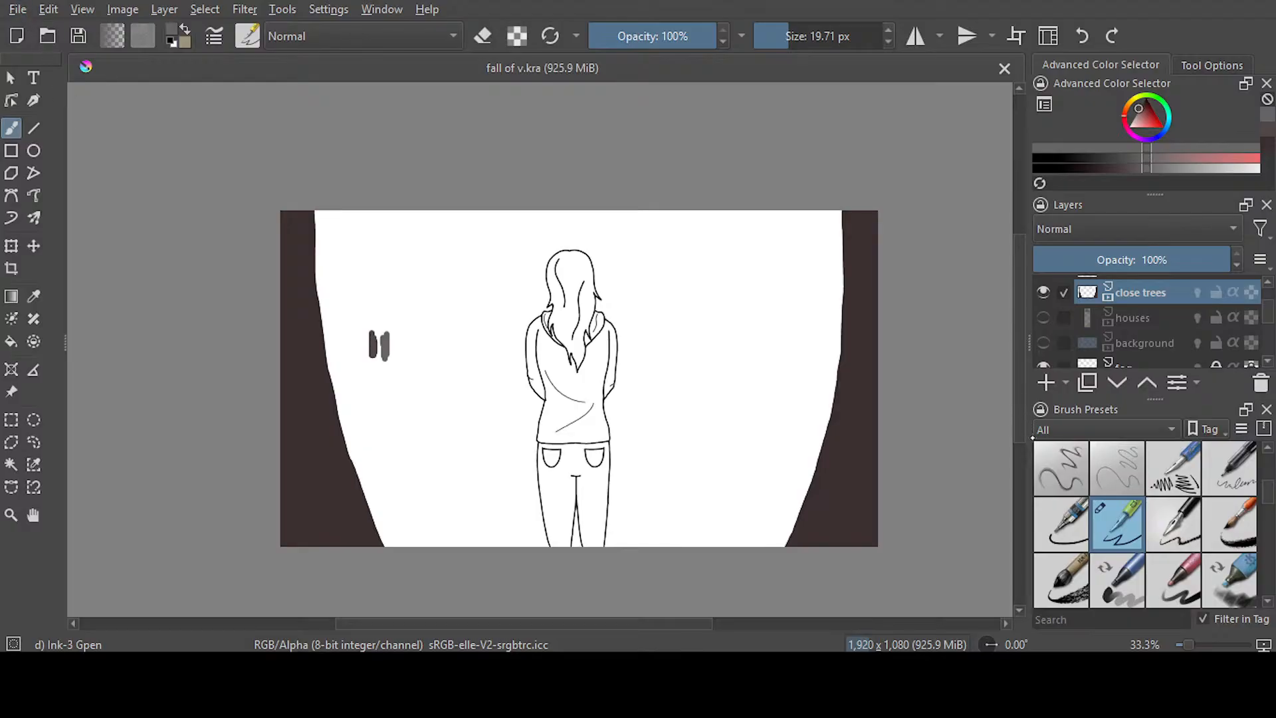
pyautogui.click(1042, 343)
pyautogui.click(1042, 343)
pyautogui.scroll(-2, 995, 357)
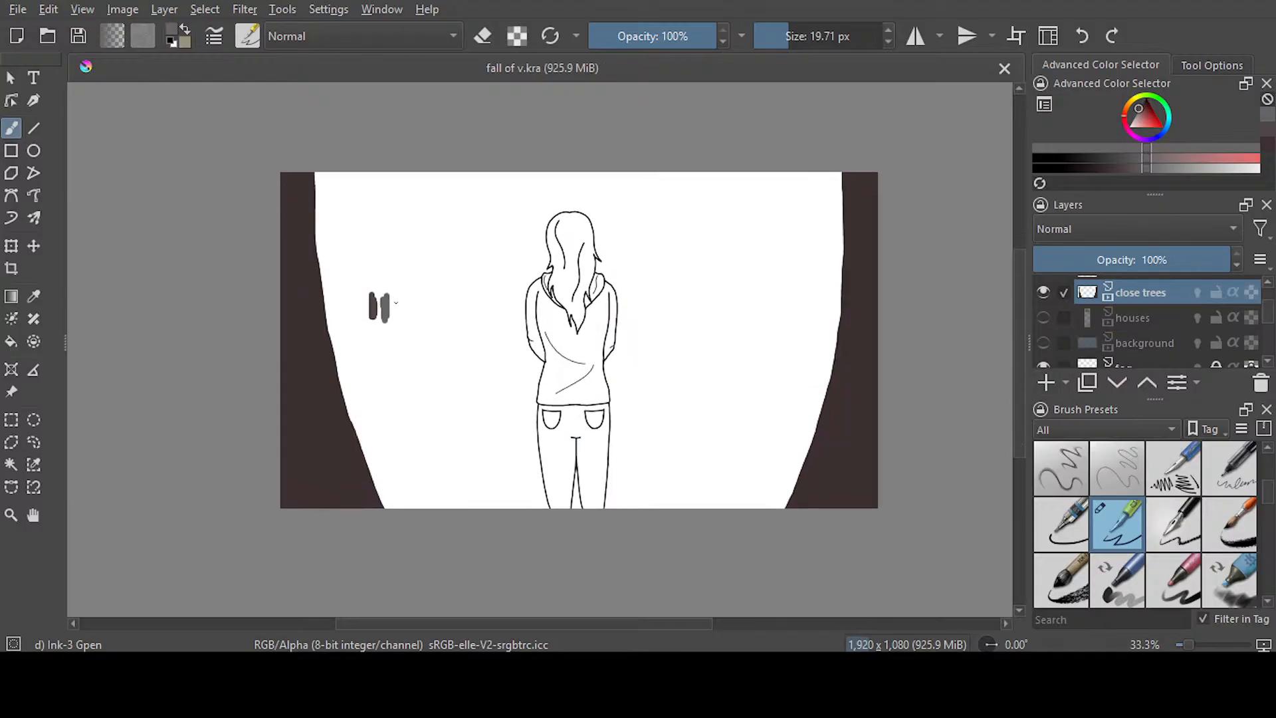
pyautogui.scroll(1, 343, 349)
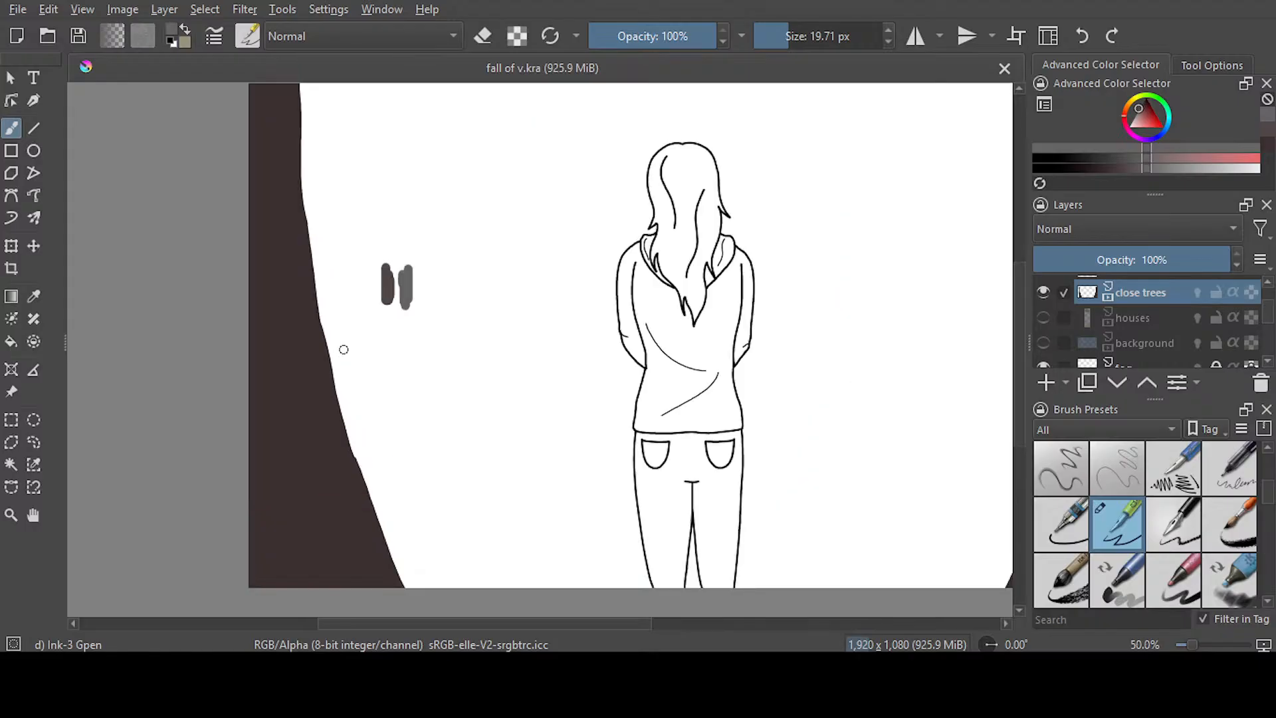
pyautogui.scroll(-1, 344, 349)
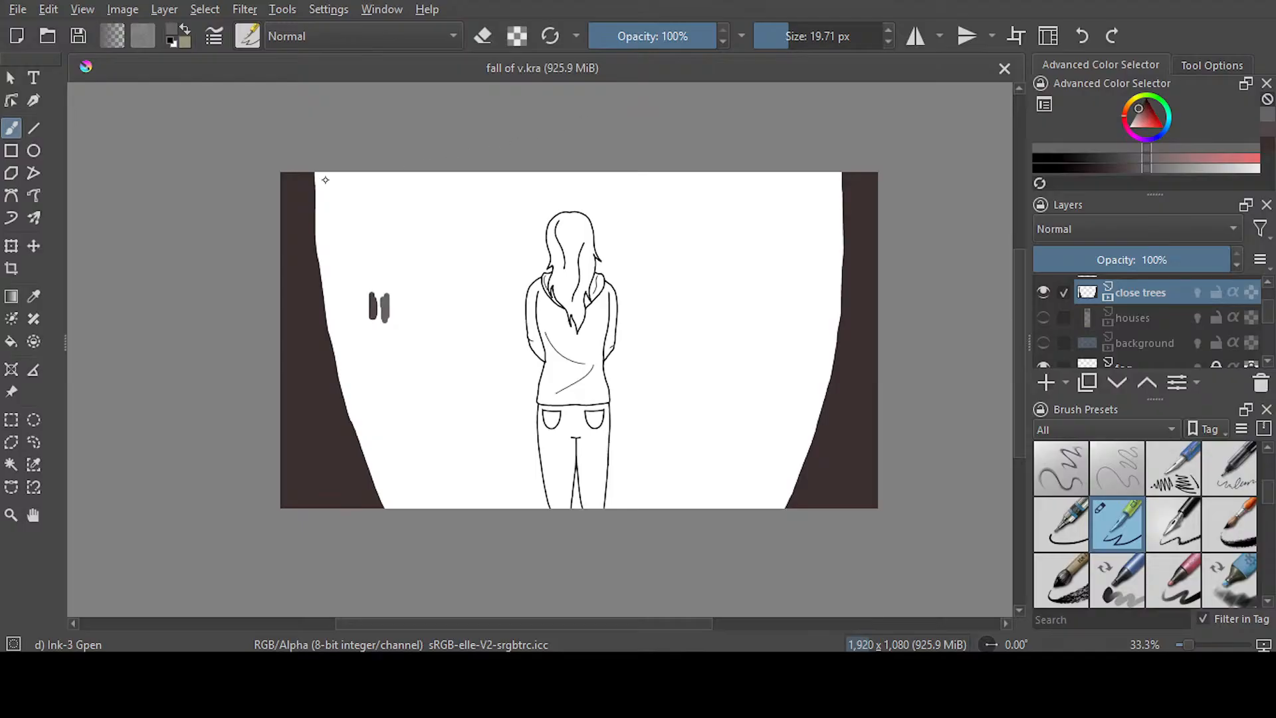
# Lock alpha on the close trees layer and airbrush a lighter brown along both trunks' inner edges with Airbrush Soft at 106.81 px
pyautogui.press('/')
pyautogui.moveTo(831, 46); pyautogui.dragTo(759, 48)
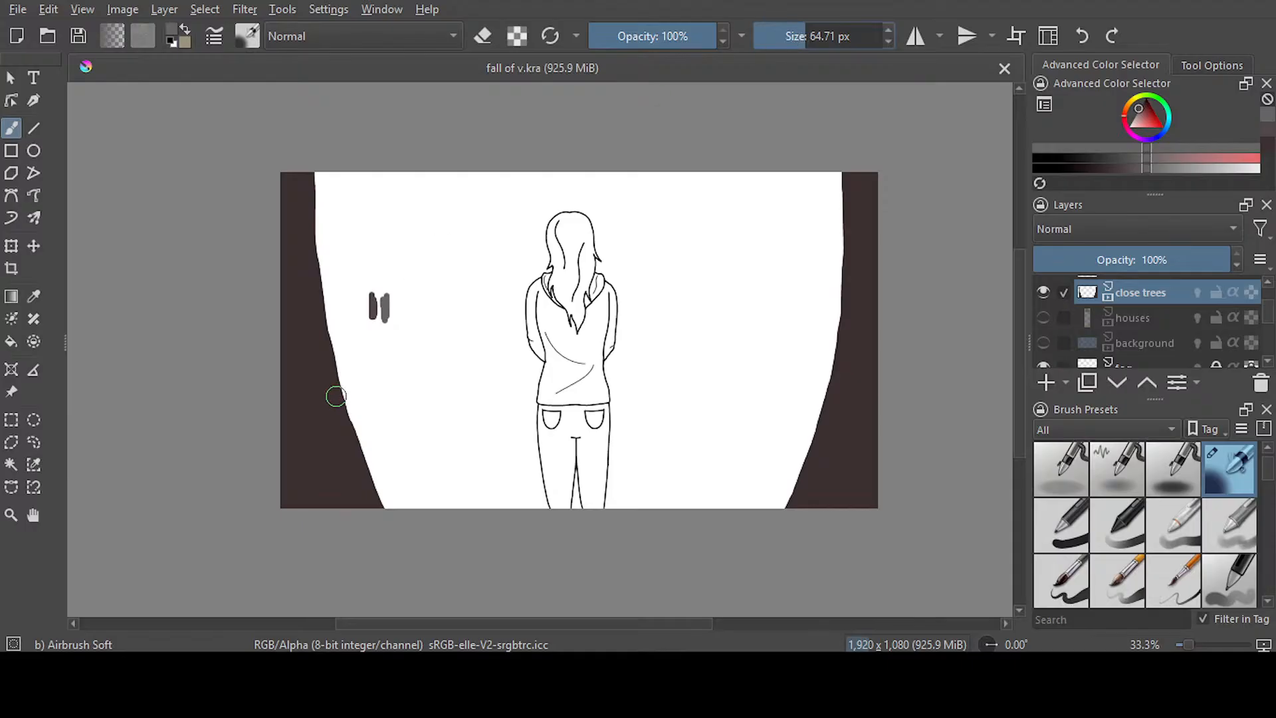
pyautogui.moveTo(807, 41); pyautogui.dragTo(812, 44)
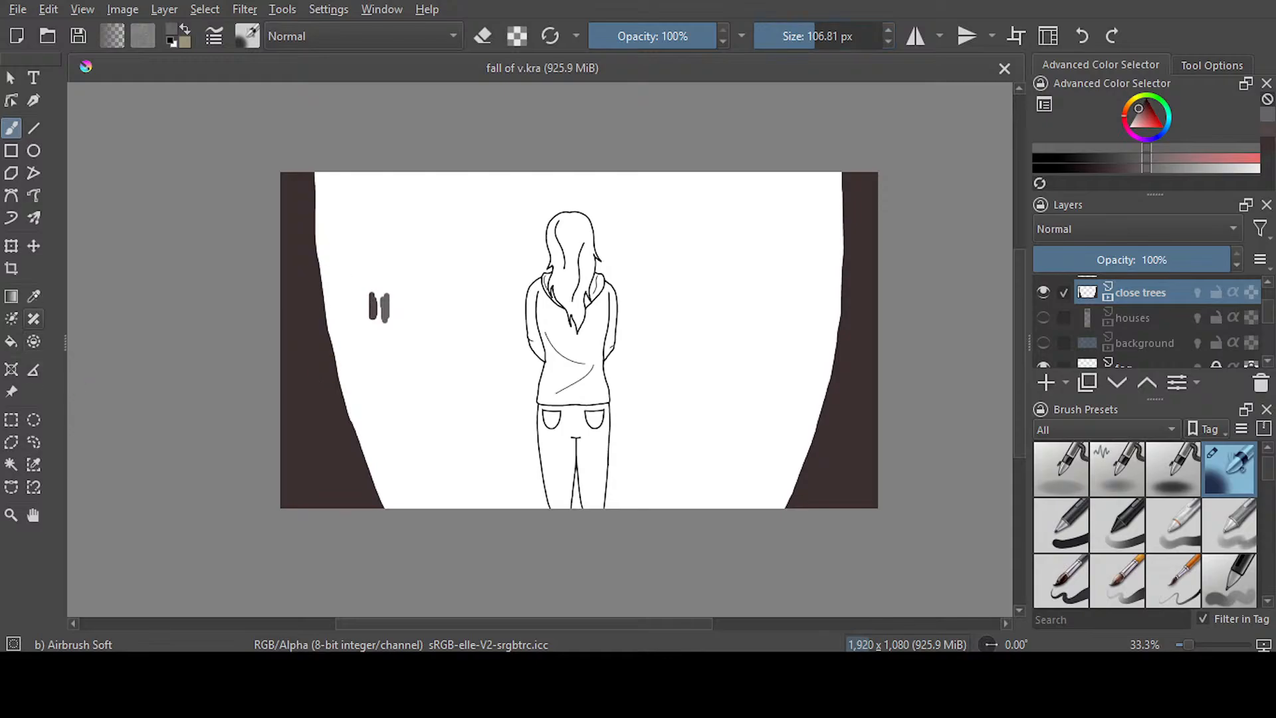
pyautogui.press('p')
pyautogui.press('b')
pyautogui.click(1251, 292)
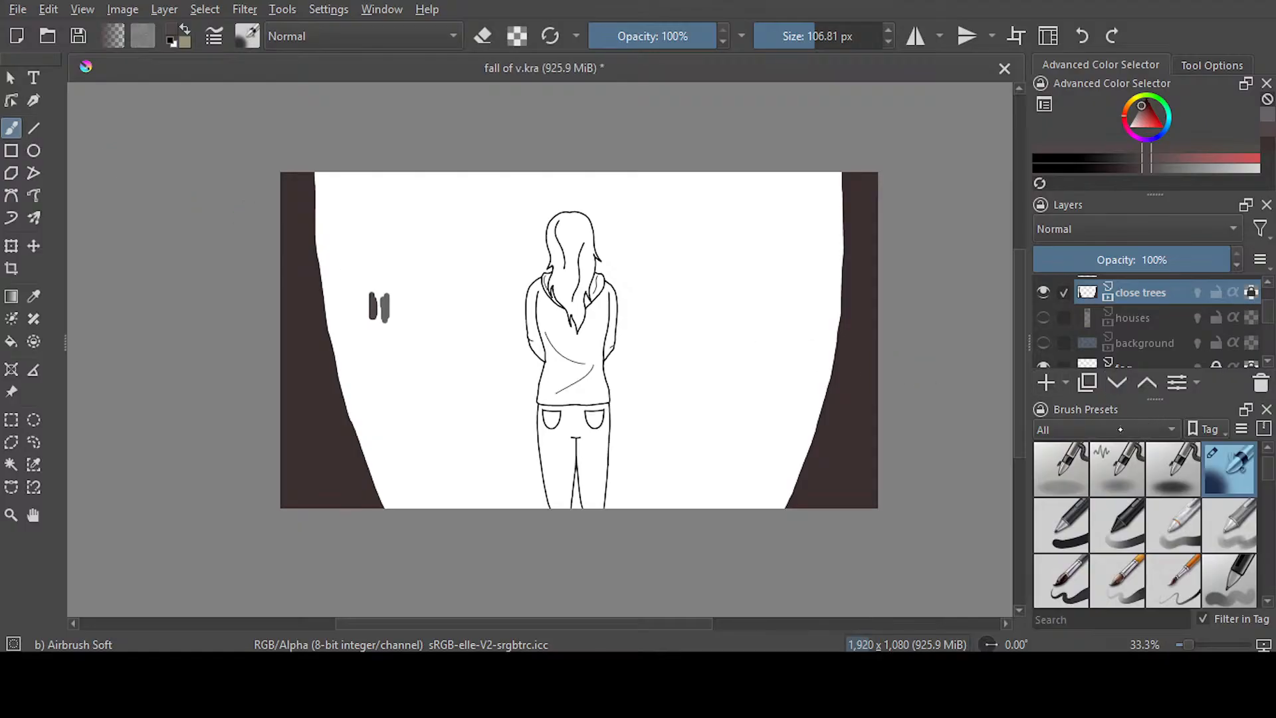
pyautogui.moveTo(315, 178)
pyautogui.mouseDown()
pyautogui.moveTo(316, 321)
pyautogui.moveTo(339, 426)
pyautogui.moveTo(383, 526)
pyautogui.mouseUp()
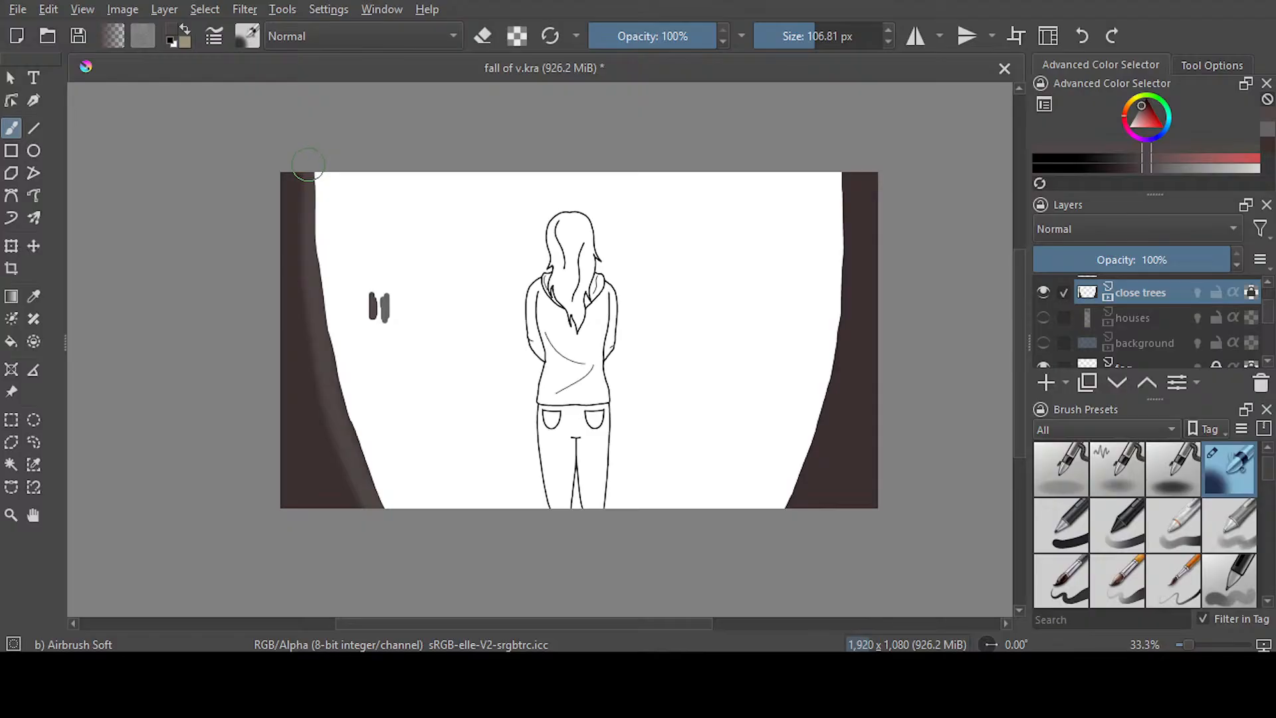
pyautogui.moveTo(839, 171)
pyautogui.mouseDown()
pyautogui.moveTo(829, 402)
pyautogui.moveTo(779, 515)
pyautogui.mouseUp()
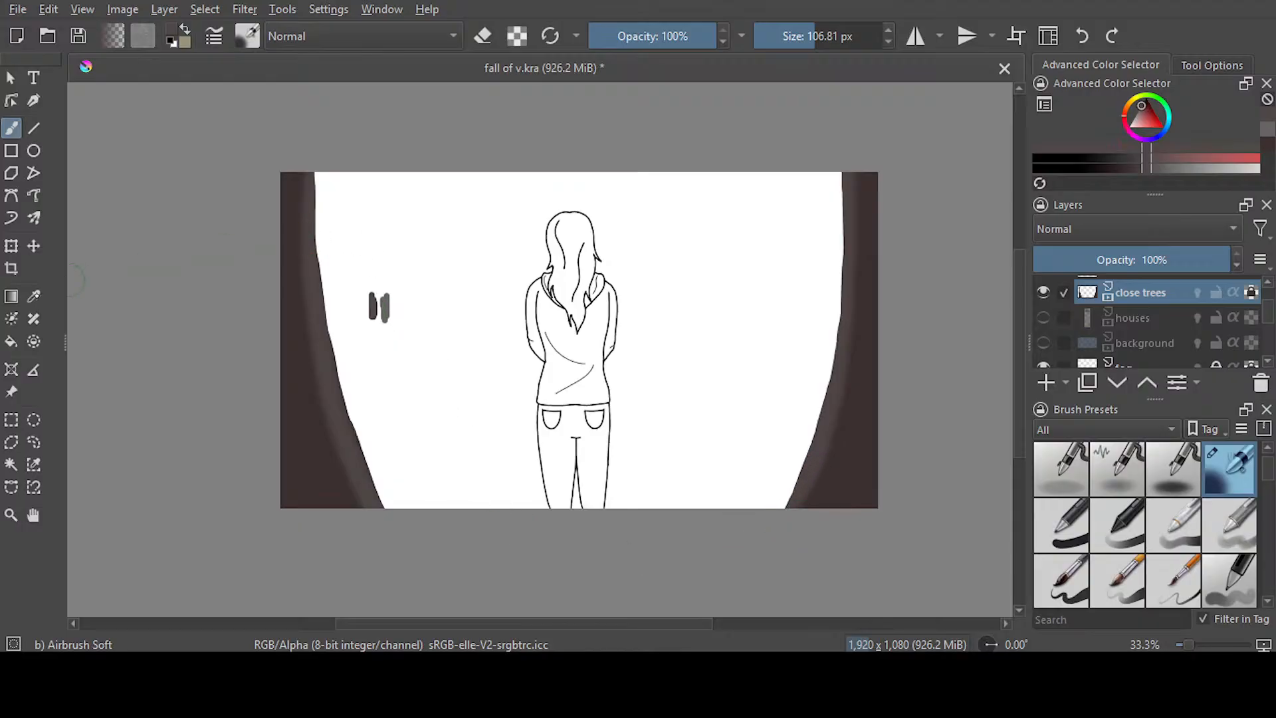
# Sample the trunk colour, choose a darker shade of it, airbrush shadows along both trunks' outer edges, and save the file
pyautogui.click(33, 296)
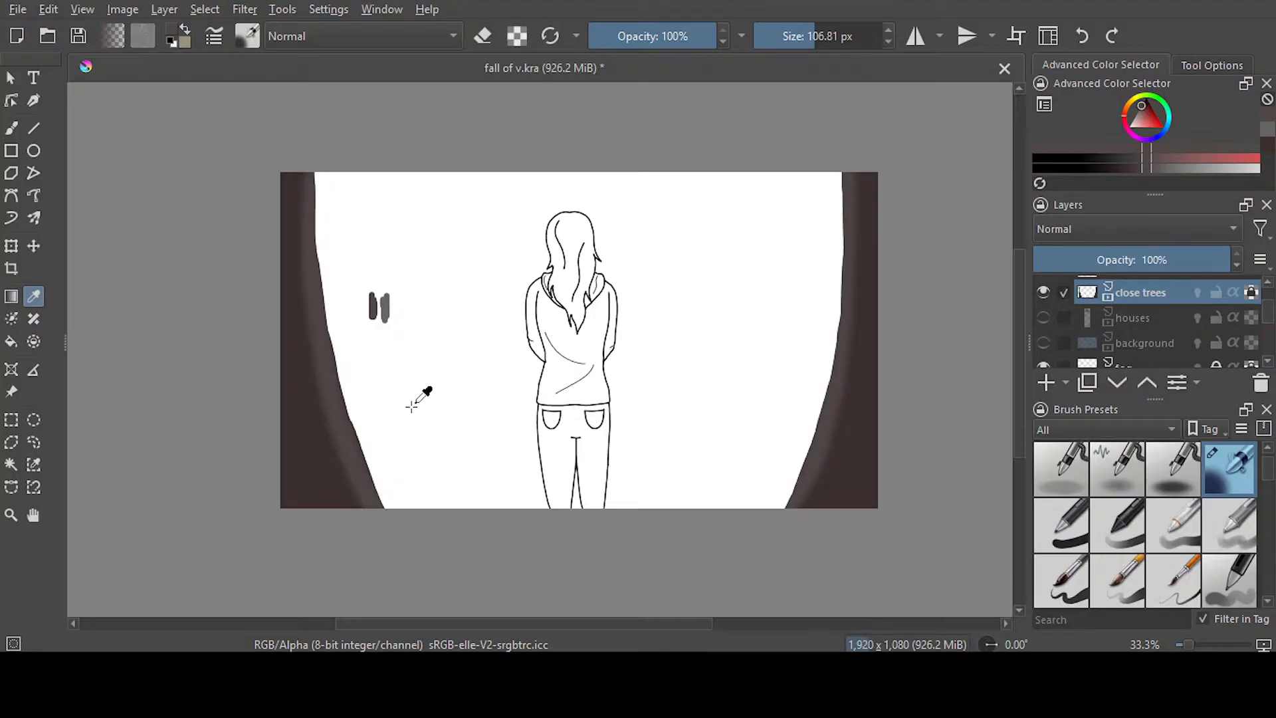
pyautogui.click(296, 456)
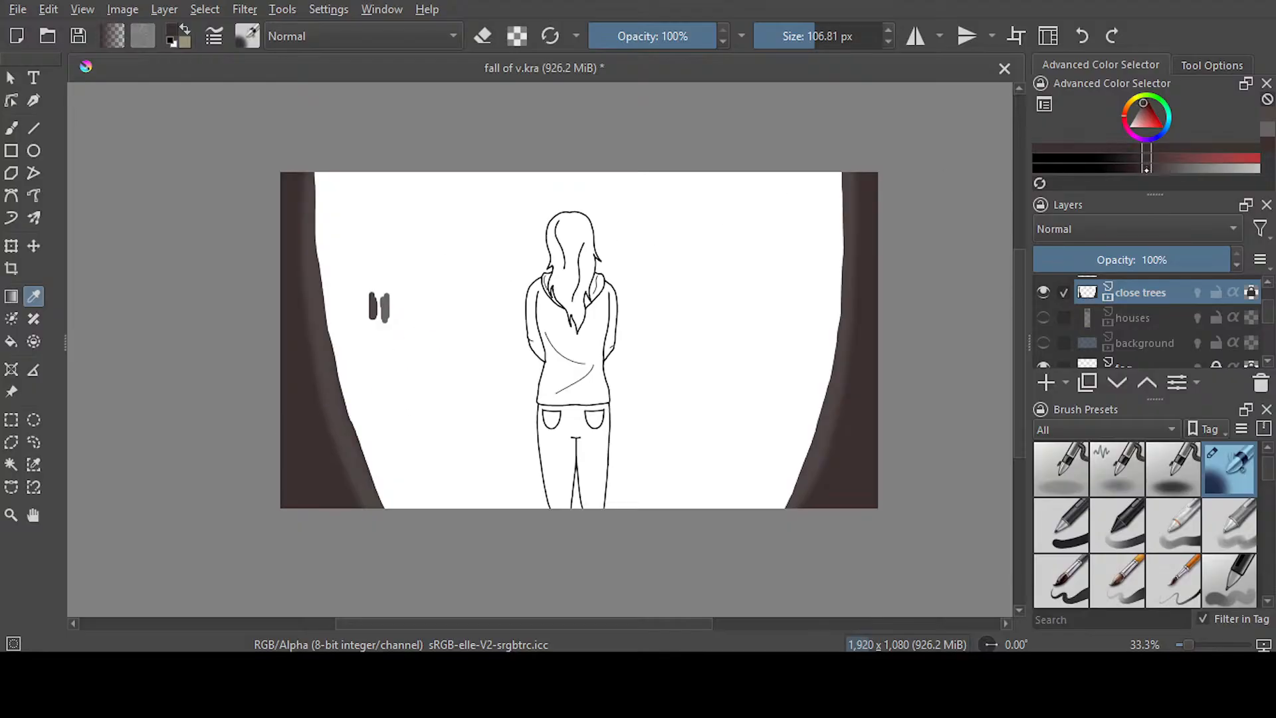
pyautogui.click(1121, 168)
pyautogui.click(11, 129)
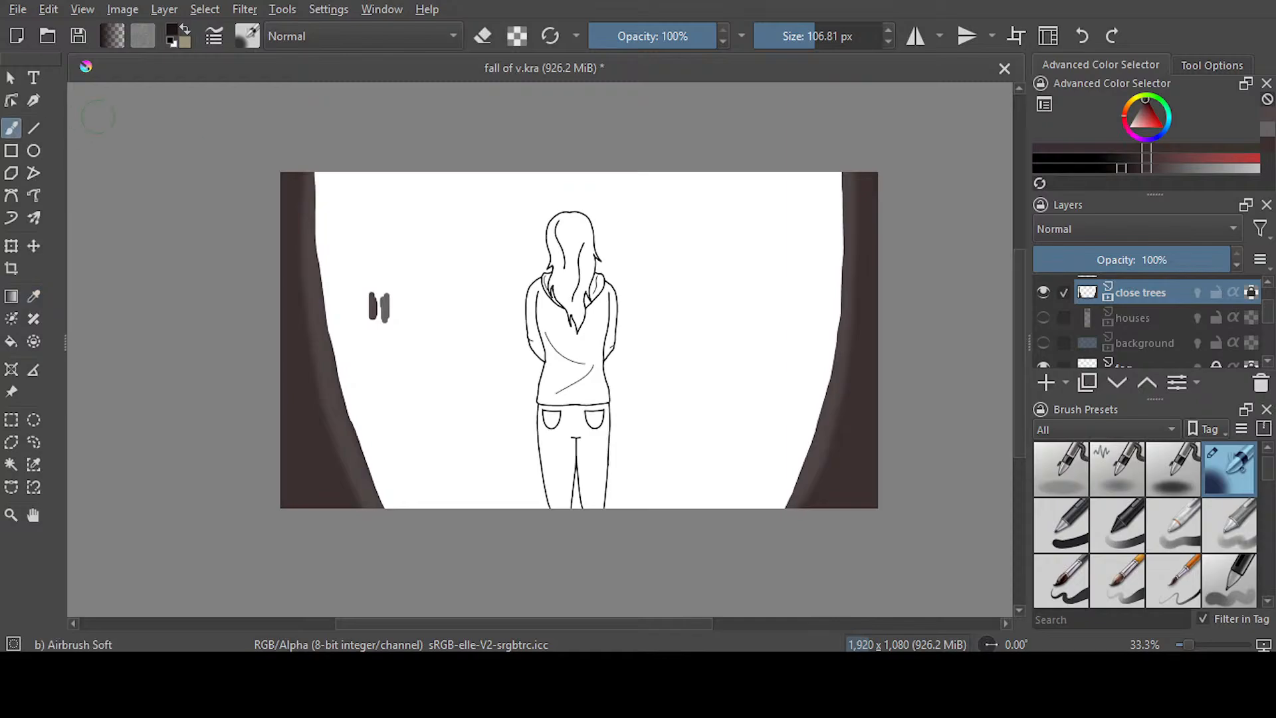
pyautogui.moveTo(284, 390)
pyautogui.mouseDown()
pyautogui.moveTo(299, 504)
pyautogui.moveTo(284, 493)
pyautogui.moveTo(320, 572)
pyautogui.mouseUp()
pyautogui.moveTo(870, 178); pyautogui.dragTo(854, 569)
pyautogui.moveTo(870, 411); pyautogui.dragTo(853, 547)
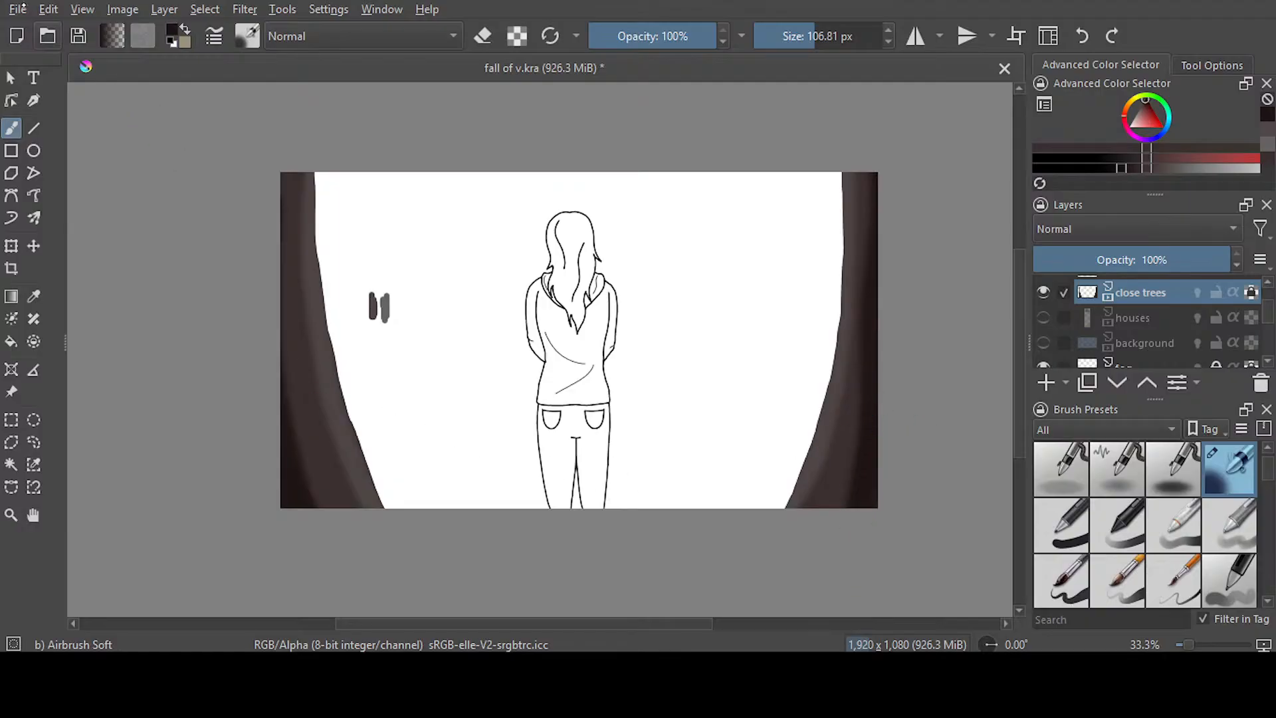
pyautogui.hotkey('ctrl', 's')
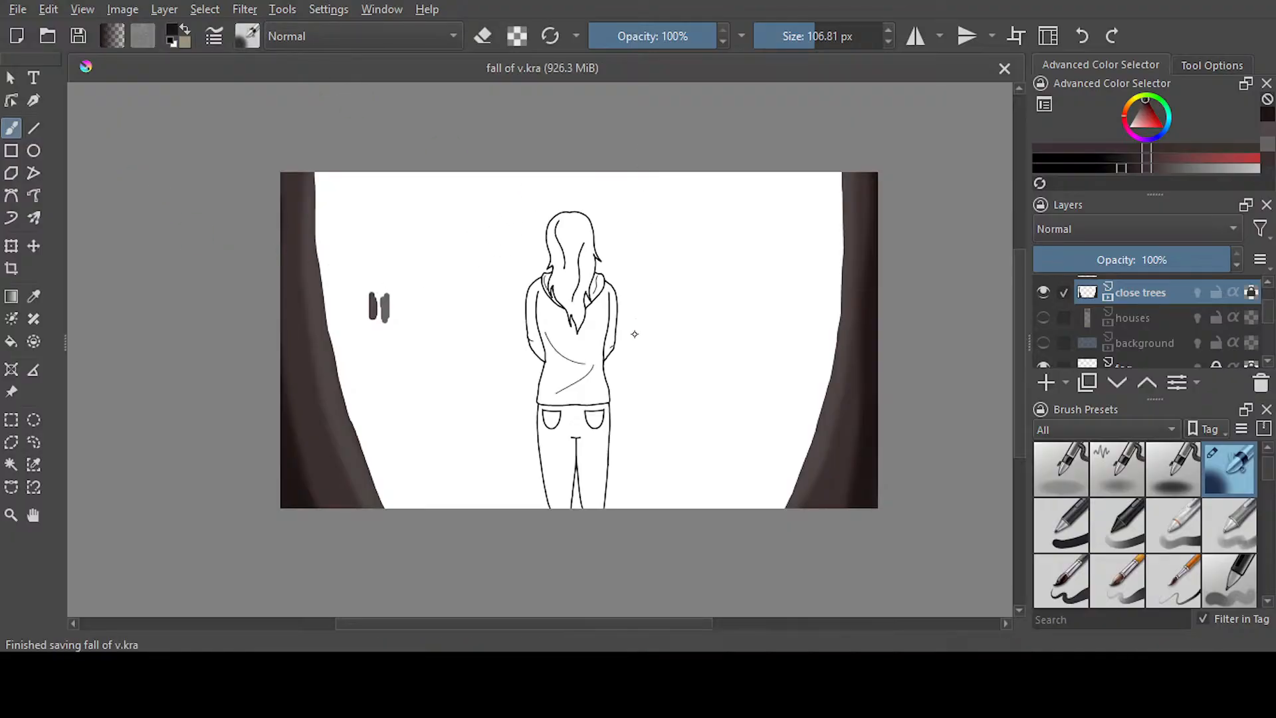
# Smear the shading on the upper part of the left trunk with the Blender Smear brush at 50 px
pyautogui.press('/')
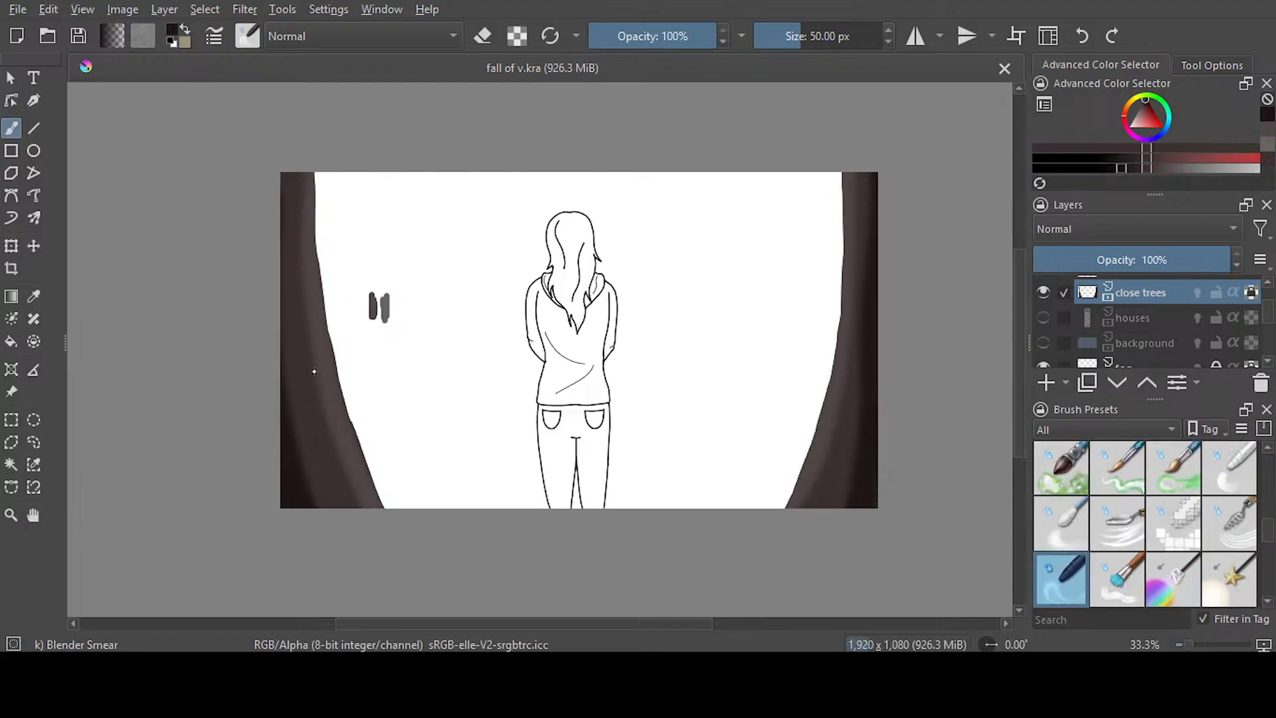
pyautogui.moveTo(325, 405); pyautogui.dragTo(325, 342)
pyautogui.click(1082, 36)
pyautogui.scroll(1, 298, 189)
pyautogui.scroll(1, 306, 183)
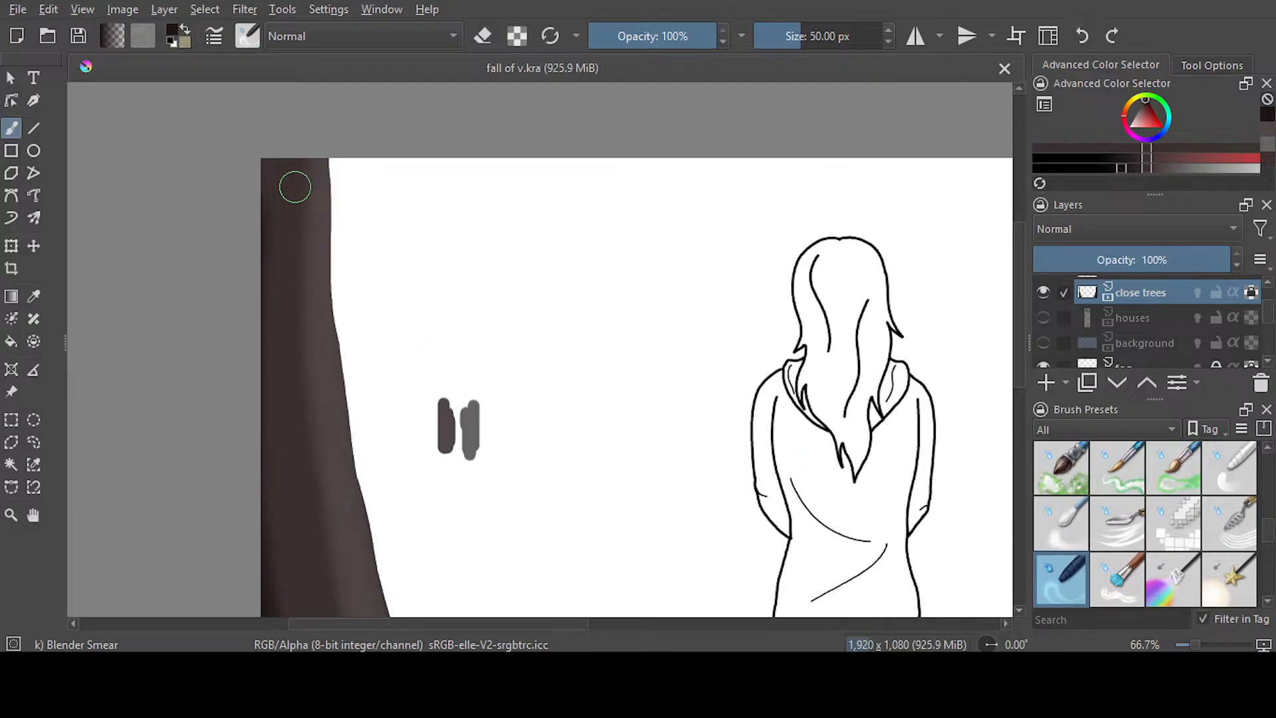
pyautogui.moveTo(316, 336)
pyautogui.mouseDown()
pyautogui.moveTo(326, 374)
pyautogui.moveTo(367, 362)
pyautogui.moveTo(360, 281)
pyautogui.moveTo(336, 373)
pyautogui.moveTo(288, 338)
pyautogui.moveTo(351, 435)
pyautogui.moveTo(290, 363)
pyautogui.moveTo(367, 477)
pyautogui.moveTo(350, 492)
pyautogui.moveTo(362, 541)
pyautogui.moveTo(327, 381)
pyautogui.moveTo(299, 343)
pyautogui.moveTo(358, 446)
pyautogui.moveTo(382, 584)
pyautogui.moveTo(358, 552)
pyautogui.moveTo(428, 423)
pyautogui.mouseUp()
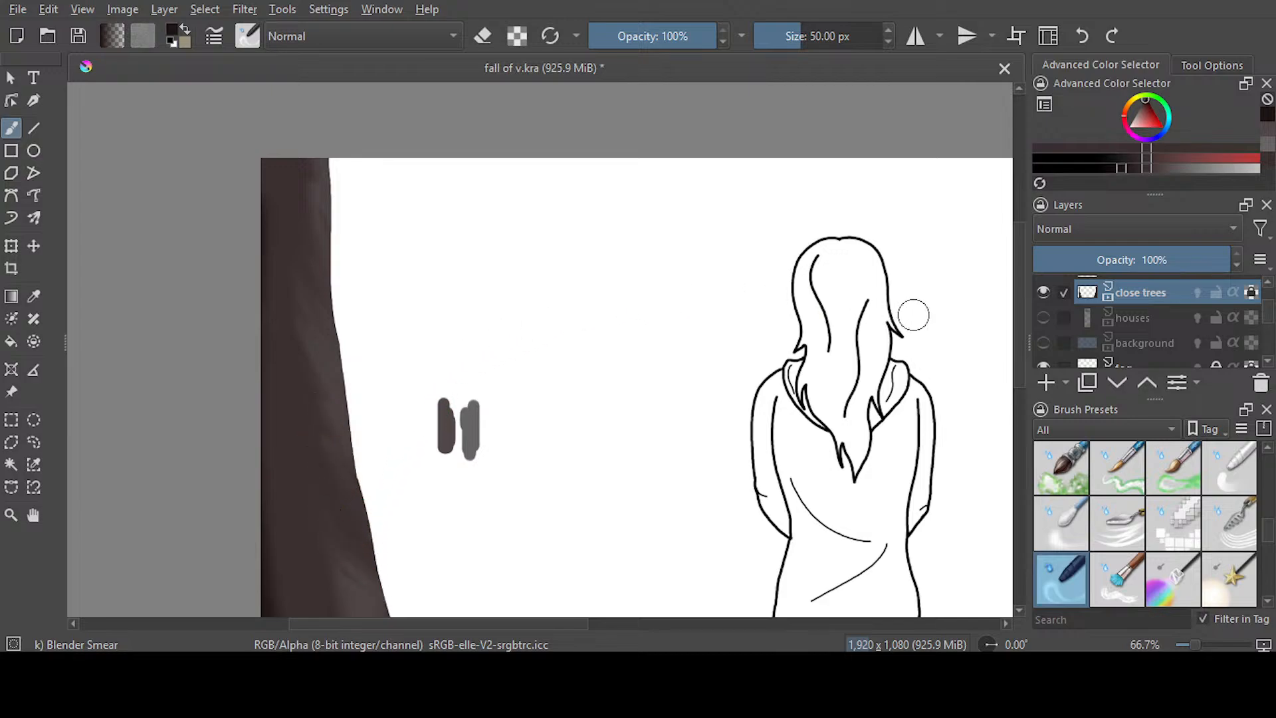
# Smear the highlight and shadow on the lower part of the left trunk into bark-like streaks
pyautogui.scroll(-5, 911, 312)
pyautogui.scroll(-3, 569, 356)
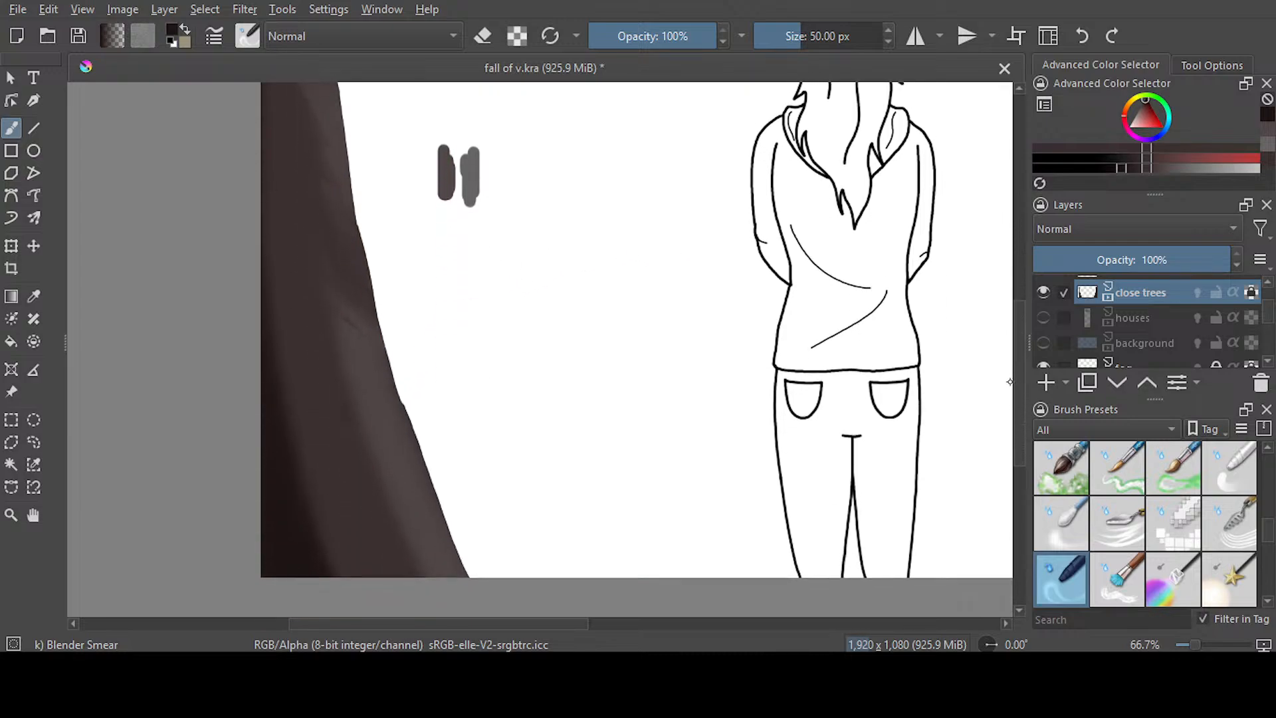
pyautogui.moveTo(337, 297)
pyautogui.mouseDown()
pyautogui.moveTo(397, 371)
pyautogui.moveTo(335, 346)
pyautogui.moveTo(423, 457)
pyautogui.moveTo(432, 501)
pyautogui.moveTo(409, 508)
pyautogui.moveTo(388, 404)
pyautogui.moveTo(342, 357)
pyautogui.moveTo(320, 296)
pyautogui.moveTo(320, 255)
pyautogui.moveTo(390, 436)
pyautogui.moveTo(370, 471)
pyautogui.mouseUp()
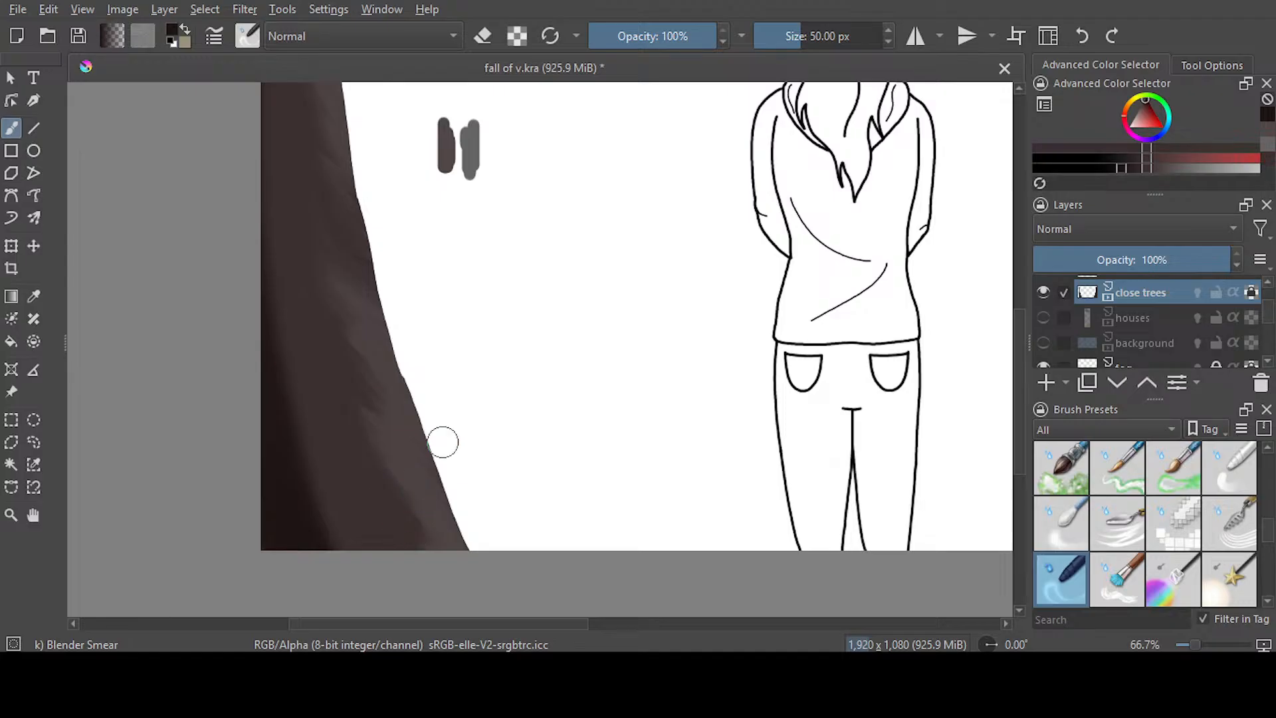
pyautogui.scroll(3, 1005, 389)
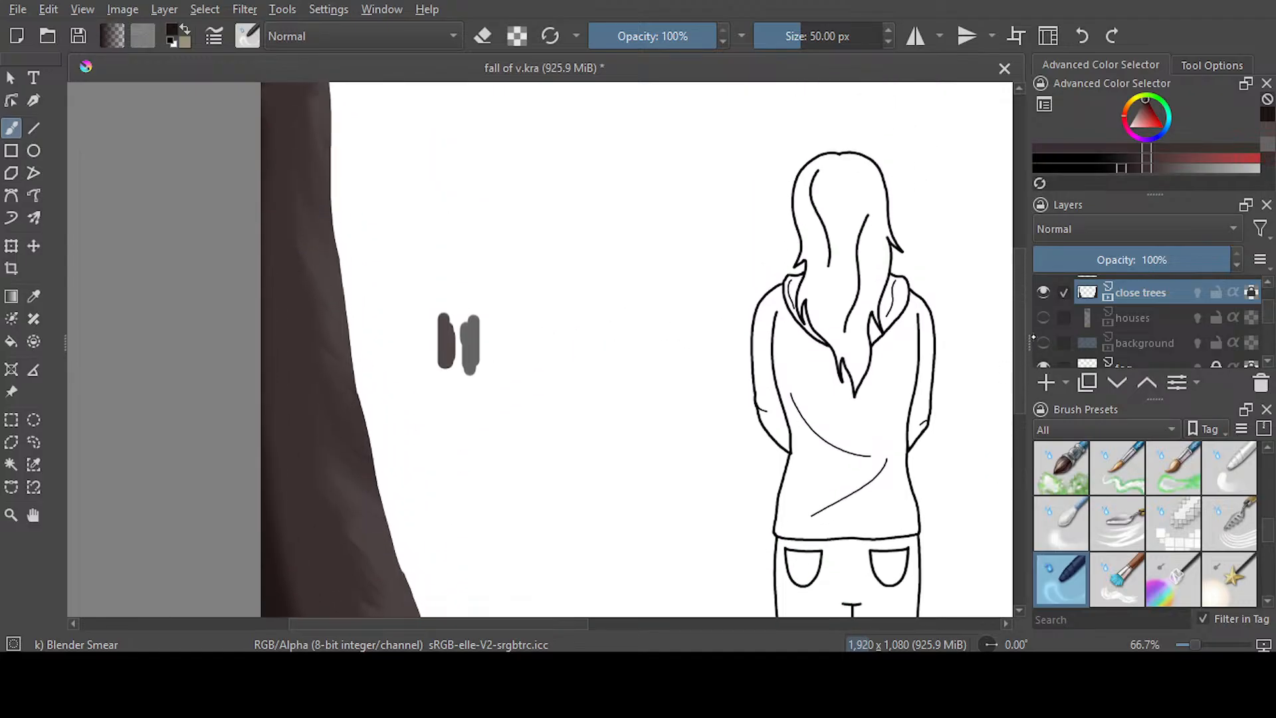
pyautogui.scroll(-3, 1003, 379)
pyautogui.moveTo(293, 312)
pyautogui.mouseDown()
pyautogui.moveTo(273, 334)
pyautogui.moveTo(271, 378)
pyautogui.moveTo(300, 428)
pyautogui.moveTo(306, 534)
pyautogui.moveTo(337, 567)
pyautogui.mouseUp()
pyautogui.moveTo(825, 37); pyautogui.dragTo(785, 39)
pyautogui.moveTo(269, 362)
pyautogui.mouseDown()
pyautogui.moveTo(282, 483)
pyautogui.moveTo(293, 432)
pyautogui.moveTo(273, 404)
pyautogui.mouseUp()
pyautogui.click(1081, 39)
pyautogui.click(1080, 40)
pyautogui.click(1081, 40)
pyautogui.click(1081, 40)
pyautogui.click(1080, 40)
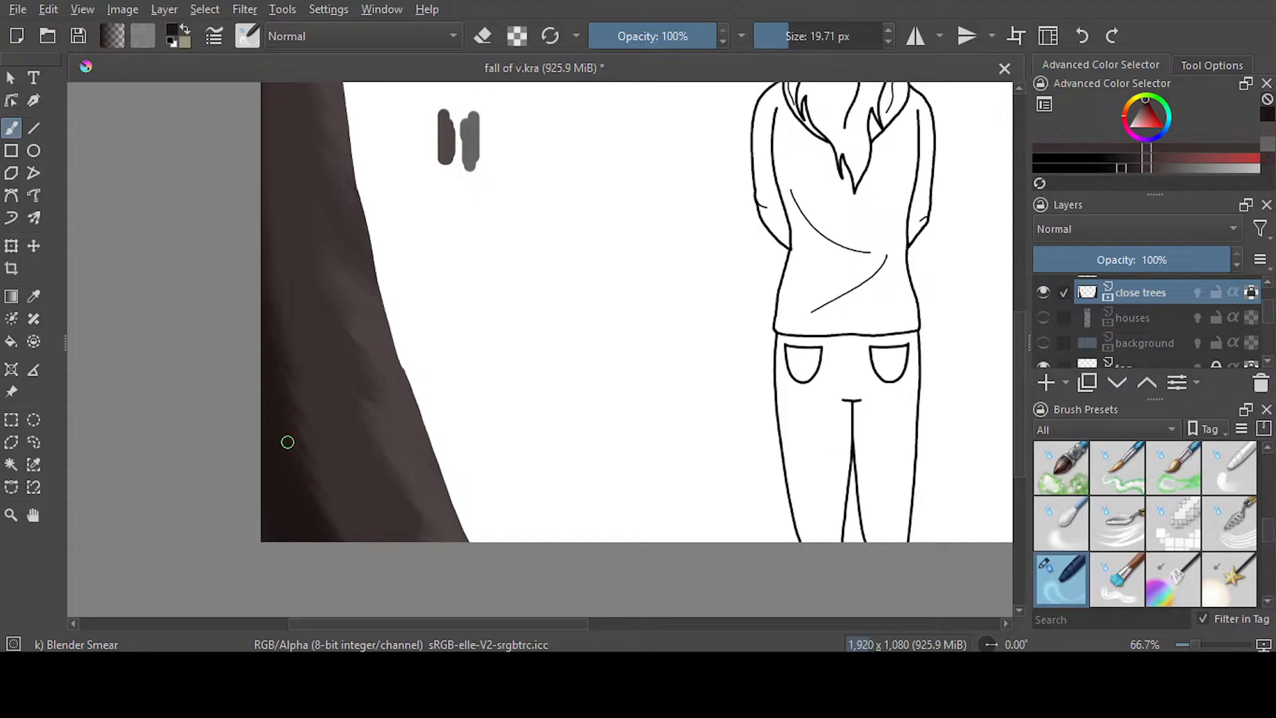
# Set the smear brush to 61.25 px and blend the left trunk's base shadow and upper highlight
pyautogui.moveTo(798, 35); pyautogui.dragTo(804, 36)
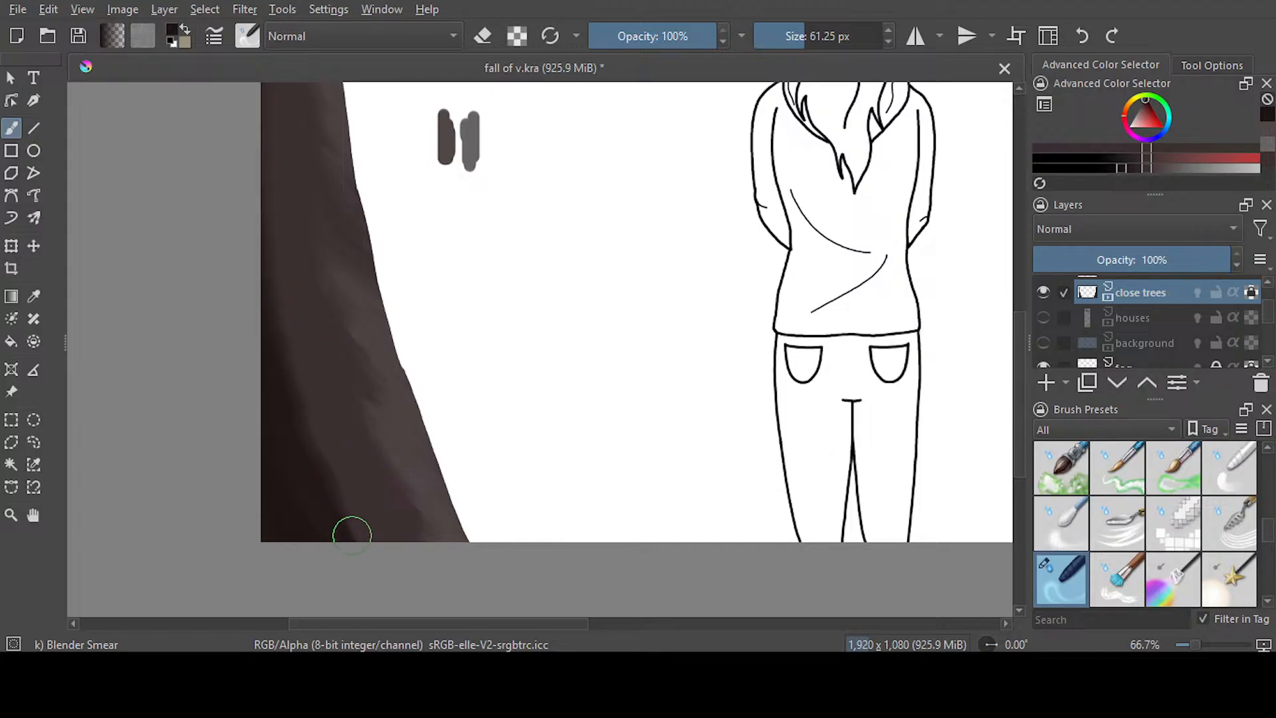
pyautogui.scroll(5, 1023, 372)
pyautogui.scroll(1, 1025, 339)
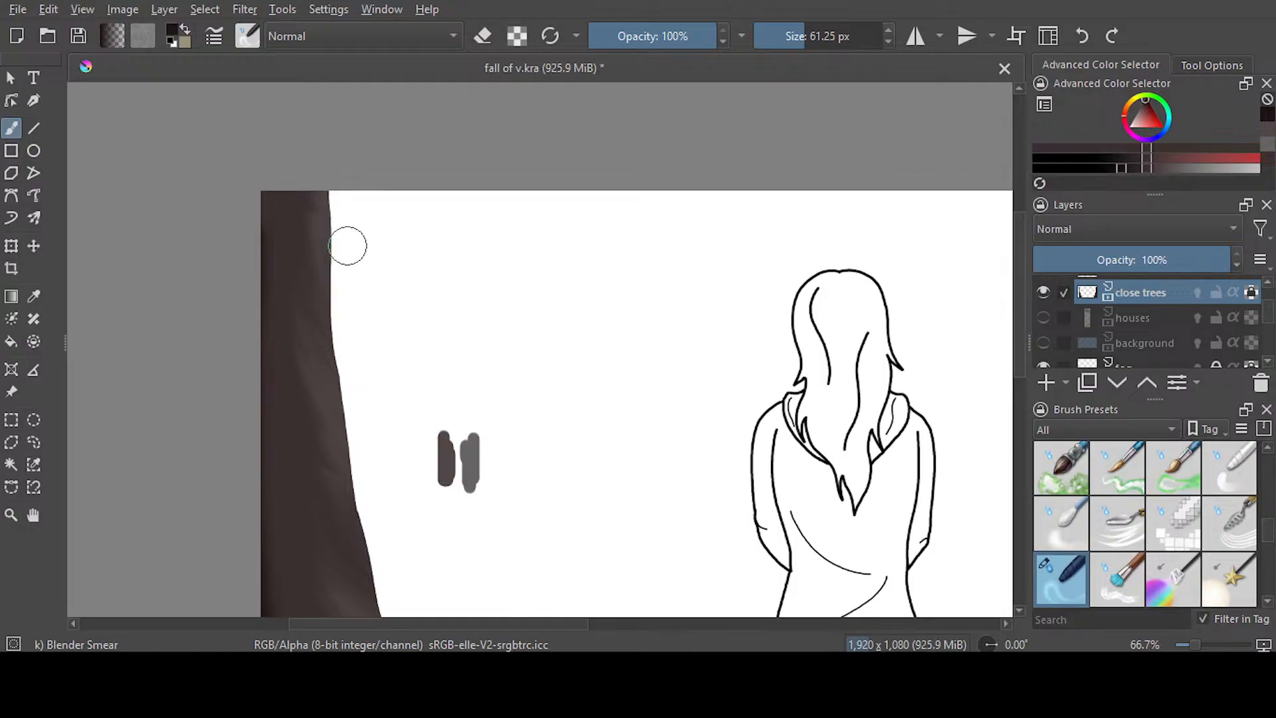
pyautogui.moveTo(303, 282)
pyautogui.mouseDown()
pyautogui.moveTo(327, 399)
pyautogui.moveTo(312, 381)
pyautogui.moveTo(337, 430)
pyautogui.mouseUp()
pyautogui.moveTo(297, 361); pyautogui.dragTo(320, 476)
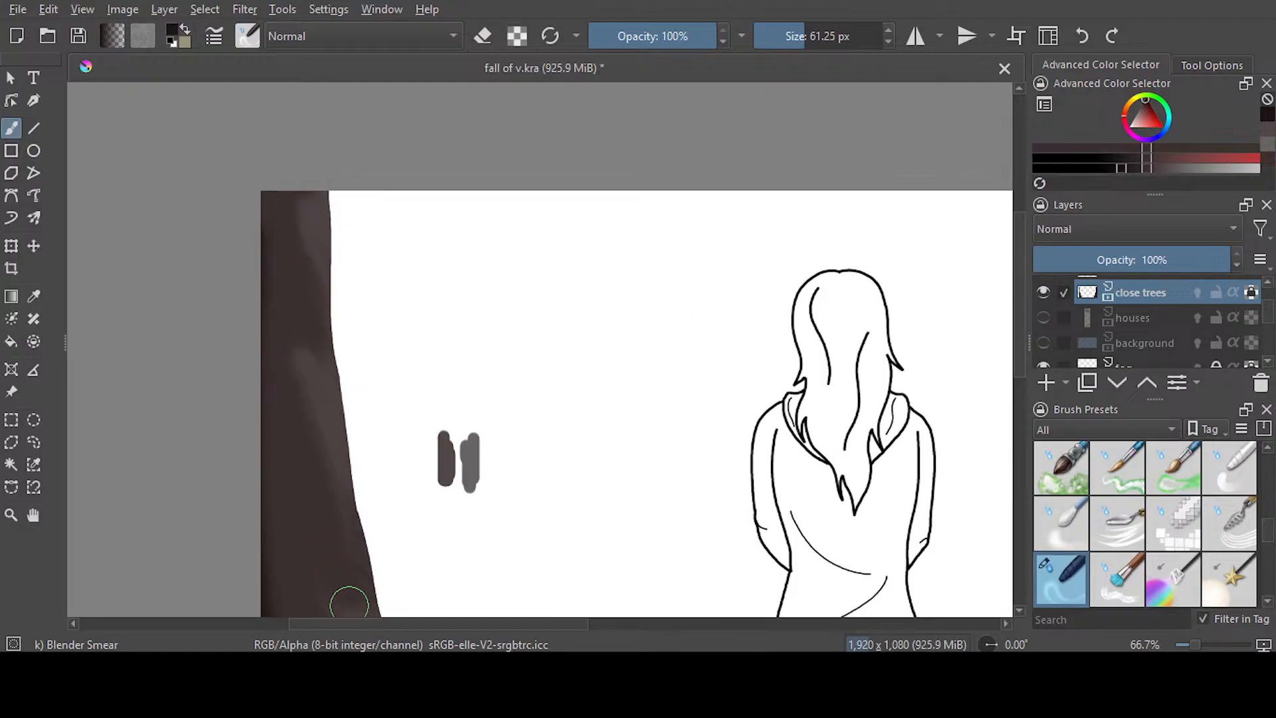
# Smear long strokes along the full height of the left trunk to merge its light and dark bands
pyautogui.scroll(-4, 996, 321)
pyautogui.moveTo(360, 387)
pyautogui.mouseDown()
pyautogui.moveTo(337, 314)
pyautogui.moveTo(372, 384)
pyautogui.moveTo(356, 285)
pyautogui.moveTo(339, 267)
pyautogui.moveTo(347, 178)
pyautogui.mouseUp()
pyautogui.moveTo(319, 222)
pyautogui.mouseDown()
pyautogui.moveTo(344, 281)
pyautogui.moveTo(344, 375)
pyautogui.moveTo(363, 445)
pyautogui.moveTo(417, 539)
pyautogui.moveTo(411, 571)
pyautogui.moveTo(445, 511)
pyautogui.mouseUp()
pyautogui.moveTo(367, 378)
pyautogui.mouseDown()
pyautogui.moveTo(325, 290)
pyautogui.moveTo(305, 173)
pyautogui.mouseUp()
pyautogui.moveTo(391, 481); pyautogui.dragTo(448, 592)
pyautogui.moveTo(402, 507)
pyautogui.mouseDown()
pyautogui.moveTo(349, 412)
pyautogui.moveTo(360, 418)
pyautogui.moveTo(324, 323)
pyautogui.moveTo(304, 193)
pyautogui.mouseUp()
pyautogui.moveTo(353, 302); pyautogui.dragTo(334, 247)
pyautogui.moveTo(365, 303)
pyautogui.mouseDown()
pyautogui.moveTo(350, 299)
pyautogui.moveTo(346, 231)
pyautogui.mouseUp()
pyautogui.moveTo(352, 292)
pyautogui.mouseDown()
pyautogui.moveTo(395, 365)
pyautogui.moveTo(363, 346)
pyautogui.moveTo(425, 524)
pyautogui.mouseUp()
pyautogui.moveTo(382, 465); pyautogui.dragTo(452, 603)
pyautogui.moveTo(380, 464)
pyautogui.mouseDown()
pyautogui.moveTo(384, 519)
pyautogui.moveTo(441, 601)
pyautogui.mouseUp()
pyautogui.moveTo(1018, 378)
pyautogui.mouseDown()
pyautogui.moveTo(1018, 314)
pyautogui.moveTo(1018, 329)
pyautogui.mouseUp()
pyautogui.moveTo(323, 270); pyautogui.dragTo(327, 156)
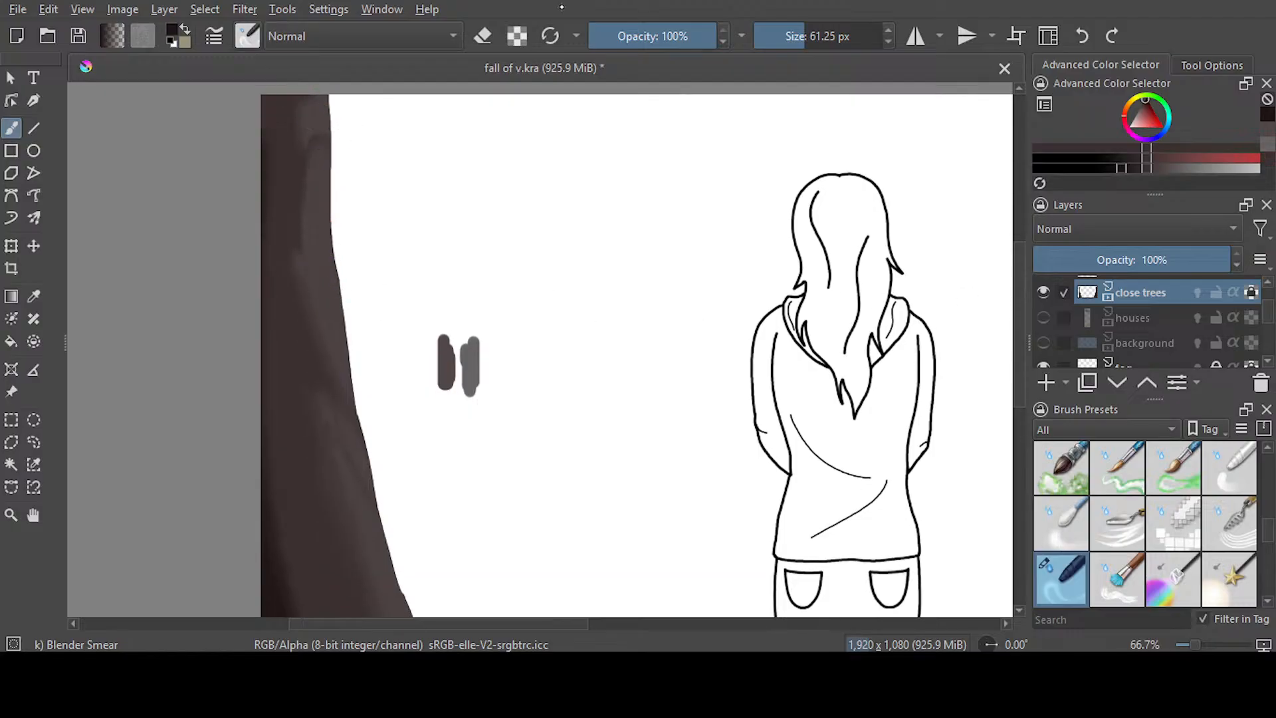
# Soften the smeared streaks down the left trunk with the Blender Blur brush at 60 px
pyautogui.press('/')
pyautogui.moveTo(288, 83); pyautogui.dragTo(299, 265)
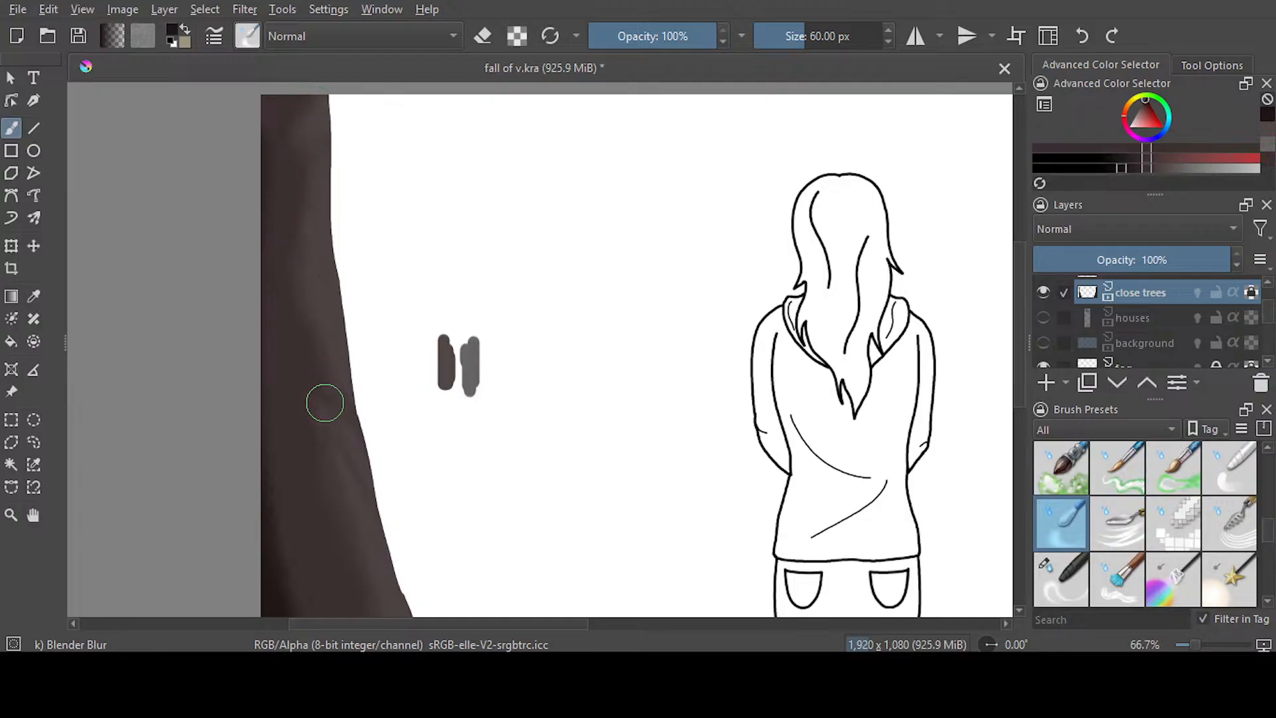
pyautogui.scroll(-1, 1016, 336)
pyautogui.scroll(-4, 1015, 337)
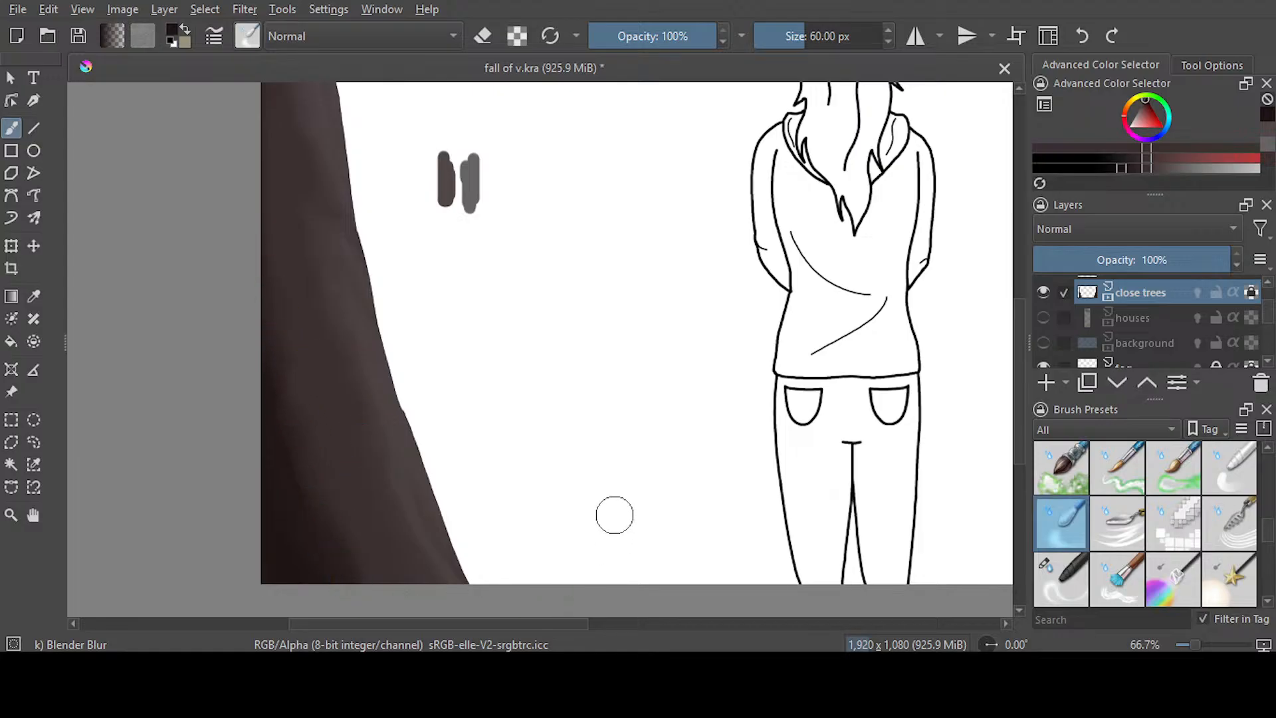
# Smear the shading on the lower part of the right trunk with the Blender Smear brush at 61.25 px
pyautogui.hscroll(10, 312, 110)
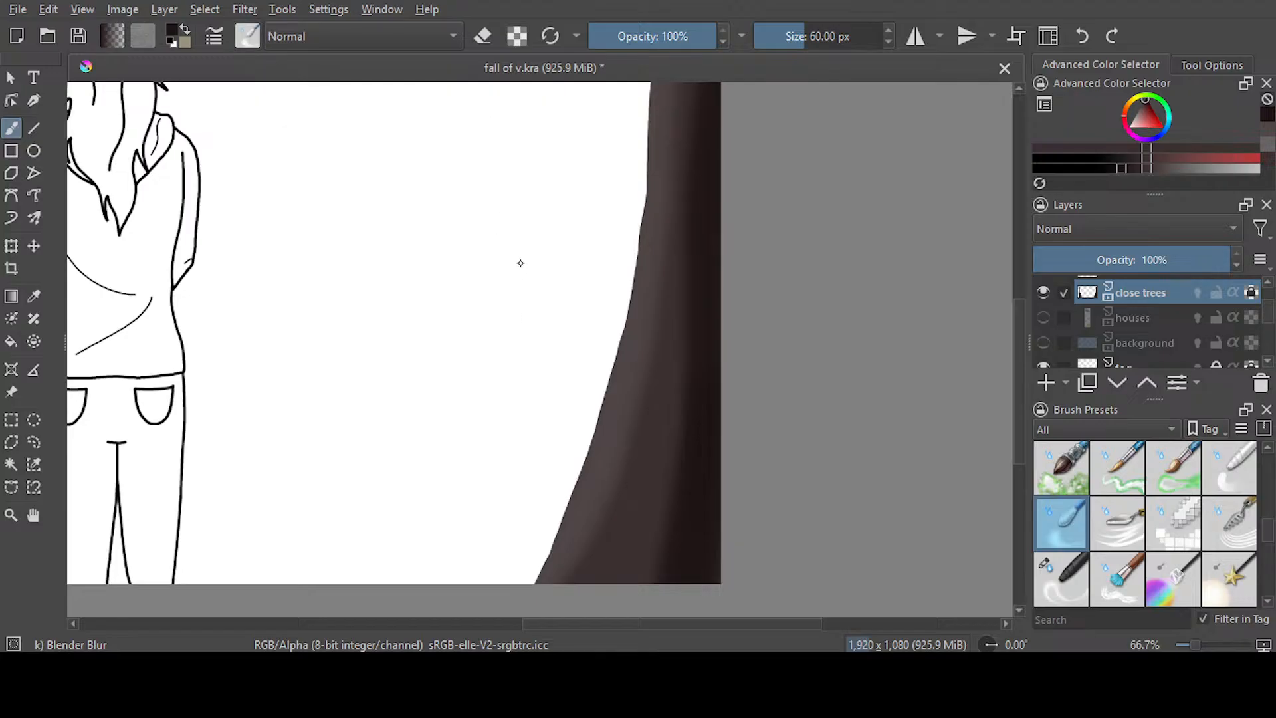
pyautogui.press('/')
pyautogui.scroll(5, 673, 153)
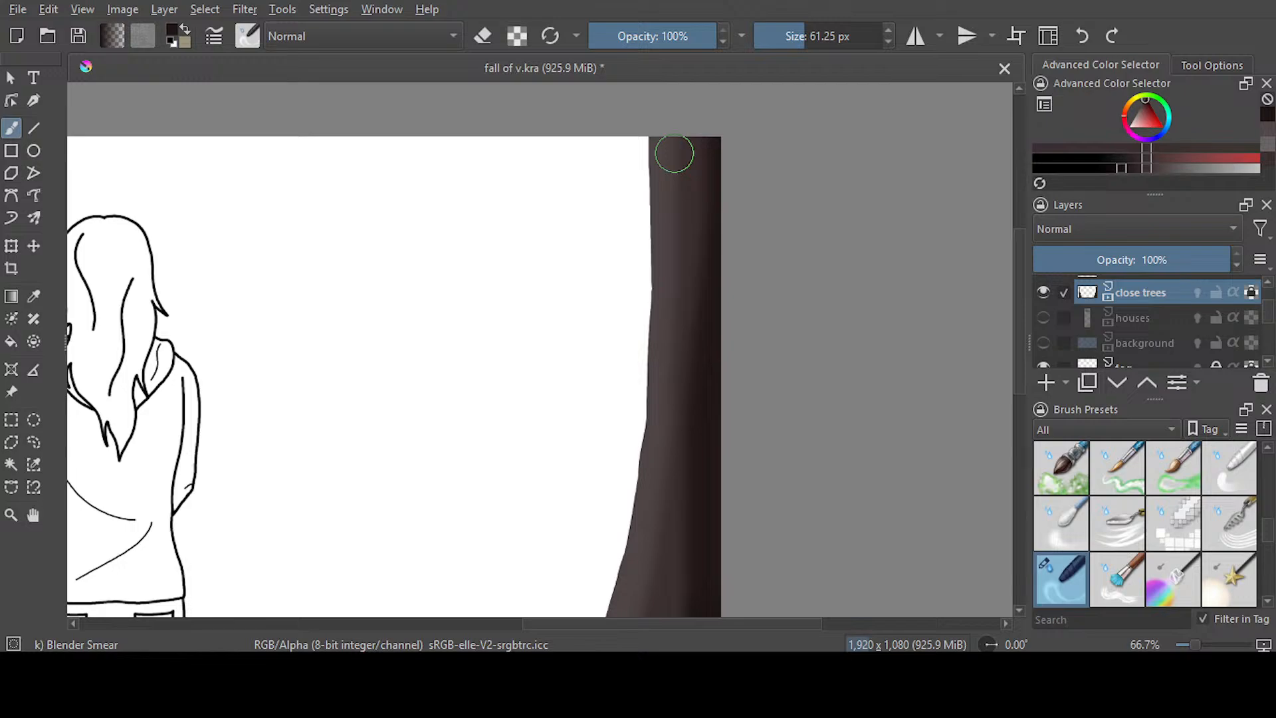
pyautogui.scroll(-5, 899, 312)
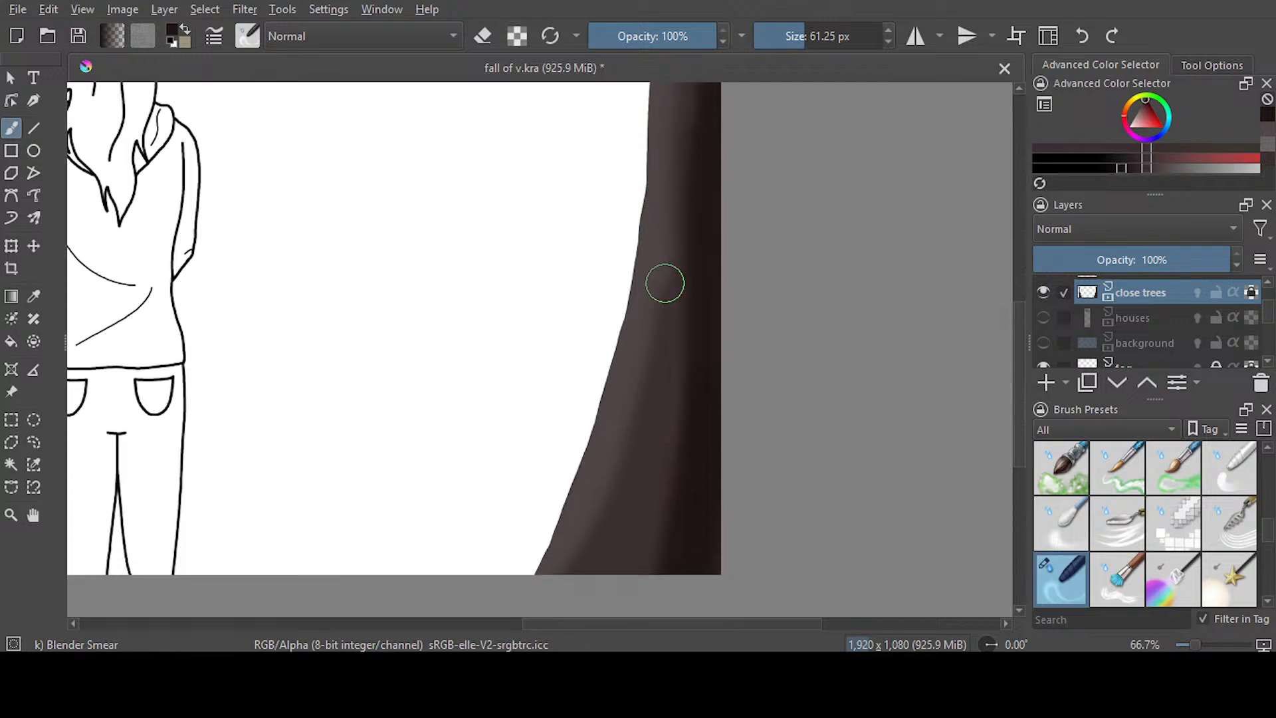
pyautogui.moveTo(665, 283)
pyautogui.mouseDown()
pyautogui.moveTo(605, 520)
pyautogui.moveTo(581, 553)
pyautogui.moveTo(676, 413)
pyautogui.moveTo(594, 506)
pyautogui.moveTo(625, 420)
pyautogui.moveTo(646, 400)
pyautogui.moveTo(653, 470)
pyautogui.moveTo(591, 518)
pyautogui.moveTo(645, 479)
pyautogui.moveTo(639, 406)
pyautogui.moveTo(618, 488)
pyautogui.moveTo(674, 174)
pyautogui.mouseUp()
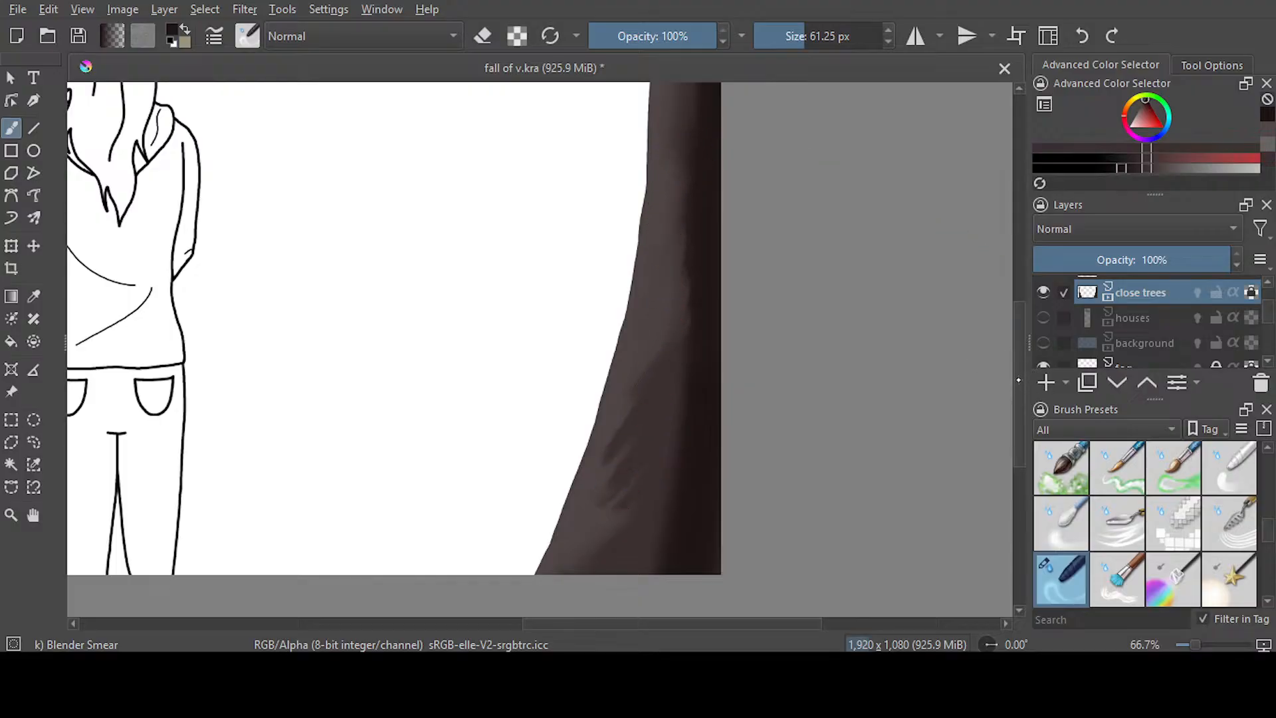
# Smear bark streaks into the upper part of the right trunk, reducing the brush size to 24.90 px
pyautogui.scroll(3, 960, 285)
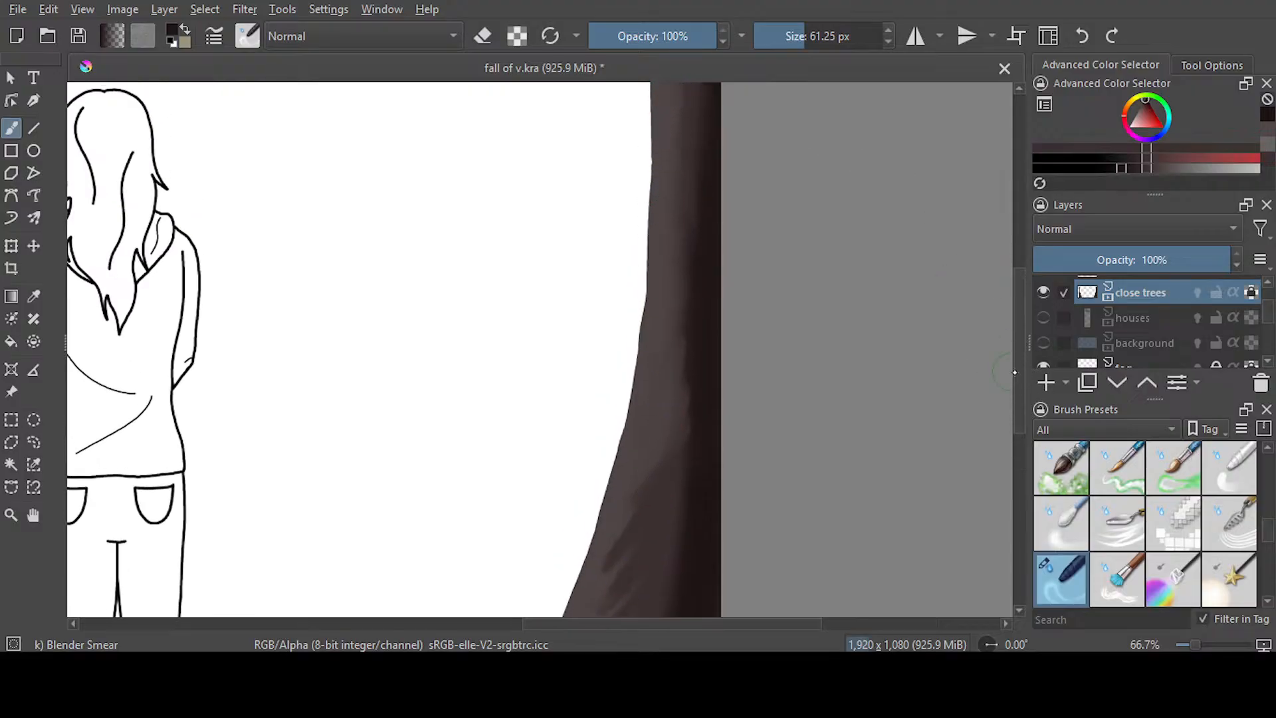
pyautogui.scroll(3, 1013, 372)
pyautogui.moveTo(663, 230); pyautogui.dragTo(665, 171)
pyautogui.moveTo(799, 41); pyautogui.dragTo(791, 41)
pyautogui.moveTo(687, 182)
pyautogui.mouseDown()
pyautogui.moveTo(665, 234)
pyautogui.moveTo(680, 210)
pyautogui.moveTo(670, 278)
pyautogui.mouseUp()
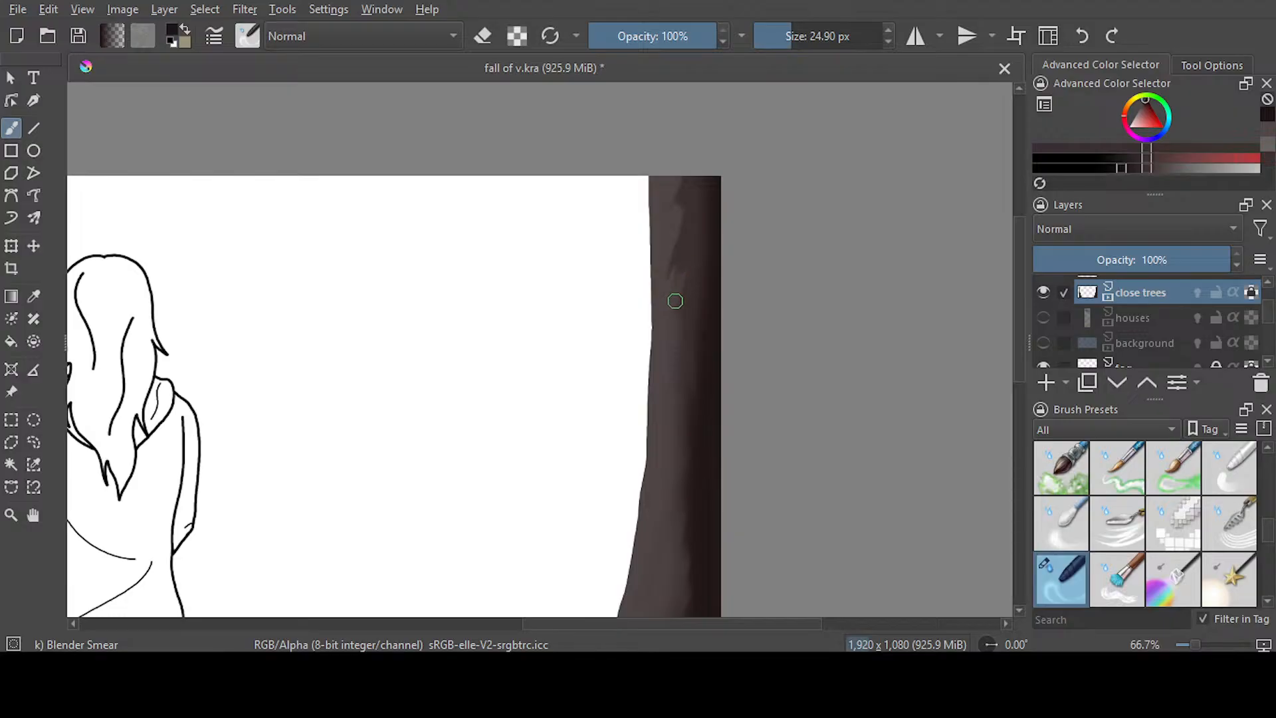
pyautogui.moveTo(676, 352)
pyautogui.mouseDown()
pyautogui.moveTo(669, 247)
pyautogui.moveTo(675, 291)
pyautogui.moveTo(685, 276)
pyautogui.moveTo(687, 308)
pyautogui.mouseUp()
# Try a smear on the right trunk's middle, undo it, and smear diagonal bark streaks into the trunk's base
pyautogui.scroll(-4, 1010, 332)
pyautogui.moveTo(674, 237)
pyautogui.mouseDown()
pyautogui.moveTo(666, 270)
pyautogui.moveTo(685, 221)
pyautogui.moveTo(662, 260)
pyautogui.moveTo(690, 265)
pyautogui.moveTo(669, 289)
pyautogui.mouseUp()
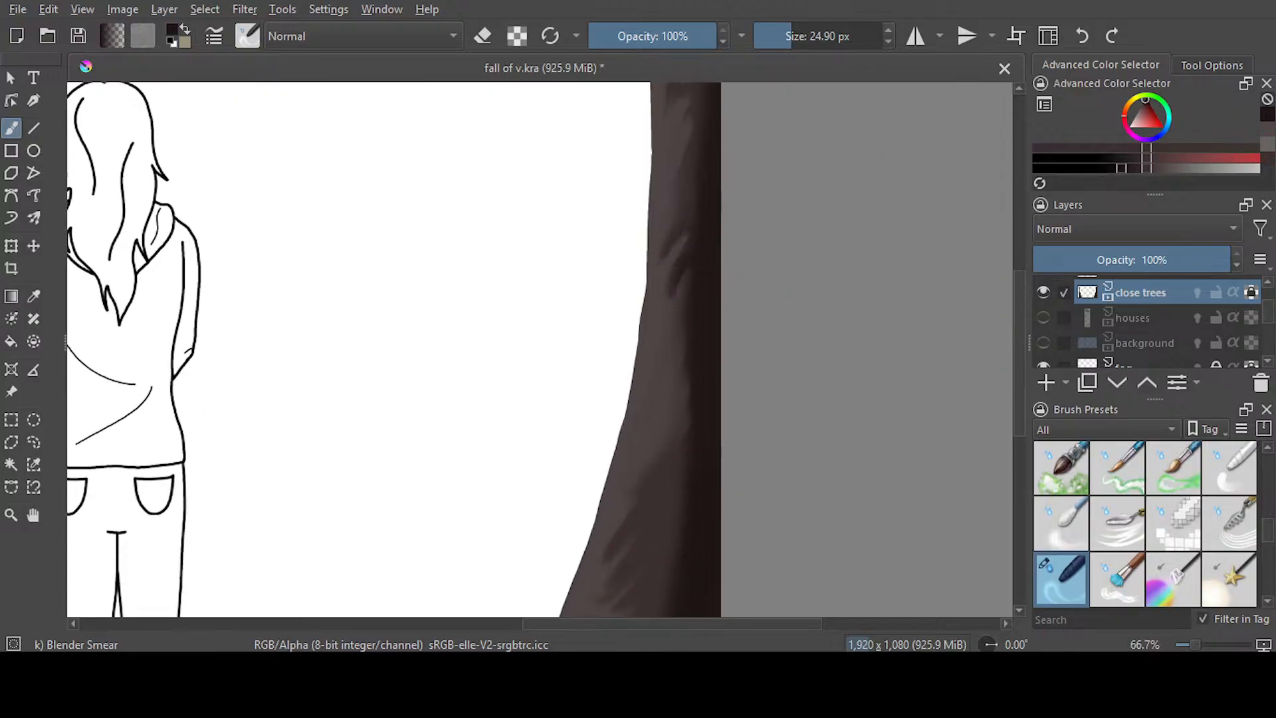
pyautogui.click(1077, 47)
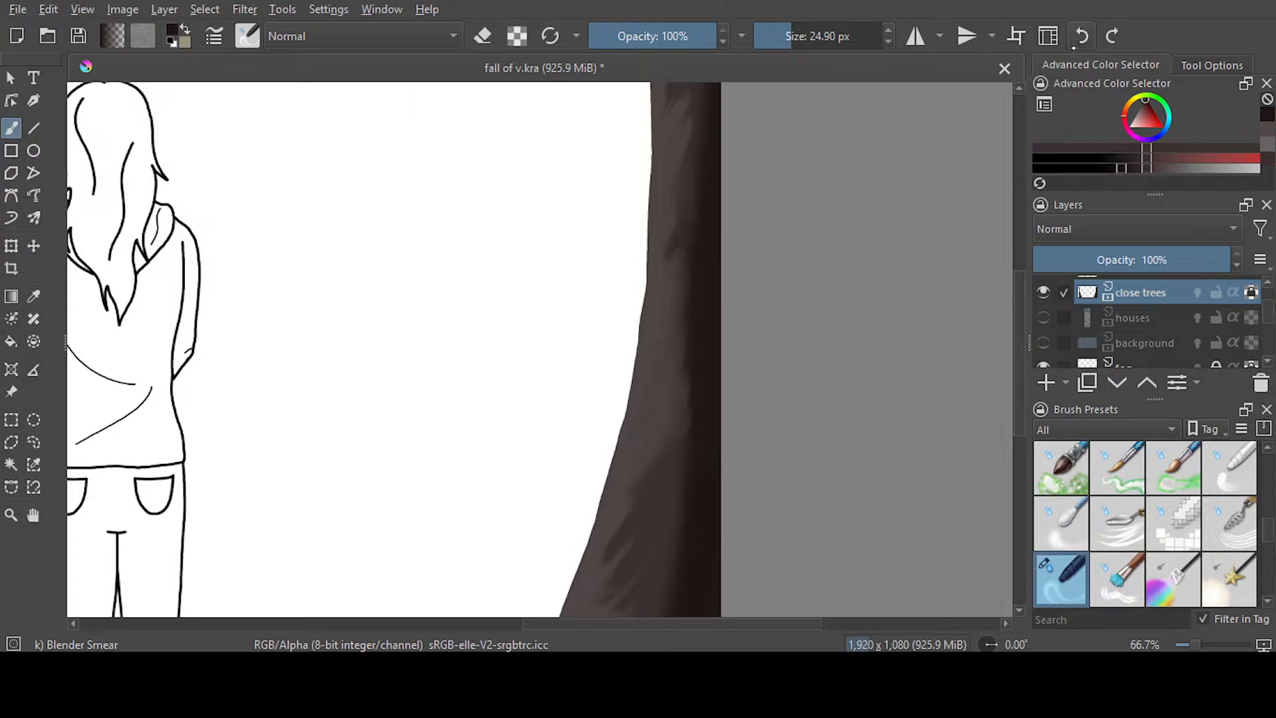
pyautogui.scroll(-4, 835, 302)
pyautogui.moveTo(608, 362)
pyautogui.mouseDown()
pyautogui.moveTo(642, 328)
pyautogui.moveTo(636, 305)
pyautogui.moveTo(669, 253)
pyautogui.moveTo(621, 345)
pyautogui.moveTo(638, 357)
pyautogui.moveTo(629, 405)
pyautogui.moveTo(611, 450)
pyautogui.moveTo(593, 459)
pyautogui.moveTo(607, 414)
pyautogui.moveTo(593, 446)
pyautogui.moveTo(614, 434)
pyautogui.moveTo(588, 443)
pyautogui.moveTo(572, 432)
pyautogui.moveTo(638, 305)
pyautogui.moveTo(668, 309)
pyautogui.moveTo(662, 354)
pyautogui.moveTo(617, 423)
pyautogui.moveTo(615, 412)
pyautogui.moveTo(595, 428)
pyautogui.moveTo(705, 226)
pyautogui.mouseUp()
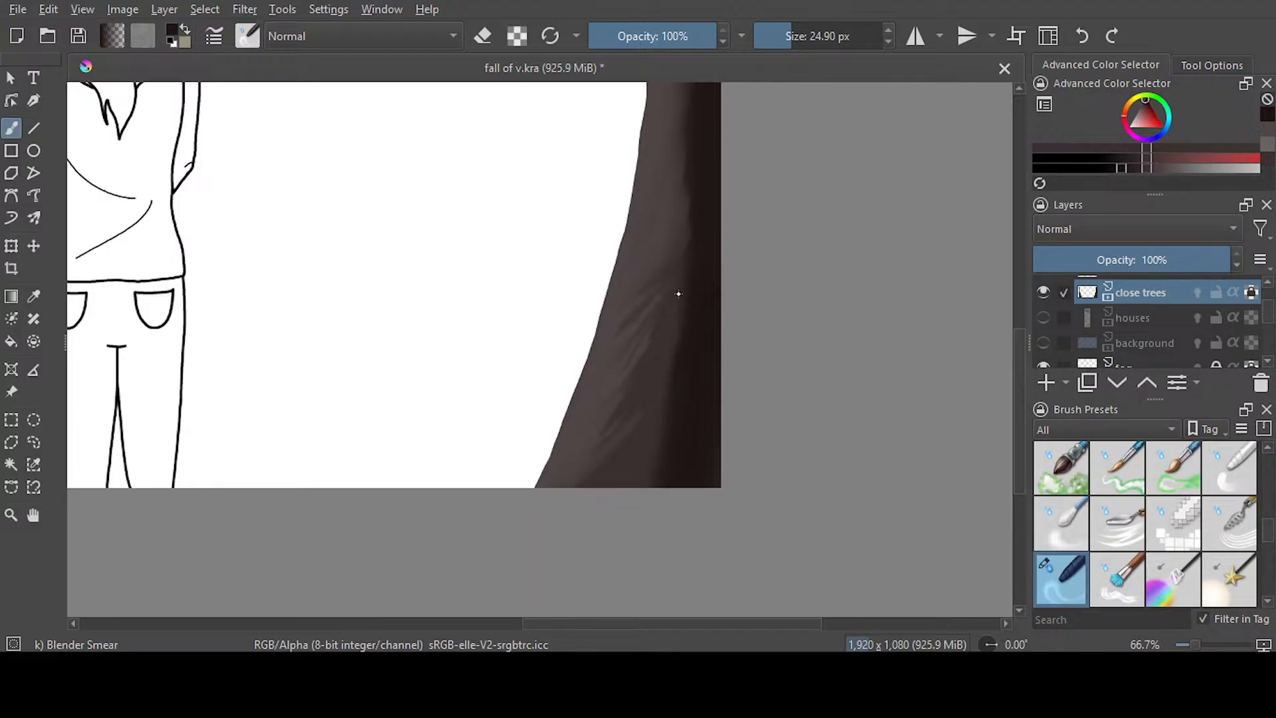
# Soften the upper part of the right trunk with the Blender Blur brush at 60 px, lowering its opacity to 43%
pyautogui.press('/')
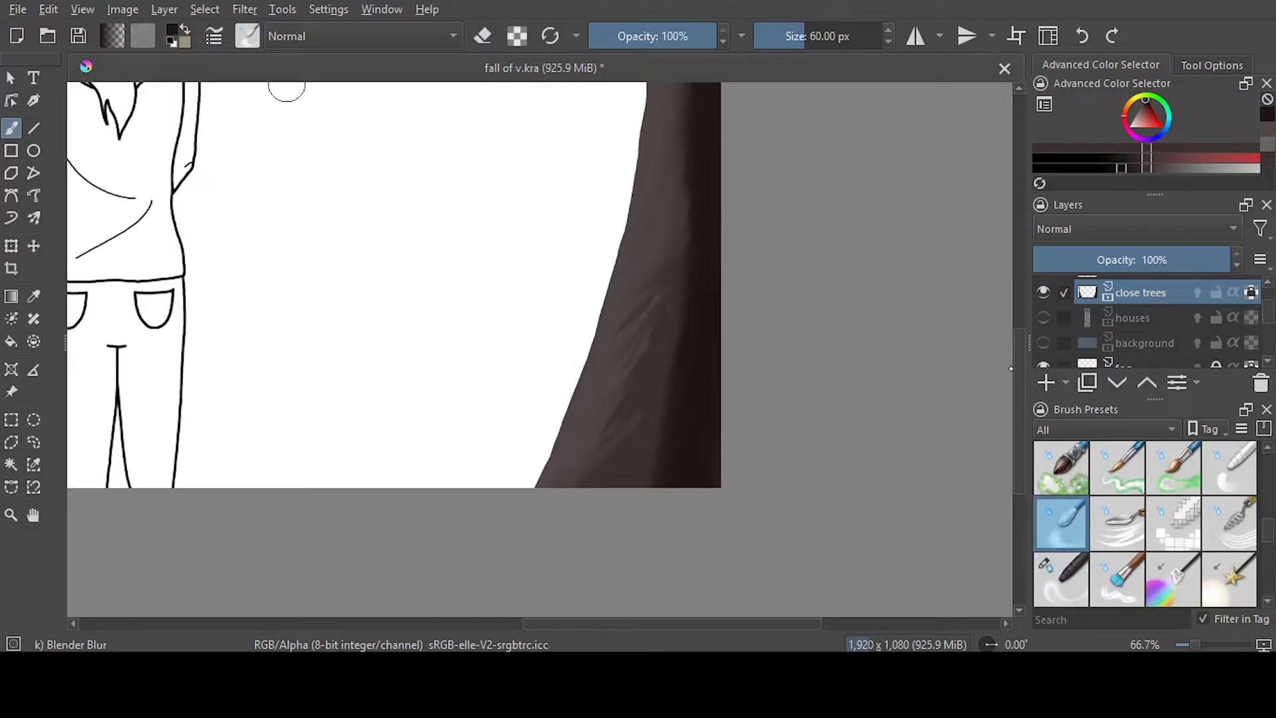
pyautogui.scroll(7, 286, 106)
pyautogui.moveTo(678, 233)
pyautogui.mouseDown()
pyautogui.moveTo(700, 341)
pyautogui.moveTo(686, 347)
pyautogui.moveTo(689, 450)
pyautogui.mouseUp()
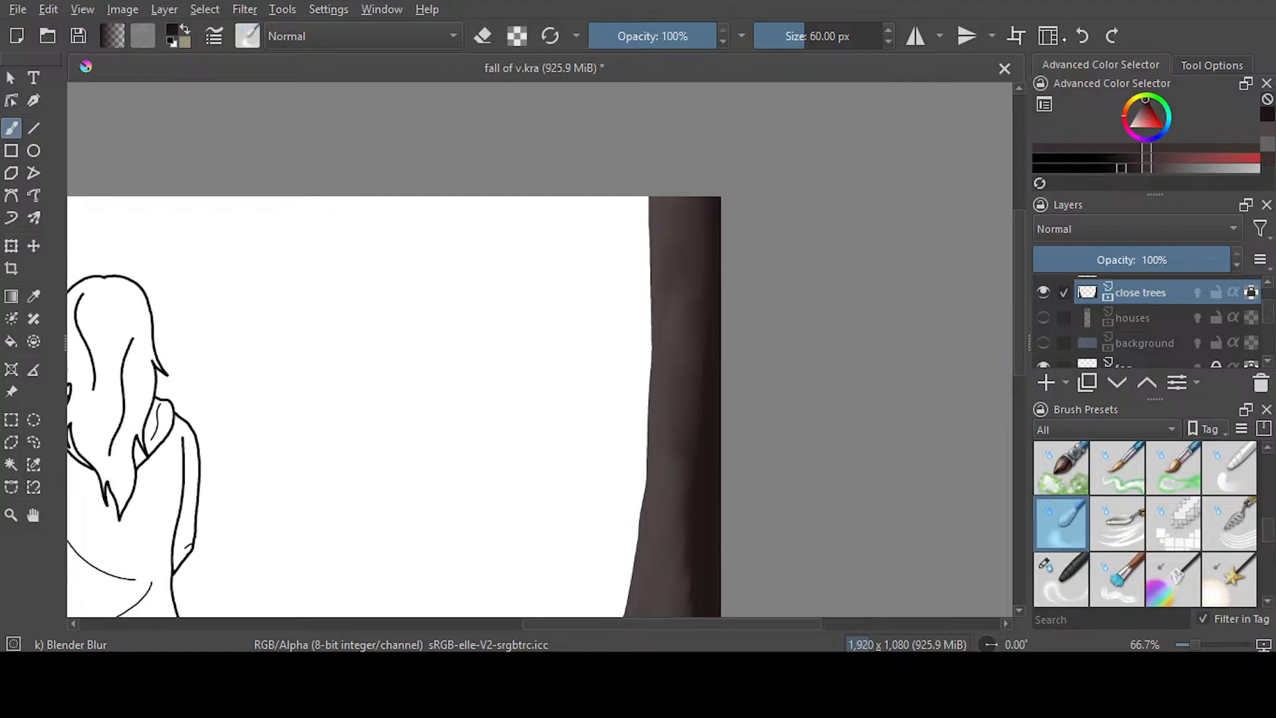
pyautogui.click(1081, 36)
pyautogui.moveTo(671, 39); pyautogui.dragTo(660, 45)
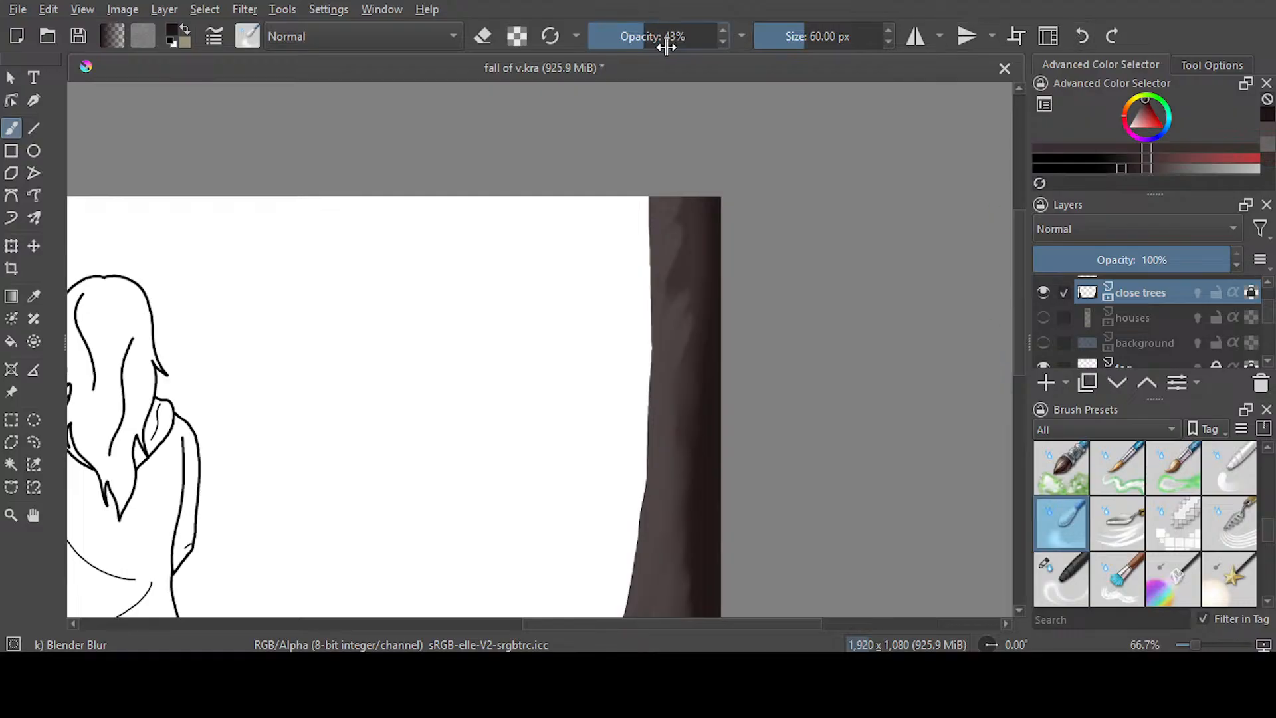
pyautogui.moveTo(684, 210)
pyautogui.mouseDown()
pyautogui.moveTo(694, 340)
pyautogui.moveTo(735, 399)
pyautogui.mouseUp()
# Blur the diagonal bark streaks on the lower part and base of the right trunk, and save the file
pyautogui.scroll(-5, 817, 306)
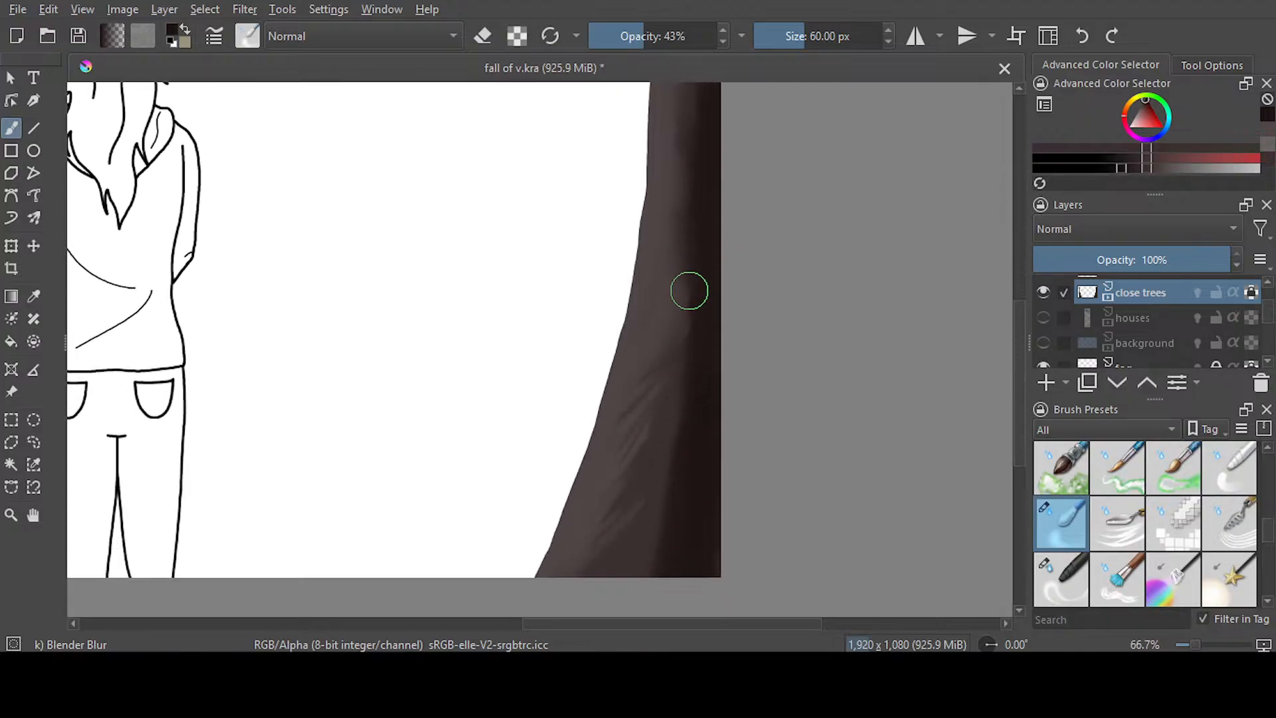
pyautogui.moveTo(694, 421)
pyautogui.mouseDown()
pyautogui.moveTo(690, 452)
pyautogui.moveTo(659, 413)
pyautogui.moveTo(650, 425)
pyautogui.moveTo(614, 561)
pyautogui.moveTo(590, 574)
pyautogui.moveTo(646, 396)
pyautogui.moveTo(643, 434)
pyautogui.moveTo(668, 510)
pyautogui.moveTo(622, 446)
pyautogui.mouseUp()
pyautogui.moveTo(674, 489)
pyautogui.mouseDown()
pyautogui.moveTo(646, 458)
pyautogui.moveTo(652, 534)
pyautogui.moveTo(587, 560)
pyautogui.mouseUp()
pyautogui.moveTo(679, 448)
pyautogui.mouseDown()
pyautogui.moveTo(651, 587)
pyautogui.moveTo(673, 559)
pyautogui.moveTo(687, 417)
pyautogui.moveTo(725, 505)
pyautogui.mouseUp()
pyautogui.hotkey('ctrl', 's')
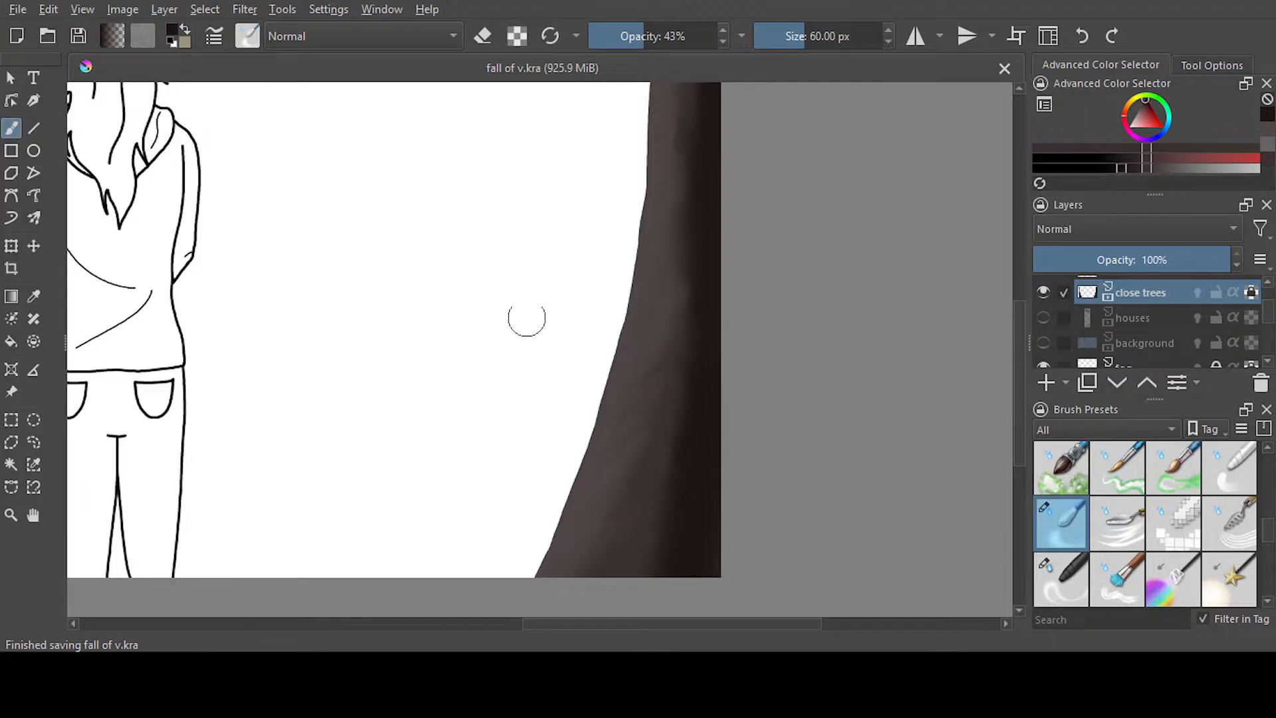
# Check the houses layer by showing it and hiding it again
pyautogui.scroll(-2, 526, 317)
pyautogui.scroll(-1, 527, 317)
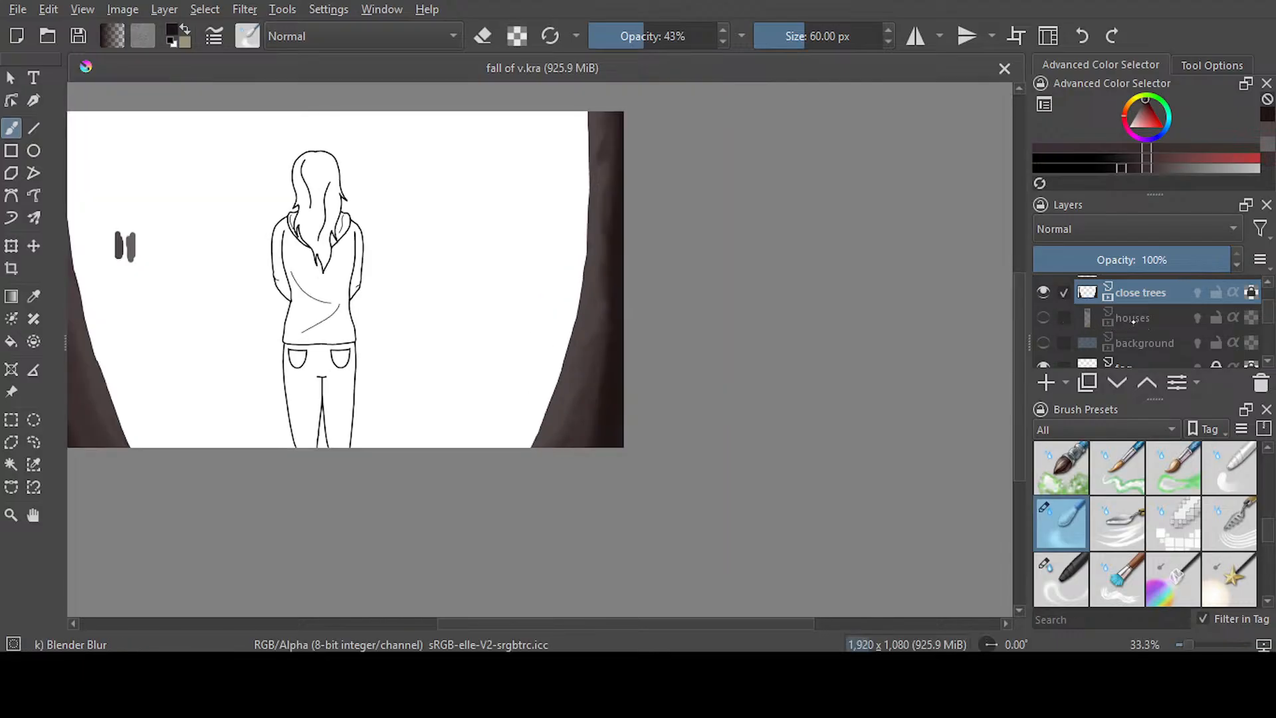
pyautogui.click(1044, 317)
pyautogui.click(1043, 318)
# Erase the two gray test swatches beside the left trunk using Ink-3 Gpen in eraser mode at 35.45 px, and save the file
pyautogui.press('/')
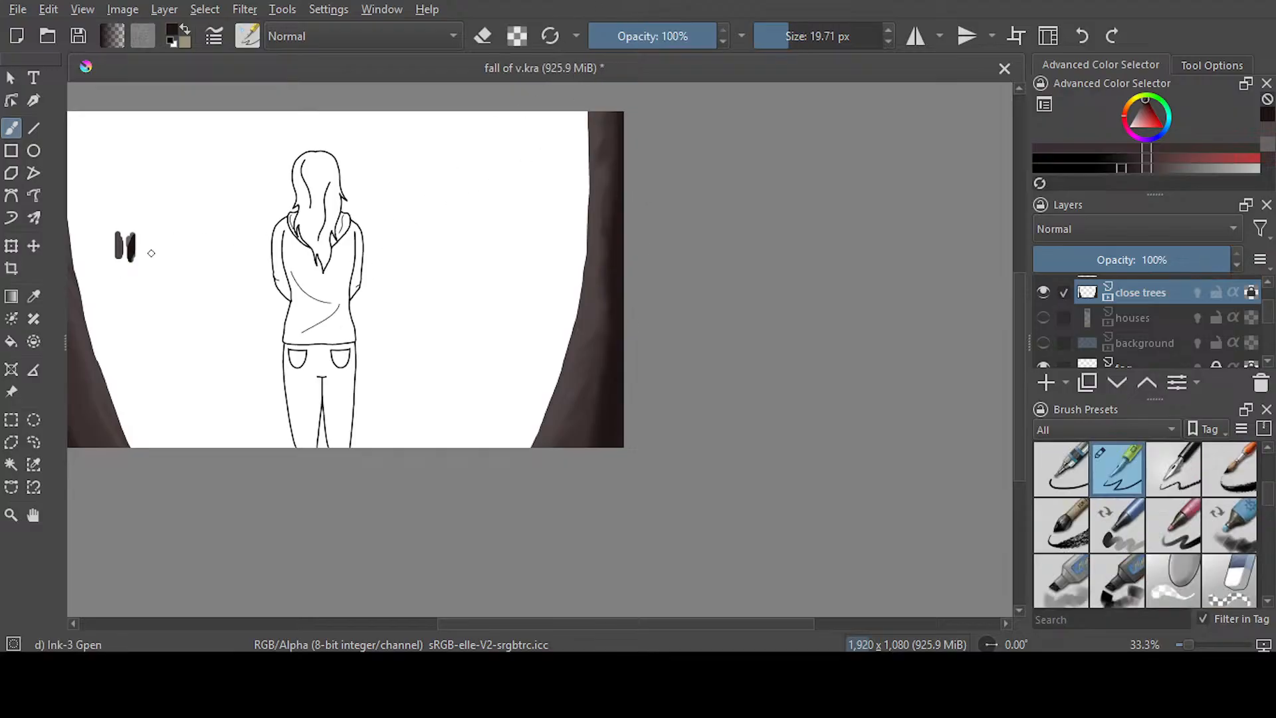
pyautogui.press('e')
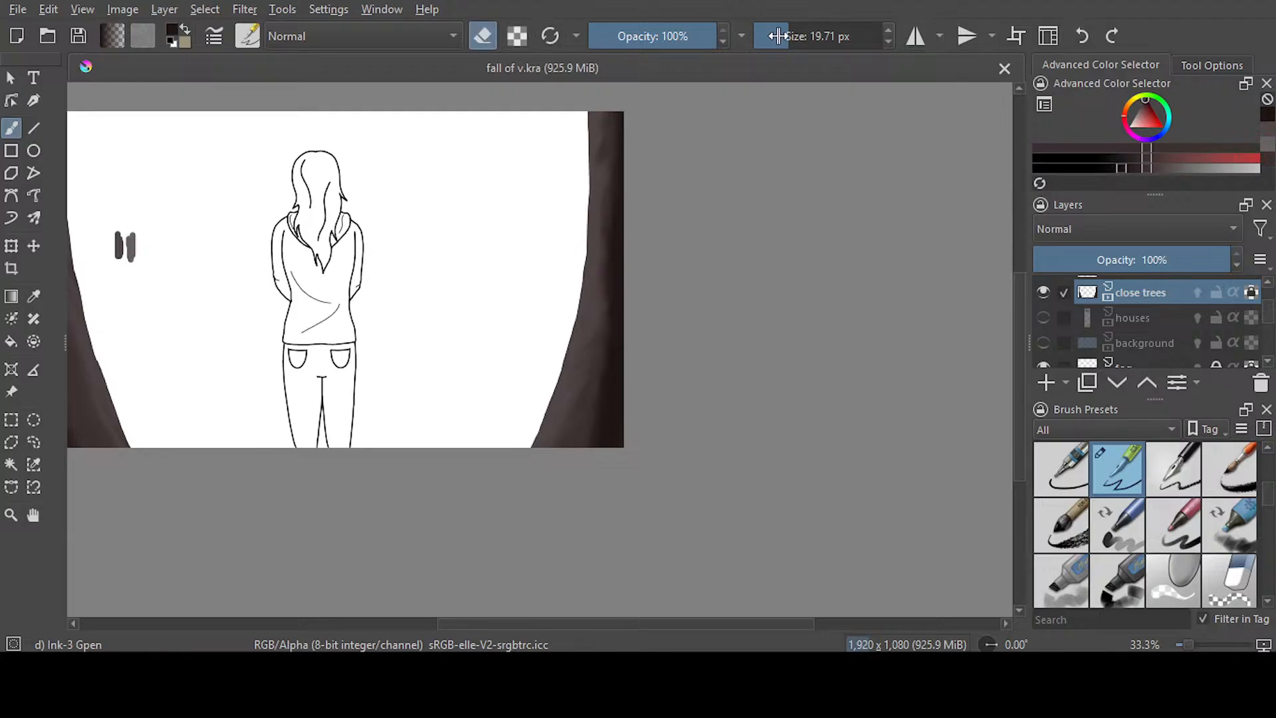
pyautogui.moveTo(134, 227); pyautogui.dragTo(121, 226)
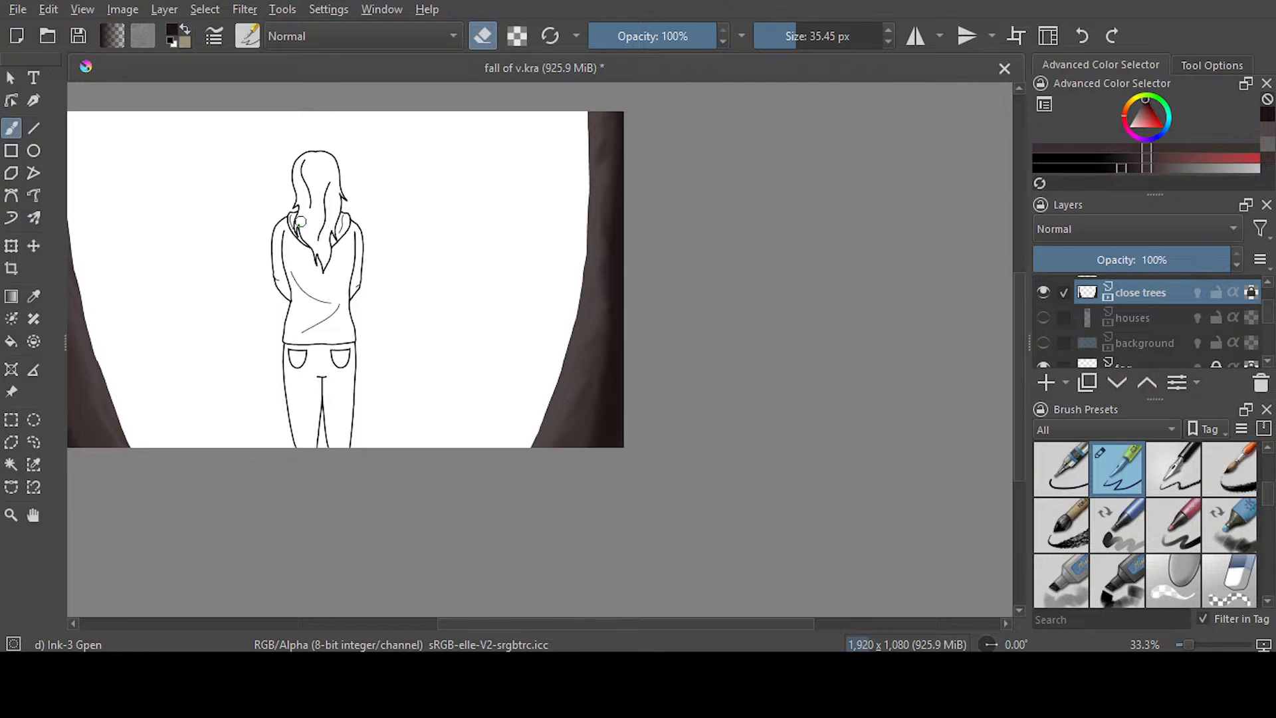
pyautogui.moveTo(559, 628); pyautogui.dragTo(496, 628)
pyautogui.moveTo(1020, 411); pyautogui.dragTo(1020, 388)
pyautogui.hotkey('ctrl', 's')
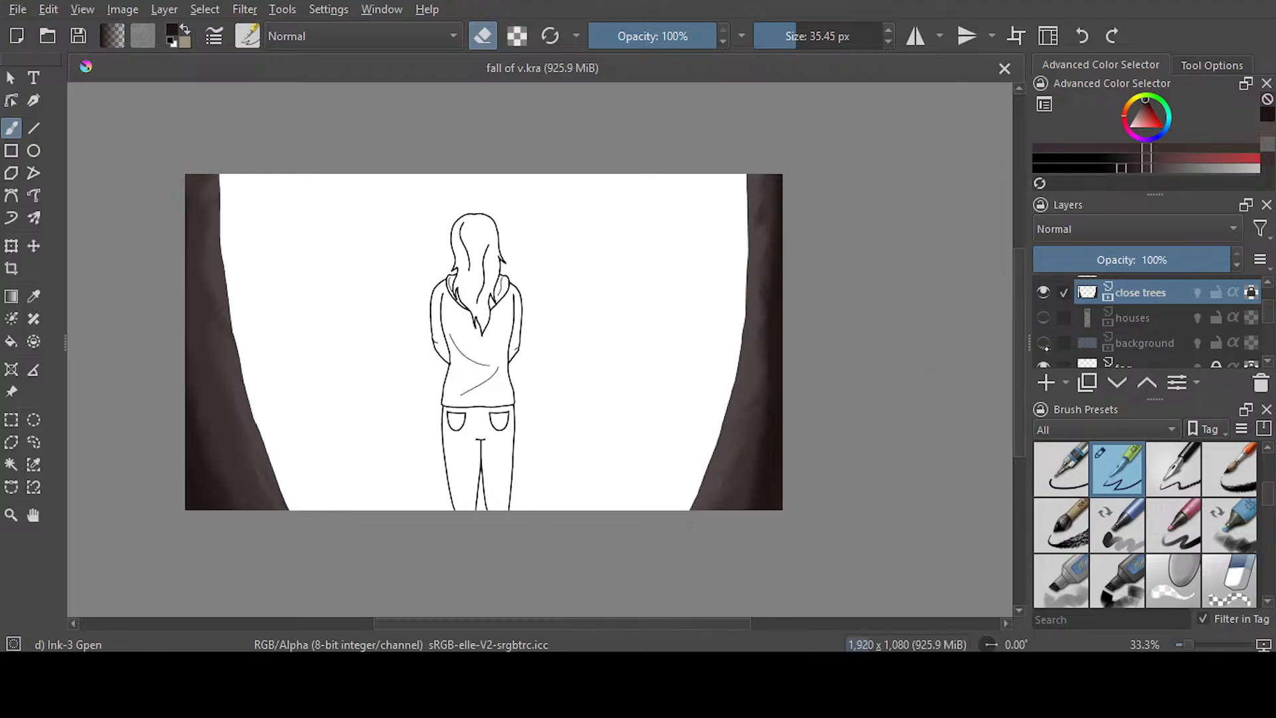
# Show the background layer, turn off eraser mode and choose a dark green brush color
pyautogui.click(1043, 343)
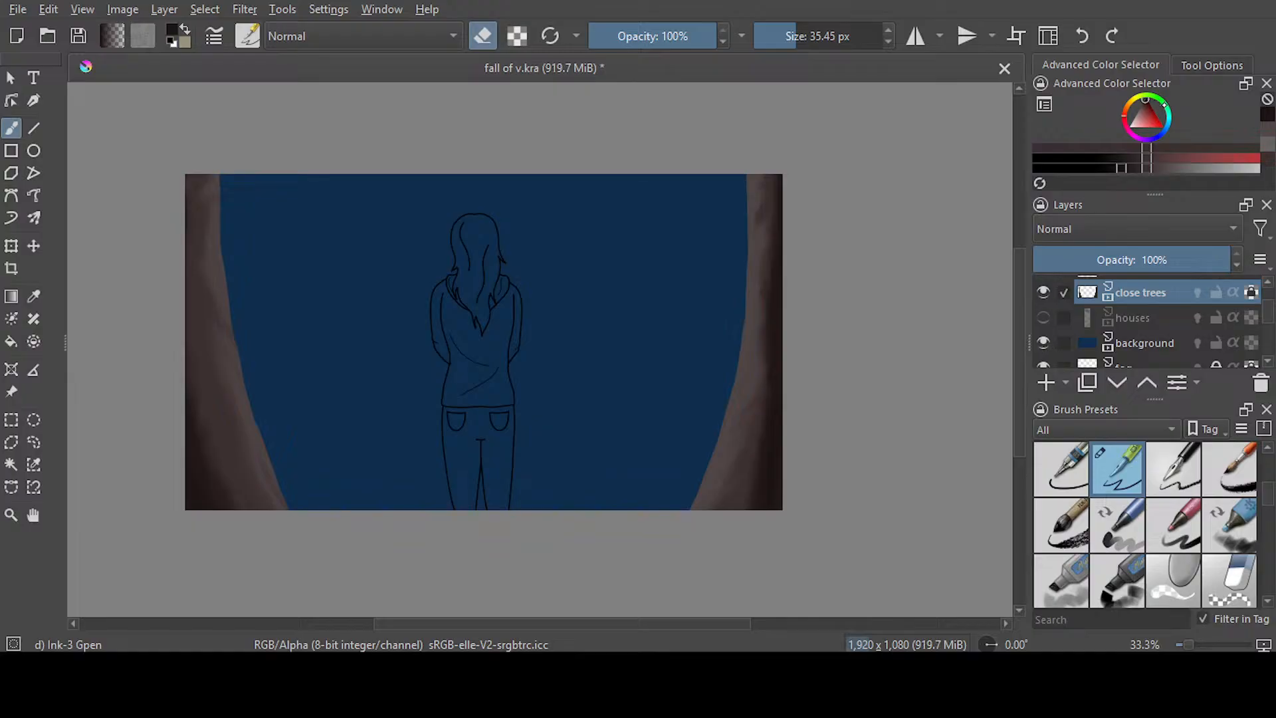
pyautogui.press('e')
pyautogui.click(1161, 100)
pyautogui.moveTo(1151, 112); pyautogui.dragTo(1147, 101)
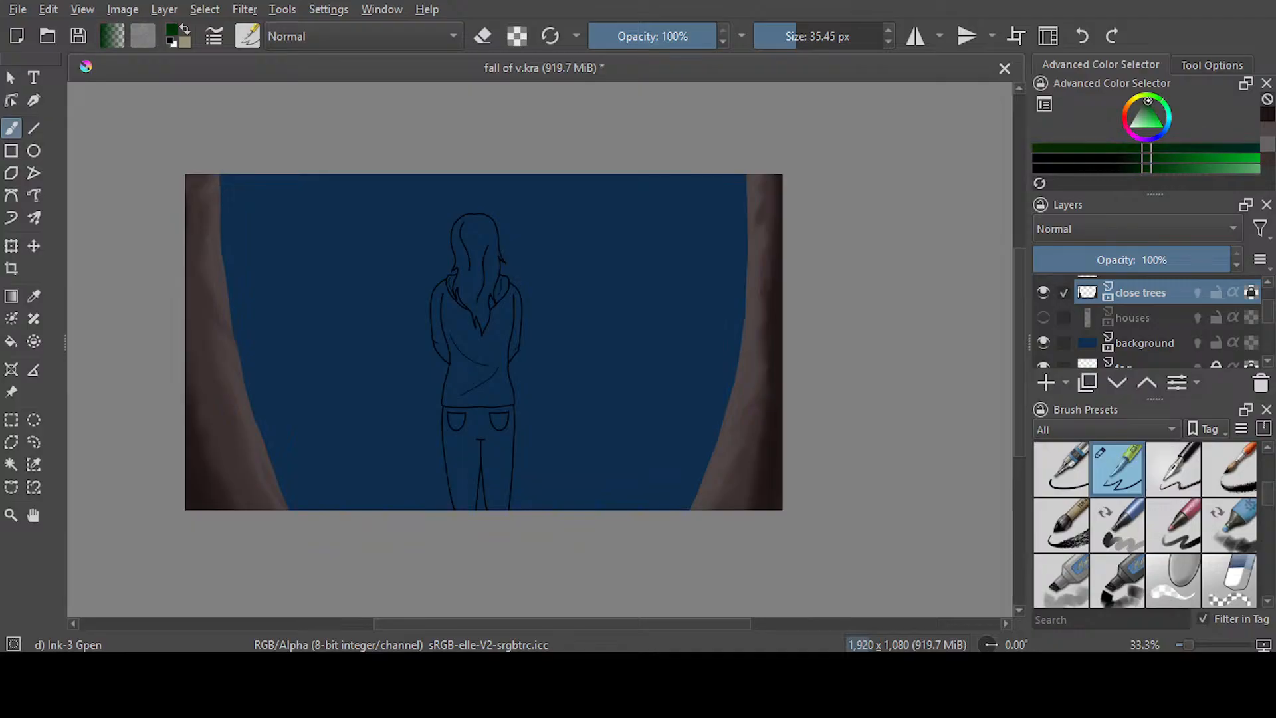
# Make the background layer active and show the sketch on the outline layer
pyautogui.click(1210, 345)
pyautogui.moveTo(1268, 321); pyautogui.dragTo(1267, 306)
pyautogui.click(1044, 289)
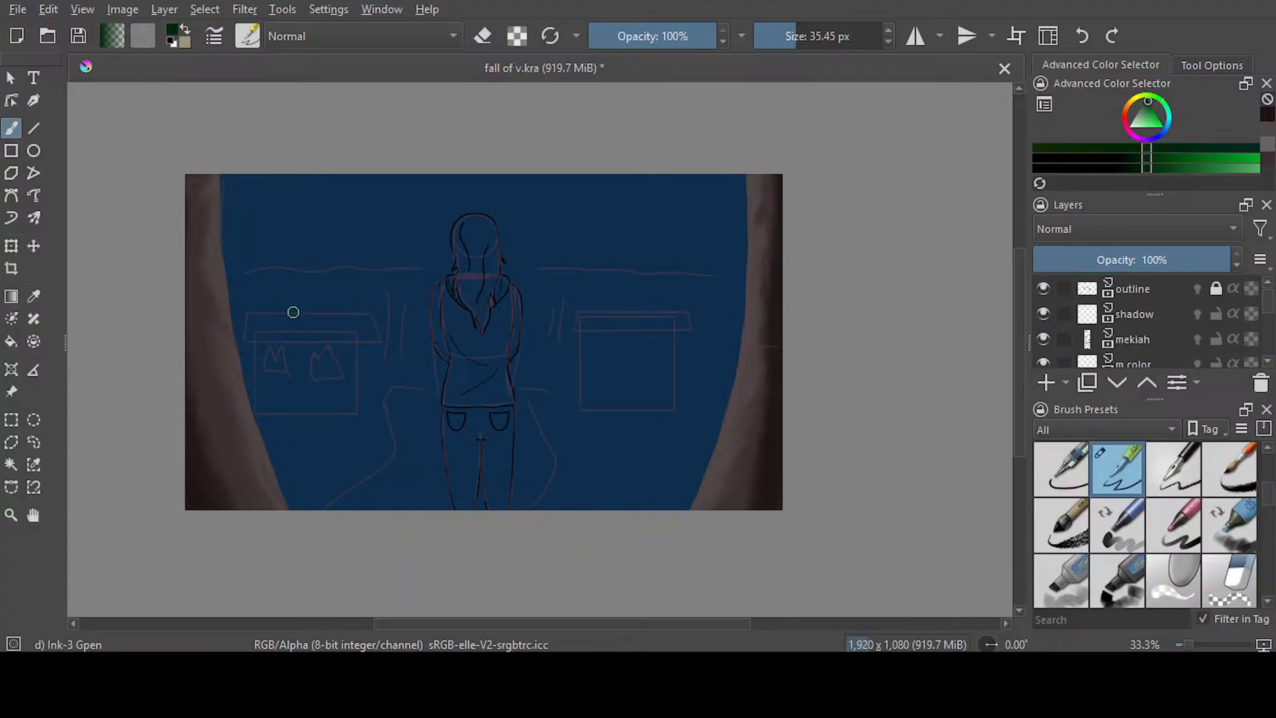
# Paint a wavy dark green horizon line from trunk to trunk along the sketched hills with Ink-3 Gpen at 35.45 px
pyautogui.scroll(1, 293, 311)
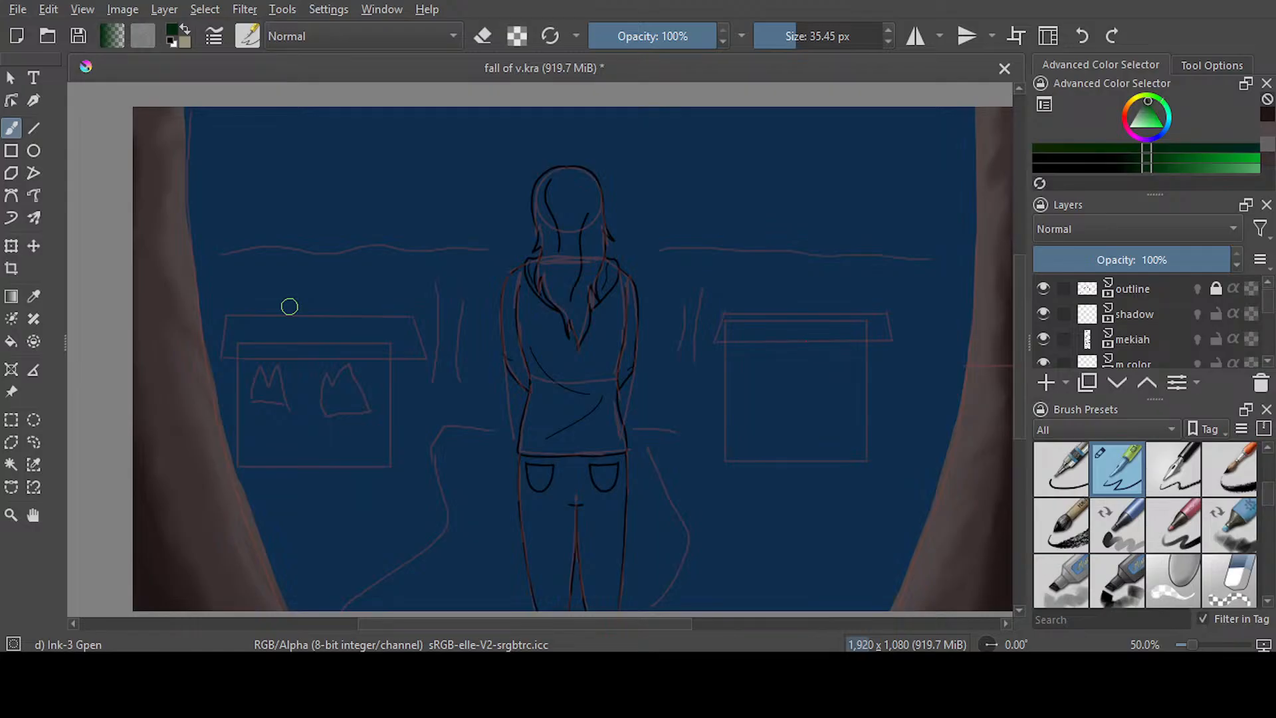
pyautogui.scroll(1, 289, 306)
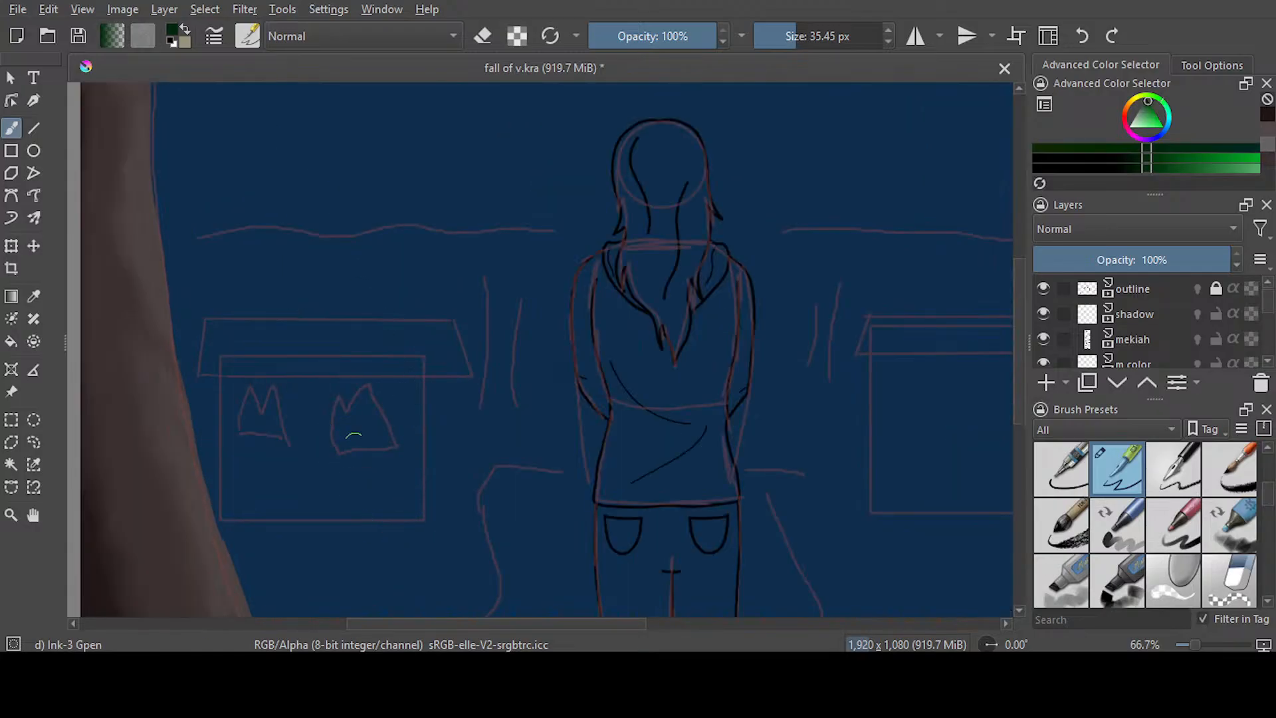
pyautogui.moveTo(431, 625); pyautogui.dragTo(390, 625)
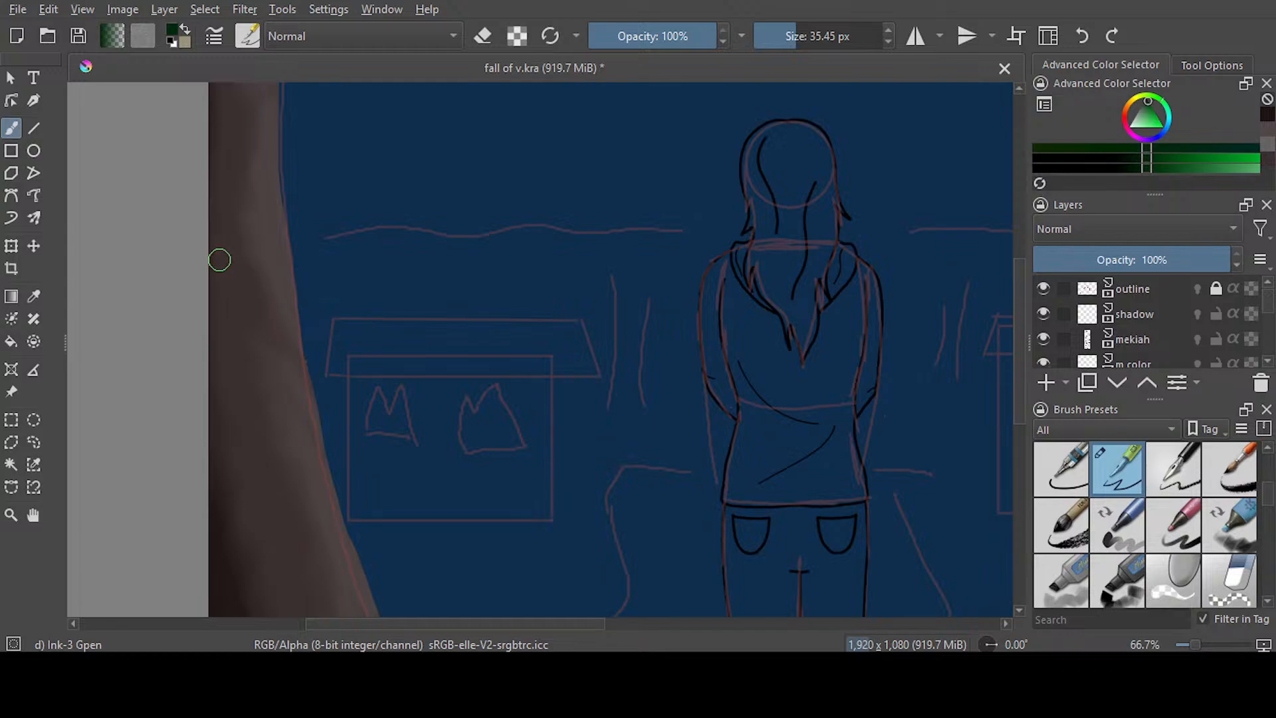
pyautogui.moveTo(299, 245)
pyautogui.mouseDown()
pyautogui.moveTo(400, 230)
pyautogui.moveTo(952, 236)
pyautogui.mouseUp()
pyautogui.moveTo(485, 625); pyautogui.dragTo(668, 625)
pyautogui.moveTo(399, 237)
pyautogui.mouseDown()
pyautogui.moveTo(505, 232)
pyautogui.moveTo(589, 251)
pyautogui.moveTo(853, 243)
pyautogui.mouseUp()
pyautogui.moveTo(631, 625); pyautogui.dragTo(475, 625)
# Fill the area below the horizon line with the dark green and hide the outline layer
pyautogui.click(11, 341)
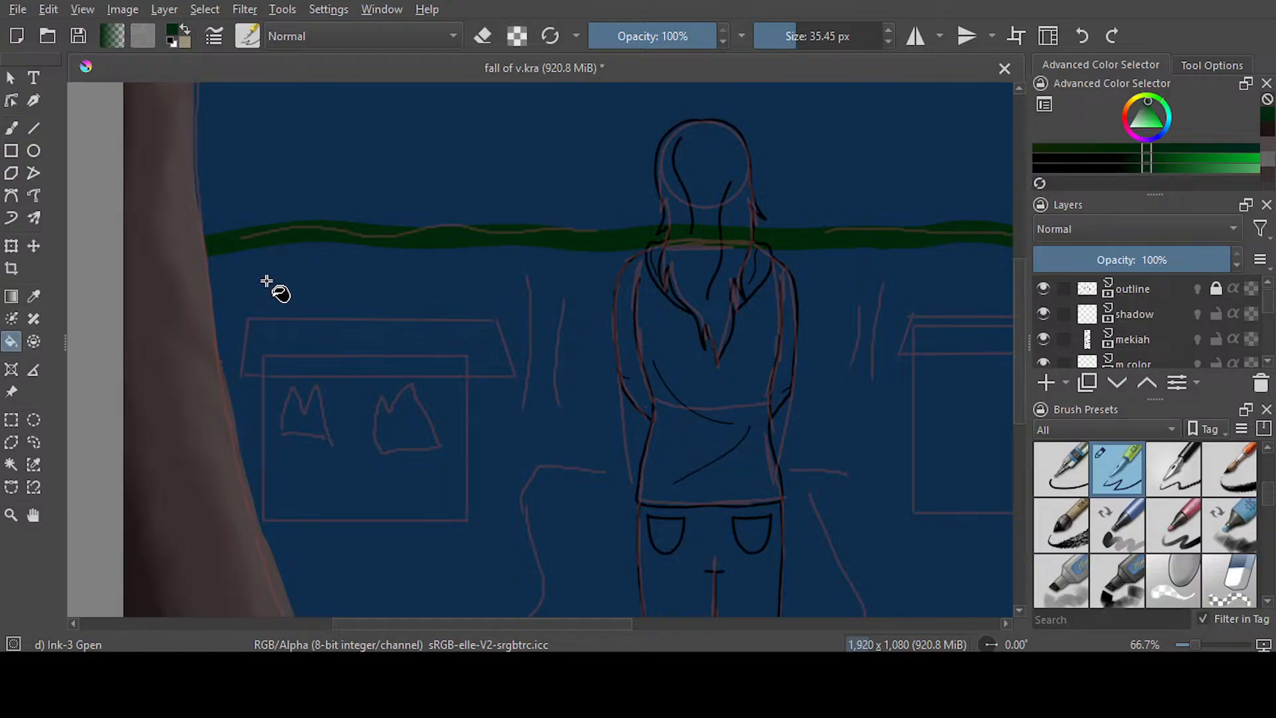
pyautogui.click(260, 337)
pyautogui.click(11, 128)
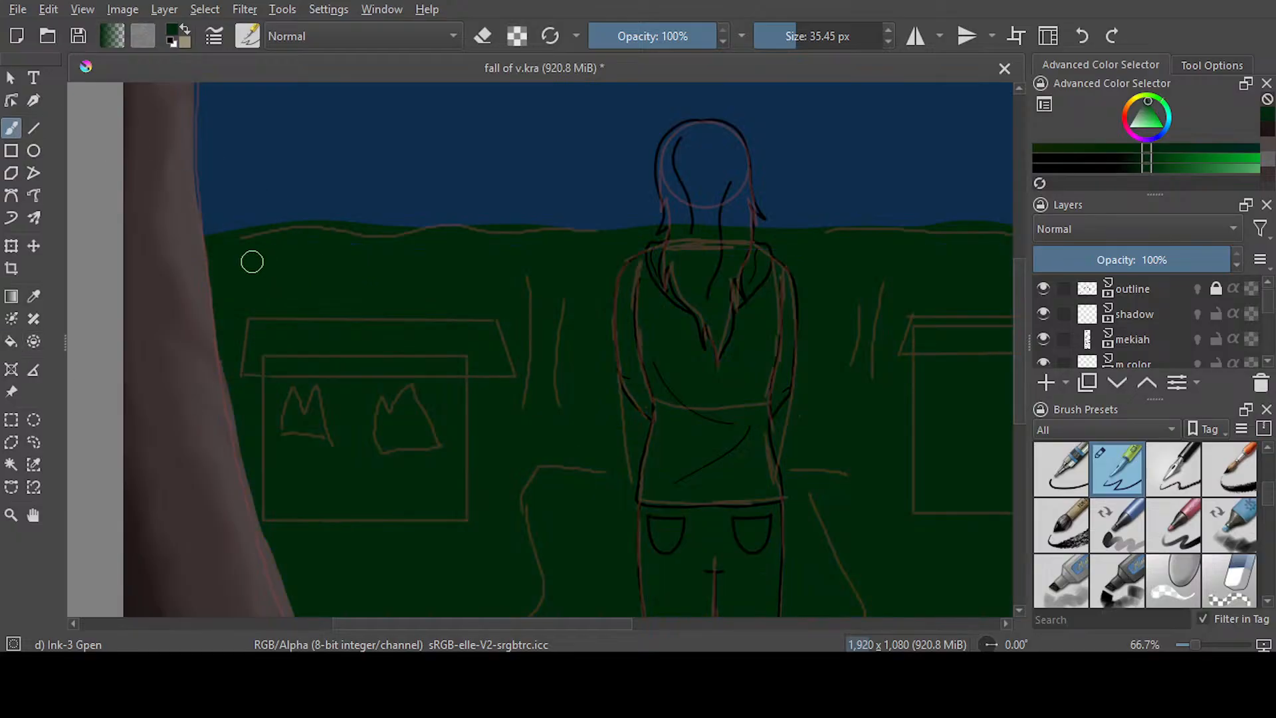
pyautogui.moveTo(626, 625); pyautogui.dragTo(764, 625)
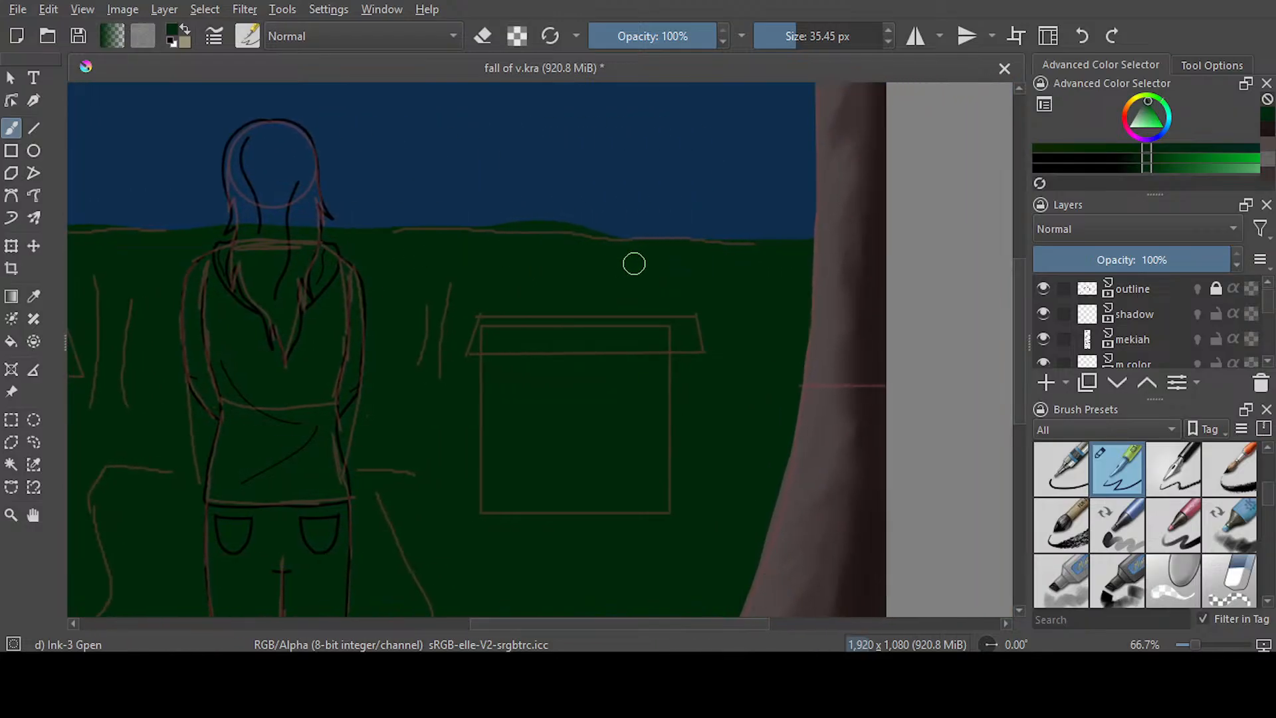
pyautogui.moveTo(637, 625); pyautogui.dragTo(518, 625)
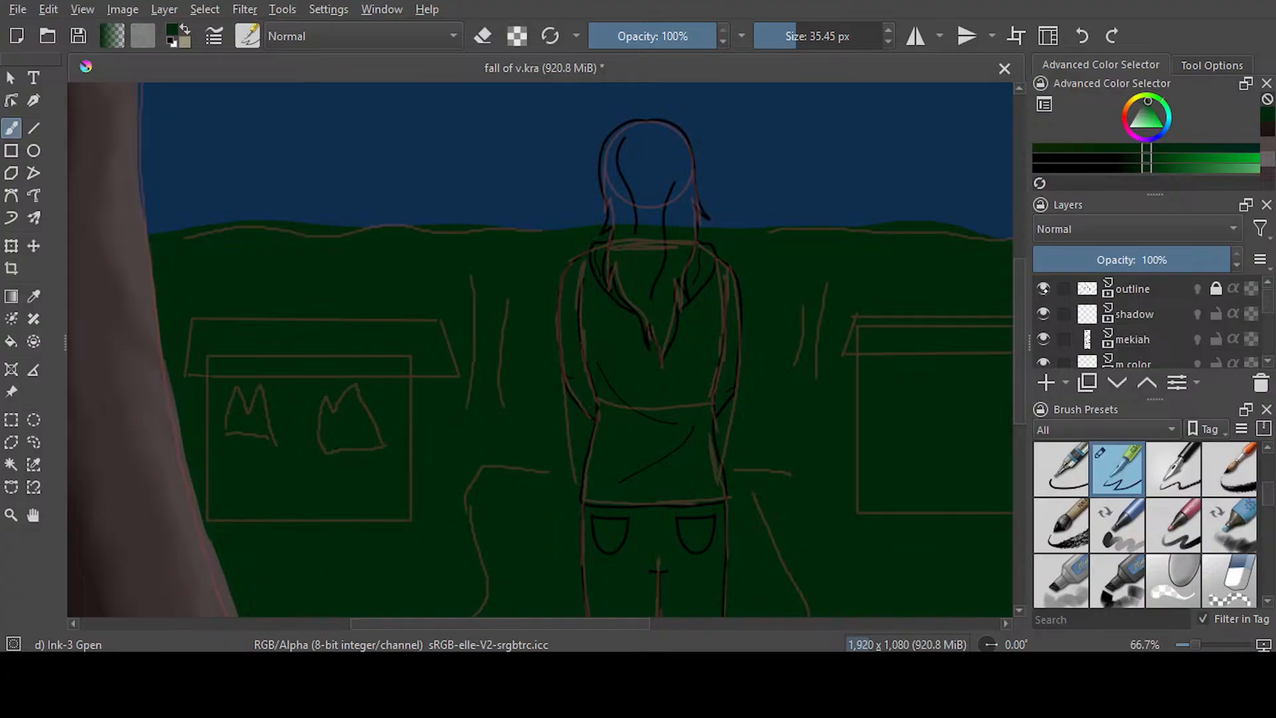
pyautogui.click(1043, 288)
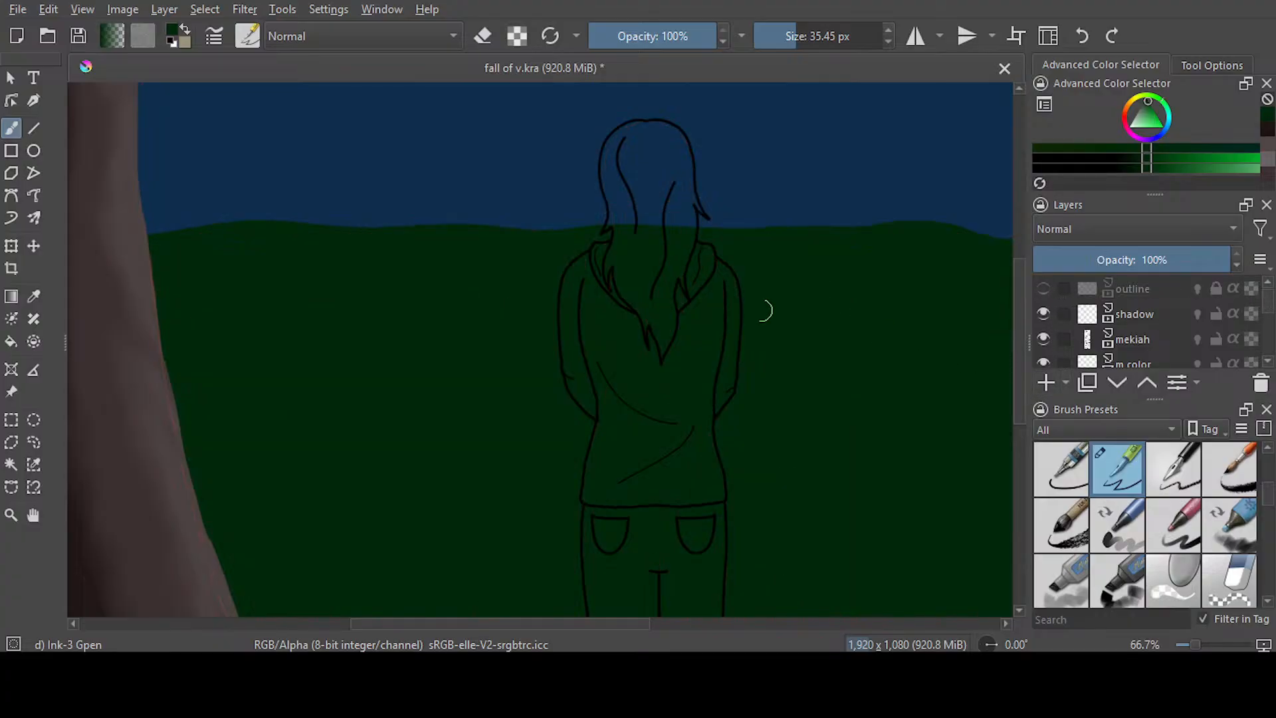
pyautogui.scroll(-1, 741, 307)
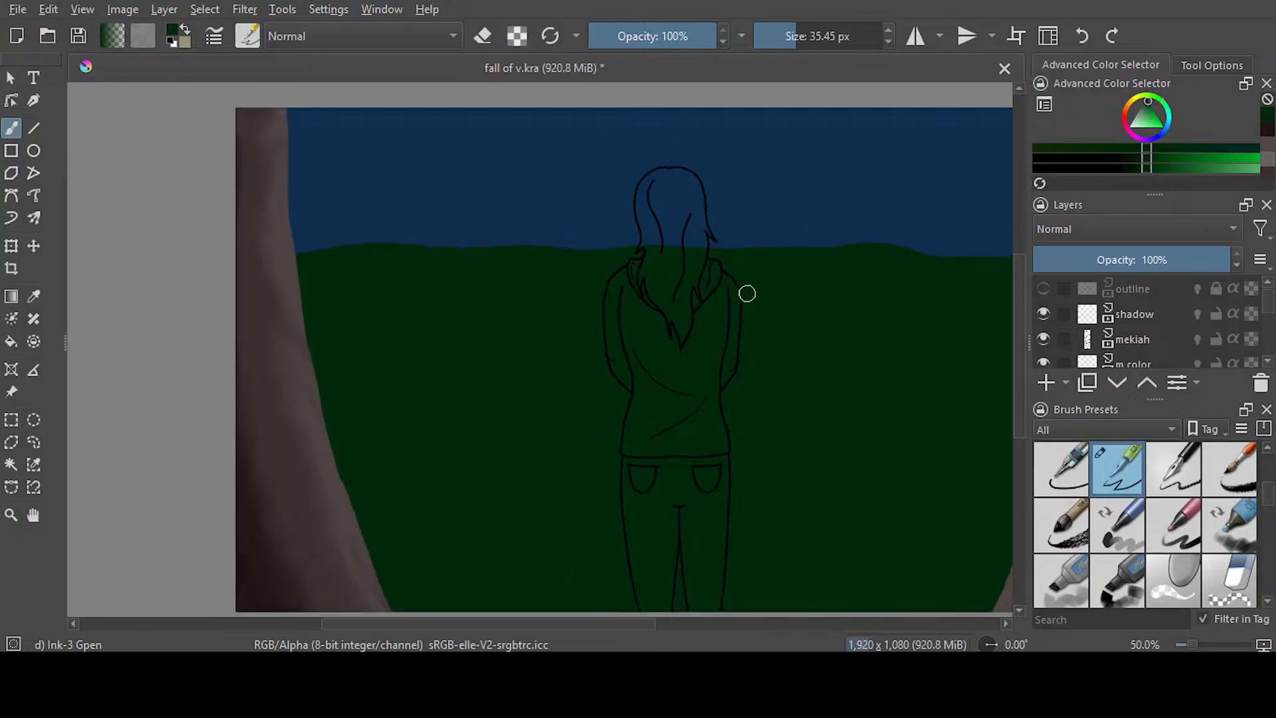
pyautogui.moveTo(647, 632)
pyautogui.mouseDown()
pyautogui.moveTo(620, 630)
pyautogui.moveTo(655, 627)
pyautogui.mouseUp()
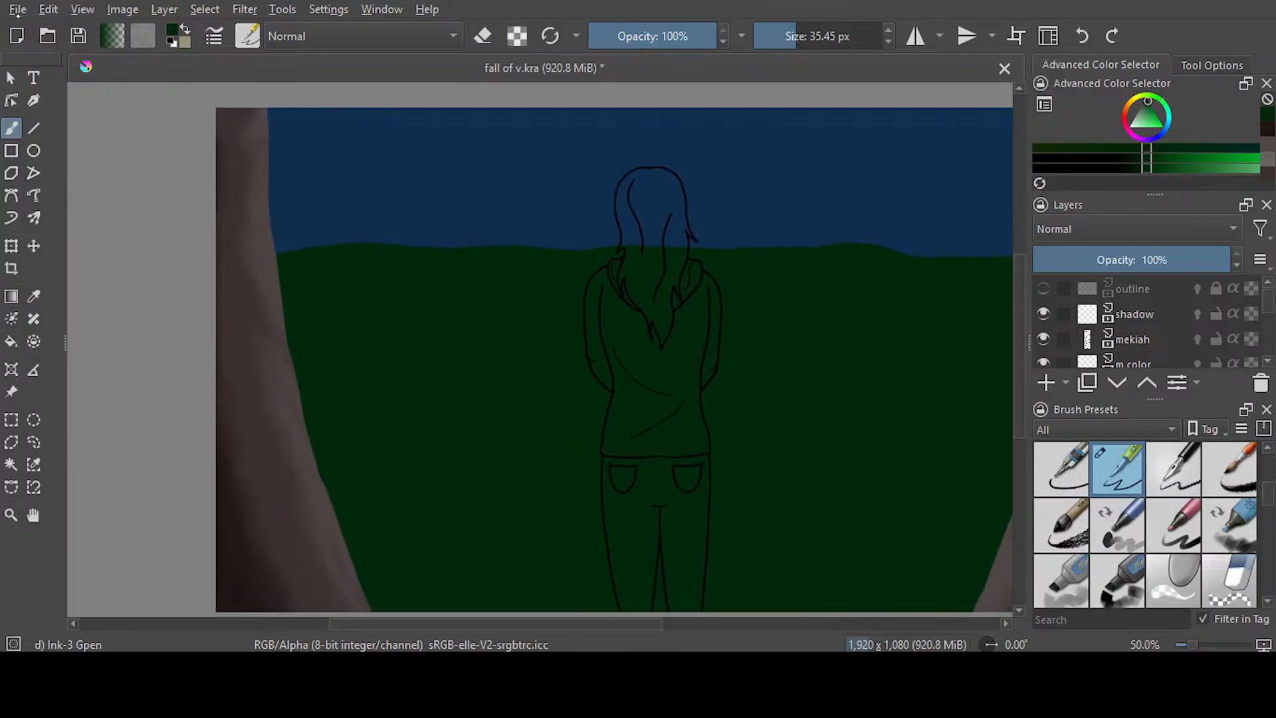
# Select the sky area, sample its blue and brush a soft glow along the horizon with Airbrush Soft at 106.81 px
pyautogui.click(12, 464)
pyautogui.click(385, 208)
pyautogui.press('p')
pyautogui.click(313, 213)
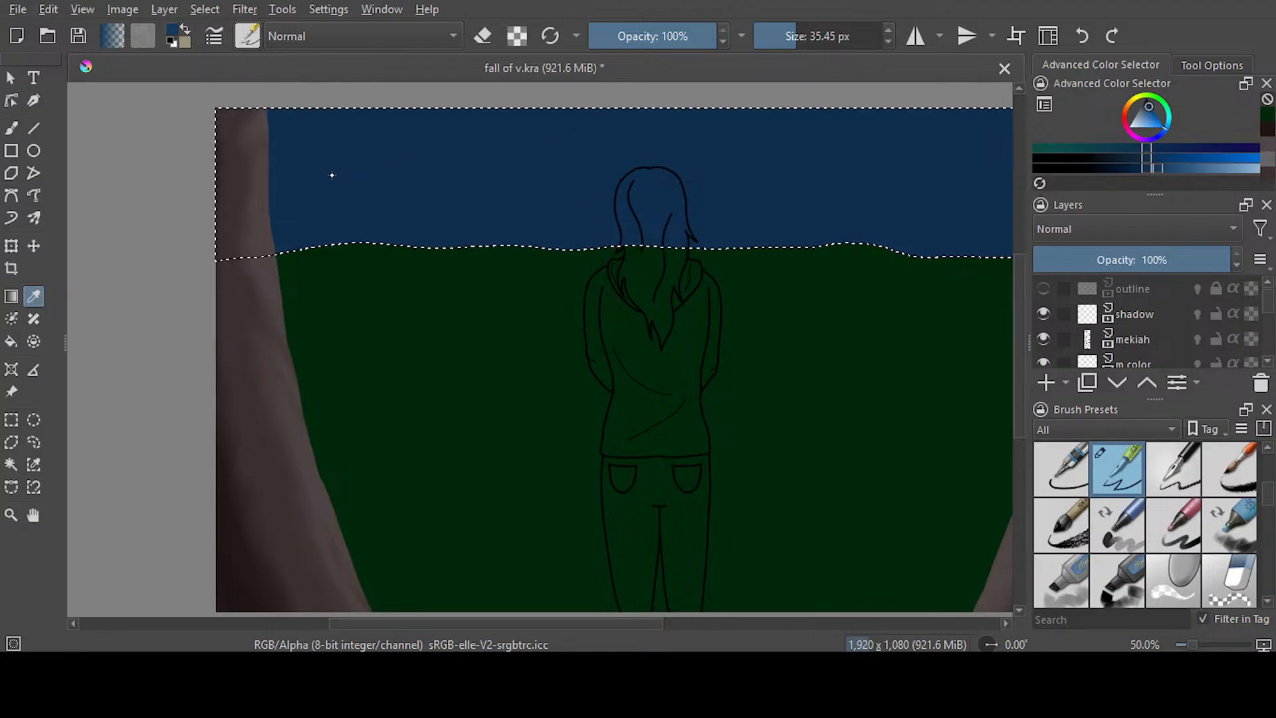
pyautogui.press('/')
pyautogui.press('b')
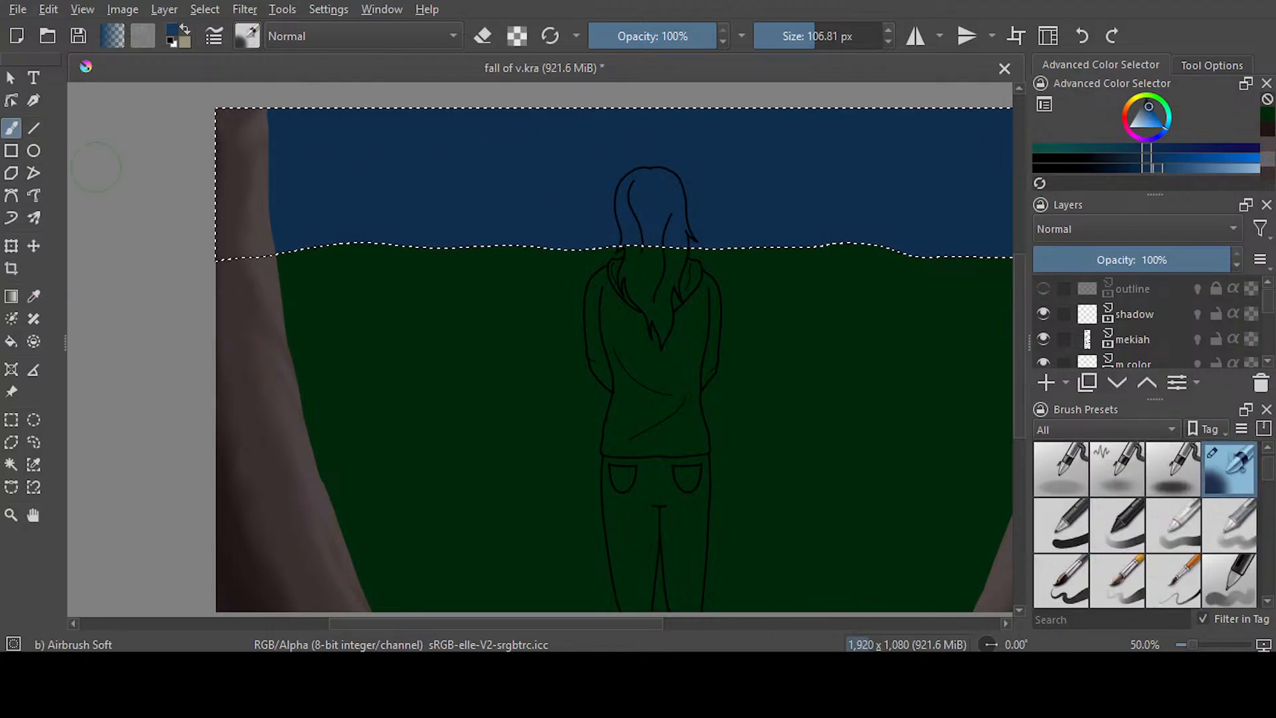
pyautogui.moveTo(521, 256); pyautogui.dragTo(990, 270)
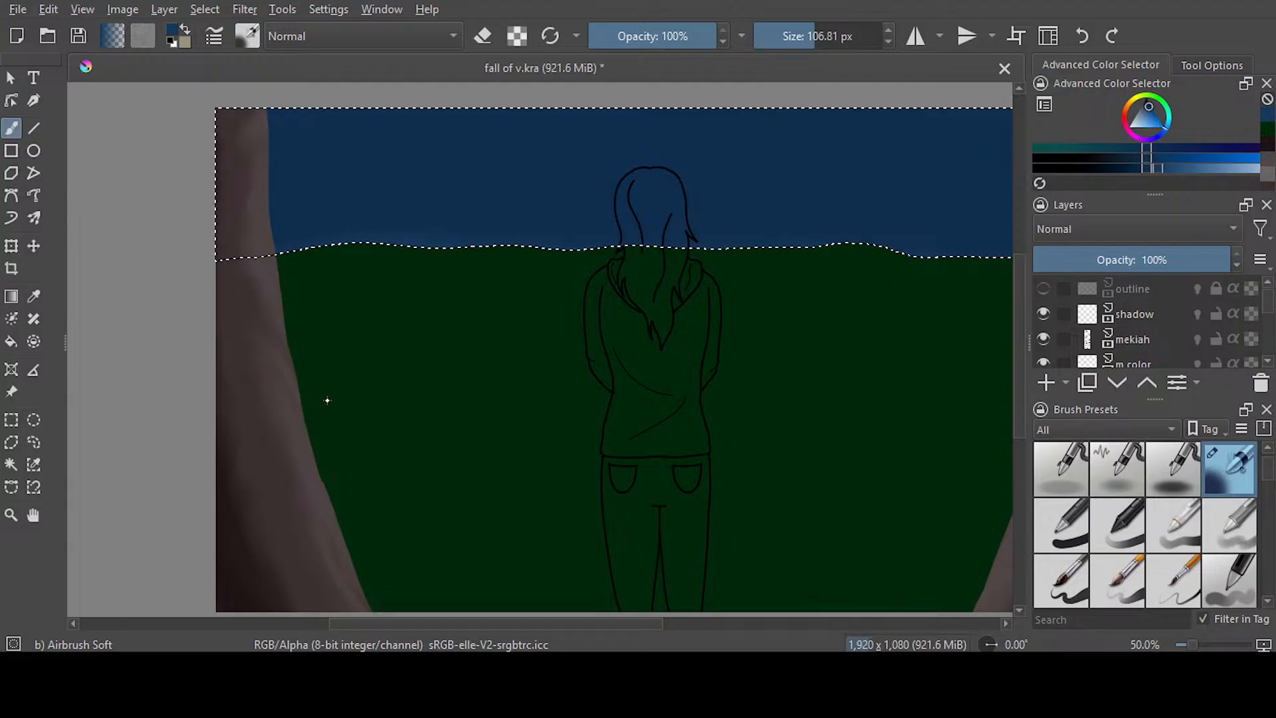
# Paint light blue stars across the selected sky with the Texture Starfield brush at 250 px, and save the file
pyautogui.press('/')
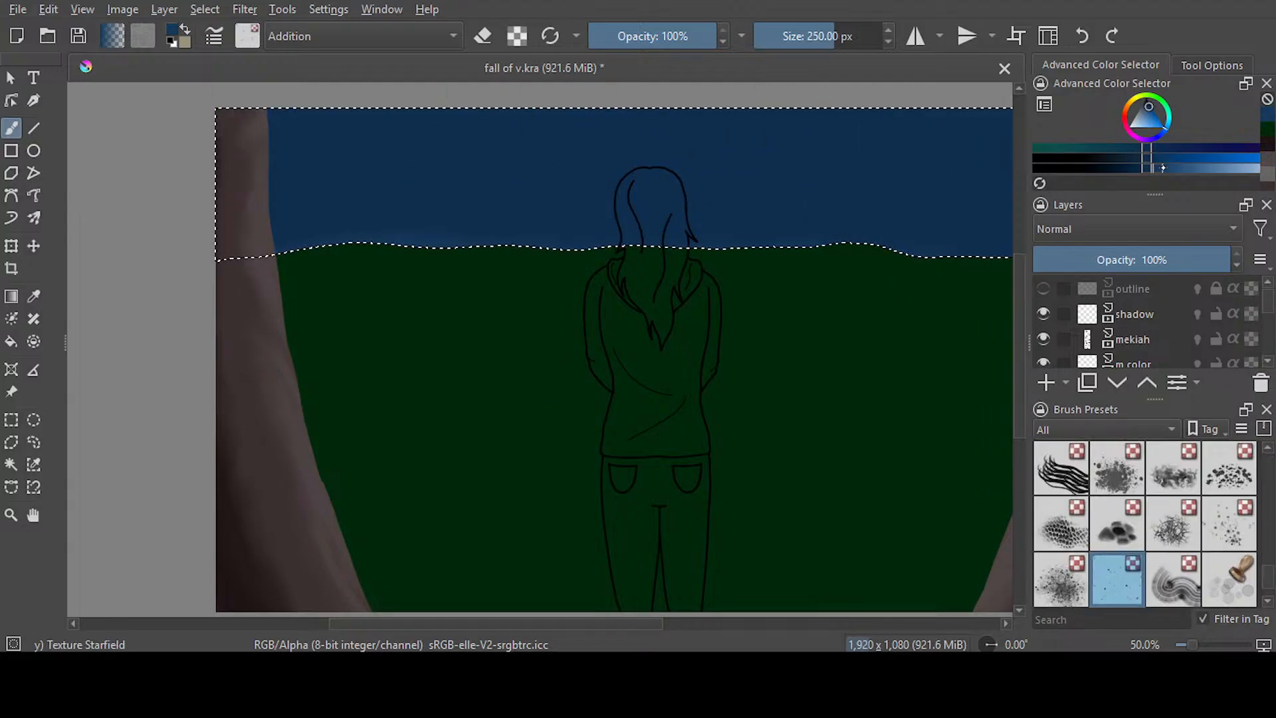
pyautogui.click(1209, 170)
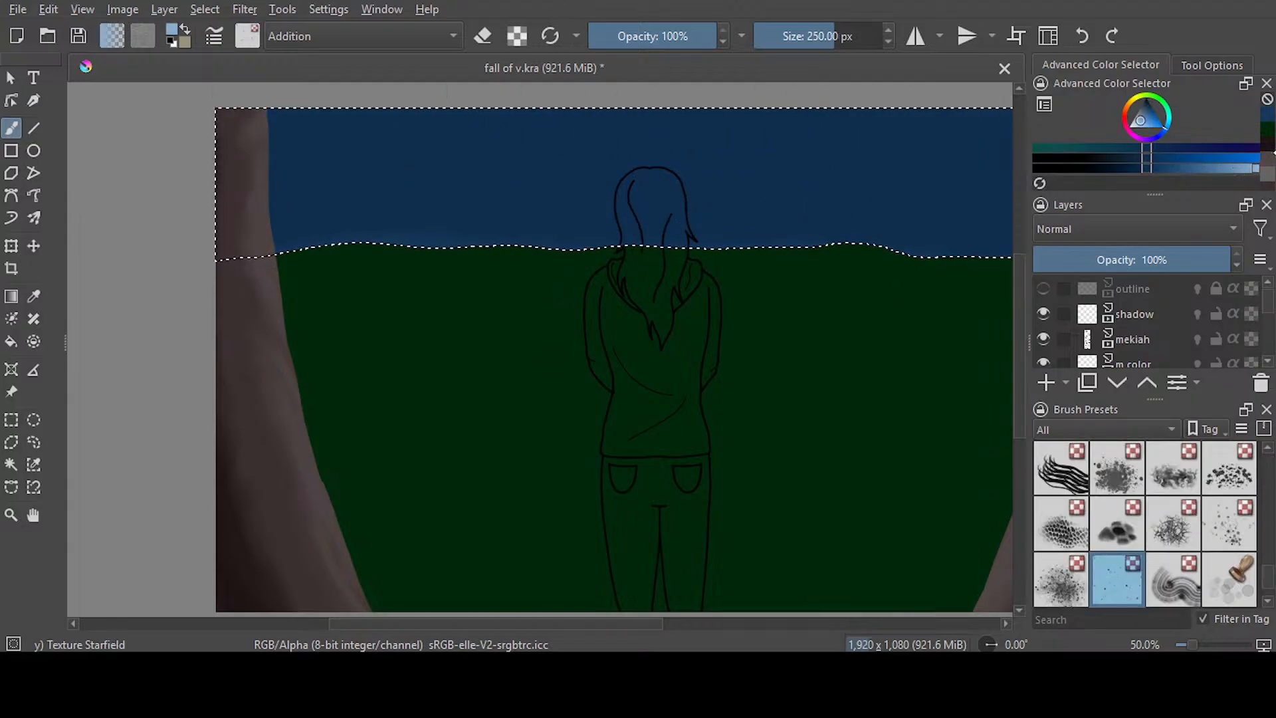
pyautogui.click(1168, 174)
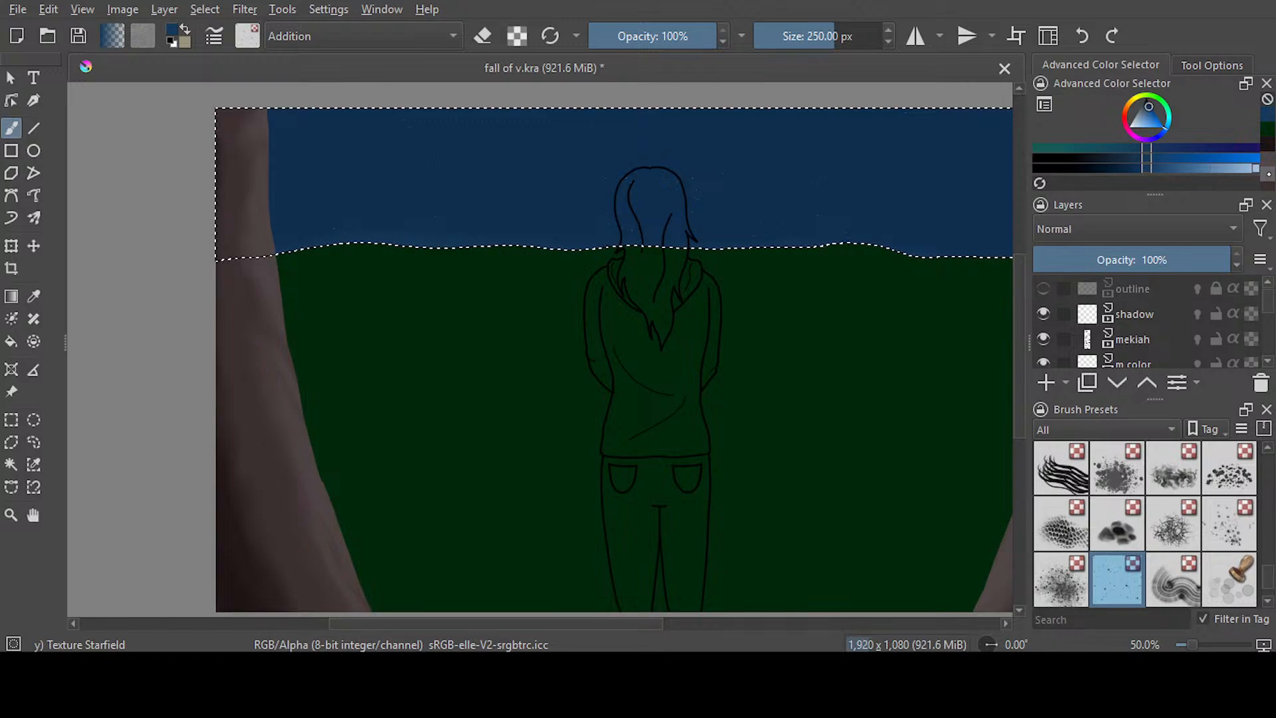
pyautogui.click(1256, 168)
pyautogui.moveTo(279, 171)
pyautogui.mouseDown()
pyautogui.moveTo(469, 199)
pyautogui.moveTo(711, 185)
pyautogui.moveTo(990, 194)
pyautogui.mouseUp()
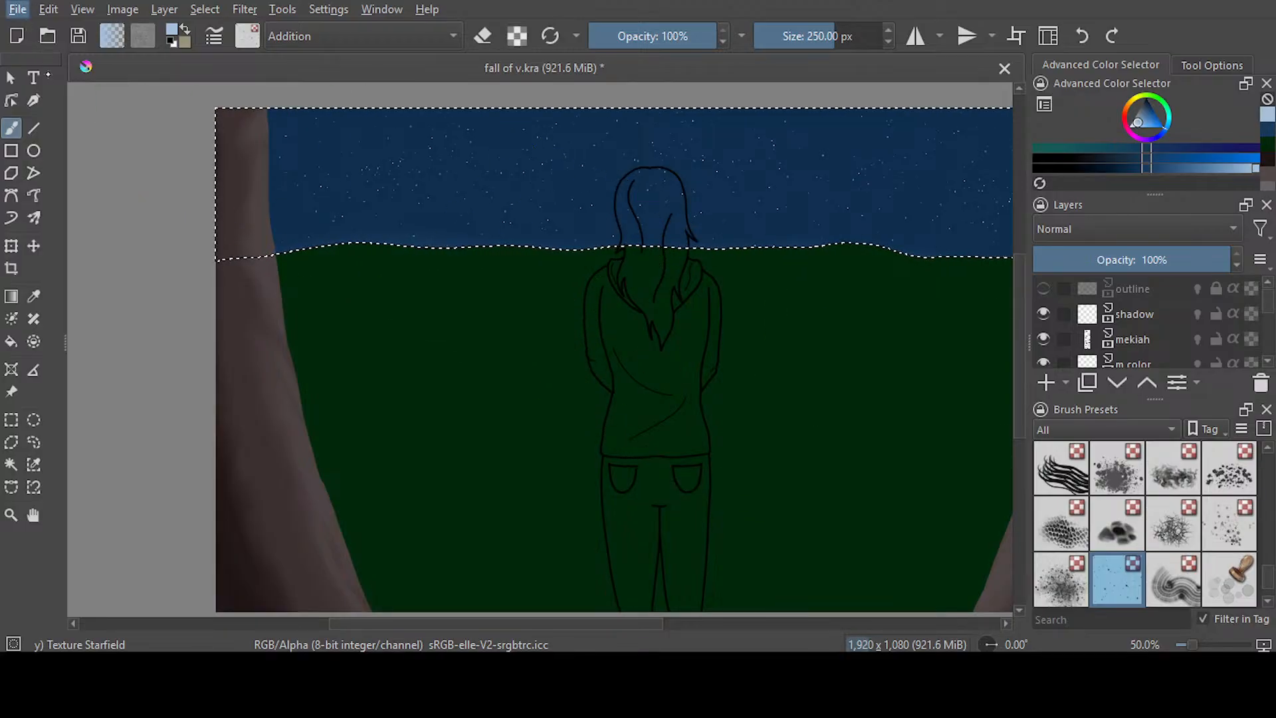
pyautogui.click(50, 97)
# Set up Airbrush Soft at 622.87 px with dark green sampled from the ground as its color
pyautogui.moveTo(530, 620); pyautogui.dragTo(574, 619)
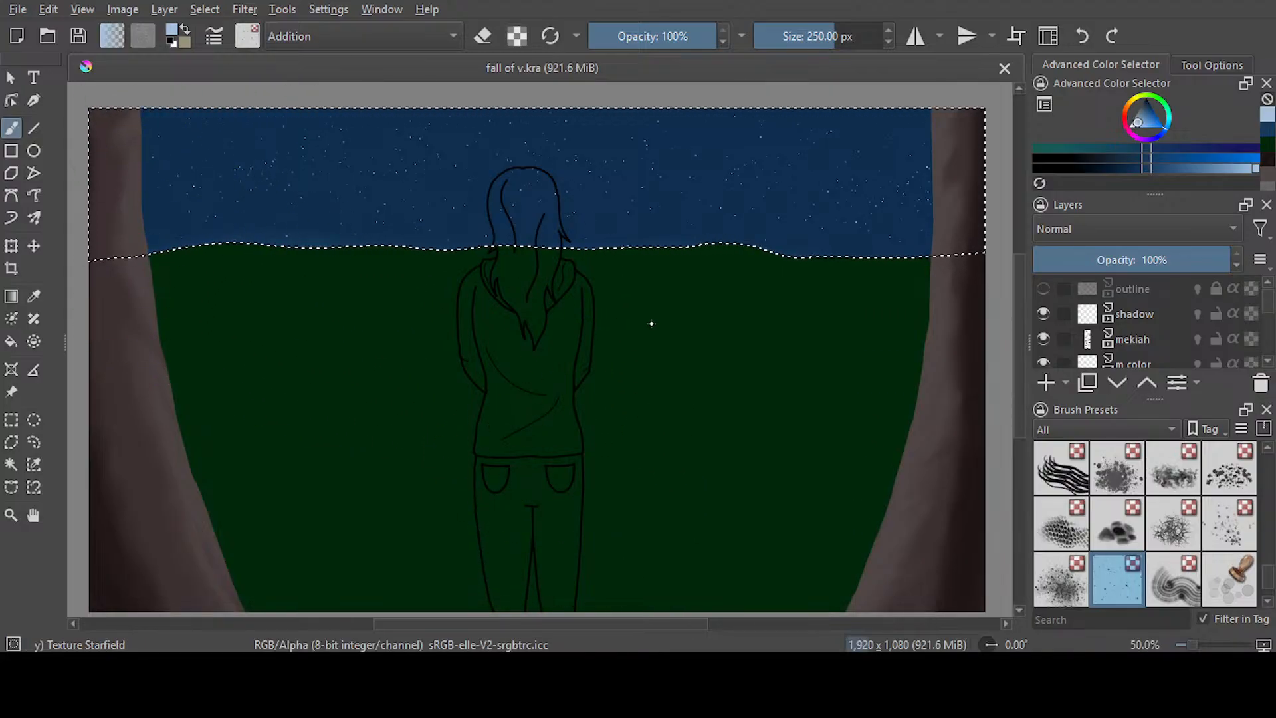
pyautogui.press('/')
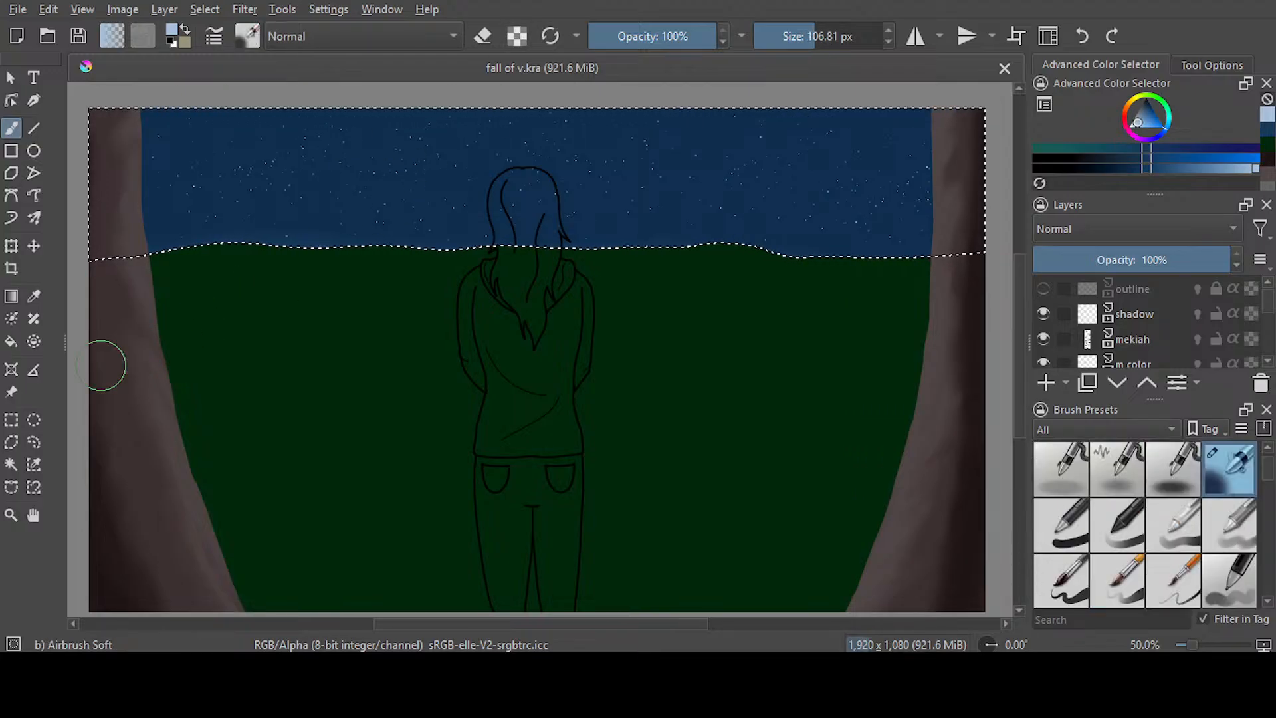
pyautogui.click(33, 296)
pyautogui.click(298, 367)
pyautogui.press('b')
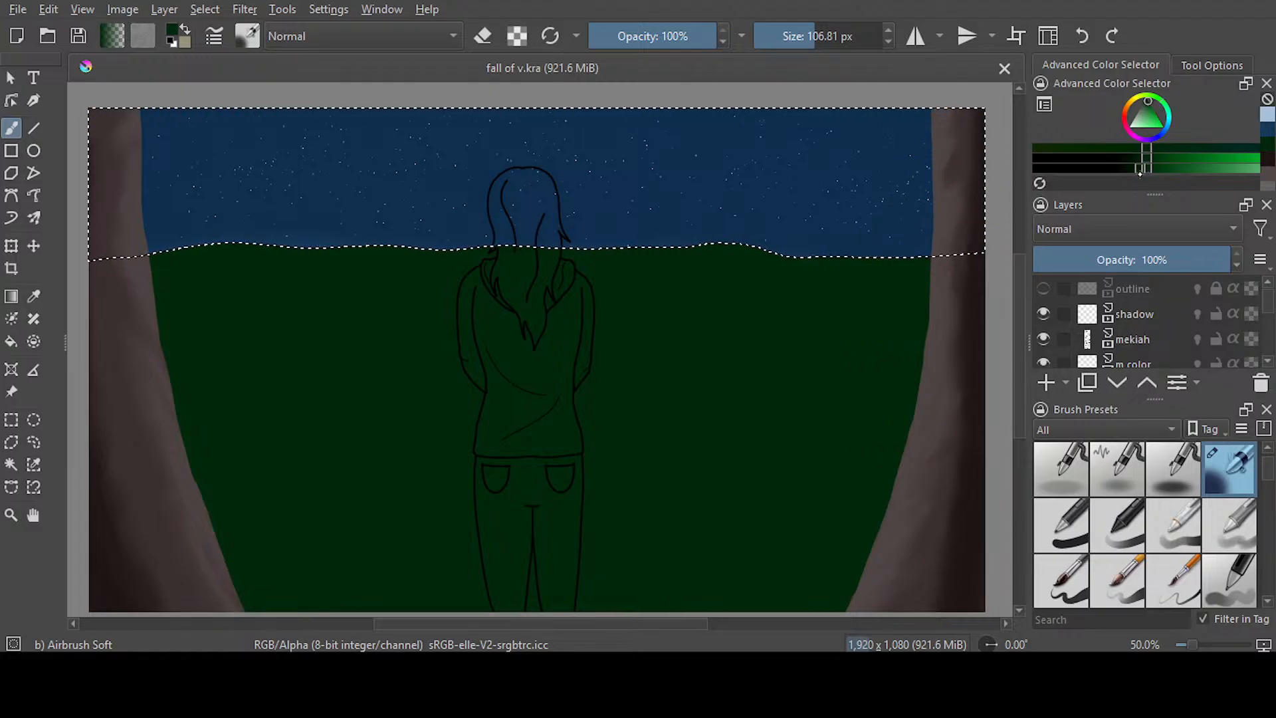
pyautogui.moveTo(824, 37); pyautogui.dragTo(871, 37)
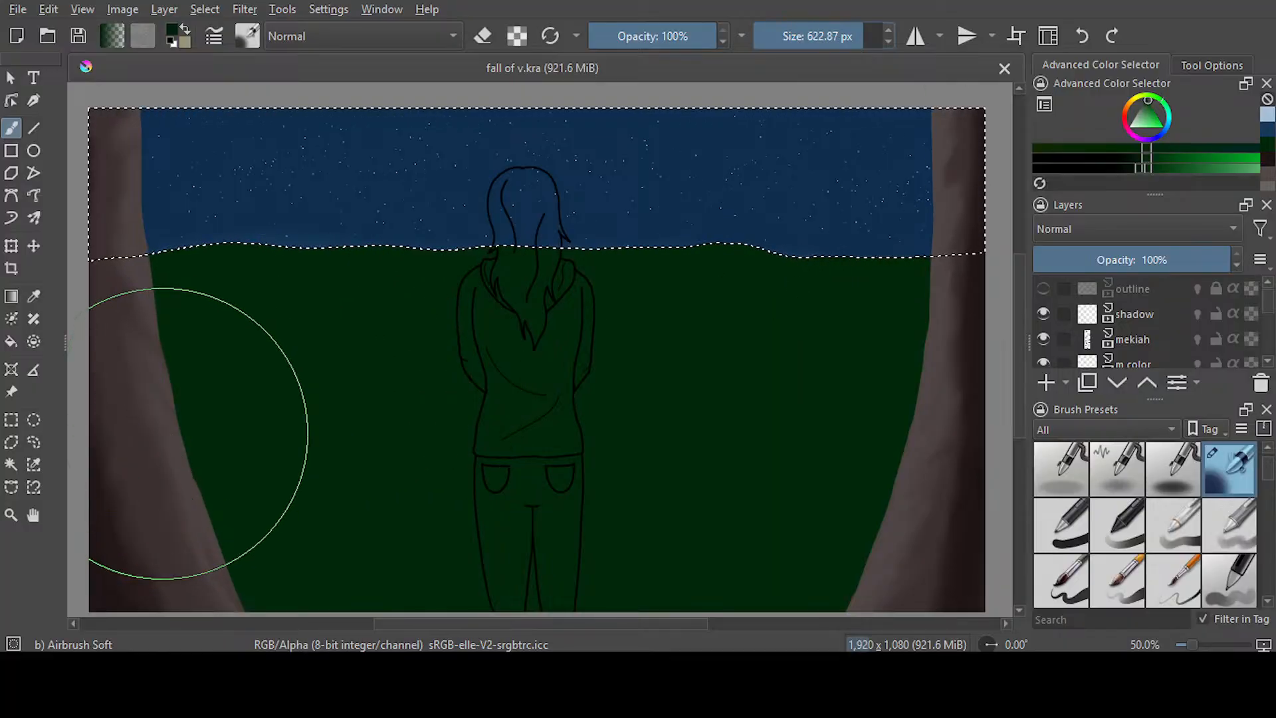
# Sweep the large soft airbrush across the middle of the ground, and select the green ground area
pyautogui.moveTo(469, 402)
pyautogui.mouseDown()
pyautogui.moveTo(809, 409)
pyautogui.moveTo(792, 407)
pyautogui.mouseUp()
pyautogui.click(11, 463)
pyautogui.click(313, 419)
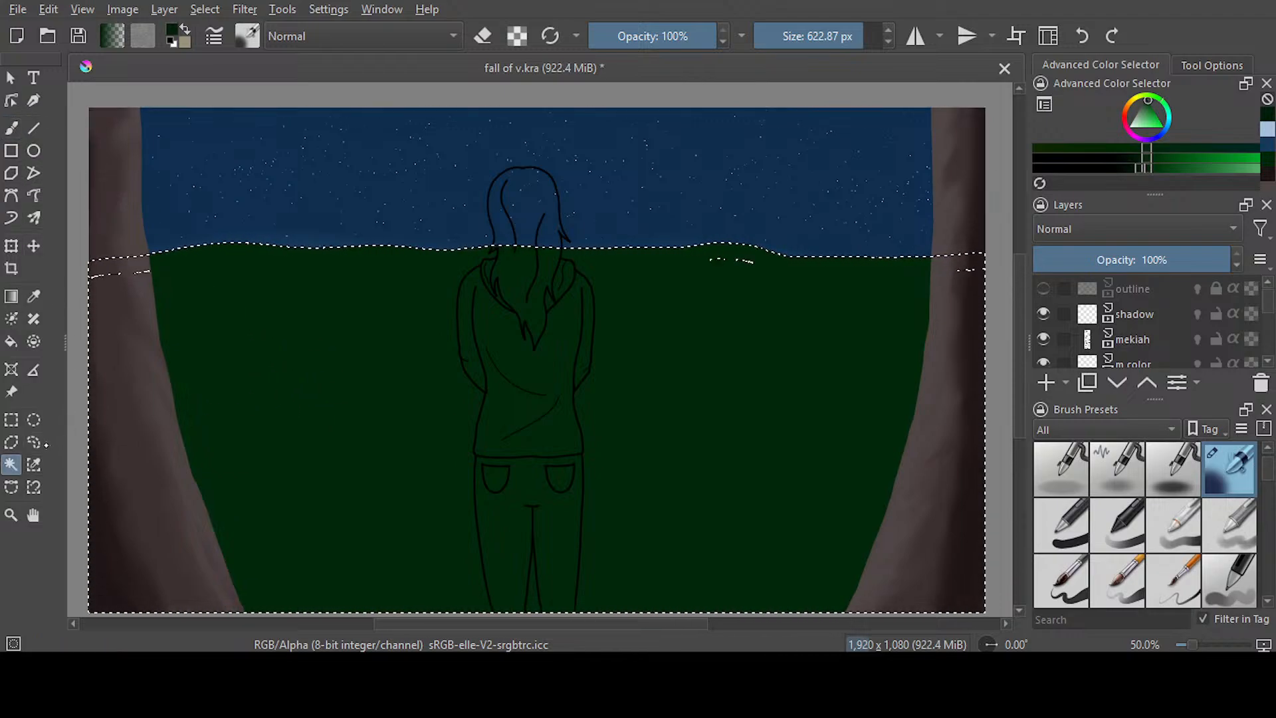
# Clear the ground selection and switch to the Ink-3 Gpen brush
pyautogui.click(33, 442)
pyautogui.click(320, 384)
pyautogui.click(11, 128)
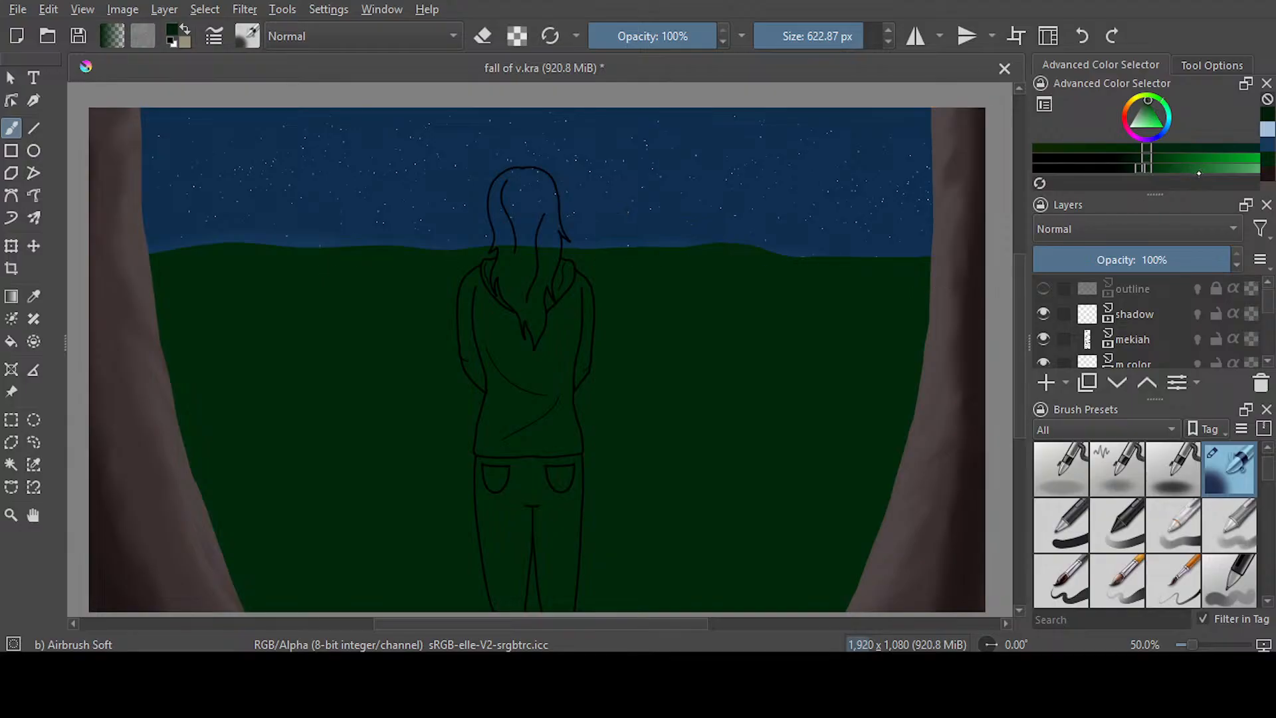
pyautogui.press('/')
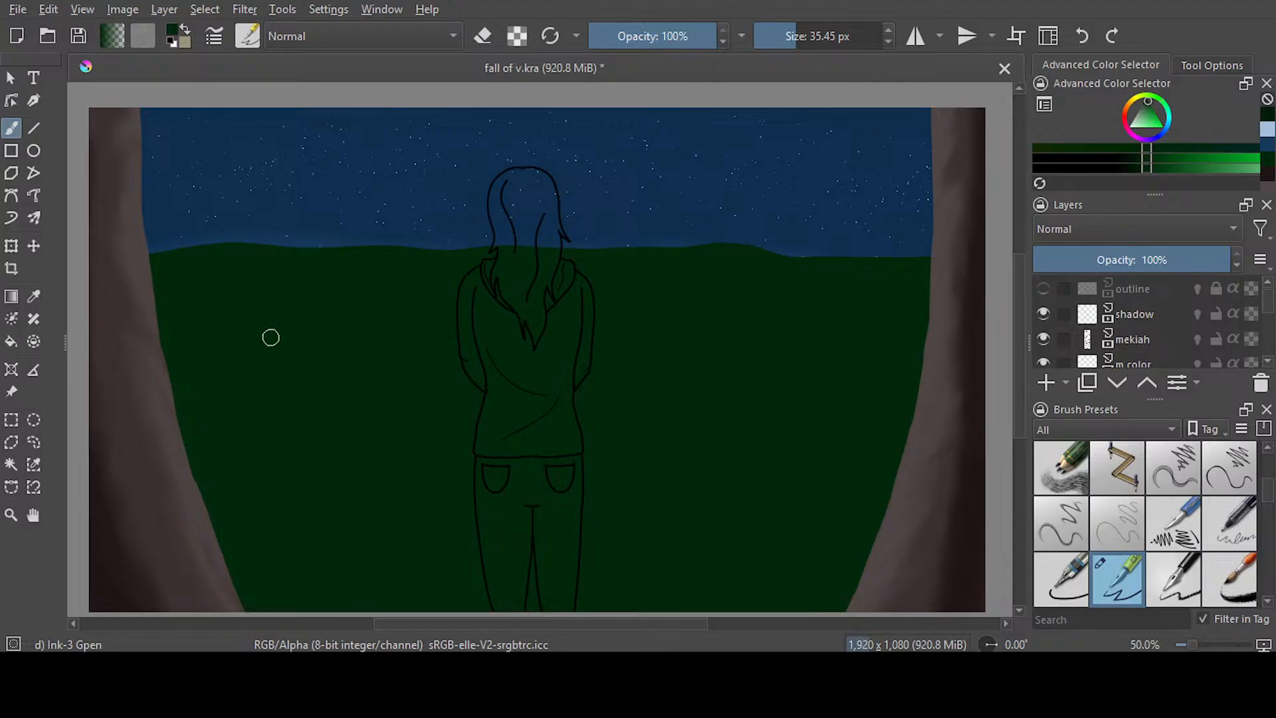
pyautogui.scroll(3, 271, 338)
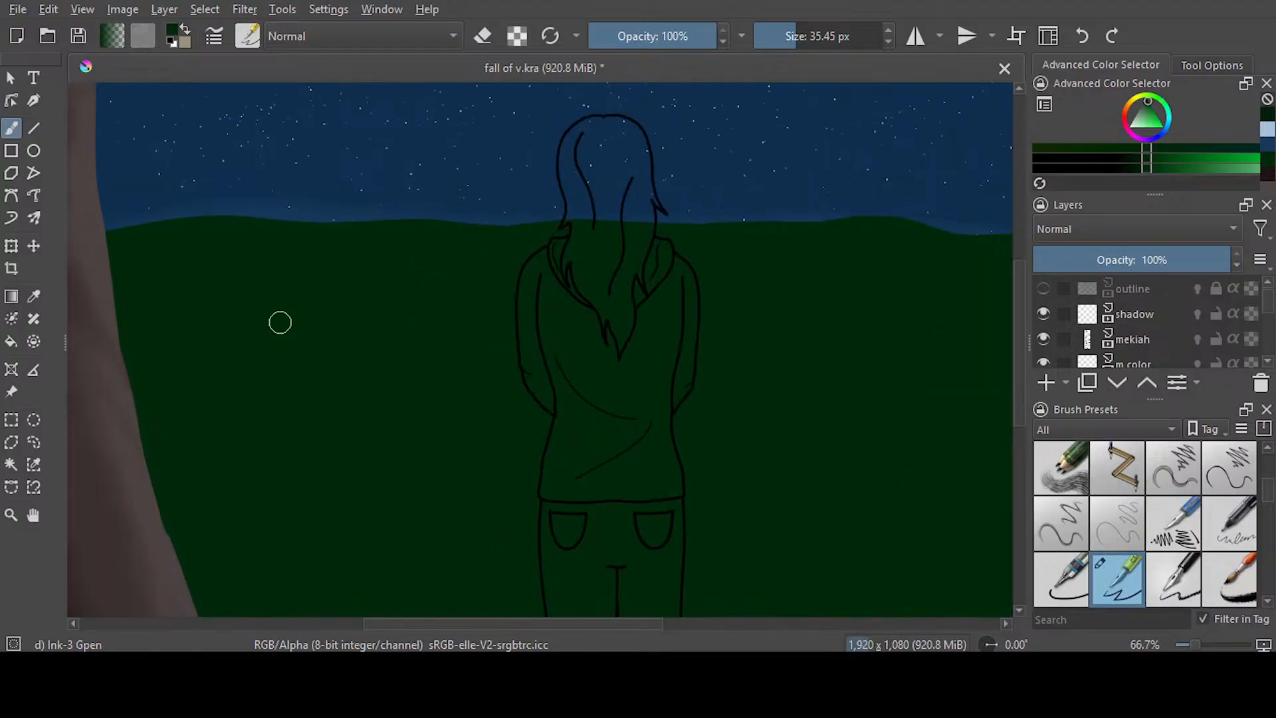
pyautogui.scroll(1, 281, 322)
pyautogui.moveTo(445, 621); pyautogui.dragTo(389, 604)
pyautogui.click(11, 464)
pyautogui.click(340, 396)
pyautogui.moveTo(483, 623); pyautogui.dragTo(745, 543)
pyautogui.hotkey('ctrl', 'shift', 'a')
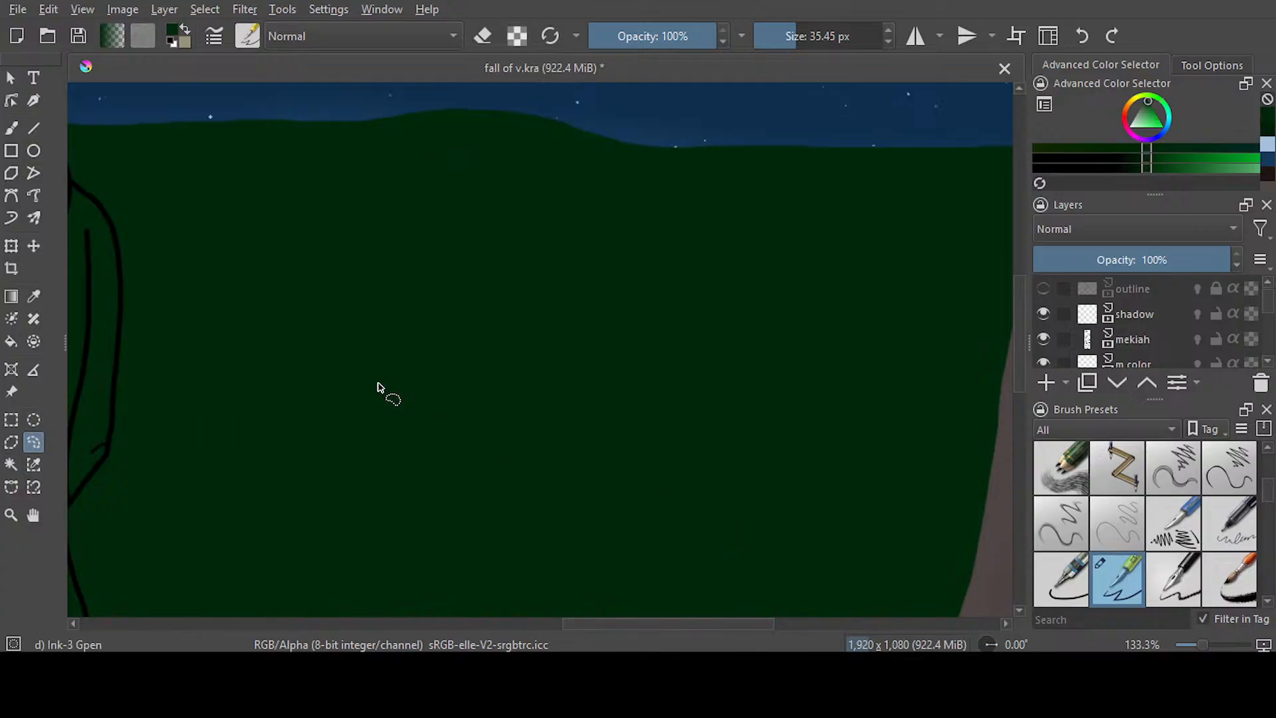
pyautogui.click(11, 127)
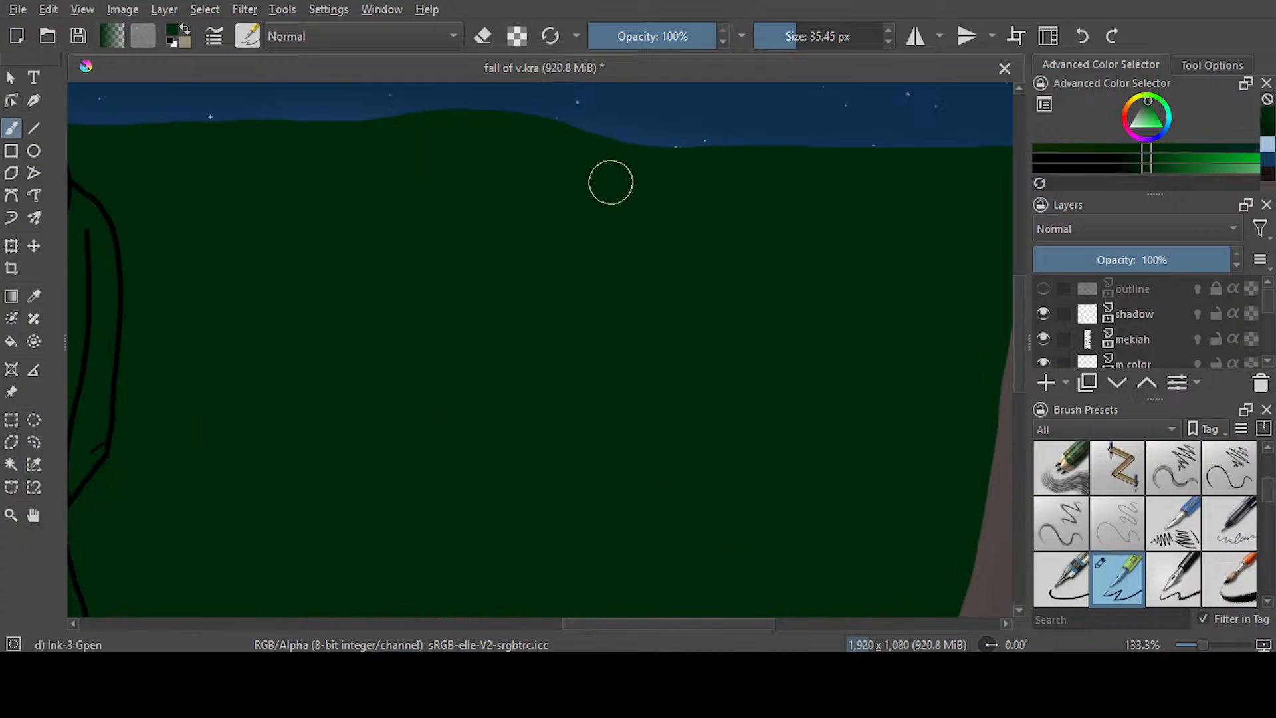
pyautogui.scroll(-4, 525, 248)
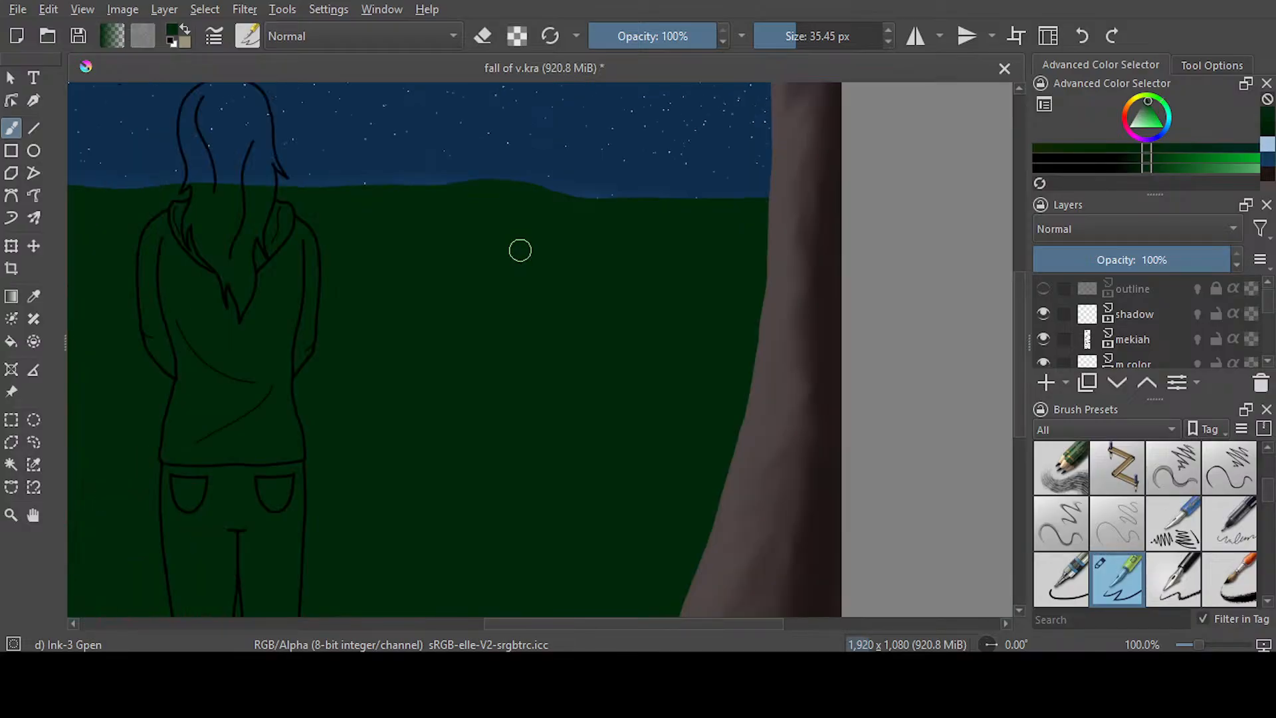
pyautogui.moveTo(688, 624); pyautogui.dragTo(668, 624)
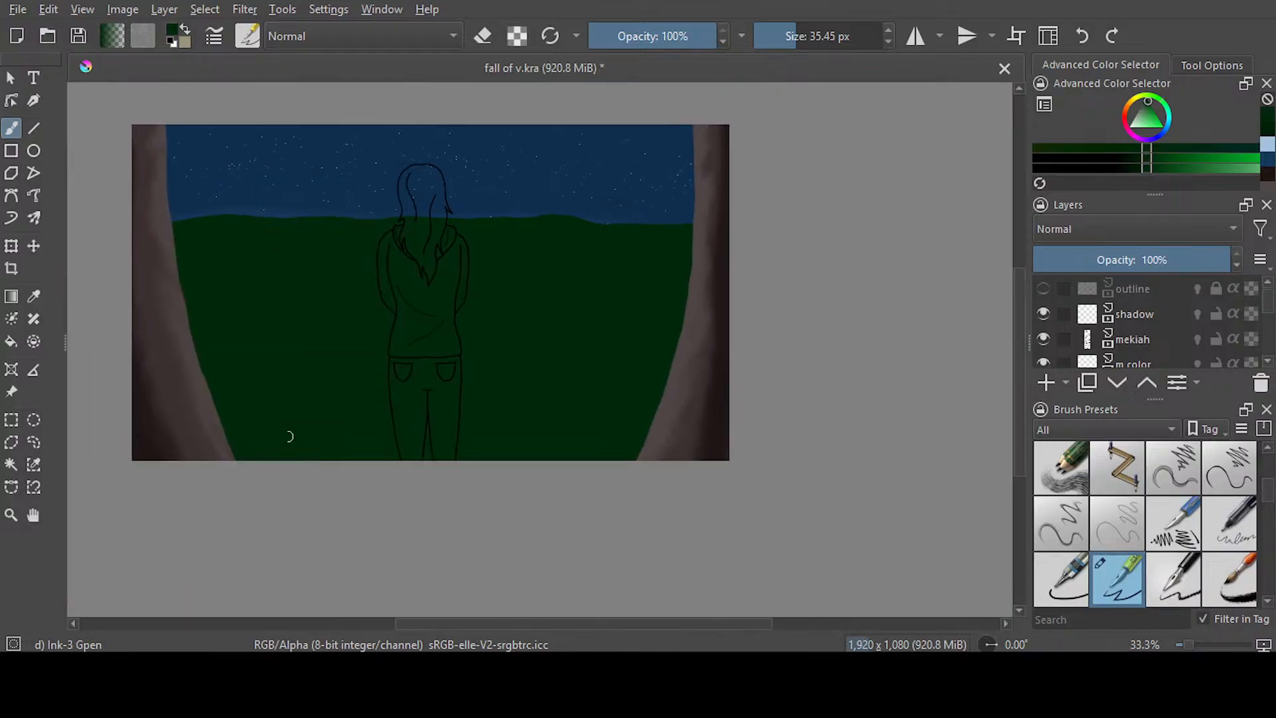
# Select the green ground, save the file, and sweep Airbrush Soft at 622.87 px across the ground to darken its middle
pyautogui.click(11, 464)
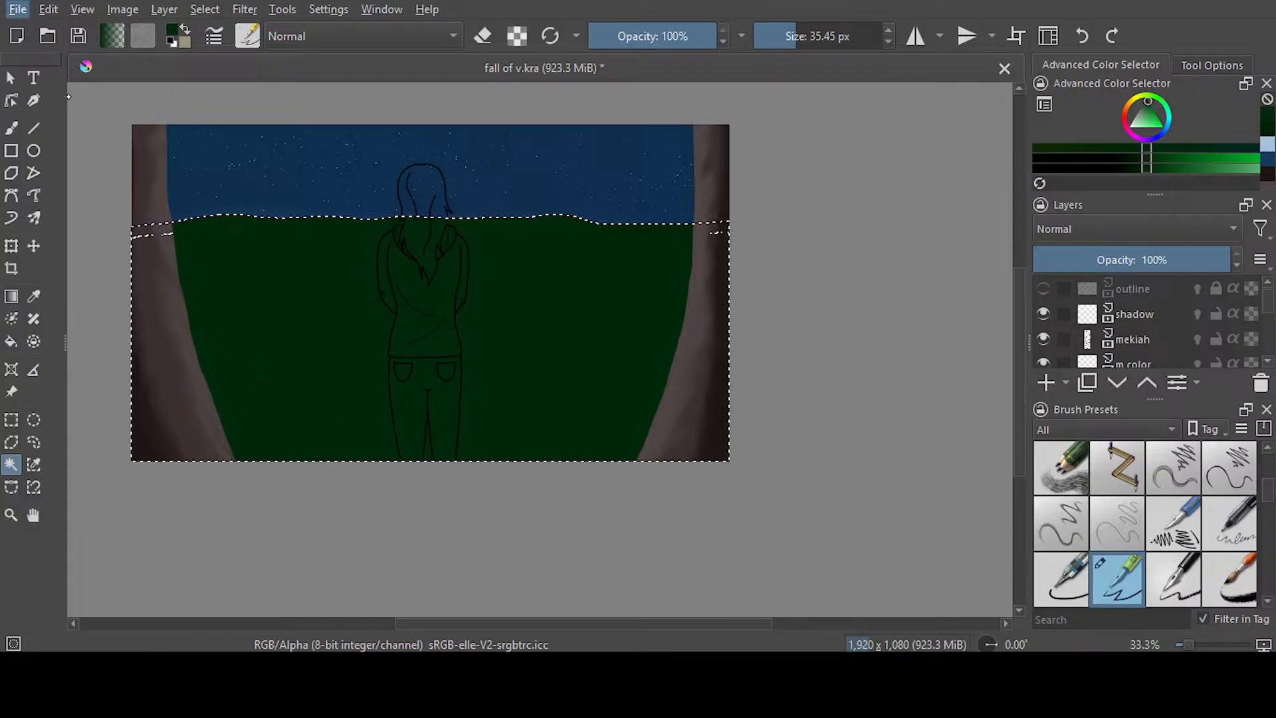
pyautogui.hotkey('ctrl', 's')
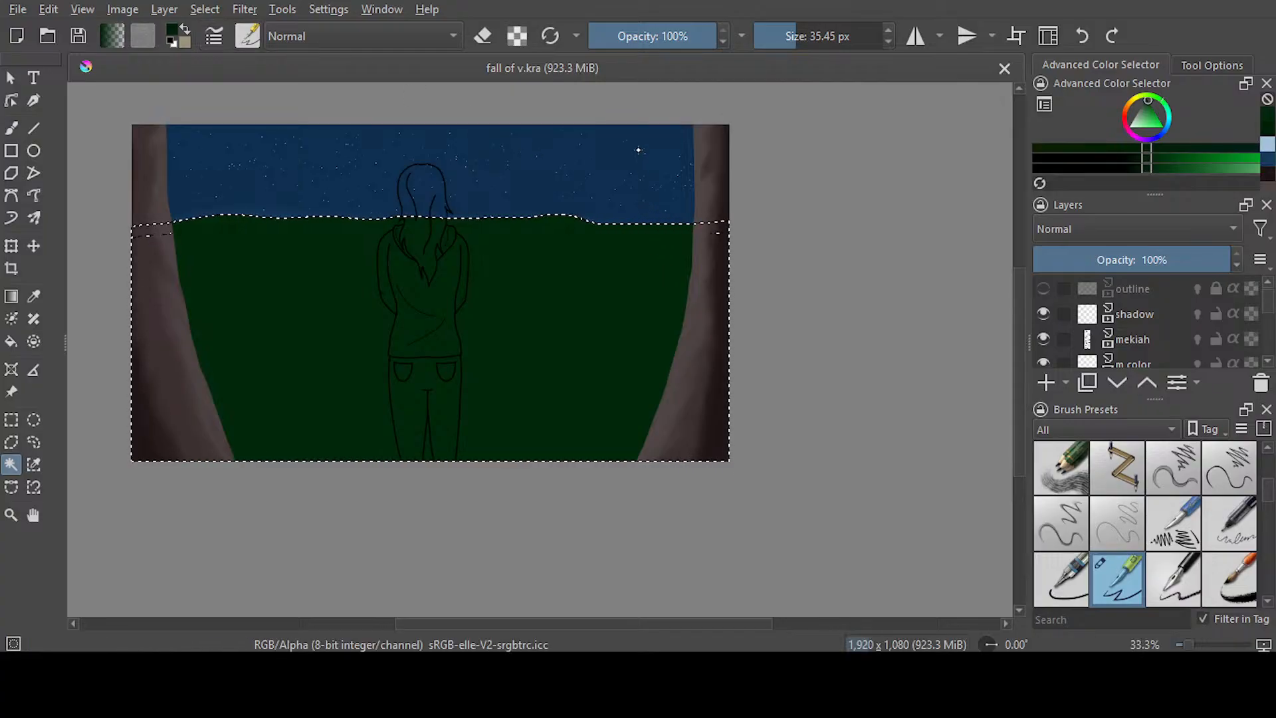
pyautogui.press('/')
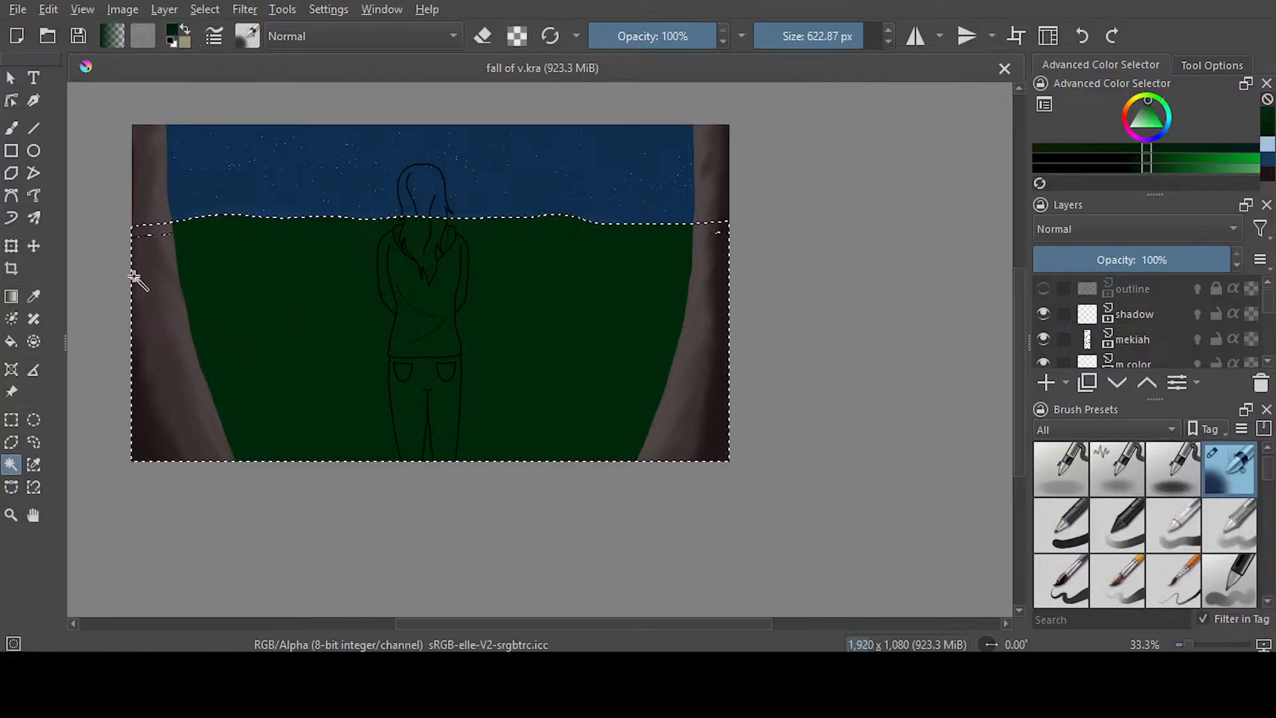
pyautogui.press('b')
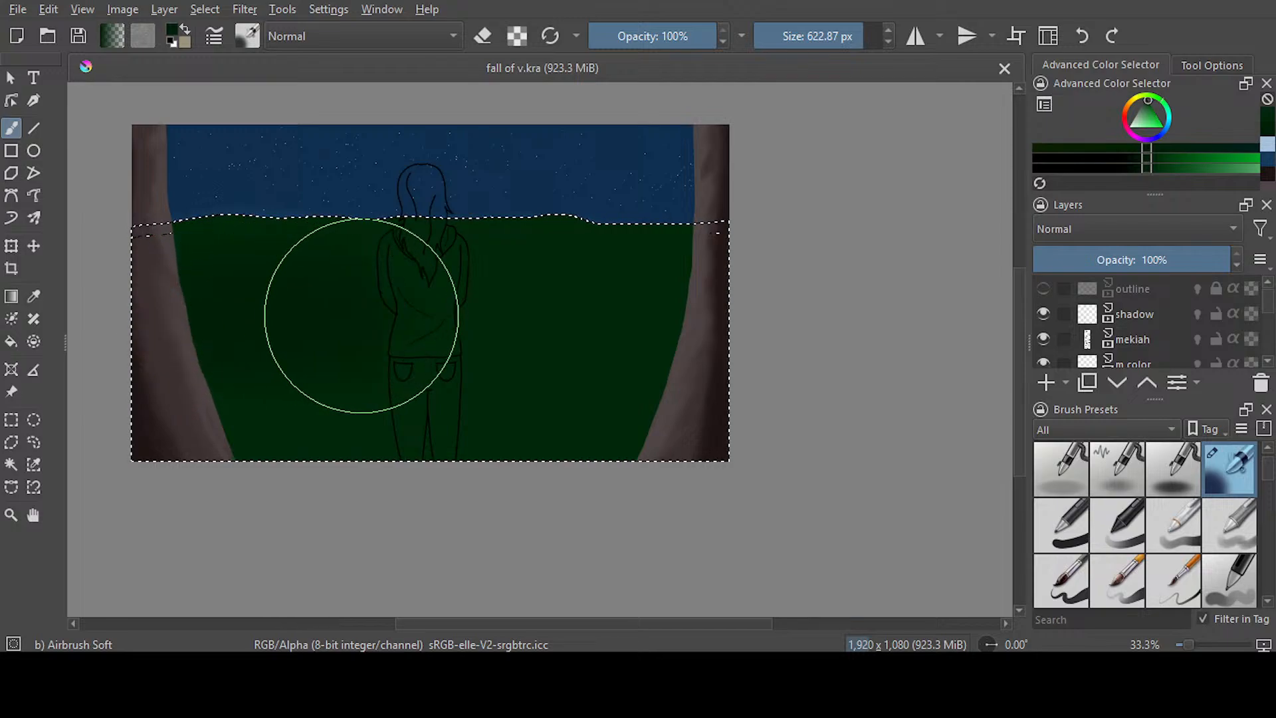
pyautogui.moveTo(670, 328); pyautogui.dragTo(689, 319)
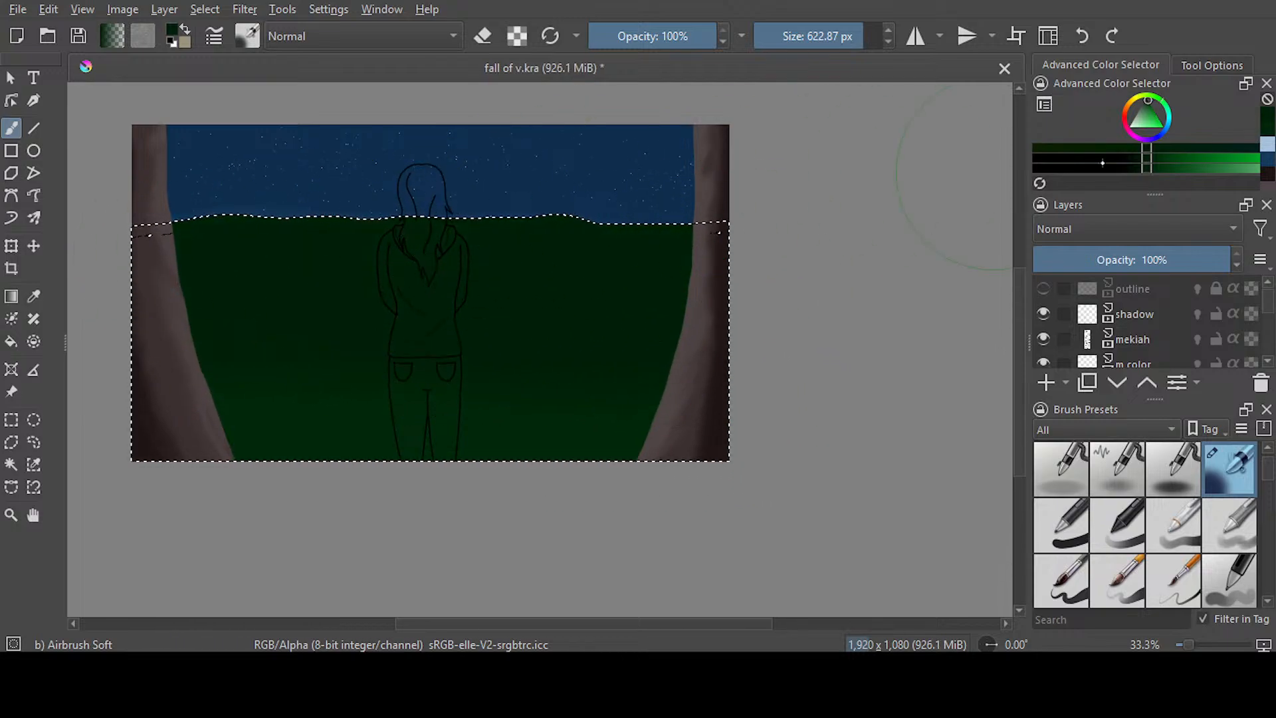
# Brush a lighter green band along the horizon with Airbrush Soft at 92.69 px, save the file, and clear the selection
pyautogui.moveTo(854, 38); pyautogui.dragTo(812, 37)
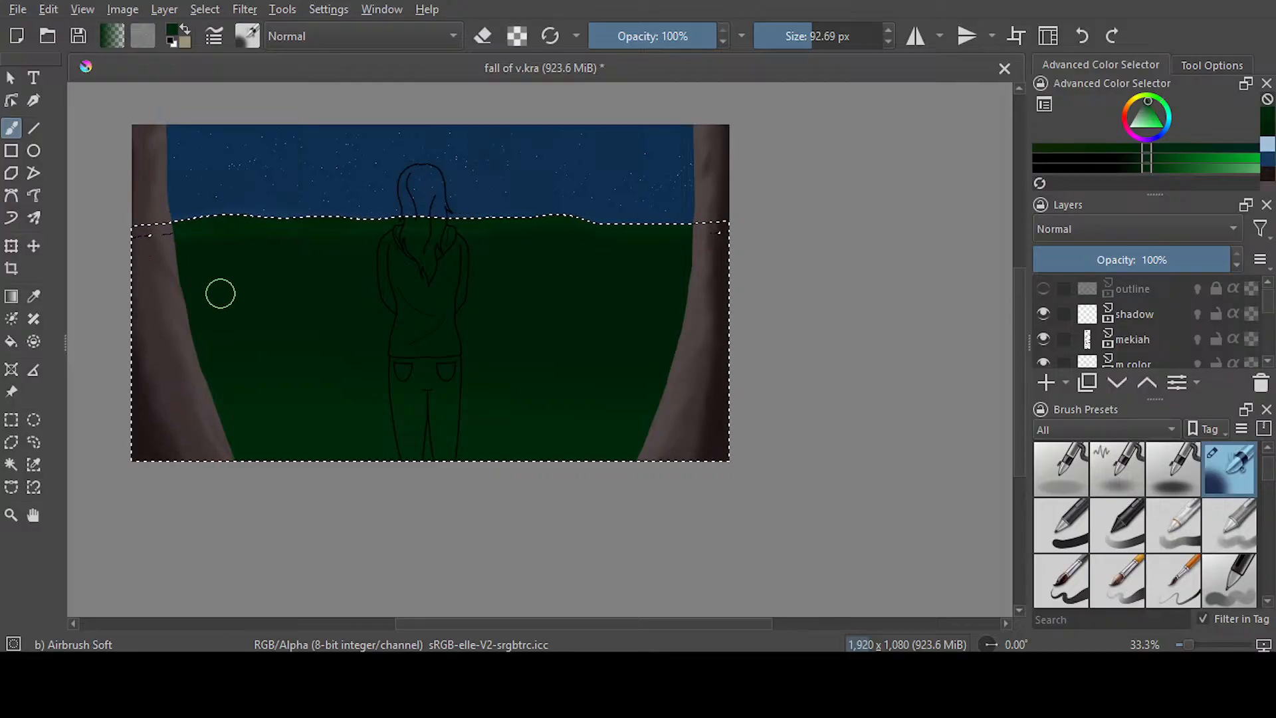
pyautogui.hotkey('ctrl', 's')
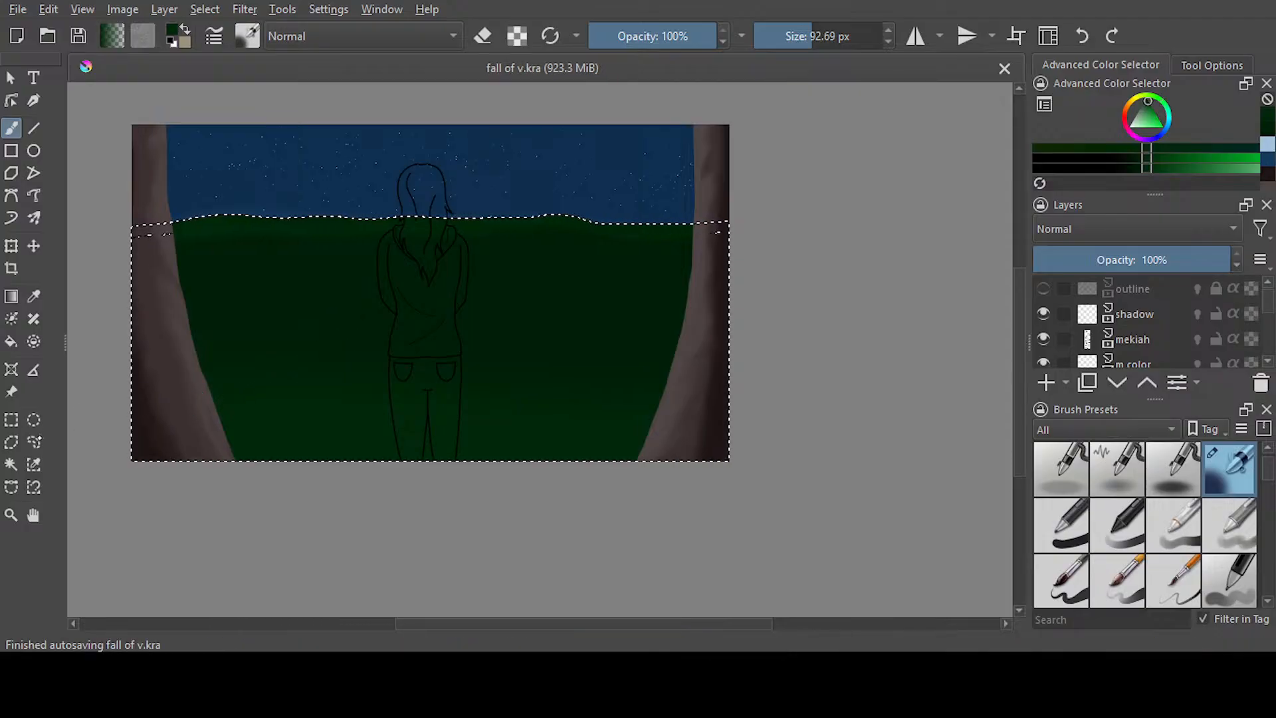
pyautogui.click(33, 443)
pyautogui.click(138, 511)
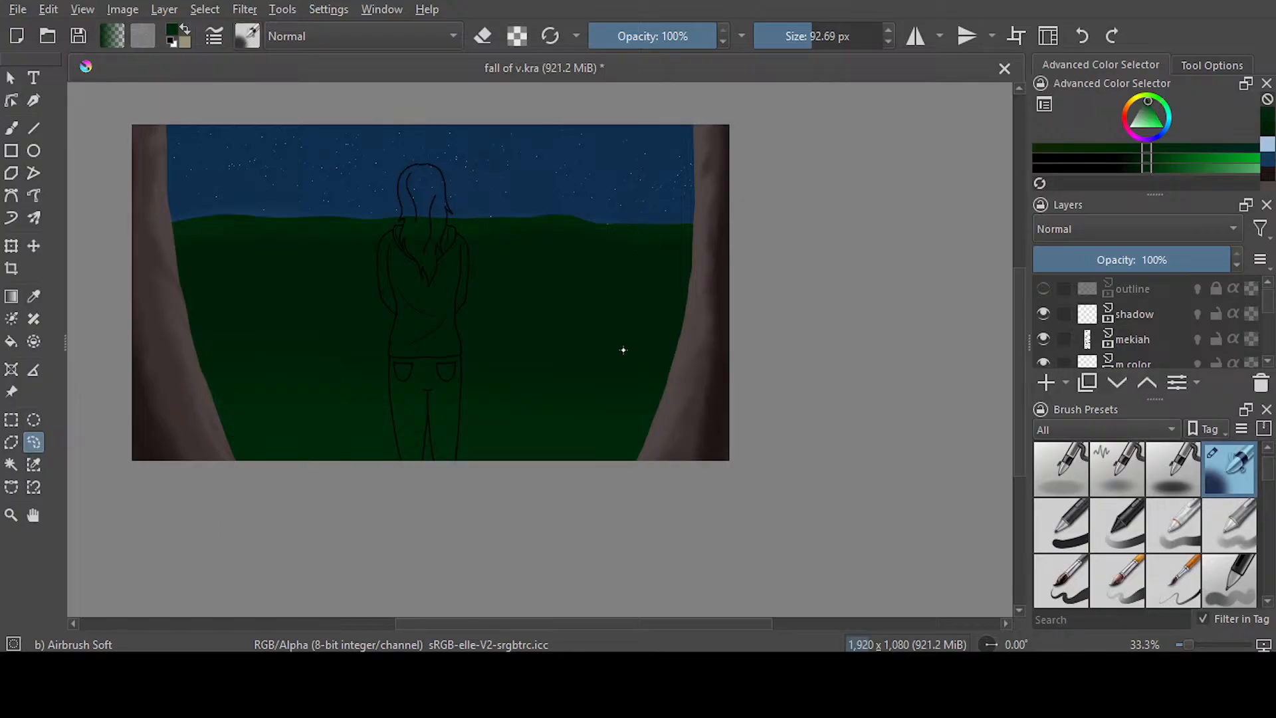
# Set up the Blender Blur brush at 43% opacity for the horizon beside the left trunk
pyautogui.press('/')
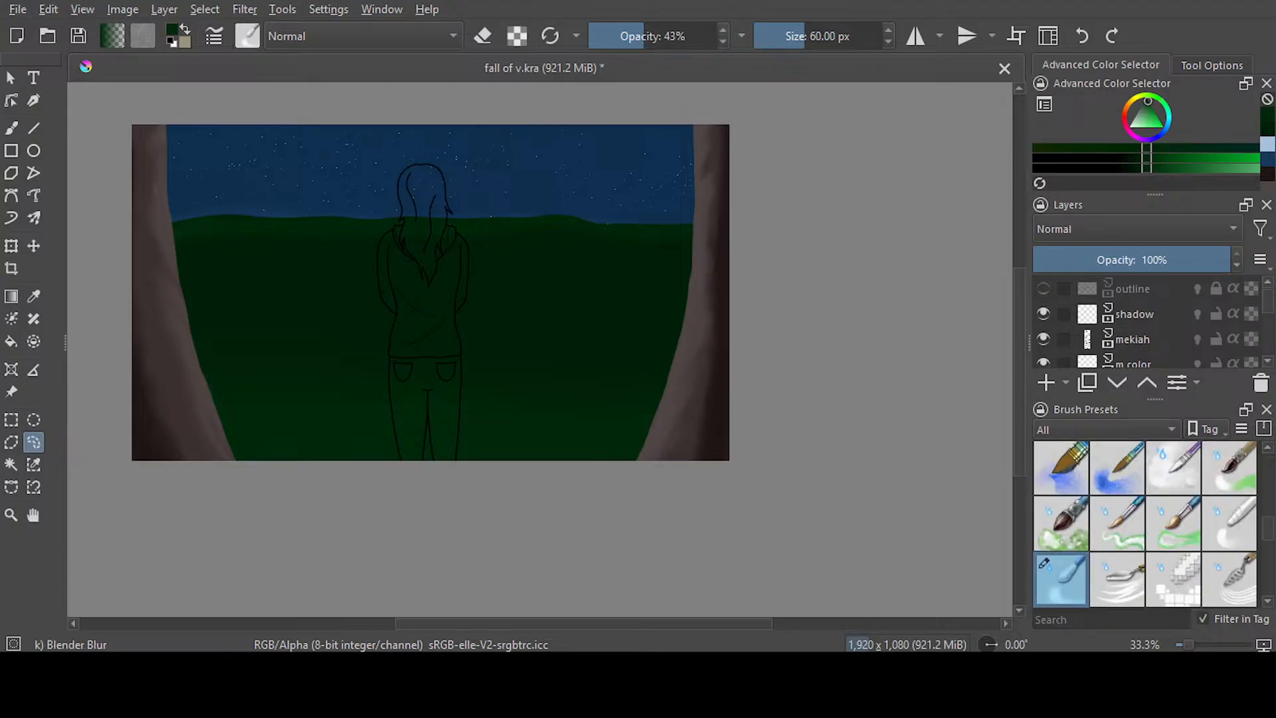
pyautogui.scroll(4, 206, 204)
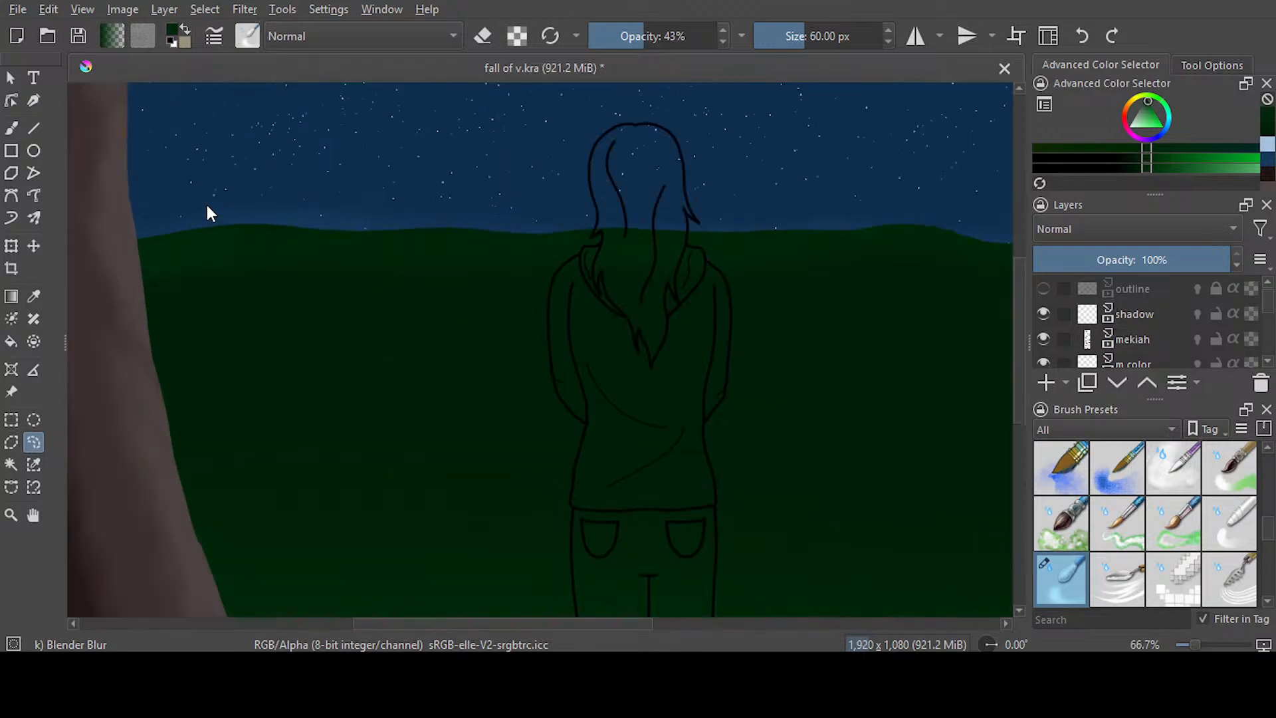
pyautogui.scroll(1, 206, 205)
pyautogui.moveTo(413, 623); pyautogui.dragTo(372, 619)
pyautogui.press('b')
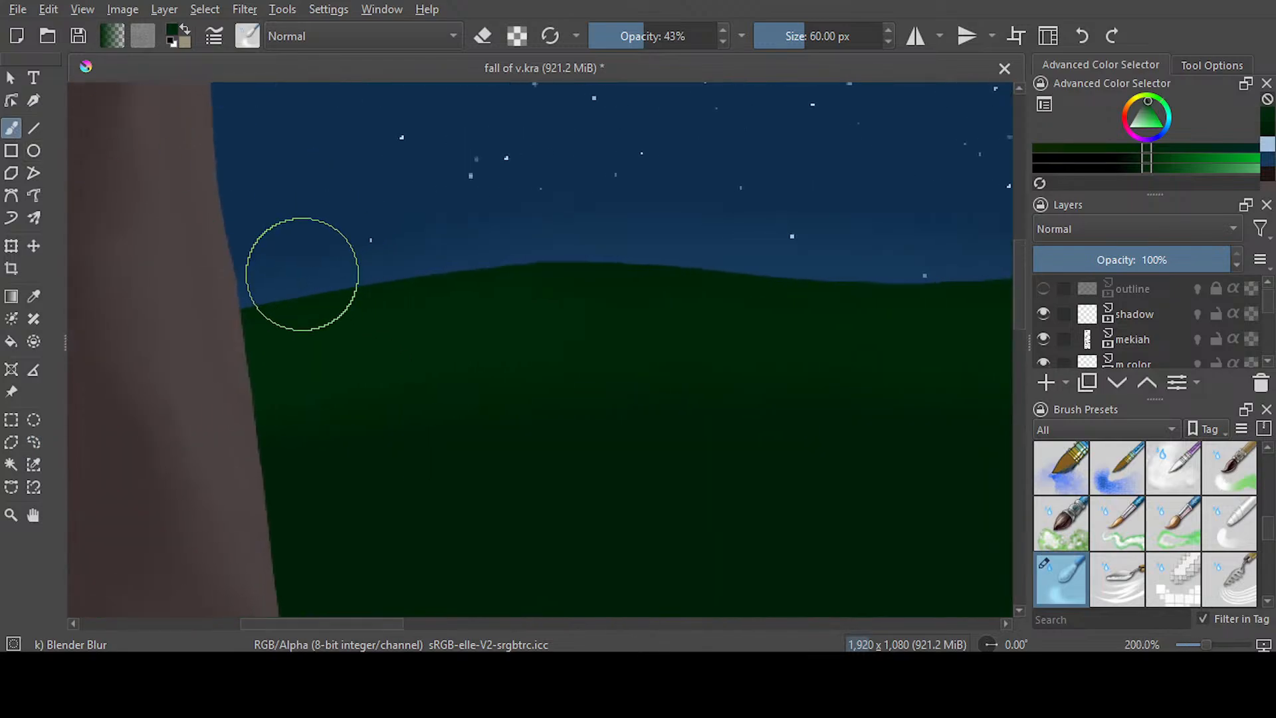
# Try to blur the horizon edge beside the left trunk with the blender at 30.93 px, and undo the stroke
pyautogui.moveTo(801, 44); pyautogui.dragTo(794, 48)
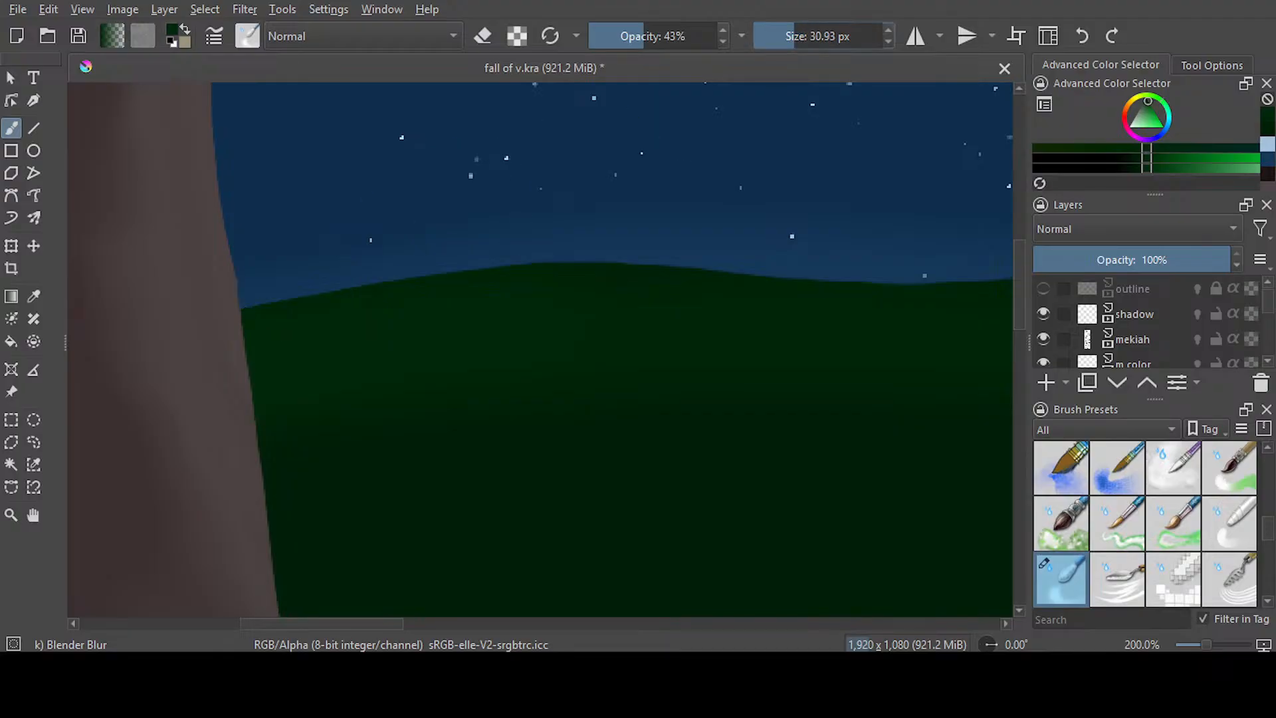
pyautogui.moveTo(253, 314)
pyautogui.mouseDown()
pyautogui.moveTo(570, 276)
pyautogui.moveTo(916, 304)
pyautogui.moveTo(852, 337)
pyautogui.mouseUp()
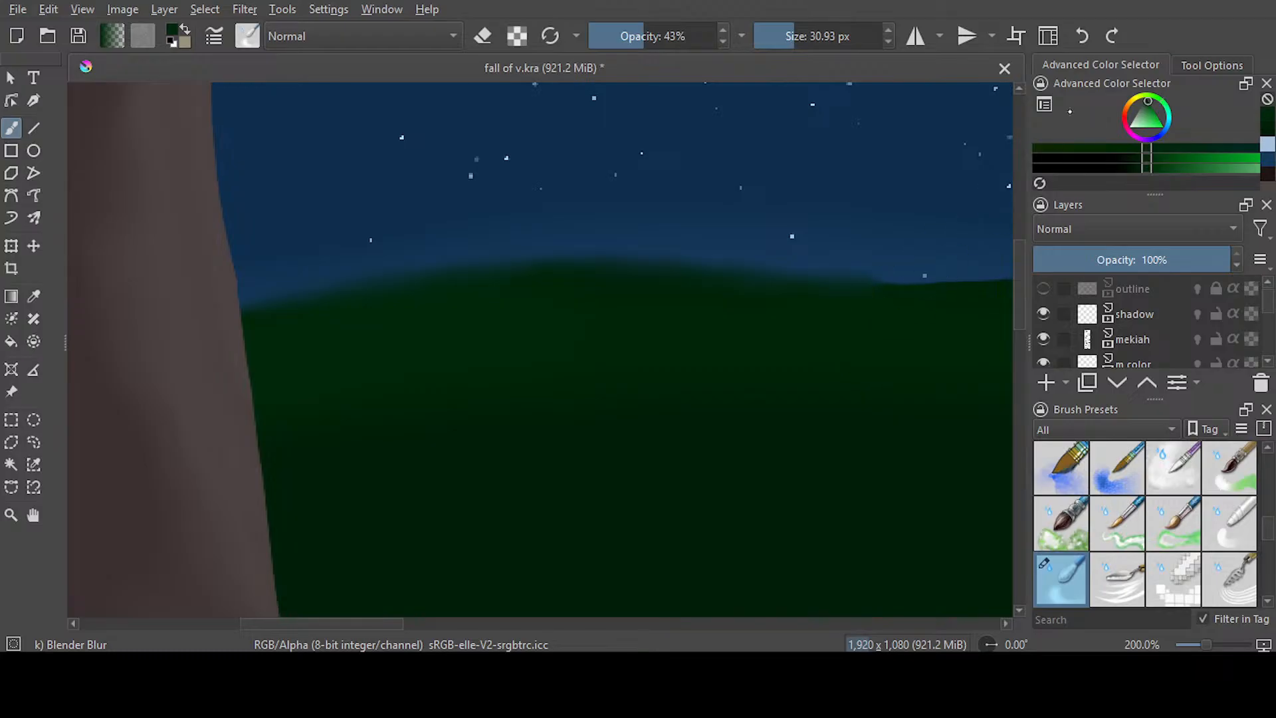
pyautogui.click(1082, 36)
# Soften the horizon edge from the left trunk towards the figure with Blender Blur at 10.51 px
pyautogui.moveTo(786, 42); pyautogui.dragTo(769, 41)
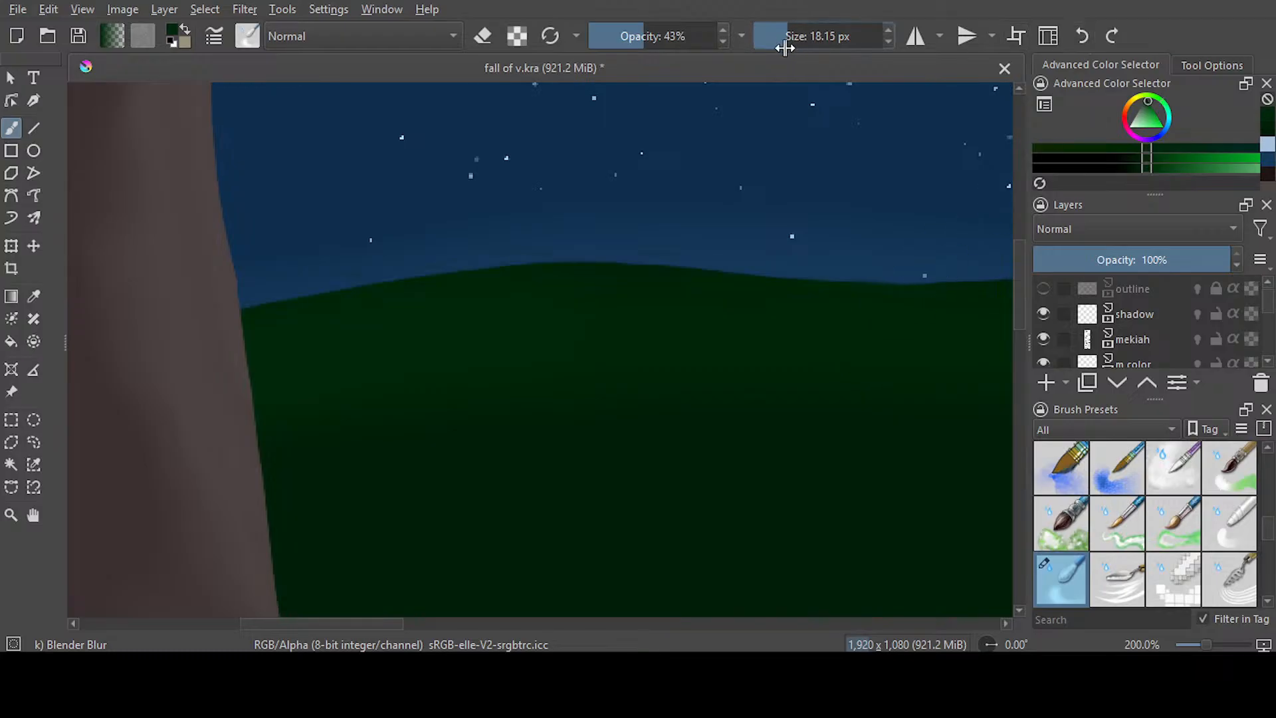
pyautogui.moveTo(244, 312)
pyautogui.mouseDown()
pyautogui.moveTo(591, 262)
pyautogui.moveTo(976, 293)
pyautogui.mouseUp()
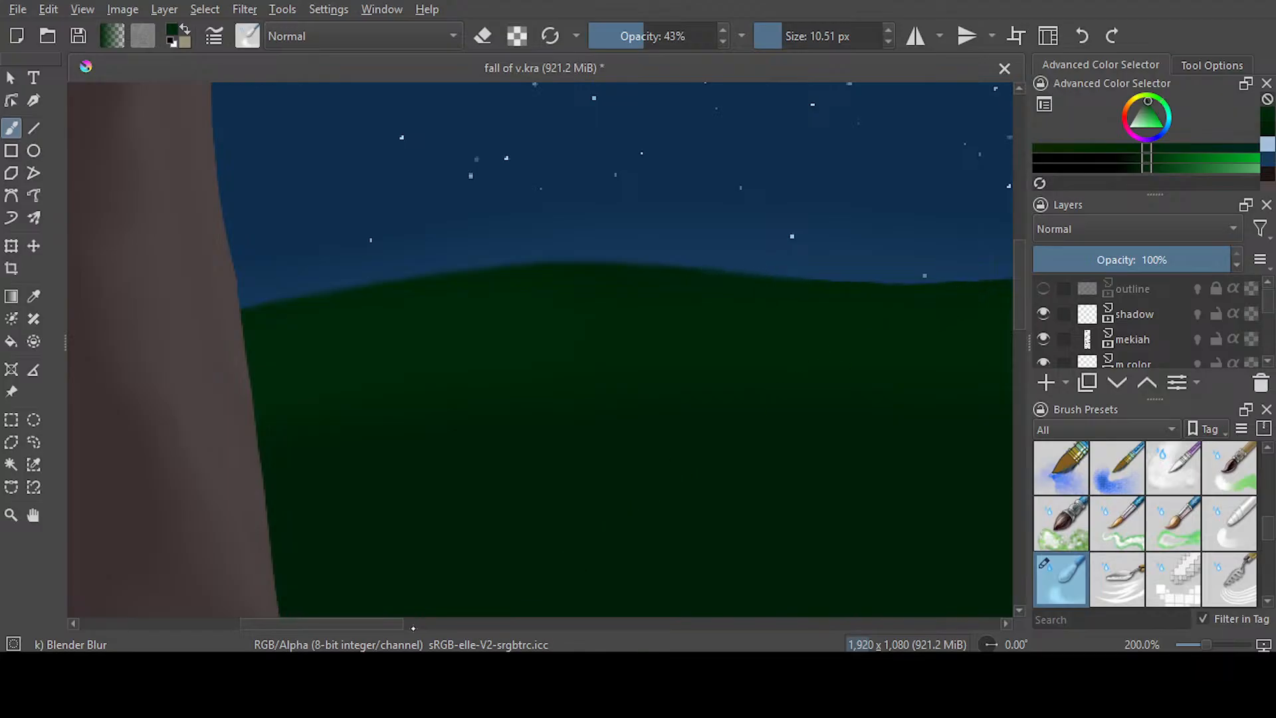
pyautogui.hscroll(5, 505, 584)
pyautogui.moveTo(174, 268)
pyautogui.mouseDown()
pyautogui.moveTo(352, 288)
pyautogui.moveTo(542, 274)
pyautogui.moveTo(742, 290)
pyautogui.mouseUp()
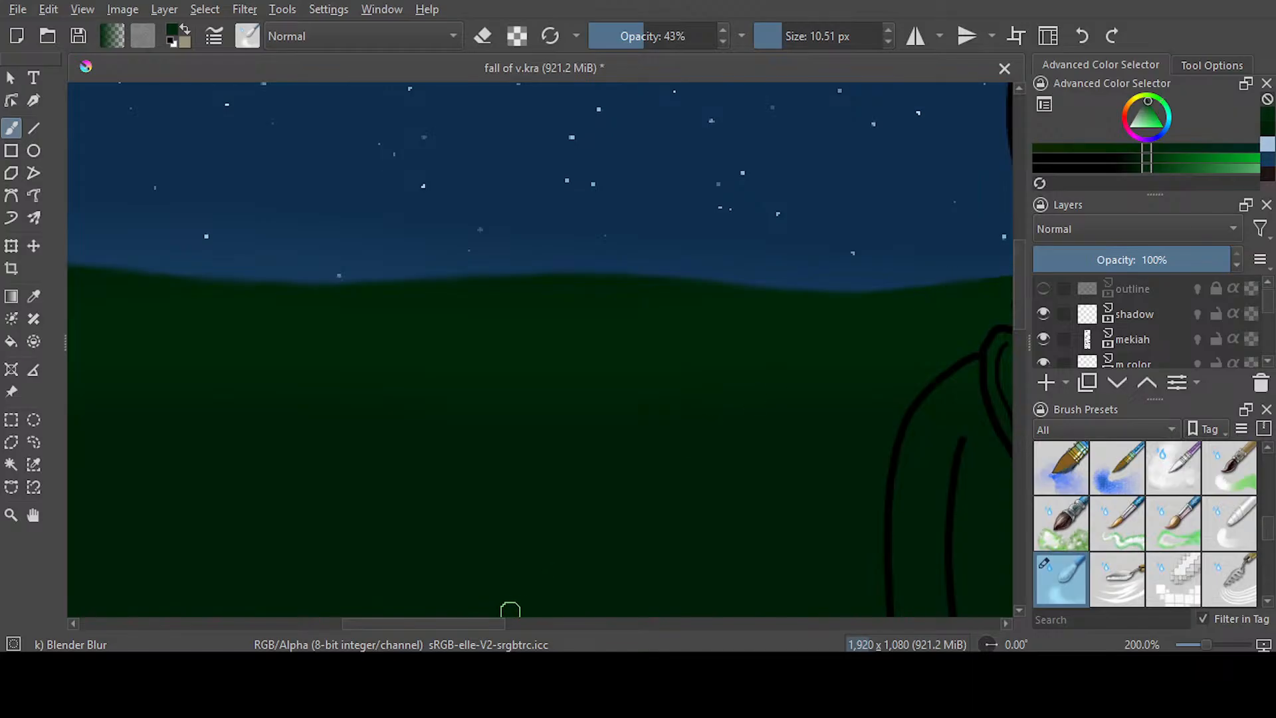
# Blur the rest of the horizon edge from the figure across to the right trunk, and save the file
pyautogui.hscroll(5, 514, 604)
pyautogui.moveTo(638, 614); pyautogui.dragTo(626, 614)
pyautogui.moveTo(251, 278)
pyautogui.mouseDown()
pyautogui.moveTo(468, 271)
pyautogui.moveTo(740, 290)
pyautogui.mouseUp()
pyautogui.moveTo(587, 624); pyautogui.dragTo(721, 626)
pyautogui.moveTo(285, 282)
pyautogui.mouseDown()
pyautogui.moveTo(487, 262)
pyautogui.moveTo(574, 273)
pyautogui.moveTo(636, 302)
pyautogui.mouseUp()
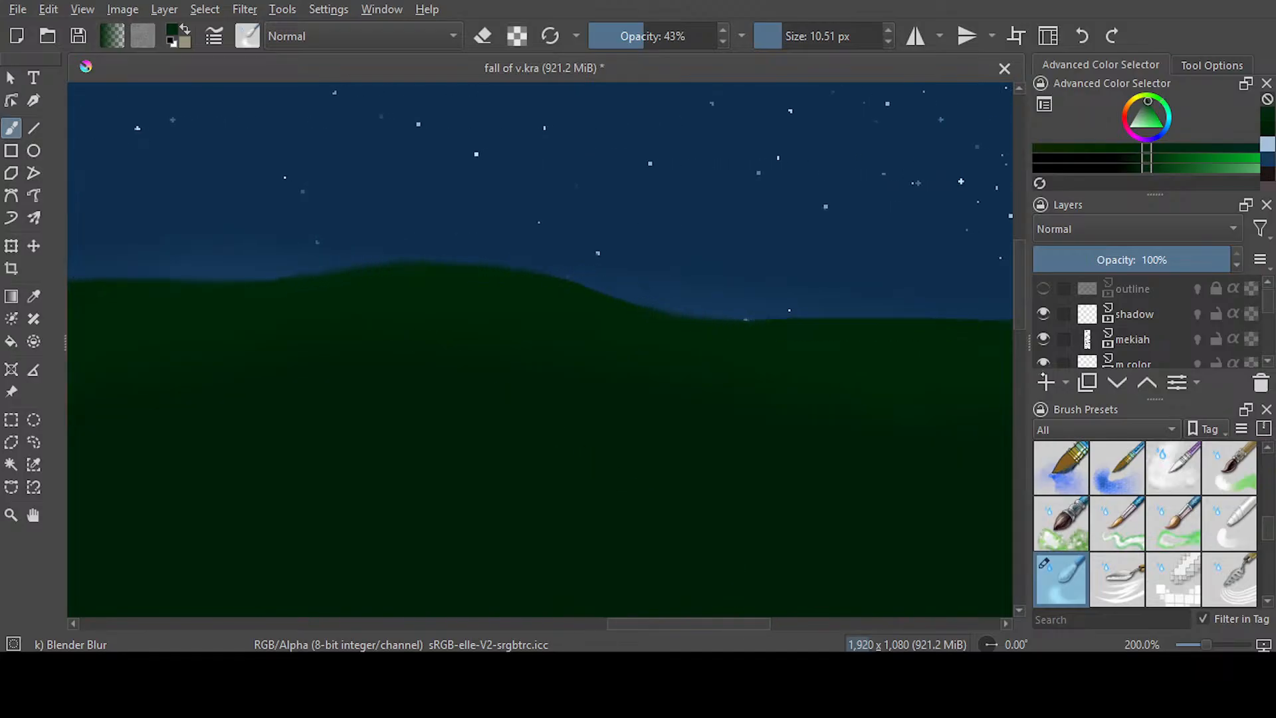
pyautogui.moveTo(687, 623); pyautogui.dragTo(812, 625)
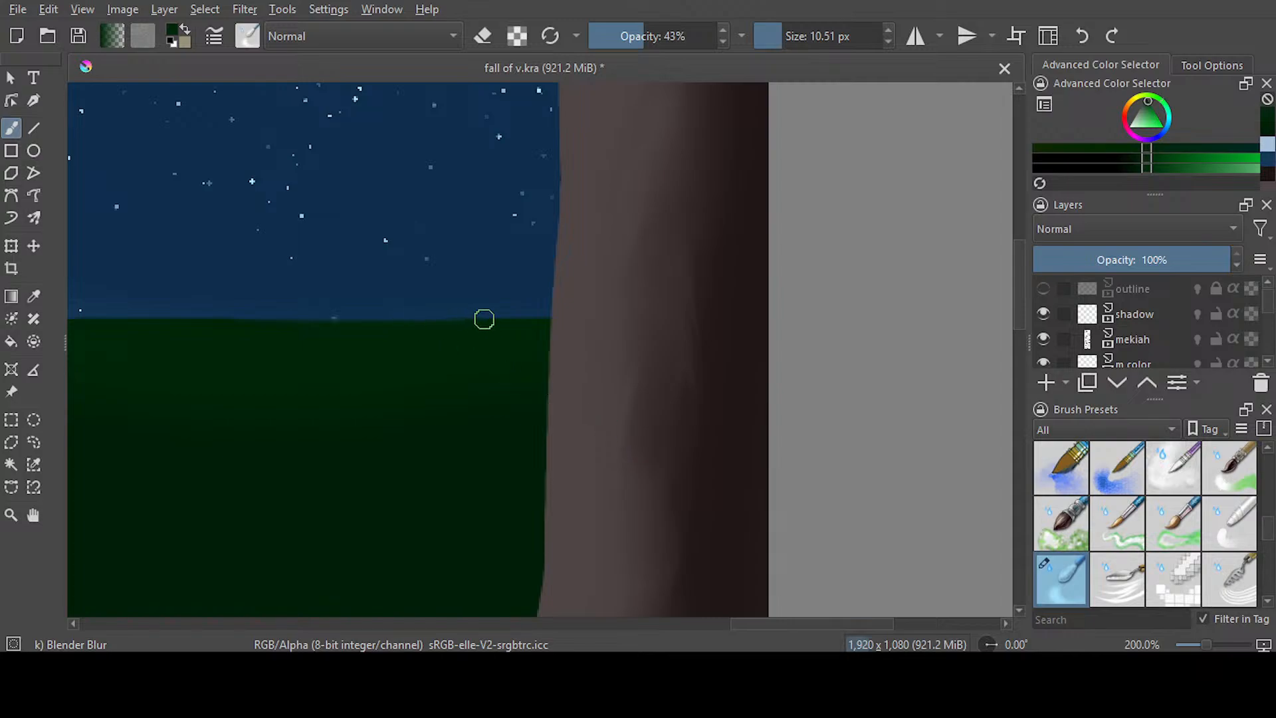
pyautogui.scroll(-3, 492, 299)
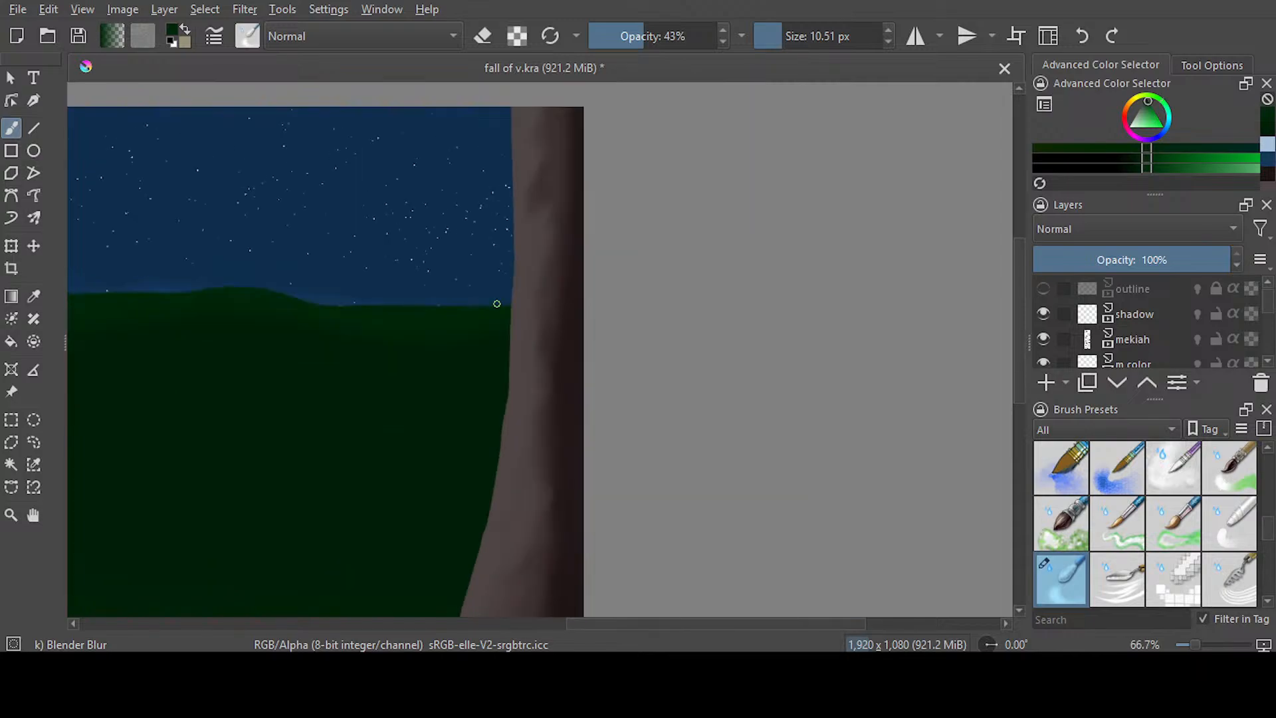
pyautogui.moveTo(639, 626); pyautogui.dragTo(465, 619)
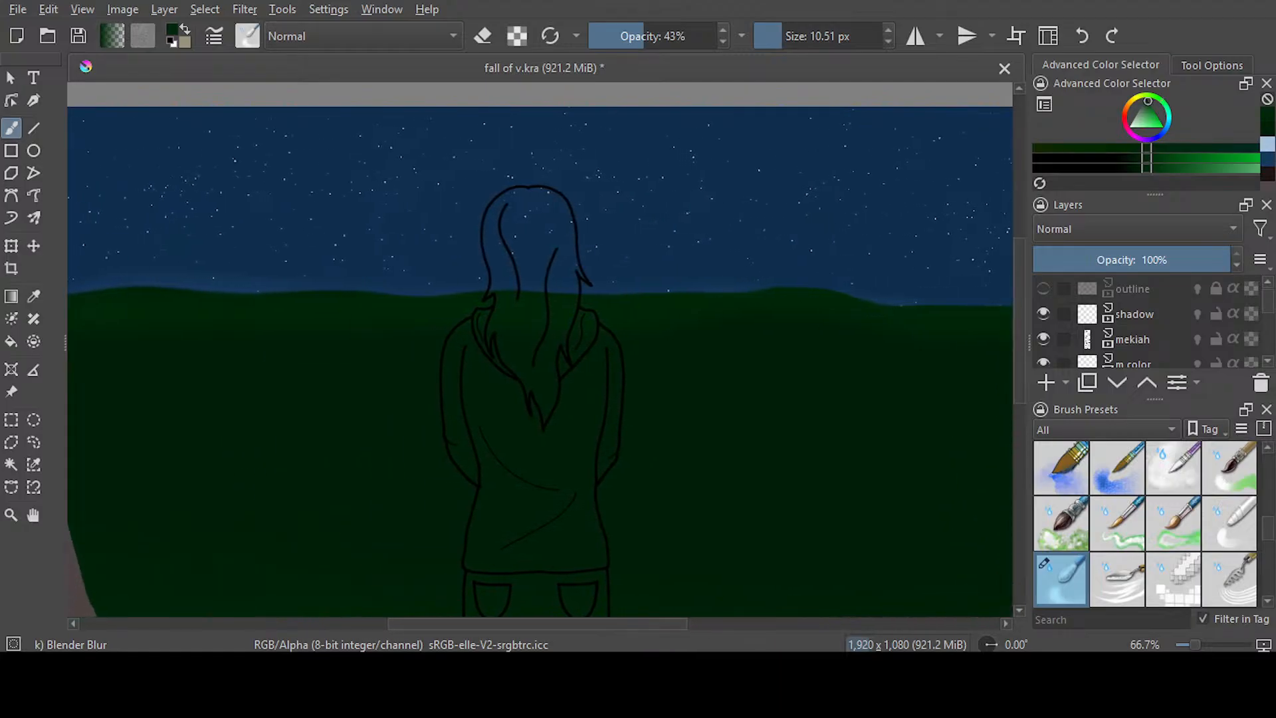
pyautogui.scroll(-1, 518, 535)
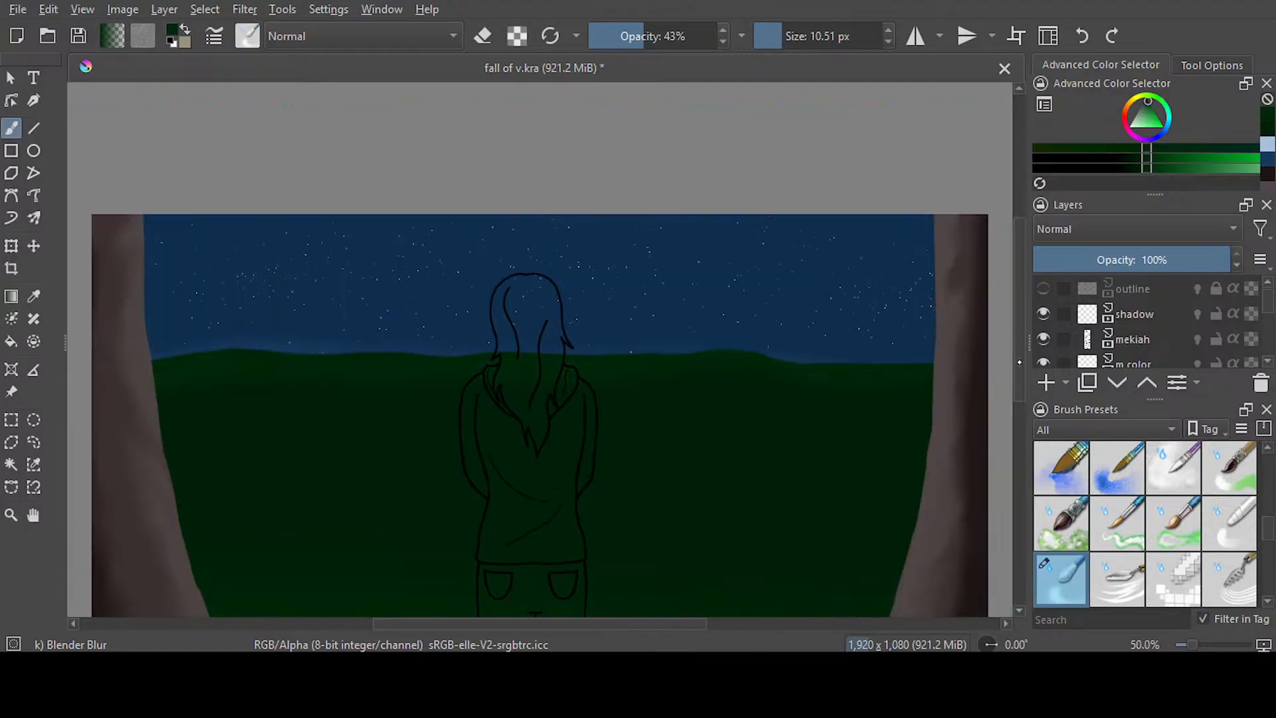
pyautogui.scroll(-3, 540, 349)
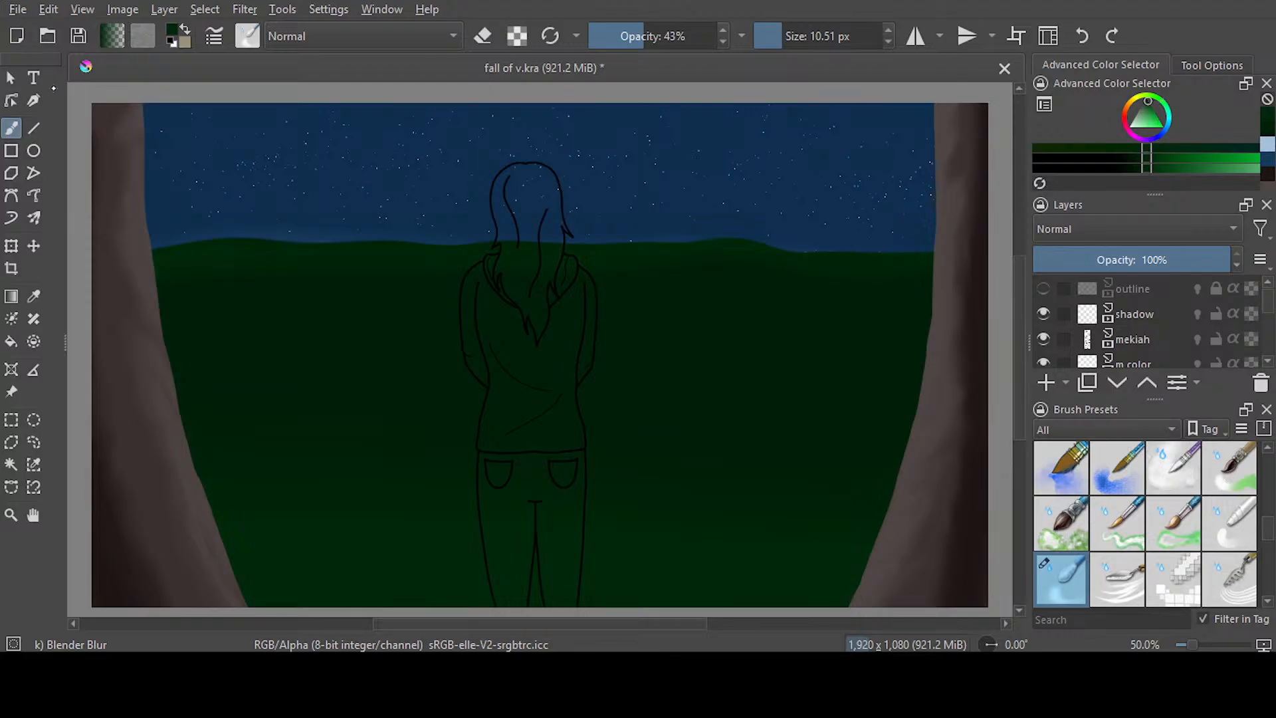
pyautogui.hotkey('ctrl', 's')
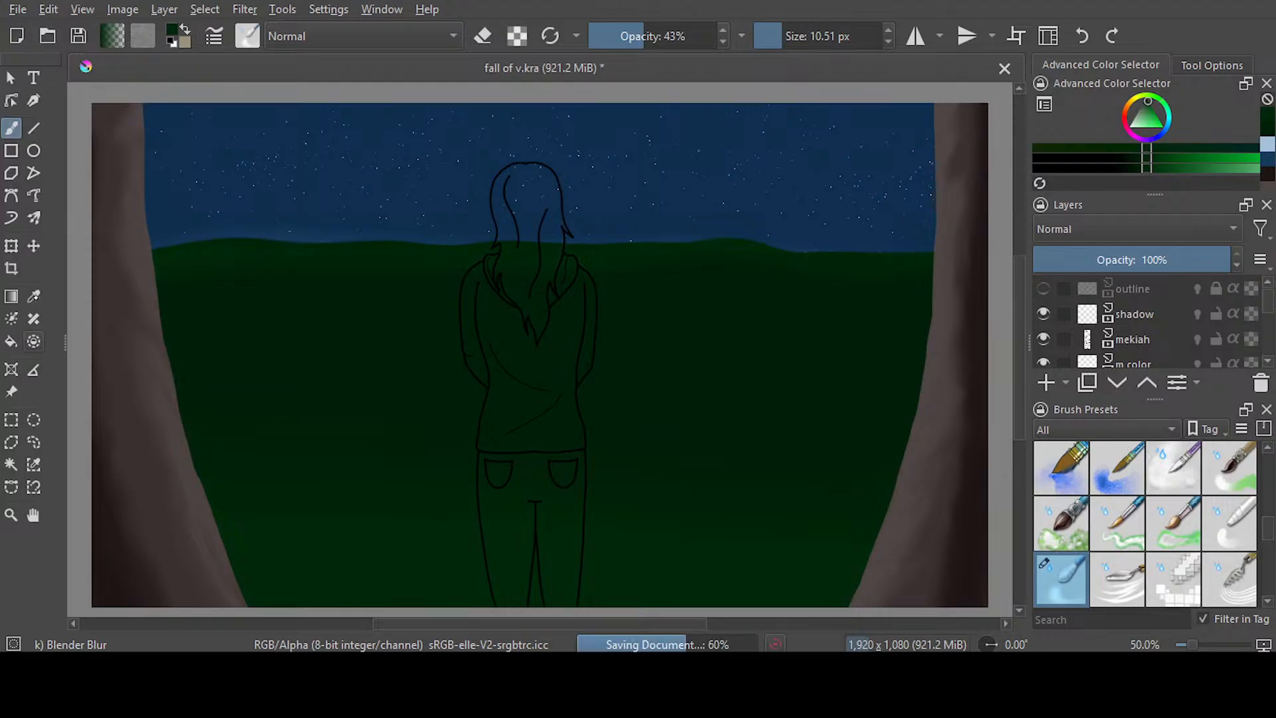
# Sample dark brown from the left trunk, show the outline layer, and set up Airbrush pressure at 54.69 px and 40% opacity
pyautogui.click(34, 296)
pyautogui.click(120, 539)
pyautogui.click(11, 128)
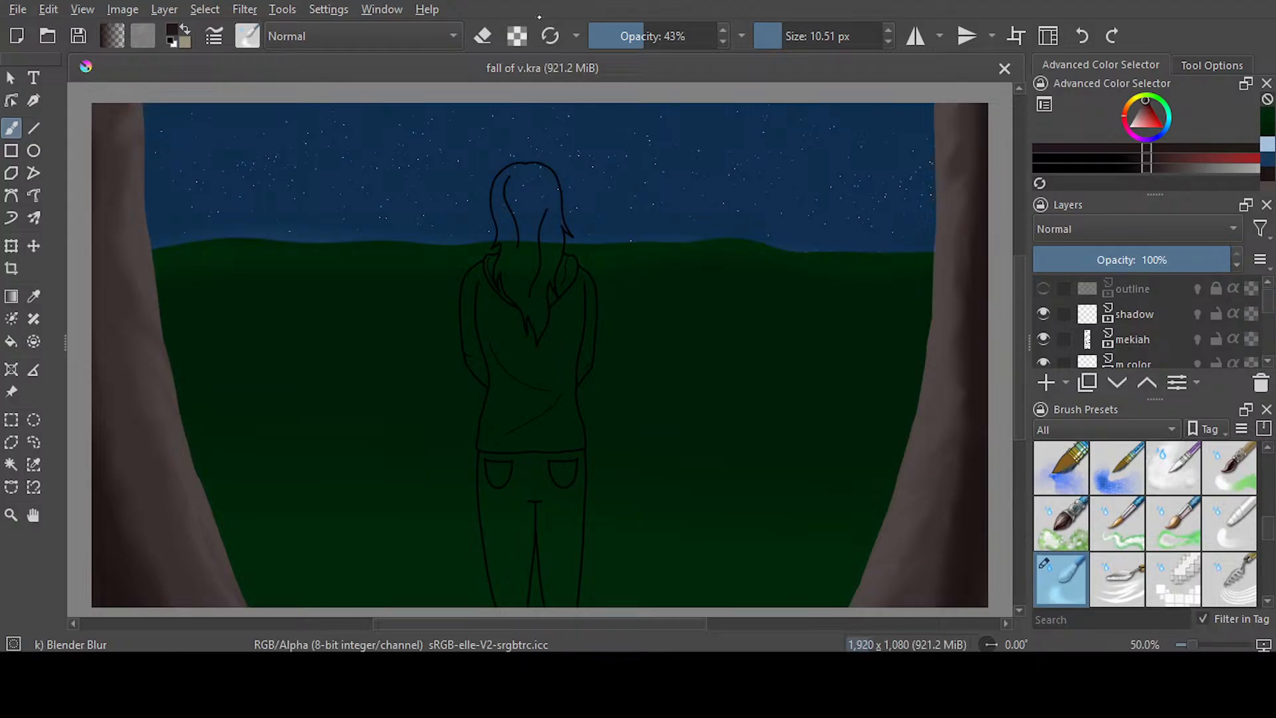
pyautogui.press('/')
pyautogui.moveTo(828, 41); pyautogui.dragTo(784, 40)
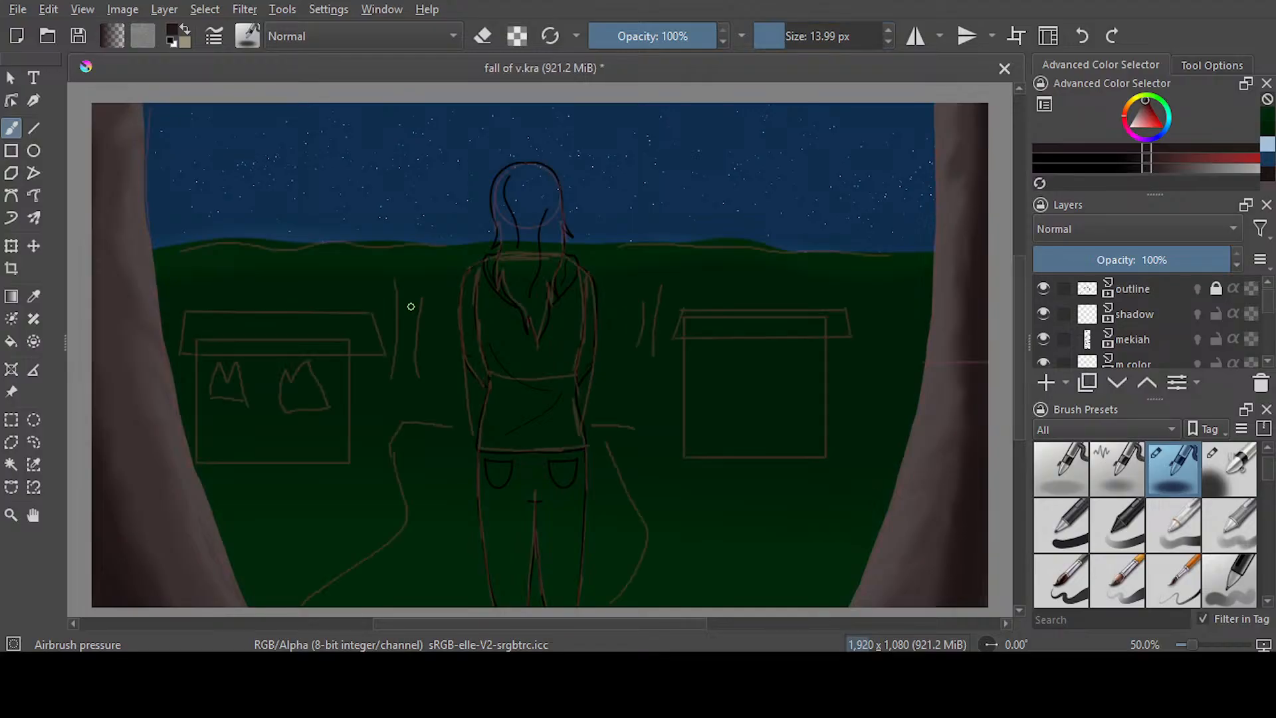
pyautogui.moveTo(784, 39); pyautogui.dragTo(803, 39)
pyautogui.moveTo(690, 38); pyautogui.dragTo(643, 38)
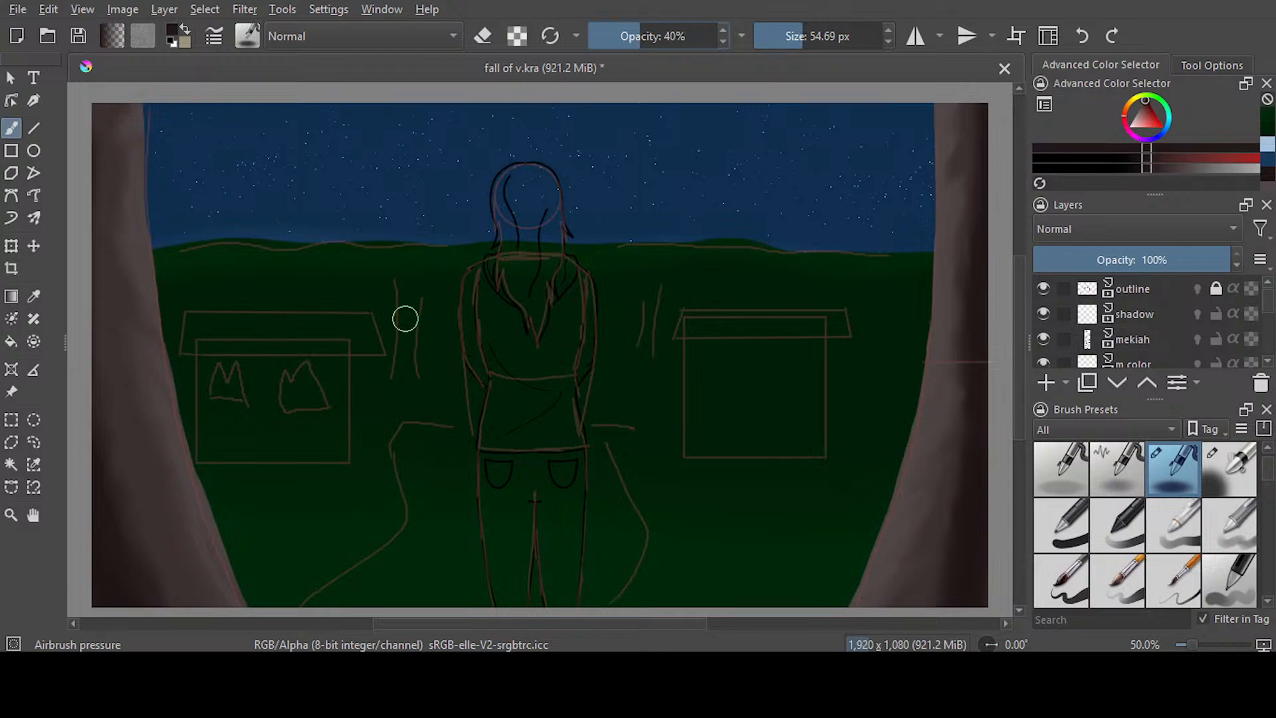
# Try painting the two sketched background trunks beside the figure in dark brown with a darker shade over them, checking the result without the outline layer
pyautogui.moveTo(402, 378)
pyautogui.mouseDown()
pyautogui.moveTo(405, 296)
pyautogui.moveTo(409, 332)
pyautogui.mouseUp()
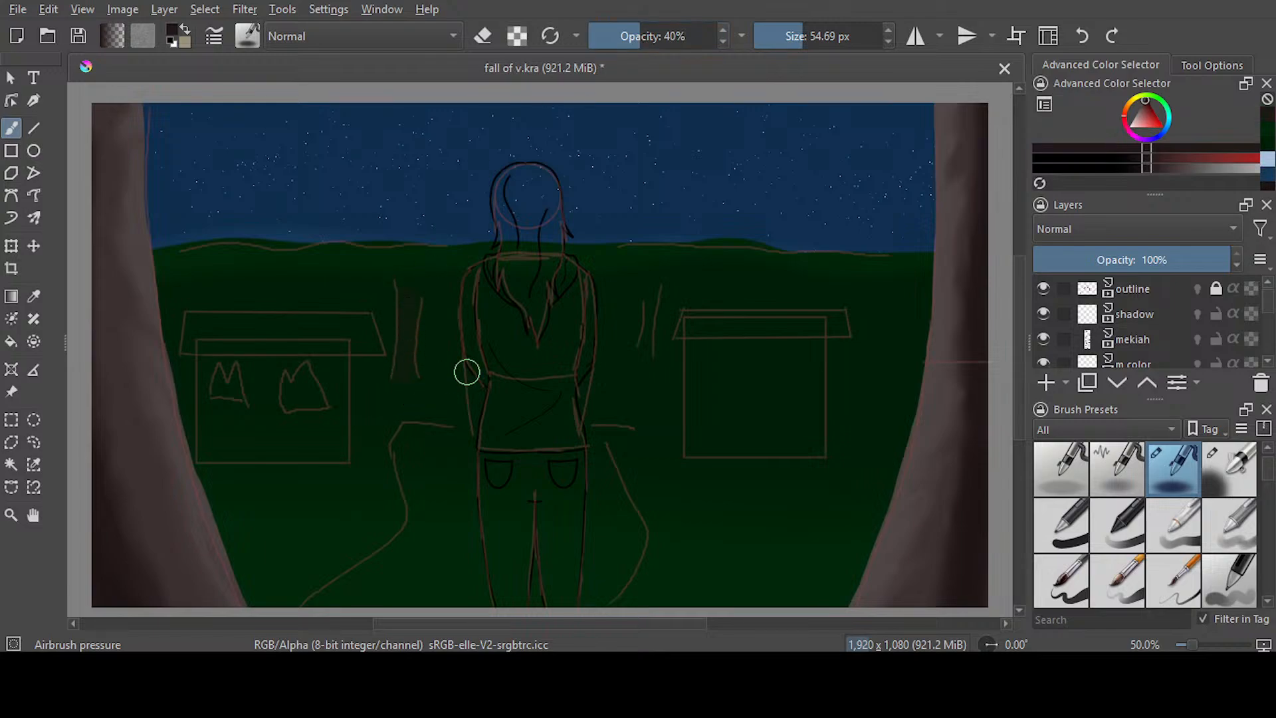
pyautogui.moveTo(644, 348)
pyautogui.mouseDown()
pyautogui.moveTo(652, 302)
pyautogui.moveTo(641, 365)
pyautogui.moveTo(655, 307)
pyautogui.moveTo(662, 341)
pyautogui.mouseUp()
pyautogui.click(1128, 170)
pyautogui.moveTo(408, 334); pyautogui.dragTo(404, 380)
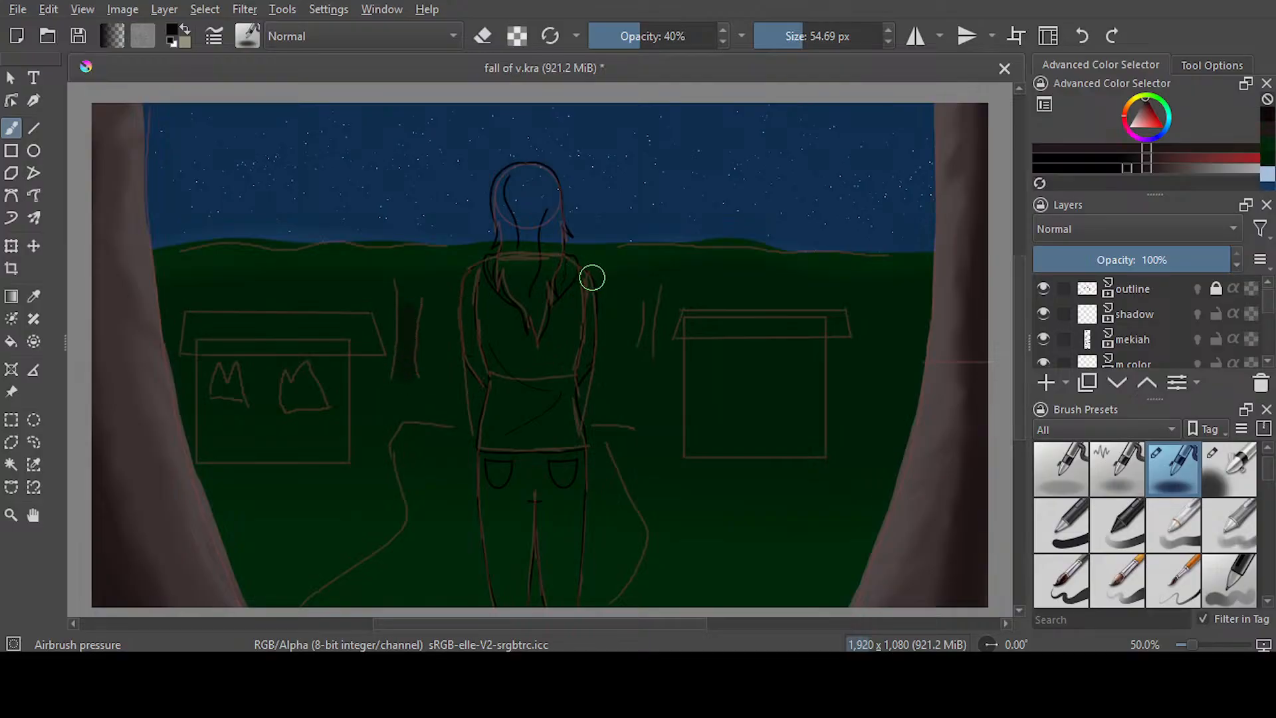
pyautogui.moveTo(654, 302)
pyautogui.mouseDown()
pyautogui.moveTo(642, 355)
pyautogui.moveTo(655, 302)
pyautogui.moveTo(654, 324)
pyautogui.mouseUp()
pyautogui.click(1043, 288)
pyautogui.click(1042, 288)
# Save the file, make the houses layer active and visible, and save again
pyautogui.hotkey('ctrl', 's')
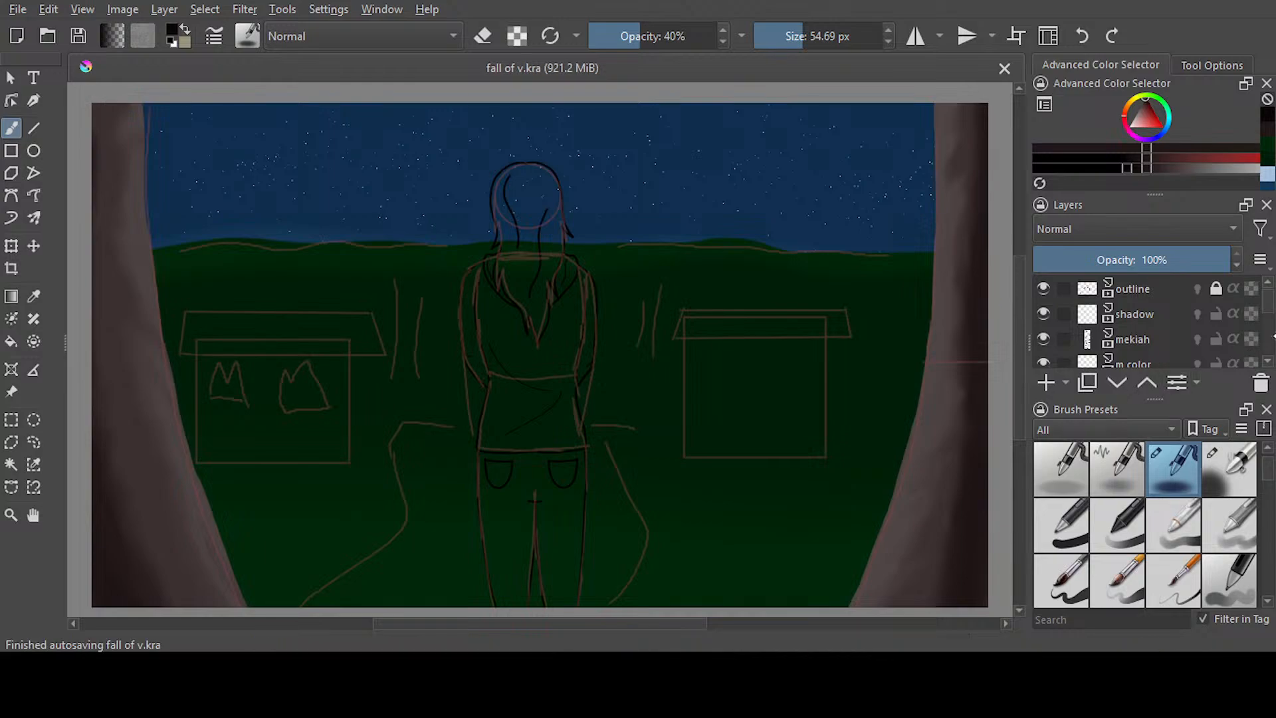
pyautogui.scroll(-4, 1271, 297)
pyautogui.scroll(2, 1257, 307)
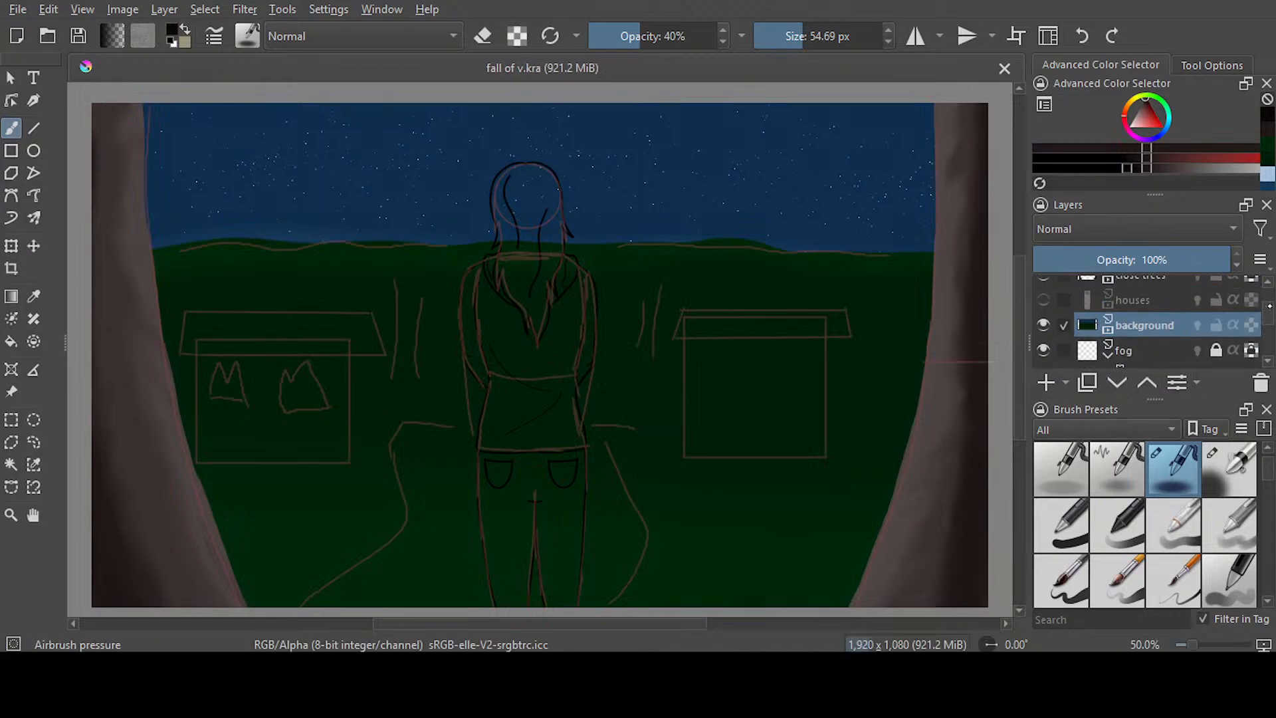
pyautogui.click(1129, 336)
pyautogui.click(1043, 335)
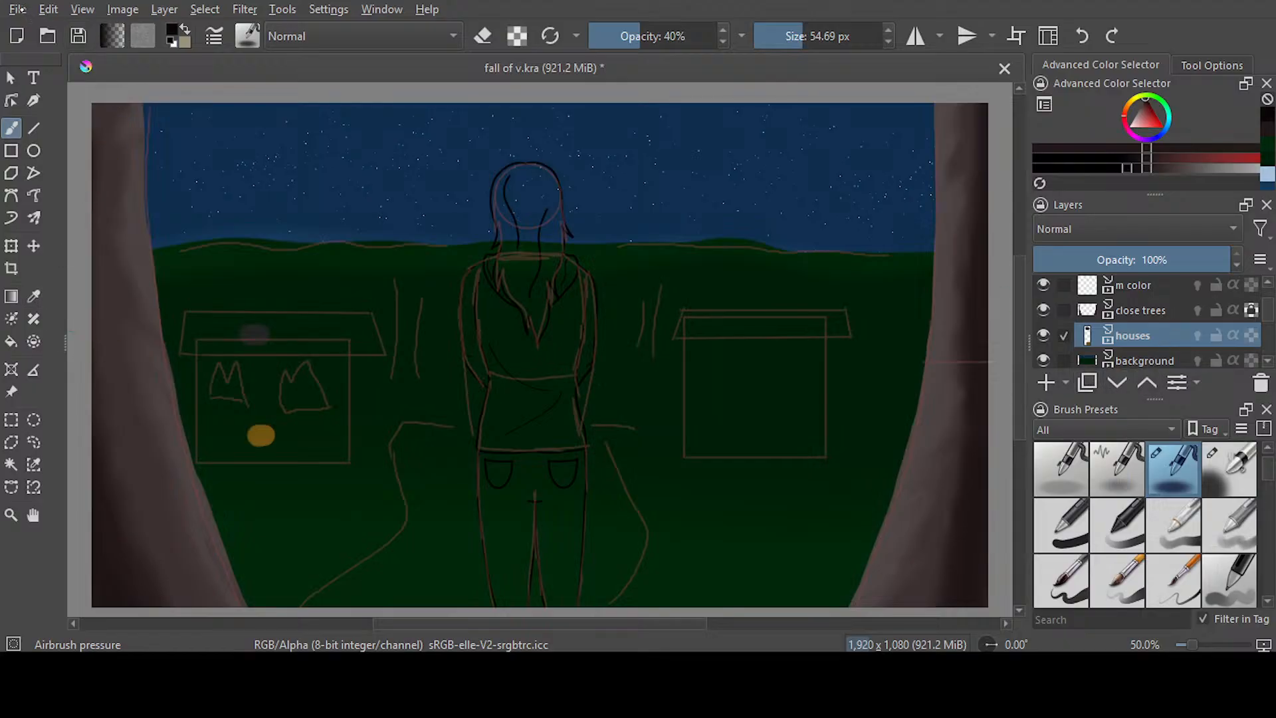
pyautogui.hotkey('ctrl', 's')
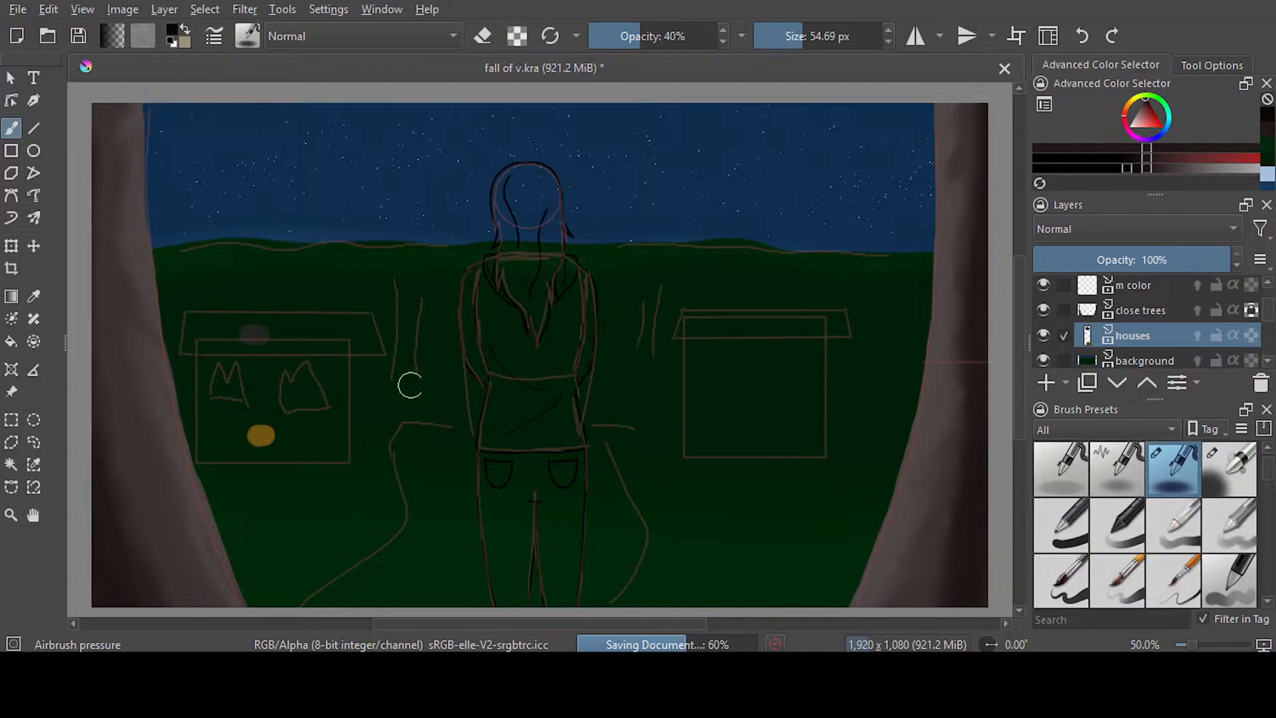
# Erase the grey and orange spots inside the left house sketch using the airbrush in eraser mode at 100% opacity, and save the file
pyautogui.scroll(2, 234, 327)
pyautogui.scroll(1, 235, 326)
pyautogui.moveTo(235, 326); pyautogui.dragTo(353, 327)
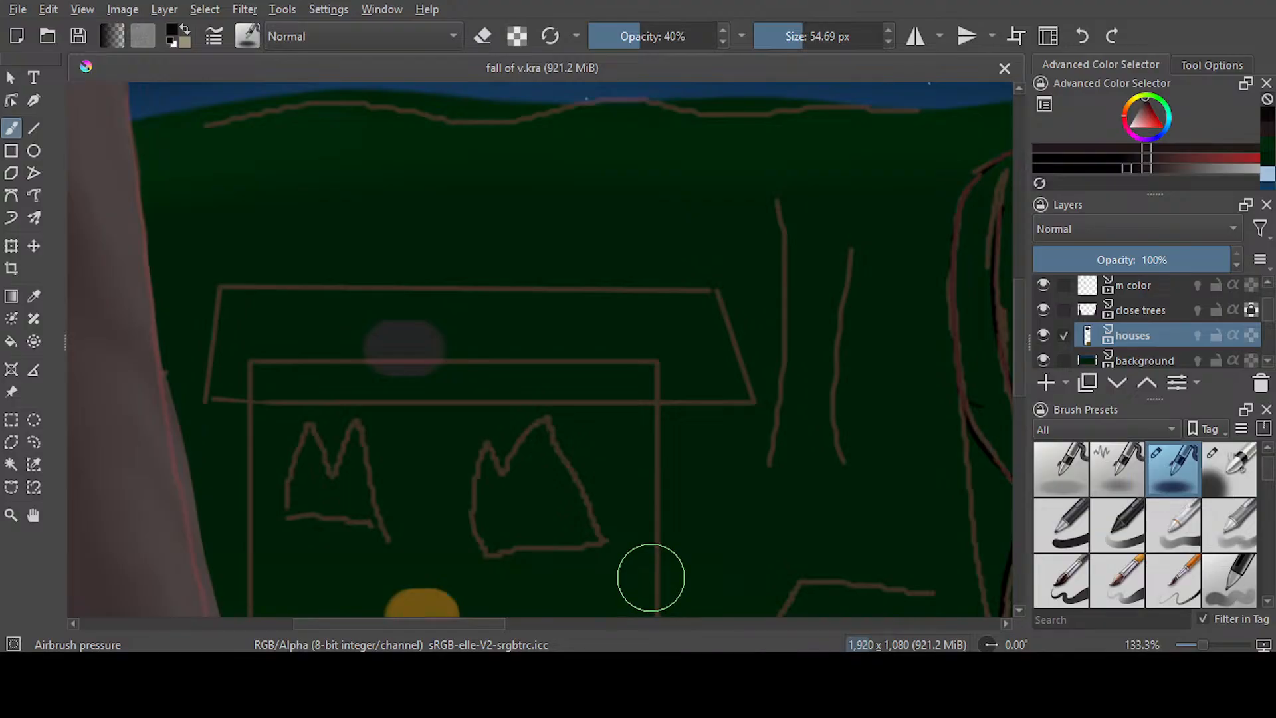
pyautogui.scroll(-4, 654, 460)
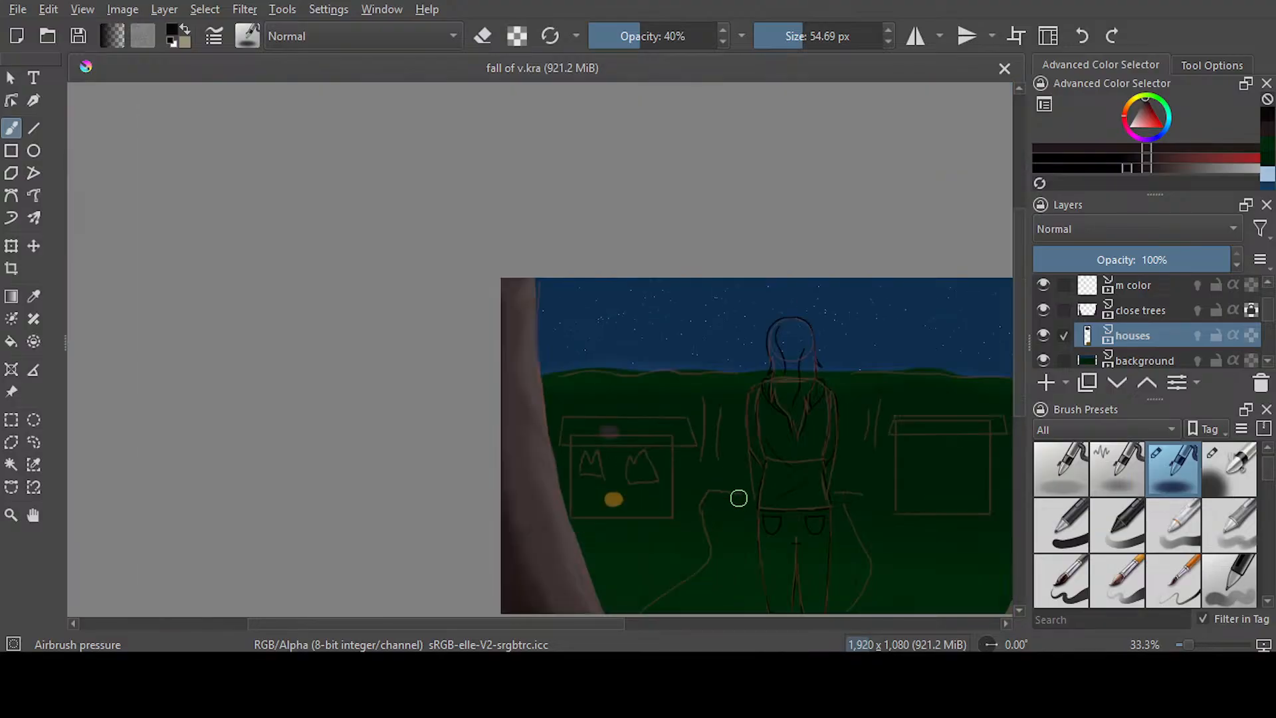
pyautogui.moveTo(598, 622); pyautogui.dragTo(642, 627)
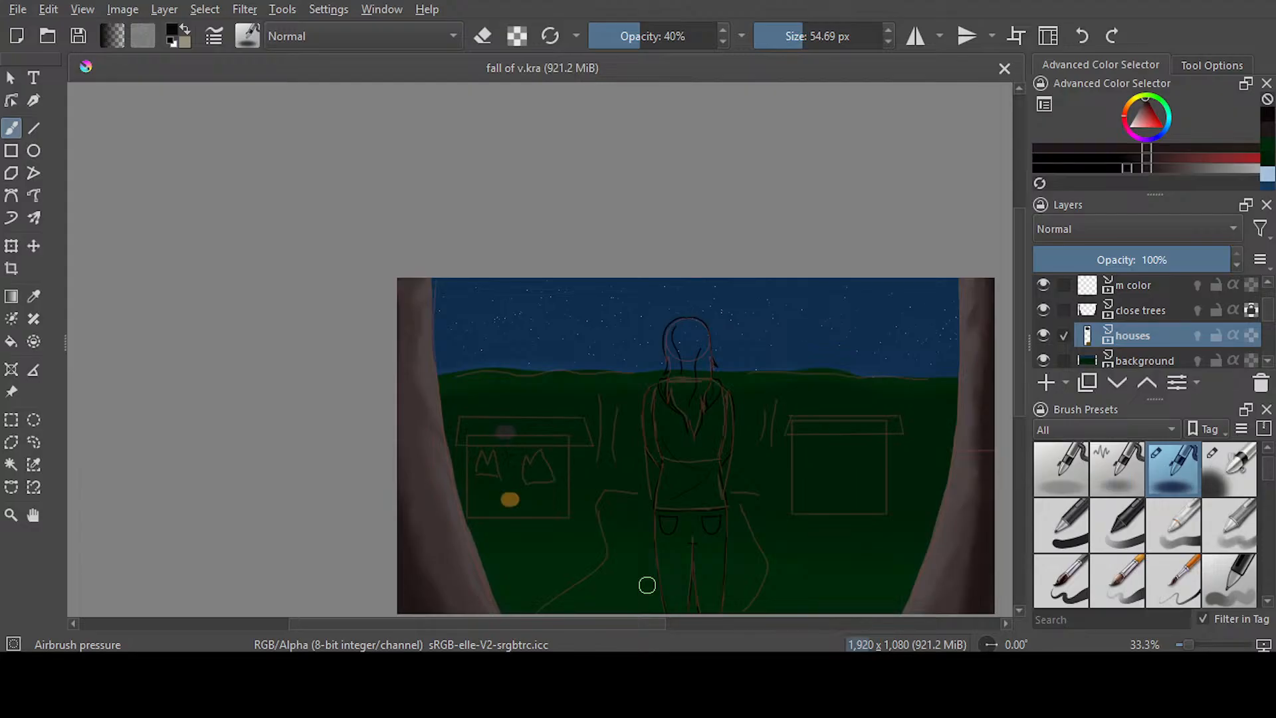
pyautogui.moveTo(654, 621); pyautogui.dragTo(687, 622)
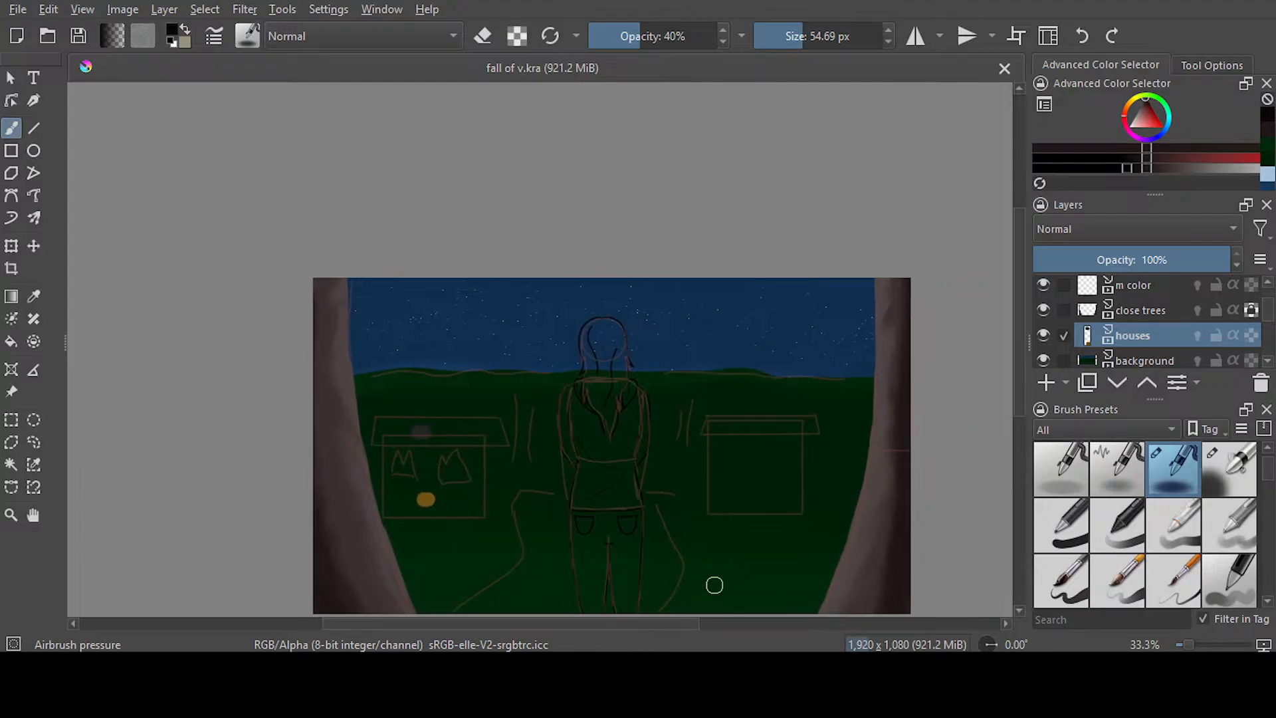
pyautogui.moveTo(1021, 395); pyautogui.dragTo(1021, 435)
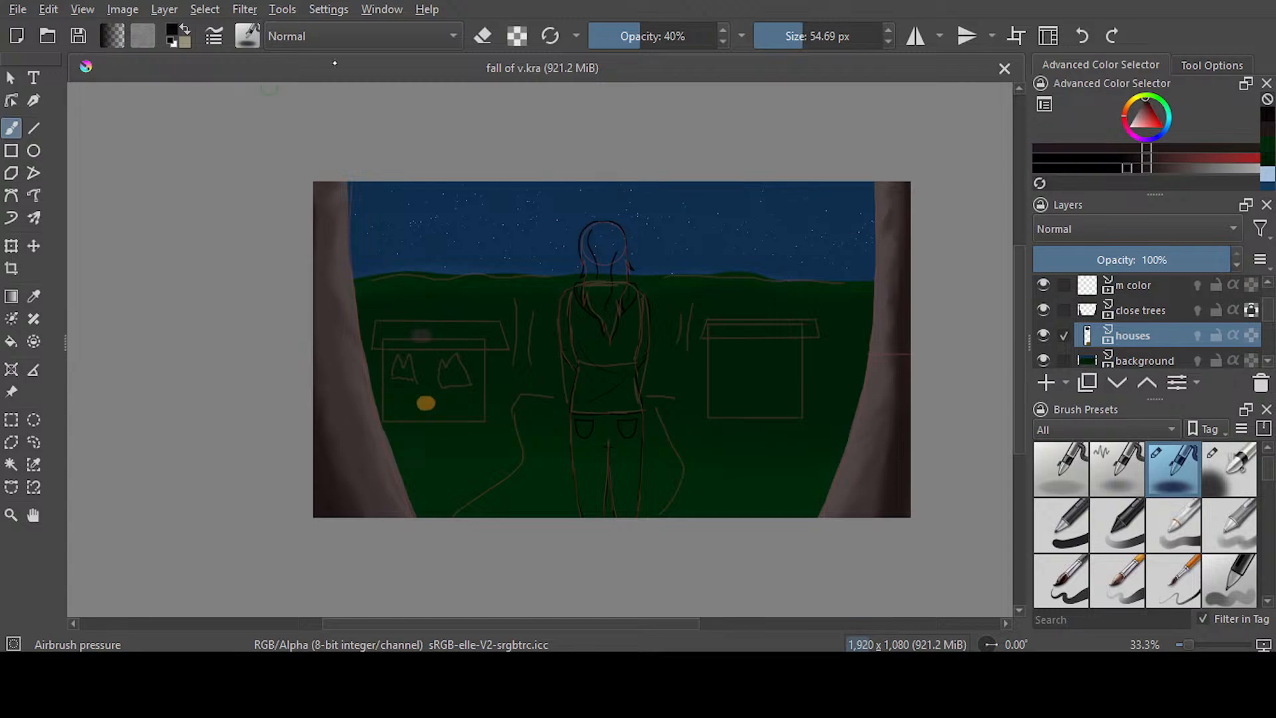
pyautogui.press('e')
pyautogui.moveTo(424, 403); pyautogui.dragTo(440, 401)
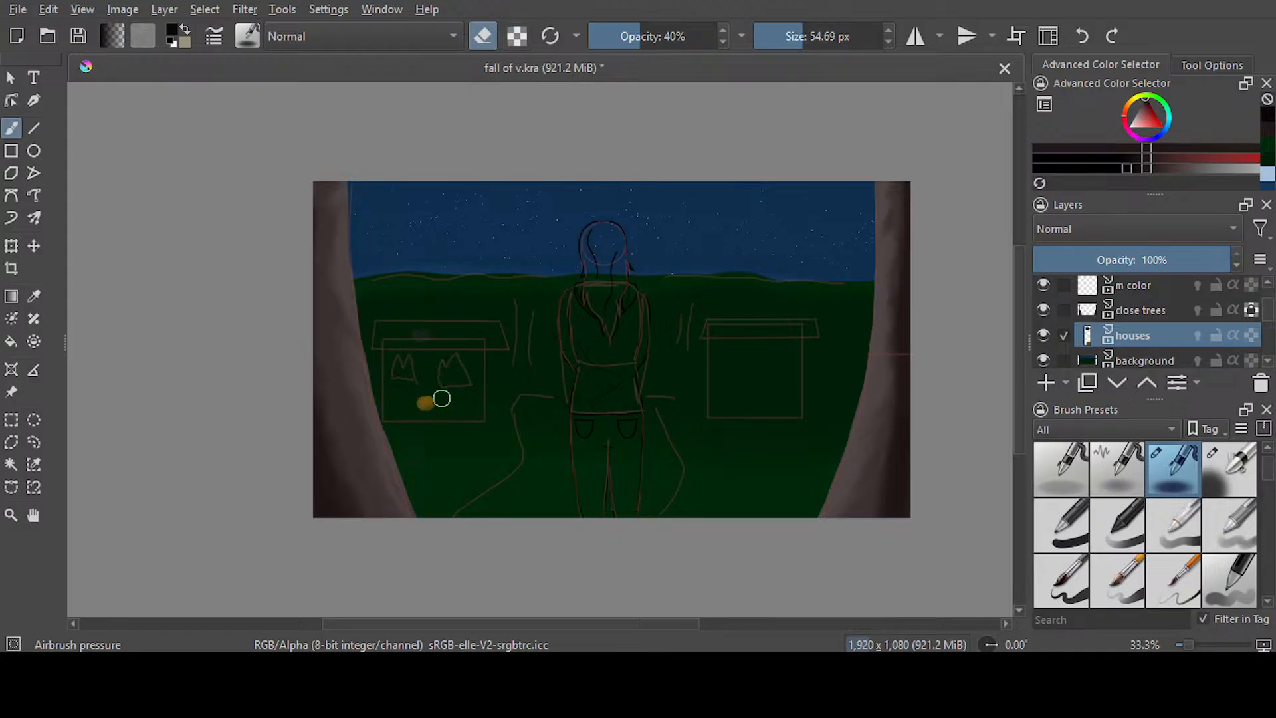
pyautogui.moveTo(664, 40); pyautogui.dragTo(729, 42)
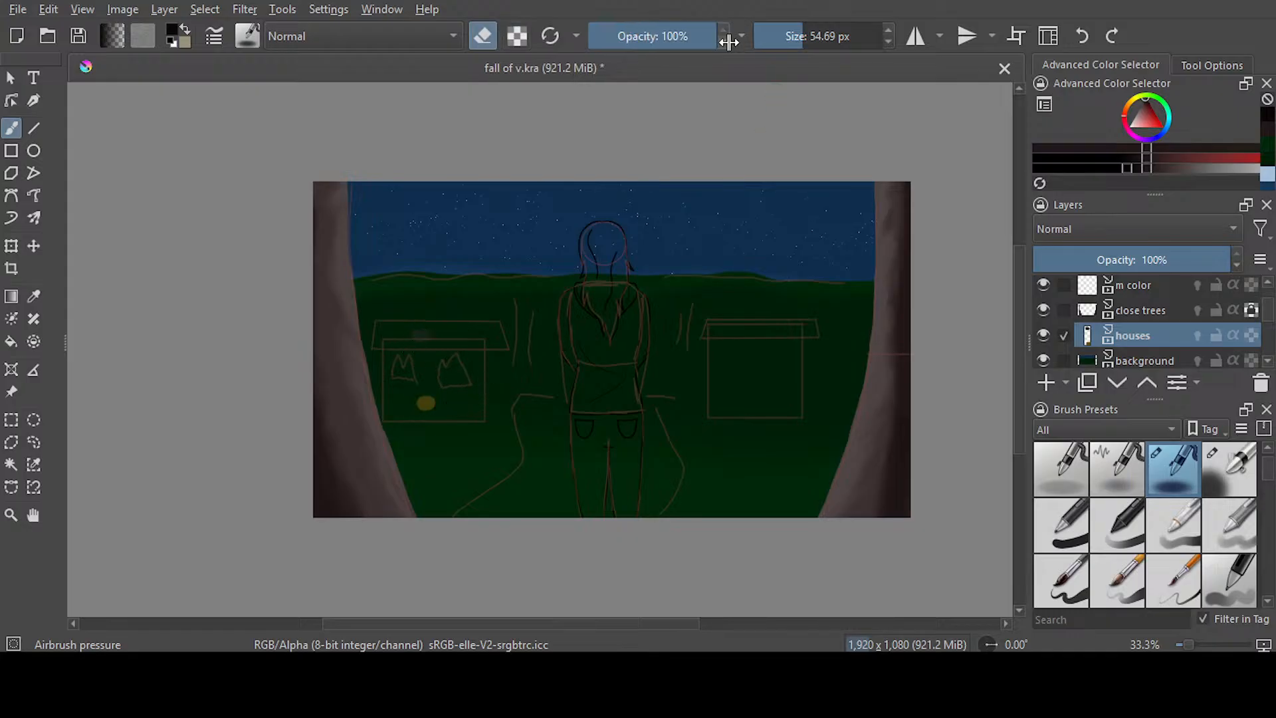
pyautogui.moveTo(434, 393)
pyautogui.mouseDown()
pyautogui.moveTo(427, 408)
pyautogui.moveTo(439, 390)
pyautogui.moveTo(419, 348)
pyautogui.moveTo(424, 402)
pyautogui.mouseUp()
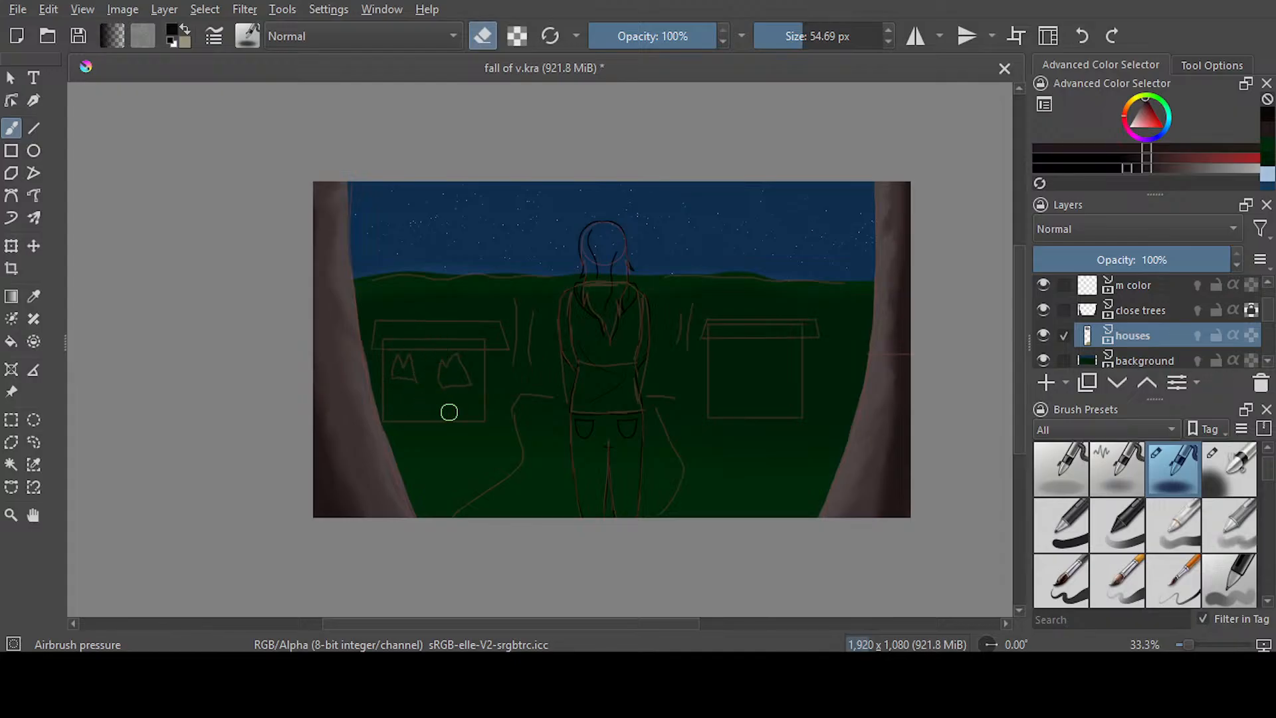
pyautogui.click(18, 10)
pyautogui.click(60, 89)
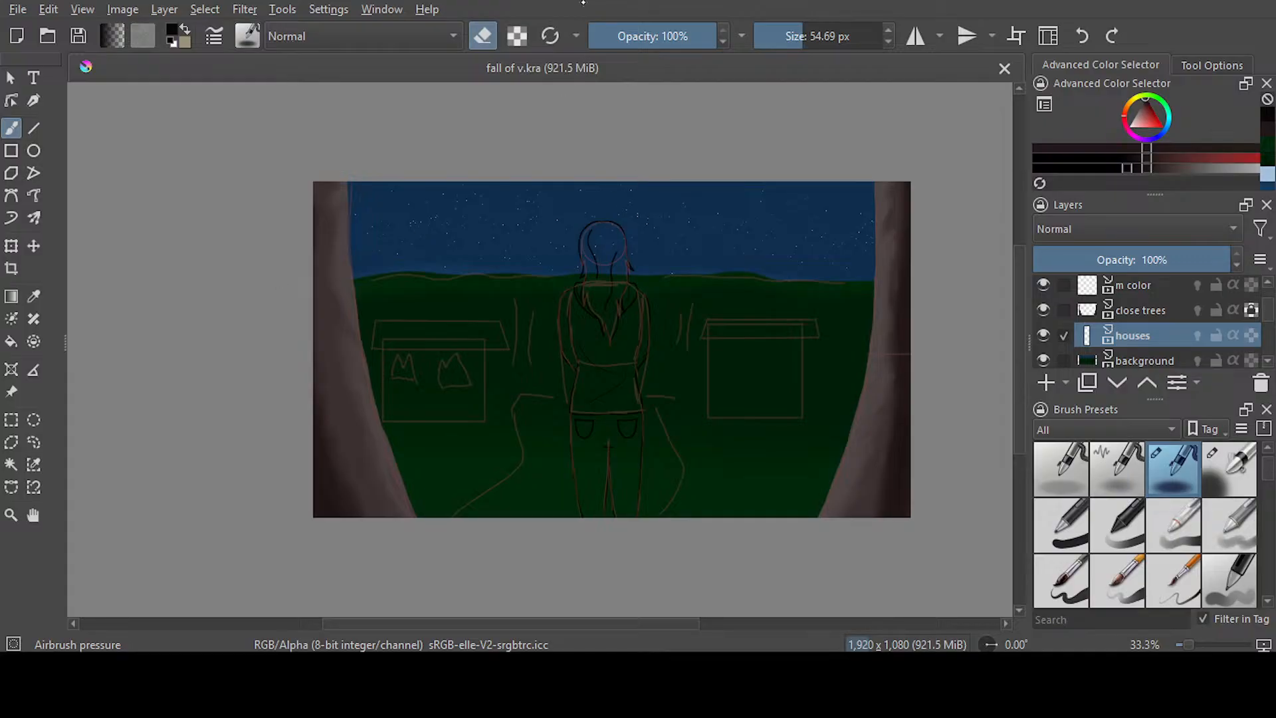
# Switch to the Ink-2 Fineliner at 5 px and the animation workspace, and show the fire/bodies layer at frame 226
pyautogui.press('/')
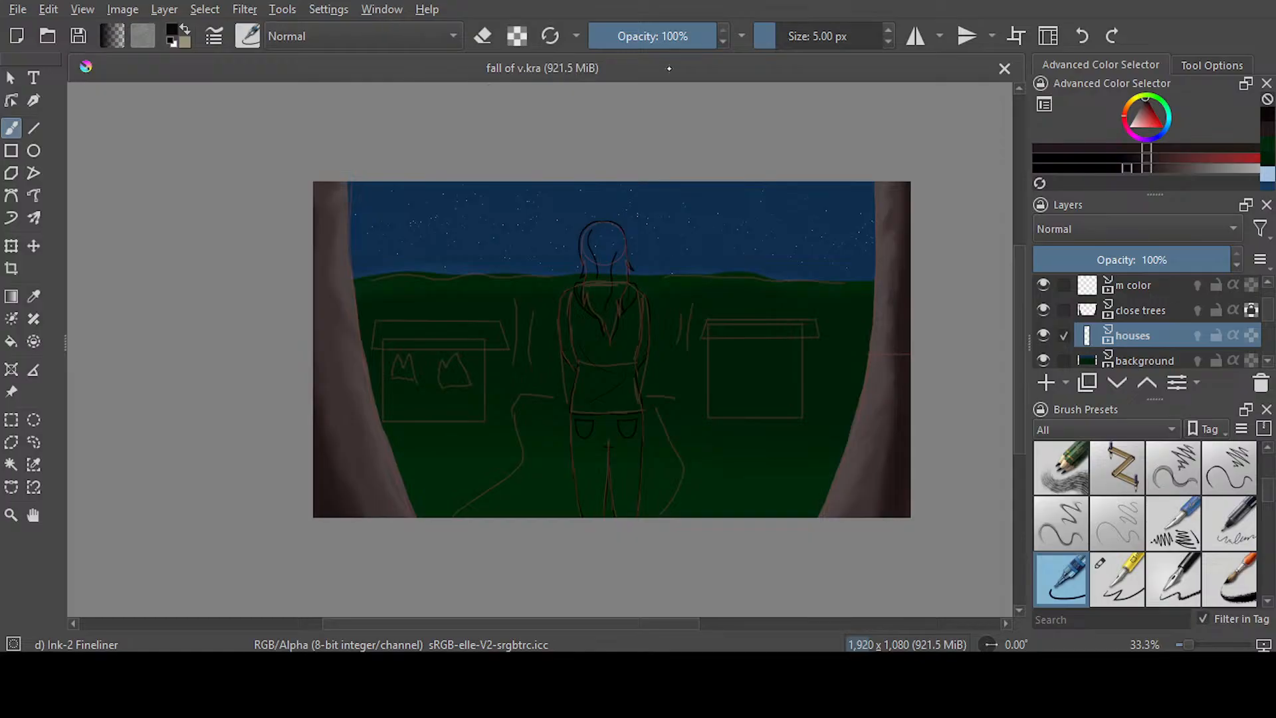
pyautogui.click(848, 74)
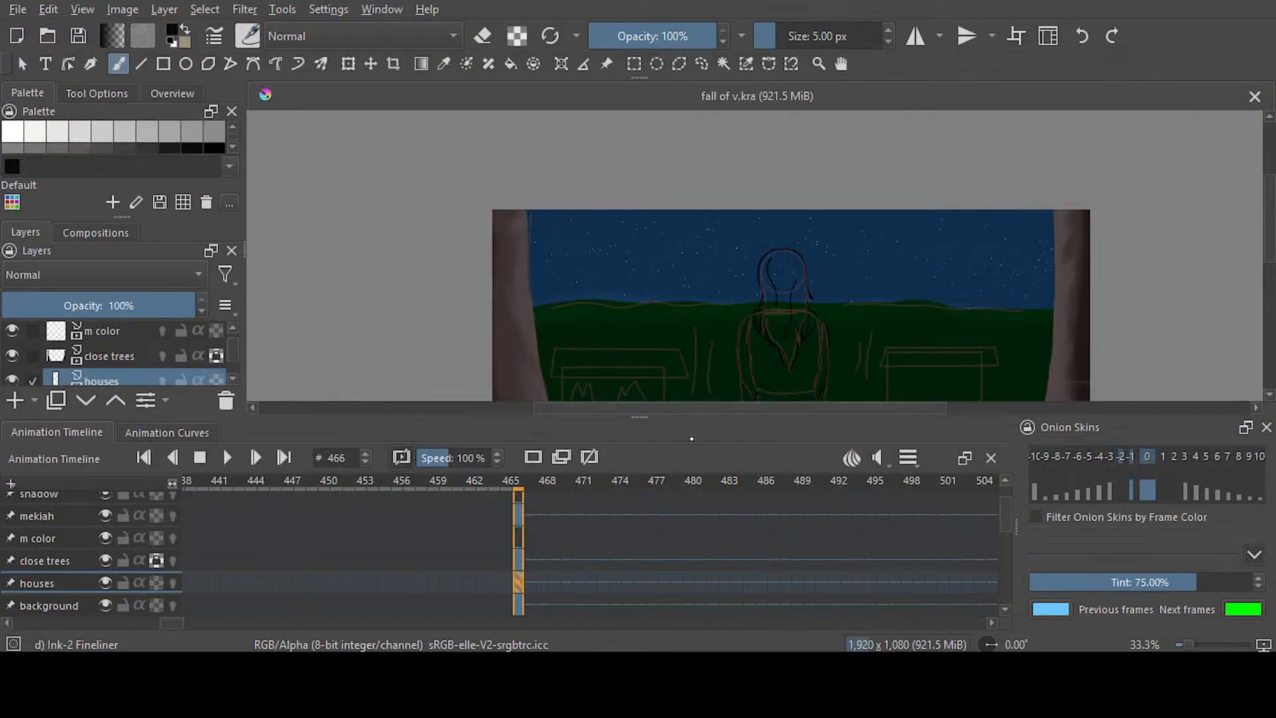
pyautogui.moveTo(1268, 226); pyautogui.dragTo(1261, 259)
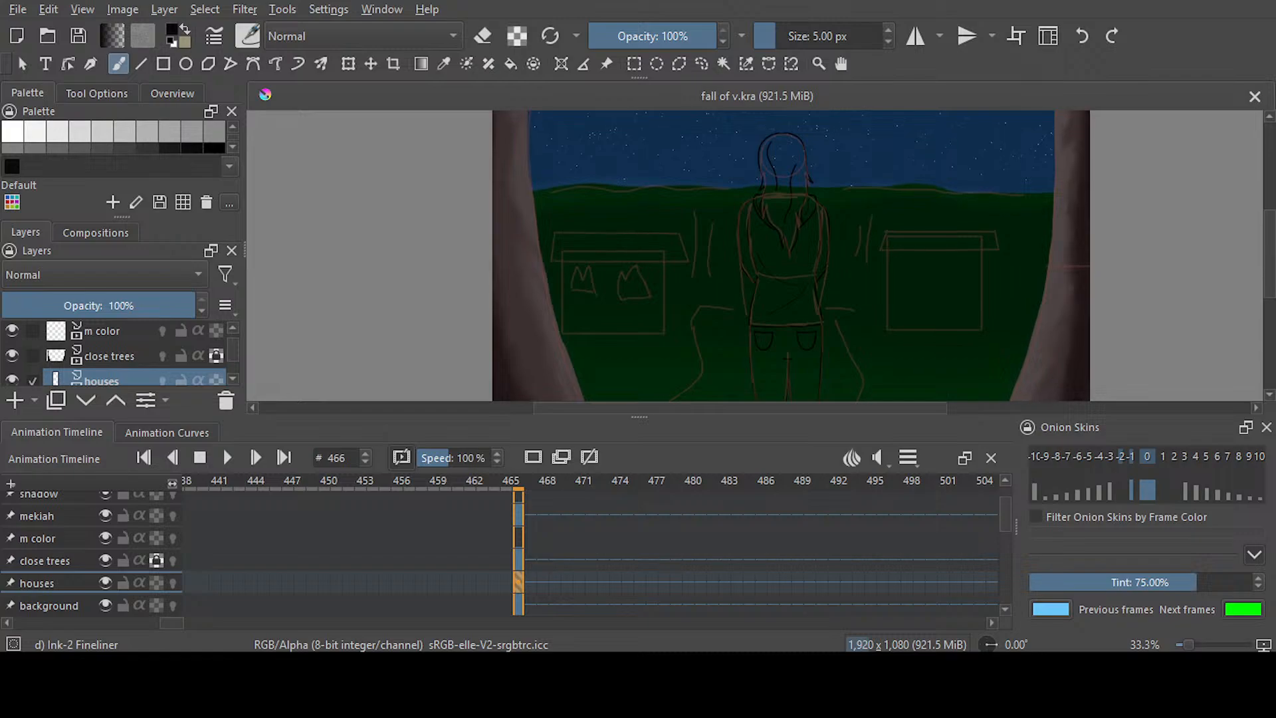
pyautogui.moveTo(172, 622); pyautogui.dragTo(127, 623)
pyautogui.moveTo(1005, 513); pyautogui.dragTo(1003, 597)
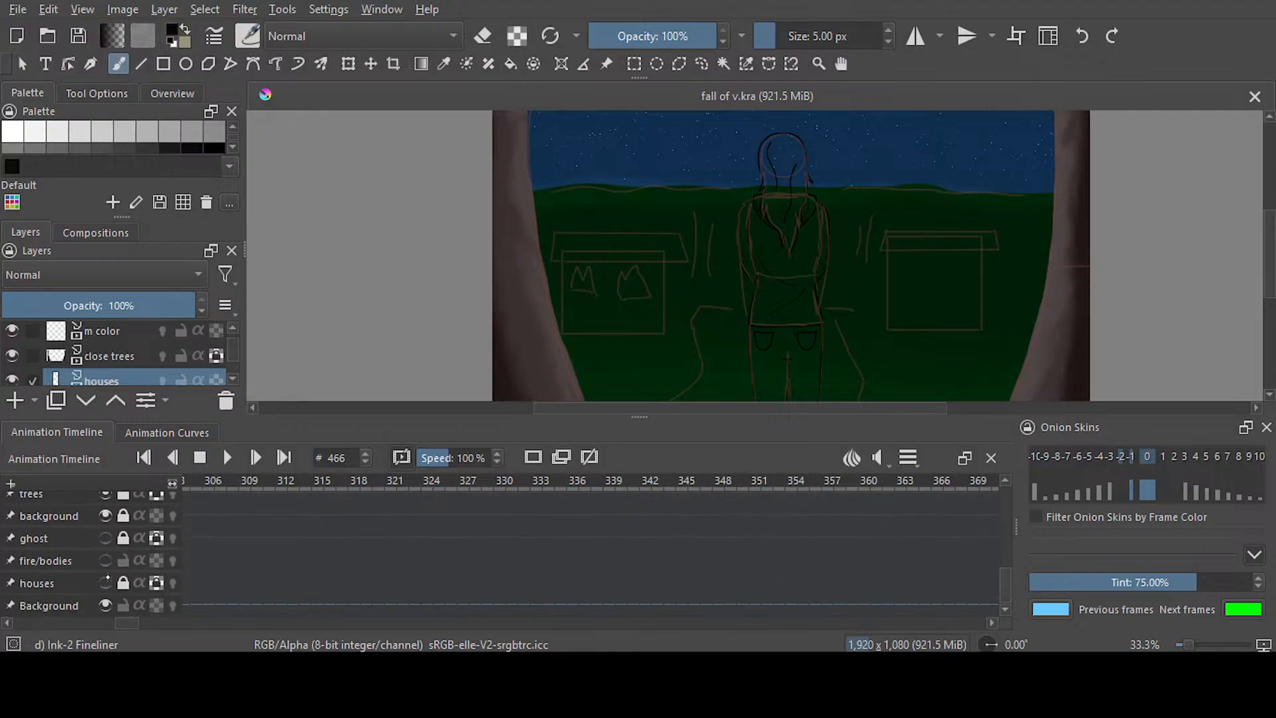
pyautogui.click(106, 560)
pyautogui.moveTo(129, 623); pyautogui.dragTo(102, 623)
pyautogui.click(224, 566)
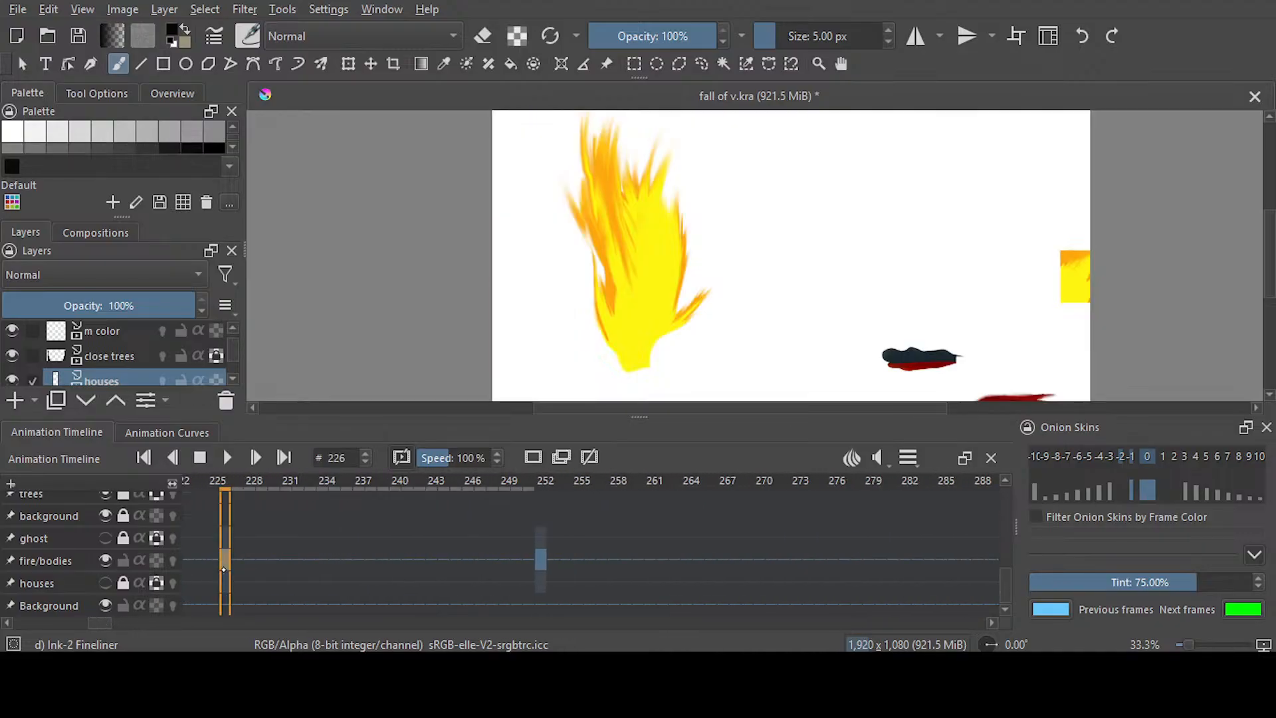
# Sample the flame's yellow, add it to the recent colours with a test stroke beside the flame, and undo the stroke
pyautogui.press('p')
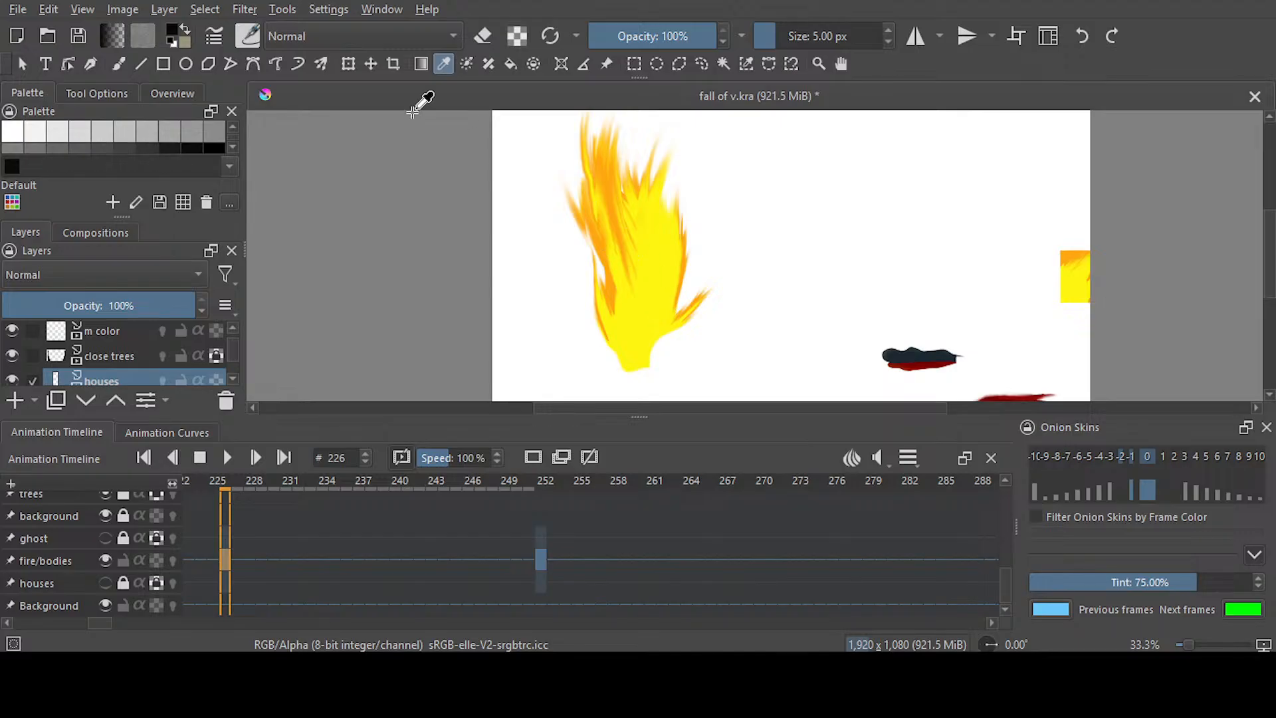
pyautogui.click(652, 216)
pyautogui.press('b')
pyautogui.moveTo(732, 206); pyautogui.dragTo(756, 242)
pyautogui.click(1081, 37)
# Sample the flame's orange, make a test stroke in it to the left of the flame, and undo the stroke
pyautogui.press('p')
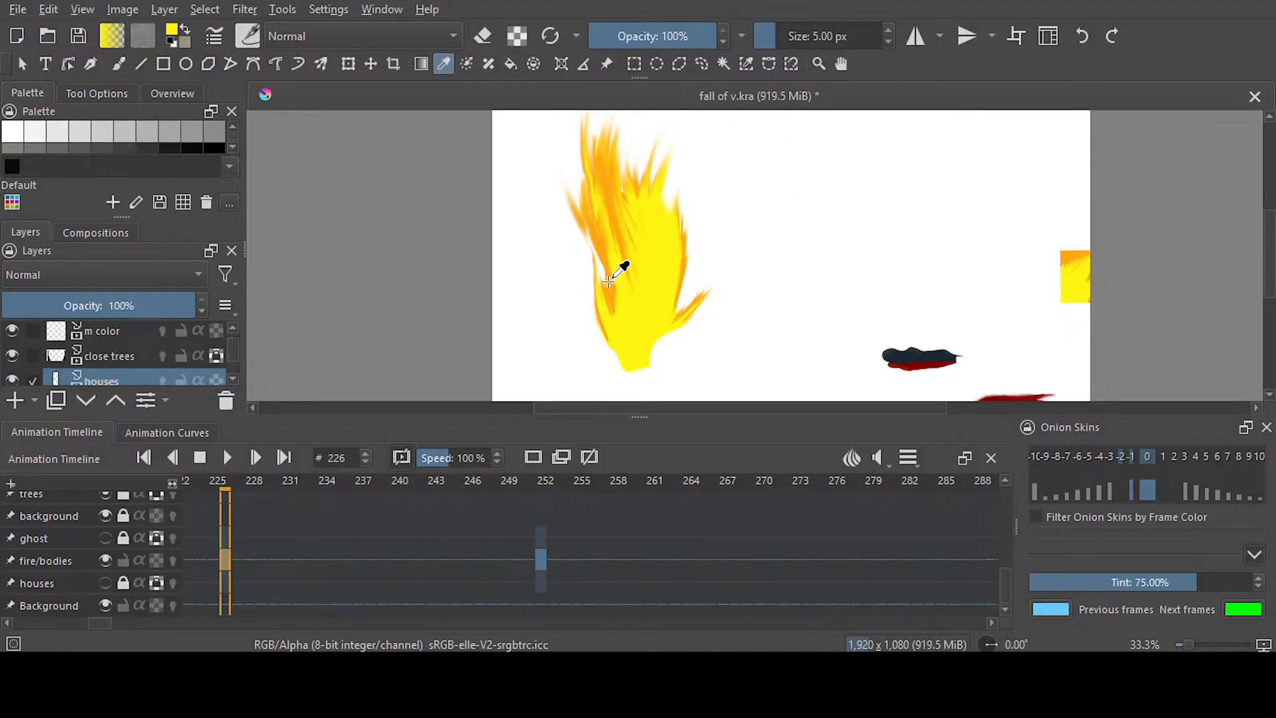
pyautogui.scroll(2, 621, 264)
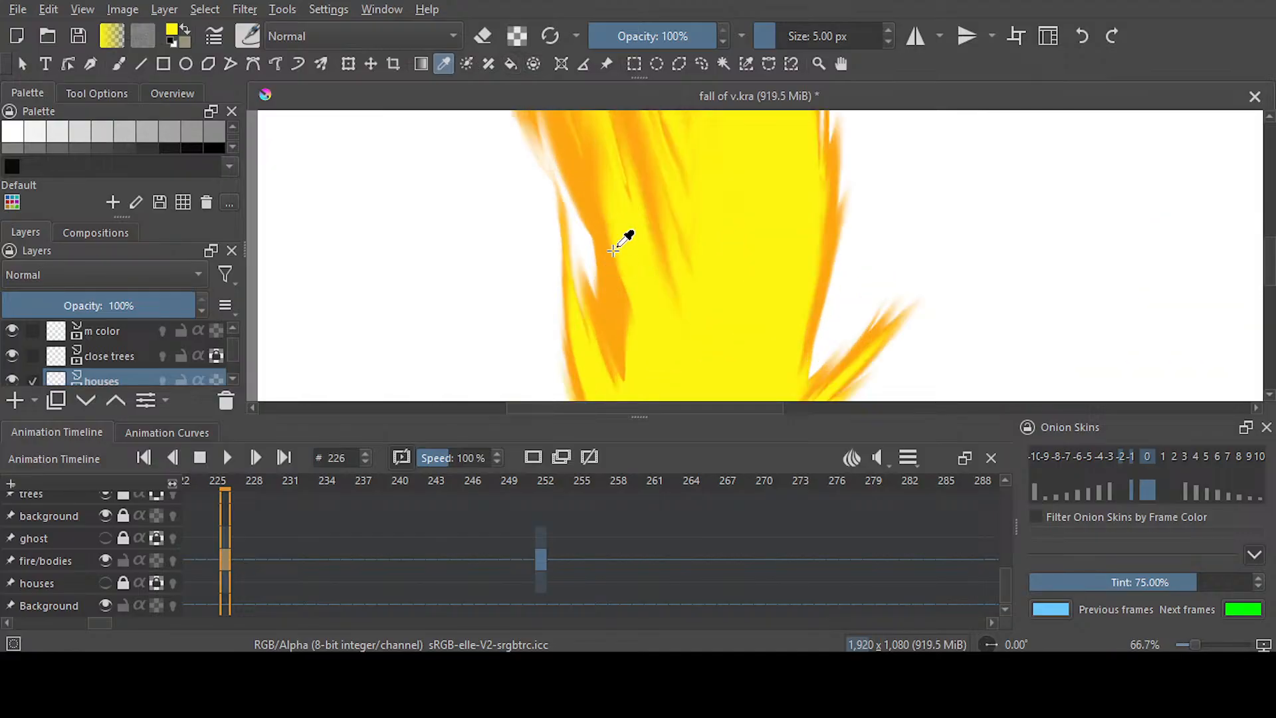
pyautogui.click(502, 185)
pyautogui.press('b')
pyautogui.moveTo(412, 242); pyautogui.dragTo(454, 325)
pyautogui.click(1082, 36)
# Return to frame 466 on the houses layer and go back to the painting workspace
pyautogui.moveTo(100, 623); pyautogui.dragTo(242, 623)
pyautogui.moveTo(1006, 585); pyautogui.dragTo(1005, 516)
pyautogui.moveTo(242, 623); pyautogui.dragTo(173, 624)
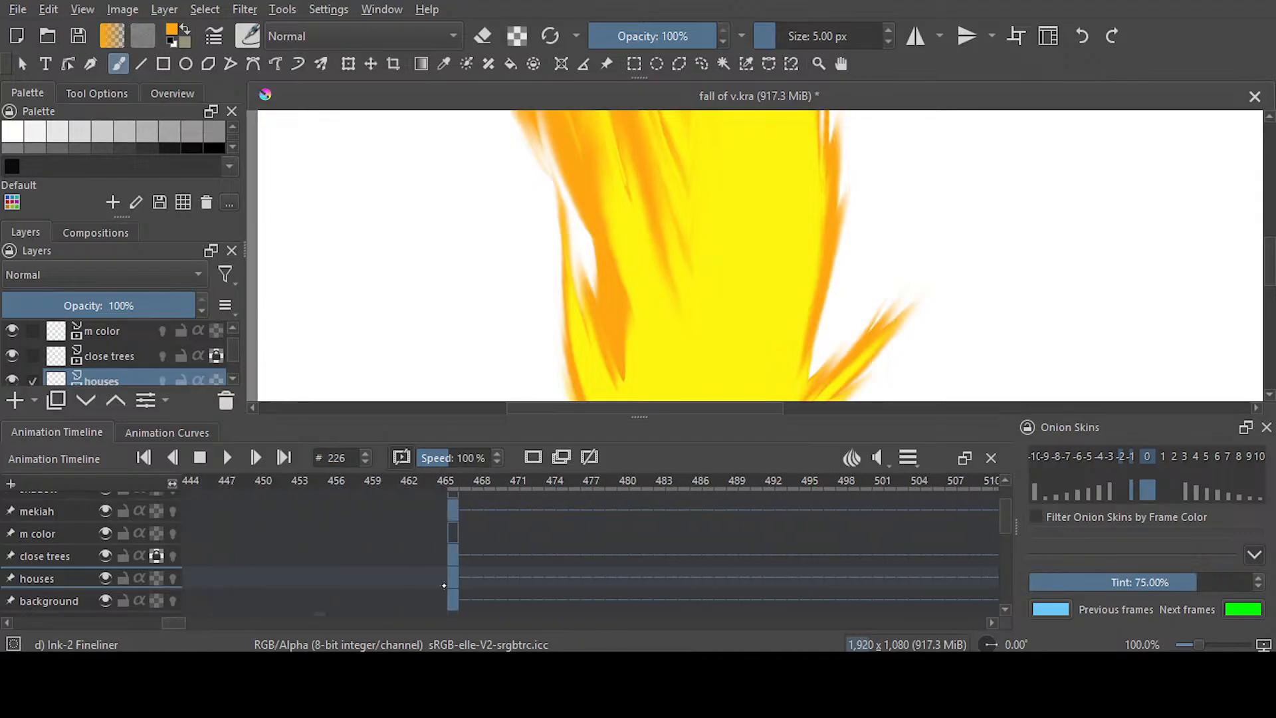
pyautogui.click(453, 579)
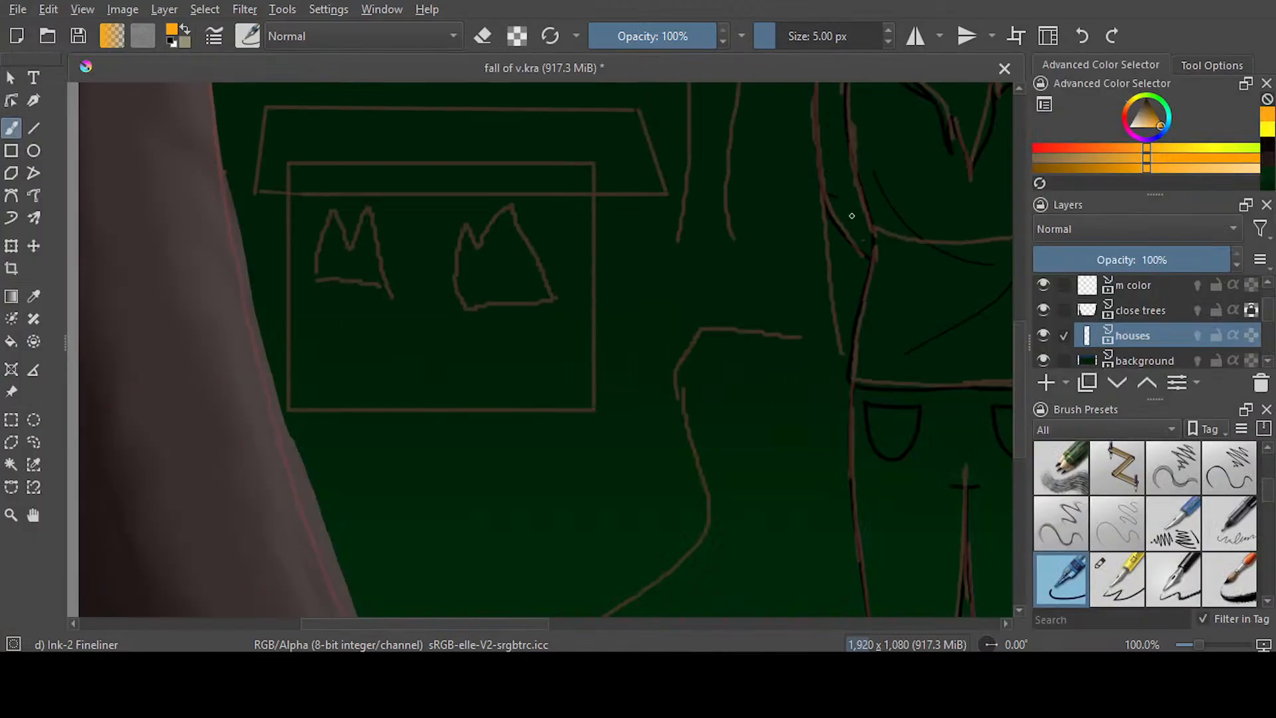
# Try a yellow flame edge along the left side of the left house sketch, and undo it
pyautogui.click(1267, 131)
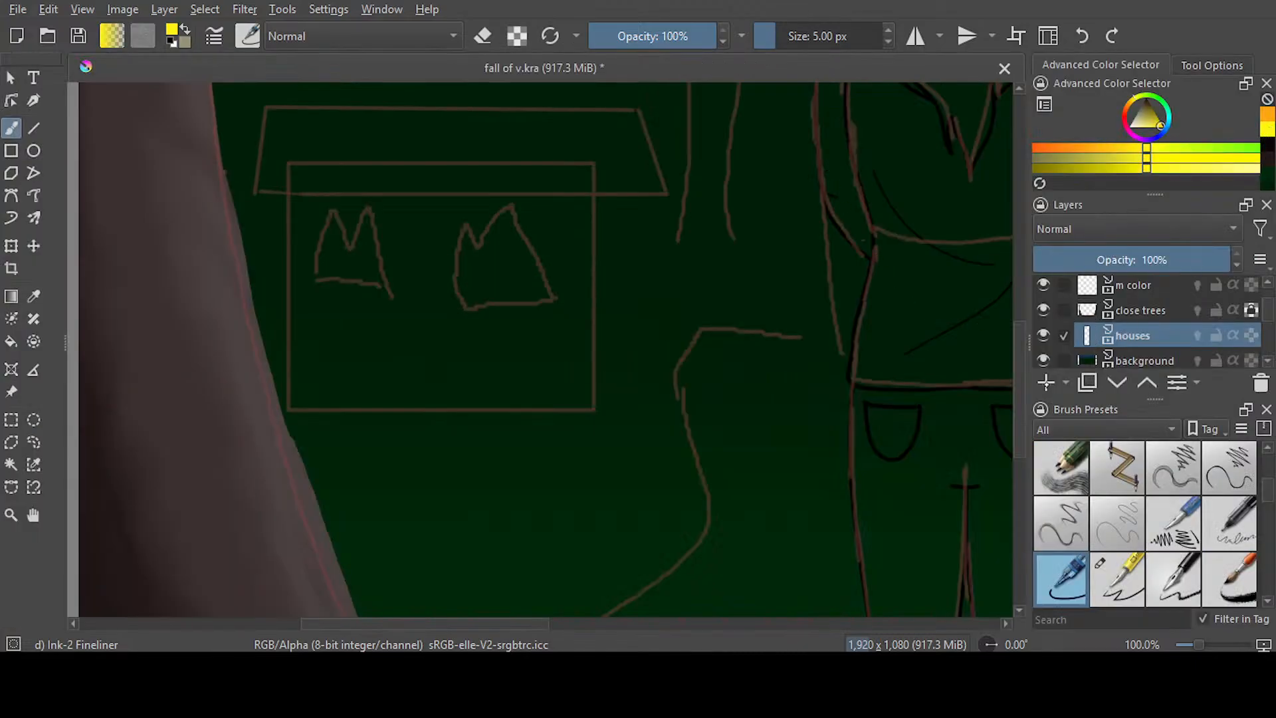
pyautogui.scroll(3, 544, 349)
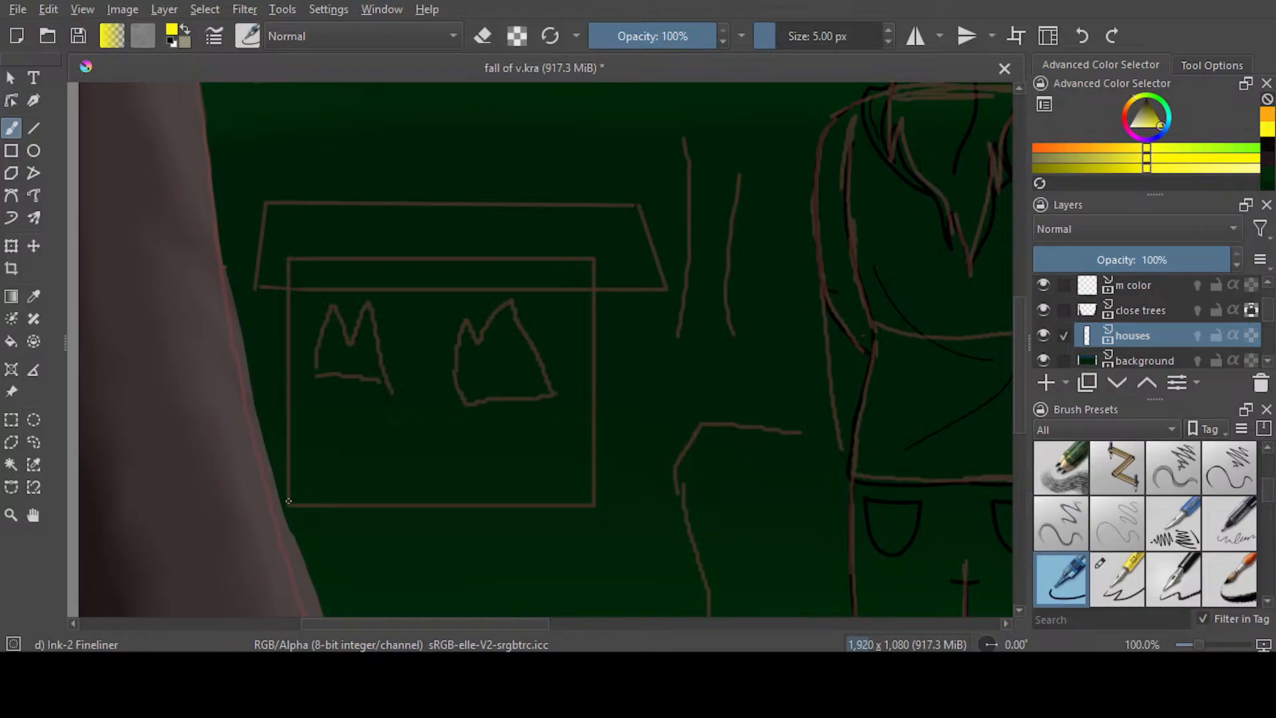
pyautogui.moveTo(291, 503)
pyautogui.mouseDown()
pyautogui.moveTo(260, 422)
pyautogui.moveTo(256, 365)
pyautogui.moveTo(277, 420)
pyautogui.moveTo(250, 222)
pyautogui.mouseUp()
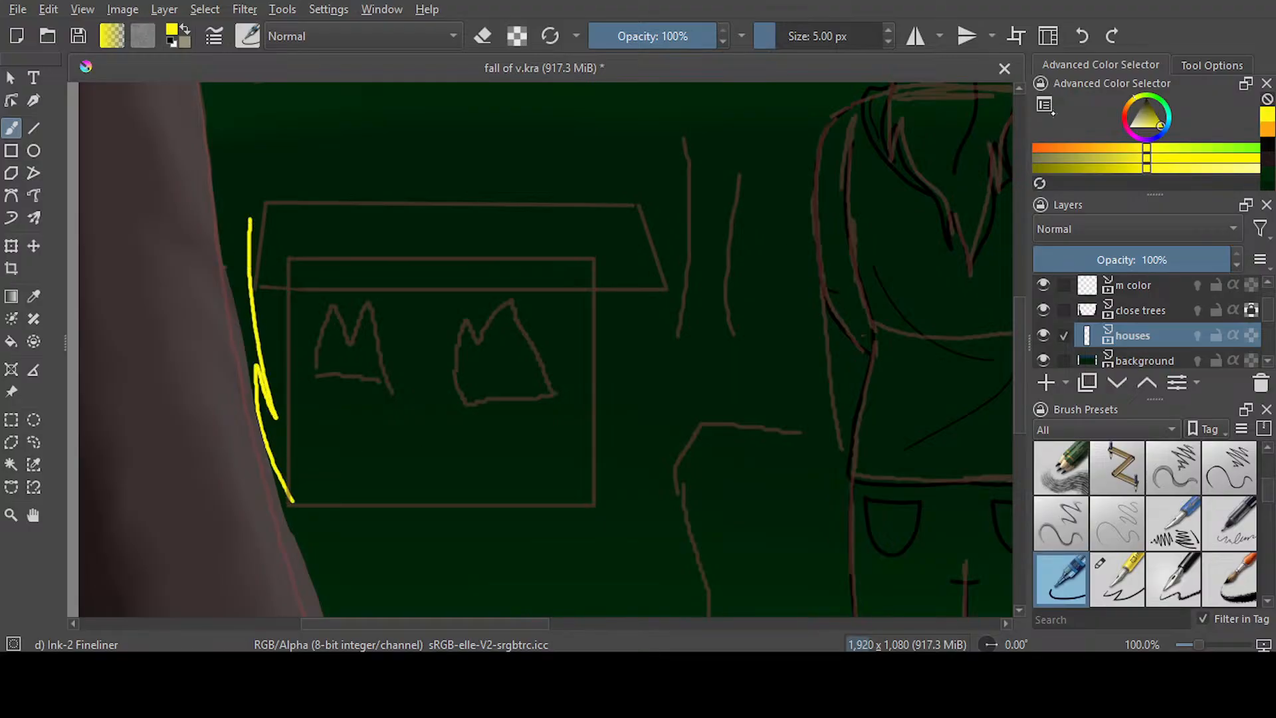
pyautogui.click(1082, 35)
# Try orange flame edges along both sides of the left house sketch, and undo both strokes
pyautogui.moveTo(292, 509)
pyautogui.mouseDown()
pyautogui.moveTo(255, 412)
pyautogui.moveTo(246, 333)
pyautogui.moveTo(259, 346)
pyautogui.moveTo(259, 203)
pyautogui.moveTo(304, 125)
pyautogui.moveTo(285, 168)
pyautogui.moveTo(396, 98)
pyautogui.mouseUp()
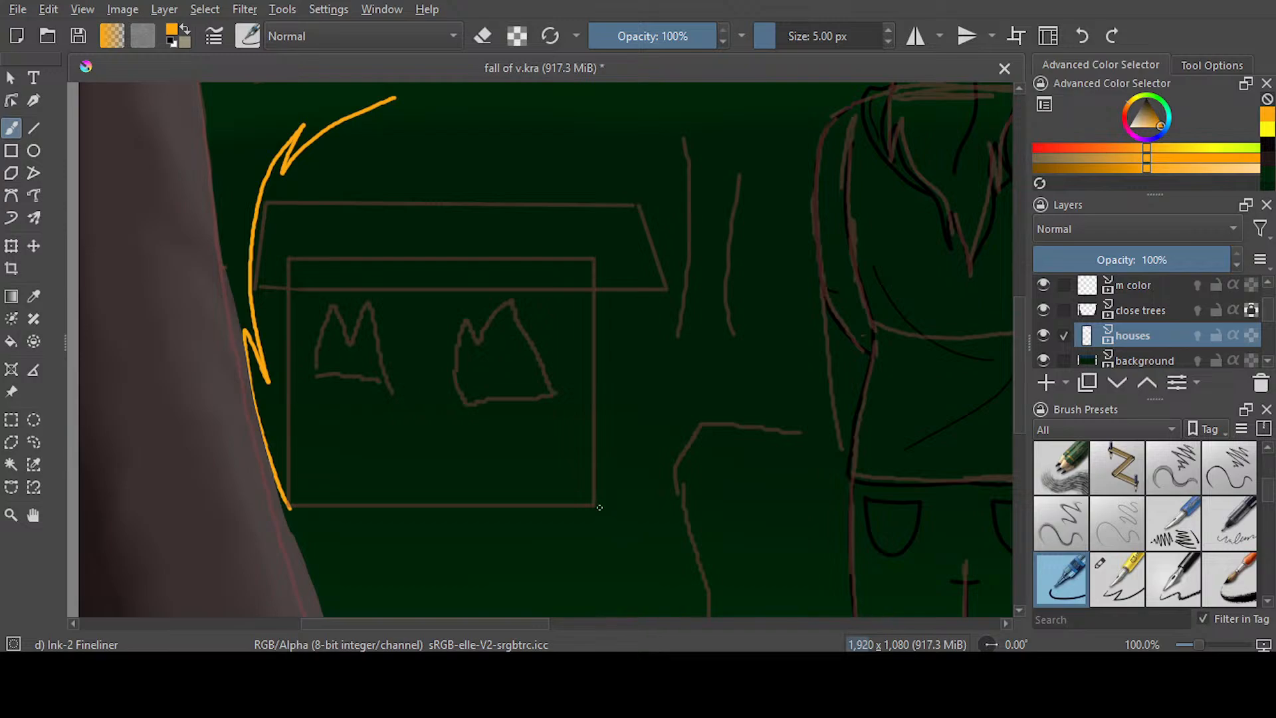
pyautogui.moveTo(613, 509)
pyautogui.mouseDown()
pyautogui.moveTo(679, 397)
pyautogui.moveTo(666, 417)
pyautogui.moveTo(669, 279)
pyautogui.moveTo(627, 88)
pyautogui.mouseUp()
pyautogui.moveTo(1020, 402)
pyautogui.mouseDown()
pyautogui.moveTo(1022, 354)
pyautogui.moveTo(1022, 374)
pyautogui.mouseUp()
pyautogui.hotkey('ctrl', 'z')
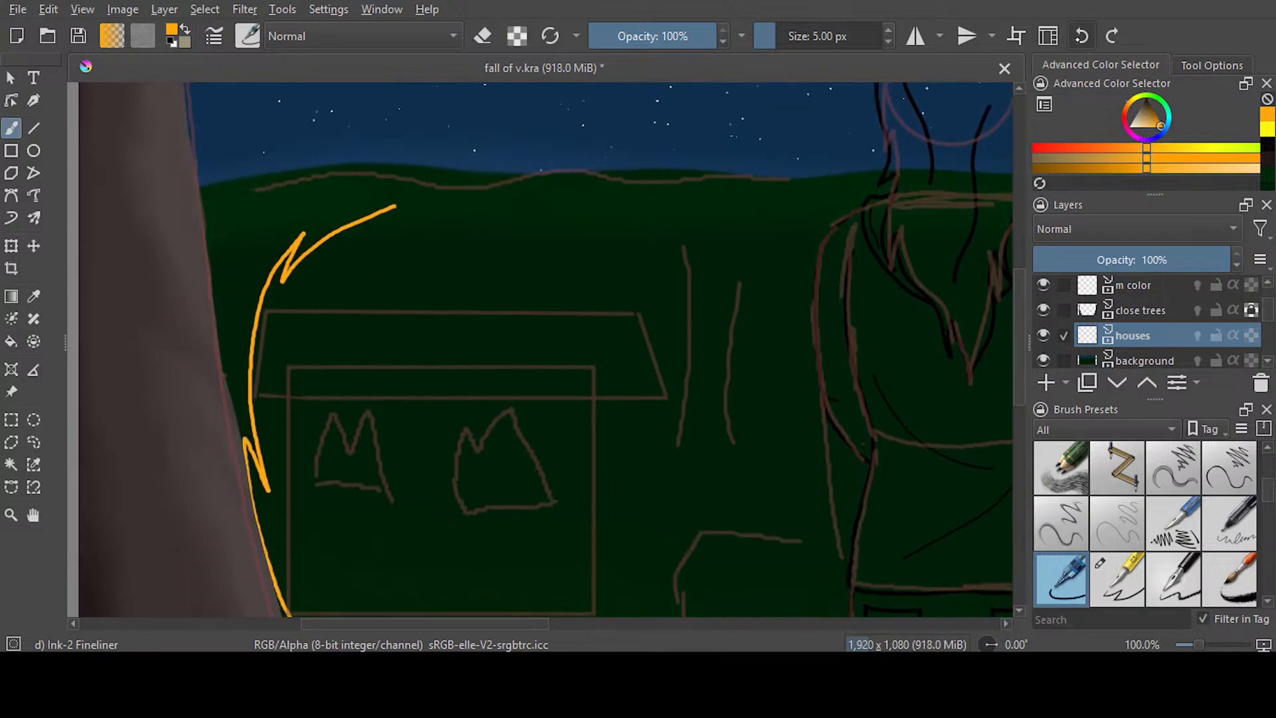
pyautogui.hotkey('ctrl', 'z')
# Try a spiky orange flame outline rising from both bottom corners of the left house into the sky, and undo it
pyautogui.scroll(-1, 676, 334)
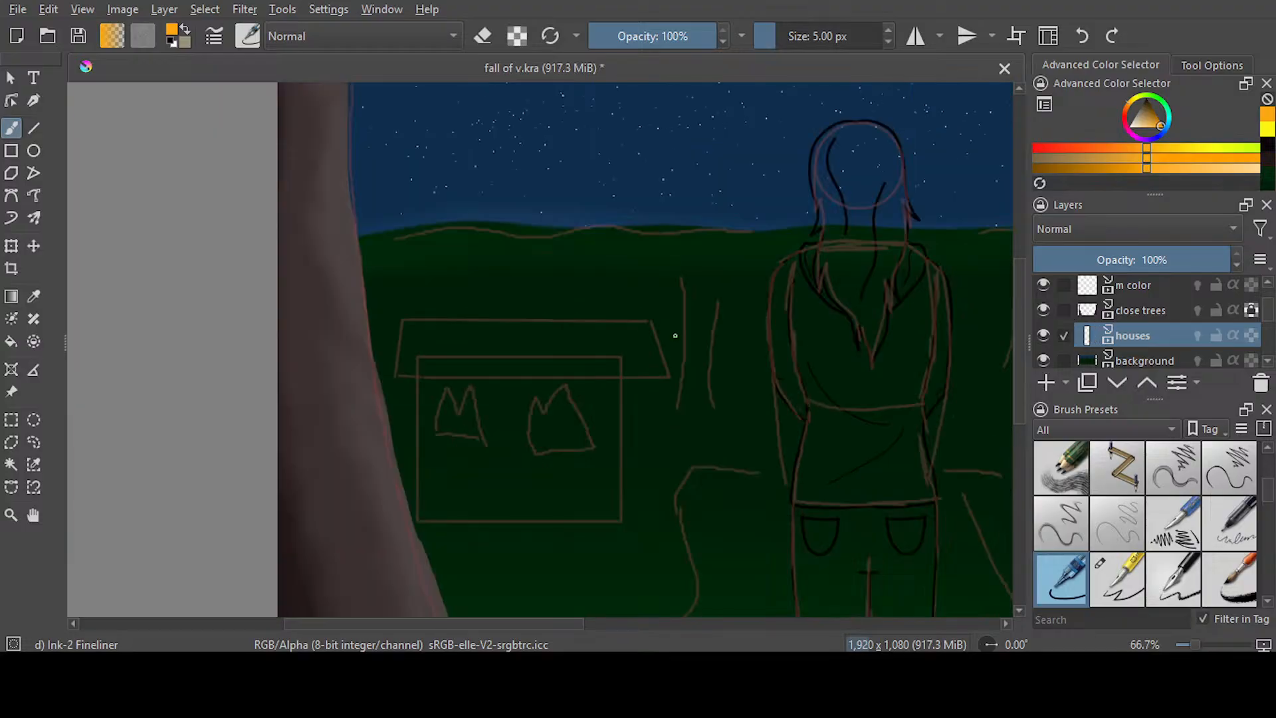
pyautogui.scroll(-1, 675, 335)
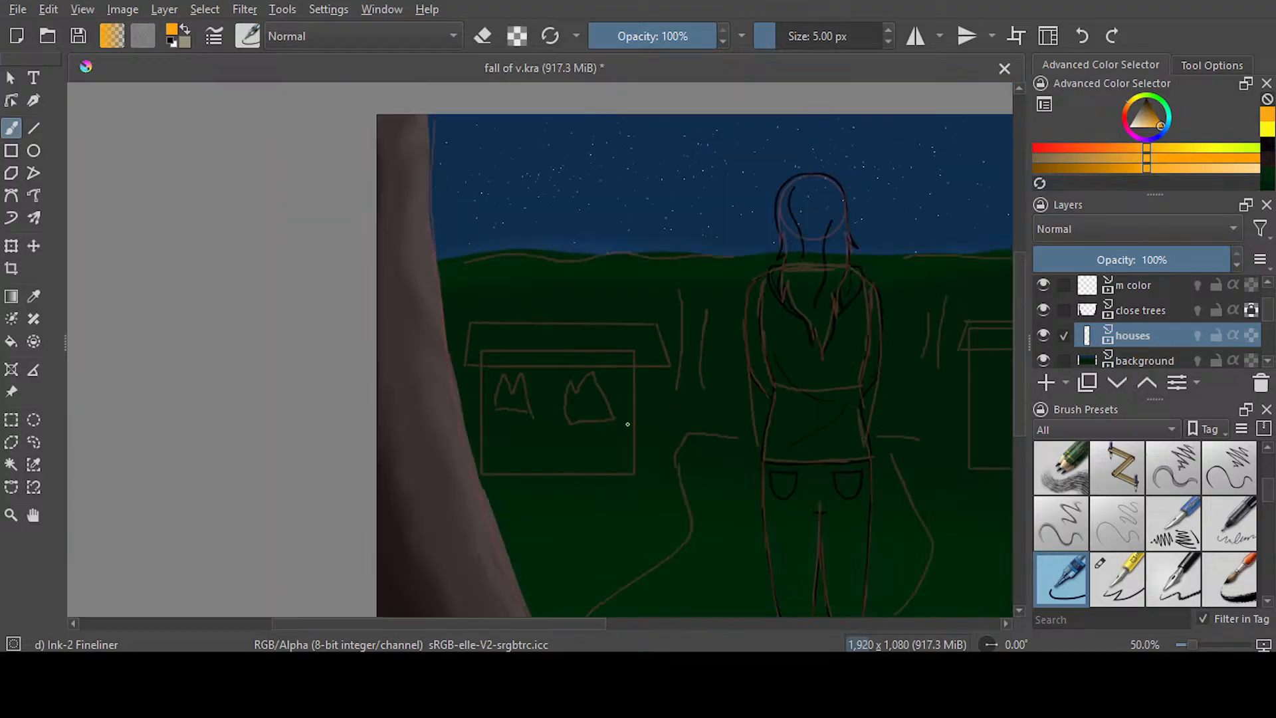
pyautogui.moveTo(635, 475)
pyautogui.mouseDown()
pyautogui.moveTo(654, 393)
pyautogui.moveTo(627, 293)
pyautogui.moveTo(602, 211)
pyautogui.moveTo(594, 251)
pyautogui.moveTo(558, 190)
pyautogui.mouseUp()
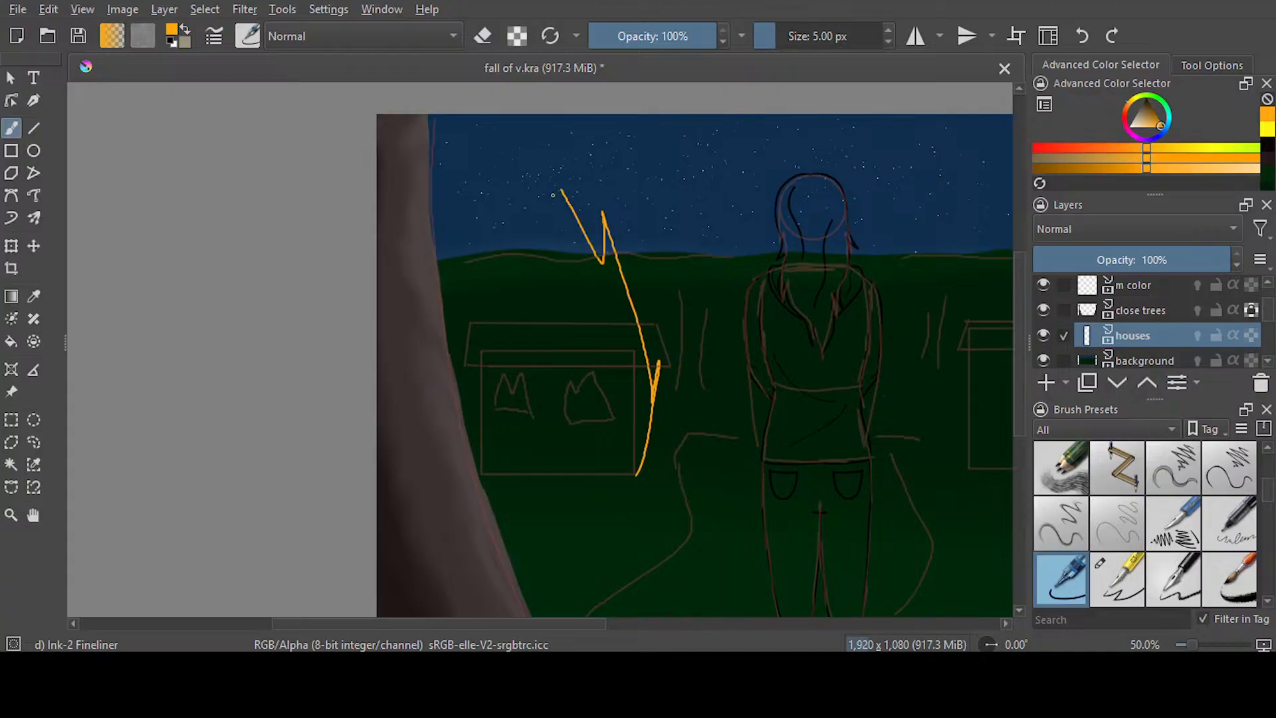
pyautogui.moveTo(489, 477)
pyautogui.mouseDown()
pyautogui.moveTo(475, 447)
pyautogui.moveTo(467, 280)
pyautogui.moveTo(478, 332)
pyautogui.moveTo(528, 182)
pyautogui.moveTo(543, 274)
pyautogui.moveTo(560, 179)
pyautogui.mouseUp()
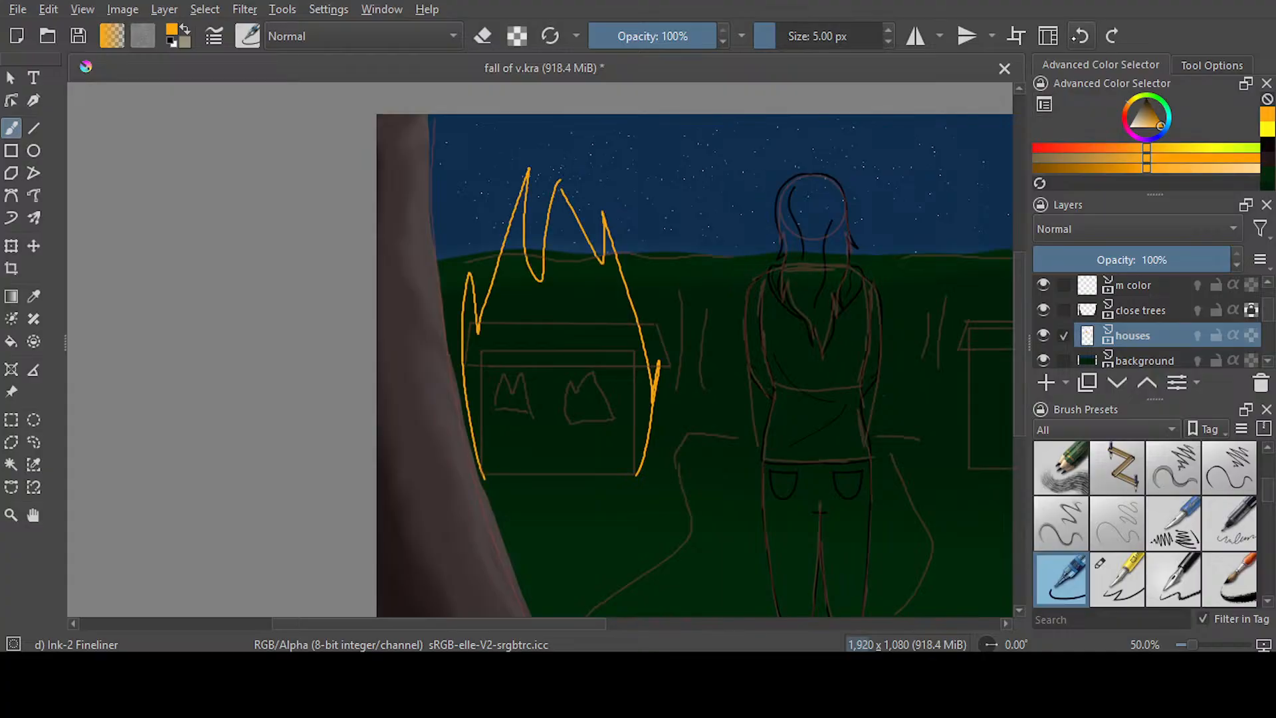
pyautogui.hotkey('ctrl', 'z')
pyautogui.hotkey('ctrl', 'z')
# Outline a large orange flame around the left house, rising from its bottom corners to a pointed tip in the sky
pyautogui.moveTo(637, 471)
pyautogui.mouseDown()
pyautogui.moveTo(665, 378)
pyautogui.moveTo(632, 255)
pyautogui.moveTo(583, 193)
pyautogui.mouseUp()
pyautogui.moveTo(489, 475); pyautogui.dragTo(471, 448)
pyautogui.moveTo(446, 338)
pyautogui.mouseDown()
pyautogui.moveTo(469, 377)
pyautogui.moveTo(491, 211)
pyautogui.moveTo(556, 149)
pyautogui.moveTo(602, 227)
pyautogui.mouseUp()
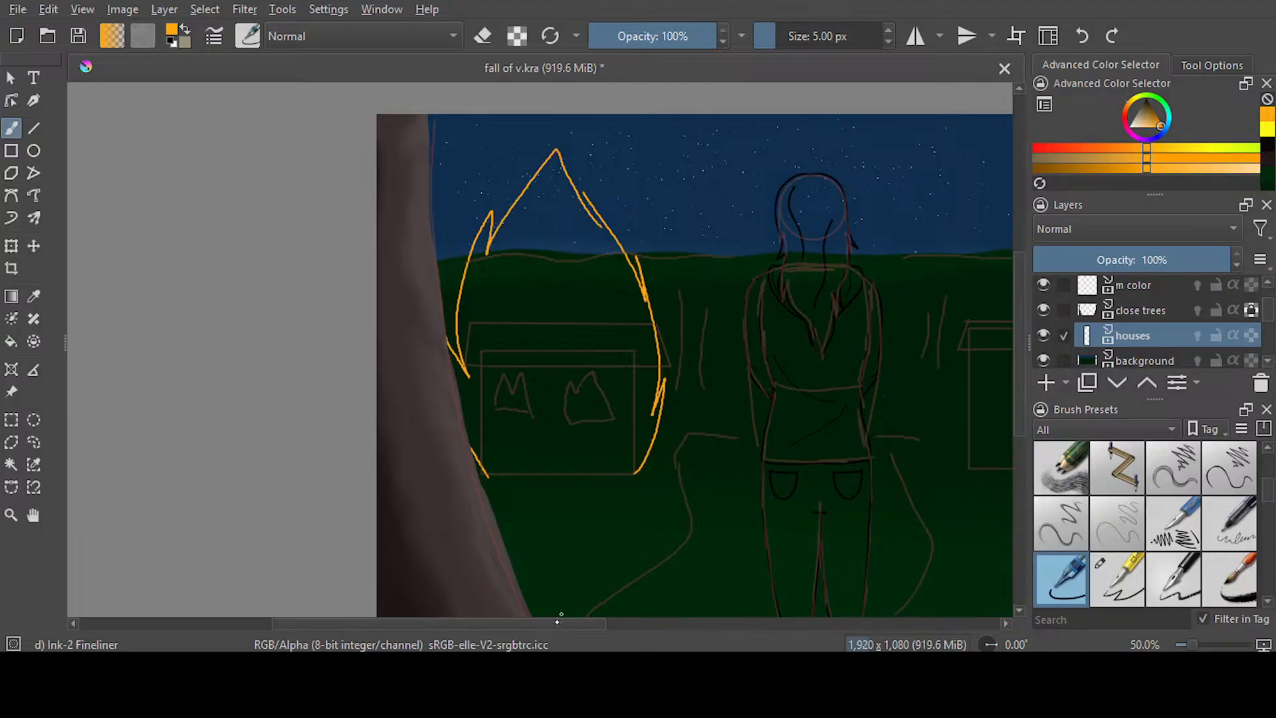
# Undo the tall flame around the left house and outline a lower orange flame with several pointed tongues above its roof
pyautogui.click(1082, 36)
pyautogui.click(1081, 36)
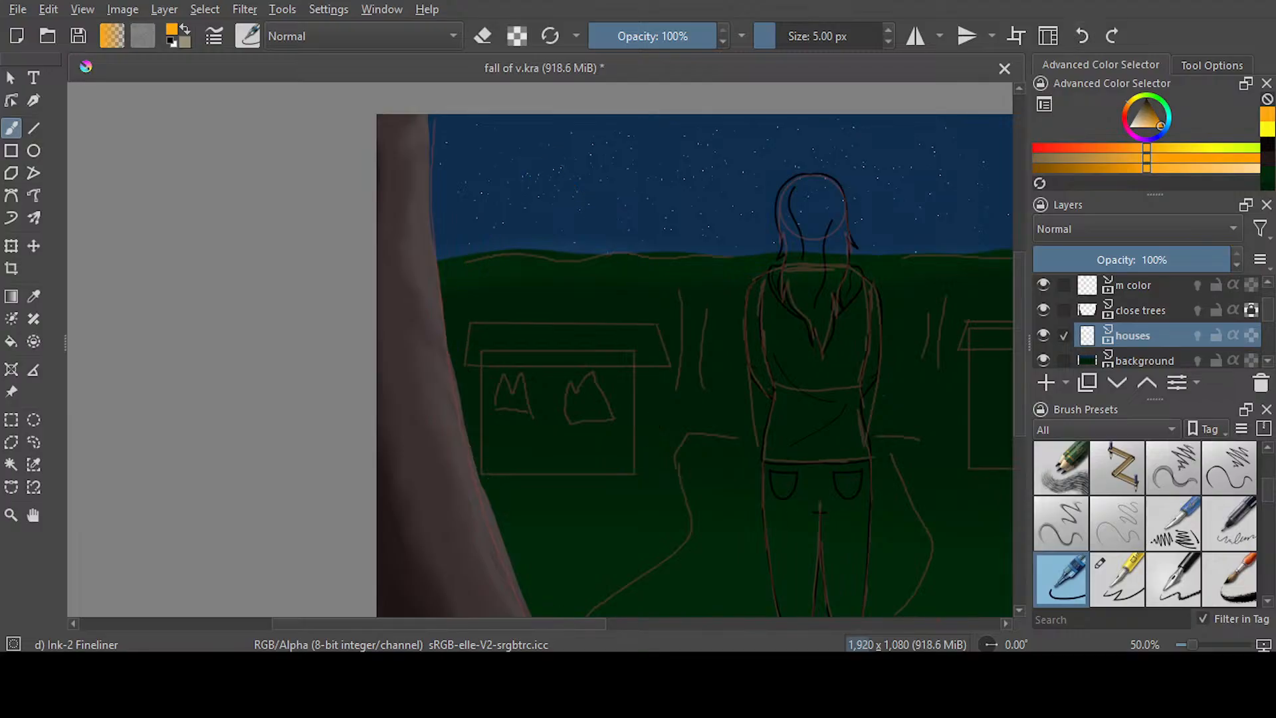
pyautogui.moveTo(636, 473)
pyautogui.mouseDown()
pyautogui.moveTo(671, 397)
pyautogui.moveTo(662, 421)
pyautogui.moveTo(625, 299)
pyautogui.mouseUp()
pyautogui.moveTo(481, 472)
pyautogui.mouseDown()
pyautogui.moveTo(445, 377)
pyautogui.moveTo(463, 384)
pyautogui.moveTo(480, 293)
pyautogui.moveTo(509, 311)
pyautogui.mouseUp()
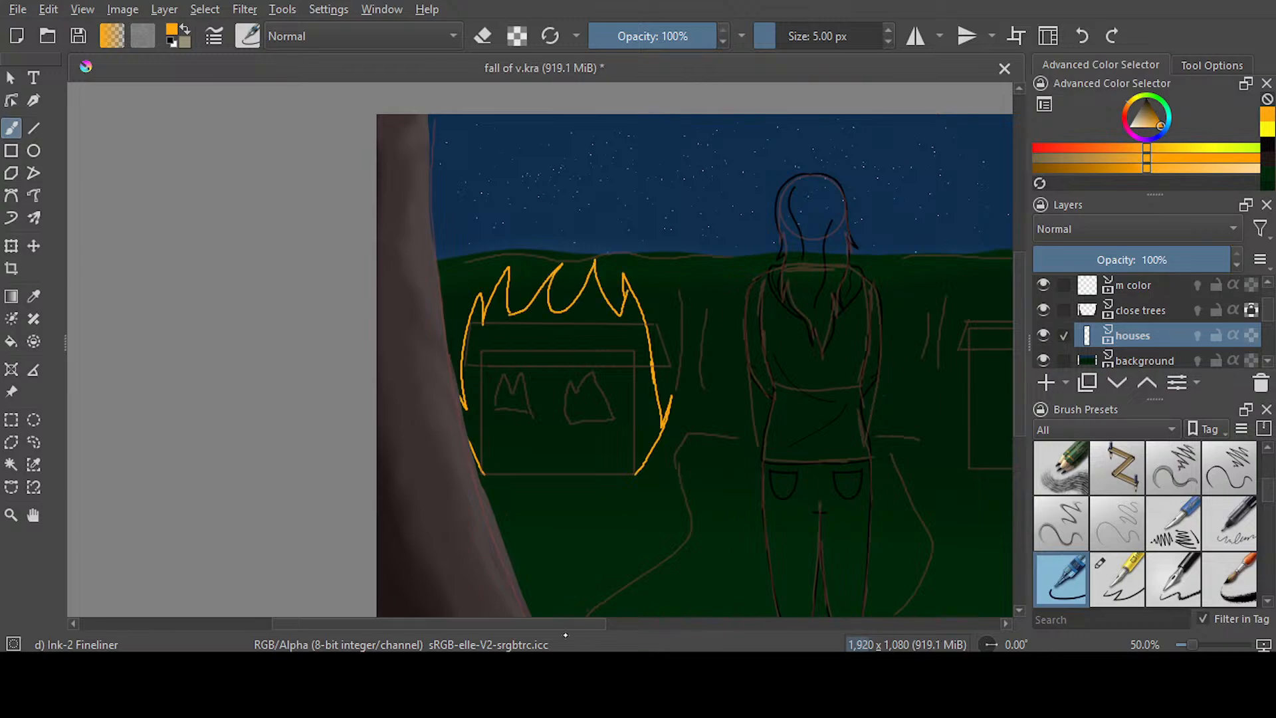
# Outline a closed, spiky orange flame around the right house sketch, and close the left flame along the house's base
pyautogui.moveTo(537, 622); pyautogui.dragTo(661, 622)
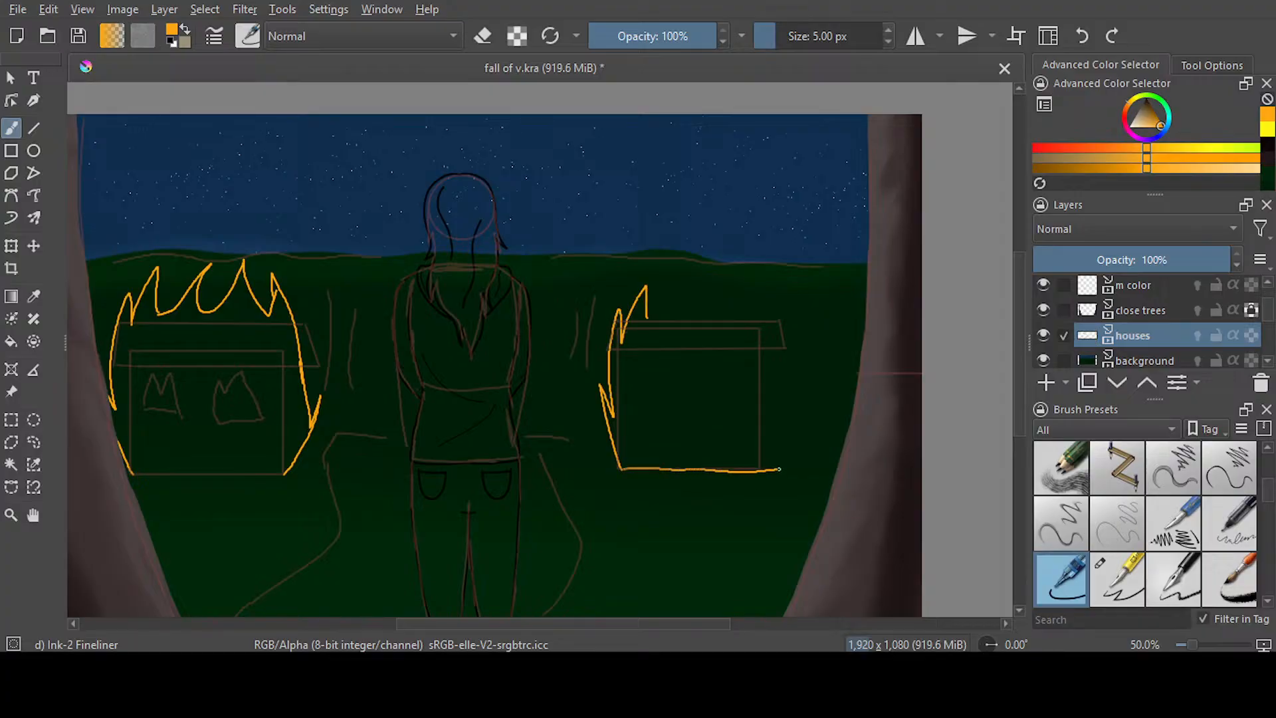
pyautogui.moveTo(783, 469)
pyautogui.mouseDown()
pyautogui.moveTo(782, 343)
pyautogui.moveTo(781, 361)
pyautogui.moveTo(724, 260)
pyautogui.mouseUp()
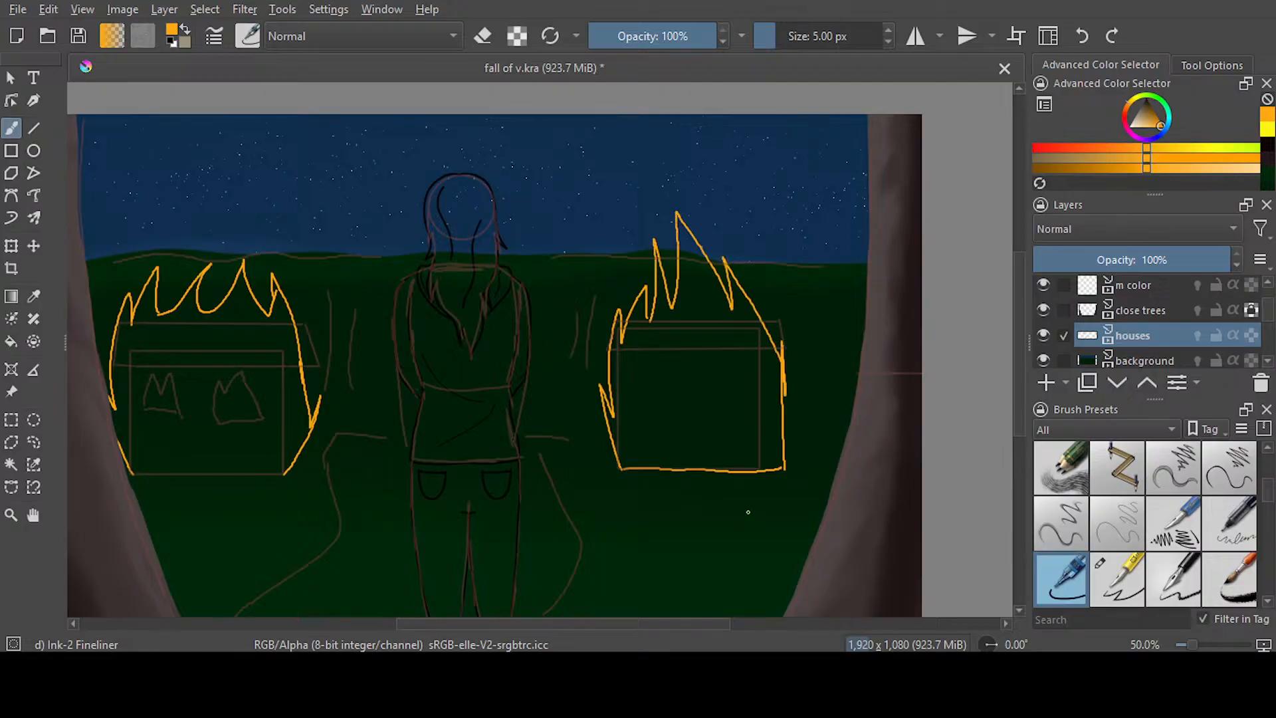
pyautogui.moveTo(631, 623); pyautogui.dragTo(589, 623)
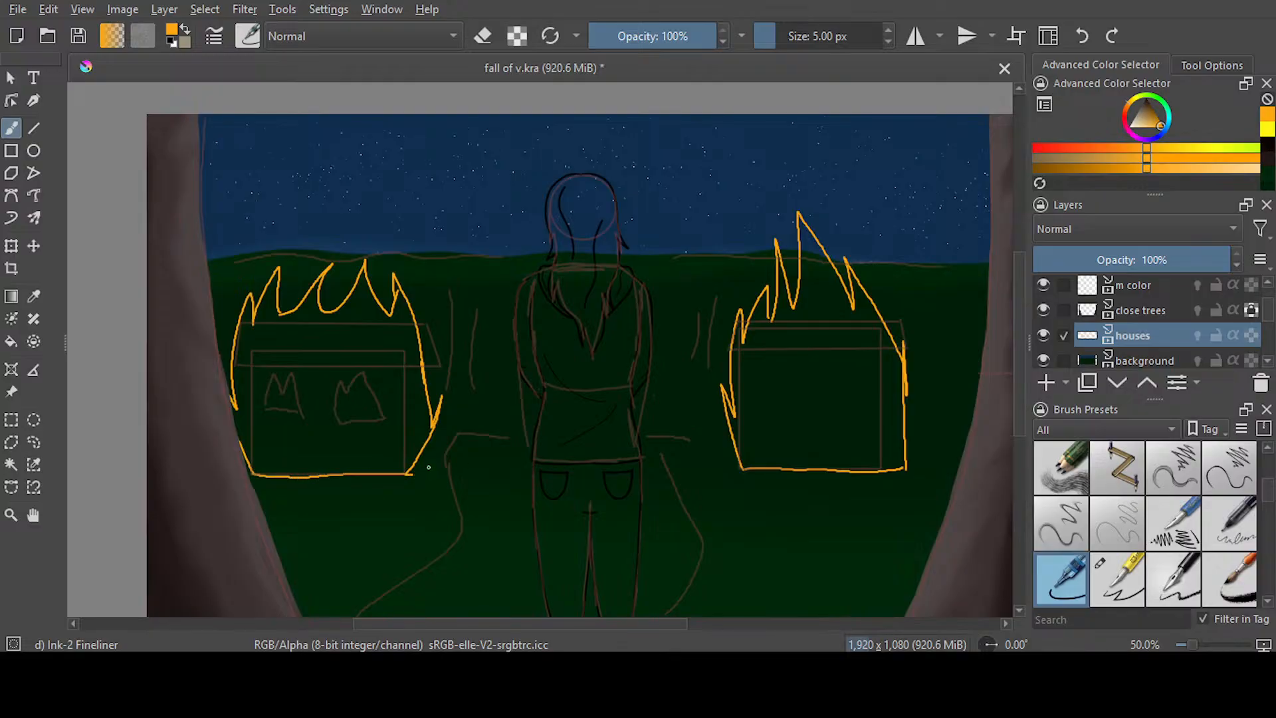
# Fill the closed flame outline around the left house with orange
pyautogui.scroll(1, 336, 422)
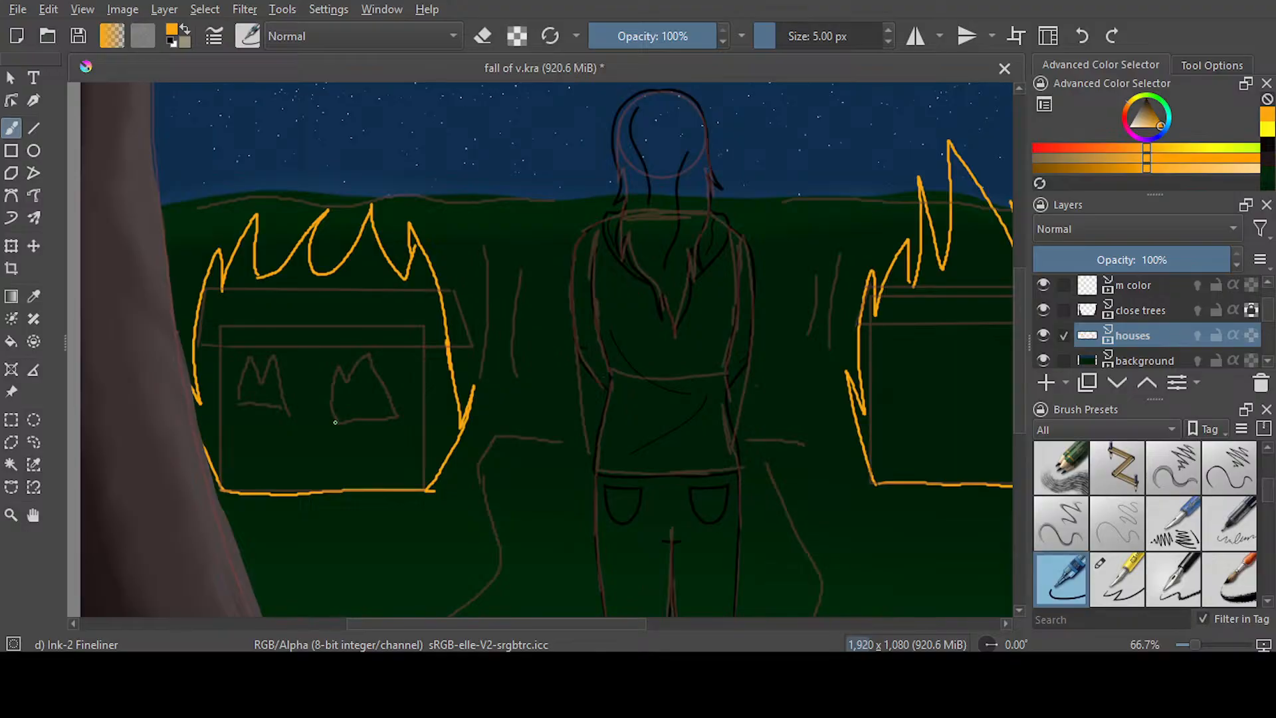
pyautogui.scroll(1, 335, 422)
pyautogui.click(11, 340)
pyautogui.click(340, 395)
# Try an orange fill at the right house's flame, undo it, and close the outline's gap at its lower right corner
pyautogui.moveTo(430, 621); pyautogui.dragTo(609, 622)
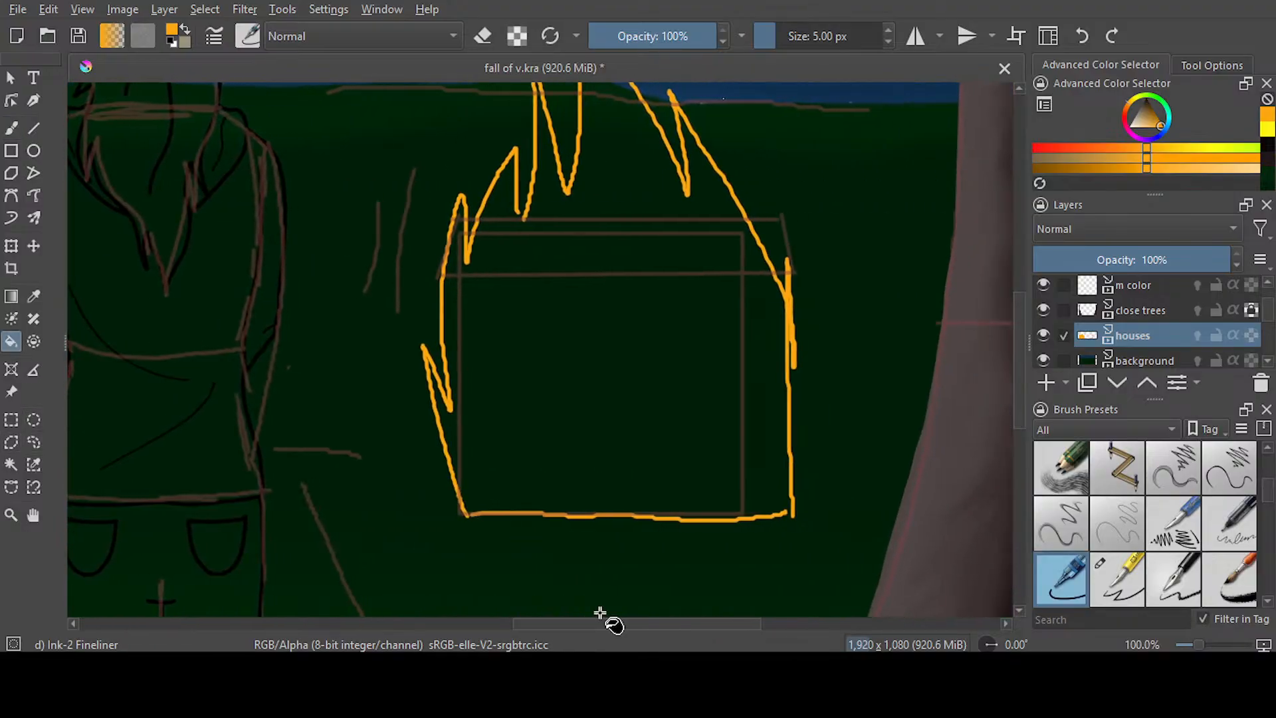
pyautogui.click(898, 497)
pyautogui.hotkey('ctrl', 'z')
pyautogui.press('b')
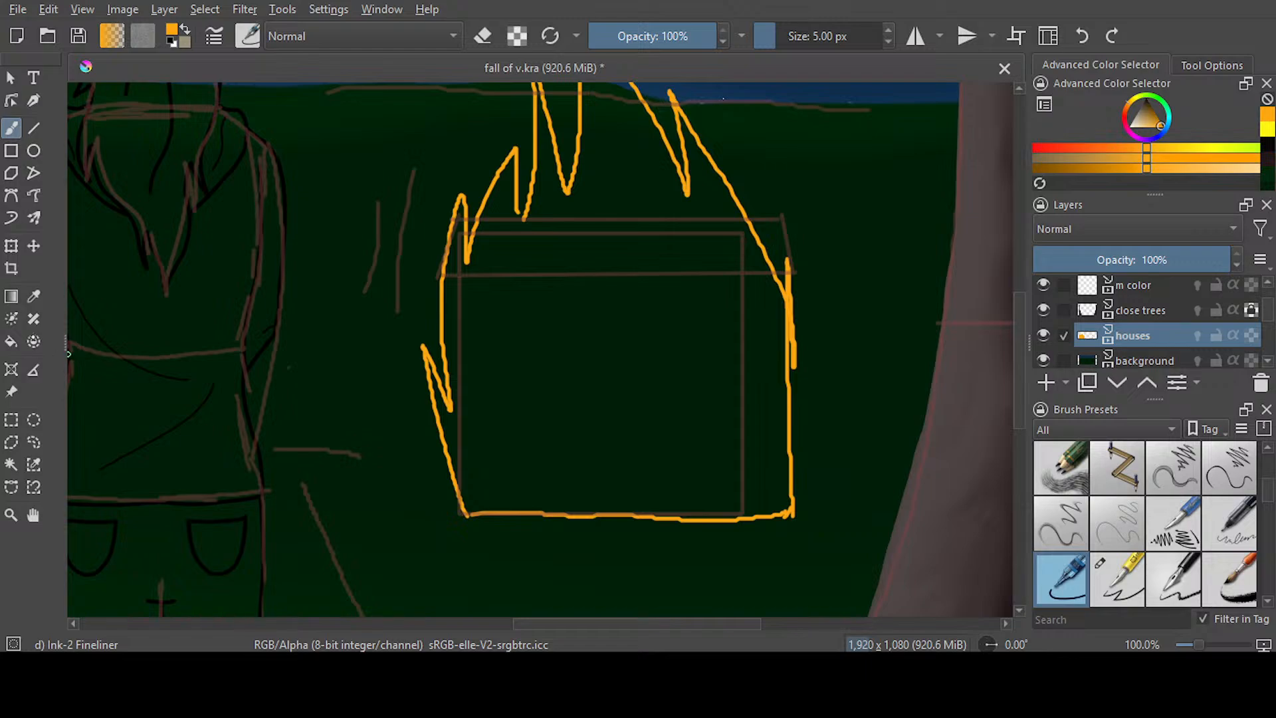
# Try another orange fill beside the right house's flame outline, and undo it
pyautogui.press('f')
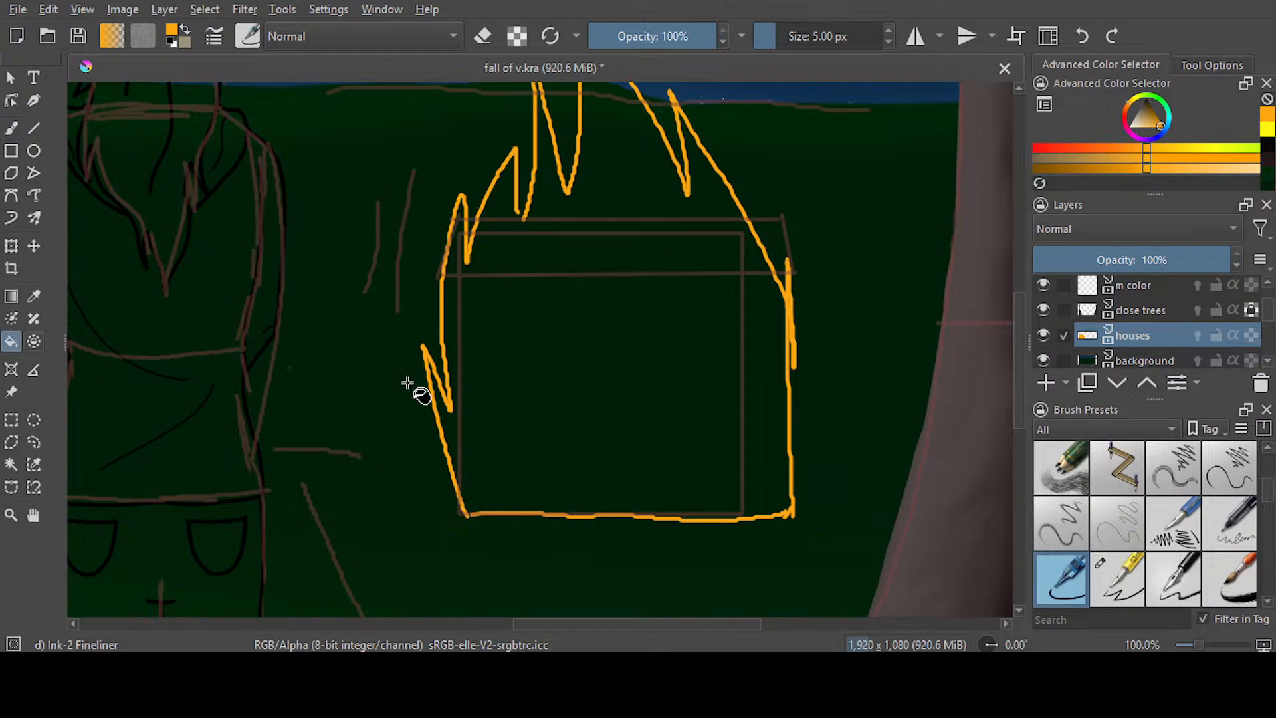
pyautogui.click(822, 476)
pyautogui.moveTo(1017, 414)
pyautogui.mouseDown()
pyautogui.moveTo(1018, 389)
pyautogui.moveTo(1017, 401)
pyautogui.mouseUp()
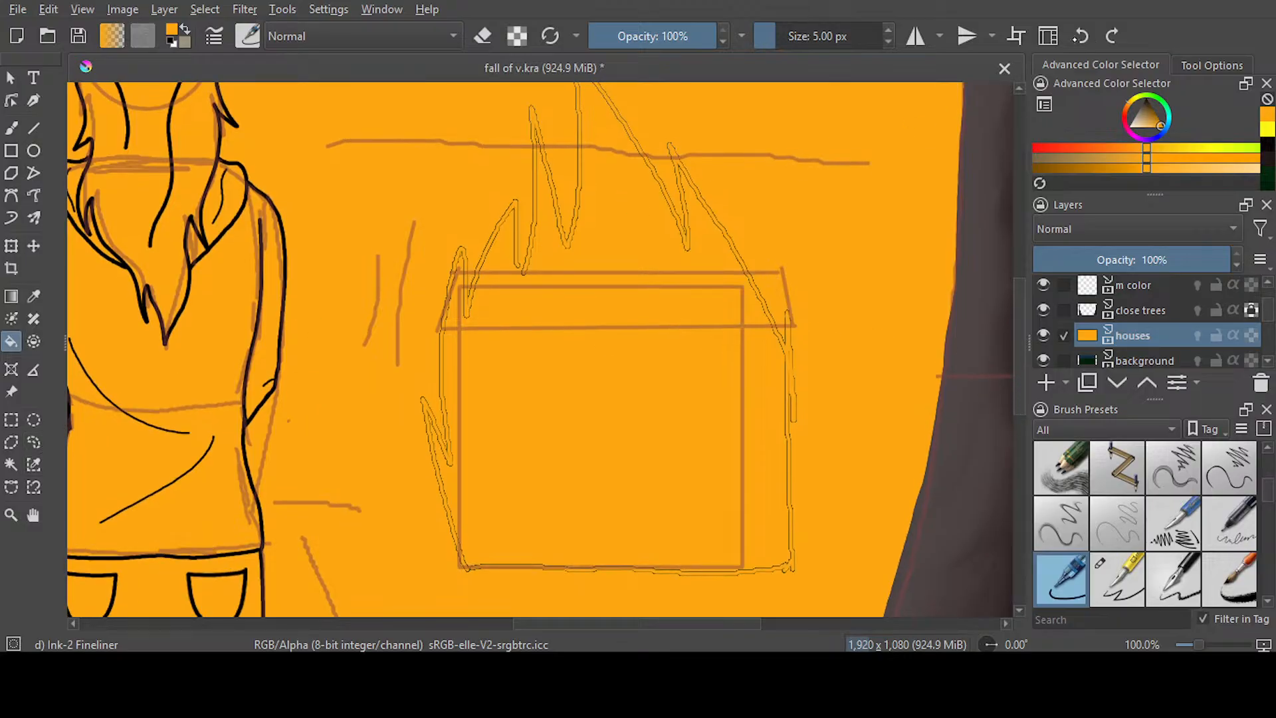
pyautogui.click(1080, 36)
# Close the gap in the notch between the right flame's left tongues and fill the flame with orange
pyautogui.press('b')
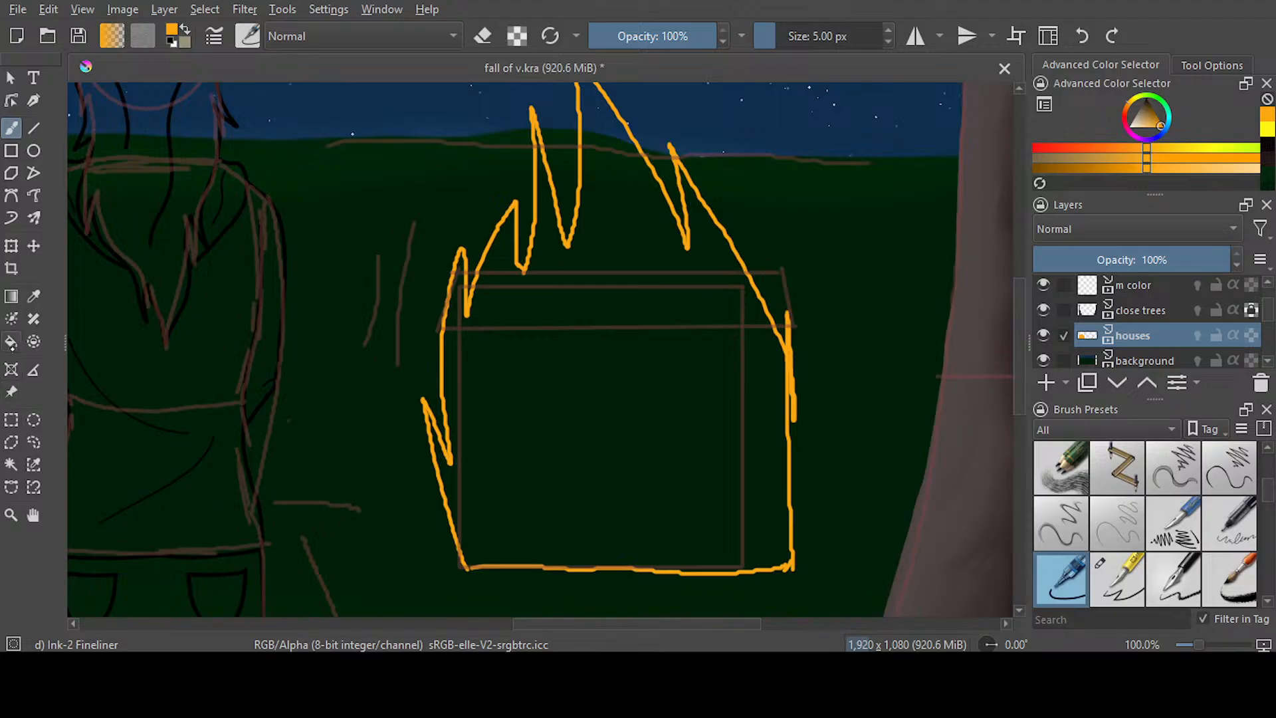
pyautogui.press('f')
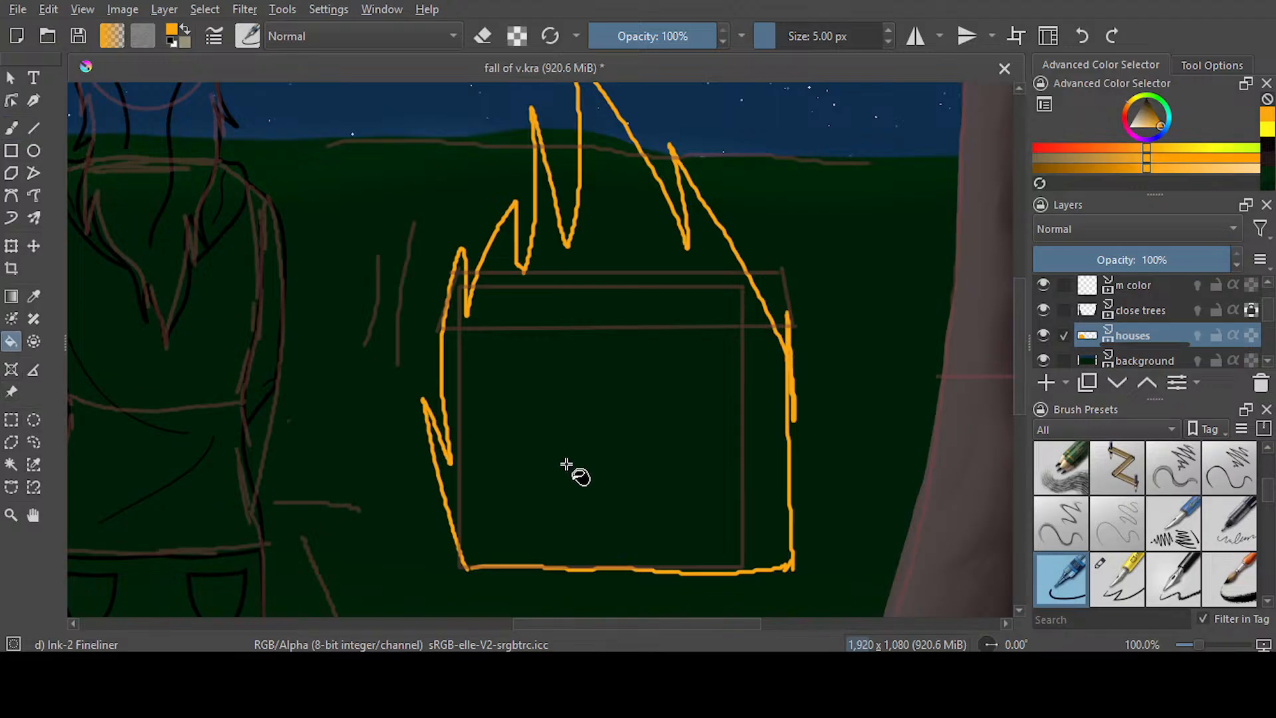
pyautogui.click(566, 464)
# Paint over the fill seams on the right flame's left tongues using the Ink-3 Gpen brush at 11.60 px
pyautogui.press('b')
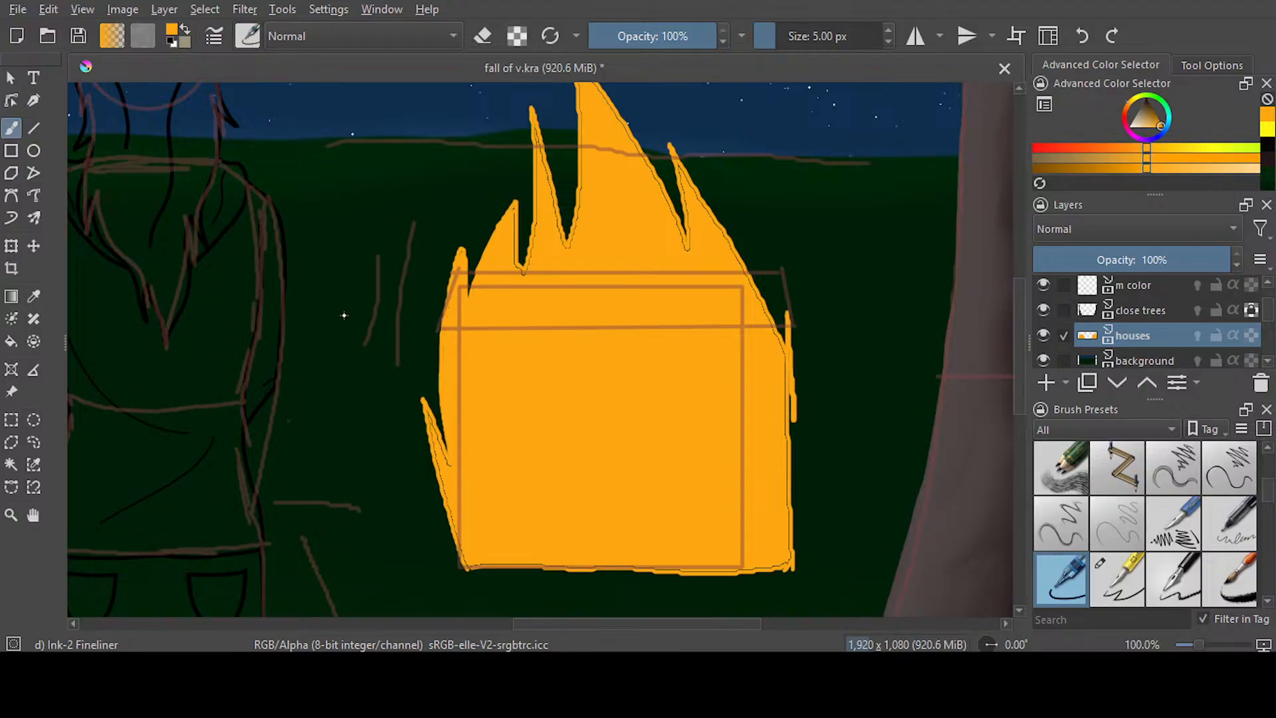
pyautogui.press('/')
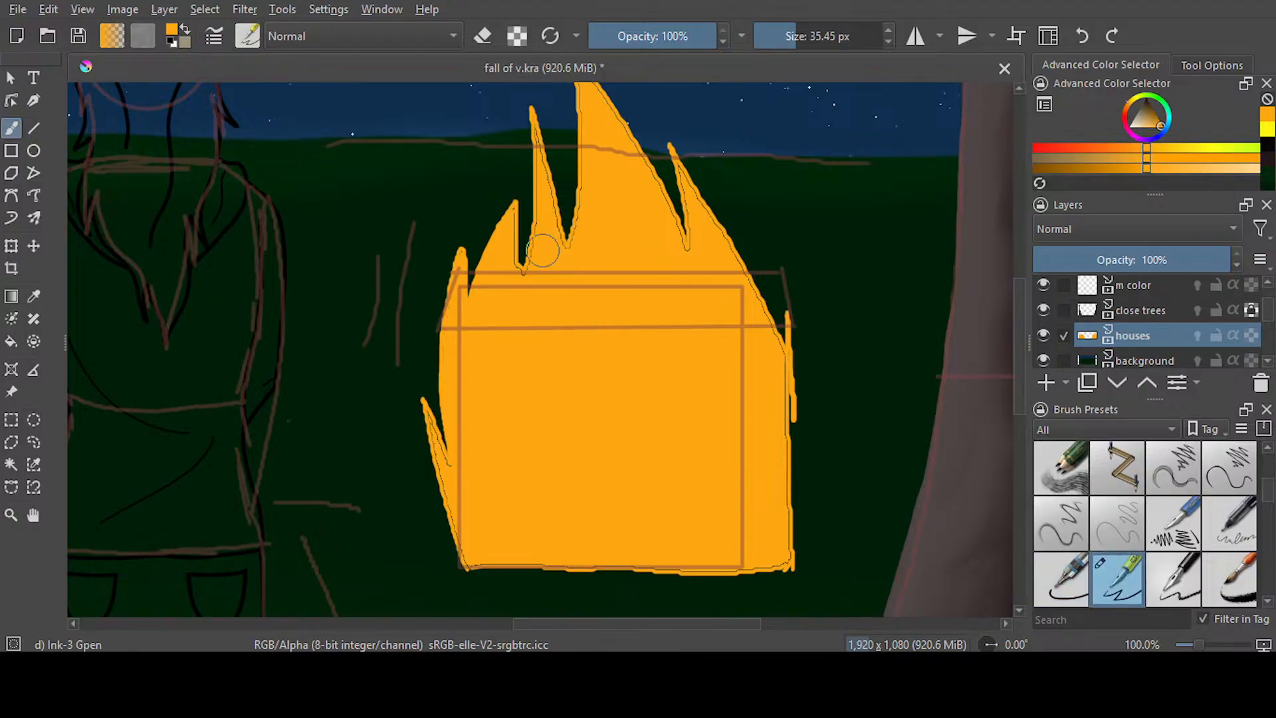
pyautogui.scroll(3, 548, 255)
pyautogui.click(787, 41)
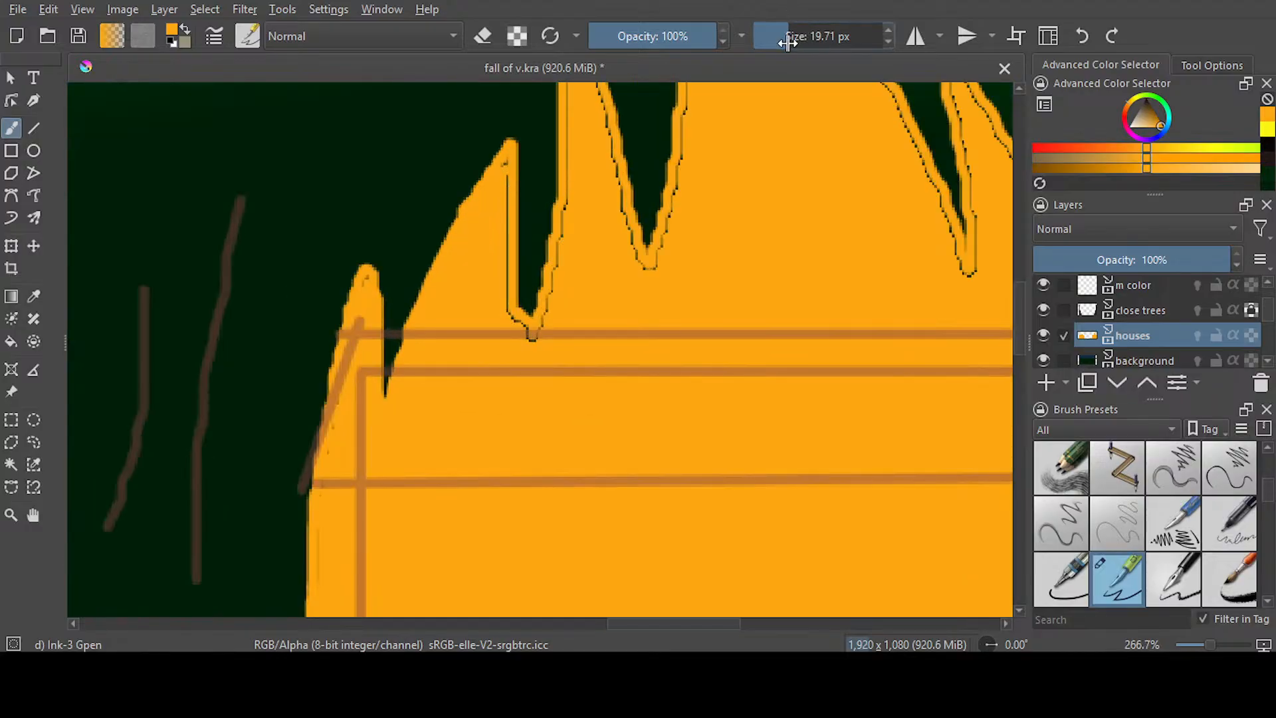
pyautogui.moveTo(503, 174)
pyautogui.mouseDown()
pyautogui.moveTo(505, 288)
pyautogui.moveTo(532, 358)
pyautogui.moveTo(573, 213)
pyautogui.moveTo(568, 160)
pyautogui.mouseUp()
pyautogui.moveTo(356, 316); pyautogui.dragTo(342, 399)
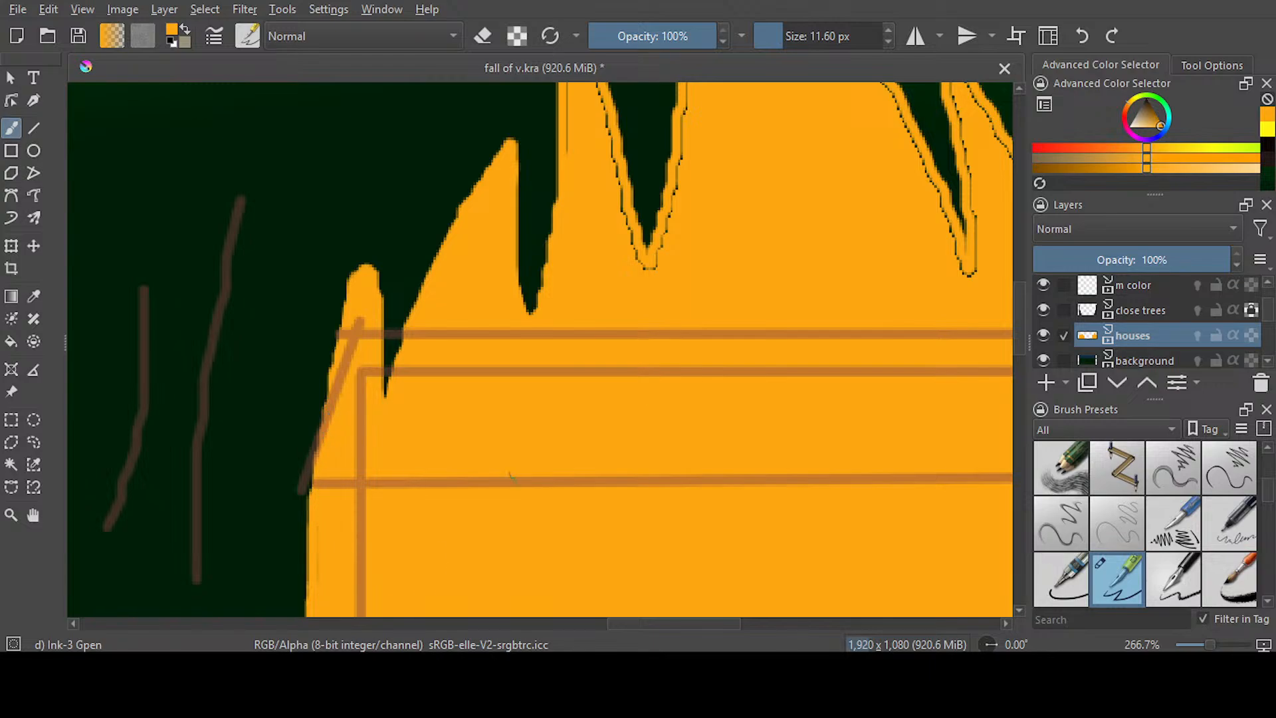
# Cover the dark fill seams around the right flame's middle notch and along its tallest tongue in orange
pyautogui.moveTo(1021, 354); pyautogui.dragTo(1021, 314)
pyautogui.moveTo(558, 207)
pyautogui.mouseDown()
pyautogui.moveTo(574, 493)
pyautogui.moveTo(574, 299)
pyautogui.moveTo(653, 588)
pyautogui.moveTo(699, 334)
pyautogui.moveTo(679, 93)
pyautogui.mouseUp()
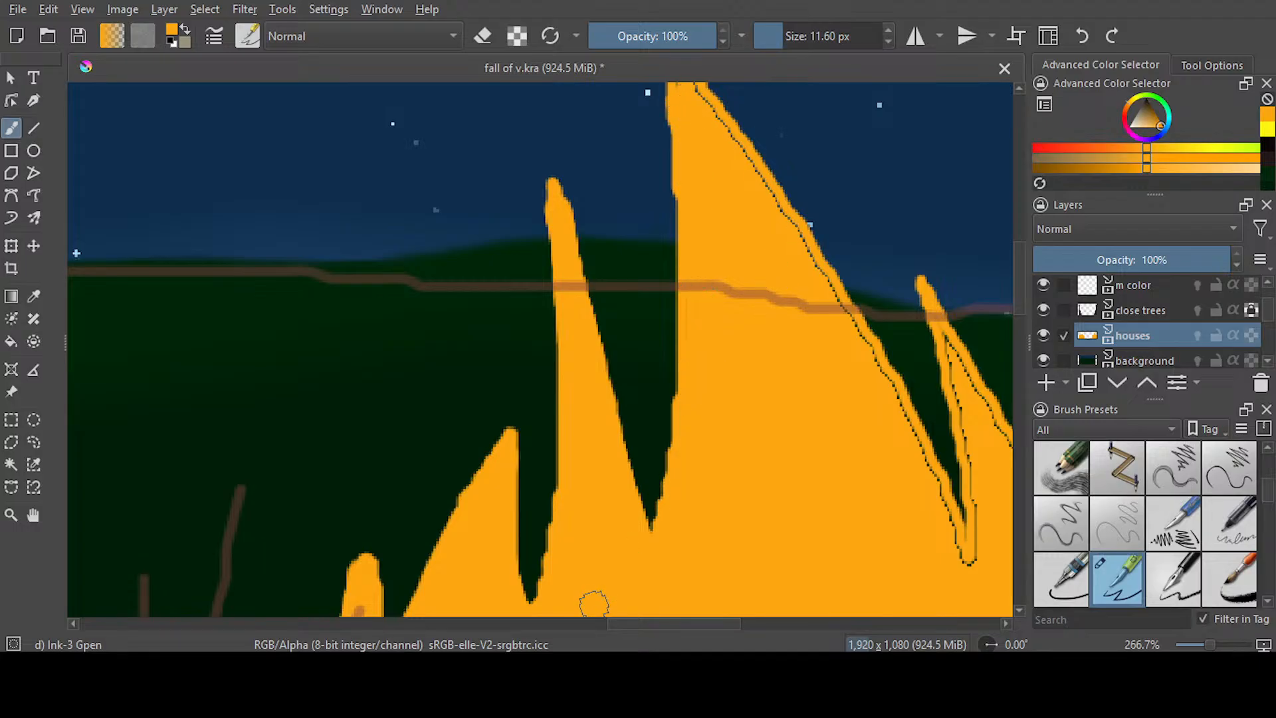
pyautogui.moveTo(650, 620); pyautogui.dragTo(692, 622)
pyautogui.moveTo(1019, 304); pyautogui.dragTo(1020, 287)
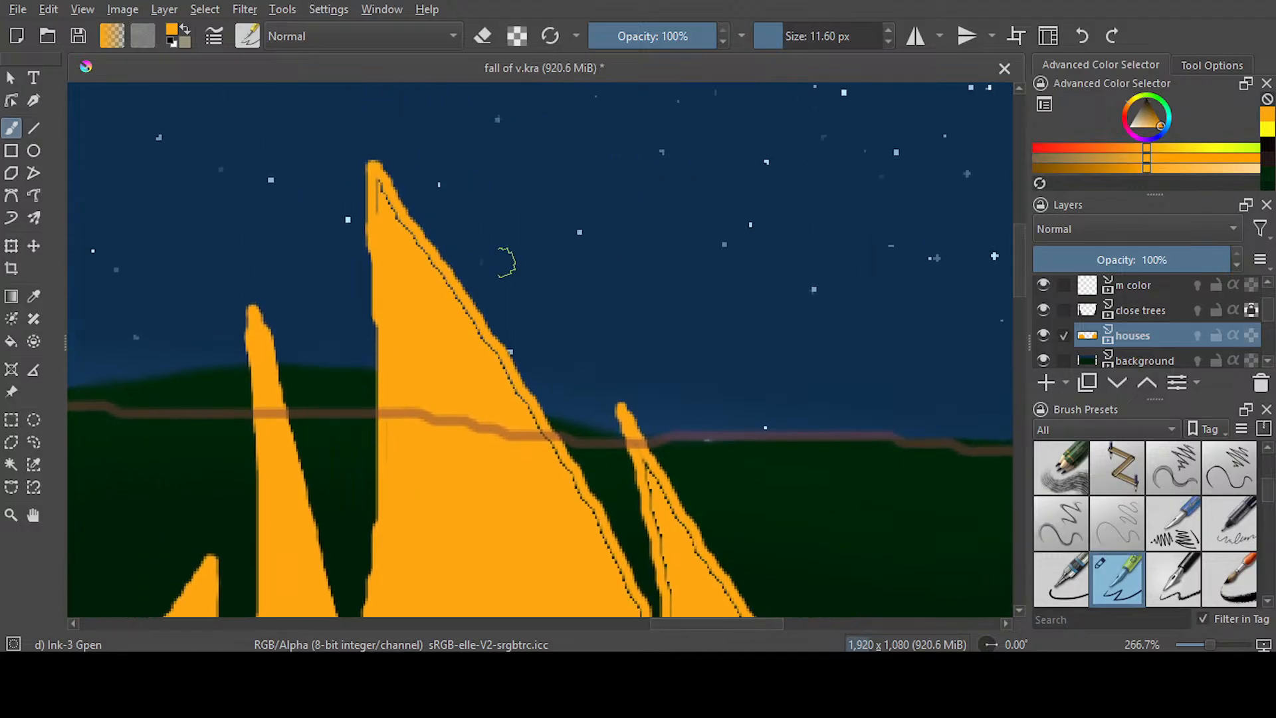
pyautogui.moveTo(379, 189); pyautogui.dragTo(582, 500)
# Paint over the seams on the right flame's rightmost tongue and down its right edge to the lower corner
pyautogui.scroll(-5, 1009, 336)
pyautogui.moveTo(1018, 336); pyautogui.dragTo(1018, 313)
pyautogui.moveTo(638, 345)
pyautogui.mouseDown()
pyautogui.moveTo(658, 376)
pyautogui.moveTo(679, 356)
pyautogui.moveTo(649, 213)
pyautogui.moveTo(791, 418)
pyautogui.moveTo(891, 608)
pyautogui.mouseUp()
pyautogui.moveTo(1019, 337); pyautogui.dragTo(1018, 377)
pyautogui.moveTo(672, 623); pyautogui.dragTo(741, 624)
pyautogui.moveTo(408, 385)
pyautogui.mouseDown()
pyautogui.moveTo(433, 409)
pyautogui.moveTo(456, 256)
pyautogui.moveTo(470, 422)
pyautogui.moveTo(454, 585)
pyautogui.moveTo(442, 548)
pyautogui.moveTo(458, 431)
pyautogui.moveTo(441, 553)
pyautogui.moveTo(393, 357)
pyautogui.moveTo(420, 372)
pyautogui.mouseUp()
pyautogui.scroll(-6, 643, 335)
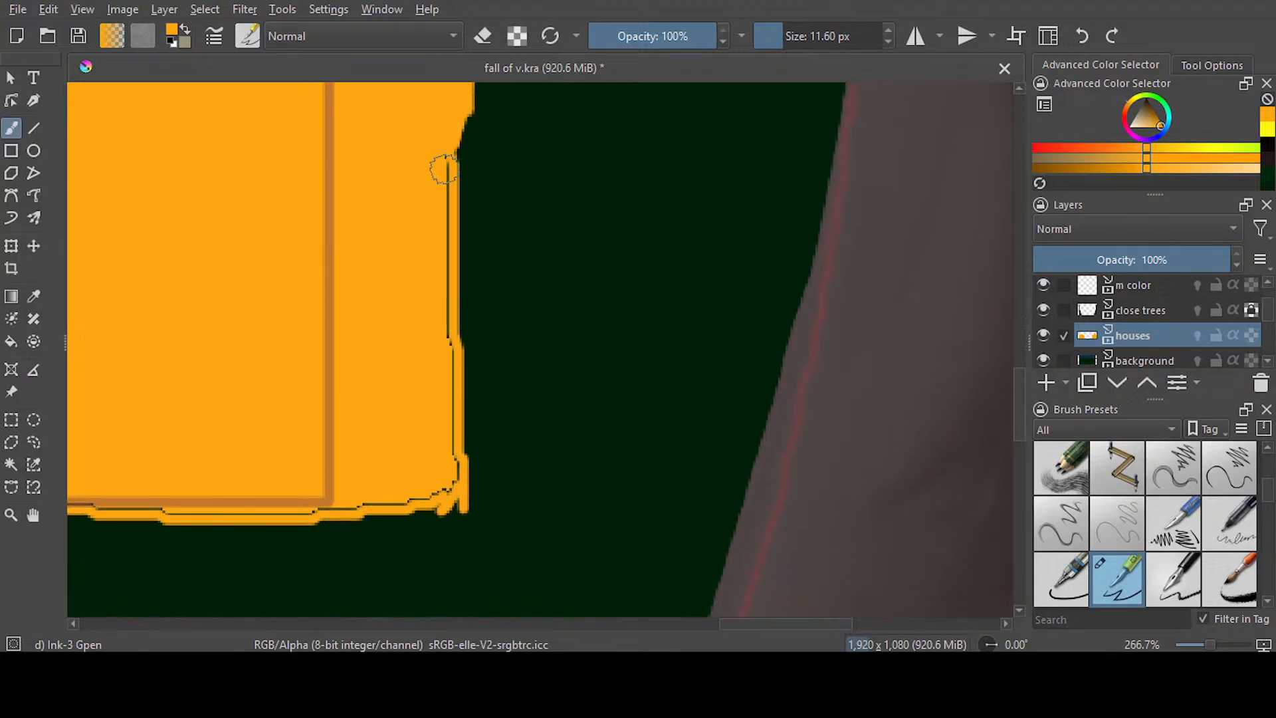
pyautogui.moveTo(469, 118)
pyautogui.mouseDown()
pyautogui.moveTo(454, 468)
pyautogui.moveTo(447, 129)
pyautogui.mouseUp()
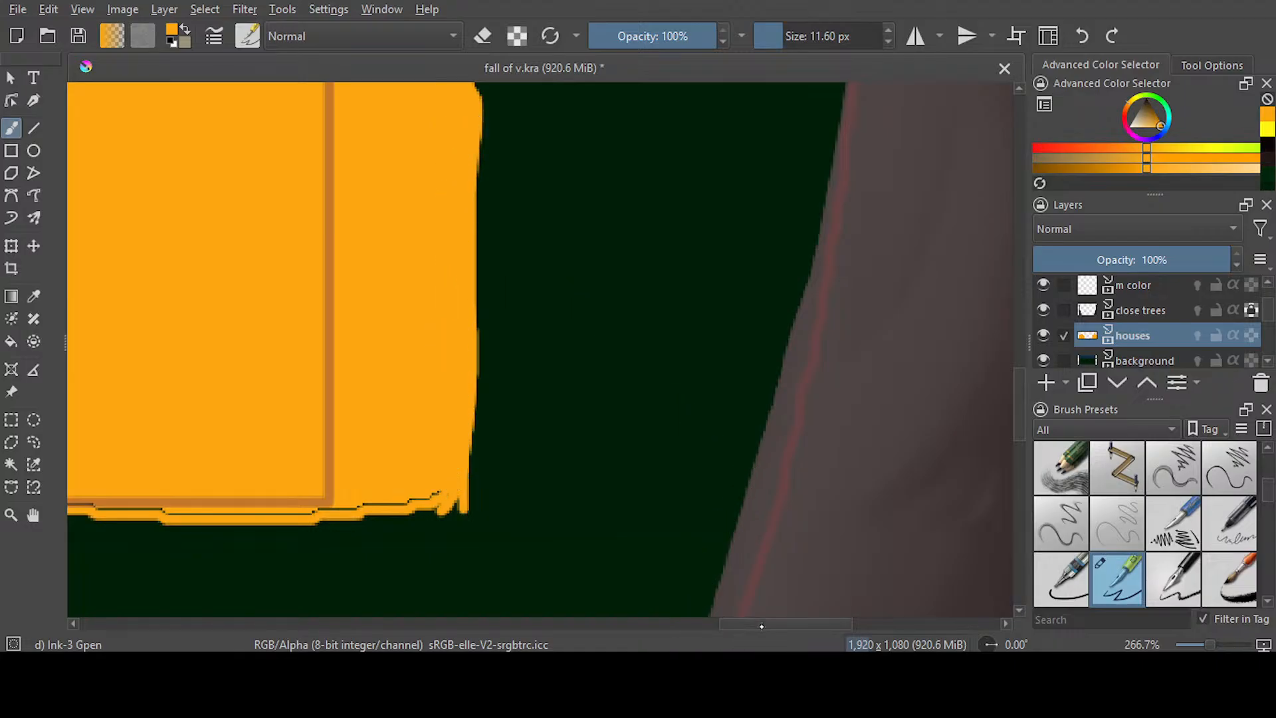
# Smooth the right flame's bottom edge with orange, covering the seam from the right corner to the left corner
pyautogui.hscroll(-6, 767, 628)
pyautogui.moveTo(907, 515); pyautogui.dragTo(113, 504)
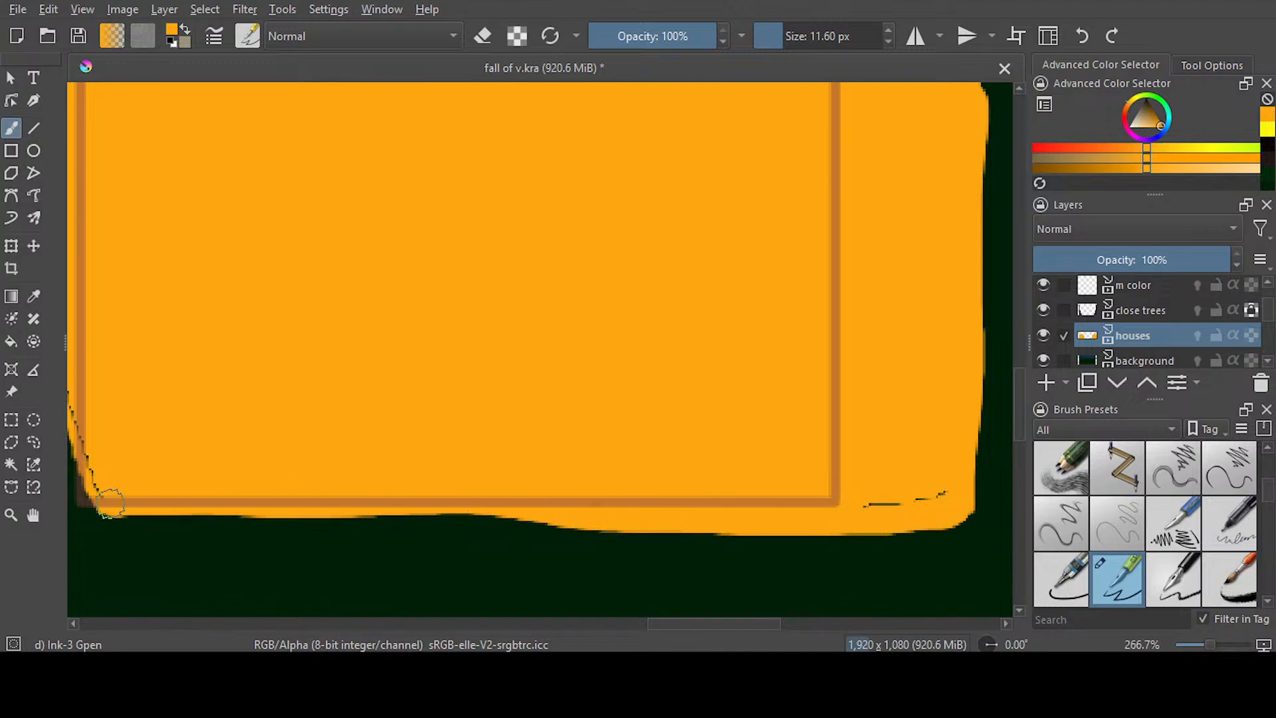
pyautogui.moveTo(863, 492); pyautogui.dragTo(908, 499)
# Cover the seams along the right flame's lower left edge, its bottom left corner and the small side tongue
pyautogui.hscroll(-6, 668, 610)
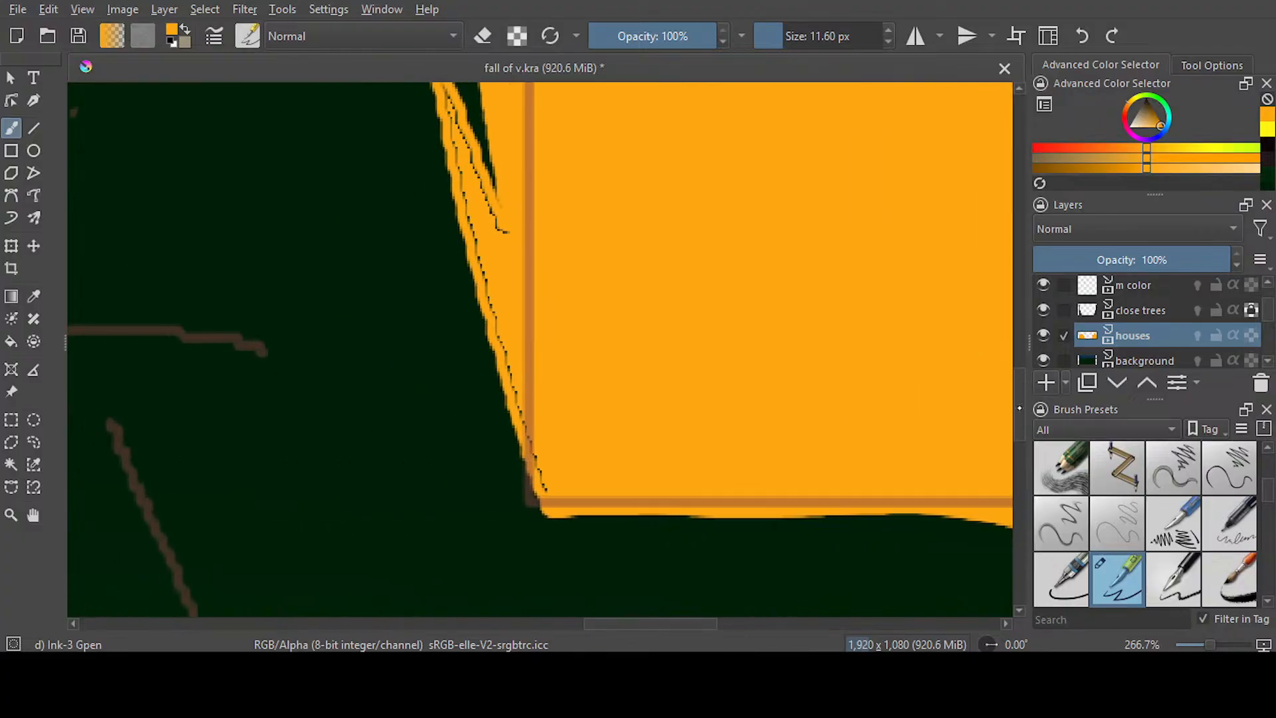
pyautogui.scroll(2, 966, 339)
pyautogui.moveTo(448, 249)
pyautogui.mouseDown()
pyautogui.moveTo(511, 519)
pyautogui.moveTo(455, 299)
pyautogui.moveTo(506, 378)
pyautogui.mouseUp()
pyautogui.scroll(-2, 612, 362)
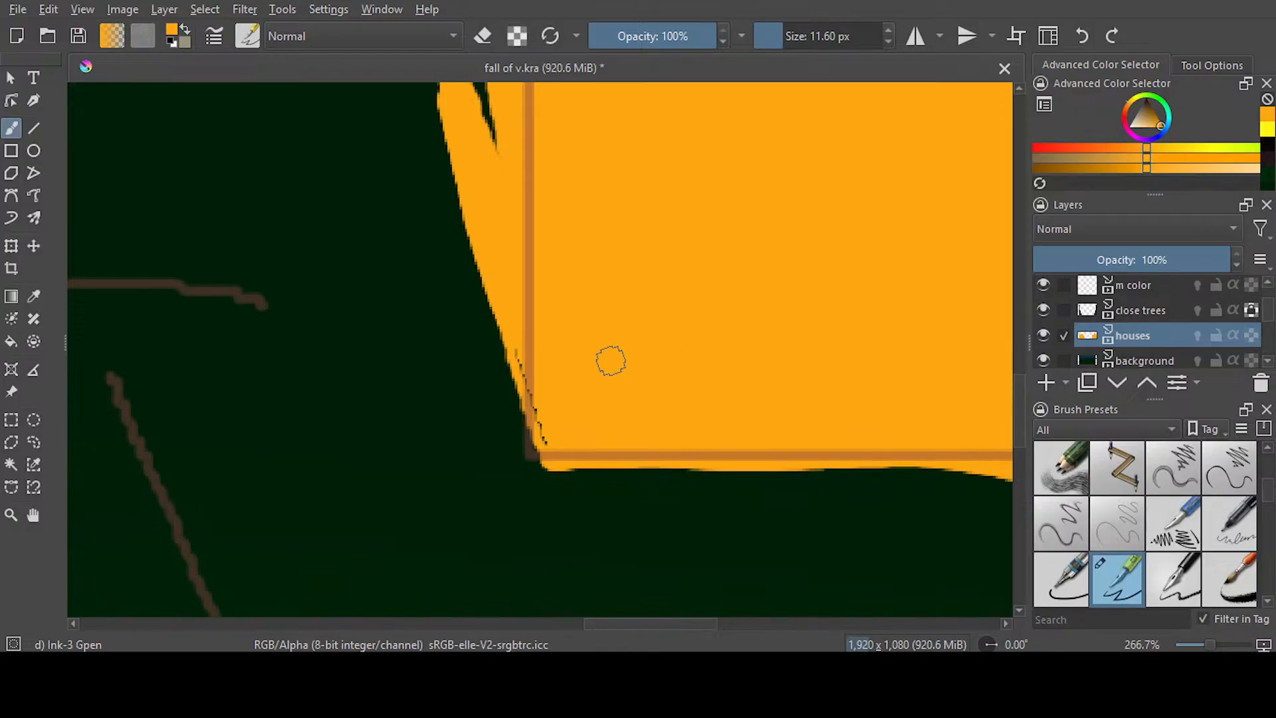
pyautogui.moveTo(535, 413)
pyautogui.mouseDown()
pyautogui.moveTo(551, 443)
pyautogui.moveTo(609, 404)
pyautogui.mouseUp()
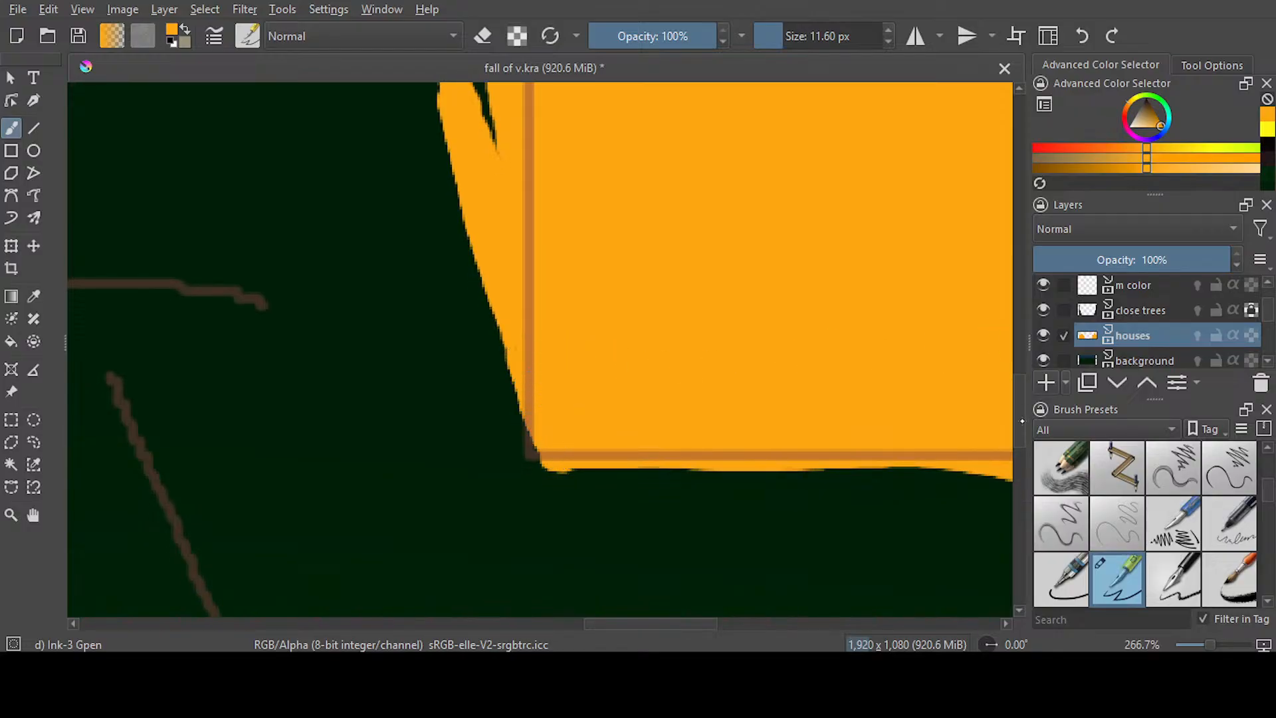
pyautogui.scroll(3, 570, 399)
pyautogui.moveTo(435, 299)
pyautogui.mouseDown()
pyautogui.moveTo(489, 505)
pyautogui.moveTo(441, 304)
pyautogui.moveTo(518, 476)
pyautogui.mouseUp()
# Round off the left house flame's bottom right corner in orange and cover the seam on its slanted lower edge
pyautogui.moveTo(1015, 386); pyautogui.dragTo(1015, 330)
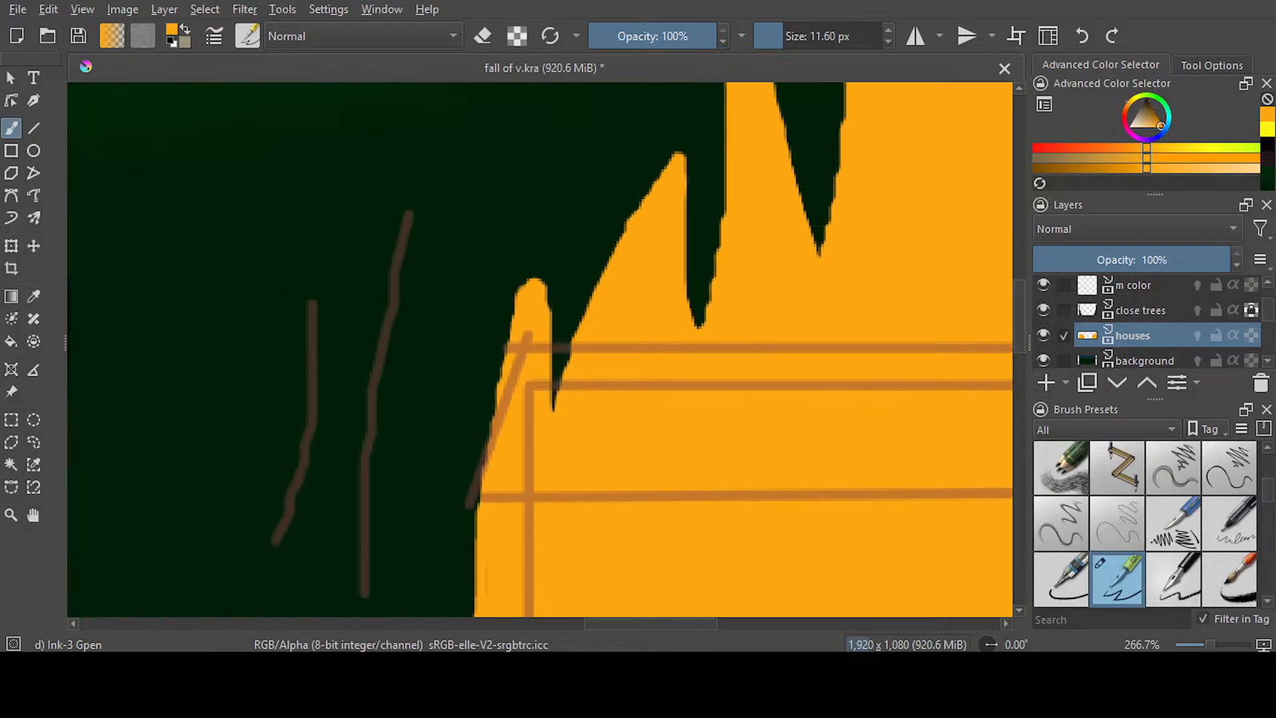
pyautogui.scroll(-3, 931, 339)
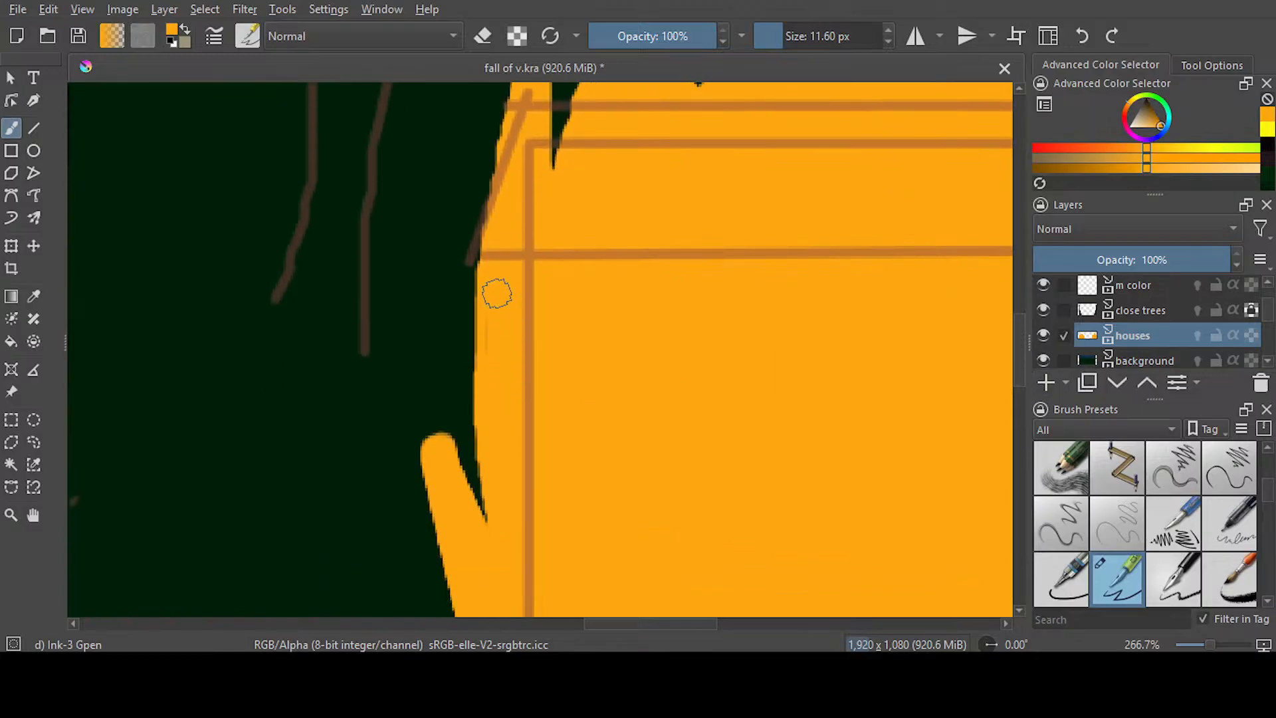
pyautogui.scroll(9, 1003, 355)
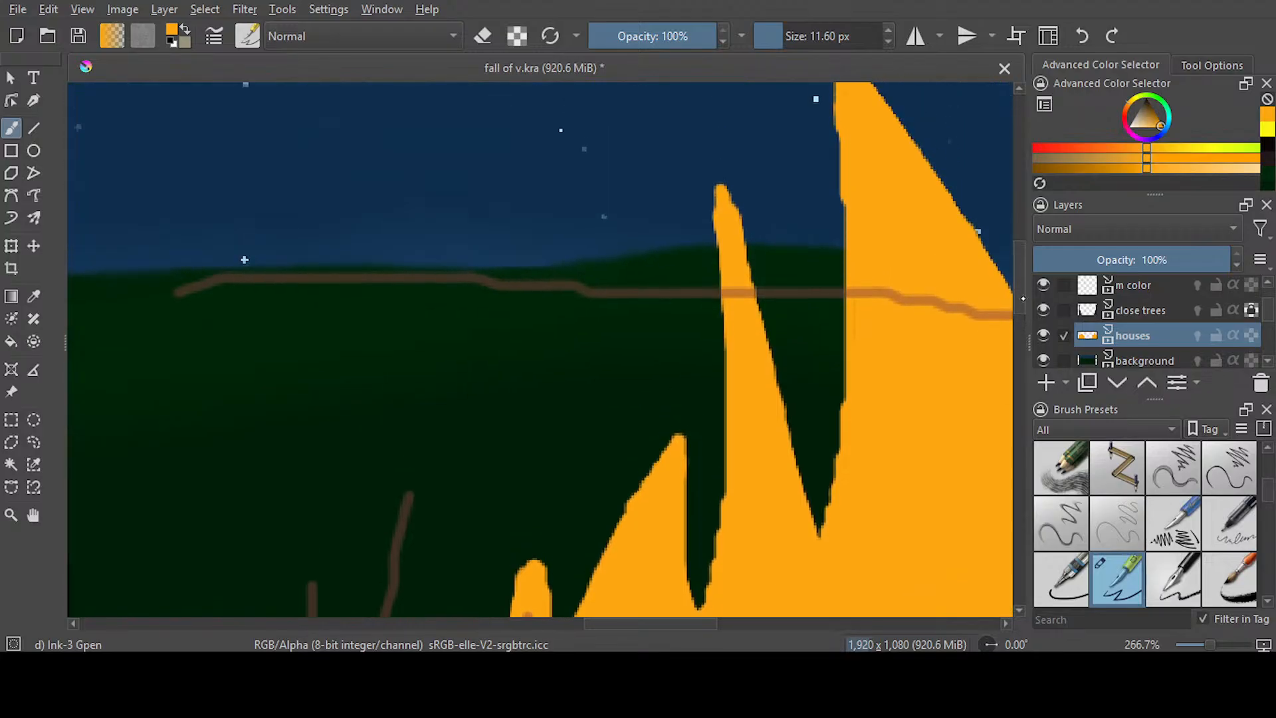
pyautogui.moveTo(655, 625); pyautogui.dragTo(362, 621)
pyautogui.scroll(-10, 1003, 278)
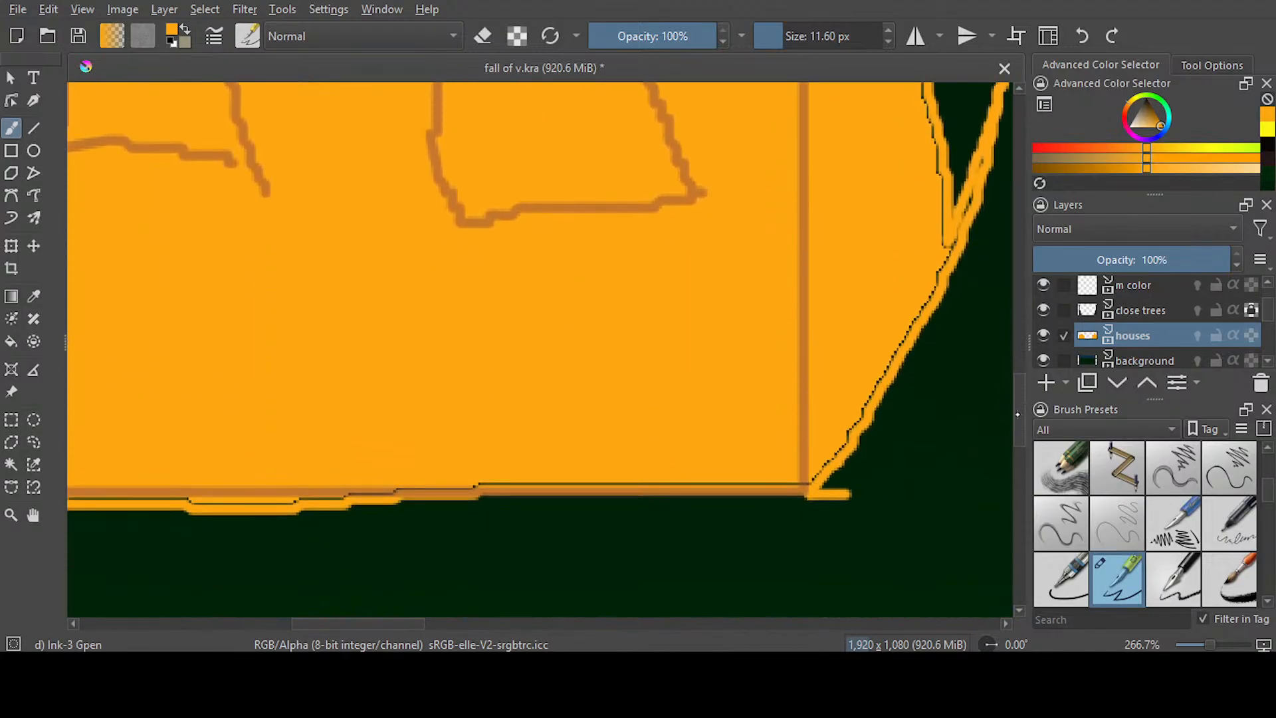
pyautogui.scroll(1, 826, 432)
pyautogui.moveTo(723, 545)
pyautogui.mouseDown()
pyautogui.moveTo(840, 550)
pyautogui.moveTo(981, 225)
pyautogui.moveTo(817, 539)
pyautogui.mouseUp()
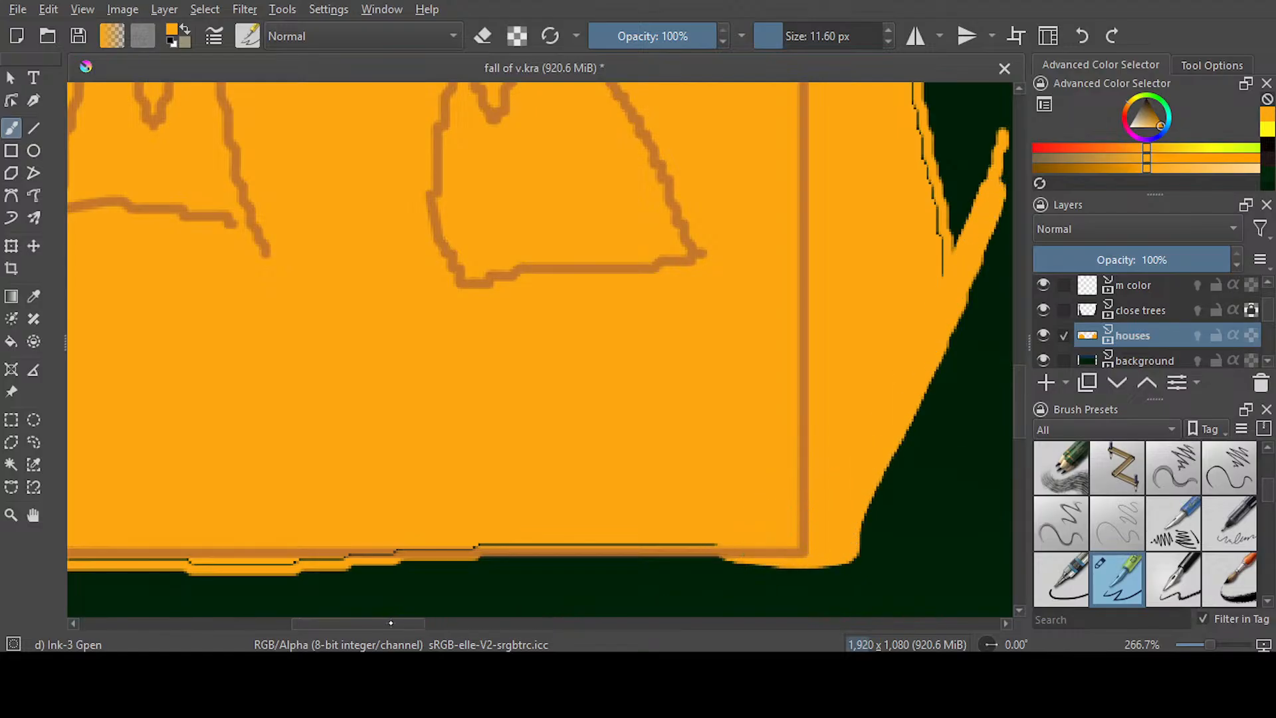
# Paint over the seam on the left flame's right edge, and thicken and smooth its right side tongue
pyautogui.hscroll(5, 1002, 357)
pyautogui.scroll(4, 1004, 373)
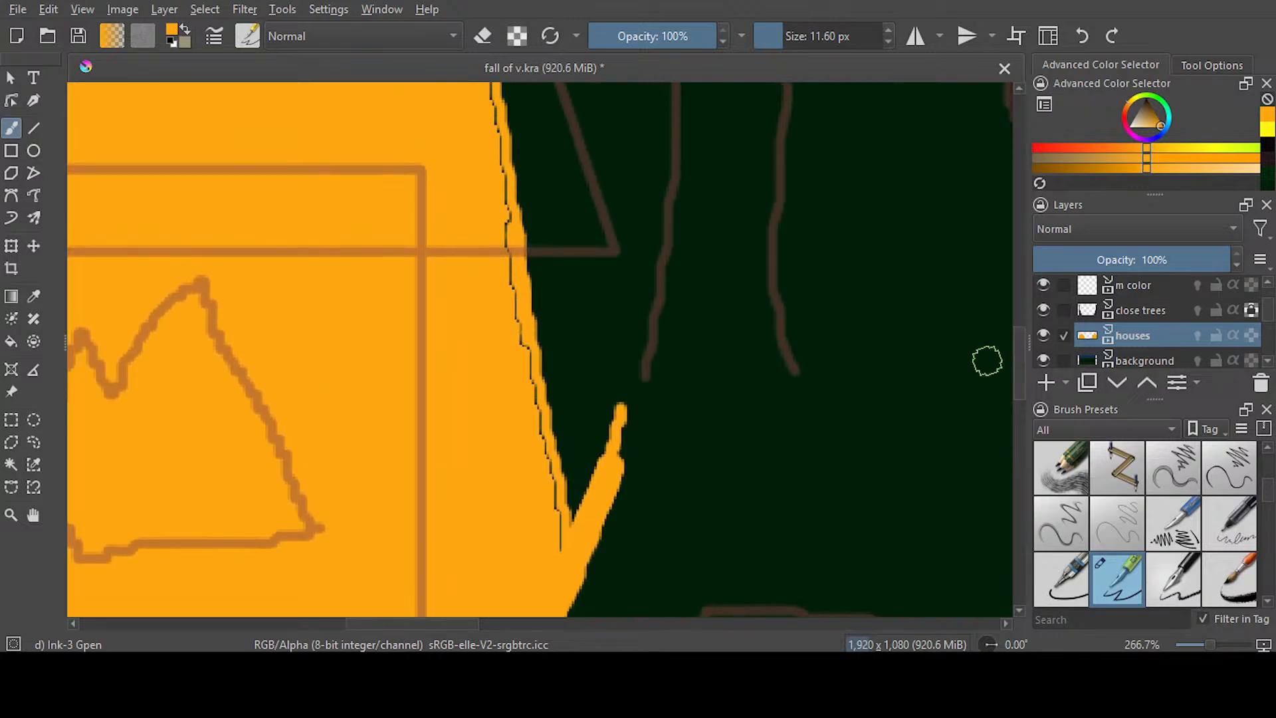
pyautogui.moveTo(550, 558)
pyautogui.mouseDown()
pyautogui.moveTo(627, 392)
pyautogui.moveTo(596, 508)
pyautogui.moveTo(533, 592)
pyautogui.moveTo(572, 527)
pyautogui.moveTo(502, 107)
pyautogui.moveTo(515, 319)
pyautogui.mouseUp()
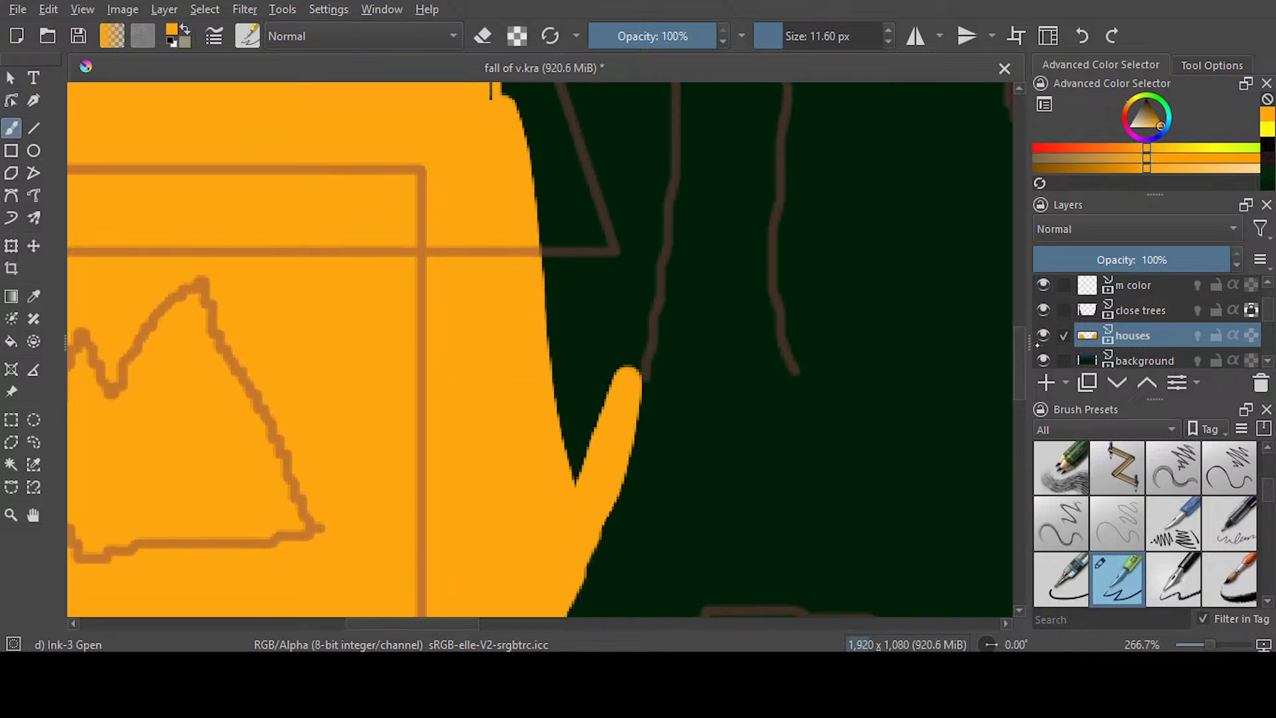
pyautogui.scroll(-4, 626, 276)
pyautogui.moveTo(618, 177)
pyautogui.mouseDown()
pyautogui.moveTo(598, 288)
pyautogui.moveTo(558, 386)
pyautogui.moveTo(465, 564)
pyautogui.mouseUp()
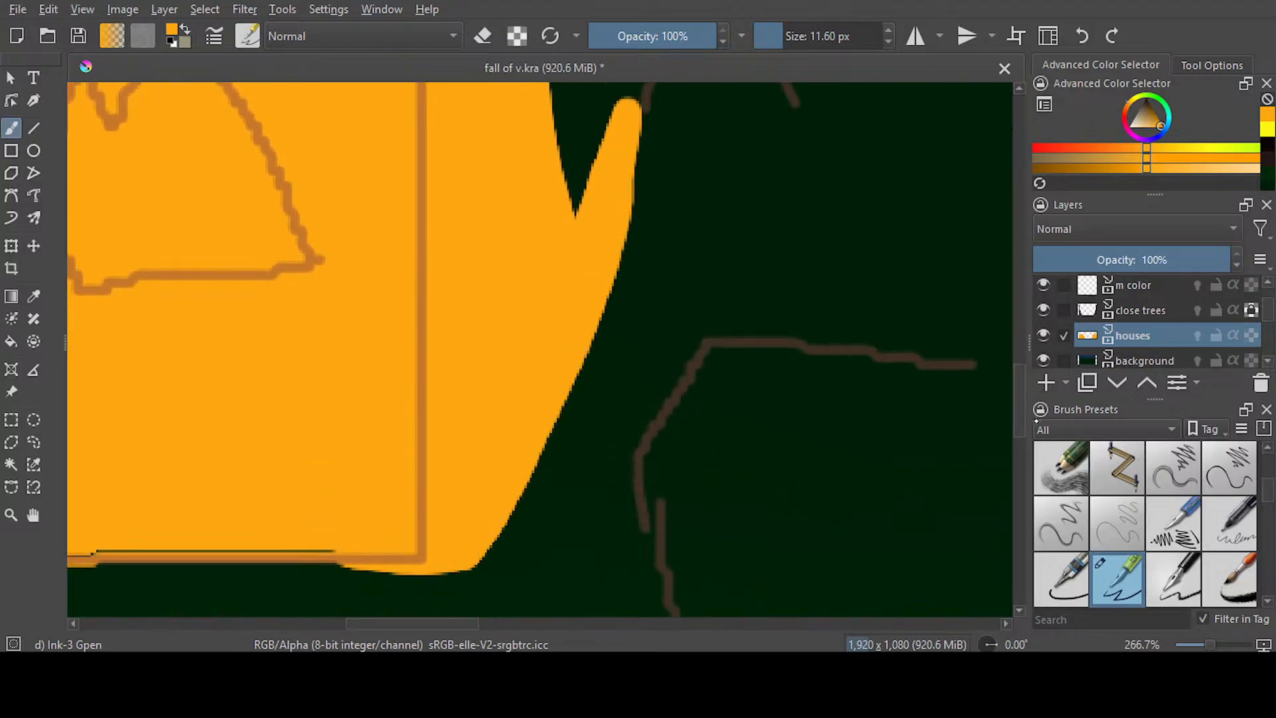
# Cover the seams up the left flame's upper right edge and around the three right-hand tongues above the roof
pyautogui.scroll(8, 497, 575)
pyautogui.moveTo(497, 575)
pyautogui.mouseDown()
pyautogui.moveTo(500, 537)
pyautogui.moveTo(465, 435)
pyautogui.moveTo(362, 225)
pyautogui.moveTo(369, 313)
pyautogui.moveTo(350, 439)
pyautogui.mouseUp()
pyautogui.moveTo(446, 623); pyautogui.dragTo(376, 622)
pyautogui.moveTo(846, 441)
pyautogui.mouseDown()
pyautogui.moveTo(752, 309)
pyautogui.moveTo(703, 128)
pyautogui.moveTo(632, 305)
pyautogui.moveTo(548, 406)
pyautogui.moveTo(456, 353)
pyautogui.moveTo(532, 160)
pyautogui.moveTo(378, 333)
pyautogui.moveTo(231, 436)
pyautogui.moveTo(470, 243)
pyautogui.mouseUp()
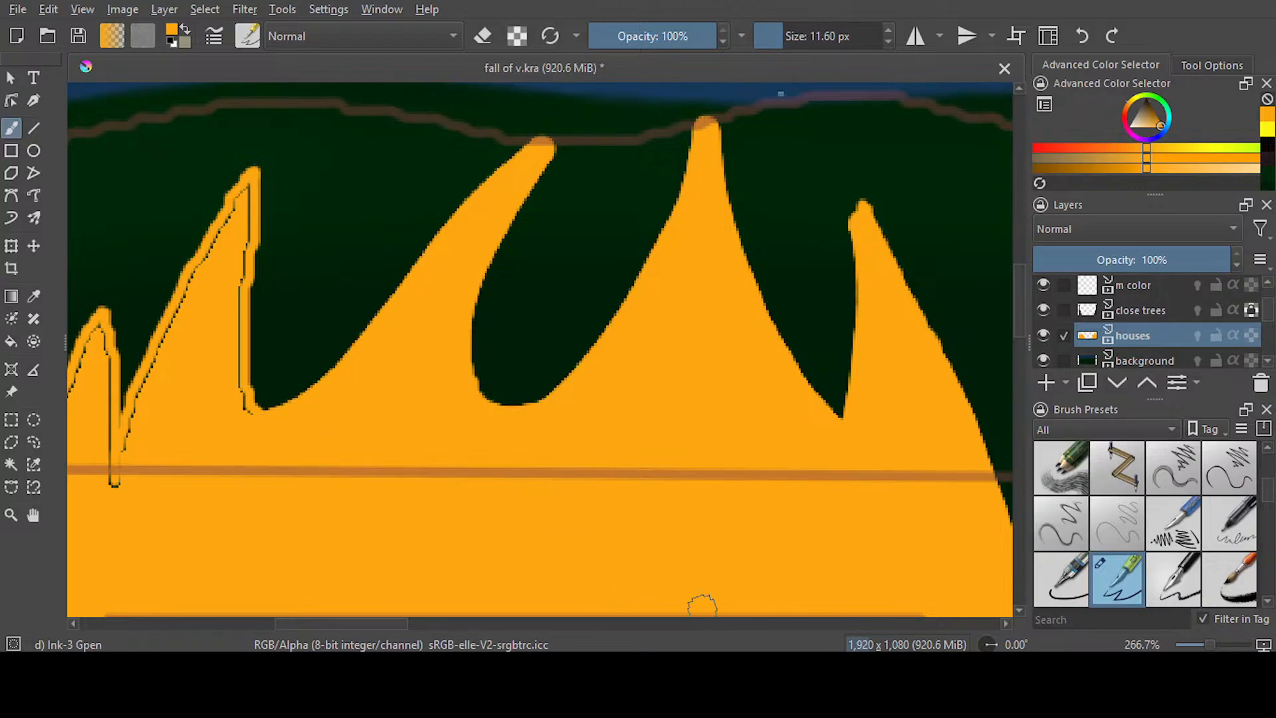
# Paint over the seams around the two leftmost tongues of the left house's flame
pyautogui.moveTo(377, 621); pyautogui.dragTo(328, 622)
pyautogui.moveTo(611, 435)
pyautogui.mouseDown()
pyautogui.moveTo(588, 351)
pyautogui.moveTo(596, 181)
pyautogui.moveTo(512, 329)
pyautogui.moveTo(461, 486)
pyautogui.mouseUp()
pyautogui.moveTo(1021, 320)
pyautogui.mouseDown()
pyautogui.moveTo(1020, 357)
pyautogui.moveTo(1020, 342)
pyautogui.mouseUp()
pyautogui.moveTo(462, 287)
pyautogui.mouseDown()
pyautogui.moveTo(448, 175)
pyautogui.moveTo(388, 360)
pyautogui.moveTo(371, 519)
pyautogui.mouseUp()
# Cover the seams on the left flame's left edge and its small side tongue beside the tree trunk
pyautogui.moveTo(1021, 340); pyautogui.dragTo(1020, 396)
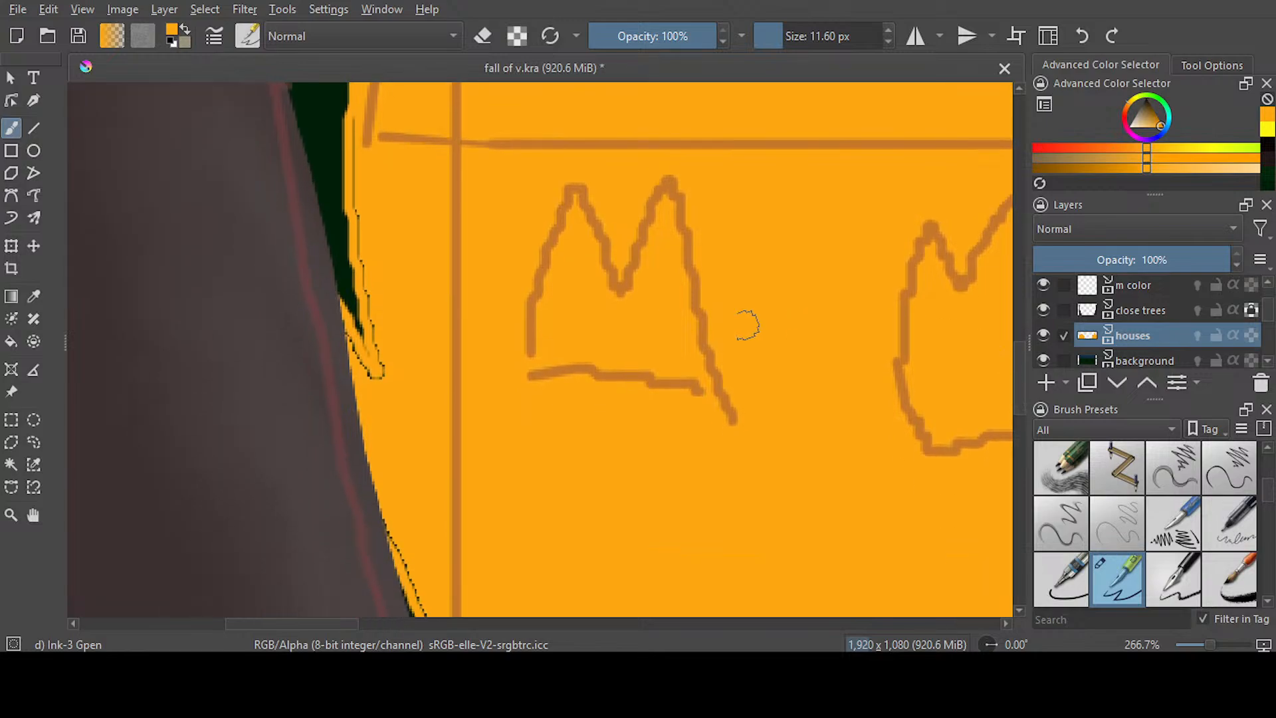
pyautogui.moveTo(359, 97)
pyautogui.mouseDown()
pyautogui.moveTo(356, 243)
pyautogui.moveTo(382, 423)
pyautogui.mouseUp()
pyautogui.moveTo(344, 335); pyautogui.dragTo(335, 291)
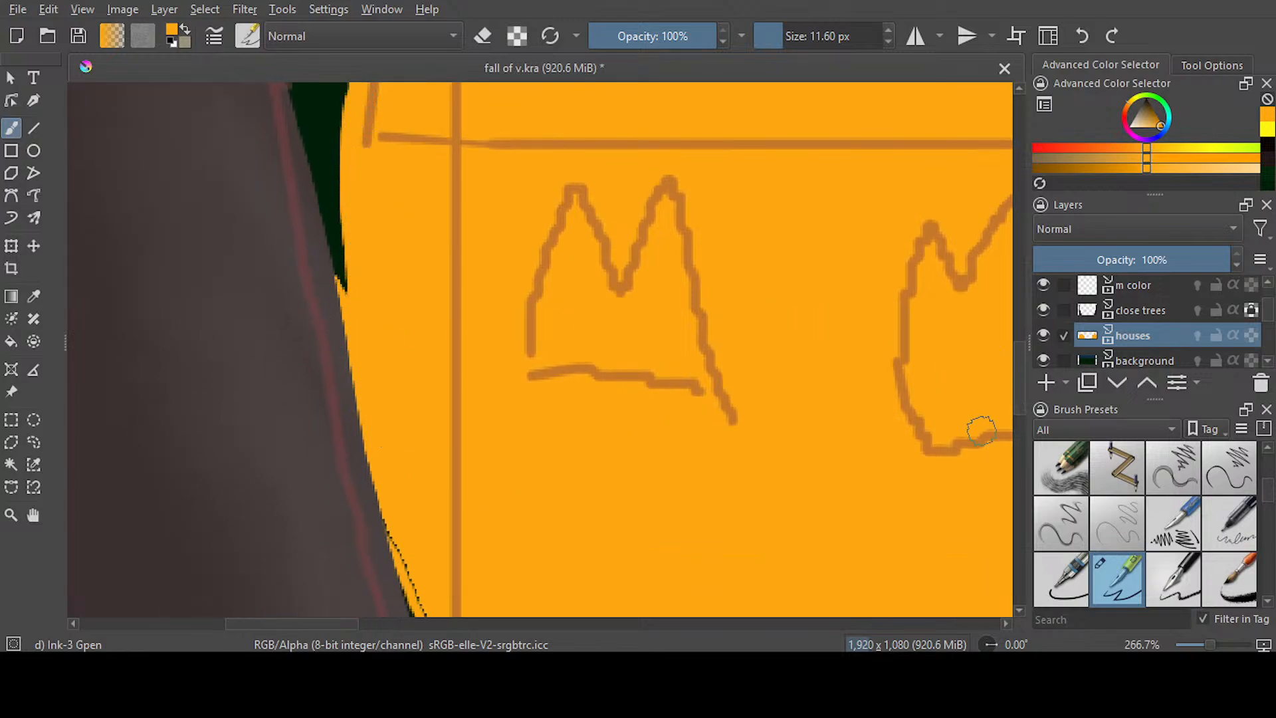
# Paint over the seam along the left flame's lower left edge and across its whole bottom edge
pyautogui.moveTo(1021, 346); pyautogui.dragTo(1022, 394)
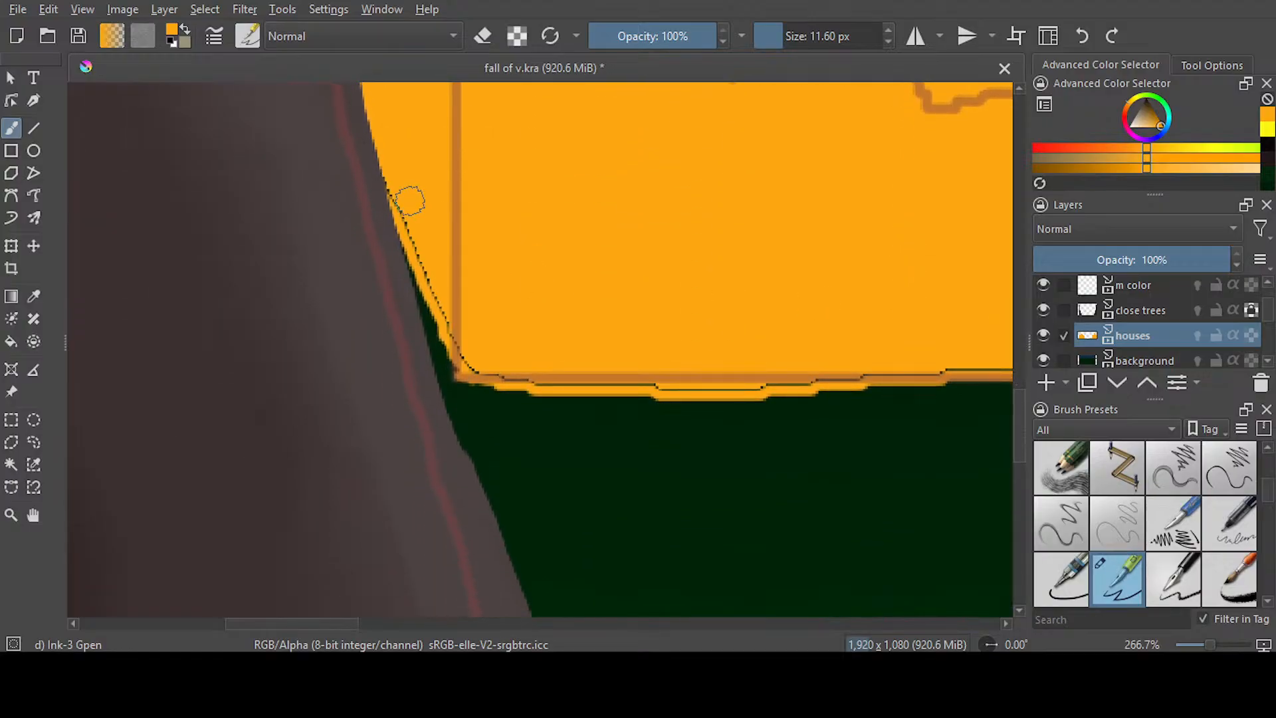
pyautogui.moveTo(378, 157)
pyautogui.mouseDown()
pyautogui.moveTo(445, 327)
pyautogui.moveTo(512, 380)
pyautogui.moveTo(708, 396)
pyautogui.moveTo(994, 379)
pyautogui.mouseUp()
pyautogui.moveTo(341, 622); pyautogui.dragTo(451, 619)
pyautogui.moveTo(91, 376)
pyautogui.mouseDown()
pyautogui.moveTo(451, 377)
pyautogui.moveTo(127, 376)
pyautogui.mouseUp()
pyautogui.press('1')
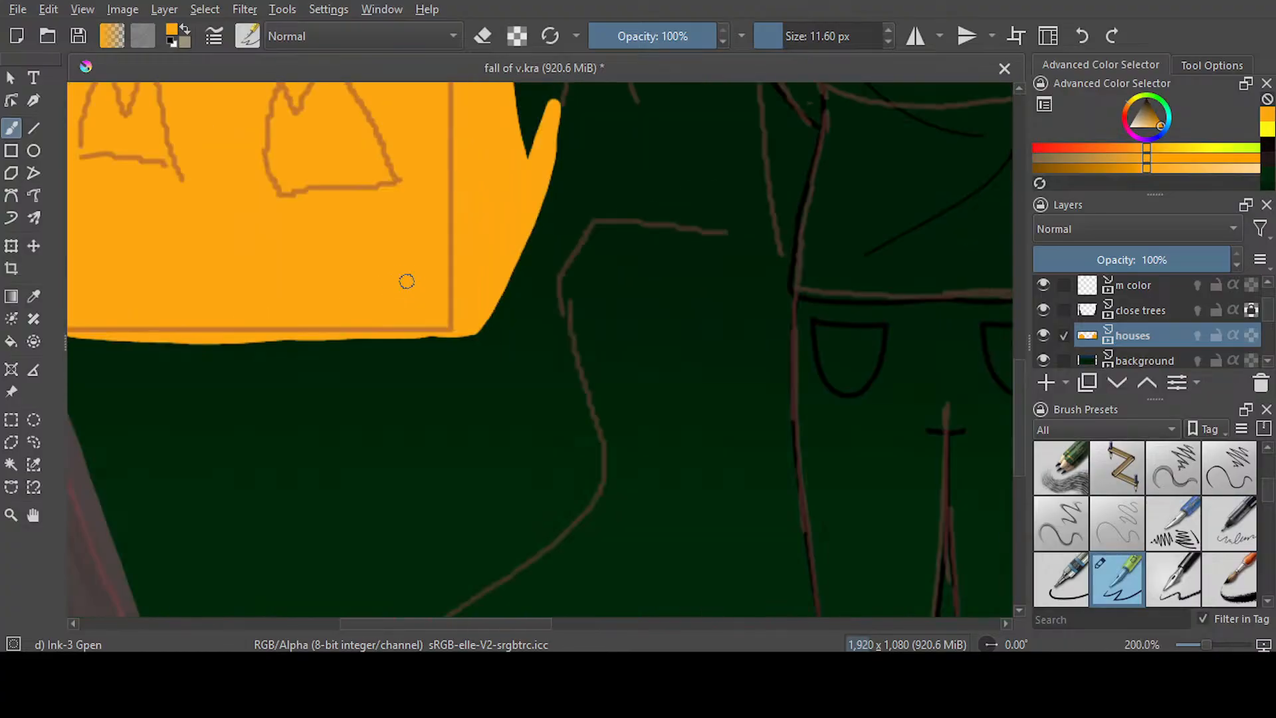
# Set the brush size to 4.15 px and outline a small ground flame beneath each burning house
pyautogui.moveTo(1018, 435)
pyautogui.mouseDown()
pyautogui.moveTo(1019, 371)
pyautogui.moveTo(1021, 412)
pyautogui.mouseUp()
pyautogui.moveTo(787, 45); pyautogui.dragTo(774, 45)
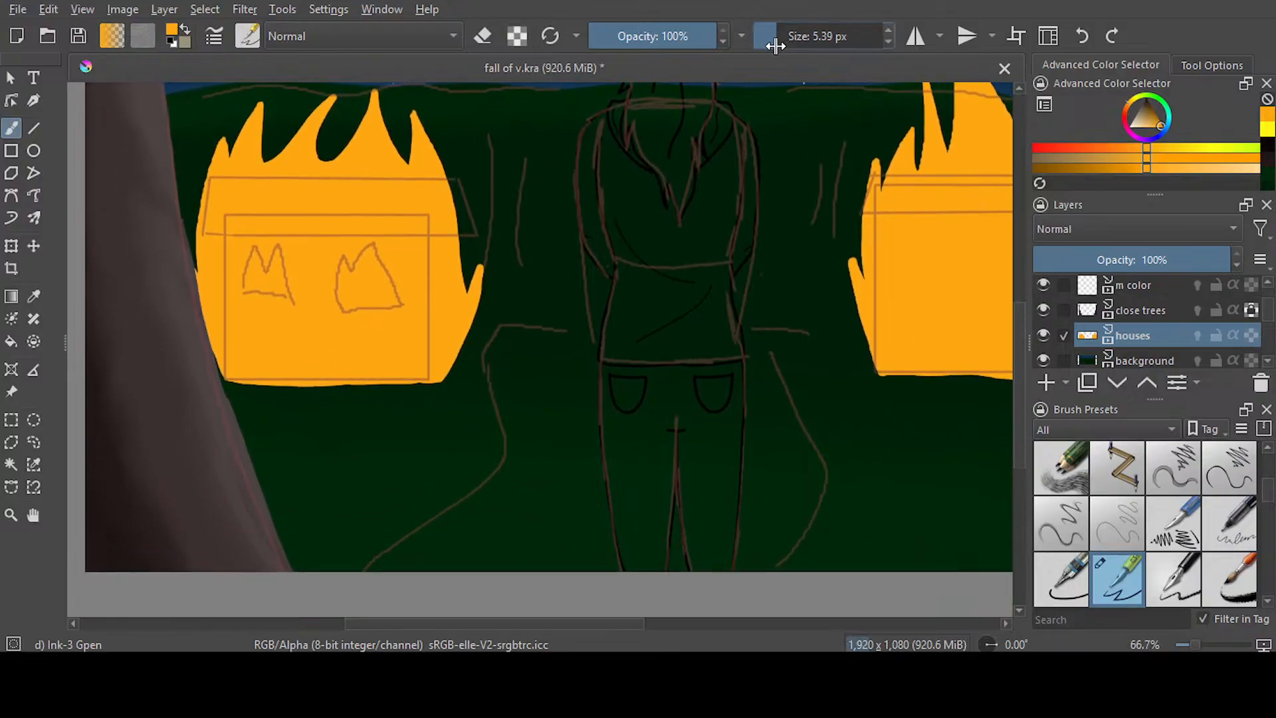
pyautogui.moveTo(381, 426); pyautogui.dragTo(423, 401)
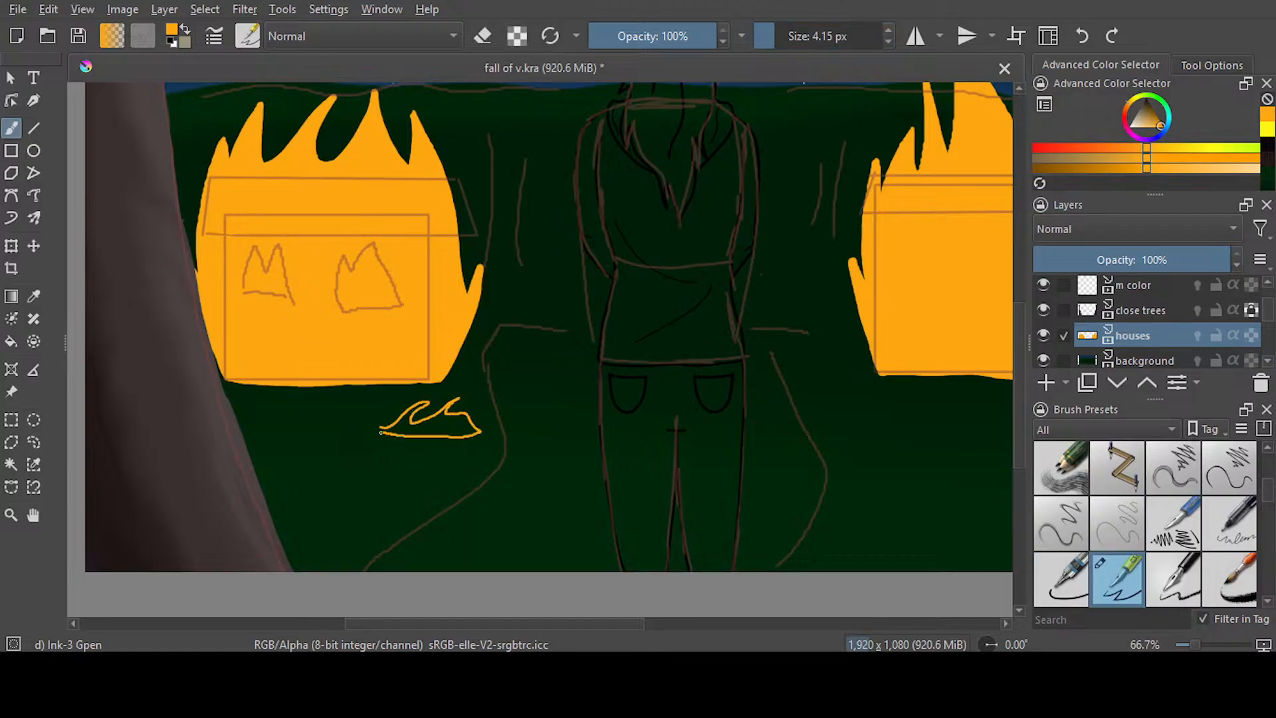
pyautogui.moveTo(630, 620); pyautogui.dragTo(693, 621)
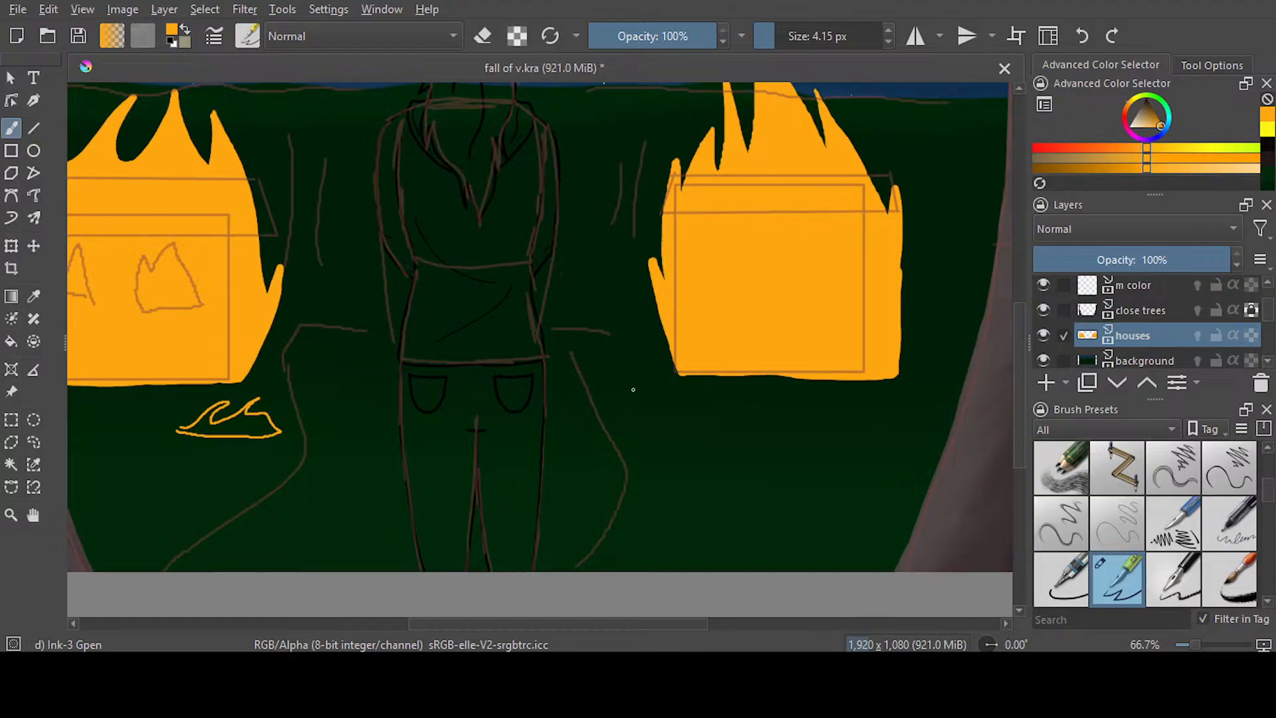
pyautogui.click(1081, 32)
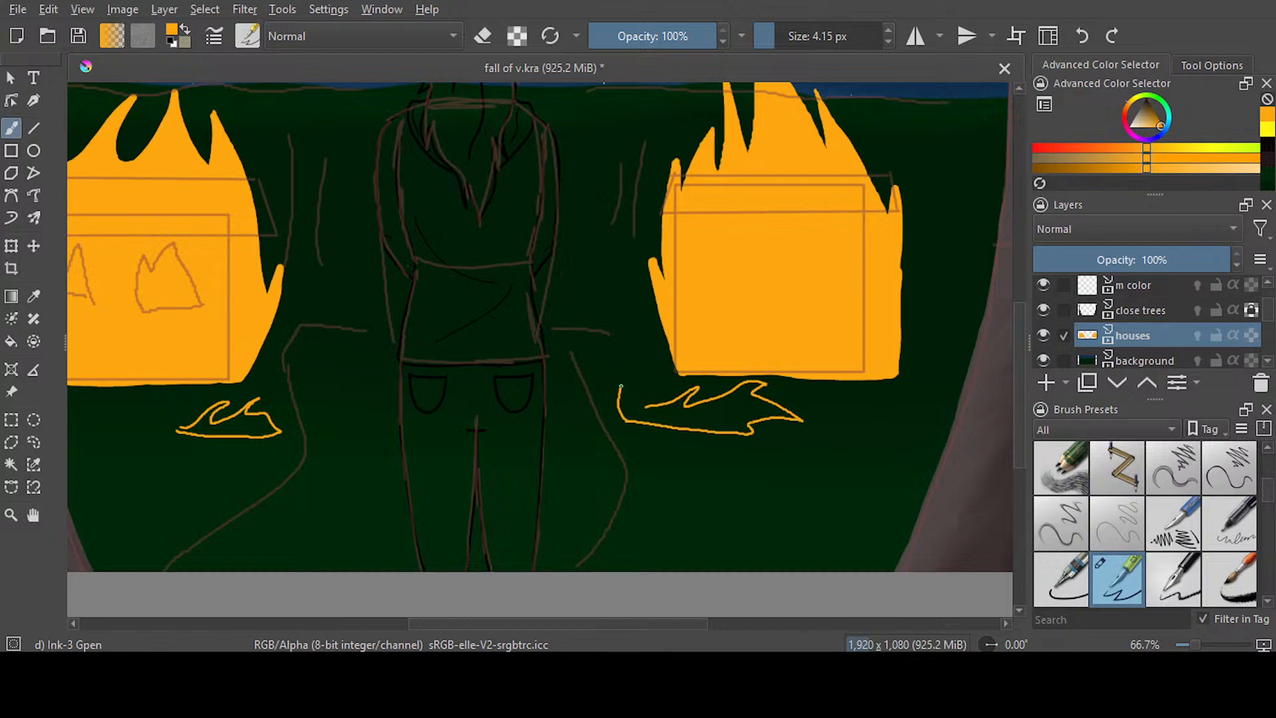
# Outline five detached sparks around the left house's flame, three above its tongues and one on each side, undoing the misplaced strokes
pyautogui.moveTo(1020, 402); pyautogui.dragTo(1020, 354)
pyautogui.moveTo(598, 625); pyautogui.dragTo(526, 614)
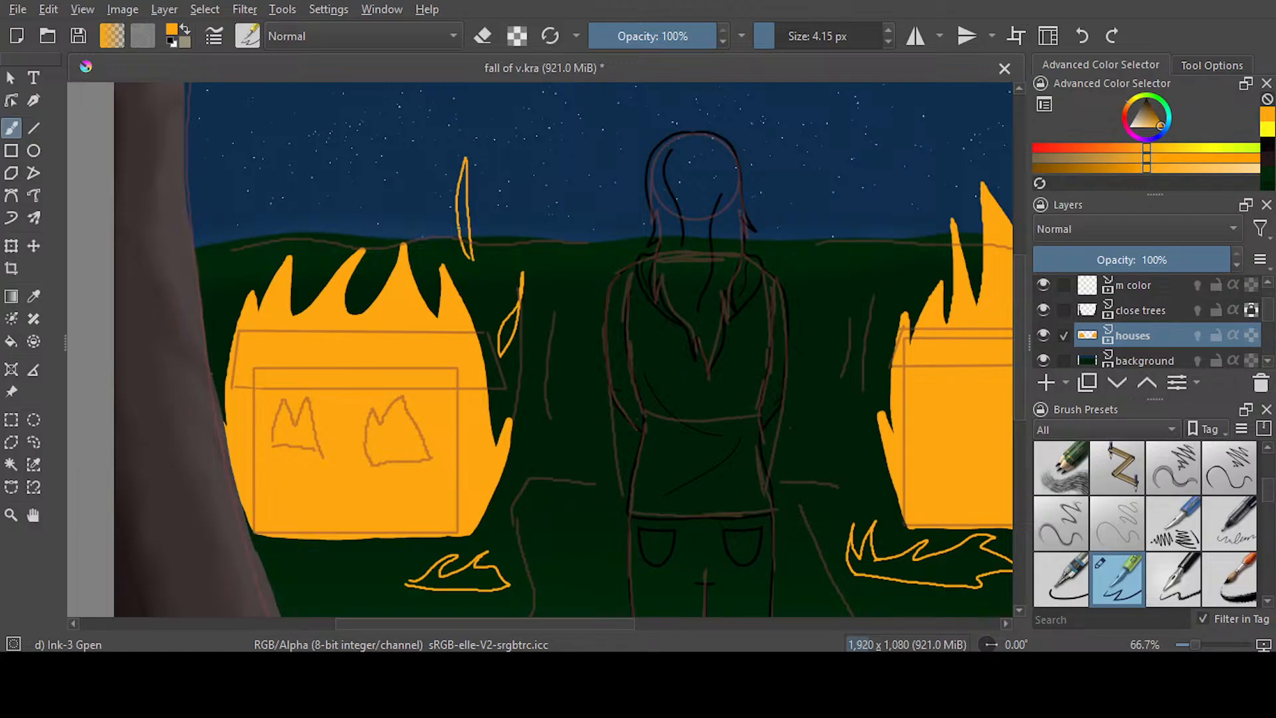
pyautogui.click(1082, 36)
pyautogui.click(1082, 36)
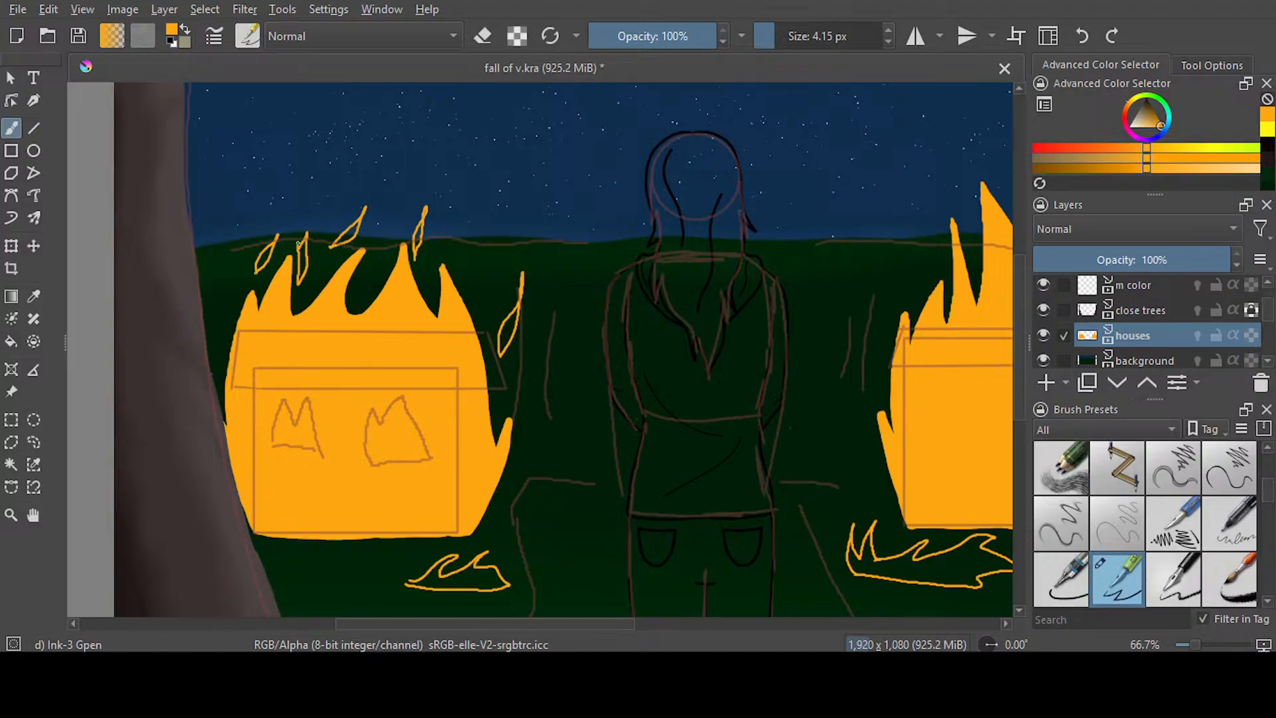
pyautogui.click(1082, 36)
pyautogui.moveTo(211, 348); pyautogui.dragTo(215, 363)
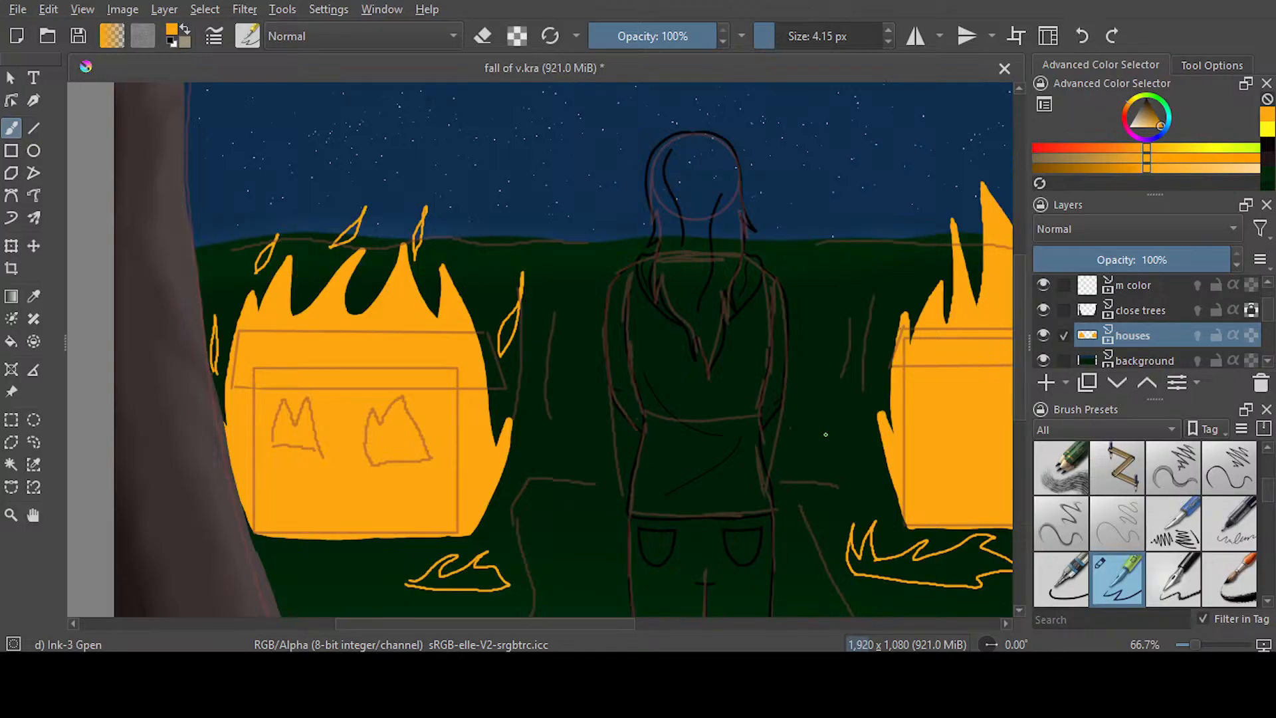
# Outline five detached sparks around the right house's flame and two small ones above the ground flame below it
pyautogui.moveTo(587, 630)
pyautogui.mouseDown()
pyautogui.moveTo(632, 614)
pyautogui.moveTo(740, 630)
pyautogui.mouseUp()
pyautogui.moveTo(632, 300)
pyautogui.mouseDown()
pyautogui.moveTo(639, 316)
pyautogui.moveTo(633, 304)
pyautogui.mouseUp()
pyautogui.moveTo(560, 238)
pyautogui.mouseDown()
pyautogui.moveTo(555, 206)
pyautogui.moveTo(562, 238)
pyautogui.mouseUp()
pyautogui.moveTo(482, 195)
pyautogui.mouseDown()
pyautogui.moveTo(488, 220)
pyautogui.moveTo(477, 190)
pyautogui.mouseUp()
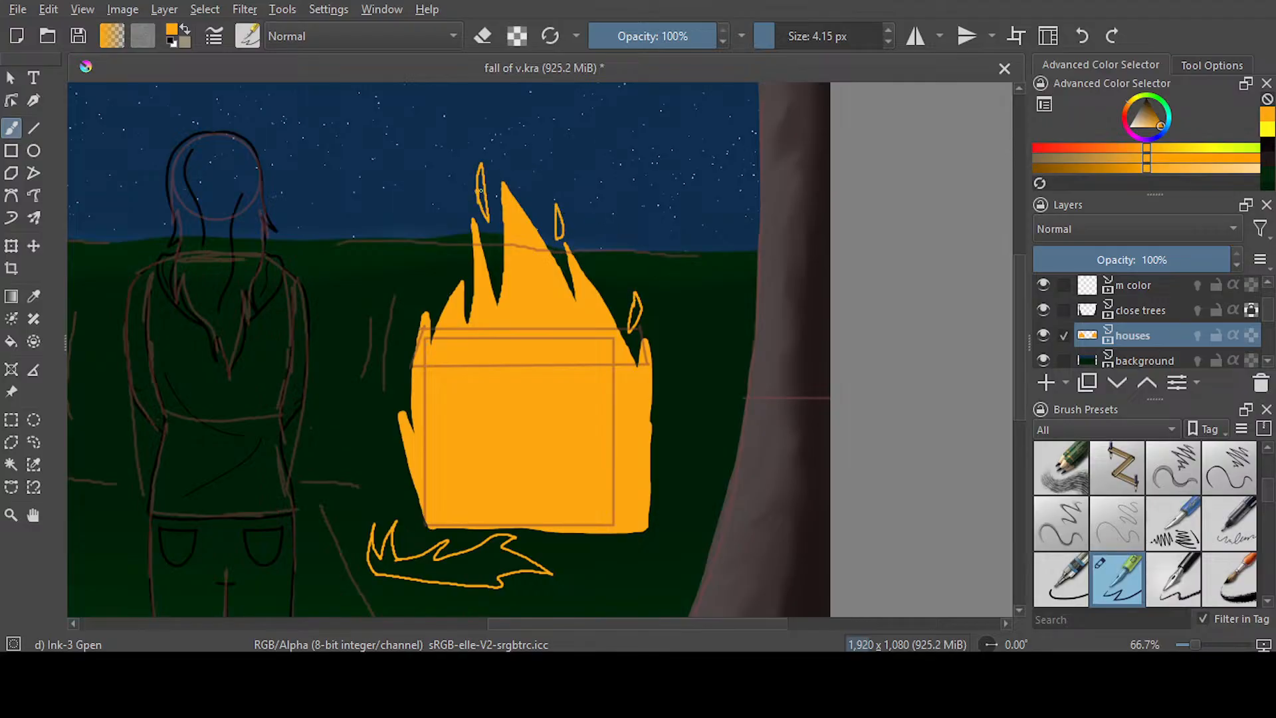
pyautogui.moveTo(455, 244); pyautogui.dragTo(457, 237)
pyautogui.moveTo(403, 336); pyautogui.dragTo(406, 362)
pyautogui.moveTo(401, 529); pyautogui.dragTo(408, 516)
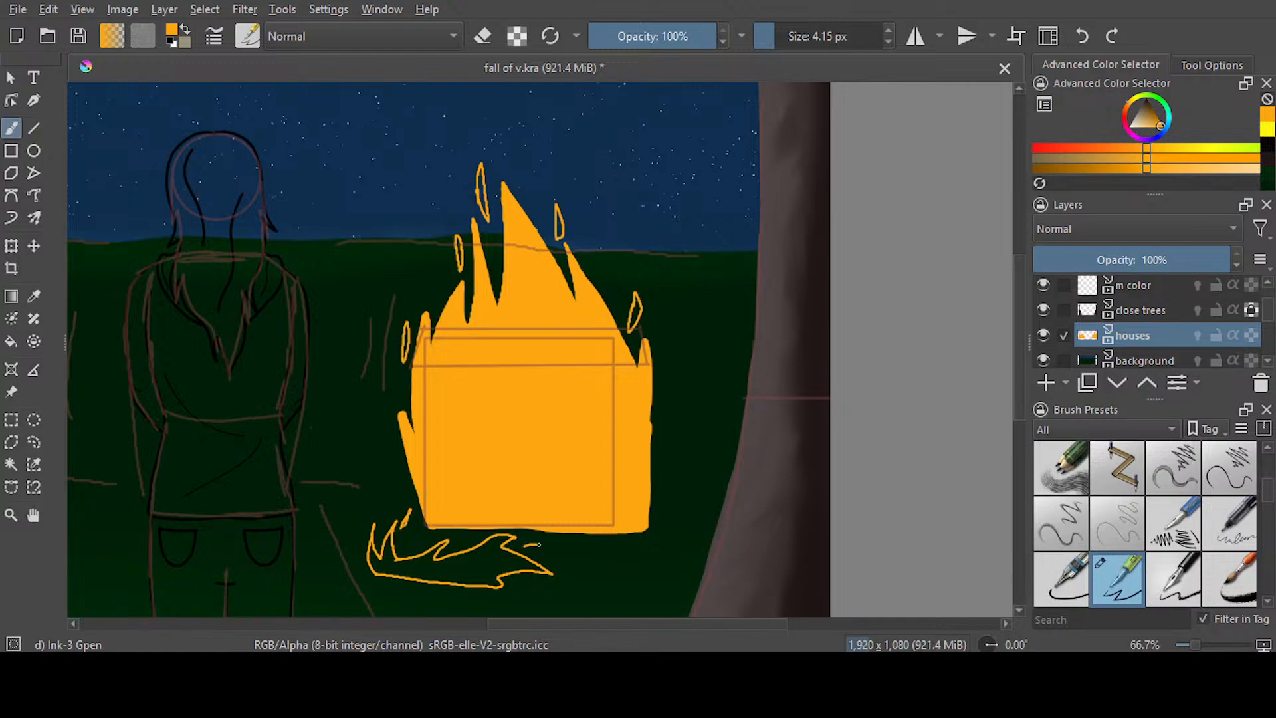
# Close the gap in the left ground flame's outline, then lasso it and move it slightly down and left, away from the house
pyautogui.scroll(-3, 411, 349)
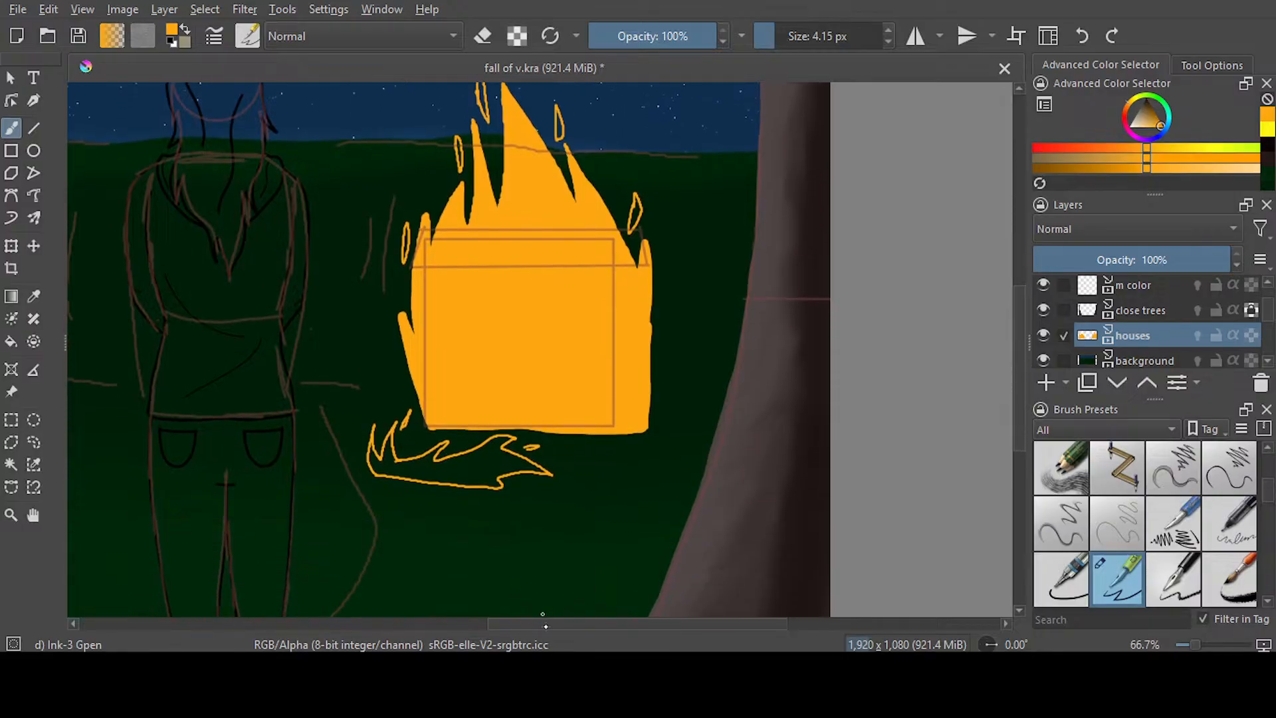
pyautogui.hscroll(-10, 543, 613)
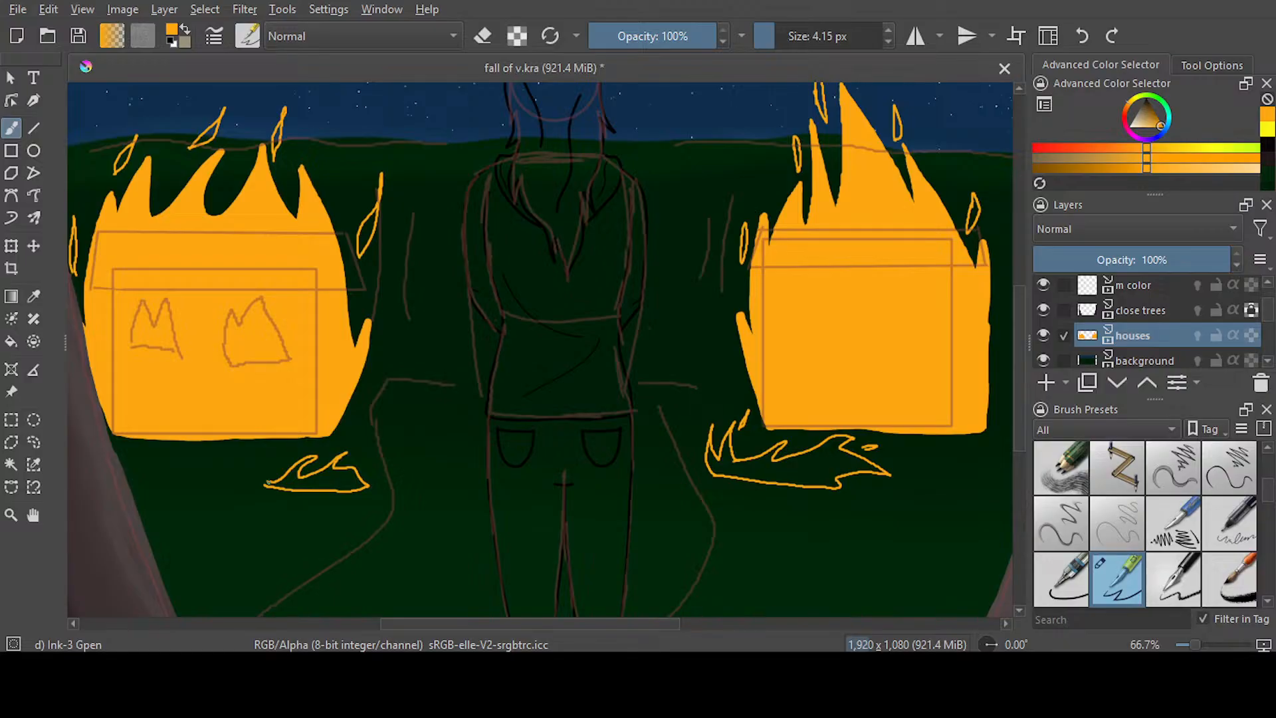
pyautogui.scroll(3, 234, 502)
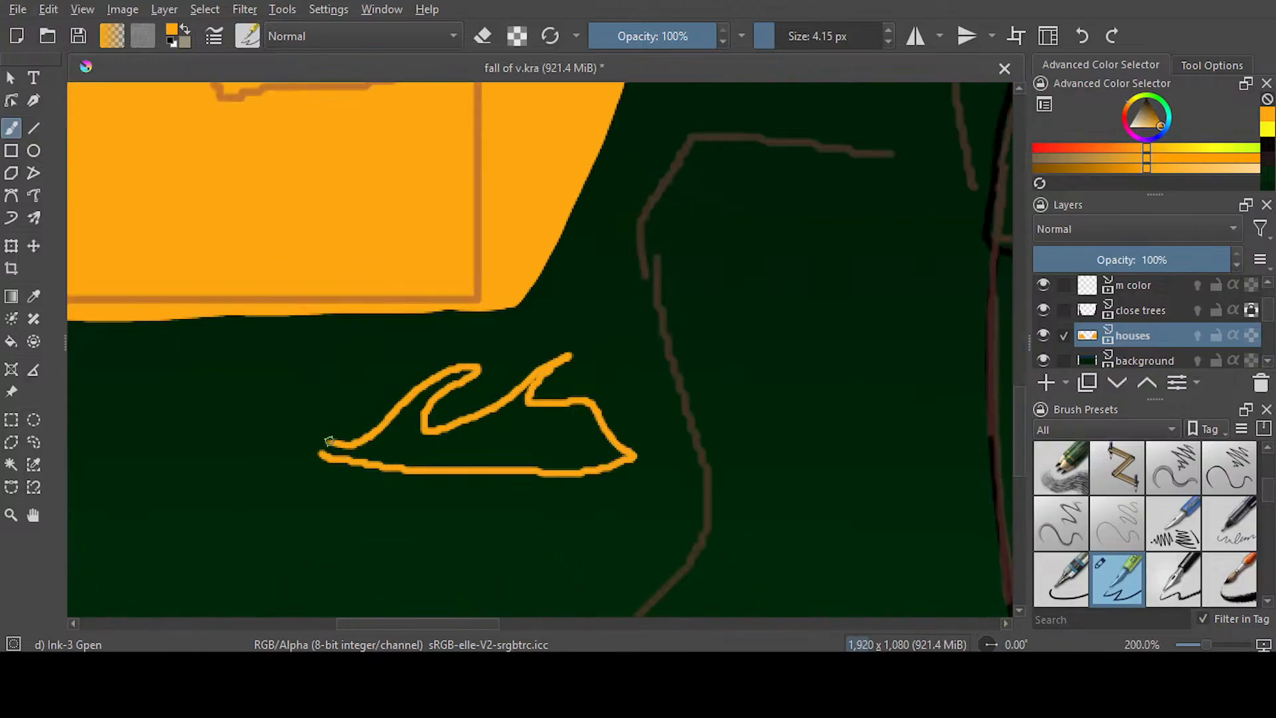
pyautogui.click(34, 441)
pyautogui.moveTo(647, 321)
pyautogui.mouseDown()
pyautogui.moveTo(389, 364)
pyautogui.moveTo(769, 441)
pyautogui.moveTo(781, 402)
pyautogui.mouseUp()
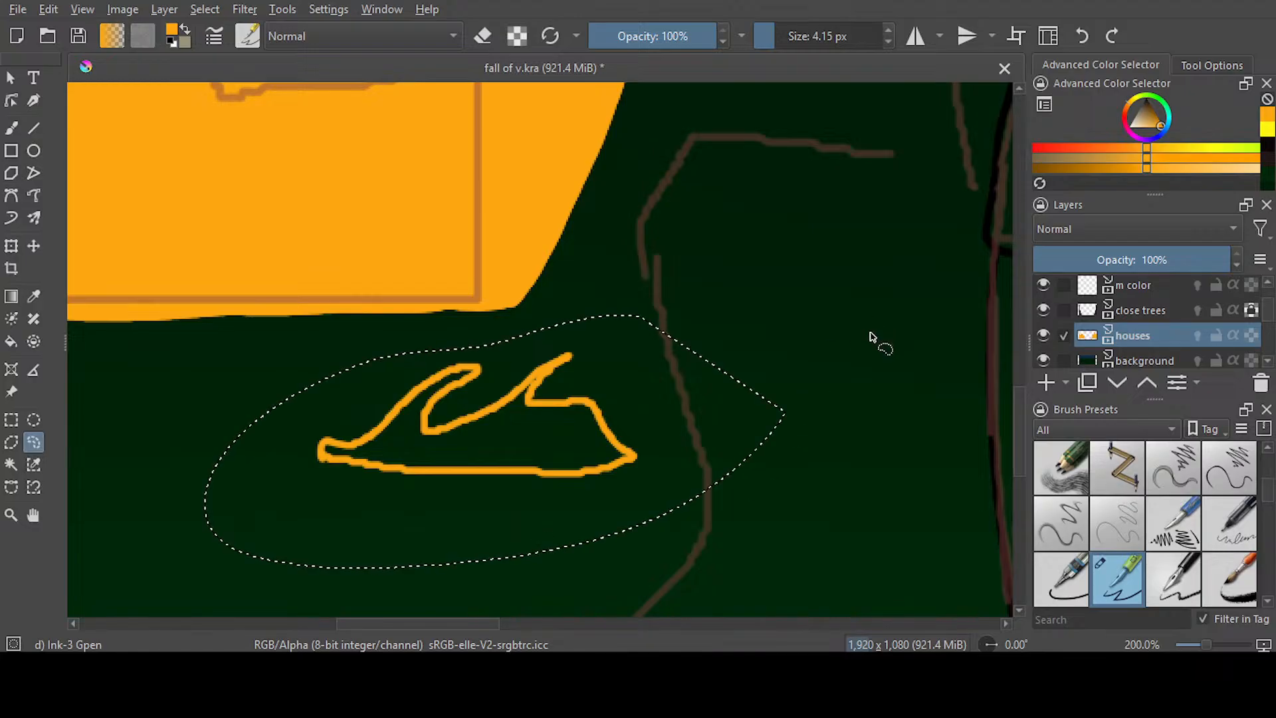
pyautogui.scroll(-3, 877, 342)
pyautogui.hotkey('ctrl', 't')
pyautogui.moveTo(791, 393)
pyautogui.mouseDown()
pyautogui.moveTo(796, 406)
pyautogui.moveTo(749, 427)
pyautogui.mouseUp()
# Lasso the right ground flame with its sparks, move it slightly down and right, and clear the selection
pyautogui.moveTo(531, 623); pyautogui.dragTo(752, 623)
pyautogui.click(33, 442)
pyautogui.moveTo(418, 397)
pyautogui.mouseDown()
pyautogui.moveTo(399, 336)
pyautogui.moveTo(470, 287)
pyautogui.moveTo(476, 324)
pyautogui.moveTo(565, 326)
pyautogui.moveTo(610, 342)
pyautogui.moveTo(547, 448)
pyautogui.moveTo(452, 415)
pyautogui.mouseUp()
pyautogui.click(12, 246)
pyautogui.moveTo(572, 403); pyautogui.dragTo(588, 461)
pyautogui.press('Return')
pyautogui.hotkey('ctrl', 'shift', 'a')
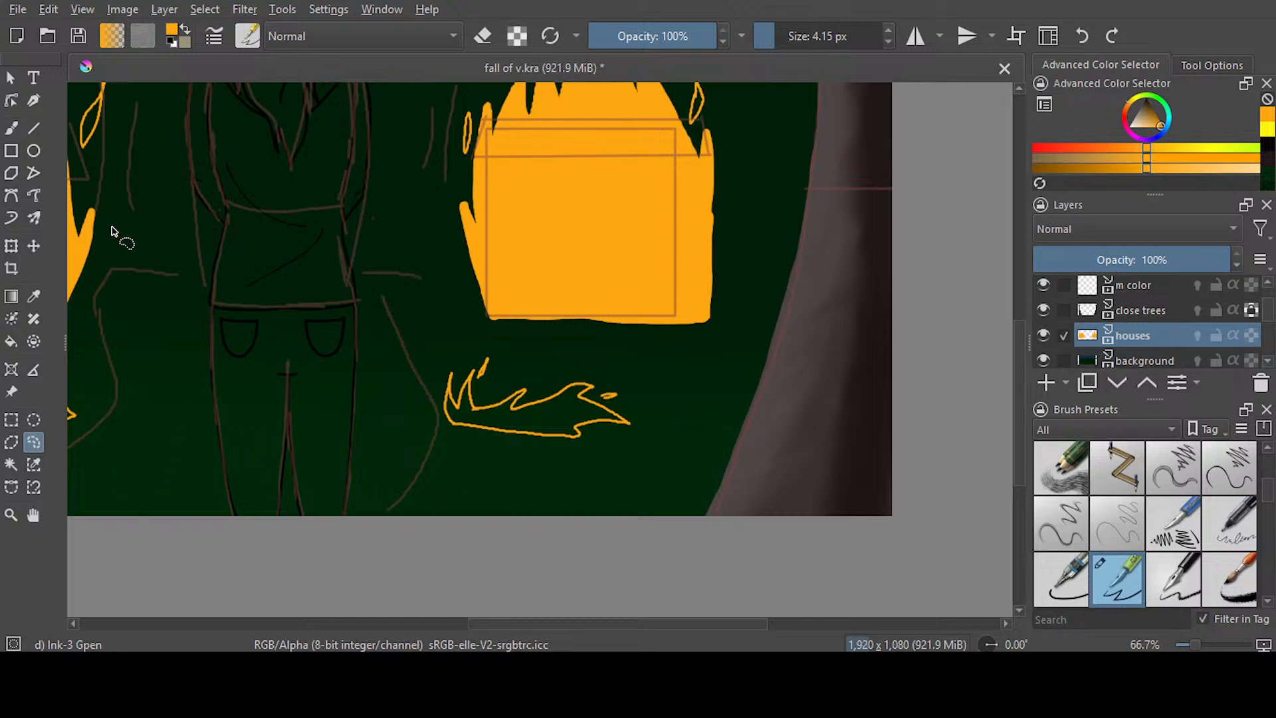
# Fill the ground flames in front of both houses with solid orange
pyautogui.press('b')
pyautogui.moveTo(564, 621); pyautogui.dragTo(408, 578)
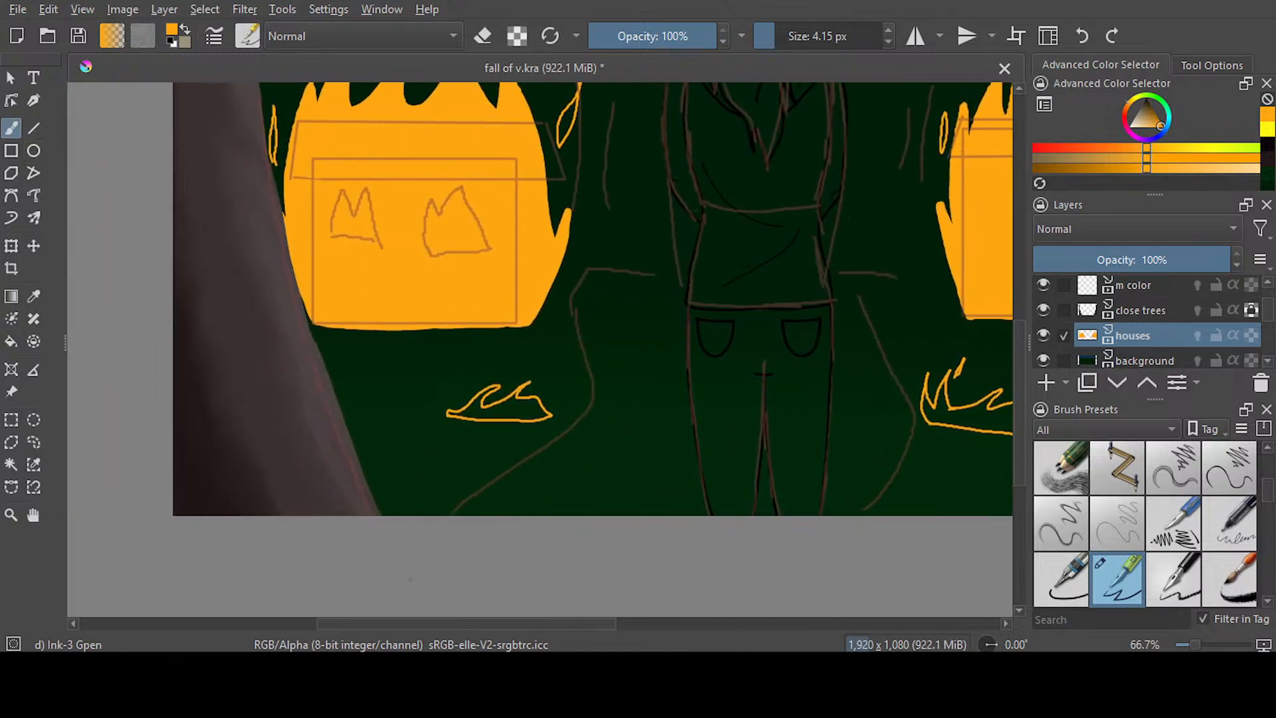
pyautogui.press('f')
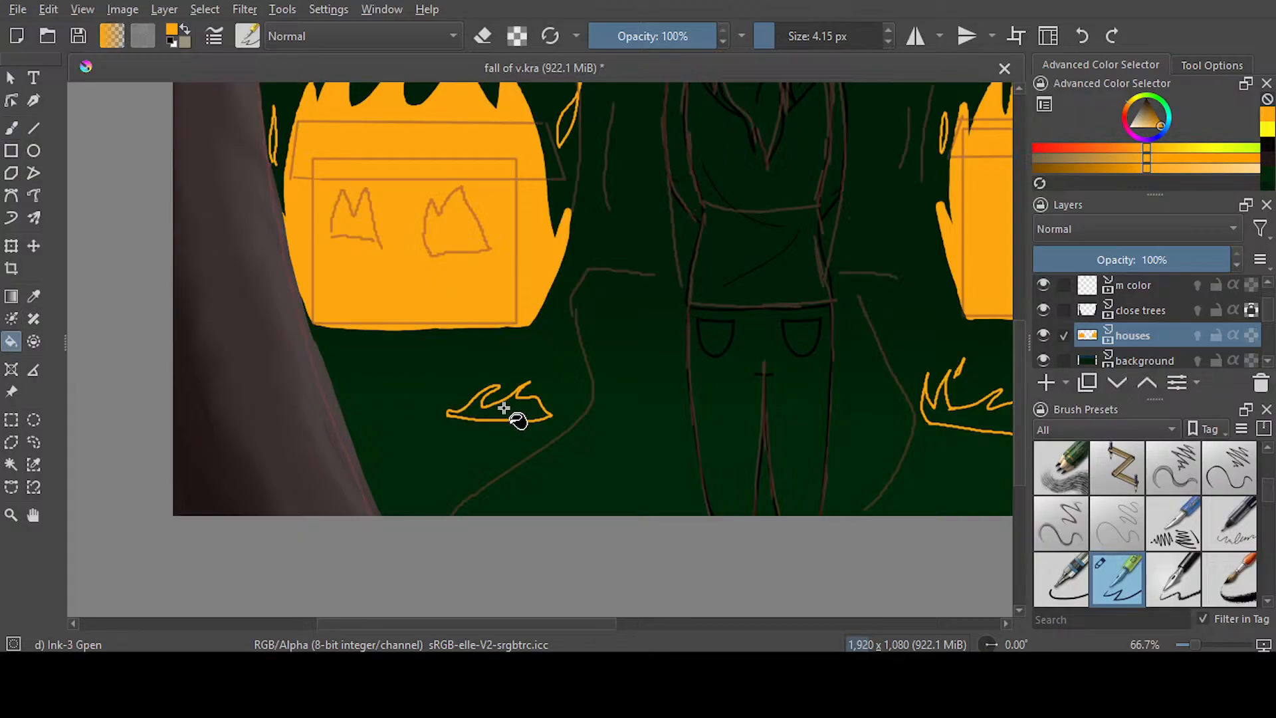
pyautogui.moveTo(507, 620); pyautogui.dragTo(571, 620)
pyautogui.click(299, 408)
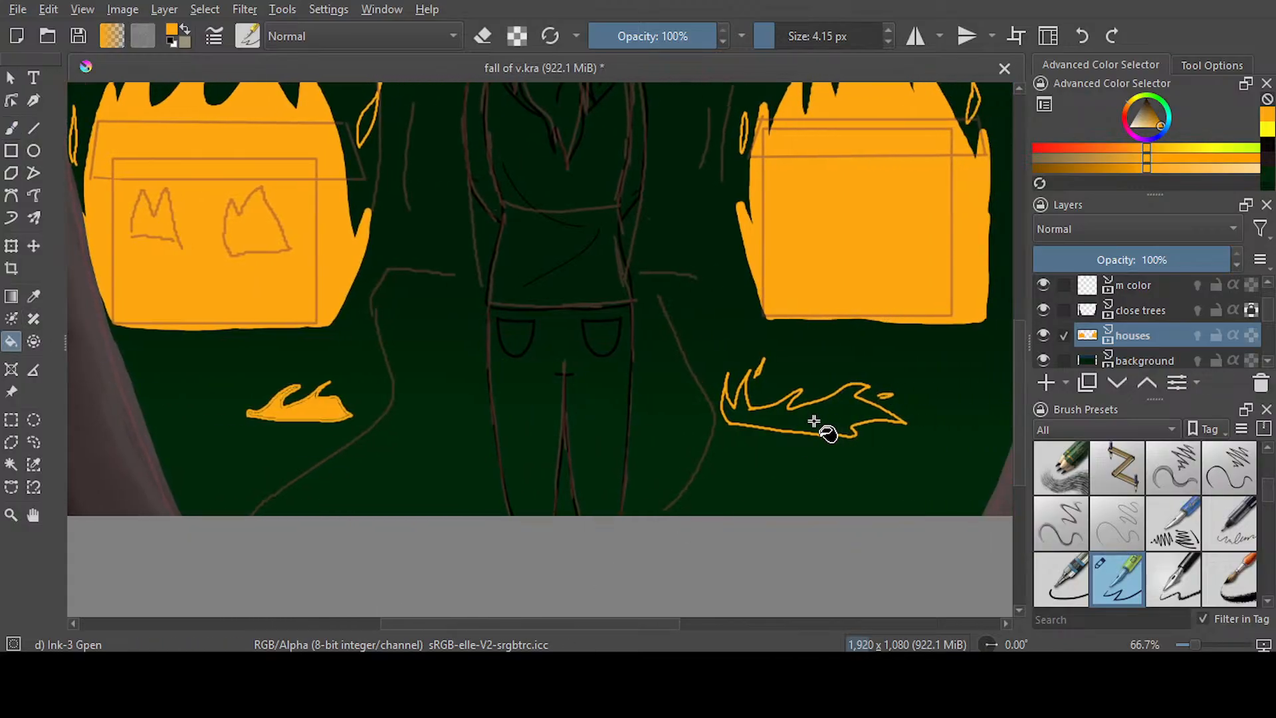
# Fill the outlined sparks around the right house's flame with orange
pyautogui.moveTo(1017, 390); pyautogui.dragTo(1016, 338)
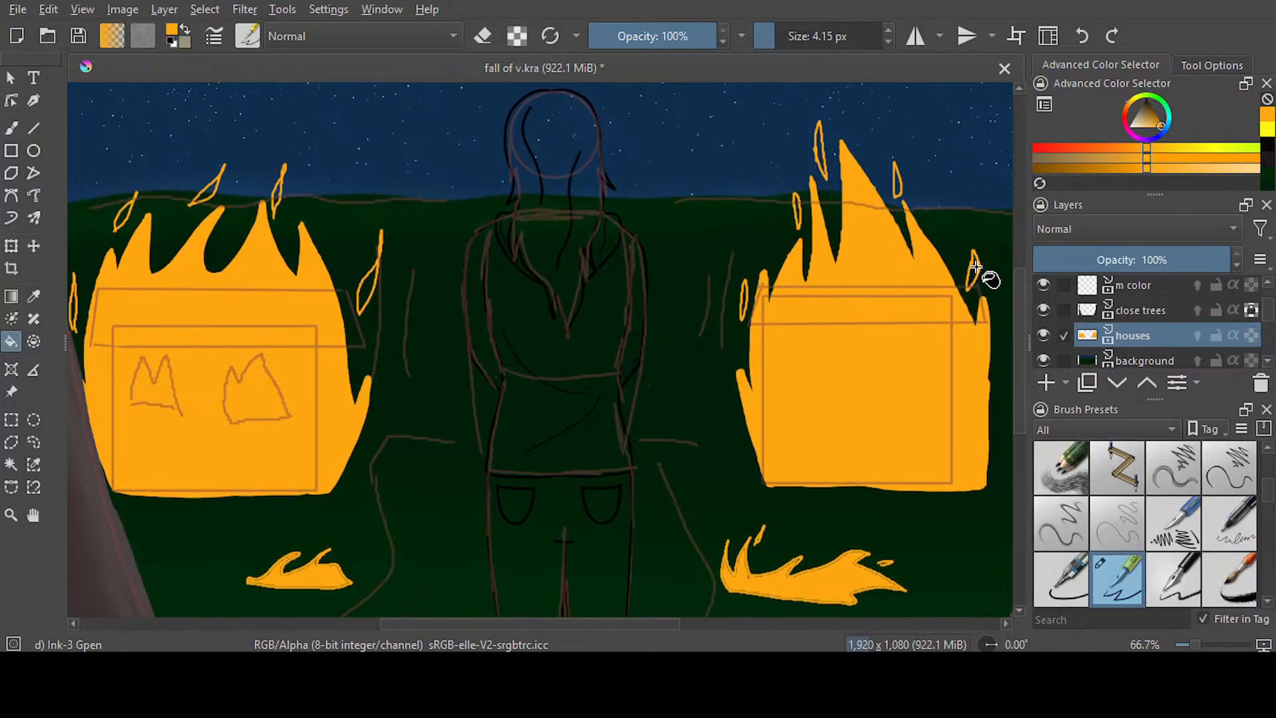
pyautogui.click(897, 186)
pyautogui.click(821, 156)
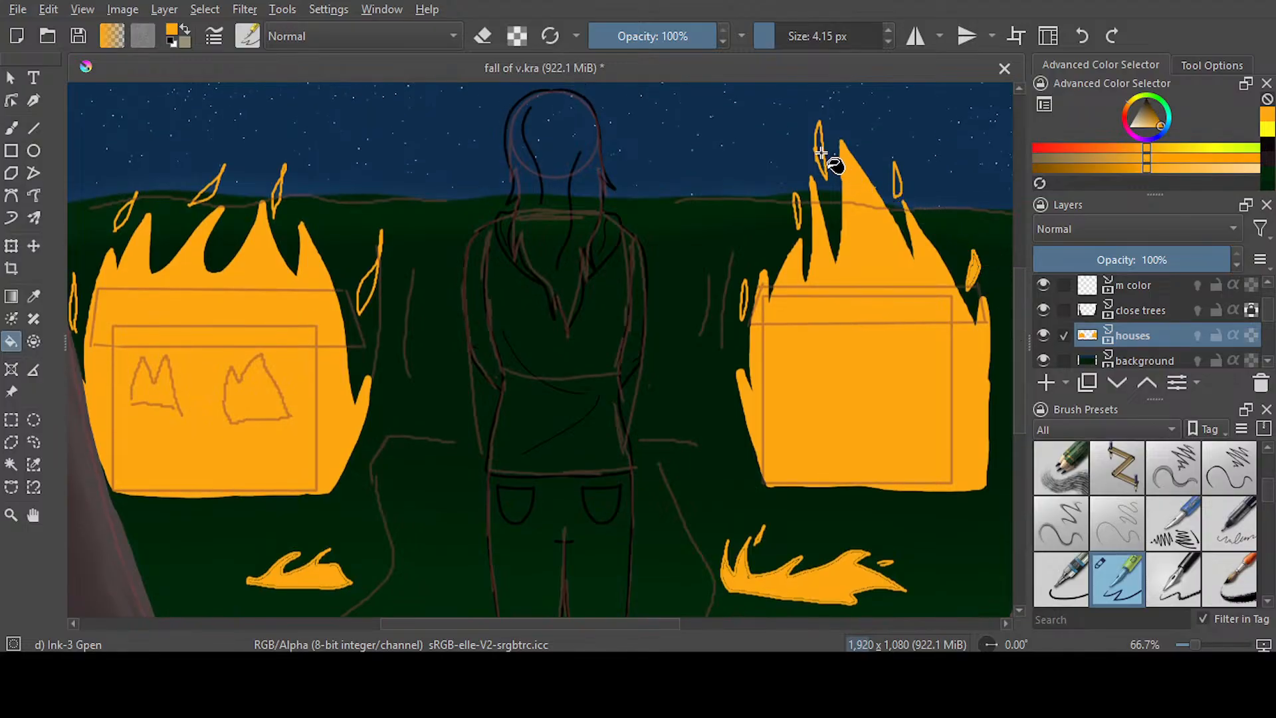
pyautogui.click(797, 213)
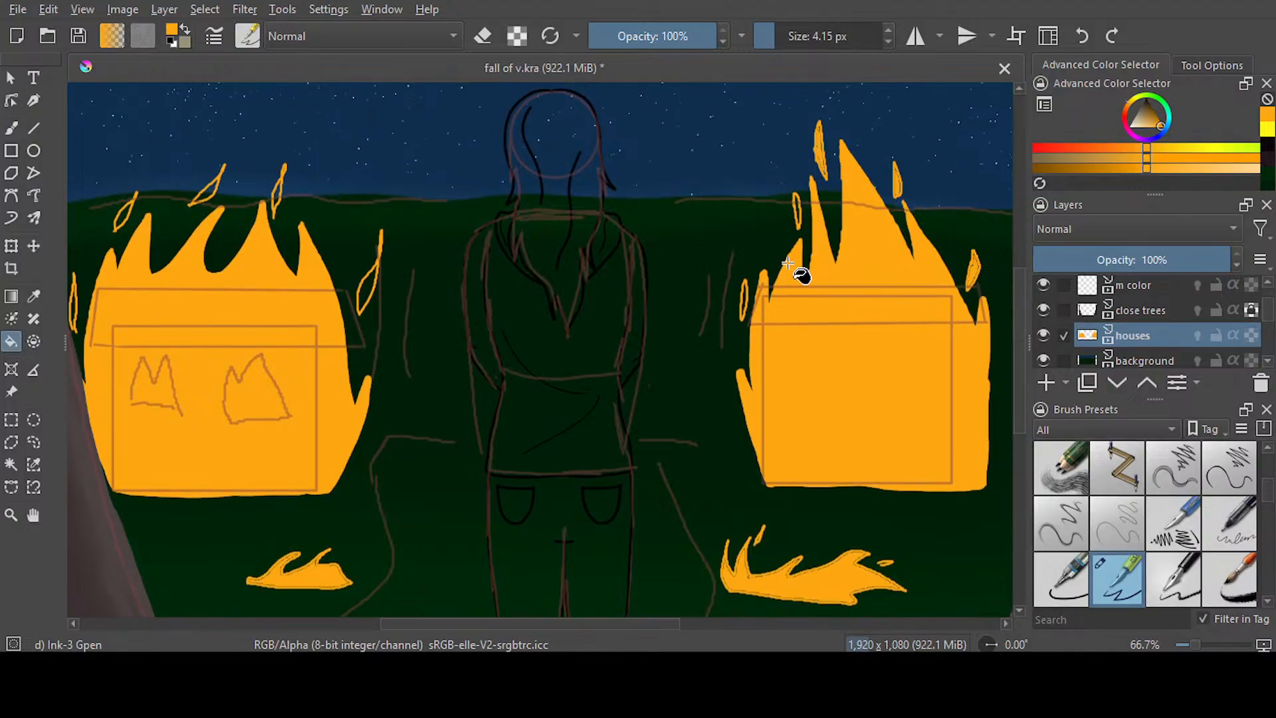
# Fill the outlined sparks above and beside the left house's flame with orange
pyautogui.hscroll(-5, 665, 319)
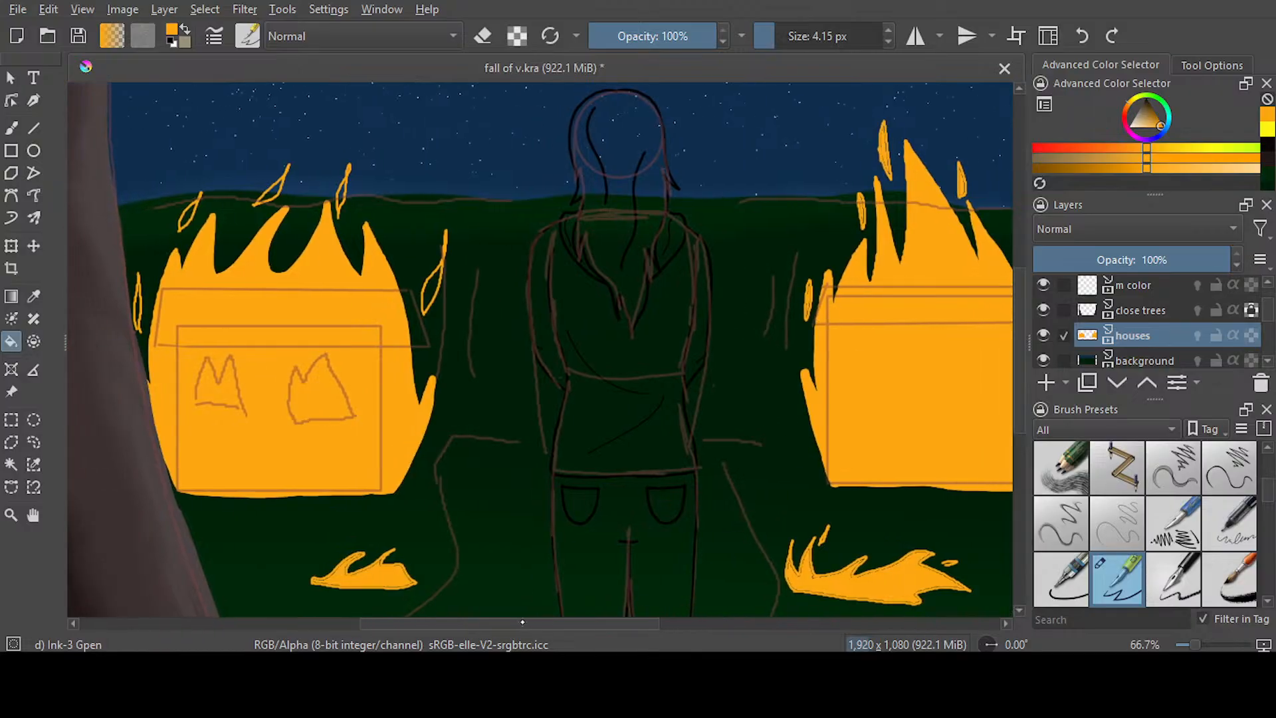
pyautogui.click(572, 287)
pyautogui.click(483, 192)
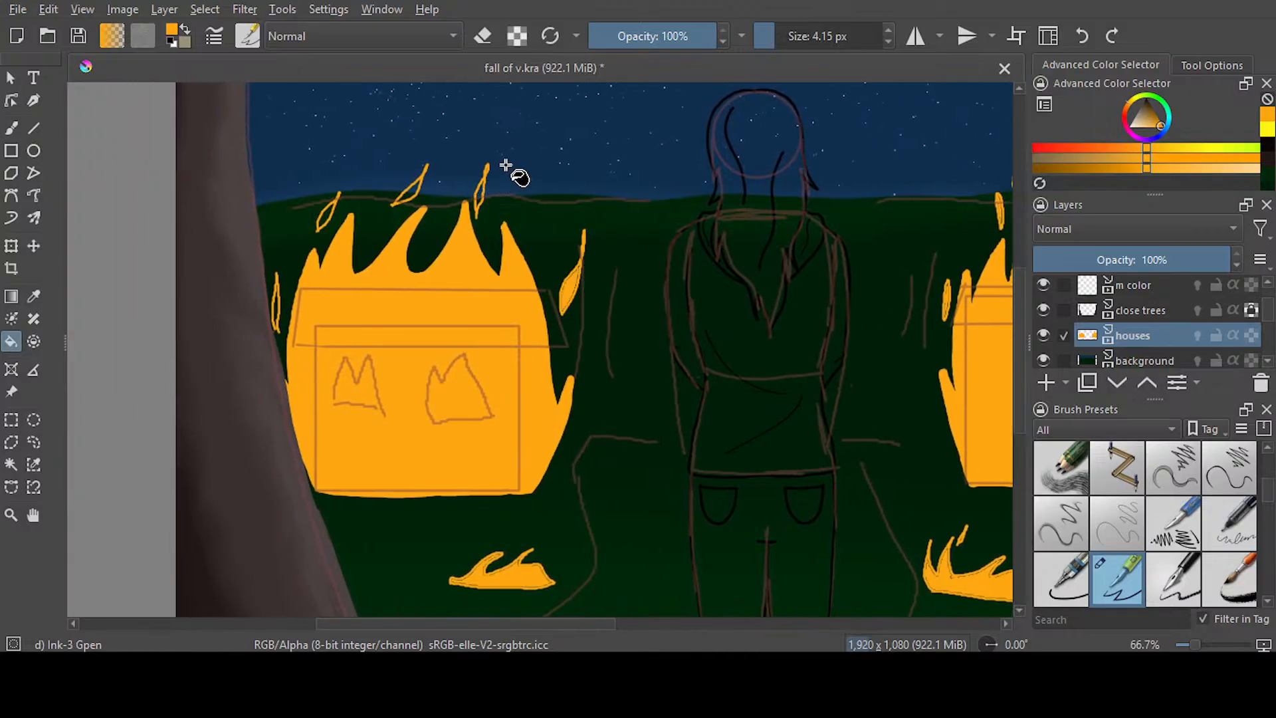
pyautogui.click(413, 191)
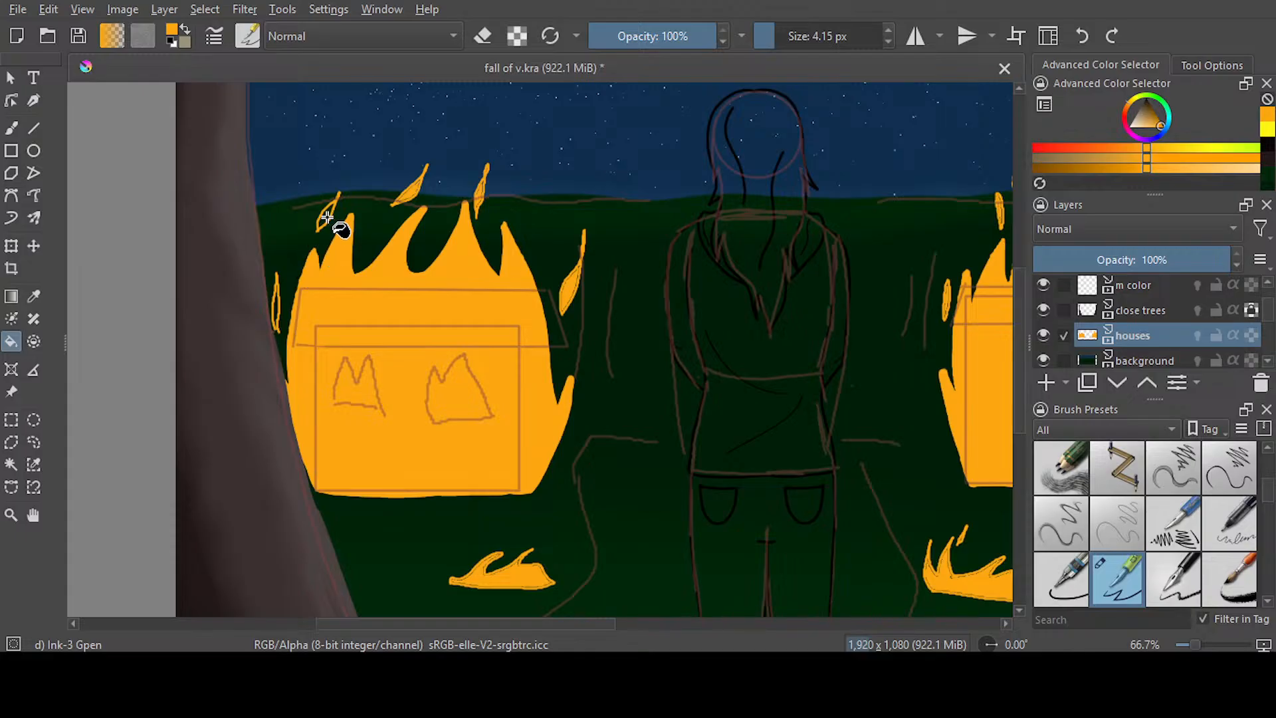
pyautogui.click(277, 309)
# Brush over the seams in the right ground flame's upper left spark and the right side of its second tongue
pyautogui.press('b')
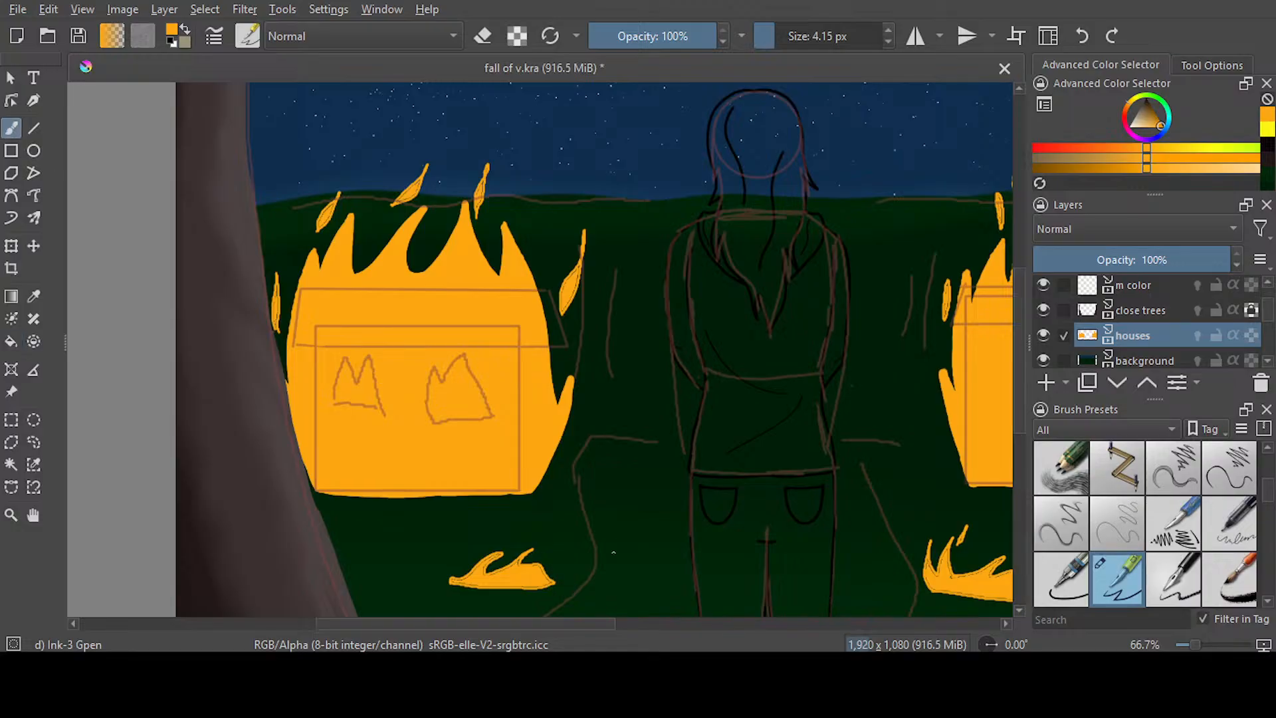
pyautogui.moveTo(552, 624); pyautogui.dragTo(697, 623)
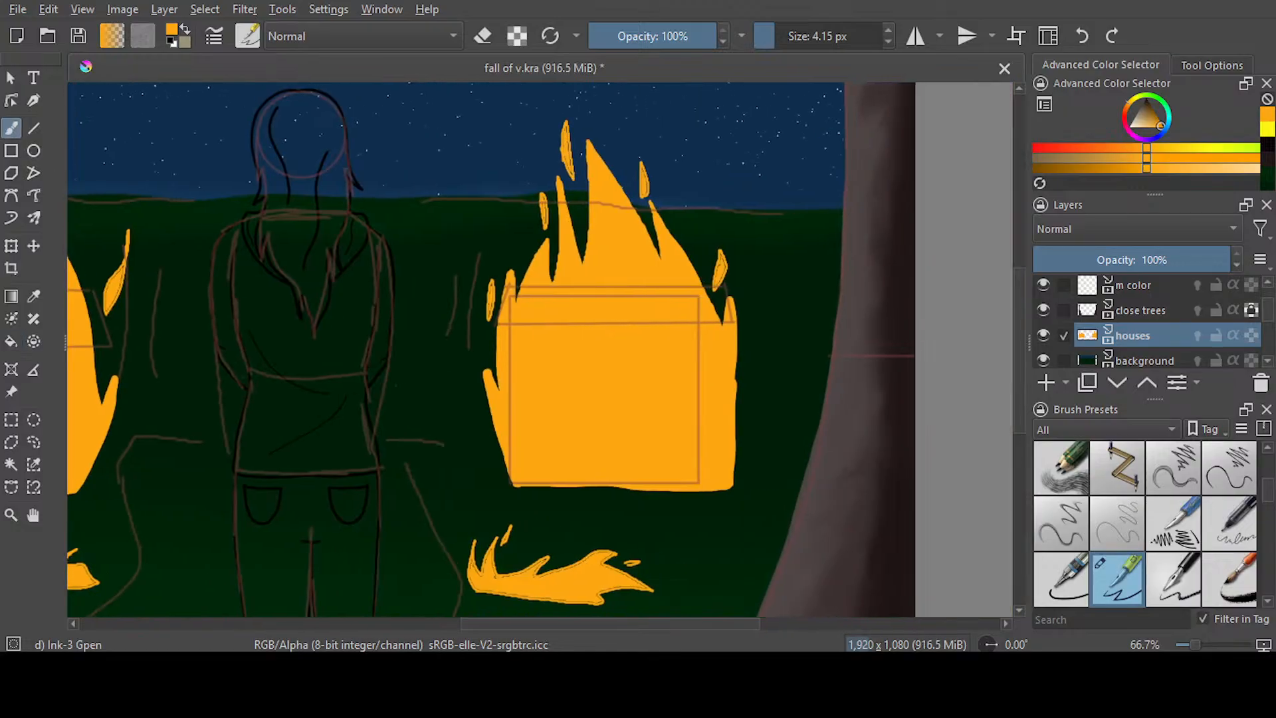
pyautogui.scroll(-5, 492, 349)
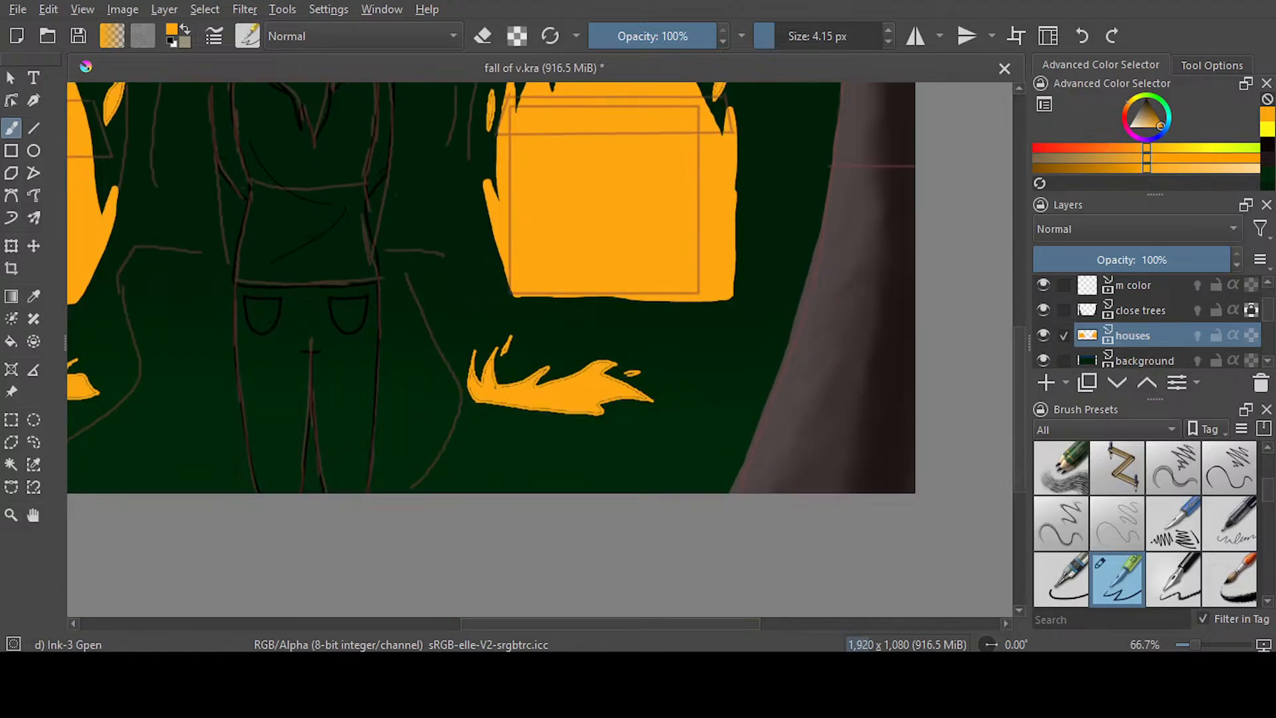
pyautogui.scroll(4, 503, 359)
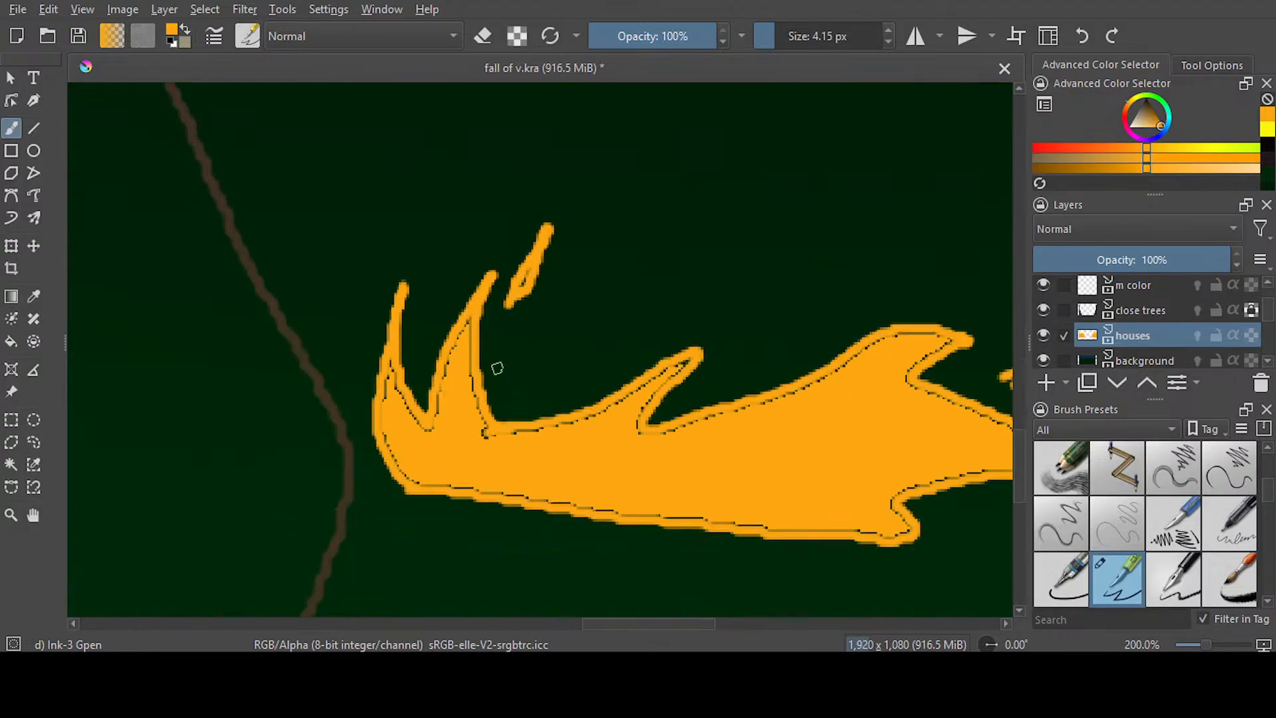
pyautogui.moveTo(506, 307)
pyautogui.mouseDown()
pyautogui.moveTo(550, 226)
pyautogui.moveTo(514, 304)
pyautogui.moveTo(535, 261)
pyautogui.moveTo(525, 284)
pyautogui.moveTo(473, 314)
pyautogui.moveTo(480, 411)
pyautogui.mouseUp()
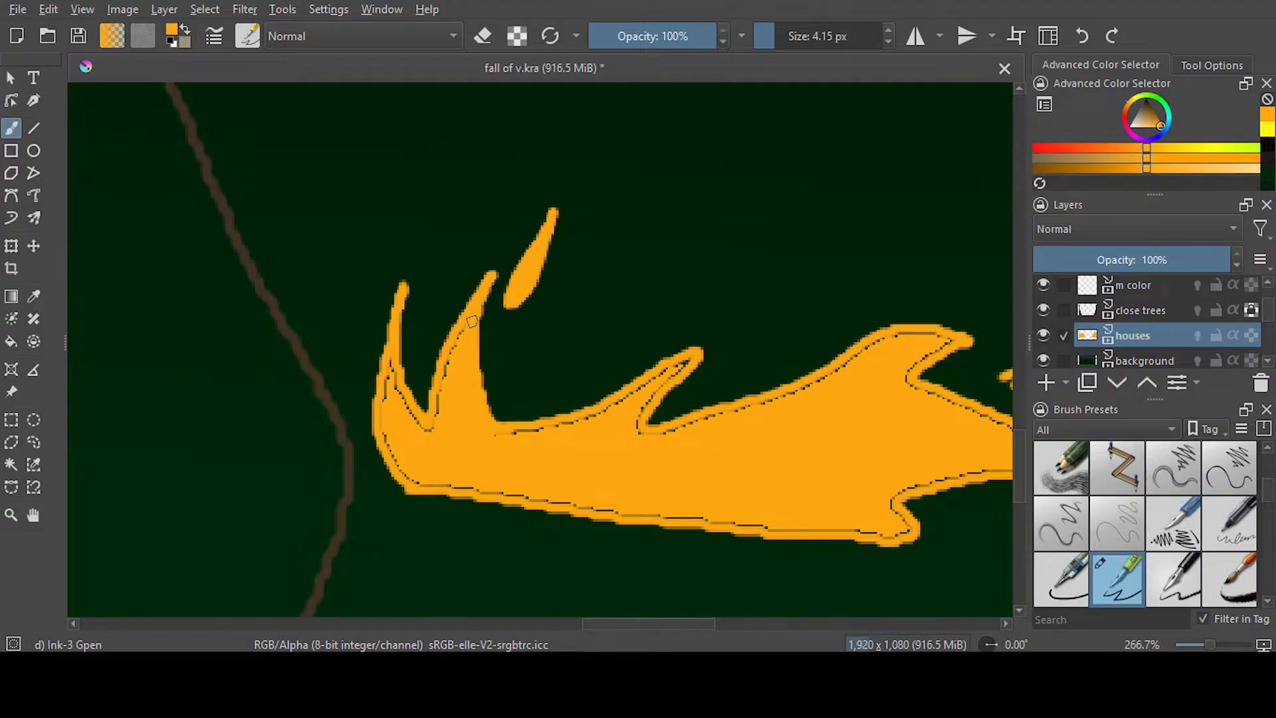
# Enlarge the brush to 10.51 px, cover the right ground flame's remaining seams, and thicken the small spark near its right tip
pyautogui.click(781, 40)
pyautogui.click(783, 41)
pyautogui.moveTo(425, 428)
pyautogui.mouseDown()
pyautogui.moveTo(392, 369)
pyautogui.moveTo(396, 446)
pyautogui.moveTo(420, 482)
pyautogui.moveTo(788, 523)
pyautogui.moveTo(951, 508)
pyautogui.mouseUp()
pyautogui.moveTo(596, 624); pyautogui.dragTo(680, 624)
pyautogui.moveTo(276, 536)
pyautogui.mouseDown()
pyautogui.moveTo(433, 481)
pyautogui.moveTo(517, 496)
pyautogui.moveTo(452, 477)
pyautogui.moveTo(297, 510)
pyautogui.moveTo(322, 499)
pyautogui.moveTo(320, 485)
pyautogui.moveTo(484, 480)
pyautogui.moveTo(299, 384)
pyautogui.moveTo(349, 349)
pyautogui.moveTo(353, 331)
pyautogui.moveTo(253, 345)
pyautogui.moveTo(151, 413)
pyautogui.mouseUp()
pyautogui.moveTo(425, 379)
pyautogui.mouseDown()
pyautogui.moveTo(399, 380)
pyautogui.moveTo(468, 371)
pyautogui.mouseUp()
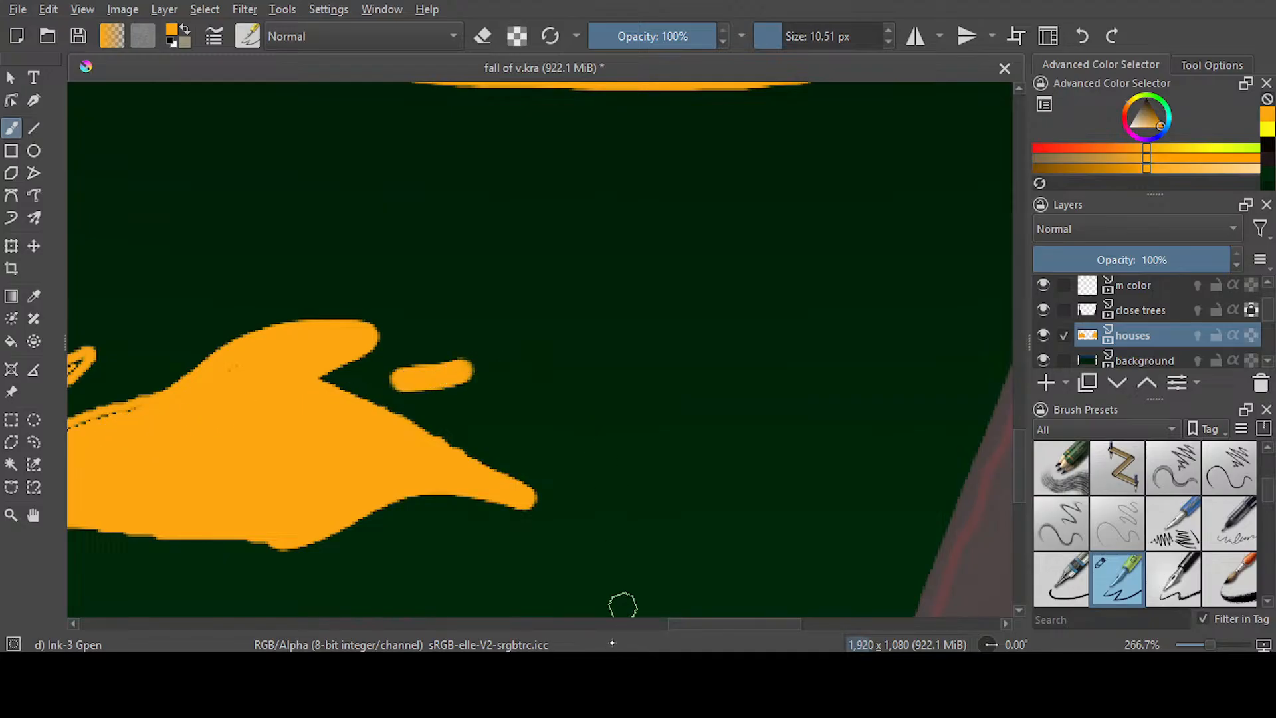
pyautogui.moveTo(690, 618); pyautogui.dragTo(615, 619)
pyautogui.moveTo(678, 407)
pyautogui.mouseDown()
pyautogui.moveTo(554, 431)
pyautogui.moveTo(606, 359)
pyautogui.moveTo(519, 410)
pyautogui.moveTo(410, 433)
pyautogui.mouseUp()
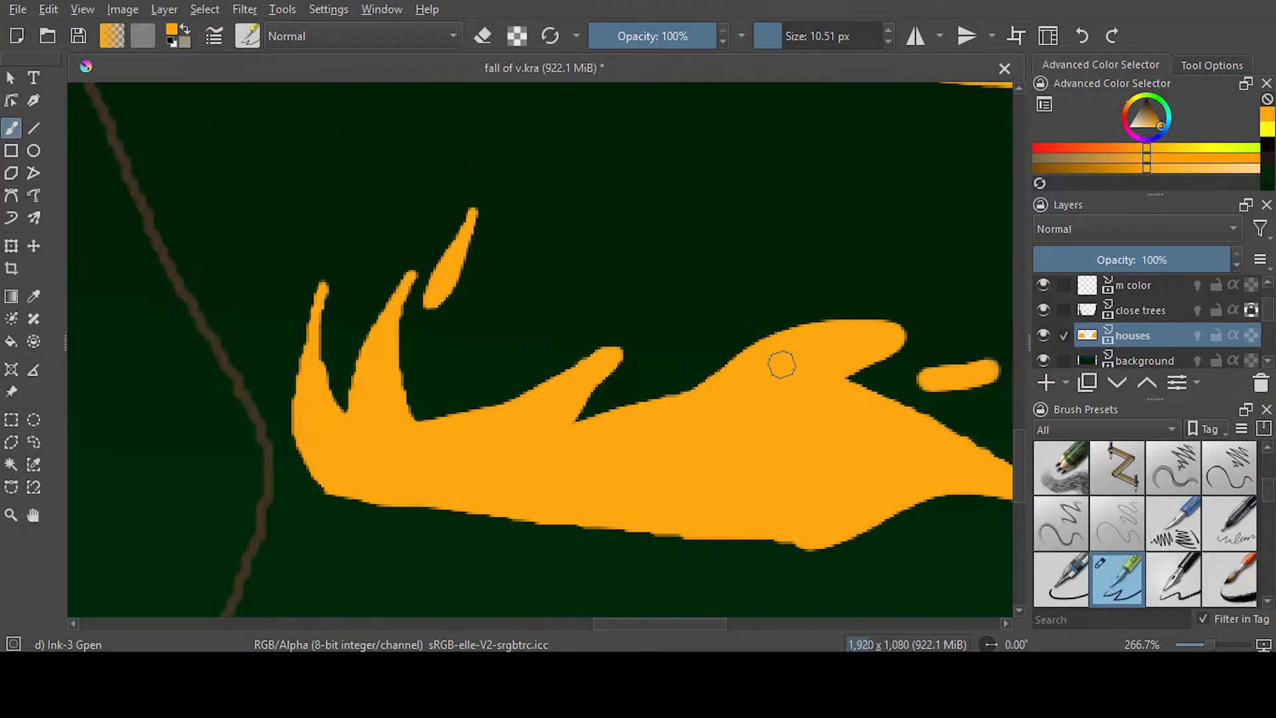
# Erase the thick spark near the right ground flame's tip, repaint it at an upward slant, and thin it with the eraser
pyautogui.moveTo(675, 623); pyautogui.dragTo(736, 623)
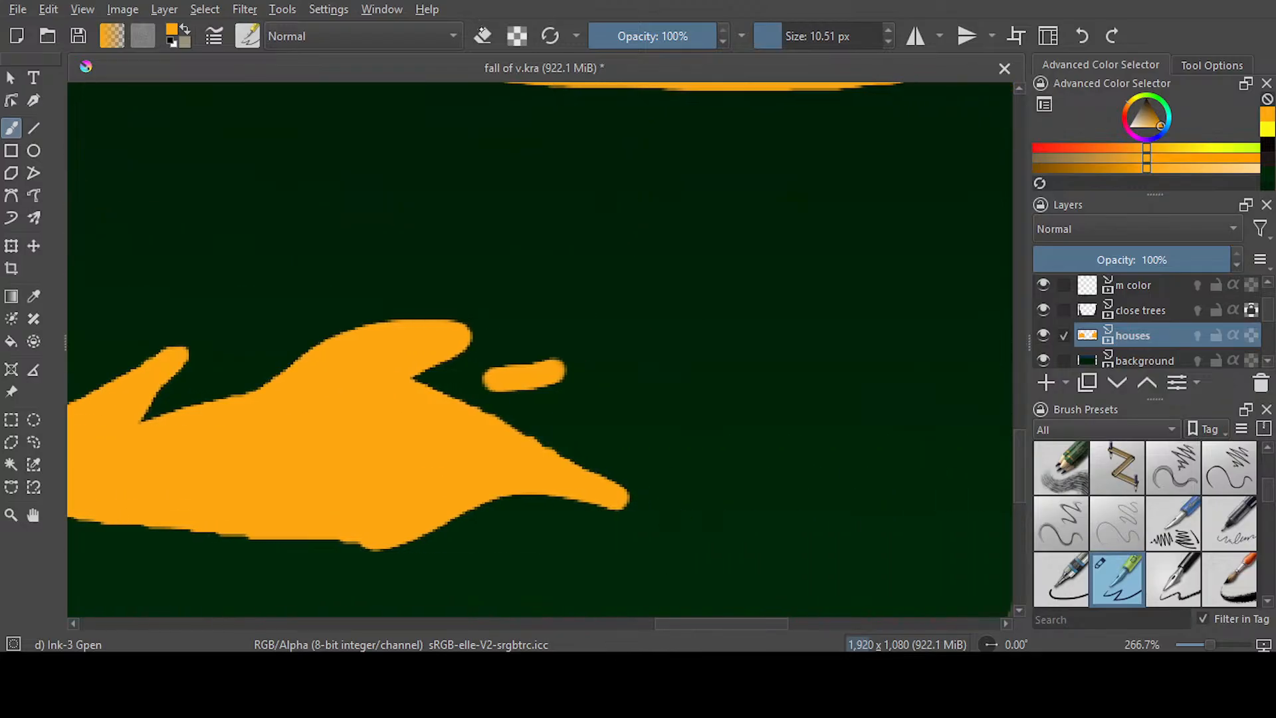
pyautogui.press('e')
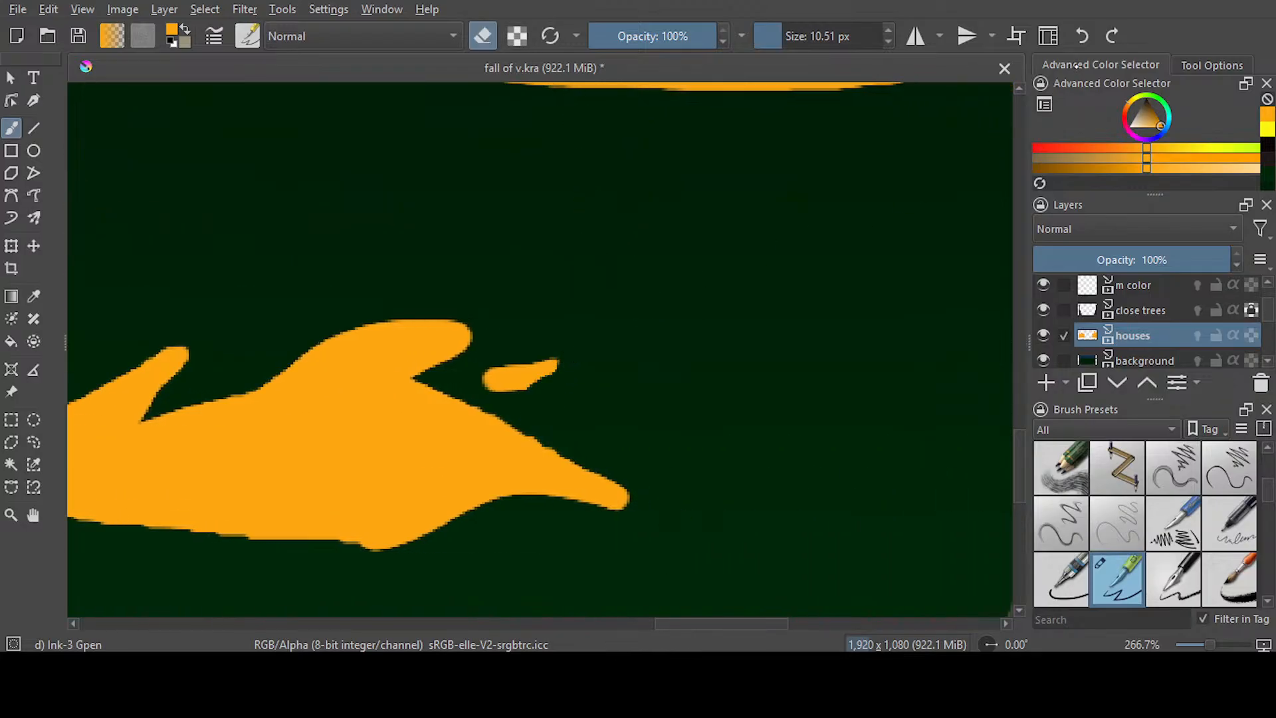
pyautogui.moveTo(507, 359); pyautogui.dragTo(567, 359)
pyautogui.moveTo(549, 382)
pyautogui.mouseDown()
pyautogui.moveTo(493, 392)
pyautogui.moveTo(558, 361)
pyautogui.moveTo(541, 354)
pyautogui.moveTo(565, 324)
pyautogui.mouseUp()
pyautogui.click(483, 36)
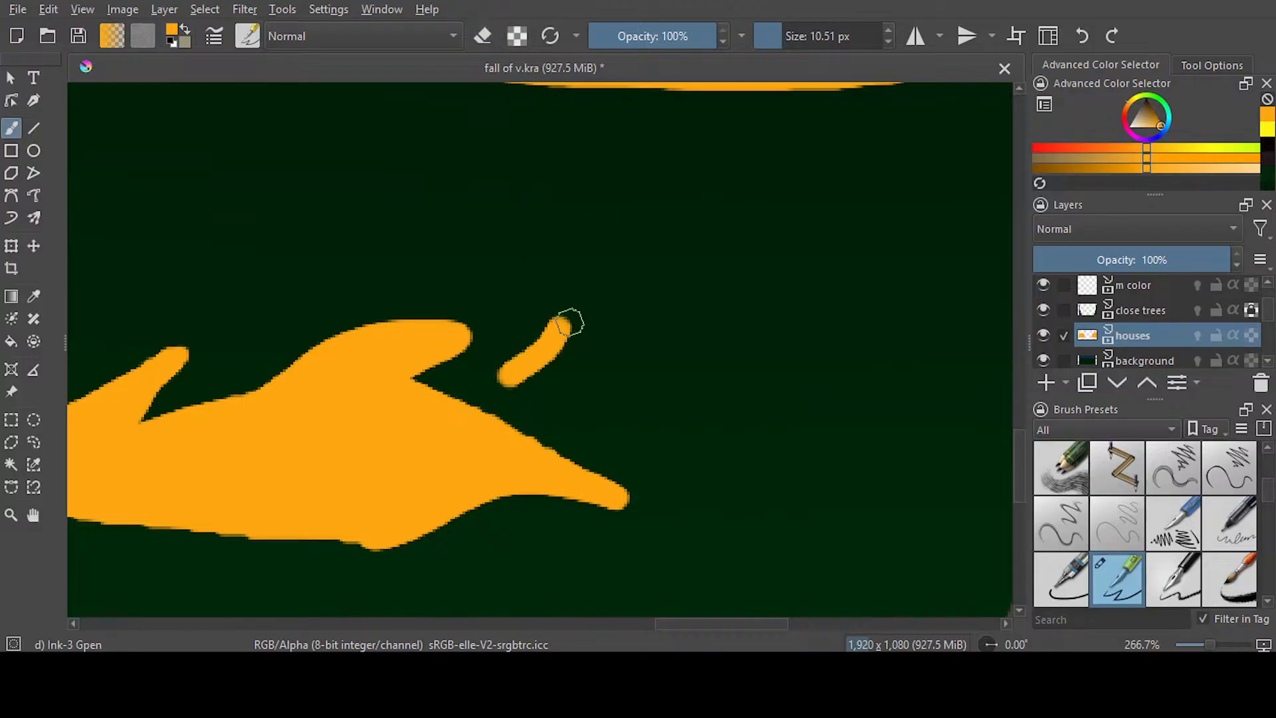
pyautogui.click(483, 36)
pyautogui.moveTo(507, 354)
pyautogui.mouseDown()
pyautogui.moveTo(580, 310)
pyautogui.moveTo(533, 404)
pyautogui.moveTo(575, 398)
pyautogui.moveTo(576, 414)
pyautogui.moveTo(547, 329)
pyautogui.moveTo(493, 376)
pyautogui.mouseUp()
# Paint a short slanted orange spark above the middle of the right ground flame
pyautogui.moveTo(698, 623); pyautogui.dragTo(648, 624)
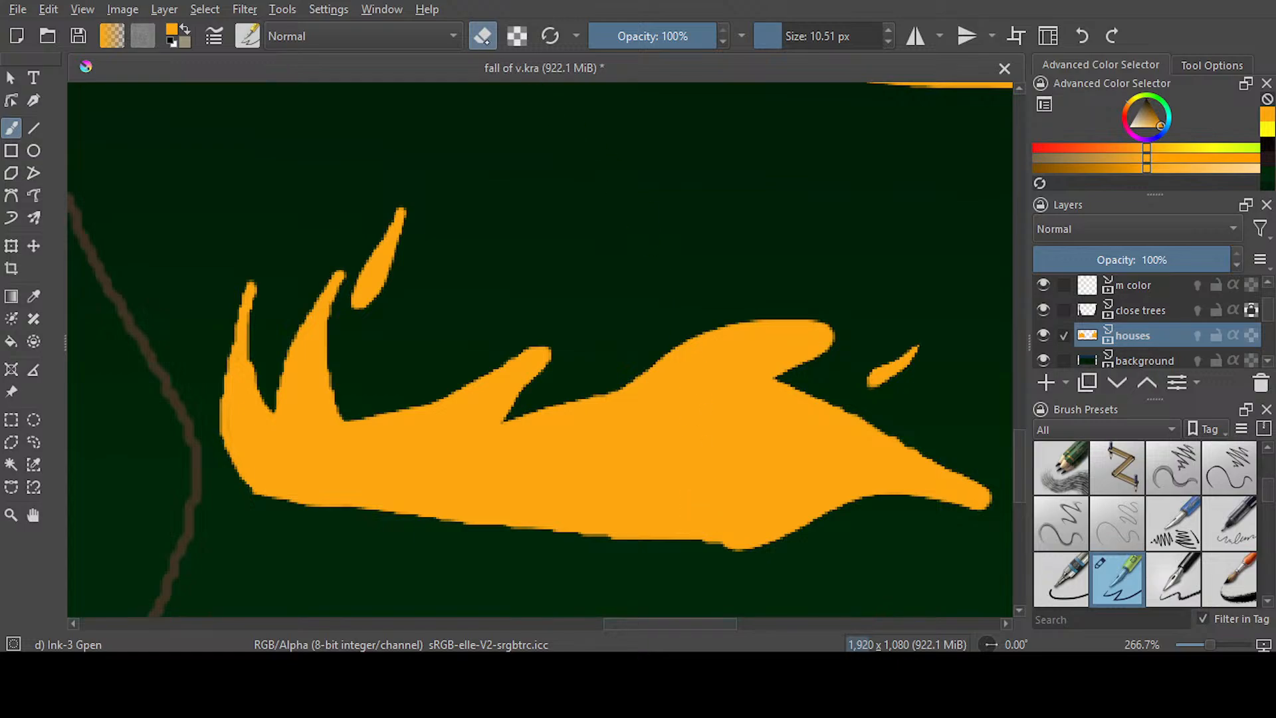
pyautogui.press('e')
pyautogui.moveTo(610, 330)
pyautogui.mouseDown()
pyautogui.moveTo(632, 307)
pyautogui.moveTo(628, 317)
pyautogui.mouseUp()
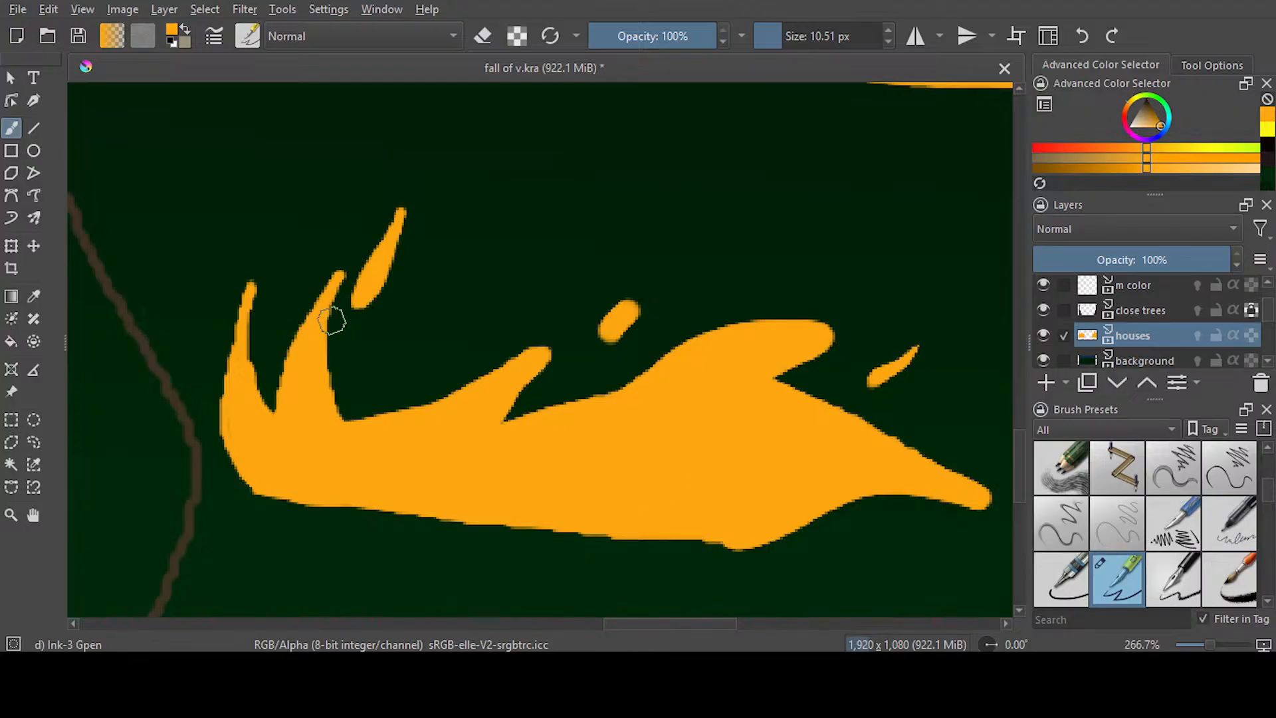
# Thicken the right ground flame's leftmost tongue and lower edge, then erase its two right-hand tips to points and trim the middle spark
pyautogui.moveTo(251, 288)
pyautogui.mouseDown()
pyautogui.moveTo(256, 396)
pyautogui.moveTo(294, 458)
pyautogui.mouseUp()
pyautogui.moveTo(242, 296)
pyautogui.mouseDown()
pyautogui.moveTo(231, 399)
pyautogui.moveTo(250, 472)
pyautogui.moveTo(356, 452)
pyautogui.moveTo(465, 397)
pyautogui.moveTo(282, 493)
pyautogui.moveTo(301, 504)
pyautogui.moveTo(754, 535)
pyautogui.mouseUp()
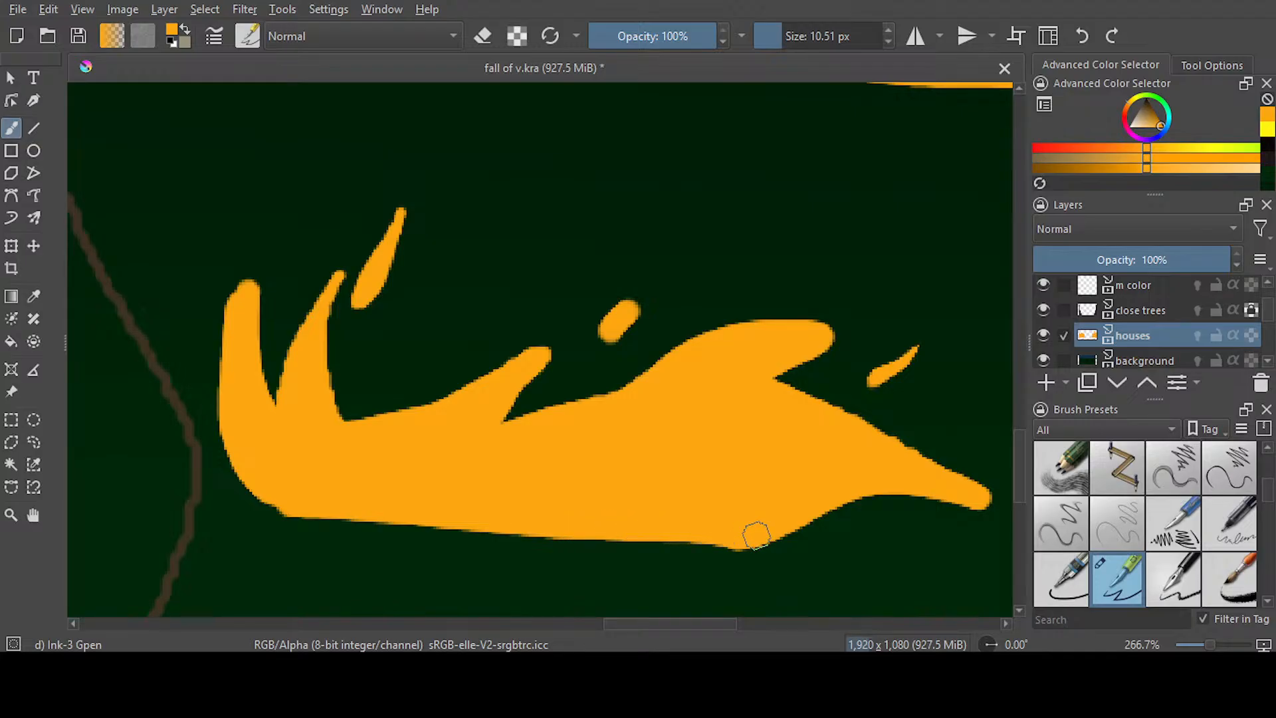
pyautogui.press('e')
pyautogui.moveTo(726, 313)
pyautogui.mouseDown()
pyautogui.moveTo(852, 327)
pyautogui.moveTo(856, 338)
pyautogui.moveTo(808, 381)
pyautogui.mouseUp()
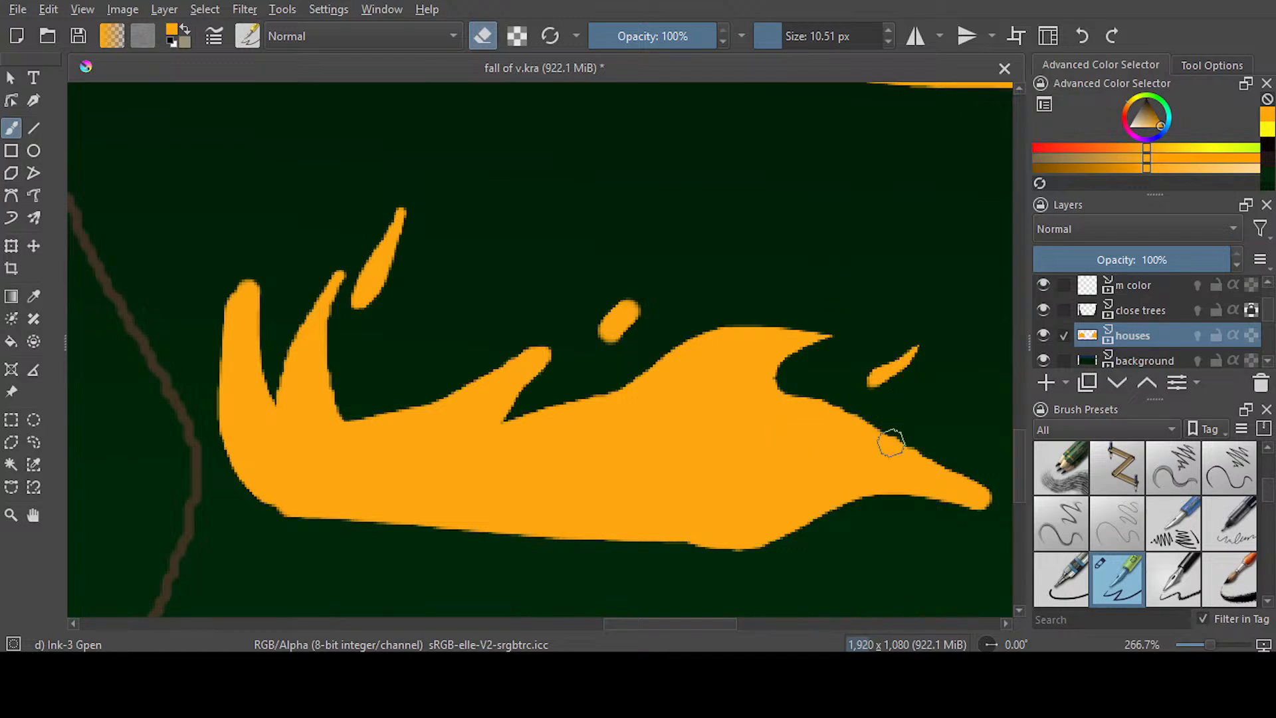
pyautogui.moveTo(671, 550)
pyautogui.mouseDown()
pyautogui.moveTo(848, 537)
pyautogui.moveTo(874, 553)
pyautogui.moveTo(898, 503)
pyautogui.moveTo(1008, 524)
pyautogui.mouseUp()
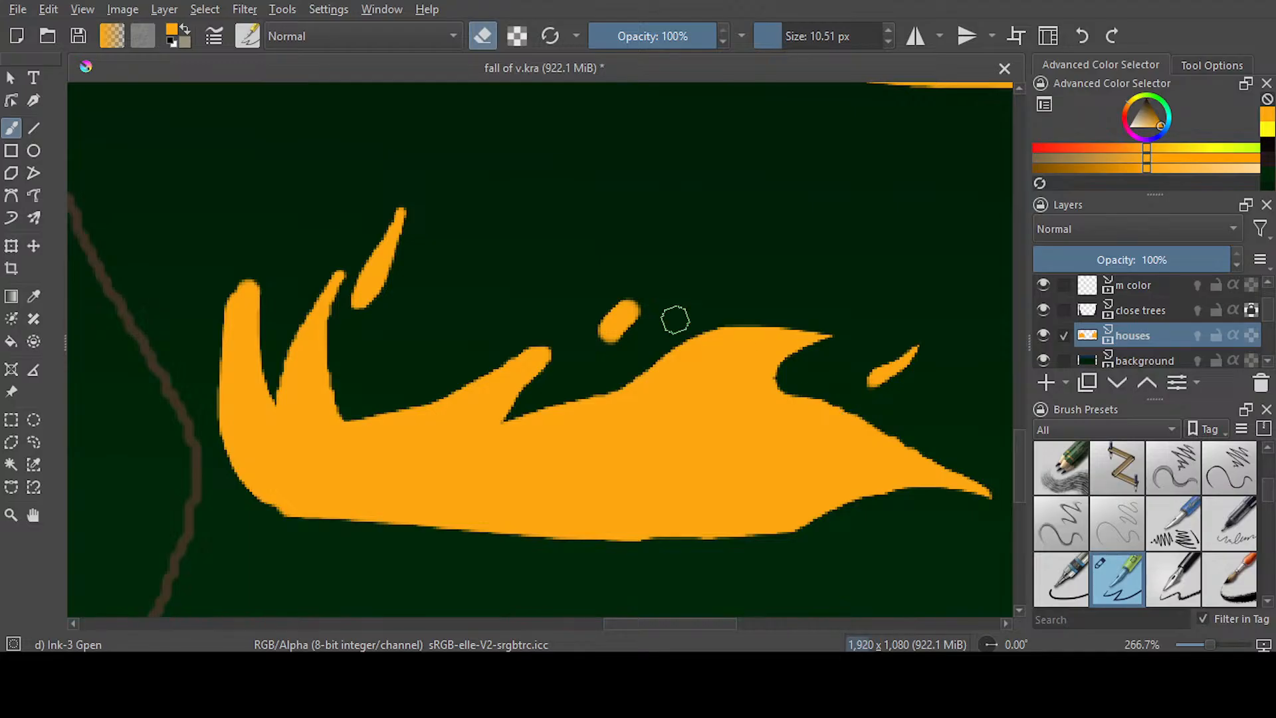
pyautogui.moveTo(590, 307)
pyautogui.mouseDown()
pyautogui.moveTo(641, 290)
pyautogui.moveTo(626, 342)
pyautogui.moveTo(664, 335)
pyautogui.mouseUp()
pyautogui.scroll(-4, 663, 335)
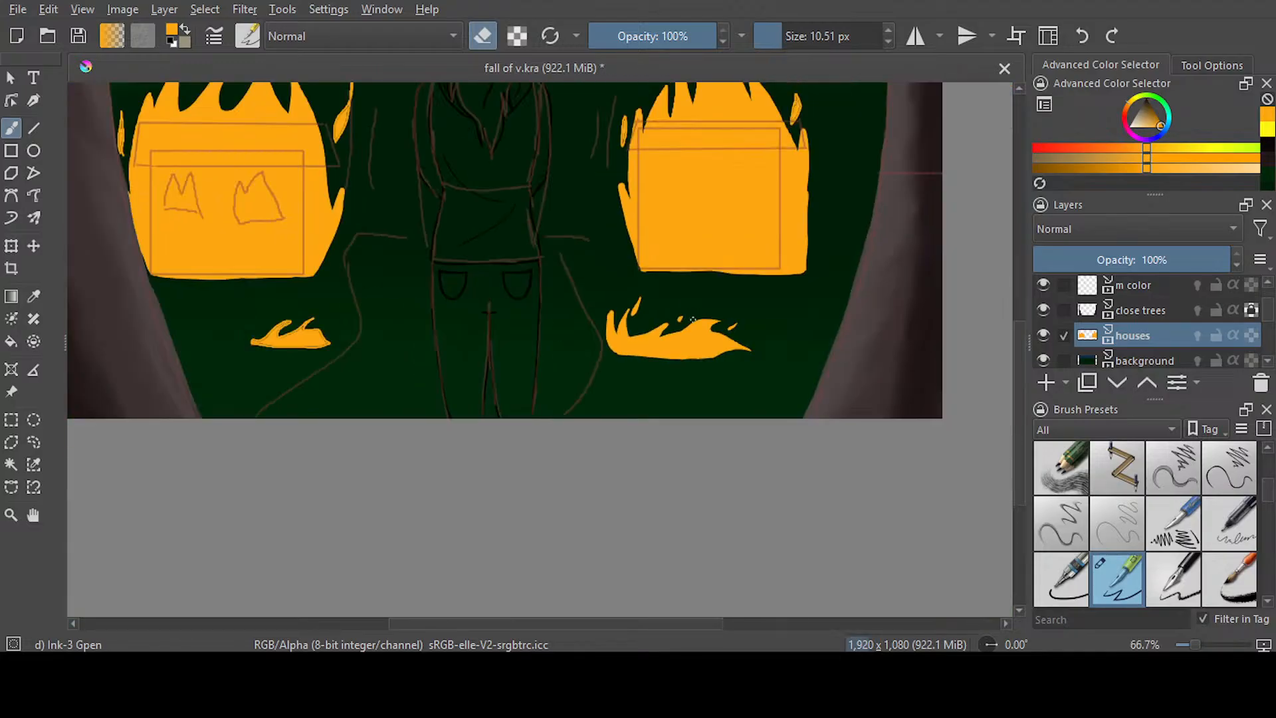
# Paint over the dark seams inside the left ground flame and thicken its tongues with the orange brush
pyautogui.moveTo(590, 623); pyautogui.dragTo(528, 623)
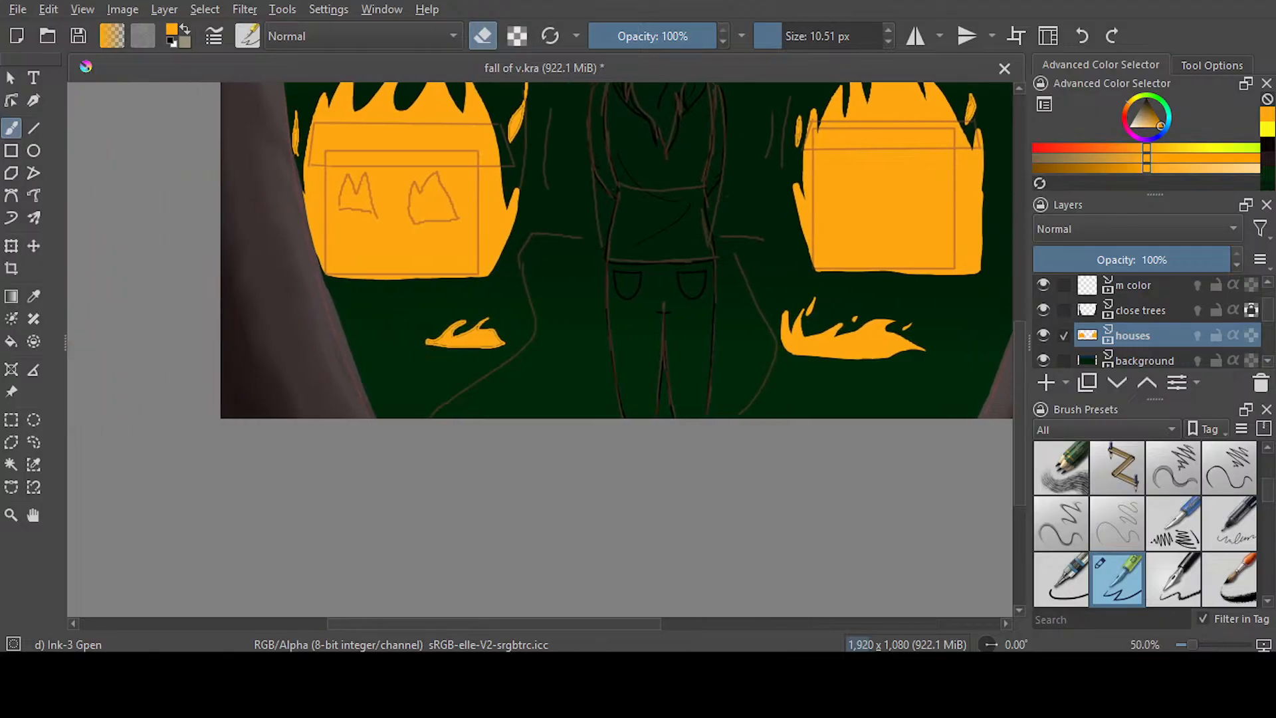
pyautogui.click(482, 36)
pyautogui.scroll(2, 479, 325)
pyautogui.scroll(2, 428, 298)
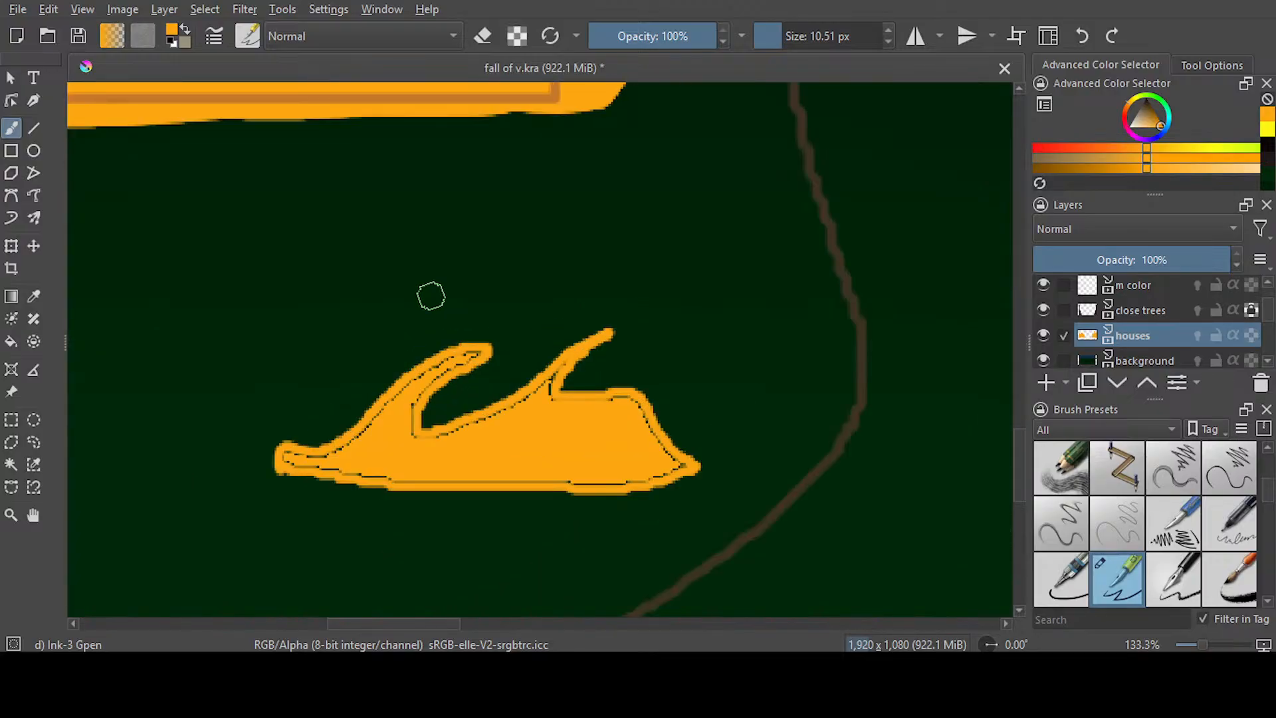
pyautogui.scroll(3, 431, 296)
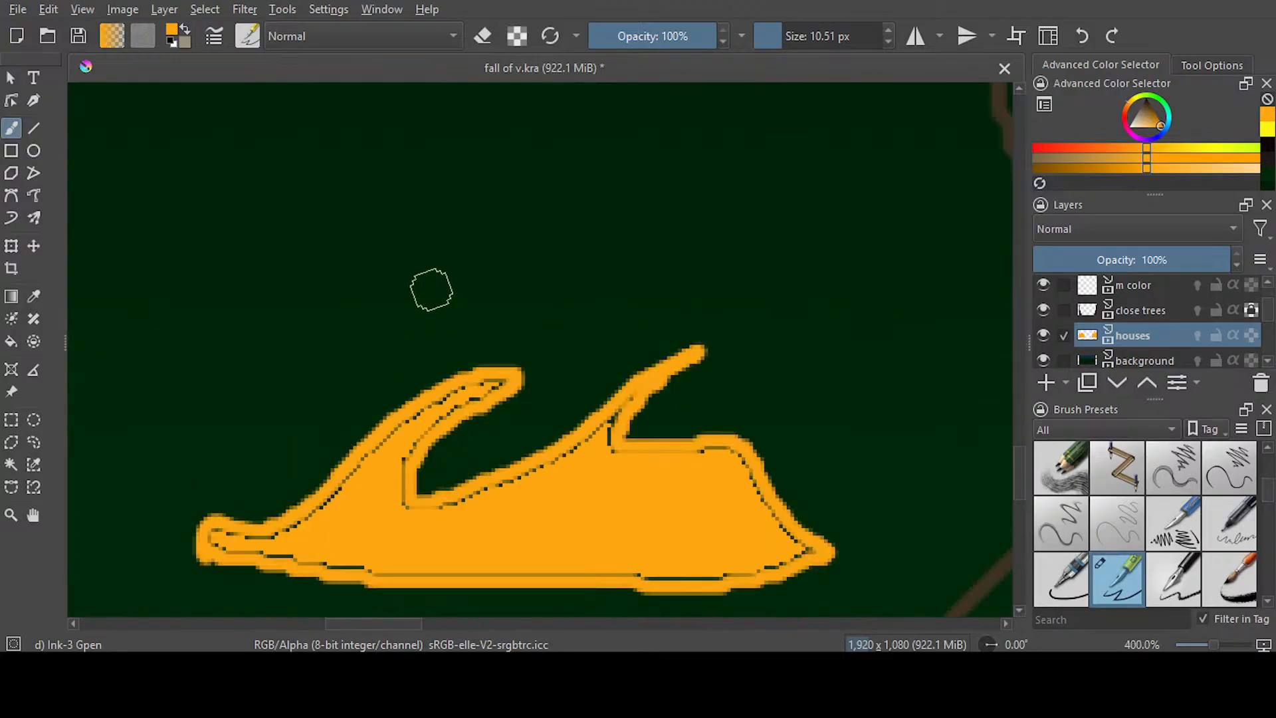
pyautogui.moveTo(505, 372)
pyautogui.mouseDown()
pyautogui.moveTo(389, 450)
pyautogui.moveTo(411, 435)
pyautogui.moveTo(405, 524)
pyautogui.moveTo(508, 488)
pyautogui.moveTo(664, 376)
pyautogui.moveTo(638, 448)
pyautogui.moveTo(740, 455)
pyautogui.moveTo(791, 546)
pyautogui.moveTo(820, 553)
pyautogui.moveTo(623, 571)
pyautogui.moveTo(326, 561)
pyautogui.moveTo(213, 541)
pyautogui.moveTo(392, 455)
pyautogui.mouseUp()
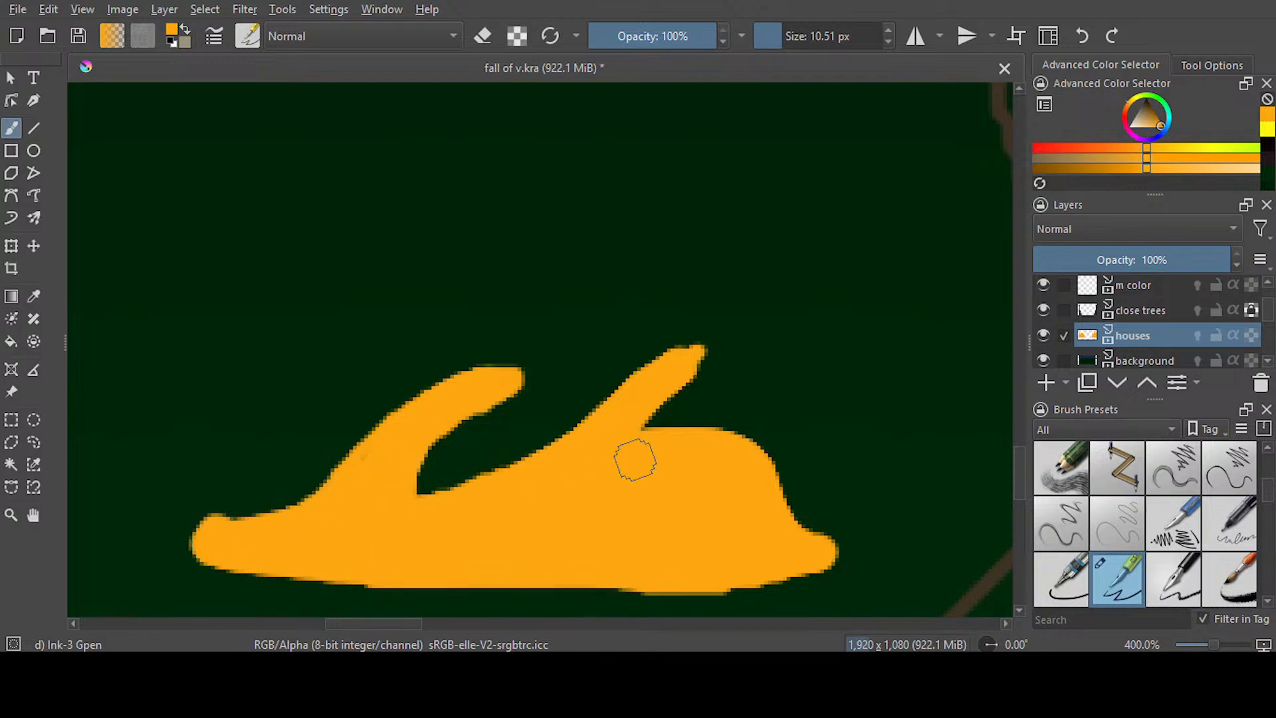
# Erase the upper edge of the left ground flame's blunt left end to taper it
pyautogui.press('e')
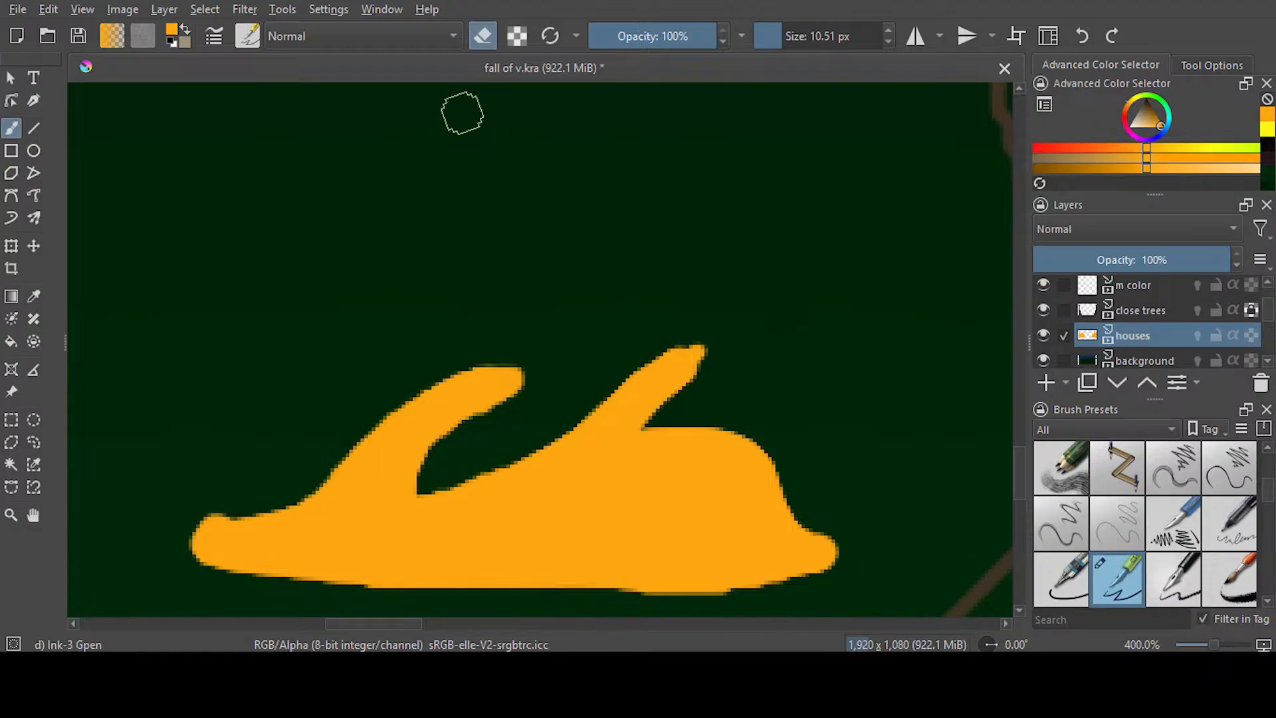
pyautogui.moveTo(271, 484); pyautogui.dragTo(166, 549)
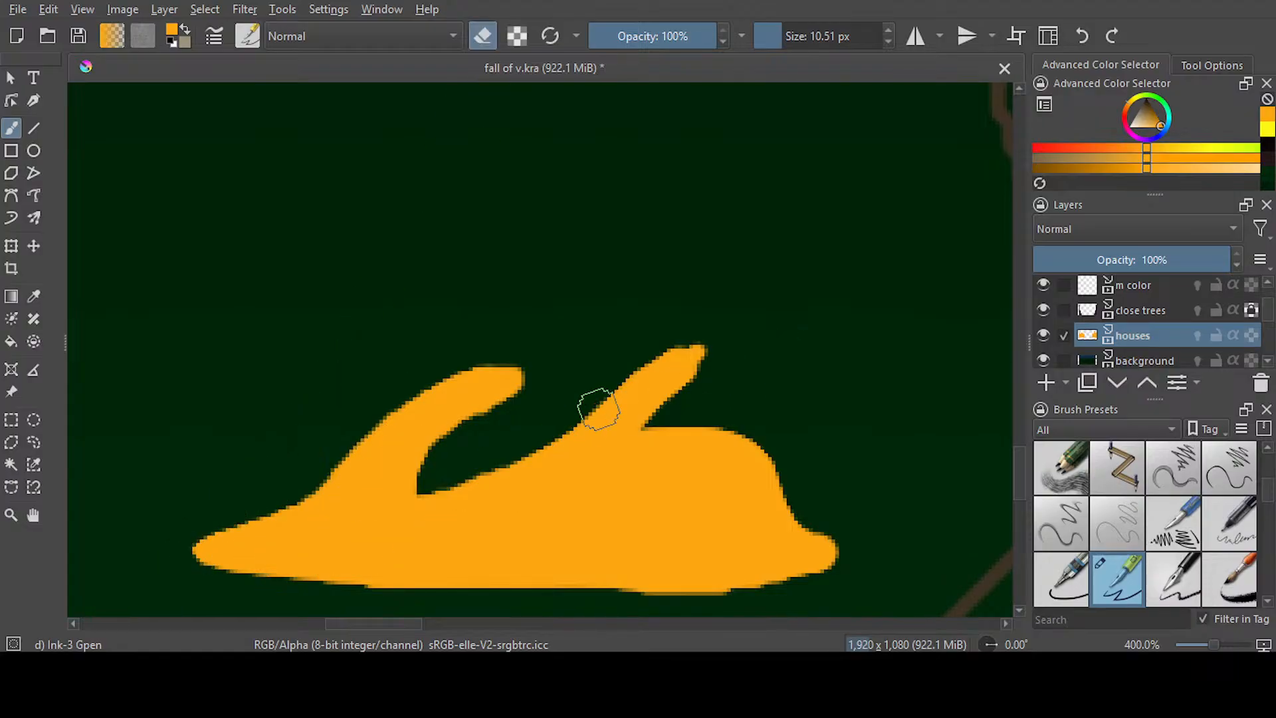
pyautogui.scroll(-5, 588, 421)
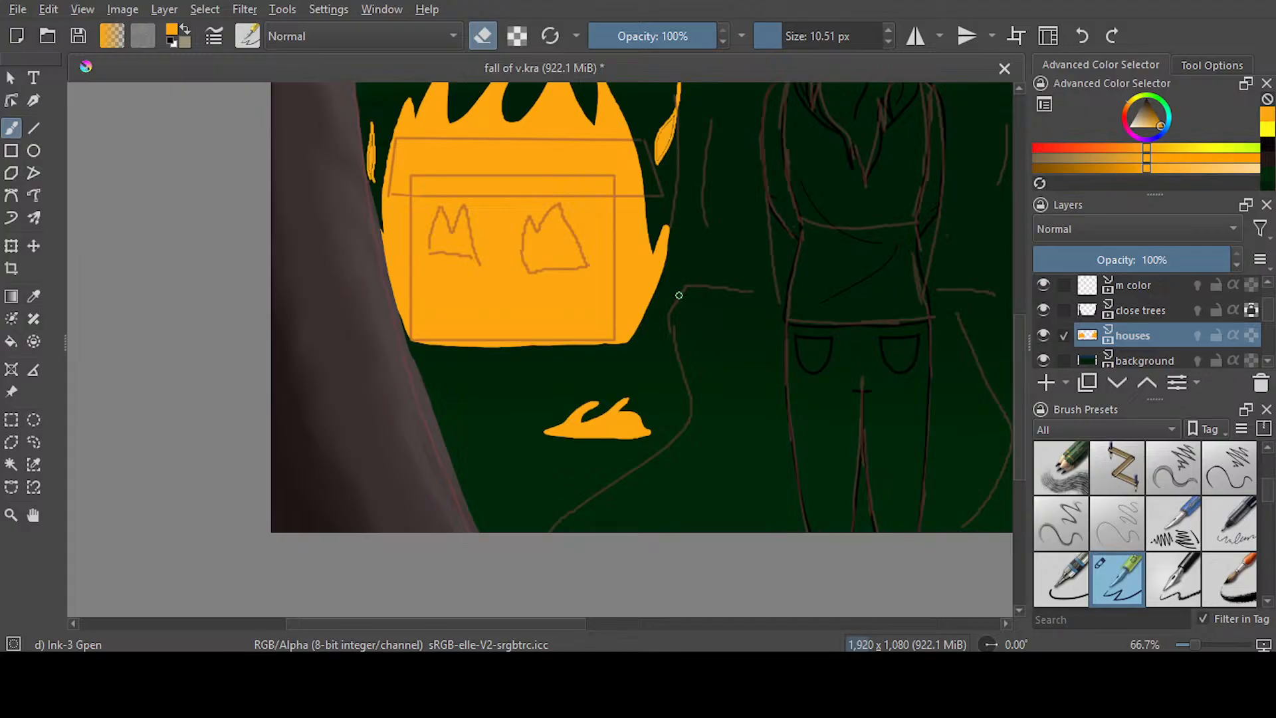
# Brush over the seams in the two sparks above the left side of the right house's flames
pyautogui.scroll(-1, 678, 295)
pyautogui.moveTo(592, 625); pyautogui.dragTo(670, 626)
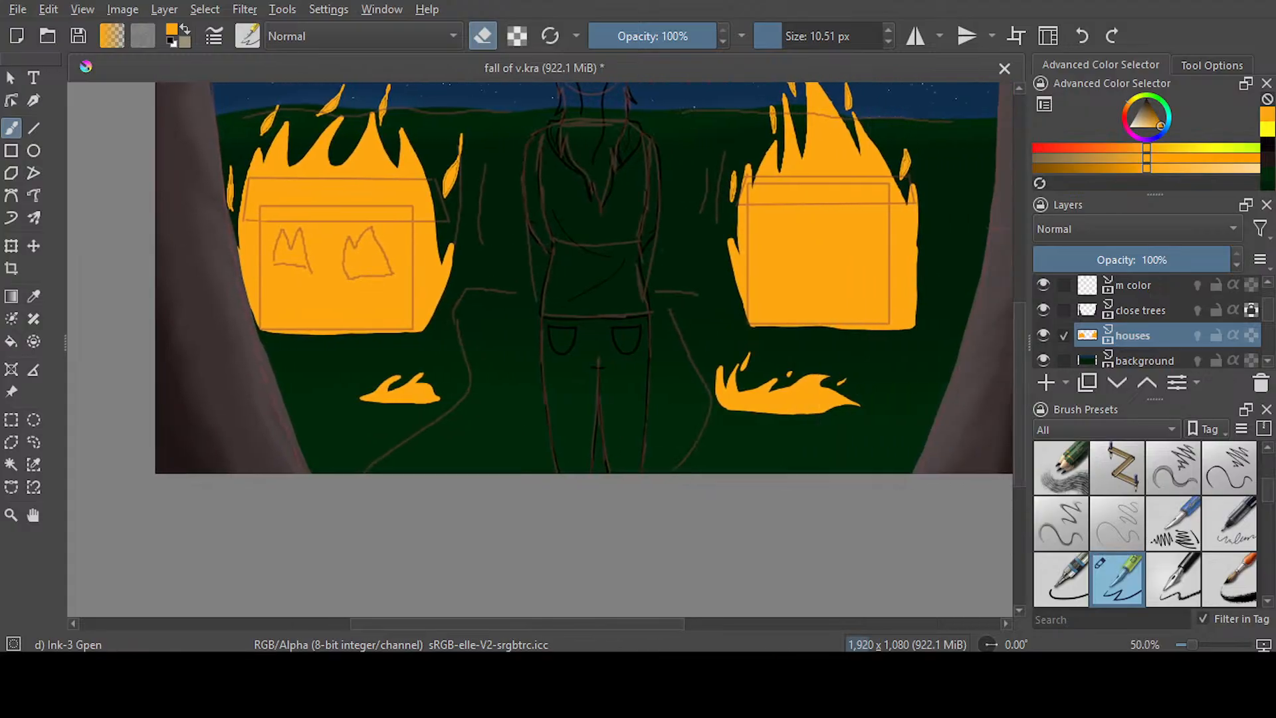
pyautogui.moveTo(1020, 390); pyautogui.dragTo(1020, 341)
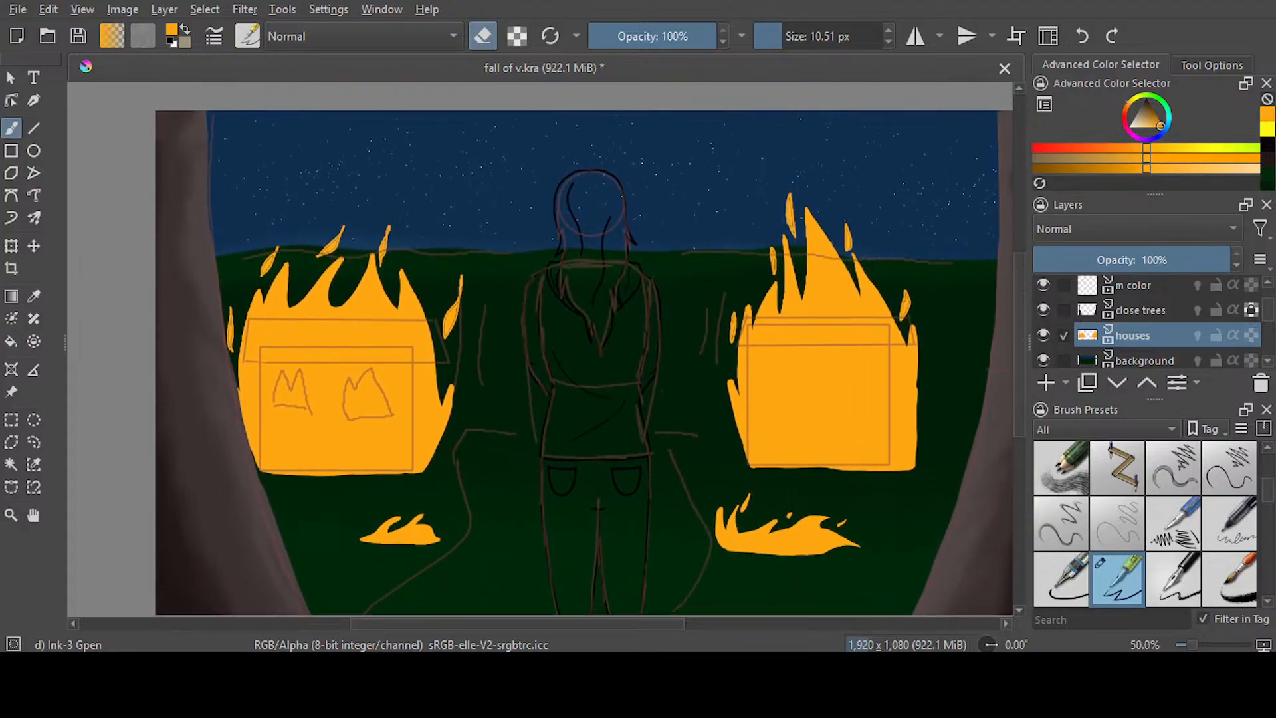
pyautogui.scroll(4, 792, 199)
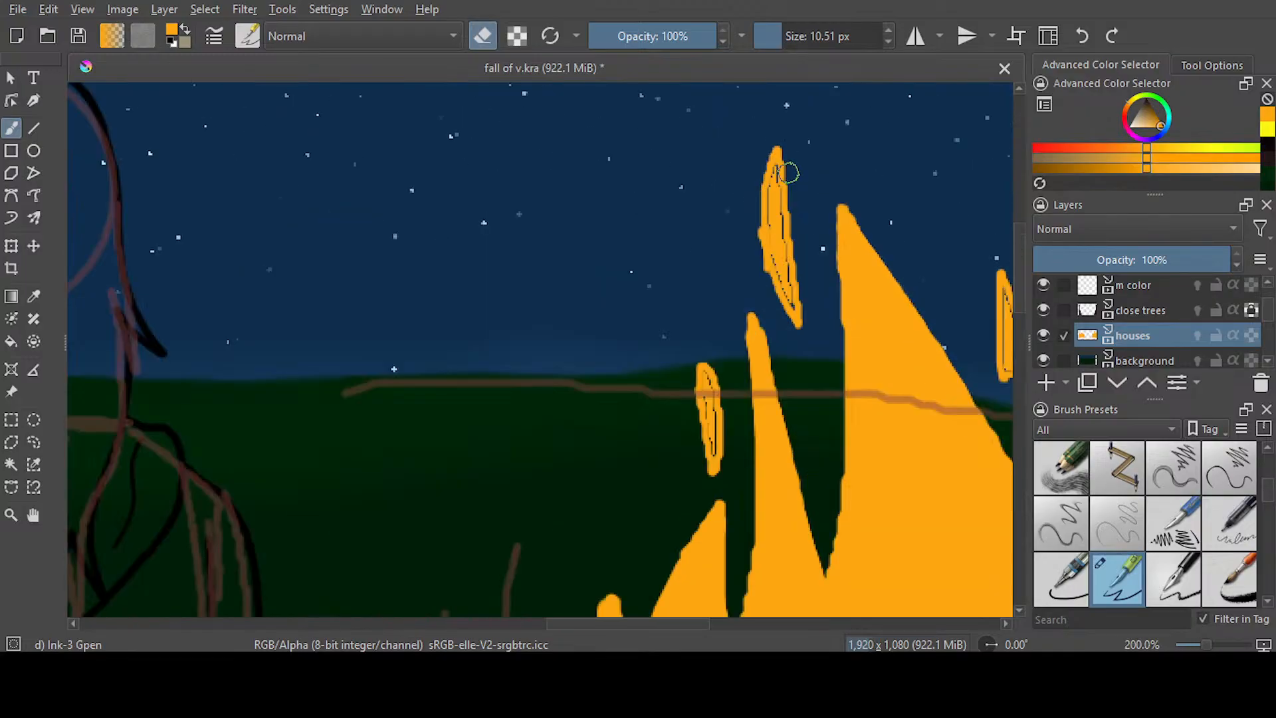
pyautogui.press('e')
pyautogui.moveTo(767, 163); pyautogui.dragTo(787, 339)
pyautogui.moveTo(679, 441); pyautogui.dragTo(689, 557)
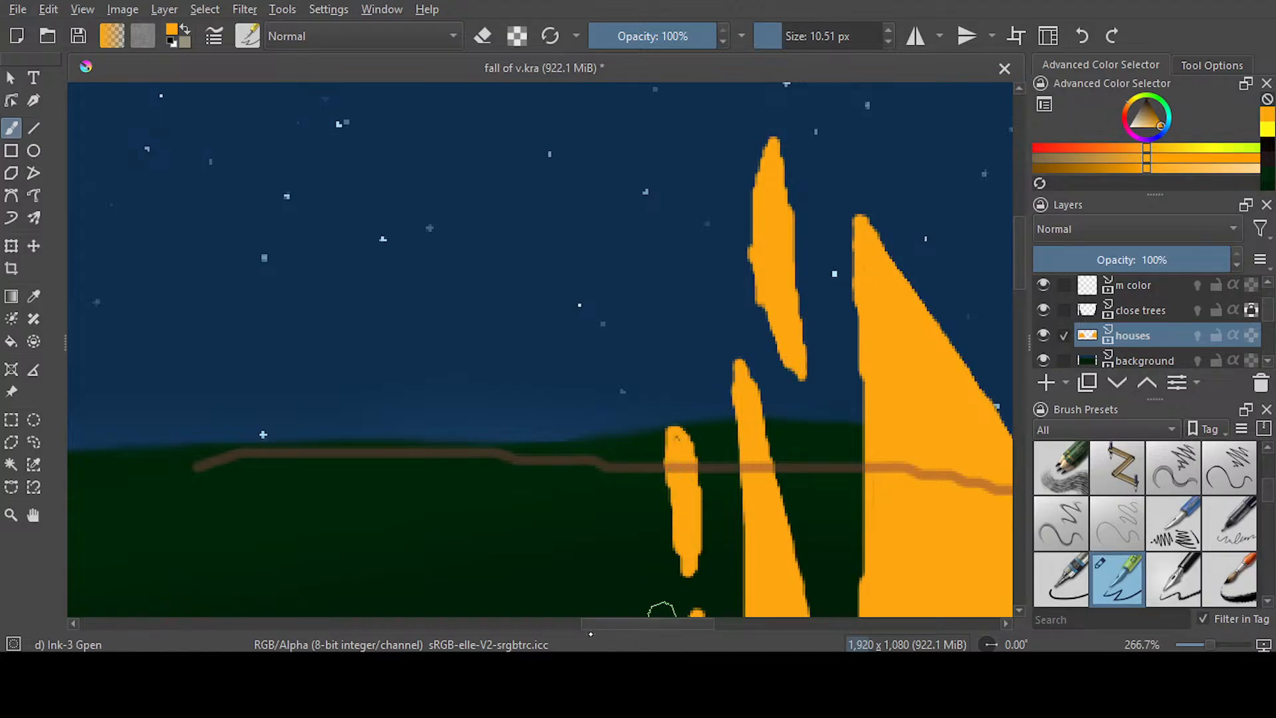
# Brush over the seams in the right house's remaining sparks, two along its right slope and one beside its left edge
pyautogui.hscroll(5, 600, 517)
pyautogui.moveTo(433, 325); pyautogui.dragTo(438, 439)
pyautogui.scroll(-5, 758, 432)
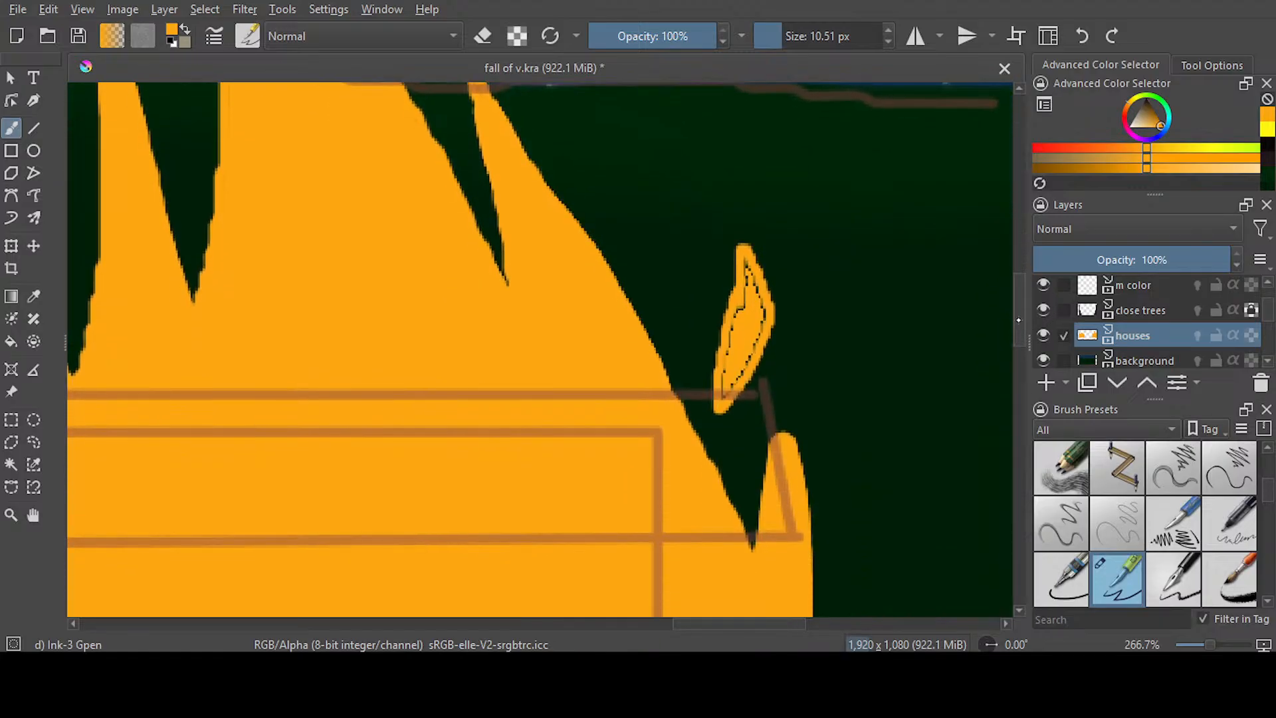
pyautogui.moveTo(743, 265)
pyautogui.mouseDown()
pyautogui.moveTo(758, 316)
pyautogui.moveTo(730, 388)
pyautogui.moveTo(750, 309)
pyautogui.moveTo(756, 374)
pyautogui.mouseUp()
pyautogui.moveTo(744, 621)
pyautogui.mouseDown()
pyautogui.moveTo(589, 610)
pyautogui.moveTo(637, 610)
pyautogui.mouseUp()
pyautogui.moveTo(606, 396)
pyautogui.mouseDown()
pyautogui.moveTo(589, 465)
pyautogui.moveTo(598, 373)
pyautogui.mouseUp()
# Brush over the seams in the spark right of the left house and the two sparks above its central tongues
pyautogui.moveTo(612, 622)
pyautogui.mouseDown()
pyautogui.moveTo(392, 602)
pyautogui.moveTo(376, 572)
pyautogui.mouseUp()
pyautogui.moveTo(845, 251)
pyautogui.mouseDown()
pyautogui.moveTo(777, 441)
pyautogui.moveTo(827, 349)
pyautogui.moveTo(771, 481)
pyautogui.moveTo(840, 393)
pyautogui.mouseUp()
pyautogui.moveTo(1021, 329); pyautogui.dragTo(1021, 280)
pyautogui.moveTo(473, 287)
pyautogui.mouseDown()
pyautogui.moveTo(431, 458)
pyautogui.moveTo(435, 372)
pyautogui.moveTo(449, 459)
pyautogui.mouseUp()
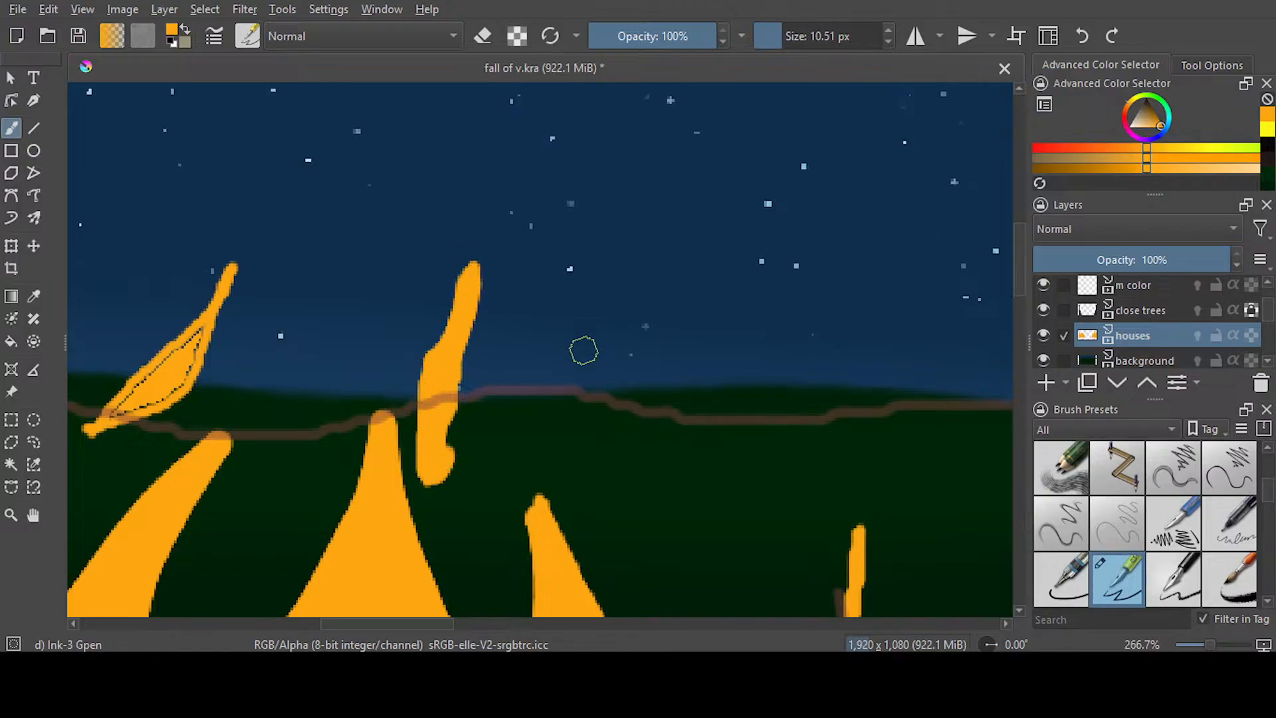
pyautogui.moveTo(405, 620); pyautogui.dragTo(358, 622)
pyautogui.moveTo(551, 305)
pyautogui.mouseDown()
pyautogui.moveTo(467, 397)
pyautogui.moveTo(521, 370)
pyautogui.moveTo(498, 365)
pyautogui.mouseUp()
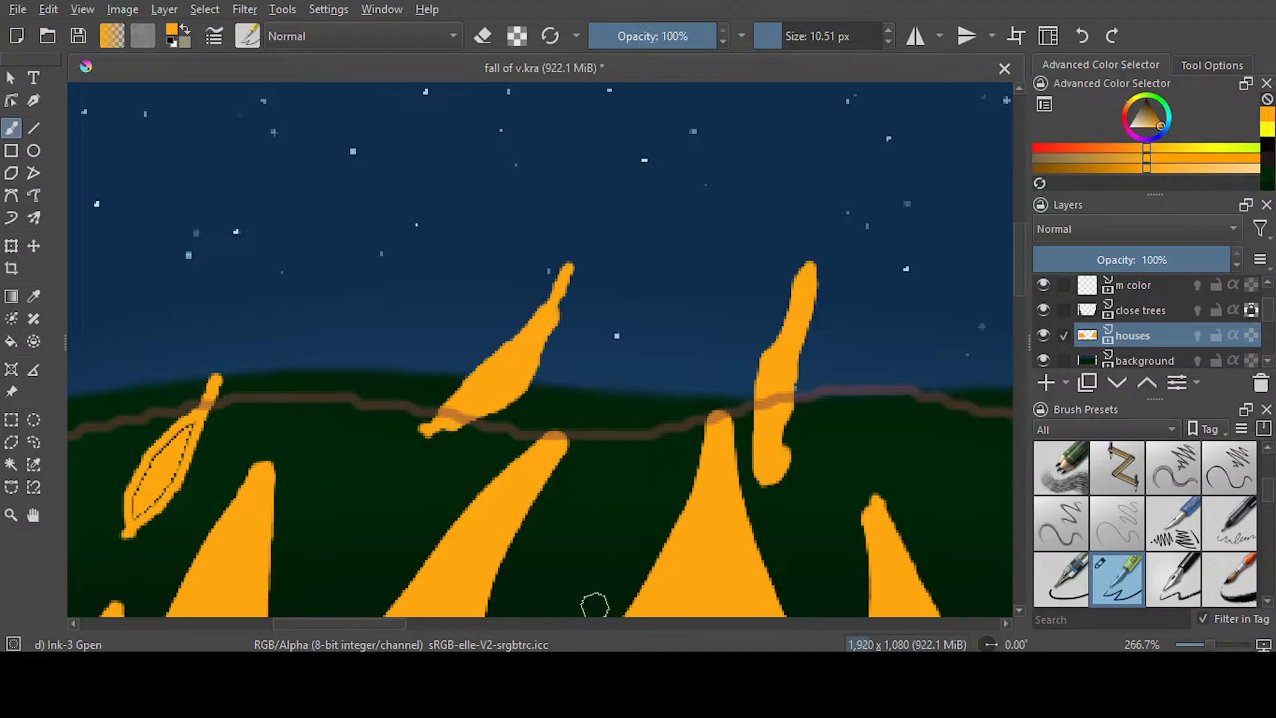
# Brush over the seams in the left house's upper left spark and the narrow spark beside the left tree
pyautogui.moveTo(383, 623); pyautogui.dragTo(344, 622)
pyautogui.moveTo(467, 405)
pyautogui.mouseDown()
pyautogui.moveTo(428, 493)
pyautogui.moveTo(458, 469)
pyautogui.mouseUp()
pyautogui.scroll(-10, 1010, 342)
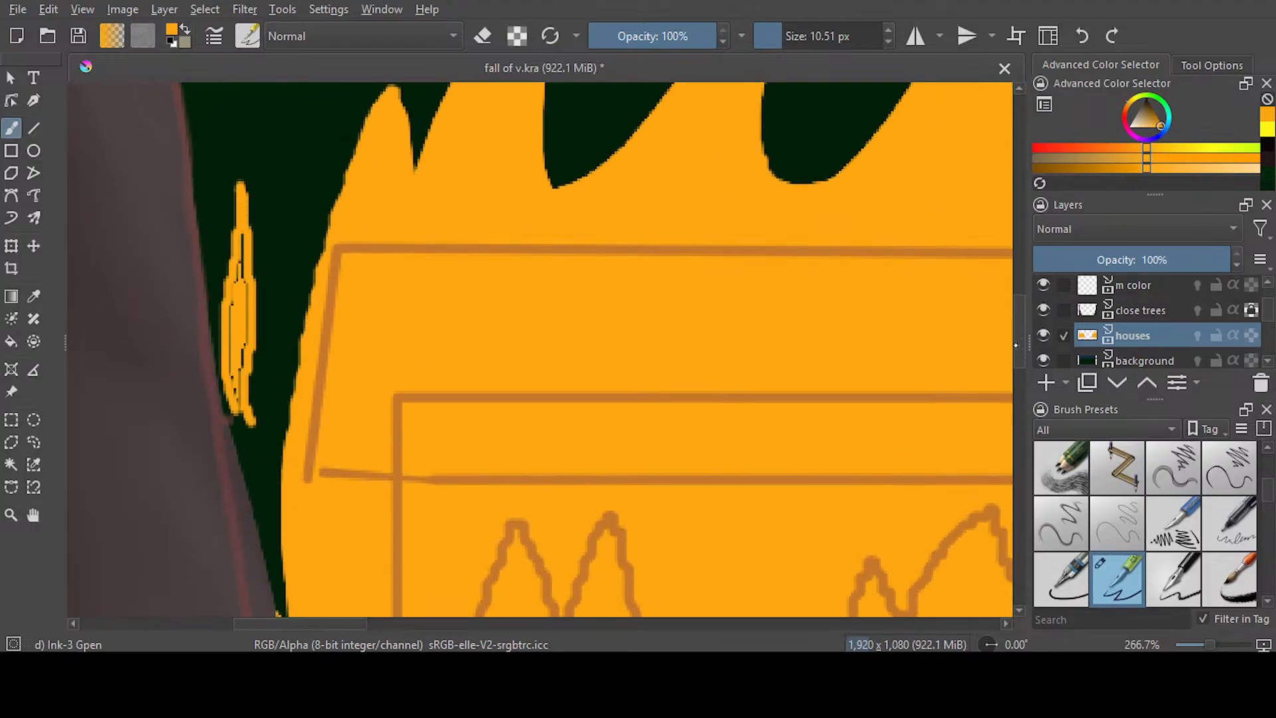
pyautogui.scroll(1, 632, 304)
pyautogui.moveTo(242, 279)
pyautogui.mouseDown()
pyautogui.moveTo(236, 415)
pyautogui.moveTo(236, 336)
pyautogui.mouseUp()
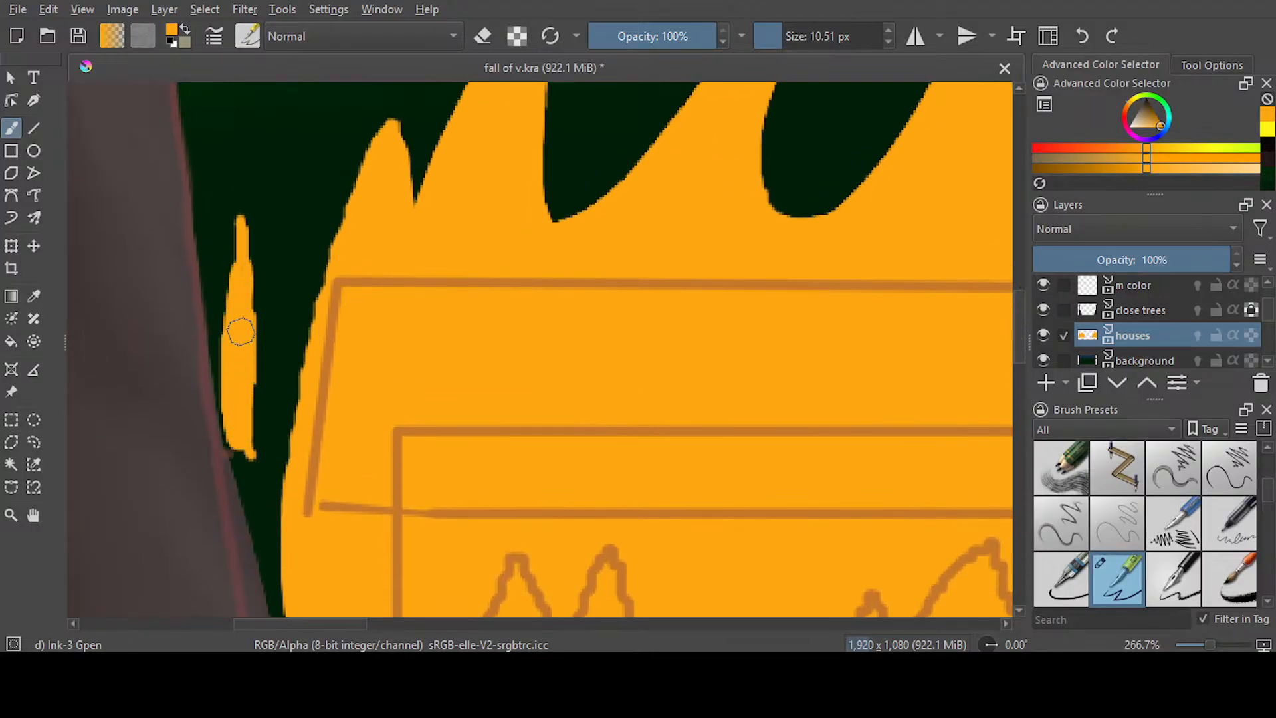
# Erase around the two sparks above the left house's central tongues, tapering the slanted one and slimming and shortening the upright one
pyautogui.scroll(-5, 564, 319)
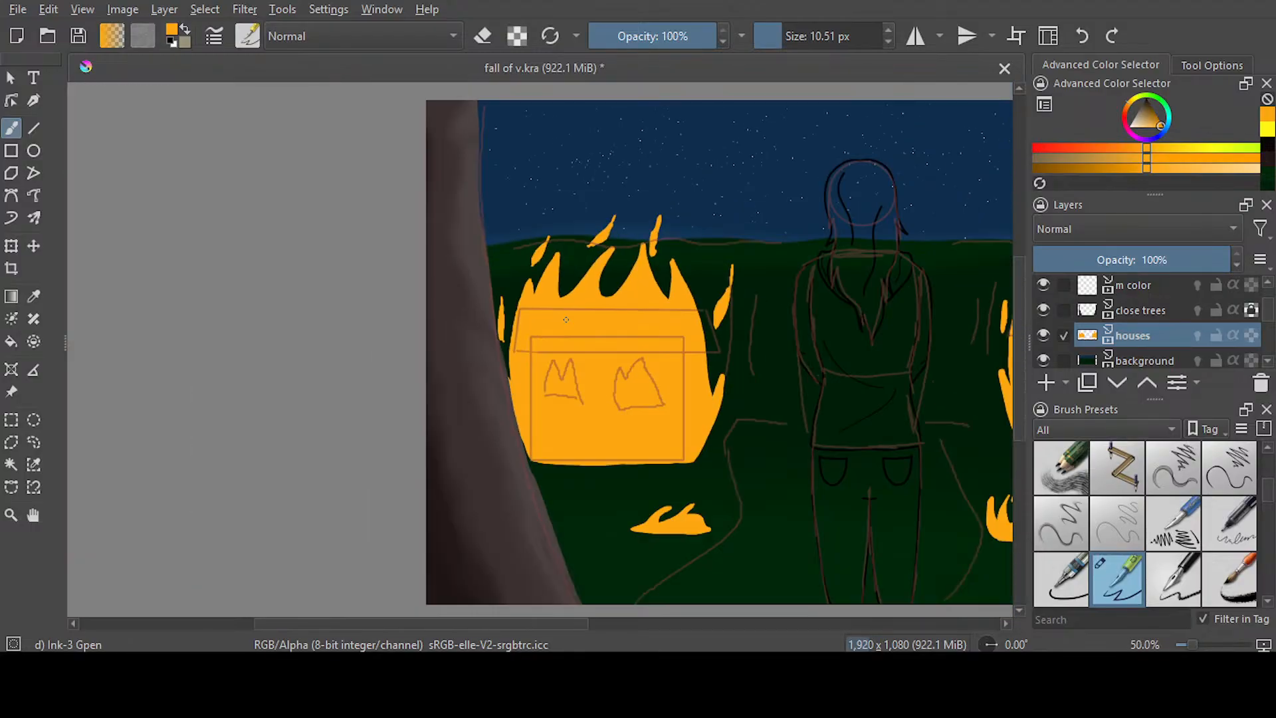
pyautogui.moveTo(575, 625)
pyautogui.mouseDown()
pyautogui.moveTo(722, 620)
pyautogui.moveTo(709, 623)
pyautogui.mouseUp()
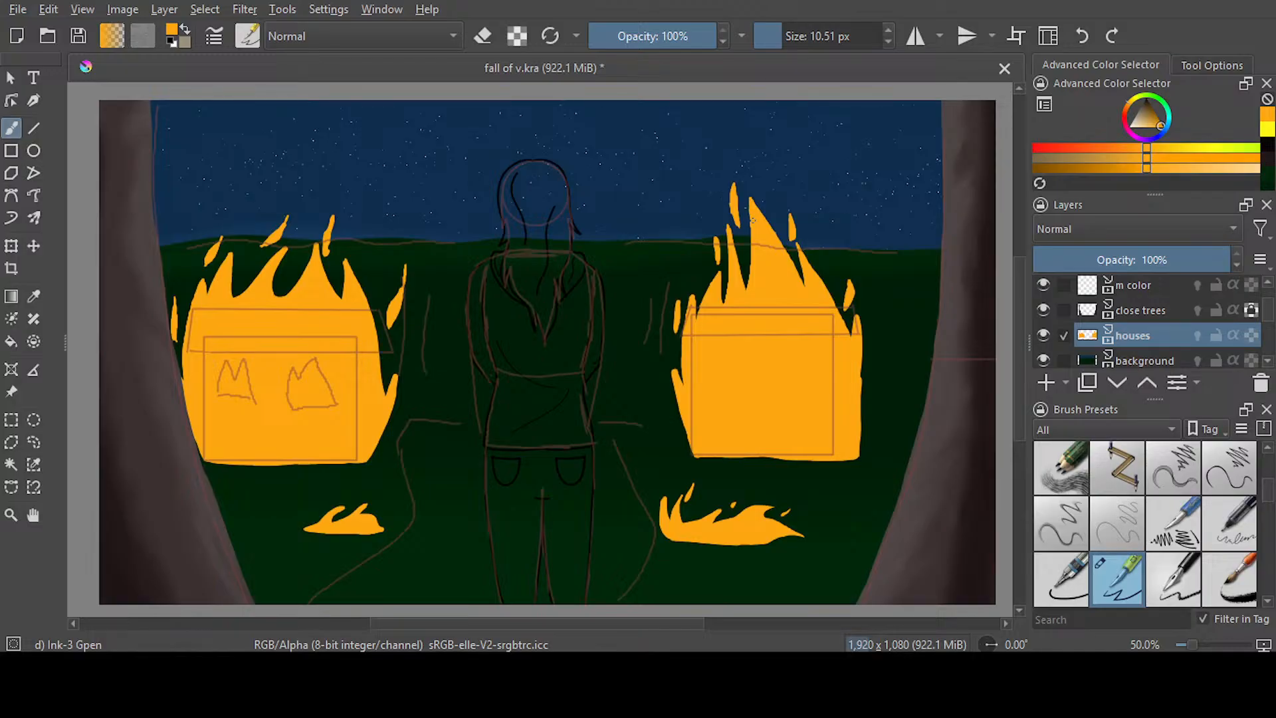
pyautogui.scroll(4, 264, 228)
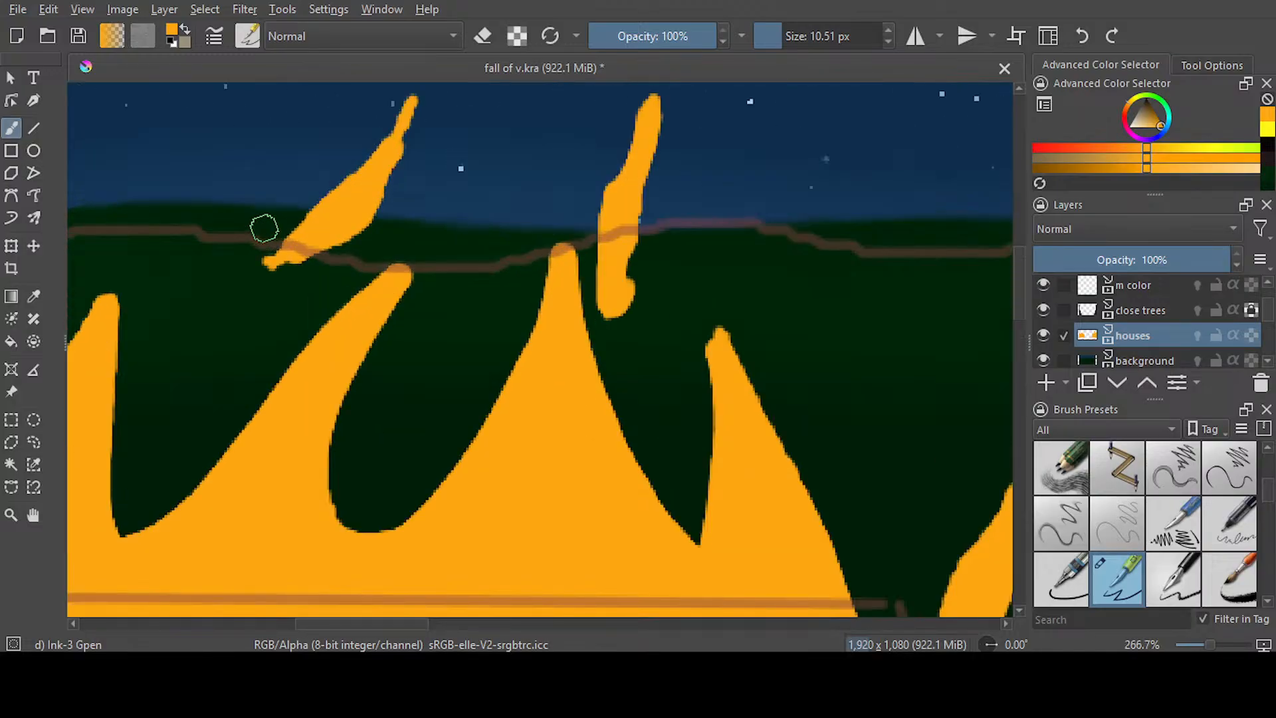
pyautogui.scroll(-1, 264, 228)
pyautogui.press('e')
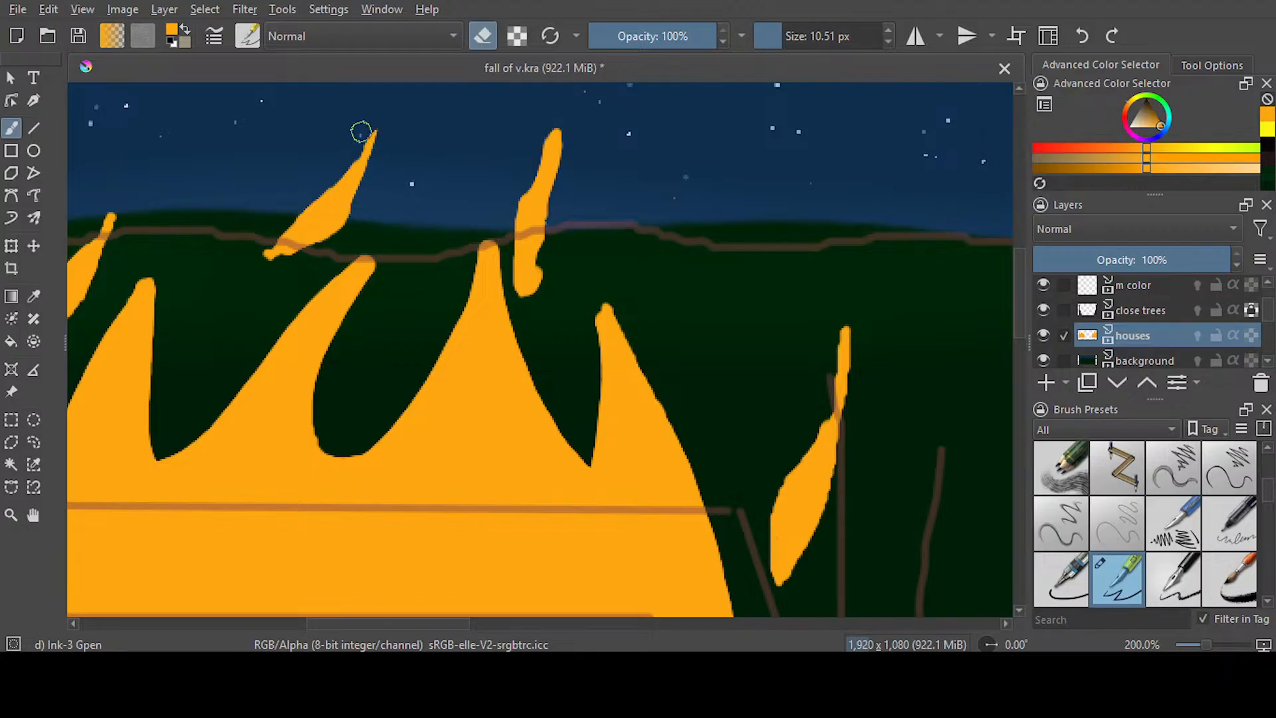
pyautogui.moveTo(265, 240)
pyautogui.mouseDown()
pyautogui.moveTo(293, 262)
pyautogui.moveTo(352, 205)
pyautogui.mouseUp()
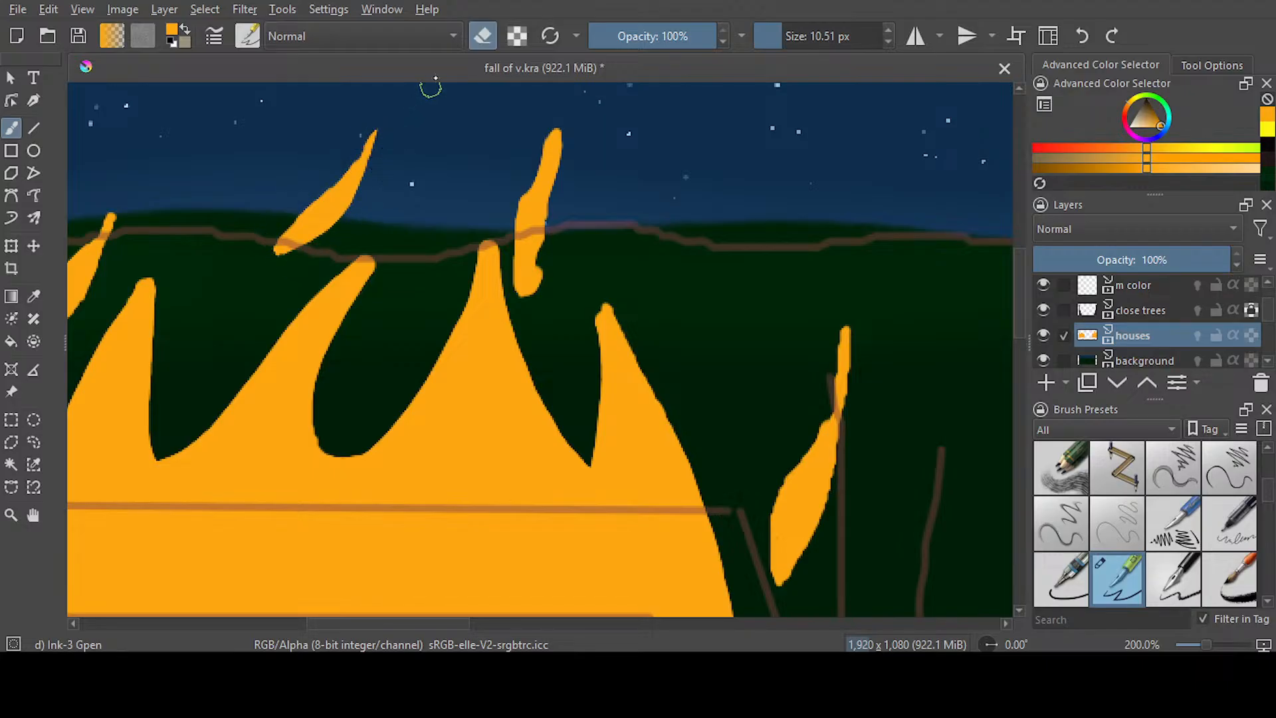
pyautogui.moveTo(541, 262)
pyautogui.mouseDown()
pyautogui.moveTo(525, 292)
pyautogui.moveTo(514, 267)
pyautogui.mouseUp()
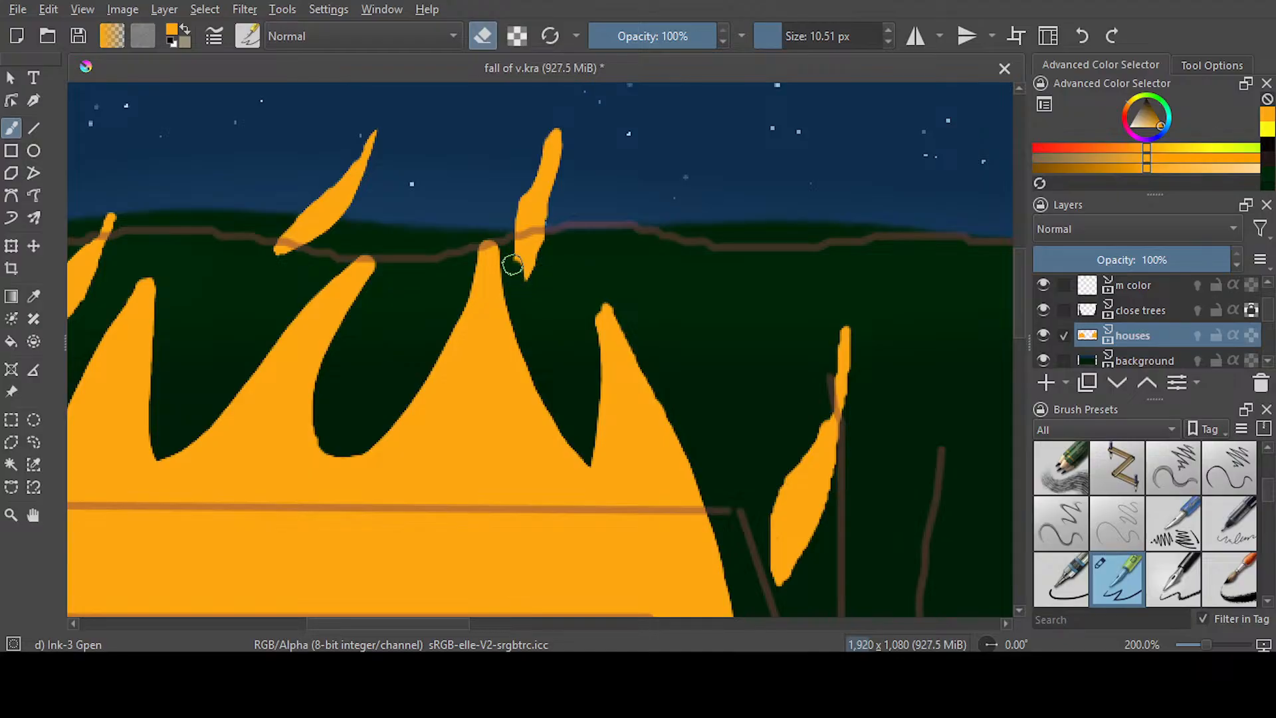
pyautogui.moveTo(545, 122)
pyautogui.mouseDown()
pyautogui.moveTo(516, 210)
pyautogui.moveTo(530, 266)
pyautogui.mouseUp()
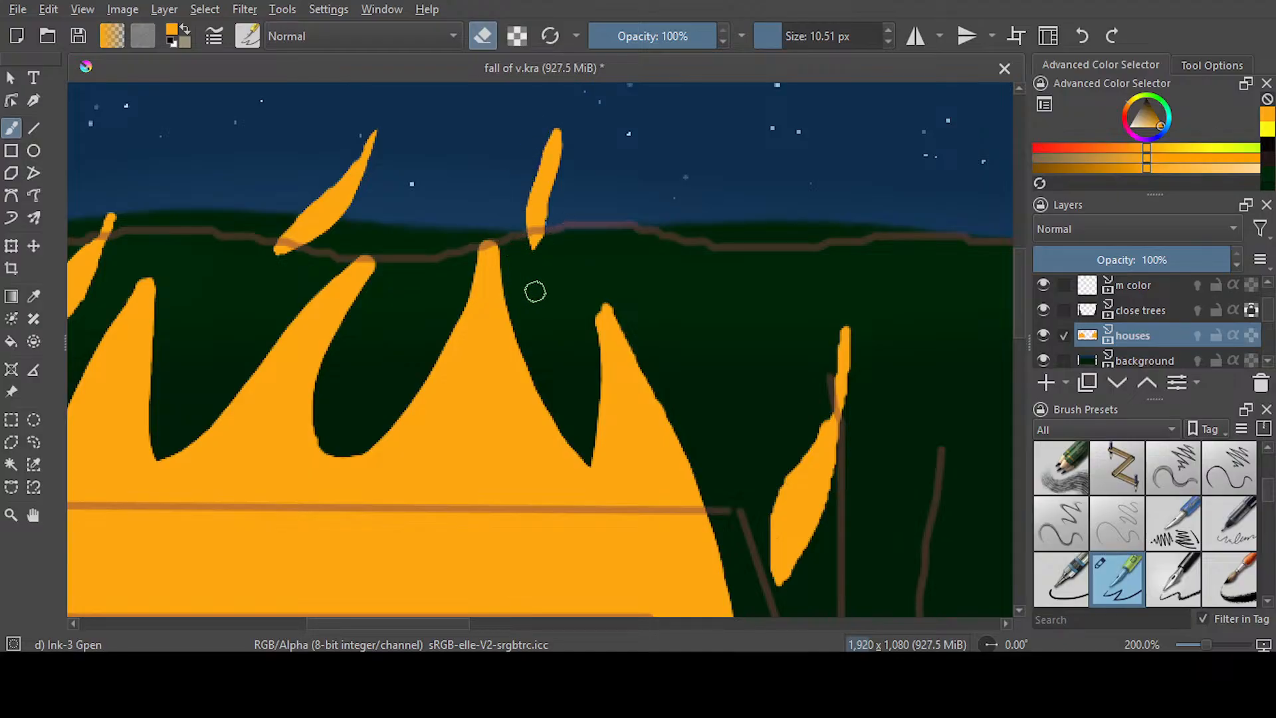
# Erase the long thin top of the spark right of the left house, leaving a short pointed tip
pyautogui.scroll(-5, 618, 200)
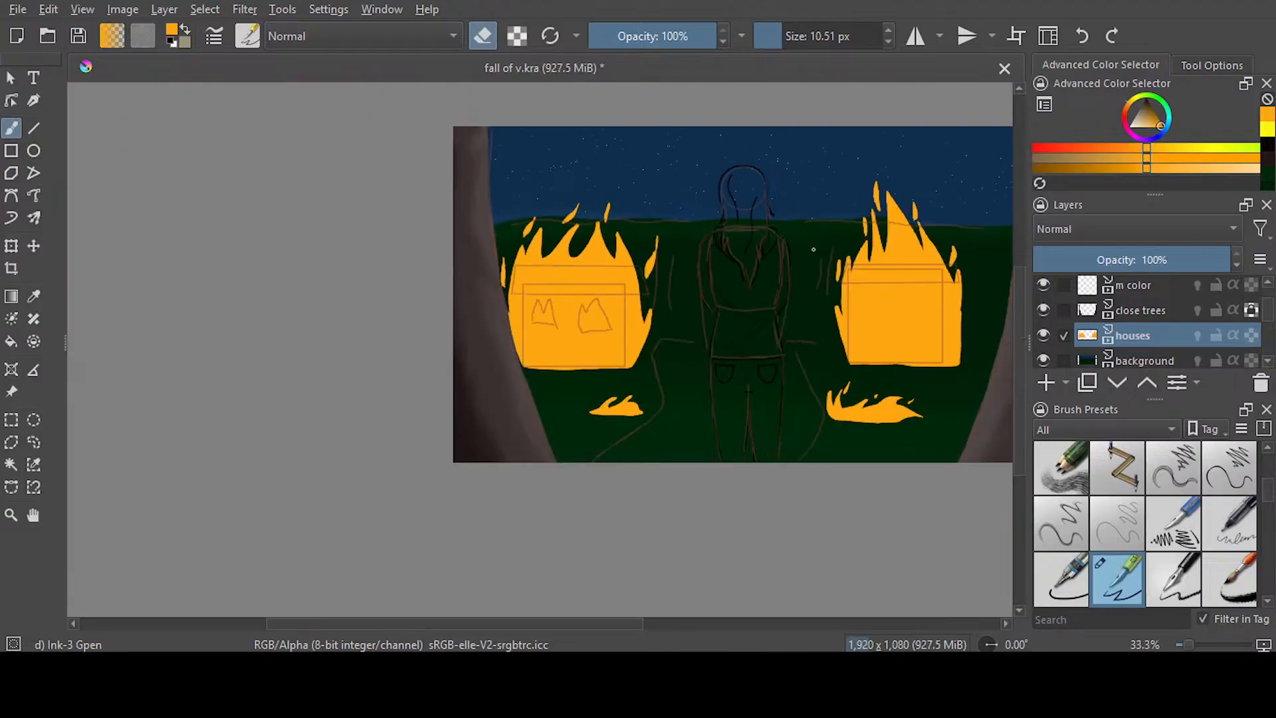
pyautogui.scroll(1, 911, 238)
pyautogui.moveTo(651, 622); pyautogui.dragTo(700, 621)
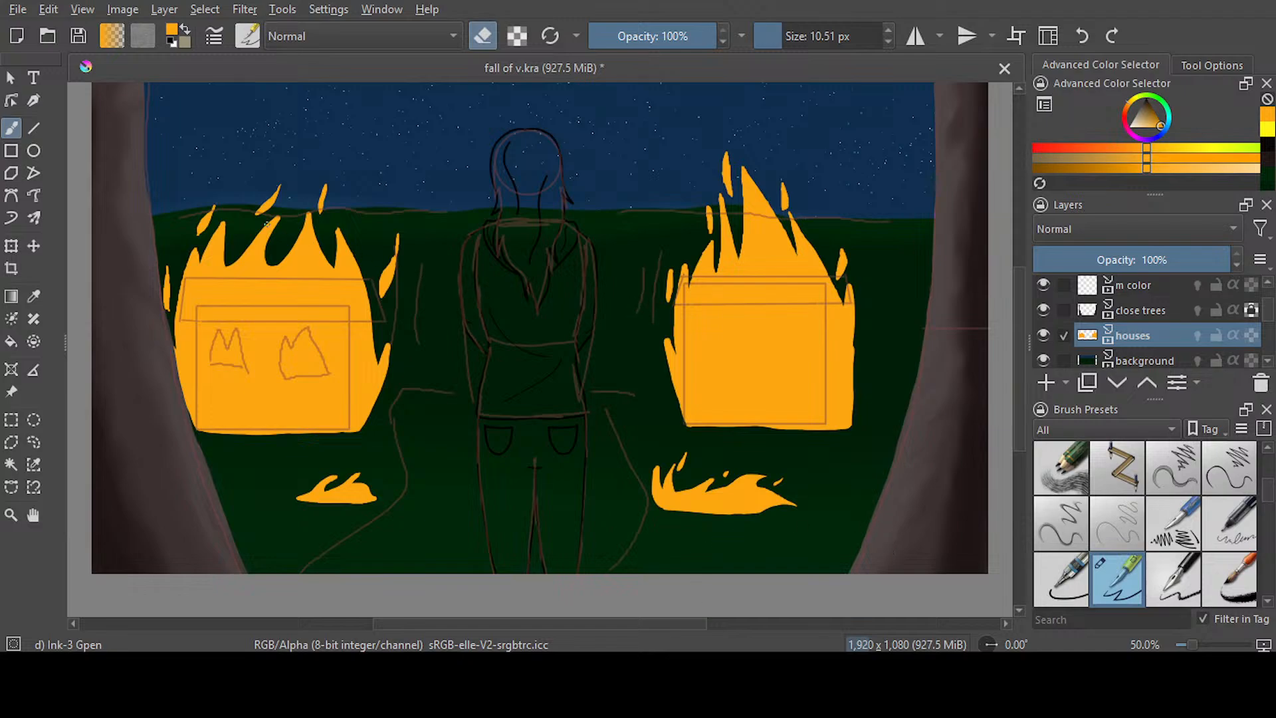
pyautogui.scroll(1, 266, 224)
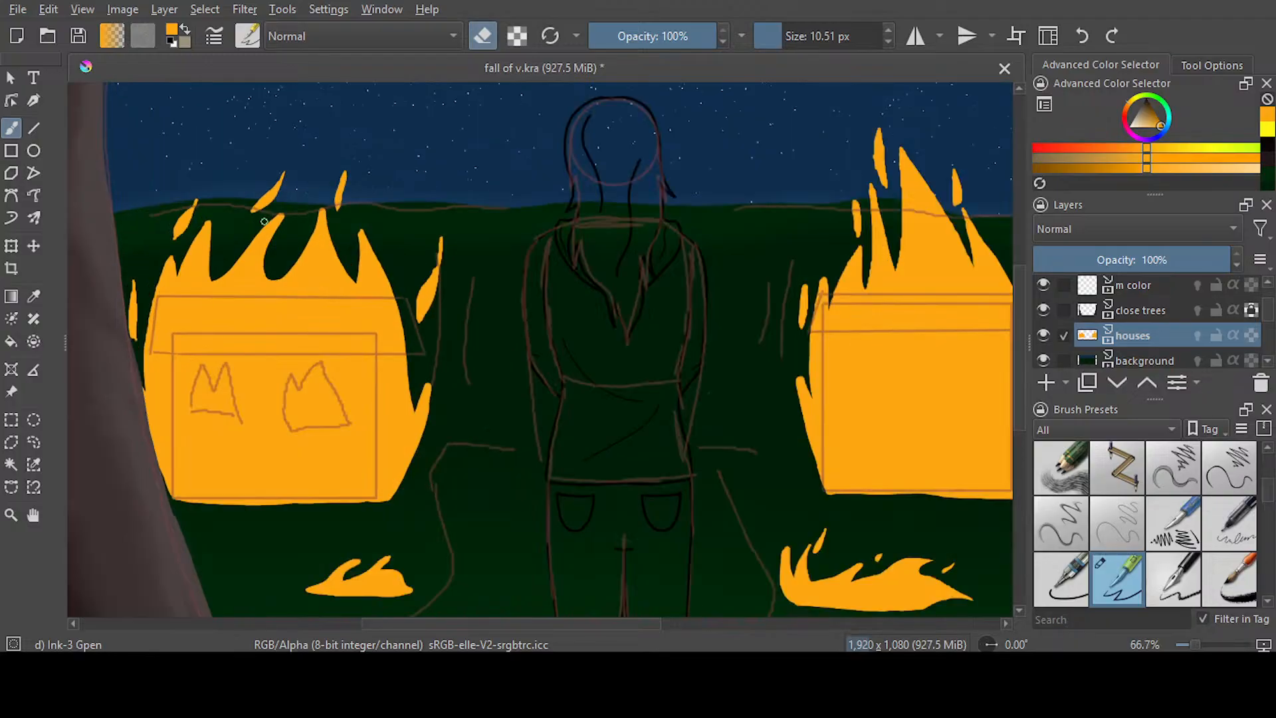
pyautogui.scroll(1, 263, 222)
pyautogui.scroll(-1, 264, 221)
pyautogui.scroll(4, 435, 247)
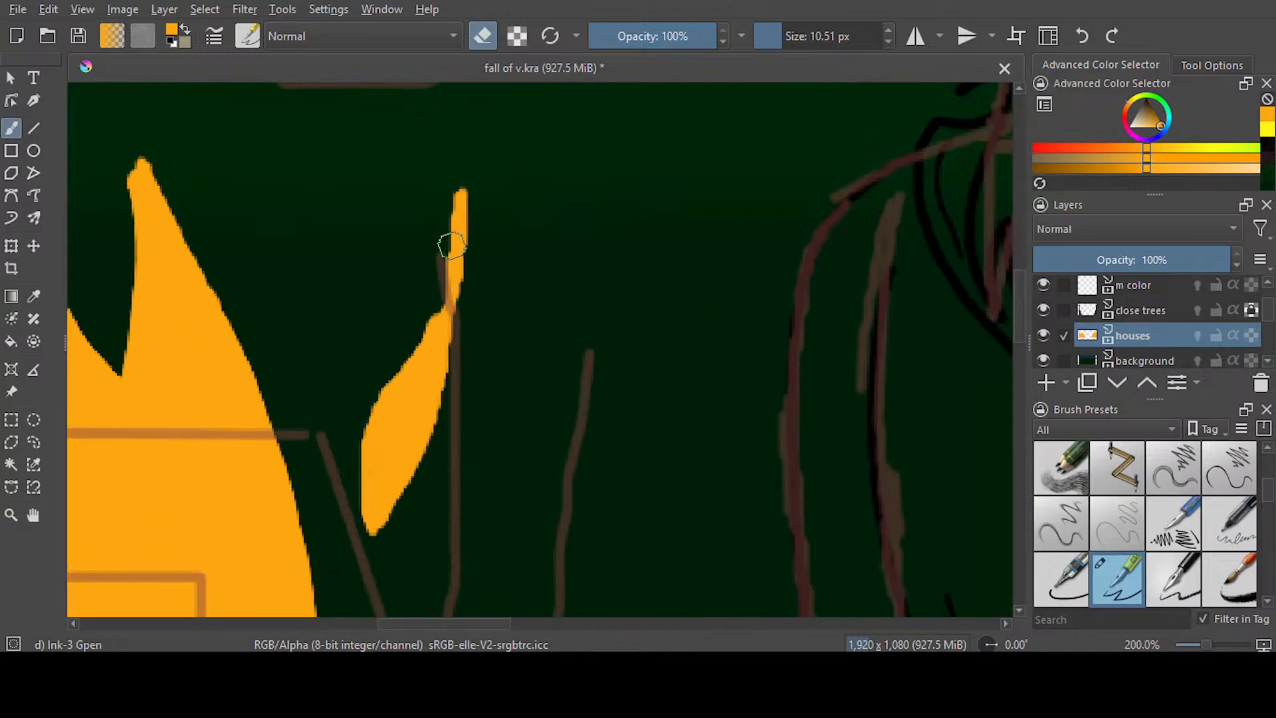
pyautogui.moveTo(432, 287)
pyautogui.mouseDown()
pyautogui.moveTo(476, 171)
pyautogui.moveTo(454, 212)
pyautogui.moveTo(459, 185)
pyautogui.mouseUp()
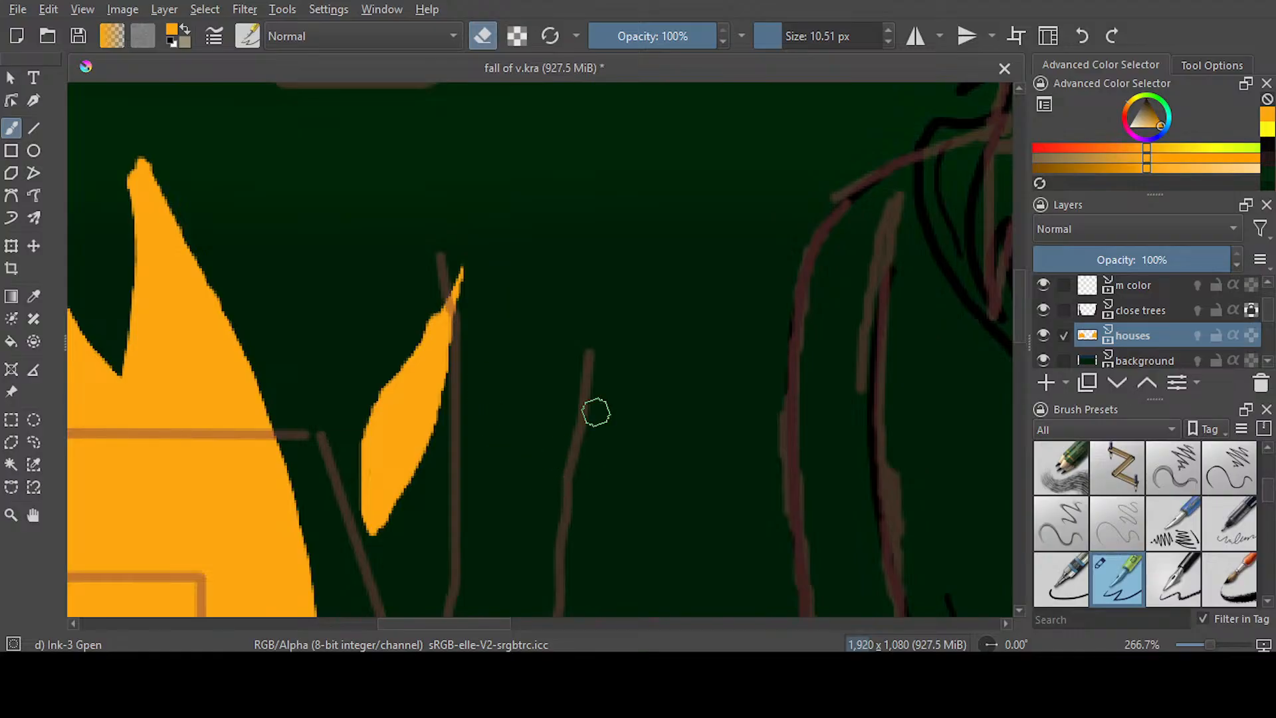
pyautogui.scroll(-1, 478, 322)
pyautogui.scroll(-5, 481, 327)
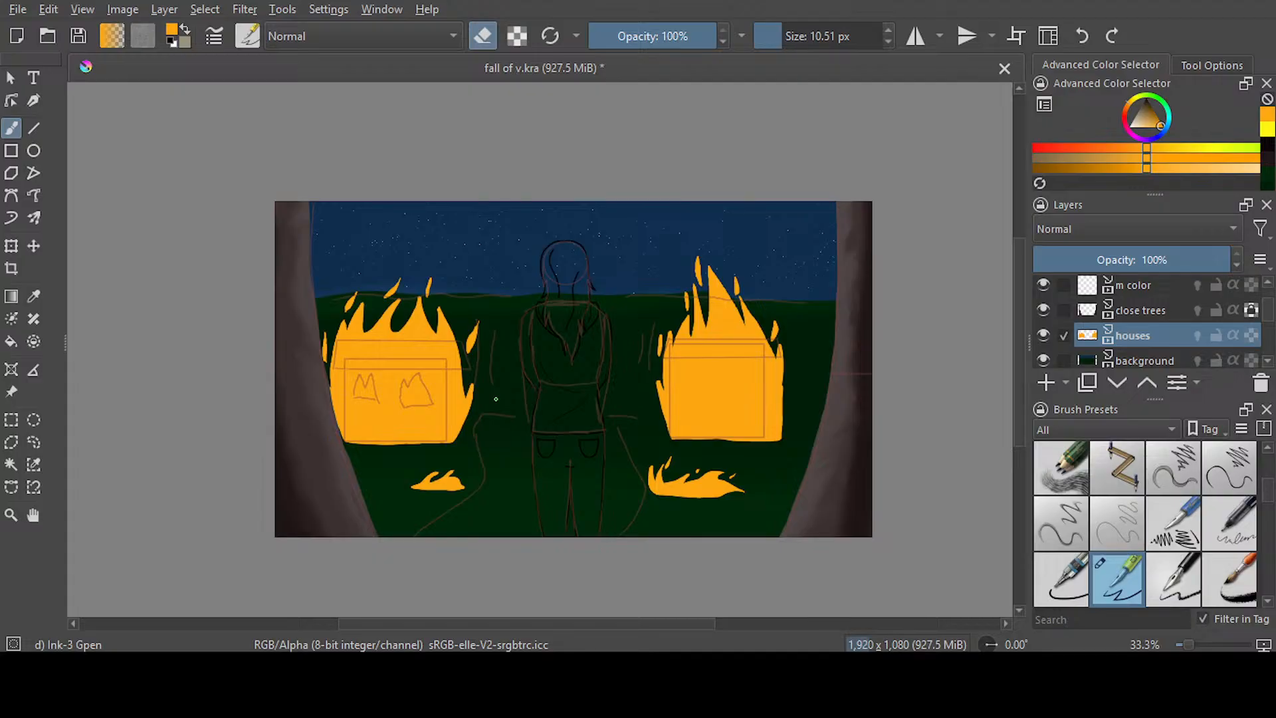
pyautogui.scroll(1, 495, 398)
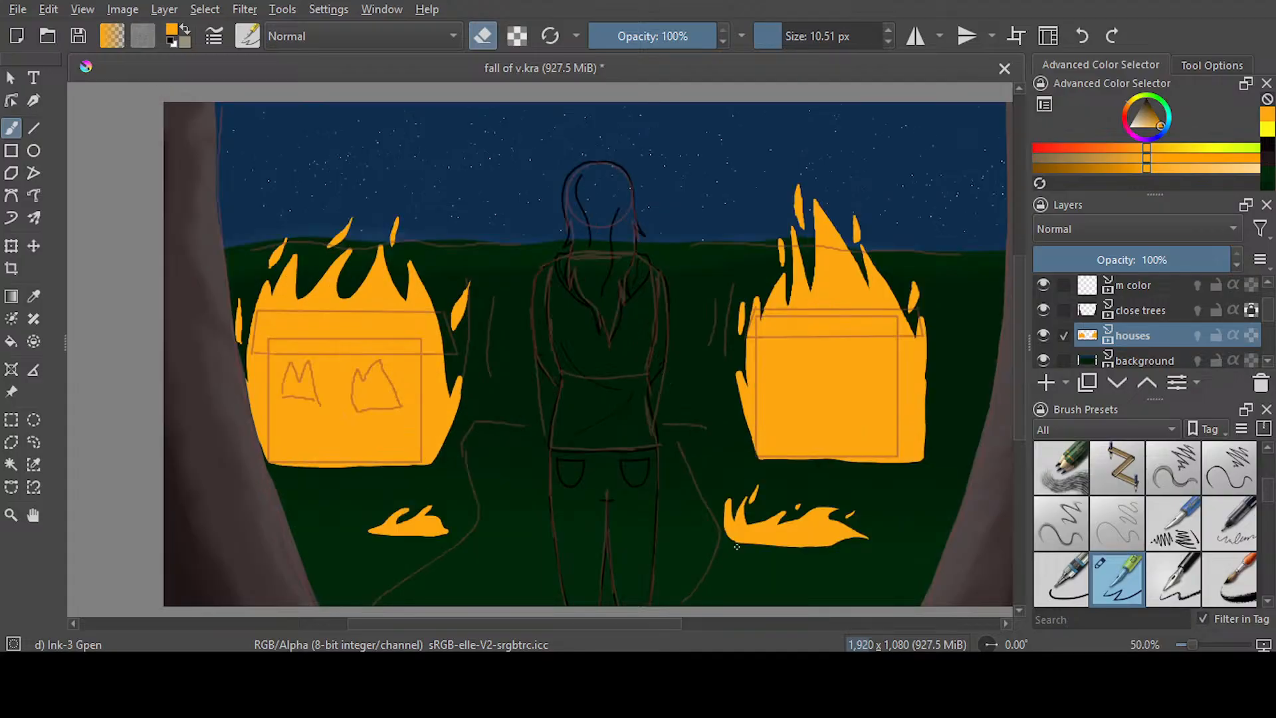
pyautogui.moveTo(607, 625); pyautogui.dragTo(660, 624)
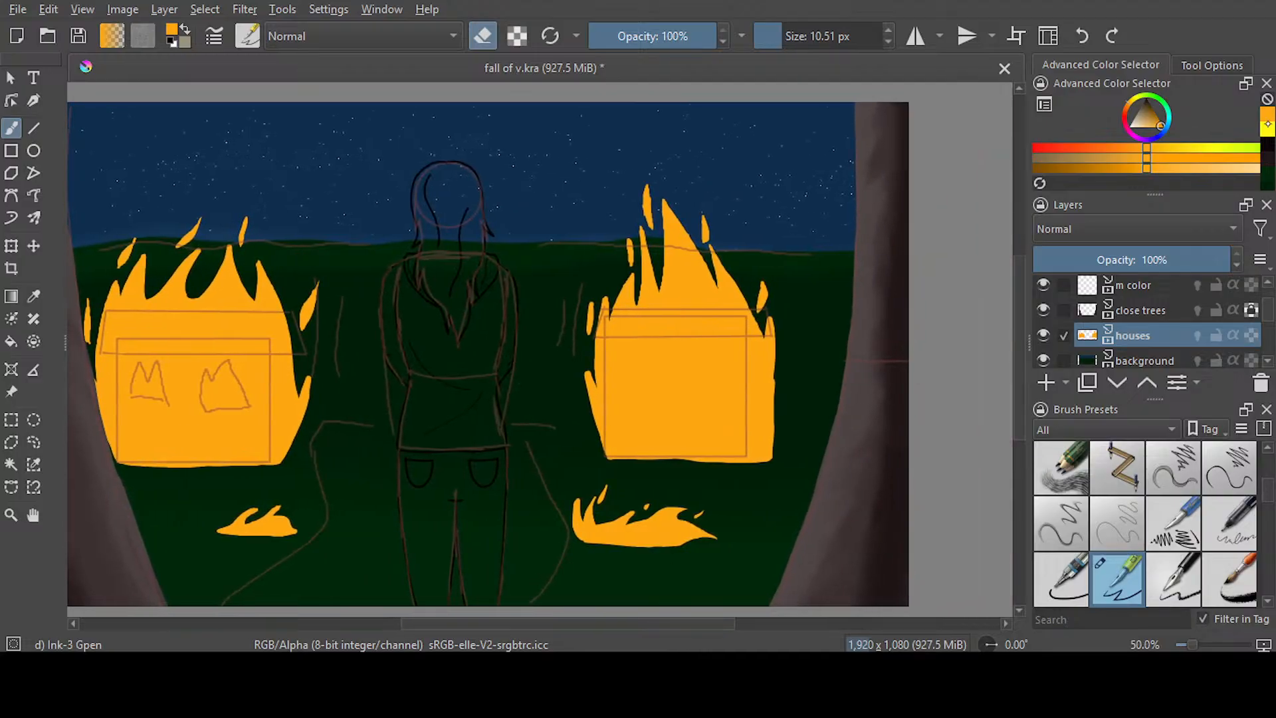
# Lock the houses layer's transparent pixels and draw a yellow inner-flame outline inside the right house's orange fire
pyautogui.click(1267, 129)
pyautogui.moveTo(606, 436)
pyautogui.mouseDown()
pyautogui.moveTo(613, 336)
pyautogui.moveTo(616, 355)
pyautogui.moveTo(631, 307)
pyautogui.moveTo(653, 311)
pyautogui.moveTo(652, 293)
pyautogui.moveTo(675, 294)
pyautogui.moveTo(675, 243)
pyautogui.moveTo(696, 325)
pyautogui.moveTo(718, 324)
pyautogui.moveTo(743, 369)
pyautogui.mouseUp()
pyautogui.moveTo(764, 397); pyautogui.dragTo(758, 467)
pyautogui.click(1087, 32)
pyautogui.click(1251, 335)
pyautogui.moveTo(624, 456)
pyautogui.mouseDown()
pyautogui.moveTo(601, 423)
pyautogui.moveTo(604, 329)
pyautogui.moveTo(645, 318)
pyautogui.moveTo(649, 290)
pyautogui.moveTo(673, 300)
pyautogui.moveTo(676, 244)
pyautogui.moveTo(709, 335)
pyautogui.moveTo(722, 292)
pyautogui.moveTo(747, 388)
pyautogui.moveTo(764, 356)
pyautogui.moveTo(768, 459)
pyautogui.mouseUp()
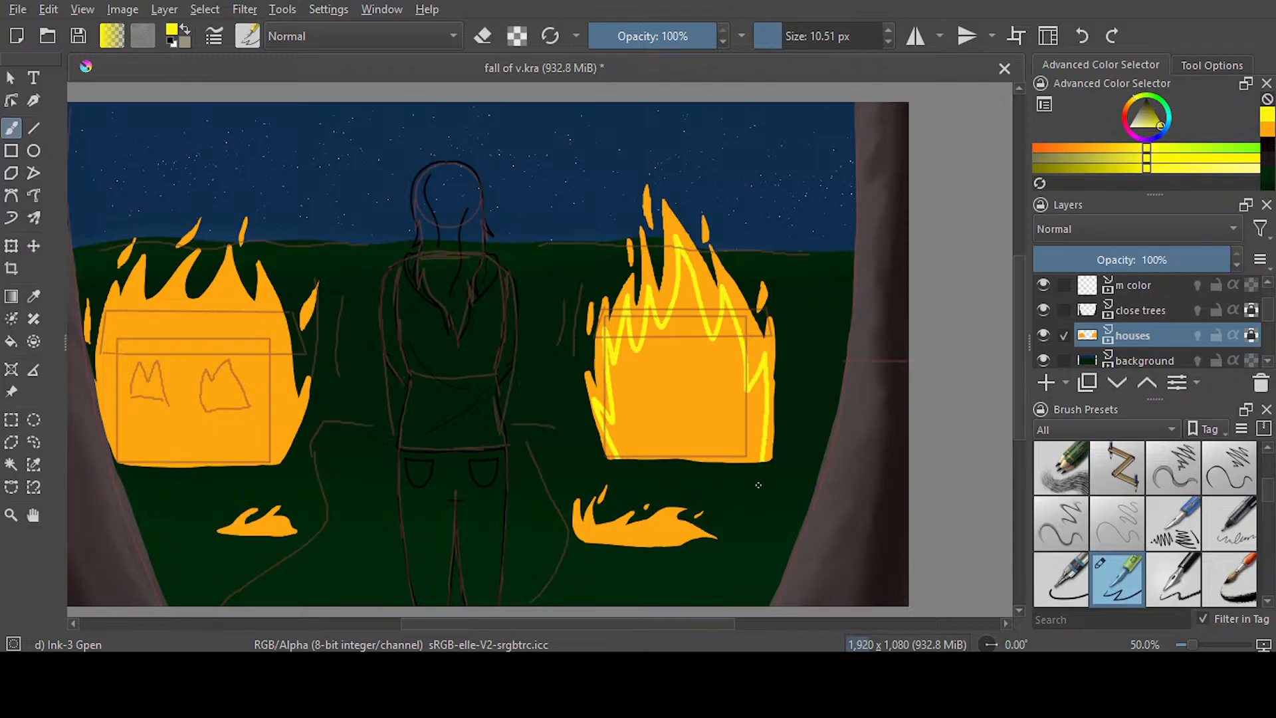
# Draw yellow inner-flame outlines inside both ground fires and the left house's orange fire
pyautogui.moveTo(599, 530)
pyautogui.mouseDown()
pyautogui.moveTo(669, 518)
pyautogui.moveTo(661, 546)
pyautogui.mouseUp()
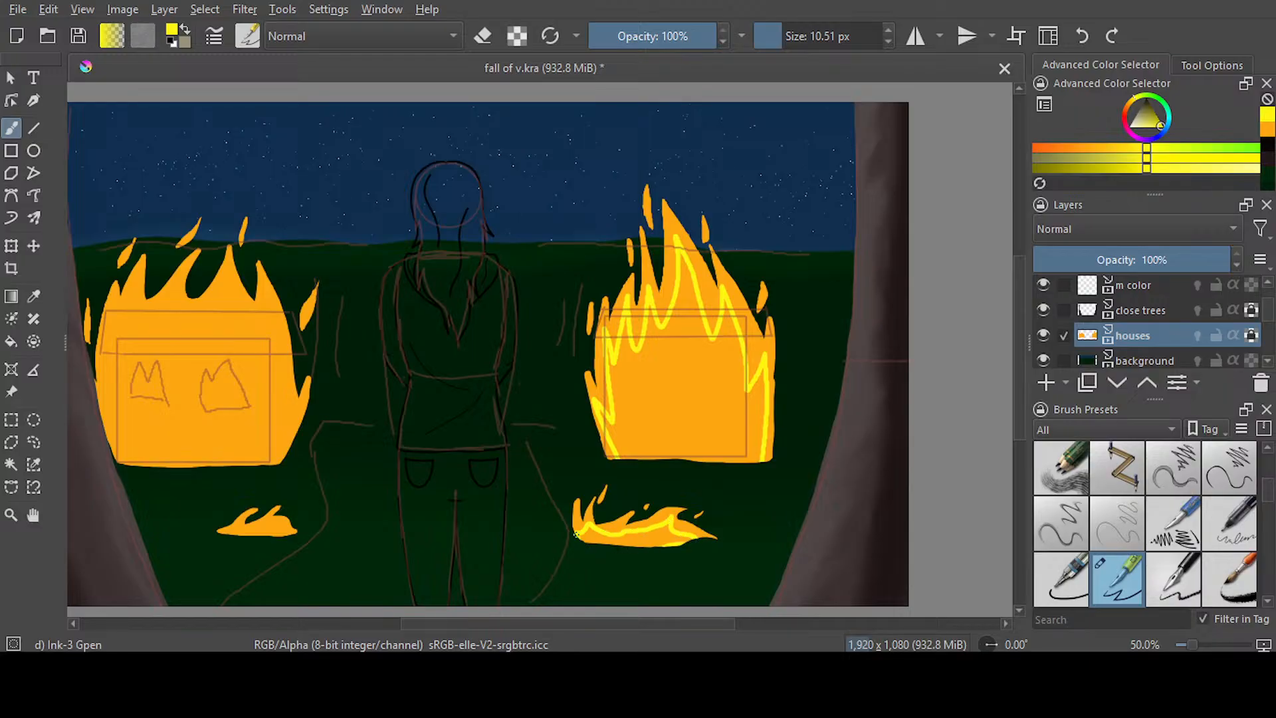
pyautogui.moveTo(225, 529); pyautogui.dragTo(296, 531)
pyautogui.moveTo(472, 624); pyautogui.dragTo(406, 624)
pyautogui.moveTo(287, 436)
pyautogui.mouseDown()
pyautogui.moveTo(299, 309)
pyautogui.moveTo(321, 292)
pyautogui.mouseUp()
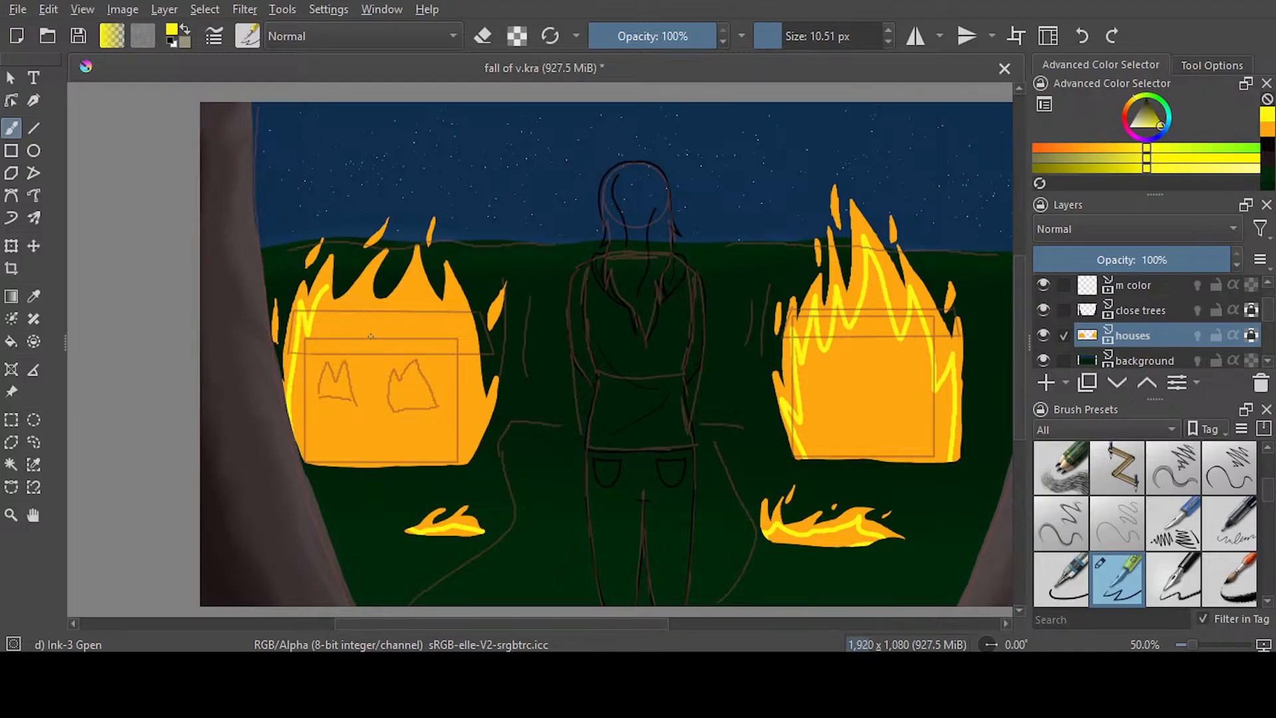
pyautogui.moveTo(334, 300)
pyautogui.mouseDown()
pyautogui.moveTo(358, 293)
pyautogui.moveTo(362, 306)
pyautogui.moveTo(396, 306)
pyautogui.moveTo(416, 272)
pyautogui.moveTo(429, 323)
pyautogui.moveTo(453, 305)
pyautogui.moveTo(461, 321)
pyautogui.moveTo(466, 417)
pyautogui.moveTo(482, 401)
pyautogui.moveTo(473, 446)
pyautogui.mouseUp()
# Fill the outlined inner flames of both houses and both ground fires with yellow
pyautogui.moveTo(555, 627); pyautogui.dragTo(610, 632)
pyautogui.click(12, 340)
pyautogui.click(239, 399)
pyautogui.click(734, 543)
pyautogui.click(339, 533)
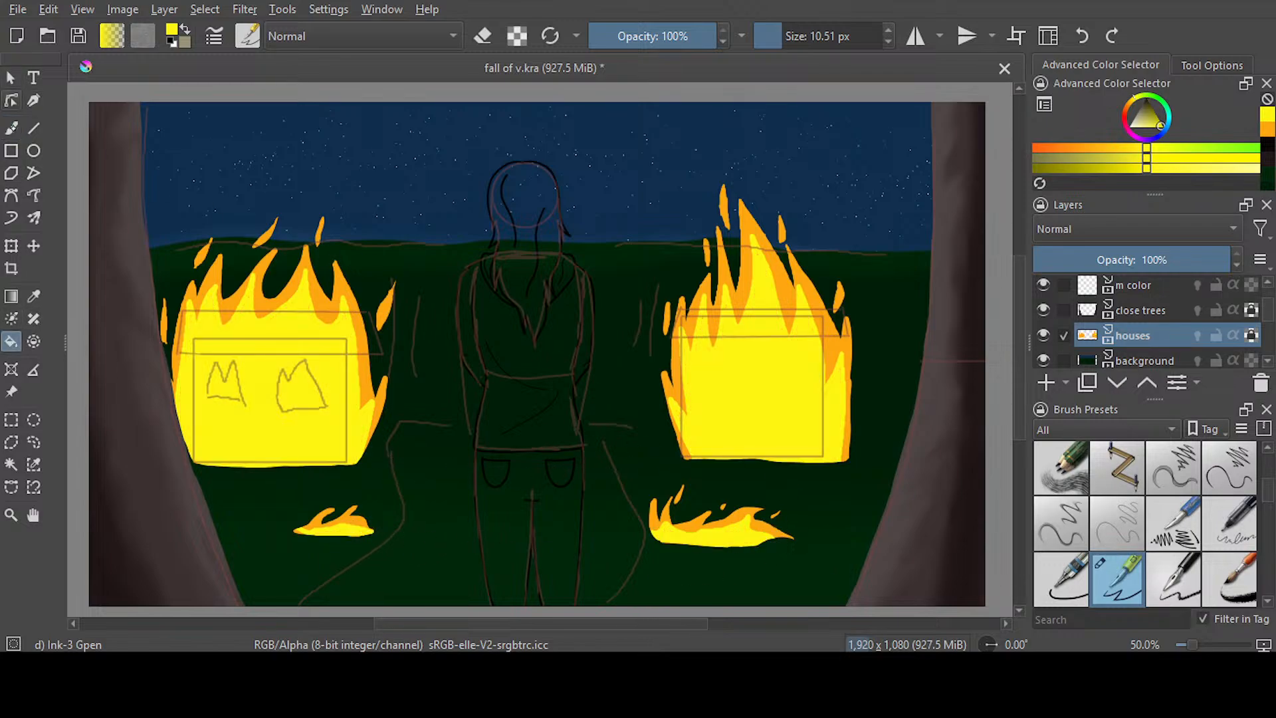
# Brush over the thin seams between the yellow outline and fill in the left house's fire
pyautogui.press('b')
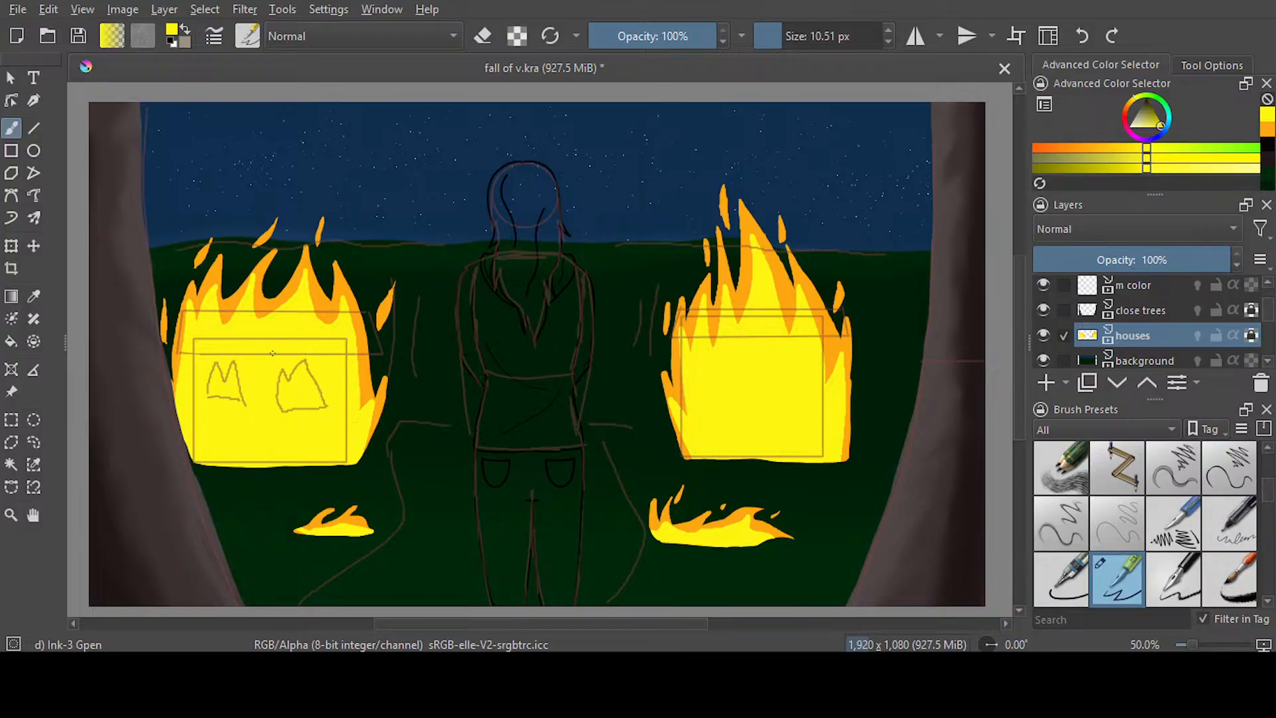
pyautogui.scroll(2, 262, 385)
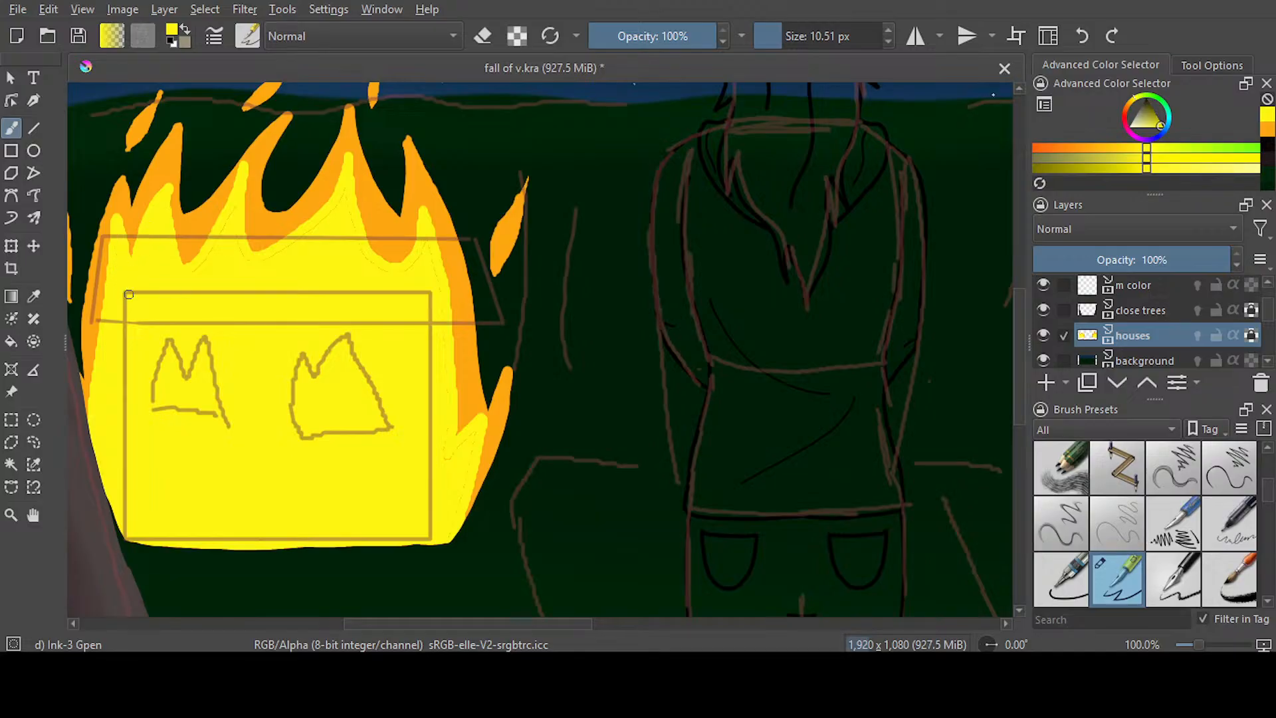
pyautogui.moveTo(191, 273)
pyautogui.mouseDown()
pyautogui.moveTo(237, 198)
pyautogui.moveTo(243, 274)
pyautogui.mouseUp()
pyautogui.moveTo(234, 218)
pyautogui.mouseDown()
pyautogui.moveTo(262, 263)
pyautogui.moveTo(327, 224)
pyautogui.moveTo(257, 266)
pyautogui.moveTo(336, 202)
pyautogui.moveTo(346, 171)
pyautogui.moveTo(366, 249)
pyautogui.moveTo(343, 227)
pyautogui.moveTo(402, 284)
pyautogui.moveTo(380, 279)
pyautogui.moveTo(426, 239)
pyautogui.moveTo(399, 275)
pyautogui.moveTo(348, 241)
pyautogui.moveTo(398, 283)
pyautogui.moveTo(434, 274)
pyautogui.moveTo(452, 397)
pyautogui.mouseUp()
# Paint yellow lower ends on the five sparks around the left house's fire
pyautogui.moveTo(493, 269)
pyautogui.mouseDown()
pyautogui.moveTo(511, 233)
pyautogui.moveTo(497, 271)
pyautogui.mouseUp()
pyautogui.scroll(5, 540, 349)
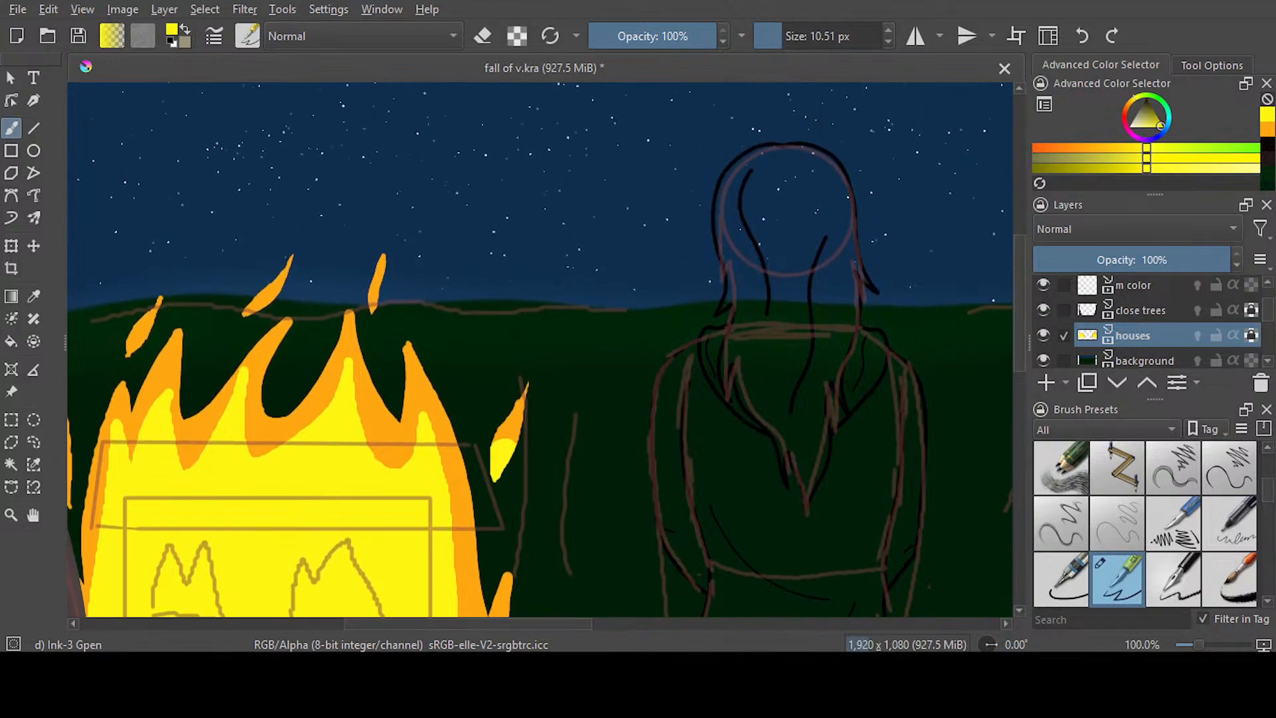
pyautogui.moveTo(379, 305); pyautogui.dragTo(374, 308)
pyautogui.moveTo(257, 312); pyautogui.dragTo(244, 319)
pyautogui.moveTo(141, 346); pyautogui.dragTo(130, 353)
pyautogui.moveTo(420, 623); pyautogui.dragTo(372, 623)
pyautogui.moveTo(243, 492); pyautogui.dragTo(249, 504)
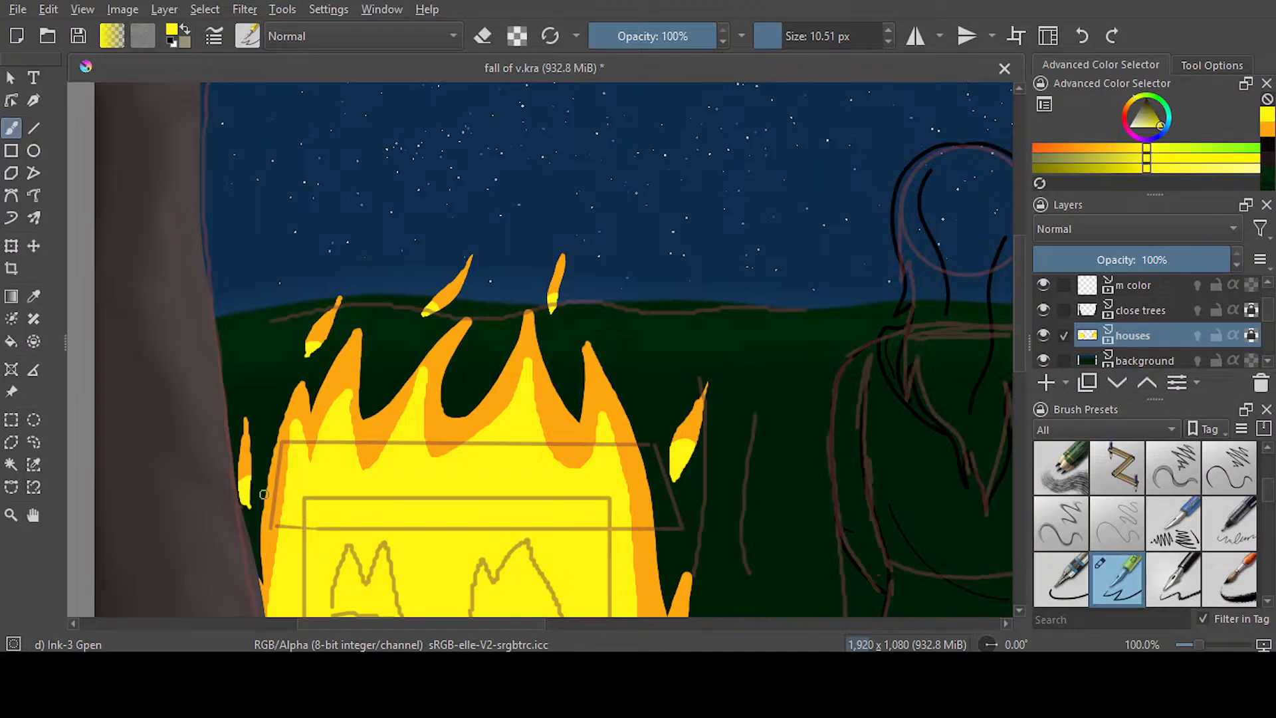
# Paint a yellow base on the spark beside the right tree and brush over the yellow seams in the right house's fire
pyautogui.moveTo(495, 624); pyautogui.dragTo(741, 633)
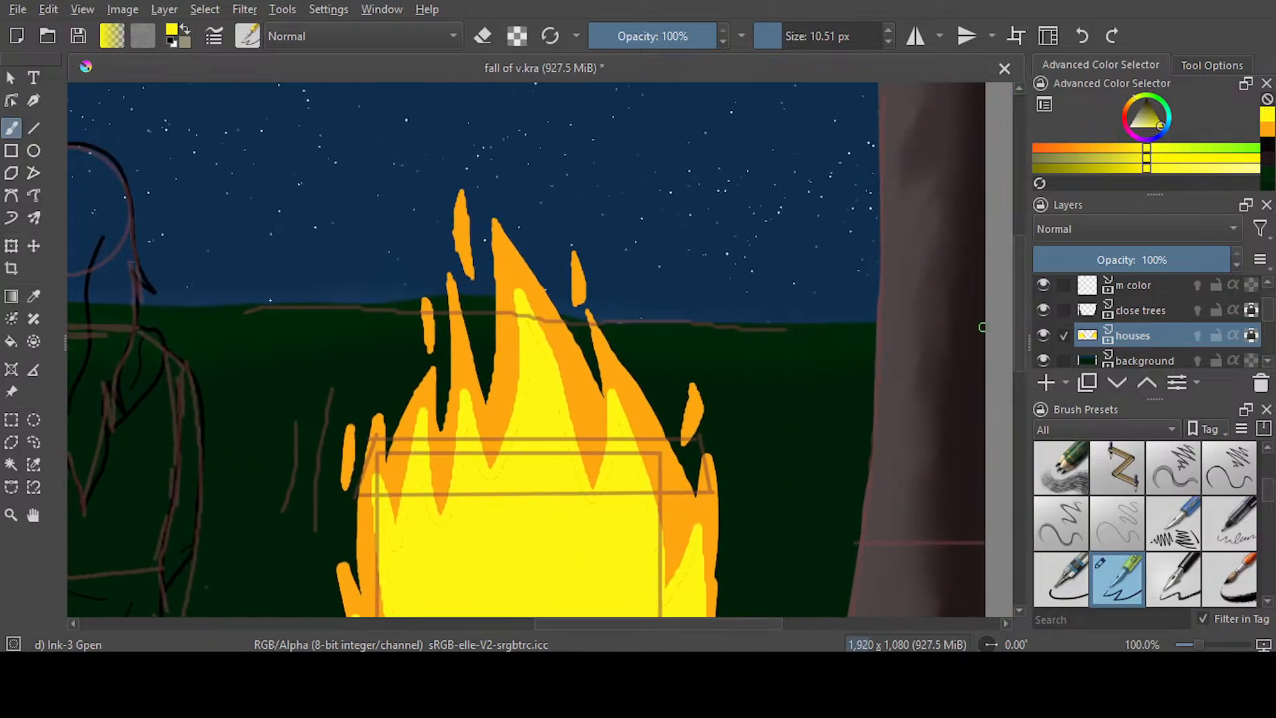
pyautogui.moveTo(1016, 293)
pyautogui.mouseDown()
pyautogui.moveTo(1016, 358)
pyautogui.moveTo(1017, 343)
pyautogui.mouseUp()
pyautogui.moveTo(679, 233)
pyautogui.mouseDown()
pyautogui.moveTo(703, 237)
pyautogui.moveTo(686, 241)
pyautogui.mouseUp()
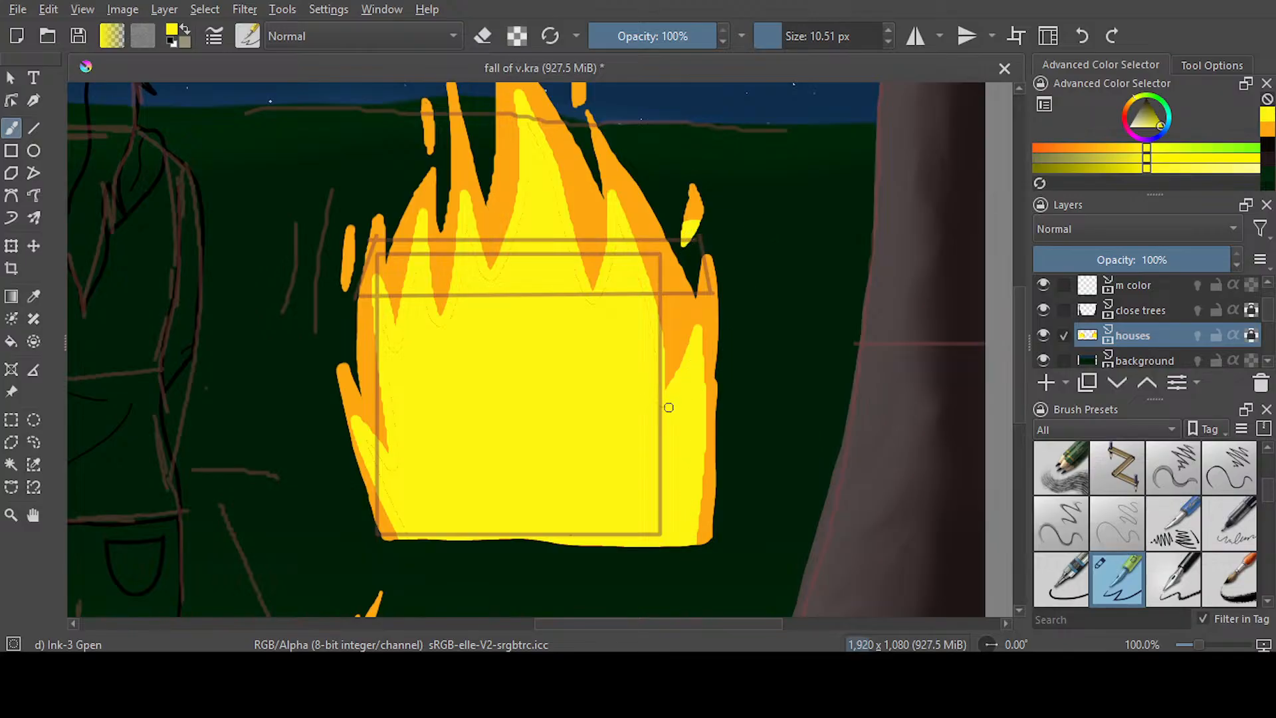
pyautogui.moveTo(658, 393)
pyautogui.mouseDown()
pyautogui.moveTo(615, 212)
pyautogui.moveTo(590, 320)
pyautogui.moveTo(528, 125)
pyautogui.moveTo(519, 225)
pyautogui.moveTo(482, 302)
pyautogui.moveTo(523, 240)
pyautogui.moveTo(489, 287)
pyautogui.moveTo(470, 224)
pyautogui.moveTo(473, 281)
pyautogui.moveTo(469, 252)
pyautogui.moveTo(443, 328)
pyautogui.moveTo(422, 244)
pyautogui.moveTo(402, 363)
pyautogui.moveTo(381, 327)
pyautogui.moveTo(392, 469)
pyautogui.moveTo(400, 408)
pyautogui.moveTo(399, 442)
pyautogui.moveTo(391, 397)
pyautogui.moveTo(401, 511)
pyautogui.moveTo(370, 459)
pyautogui.mouseUp()
# Paint yellow lower ends on the remaining four sparks around the right house's fire
pyautogui.moveTo(1019, 371); pyautogui.dragTo(1030, 331)
pyautogui.moveTo(578, 248); pyautogui.dragTo(576, 257)
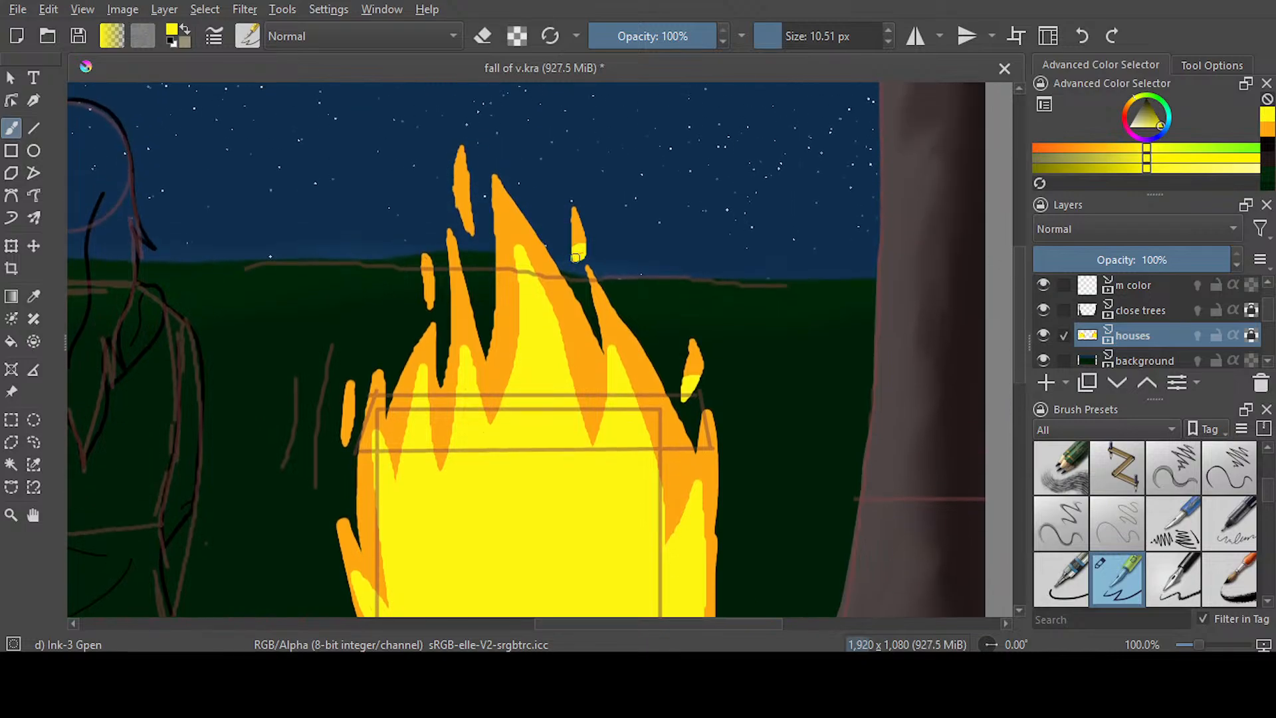
pyautogui.moveTo(470, 216)
pyautogui.mouseDown()
pyautogui.moveTo(464, 201)
pyautogui.moveTo(470, 229)
pyautogui.mouseUp()
pyautogui.moveTo(429, 288); pyautogui.dragTo(428, 304)
pyautogui.moveTo(346, 444); pyautogui.dragTo(348, 426)
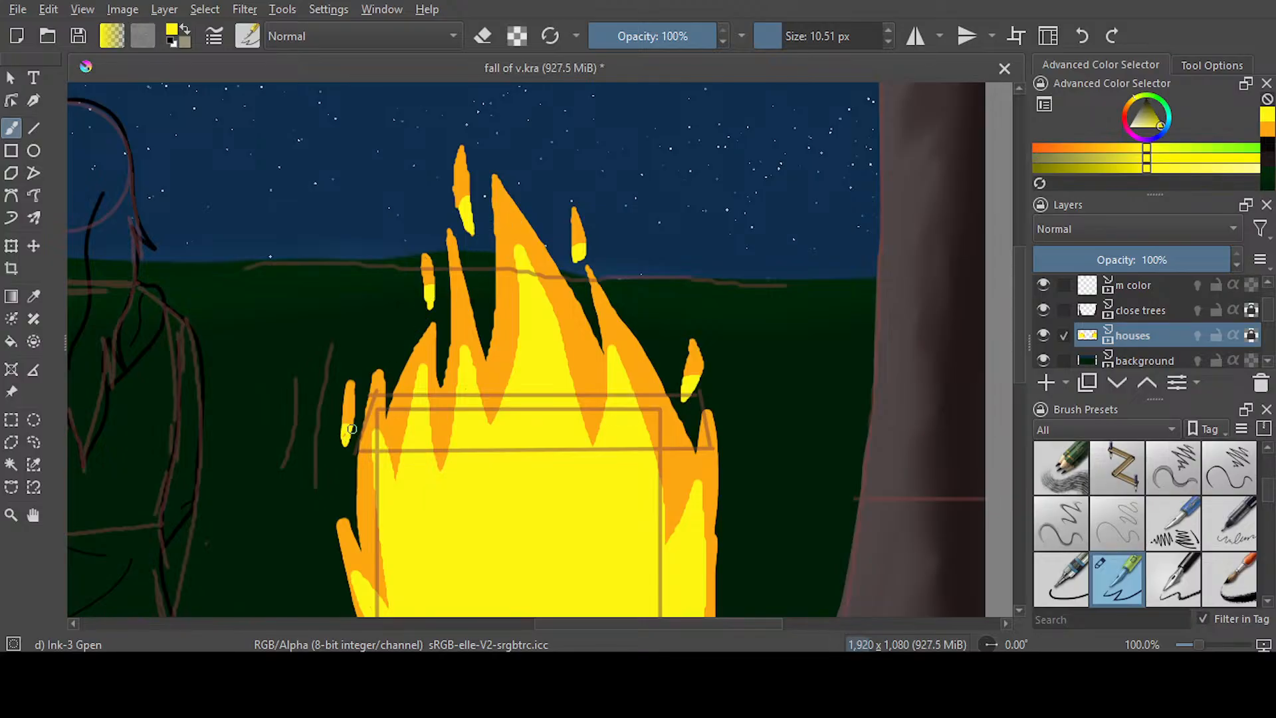
# Brush over the yellow seams in the ground fire below the right house
pyautogui.scroll(-5, 525, 349)
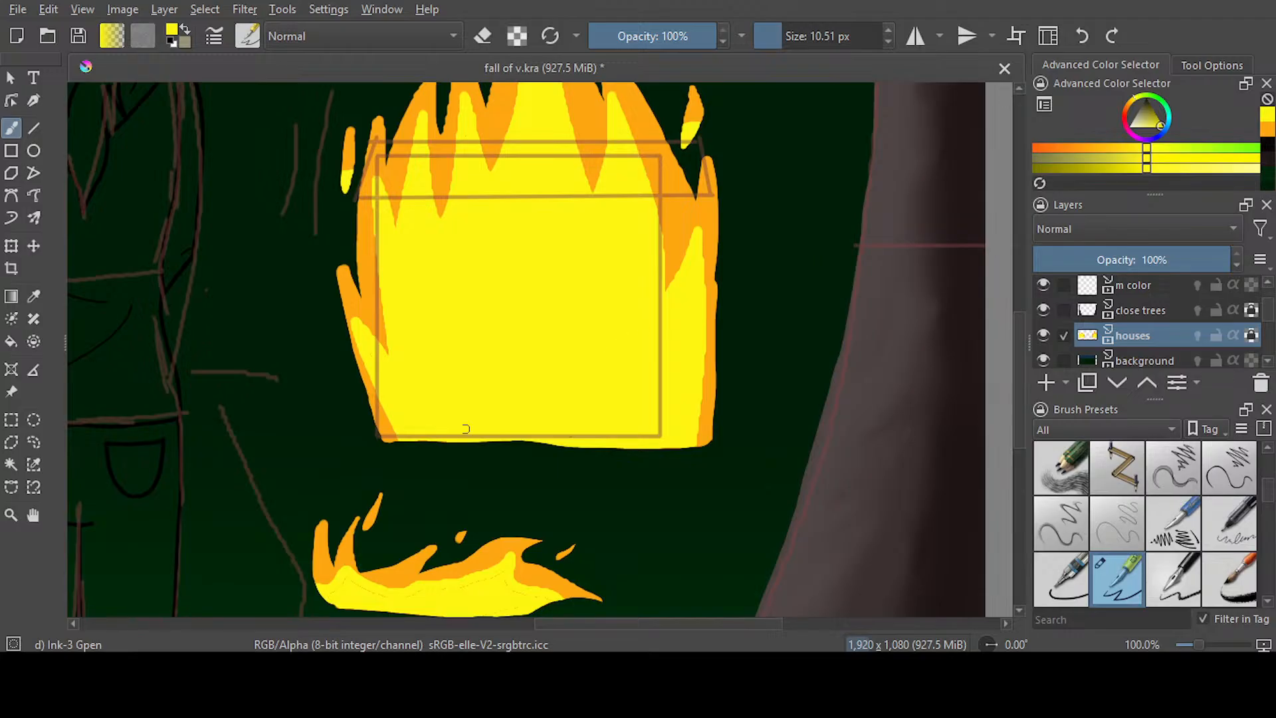
pyautogui.scroll(-4, 525, 348)
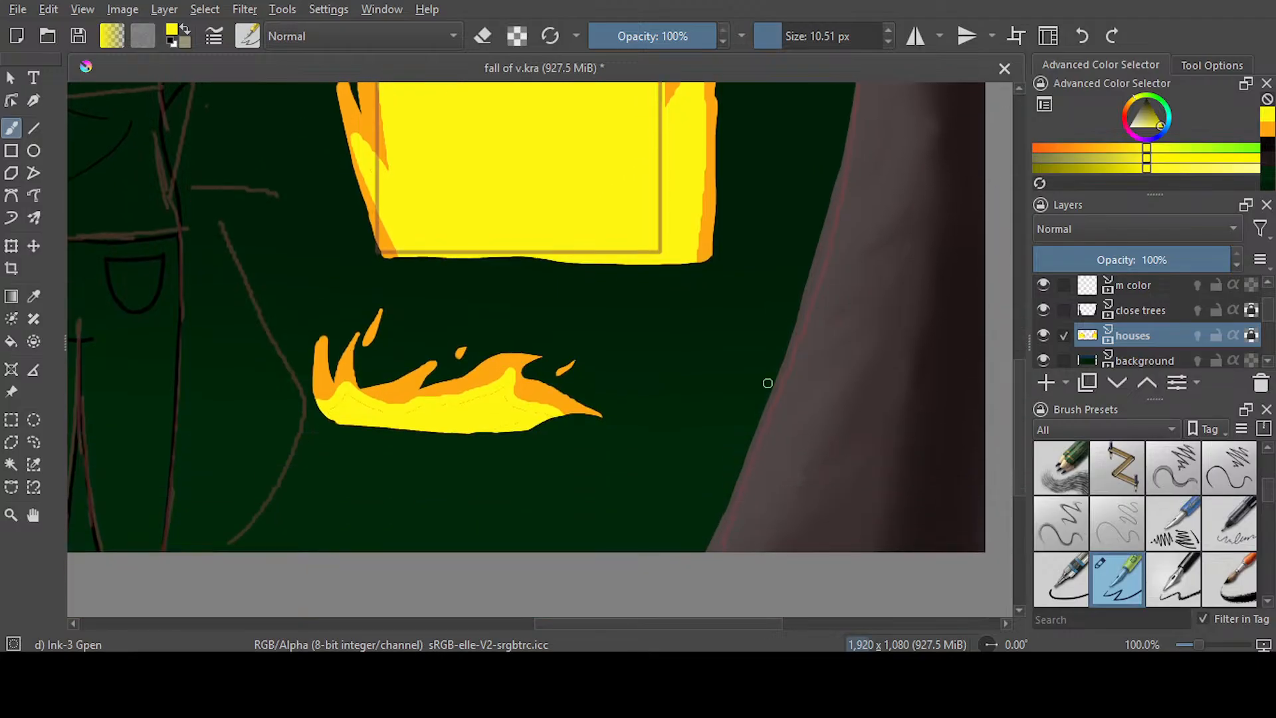
pyautogui.moveTo(547, 419)
pyautogui.mouseDown()
pyautogui.moveTo(513, 416)
pyautogui.moveTo(504, 390)
pyautogui.moveTo(328, 414)
pyautogui.mouseUp()
pyautogui.hscroll(-15, 390, 605)
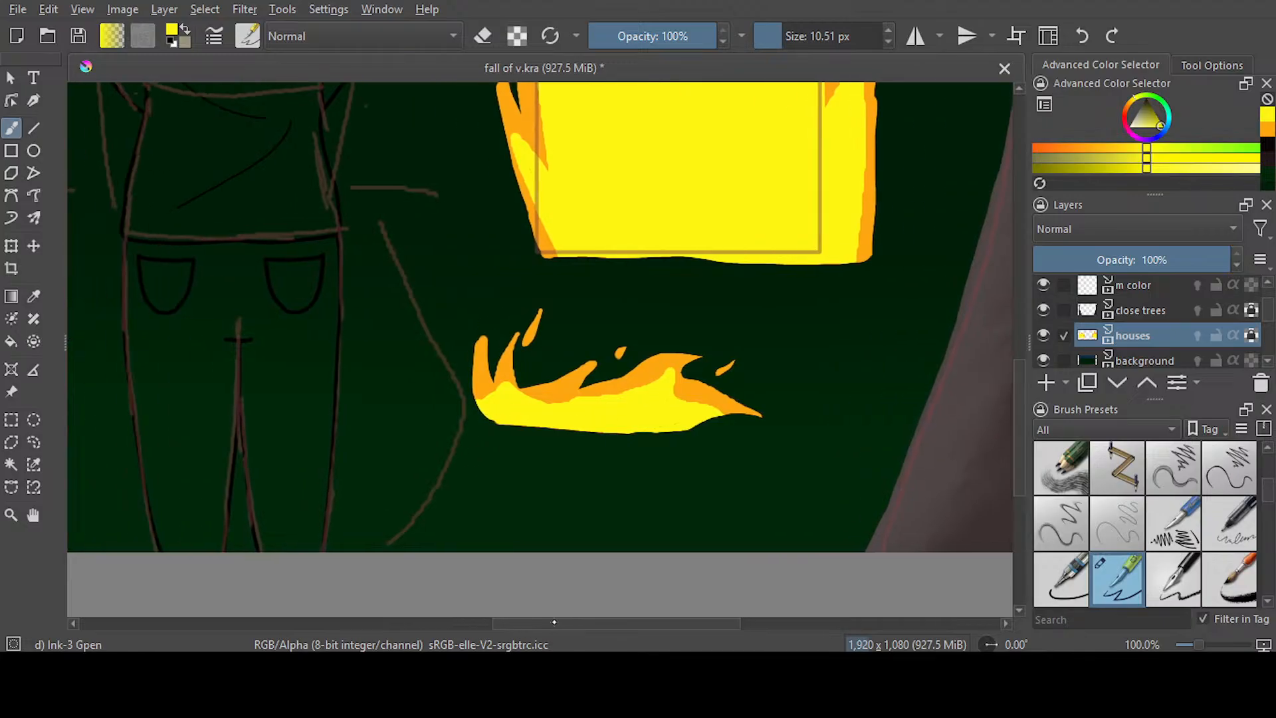
pyautogui.hscroll(-1, 391, 606)
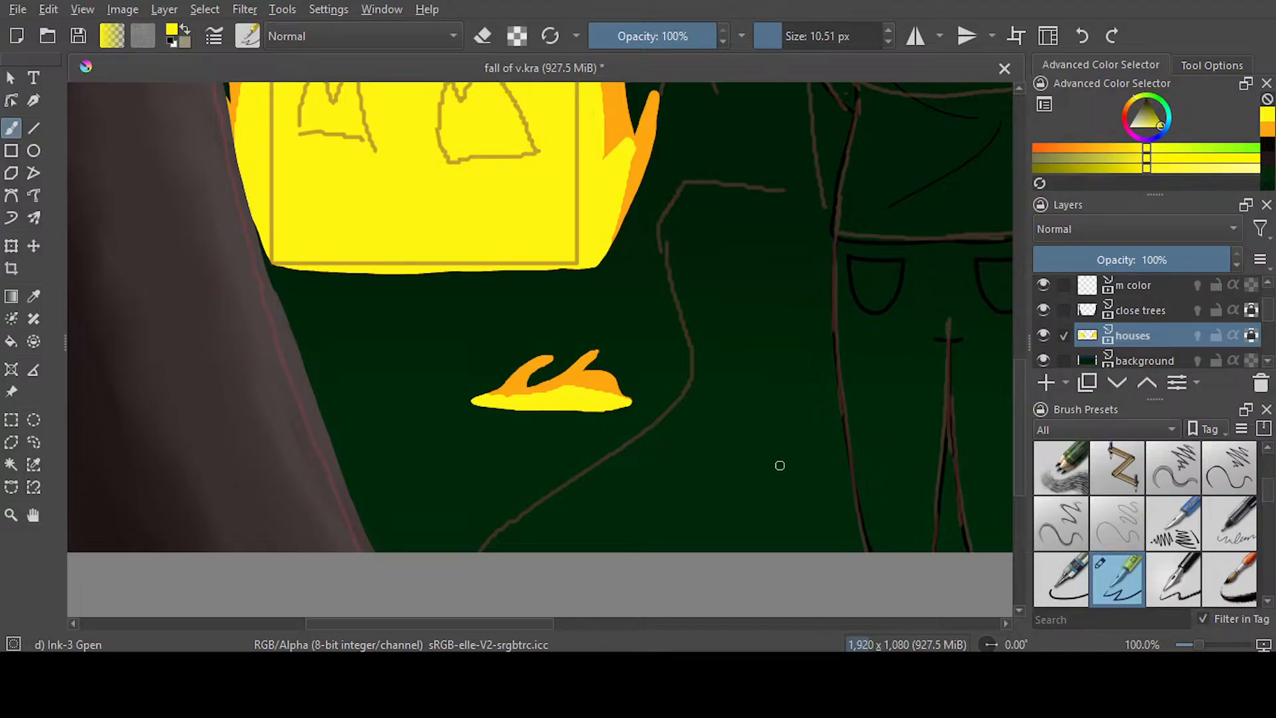
pyautogui.scroll(5, 971, 393)
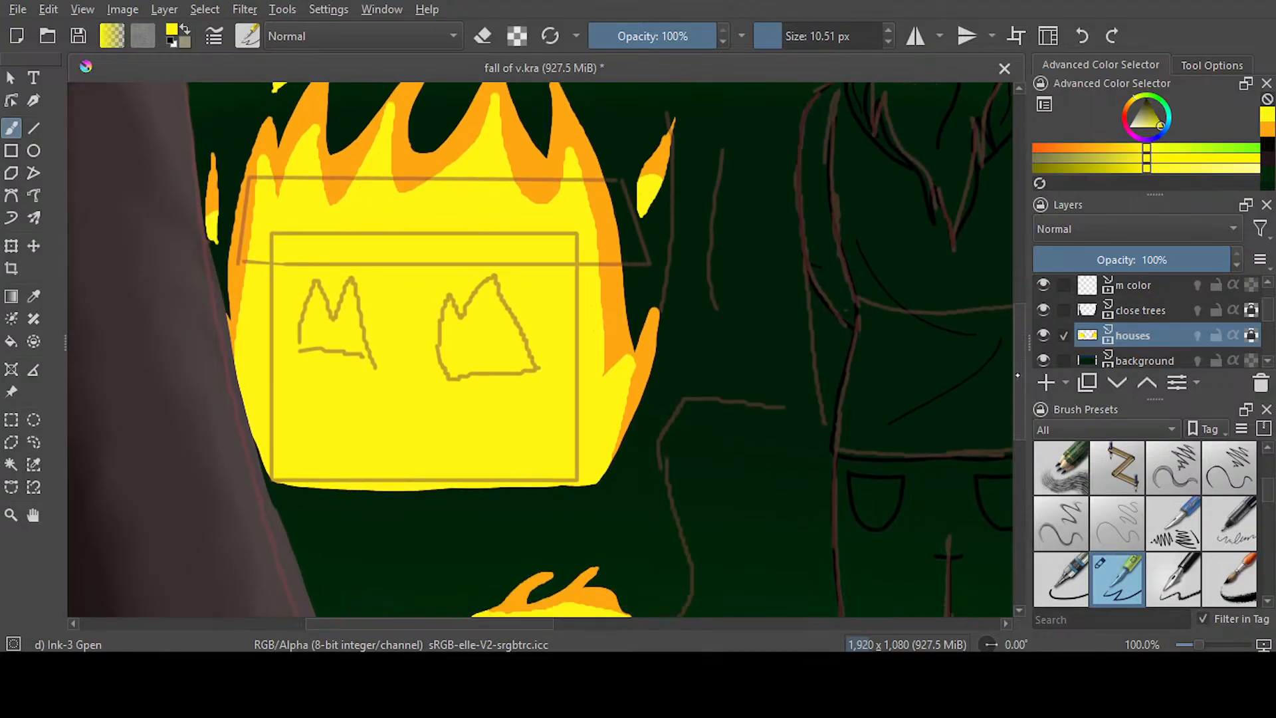
pyautogui.scroll(-3, 971, 393)
pyautogui.moveTo(519, 623); pyautogui.dragTo(578, 623)
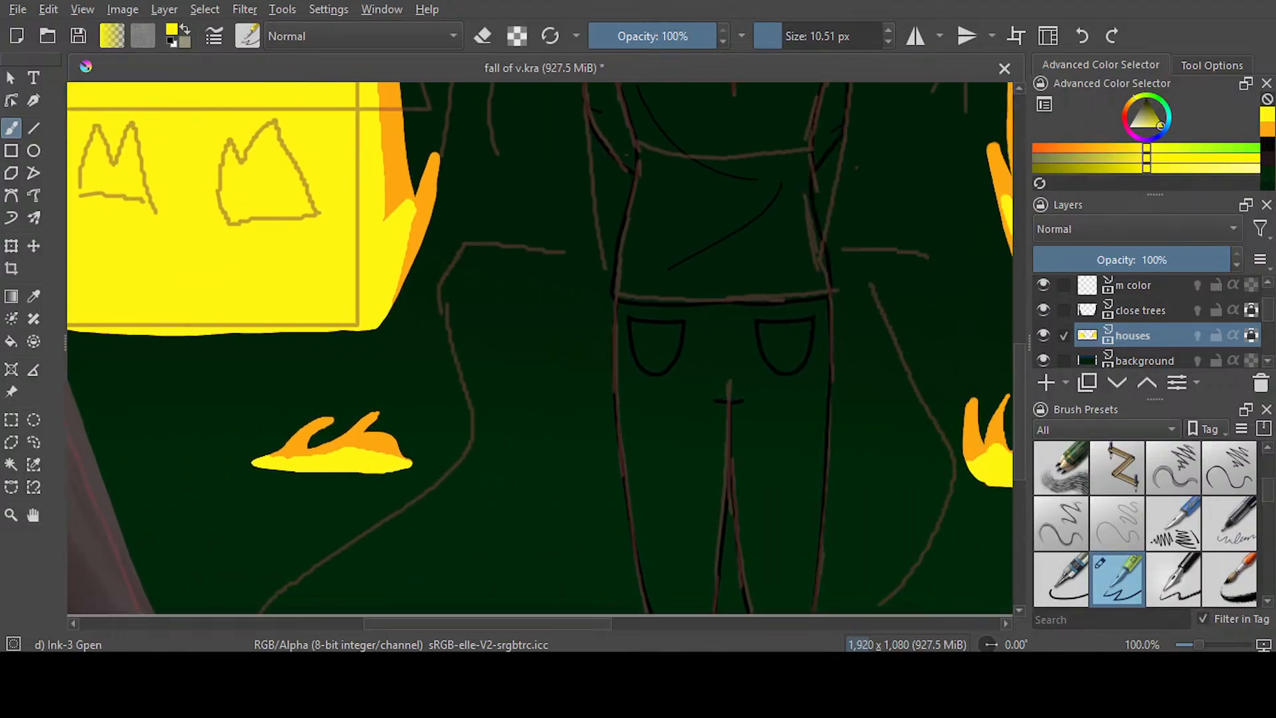
# On the close trees layer, paint an orange glow along the left tree's inner edge with Airbrush Soft at 47% opacity, 344.08 px
pyautogui.scroll(-3, 996, 256)
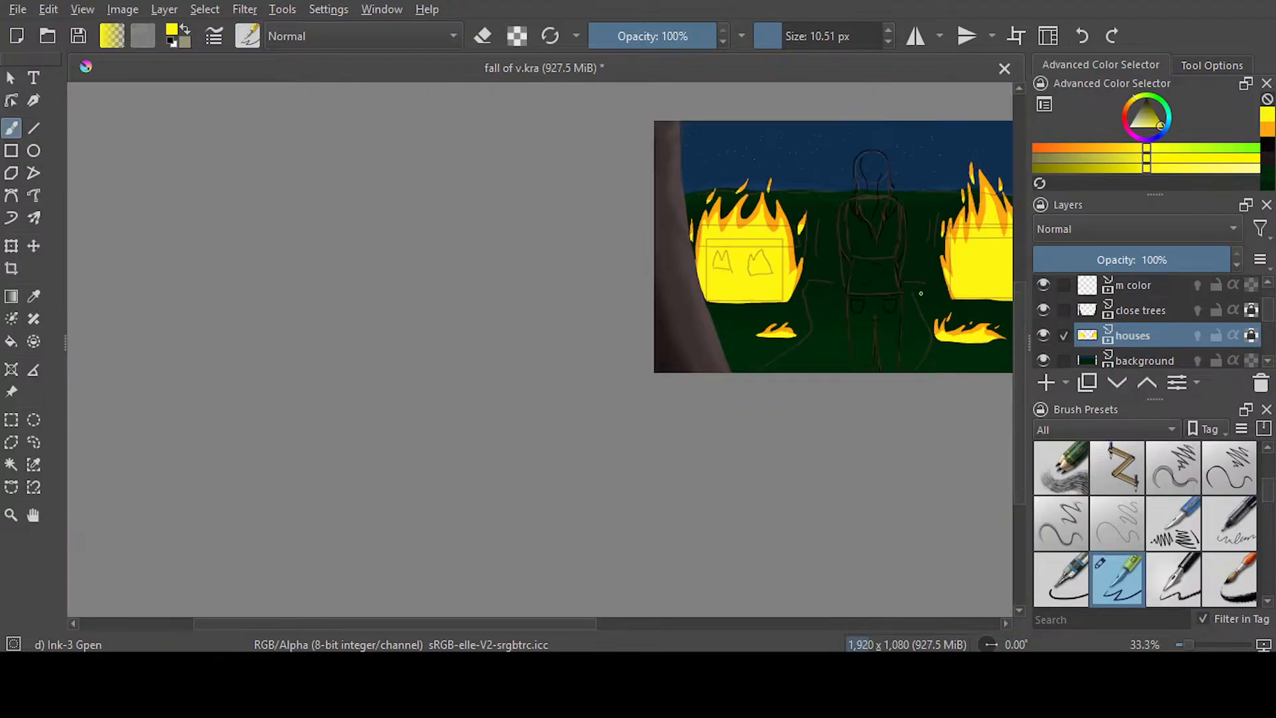
pyautogui.moveTo(559, 624); pyautogui.dragTo(648, 623)
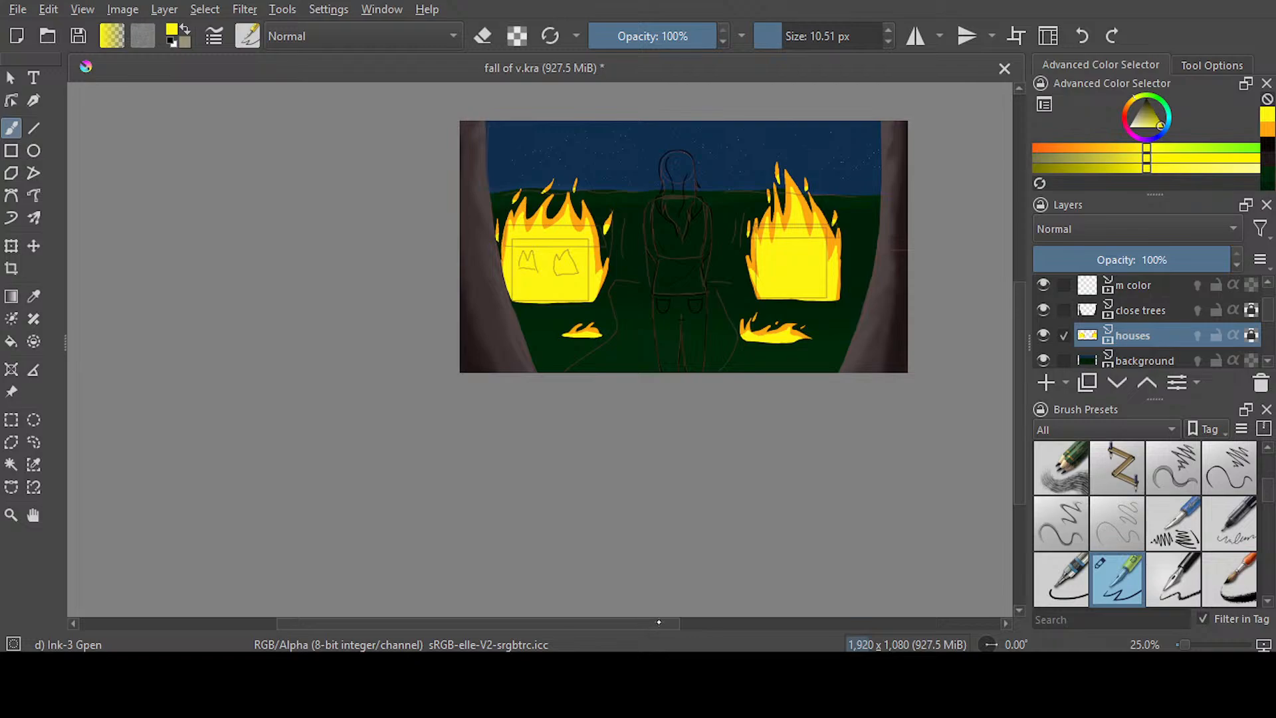
pyautogui.moveTo(669, 617); pyautogui.dragTo(670, 618)
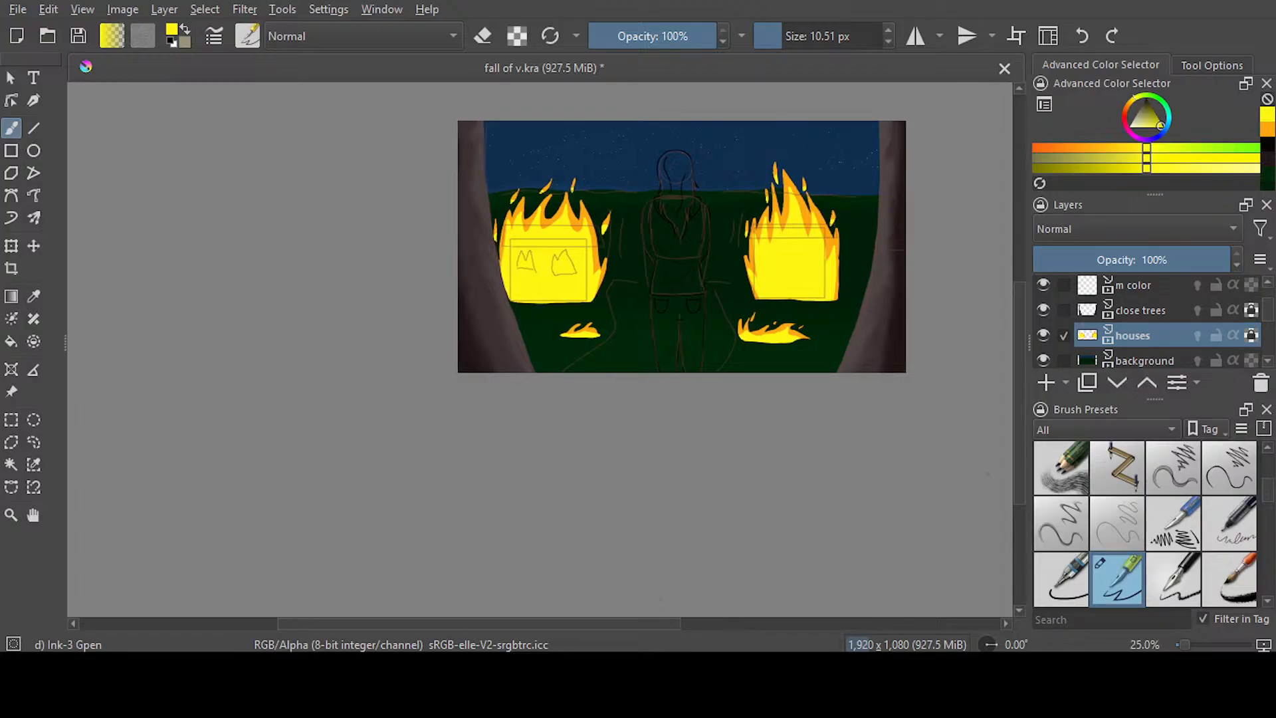
pyautogui.click(1269, 132)
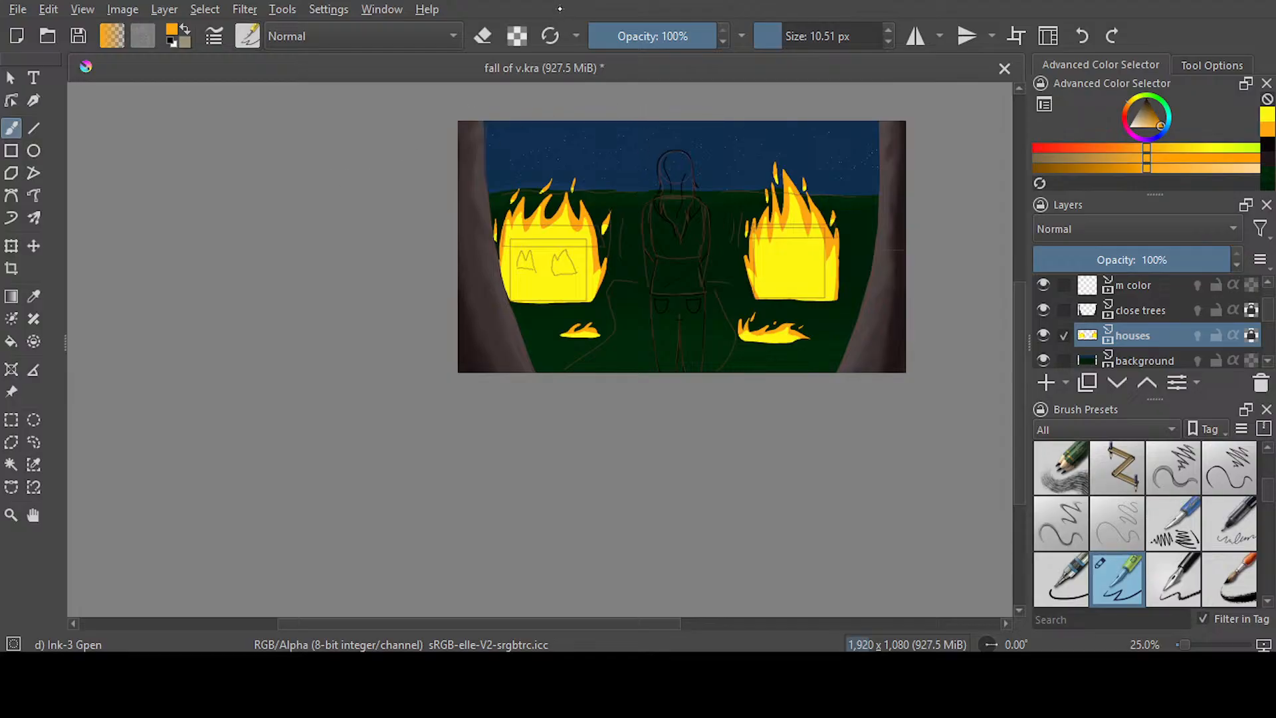
pyautogui.press('/')
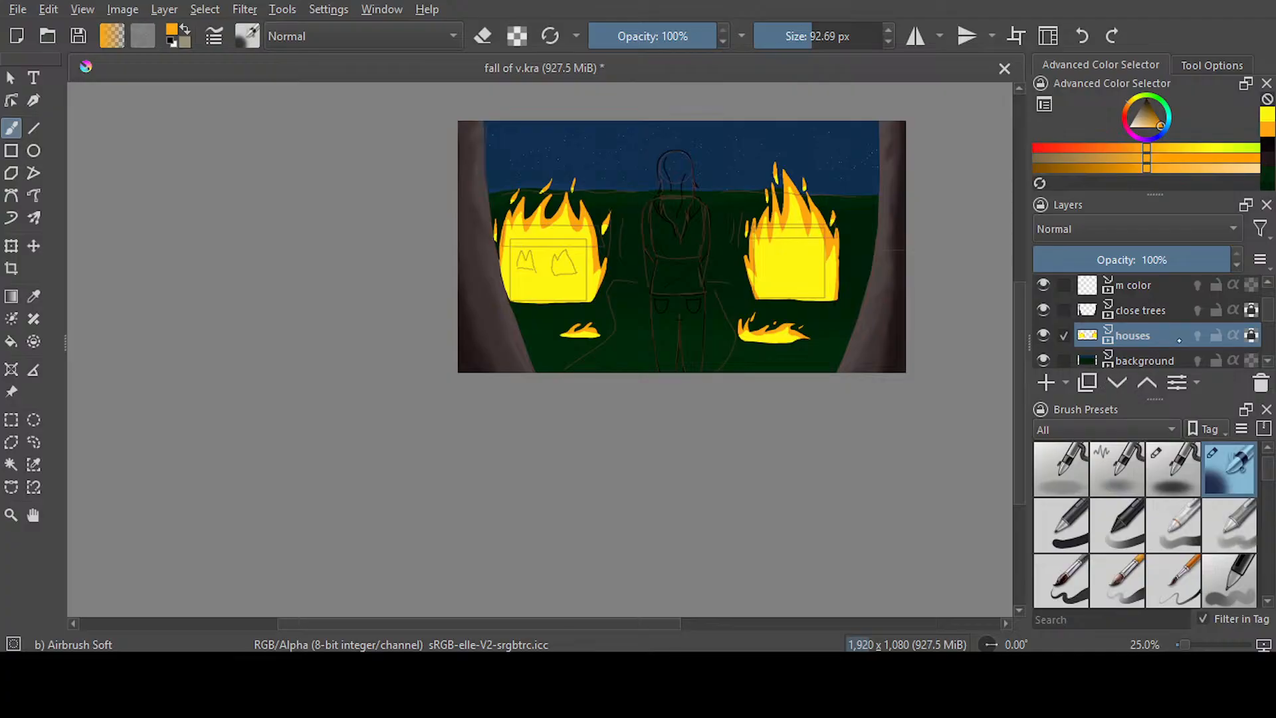
pyautogui.click(1182, 311)
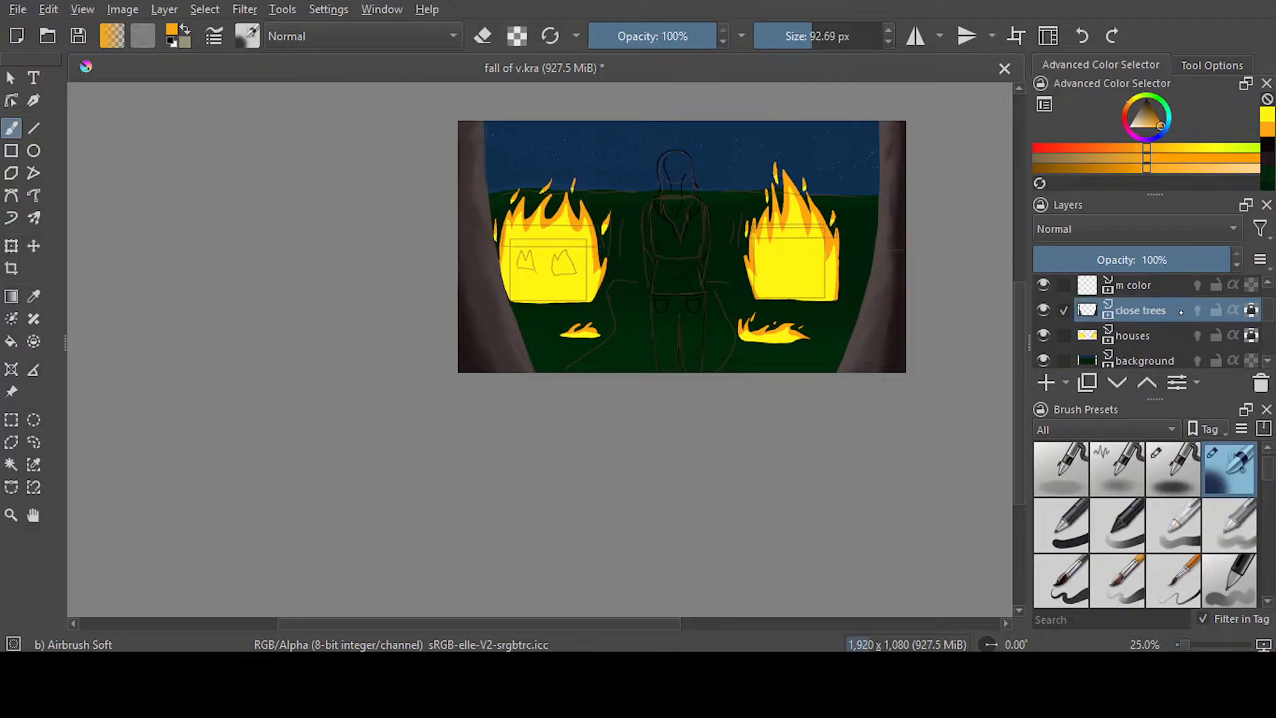
pyautogui.moveTo(691, 36); pyautogui.dragTo(649, 36)
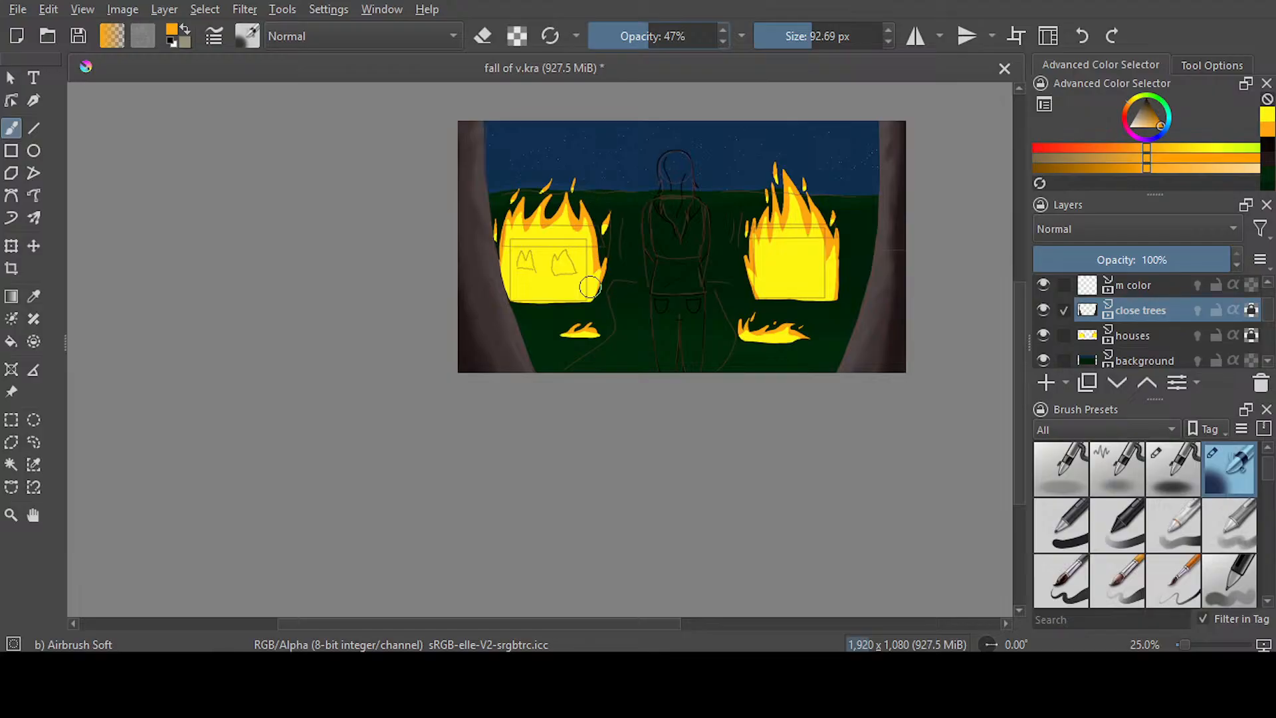
pyautogui.moveTo(804, 42); pyautogui.dragTo(856, 38)
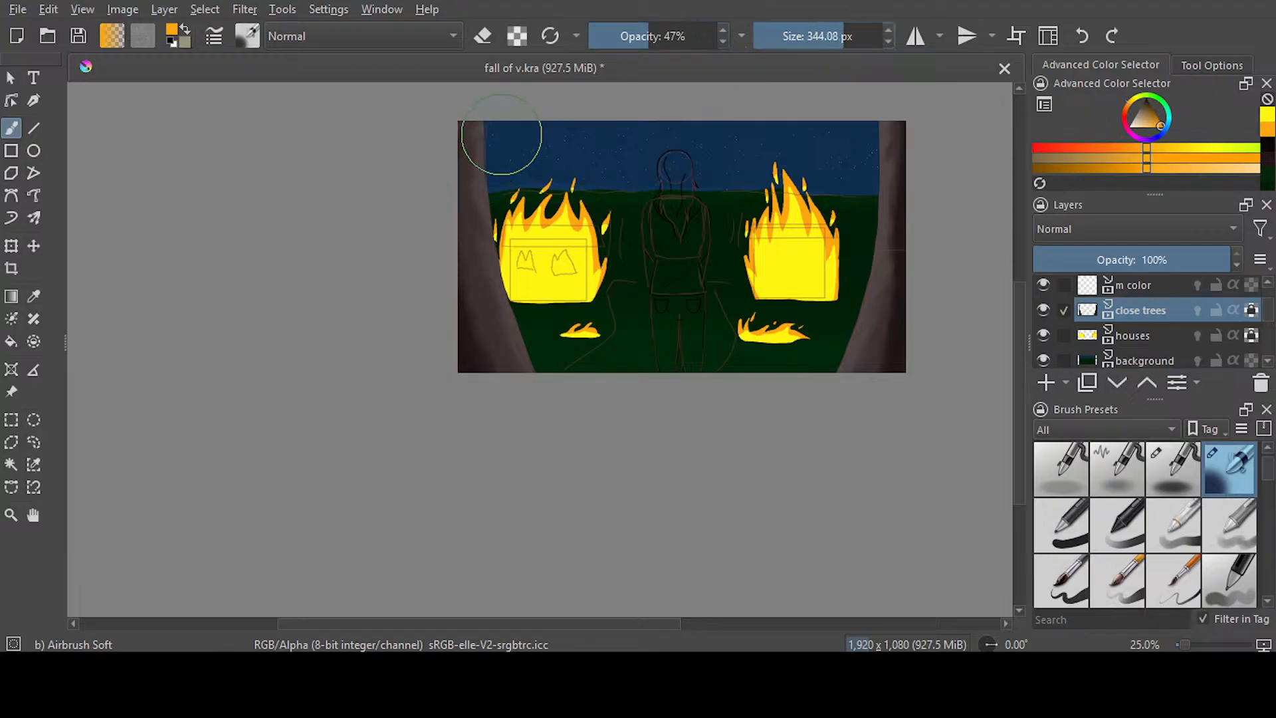
pyautogui.moveTo(498, 173)
pyautogui.mouseDown()
pyautogui.moveTo(518, 272)
pyautogui.moveTo(541, 352)
pyautogui.mouseUp()
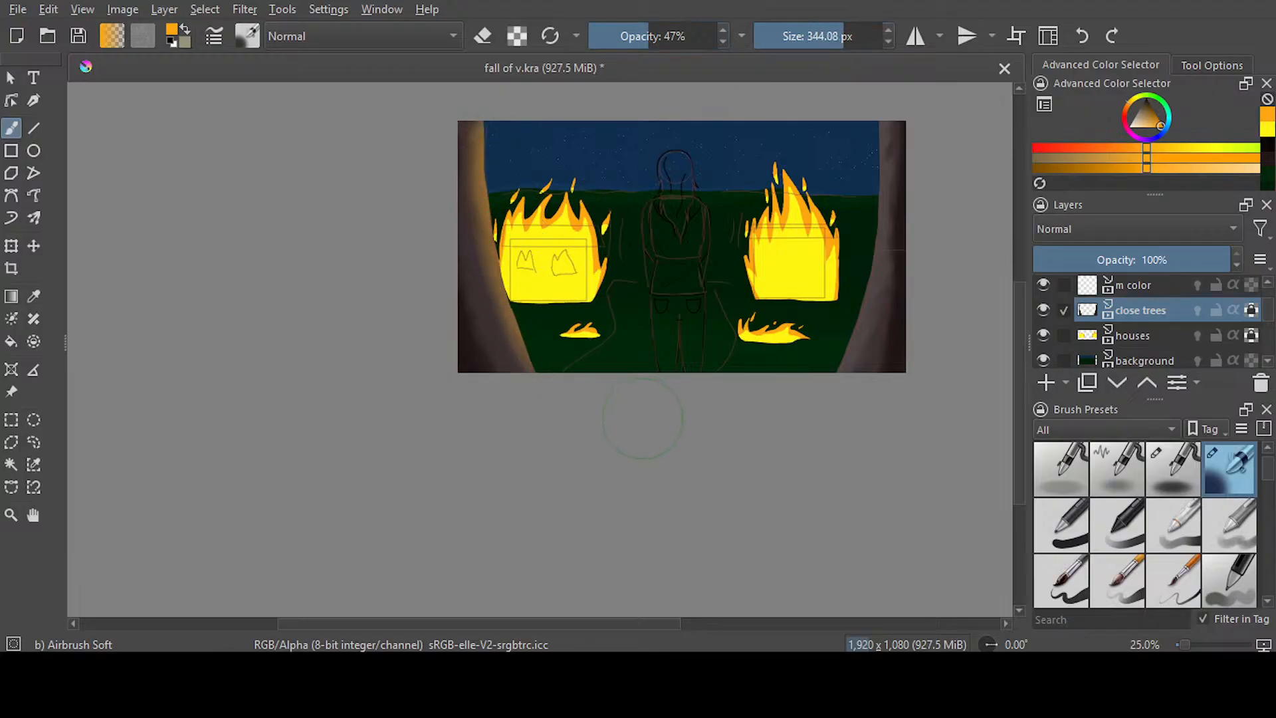
# Airbrush a matching orange glow down the right tree's inner edge, undoing one stroke and repainting it
pyautogui.moveTo(854, 129)
pyautogui.mouseDown()
pyautogui.moveTo(854, 222)
pyautogui.moveTo(808, 380)
pyautogui.mouseUp()
pyautogui.moveTo(854, 222); pyautogui.dragTo(815, 377)
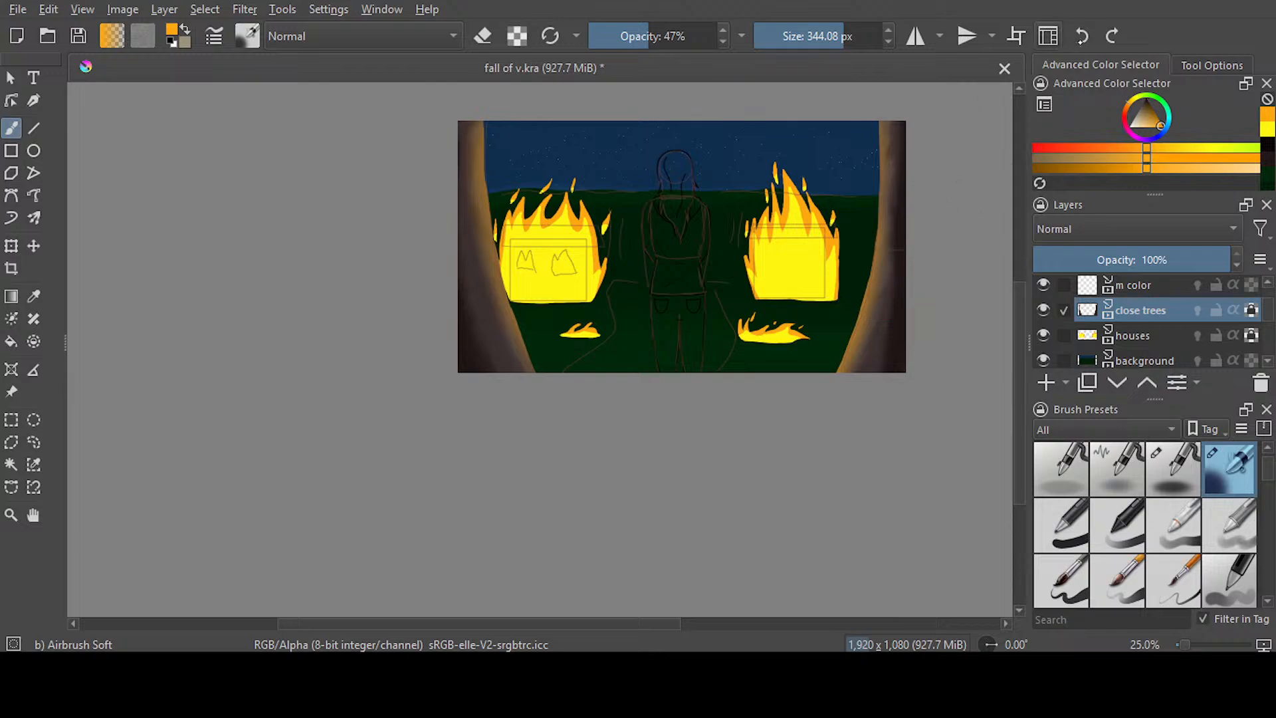
pyautogui.click(1081, 36)
pyautogui.moveTo(860, 142)
pyautogui.mouseDown()
pyautogui.moveTo(868, 220)
pyautogui.moveTo(817, 385)
pyautogui.mouseUp()
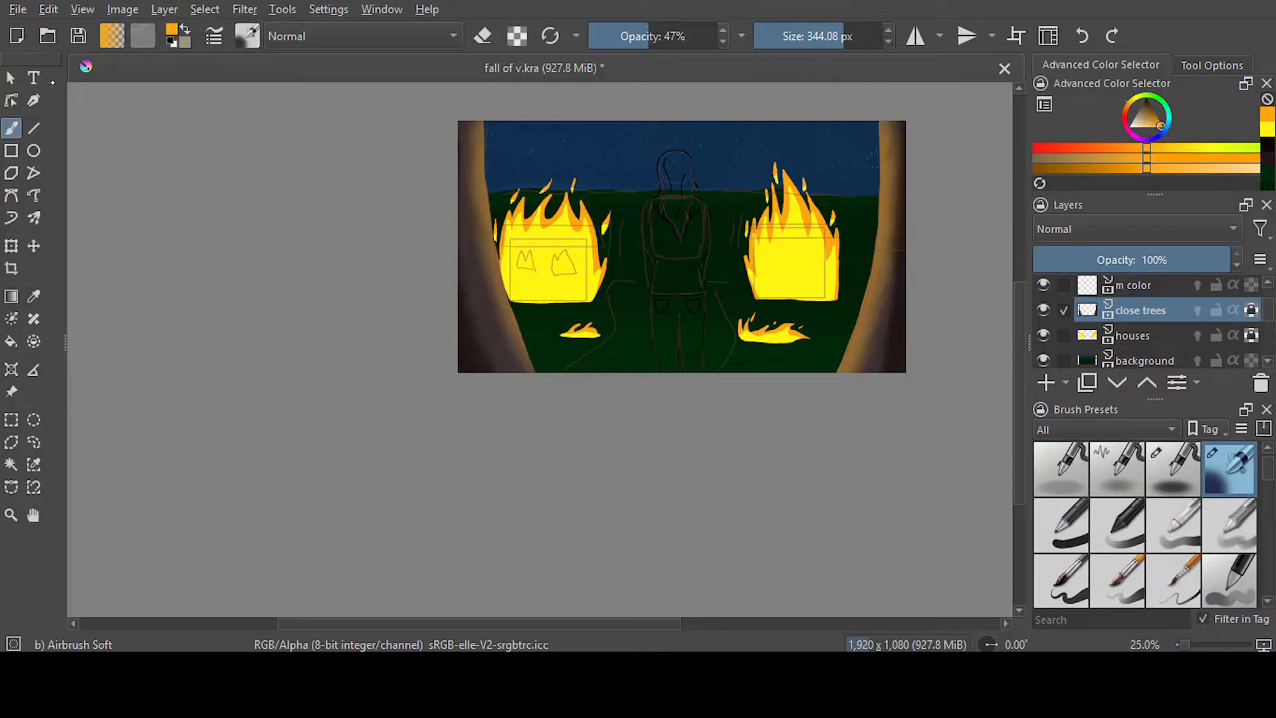
pyautogui.hotkey('ctrl', 's')
# Choose the Blender Smear brush and rename the houses layer to fire
pyautogui.click(1165, 336)
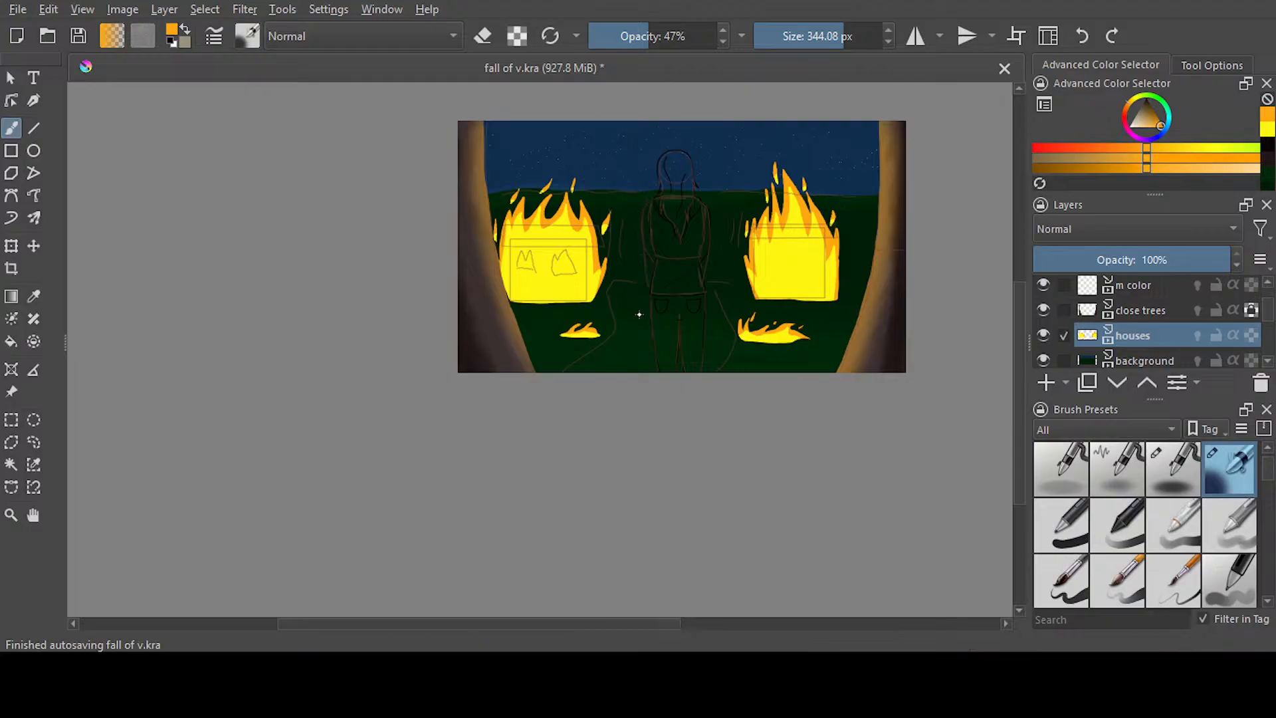
pyautogui.press('/')
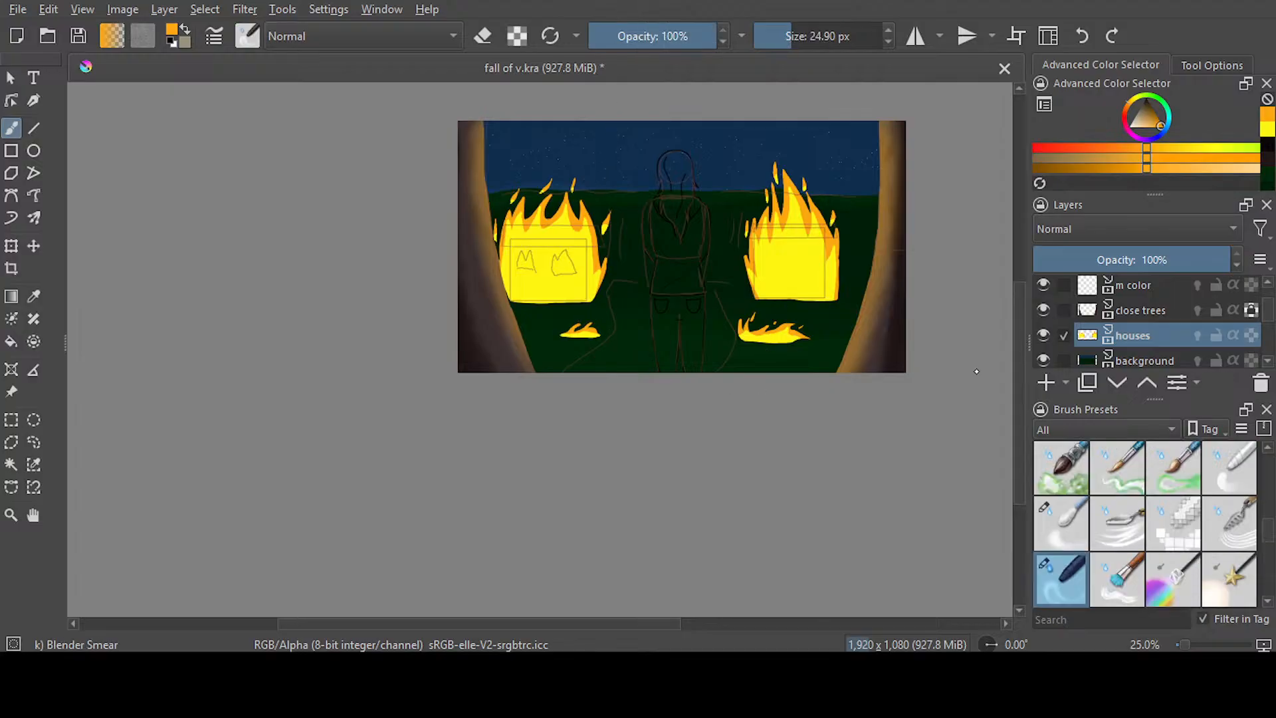
pyautogui.doubleClick(1141, 337)
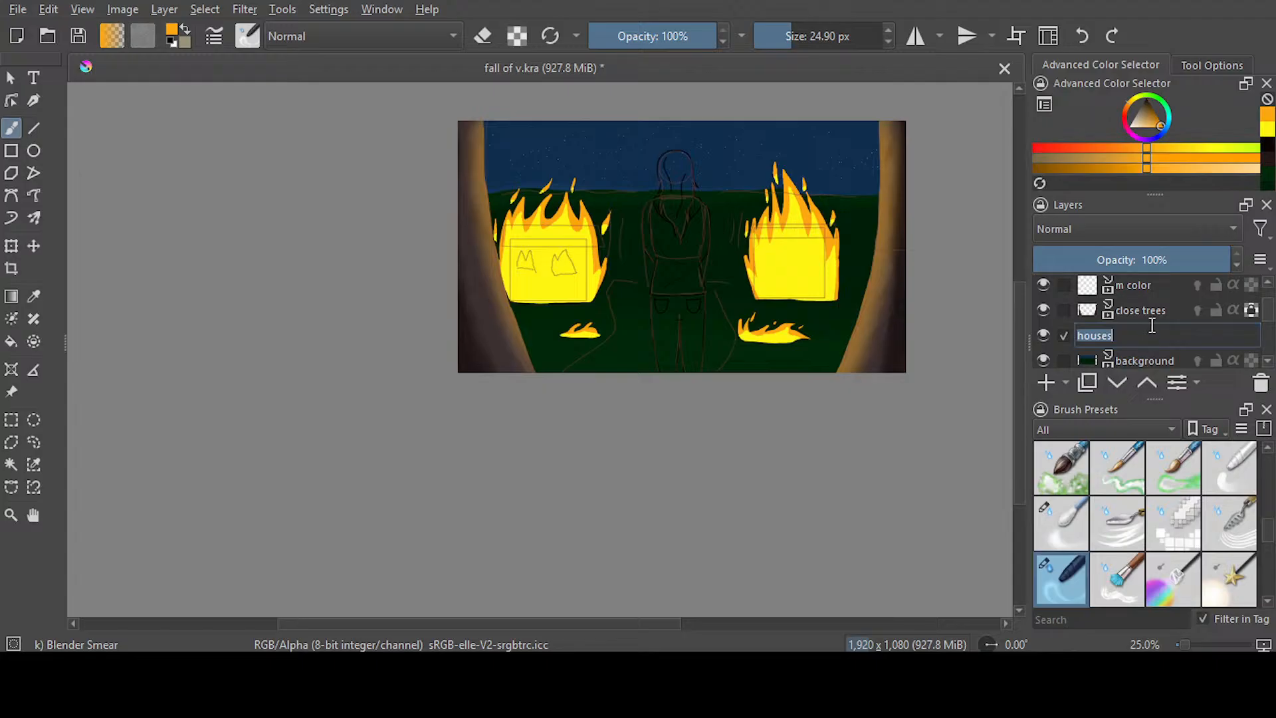
pyautogui.write('fire')
pyautogui.press('Return')
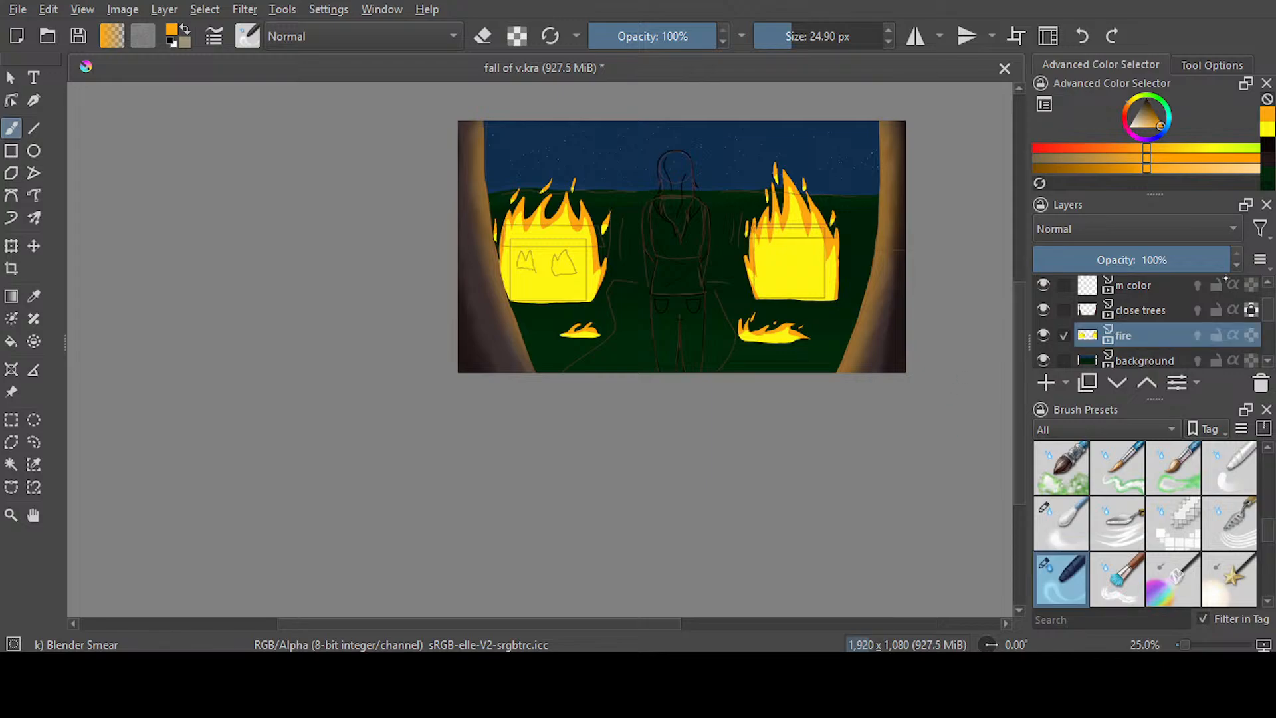
# Hide the outline layer so the sketch guidelines no longer cover the fires
pyautogui.scroll(3, 1143, 322)
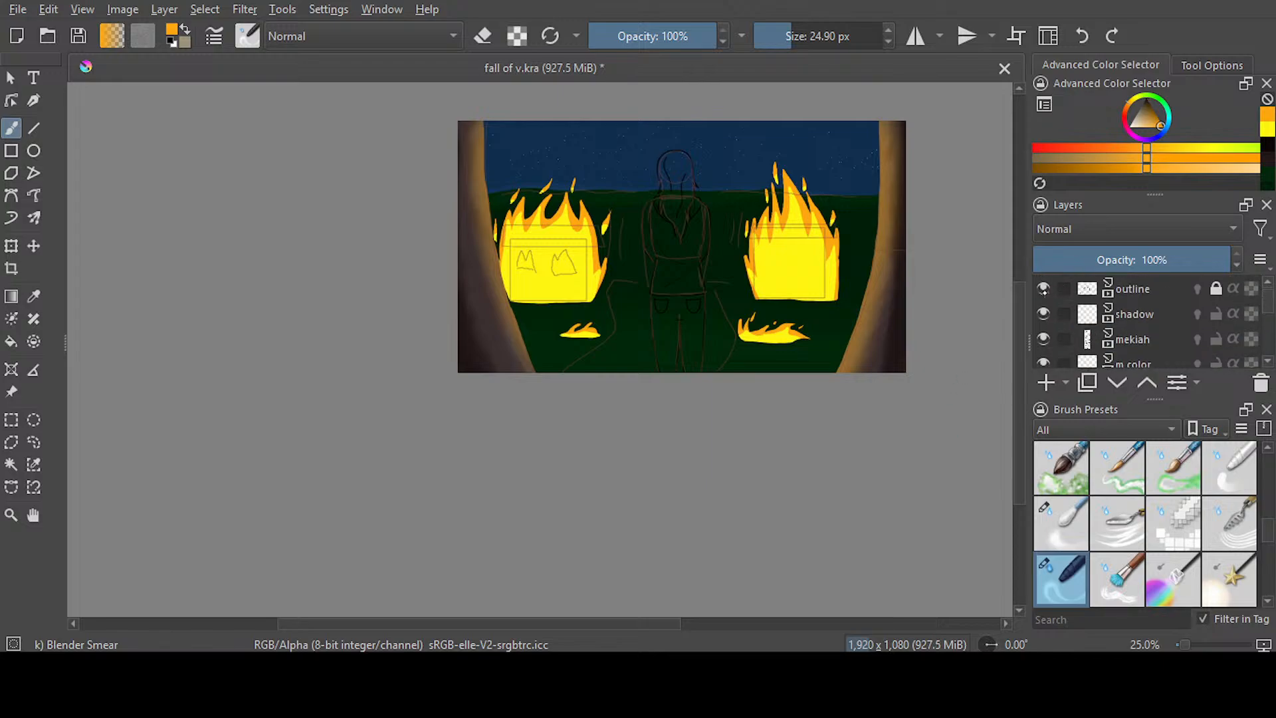
pyautogui.click(1044, 289)
pyautogui.scroll(-3, 1143, 325)
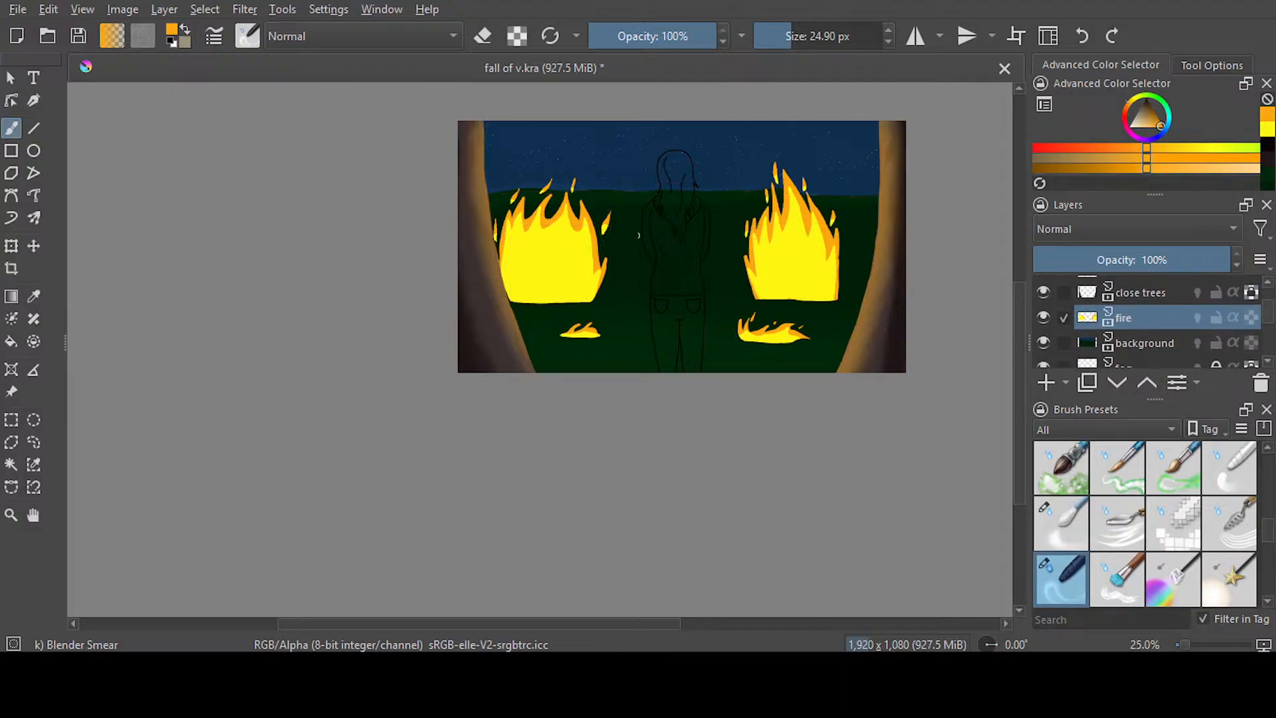
# Try smearing the two embers above the left half of the left fire into upward streaks with Blender Smear at 24.90 px
pyautogui.scroll(2, 544, 189)
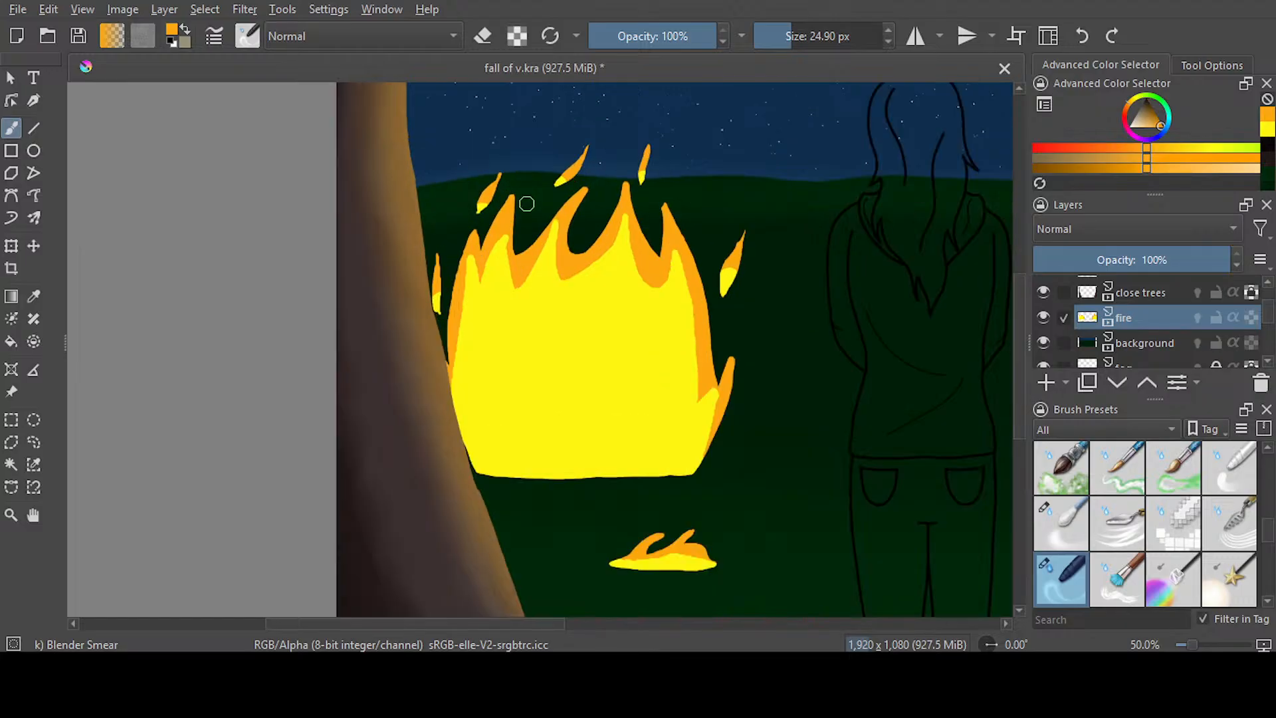
pyautogui.moveTo(483, 206); pyautogui.dragTo(516, 126)
pyautogui.moveTo(490, 199); pyautogui.dragTo(525, 133)
pyautogui.moveTo(556, 179); pyautogui.dragTo(606, 120)
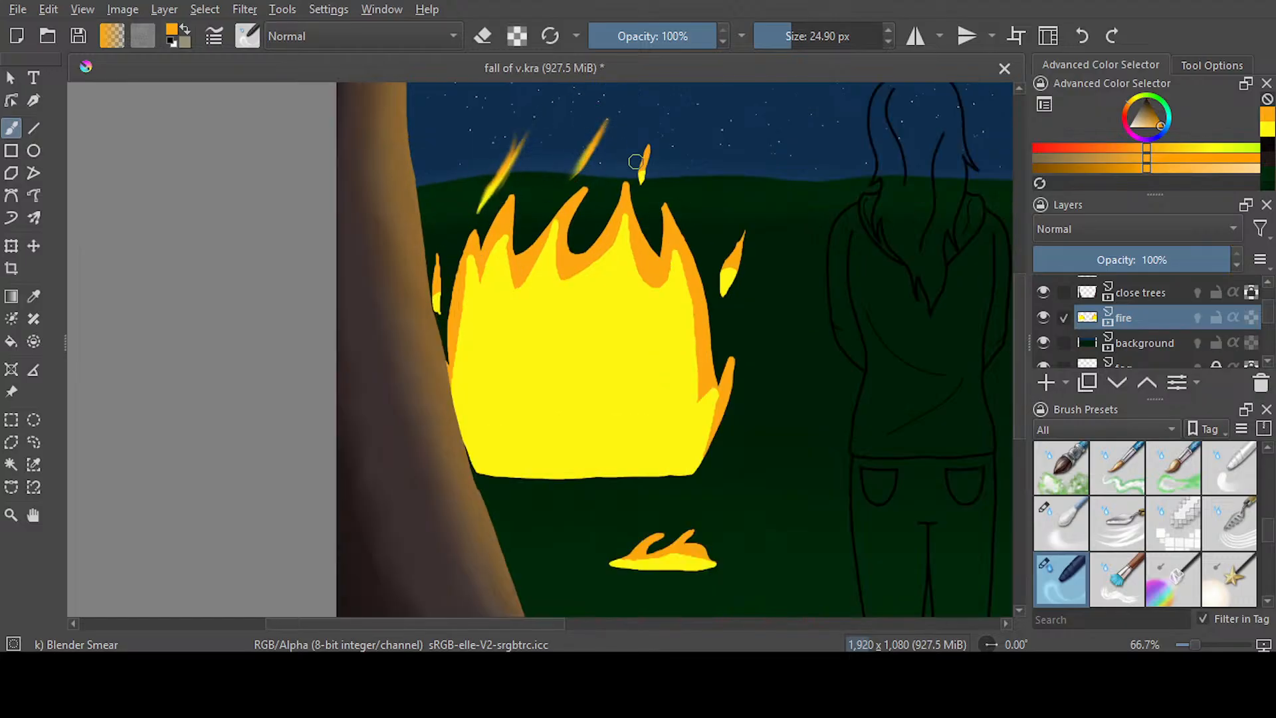
pyautogui.click(1082, 36)
pyautogui.moveTo(566, 170); pyautogui.dragTo(606, 110)
pyautogui.moveTo(570, 174); pyautogui.dragTo(537, 196)
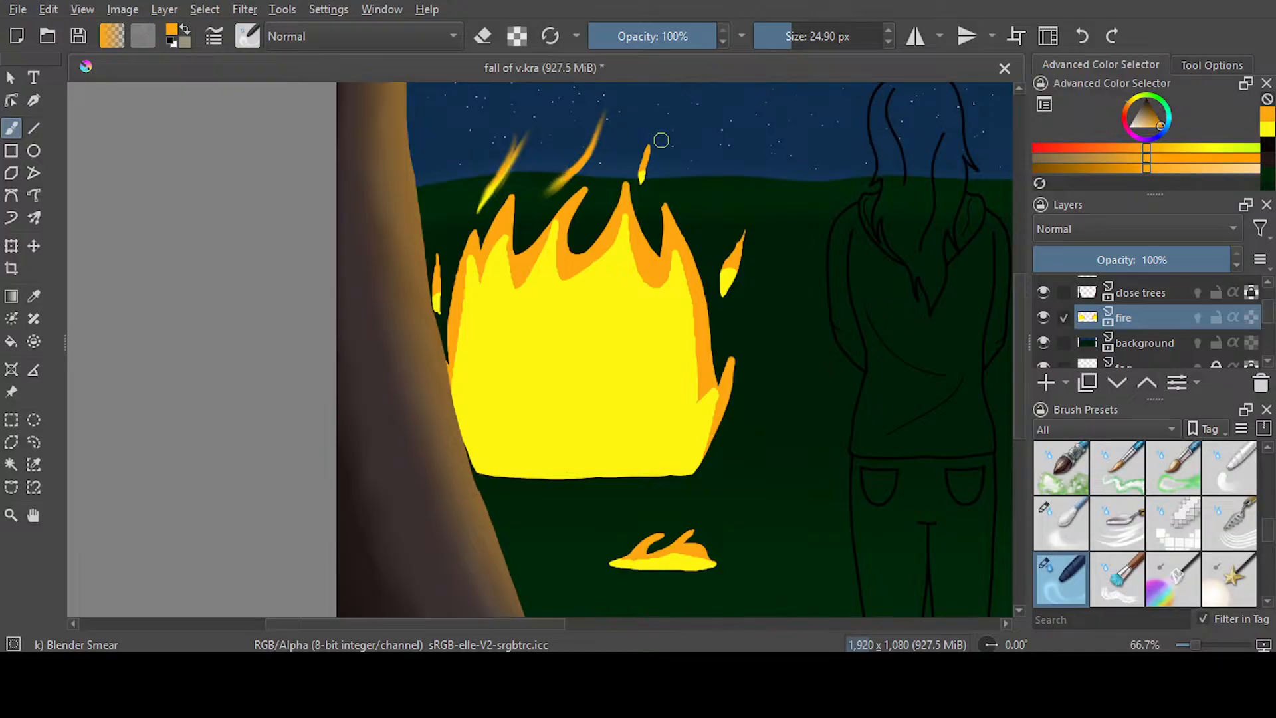
# Try smearing the embers above and beside the left fire's right half, plus its lower right edge, upward
pyautogui.moveTo(641, 176); pyautogui.dragTo(670, 101)
pyautogui.moveTo(643, 160)
pyautogui.mouseDown()
pyautogui.moveTo(648, 143)
pyautogui.moveTo(646, 205)
pyautogui.moveTo(657, 124)
pyautogui.mouseUp()
pyautogui.moveTo(645, 172)
pyautogui.mouseDown()
pyautogui.moveTo(646, 199)
pyautogui.moveTo(676, 108)
pyautogui.mouseUp()
pyautogui.moveTo(727, 279); pyautogui.dragTo(737, 258)
pyautogui.moveTo(726, 303)
pyautogui.mouseDown()
pyautogui.moveTo(750, 196)
pyautogui.moveTo(730, 287)
pyautogui.moveTo(770, 198)
pyautogui.mouseUp()
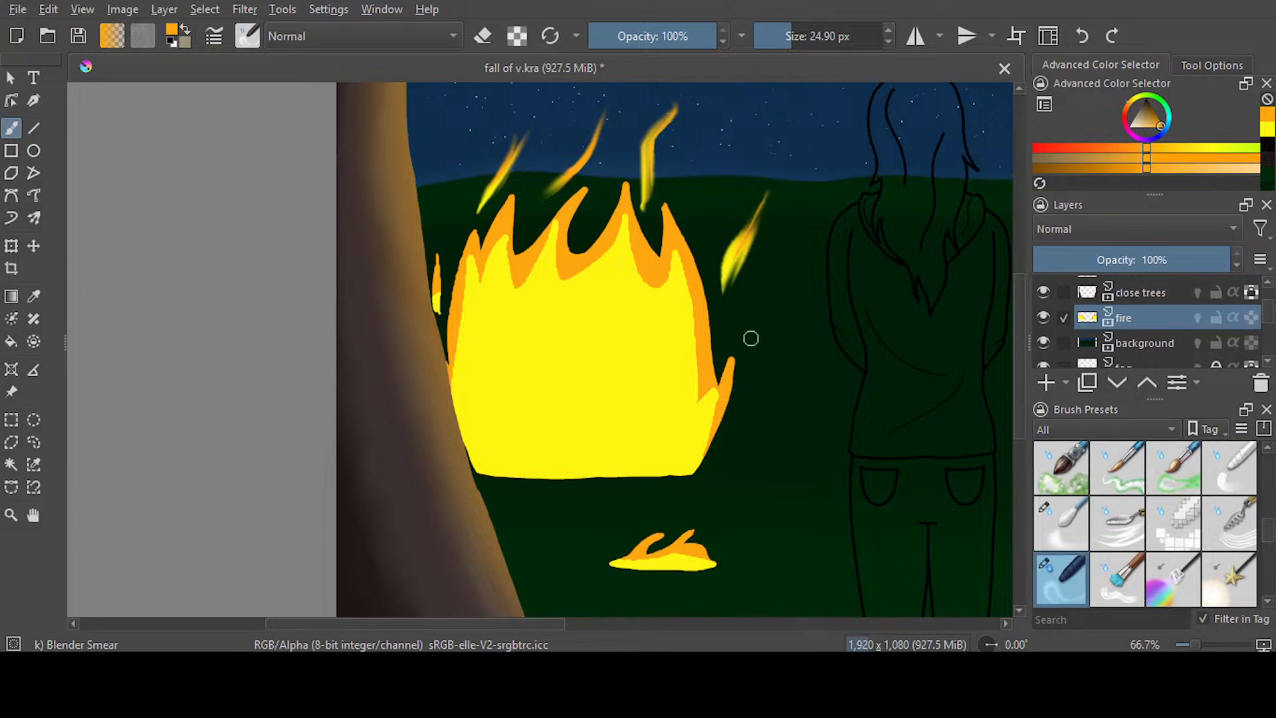
pyautogui.moveTo(695, 468); pyautogui.dragTo(746, 335)
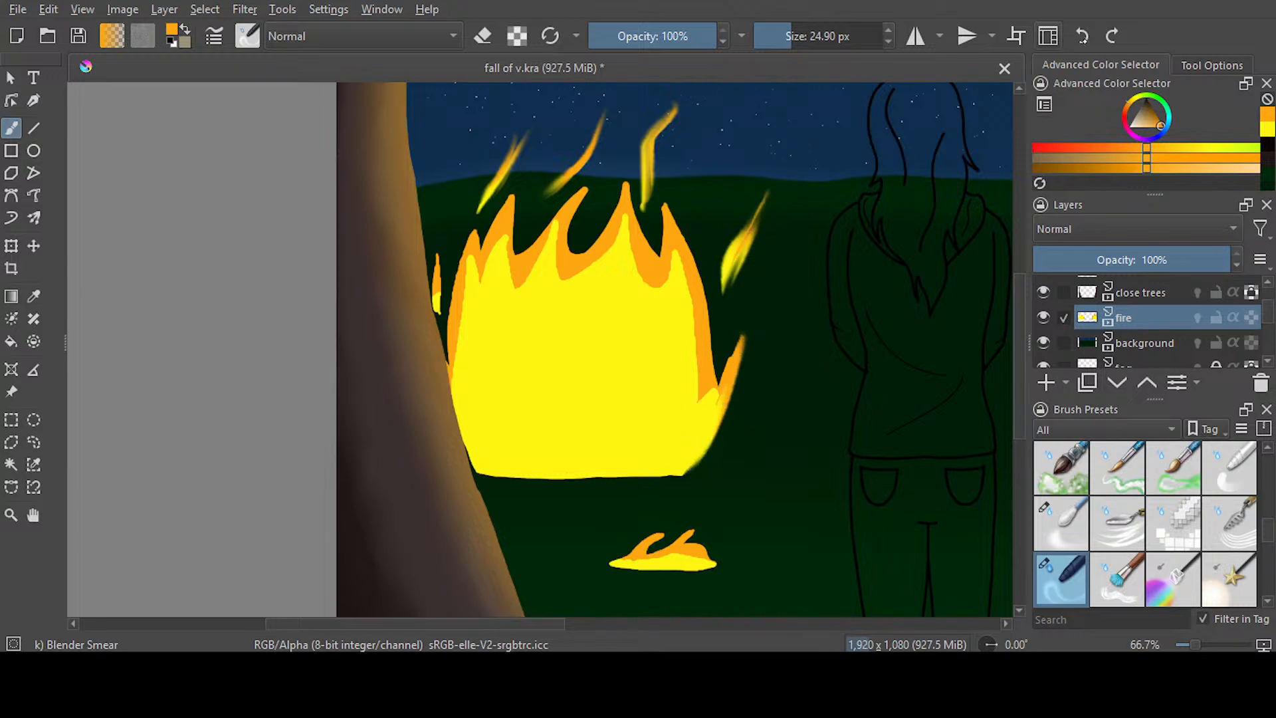
# Undo the smears on the left fire's embers and lower right edge
pyautogui.hotkey('ctrl', 'z')
pyautogui.hotkey('ctrl', 'z')
pyautogui.hotkey('ctrl', 'z')
pyautogui.hotkey('ctrl', 'z')
pyautogui.hotkey('ctrl', 'z')
pyautogui.hotkey('ctrl', 'z')
pyautogui.hotkey('ctrl', 'z')
pyautogui.hotkey('ctrl', 'z')
pyautogui.hotkey('ctrl', 'z')
pyautogui.hotkey('ctrl', 'z')
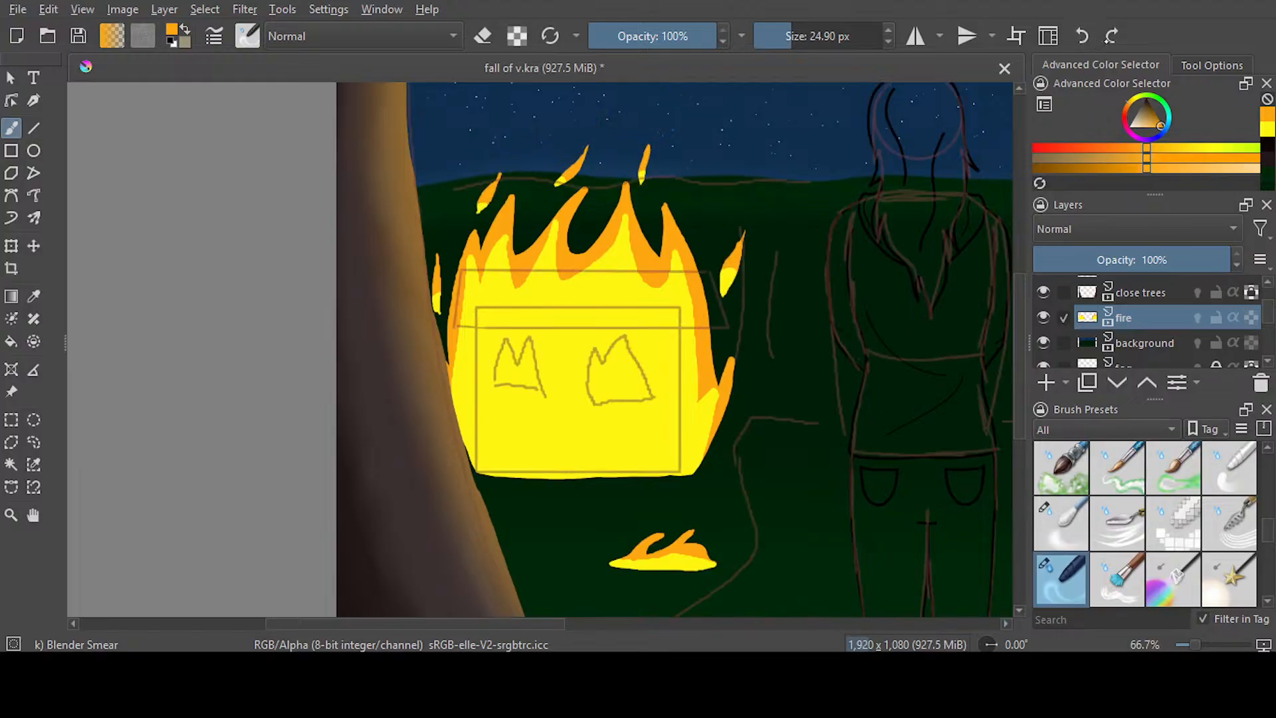
# Select the loose embers around the left fire with a freehand selection and move them around the figure's head
pyautogui.click(33, 442)
pyautogui.moveTo(754, 303)
pyautogui.mouseDown()
pyautogui.moveTo(723, 241)
pyautogui.moveTo(600, 178)
pyautogui.moveTo(536, 211)
pyautogui.moveTo(512, 188)
pyautogui.moveTo(477, 216)
pyautogui.moveTo(442, 332)
pyautogui.moveTo(589, 94)
pyautogui.moveTo(775, 266)
pyautogui.moveTo(770, 298)
pyautogui.mouseUp()
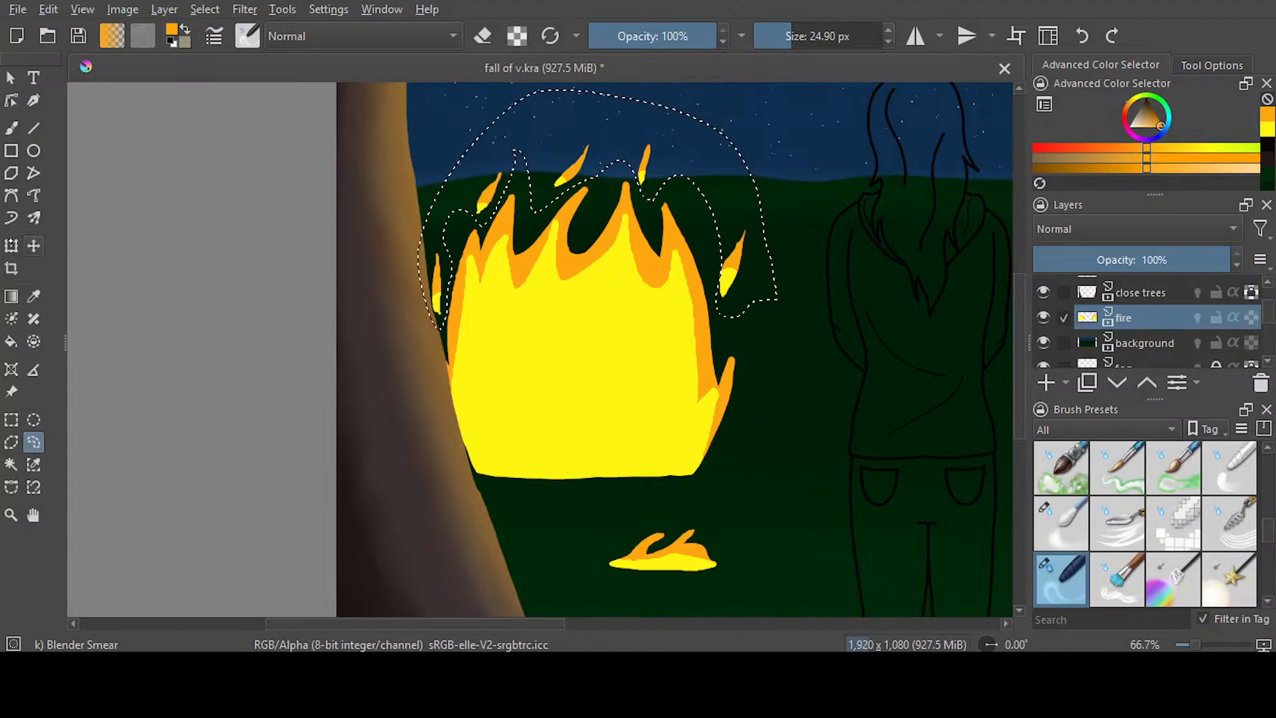
pyautogui.hotkey('ctrl', 't')
pyautogui.moveTo(686, 262); pyautogui.dragTo(986, 265)
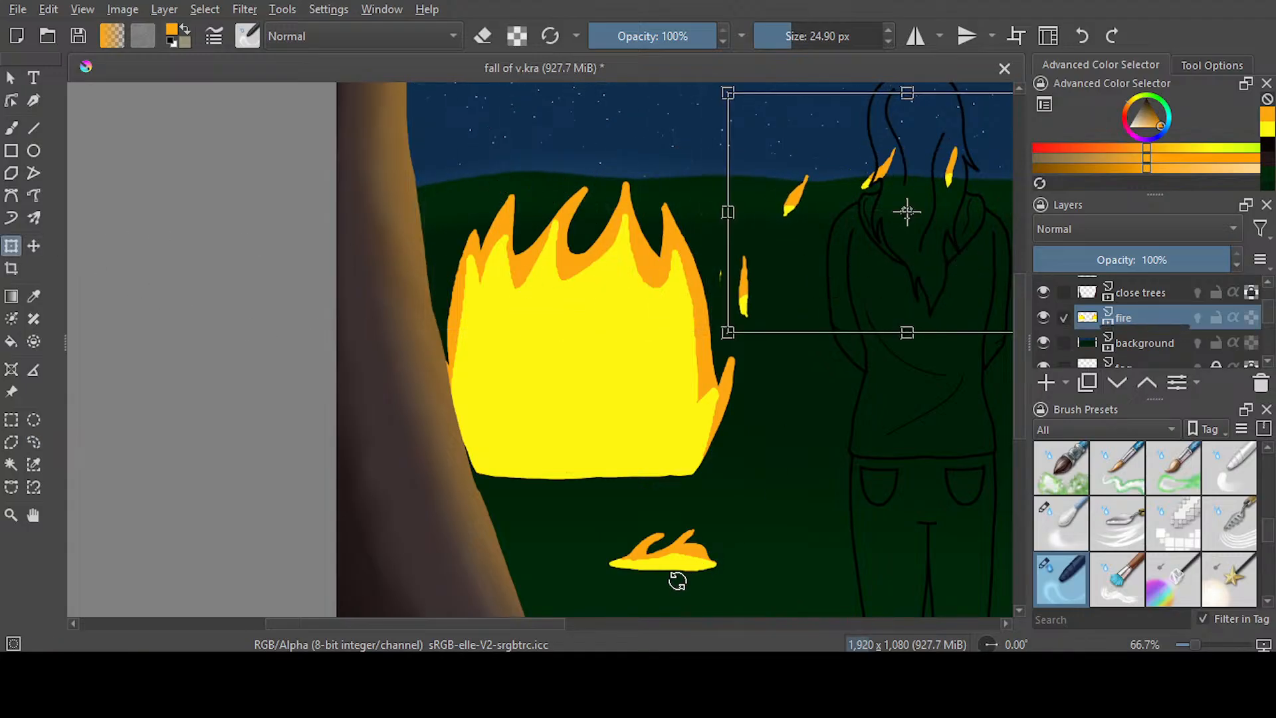
pyautogui.hscroll(5, 649, 410)
pyautogui.moveTo(692, 280); pyautogui.dragTo(756, 178)
pyautogui.press('Return')
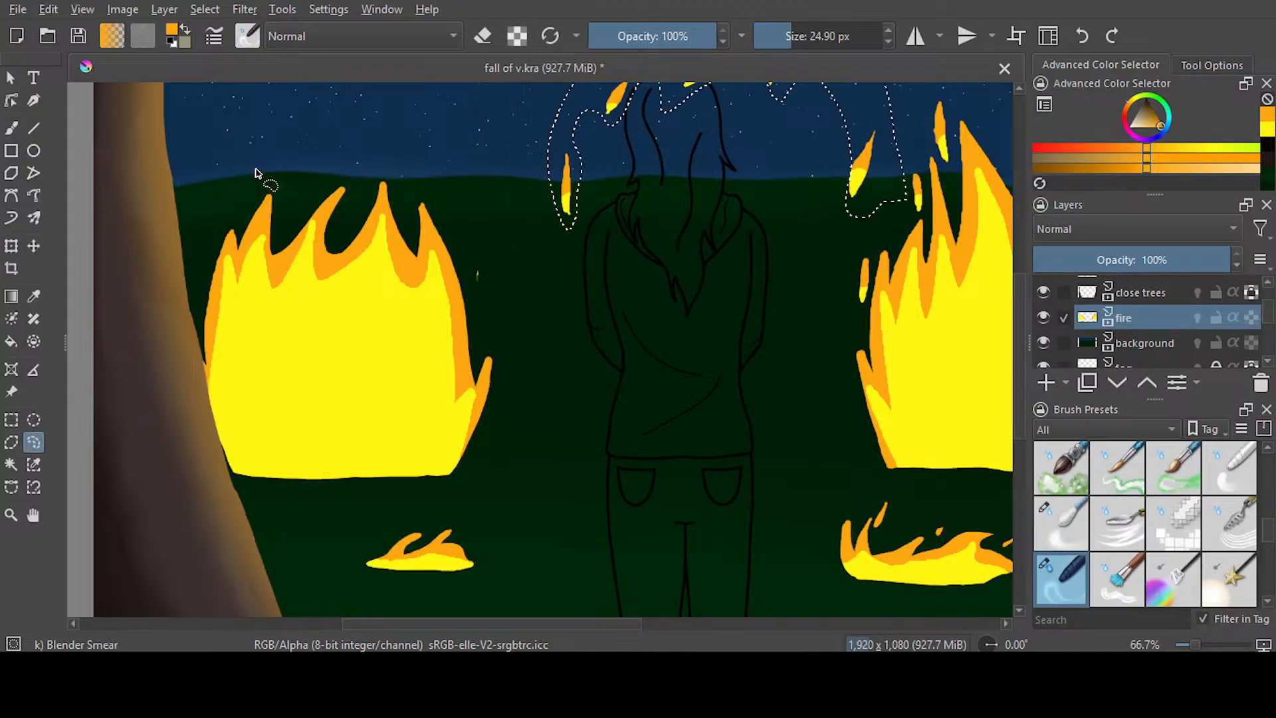
# Erase the leftover ember speck beside the left fire using Ink-3 Gpen in eraser mode at 10.51 px
pyautogui.press('b')
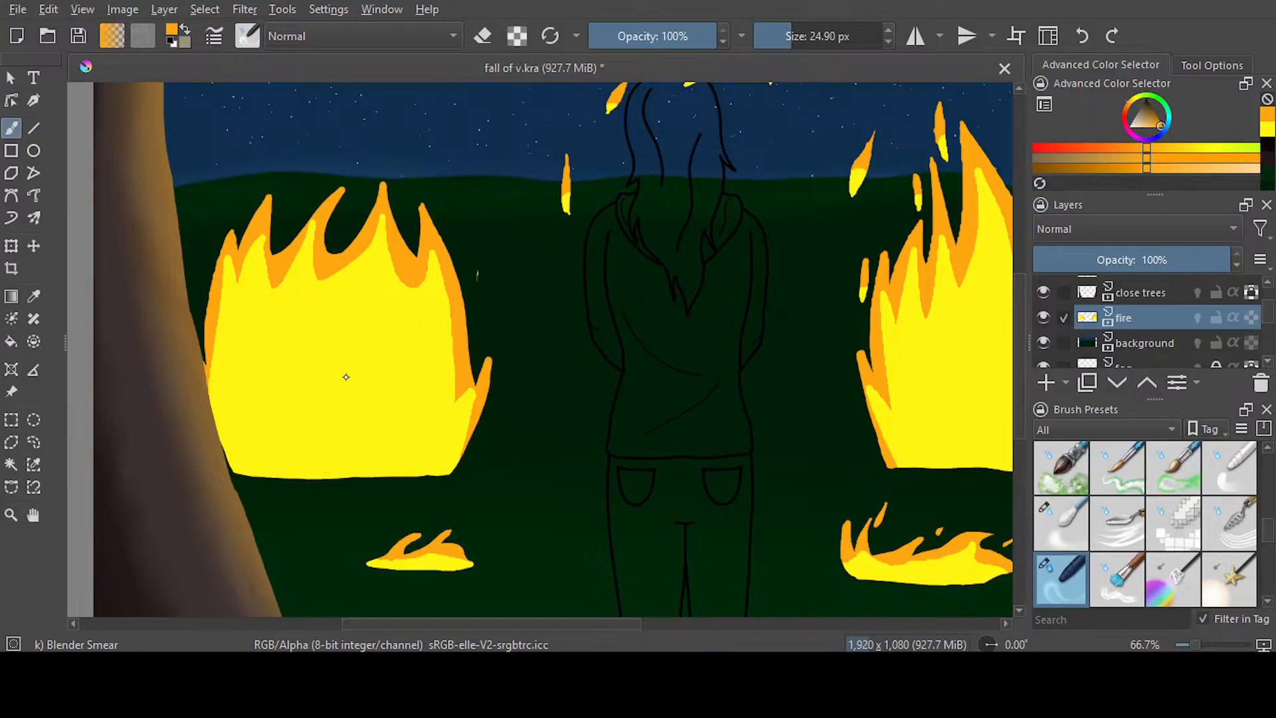
pyautogui.press('/')
pyautogui.hotkey('ctrl', 'z')
pyautogui.click(488, 45)
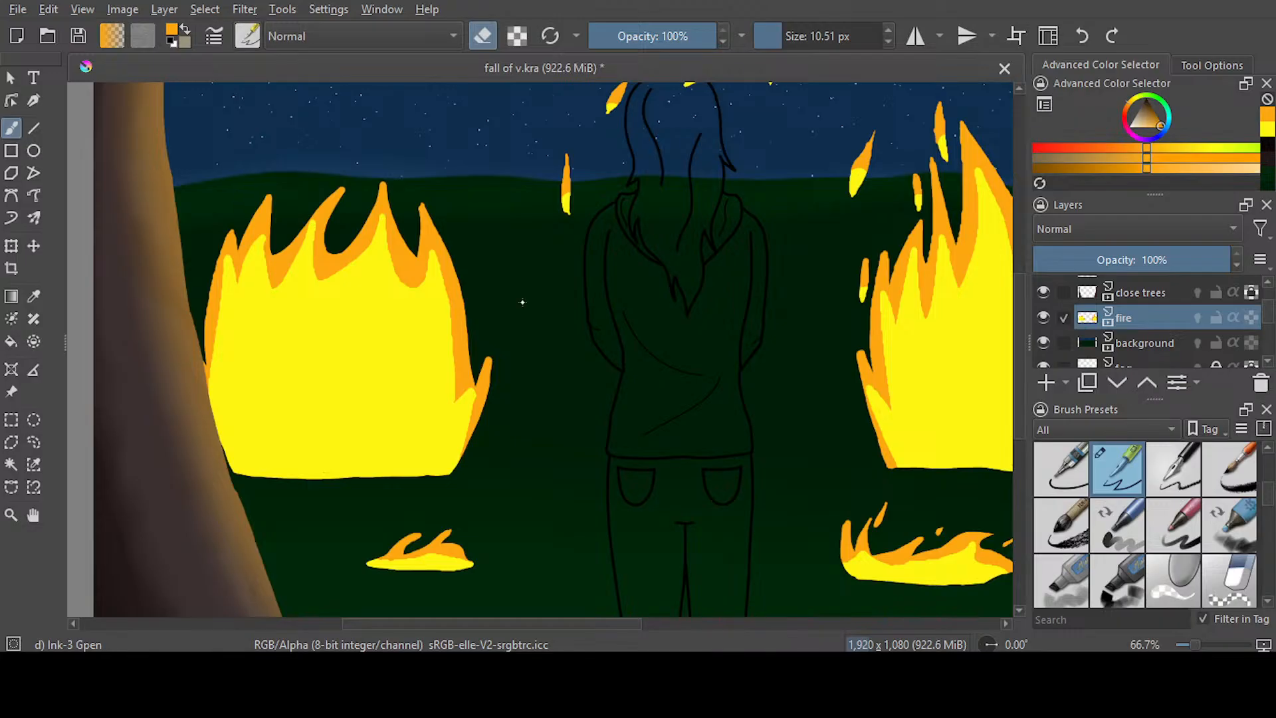
# Try smearing the left fire's lower right flame upward with Blender Smear at 54.69 px, and undo it
pyautogui.press('/')
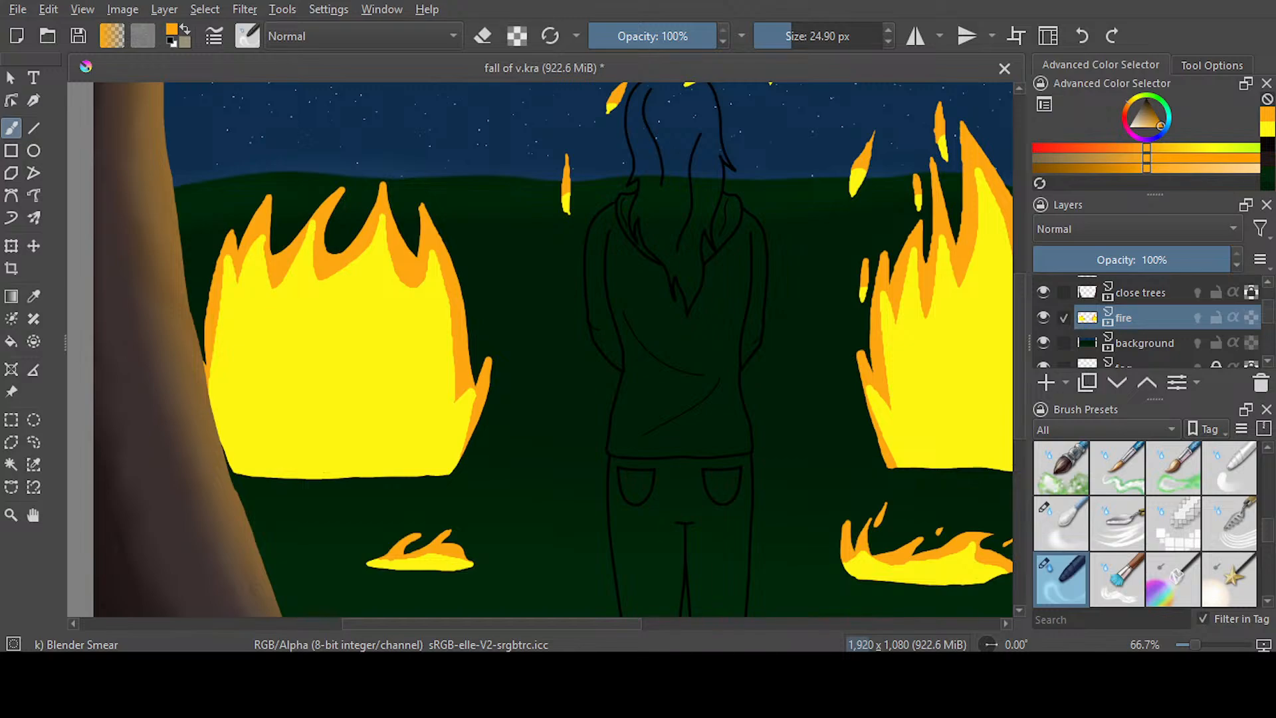
pyautogui.moveTo(797, 39); pyautogui.dragTo(802, 40)
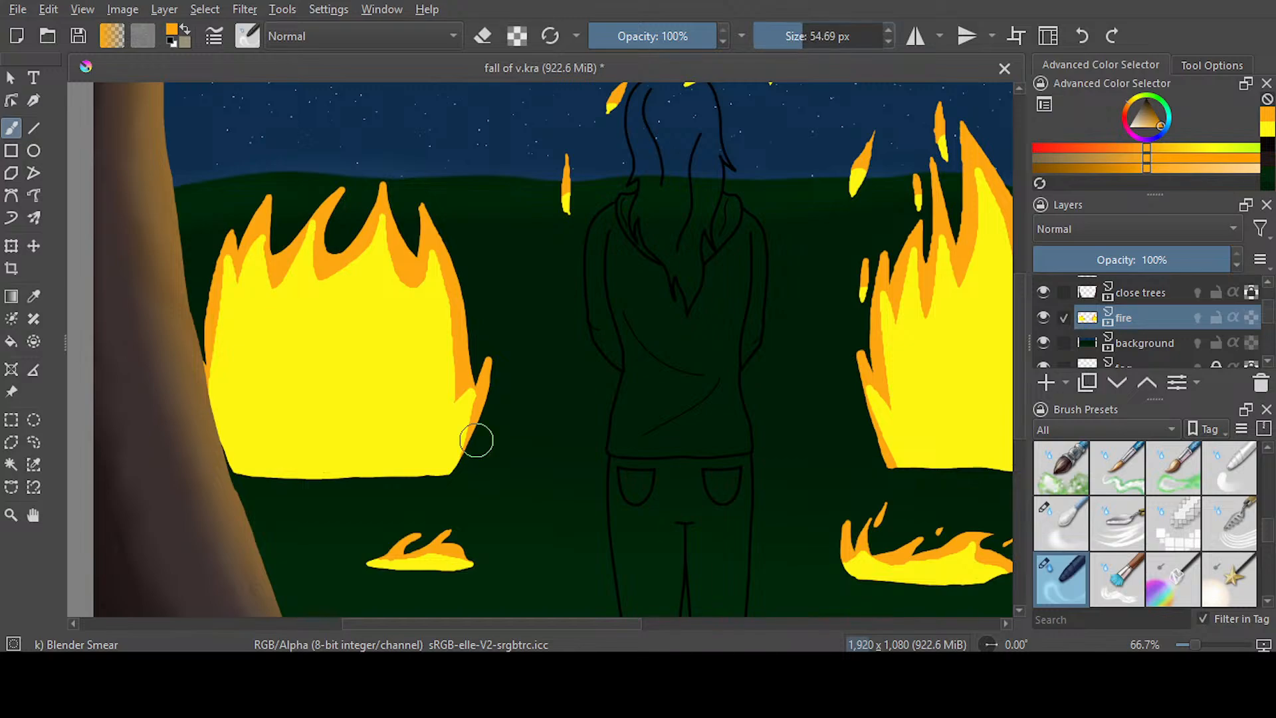
pyautogui.moveTo(465, 444); pyautogui.dragTo(499, 260)
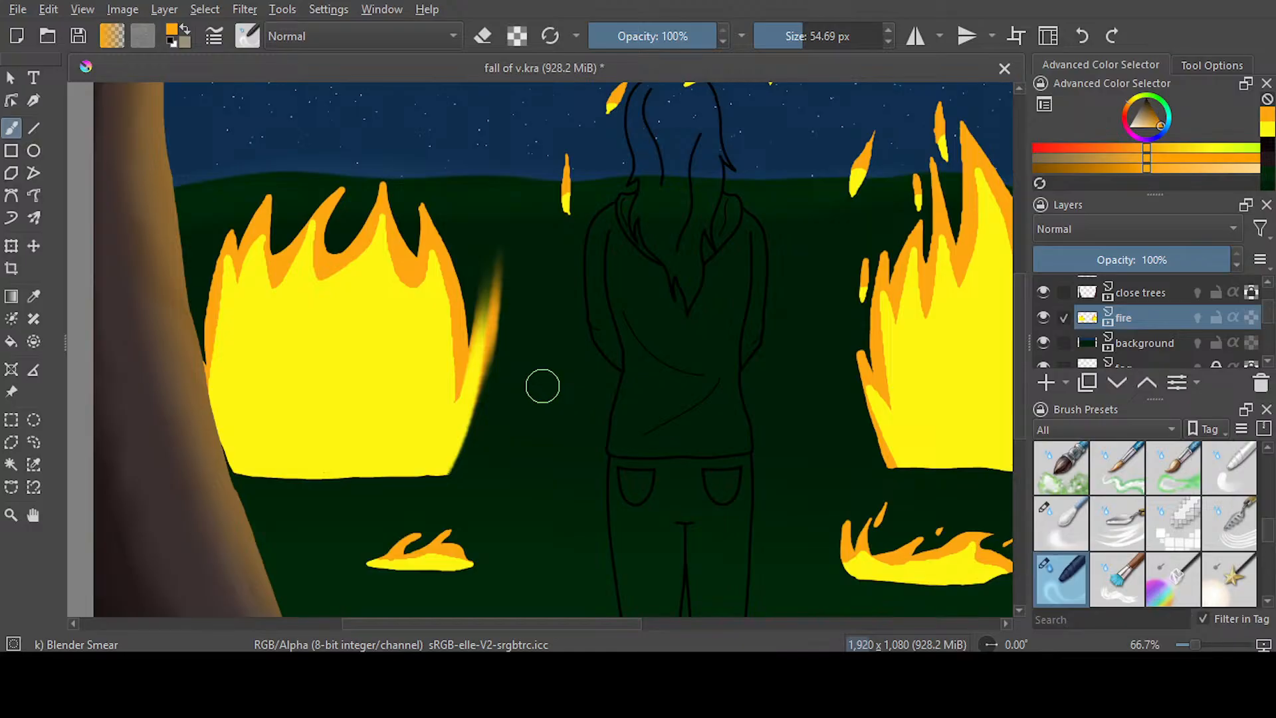
pyautogui.hotkey('ctrl', 'z')
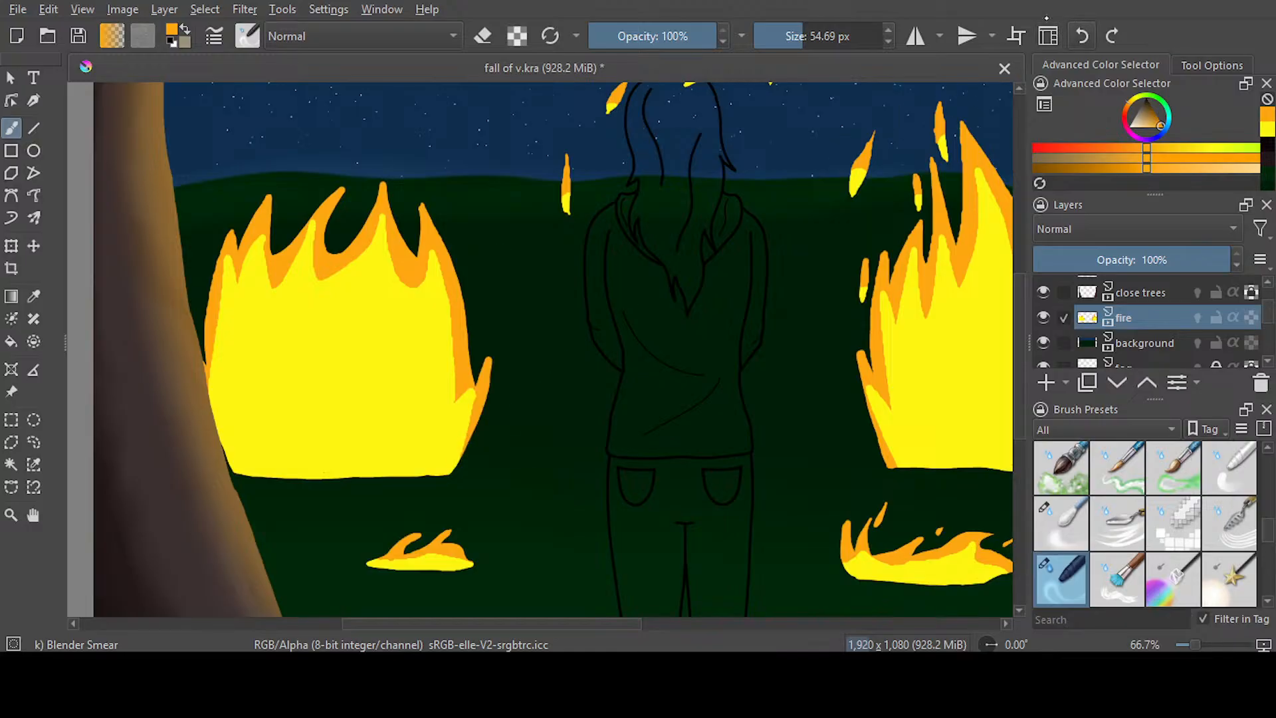
# Smear the left fire's lower right flame upward into a longer soft tip with Blender Smear at 26.81 px
pyautogui.moveTo(804, 44); pyautogui.dragTo(784, 41)
pyautogui.moveTo(452, 468)
pyautogui.mouseDown()
pyautogui.moveTo(510, 311)
pyautogui.moveTo(464, 422)
pyautogui.moveTo(499, 302)
pyautogui.mouseUp()
pyautogui.moveTo(467, 415); pyautogui.dragTo(501, 202)
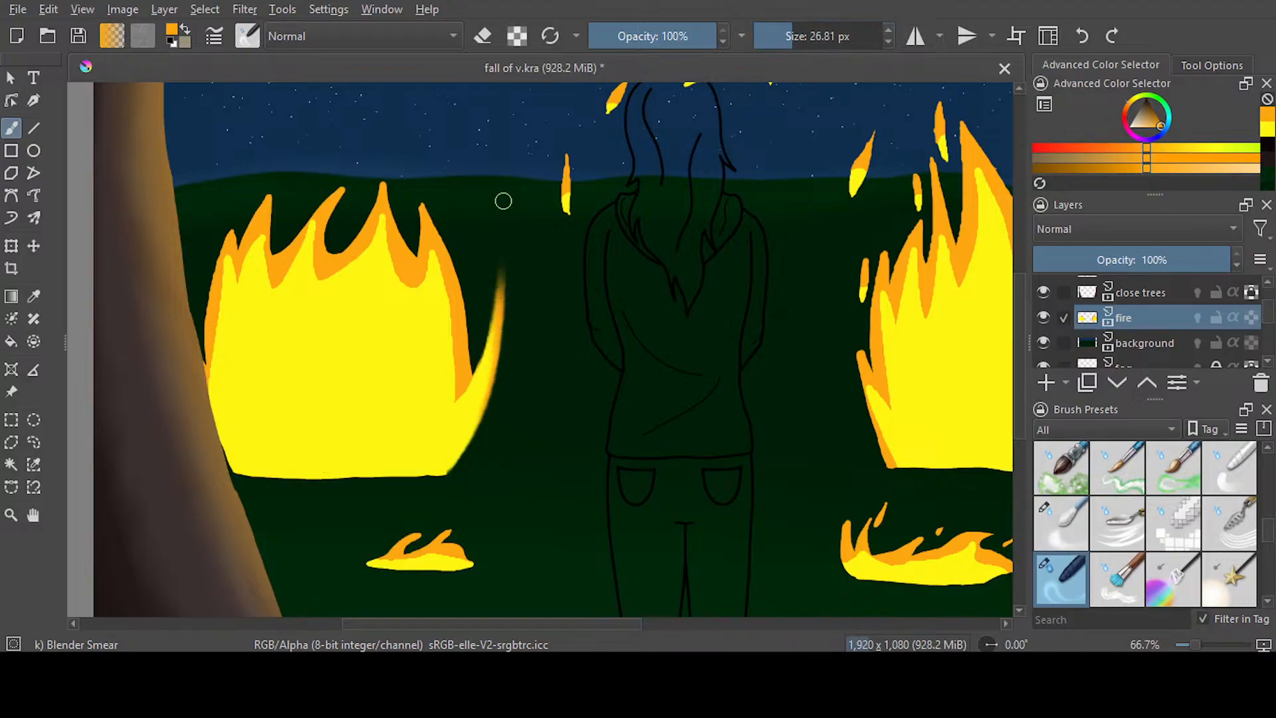
# Smear the flame tips across the right half of the left fire upward into tall, tapering points against the sky
pyautogui.moveTo(447, 265)
pyautogui.mouseDown()
pyautogui.moveTo(428, 106)
pyautogui.moveTo(418, 186)
pyautogui.moveTo(431, 89)
pyautogui.mouseUp()
pyautogui.moveTo(417, 232); pyautogui.dragTo(428, 97)
pyautogui.moveTo(412, 271); pyautogui.dragTo(415, 122)
pyautogui.moveTo(419, 250)
pyautogui.mouseDown()
pyautogui.moveTo(408, 162)
pyautogui.moveTo(422, 114)
pyautogui.mouseUp()
pyautogui.moveTo(459, 297); pyautogui.dragTo(467, 129)
pyautogui.moveTo(456, 245); pyautogui.dragTo(465, 91)
pyautogui.moveTo(394, 230); pyautogui.dragTo(386, 89)
pyautogui.moveTo(383, 192); pyautogui.dragTo(385, 87)
pyautogui.moveTo(332, 259)
pyautogui.mouseDown()
pyautogui.moveTo(383, 164)
pyautogui.moveTo(375, 176)
pyautogui.mouseUp()
pyautogui.moveTo(358, 230); pyautogui.dragTo(385, 83)
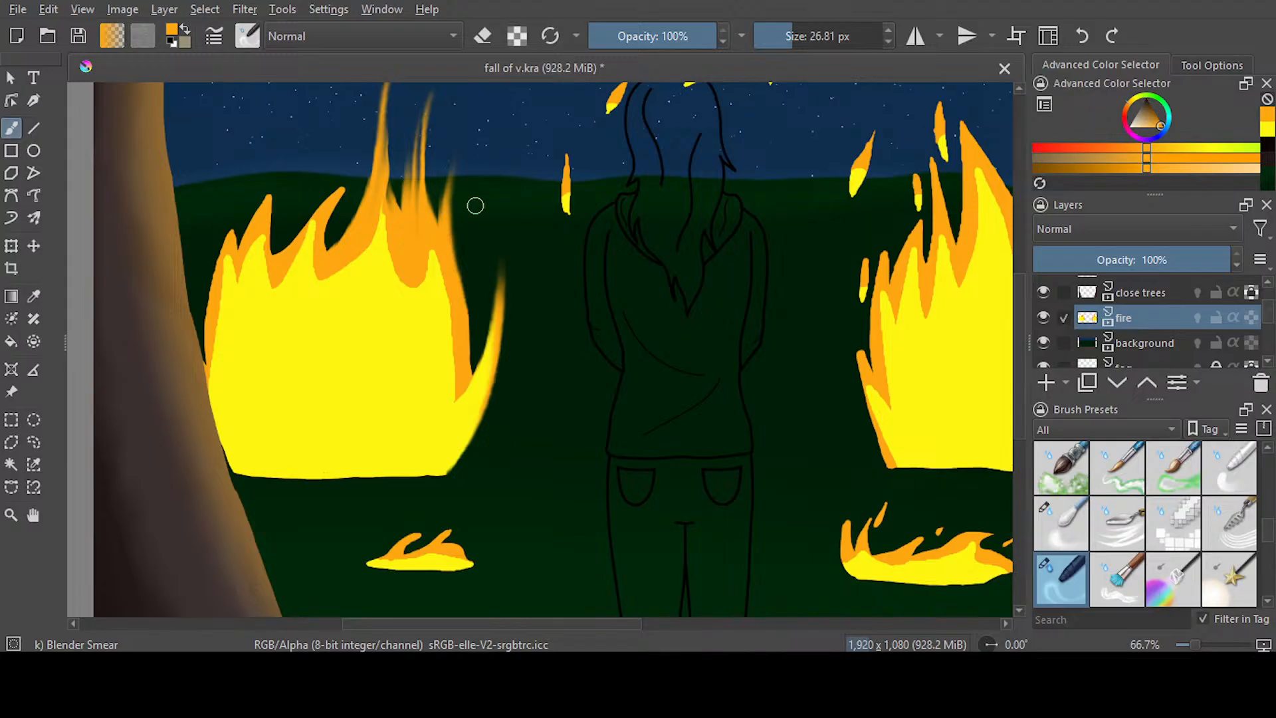
# Smear the flame tips across the left half of the left fire upward into thin streaks, redoing one stroke
pyautogui.moveTo(327, 247); pyautogui.dragTo(364, 198)
pyautogui.click(1081, 35)
pyautogui.moveTo(332, 260); pyautogui.dragTo(352, 98)
pyautogui.moveTo(327, 227)
pyautogui.mouseDown()
pyautogui.moveTo(347, 166)
pyautogui.moveTo(352, 107)
pyautogui.mouseUp()
pyautogui.moveTo(266, 260)
pyautogui.mouseDown()
pyautogui.moveTo(270, 204)
pyautogui.moveTo(290, 148)
pyautogui.mouseUp()
pyautogui.moveTo(257, 223); pyautogui.dragTo(285, 92)
pyautogui.moveTo(236, 247); pyautogui.dragTo(288, 123)
pyautogui.moveTo(260, 205); pyautogui.dragTo(295, 113)
pyautogui.moveTo(232, 252); pyautogui.dragTo(233, 133)
pyautogui.moveTo(203, 349); pyautogui.dragTo(202, 138)
pyautogui.moveTo(216, 275); pyautogui.dragTo(216, 126)
pyautogui.moveTo(220, 249)
pyautogui.mouseDown()
pyautogui.moveTo(232, 104)
pyautogui.moveTo(222, 239)
pyautogui.moveTo(257, 113)
pyautogui.mouseUp()
pyautogui.moveTo(244, 240); pyautogui.dragTo(308, 82)
# Trim the left fire's tallest flame tips with the Airbrush pressure eraser at 24.90 px, and save the file
pyautogui.scroll(3, 1002, 267)
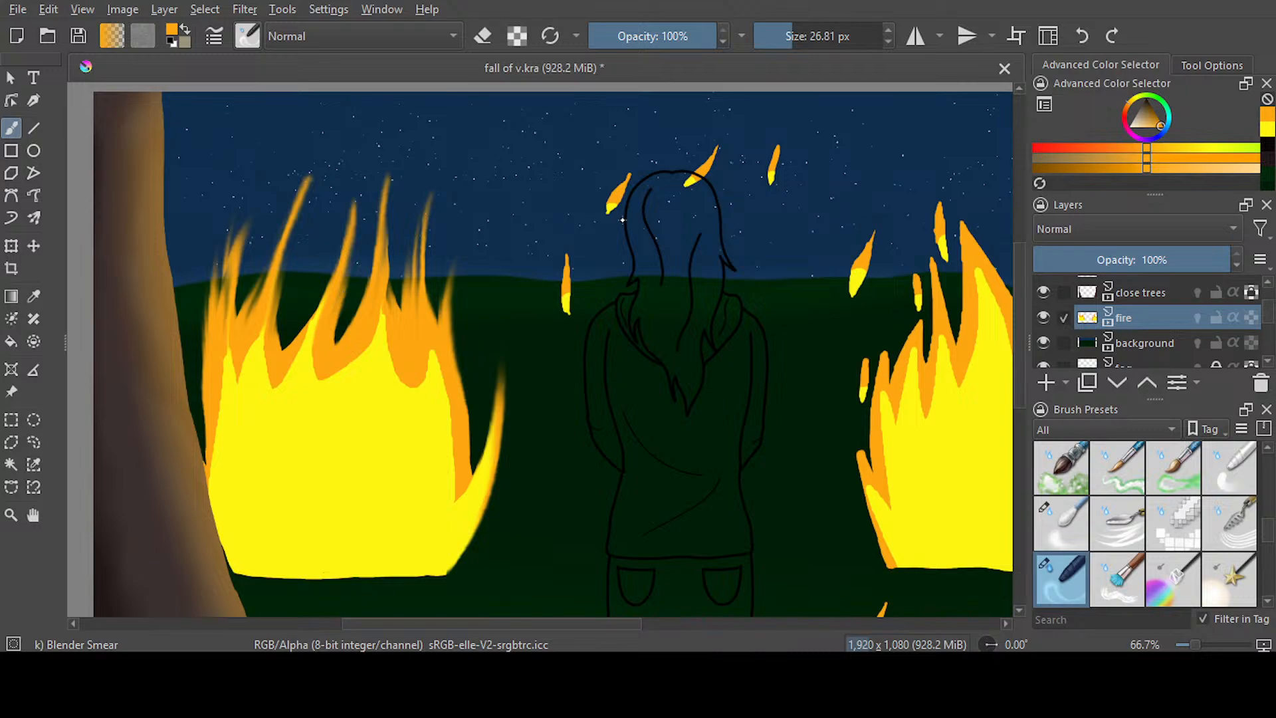
pyautogui.press('/')
pyautogui.moveTo(808, 40); pyautogui.dragTo(770, 52)
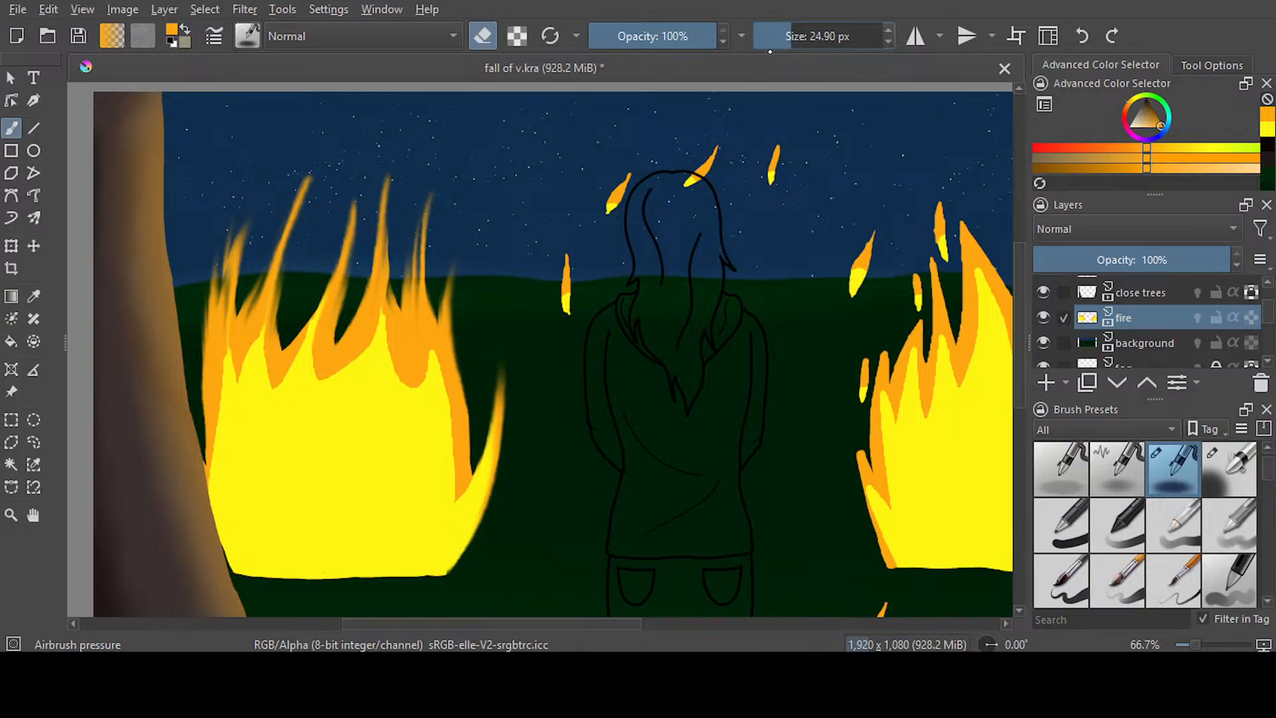
pyautogui.moveTo(309, 177)
pyautogui.mouseDown()
pyautogui.moveTo(283, 223)
pyautogui.moveTo(286, 276)
pyautogui.mouseUp()
pyautogui.moveTo(345, 207); pyautogui.dragTo(367, 233)
pyautogui.moveTo(385, 174); pyautogui.dragTo(389, 226)
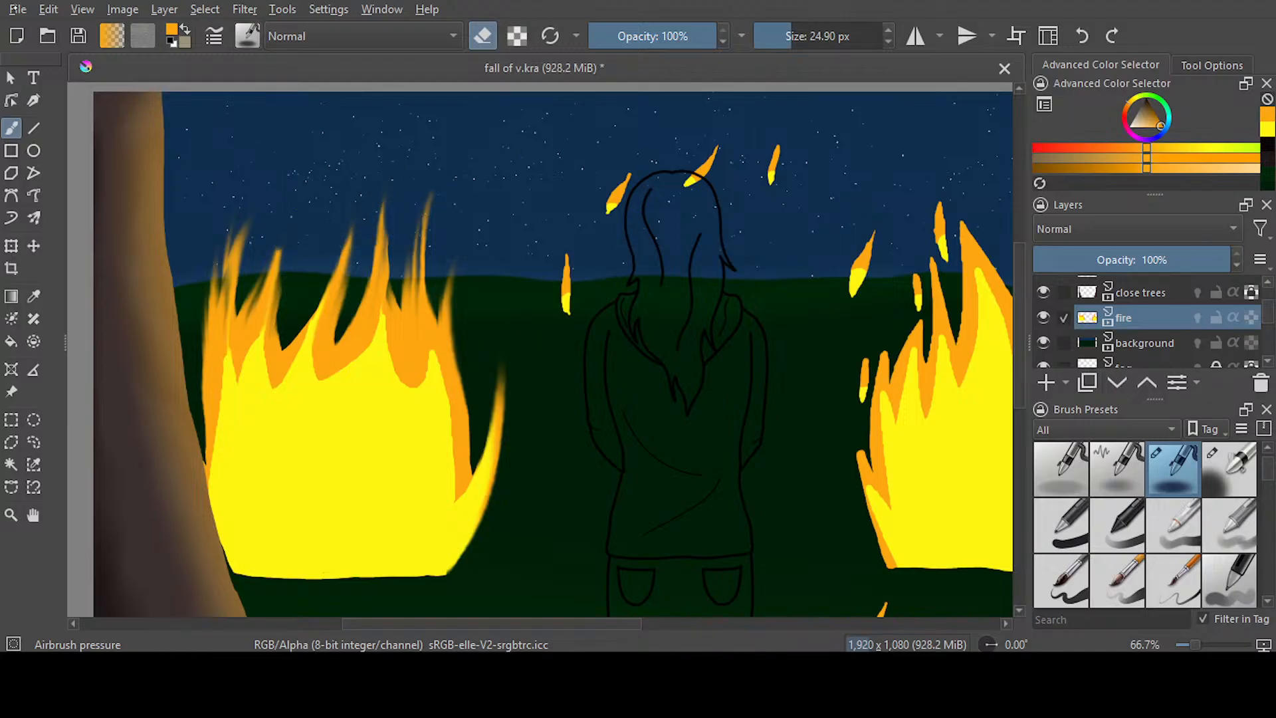
pyautogui.hotkey('ctrl', 's')
# Try smearing yellow up into the left fire's leftmost flame with Blender Smear at 26.81 px, and undo the strokes
pyautogui.press('/')
pyautogui.moveTo(212, 488); pyautogui.dragTo(223, 356)
pyautogui.moveTo(228, 443); pyautogui.dragTo(231, 253)
pyautogui.moveTo(235, 393)
pyautogui.mouseDown()
pyautogui.moveTo(231, 249)
pyautogui.moveTo(249, 201)
pyautogui.mouseUp()
pyautogui.moveTo(221, 352); pyautogui.dragTo(252, 189)
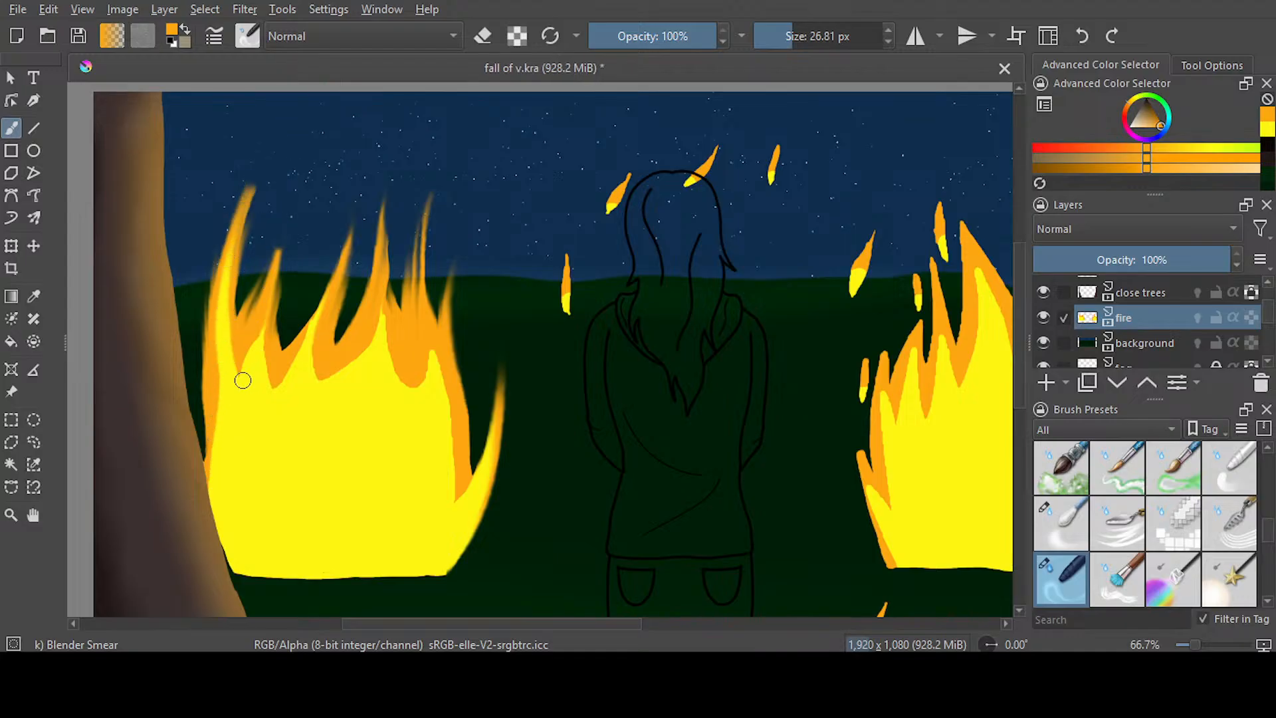
pyautogui.moveTo(217, 378); pyautogui.dragTo(227, 446)
pyautogui.hotkey('ctrl', 'z')
pyautogui.hotkey('ctrl', 'z')
pyautogui.hotkey('ctrl', 'z')
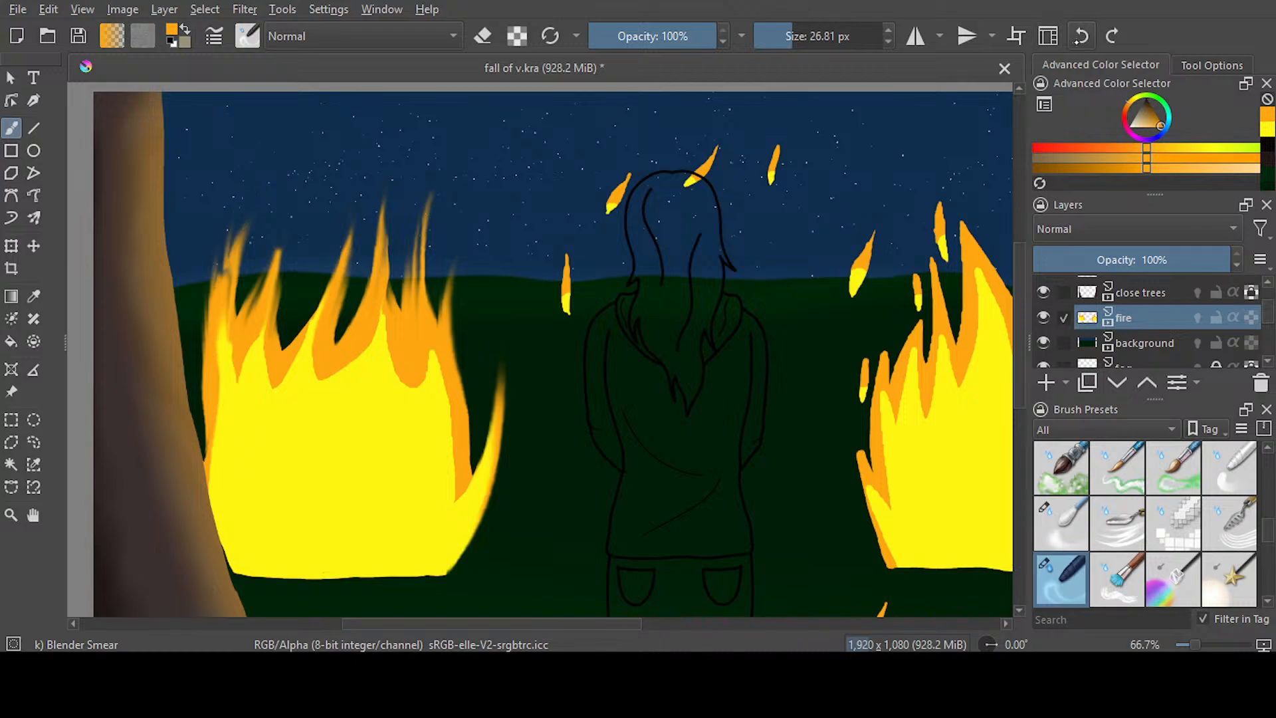
pyautogui.click(1081, 36)
# Smear yellow up through the left fire's two leftmost flames and orange down its left edge and first gap with Blender Smear
pyautogui.moveTo(225, 410)
pyautogui.mouseDown()
pyautogui.moveTo(227, 359)
pyautogui.moveTo(236, 394)
pyautogui.moveTo(227, 346)
pyautogui.moveTo(230, 413)
pyautogui.moveTo(226, 288)
pyautogui.mouseUp()
pyautogui.moveTo(248, 382)
pyautogui.mouseDown()
pyautogui.moveTo(232, 329)
pyautogui.moveTo(260, 207)
pyautogui.mouseUp()
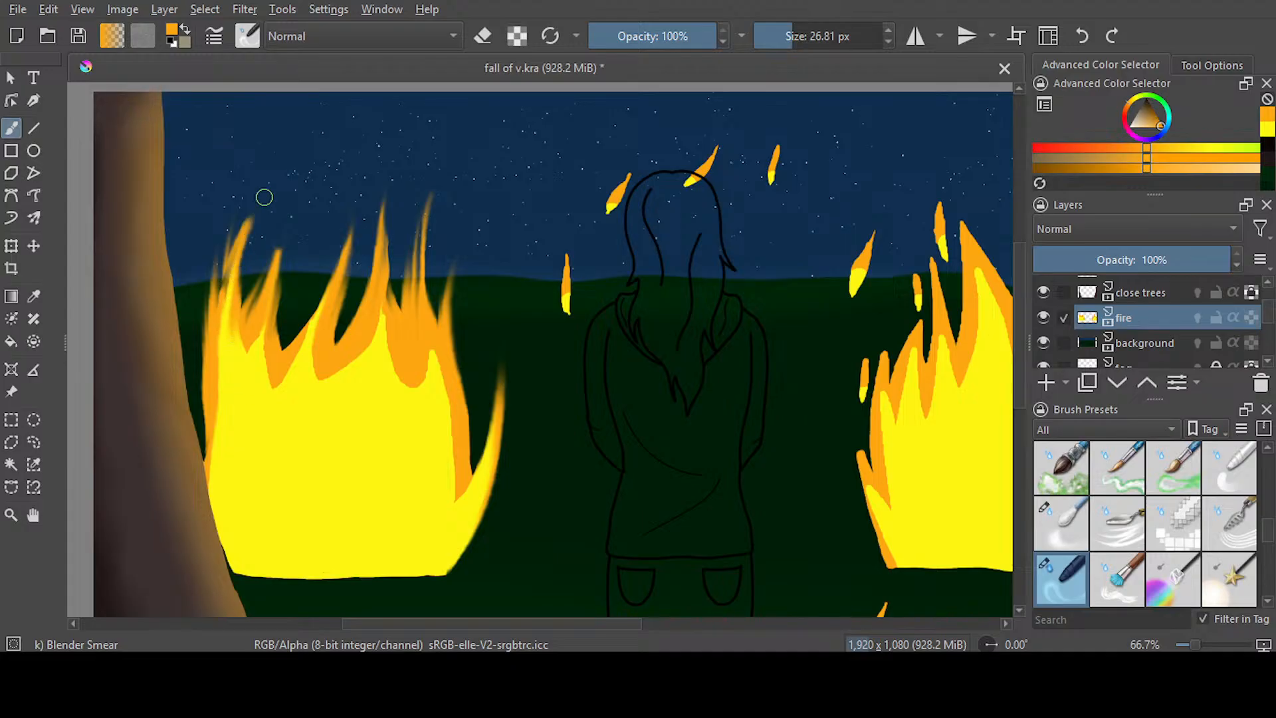
pyautogui.moveTo(227, 427); pyautogui.dragTo(251, 188)
pyautogui.moveTo(257, 370)
pyautogui.mouseDown()
pyautogui.moveTo(287, 218)
pyautogui.moveTo(303, 233)
pyautogui.mouseUp()
pyautogui.moveTo(219, 437); pyautogui.dragTo(214, 501)
pyautogui.moveTo(273, 342); pyautogui.dragTo(273, 396)
# Try smearing the orange between the left fire's middle and right flames down into the yellow
pyautogui.moveTo(283, 387)
pyautogui.mouseDown()
pyautogui.moveTo(303, 337)
pyautogui.moveTo(319, 332)
pyautogui.moveTo(325, 377)
pyautogui.mouseUp()
pyautogui.moveTo(378, 320)
pyautogui.mouseDown()
pyautogui.moveTo(349, 372)
pyautogui.moveTo(411, 347)
pyautogui.mouseUp()
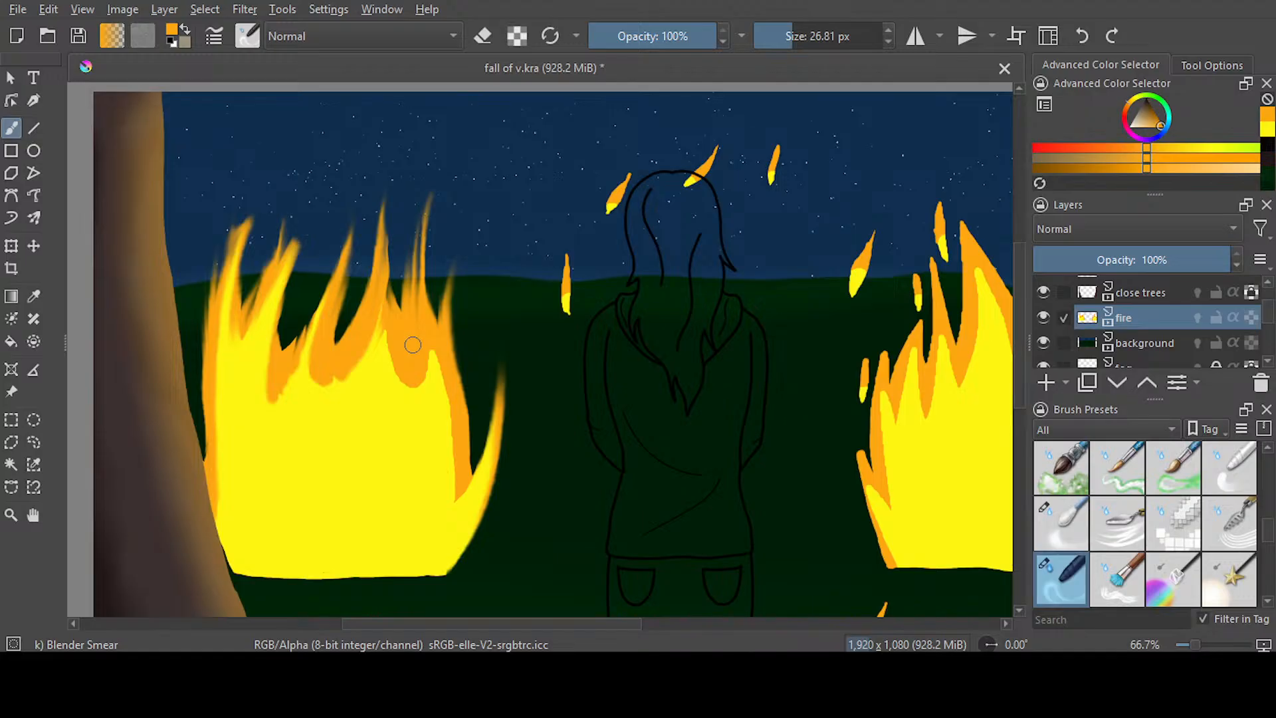
pyautogui.moveTo(385, 328)
pyautogui.mouseDown()
pyautogui.moveTo(425, 381)
pyautogui.moveTo(445, 385)
pyautogui.mouseUp()
pyautogui.moveTo(459, 477); pyautogui.dragTo(456, 502)
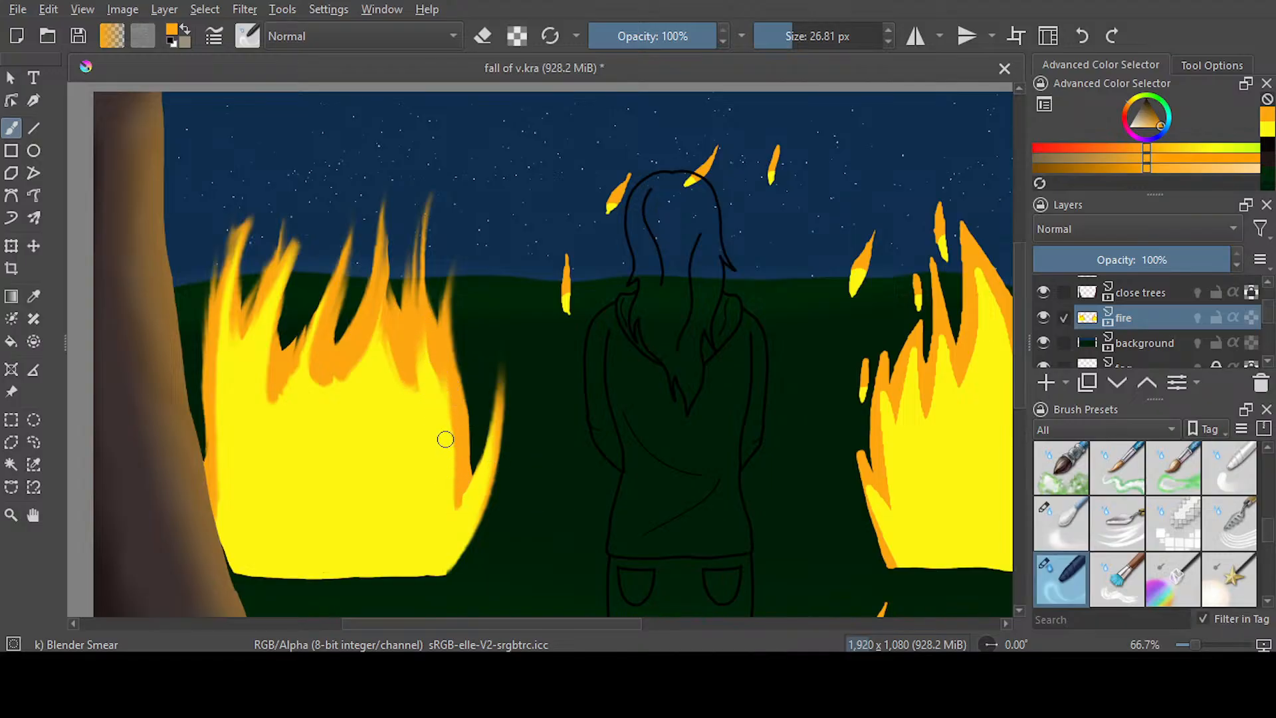
# Try smearing yellow streaks up through the left fire's middle and right flames
pyautogui.moveTo(427, 394)
pyautogui.mouseDown()
pyautogui.moveTo(417, 279)
pyautogui.moveTo(441, 167)
pyautogui.mouseUp()
pyautogui.moveTo(419, 352); pyautogui.dragTo(457, 190)
pyautogui.moveTo(387, 379); pyautogui.dragTo(394, 137)
pyautogui.moveTo(367, 406)
pyautogui.mouseDown()
pyautogui.moveTo(389, 167)
pyautogui.moveTo(402, 203)
pyautogui.mouseUp()
pyautogui.moveTo(311, 416); pyautogui.dragTo(361, 205)
pyautogui.moveTo(285, 370); pyautogui.dragTo(345, 212)
pyautogui.moveTo(291, 418); pyautogui.dragTo(359, 206)
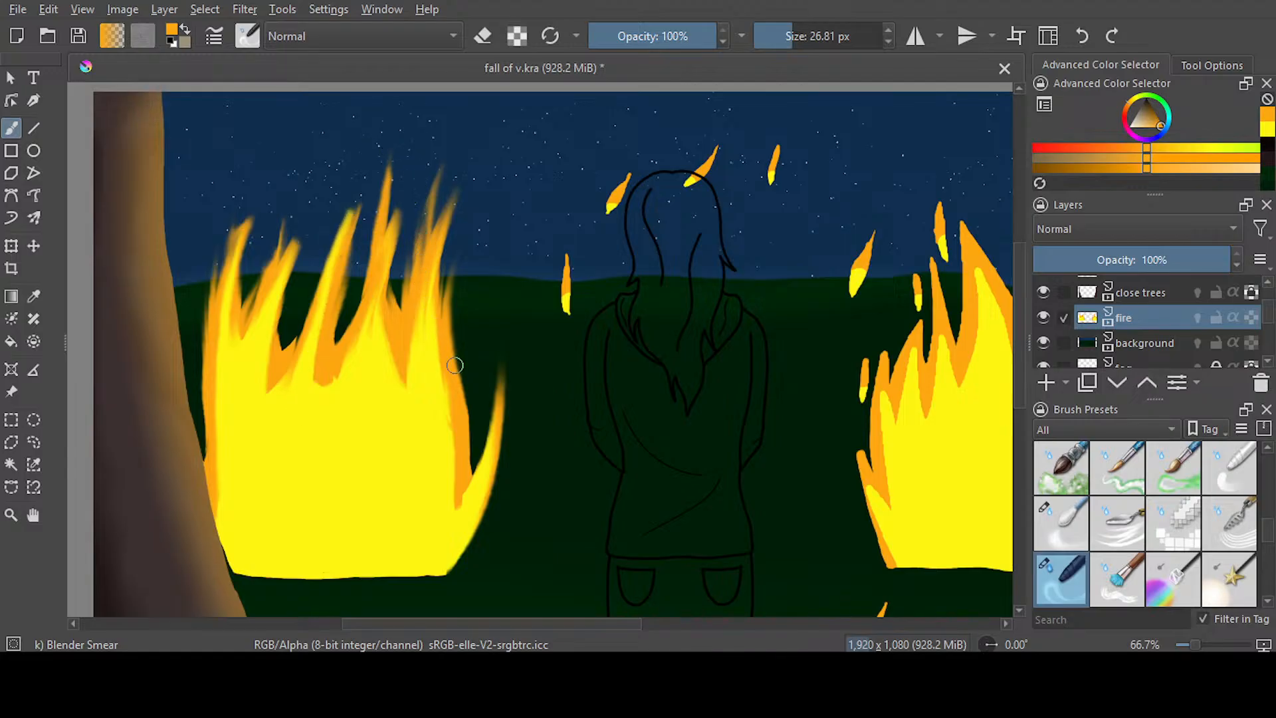
pyautogui.moveTo(271, 356); pyautogui.dragTo(293, 449)
# Undo the smears on the left fire's middle and right flames
pyautogui.click(1082, 37)
pyautogui.click(1082, 37)
pyautogui.click(1081, 36)
pyautogui.click(1082, 37)
pyautogui.click(1082, 37)
pyautogui.click(1081, 36)
pyautogui.click(1082, 37)
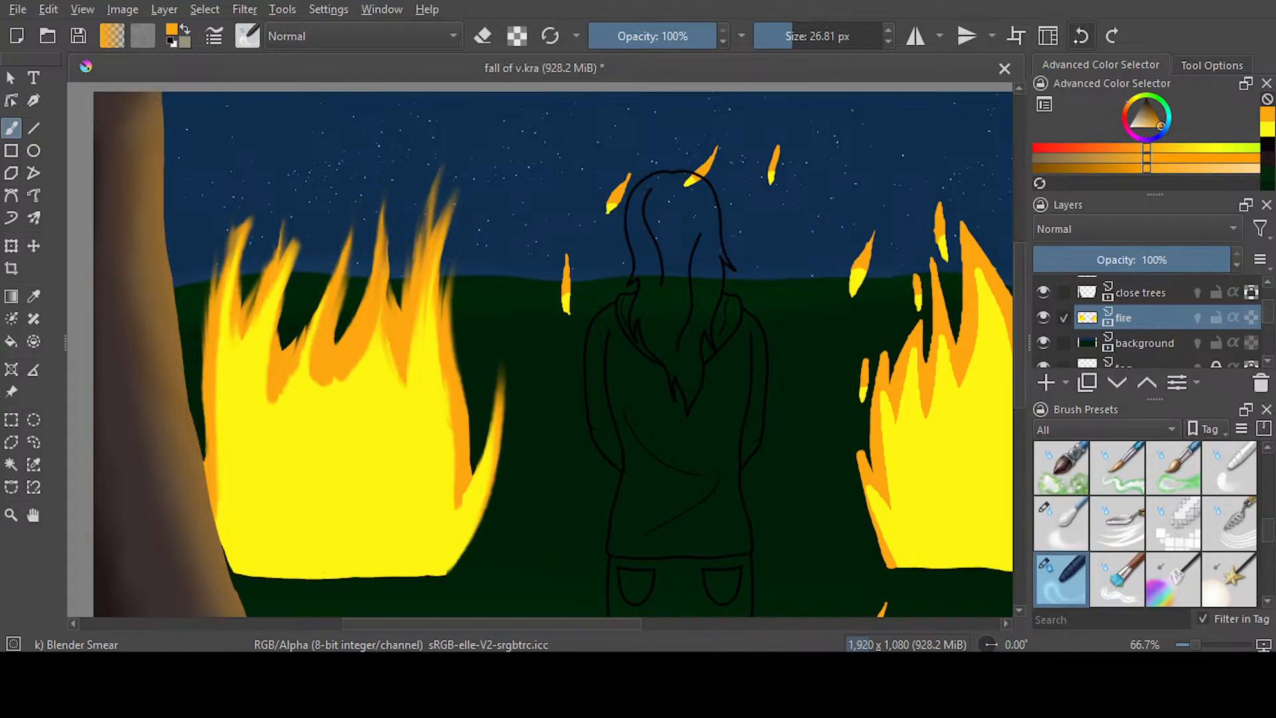
pyautogui.click(1081, 36)
pyautogui.click(1081, 37)
pyautogui.click(1081, 37)
pyautogui.click(1081, 36)
pyautogui.click(1082, 36)
pyautogui.click(1082, 37)
pyautogui.click(1081, 37)
pyautogui.click(1075, 43)
pyautogui.click(1074, 42)
pyautogui.click(1072, 45)
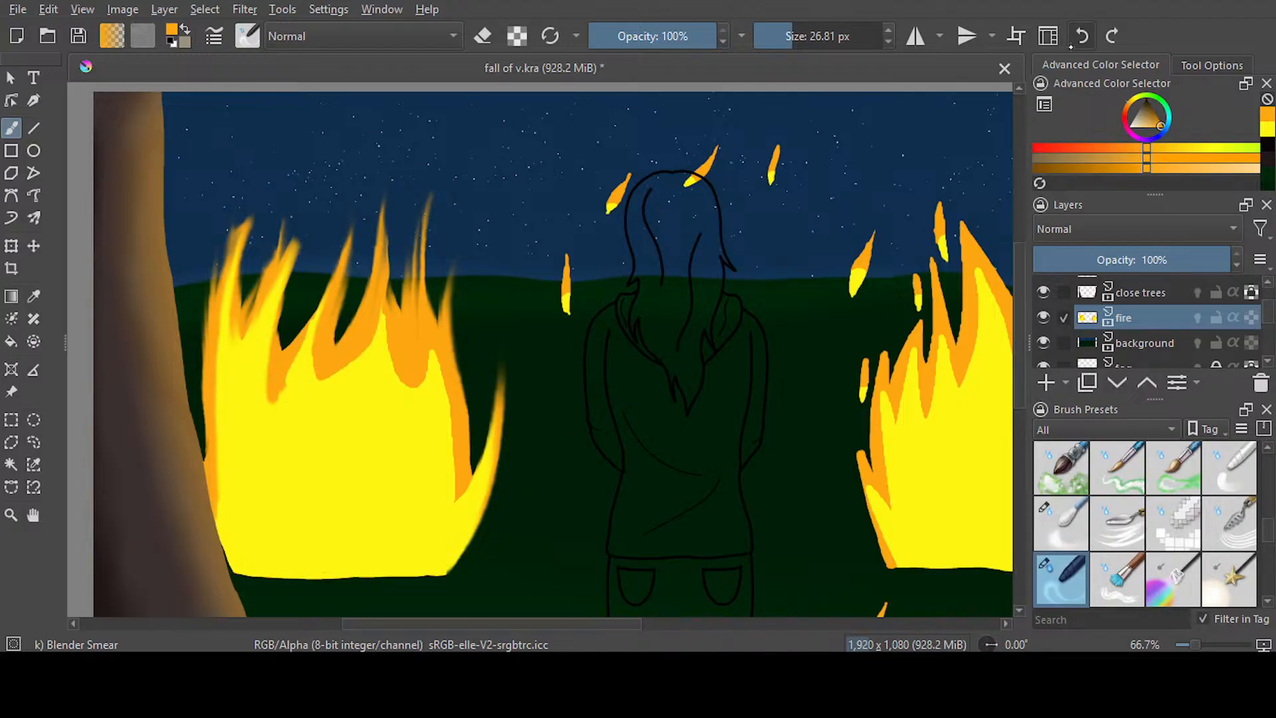
pyautogui.click(1071, 45)
# Sample the fire's orange and paint a band below the flame tips and down the right side with Ink-3 Gpen at 30.93 px
pyautogui.press('/')
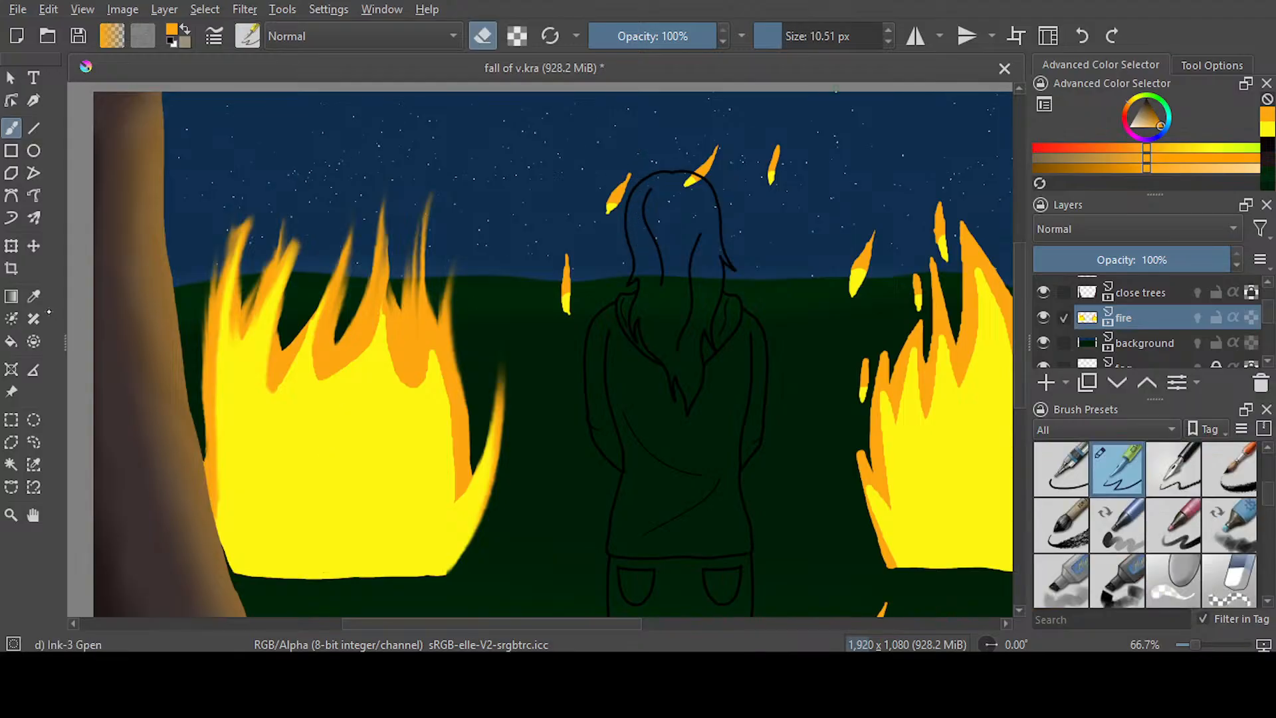
pyautogui.click(38, 298)
pyautogui.click(426, 336)
pyautogui.click(11, 127)
pyautogui.click(827, 36)
pyautogui.moveTo(432, 349)
pyautogui.mouseDown()
pyautogui.moveTo(437, 406)
pyautogui.moveTo(397, 380)
pyautogui.moveTo(382, 322)
pyautogui.moveTo(396, 384)
pyautogui.moveTo(421, 384)
pyautogui.moveTo(307, 390)
pyautogui.moveTo(301, 378)
pyautogui.moveTo(305, 360)
pyautogui.moveTo(370, 366)
pyautogui.mouseUp()
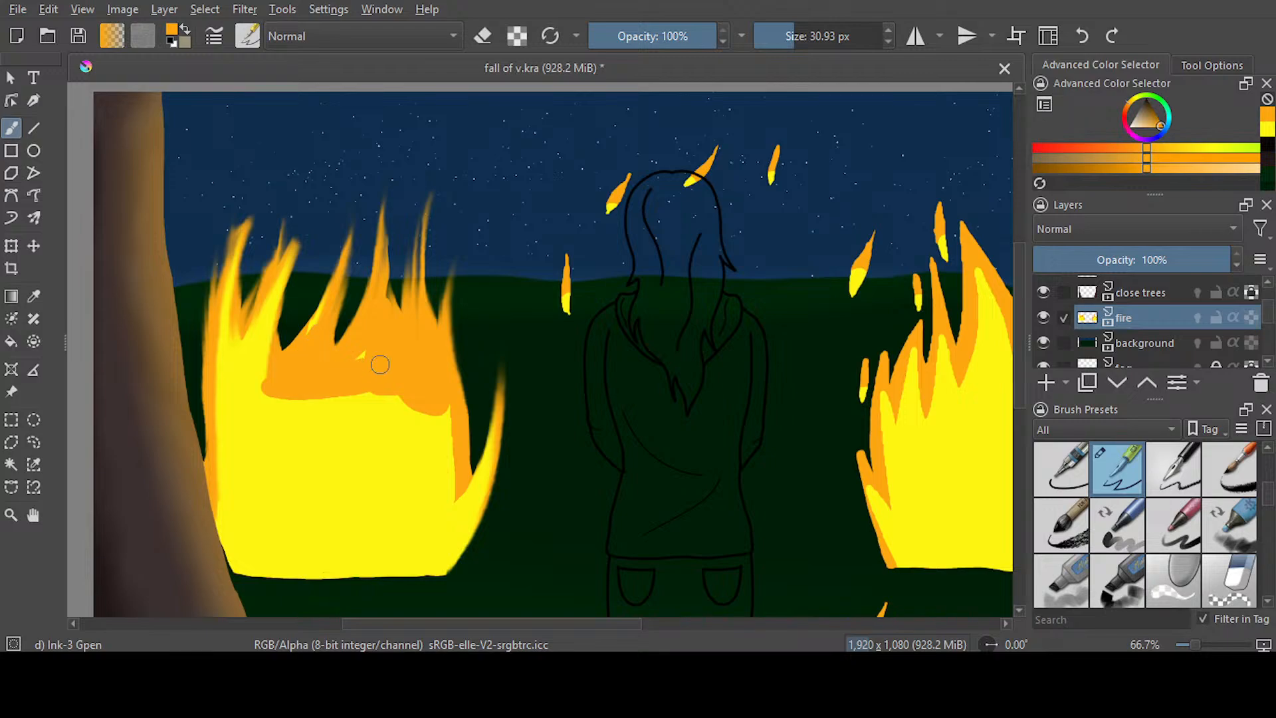
pyautogui.moveTo(442, 404); pyautogui.dragTo(466, 511)
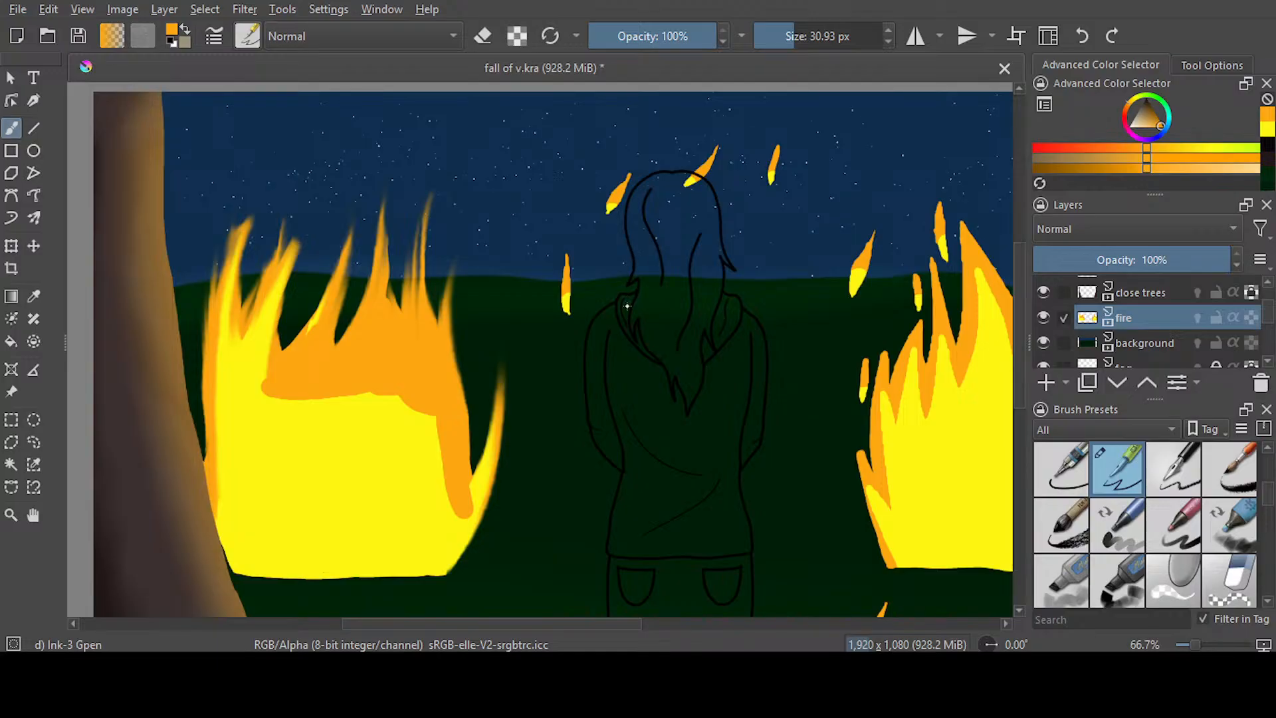
# Try smearing the orange band on the left fire's right side with Blender Smear at 26.81 px, and undo both strokes
pyautogui.press('/')
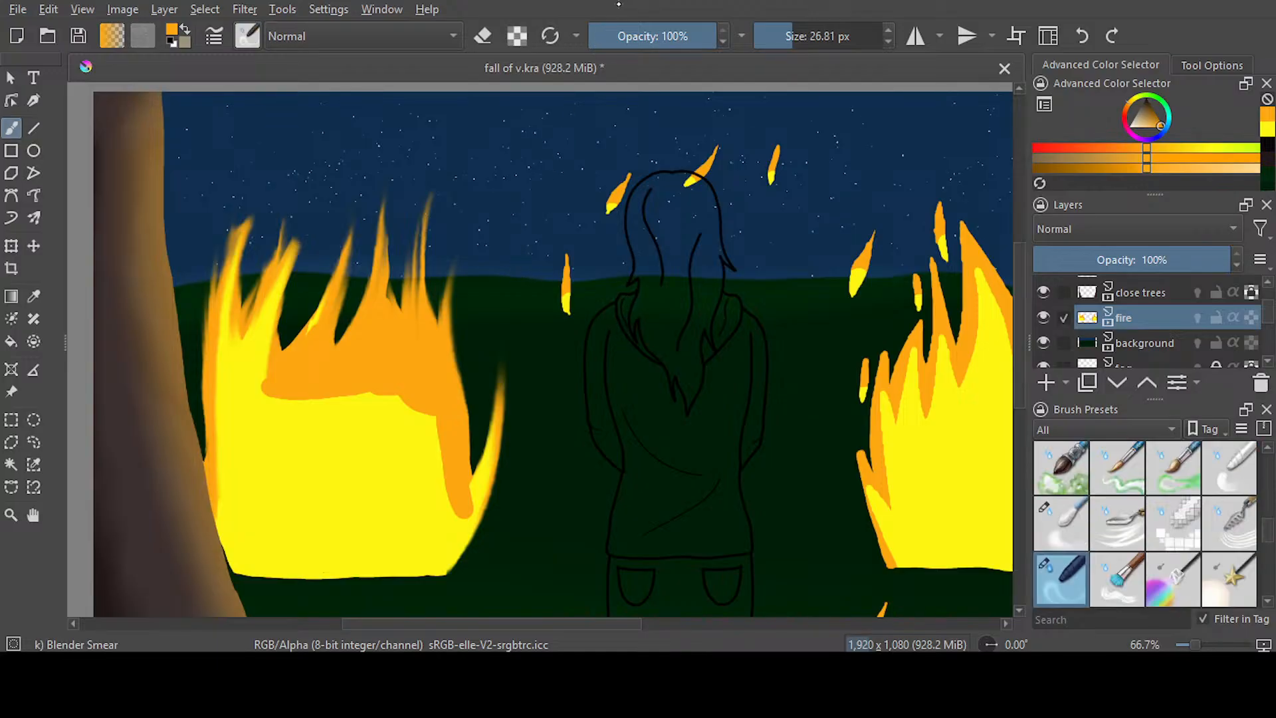
pyautogui.moveTo(448, 467); pyautogui.dragTo(440, 389)
pyautogui.moveTo(470, 505)
pyautogui.mouseDown()
pyautogui.moveTo(459, 438)
pyautogui.moveTo(468, 540)
pyautogui.moveTo(450, 351)
pyautogui.moveTo(446, 497)
pyautogui.moveTo(441, 330)
pyautogui.mouseUp()
pyautogui.click(1082, 36)
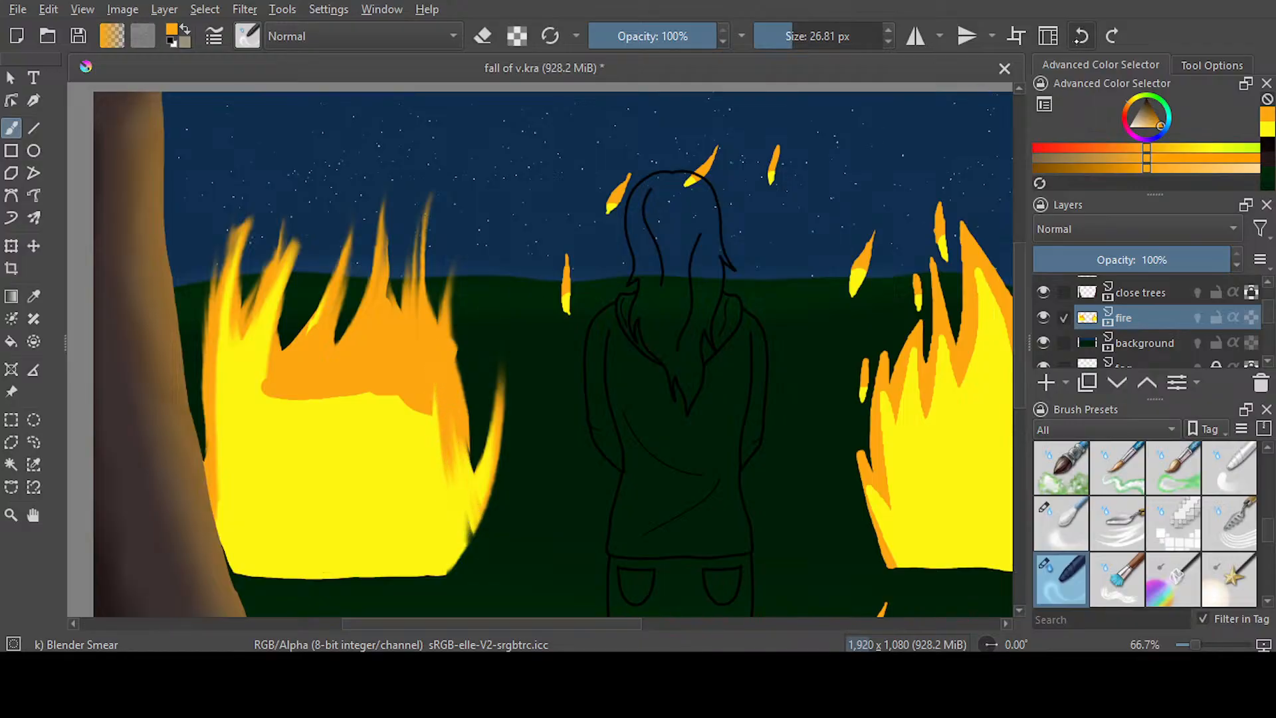
pyautogui.click(1081, 36)
# Smear the left fire's right side upward into a tall flame with Blender Smear at 28.82 px
pyautogui.click(787, 45)
pyautogui.moveTo(449, 504)
pyautogui.mouseDown()
pyautogui.moveTo(431, 294)
pyautogui.moveTo(459, 513)
pyautogui.moveTo(447, 356)
pyautogui.mouseUp()
pyautogui.moveTo(456, 472); pyautogui.dragTo(438, 239)
pyautogui.moveTo(456, 450); pyautogui.dragTo(467, 166)
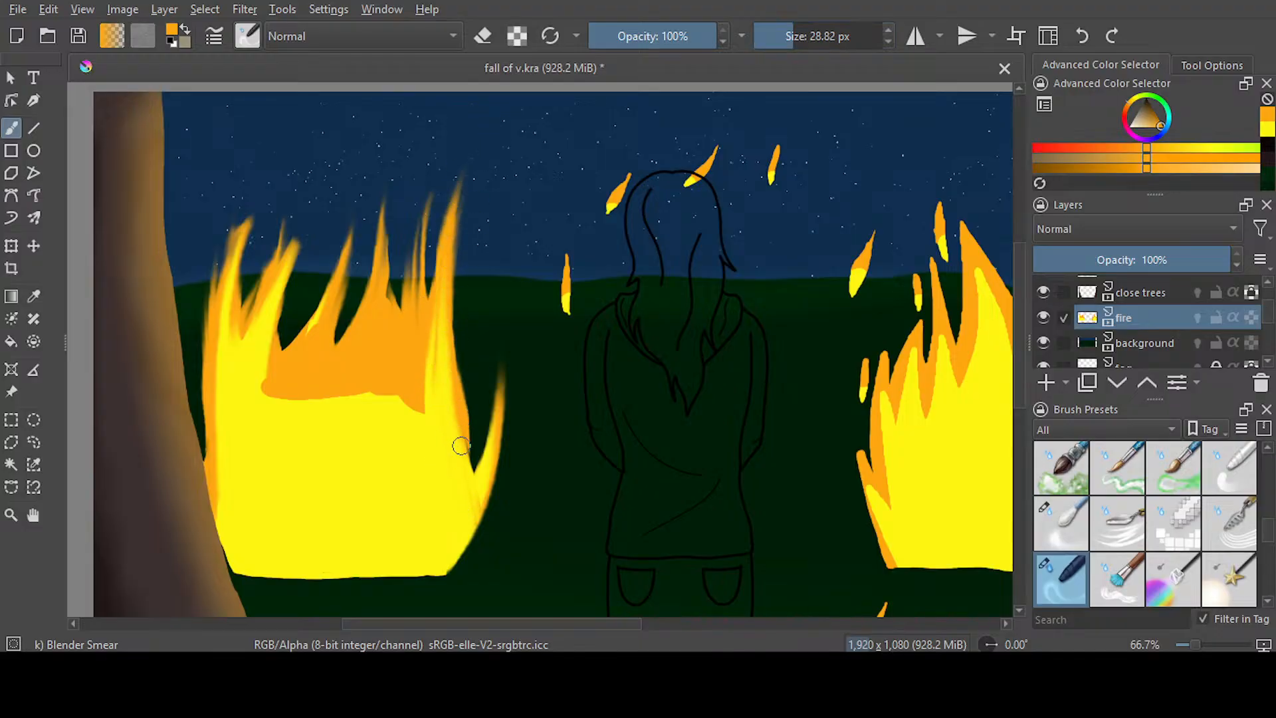
# Smear yellow and orange up through the left fire's middle and left flames with Blender Smear at 51.60 px
pyautogui.click(800, 38)
pyautogui.moveTo(419, 426)
pyautogui.mouseDown()
pyautogui.moveTo(437, 163)
pyautogui.moveTo(426, 366)
pyautogui.moveTo(398, 433)
pyautogui.moveTo(435, 156)
pyautogui.mouseUp()
pyautogui.moveTo(358, 434)
pyautogui.mouseDown()
pyautogui.moveTo(400, 132)
pyautogui.moveTo(345, 208)
pyautogui.mouseUp()
pyautogui.moveTo(306, 373)
pyautogui.mouseDown()
pyautogui.moveTo(319, 479)
pyautogui.moveTo(331, 451)
pyautogui.moveTo(368, 475)
pyautogui.moveTo(319, 203)
pyautogui.mouseUp()
pyautogui.moveTo(284, 427)
pyautogui.mouseDown()
pyautogui.moveTo(277, 359)
pyautogui.moveTo(311, 184)
pyautogui.mouseUp()
pyautogui.moveTo(342, 492)
pyautogui.mouseDown()
pyautogui.moveTo(296, 308)
pyautogui.moveTo(343, 488)
pyautogui.moveTo(315, 209)
pyautogui.mouseUp()
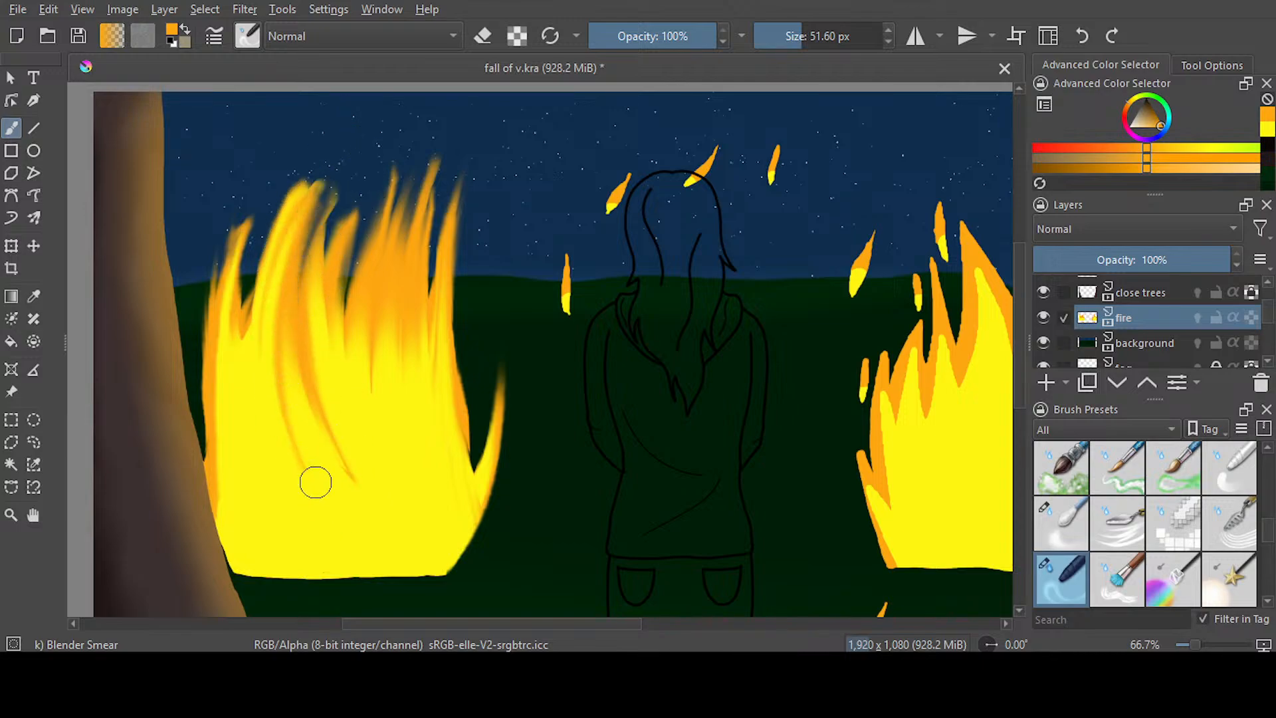
# Smear the left fire's left and middle flames upward into taller tapering tips with Blender Smear at 51.60 px
pyautogui.moveTo(320, 495); pyautogui.dragTo(315, 189)
pyautogui.moveTo(343, 462); pyautogui.dragTo(372, 199)
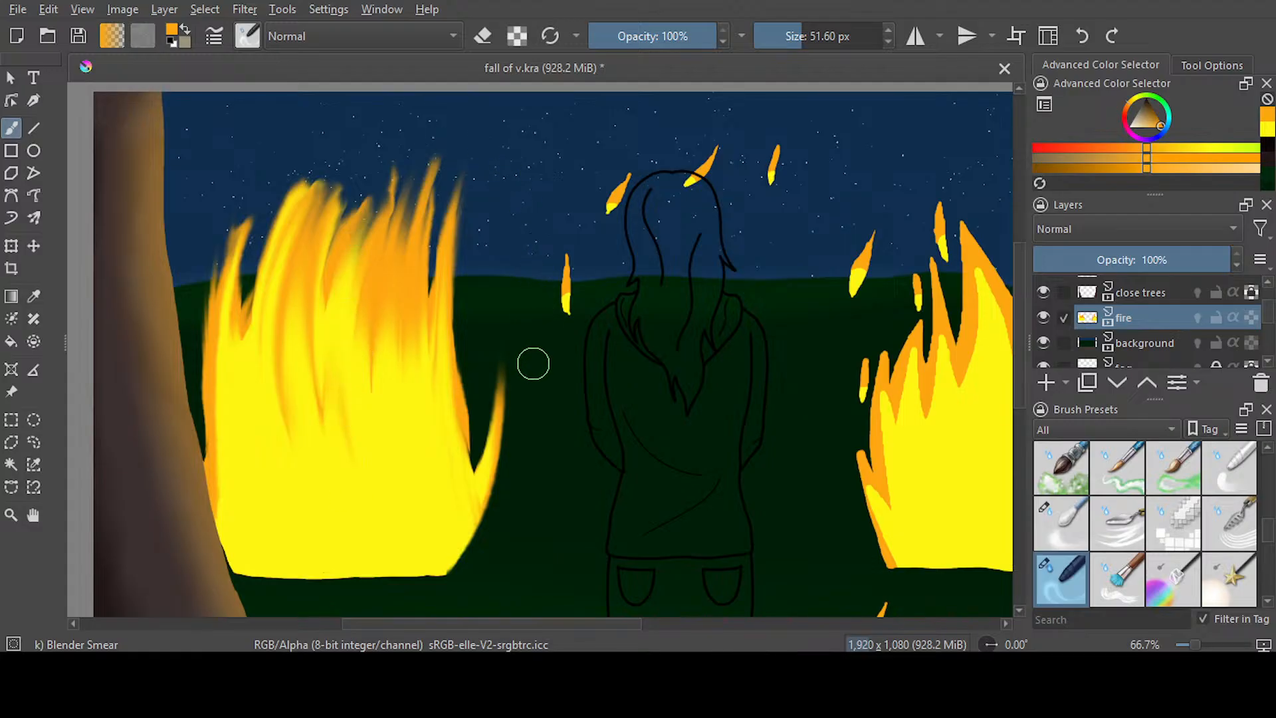
pyautogui.moveTo(210, 416); pyautogui.dragTo(251, 175)
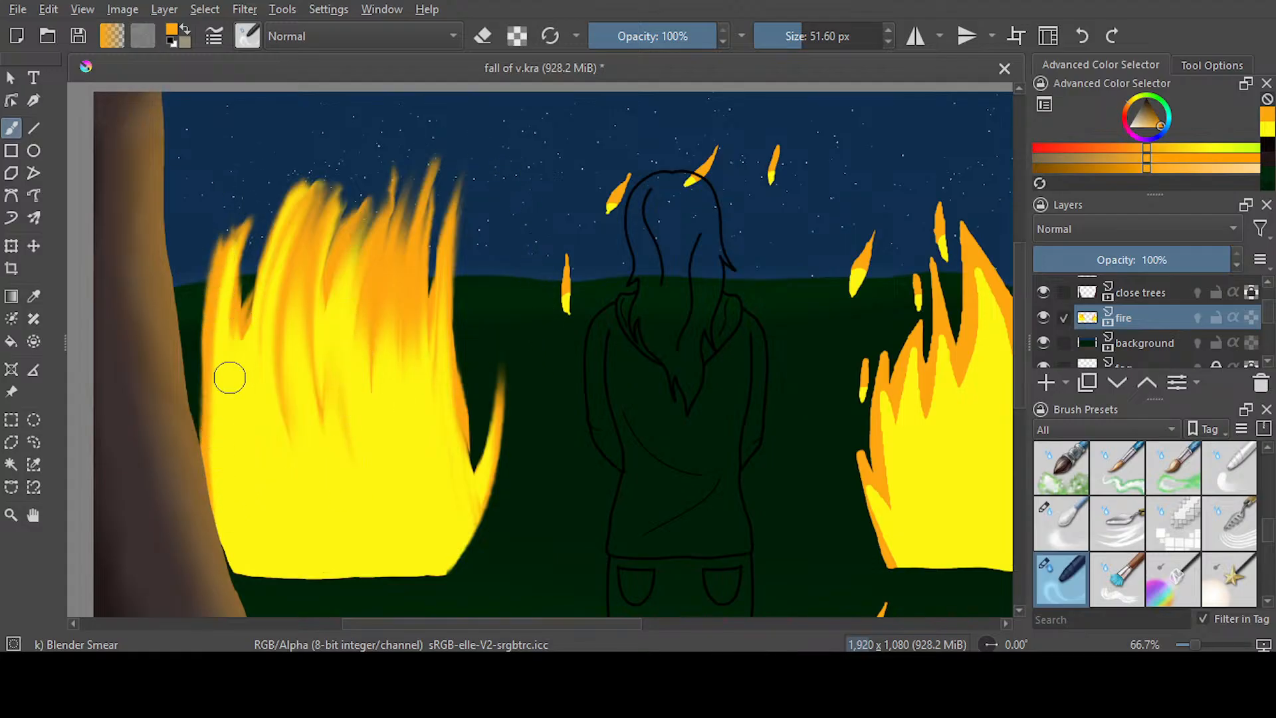
pyautogui.moveTo(227, 376)
pyautogui.mouseDown()
pyautogui.moveTo(272, 145)
pyautogui.moveTo(301, 133)
pyautogui.mouseUp()
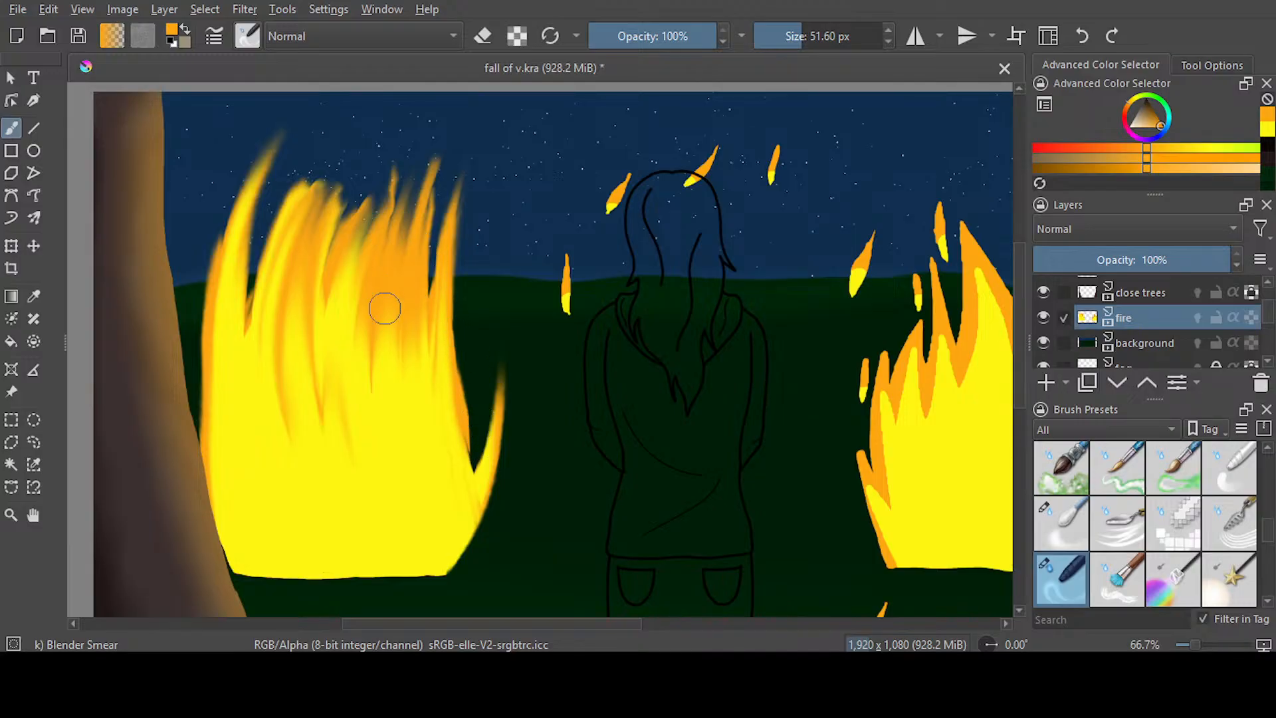
pyautogui.moveTo(350, 159)
pyautogui.mouseDown()
pyautogui.moveTo(344, 209)
pyautogui.moveTo(359, 180)
pyautogui.moveTo(331, 309)
pyautogui.mouseUp()
pyautogui.moveTo(335, 223)
pyautogui.mouseDown()
pyautogui.moveTo(329, 285)
pyautogui.moveTo(359, 319)
pyautogui.moveTo(365, 119)
pyautogui.moveTo(390, 105)
pyautogui.mouseUp()
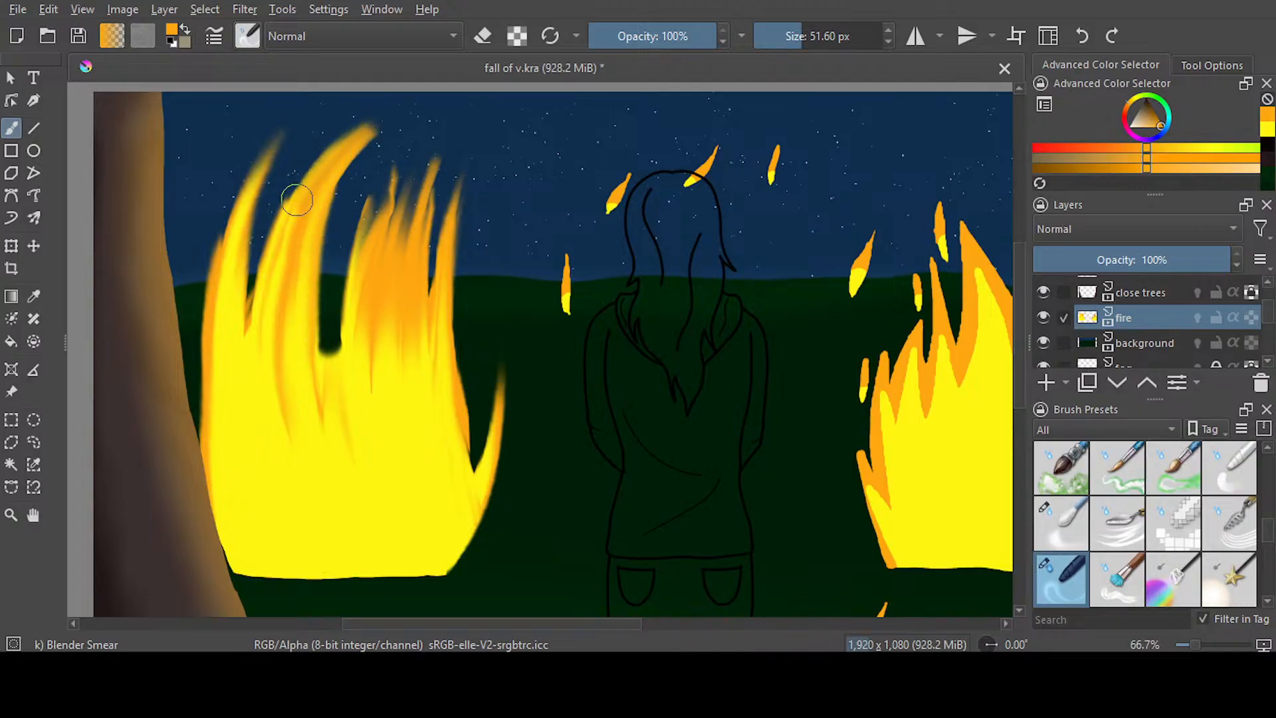
# Smear the dark background down between the left fire's upper flames to separate them into thin tapering strands
pyautogui.moveTo(304, 188); pyautogui.dragTo(282, 404)
pyautogui.moveTo(348, 133); pyautogui.dragTo(286, 334)
pyautogui.moveTo(383, 115); pyautogui.dragTo(310, 373)
pyautogui.moveTo(337, 225); pyautogui.dragTo(323, 351)
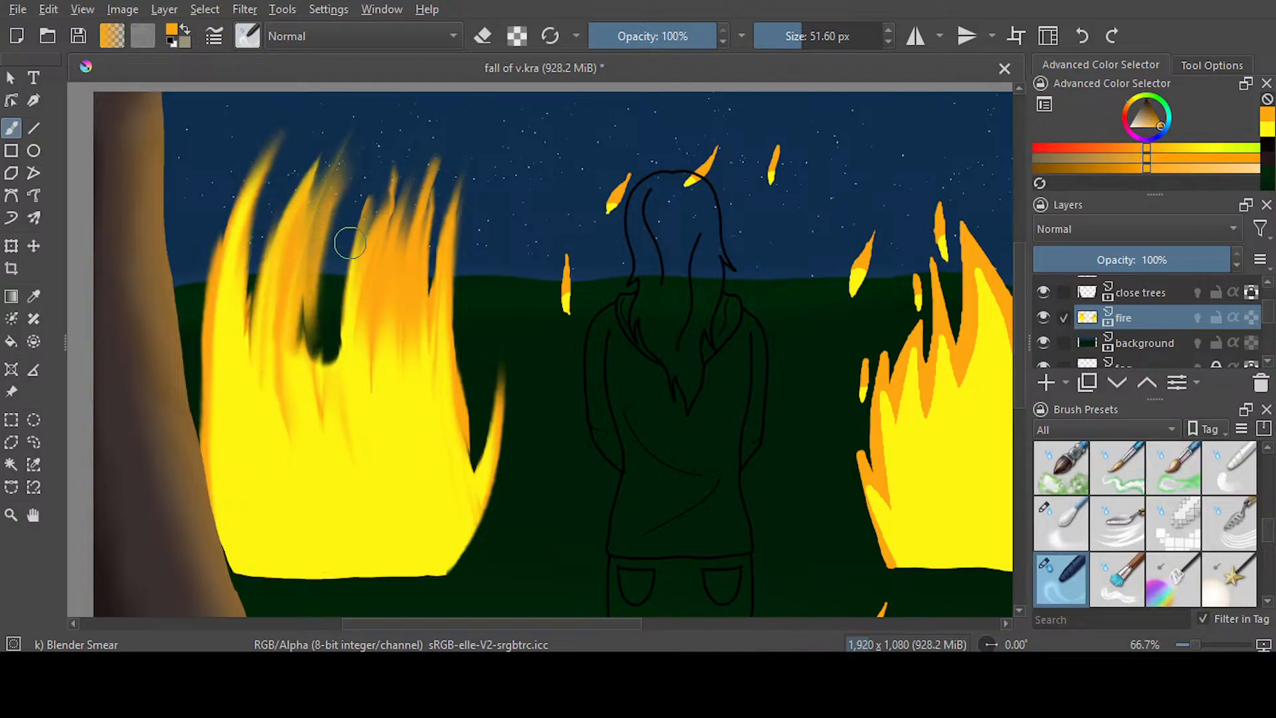
pyautogui.moveTo(382, 150); pyautogui.dragTo(345, 356)
pyautogui.moveTo(399, 176)
pyautogui.mouseDown()
pyautogui.moveTo(365, 361)
pyautogui.moveTo(382, 379)
pyautogui.mouseUp()
pyautogui.moveTo(456, 186); pyautogui.dragTo(426, 376)
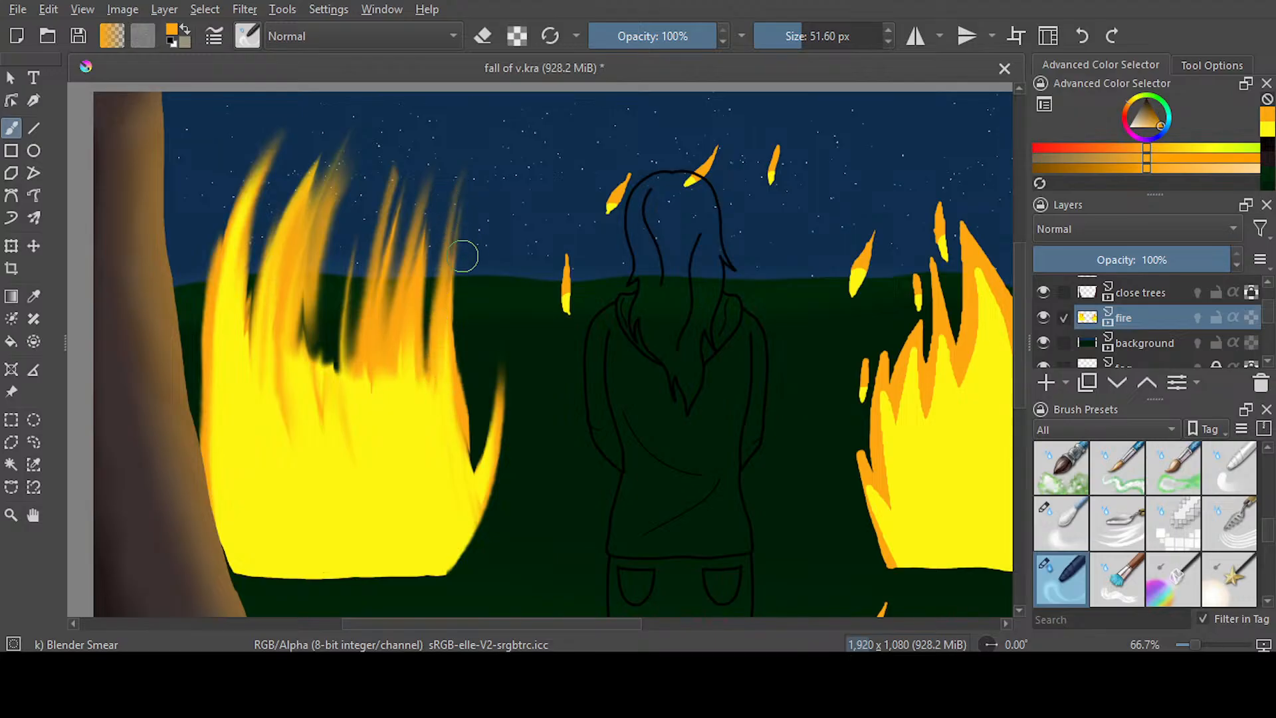
pyautogui.moveTo(463, 241); pyautogui.dragTo(479, 438)
# Smear yellow and orange back up through the left fire's dark middle gap and extend one flame into a tall tip
pyautogui.moveTo(330, 347); pyautogui.dragTo(388, 196)
pyautogui.moveTo(319, 387); pyautogui.dragTo(365, 194)
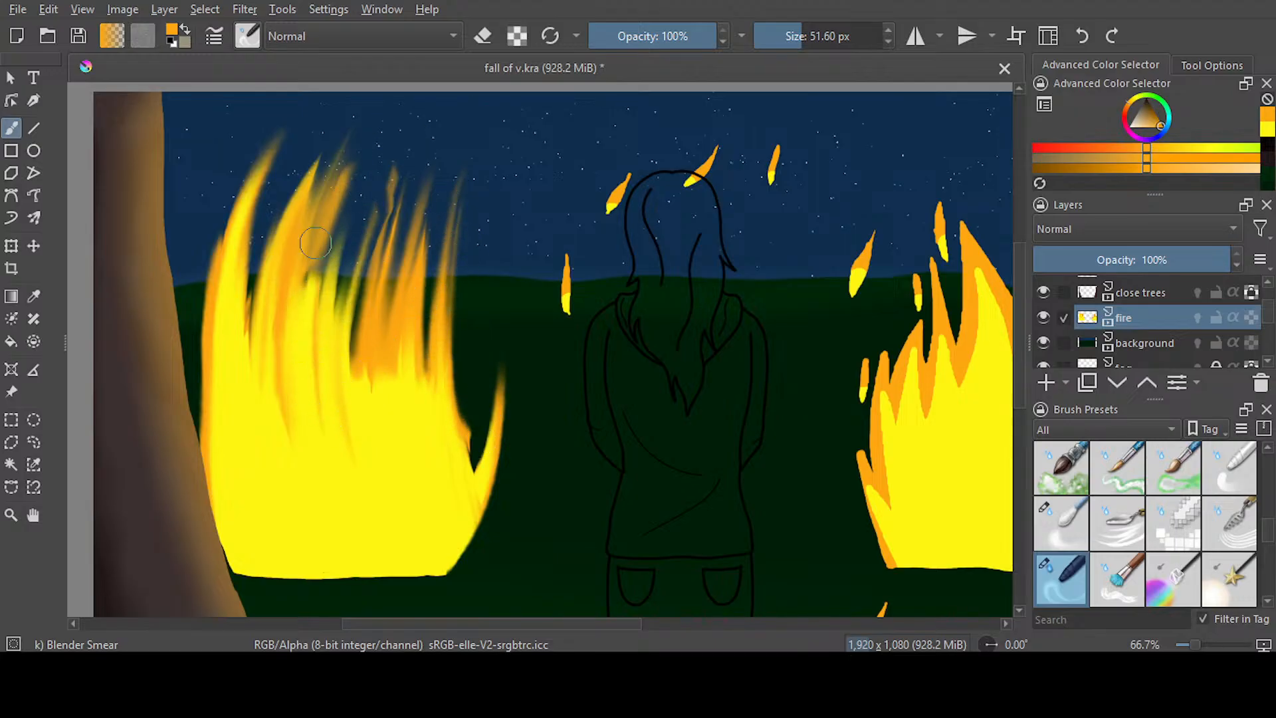
pyautogui.moveTo(304, 284); pyautogui.dragTo(367, 131)
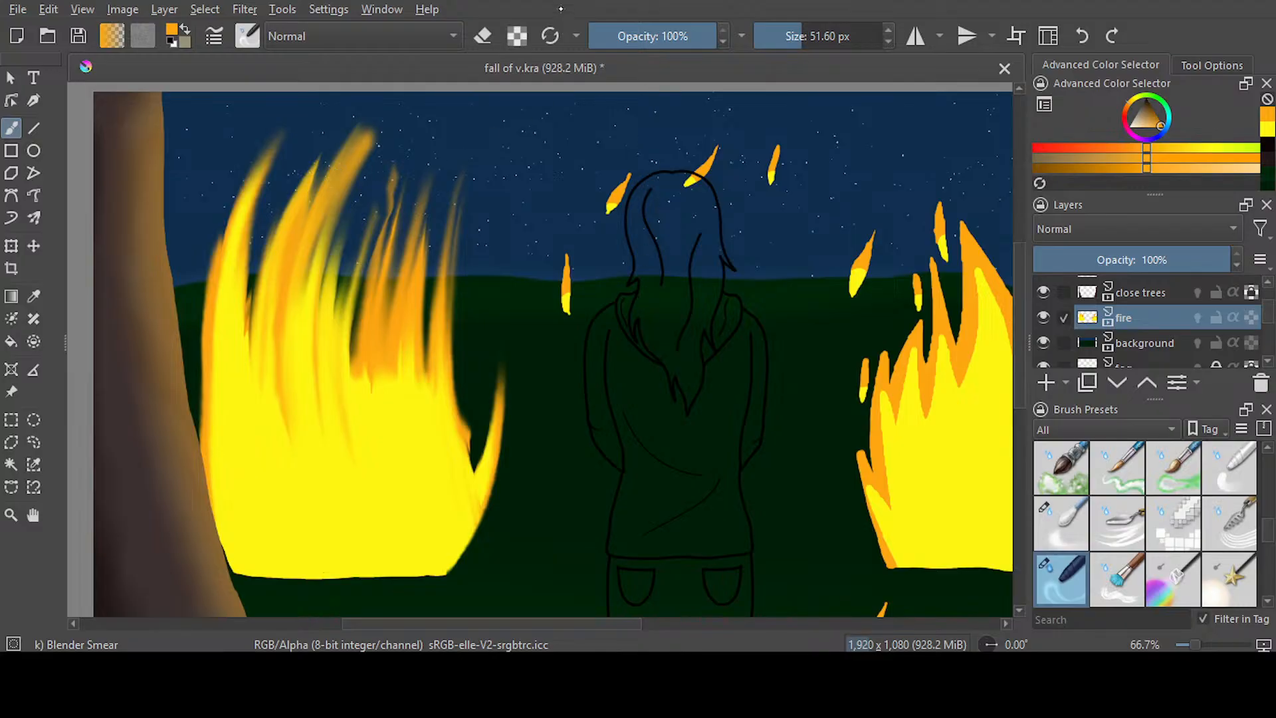
# Soften the left fire's right flames by erasing with Airbrush Soft at 47% opacity and 344.08 px
pyautogui.press('/')
pyautogui.press('e')
pyautogui.moveTo(465, 226)
pyautogui.mouseDown()
pyautogui.moveTo(371, 148)
pyautogui.moveTo(286, 127)
pyautogui.moveTo(344, 145)
pyautogui.moveTo(472, 227)
pyautogui.moveTo(481, 305)
pyautogui.mouseUp()
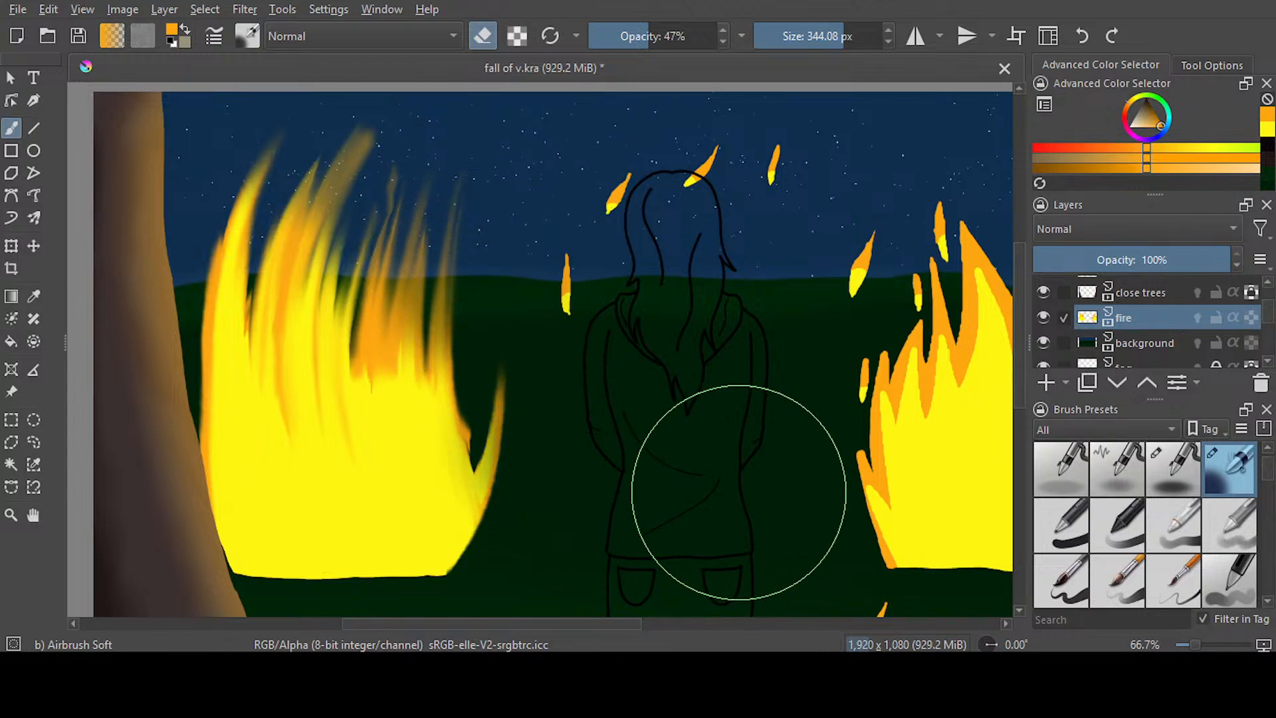
# Set the Airbrush Soft eraser to 100% opacity and 75.89 px, and erase the embers around the figure and beside the right fire
pyautogui.click(713, 36)
pyautogui.moveTo(834, 36); pyautogui.dragTo(808, 46)
pyautogui.moveTo(572, 293); pyautogui.dragTo(575, 264)
pyautogui.moveTo(616, 198)
pyautogui.mouseDown()
pyautogui.moveTo(655, 174)
pyautogui.moveTo(639, 206)
pyautogui.mouseUp()
pyautogui.moveTo(768, 156); pyautogui.dragTo(753, 198)
pyautogui.moveTo(831, 132); pyautogui.dragTo(743, 225)
pyautogui.moveTo(905, 265)
pyautogui.mouseDown()
pyautogui.moveTo(855, 290)
pyautogui.moveTo(877, 221)
pyautogui.moveTo(906, 262)
pyautogui.moveTo(945, 206)
pyautogui.moveTo(943, 256)
pyautogui.moveTo(905, 256)
pyautogui.moveTo(909, 299)
pyautogui.mouseUp()
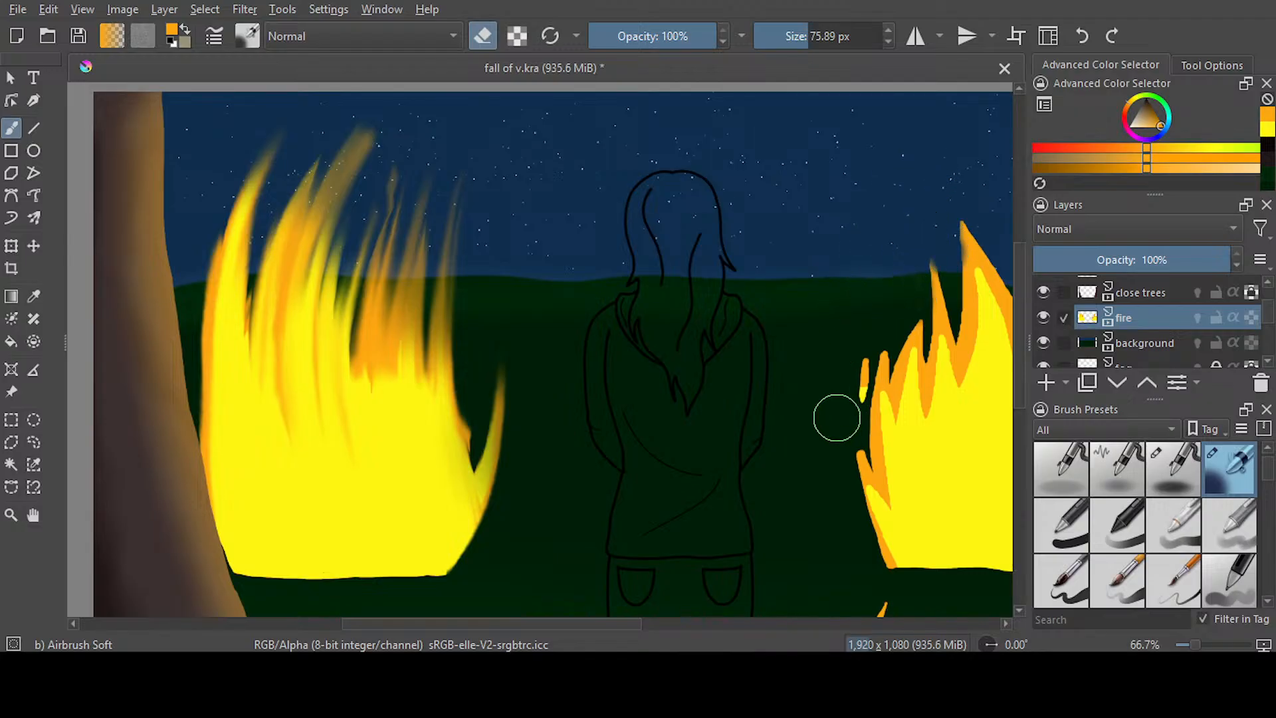
# Erase the remaining embers around the right house fire and above the small ground fire below it
pyautogui.moveTo(626, 624); pyautogui.dragTo(731, 623)
pyautogui.moveTo(763, 313); pyautogui.dragTo(764, 360)
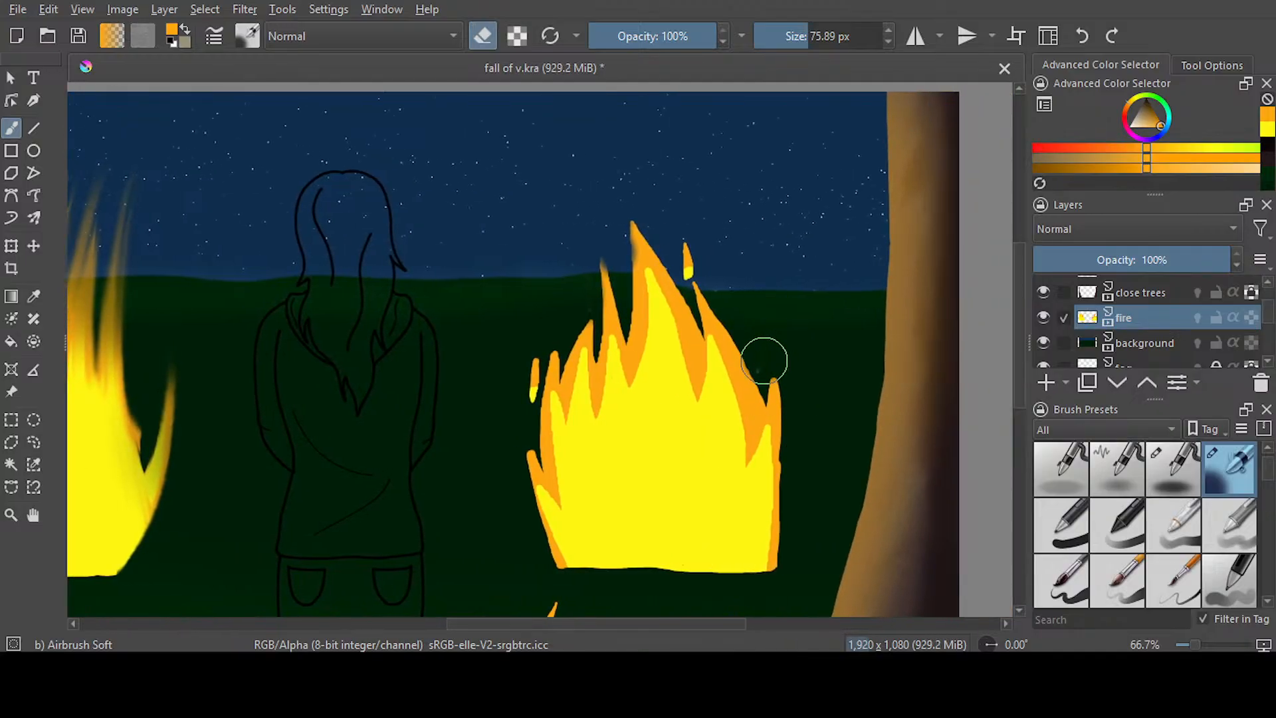
pyautogui.moveTo(692, 228); pyautogui.dragTo(692, 271)
pyautogui.moveTo(561, 327)
pyautogui.mouseDown()
pyautogui.moveTo(529, 358)
pyautogui.moveTo(536, 389)
pyautogui.mouseUp()
pyautogui.scroll(-5, 868, 251)
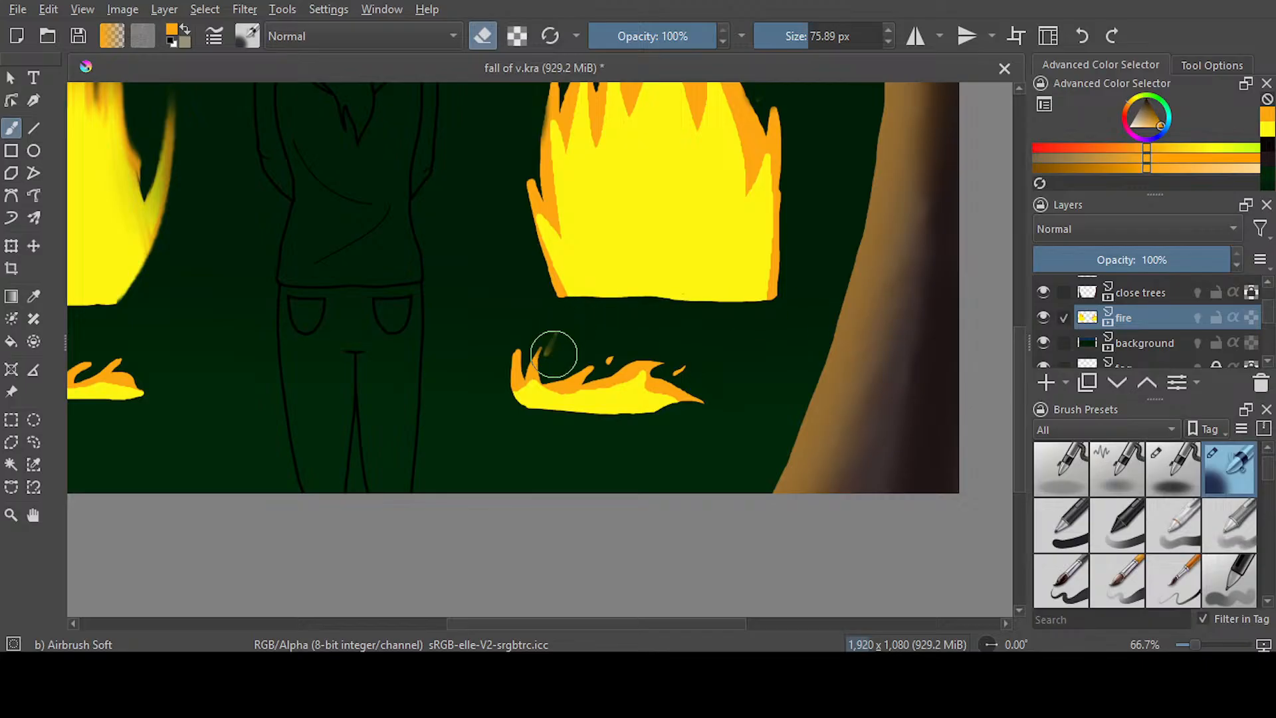
pyautogui.moveTo(601, 319); pyautogui.dragTo(612, 348)
pyautogui.moveTo(721, 341); pyautogui.dragTo(684, 368)
pyautogui.click(683, 366)
# Paint orange over the right fire's upper body with Ink-3 Gpen at 64.71 px, leaving a yellow band along its base
pyautogui.moveTo(639, 622); pyautogui.dragTo(563, 581)
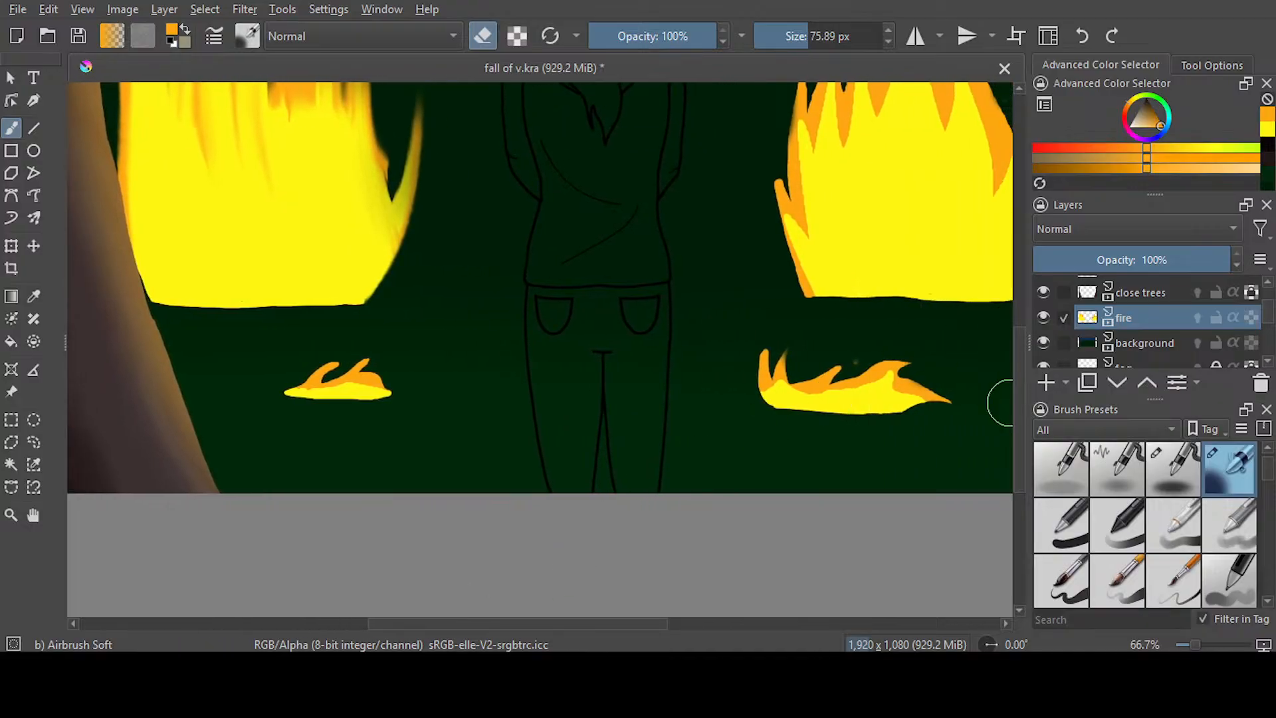
pyautogui.moveTo(1020, 391); pyautogui.dragTo(1012, 293)
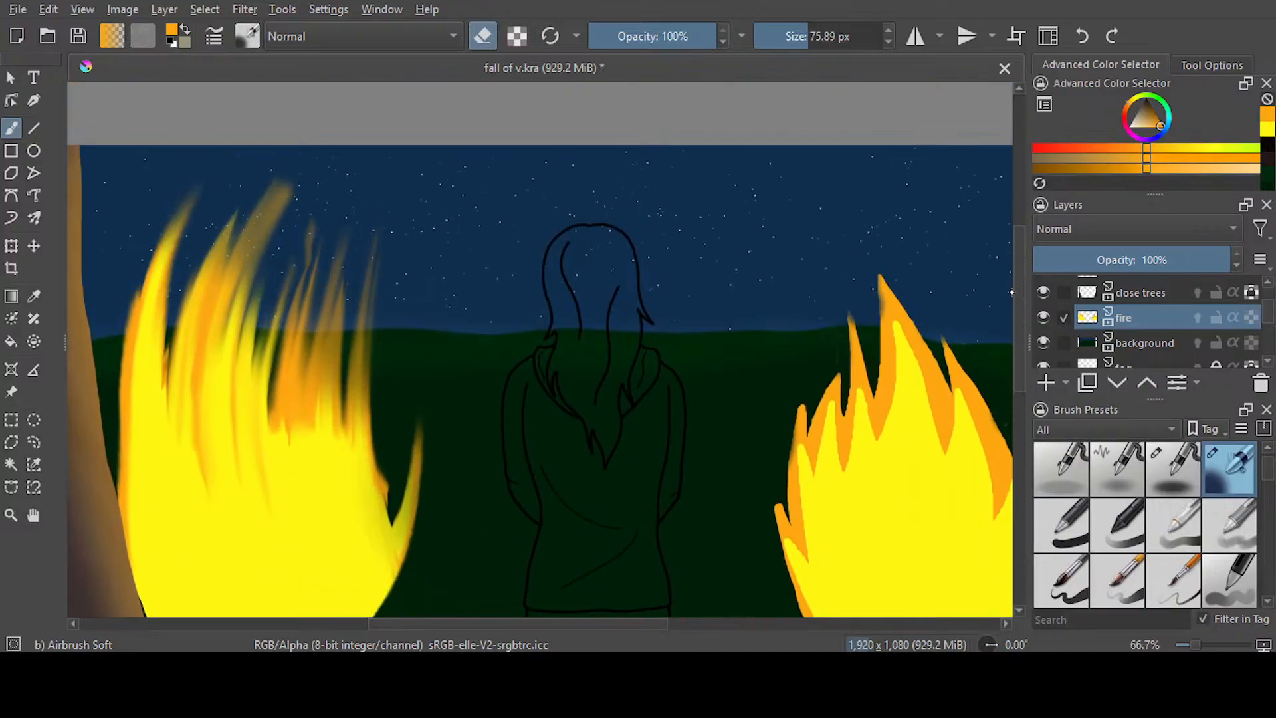
pyautogui.scroll(-3, 1010, 293)
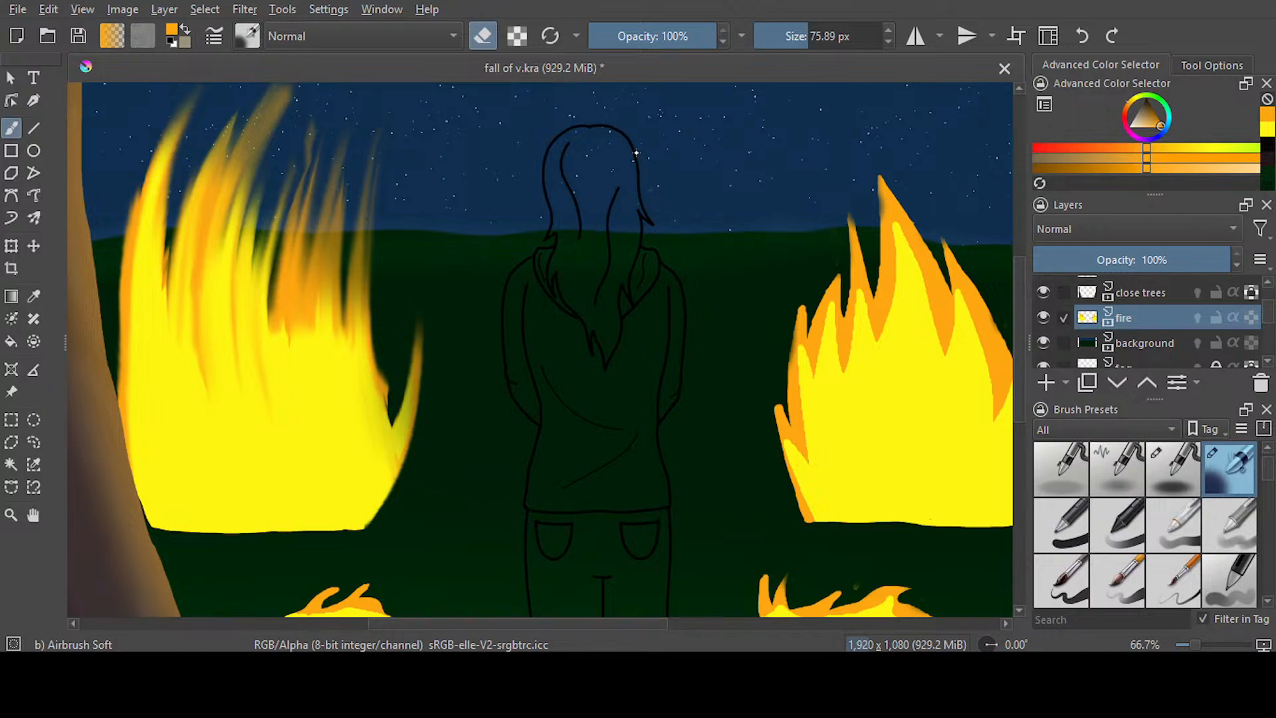
pyautogui.press('/')
pyautogui.moveTo(504, 619); pyautogui.dragTo(608, 619)
pyautogui.press('p')
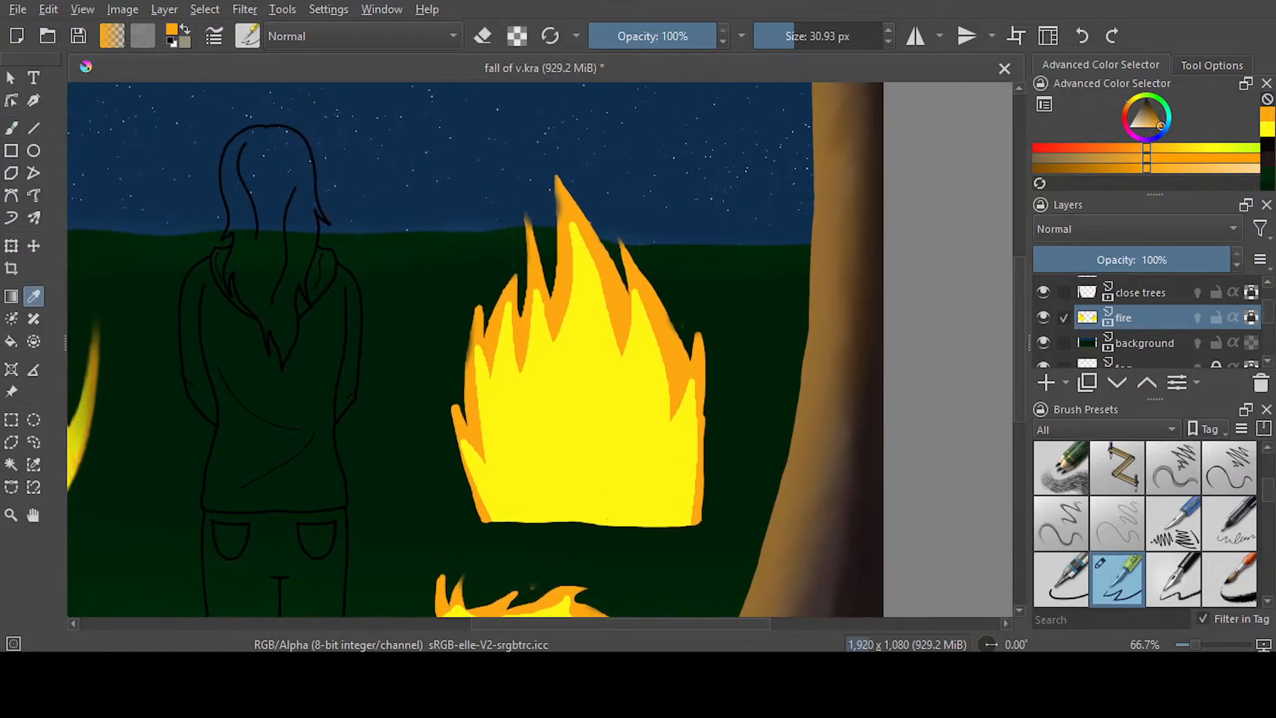
pyautogui.press('b')
pyautogui.moveTo(790, 44); pyautogui.dragTo(808, 42)
pyautogui.moveTo(584, 190)
pyautogui.mouseDown()
pyautogui.moveTo(569, 234)
pyautogui.moveTo(652, 265)
pyautogui.moveTo(654, 322)
pyautogui.moveTo(527, 407)
pyautogui.moveTo(541, 449)
pyautogui.moveTo(688, 429)
pyautogui.moveTo(387, 439)
pyautogui.moveTo(487, 398)
pyautogui.moveTo(726, 355)
pyautogui.moveTo(707, 290)
pyautogui.moveTo(515, 233)
pyautogui.mouseUp()
pyautogui.hotkey('ctrl', 'z')
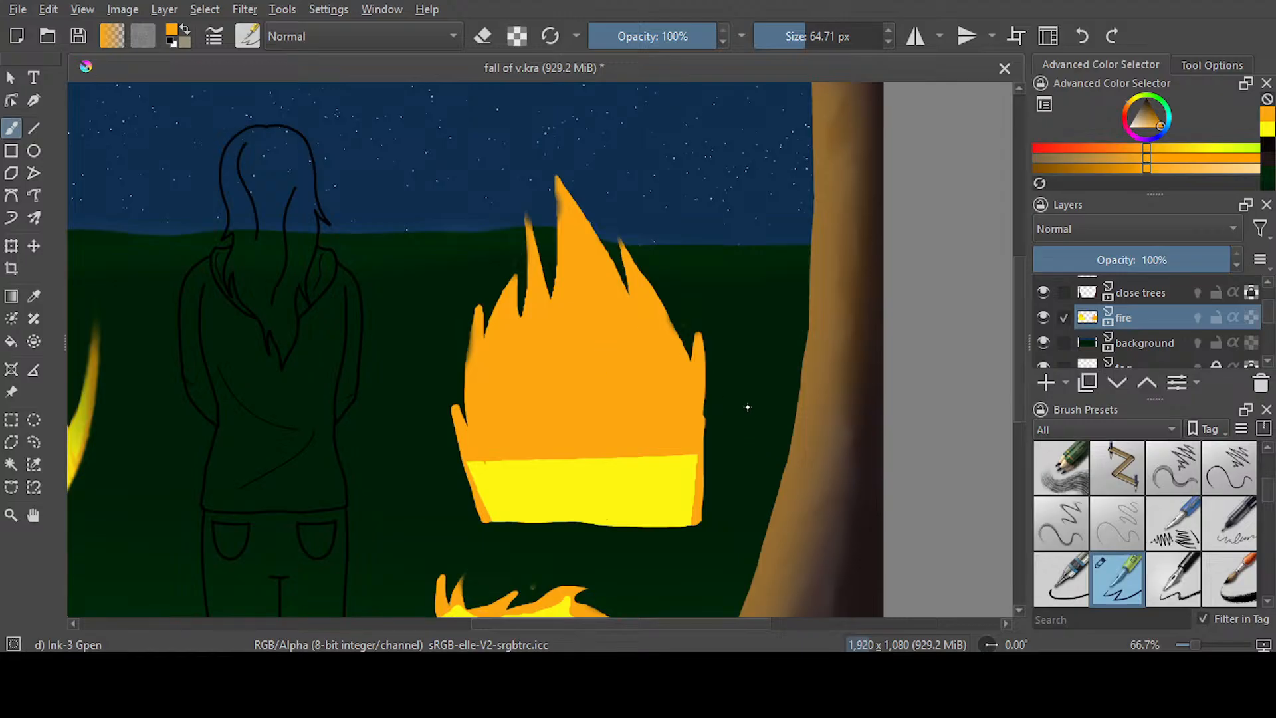
# Smear the right fire's right side upward into tall flames with Blender Smear at 51.60 px
pyautogui.press('/')
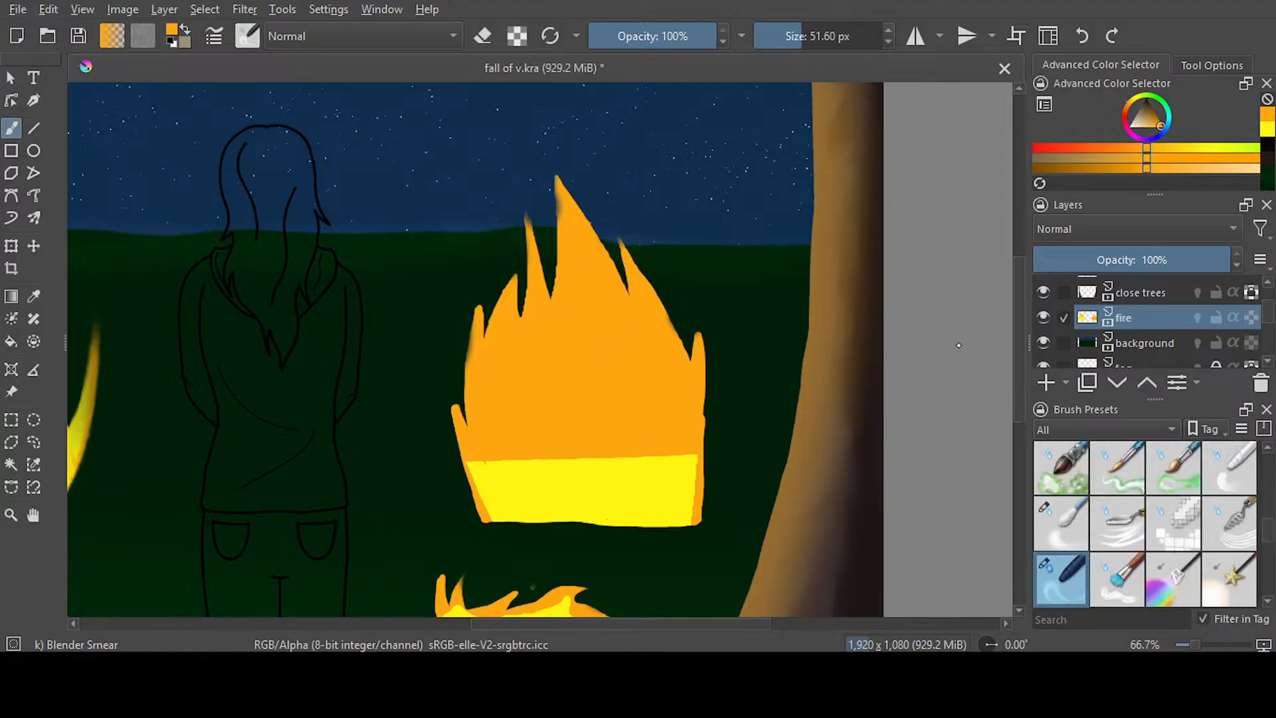
pyautogui.moveTo(1018, 336); pyautogui.dragTo(1018, 340)
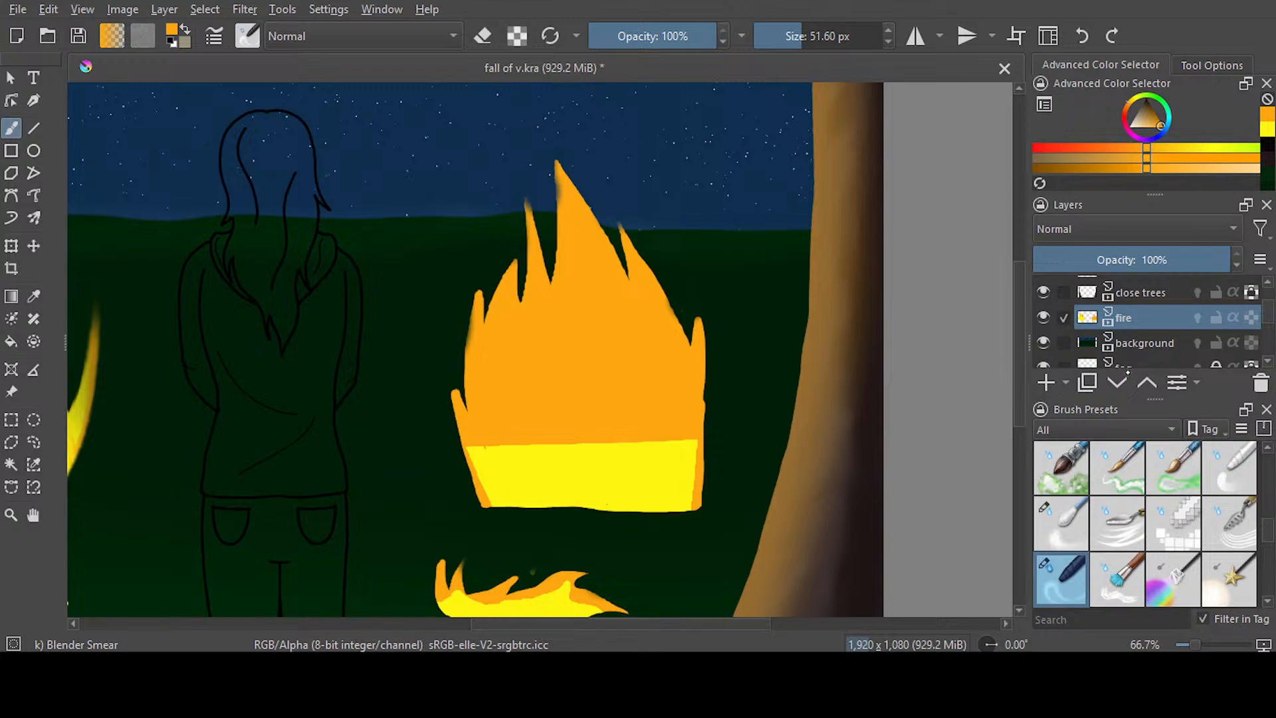
pyautogui.moveTo(697, 507); pyautogui.dragTo(715, 288)
pyautogui.moveTo(669, 498); pyautogui.dragTo(673, 176)
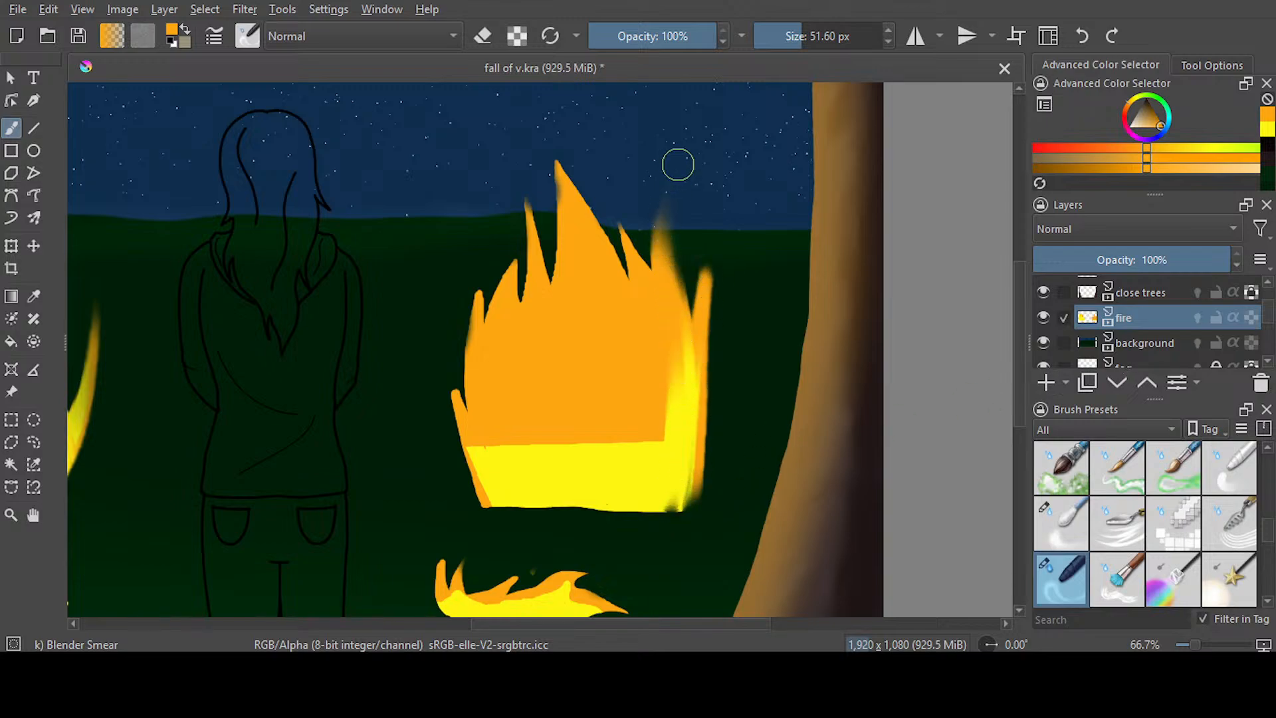
pyautogui.moveTo(683, 390); pyautogui.dragTo(677, 147)
pyautogui.moveTo(661, 470); pyautogui.dragTo(615, 202)
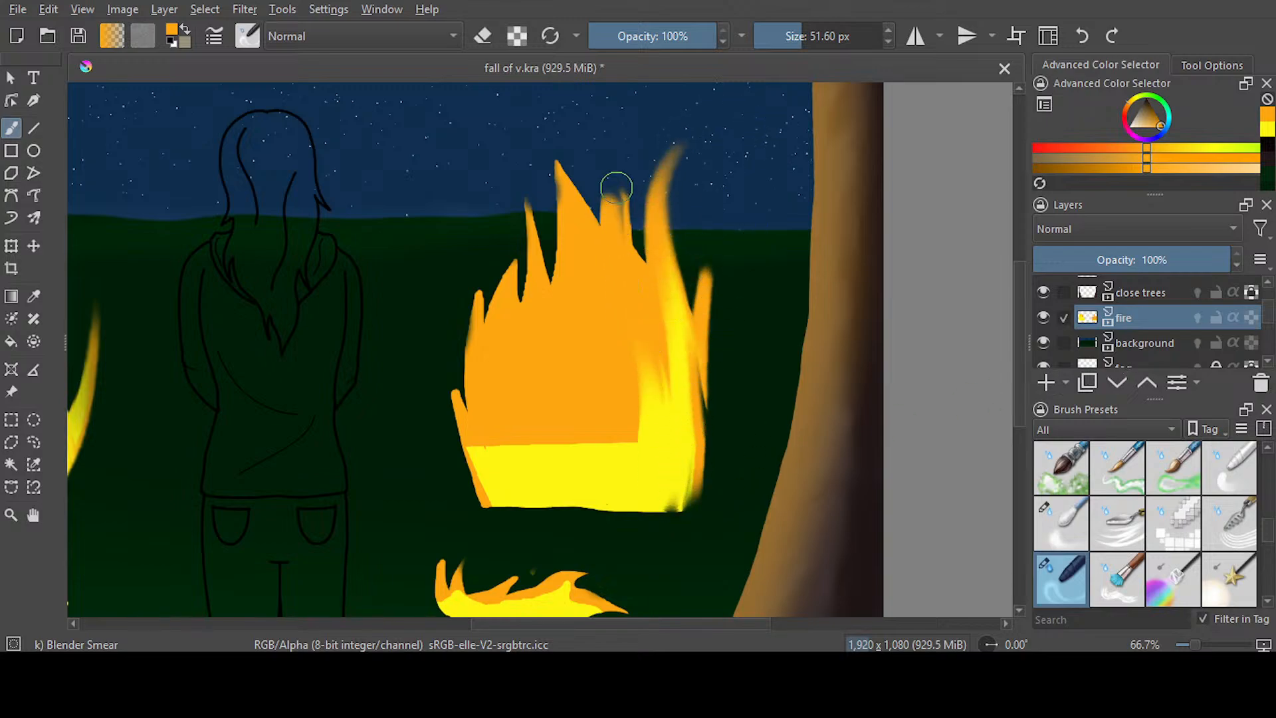
# Smear the yellow base up into the orange across the right fire's middle and left side
pyautogui.moveTo(625, 492)
pyautogui.mouseDown()
pyautogui.moveTo(621, 162)
pyautogui.moveTo(591, 355)
pyautogui.mouseUp()
pyautogui.moveTo(583, 461)
pyautogui.mouseDown()
pyautogui.moveTo(585, 334)
pyautogui.moveTo(556, 336)
pyautogui.mouseUp()
pyautogui.moveTo(537, 460)
pyautogui.mouseDown()
pyautogui.moveTo(546, 313)
pyautogui.moveTo(515, 365)
pyautogui.mouseUp()
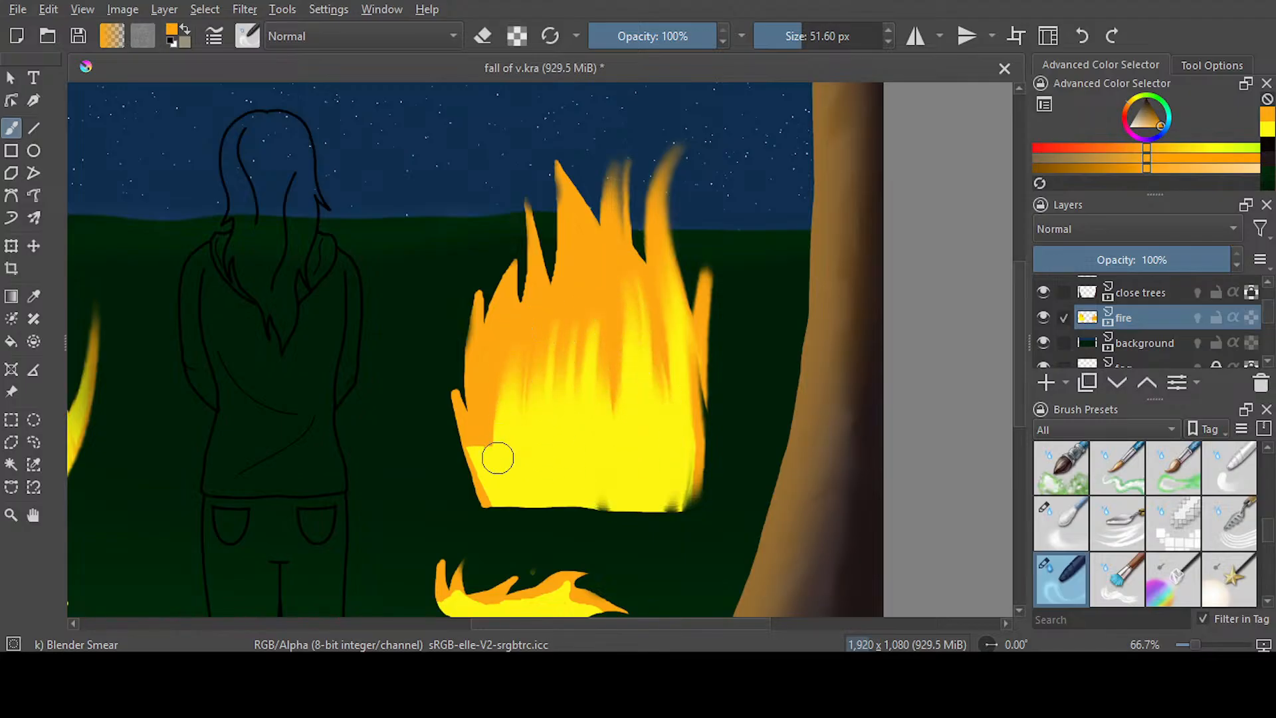
pyautogui.moveTo(497, 455); pyautogui.dragTo(521, 307)
# Pull the right fire's top and left flames upward into long tapering tips
pyautogui.moveTo(628, 438)
pyautogui.mouseDown()
pyautogui.moveTo(618, 290)
pyautogui.moveTo(570, 98)
pyautogui.mouseUp()
pyautogui.moveTo(655, 359)
pyautogui.mouseDown()
pyautogui.moveTo(609, 181)
pyautogui.moveTo(630, 98)
pyautogui.mouseUp()
pyautogui.moveTo(604, 432)
pyautogui.mouseDown()
pyautogui.moveTo(518, 193)
pyautogui.moveTo(534, 92)
pyautogui.mouseUp()
pyautogui.moveTo(489, 399); pyautogui.dragTo(457, 217)
pyautogui.moveTo(527, 393); pyautogui.dragTo(498, 110)
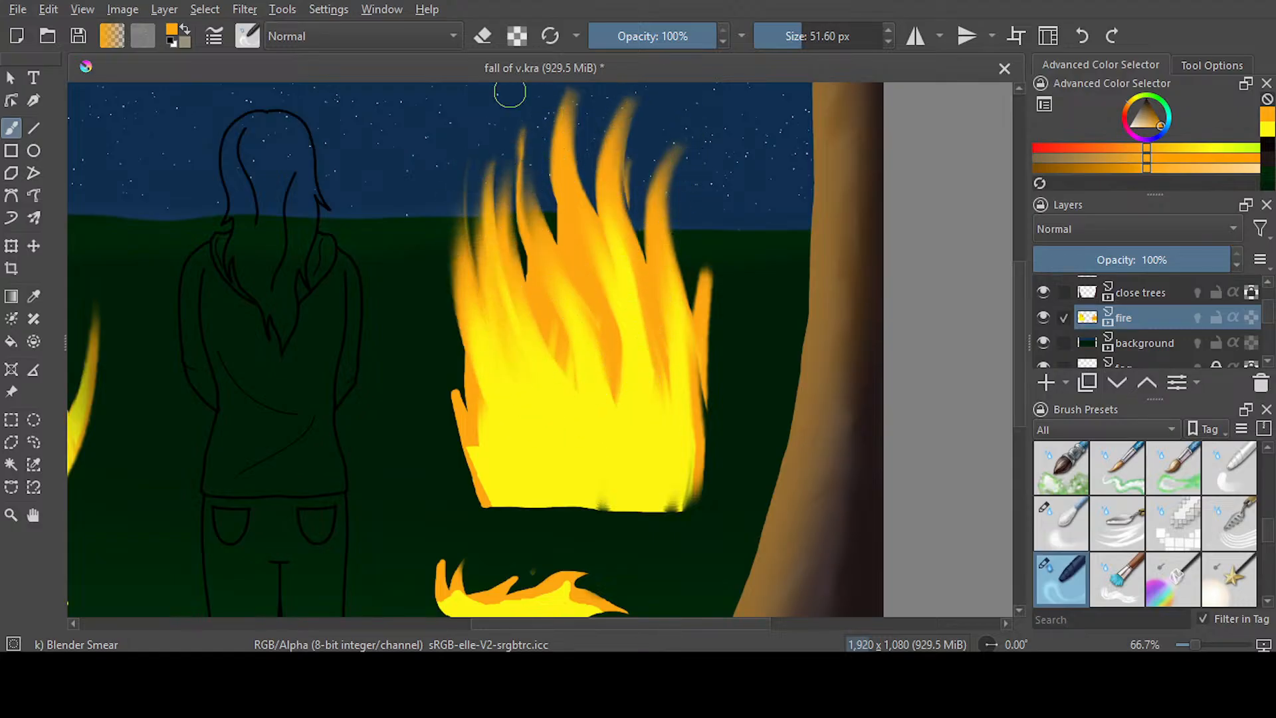
pyautogui.moveTo(479, 429); pyautogui.dragTo(421, 208)
pyautogui.moveTo(487, 410); pyautogui.dragTo(487, 116)
# Smear yellow up through the right fire's center and stretch its tallest flames higher into the sky
pyautogui.moveTo(623, 453); pyautogui.dragTo(589, 245)
pyautogui.moveTo(614, 389); pyautogui.dragTo(578, 228)
pyautogui.moveTo(557, 370); pyautogui.dragTo(557, 292)
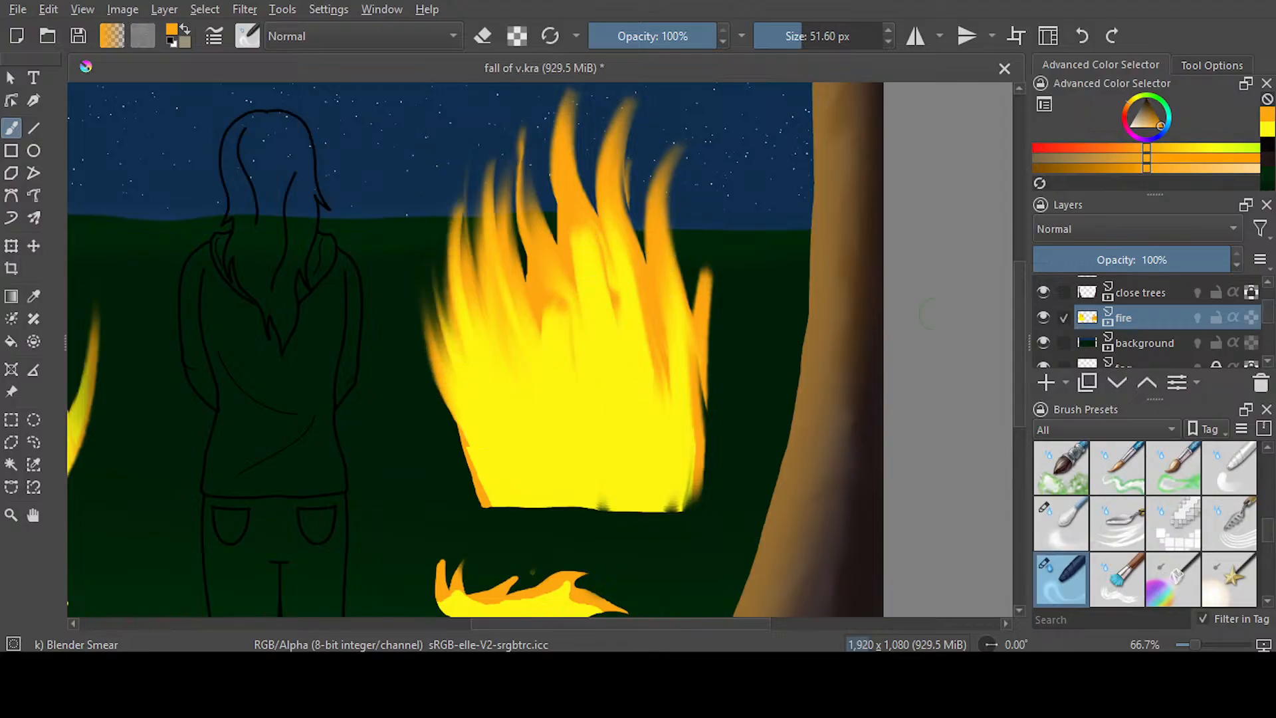
pyautogui.scroll(3, 649, 416)
pyautogui.moveTo(552, 432); pyautogui.dragTo(535, 174)
pyautogui.moveTo(597, 459)
pyautogui.mouseDown()
pyautogui.moveTo(568, 368)
pyautogui.moveTo(606, 166)
pyautogui.mouseUp()
pyautogui.moveTo(609, 421); pyautogui.dragTo(654, 178)
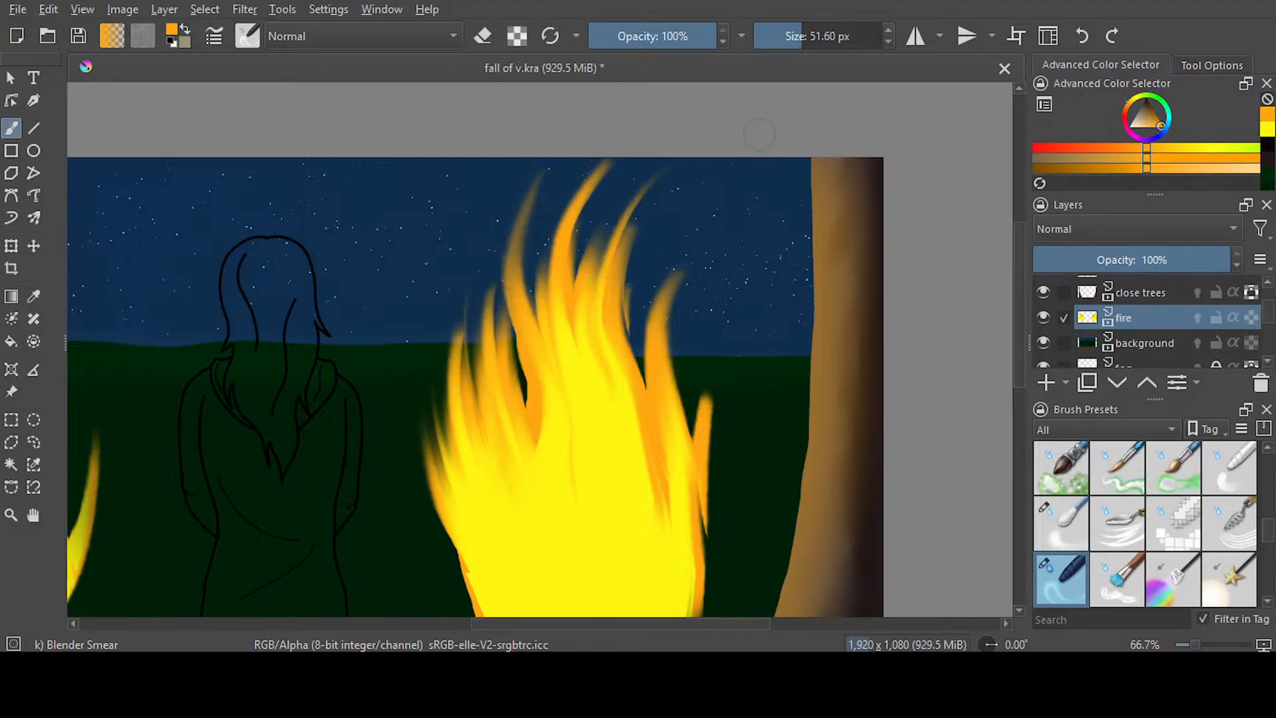
# Smear the right fire's right flame up into a curved tip, undoing the first stroke and redrawing it less bent
pyautogui.moveTo(673, 504)
pyautogui.mouseDown()
pyautogui.moveTo(663, 286)
pyautogui.moveTo(744, 222)
pyautogui.mouseUp()
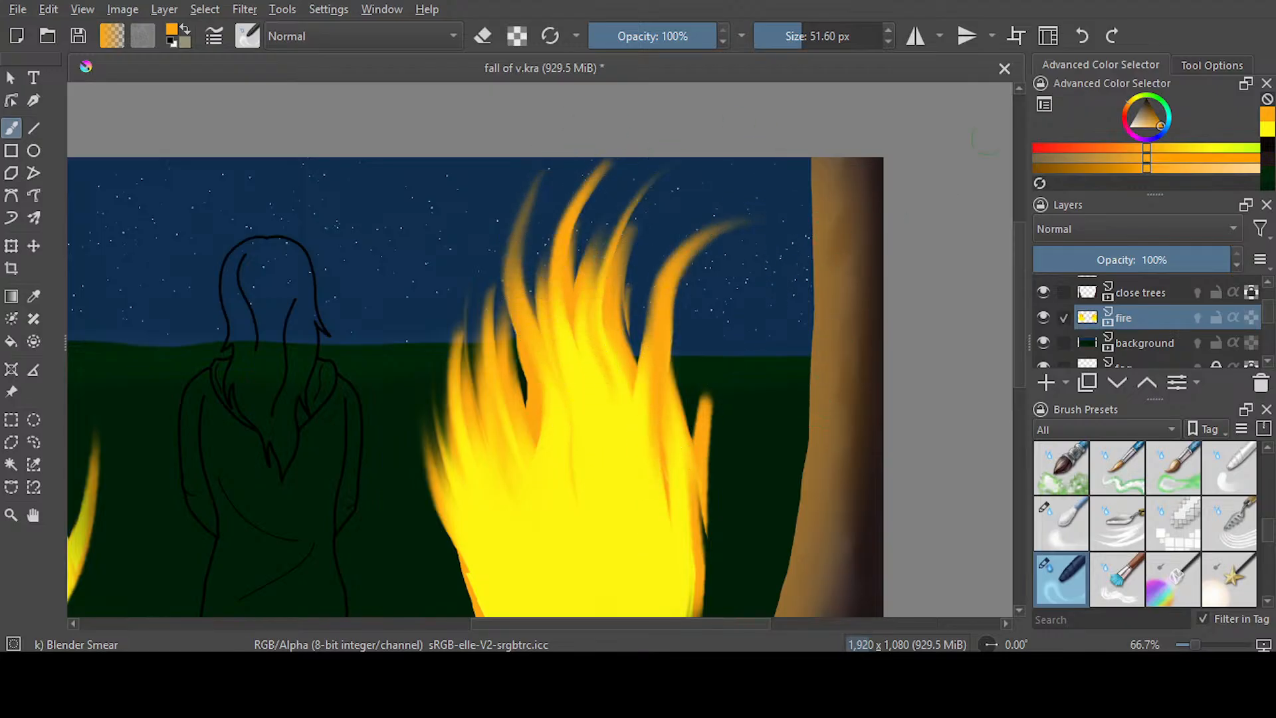
pyautogui.hotkey('ctrl', 'z')
pyautogui.moveTo(662, 523)
pyautogui.mouseDown()
pyautogui.moveTo(662, 289)
pyautogui.moveTo(705, 226)
pyautogui.mouseUp()
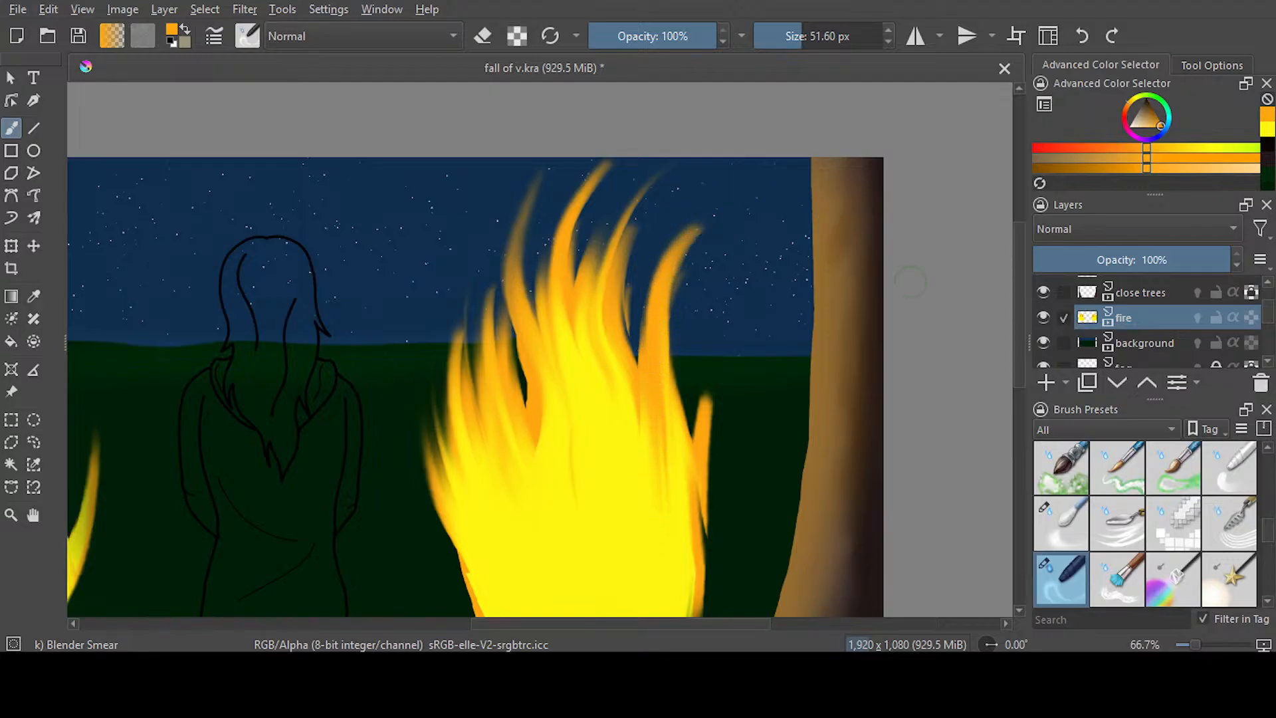
# Smear the right fire's lower corners and base inward to round them, and blend its lower left edge upward
pyautogui.scroll(-5, 972, 330)
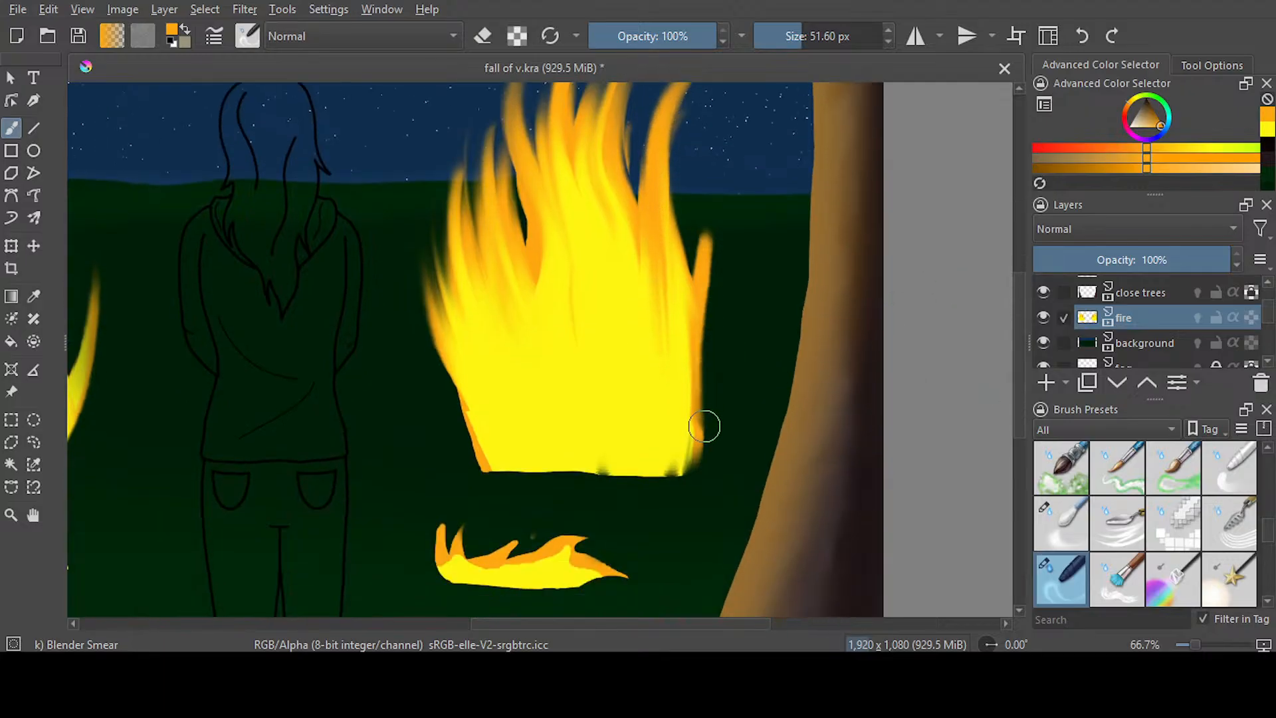
pyautogui.moveTo(718, 421)
pyautogui.mouseDown()
pyautogui.moveTo(606, 472)
pyautogui.moveTo(564, 468)
pyautogui.mouseUp()
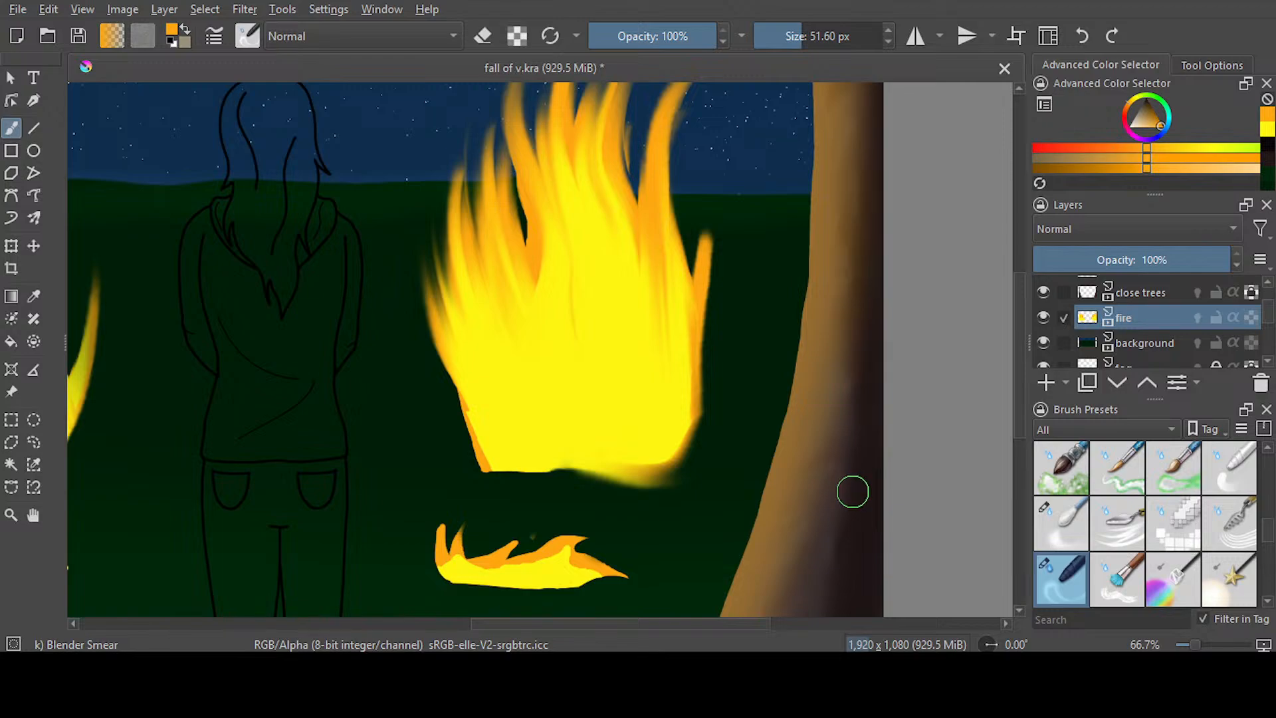
pyautogui.moveTo(479, 482); pyautogui.dragTo(442, 391)
pyautogui.moveTo(497, 451)
pyautogui.mouseDown()
pyautogui.moveTo(451, 391)
pyautogui.moveTo(427, 292)
pyautogui.mouseUp()
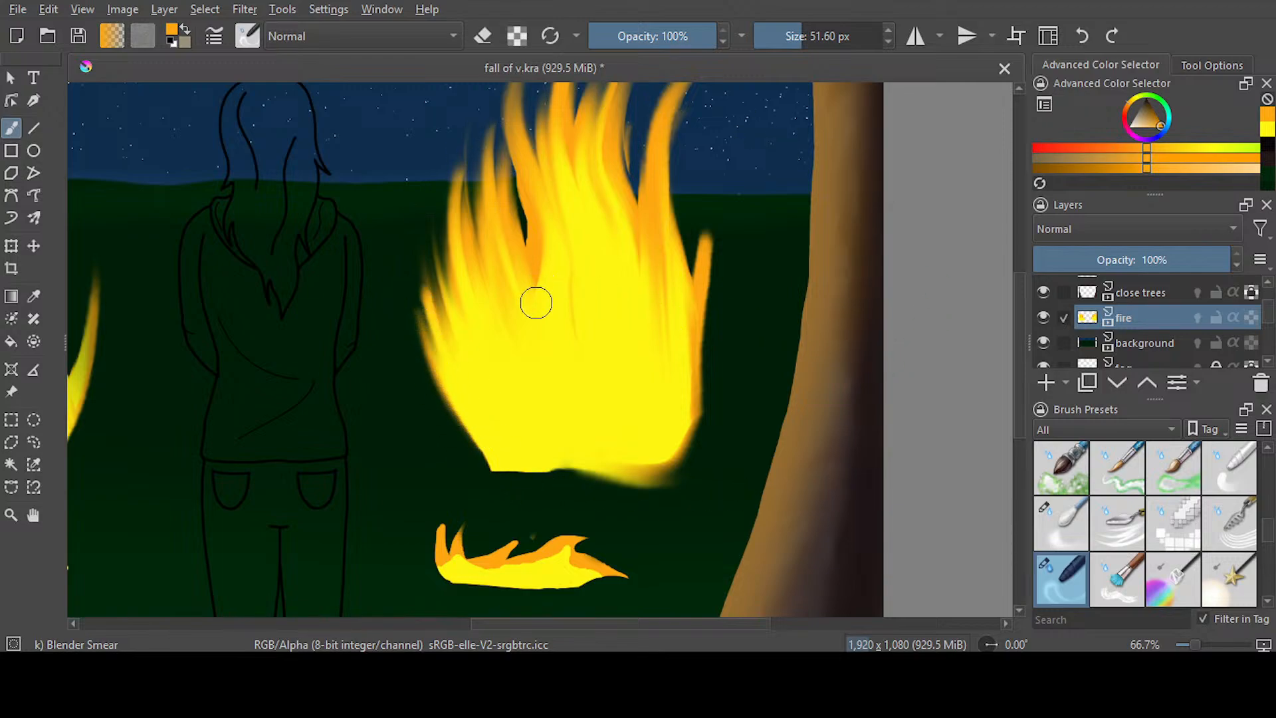
# Undo the wide smear on the right fire's left flames and smear a narrower flame over the dark gap at 30.93 px
pyautogui.moveTo(535, 301); pyautogui.dragTo(469, 105)
pyautogui.hotkey('ctrl', 'z')
pyautogui.moveTo(811, 38); pyautogui.dragTo(793, 43)
pyautogui.moveTo(546, 283); pyautogui.dragTo(490, 107)
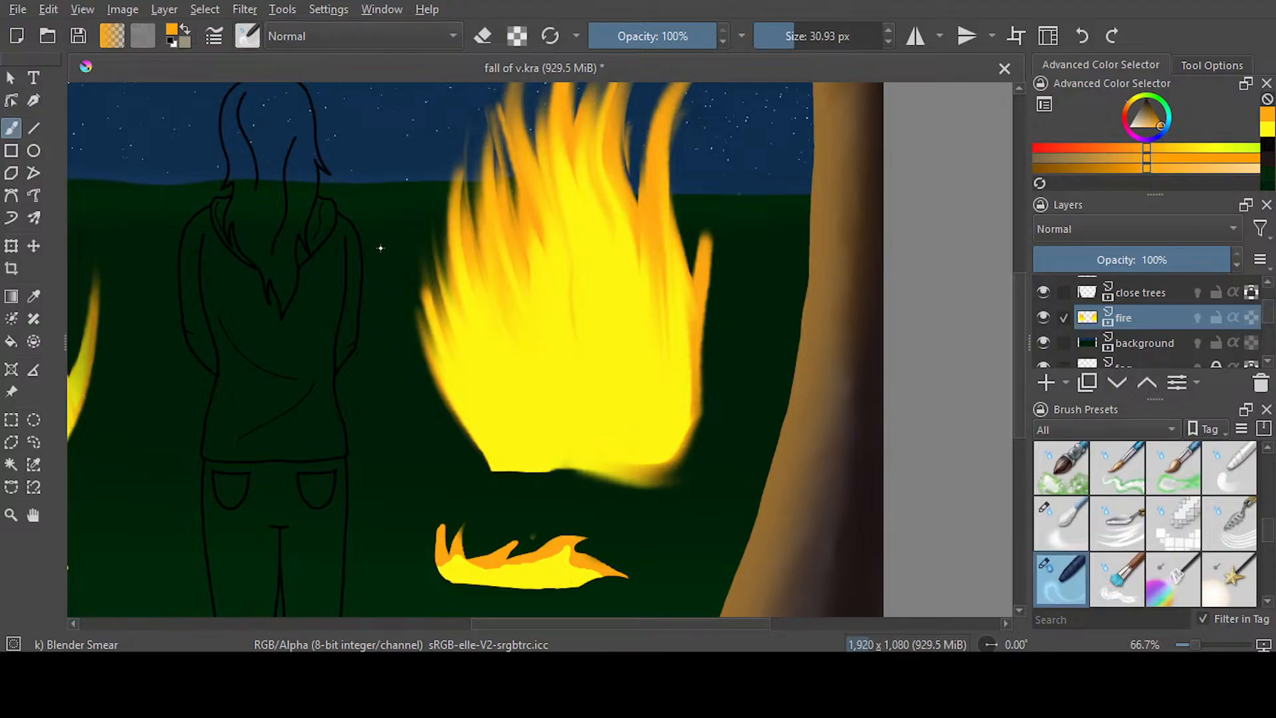
# Erase the right fire's smudged bottom edge to a clean line with Ink-3 Gpen at 64.71 px
pyautogui.press('/')
pyautogui.click(482, 36)
pyautogui.moveTo(556, 487)
pyautogui.mouseDown()
pyautogui.moveTo(667, 483)
pyautogui.moveTo(436, 487)
pyautogui.mouseUp()
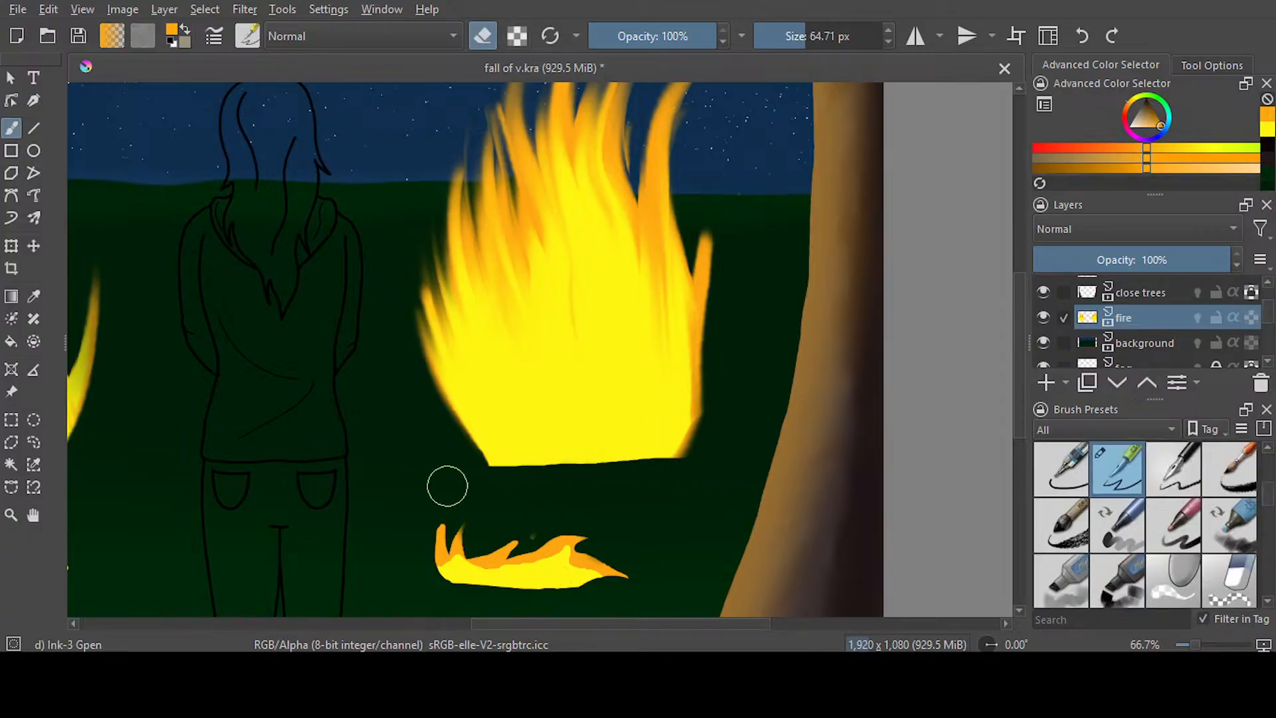
# Check both fires in the whole scene and save the painting
pyautogui.moveTo(651, 622); pyautogui.dragTo(563, 618)
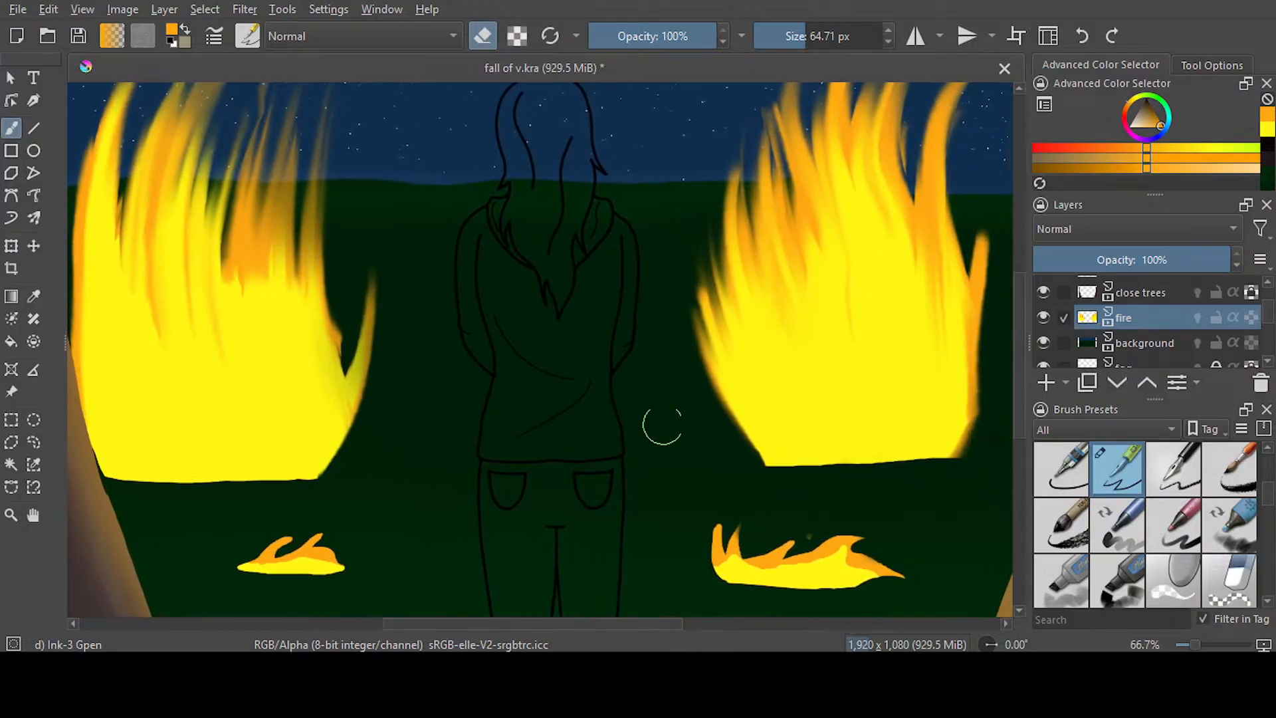
pyautogui.scroll(-2, 666, 419)
pyautogui.scroll(1, 673, 409)
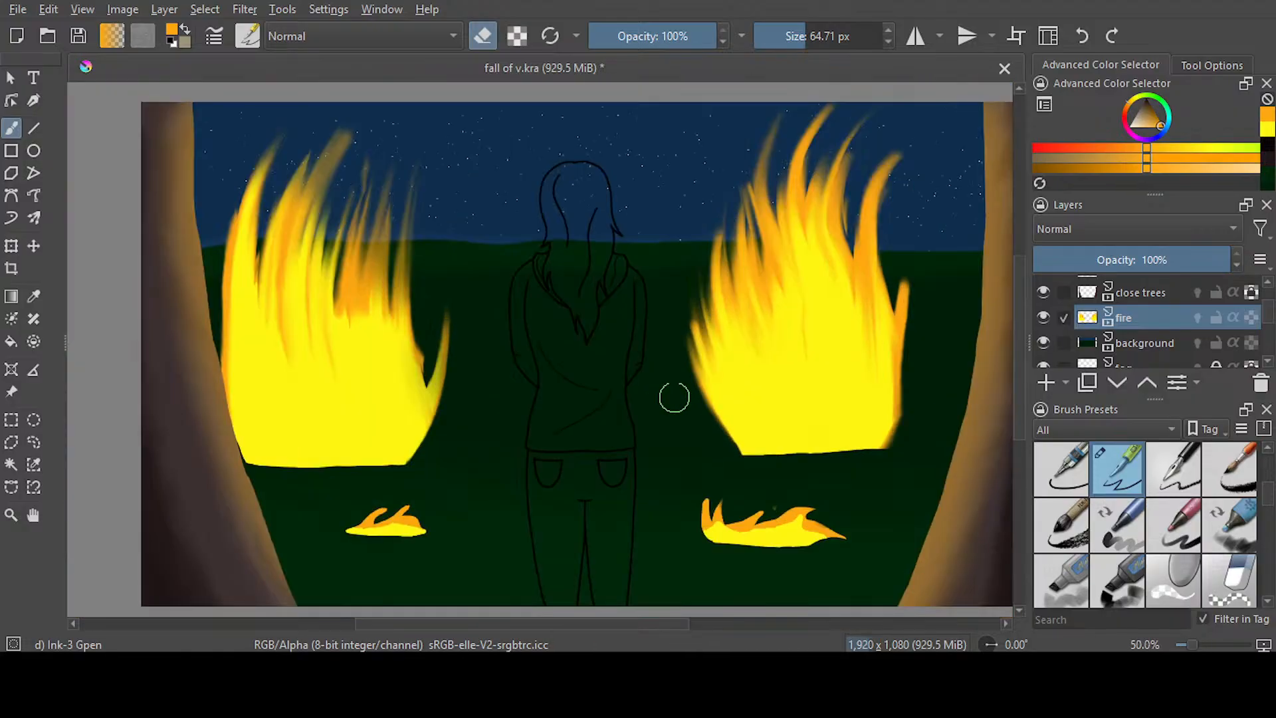
pyautogui.hotkey('ctrl', 's')
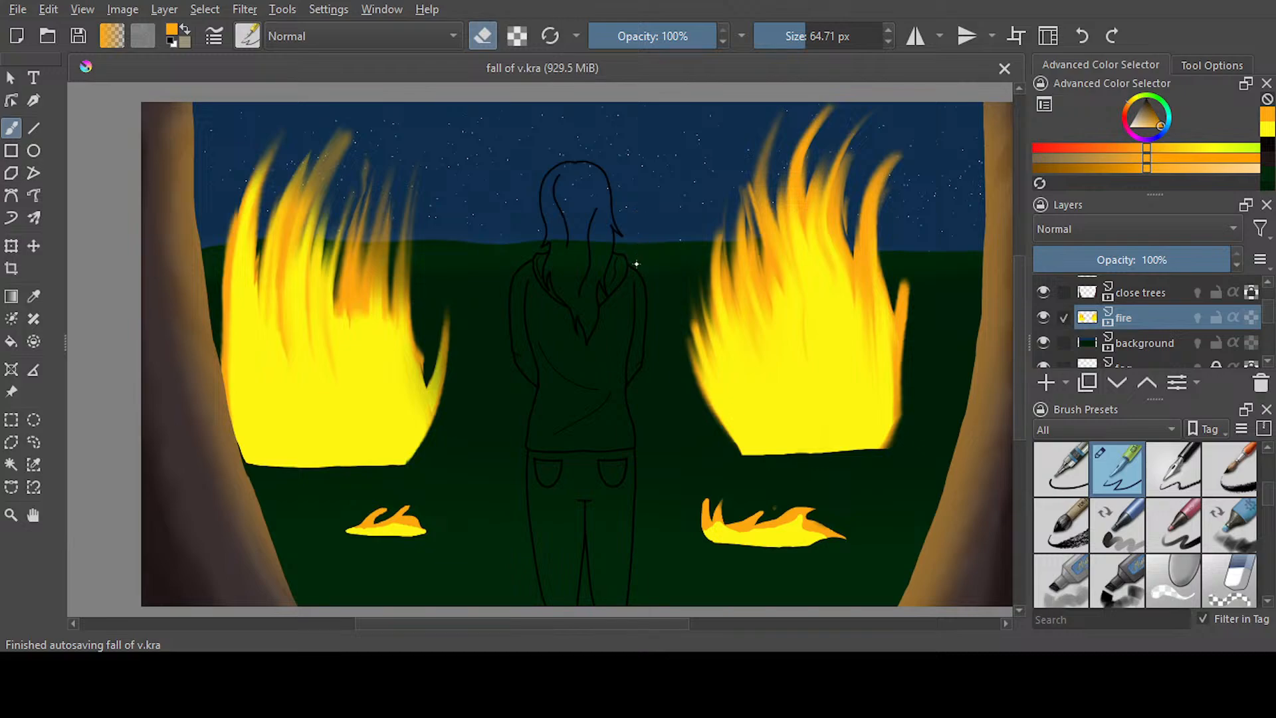
# Smear extra tapering flames upward along the left fire's outer edge beside the tree with Blender Smear at 30.93 px
pyautogui.press('/')
pyautogui.moveTo(245, 379)
pyautogui.mouseDown()
pyautogui.moveTo(198, 296)
pyautogui.moveTo(215, 255)
pyautogui.moveTo(227, 329)
pyautogui.moveTo(215, 203)
pyautogui.mouseUp()
pyautogui.moveTo(230, 342); pyautogui.dragTo(206, 153)
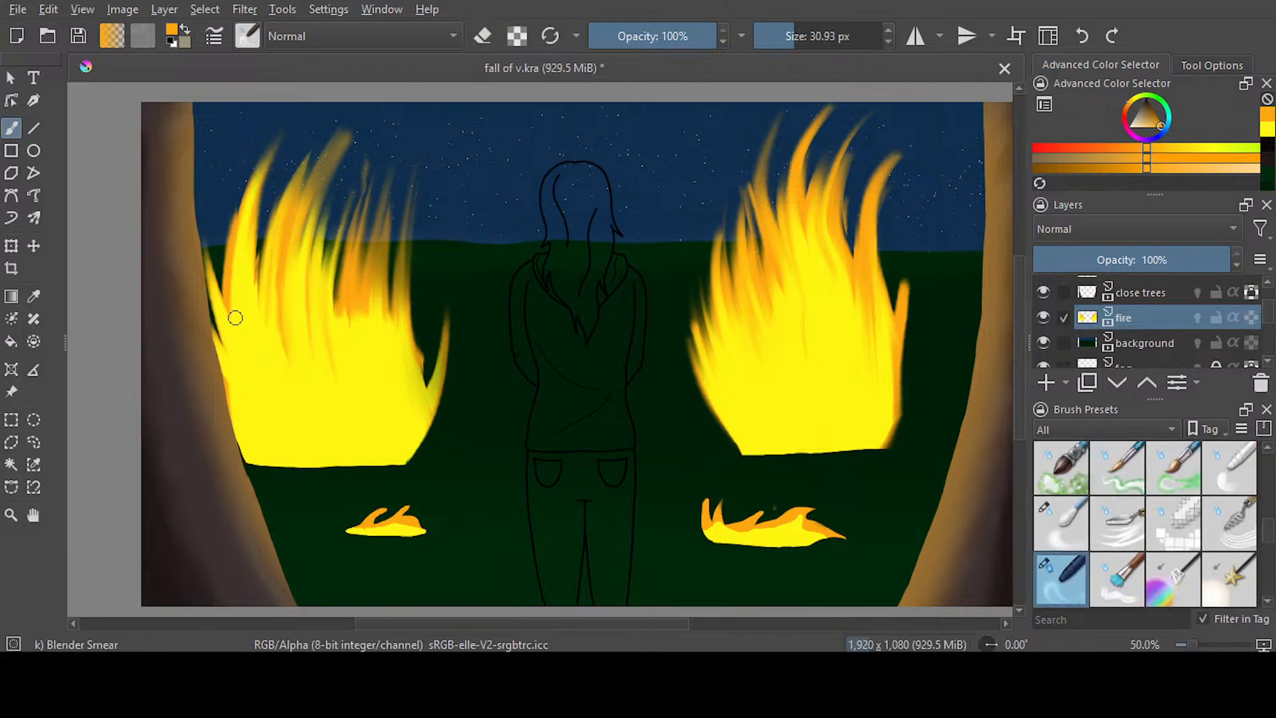
pyautogui.moveTo(236, 321); pyautogui.dragTo(216, 233)
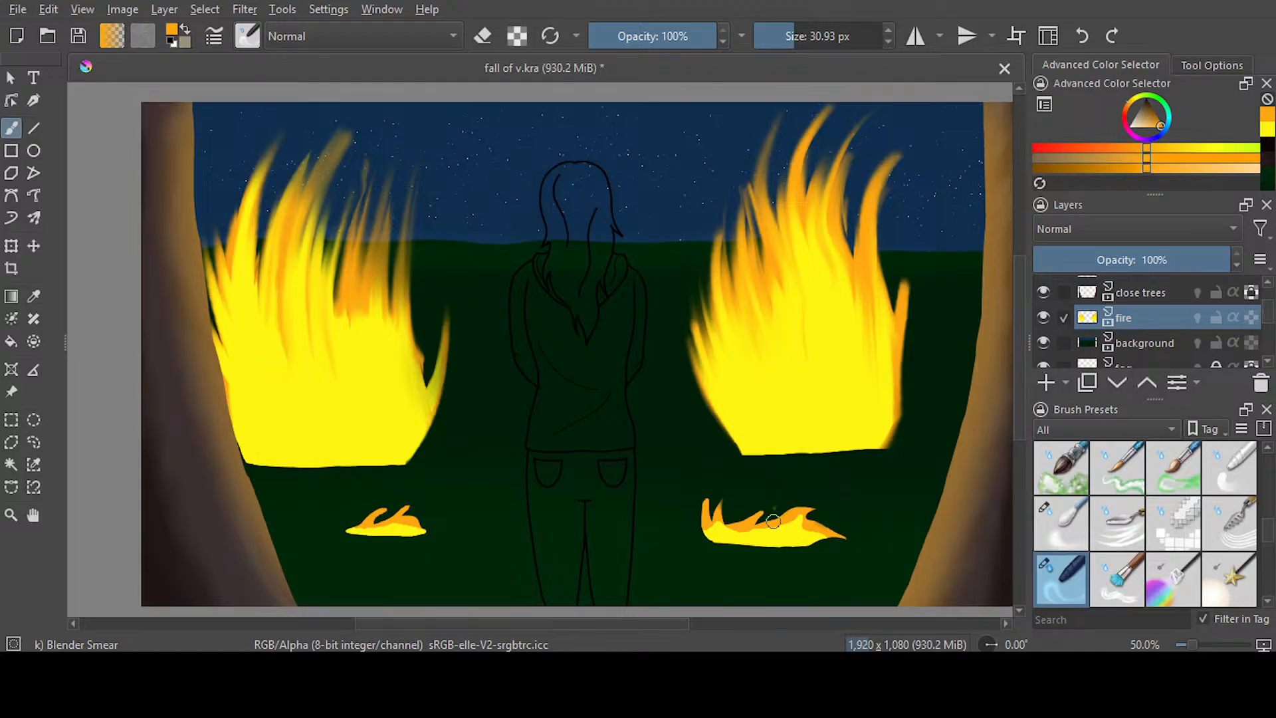
# Paint orange over the upper part of both small ground fires with Ink-3 Gpen, leaving a thin yellow base, and save
pyautogui.scroll(1, 773, 520)
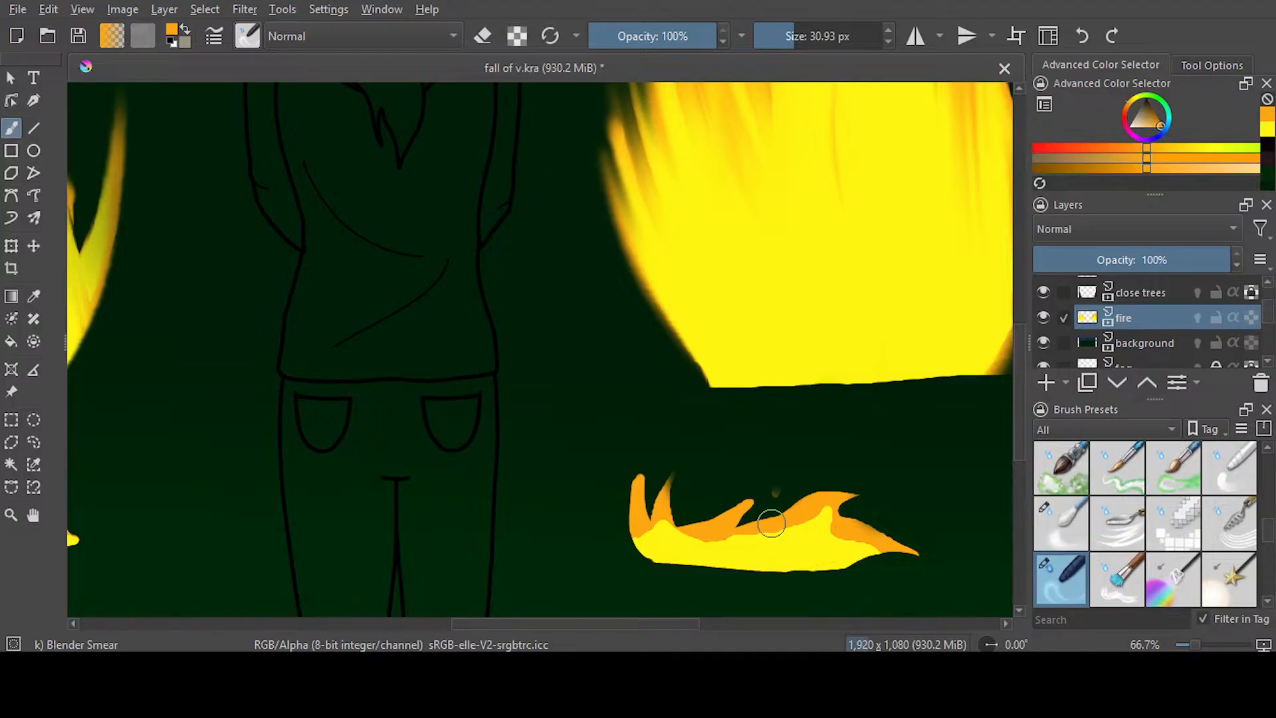
pyautogui.scroll(1, 772, 524)
pyautogui.press('/')
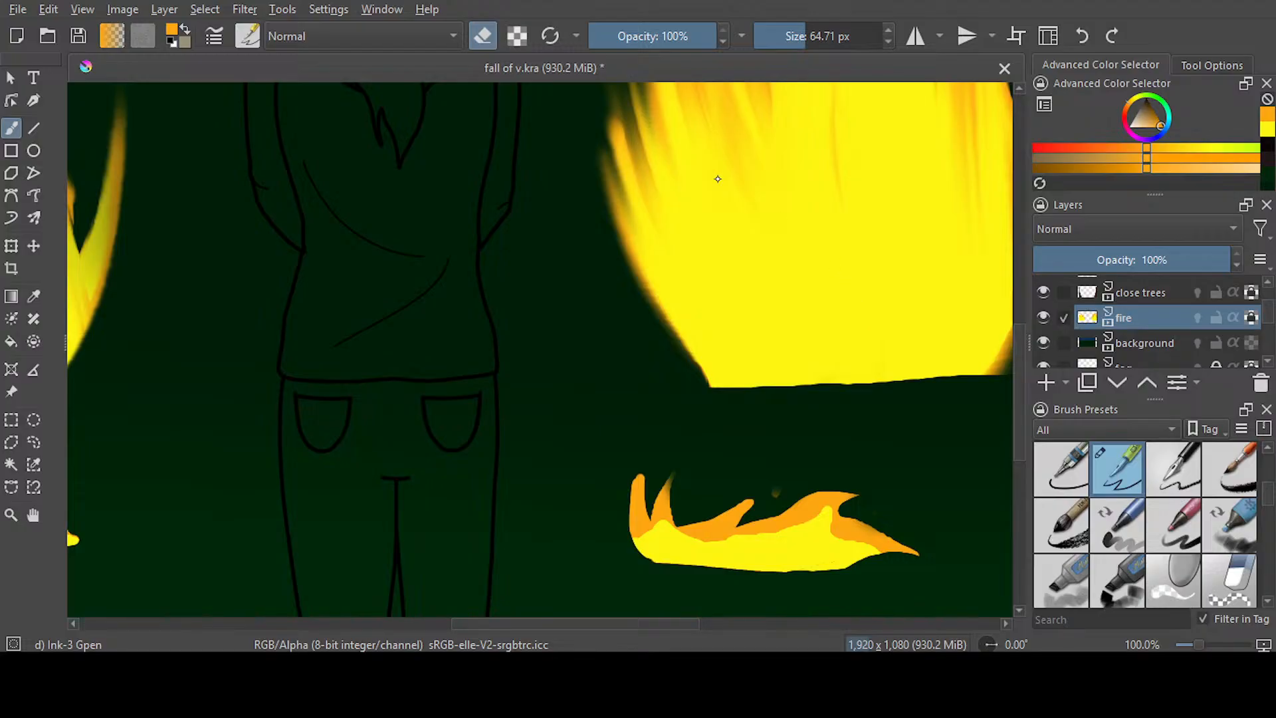
pyautogui.press('e')
pyautogui.moveTo(908, 532)
pyautogui.mouseDown()
pyautogui.moveTo(684, 513)
pyautogui.moveTo(631, 522)
pyautogui.mouseUp()
pyautogui.moveTo(629, 623); pyautogui.dragTo(488, 618)
pyautogui.moveTo(601, 516); pyautogui.dragTo(465, 507)
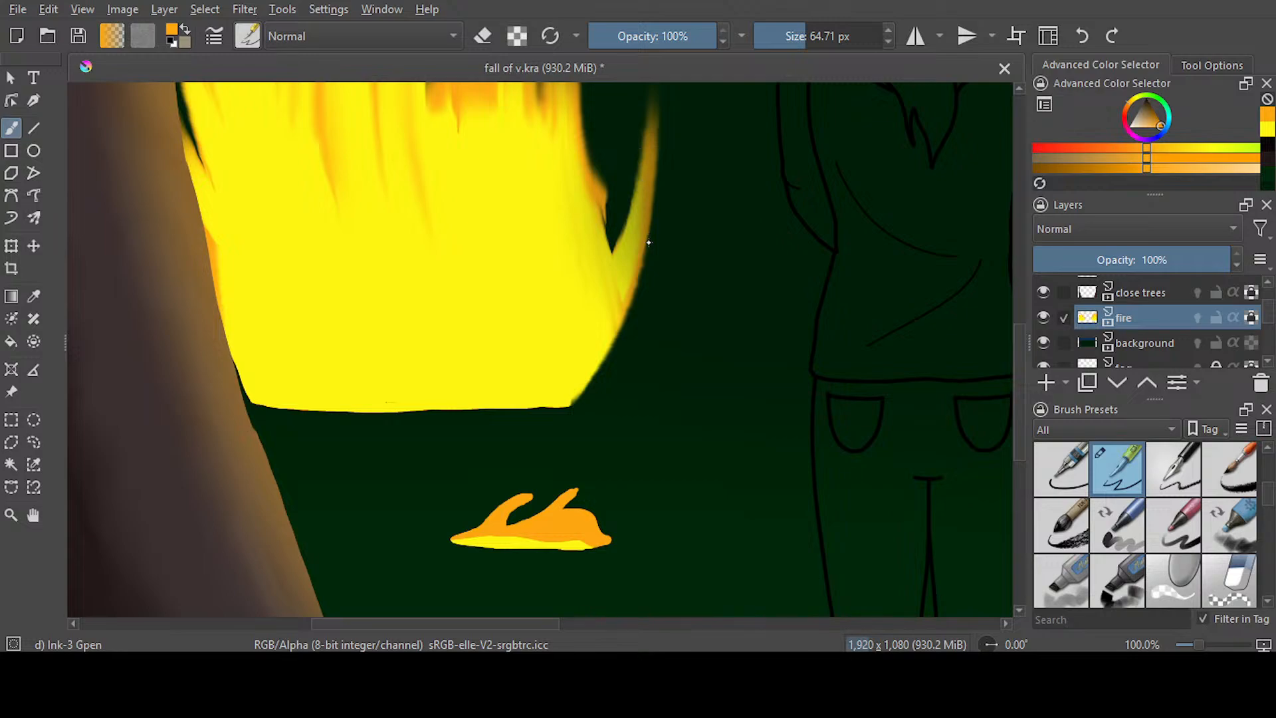
pyautogui.press('/')
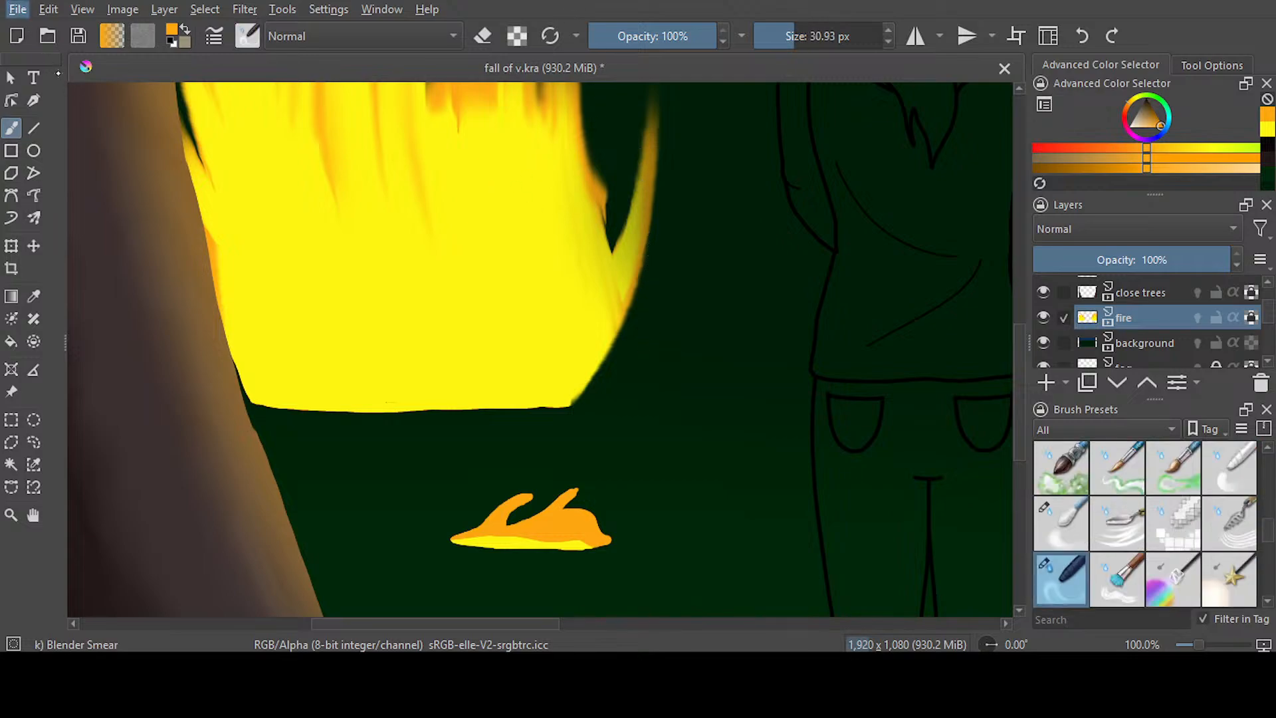
pyautogui.click(64, 94)
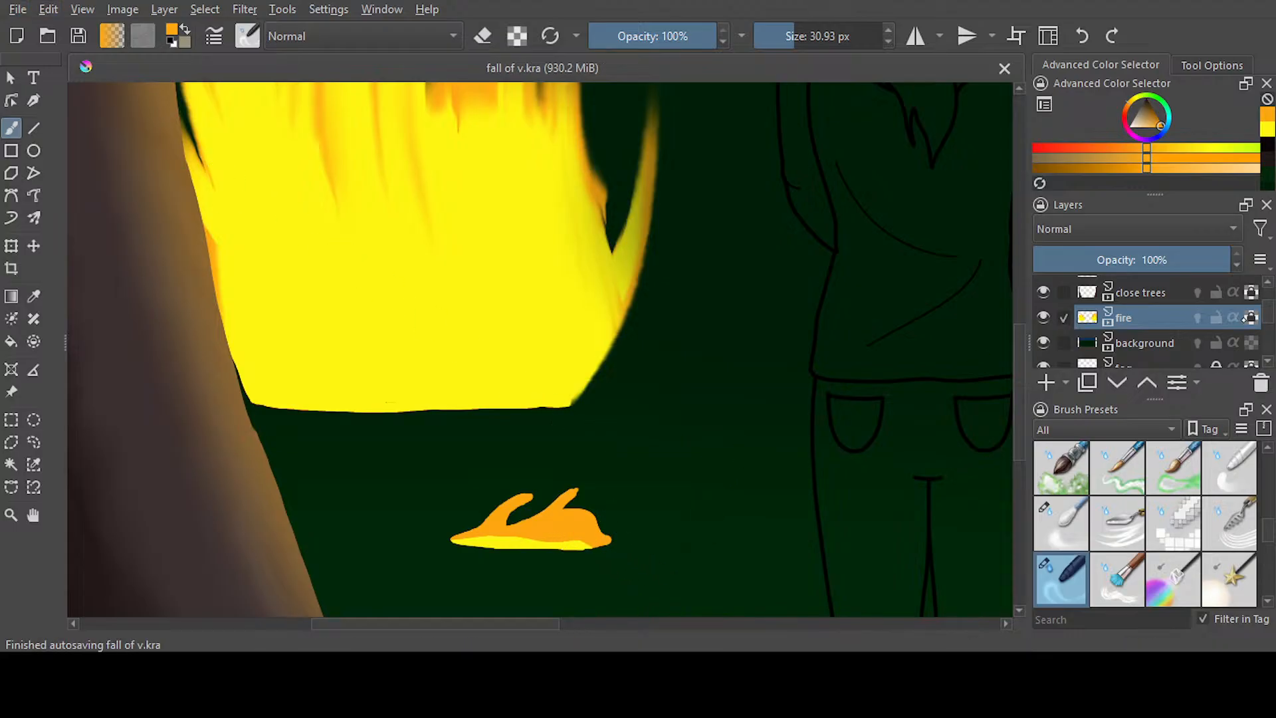
# Undo the first wide smear on the left small fire and smear its right half into slanted flames at 21.35 px
pyautogui.moveTo(578, 535); pyautogui.dragTo(661, 470)
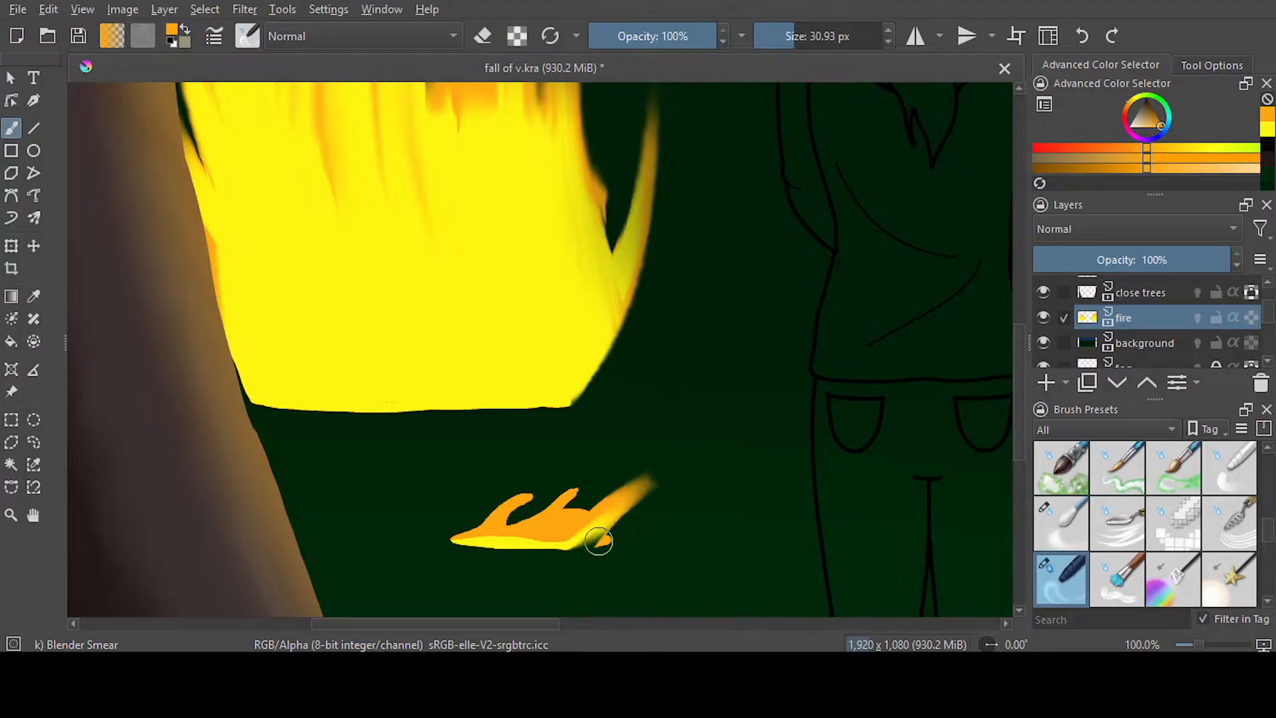
pyautogui.hotkey('ctrl', 'z')
pyautogui.moveTo(792, 37); pyautogui.dragTo(772, 36)
pyautogui.moveTo(580, 537); pyautogui.dragTo(673, 471)
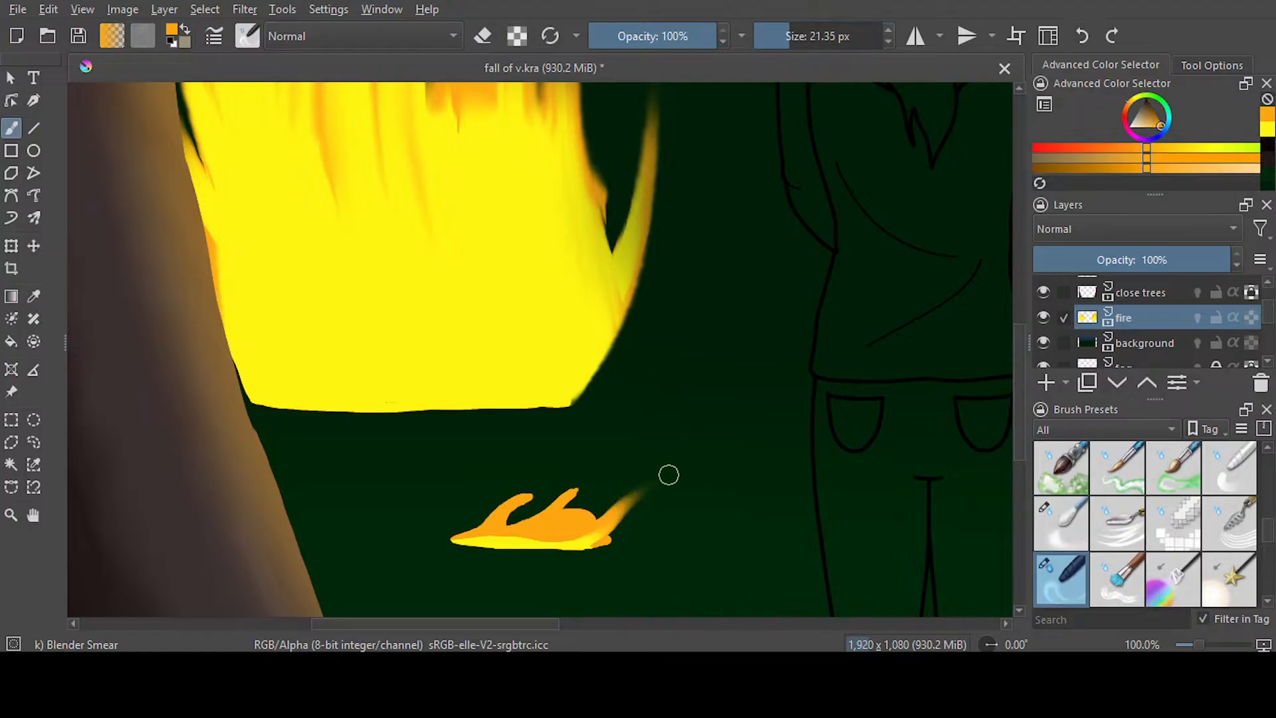
pyautogui.moveTo(574, 534); pyautogui.dragTo(655, 457)
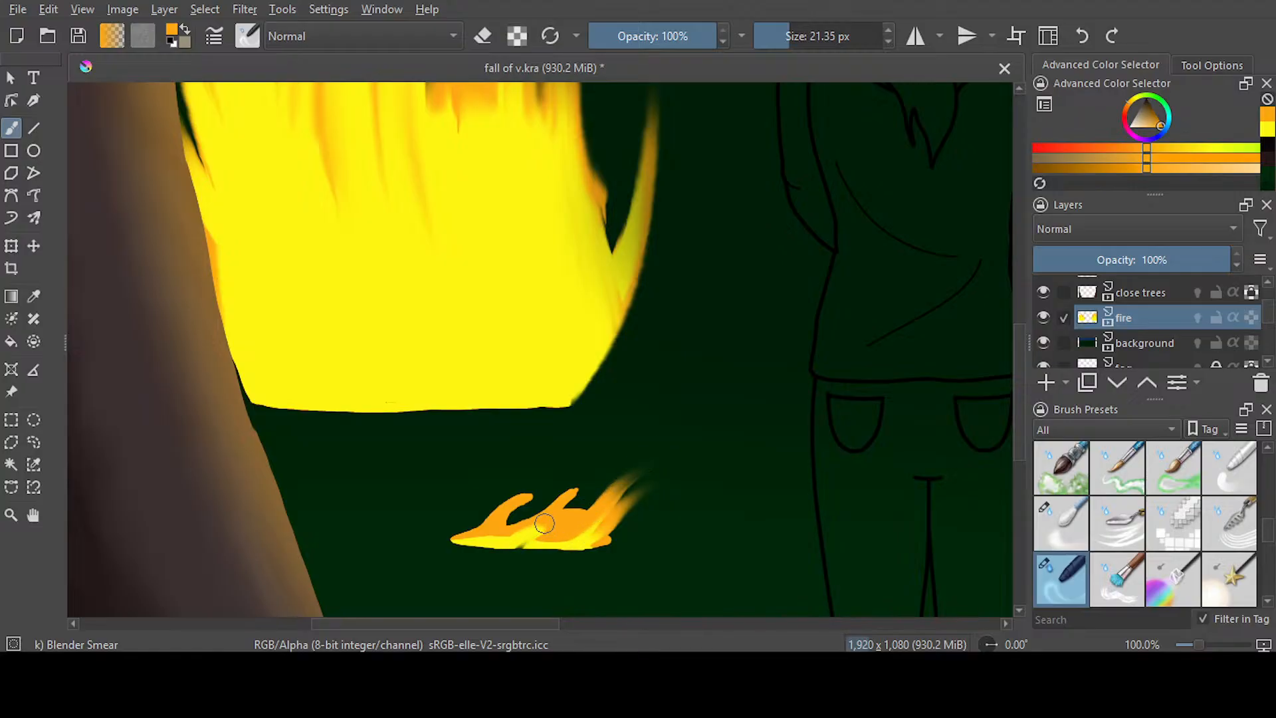
pyautogui.moveTo(542, 528); pyautogui.dragTo(622, 462)
pyautogui.moveTo(544, 539); pyautogui.dragTo(661, 463)
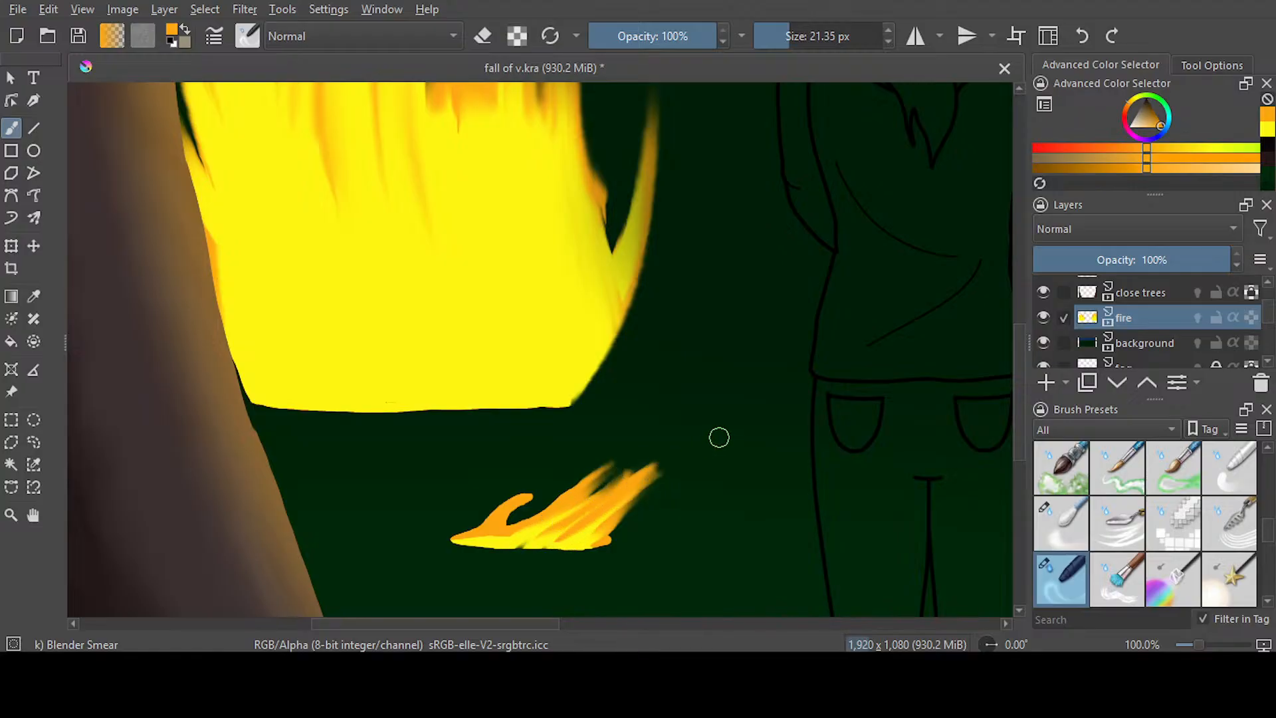
# Smear the left small fire's left half into tapering flames and pull its lower right corner outward
pyautogui.moveTo(494, 519); pyautogui.dragTo(592, 444)
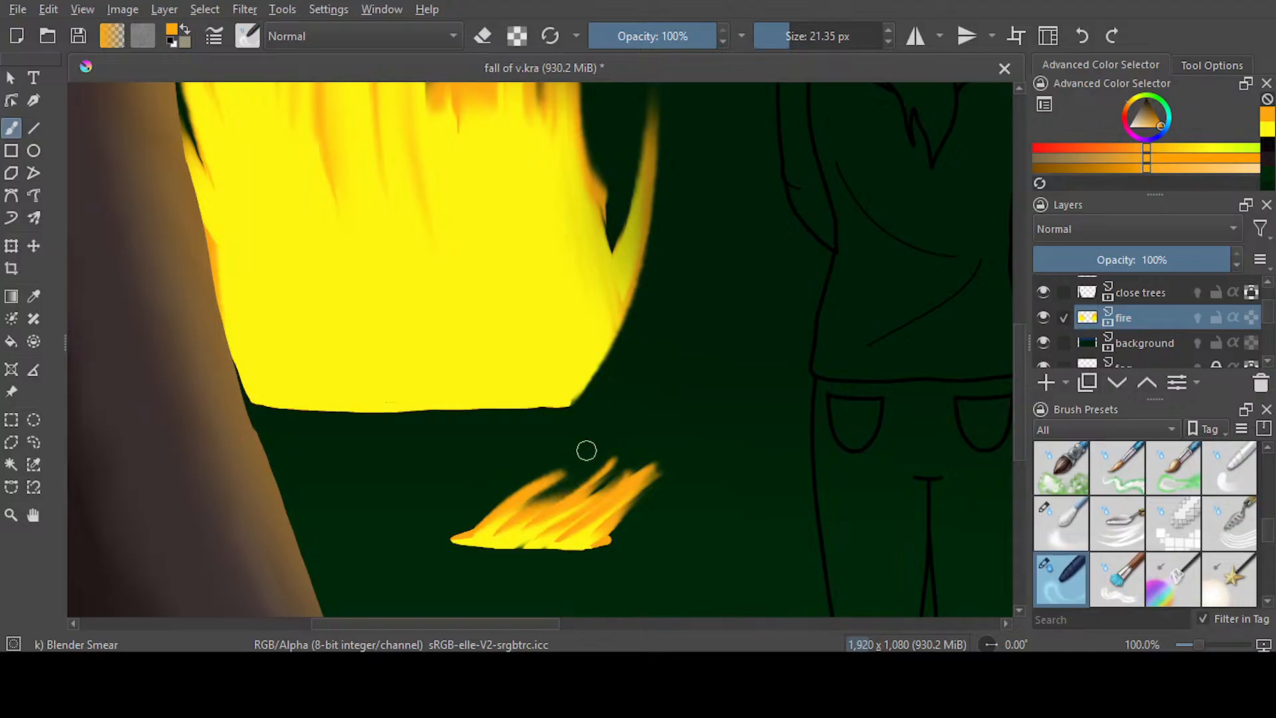
pyautogui.moveTo(486, 531); pyautogui.dragTo(483, 471)
pyautogui.moveTo(462, 539)
pyautogui.mouseDown()
pyautogui.moveTo(532, 453)
pyautogui.moveTo(535, 468)
pyautogui.mouseUp()
pyautogui.moveTo(468, 528)
pyautogui.mouseDown()
pyautogui.moveTo(539, 465)
pyautogui.moveTo(518, 460)
pyautogui.mouseUp()
pyautogui.moveTo(479, 535); pyautogui.dragTo(557, 447)
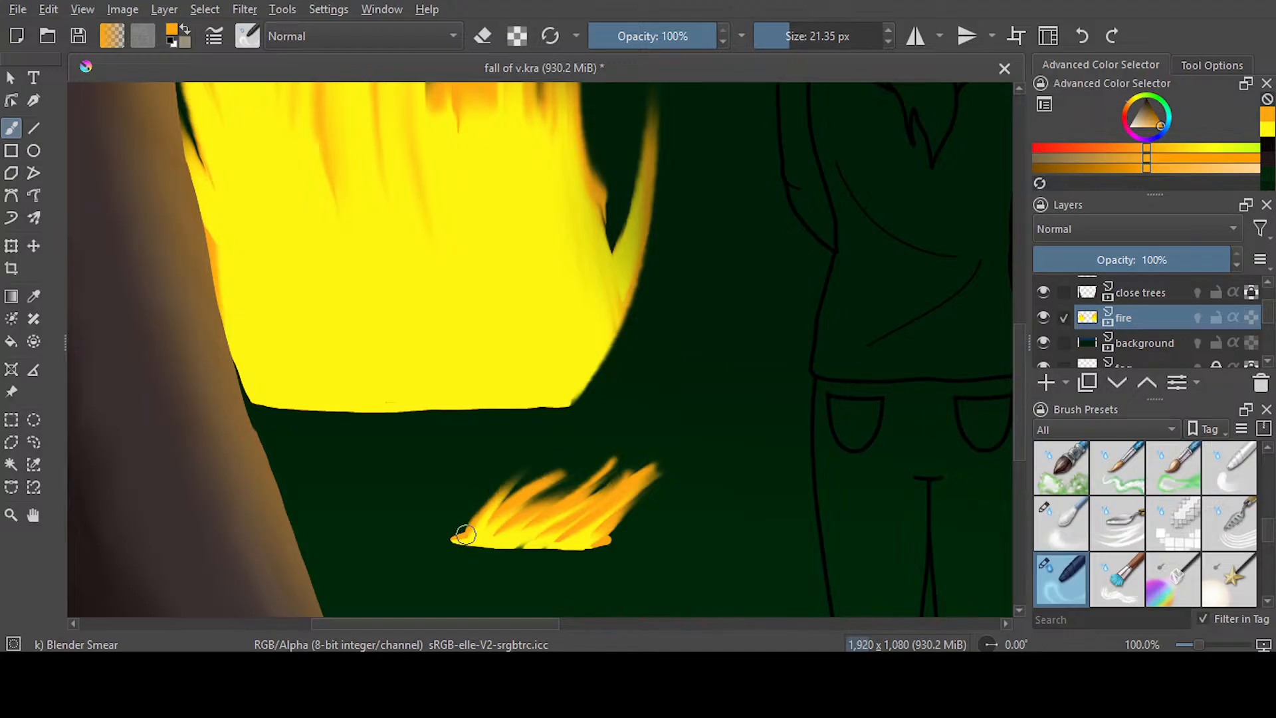
pyautogui.moveTo(457, 535); pyautogui.dragTo(568, 441)
pyautogui.moveTo(505, 511); pyautogui.dragTo(621, 458)
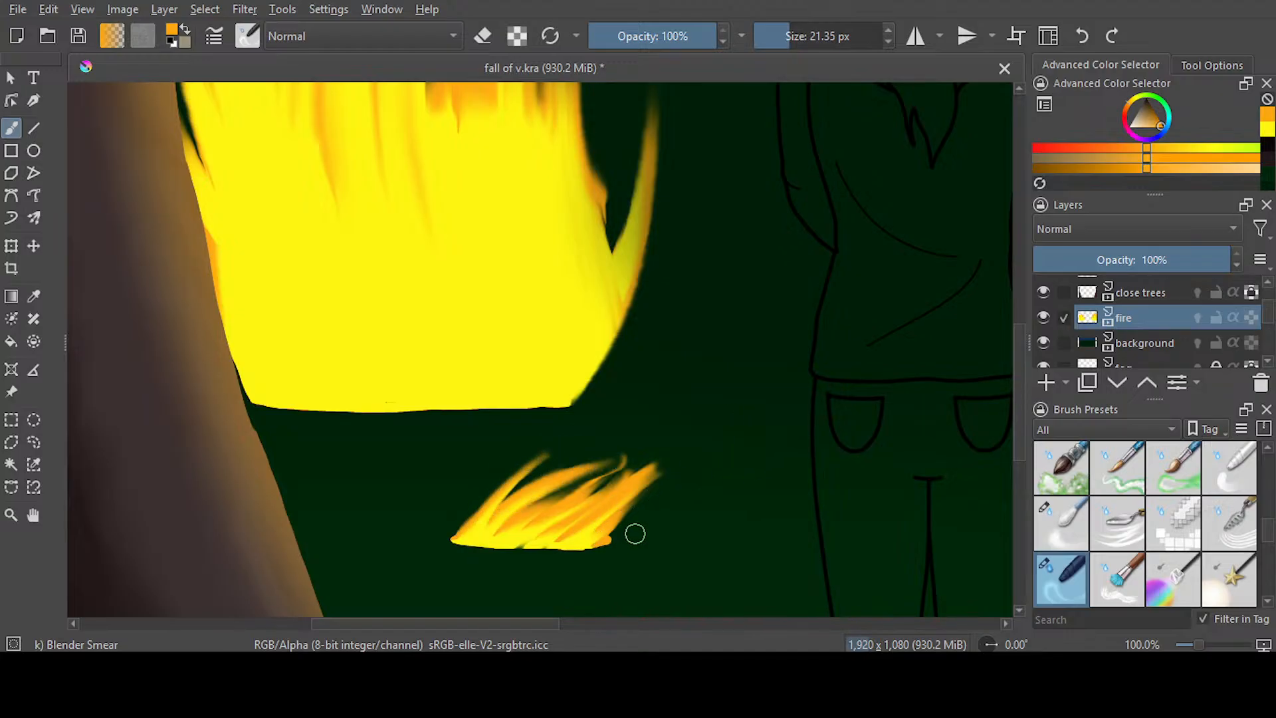
pyautogui.moveTo(585, 534)
pyautogui.mouseDown()
pyautogui.moveTo(672, 523)
pyautogui.moveTo(704, 481)
pyautogui.mouseUp()
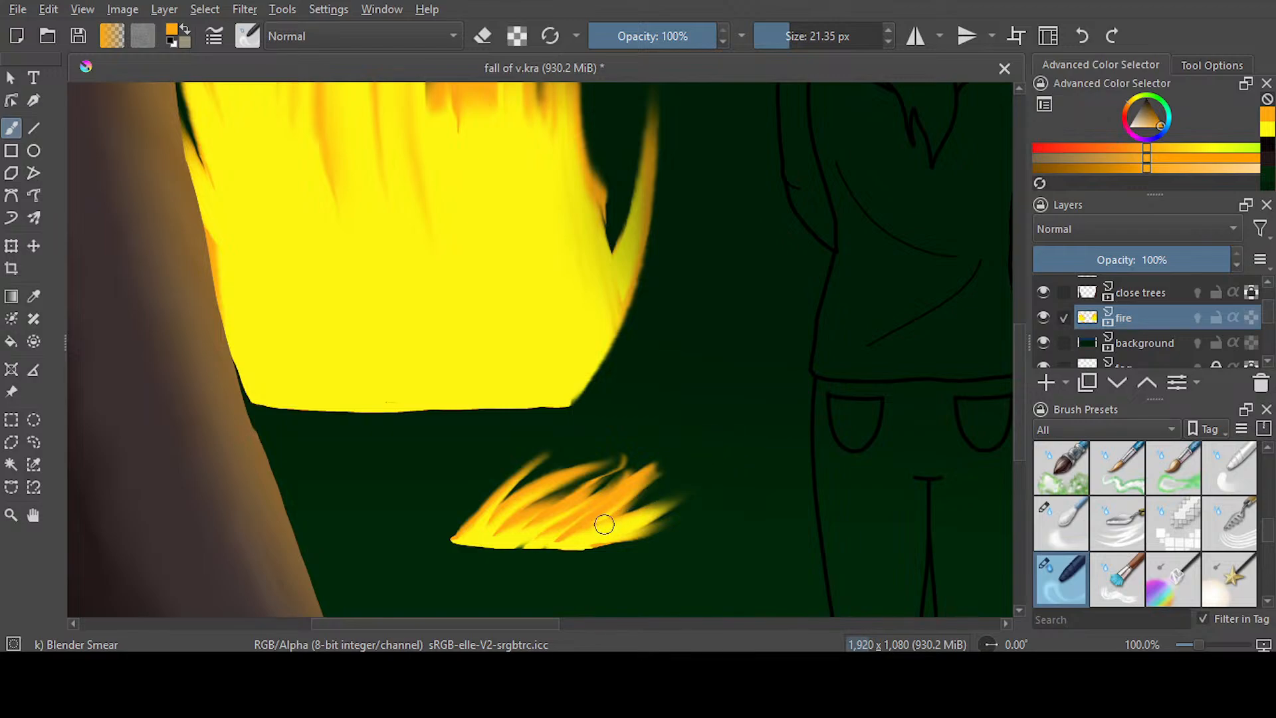
pyautogui.moveTo(601, 521); pyautogui.dragTo(691, 473)
# Smear the right small fire's yellow base up through the orange into flames slanting up and to the right
pyautogui.moveTo(550, 627); pyautogui.dragTo(757, 622)
pyautogui.moveTo(560, 559)
pyautogui.mouseDown()
pyautogui.moveTo(703, 492)
pyautogui.moveTo(604, 521)
pyautogui.moveTo(699, 495)
pyautogui.moveTo(691, 517)
pyautogui.mouseUp()
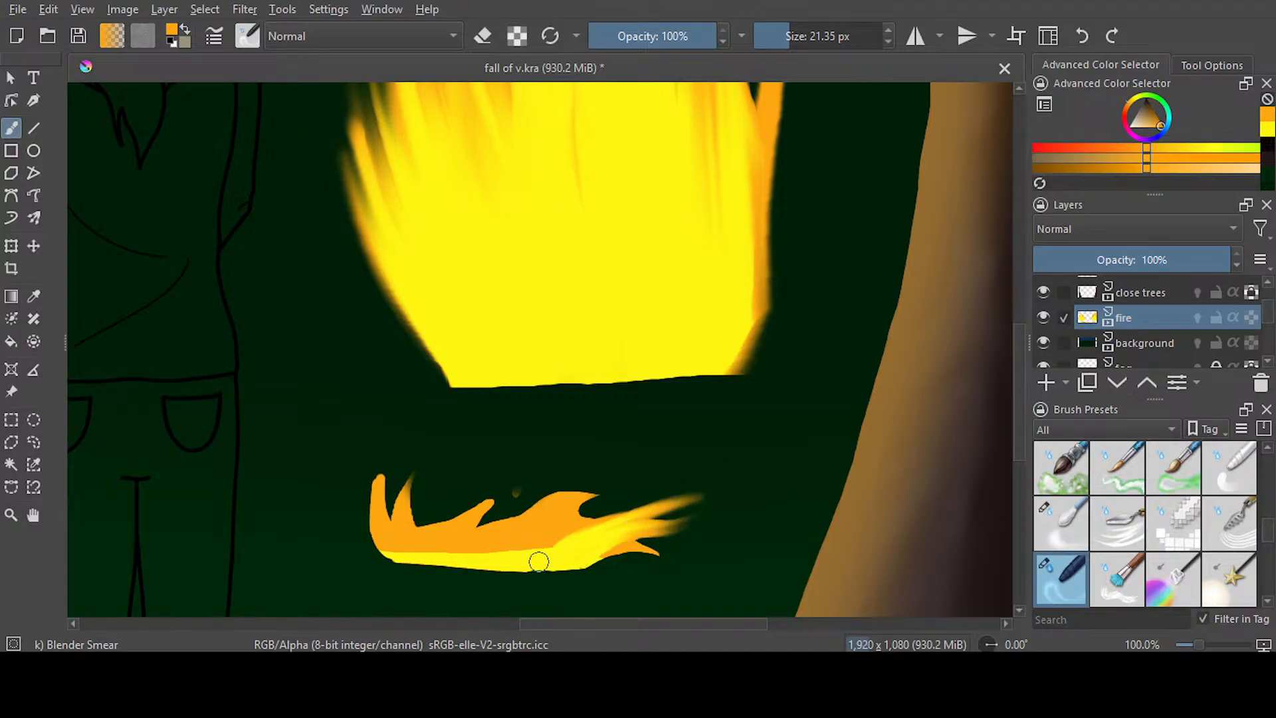
pyautogui.moveTo(536, 558)
pyautogui.mouseDown()
pyautogui.moveTo(616, 505)
pyautogui.moveTo(644, 456)
pyautogui.mouseUp()
pyautogui.moveTo(521, 550); pyautogui.dragTo(639, 473)
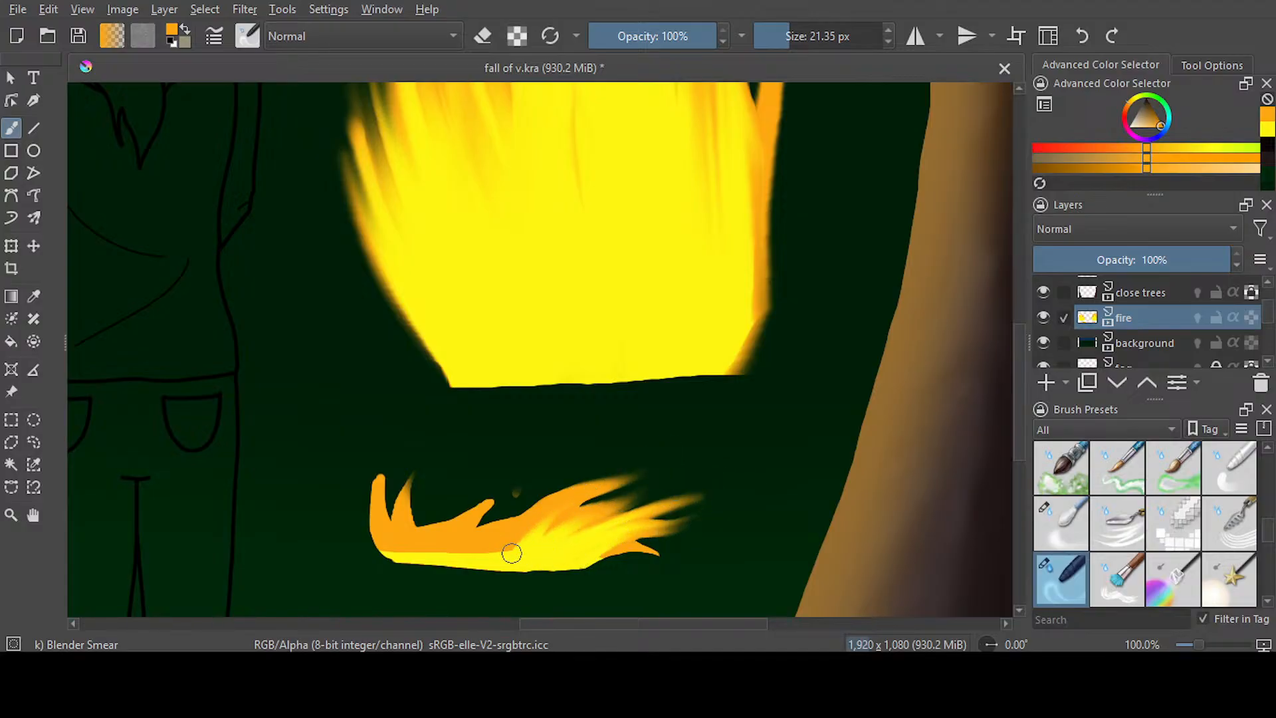
pyautogui.moveTo(506, 549); pyautogui.dragTo(621, 458)
pyautogui.moveTo(498, 560)
pyautogui.mouseDown()
pyautogui.moveTo(538, 487)
pyautogui.moveTo(576, 469)
pyautogui.mouseUp()
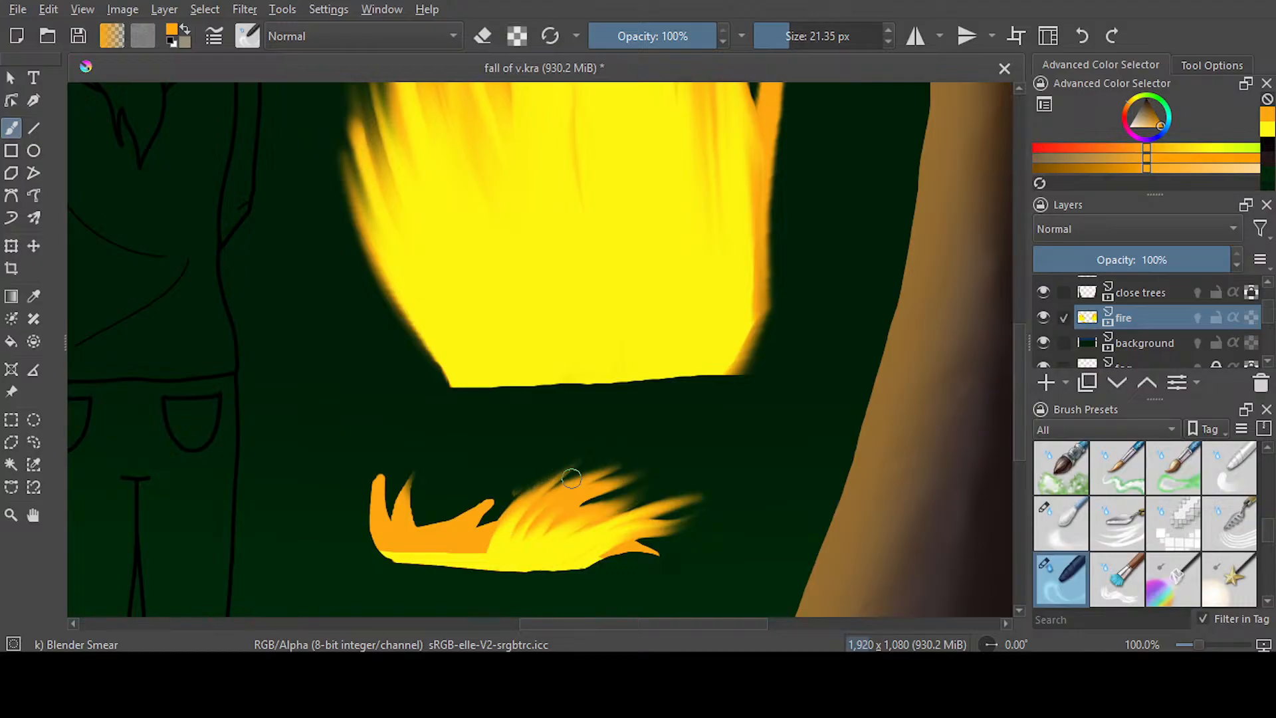
pyautogui.moveTo(402, 556)
pyautogui.mouseDown()
pyautogui.moveTo(575, 459)
pyautogui.moveTo(501, 534)
pyautogui.moveTo(579, 455)
pyautogui.mouseUp()
pyautogui.moveTo(419, 539)
pyautogui.mouseDown()
pyautogui.moveTo(582, 445)
pyautogui.moveTo(525, 507)
pyautogui.moveTo(448, 543)
pyautogui.moveTo(570, 447)
pyautogui.mouseUp()
pyautogui.moveTo(383, 563)
pyautogui.mouseDown()
pyautogui.moveTo(396, 542)
pyautogui.moveTo(384, 547)
pyautogui.moveTo(549, 442)
pyautogui.mouseUp()
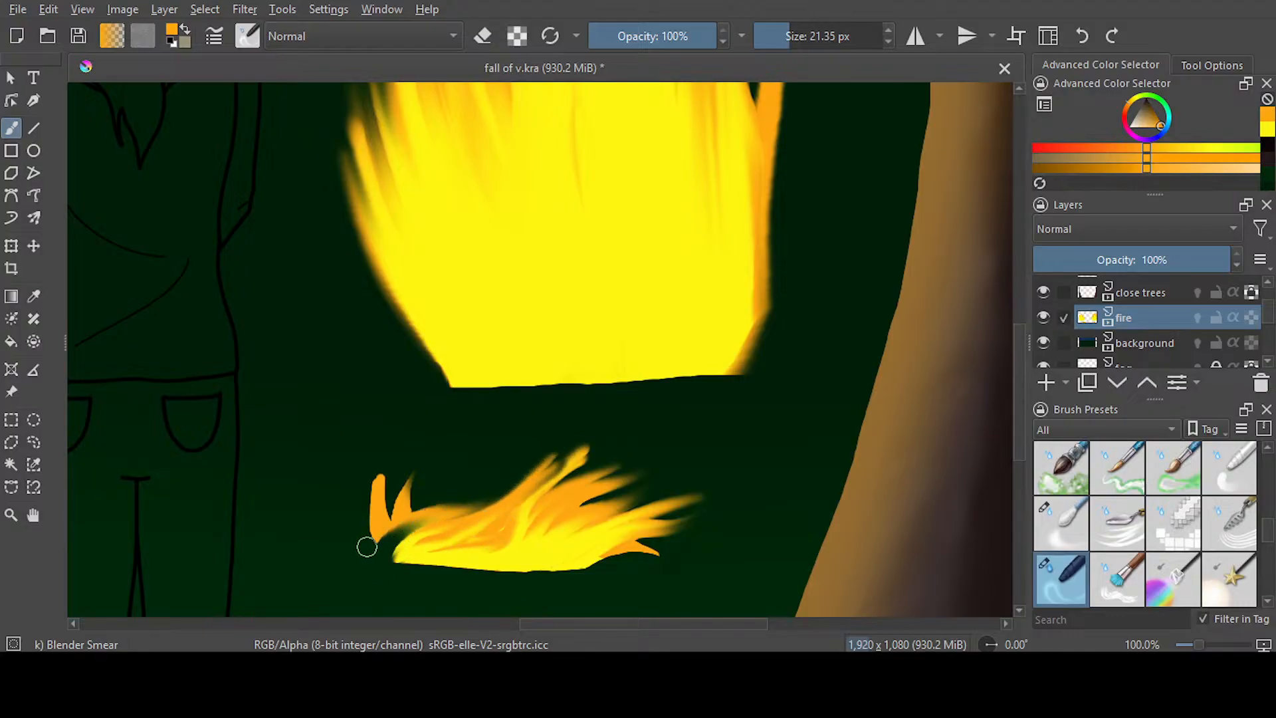
# Smear the two orange prongs at the right small fire's left end into its slanted flames
pyautogui.moveTo(365, 552); pyautogui.dragTo(514, 459)
pyautogui.moveTo(369, 528); pyautogui.dragTo(515, 465)
pyautogui.moveTo(371, 503); pyautogui.dragTo(452, 455)
pyautogui.moveTo(349, 506)
pyautogui.mouseDown()
pyautogui.moveTo(436, 452)
pyautogui.moveTo(593, 433)
pyautogui.mouseUp()
pyautogui.moveTo(412, 541); pyautogui.dragTo(514, 476)
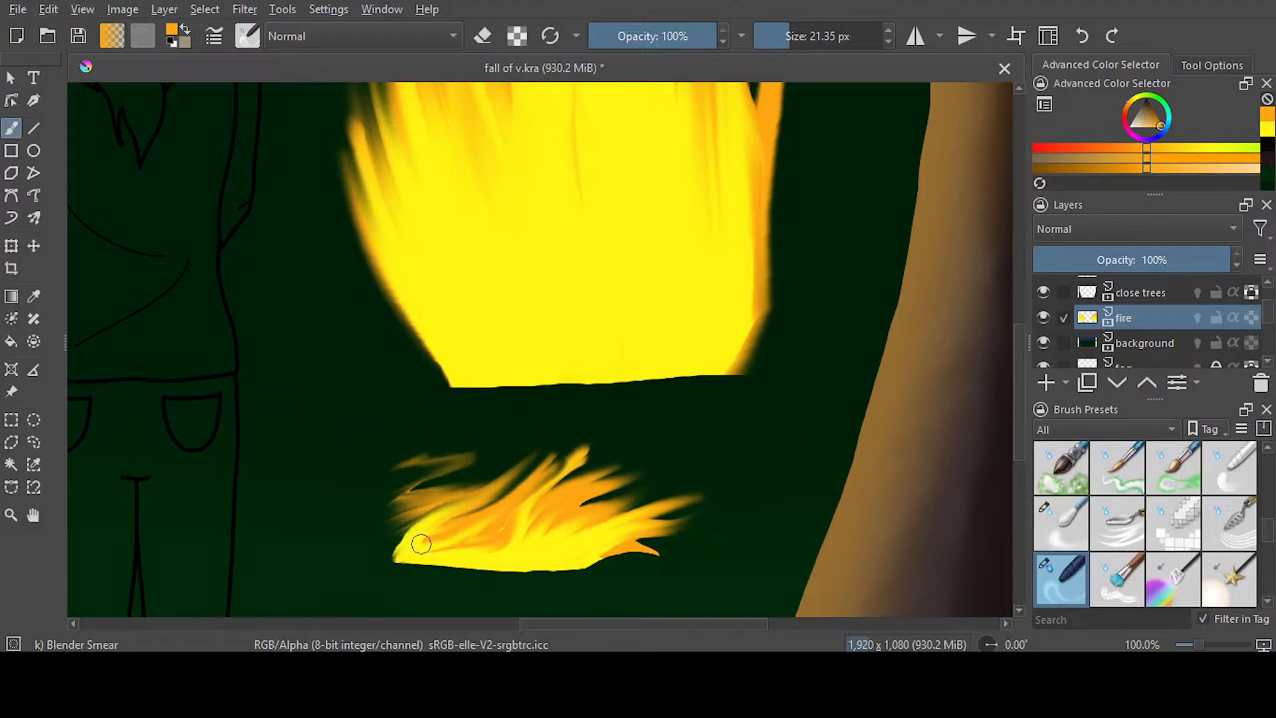
pyautogui.moveTo(412, 541); pyautogui.dragTo(552, 450)
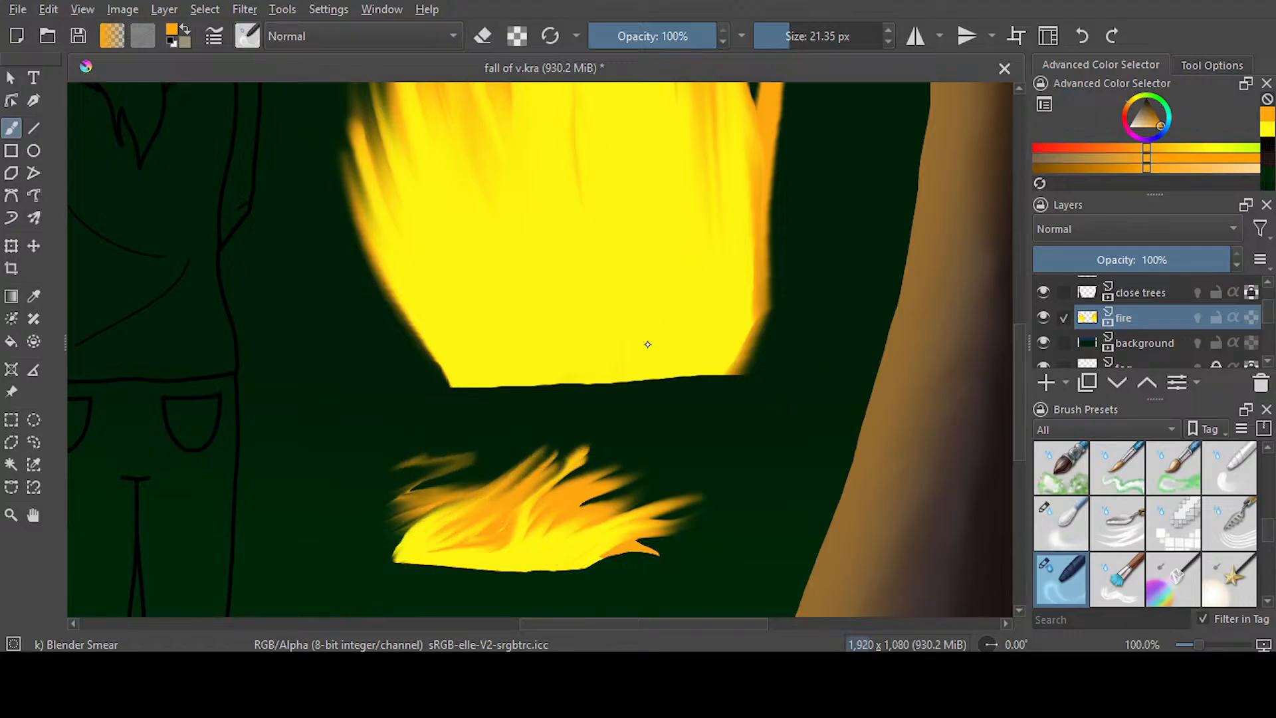
# Erase the stray wisps above the right small fire with Airbrush Soft at 75.89 px and 100% opacity, and save
pyautogui.press('/')
pyautogui.moveTo(695, 40); pyautogui.dragTo(648, 40)
pyautogui.moveTo(442, 443)
pyautogui.mouseDown()
pyautogui.moveTo(389, 498)
pyautogui.moveTo(428, 473)
pyautogui.mouseUp()
pyautogui.click(1082, 36)
pyautogui.moveTo(654, 48); pyautogui.dragTo(716, 40)
pyautogui.moveTo(425, 458)
pyautogui.mouseDown()
pyautogui.moveTo(399, 480)
pyautogui.moveTo(473, 444)
pyautogui.moveTo(381, 509)
pyautogui.mouseUp()
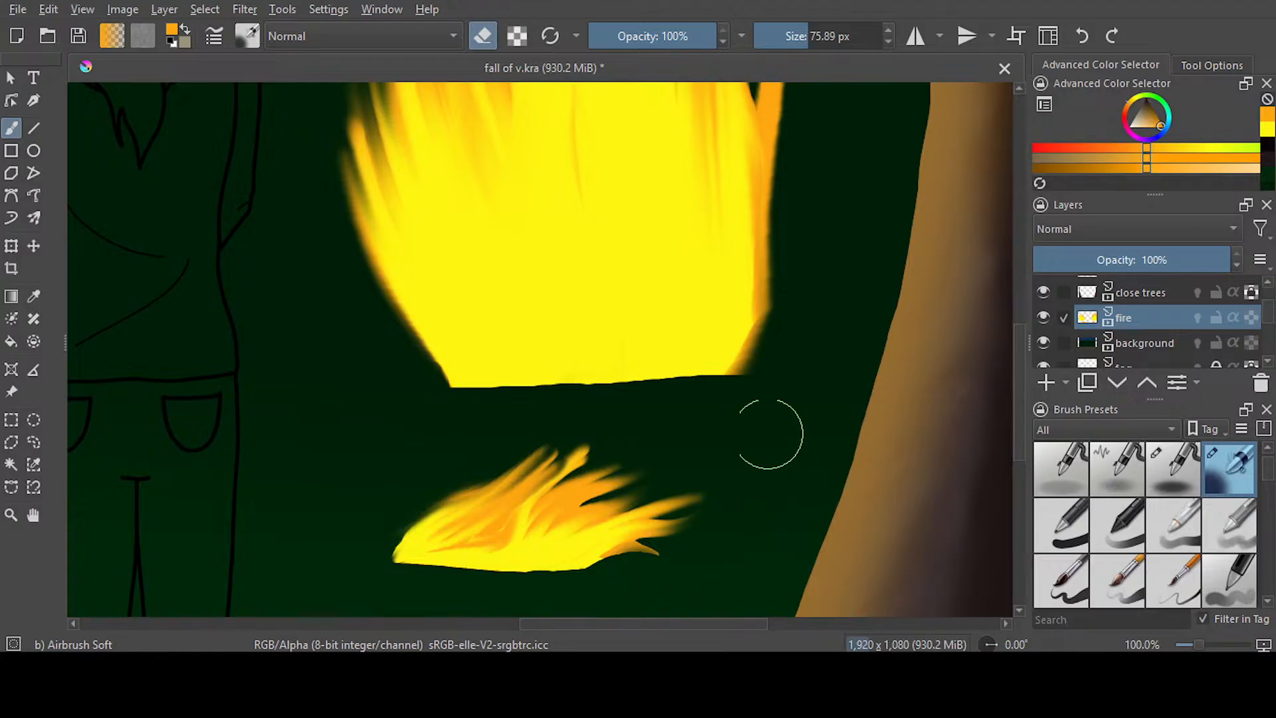
pyautogui.scroll(-3, 621, 333)
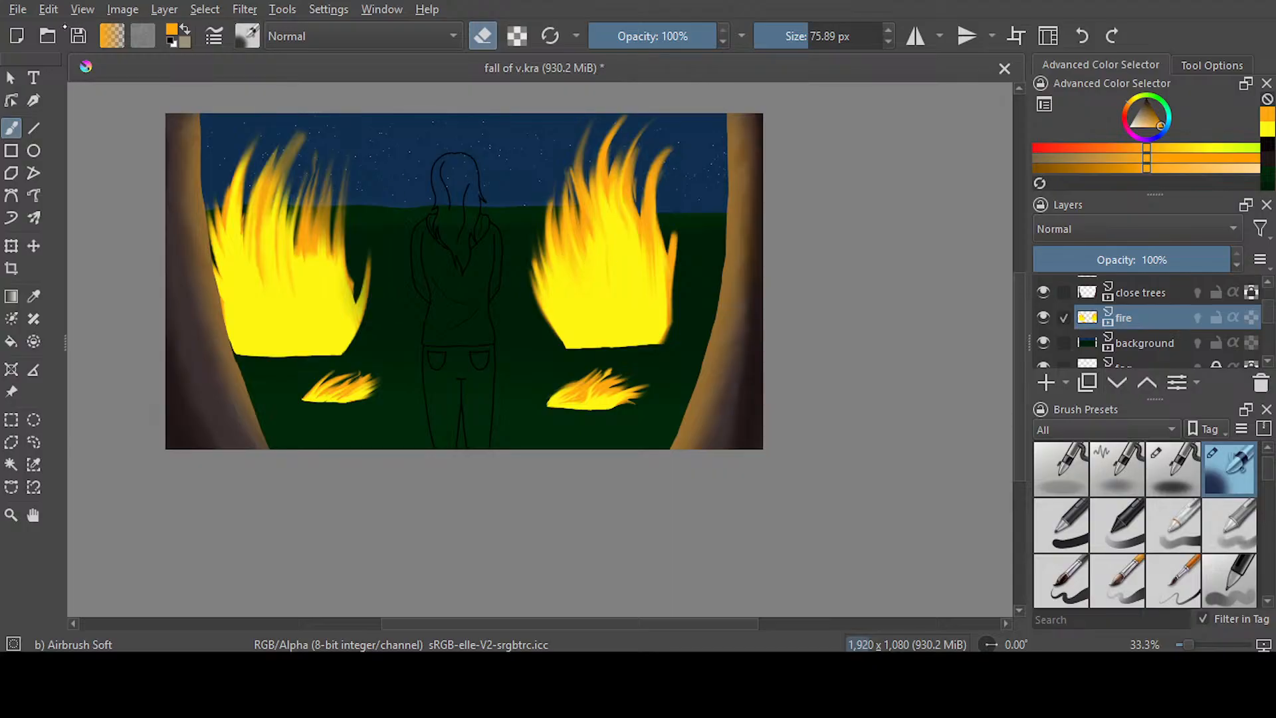
pyautogui.hotkey('ctrl', 's')
# Undo the airbrush erasing, erase the left small fire's bottom edge clean with Ink-3 Gpen at 64.71 px, and save
pyautogui.scroll(3, 296, 382)
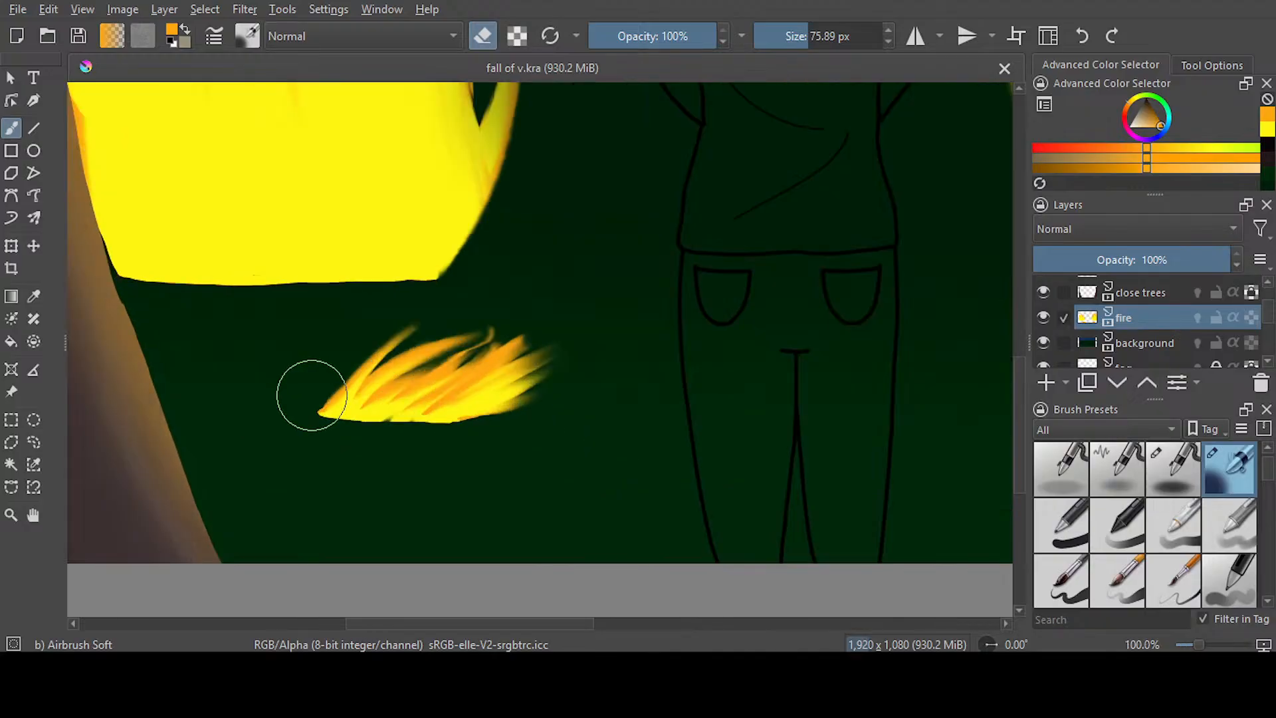
pyautogui.scroll(1, 313, 393)
pyautogui.moveTo(414, 466); pyautogui.dragTo(426, 457)
pyautogui.click(1082, 35)
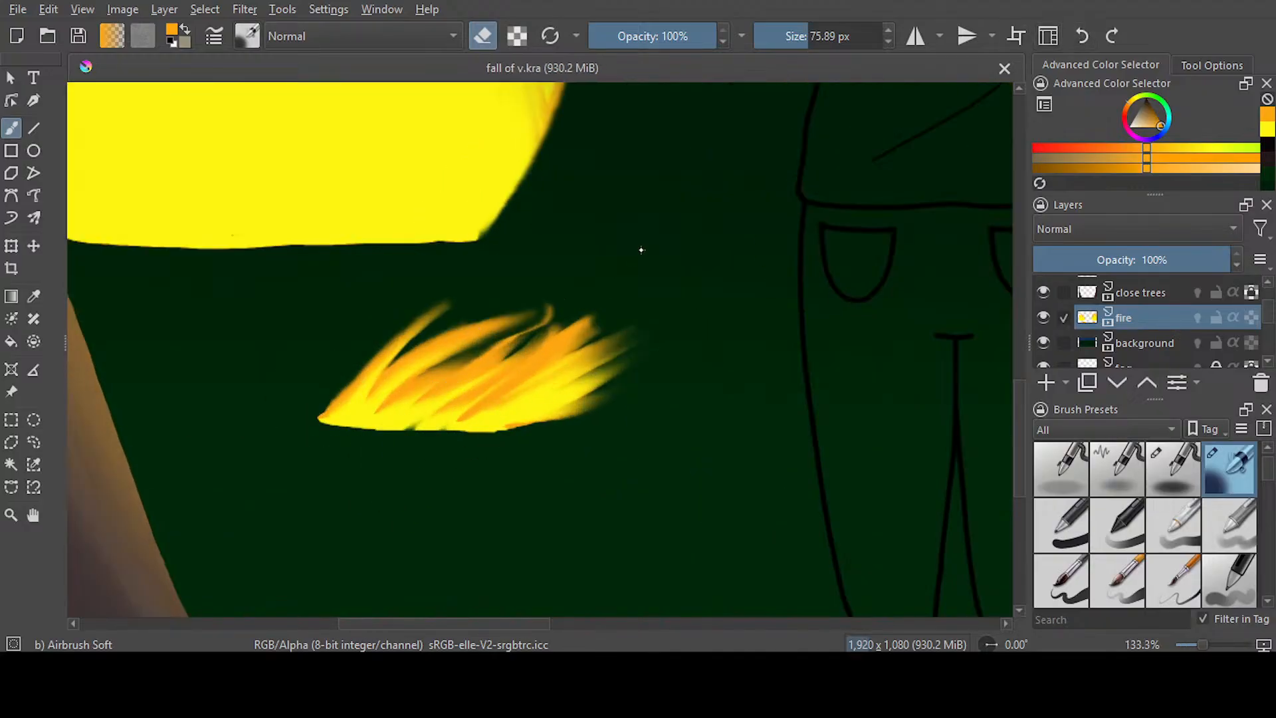
pyautogui.press('/')
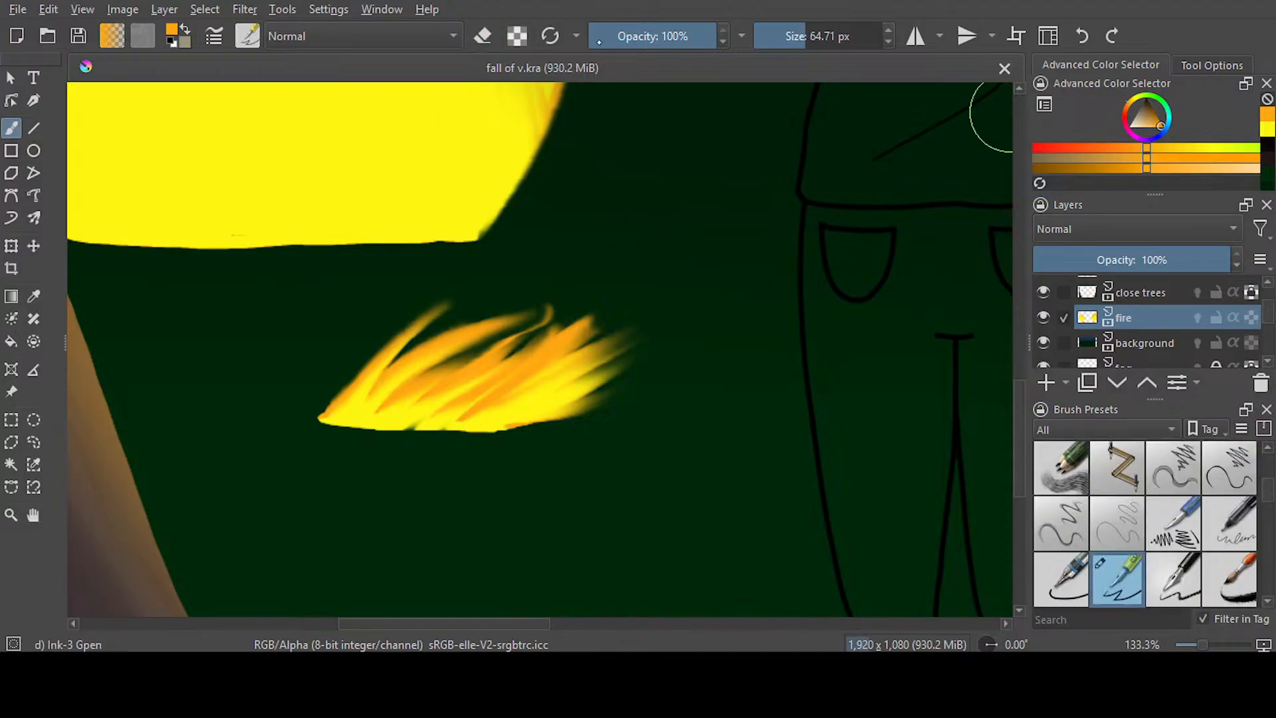
pyautogui.moveTo(490, 464); pyautogui.dragTo(319, 461)
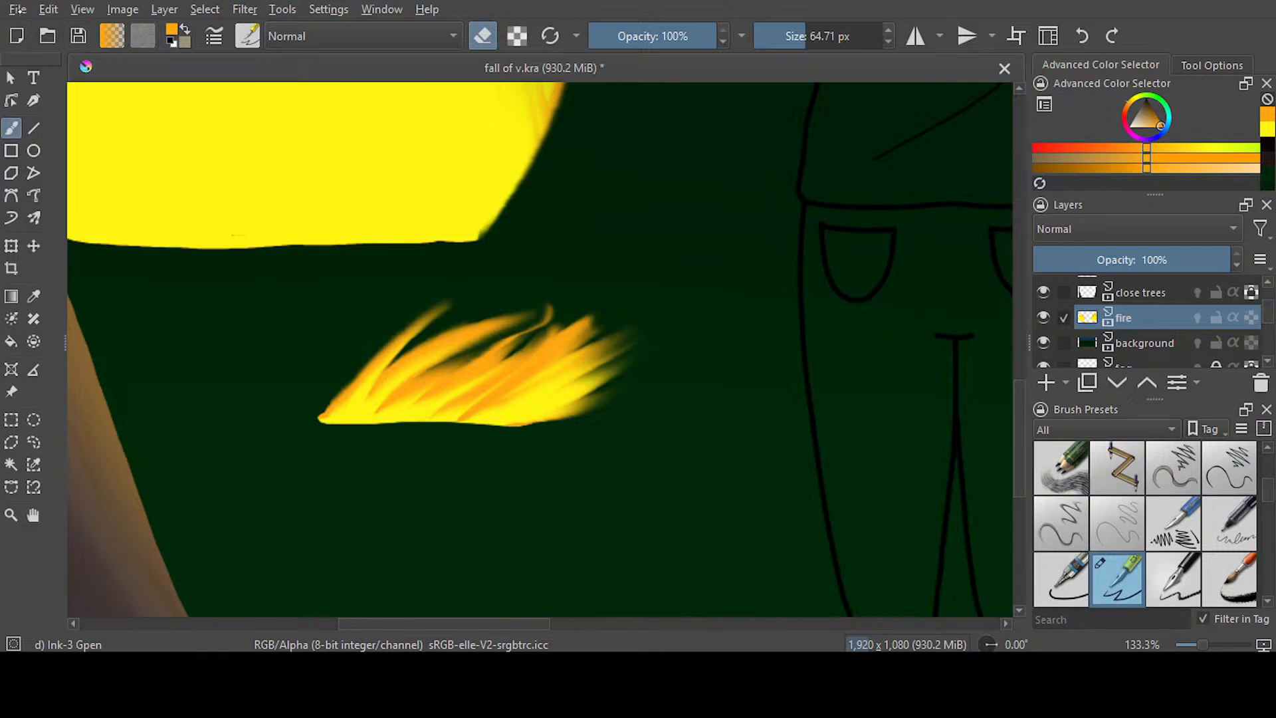
pyautogui.hotkey('ctrl', 's')
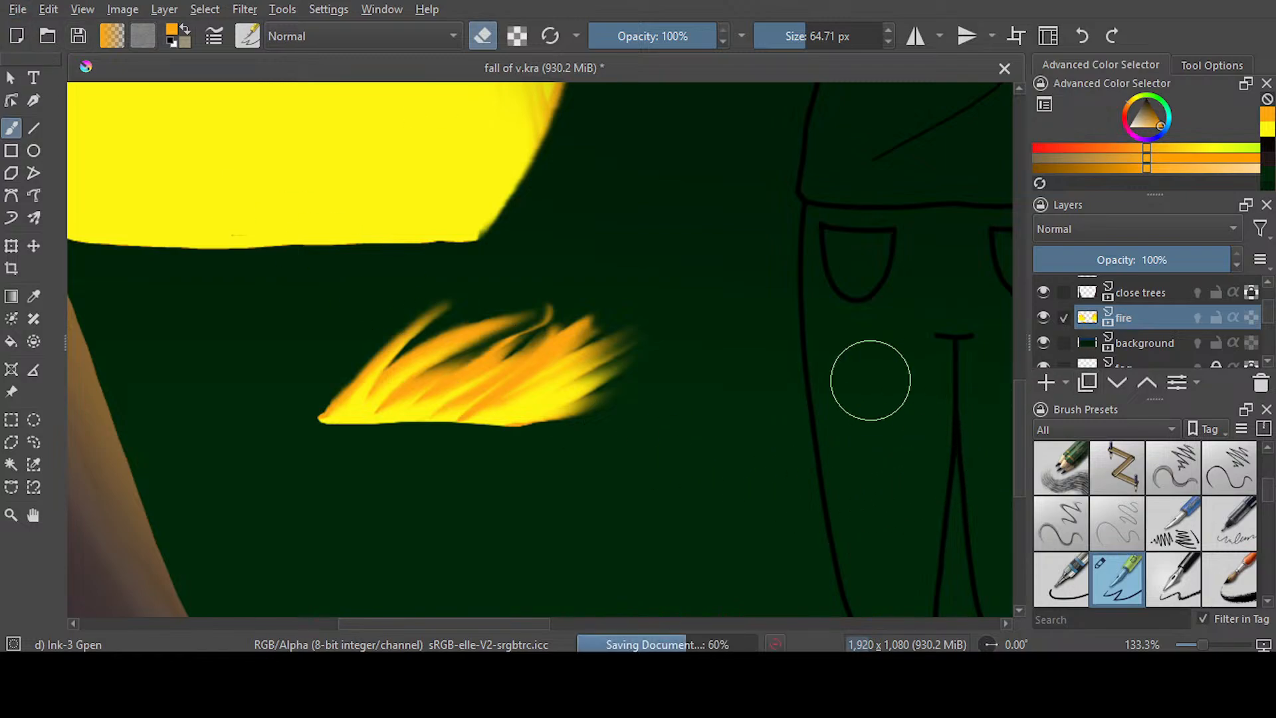
# On the background layer, set Airbrush Soft to paint at 18% opacity and 1000 px, and select the dark green ground
pyautogui.scroll(-5, 731, 339)
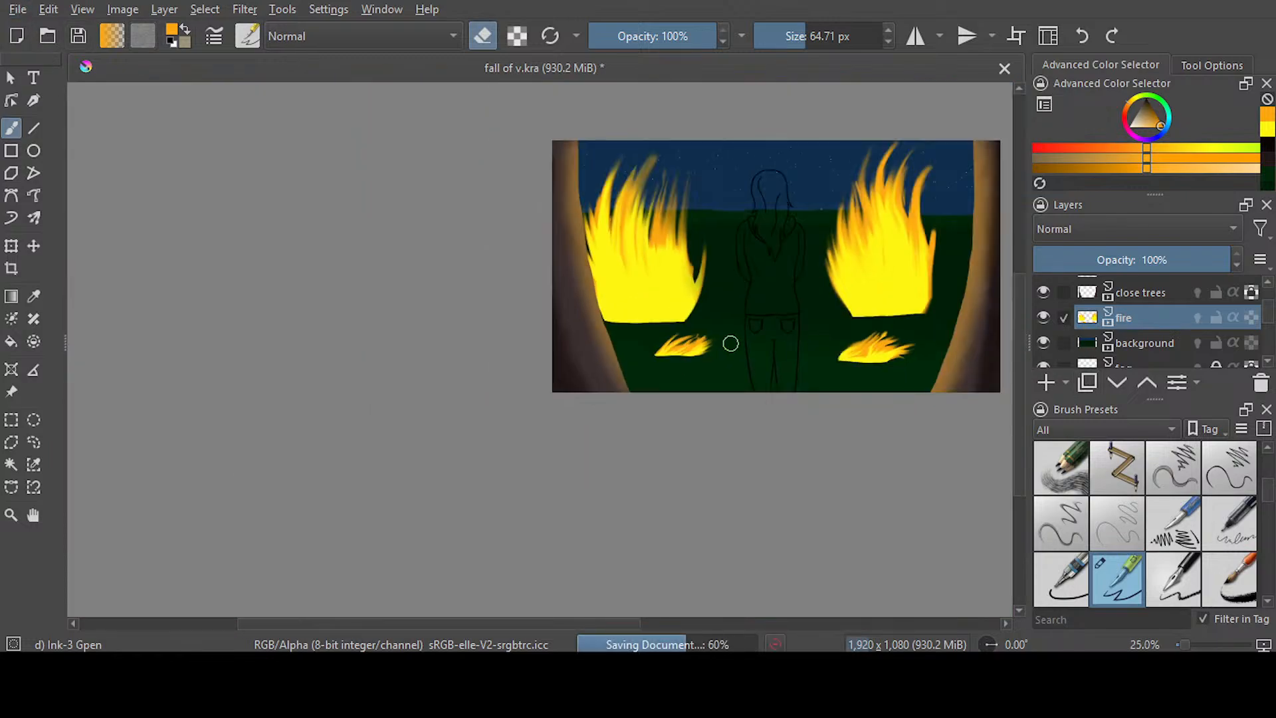
pyautogui.moveTo(608, 625); pyautogui.dragTo(683, 625)
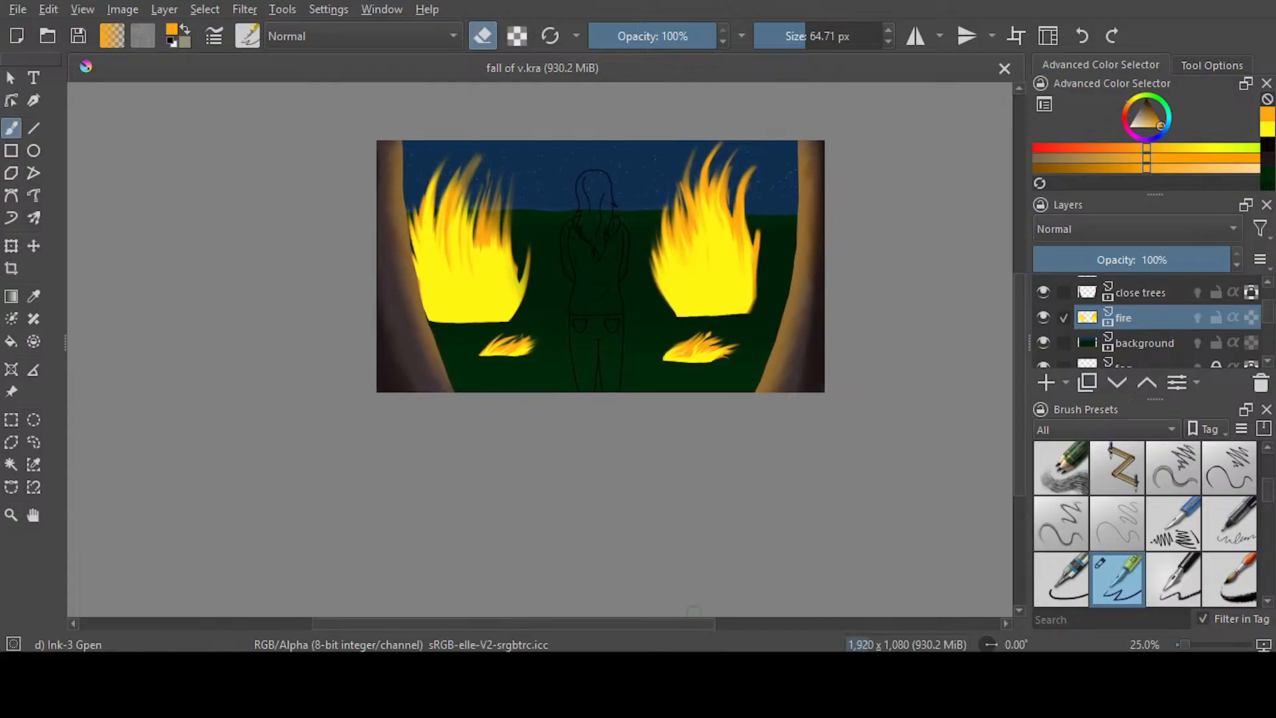
pyautogui.click(1154, 345)
pyautogui.press('e')
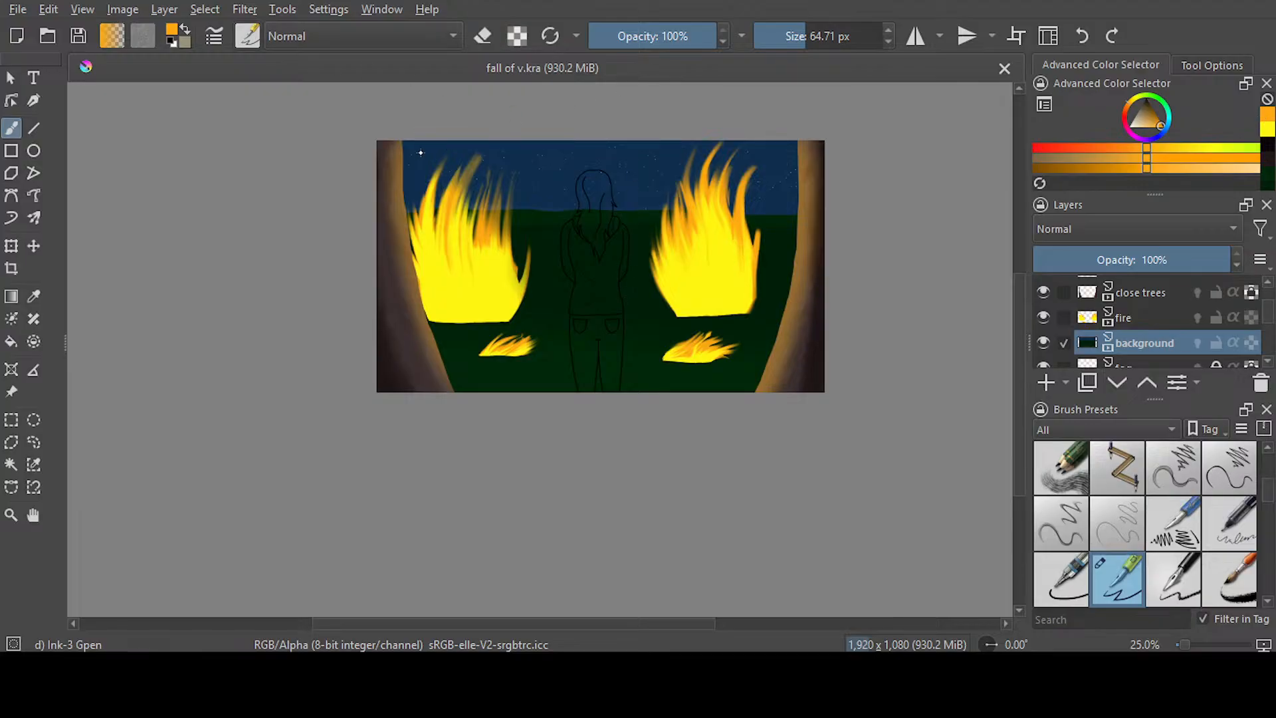
pyautogui.press('/')
pyautogui.moveTo(654, 38); pyautogui.dragTo(612, 39)
pyautogui.moveTo(802, 36); pyautogui.dragTo(882, 36)
pyautogui.click(482, 36)
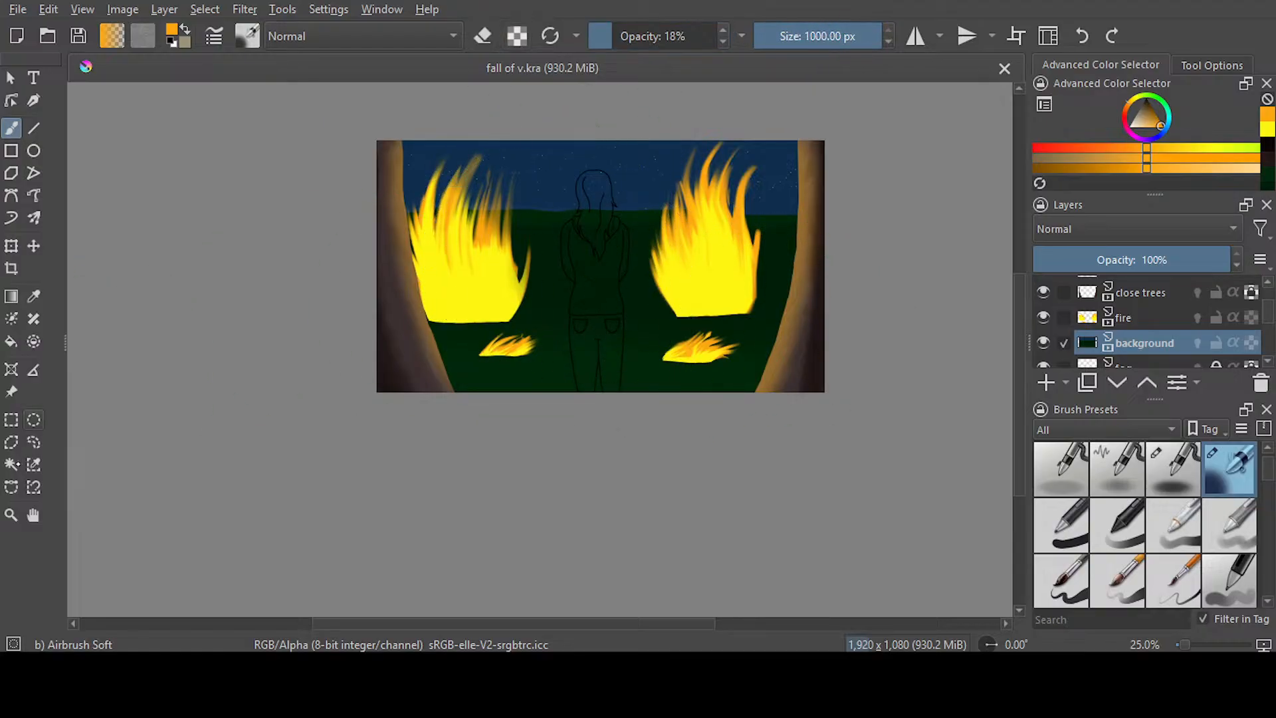
pyautogui.click(12, 465)
pyautogui.click(555, 378)
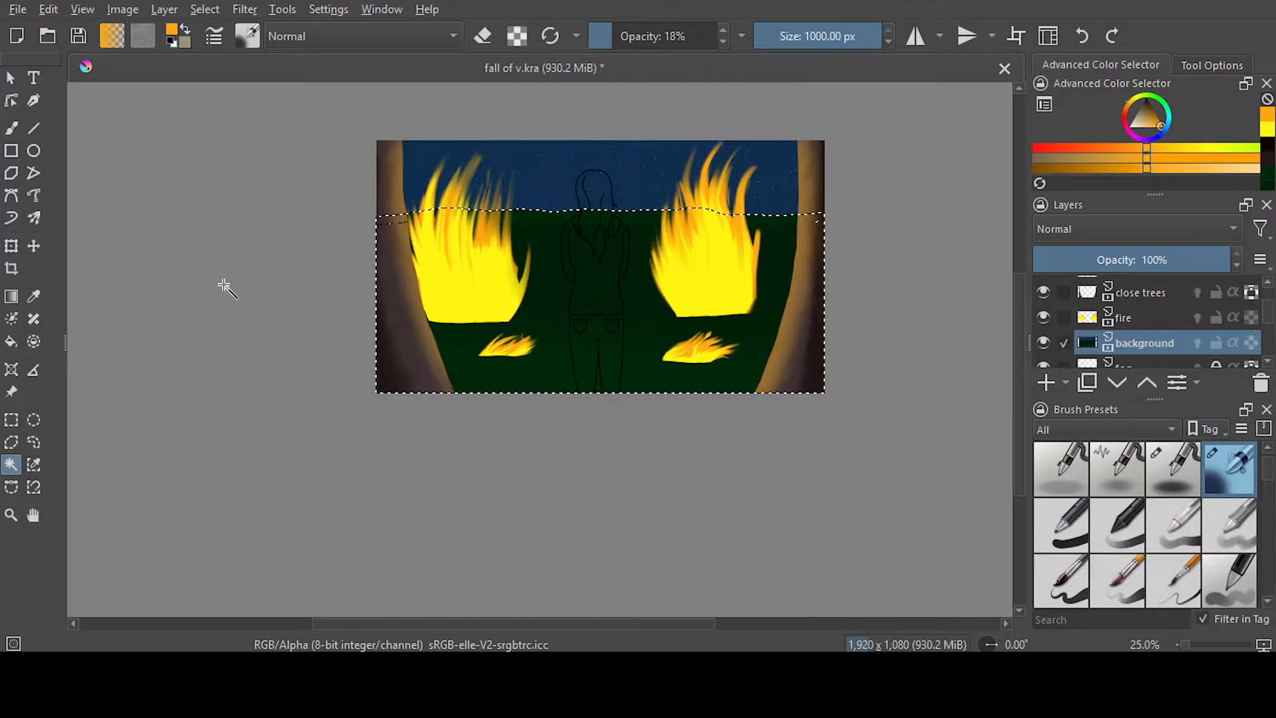
# Airbrush a faint orange glow across the upper part of the selected ground, save the painting, and clear the selection
pyautogui.press('b')
pyautogui.moveTo(405, 252)
pyautogui.mouseDown()
pyautogui.moveTo(456, 227)
pyautogui.moveTo(453, 251)
pyautogui.moveTo(876, 230)
pyautogui.moveTo(869, 245)
pyautogui.moveTo(726, 209)
pyautogui.mouseUp()
pyautogui.hotkey('ctrl', 's')
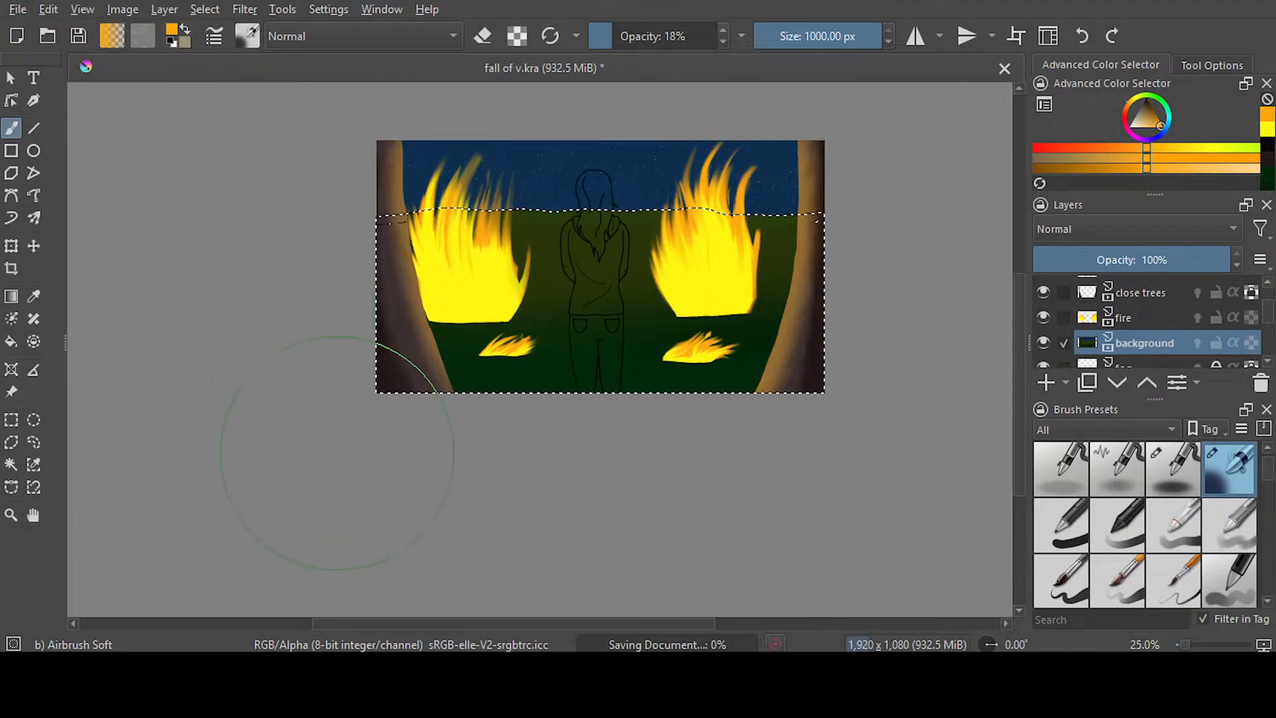
pyautogui.click(34, 442)
pyautogui.hotkey('ctrl', 'shift', 'a')
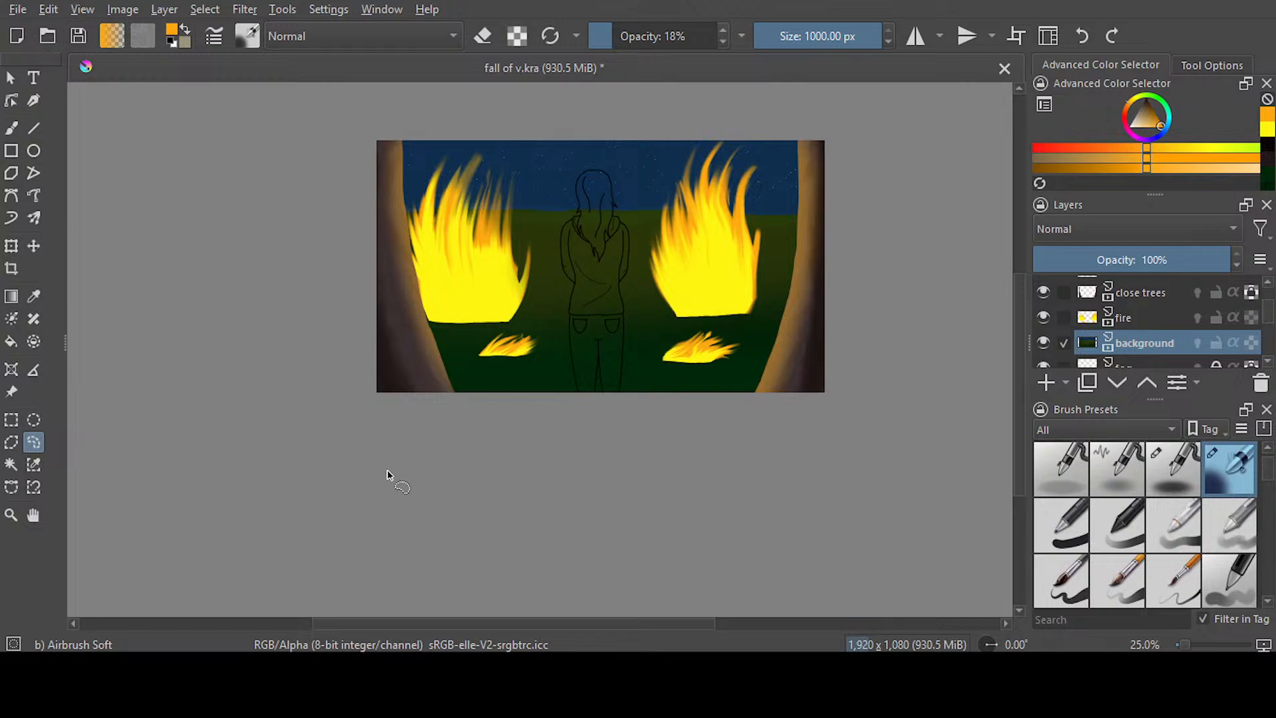
# Undo the glow on the upper ground and airbrush faint orange across the lower ground at 10% opacity and 1000 px
pyautogui.hotkey('ctrl', 's')
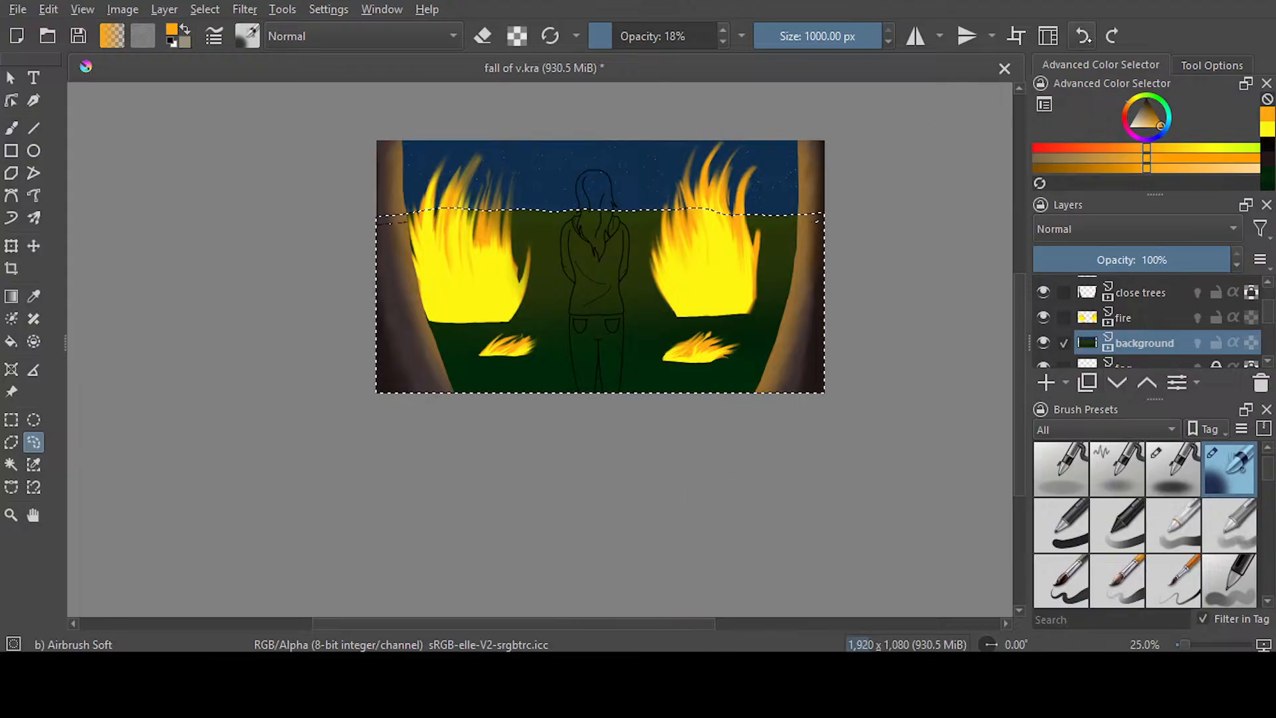
pyautogui.press('b')
pyautogui.click(605, 42)
pyautogui.moveTo(604, 42); pyautogui.dragTo(601, 43)
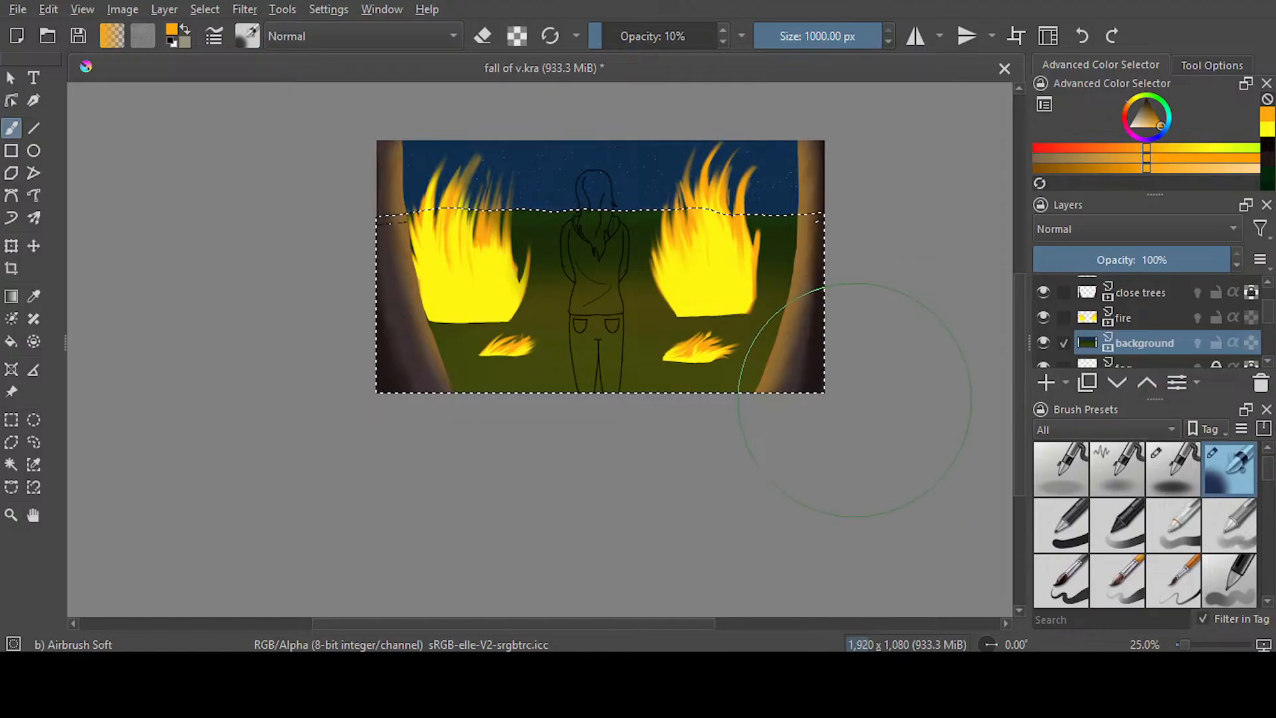
pyautogui.hotkey('ctrl', 's')
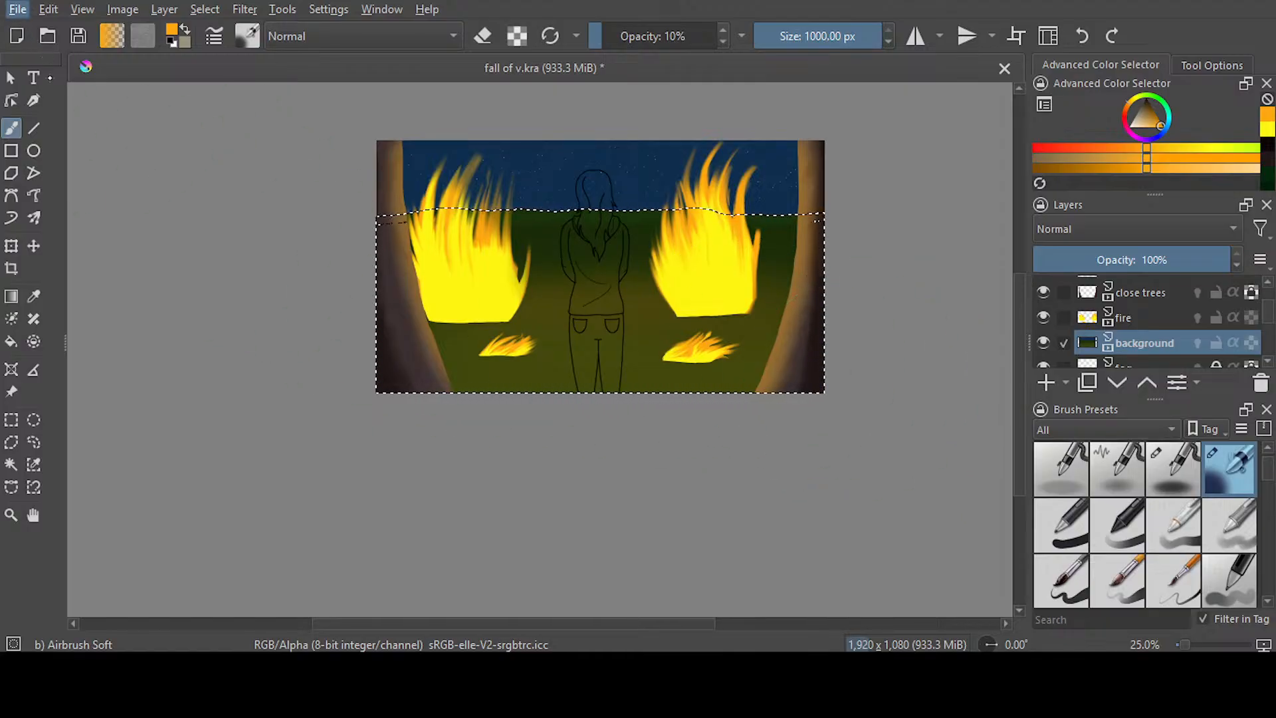
# Clear the ground selection and save the painting
pyautogui.click(33, 442)
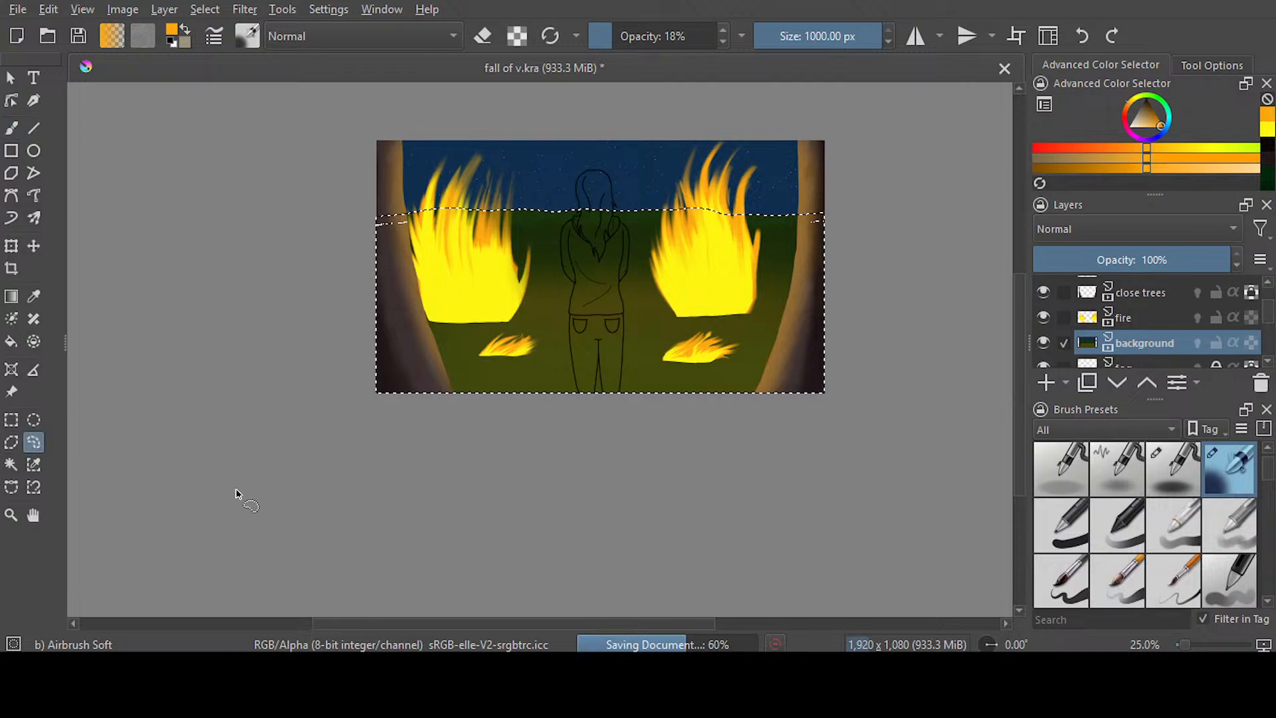
pyautogui.click(281, 487)
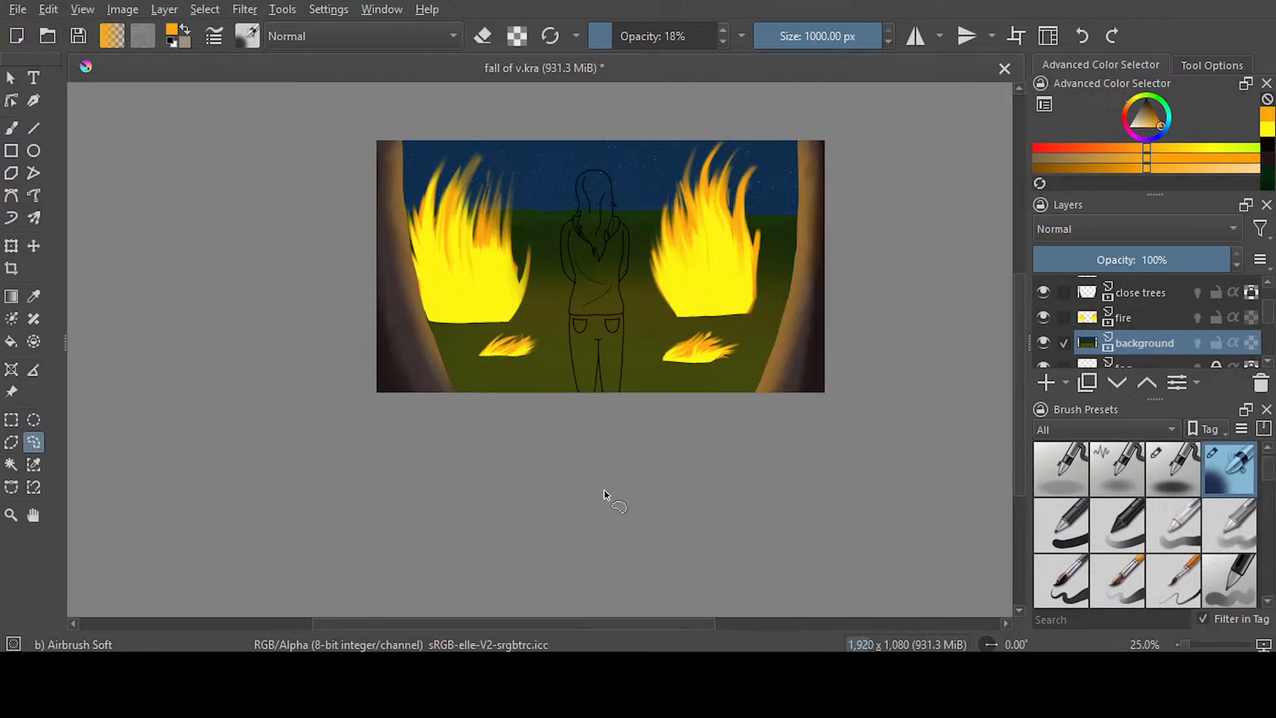
pyautogui.hotkey('ctrl', 's')
# Choose a very dark brown as the painting colour and switch to the Ink-3 Gpen brush at 100% opacity
pyautogui.moveTo(1266, 310); pyautogui.dragTo(1262, 287)
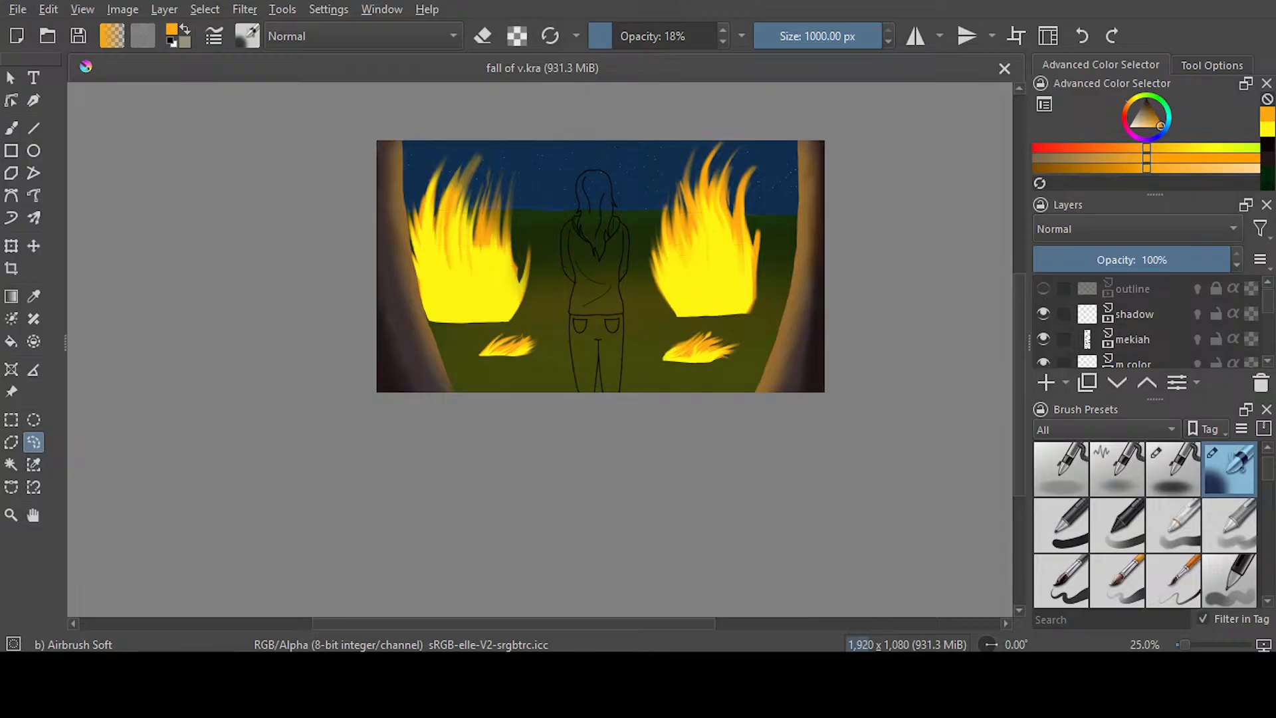
pyautogui.scroll(2, 602, 365)
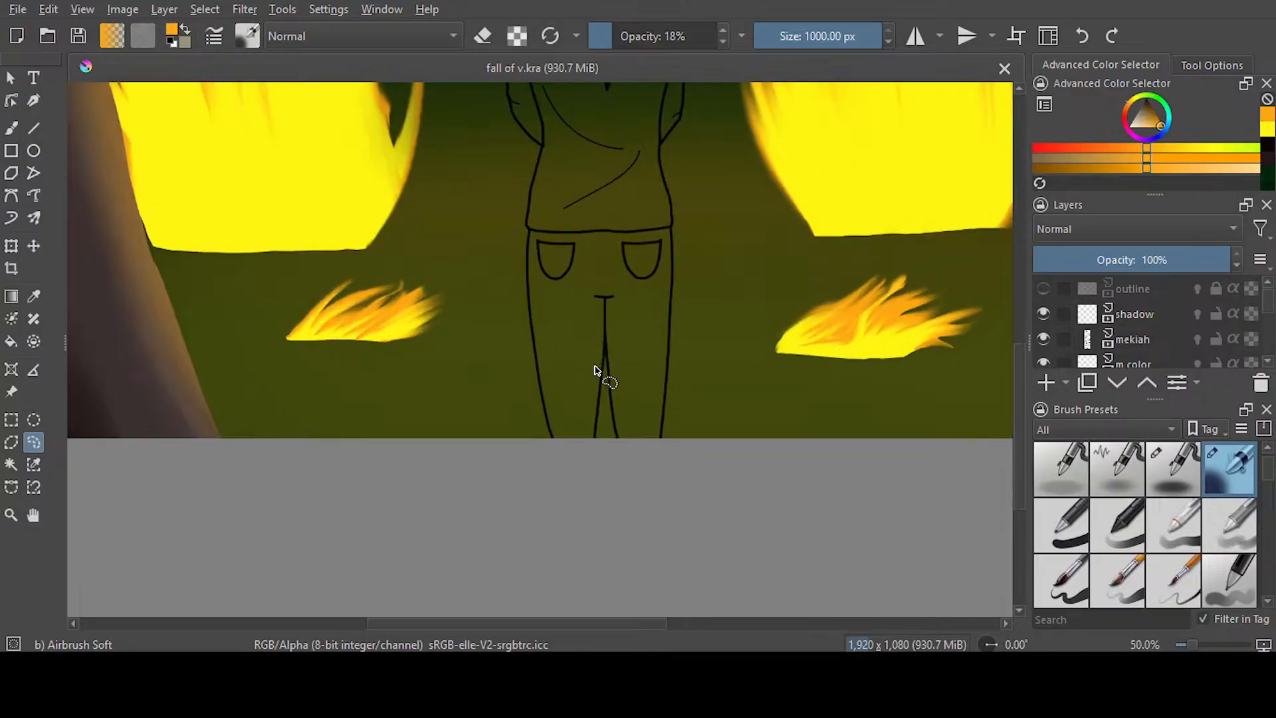
pyautogui.moveTo(1159, 124); pyautogui.dragTo(1150, 103)
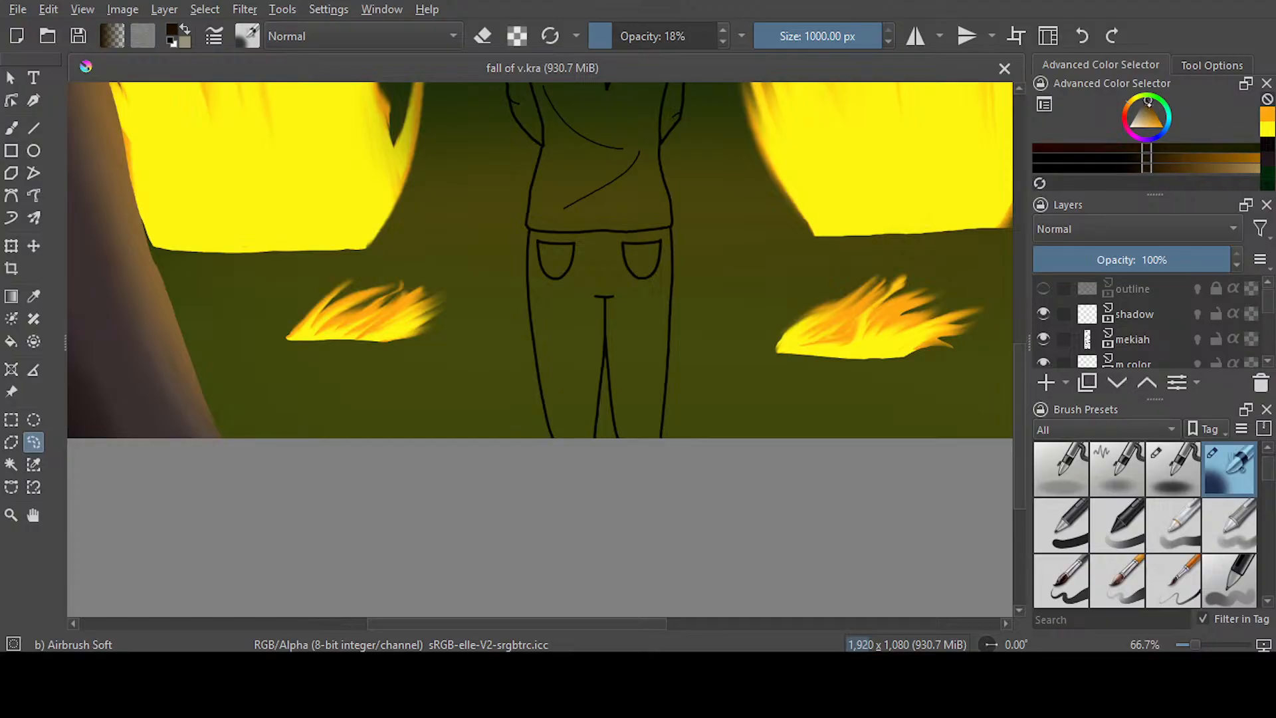
pyautogui.click(11, 127)
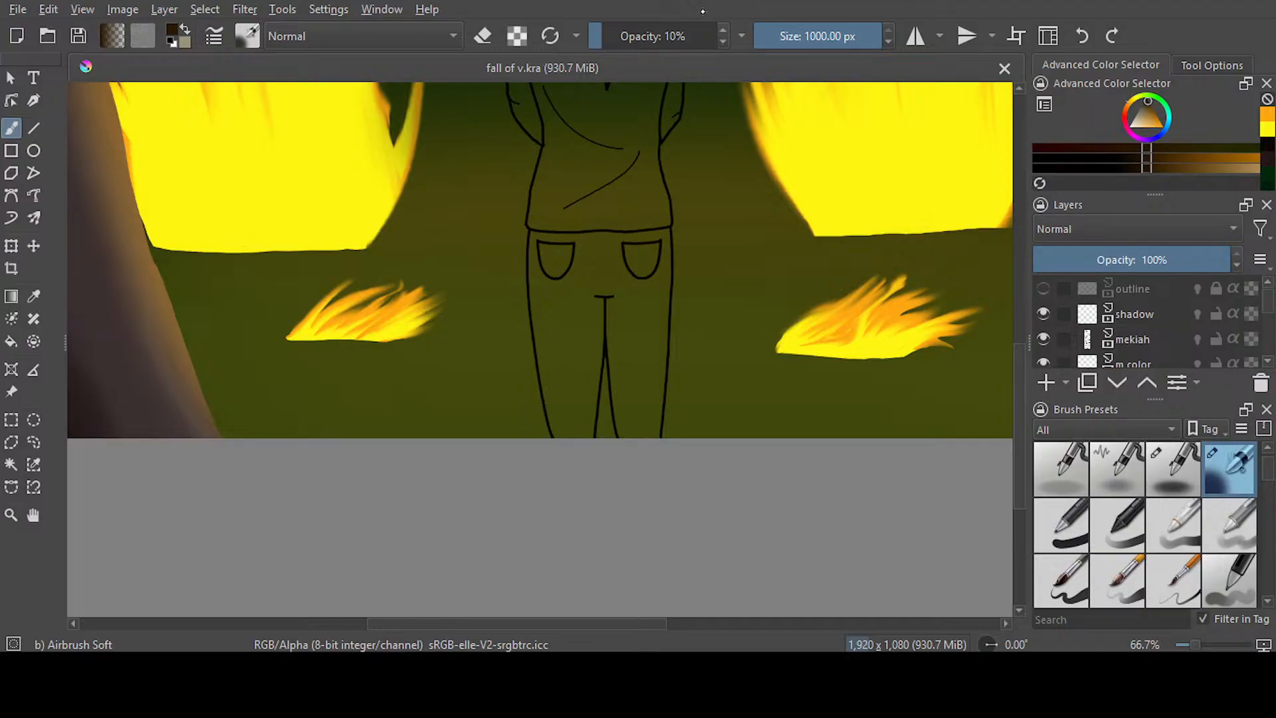
pyautogui.press('/')
# Try to block in a wide dark brown stump behind the figure at 64.71 px, and undo all its strokes
pyautogui.moveTo(482, 214)
pyautogui.mouseDown()
pyautogui.moveTo(686, 212)
pyautogui.moveTo(473, 219)
pyautogui.moveTo(512, 347)
pyautogui.moveTo(498, 435)
pyautogui.mouseUp()
pyautogui.moveTo(697, 210)
pyautogui.mouseDown()
pyautogui.moveTo(659, 311)
pyautogui.moveTo(675, 435)
pyautogui.mouseUp()
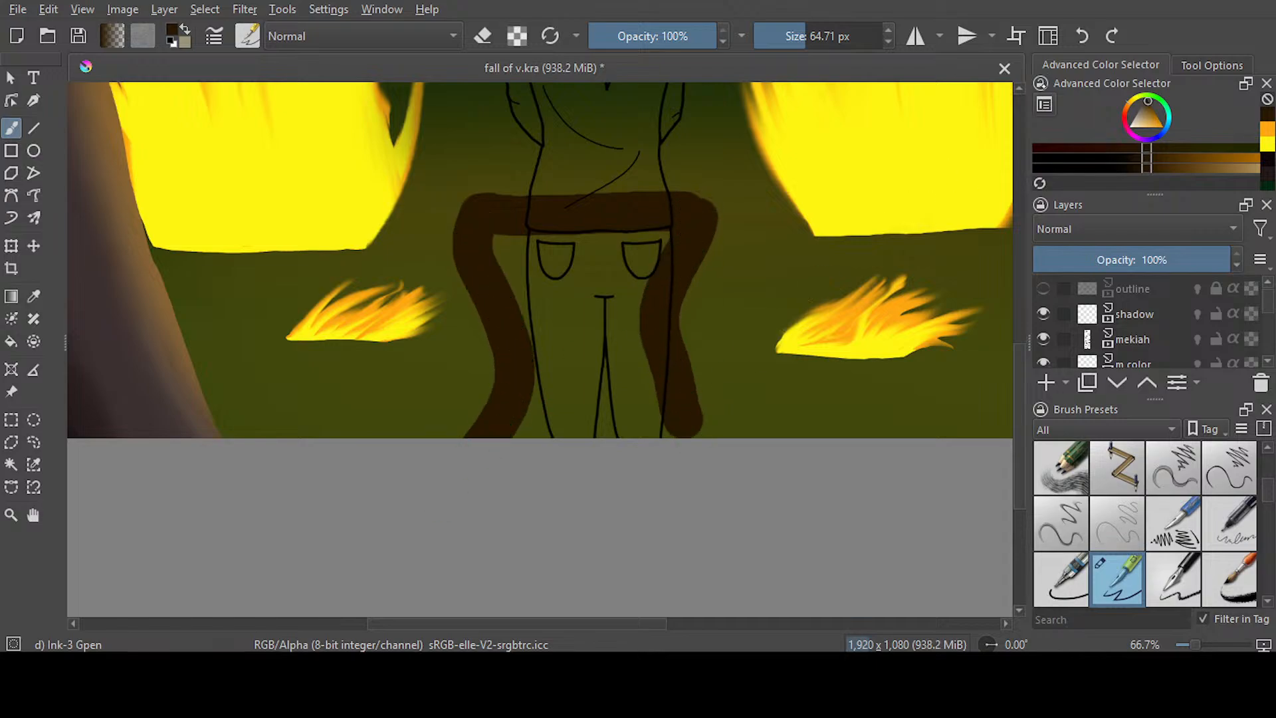
pyautogui.hotkey('ctrl', 'z')
pyautogui.moveTo(696, 214); pyautogui.dragTo(706, 435)
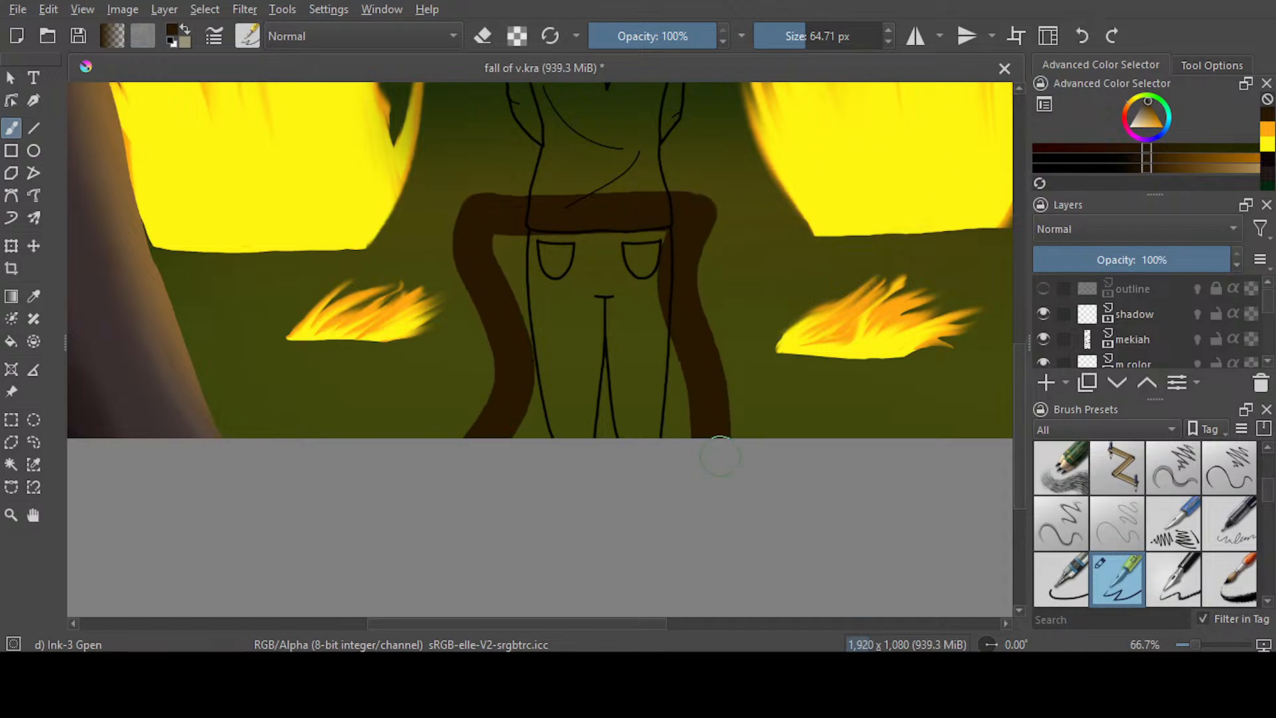
pyautogui.scroll(3, 850, 295)
pyautogui.moveTo(473, 342)
pyautogui.mouseDown()
pyautogui.moveTo(483, 295)
pyautogui.moveTo(533, 267)
pyautogui.moveTo(700, 257)
pyautogui.moveTo(704, 323)
pyautogui.moveTo(661, 287)
pyautogui.moveTo(488, 318)
pyautogui.moveTo(666, 307)
pyautogui.moveTo(551, 314)
pyautogui.mouseUp()
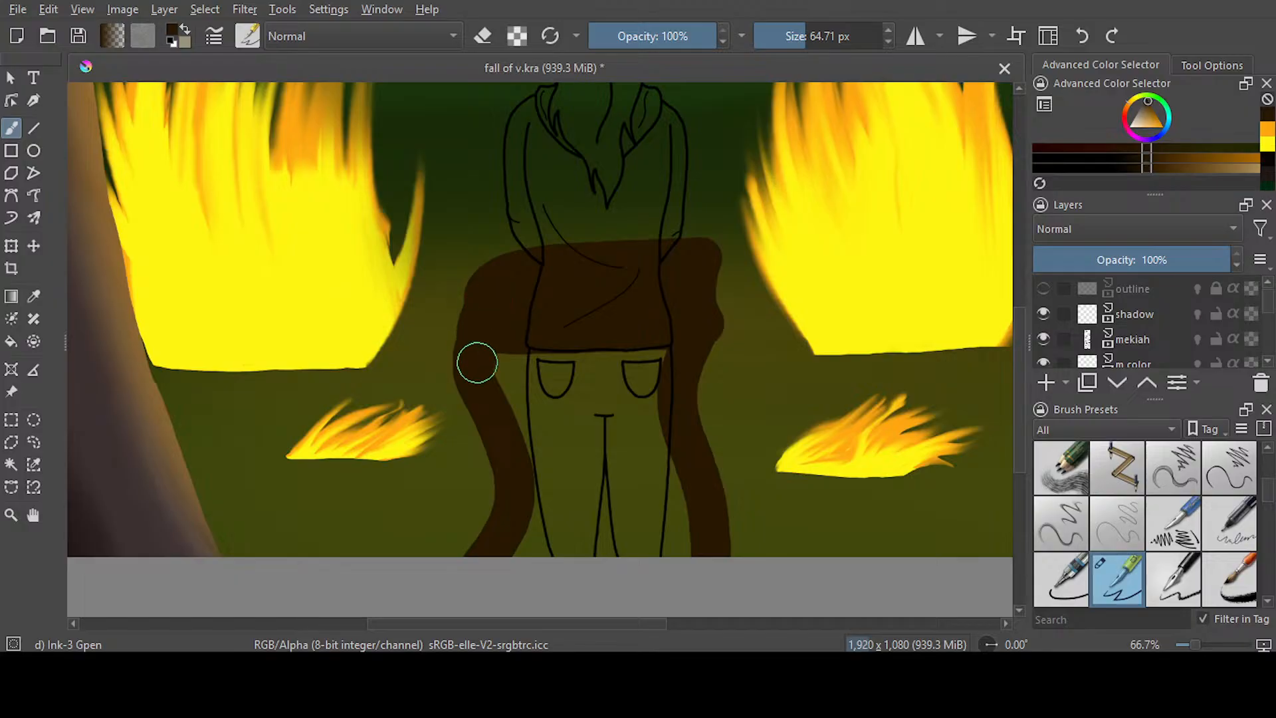
pyautogui.moveTo(689, 317); pyautogui.dragTo(698, 441)
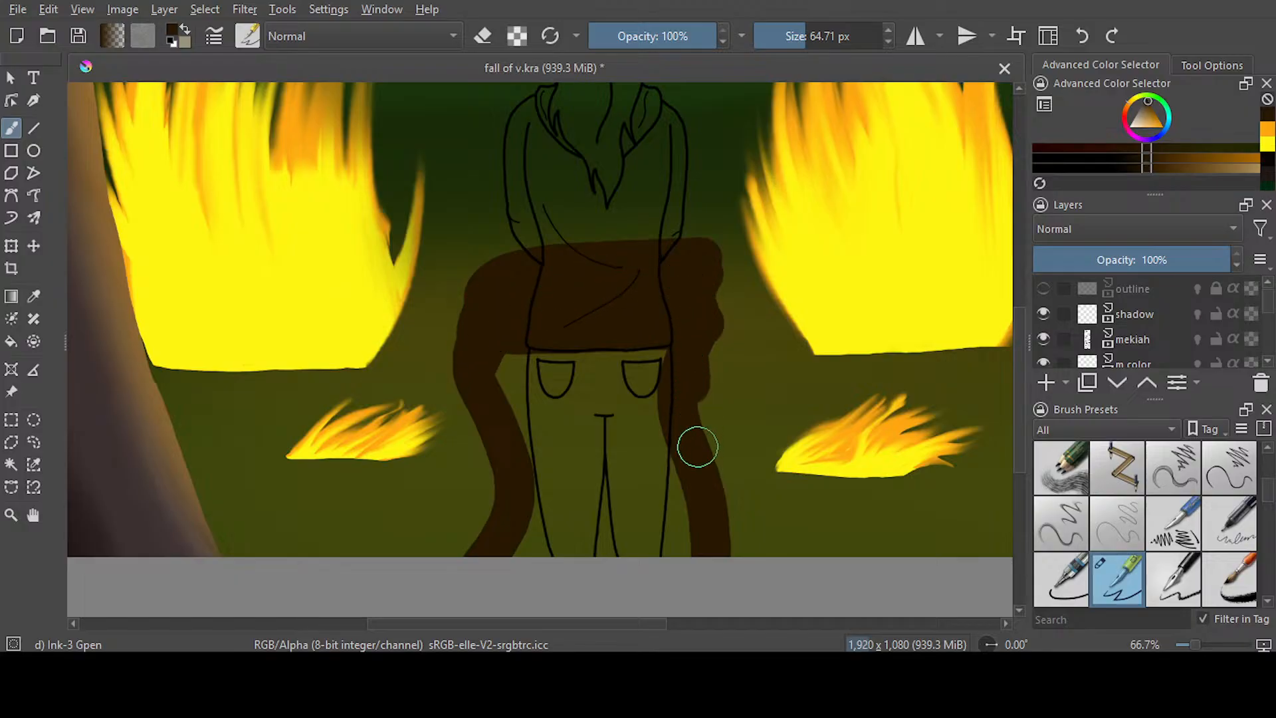
pyautogui.click(1082, 36)
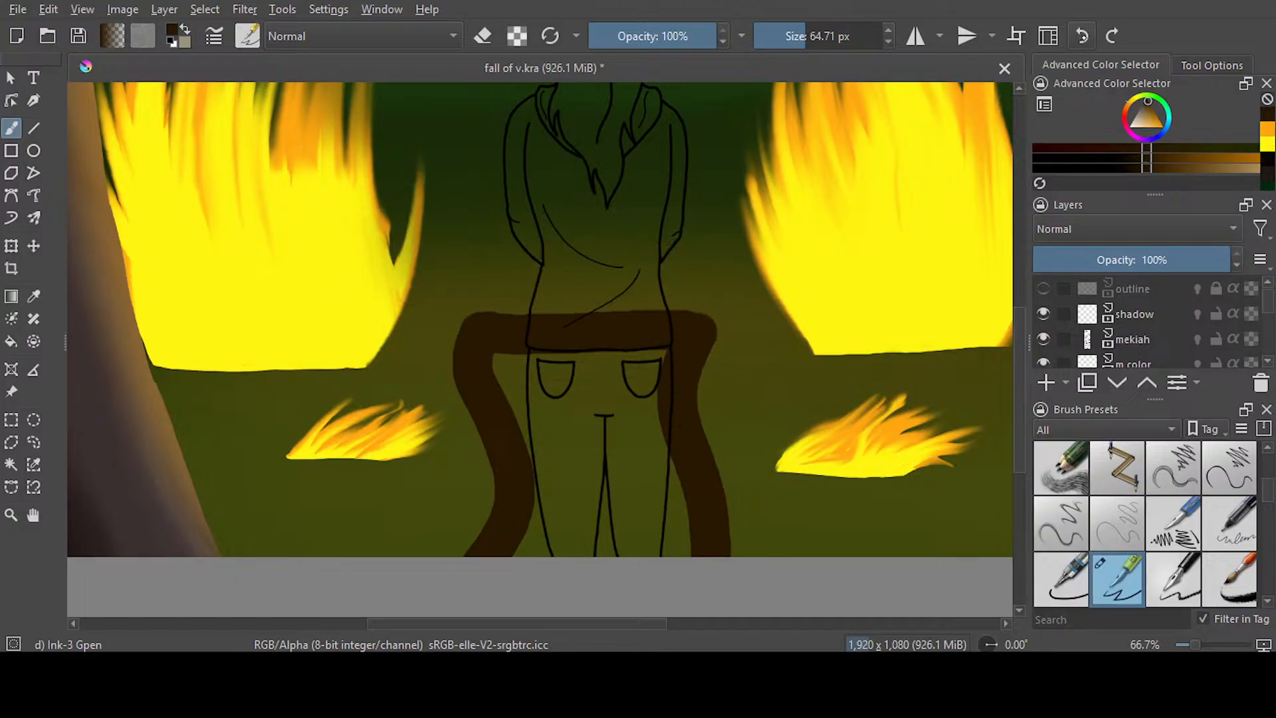
pyautogui.click(1081, 36)
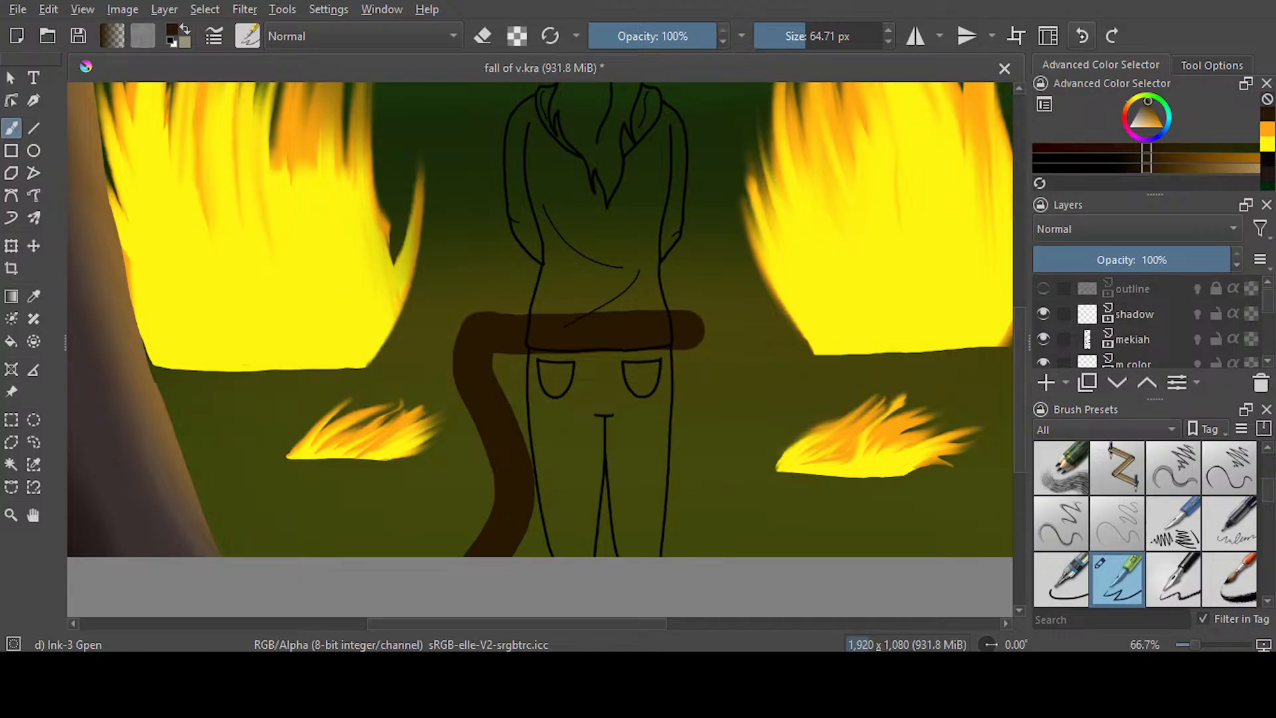
pyautogui.hotkey('ctrl', 'z')
pyautogui.hotkey('ctrl', 'z')
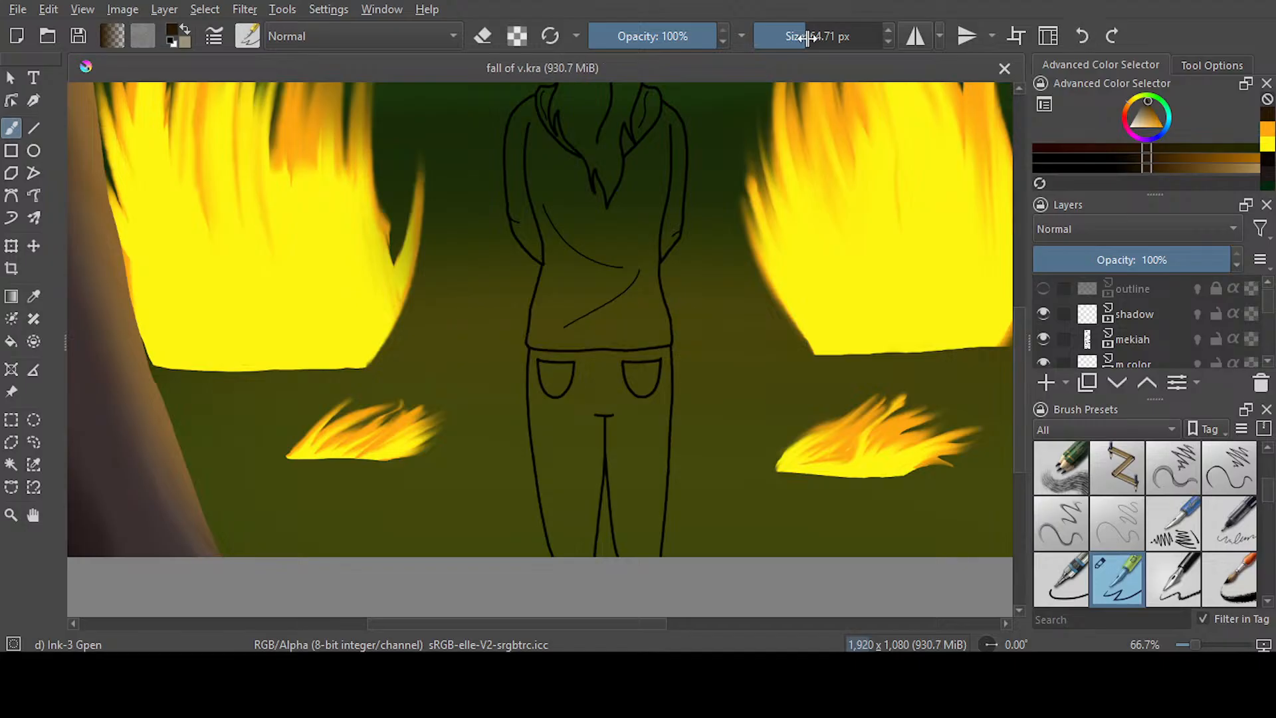
# Outline a narrower, curved stump behind the figure with Ink-3 Gpen at 26.81 px and fill it with dark brown
pyautogui.click(792, 48)
pyautogui.click(790, 48)
pyautogui.moveTo(551, 251)
pyautogui.mouseDown()
pyautogui.moveTo(669, 249)
pyautogui.moveTo(520, 266)
pyautogui.moveTo(555, 441)
pyautogui.moveTo(438, 555)
pyautogui.mouseUp()
pyautogui.moveTo(669, 258)
pyautogui.mouseDown()
pyautogui.moveTo(626, 346)
pyautogui.moveTo(632, 397)
pyautogui.moveTo(673, 475)
pyautogui.moveTo(662, 560)
pyautogui.mouseUp()
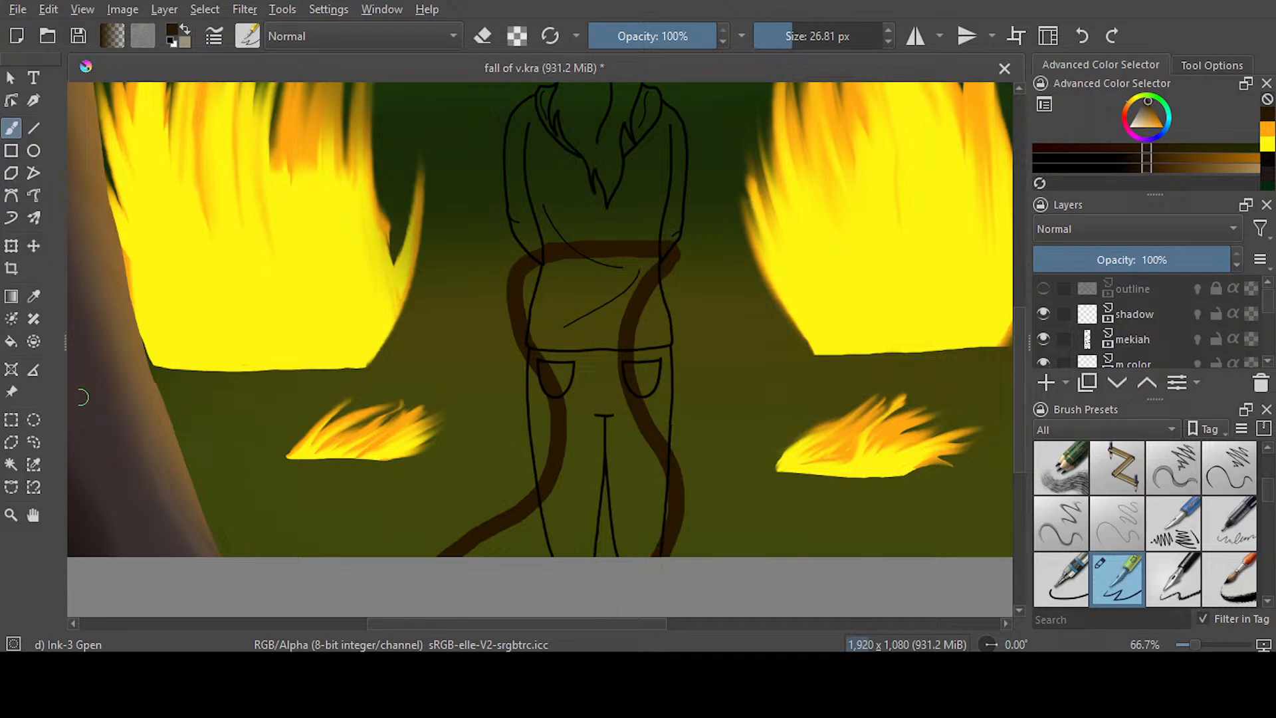
pyautogui.click(11, 342)
pyautogui.click(580, 519)
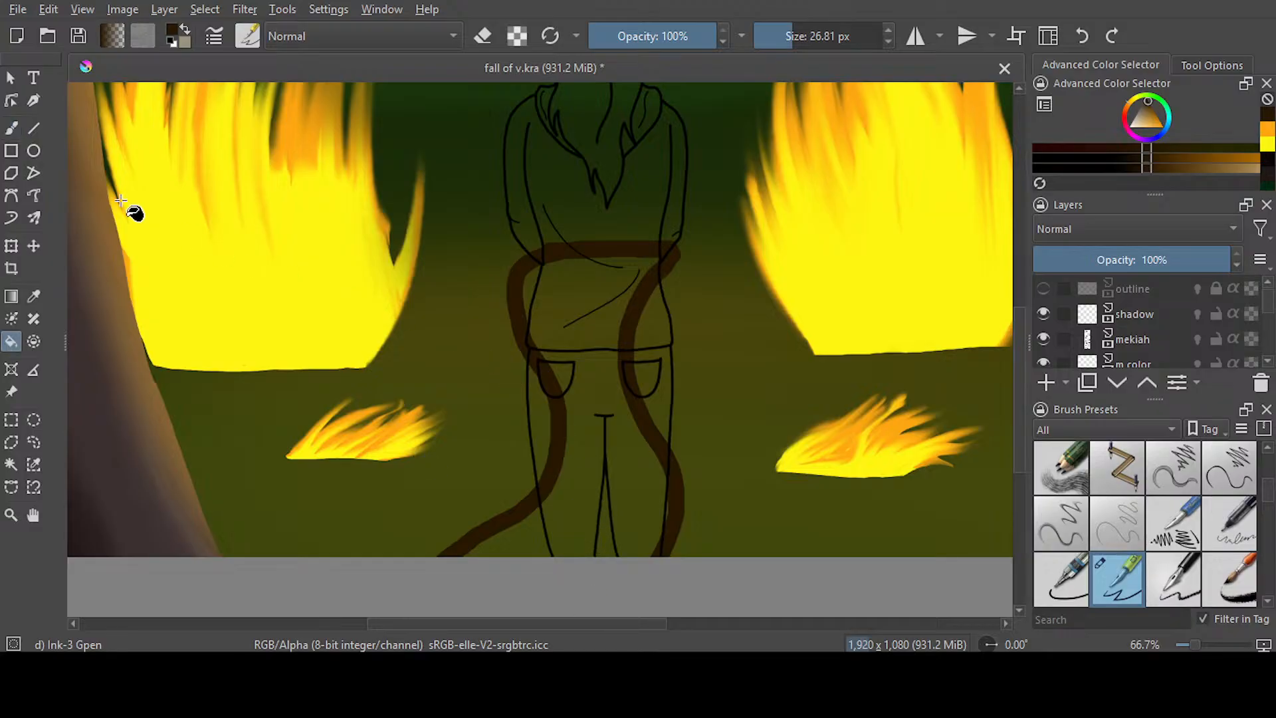
pyautogui.click(12, 128)
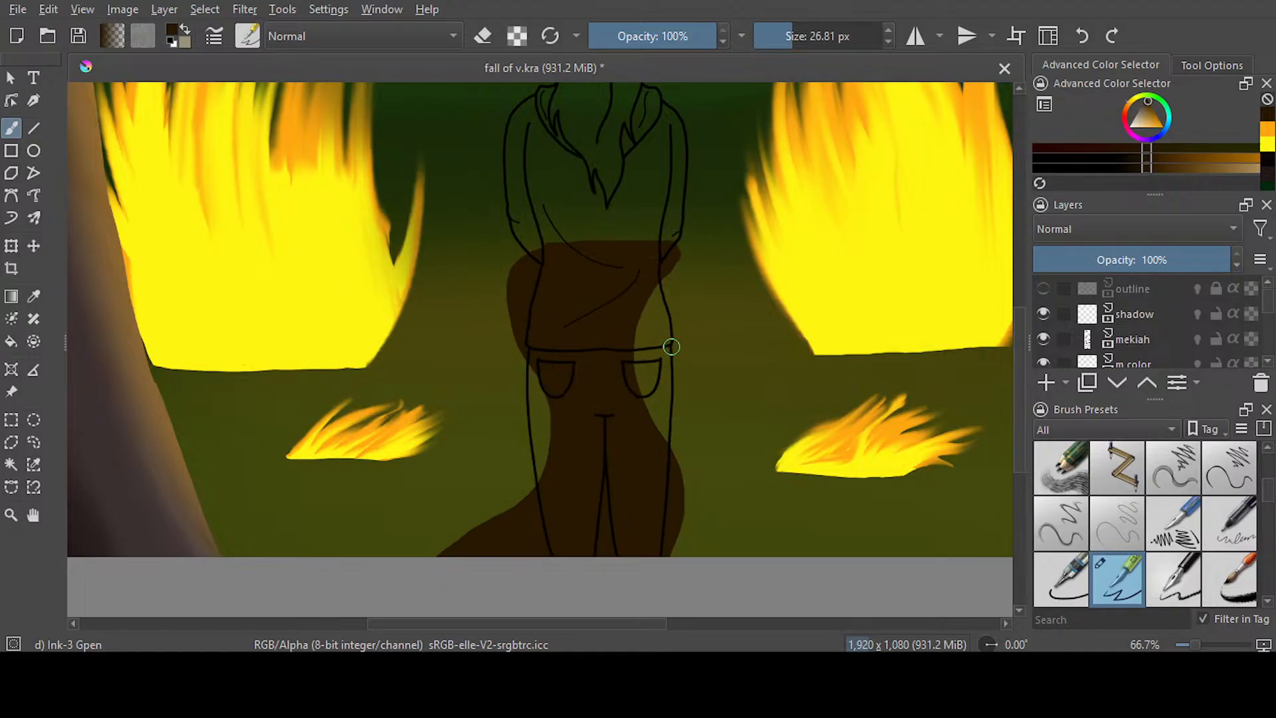
# Touch up the stump's fill and extend its lower-left root with dark brown, and save the painting
pyautogui.scroll(-2, 617, 355)
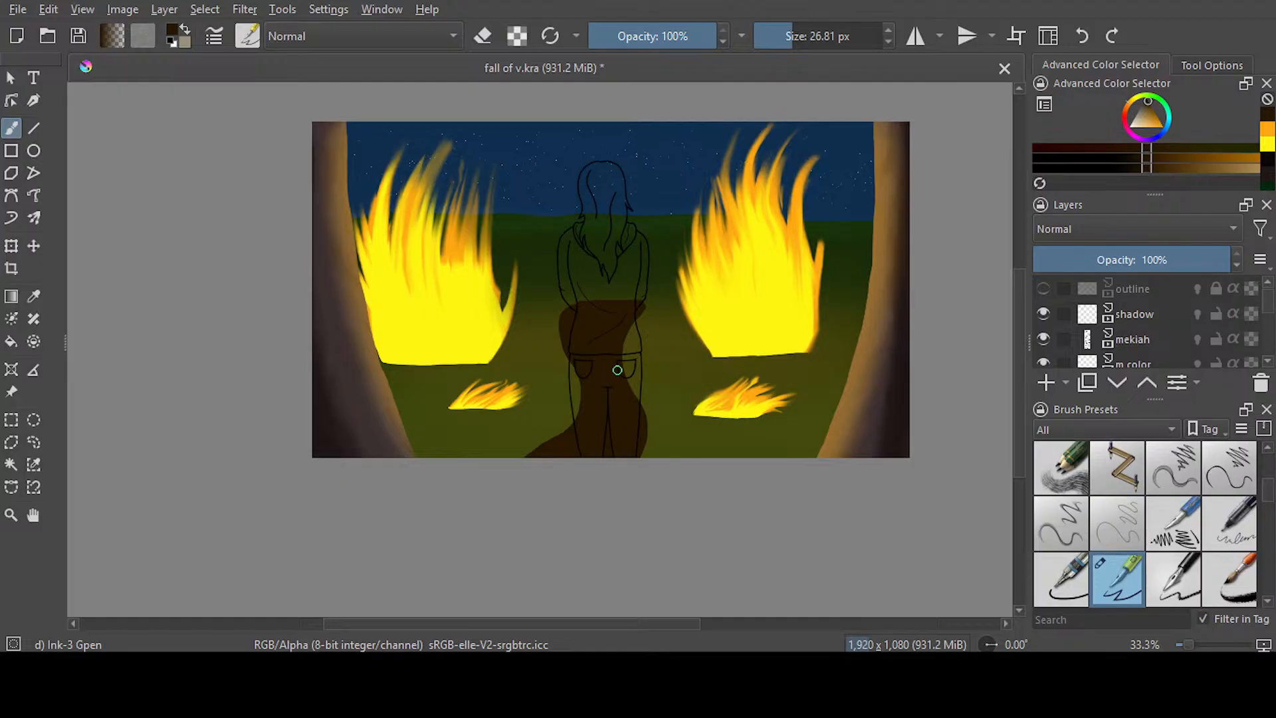
pyautogui.scroll(2, 593, 320)
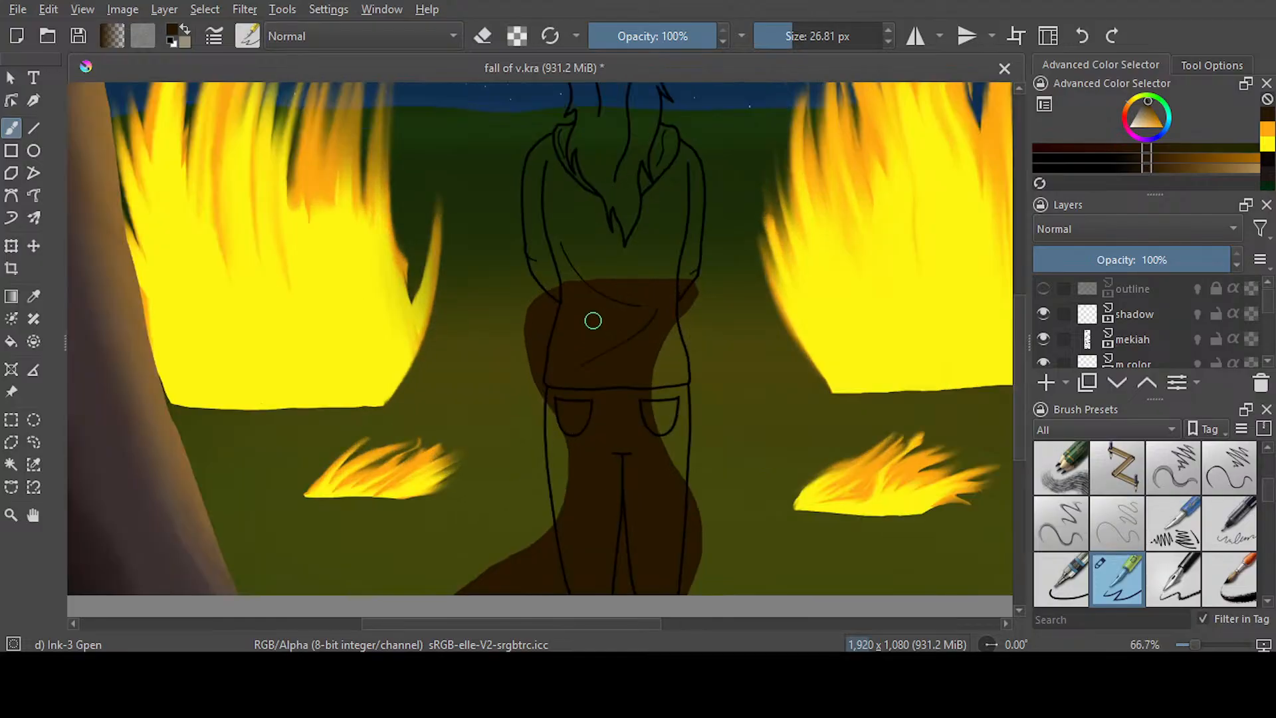
pyautogui.scroll(2, 592, 320)
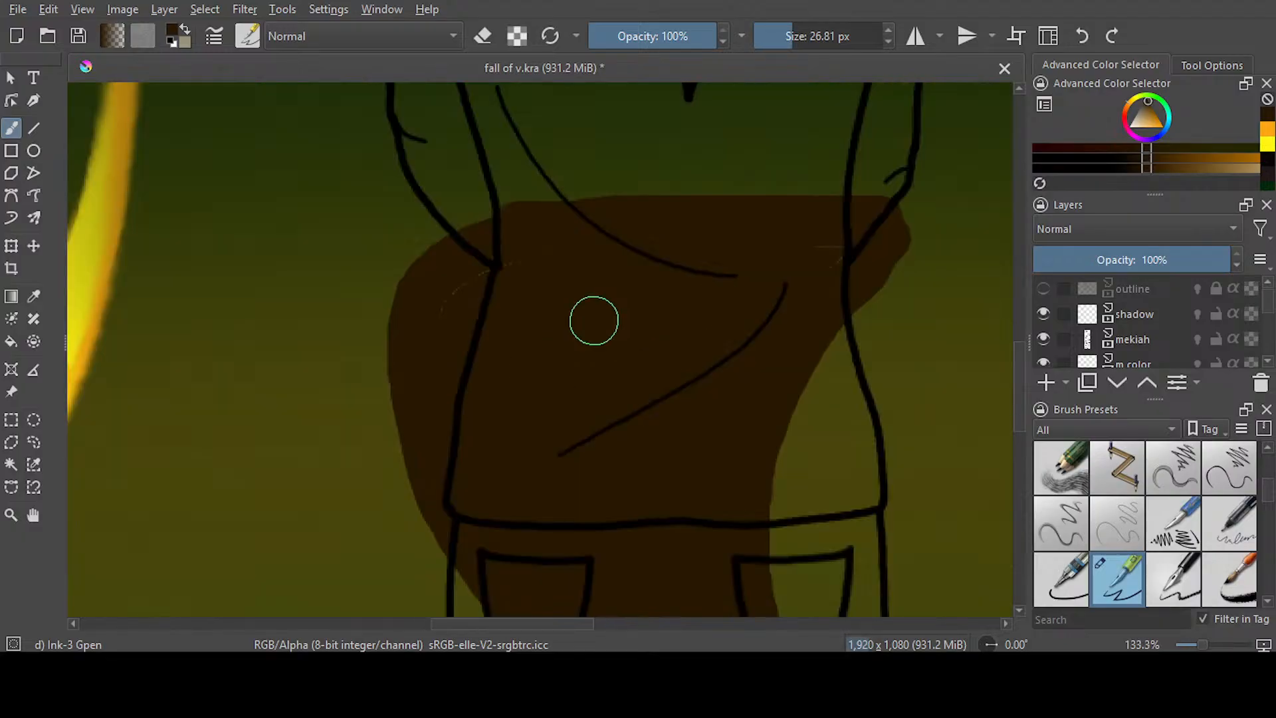
pyautogui.scroll(1, 608, 248)
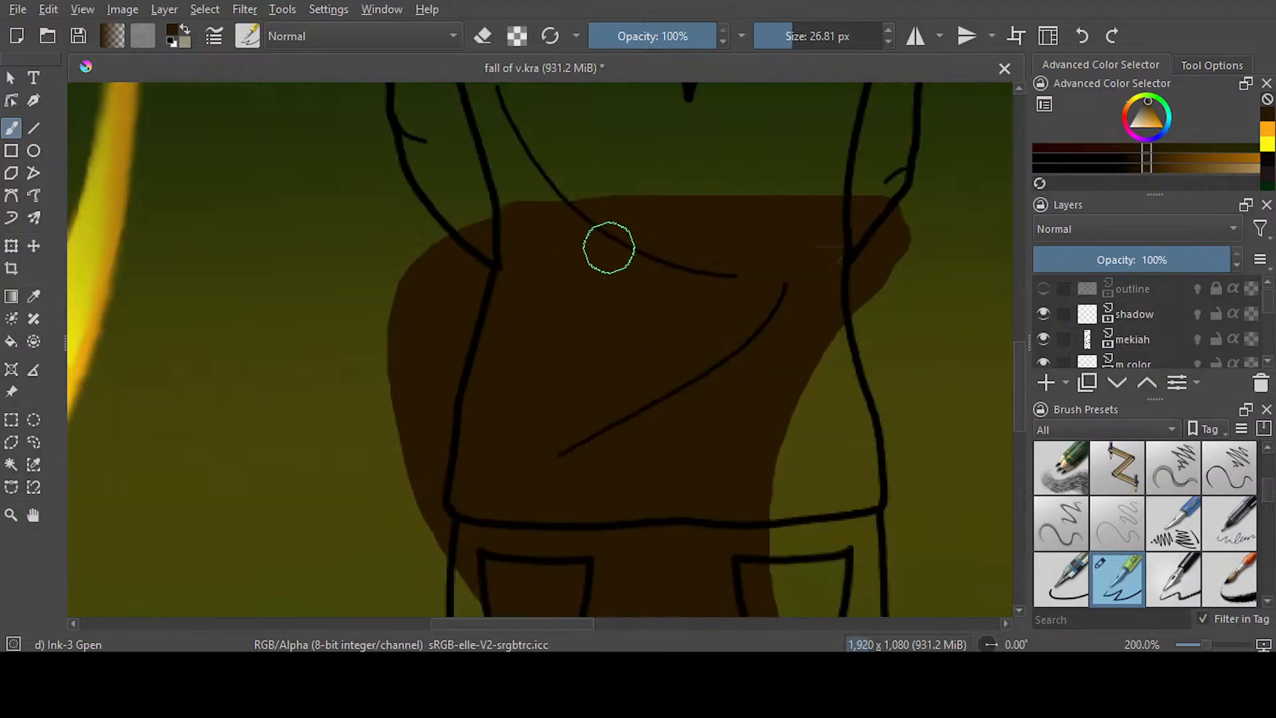
pyautogui.scroll(-3, 609, 248)
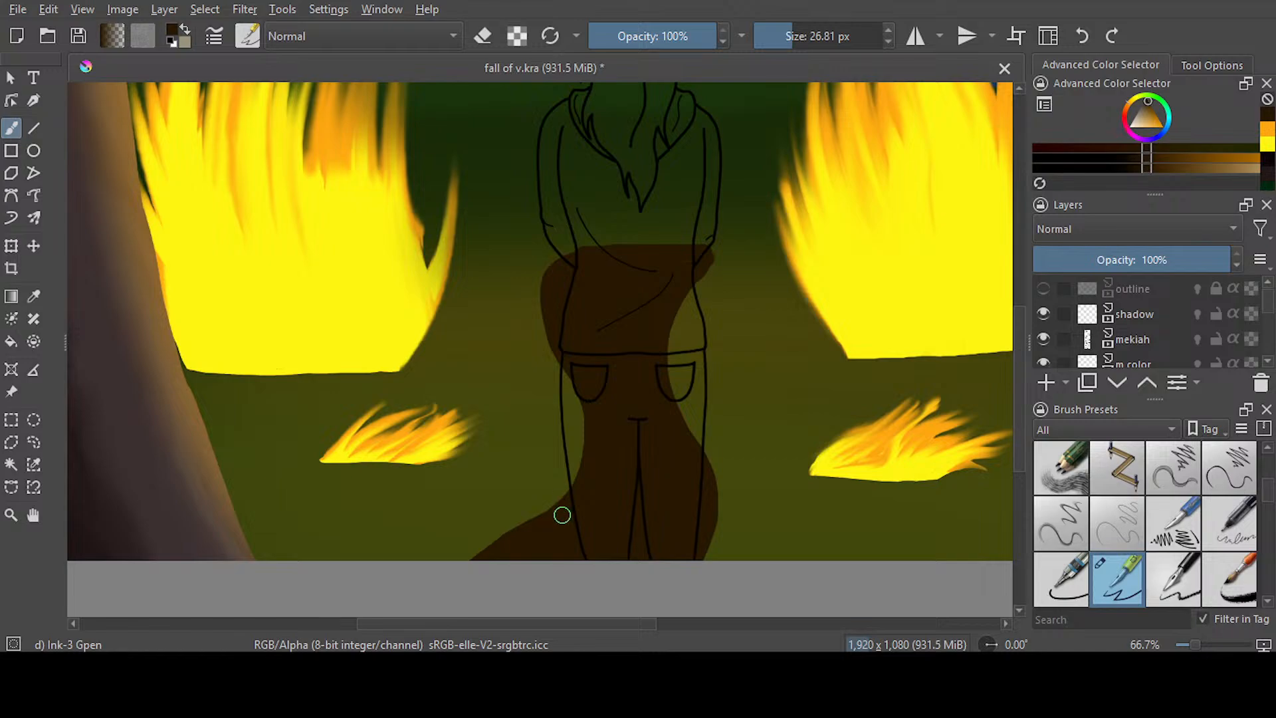
pyautogui.moveTo(532, 525); pyautogui.dragTo(425, 586)
pyautogui.hotkey('ctrl', 's')
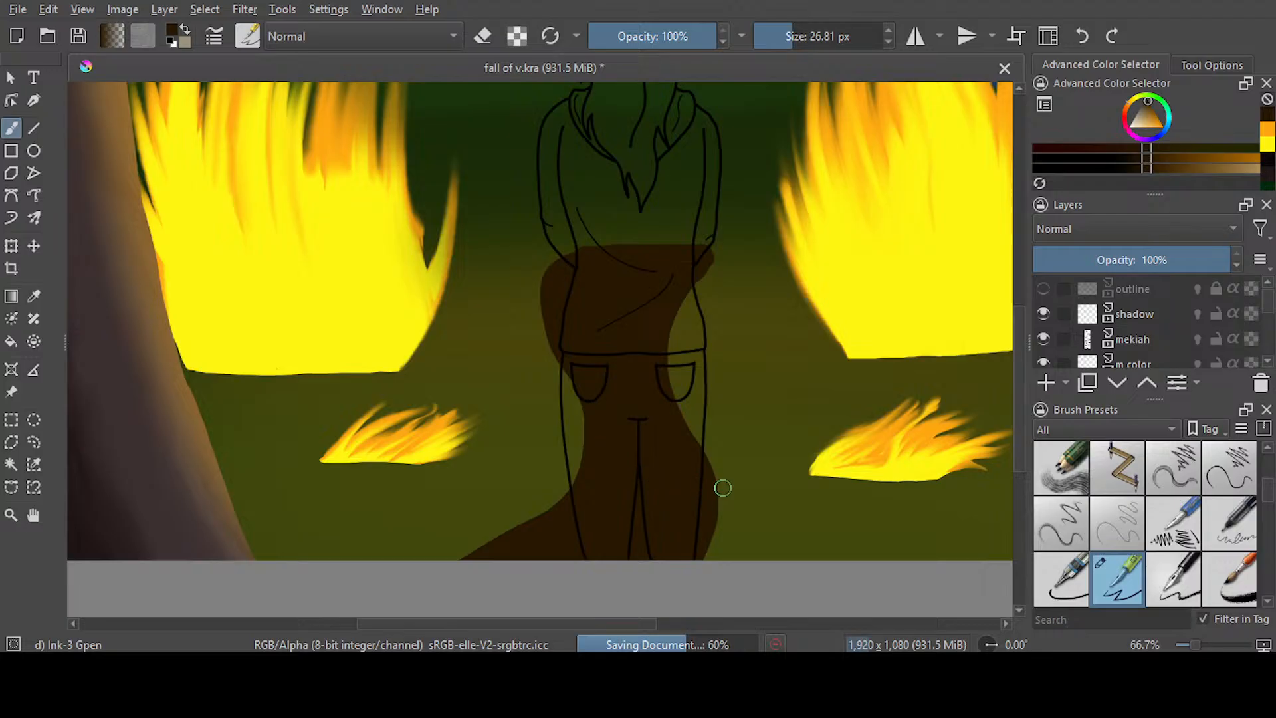
# Select the brown stump and airbrush orange firelight along its side edges with Airbrush Soft at 45% opacity and 92.69 px
pyautogui.click(11, 464)
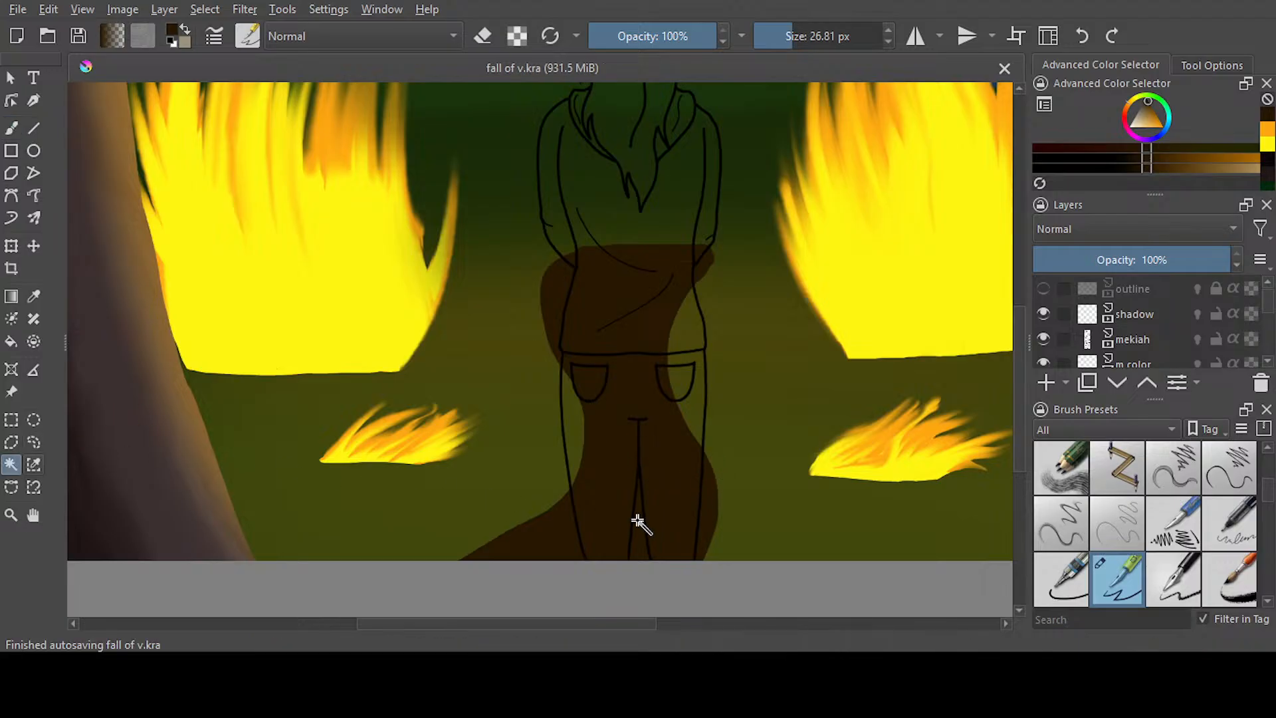
pyautogui.click(618, 523)
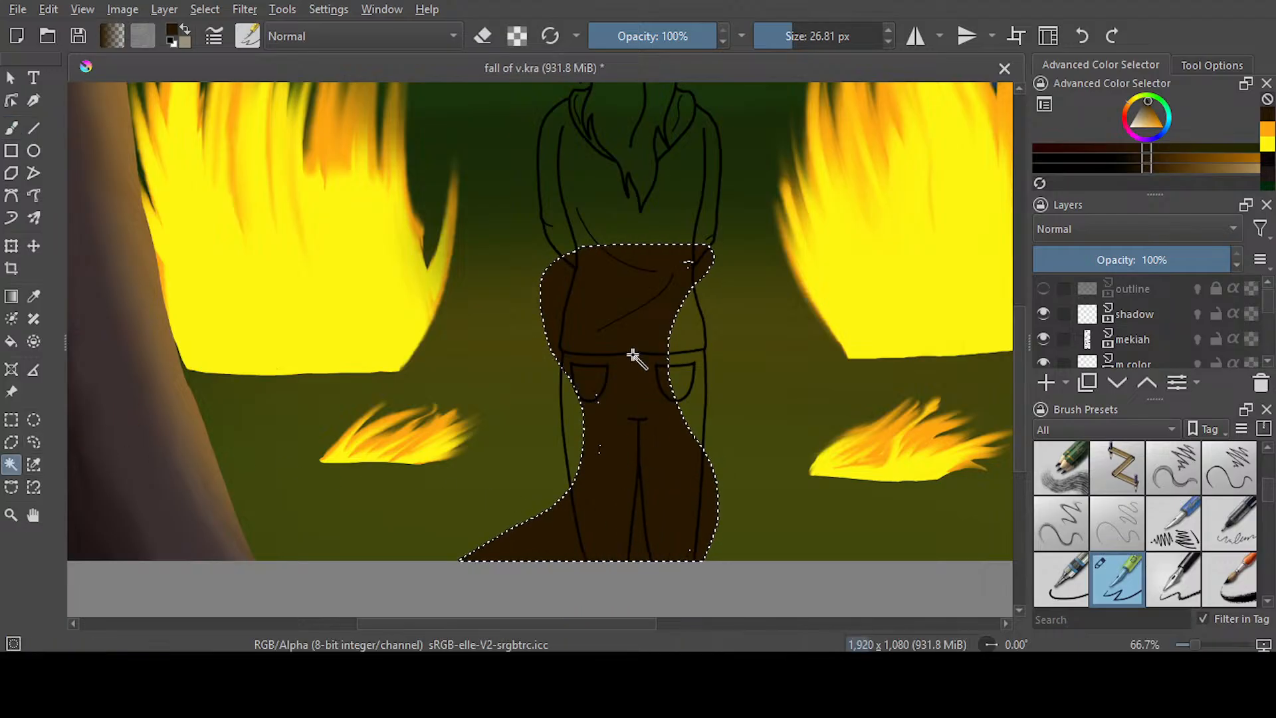
pyautogui.press('b')
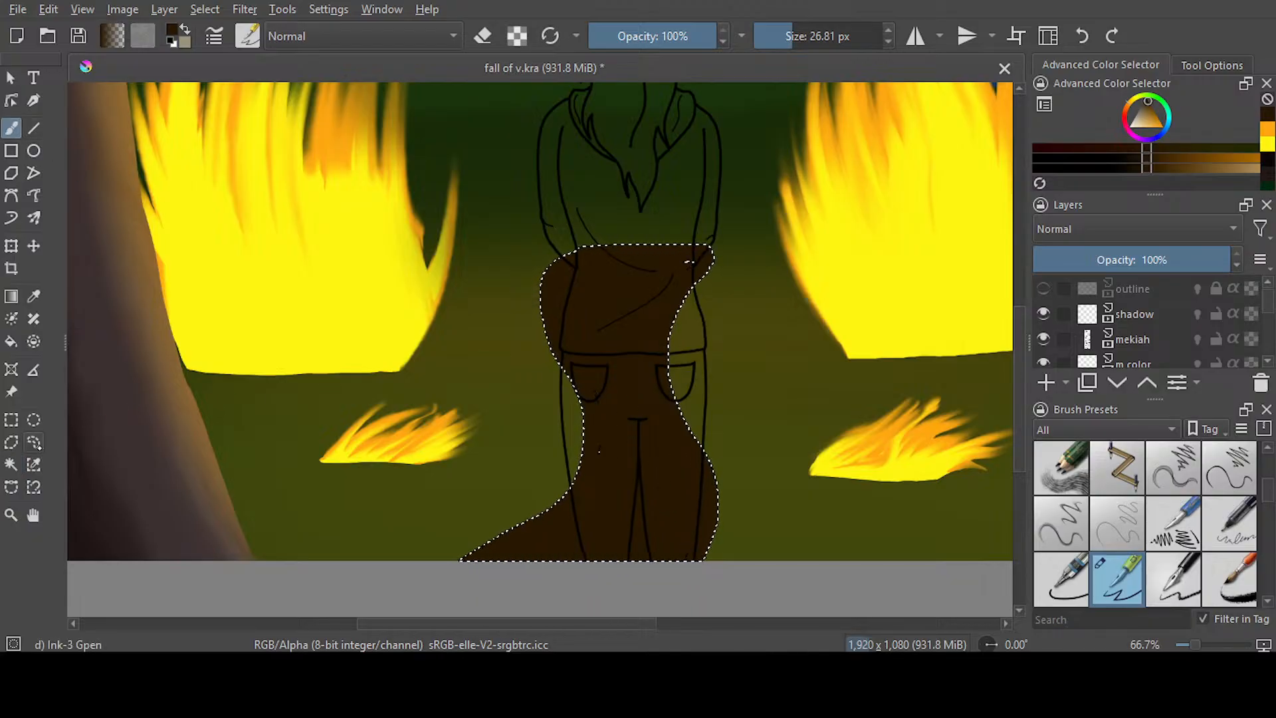
pyautogui.click(1272, 131)
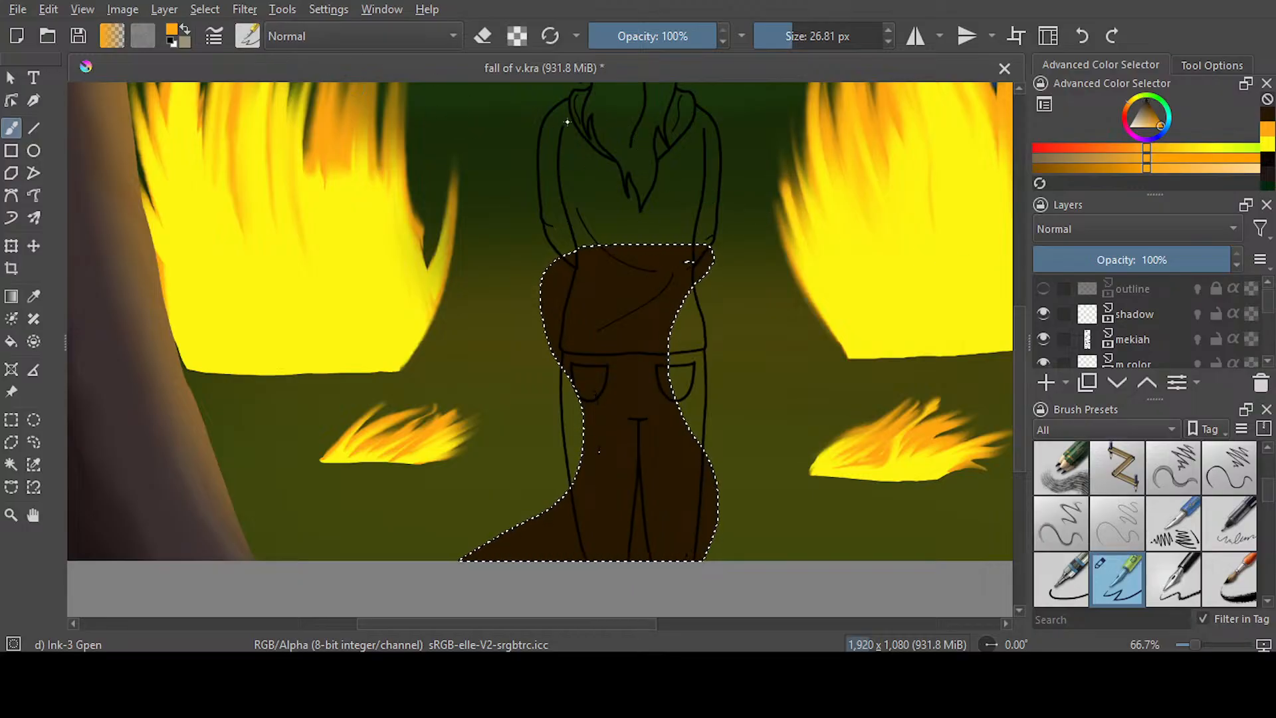
pyautogui.press('/')
pyautogui.moveTo(602, 38); pyautogui.dragTo(646, 38)
pyautogui.moveTo(862, 40); pyautogui.dragTo(811, 45)
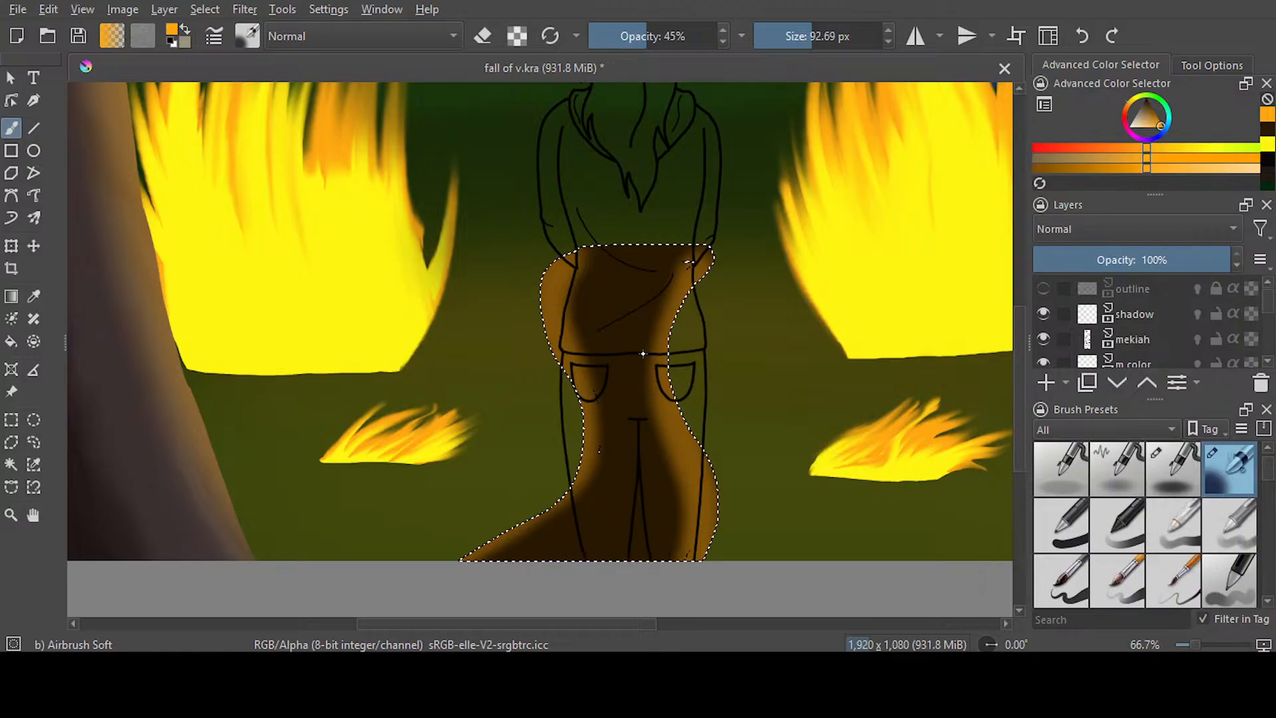
# Blend the stump's orange edges into the brown with Blender Blur at 100% opacity and 57.91 px, undoing the stray smudge
pyautogui.press('/')
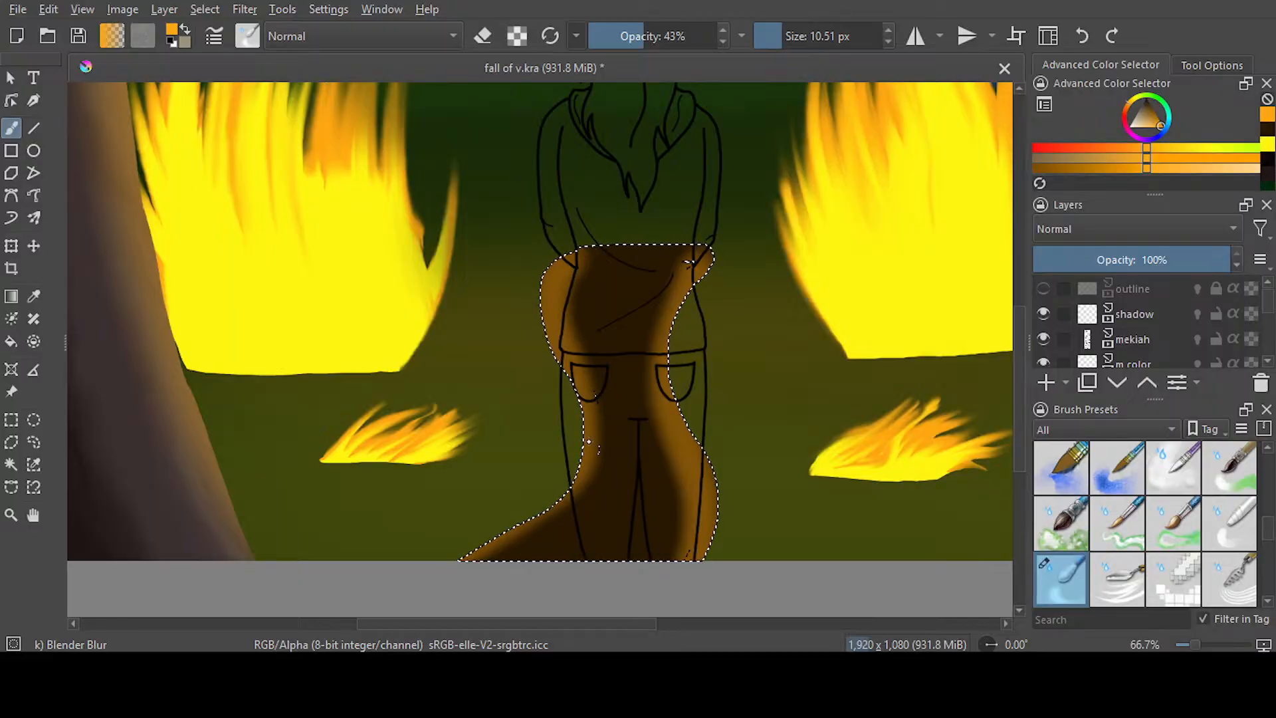
pyautogui.moveTo(777, 40); pyautogui.dragTo(808, 39)
pyautogui.moveTo(643, 37); pyautogui.dragTo(729, 38)
pyautogui.moveTo(584, 492)
pyautogui.mouseDown()
pyautogui.moveTo(499, 570)
pyautogui.moveTo(523, 539)
pyautogui.moveTo(497, 580)
pyautogui.mouseUp()
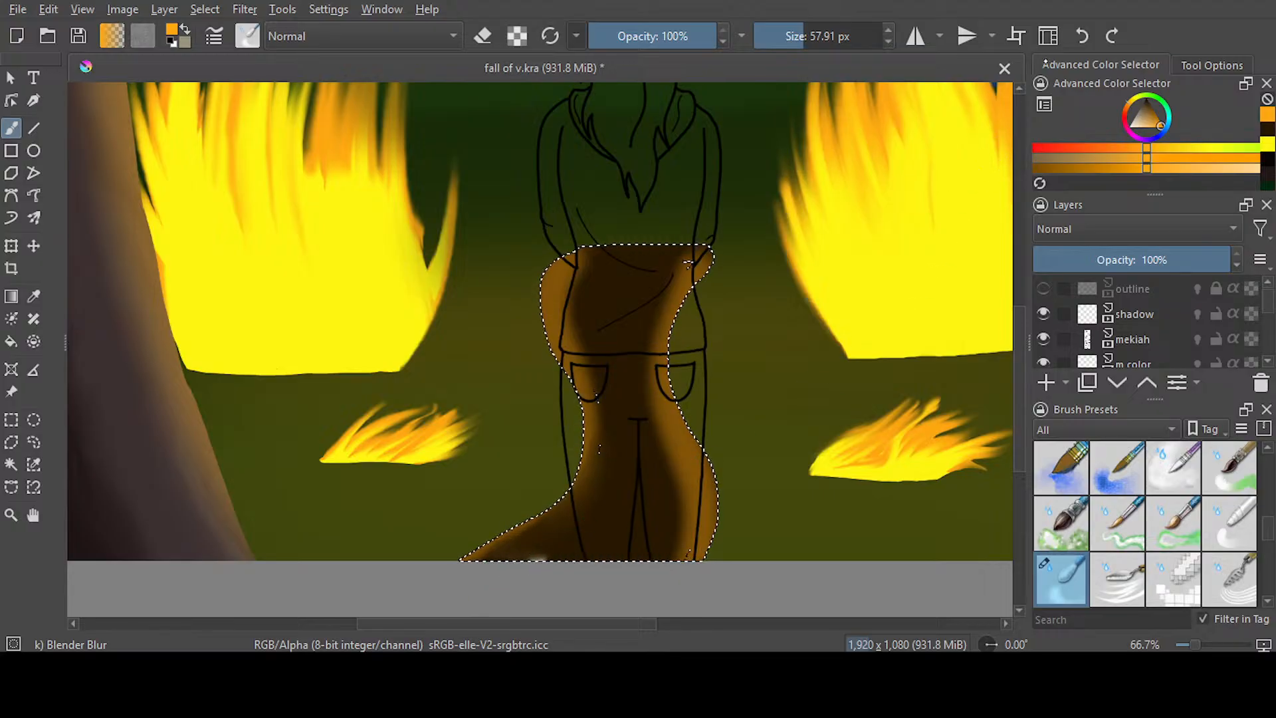
pyautogui.click(1082, 36)
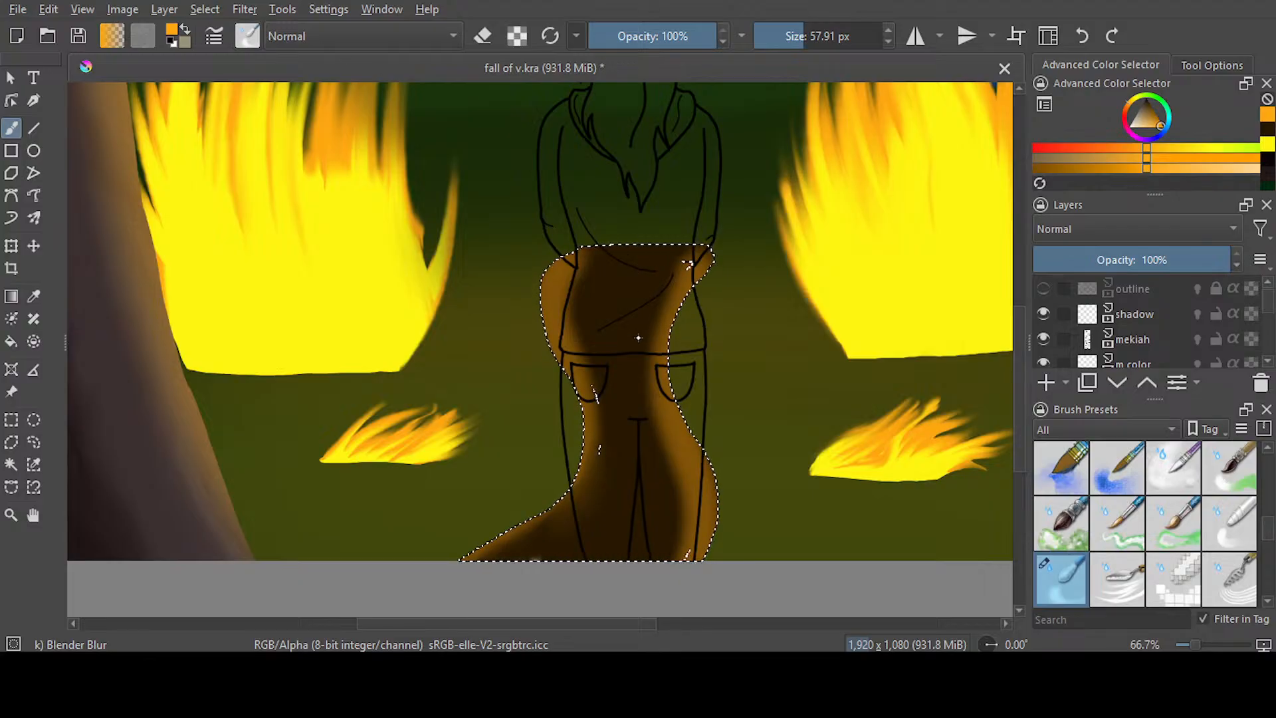
# Cover the pale specks at the stump's base with sampled dark brown using Ink-3 Gpen at 26.81 px, and save the painting
pyautogui.press('/')
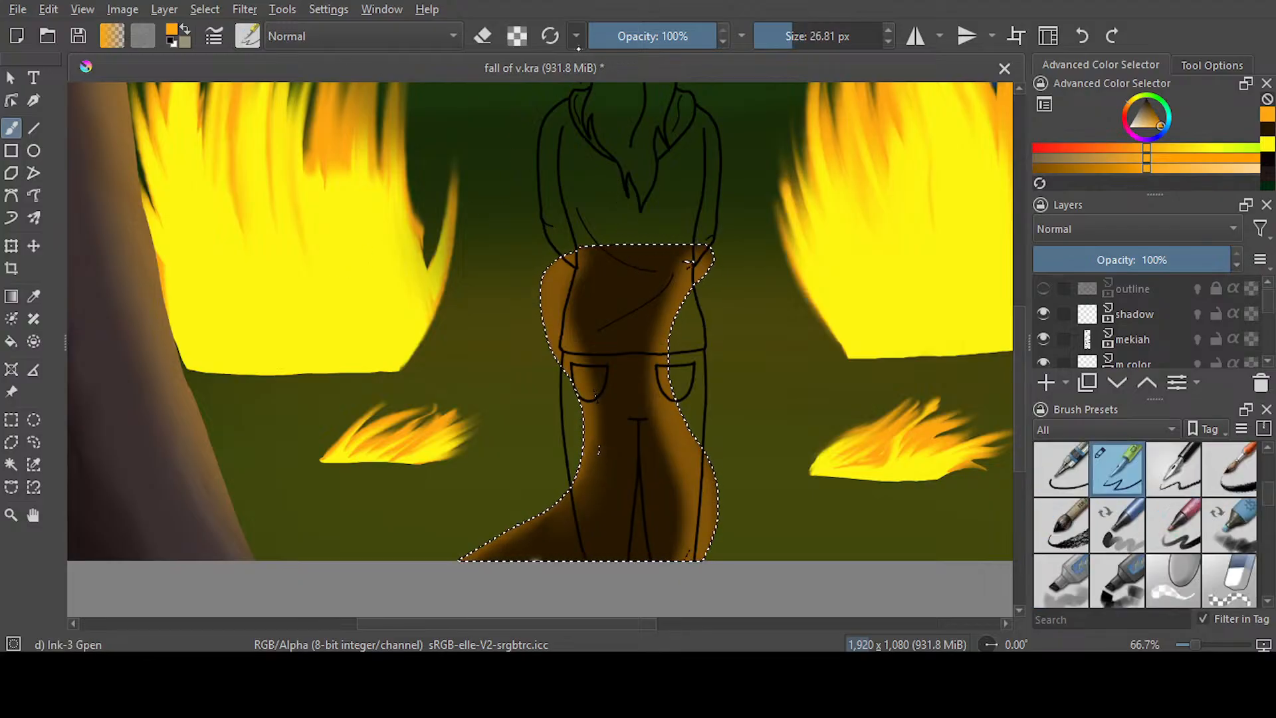
pyautogui.scroll(4, 532, 565)
pyautogui.scroll(2, 557, 563)
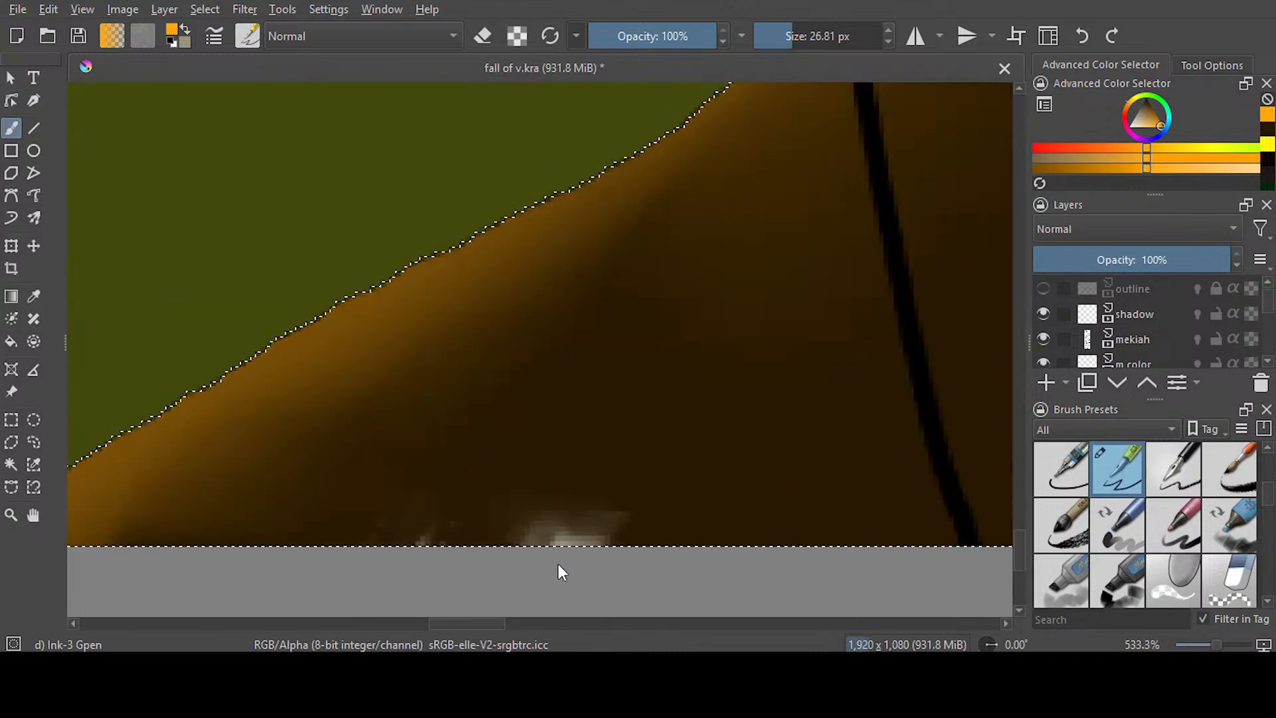
pyautogui.press('p')
pyautogui.click(558, 392)
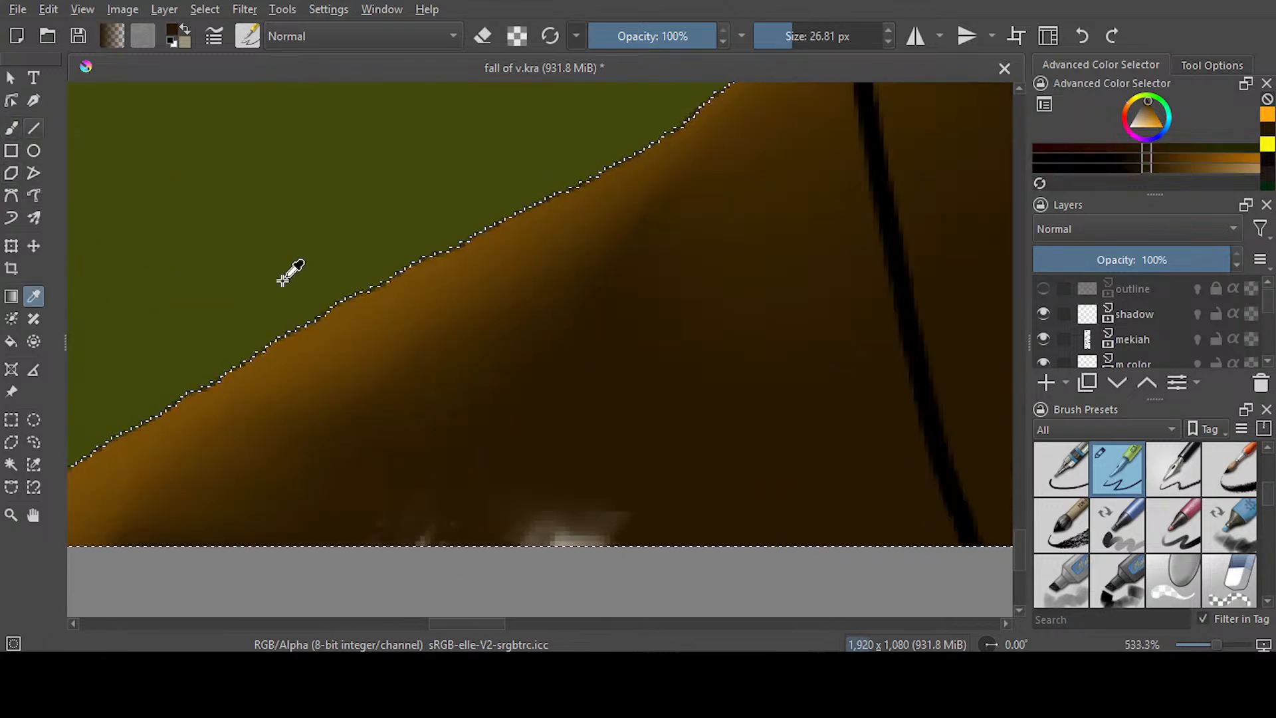
pyautogui.click(11, 129)
pyautogui.moveTo(652, 544)
pyautogui.mouseDown()
pyautogui.moveTo(463, 563)
pyautogui.moveTo(435, 539)
pyautogui.mouseUp()
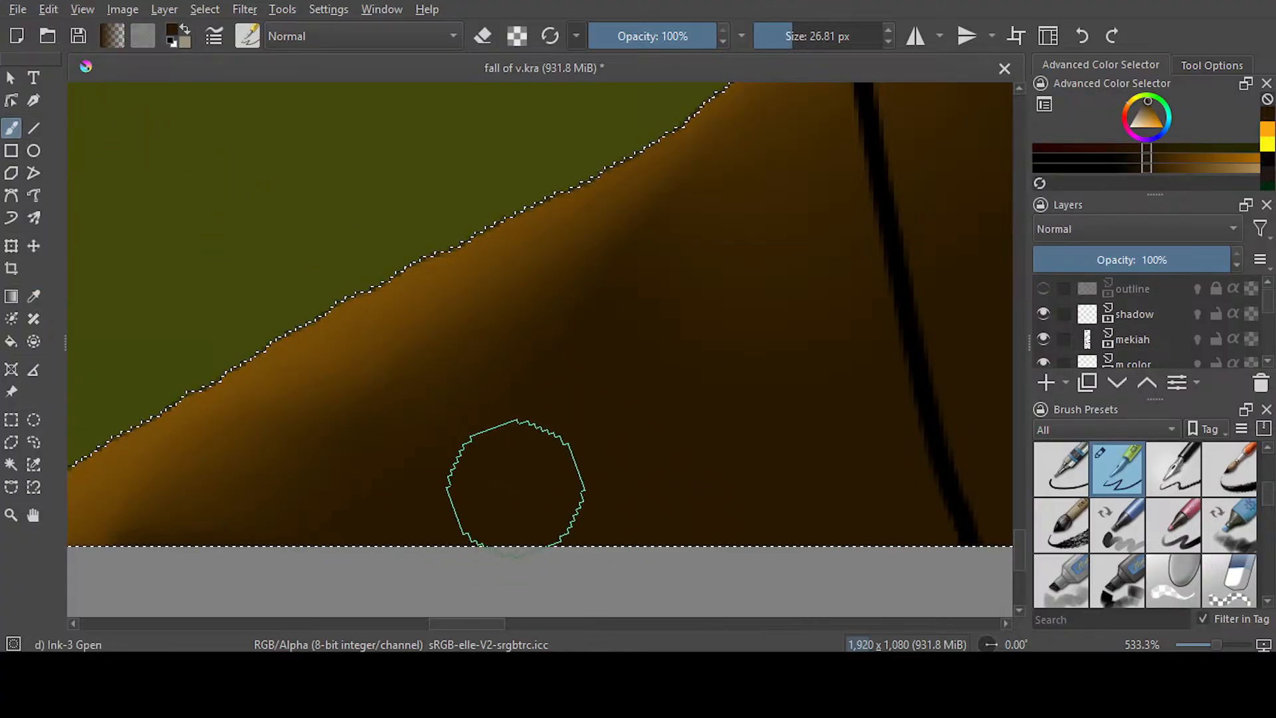
pyautogui.scroll(-5, 632, 427)
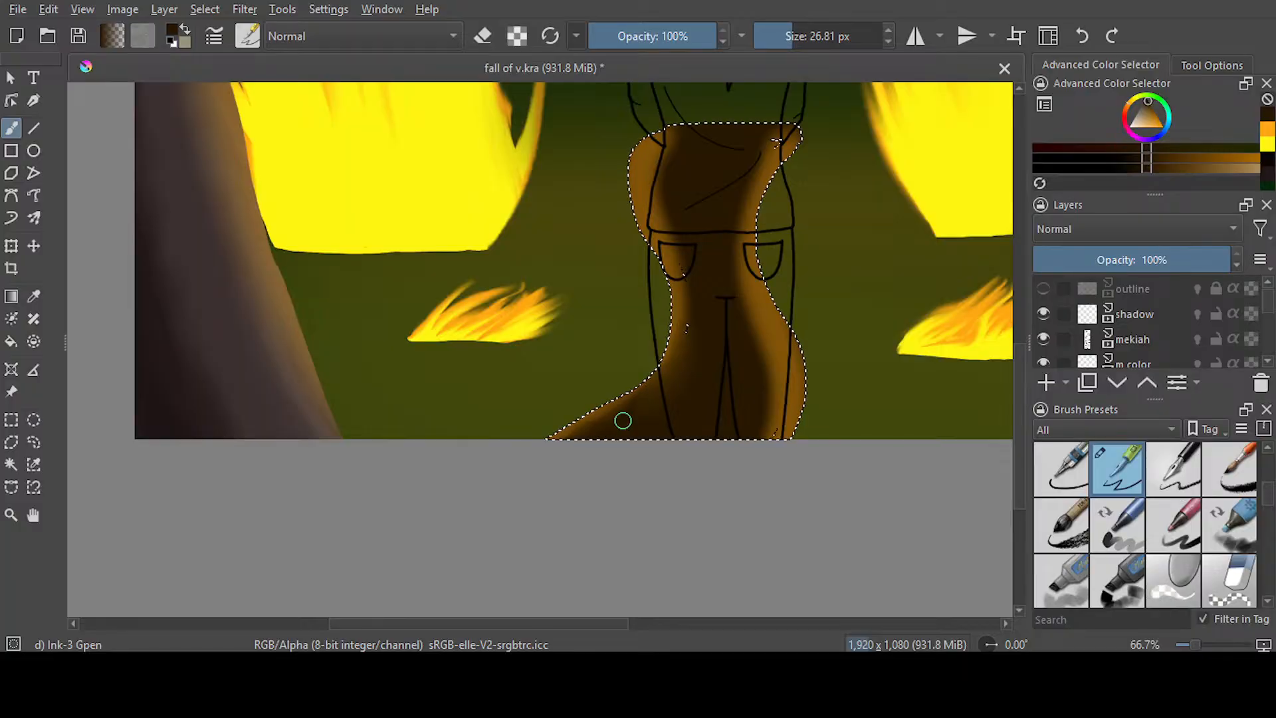
pyautogui.hotkey('ctrl', 's')
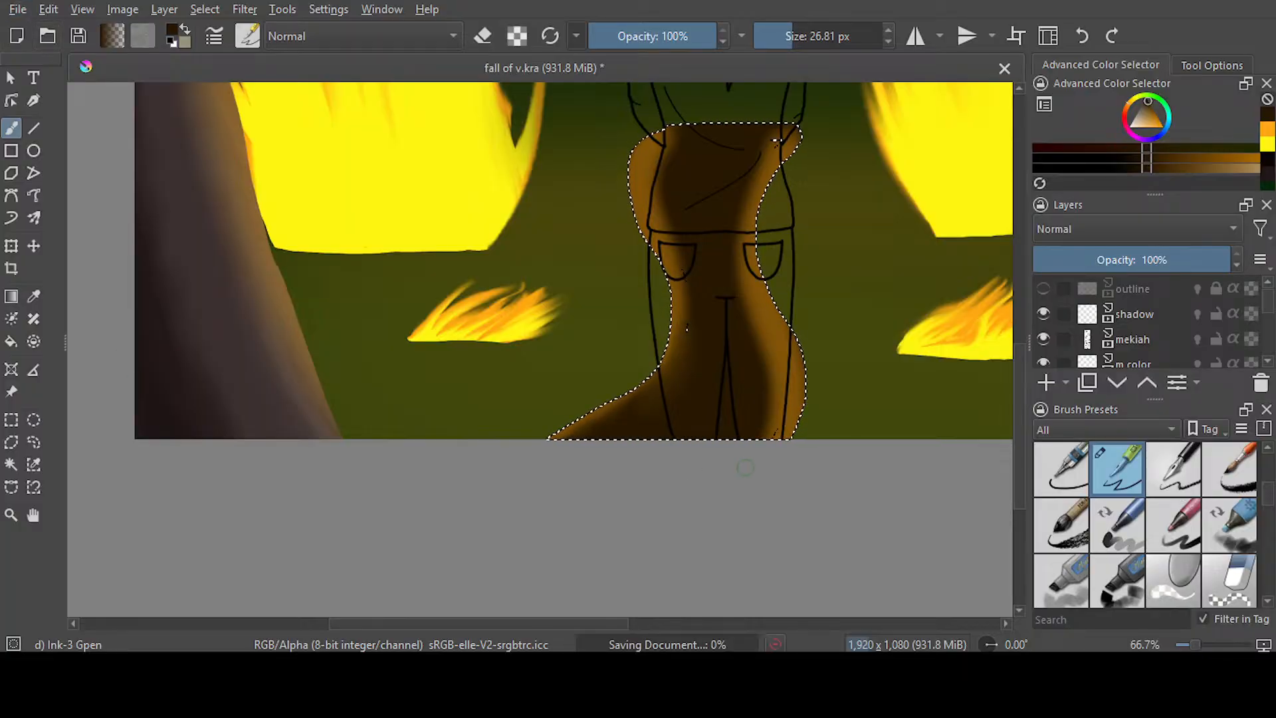
# Deselect the stump and paint two short dark olive-green patches on the ground between the left tree and the stump
pyautogui.press('p')
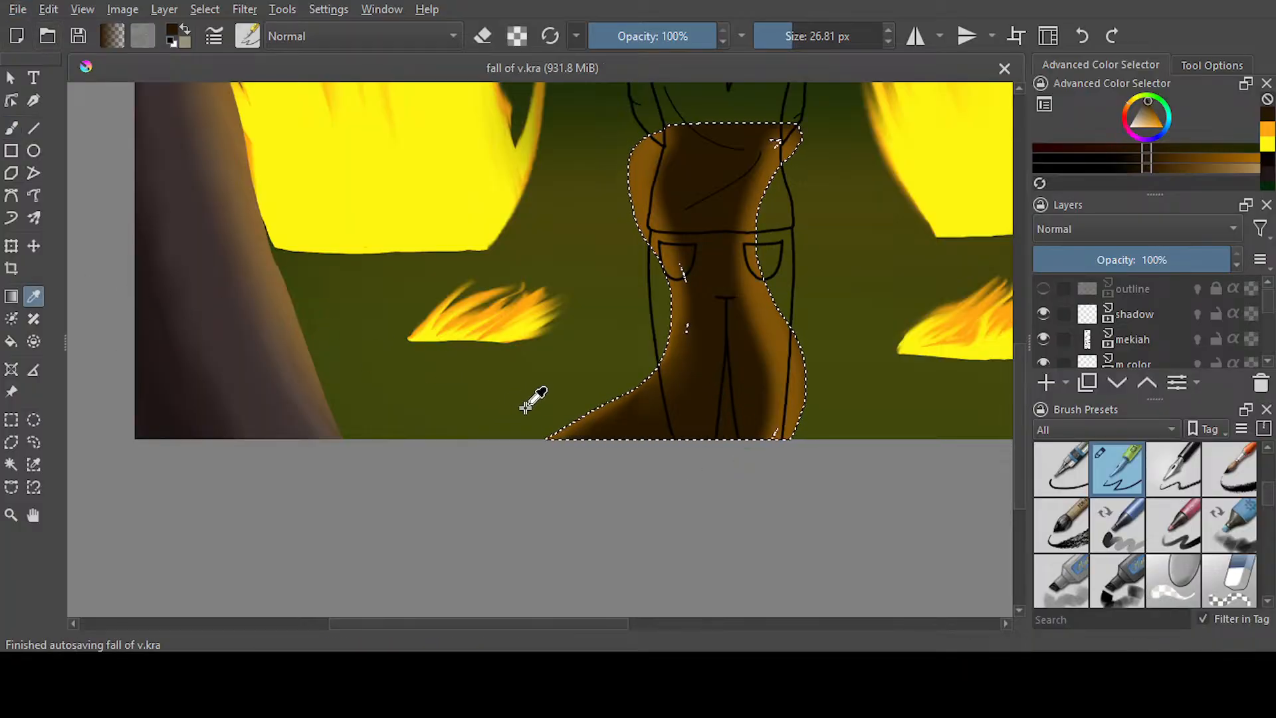
pyautogui.click(518, 406)
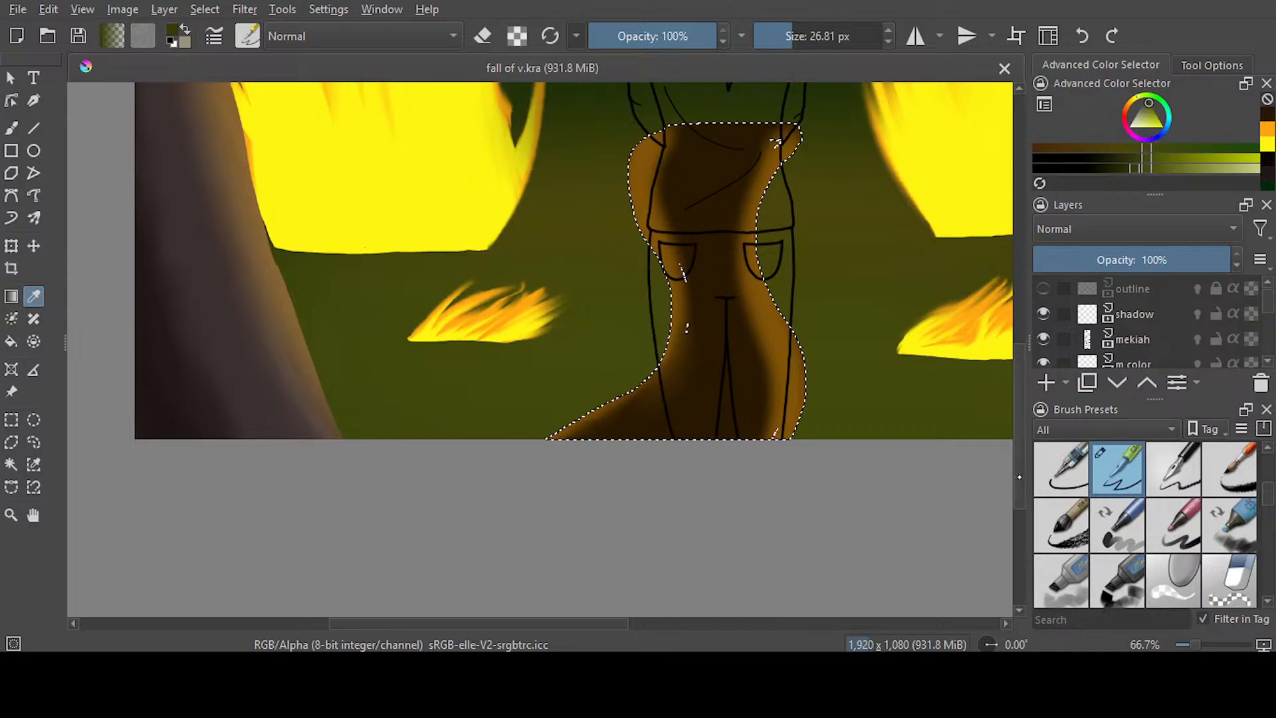
pyautogui.scroll(3, 990, 362)
pyautogui.click(35, 443)
pyautogui.click(299, 461)
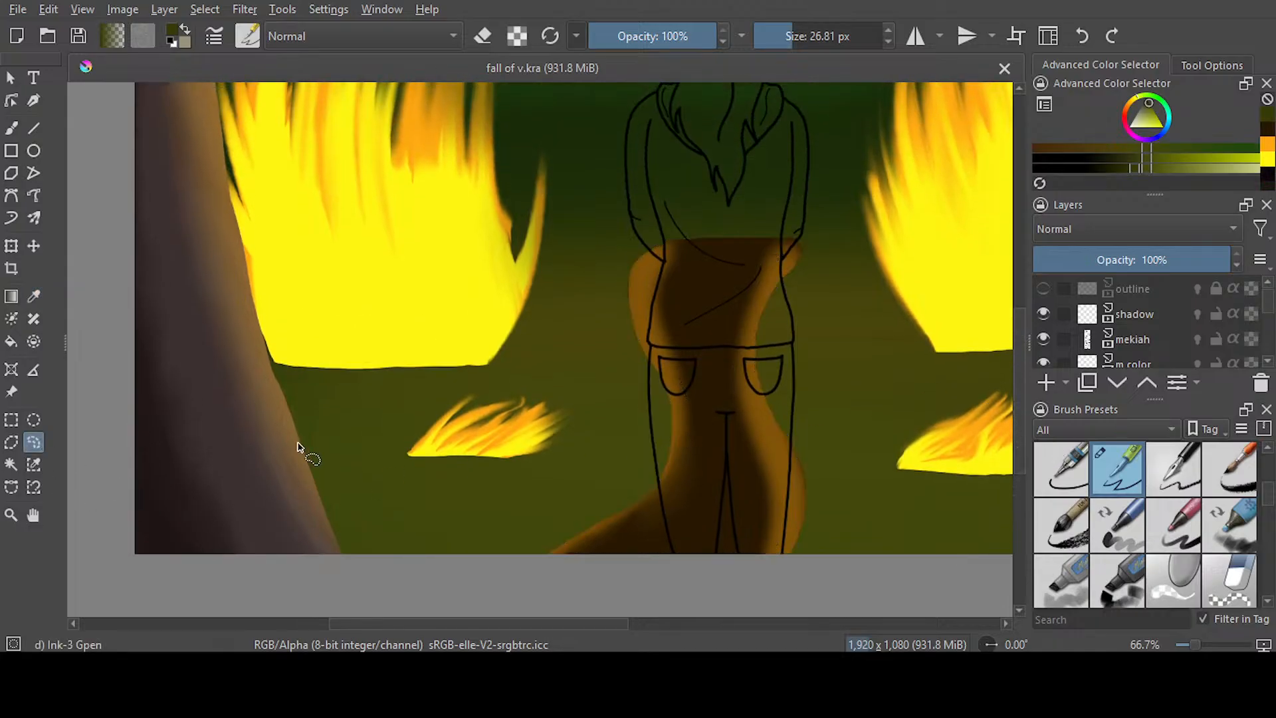
pyautogui.click(12, 129)
pyautogui.moveTo(378, 522); pyautogui.dragTo(454, 512)
pyautogui.hscroll(6, 389, 409)
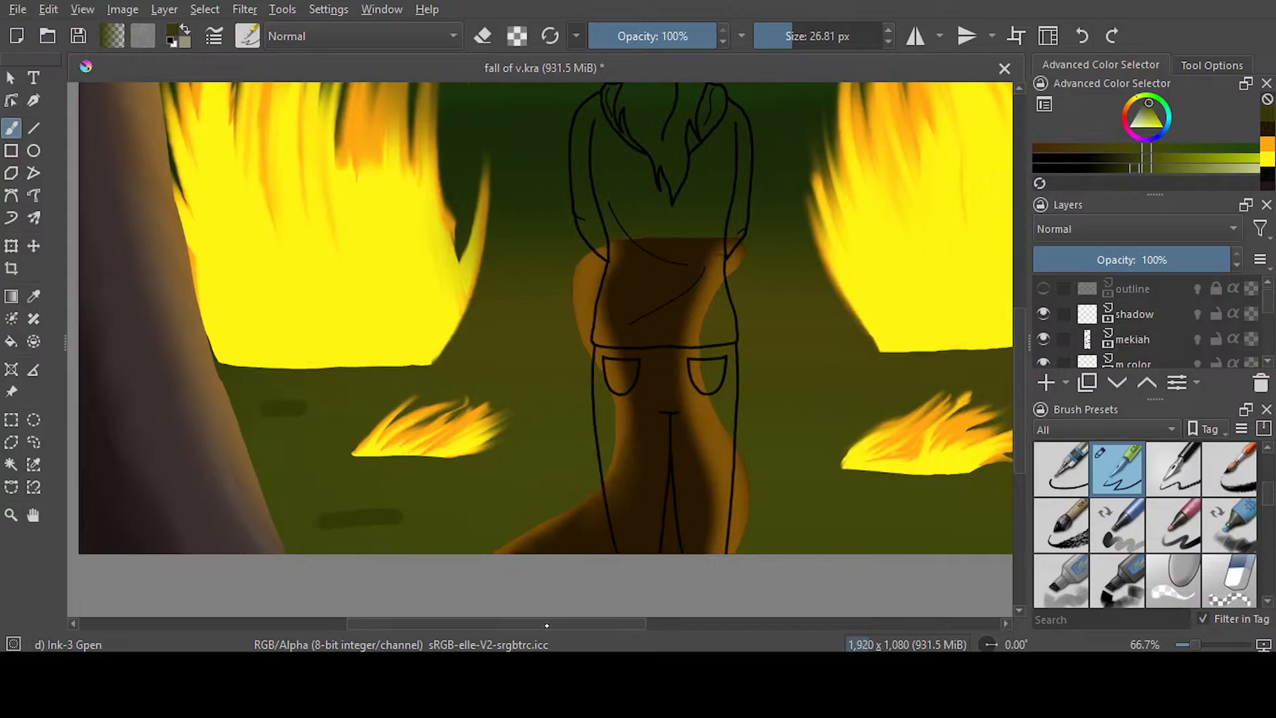
# Paint dark green patches on the ground between the stump and right tree, undoing the two upper strokes and adding a shorter one near the tree
pyautogui.moveTo(626, 516); pyautogui.dragTo(792, 518)
pyautogui.moveTo(606, 400); pyautogui.dragTo(736, 372)
pyautogui.moveTo(841, 384); pyautogui.dragTo(917, 382)
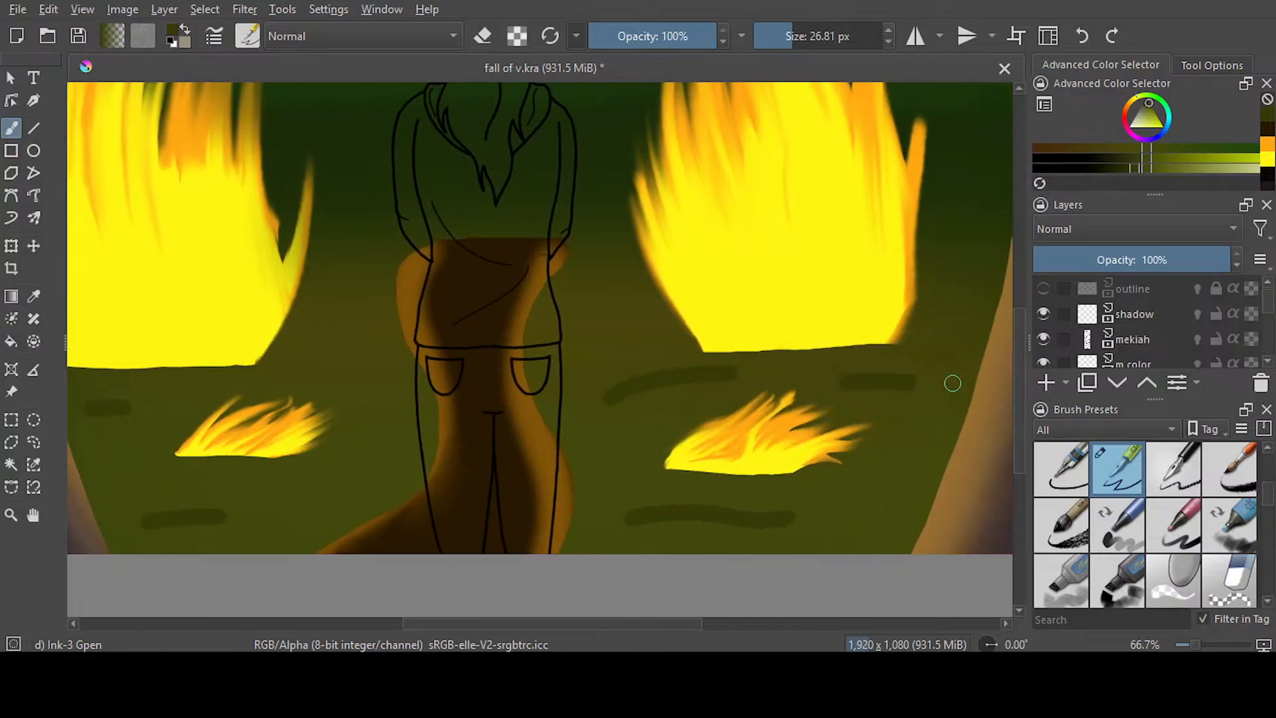
pyautogui.click(1081, 36)
pyautogui.click(1081, 36)
pyautogui.moveTo(885, 423); pyautogui.dragTo(937, 415)
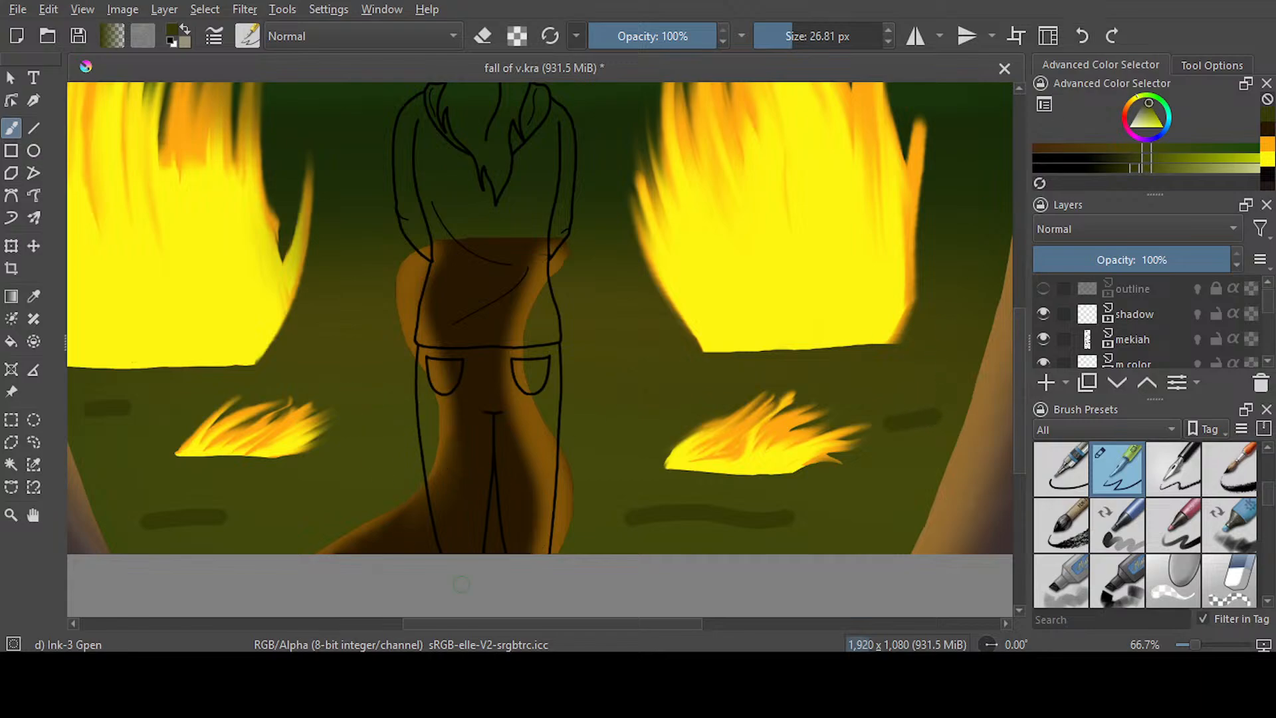
# Roughen the edge of the stump's lower-left root with Blender Smear at 5.39 px
pyautogui.moveTo(543, 625); pyautogui.dragTo(496, 622)
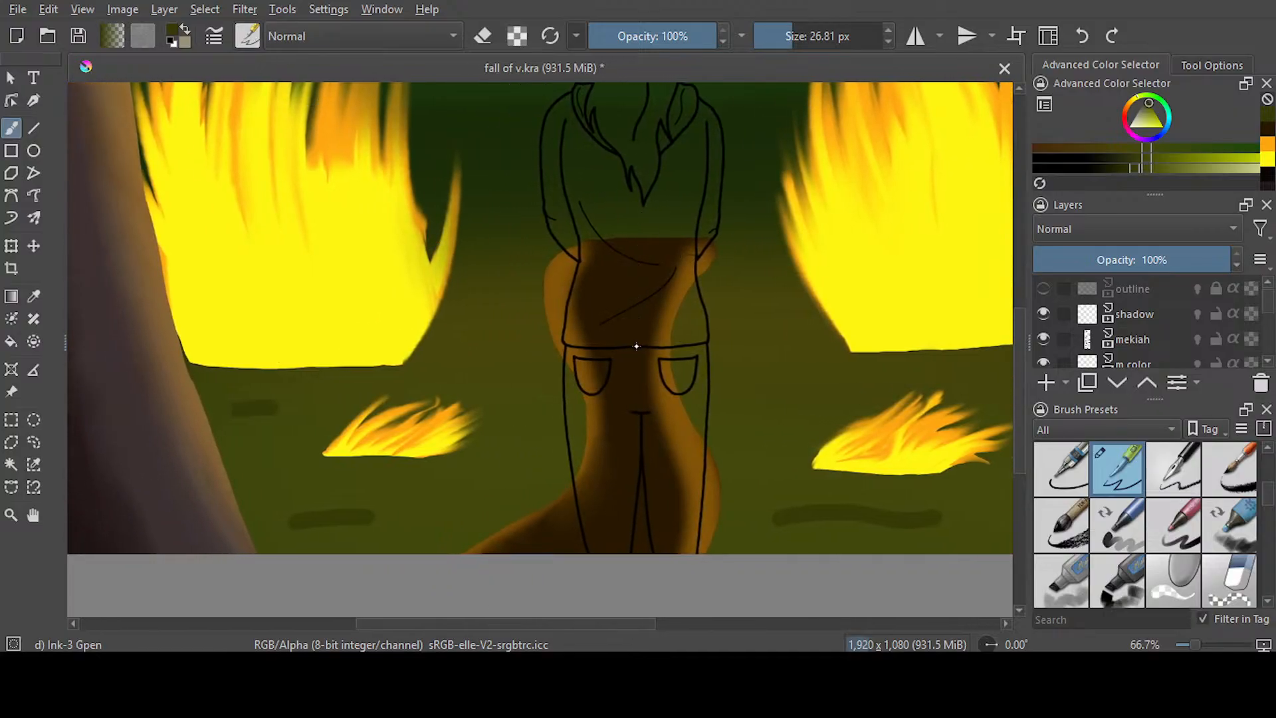
pyautogui.press('/')
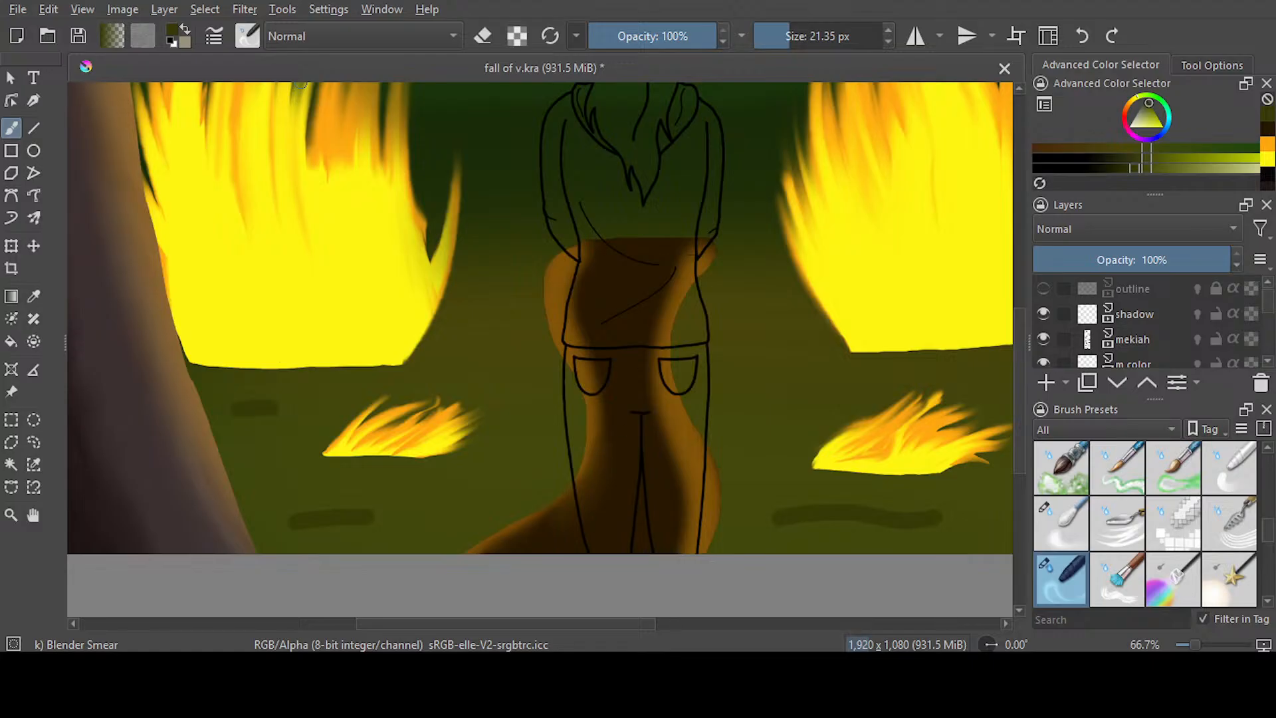
pyautogui.scroll(2, 480, 552)
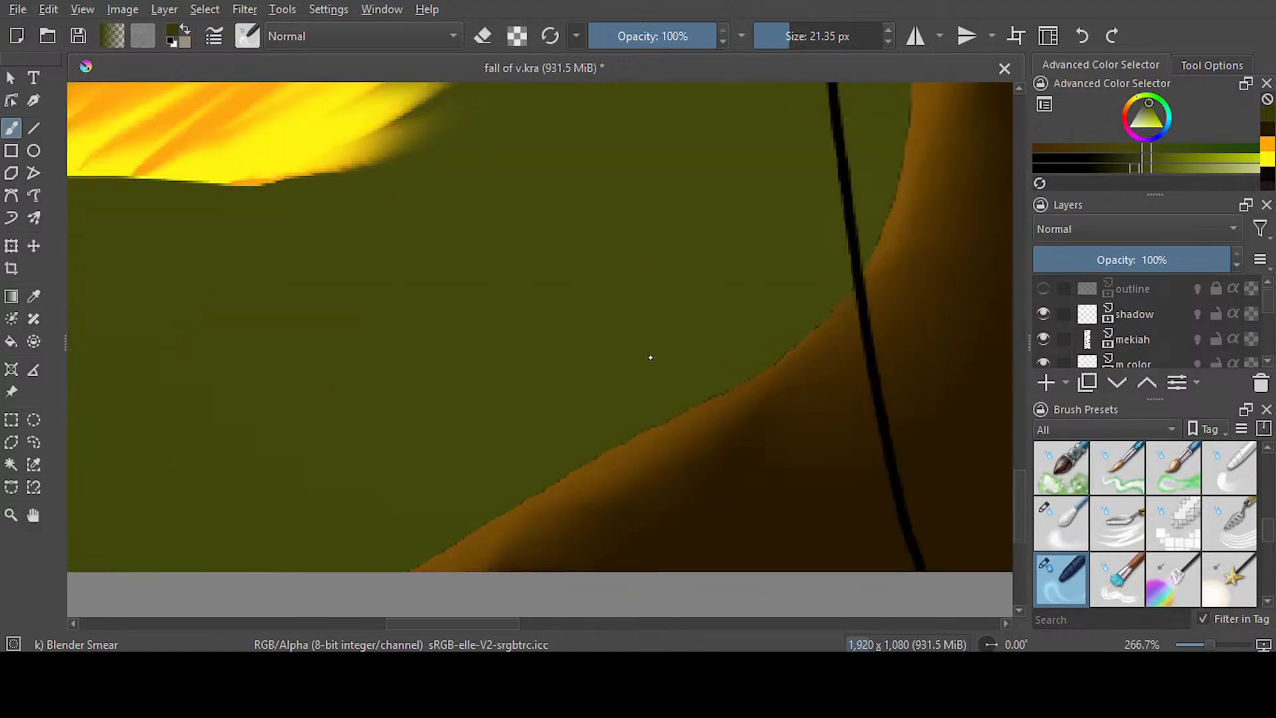
pyautogui.scroll(1, 368, 569)
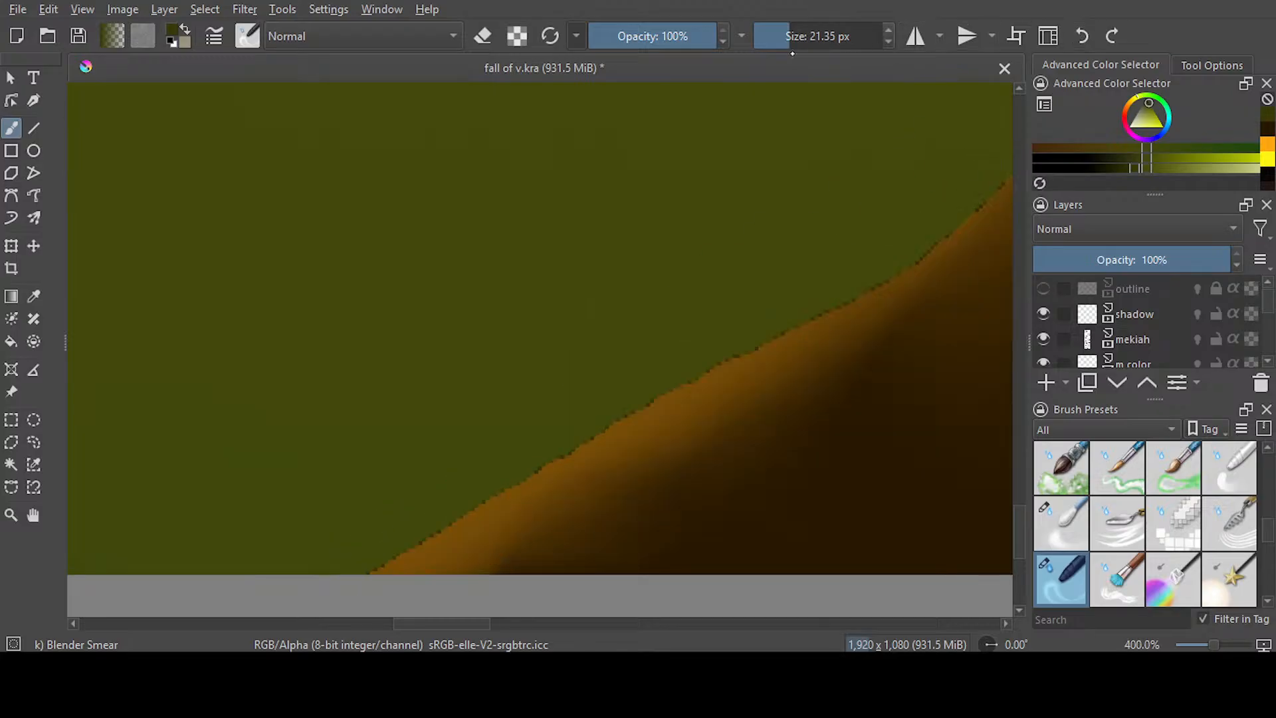
pyautogui.moveTo(789, 44); pyautogui.dragTo(773, 41)
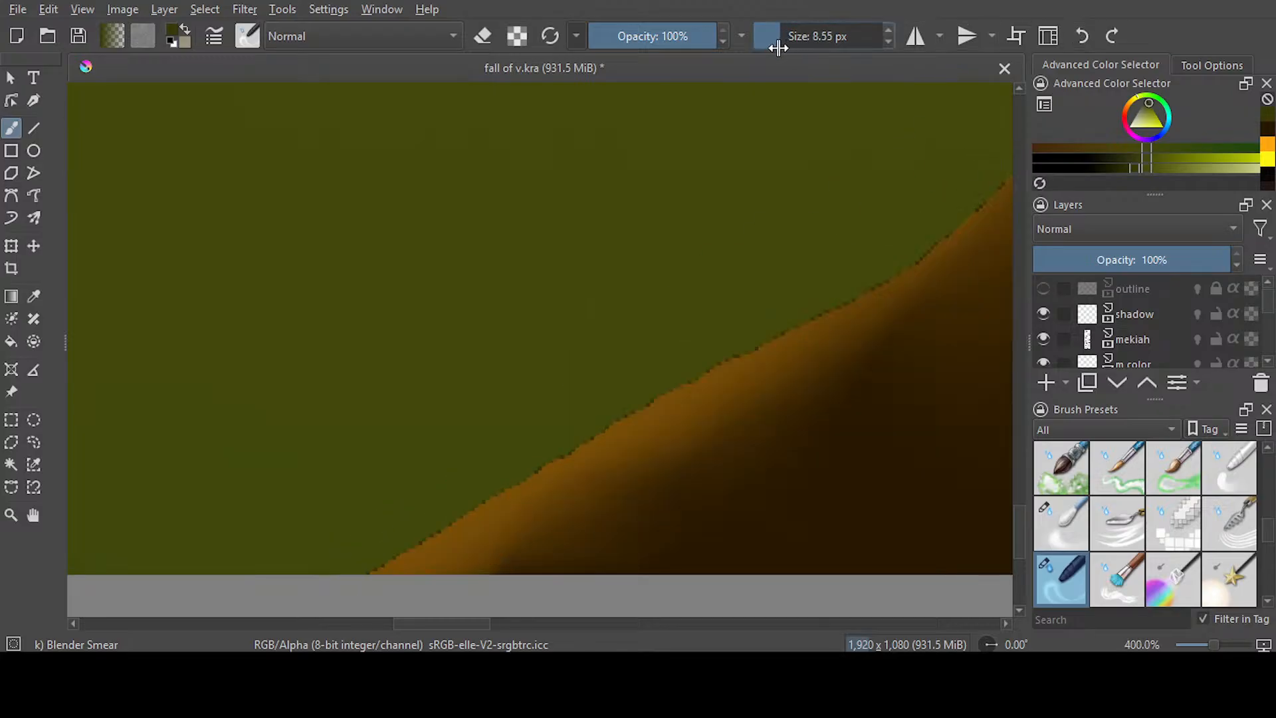
pyautogui.moveTo(507, 481); pyautogui.dragTo(658, 465)
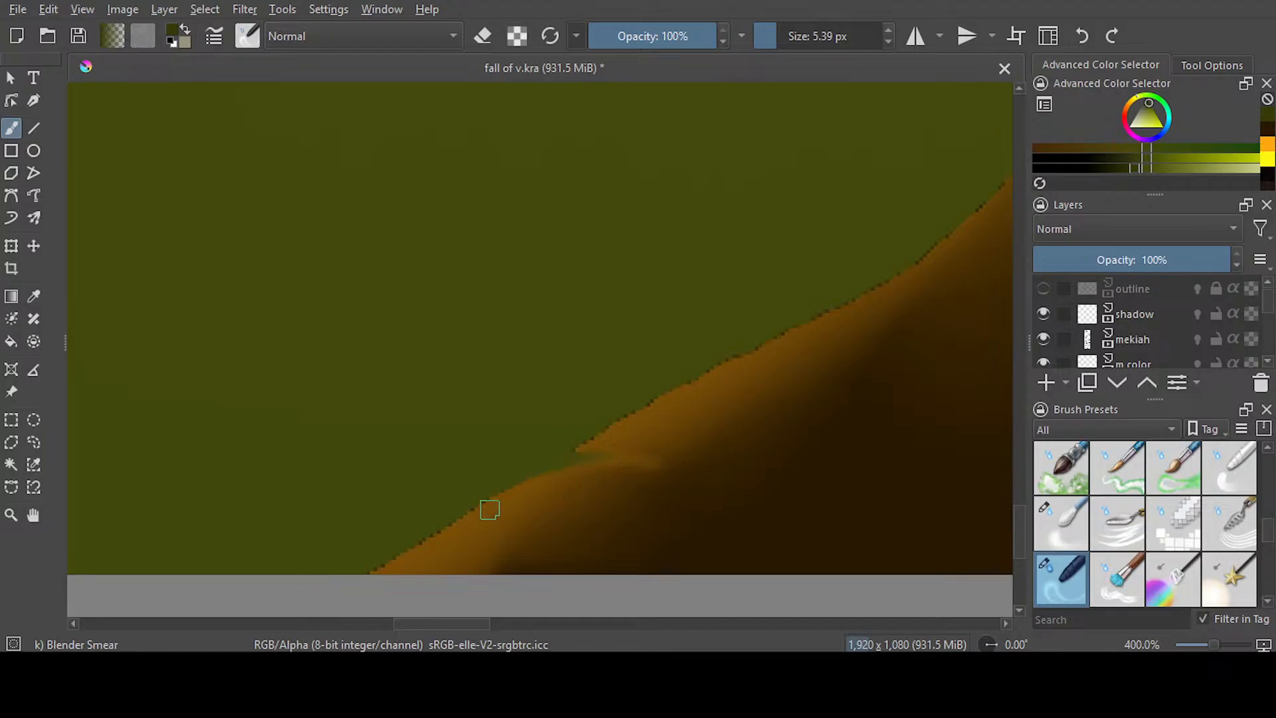
pyautogui.moveTo(507, 501)
pyautogui.mouseDown()
pyautogui.moveTo(412, 526)
pyautogui.moveTo(553, 500)
pyautogui.moveTo(449, 520)
pyautogui.moveTo(507, 504)
pyautogui.mouseUp()
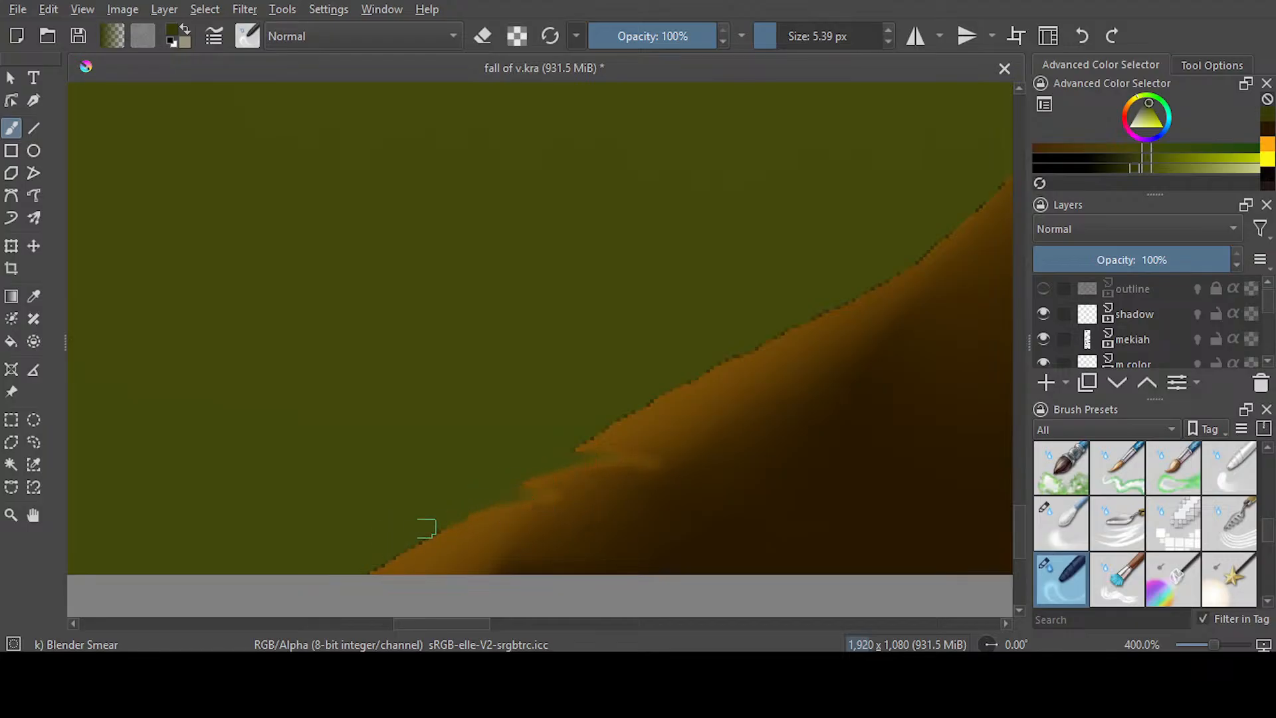
pyautogui.click(1074, 40)
pyautogui.moveTo(793, 350)
pyautogui.mouseDown()
pyautogui.moveTo(679, 373)
pyautogui.moveTo(896, 311)
pyautogui.moveTo(777, 331)
pyautogui.mouseUp()
pyautogui.click(547, 620)
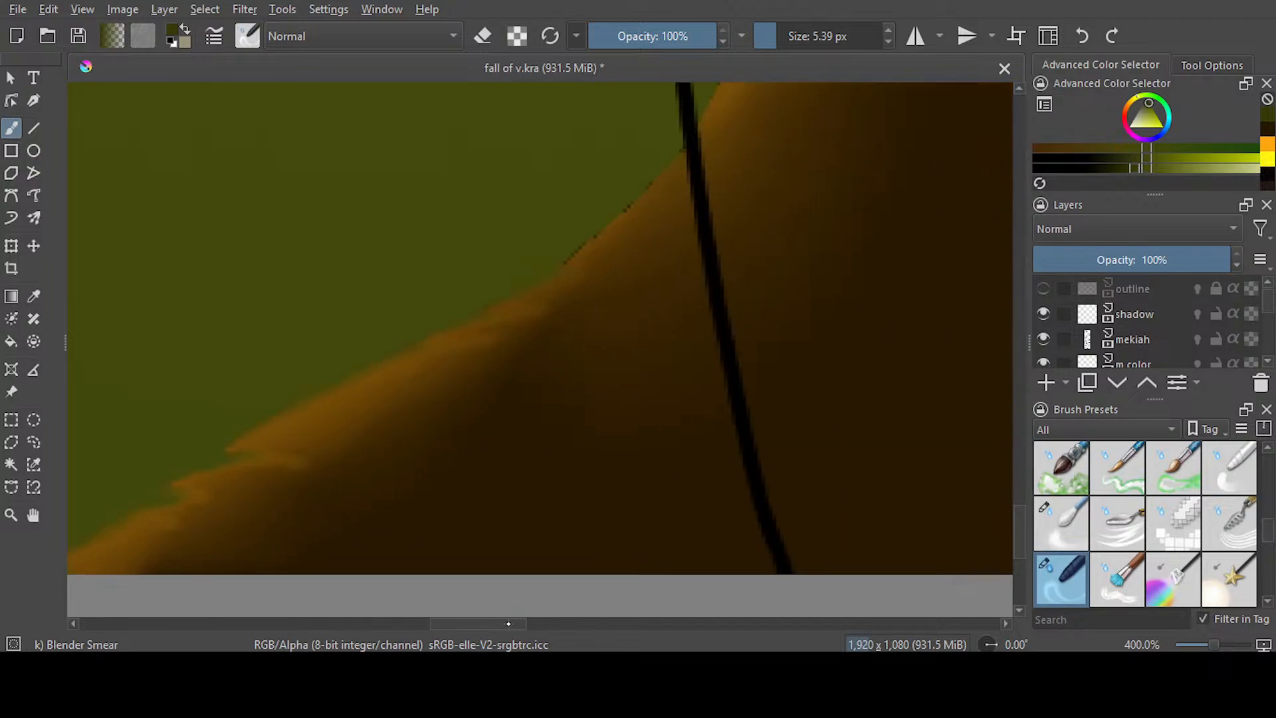
pyautogui.moveTo(566, 222); pyautogui.dragTo(637, 140)
# Smear the stump's lower-right edge into short, rough bark strokes
pyautogui.moveTo(517, 626); pyautogui.dragTo(606, 624)
pyautogui.moveTo(559, 558)
pyautogui.mouseDown()
pyautogui.moveTo(532, 504)
pyautogui.moveTo(552, 563)
pyautogui.moveTo(539, 561)
pyautogui.moveTo(527, 492)
pyautogui.moveTo(570, 550)
pyautogui.moveTo(553, 484)
pyautogui.moveTo(567, 456)
pyautogui.moveTo(583, 511)
pyautogui.moveTo(560, 385)
pyautogui.moveTo(596, 470)
pyautogui.mouseUp()
pyautogui.moveTo(620, 424)
pyautogui.mouseDown()
pyautogui.moveTo(584, 361)
pyautogui.moveTo(611, 436)
pyautogui.moveTo(589, 312)
pyautogui.moveTo(602, 295)
pyautogui.moveTo(631, 352)
pyautogui.moveTo(615, 198)
pyautogui.moveTo(641, 202)
pyautogui.mouseUp()
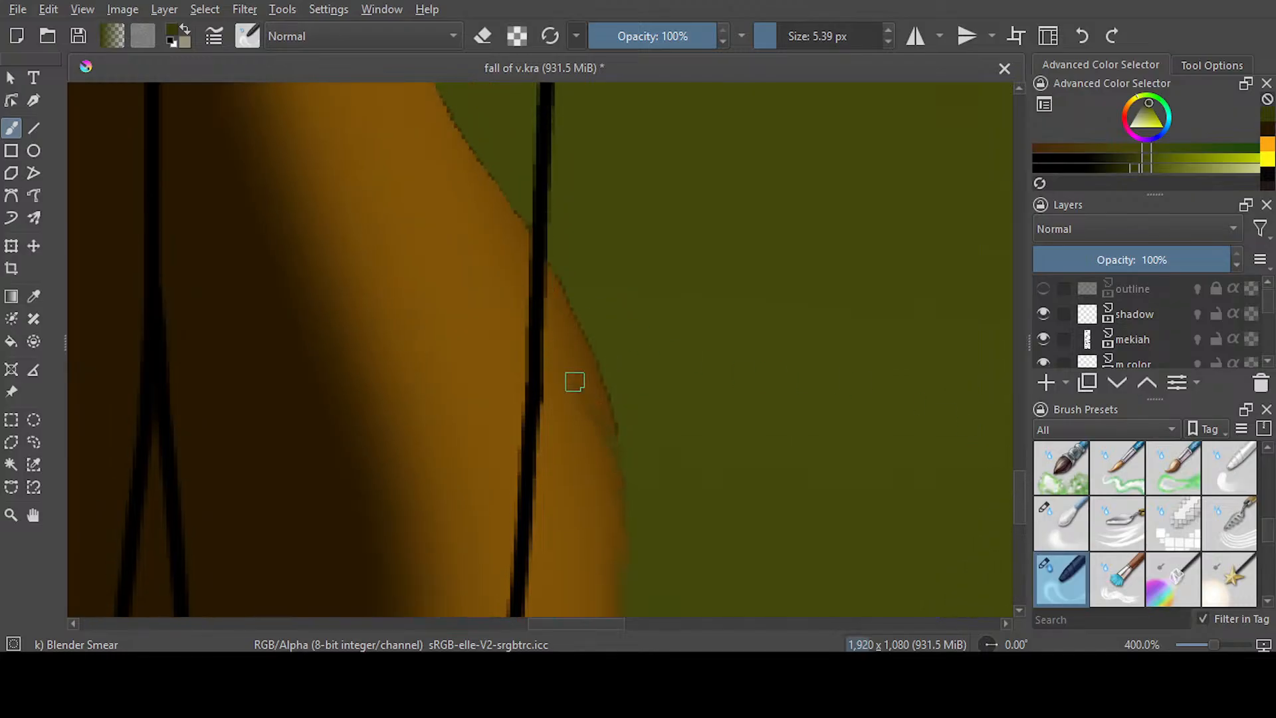
pyautogui.moveTo(575, 381)
pyautogui.mouseDown()
pyautogui.moveTo(621, 420)
pyautogui.moveTo(569, 310)
pyautogui.moveTo(605, 347)
pyautogui.moveTo(556, 276)
pyautogui.mouseUp()
# Smear the stump's left edge beside the figure's waist into small upward strokes, undoing the stray one
pyautogui.scroll(-6, 569, 191)
pyautogui.moveTo(1020, 401); pyautogui.dragTo(1019, 318)
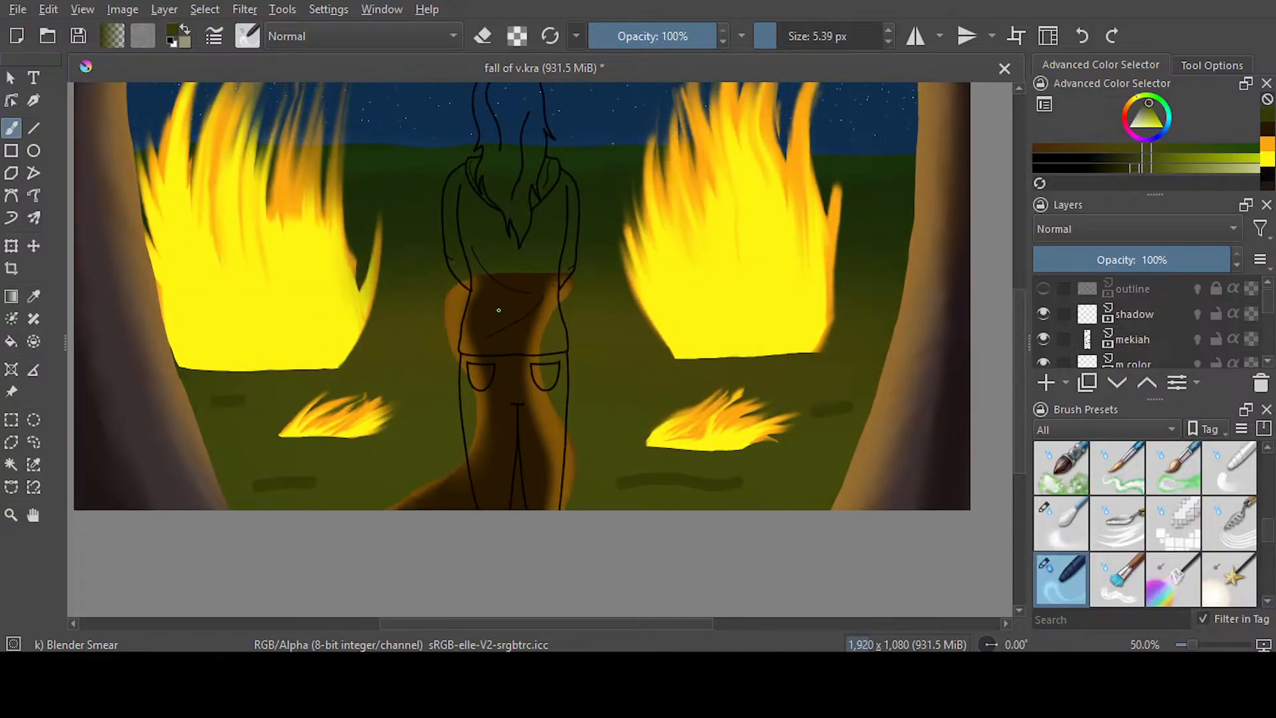
pyautogui.scroll(6, 425, 347)
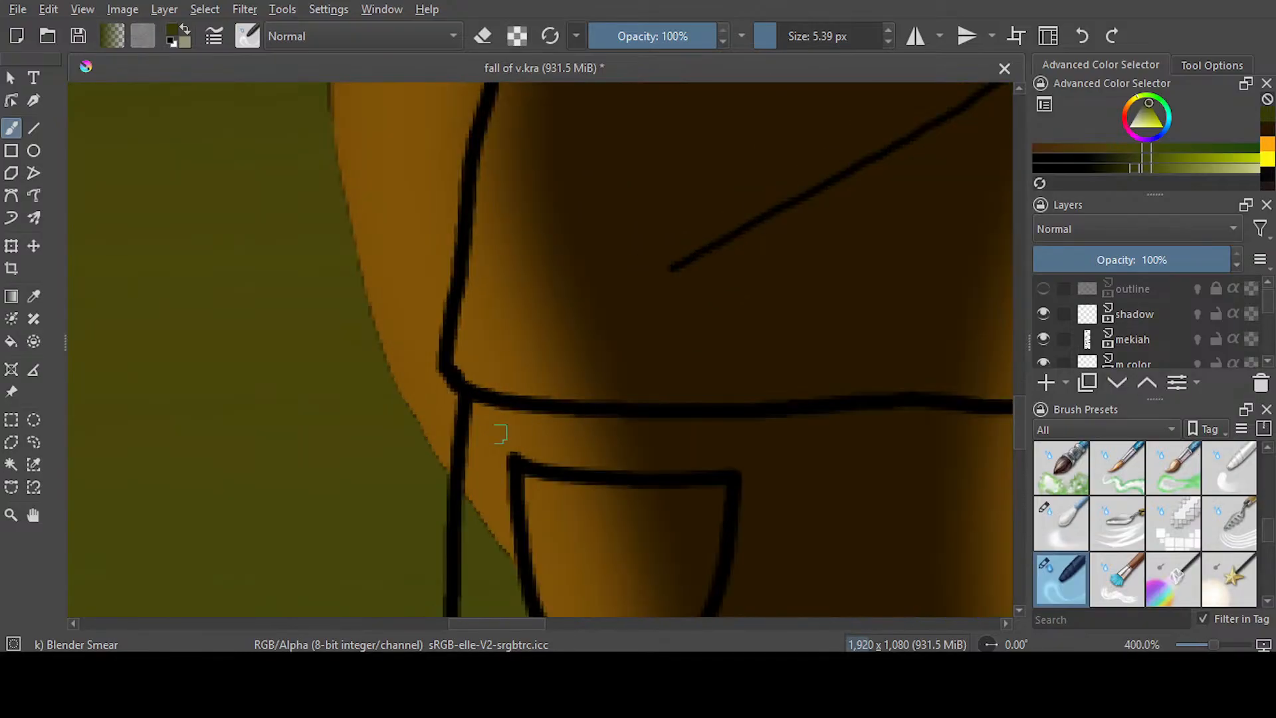
pyautogui.moveTo(431, 473)
pyautogui.mouseDown()
pyautogui.moveTo(472, 422)
pyautogui.moveTo(407, 467)
pyautogui.moveTo(421, 418)
pyautogui.moveTo(463, 362)
pyautogui.mouseUp()
pyautogui.moveTo(430, 436)
pyautogui.mouseDown()
pyautogui.moveTo(465, 361)
pyautogui.moveTo(431, 452)
pyautogui.moveTo(436, 367)
pyautogui.mouseUp()
pyautogui.moveTo(390, 433); pyautogui.dragTo(465, 340)
pyautogui.moveTo(391, 386)
pyautogui.mouseDown()
pyautogui.moveTo(420, 345)
pyautogui.moveTo(370, 362)
pyautogui.moveTo(421, 271)
pyautogui.moveTo(361, 288)
pyautogui.moveTo(361, 183)
pyautogui.mouseUp()
pyautogui.click(1083, 36)
pyautogui.moveTo(367, 314); pyautogui.dragTo(390, 278)
pyautogui.moveTo(355, 333); pyautogui.dragTo(401, 265)
pyautogui.moveTo(368, 310); pyautogui.dragTo(407, 250)
pyautogui.moveTo(359, 282)
pyautogui.mouseDown()
pyautogui.moveTo(404, 235)
pyautogui.moveTo(325, 202)
pyautogui.moveTo(394, 90)
pyautogui.mouseUp()
# Roughen the stump's upper-left bulge up to the figure's arm with short smear strokes
pyautogui.moveTo(1020, 411); pyautogui.dragTo(1025, 368)
pyautogui.moveTo(341, 597); pyautogui.dragTo(388, 512)
pyautogui.moveTo(325, 571)
pyautogui.mouseDown()
pyautogui.moveTo(367, 487)
pyautogui.moveTo(324, 511)
pyautogui.moveTo(362, 451)
pyautogui.mouseUp()
pyautogui.moveTo(328, 532)
pyautogui.mouseDown()
pyautogui.moveTo(372, 443)
pyautogui.moveTo(358, 435)
pyautogui.moveTo(324, 483)
pyautogui.moveTo(365, 381)
pyautogui.mouseUp()
pyautogui.moveTo(324, 430)
pyautogui.mouseDown()
pyautogui.moveTo(399, 292)
pyautogui.moveTo(356, 343)
pyautogui.moveTo(481, 239)
pyautogui.mouseUp()
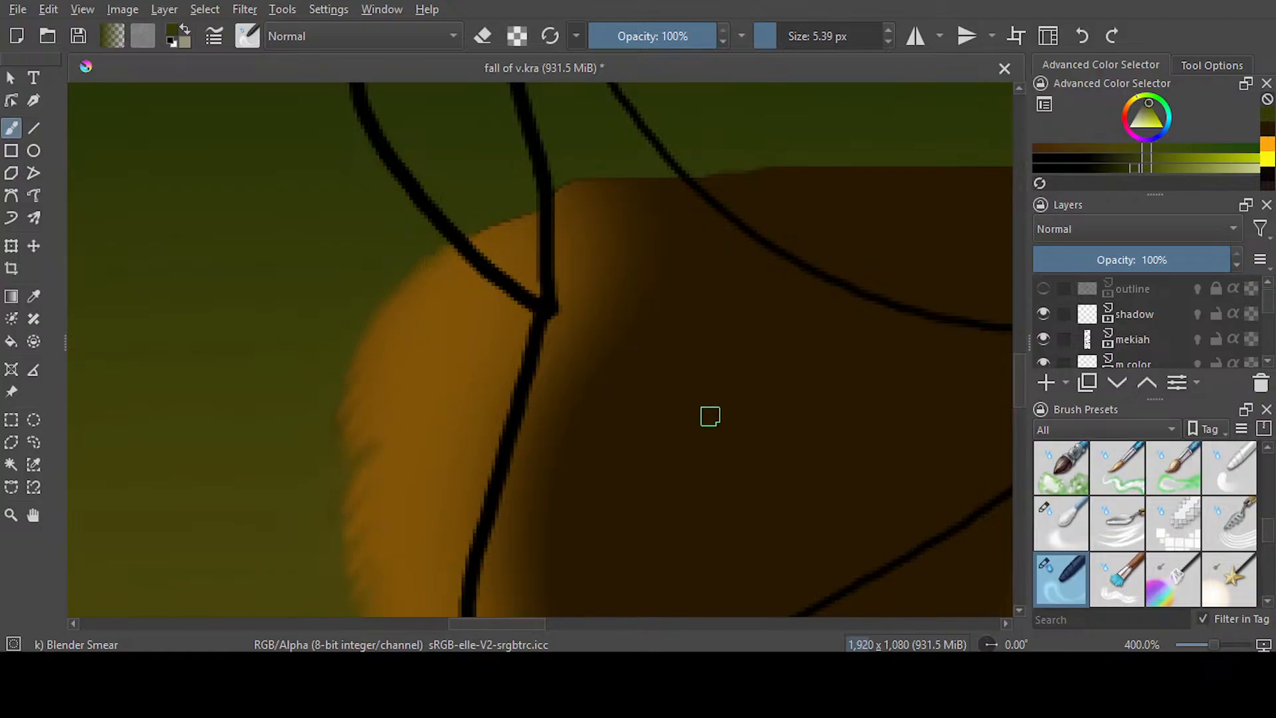
# Smear the stump's upper-right tip beneath the figure's arm into a ragged edge
pyautogui.moveTo(527, 622); pyautogui.dragTo(614, 619)
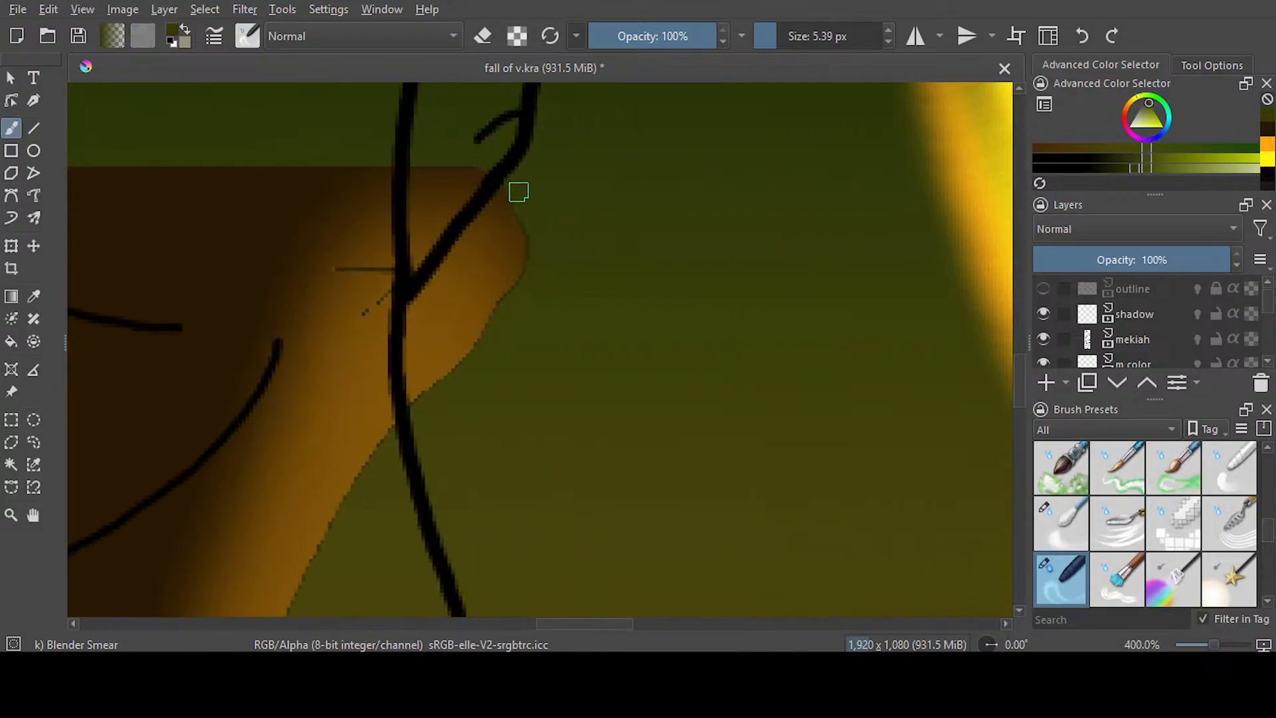
pyautogui.moveTo(498, 211)
pyautogui.mouseDown()
pyautogui.moveTo(537, 239)
pyautogui.moveTo(478, 256)
pyautogui.moveTo(544, 265)
pyautogui.mouseUp()
pyautogui.moveTo(511, 309)
pyautogui.mouseDown()
pyautogui.moveTo(509, 325)
pyautogui.moveTo(441, 334)
pyautogui.moveTo(417, 397)
pyautogui.mouseUp()
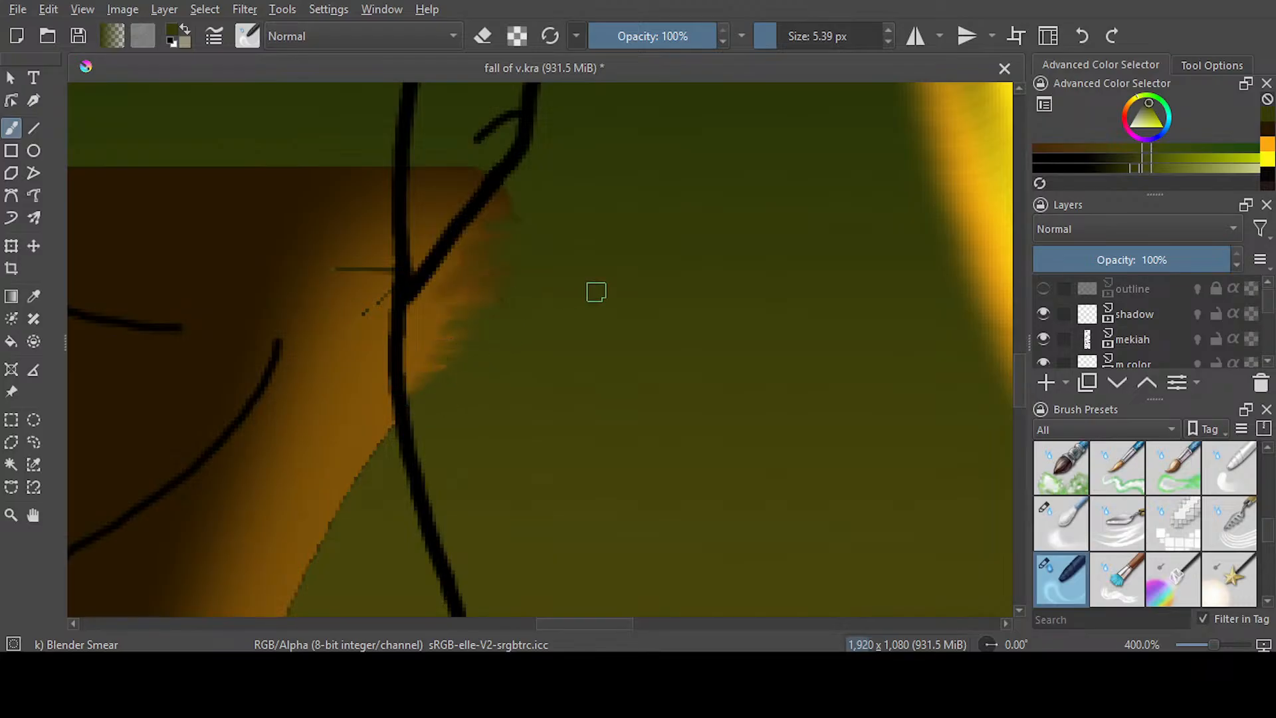
# Try to smear the upper-left ground patch into small grass tufts with the 5.39 px brush, and undo the strokes
pyautogui.scroll(-6, 629, 285)
pyautogui.scroll(-1, 628, 283)
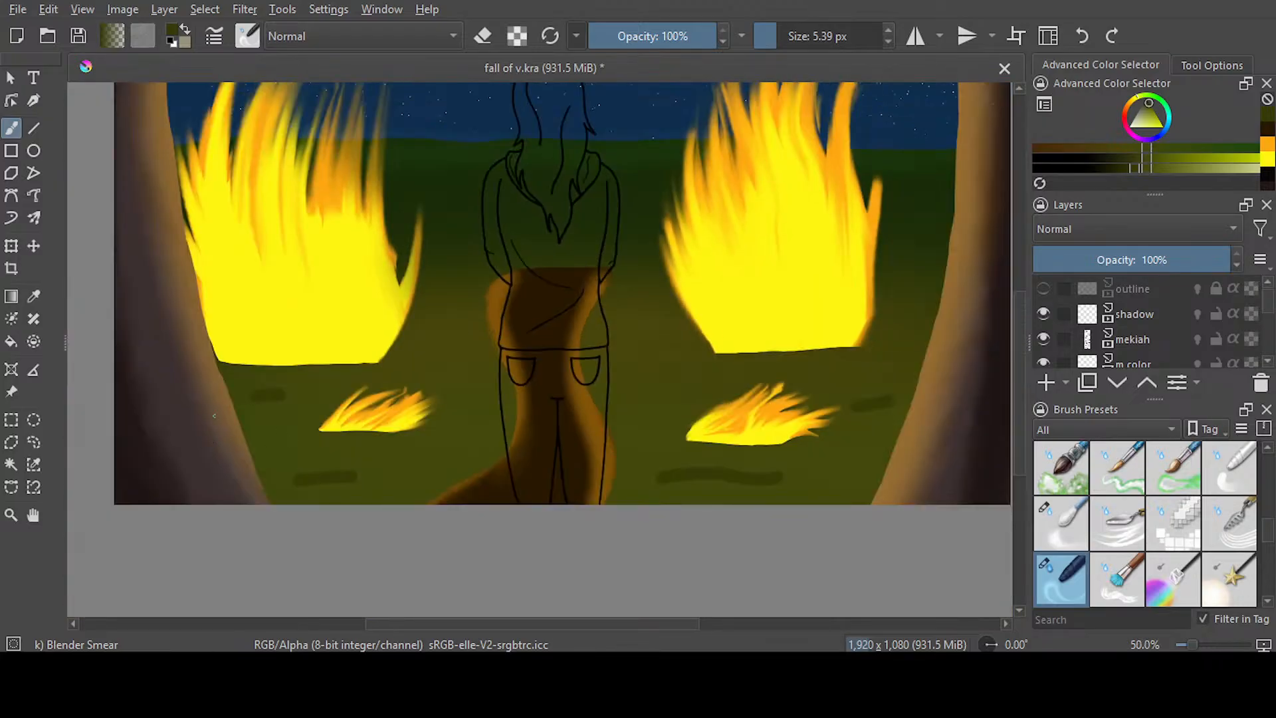
pyautogui.scroll(5, 207, 420)
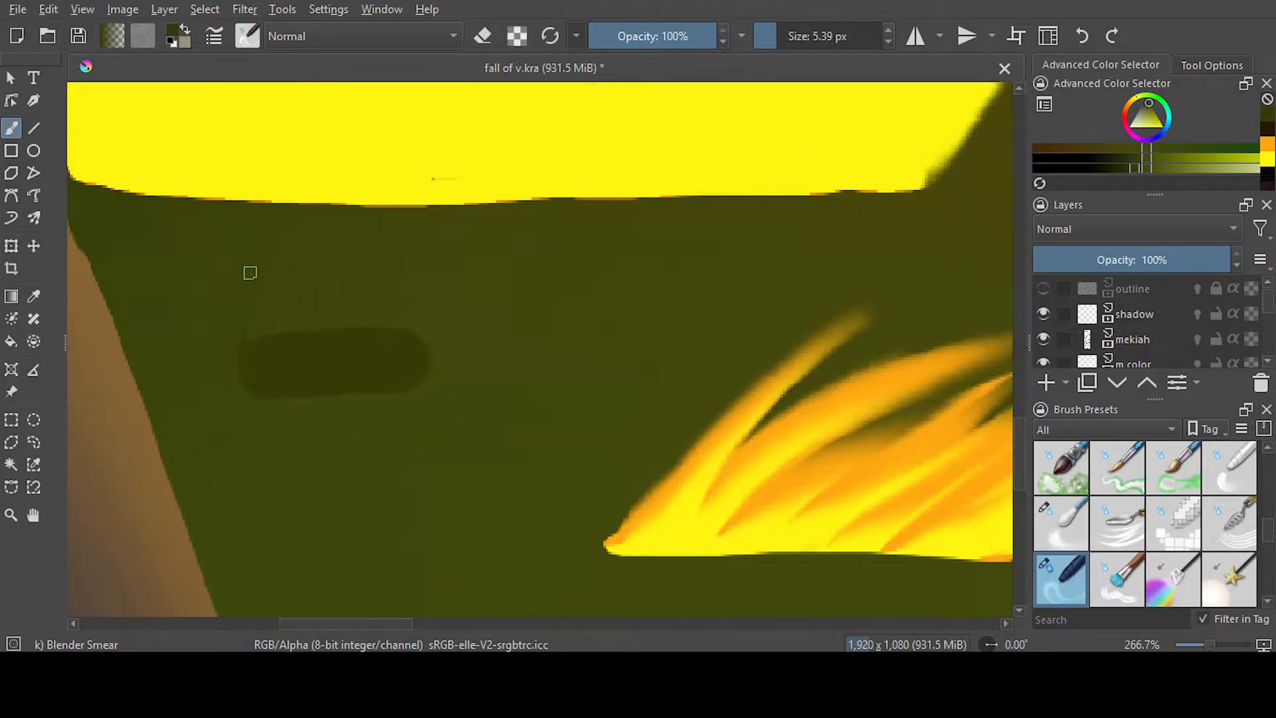
pyautogui.moveTo(242, 361)
pyautogui.mouseDown()
pyautogui.moveTo(311, 288)
pyautogui.moveTo(342, 287)
pyautogui.mouseUp()
pyautogui.moveTo(286, 348); pyautogui.dragTo(413, 279)
pyautogui.moveTo(351, 337)
pyautogui.mouseDown()
pyautogui.moveTo(397, 318)
pyautogui.moveTo(447, 318)
pyautogui.moveTo(423, 343)
pyautogui.moveTo(469, 325)
pyautogui.mouseUp()
pyautogui.moveTo(424, 364); pyautogui.dragTo(497, 352)
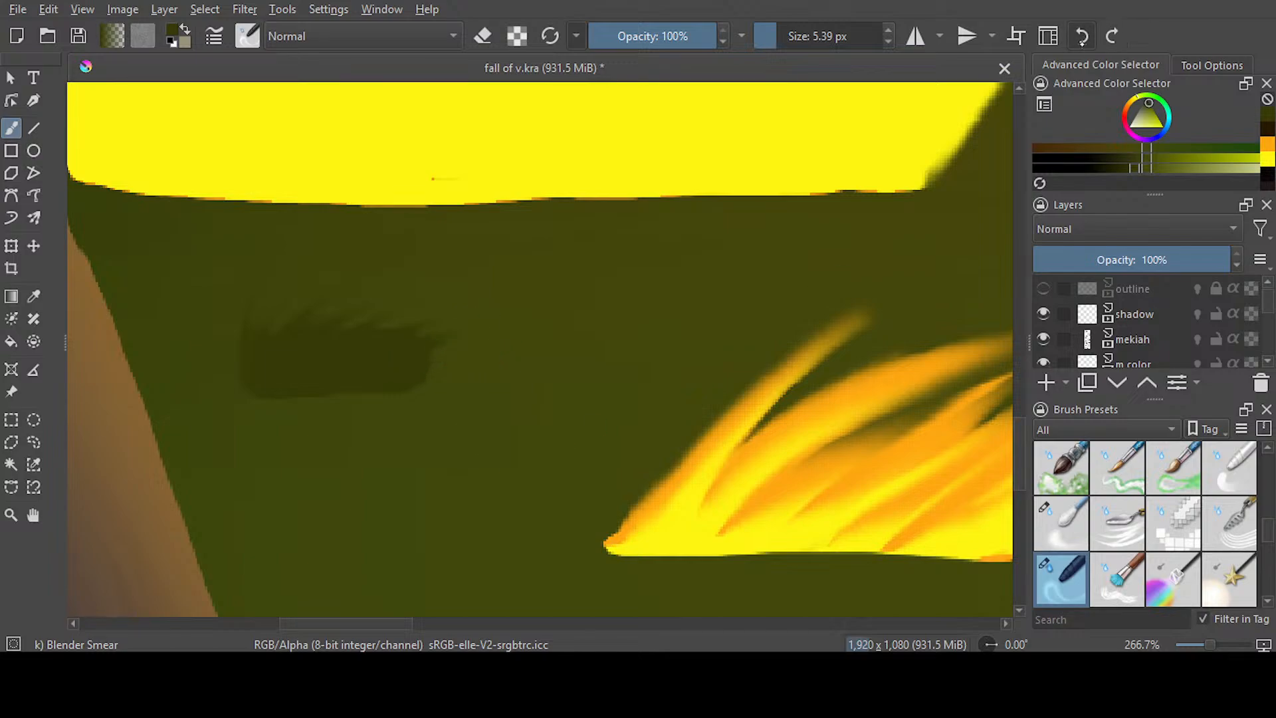
pyautogui.click(1082, 41)
# Set Blender Smear to 23.08 px and stretch the upper-left ground patch sideways into long, tapering streaks
pyautogui.moveTo(765, 36)
pyautogui.mouseDown()
pyautogui.moveTo(809, 36)
pyautogui.moveTo(772, 37)
pyautogui.mouseUp()
pyautogui.moveTo(402, 351)
pyautogui.mouseDown()
pyautogui.moveTo(587, 312)
pyautogui.moveTo(407, 369)
pyautogui.moveTo(683, 311)
pyautogui.mouseUp()
pyautogui.moveTo(443, 377)
pyautogui.mouseDown()
pyautogui.moveTo(187, 379)
pyautogui.moveTo(129, 393)
pyautogui.mouseUp()
pyautogui.moveTo(336, 353)
pyautogui.mouseDown()
pyautogui.moveTo(179, 390)
pyautogui.moveTo(363, 388)
pyautogui.moveTo(202, 390)
pyautogui.moveTo(438, 440)
pyautogui.moveTo(410, 415)
pyautogui.moveTo(255, 408)
pyautogui.moveTo(516, 441)
pyautogui.moveTo(256, 394)
pyautogui.moveTo(340, 430)
pyautogui.moveTo(578, 421)
pyautogui.mouseUp()
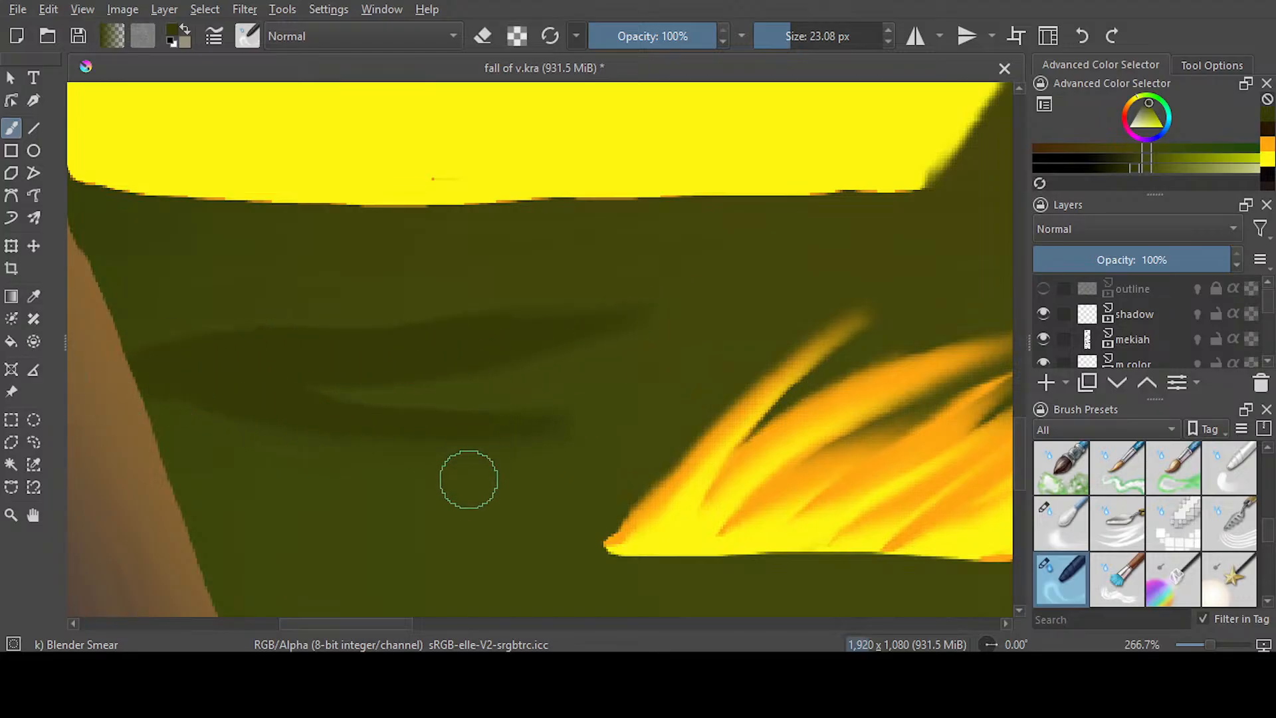
# Smear both ends of the lower-left ground patch into a broad, curved streak reaching from the tree toward the stump
pyautogui.moveTo(1019, 443); pyautogui.dragTo(1019, 516)
pyautogui.moveTo(533, 285)
pyautogui.mouseDown()
pyautogui.moveTo(171, 377)
pyautogui.moveTo(271, 368)
pyautogui.mouseUp()
pyautogui.moveTo(744, 274)
pyautogui.mouseDown()
pyautogui.moveTo(863, 268)
pyautogui.moveTo(998, 296)
pyautogui.mouseUp()
pyautogui.moveTo(632, 290); pyautogui.dragTo(1007, 292)
pyautogui.moveTo(382, 624)
pyautogui.mouseDown()
pyautogui.moveTo(443, 624)
pyautogui.moveTo(406, 625)
pyautogui.mouseUp()
pyautogui.moveTo(327, 278)
pyautogui.mouseDown()
pyautogui.moveTo(819, 196)
pyautogui.moveTo(585, 224)
pyautogui.moveTo(871, 219)
pyautogui.mouseUp()
pyautogui.moveTo(368, 318); pyautogui.dragTo(879, 336)
pyautogui.moveTo(477, 305)
pyautogui.mouseDown()
pyautogui.moveTo(781, 326)
pyautogui.moveTo(863, 352)
pyautogui.mouseUp()
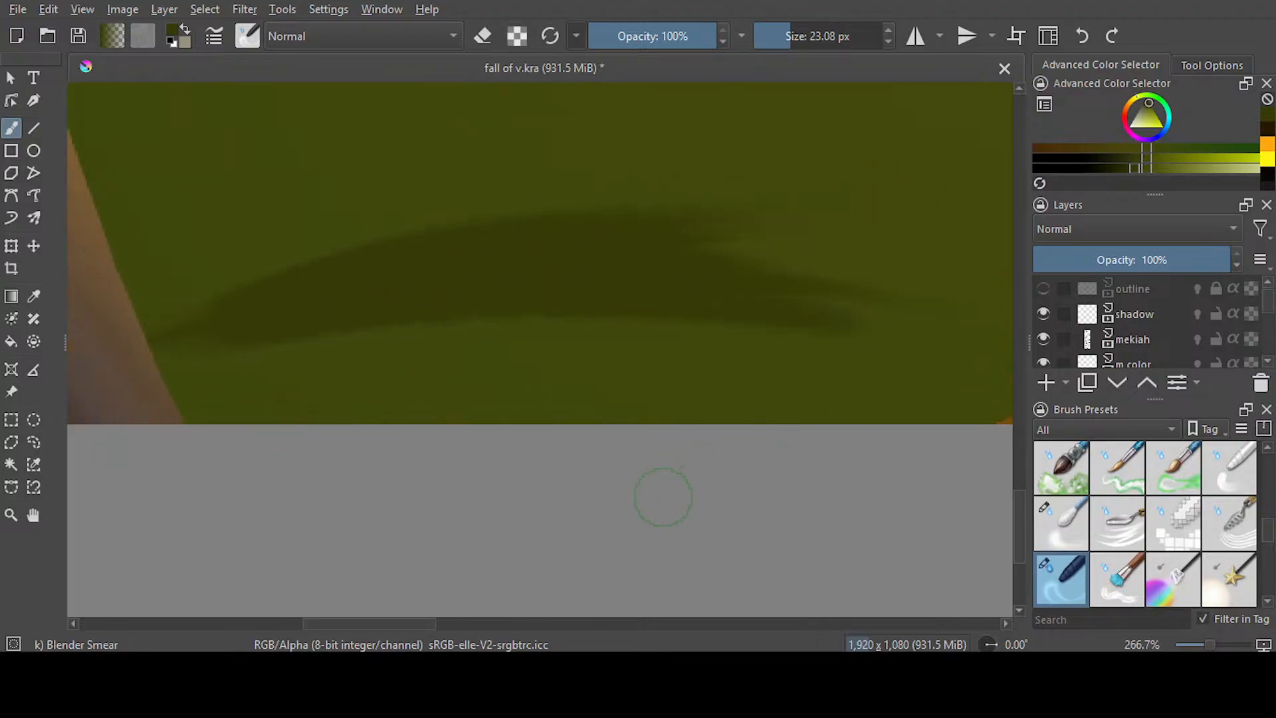
# Smear the left end of the long ground patch beneath the right-hand fire into a taper toward the stump
pyautogui.moveTo(415, 626)
pyautogui.mouseDown()
pyautogui.moveTo(744, 625)
pyautogui.moveTo(685, 625)
pyautogui.mouseUp()
pyautogui.moveTo(390, 279); pyautogui.dragTo(243, 339)
pyautogui.moveTo(430, 281); pyautogui.dragTo(133, 392)
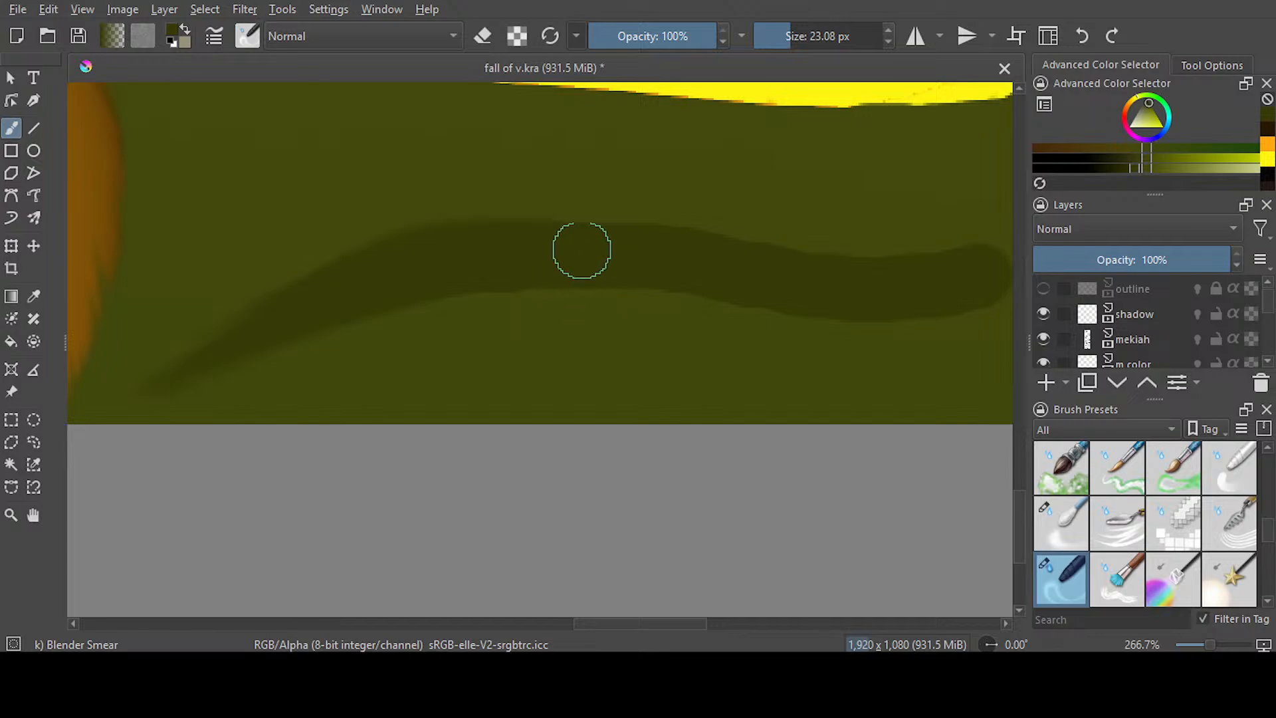
# Stretch the right end of the long ground patch beneath the right-hand fire outward into soft streaks
pyautogui.moveTo(623, 285); pyautogui.dragTo(980, 328)
pyautogui.moveTo(694, 292); pyautogui.dragTo(1007, 299)
pyautogui.moveTo(704, 246); pyautogui.dragTo(1002, 243)
pyautogui.moveTo(848, 259); pyautogui.dragTo(987, 266)
pyautogui.moveTo(655, 624); pyautogui.dragTo(699, 623)
pyautogui.moveTo(542, 341); pyautogui.dragTo(957, 319)
pyautogui.moveTo(632, 312); pyautogui.dragTo(949, 270)
pyautogui.moveTo(501, 267); pyautogui.dragTo(898, 305)
pyautogui.moveTo(604, 279); pyautogui.dragTo(985, 266)
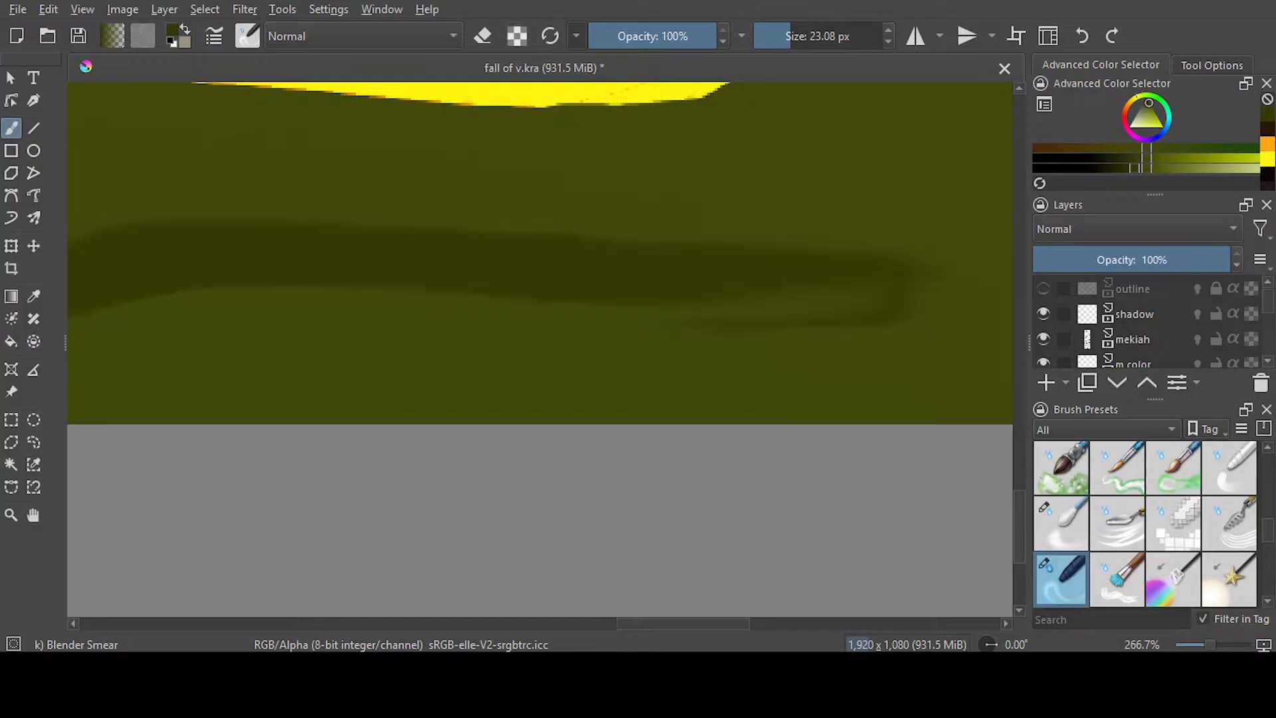
# Smear the long lower-right patch's end outward and stretch the patch beside the right-hand tree toward the small fire
pyautogui.moveTo(662, 344); pyautogui.dragTo(1010, 295)
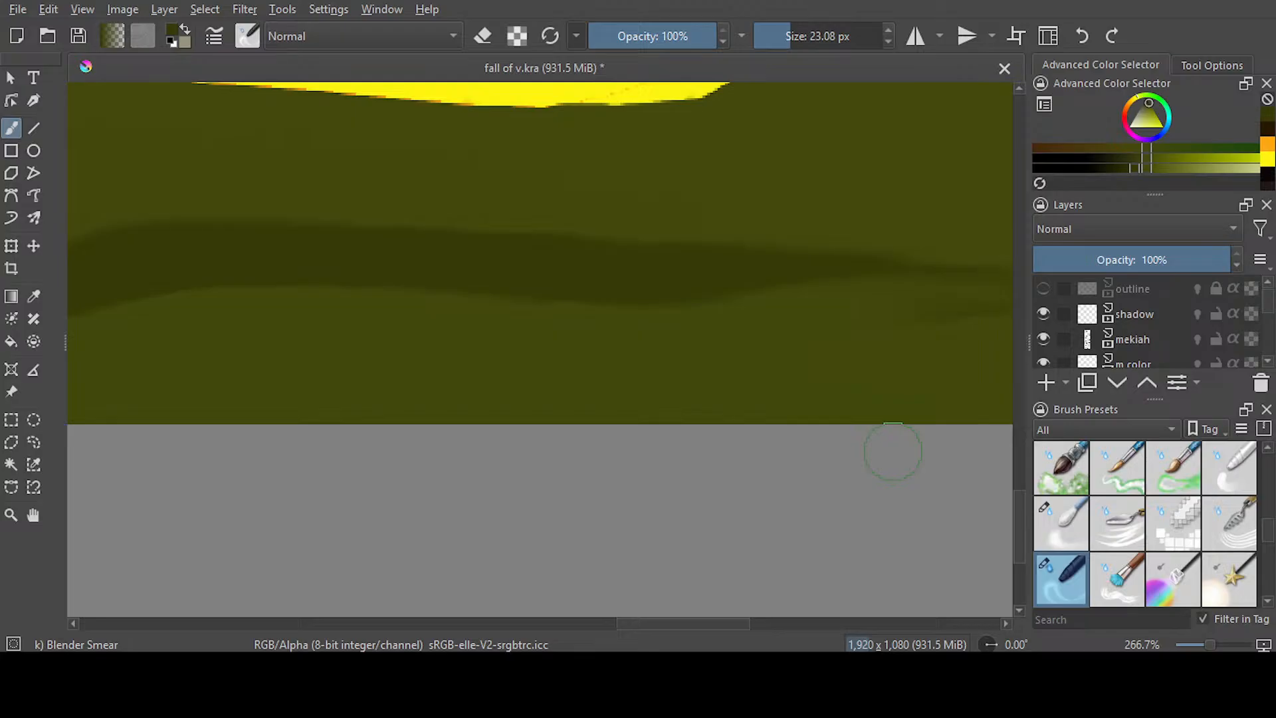
pyautogui.scroll(-8, 664, 438)
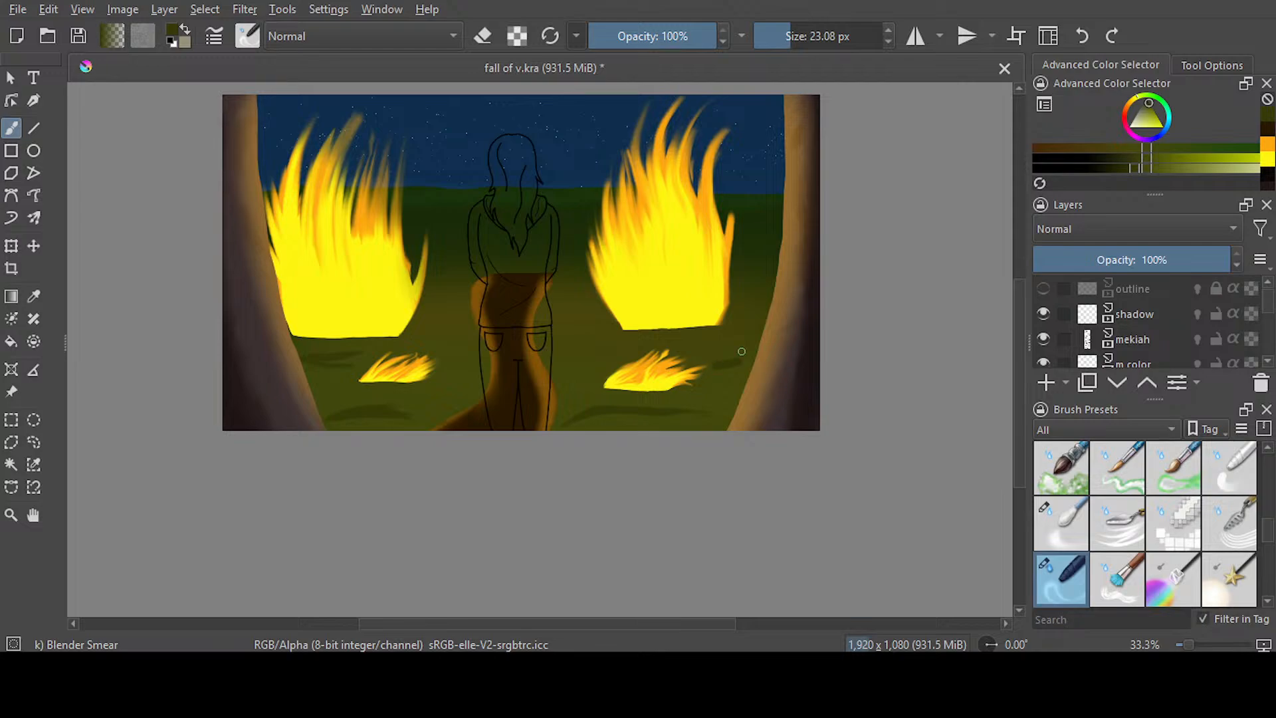
pyautogui.scroll(8, 742, 351)
pyautogui.moveTo(552, 455)
pyautogui.mouseDown()
pyautogui.moveTo(783, 461)
pyautogui.moveTo(552, 461)
pyautogui.moveTo(263, 514)
pyautogui.mouseUp()
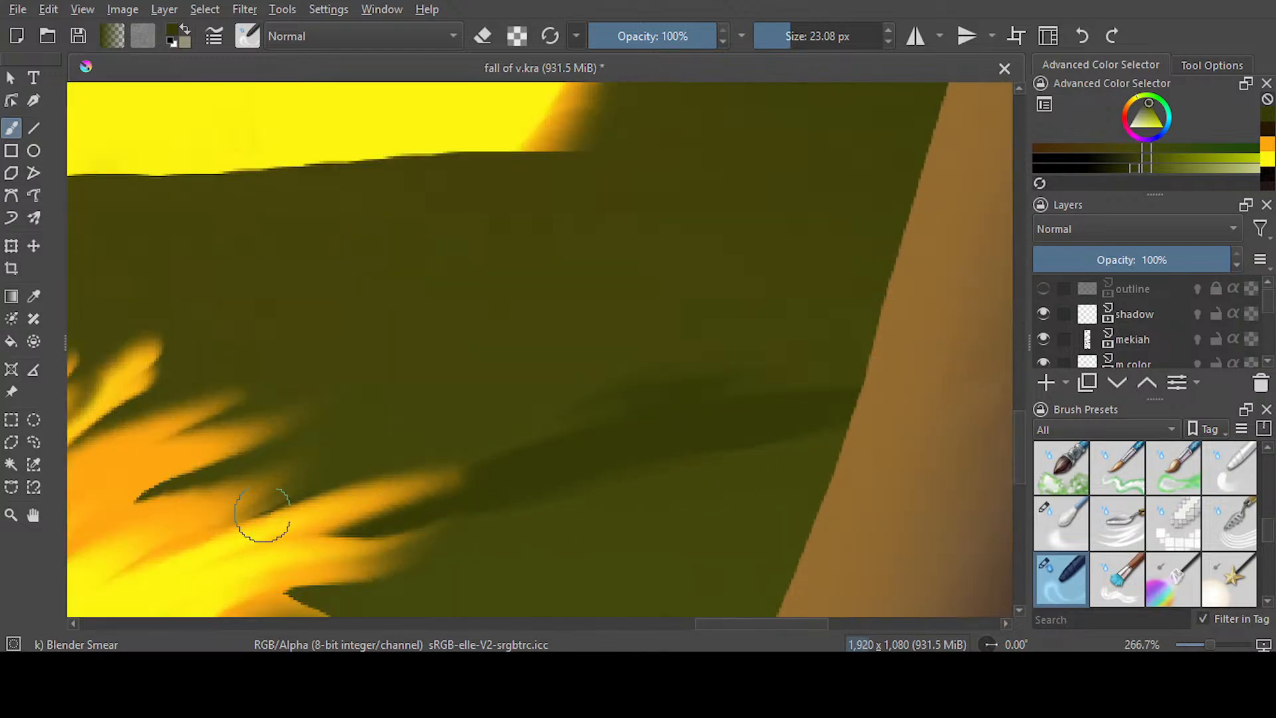
pyautogui.scroll(-2, 493, 367)
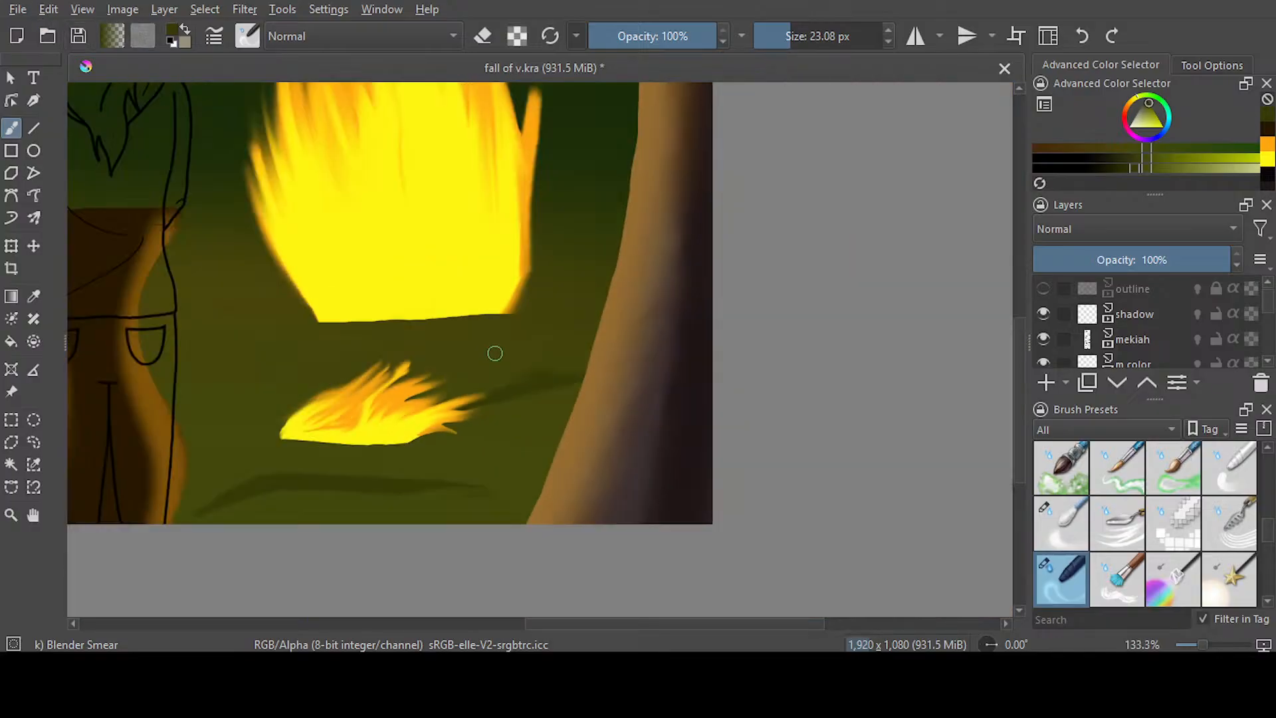
# Set Blender Smear to 5.39 px and feather the edges of the upper-left ground patch into fine, grass-like streaks
pyautogui.moveTo(630, 620); pyautogui.dragTo(460, 603)
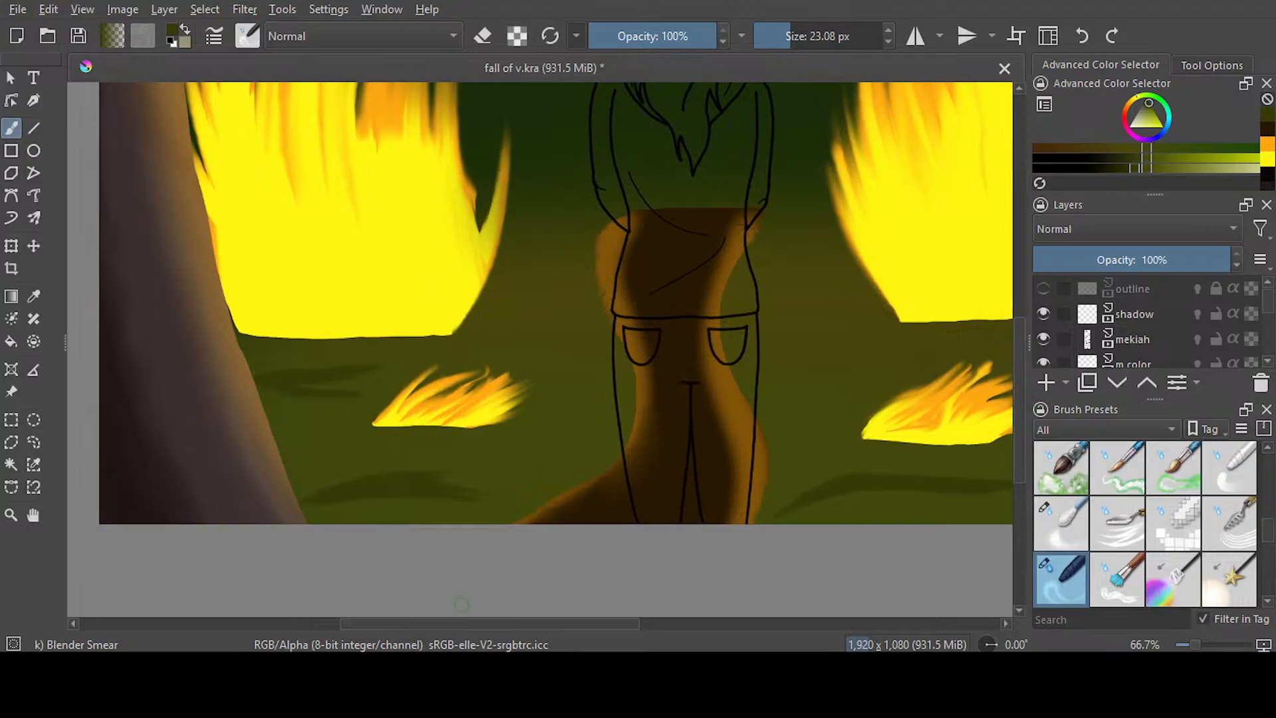
pyautogui.click(776, 45)
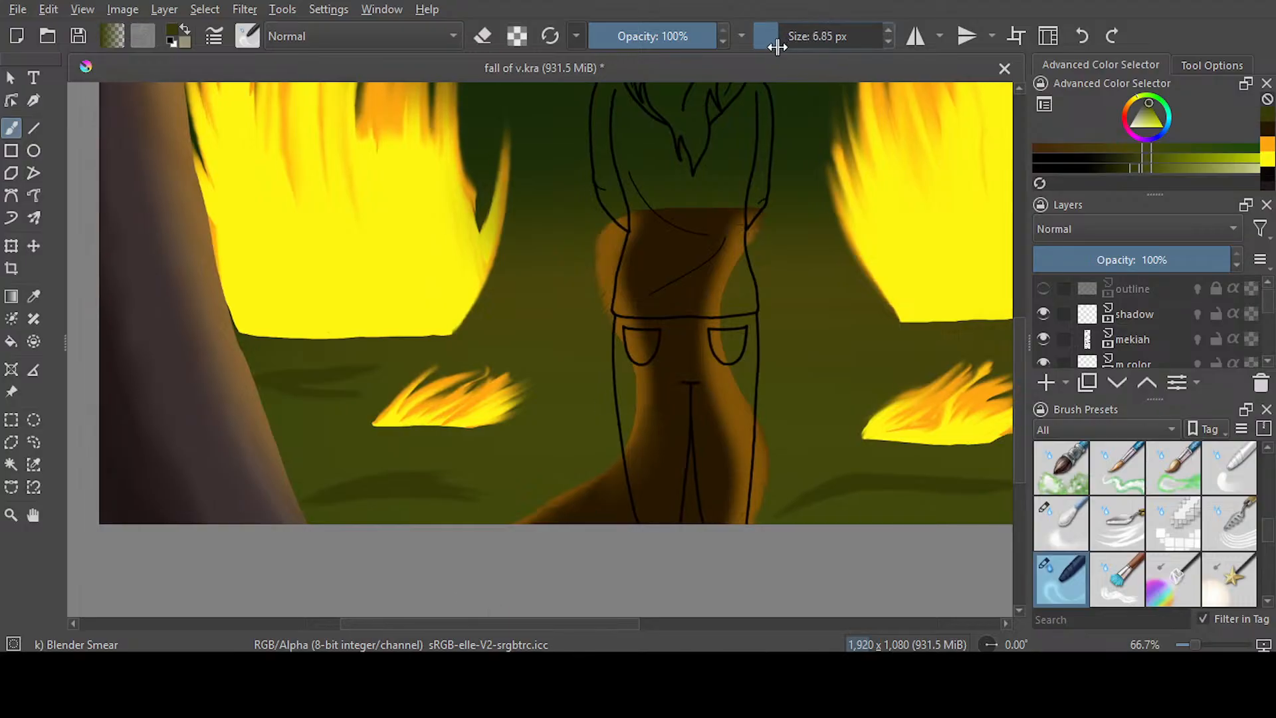
pyautogui.moveTo(776, 45); pyautogui.dragTo(774, 45)
pyautogui.scroll(5, 288, 379)
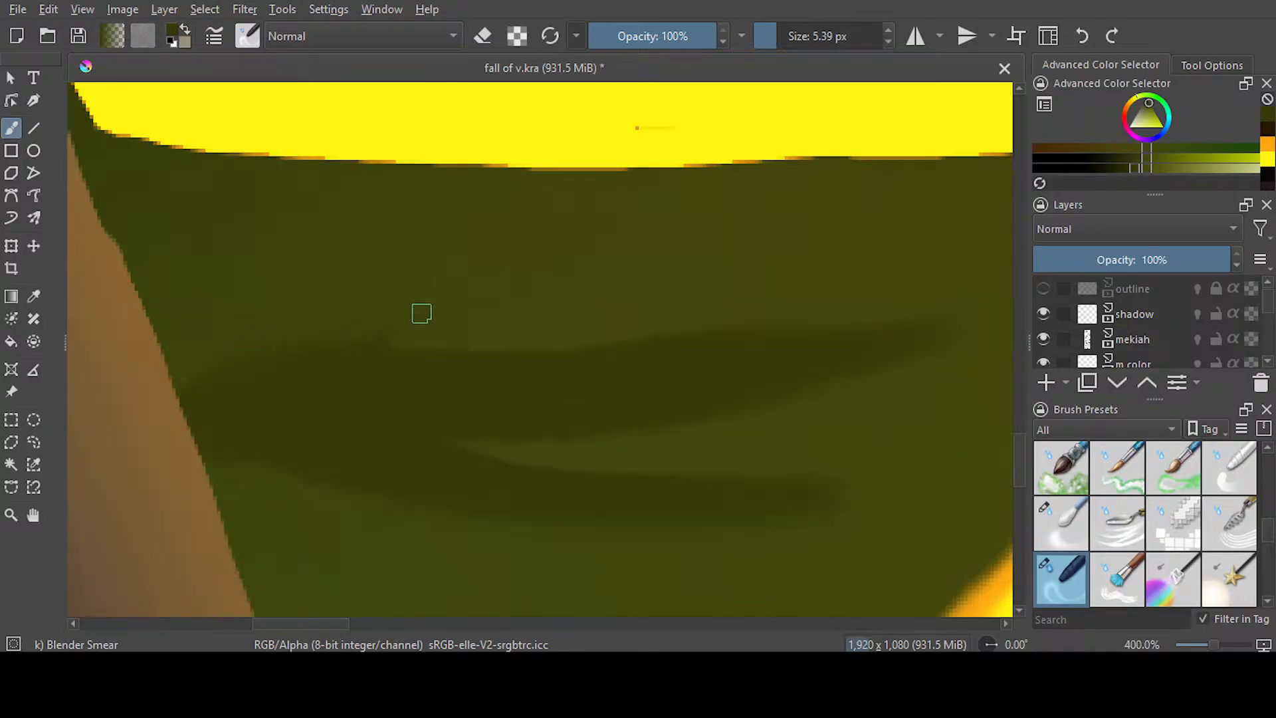
pyautogui.moveTo(469, 352)
pyautogui.mouseDown()
pyautogui.moveTo(599, 296)
pyautogui.moveTo(518, 353)
pyautogui.moveTo(730, 286)
pyautogui.mouseUp()
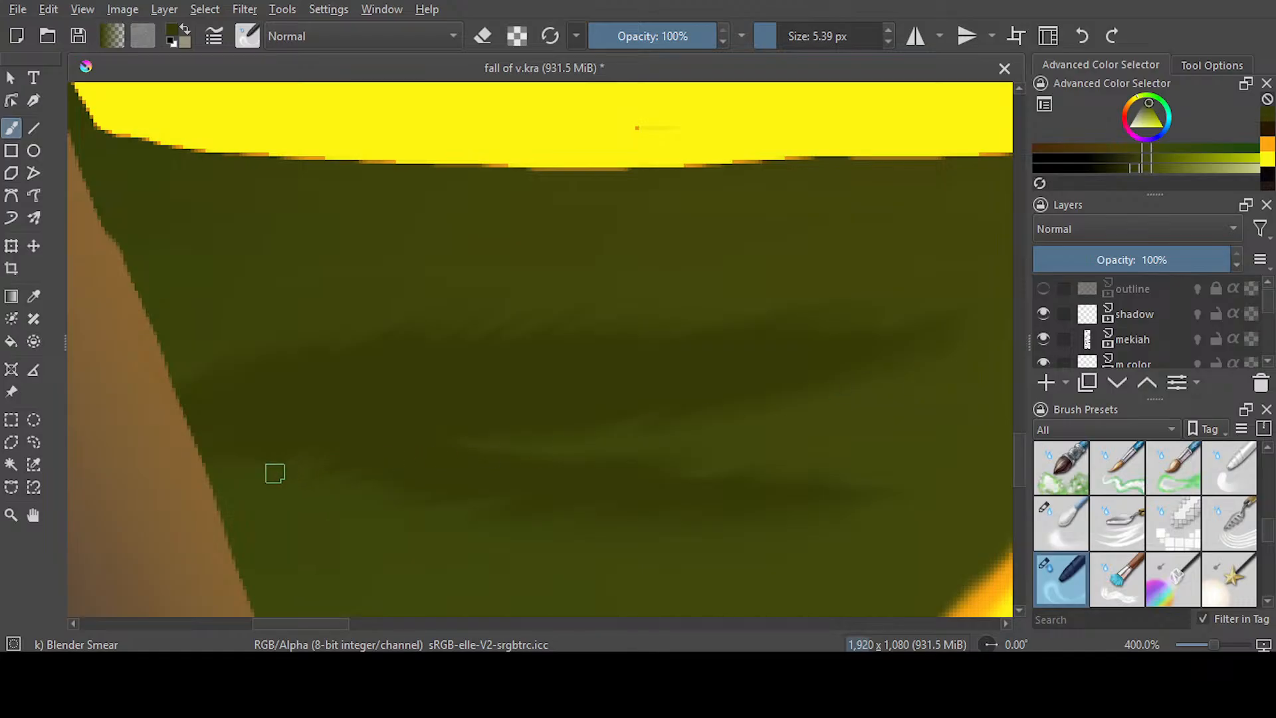
pyautogui.scroll(-5, 382, 425)
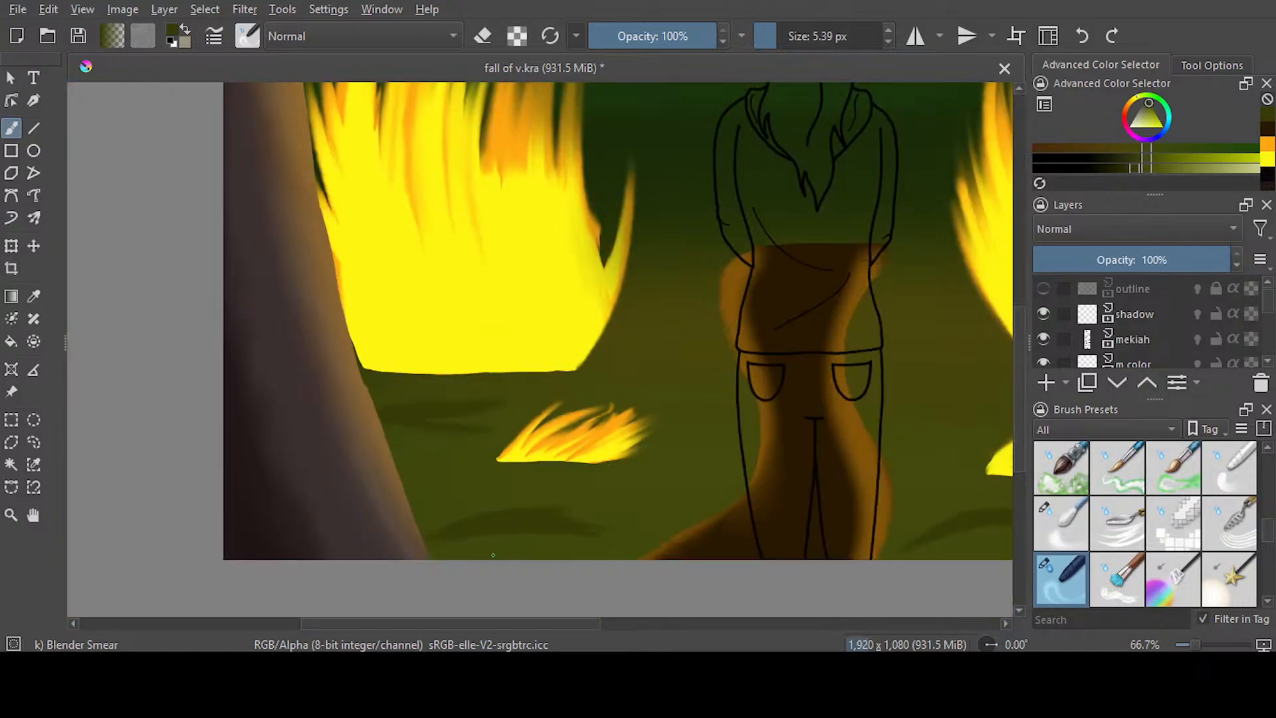
pyautogui.scroll(3, 383, 426)
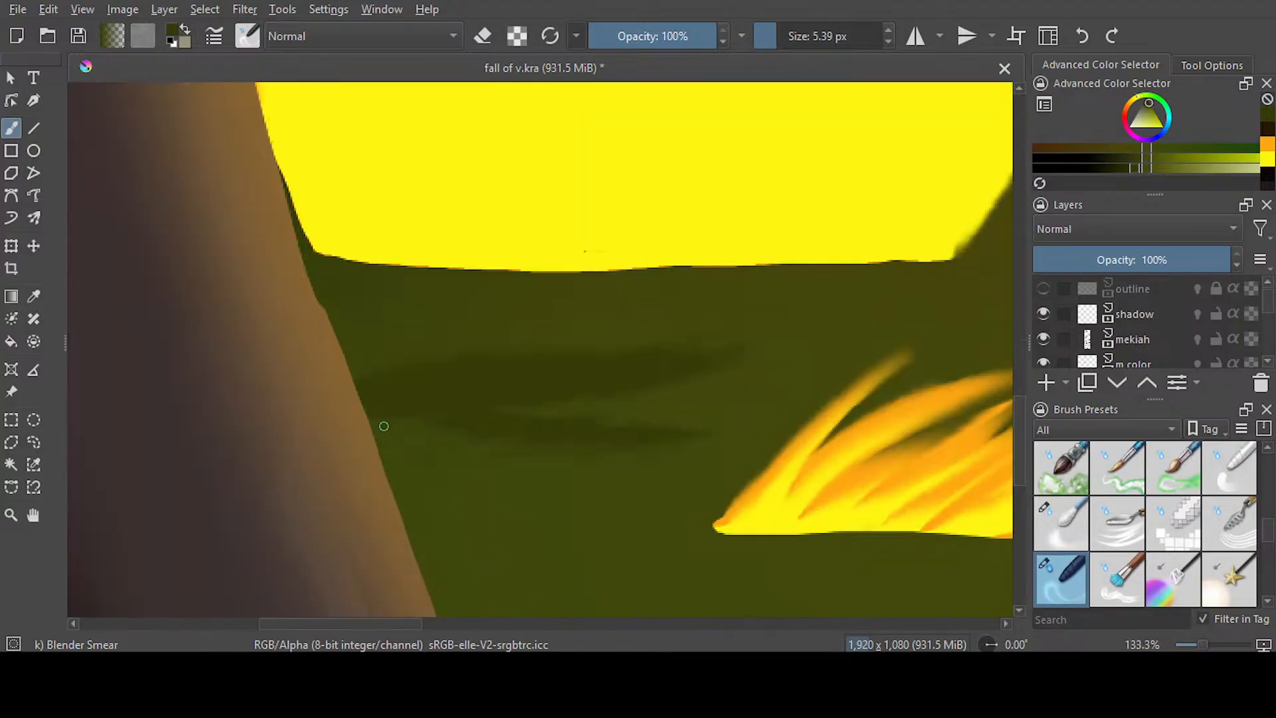
pyautogui.scroll(-1, 383, 426)
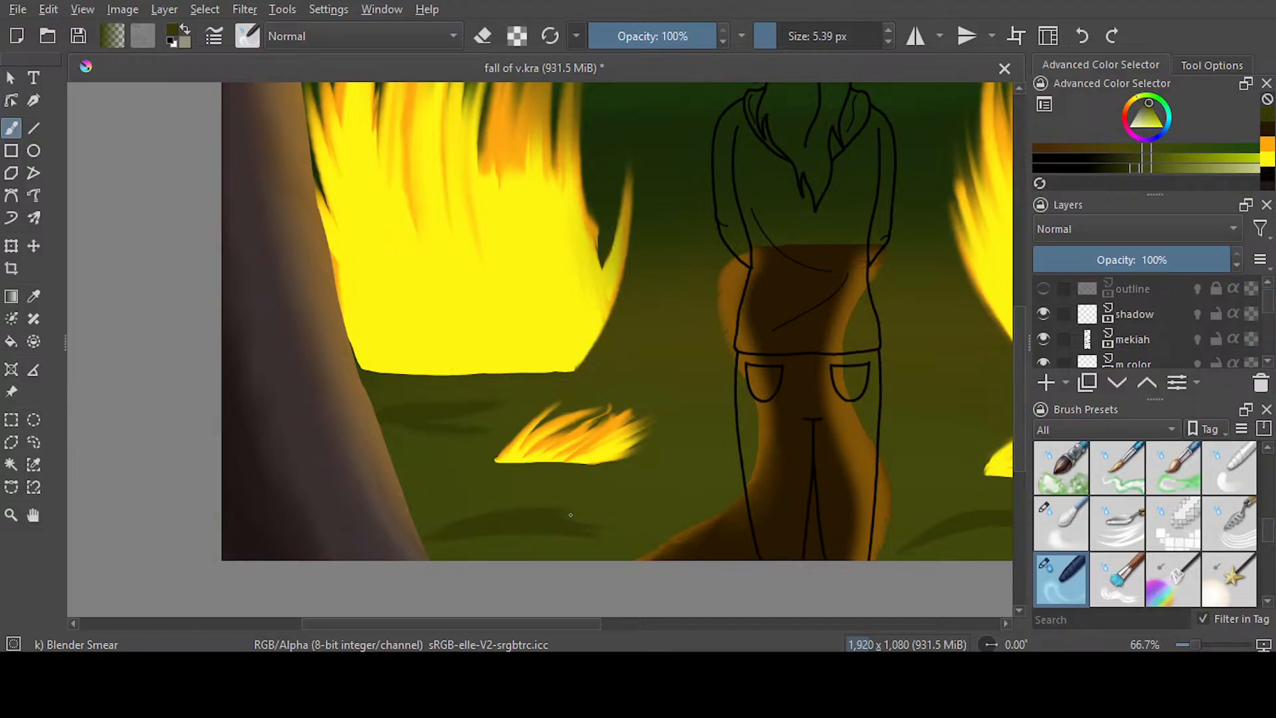
# Feather the upper and lower edges and right end of the lower-left ground patch with fine smear strokes
pyautogui.moveTo(580, 623); pyautogui.dragTo(627, 624)
pyautogui.scroll(-3, 746, 368)
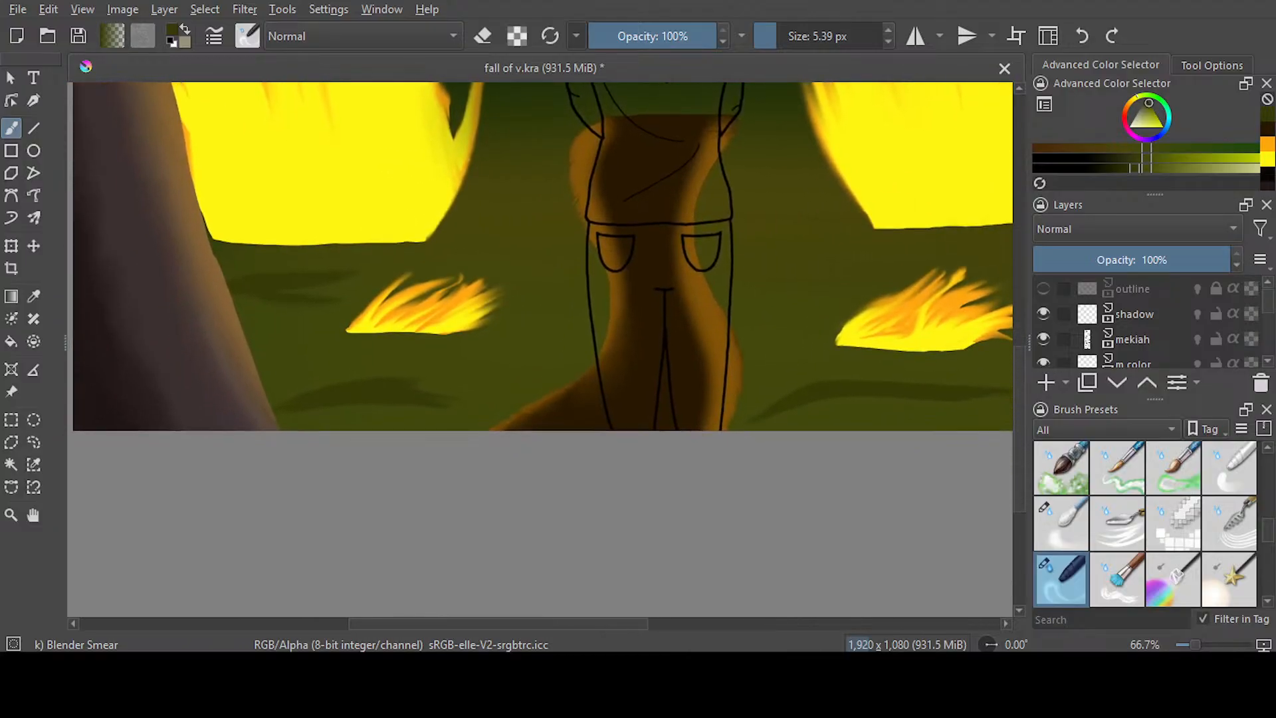
pyautogui.scroll(5, 312, 392)
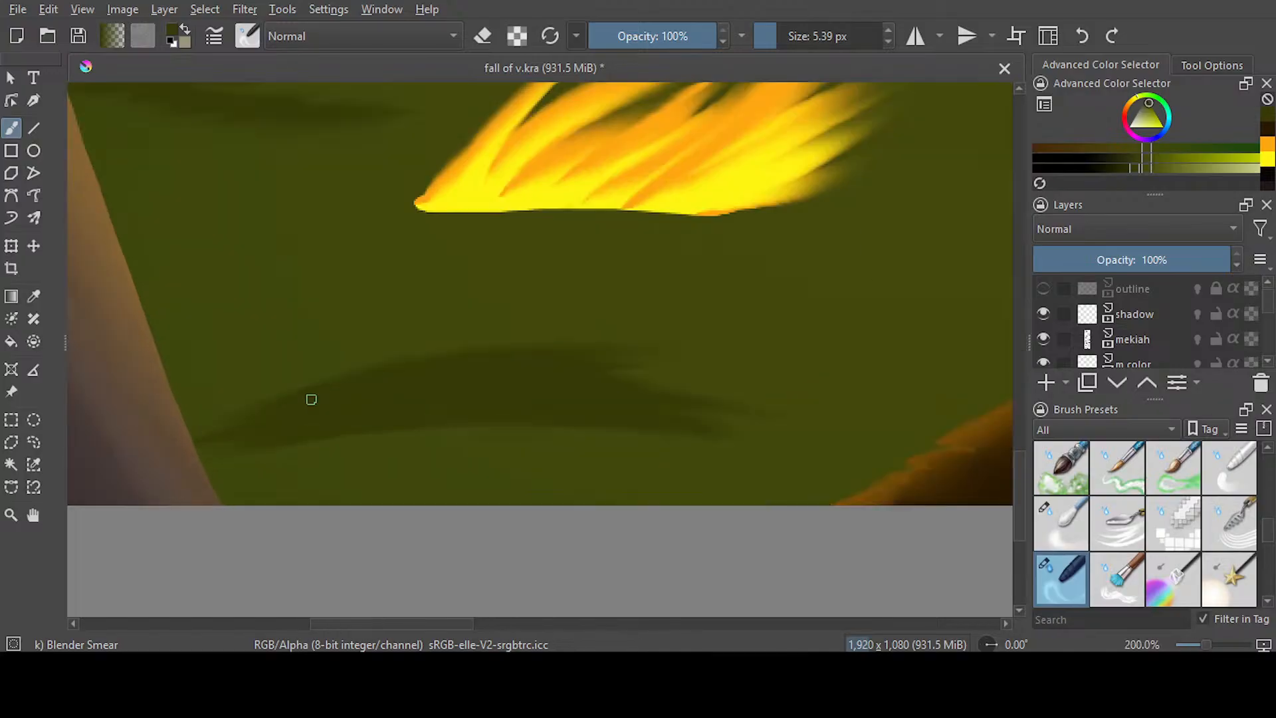
pyautogui.moveTo(384, 624); pyautogui.dragTo(352, 625)
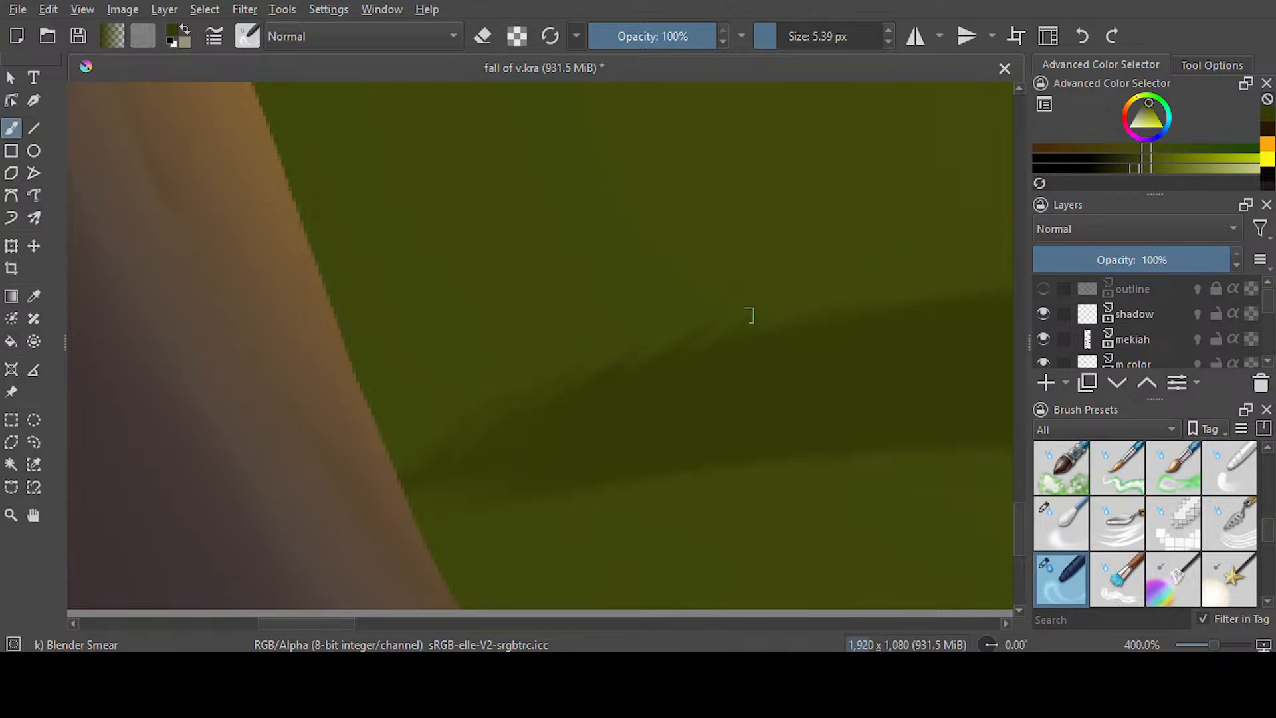
pyautogui.moveTo(306, 623); pyautogui.dragTo(364, 623)
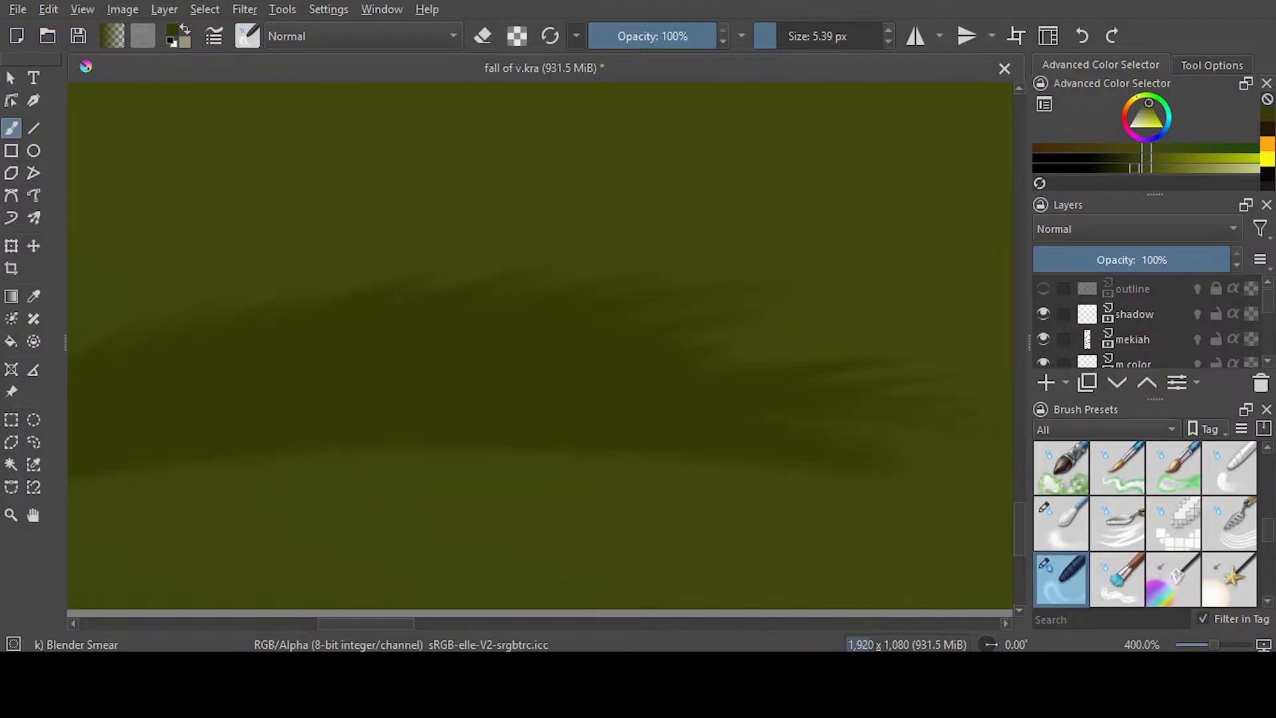
pyautogui.moveTo(388, 623); pyautogui.dragTo(355, 619)
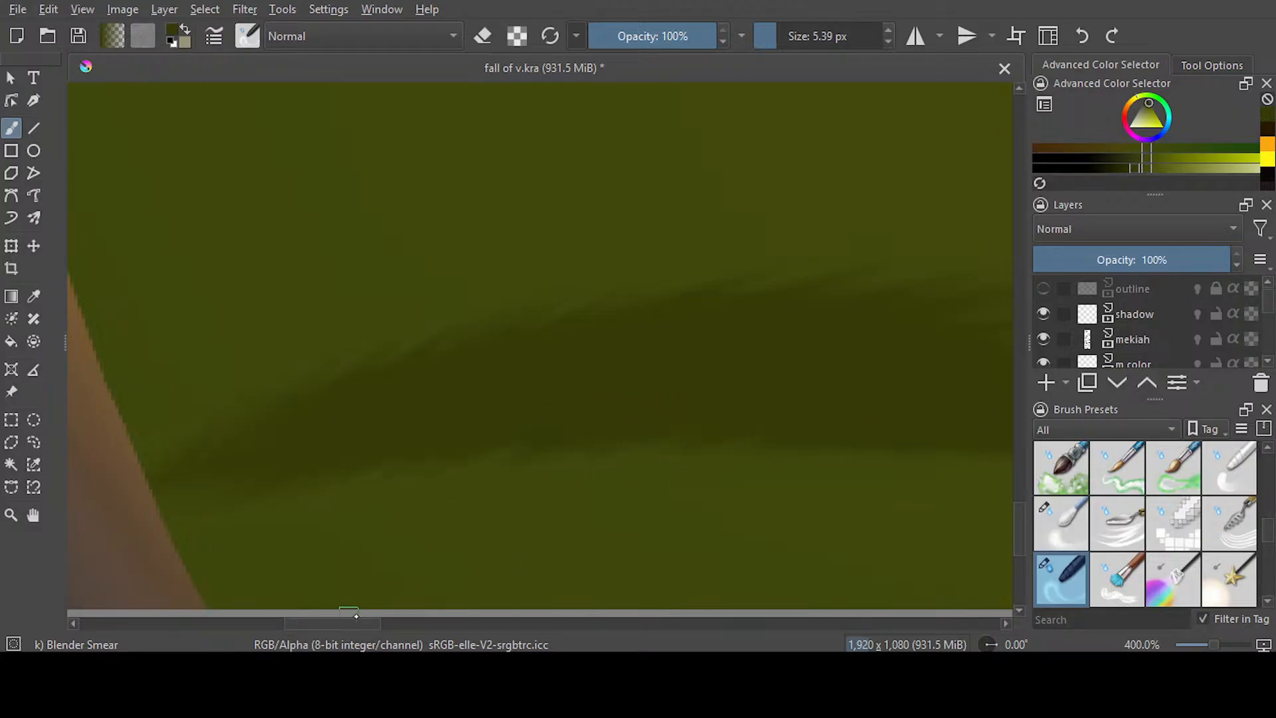
pyautogui.moveTo(348, 621); pyautogui.dragTo(401, 621)
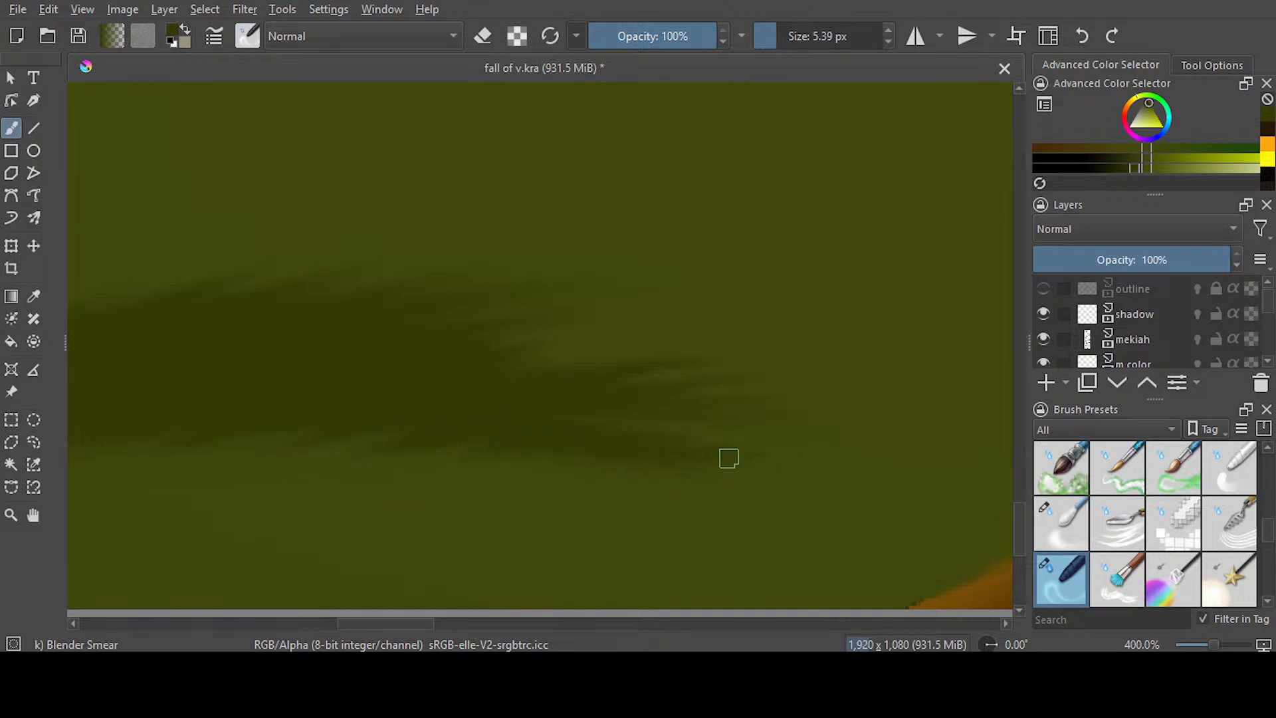
# Feather the upper edge of the long ground patch beneath the small right-hand fire and taper its left end
pyautogui.moveTo(407, 622); pyautogui.dragTo(638, 623)
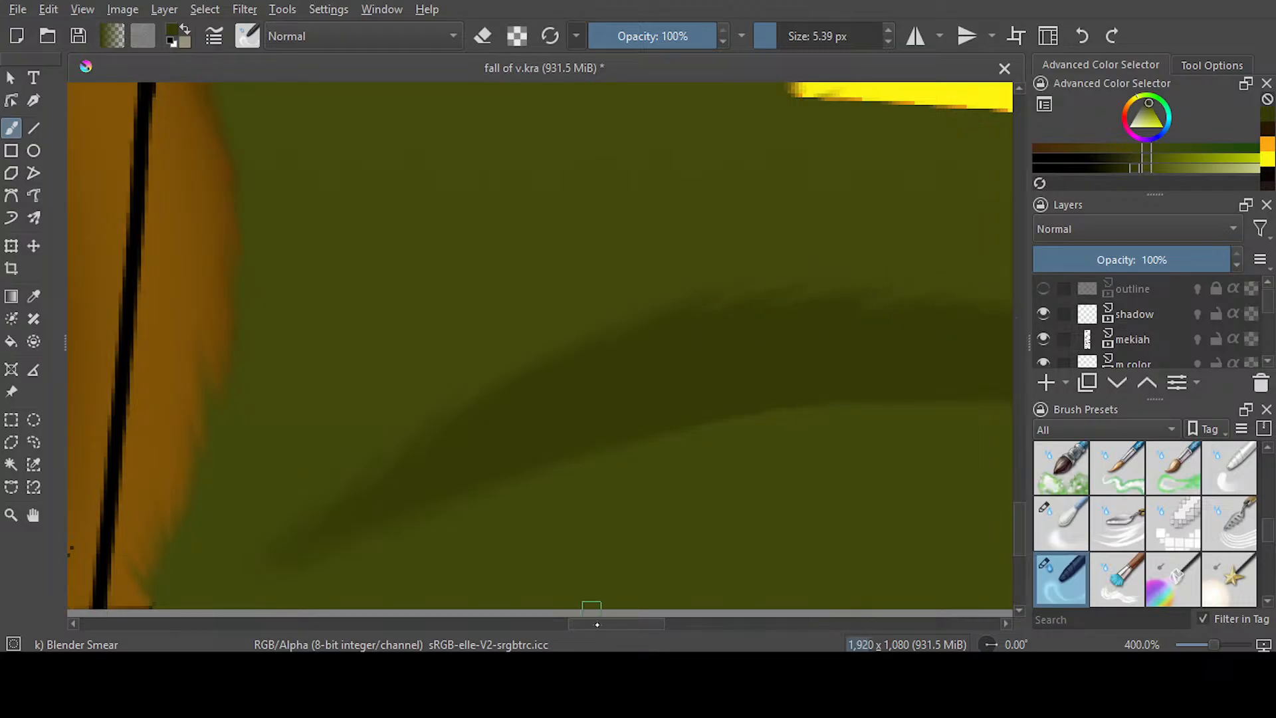
pyautogui.hscroll(5, 594, 624)
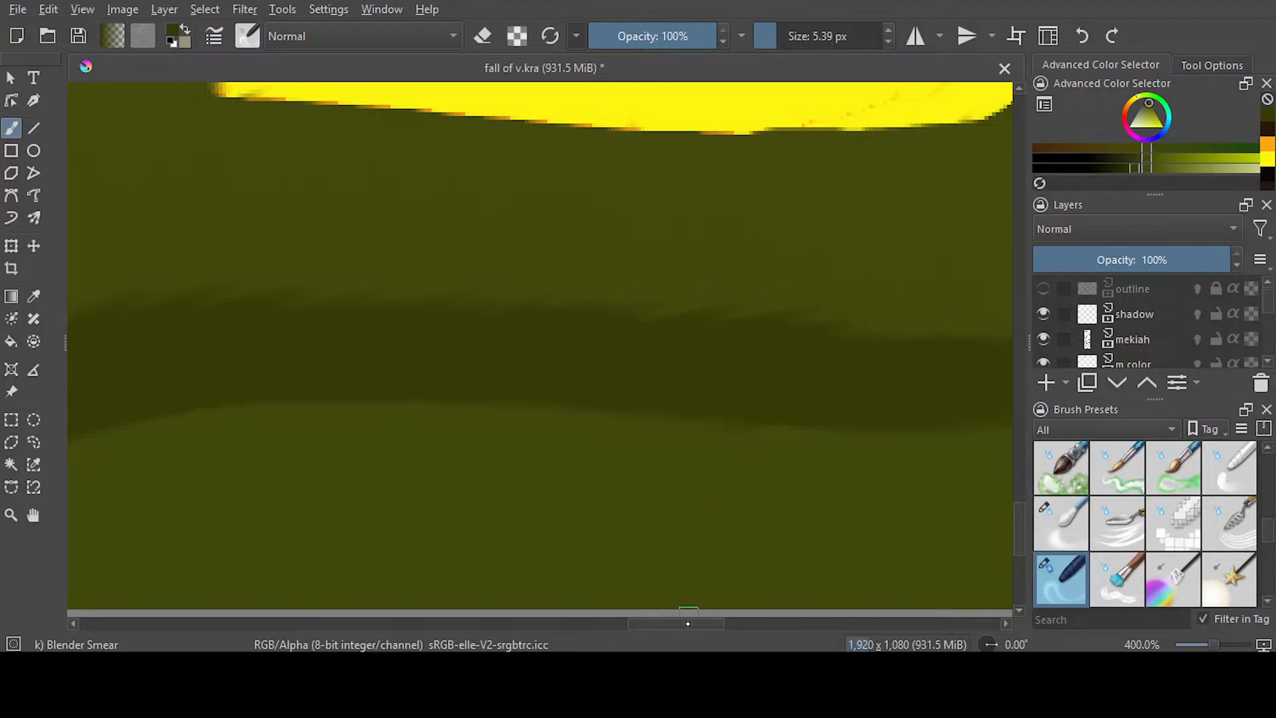
pyautogui.hscroll(3, 688, 623)
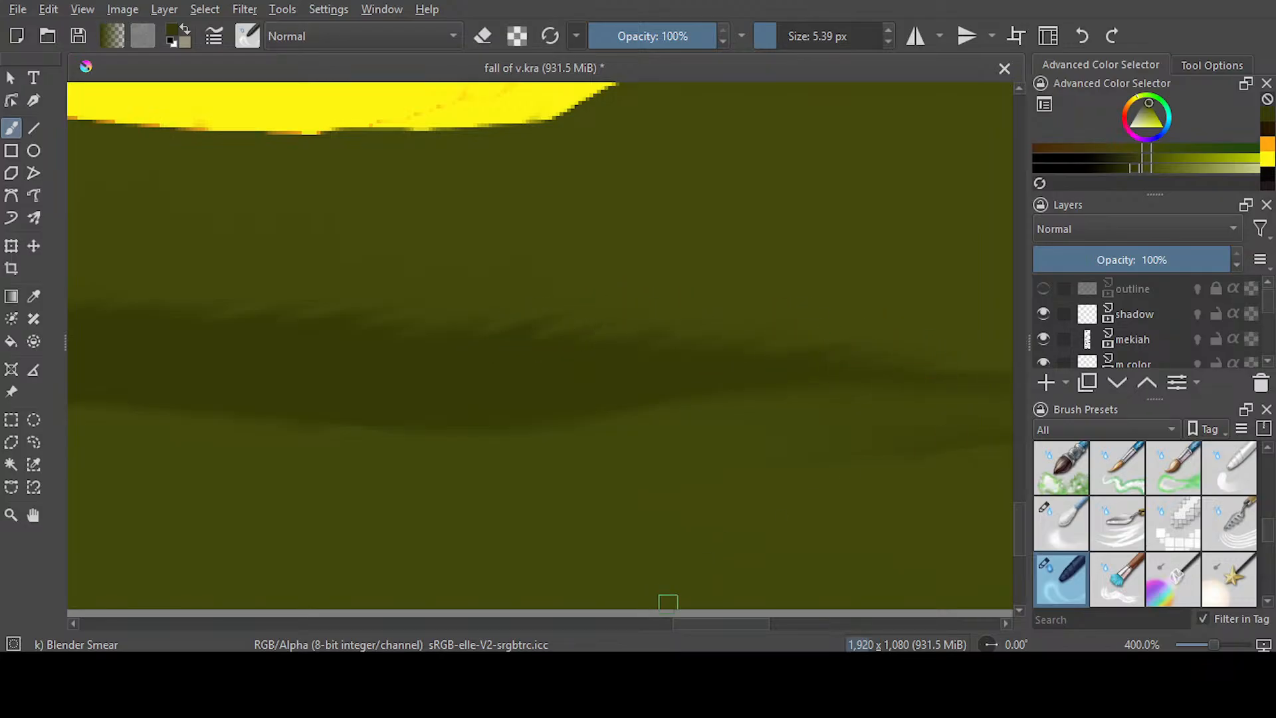
pyautogui.hscroll(-5, 665, 602)
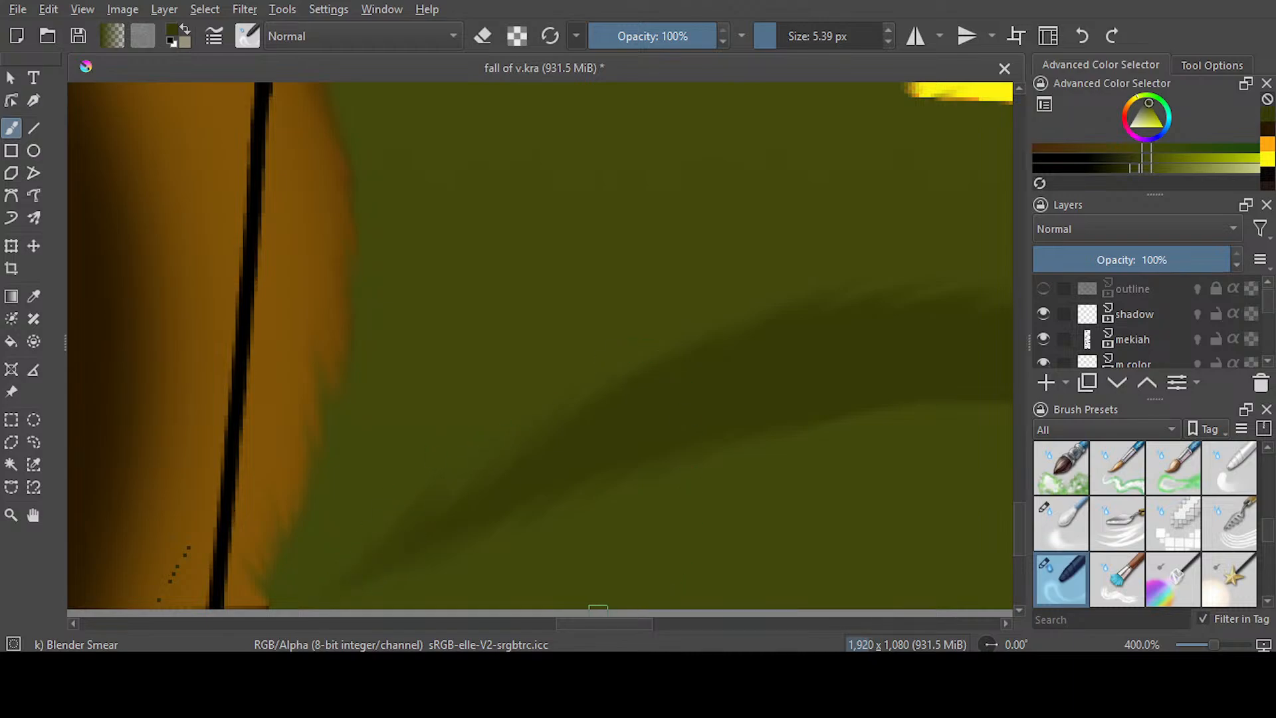
# Pull the lower edge of the long right-hand ground patch inward with short slanted smears from its left bend to its middle
pyautogui.hscroll(5, 601, 606)
pyautogui.moveTo(206, 453); pyautogui.dragTo(349, 362)
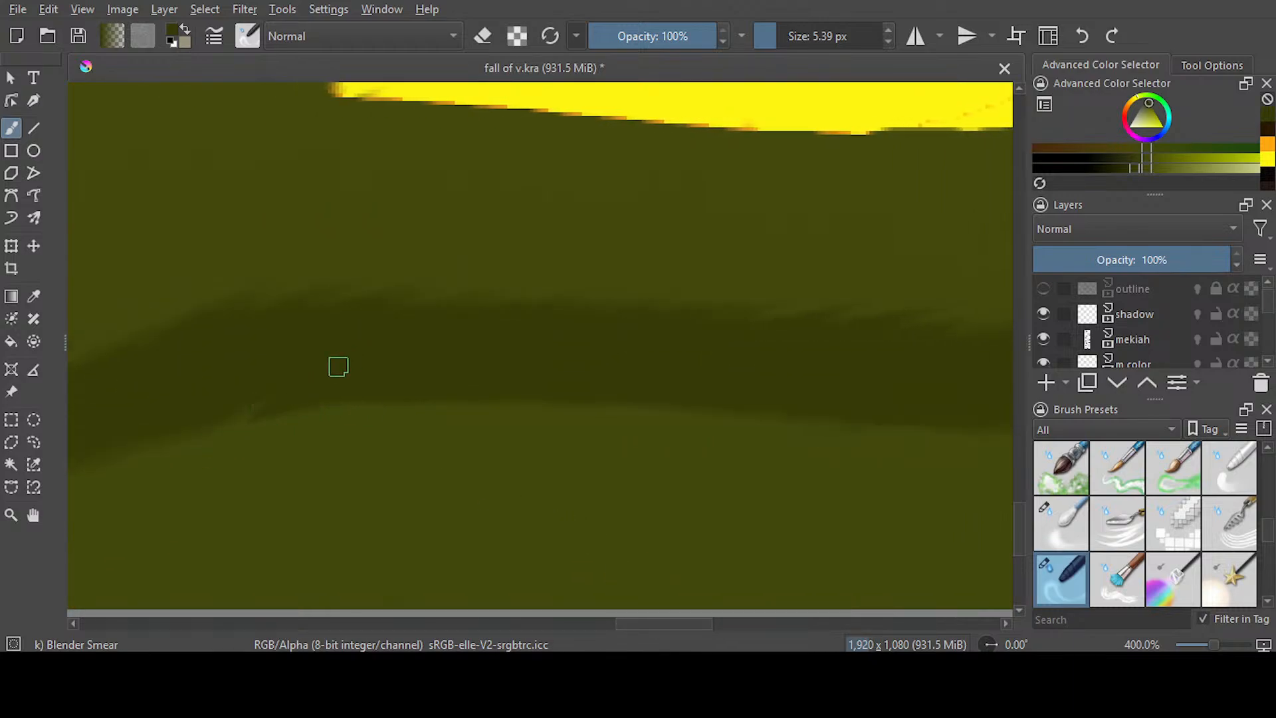
pyautogui.moveTo(259, 435); pyautogui.dragTo(415, 374)
pyautogui.moveTo(361, 415); pyautogui.dragTo(571, 372)
pyautogui.moveTo(494, 409); pyautogui.dragTo(654, 385)
pyautogui.moveTo(511, 416); pyautogui.dragTo(691, 387)
pyautogui.moveTo(573, 409); pyautogui.dragTo(718, 375)
pyautogui.moveTo(675, 415); pyautogui.dragTo(809, 380)
pyautogui.moveTo(577, 403)
pyautogui.mouseDown()
pyautogui.moveTo(725, 376)
pyautogui.moveTo(793, 391)
pyautogui.mouseUp()
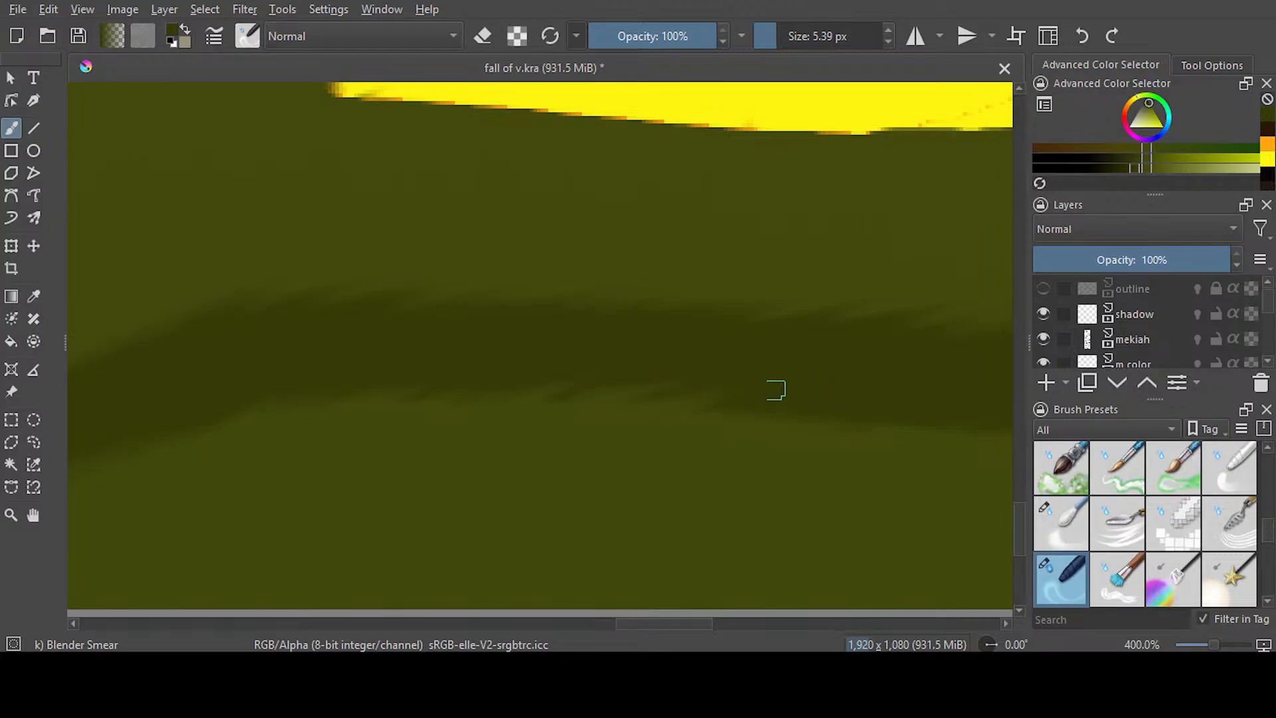
pyautogui.moveTo(728, 417); pyautogui.dragTo(876, 395)
# Continue roughening the long ground patch's lower edge toward the right and break its right end into fine streaks
pyautogui.moveTo(687, 624); pyautogui.dragTo(749, 624)
pyautogui.moveTo(316, 426); pyautogui.dragTo(405, 402)
pyautogui.moveTo(366, 455); pyautogui.dragTo(439, 408)
pyautogui.moveTo(409, 442)
pyautogui.mouseDown()
pyautogui.moveTo(465, 411)
pyautogui.moveTo(505, 409)
pyautogui.mouseUp()
pyautogui.moveTo(488, 445)
pyautogui.mouseDown()
pyautogui.moveTo(551, 405)
pyautogui.moveTo(595, 406)
pyautogui.mouseUp()
pyautogui.moveTo(580, 430); pyautogui.dragTo(647, 395)
pyautogui.moveTo(717, 624); pyautogui.dragTo(745, 623)
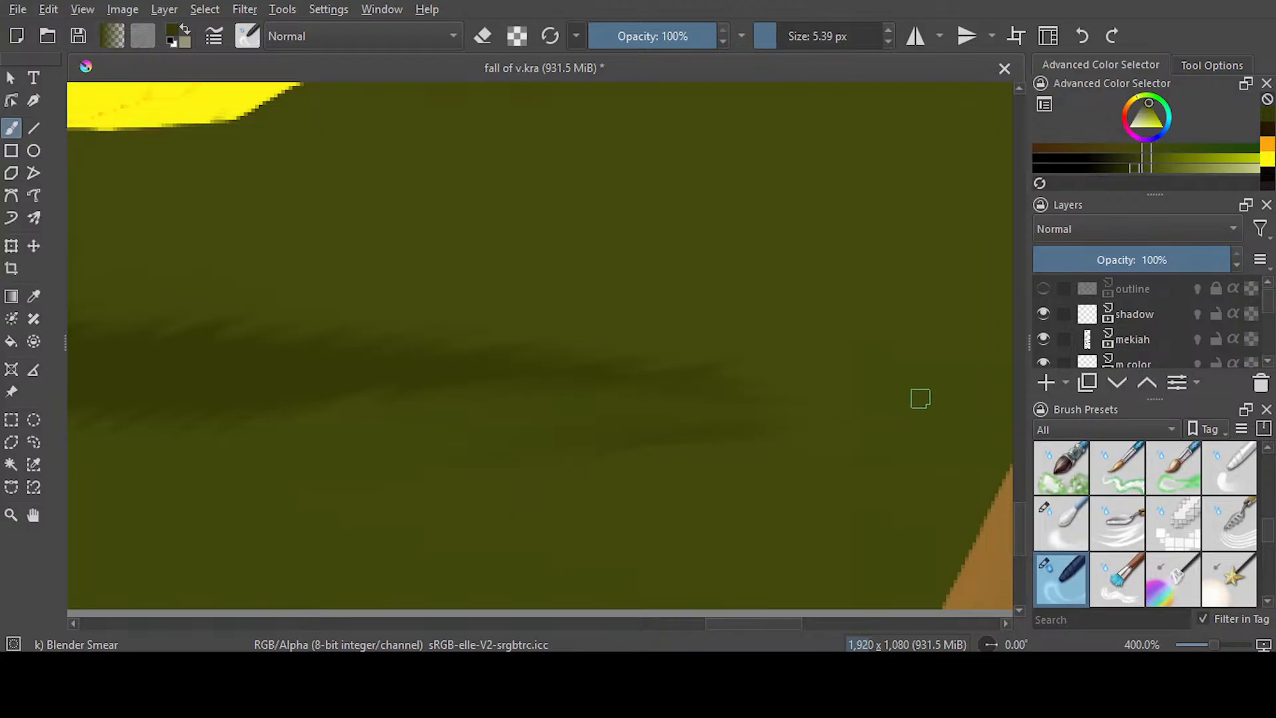
pyautogui.scroll(-8, 921, 399)
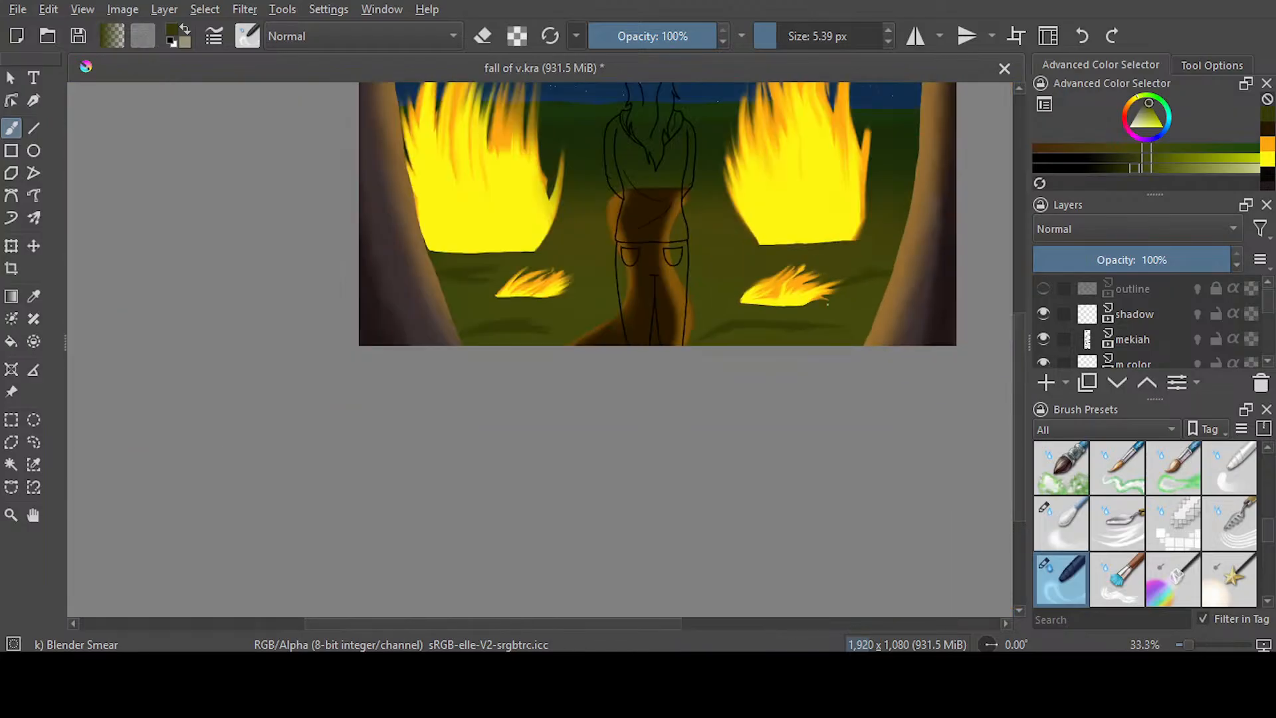
# Feather the edges of the ground patch between the small right-hand fire and the right-hand tree
pyautogui.scroll(1, 827, 304)
pyautogui.scroll(4, 850, 256)
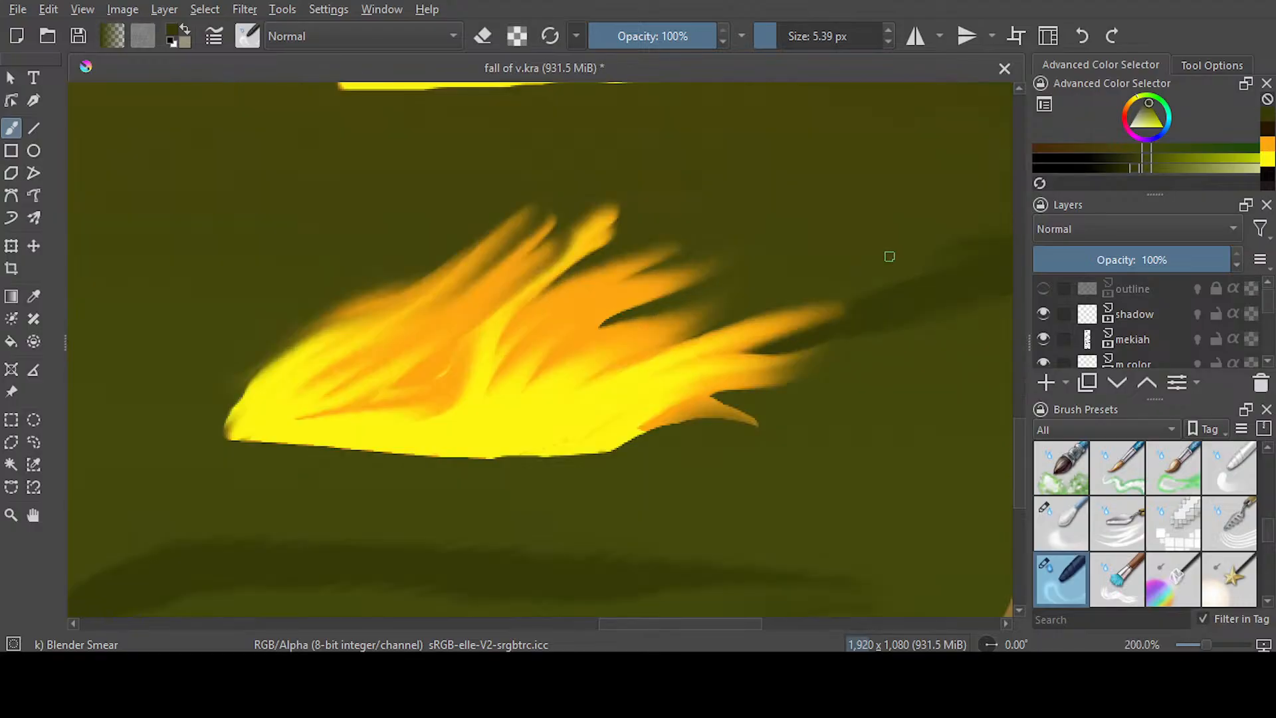
pyautogui.scroll(1, 889, 257)
pyautogui.moveTo(697, 622); pyautogui.dragTo(756, 611)
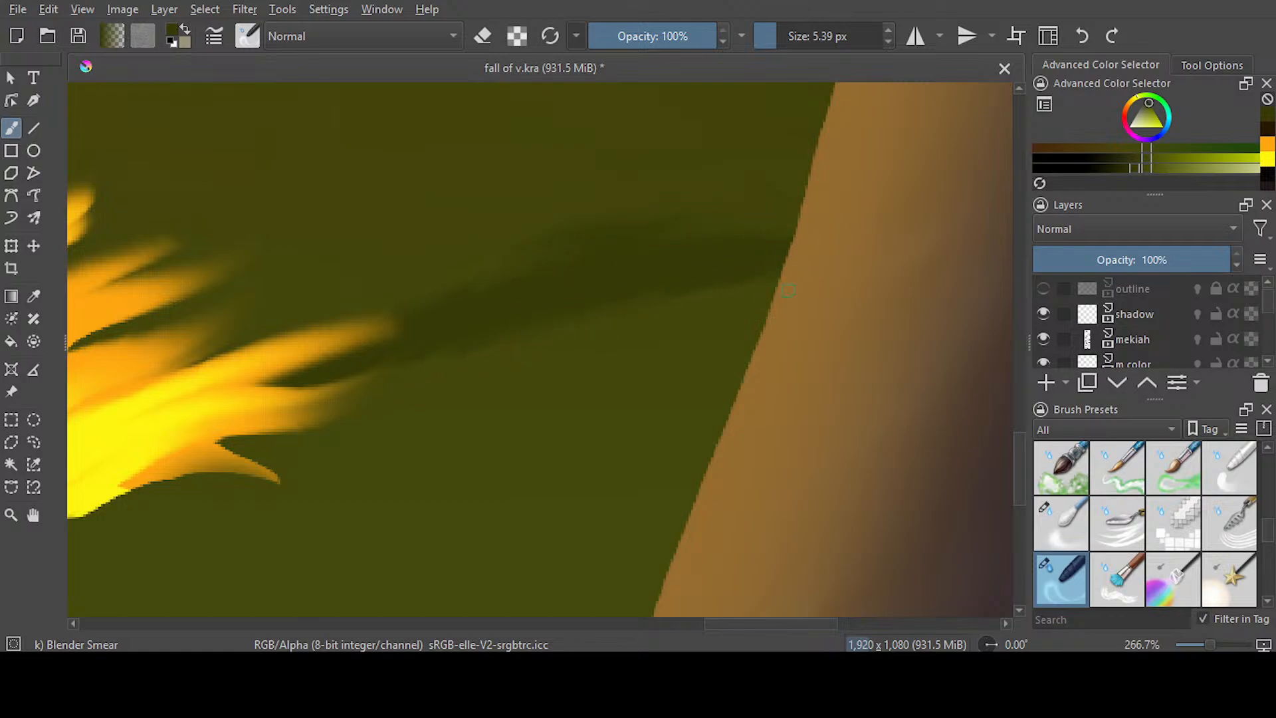
pyautogui.moveTo(711, 618); pyautogui.dragTo(644, 575)
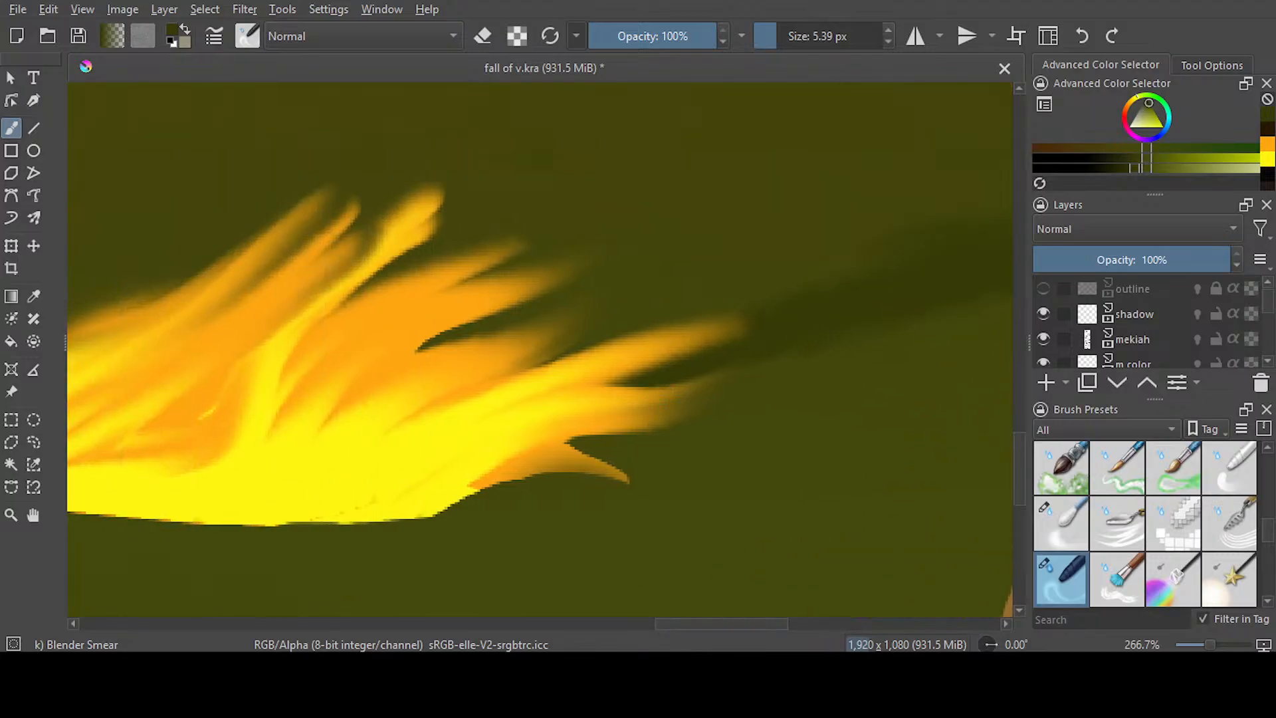
pyautogui.scroll(-5, 655, 340)
pyautogui.moveTo(663, 632); pyautogui.dragTo(624, 628)
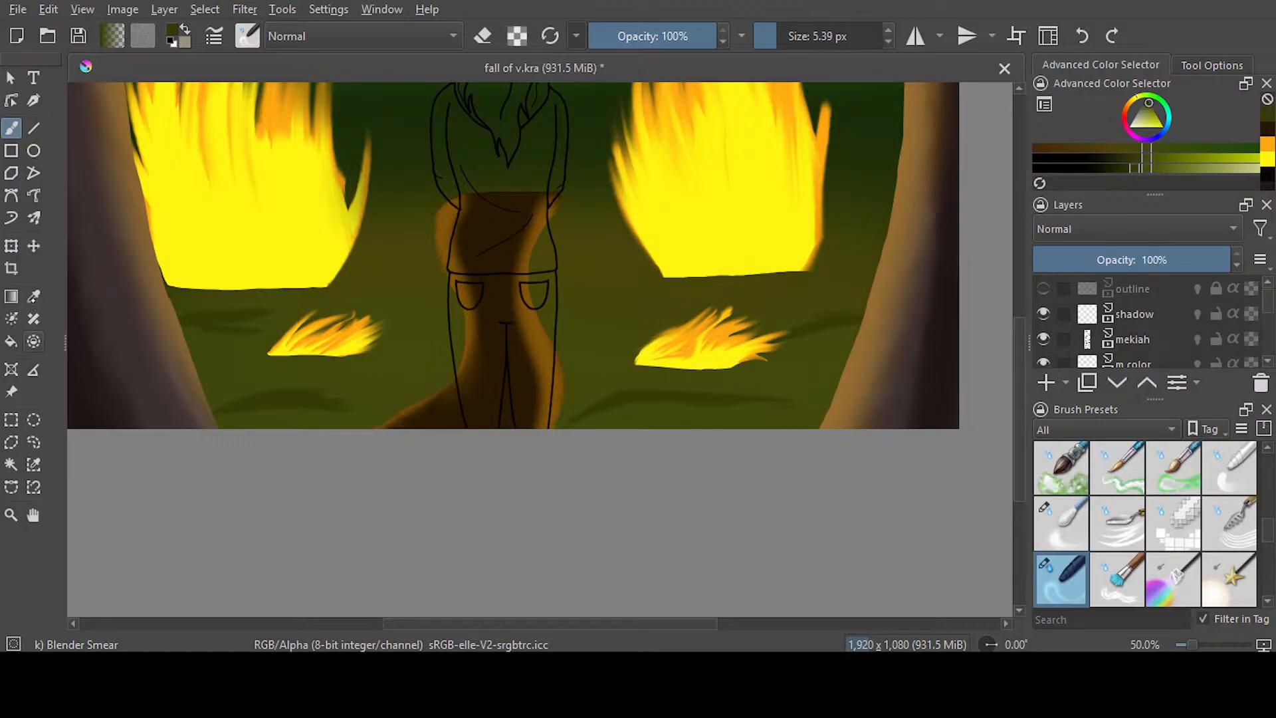
# Switch to Airbrush Soft at 36% opacity and 92.69 px, and brush green lightly over the ground patches to blend them
pyautogui.press('p')
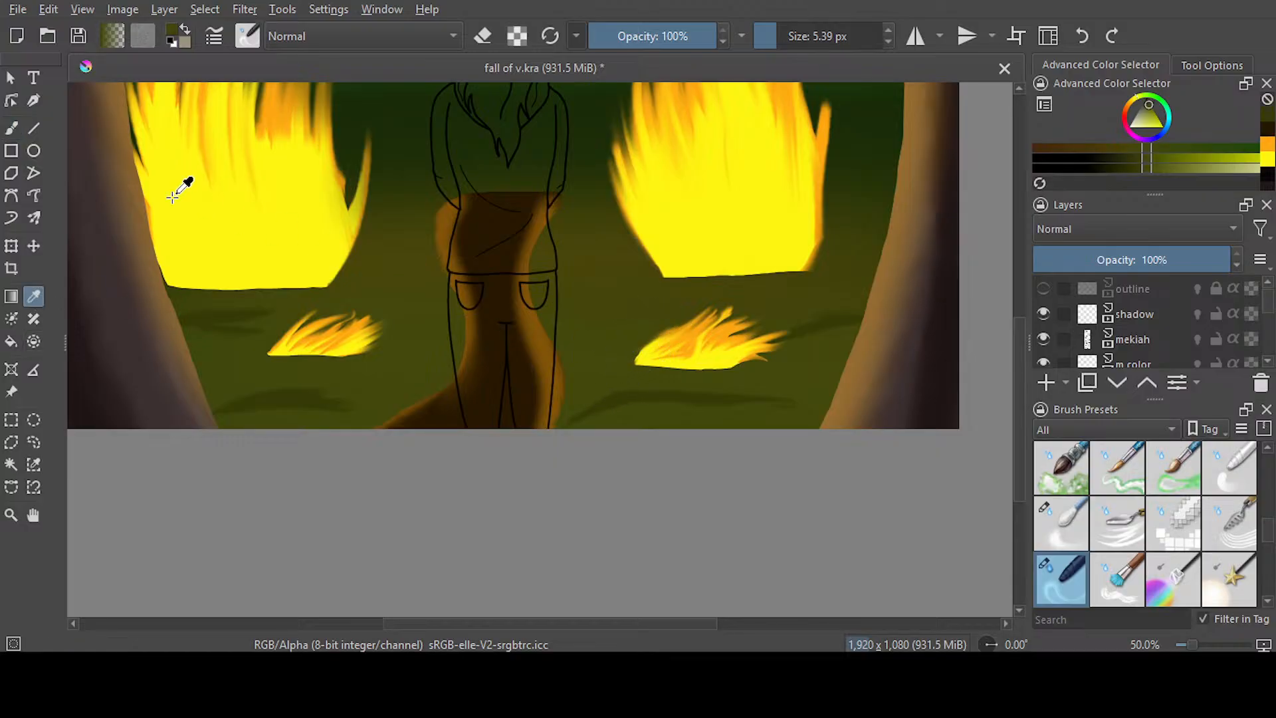
pyautogui.press('b')
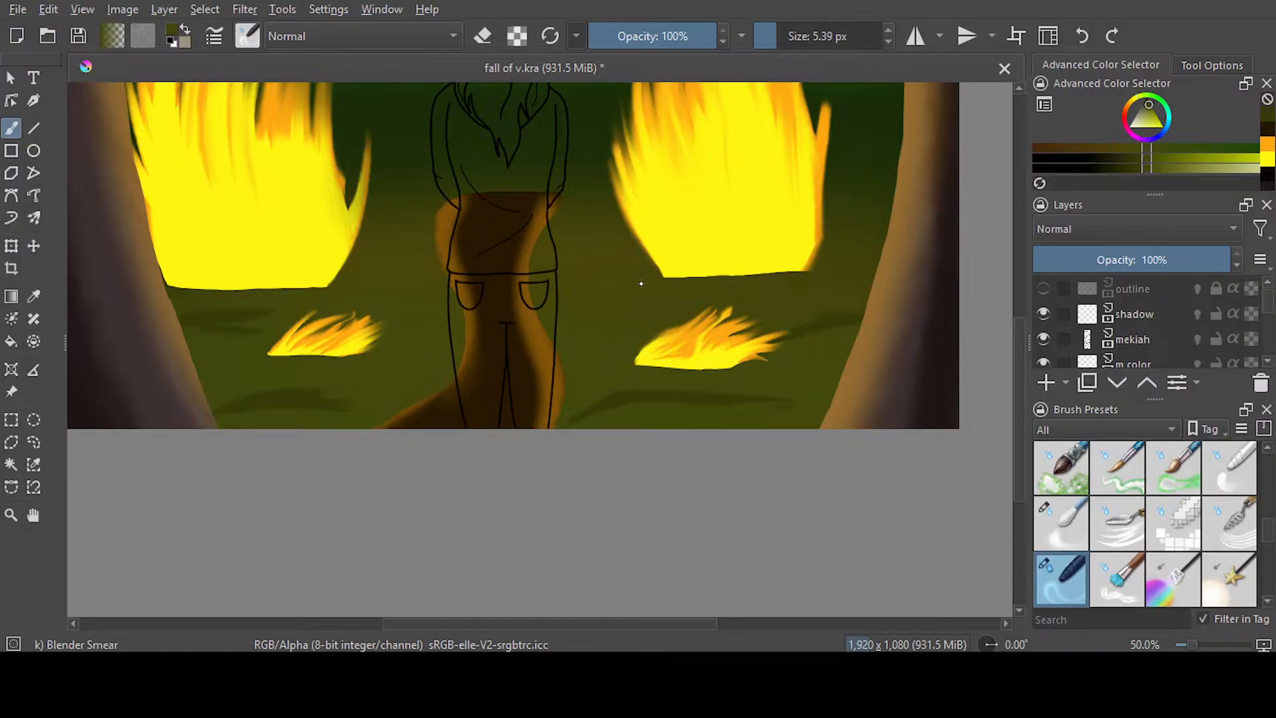
pyautogui.press('/')
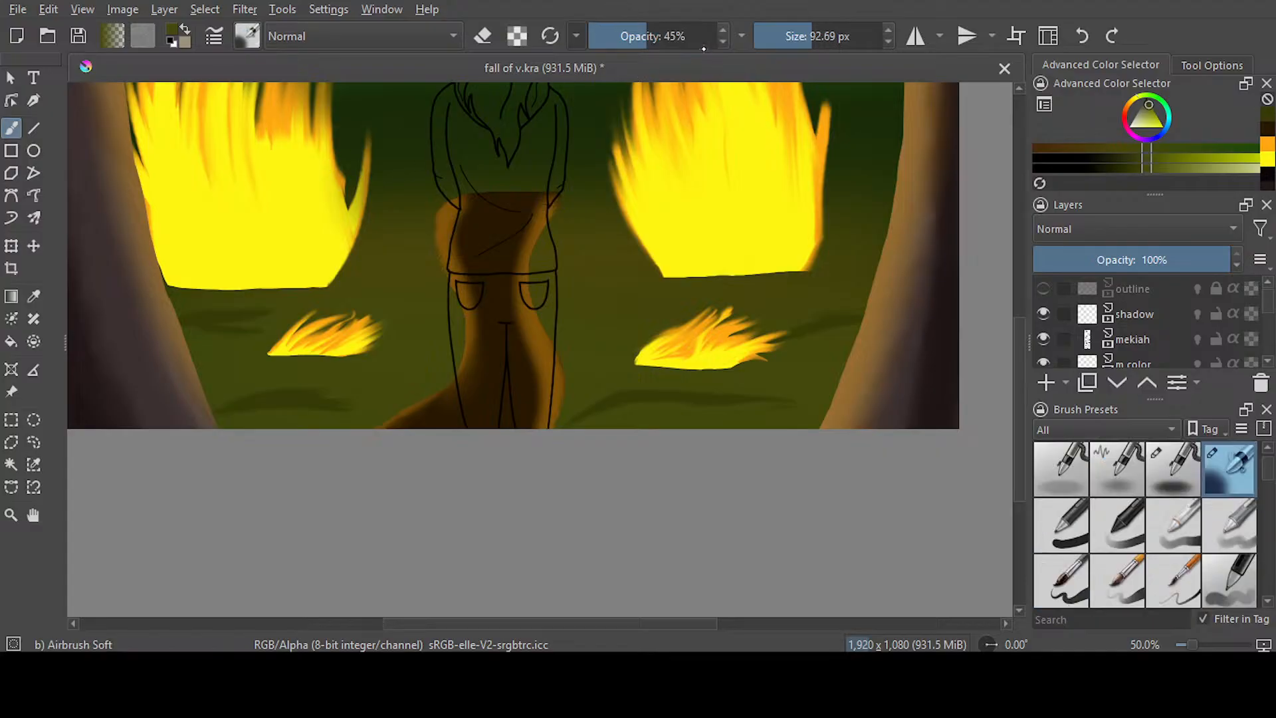
pyautogui.moveTo(648, 37); pyautogui.dragTo(636, 38)
pyautogui.moveTo(532, 433); pyautogui.dragTo(916, 302)
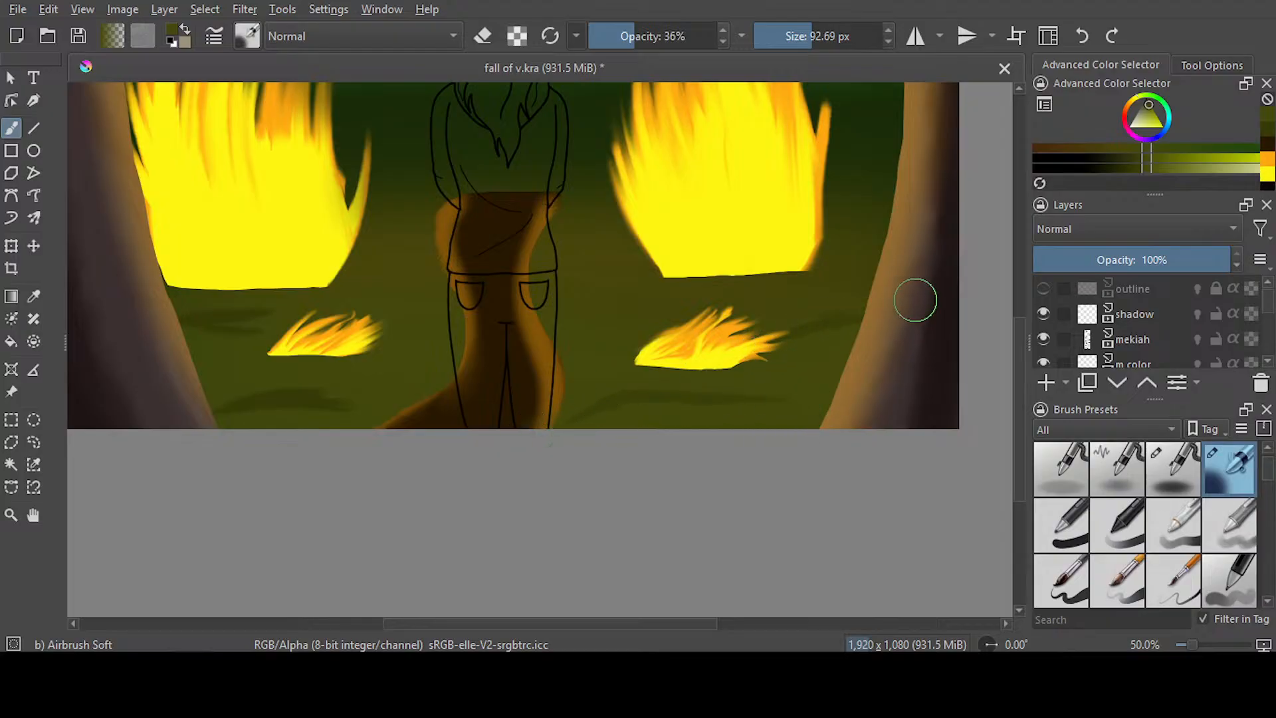
pyautogui.moveTo(352, 407)
pyautogui.mouseDown()
pyautogui.moveTo(211, 417)
pyautogui.moveTo(352, 395)
pyautogui.mouseUp()
pyautogui.moveTo(266, 328); pyautogui.dragTo(174, 324)
pyautogui.press('-')
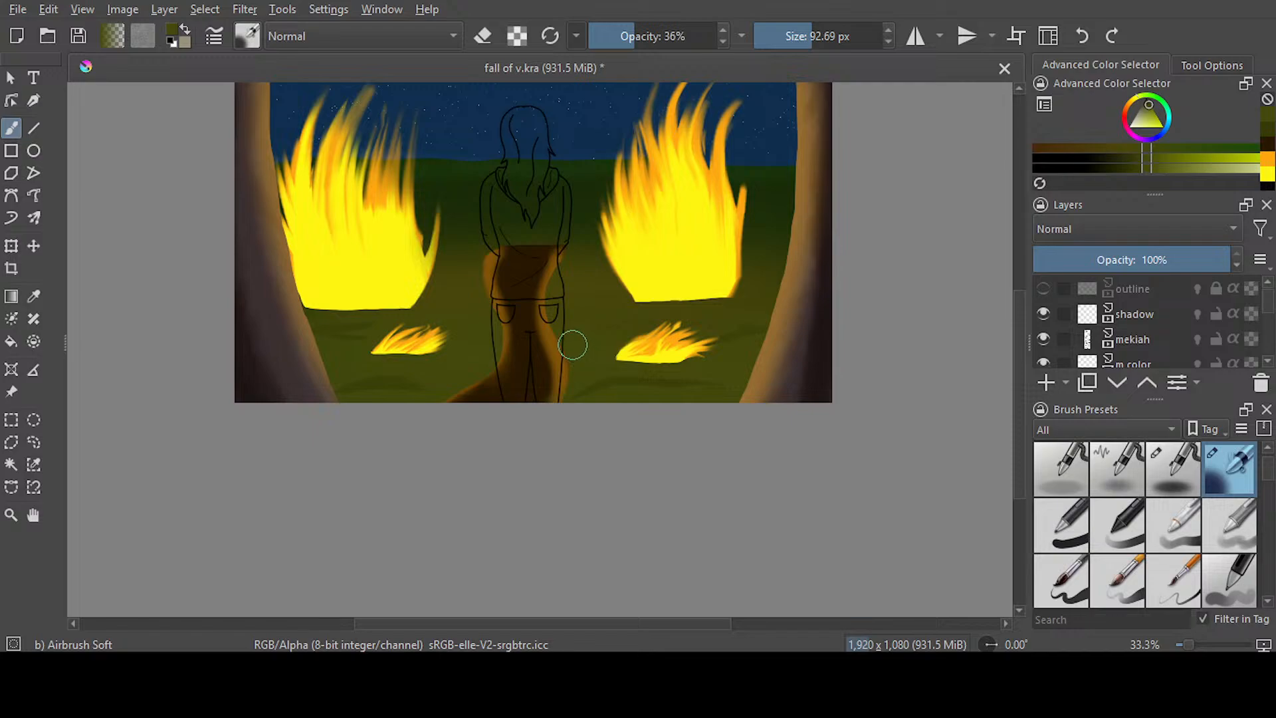
pyautogui.press('-')
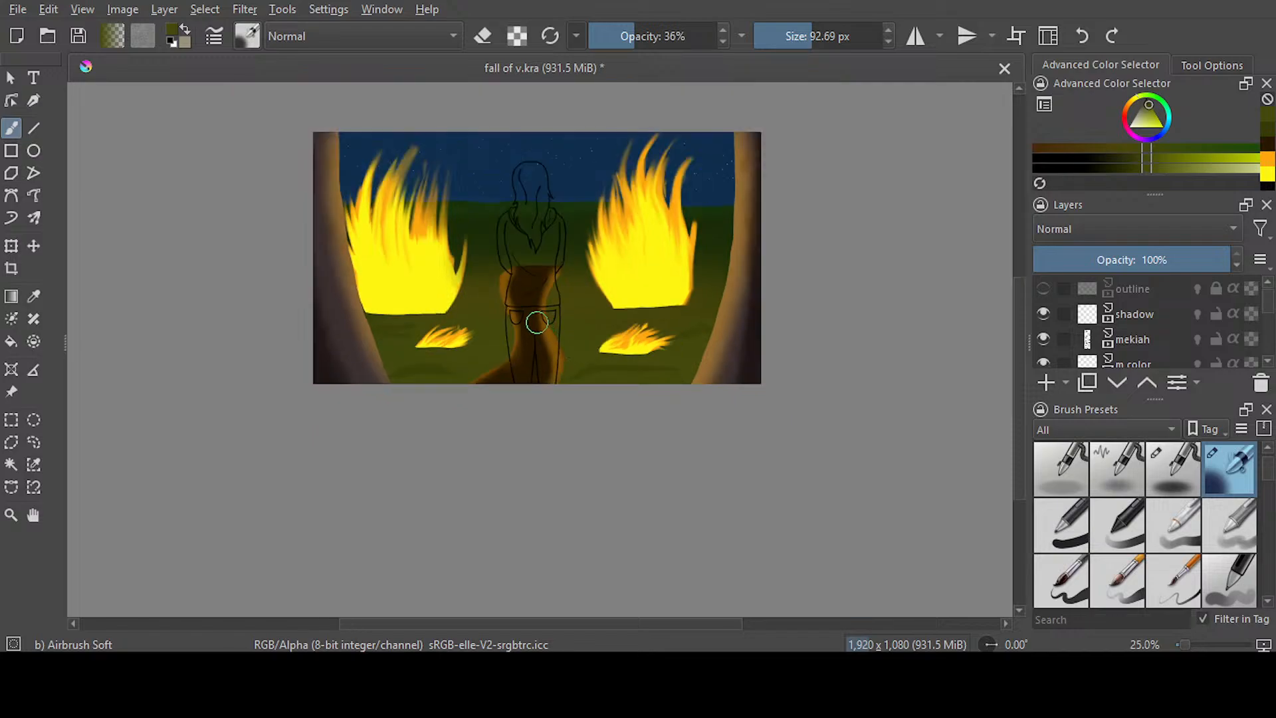
# Save the document and make the m color layer active
pyautogui.scroll(1, 537, 323)
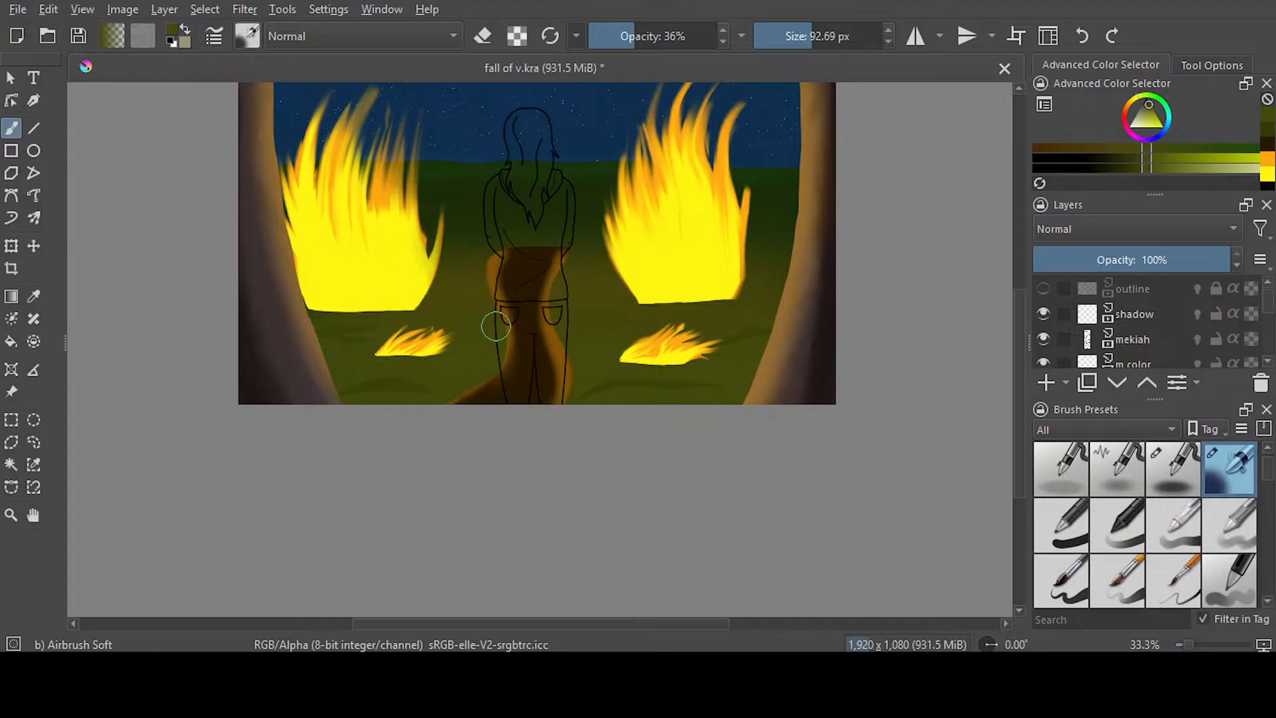
pyautogui.scroll(-1, 496, 326)
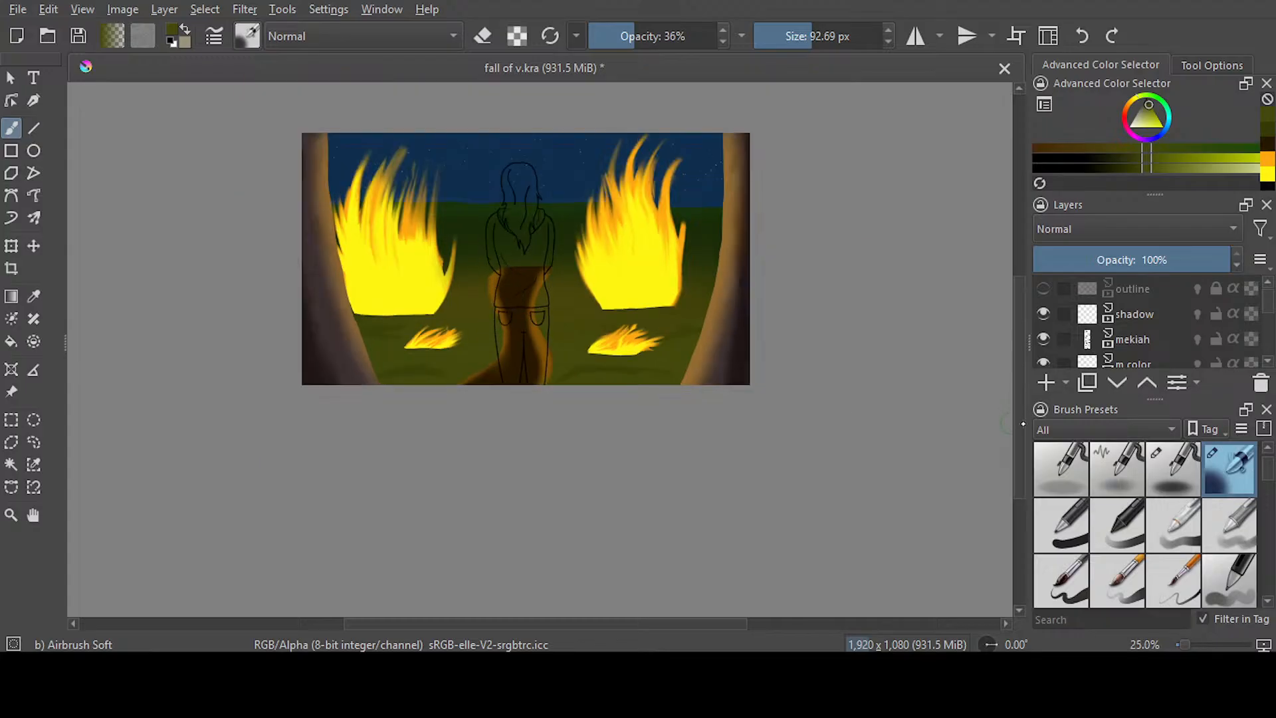
pyautogui.moveTo(1023, 423); pyautogui.dragTo(1032, 390)
pyautogui.hotkey('ctrl', 's')
pyautogui.moveTo(1271, 305); pyautogui.dragTo(1270, 310)
pyautogui.click(1192, 315)
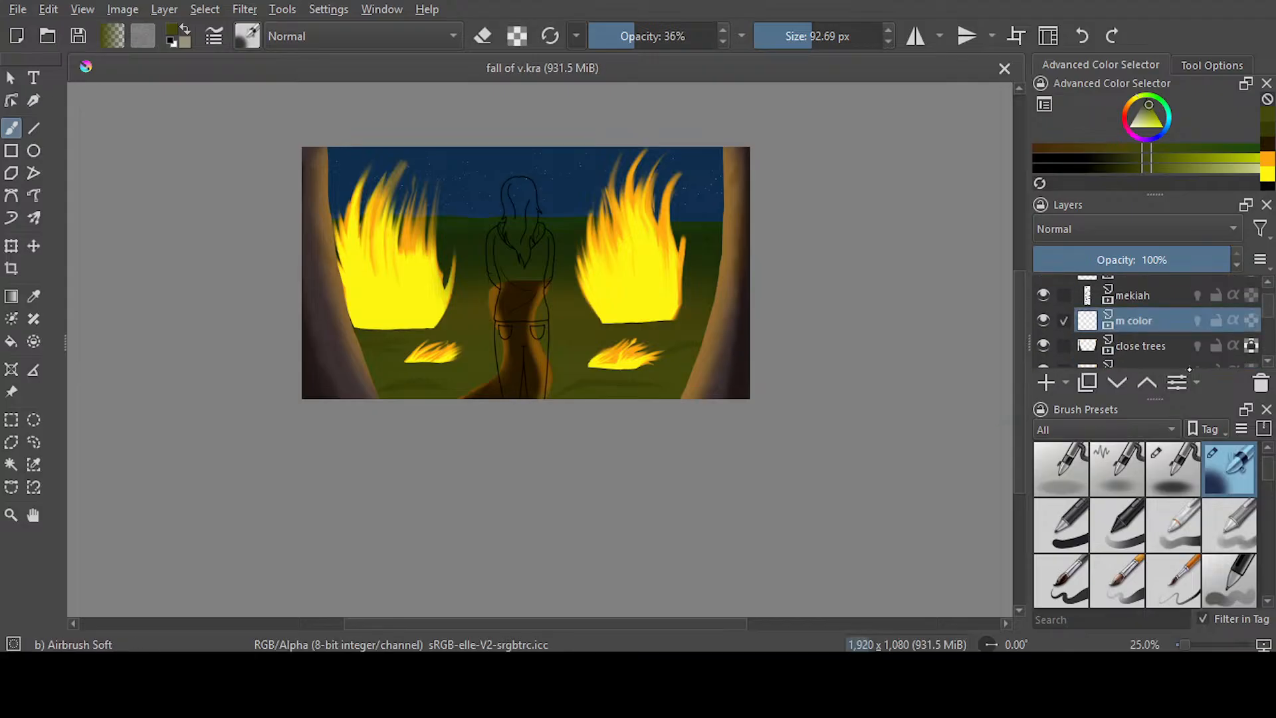
# Switch to the Ink-3 Gpen brush at 100% opacity and choose a pale blonde yellow for the figure's hair
pyautogui.scroll(5, 1018, 395)
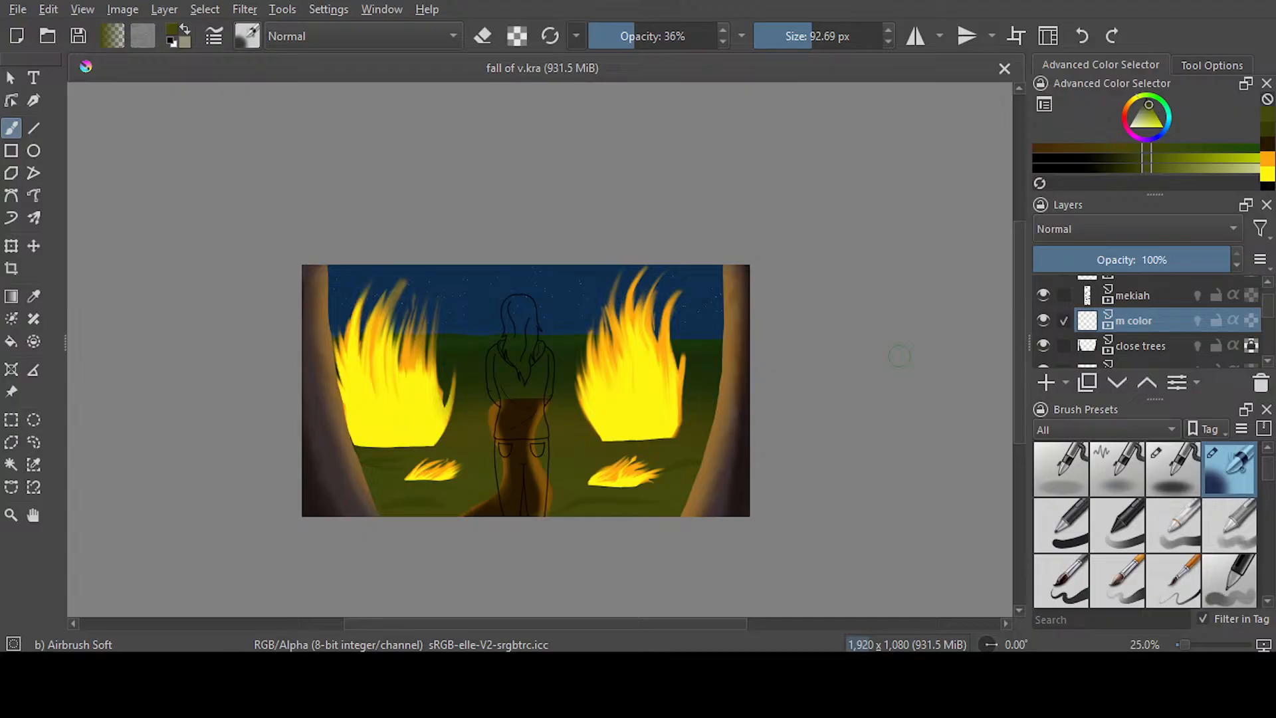
pyautogui.moveTo(1019, 386); pyautogui.dragTo(1008, 397)
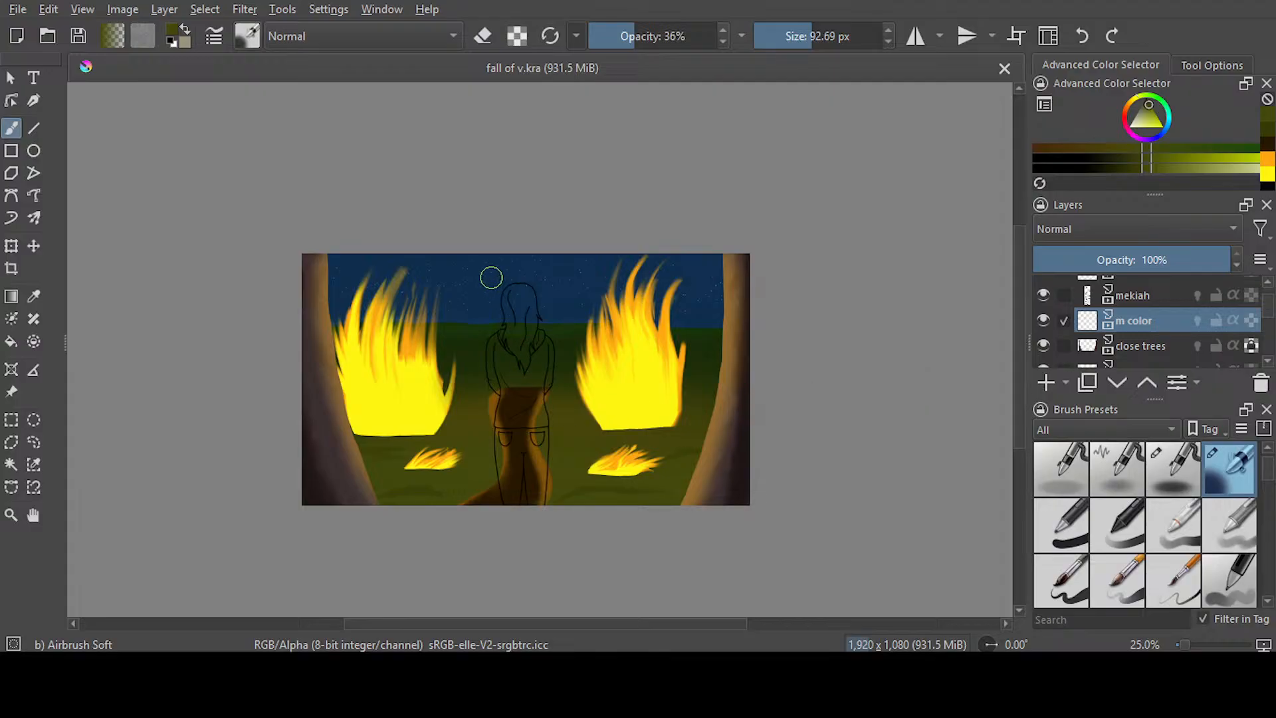
pyautogui.scroll(4, 487, 276)
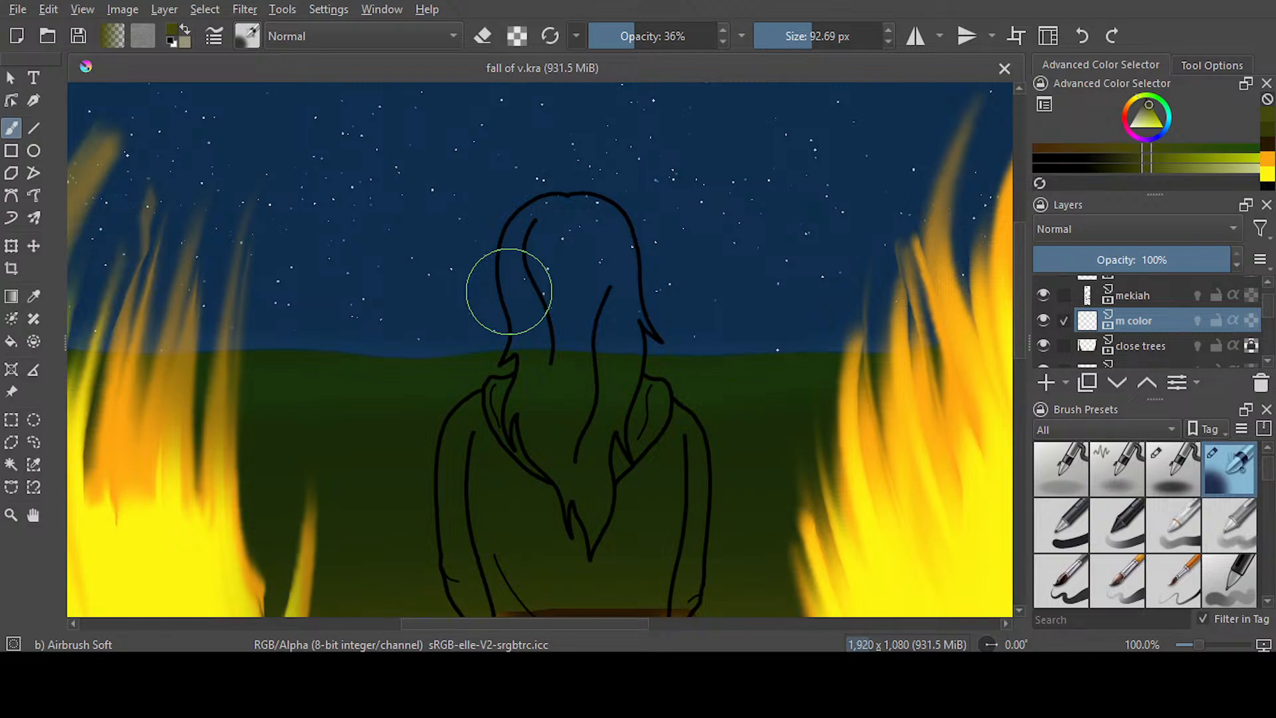
pyautogui.moveTo(1020, 327)
pyautogui.mouseDown()
pyautogui.moveTo(1022, 312)
pyautogui.moveTo(1024, 340)
pyautogui.mouseUp()
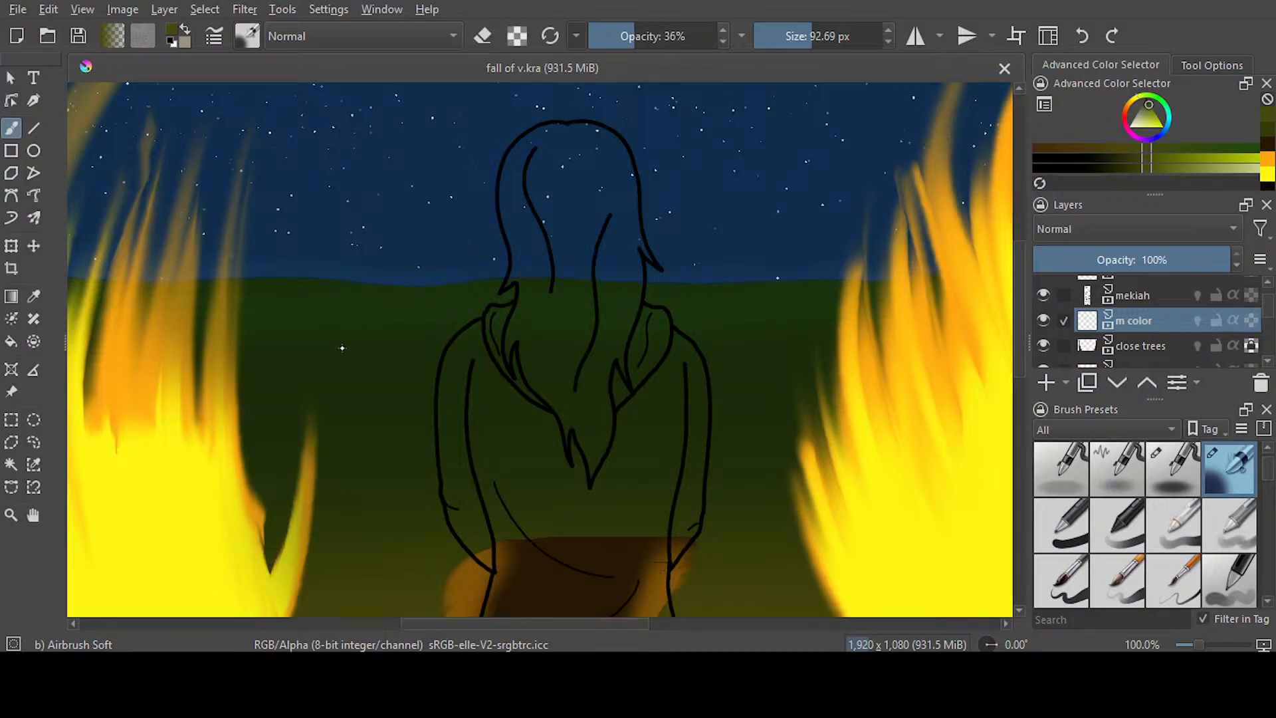
pyautogui.press('/')
pyautogui.moveTo(1021, 341); pyautogui.dragTo(1019, 479)
pyautogui.moveTo(1018, 426); pyautogui.dragTo(1033, 343)
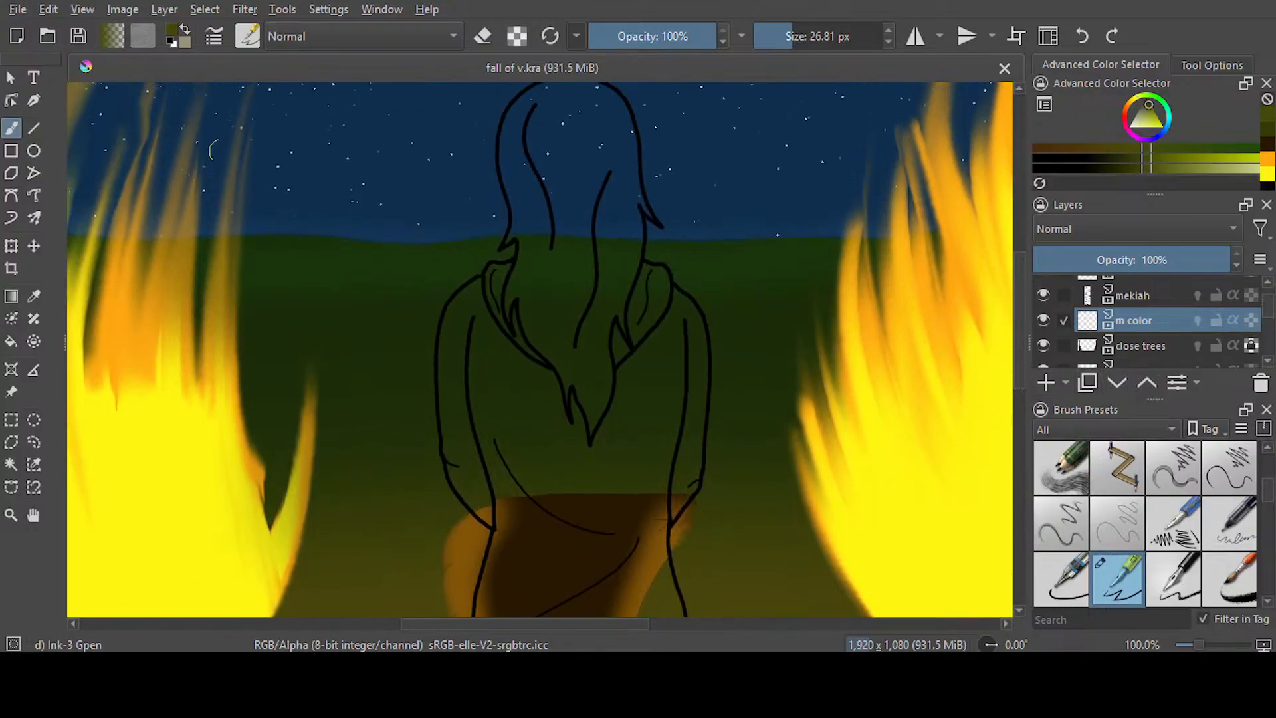
pyautogui.moveTo(1021, 356)
pyautogui.mouseDown()
pyautogui.moveTo(1023, 334)
pyautogui.moveTo(1023, 347)
pyautogui.mouseUp()
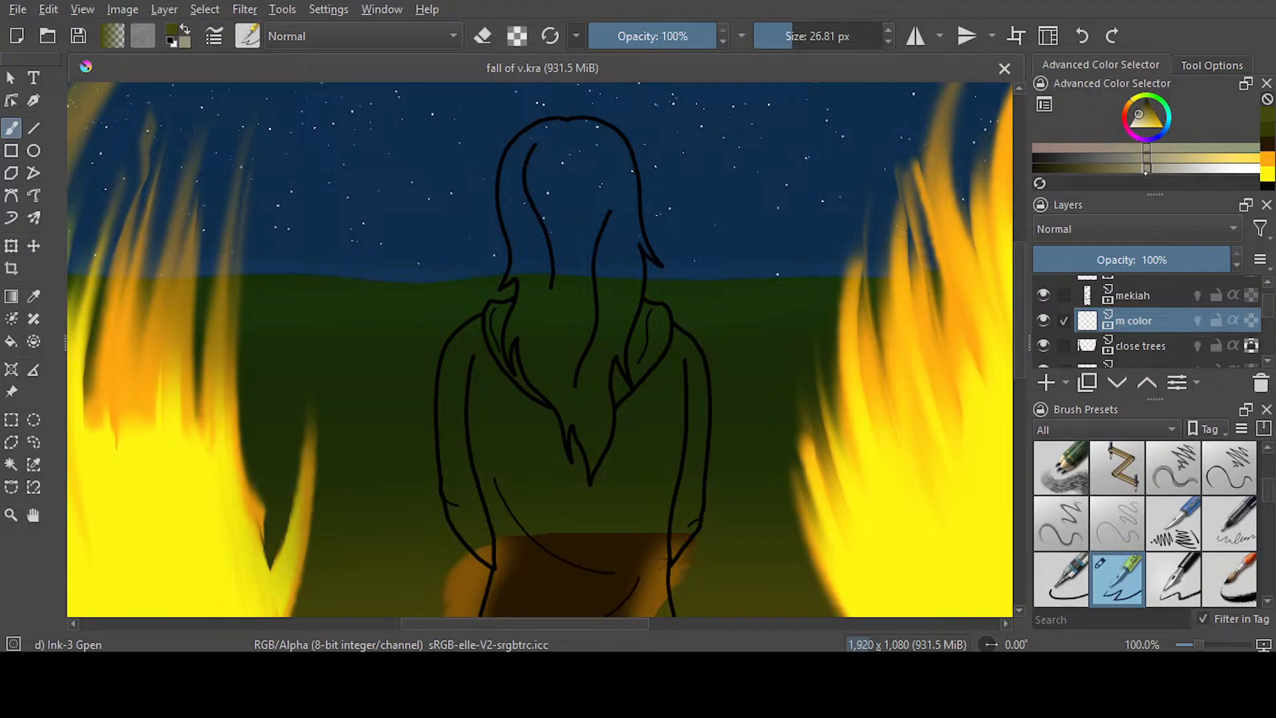
pyautogui.click(1168, 160)
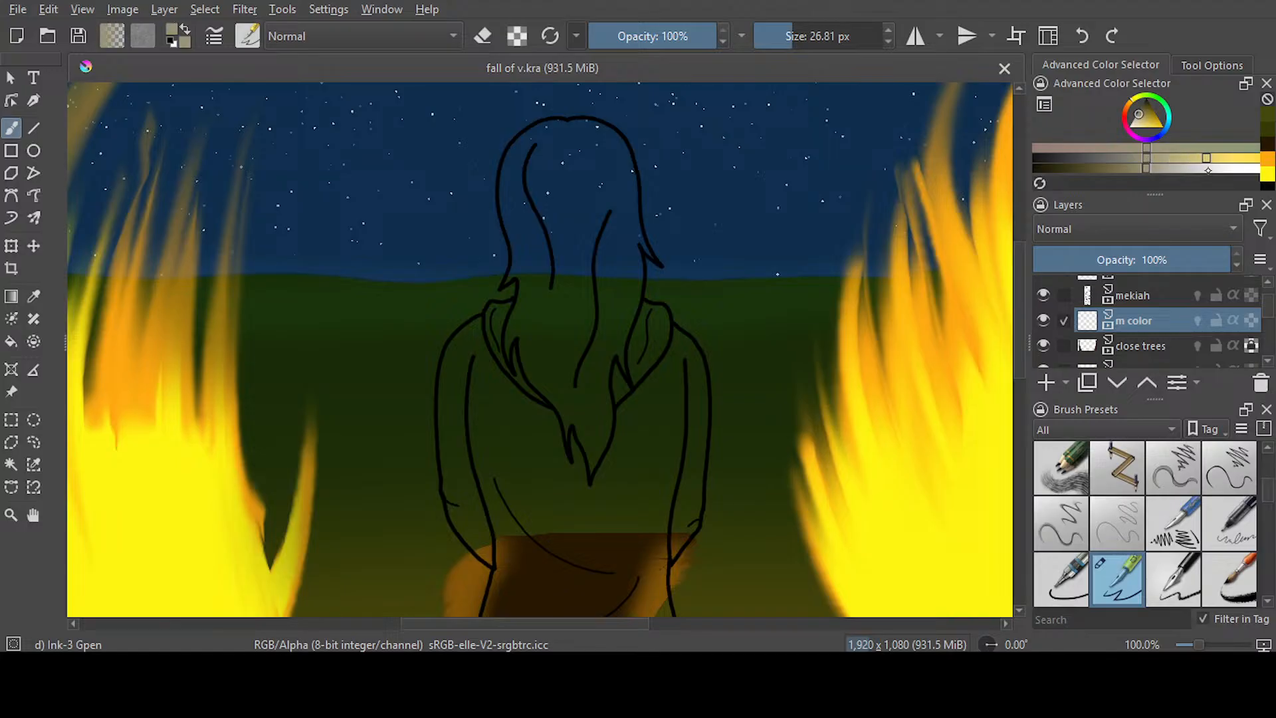
pyautogui.click(1206, 163)
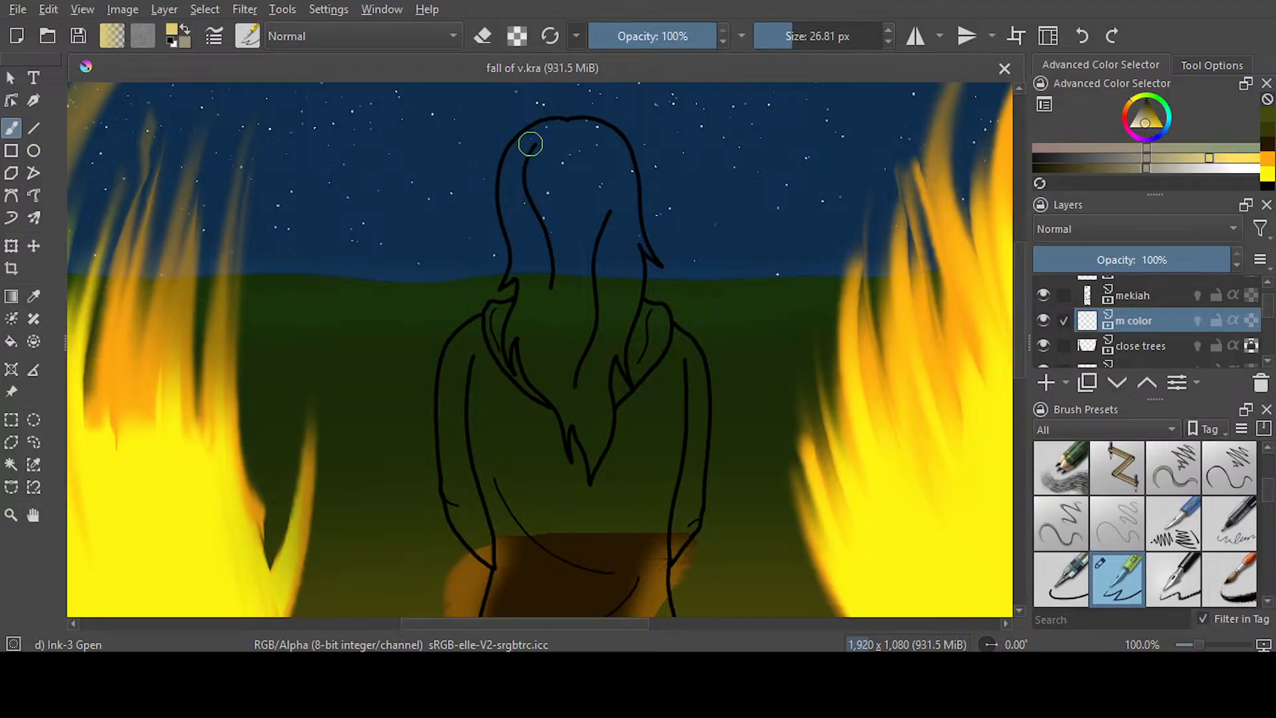
# Set the brush size to 10.51 px and line the inside of the hair outline from the crown down both sides of the head
pyautogui.scroll(2, 530, 144)
pyautogui.moveTo(790, 37); pyautogui.dragTo(779, 37)
pyautogui.moveTo(614, 112)
pyautogui.mouseDown()
pyautogui.moveTo(529, 122)
pyautogui.moveTo(480, 182)
pyautogui.moveTo(474, 268)
pyautogui.moveTo(494, 363)
pyautogui.moveTo(484, 417)
pyautogui.moveTo(508, 404)
pyautogui.moveTo(515, 442)
pyautogui.mouseUp()
pyautogui.moveTo(615, 113)
pyautogui.mouseDown()
pyautogui.moveTo(641, 105)
pyautogui.moveTo(689, 129)
pyautogui.moveTo(725, 174)
pyautogui.moveTo(740, 320)
pyautogui.moveTo(766, 369)
pyautogui.mouseUp()
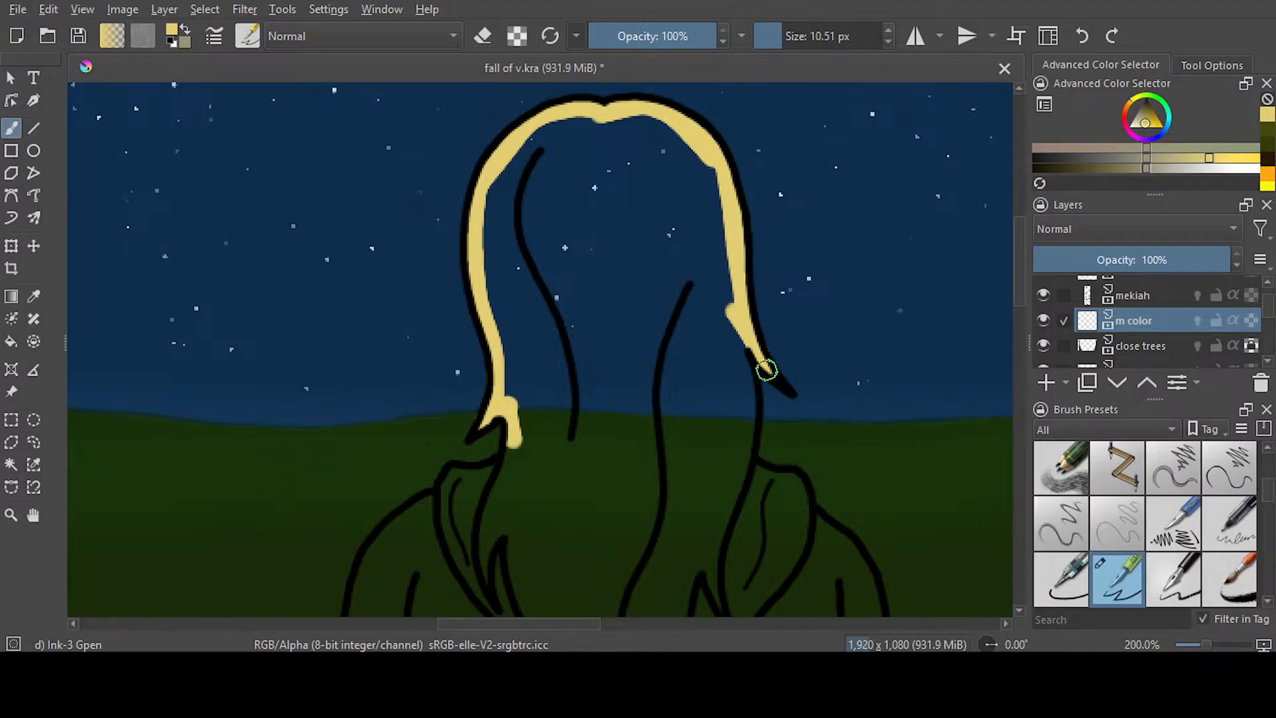
# Continue the pale yellow line along the hair's left edge down to the pointed tip and erase the spill in the lower notch
pyautogui.scroll(-5, 864, 273)
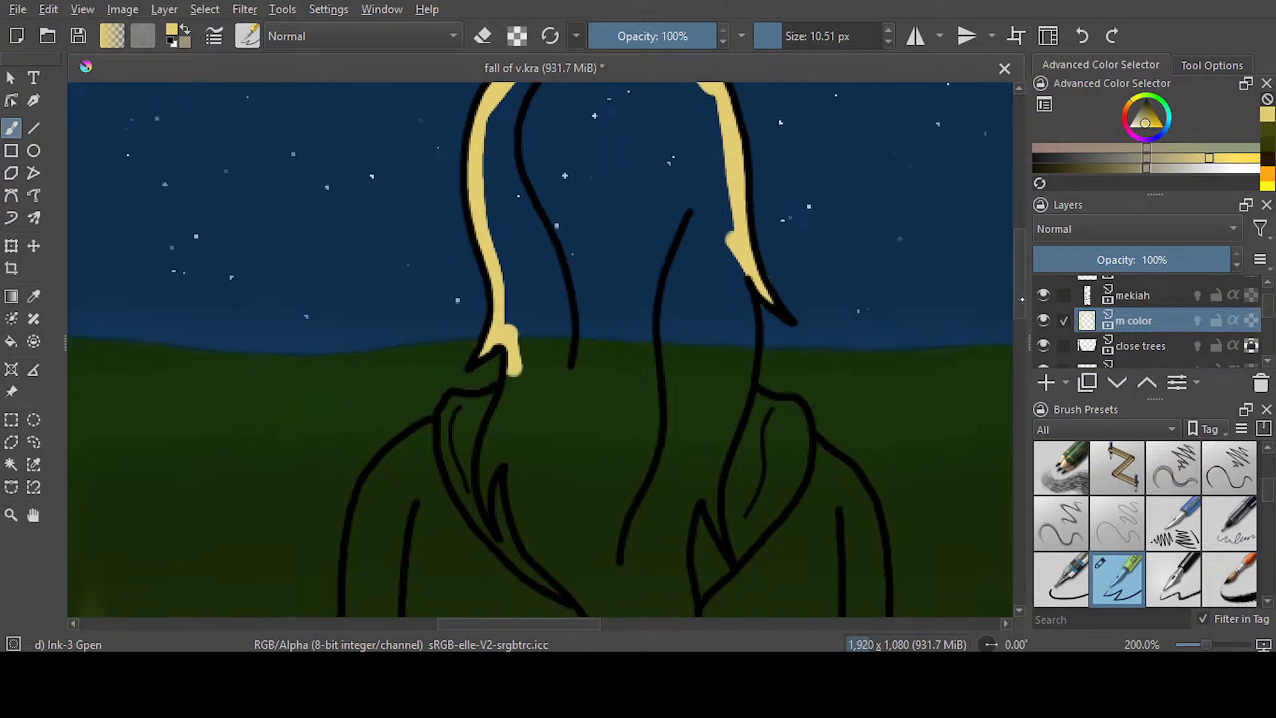
pyautogui.moveTo(512, 169)
pyautogui.mouseDown()
pyautogui.moveTo(485, 301)
pyautogui.moveTo(502, 252)
pyautogui.moveTo(517, 314)
pyautogui.moveTo(598, 425)
pyautogui.moveTo(607, 464)
pyautogui.moveTo(612, 426)
pyautogui.moveTo(654, 531)
pyautogui.mouseUp()
pyautogui.press('e')
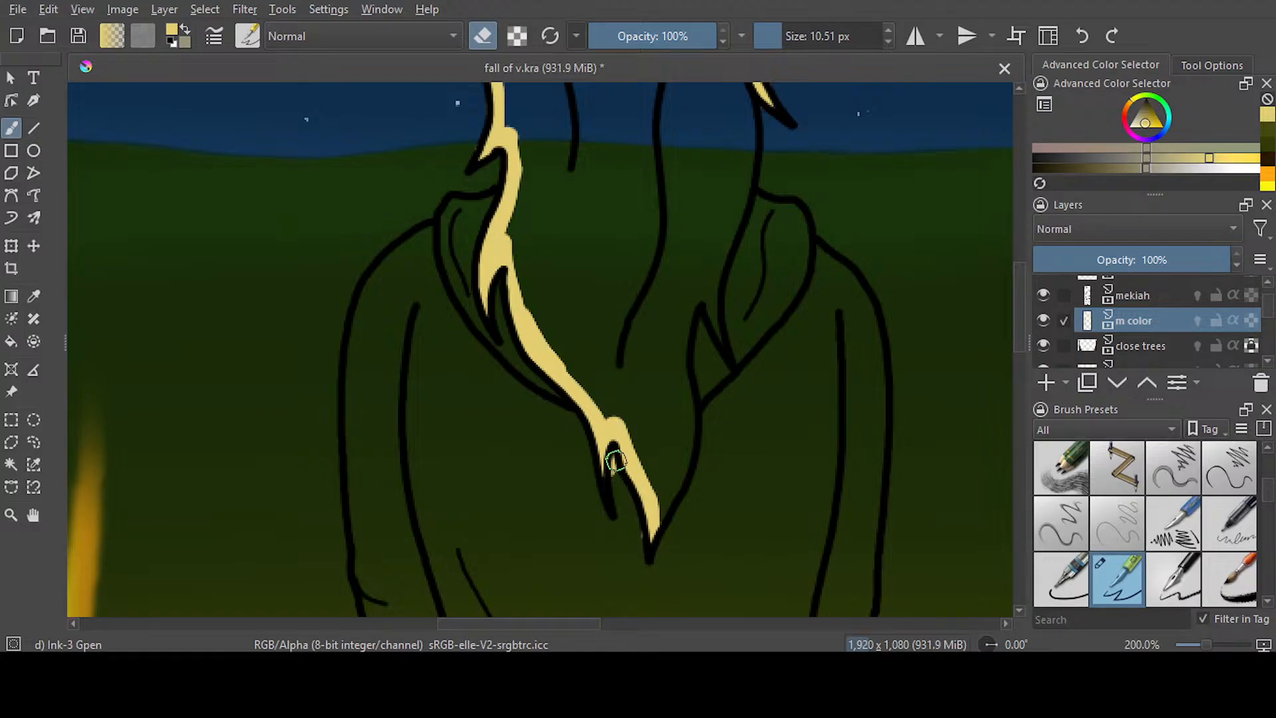
pyautogui.click(483, 36)
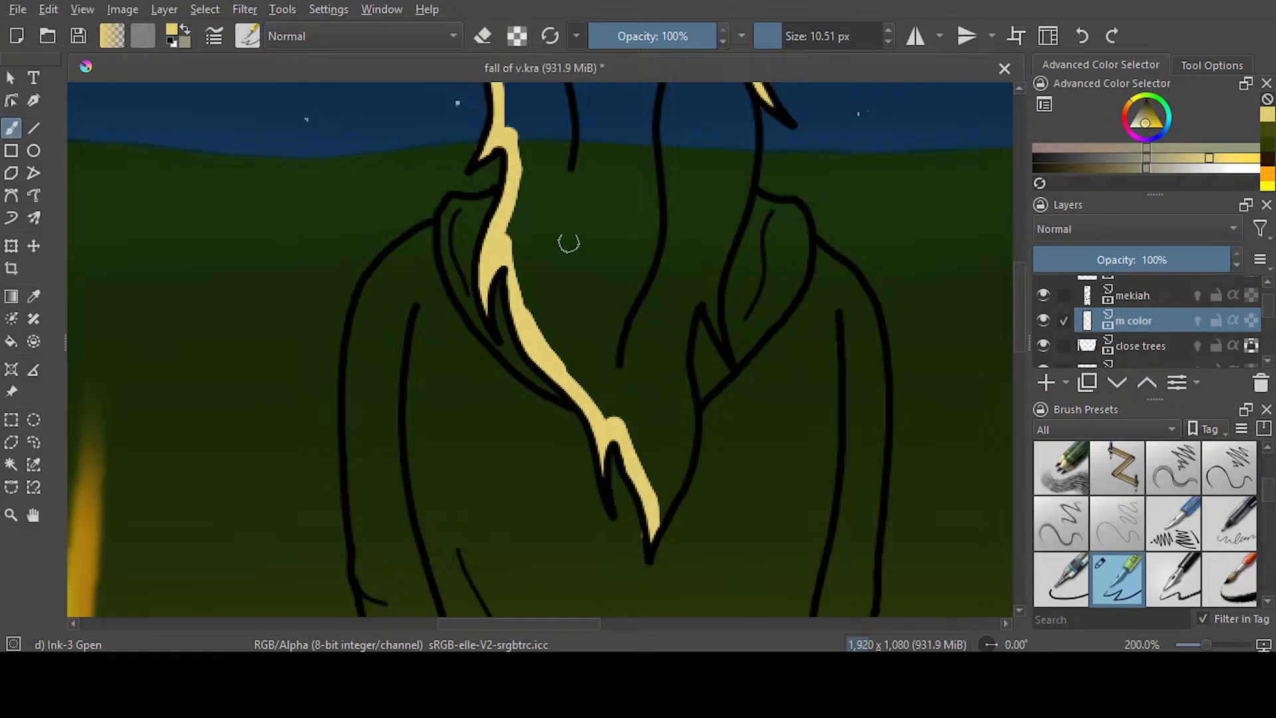
pyautogui.click(483, 36)
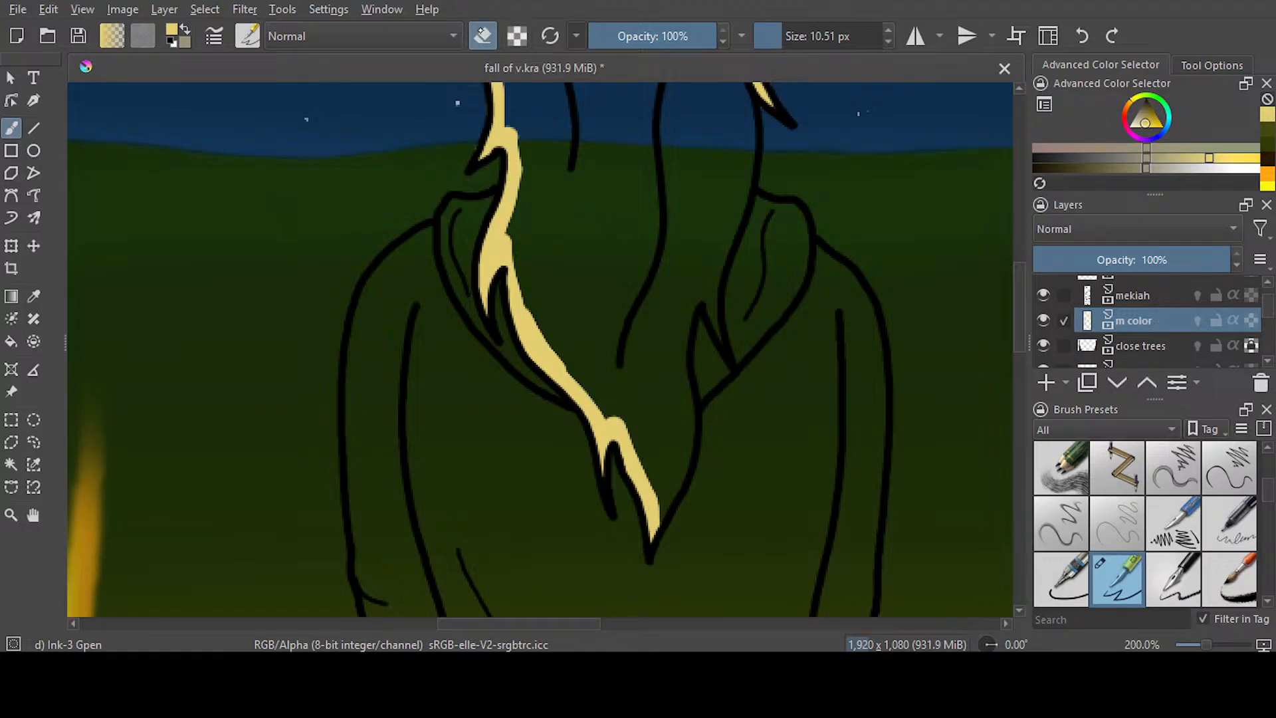
pyautogui.click(483, 36)
# Line the hair's lower right edge in pale yellow from the small notch down to the tip and erase the spill outside it
pyautogui.moveTo(583, 623); pyautogui.dragTo(617, 624)
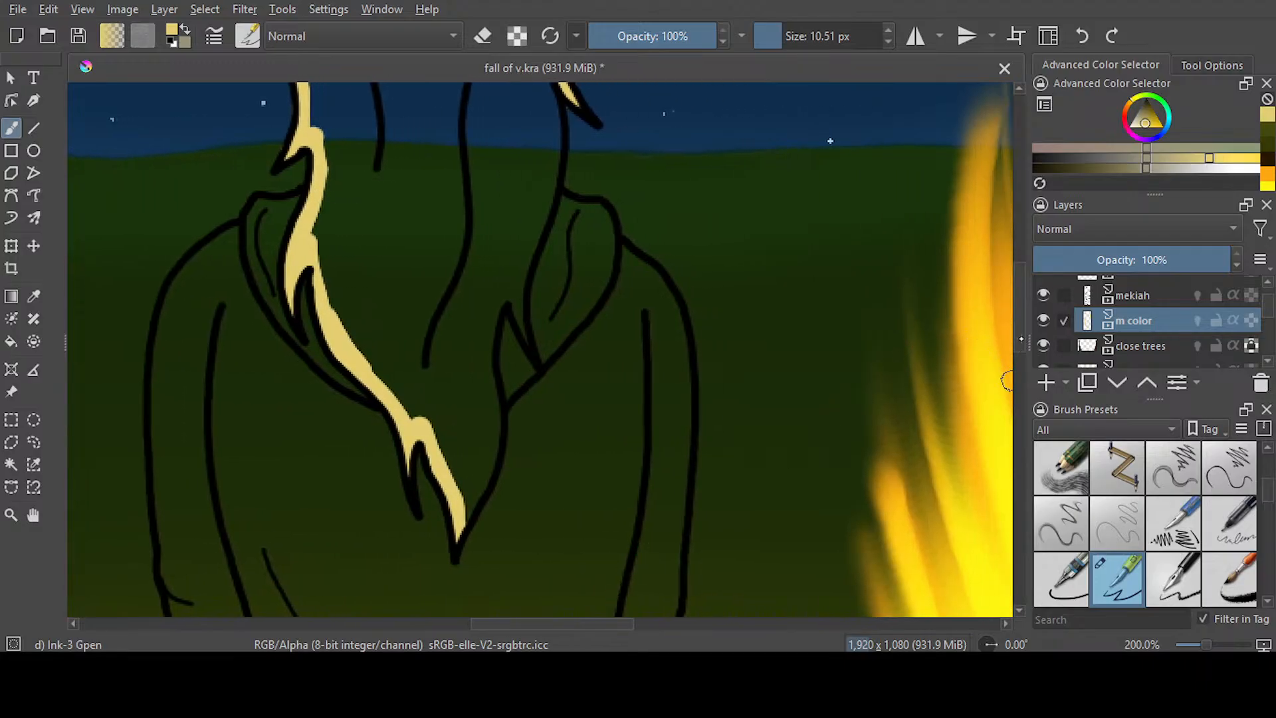
pyautogui.scroll(1, 730, 332)
pyautogui.moveTo(497, 313)
pyautogui.mouseDown()
pyautogui.moveTo(488, 468)
pyautogui.moveTo(463, 545)
pyautogui.mouseUp()
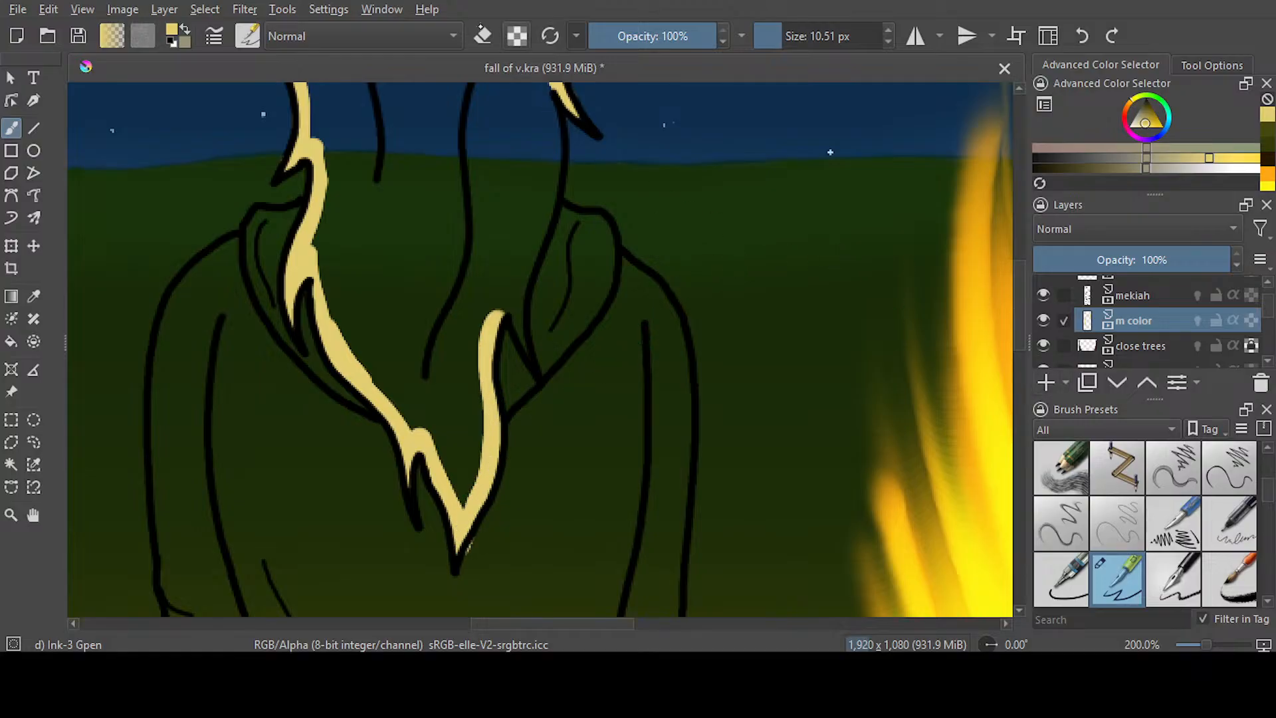
pyautogui.press('e')
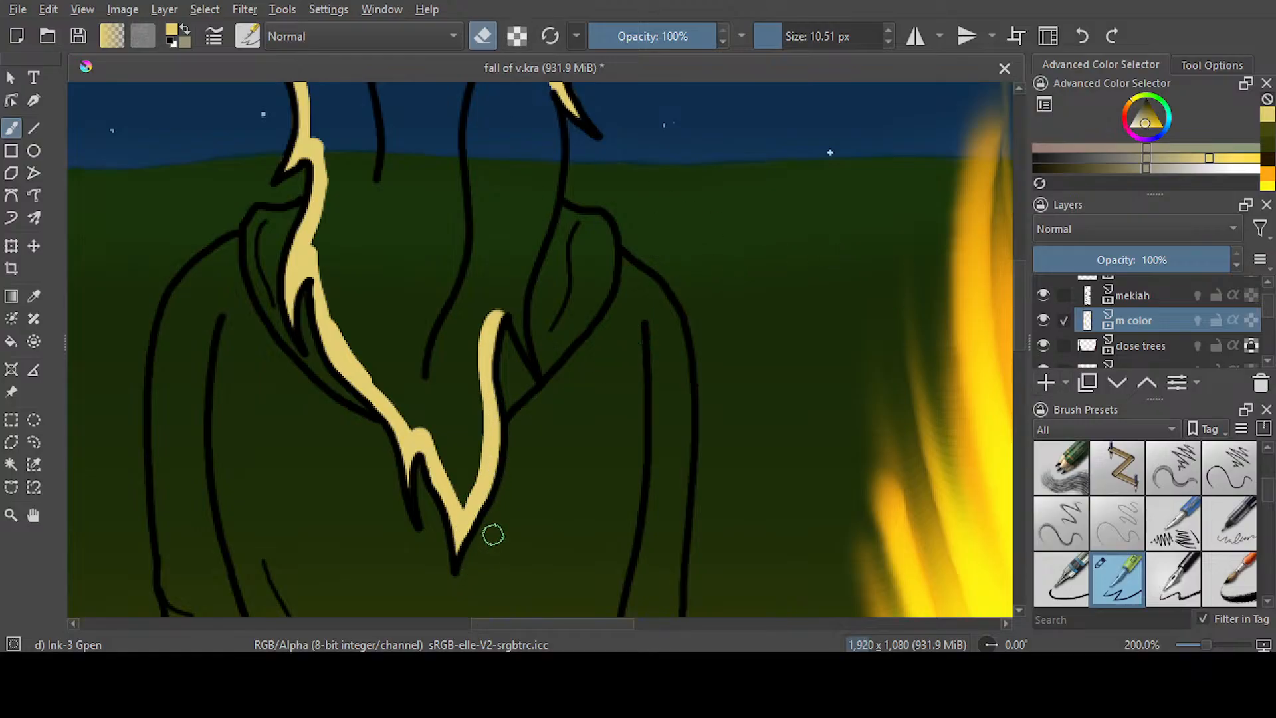
pyautogui.scroll(5, 551, 205)
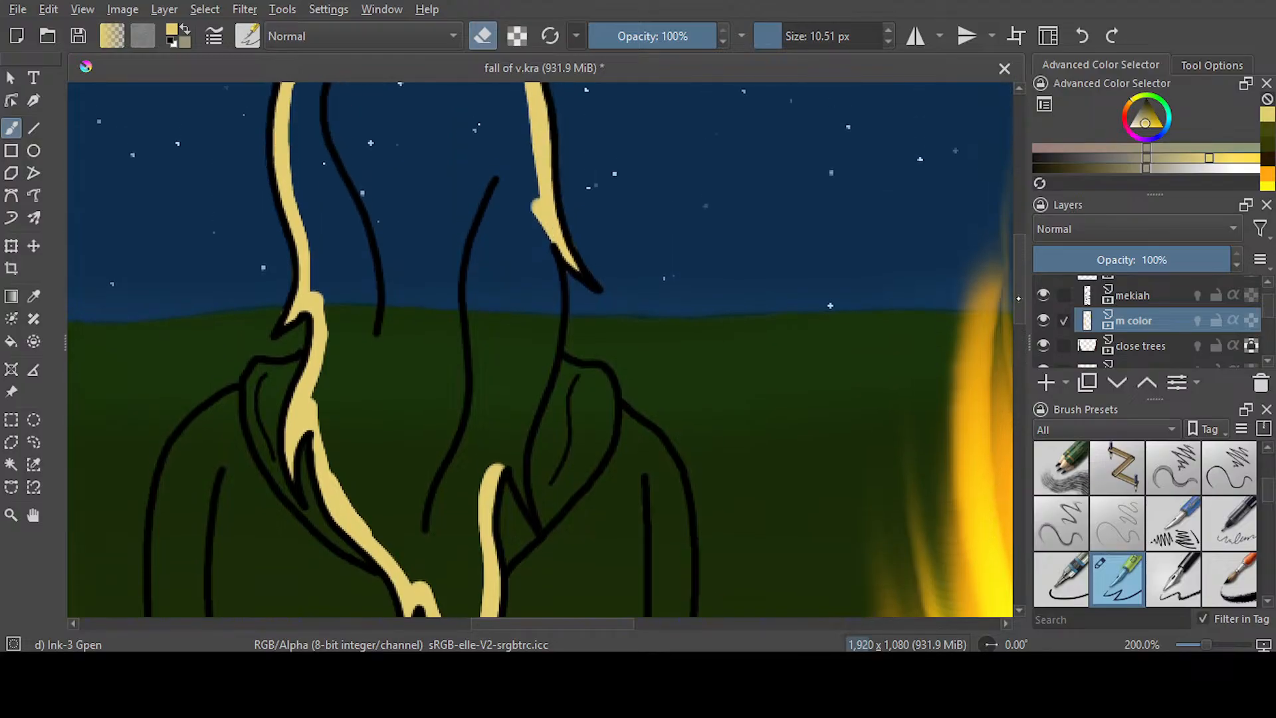
# Close the hair's right edge in pale yellow from the side flick down to the lower notch and clean up the spill there
pyautogui.press('e')
pyautogui.moveTo(551, 205)
pyautogui.mouseDown()
pyautogui.moveTo(540, 344)
pyautogui.moveTo(515, 447)
pyautogui.mouseUp()
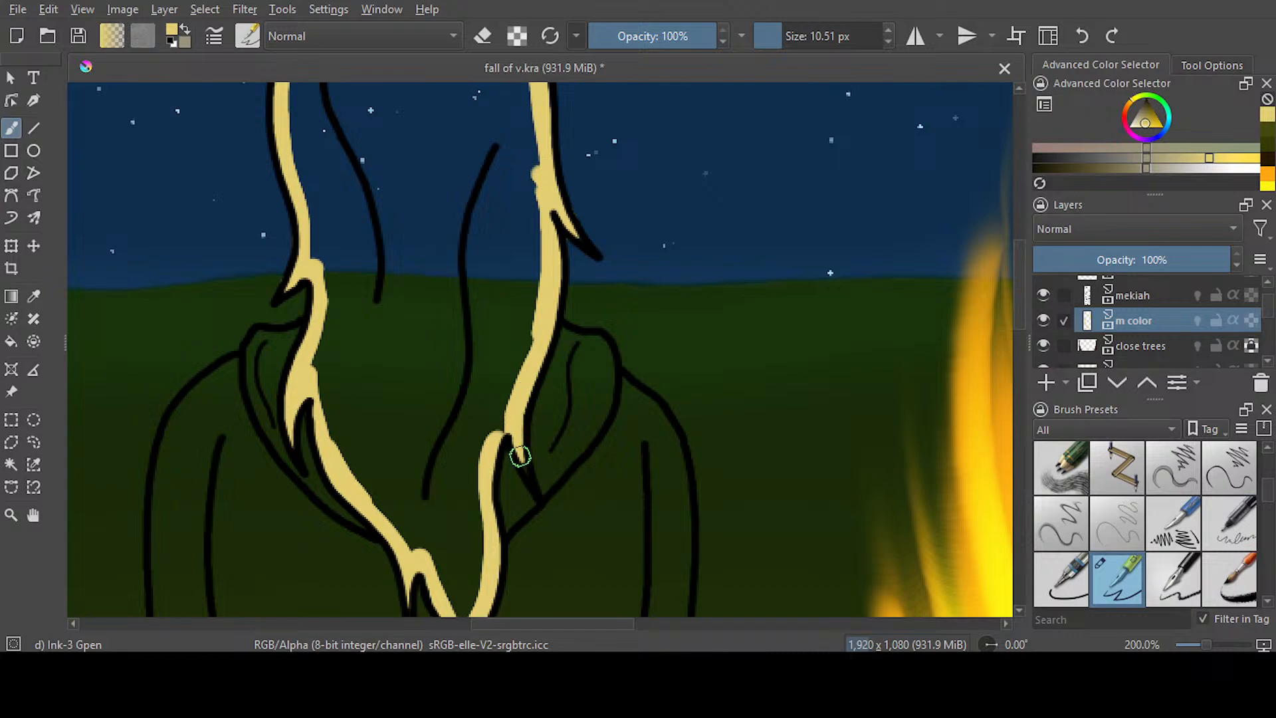
pyautogui.press('e')
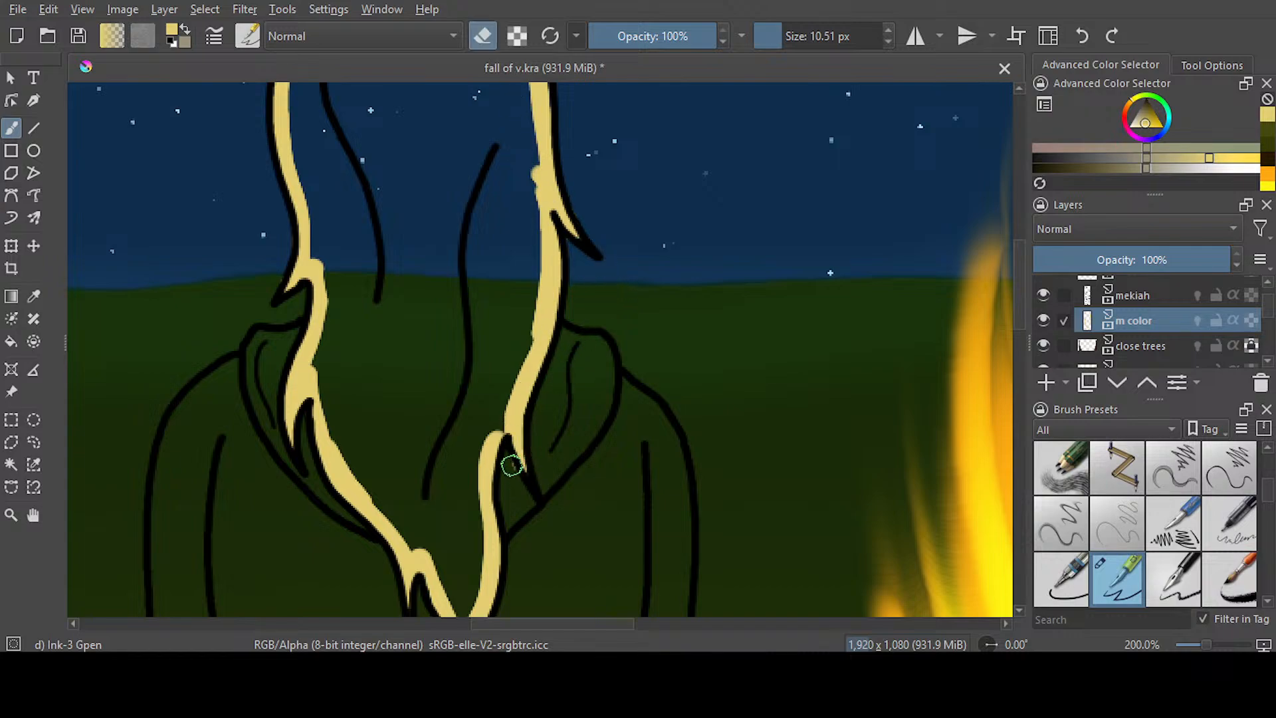
pyautogui.scroll(3, 1020, 381)
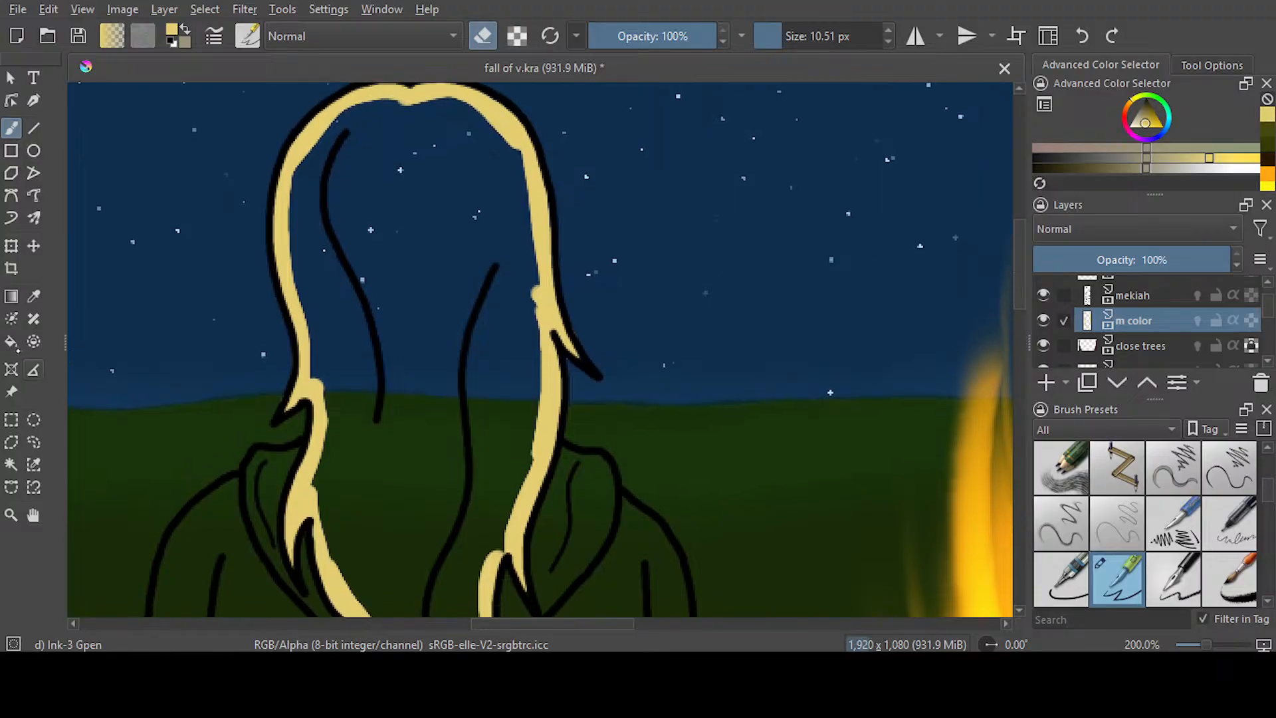
# Fill the enclosed hair area with pale yellow and paint over the seams between the fill and the edge strokes
pyautogui.press('f')
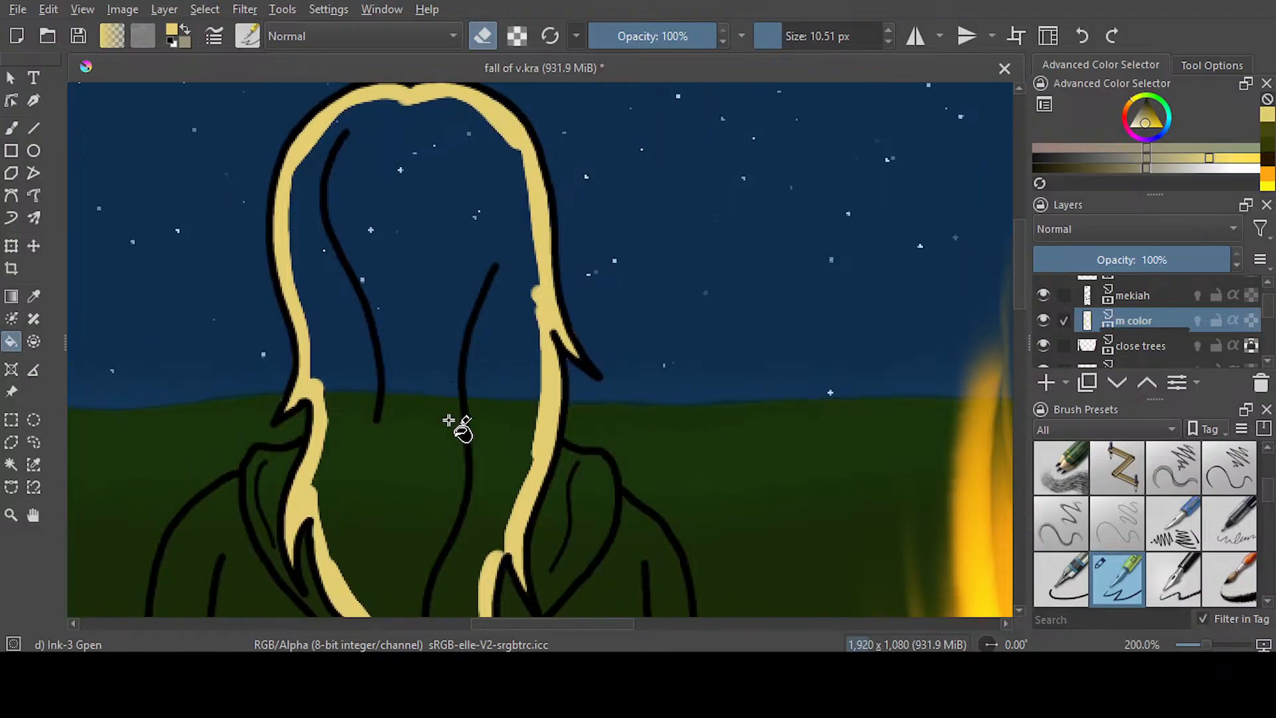
pyautogui.click(343, 191)
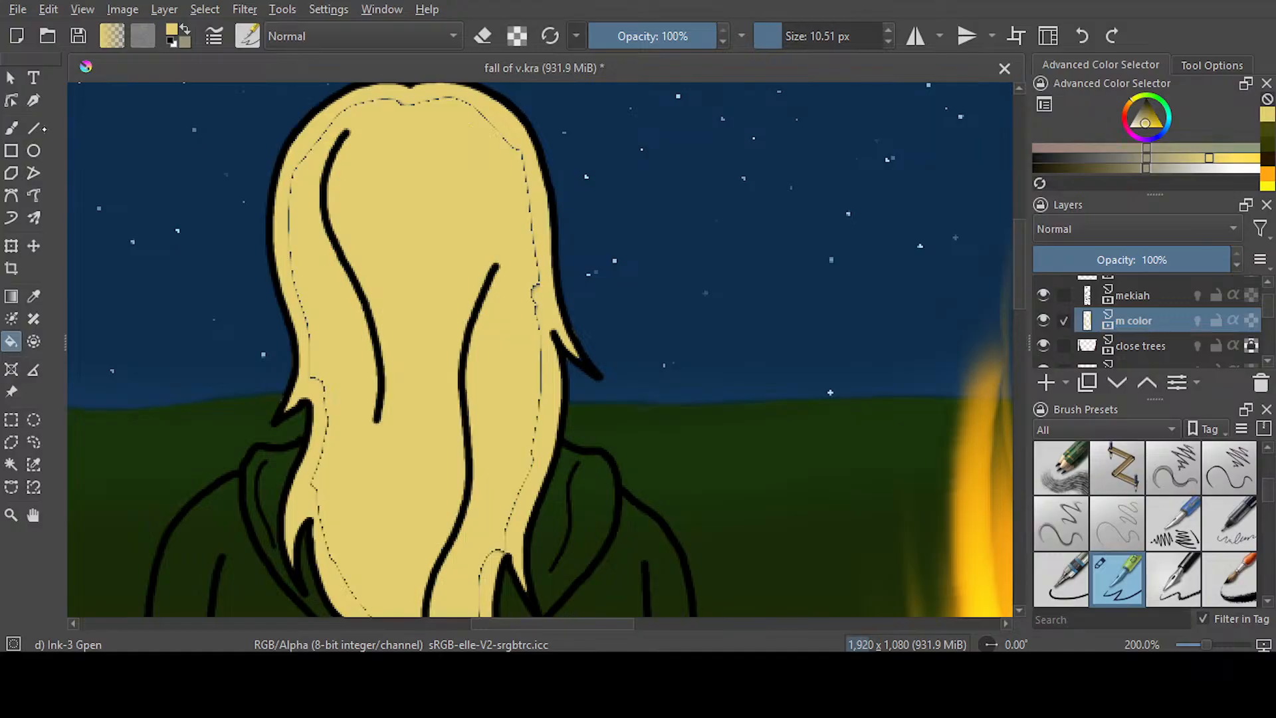
pyautogui.press('b')
pyautogui.moveTo(292, 200); pyautogui.dragTo(344, 570)
pyautogui.moveTo(477, 127)
pyautogui.mouseDown()
pyautogui.moveTo(470, 108)
pyautogui.moveTo(529, 228)
pyautogui.moveTo(520, 151)
pyautogui.moveTo(537, 295)
pyautogui.moveTo(519, 492)
pyautogui.mouseUp()
pyautogui.scroll(-3, 999, 259)
pyautogui.moveTo(511, 258)
pyautogui.mouseDown()
pyautogui.moveTo(487, 315)
pyautogui.moveTo(480, 469)
pyautogui.moveTo(462, 495)
pyautogui.mouseUp()
pyautogui.moveTo(412, 416)
pyautogui.mouseDown()
pyautogui.moveTo(447, 487)
pyautogui.moveTo(336, 316)
pyautogui.mouseUp()
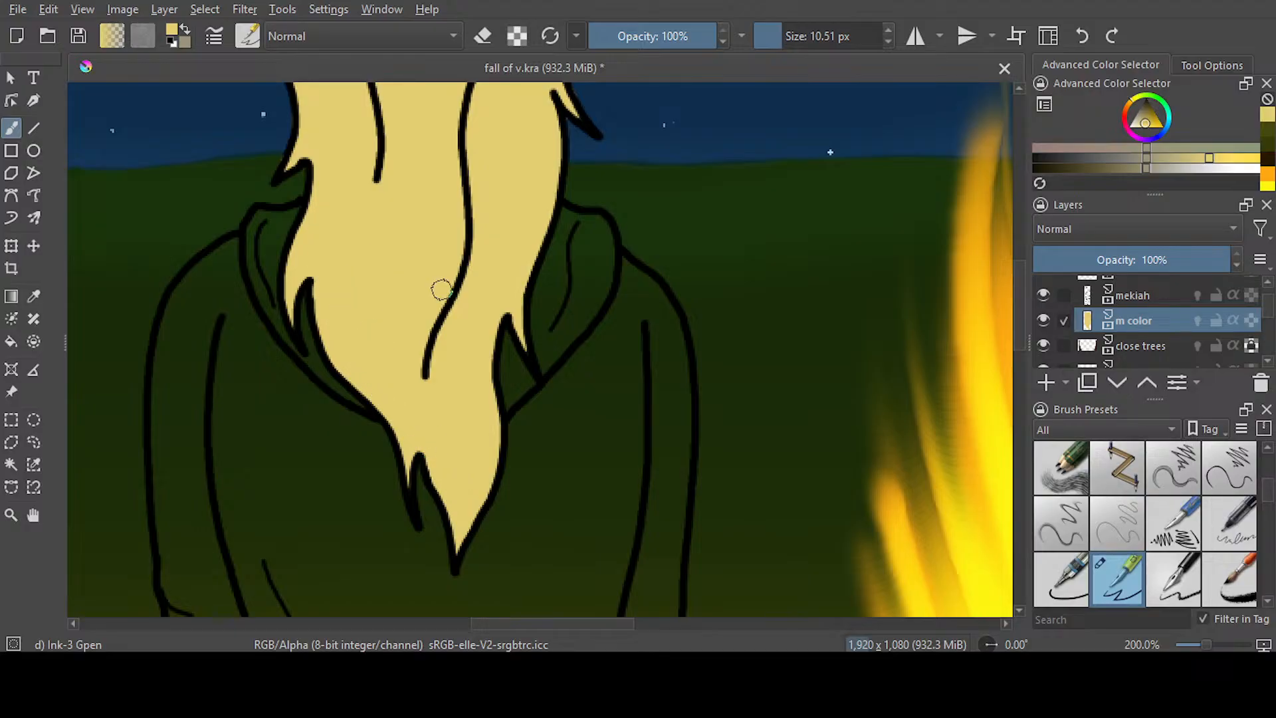
# Check the filled hair against the whole figure and save the document
pyautogui.scroll(-3, 485, 285)
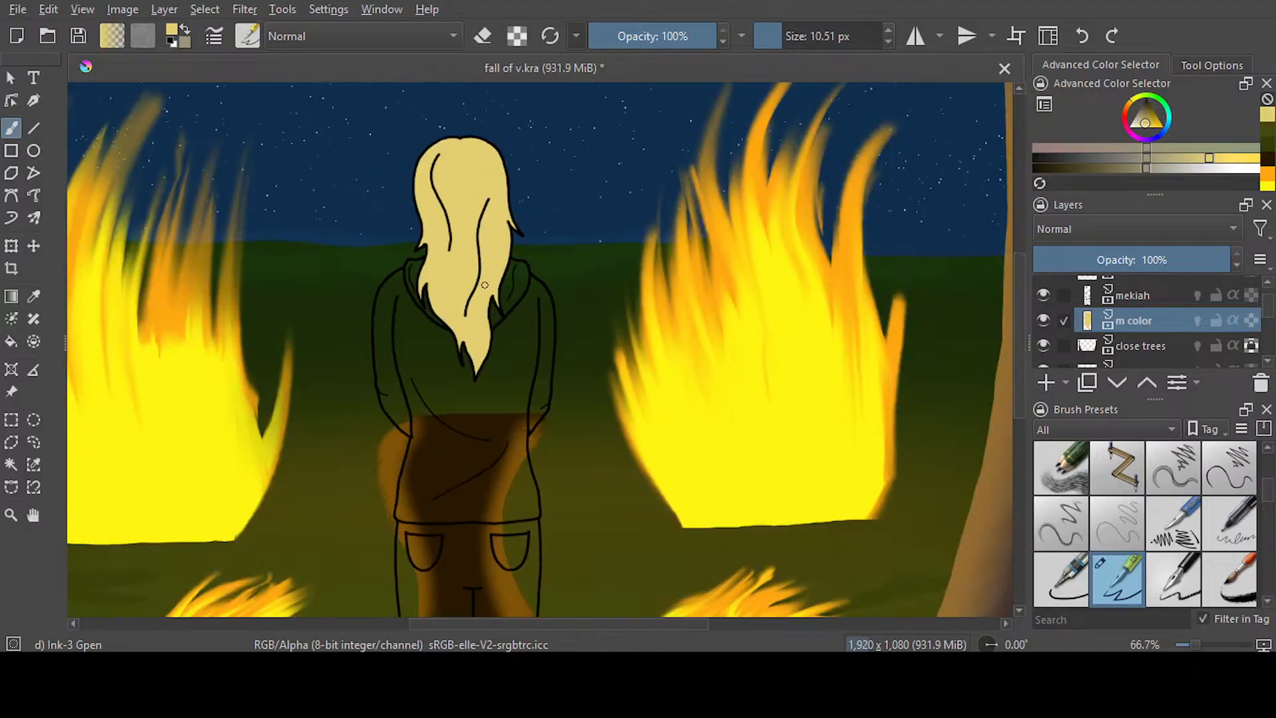
pyautogui.scroll(1, 506, 233)
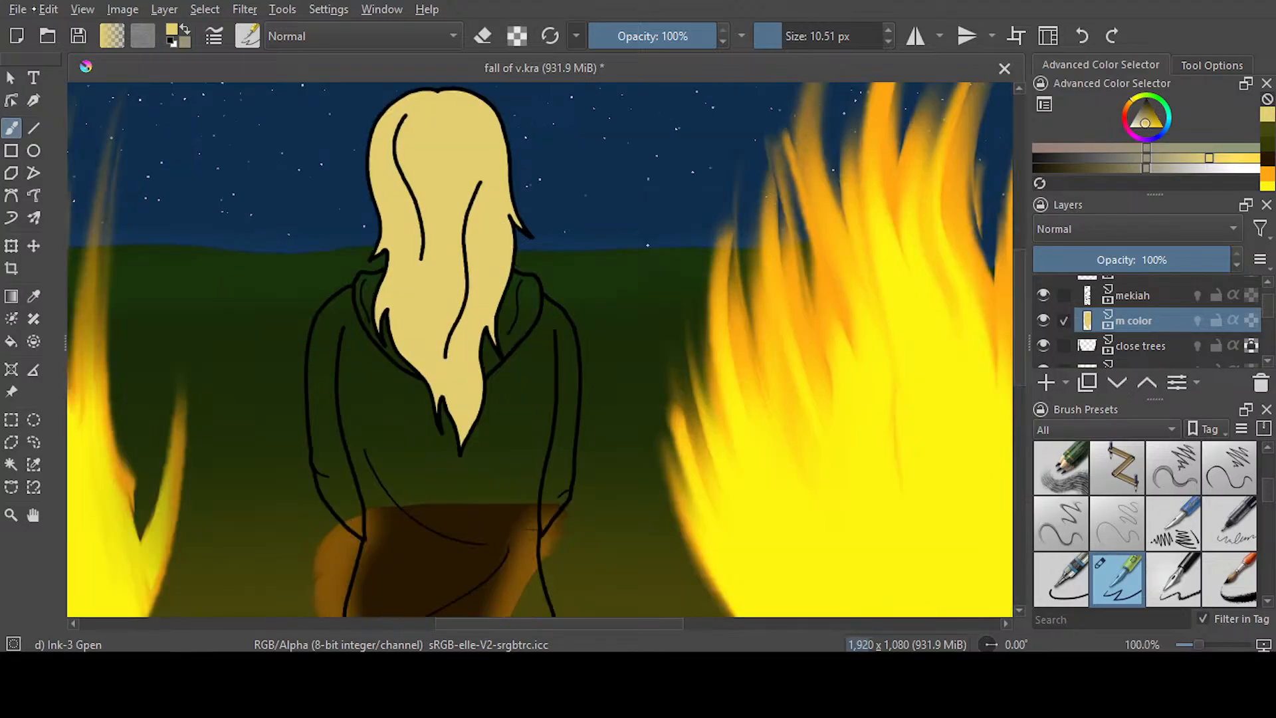
pyautogui.hotkey('ctrl', 's')
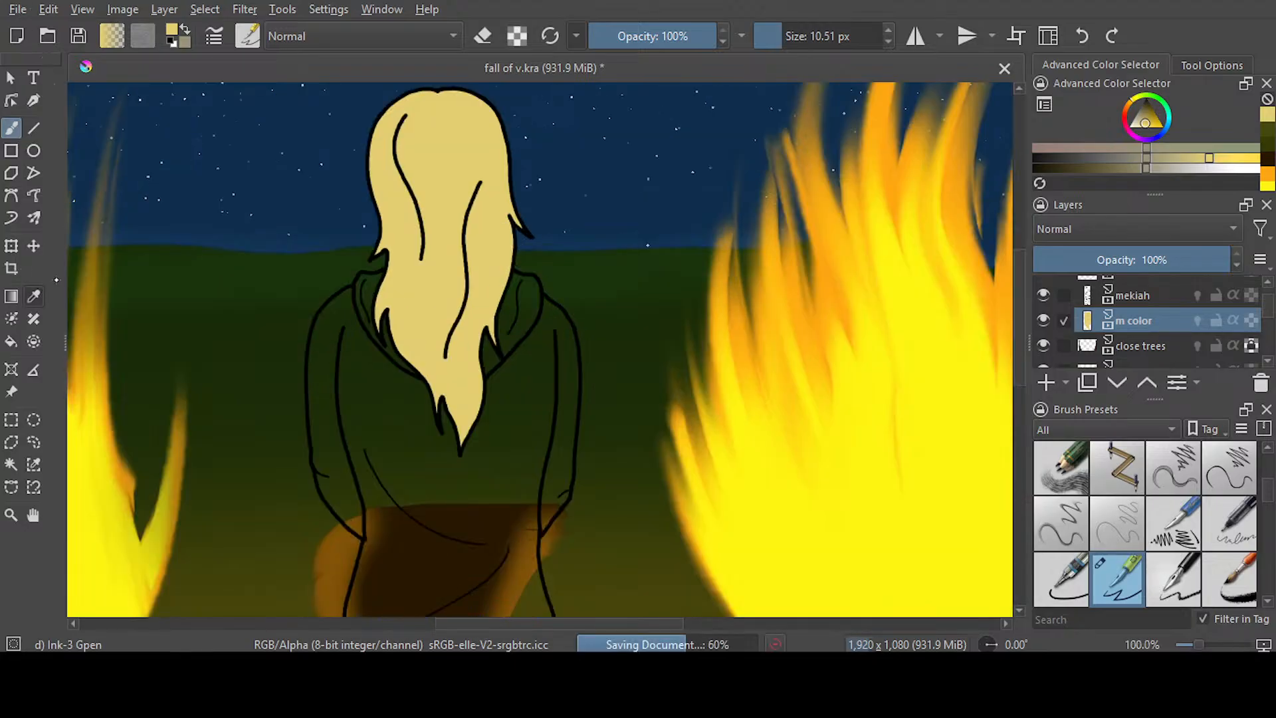
# Try recolouring the figure's hair with a grey fill, and undo the fill
pyautogui.click(33, 296)
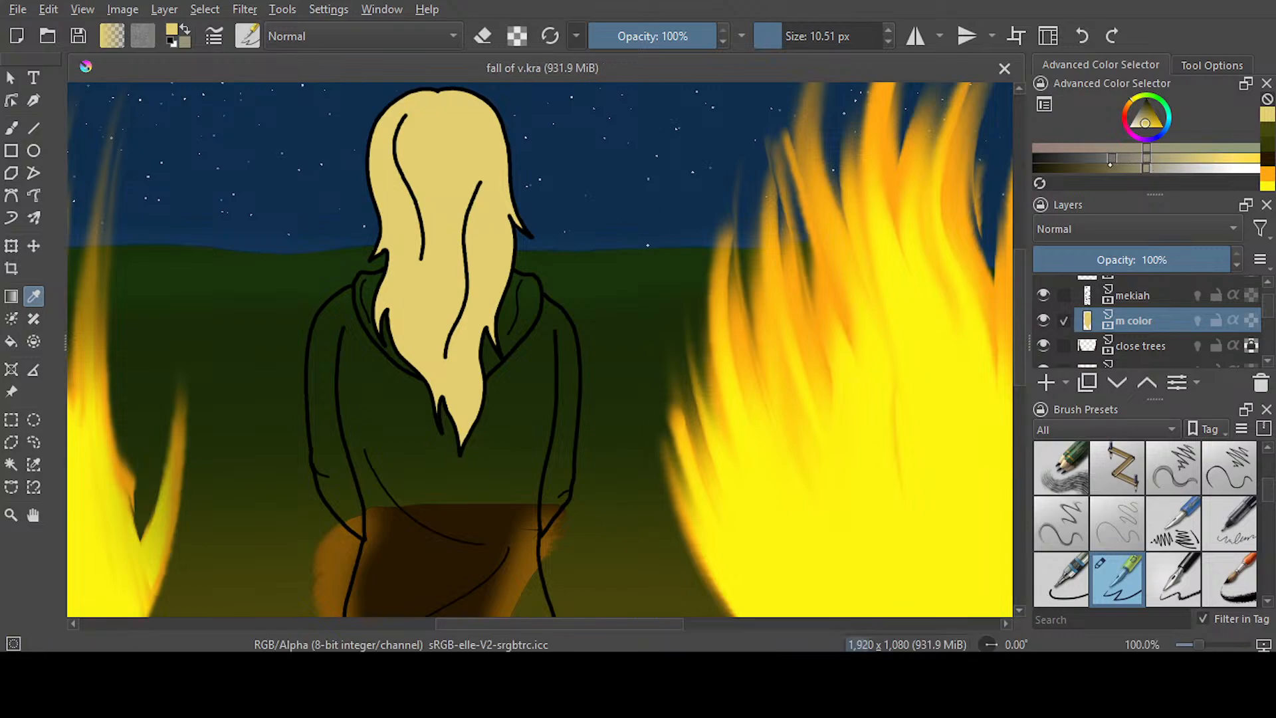
pyautogui.click(1138, 110)
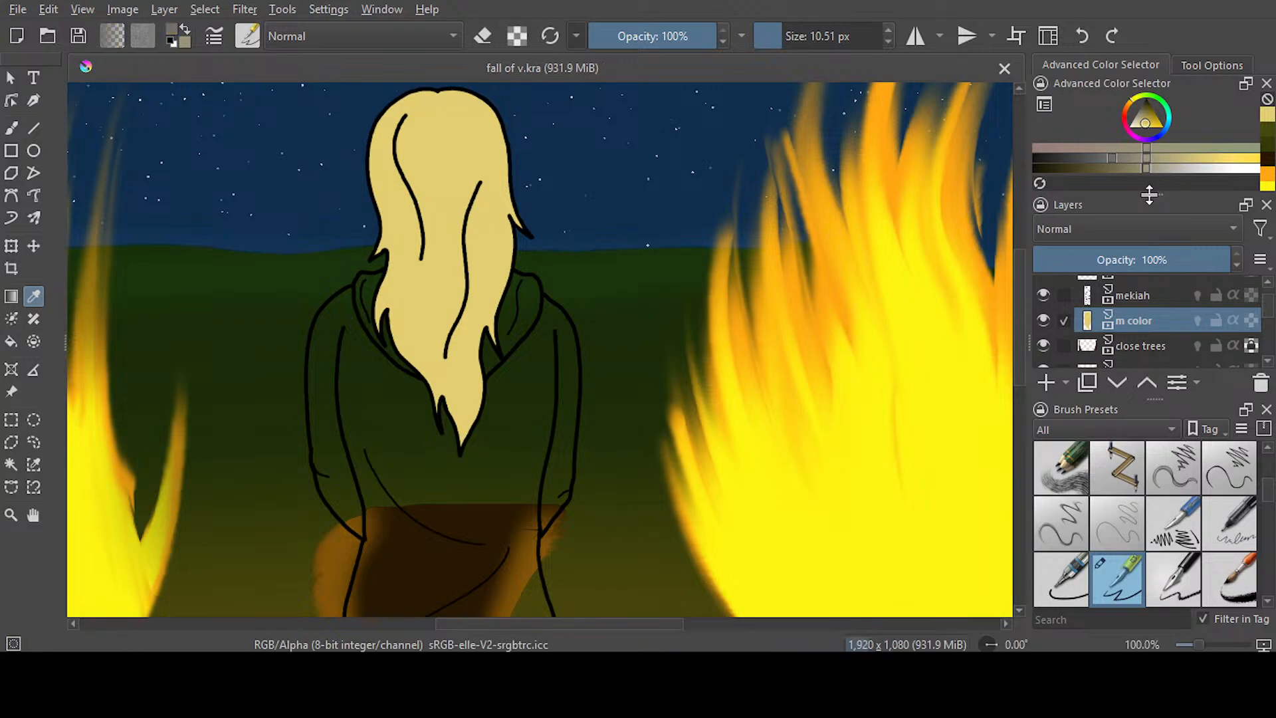
pyautogui.click(12, 128)
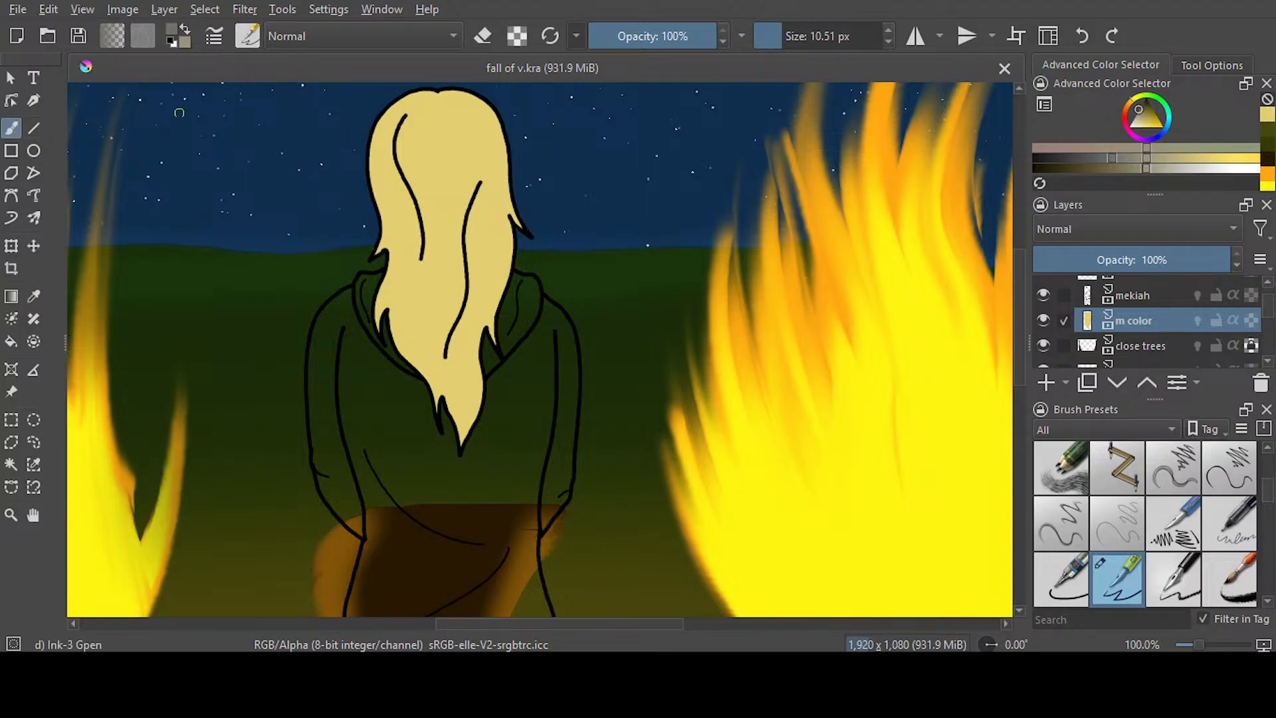
pyautogui.click(11, 342)
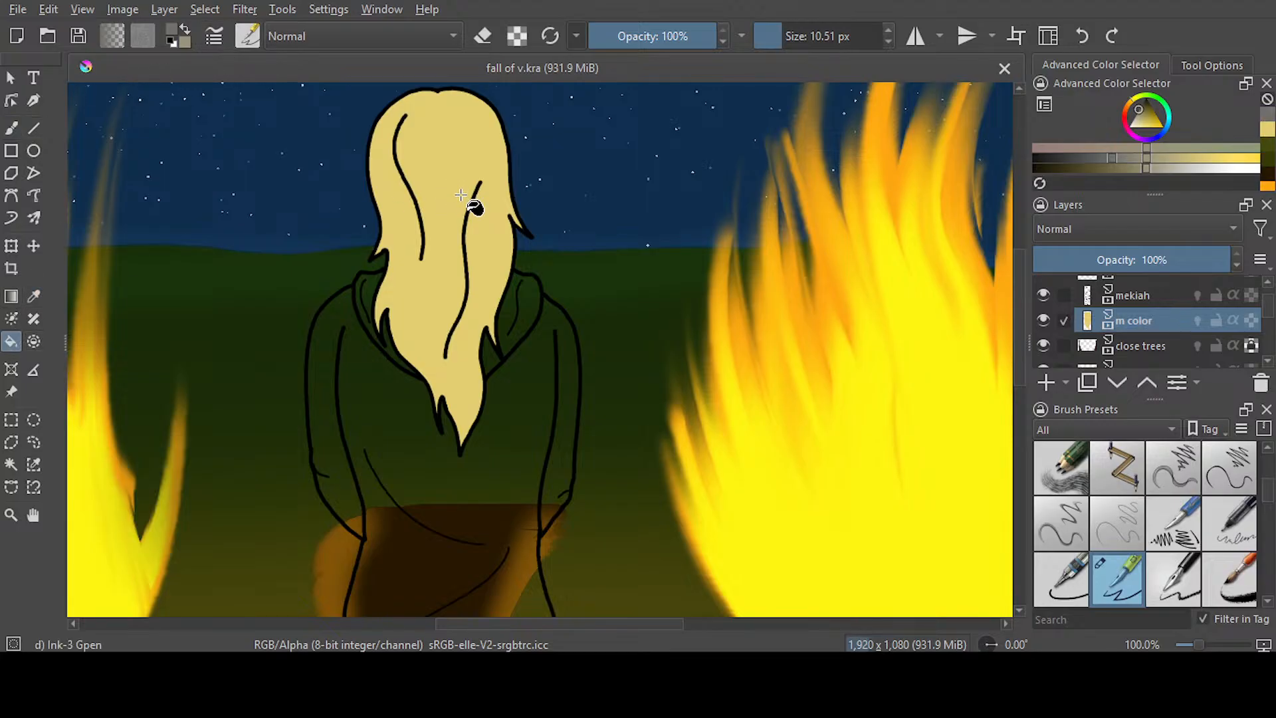
pyautogui.click(464, 204)
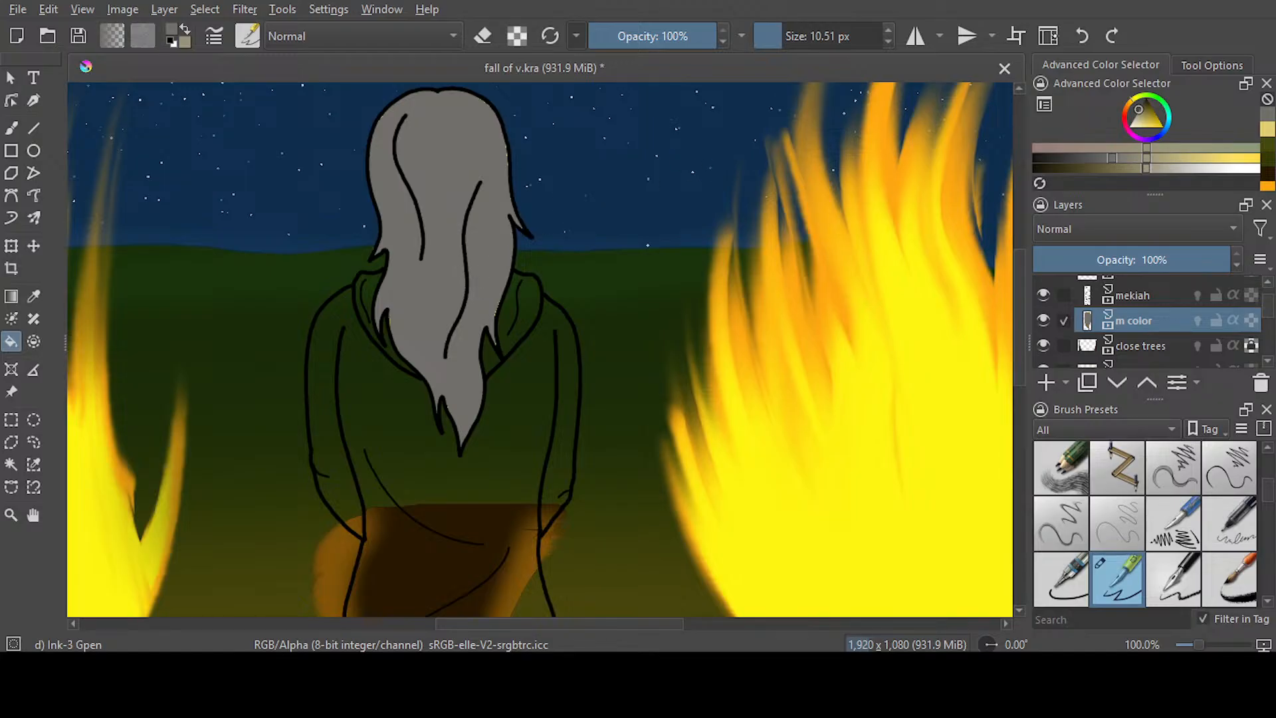
pyautogui.click(1082, 36)
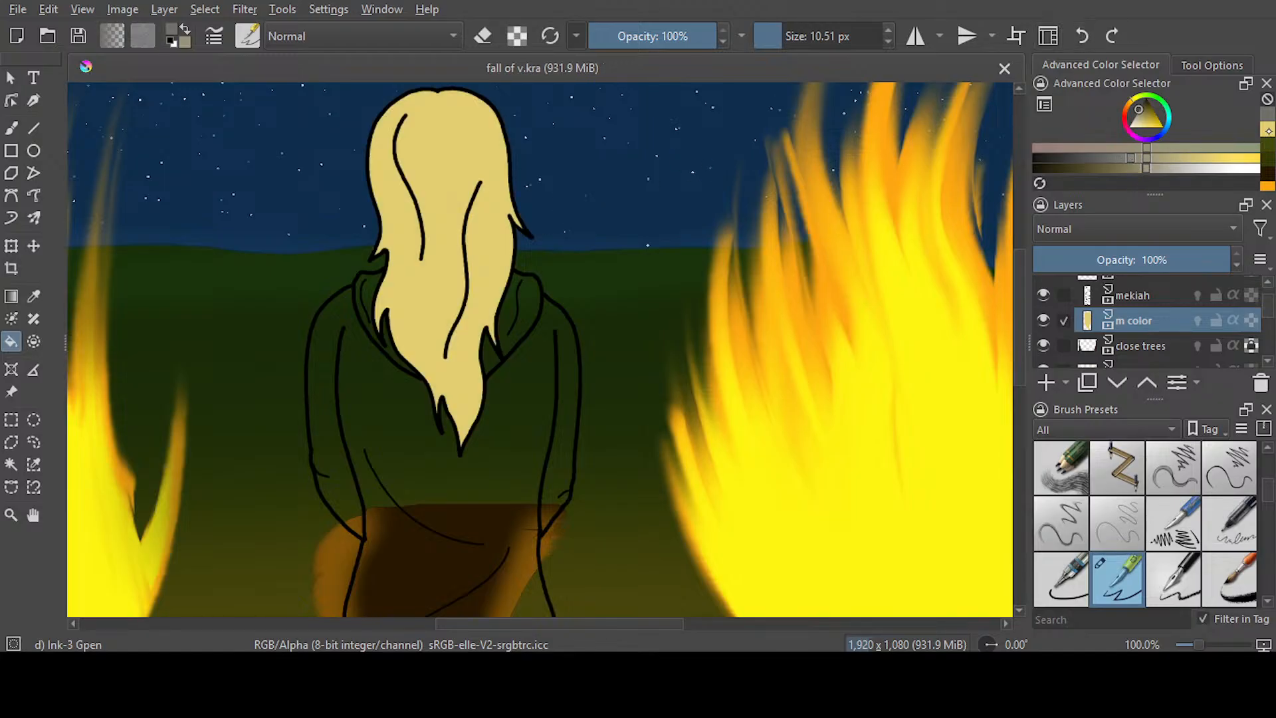
# Refill the figure's hair with a muted beige, and bring back the pale yellow as the painting colour
pyautogui.click(1269, 131)
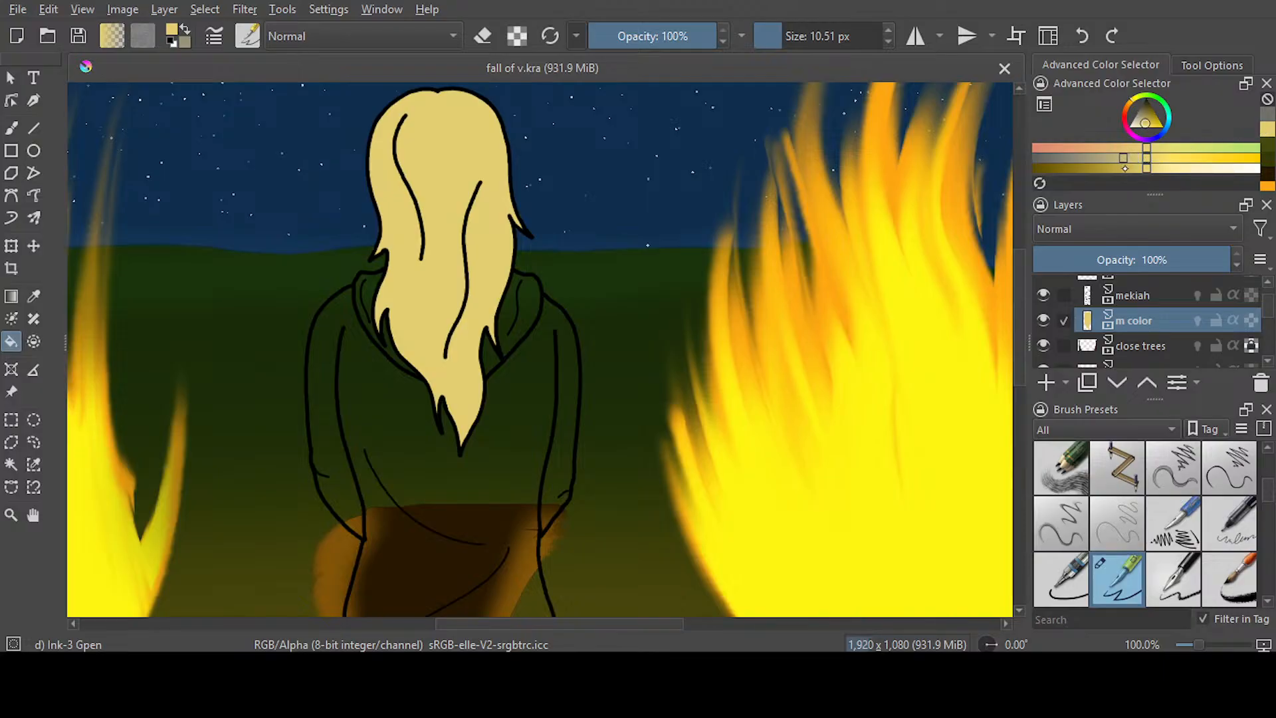
pyautogui.click(477, 139)
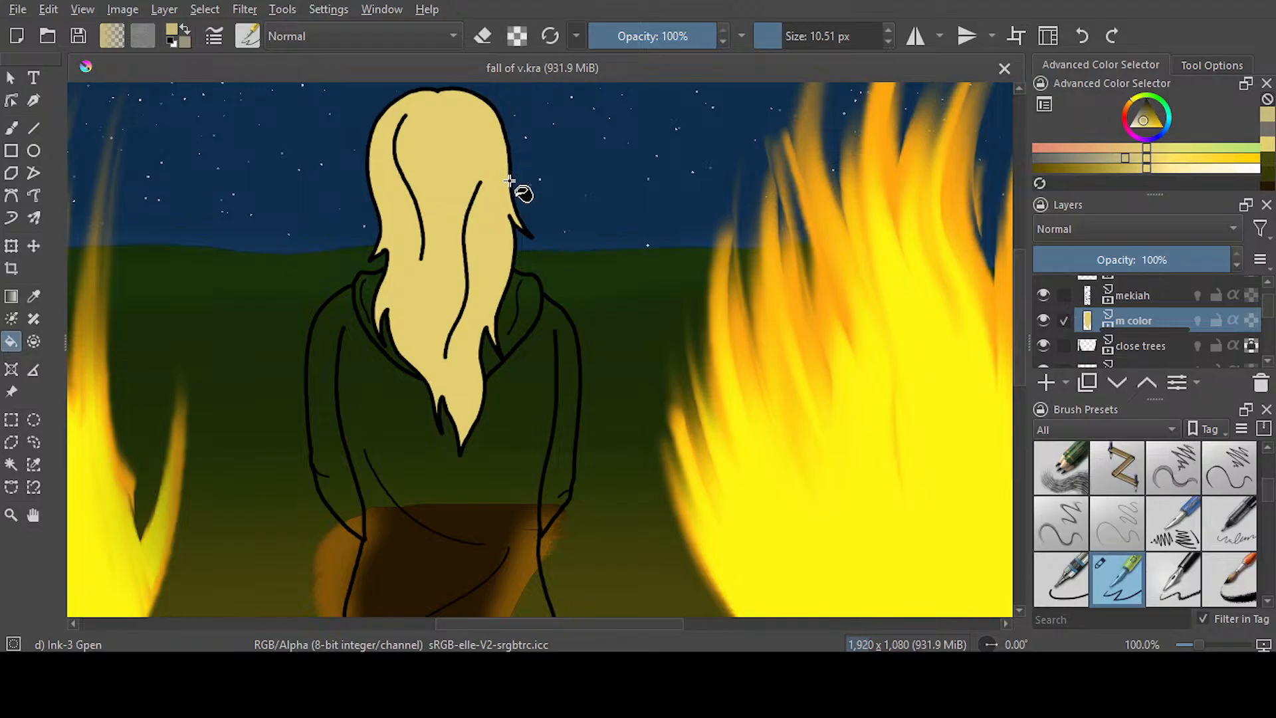
pyautogui.click(1267, 144)
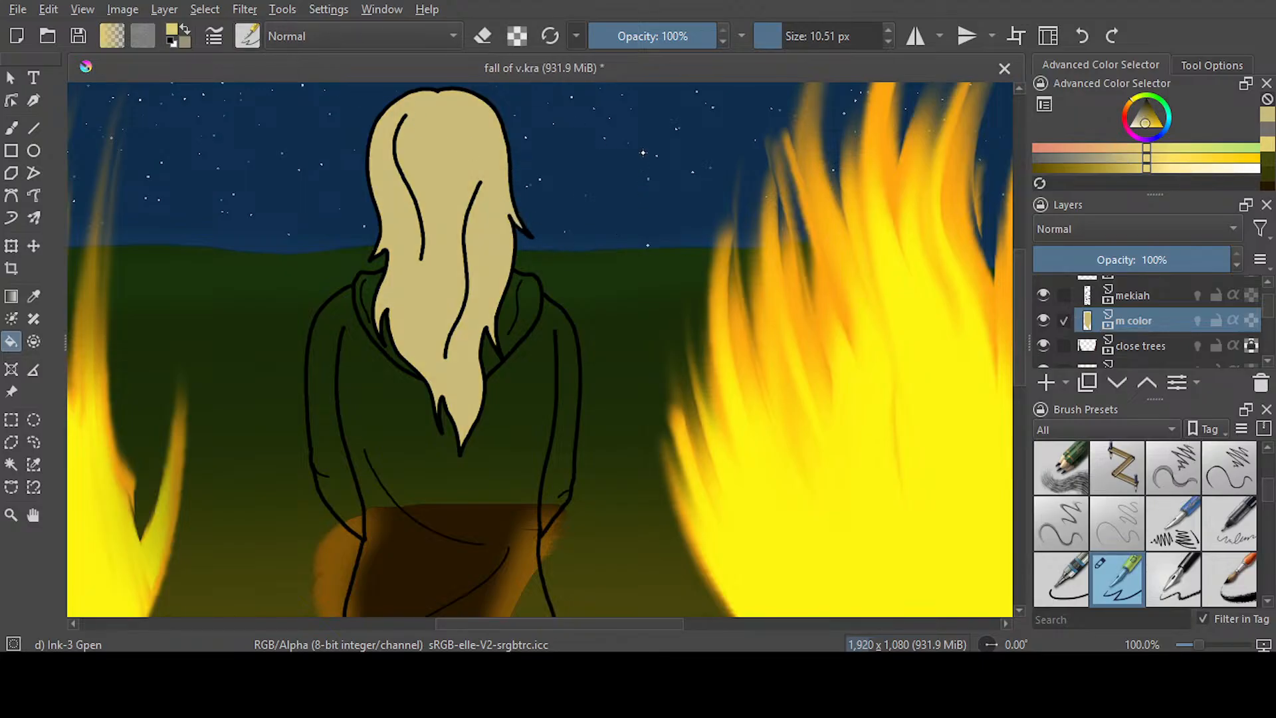
# Airbrush soft pale yellow highlights along both outer edges of the hair with Airbrush Soft at 21.35 px and 100% opacity
pyautogui.press('/')
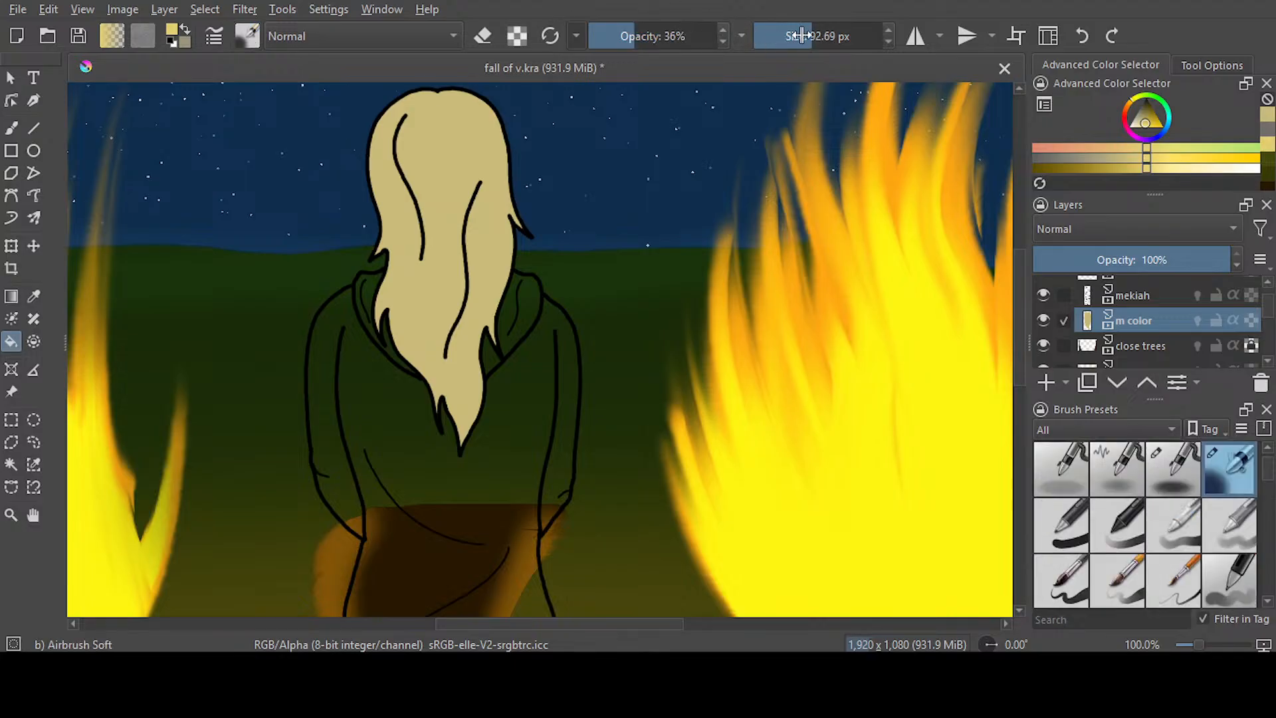
pyautogui.moveTo(812, 36); pyautogui.dragTo(800, 36)
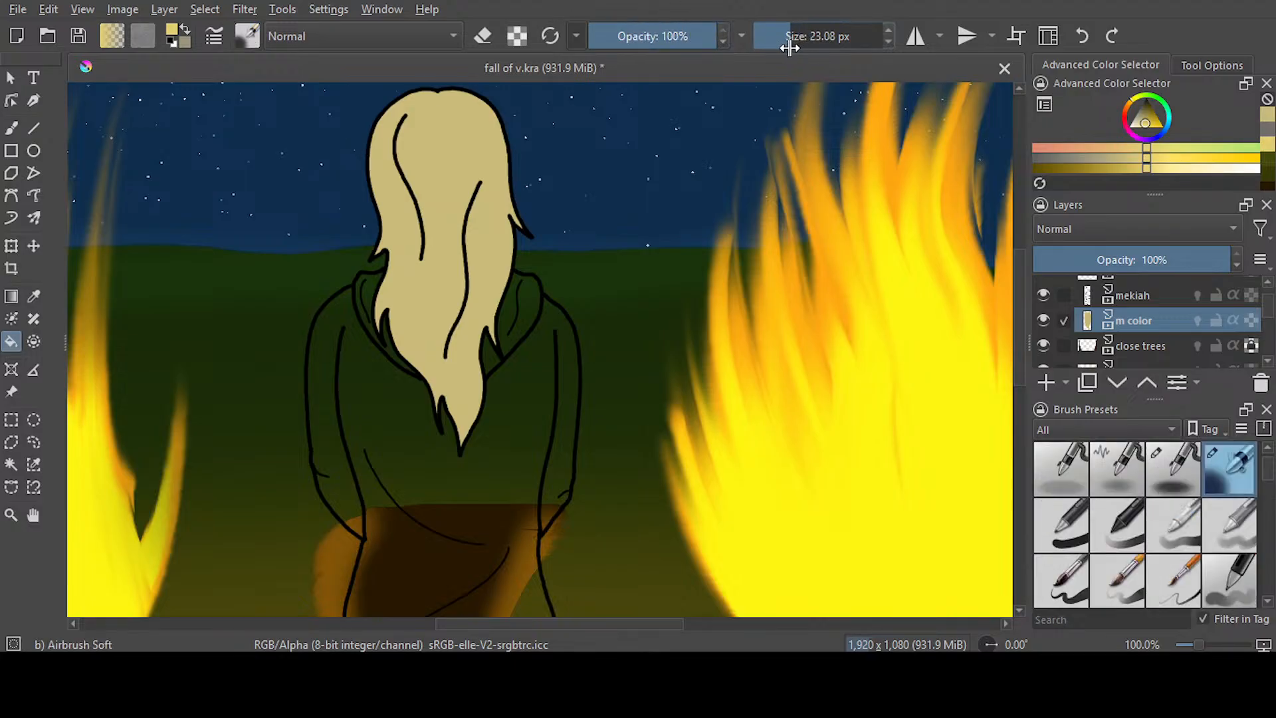
pyautogui.press('b')
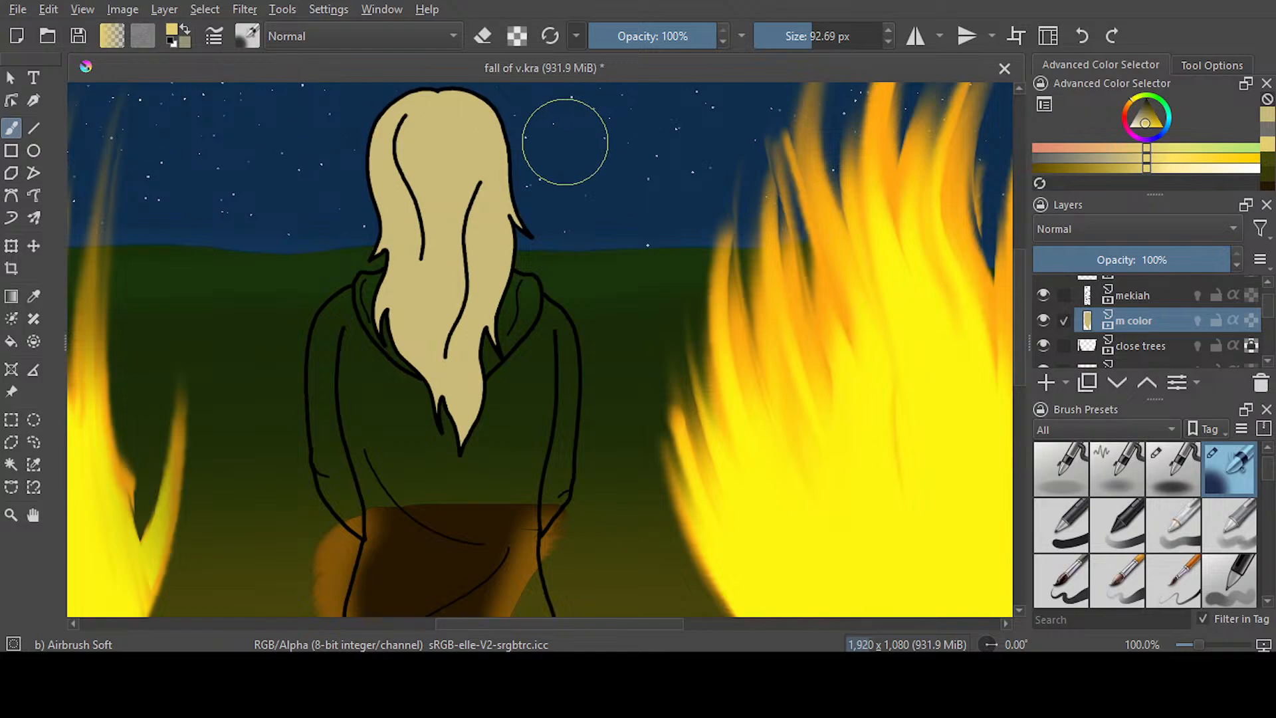
pyautogui.moveTo(785, 42); pyautogui.dragTo(789, 45)
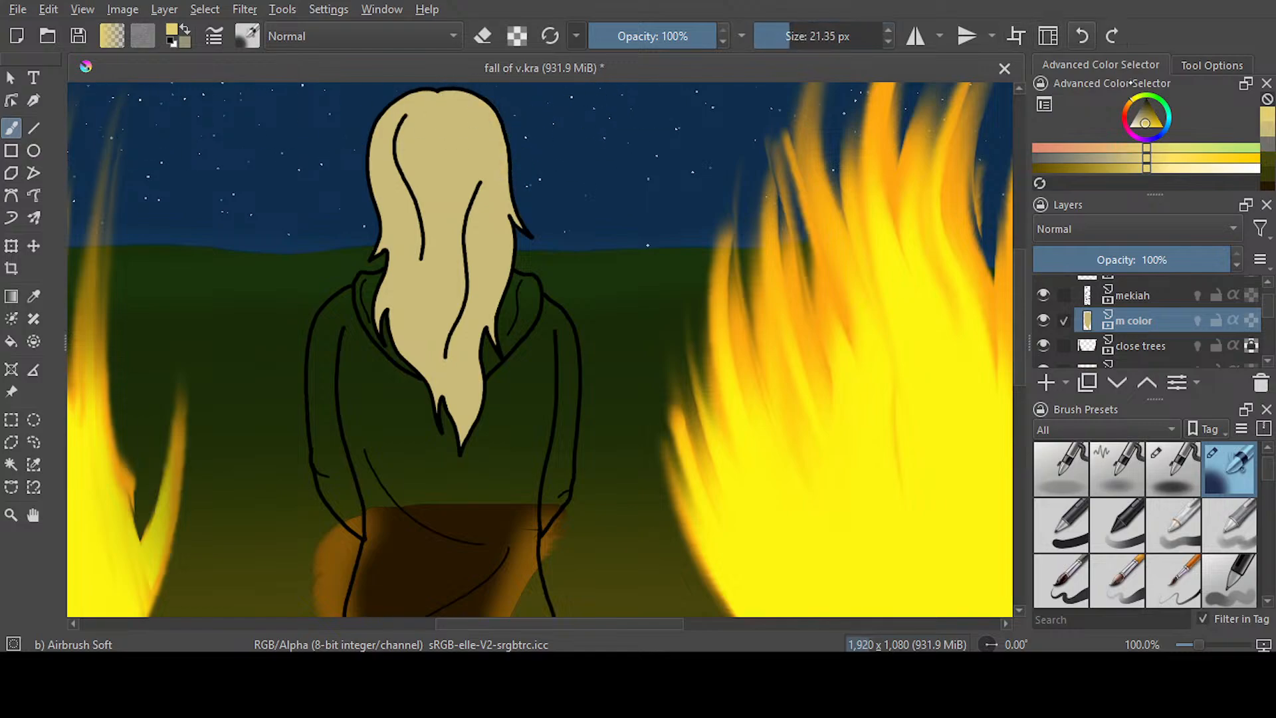
pyautogui.moveTo(456, 92)
pyautogui.mouseDown()
pyautogui.moveTo(501, 141)
pyautogui.moveTo(525, 233)
pyautogui.moveTo(509, 210)
pyautogui.moveTo(509, 279)
pyautogui.mouseUp()
pyautogui.moveTo(452, 88)
pyautogui.mouseDown()
pyautogui.moveTo(405, 100)
pyautogui.moveTo(371, 163)
pyautogui.moveTo(378, 250)
pyautogui.mouseUp()
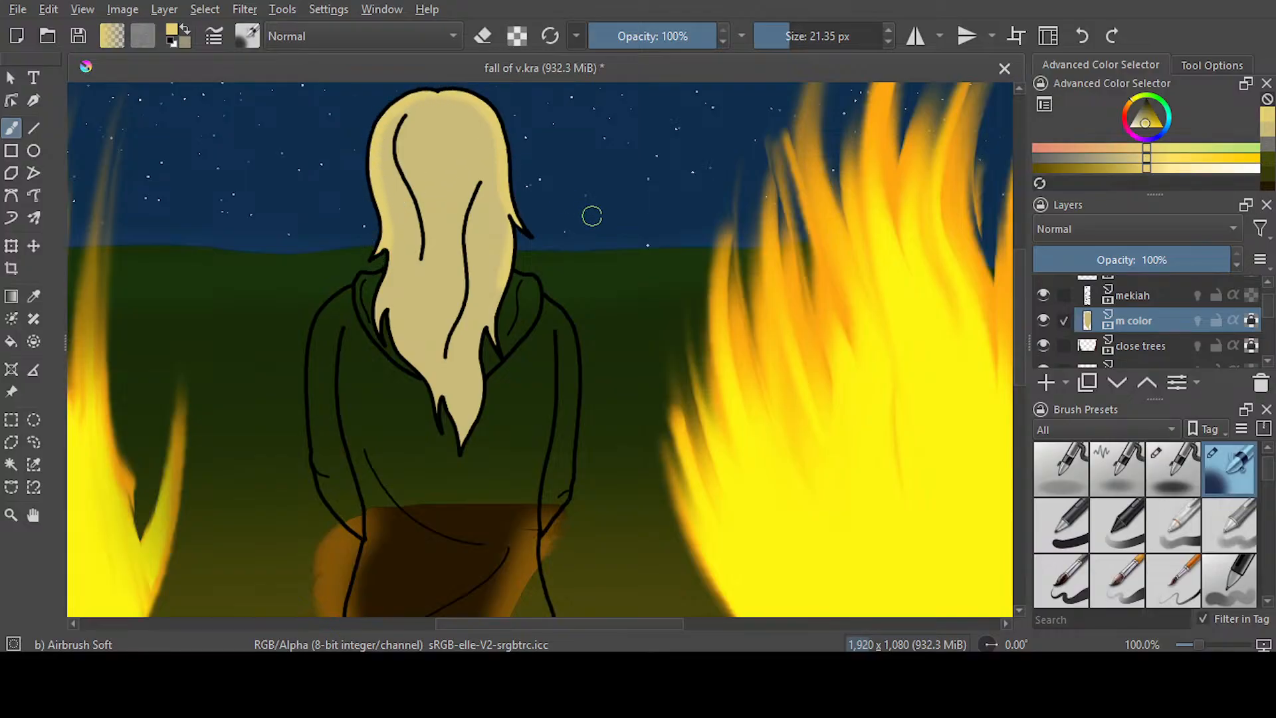
# Save the document and check the highlighted hair against the whole scene
pyautogui.hotkey('ctrl', 'z')
pyautogui.hotkey('ctrl', 's')
pyautogui.click(33, 442)
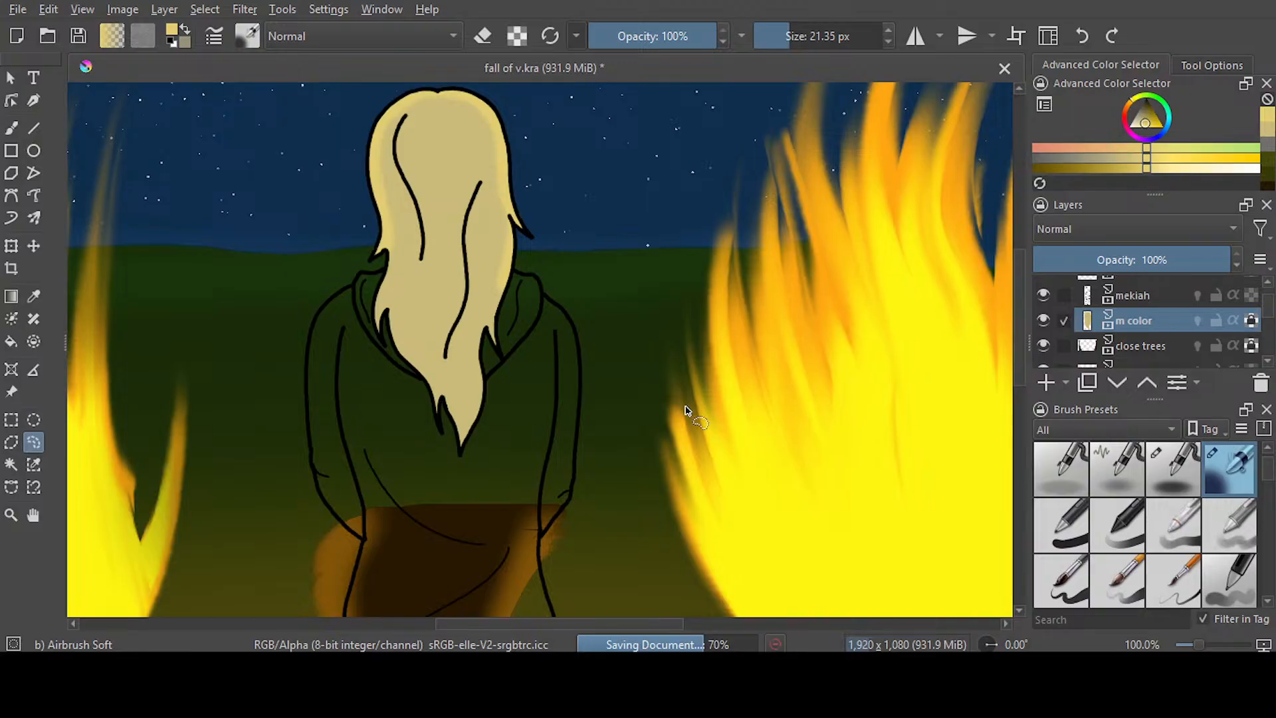
pyautogui.scroll(-2, 604, 325)
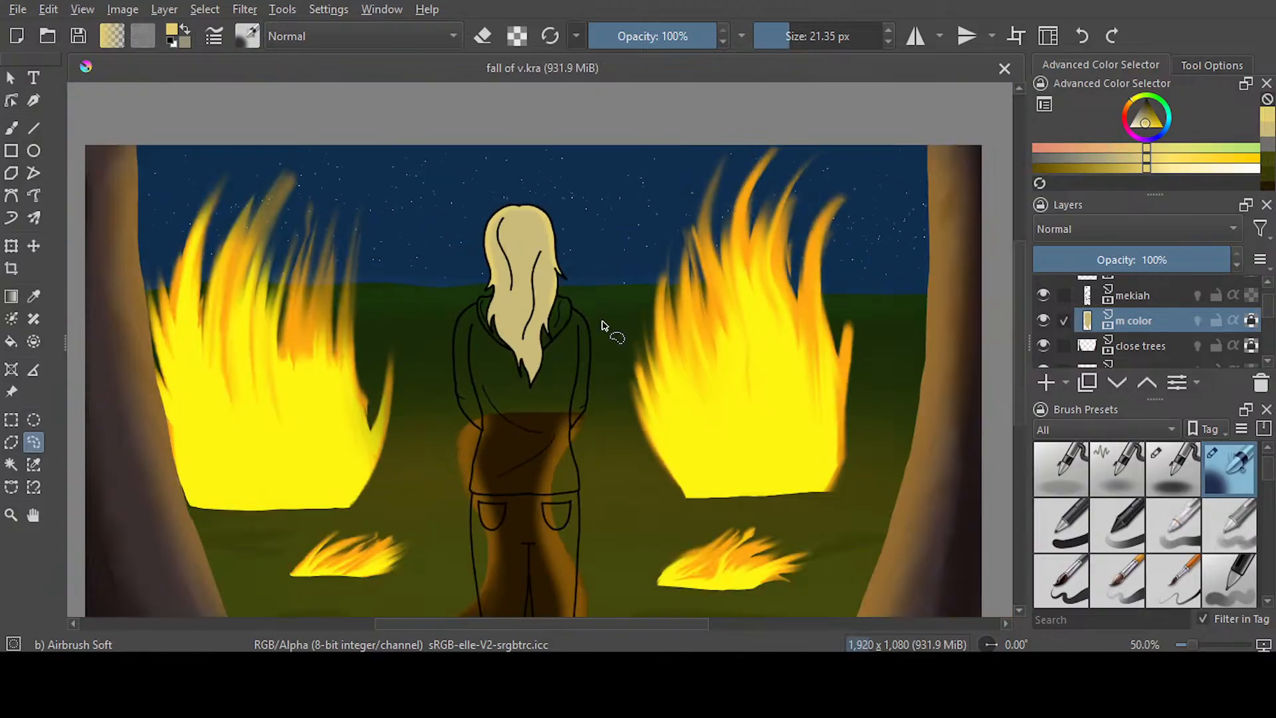
pyautogui.scroll(-1, 604, 326)
pyautogui.scroll(1, 602, 323)
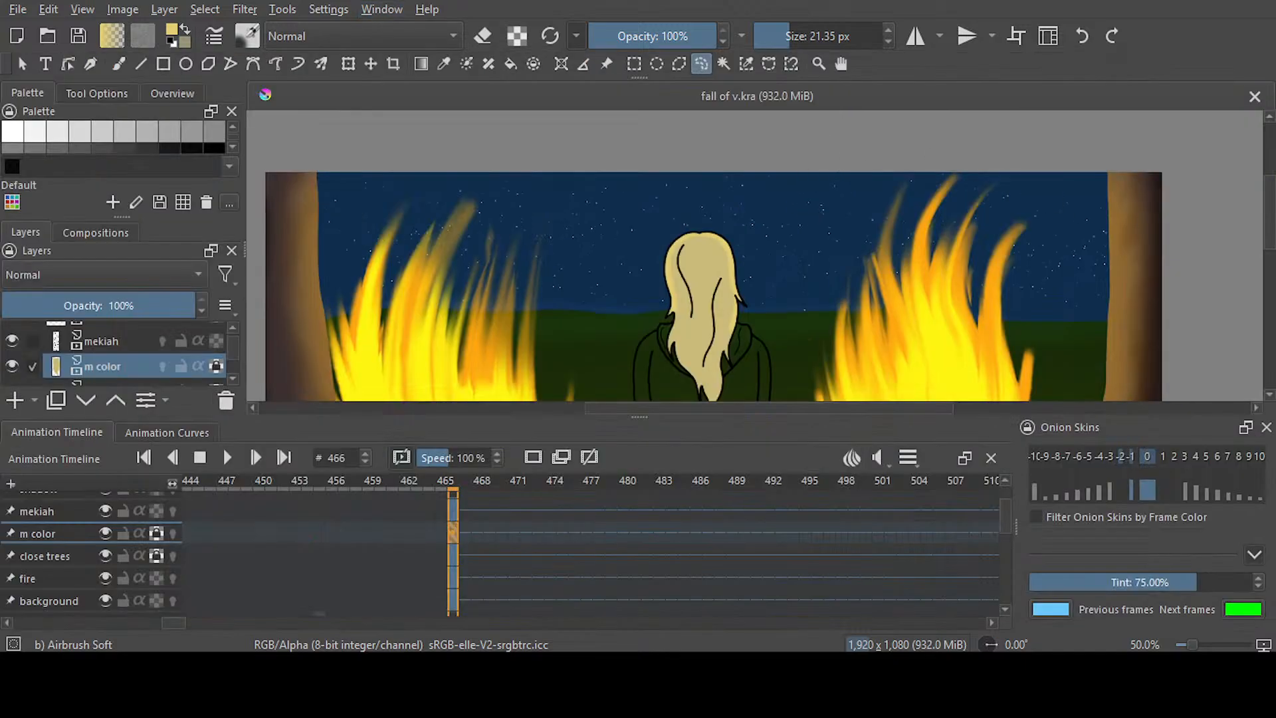
# Choose Dark deep Red from the palette as the painting colour and return to the freehand brush
pyautogui.moveTo(1269, 236); pyautogui.dragTo(1269, 246)
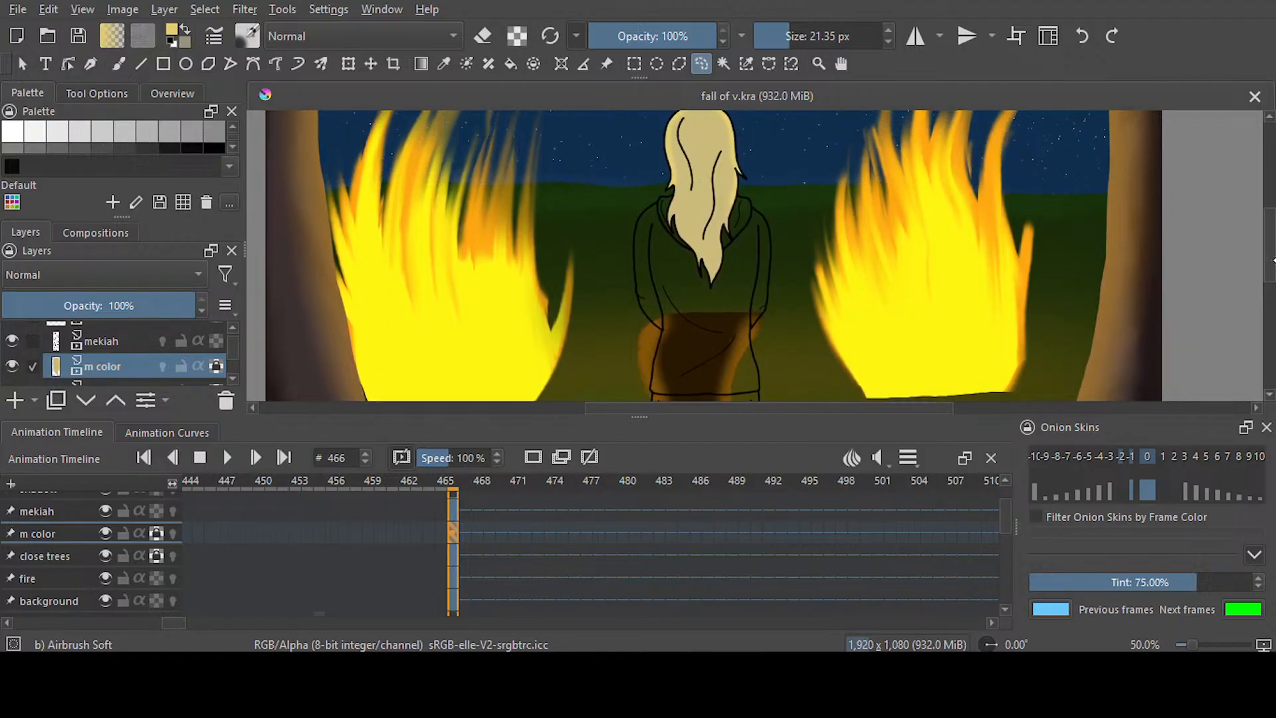
pyautogui.click(232, 147)
pyautogui.click(233, 146)
pyautogui.click(233, 147)
pyautogui.click(234, 147)
pyautogui.click(234, 126)
pyautogui.click(233, 126)
pyautogui.click(233, 126)
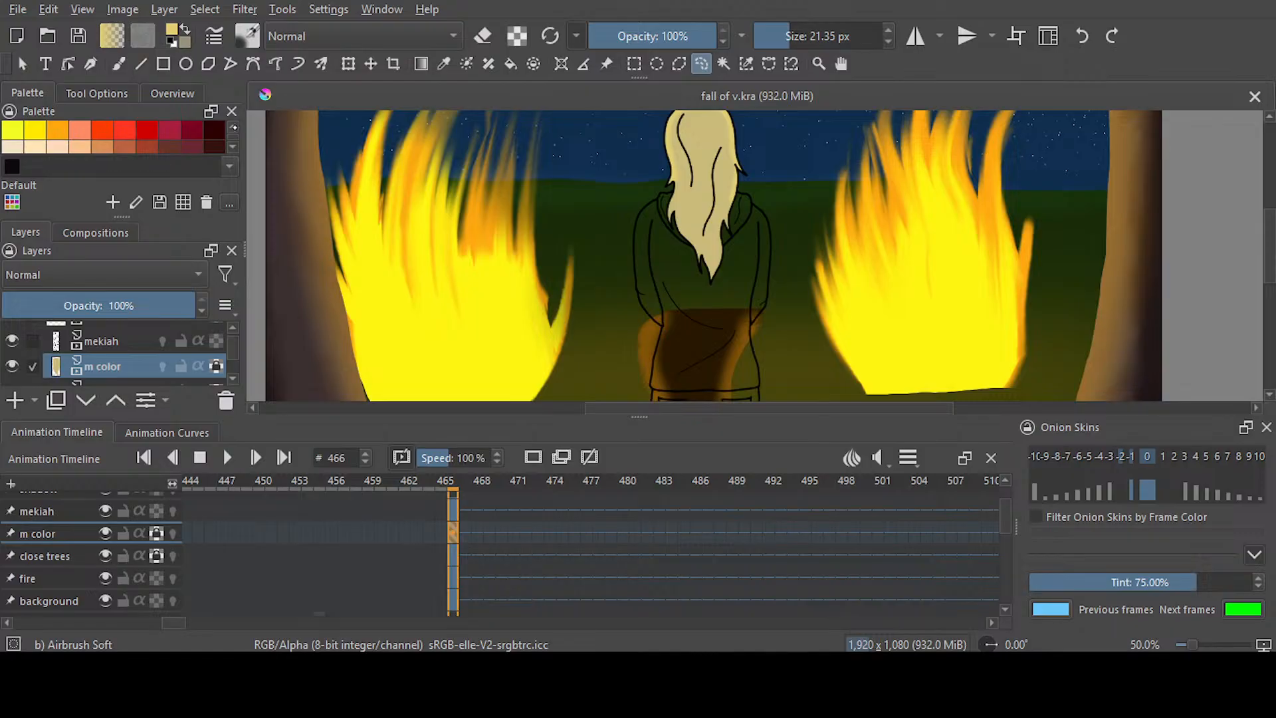
pyautogui.click(233, 127)
pyautogui.click(215, 143)
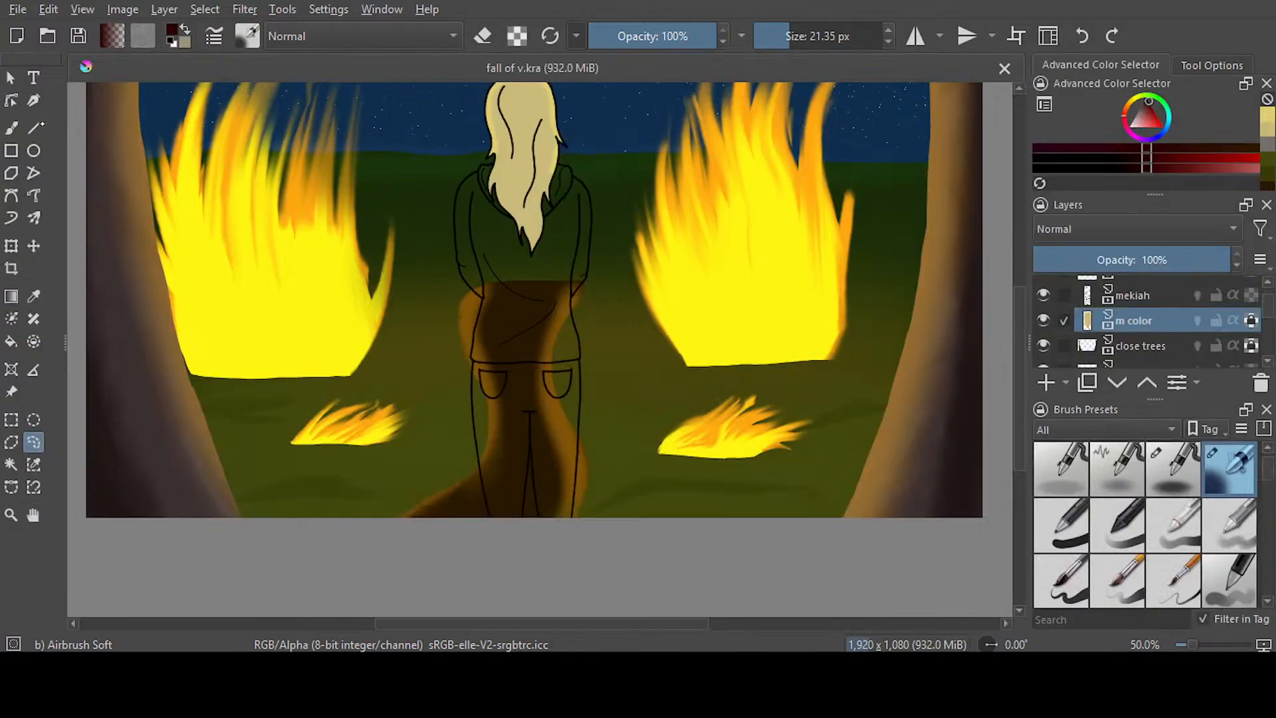
pyautogui.press('b')
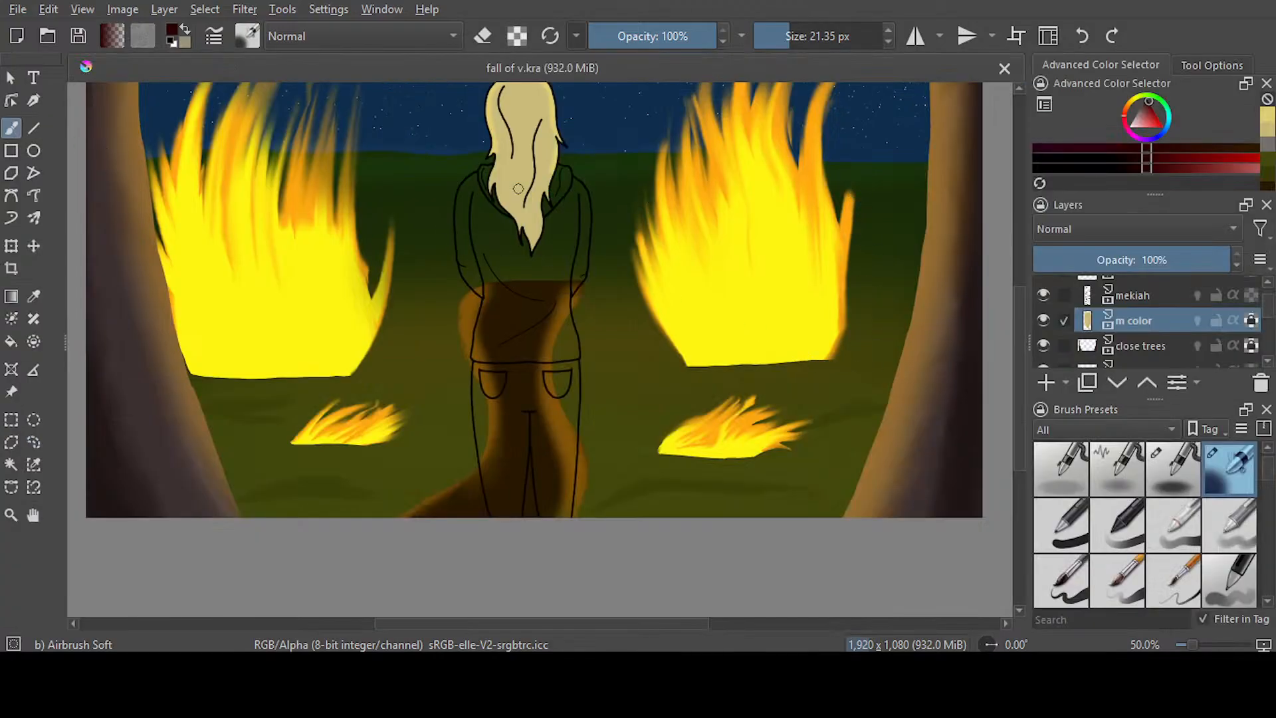
# Paint the hood on both sides of the hair in dark red with Airbrush Soft at 9.49 px
pyautogui.scroll(5, 518, 190)
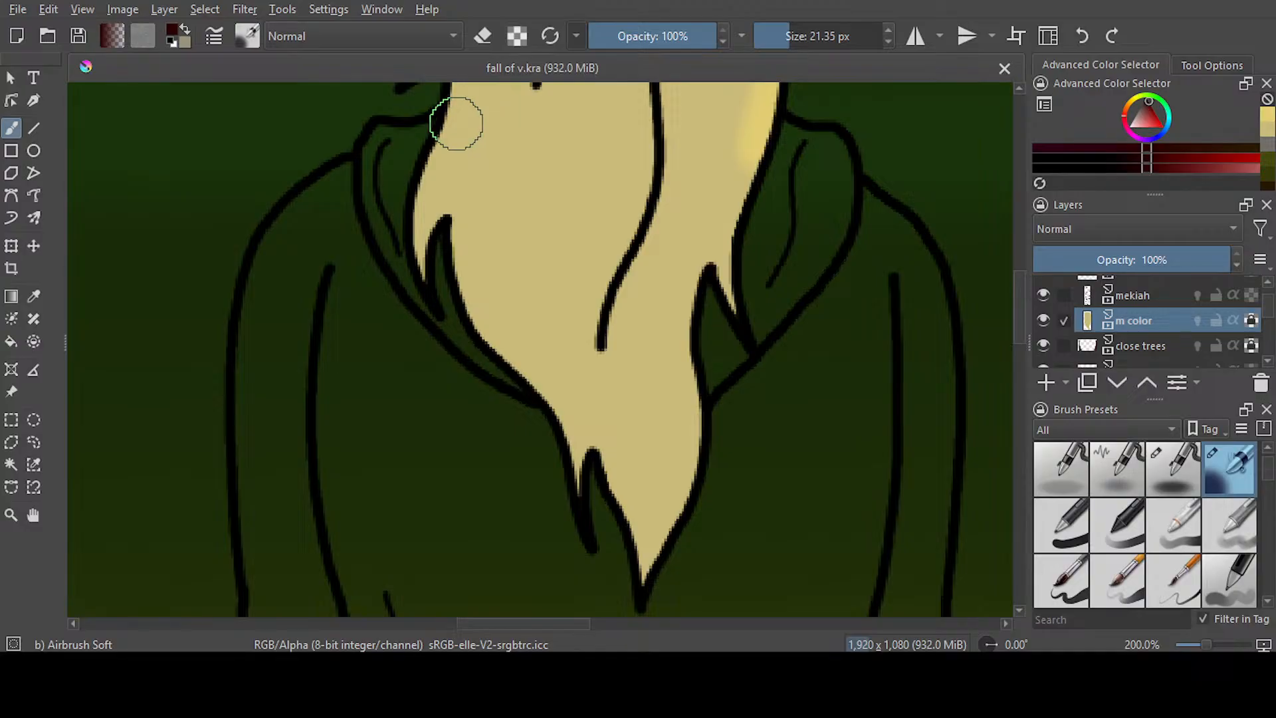
pyautogui.moveTo(789, 37); pyautogui.dragTo(774, 38)
pyautogui.moveTo(788, 131); pyautogui.dragTo(791, 153)
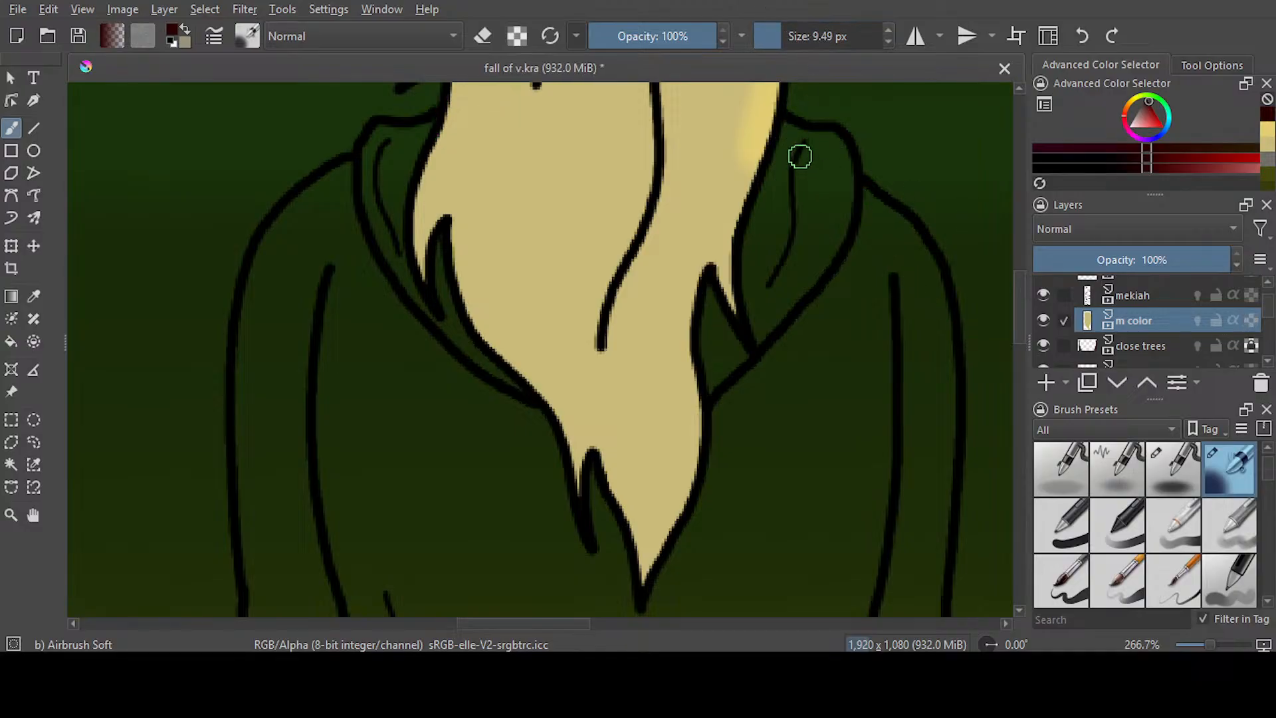
pyautogui.moveTo(786, 126)
pyautogui.mouseDown()
pyautogui.moveTo(840, 147)
pyautogui.moveTo(850, 173)
pyautogui.moveTo(820, 275)
pyautogui.moveTo(758, 339)
pyautogui.moveTo(751, 239)
pyautogui.moveTo(797, 135)
pyautogui.moveTo(776, 166)
pyautogui.moveTo(760, 240)
pyautogui.moveTo(792, 161)
pyautogui.moveTo(794, 229)
pyautogui.moveTo(831, 219)
pyautogui.moveTo(813, 266)
pyautogui.moveTo(804, 224)
pyautogui.moveTo(778, 253)
pyautogui.moveTo(786, 259)
pyautogui.moveTo(811, 200)
pyautogui.moveTo(843, 179)
pyautogui.mouseUp()
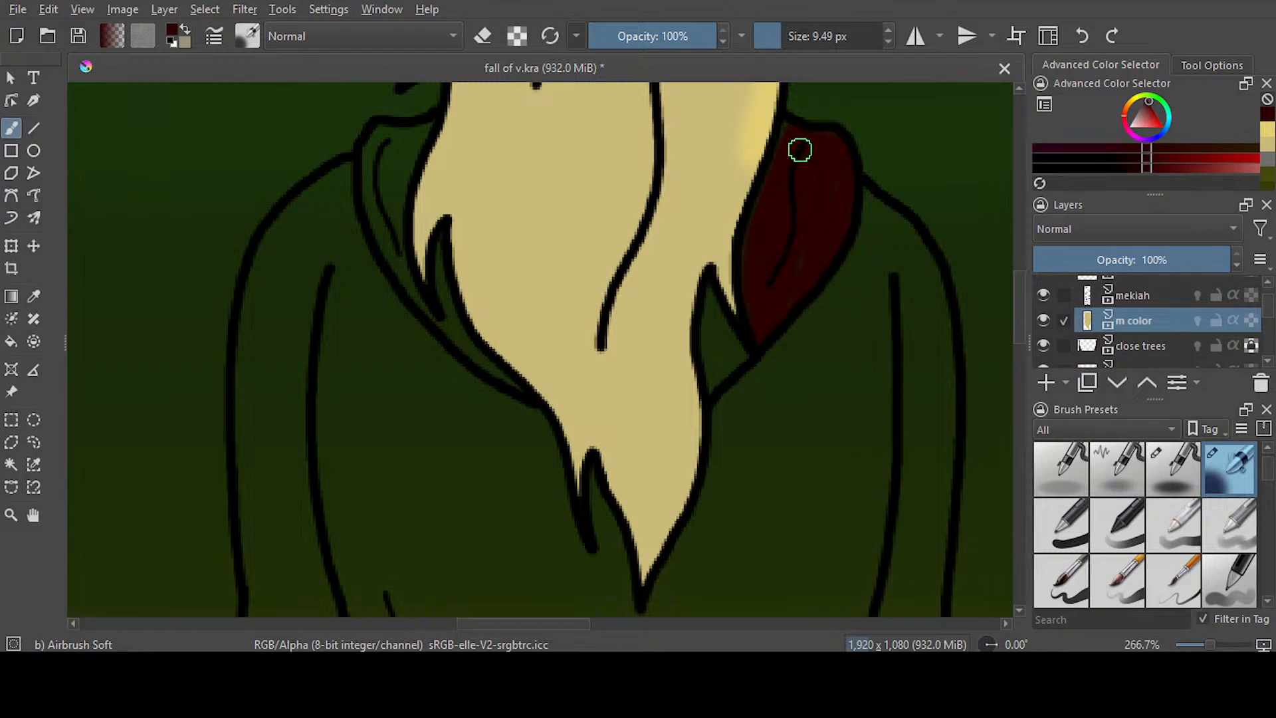
pyautogui.moveTo(746, 356)
pyautogui.mouseDown()
pyautogui.moveTo(711, 295)
pyautogui.moveTo(739, 320)
pyautogui.moveTo(711, 318)
pyautogui.moveTo(719, 381)
pyautogui.moveTo(731, 363)
pyautogui.moveTo(711, 323)
pyautogui.mouseUp()
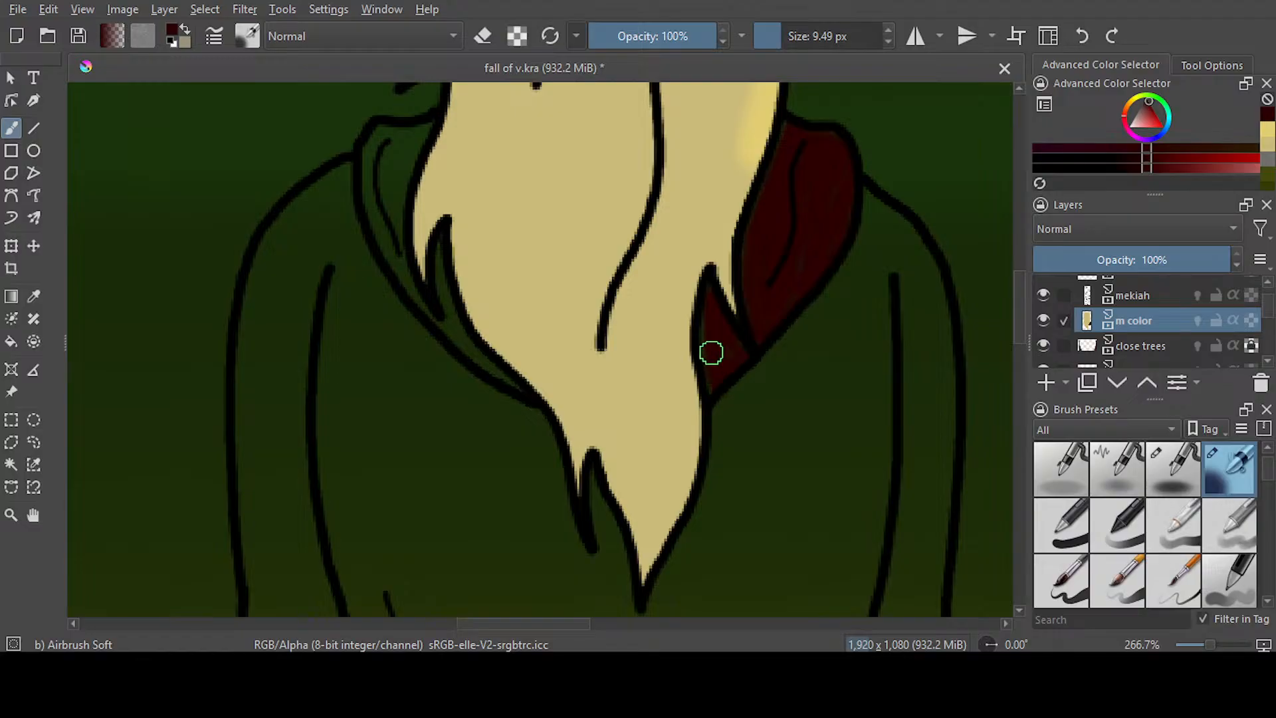
pyautogui.moveTo(412, 127)
pyautogui.mouseDown()
pyautogui.moveTo(401, 190)
pyautogui.moveTo(390, 133)
pyautogui.moveTo(368, 198)
pyautogui.moveTo(372, 176)
pyautogui.moveTo(390, 198)
pyautogui.moveTo(396, 261)
pyautogui.moveTo(367, 149)
pyautogui.moveTo(382, 251)
pyautogui.moveTo(423, 137)
pyautogui.moveTo(434, 142)
pyautogui.moveTo(427, 182)
pyautogui.mouseUp()
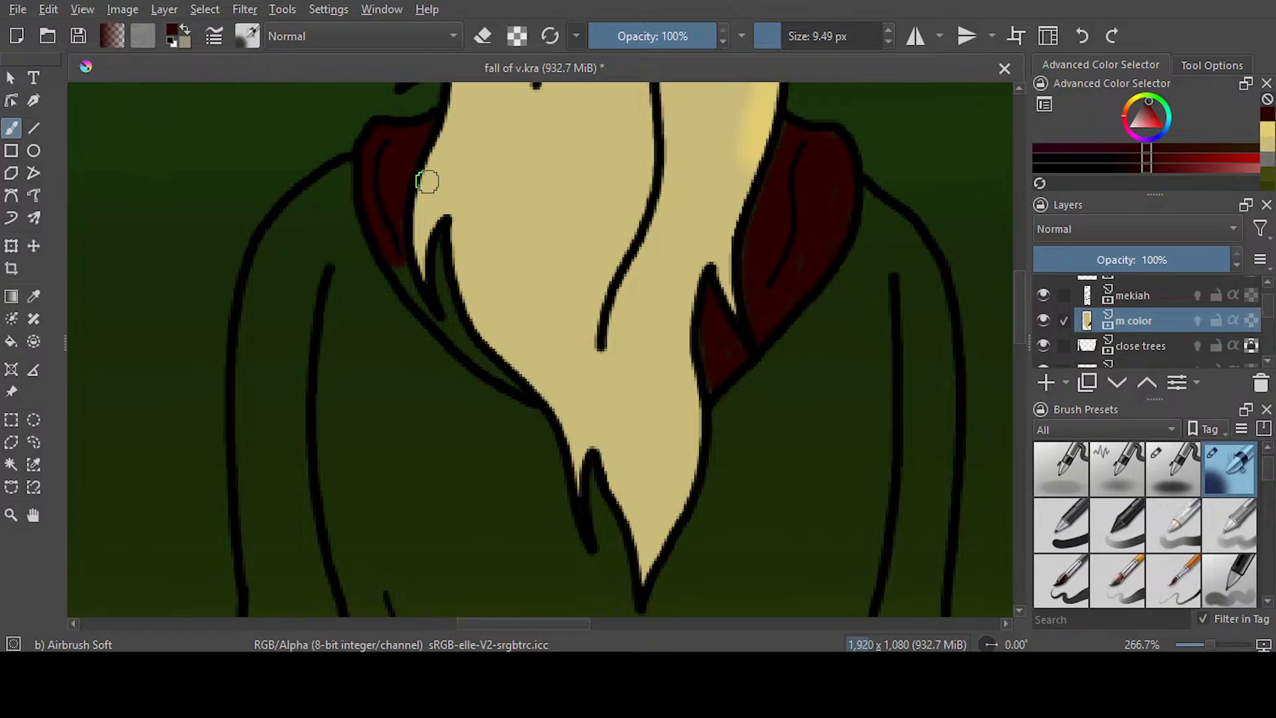
# Paint the narrow remaining strip on the hood's left side in dark red with the Ink-3 Gpen at 10.51 px
pyautogui.press('e')
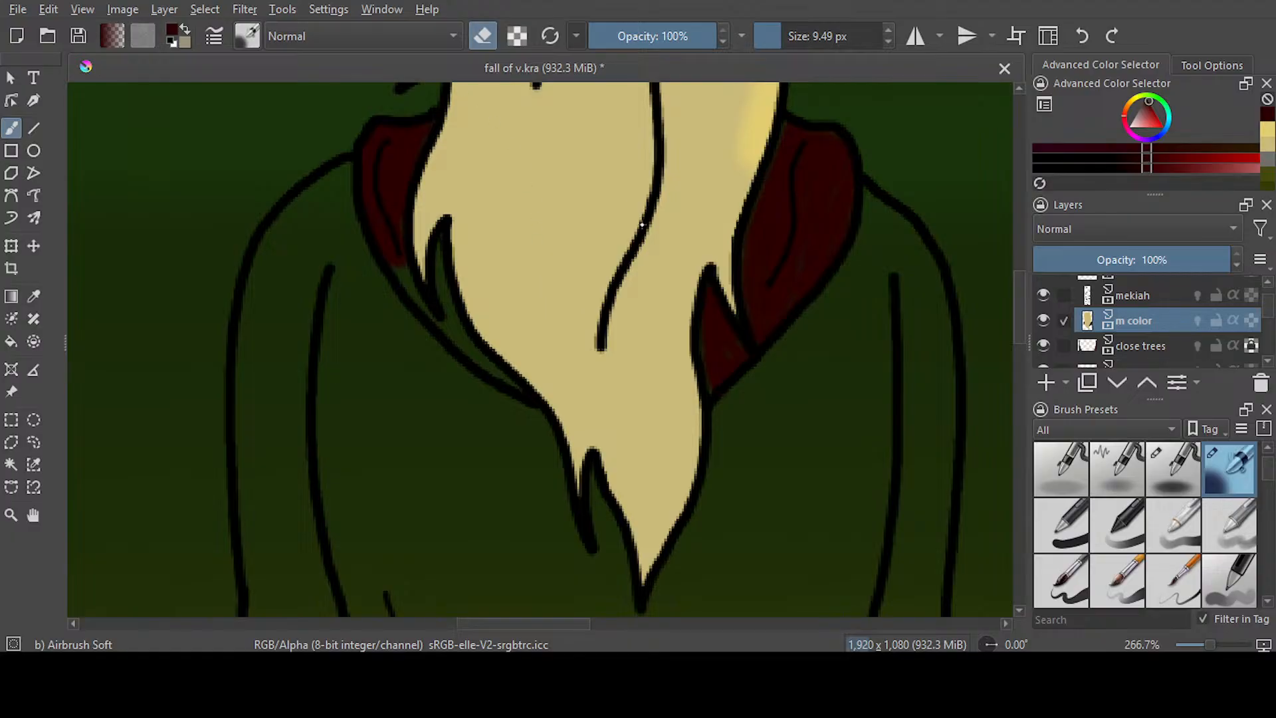
pyautogui.press('/')
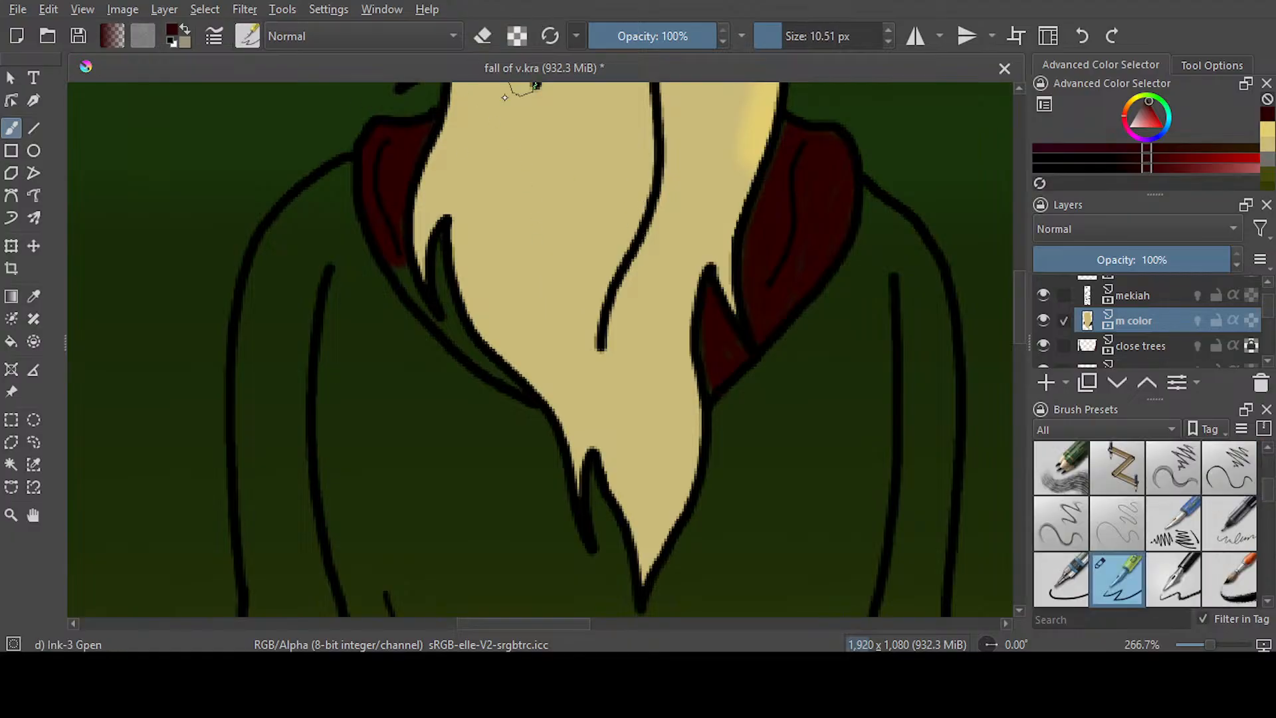
pyautogui.moveTo(393, 214); pyautogui.dragTo(444, 339)
pyautogui.moveTo(447, 247)
pyautogui.mouseDown()
pyautogui.moveTo(457, 331)
pyautogui.moveTo(530, 405)
pyautogui.mouseUp()
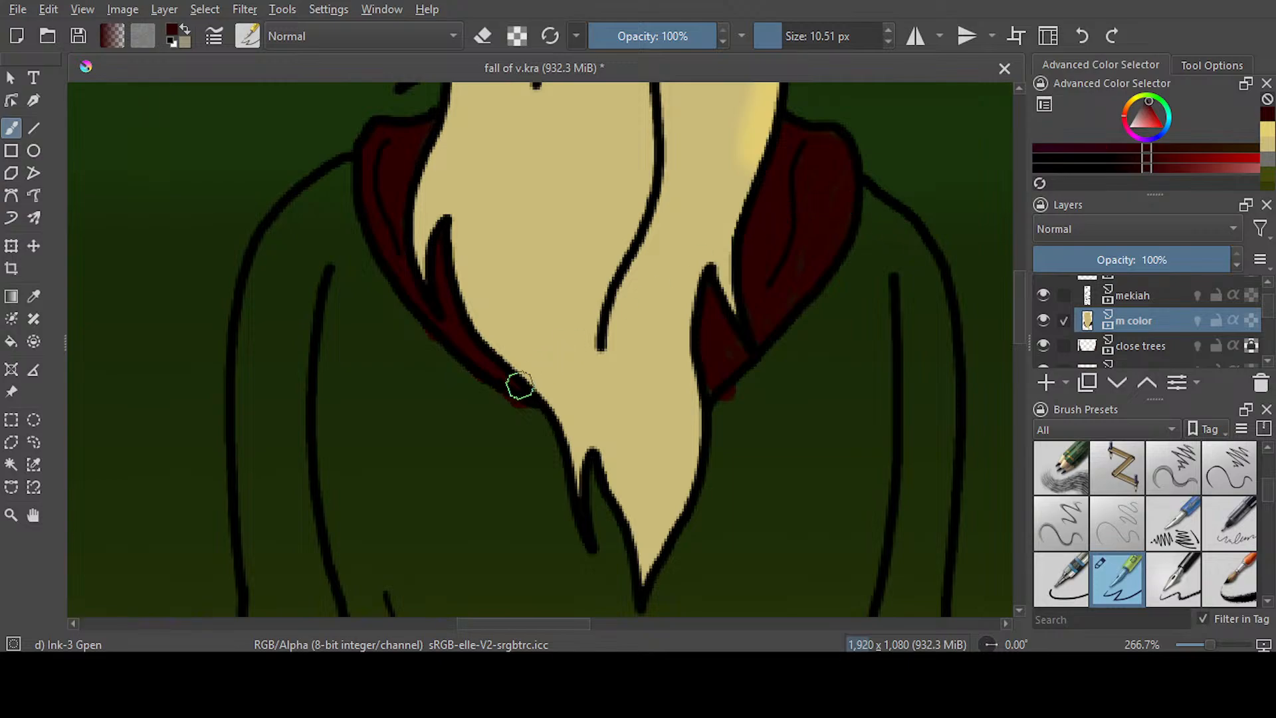
# Erase the dark red spill below both lower edges of the hood and save the document
pyautogui.click(483, 37)
pyautogui.moveTo(540, 424); pyautogui.dragTo(503, 402)
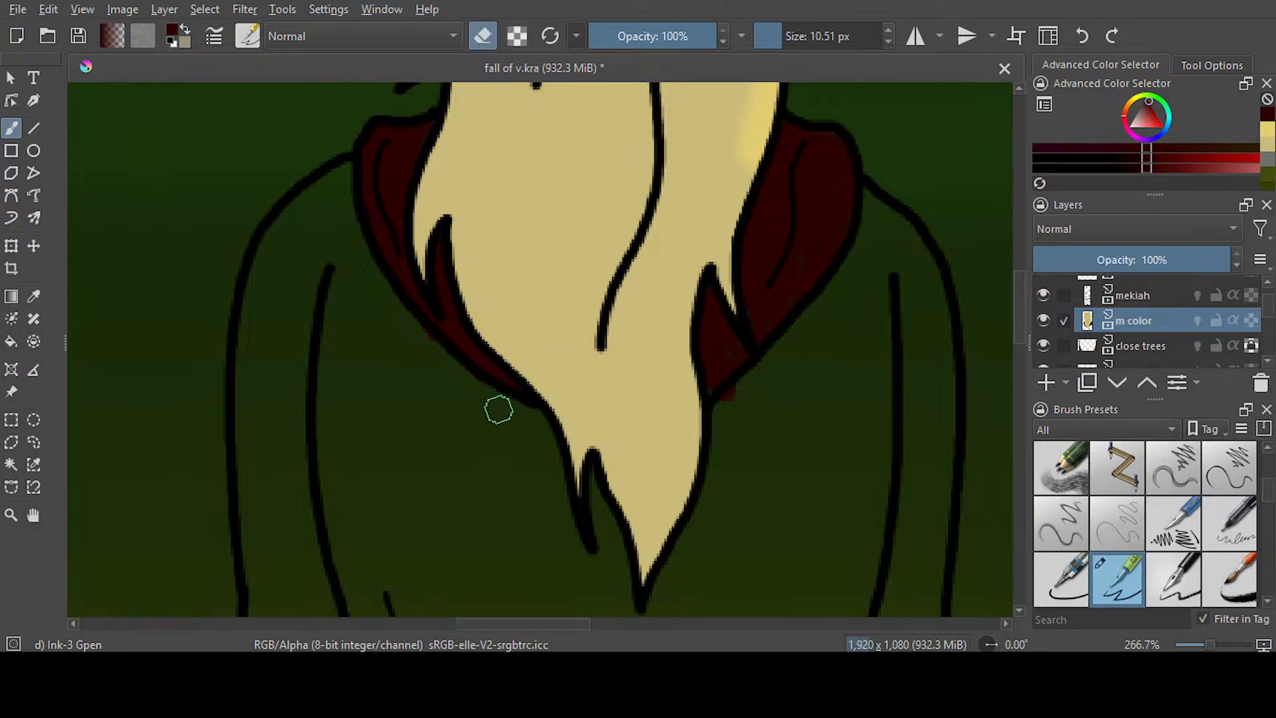
pyautogui.moveTo(752, 384); pyautogui.dragTo(738, 402)
pyautogui.moveTo(1019, 292)
pyautogui.mouseDown()
pyautogui.moveTo(1019, 251)
pyautogui.moveTo(1019, 270)
pyautogui.mouseUp()
pyautogui.hotkey('ctrl', 's')
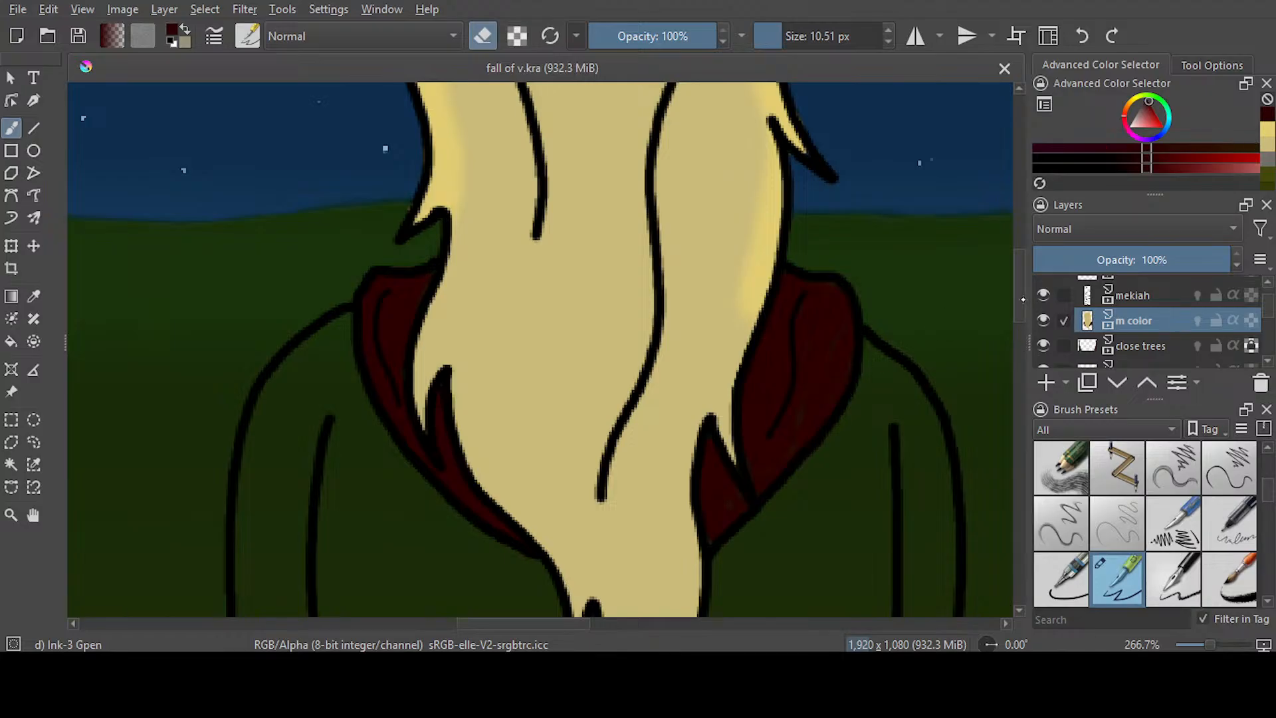
# Line the inside of the left sleeve's outer edge from the shoulder to the cuff in a slightly brighter dark red
pyautogui.scroll(-3, 721, 339)
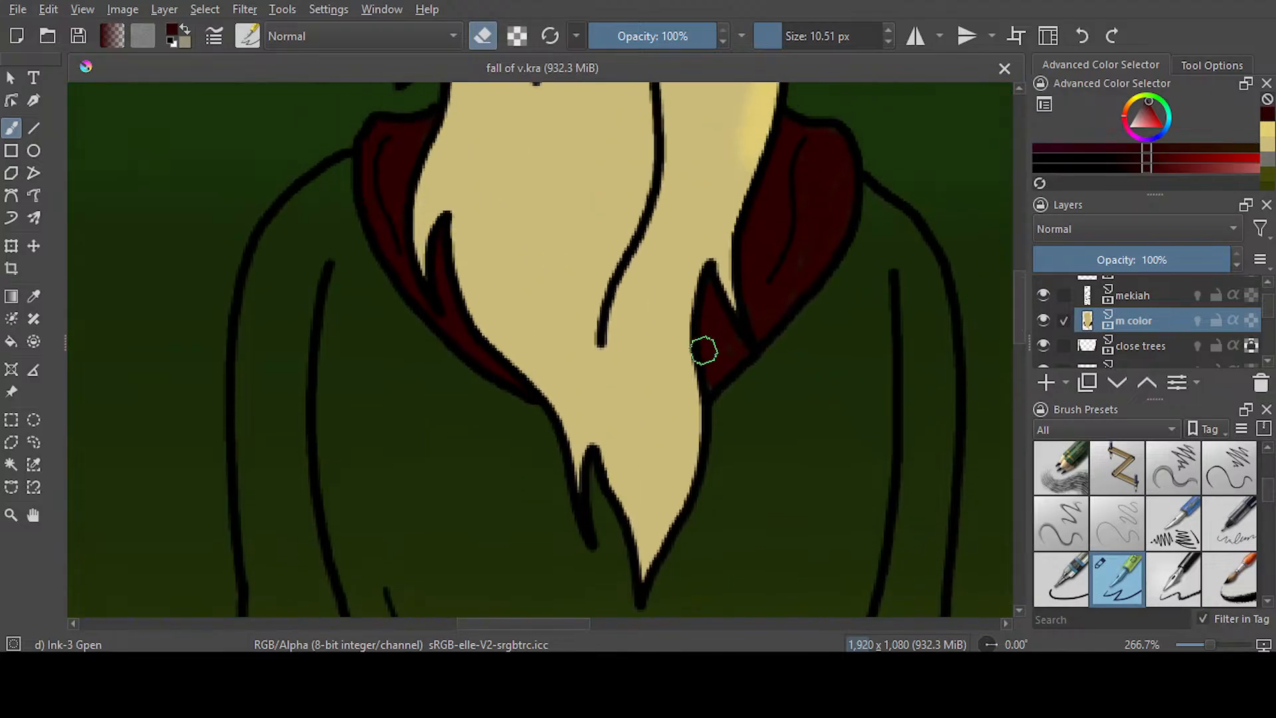
pyautogui.keyDown('ctrl'); pyautogui.scroll(-2, 525, 179); pyautogui.keyUp('ctrl')
pyautogui.keyDown('ctrl'); pyautogui.scroll(-1, 526, 179); pyautogui.keyUp('ctrl')
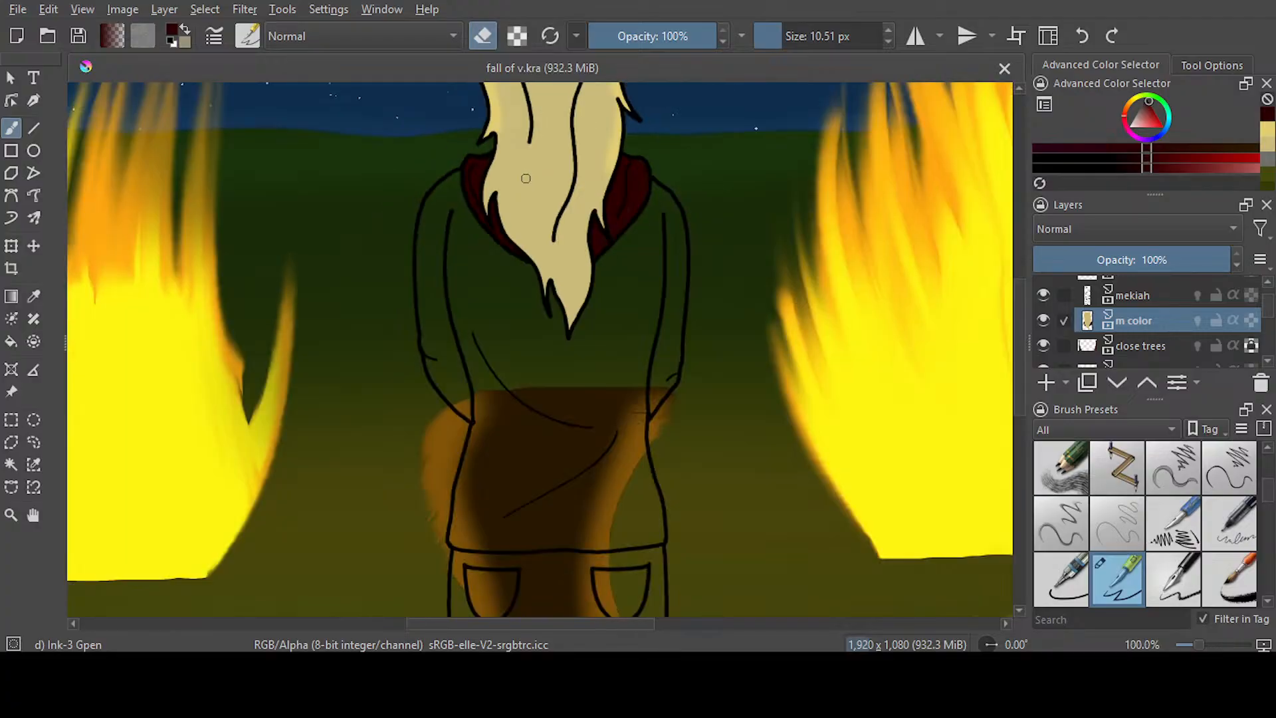
pyautogui.scroll(2, 1008, 315)
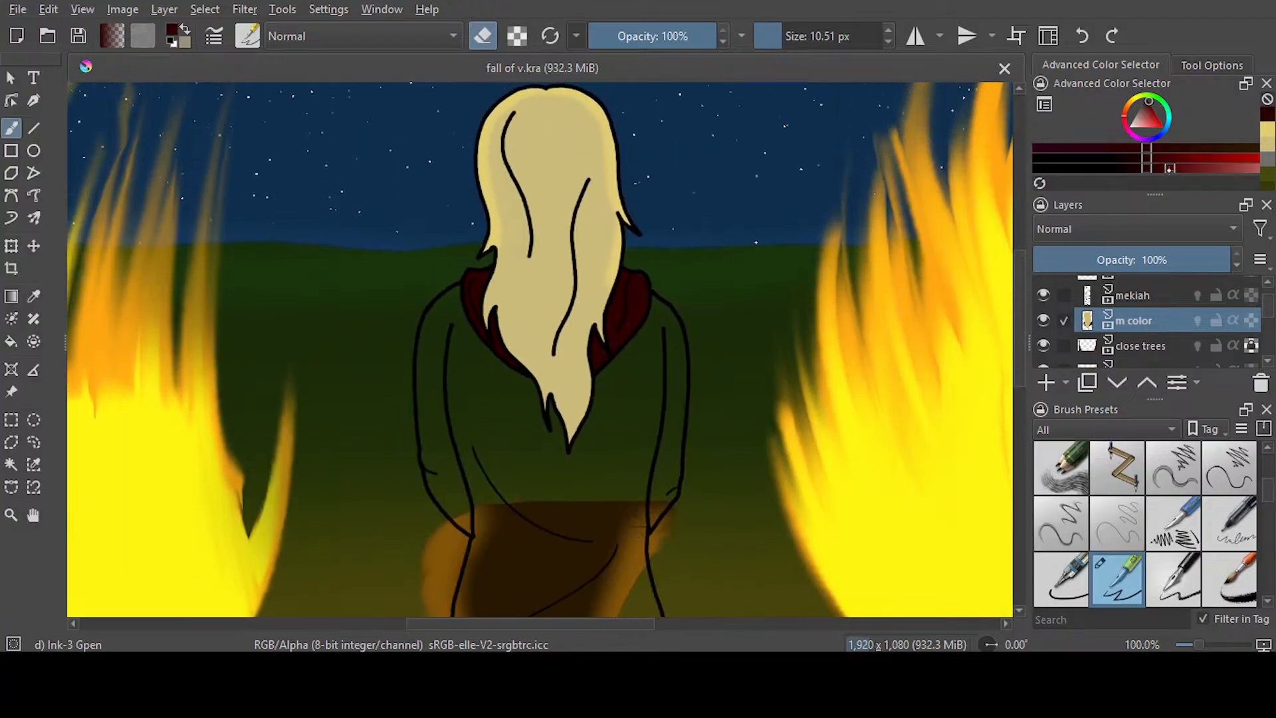
pyautogui.press('e')
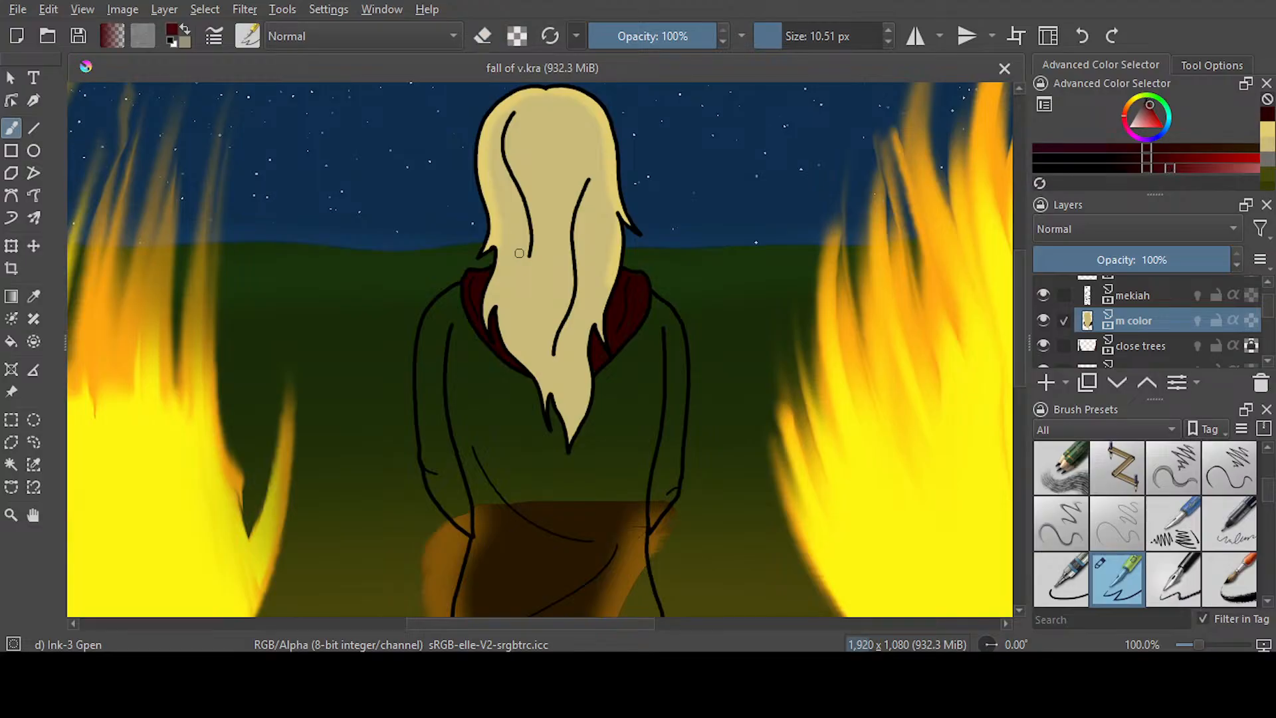
pyautogui.keyDown('ctrl'); pyautogui.scroll(3, 457, 301); pyautogui.keyUp('ctrl')
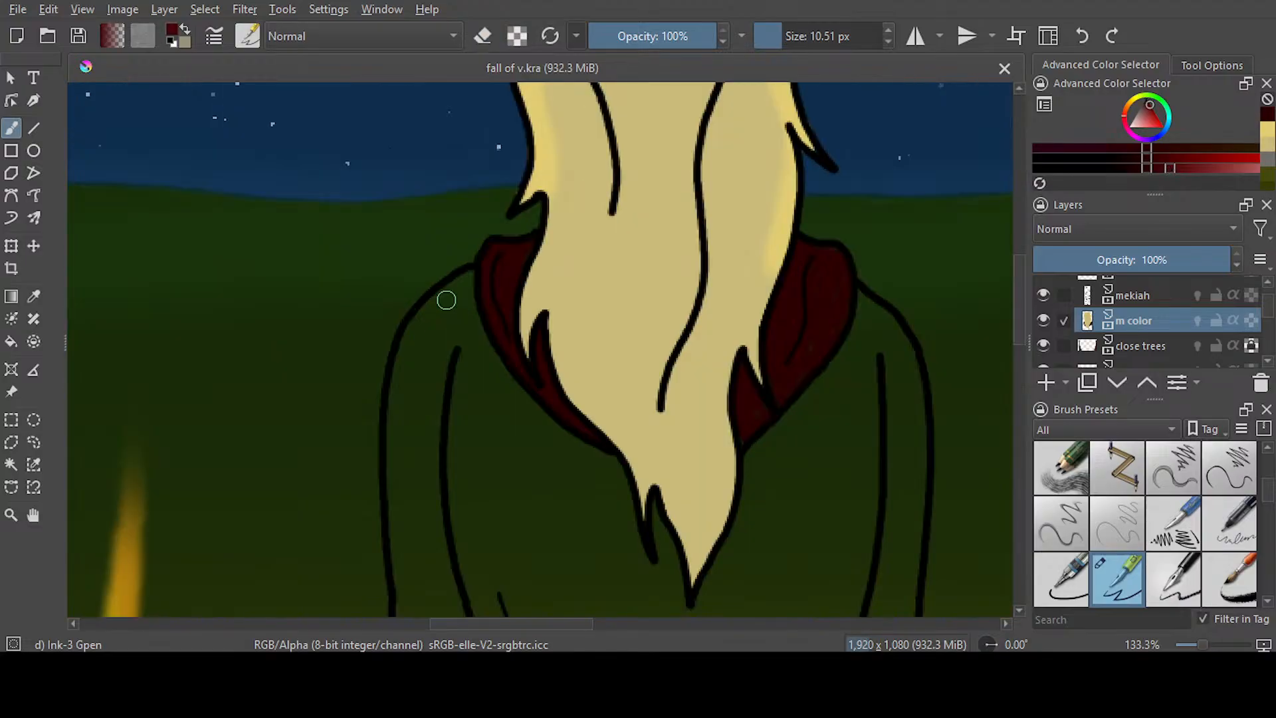
pyautogui.moveTo(500, 242)
pyautogui.mouseDown()
pyautogui.moveTo(404, 323)
pyautogui.moveTo(369, 382)
pyautogui.moveTo(346, 465)
pyautogui.moveTo(344, 563)
pyautogui.mouseUp()
pyautogui.moveTo(1019, 294); pyautogui.dragTo(1020, 329)
pyautogui.moveTo(336, 220)
pyautogui.mouseDown()
pyautogui.moveTo(352, 521)
pyautogui.moveTo(369, 603)
pyautogui.mouseUp()
pyautogui.moveTo(1019, 329); pyautogui.dragTo(1019, 372)
pyautogui.moveTo(362, 146)
pyautogui.mouseDown()
pyautogui.moveTo(421, 316)
pyautogui.moveTo(562, 469)
pyautogui.moveTo(535, 499)
pyautogui.mouseUp()
pyautogui.click(482, 36)
pyautogui.click(483, 36)
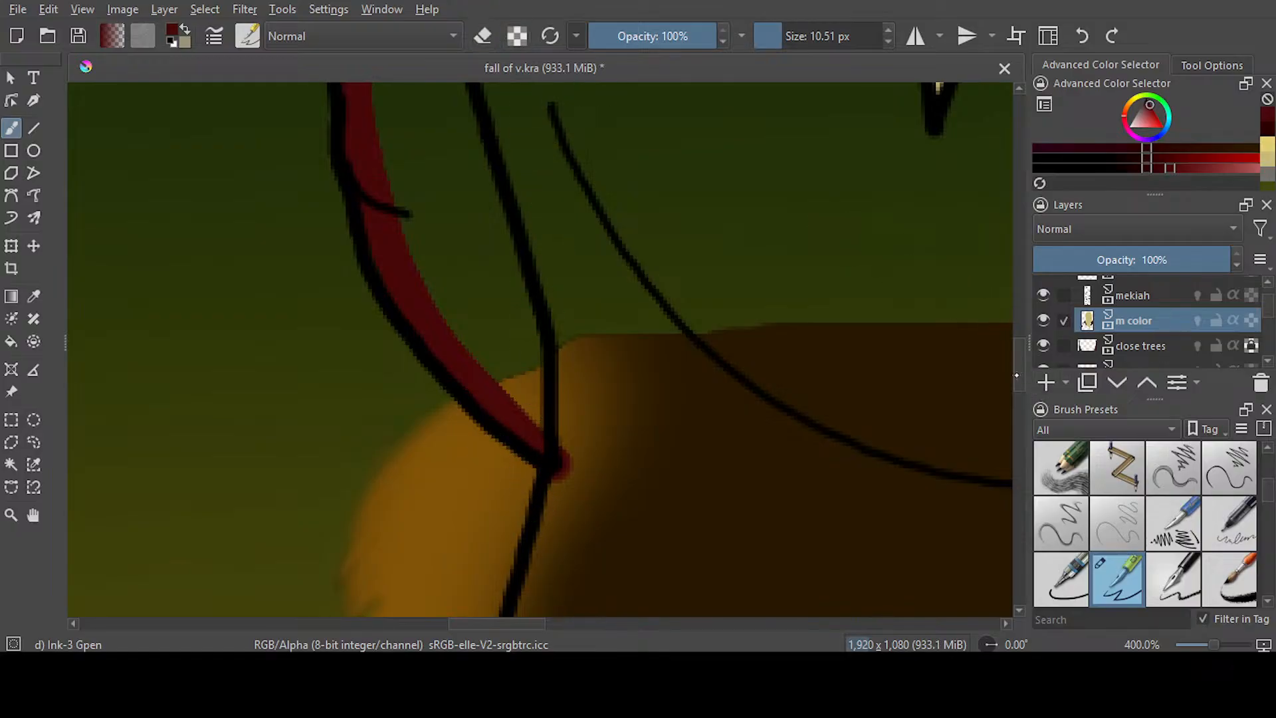
# Continue the red edging down the jacket's left side from the cuff and along the hem towards its right side
pyautogui.scroll(-5, 755, 307)
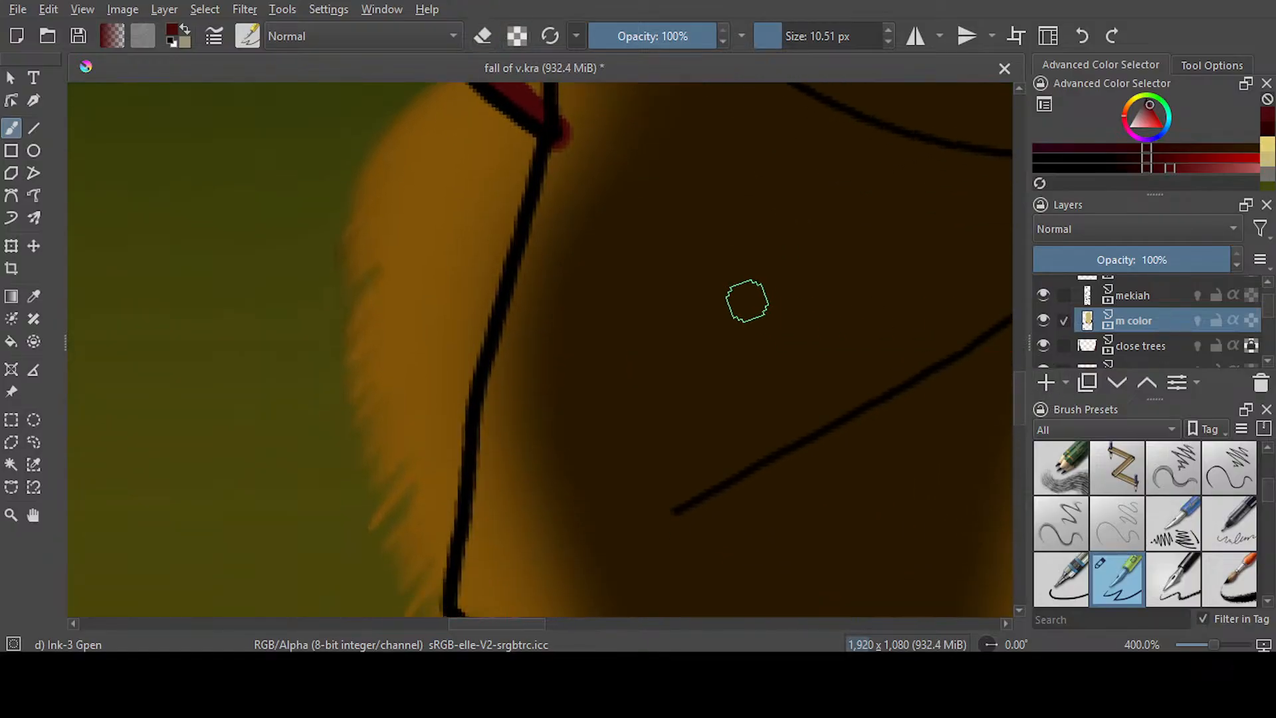
pyautogui.moveTo(558, 134)
pyautogui.mouseDown()
pyautogui.moveTo(492, 433)
pyautogui.moveTo(483, 583)
pyautogui.mouseUp()
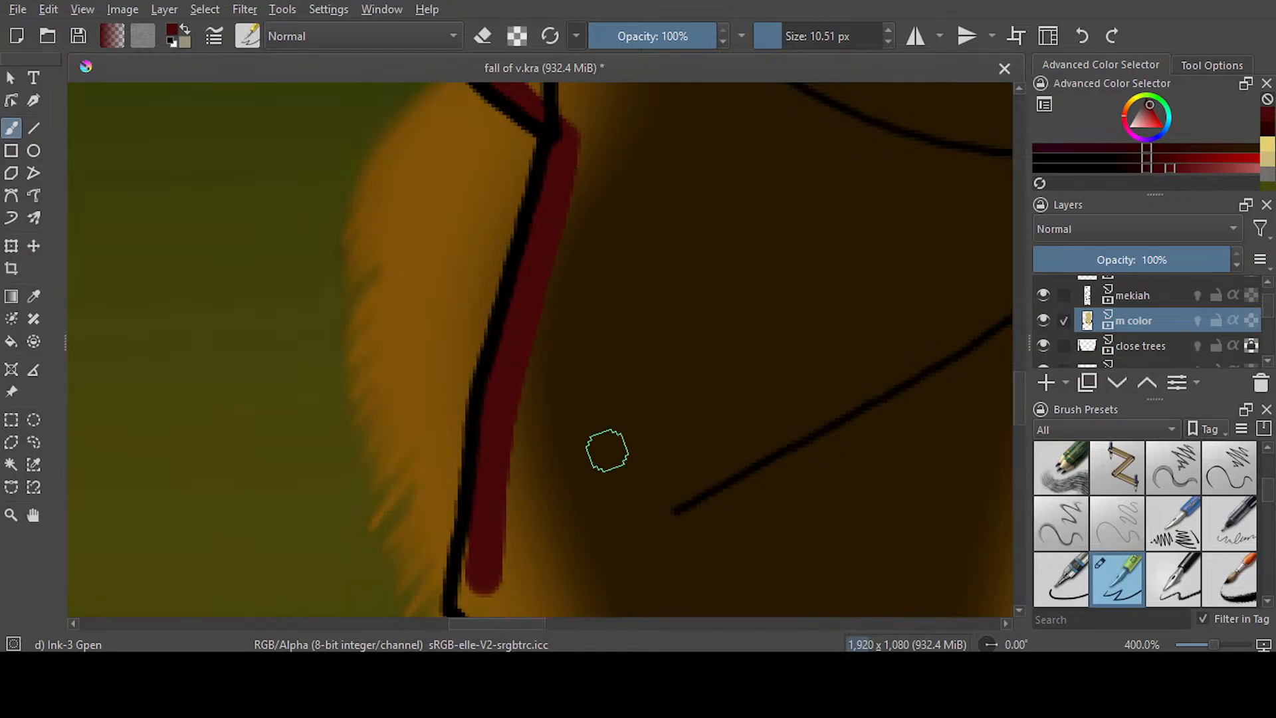
pyautogui.scroll(-5, 783, 356)
pyautogui.moveTo(475, 226)
pyautogui.mouseDown()
pyautogui.moveTo(470, 256)
pyautogui.moveTo(493, 325)
pyautogui.moveTo(831, 341)
pyautogui.moveTo(994, 316)
pyautogui.mouseUp()
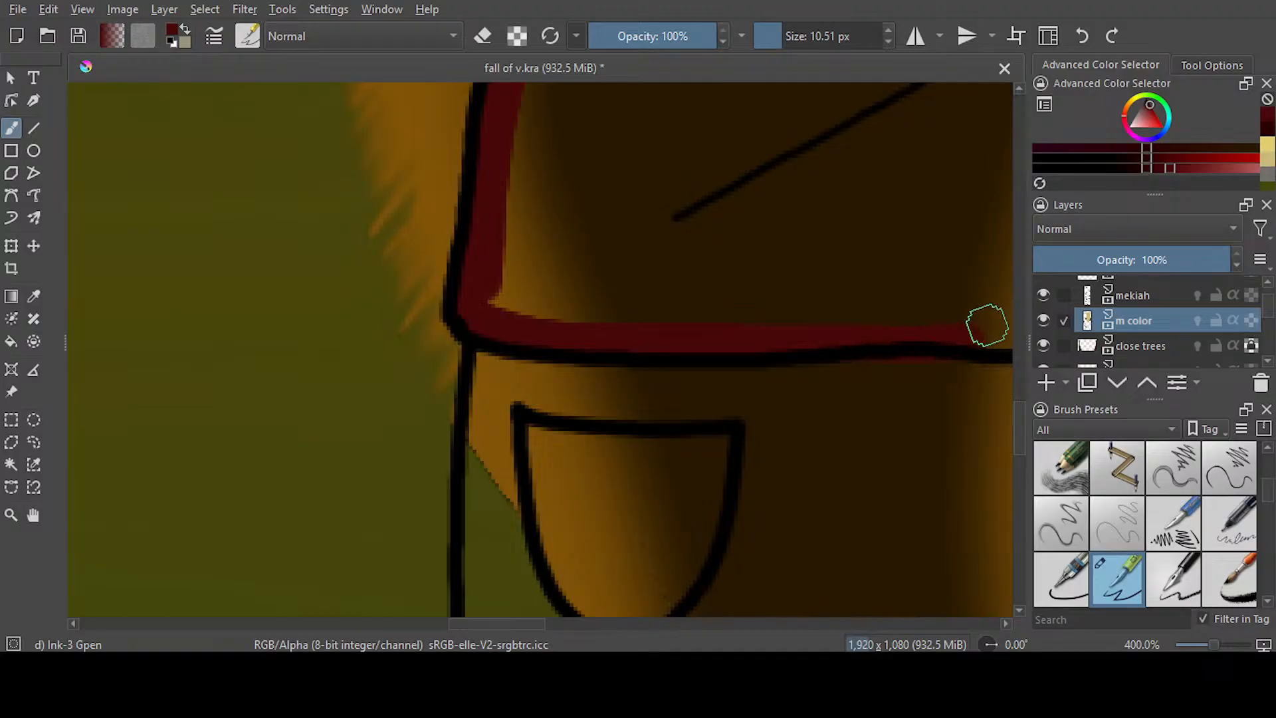
pyautogui.hscroll(7, 522, 605)
pyautogui.press('e')
pyautogui.click(483, 36)
pyautogui.moveTo(516, 327)
pyautogui.mouseDown()
pyautogui.moveTo(640, 339)
pyautogui.moveTo(833, 313)
pyautogui.moveTo(856, 307)
pyautogui.moveTo(863, 268)
pyautogui.mouseUp()
pyautogui.moveTo(1020, 436); pyautogui.dragTo(1023, 302)
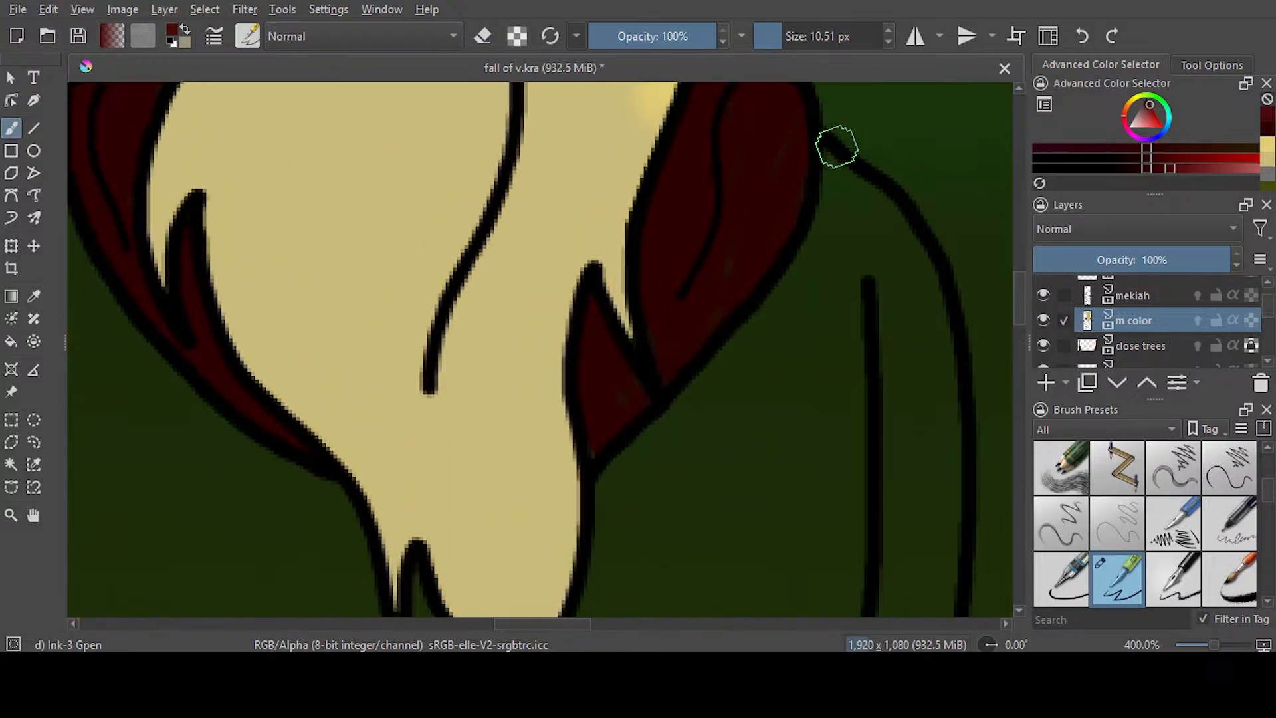
# Line the inside of the right sleeve from shoulder to cuff and the jacket's right side in dark red
pyautogui.moveTo(840, 171)
pyautogui.mouseDown()
pyautogui.moveTo(903, 226)
pyautogui.moveTo(948, 339)
pyautogui.moveTo(952, 573)
pyautogui.mouseUp()
pyautogui.moveTo(1019, 307); pyautogui.dragTo(1020, 342)
pyautogui.moveTo(957, 137); pyautogui.dragTo(902, 580)
pyautogui.moveTo(1020, 347); pyautogui.dragTo(1020, 390)
pyautogui.moveTo(908, 142); pyautogui.dragTo(795, 288)
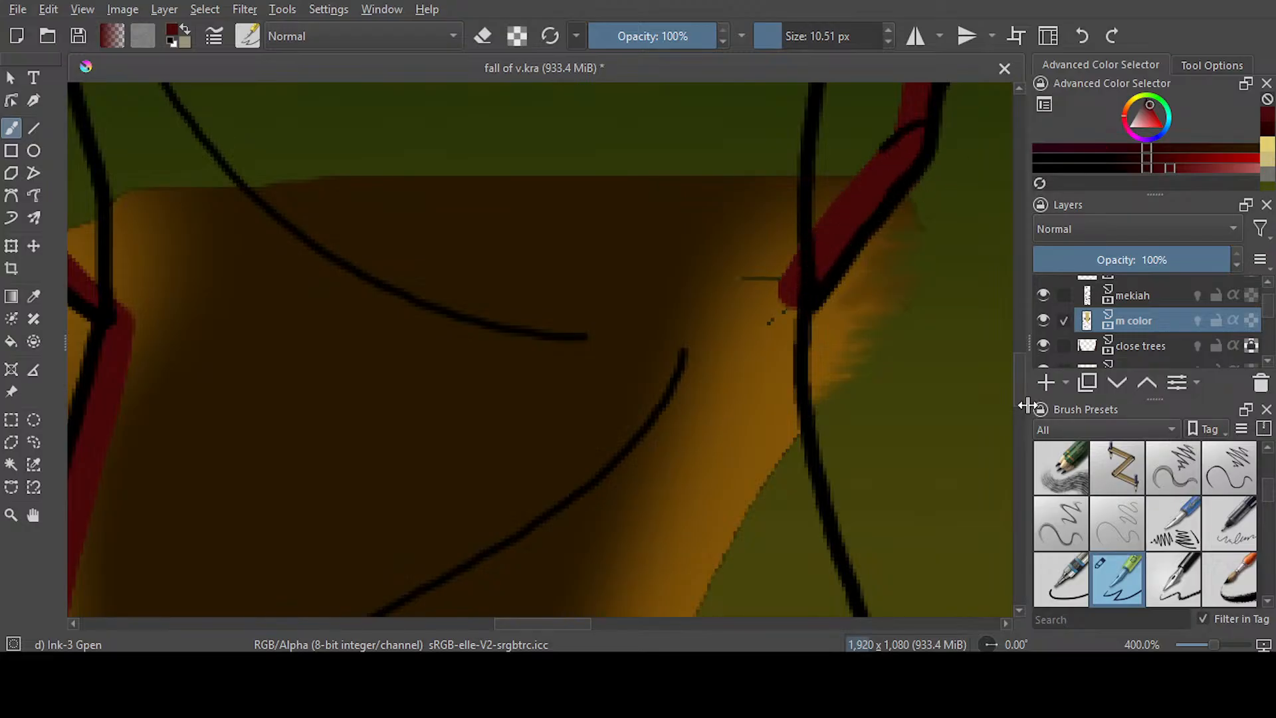
pyautogui.moveTo(1023, 392); pyautogui.dragTo(1024, 410)
pyautogui.scroll(2, 981, 319)
pyautogui.moveTo(786, 148)
pyautogui.mouseDown()
pyautogui.moveTo(791, 255)
pyautogui.moveTo(864, 611)
pyautogui.mouseUp()
# Fill the jacket's body and both sleeves with the same dark red
pyautogui.press('f')
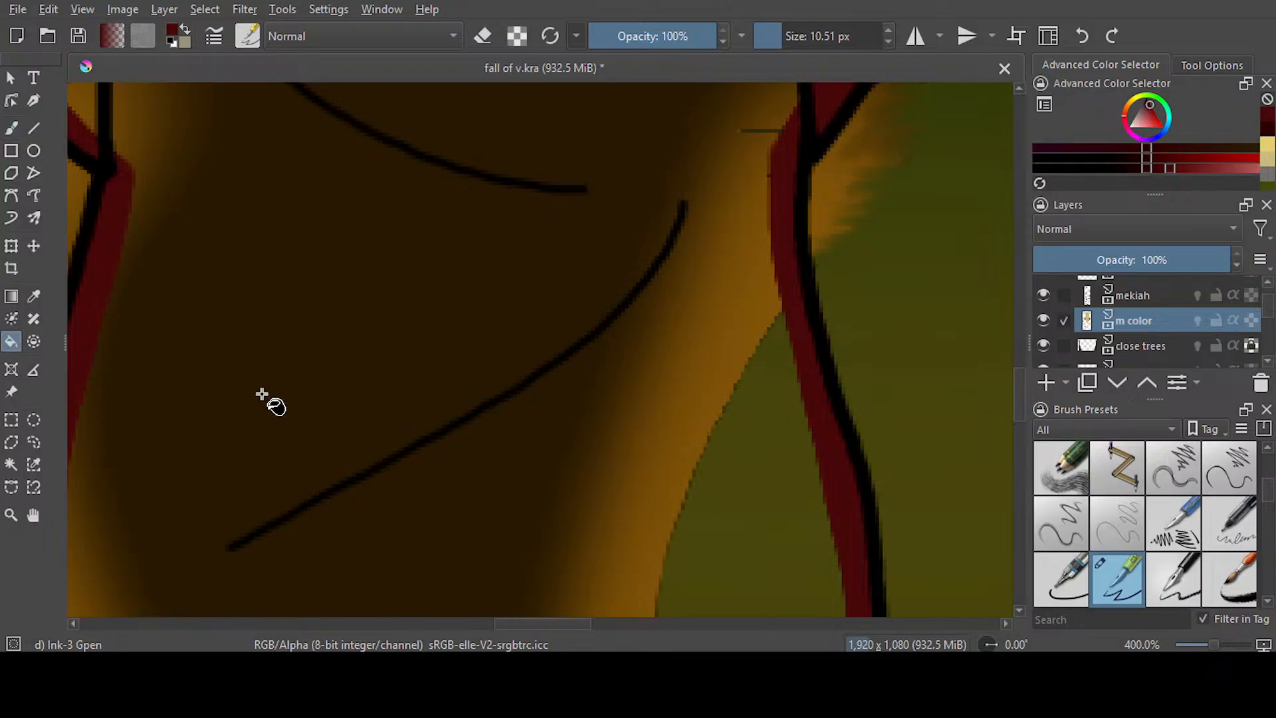
pyautogui.scroll(-5, 481, 332)
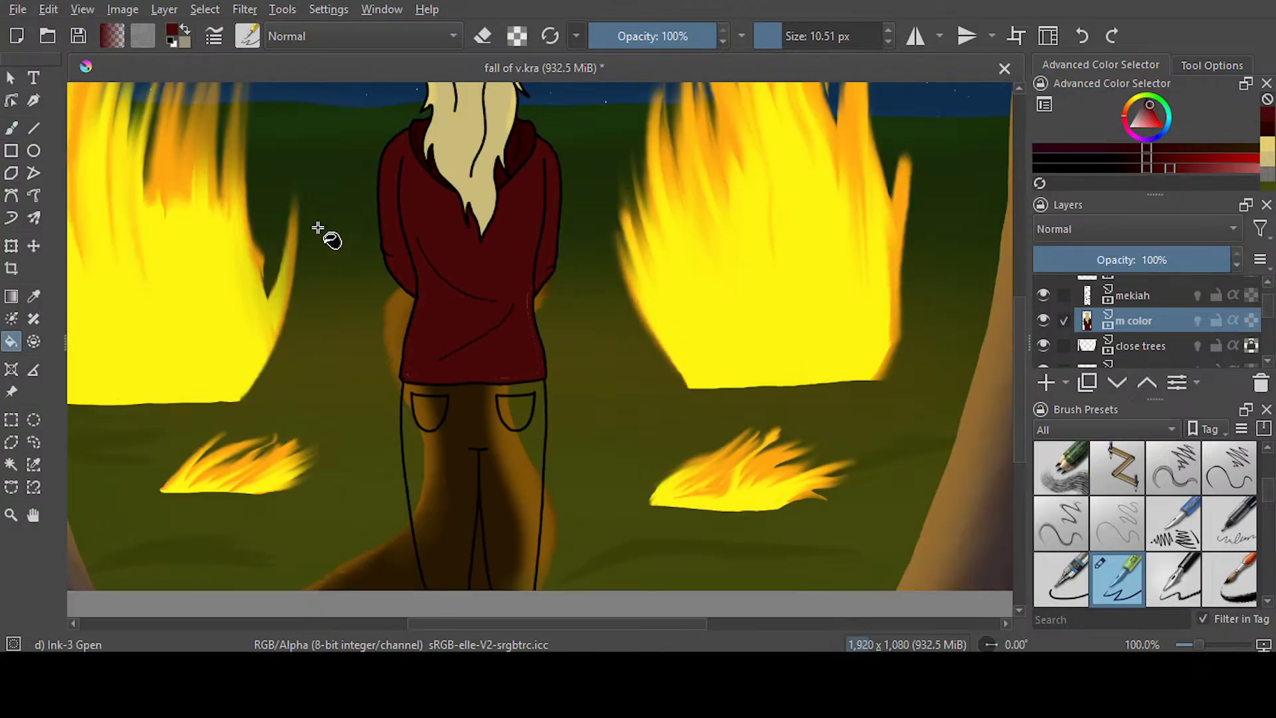
pyautogui.scroll(-2, 376, 141)
pyautogui.scroll(4, 408, 186)
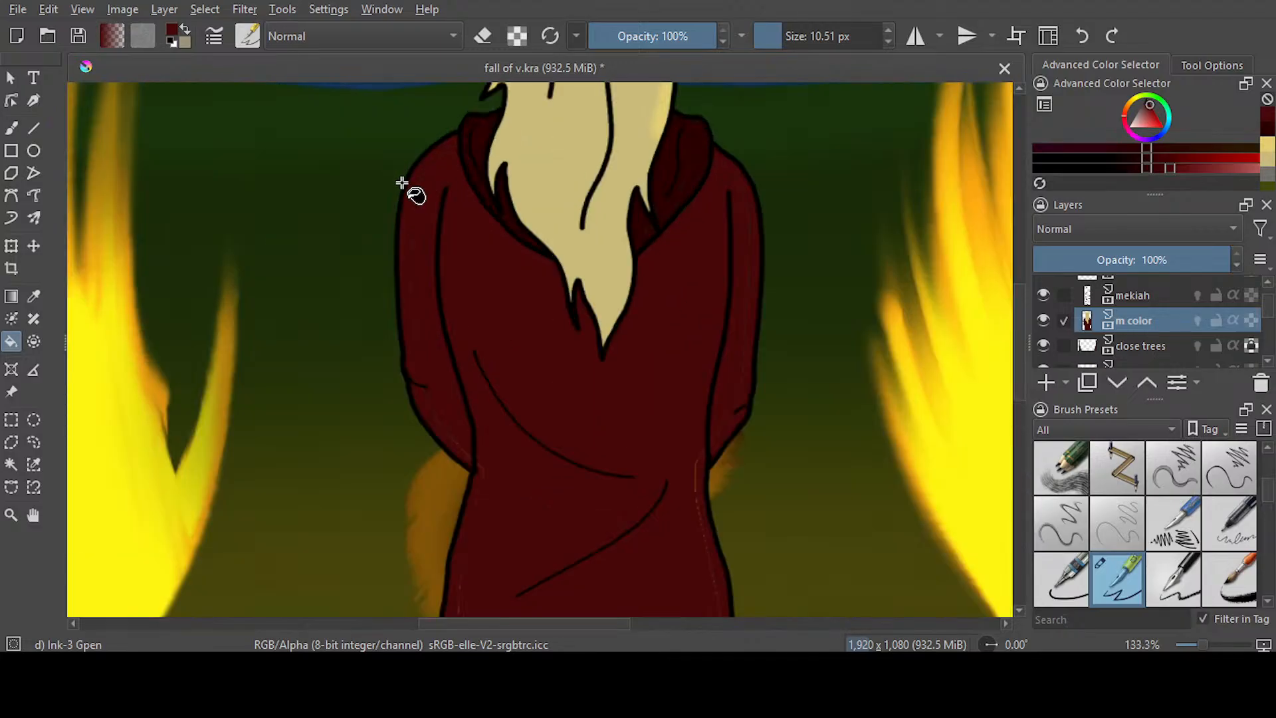
# Brush dark red over the unfilled gaps along the sleeves, cuffs and jacket sides, and save the document
pyautogui.press('b')
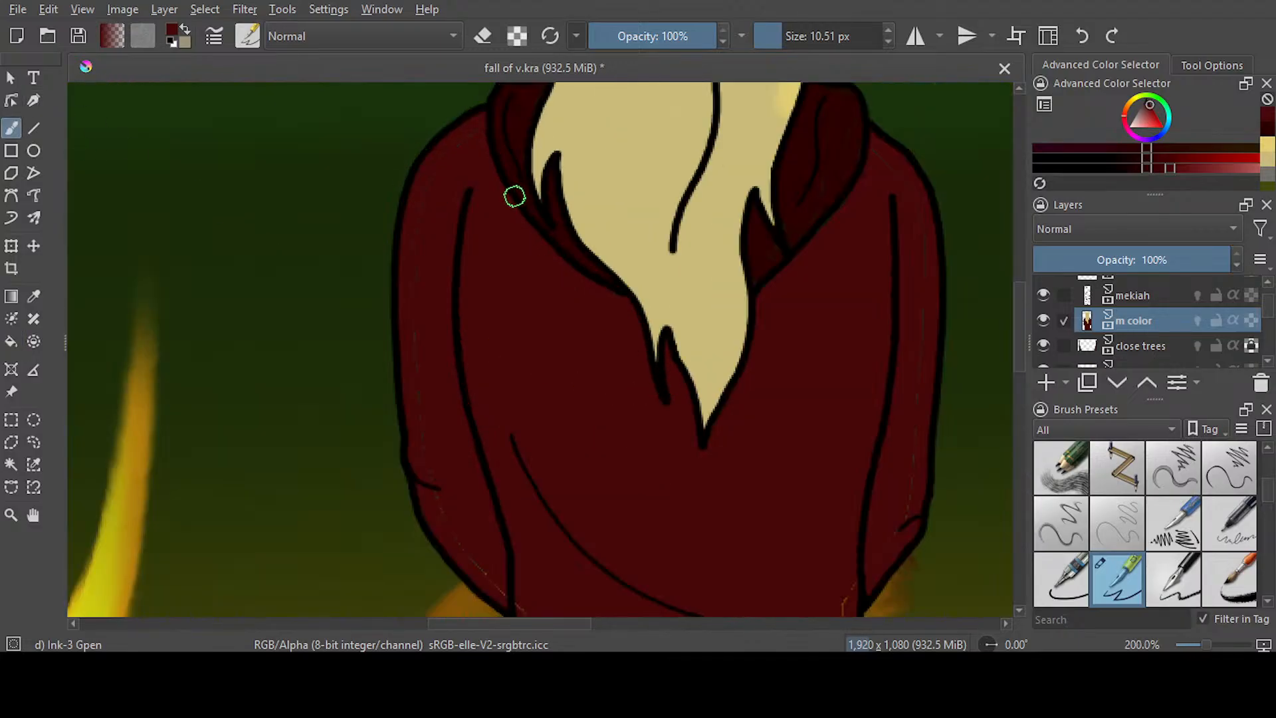
pyautogui.moveTo(412, 477); pyautogui.dragTo(439, 488)
pyautogui.moveTo(876, 154)
pyautogui.mouseDown()
pyautogui.moveTo(926, 236)
pyautogui.moveTo(934, 313)
pyautogui.moveTo(903, 519)
pyautogui.mouseUp()
pyautogui.moveTo(1020, 337); pyautogui.dragTo(1020, 399)
pyautogui.moveTo(867, 190)
pyautogui.mouseDown()
pyautogui.moveTo(836, 305)
pyautogui.moveTo(894, 174)
pyautogui.moveTo(872, 208)
pyautogui.moveTo(844, 332)
pyautogui.moveTo(872, 483)
pyautogui.moveTo(761, 501)
pyautogui.moveTo(492, 493)
pyautogui.moveTo(499, 403)
pyautogui.moveTo(485, 455)
pyautogui.moveTo(518, 315)
pyautogui.moveTo(576, 159)
pyautogui.moveTo(486, 487)
pyautogui.moveTo(524, 501)
pyautogui.moveTo(811, 486)
pyautogui.mouseUp()
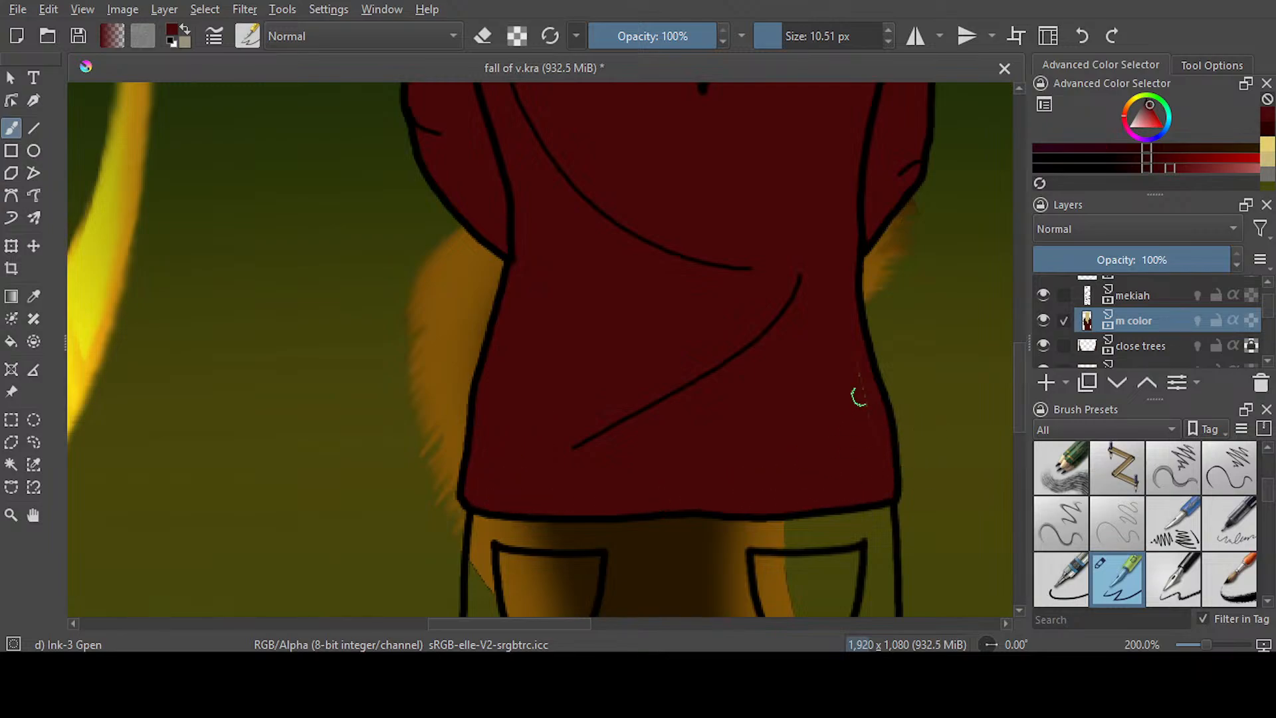
pyautogui.moveTo(853, 358); pyautogui.dragTo(869, 451)
pyautogui.scroll(-3, 709, 399)
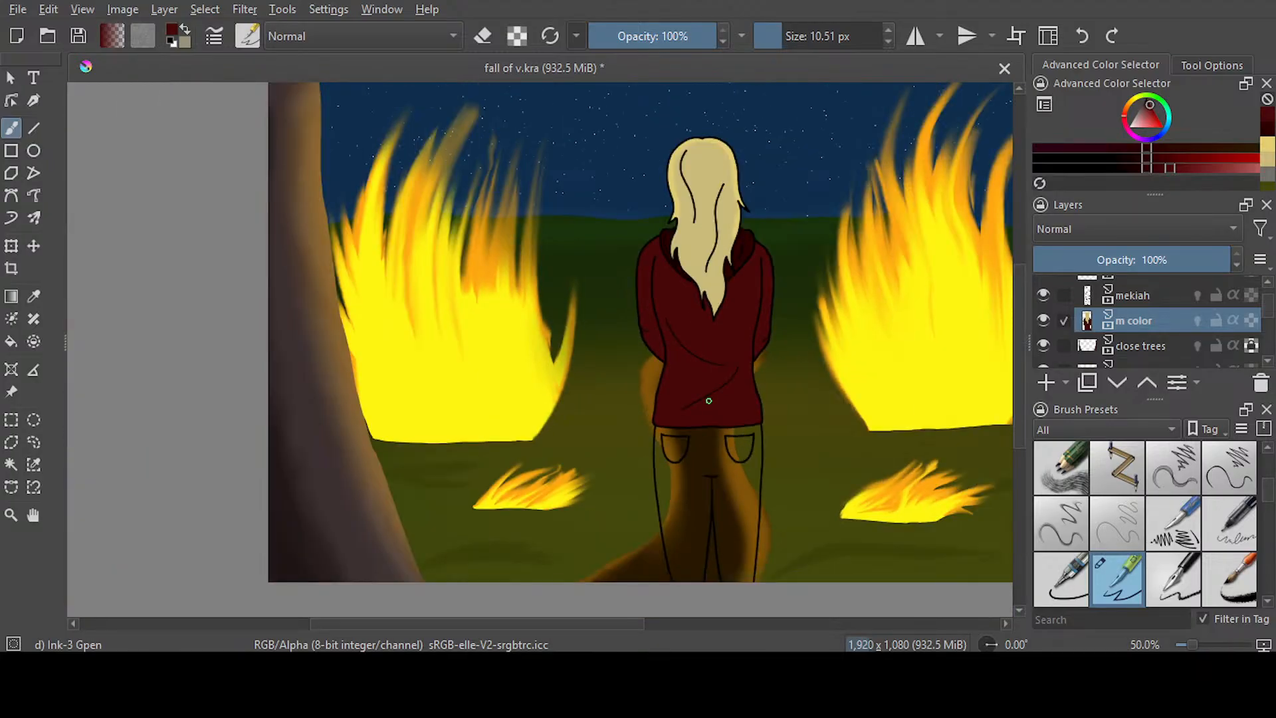
pyautogui.hotkey('ctrl', 's')
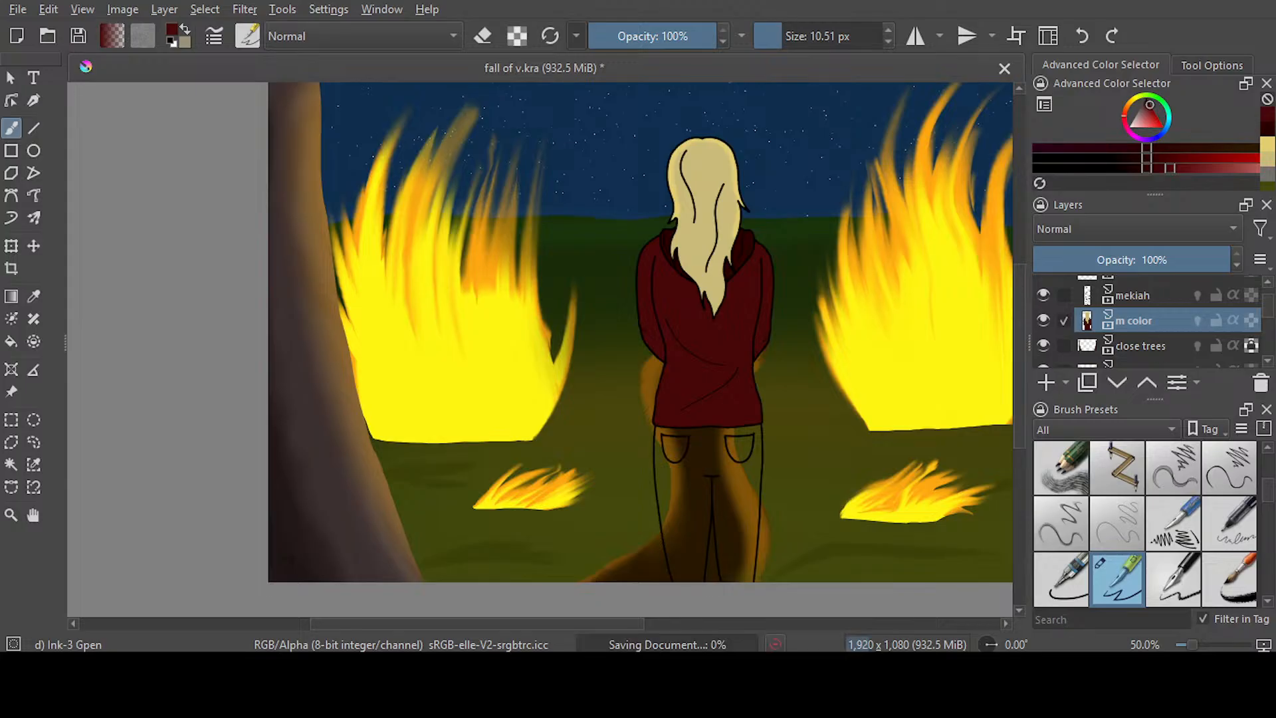
# Turn on alpha lock for the m color layer
pyautogui.moveTo(1017, 404)
pyautogui.mouseDown()
pyautogui.moveTo(1016, 444)
pyautogui.moveTo(1015, 408)
pyautogui.mouseUp()
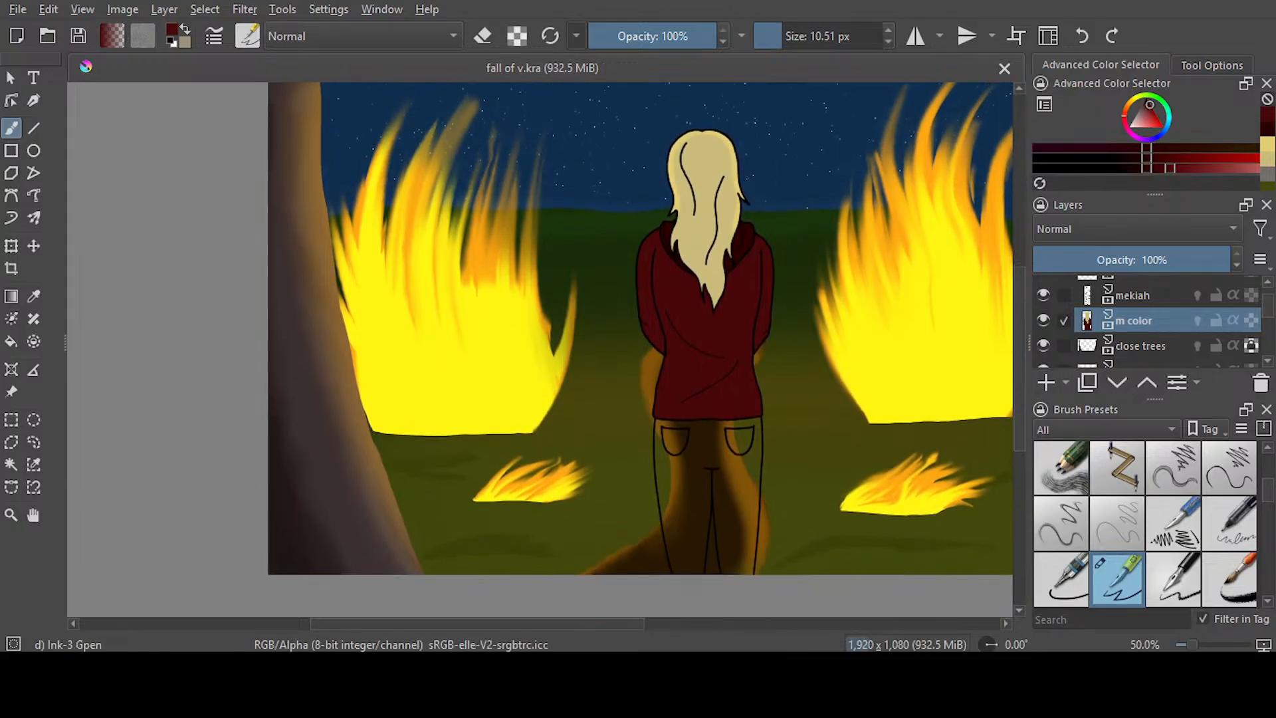
pyautogui.moveTo(594, 627); pyautogui.dragTo(644, 619)
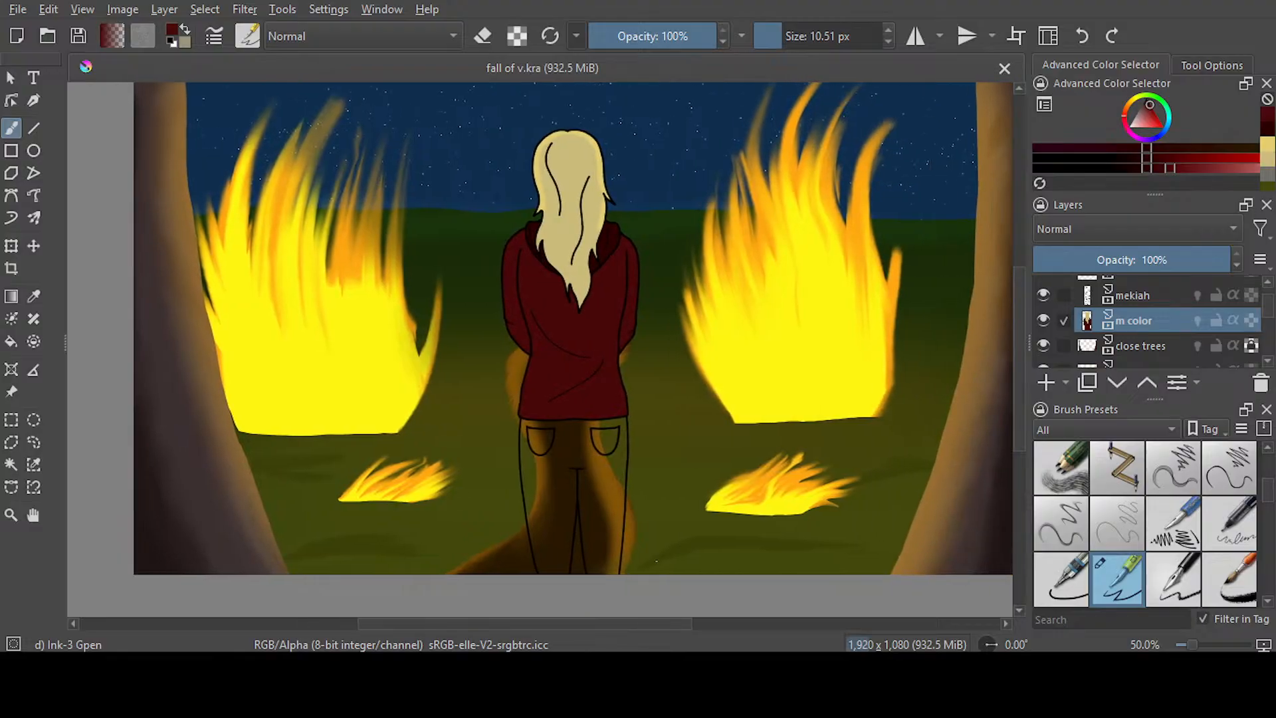
pyautogui.moveTo(1012, 343)
pyautogui.mouseDown()
pyautogui.moveTo(1030, 276)
pyautogui.moveTo(1032, 328)
pyautogui.mouseUp()
pyautogui.moveTo(641, 622); pyautogui.dragTo(664, 617)
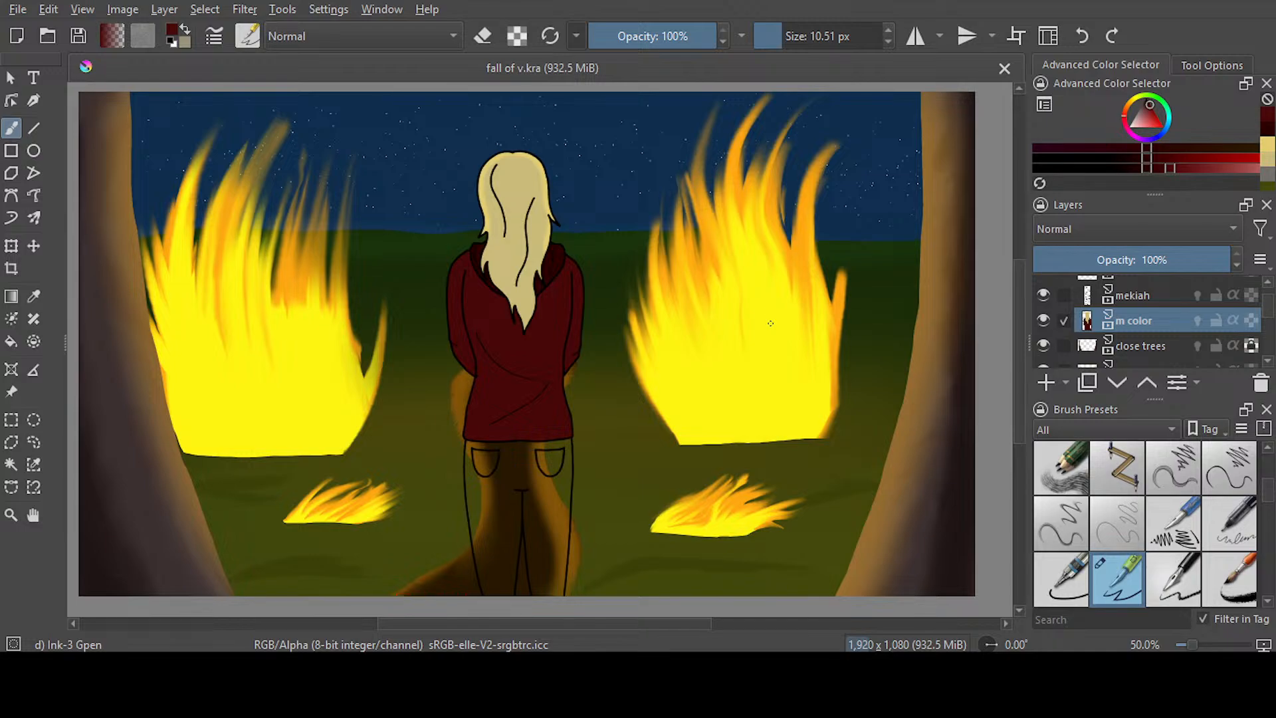
pyautogui.click(1251, 320)
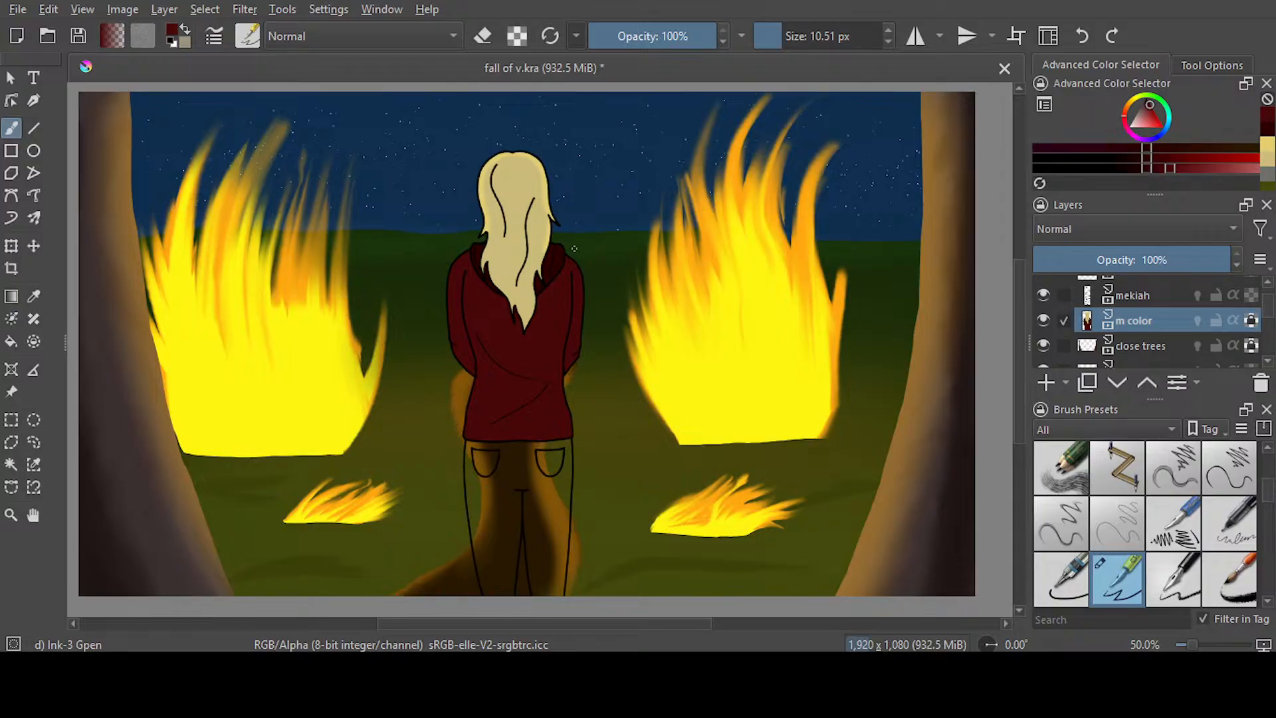
# Highlight both upper edges of the hood in brighter red with the Airbrush Soft at 9.49 px, and save
pyautogui.scroll(3, 555, 244)
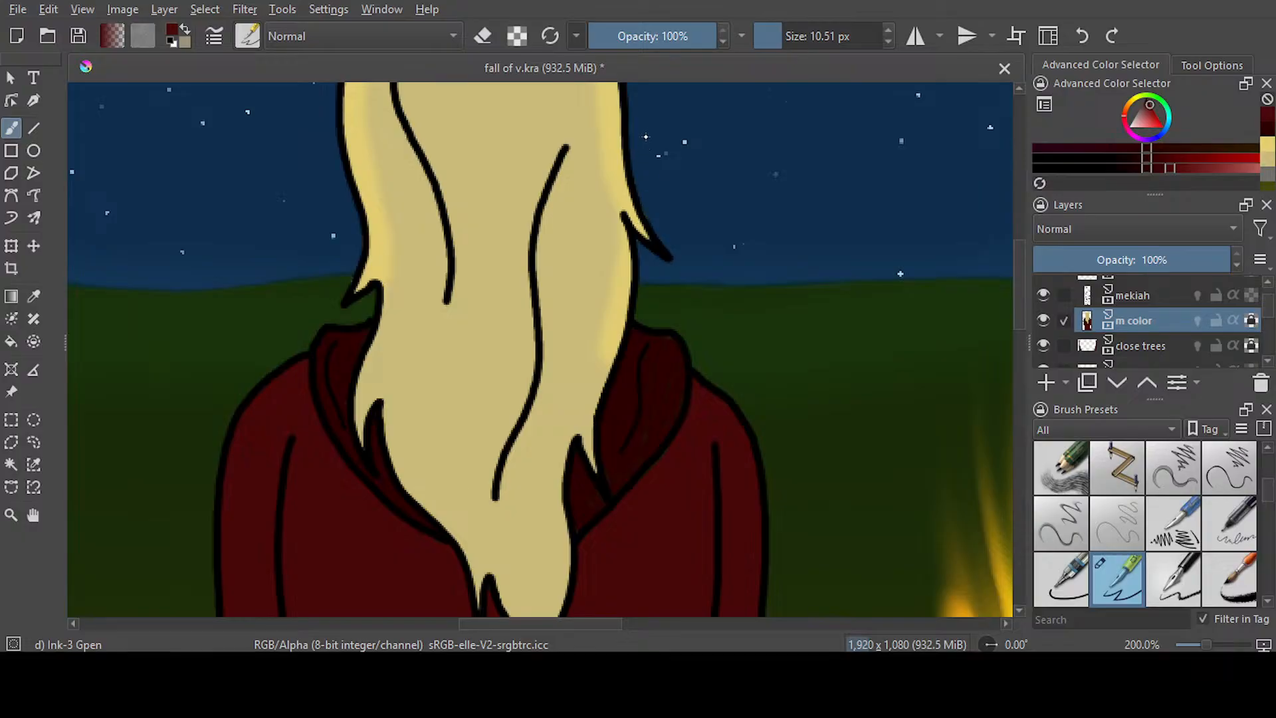
pyautogui.press('e')
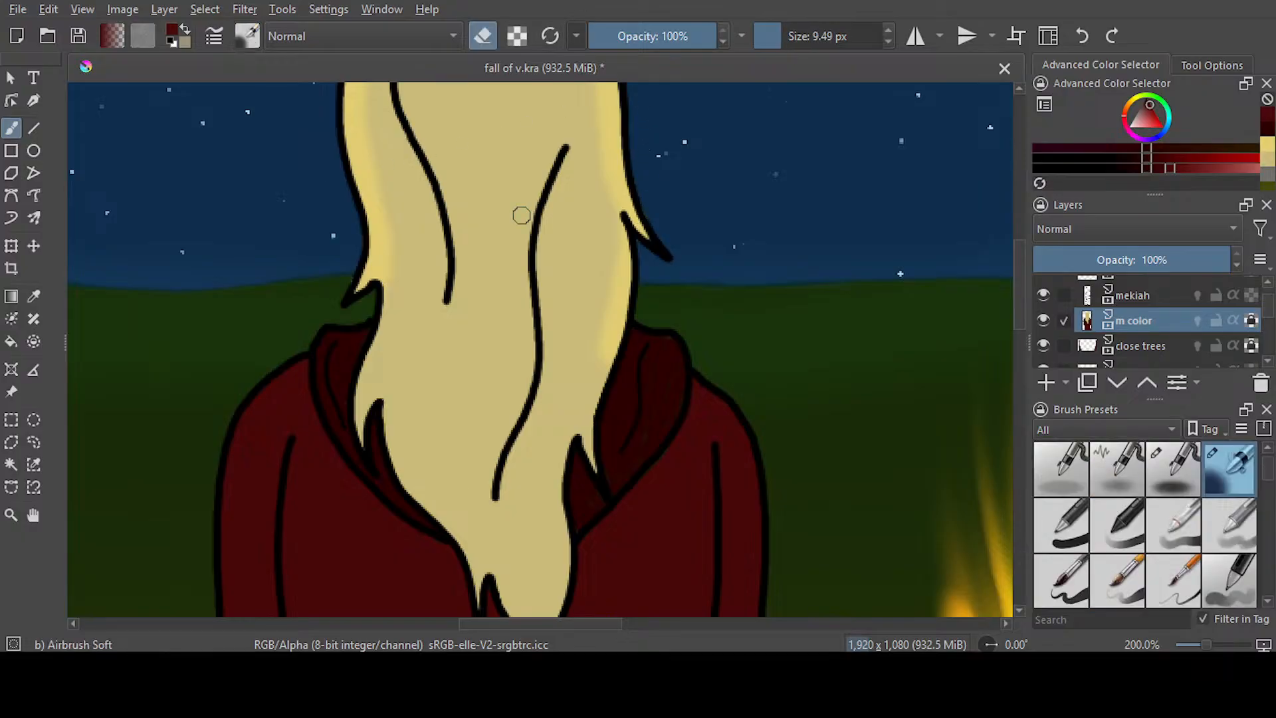
pyautogui.press('p')
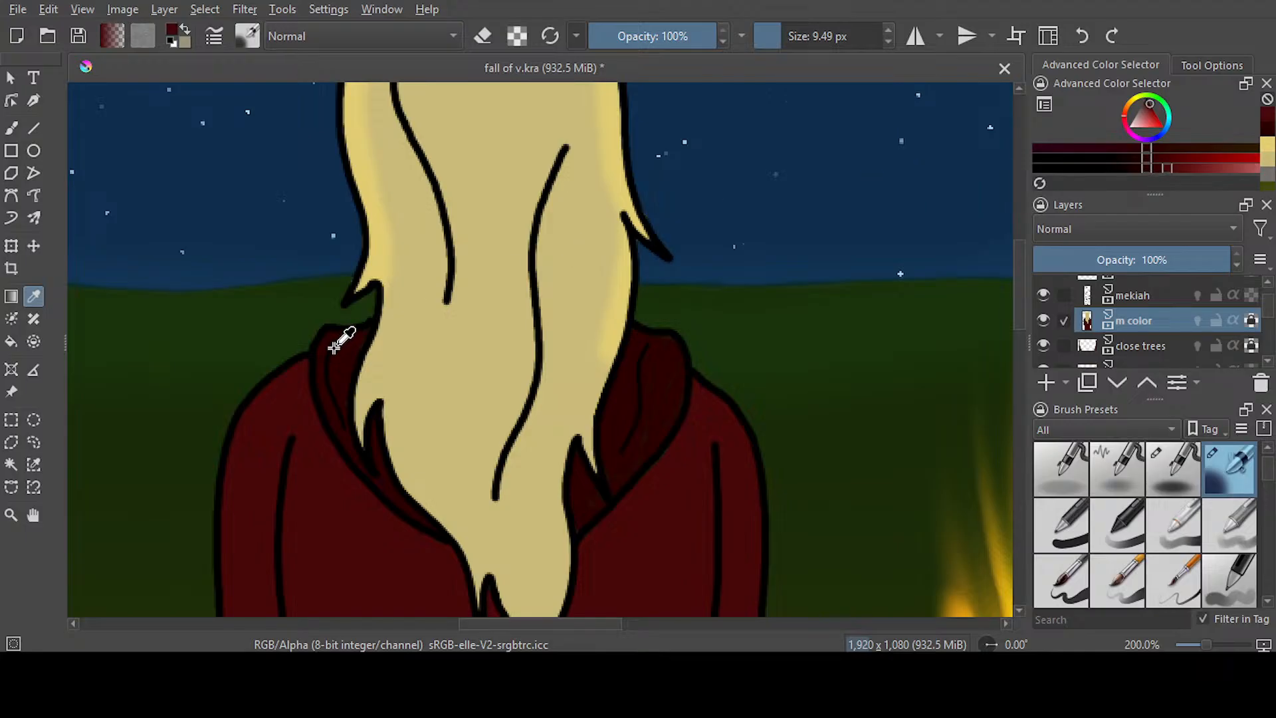
pyautogui.press('b')
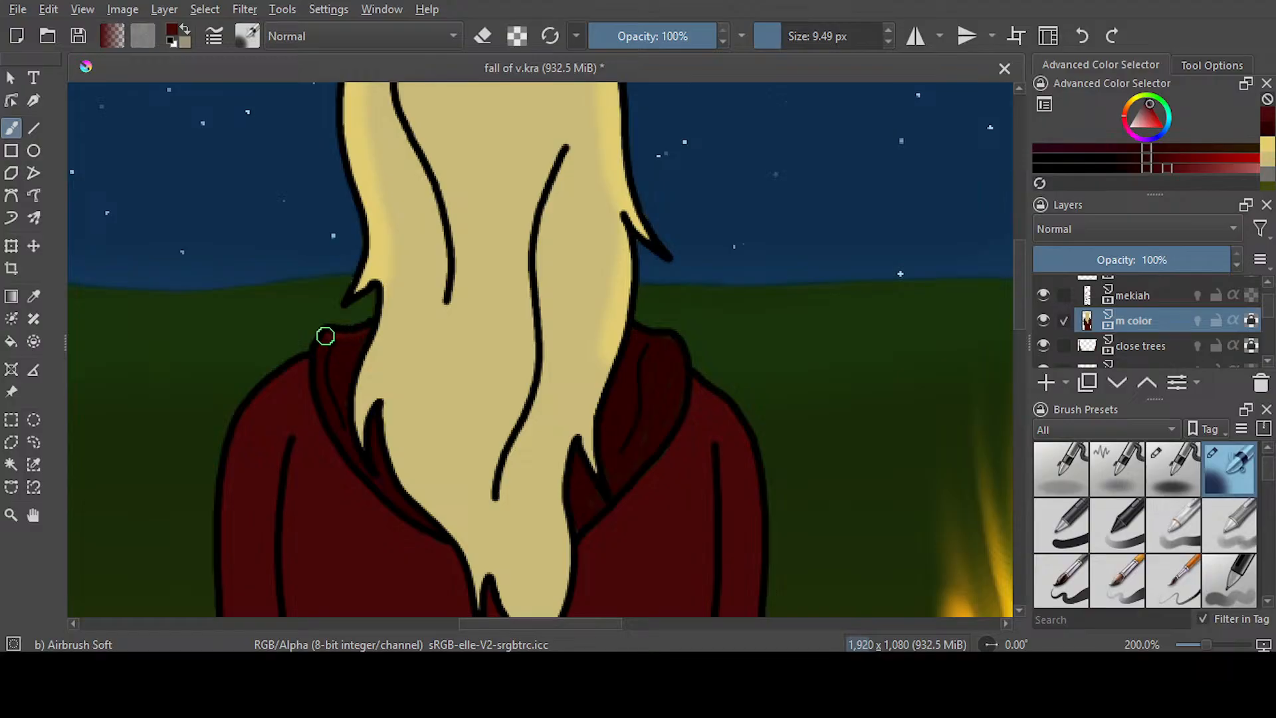
pyautogui.moveTo(370, 326); pyautogui.dragTo(377, 326)
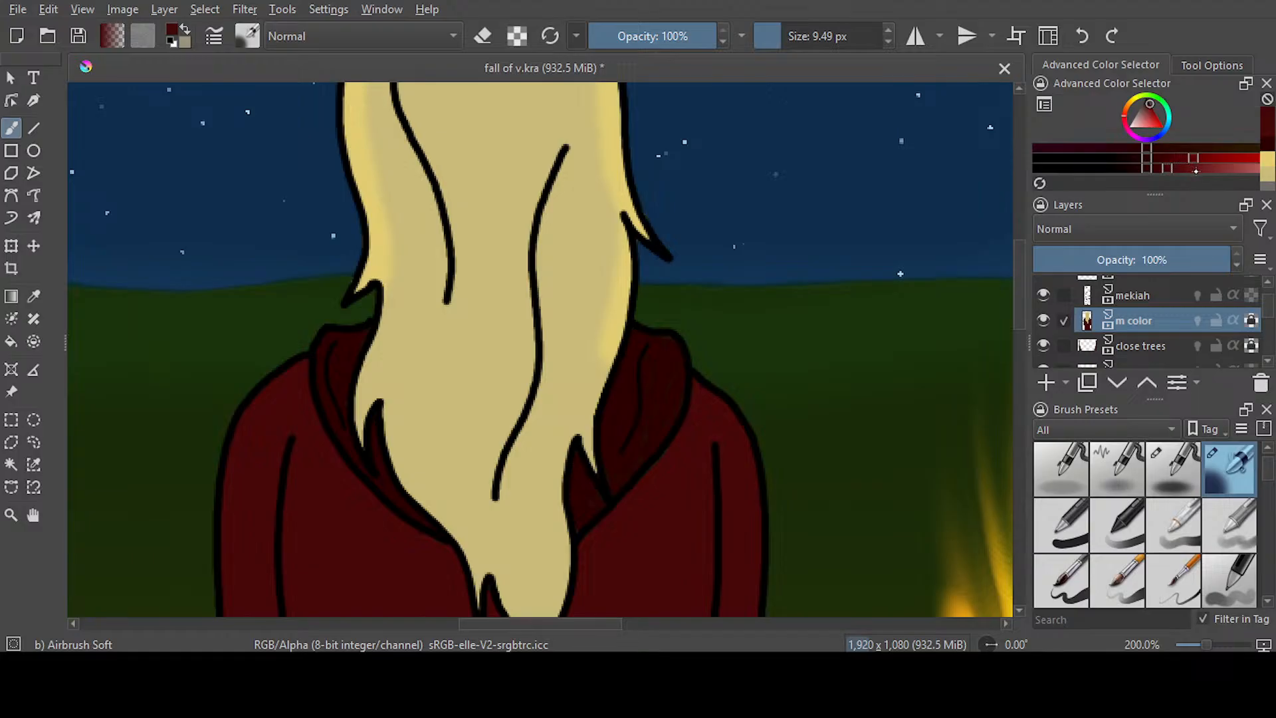
pyautogui.moveTo(365, 326); pyautogui.dragTo(312, 353)
pyautogui.moveTo(654, 335)
pyautogui.mouseDown()
pyautogui.moveTo(694, 374)
pyautogui.moveTo(643, 334)
pyautogui.mouseUp()
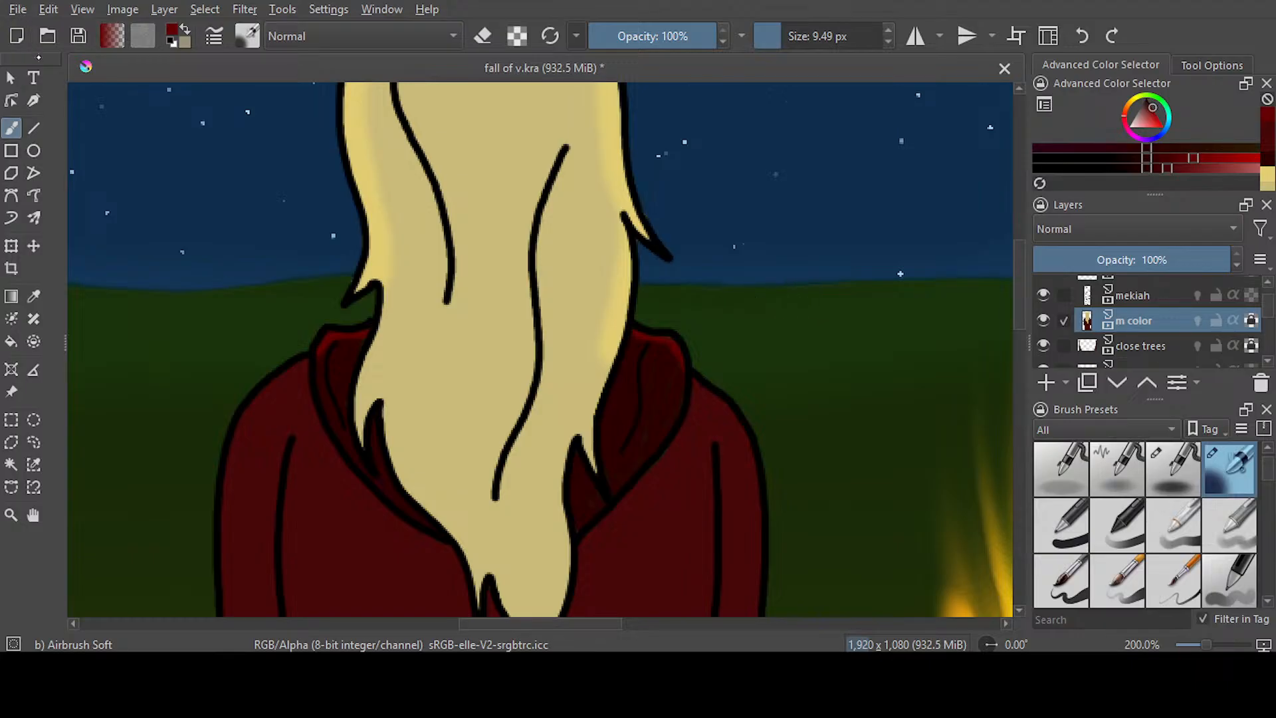
pyautogui.click(78, 36)
# Choose a lighter red and airbrush a highlight down the left sleeve's outer edge from shoulder to cuff
pyautogui.moveTo(1017, 314)
pyautogui.mouseDown()
pyautogui.moveTo(1017, 435)
pyautogui.moveTo(1017, 317)
pyautogui.mouseUp()
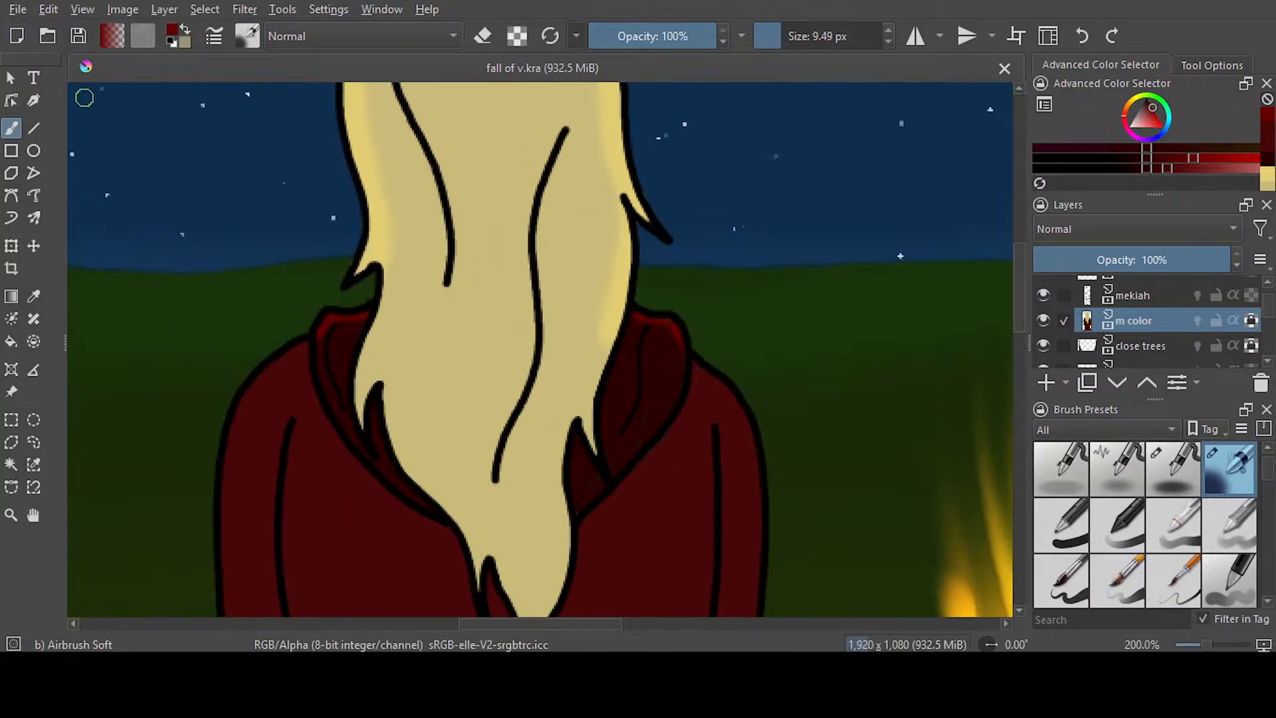
pyautogui.moveTo(1020, 313); pyautogui.dragTo(1026, 345)
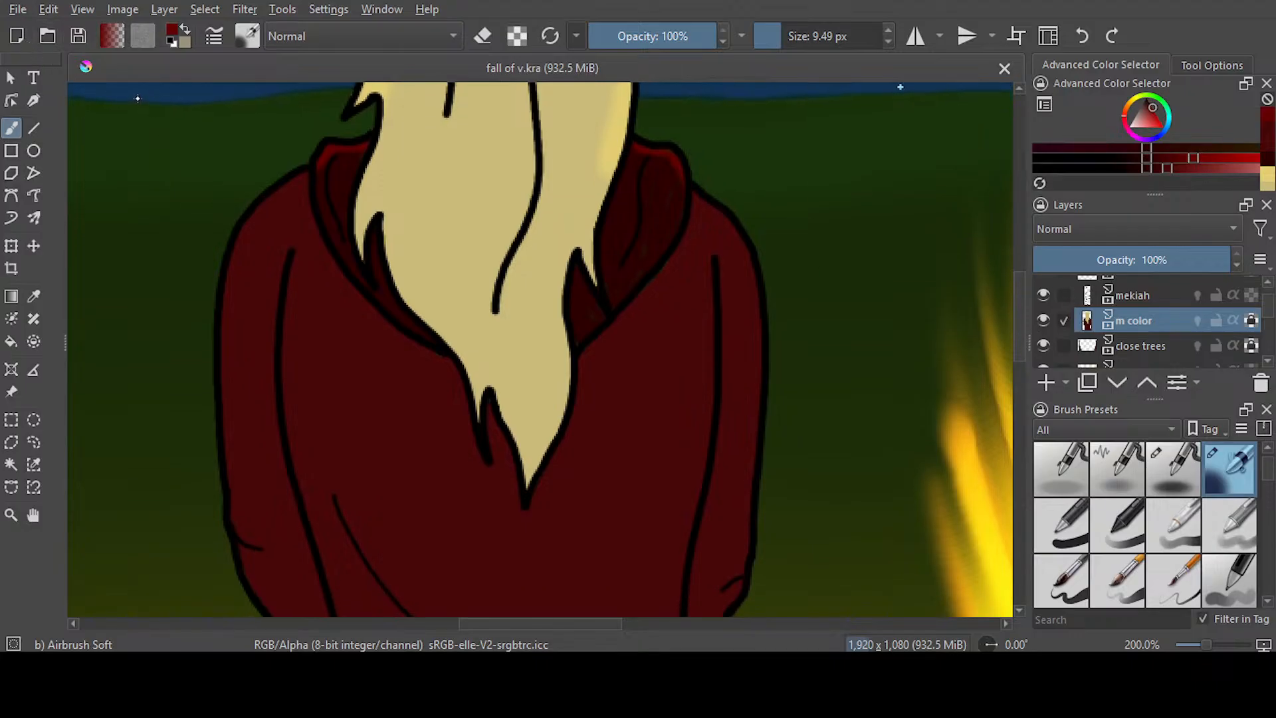
pyautogui.moveTo(1019, 346); pyautogui.dragTo(1020, 341)
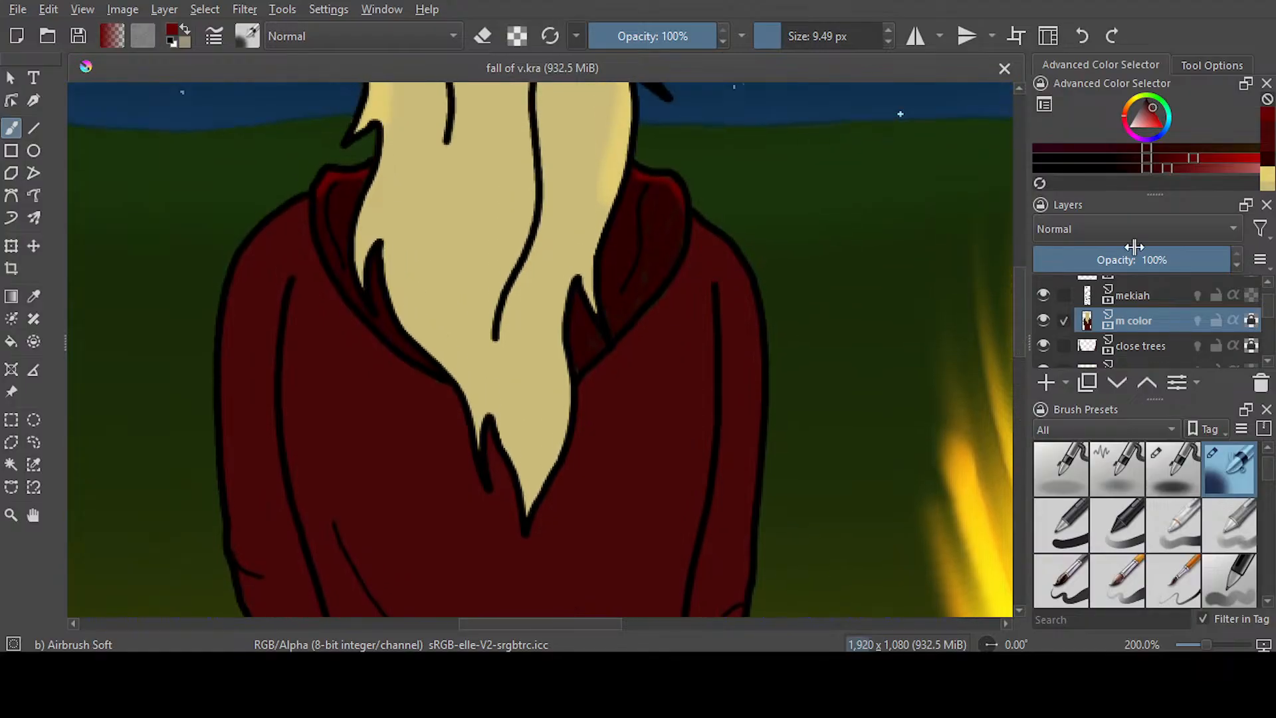
pyautogui.keyDown('ctrl'); pyautogui.click(333, 365); pyautogui.keyUp('ctrl')
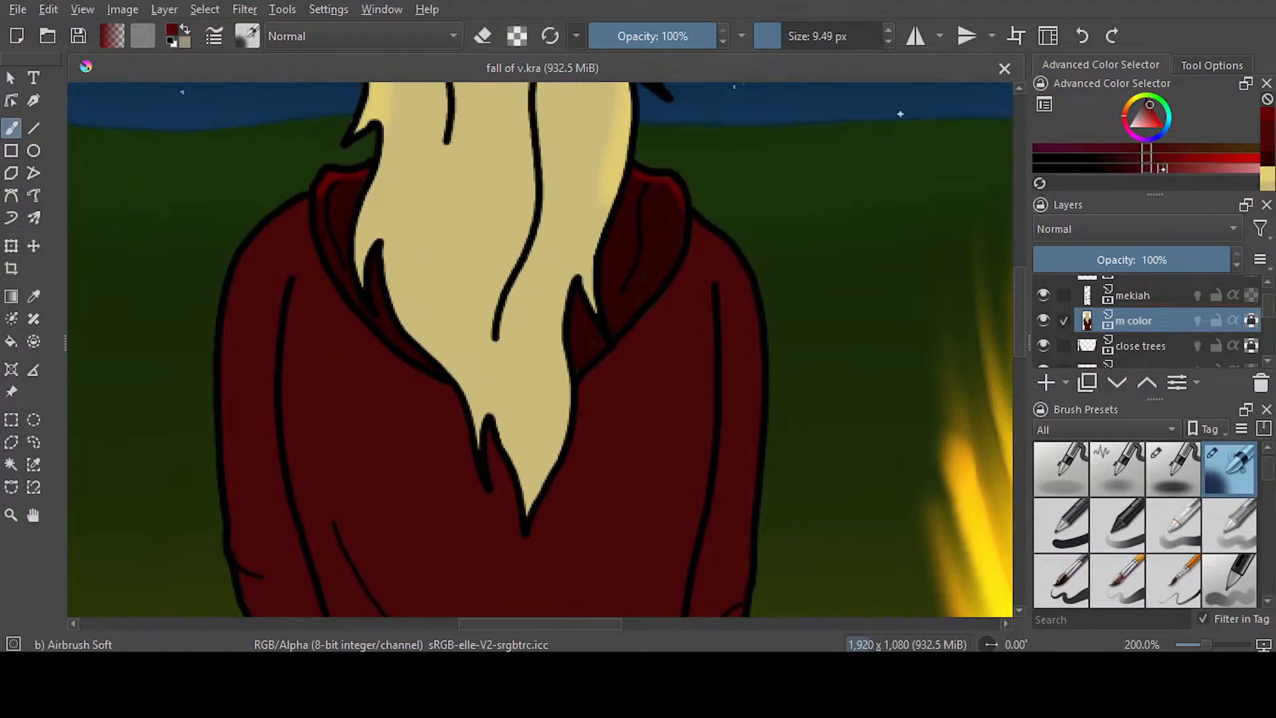
pyautogui.click(1188, 170)
pyautogui.moveTo(1018, 317); pyautogui.dragTo(1017, 326)
pyautogui.moveTo(276, 164)
pyautogui.mouseDown()
pyautogui.moveTo(234, 211)
pyautogui.moveTo(219, 301)
pyautogui.moveTo(229, 435)
pyautogui.mouseUp()
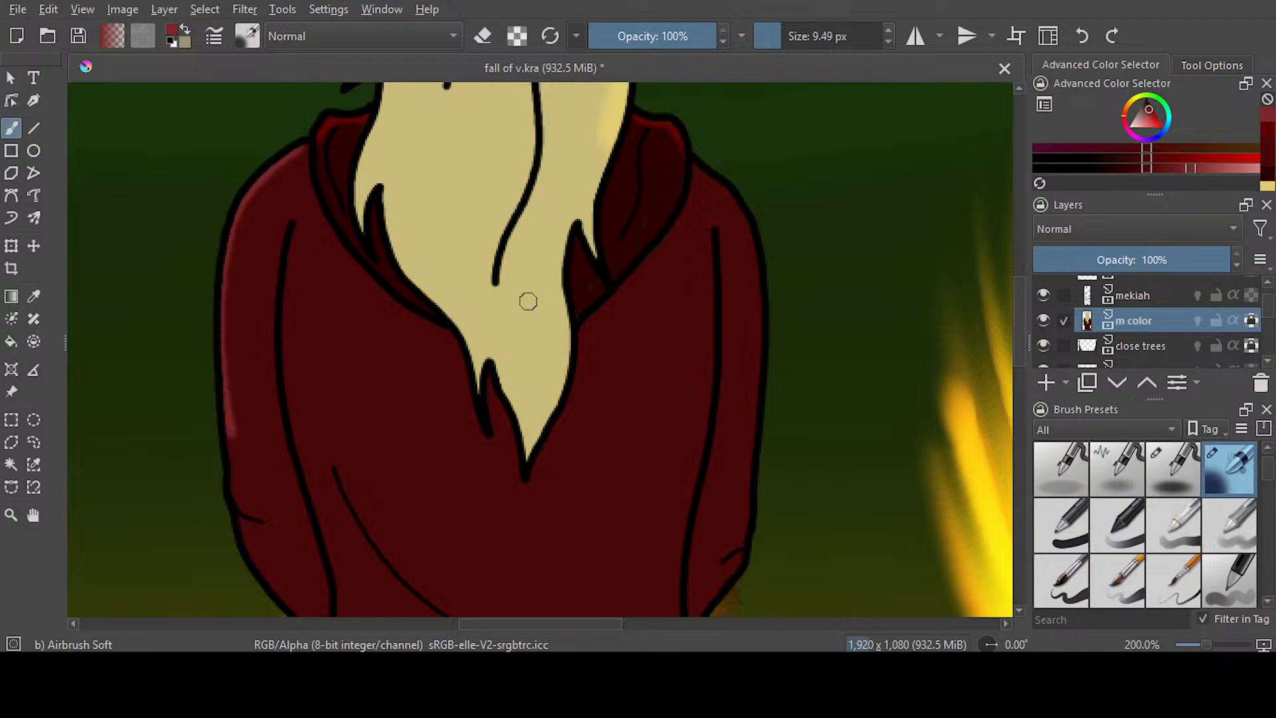
pyautogui.scroll(-5, 485, 297)
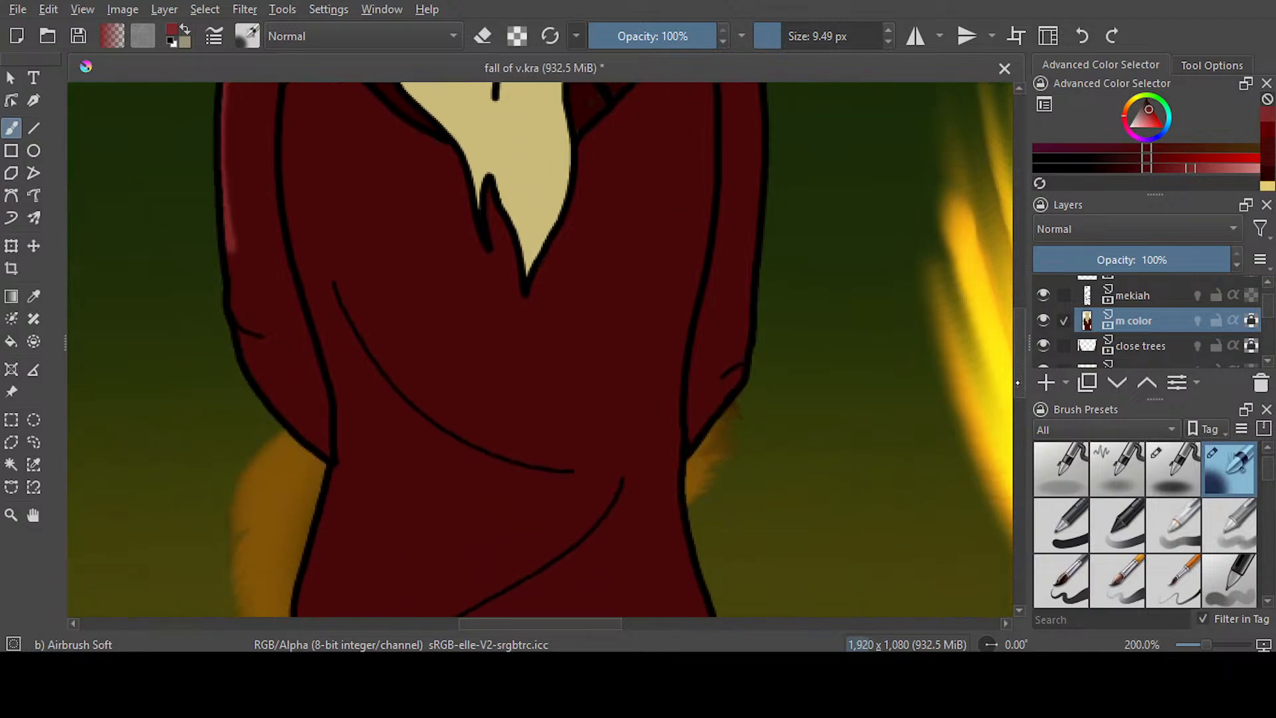
pyautogui.moveTo(223, 143)
pyautogui.mouseDown()
pyautogui.moveTo(248, 290)
pyautogui.moveTo(310, 378)
pyautogui.moveTo(317, 371)
pyautogui.moveTo(246, 290)
pyautogui.moveTo(316, 381)
pyautogui.mouseUp()
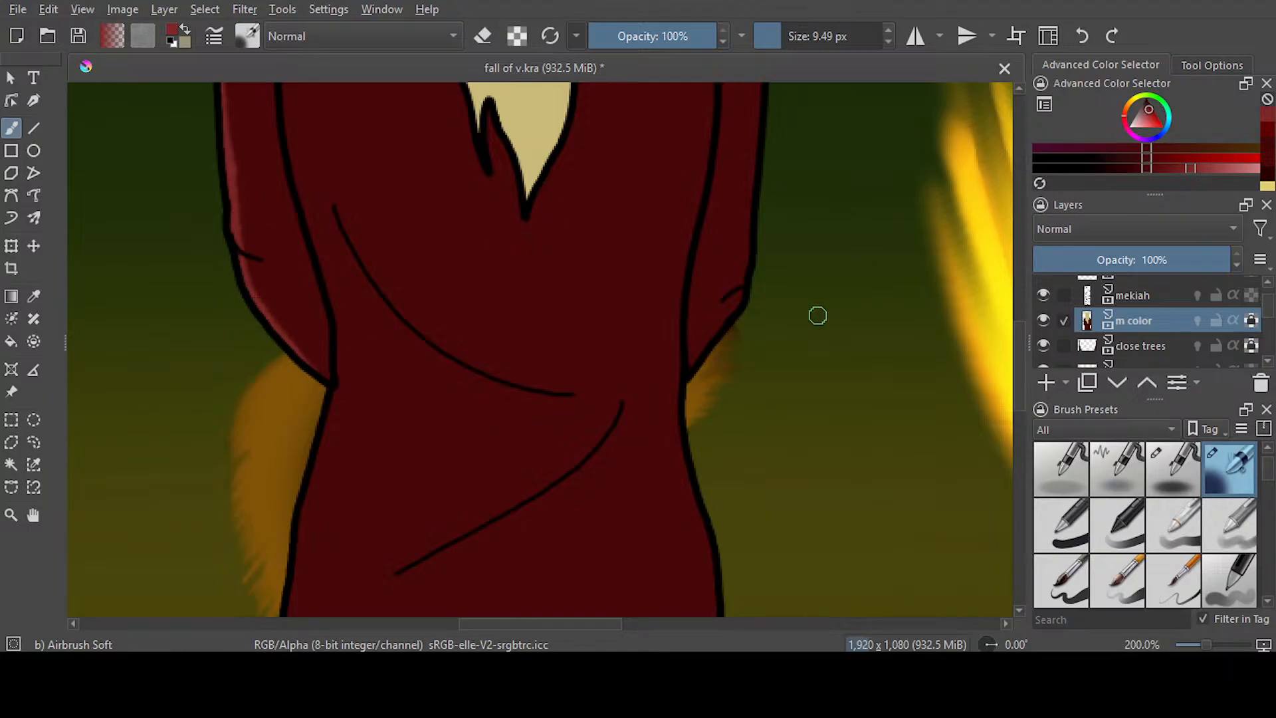
# Airbrush a matching lighter red highlight along the right sleeve's outer edge between cuff and shoulder
pyautogui.moveTo(695, 370)
pyautogui.mouseDown()
pyautogui.moveTo(739, 296)
pyautogui.moveTo(765, 180)
pyautogui.moveTo(701, 189)
pyautogui.moveTo(748, 262)
pyautogui.moveTo(762, 374)
pyautogui.moveTo(755, 523)
pyautogui.moveTo(768, 365)
pyautogui.moveTo(761, 339)
pyautogui.moveTo(753, 534)
pyautogui.mouseUp()
pyautogui.scroll(6, 1012, 333)
pyautogui.scroll(-1, 1013, 333)
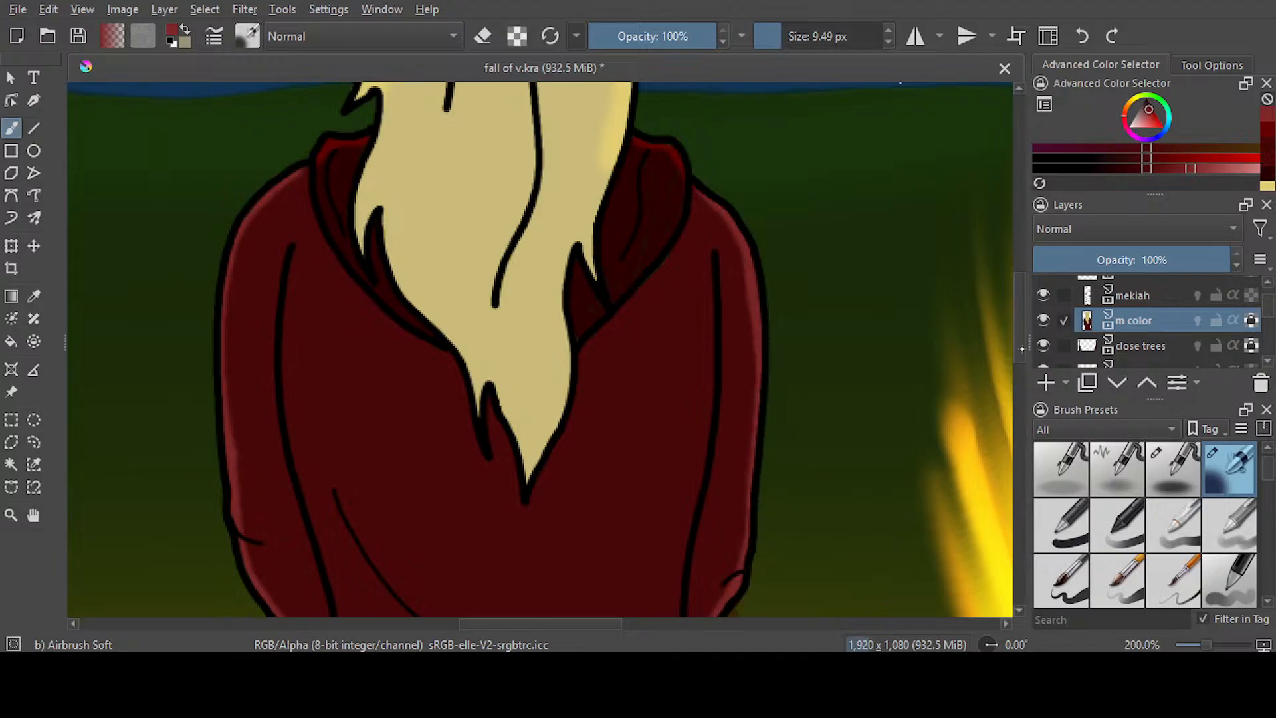
# Airbrush lighter red highlights down both lower sides of the jacket and save the document
pyautogui.scroll(-7, 319, 231)
pyautogui.moveTo(319, 231); pyautogui.dragTo(281, 477)
pyautogui.moveTo(684, 213); pyautogui.dragTo(713, 444)
pyautogui.scroll(7, 901, 262)
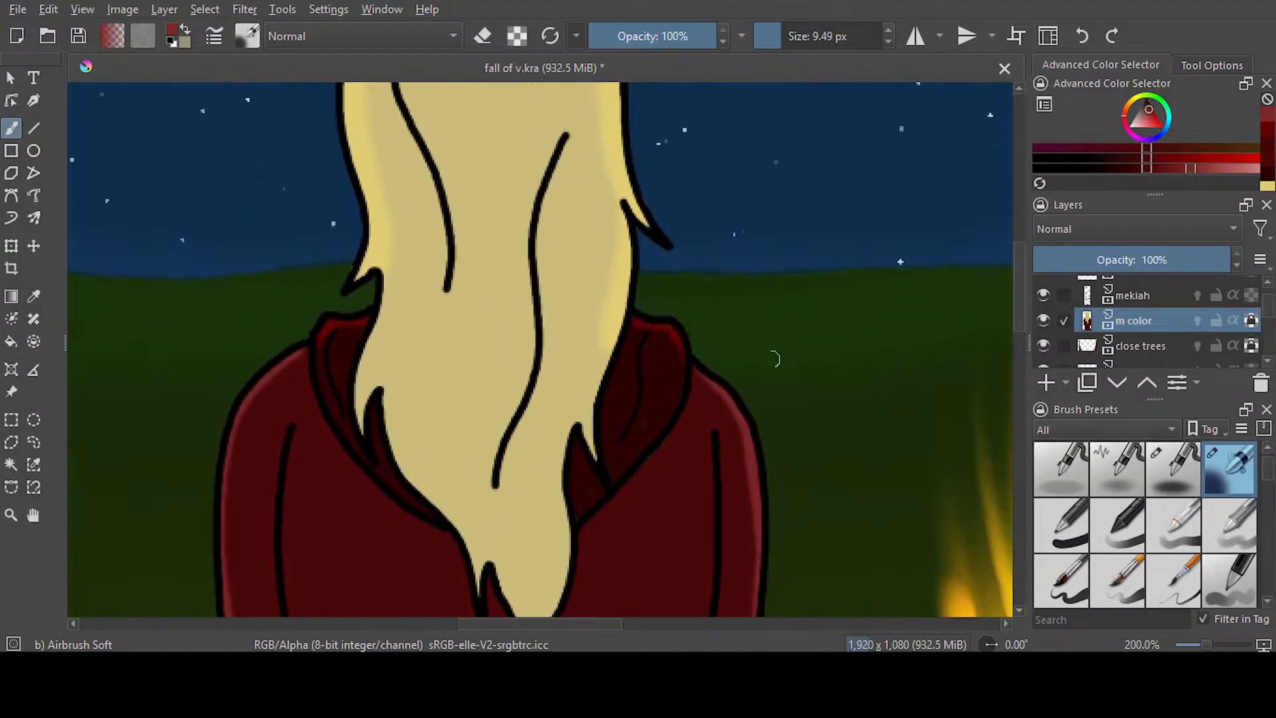
pyautogui.scroll(-3, 729, 366)
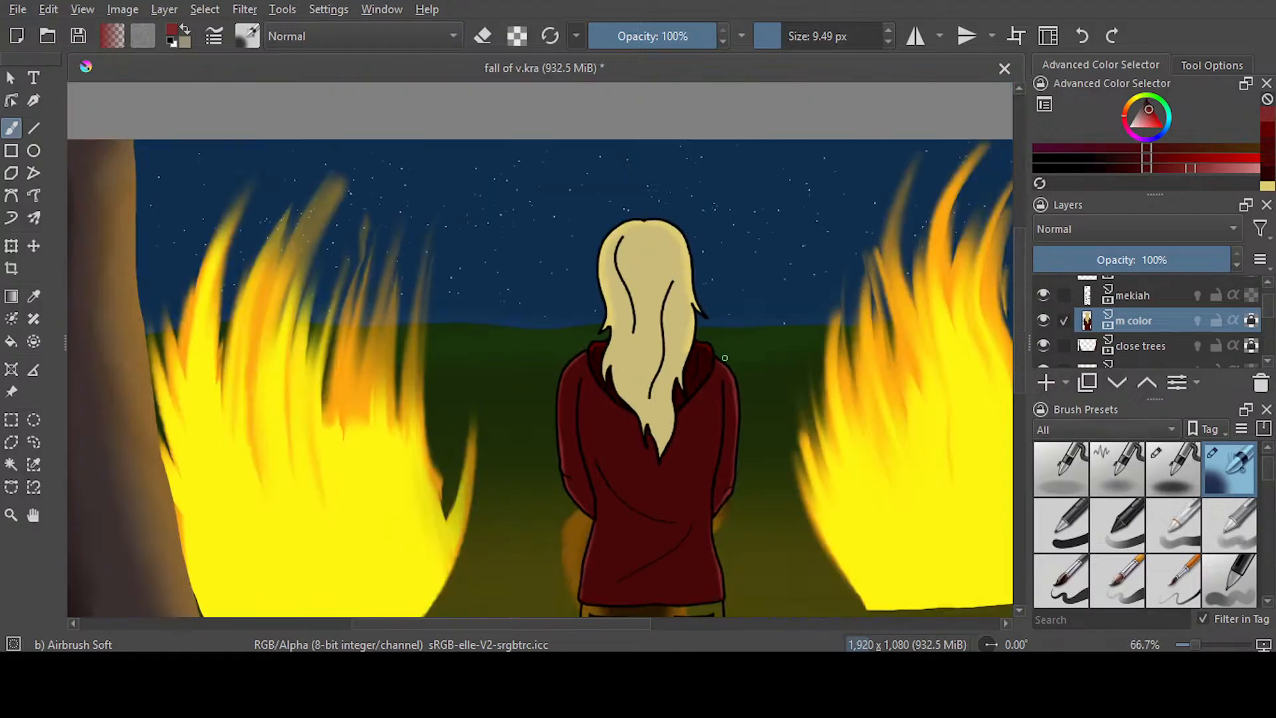
pyautogui.scroll(-1, 724, 358)
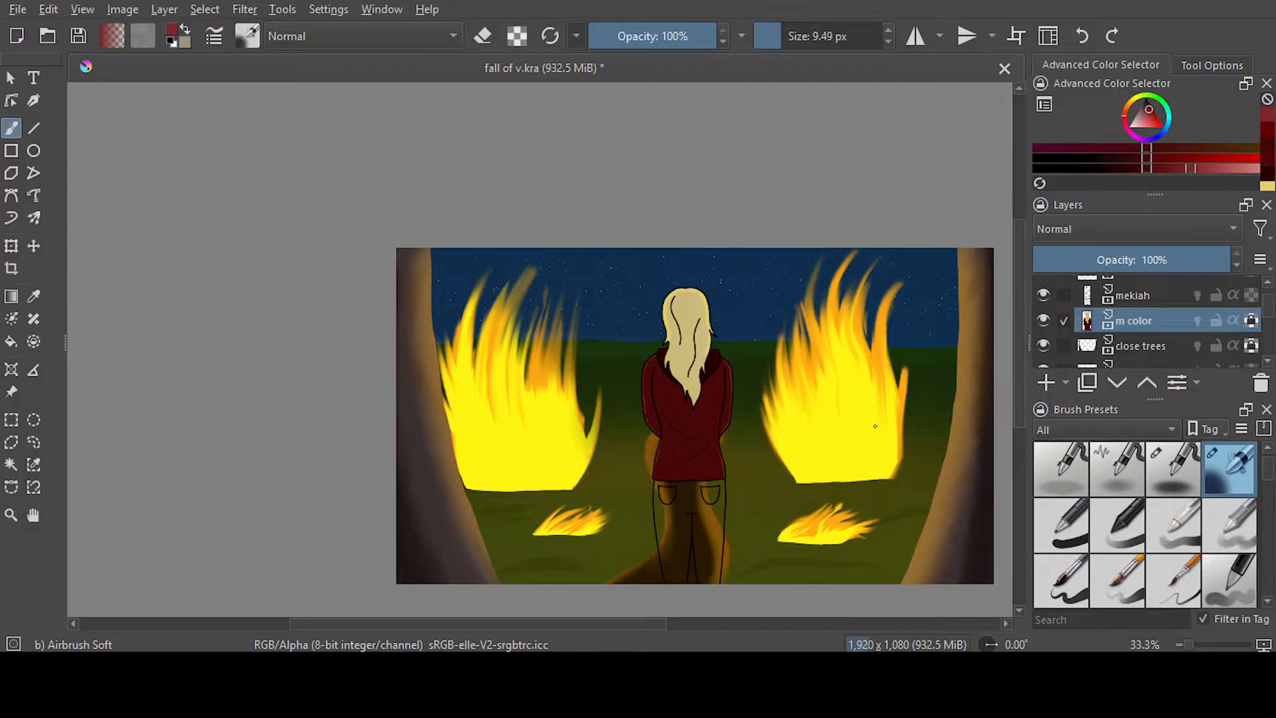
pyautogui.hscroll(2, 679, 620)
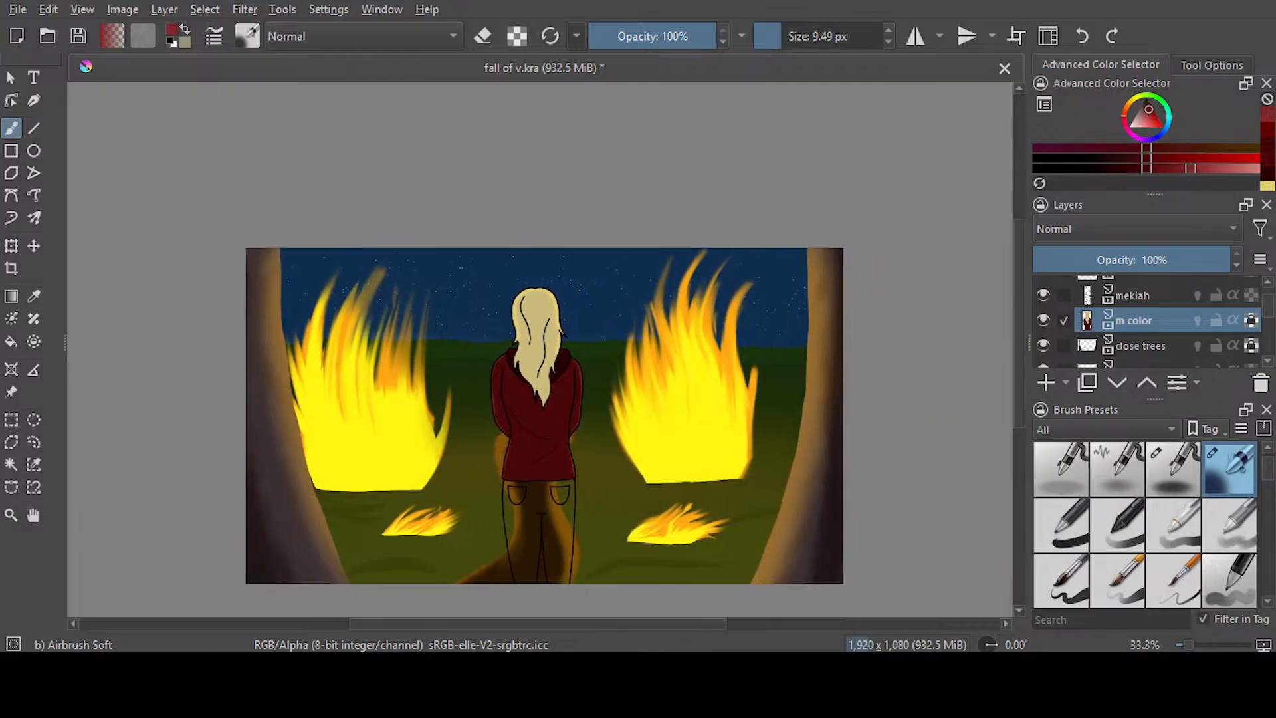
pyautogui.hotkey('ctrl', 's')
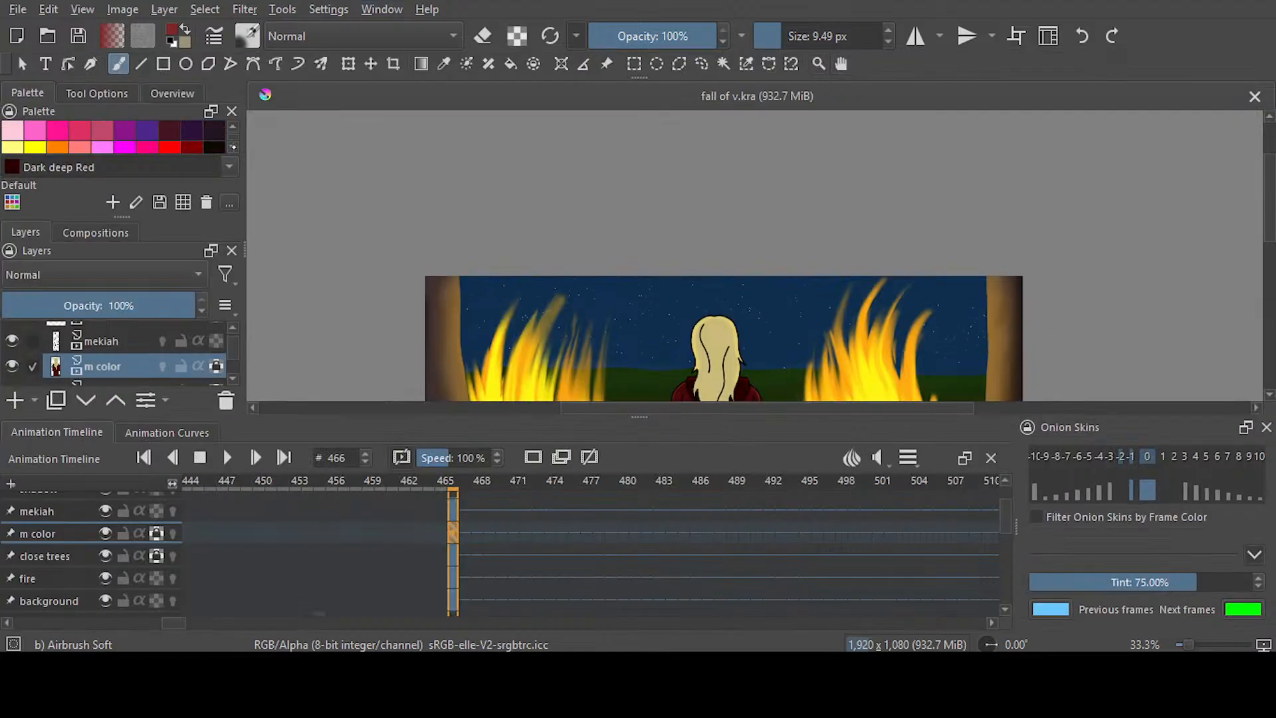
# Choose a dark blue and airbrush along the trousers' waistline and down both outer leg edges at 9.49 px
pyautogui.scroll(-1, 113, 137)
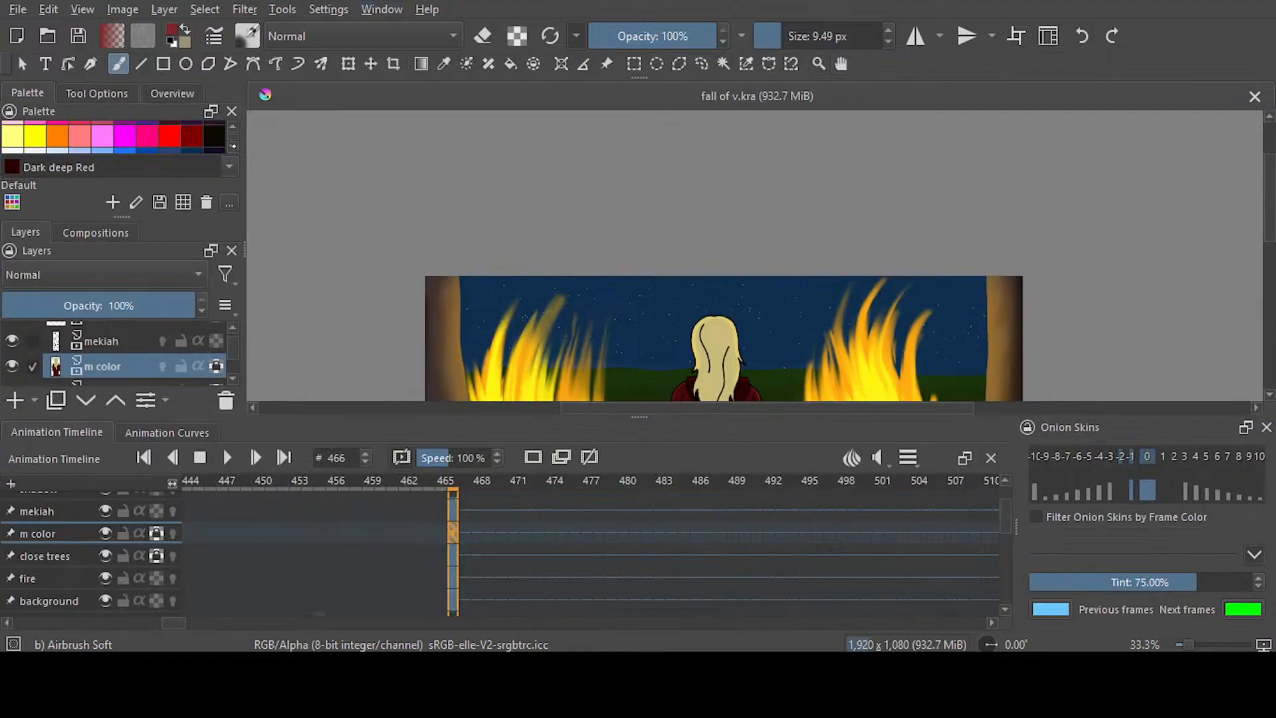
pyautogui.scroll(-1, 209, 145)
pyautogui.click(192, 142)
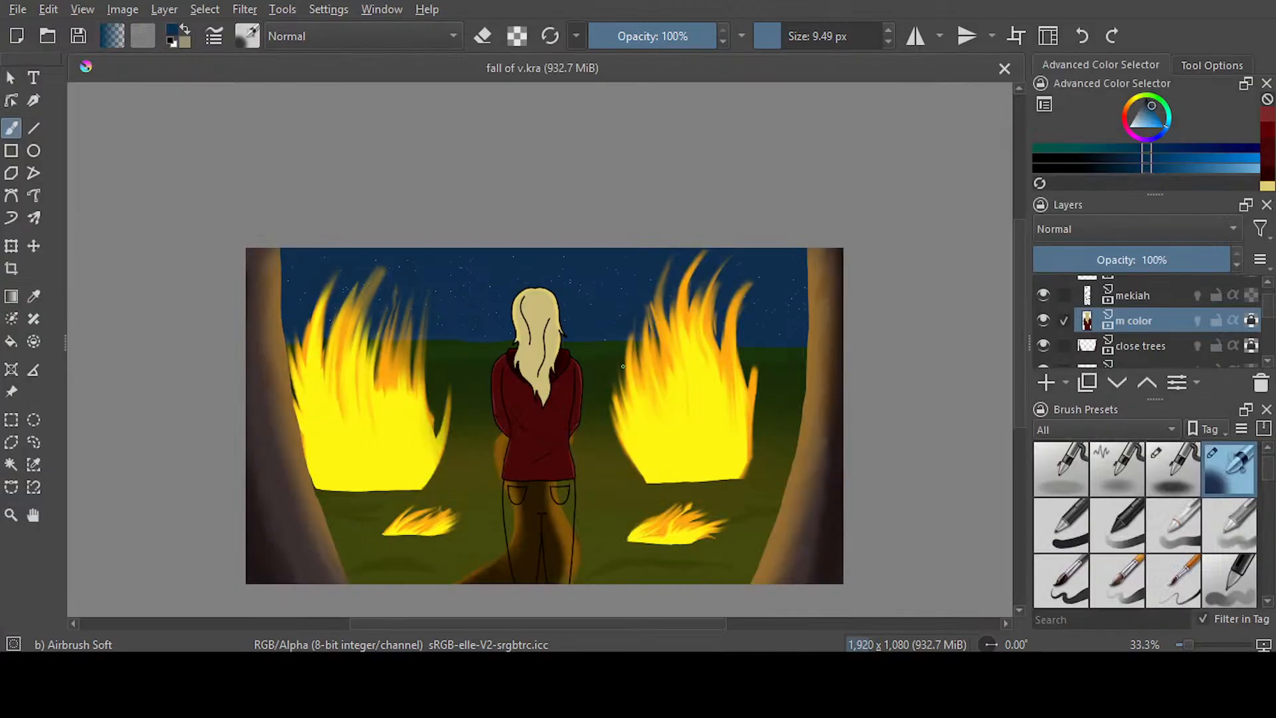
pyautogui.scroll(4, 538, 546)
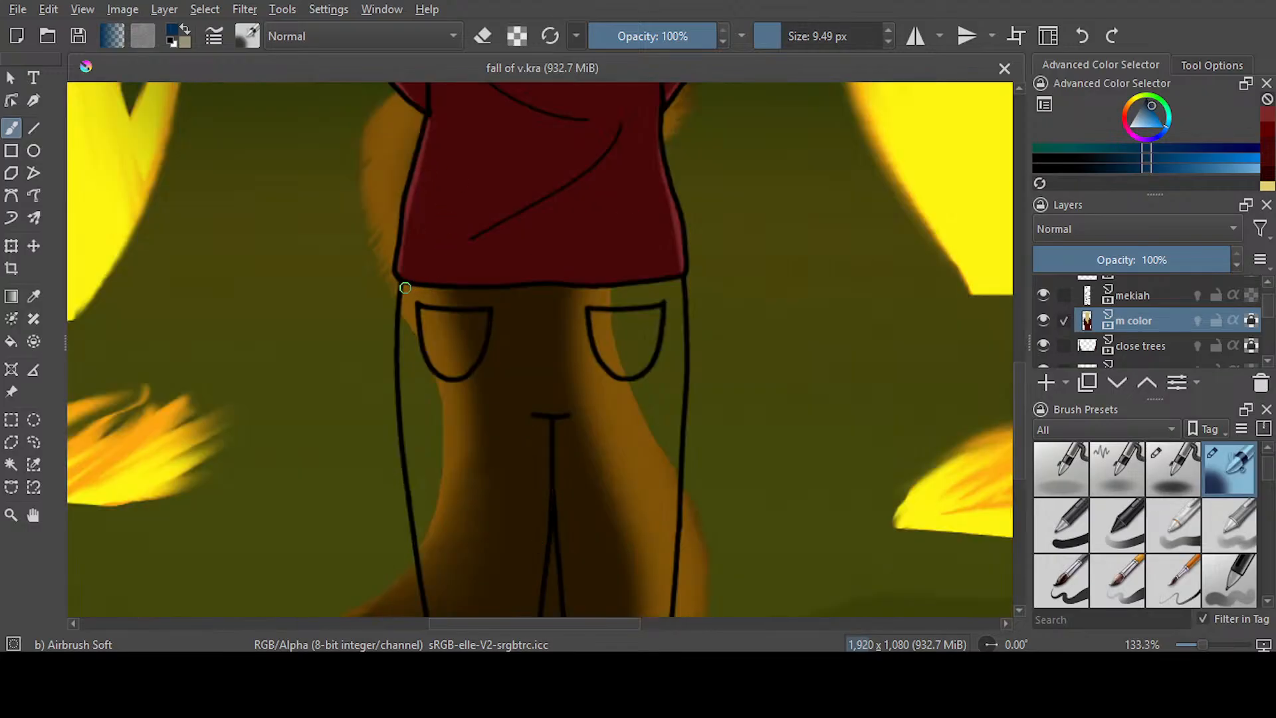
pyautogui.moveTo(429, 290)
pyautogui.mouseDown()
pyautogui.moveTo(445, 308)
pyautogui.moveTo(412, 288)
pyautogui.moveTo(683, 288)
pyautogui.mouseUp()
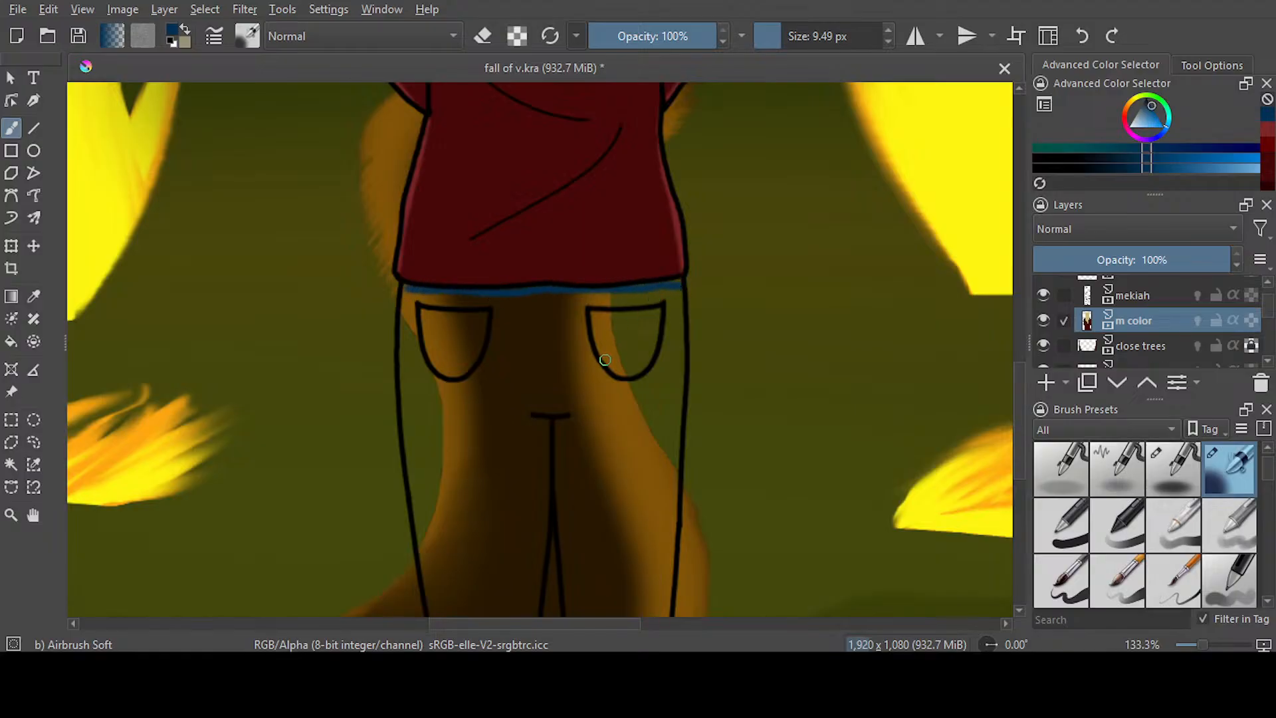
pyautogui.moveTo(403, 290)
pyautogui.mouseDown()
pyautogui.moveTo(403, 400)
pyautogui.moveTo(428, 583)
pyautogui.mouseUp()
pyautogui.moveTo(679, 284); pyautogui.dragTo(680, 337)
pyautogui.moveTo(678, 277); pyautogui.dragTo(672, 522)
# Airbrush dark blue along both inner leg edges from the crotch to the bottom of the canvas
pyautogui.scroll(-5, 1010, 376)
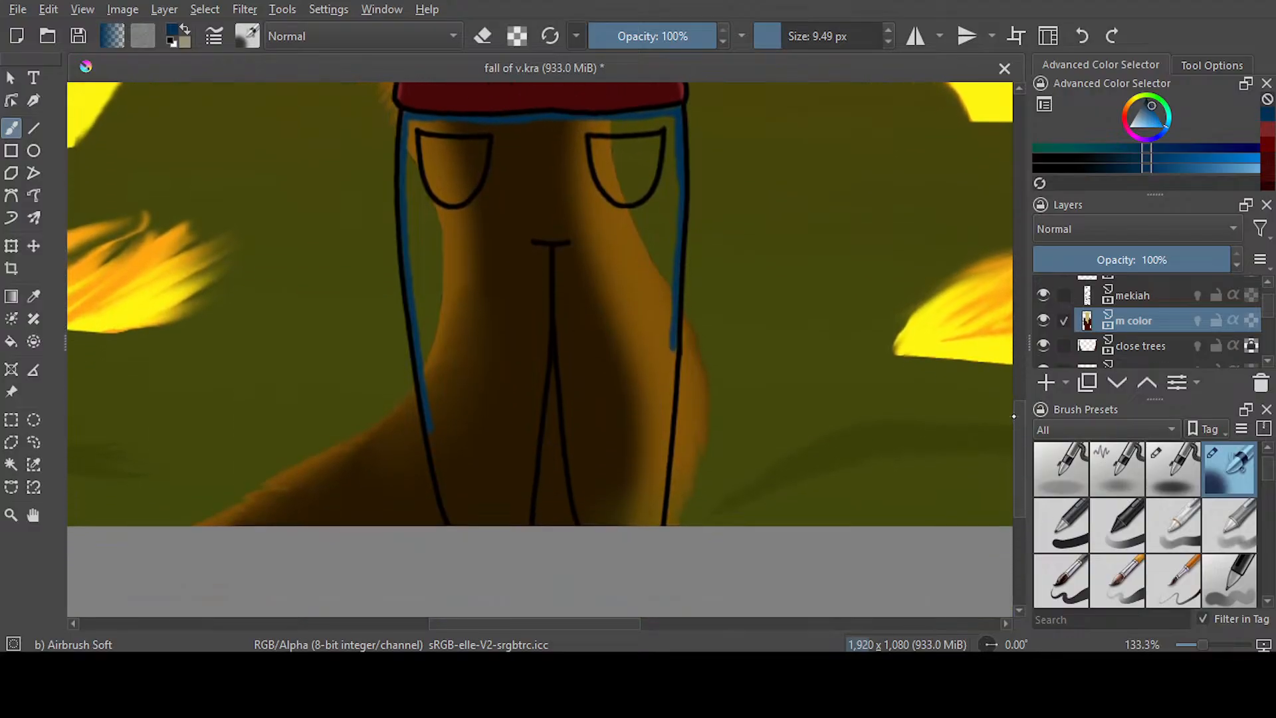
pyautogui.moveTo(558, 311); pyautogui.dragTo(578, 500)
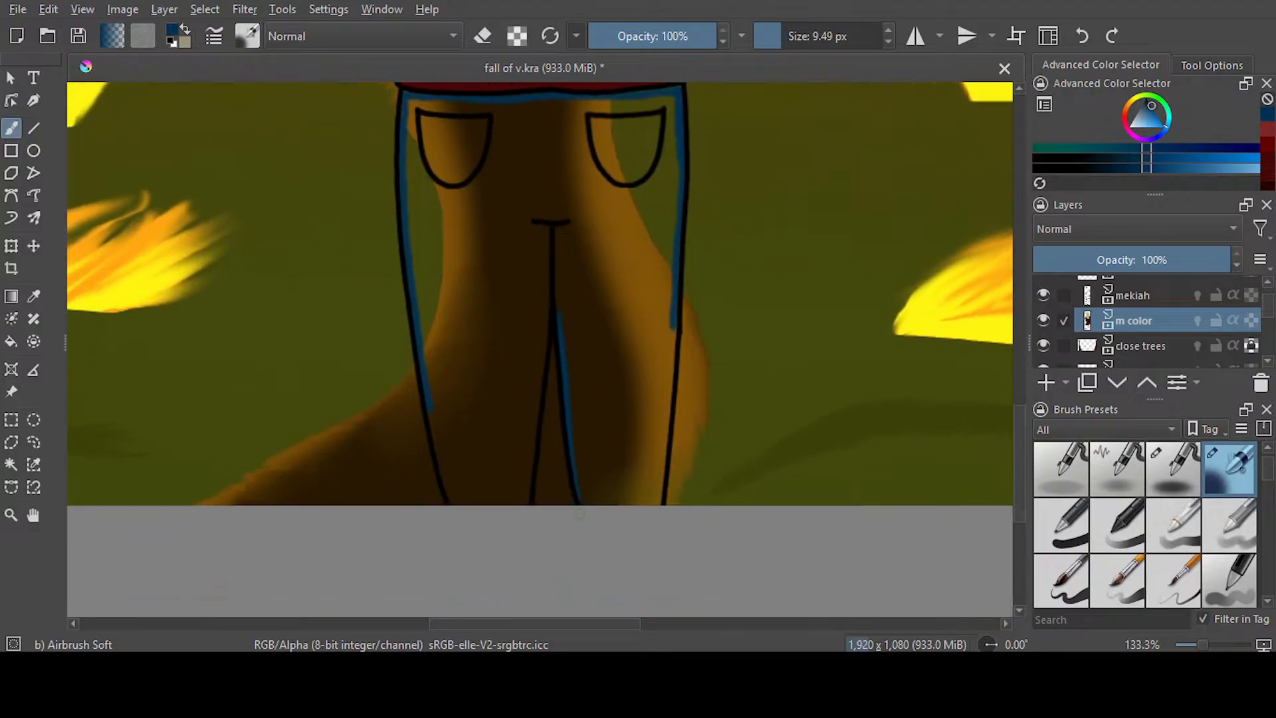
pyautogui.moveTo(555, 287); pyautogui.dragTo(525, 502)
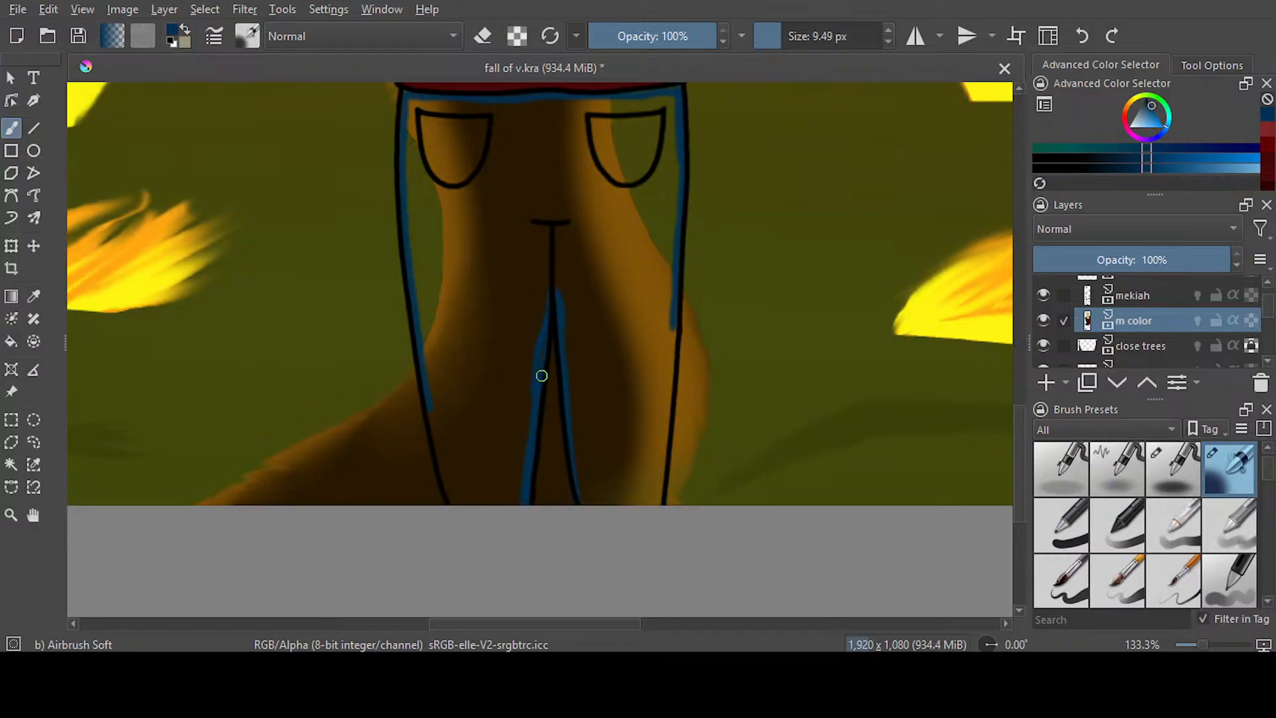
pyautogui.moveTo(555, 284); pyautogui.dragTo(566, 299)
# Switch to the Ink-3 Gpen at 10.51 px and complete a thicker blue border along the trousers' waist, outer legs and crotch
pyautogui.press('/')
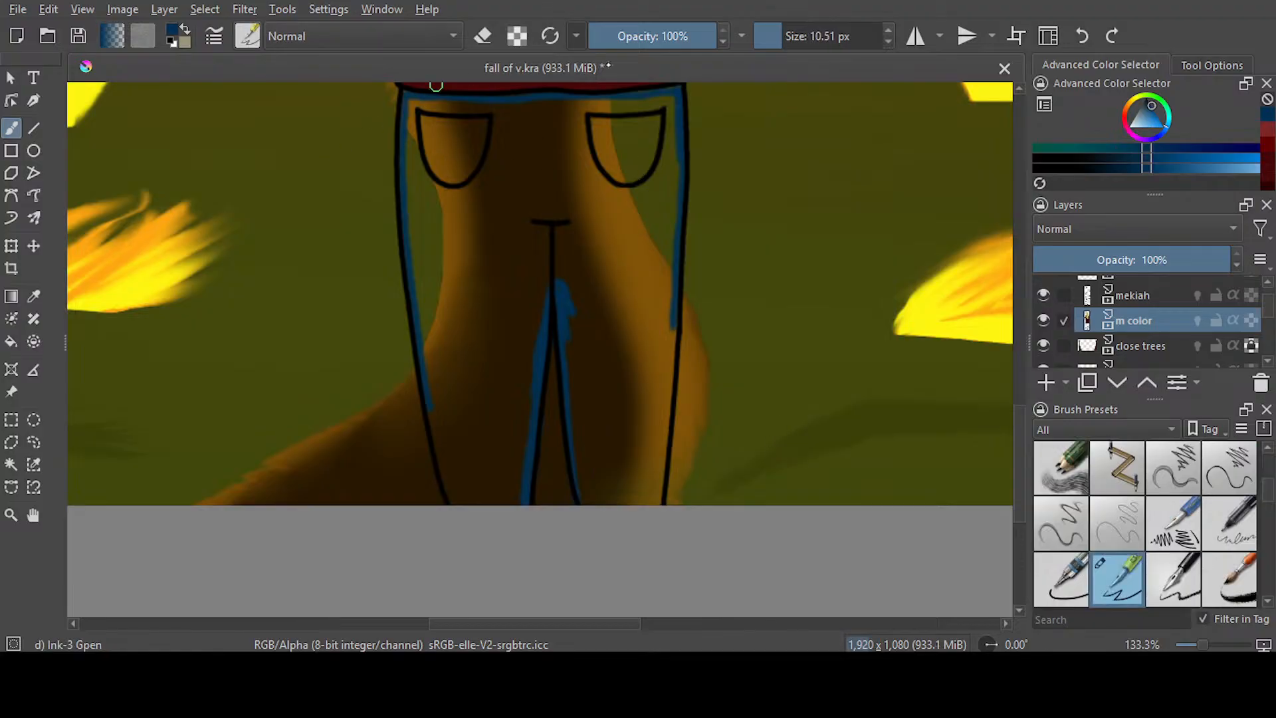
pyautogui.moveTo(672, 311); pyautogui.dragTo(662, 504)
pyautogui.moveTo(427, 381); pyautogui.dragTo(458, 504)
pyautogui.moveTo(548, 327); pyautogui.dragTo(552, 254)
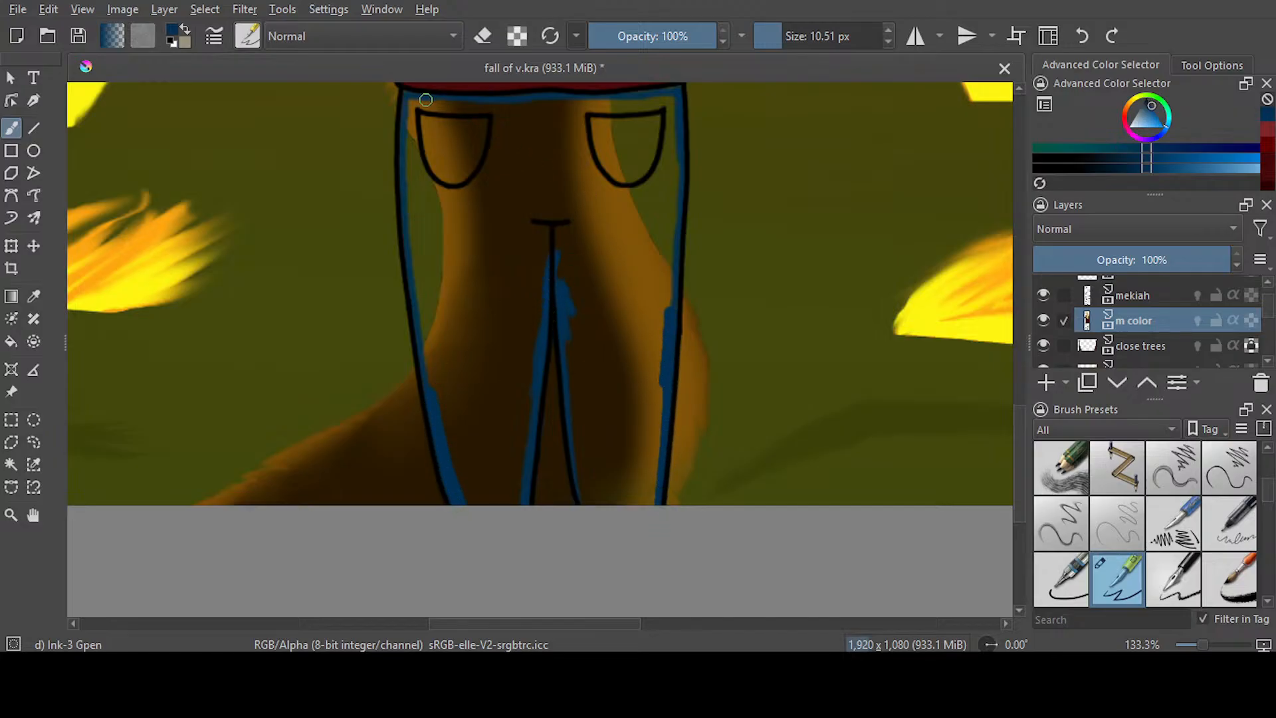
pyautogui.moveTo(502, 97); pyautogui.dragTo(675, 97)
pyautogui.moveTo(416, 108)
pyautogui.mouseDown()
pyautogui.moveTo(421, 305)
pyautogui.moveTo(441, 430)
pyautogui.mouseUp()
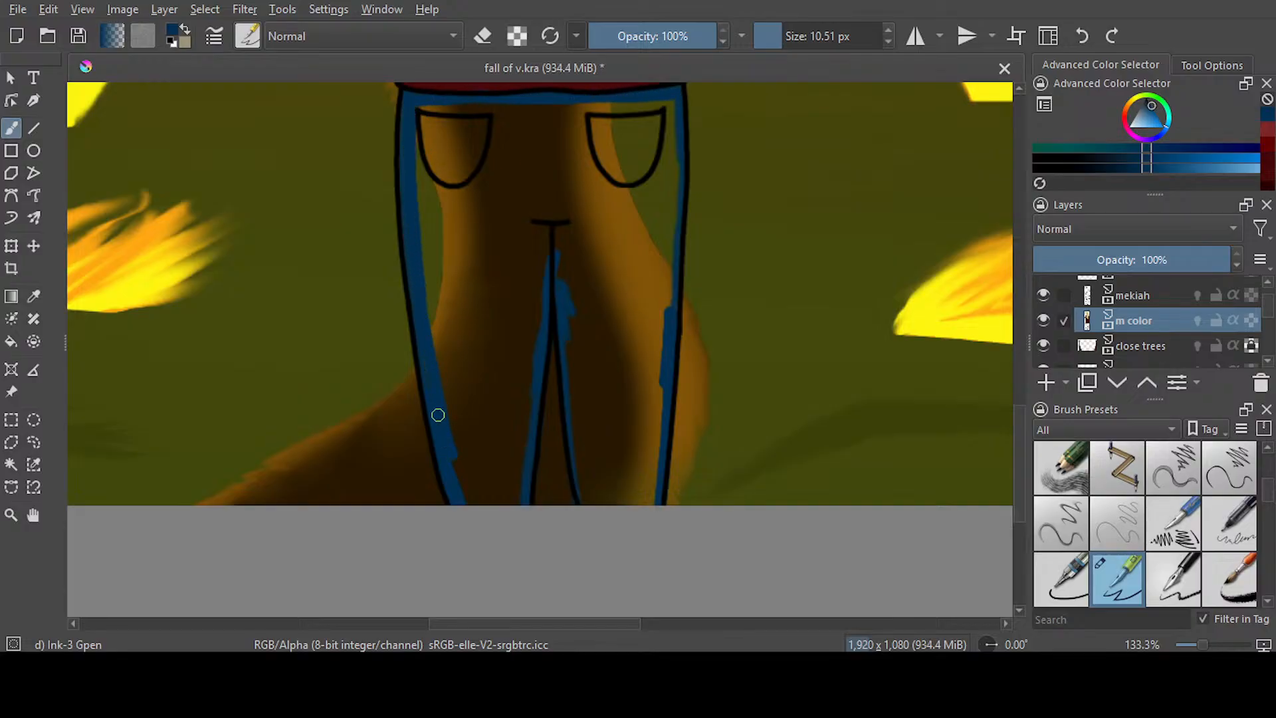
pyautogui.moveTo(673, 103); pyautogui.dragTo(662, 335)
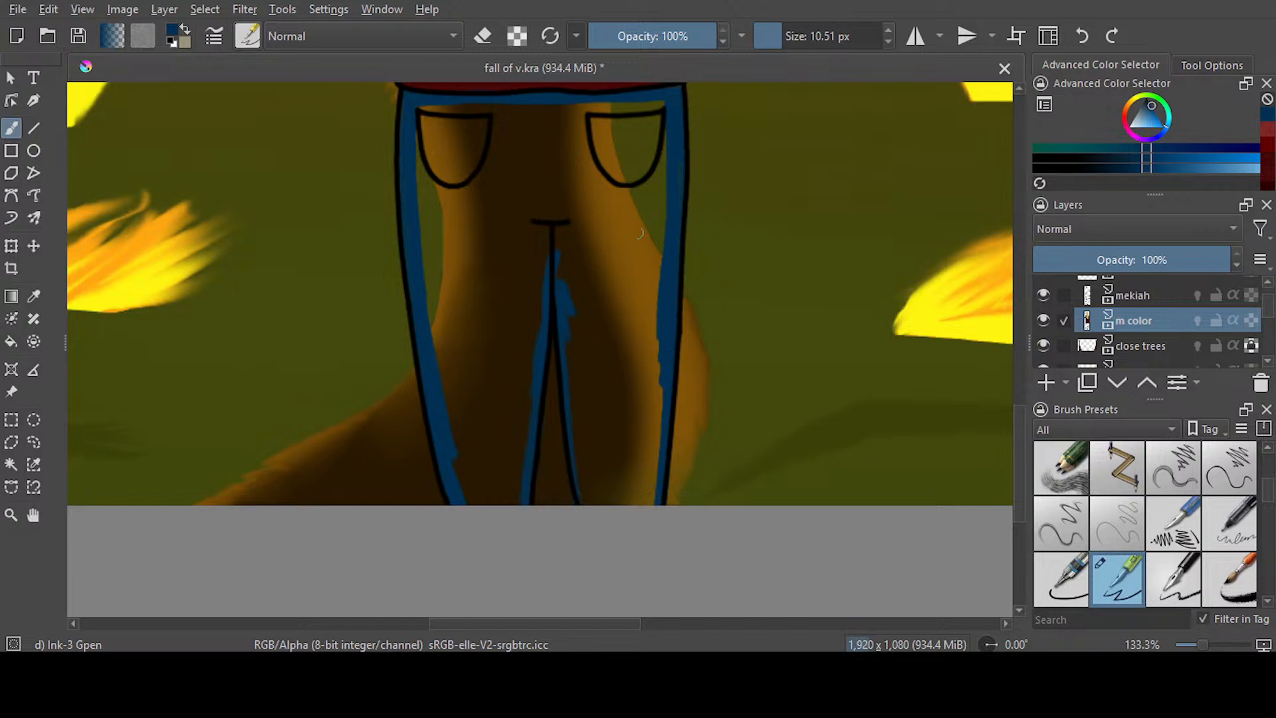
# Fill the trousers with the dark blue and brush over the unfilled seams along the inner and outer legs
pyautogui.click(12, 341)
pyautogui.click(525, 229)
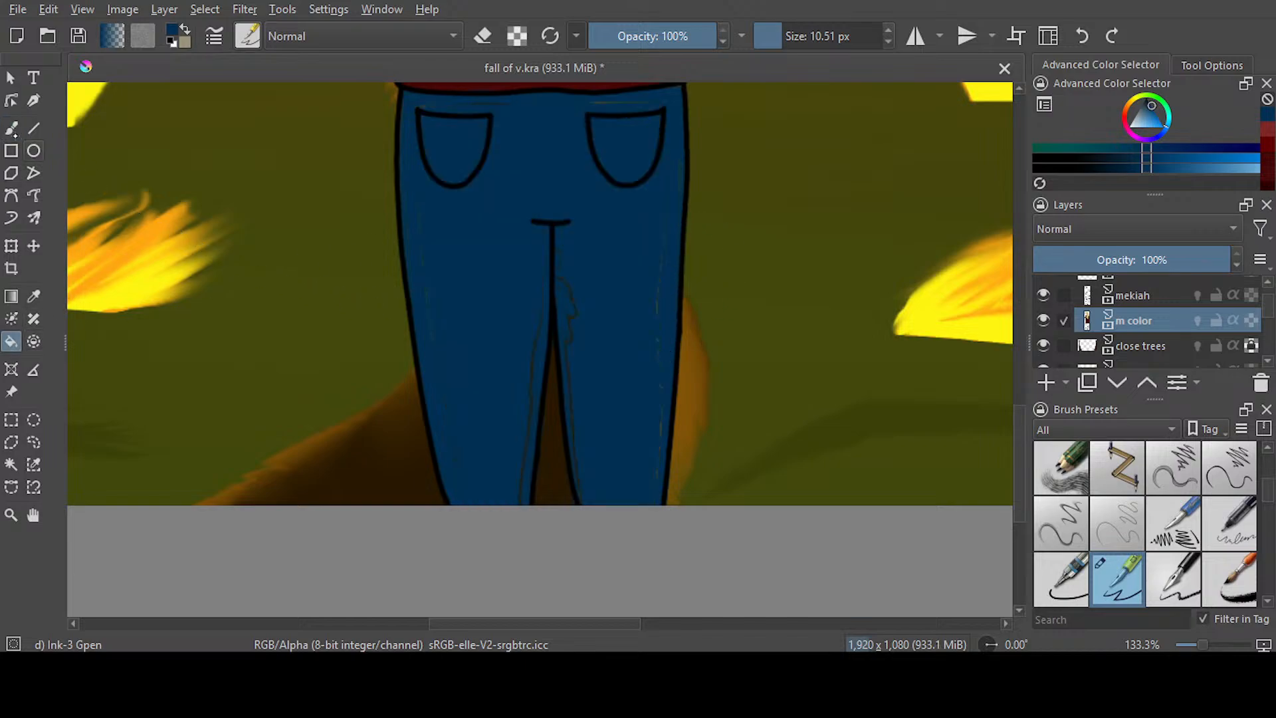
pyautogui.click(11, 128)
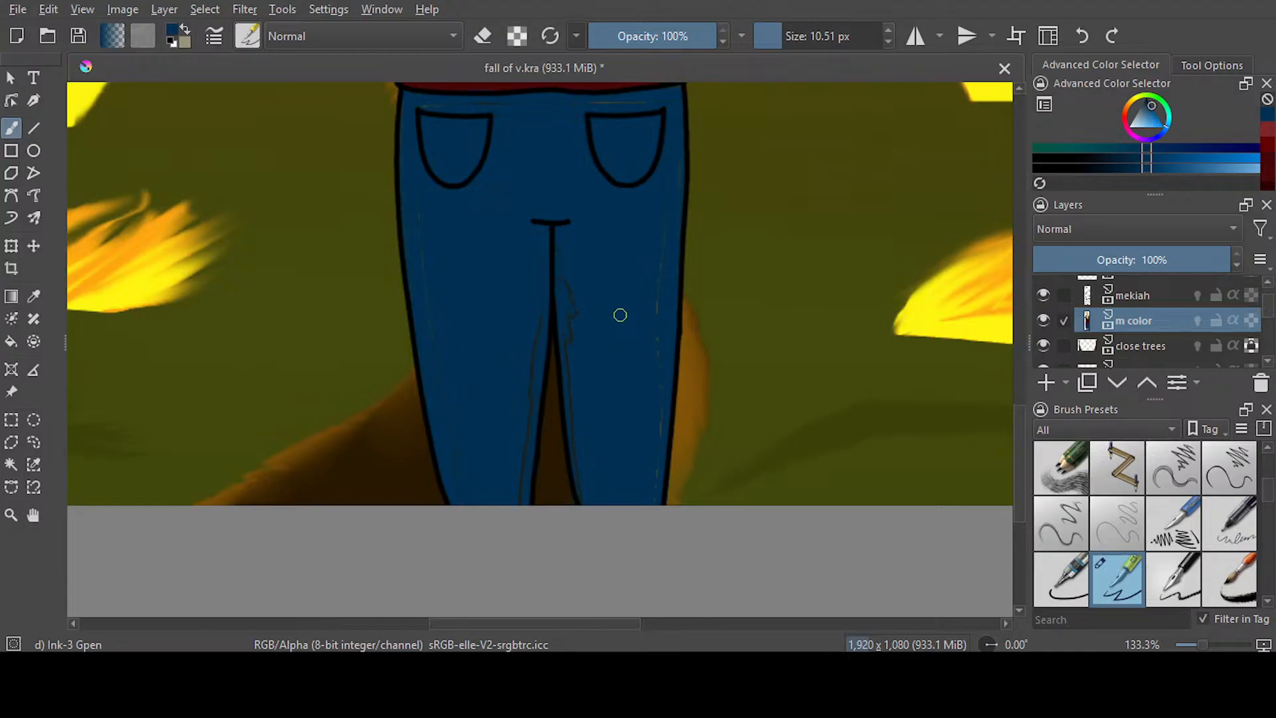
pyautogui.moveTo(556, 241)
pyautogui.mouseDown()
pyautogui.moveTo(579, 335)
pyautogui.moveTo(580, 497)
pyautogui.mouseUp()
pyautogui.moveTo(657, 338)
pyautogui.mouseDown()
pyautogui.moveTo(660, 392)
pyautogui.moveTo(663, 320)
pyautogui.moveTo(653, 496)
pyautogui.moveTo(669, 109)
pyautogui.moveTo(518, 107)
pyautogui.moveTo(679, 120)
pyautogui.moveTo(662, 126)
pyautogui.moveTo(679, 198)
pyautogui.moveTo(621, 106)
pyautogui.moveTo(422, 106)
pyautogui.moveTo(415, 228)
pyautogui.moveTo(451, 422)
pyautogui.mouseUp()
pyautogui.moveTo(535, 240)
pyautogui.mouseDown()
pyautogui.moveTo(549, 281)
pyautogui.moveTo(523, 515)
pyautogui.mouseUp()
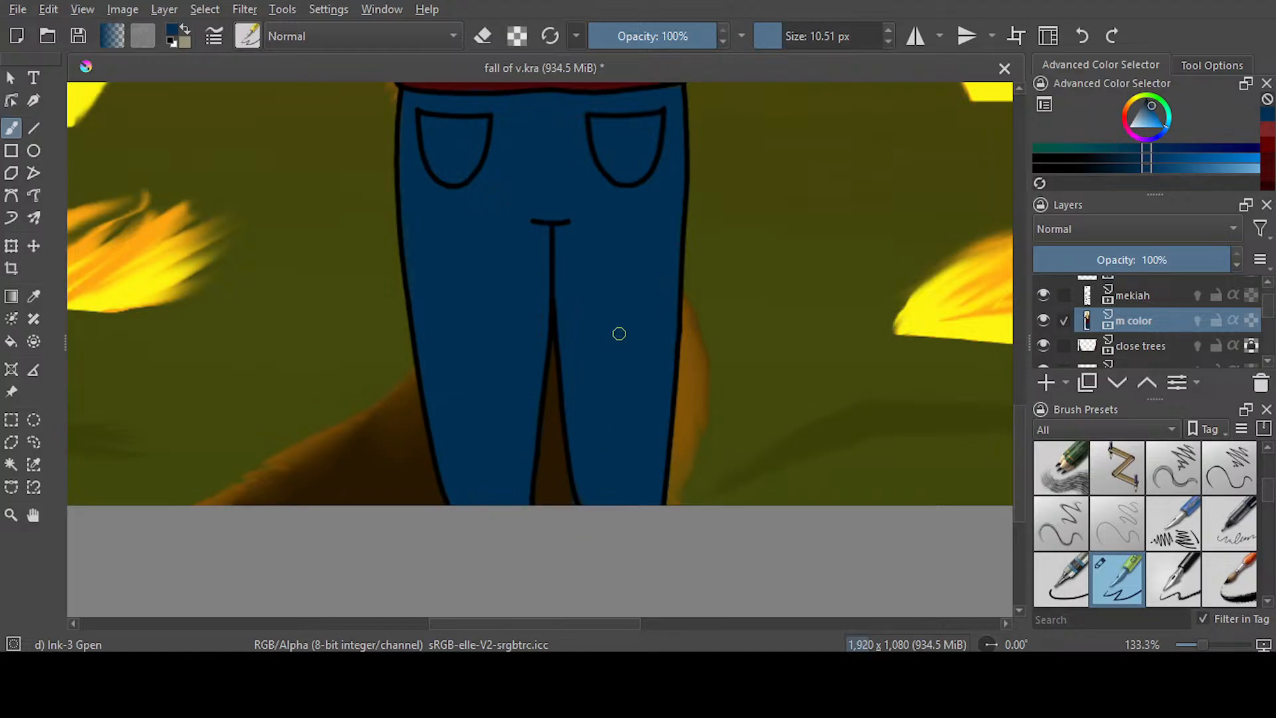
# Choose a darker shade of blue and fill the trousers with it
pyautogui.scroll(-2, 618, 333)
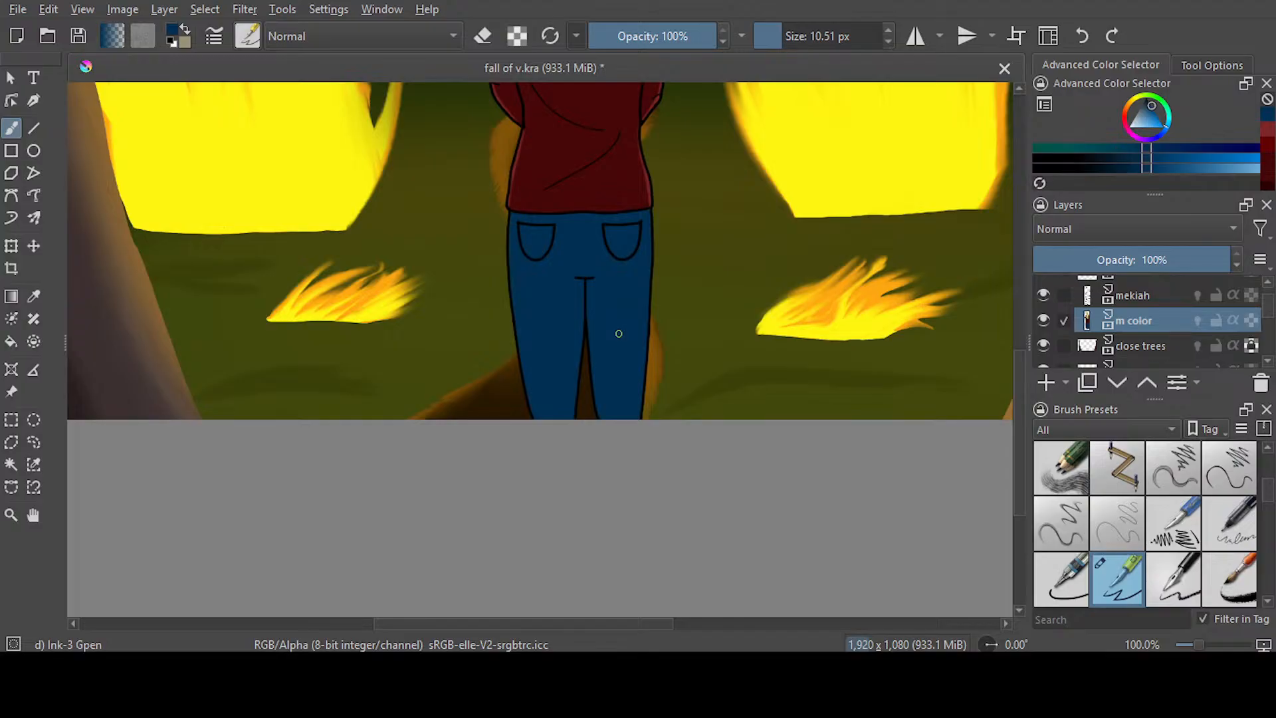
pyautogui.moveTo(1129, 174); pyautogui.dragTo(1125, 173)
pyautogui.click(11, 341)
pyautogui.click(559, 334)
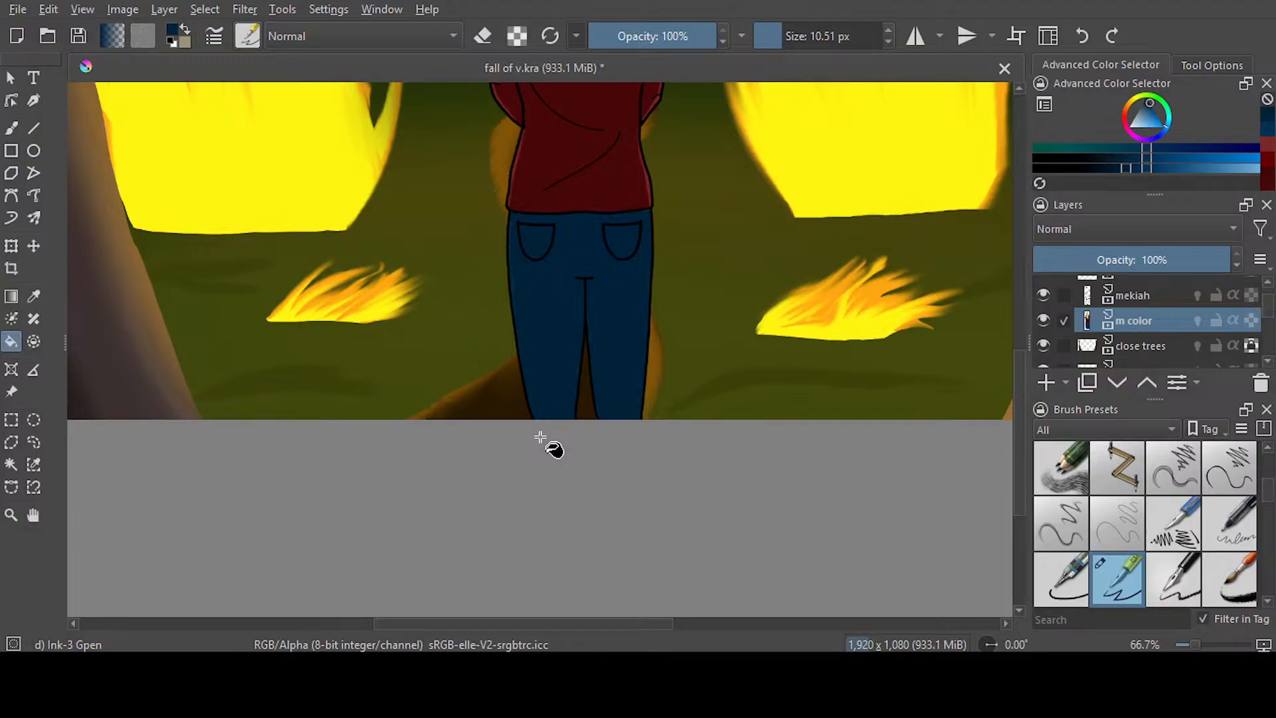
pyautogui.click(606, 302)
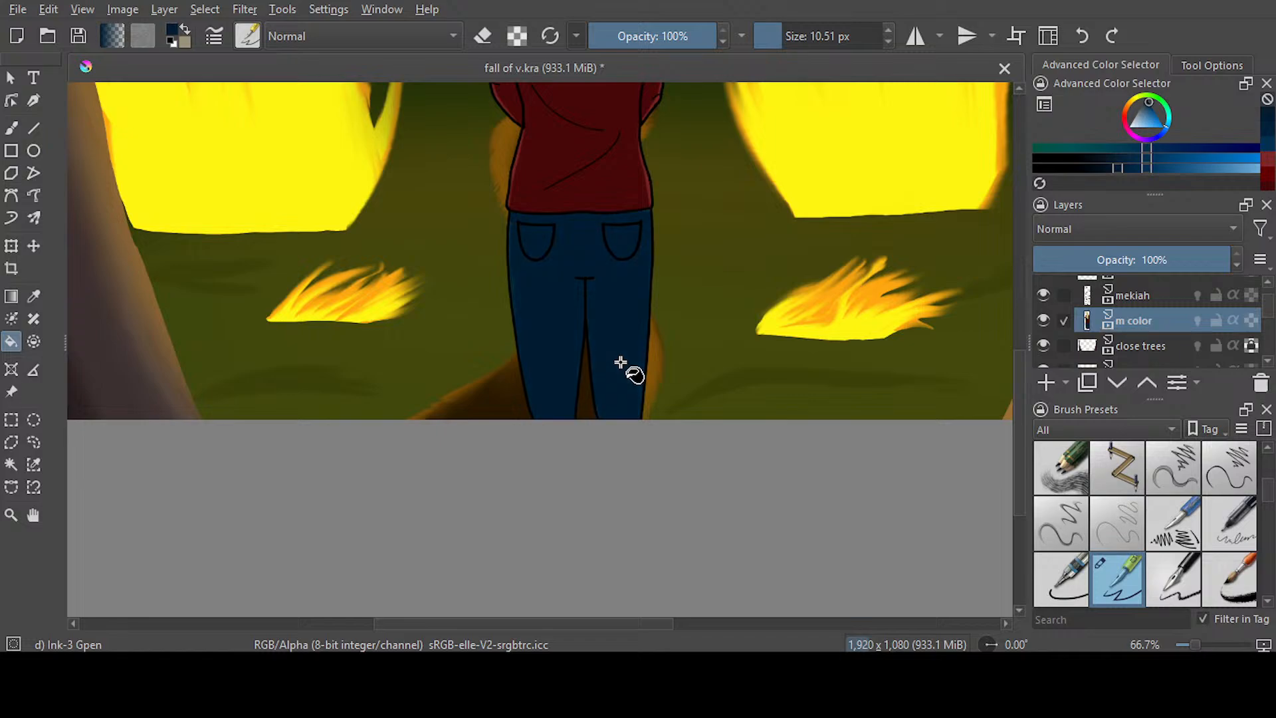
# Paint over the leftover lighter seams on the trousers with the darker blue using the Ink-3 Gpen
pyautogui.click(11, 128)
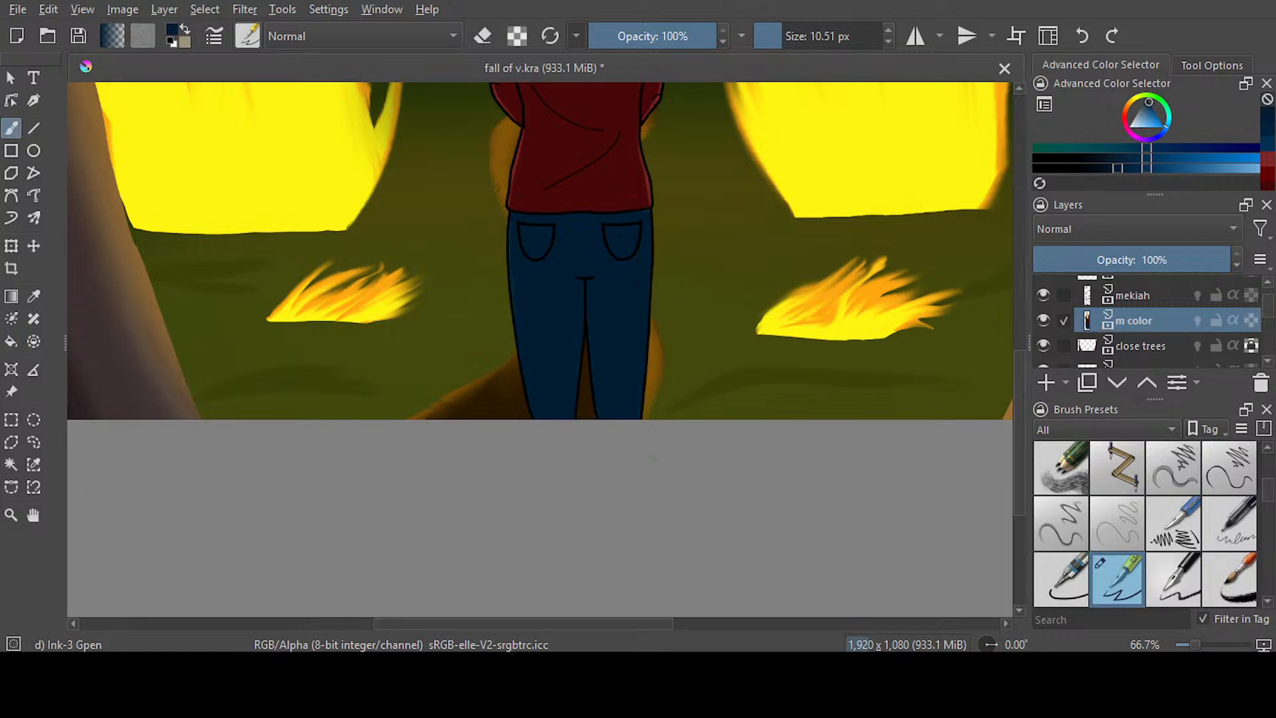
pyautogui.scroll(1, 565, 265)
pyautogui.scroll(1, 562, 265)
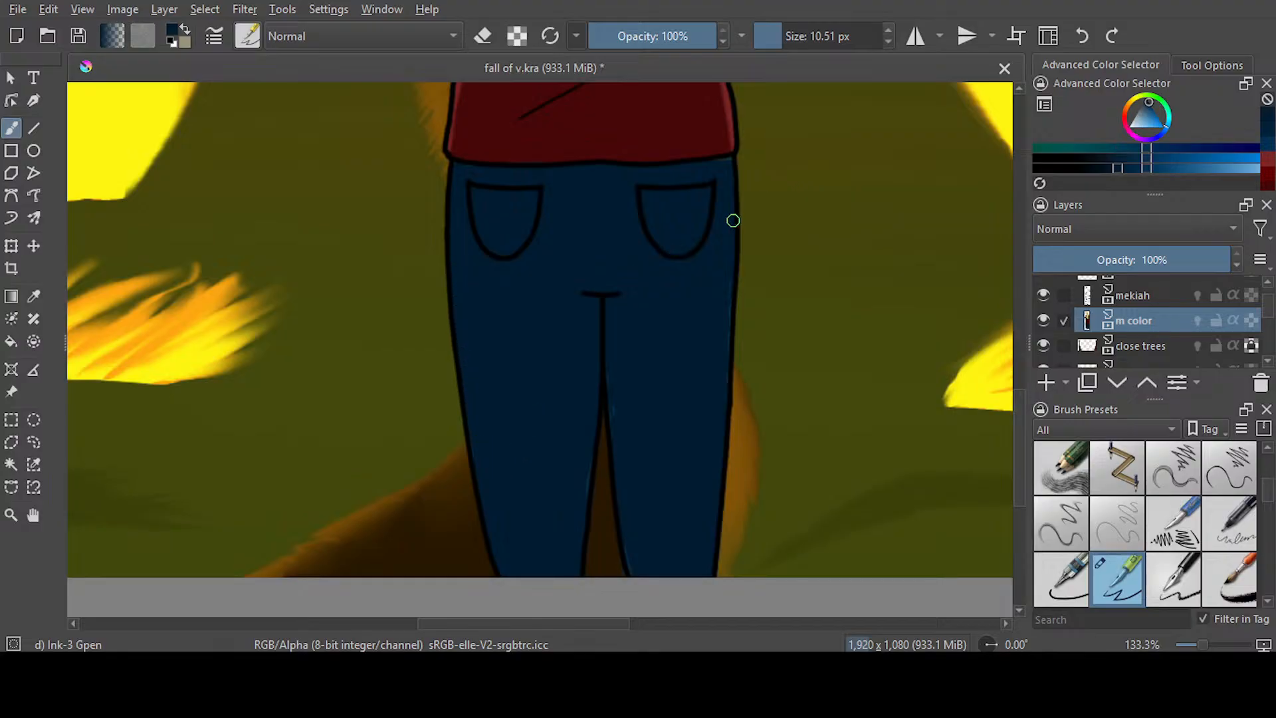
pyautogui.moveTo(721, 165); pyautogui.dragTo(722, 402)
# Airbrush lighter blue highlights along the outer and inner edges of both legs with the Airbrush Soft at 24.90 px
pyautogui.press('/')
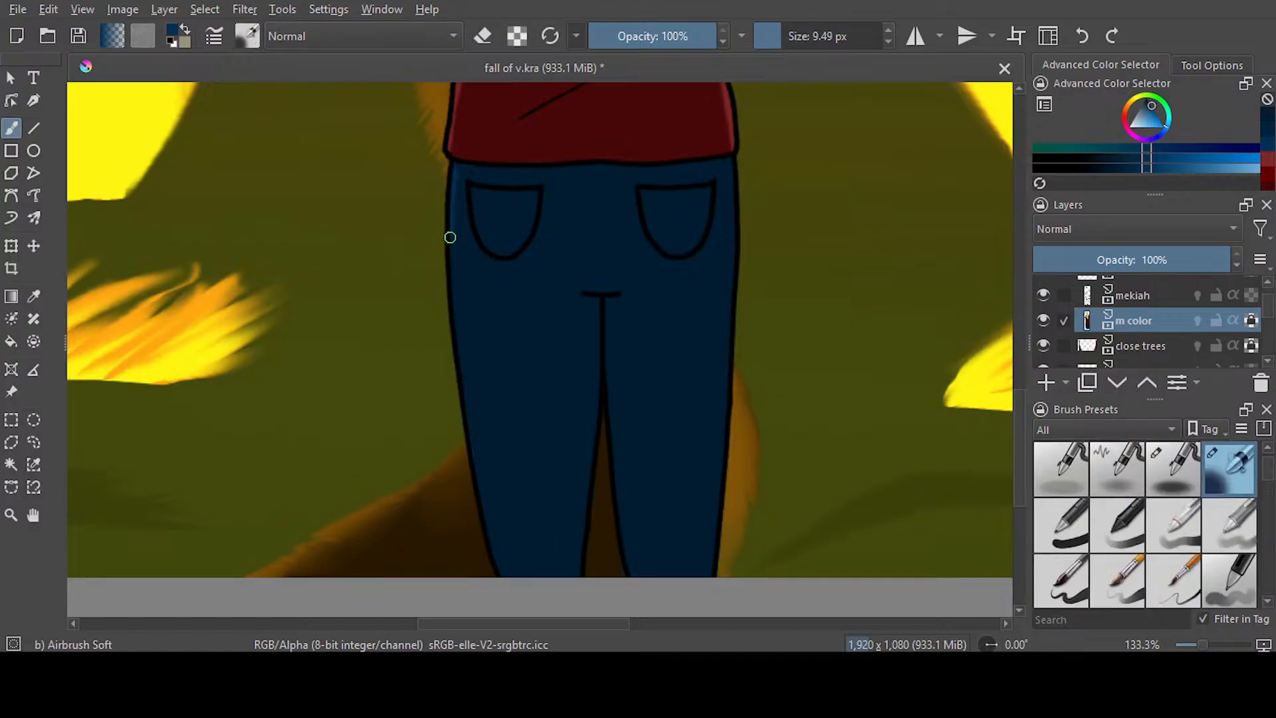
pyautogui.click(780, 36)
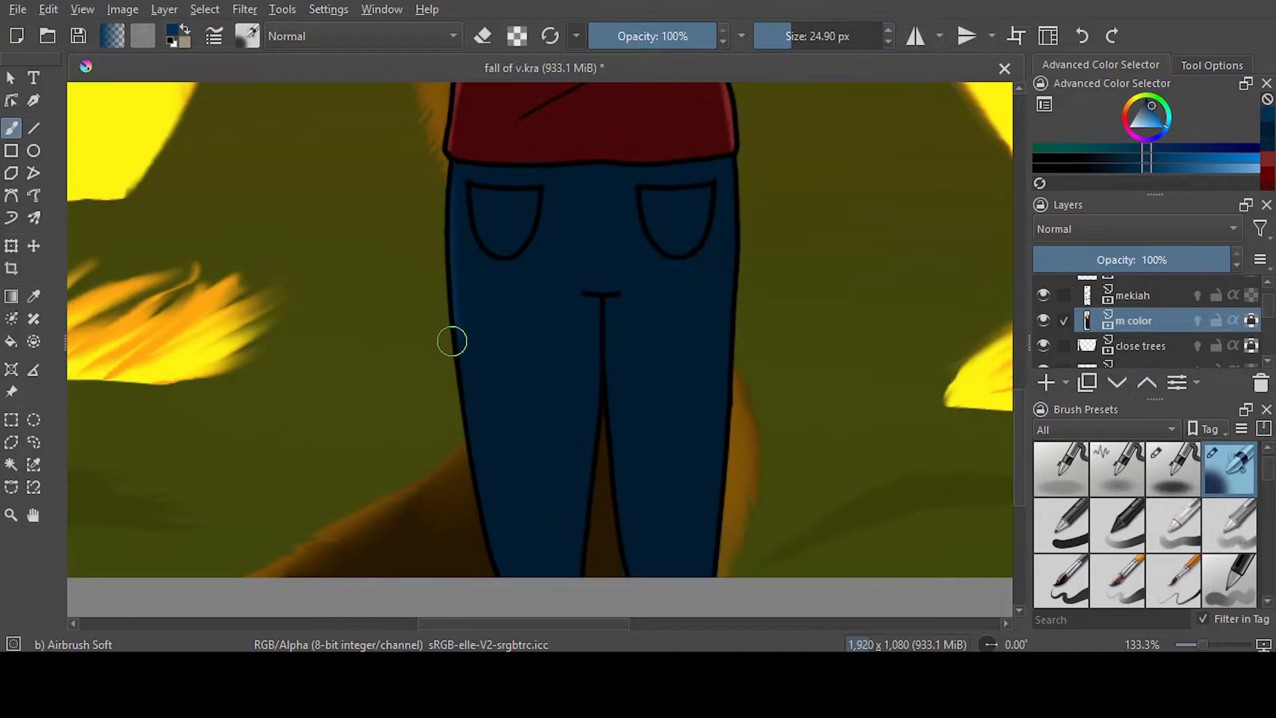
pyautogui.moveTo(738, 208); pyautogui.dragTo(715, 561)
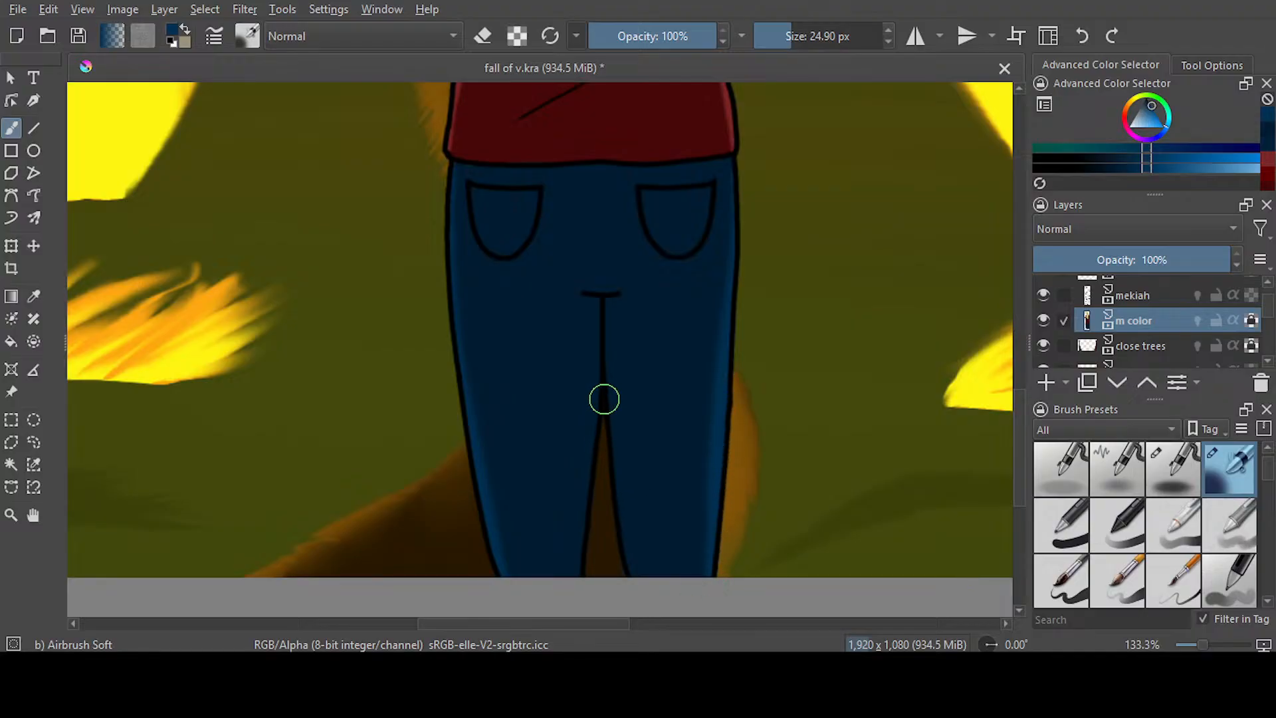
pyautogui.moveTo(601, 367); pyautogui.dragTo(599, 506)
pyautogui.moveTo(598, 406)
pyautogui.mouseDown()
pyautogui.moveTo(583, 579)
pyautogui.moveTo(610, 487)
pyautogui.moveTo(626, 576)
pyautogui.mouseUp()
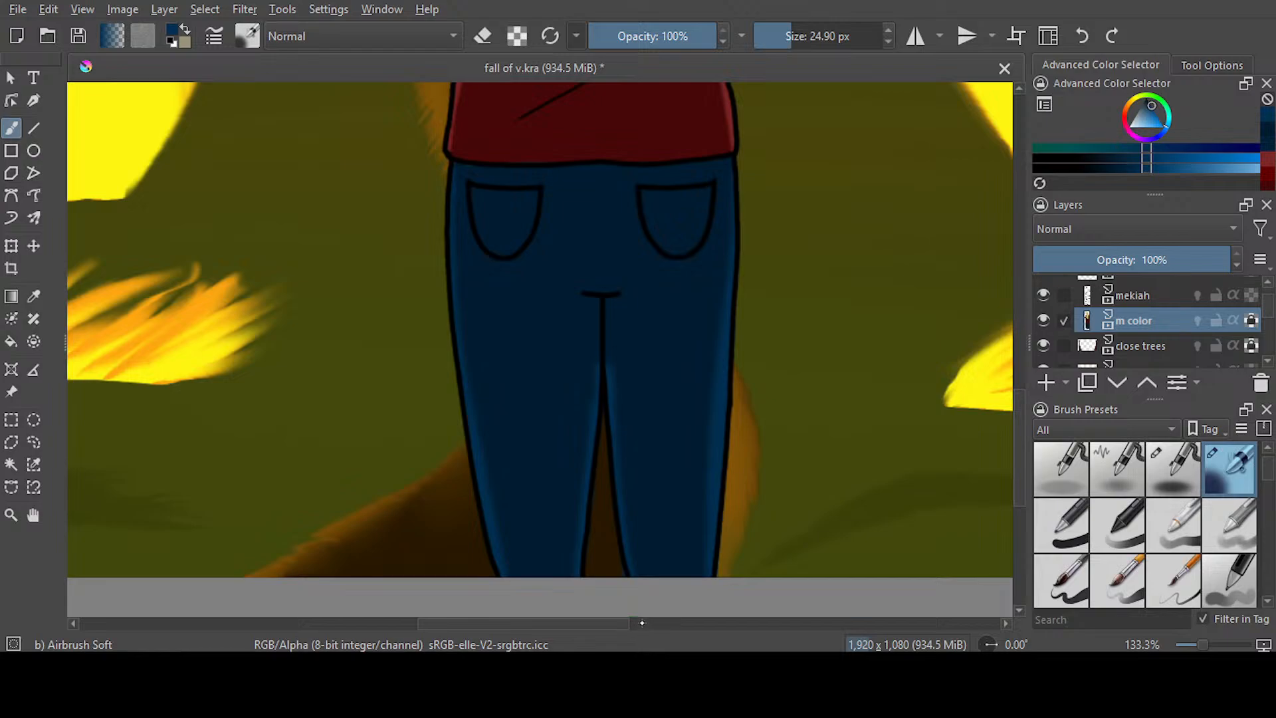
# Sample the darker blue from the trousers as the brush colour and save the document
pyautogui.press('p')
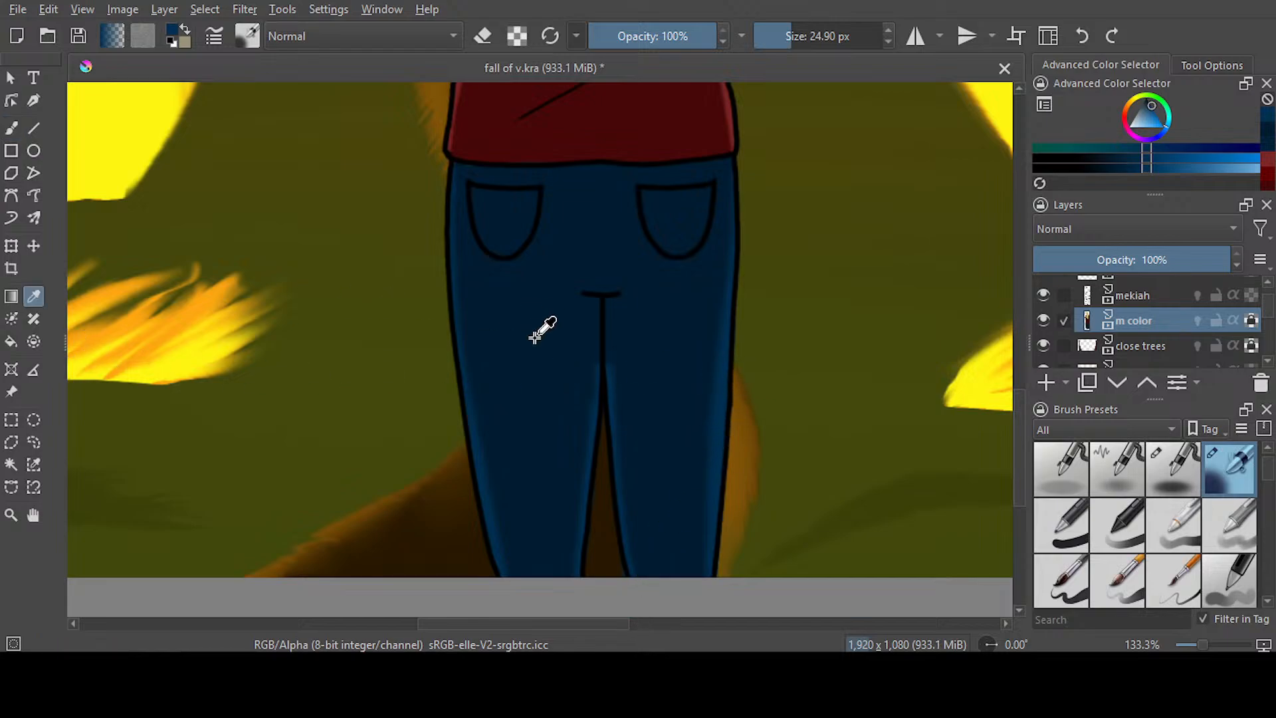
pyautogui.click(544, 319)
pyautogui.press('b')
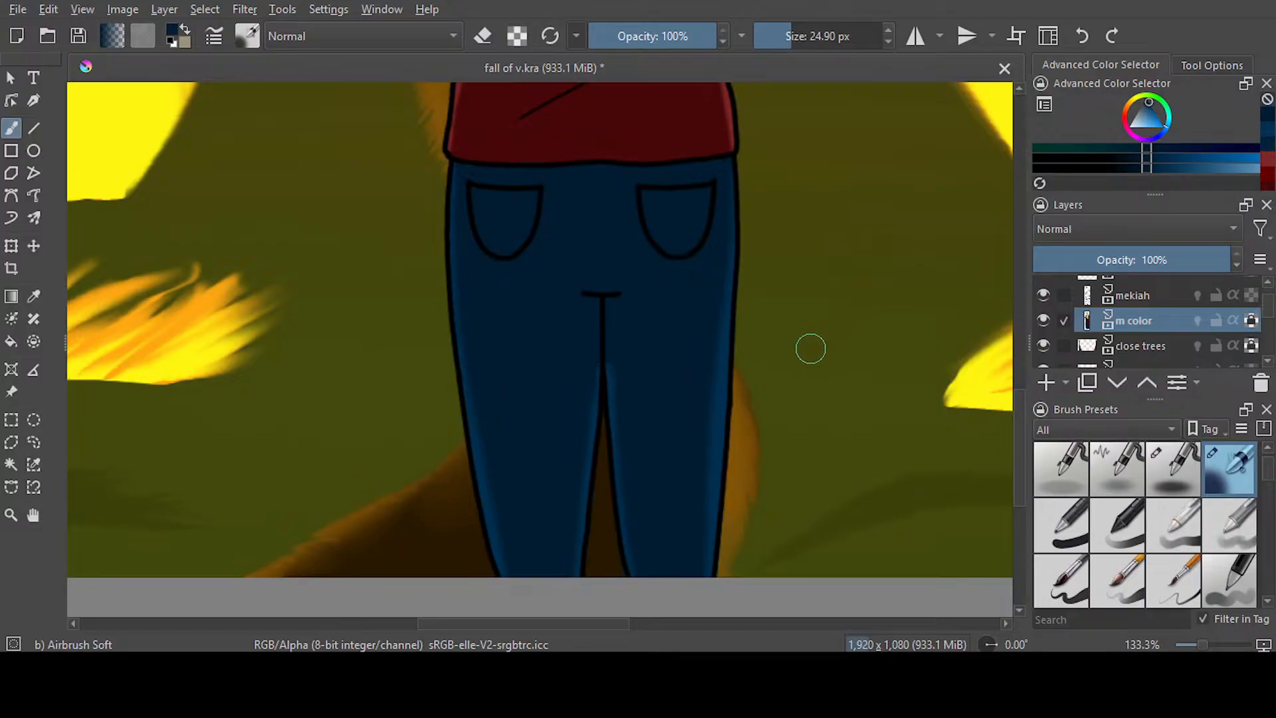
pyautogui.scroll(-1, 717, 276)
pyautogui.scroll(-2, 715, 288)
pyautogui.scroll(-2, 715, 289)
pyautogui.hotkey('ctrl', 's')
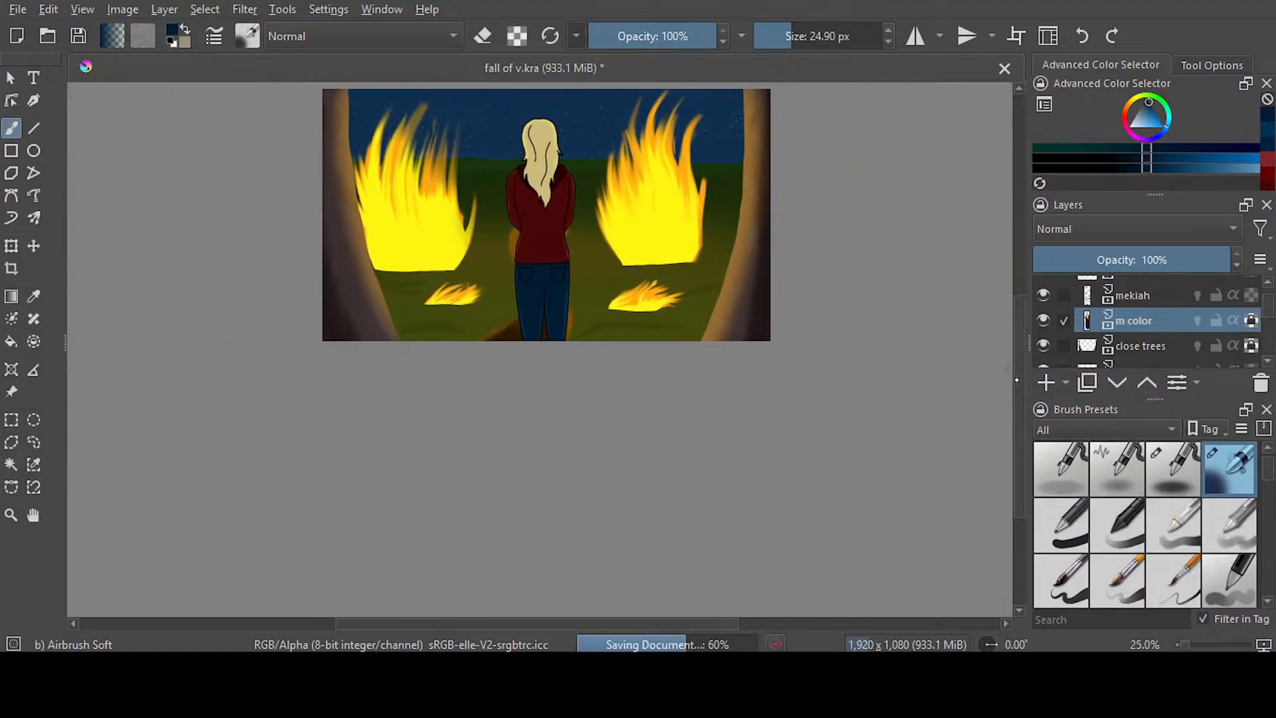
pyautogui.moveTo(1017, 379); pyautogui.dragTo(1017, 352)
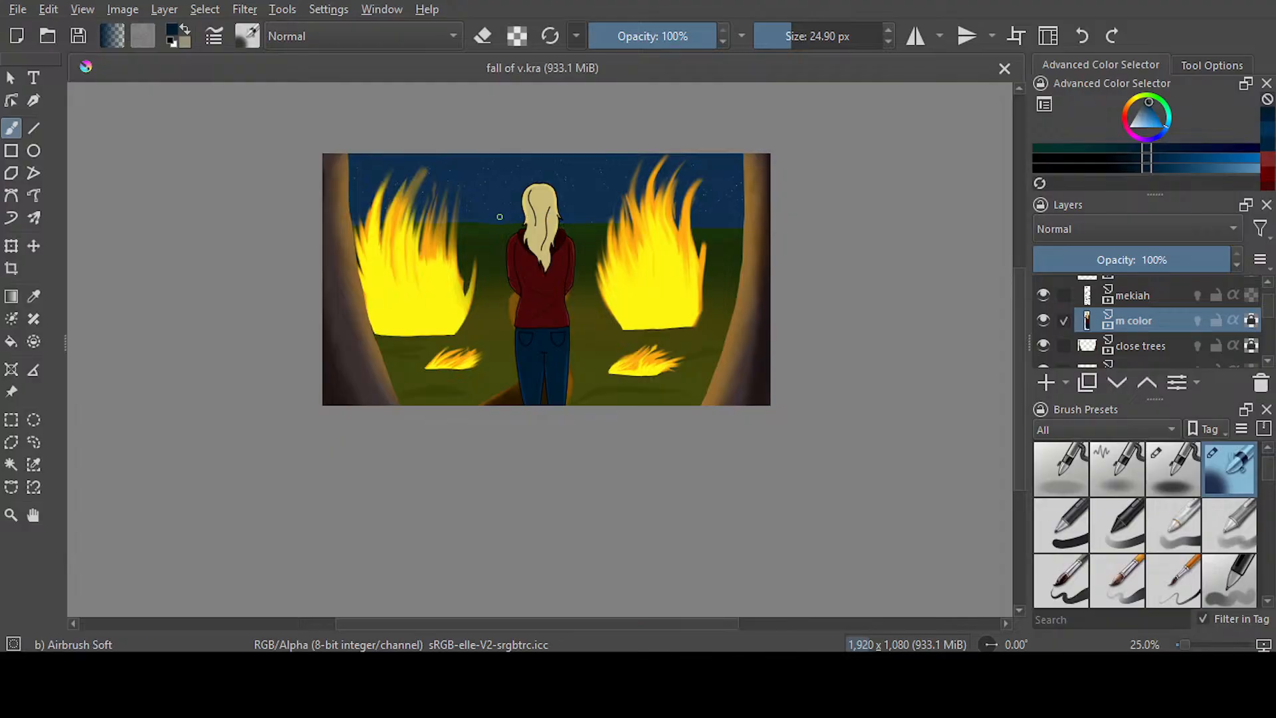
pyautogui.scroll(1, 499, 217)
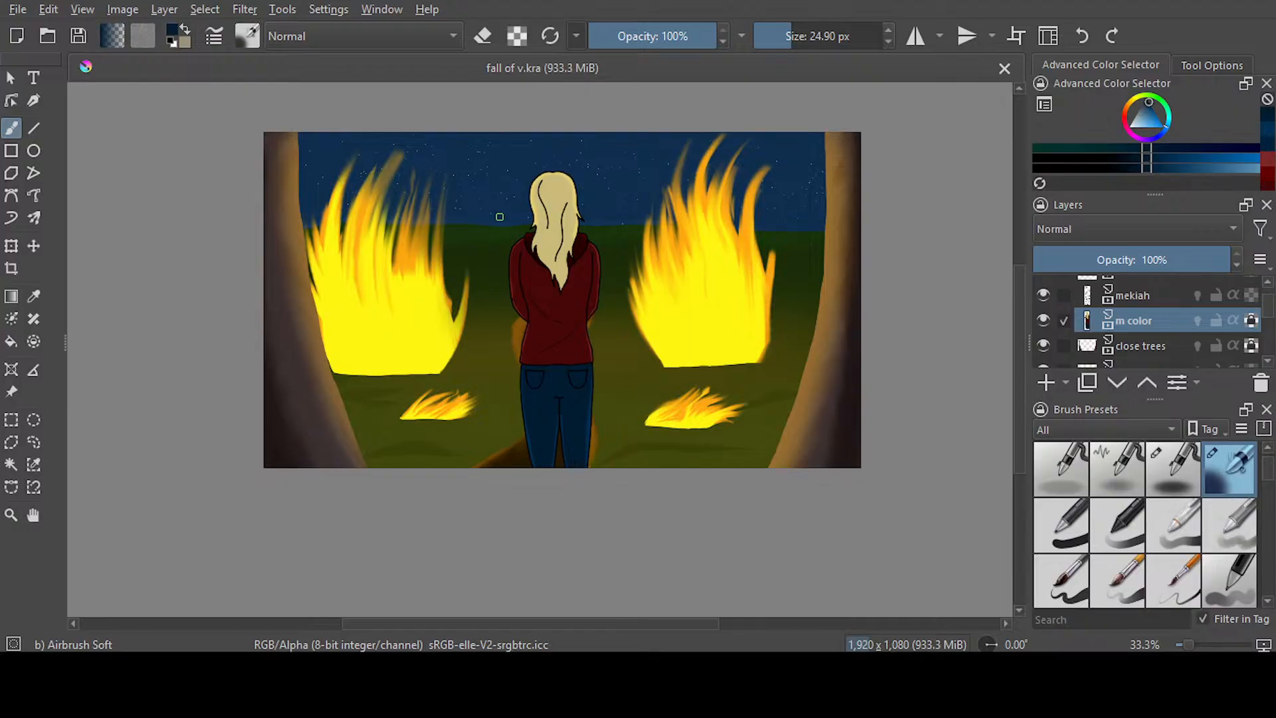
pyautogui.scroll(-1, 499, 217)
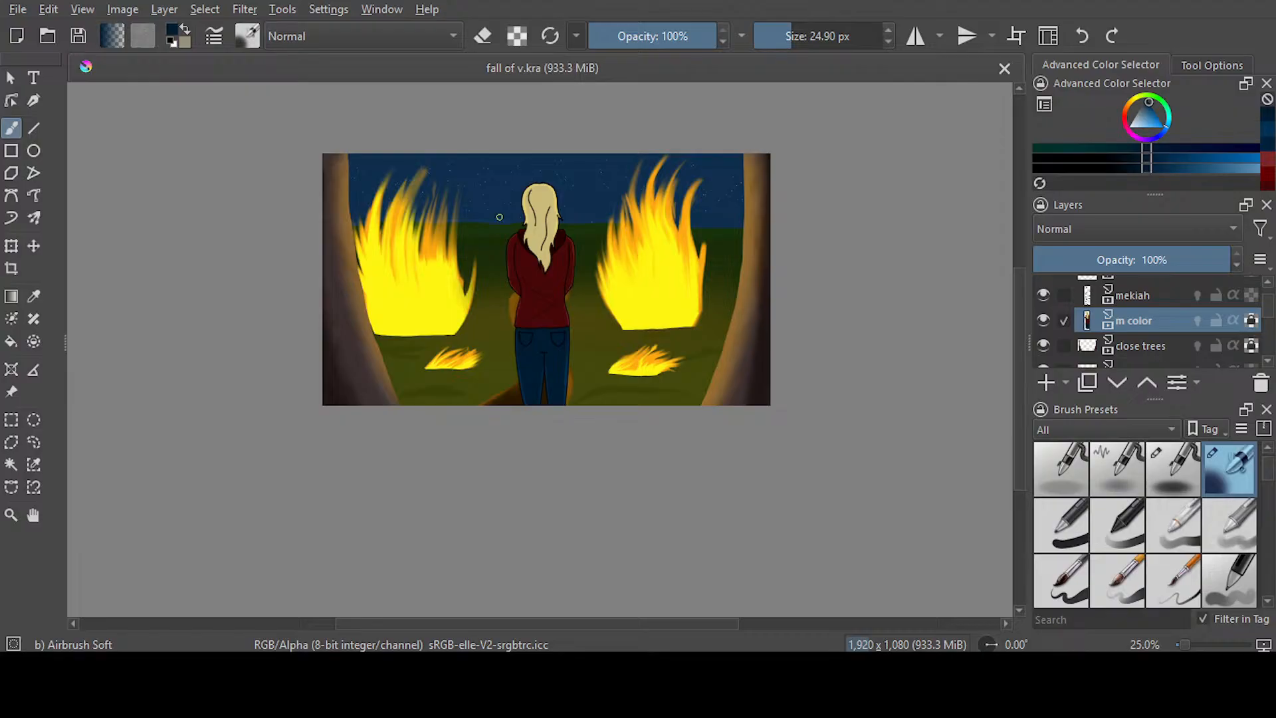
# Sample the field's dark green, airbrush it at 274.17 px across the distant field behind the fires on the background layer, and save
pyautogui.scroll(1, 499, 217)
pyautogui.moveTo(792, 43); pyautogui.dragTo(818, 40)
pyautogui.click(33, 296)
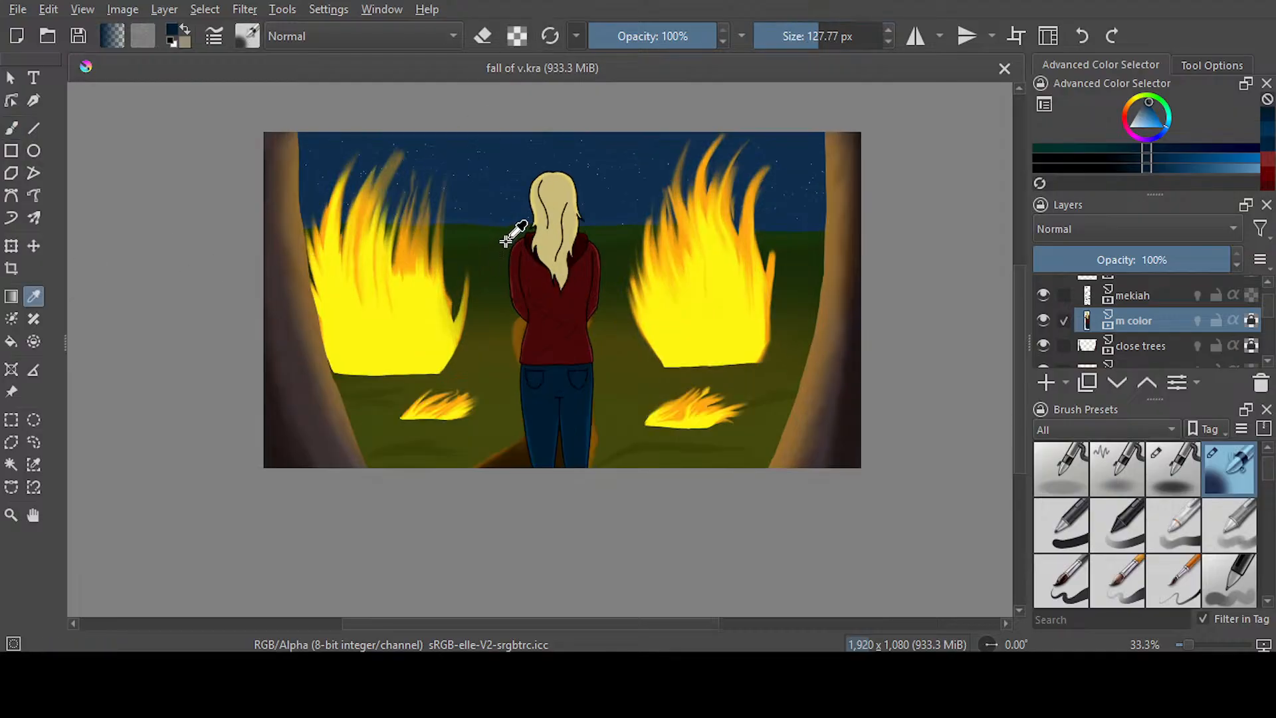
pyautogui.click(507, 234)
pyautogui.press('b')
pyautogui.click(827, 36)
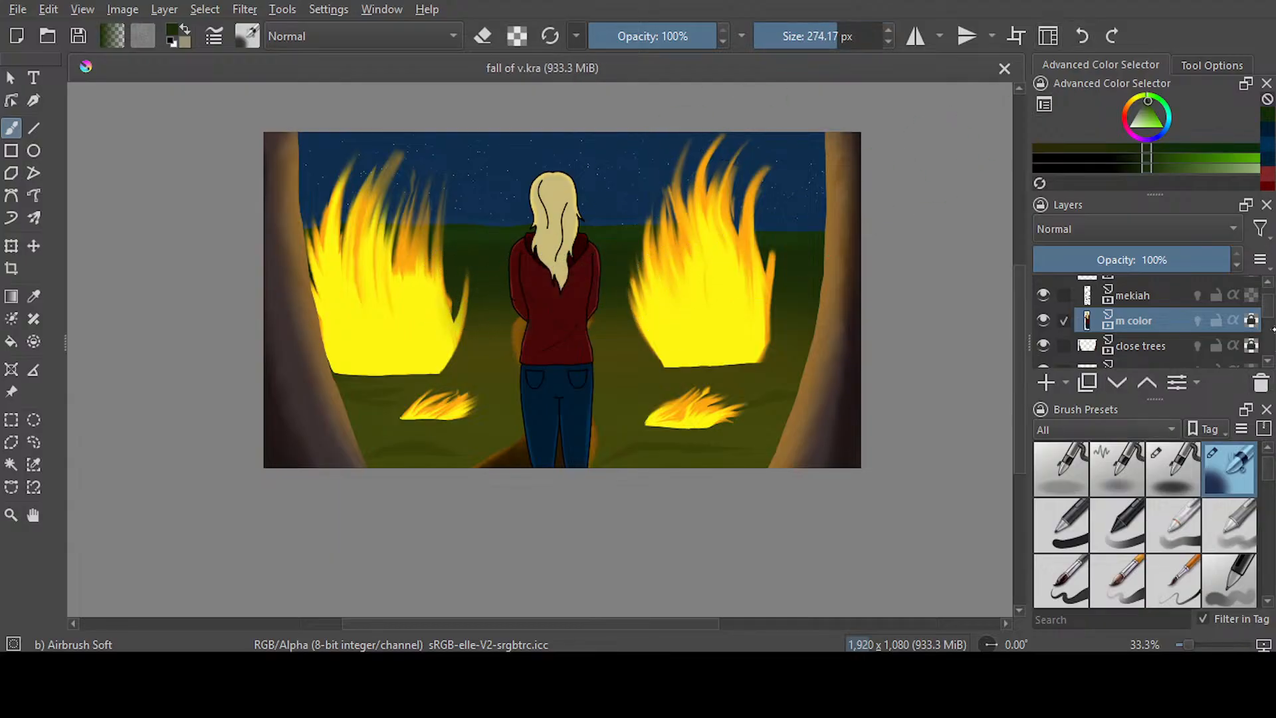
pyautogui.moveTo(1269, 311); pyautogui.dragTo(1269, 318)
pyautogui.click(1182, 323)
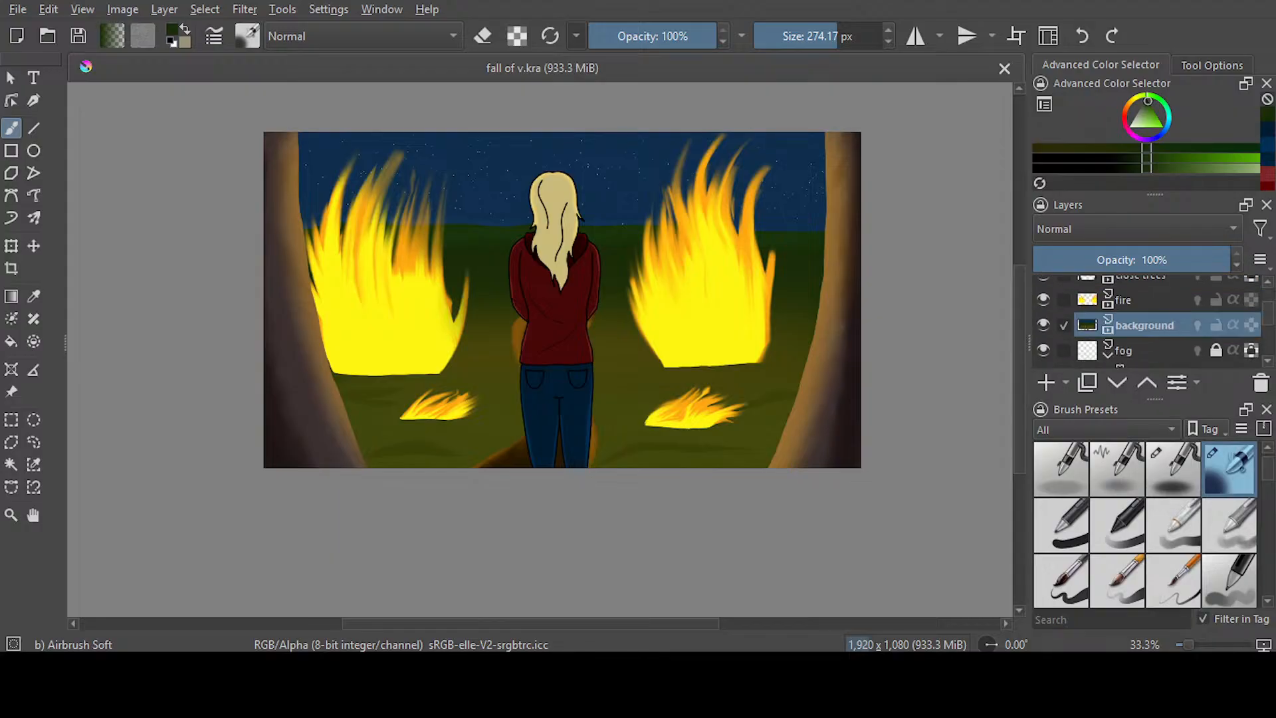
pyautogui.moveTo(392, 320); pyautogui.dragTo(944, 323)
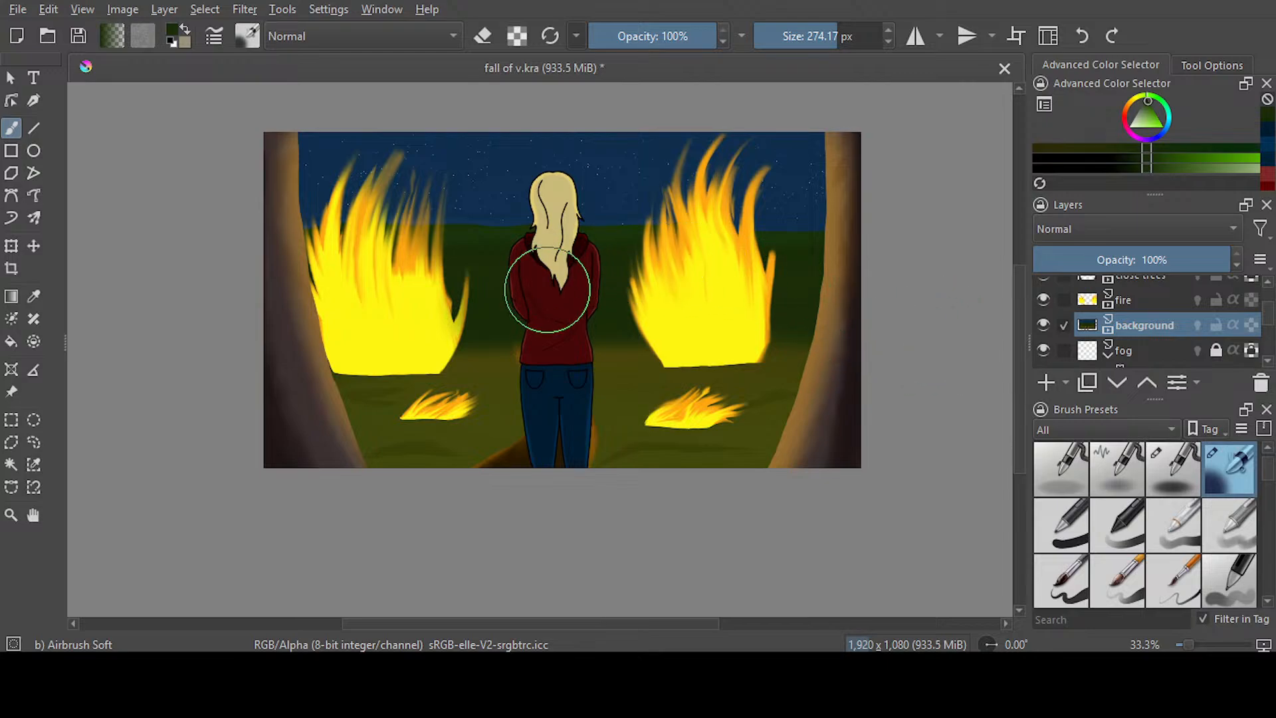
pyautogui.moveTo(817, 284)
pyautogui.mouseDown()
pyautogui.moveTo(794, 312)
pyautogui.moveTo(792, 352)
pyautogui.mouseUp()
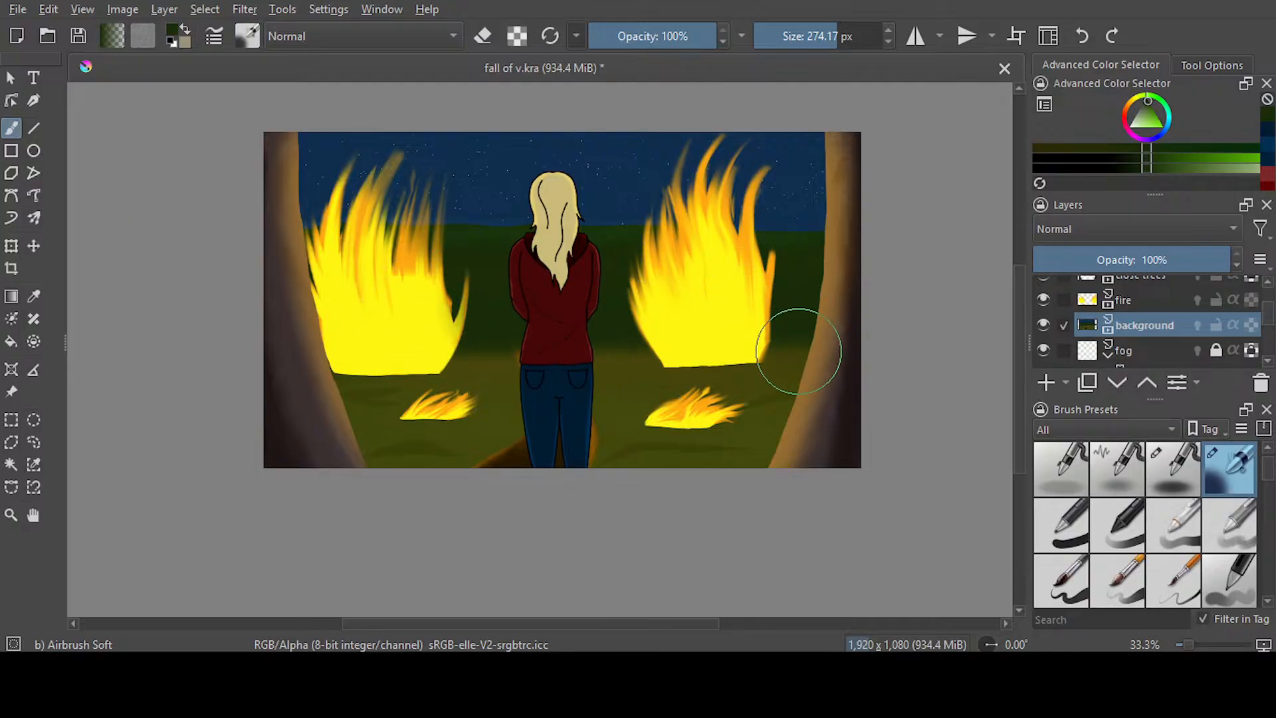
pyautogui.hotkey('ctrl', 's')
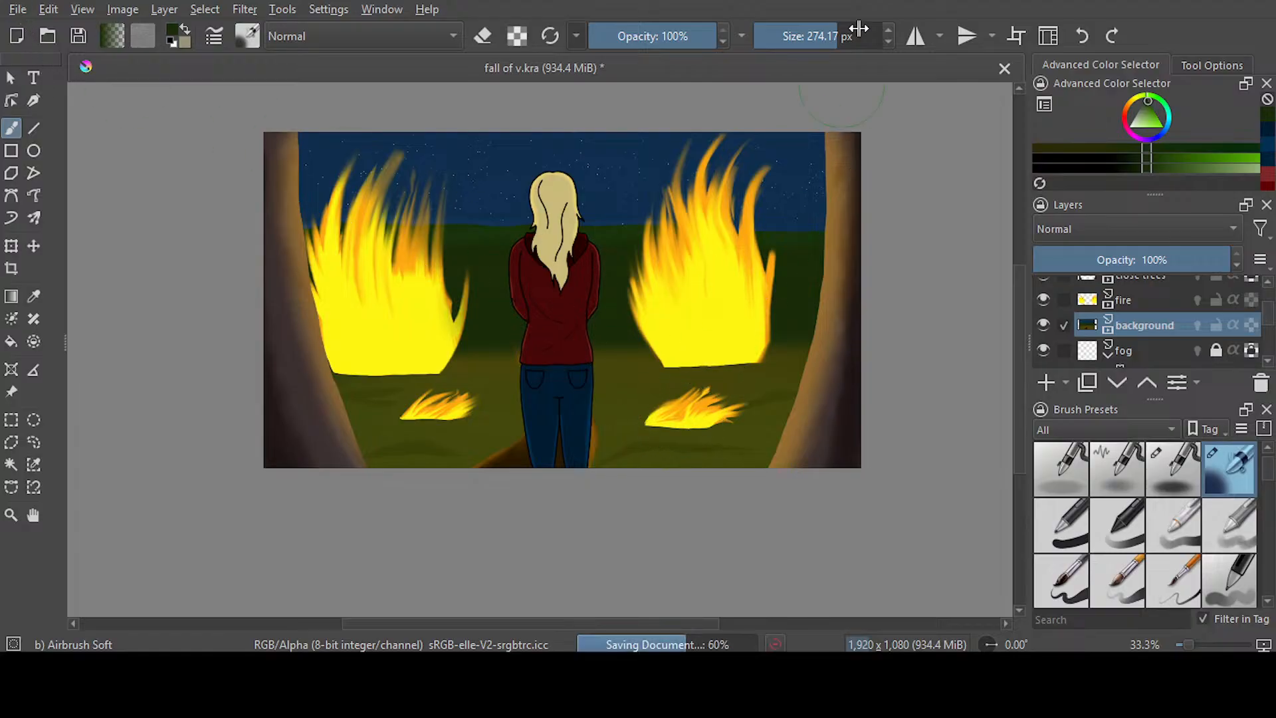
# Airbrush the dark green over the foreground grass on the background layer at 45% opacity and 412.71 px, and save
pyautogui.moveTo(687, 37); pyautogui.dragTo(646, 36)
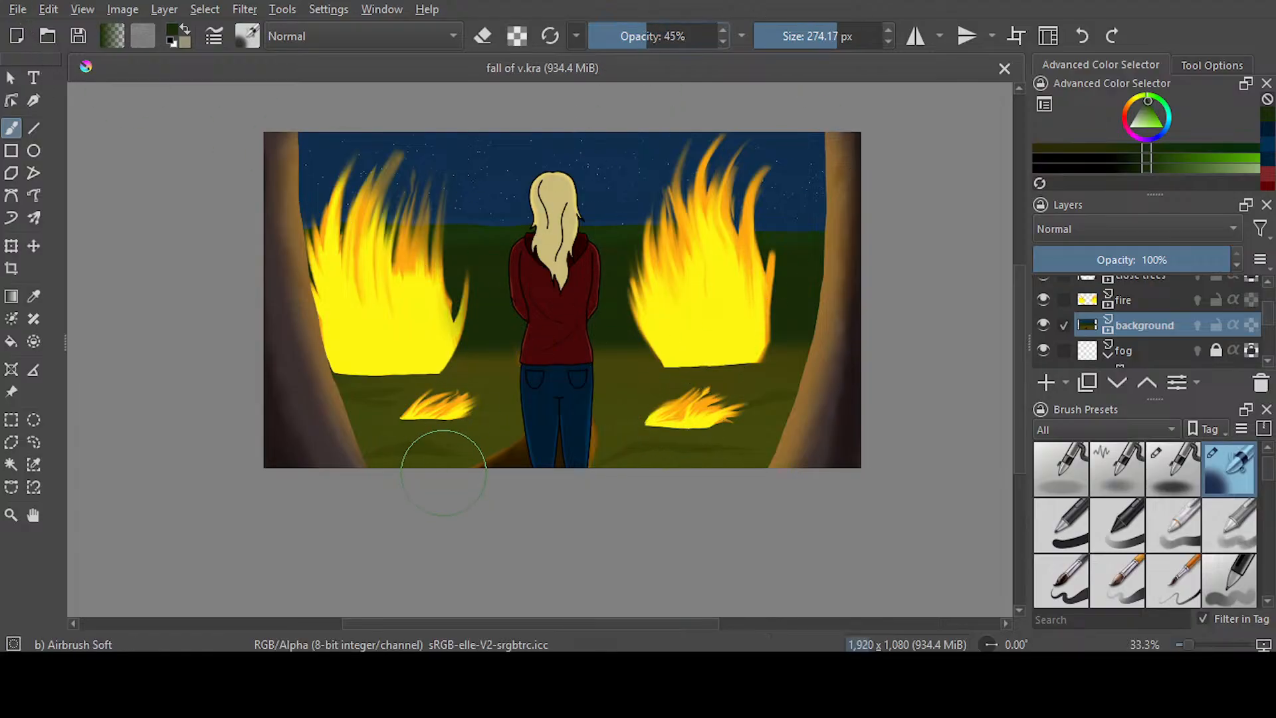
pyautogui.moveTo(834, 38)
pyautogui.mouseDown()
pyautogui.moveTo(879, 45)
pyautogui.moveTo(842, 37)
pyautogui.mouseUp()
pyautogui.moveTo(356, 460)
pyautogui.mouseDown()
pyautogui.moveTo(319, 442)
pyautogui.moveTo(604, 485)
pyautogui.moveTo(718, 428)
pyautogui.moveTo(831, 455)
pyautogui.mouseUp()
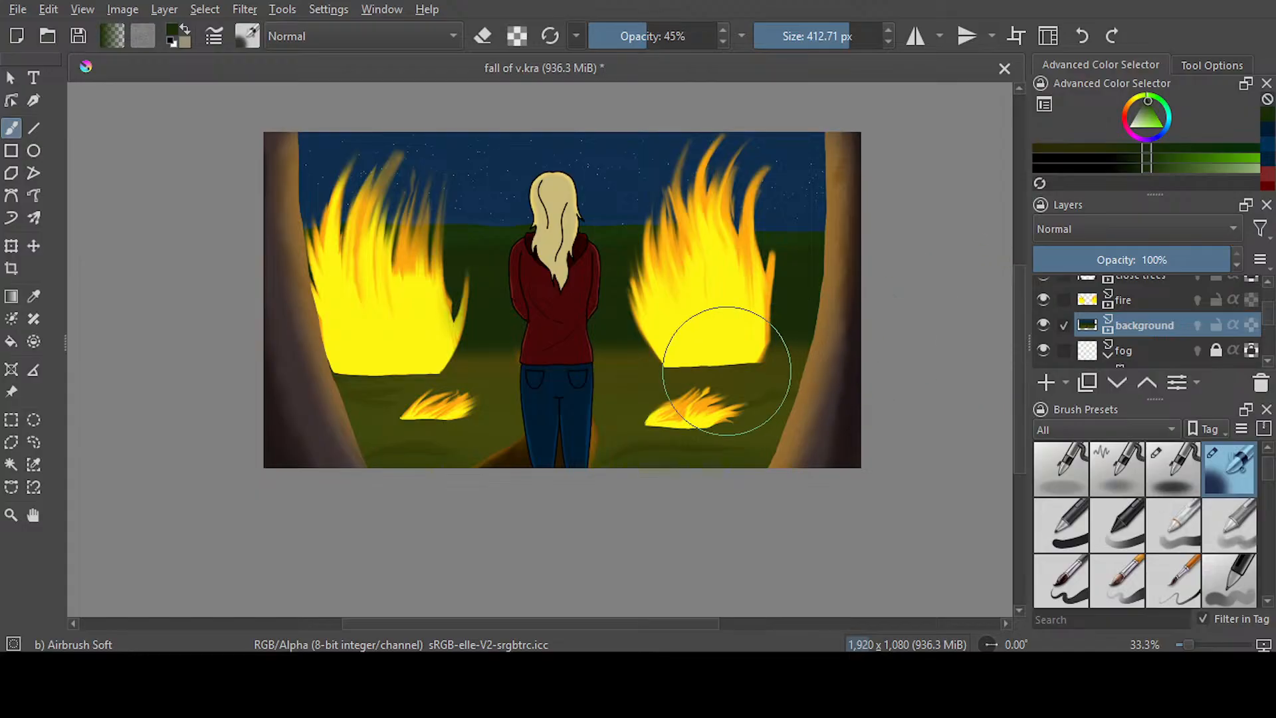
pyautogui.scroll(-1, 726, 371)
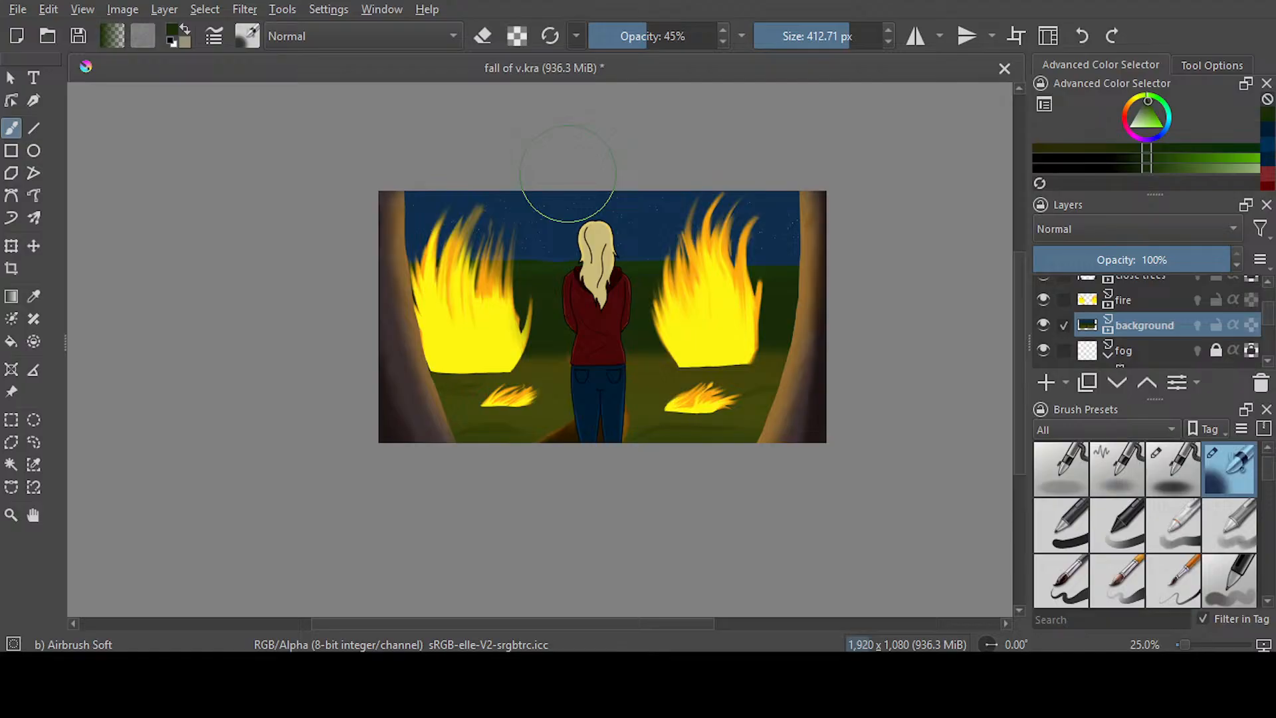
pyautogui.scroll(1, 568, 174)
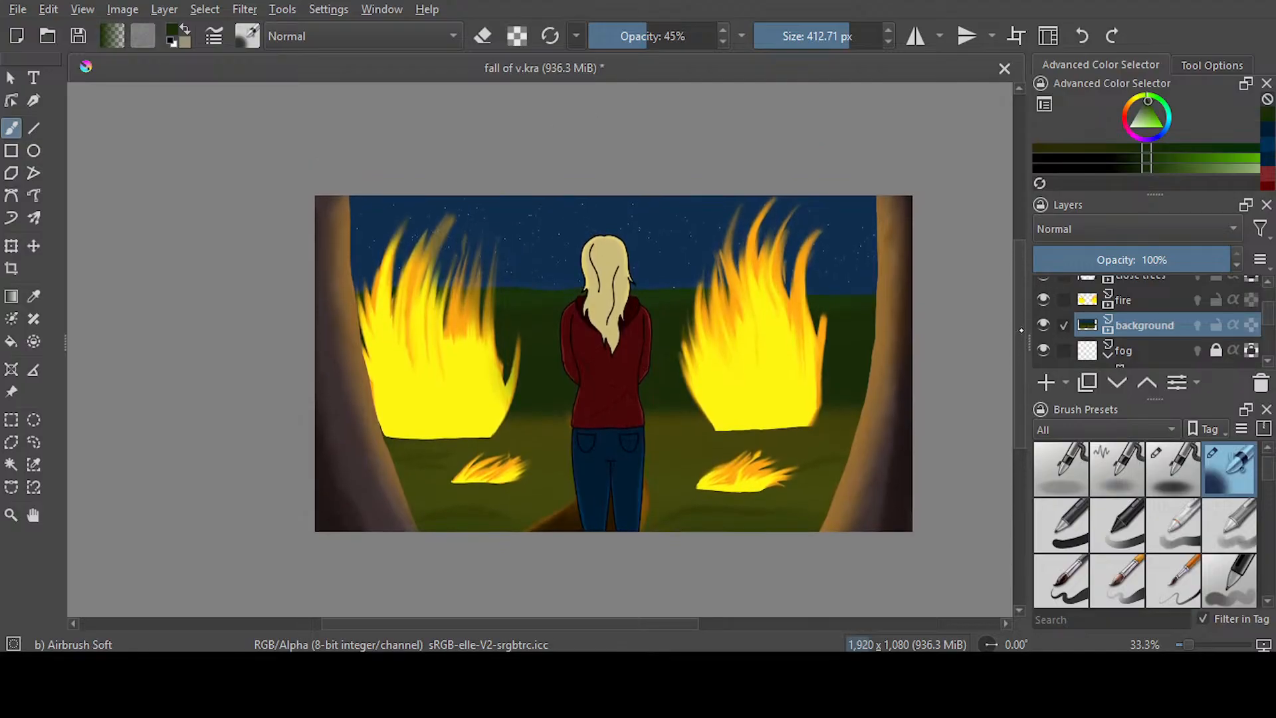
pyautogui.moveTo(1022, 341); pyautogui.dragTo(1022, 341)
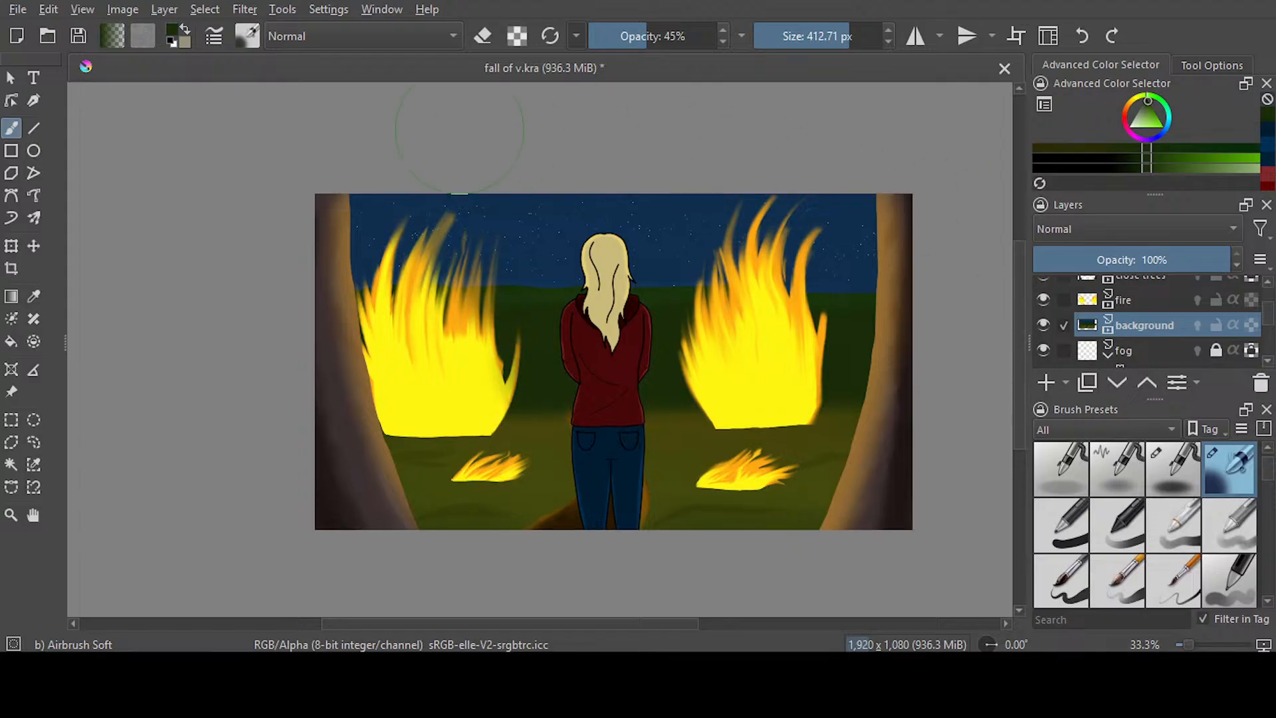
pyautogui.hotkey('ctrl', 's')
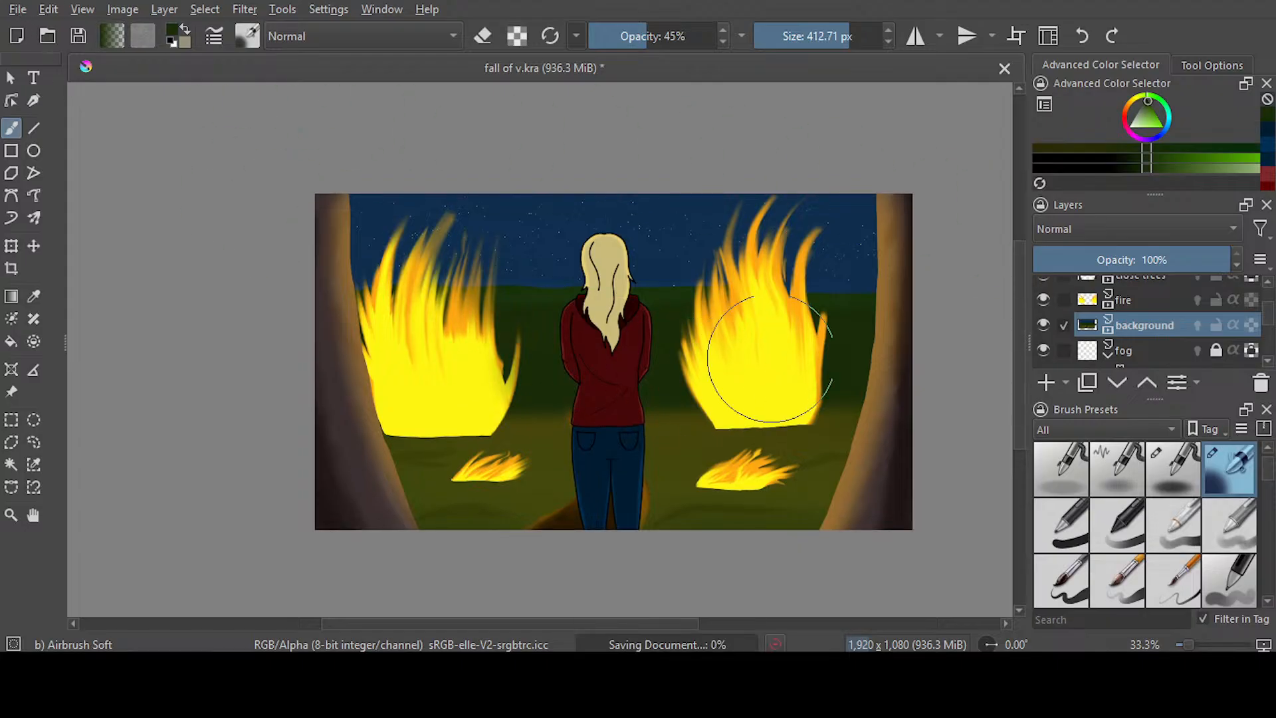
pyautogui.scroll(-1, 708, 332)
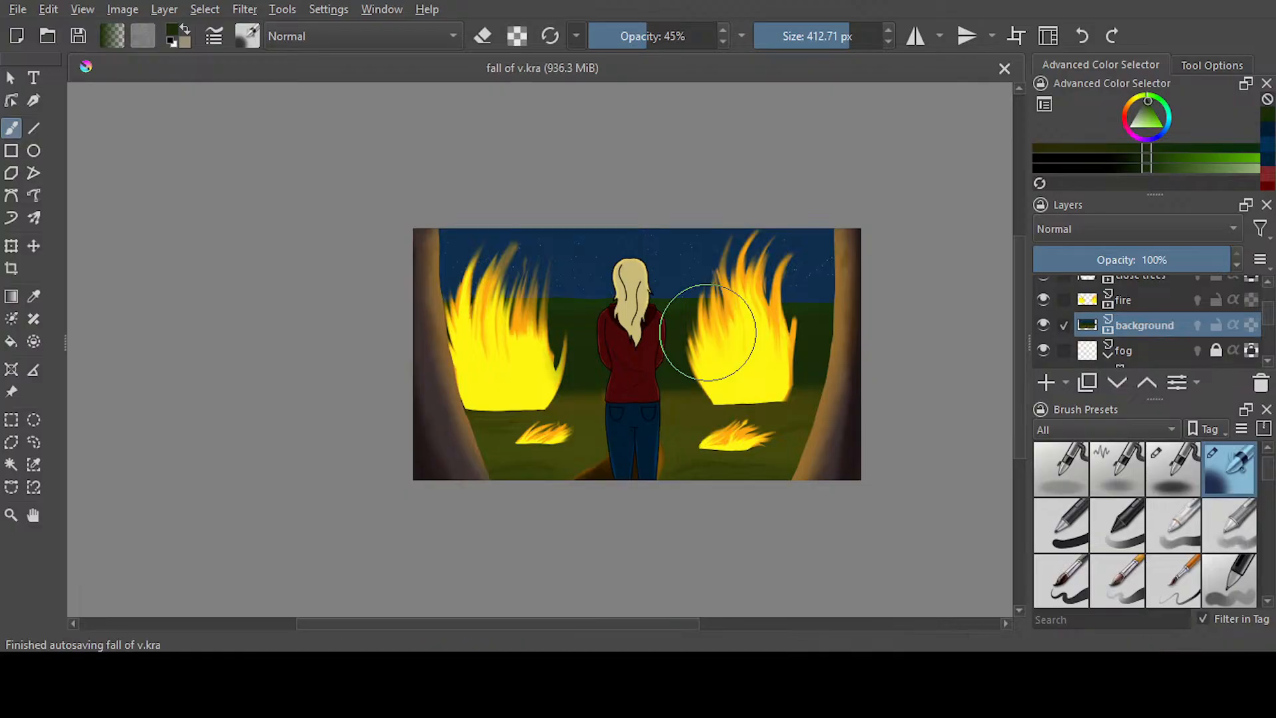
pyautogui.scroll(2, 707, 333)
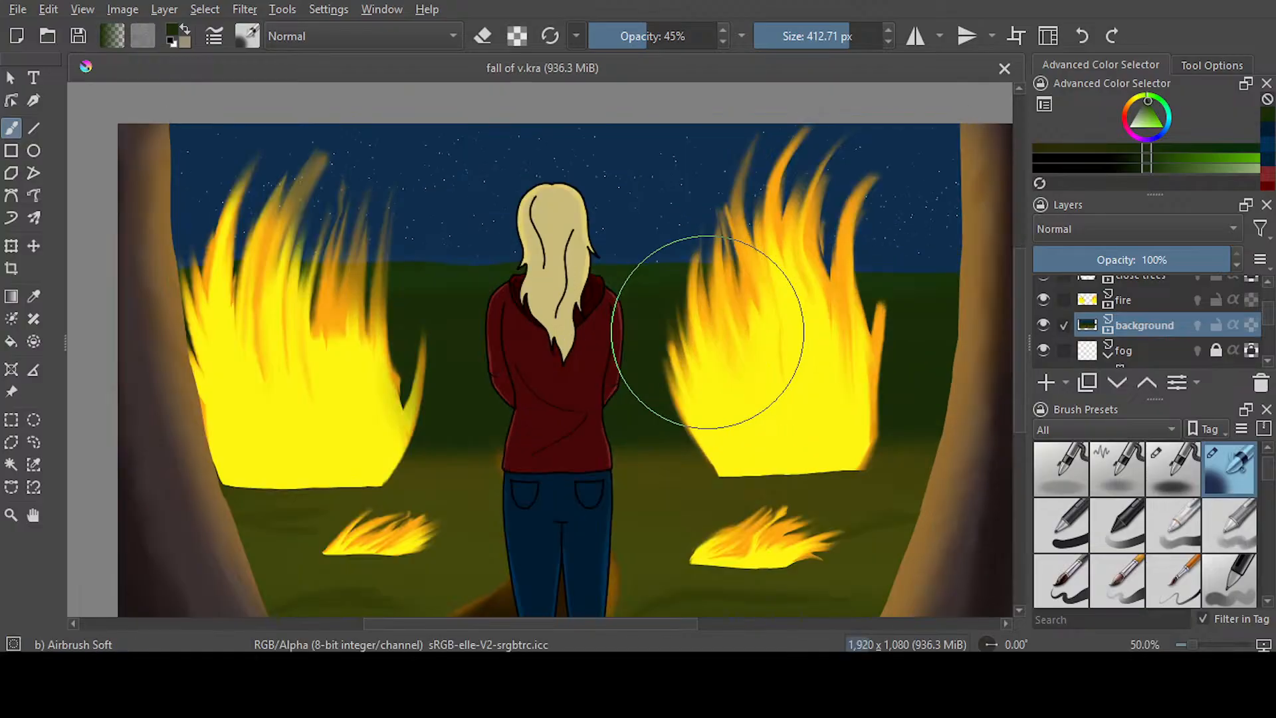
pyautogui.scroll(-1, 707, 332)
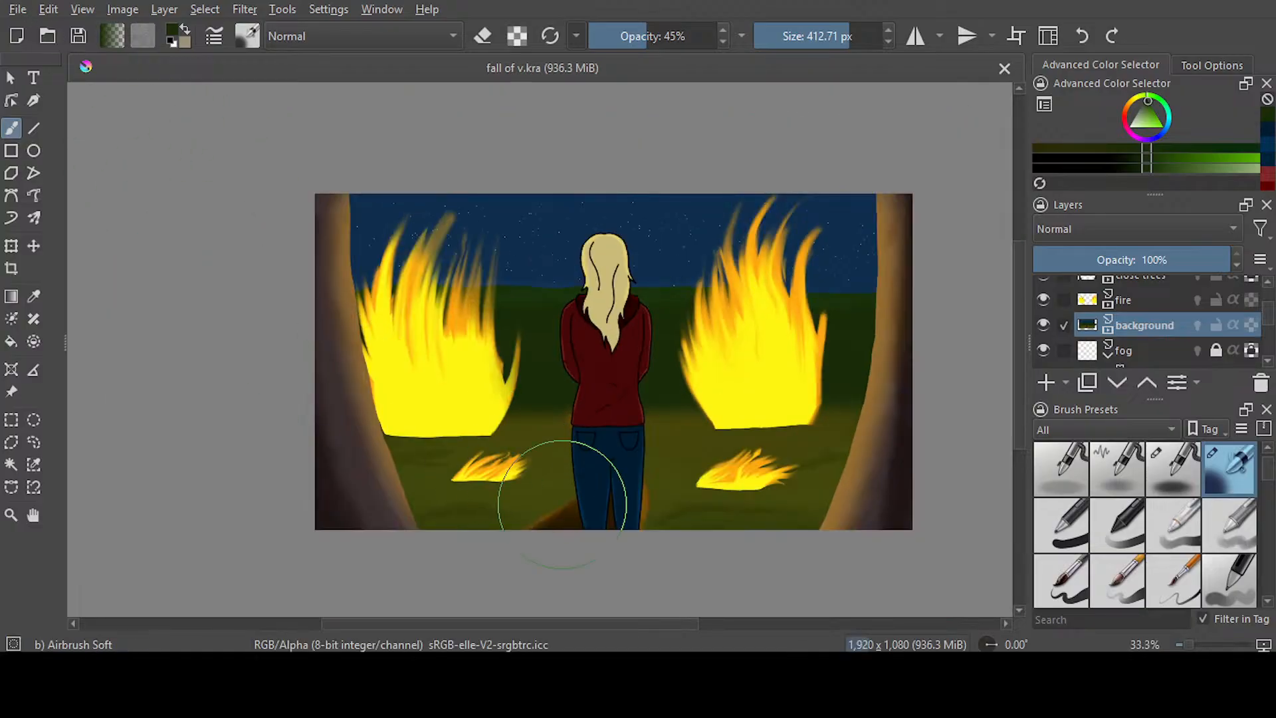
pyautogui.moveTo(552, 623); pyautogui.dragTo(617, 617)
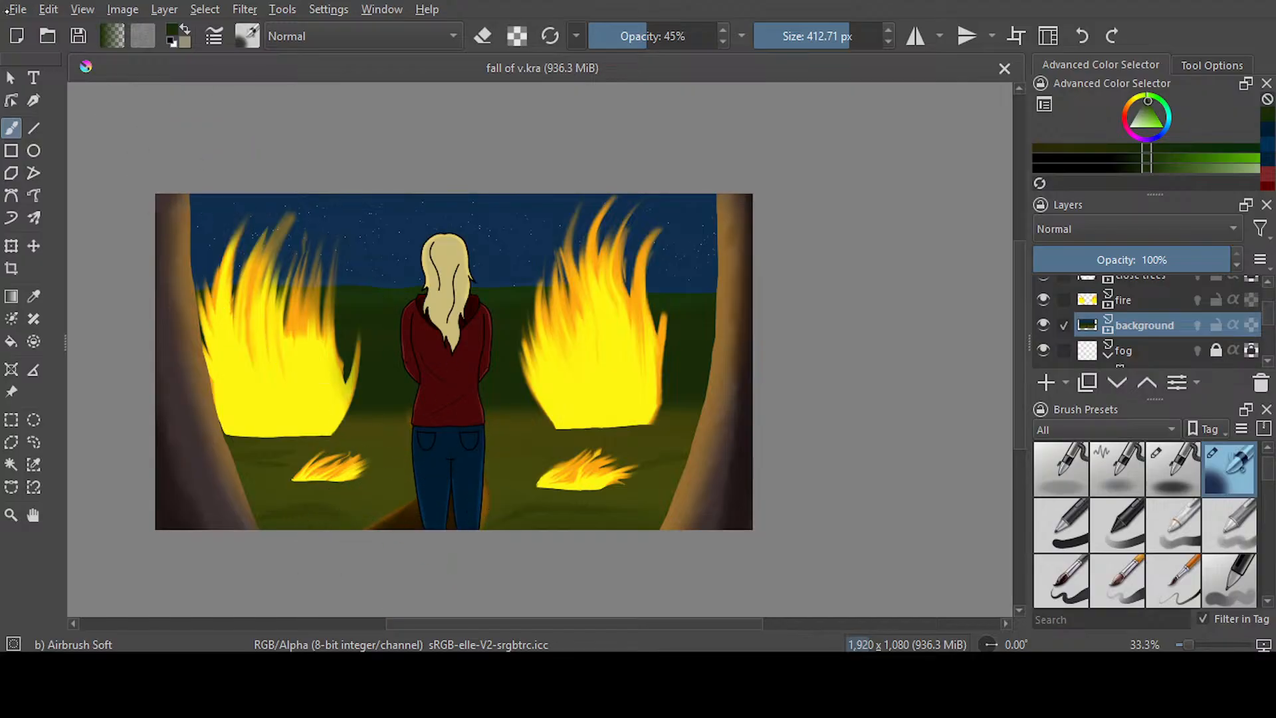
pyautogui.moveTo(578, 621)
pyautogui.mouseDown()
pyautogui.moveTo(553, 618)
pyautogui.moveTo(576, 618)
pyautogui.mouseUp()
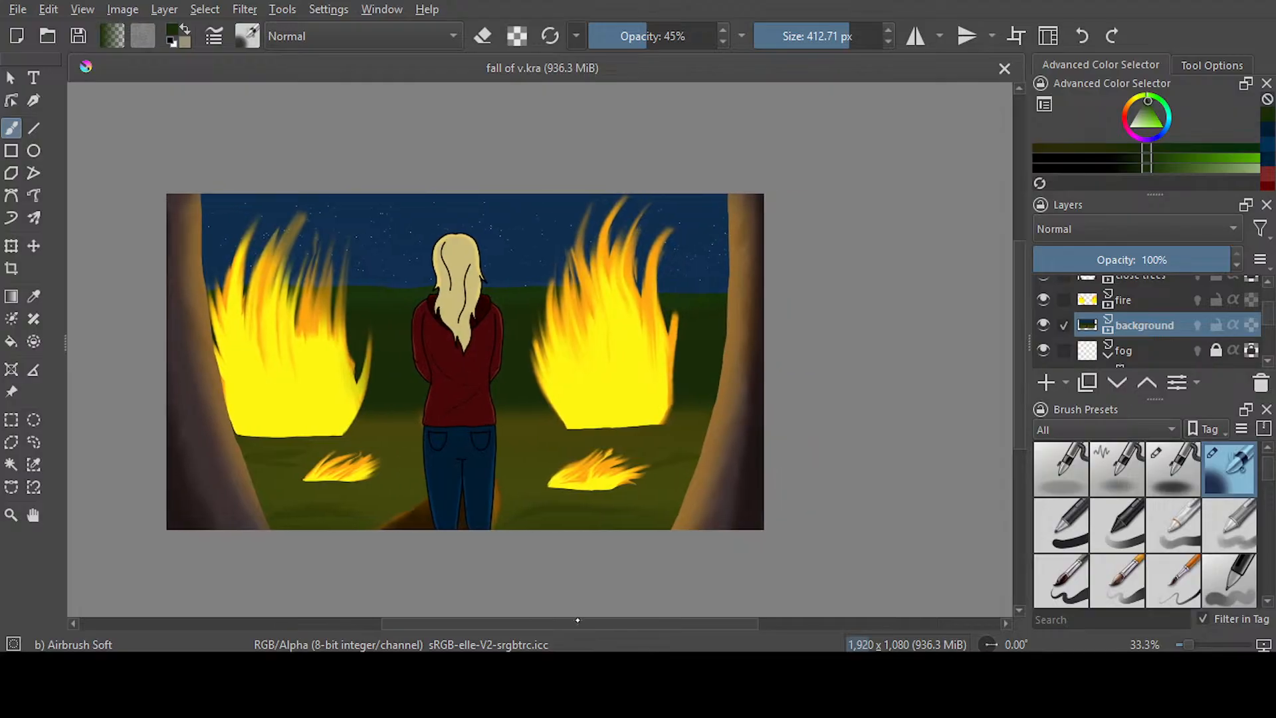
pyautogui.moveTo(1017, 381); pyautogui.dragTo(1016, 383)
# Make the outline layer visible and switch to the workspace with the animation timeline
pyautogui.scroll(4, 1044, 293)
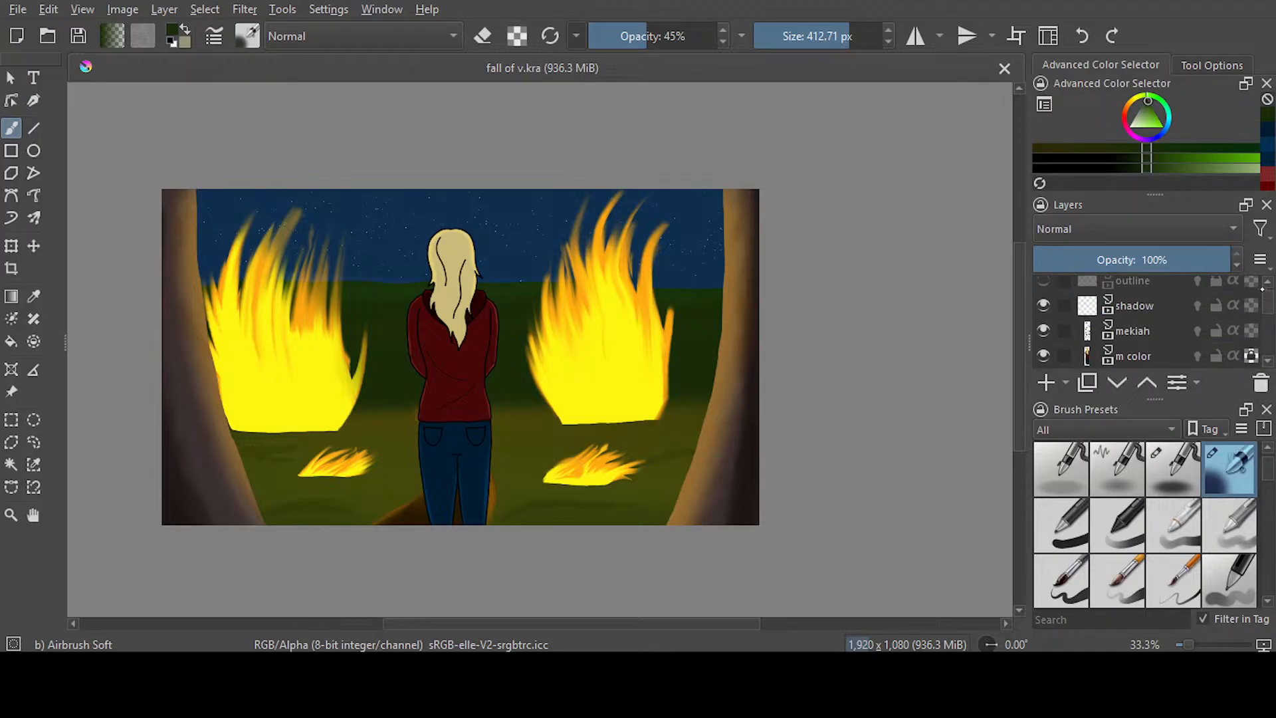
pyautogui.click(1043, 289)
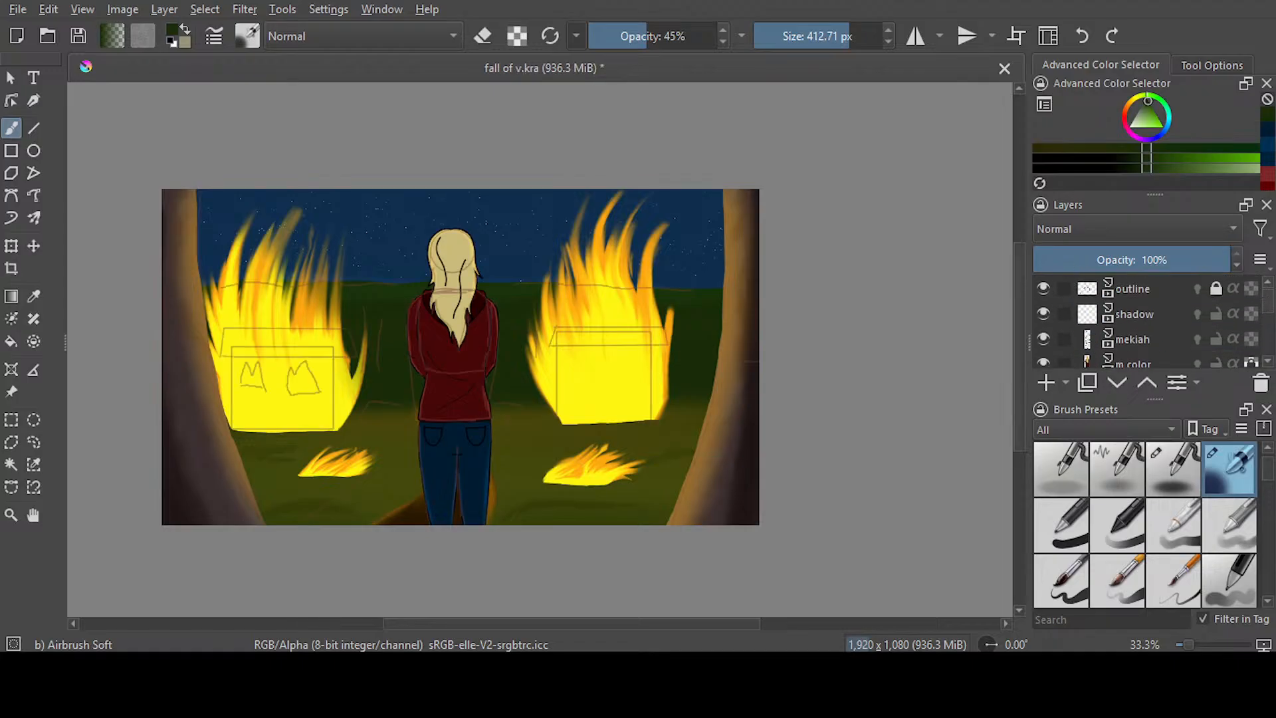
pyautogui.click(845, 74)
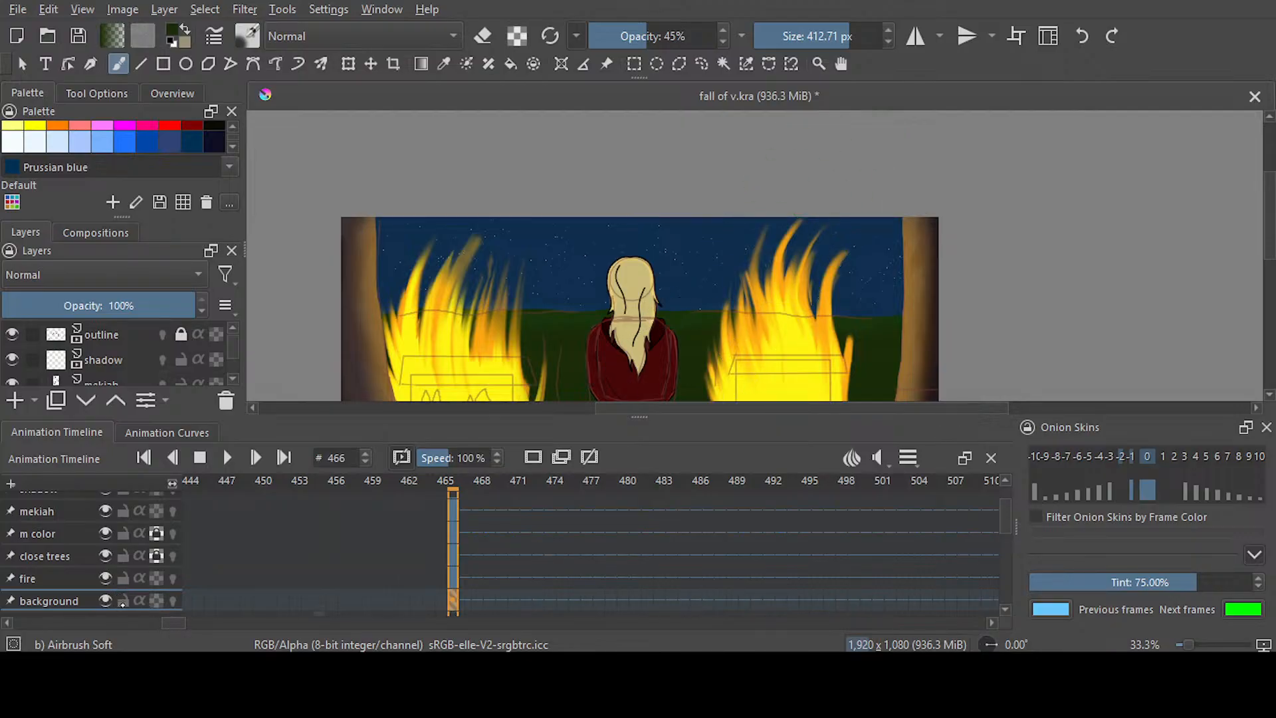
# Lock the background, fire, close trees, m color and mekiah layers in the animation timeline
pyautogui.click(126, 596)
pyautogui.click(124, 555)
pyautogui.click(125, 533)
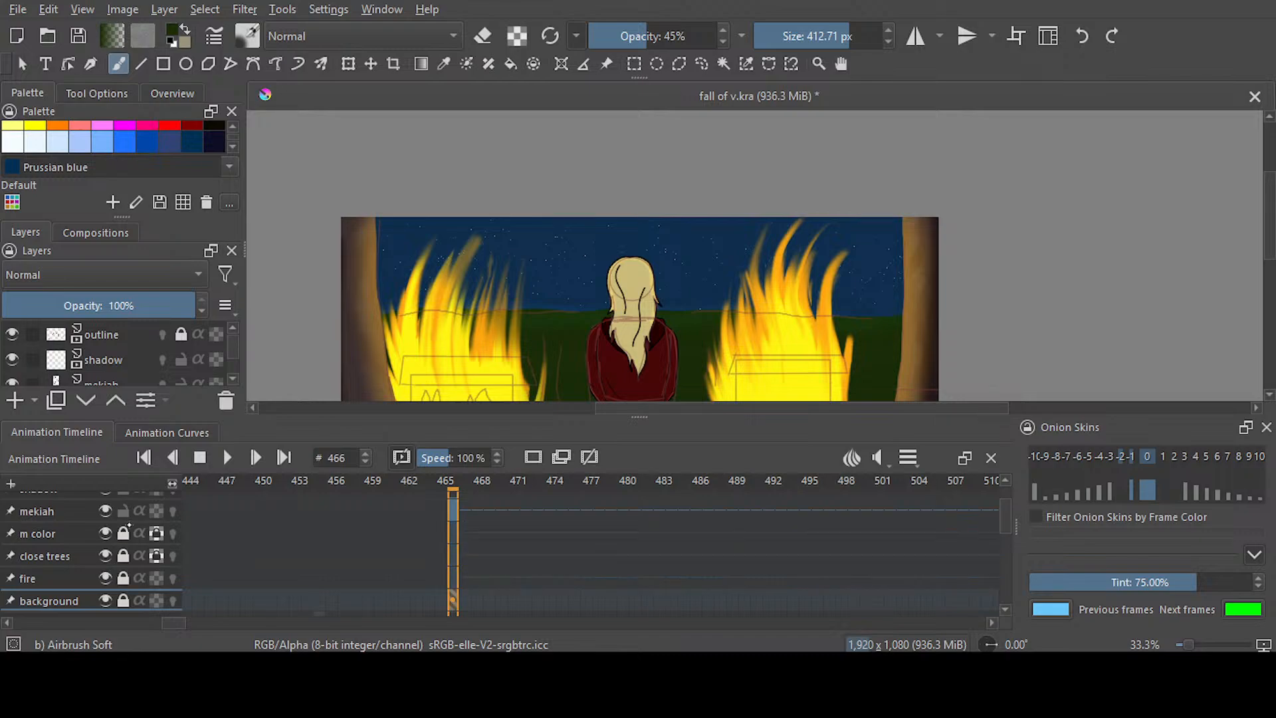
pyautogui.click(124, 510)
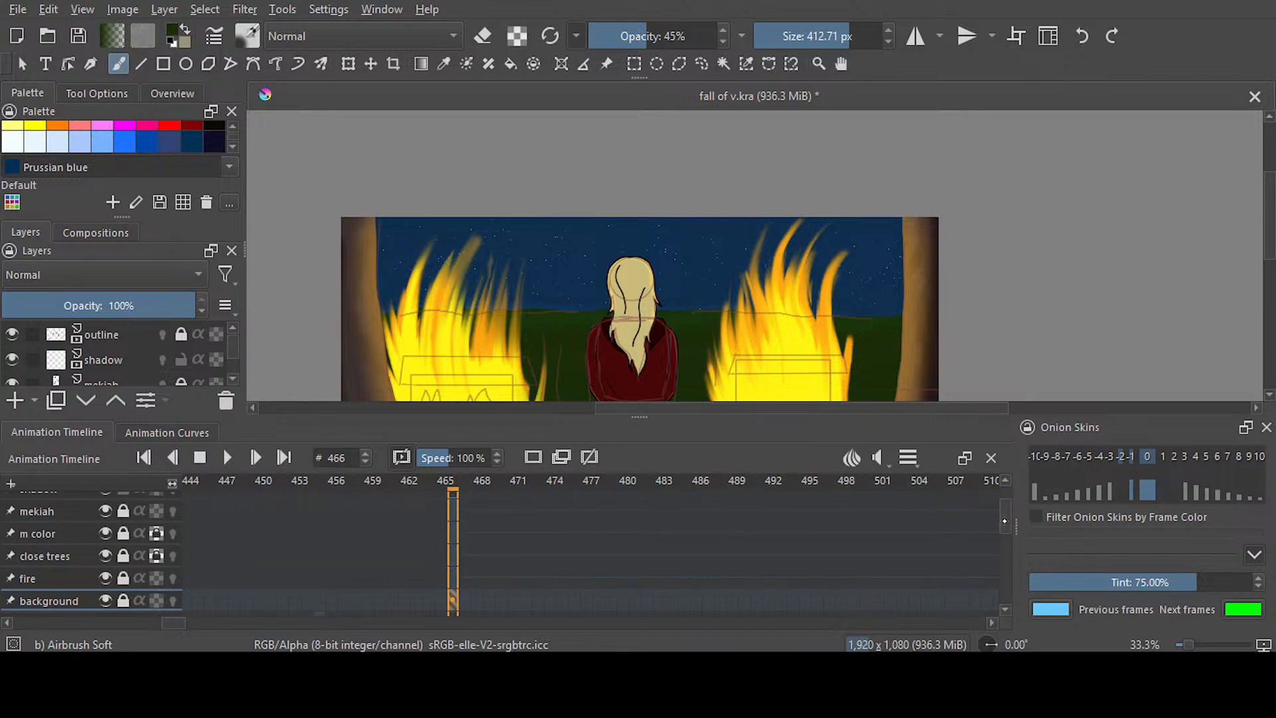
# Select the shadow layer at frame 486 in the animation timeline and save the document
pyautogui.scroll(2, 93, 552)
pyautogui.moveTo(1006, 507); pyautogui.dragTo(874, 481)
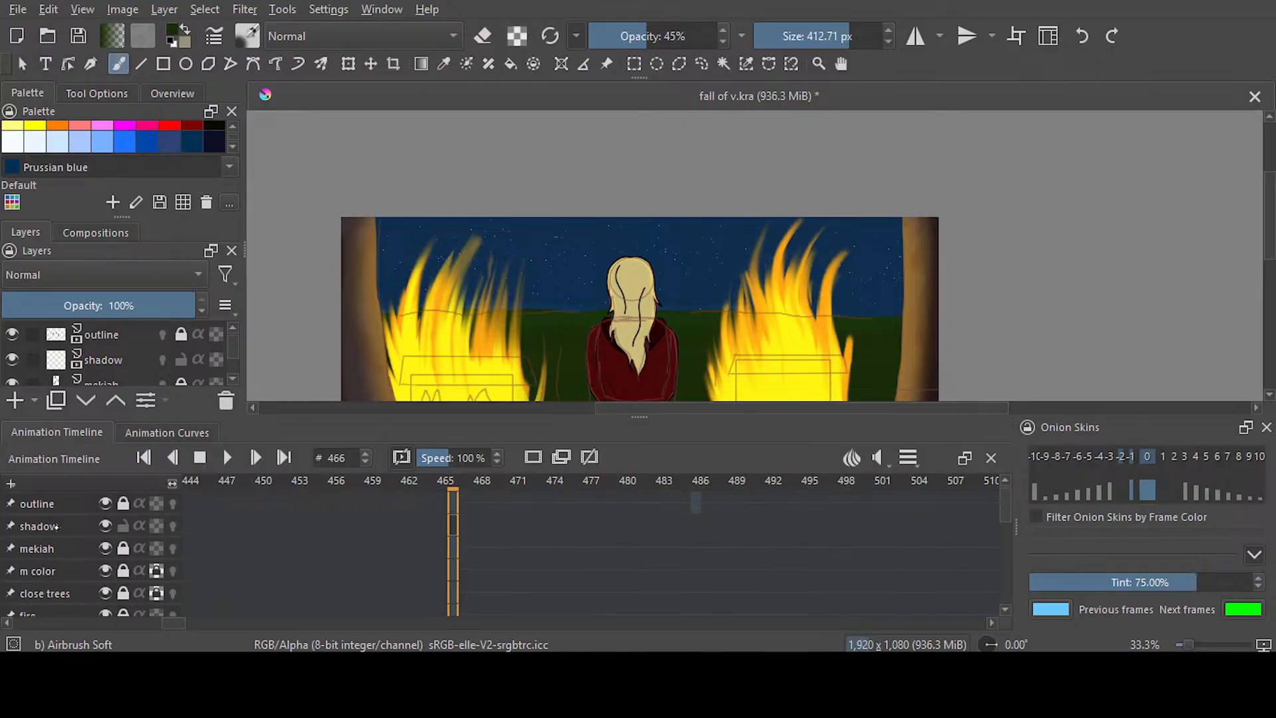
pyautogui.click(56, 526)
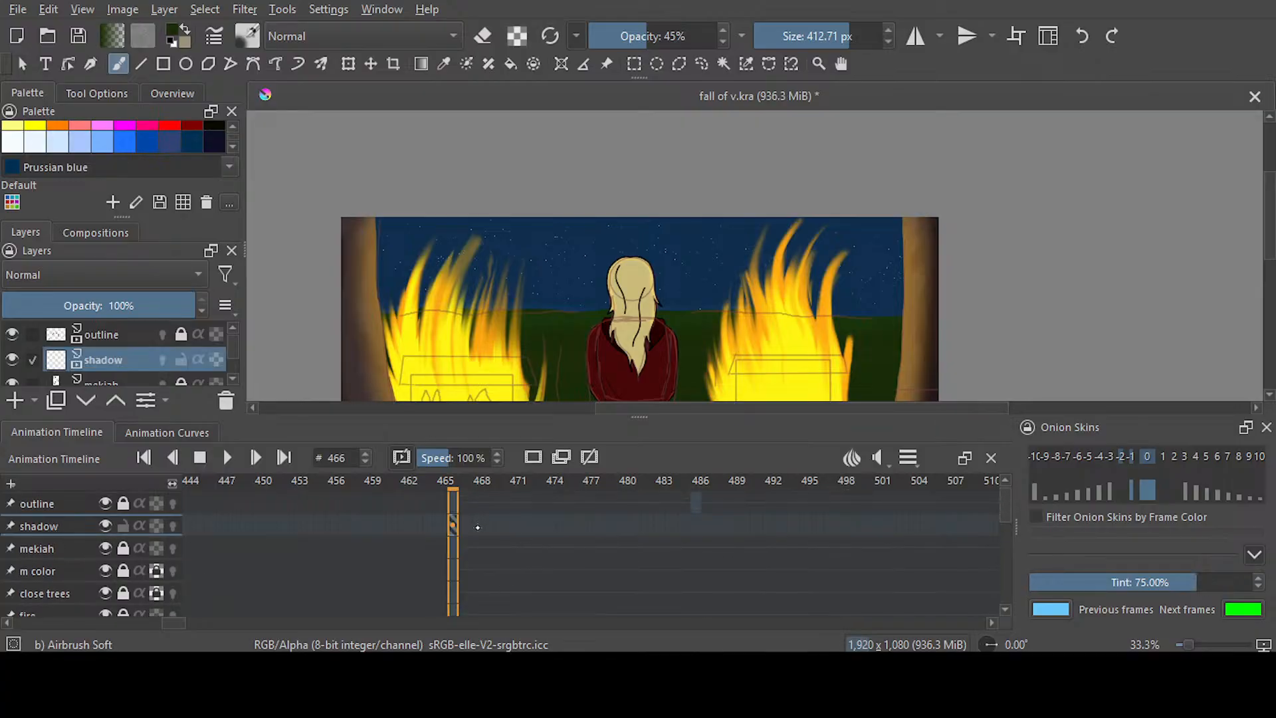
pyautogui.click(697, 531)
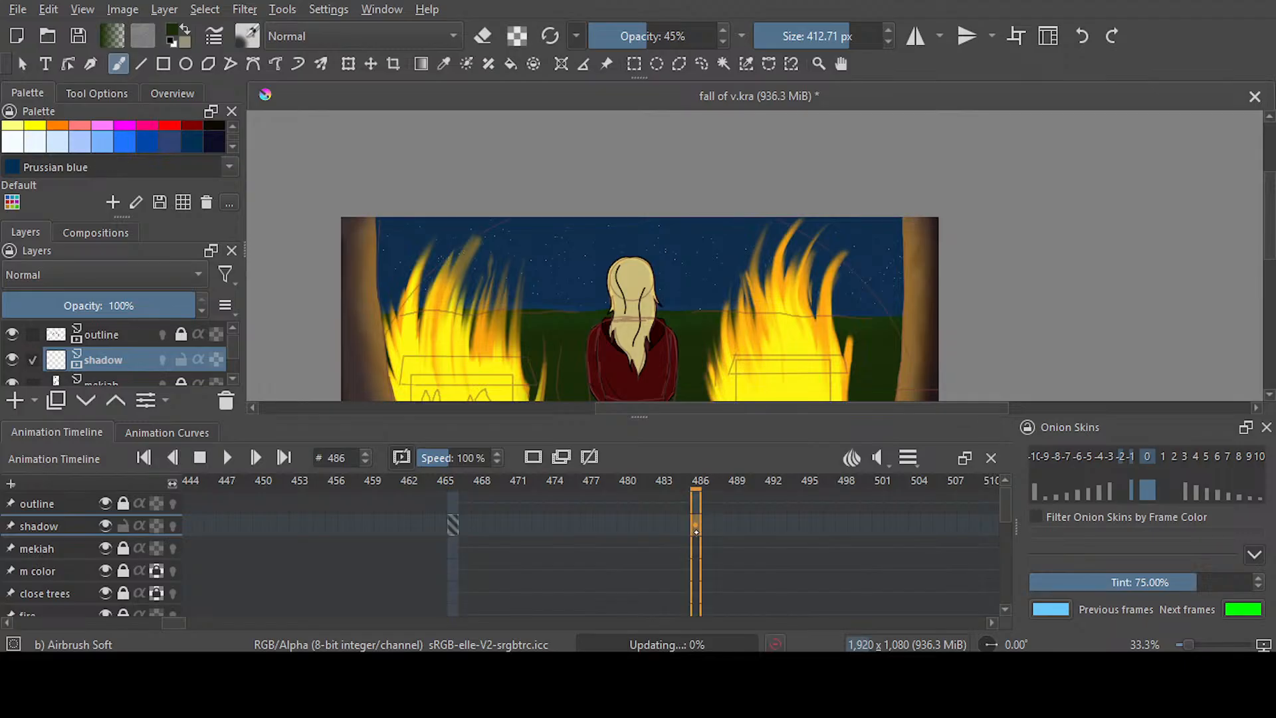
pyautogui.scroll(-5, 1221, 223)
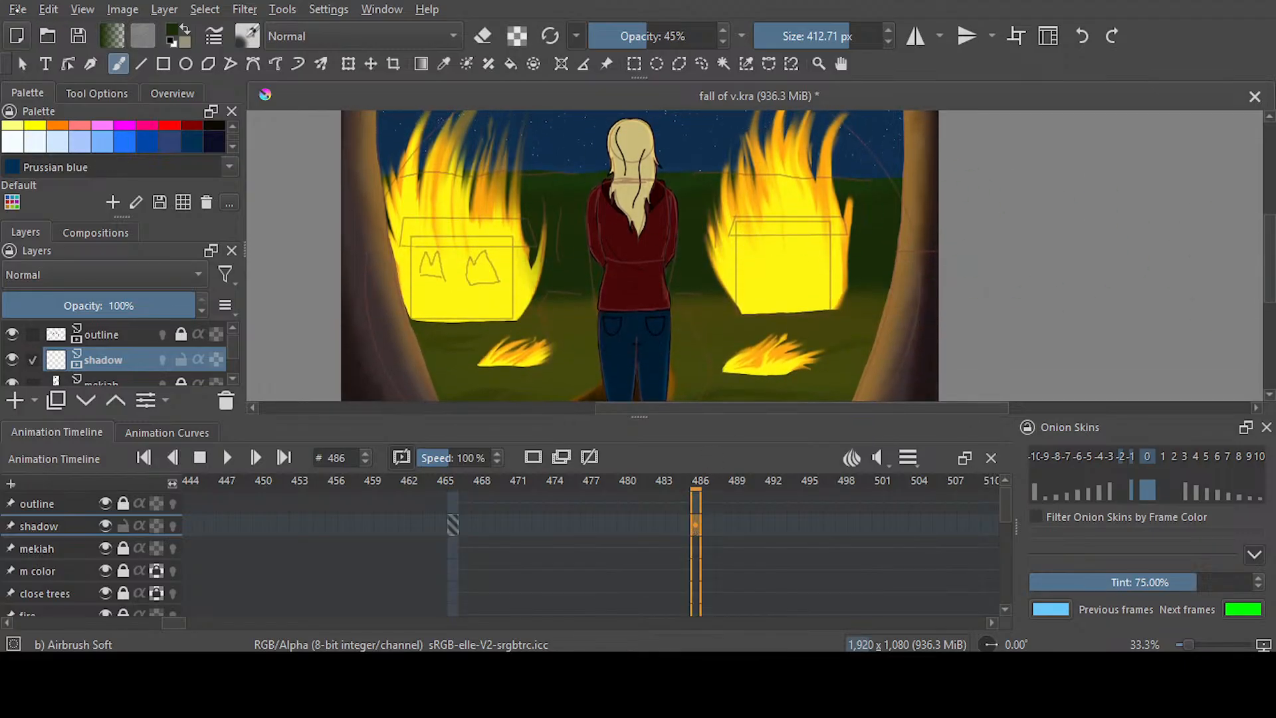
pyautogui.hotkey('ctrl', 's')
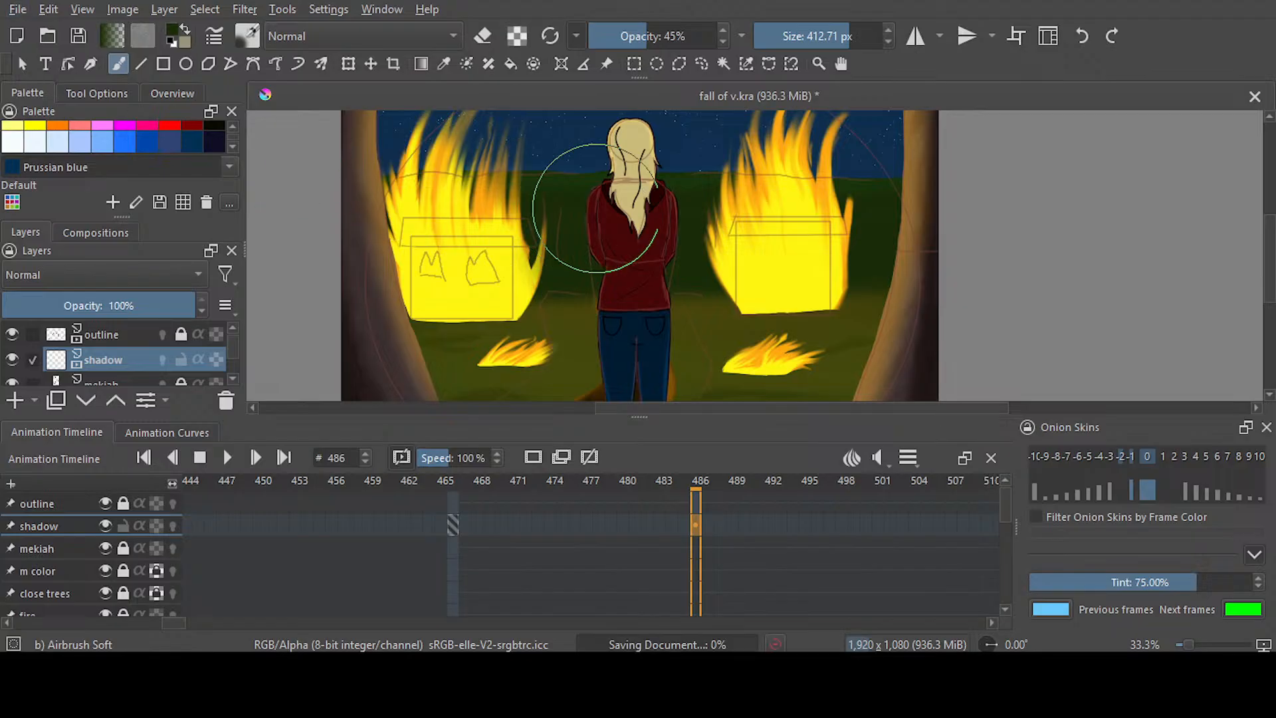
# Return to the painting workspace and set the Airbrush Soft to 100% opacity and 151.30 px
pyautogui.scroll(-1, 595, 208)
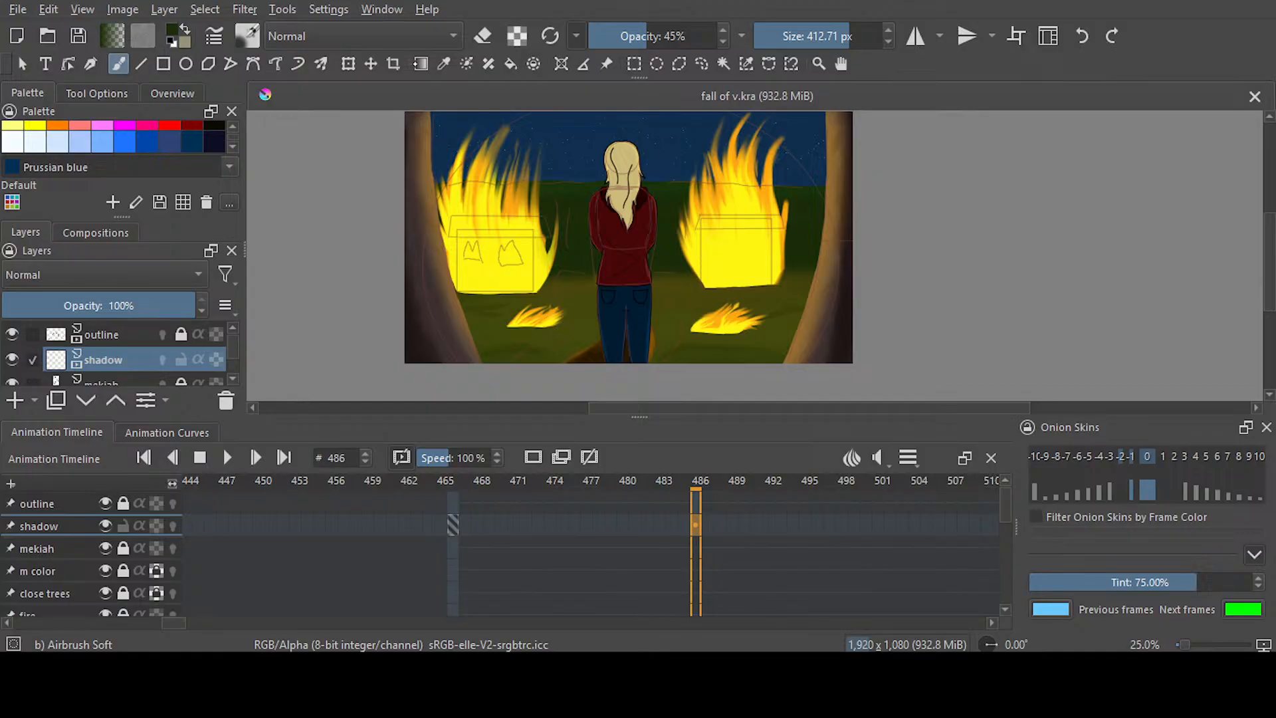
pyautogui.click(854, 149)
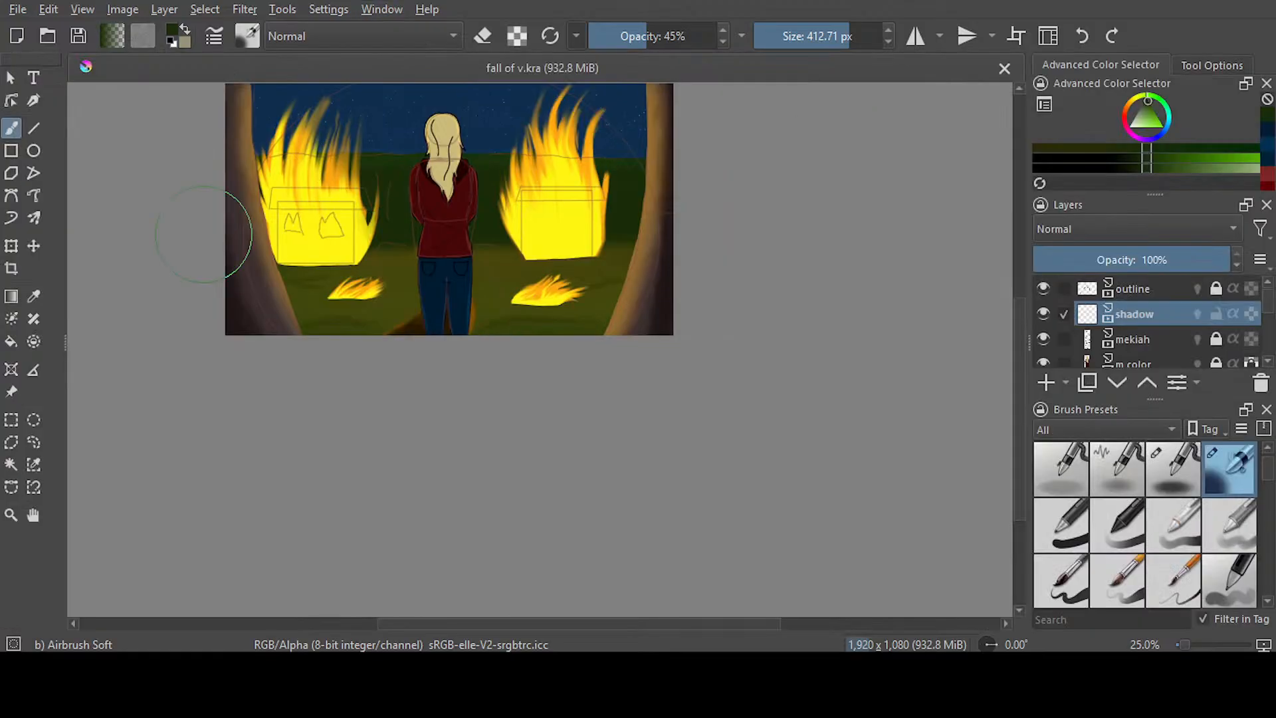
pyautogui.moveTo(630, 48); pyautogui.dragTo(724, 40)
pyautogui.moveTo(1017, 363); pyautogui.dragTo(1015, 335)
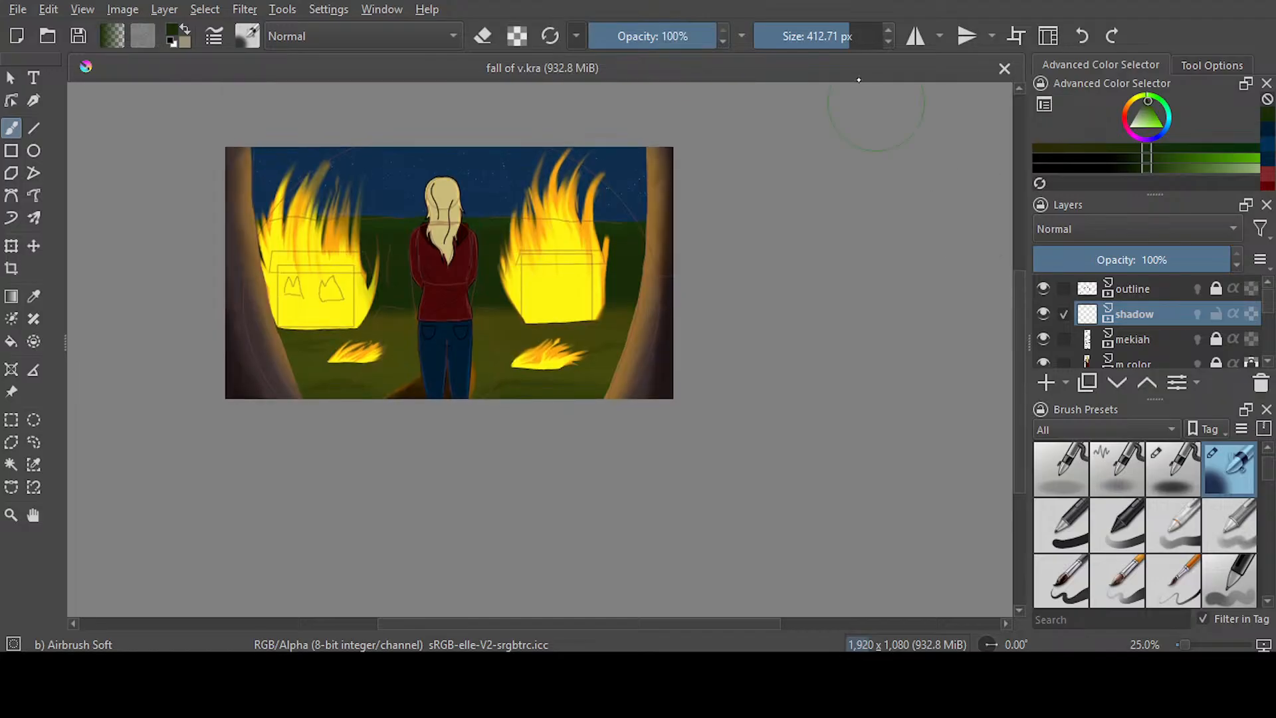
pyautogui.moveTo(841, 40); pyautogui.dragTo(822, 42)
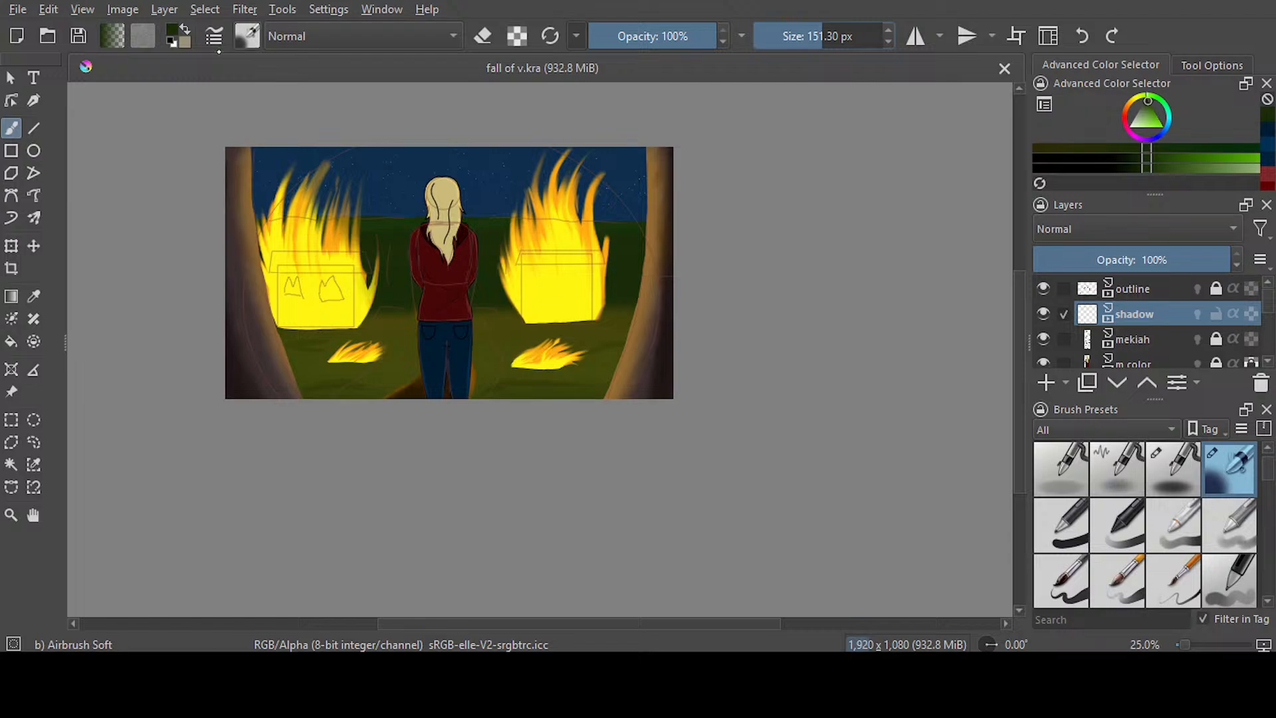
pyautogui.moveTo(306, 148); pyautogui.dragTo(375, 232)
pyautogui.hotkey('ctrl', 'z')
pyautogui.scroll(1, 1014, 286)
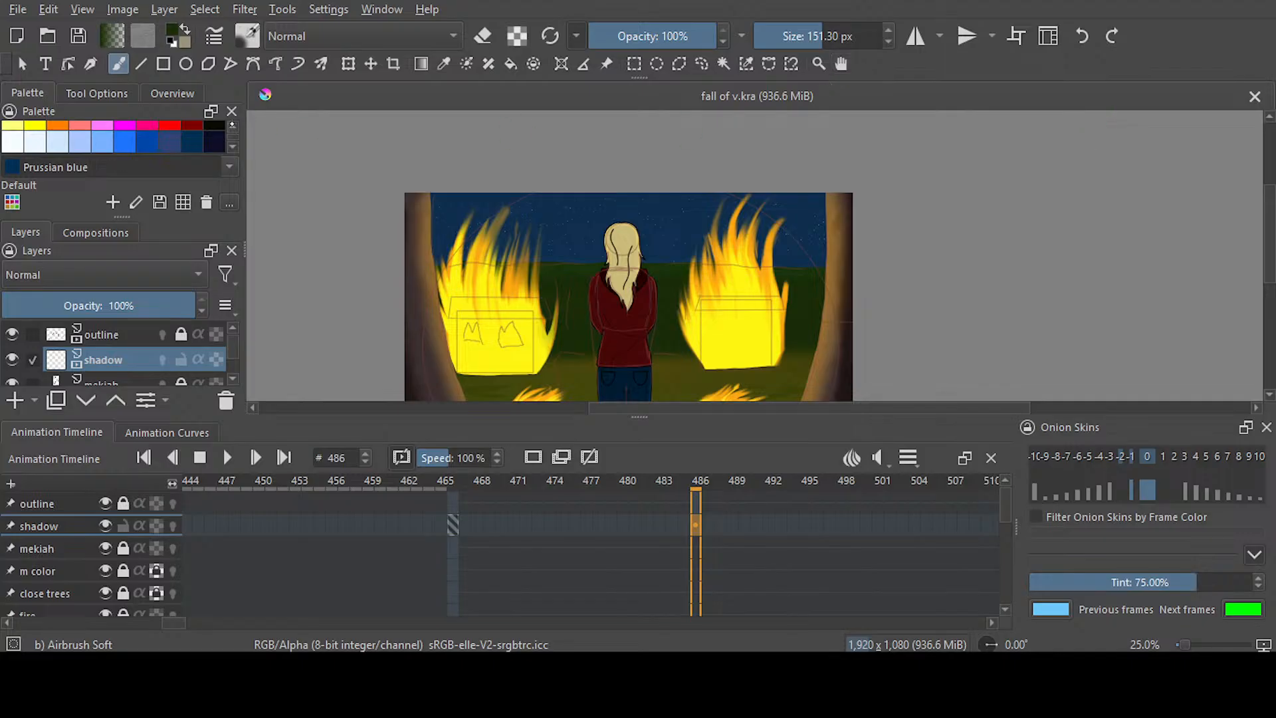
# Pick black from the palette and draw a large airbrushed ellipse around the figure on the shadow layer, extending past the canvas's upper and lower edges
pyautogui.scroll(-5, 220, 129)
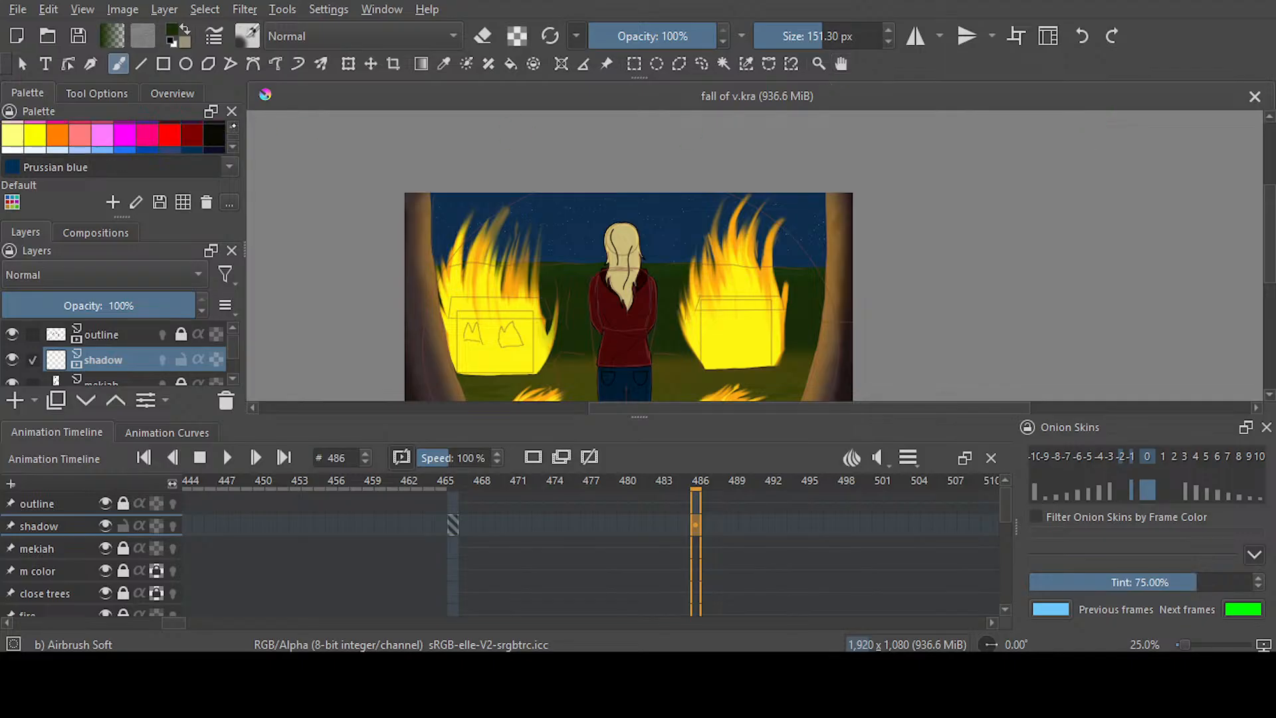
pyautogui.scroll(1, 220, 130)
pyautogui.click(214, 133)
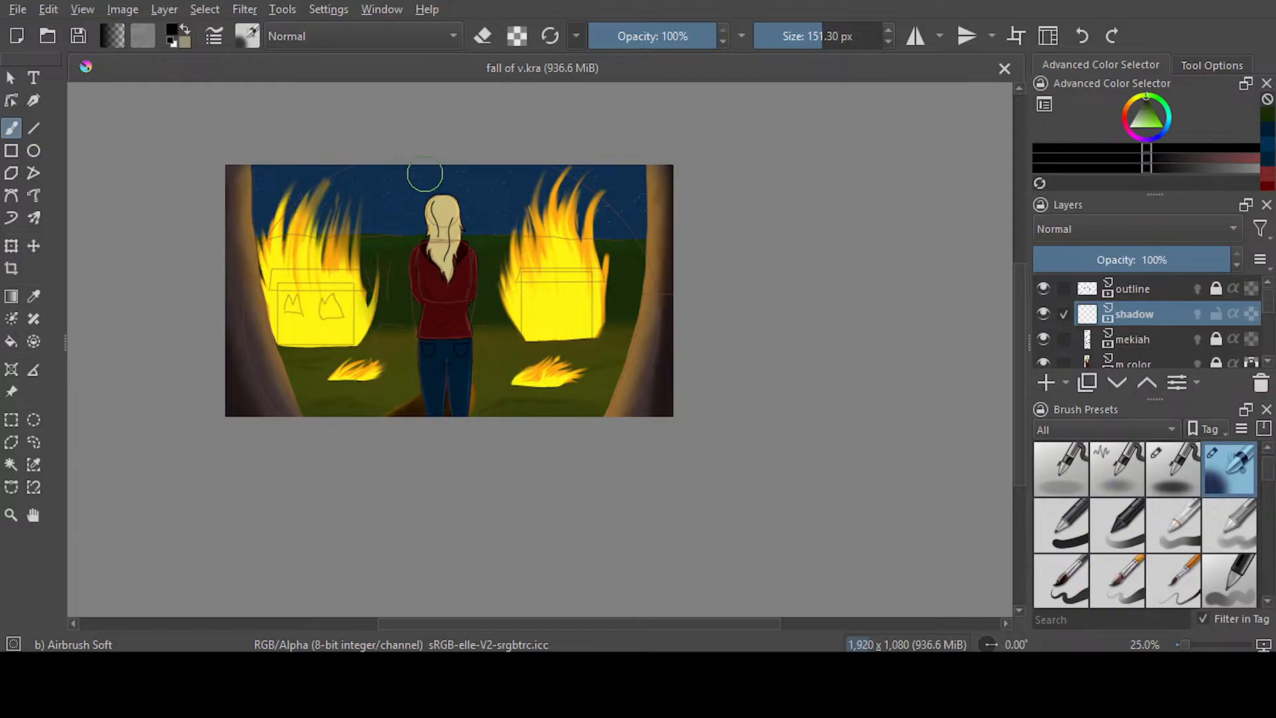
pyautogui.scroll(1, 422, 167)
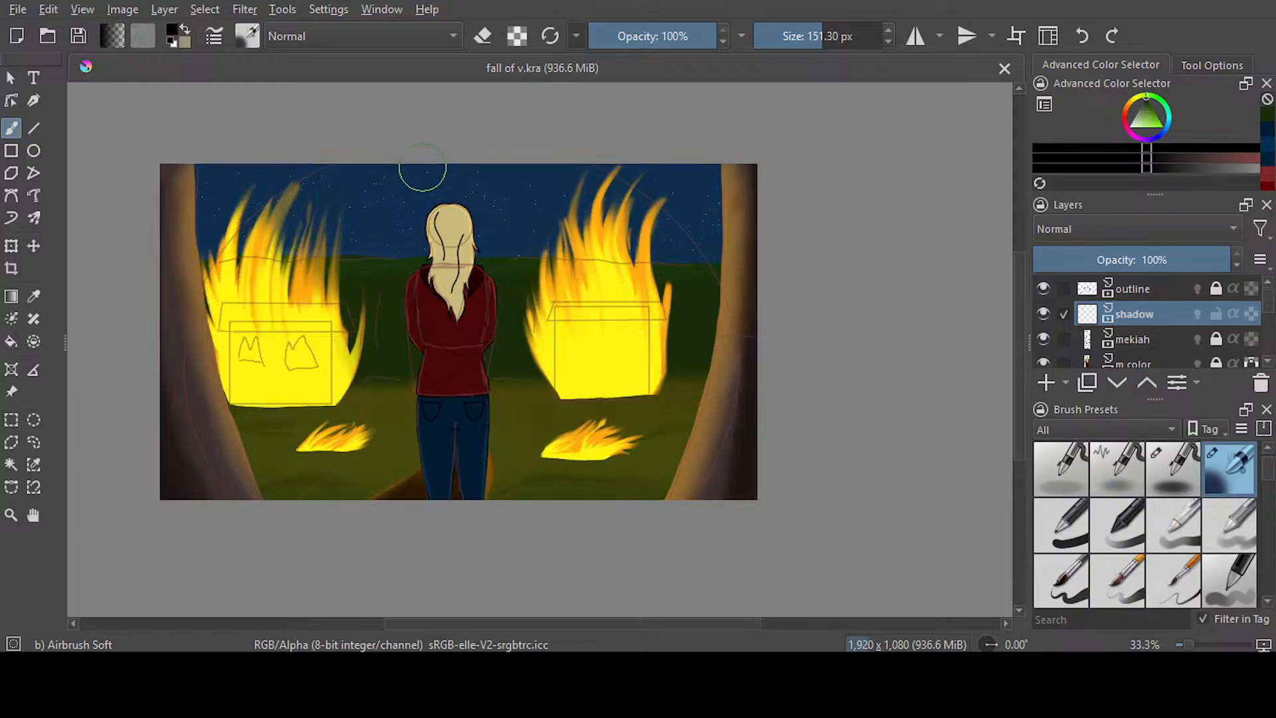
pyautogui.click(33, 150)
pyautogui.moveTo(256, 126)
pyautogui.mouseDown()
pyautogui.moveTo(493, 384)
pyautogui.moveTo(743, 590)
pyautogui.mouseUp()
# Transform the black ellipse by shifting it slightly left toward the figure and stretching its lower edge further below the canvas
pyautogui.hotkey('ctrl', 't')
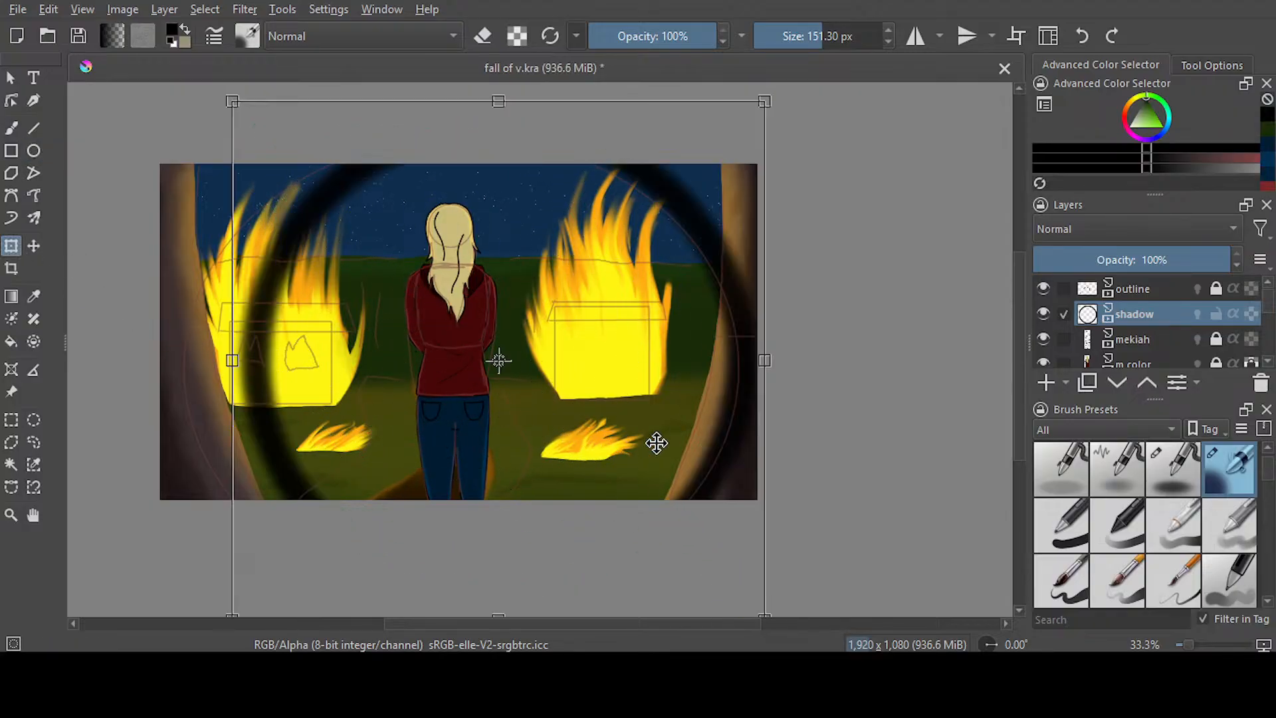
pyautogui.moveTo(646, 441); pyautogui.dragTo(635, 449)
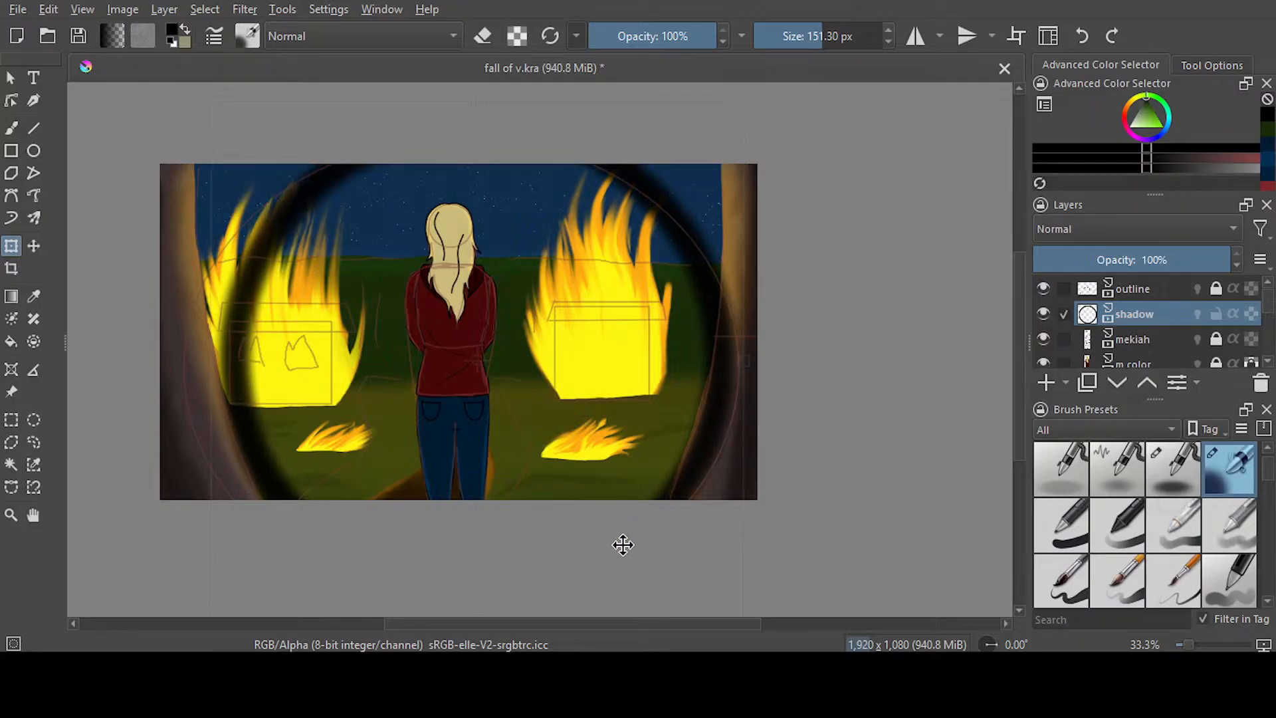
pyautogui.moveTo(1020, 377); pyautogui.dragTo(1020, 413)
pyautogui.moveTo(478, 529); pyautogui.dragTo(474, 558)
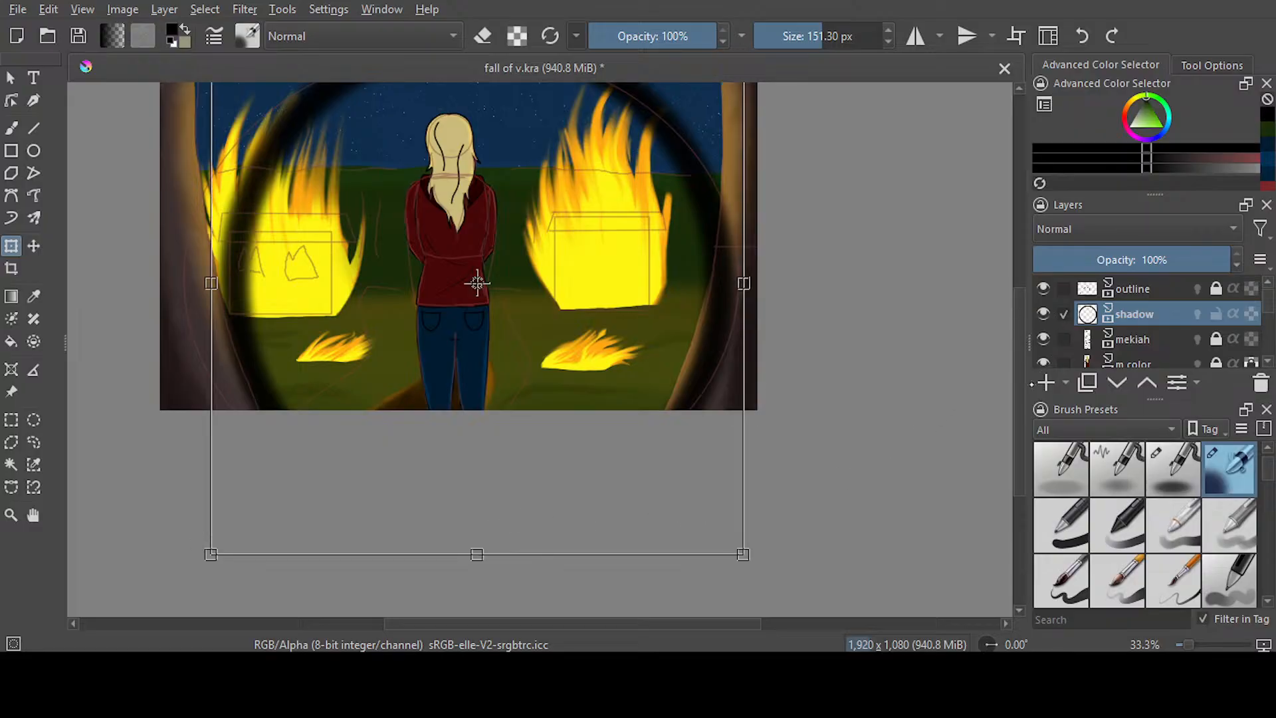
pyautogui.scroll(1, 477, 319)
pyautogui.moveTo(1015, 385); pyautogui.dragTo(1014, 391)
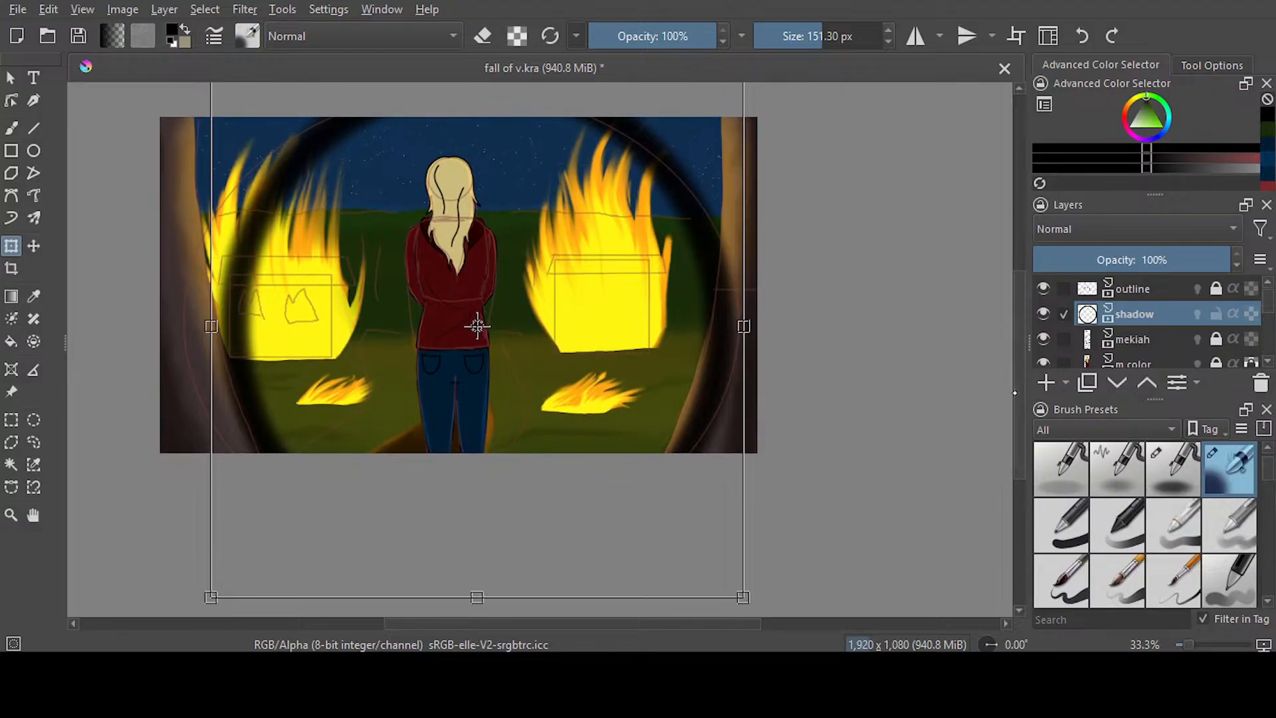
pyautogui.moveTo(1020, 388); pyautogui.dragTo(1020, 378)
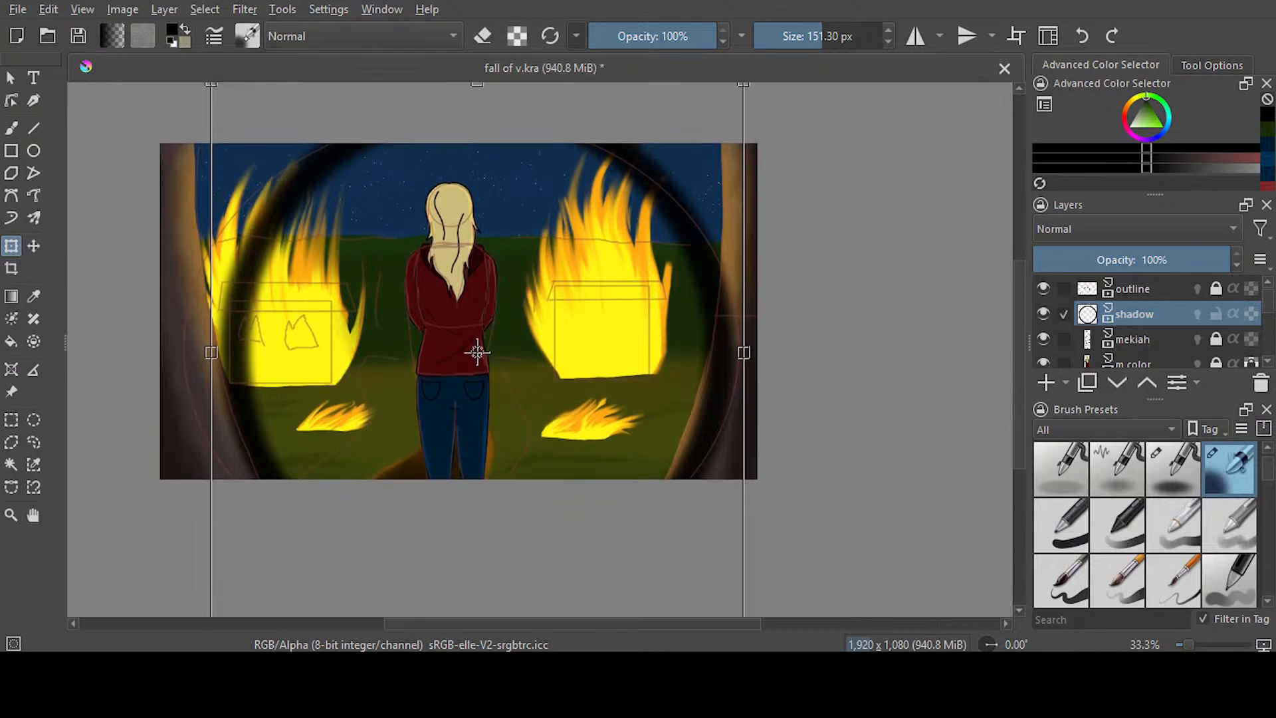
pyautogui.click(33, 442)
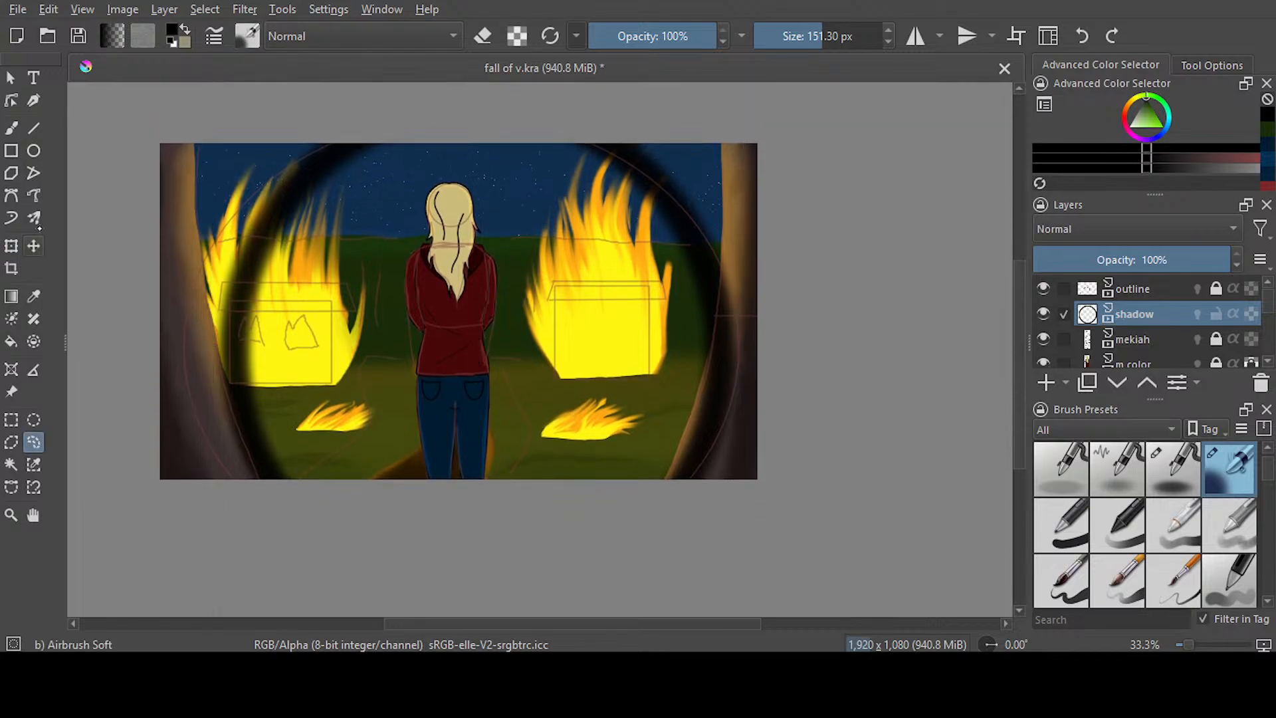
# Fill the areas of the shadow layer outside the ellipse with black on both sides of the canvas
pyautogui.press('f')
pyautogui.click(217, 251)
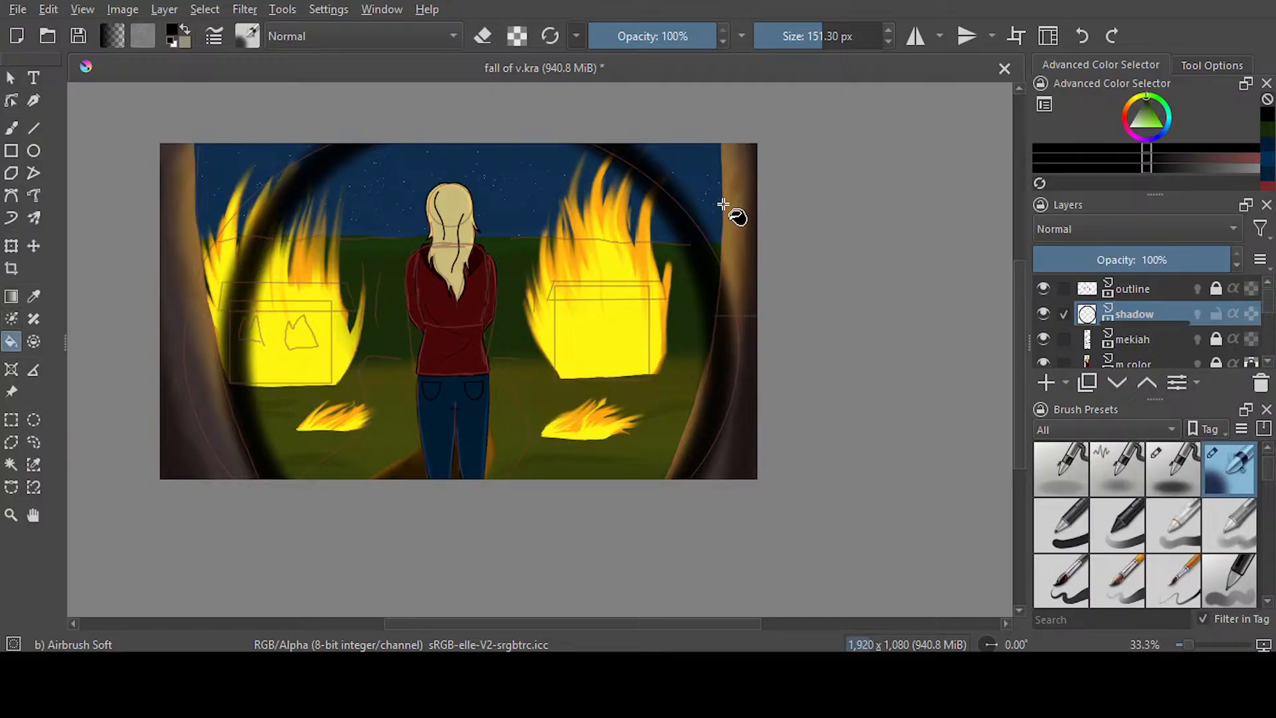
pyautogui.click(809, 310)
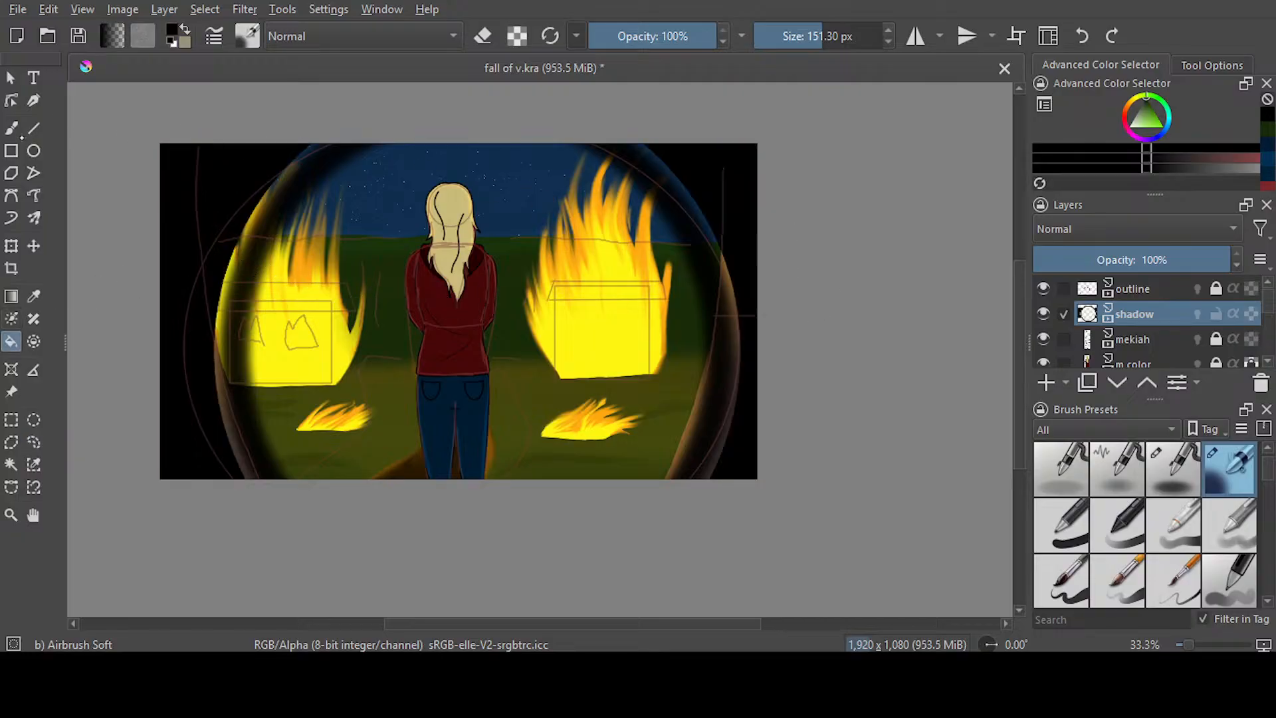
# Airbrush black over the gaps between the fill and the ellipse on both sides, and save the document
pyautogui.press('b')
pyautogui.moveTo(266, 196)
pyautogui.mouseDown()
pyautogui.moveTo(212, 374)
pyautogui.moveTo(212, 318)
pyautogui.moveTo(242, 489)
pyautogui.mouseUp()
pyautogui.moveTo(655, 153)
pyautogui.mouseDown()
pyautogui.moveTo(722, 233)
pyautogui.moveTo(745, 335)
pyautogui.moveTo(717, 454)
pyautogui.moveTo(754, 275)
pyautogui.moveTo(741, 453)
pyautogui.mouseUp()
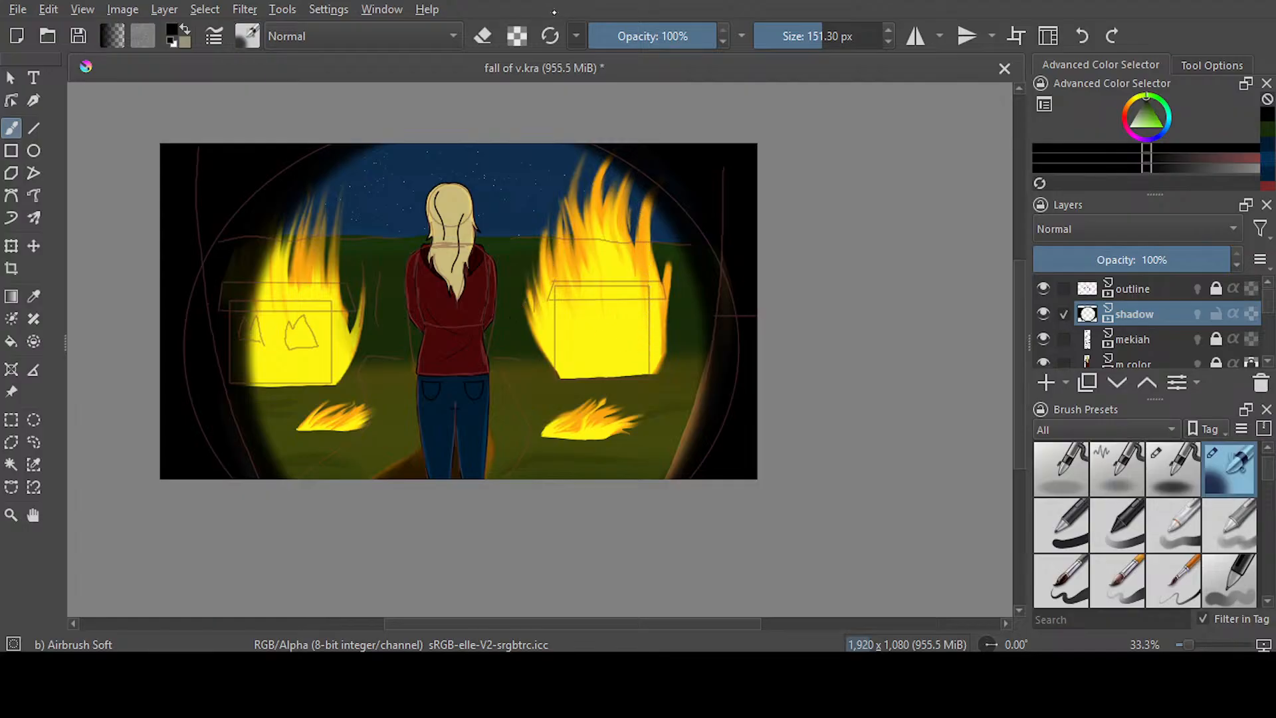
pyautogui.press('/')
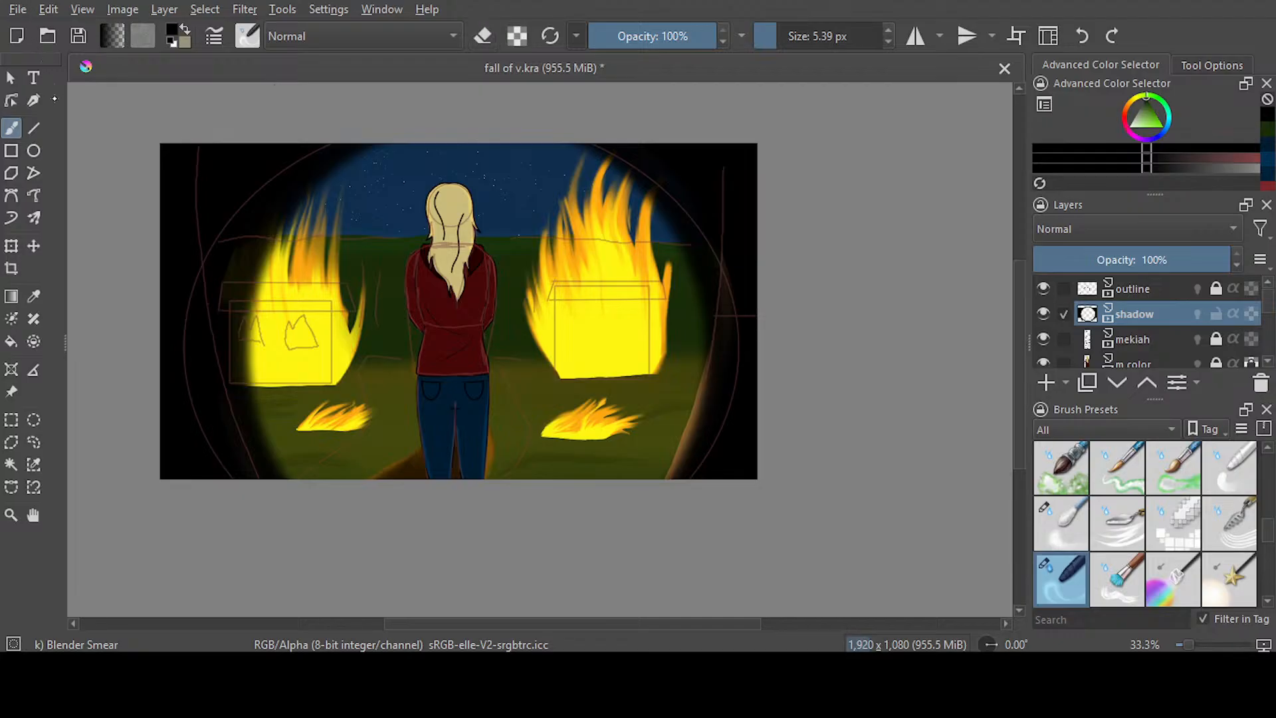
pyautogui.hotkey('ctrl', 's')
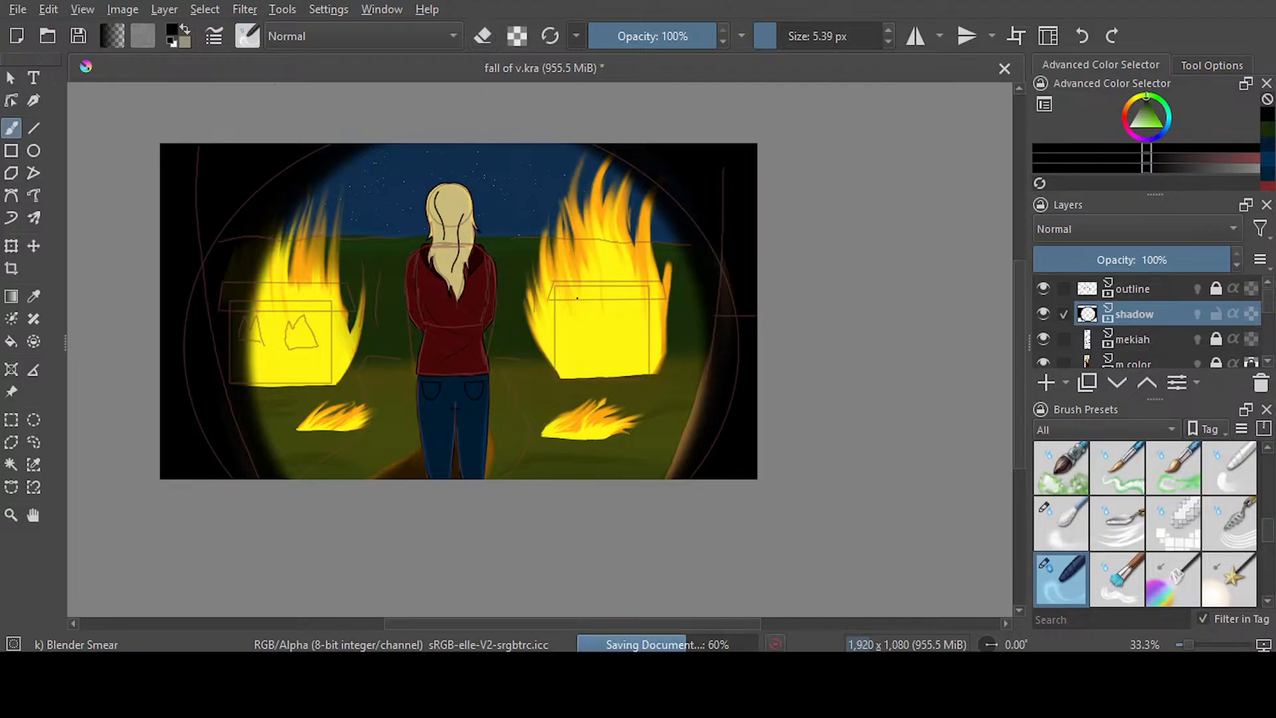
# Transform the shadow layer's vignette, stretching it upward and outward past the canvas edges, and save the document
pyautogui.press('-')
pyautogui.hotkey('ctrl', 't')
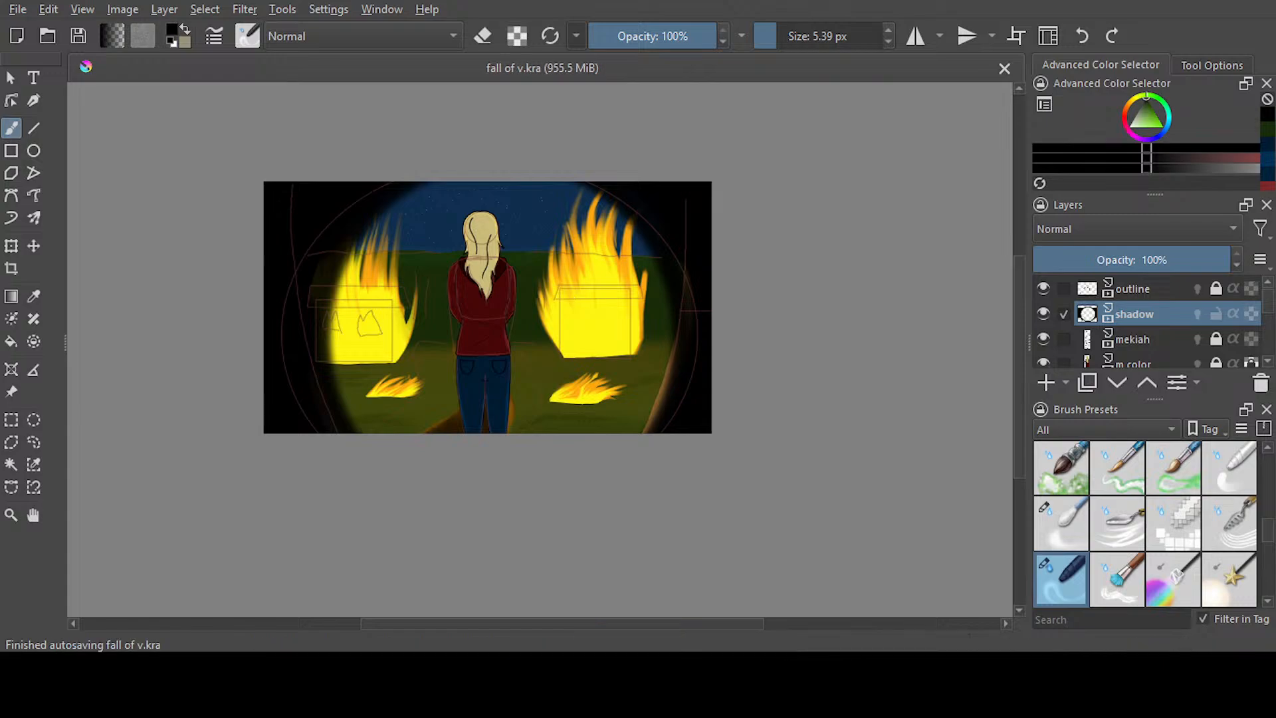
pyautogui.scroll(1, 502, 167)
pyautogui.moveTo(496, 183); pyautogui.dragTo(495, 99)
pyautogui.moveTo(620, 421); pyautogui.dragTo(615, 450)
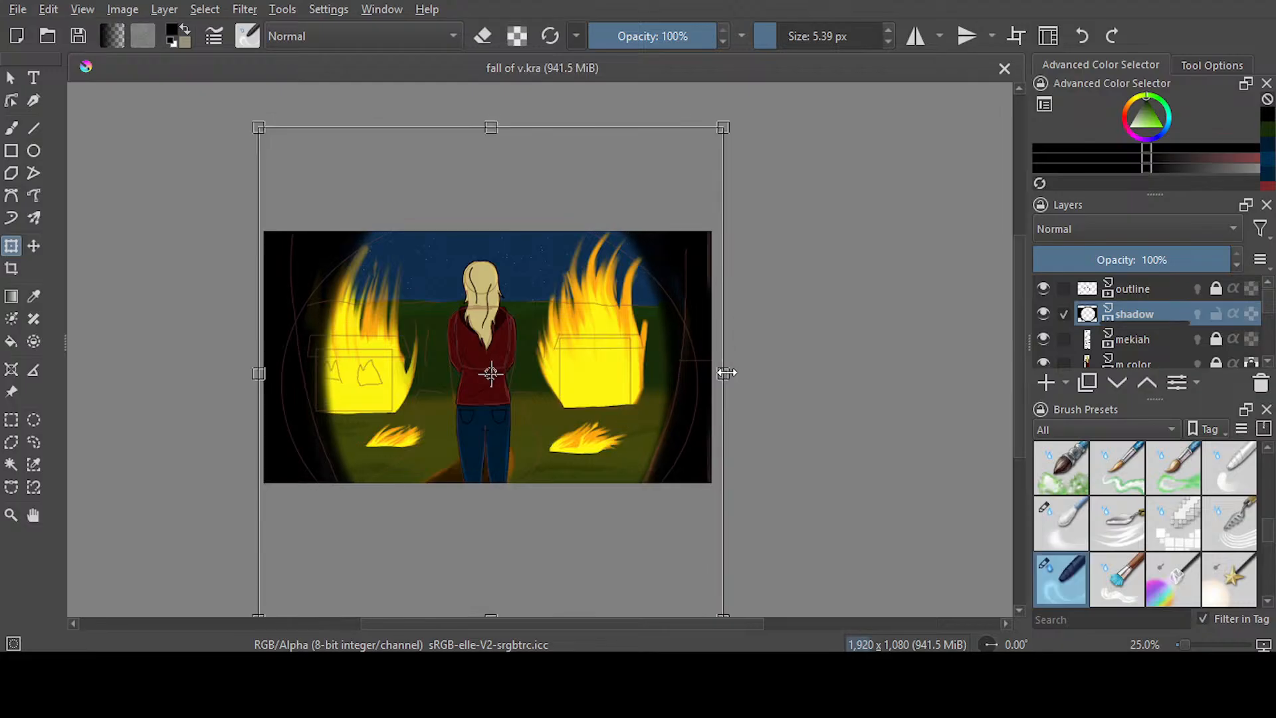
pyautogui.press('Return')
pyautogui.moveTo(750, 98); pyautogui.dragTo(773, 76)
pyautogui.moveTo(685, 375); pyautogui.dragTo(652, 385)
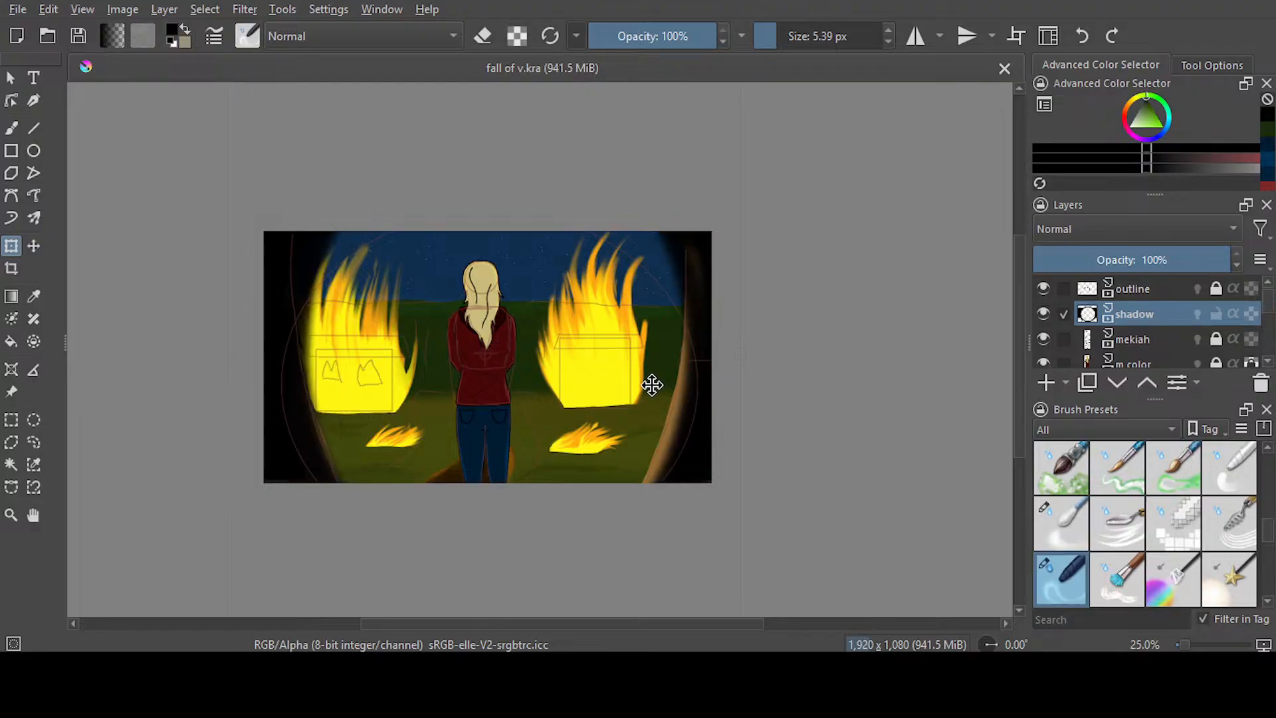
pyautogui.click(33, 443)
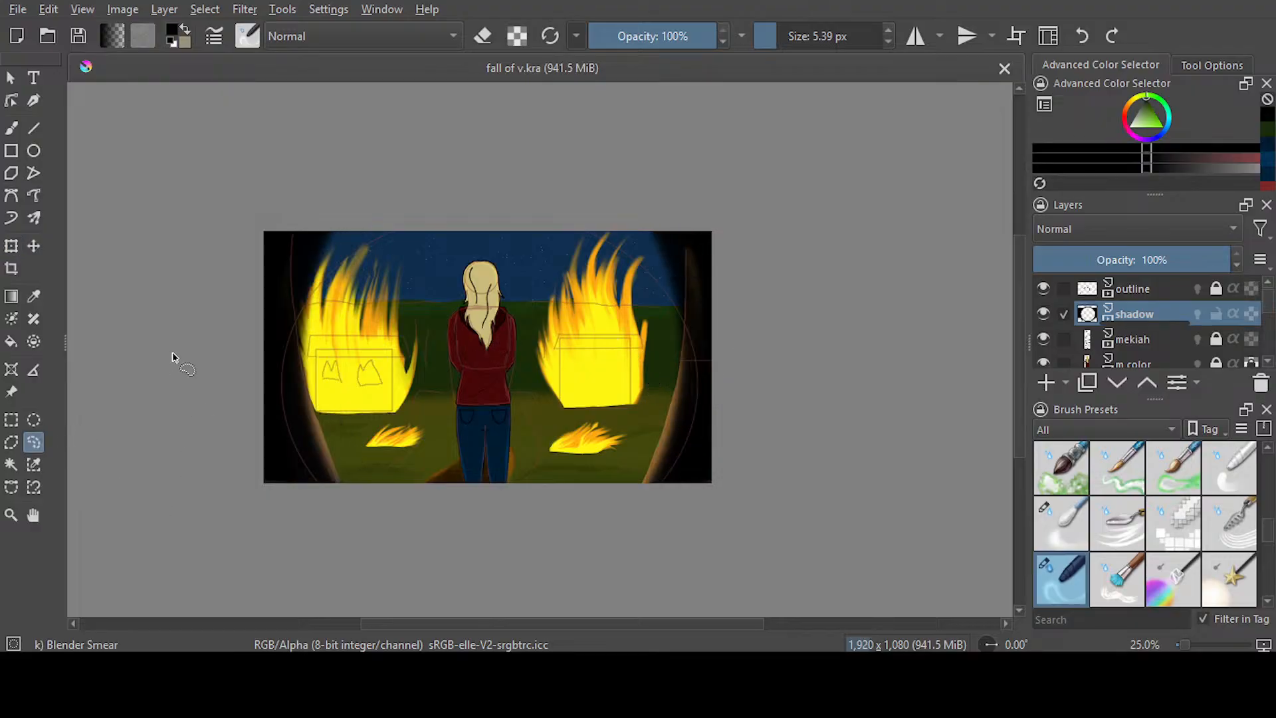
pyautogui.hotkey('ctrl', 's')
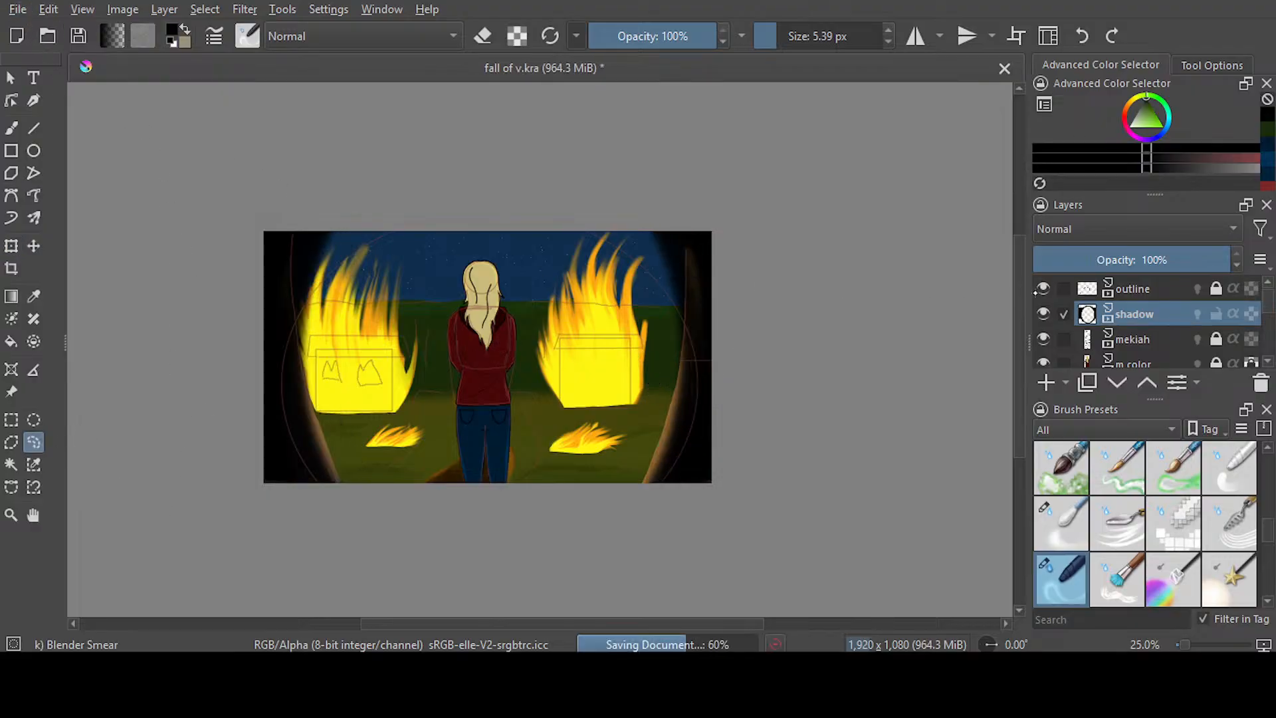
# Hide the outline layer and set the Blender Smear brush size to 84.01 px
pyautogui.click(1043, 288)
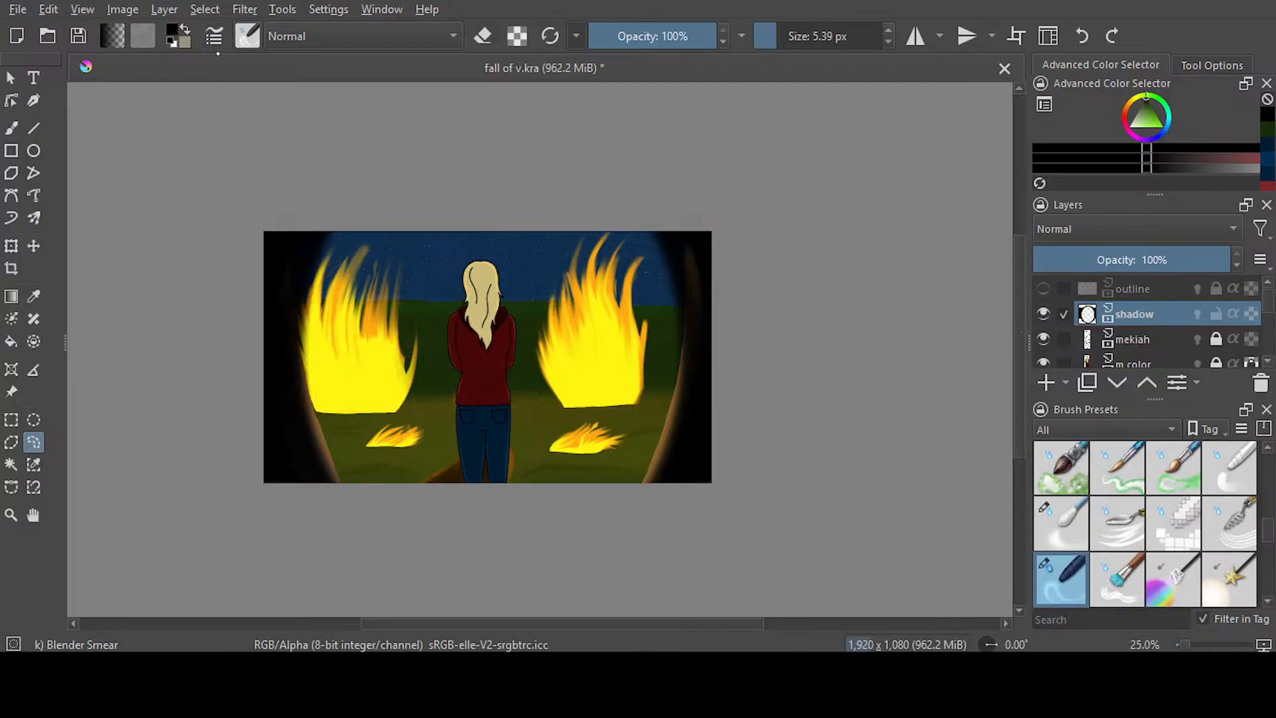
pyautogui.press('b')
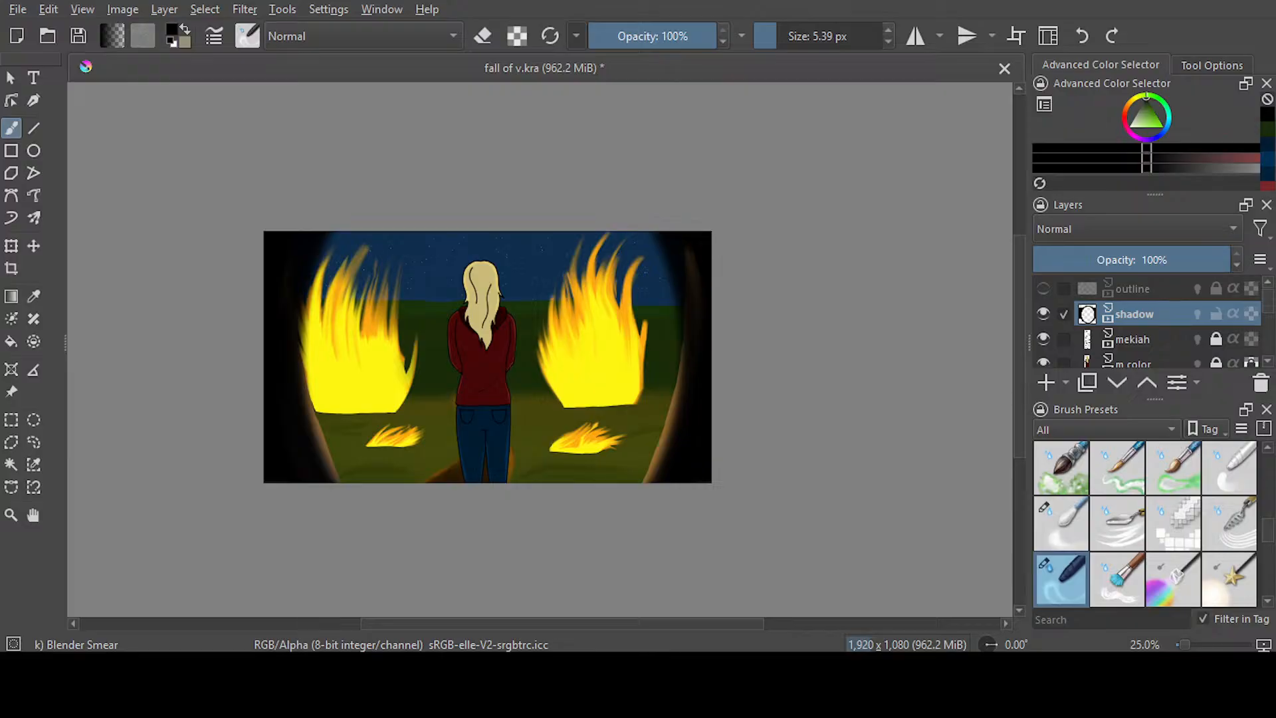
pyautogui.scroll(2, 372, 284)
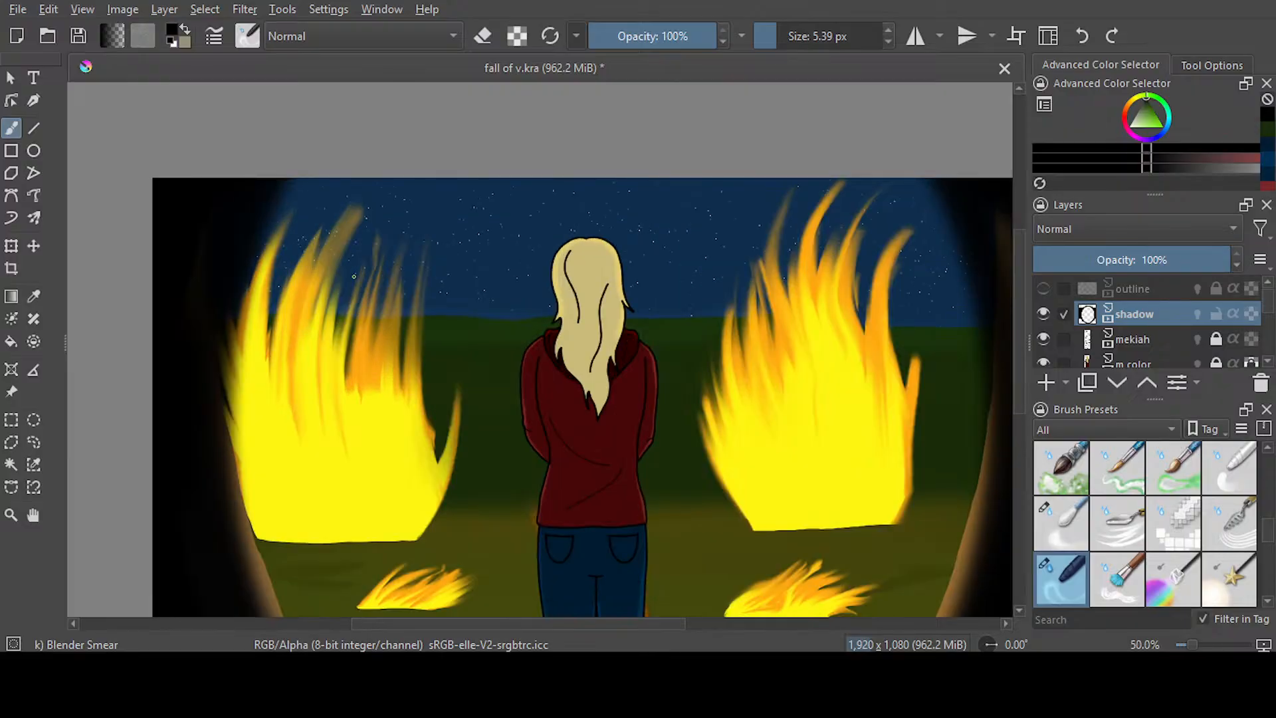
pyautogui.moveTo(774, 36); pyautogui.dragTo(809, 36)
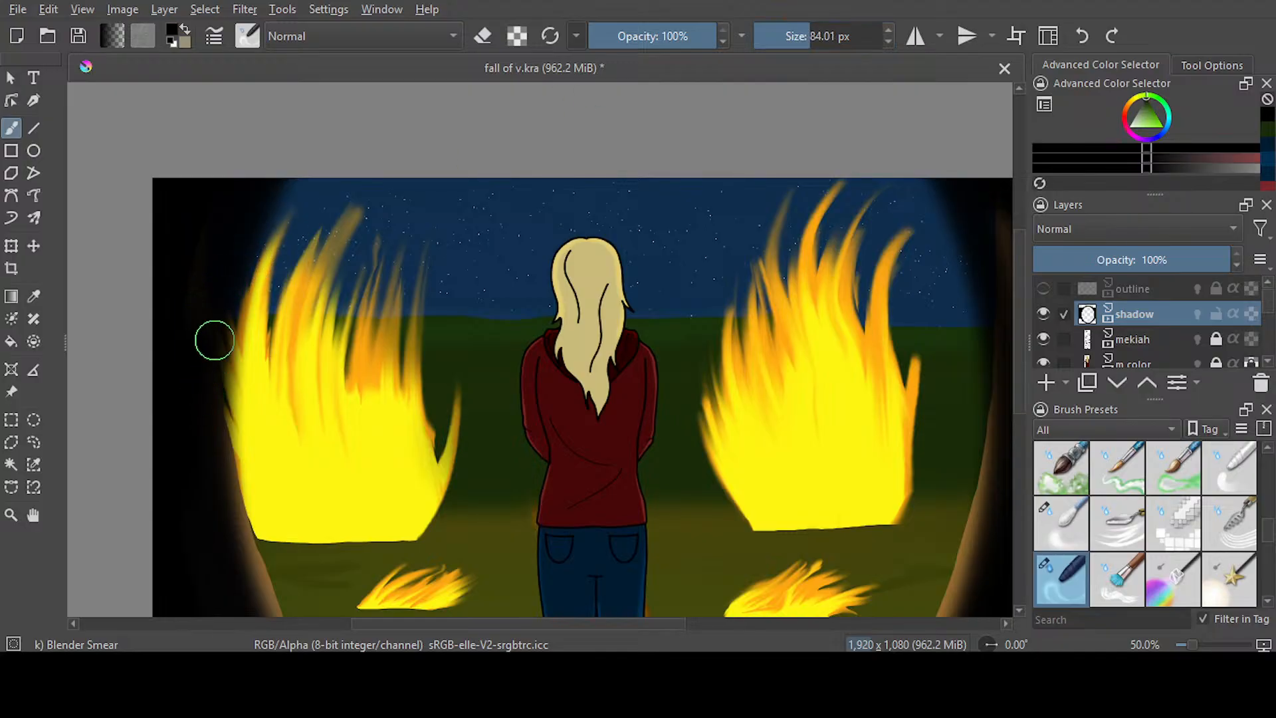
# Smear the black vignette edge inward into dark branches across the upper left flames and sky
pyautogui.moveTo(212, 350); pyautogui.dragTo(349, 279)
pyautogui.moveTo(233, 309)
pyautogui.mouseDown()
pyautogui.moveTo(392, 272)
pyautogui.moveTo(432, 278)
pyautogui.mouseUp()
pyautogui.moveTo(334, 296)
pyautogui.mouseDown()
pyautogui.moveTo(472, 252)
pyautogui.moveTo(519, 215)
pyautogui.mouseUp()
# Smear dark branches from the lower left vignette edge over the ground, the small fire and the large flames
pyautogui.moveTo(1018, 349); pyautogui.dragTo(1017, 424)
pyautogui.moveTo(276, 426); pyautogui.dragTo(334, 376)
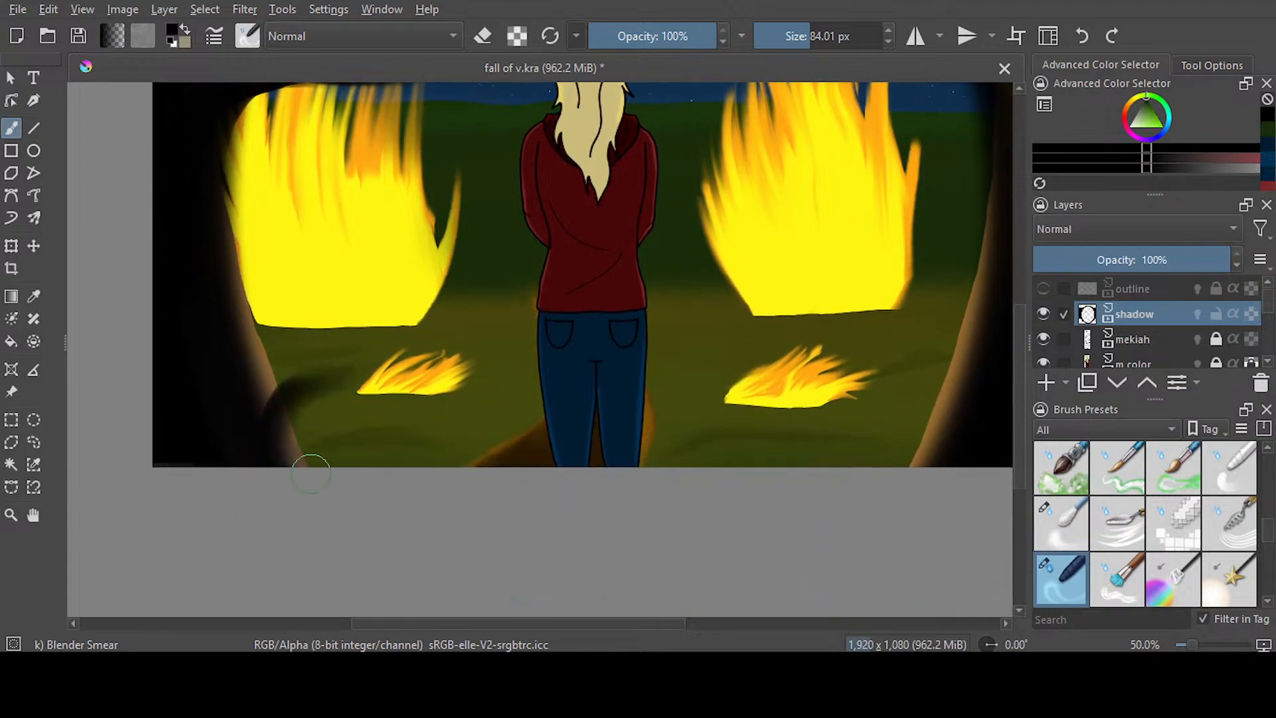
pyautogui.moveTo(285, 458); pyautogui.dragTo(418, 364)
pyautogui.moveTo(281, 444); pyautogui.dragTo(488, 311)
pyautogui.moveTo(267, 437)
pyautogui.mouseDown()
pyautogui.moveTo(257, 285)
pyautogui.moveTo(333, 204)
pyautogui.mouseUp()
pyautogui.moveTo(230, 342)
pyautogui.mouseDown()
pyautogui.moveTo(228, 204)
pyautogui.moveTo(277, 111)
pyautogui.mouseUp()
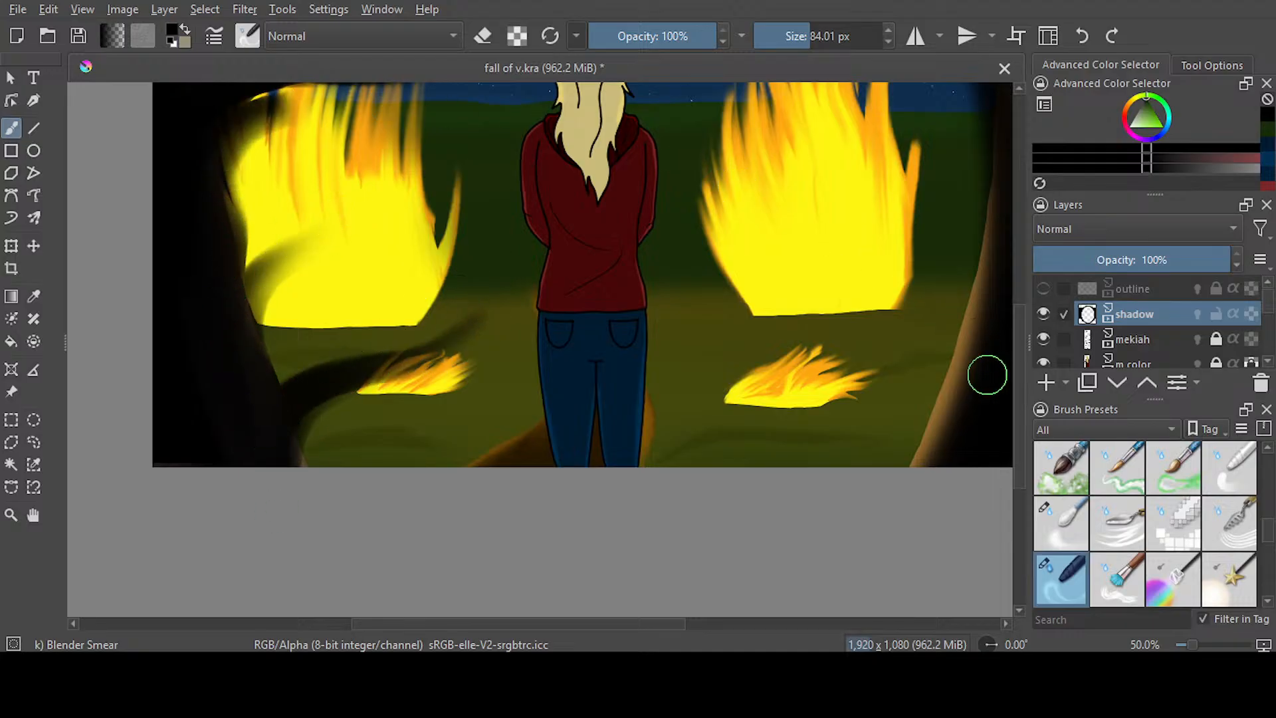
# Smear curved dark branches from the lower right vignette edge over the ground and across the right flames
pyautogui.moveTo(589, 622); pyautogui.dragTo(712, 623)
pyautogui.moveTo(598, 461); pyautogui.dragTo(572, 353)
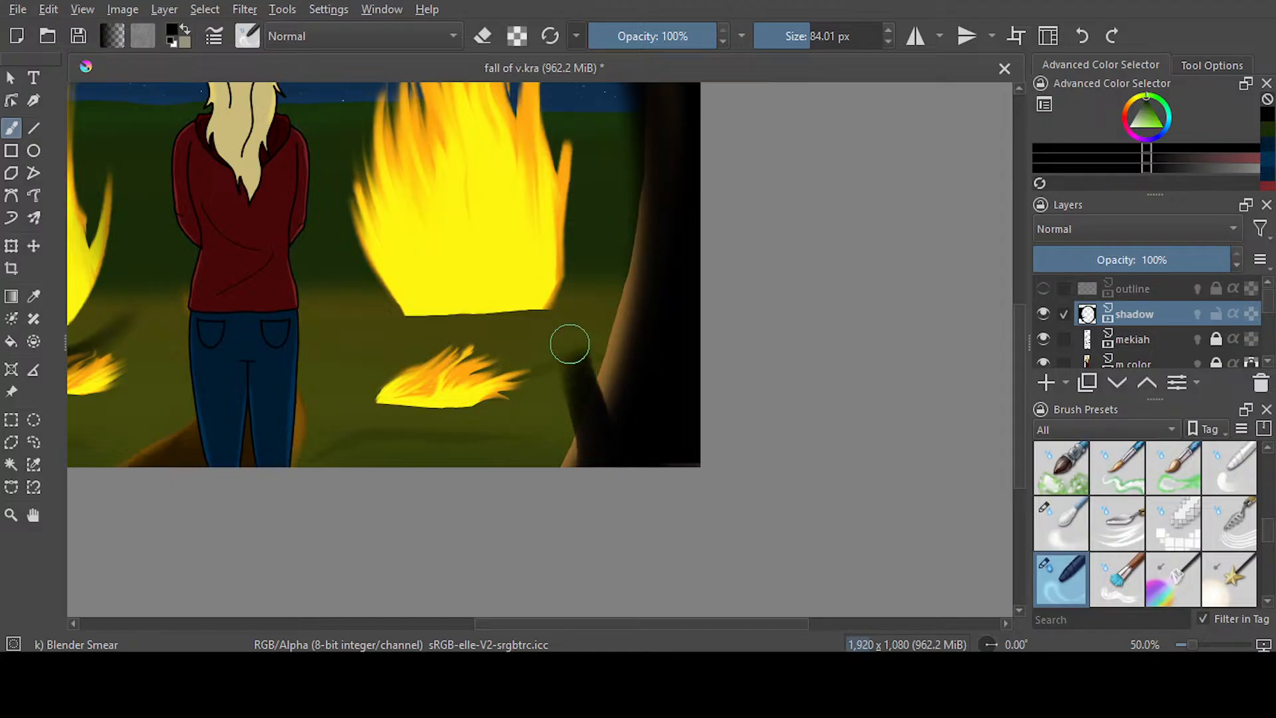
pyautogui.moveTo(627, 427)
pyautogui.mouseDown()
pyautogui.moveTo(618, 366)
pyautogui.moveTo(530, 213)
pyautogui.mouseUp()
pyautogui.moveTo(641, 351); pyautogui.dragTo(487, 232)
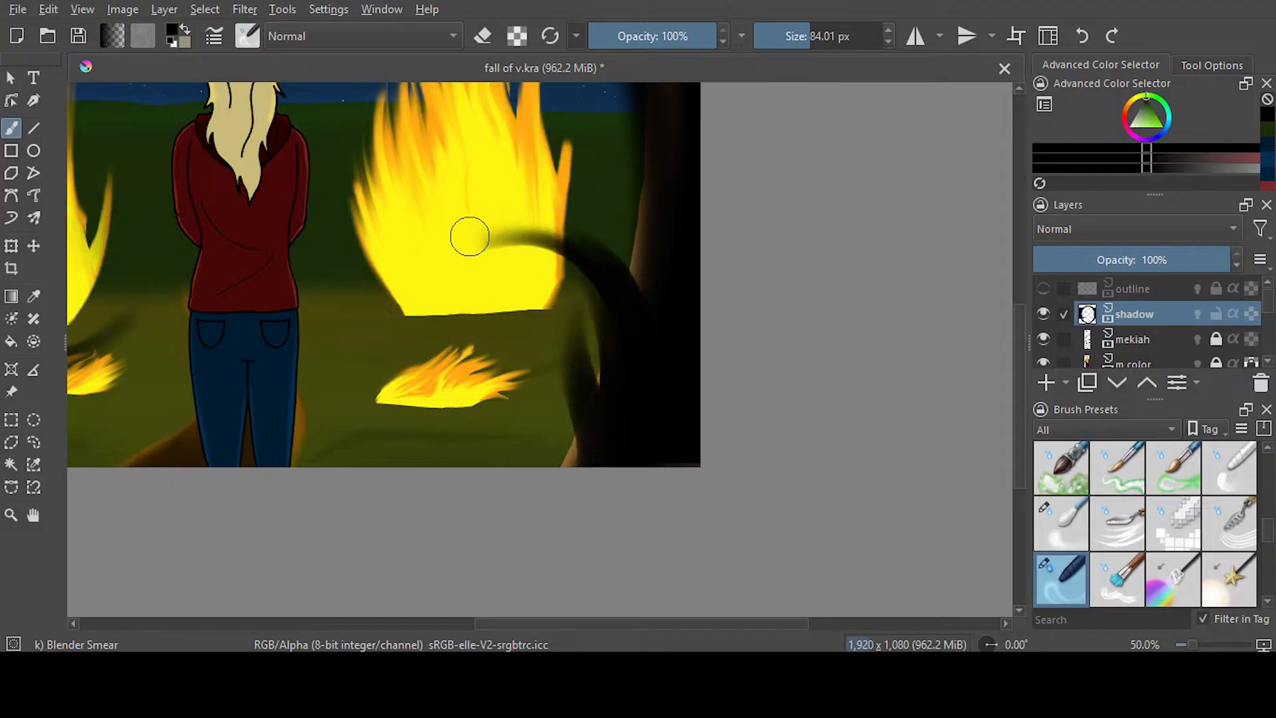
pyautogui.moveTo(578, 249); pyautogui.dragTo(425, 254)
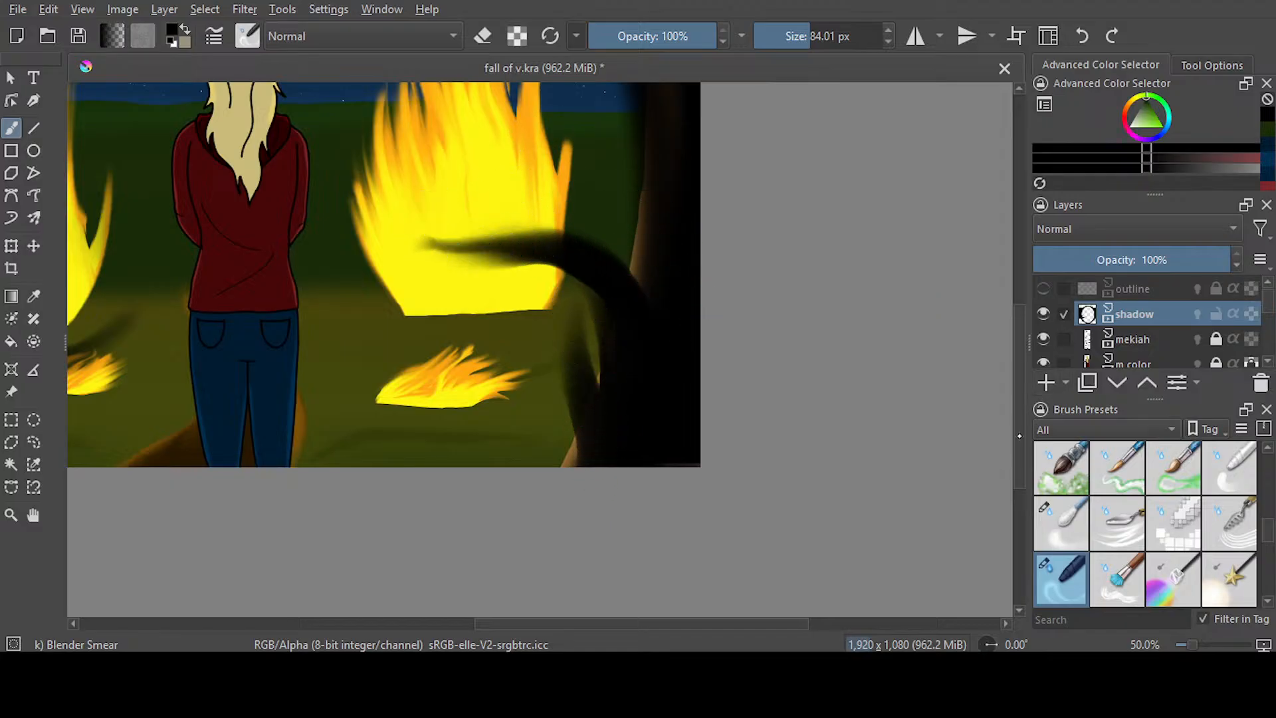
# Smear dark branches from the upper right vignette edge across the sky and the tips of the right flames
pyautogui.scroll(5, 899, 364)
pyautogui.moveTo(661, 328)
pyautogui.mouseDown()
pyautogui.moveTo(538, 332)
pyautogui.moveTo(437, 252)
pyautogui.moveTo(679, 327)
pyautogui.moveTo(505, 299)
pyautogui.mouseUp()
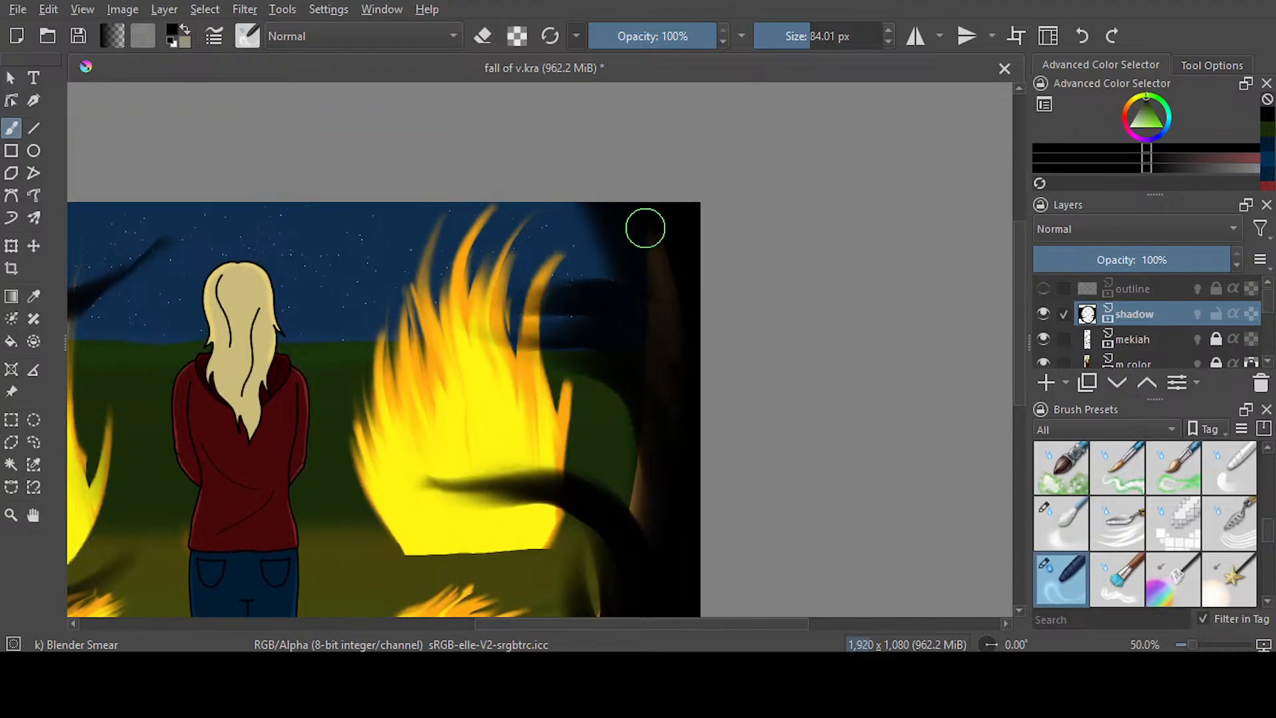
pyautogui.moveTo(646, 228)
pyautogui.mouseDown()
pyautogui.moveTo(576, 214)
pyautogui.moveTo(434, 257)
pyautogui.mouseUp()
pyautogui.moveTo(610, 216)
pyautogui.mouseDown()
pyautogui.moveTo(455, 287)
pyautogui.moveTo(402, 290)
pyautogui.mouseUp()
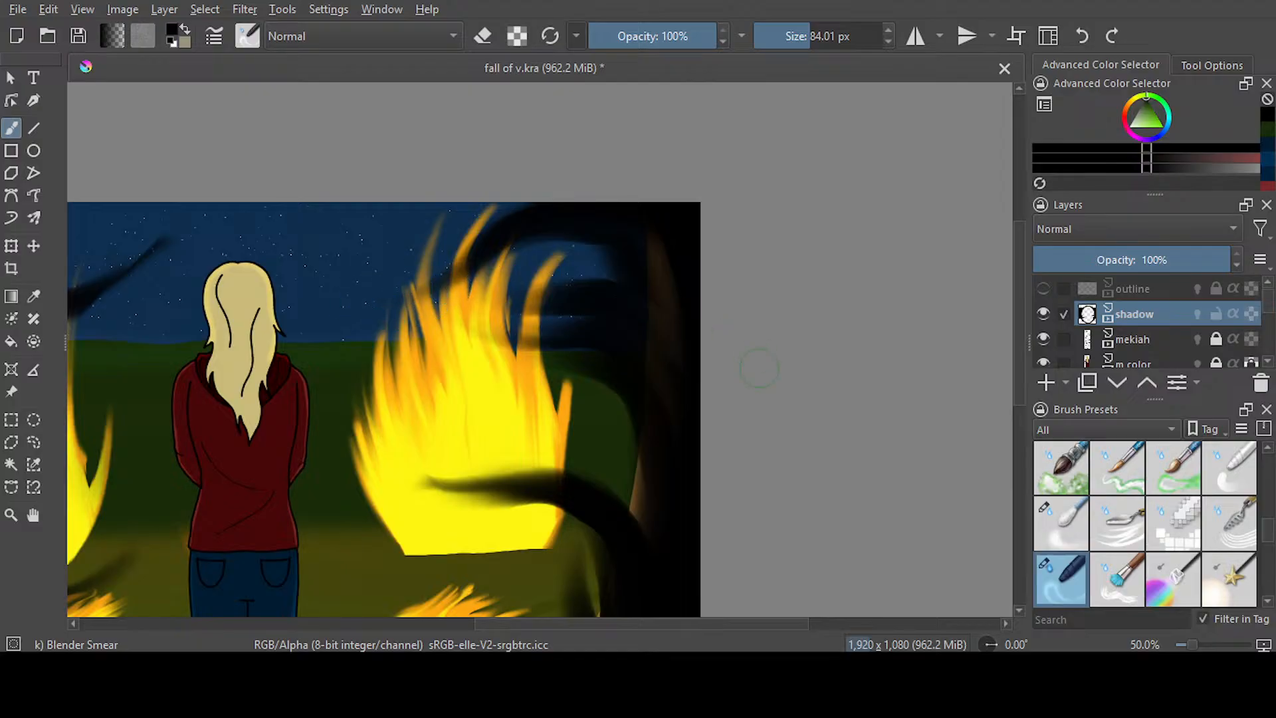
# Add more smeared branches over the left flames and upper left sky, plus a short one in the lower right corner
pyautogui.scroll(-2, 655, 393)
pyautogui.scroll(-1, 564, 412)
pyautogui.scroll(1, 455, 442)
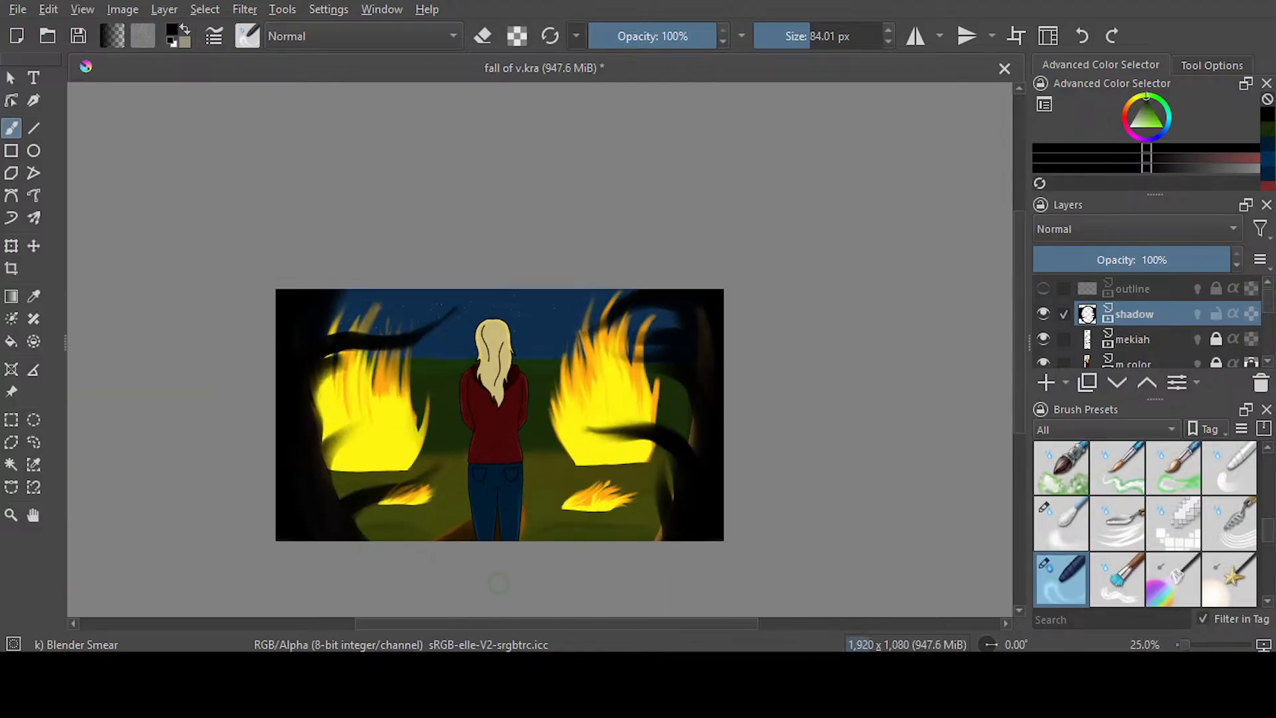
pyautogui.moveTo(317, 487); pyautogui.dragTo(408, 402)
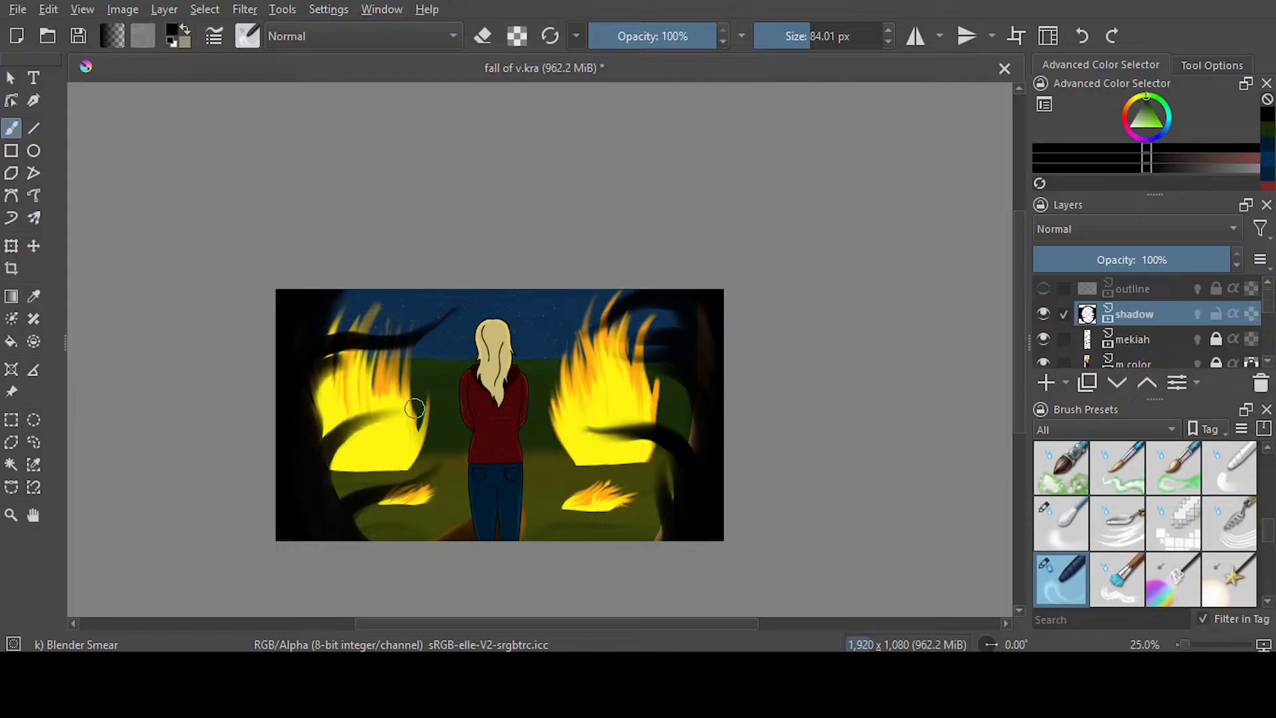
pyautogui.moveTo(328, 441); pyautogui.dragTo(425, 402)
pyautogui.moveTo(322, 303); pyautogui.dragTo(429, 308)
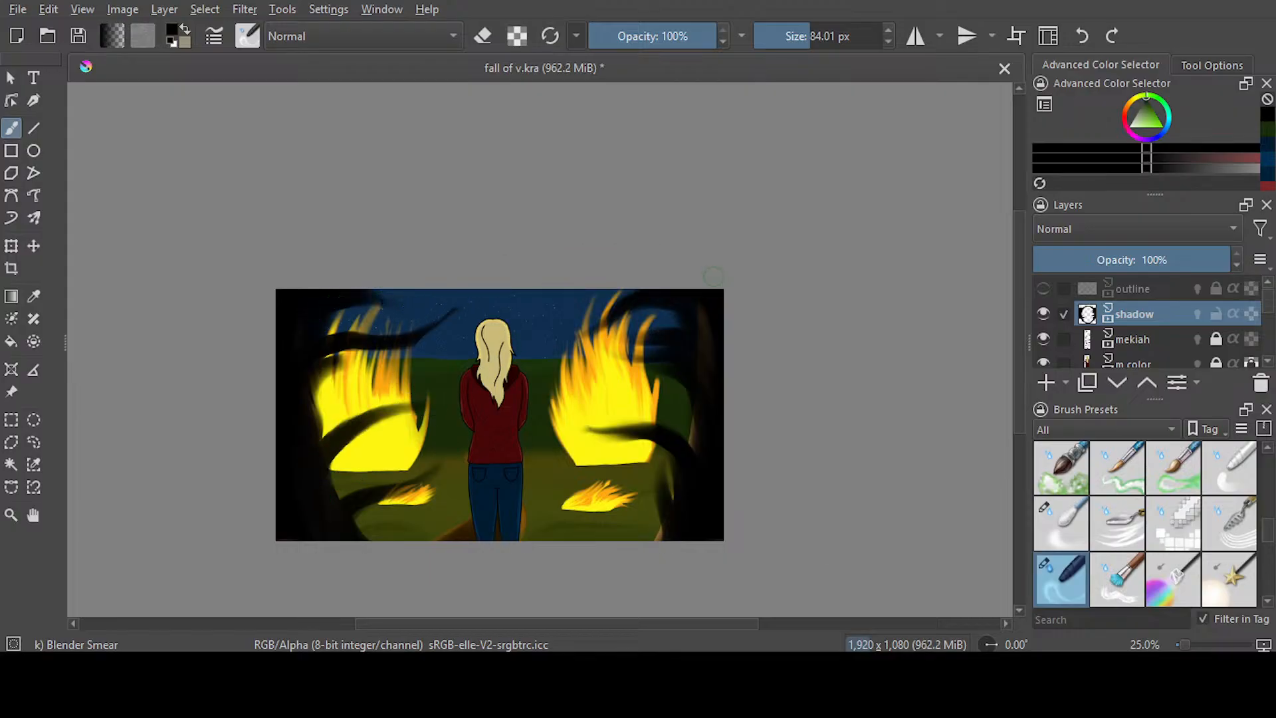
pyautogui.moveTo(327, 466)
pyautogui.mouseDown()
pyautogui.moveTo(409, 452)
pyautogui.moveTo(352, 448)
pyautogui.moveTo(335, 455)
pyautogui.moveTo(425, 433)
pyautogui.mouseUp()
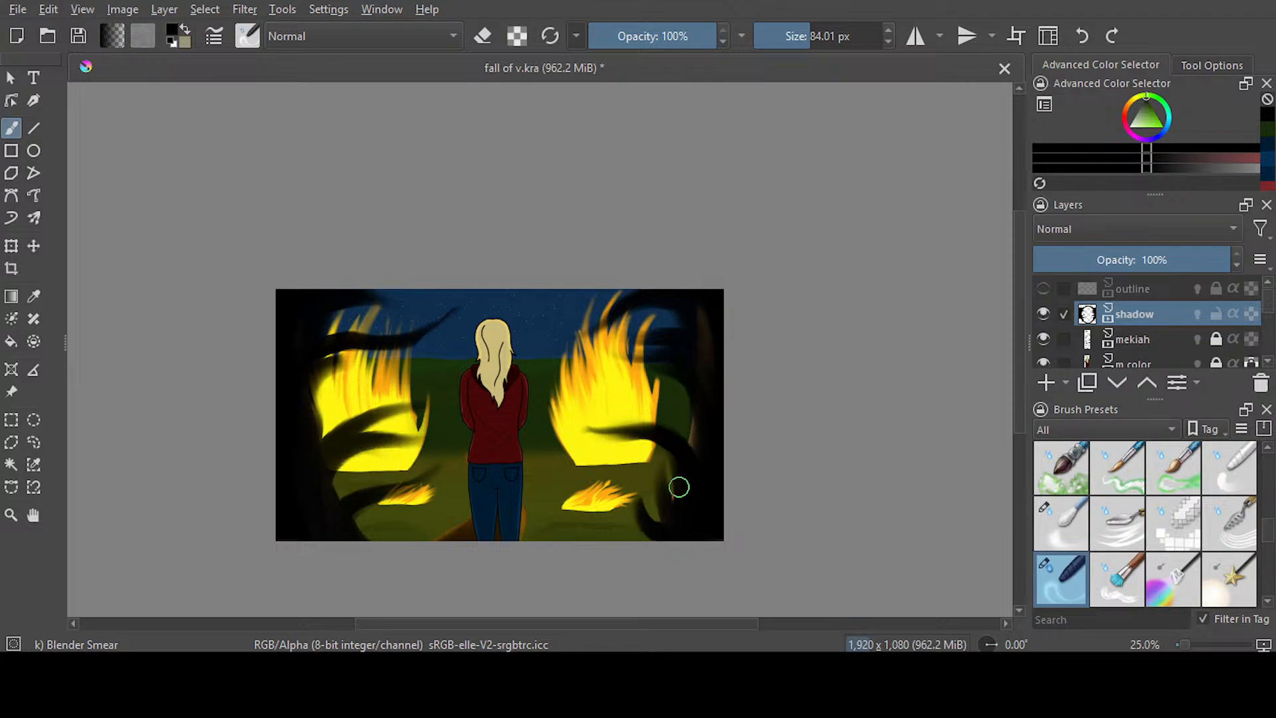
pyautogui.moveTo(666, 548); pyautogui.dragTo(641, 505)
pyautogui.click(809, 40)
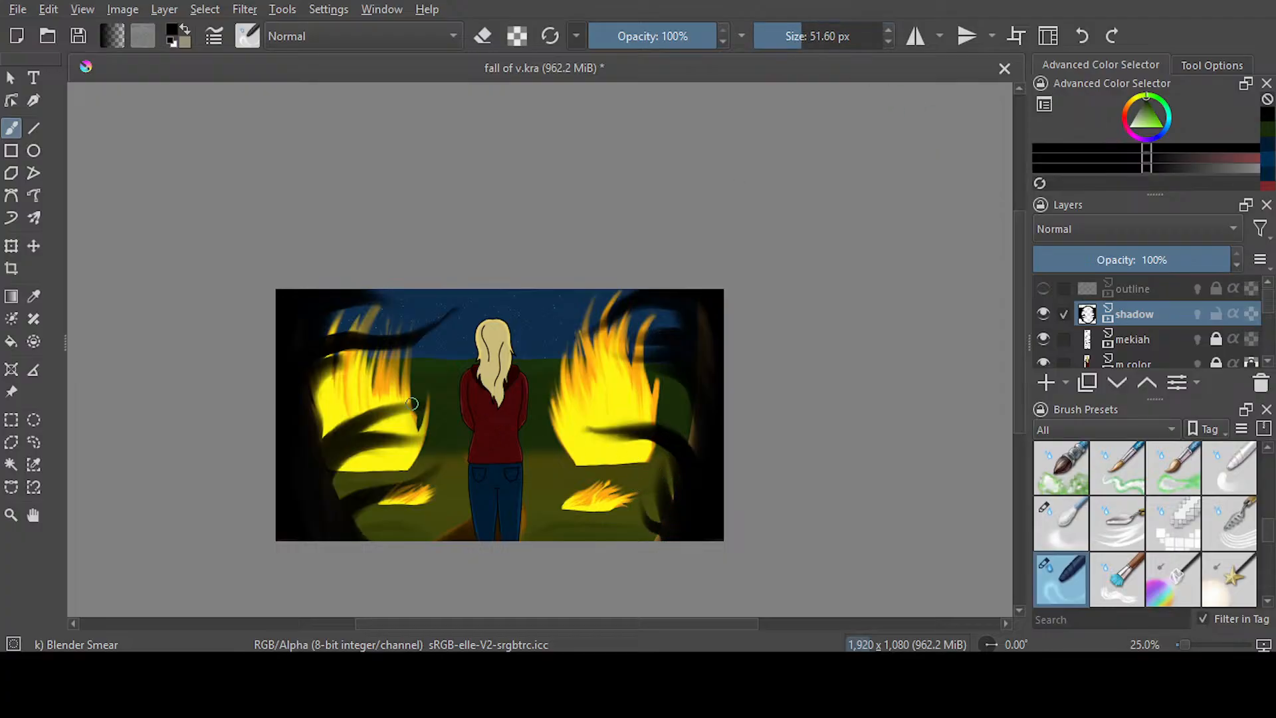
pyautogui.moveTo(361, 343); pyautogui.dragTo(407, 318)
pyautogui.hotkey('ctrl', 'z')
pyautogui.hotkey('ctrl', 'z')
# Save the document, soften the lower left branch with Blender Blur at 97.25 px, and undo the blur over the left flames
pyautogui.hotkey('ctrl', 's')
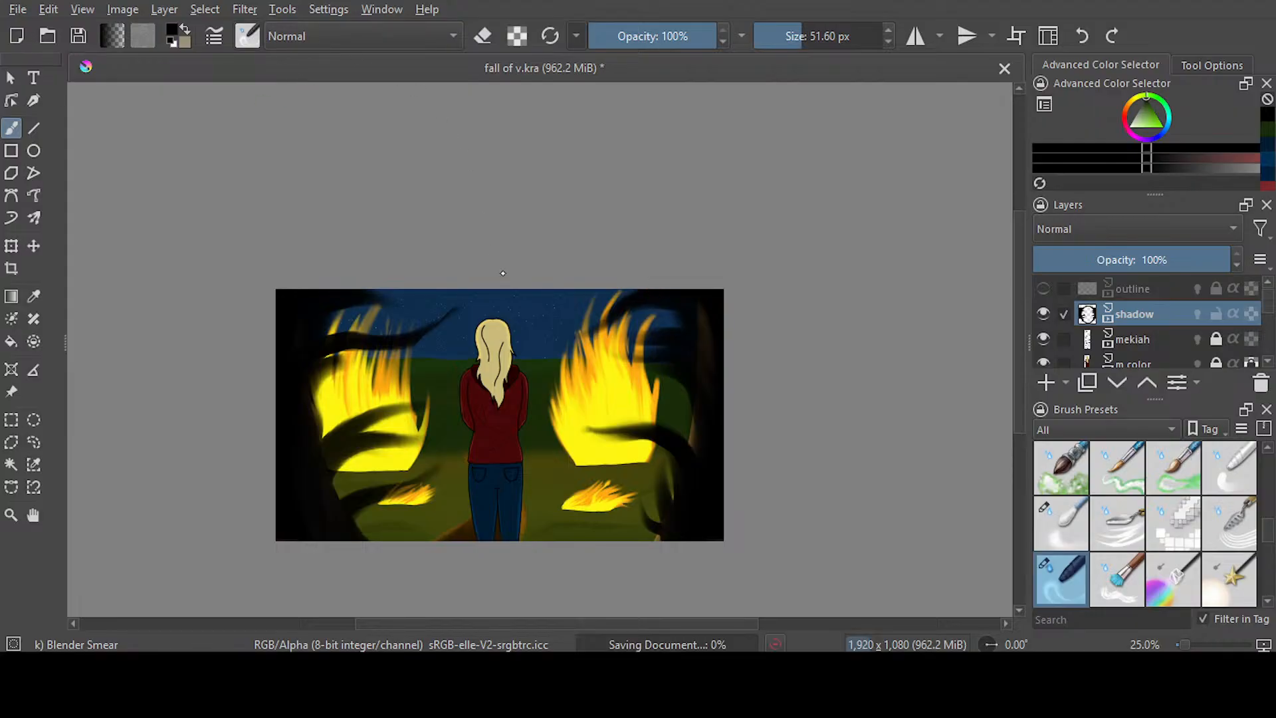
pyautogui.press('/')
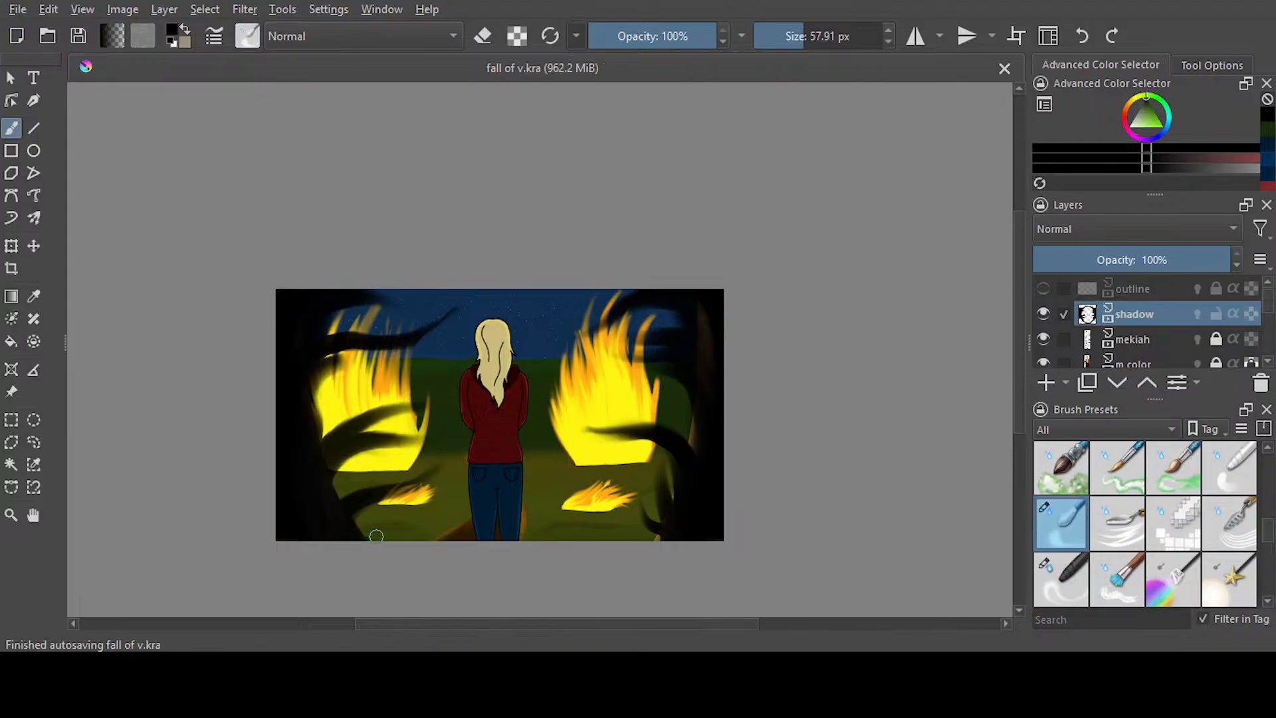
pyautogui.click(812, 37)
pyautogui.moveTo(363, 535); pyautogui.dragTo(360, 526)
pyautogui.moveTo(399, 470)
pyautogui.mouseDown()
pyautogui.moveTo(355, 465)
pyautogui.moveTo(330, 496)
pyautogui.moveTo(374, 452)
pyautogui.moveTo(425, 448)
pyautogui.moveTo(408, 428)
pyautogui.moveTo(355, 439)
pyautogui.moveTo(421, 400)
pyautogui.moveTo(321, 455)
pyautogui.moveTo(326, 432)
pyautogui.moveTo(372, 408)
pyautogui.mouseUp()
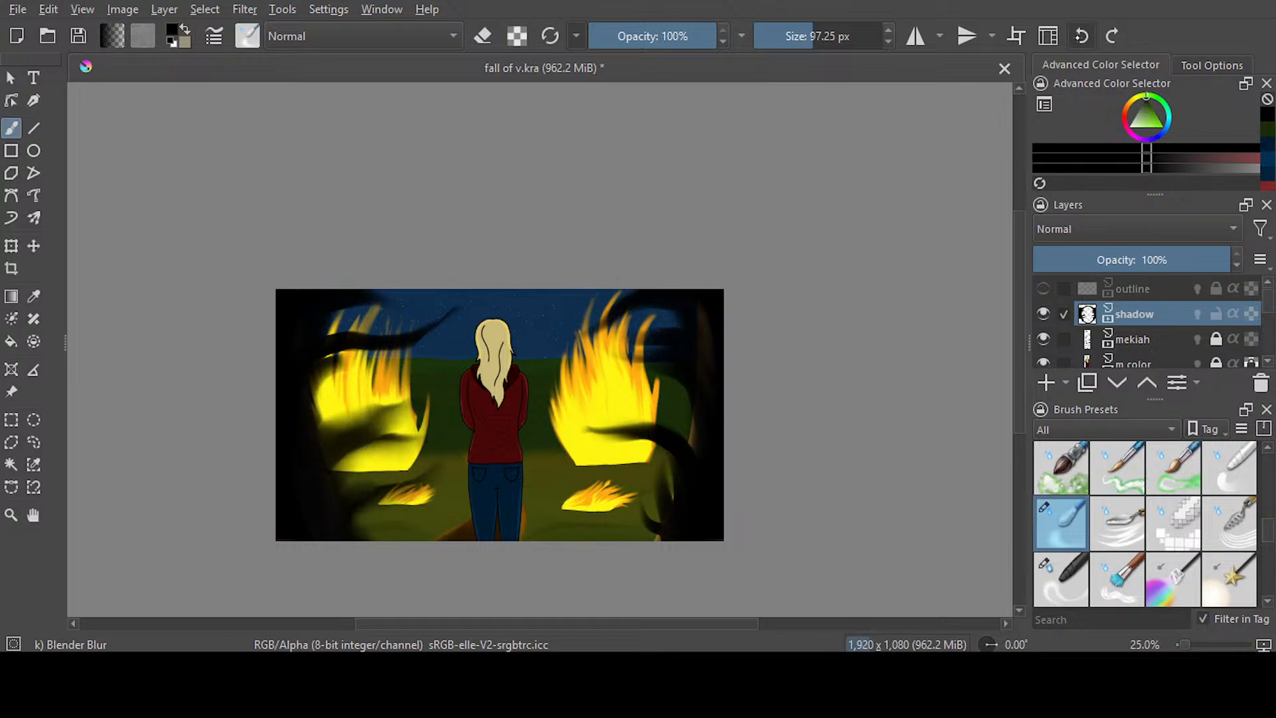
pyautogui.click(1081, 36)
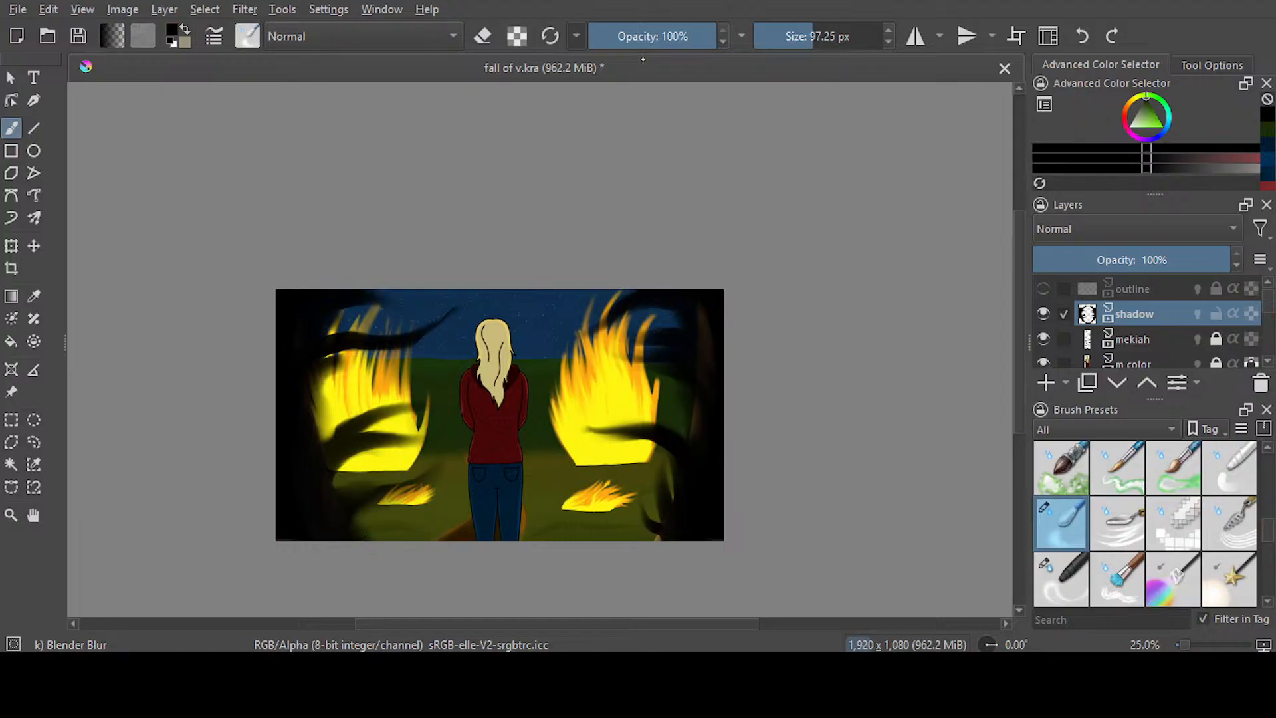
# Return to Blender Smear at 92.69 px and smear additional curved branches upward across the left flames
pyautogui.press('/')
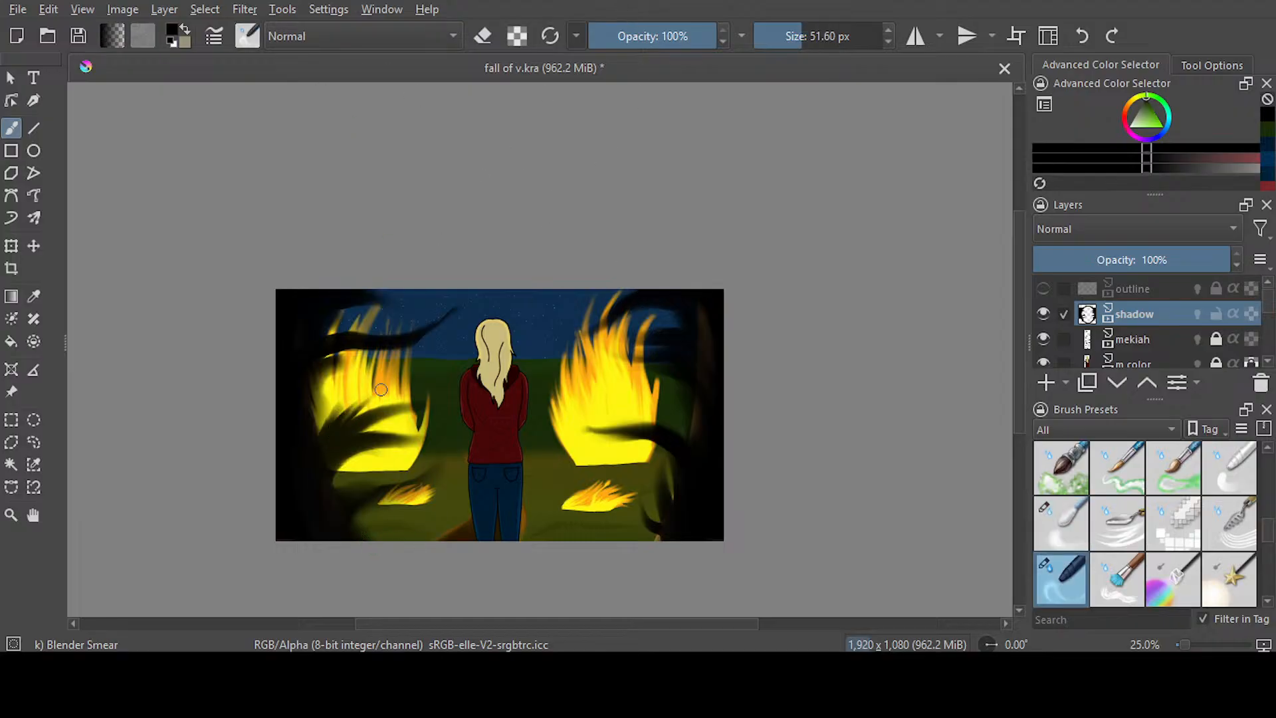
pyautogui.click(1081, 36)
pyautogui.click(1081, 36)
pyautogui.click(811, 37)
pyautogui.moveTo(319, 444); pyautogui.dragTo(384, 378)
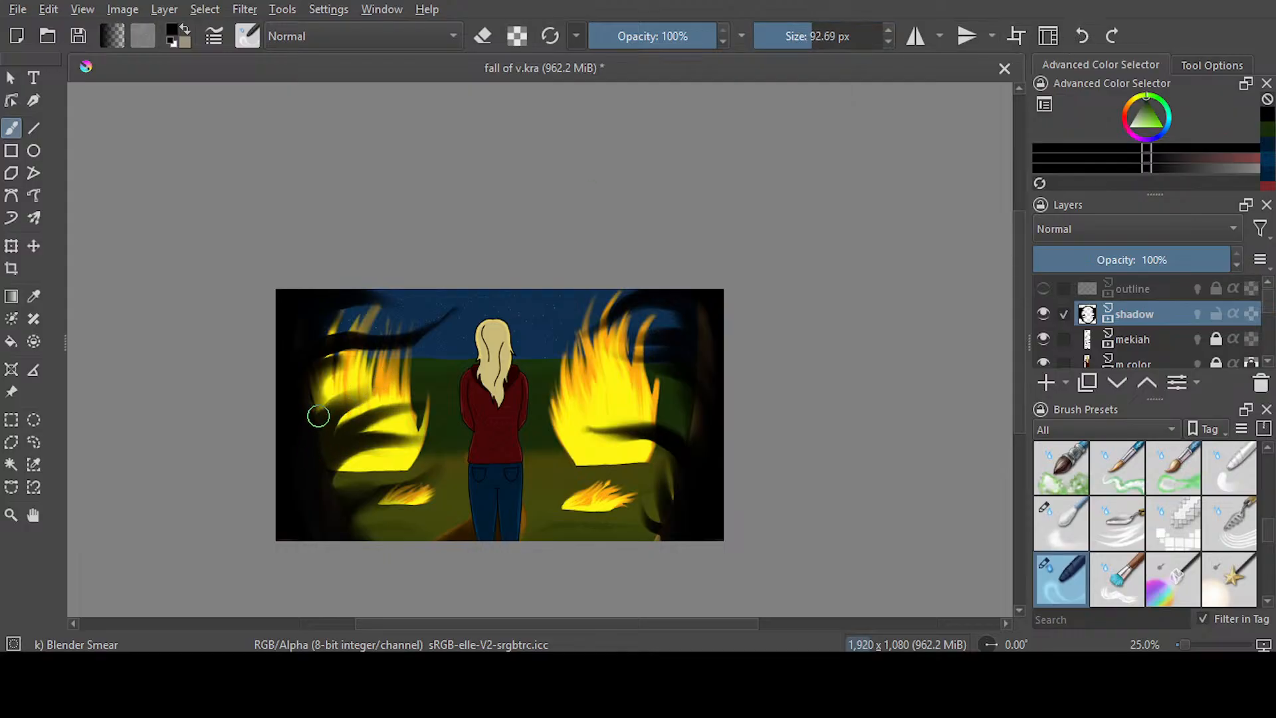
pyautogui.moveTo(316, 419); pyautogui.dragTo(387, 372)
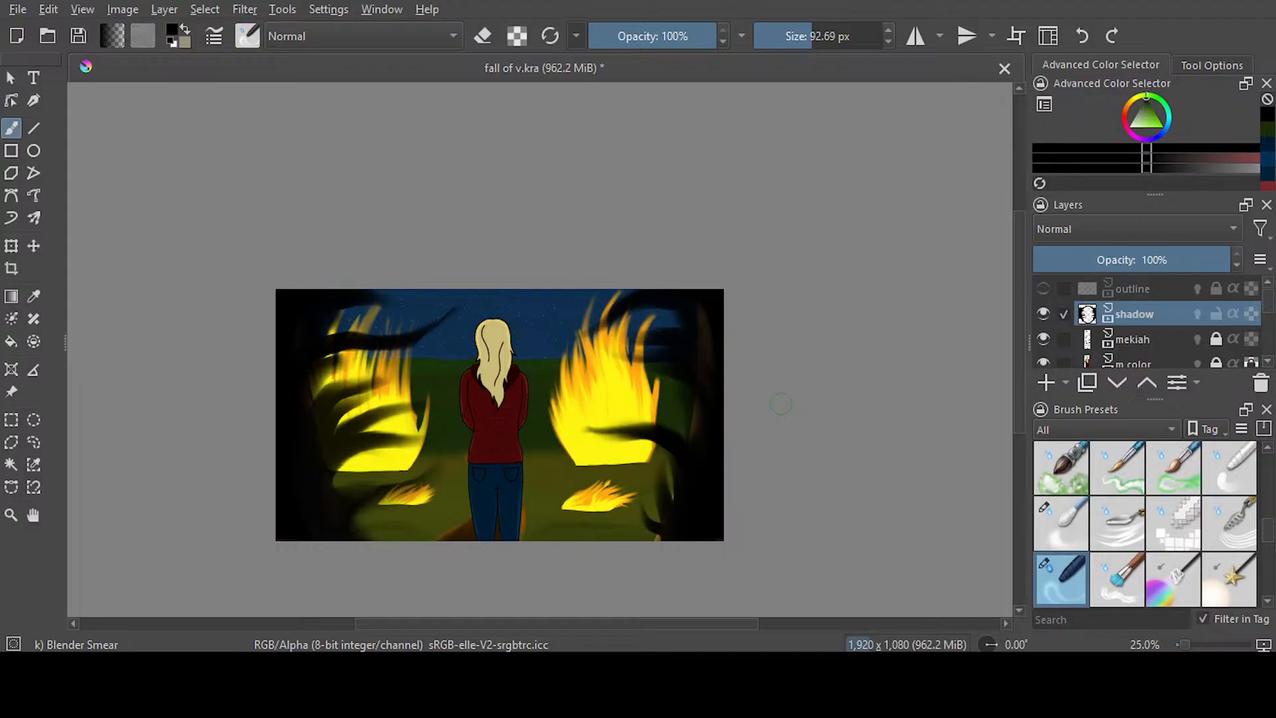
# Save the document and select the shadow layer at frame 514 in the animation timeline
pyautogui.hotkey('ctrl', 's')
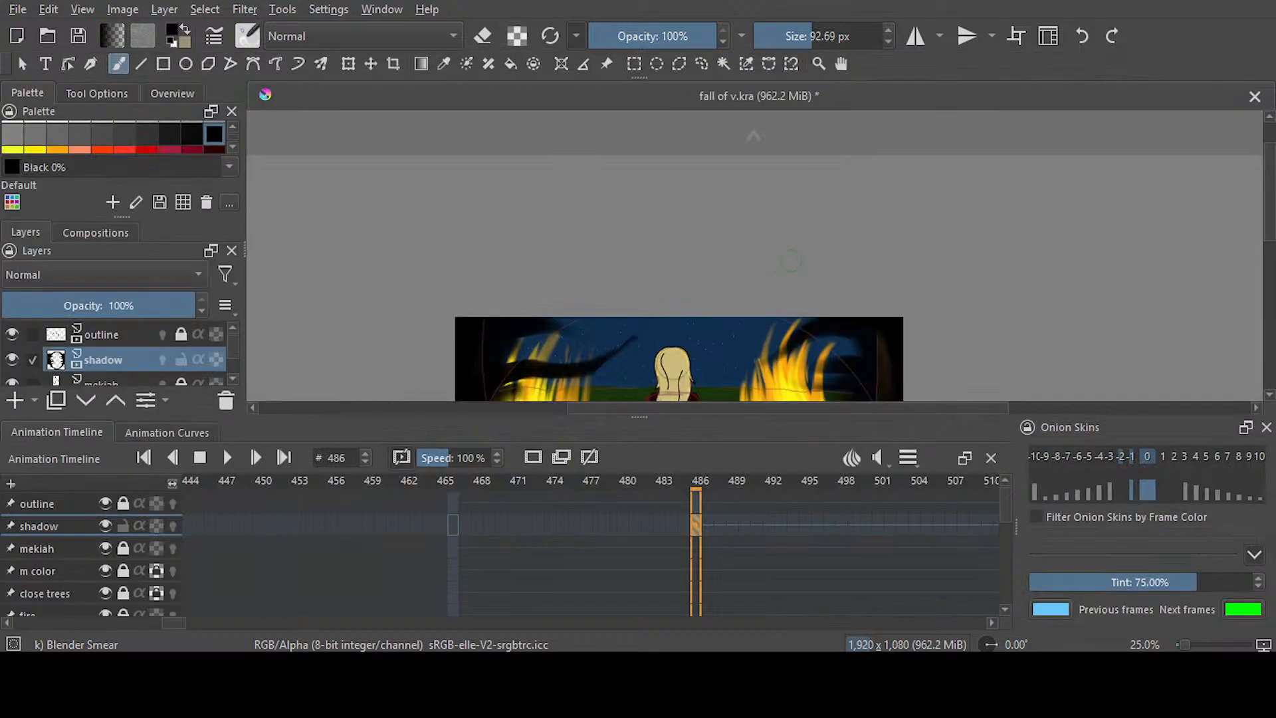
pyautogui.moveTo(169, 622); pyautogui.dragTo(181, 623)
pyautogui.click(605, 523)
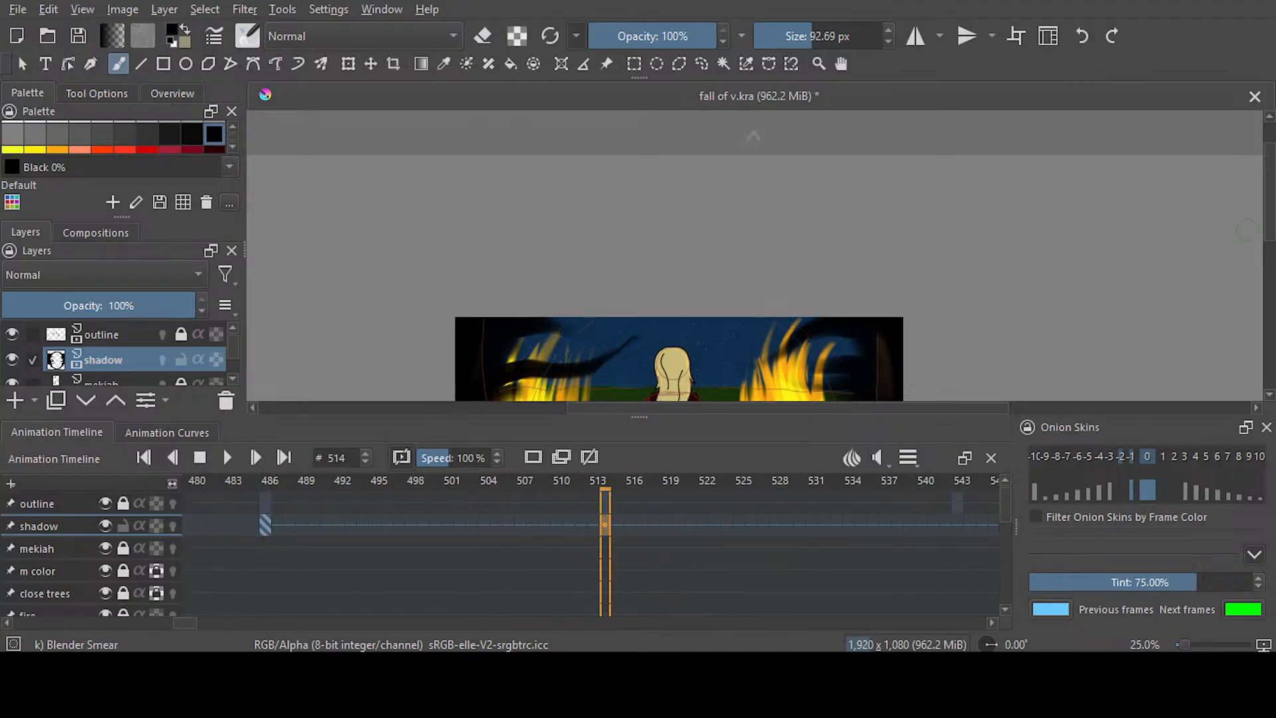
# Erase the black vignette and smeared branches from the shadow layer at frame 514 with the Ink-3 Gpen eraser at 293.07 px, saving before and after
pyautogui.scroll(-3, 1259, 286)
pyautogui.moveTo(1269, 286); pyautogui.dragTo(1269, 284)
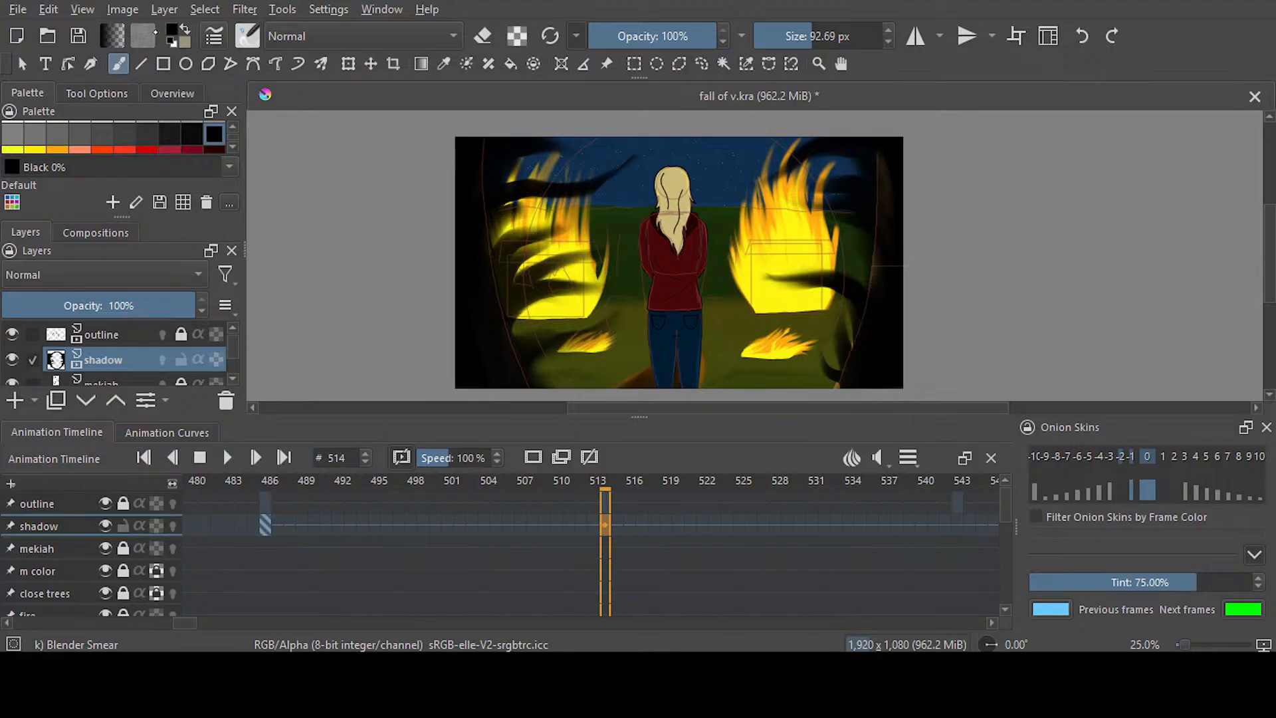
pyautogui.hotkey('ctrl', 's')
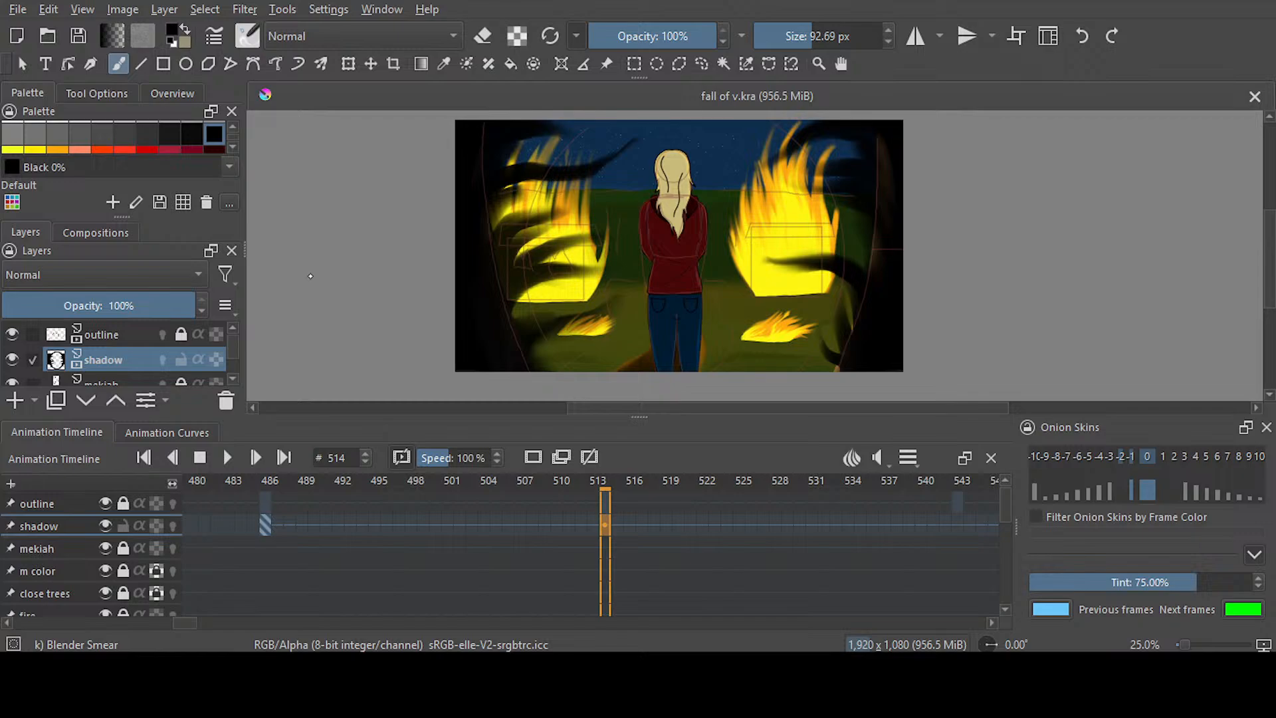
pyautogui.press('/')
pyautogui.press('e')
pyautogui.click(798, 34)
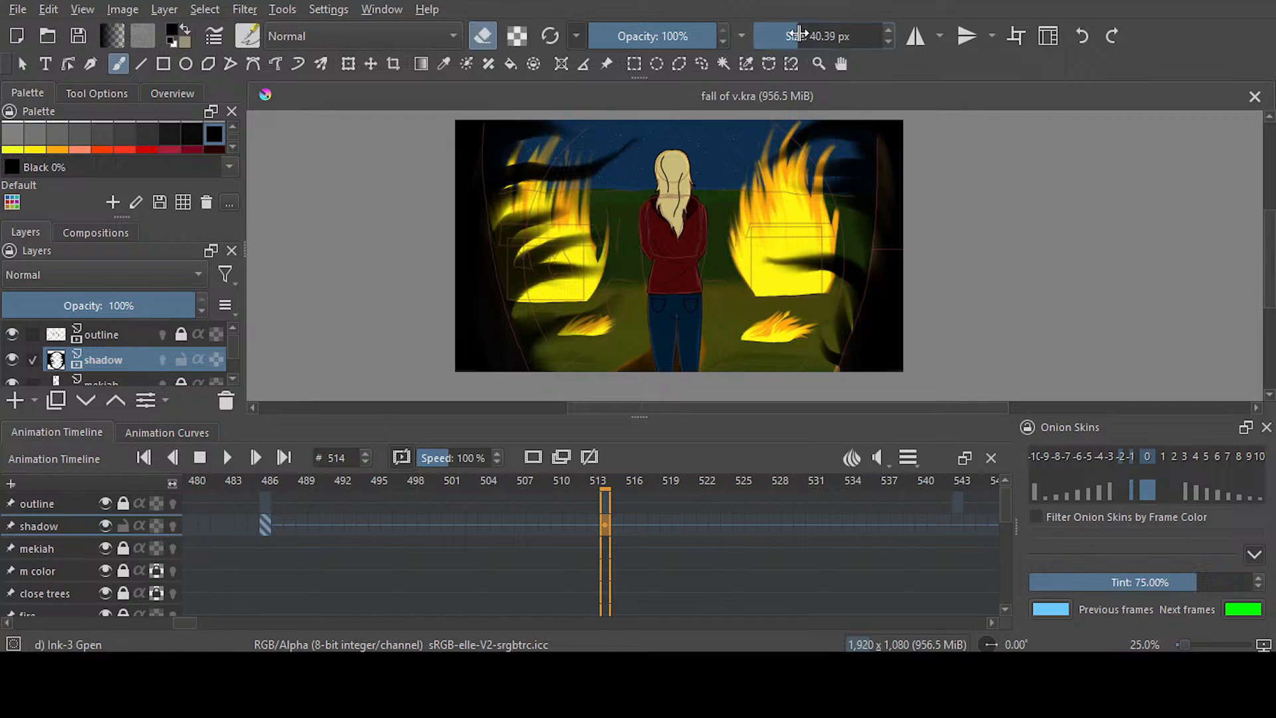
pyautogui.moveTo(792, 33); pyautogui.dragTo(832, 36)
pyautogui.moveTo(565, 199)
pyautogui.mouseDown()
pyautogui.moveTo(642, 149)
pyautogui.moveTo(510, 152)
pyautogui.moveTo(378, 194)
pyautogui.moveTo(608, 172)
pyautogui.moveTo(494, 318)
pyautogui.moveTo(491, 419)
pyautogui.moveTo(912, 321)
pyautogui.moveTo(864, 385)
pyautogui.moveTo(996, 233)
pyautogui.moveTo(1007, 188)
pyautogui.moveTo(956, 154)
pyautogui.moveTo(816, 143)
pyautogui.moveTo(735, 195)
pyautogui.mouseUp()
pyautogui.click(20, 10)
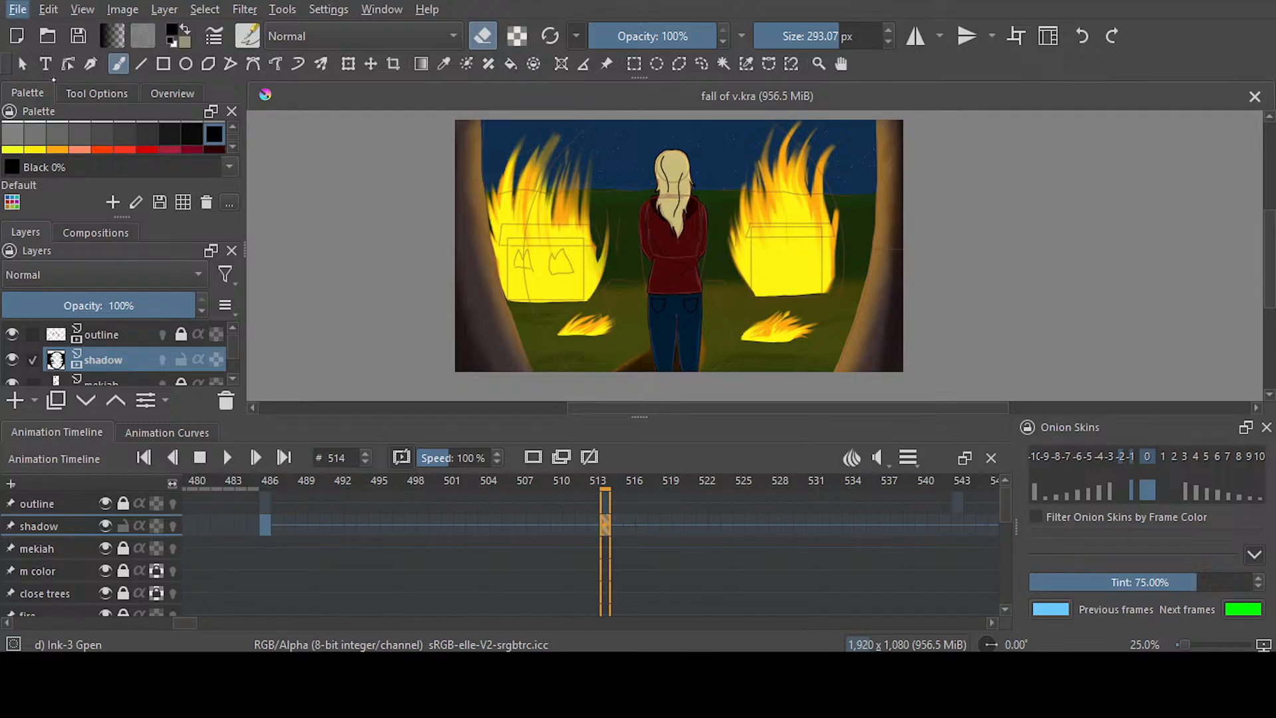
pyautogui.click(56, 97)
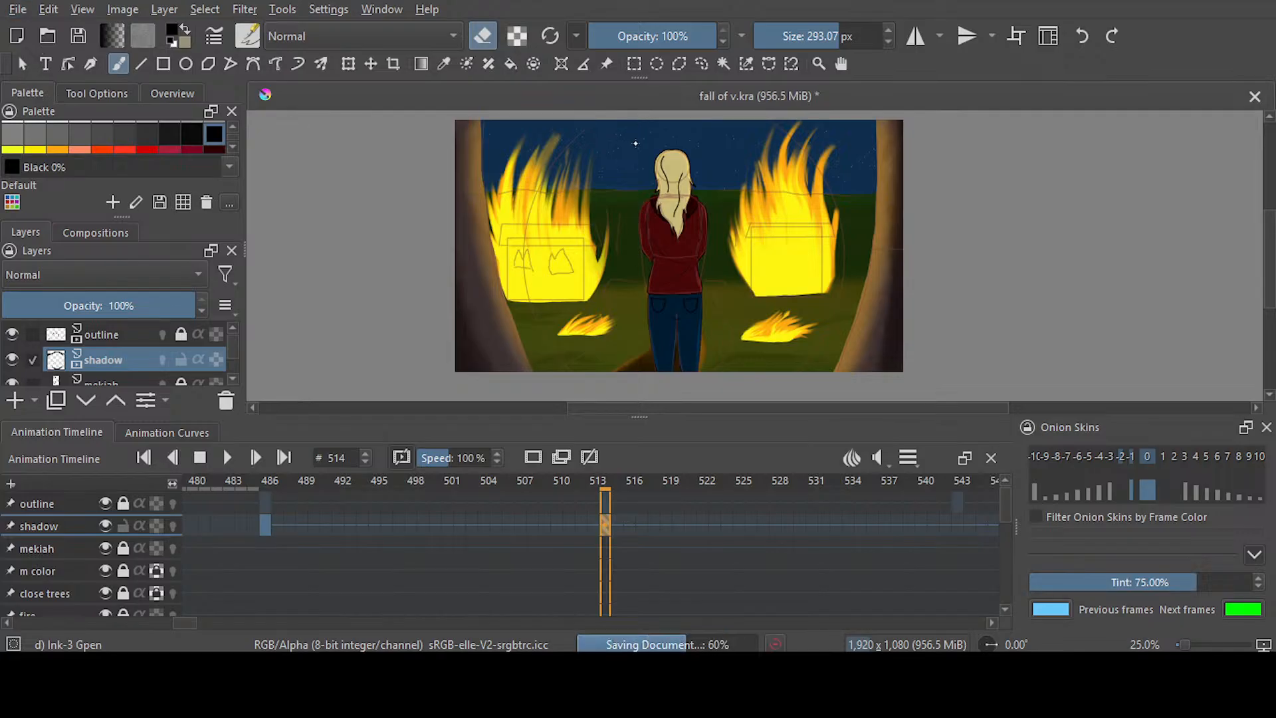
# Draw a large soft black ellipse around the figure on the shadow layer with Airbrush Soft at 151.30 px, and save the document
pyautogui.press('/')
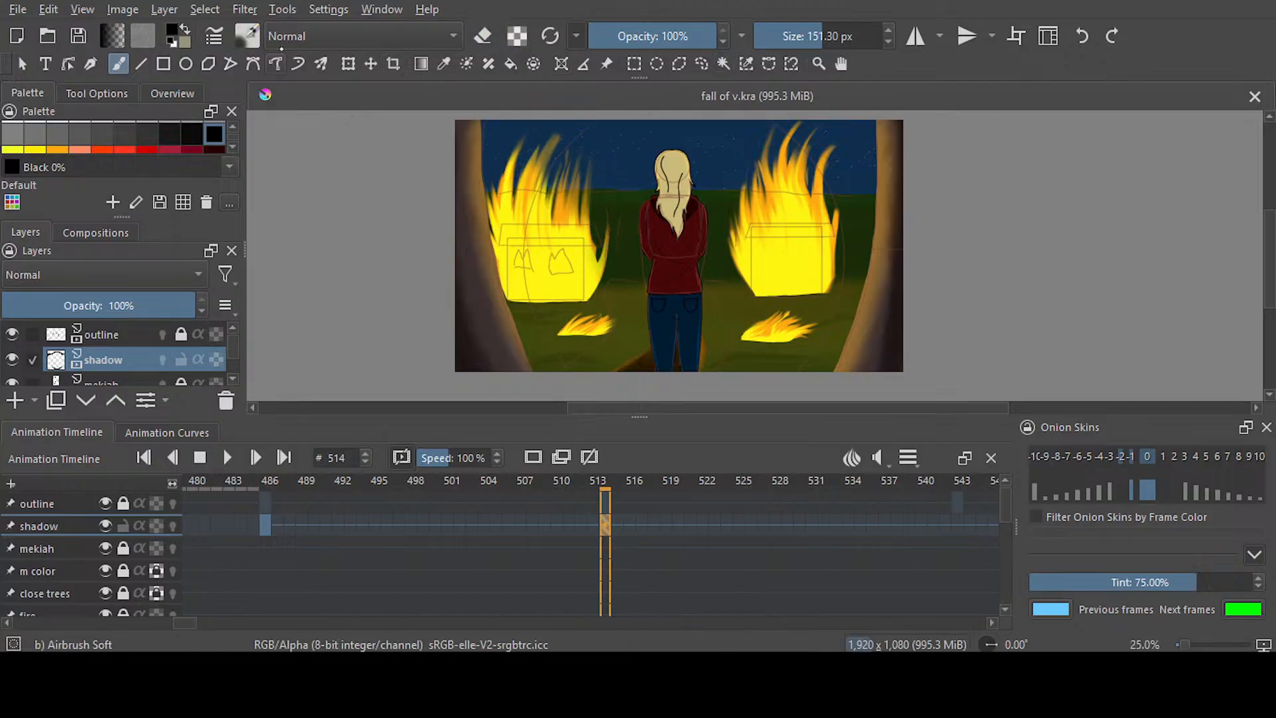
pyautogui.click(841, 153)
pyautogui.click(33, 150)
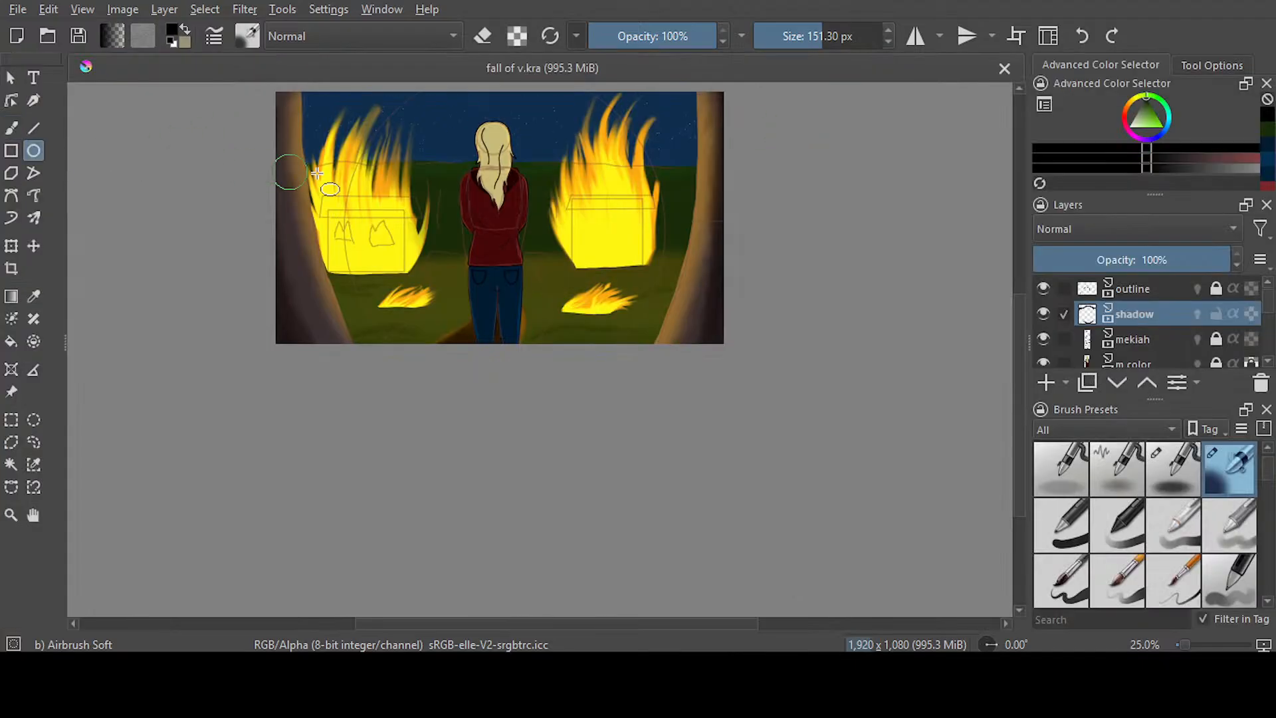
pyautogui.moveTo(347, 93)
pyautogui.mouseDown()
pyautogui.moveTo(482, 219)
pyautogui.moveTo(606, 382)
pyautogui.moveTo(664, 416)
pyautogui.moveTo(675, 408)
pyautogui.mouseUp()
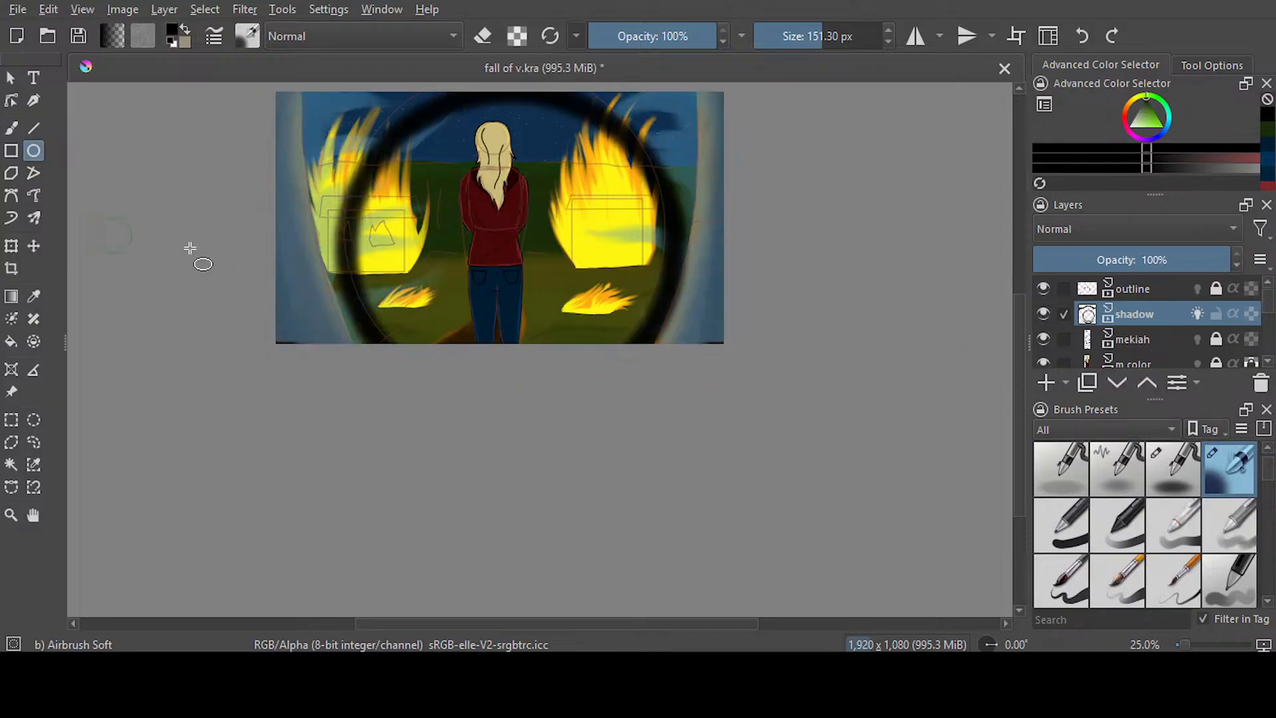
pyautogui.click(12, 246)
pyautogui.moveTo(488, 213); pyautogui.dragTo(488, 252)
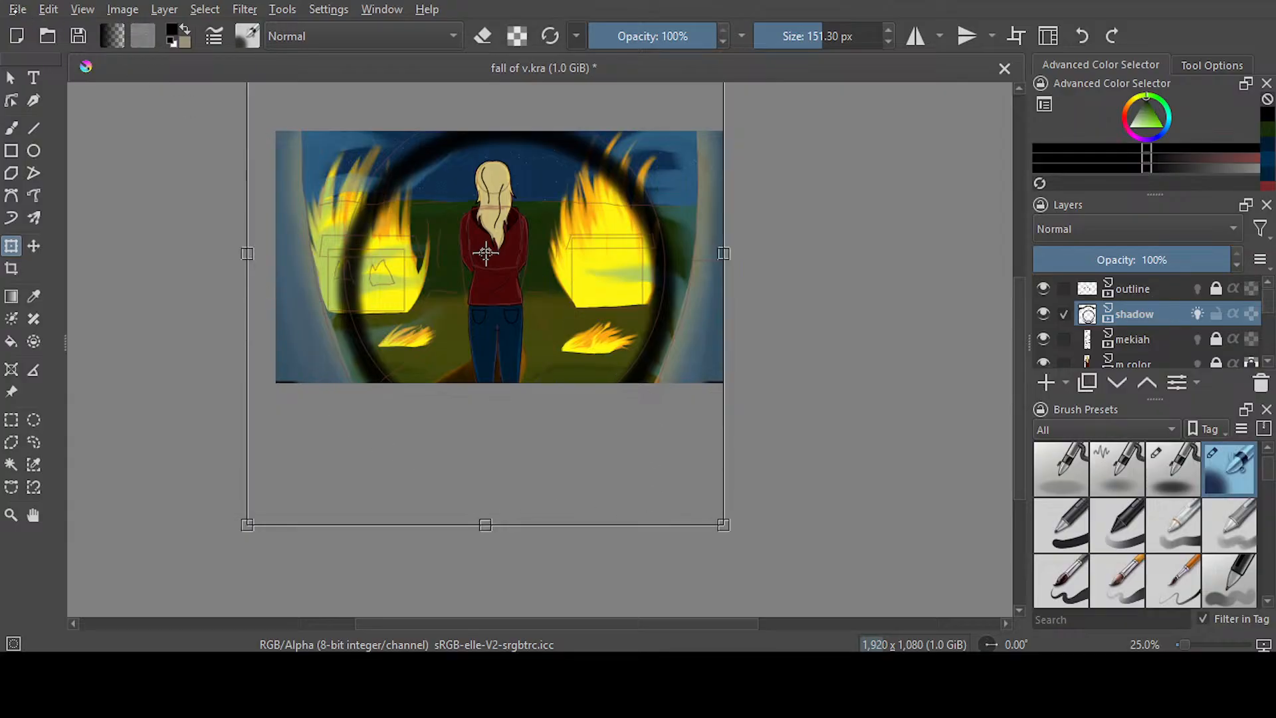
pyautogui.press('Return')
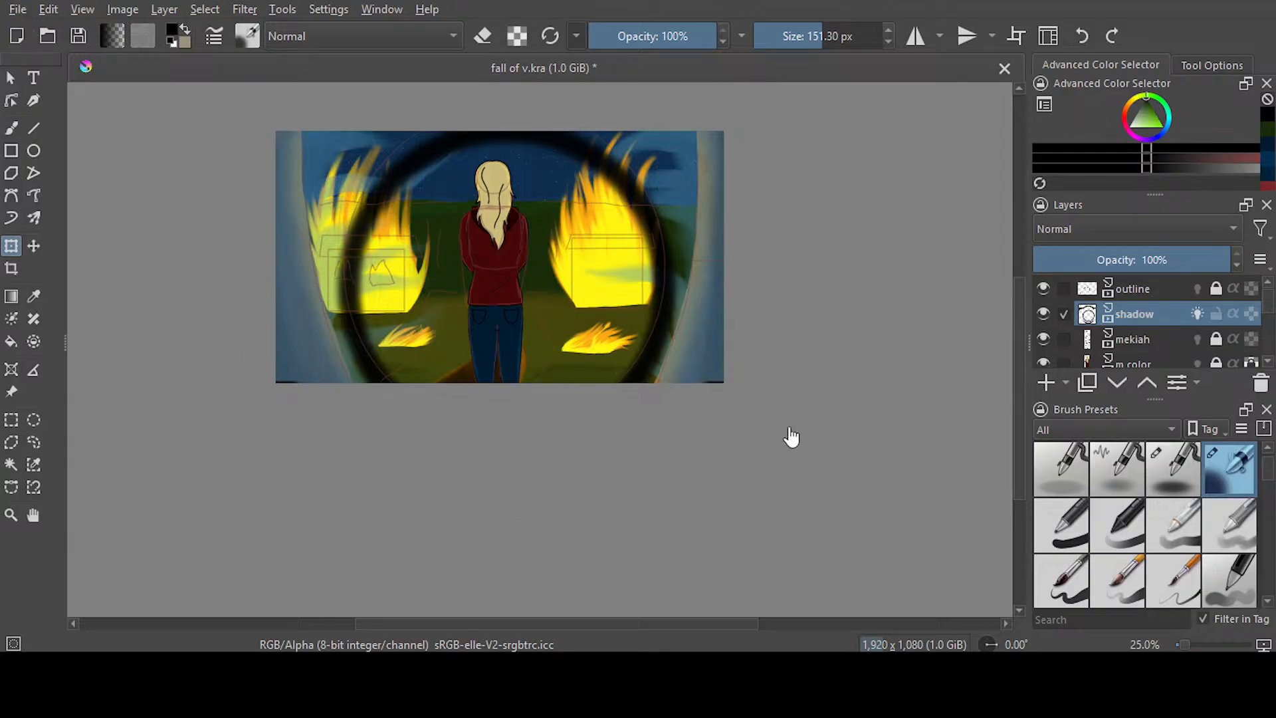
pyautogui.hotkey('ctrl', 's')
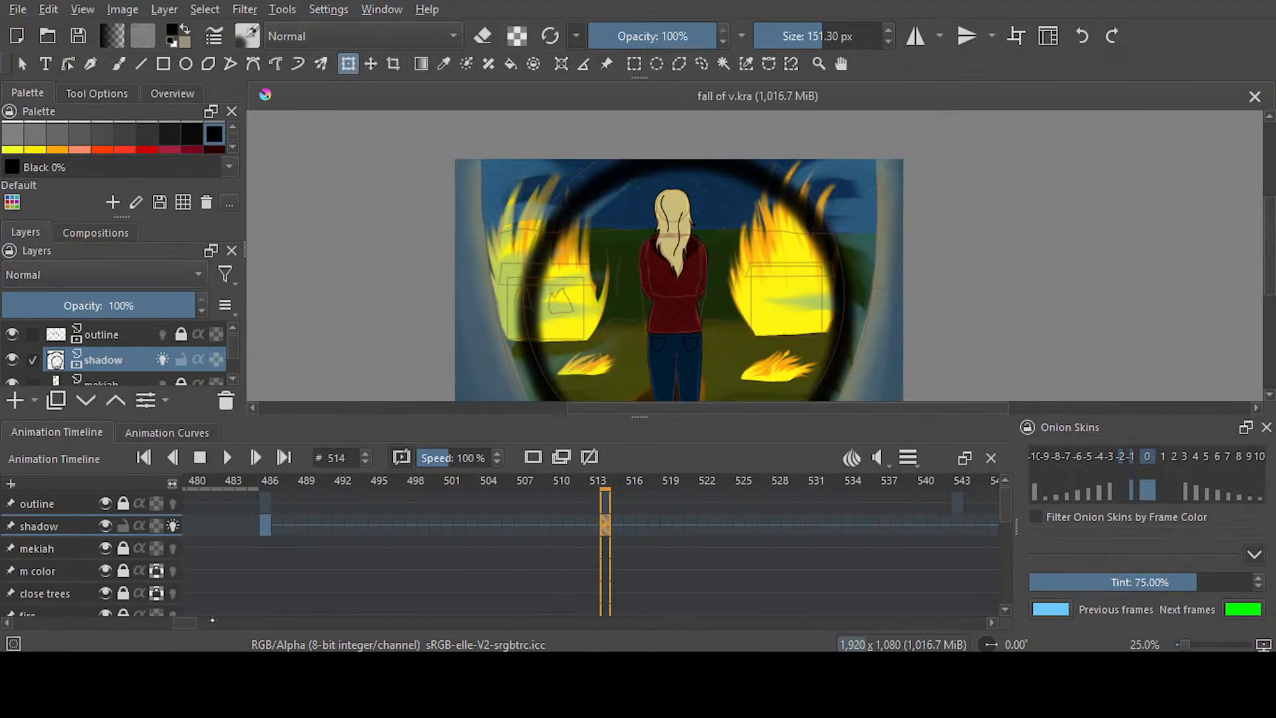
# Go to frame 543 of the shadow layer and narrow the black ellipse from both sides around the figure with the Transform tool
pyautogui.moveTo(187, 623); pyautogui.dragTo(196, 622)
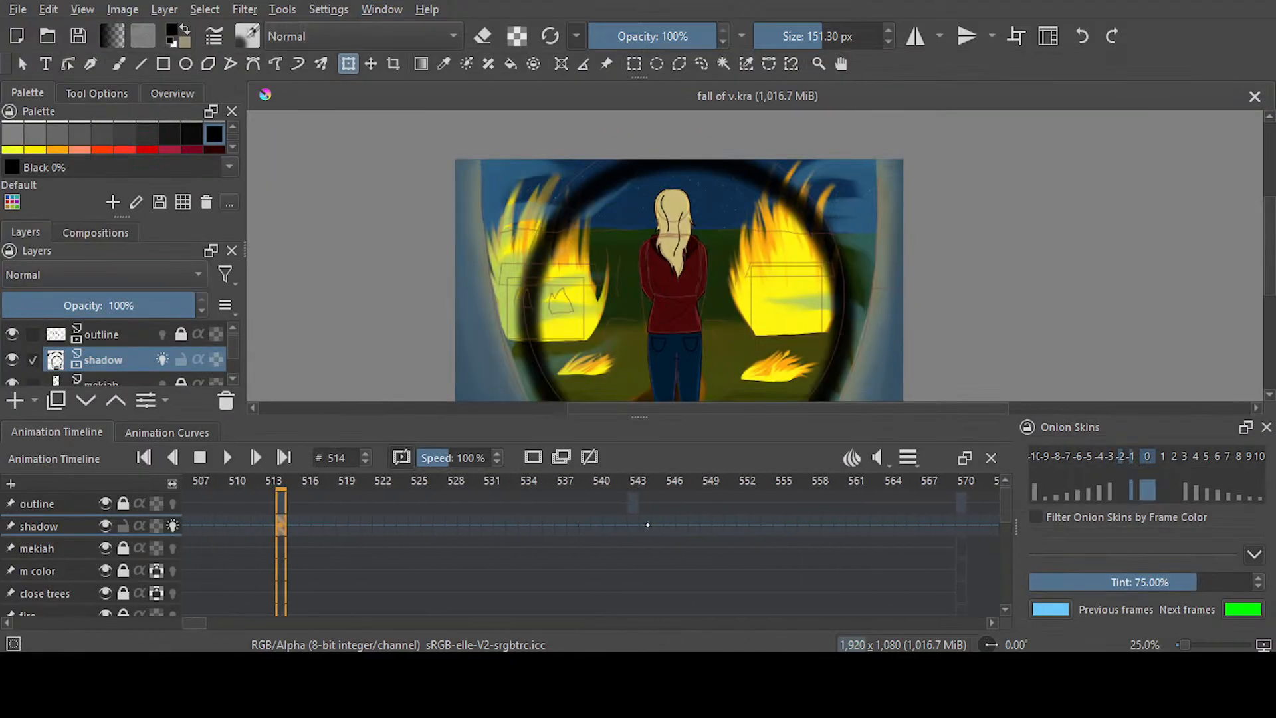
pyautogui.click(635, 526)
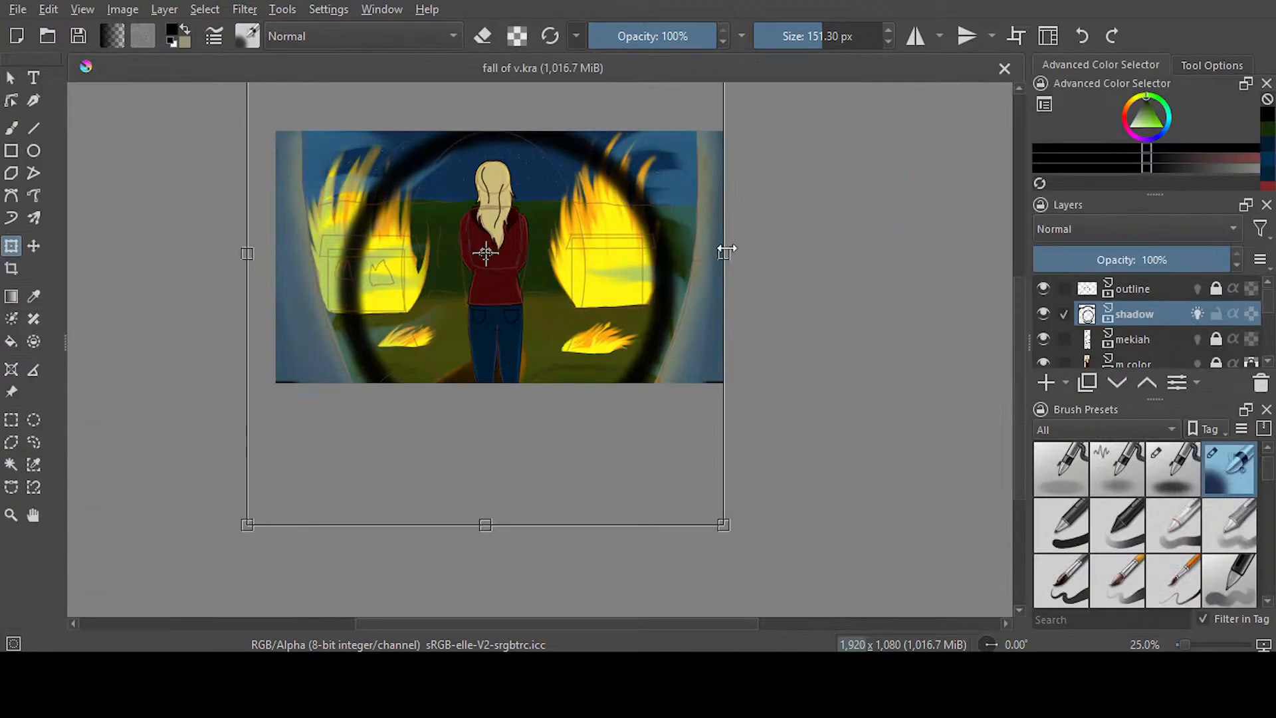
pyautogui.moveTo(724, 252); pyautogui.dragTo(639, 256)
pyautogui.moveTo(251, 253); pyautogui.dragTo(316, 262)
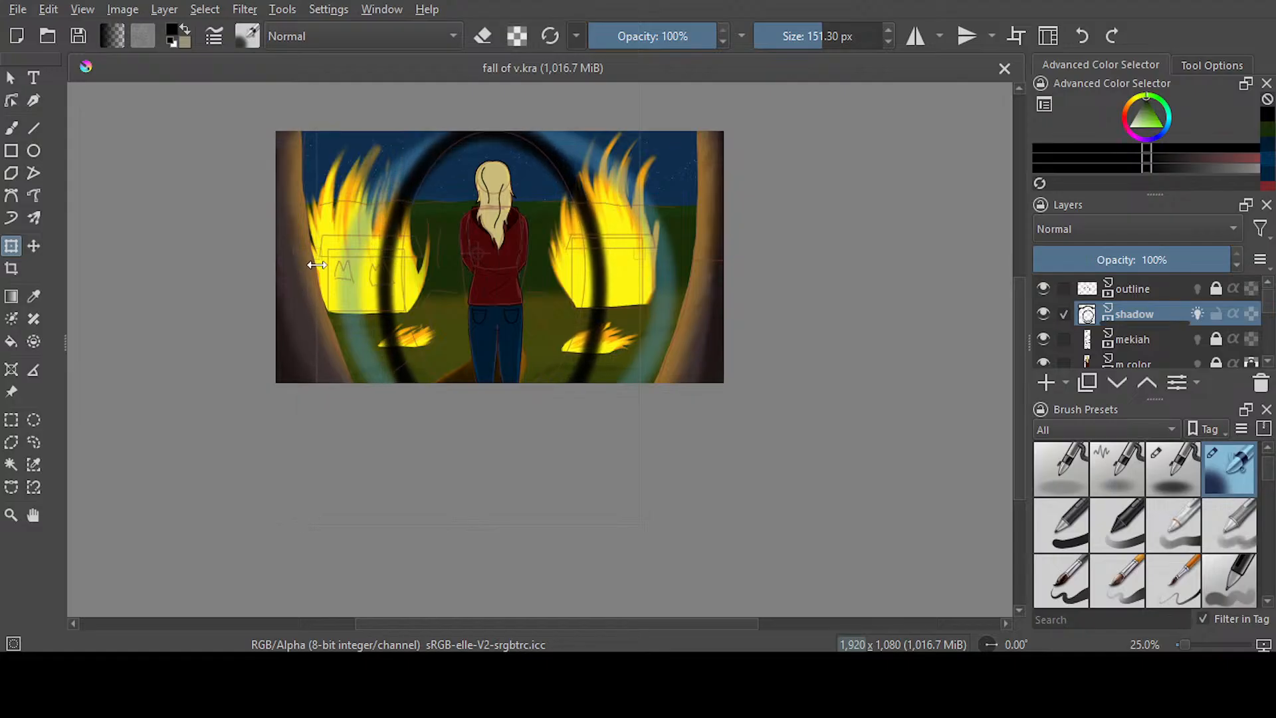
pyautogui.click(33, 442)
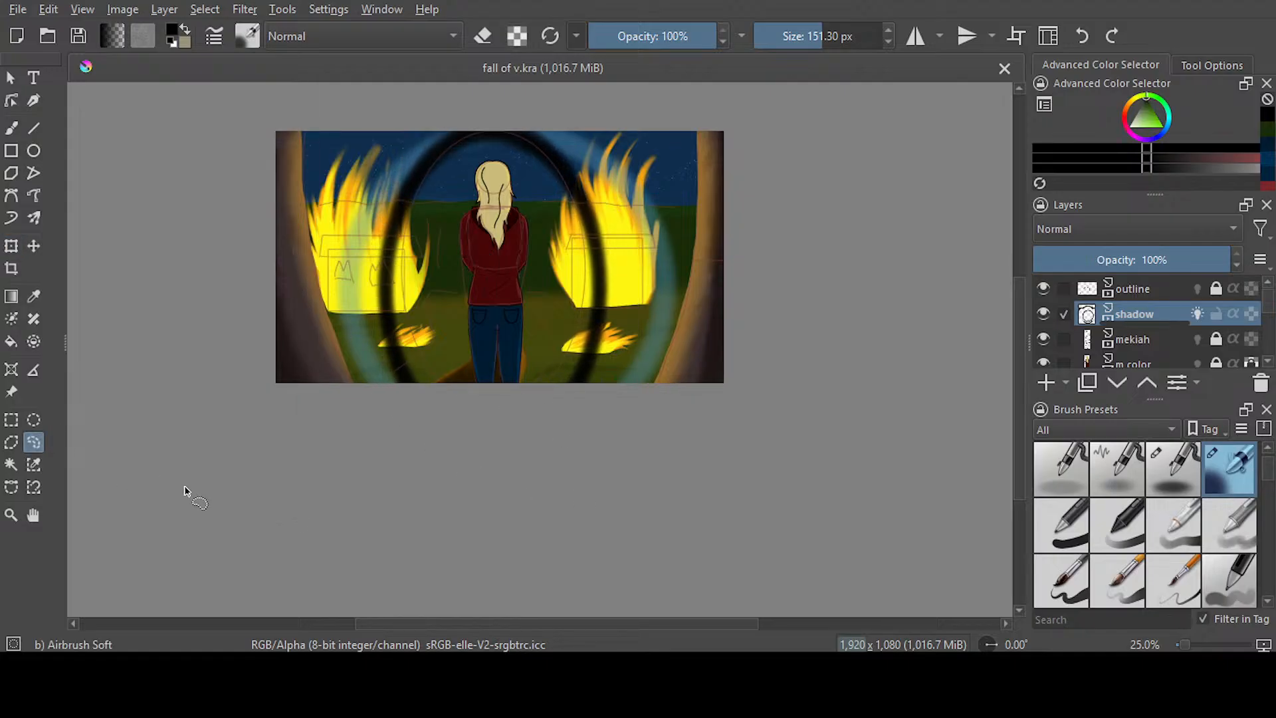
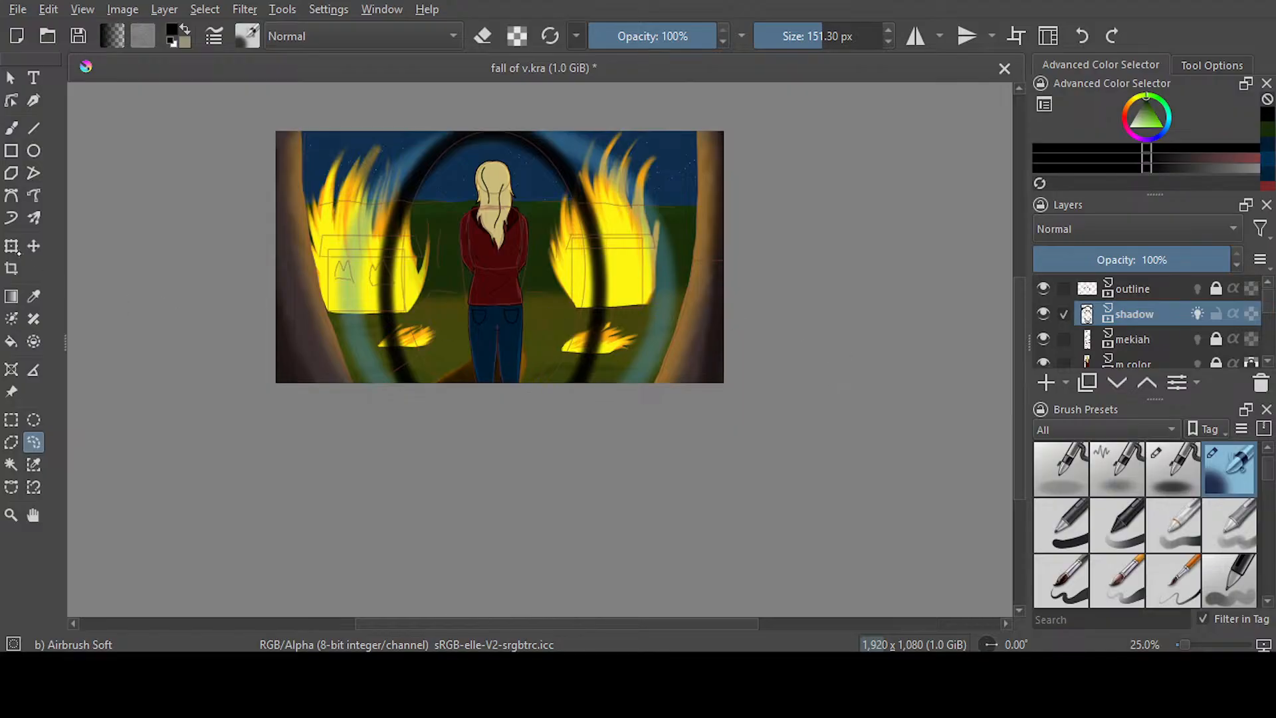
# Nudge the narrowed ellipse slightly at frame 543, and fill the shadow layer outside it with black on both sides
pyautogui.hotkey('ctrl', 't')
pyautogui.moveTo(549, 370); pyautogui.dragTo(552, 380)
pyautogui.click(34, 441)
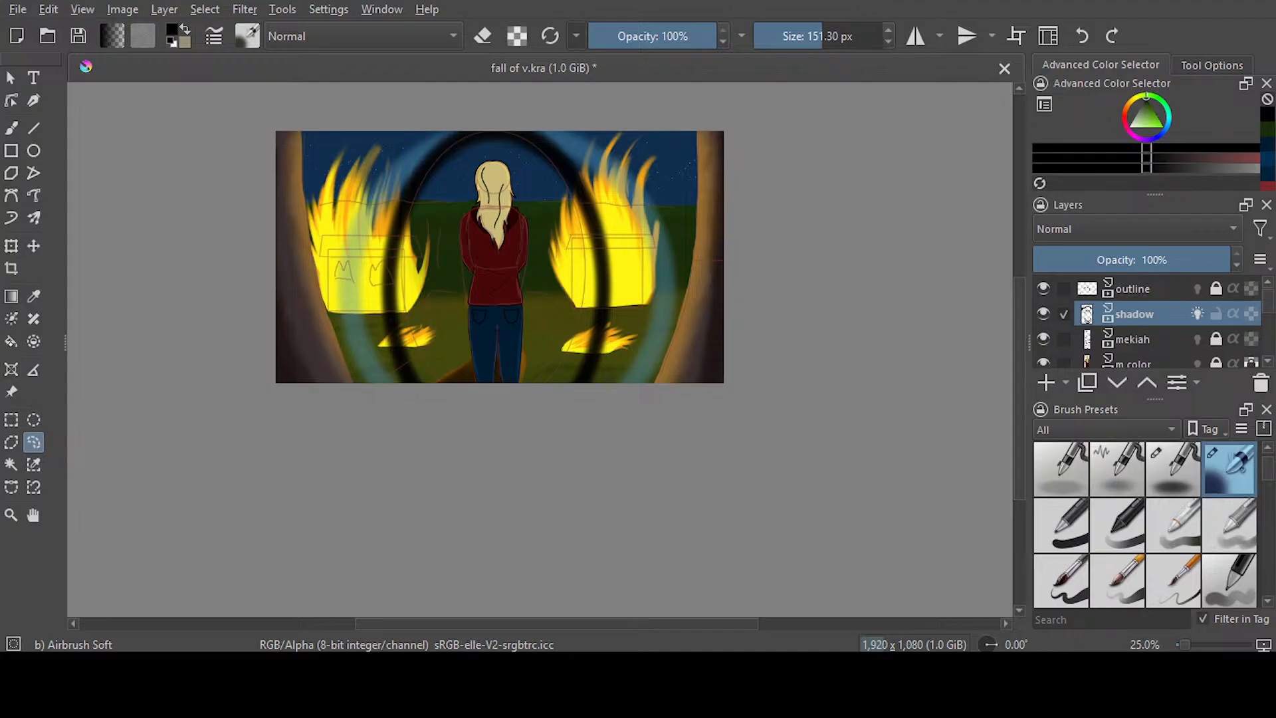
pyautogui.click(11, 341)
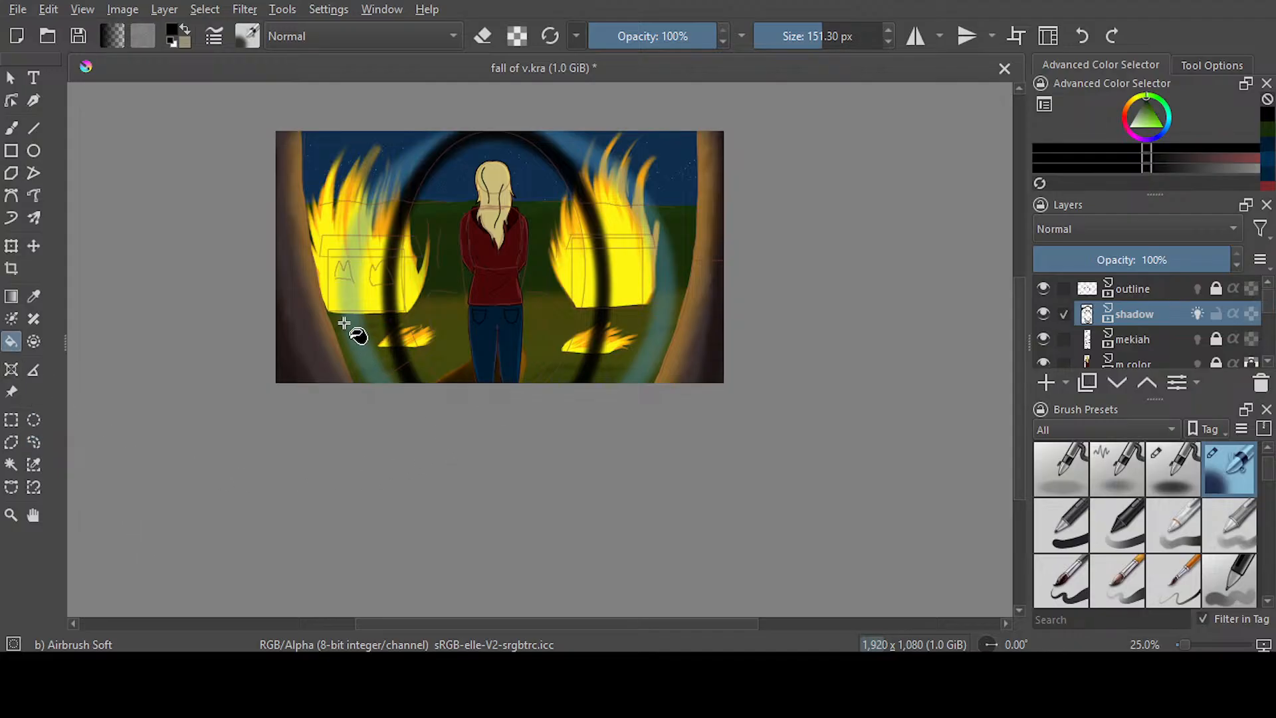
pyautogui.click(376, 332)
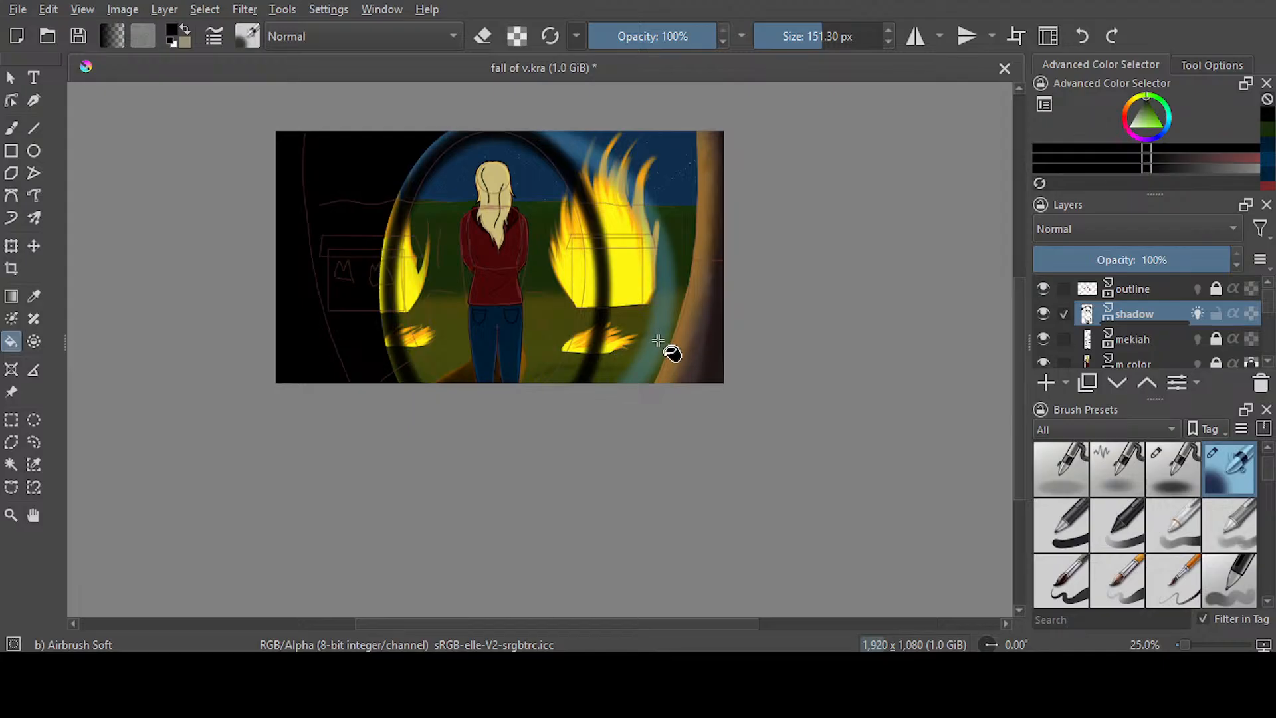
pyautogui.click(658, 335)
# Paint black over the unfilled rims along both sides of the ellipse with Ink-3 Gpen at 139.20 px
pyautogui.click(11, 128)
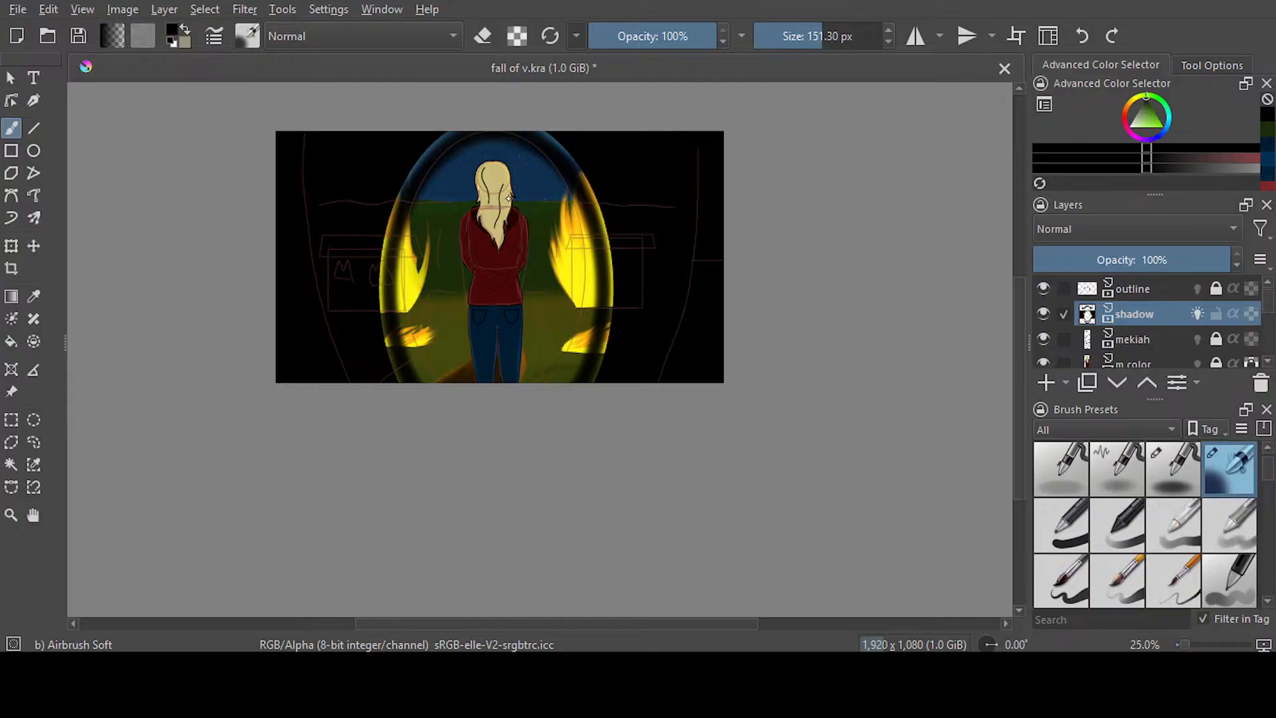
pyautogui.press('/')
pyautogui.click(820, 34)
pyautogui.moveTo(433, 139)
pyautogui.mouseDown()
pyautogui.moveTo(381, 208)
pyautogui.moveTo(379, 345)
pyautogui.moveTo(395, 380)
pyautogui.mouseUp()
pyautogui.moveTo(540, 125)
pyautogui.mouseDown()
pyautogui.moveTo(590, 188)
pyautogui.moveTo(610, 248)
pyautogui.moveTo(615, 314)
pyautogui.moveTo(584, 384)
pyautogui.mouseUp()
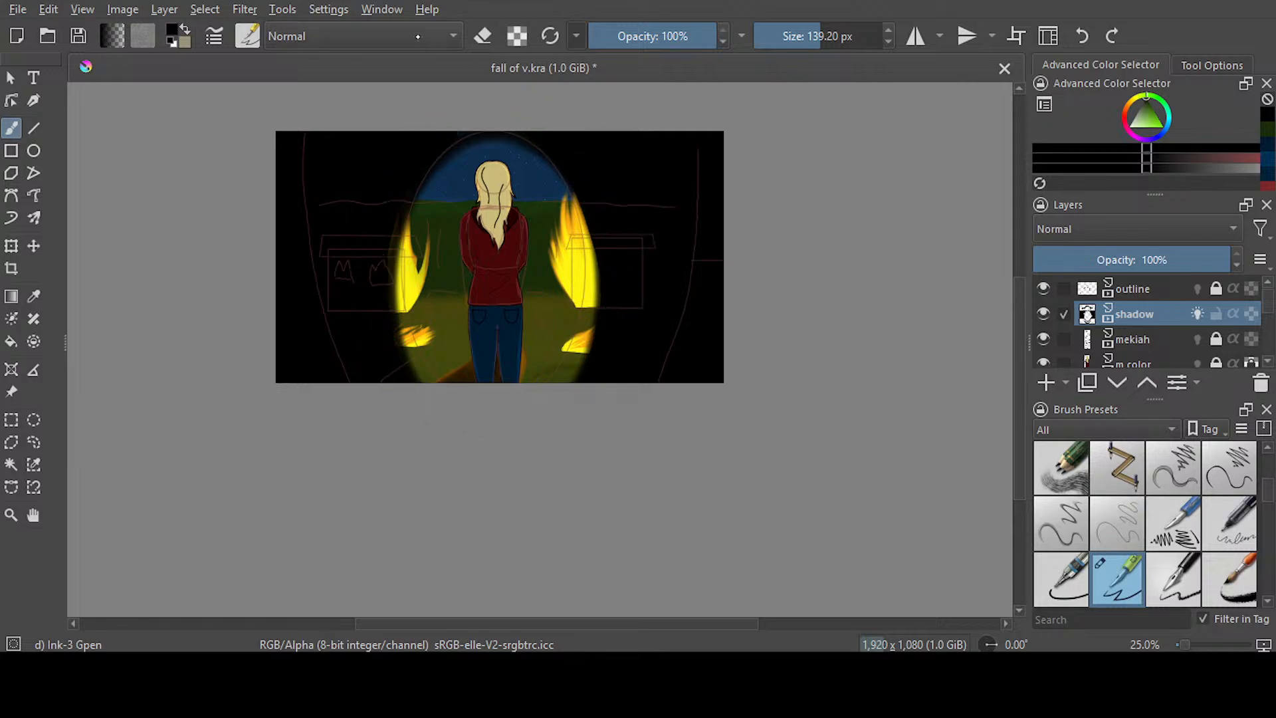
# Return to the animation workspace, go to frame 514 of the shadow layer, and fill the areas outside its ellipse with black
pyautogui.click(849, 75)
pyautogui.click(280, 528)
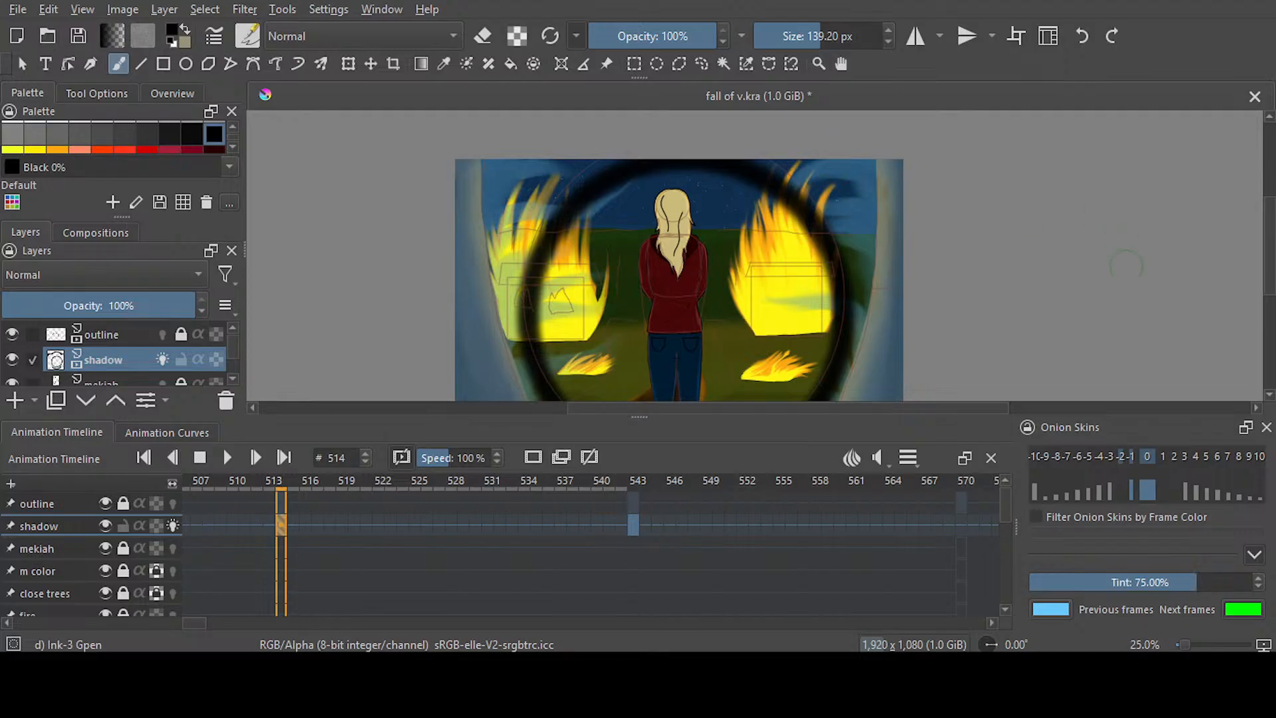
pyautogui.moveTo(1269, 273); pyautogui.dragTo(1269, 285)
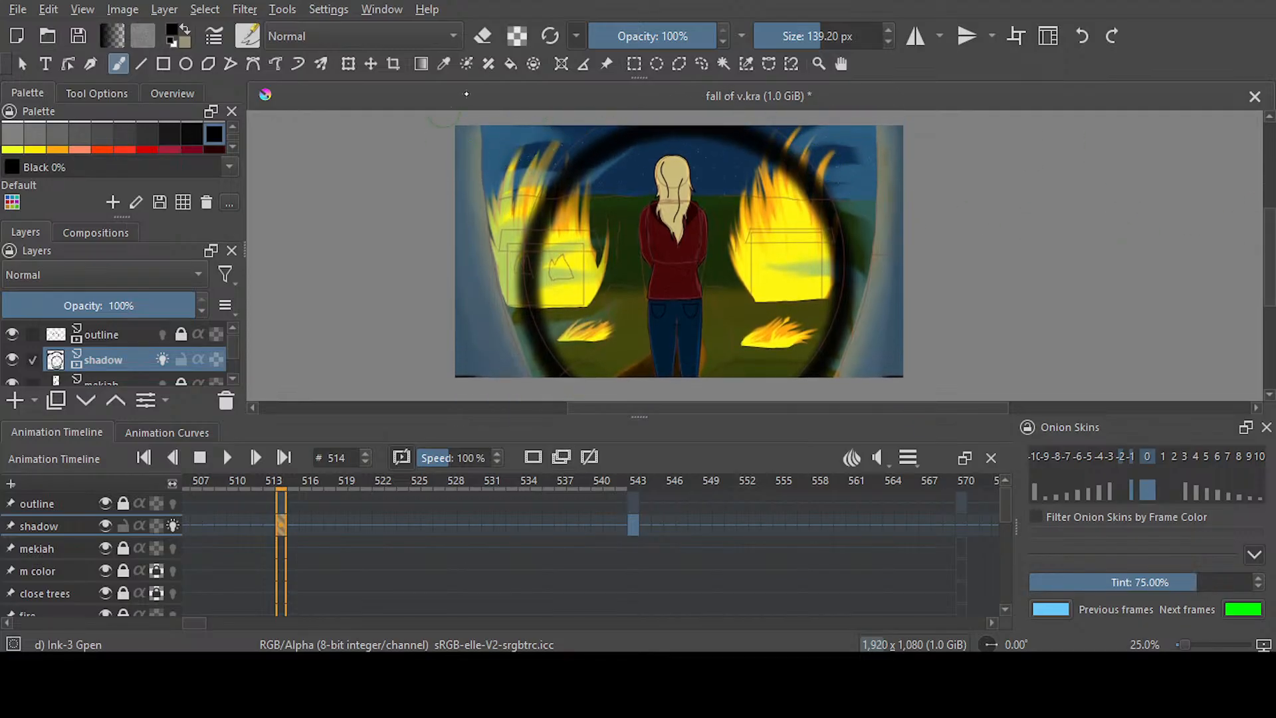
pyautogui.click(511, 63)
pyautogui.click(857, 194)
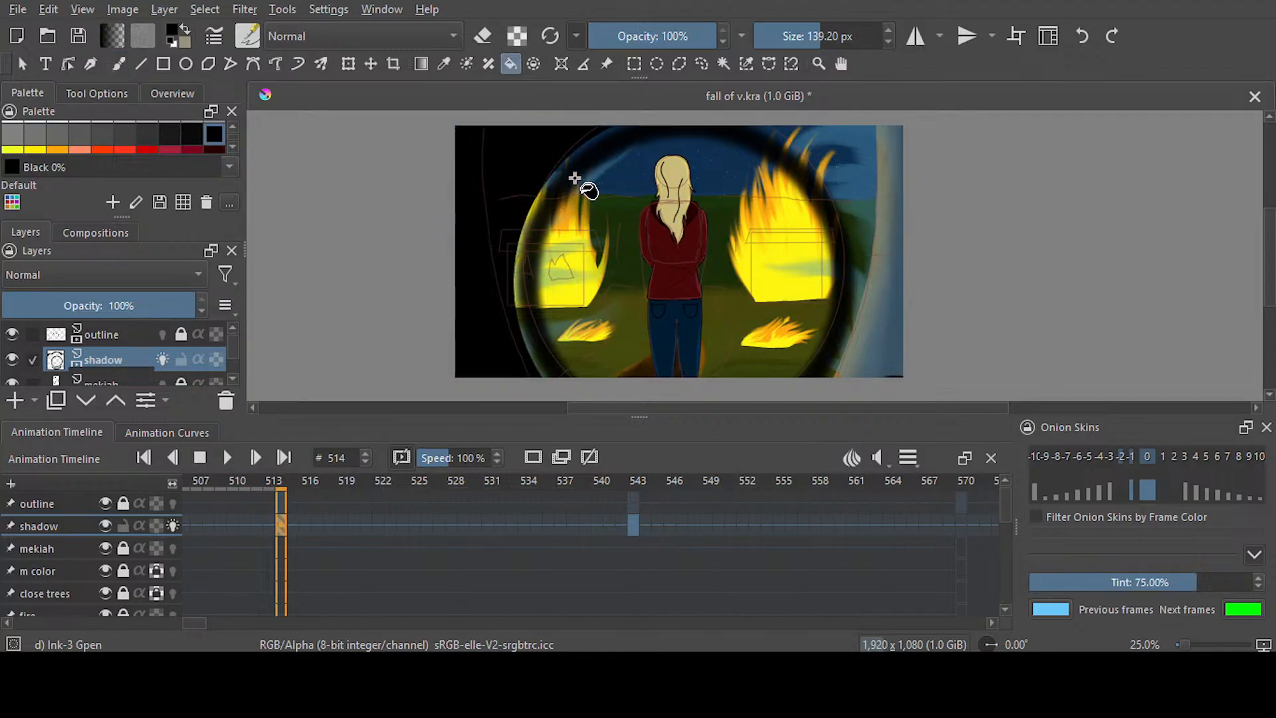
# Paint black over the gaps along both edges of frame 514's ellipse with Ink-3 Gpen at 139.20 px, and save the document
pyautogui.click(118, 63)
pyautogui.moveTo(620, 125)
pyautogui.mouseDown()
pyautogui.moveTo(571, 149)
pyautogui.moveTo(523, 213)
pyautogui.moveTo(509, 287)
pyautogui.moveTo(535, 375)
pyautogui.mouseUp()
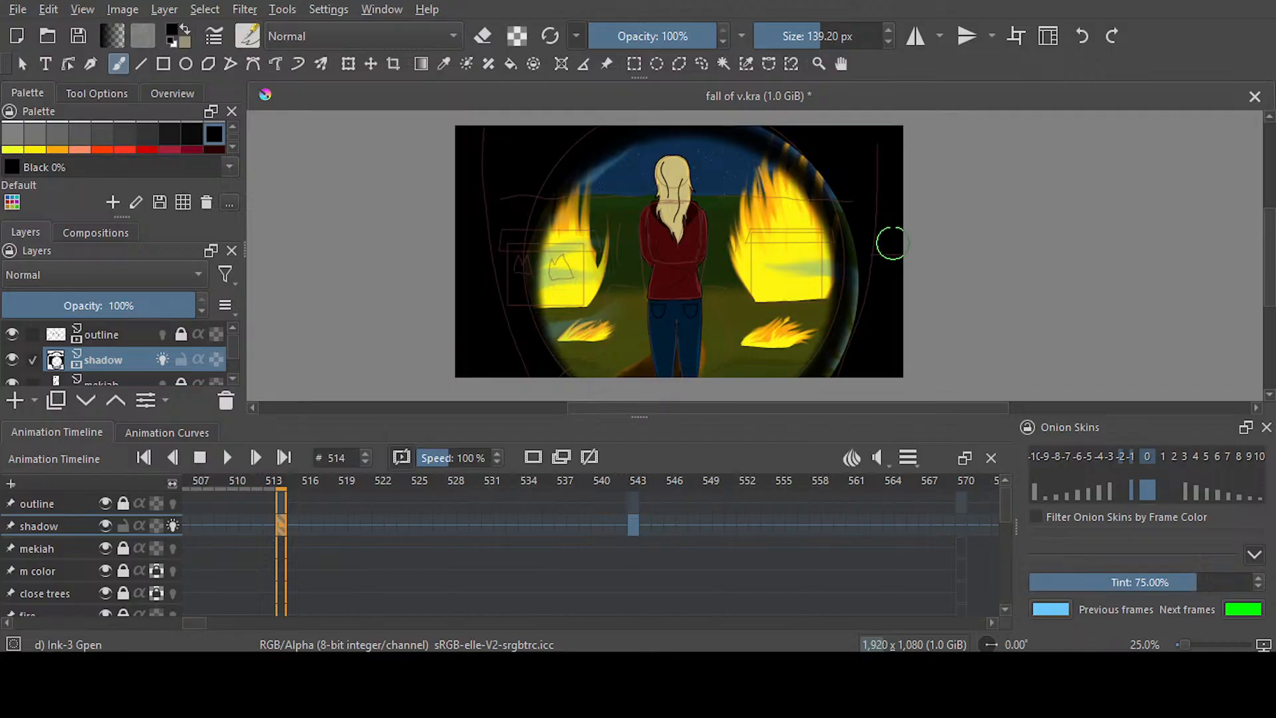
pyautogui.moveTo(758, 130)
pyautogui.mouseDown()
pyautogui.moveTo(823, 179)
pyautogui.moveTo(851, 359)
pyautogui.mouseUp()
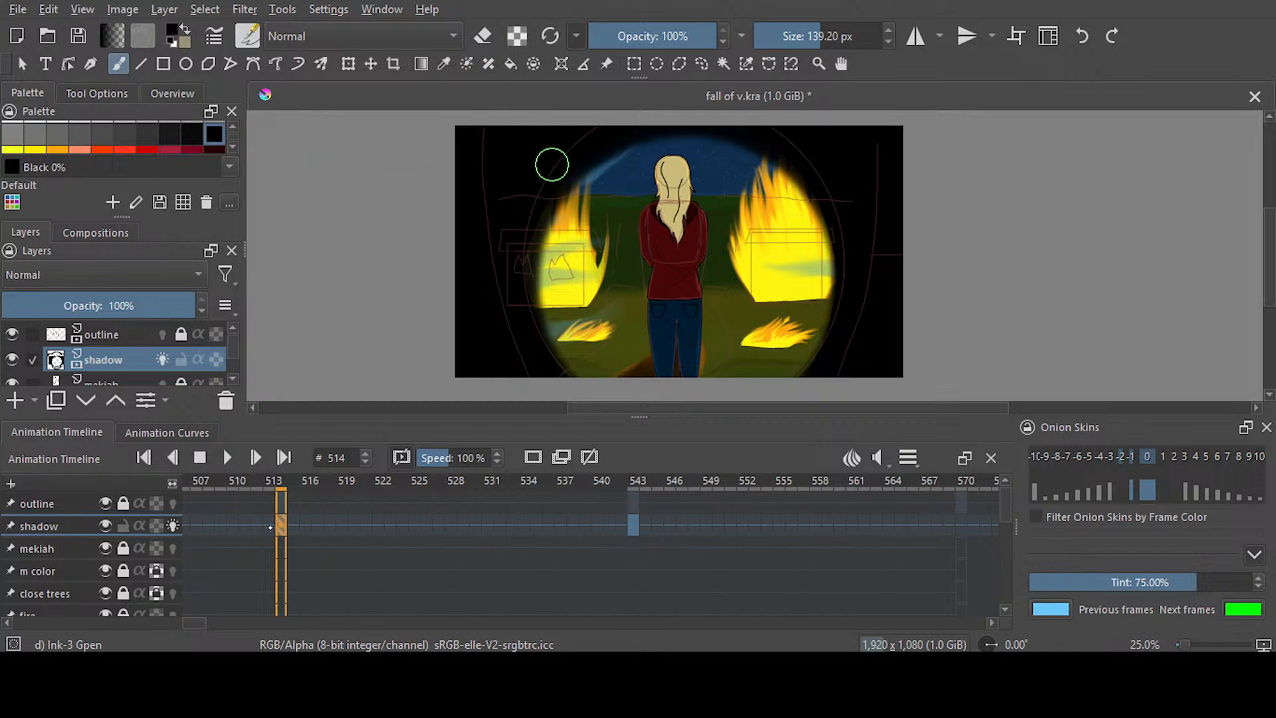
pyautogui.scroll(-1, 552, 164)
pyautogui.click(269, 525)
pyautogui.click(280, 526)
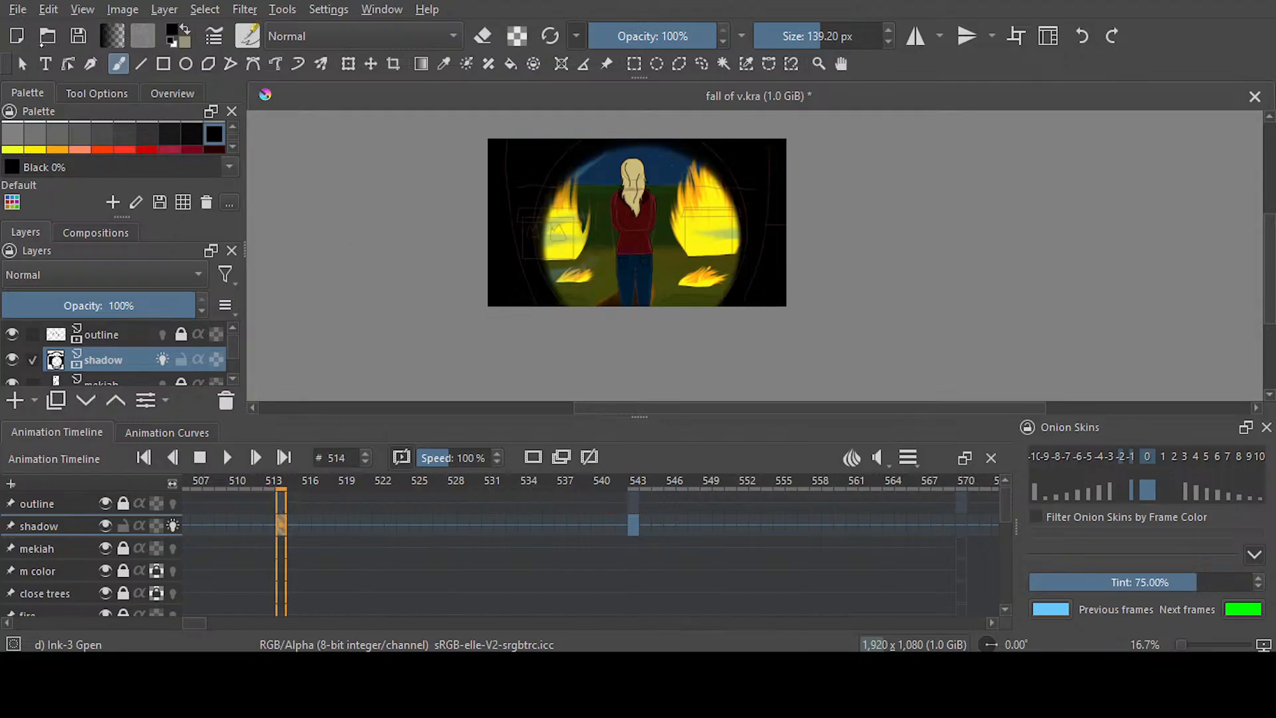
pyautogui.hotkey('ctrl', 's')
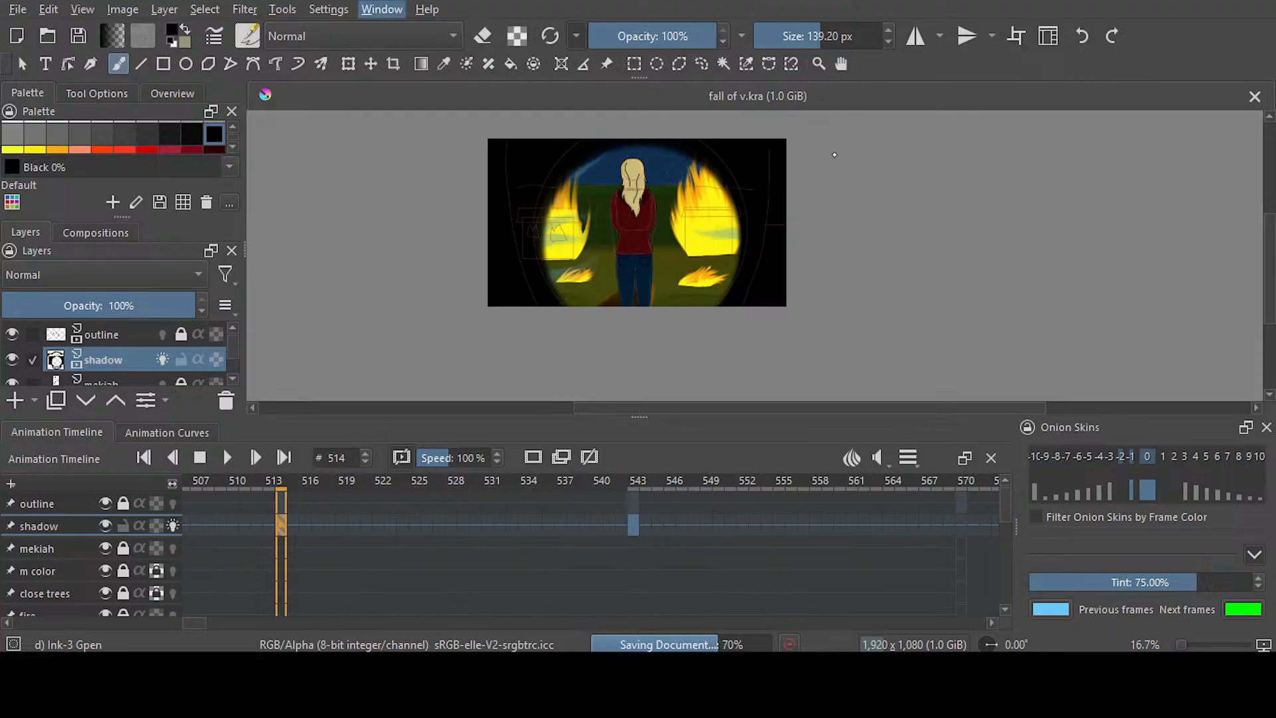
# Switch to the painting workspace and choose the Blender Smear brush at 92.69 px for the shadow layer
pyautogui.click(835, 153)
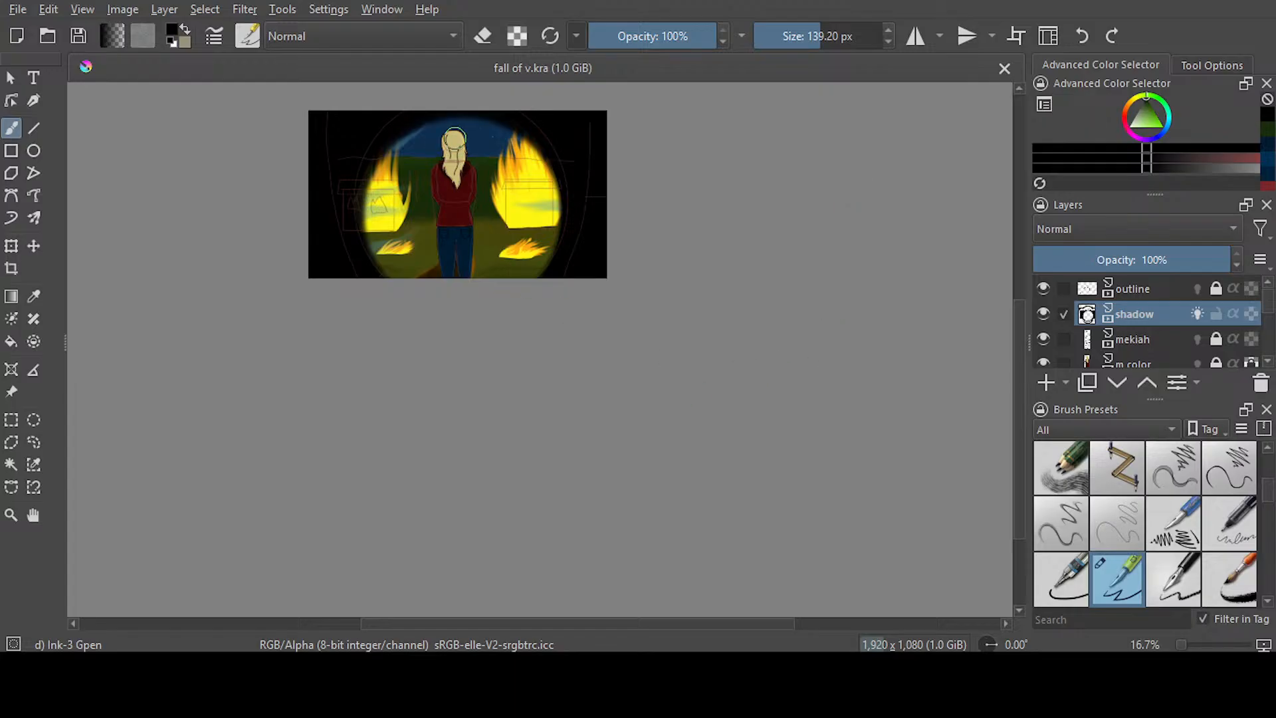
pyautogui.scroll(1, 409, 168)
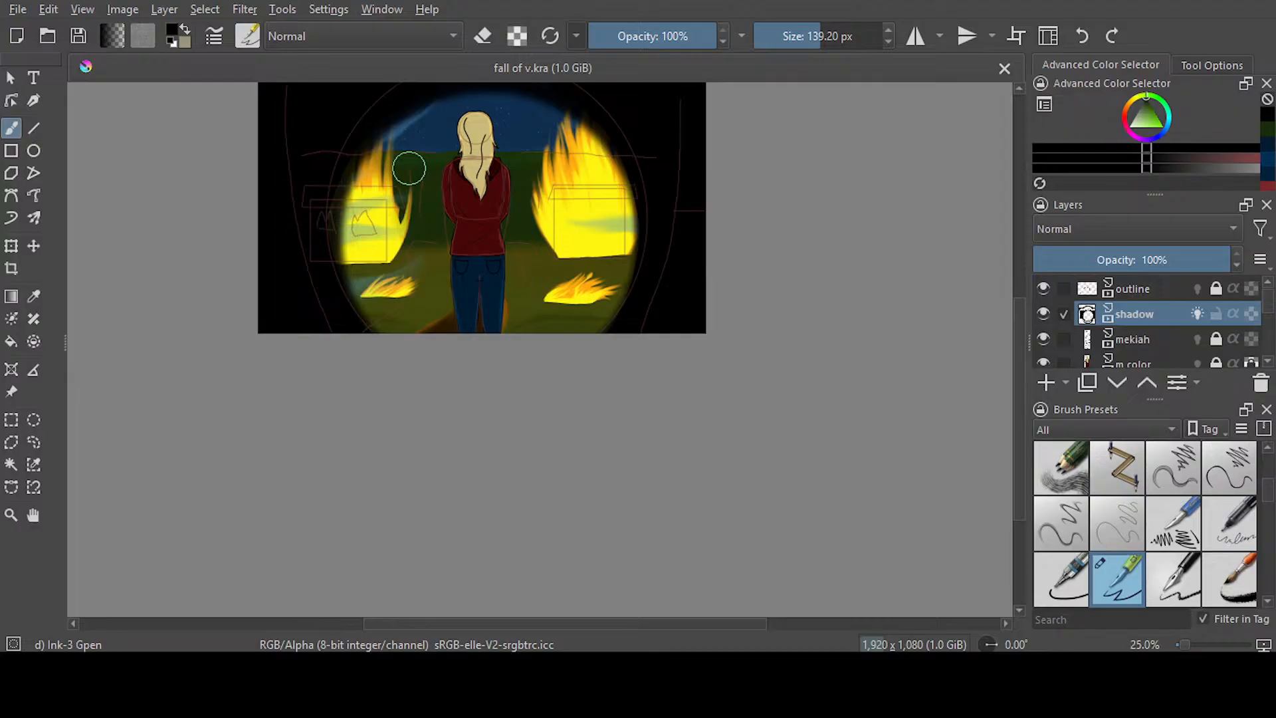
pyautogui.scroll(1, 409, 168)
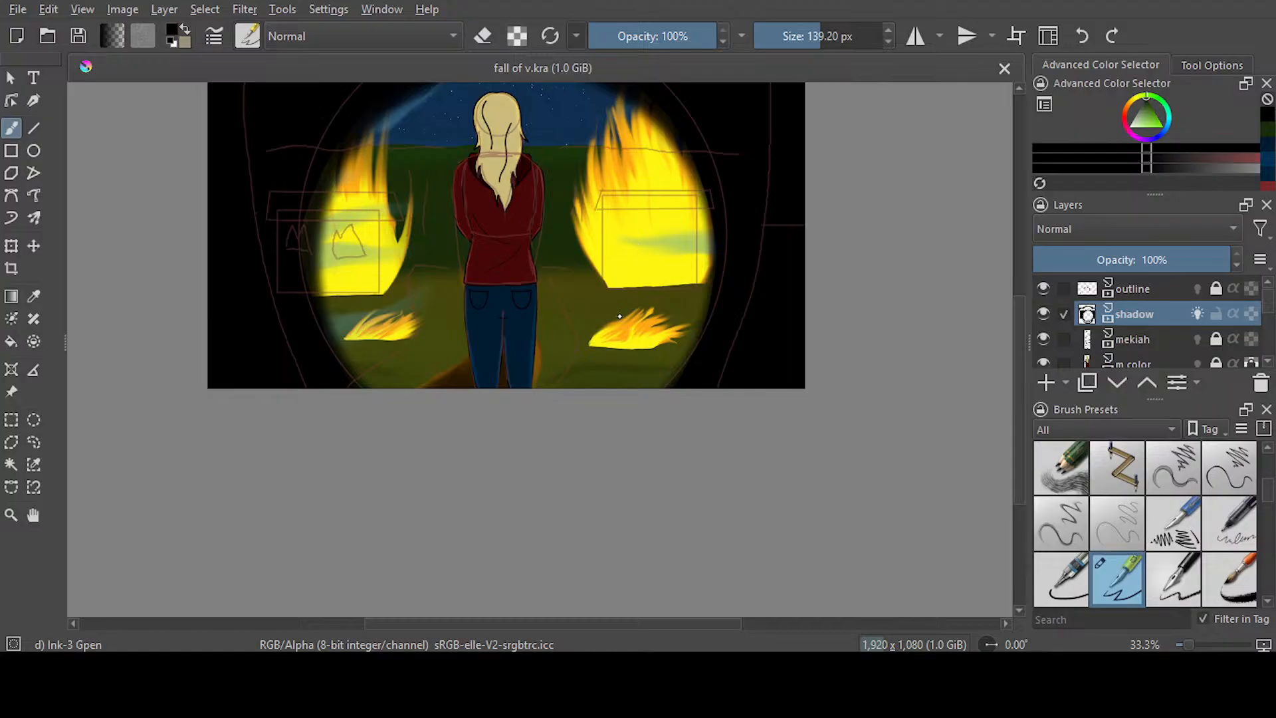
pyautogui.press('/')
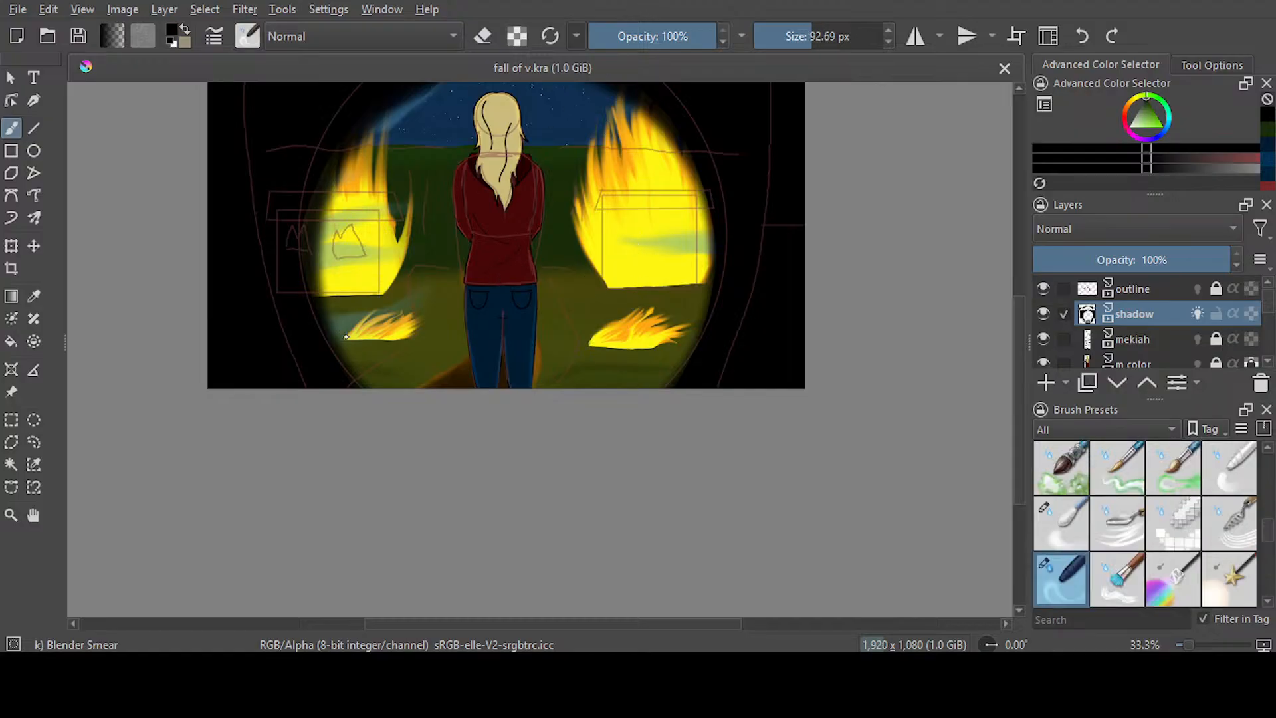
pyautogui.moveTo(376, 389)
pyautogui.mouseDown()
pyautogui.moveTo(371, 343)
pyautogui.moveTo(400, 297)
pyautogui.moveTo(378, 385)
pyautogui.moveTo(358, 348)
pyautogui.moveTo(409, 265)
pyautogui.moveTo(410, 238)
pyautogui.moveTo(383, 339)
pyautogui.moveTo(353, 366)
pyautogui.moveTo(327, 355)
pyautogui.moveTo(327, 248)
pyautogui.moveTo(429, 210)
pyautogui.moveTo(367, 224)
pyautogui.moveTo(352, 252)
pyautogui.moveTo(385, 261)
pyautogui.moveTo(390, 280)
pyautogui.moveTo(406, 256)
pyautogui.moveTo(309, 290)
pyautogui.moveTo(293, 269)
pyautogui.moveTo(444, 182)
pyautogui.moveTo(310, 180)
pyautogui.moveTo(393, 142)
pyautogui.mouseUp()
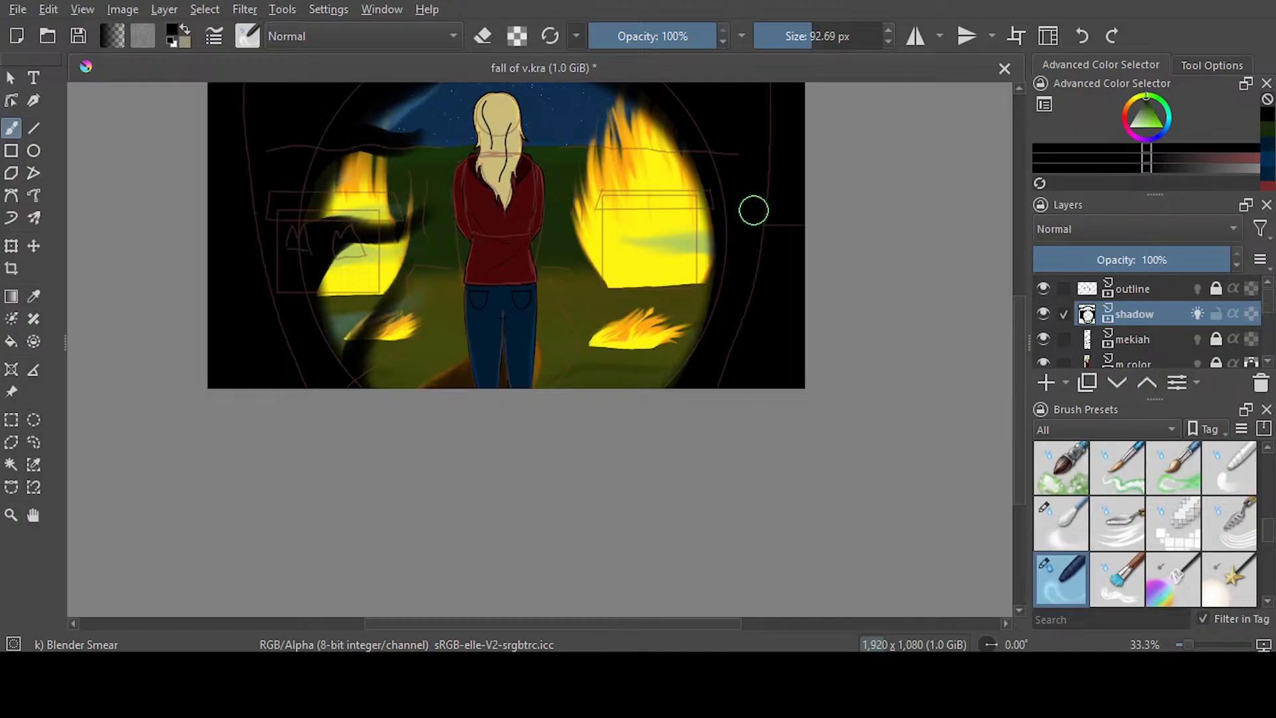
pyautogui.click(1082, 35)
pyautogui.click(1082, 36)
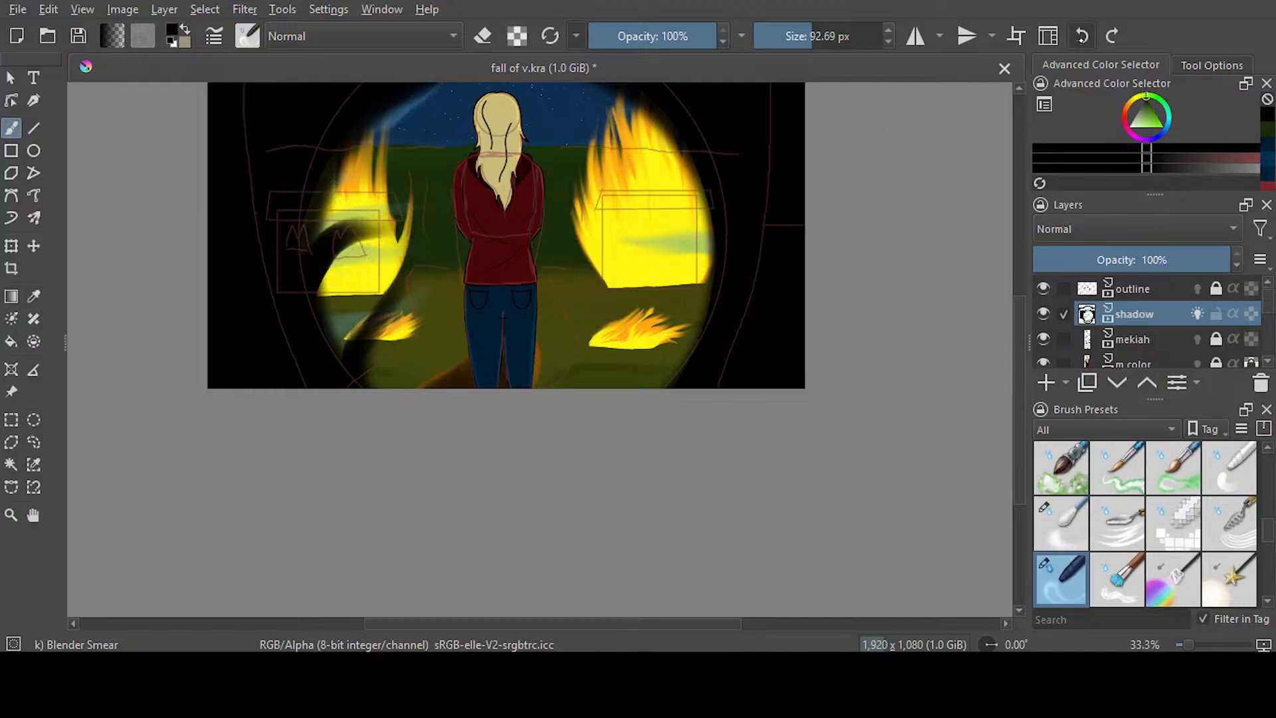
pyautogui.click(1082, 36)
pyautogui.click(1082, 35)
# Smear the black shadow from the lower-left edge of the vignette inward over the small left fire
pyautogui.moveTo(350, 379)
pyautogui.mouseDown()
pyautogui.moveTo(363, 325)
pyautogui.moveTo(418, 262)
pyautogui.mouseUp()
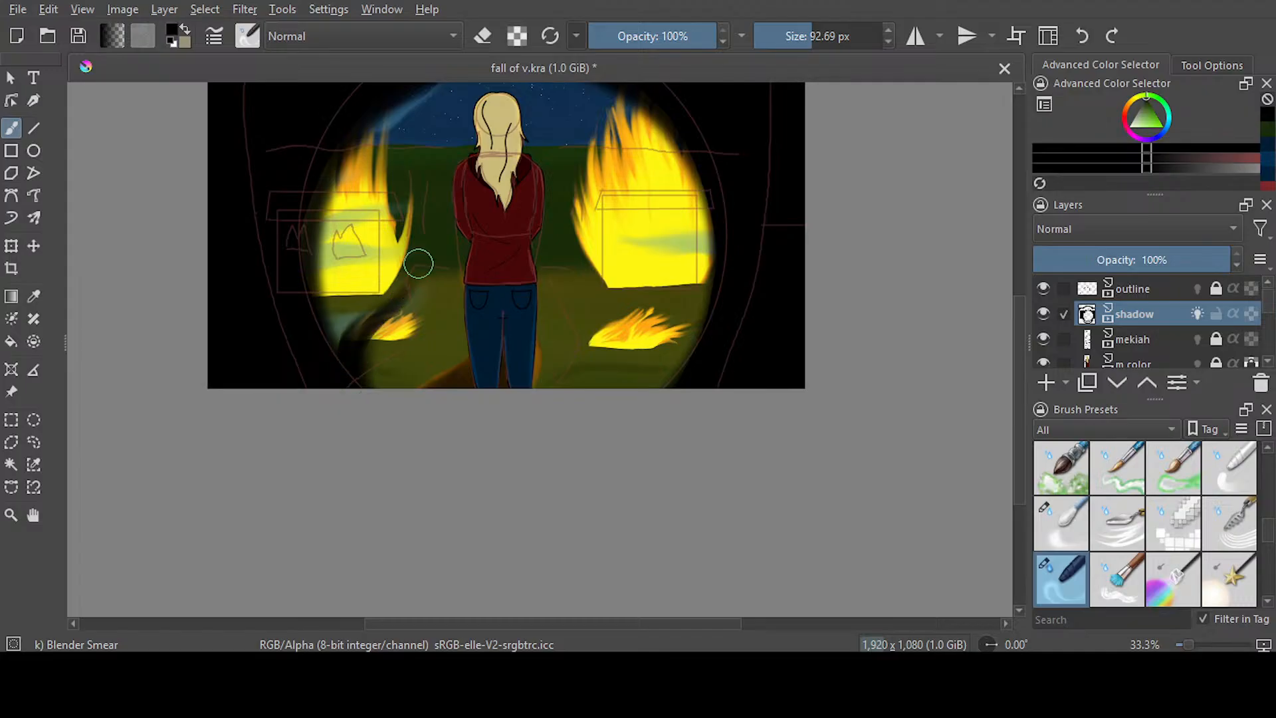
pyautogui.moveTo(300, 270); pyautogui.dragTo(413, 149)
pyautogui.moveTo(309, 235)
pyautogui.mouseDown()
pyautogui.moveTo(401, 185)
pyautogui.moveTo(434, 134)
pyautogui.mouseUp()
pyautogui.moveTo(324, 335); pyautogui.dragTo(360, 252)
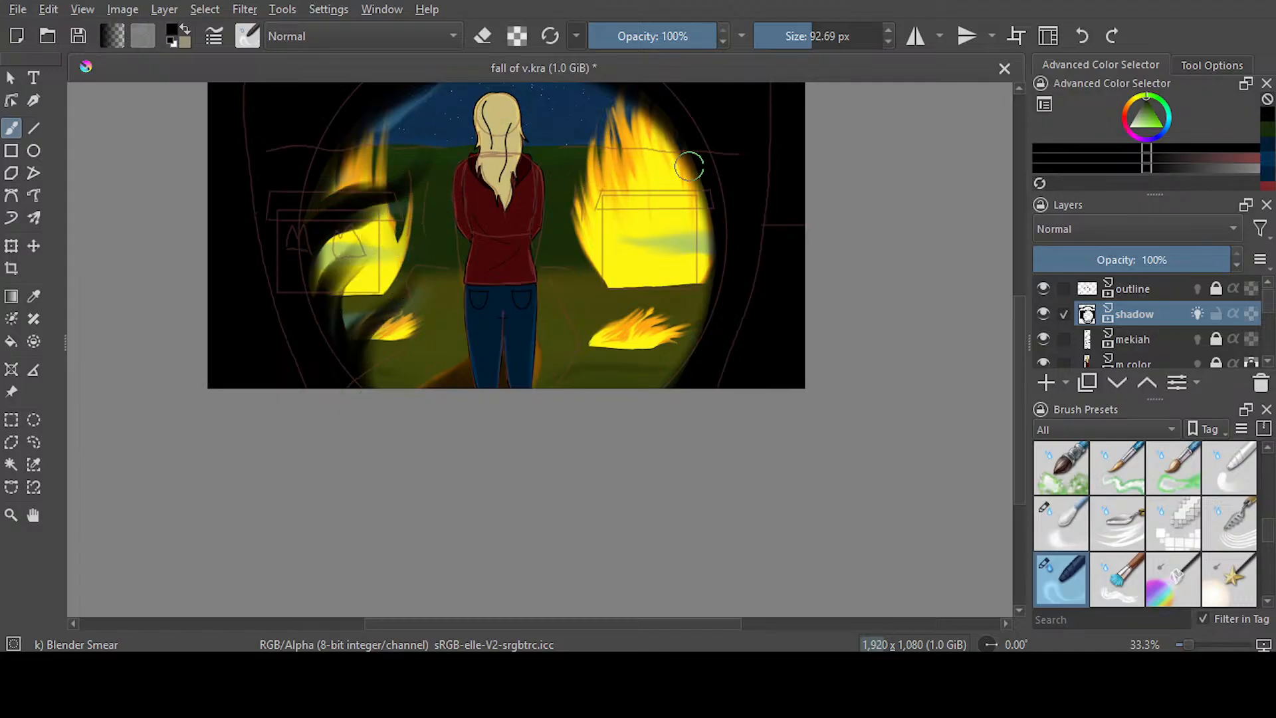
pyautogui.click(1082, 36)
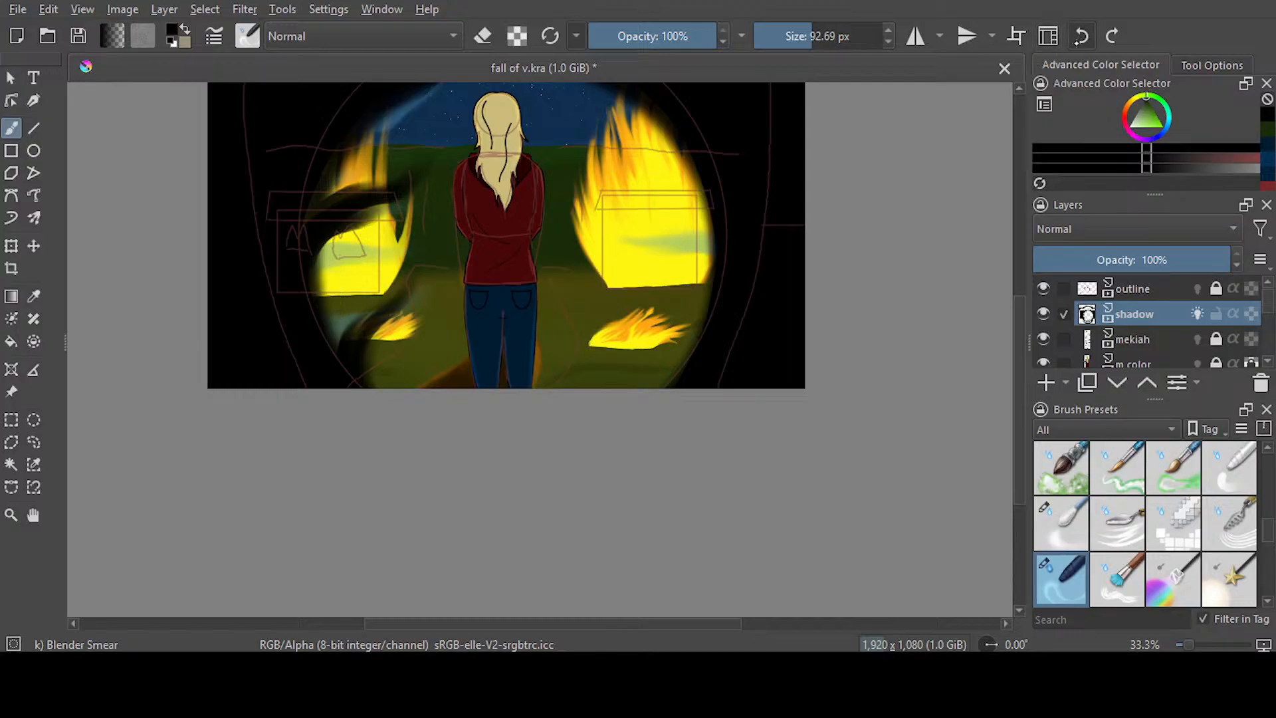
pyautogui.click(1082, 36)
pyautogui.click(1082, 36)
# Smear black tendrils inward from the vignette's right edge over the small fire and the burning house with Blender Smear
pyautogui.scroll(2, 1021, 376)
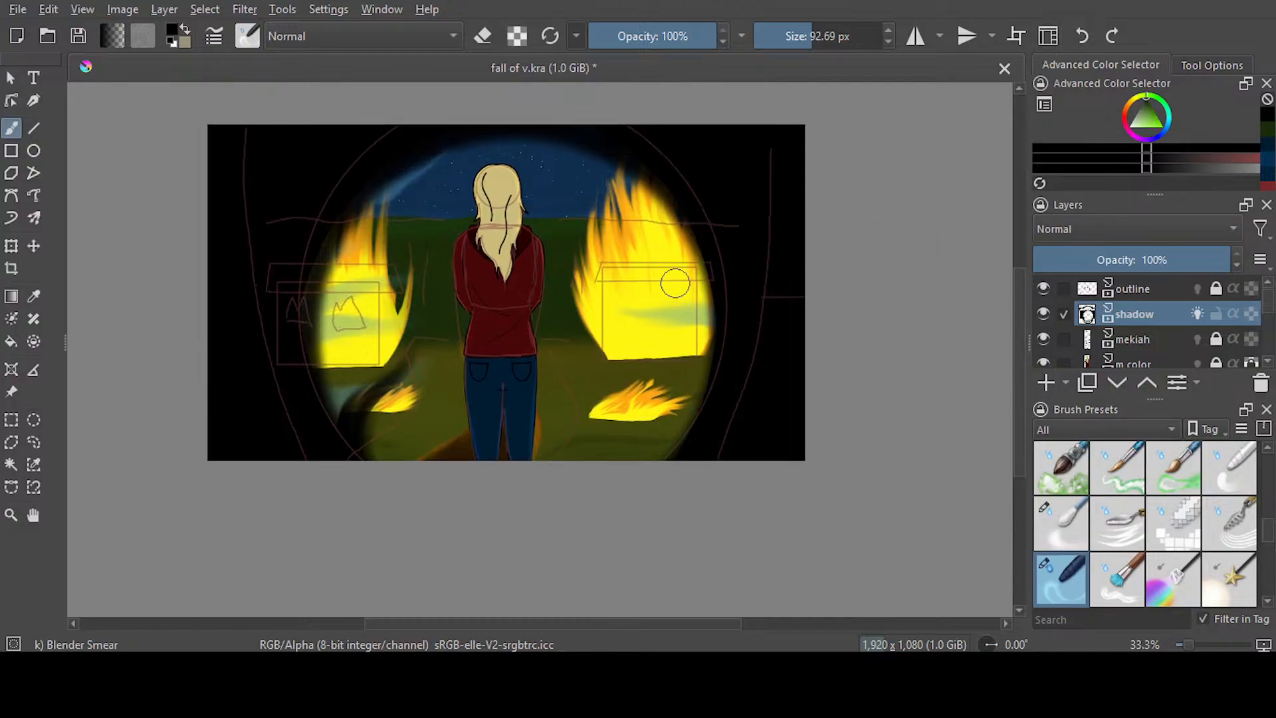
pyautogui.moveTo(666, 465); pyautogui.dragTo(634, 366)
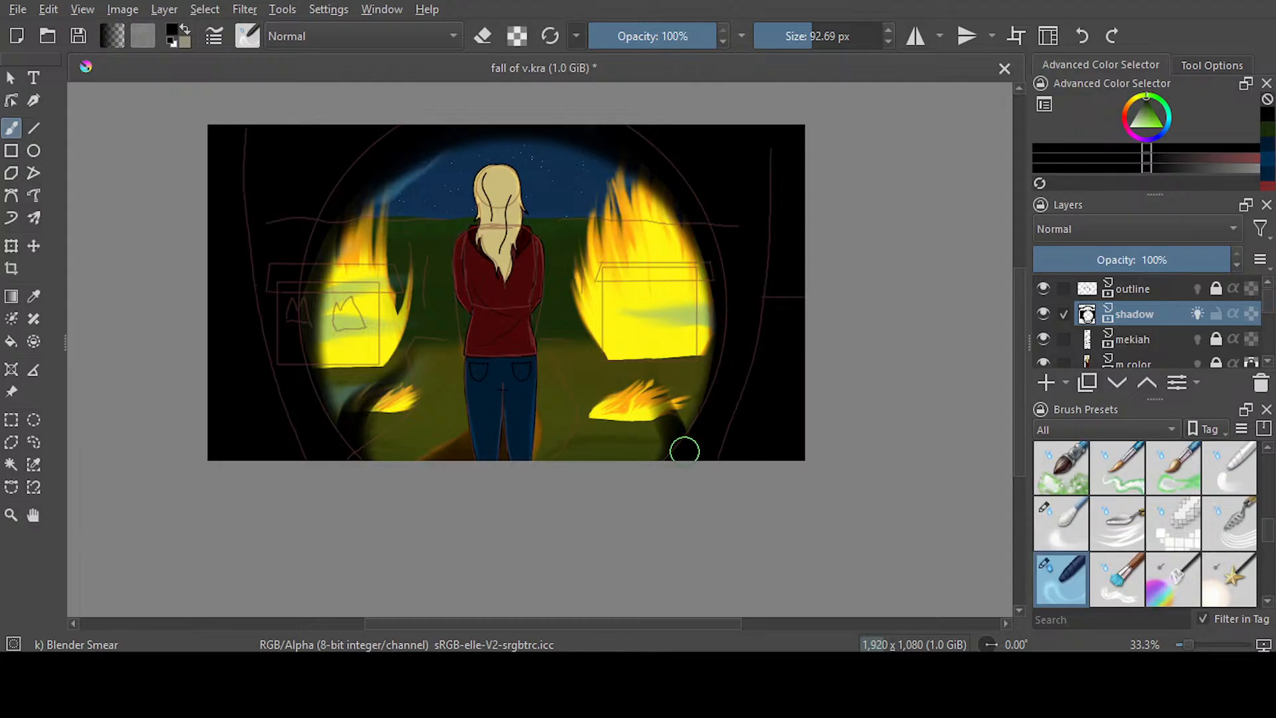
pyautogui.moveTo(684, 447)
pyautogui.mouseDown()
pyautogui.moveTo(656, 380)
pyautogui.moveTo(578, 344)
pyautogui.mouseUp()
pyautogui.moveTo(728, 331)
pyautogui.mouseDown()
pyautogui.moveTo(641, 323)
pyautogui.moveTo(620, 295)
pyautogui.moveTo(743, 320)
pyautogui.moveTo(613, 331)
pyautogui.mouseUp()
pyautogui.moveTo(732, 287)
pyautogui.mouseDown()
pyautogui.moveTo(705, 236)
pyautogui.moveTo(615, 223)
pyautogui.moveTo(571, 245)
pyautogui.mouseUp()
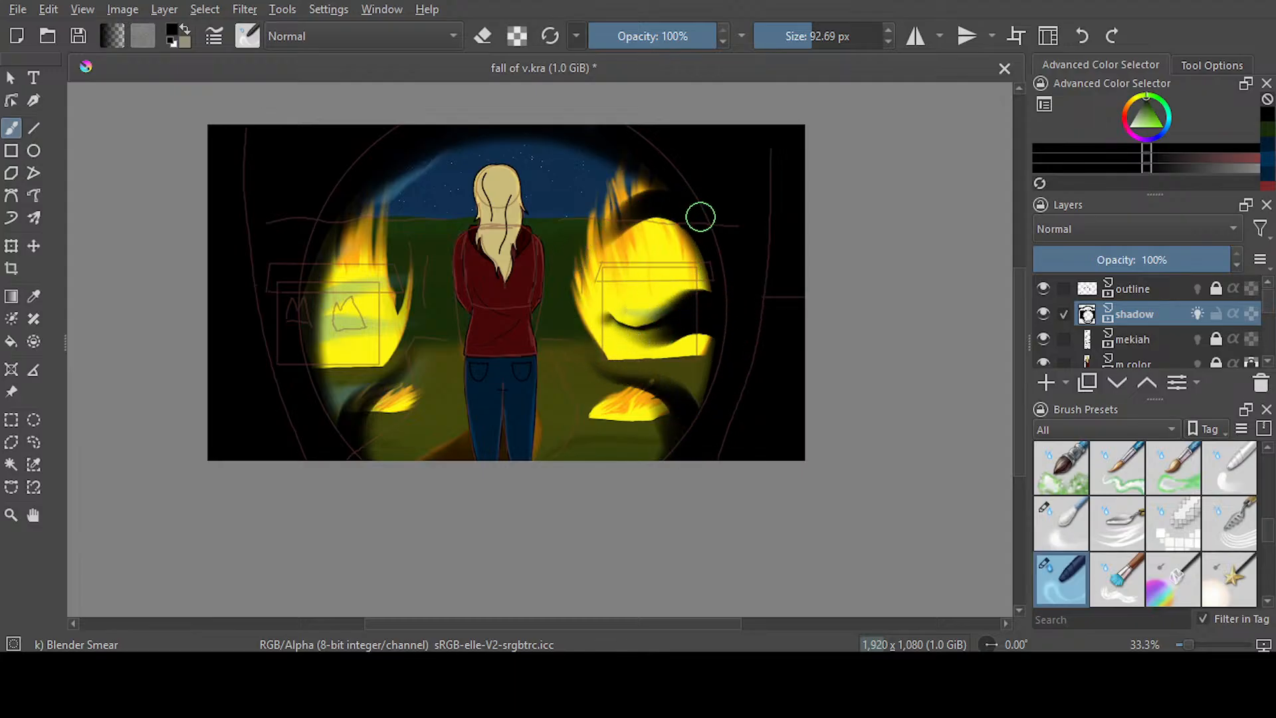
pyautogui.moveTo(698, 213); pyautogui.dragTo(572, 273)
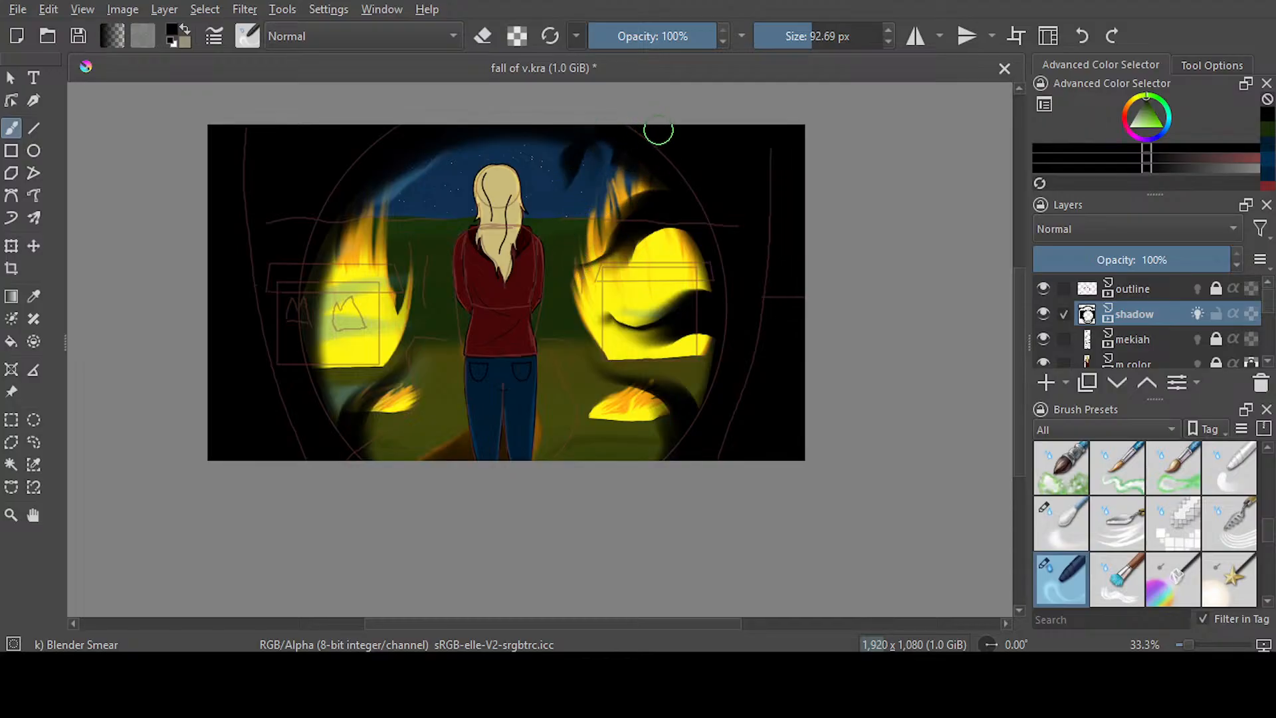
# Smear more black tendrils into the sky beside the head, the grass below the right fire, and the left burning house
pyautogui.moveTo(601, 161)
pyautogui.mouseDown()
pyautogui.moveTo(576, 152)
pyautogui.moveTo(563, 233)
pyautogui.moveTo(611, 151)
pyautogui.moveTo(590, 170)
pyautogui.moveTo(569, 247)
pyautogui.moveTo(592, 148)
pyautogui.mouseUp()
pyautogui.moveTo(417, 192)
pyautogui.mouseDown()
pyautogui.moveTo(431, 232)
pyautogui.moveTo(397, 151)
pyautogui.moveTo(409, 212)
pyautogui.moveTo(433, 240)
pyautogui.mouseUp()
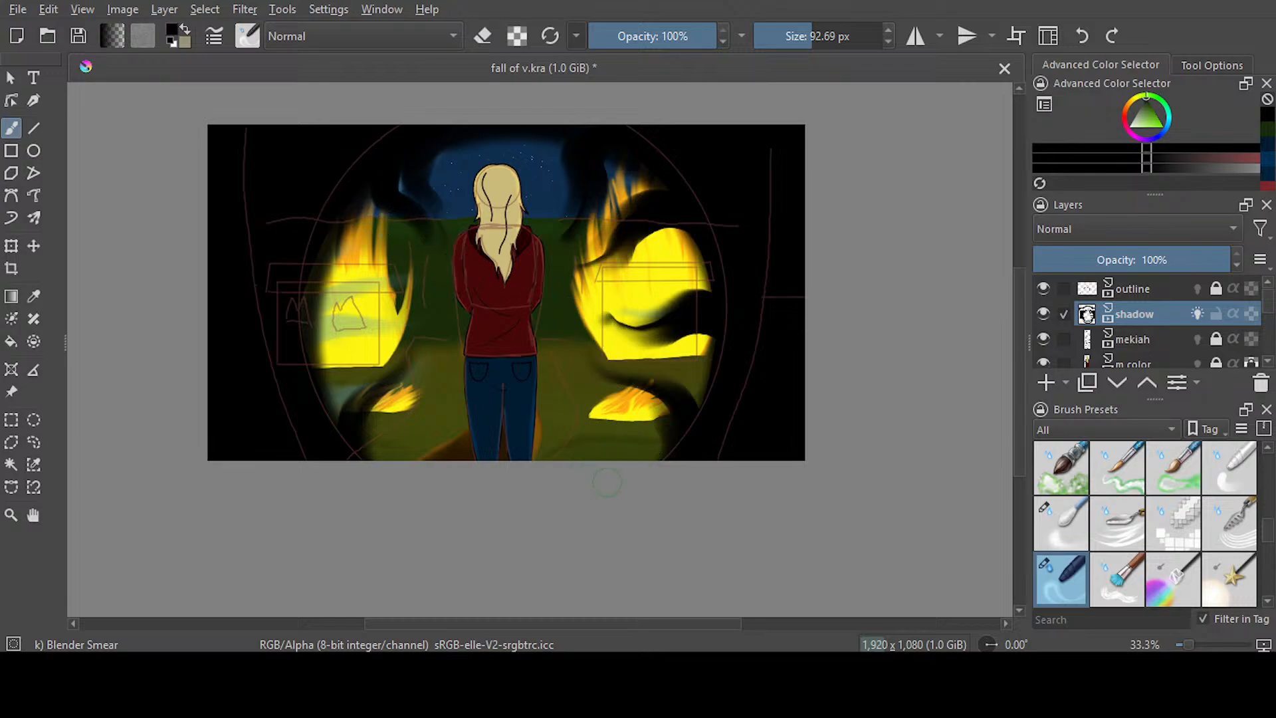
pyautogui.moveTo(661, 458)
pyautogui.mouseDown()
pyautogui.moveTo(542, 414)
pyautogui.moveTo(722, 458)
pyautogui.moveTo(544, 427)
pyautogui.mouseUp()
pyautogui.moveTo(326, 425)
pyautogui.mouseDown()
pyautogui.moveTo(395, 248)
pyautogui.moveTo(290, 356)
pyautogui.moveTo(326, 301)
pyautogui.moveTo(412, 287)
pyautogui.mouseUp()
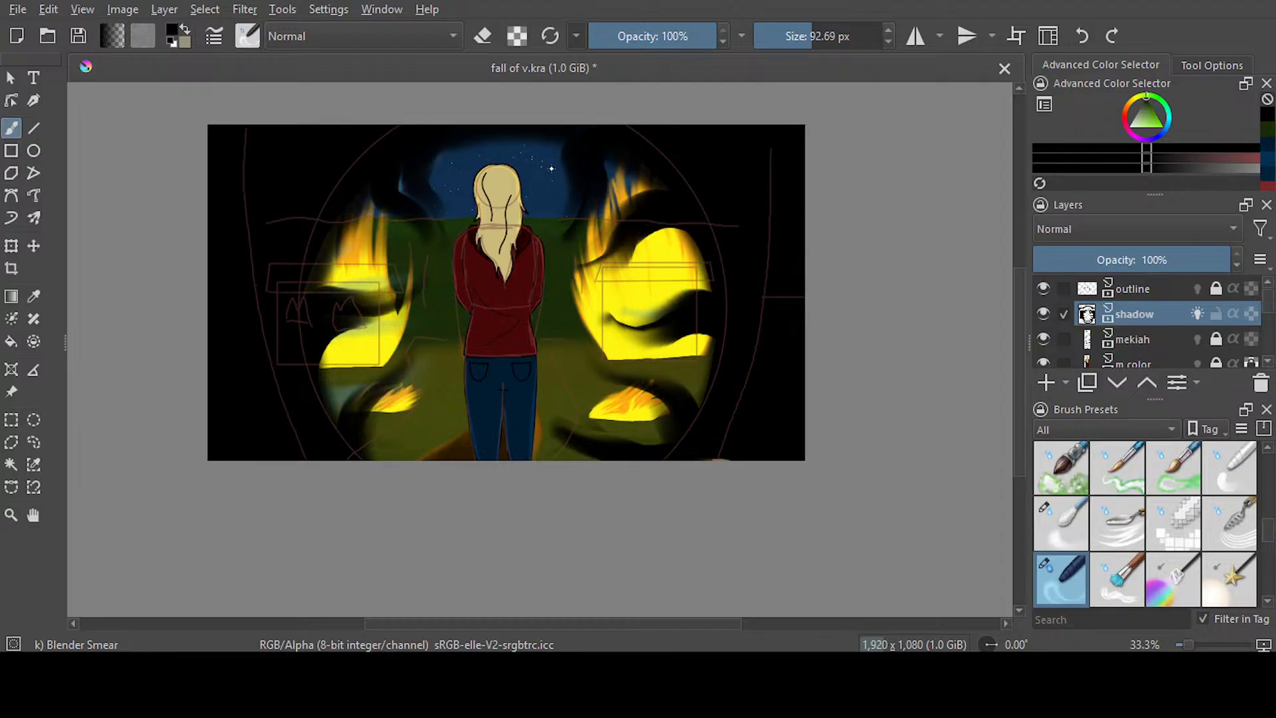
# Soften the smeared shadow edges around both fires with Blender Blur at 97.25 px, and save the document
pyautogui.press('/')
pyautogui.hotkey('ctrl', 's')
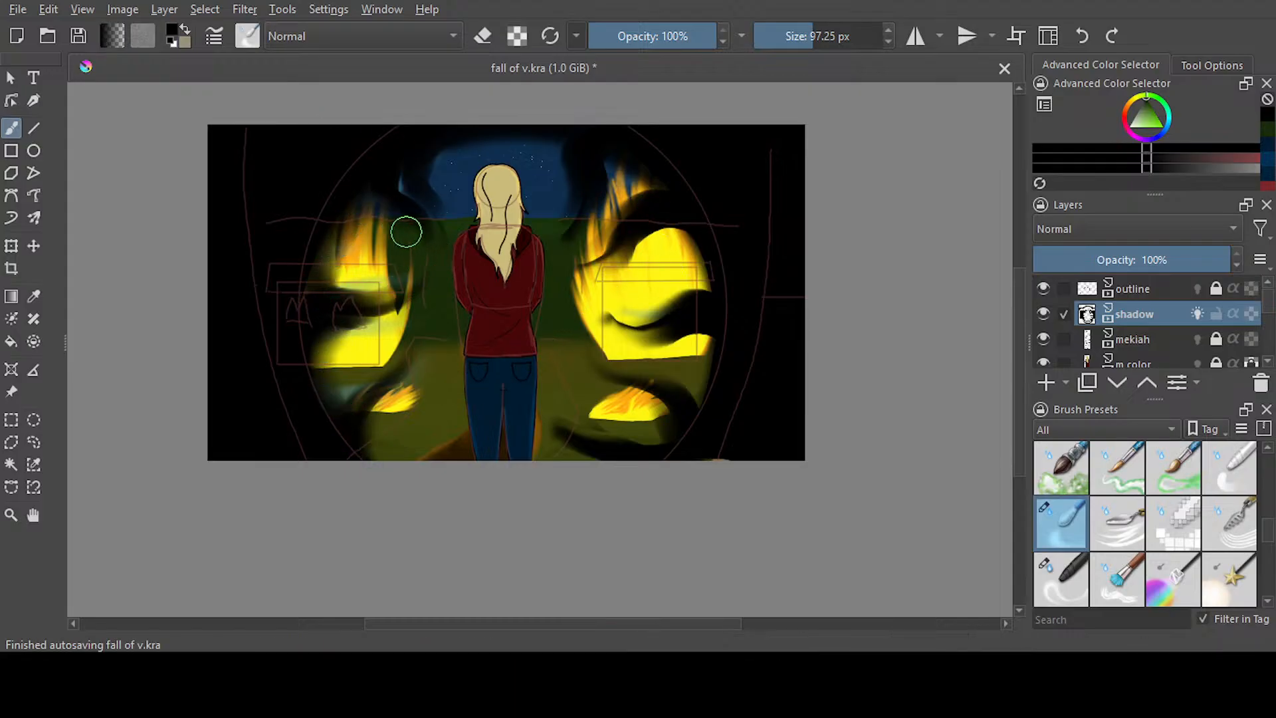
pyautogui.moveTo(609, 164); pyautogui.dragTo(652, 188)
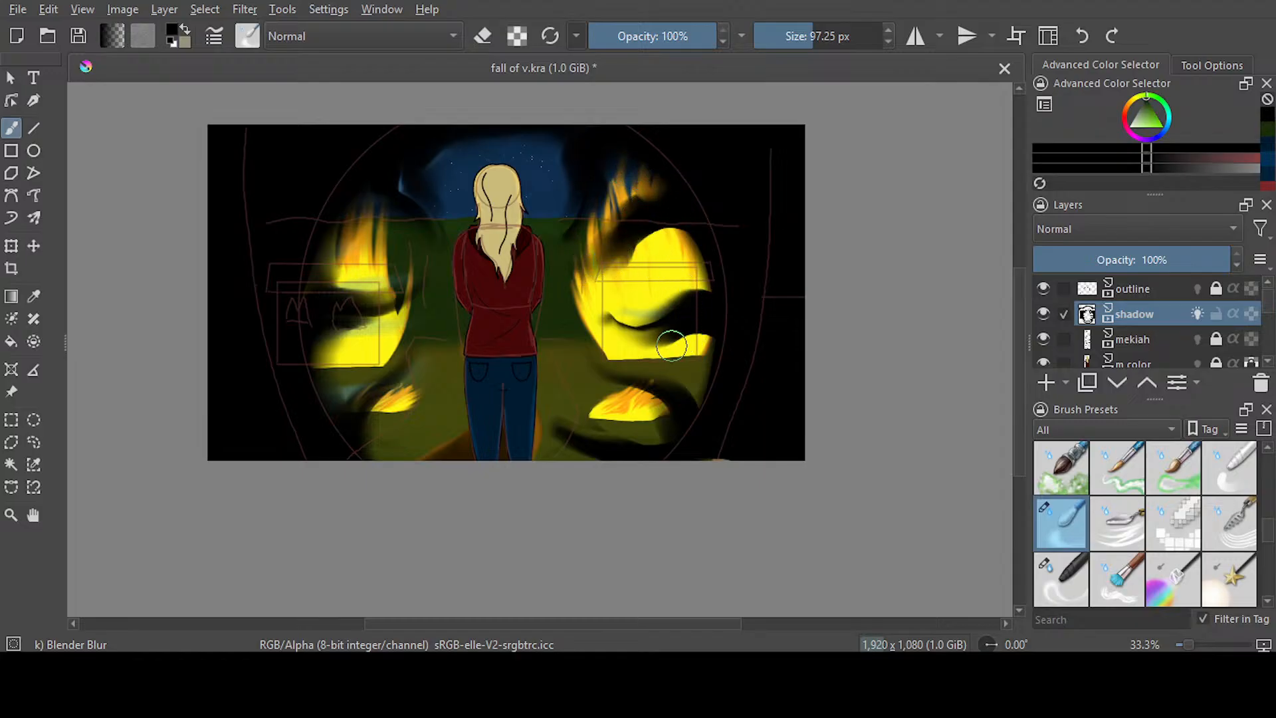
pyautogui.moveTo(672, 346); pyautogui.dragTo(601, 325)
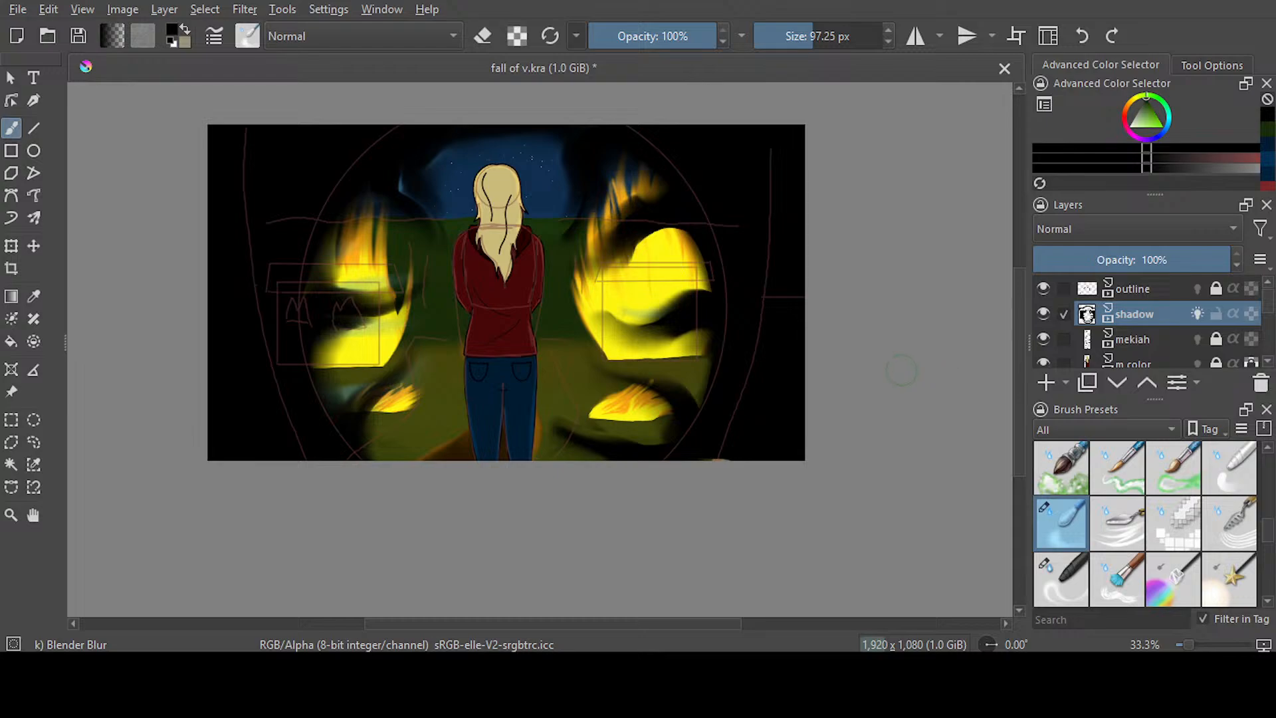
pyautogui.moveTo(714, 282)
pyautogui.mouseDown()
pyautogui.moveTo(691, 235)
pyautogui.moveTo(630, 254)
pyautogui.moveTo(717, 293)
pyautogui.mouseUp()
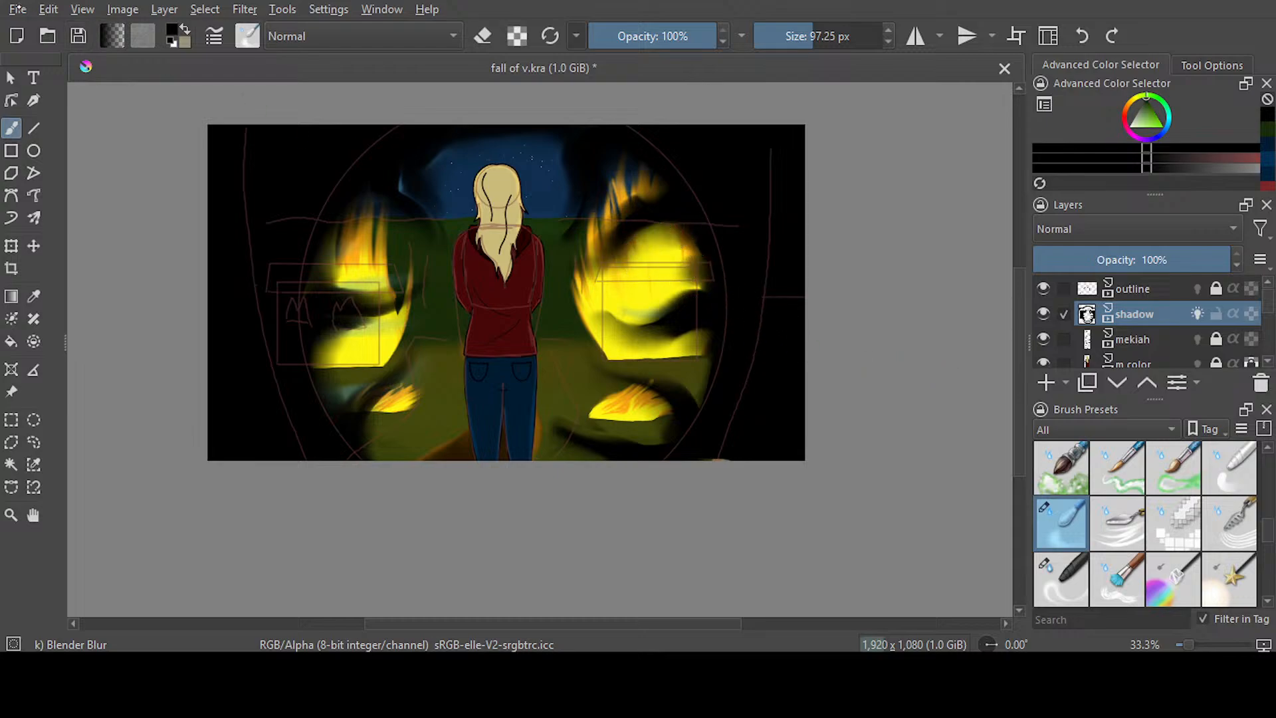
pyautogui.hotkey('ctrl', 's')
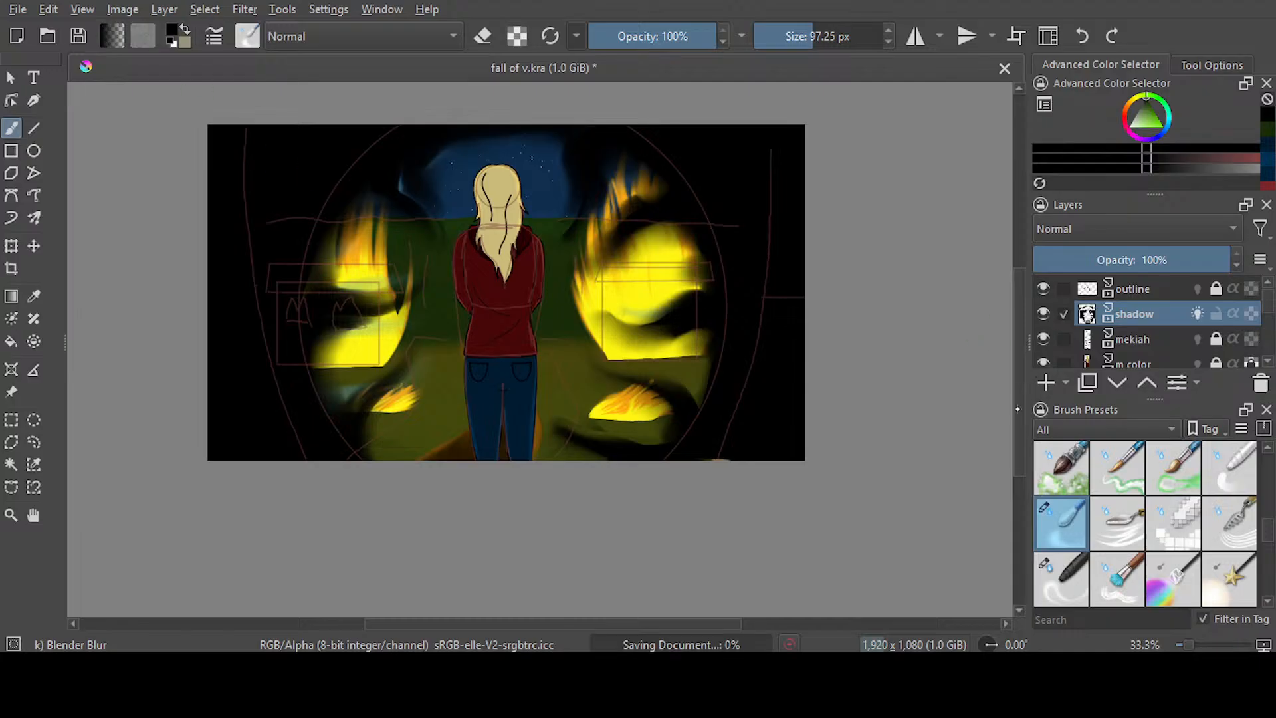
# Blur the shadow edges further over the right burning house and in the sky to the left of the head
pyautogui.scroll(1, 792, 299)
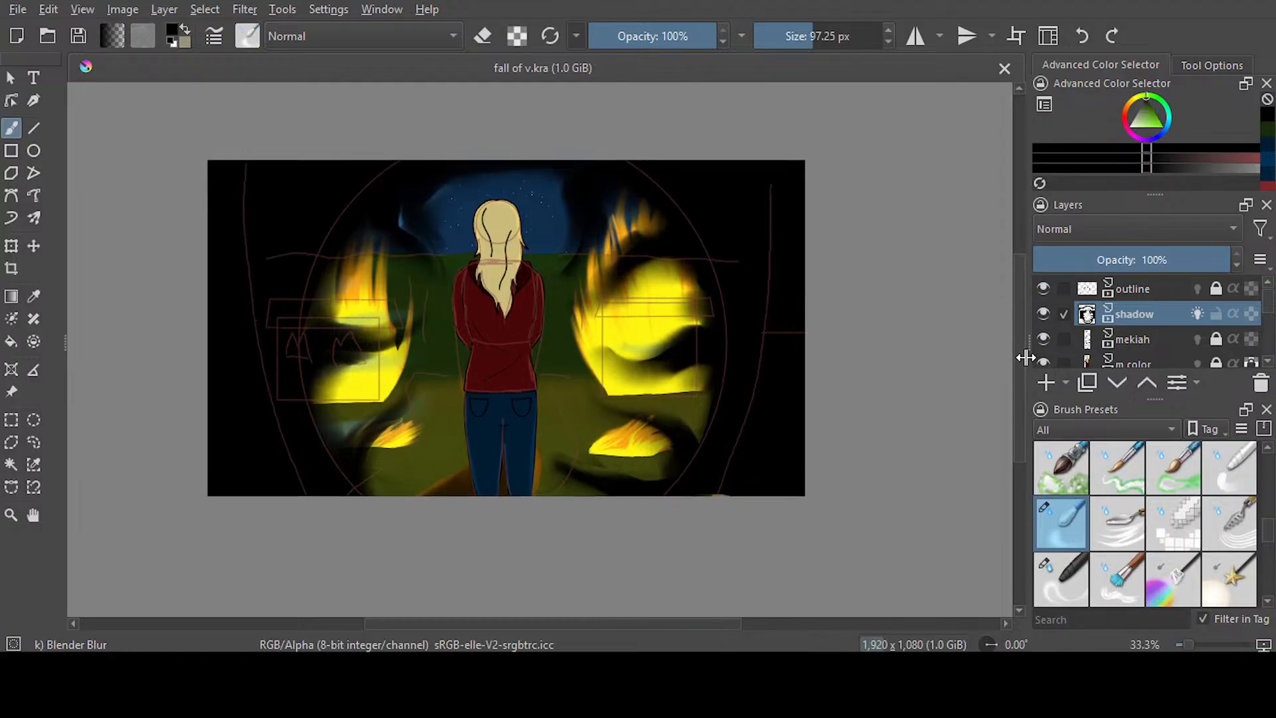
pyautogui.moveTo(1019, 370); pyautogui.dragTo(1020, 360)
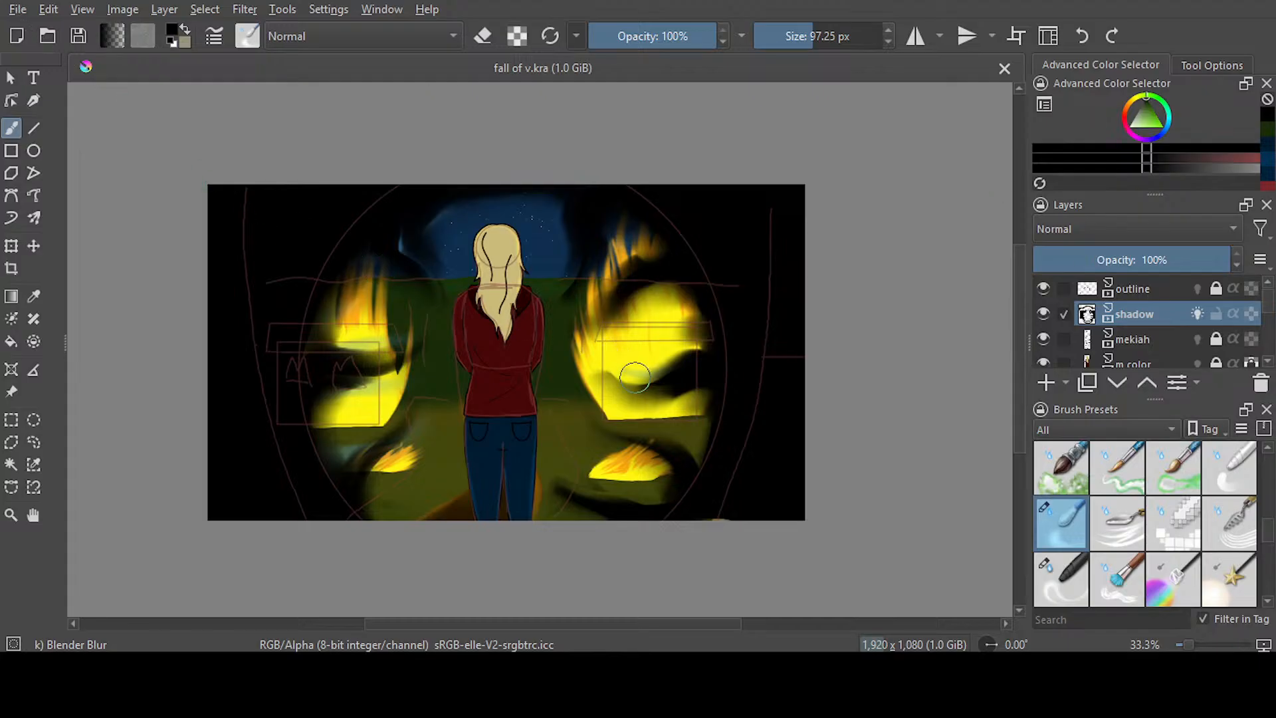
pyautogui.moveTo(634, 374); pyautogui.dragTo(629, 327)
pyautogui.moveTo(441, 211); pyautogui.dragTo(467, 270)
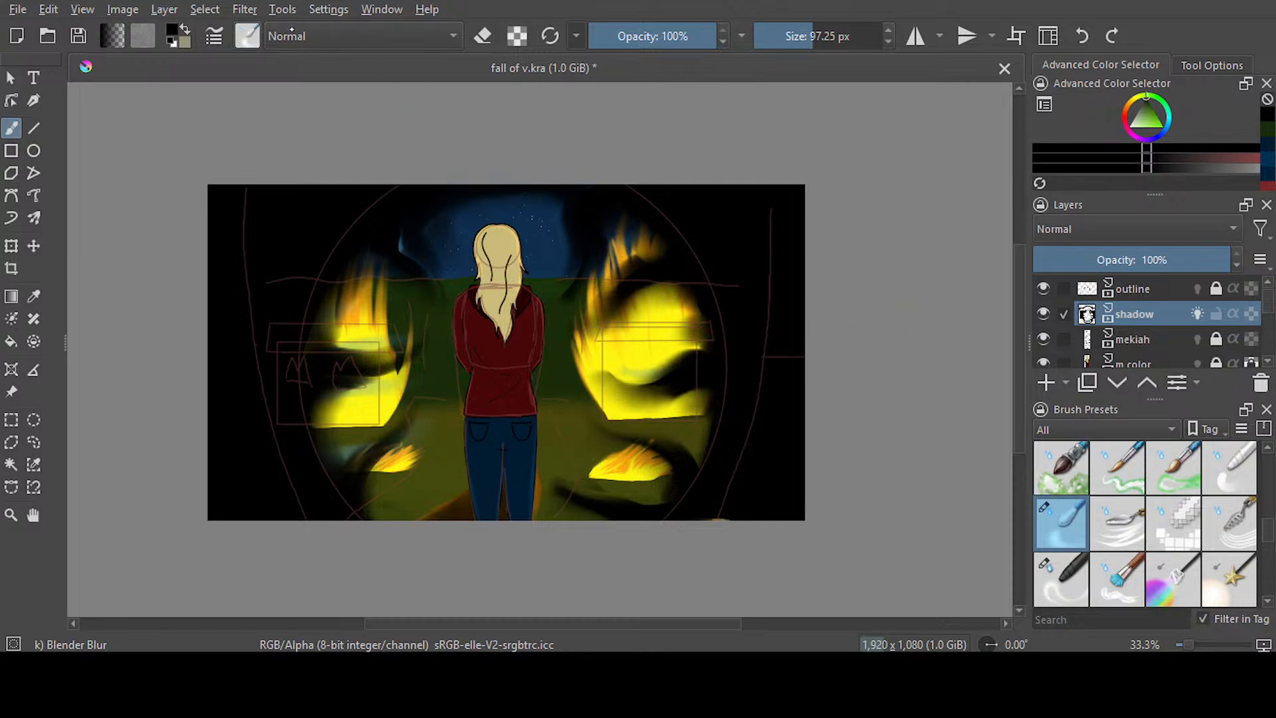
# Smear the black tendril in the grass below the small right fire upward toward the figure's legs with Blender Smear at 92.69 px
pyautogui.press('/')
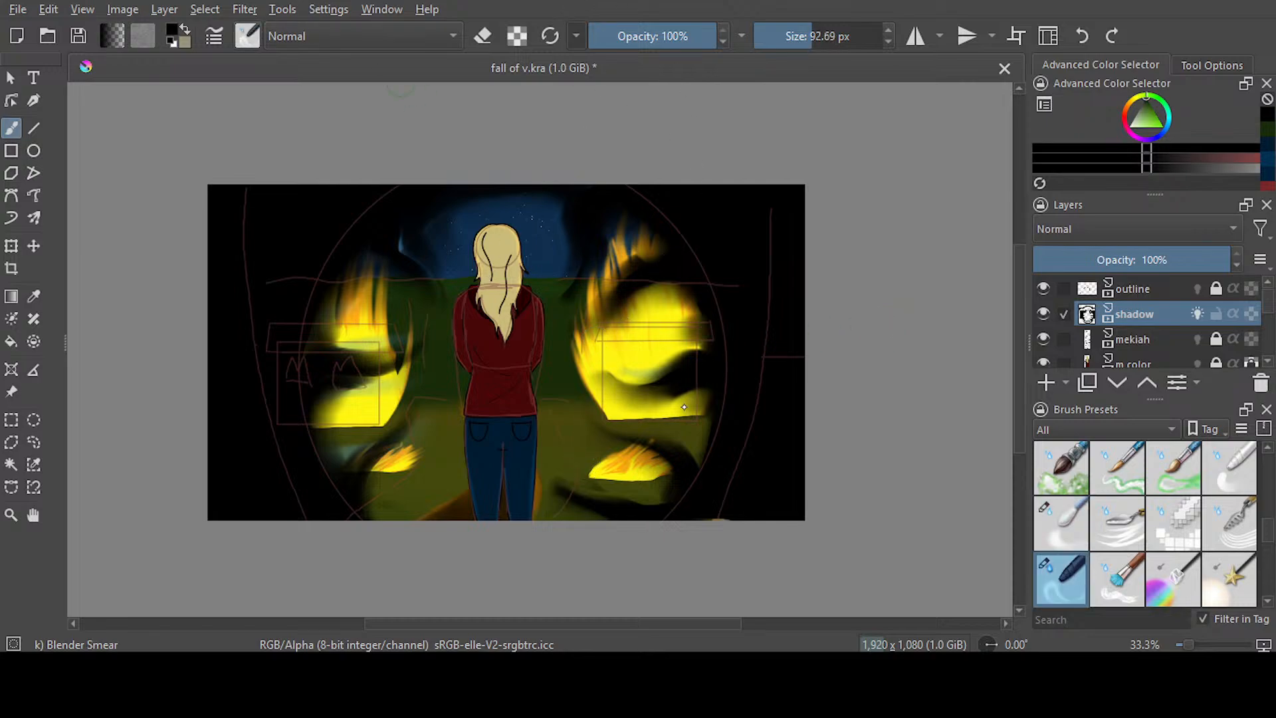
pyautogui.moveTo(616, 503)
pyautogui.mouseDown()
pyautogui.moveTo(588, 493)
pyautogui.moveTo(539, 433)
pyautogui.mouseUp()
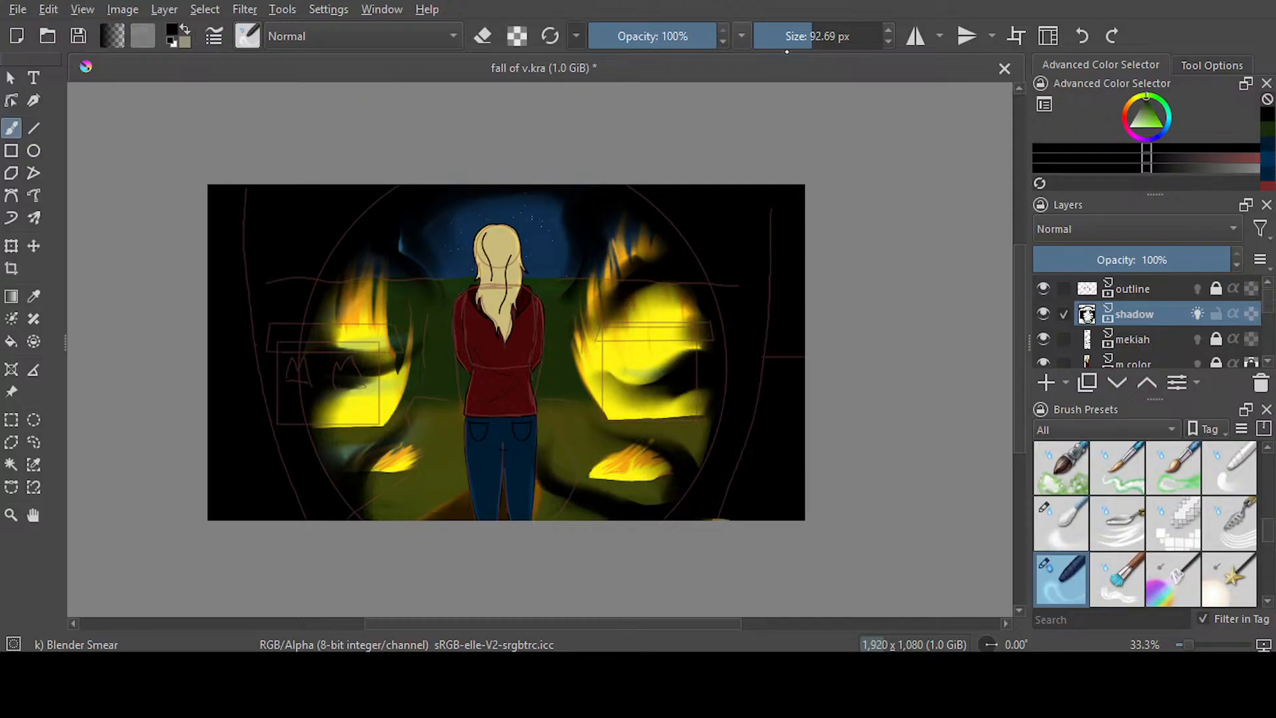
pyautogui.click(1082, 36)
pyautogui.moveTo(569, 511); pyautogui.dragTo(544, 461)
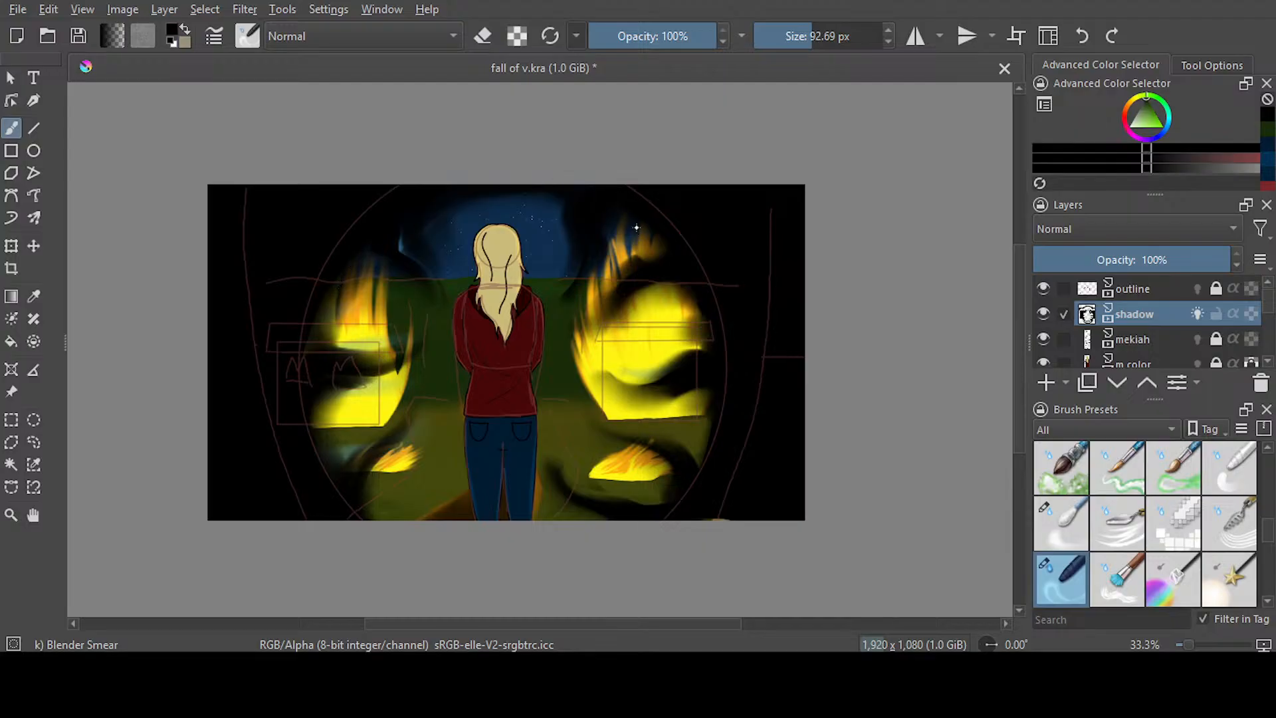
# Set up Airbrush Soft as an eraser at 57.91 px and save the document
pyautogui.press('/')
pyautogui.click(803, 39)
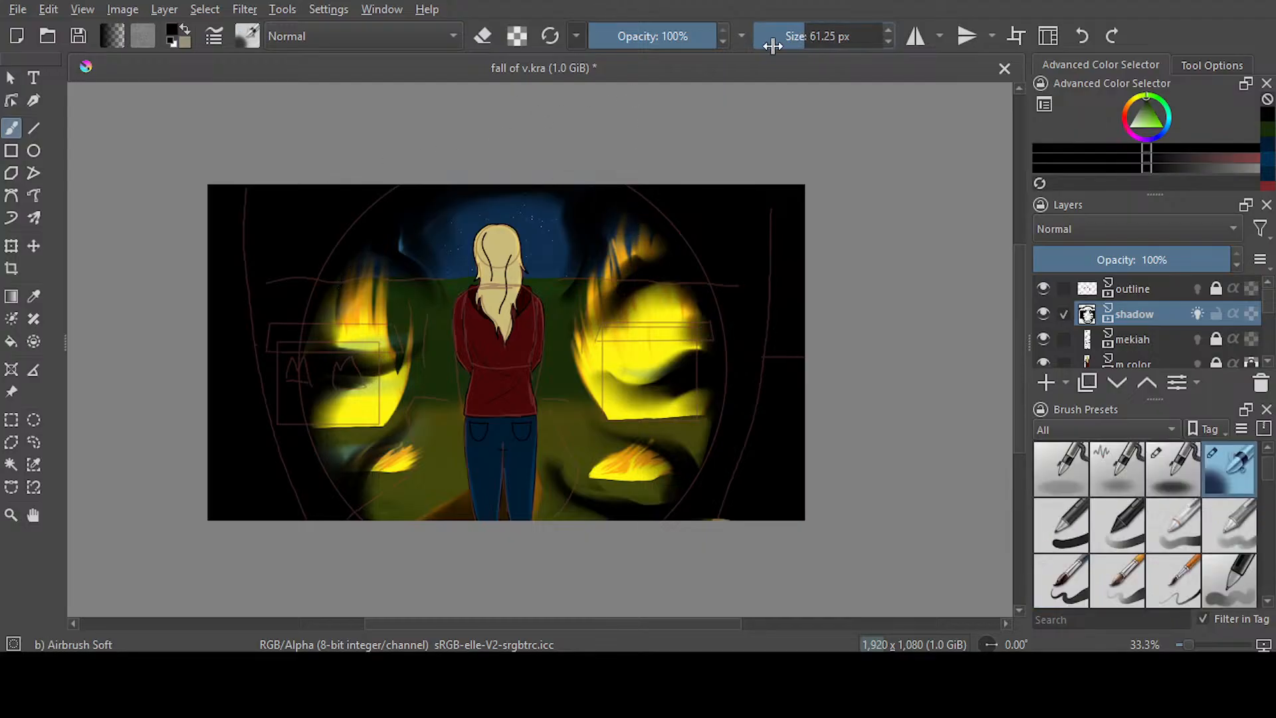
pyautogui.press('e')
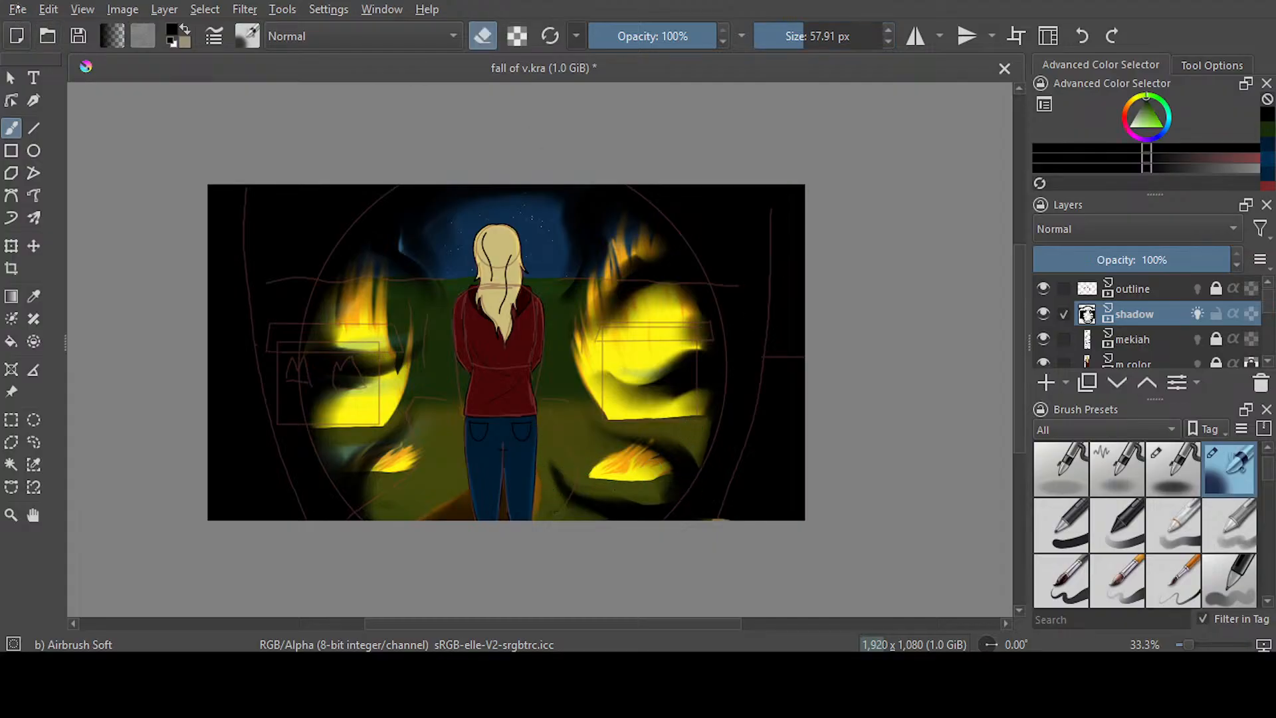
pyautogui.hotkey('ctrl', 's')
# Hide the outline layer and go to the shadow layer's keyframe at frame 543
pyautogui.click(1043, 288)
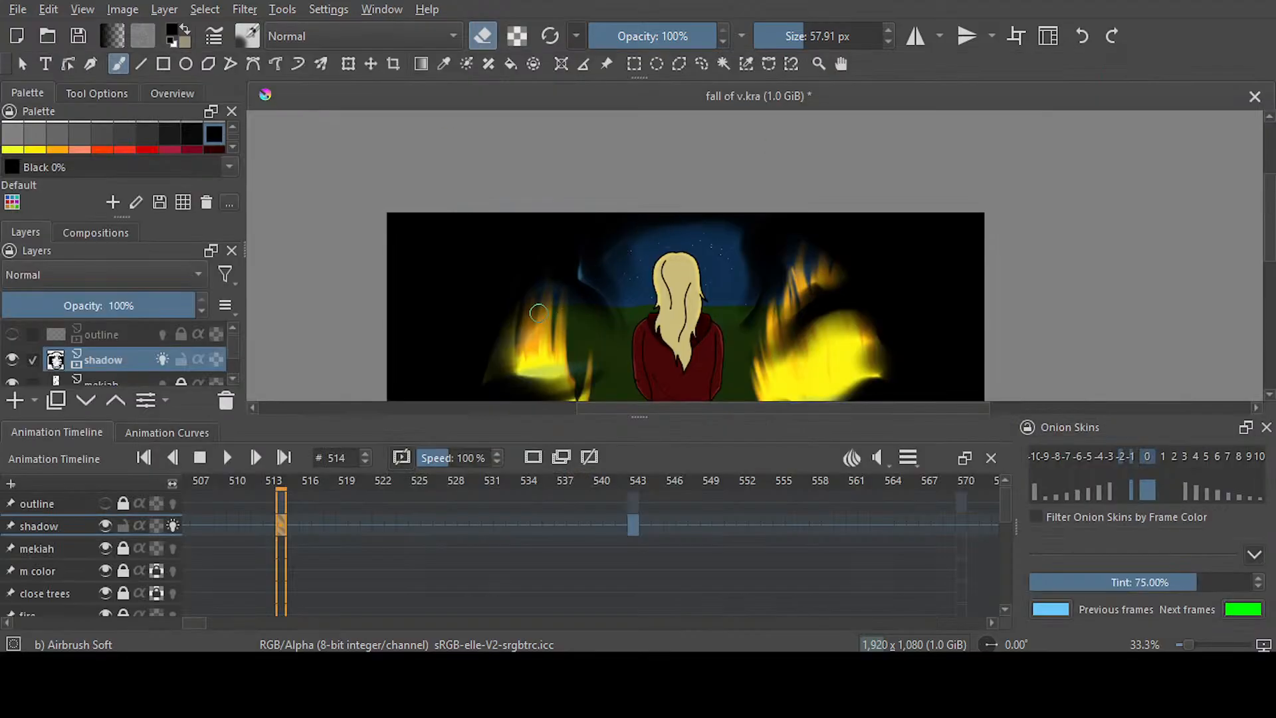
pyautogui.scroll(-3, 538, 312)
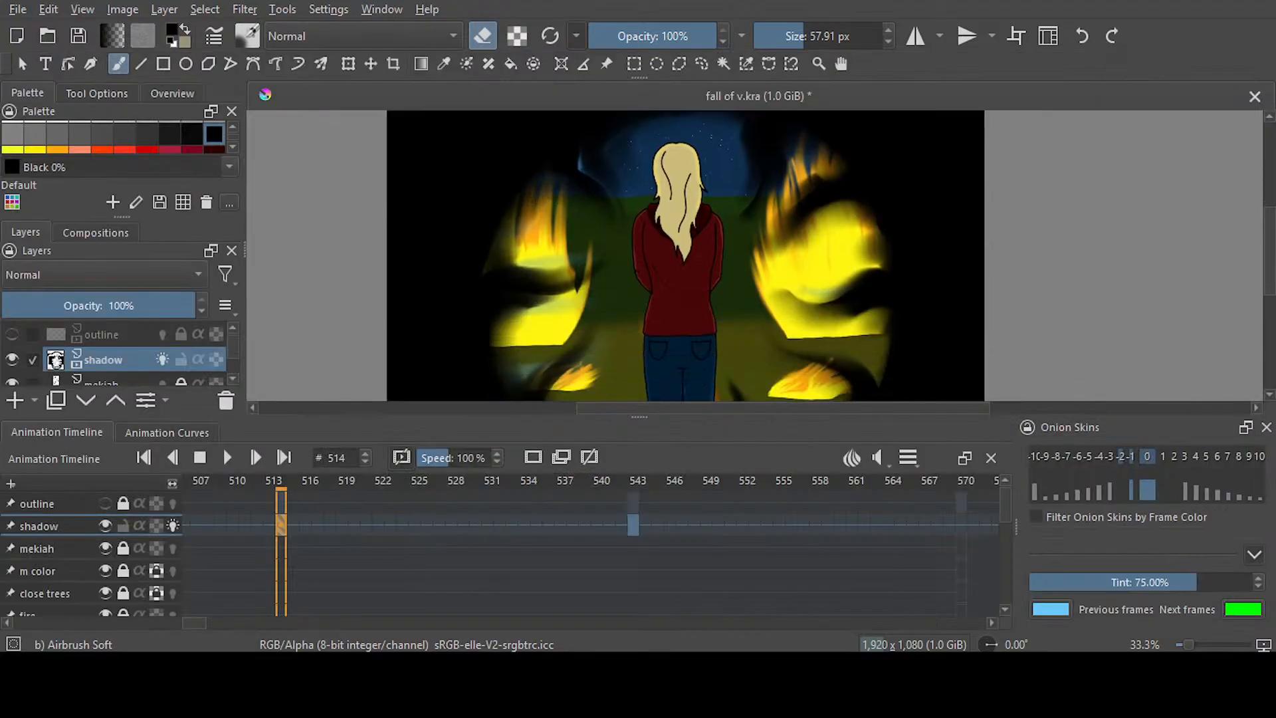
pyautogui.click(632, 529)
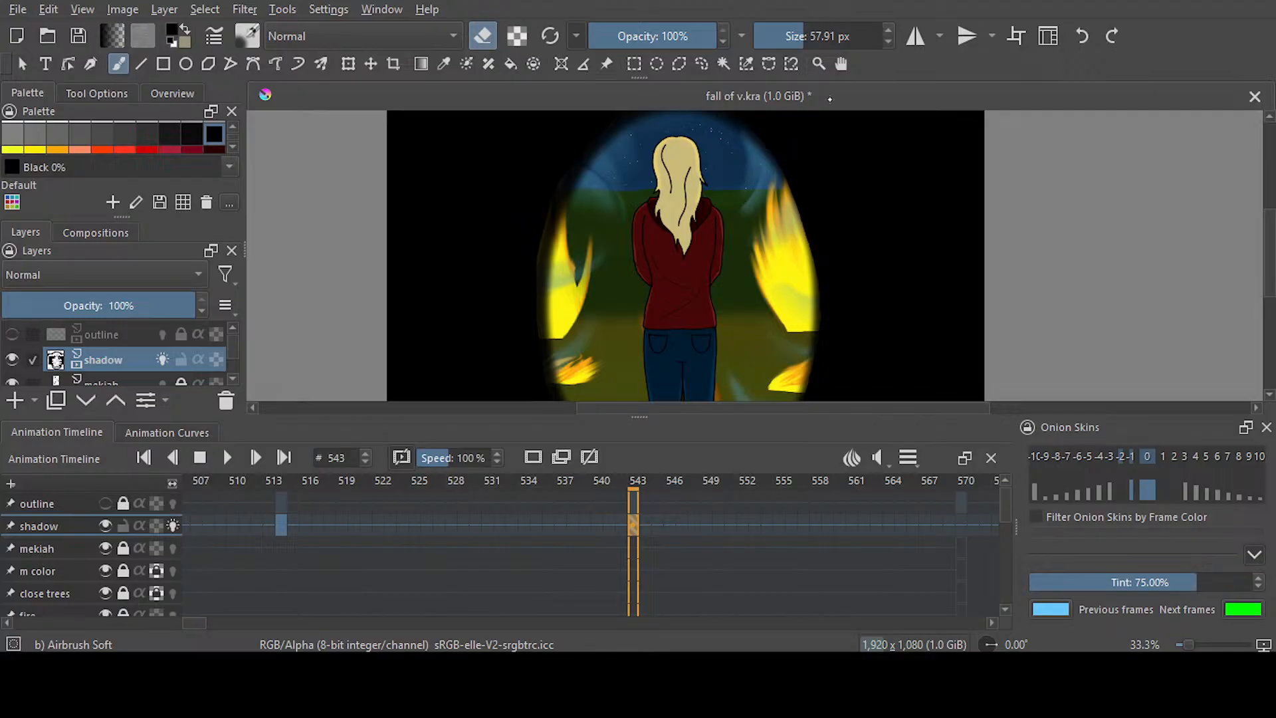
pyautogui.click(381, 9)
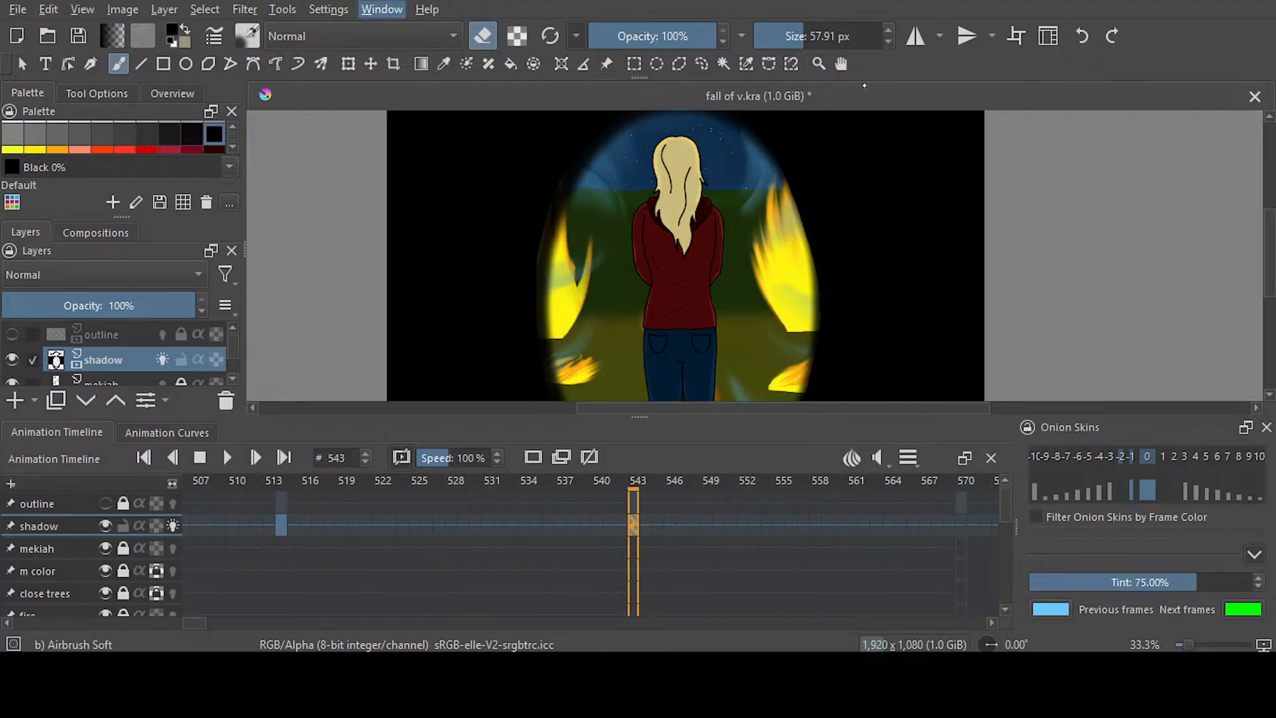
pyautogui.click(836, 155)
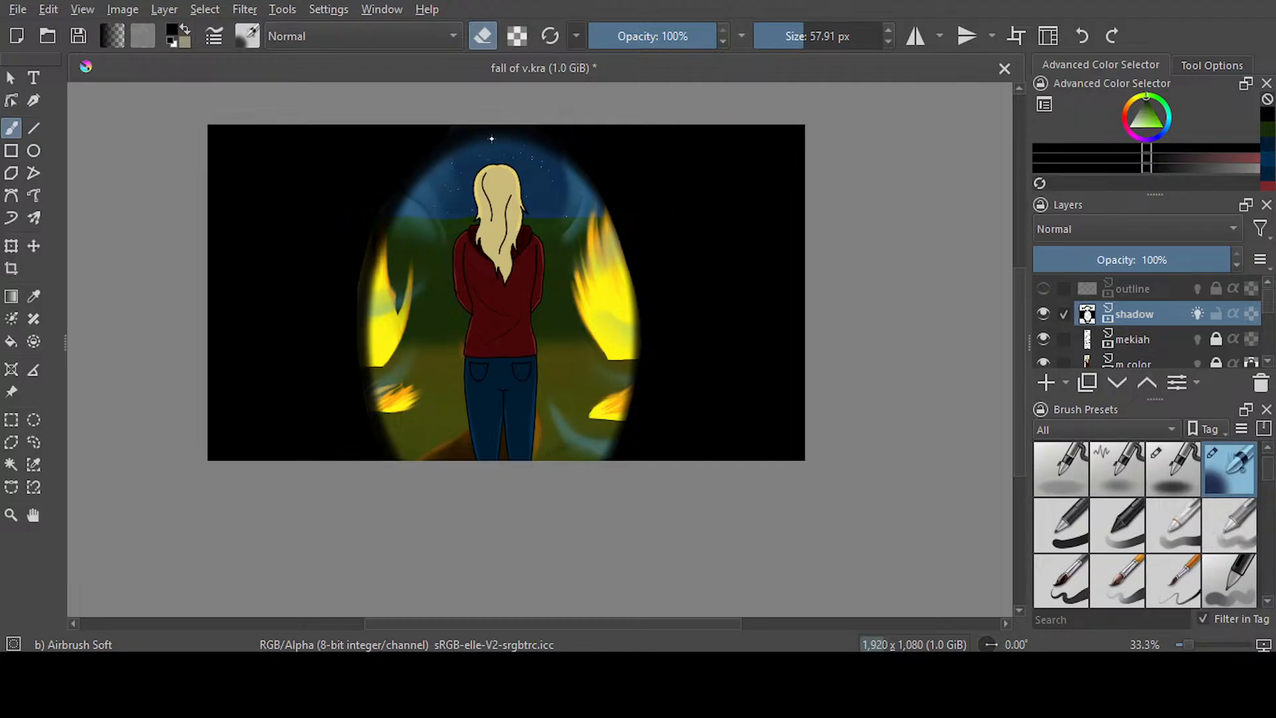
# Paint black along the vignette's left edge beside the fires with Ink-3 Gpen at 139.20 px
pyautogui.press('/')
pyautogui.scroll(2, 382, 323)
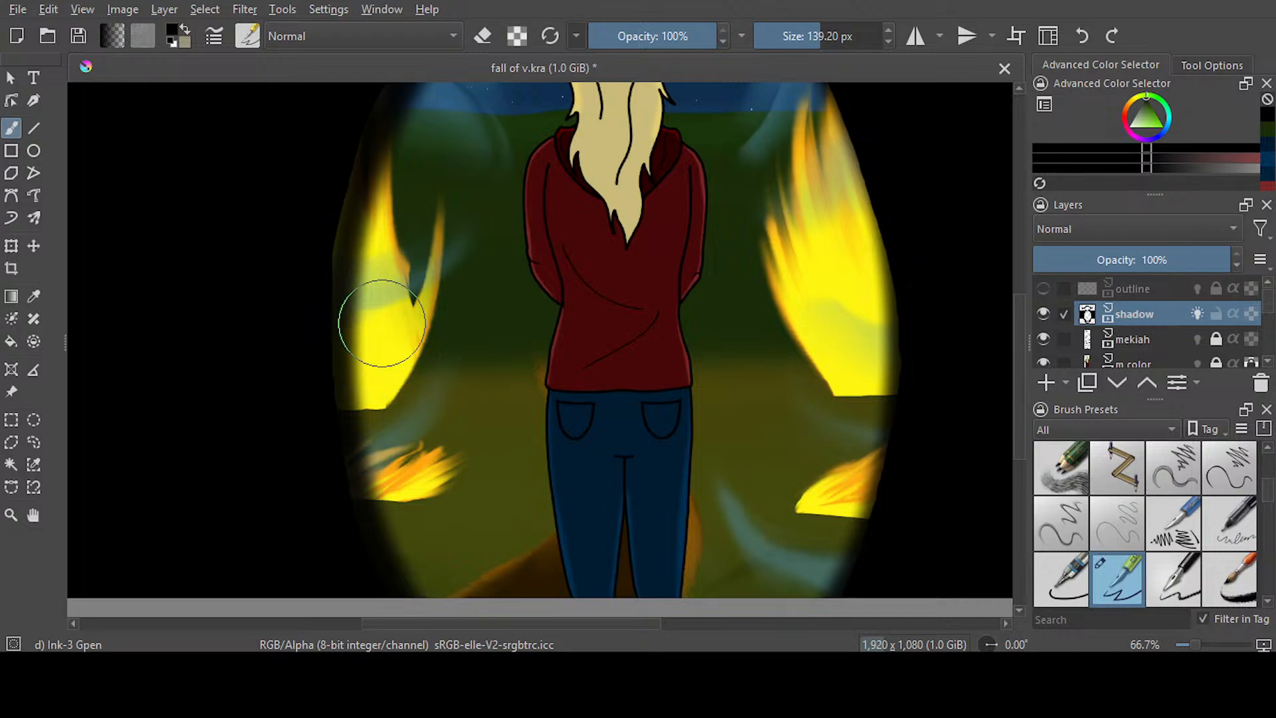
pyautogui.press('p')
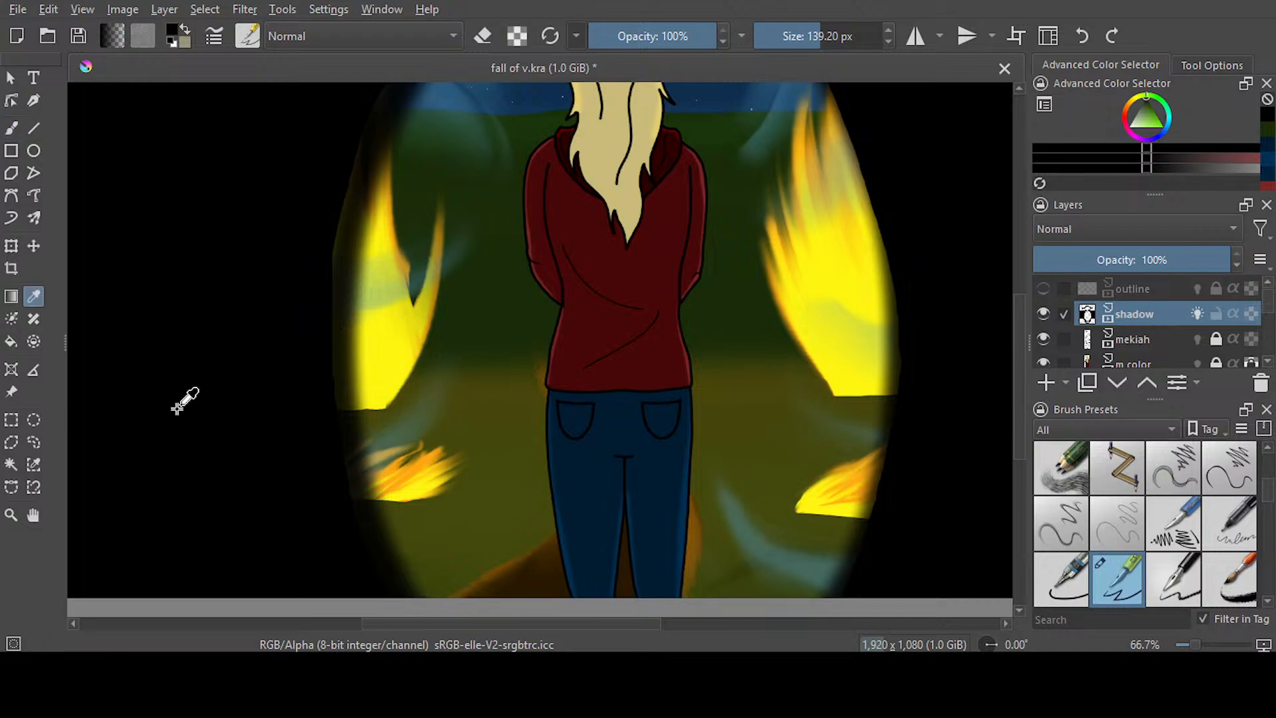
pyautogui.press('b')
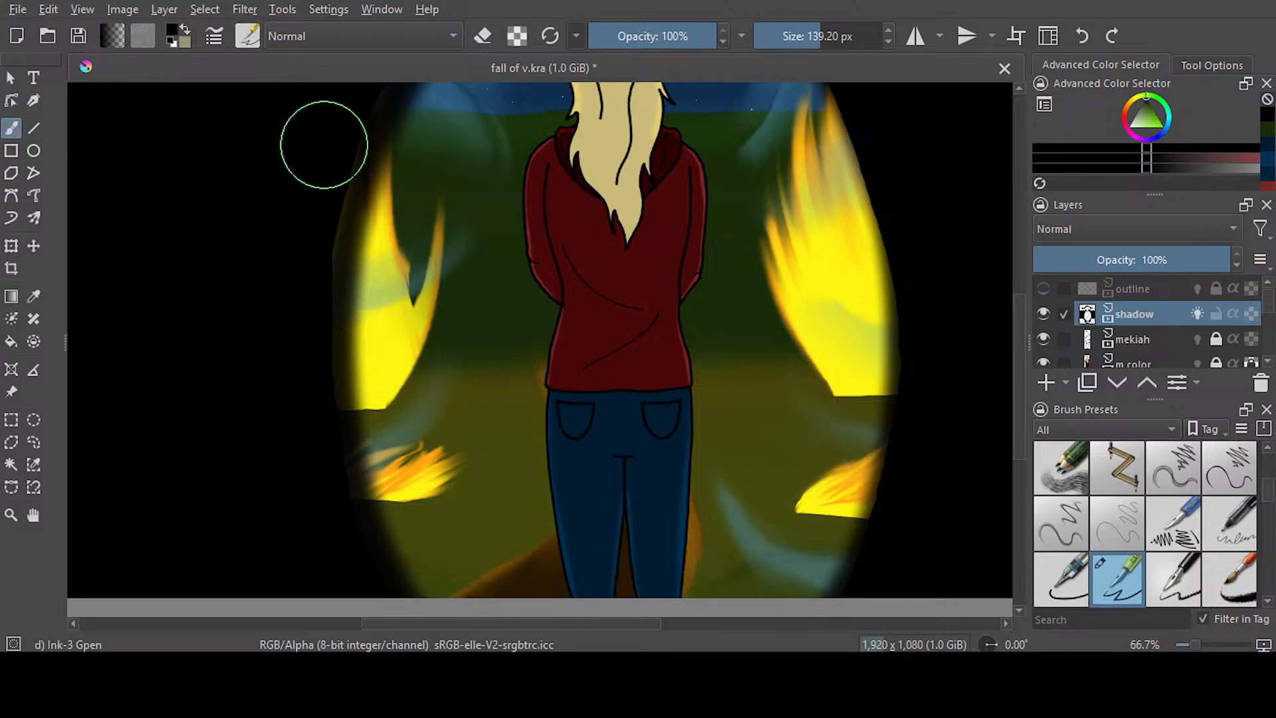
pyautogui.moveTo(343, 133)
pyautogui.mouseDown()
pyautogui.moveTo(307, 206)
pyautogui.moveTo(312, 197)
pyautogui.moveTo(293, 410)
pyautogui.moveTo(367, 507)
pyautogui.mouseUp()
# Paint black over the uneven upper edge of the vignette above the head and save the document
pyautogui.scroll(10, 1020, 297)
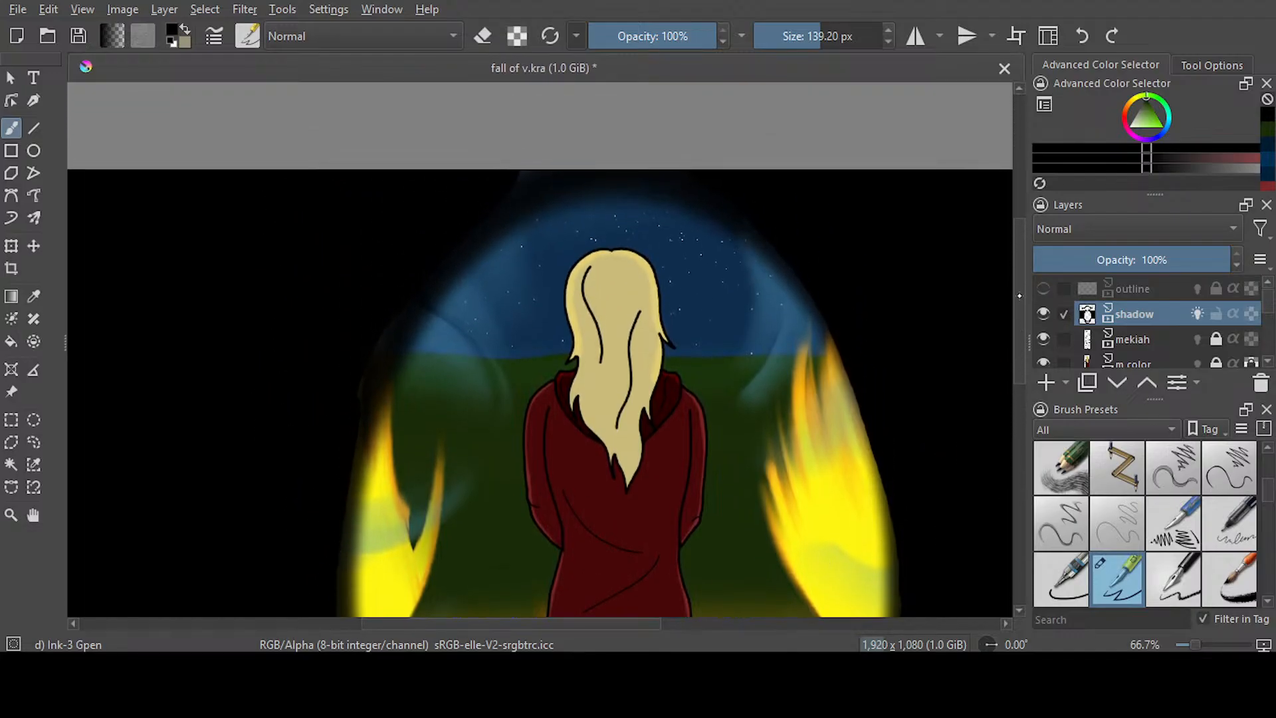
pyautogui.moveTo(1019, 296); pyautogui.dragTo(1019, 297)
pyautogui.moveTo(463, 146); pyautogui.dragTo(626, 139)
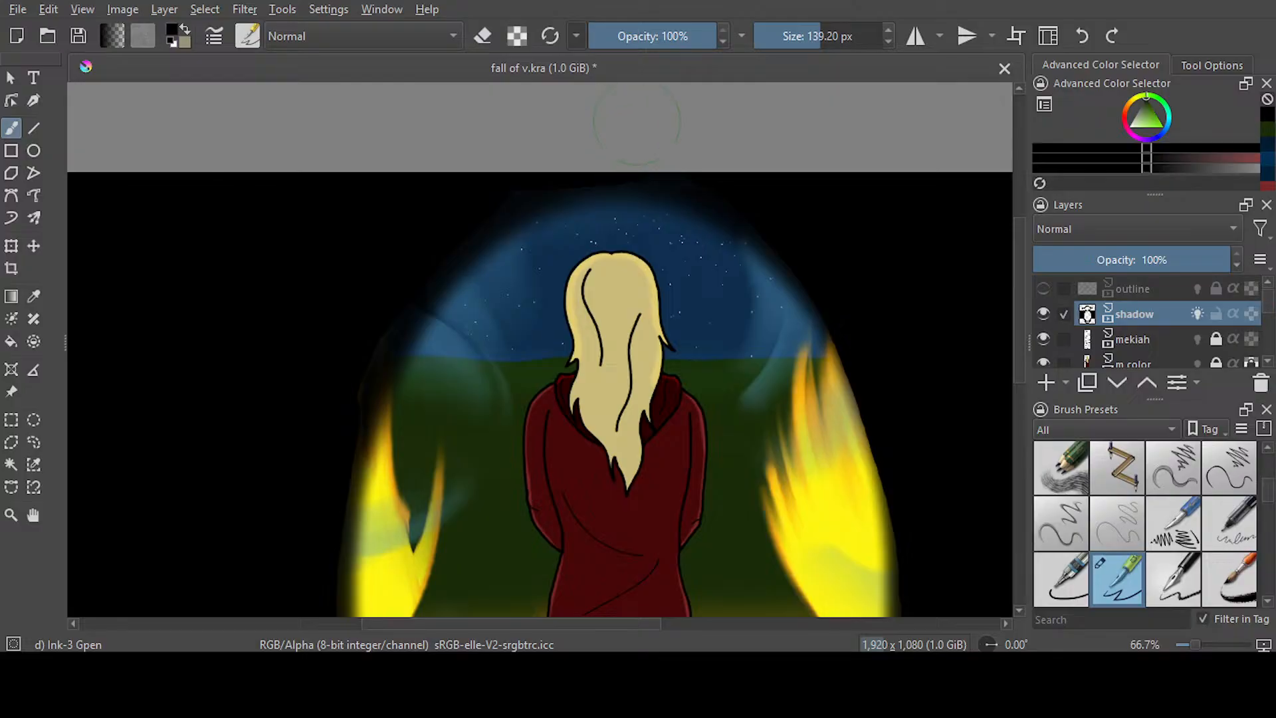
pyautogui.scroll(-3, 570, 293)
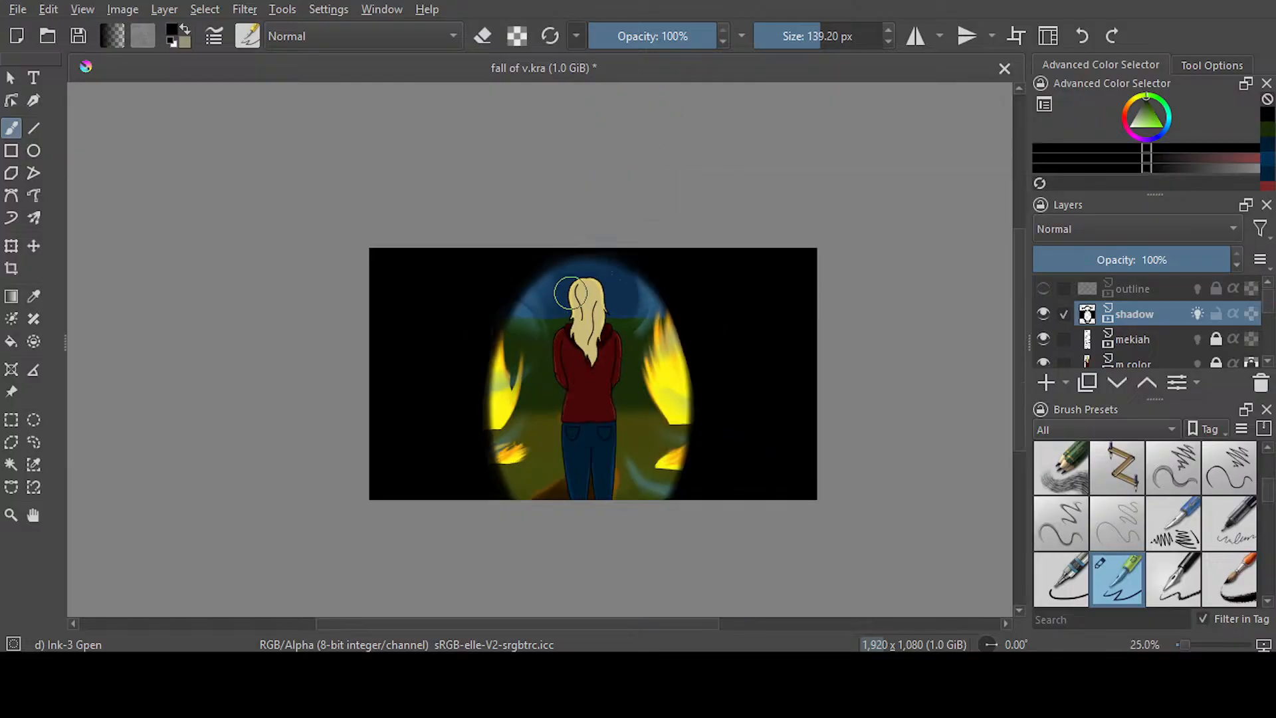
pyautogui.scroll(1, 570, 293)
pyautogui.hotkey('ctrl', 's')
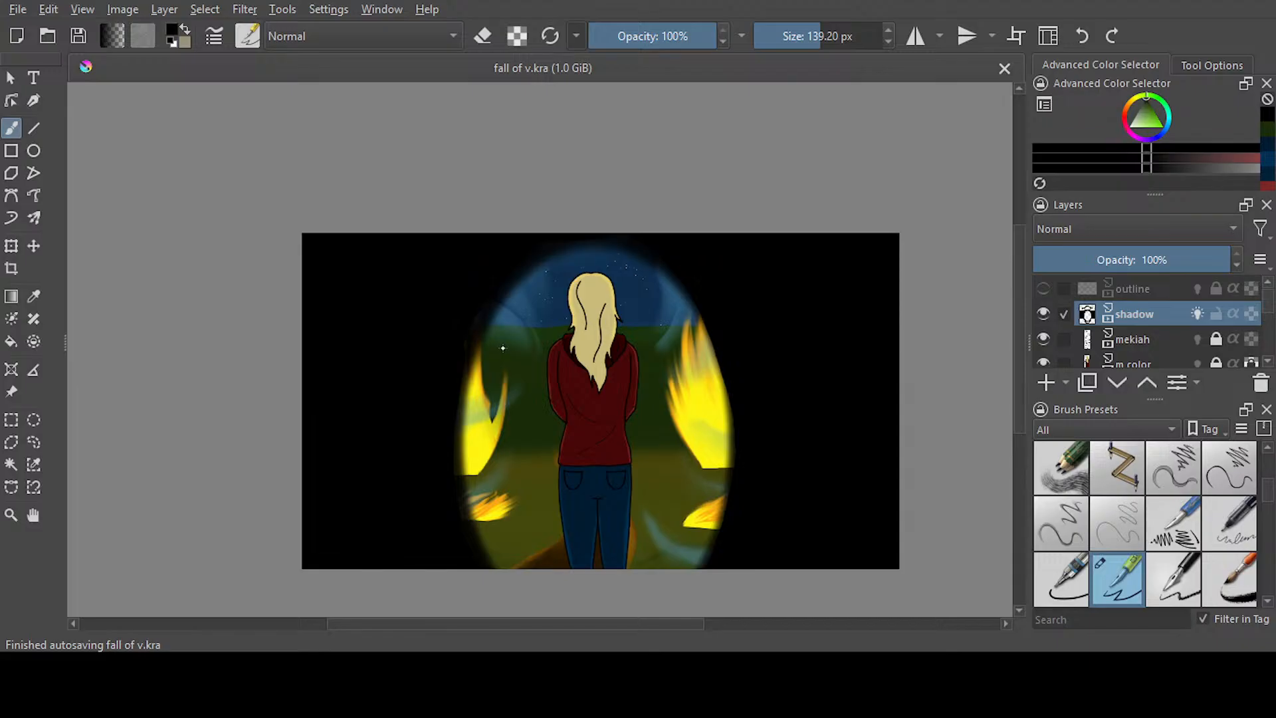
# Smear black tendrils inward from the vignette's left edge over the grass, both left fires and the sky with Blender Smear at 92.69 px
pyautogui.press('/')
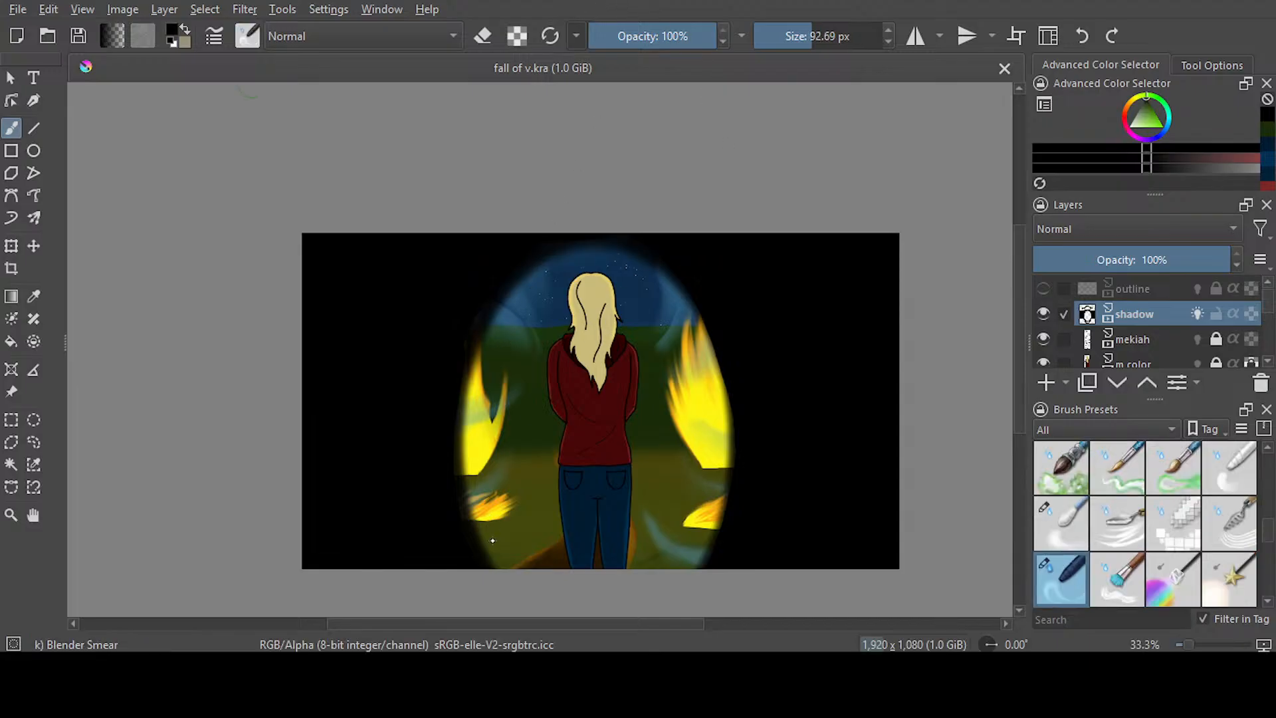
pyautogui.moveTo(497, 566); pyautogui.dragTo(507, 508)
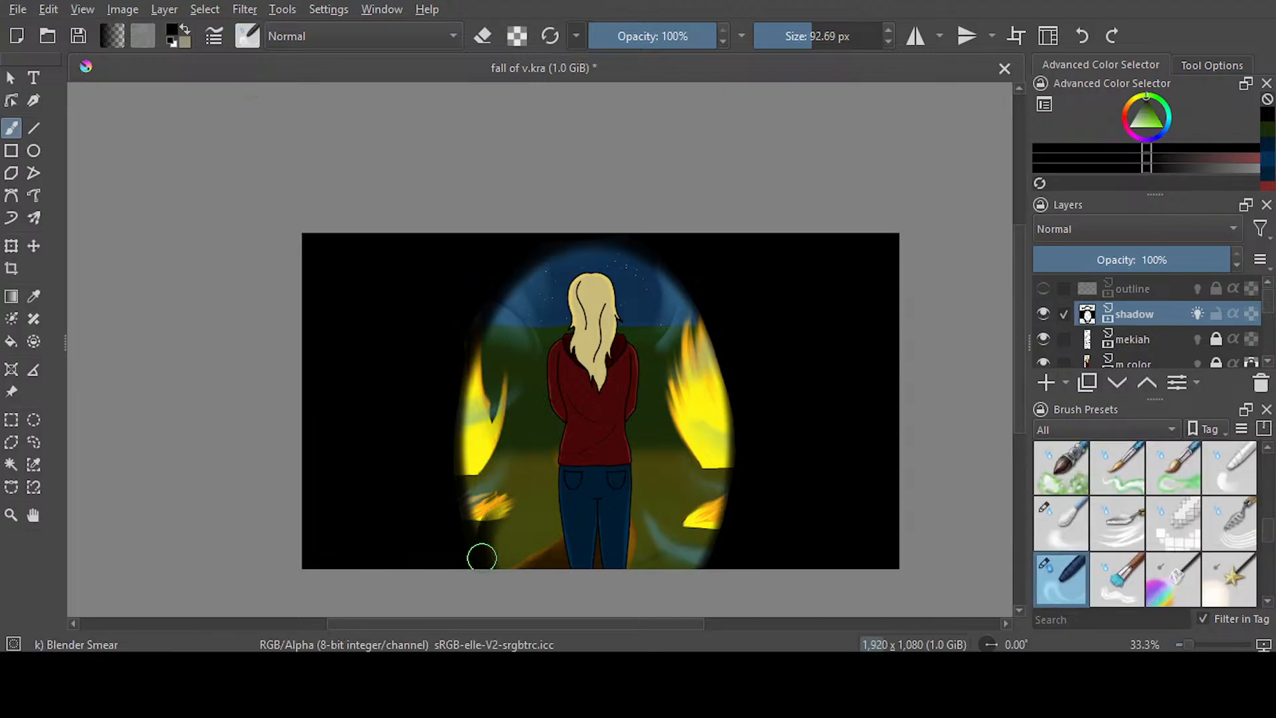
pyautogui.moveTo(483, 553)
pyautogui.mouseDown()
pyautogui.moveTo(507, 501)
pyautogui.moveTo(561, 502)
pyautogui.mouseUp()
pyautogui.hotkey('ctrl', 'z')
pyautogui.moveTo(475, 553)
pyautogui.mouseDown()
pyautogui.moveTo(499, 502)
pyautogui.moveTo(533, 478)
pyautogui.mouseUp()
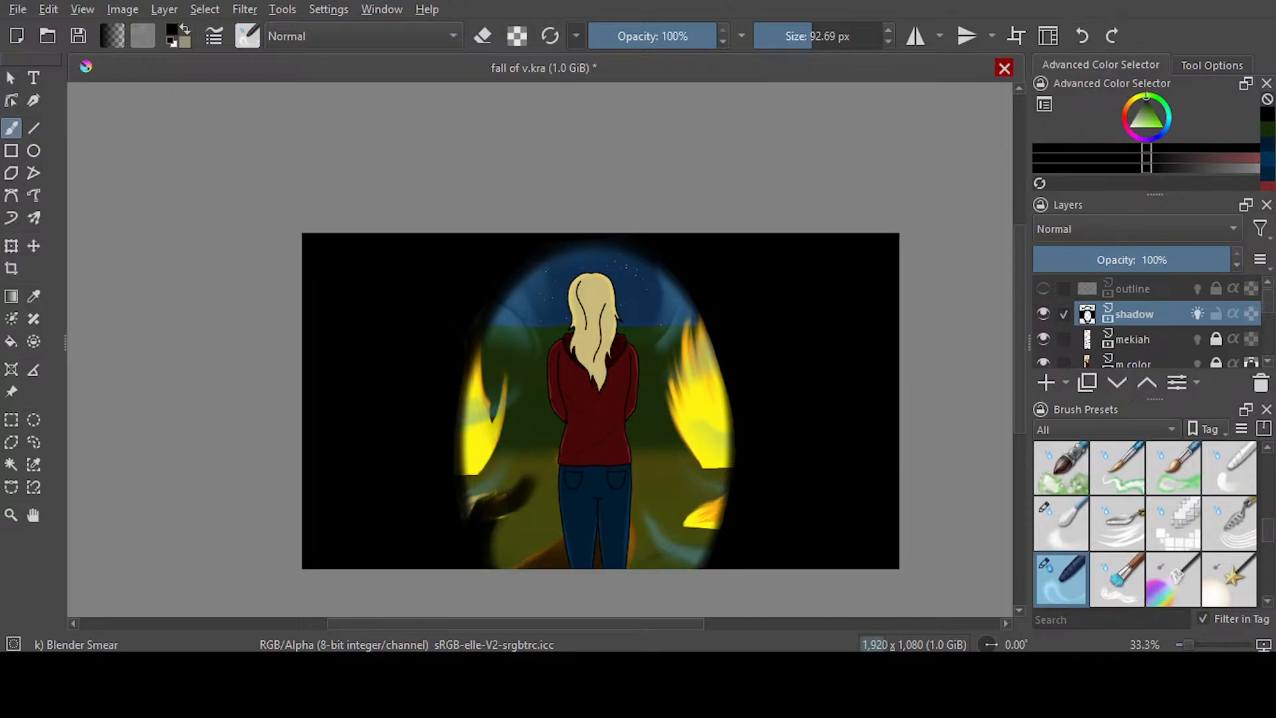
pyautogui.moveTo(507, 530); pyautogui.dragTo(560, 445)
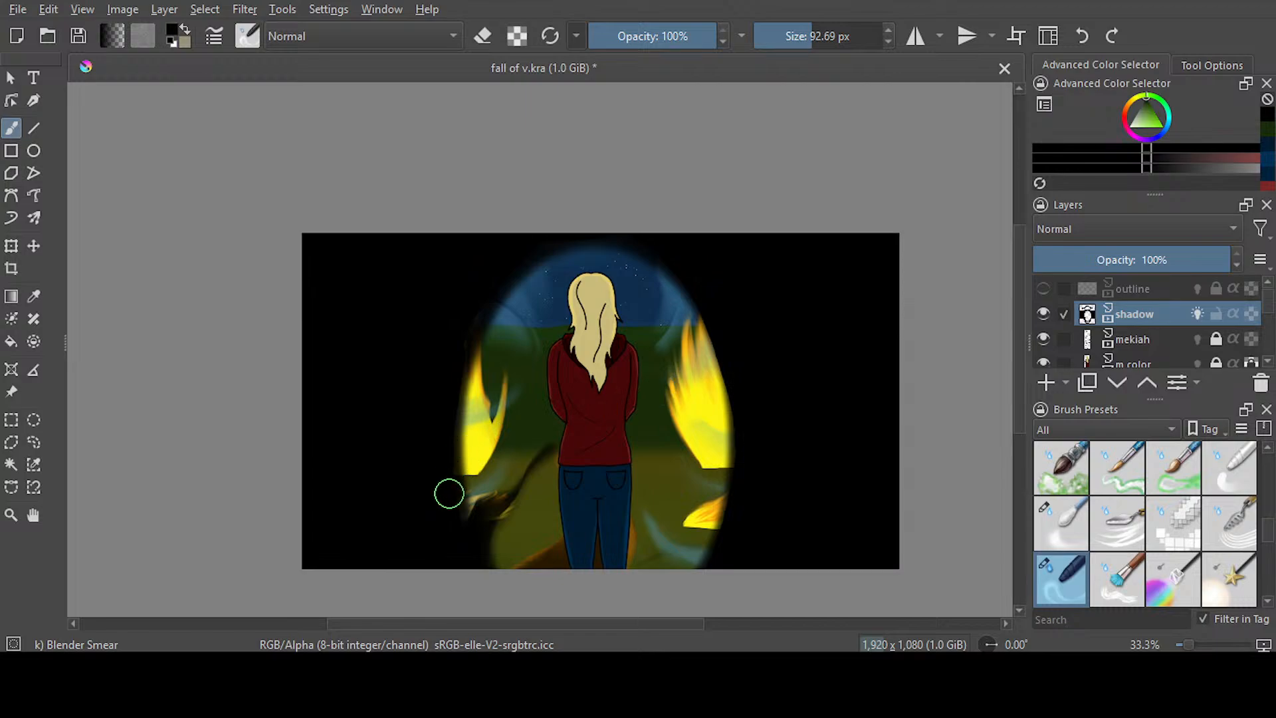
pyautogui.moveTo(447, 492)
pyautogui.mouseDown()
pyautogui.moveTo(493, 425)
pyautogui.moveTo(564, 373)
pyautogui.mouseUp()
pyautogui.moveTo(456, 370); pyautogui.dragTo(550, 325)
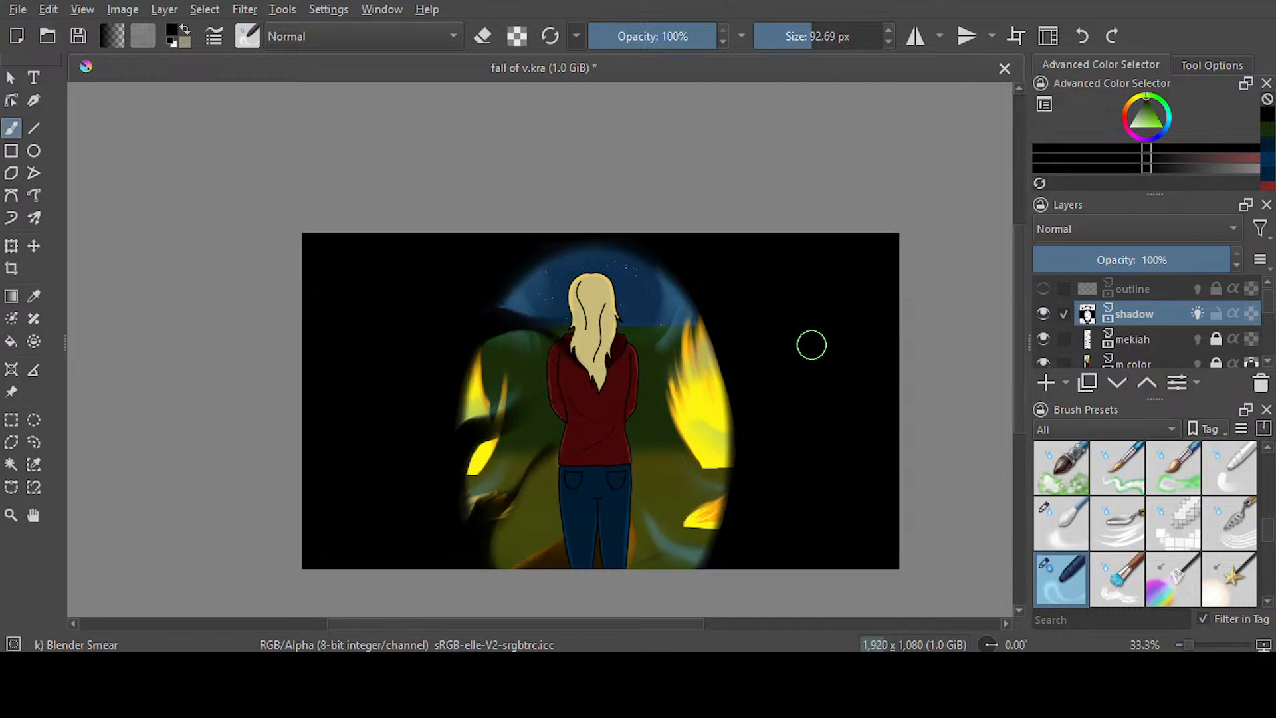
# Smear black tendrils inward from the vignette's right edge across the large fire, the small fire and the grass beside the legs
pyautogui.moveTo(694, 302); pyautogui.dragTo(659, 368)
pyautogui.moveTo(738, 308); pyautogui.dragTo(675, 361)
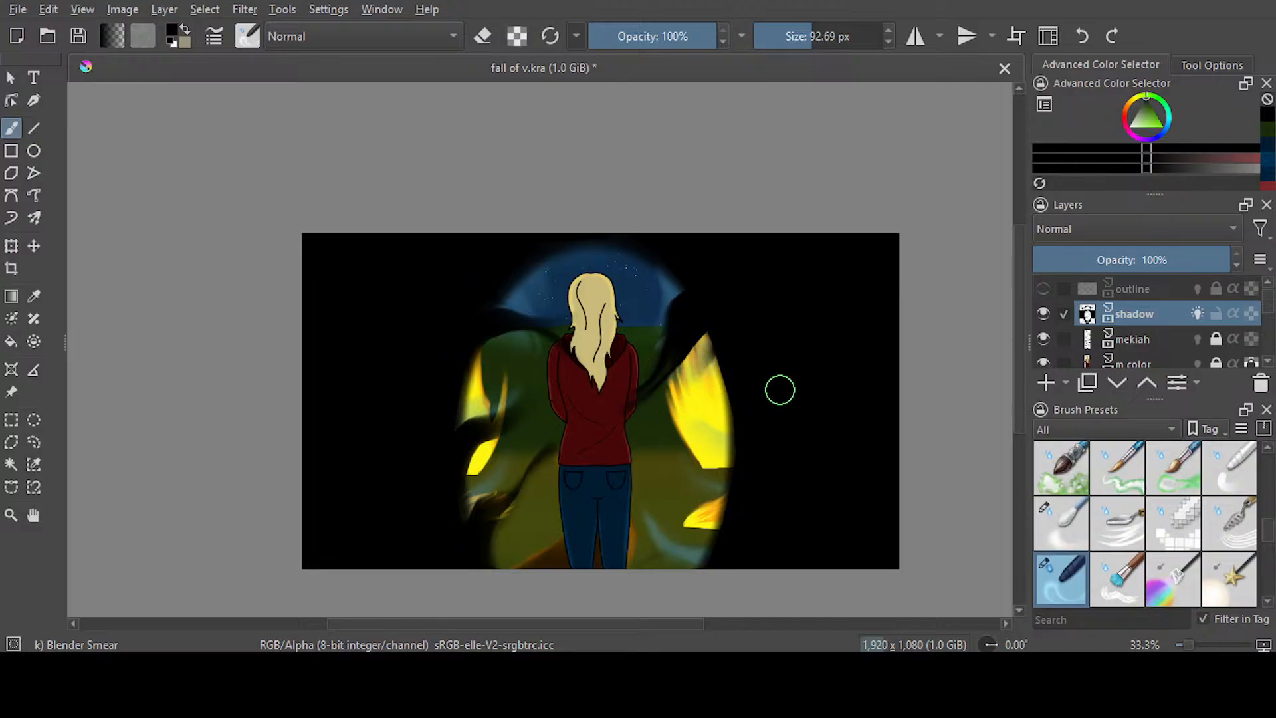
pyautogui.moveTo(718, 367); pyautogui.dragTo(684, 470)
pyautogui.moveTo(761, 380)
pyautogui.mouseDown()
pyautogui.moveTo(639, 483)
pyautogui.moveTo(751, 401)
pyautogui.moveTo(689, 463)
pyautogui.moveTo(651, 474)
pyautogui.mouseUp()
pyautogui.moveTo(773, 499)
pyautogui.mouseDown()
pyautogui.moveTo(717, 532)
pyautogui.moveTo(618, 533)
pyautogui.mouseUp()
pyautogui.moveTo(752, 553); pyautogui.dragTo(634, 549)
# Smear more shadow down across the sky and hair, in from the upper right, and over the lower-left grass
pyautogui.moveTo(602, 237)
pyautogui.mouseDown()
pyautogui.moveTo(539, 267)
pyautogui.moveTo(608, 338)
pyautogui.mouseUp()
pyautogui.moveTo(672, 257)
pyautogui.mouseDown()
pyautogui.moveTo(627, 272)
pyautogui.moveTo(614, 322)
pyautogui.mouseUp()
pyautogui.moveTo(750, 295); pyautogui.dragTo(641, 387)
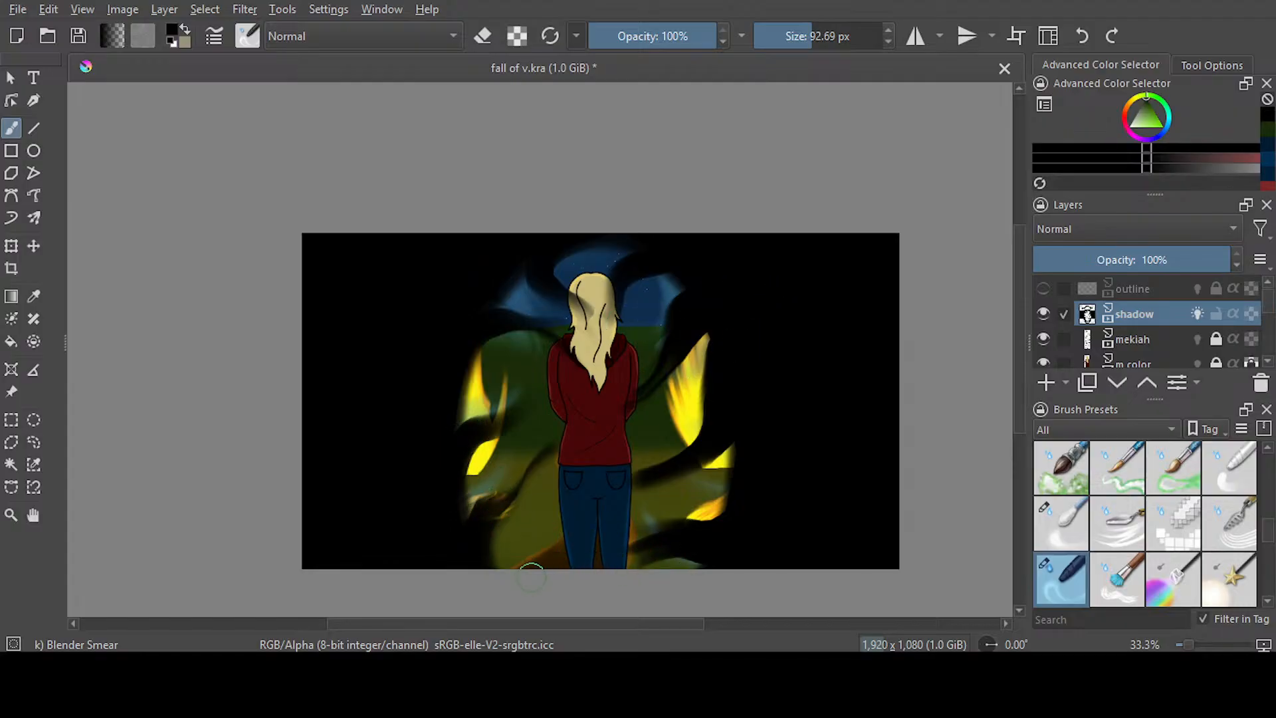
pyautogui.moveTo(493, 558); pyautogui.dragTo(530, 509)
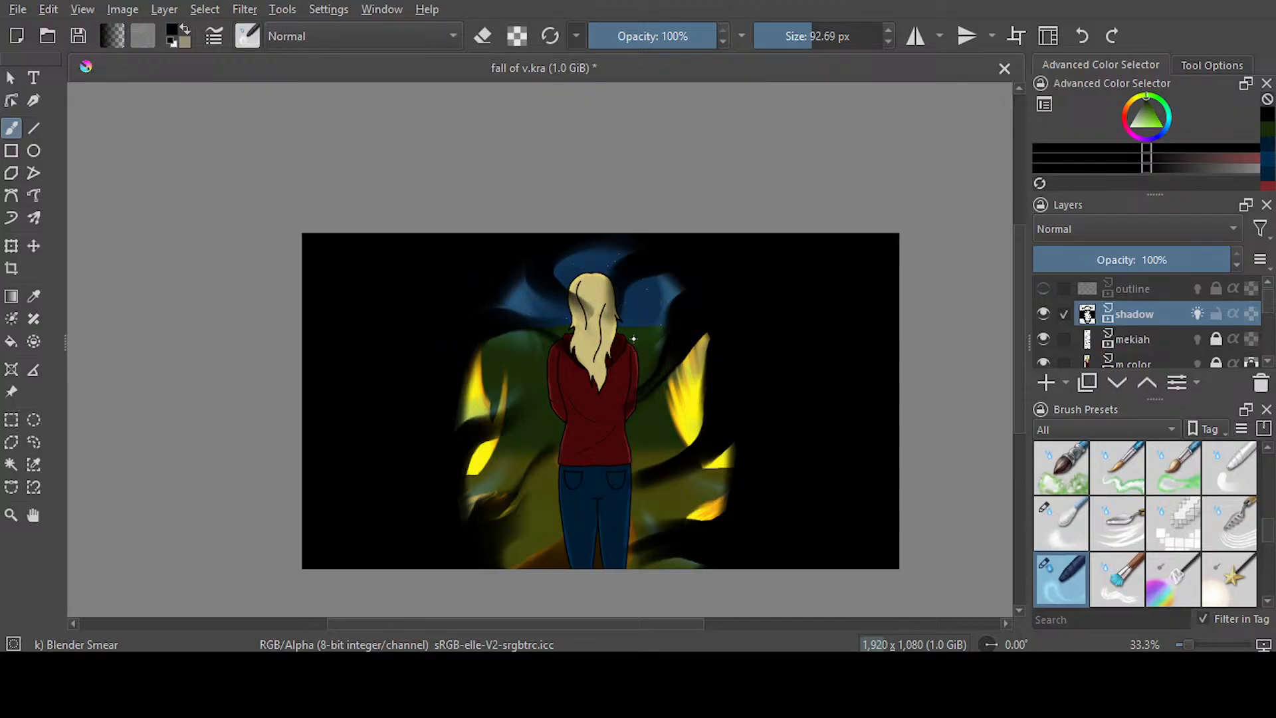
# Soften the shadow edges around the small right fire, left fire and sky with Blender Blur at 97.25 px, and save the document
pyautogui.press('/')
pyautogui.moveTo(505, 524); pyautogui.dragTo(521, 484)
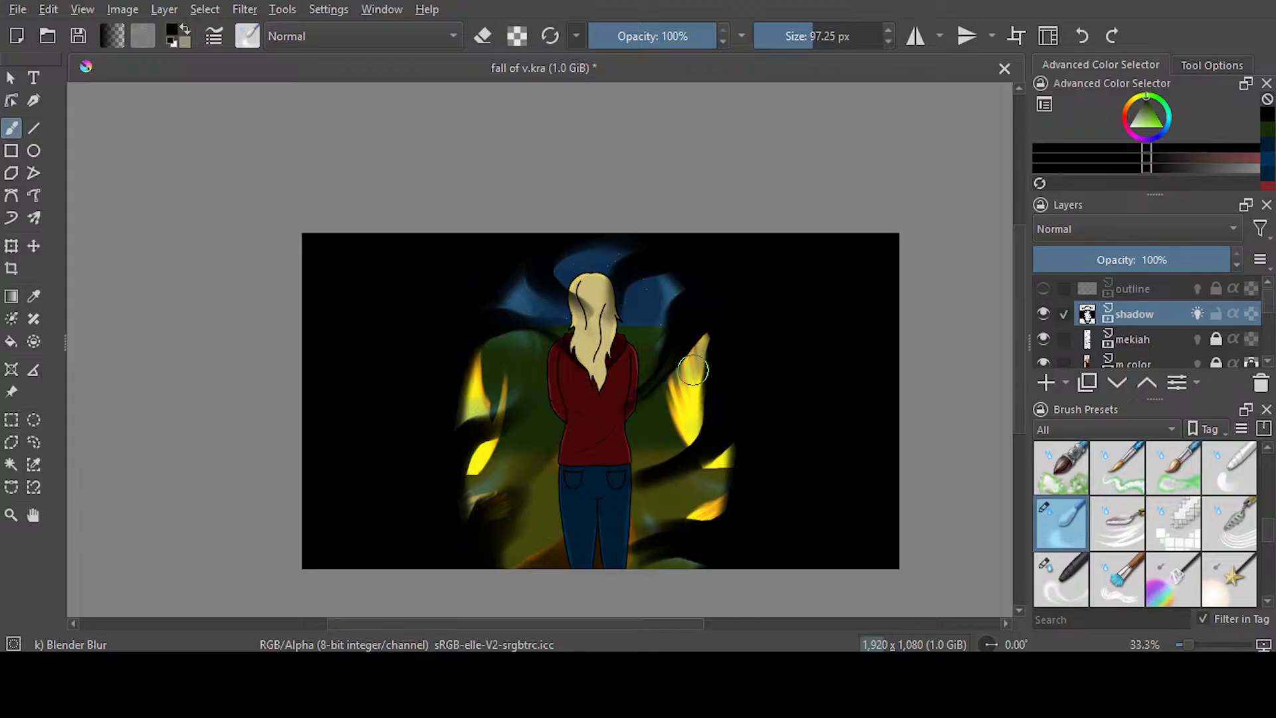
pyautogui.click(1081, 35)
pyautogui.click(1081, 36)
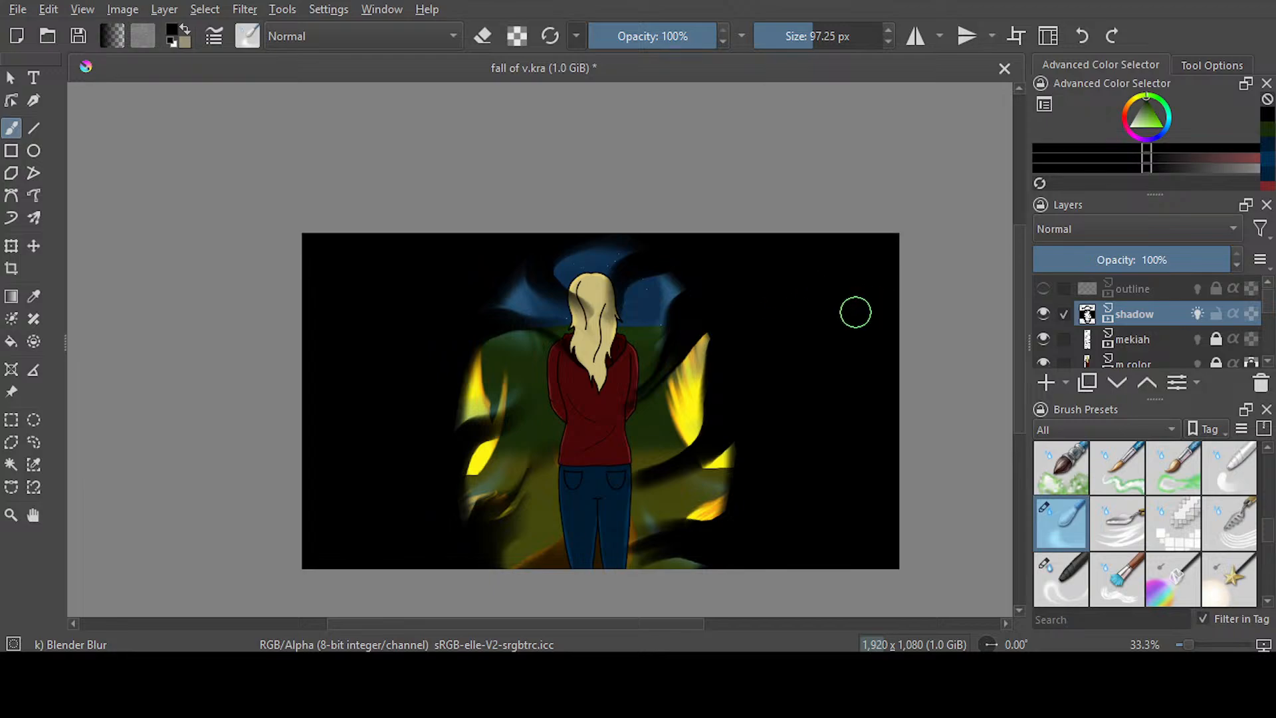
pyautogui.moveTo(707, 499)
pyautogui.mouseDown()
pyautogui.moveTo(733, 460)
pyautogui.moveTo(718, 517)
pyautogui.moveTo(732, 549)
pyautogui.mouseUp()
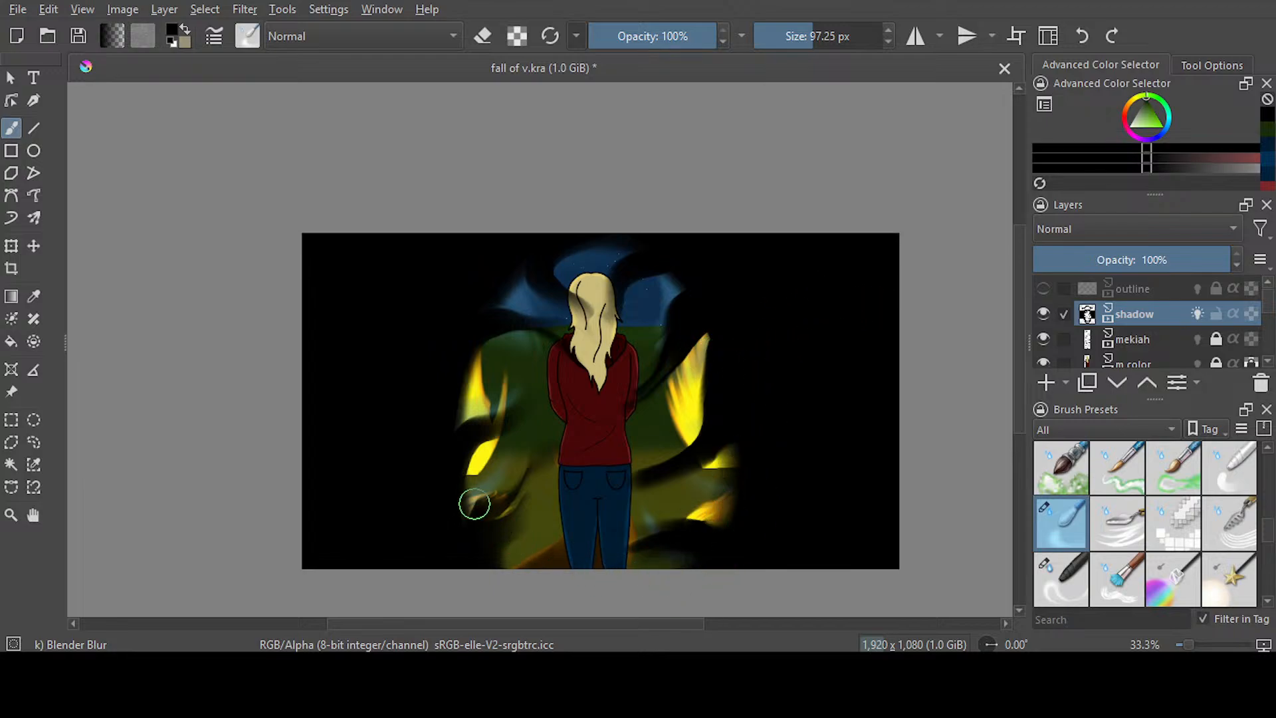
pyautogui.moveTo(480, 351); pyautogui.dragTo(513, 312)
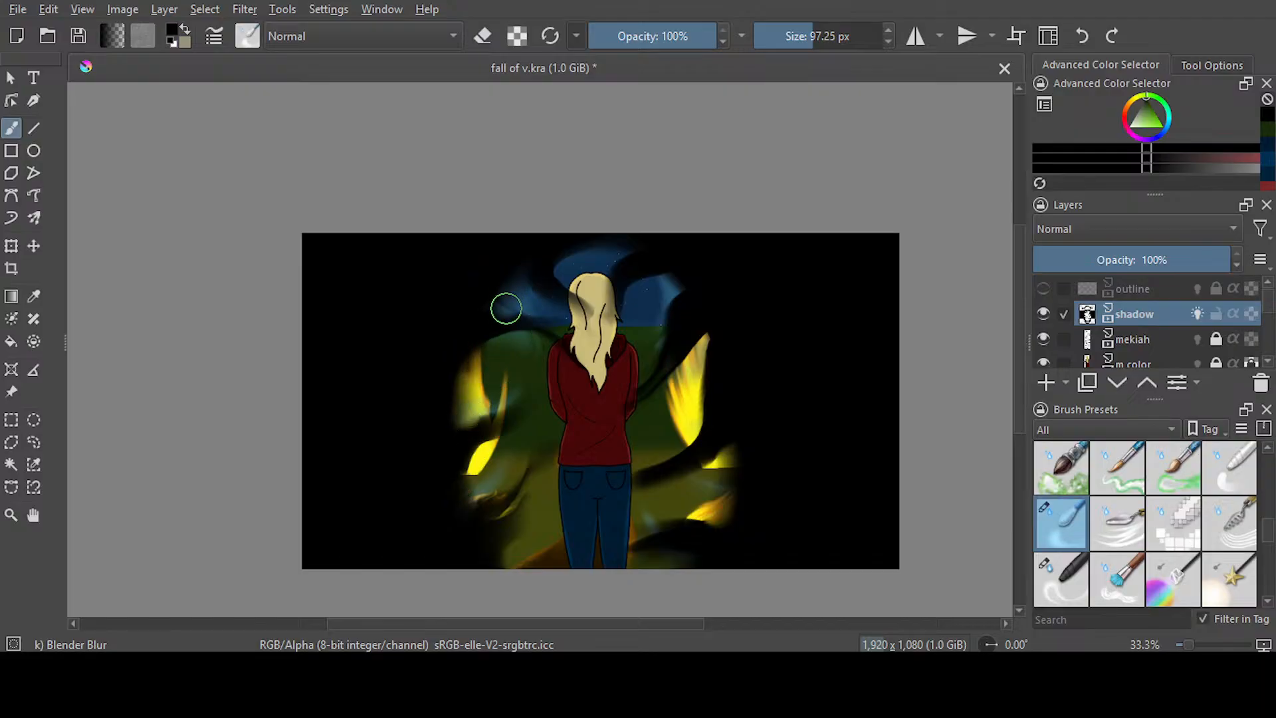
pyautogui.moveTo(687, 302); pyautogui.dragTo(832, 337)
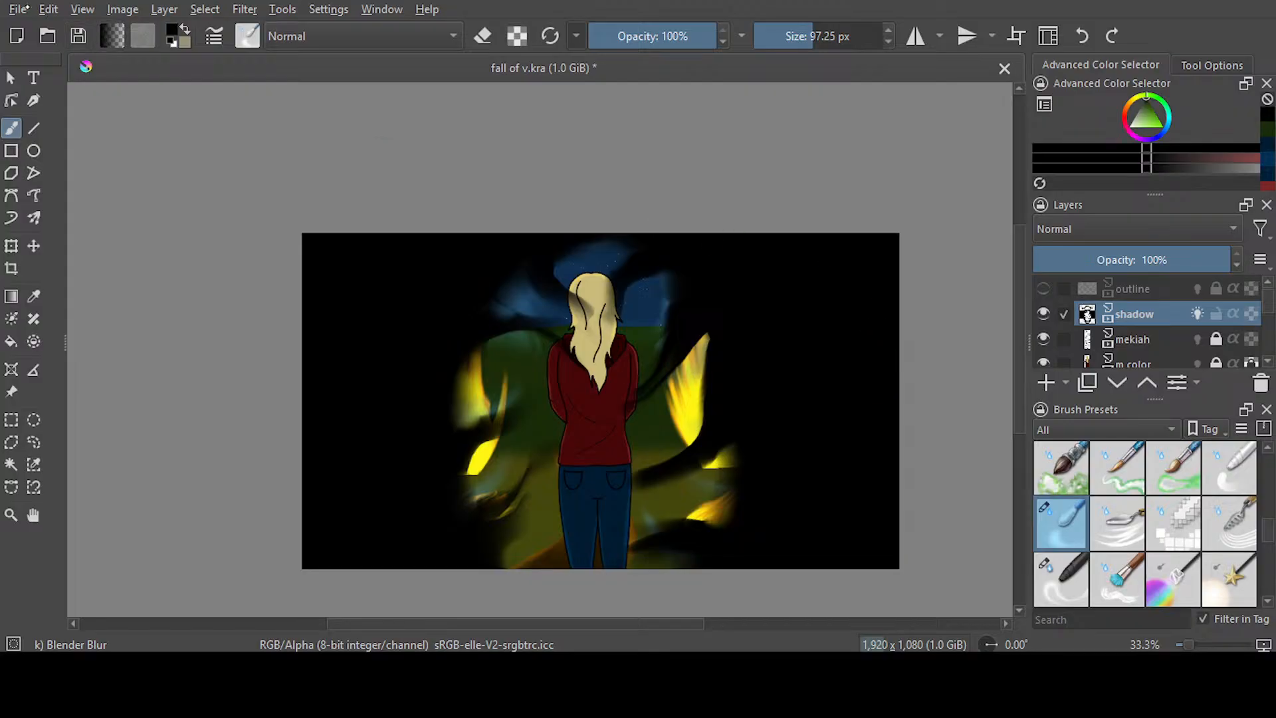
pyautogui.hotkey('ctrl', 's')
pyautogui.hotkey('ctrl', 's')
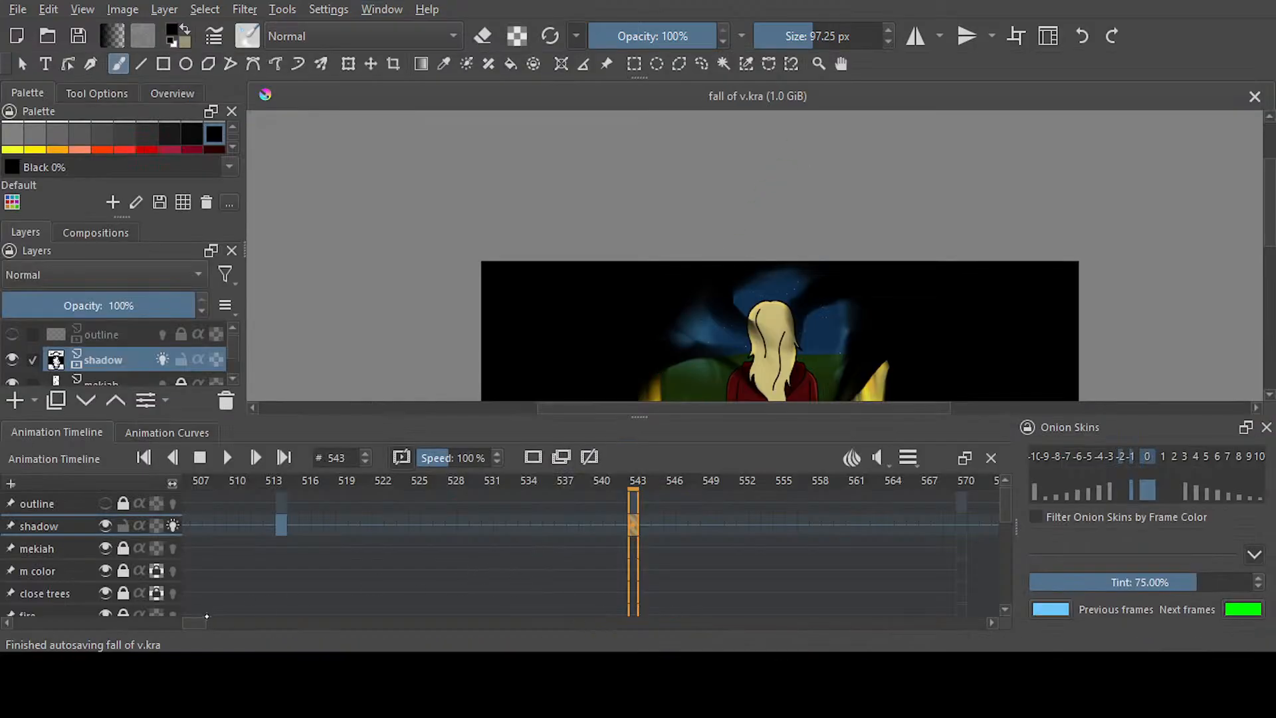
# Sample dark green from the hill at frame 457, test it with Airbrush Soft at 57.91 px above the hill, and undo the stroke
pyautogui.hscroll(-6, 373, 521)
pyautogui.click(369, 521)
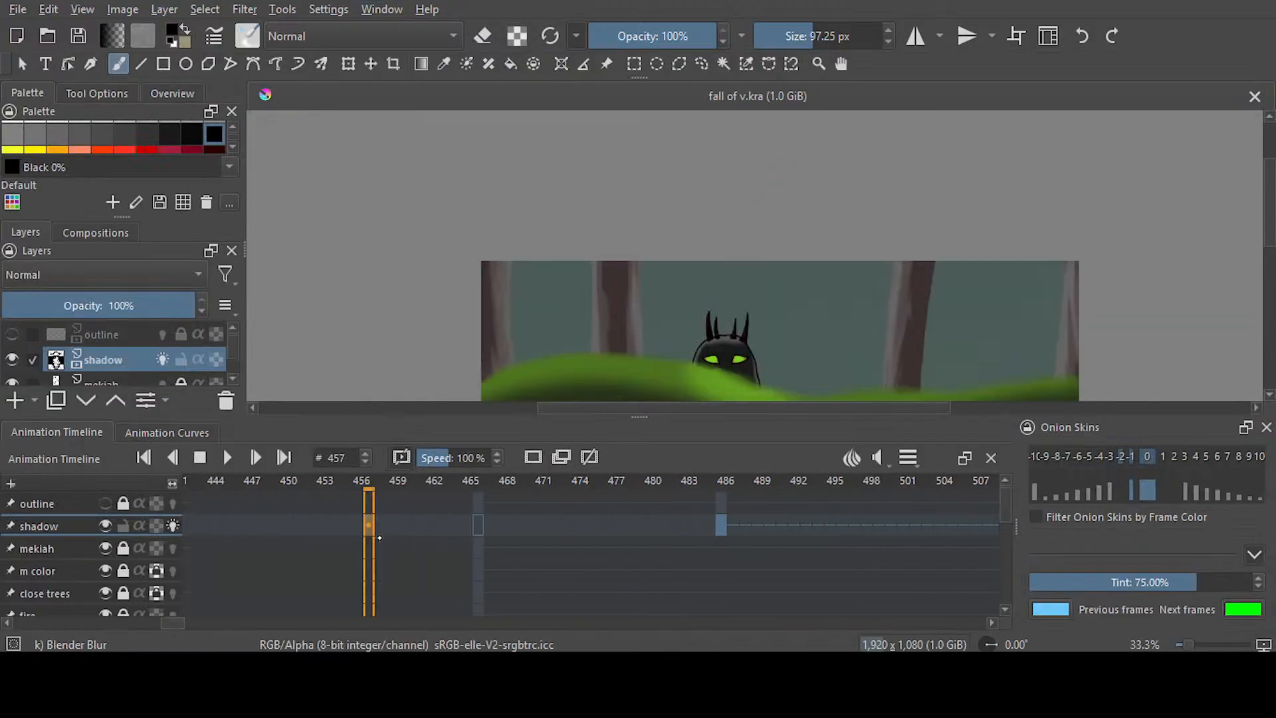
pyautogui.scroll(-2, 1269, 262)
pyautogui.press('p')
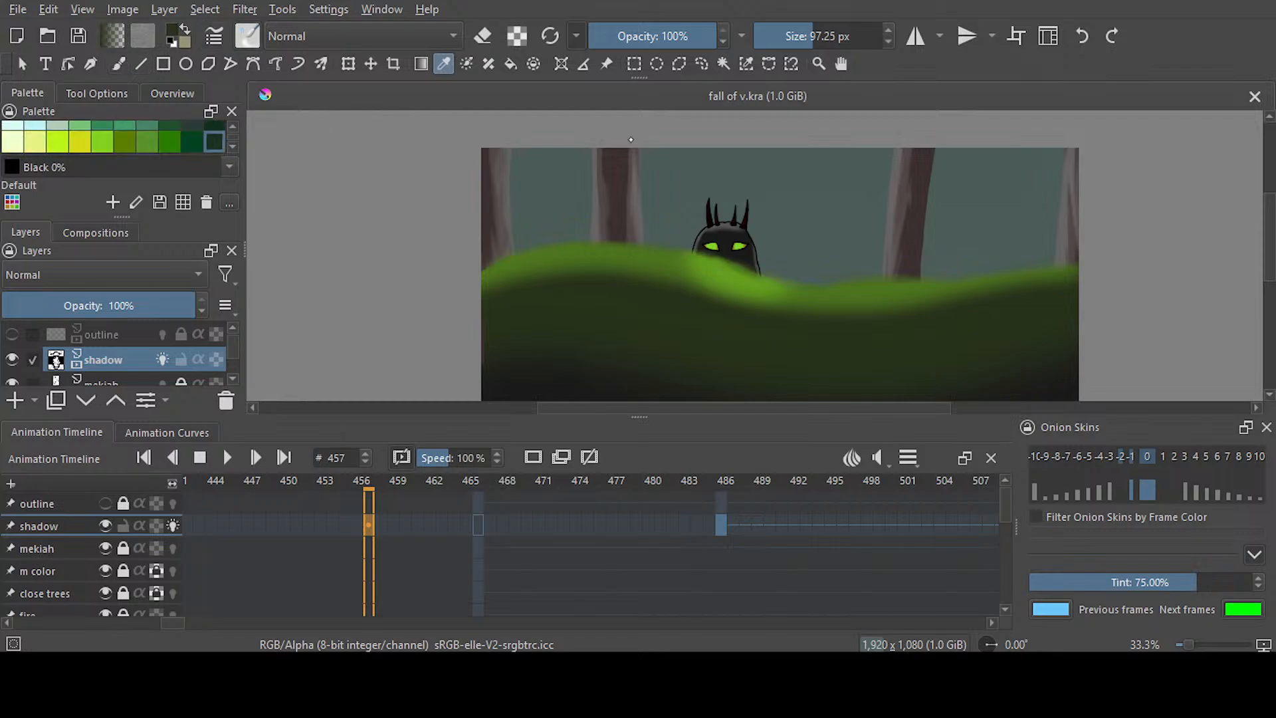
pyautogui.press('/')
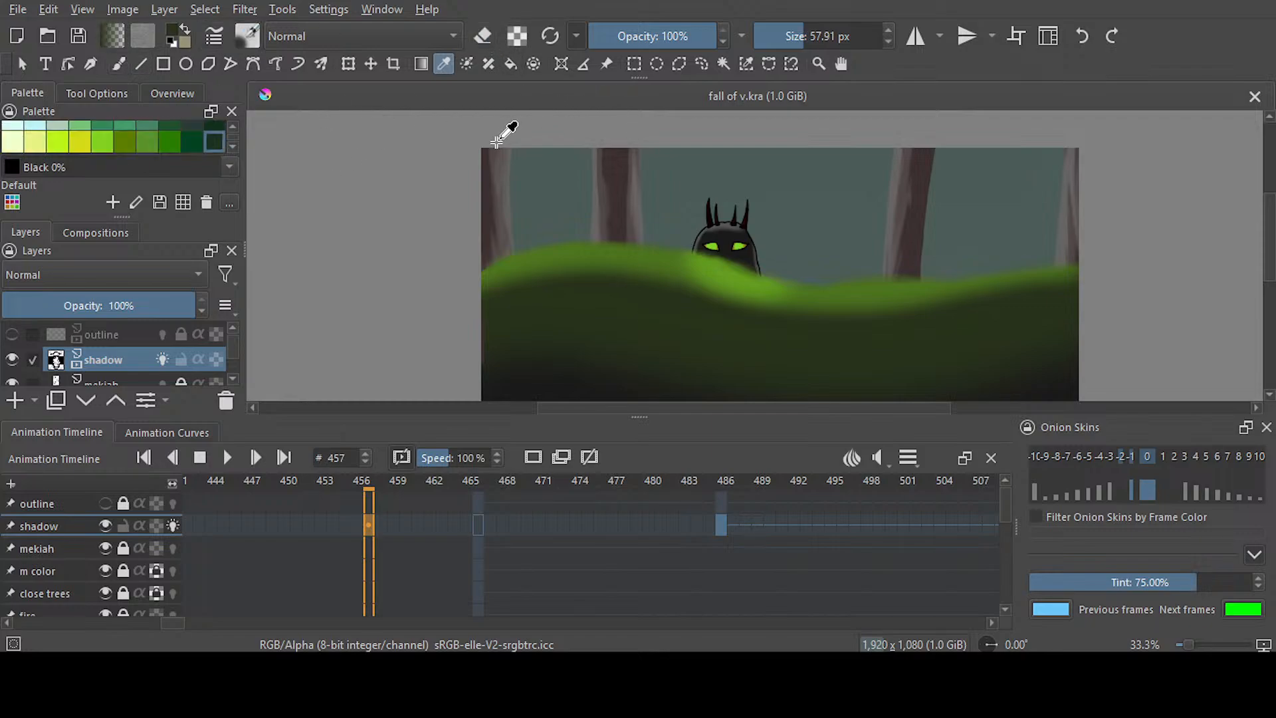
pyautogui.press('b')
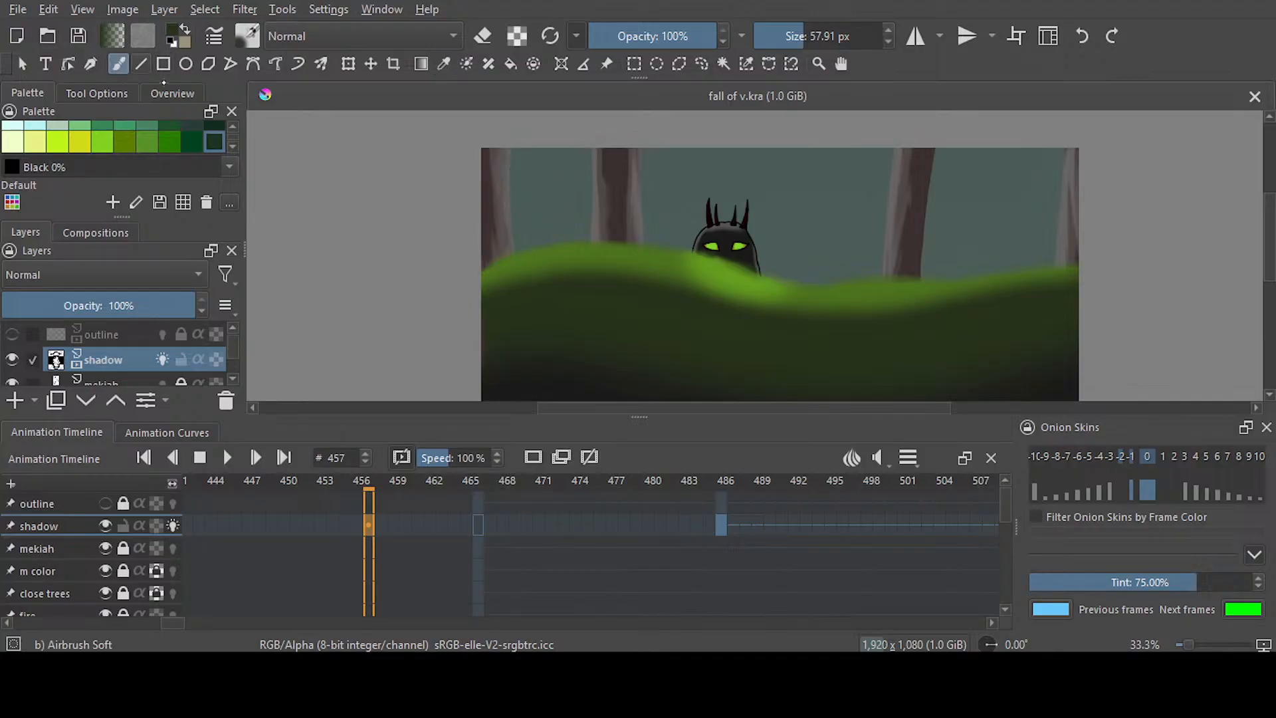
pyautogui.moveTo(575, 203); pyautogui.dragTo(553, 215)
pyautogui.hotkey('ctrl', 'z')
# Sample a brighter green from the hill's lit edge, test it with Airbrush Soft, and undo the stroke
pyautogui.click(444, 64)
pyautogui.click(560, 257)
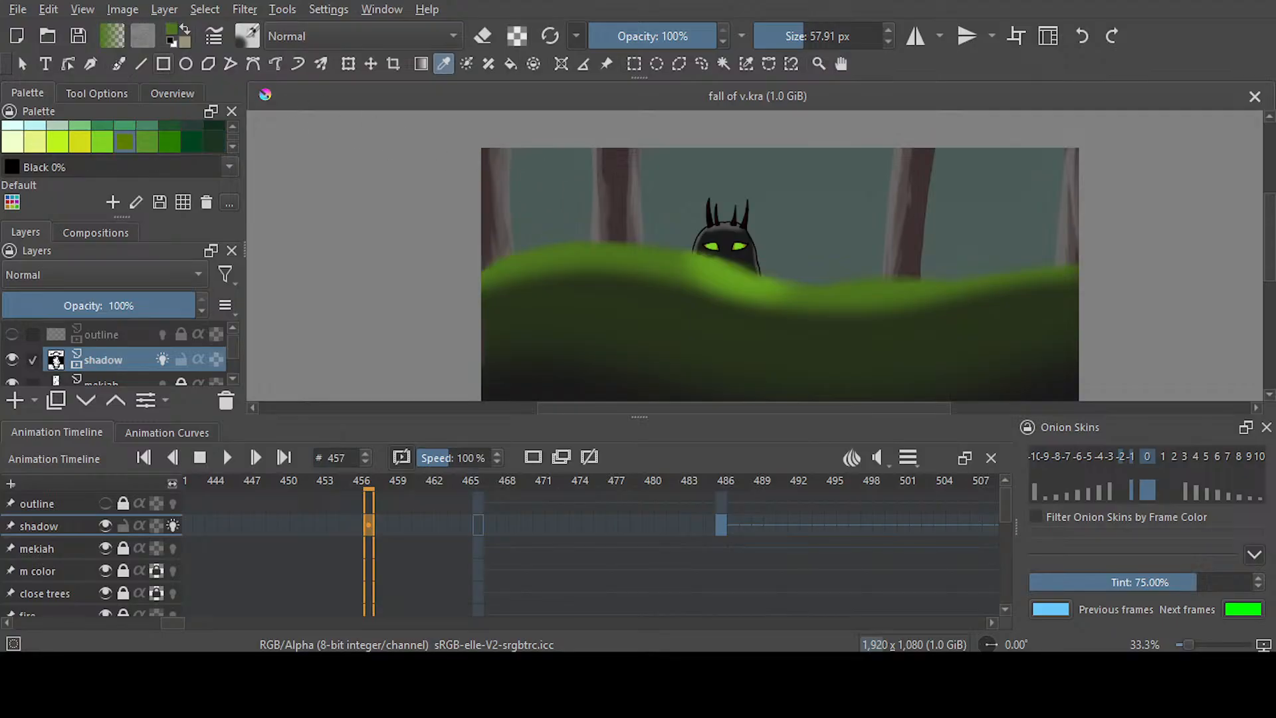
pyautogui.click(119, 63)
pyautogui.moveTo(572, 185); pyautogui.dragTo(554, 189)
pyautogui.hotkey('ctrl', 'z')
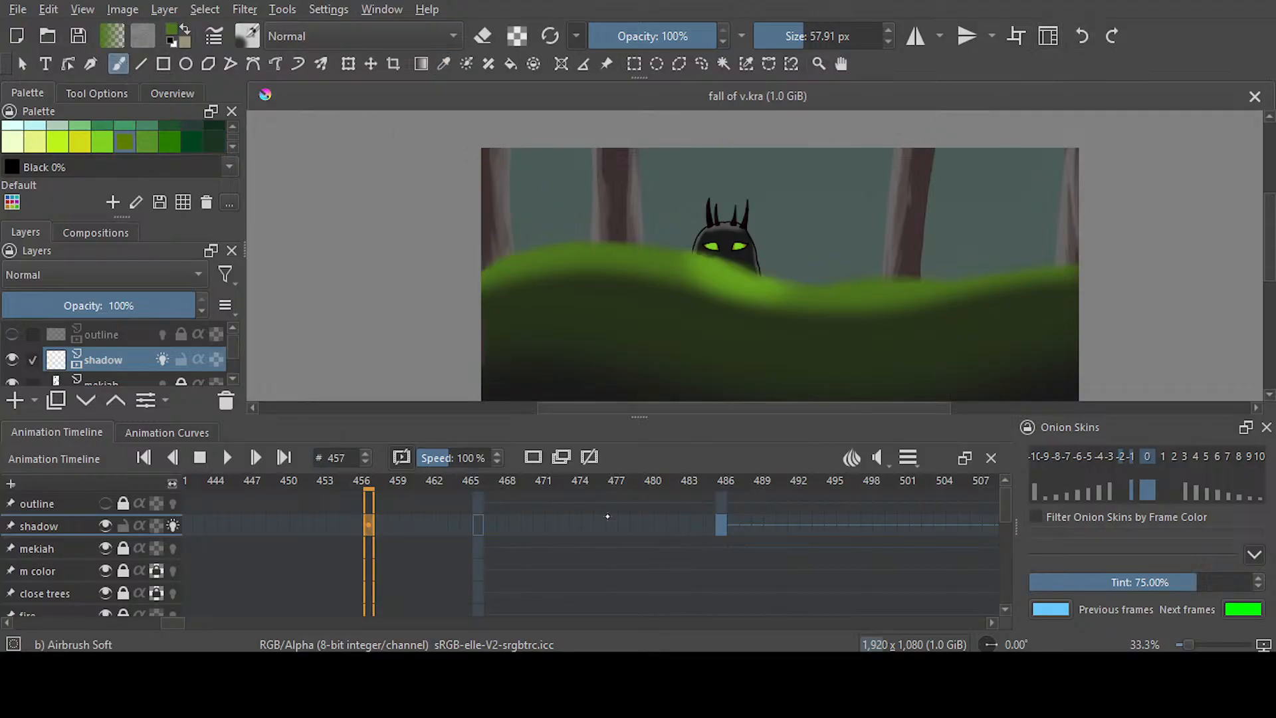
# Airbrush green down both outer edges of the vignette on shadow frame 486 at 222.38 px and 39% opacity
pyautogui.press('.')
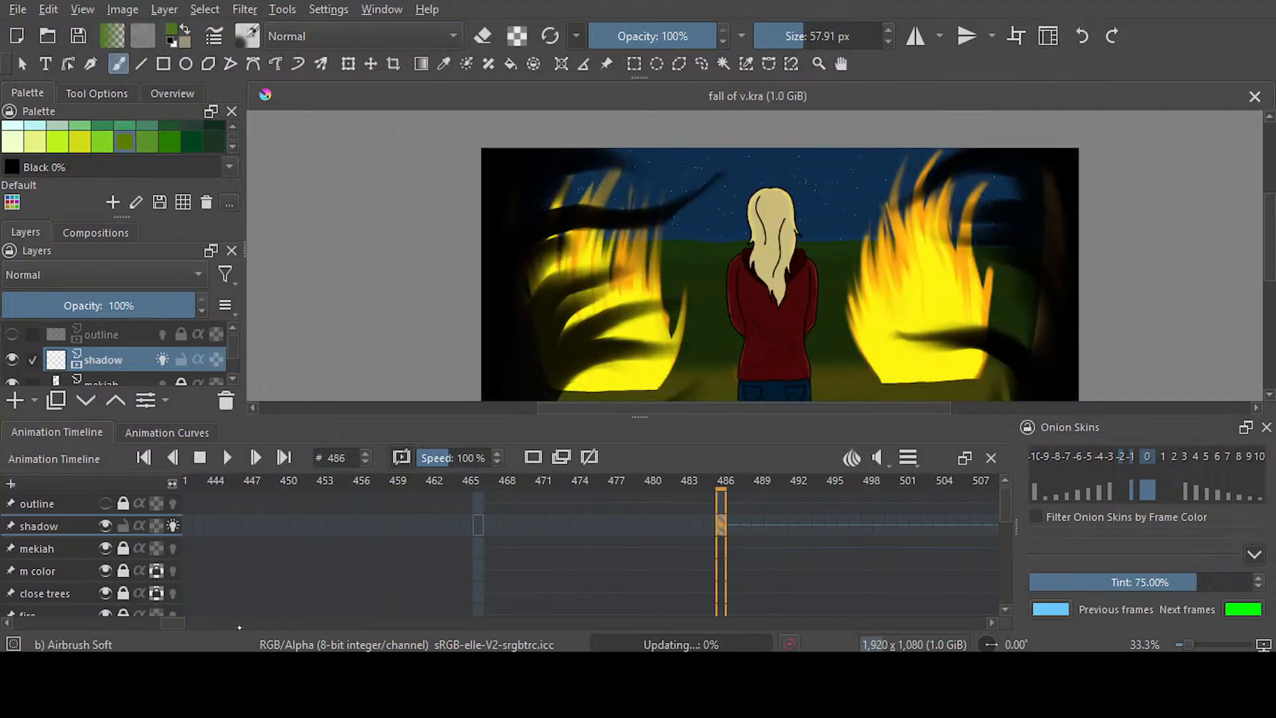
pyautogui.moveTo(176, 623); pyautogui.dragTo(188, 623)
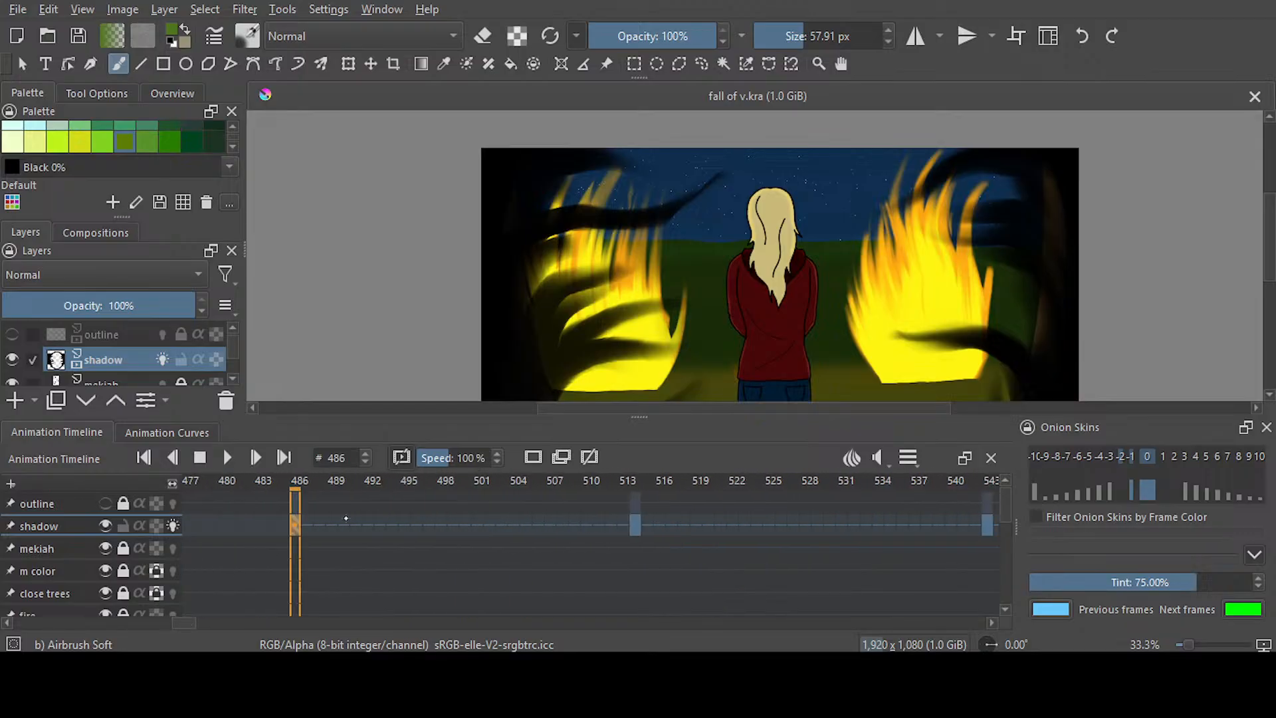
pyautogui.moveTo(704, 407); pyautogui.dragTo(727, 408)
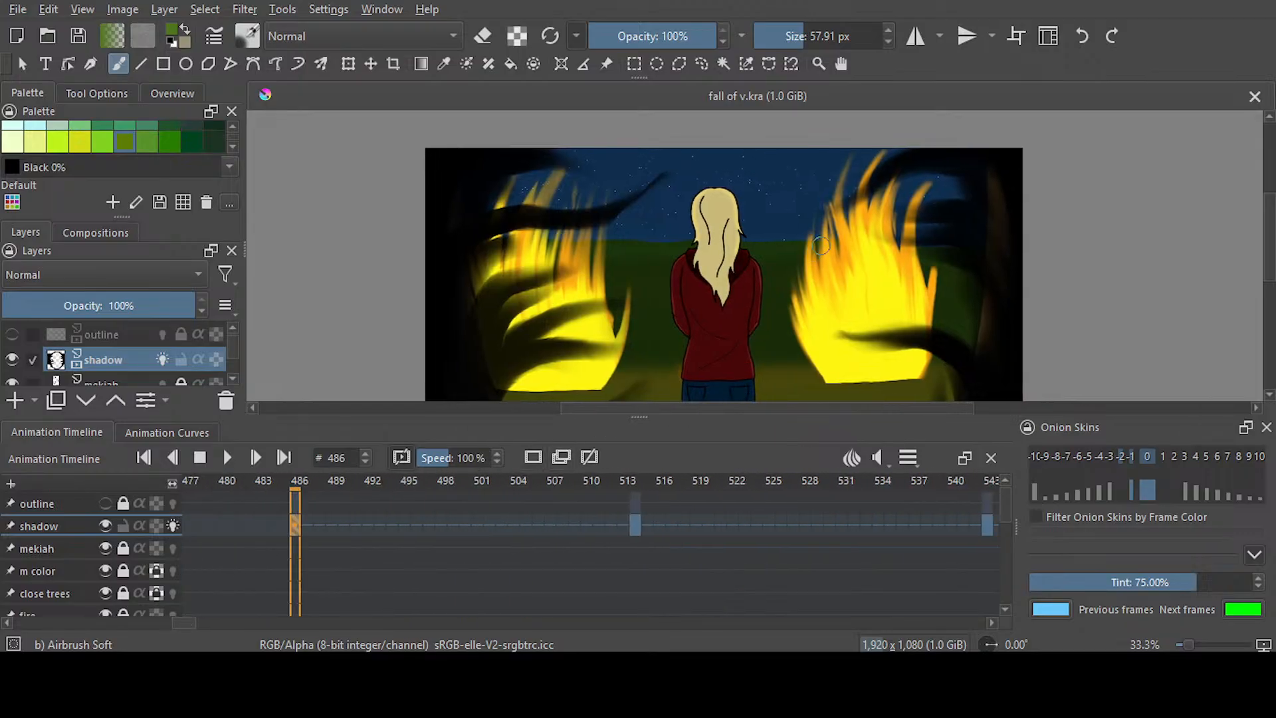
pyautogui.scroll(-1, 821, 246)
pyautogui.scroll(-1, 822, 246)
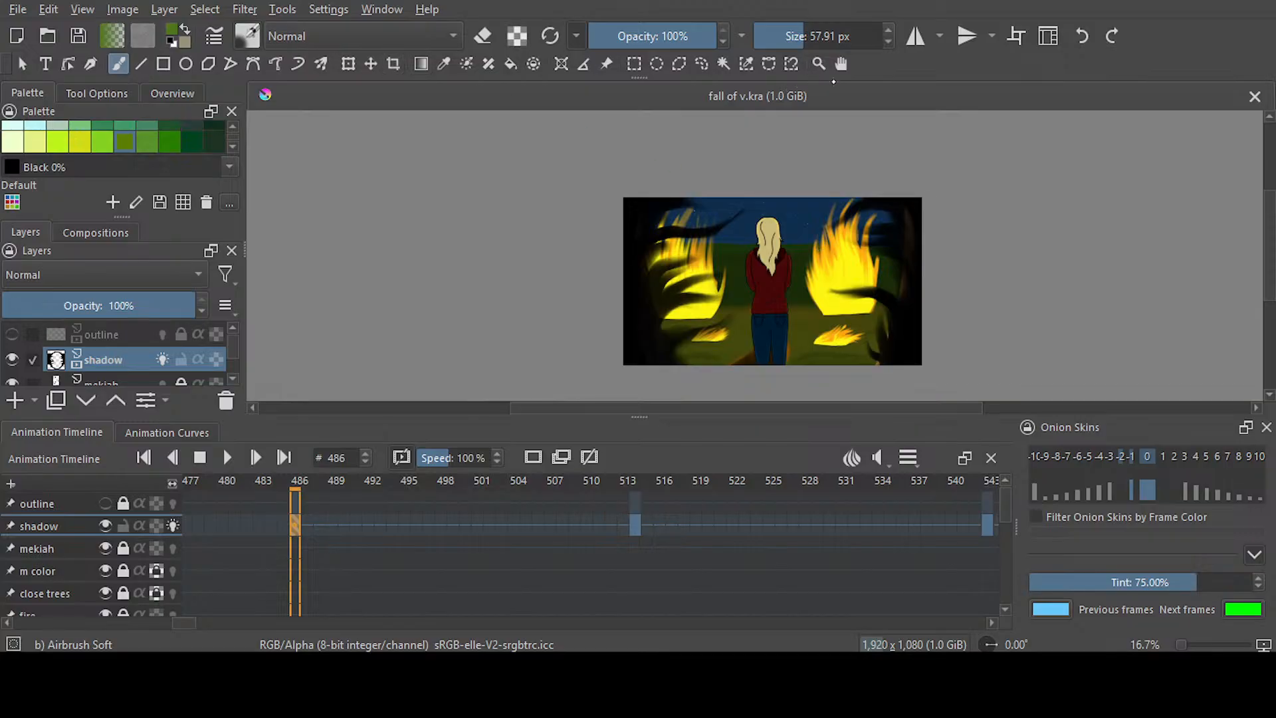
pyautogui.click(816, 36)
pyautogui.moveTo(639, 196)
pyautogui.mouseDown()
pyautogui.moveTo(622, 234)
pyautogui.moveTo(640, 381)
pyautogui.moveTo(670, 359)
pyautogui.mouseUp()
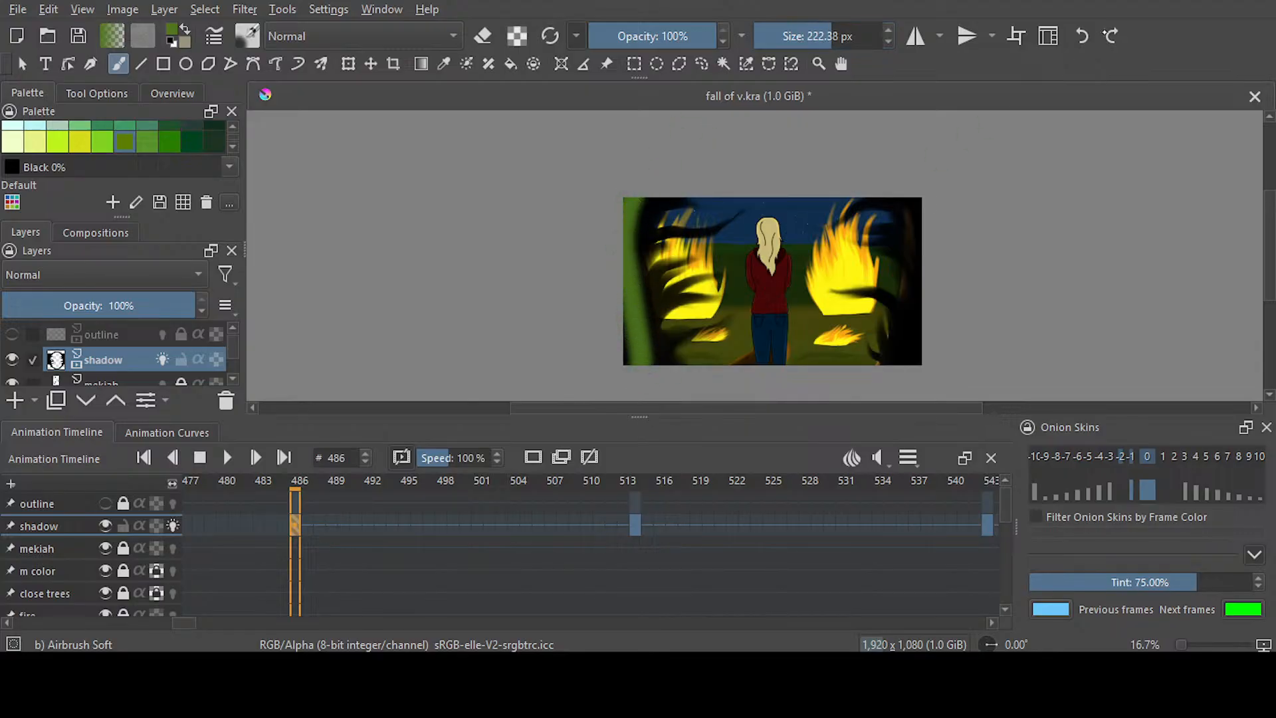
pyautogui.click(1083, 36)
pyautogui.moveTo(683, 35); pyautogui.dragTo(639, 34)
pyautogui.moveTo(632, 195)
pyautogui.mouseDown()
pyautogui.moveTo(613, 282)
pyautogui.moveTo(634, 363)
pyautogui.mouseUp()
pyautogui.moveTo(921, 197); pyautogui.dragTo(920, 362)
# Go to shadow frame 514, try green along the vignette's left side, undo it, and switch to the dark green
pyautogui.click(635, 525)
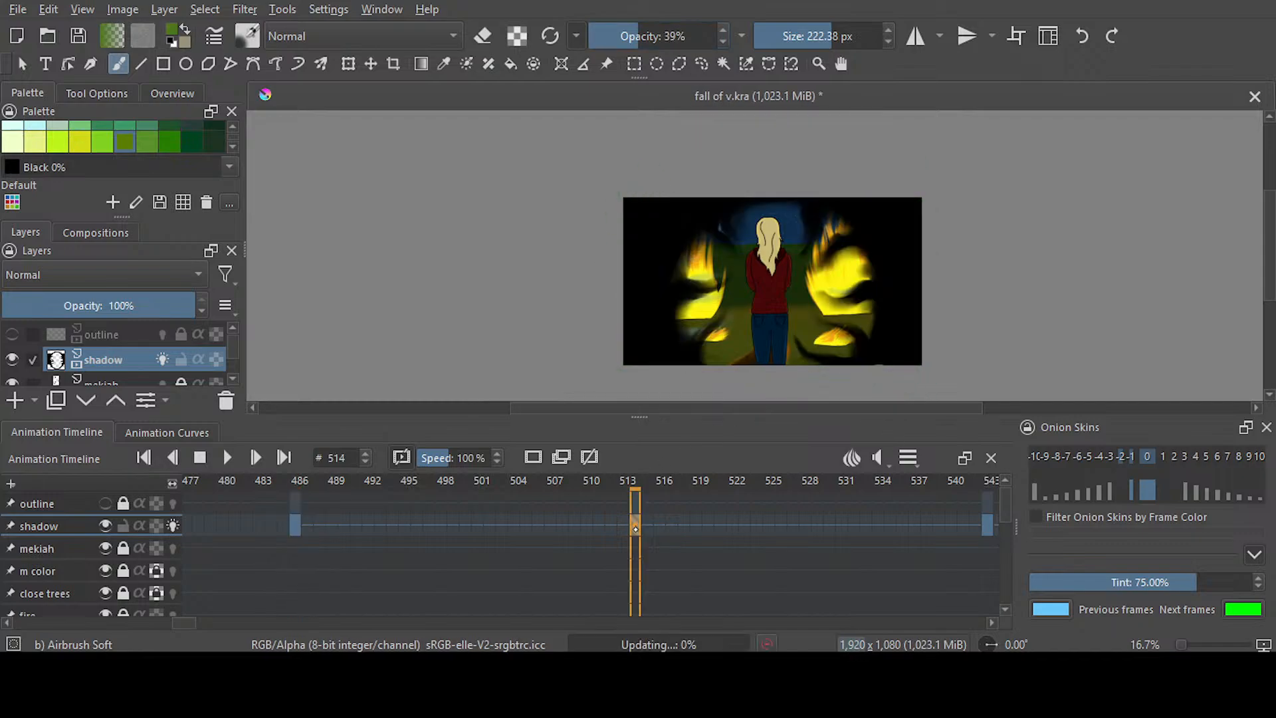
pyautogui.moveTo(686, 196)
pyautogui.mouseDown()
pyautogui.moveTo(640, 297)
pyautogui.moveTo(645, 382)
pyautogui.moveTo(630, 241)
pyautogui.moveTo(660, 177)
pyautogui.moveTo(620, 228)
pyautogui.moveTo(616, 359)
pyautogui.moveTo(638, 252)
pyautogui.moveTo(712, 157)
pyautogui.mouseUp()
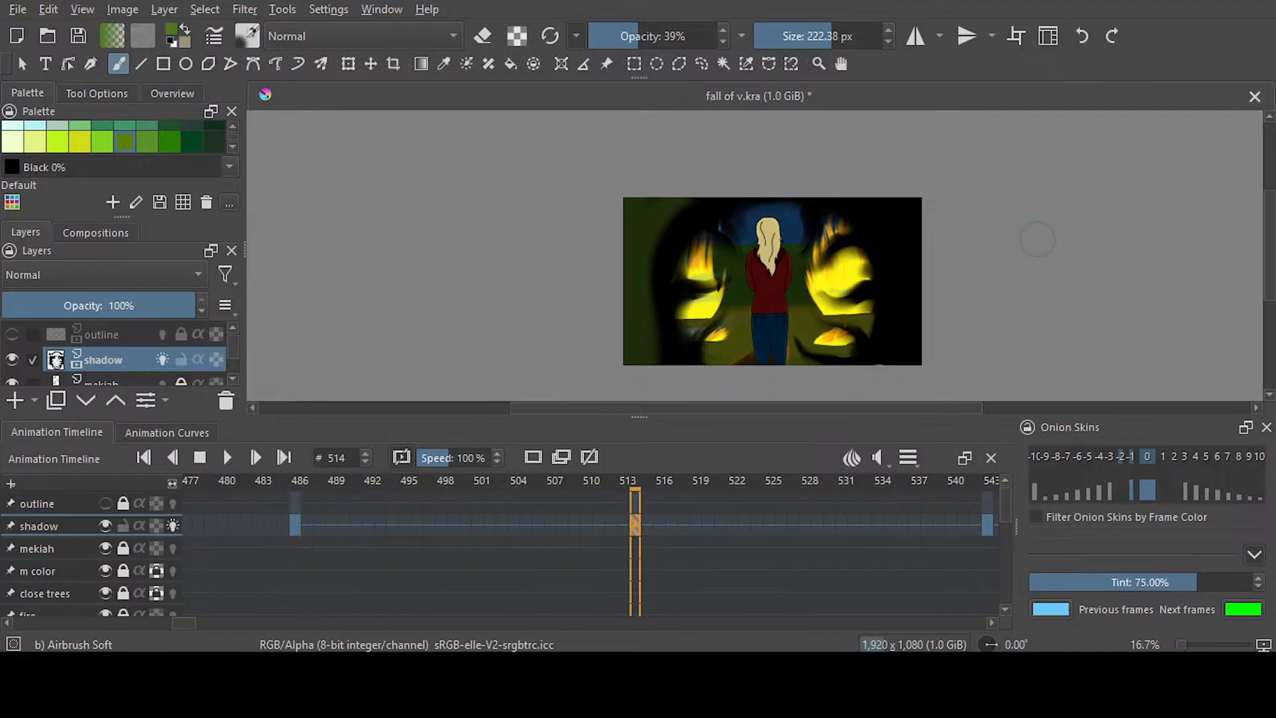
pyautogui.hotkey('ctrl', 'z')
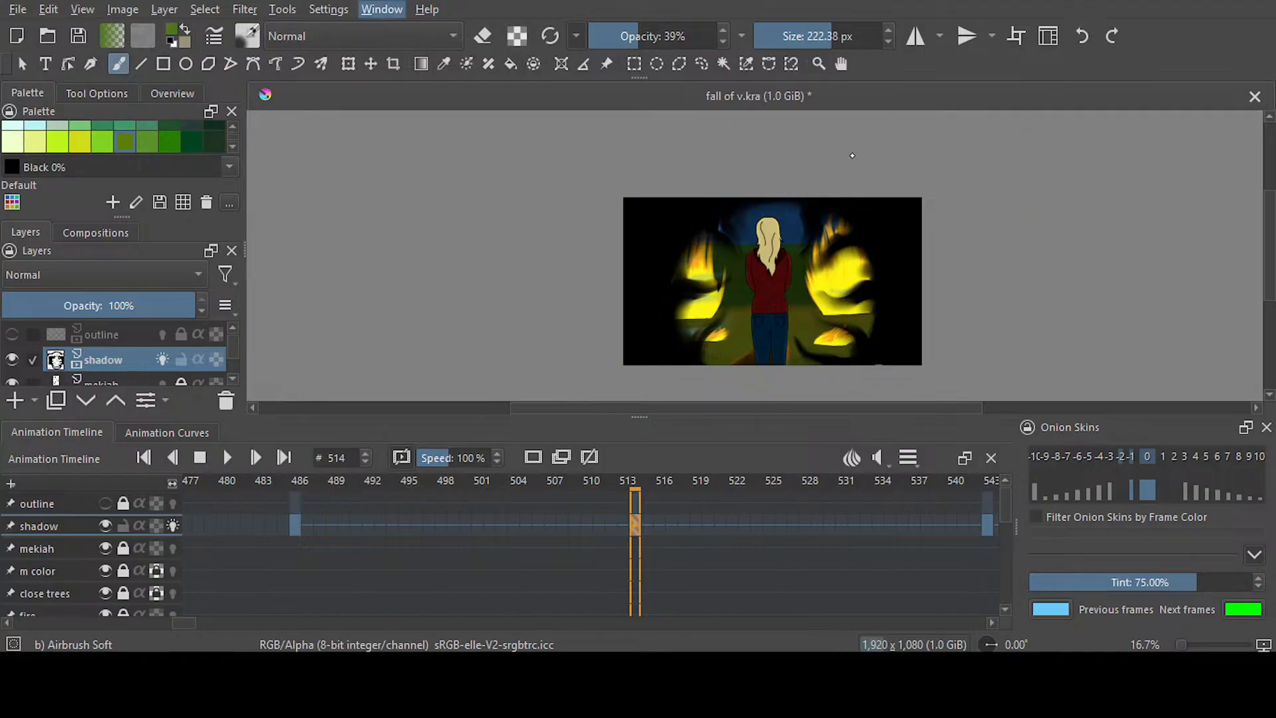
pyautogui.click(851, 155)
pyautogui.click(1268, 130)
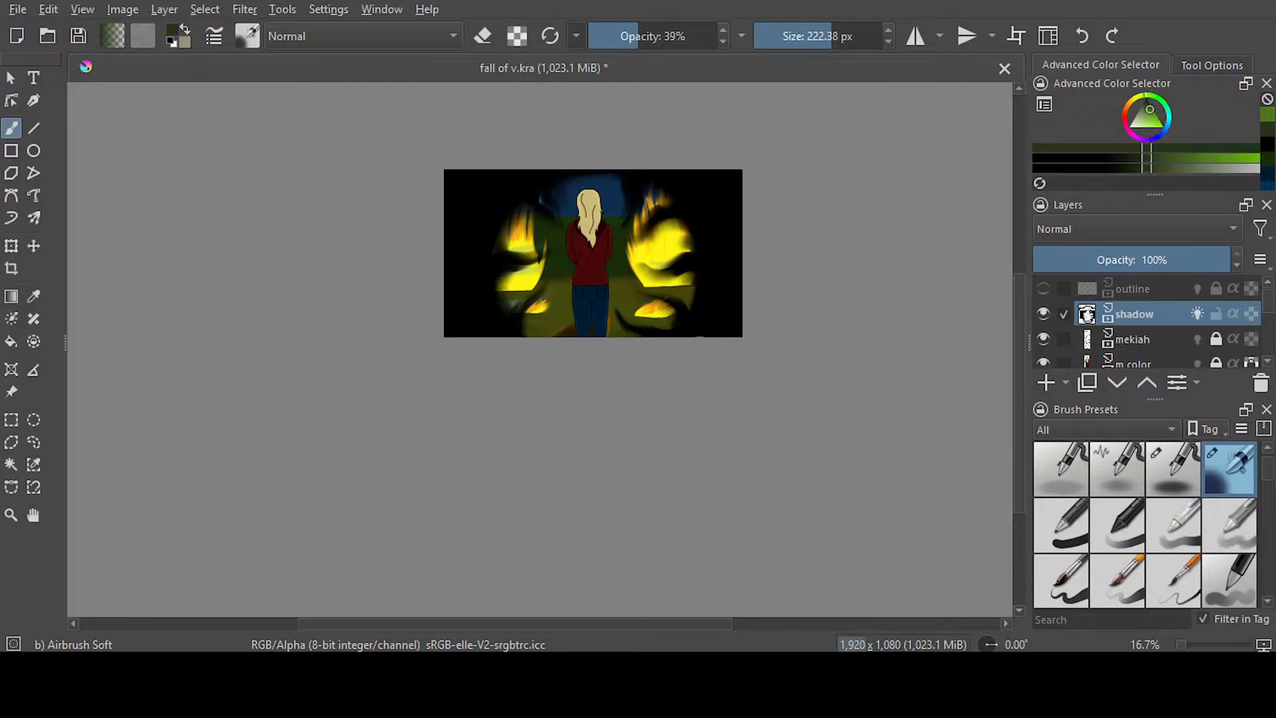
# Try airbrushing dark green down both sides of frame 514 at 333.44 px and 39% opacity, and undo both strokes
pyautogui.click(835, 34)
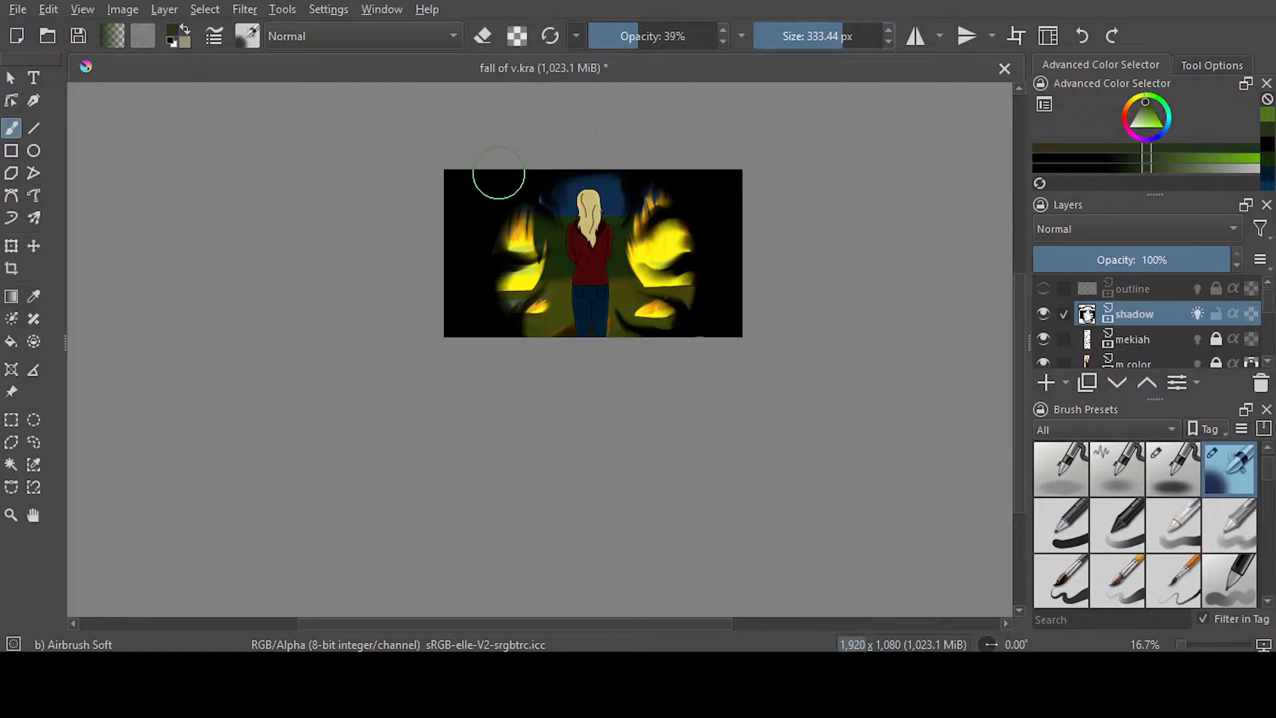
pyautogui.moveTo(489, 171); pyautogui.dragTo(454, 259)
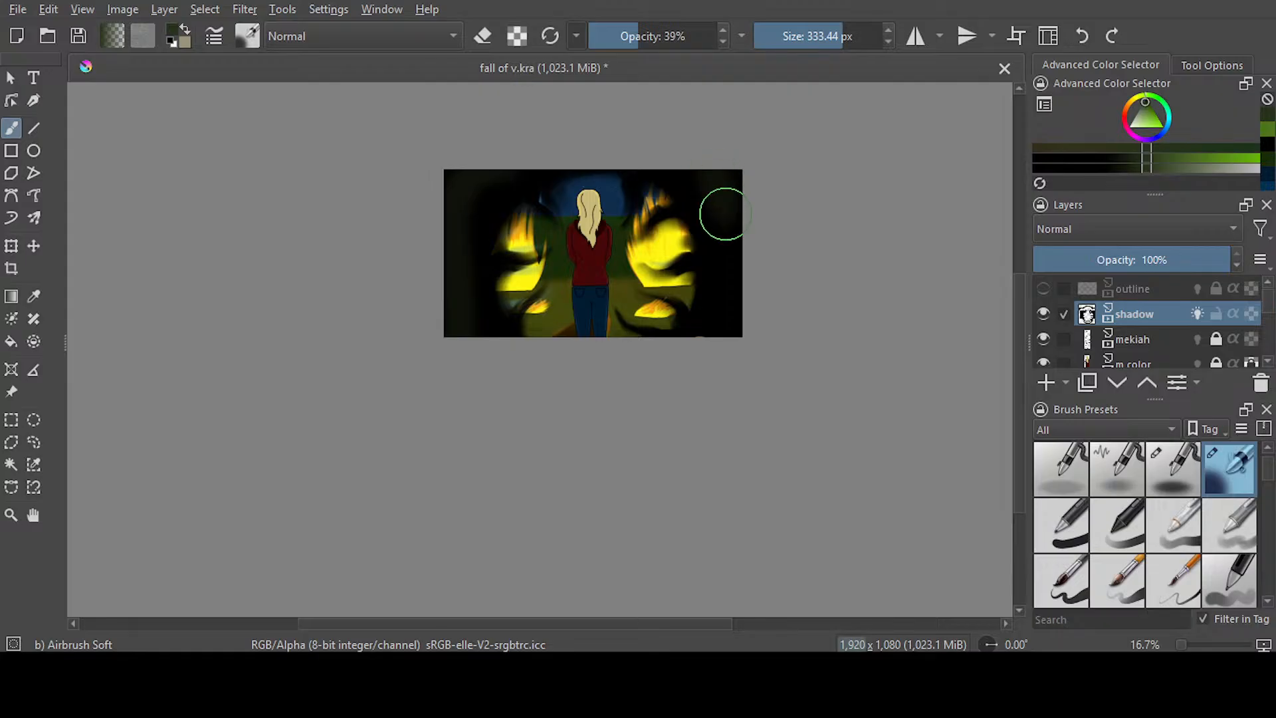
pyautogui.moveTo(721, 205); pyautogui.dragTo(754, 223)
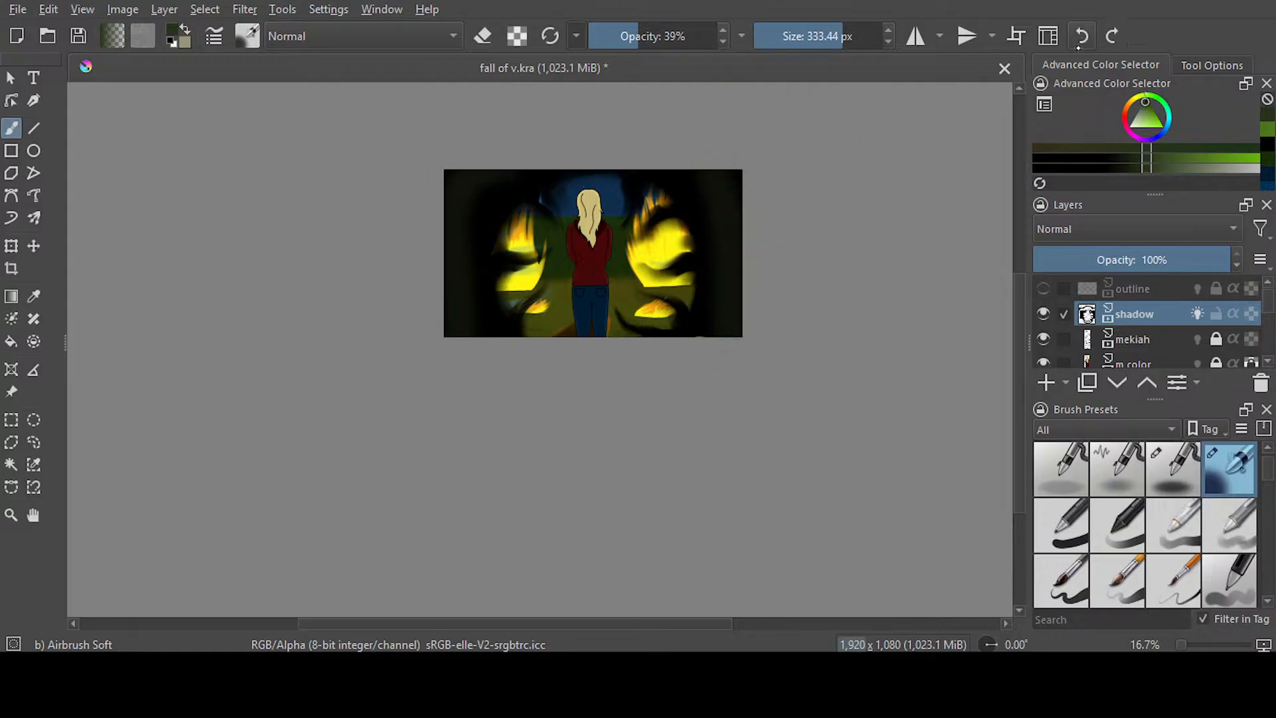
pyautogui.click(1082, 36)
pyautogui.click(1082, 36)
# Airbrush dark green down both outer sides of the vignette on frame 514 at 377.36 px and 100% opacity
pyautogui.moveTo(830, 36)
pyautogui.mouseDown()
pyautogui.moveTo(920, 38)
pyautogui.moveTo(819, 37)
pyautogui.mouseUp()
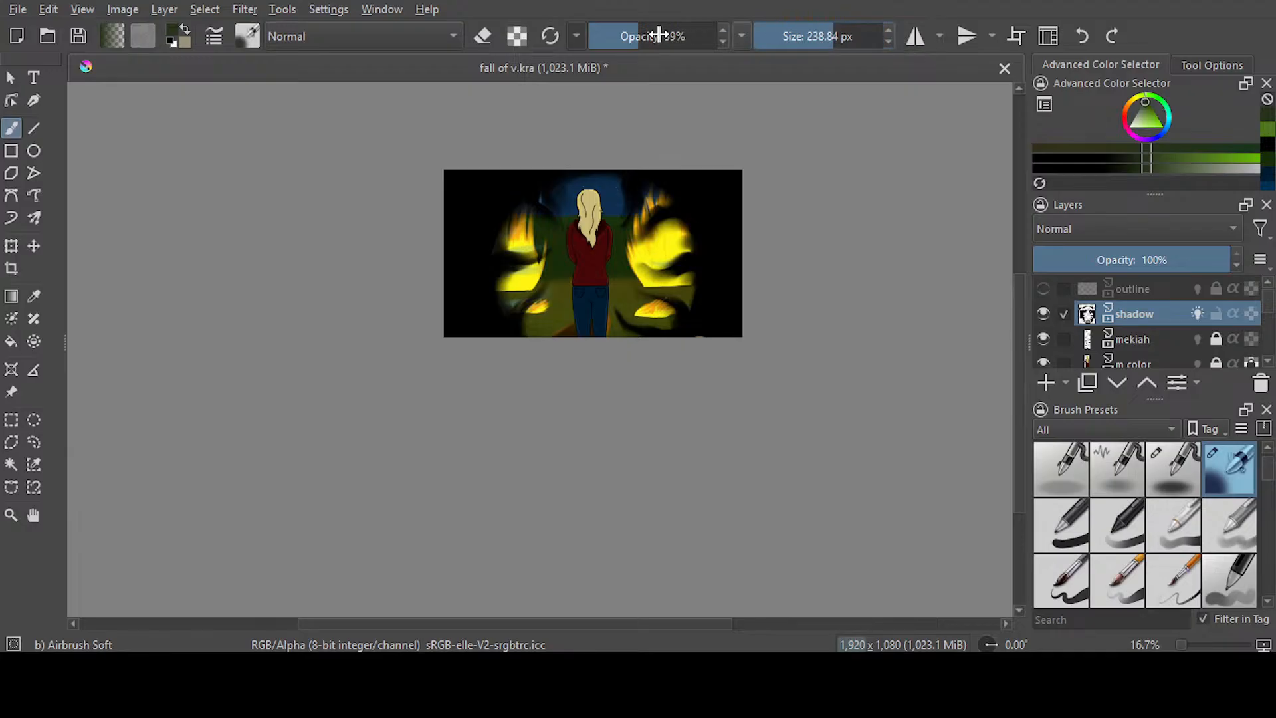
pyautogui.moveTo(655, 36); pyautogui.dragTo(723, 47)
pyautogui.moveTo(847, 30); pyautogui.dragTo(864, 32)
pyautogui.moveTo(464, 179); pyautogui.dragTo(456, 386)
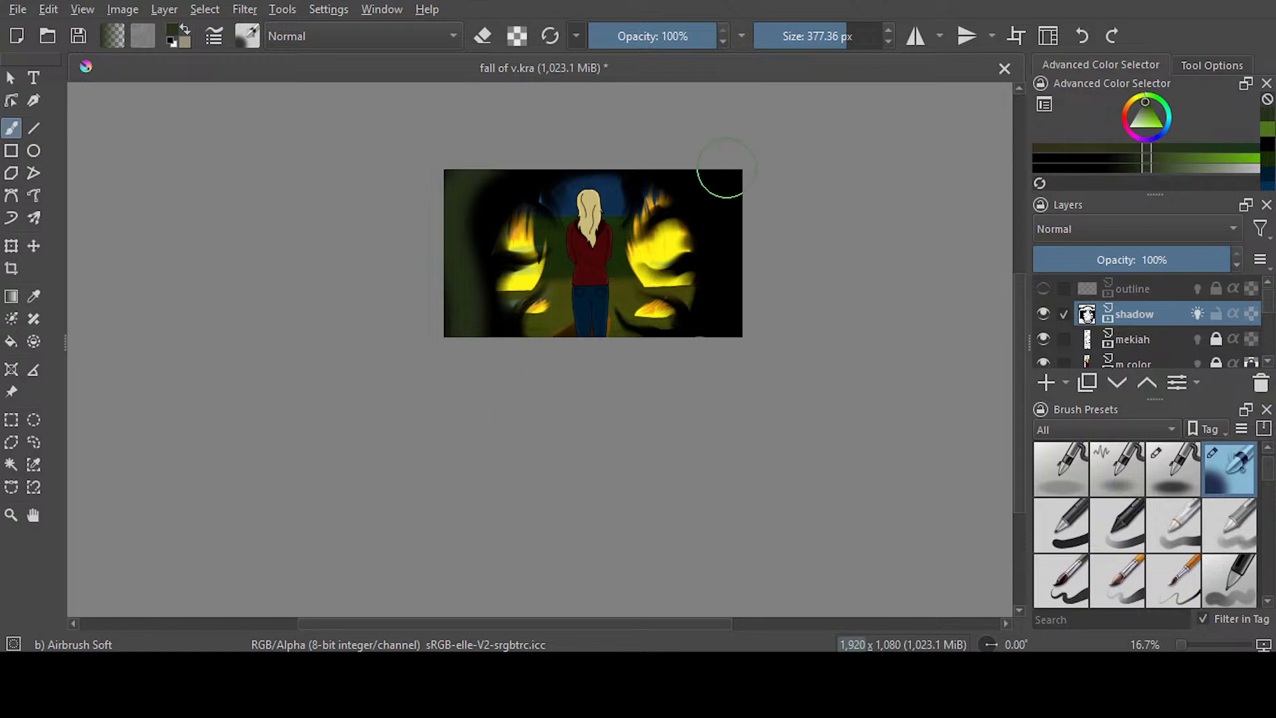
pyautogui.moveTo(720, 171)
pyautogui.mouseDown()
pyautogui.moveTo(731, 309)
pyautogui.moveTo(704, 430)
pyautogui.mouseUp()
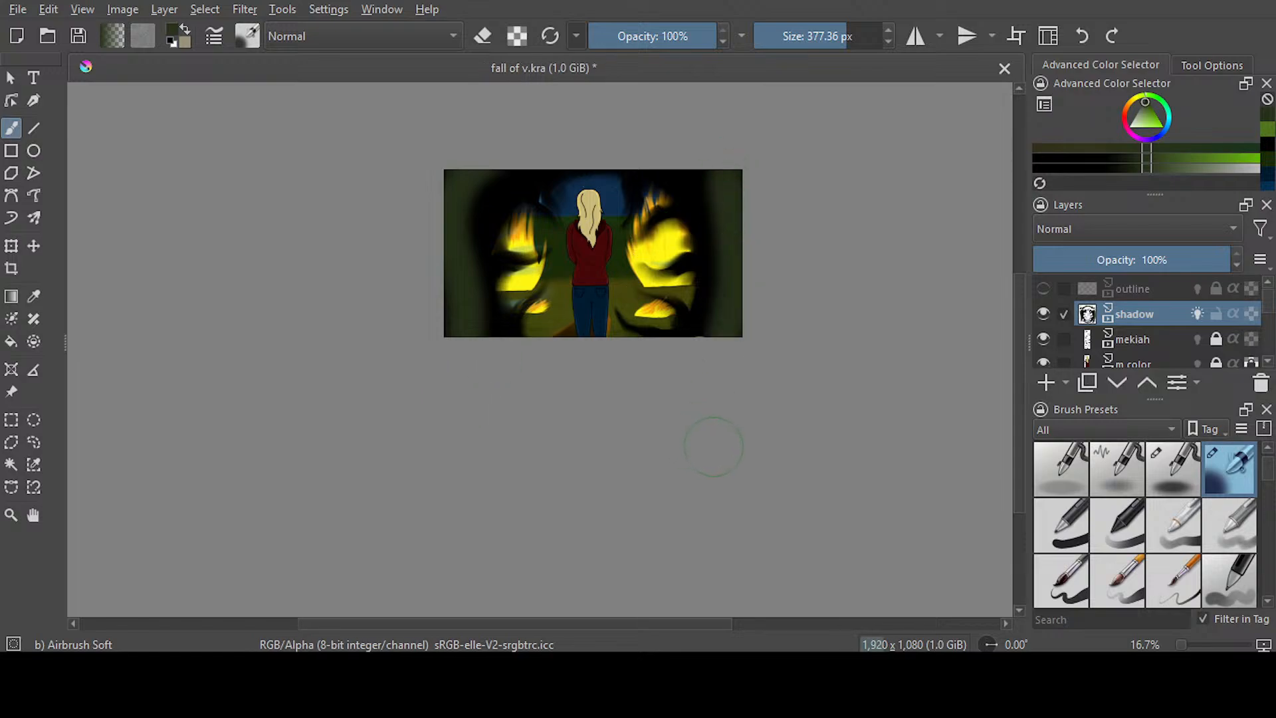
# Dab the brighter green over the dark green side bands on frame 514
pyautogui.click(1267, 140)
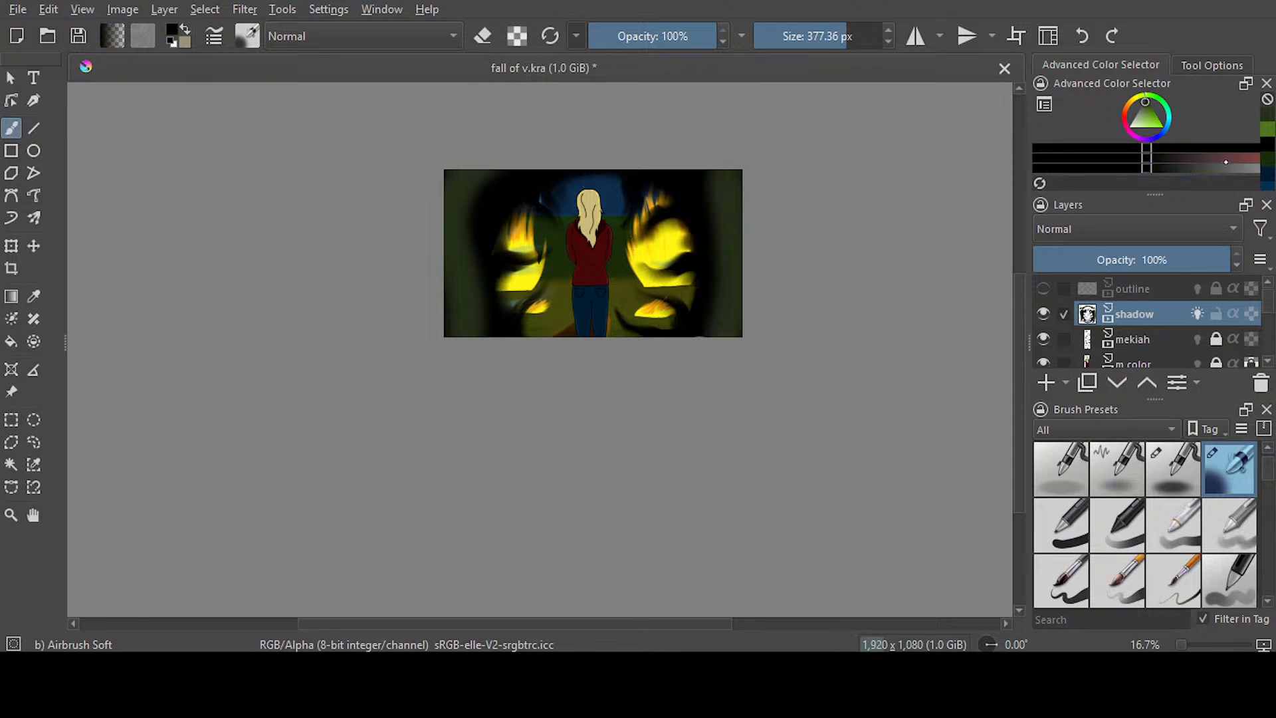
pyautogui.click(1267, 130)
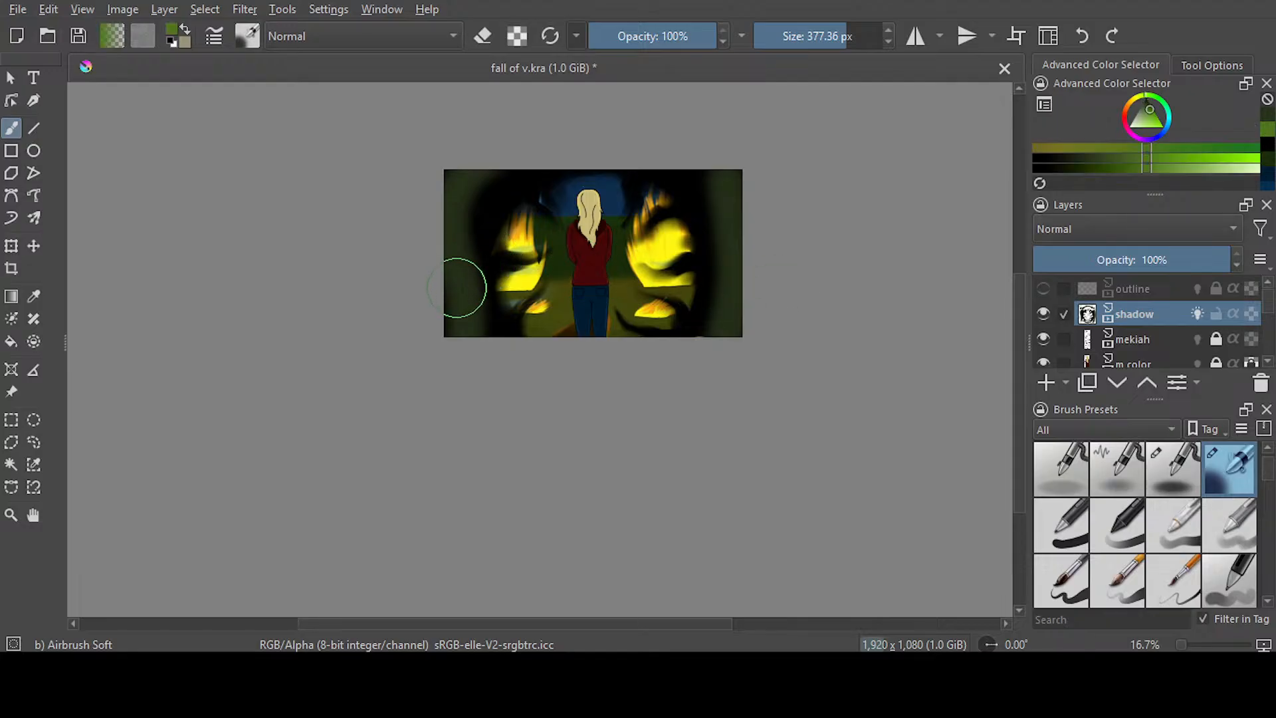
pyautogui.click(722, 198)
pyautogui.click(731, 317)
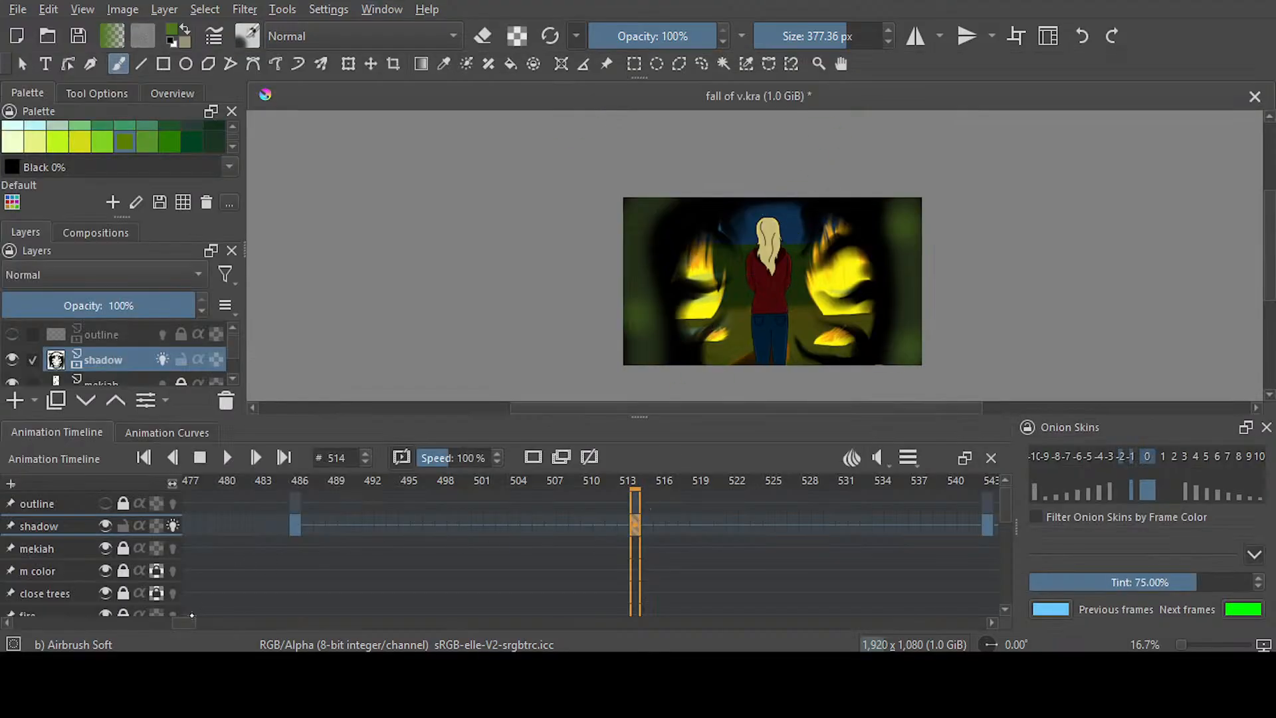
# Airbrush dark green over both outer sides of the vignette on shadow frame 543
pyautogui.moveTo(192, 621); pyautogui.dragTo(205, 622)
pyautogui.click(489, 529)
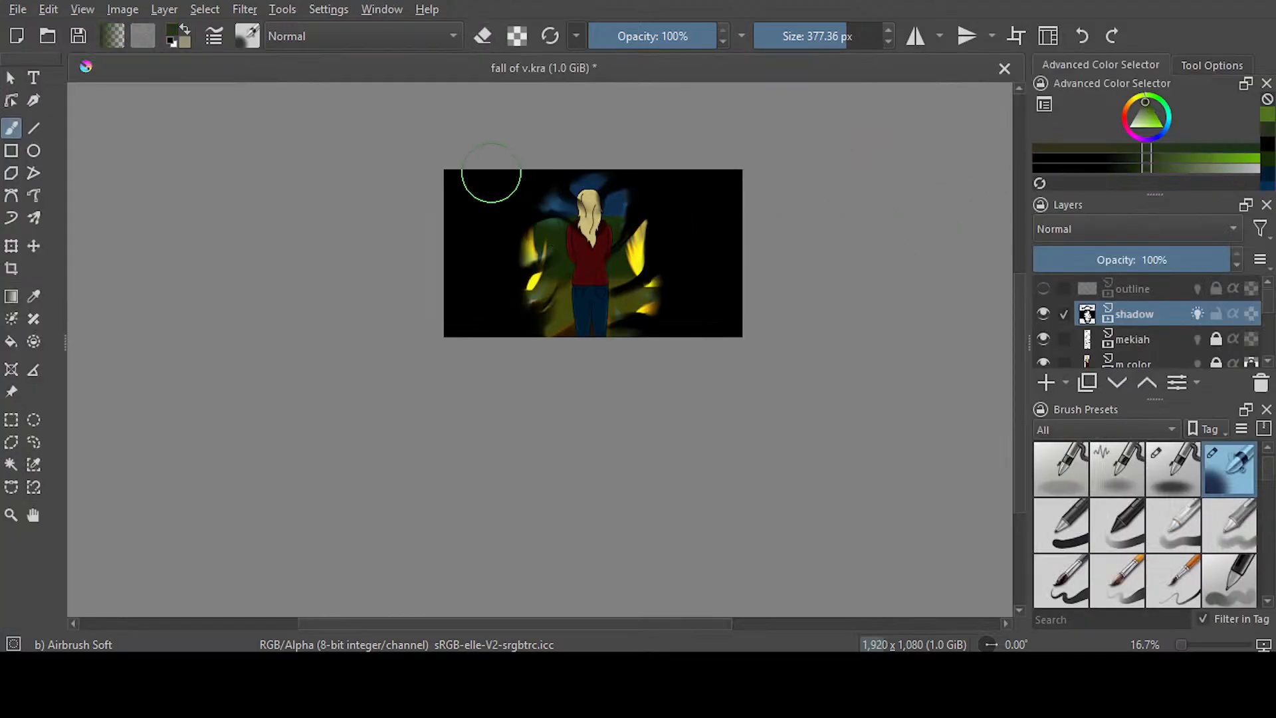
pyautogui.moveTo(491, 172)
pyautogui.mouseDown()
pyautogui.moveTo(522, 158)
pyautogui.moveTo(477, 191)
pyautogui.moveTo(459, 344)
pyautogui.moveTo(449, 148)
pyautogui.moveTo(578, 96)
pyautogui.mouseUp()
pyautogui.moveTo(729, 151)
pyautogui.mouseDown()
pyautogui.moveTo(683, 164)
pyautogui.moveTo(726, 250)
pyautogui.moveTo(720, 356)
pyautogui.moveTo(726, 152)
pyautogui.mouseUp()
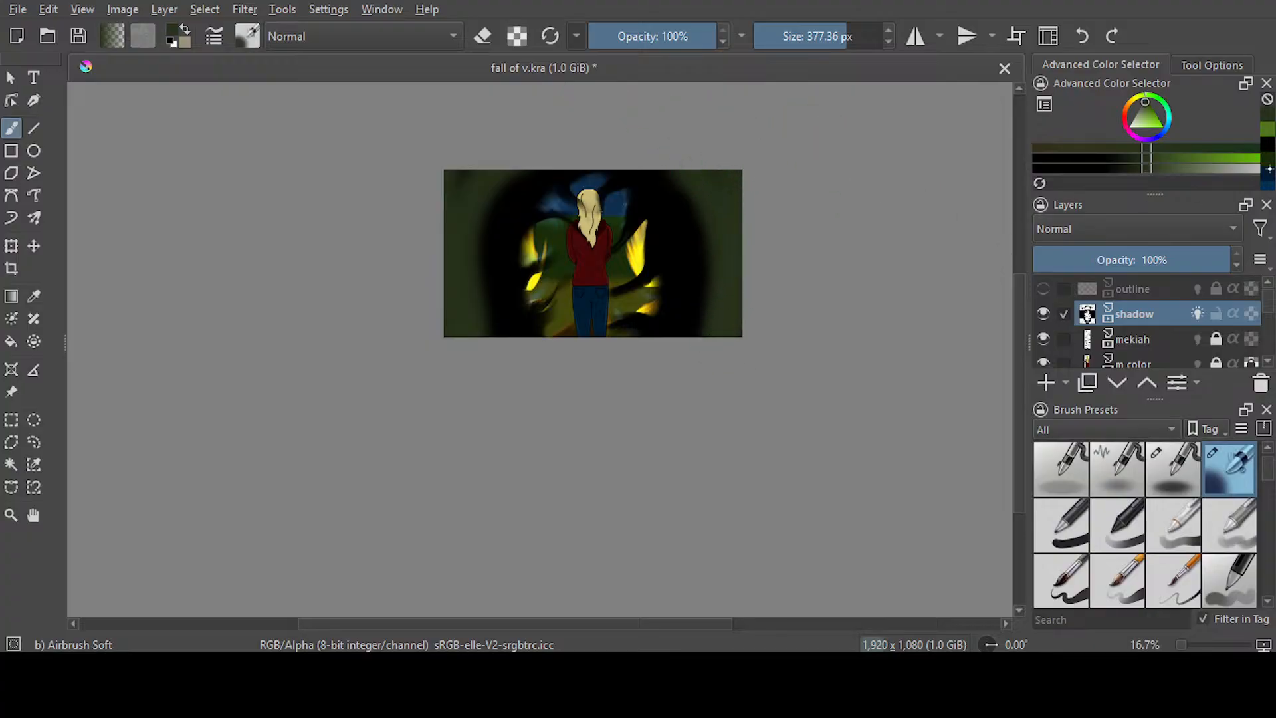
pyautogui.click(1270, 140)
pyautogui.moveTo(709, 224); pyautogui.dragTo(705, 299)
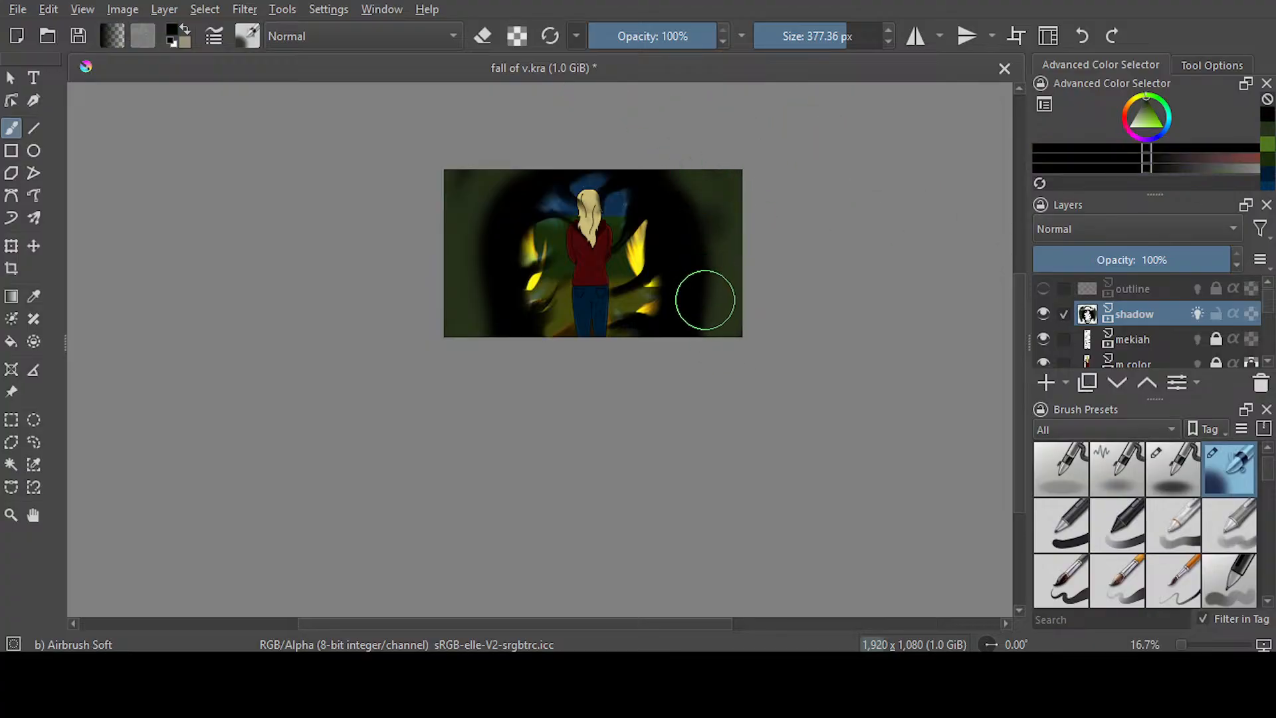
pyautogui.click(1082, 36)
# Dab soft spots of the brighter green near the four corners of frame 543's vignette, and save the document
pyautogui.click(1268, 144)
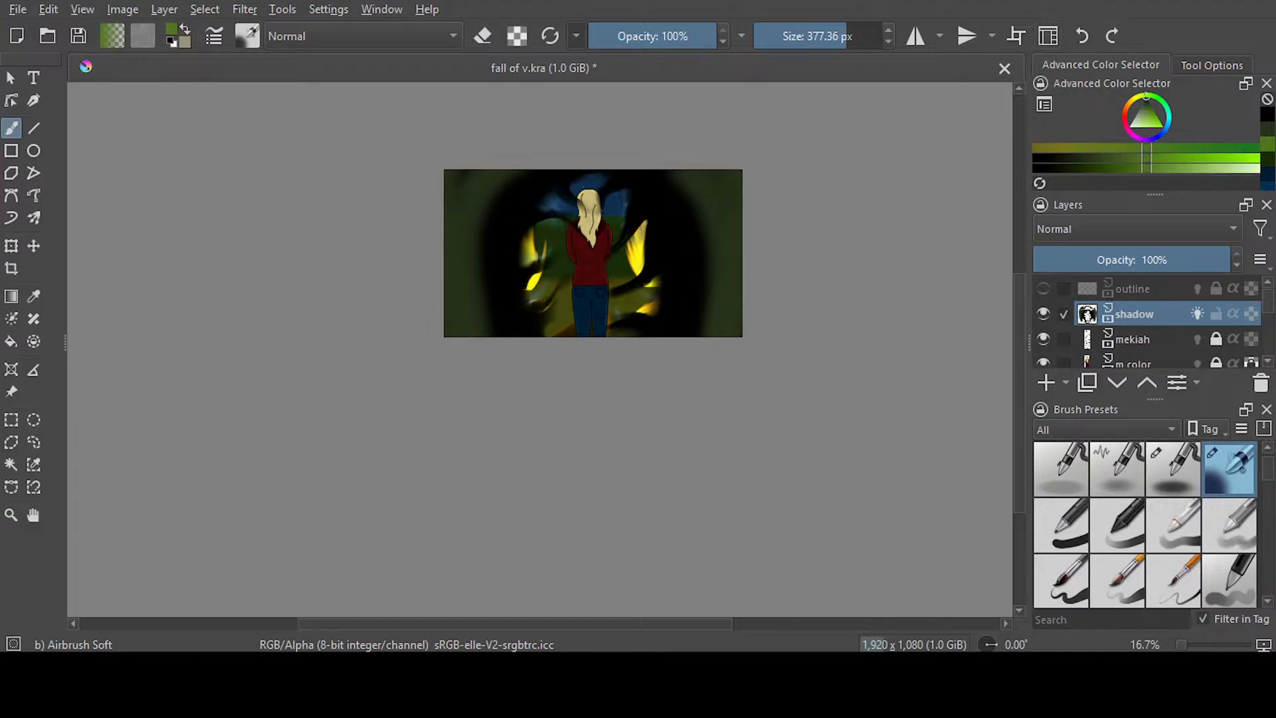
pyautogui.click(703, 212)
pyautogui.click(502, 200)
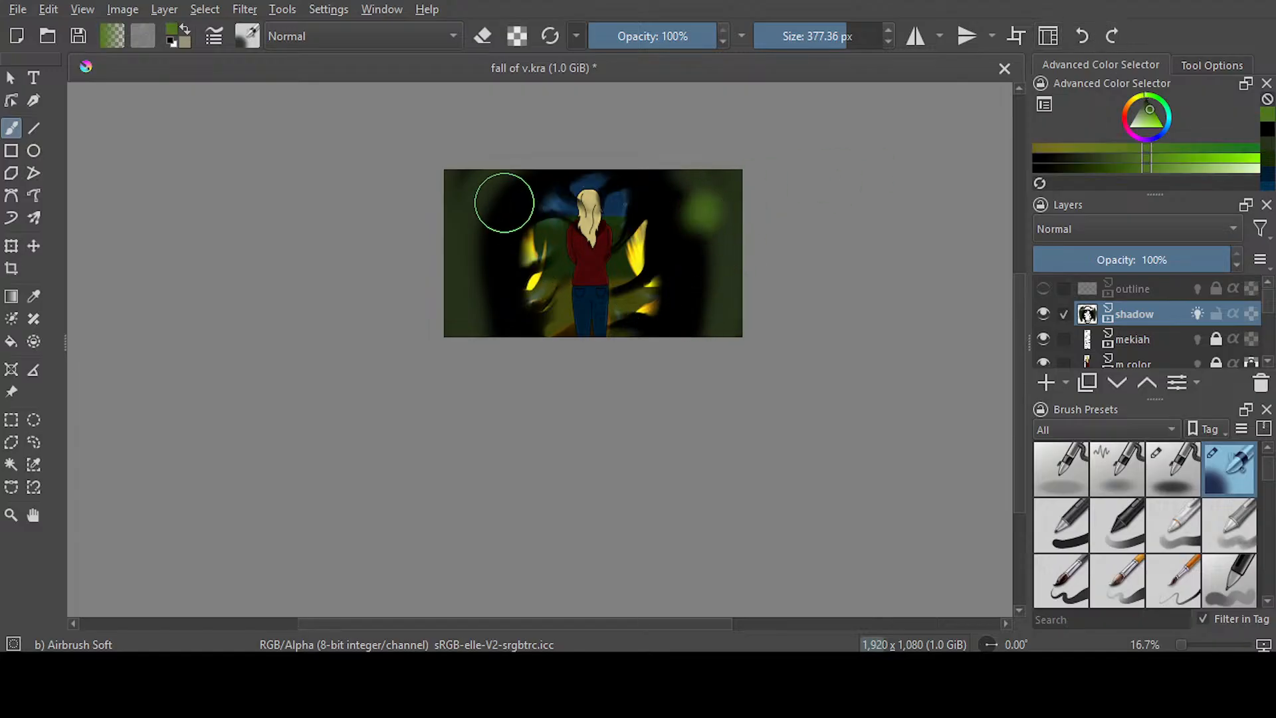
pyautogui.click(485, 318)
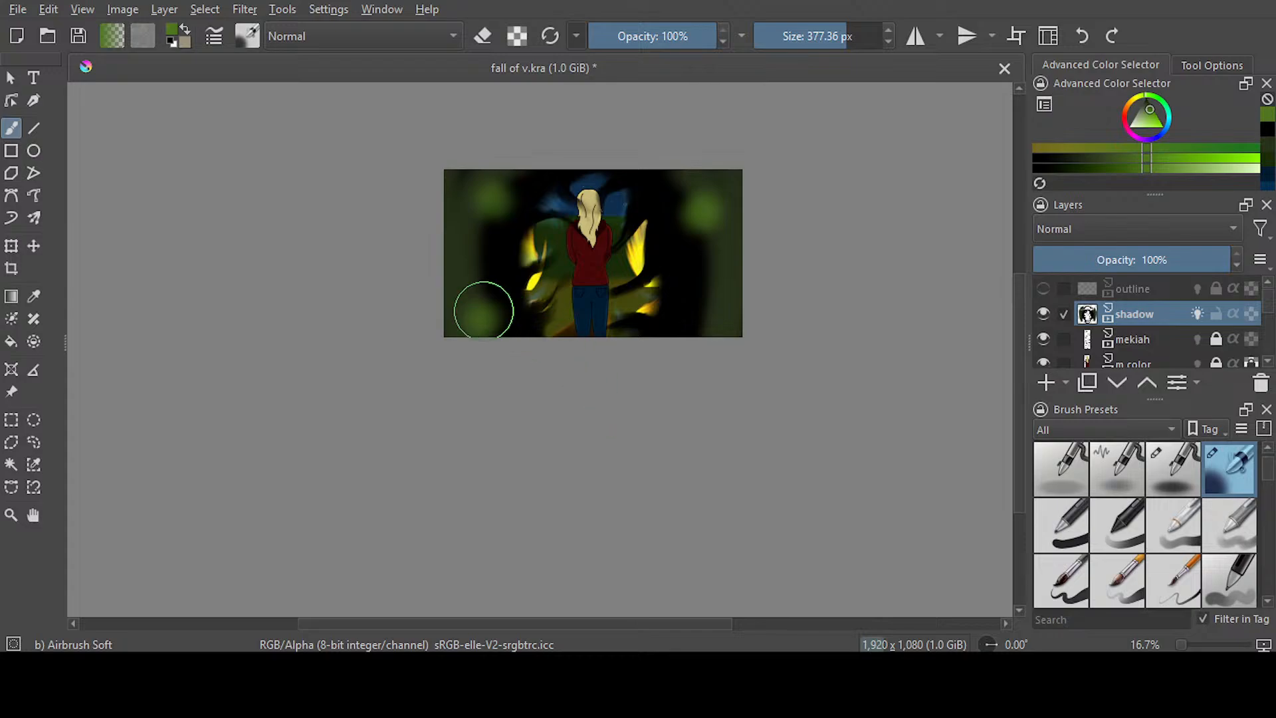
pyautogui.click(460, 322)
pyautogui.click(704, 311)
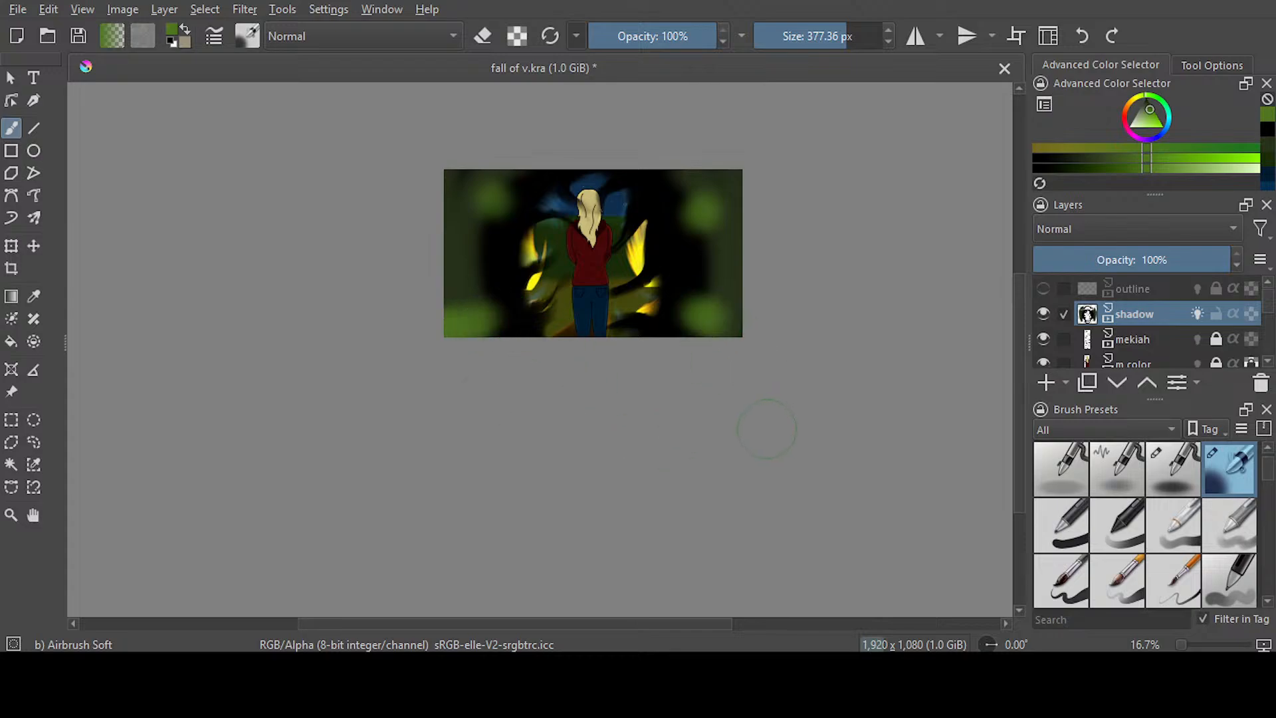
pyautogui.hotkey('ctrl', 's')
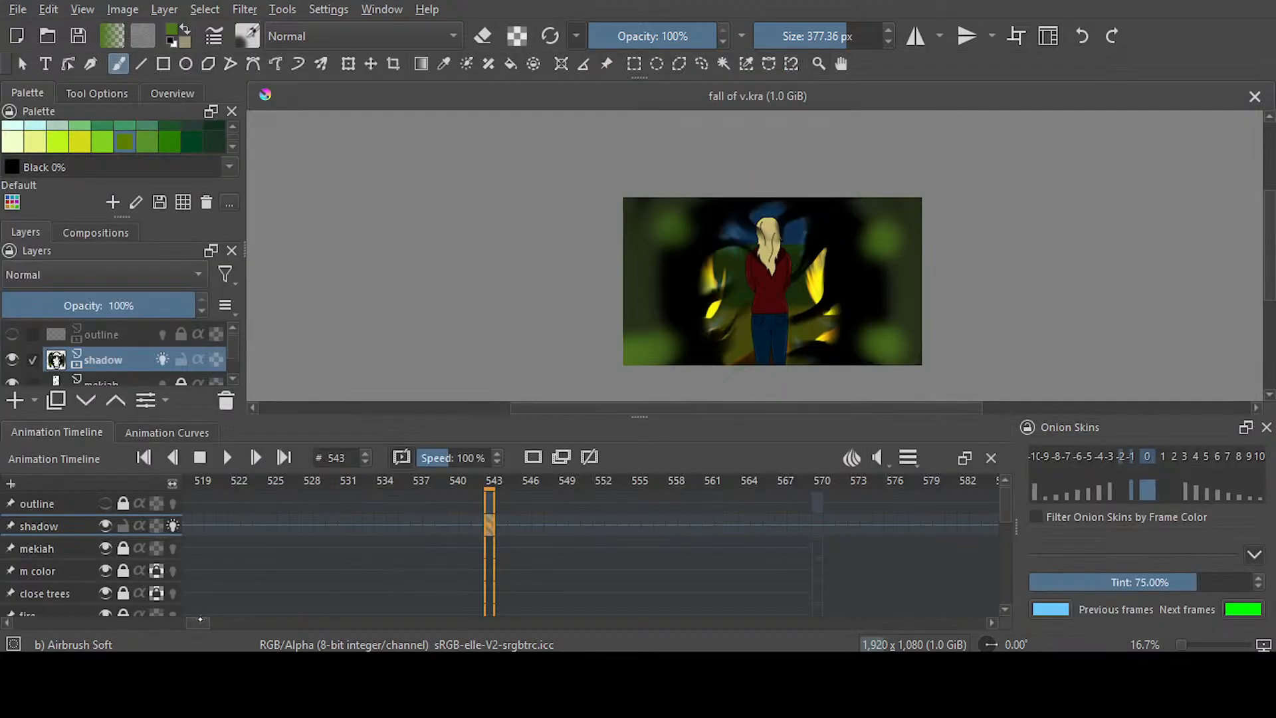
# Go to the shadow layer's keyframe at frame 486 and switch back to the painting workspace
pyautogui.moveTo(200, 619); pyautogui.dragTo(189, 620)
pyautogui.click(543, 531)
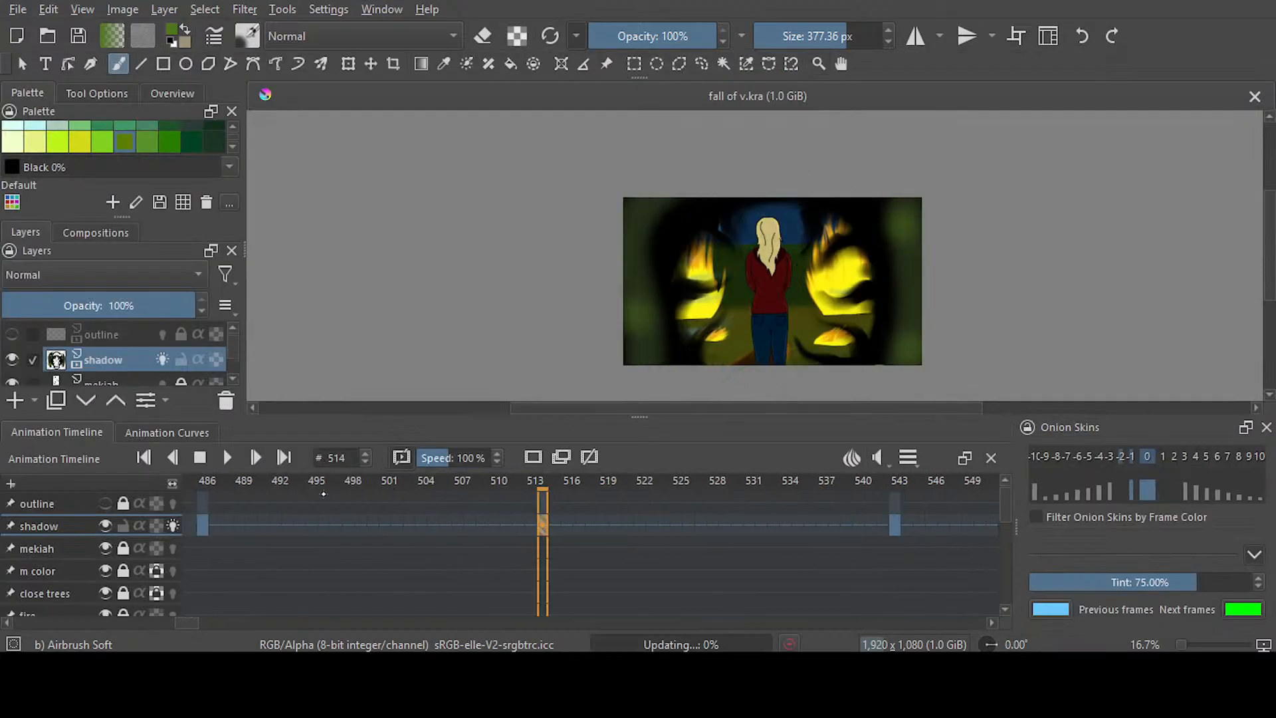
pyautogui.click(204, 530)
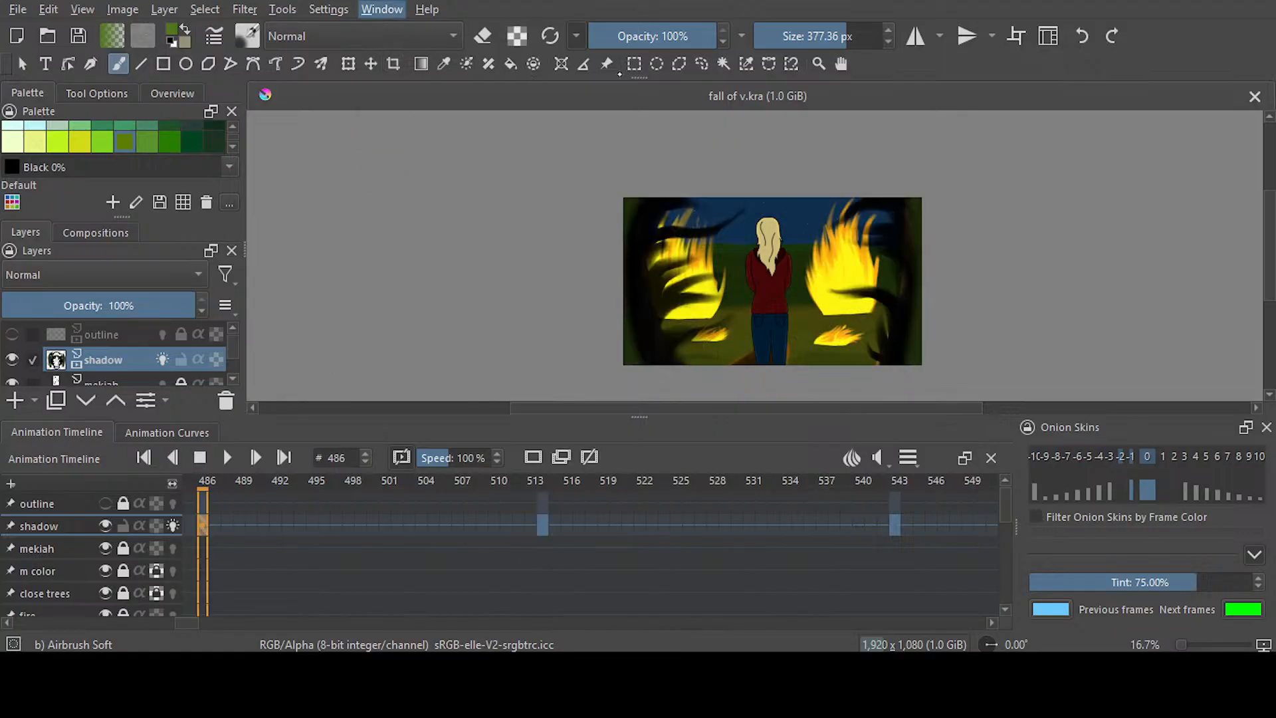
pyautogui.click(842, 137)
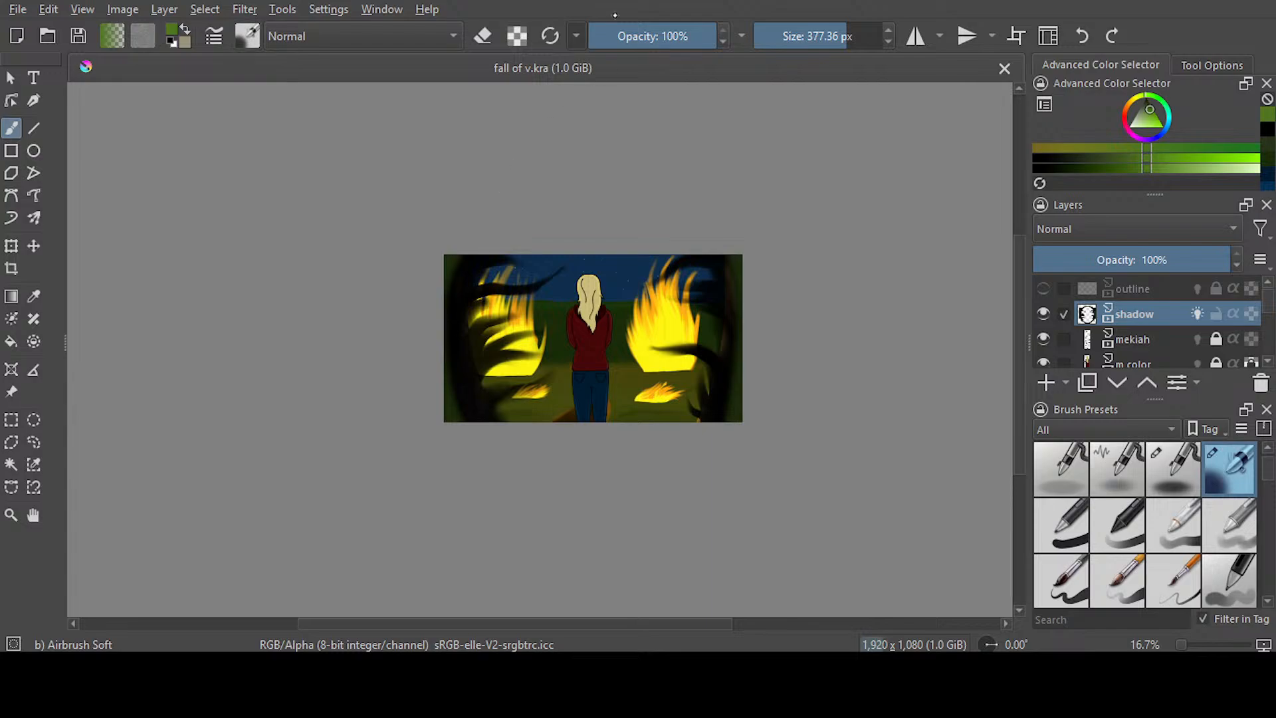
pyautogui.press('/')
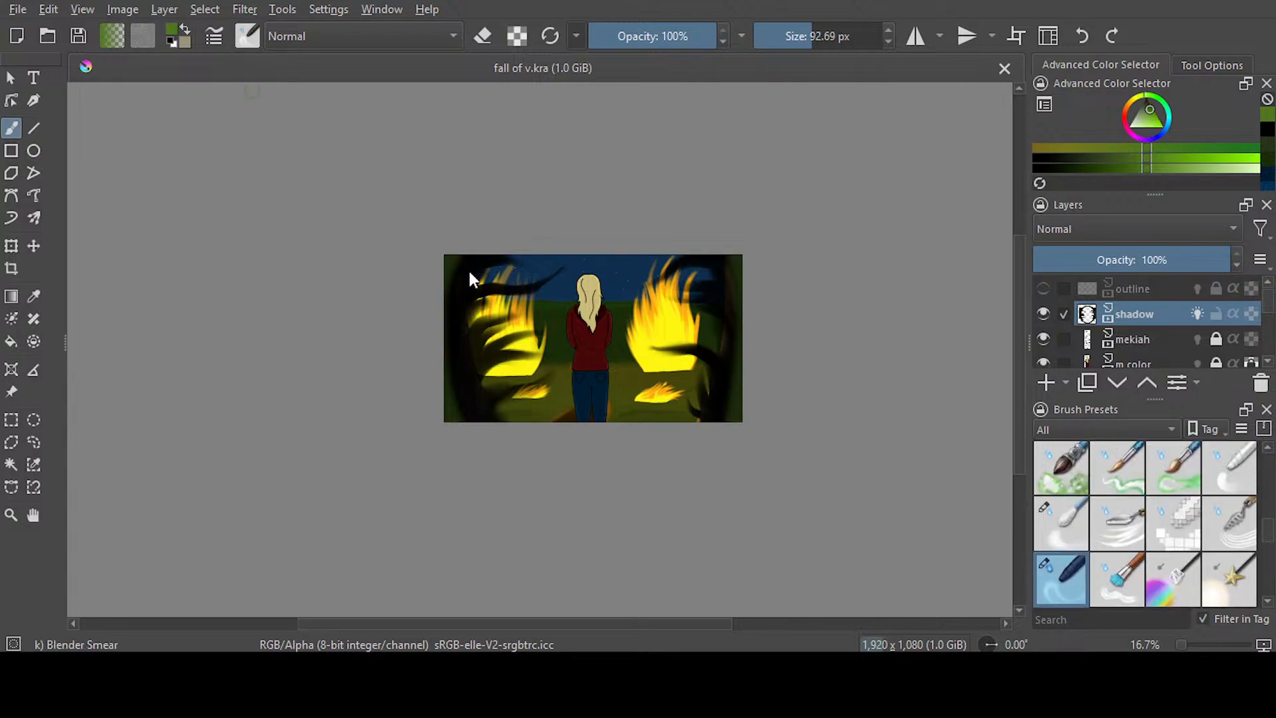
pyautogui.scroll(3, 468, 271)
pyautogui.scroll(1, 433, 294)
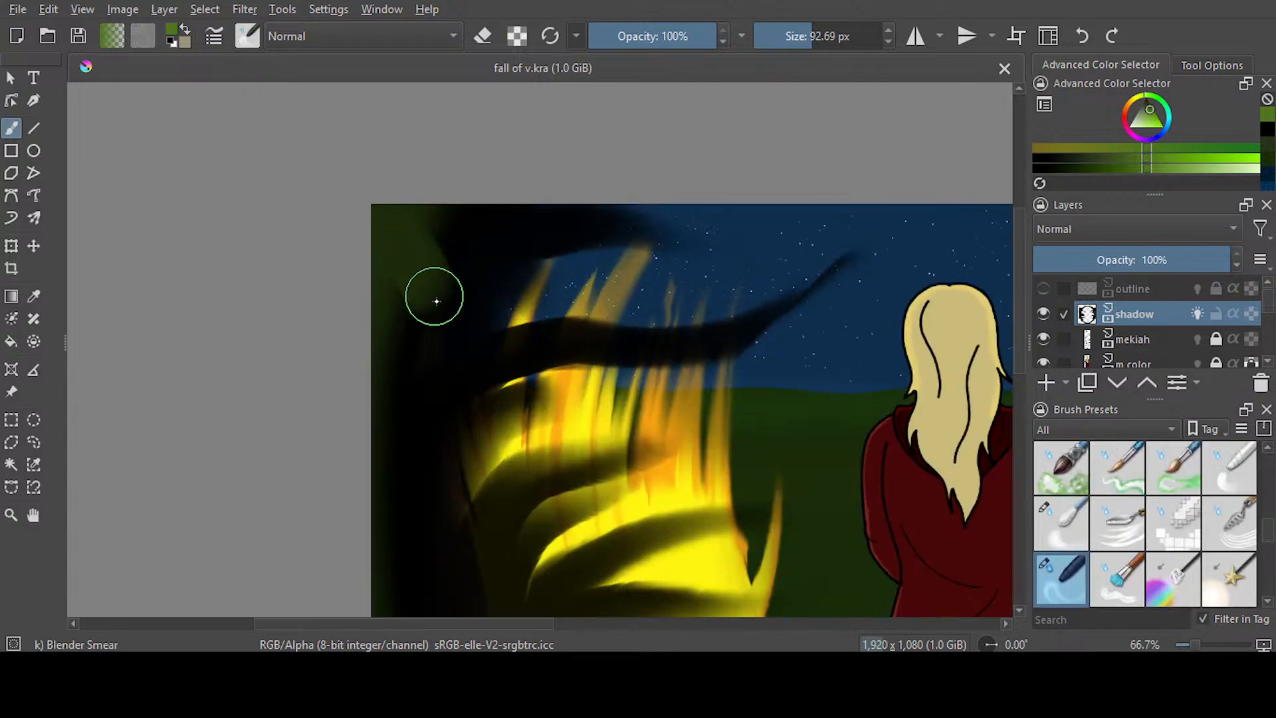
pyautogui.moveTo(439, 245)
pyautogui.mouseDown()
pyautogui.moveTo(407, 315)
pyautogui.moveTo(492, 373)
pyautogui.mouseUp()
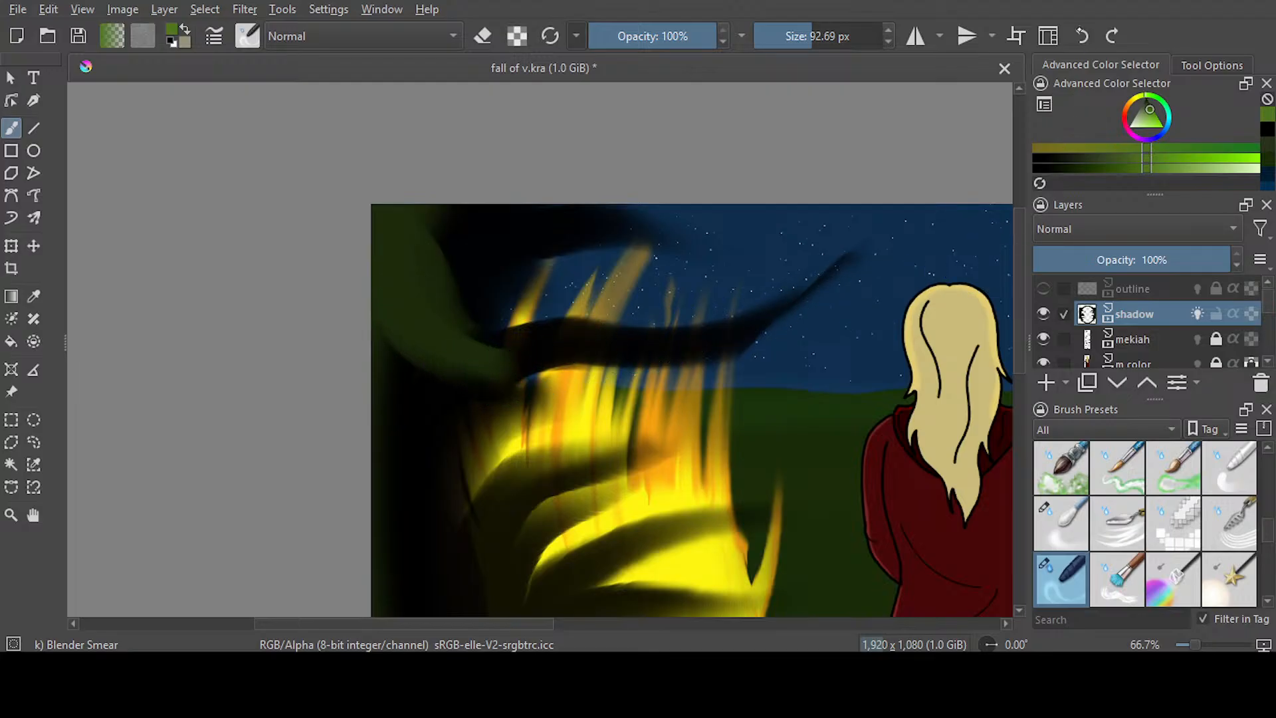
pyautogui.hotkey('ctrl', 'z')
# Try smearing the dark green into the black near frame 486's upper-left corner at 45.76 px, and undo the strokes
pyautogui.click(796, 47)
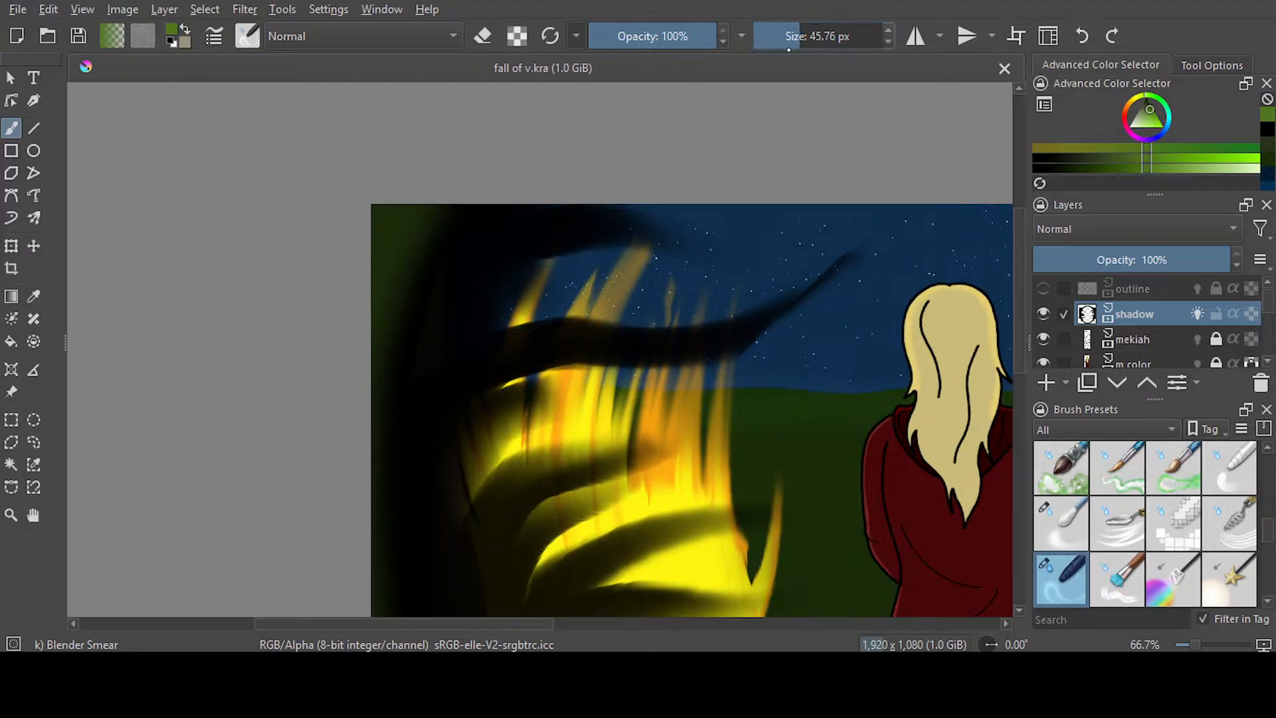
pyautogui.moveTo(407, 279); pyautogui.dragTo(479, 330)
pyautogui.moveTo(410, 273)
pyautogui.mouseDown()
pyautogui.moveTo(472, 382)
pyautogui.moveTo(420, 280)
pyautogui.moveTo(394, 362)
pyautogui.moveTo(450, 443)
pyautogui.mouseUp()
pyautogui.moveTo(428, 224); pyautogui.dragTo(518, 239)
pyautogui.moveTo(404, 316); pyautogui.dragTo(444, 366)
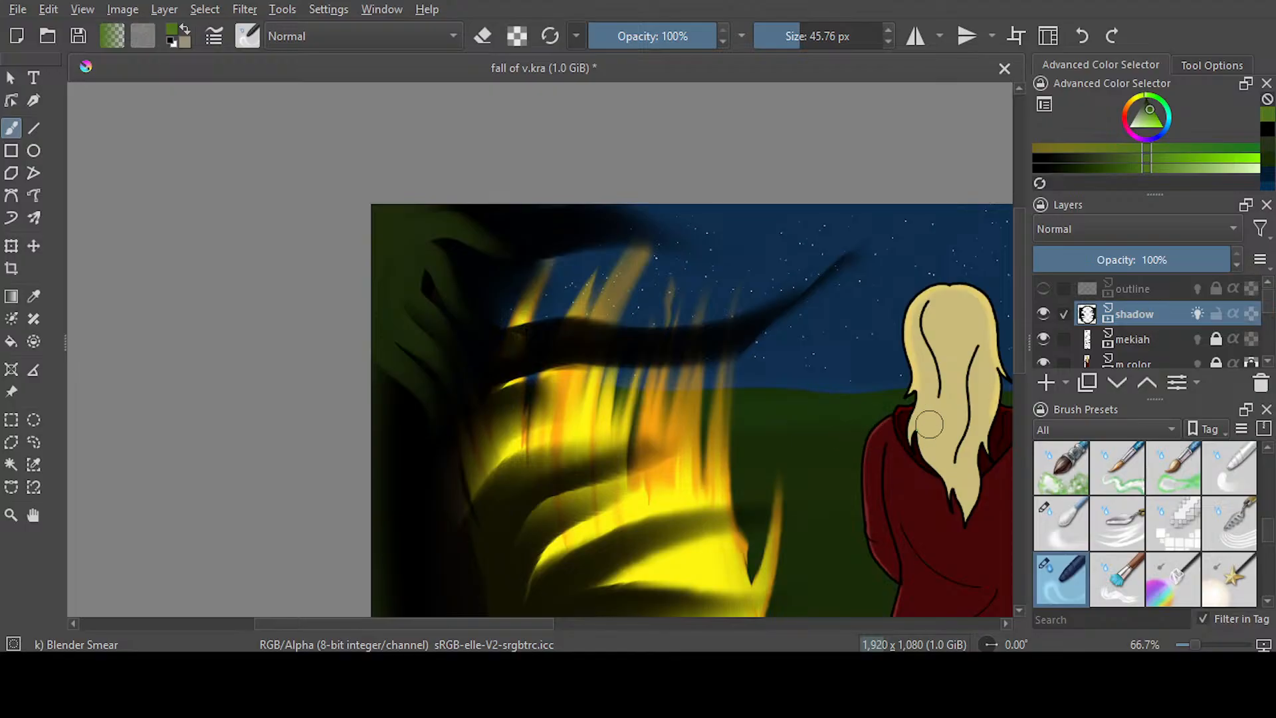
pyautogui.scroll(-2, 1004, 359)
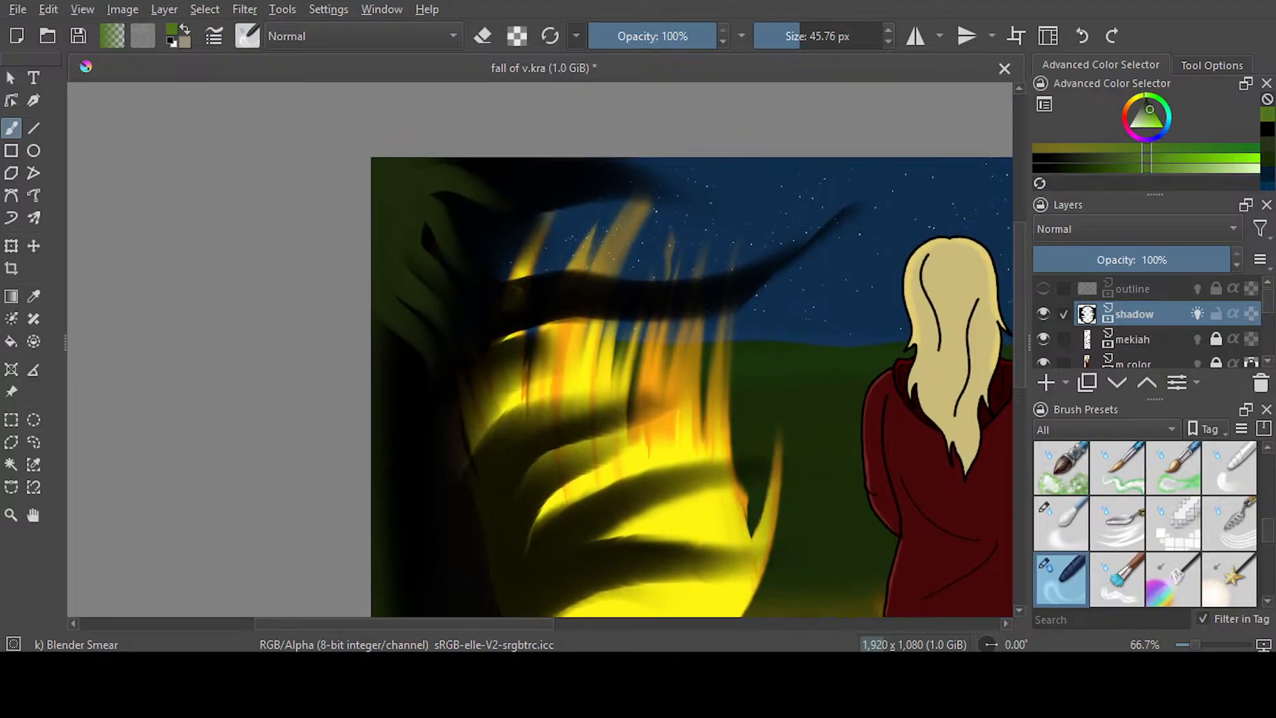
pyautogui.click(1081, 36)
pyautogui.click(1082, 37)
pyautogui.click(1081, 36)
pyautogui.click(1082, 37)
pyautogui.click(1081, 36)
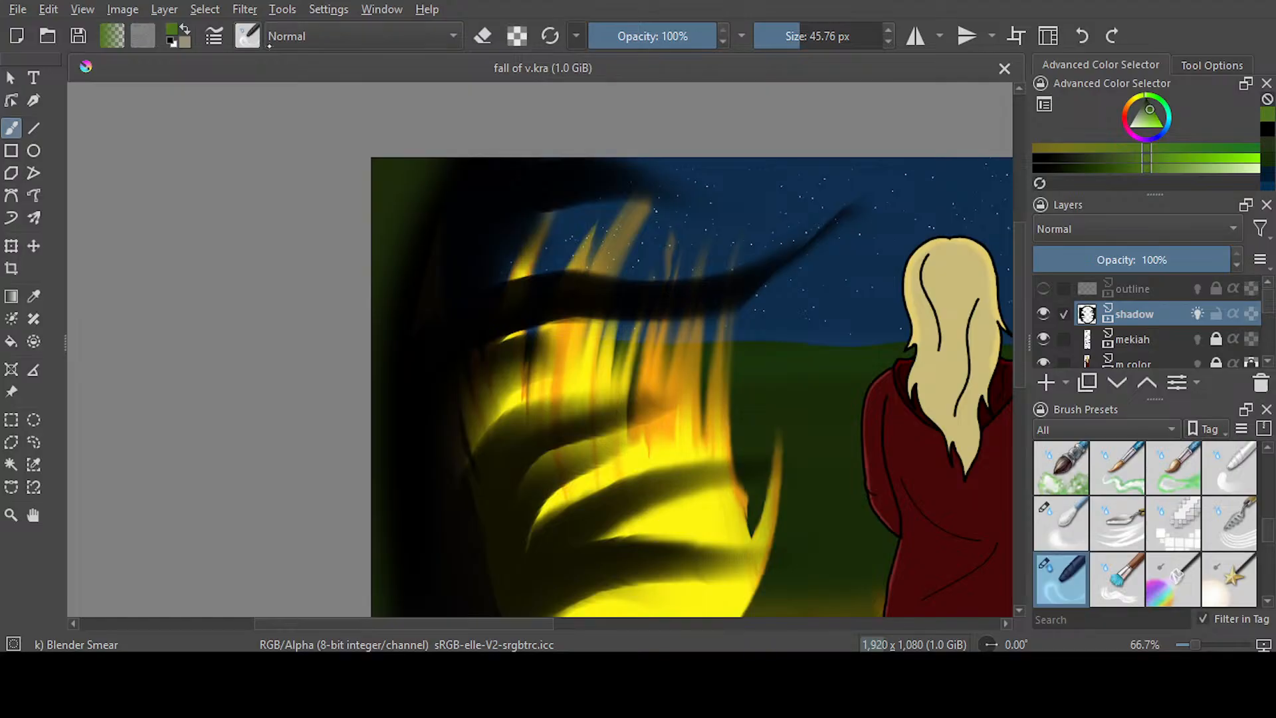
# Soften the transition between the dark green and black on both sides of frame 486's vignette with Blender Blur at 97.25 px
pyautogui.click(1061, 523)
pyautogui.moveTo(408, 211)
pyautogui.mouseDown()
pyautogui.moveTo(413, 199)
pyautogui.moveTo(403, 277)
pyautogui.mouseUp()
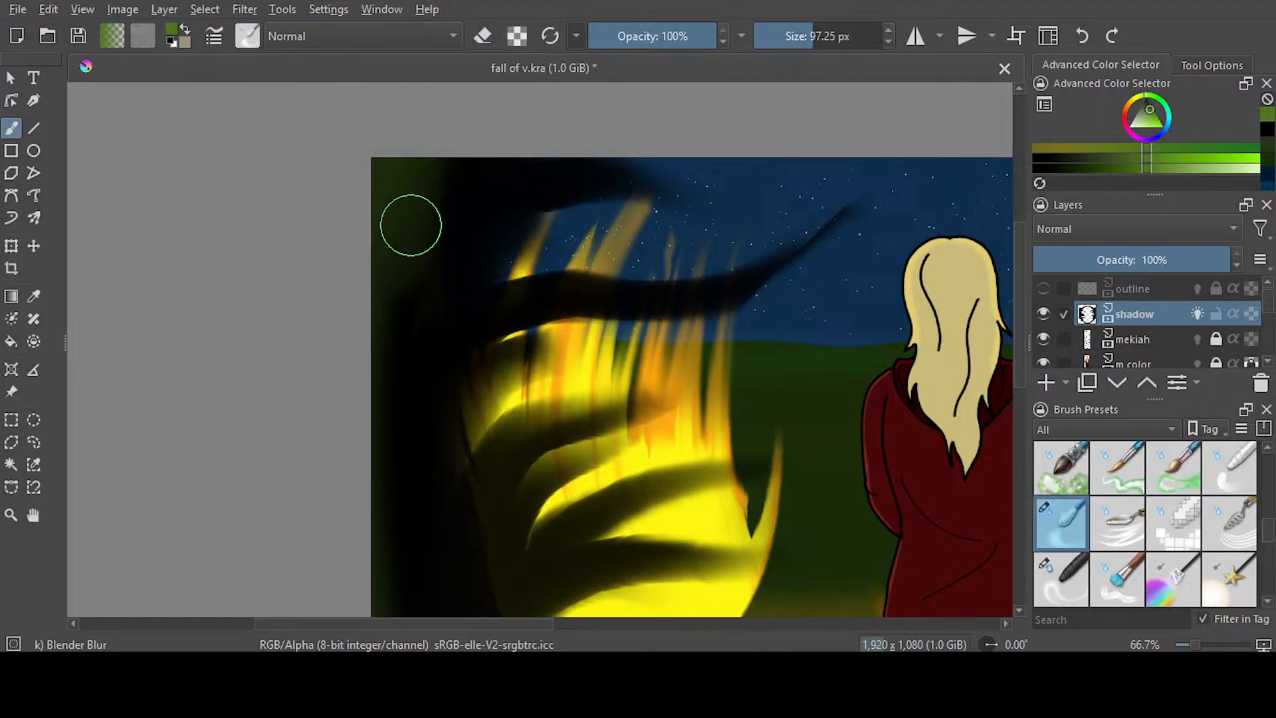
pyautogui.scroll(-8, 1000, 299)
pyautogui.scroll(-3, 421, 370)
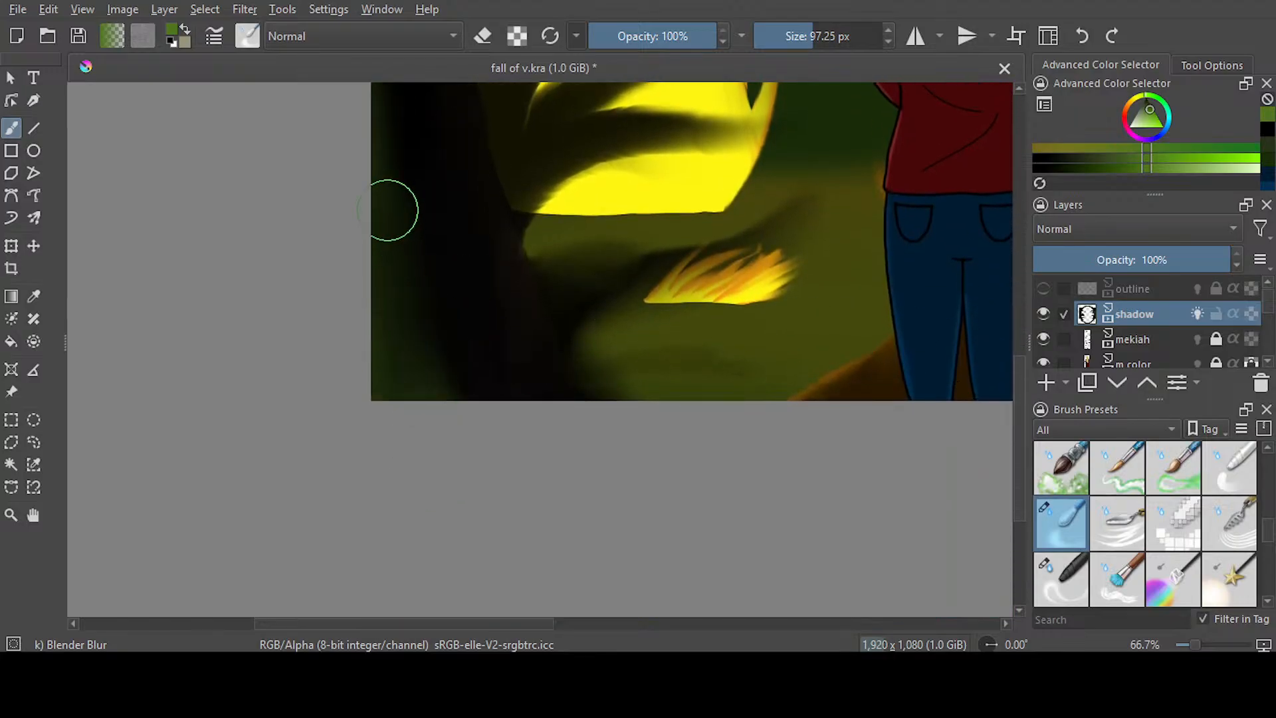
pyautogui.moveTo(447, 623); pyautogui.dragTo(766, 633)
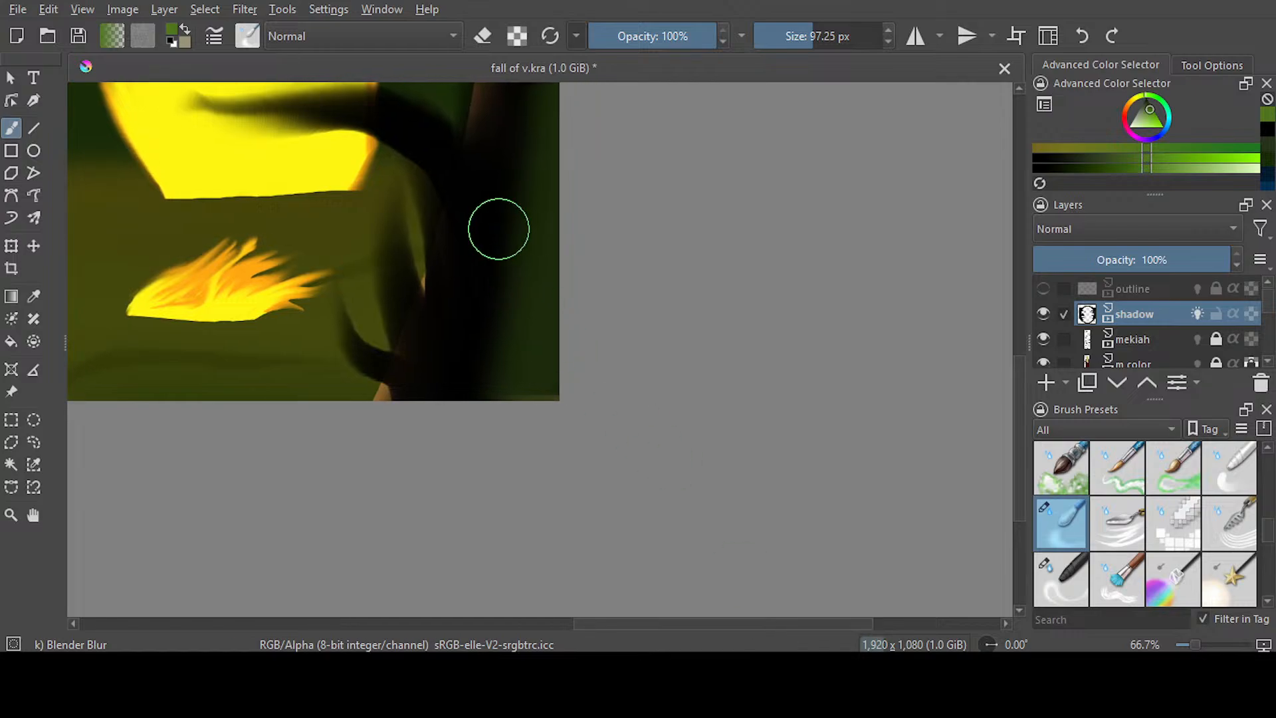
pyautogui.moveTo(1016, 401); pyautogui.dragTo(1023, 312)
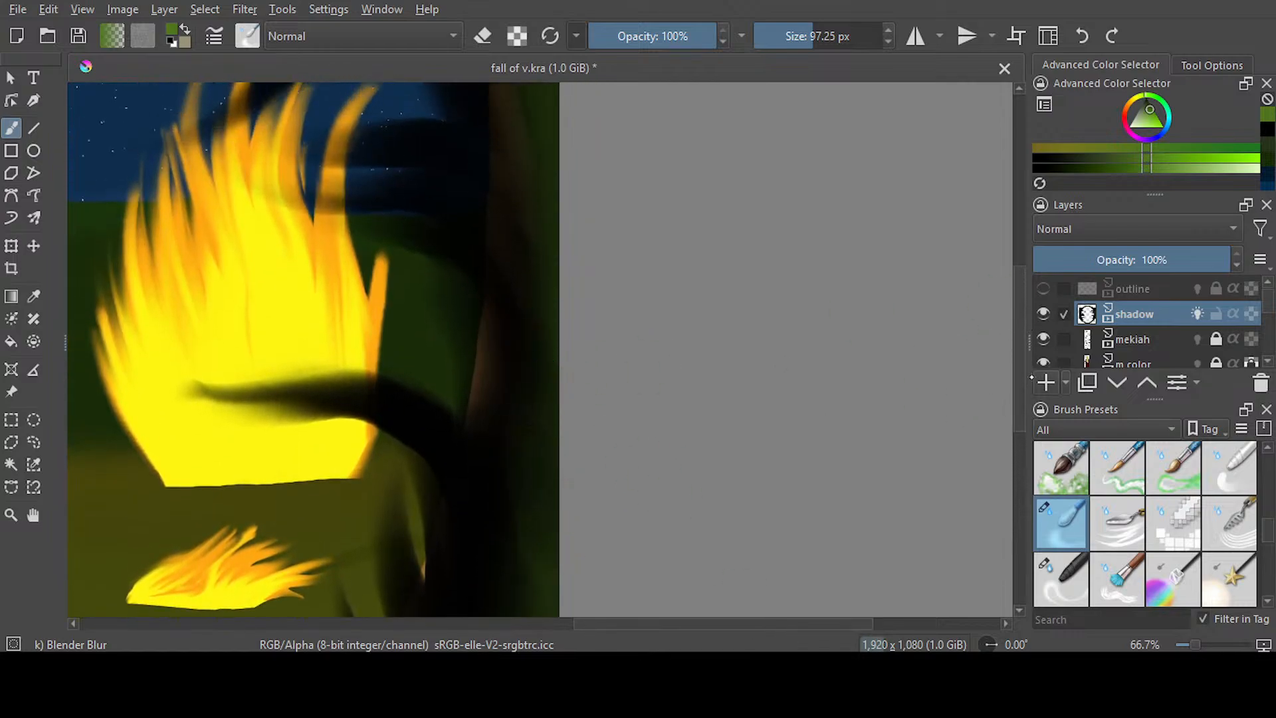
pyautogui.scroll(5, 543, 519)
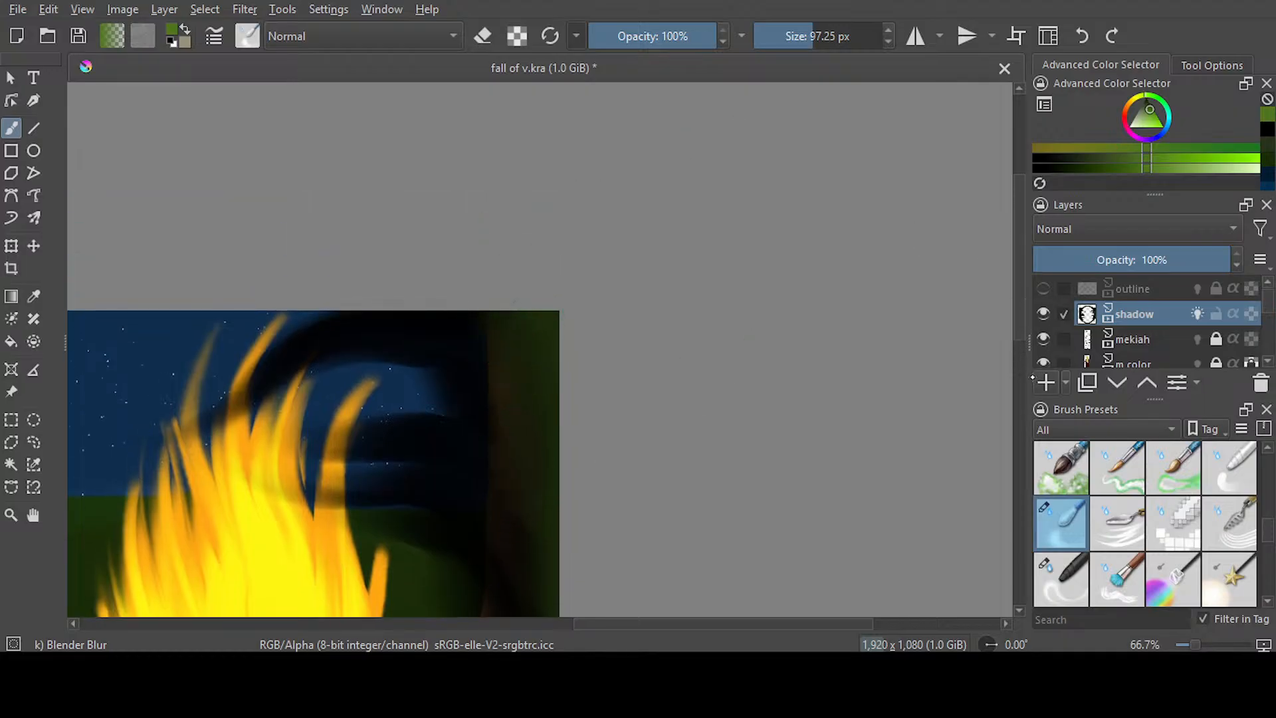
# Lock the alpha of the shadow layer and save the document
pyautogui.moveTo(1023, 313); pyautogui.dragTo(1022, 374)
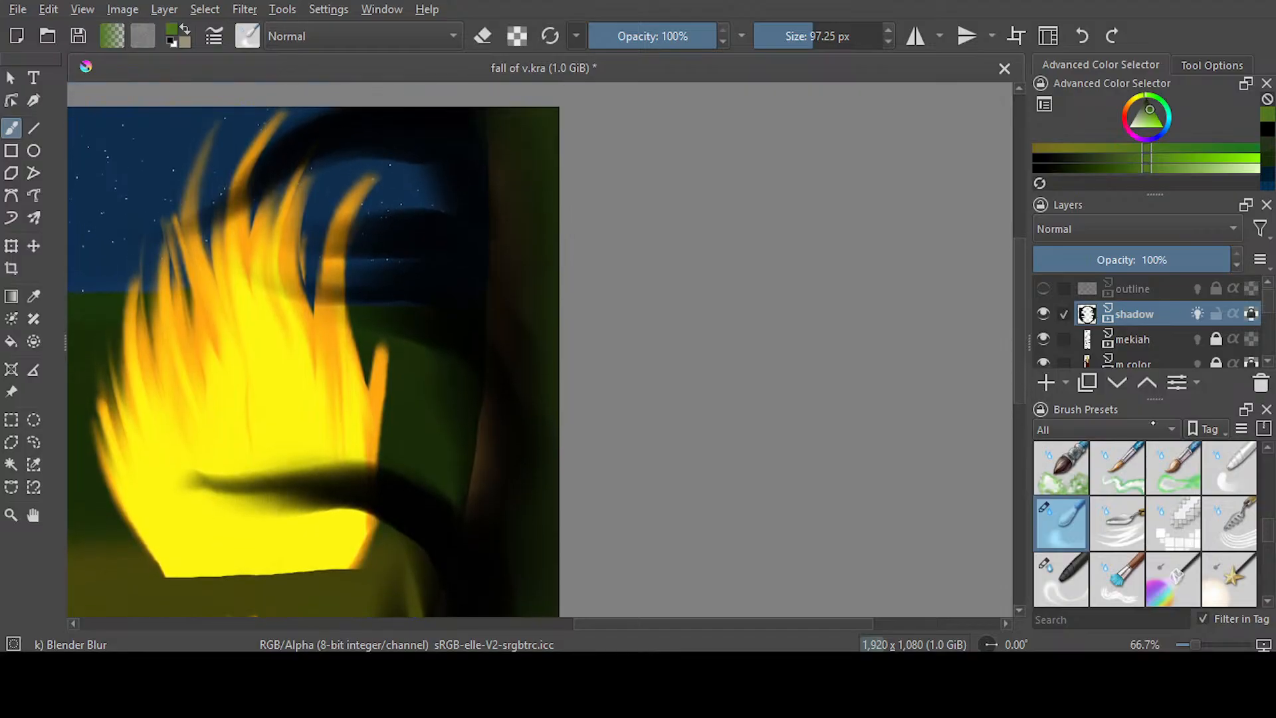
pyautogui.hotkey('ctrl', 's')
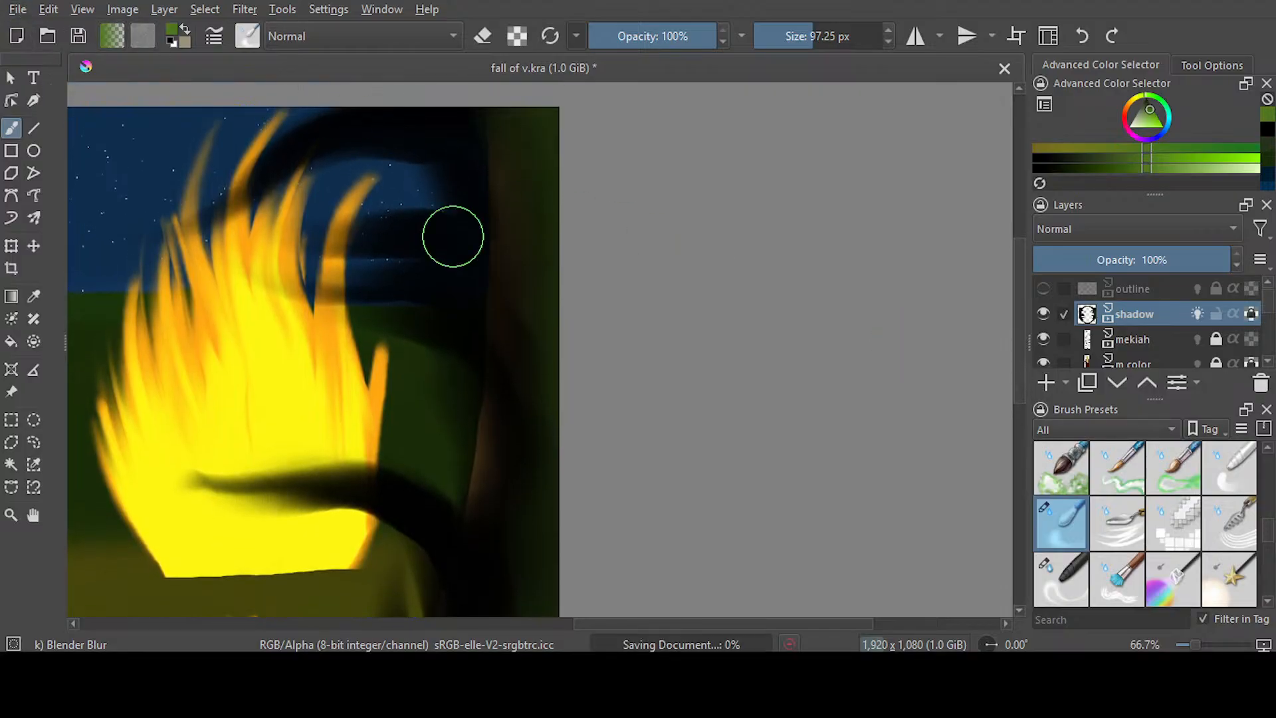
pyautogui.scroll(-4, 583, 362)
pyautogui.scroll(1, 557, 373)
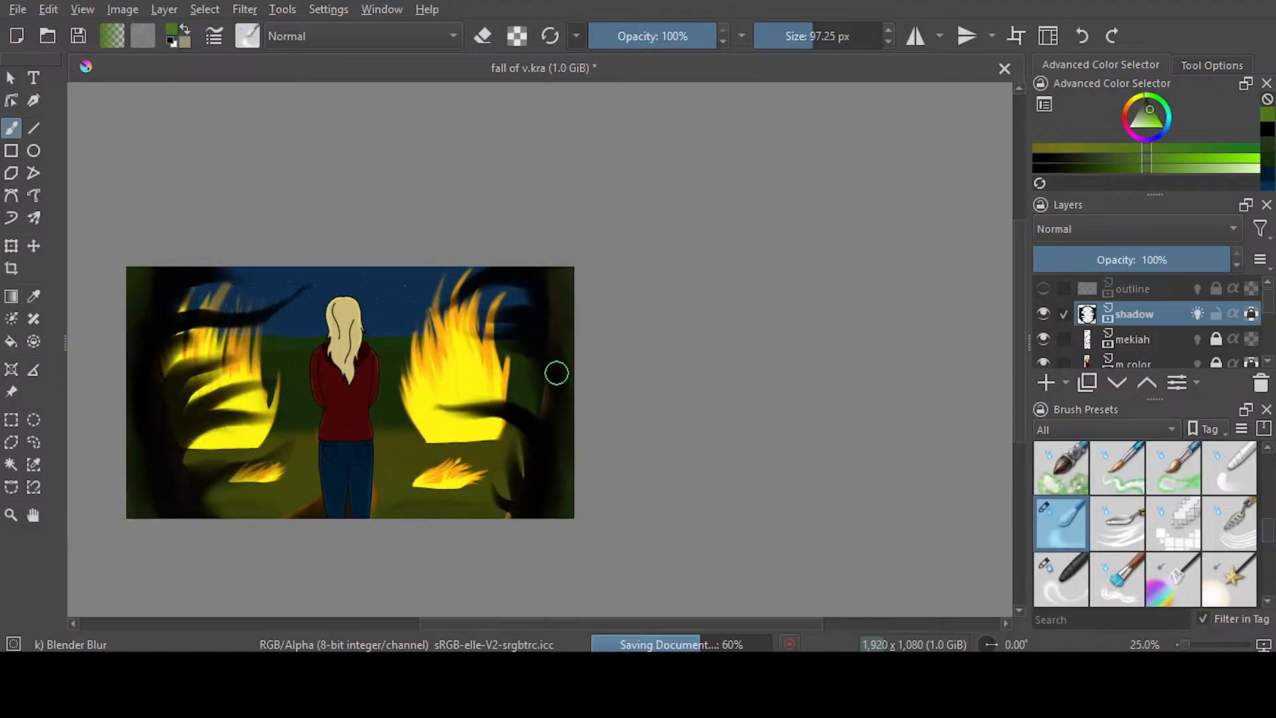
pyautogui.scroll(1, 555, 373)
pyautogui.scroll(-1, 556, 372)
pyautogui.moveTo(576, 623); pyautogui.dragTo(532, 621)
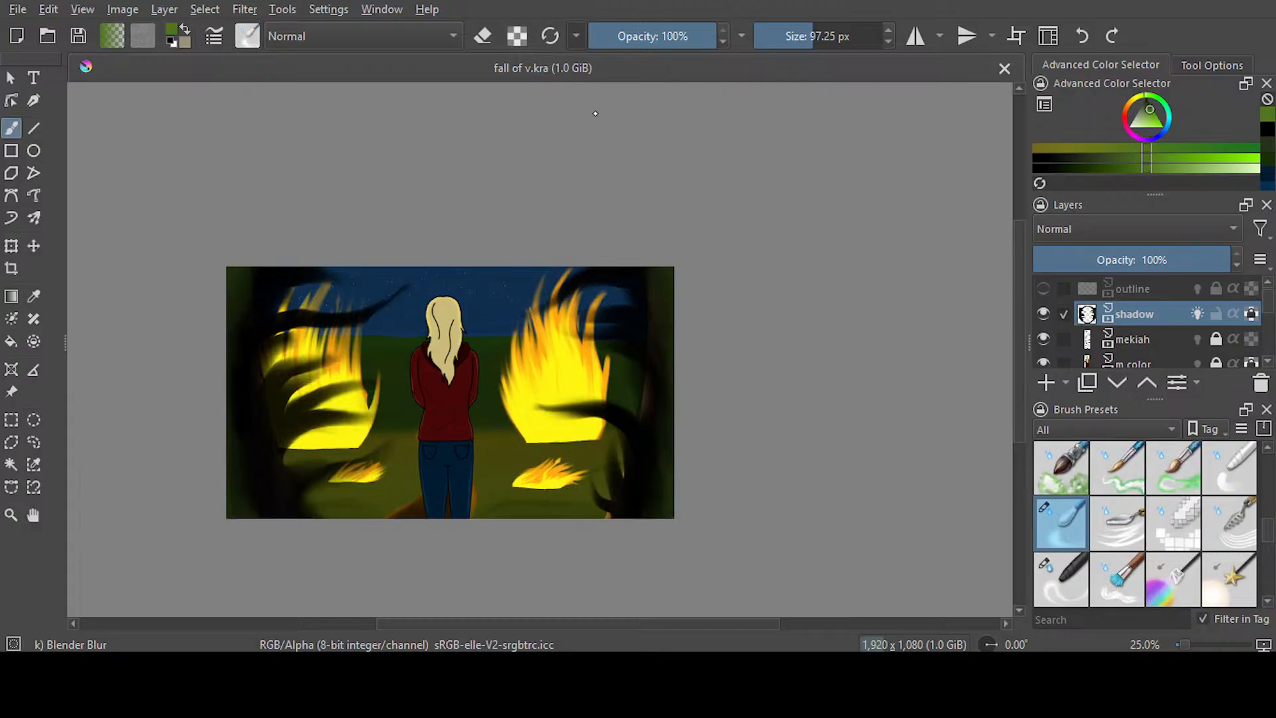
# Smear dark green tendrils inward from the upper-left edge of frame 486 with Blender Smear at 45.76 px
pyautogui.press('/')
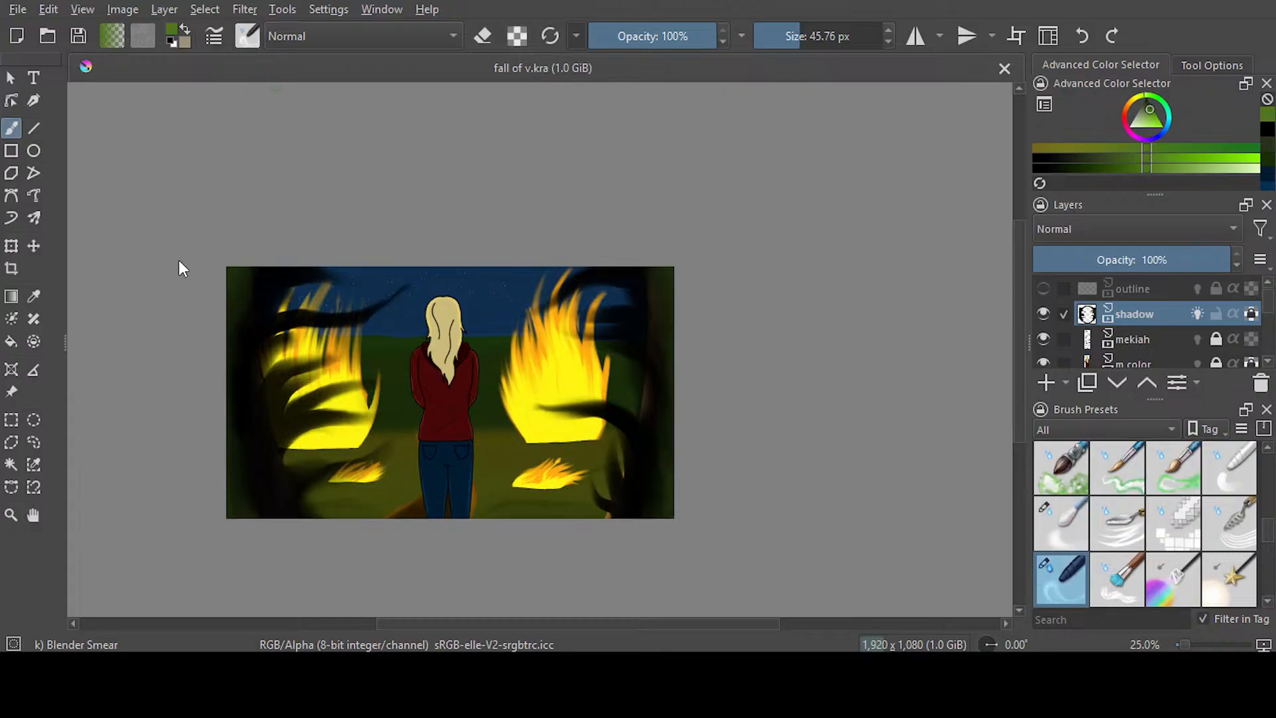
pyautogui.scroll(1, 193, 266)
pyautogui.scroll(1, 200, 262)
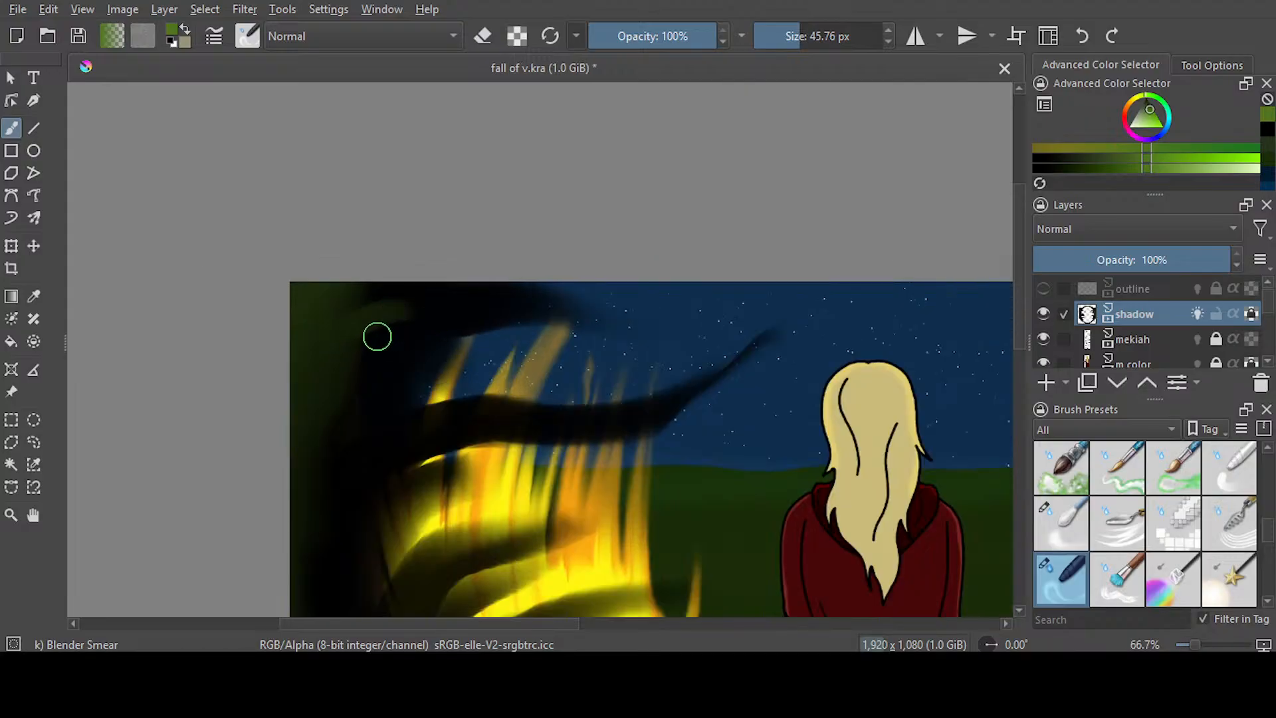
pyautogui.moveTo(329, 419); pyautogui.dragTo(421, 433)
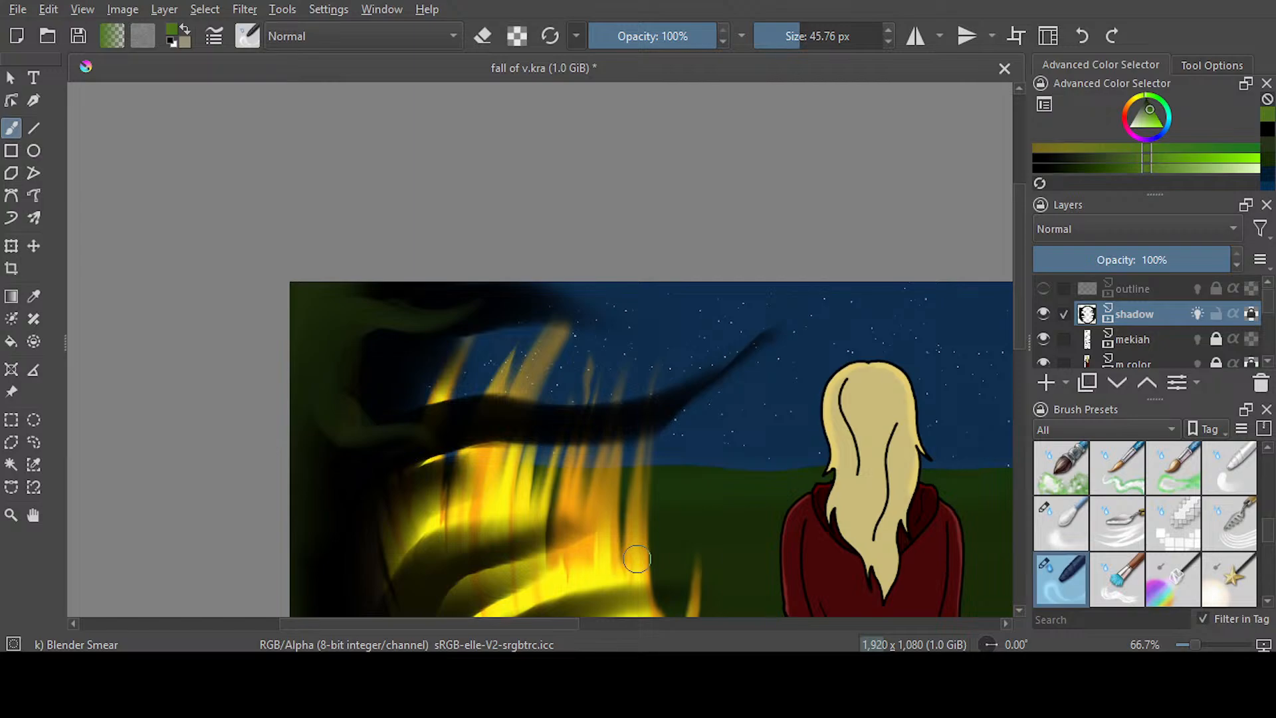
# Smear curved green tendrils up and inward through the black along the lower-left edge of frame 486
pyautogui.scroll(-10, 990, 408)
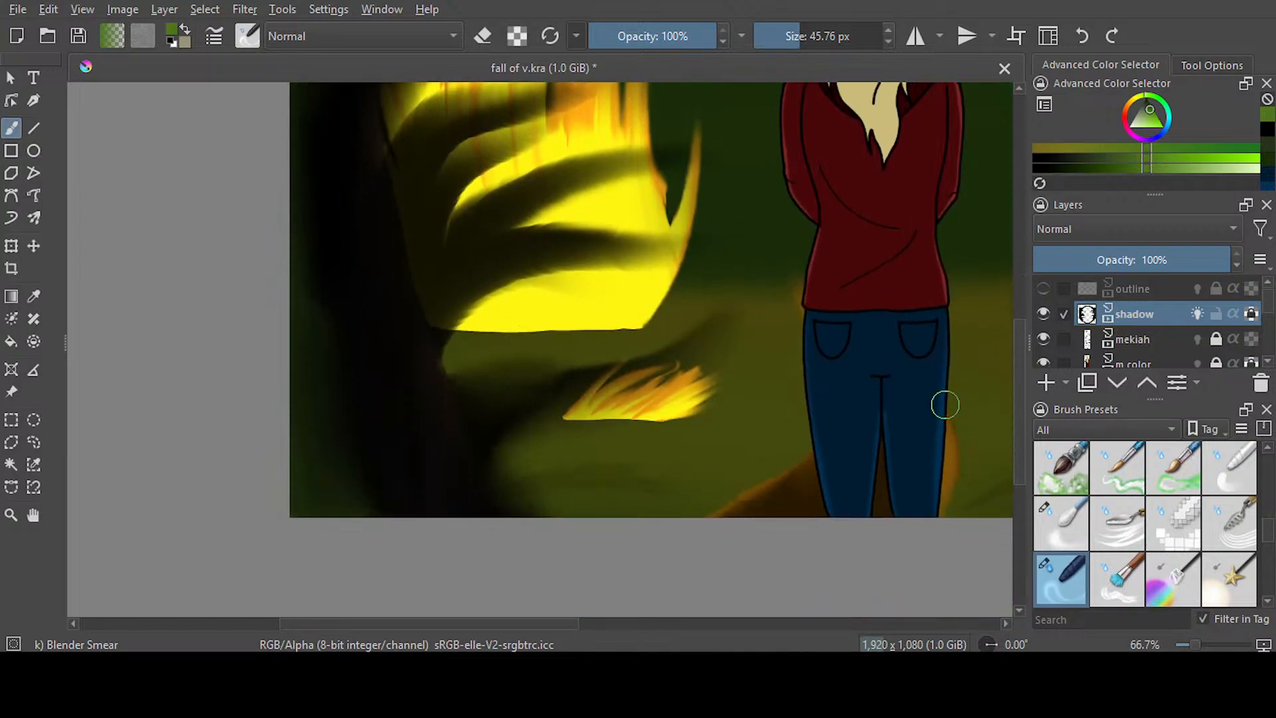
pyautogui.moveTo(304, 356); pyautogui.dragTo(421, 168)
pyautogui.moveTo(313, 321); pyautogui.dragTo(424, 145)
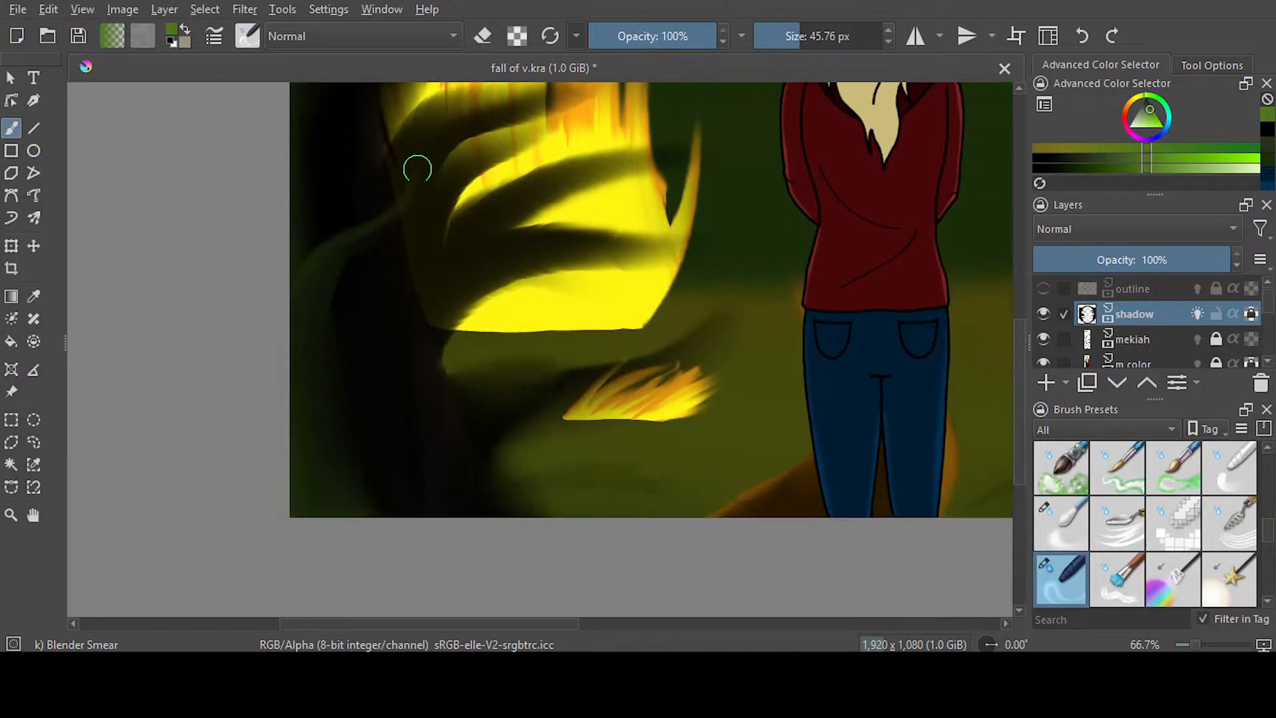
pyautogui.moveTo(325, 513)
pyautogui.mouseDown()
pyautogui.moveTo(374, 355)
pyautogui.moveTo(433, 245)
pyautogui.mouseUp()
pyautogui.moveTo(335, 489)
pyautogui.mouseDown()
pyautogui.moveTo(346, 454)
pyautogui.moveTo(497, 416)
pyautogui.mouseUp()
pyautogui.moveTo(327, 513)
pyautogui.mouseDown()
pyautogui.moveTo(412, 454)
pyautogui.moveTo(520, 398)
pyautogui.moveTo(354, 474)
pyautogui.moveTo(578, 373)
pyautogui.mouseUp()
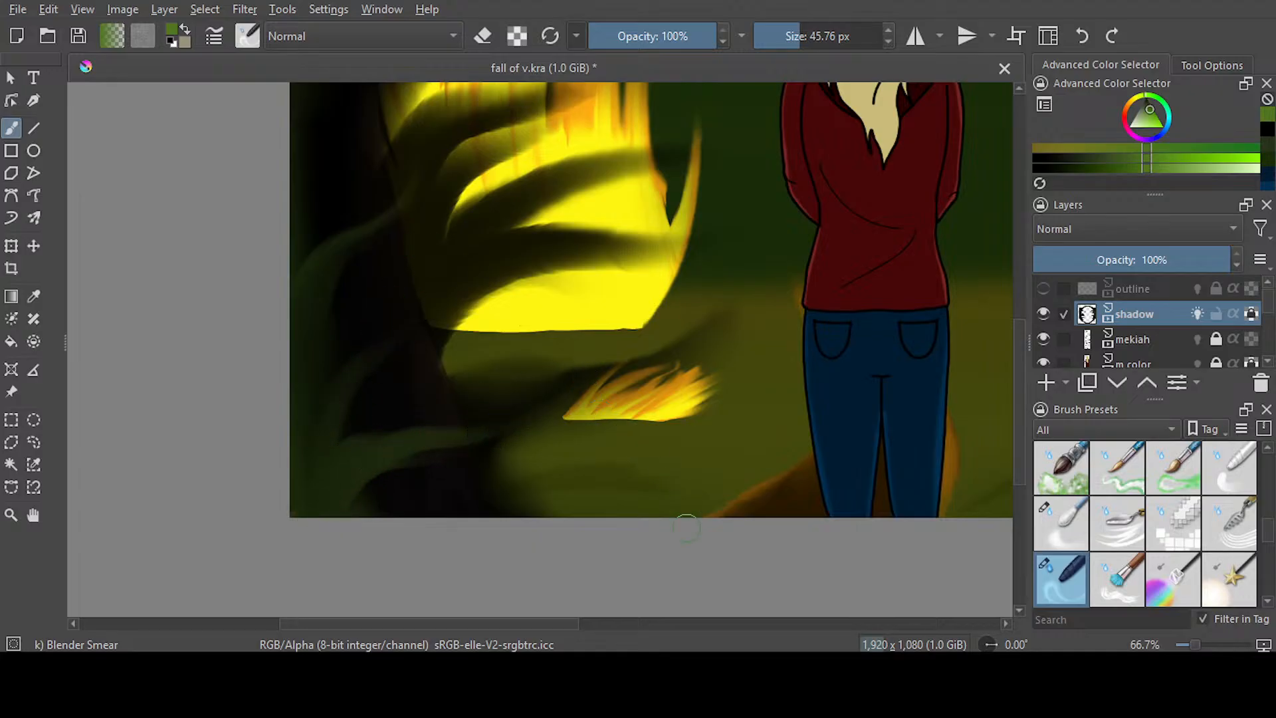
# Smear green tendrils inward from the lower-right corner of frame 486 into the black shadow
pyautogui.moveTo(522, 625); pyautogui.dragTo(786, 618)
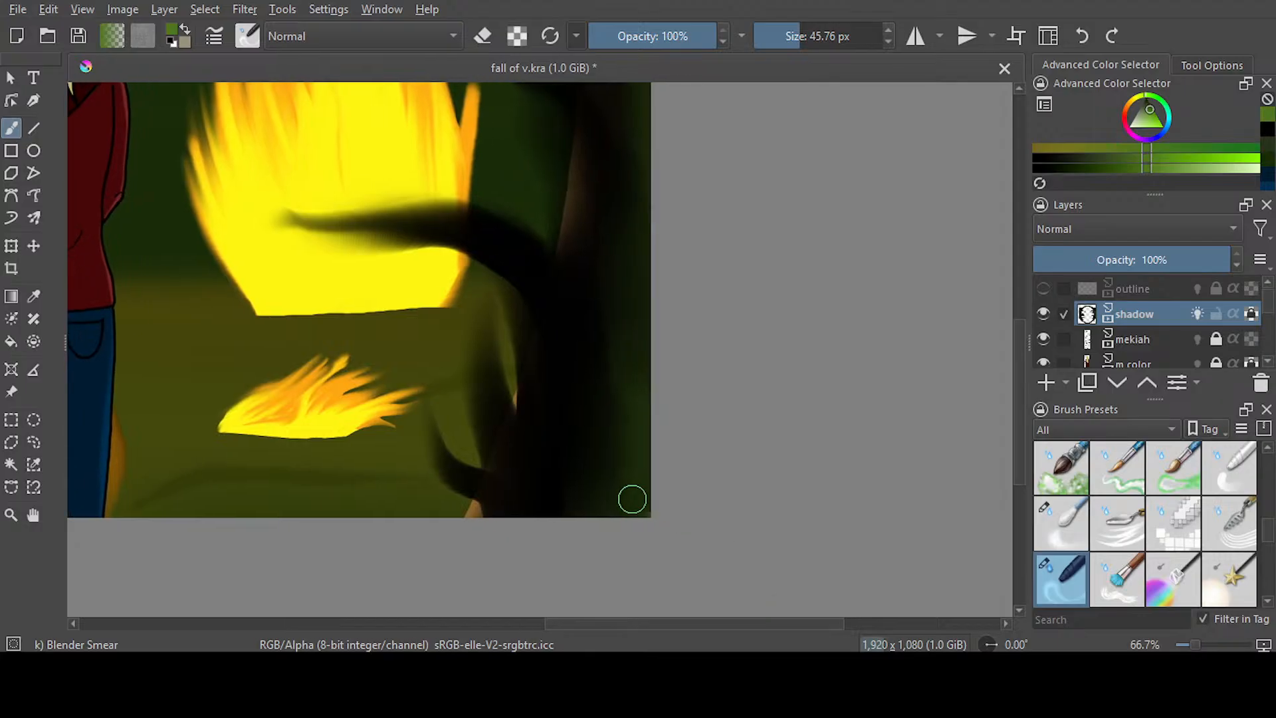
pyautogui.moveTo(638, 500); pyautogui.dragTo(551, 494)
pyautogui.moveTo(640, 490); pyautogui.dragTo(510, 447)
pyautogui.moveTo(629, 459)
pyautogui.mouseDown()
pyautogui.moveTo(598, 430)
pyautogui.moveTo(551, 310)
pyautogui.moveTo(637, 400)
pyautogui.moveTo(625, 416)
pyautogui.moveTo(518, 239)
pyautogui.mouseUp()
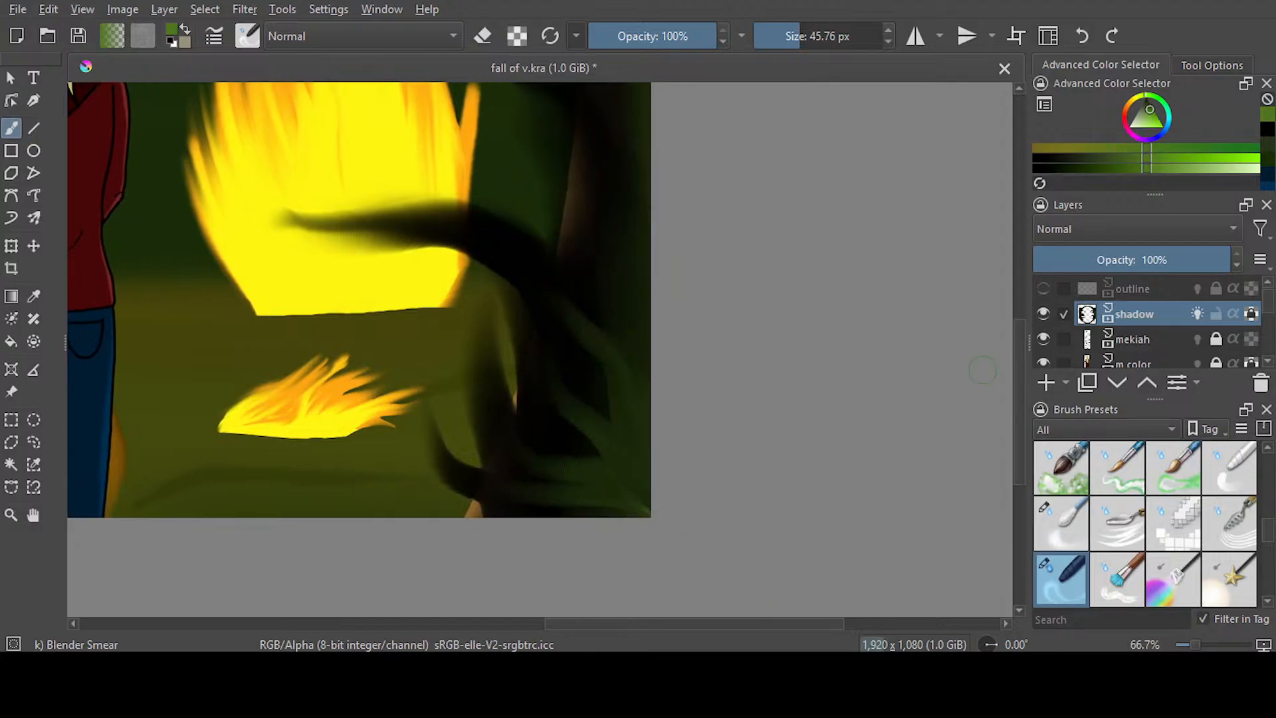
# Smear green tendrils from the upper half of frame 486's right edge into the black shadow
pyautogui.scroll(5, 1014, 435)
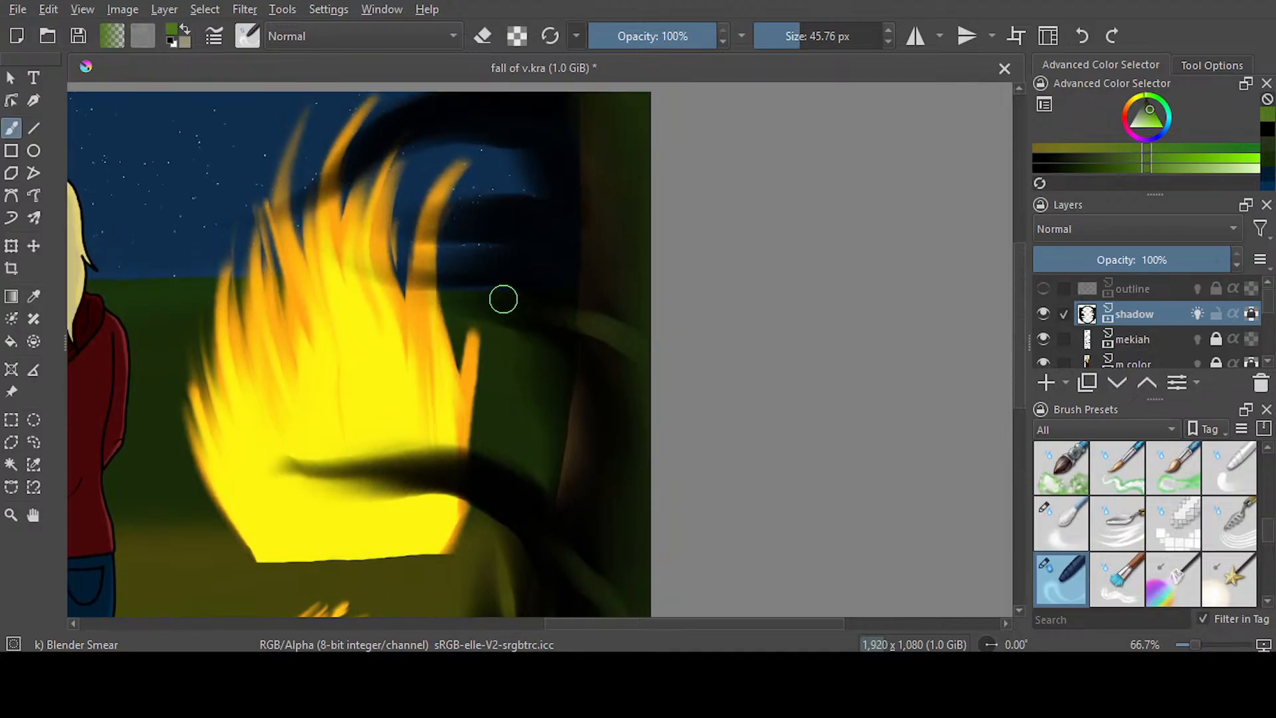
pyautogui.scroll(4, 634, 328)
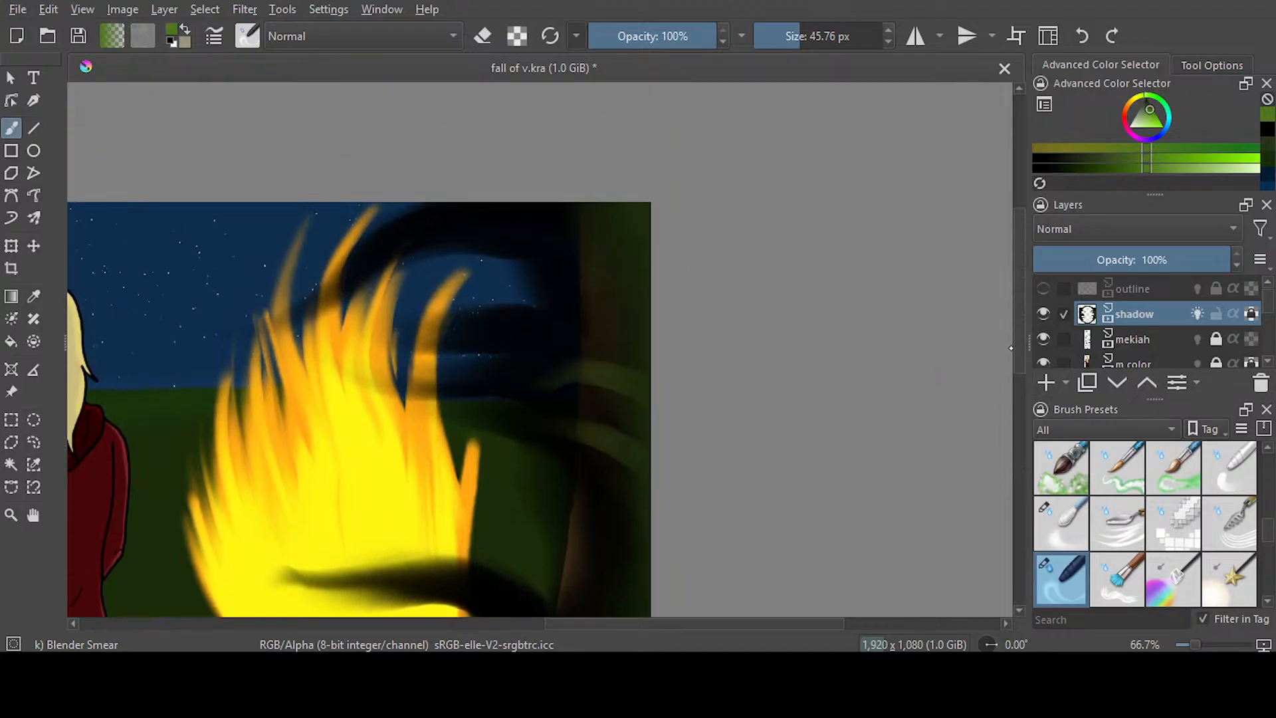
pyautogui.moveTo(634, 328); pyautogui.dragTo(500, 330)
pyautogui.moveTo(636, 321)
pyautogui.mouseDown()
pyautogui.moveTo(578, 416)
pyautogui.moveTo(590, 433)
pyautogui.mouseUp()
pyautogui.scroll(-4, 776, 383)
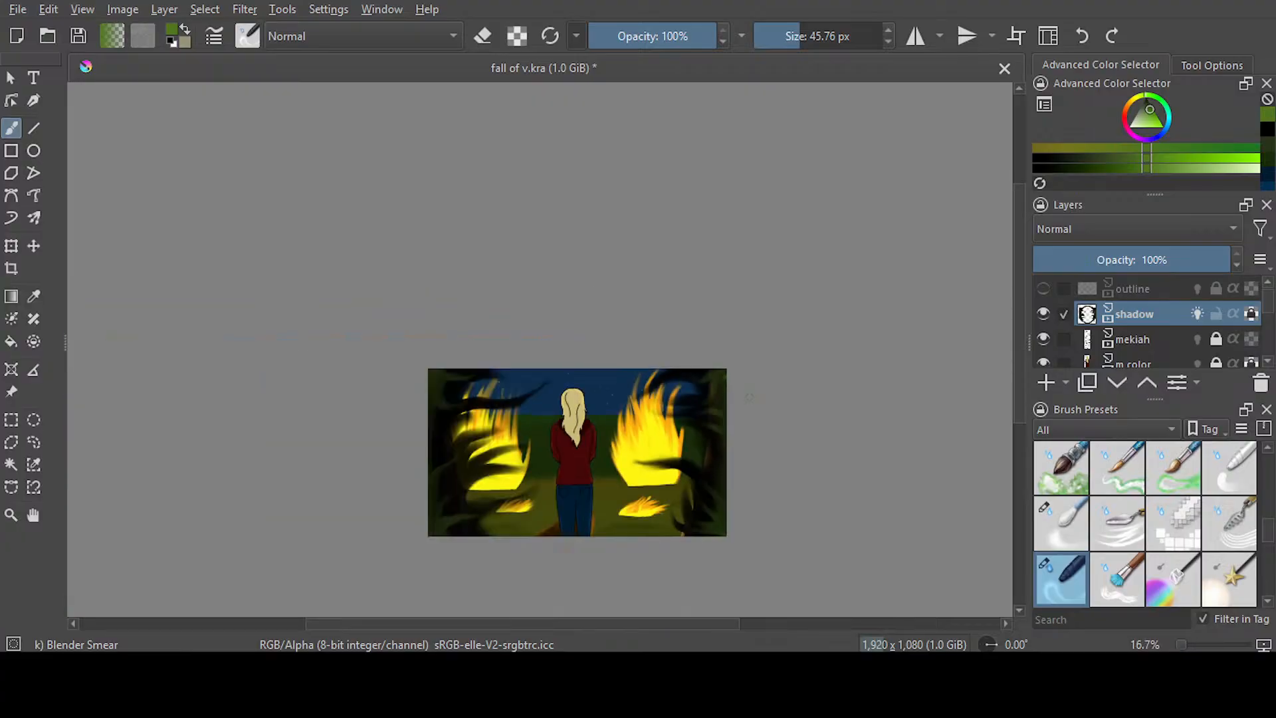
pyautogui.scroll(2, 725, 435)
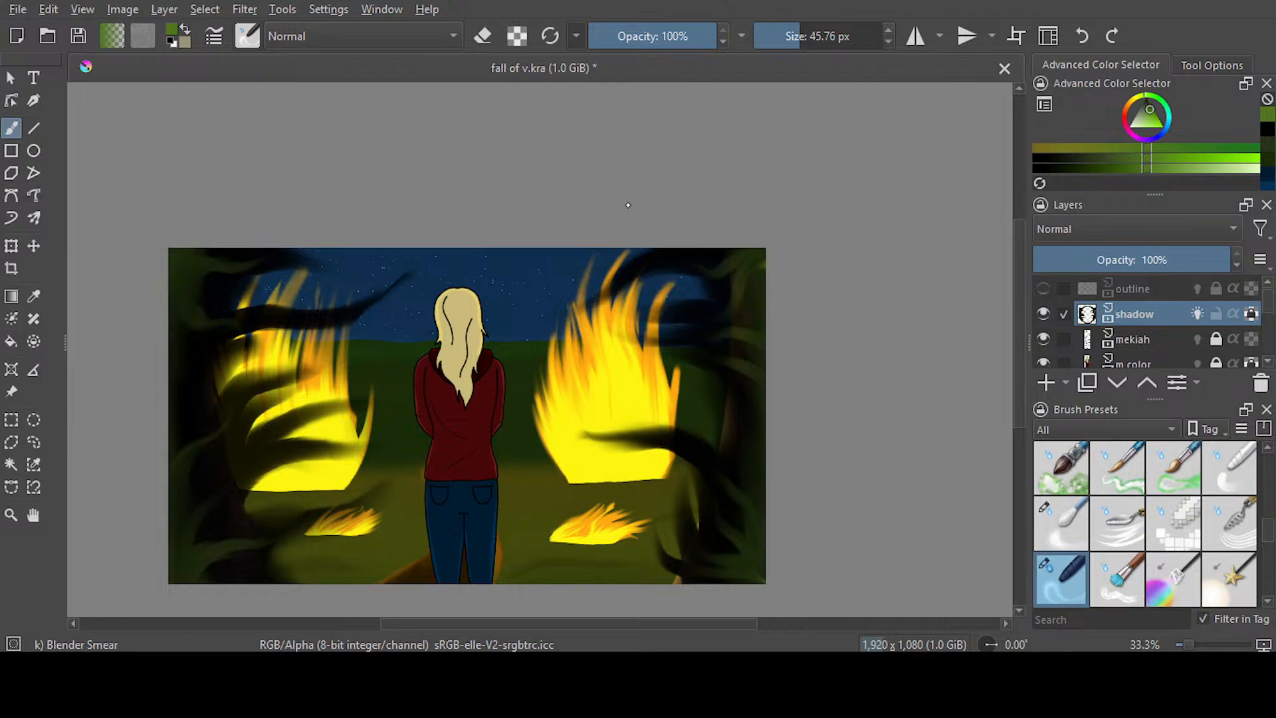
# Try a dark green stroke over the image's lower-right corner with Ink-3 Gpen at 139.20 px, and undo it
pyautogui.press('/')
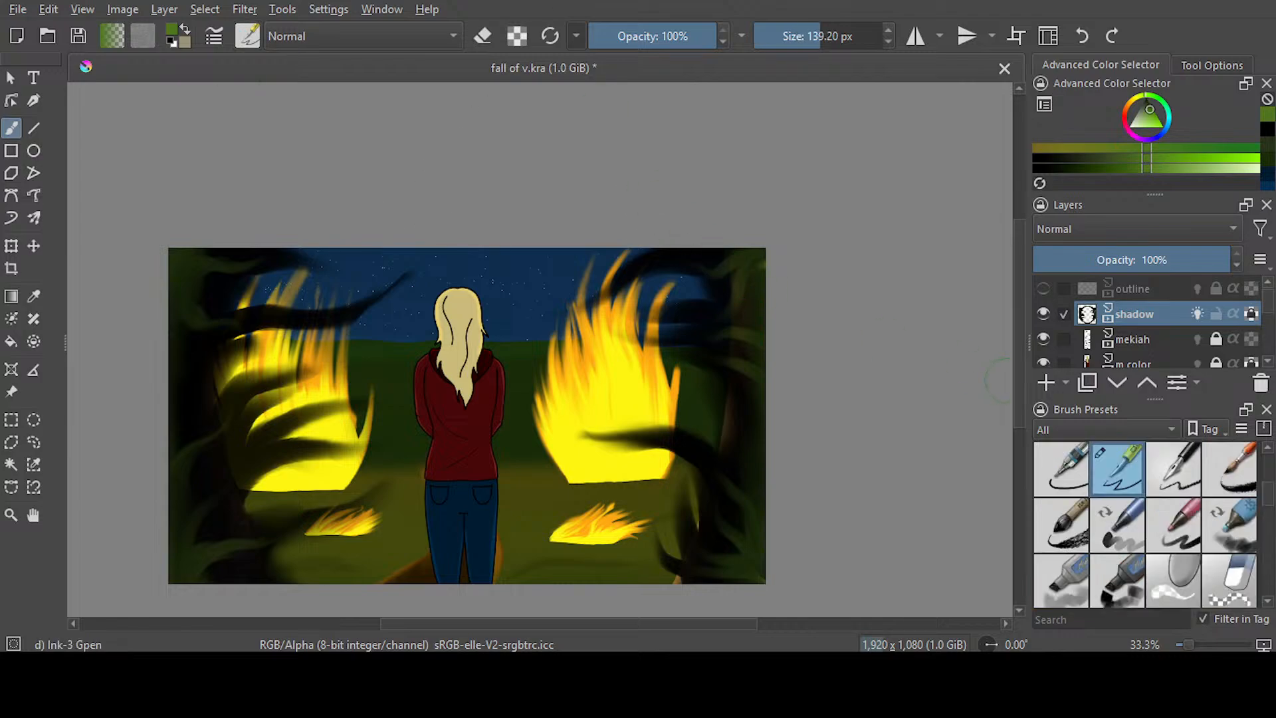
pyautogui.scroll(-3, 996, 380)
pyautogui.click(1268, 143)
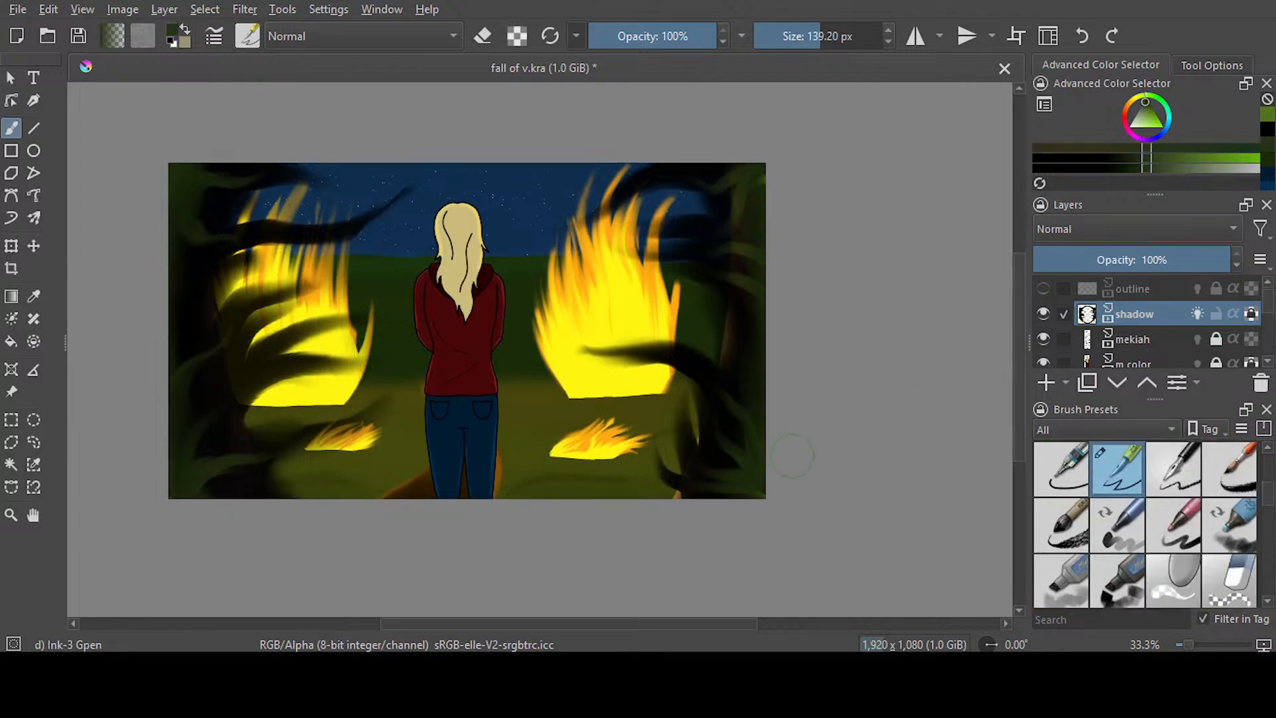
pyautogui.moveTo(751, 479)
pyautogui.mouseDown()
pyautogui.moveTo(769, 499)
pyautogui.moveTo(783, 493)
pyautogui.mouseUp()
pyautogui.click(1083, 37)
# Sample the green near the image's upper-left corner and dab it on the lower-right corner with Ink-3 Gpen at 139.20 px
pyautogui.press('p')
pyautogui.click(196, 192)
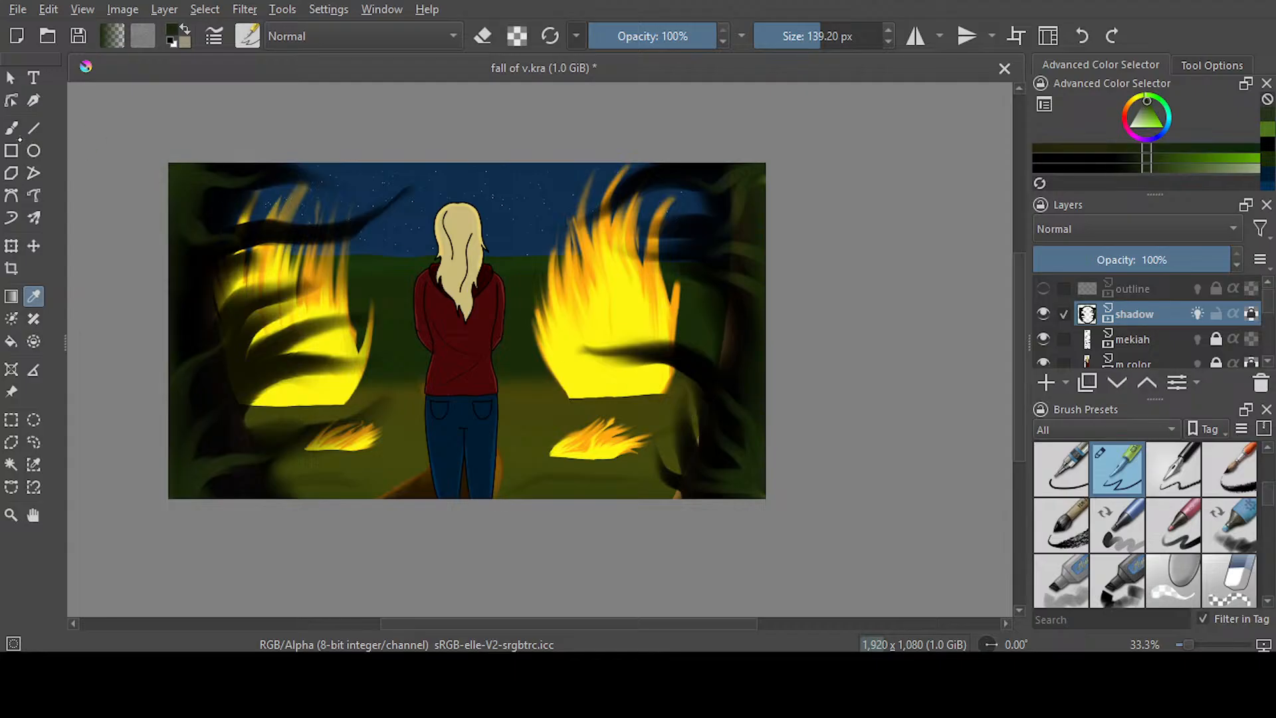
pyautogui.press('b')
pyautogui.click(766, 500)
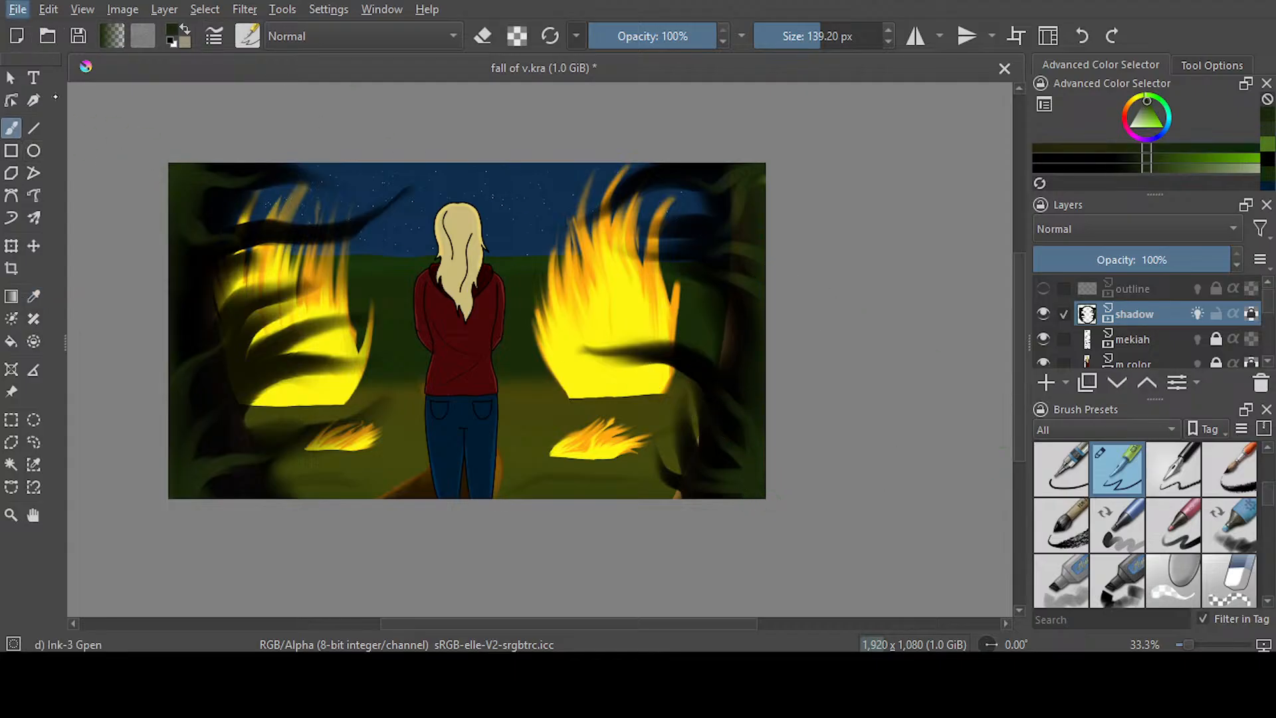
# Save the document, switch to the Blender Smear brush and go to frame 514 of the shadow layer
pyautogui.hotkey('ctrl', 's')
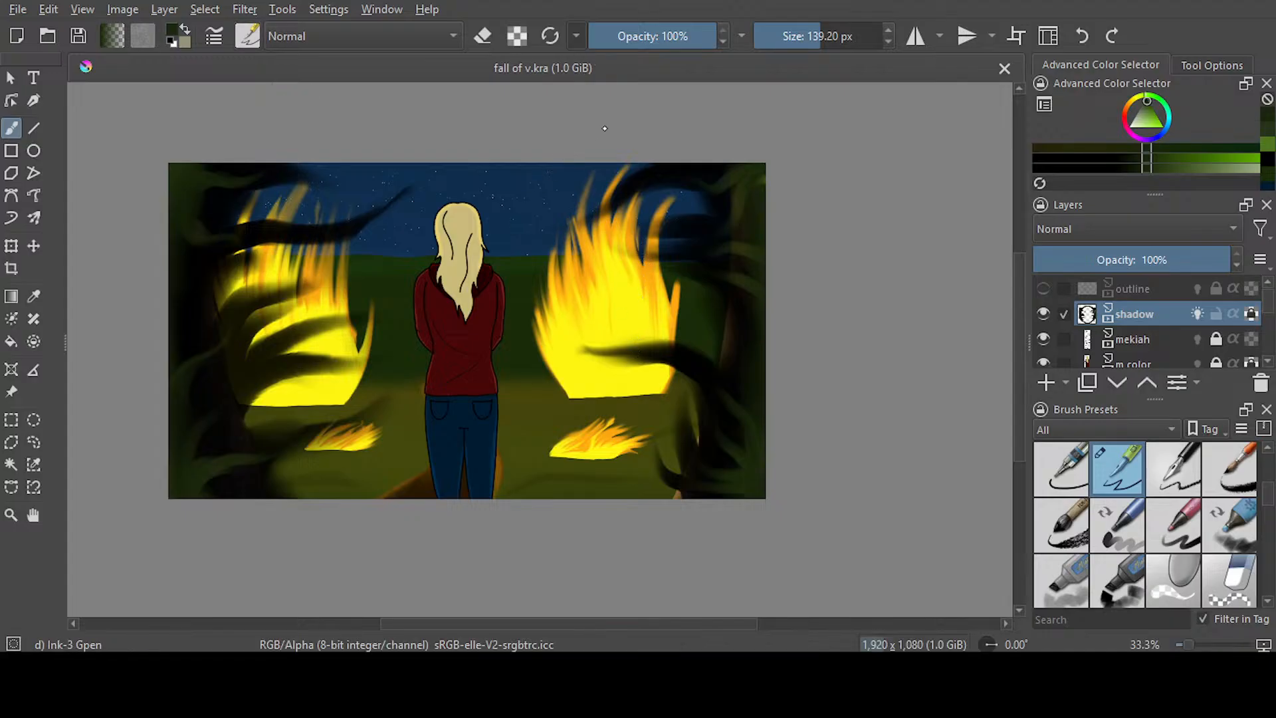
pyautogui.press('/')
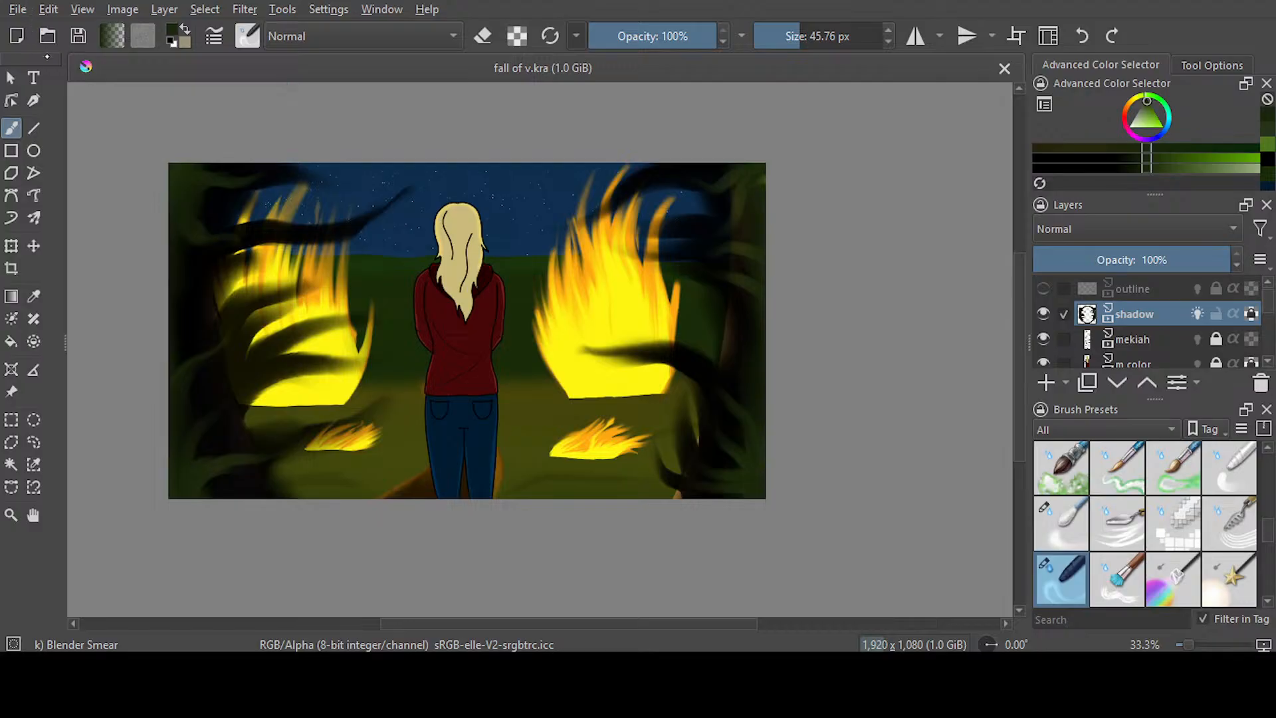
pyautogui.press('alt')
pyautogui.hotkey('alt', 'Tab')
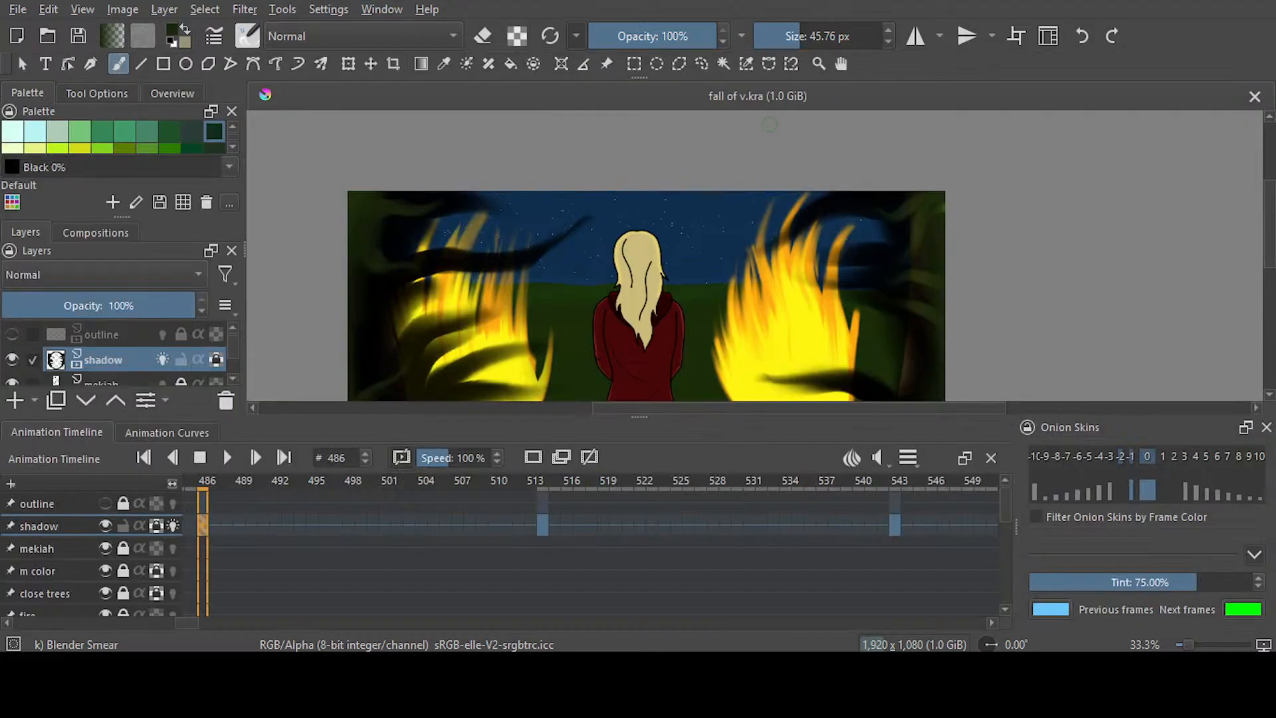
pyautogui.click(546, 526)
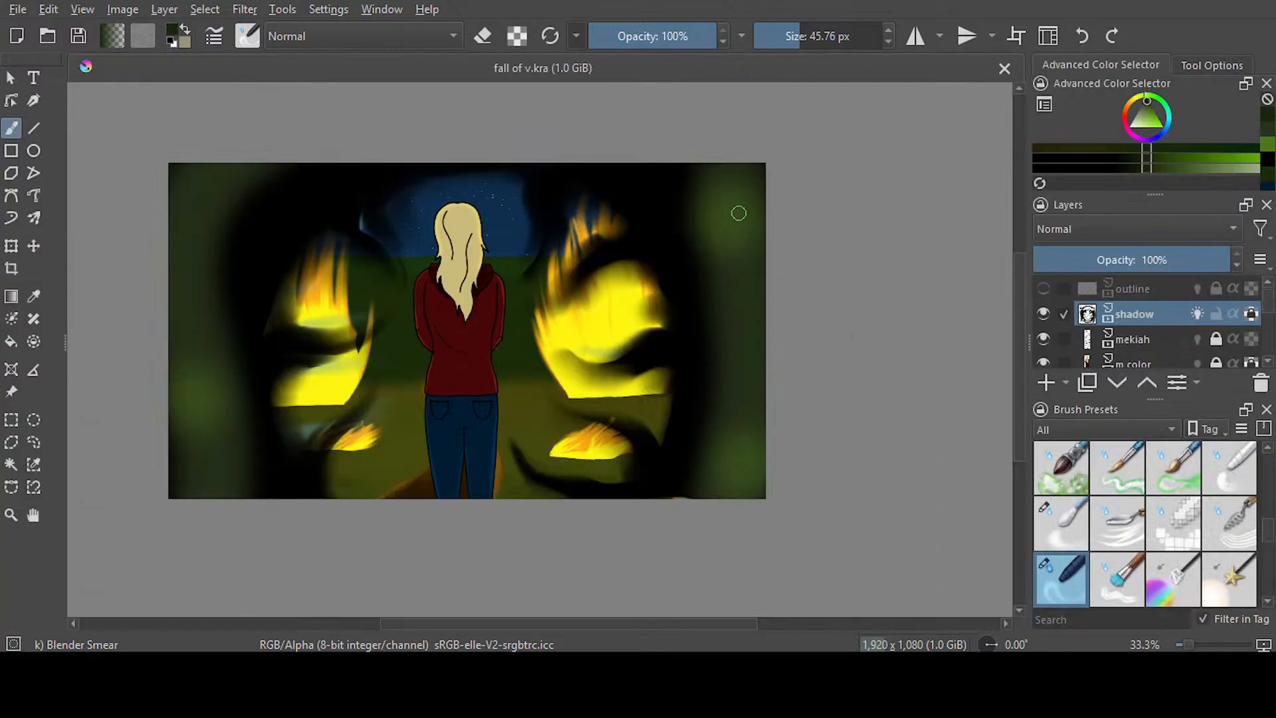
# Try smearing green from frame 514's upper-right edge into the black shadow at 45.76 px, and undo it
pyautogui.moveTo(739, 213)
pyautogui.mouseDown()
pyautogui.moveTo(611, 175)
pyautogui.moveTo(712, 205)
pyautogui.moveTo(622, 198)
pyautogui.moveTo(643, 196)
pyautogui.mouseUp()
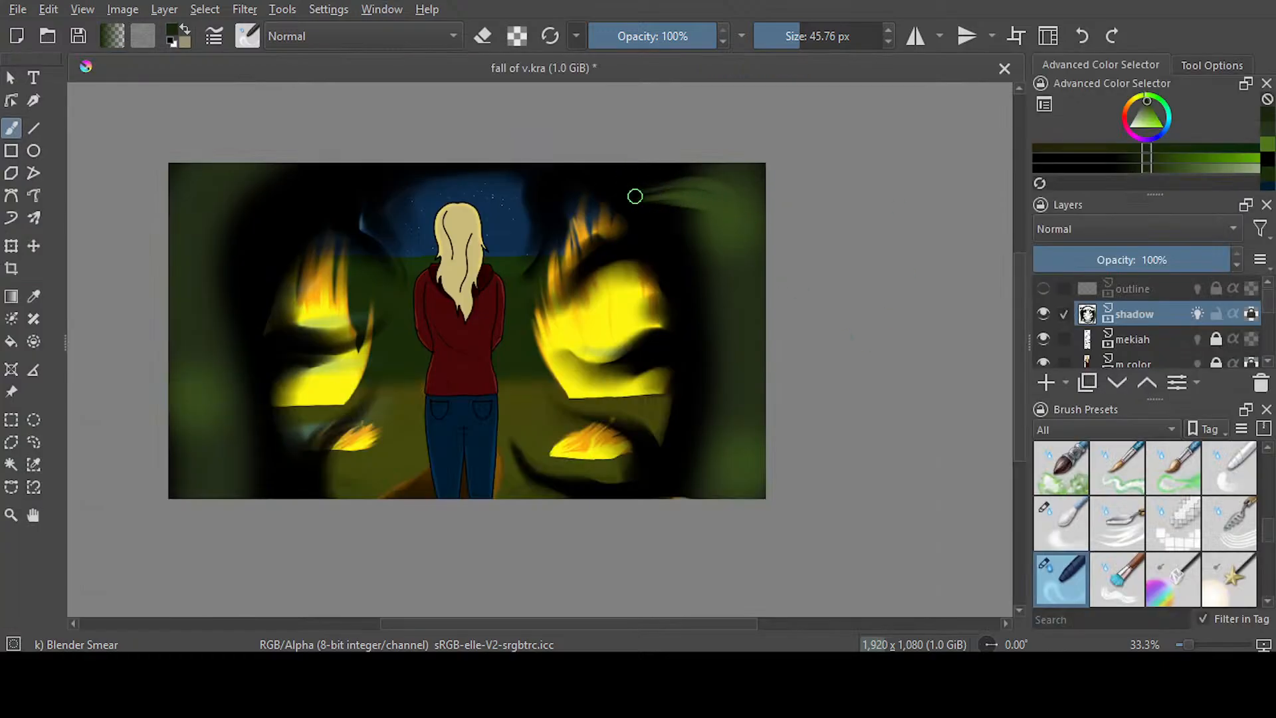
pyautogui.click(1082, 36)
pyautogui.click(1081, 36)
pyautogui.click(1081, 36)
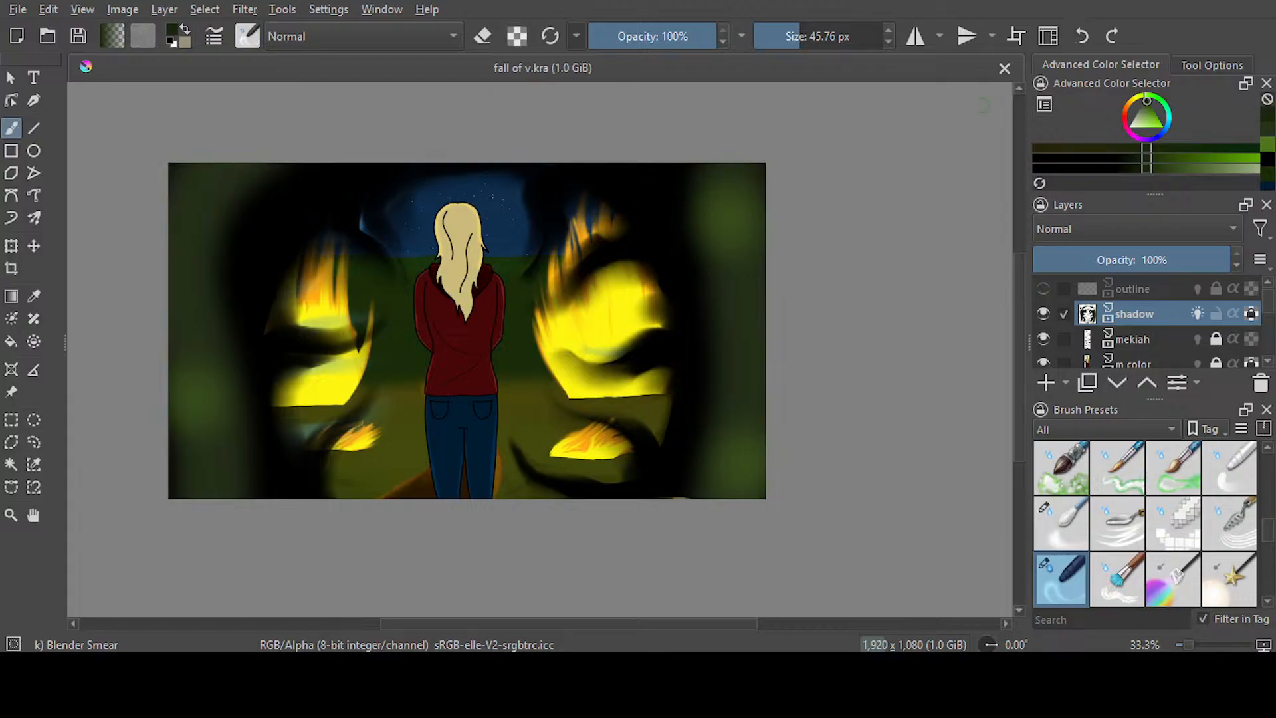
# Smear green tendrils from the upper part of frame 514's right edge toward the fire with Blender Smear at 45.76 px
pyautogui.moveTo(746, 279); pyautogui.dragTo(613, 241)
pyautogui.moveTo(740, 273); pyautogui.dragTo(650, 243)
pyautogui.moveTo(755, 293); pyautogui.dragTo(631, 243)
# Try smearing green tendrils inward from frame 514's upper-left edge with Blender Smear at 51.60 px, and undo the last strokes
pyautogui.click(802, 36)
pyautogui.moveTo(218, 203)
pyautogui.mouseDown()
pyautogui.moveTo(253, 180)
pyautogui.moveTo(372, 186)
pyautogui.moveTo(194, 216)
pyautogui.moveTo(338, 204)
pyautogui.mouseUp()
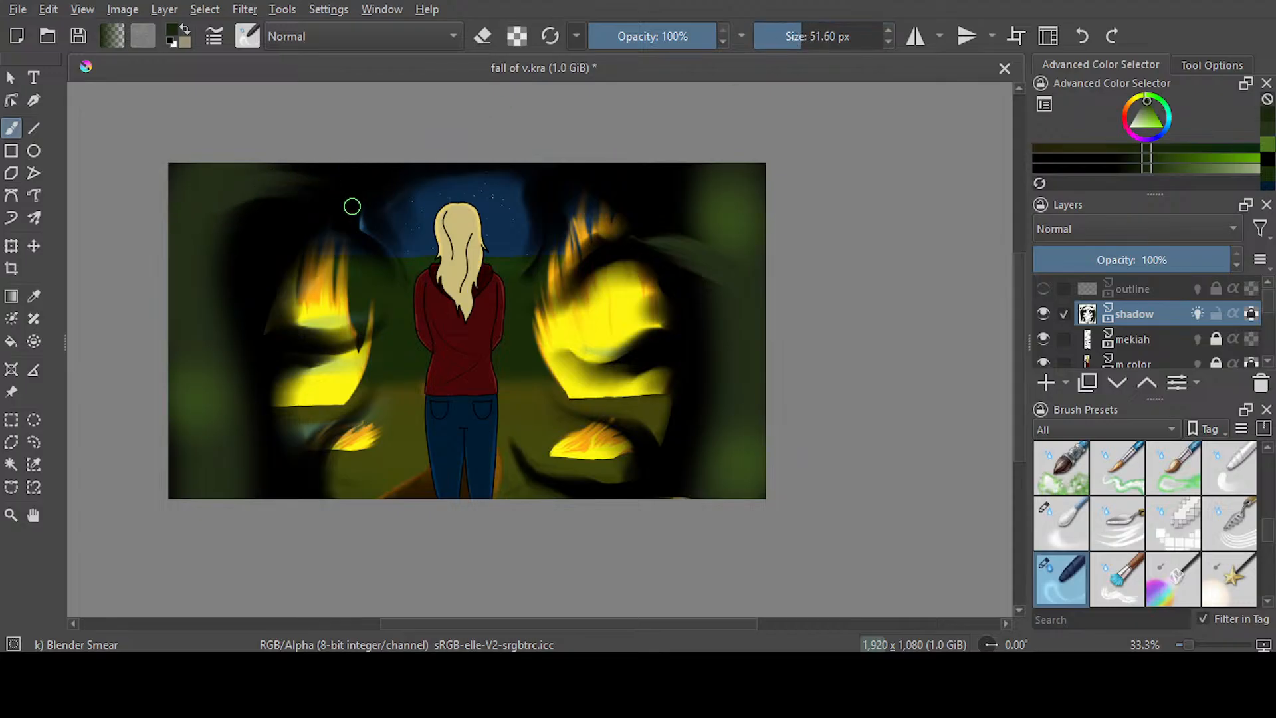
pyautogui.moveTo(192, 255)
pyautogui.mouseDown()
pyautogui.moveTo(344, 218)
pyautogui.moveTo(222, 224)
pyautogui.moveTo(213, 250)
pyautogui.moveTo(312, 240)
pyautogui.mouseUp()
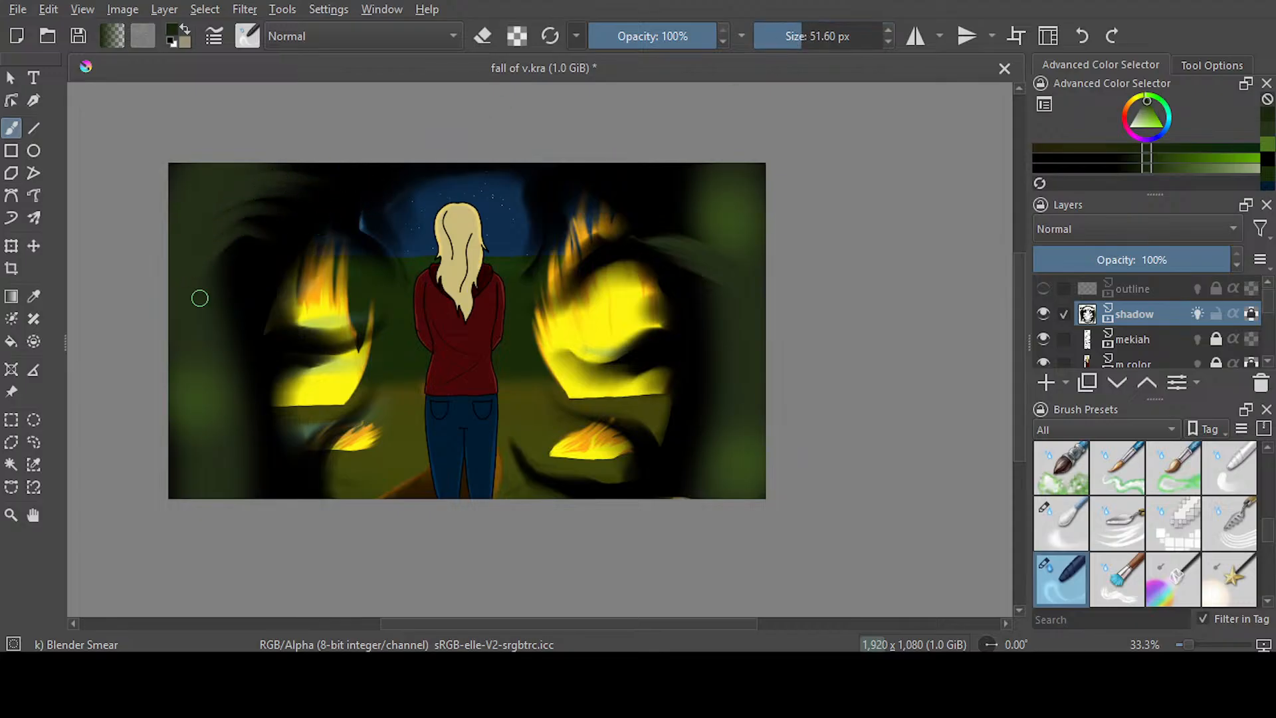
pyautogui.click(1081, 36)
pyautogui.click(1082, 36)
# Smear green tendrils from the upper and middle left edge of frame 514 into the black shadow with Blender Smear at 101.96 px
pyautogui.click(813, 36)
pyautogui.moveTo(199, 287)
pyautogui.mouseDown()
pyautogui.moveTo(244, 245)
pyautogui.moveTo(330, 228)
pyautogui.mouseUp()
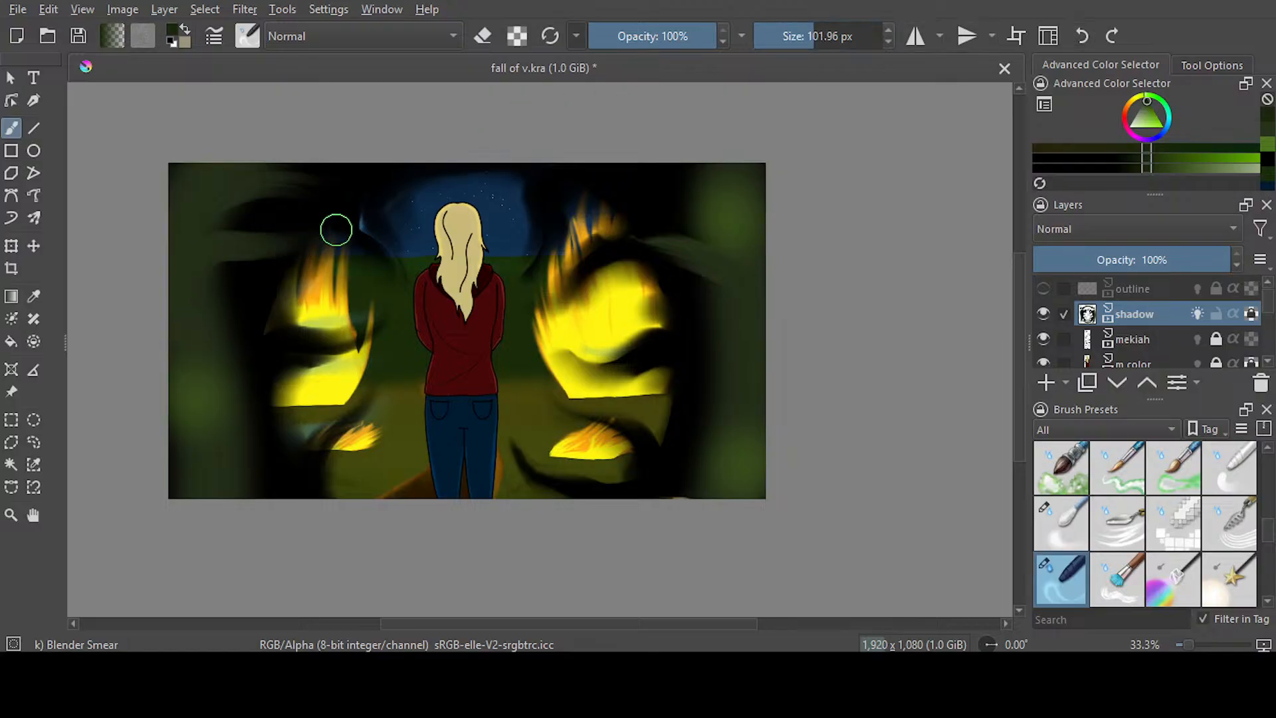
pyautogui.moveTo(202, 225); pyautogui.dragTo(334, 234)
pyautogui.moveTo(210, 306); pyautogui.dragTo(379, 277)
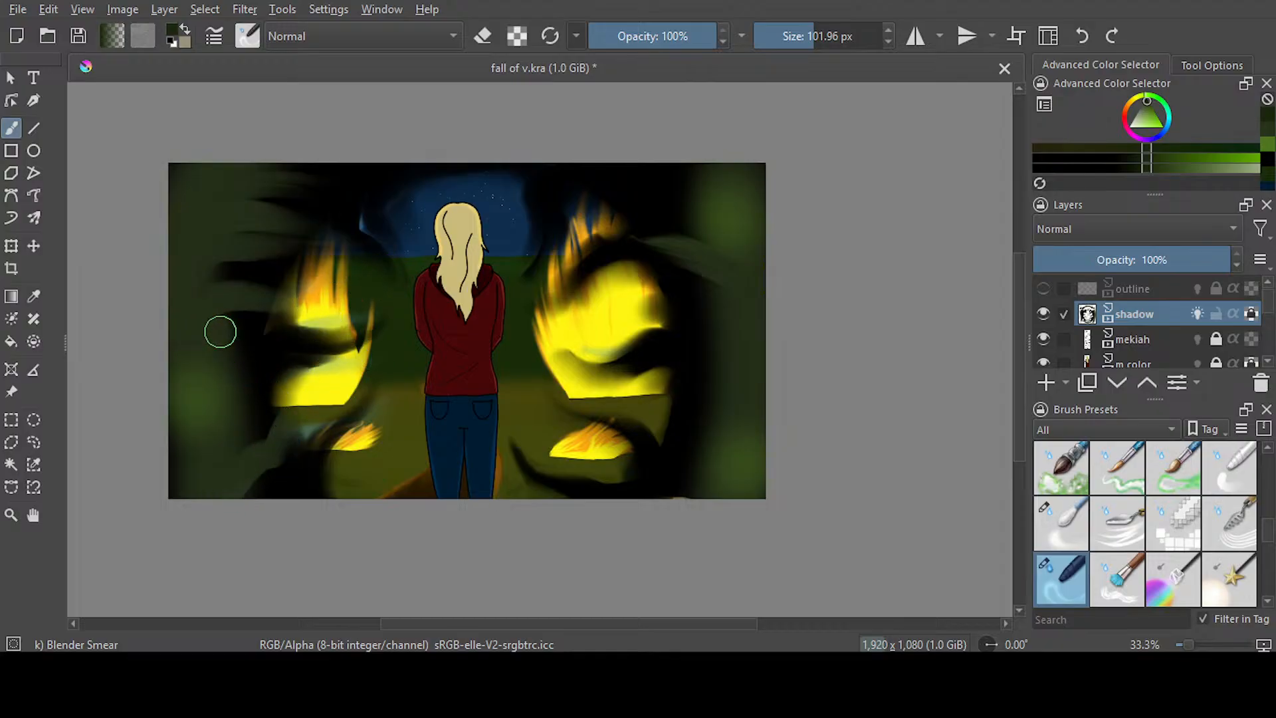
pyautogui.moveTo(213, 333); pyautogui.dragTo(303, 344)
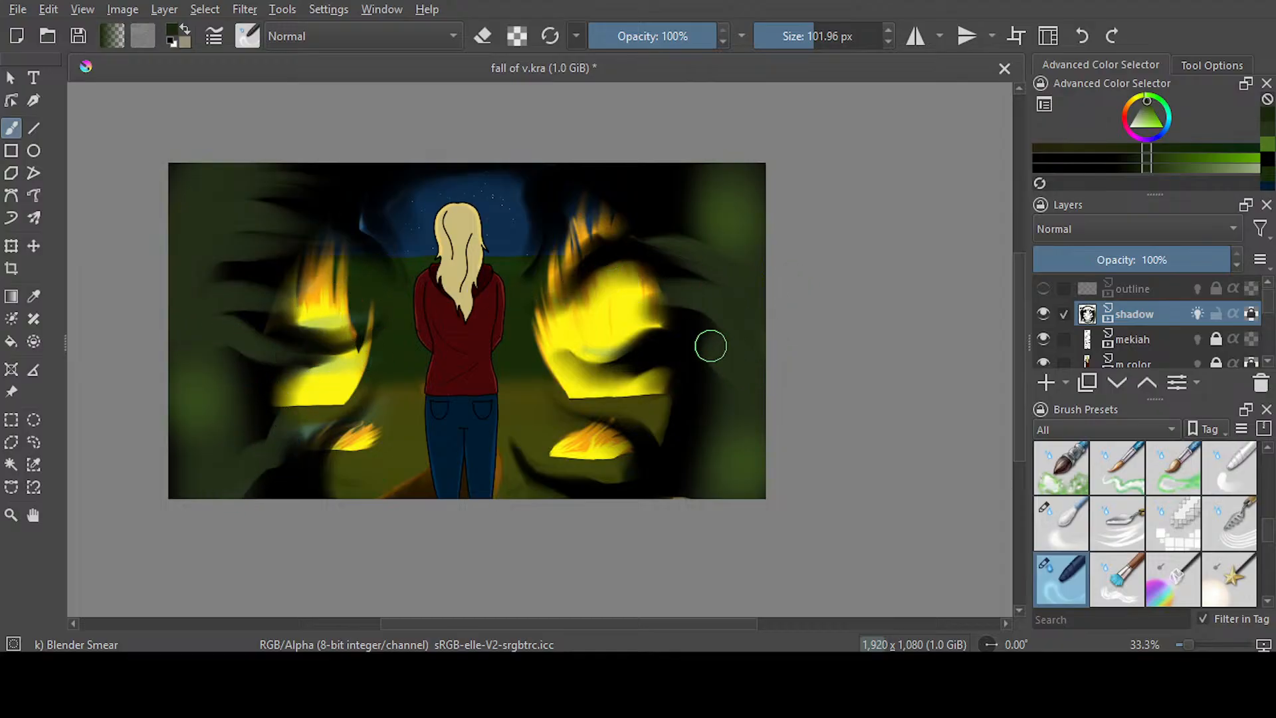
# Smear green tendrils inward from frame 514's right edge and from the lower part of its left edge
pyautogui.moveTo(712, 347); pyautogui.dragTo(627, 362)
pyautogui.moveTo(723, 220)
pyautogui.mouseDown()
pyautogui.moveTo(692, 198)
pyautogui.moveTo(608, 203)
pyautogui.mouseUp()
pyautogui.moveTo(732, 479)
pyautogui.mouseDown()
pyautogui.moveTo(593, 402)
pyautogui.moveTo(725, 485)
pyautogui.moveTo(690, 460)
pyautogui.moveTo(607, 465)
pyautogui.mouseUp()
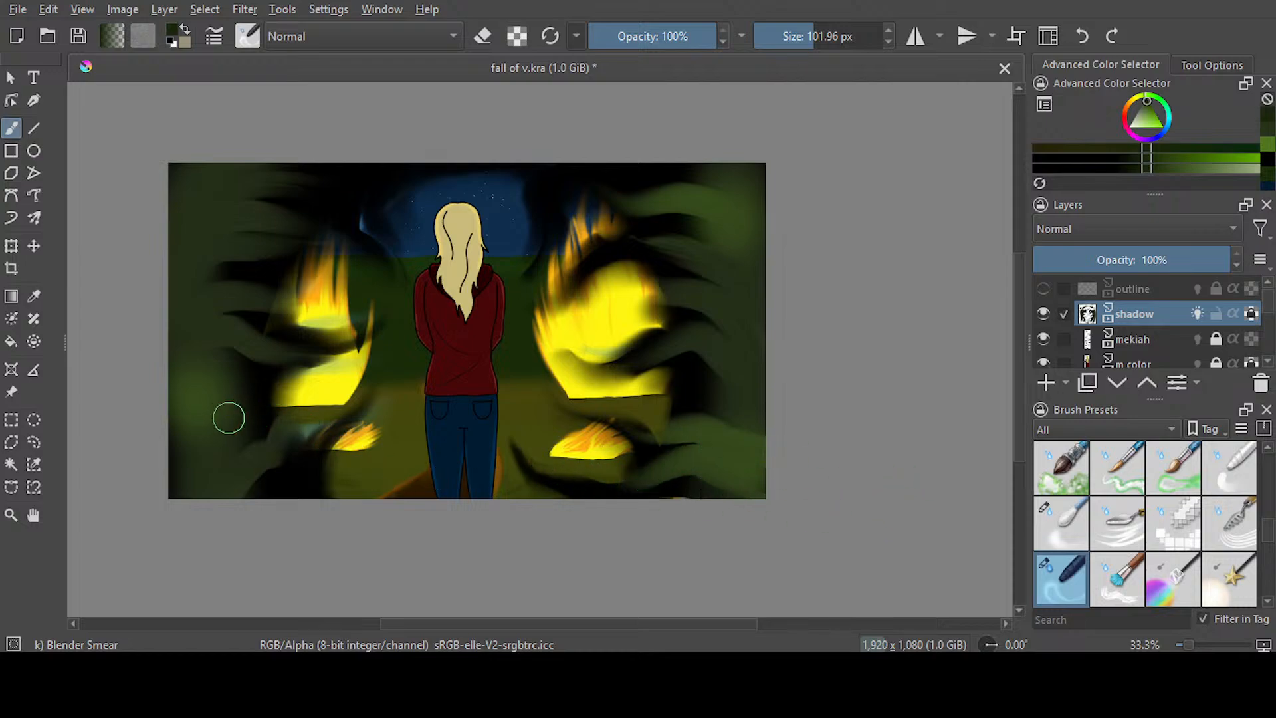
pyautogui.moveTo(211, 380)
pyautogui.mouseDown()
pyautogui.moveTo(275, 392)
pyautogui.moveTo(333, 367)
pyautogui.moveTo(194, 406)
pyautogui.moveTo(314, 392)
pyautogui.mouseUp()
pyautogui.moveTo(204, 404)
pyautogui.mouseDown()
pyautogui.moveTo(167, 417)
pyautogui.moveTo(171, 444)
pyautogui.mouseUp()
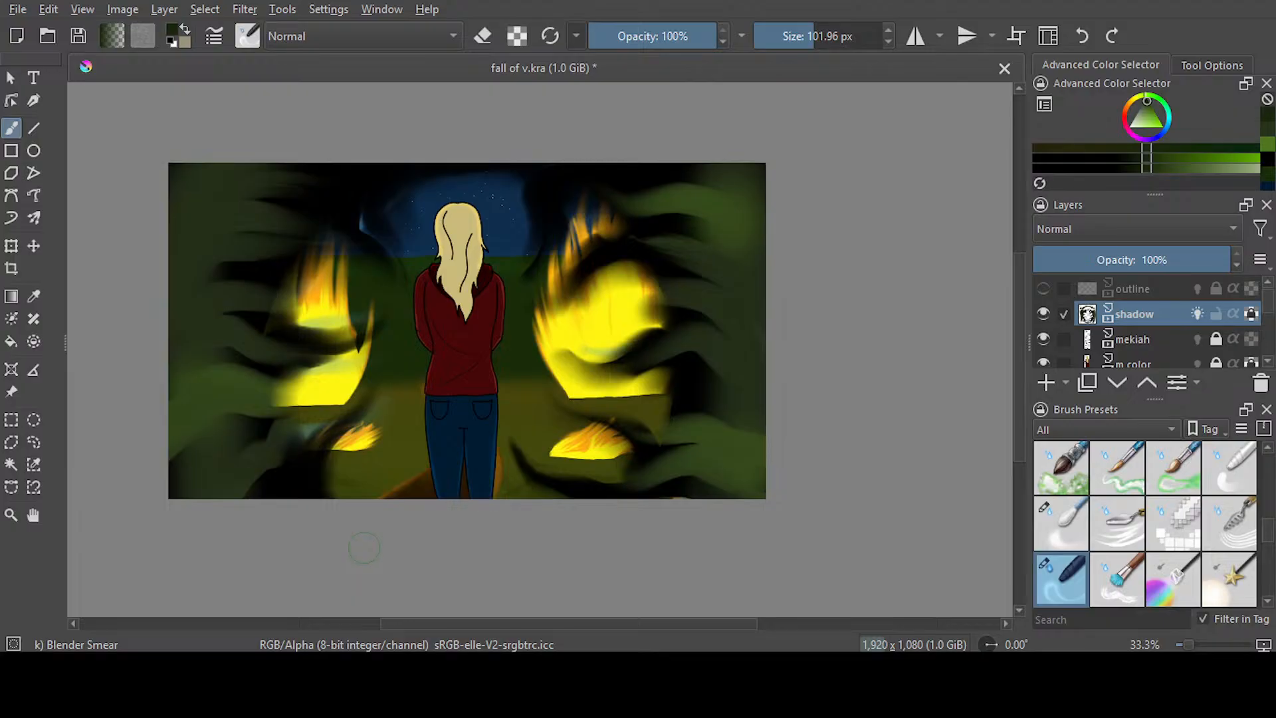
# Undo all the smear strokes made on frame 514
pyautogui.click(1083, 44)
pyautogui.click(1082, 44)
pyautogui.click(1081, 44)
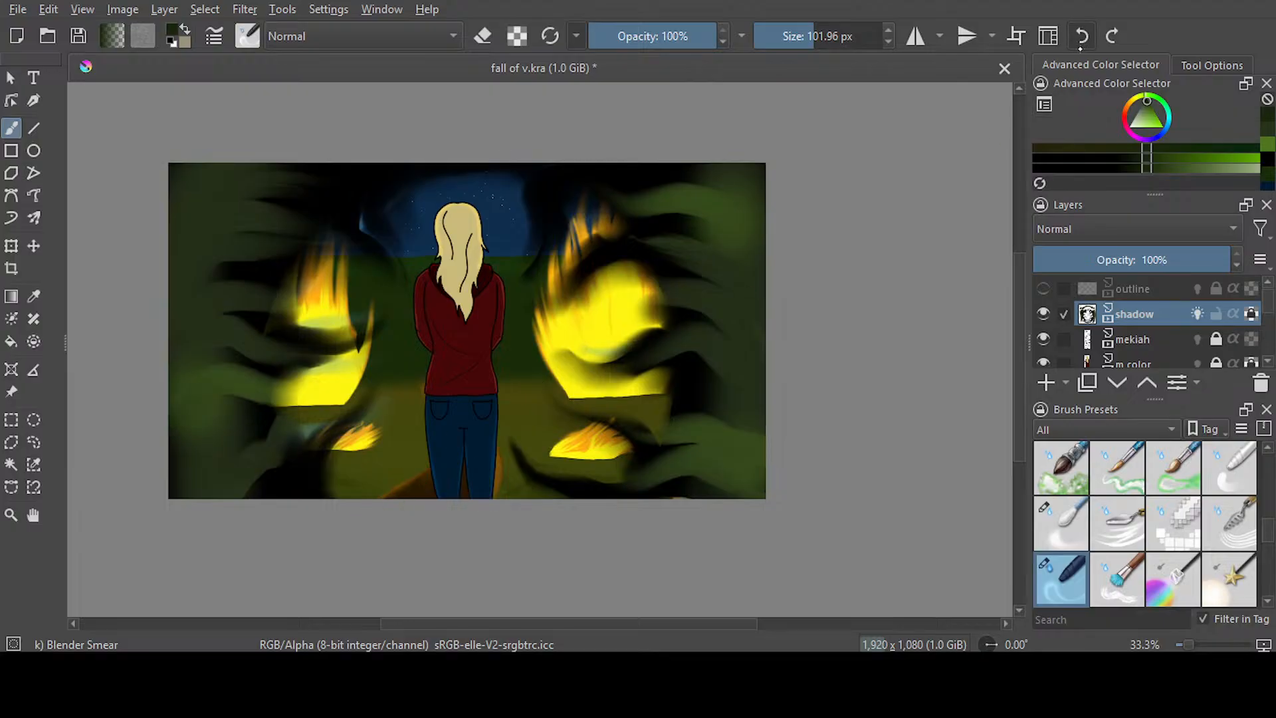
pyautogui.click(1082, 44)
pyautogui.click(1082, 43)
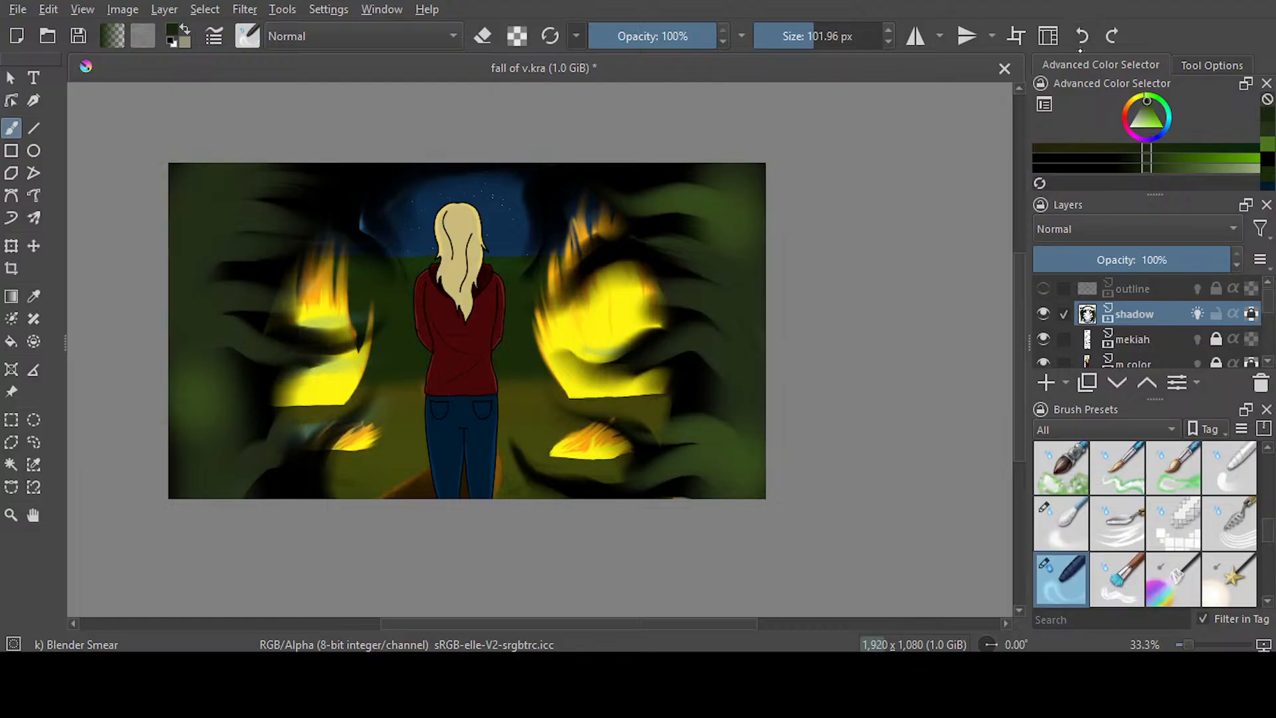
pyautogui.click(1083, 40)
pyautogui.click(1083, 40)
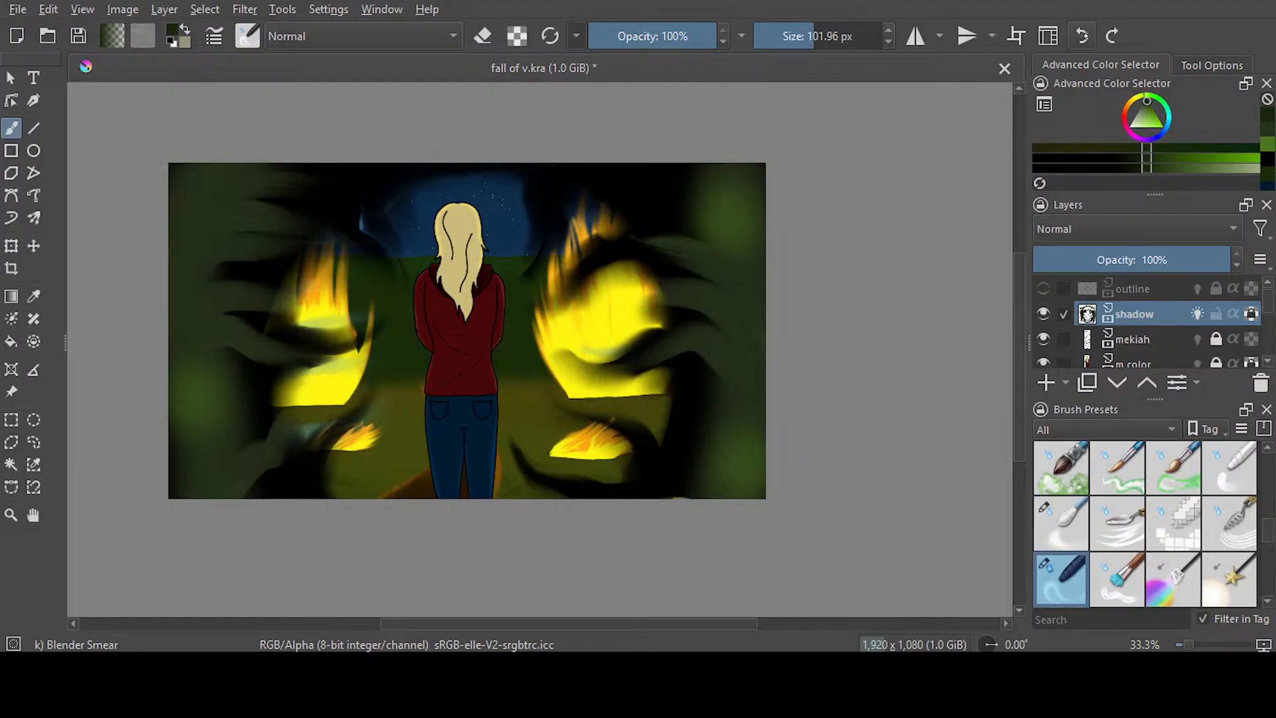
pyautogui.click(1083, 40)
pyautogui.click(1083, 40)
pyautogui.click(1083, 40)
pyautogui.click(1083, 40)
pyautogui.click(1083, 40)
pyautogui.click(1083, 40)
pyautogui.click(1083, 39)
pyautogui.click(1083, 40)
pyautogui.click(1083, 40)
pyautogui.click(1083, 40)
pyautogui.click(1083, 39)
pyautogui.click(1083, 40)
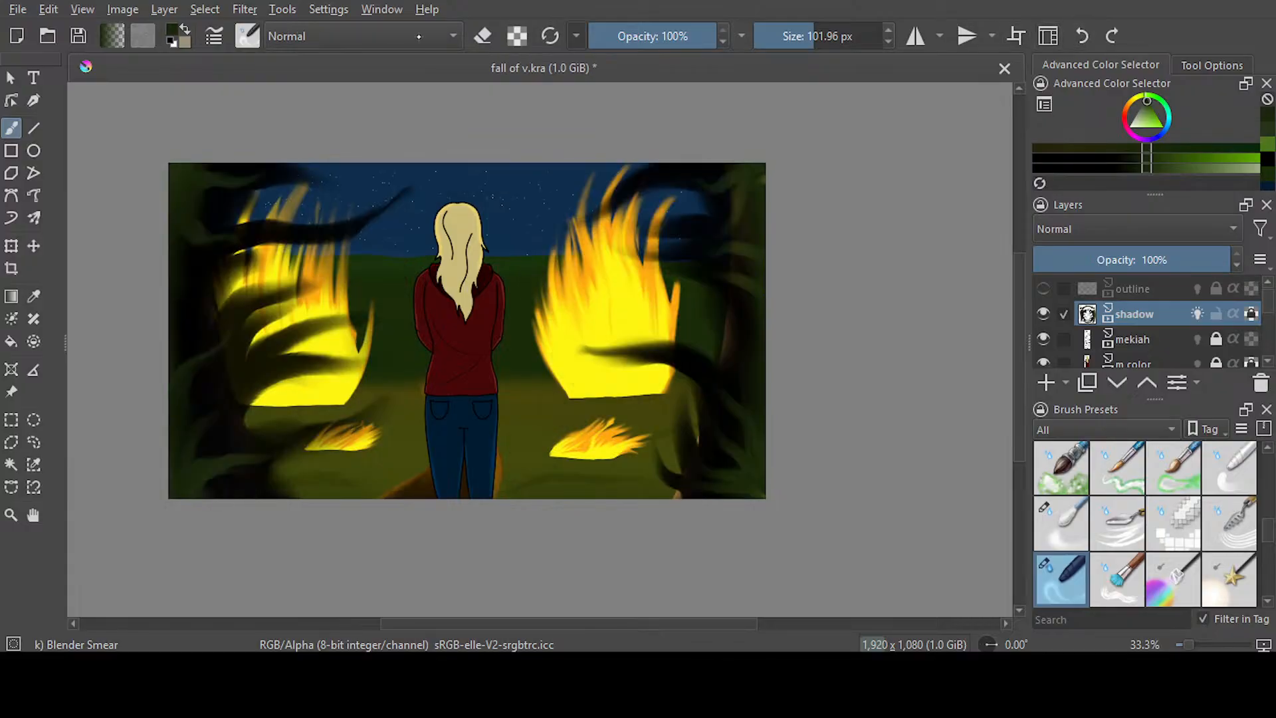
pyautogui.click(1108, 39)
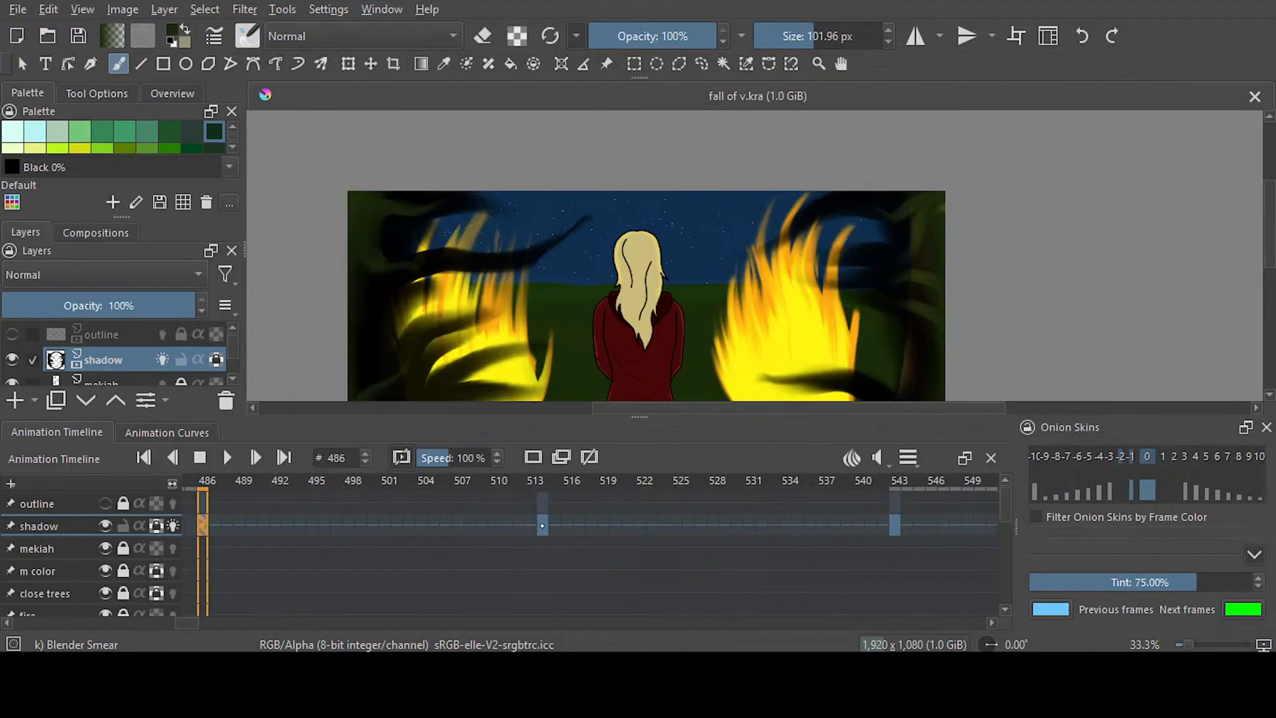
# On frame 514, sample the green near the left edge and paint it along both side edges with Airbrush Soft at 377.36 px
pyautogui.click(543, 525)
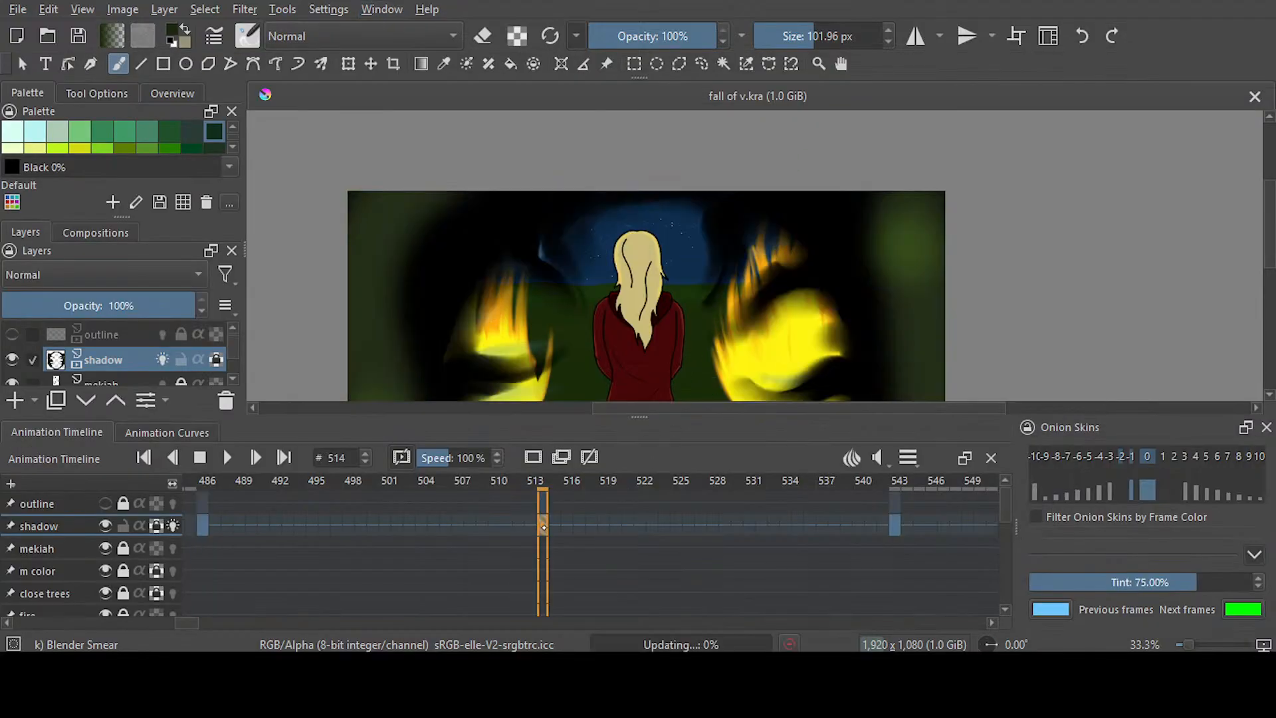
pyautogui.click(444, 65)
pyautogui.click(374, 240)
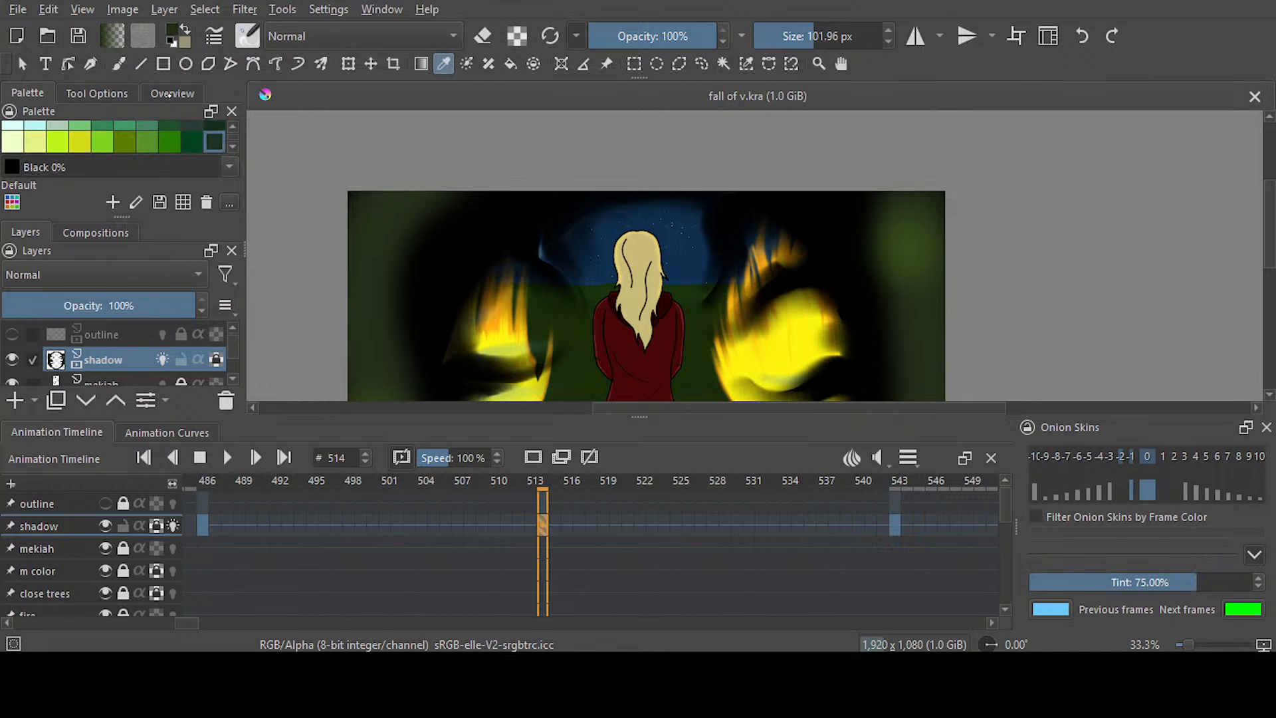
pyautogui.press('b')
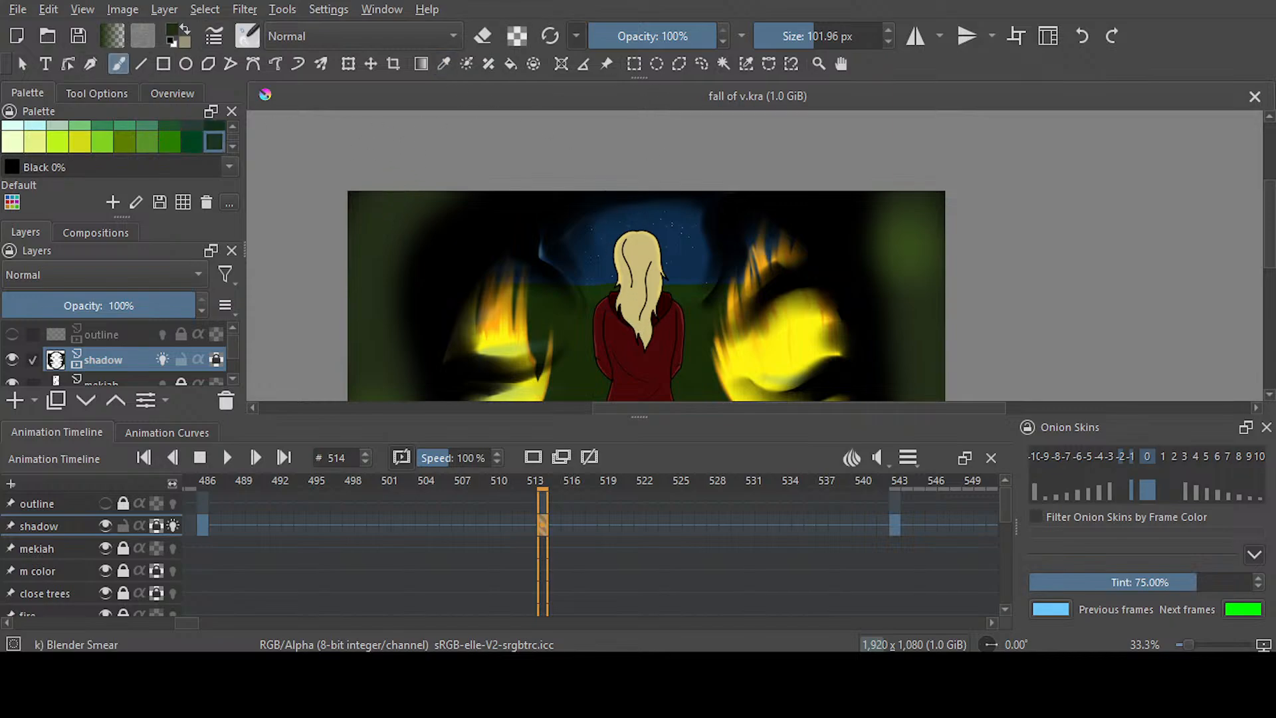
pyautogui.press('/')
pyautogui.moveTo(1269, 216); pyautogui.dragTo(1269, 259)
pyautogui.moveTo(370, 265); pyautogui.dragTo(374, 330)
pyautogui.moveTo(950, 306); pyautogui.dragTo(964, 336)
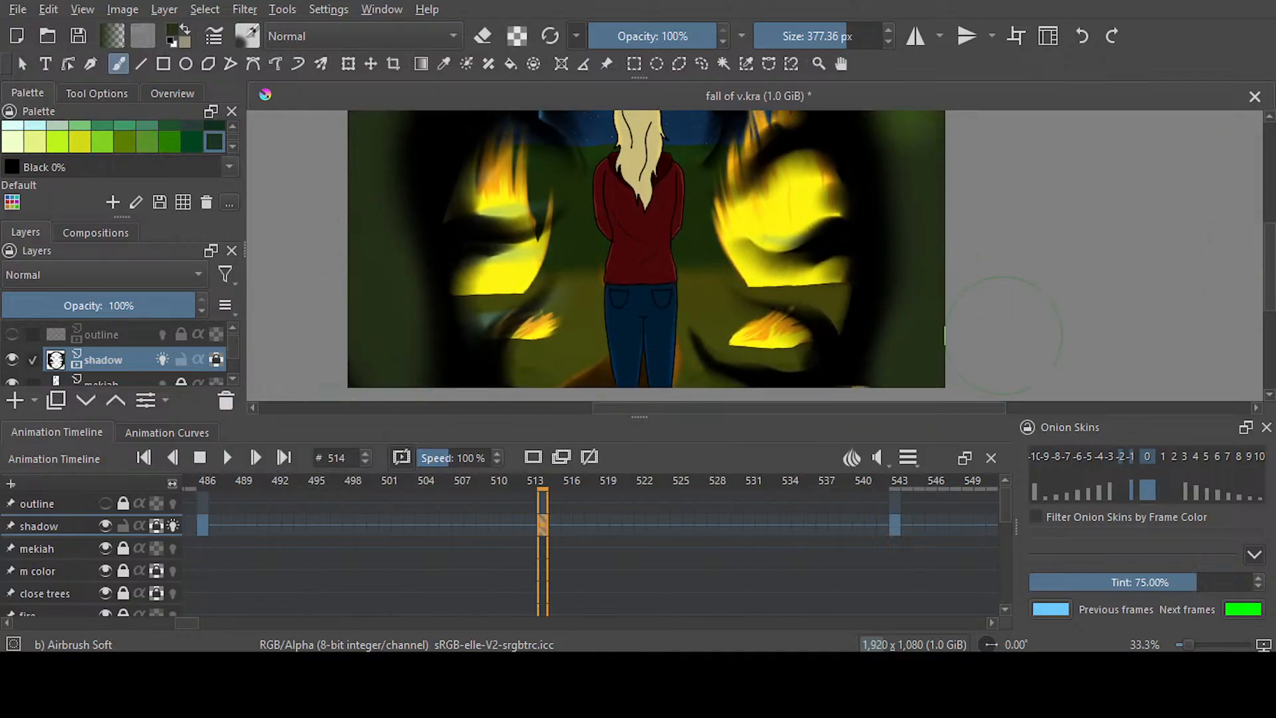
pyautogui.moveTo(1269, 304); pyautogui.dragTo(1269, 275)
pyautogui.moveTo(931, 237)
pyautogui.mouseDown()
pyautogui.moveTo(1145, 244)
pyautogui.moveTo(1183, 287)
pyautogui.mouseUp()
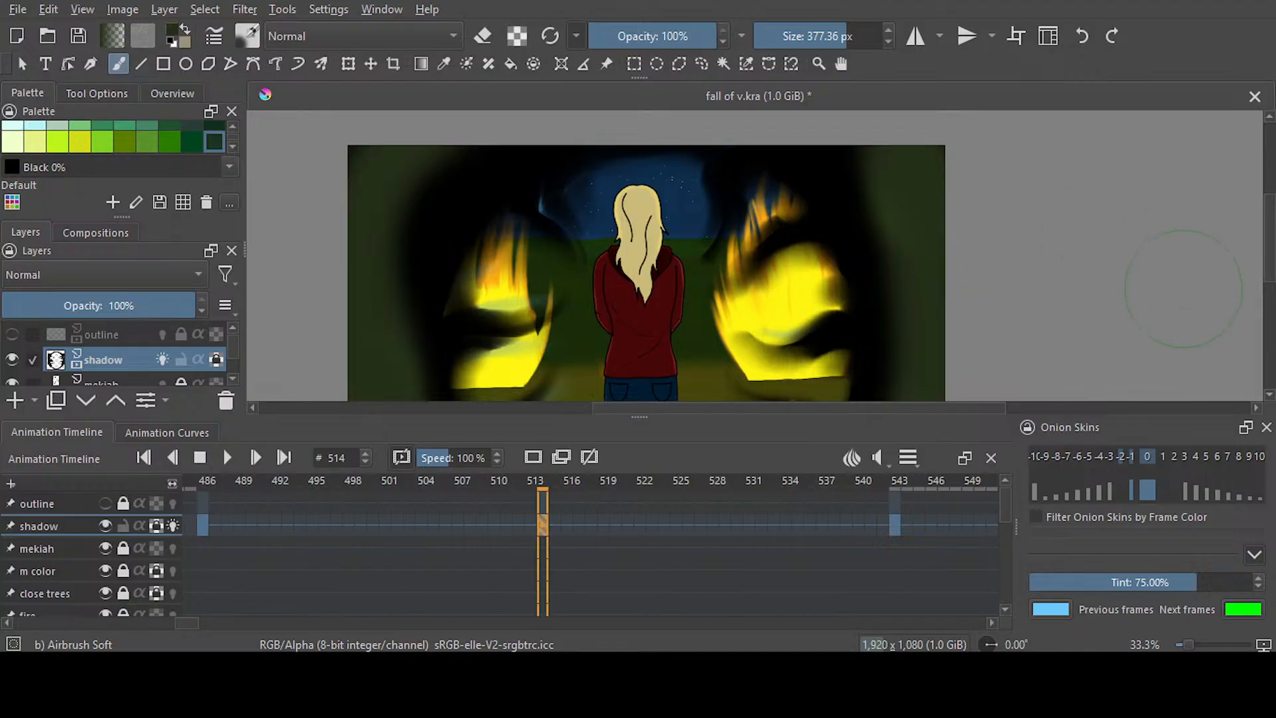
# On frame 543, paint the same dark green over both sides of the black shadow with Airbrush Soft at 377.36 px
pyautogui.click(895, 525)
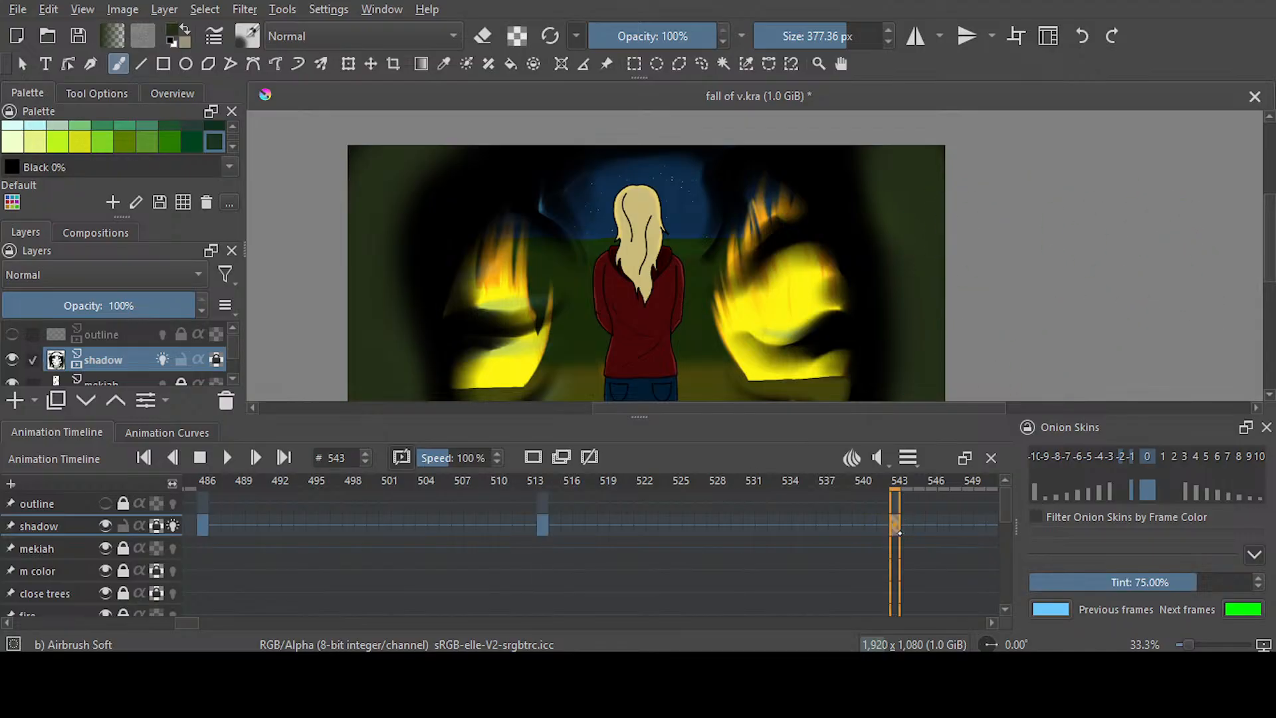
pyautogui.moveTo(891, 250)
pyautogui.mouseDown()
pyautogui.moveTo(830, 145)
pyautogui.moveTo(881, 221)
pyautogui.moveTo(881, 252)
pyautogui.moveTo(841, 201)
pyautogui.mouseUp()
pyautogui.moveTo(456, 171); pyautogui.dragTo(349, 285)
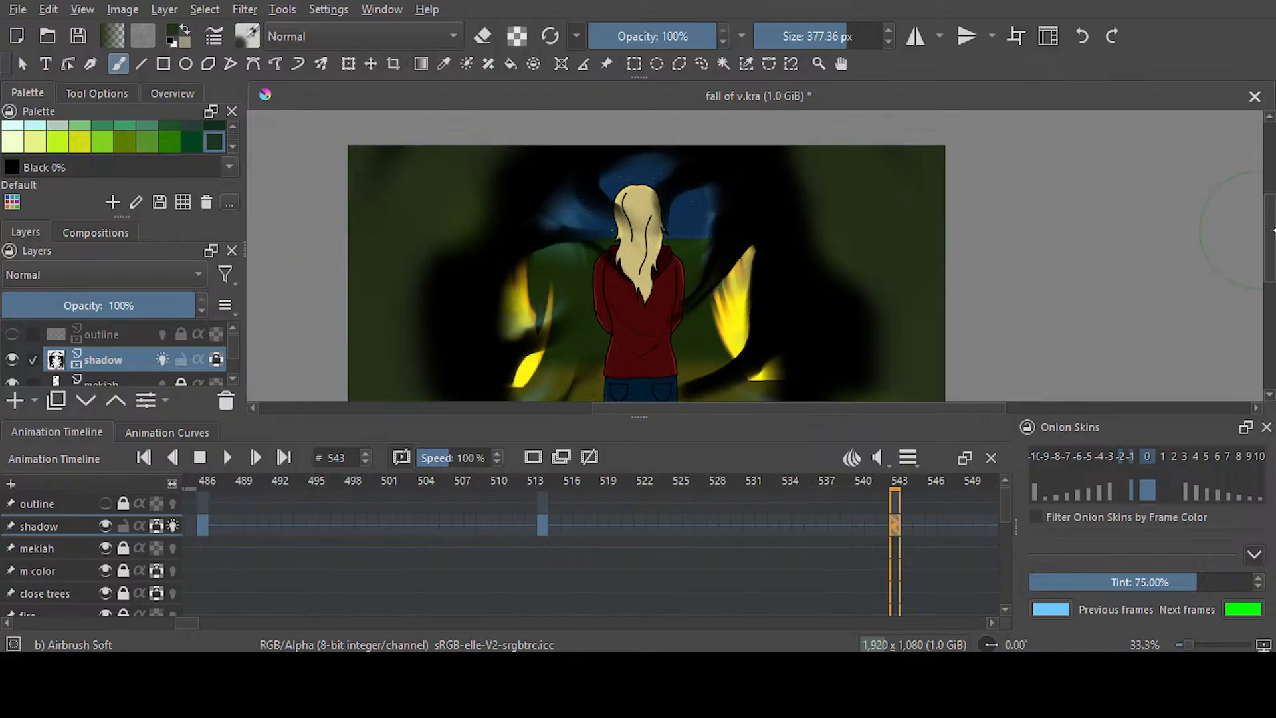
pyautogui.moveTo(1268, 238); pyautogui.dragTo(1268, 298)
pyautogui.moveTo(894, 246)
pyautogui.mouseDown()
pyautogui.moveTo(877, 228)
pyautogui.moveTo(905, 199)
pyautogui.mouseUp()
pyautogui.moveTo(459, 266)
pyautogui.mouseDown()
pyautogui.moveTo(399, 270)
pyautogui.moveTo(362, 251)
pyautogui.moveTo(427, 285)
pyautogui.mouseUp()
# Return to frame 514 and soften the black tendrils crossing the fires with Blender Smear at 101.96 px
pyautogui.click(543, 525)
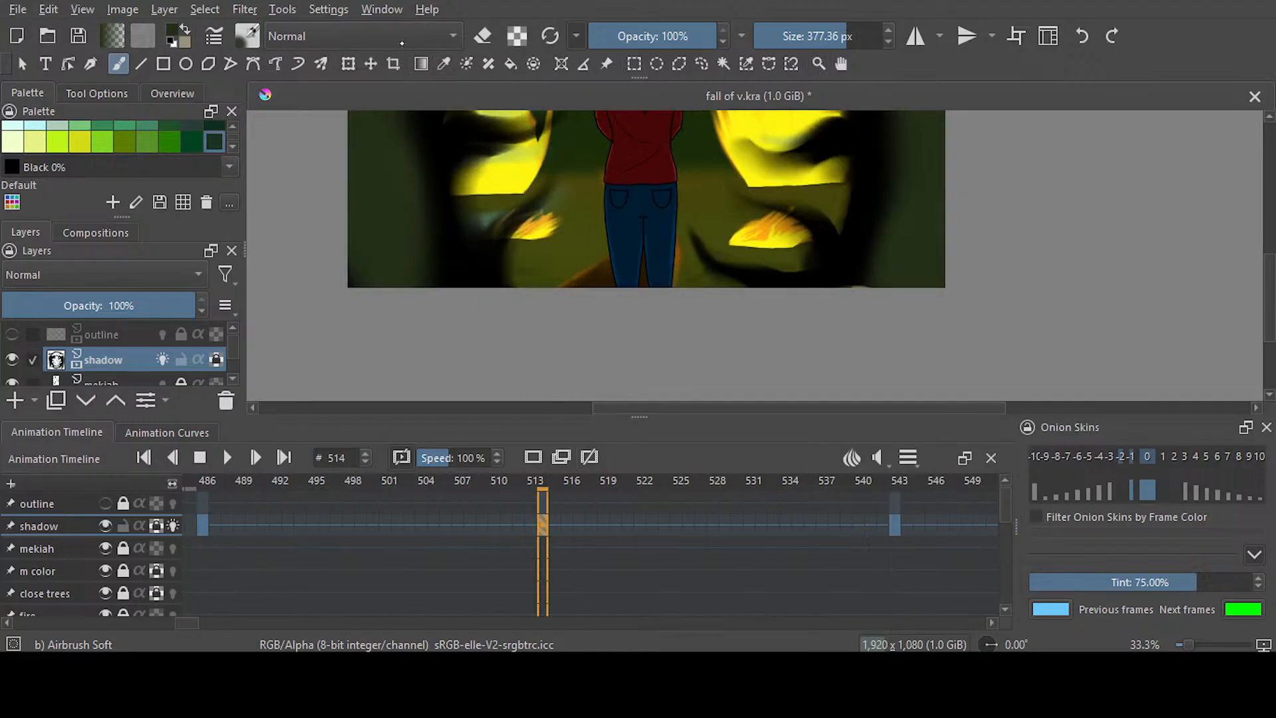
pyautogui.click(828, 157)
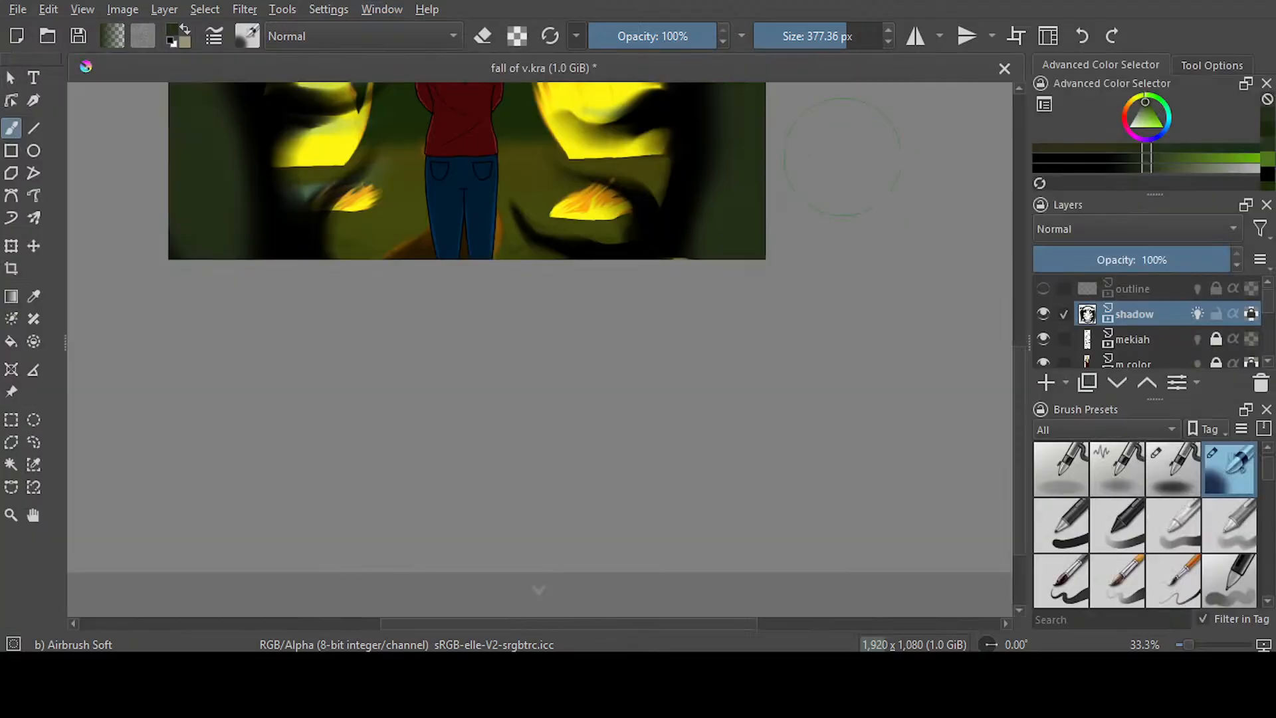
pyautogui.moveTo(1020, 429); pyautogui.dragTo(1019, 325)
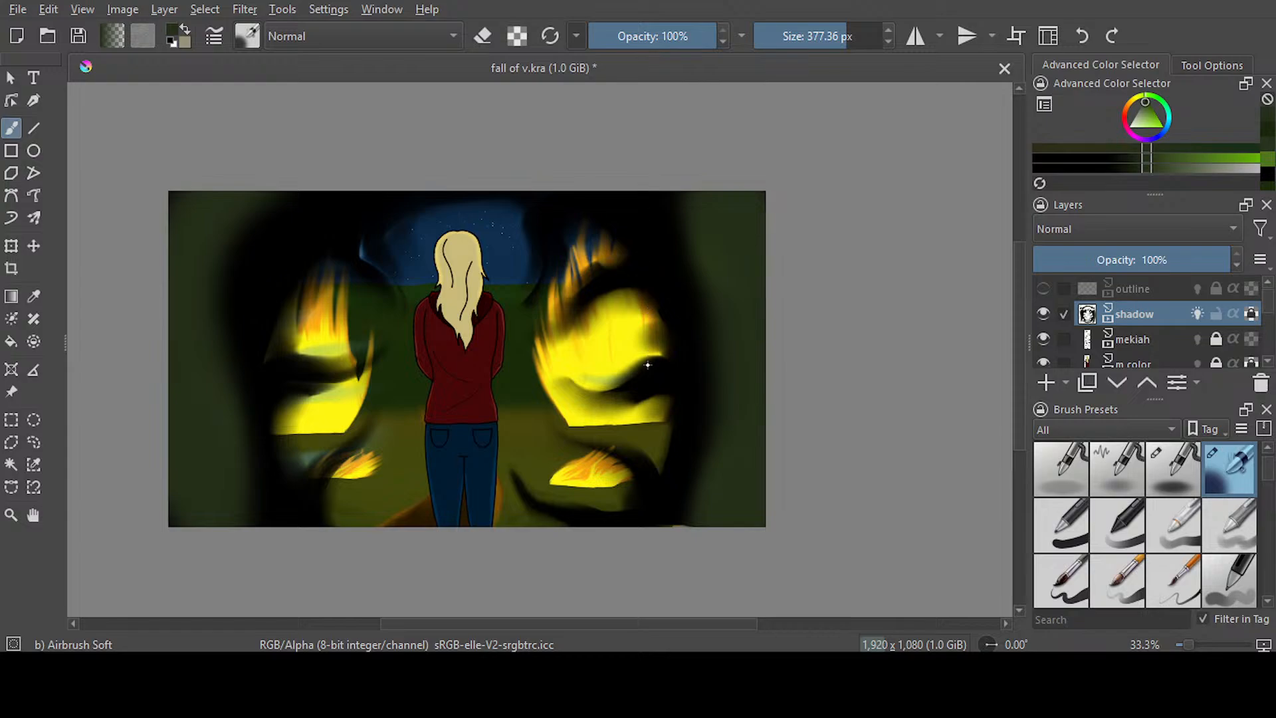
pyautogui.press('/')
pyautogui.moveTo(356, 359); pyautogui.dragTo(323, 334)
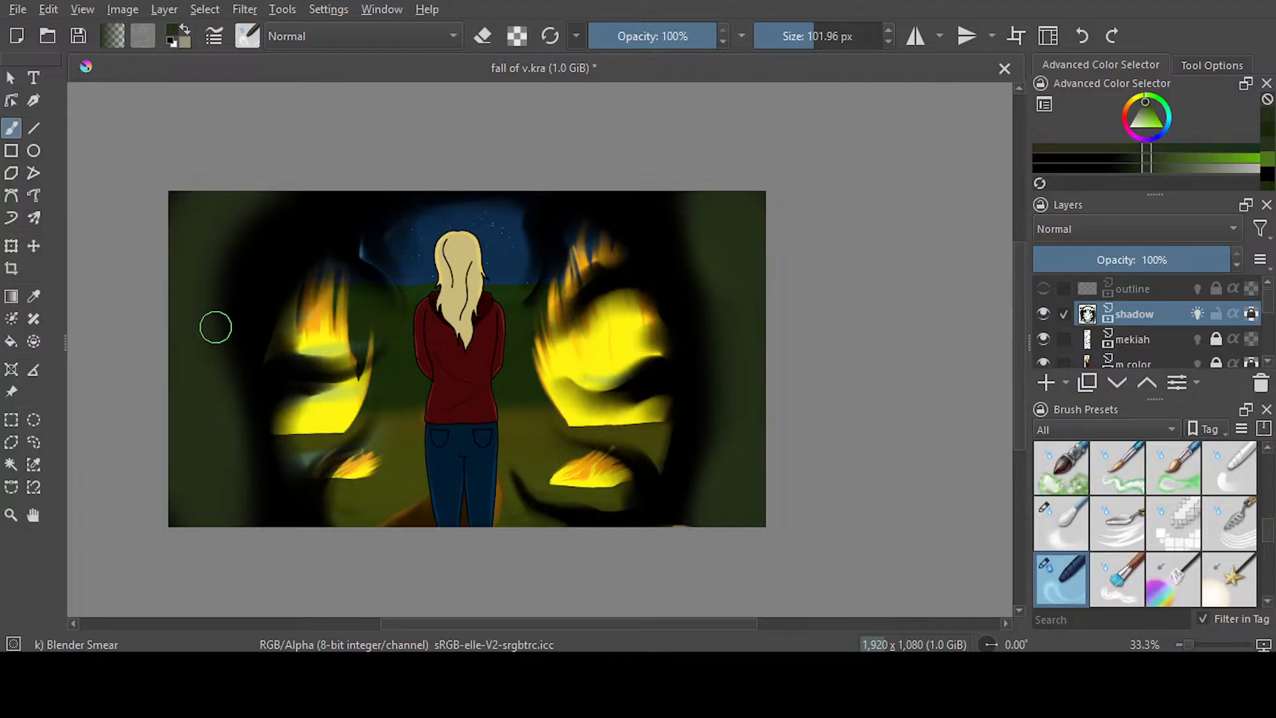
# Smear green tendrils from frame 514's left edge and lower-left area into the black shadow
pyautogui.scroll(1, 215, 327)
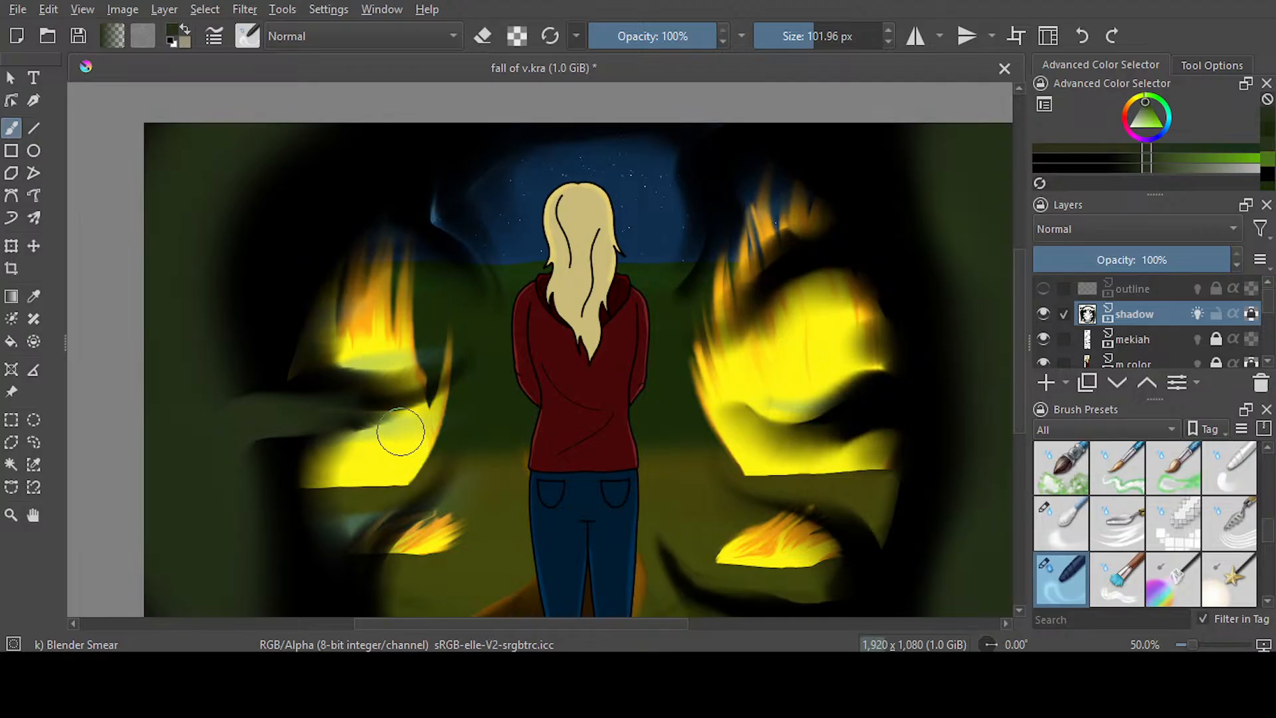
pyautogui.moveTo(249, 399); pyautogui.dragTo(293, 271)
pyautogui.moveTo(174, 376); pyautogui.dragTo(322, 228)
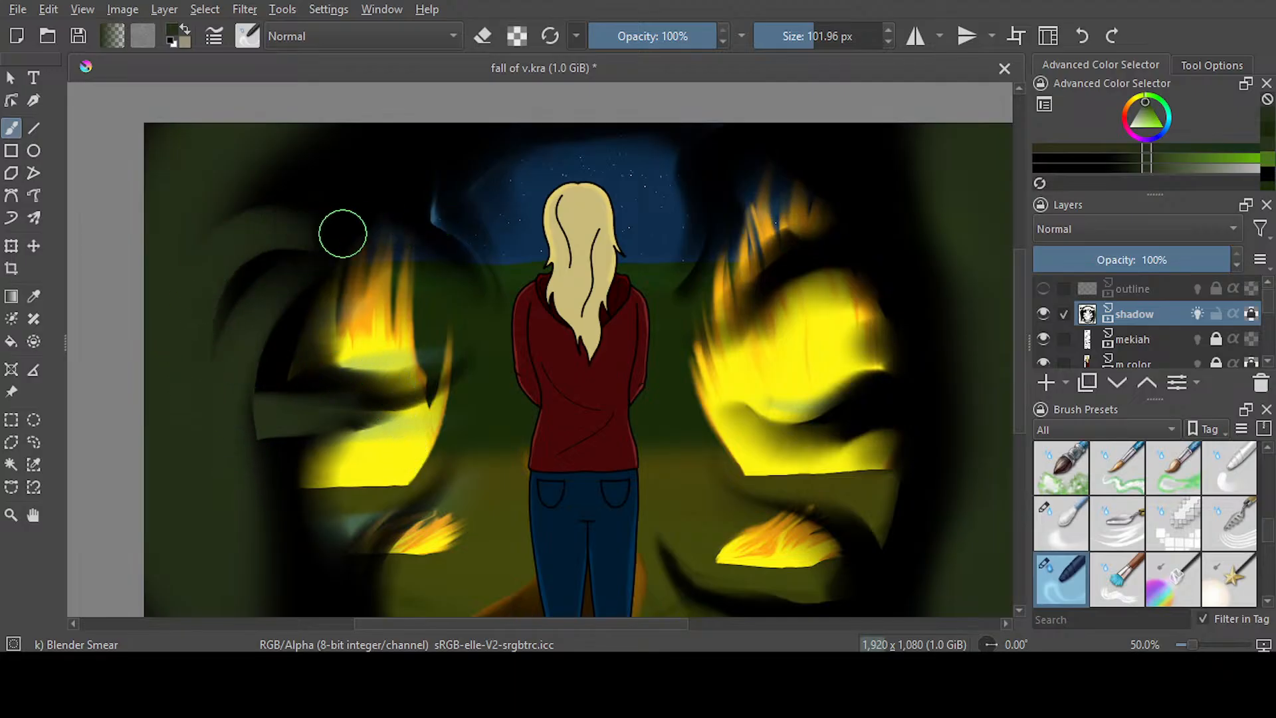
pyautogui.scroll(-3, 326, 359)
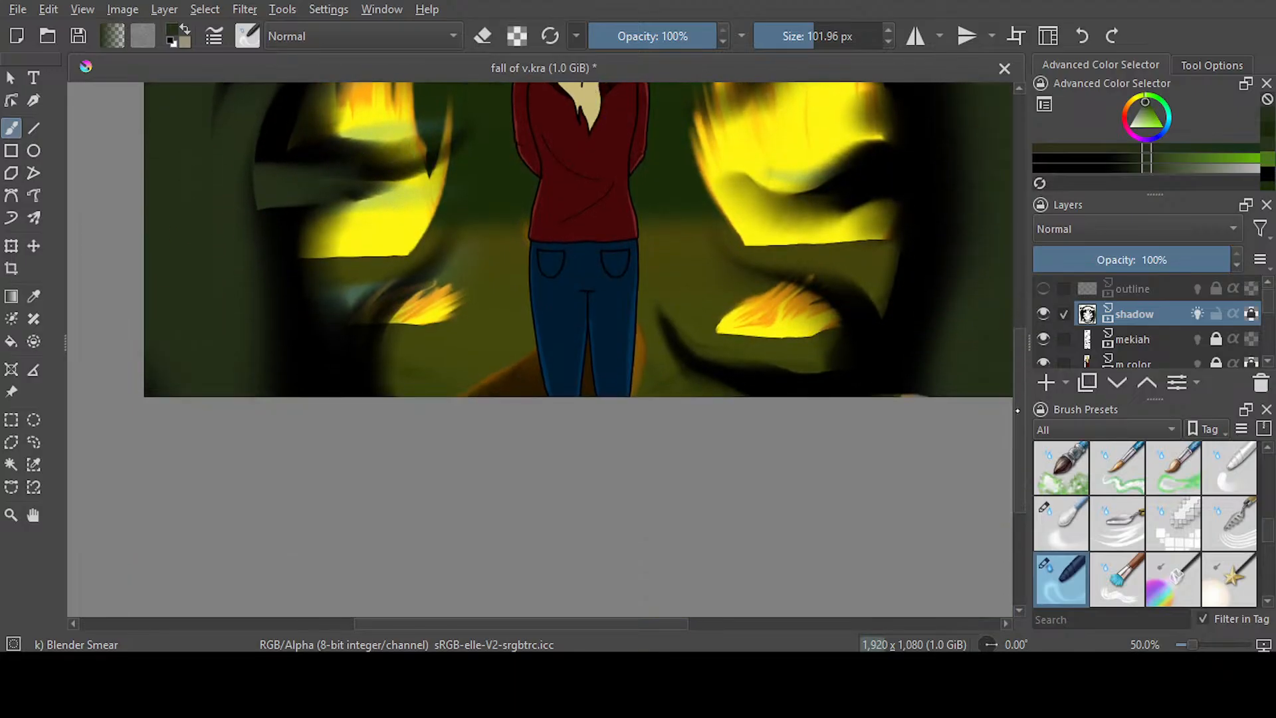
pyautogui.moveTo(237, 351); pyautogui.dragTo(333, 305)
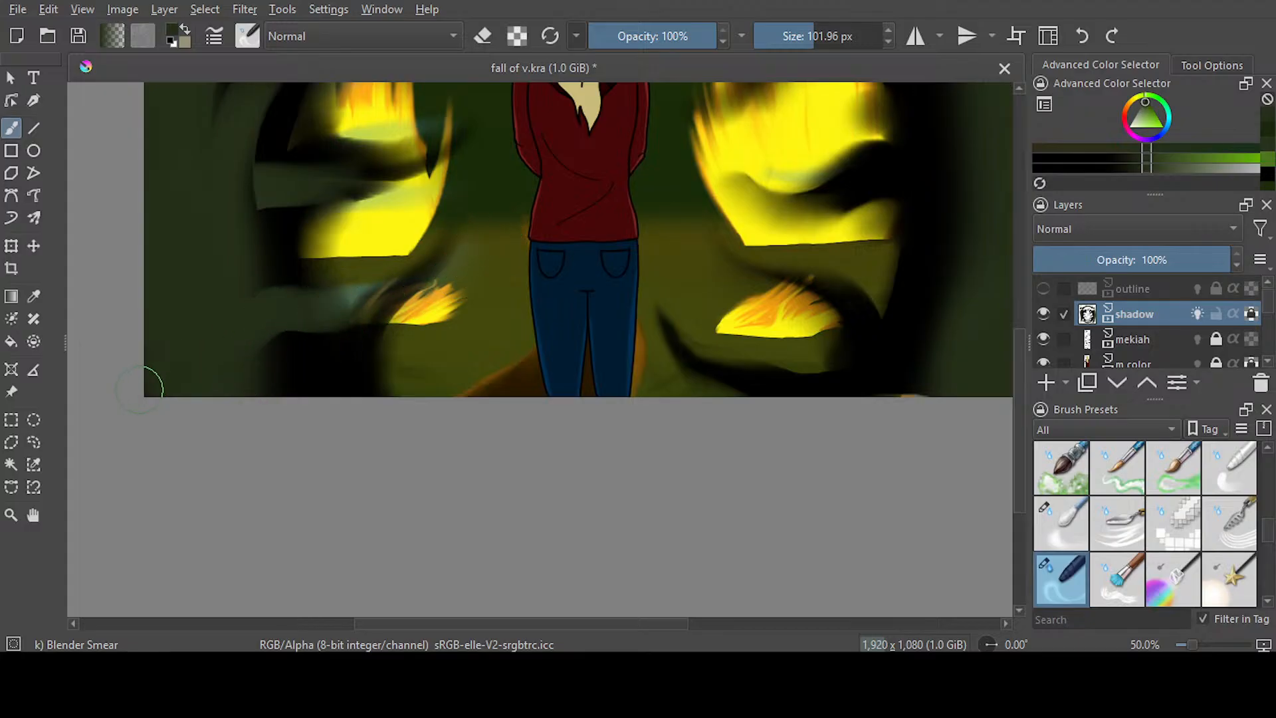
# Smear green tendrils from frame 514's lower-right corner and right edge inward across the black shadow toward the fires
pyautogui.moveTo(525, 623); pyautogui.dragTo(673, 623)
pyautogui.moveTo(657, 490)
pyautogui.mouseDown()
pyautogui.moveTo(587, 376)
pyautogui.moveTo(423, 317)
pyautogui.mouseUp()
pyautogui.scroll(5, 505, 332)
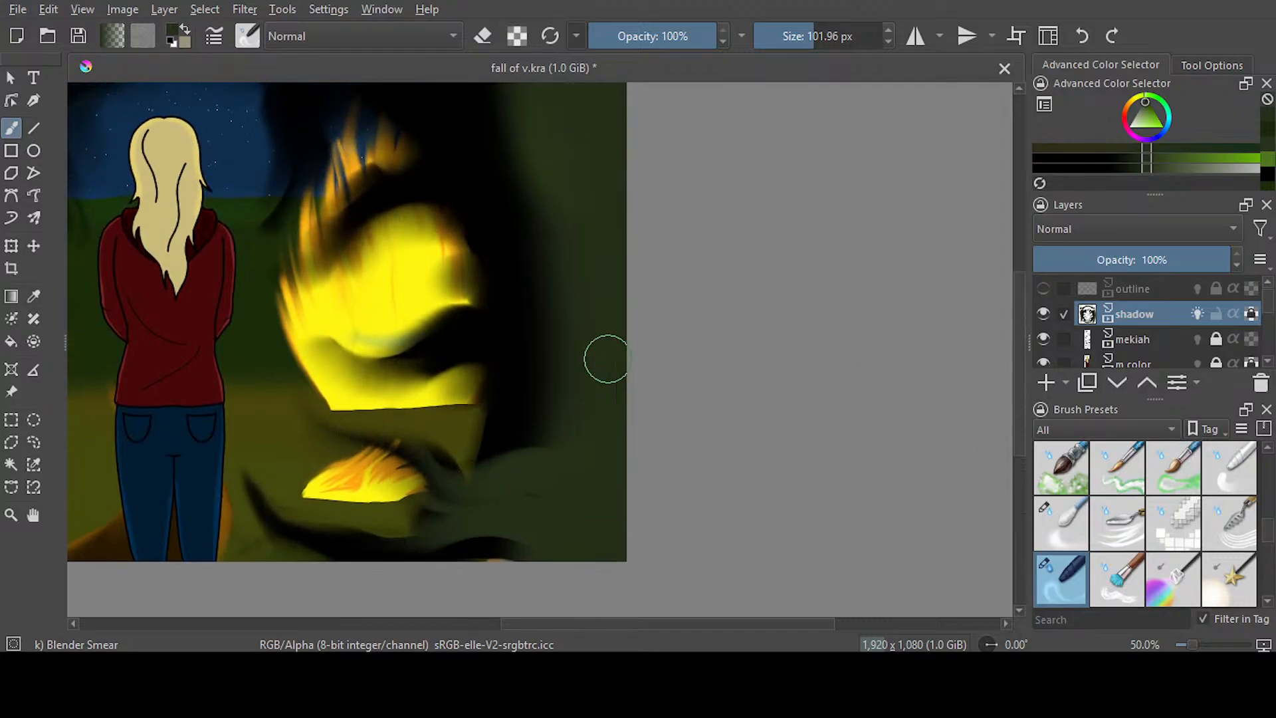
pyautogui.moveTo(607, 356)
pyautogui.mouseDown()
pyautogui.moveTo(565, 330)
pyautogui.moveTo(381, 372)
pyautogui.mouseUp()
pyautogui.moveTo(518, 173); pyautogui.dragTo(399, 200)
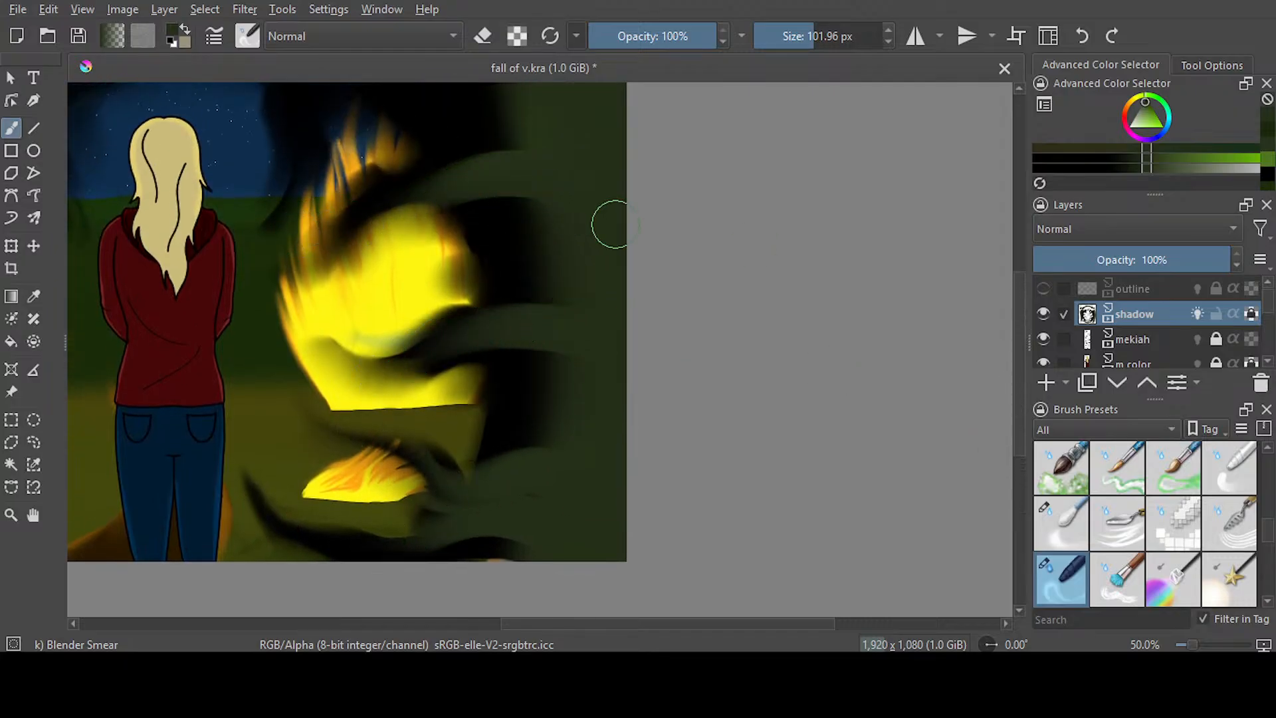
# Smear more green tendrils from frame 514's upper and middle right side inward over the black shadow and large fire, and save the document
pyautogui.moveTo(1024, 354); pyautogui.dragTo(1021, 312)
pyautogui.moveTo(562, 235)
pyautogui.mouseDown()
pyautogui.moveTo(416, 188)
pyautogui.moveTo(338, 257)
pyautogui.moveTo(590, 238)
pyautogui.moveTo(443, 191)
pyautogui.moveTo(298, 268)
pyautogui.mouseUp()
pyautogui.moveTo(493, 234); pyautogui.dragTo(333, 211)
pyautogui.moveTo(592, 347)
pyautogui.mouseDown()
pyautogui.moveTo(500, 316)
pyautogui.moveTo(466, 320)
pyautogui.mouseUp()
pyautogui.moveTo(580, 370)
pyautogui.mouseDown()
pyautogui.moveTo(398, 307)
pyautogui.moveTo(320, 385)
pyautogui.mouseUp()
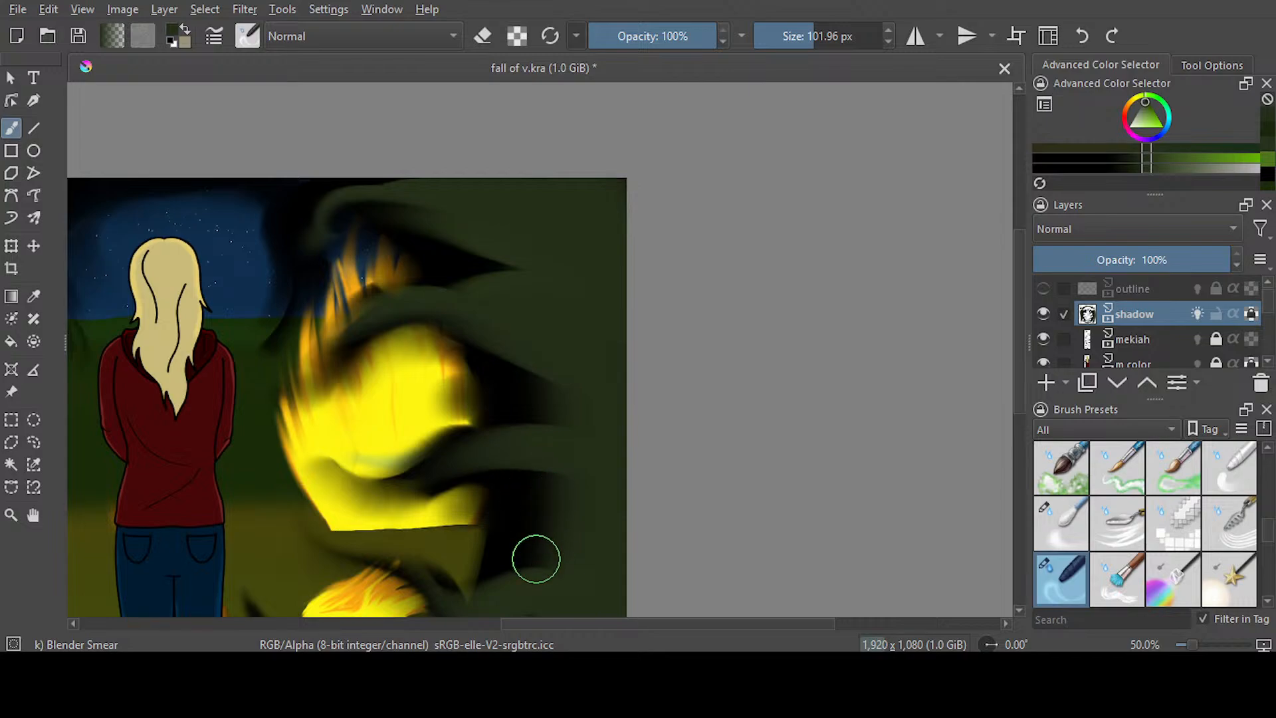
pyautogui.moveTo(554, 580); pyautogui.dragTo(518, 484)
pyautogui.moveTo(607, 470)
pyautogui.mouseDown()
pyautogui.moveTo(538, 454)
pyautogui.moveTo(319, 447)
pyautogui.mouseUp()
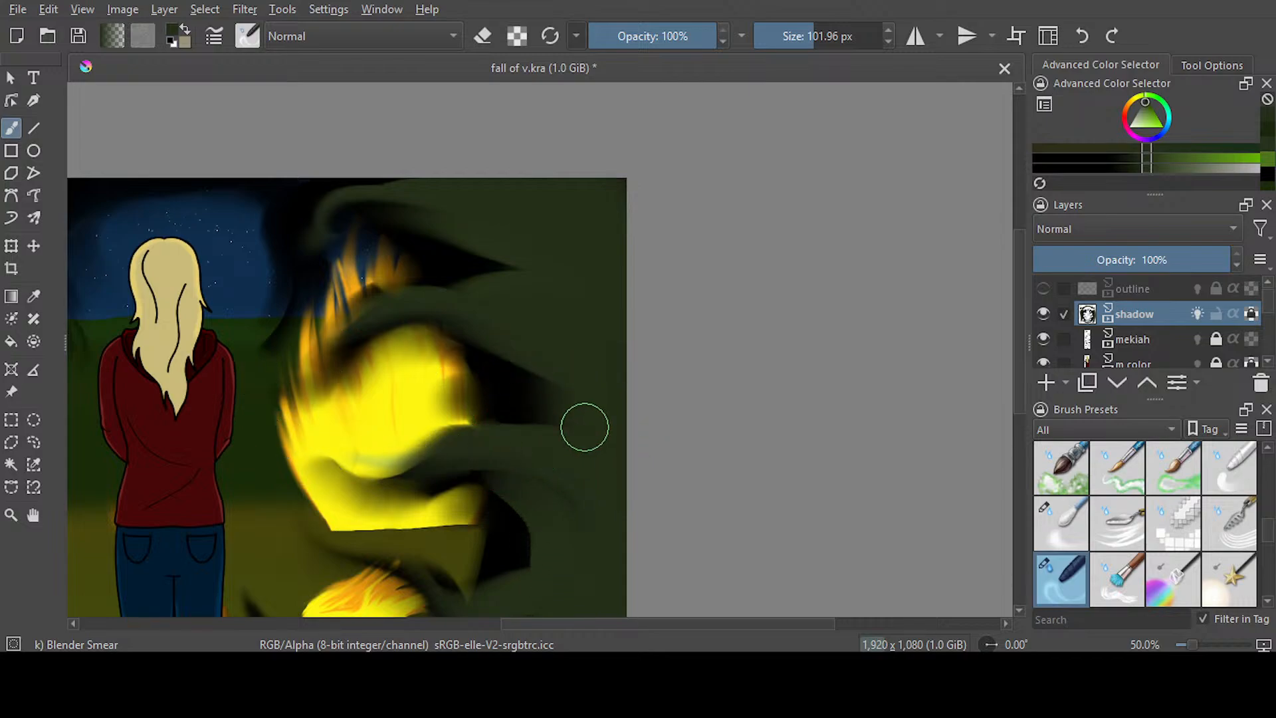
pyautogui.moveTo(584, 424)
pyautogui.mouseDown()
pyautogui.moveTo(507, 355)
pyautogui.moveTo(299, 301)
pyautogui.mouseUp()
pyautogui.scroll(-3, 325, 284)
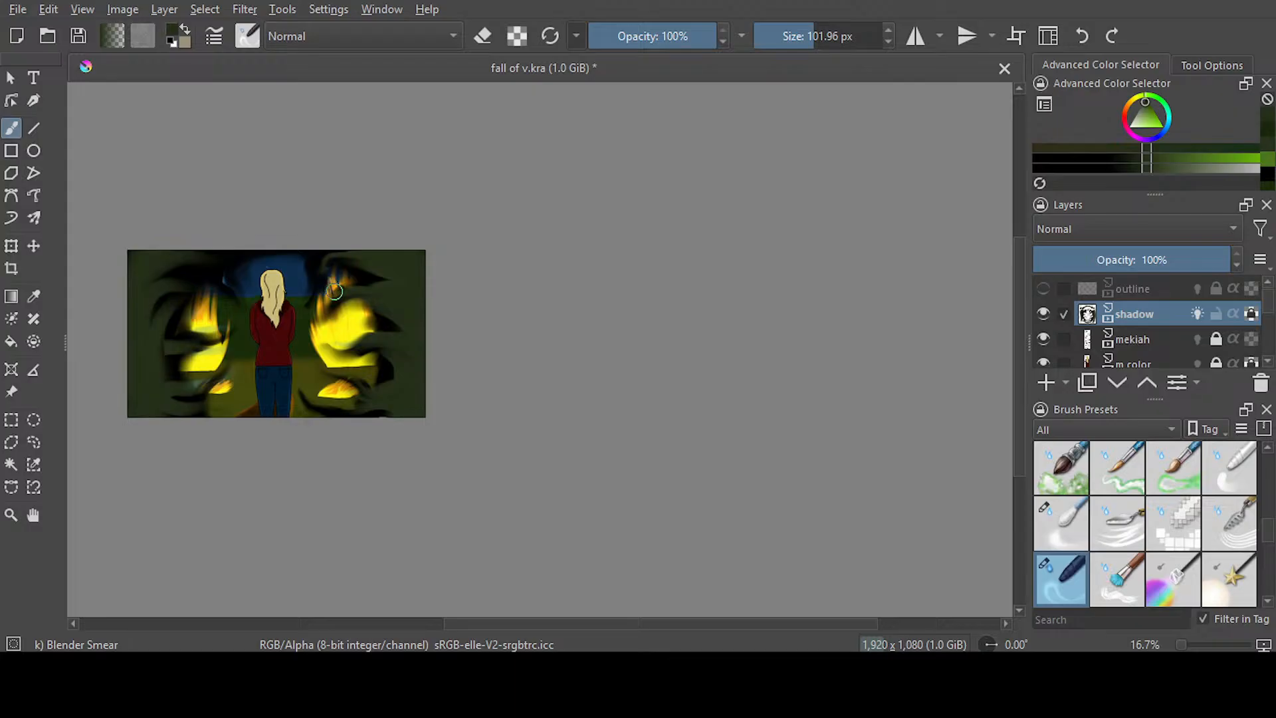
pyautogui.scroll(-1, 334, 291)
pyautogui.scroll(1, 334, 291)
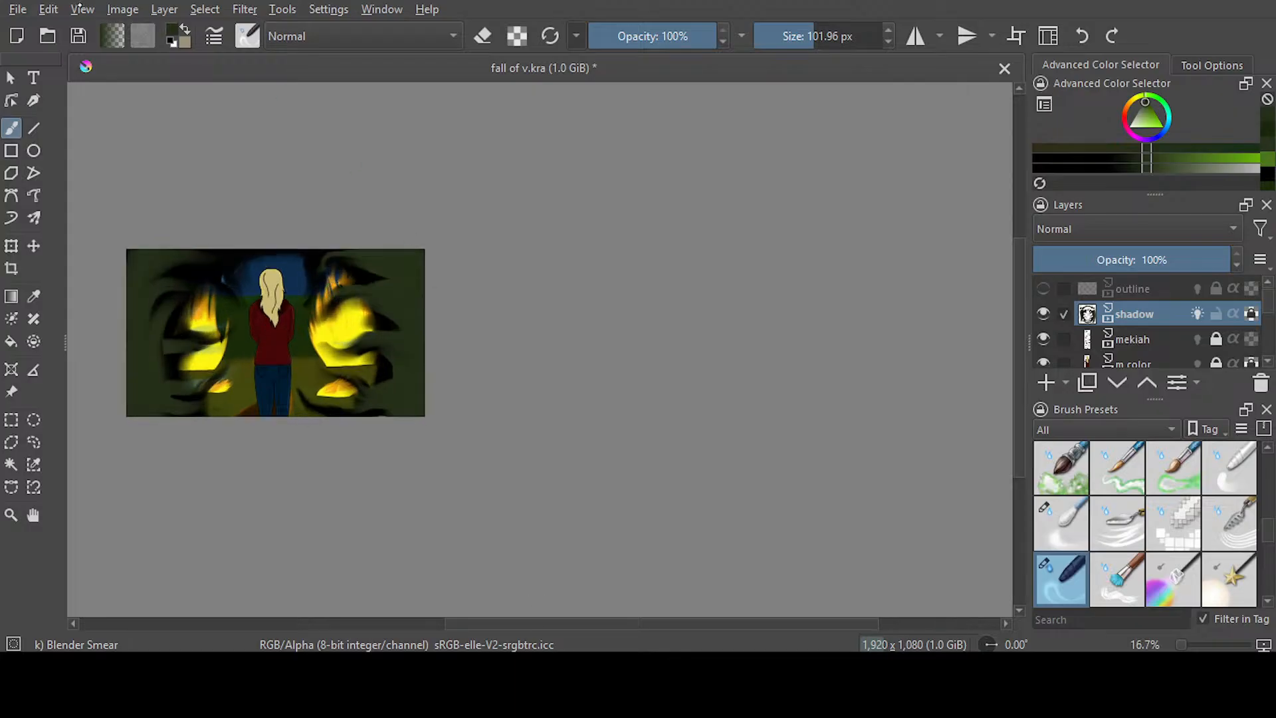
pyautogui.hotkey('ctrl', 's')
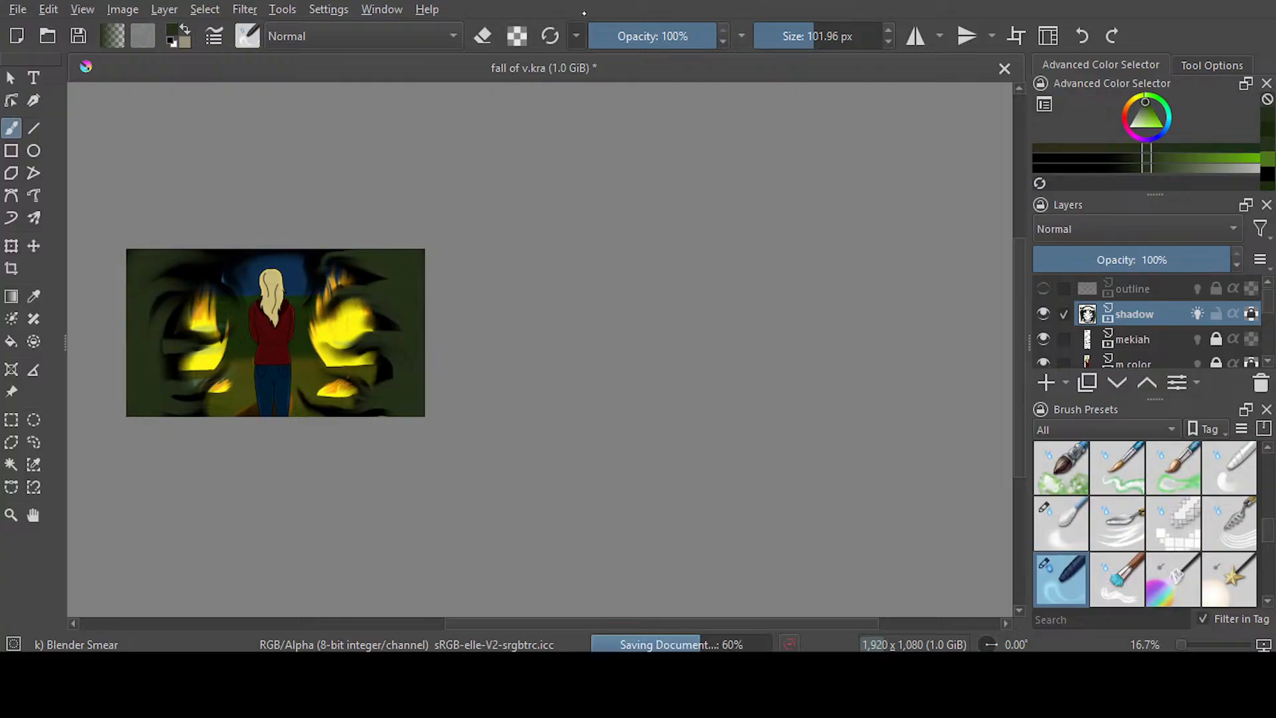
# Return to frame 486 and paint a brighter green down both outer edges with Airbrush Soft at 51% opacity and 377.36 px
pyautogui.click(1269, 159)
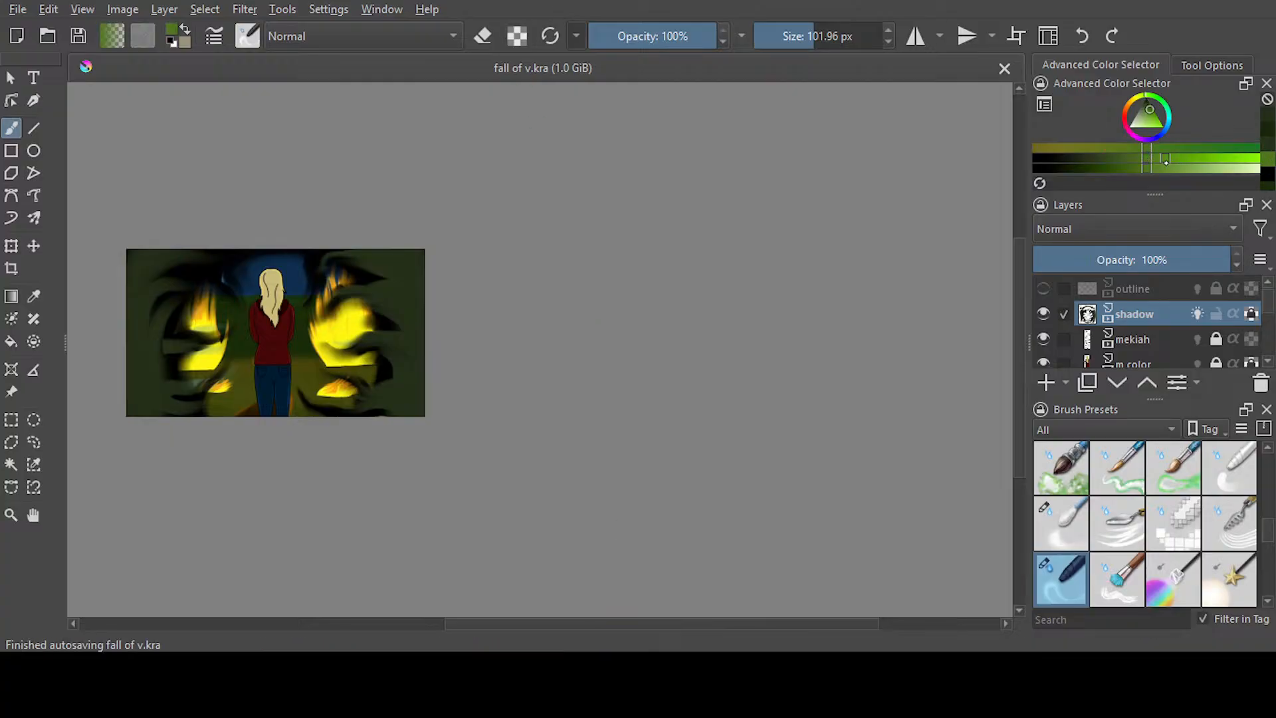
pyautogui.click(1171, 162)
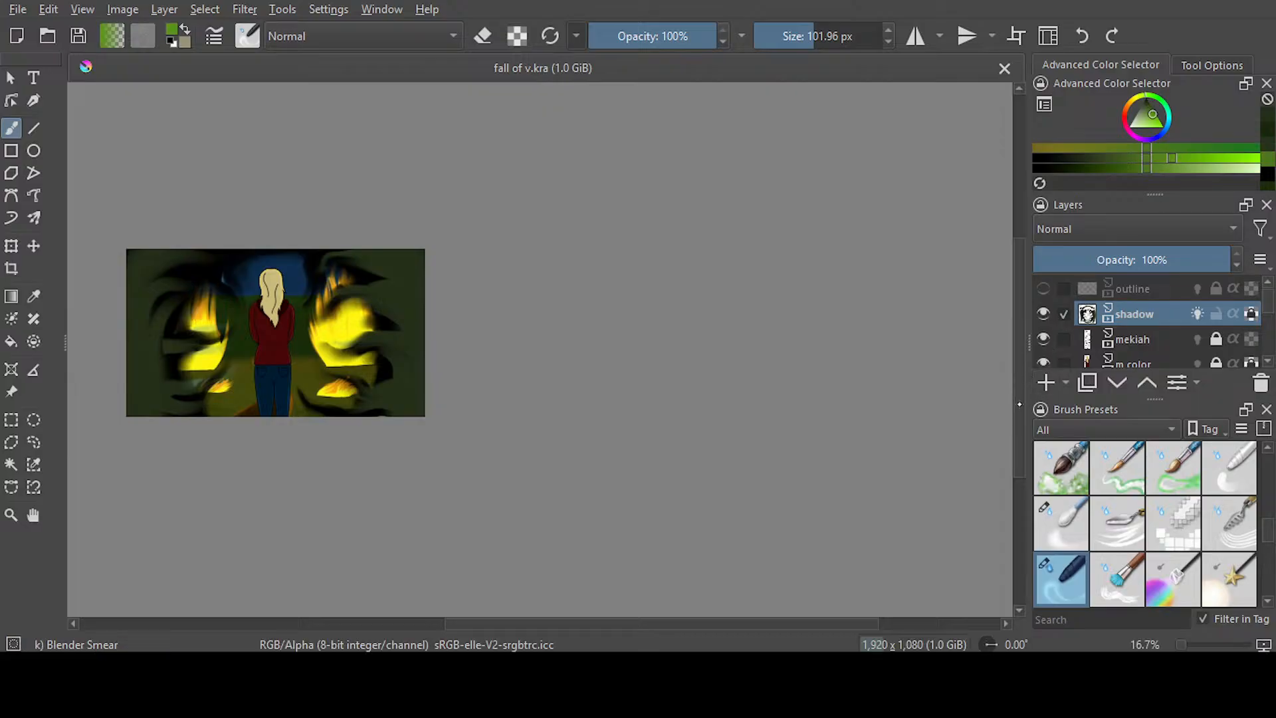
pyautogui.moveTo(1021, 295); pyautogui.dragTo(1021, 300)
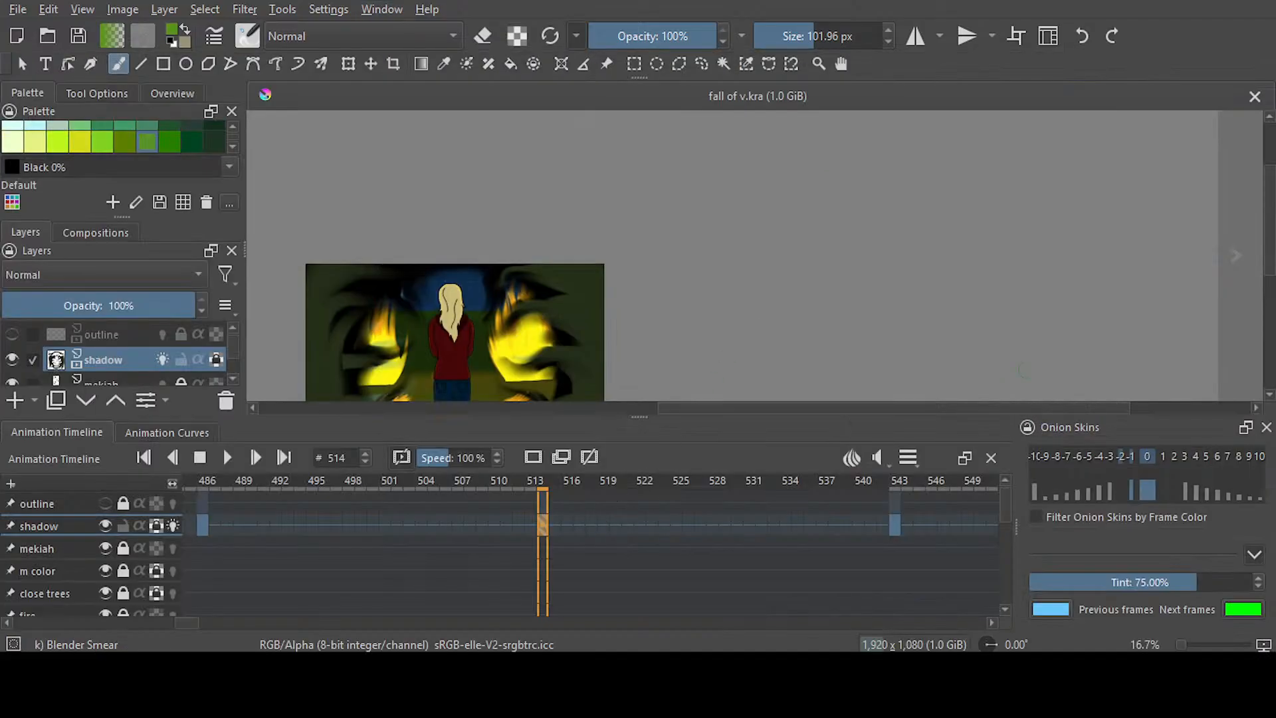
pyautogui.moveTo(1267, 235); pyautogui.dragTo(1267, 265)
pyautogui.moveTo(840, 404); pyautogui.dragTo(794, 404)
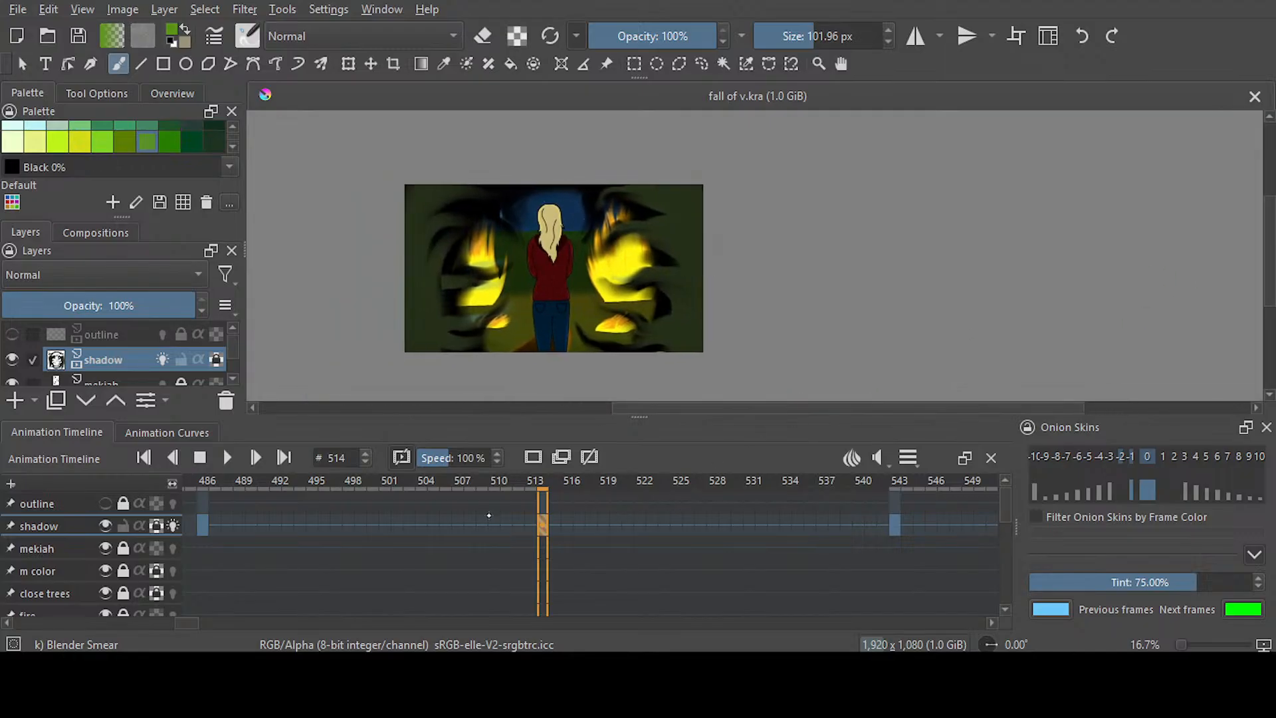
pyautogui.click(205, 524)
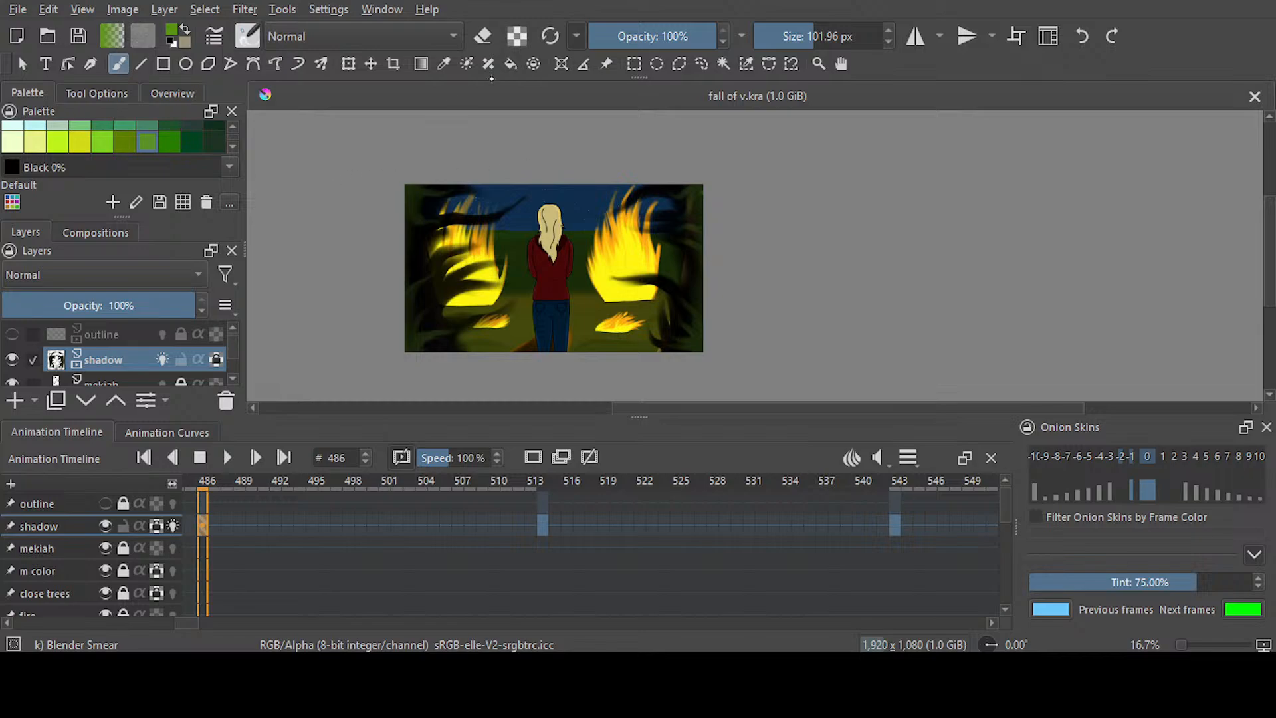
pyautogui.press('/')
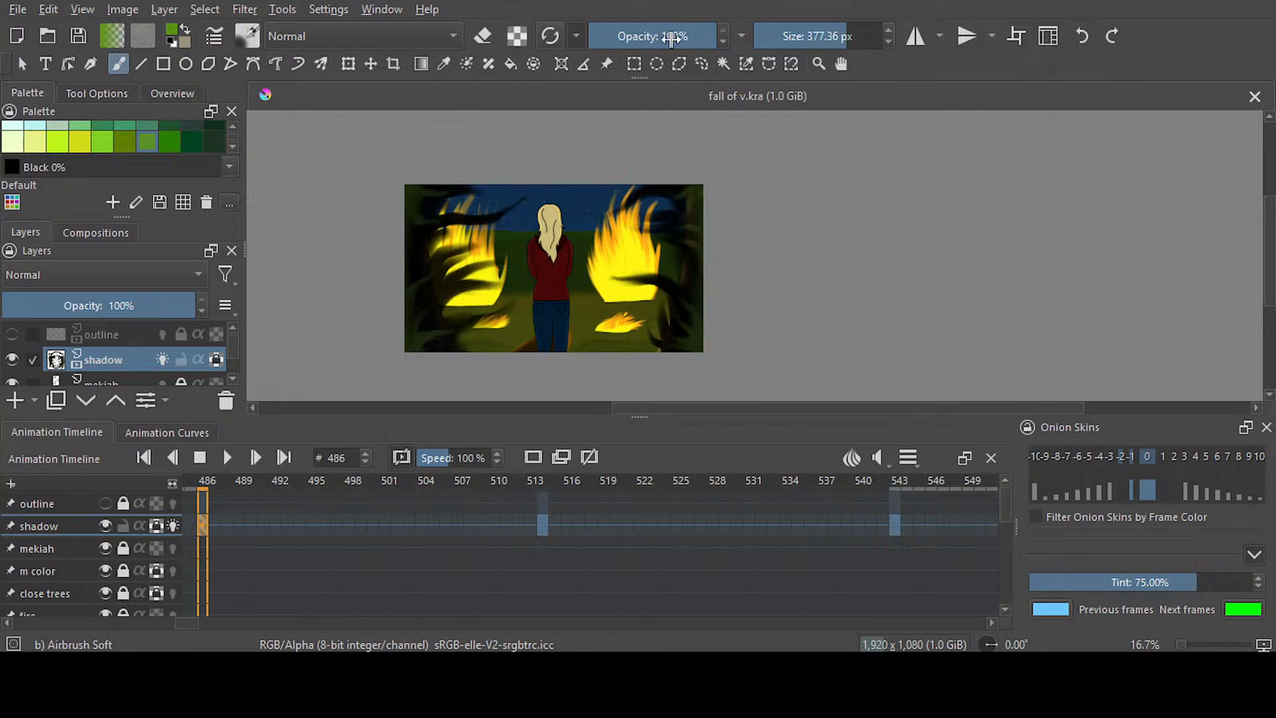
pyautogui.click(658, 37)
pyautogui.moveTo(688, 190)
pyautogui.mouseDown()
pyautogui.moveTo(712, 265)
pyautogui.moveTo(688, 327)
pyautogui.mouseUp()
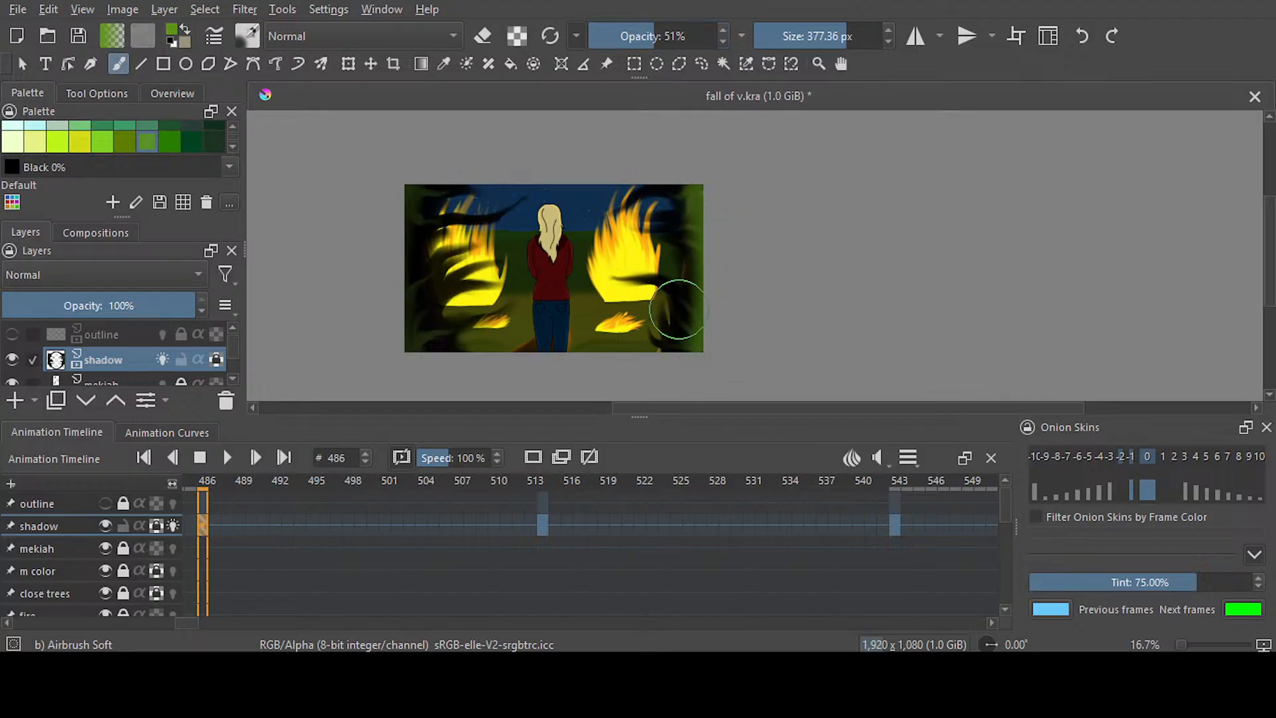
pyautogui.moveTo(424, 190)
pyautogui.mouseDown()
pyautogui.moveTo(399, 243)
pyautogui.moveTo(424, 346)
pyautogui.mouseUp()
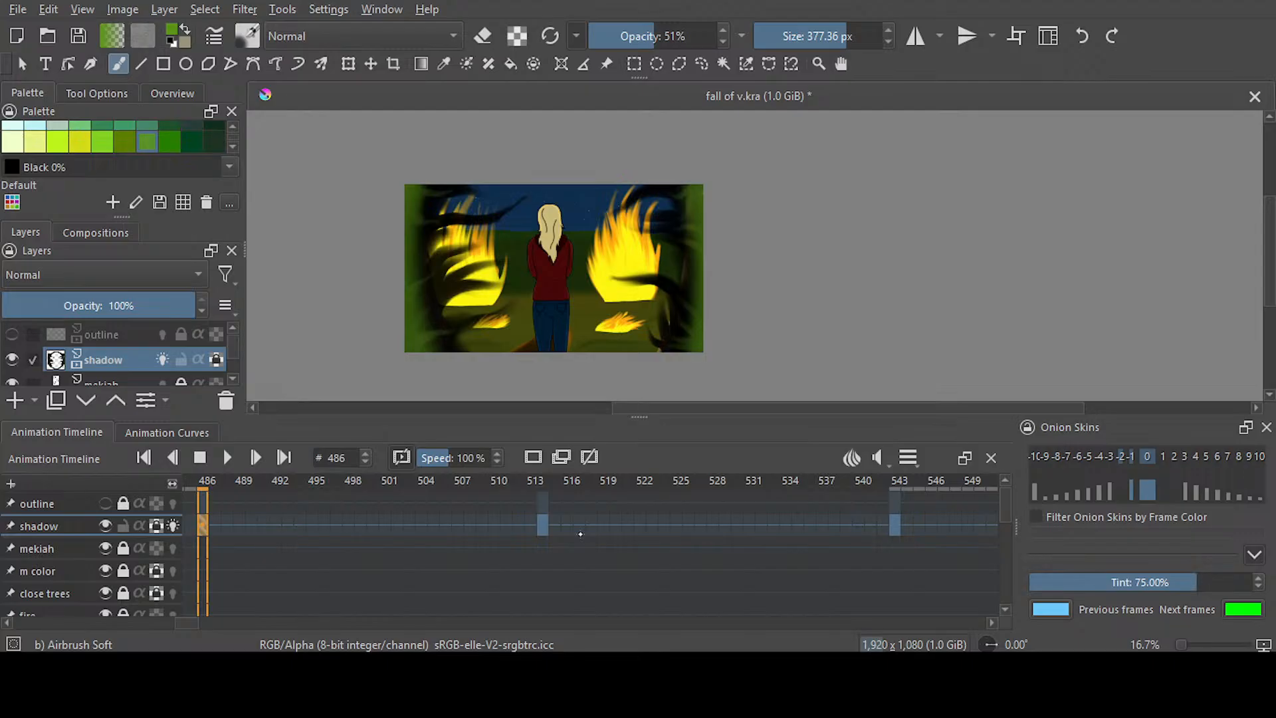
# Paint the same brighter green down both sides of frame 514, and advance to the keyframe at frame 543
pyautogui.press('.')
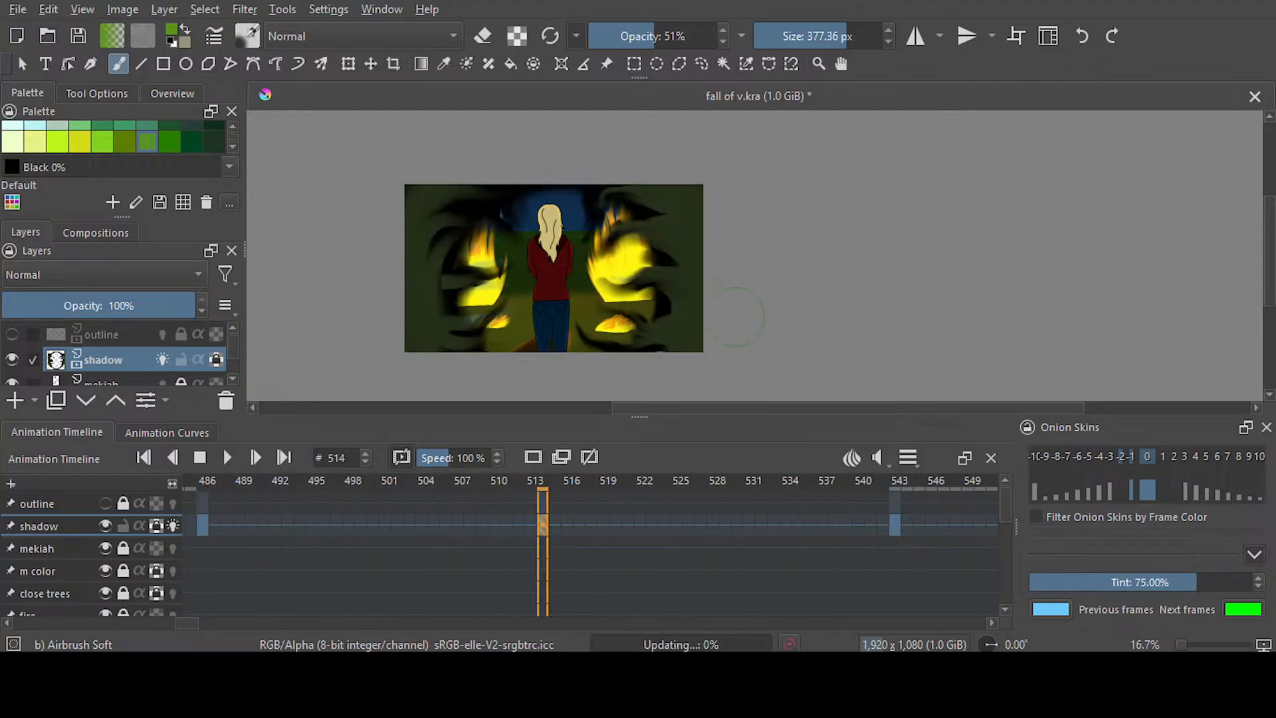
pyautogui.moveTo(696, 218)
pyautogui.mouseDown()
pyautogui.moveTo(698, 356)
pyautogui.moveTo(662, 349)
pyautogui.mouseUp()
pyautogui.moveTo(495, 199)
pyautogui.mouseDown()
pyautogui.moveTo(464, 199)
pyautogui.moveTo(422, 250)
pyautogui.moveTo(429, 345)
pyautogui.mouseUp()
pyautogui.press('.')
pyautogui.moveTo(666, 193)
pyautogui.mouseDown()
pyautogui.moveTo(695, 253)
pyautogui.moveTo(696, 341)
pyautogui.mouseUp()
pyautogui.moveTo(475, 193)
pyautogui.mouseDown()
pyautogui.moveTo(447, 193)
pyautogui.moveTo(418, 228)
pyautogui.moveTo(448, 349)
pyautogui.mouseUp()
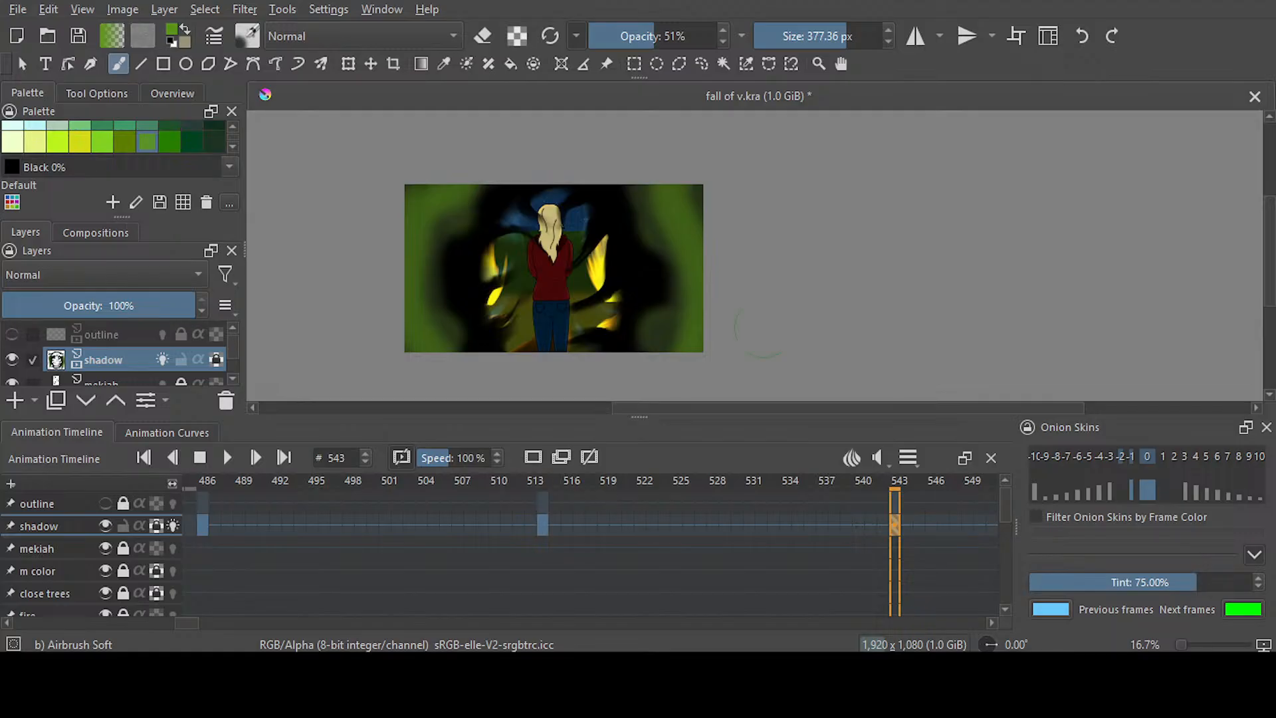
pyautogui.click(1082, 36)
pyautogui.click(1082, 36)
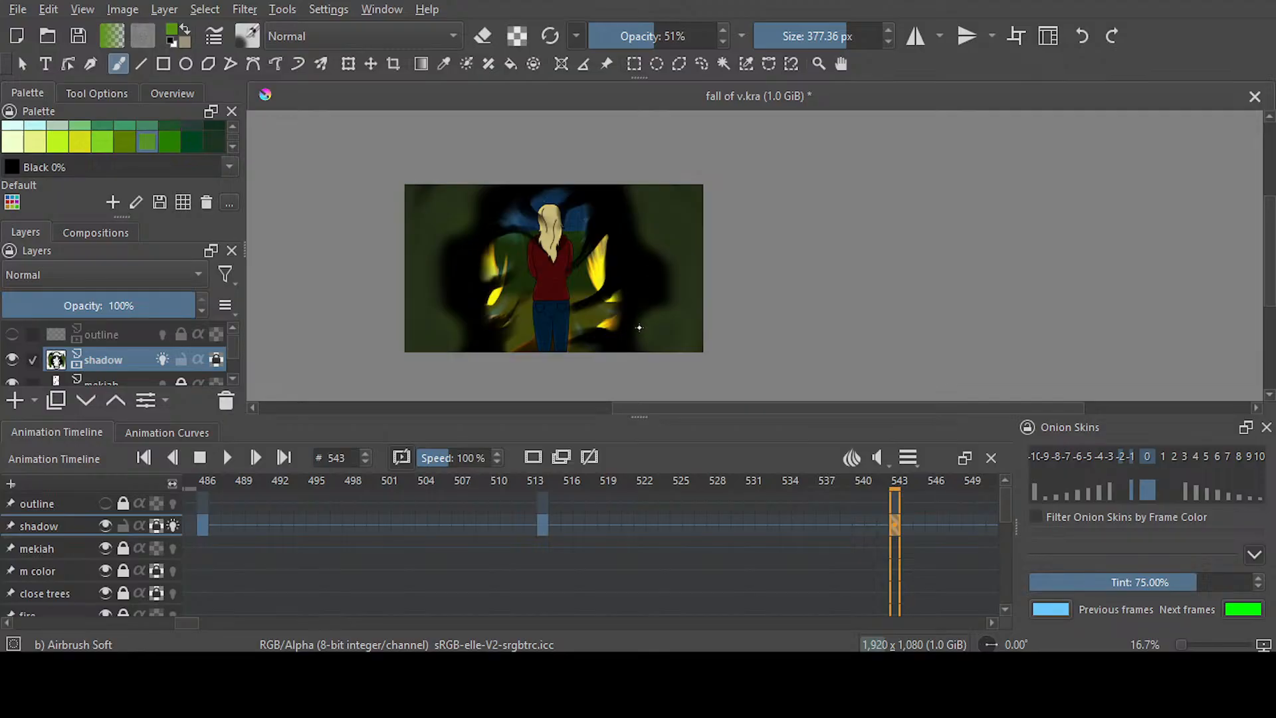
# Smear green tendrils from frame 543's left side inward across the black shadow with Blender Smear at 101.96 px
pyautogui.press('/')
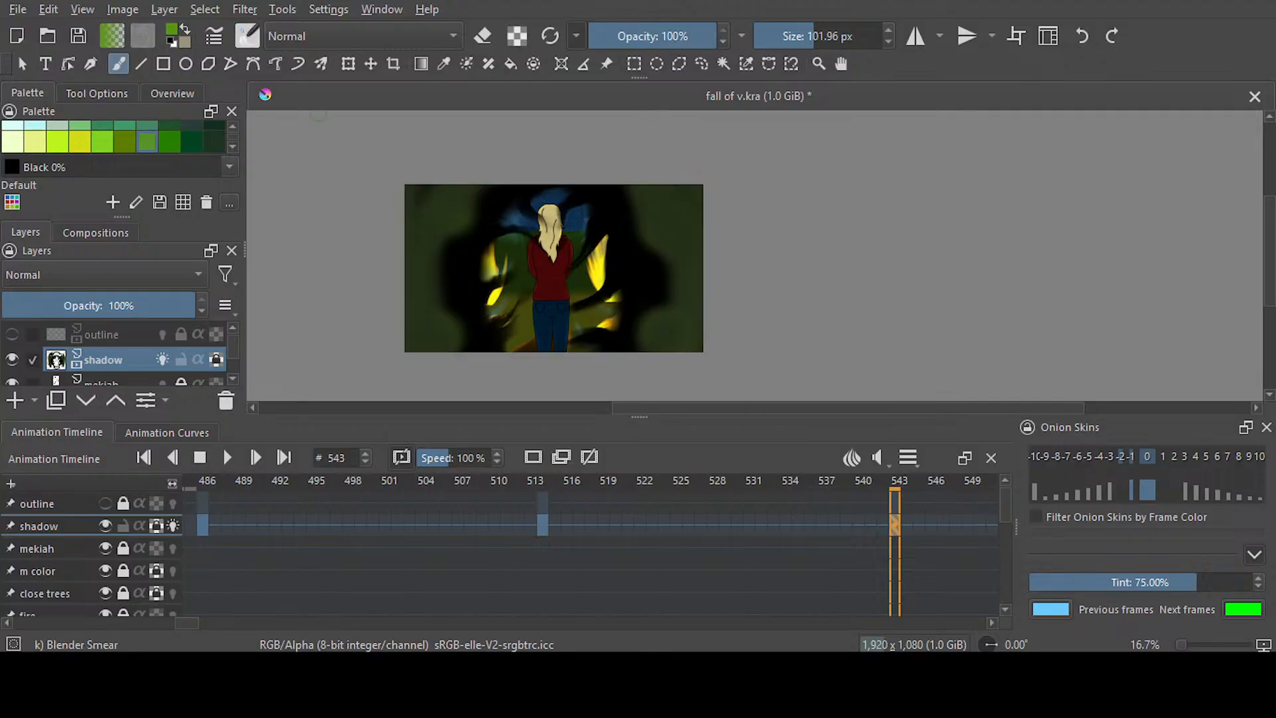
pyautogui.scroll(3, 469, 211)
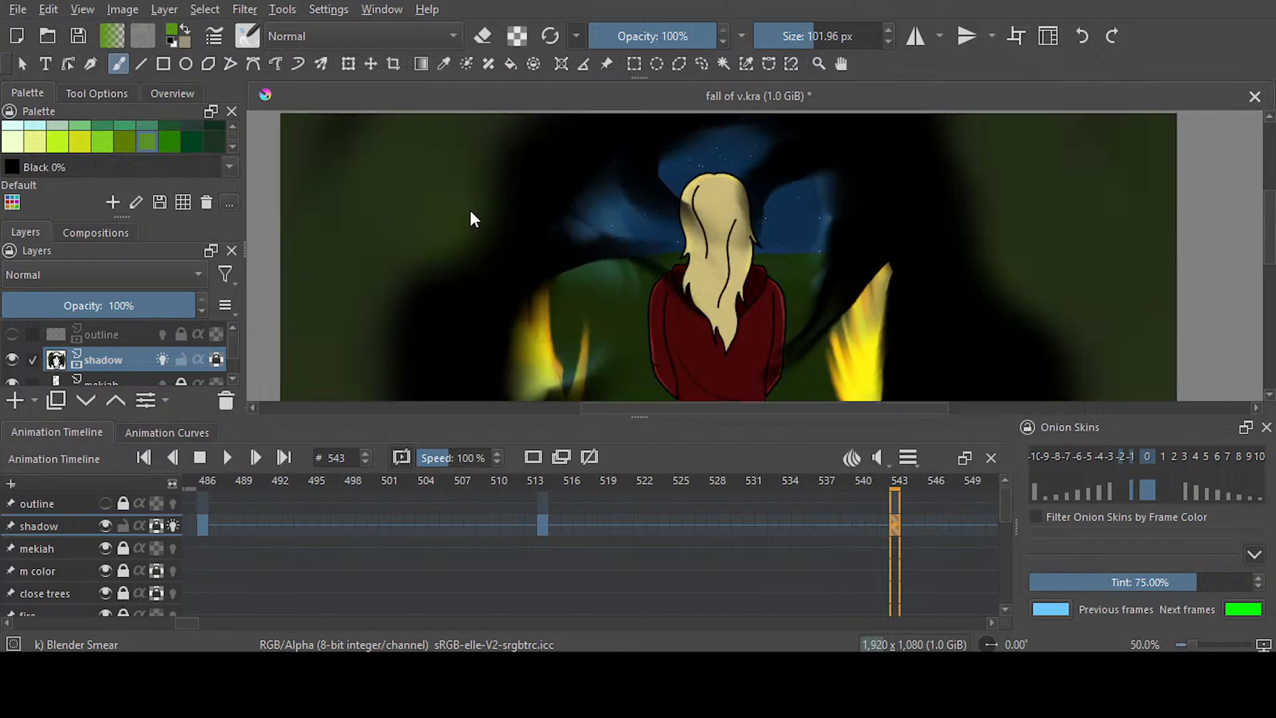
pyautogui.scroll(-2, 473, 210)
pyautogui.scroll(1, 473, 199)
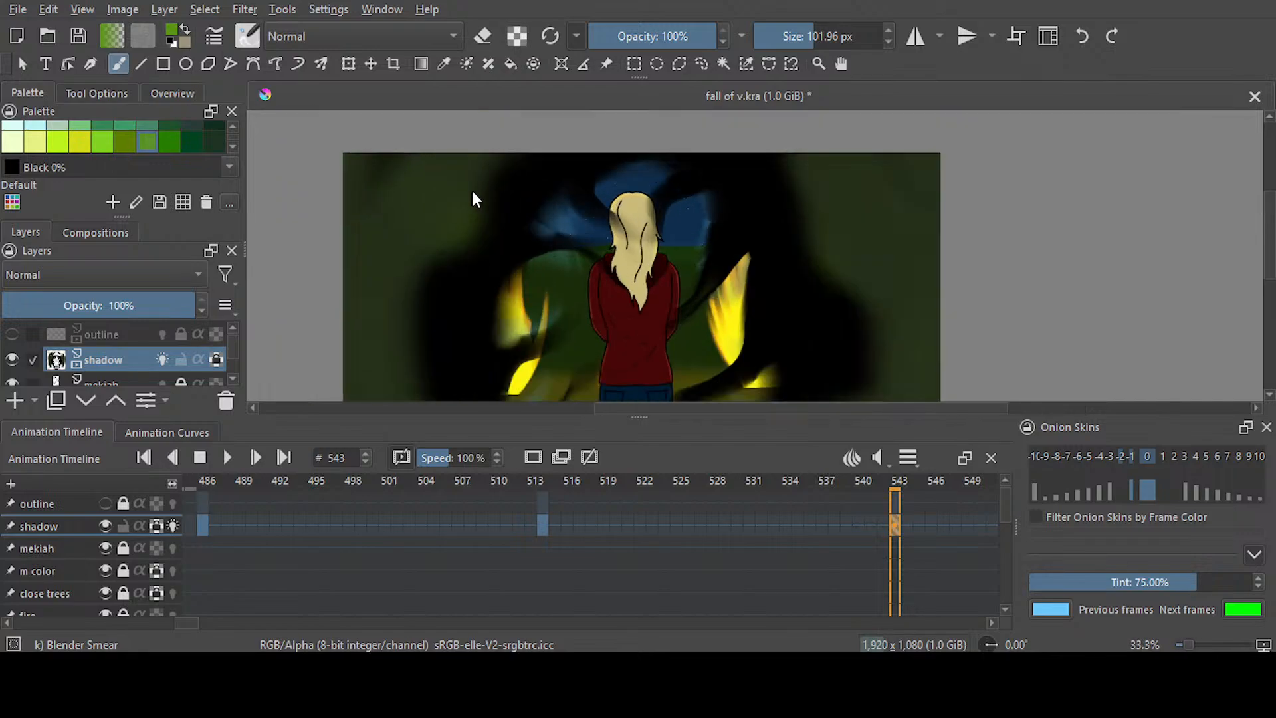
pyautogui.scroll(1, 472, 192)
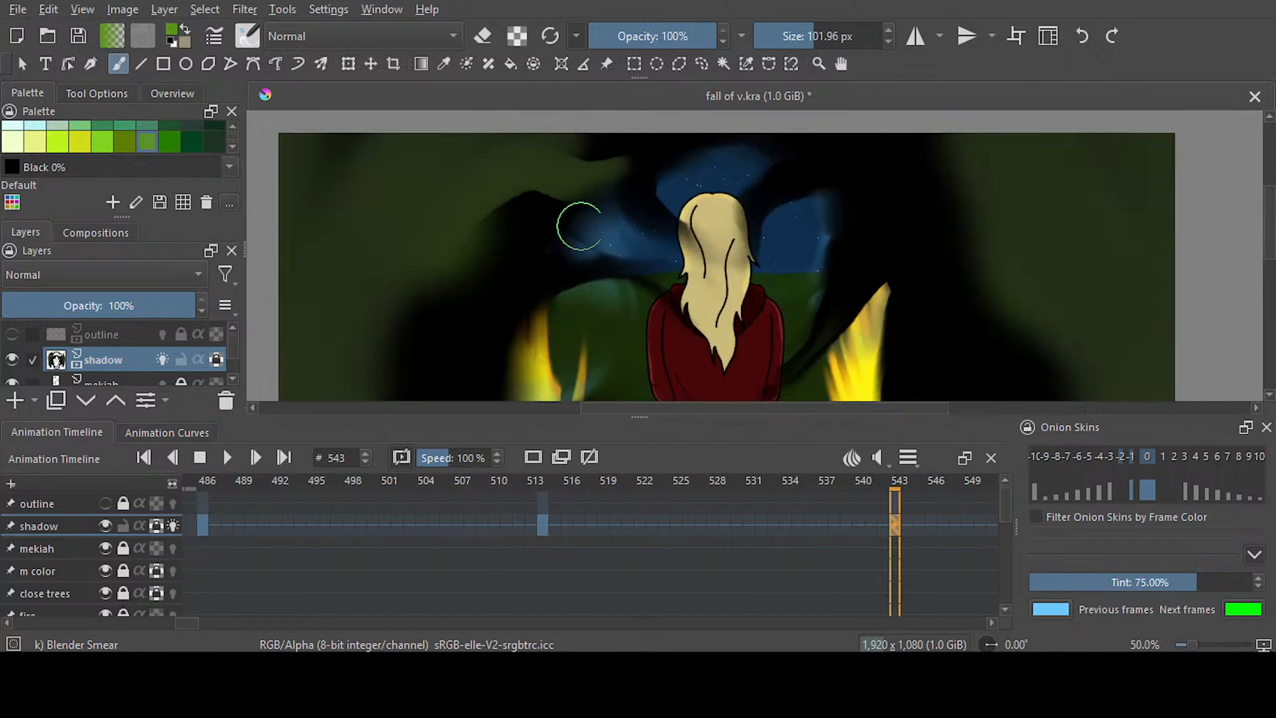
pyautogui.moveTo(1269, 242); pyautogui.dragTo(1269, 269)
pyautogui.moveTo(359, 257); pyautogui.dragTo(569, 152)
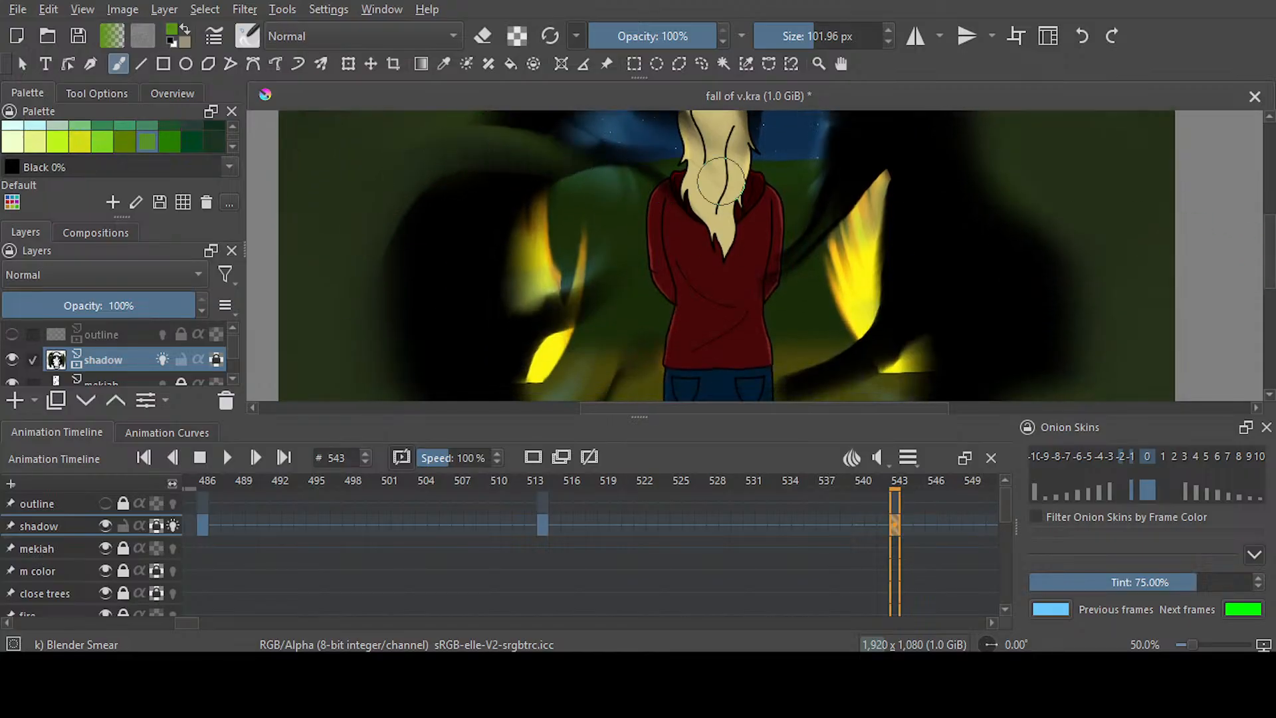
pyautogui.moveTo(362, 363); pyautogui.dragTo(490, 263)
pyautogui.moveTo(384, 361)
pyautogui.mouseDown()
pyautogui.moveTo(539, 330)
pyautogui.moveTo(580, 275)
pyautogui.moveTo(381, 365)
pyautogui.moveTo(454, 300)
pyautogui.mouseUp()
pyautogui.scroll(-5, 398, 286)
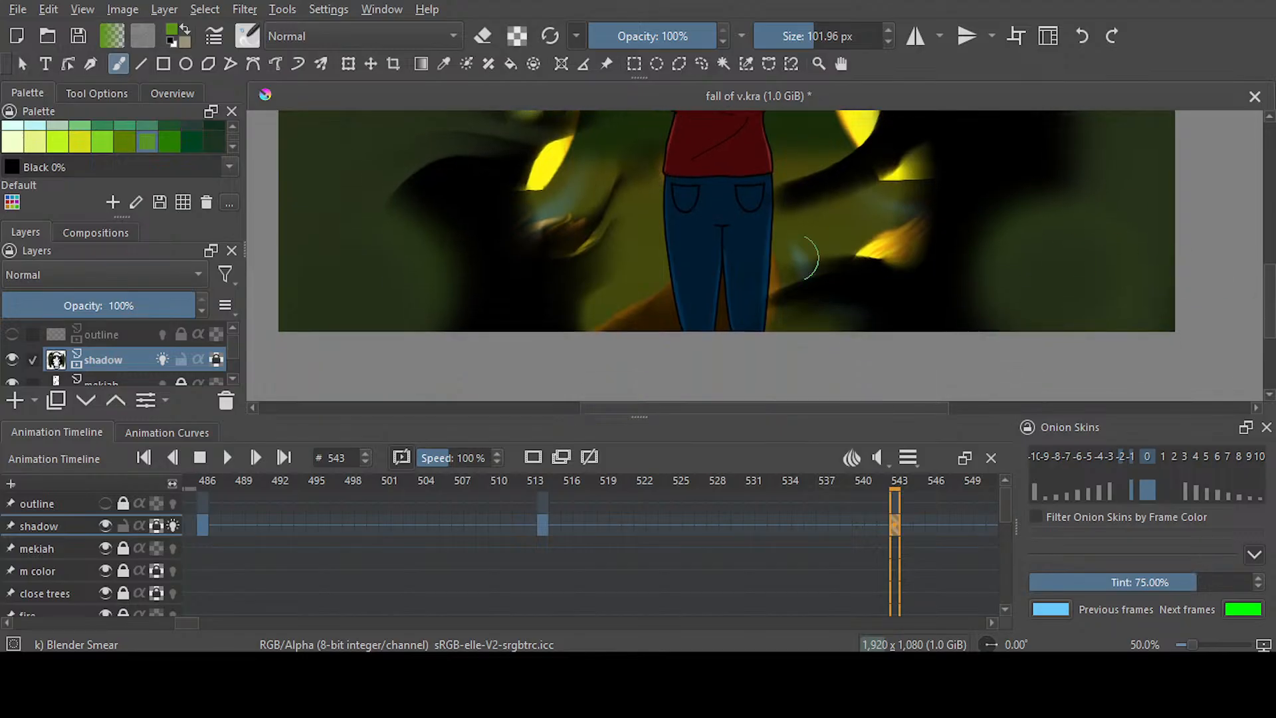
# Smear green tendrils from frame 543's right side inward across the black shadow, working from the lower corner up to the sky
pyautogui.moveTo(844, 408); pyautogui.dragTo(912, 409)
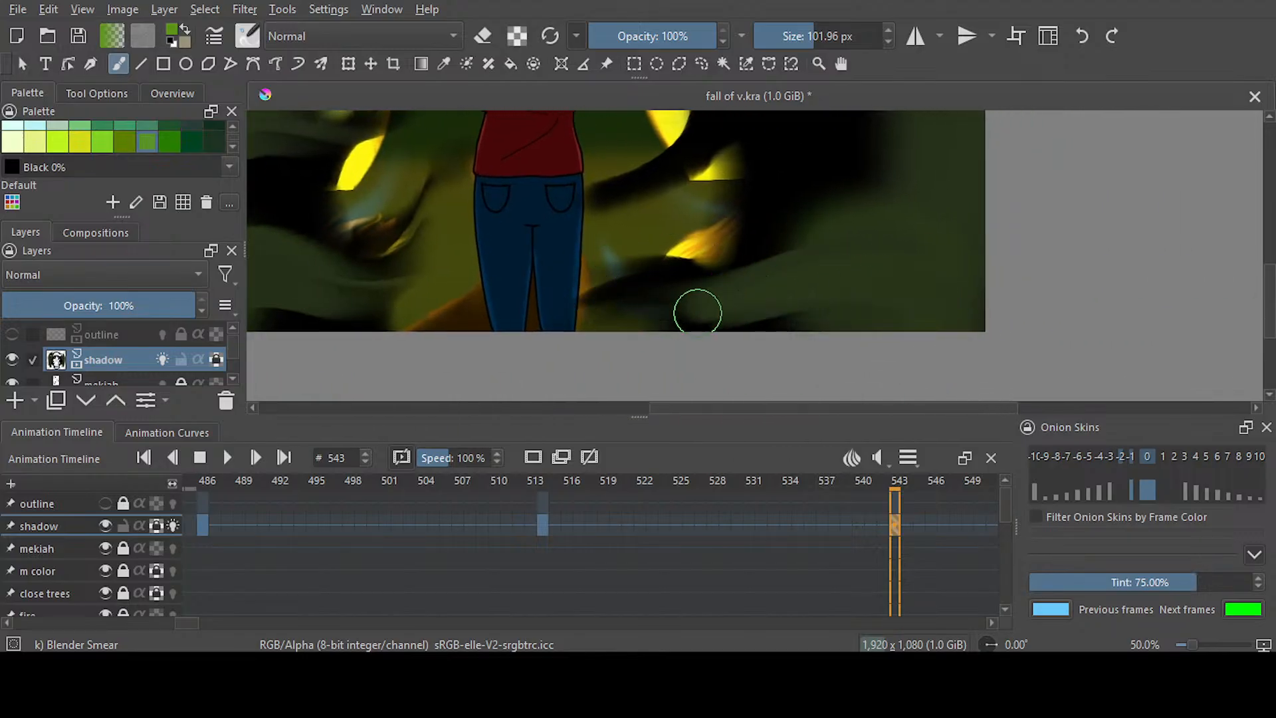
pyautogui.scroll(2, 1259, 346)
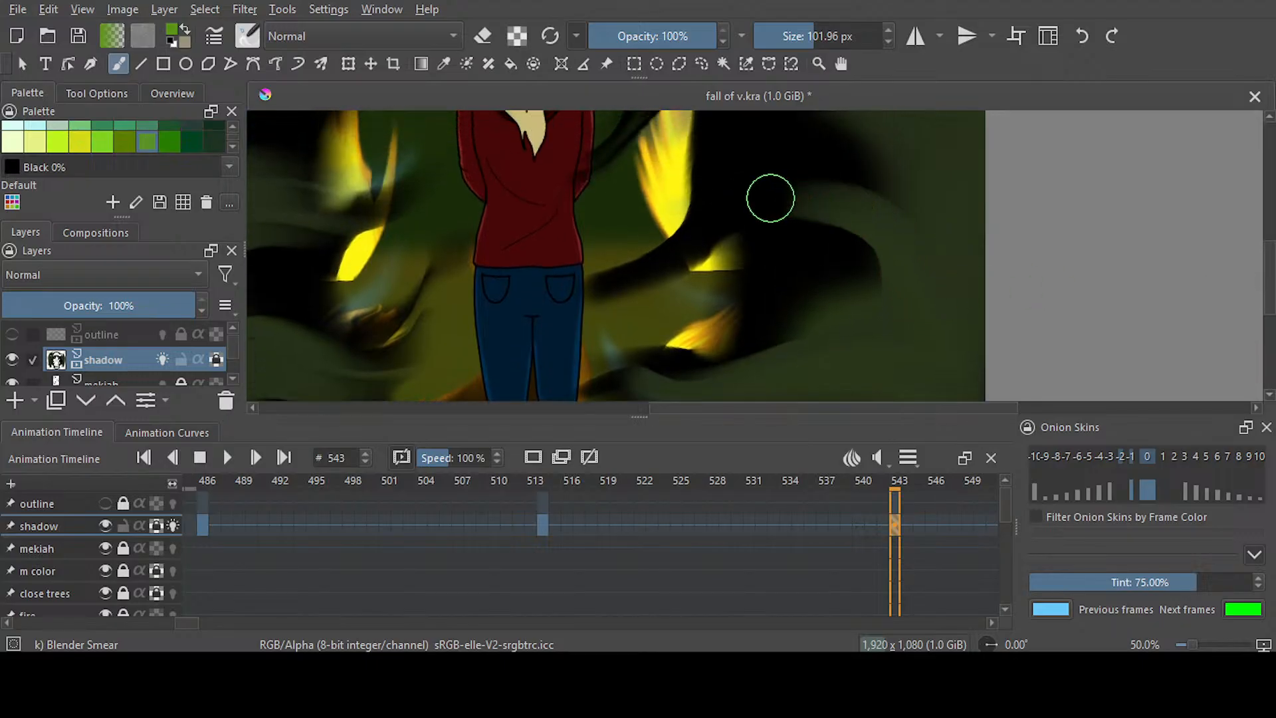
pyautogui.moveTo(880, 192); pyautogui.dragTo(698, 213)
pyautogui.moveTo(930, 208)
pyautogui.mouseDown()
pyautogui.moveTo(829, 184)
pyautogui.moveTo(644, 250)
pyautogui.mouseUp()
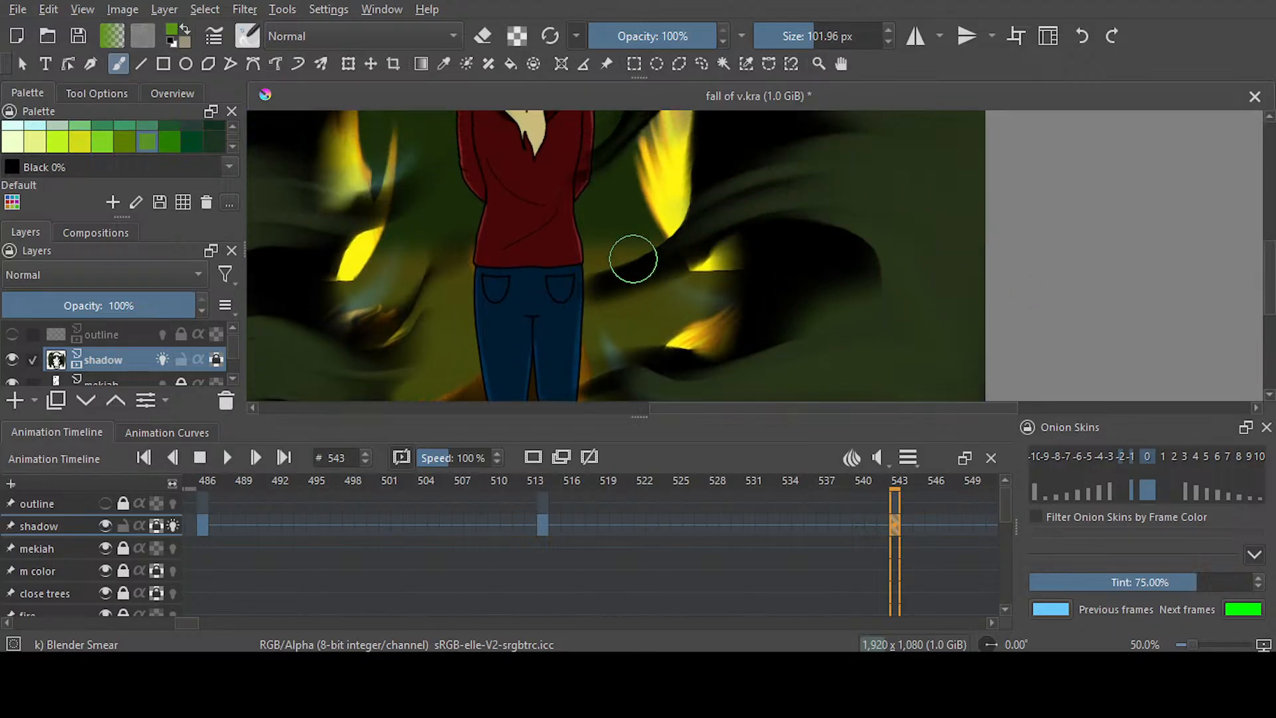
pyautogui.scroll(4, 920, 310)
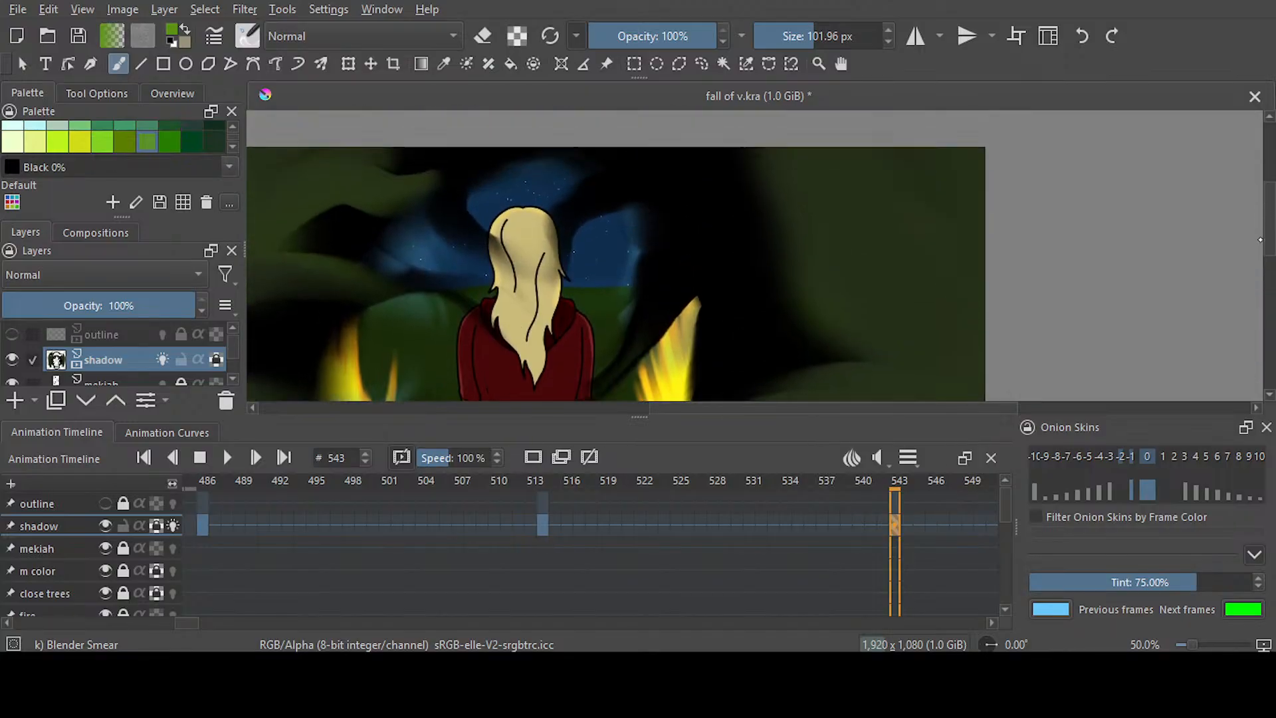
pyautogui.moveTo(920, 310)
pyautogui.mouseDown()
pyautogui.moveTo(843, 286)
pyautogui.moveTo(672, 308)
pyautogui.mouseUp()
pyautogui.moveTo(857, 211)
pyautogui.mouseDown()
pyautogui.moveTo(726, 206)
pyautogui.moveTo(611, 225)
pyautogui.mouseUp()
pyautogui.moveTo(804, 209); pyautogui.dragTo(618, 231)
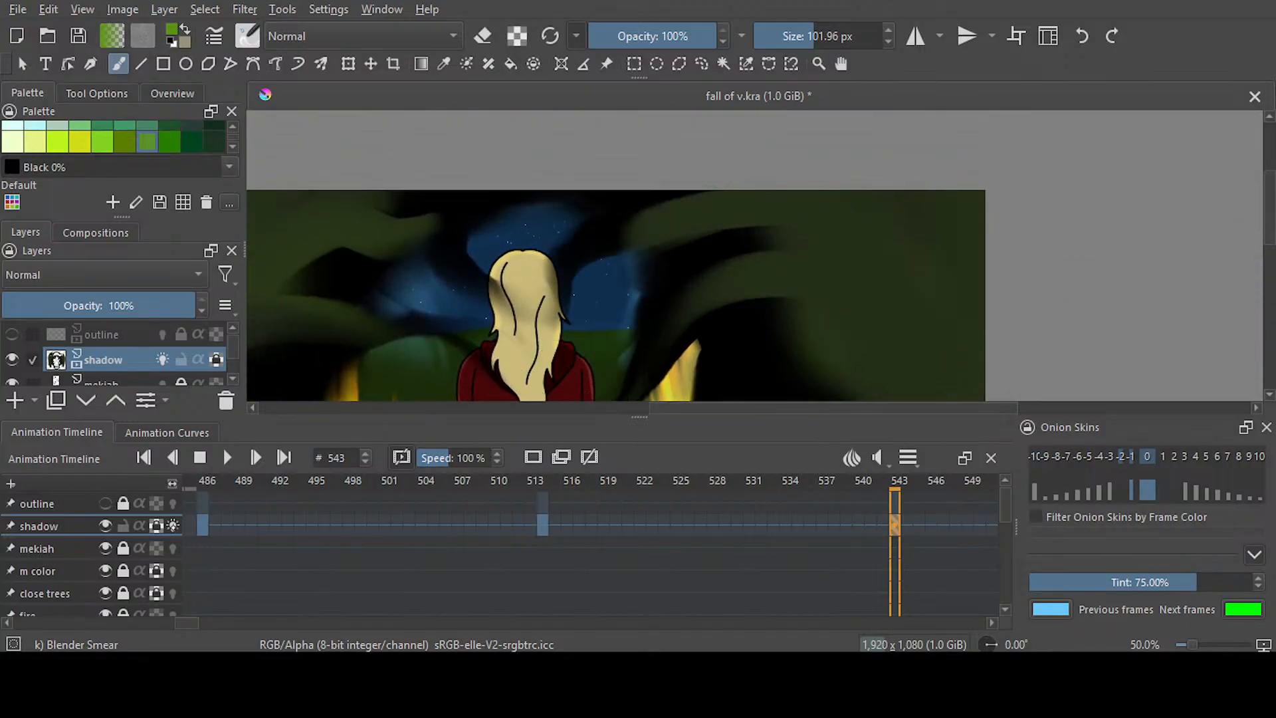
# Turn off onion skins for the shadow layer and save the document
pyautogui.click(173, 525)
pyautogui.scroll(-3, 646, 276)
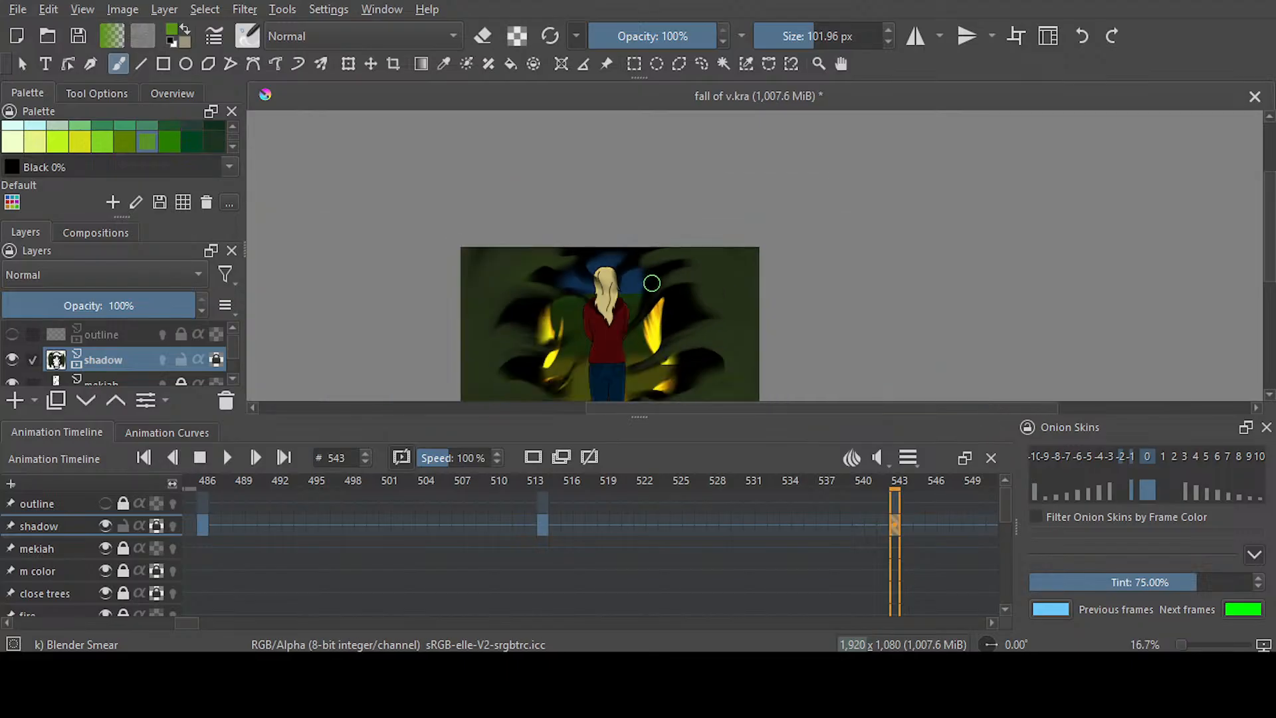
pyautogui.scroll(-1, 651, 282)
pyautogui.scroll(1, 663, 317)
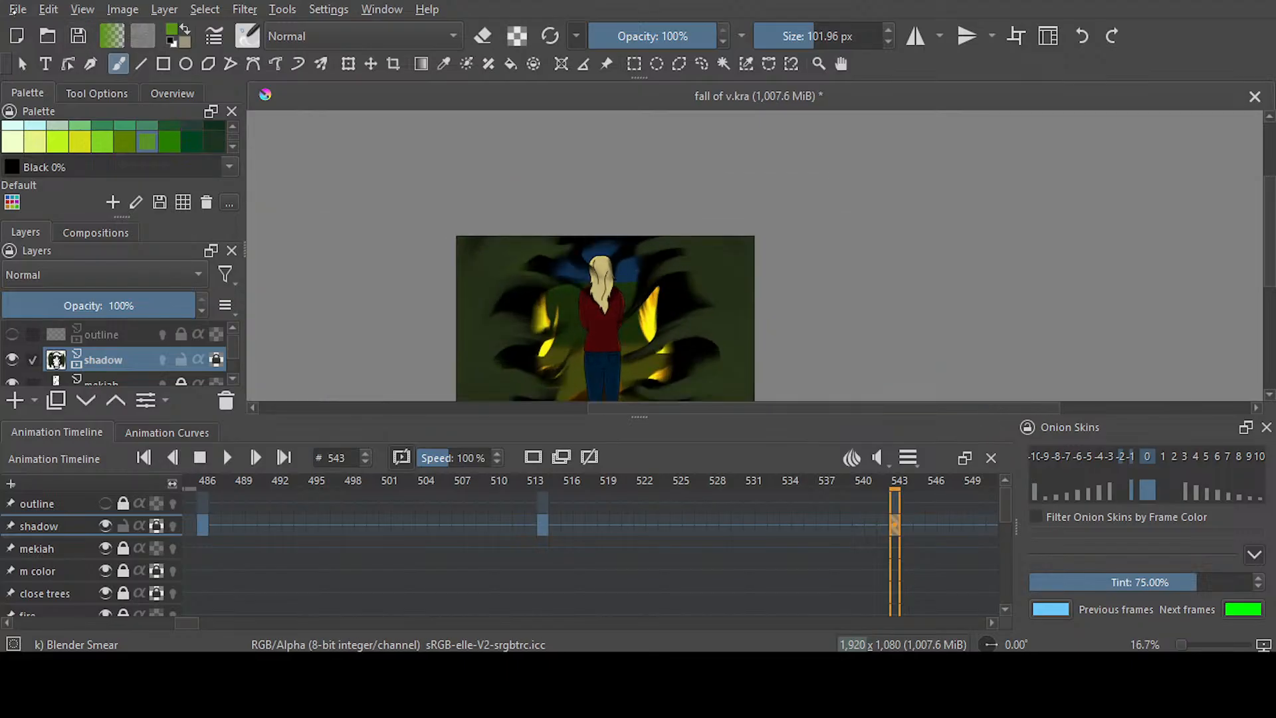
pyautogui.hotkey('ctrl', 's')
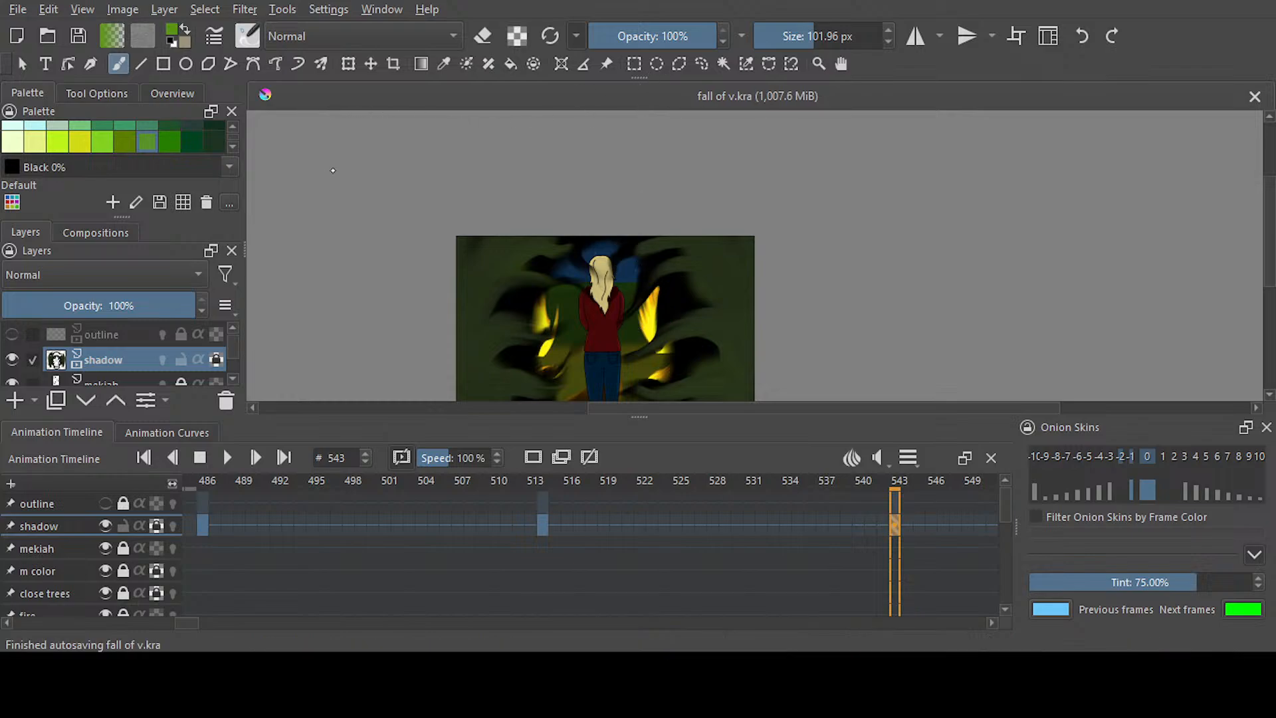
pyautogui.click(750, 268)
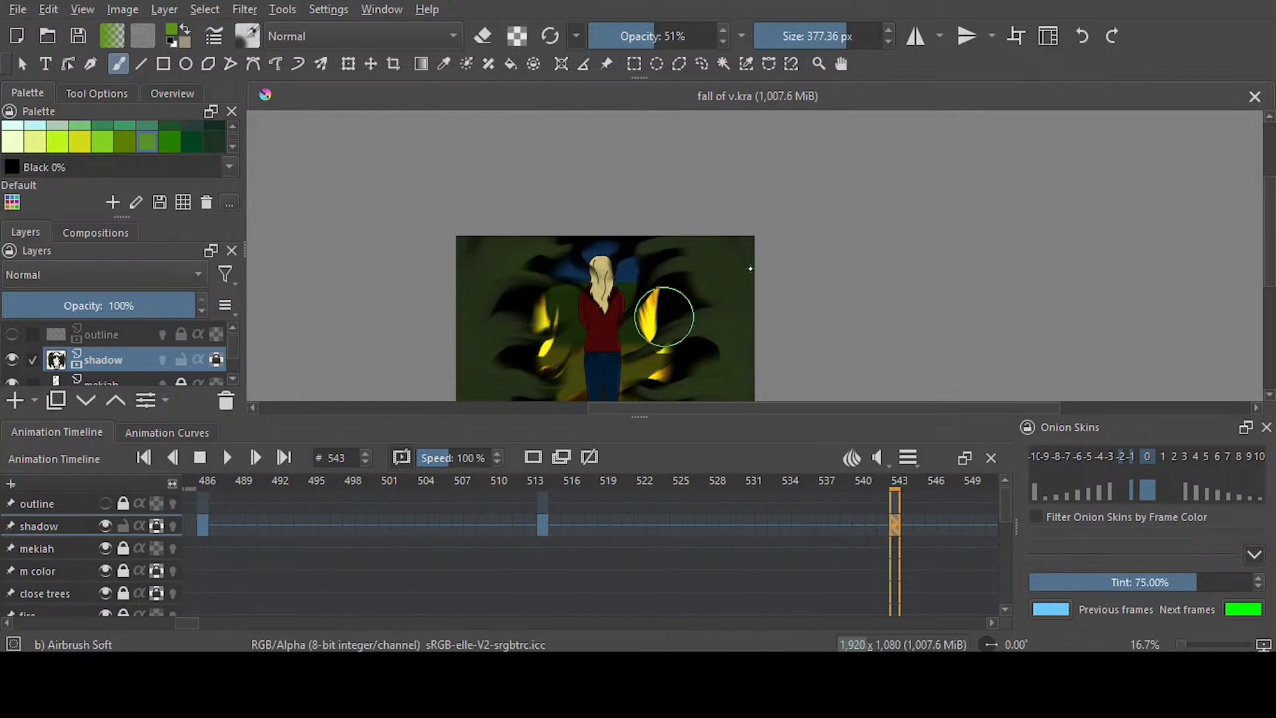
pyautogui.scroll(-1, 749, 267)
pyautogui.moveTo(738, 241); pyautogui.dragTo(739, 367)
pyautogui.moveTo(537, 271); pyautogui.dragTo(577, 392)
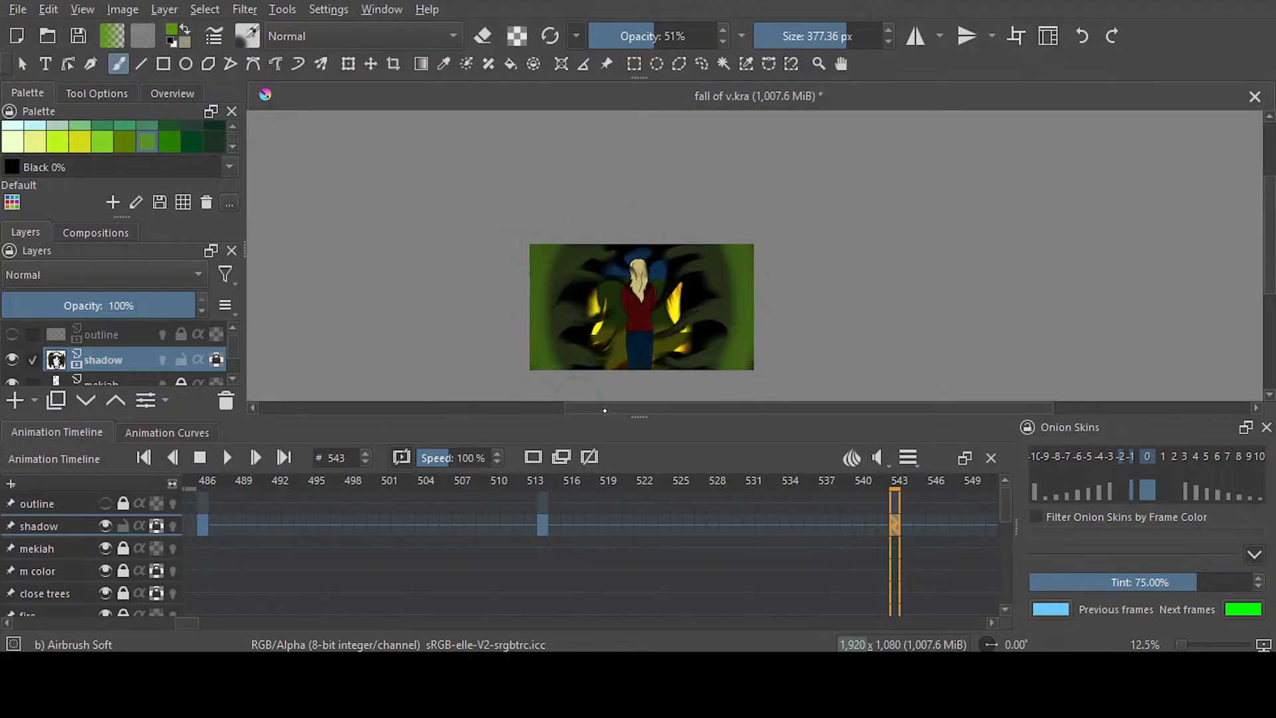
pyautogui.hotkey('ctrl', 'z')
pyautogui.hotkey('ctrl', 'z')
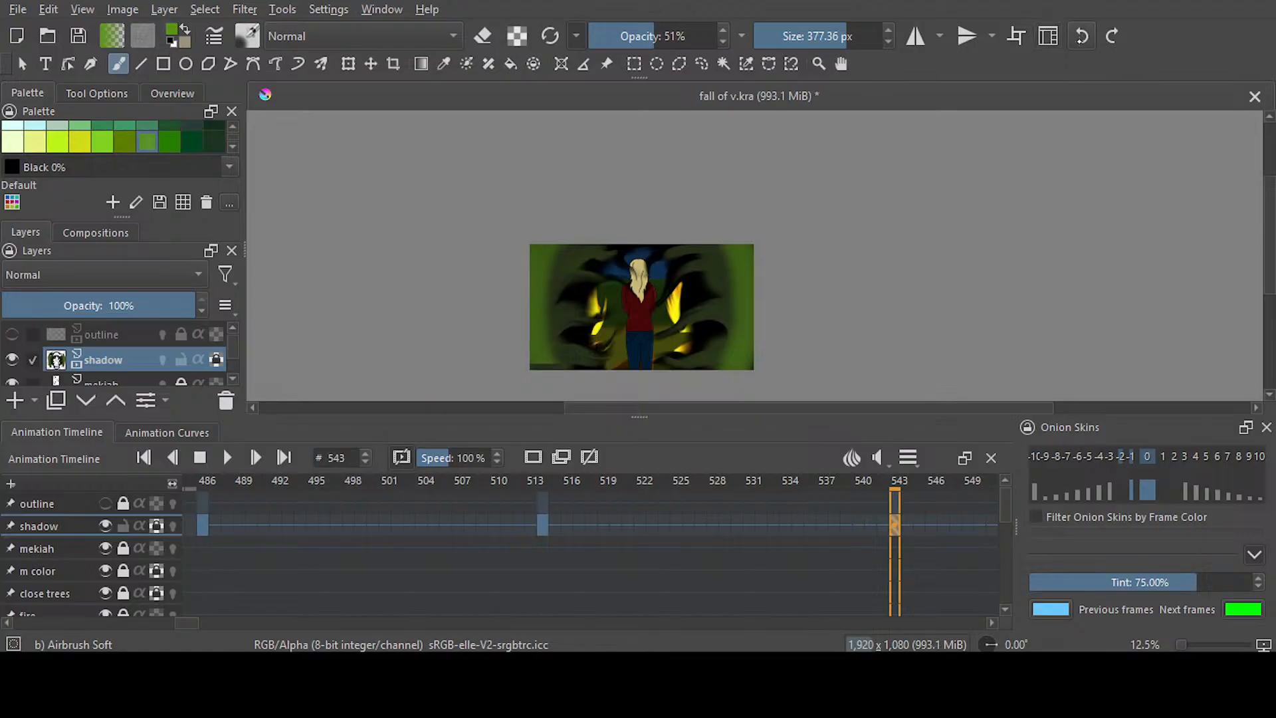
# Paint the brighter green down both sides of frame 543 with Airbrush Soft at 723.69 px and 51% opacity, and save the document
pyautogui.click(859, 44)
pyautogui.moveTo(859, 44); pyautogui.dragTo(869, 40)
pyautogui.moveTo(724, 229)
pyautogui.mouseDown()
pyautogui.moveTo(750, 334)
pyautogui.moveTo(725, 420)
pyautogui.mouseUp()
pyautogui.moveTo(548, 211)
pyautogui.mouseDown()
pyautogui.moveTo(514, 301)
pyautogui.moveTo(554, 398)
pyautogui.mouseUp()
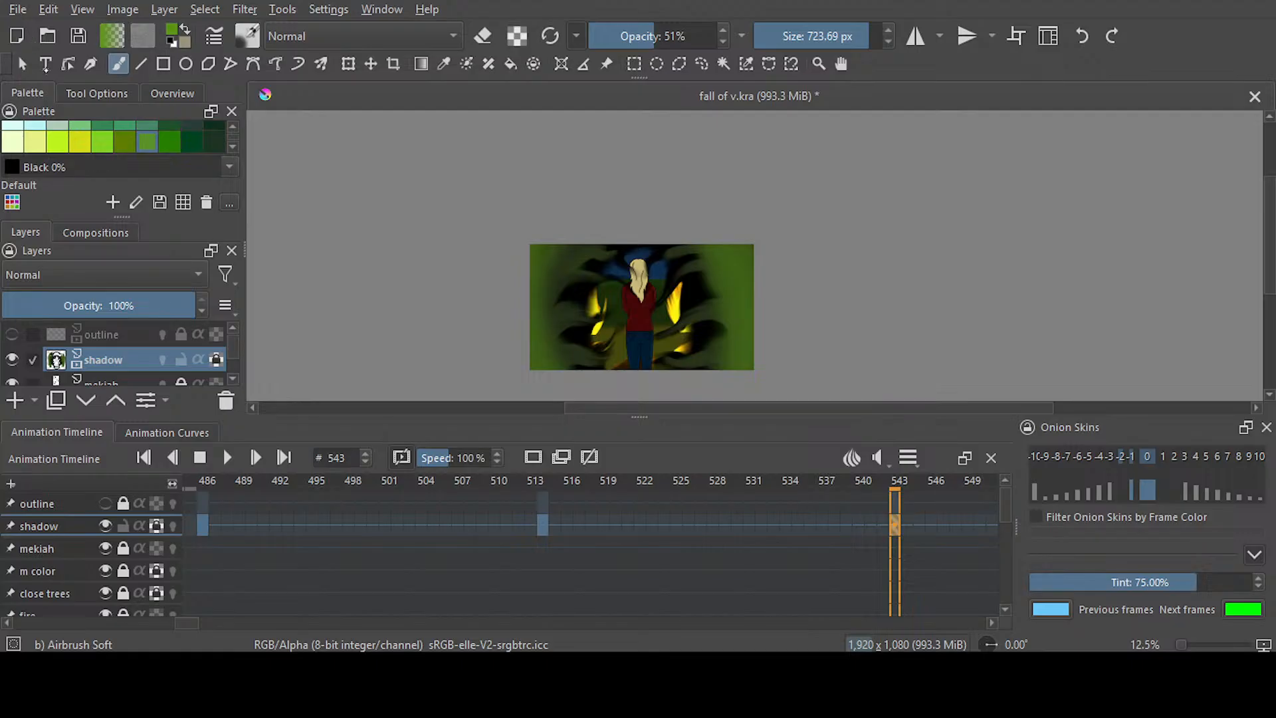
pyautogui.hotkey('ctrl', 's')
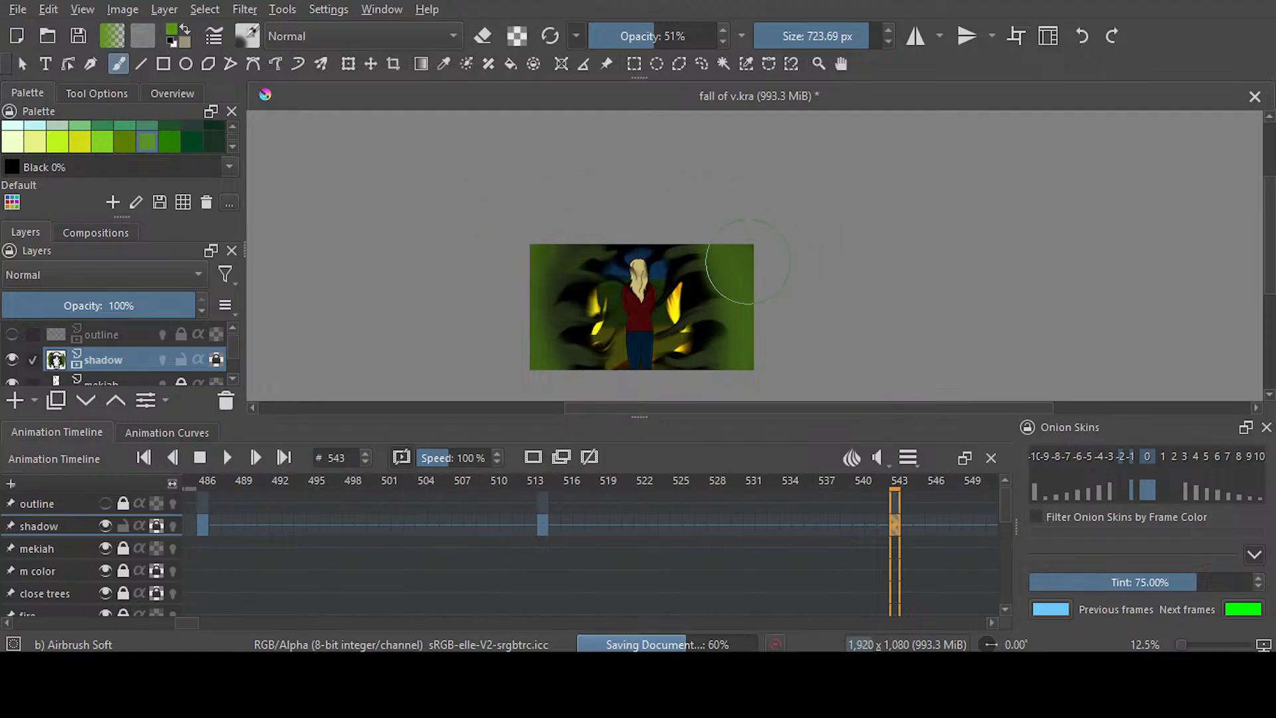
# Compare the shadow layer's keyframes at frames 486, 514 and 543, with the whole picture in view
pyautogui.scroll(2, 725, 318)
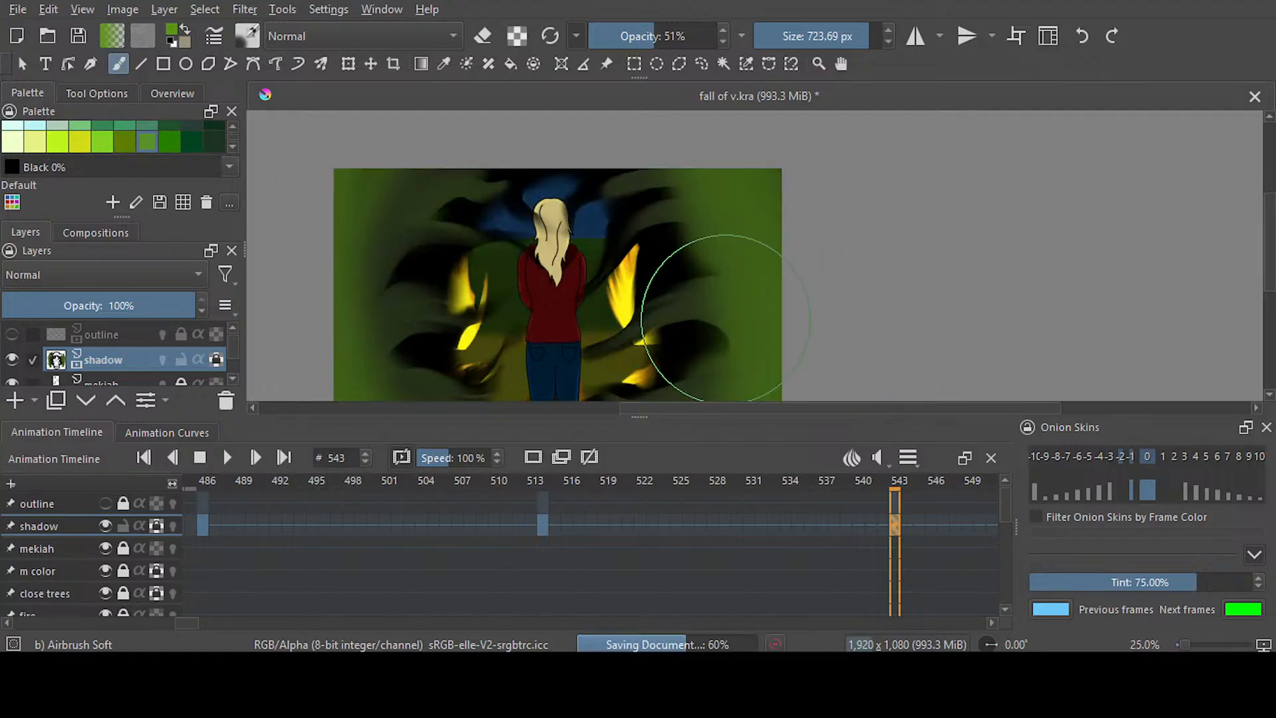
pyautogui.moveTo(854, 408); pyautogui.dragTo(815, 408)
pyautogui.moveTo(1265, 271); pyautogui.dragTo(1264, 284)
pyautogui.click(204, 526)
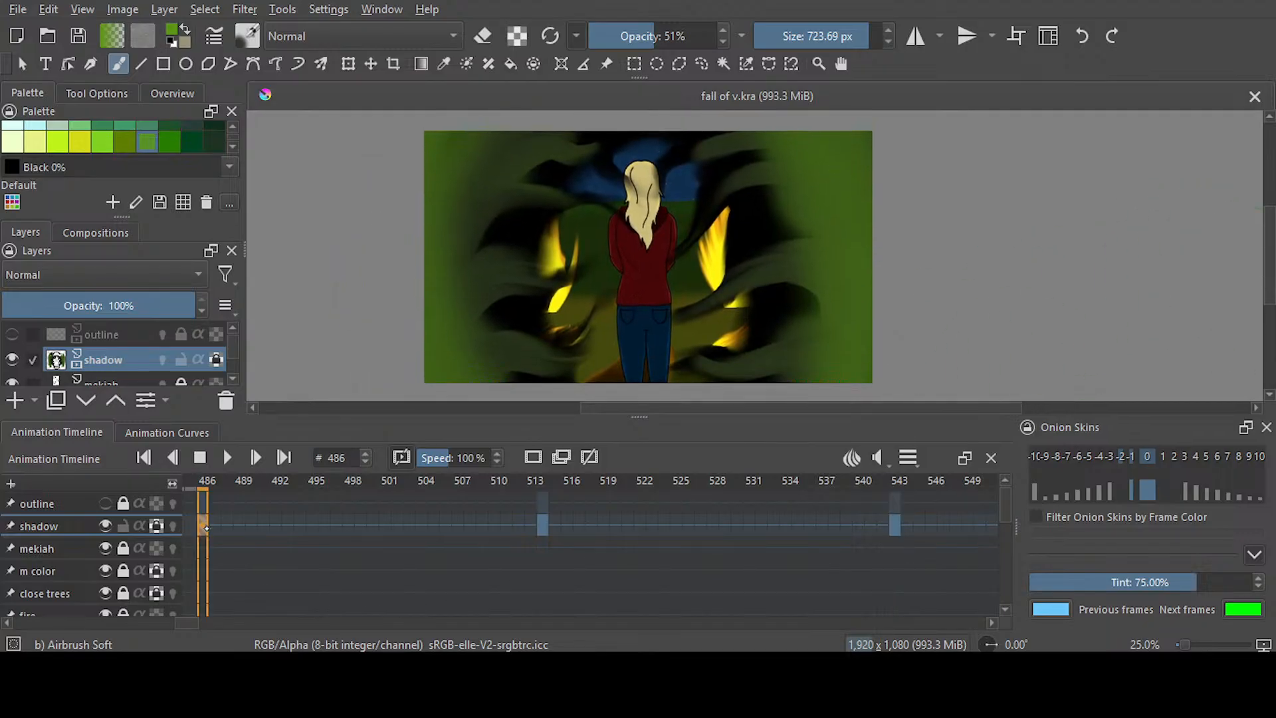
pyautogui.click(544, 526)
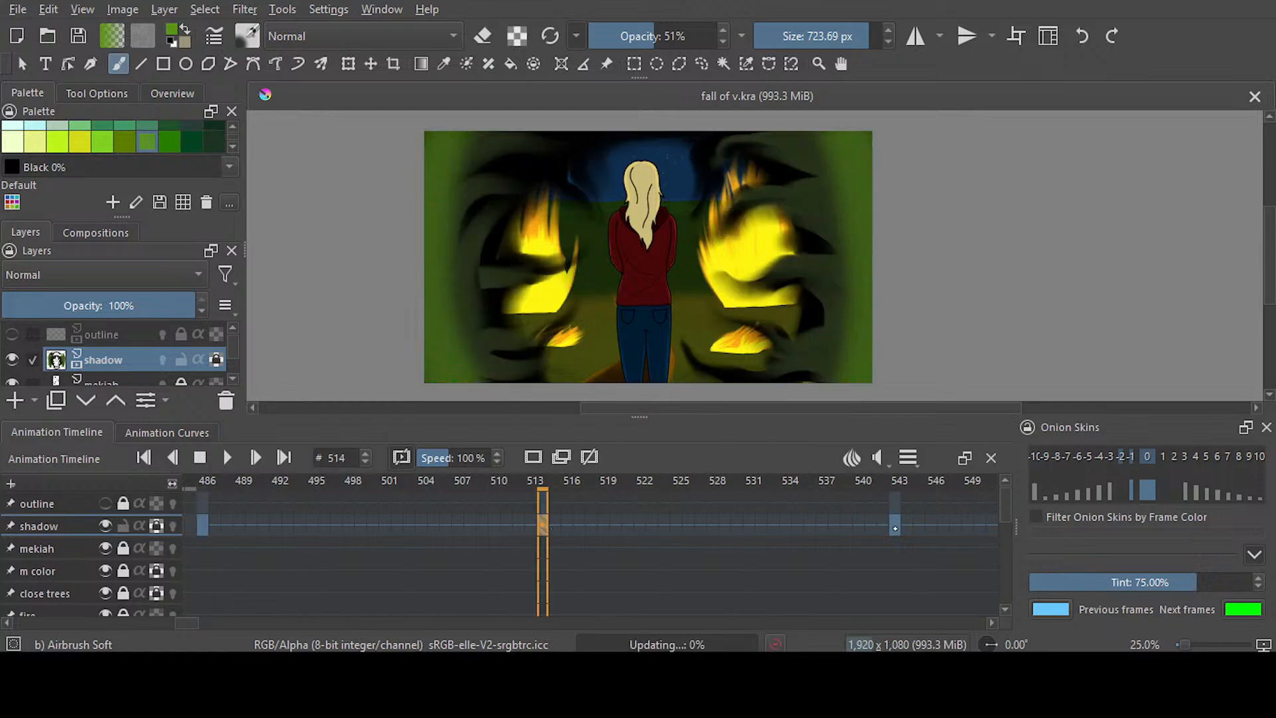
pyautogui.click(894, 526)
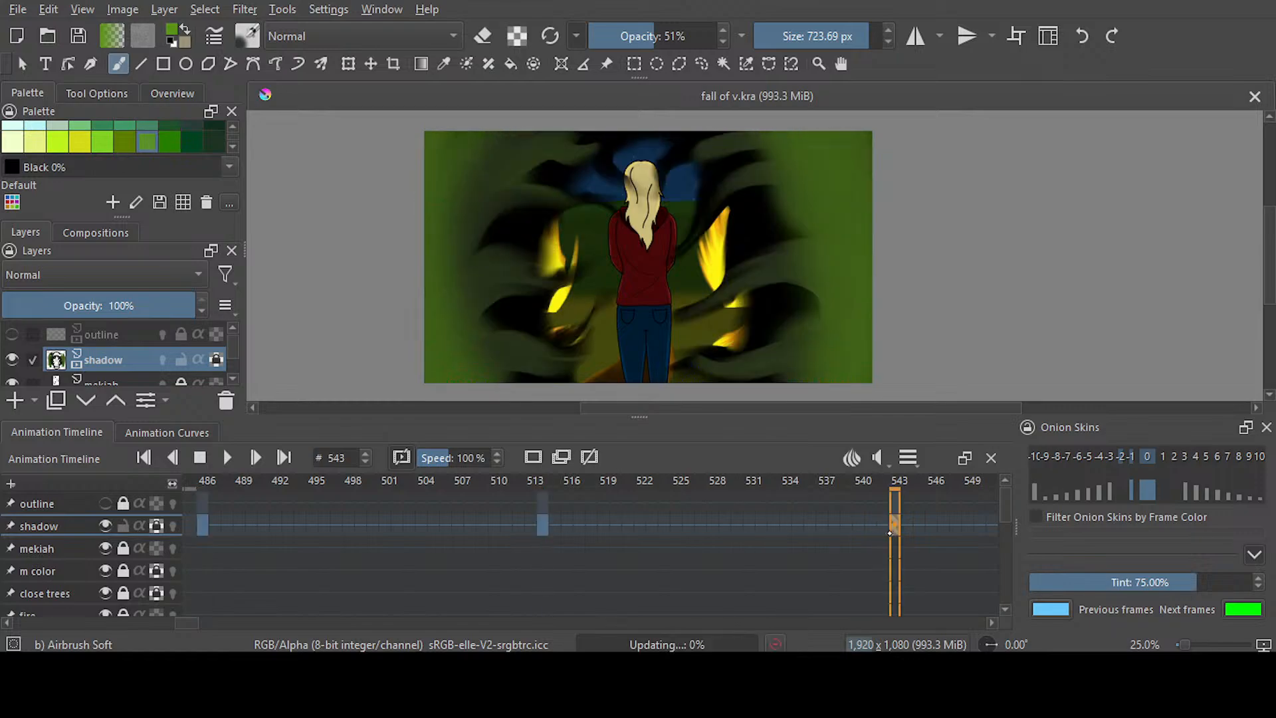
# Paint a brighter green down both sides of frame 514 with Airbrush Soft at 723.69 px and 51% opacity
pyautogui.click(539, 521)
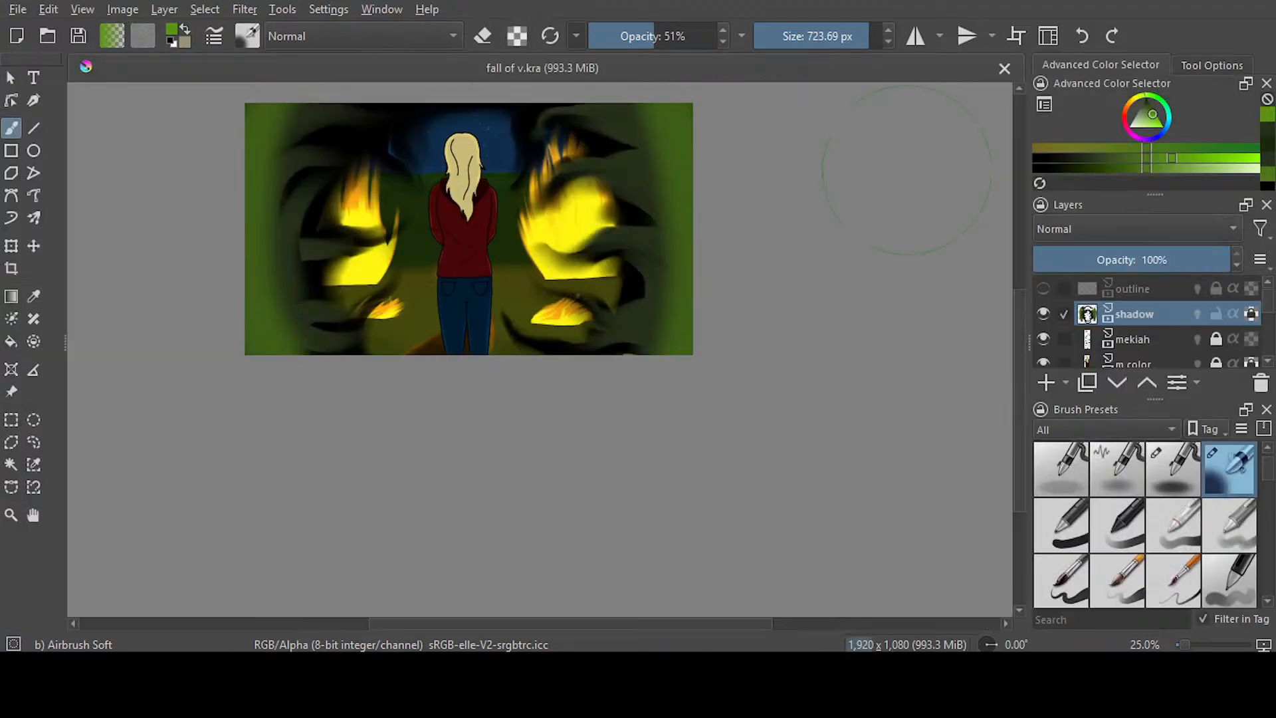
pyautogui.moveTo(1184, 161); pyautogui.dragTo(1205, 159)
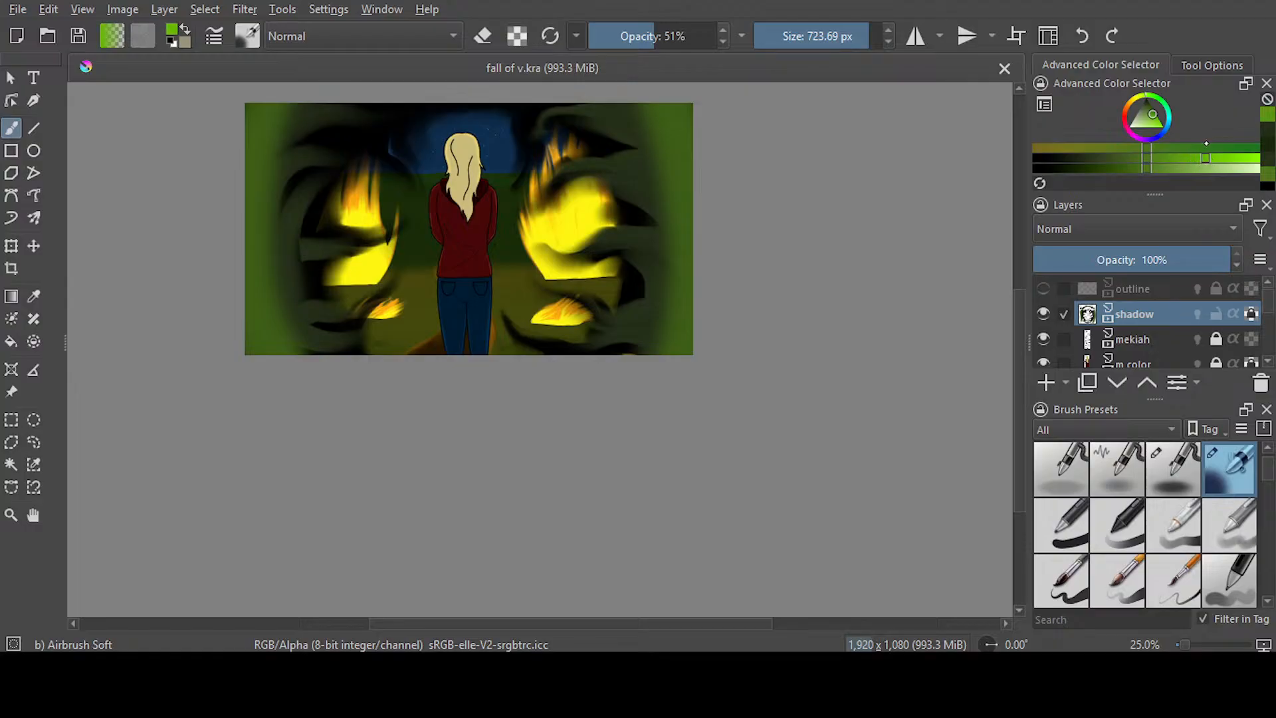
pyautogui.moveTo(702, 99)
pyautogui.mouseDown()
pyautogui.moveTo(720, 129)
pyautogui.moveTo(740, 259)
pyautogui.moveTo(698, 456)
pyautogui.mouseUp()
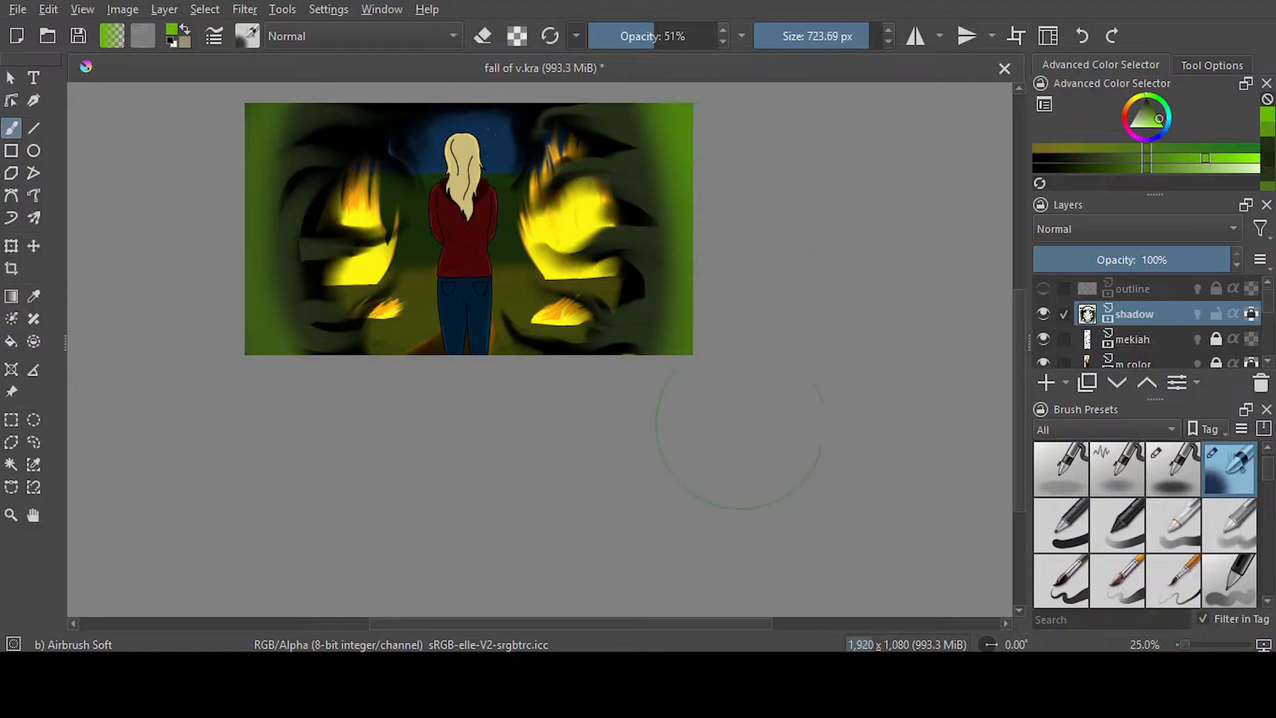
pyautogui.moveTo(213, 142)
pyautogui.mouseDown()
pyautogui.moveTo(200, 149)
pyautogui.moveTo(213, 313)
pyautogui.moveTo(285, 372)
pyautogui.mouseUp()
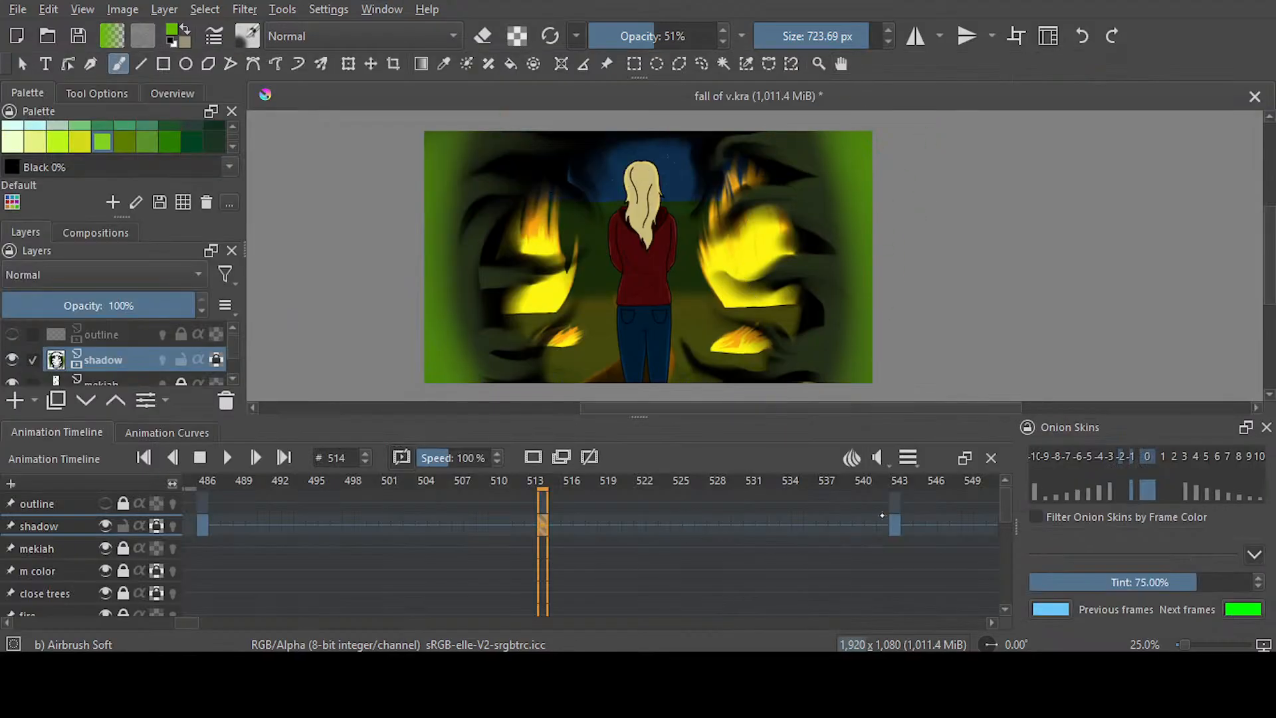
# Paint the same brighter green down both sides of frame 543, save the document, and switch to Blender Smear
pyautogui.press('.')
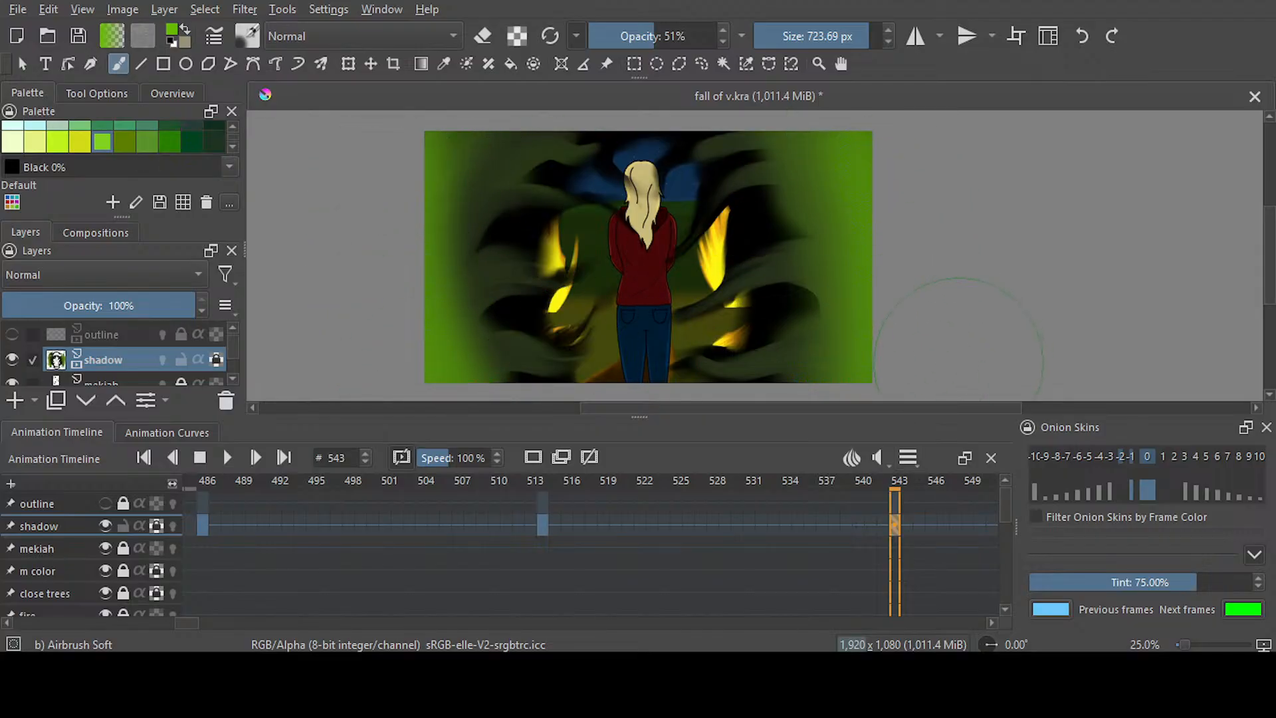
pyautogui.hotkey('ctrl', 's')
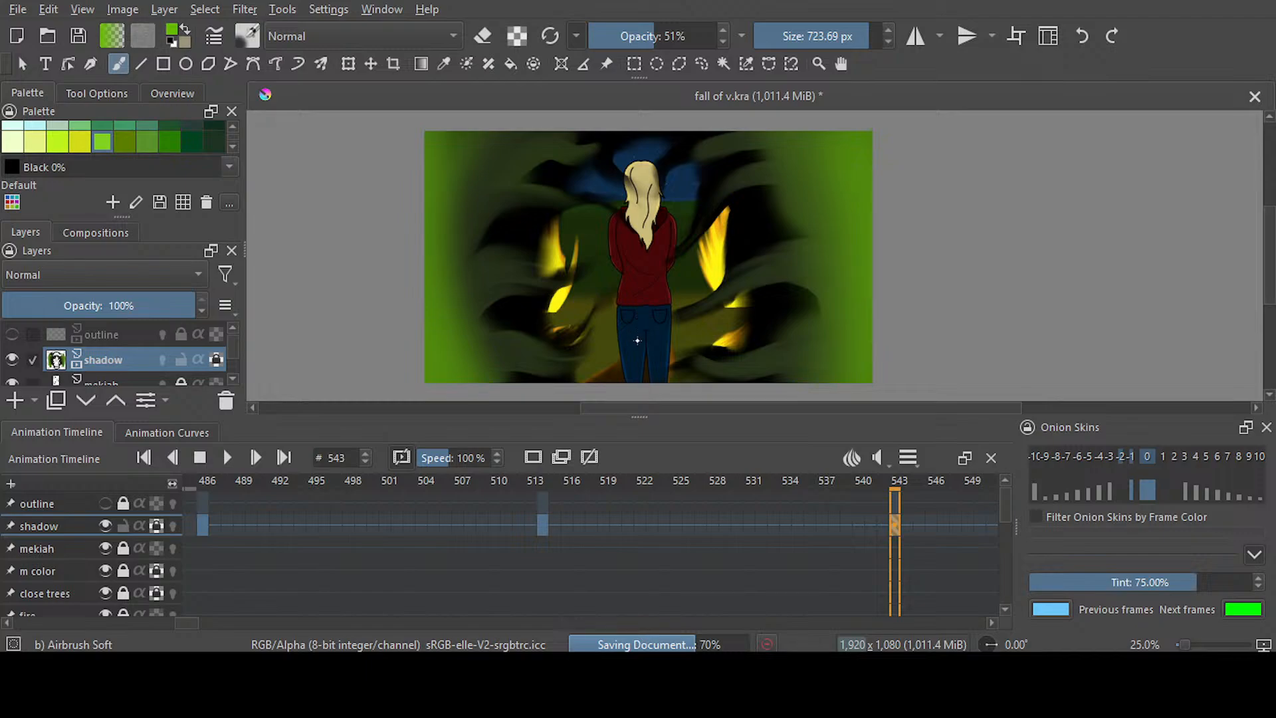
pyautogui.press('/')
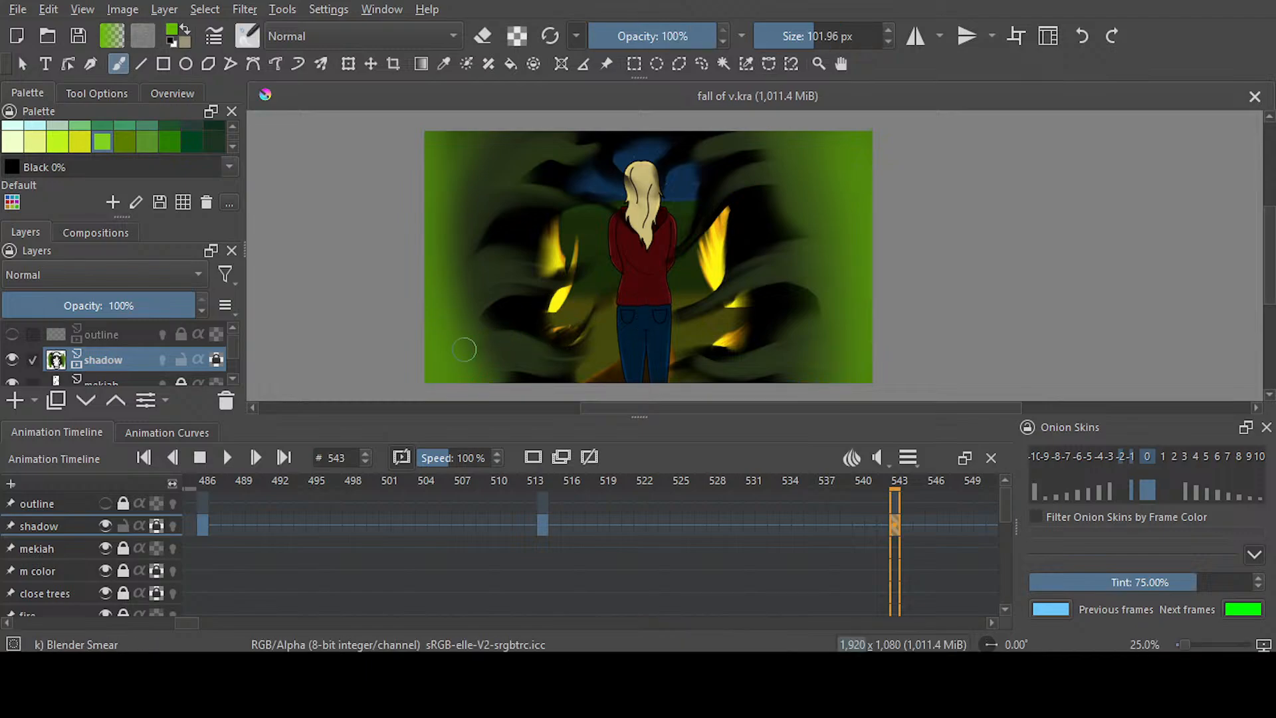
pyautogui.moveTo(463, 344)
pyautogui.mouseDown()
pyautogui.moveTo(465, 299)
pyautogui.moveTo(525, 259)
pyautogui.mouseUp()
pyautogui.moveTo(444, 241)
pyautogui.mouseDown()
pyautogui.moveTo(503, 162)
pyautogui.moveTo(466, 151)
pyautogui.moveTo(521, 135)
pyautogui.mouseUp()
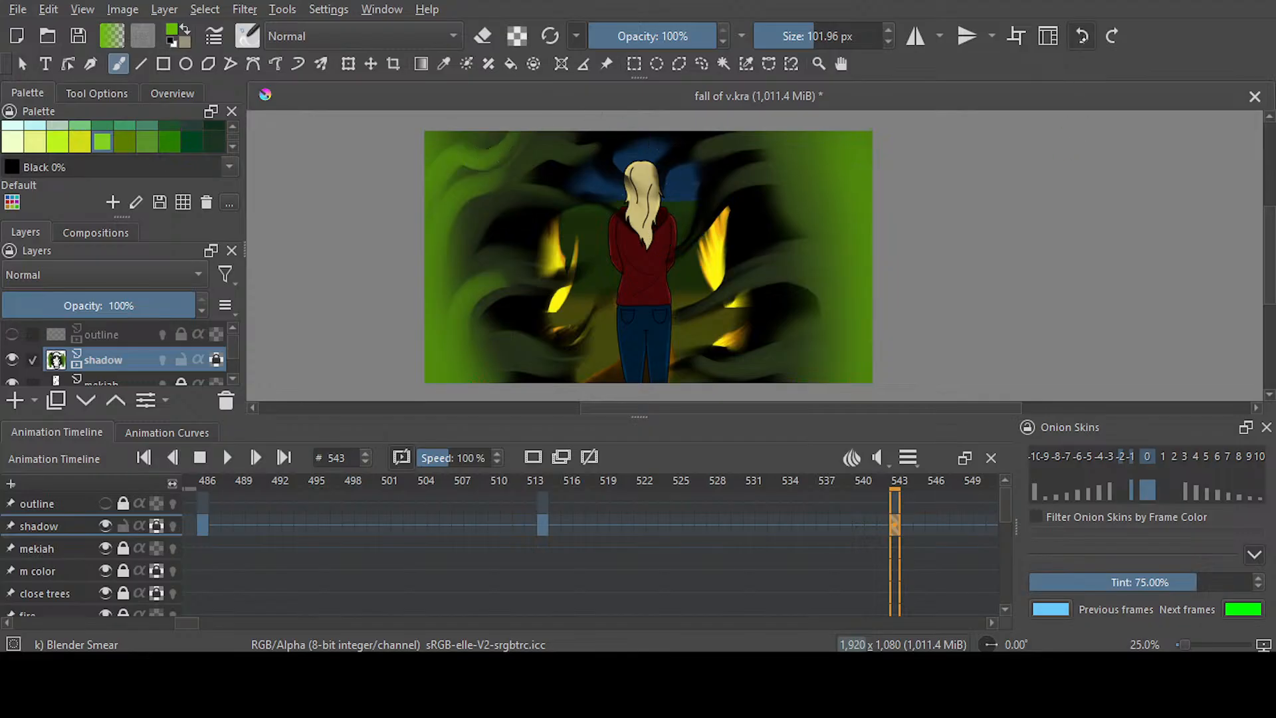
pyautogui.click(1082, 36)
pyautogui.click(1082, 36)
pyautogui.click(1082, 35)
# Smear thin bright green tendrils inward from frame 543's left side with Blender Smear reduced to 54.69 px
pyautogui.moveTo(806, 38); pyautogui.dragTo(802, 37)
pyautogui.moveTo(465, 342); pyautogui.dragTo(499, 287)
pyautogui.moveTo(444, 249); pyautogui.dragTo(490, 185)
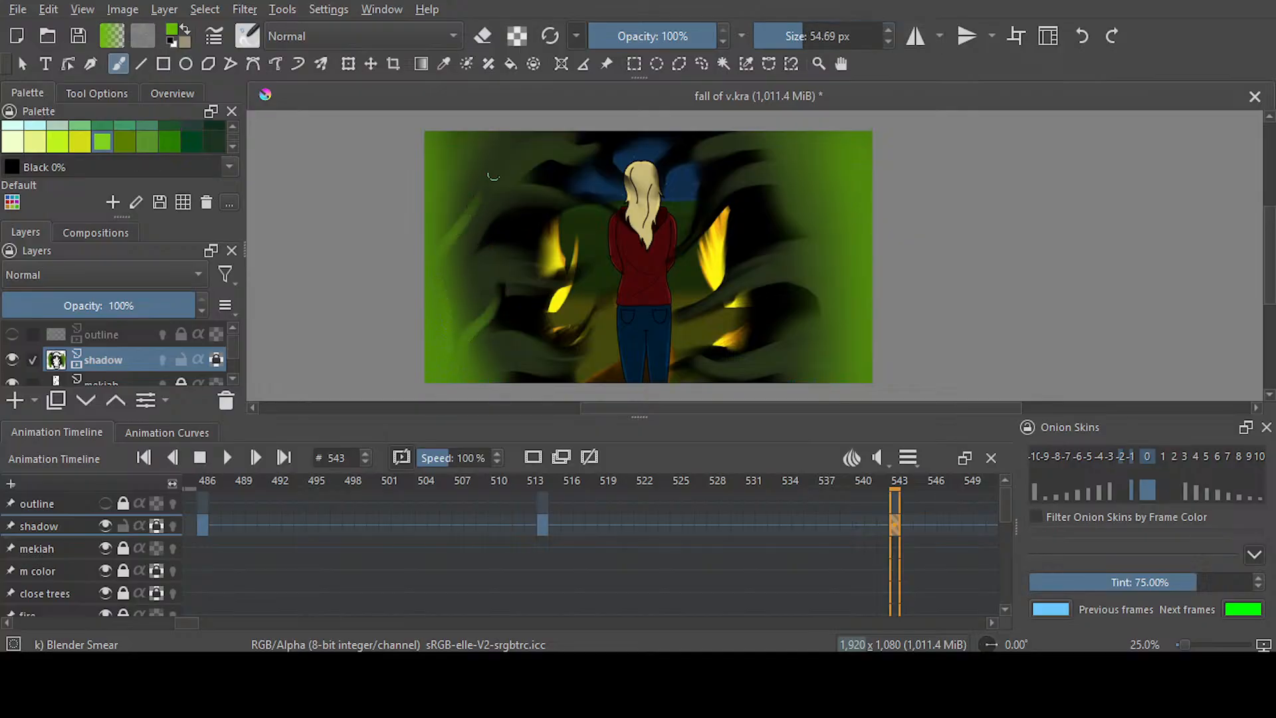
pyautogui.moveTo(442, 231); pyautogui.dragTo(521, 135)
pyautogui.moveTo(447, 173); pyautogui.dragTo(507, 157)
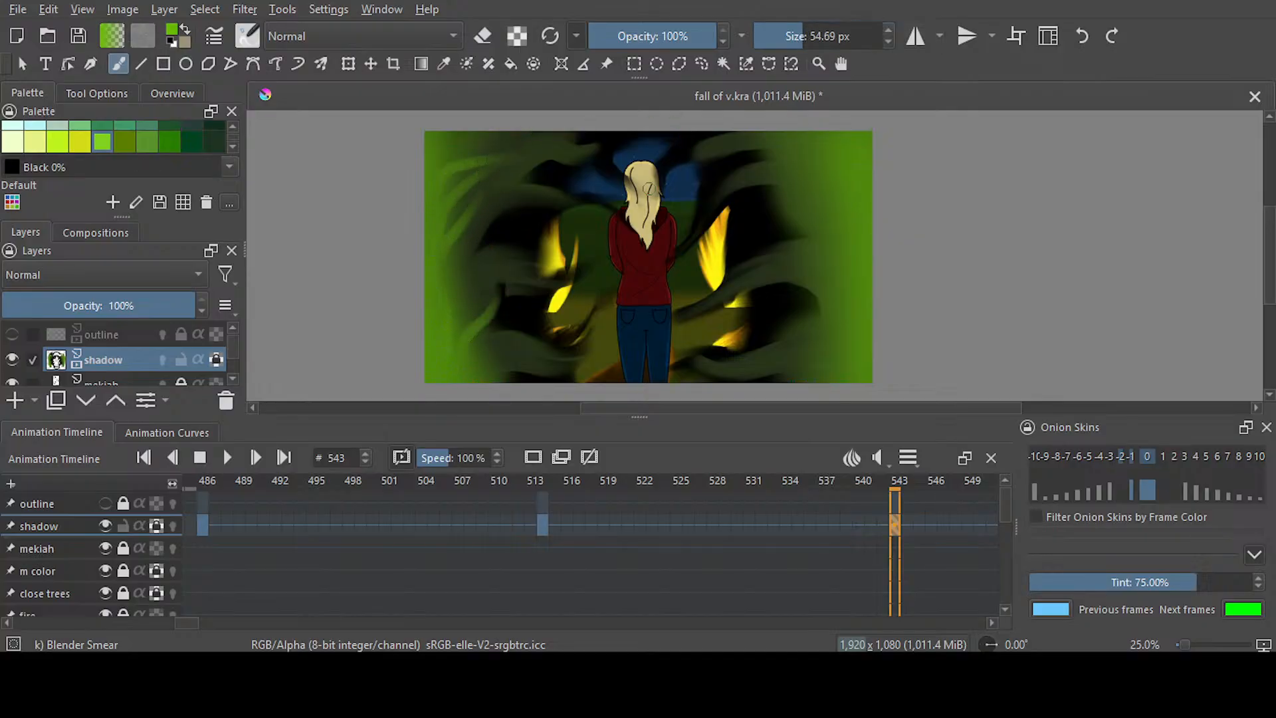
pyautogui.moveTo(451, 299); pyautogui.dragTo(524, 236)
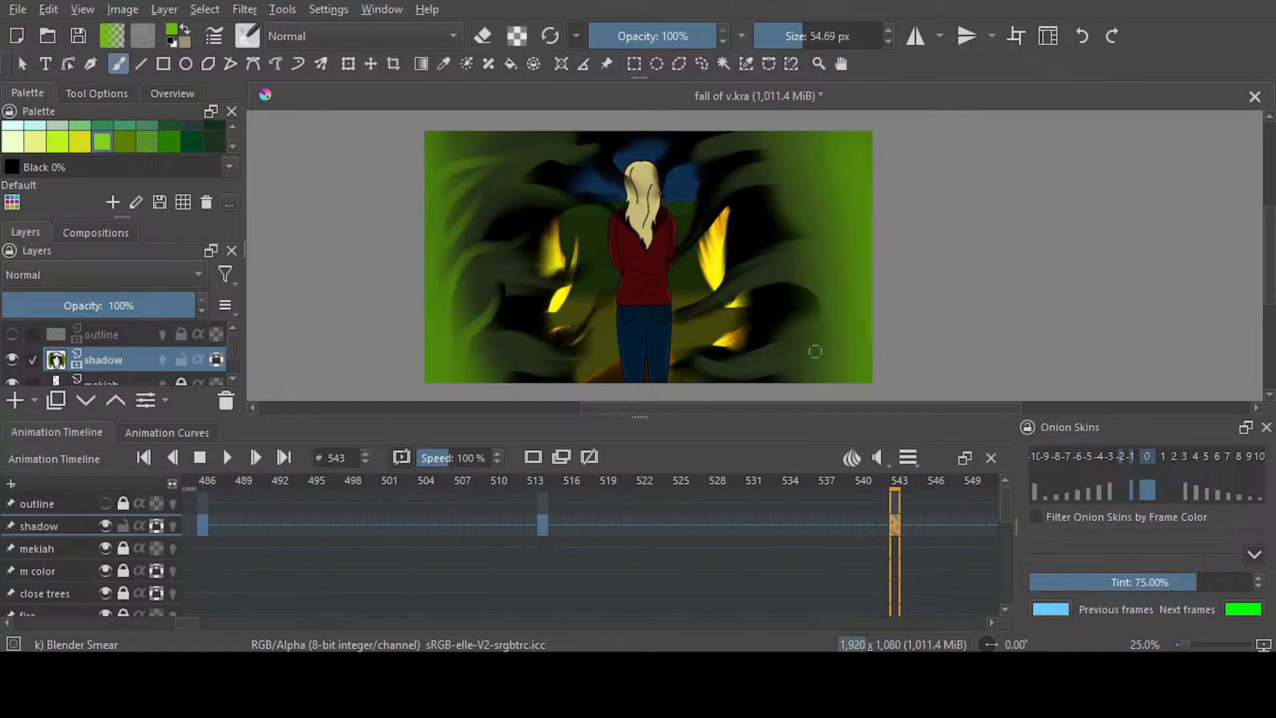
# Smear bright green tendrils inward from frame 543's right side, from the lower corner up to the sky, and save the document
pyautogui.moveTo(853, 363)
pyautogui.mouseDown()
pyautogui.moveTo(821, 347)
pyautogui.moveTo(738, 358)
pyautogui.mouseUp()
pyautogui.moveTo(855, 306); pyautogui.dragTo(768, 302)
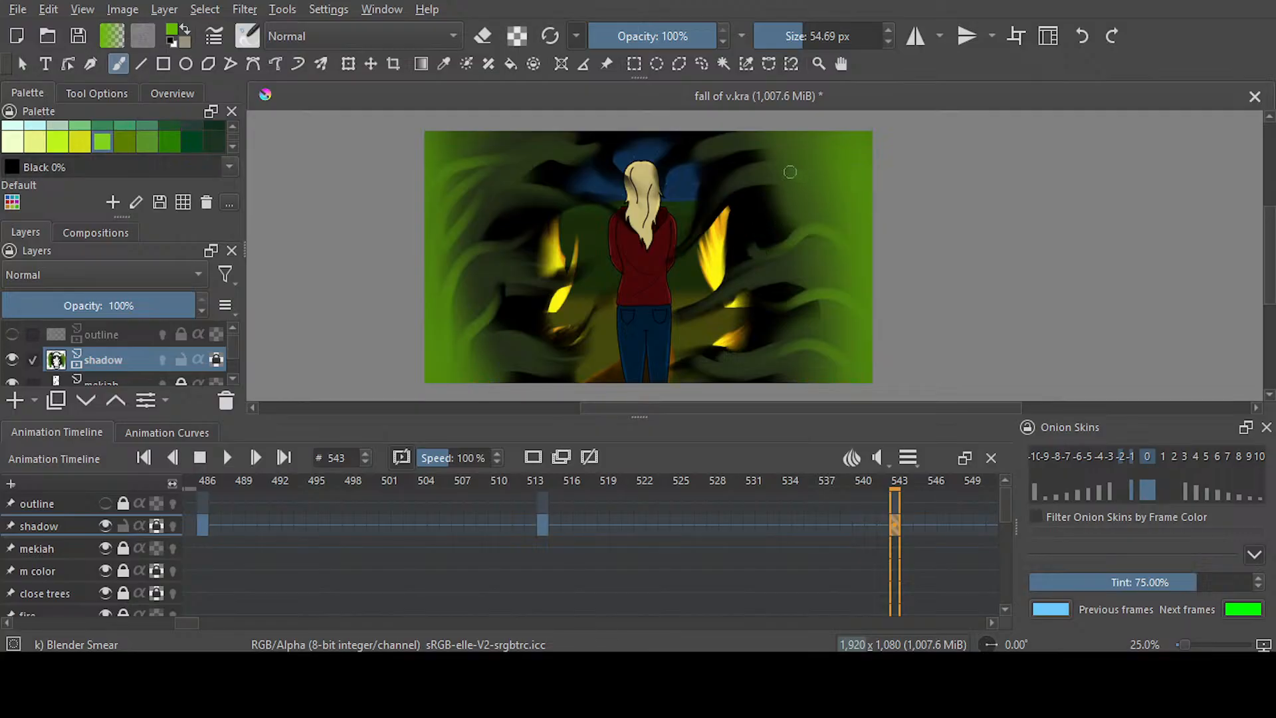
pyautogui.moveTo(825, 141); pyautogui.dragTo(681, 150)
pyautogui.moveTo(822, 184)
pyautogui.mouseDown()
pyautogui.moveTo(736, 193)
pyautogui.moveTo(832, 201)
pyautogui.moveTo(742, 186)
pyautogui.moveTo(821, 220)
pyautogui.moveTo(838, 211)
pyautogui.moveTo(730, 188)
pyautogui.mouseUp()
pyautogui.moveTo(823, 206); pyautogui.dragTo(705, 203)
pyautogui.moveTo(776, 184)
pyautogui.mouseDown()
pyautogui.moveTo(678, 217)
pyautogui.moveTo(739, 212)
pyautogui.moveTo(703, 218)
pyautogui.mouseUp()
pyautogui.moveTo(842, 242); pyautogui.dragTo(719, 261)
pyautogui.moveTo(839, 251); pyautogui.dragTo(727, 262)
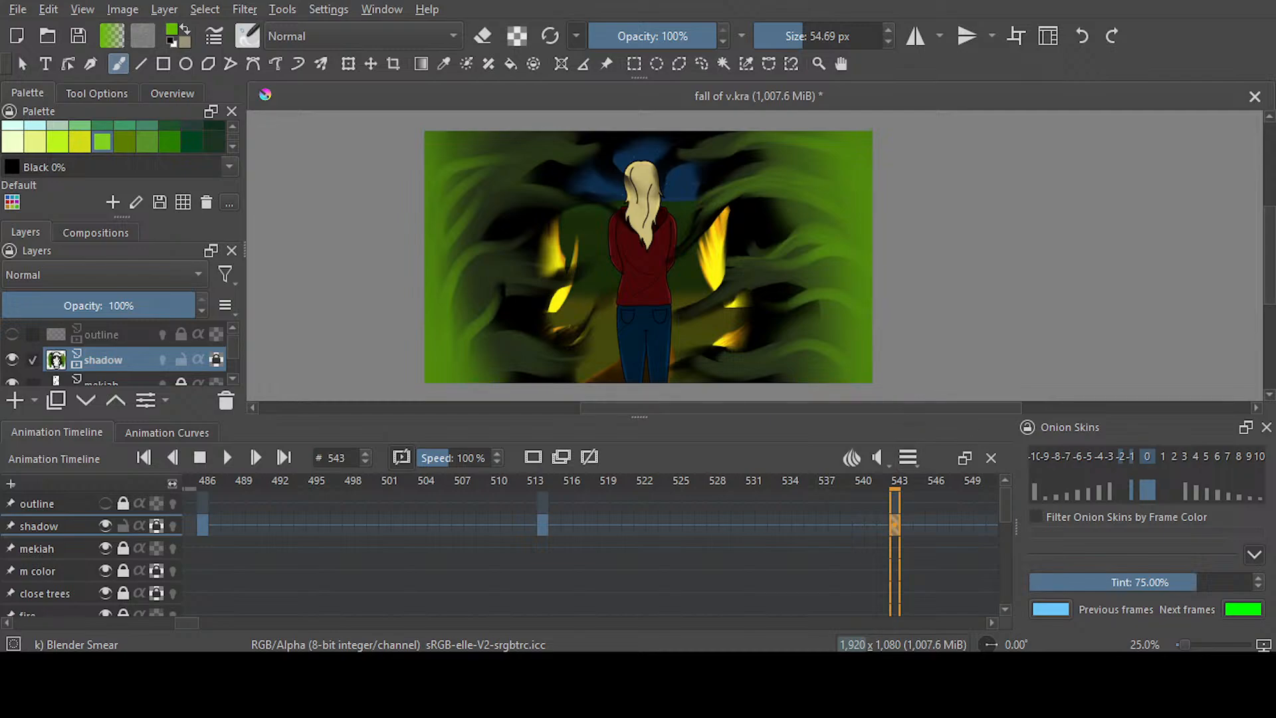
pyautogui.hotkey('ctrl', 's')
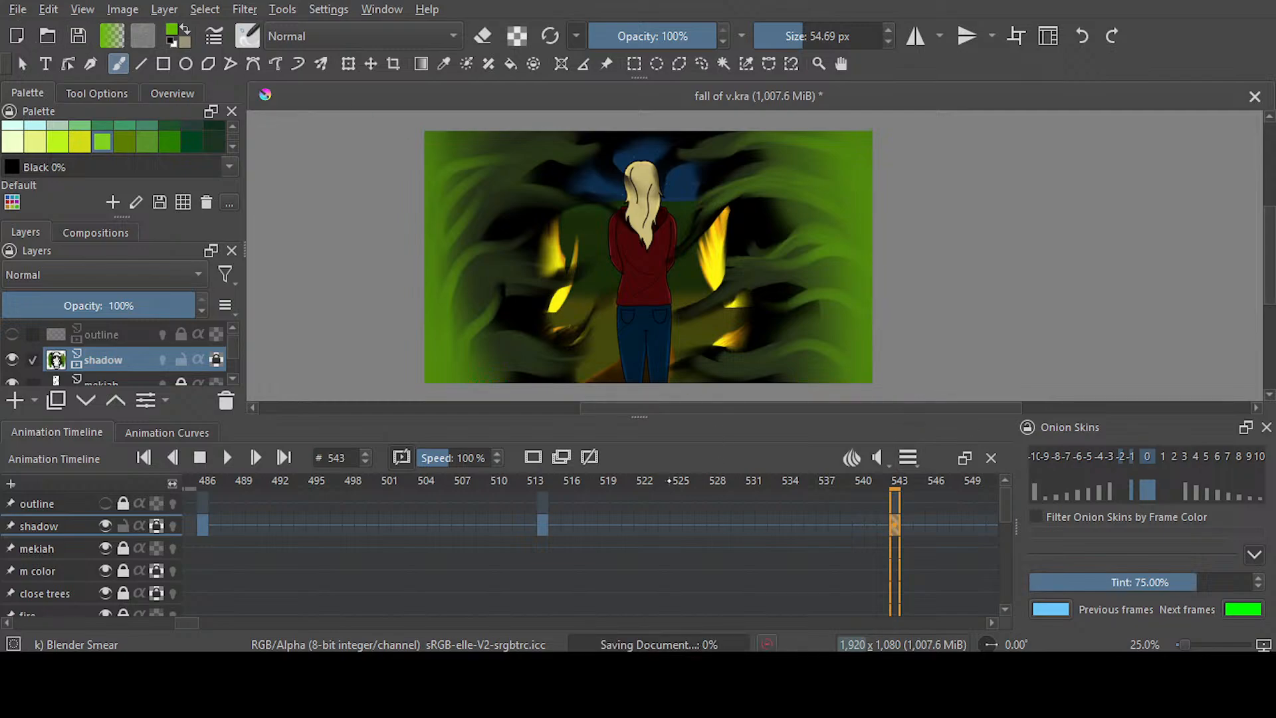
# Smear bright green tendrils inward from the left side of frame 514 across the black shadow at 54.69 px
pyautogui.click(545, 525)
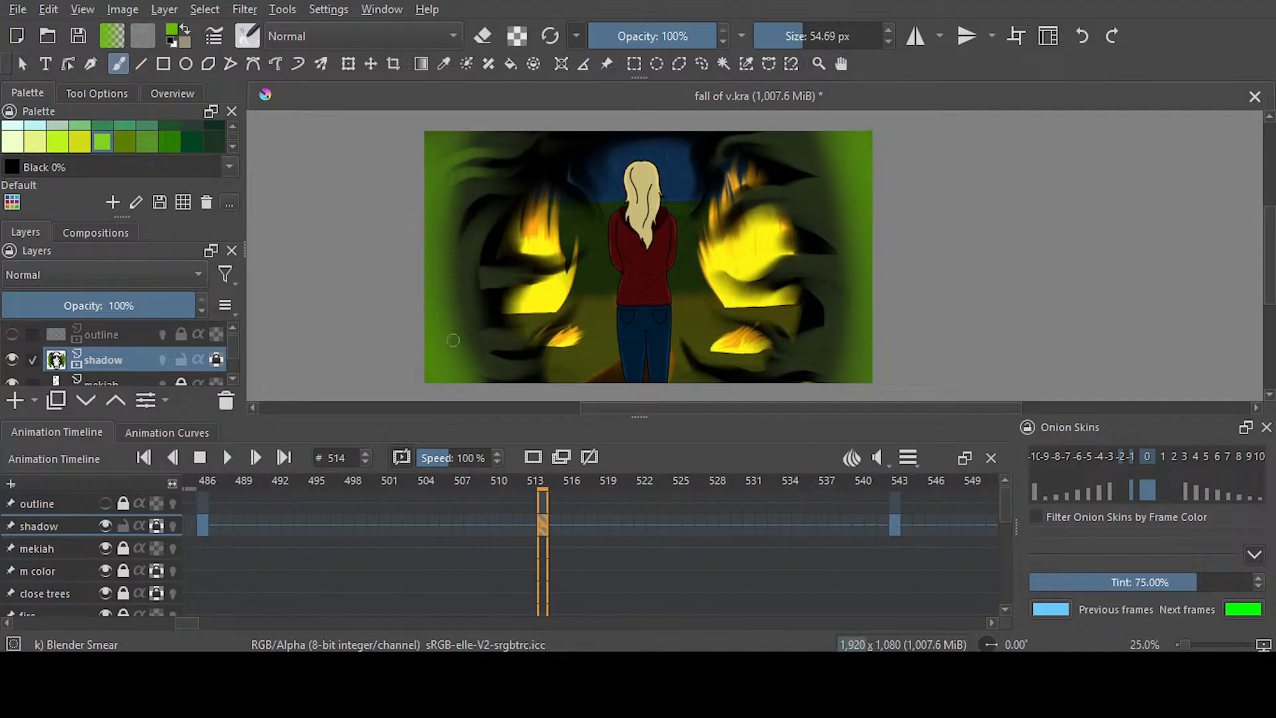
pyautogui.moveTo(455, 304)
pyautogui.mouseDown()
pyautogui.moveTo(486, 230)
pyautogui.moveTo(443, 331)
pyautogui.moveTo(491, 198)
pyautogui.moveTo(497, 347)
pyautogui.moveTo(468, 374)
pyautogui.moveTo(477, 360)
pyautogui.moveTo(528, 373)
pyautogui.mouseUp()
pyautogui.moveTo(455, 351); pyautogui.dragTo(550, 335)
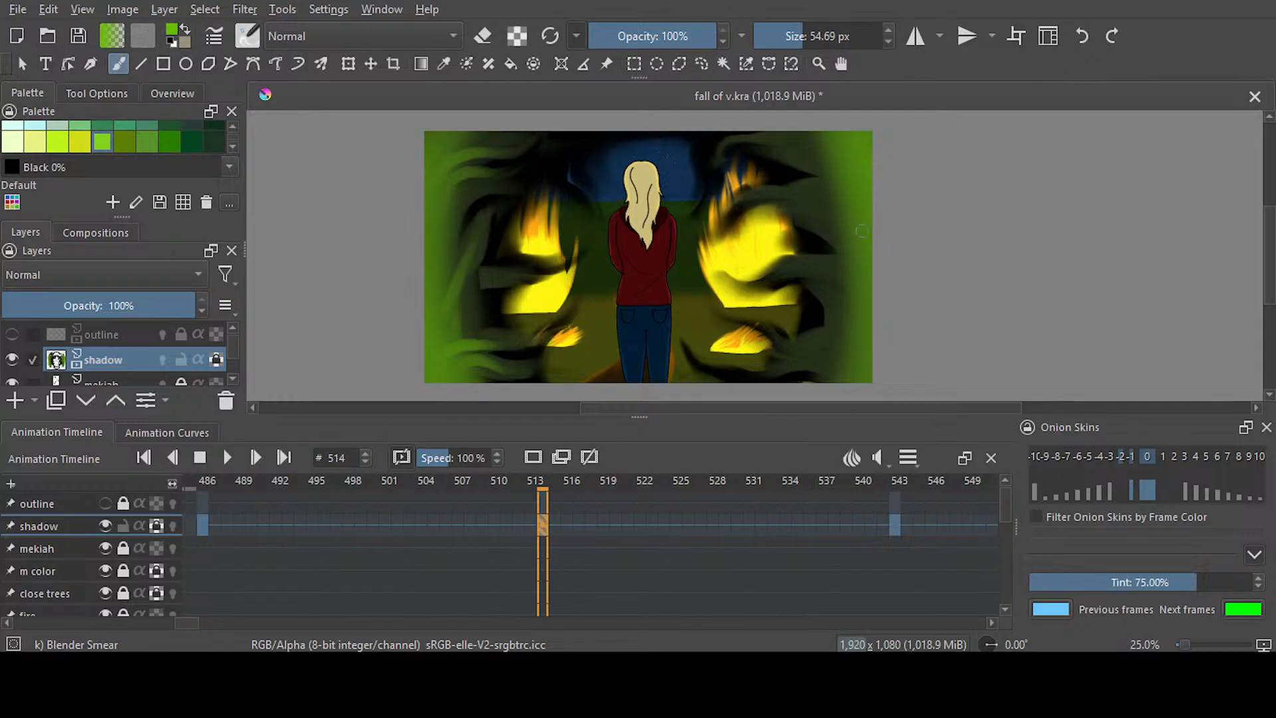
# Smear bright green tendrils inward from the right side of frame 514, working from the sky down to the lower corner
pyautogui.moveTo(843, 158)
pyautogui.mouseDown()
pyautogui.moveTo(767, 148)
pyautogui.moveTo(840, 145)
pyautogui.moveTo(803, 156)
pyautogui.moveTo(735, 134)
pyautogui.mouseUp()
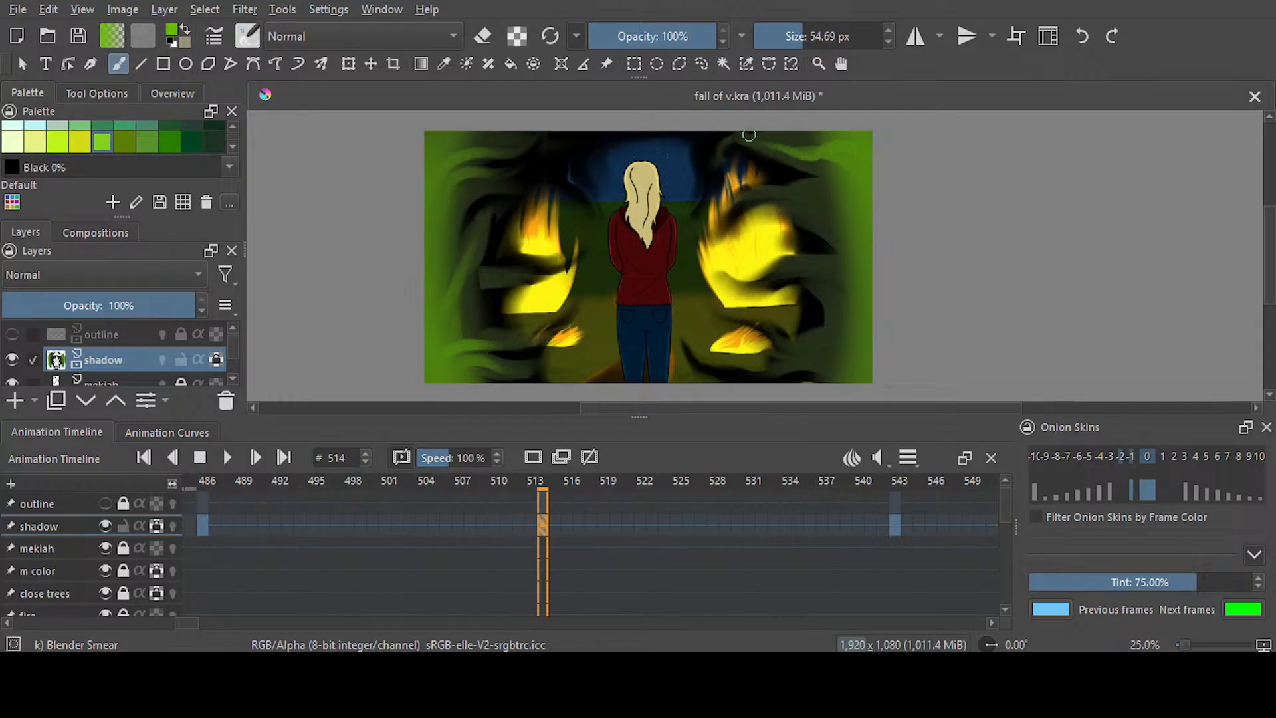
pyautogui.moveTo(839, 160); pyautogui.dragTo(756, 141)
pyautogui.moveTo(850, 210); pyautogui.dragTo(791, 200)
pyautogui.moveTo(851, 237); pyautogui.dragTo(801, 212)
pyautogui.moveTo(858, 279); pyautogui.dragTo(790, 279)
pyautogui.moveTo(851, 359)
pyautogui.mouseDown()
pyautogui.moveTo(784, 349)
pyautogui.moveTo(781, 362)
pyautogui.mouseUp()
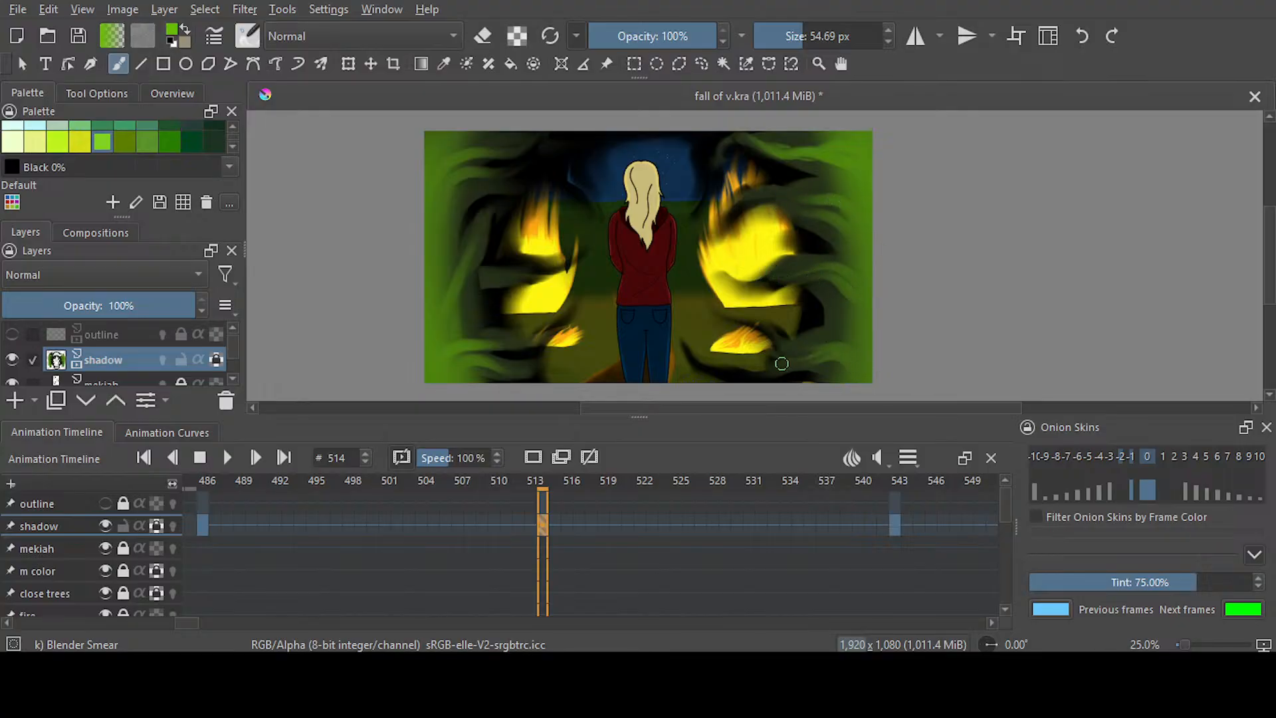
# Compare the shadow at frames 513, 514 and 543, and save the document
pyautogui.click(530, 529)
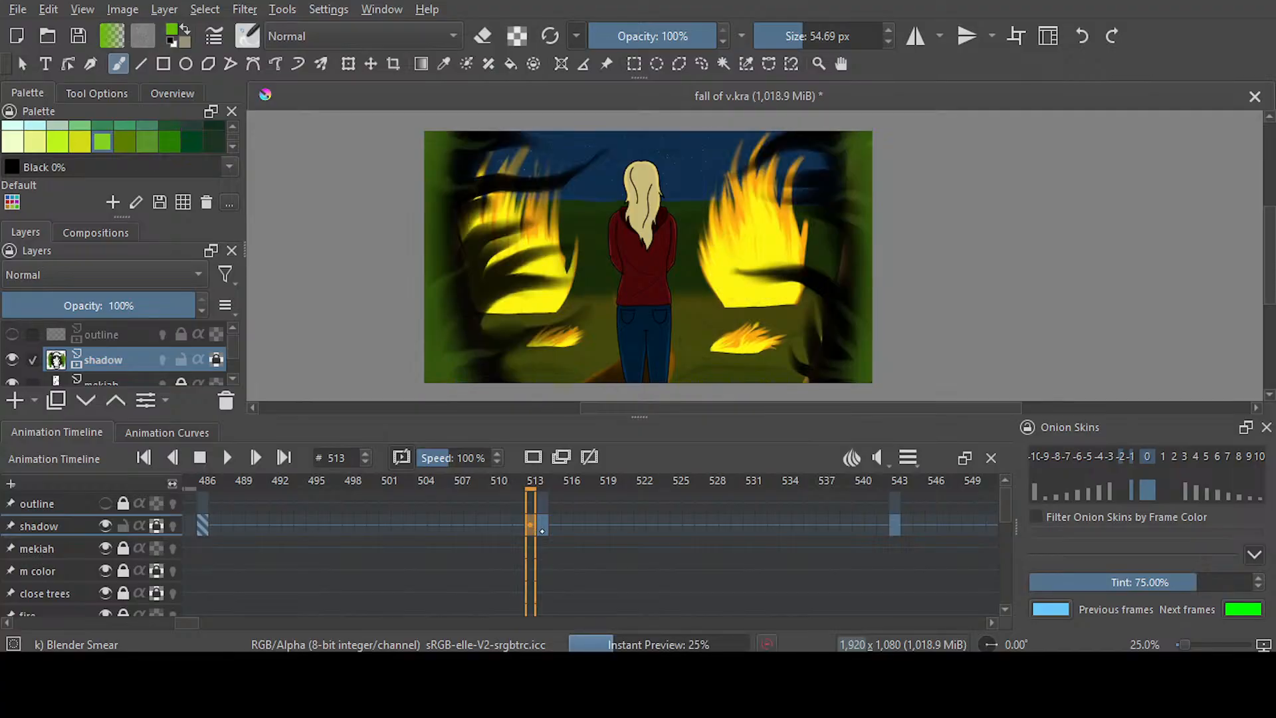
pyautogui.click(544, 531)
pyautogui.click(896, 526)
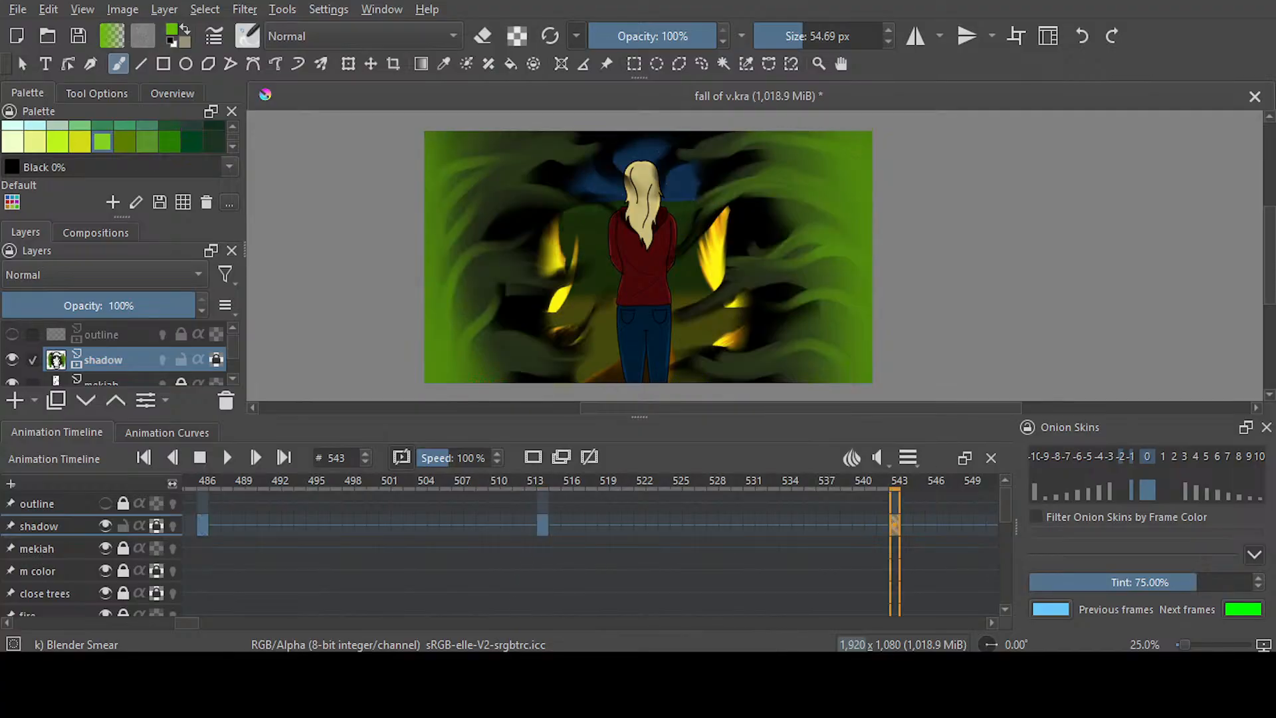
pyautogui.hotkey('ctrl', 's')
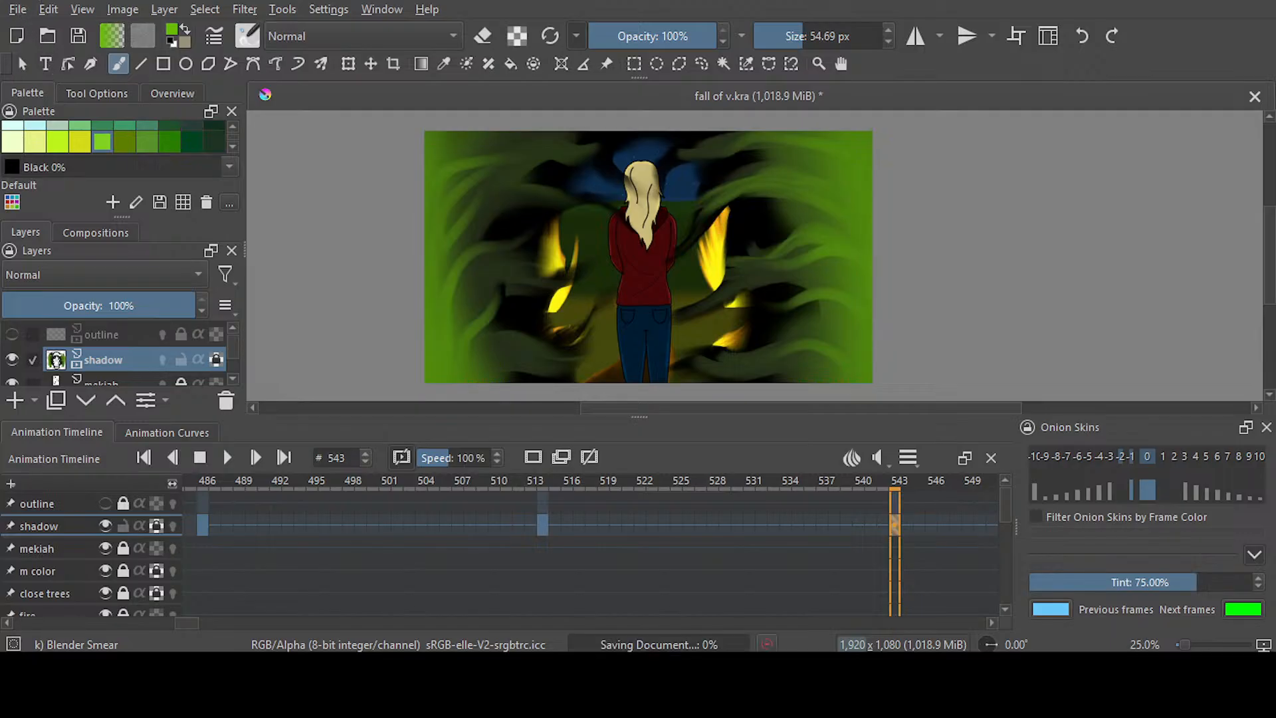
pyautogui.scroll(-1, 819, 326)
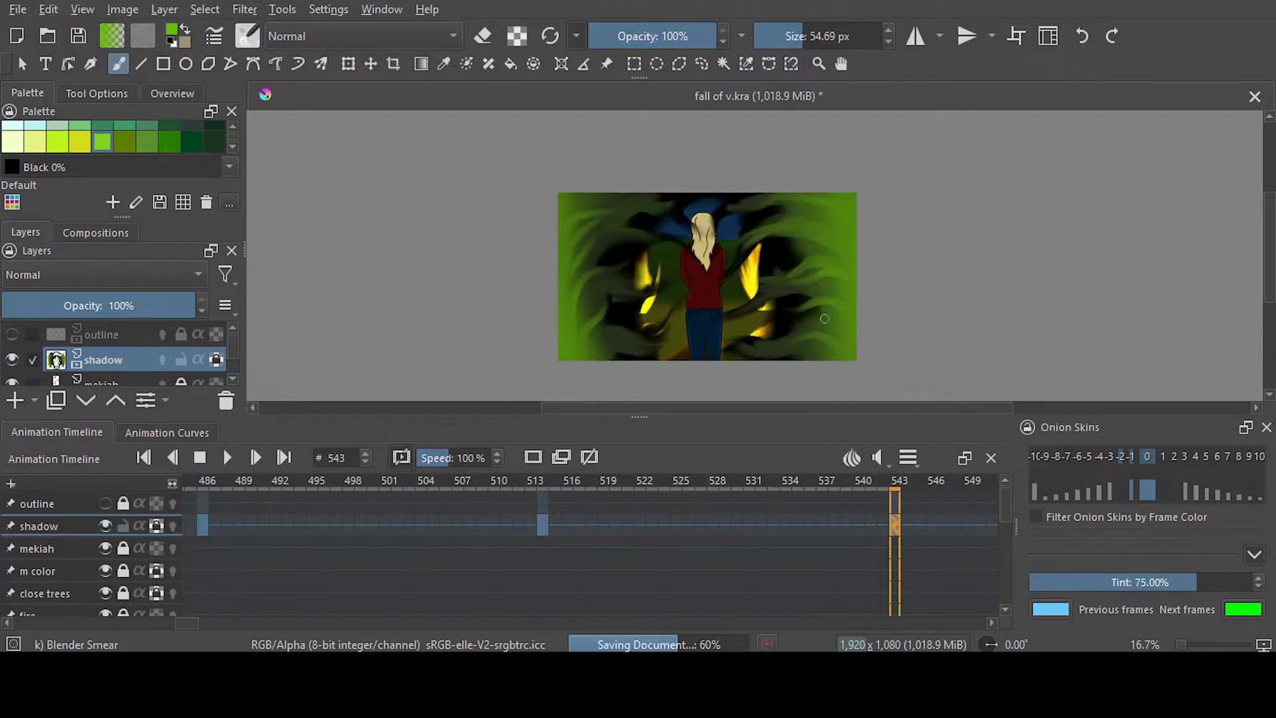
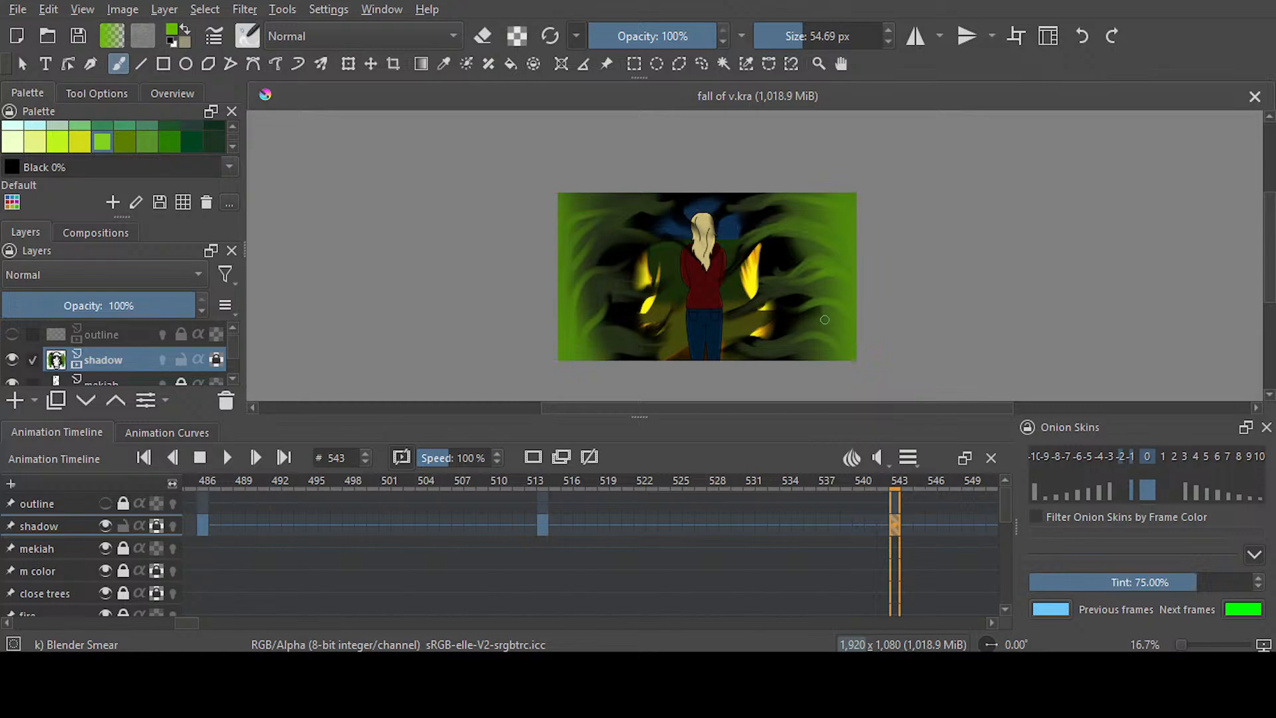
# Add a blank keyframe at frame 570 on the shadow layer
pyautogui.moveTo(825, 408)
pyautogui.mouseDown()
pyautogui.moveTo(841, 411)
pyautogui.moveTo(831, 428)
pyautogui.mouseUp()
pyautogui.press('alt')
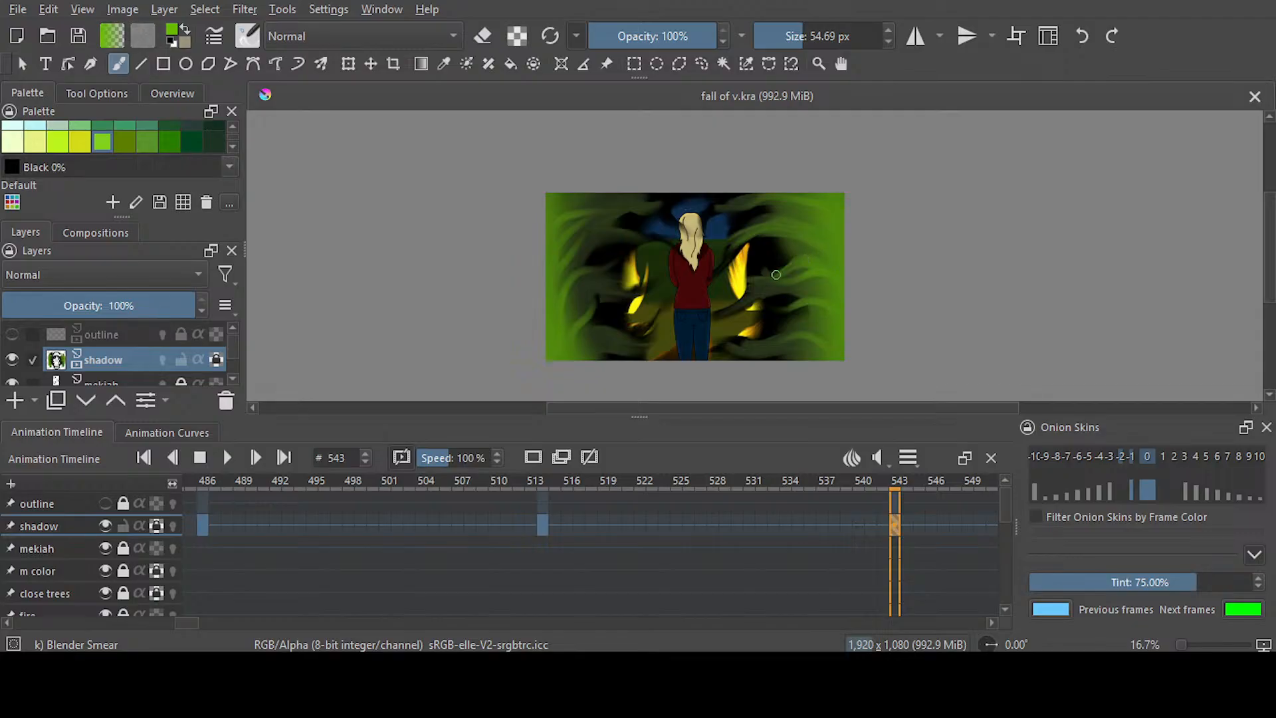
pyautogui.scroll(-1, 775, 274)
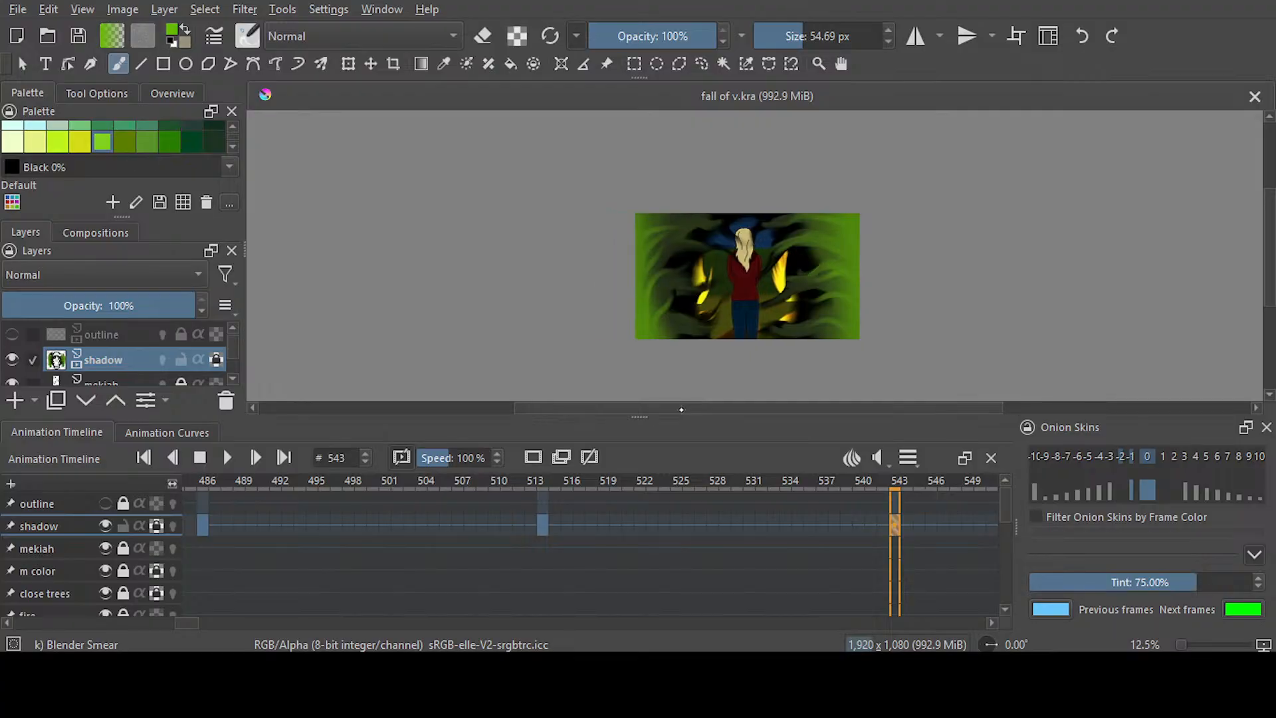
pyautogui.hscroll(5, 218, 570)
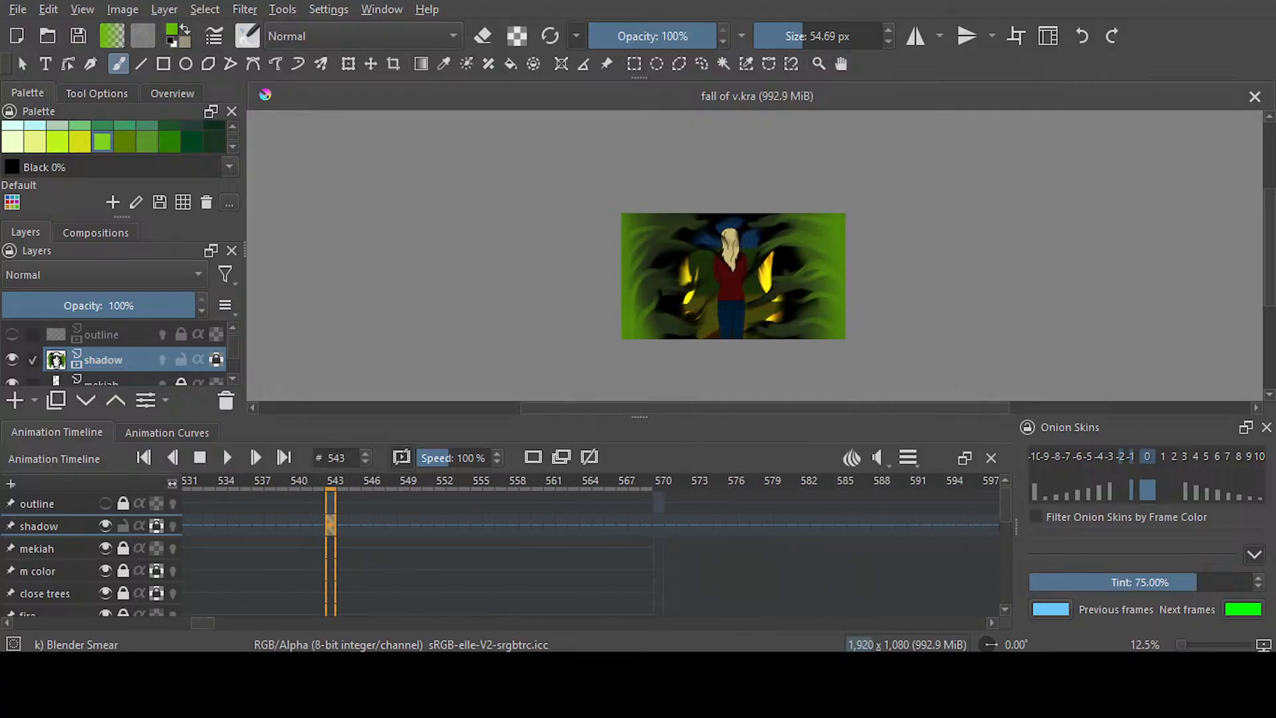
pyautogui.click(594, 529)
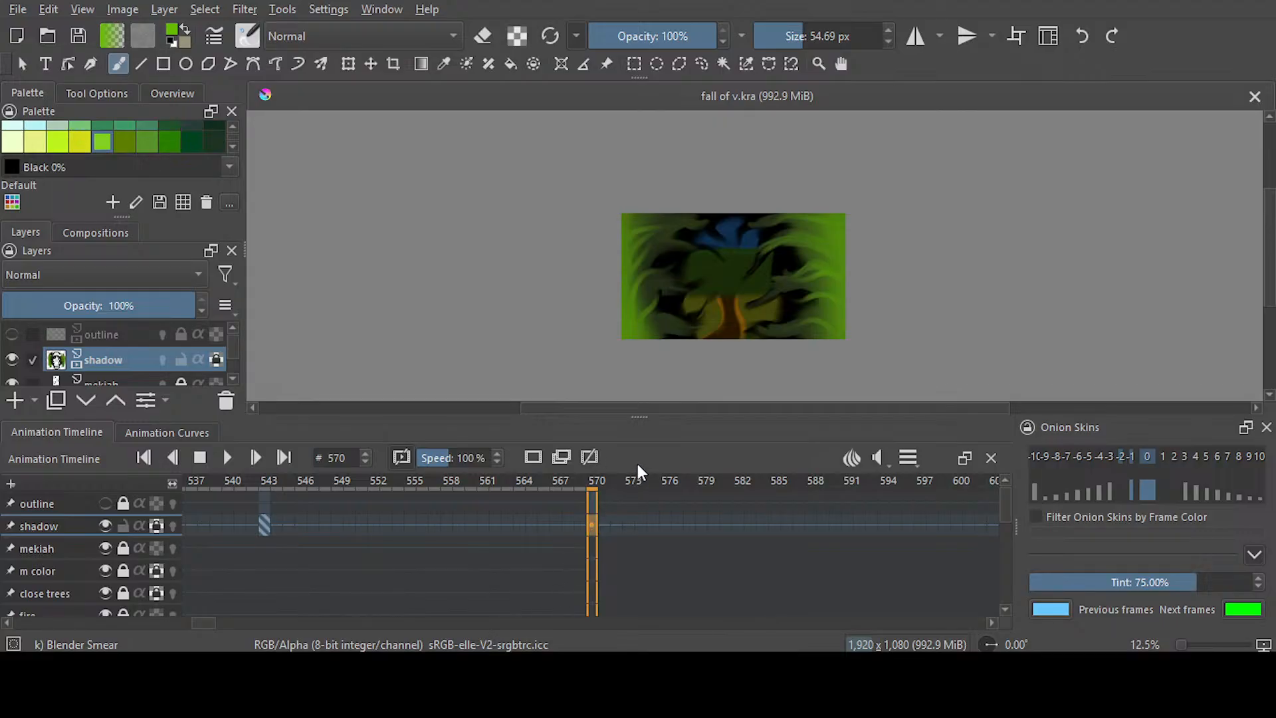
pyautogui.click(533, 457)
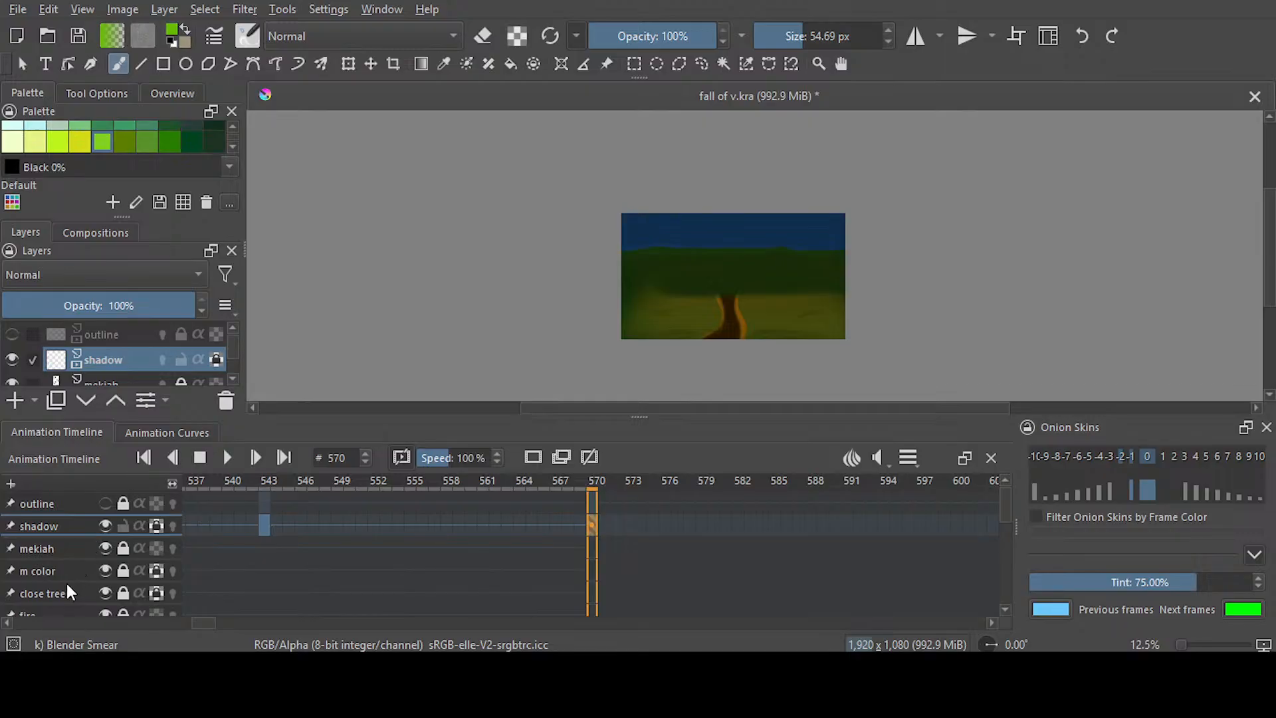
# Unlock the background layer and give it a blank keyframe at frame 570
pyautogui.scroll(-3, 71, 578)
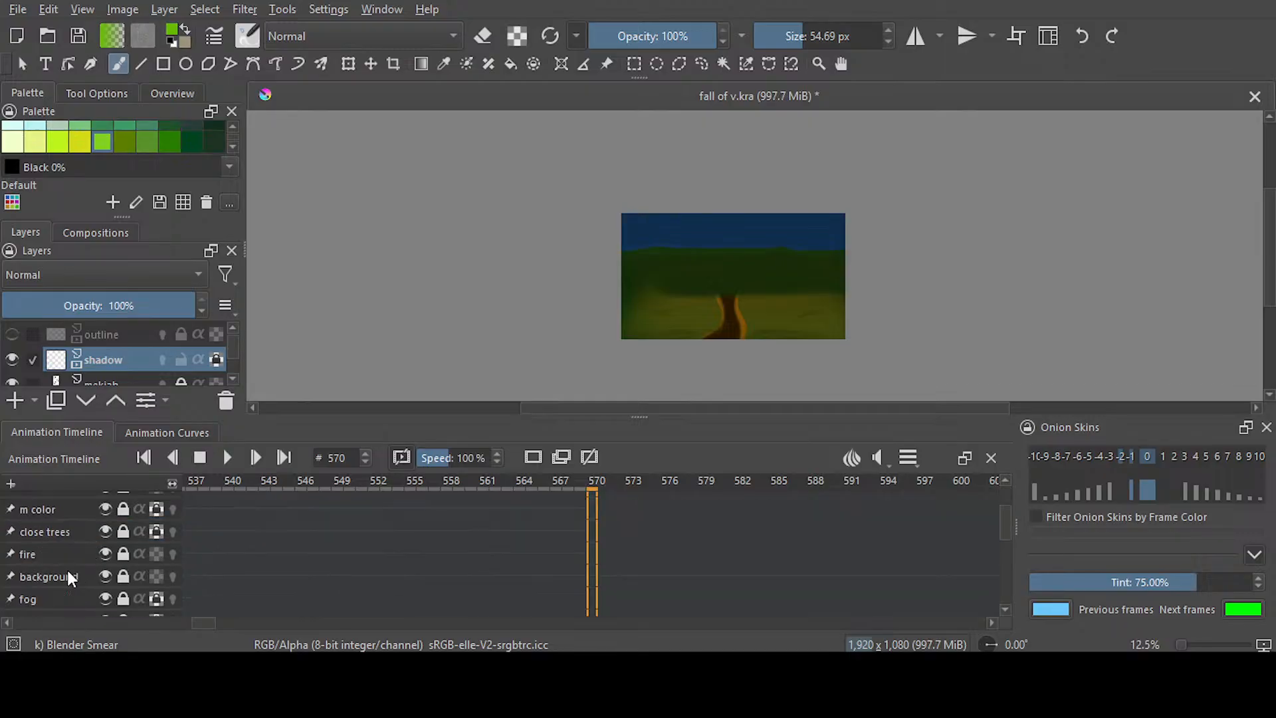
pyautogui.click(60, 575)
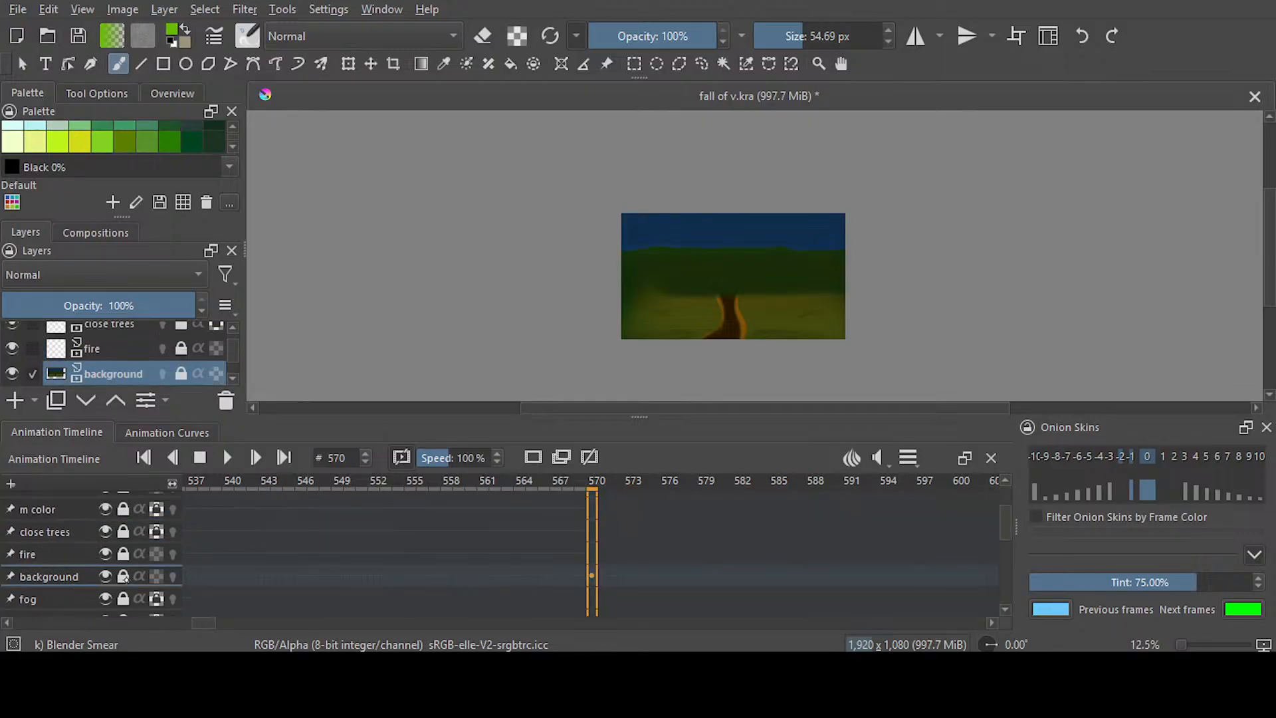
pyautogui.click(123, 576)
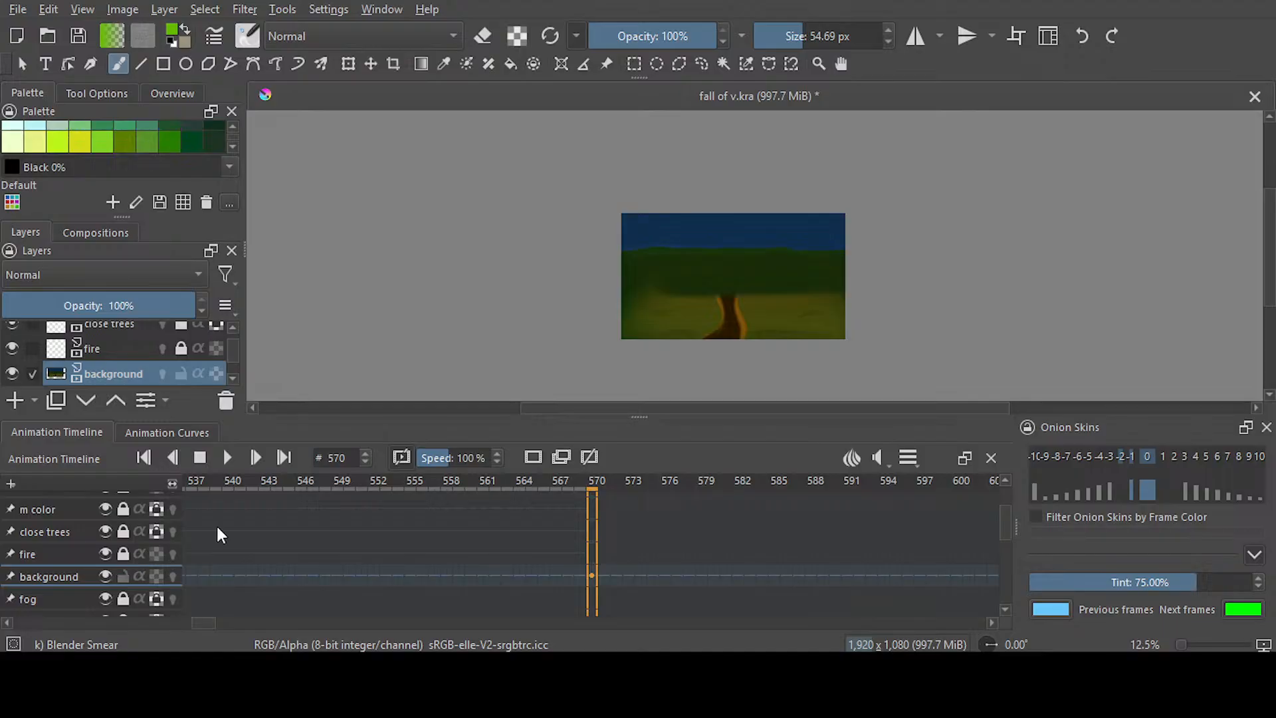
pyautogui.click(591, 575)
pyautogui.press('Delete')
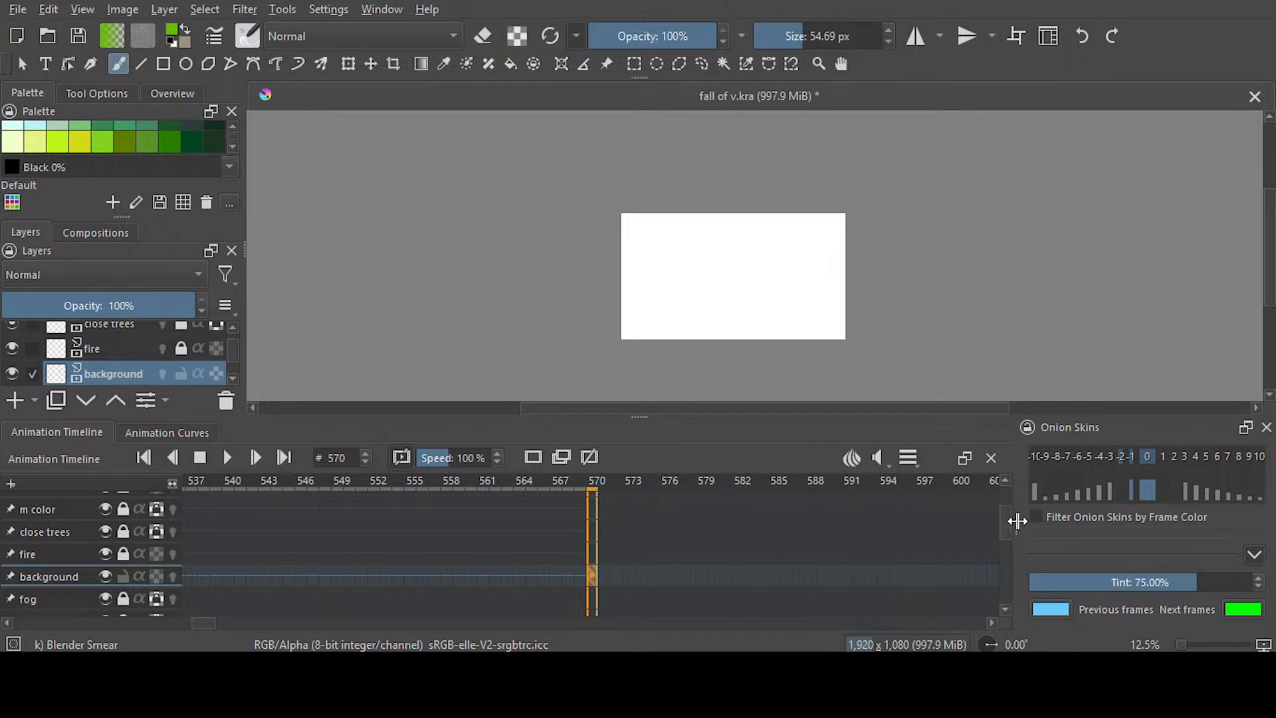
# Make the outline layer visible, check it at frames 543 and 486, and unlock it for editing
pyautogui.scroll(3, 633, 509)
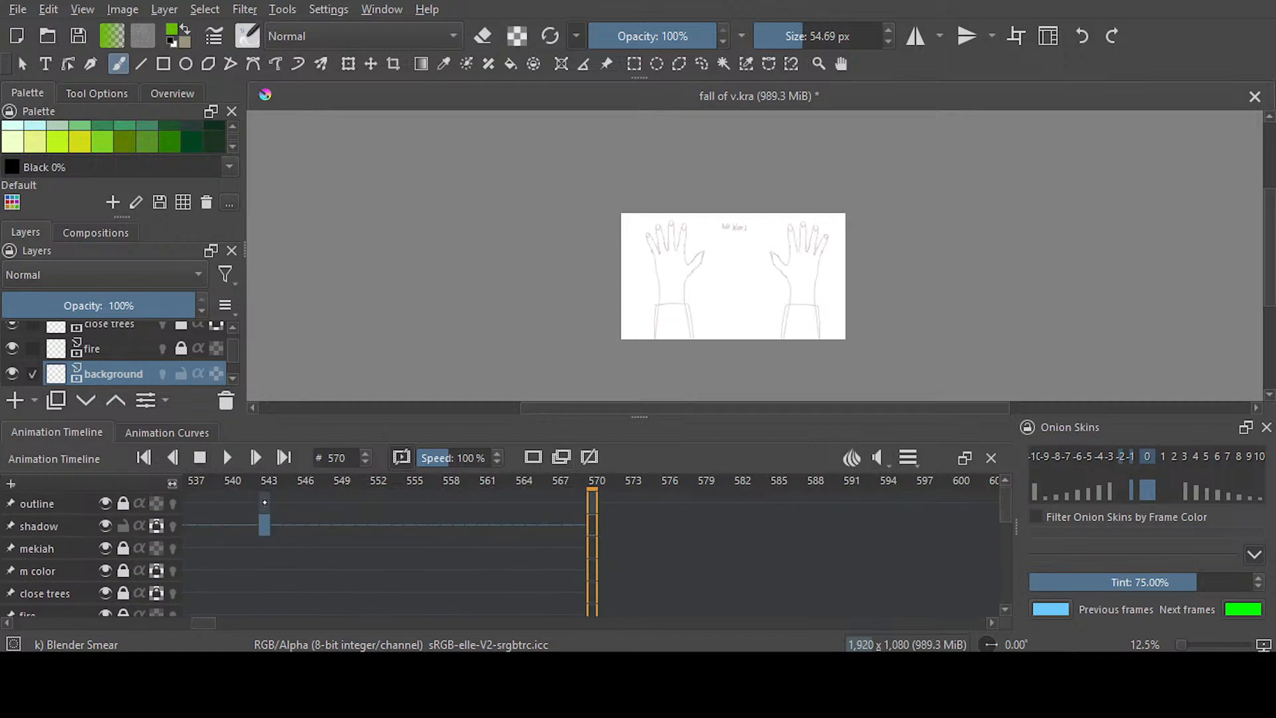
pyautogui.click(265, 513)
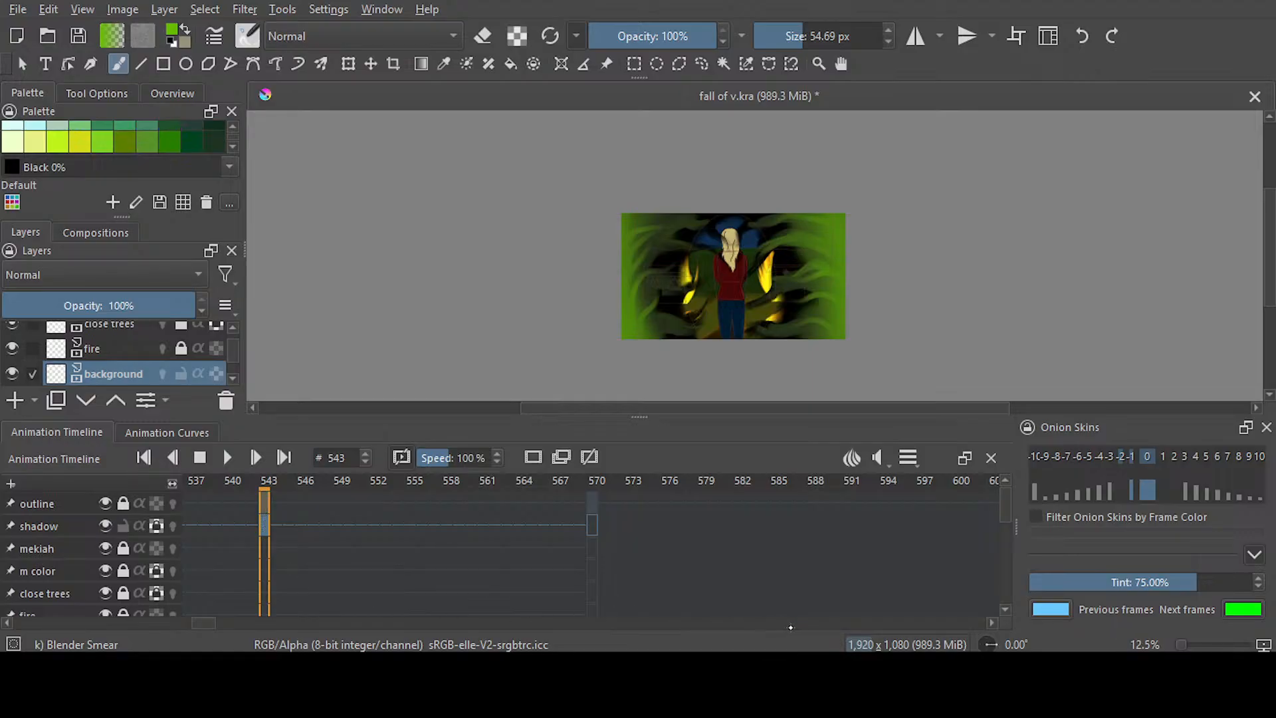
pyautogui.moveTo(209, 621); pyautogui.dragTo(189, 621)
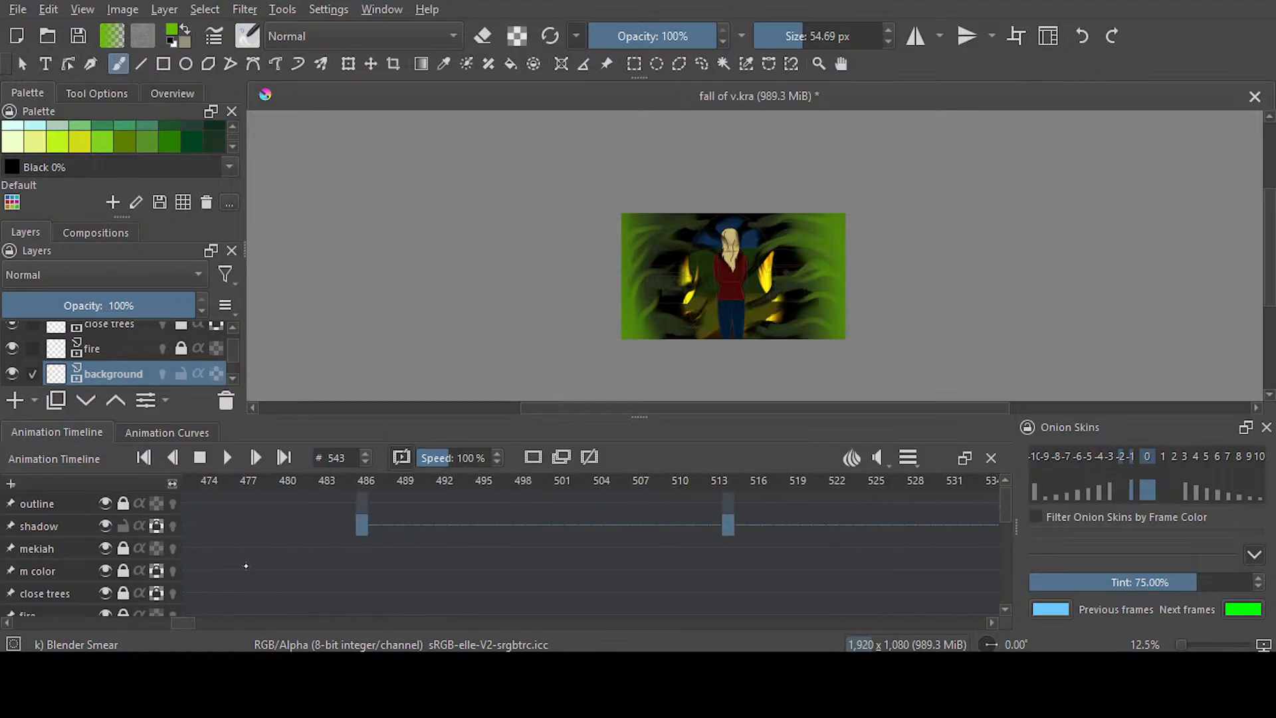
pyautogui.click(366, 527)
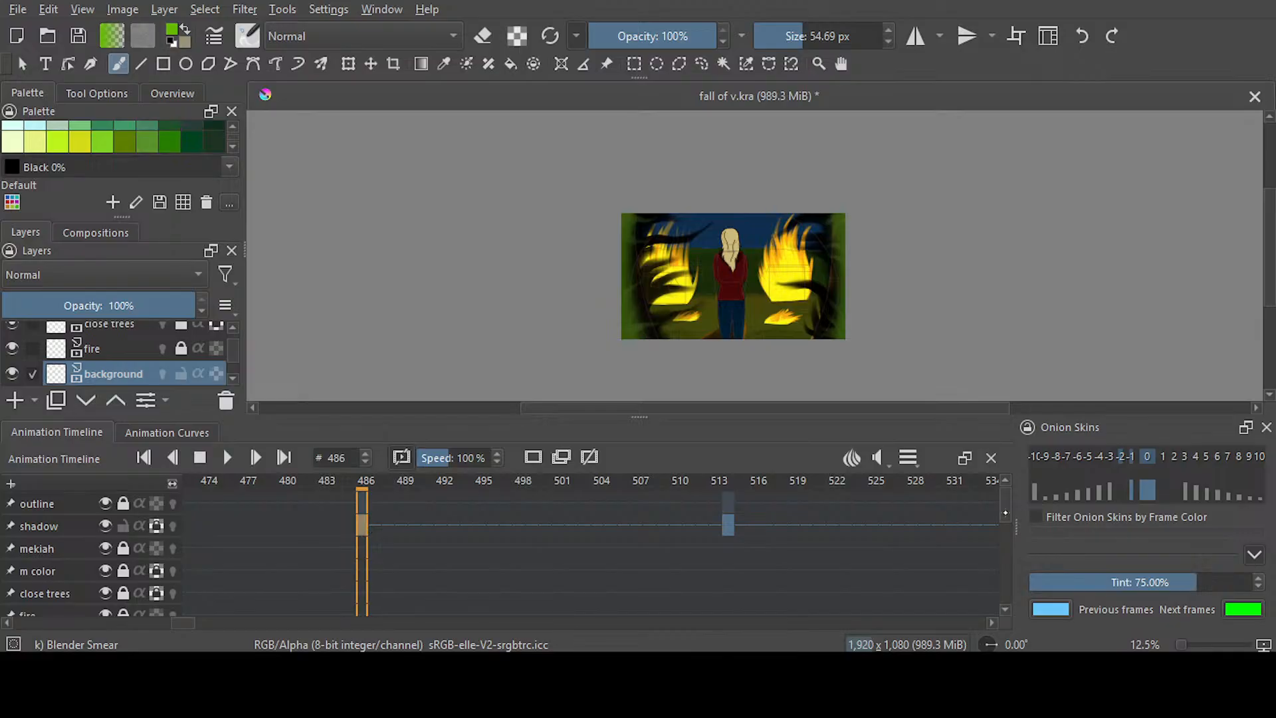
pyautogui.click(105, 504)
pyautogui.click(105, 503)
pyautogui.click(123, 503)
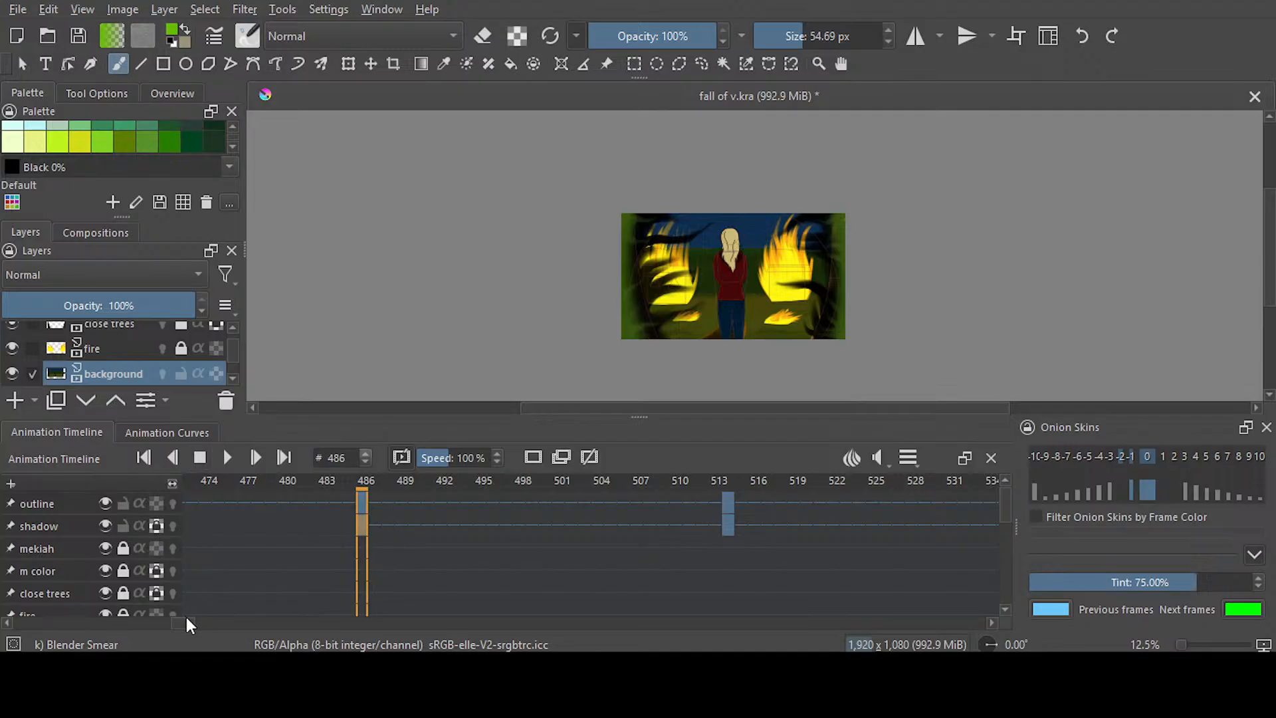
# Remove the outline layer's keyframes at frames 466 and 486
pyautogui.hscroll(-3, 228, 507)
pyautogui.click(216, 506)
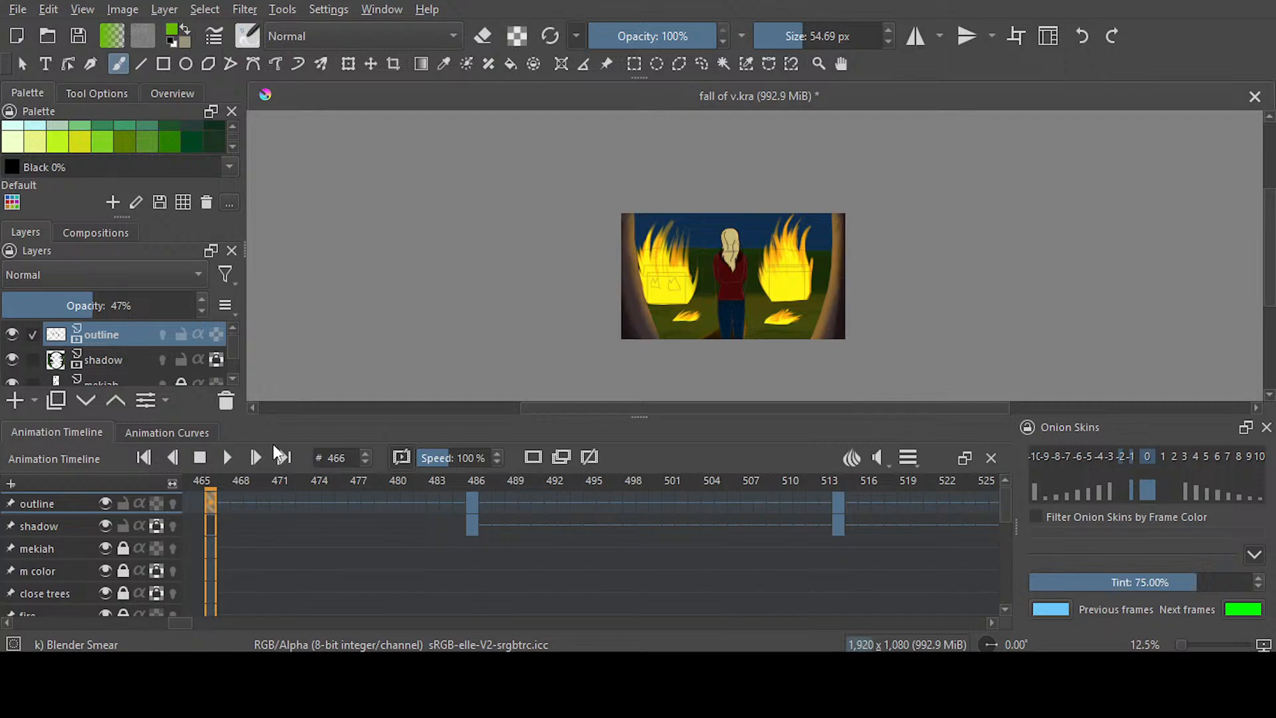
pyautogui.click(472, 511)
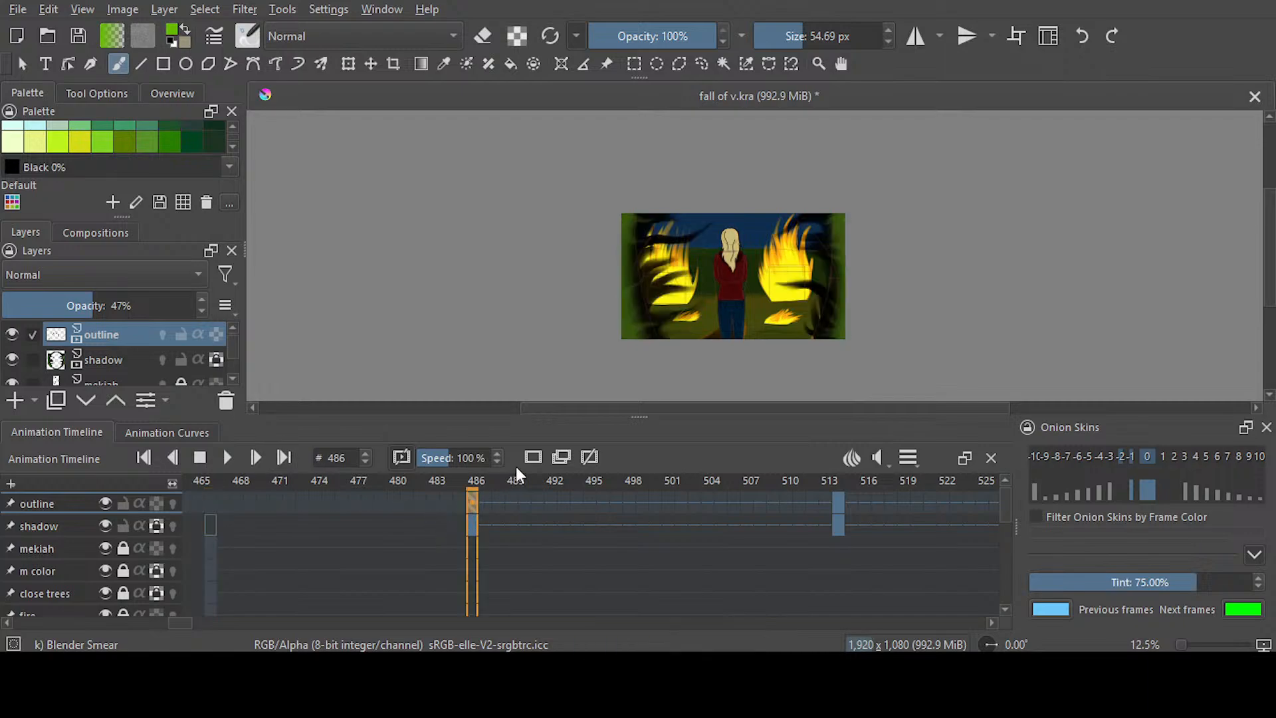
pyautogui.click(561, 458)
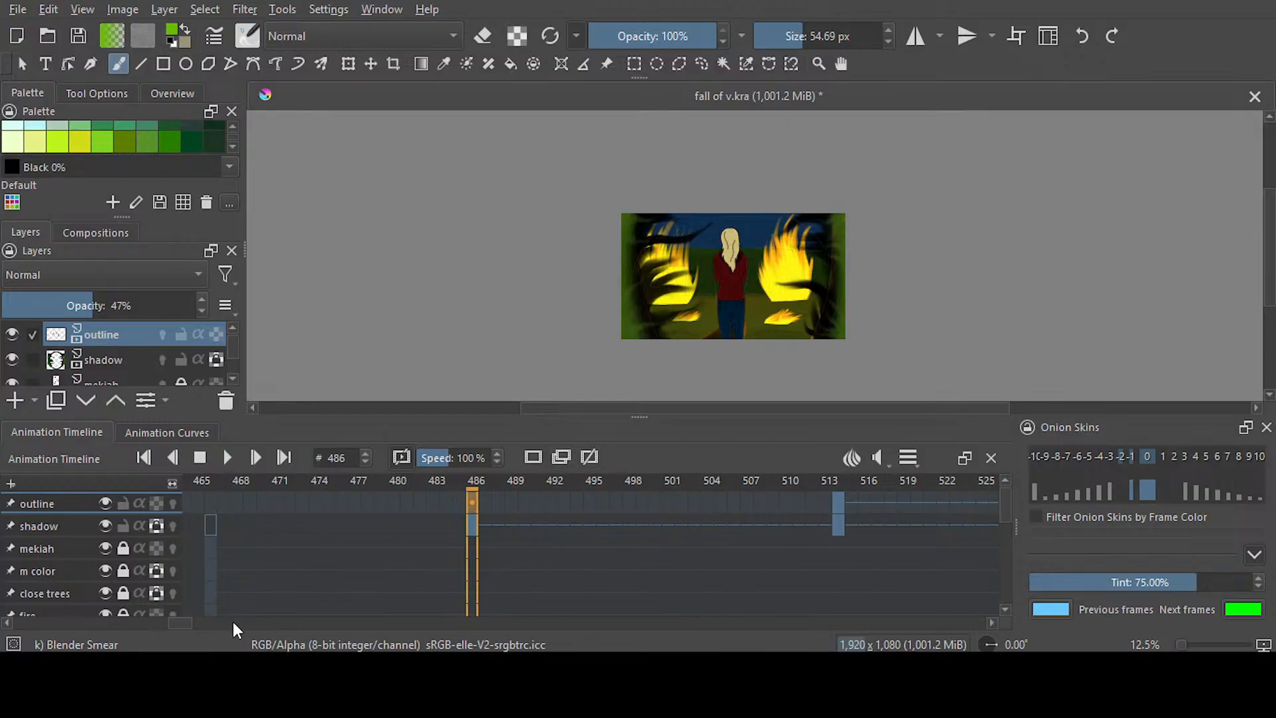
# Remove the outline layer's keyframes at frames 514 and 543, go to frame 570 and save the document
pyautogui.moveTo(187, 623); pyautogui.dragTo(196, 623)
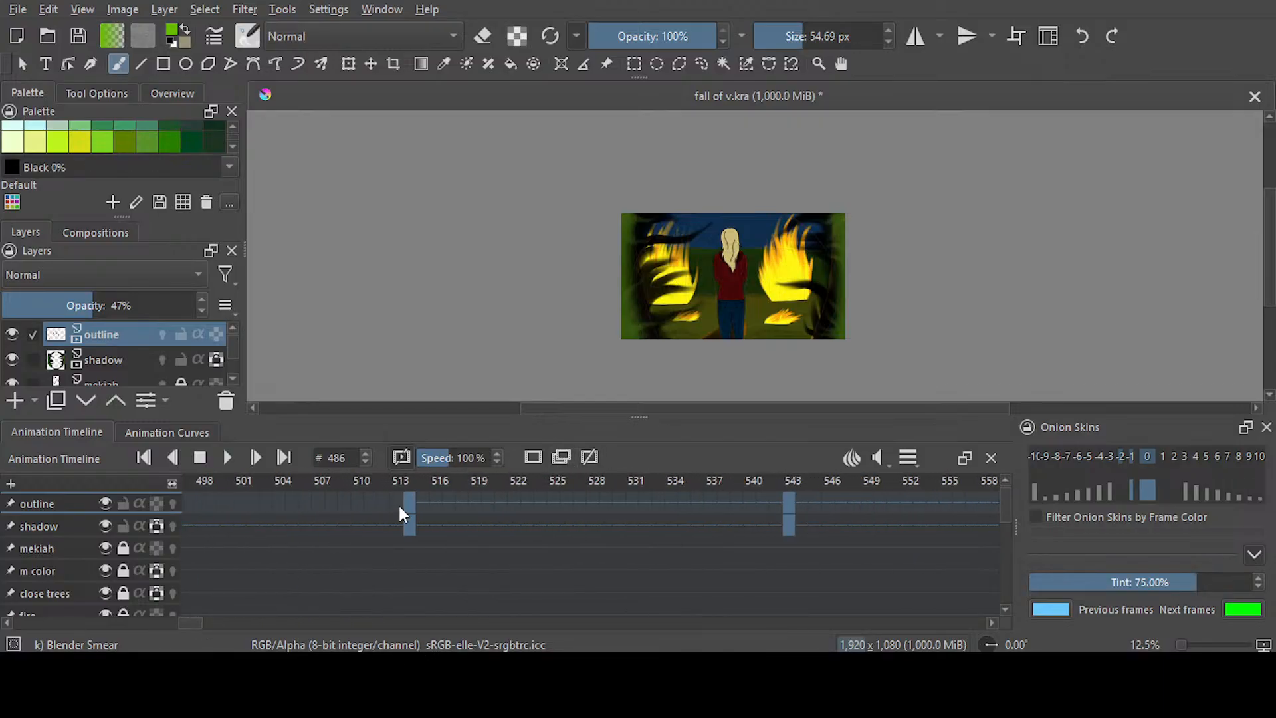
pyautogui.click(411, 513)
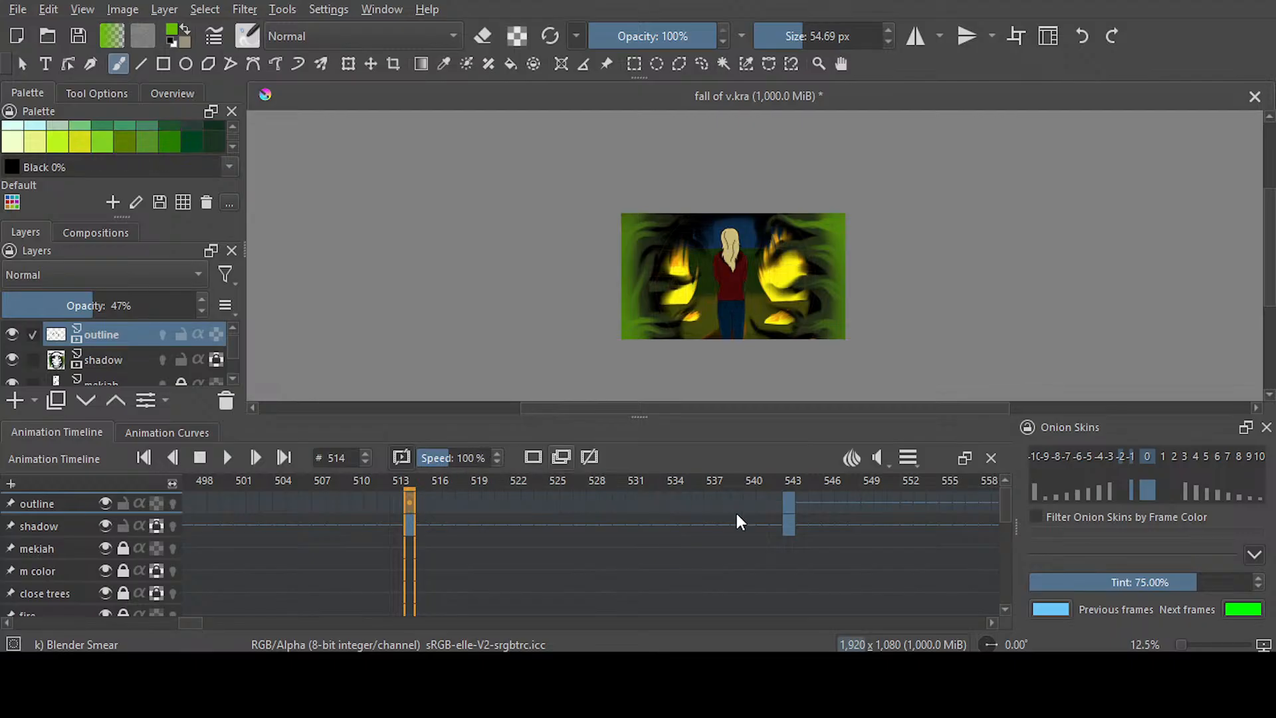
pyautogui.click(790, 513)
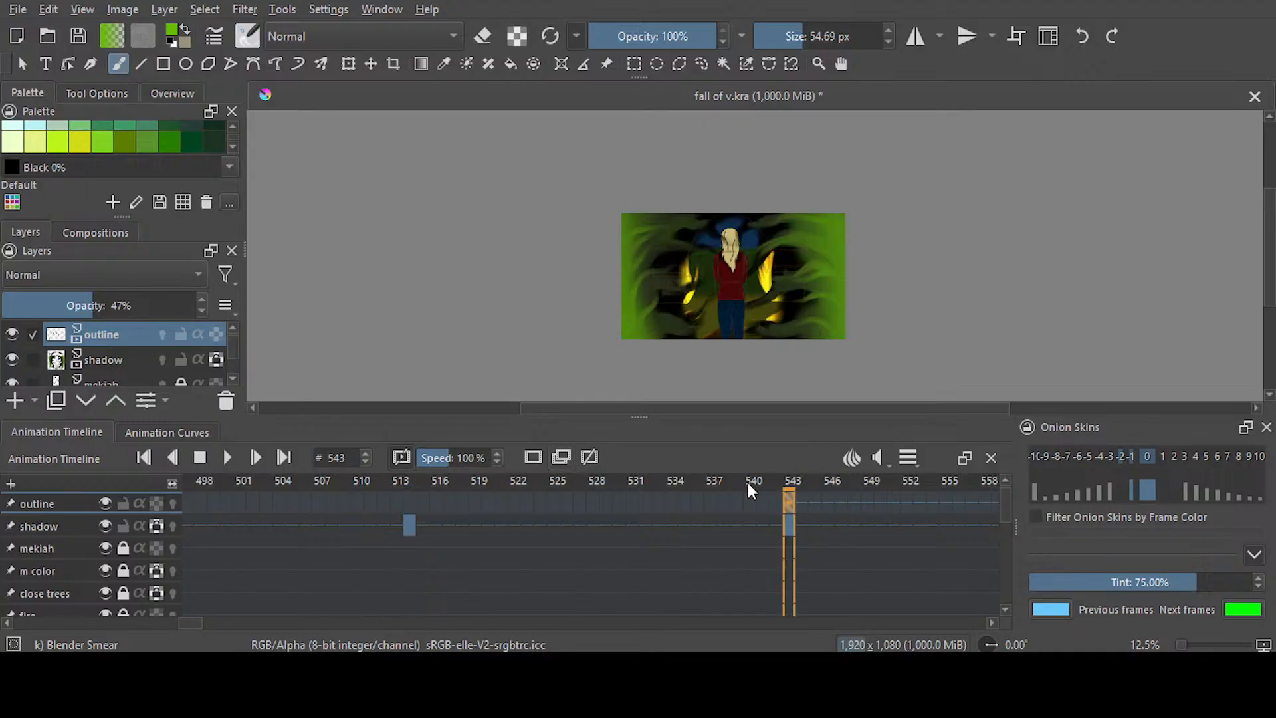
pyautogui.moveTo(192, 623); pyautogui.dragTo(209, 623)
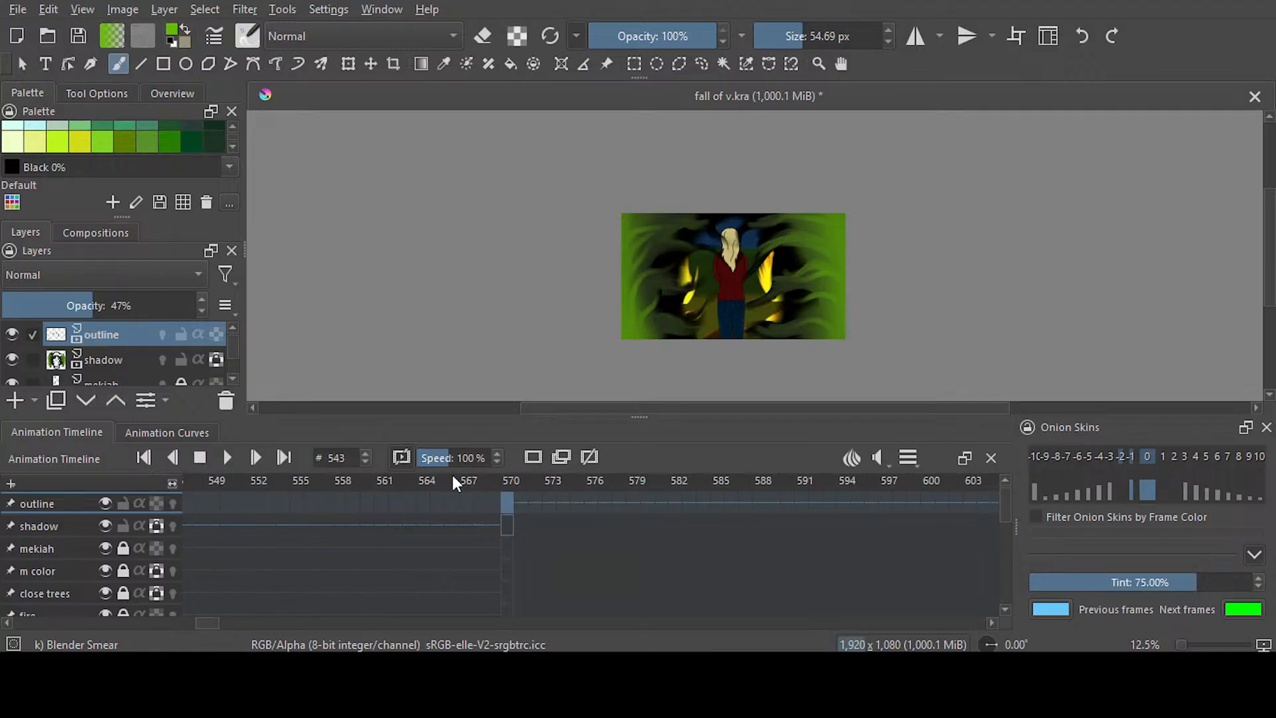
pyautogui.click(509, 506)
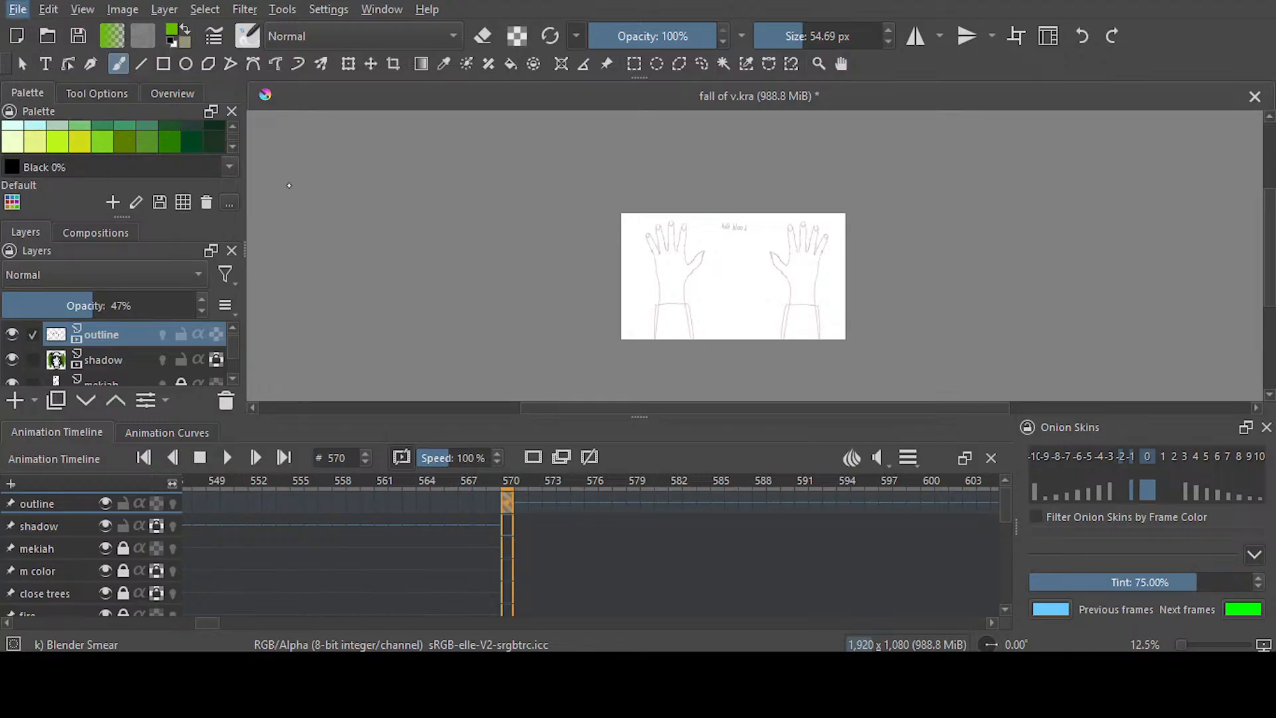
pyautogui.hotkey('ctrl', 's')
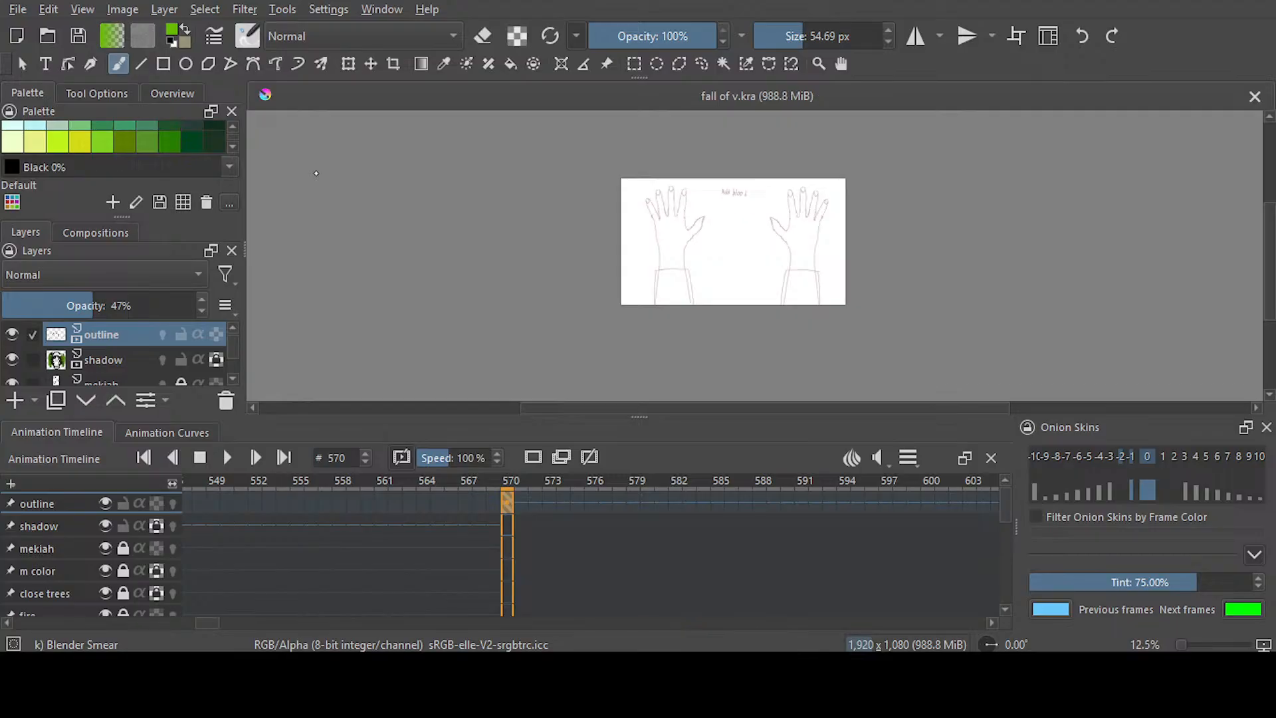
# Set up the Ink-2 Fineliner brush at 5 px in black and select and unlock the mekiah layer
pyautogui.press('/')
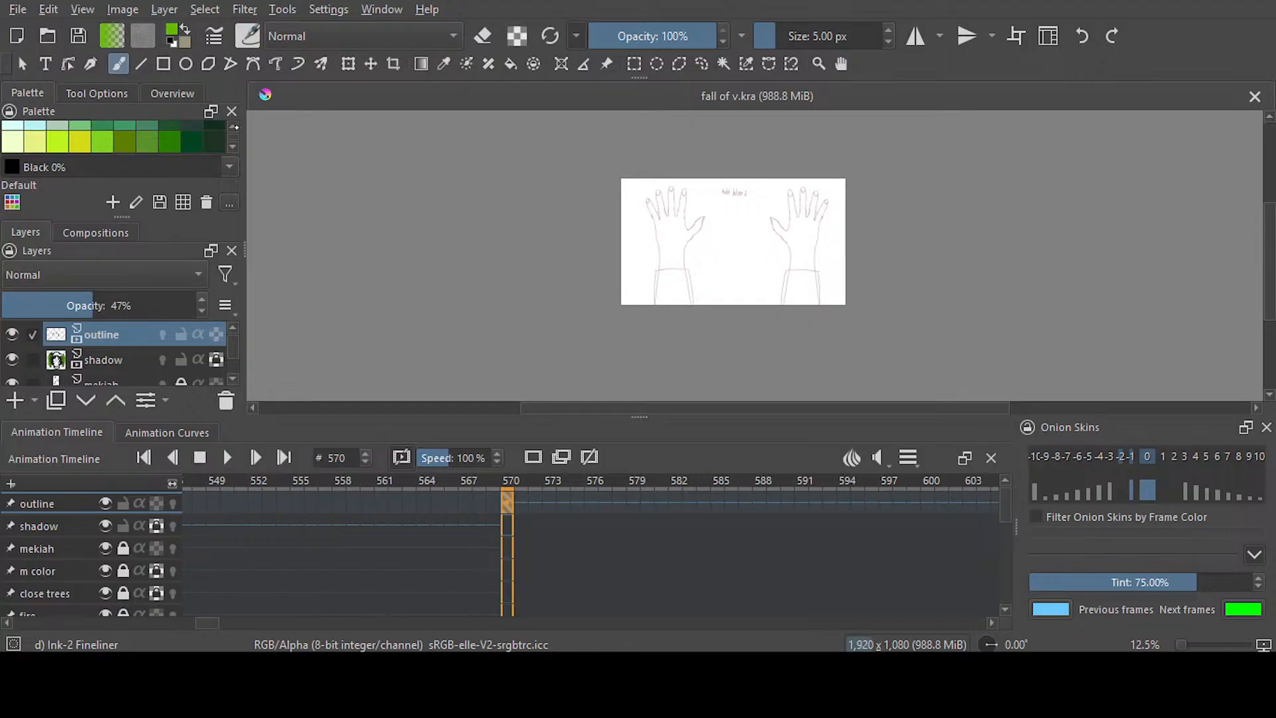
pyautogui.press('d')
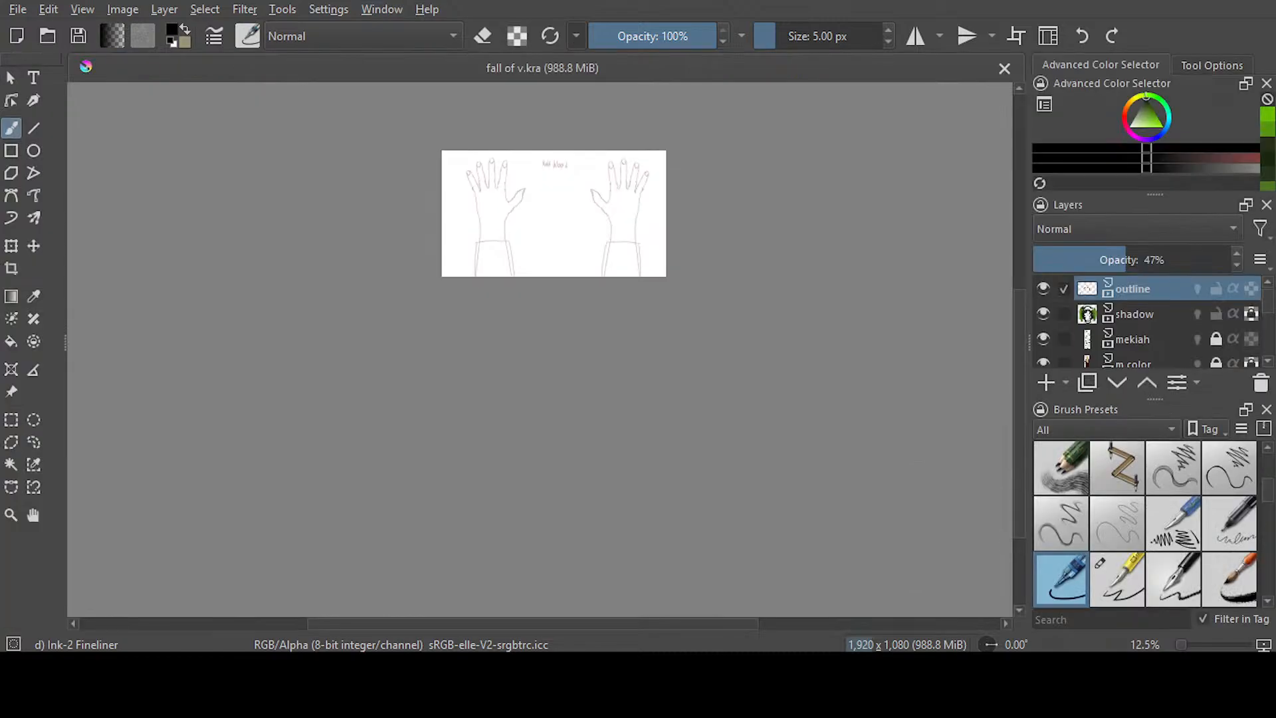
pyautogui.scroll(-1, 1162, 300)
pyautogui.click(1162, 300)
pyautogui.click(1215, 303)
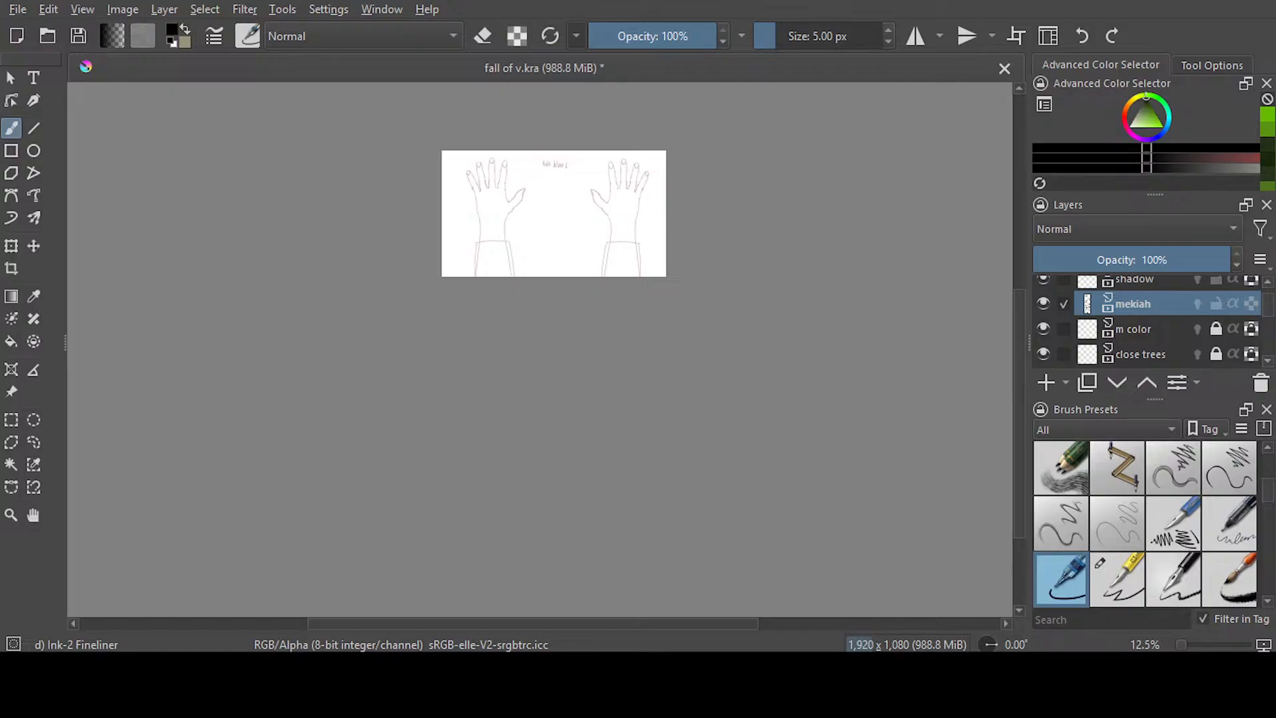
pyautogui.scroll(3, 521, 180)
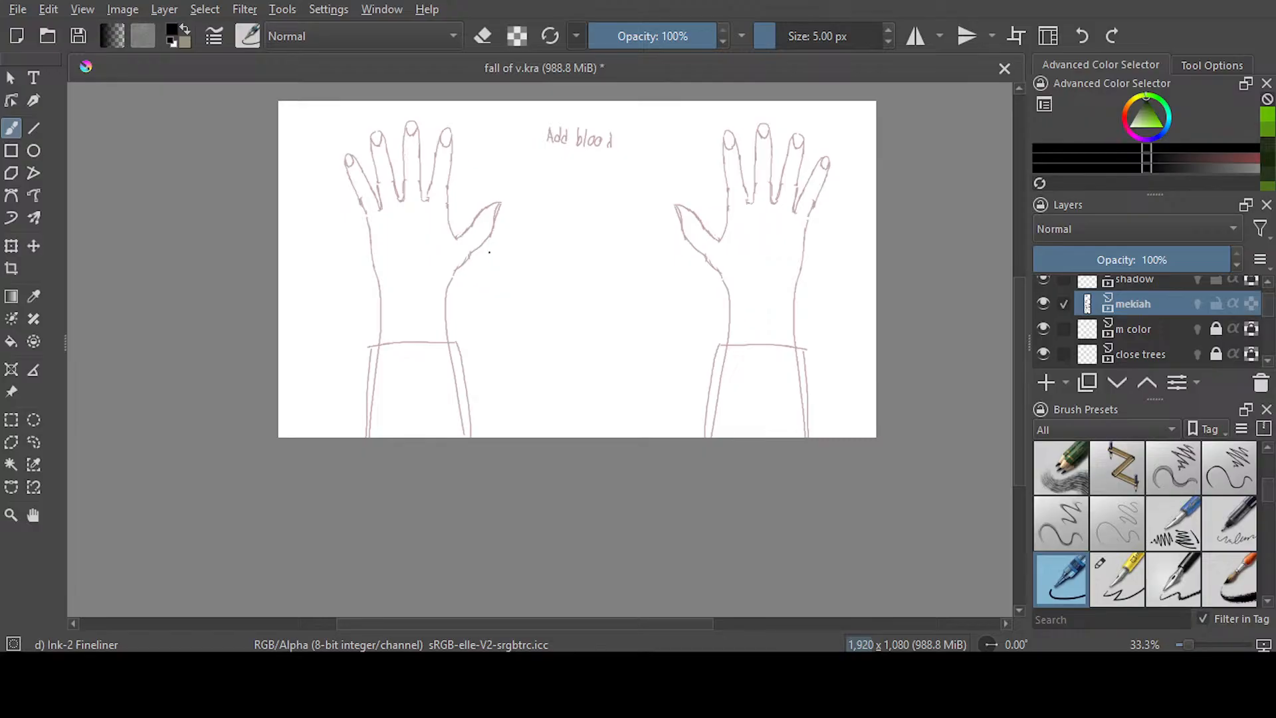
pyautogui.scroll(1, 489, 252)
pyautogui.scroll(-1, 489, 251)
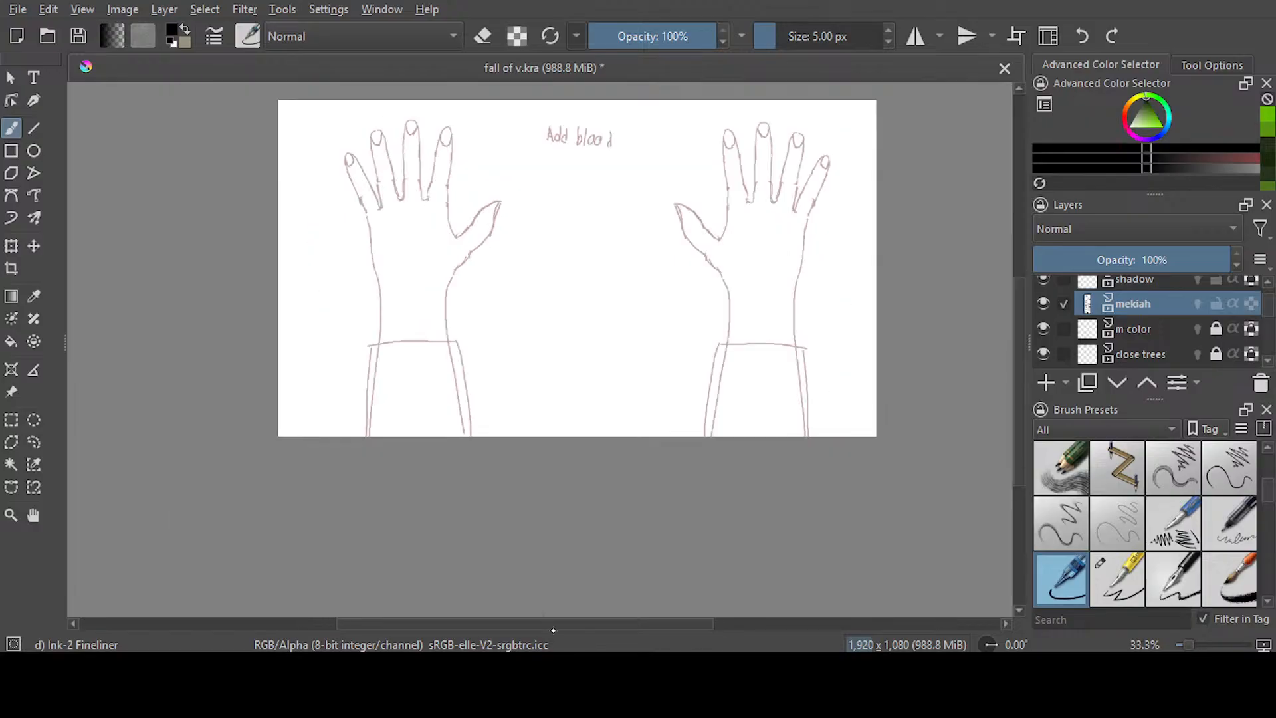
pyautogui.moveTo(1019, 404); pyautogui.dragTo(1018, 384)
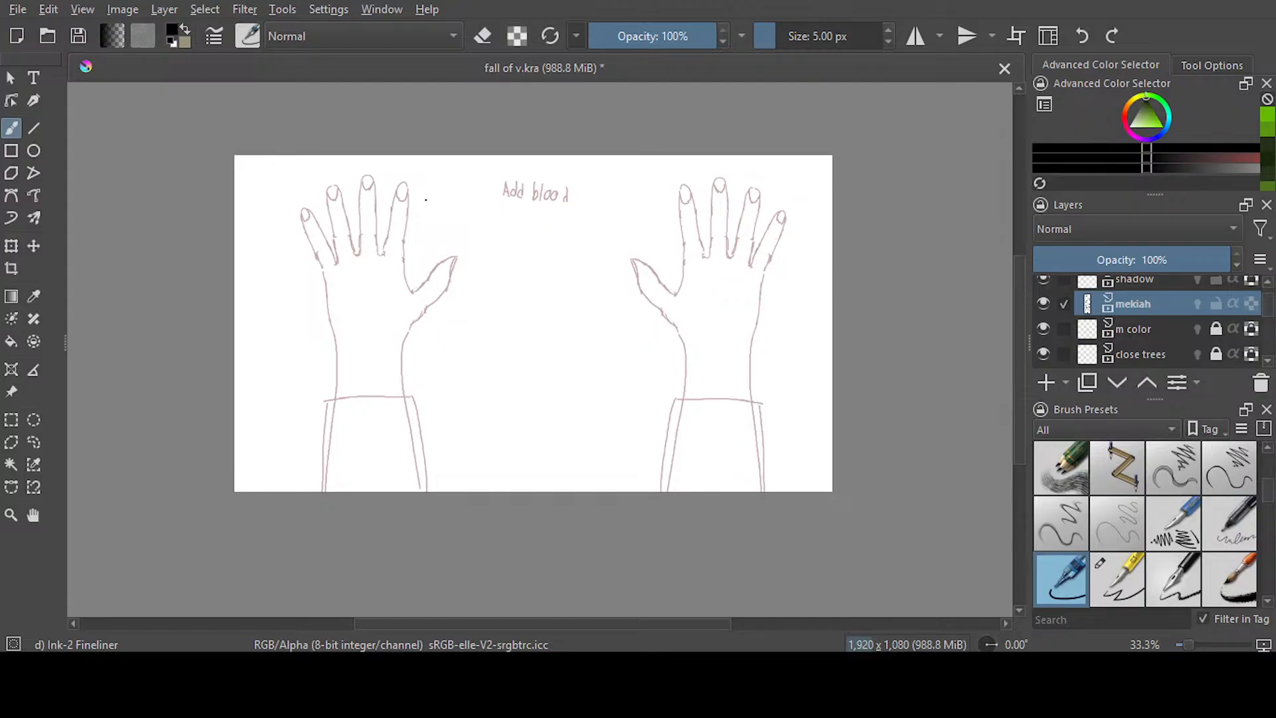
pyautogui.scroll(1, 380, 208)
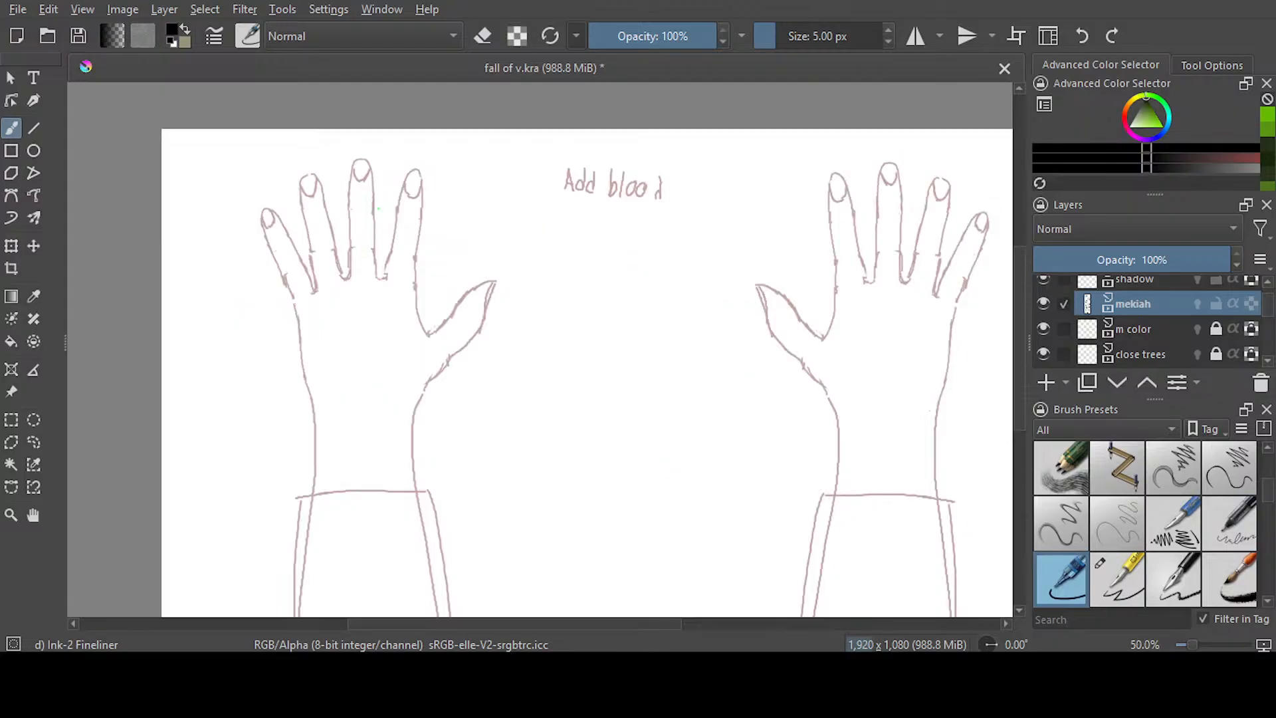
pyautogui.scroll(1, 379, 208)
pyautogui.scroll(-1, 378, 208)
pyautogui.scroll(-1, 378, 209)
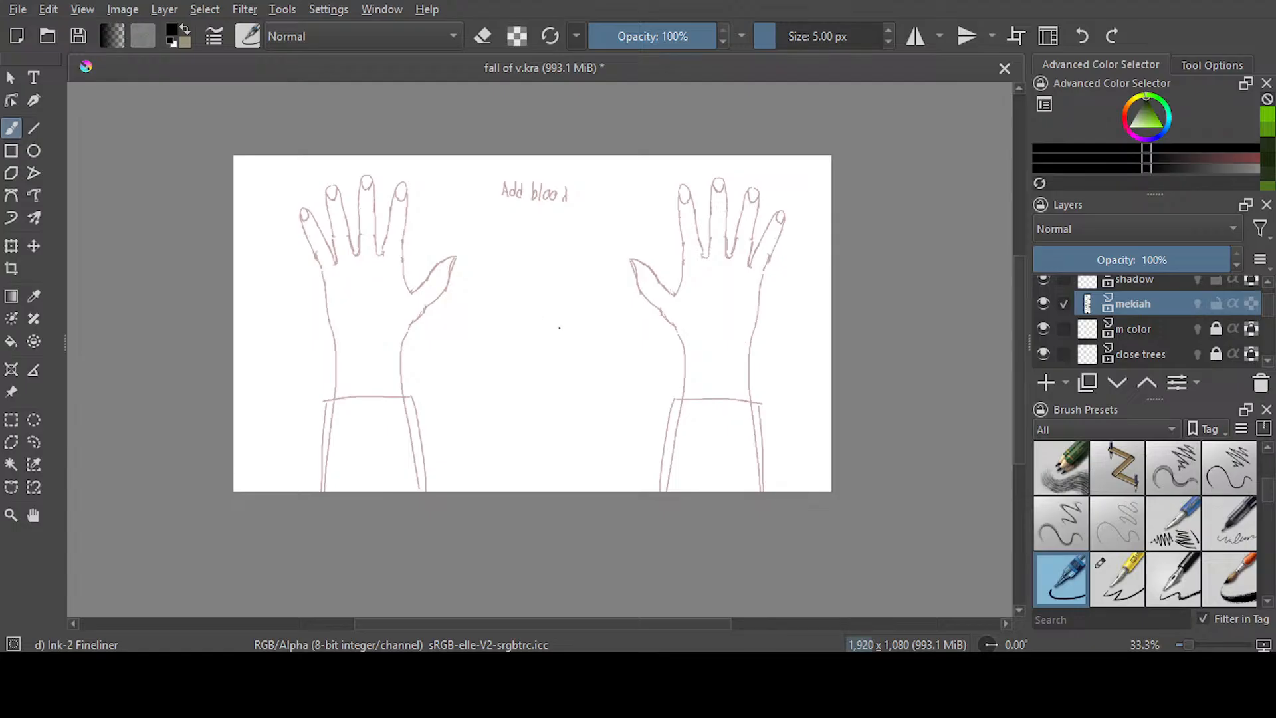
pyautogui.moveTo(506, 628); pyautogui.dragTo(501, 623)
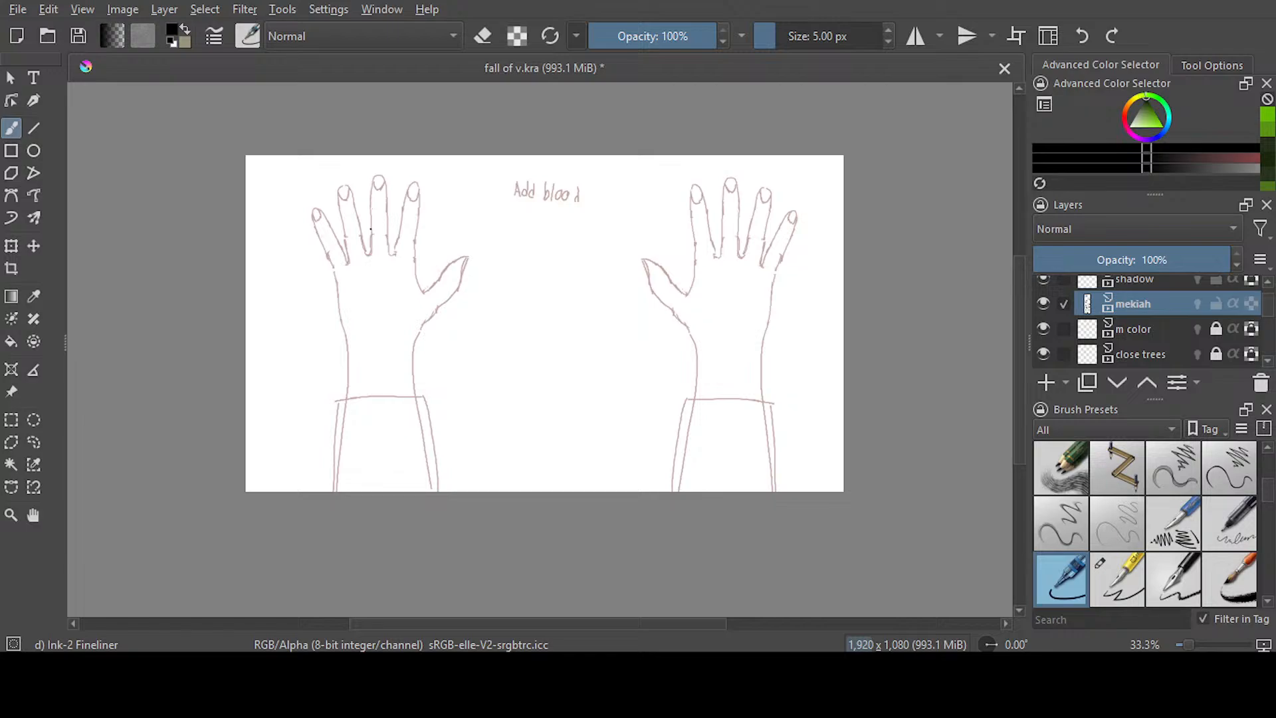
# Ink the thumb and thumbnail of the left-hand sketch in black on the mekiah layer, redoing the nail stroke once
pyautogui.scroll(2, 376, 229)
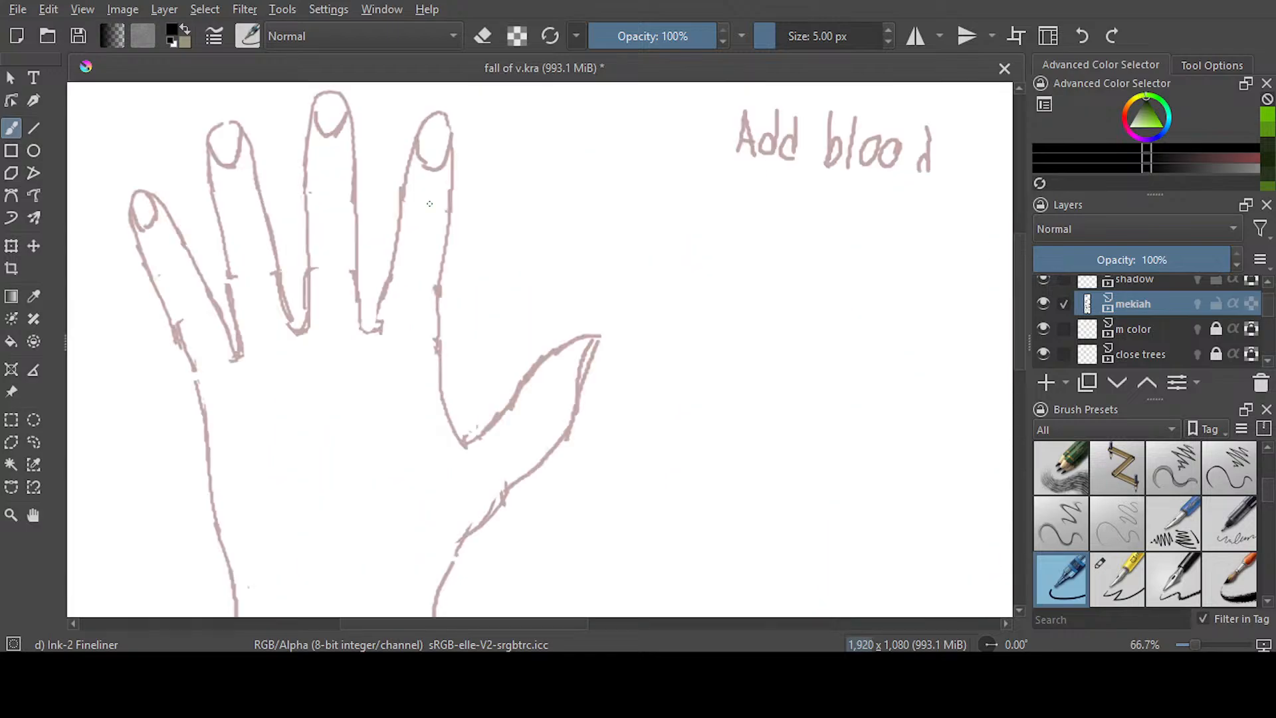
pyautogui.scroll(2, 429, 204)
pyautogui.scroll(1, 594, 507)
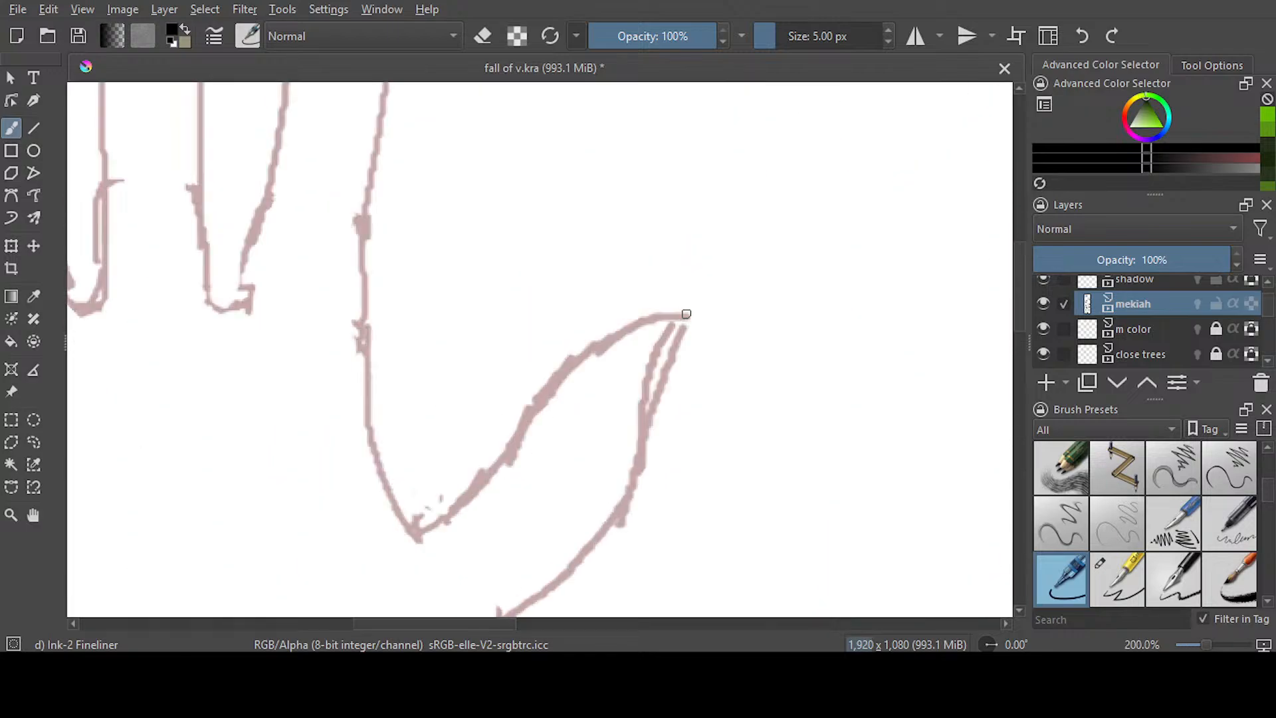
pyautogui.moveTo(688, 316)
pyautogui.mouseDown()
pyautogui.moveTo(627, 495)
pyautogui.moveTo(522, 612)
pyautogui.mouseUp()
pyautogui.moveTo(686, 315)
pyautogui.mouseDown()
pyautogui.moveTo(657, 348)
pyautogui.moveTo(634, 473)
pyautogui.mouseUp()
pyautogui.click(1076, 43)
pyautogui.moveTo(684, 311)
pyautogui.mouseDown()
pyautogui.moveTo(652, 355)
pyautogui.moveTo(654, 439)
pyautogui.mouseUp()
pyautogui.moveTo(681, 313)
pyautogui.mouseDown()
pyautogui.moveTo(593, 351)
pyautogui.moveTo(468, 498)
pyautogui.moveTo(412, 529)
pyautogui.mouseUp()
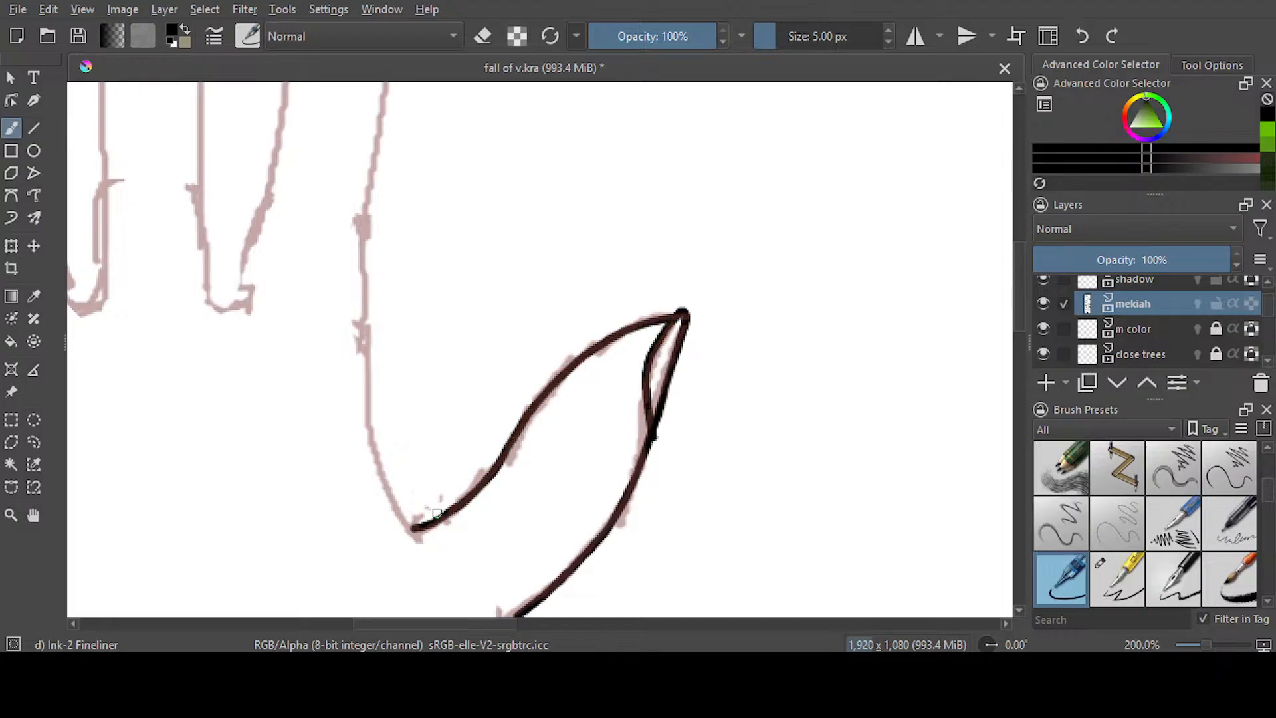
# Ink the outer side of the index finger from the thumb web to the fingertip in black, trimming the first stroke's end before continuing
pyautogui.moveTo(499, 624); pyautogui.dragTo(466, 624)
pyautogui.moveTo(572, 153)
pyautogui.mouseDown()
pyautogui.moveTo(555, 405)
pyautogui.moveTo(590, 505)
pyautogui.moveTo(613, 525)
pyautogui.mouseUp()
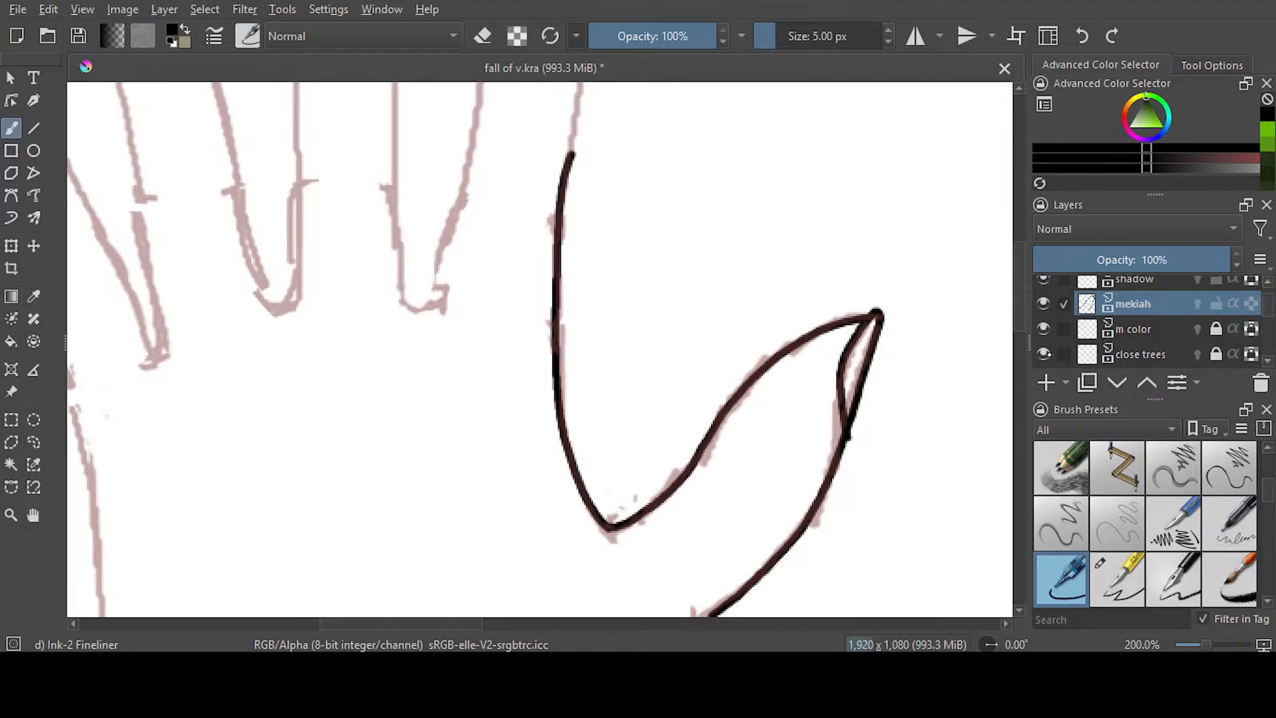
pyautogui.scroll(5, 744, 341)
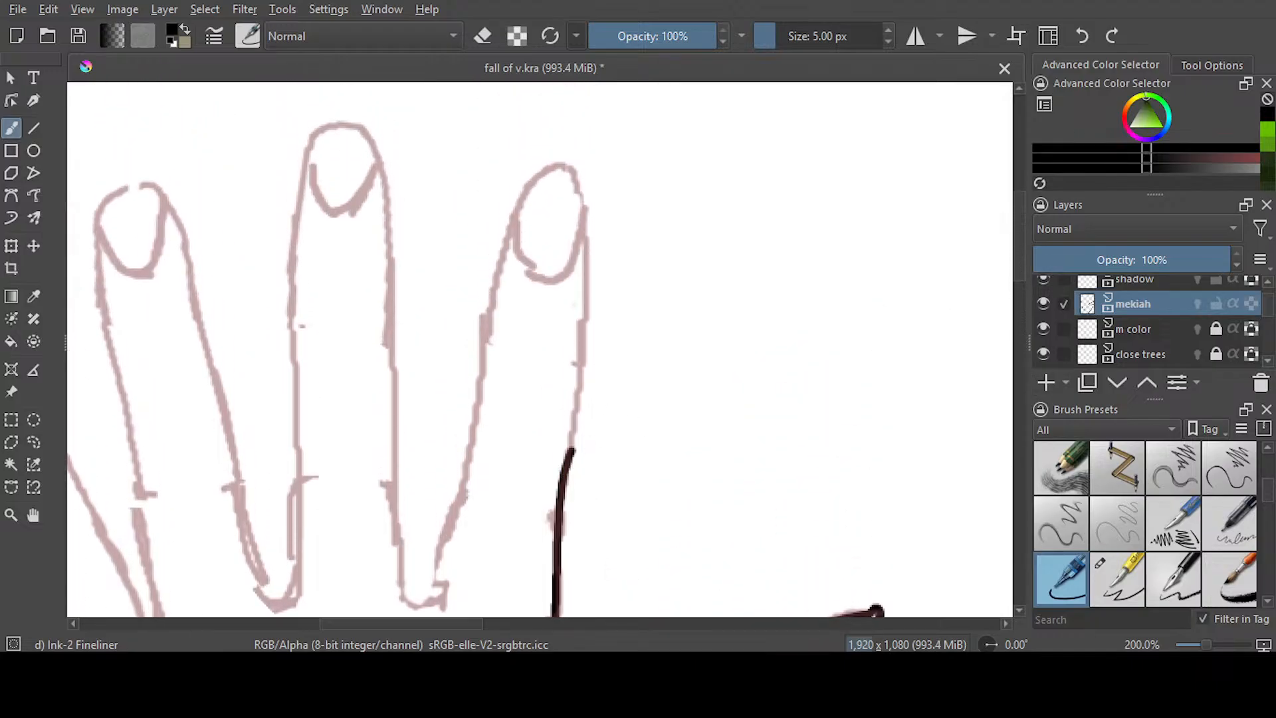
pyautogui.press('e')
pyautogui.moveTo(575, 473)
pyautogui.mouseDown()
pyautogui.moveTo(562, 460)
pyautogui.moveTo(580, 451)
pyautogui.mouseUp()
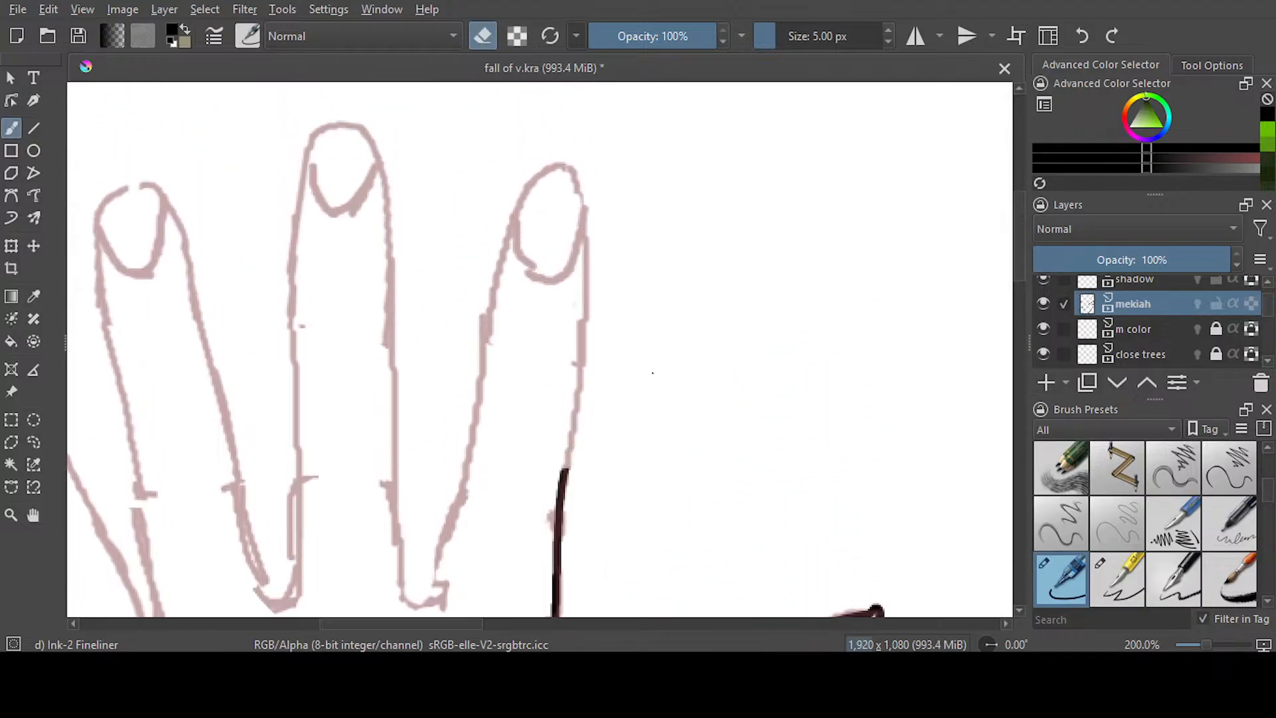
pyautogui.press('e')
pyautogui.moveTo(574, 175)
pyautogui.mouseDown()
pyautogui.moveTo(585, 301)
pyautogui.moveTo(563, 483)
pyautogui.mouseUp()
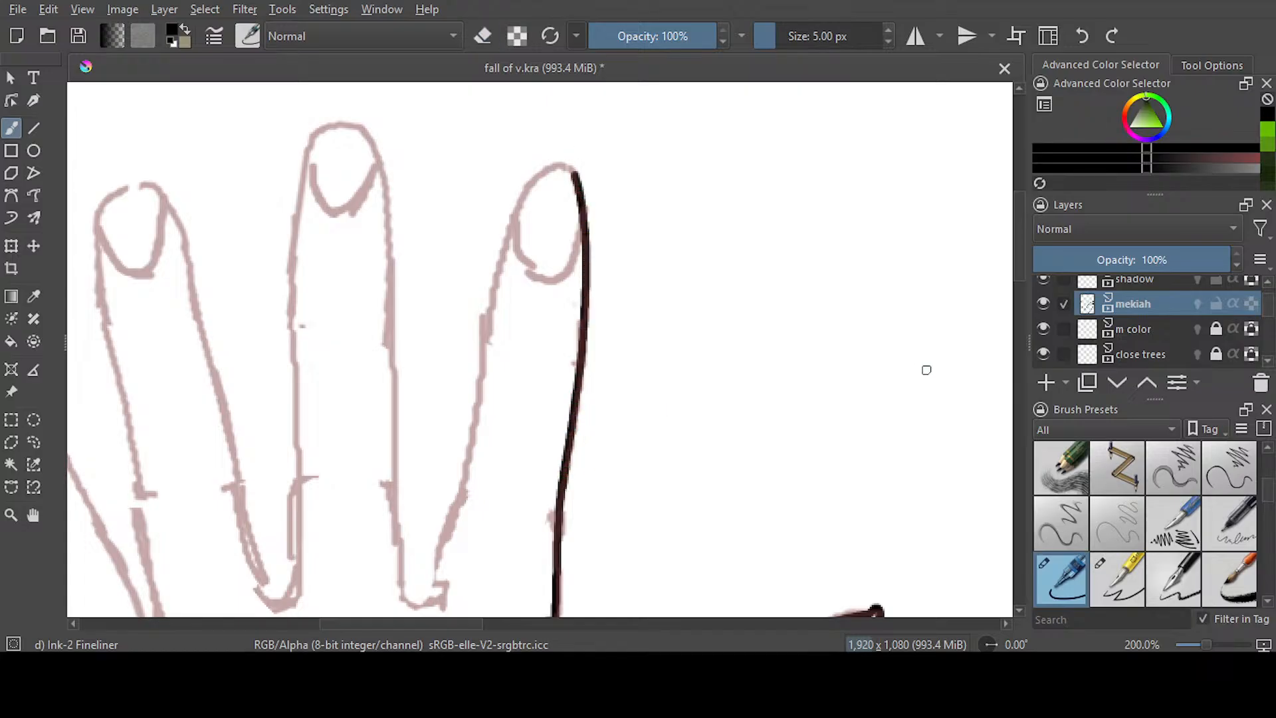
# Ink the index fingertip, the finger's inner side down to the web, and its curved nail line
pyautogui.scroll(-2, 1017, 261)
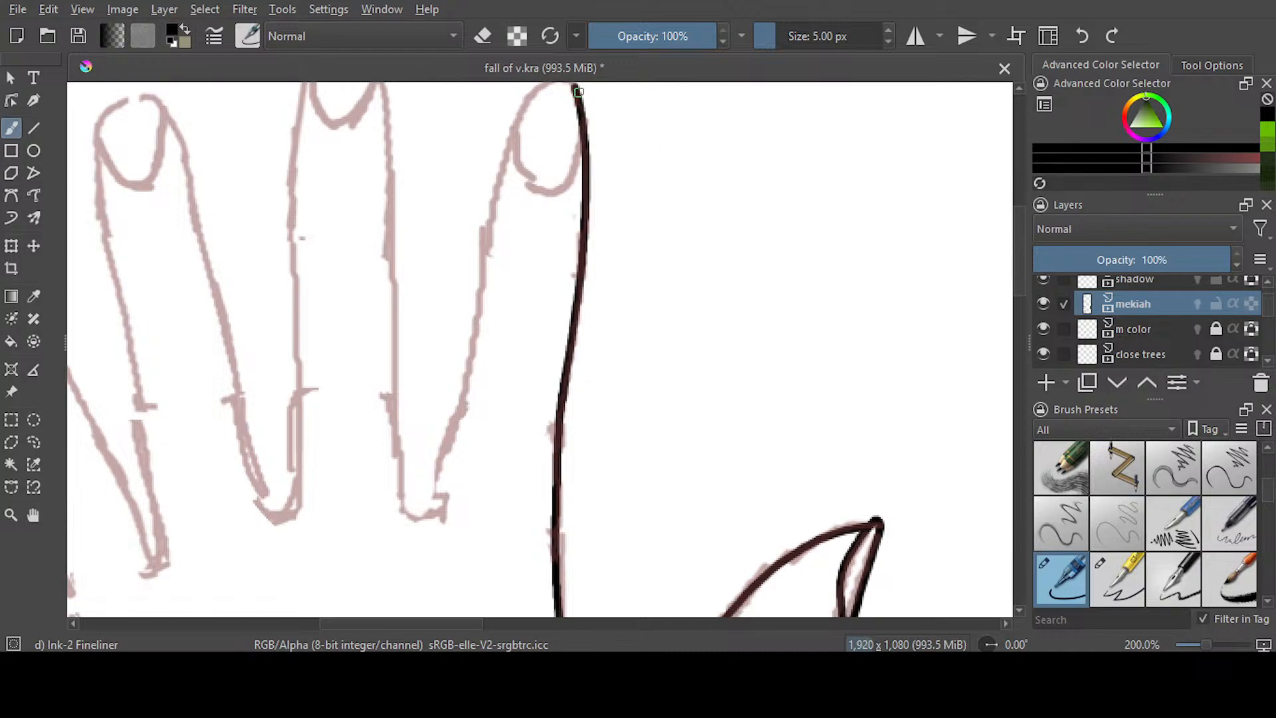
pyautogui.scroll(2, 1009, 272)
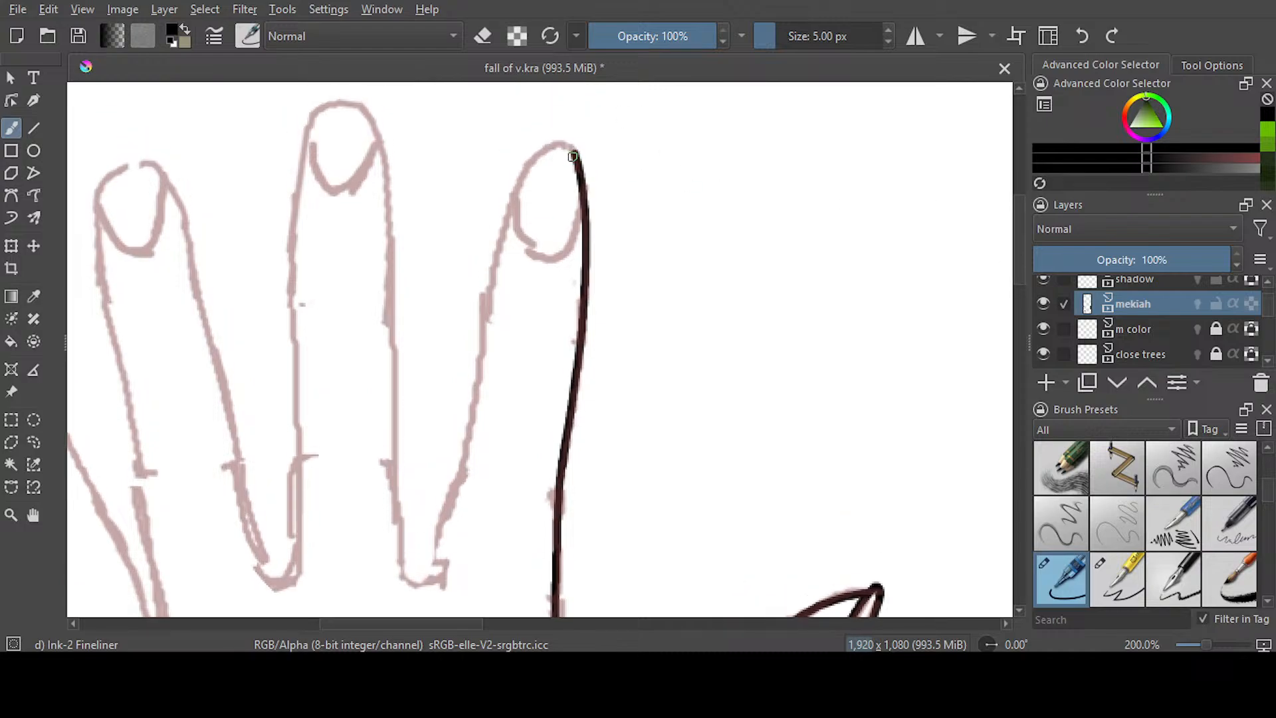
pyautogui.moveTo(575, 154)
pyautogui.mouseDown()
pyautogui.moveTo(542, 142)
pyautogui.moveTo(503, 212)
pyautogui.moveTo(433, 565)
pyautogui.moveTo(412, 573)
pyautogui.mouseUp()
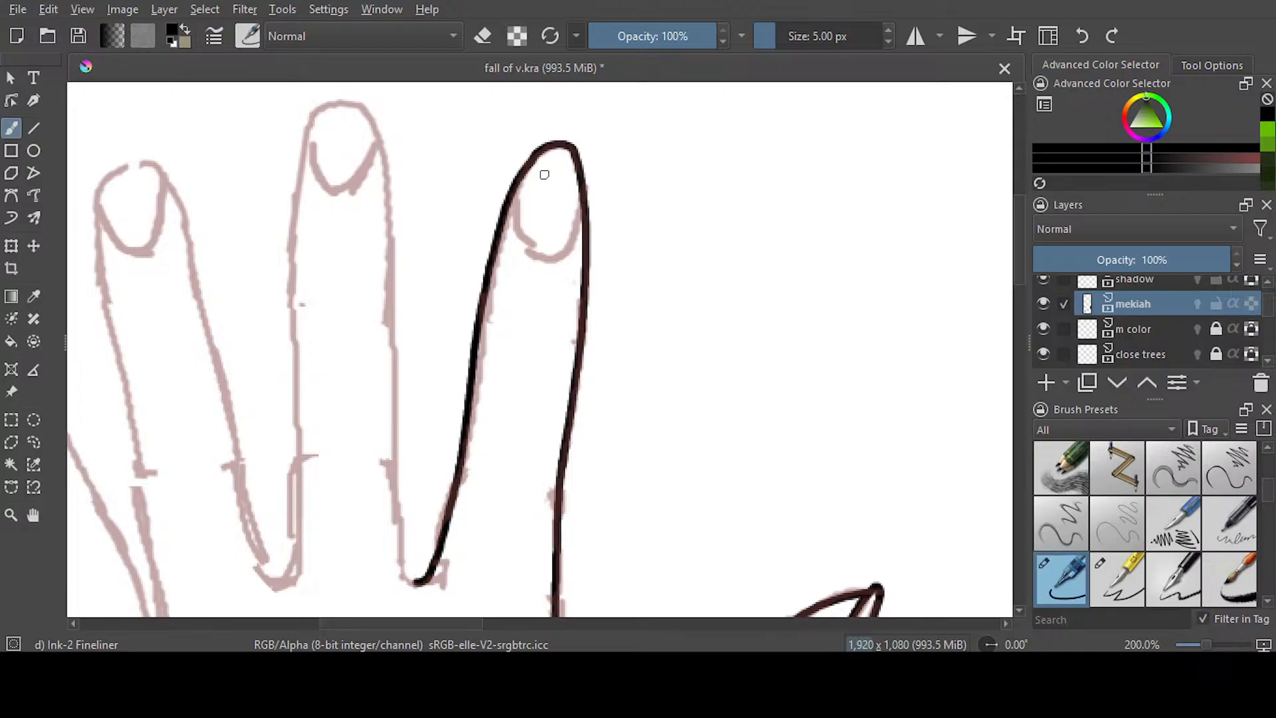
pyautogui.moveTo(515, 188)
pyautogui.mouseDown()
pyautogui.moveTo(526, 233)
pyautogui.moveTo(559, 249)
pyautogui.moveTo(585, 209)
pyautogui.mouseUp()
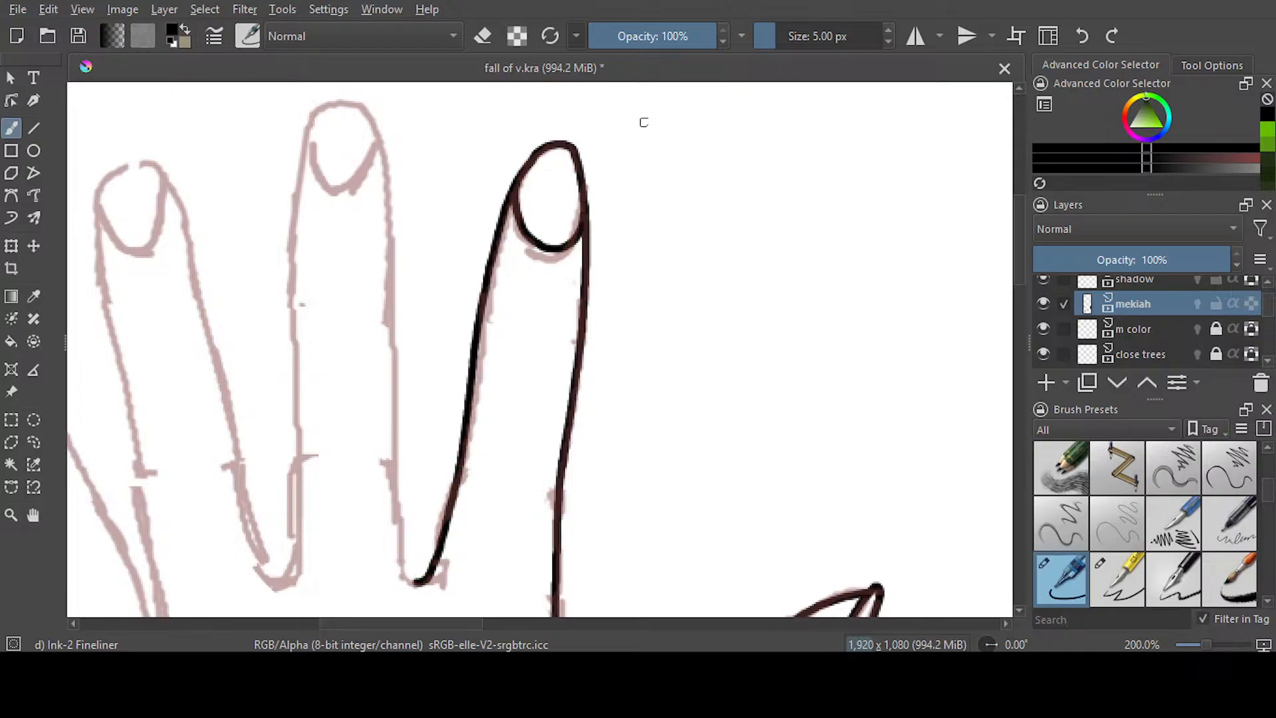
# Ink the middle finger's outline from web to web, undoing the first pass and redrawing each side closer to the sketch
pyautogui.moveTo(412, 579)
pyautogui.mouseDown()
pyautogui.moveTo(381, 174)
pyautogui.moveTo(357, 105)
pyautogui.moveTo(311, 121)
pyautogui.moveTo(292, 228)
pyautogui.moveTo(291, 573)
pyautogui.mouseUp()
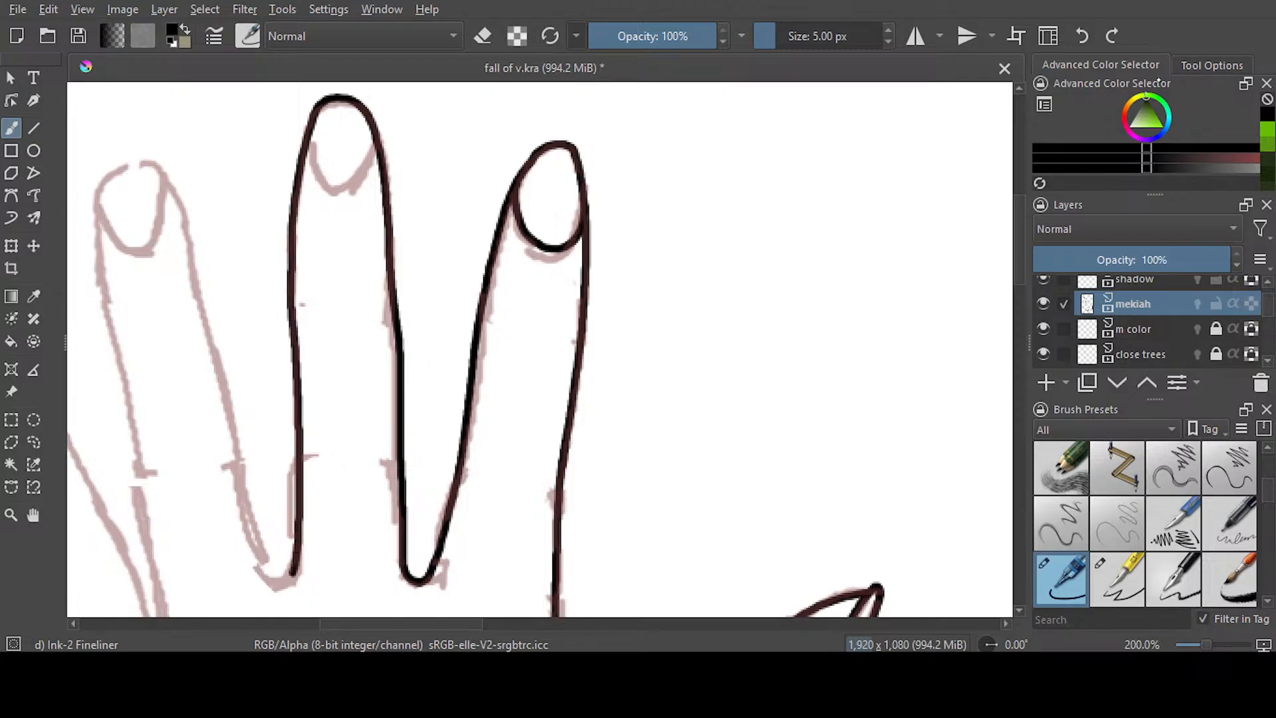
pyautogui.click(1081, 36)
pyautogui.moveTo(374, 116); pyautogui.dragTo(394, 511)
pyautogui.moveTo(403, 564); pyautogui.dragTo(416, 580)
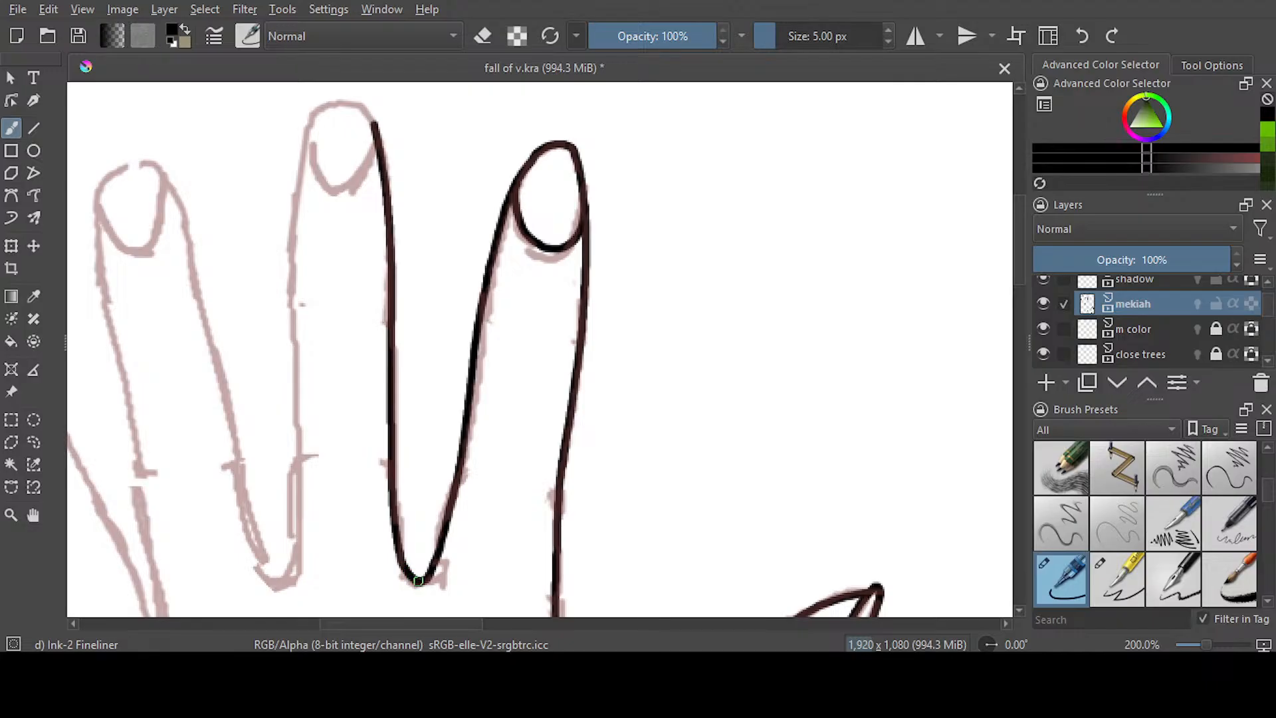
pyautogui.moveTo(377, 121)
pyautogui.mouseDown()
pyautogui.moveTo(347, 99)
pyautogui.moveTo(304, 153)
pyautogui.moveTo(300, 525)
pyautogui.moveTo(289, 577)
pyautogui.moveTo(274, 585)
pyautogui.mouseUp()
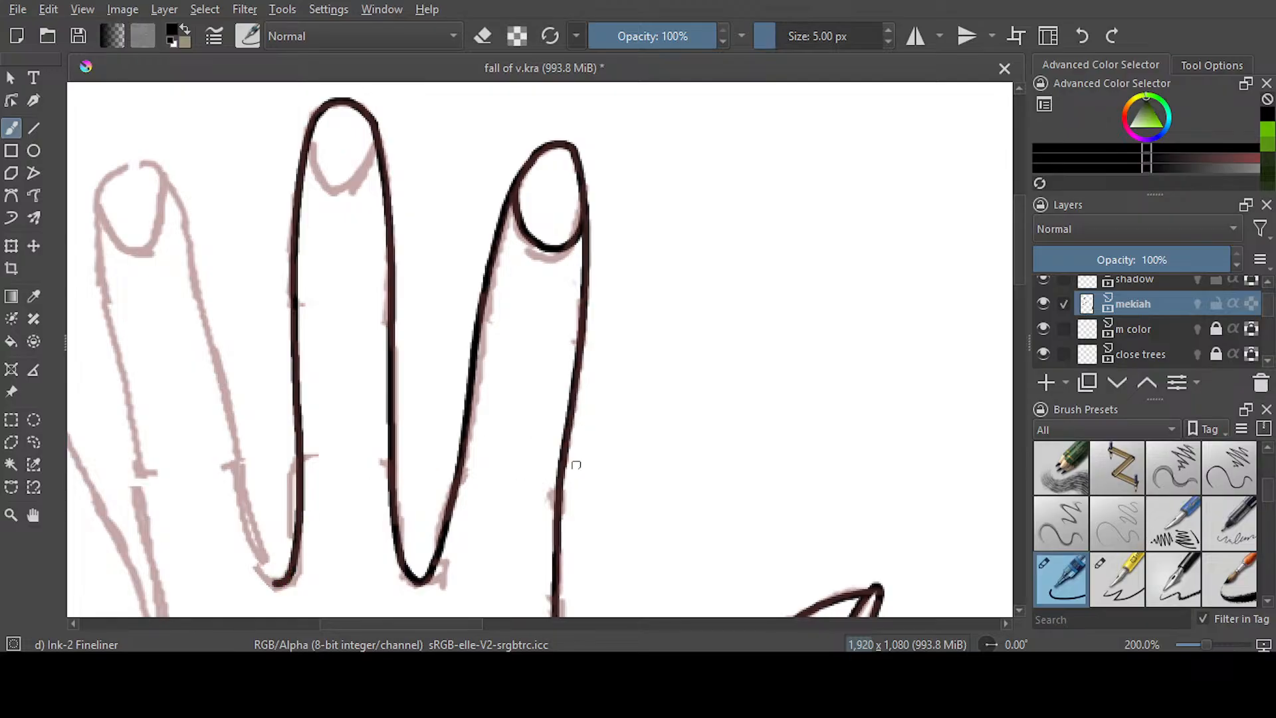
# Ink the middle finger's nail line, redoing the stroke once
pyautogui.moveTo(477, 627); pyautogui.dragTo(465, 630)
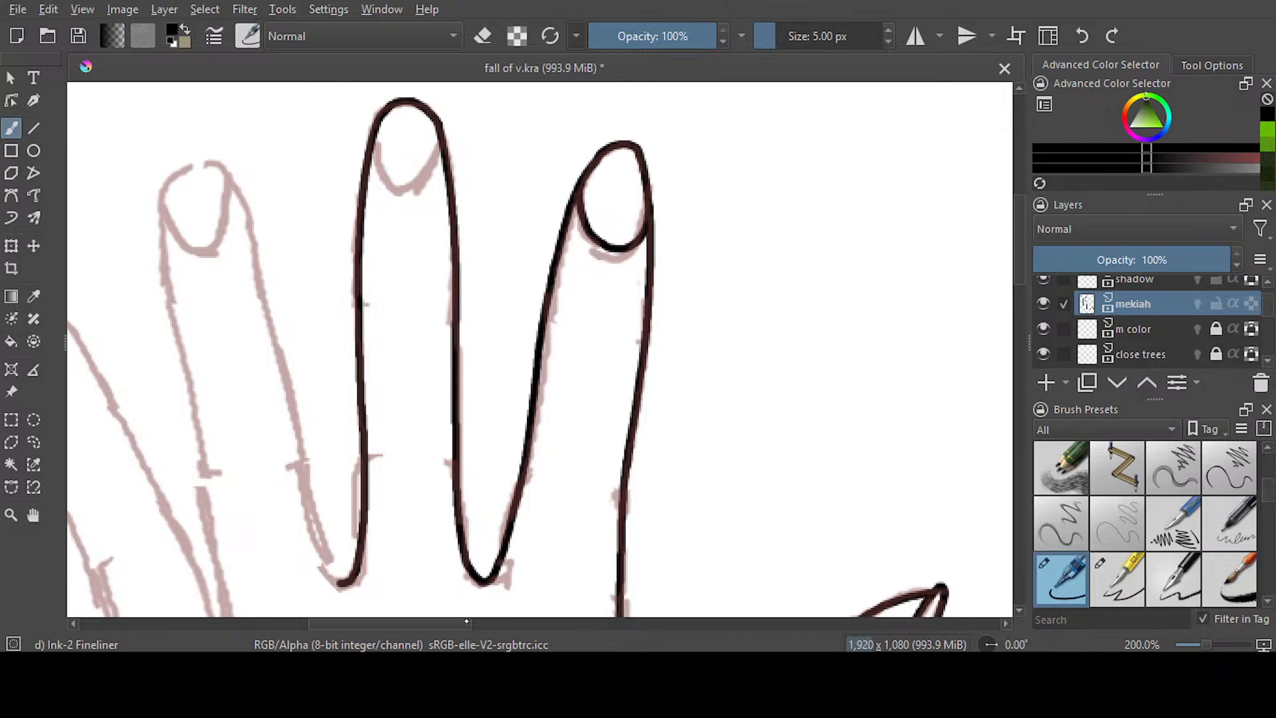
pyautogui.moveTo(380, 121)
pyautogui.mouseDown()
pyautogui.moveTo(381, 155)
pyautogui.moveTo(403, 179)
pyautogui.moveTo(431, 160)
pyautogui.moveTo(440, 127)
pyautogui.mouseUp()
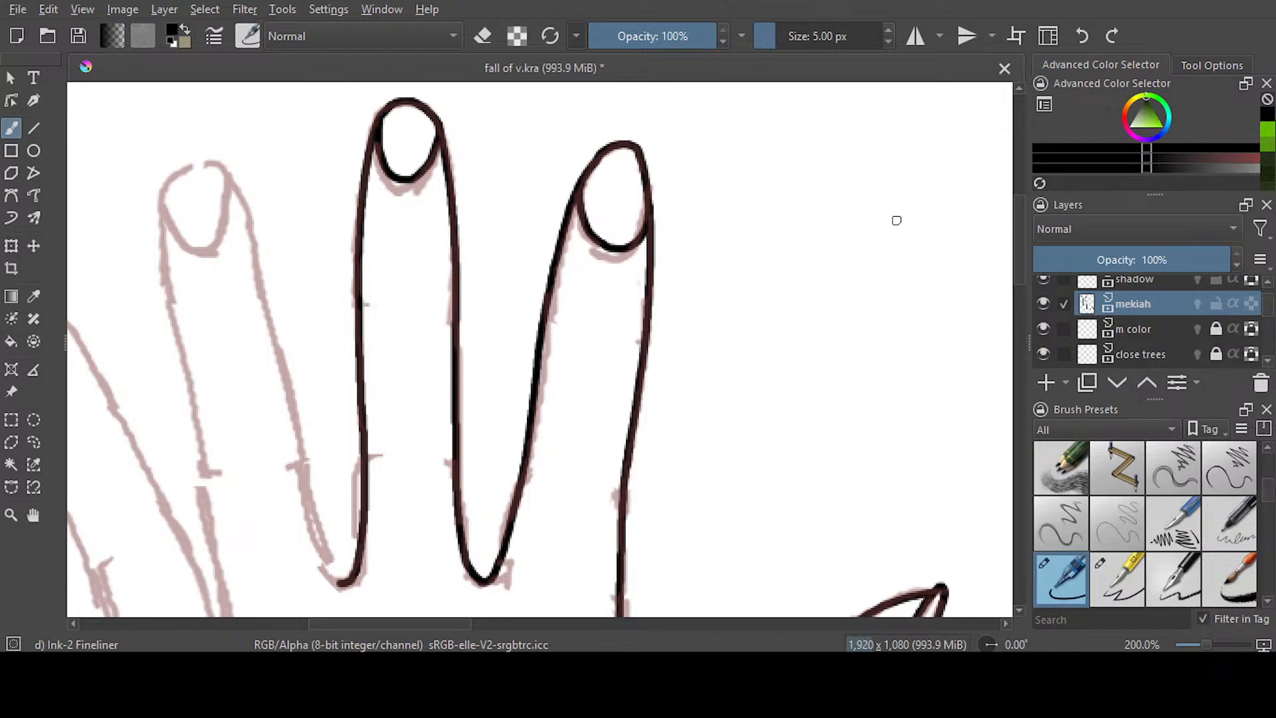
pyautogui.hotkey('ctrl', 'z')
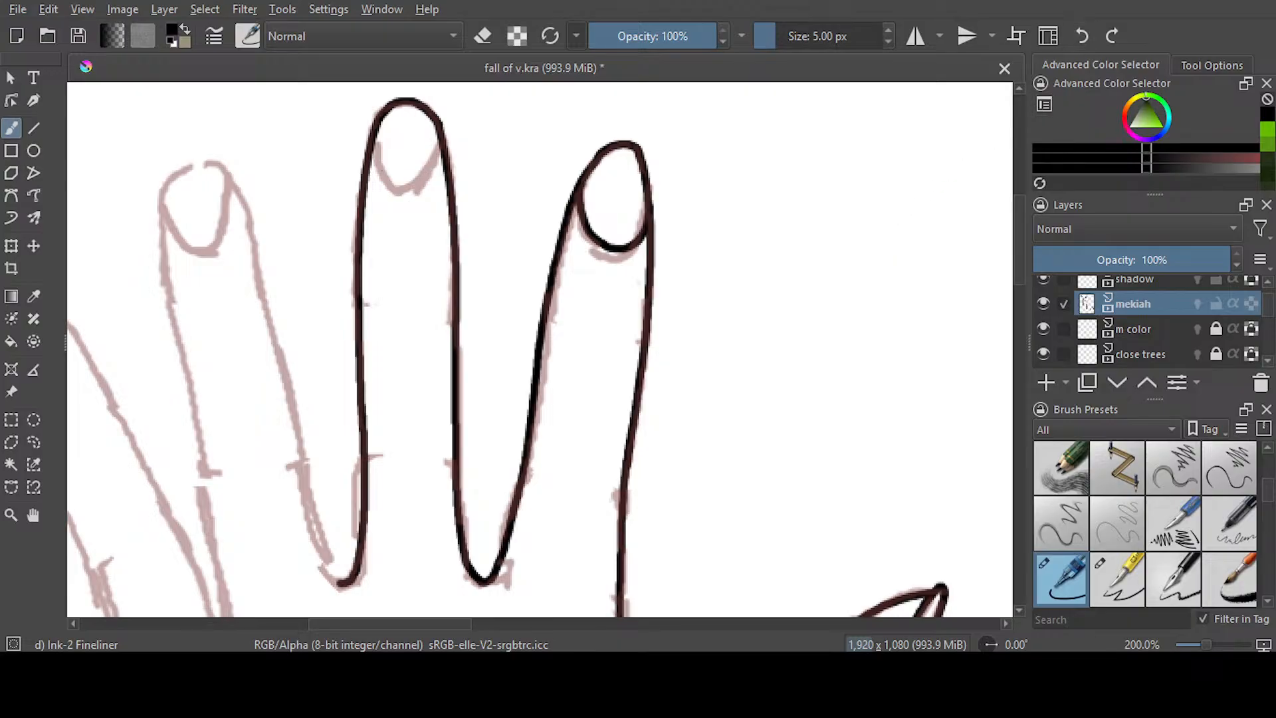
pyautogui.moveTo(377, 130)
pyautogui.mouseDown()
pyautogui.moveTo(394, 176)
pyautogui.moveTo(433, 160)
pyautogui.moveTo(440, 123)
pyautogui.mouseUp()
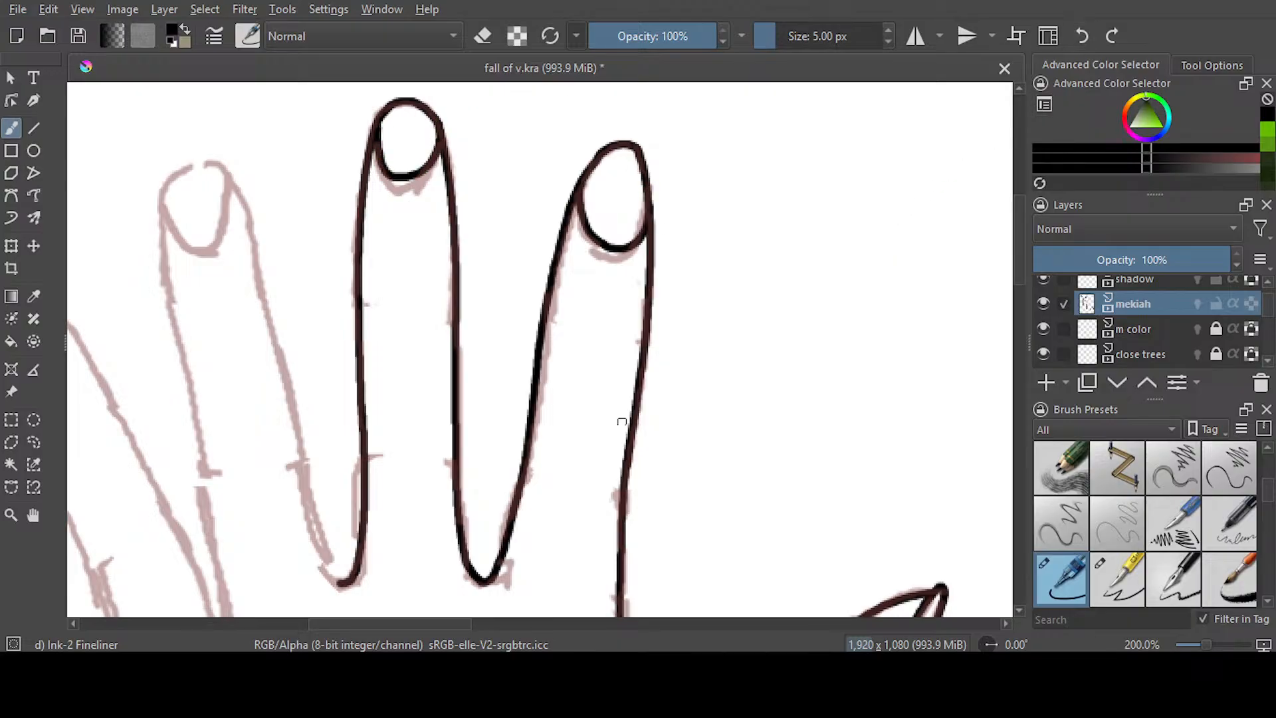
# Ink the ring finger's side facing the middle finger, from the fingertip down to the web, redoing the stroke until it is smooth
pyautogui.moveTo(453, 623); pyautogui.dragTo(424, 623)
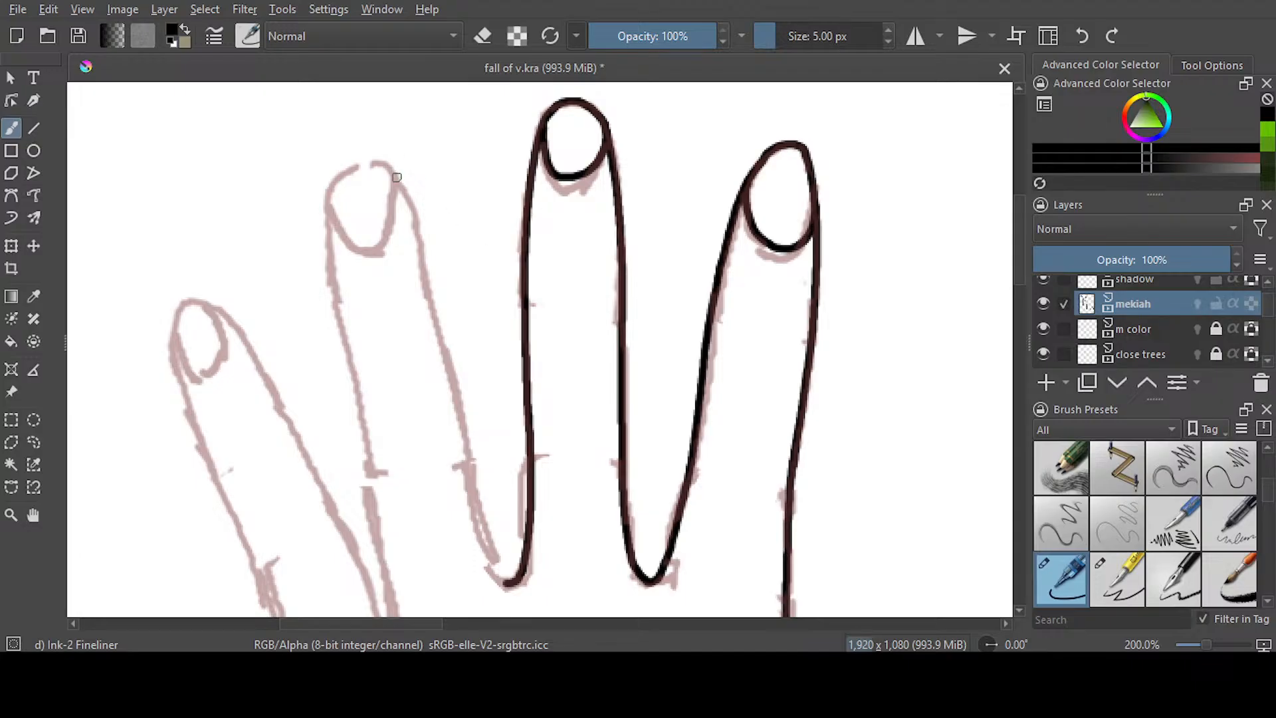
pyautogui.moveTo(388, 167)
pyautogui.mouseDown()
pyautogui.moveTo(430, 271)
pyautogui.moveTo(497, 577)
pyautogui.mouseUp()
pyautogui.hotkey('ctrl', 'z')
pyautogui.moveTo(392, 162); pyautogui.dragTo(496, 575)
pyautogui.hotkey('ctrl', 'z')
pyautogui.moveTo(390, 162); pyautogui.dragTo(507, 582)
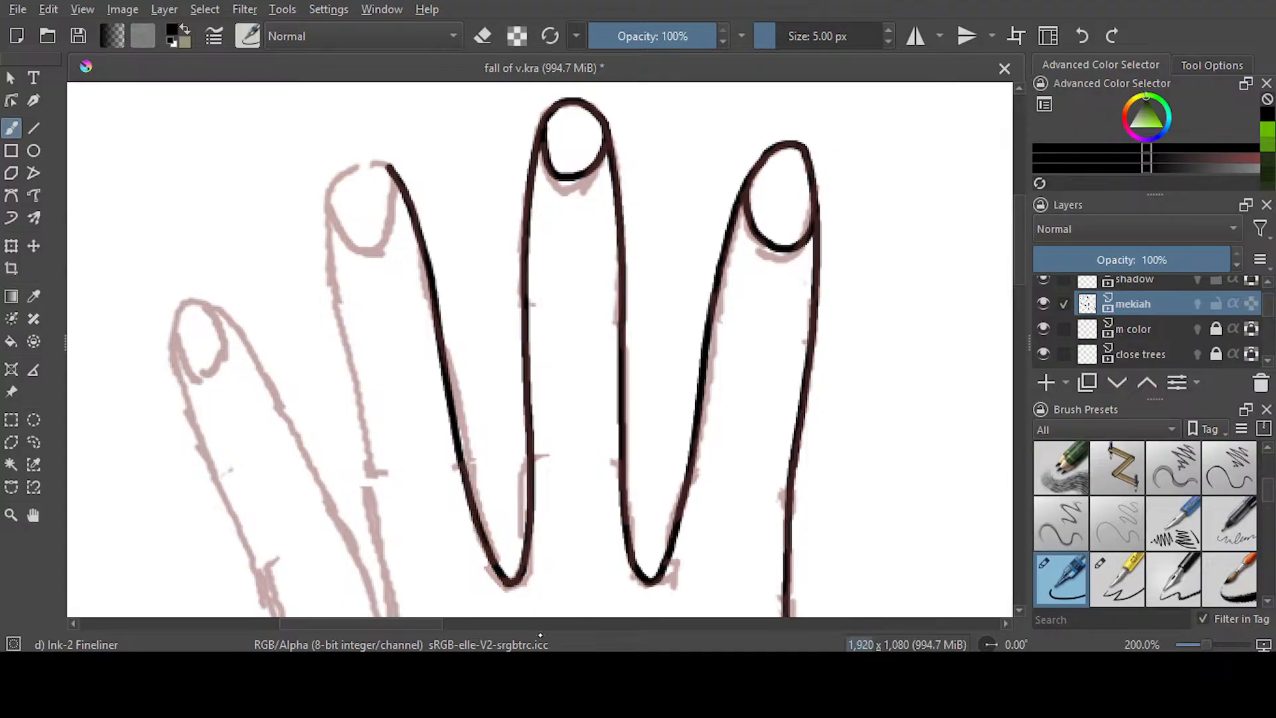
# Ink the ring finger's tip, its side facing the little finger and its nail line, redoing the side stroke once
pyautogui.moveTo(425, 625); pyautogui.dragTo(392, 625)
pyautogui.moveTo(580, 168)
pyautogui.mouseDown()
pyautogui.moveTo(542, 166)
pyautogui.moveTo(522, 190)
pyautogui.moveTo(517, 236)
pyautogui.moveTo(551, 451)
pyautogui.mouseUp()
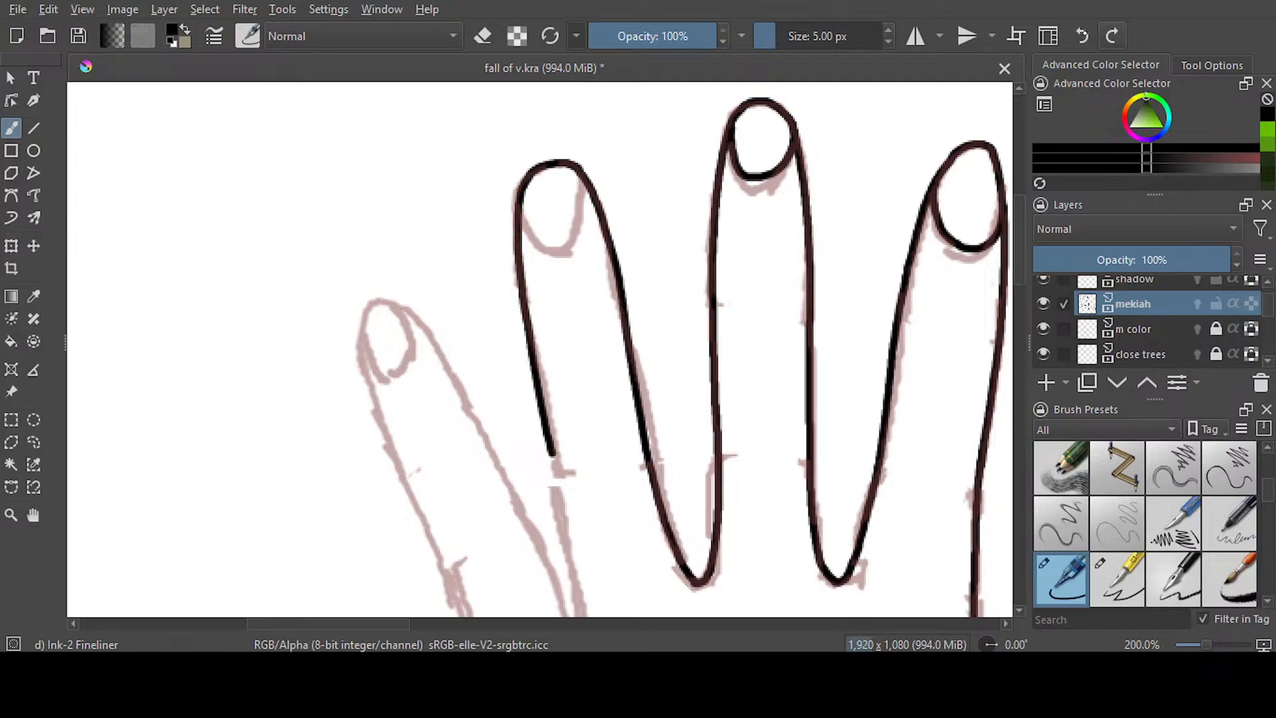
pyautogui.hotkey('ctrl', 'z')
pyautogui.moveTo(579, 168)
pyautogui.mouseDown()
pyautogui.moveTo(519, 181)
pyautogui.moveTo(526, 310)
pyautogui.moveTo(585, 610)
pyautogui.mouseUp()
pyautogui.moveTo(522, 180)
pyautogui.mouseDown()
pyautogui.moveTo(533, 226)
pyautogui.moveTo(565, 242)
pyautogui.moveTo(586, 180)
pyautogui.mouseUp()
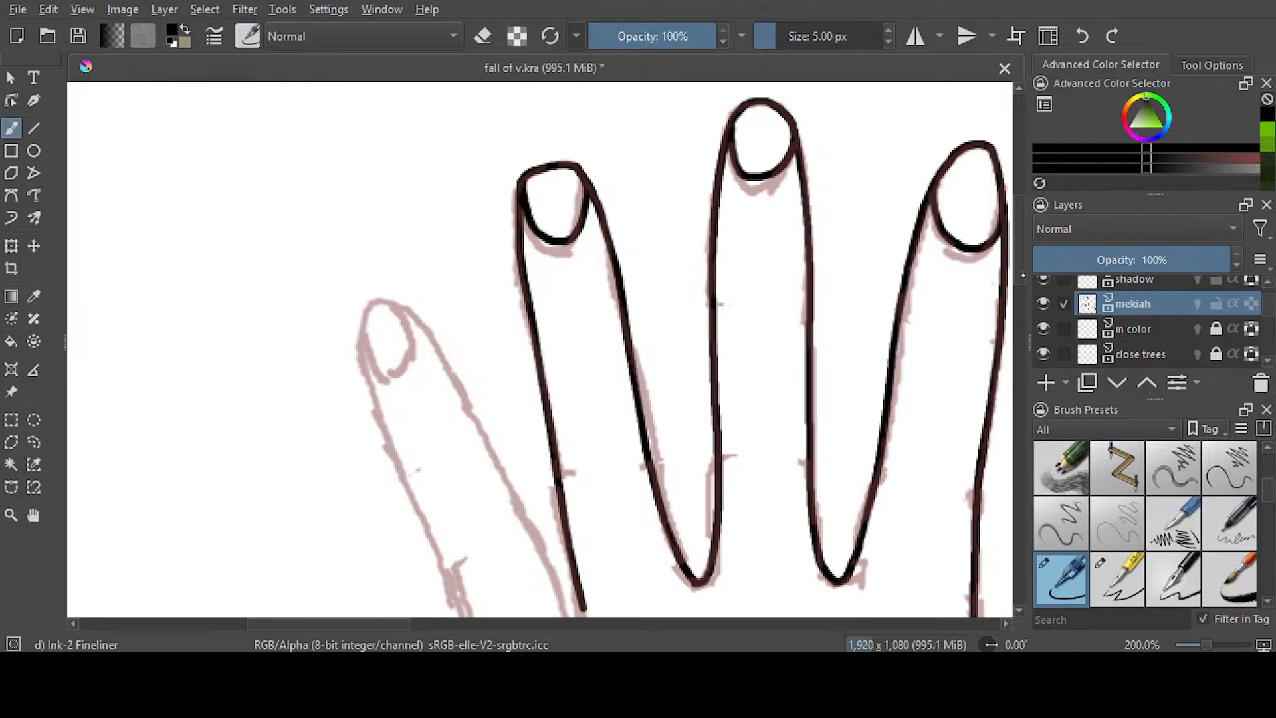
# Ink the little finger's outline from the ring finger web around the tip to the hand's outer edge, and add its nail
pyautogui.scroll(-4, 583, 470)
pyautogui.moveTo(583, 470)
pyautogui.mouseDown()
pyautogui.moveTo(478, 266)
pyautogui.moveTo(420, 177)
pyautogui.moveTo(383, 153)
pyautogui.moveTo(360, 195)
pyautogui.moveTo(377, 259)
pyautogui.moveTo(506, 589)
pyautogui.mouseUp()
pyautogui.hotkey('ctrl', 'z')
pyautogui.moveTo(395, 156)
pyautogui.mouseDown()
pyautogui.moveTo(552, 441)
pyautogui.moveTo(569, 467)
pyautogui.moveTo(579, 442)
pyautogui.mouseUp()
pyautogui.press('e')
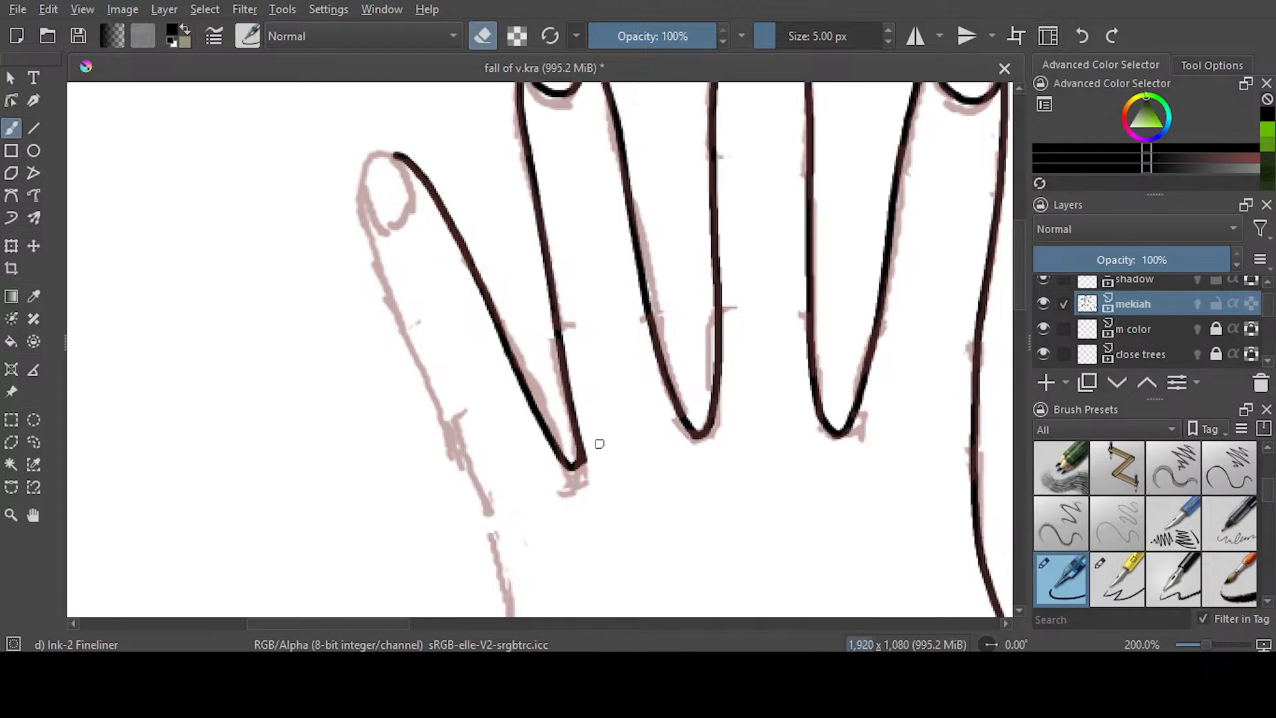
pyautogui.press('e')
pyautogui.moveTo(397, 153)
pyautogui.mouseDown()
pyautogui.moveTo(373, 155)
pyautogui.moveTo(357, 191)
pyautogui.moveTo(503, 578)
pyautogui.mouseUp()
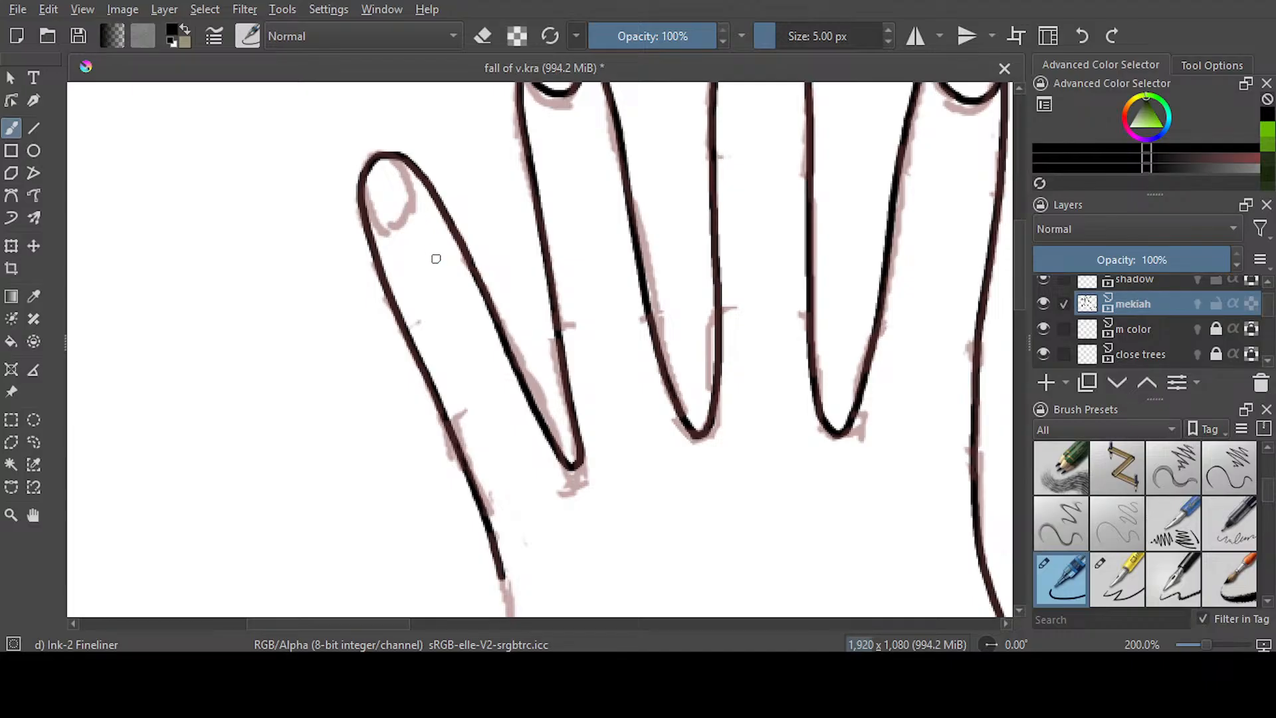
pyautogui.moveTo(368, 185)
pyautogui.mouseDown()
pyautogui.moveTo(379, 214)
pyautogui.moveTo(402, 213)
pyautogui.moveTo(394, 155)
pyautogui.moveTo(365, 183)
pyautogui.moveTo(390, 226)
pyautogui.moveTo(412, 197)
pyautogui.moveTo(389, 156)
pyautogui.mouseUp()
pyautogui.hotkey('ctrl', 'z')
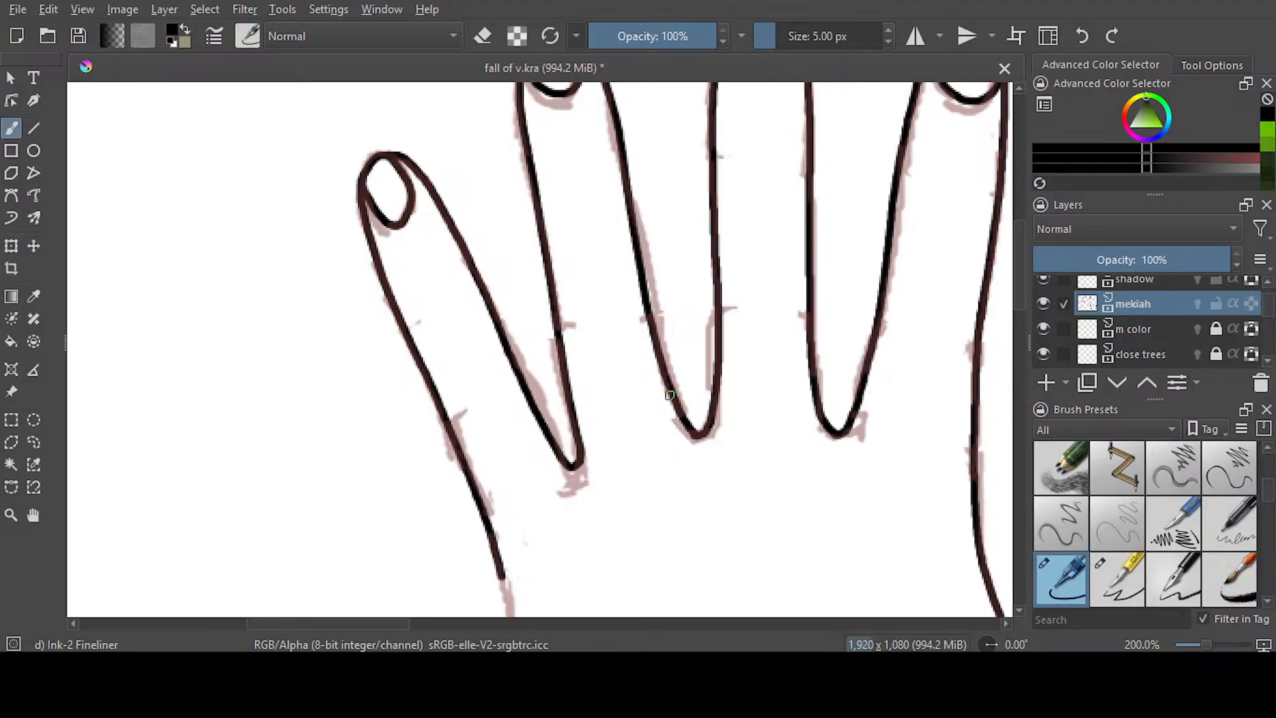
# Hide the outline layer and erase the stroke overshoot at the base of the thumbnail on the mekiah layer
pyautogui.scroll(-1, 670, 394)
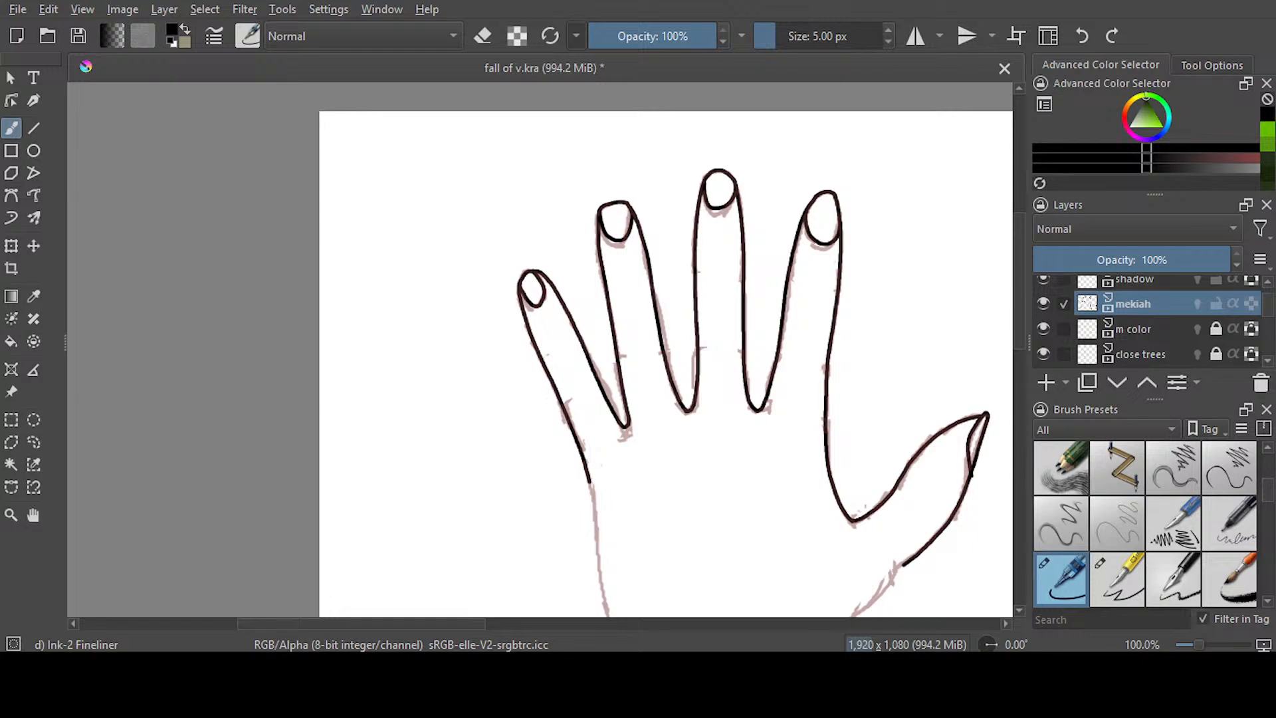
pyautogui.scroll(1, 1149, 319)
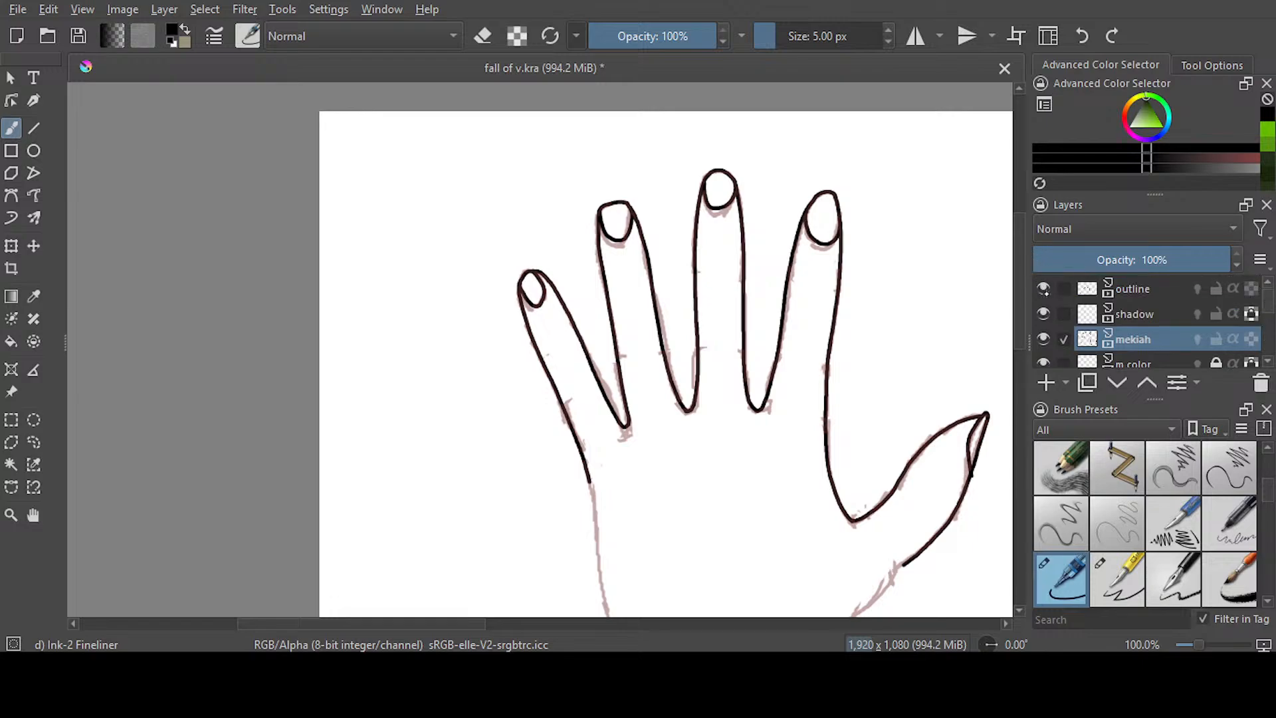
pyautogui.click(1043, 288)
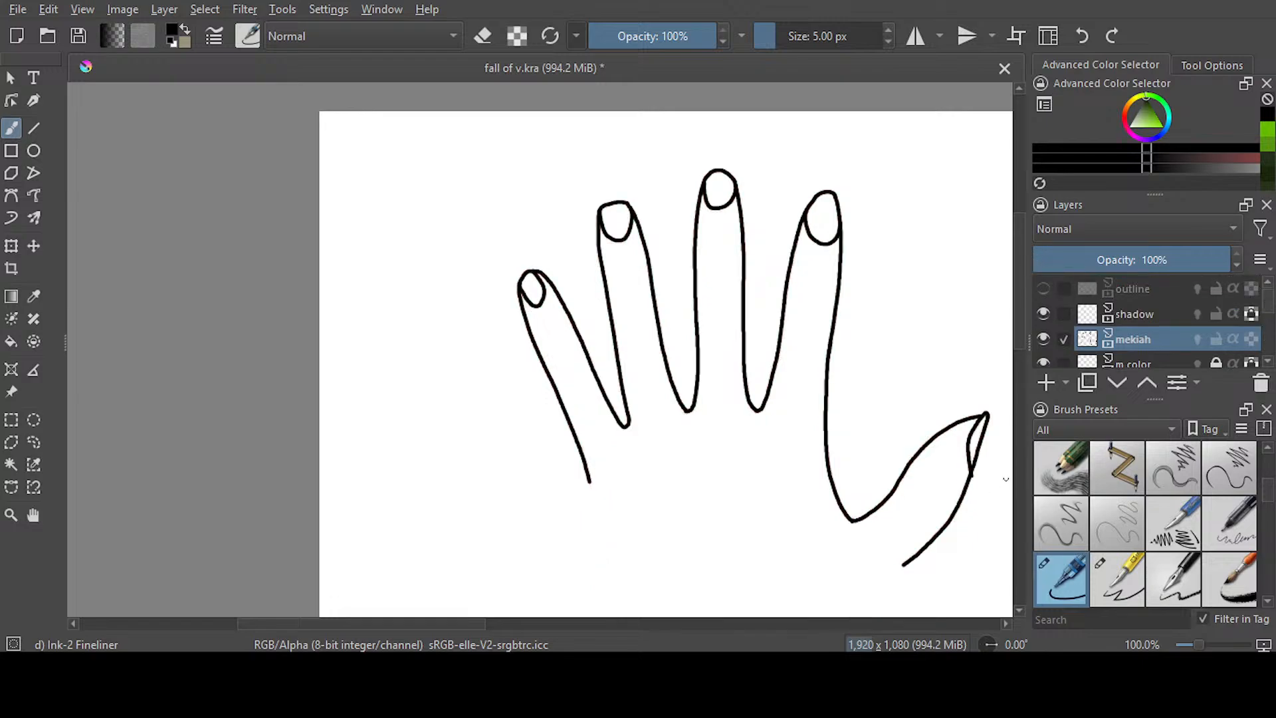
pyautogui.hscroll(5, 669, 492)
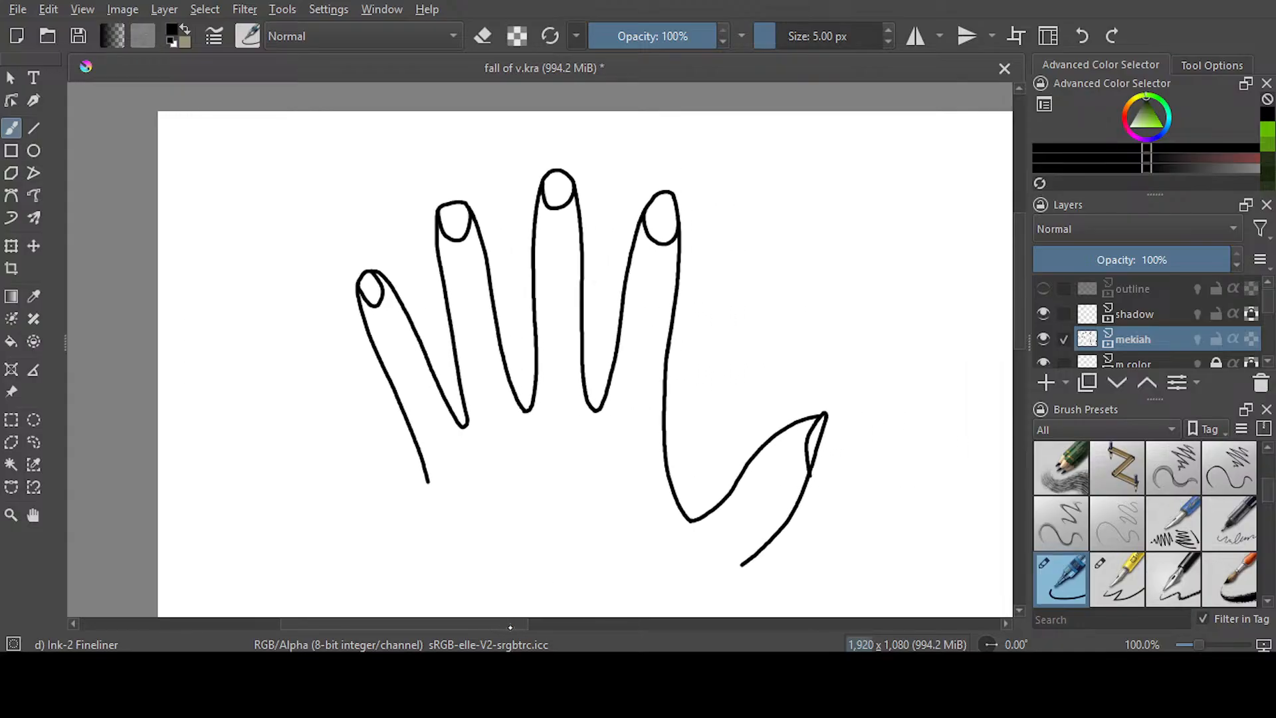
pyautogui.scroll(2, 761, 486)
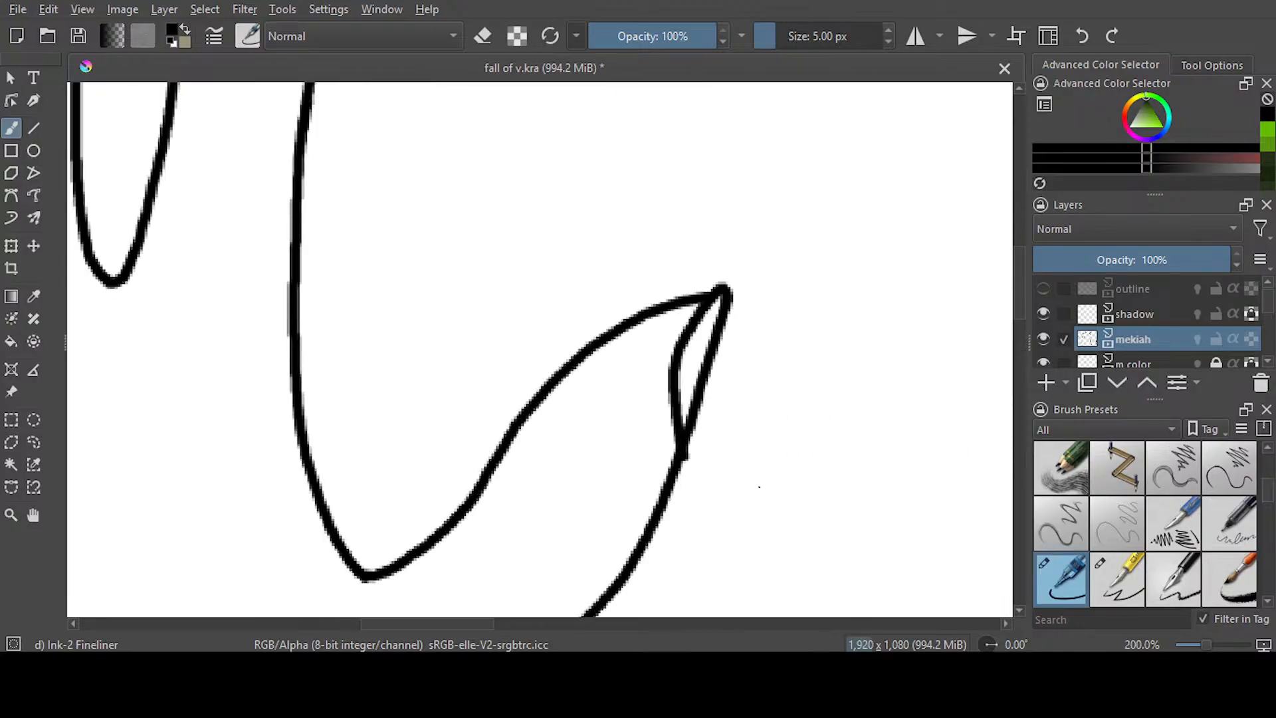
pyautogui.press('e')
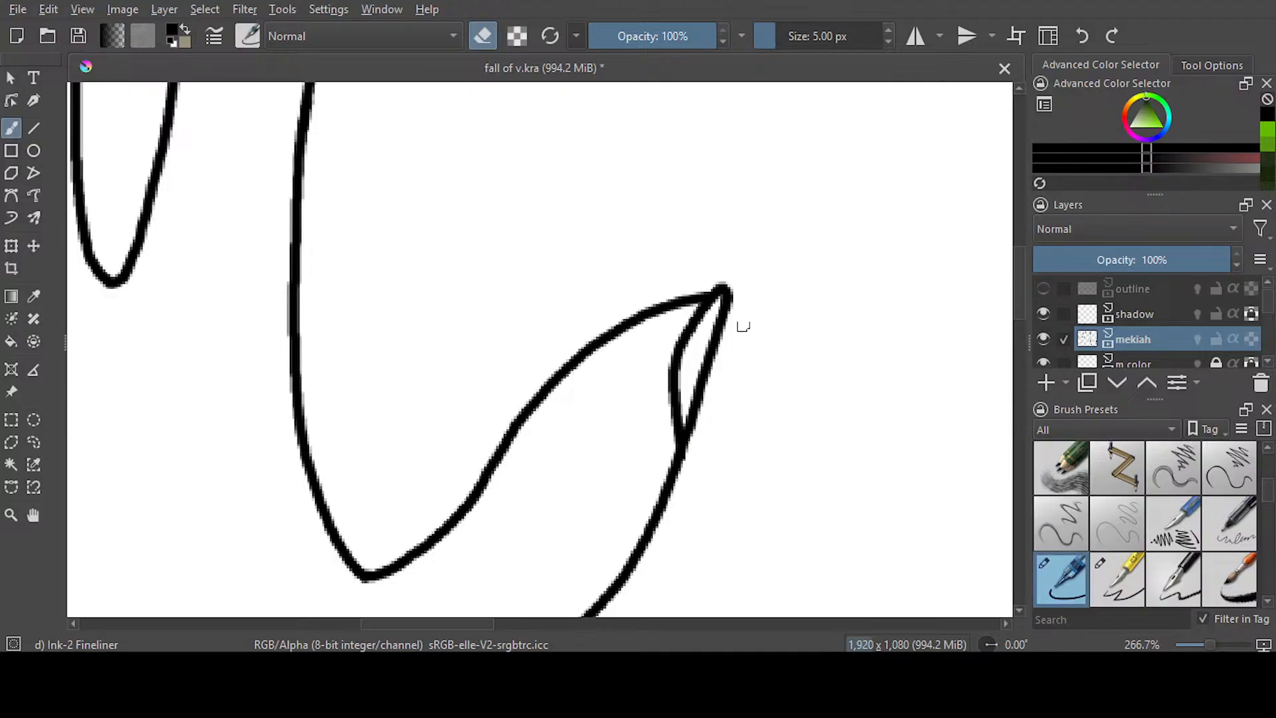
pyautogui.scroll(-4, 741, 325)
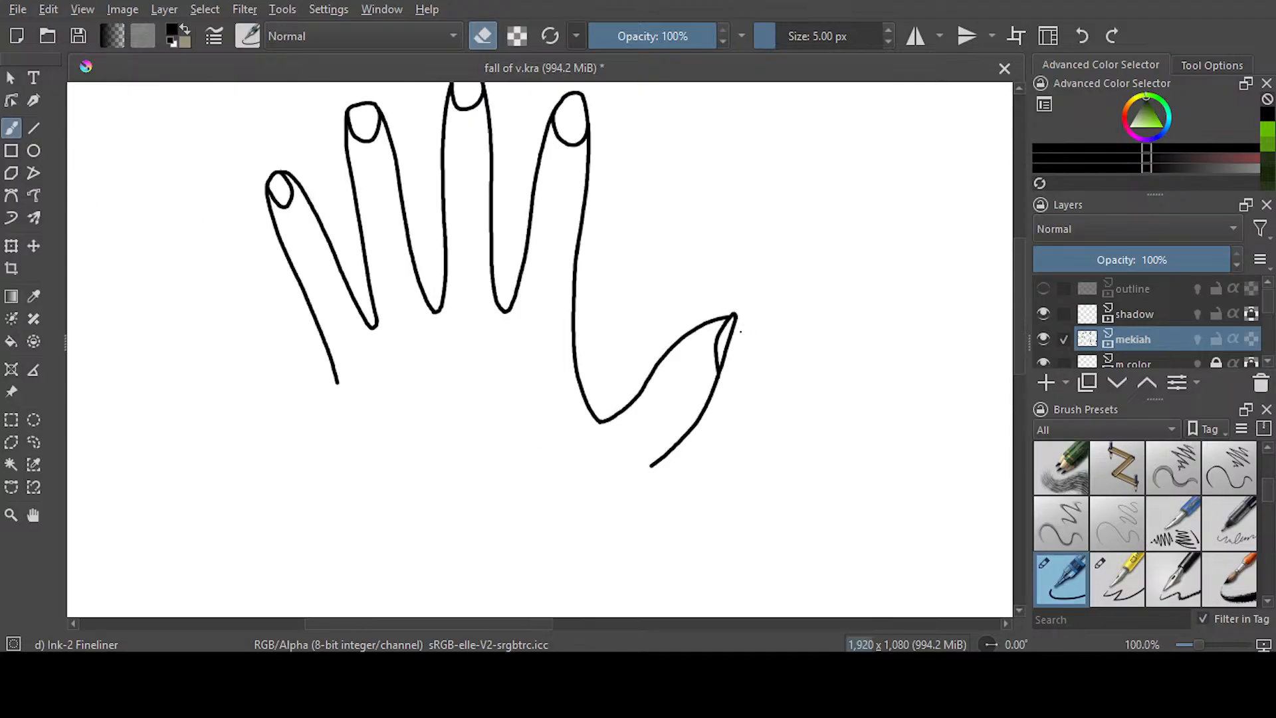
pyautogui.scroll(-1, 740, 331)
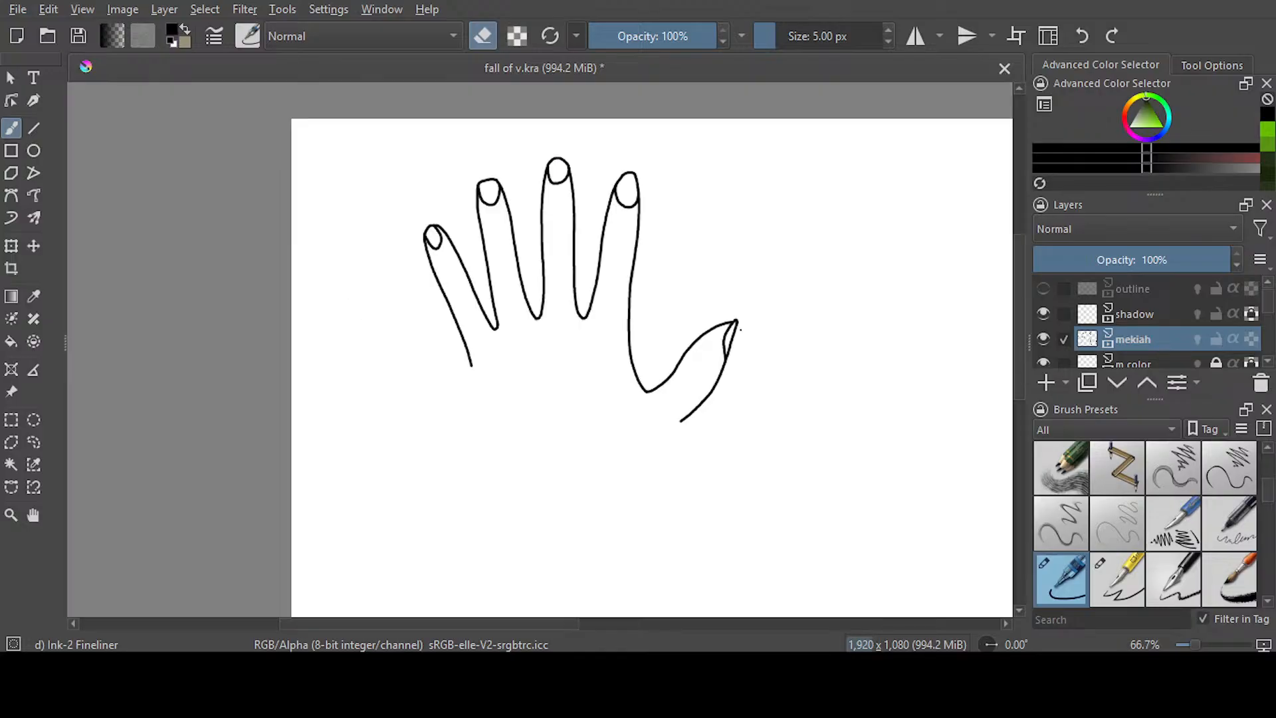
# Erase the index finger's nail line on the mekiah layer
pyautogui.scroll(3, 681, 188)
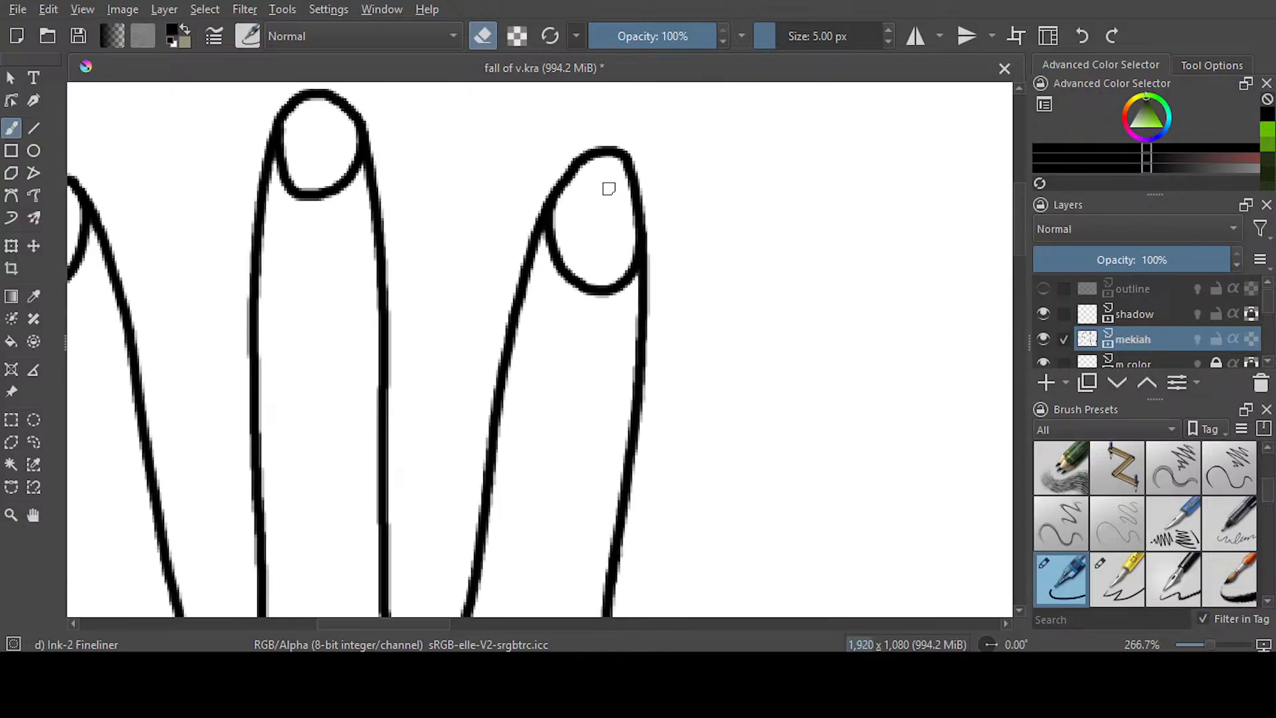
pyautogui.scroll(1, 609, 189)
pyautogui.moveTo(532, 220)
pyautogui.mouseDown()
pyautogui.moveTo(510, 285)
pyautogui.moveTo(528, 238)
pyautogui.moveTo(539, 298)
pyautogui.moveTo(629, 326)
pyautogui.moveTo(639, 277)
pyautogui.moveTo(608, 337)
pyautogui.mouseUp()
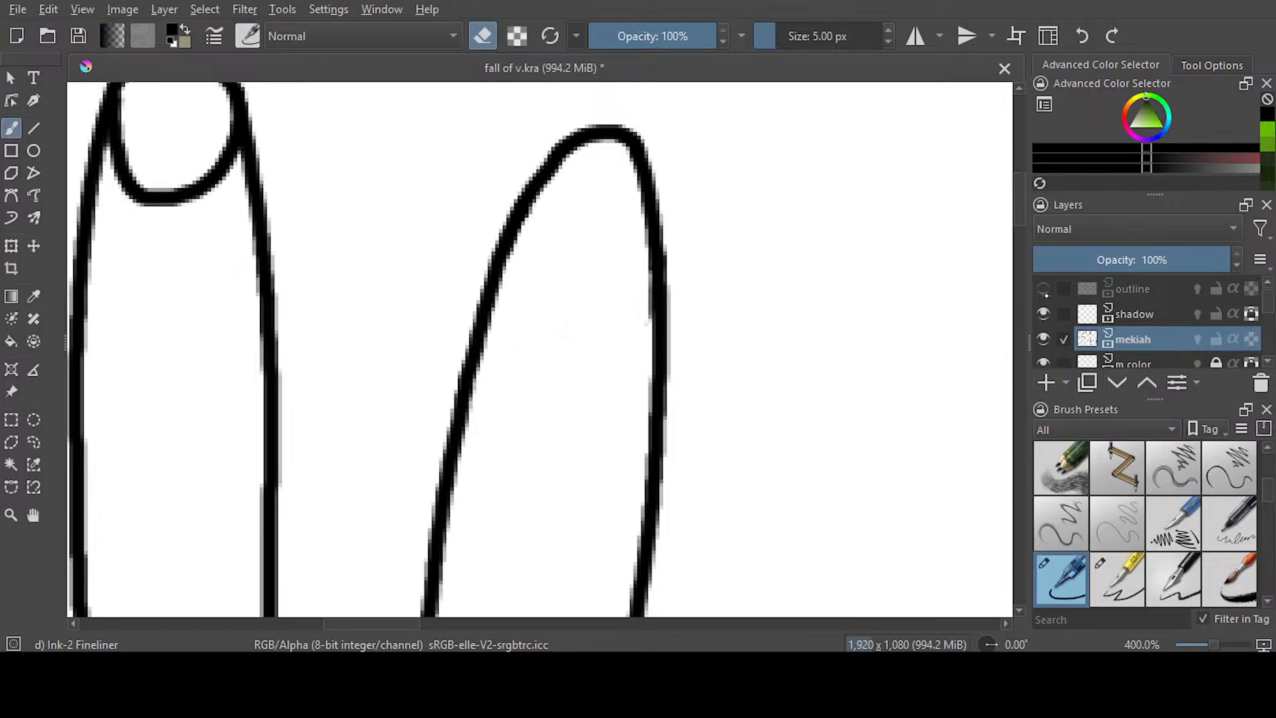
# Show the outline layer again and ink a narrower nail line on the index finger
pyautogui.click(1043, 290)
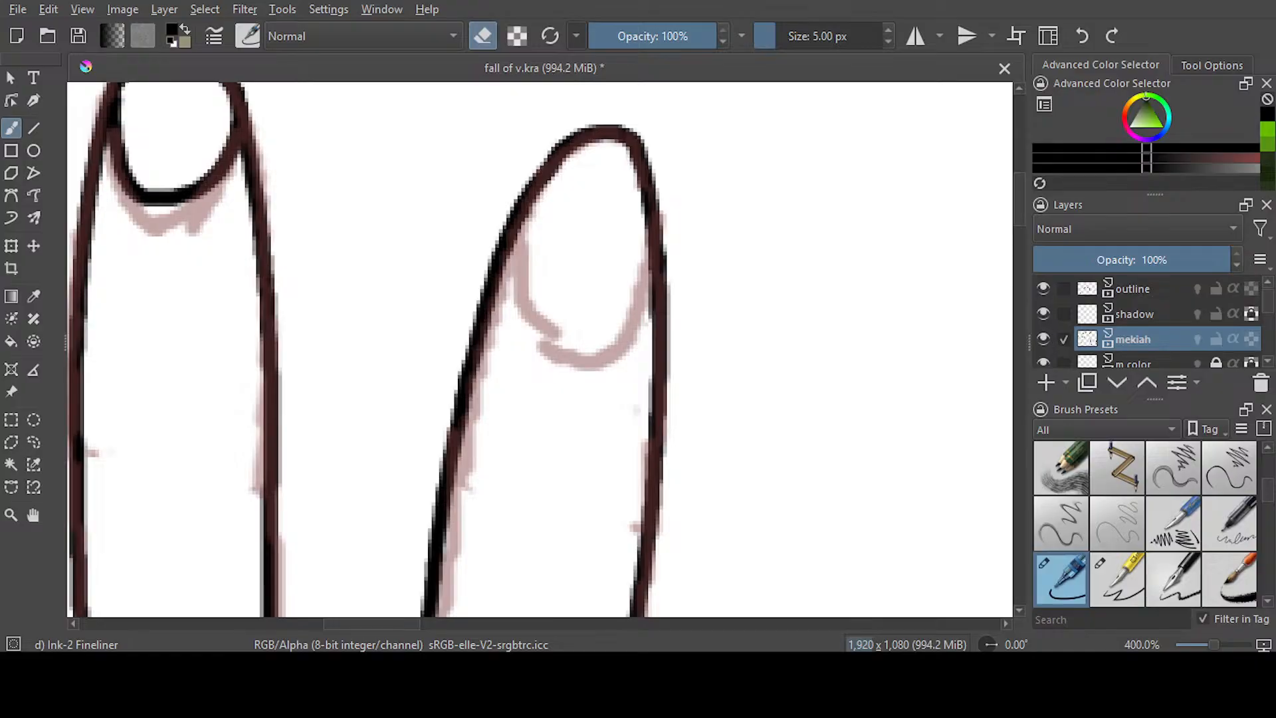
pyautogui.press('e')
pyautogui.moveTo(542, 190)
pyautogui.mouseDown()
pyautogui.moveTo(531, 275)
pyautogui.moveTo(548, 319)
pyautogui.moveTo(616, 313)
pyautogui.moveTo(644, 188)
pyautogui.mouseUp()
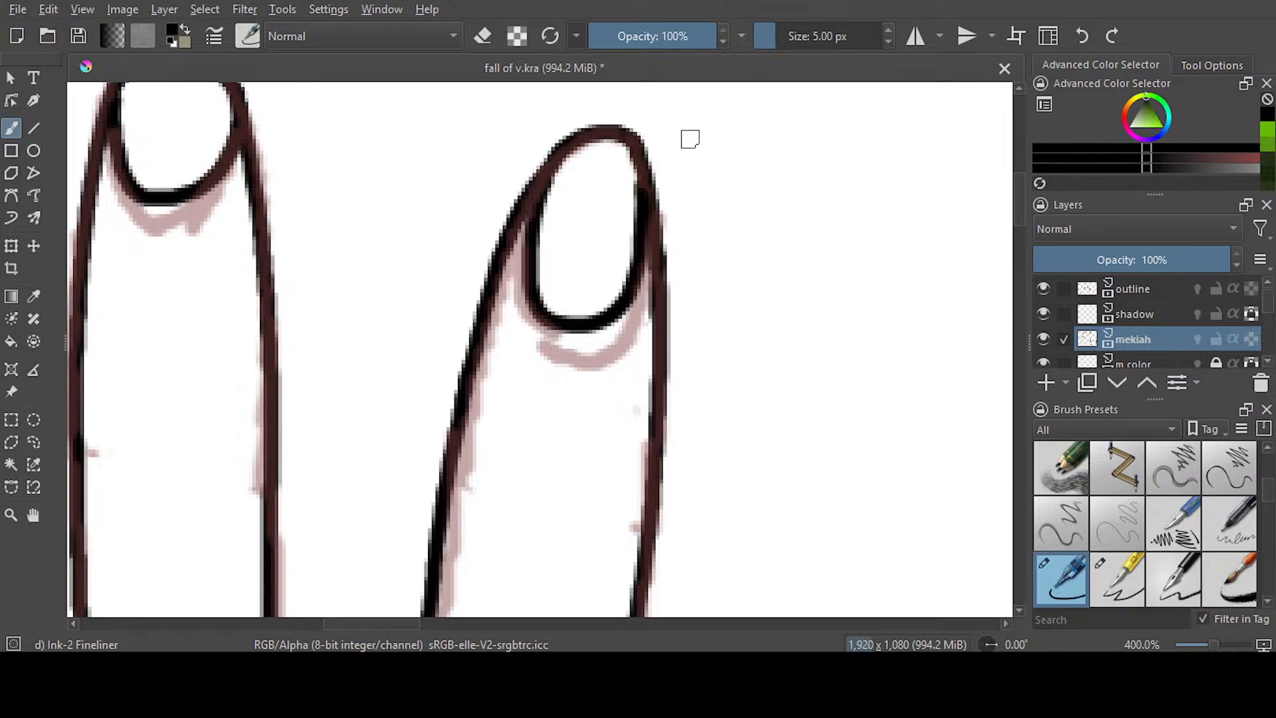
pyautogui.scroll(-5, 704, 334)
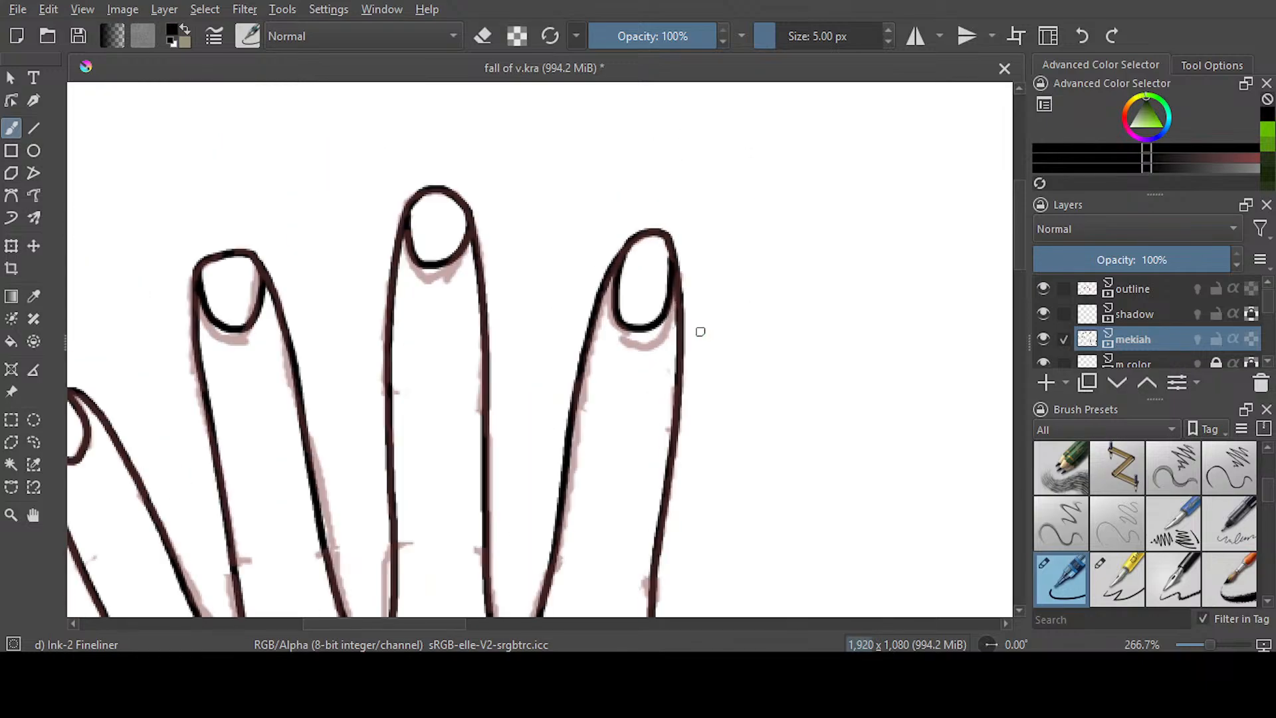
# Ink the thumb side of the hand and wrist from the thumb's base down to the sleeve cuff, toggling the outline layer to check the fingers
pyautogui.scroll(-2, 698, 335)
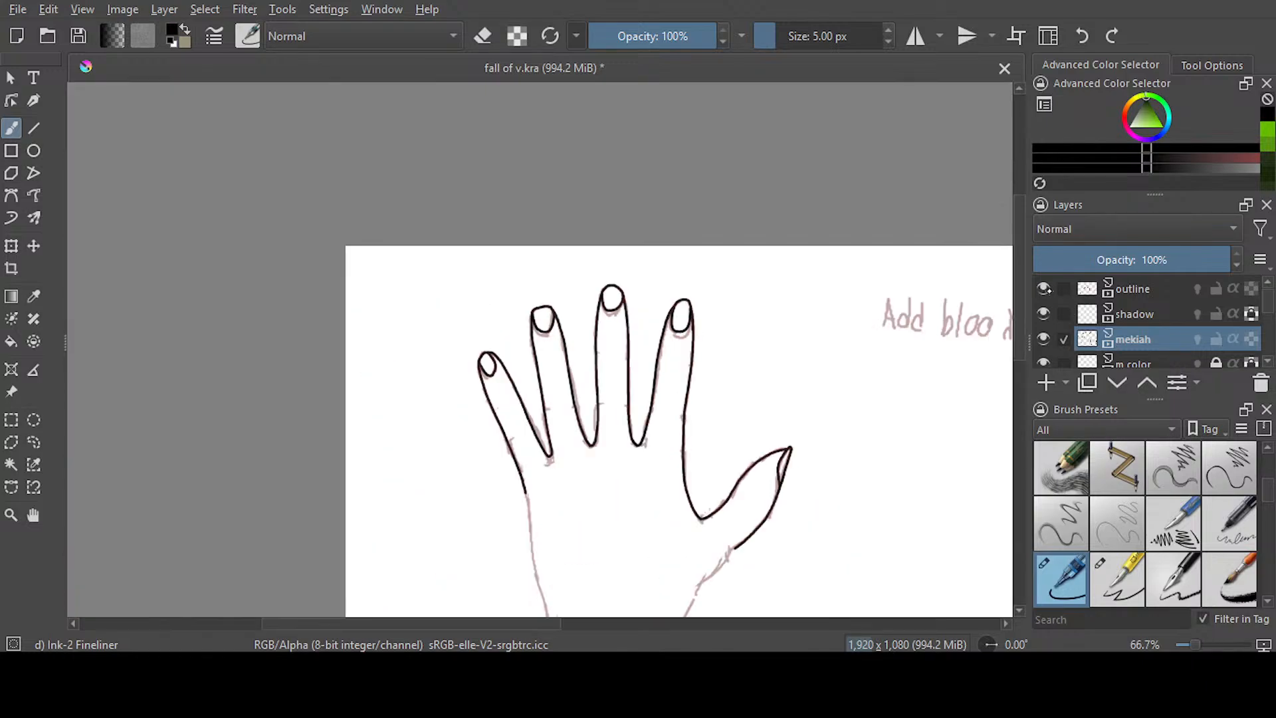
pyautogui.click(1043, 289)
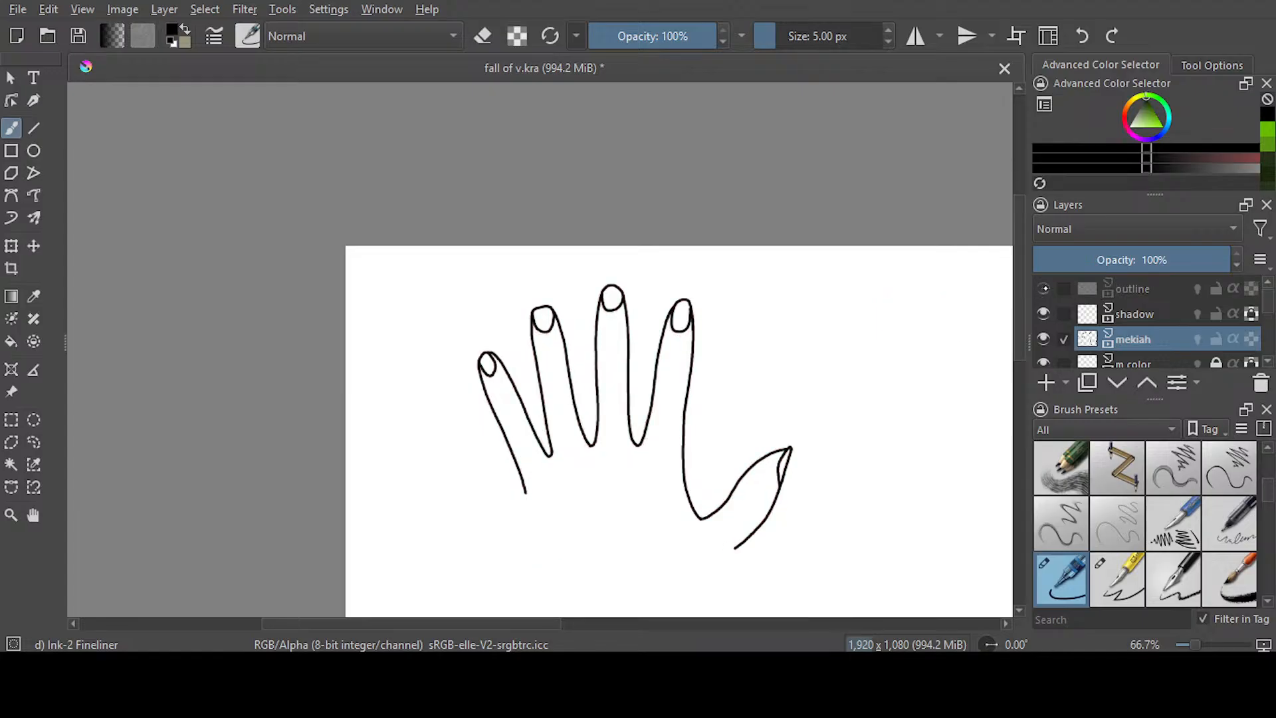
pyautogui.click(1043, 288)
pyautogui.scroll(-5, 1019, 356)
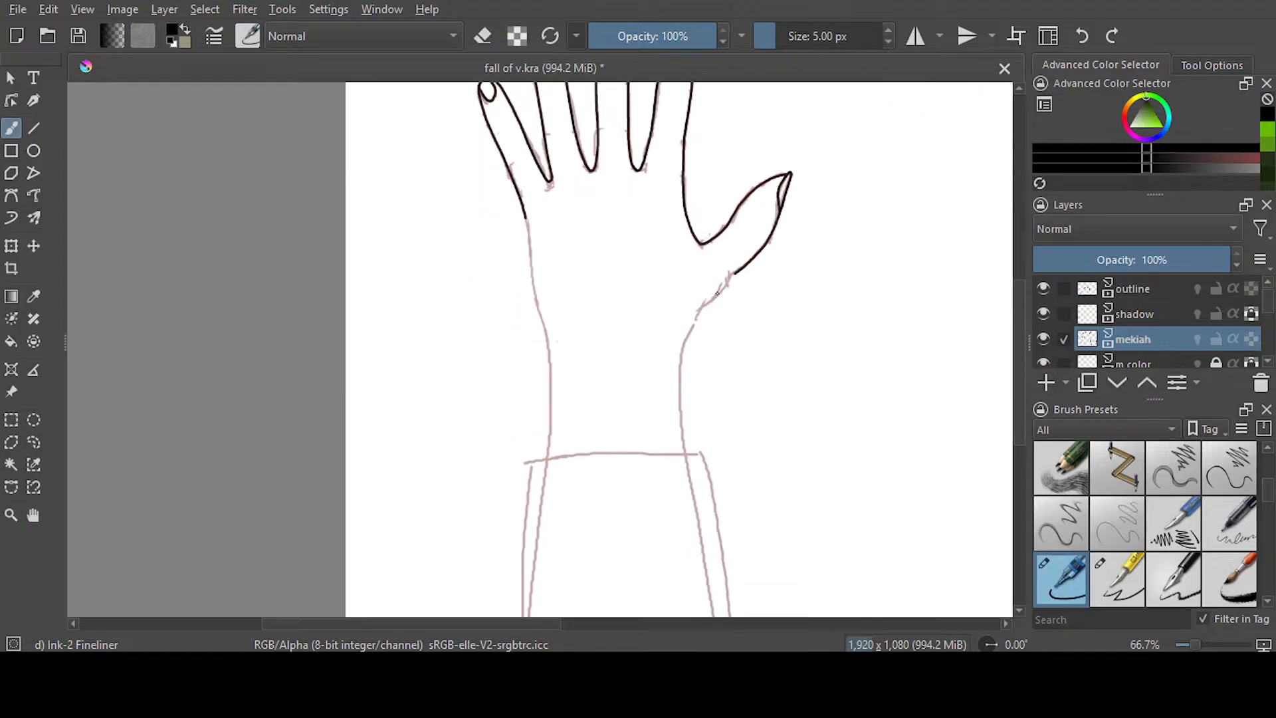
pyautogui.scroll(3, 717, 292)
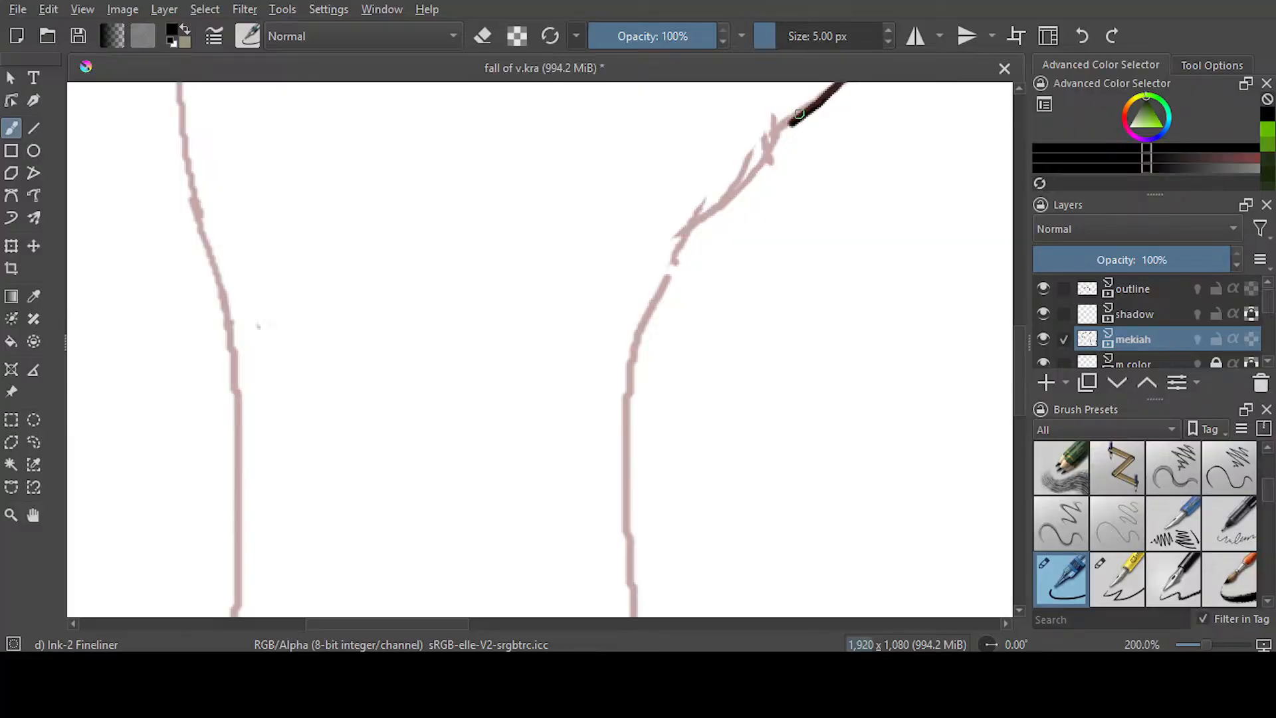
pyautogui.moveTo(792, 122)
pyautogui.mouseDown()
pyautogui.moveTo(673, 267)
pyautogui.moveTo(638, 345)
pyautogui.moveTo(620, 436)
pyautogui.moveTo(622, 600)
pyautogui.mouseUp()
pyautogui.hotkey('ctrl', 'z')
pyautogui.moveTo(795, 122)
pyautogui.mouseDown()
pyautogui.moveTo(688, 244)
pyautogui.moveTo(649, 319)
pyautogui.moveTo(626, 398)
pyautogui.moveTo(640, 644)
pyautogui.mouseUp()
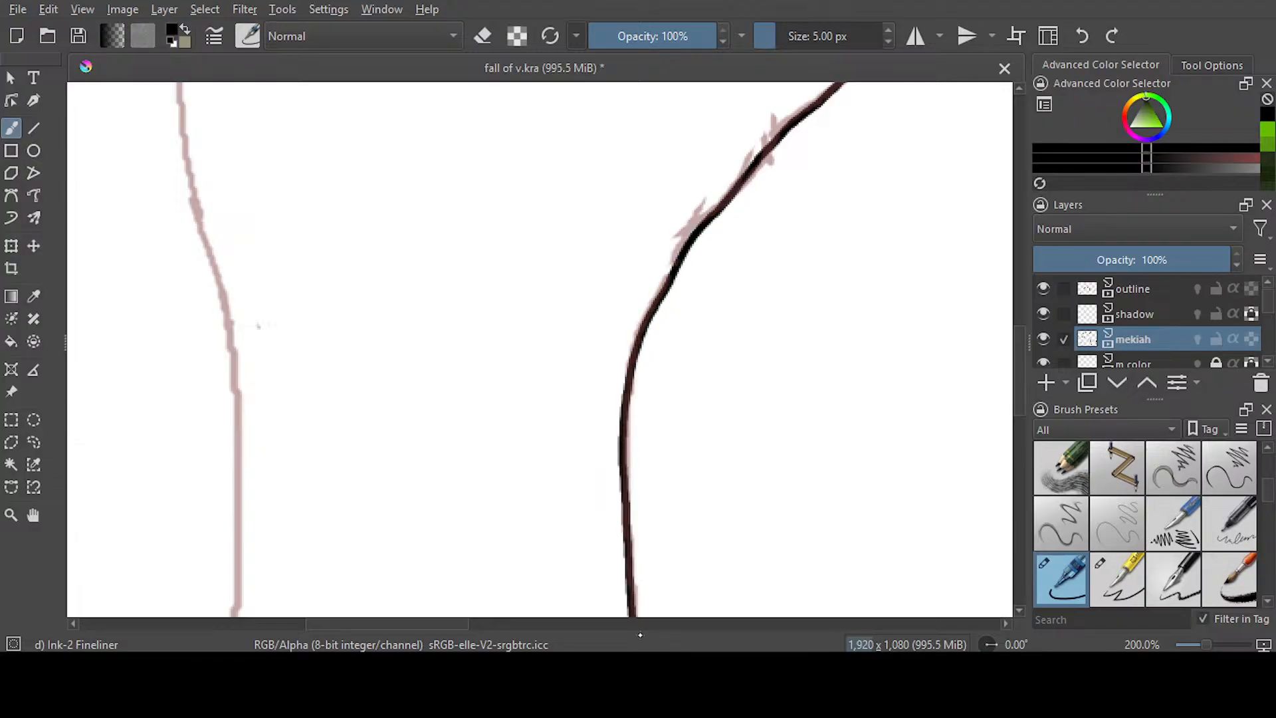
pyautogui.scroll(-5, 648, 266)
pyautogui.moveTo(635, 277); pyautogui.dragTo(641, 312)
# Ink the little-finger side of the hand and wrist down to the sleeve cuff on the mekiah layer
pyautogui.hscroll(-5, 573, 581)
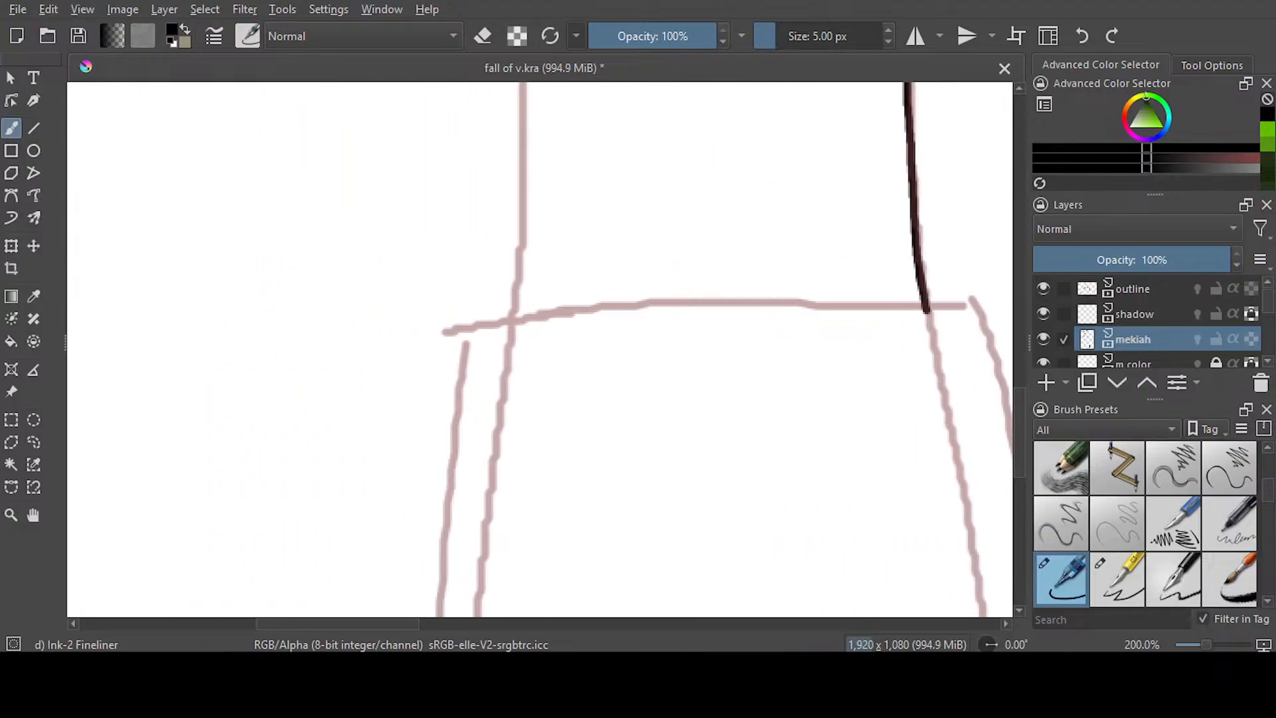
pyautogui.scroll(5, 999, 396)
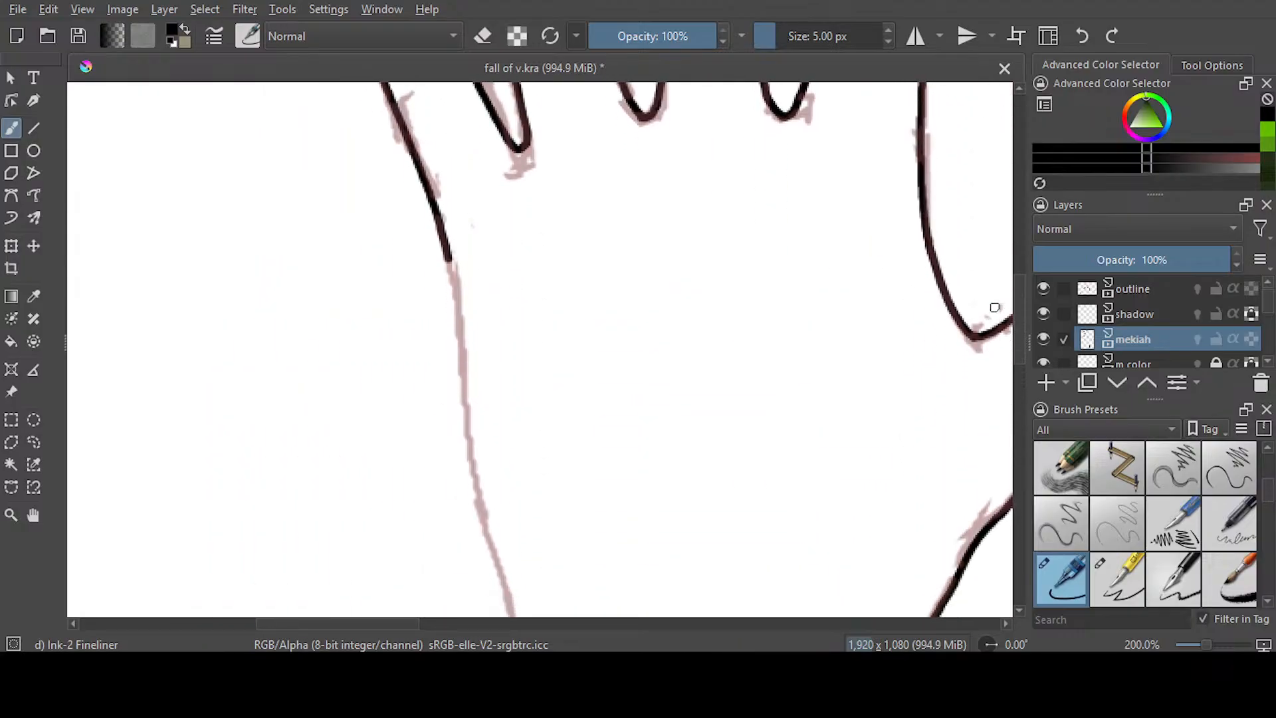
pyautogui.moveTo(447, 254)
pyautogui.mouseDown()
pyautogui.moveTo(470, 473)
pyautogui.moveTo(516, 614)
pyautogui.mouseUp()
pyautogui.hotkey('ctrl', 'z')
pyautogui.moveTo(445, 253)
pyautogui.mouseDown()
pyautogui.moveTo(473, 462)
pyautogui.moveTo(514, 600)
pyautogui.mouseUp()
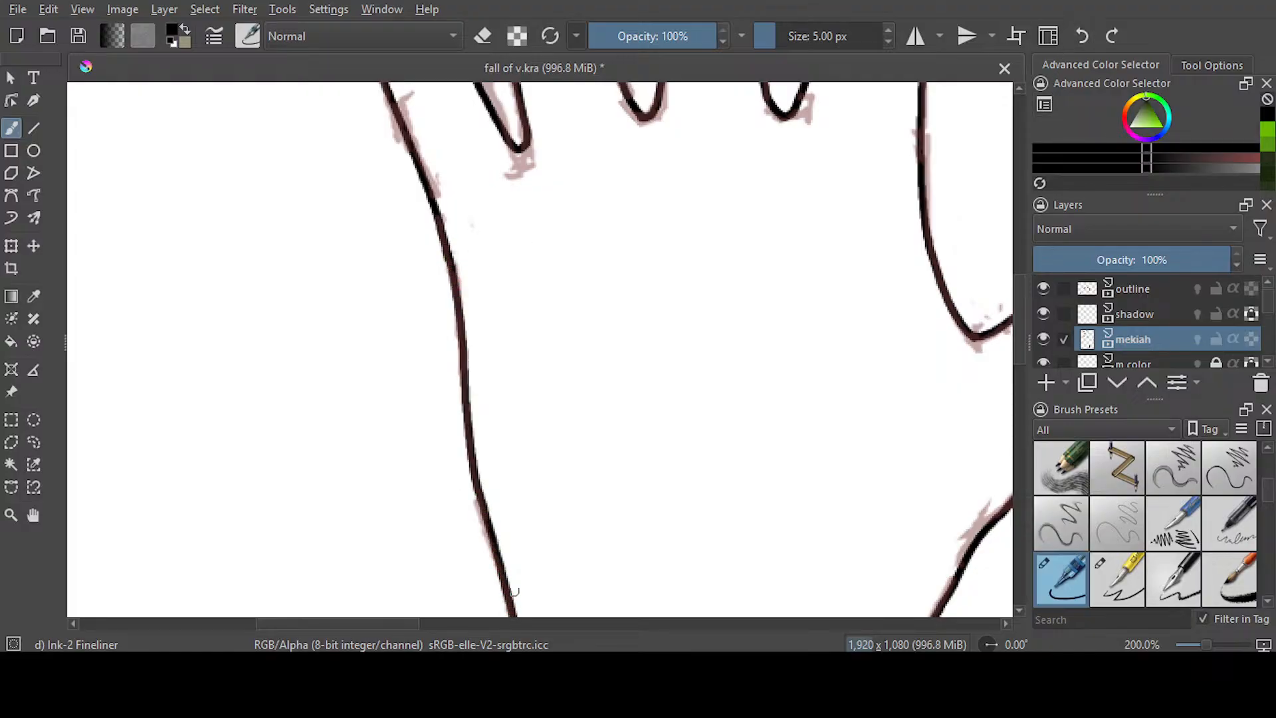
pyautogui.moveTo(1018, 339); pyautogui.dragTo(1017, 416)
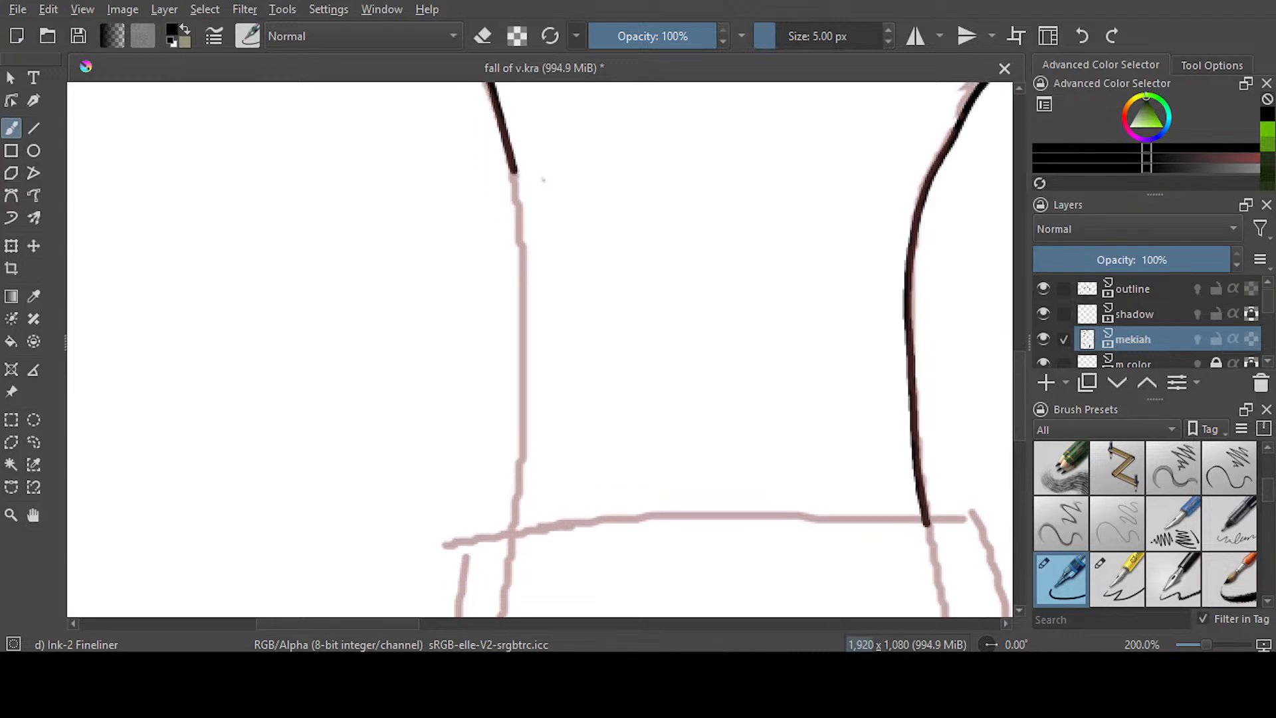
pyautogui.moveTo(513, 165); pyautogui.dragTo(510, 531)
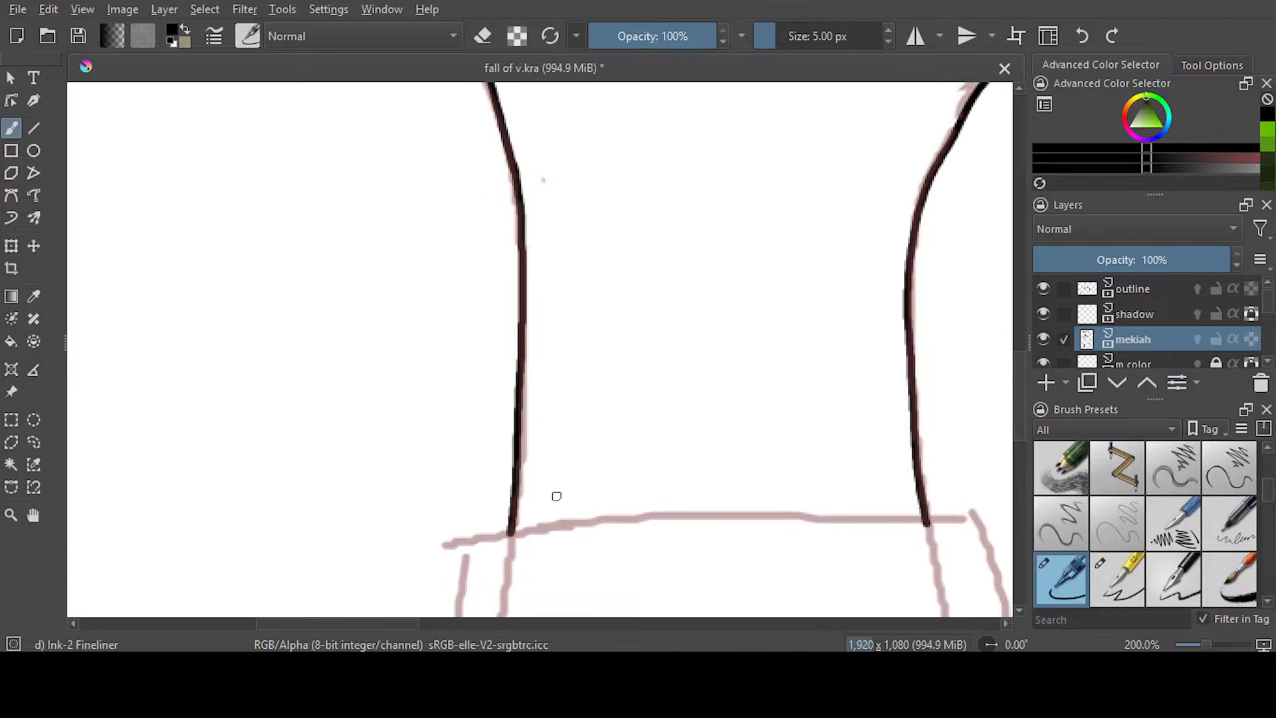
# Ink the sleeve's cuff edge and both of its sides down to the canvas edge
pyautogui.moveTo(1021, 424); pyautogui.dragTo(1022, 482)
pyautogui.moveTo(398, 625); pyautogui.dragTo(438, 625)
pyautogui.moveTo(239, 201)
pyautogui.mouseDown()
pyautogui.moveTo(351, 175)
pyautogui.moveTo(743, 180)
pyautogui.mouseUp()
pyautogui.moveTo(1017, 434); pyautogui.dragTo(1018, 454)
pyautogui.moveTo(219, 93)
pyautogui.mouseDown()
pyautogui.moveTo(300, 83)
pyautogui.moveTo(220, 243)
pyautogui.moveTo(204, 616)
pyautogui.mouseUp()
pyautogui.moveTo(1019, 436)
pyautogui.mouseDown()
pyautogui.moveTo(1019, 471)
pyautogui.moveTo(1020, 418)
pyautogui.mouseUp()
pyautogui.moveTo(441, 626); pyautogui.dragTo(487, 634)
pyautogui.moveTo(453, 174)
pyautogui.mouseDown()
pyautogui.moveTo(494, 316)
pyautogui.moveTo(537, 616)
pyautogui.mouseUp()
pyautogui.moveTo(1018, 442); pyautogui.dragTo(1019, 492)
pyautogui.moveTo(549, 397); pyautogui.dragTo(562, 451)
# Ink a curved fold line inside the sleeve with a 3 px brush, check the lines without the outline layer, and save
pyautogui.moveTo(1019, 474)
pyautogui.mouseDown()
pyautogui.moveTo(1020, 420)
pyautogui.moveTo(1021, 464)
pyautogui.mouseUp()
pyautogui.press('[')
pyautogui.press('[')
pyautogui.moveTo(490, 282); pyautogui.dragTo(282, 458)
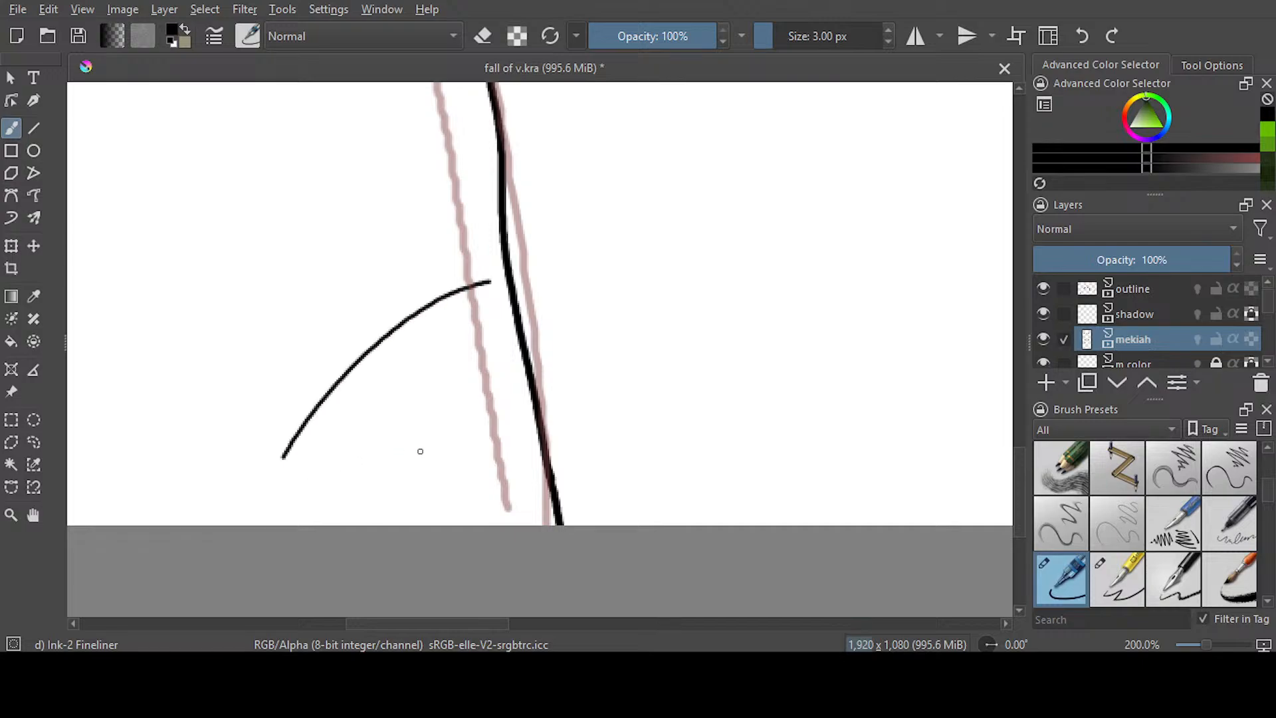
pyautogui.scroll(-5, 628, 295)
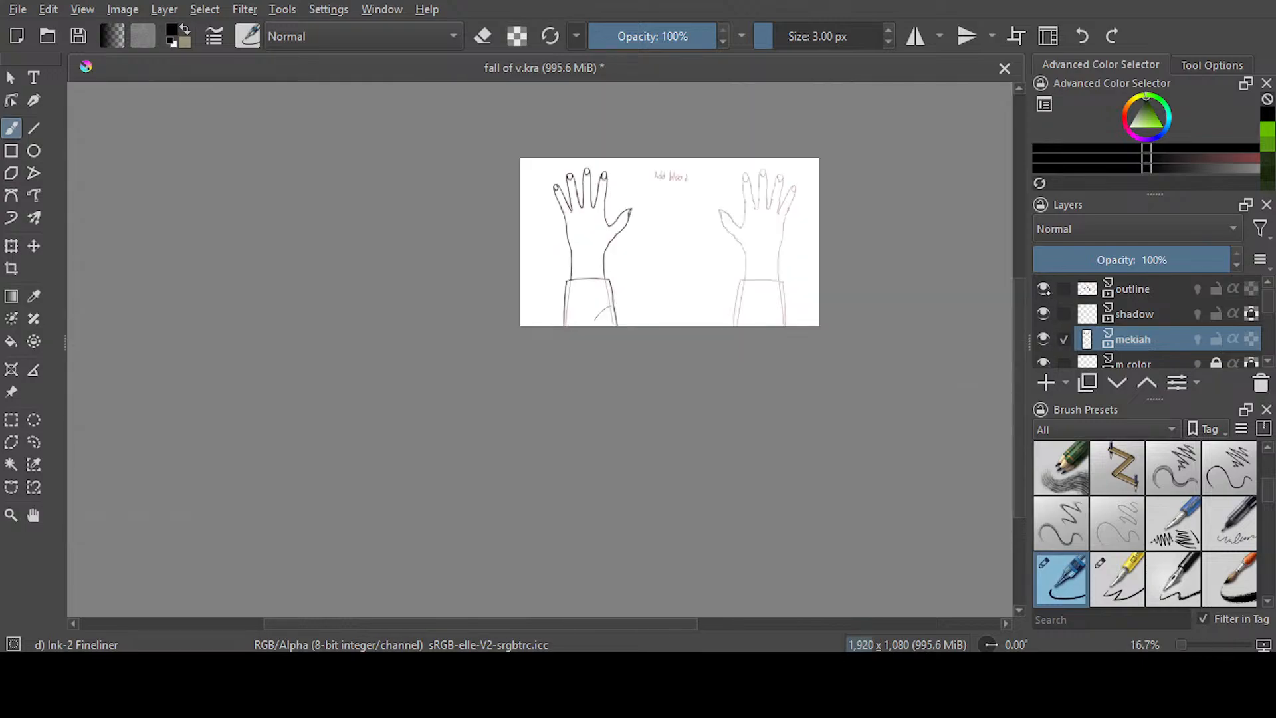
pyautogui.click(1044, 288)
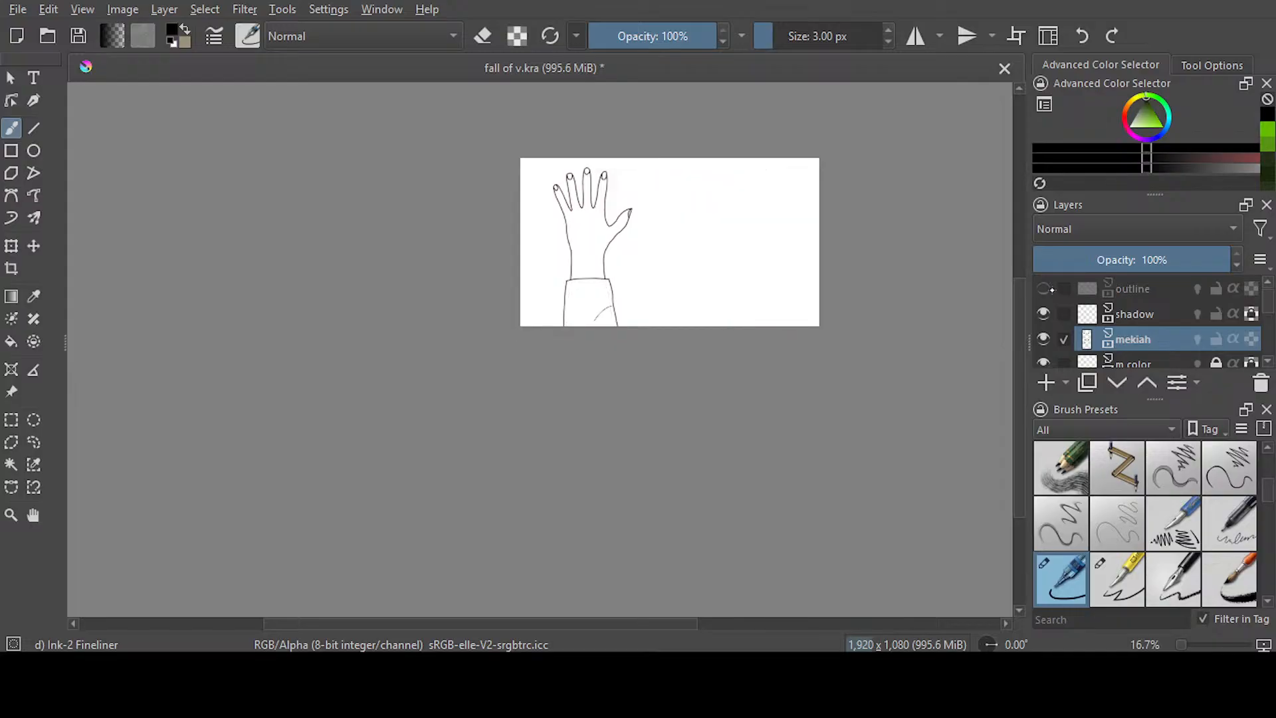
pyautogui.click(1043, 289)
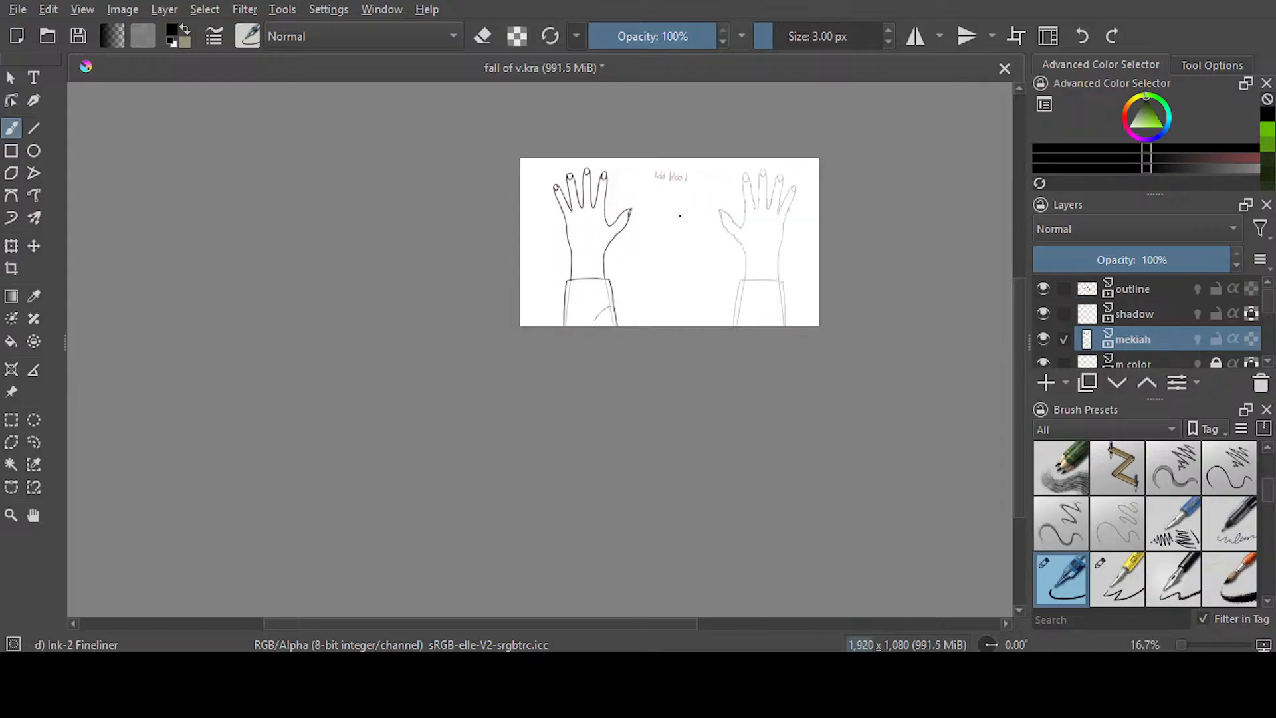
pyautogui.scroll(2, 680, 215)
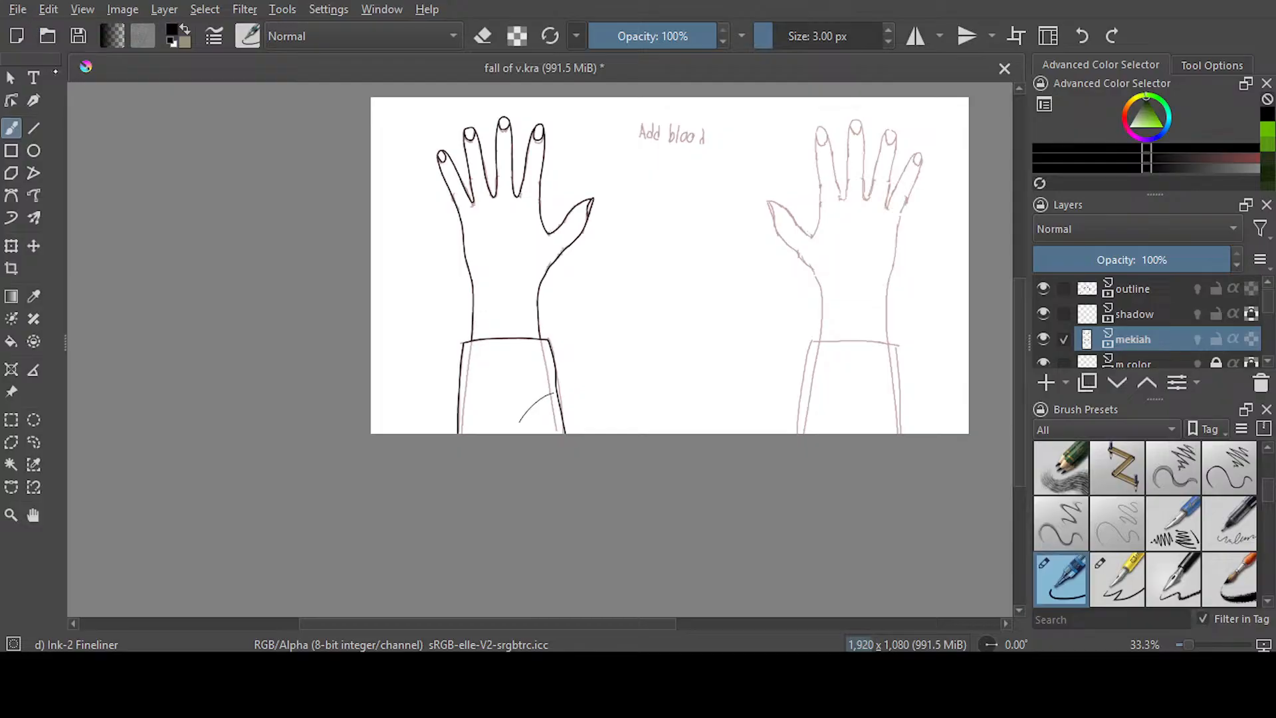
pyautogui.hotkey('ctrl', 's')
# Lasso the inked hand, copy it, flip the copy horizontally onto the other hand's sketch, and save the document
pyautogui.click(33, 442)
pyautogui.moveTo(654, 199)
pyautogui.mouseDown()
pyautogui.moveTo(500, 91)
pyautogui.moveTo(369, 247)
pyautogui.moveTo(703, 242)
pyautogui.moveTo(702, 211)
pyautogui.mouseUp()
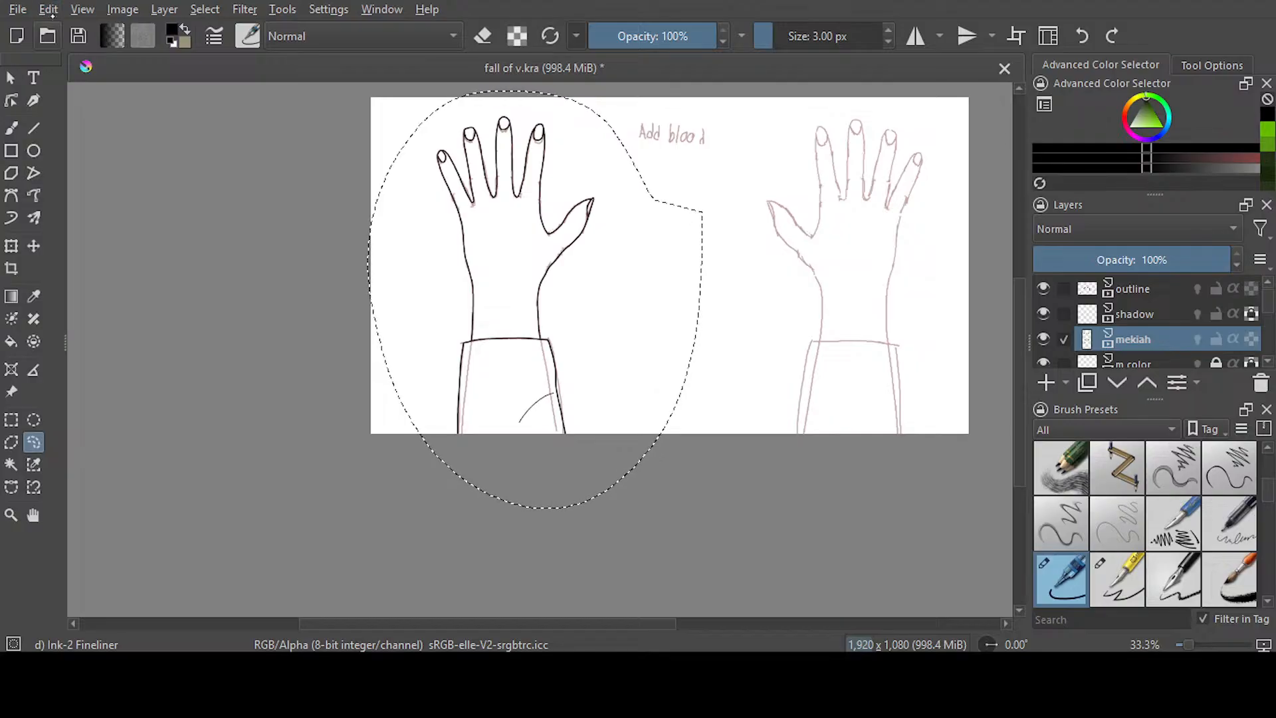
pyautogui.hotkey('ctrl', 't')
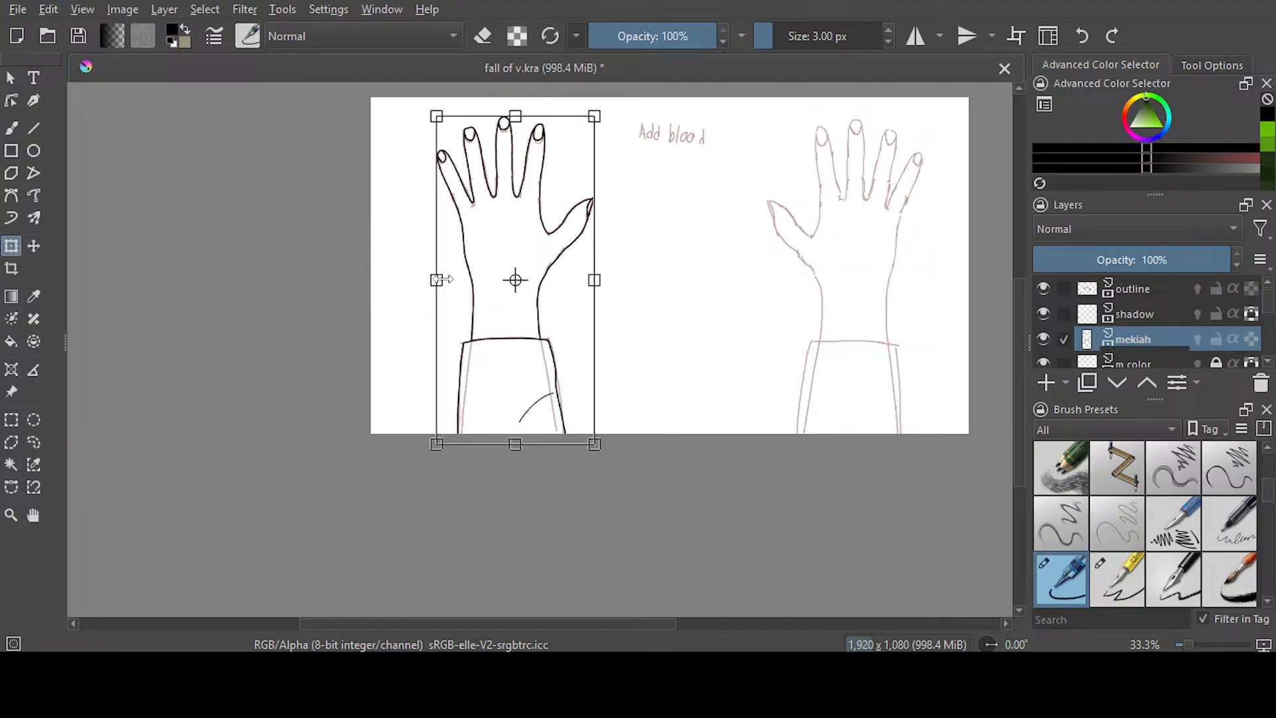
pyautogui.moveTo(445, 283); pyautogui.dragTo(739, 287)
pyautogui.moveTo(685, 344); pyautogui.dragTo(859, 347)
pyautogui.moveTo(914, 282); pyautogui.dragTo(922, 282)
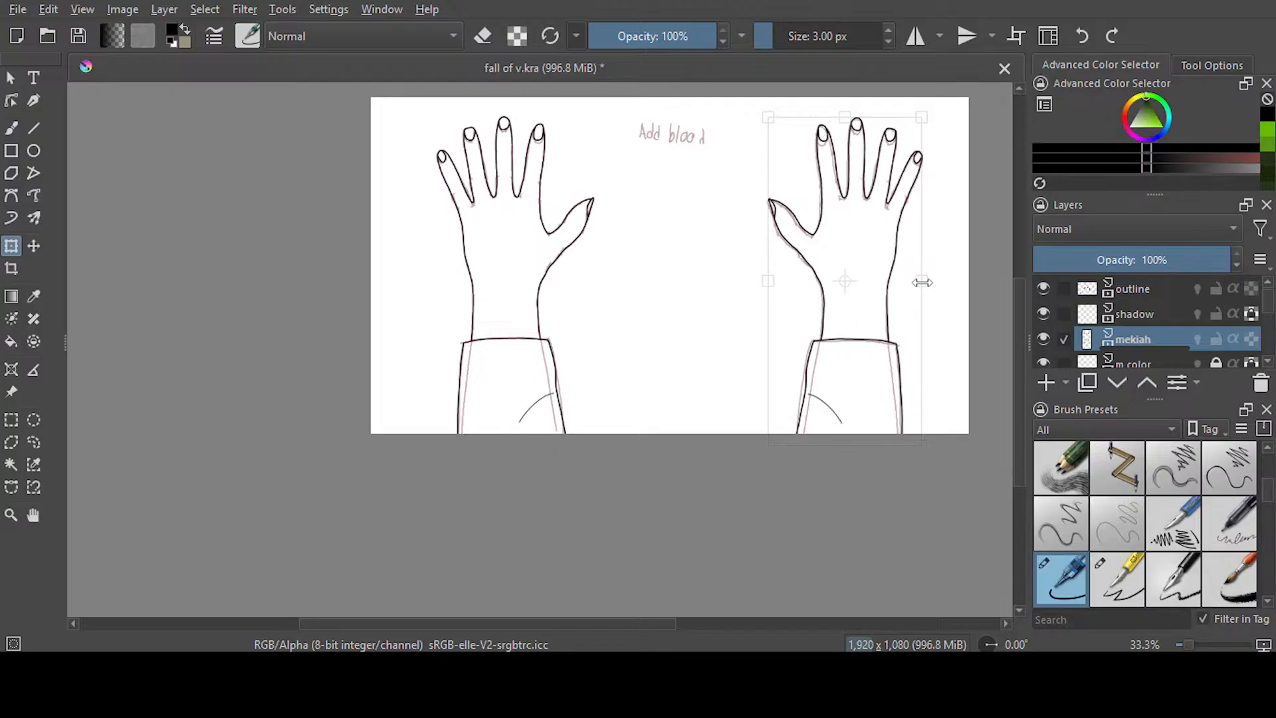
pyautogui.click(34, 442)
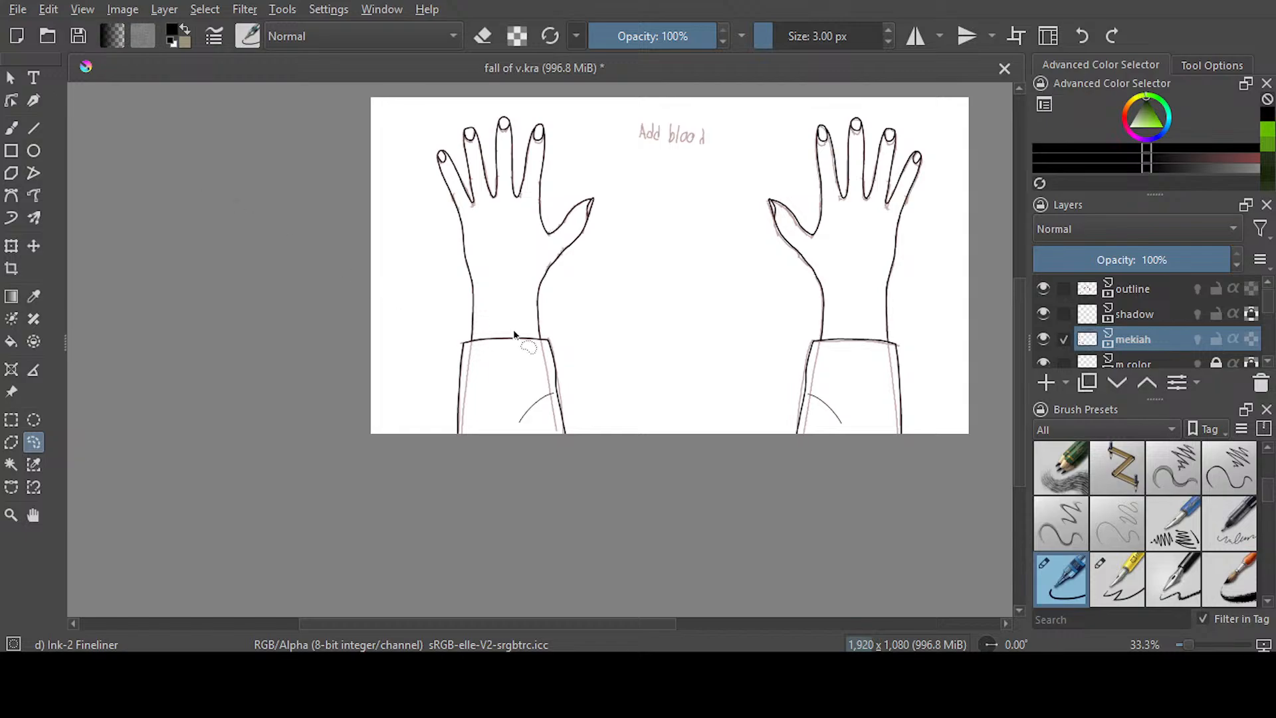
pyautogui.hotkey('ctrl', 's')
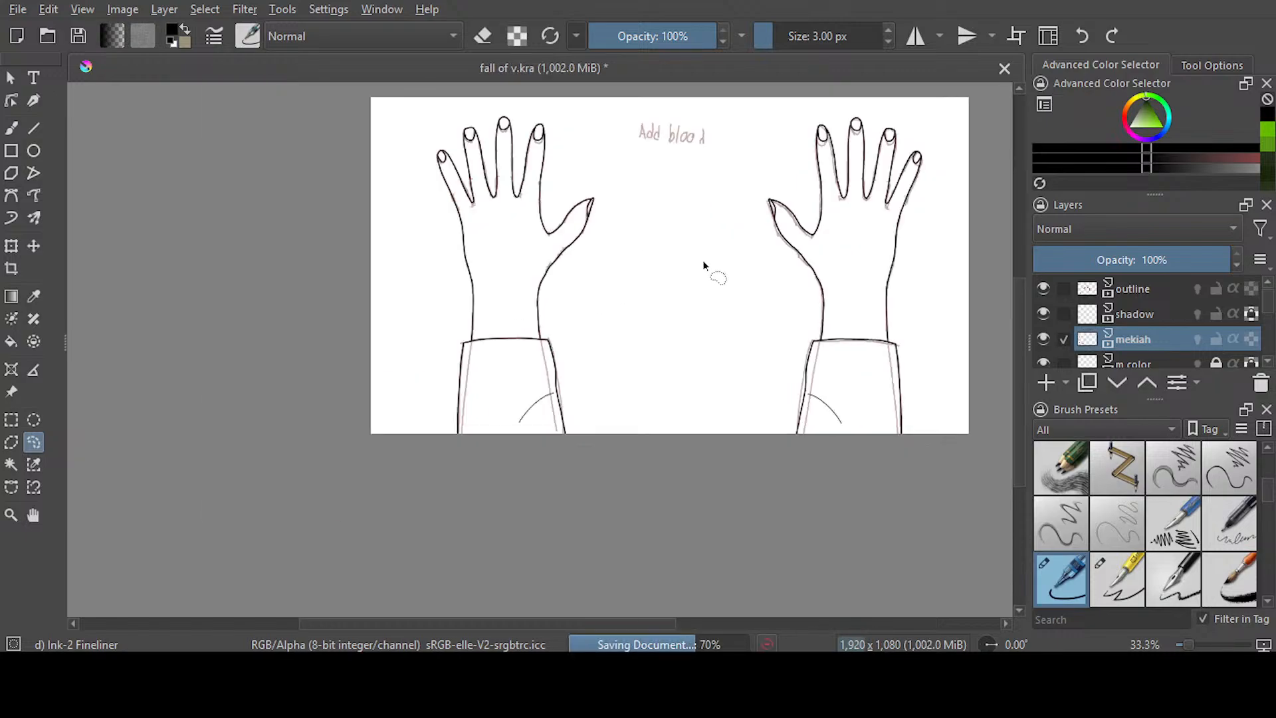
# Lasso the mirrored hand and stretch it slightly toward the other hand to fit the sketch, and save the document
pyautogui.scroll(2, 784, 223)
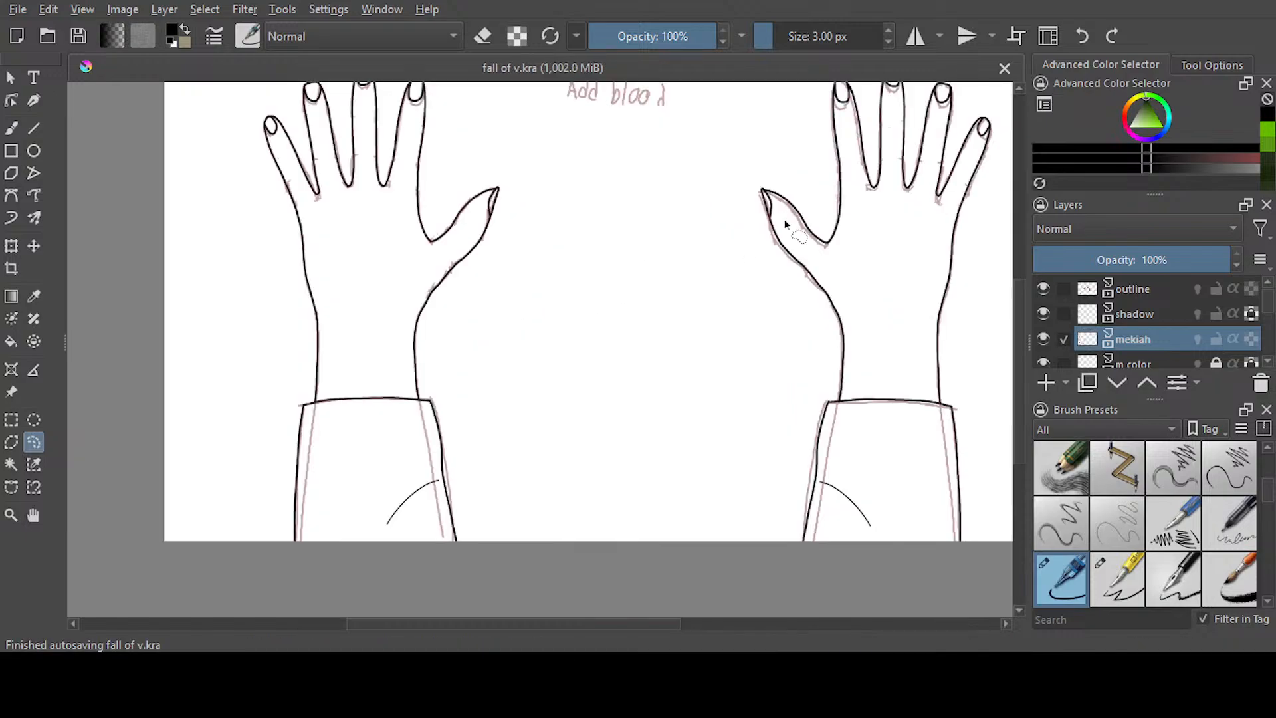
pyautogui.moveTo(578, 624); pyautogui.dragTo(636, 631)
pyautogui.moveTo(1018, 434); pyautogui.dragTo(1017, 422)
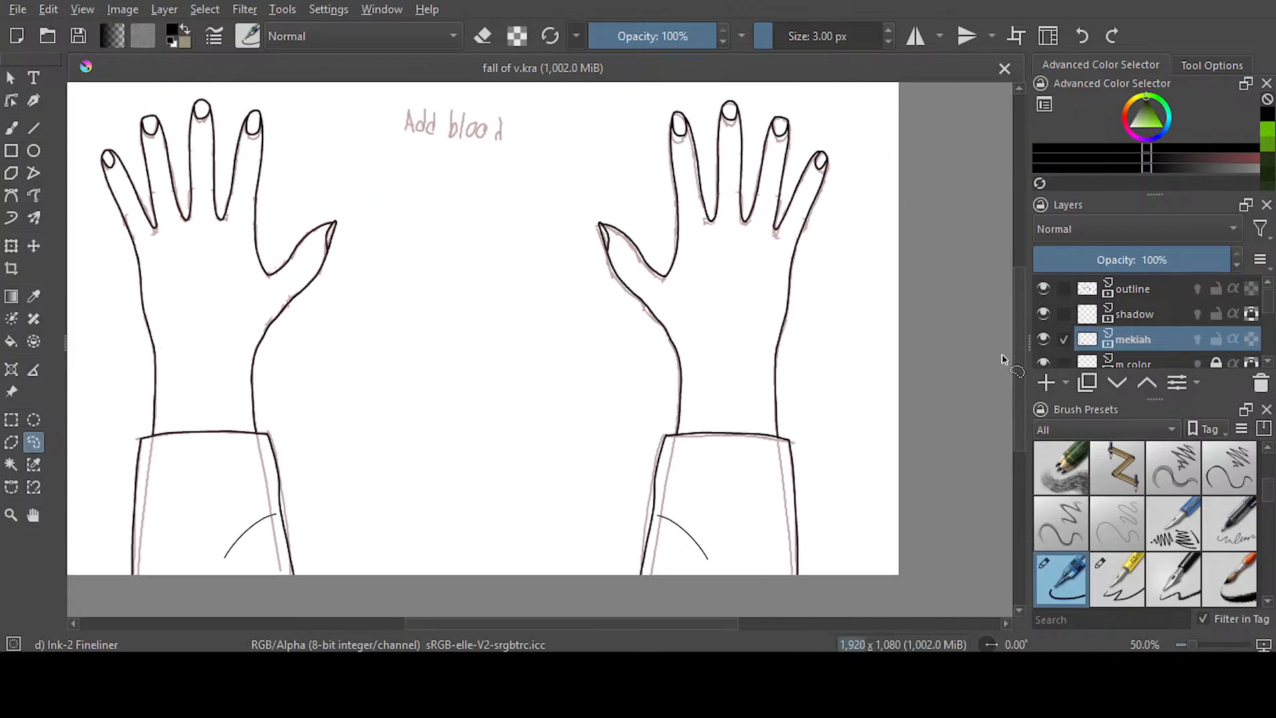
pyautogui.moveTo(892, 162)
pyautogui.mouseDown()
pyautogui.moveTo(855, 108)
pyautogui.moveTo(514, 415)
pyautogui.moveTo(703, 618)
pyautogui.moveTo(937, 167)
pyautogui.mouseUp()
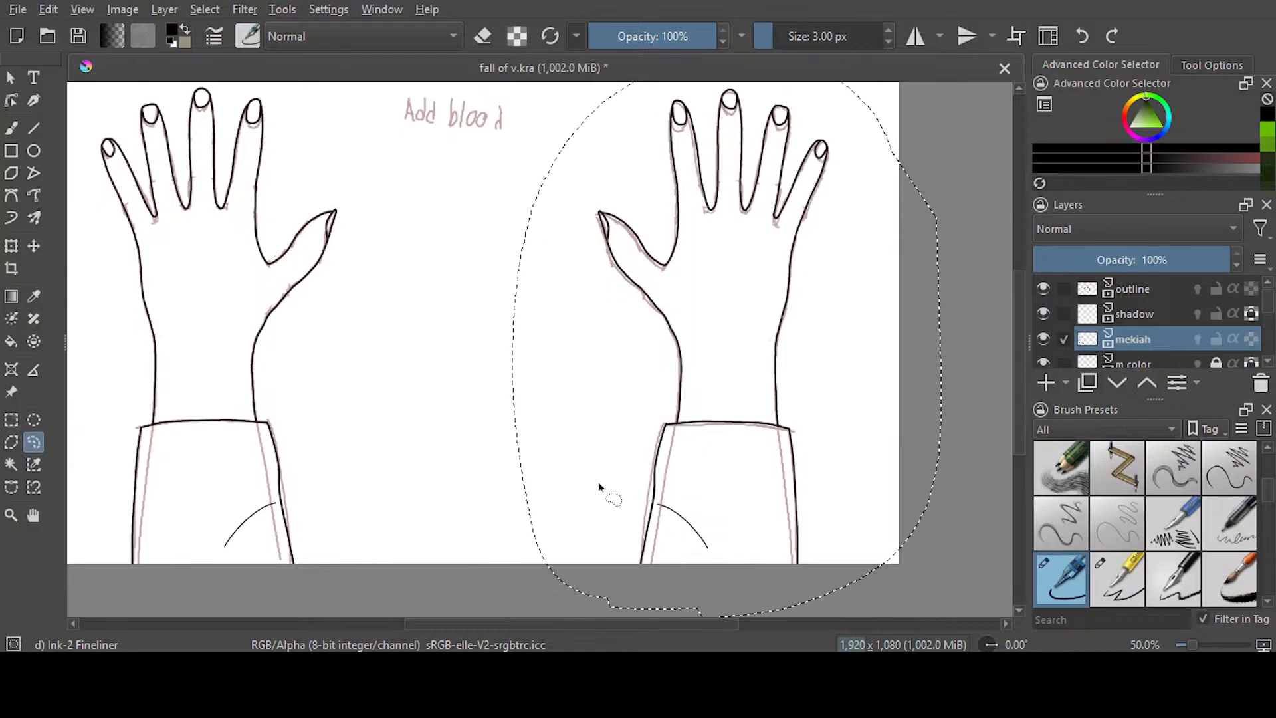
pyautogui.hotkey('ctrl', 't')
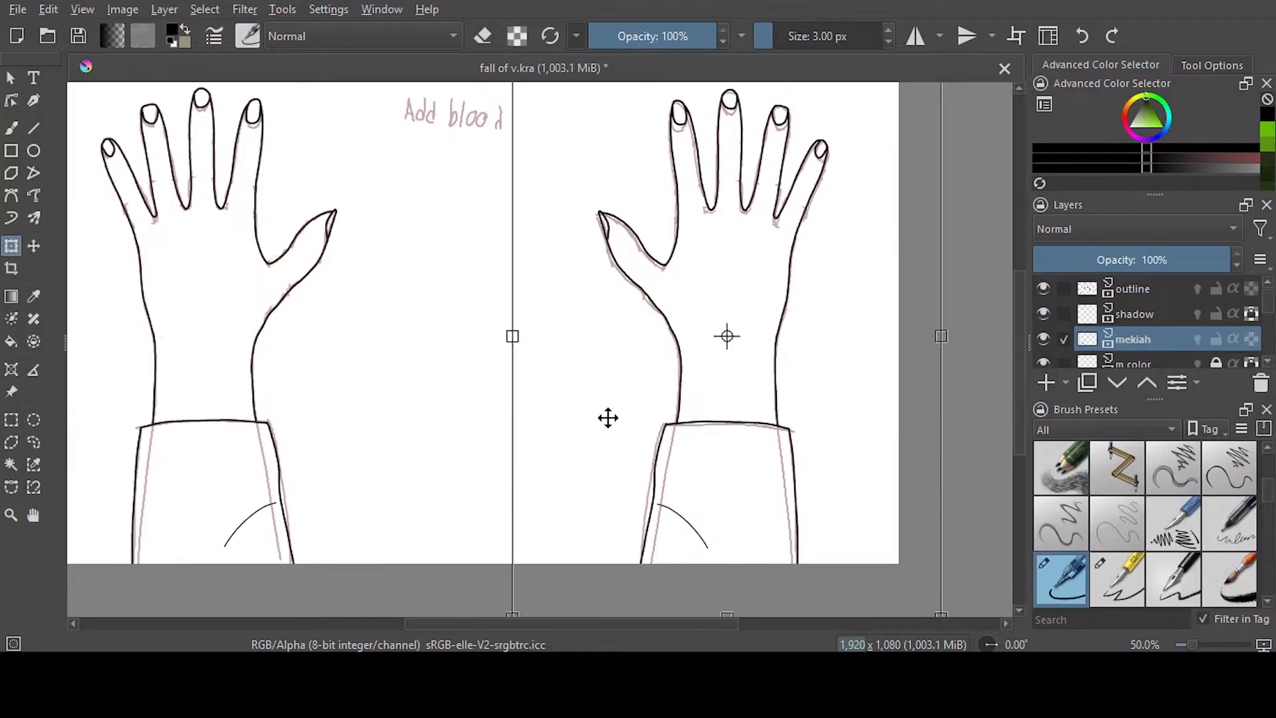
pyautogui.moveTo(513, 336); pyautogui.dragTo(509, 335)
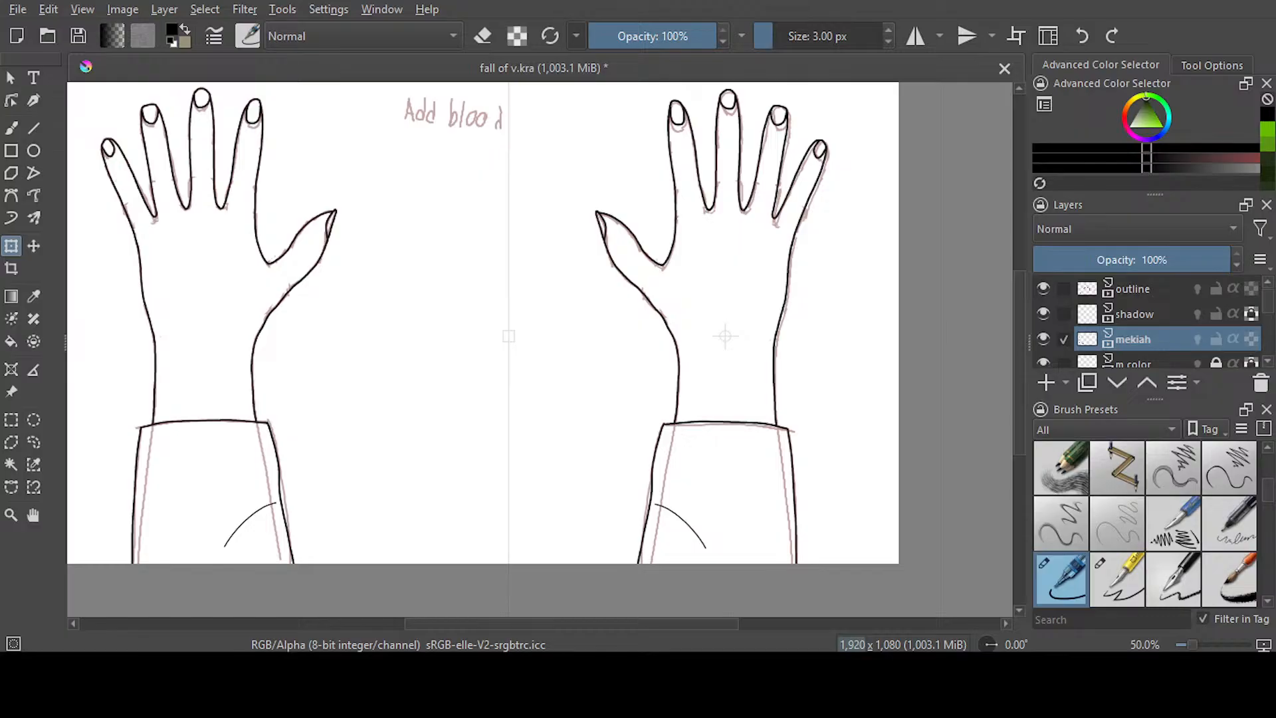
pyautogui.scroll(-1, 560, 331)
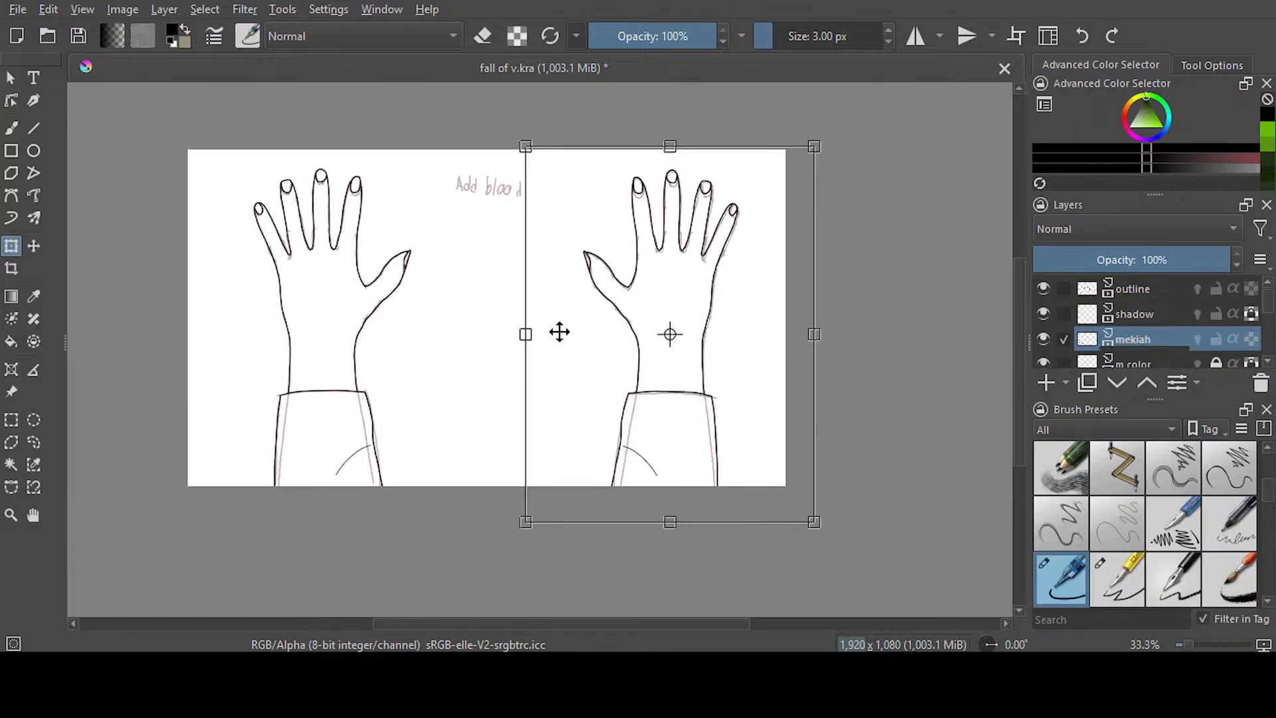
pyautogui.click(33, 442)
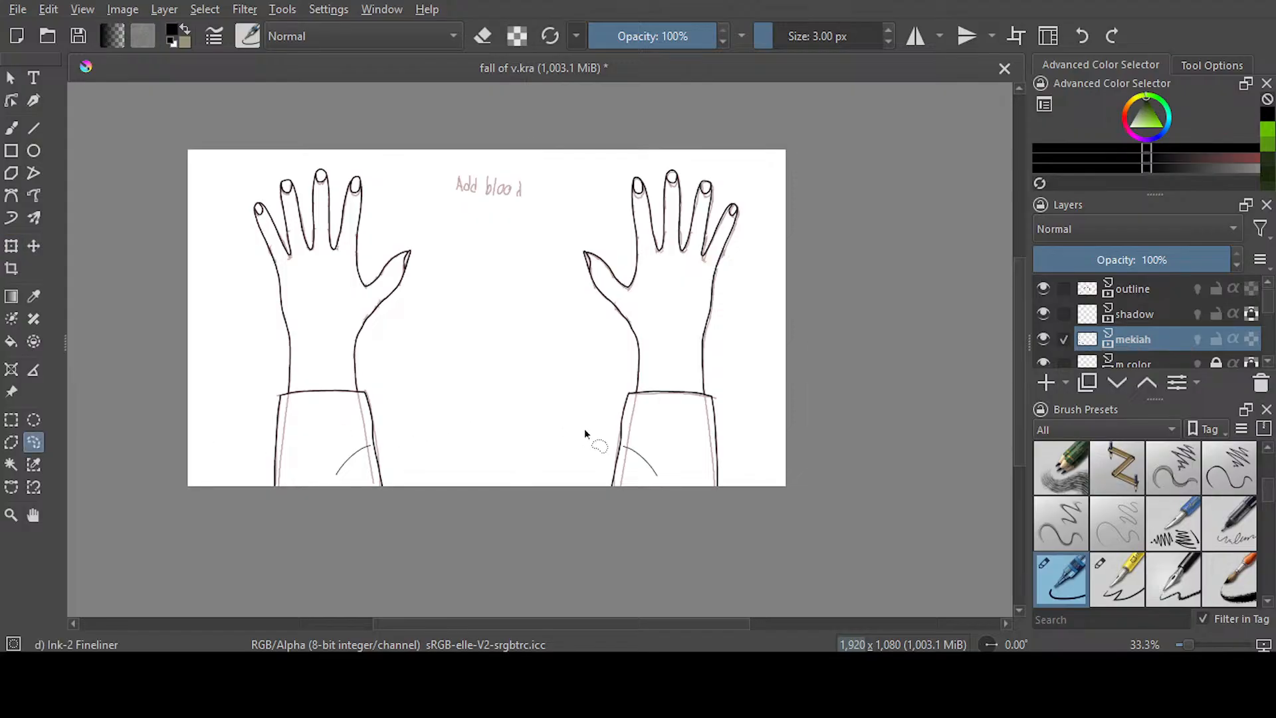
pyautogui.moveTo(1022, 367); pyautogui.dragTo(1025, 372)
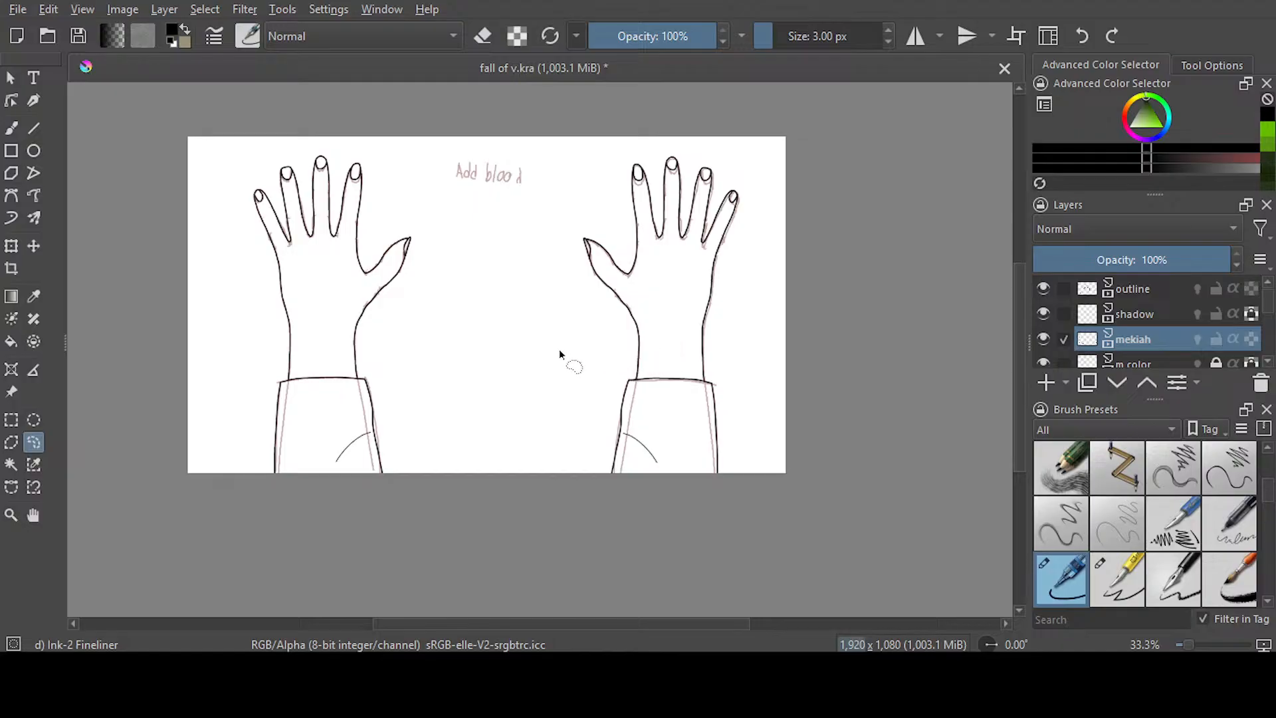
pyautogui.click(78, 36)
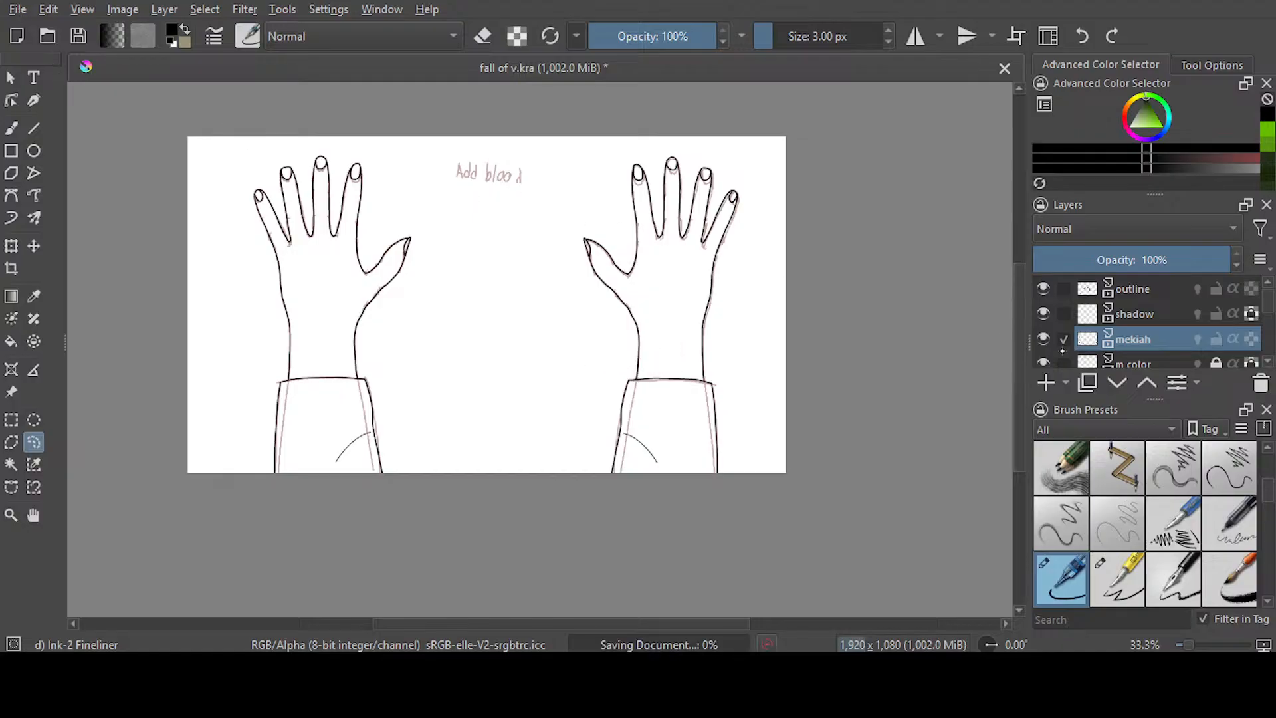
# Switch to the animation workspace and select frame 633 of the mekiah layer on the timeline
pyautogui.moveTo(1023, 423); pyautogui.dragTo(1025, 419)
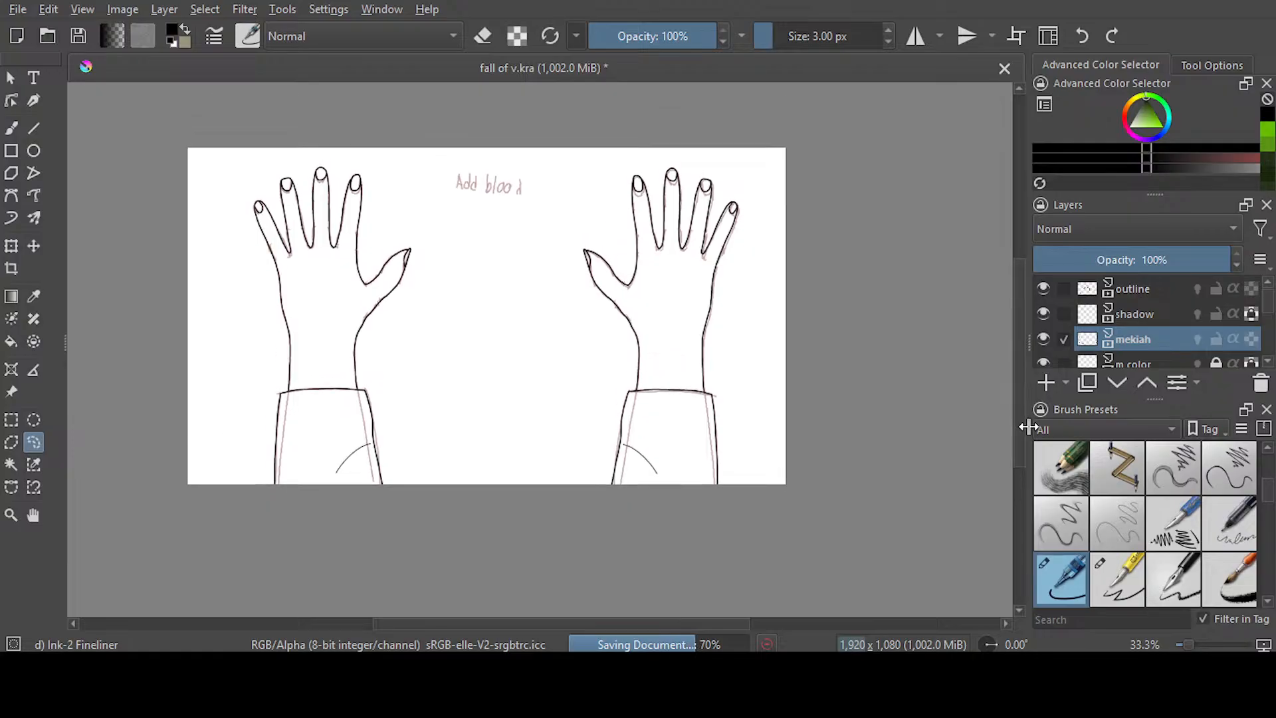
pyautogui.moveTo(1023, 418); pyautogui.dragTo(762, 441)
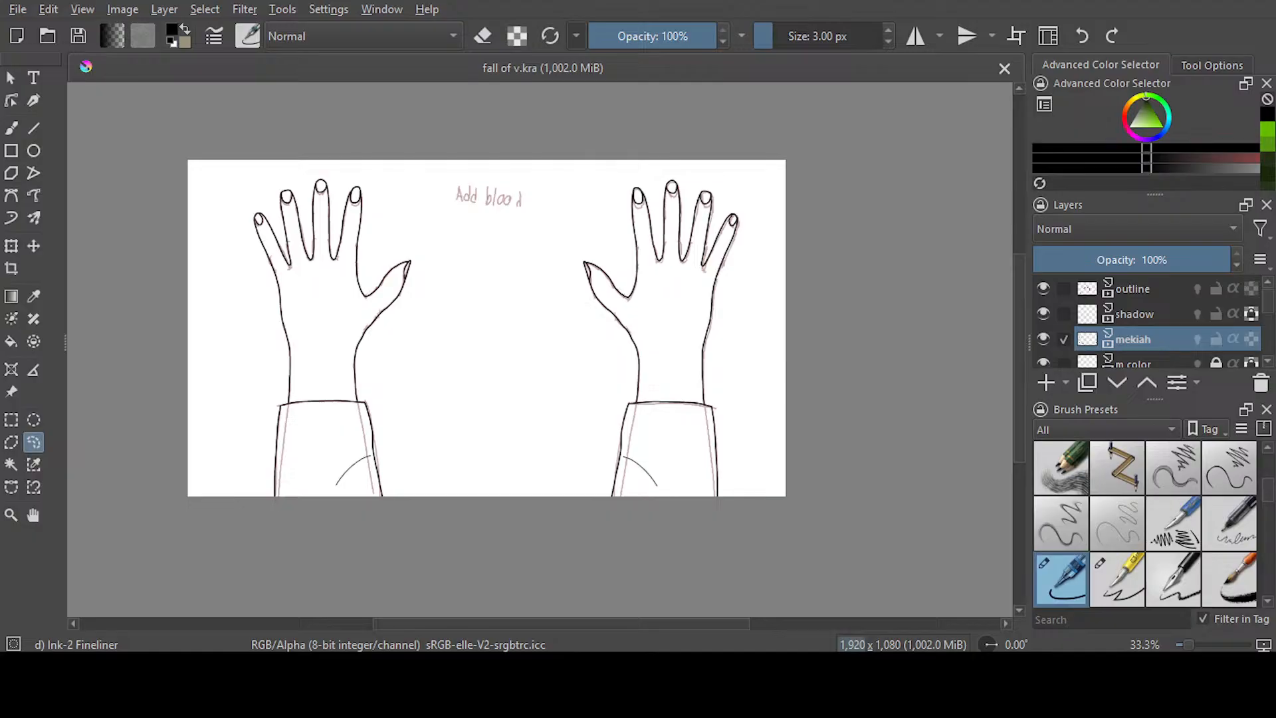
pyautogui.click(14, 8)
pyautogui.click(83, 100)
pyautogui.click(382, 10)
pyautogui.click(558, 92)
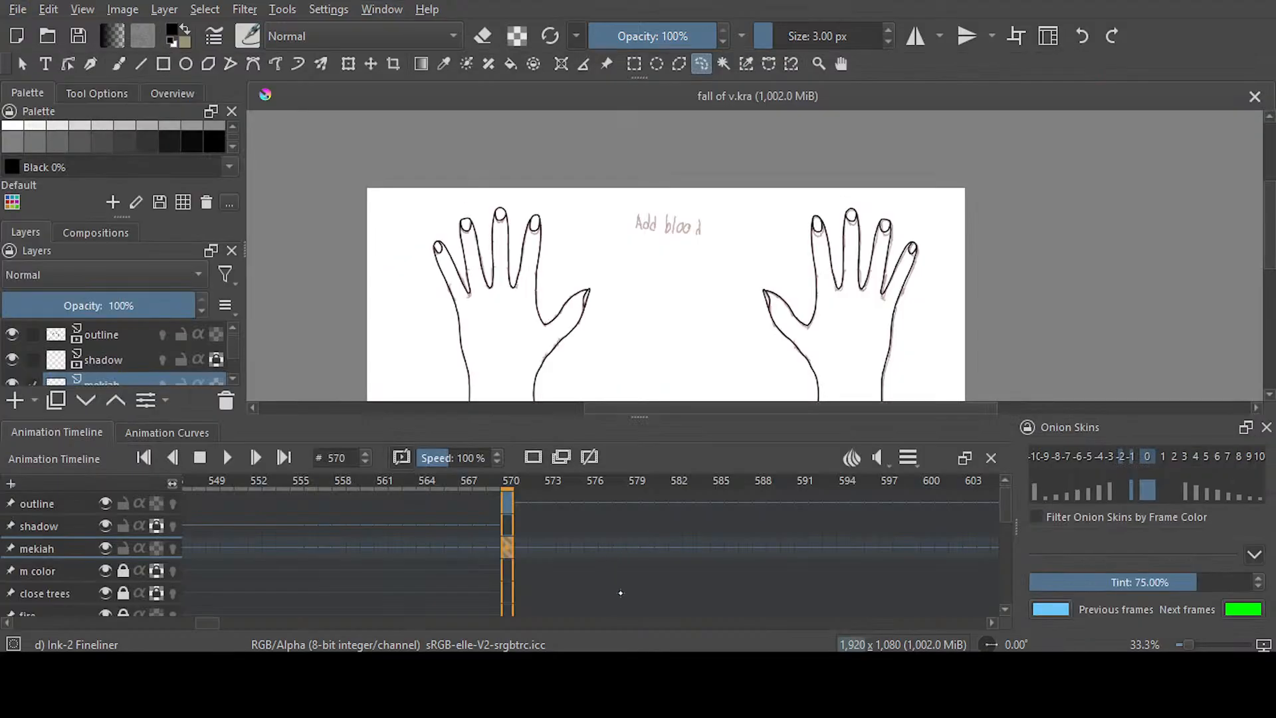
pyautogui.moveTo(207, 622); pyautogui.dragTo(218, 621)
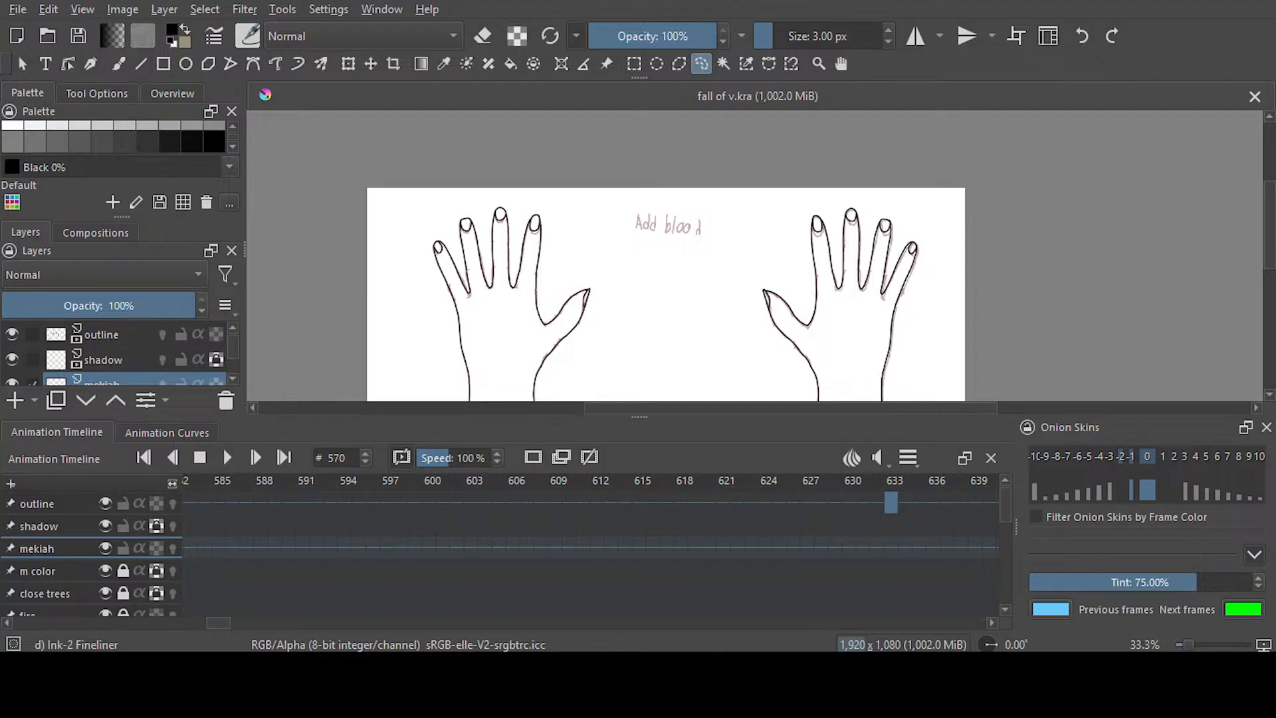
pyautogui.click(891, 547)
pyautogui.moveTo(1268, 221); pyautogui.dragTo(1268, 250)
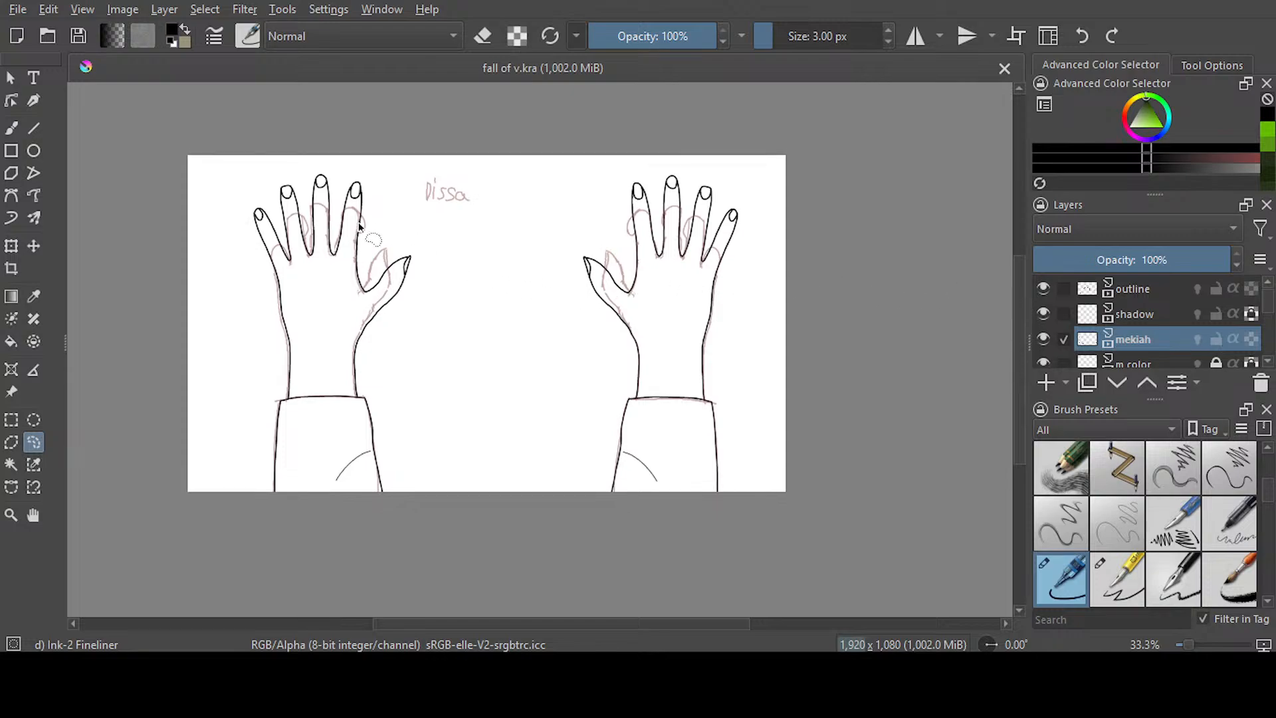
# Lasso the left-hand drawing with its sleeve and stretch it slightly outward horizontally so the ink matches the sketch beneath
pyautogui.scroll(1, 340, 227)
pyautogui.scroll(2, 340, 226)
pyautogui.scroll(-1, 340, 226)
pyautogui.moveTo(429, 623)
pyautogui.mouseDown()
pyautogui.moveTo(543, 621)
pyautogui.moveTo(421, 622)
pyautogui.mouseUp()
pyautogui.moveTo(1020, 383); pyautogui.dragTo(1020, 412)
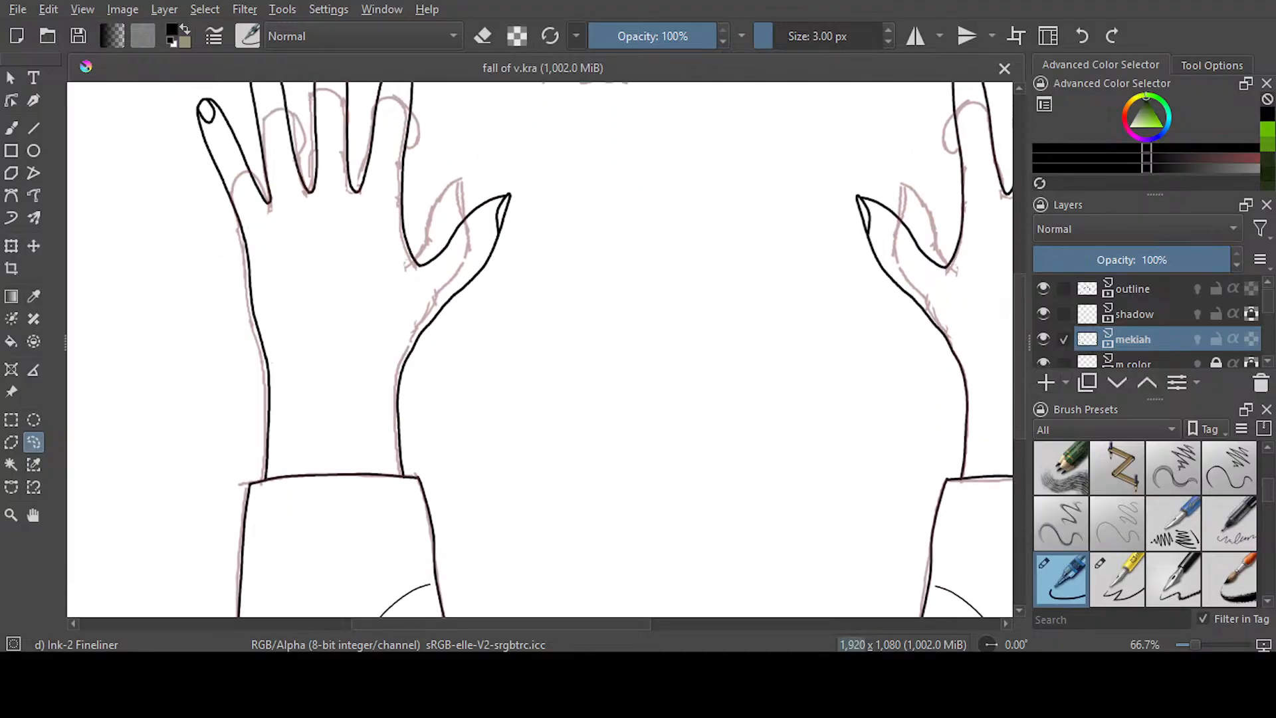
pyautogui.scroll(-1, 428, 285)
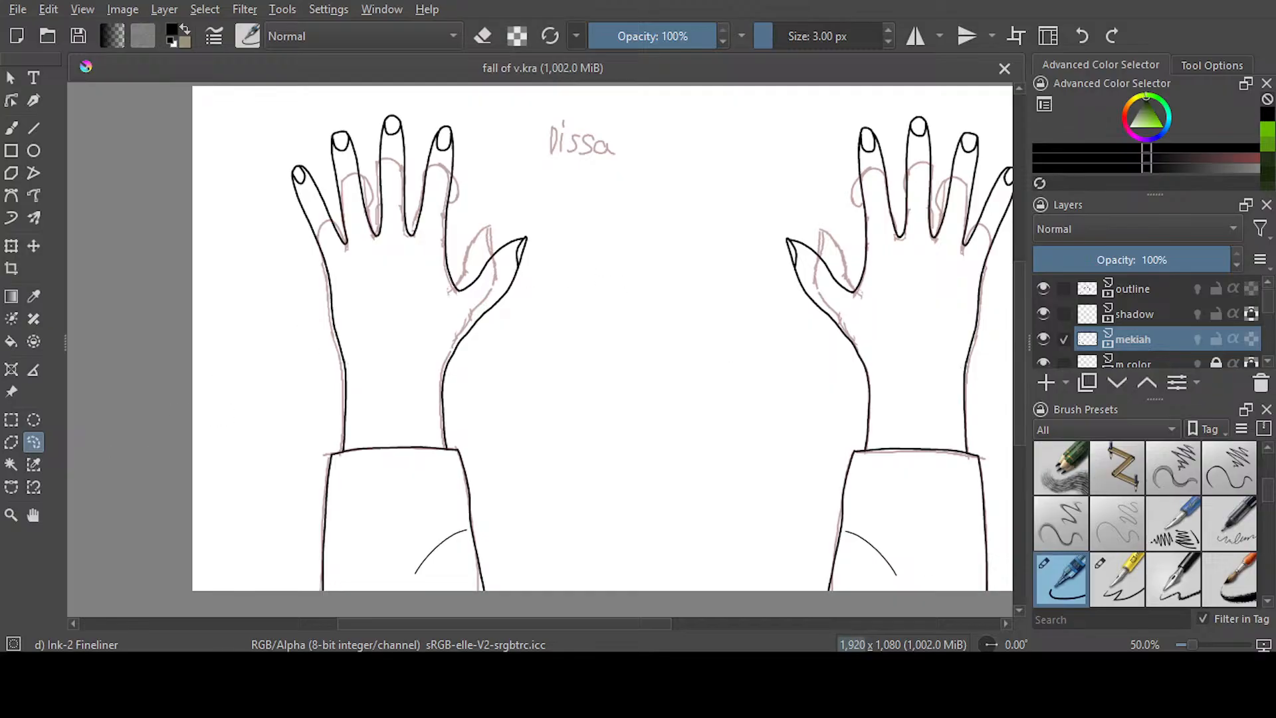
pyautogui.scroll(1, 711, 335)
pyautogui.scroll(-1, 553, 154)
pyautogui.moveTo(555, 137)
pyautogui.mouseDown()
pyautogui.moveTo(321, 199)
pyautogui.moveTo(334, 573)
pyautogui.moveTo(518, 612)
pyautogui.moveTo(668, 155)
pyautogui.moveTo(555, 93)
pyautogui.mouseUp()
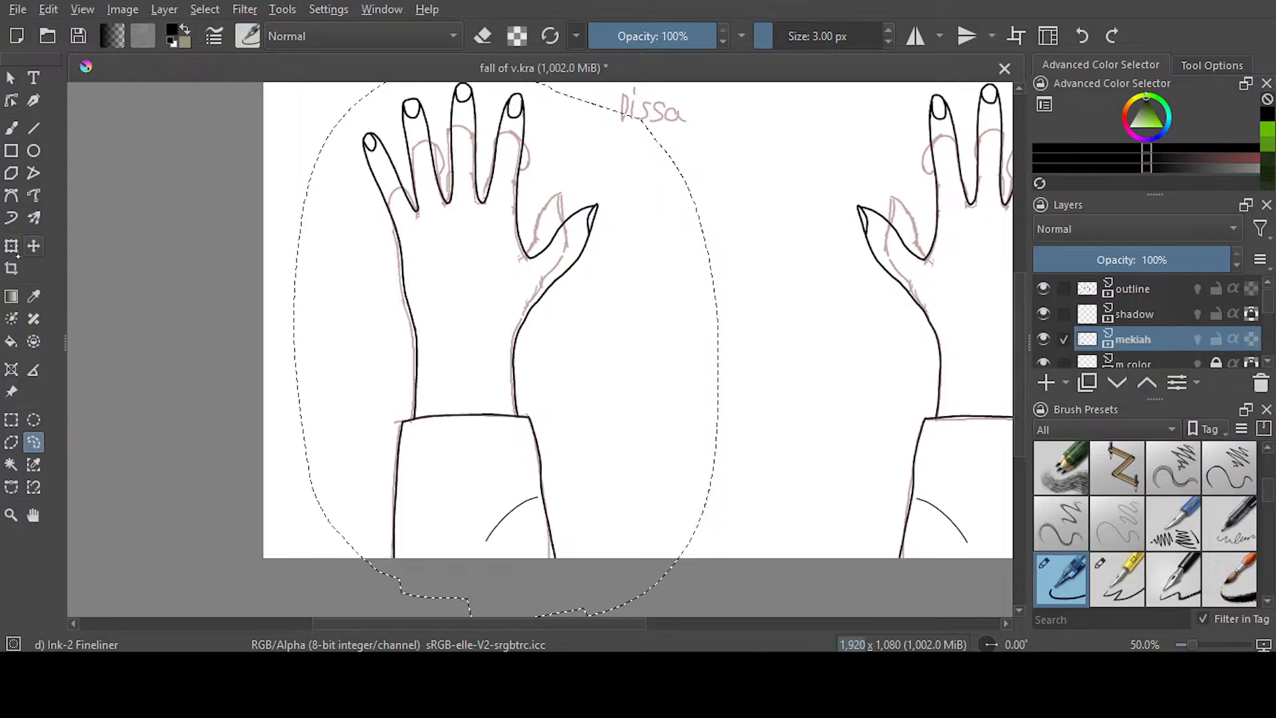
pyautogui.hotkey('ctrl', 't')
pyautogui.scroll(1, 439, 344)
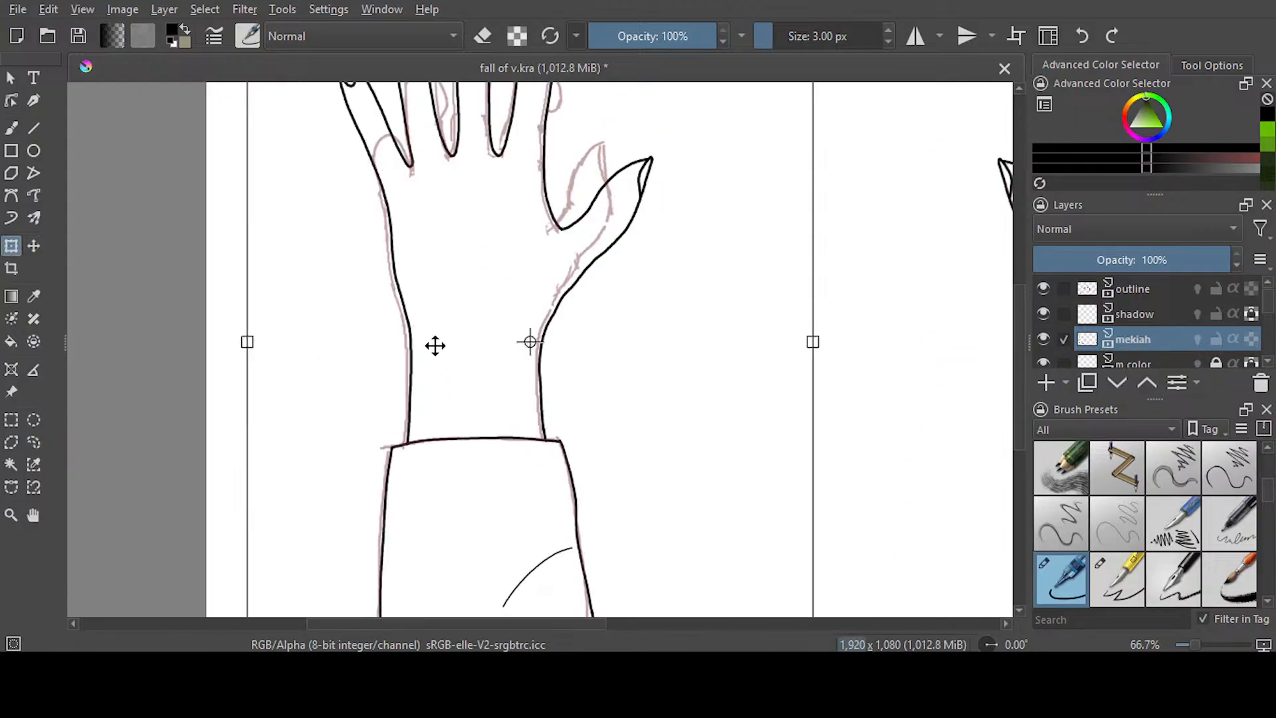
pyautogui.moveTo(247, 342); pyautogui.dragTo(241, 342)
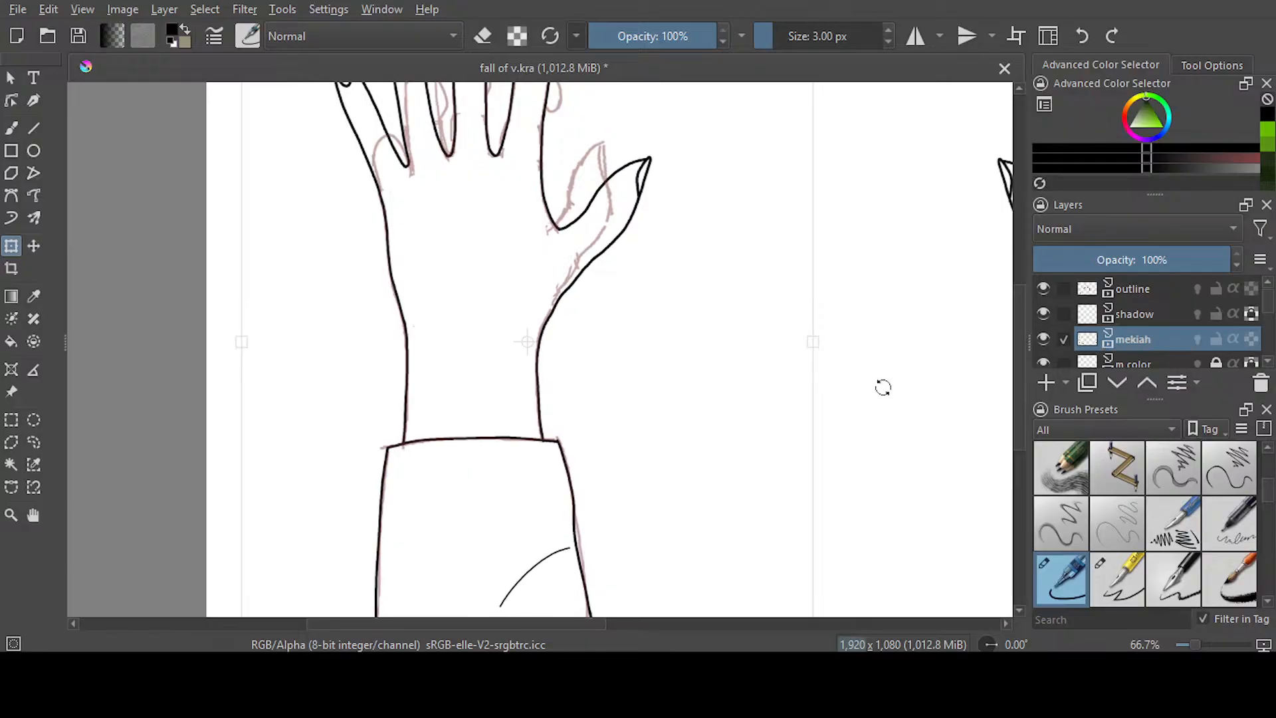
pyautogui.moveTo(1018, 413)
pyautogui.mouseDown()
pyautogui.moveTo(1020, 349)
pyautogui.moveTo(1027, 433)
pyautogui.mouseUp()
pyautogui.moveTo(439, 623); pyautogui.dragTo(531, 624)
pyautogui.moveTo(232, 284); pyautogui.dragTo(350, 440)
# Save the document and clear the lasso selection around the transformed hand
pyautogui.click(17, 9)
pyautogui.click(87, 102)
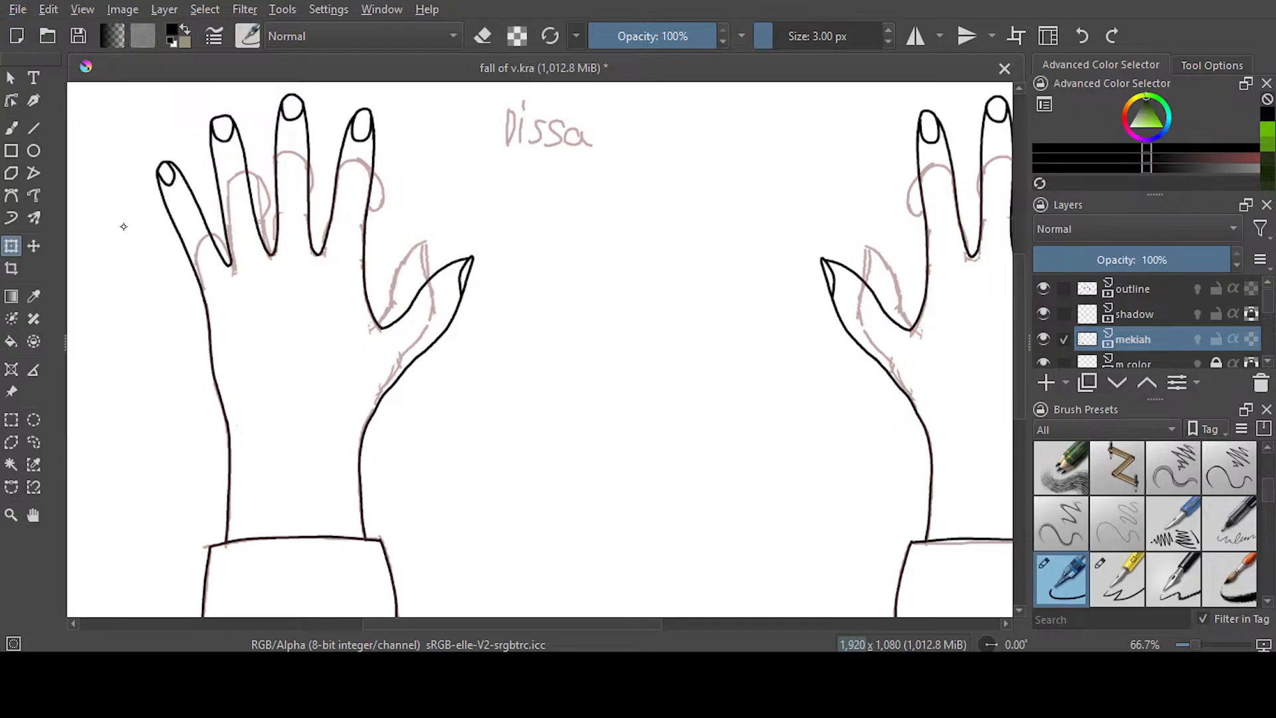
pyautogui.click(34, 442)
pyautogui.click(144, 522)
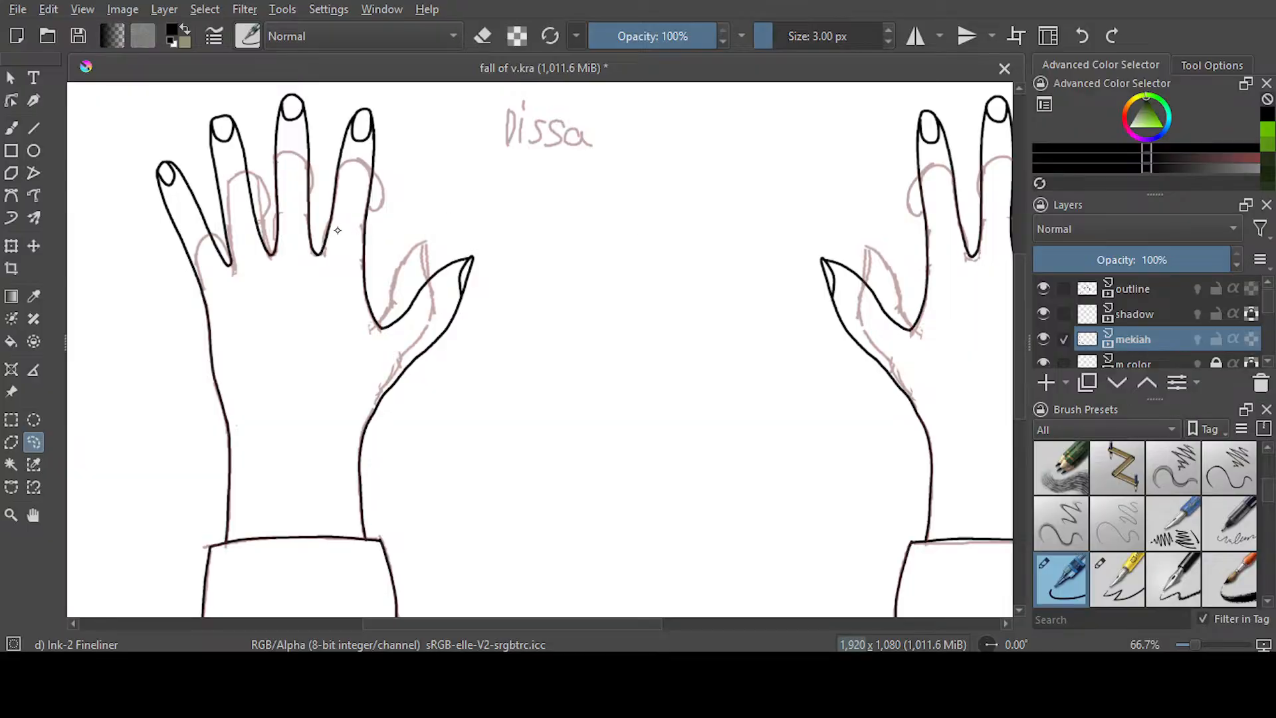
# Erase the inked thumb and fingers of the left hand with the 139.20 px Ink-3 Gpen eraser
pyautogui.press('/')
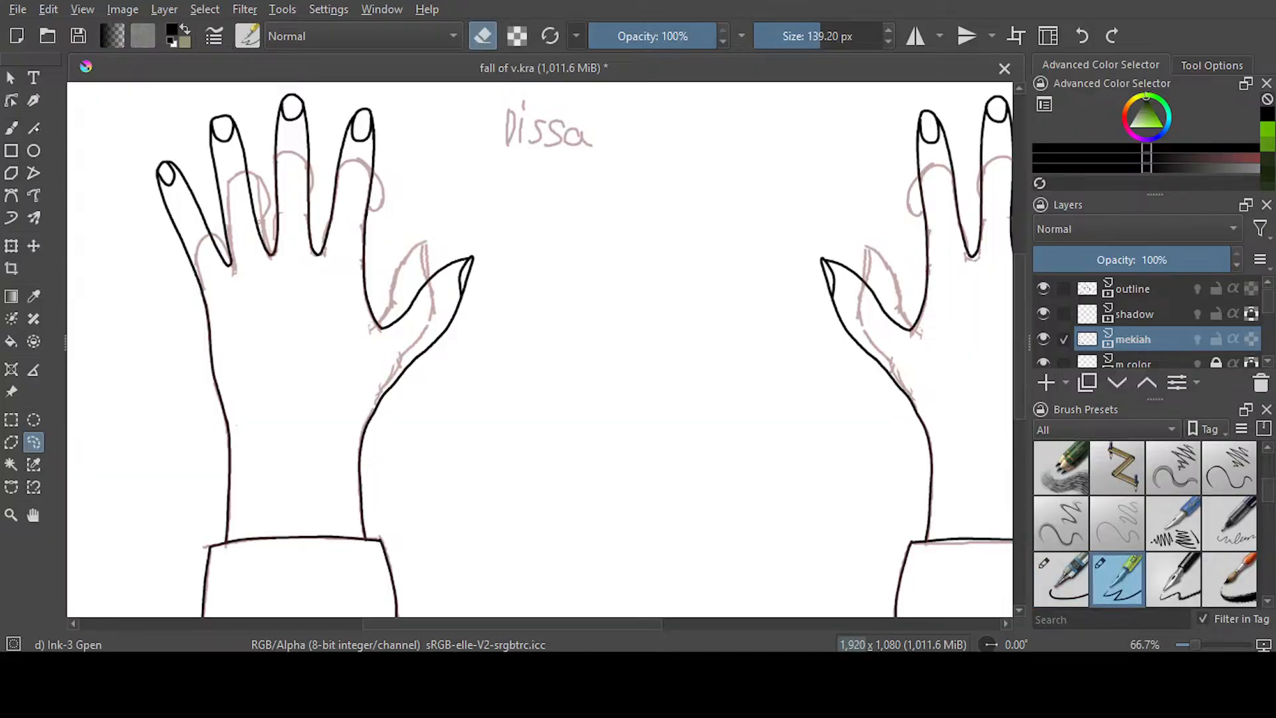
pyautogui.press('b')
pyautogui.moveTo(468, 256)
pyautogui.mouseDown()
pyautogui.moveTo(489, 270)
pyautogui.moveTo(456, 285)
pyautogui.moveTo(432, 322)
pyautogui.moveTo(432, 368)
pyautogui.moveTo(399, 375)
pyautogui.mouseUp()
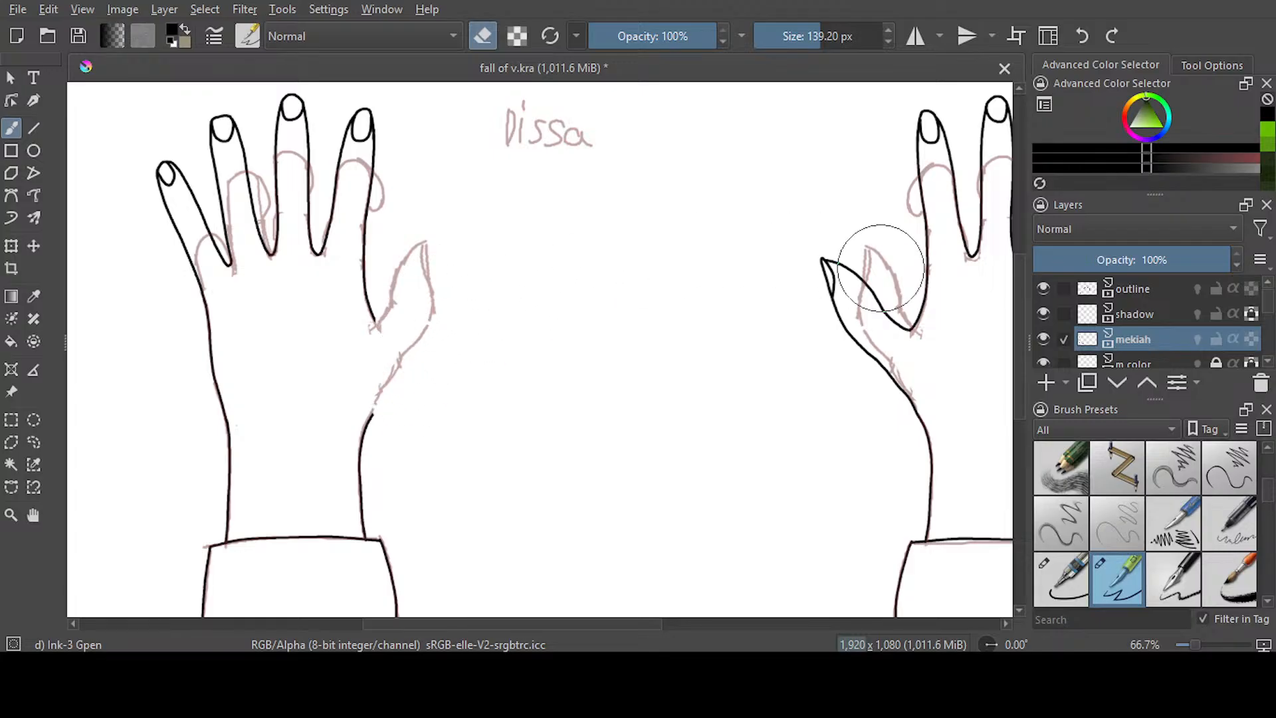
pyautogui.scroll(3, 531, 332)
pyautogui.moveTo(385, 285)
pyautogui.mouseDown()
pyautogui.moveTo(360, 291)
pyautogui.moveTo(376, 237)
pyautogui.moveTo(367, 405)
pyautogui.moveTo(296, 335)
pyautogui.moveTo(193, 342)
pyautogui.moveTo(356, 241)
pyautogui.moveTo(181, 311)
pyautogui.moveTo(196, 271)
pyautogui.moveTo(346, 240)
pyautogui.mouseUp()
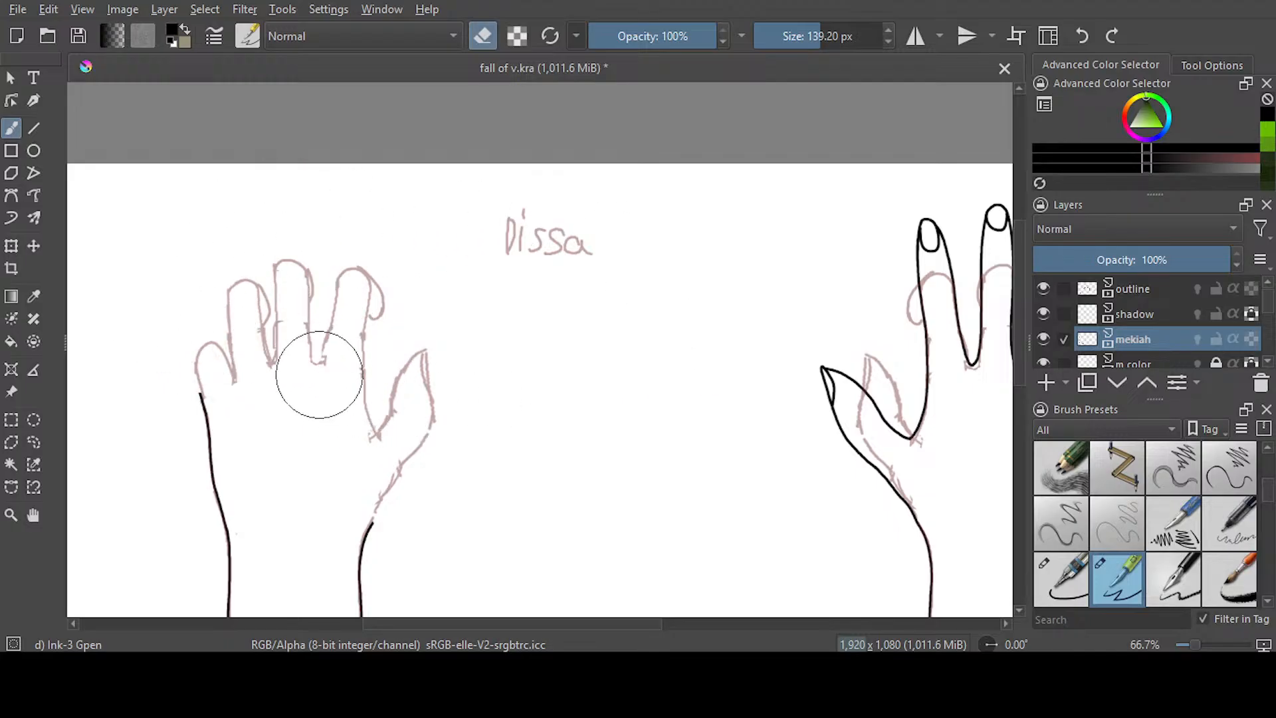
pyautogui.moveTo(224, 354); pyautogui.dragTo(200, 367)
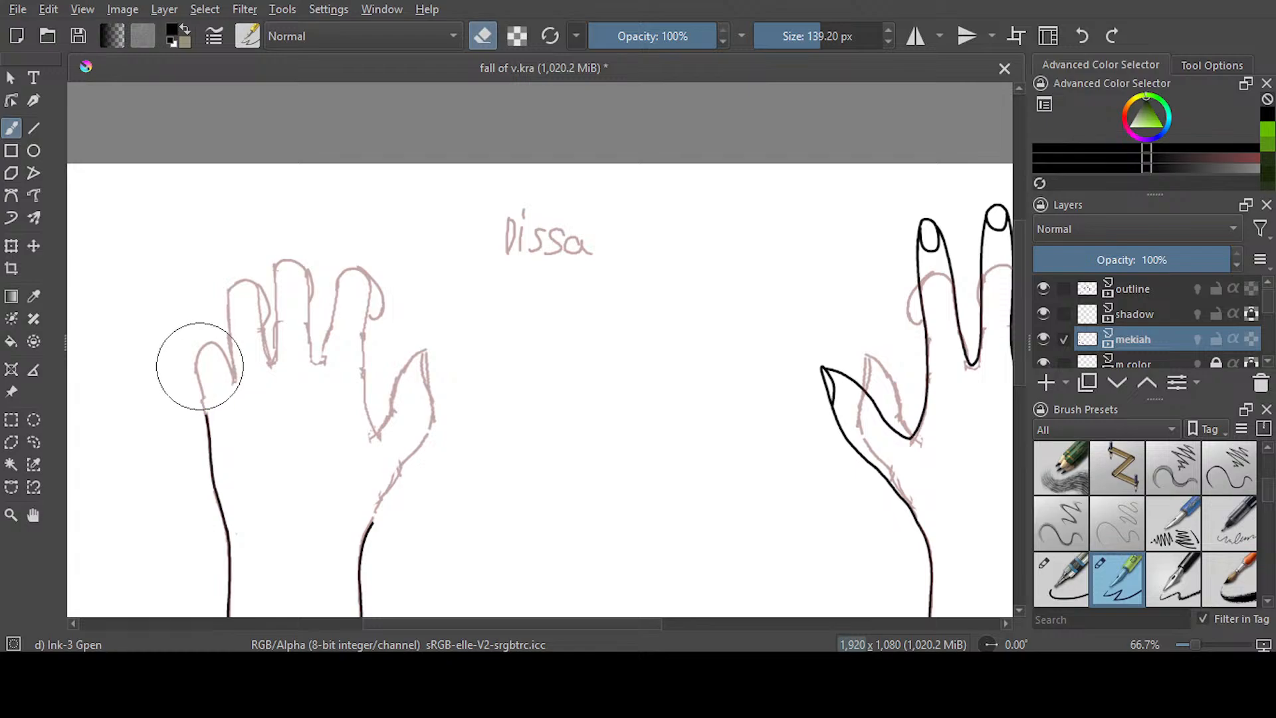
# Erase the inked thumb and fingers of the mirrored right hand down to the wrist lines, and save the document
pyautogui.hscroll(6, 578, 608)
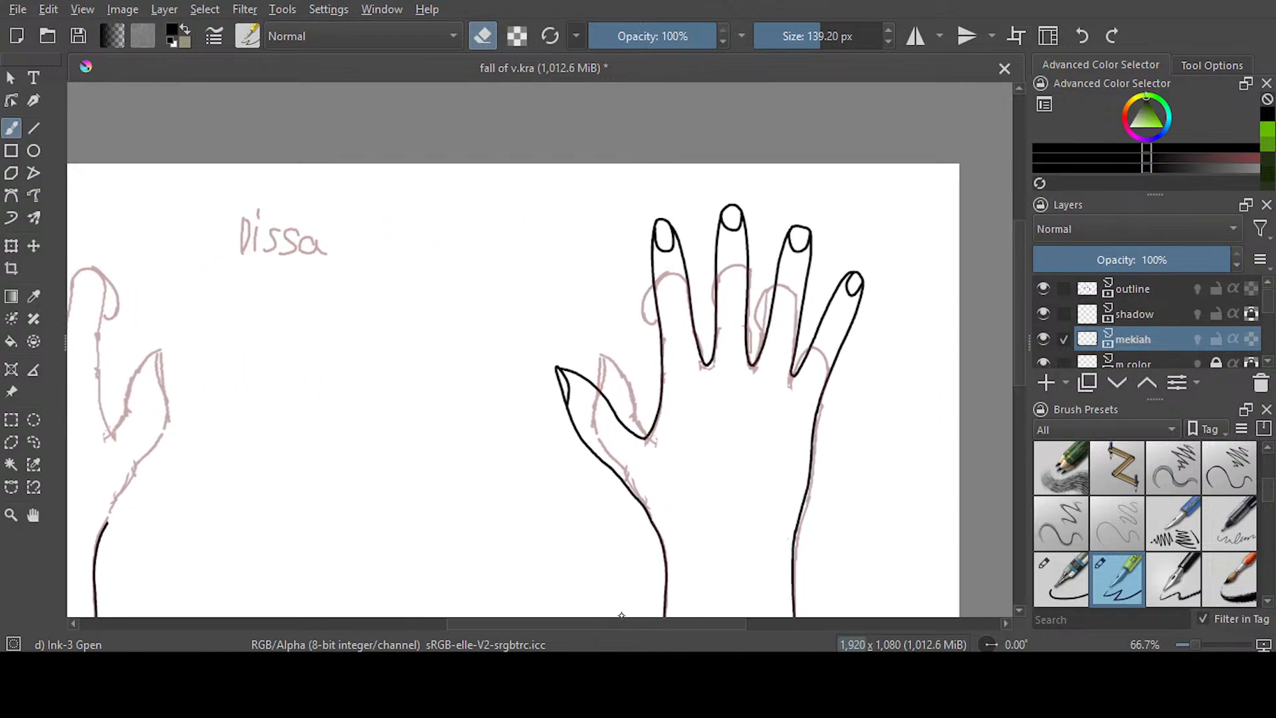
pyautogui.hscroll(-1, 594, 606)
pyautogui.moveTo(746, 441)
pyautogui.mouseDown()
pyautogui.moveTo(737, 476)
pyautogui.moveTo(713, 471)
pyautogui.moveTo(640, 374)
pyautogui.moveTo(729, 423)
pyautogui.moveTo(747, 234)
pyautogui.moveTo(837, 213)
pyautogui.moveTo(797, 333)
pyautogui.moveTo(883, 265)
pyautogui.moveTo(906, 361)
pyautogui.mouseUp()
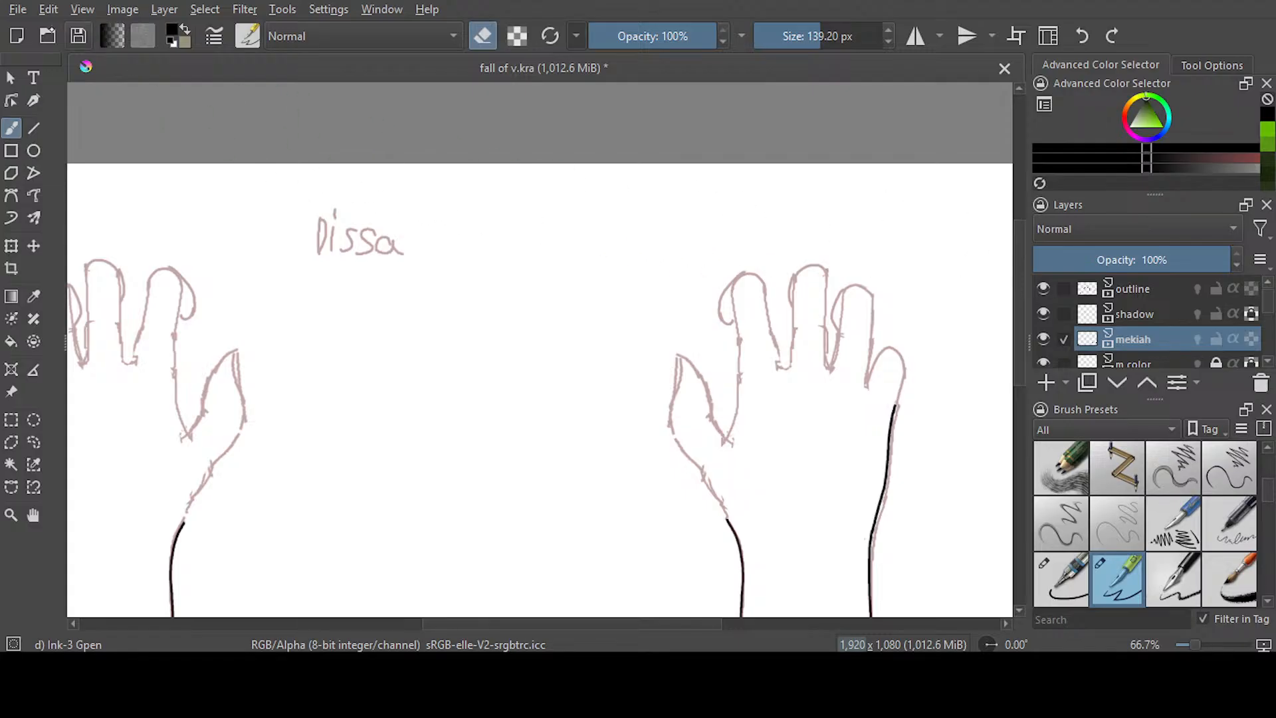
pyautogui.hotkey('ctrl', 's')
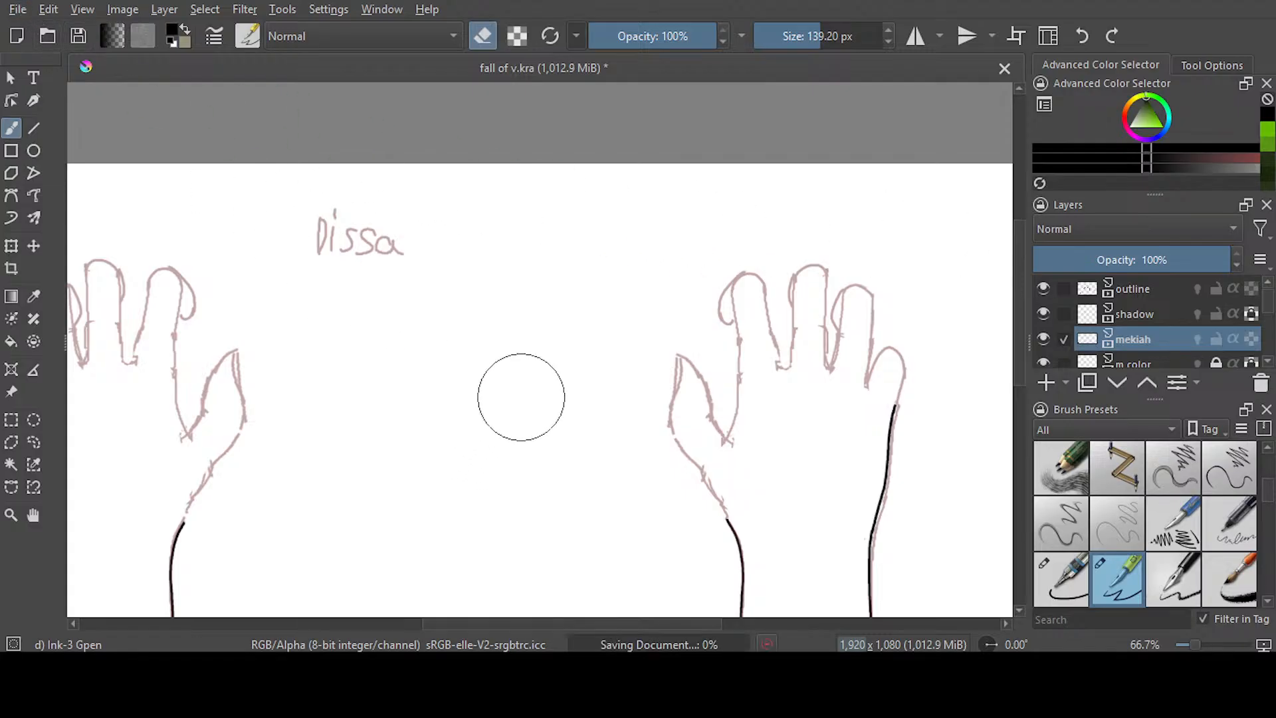
# Switch to the Ink-2 Fineliner brush and set its size to 5 px for inking the left hand's thumb
pyautogui.press('-')
pyautogui.scroll(2, 140, 378)
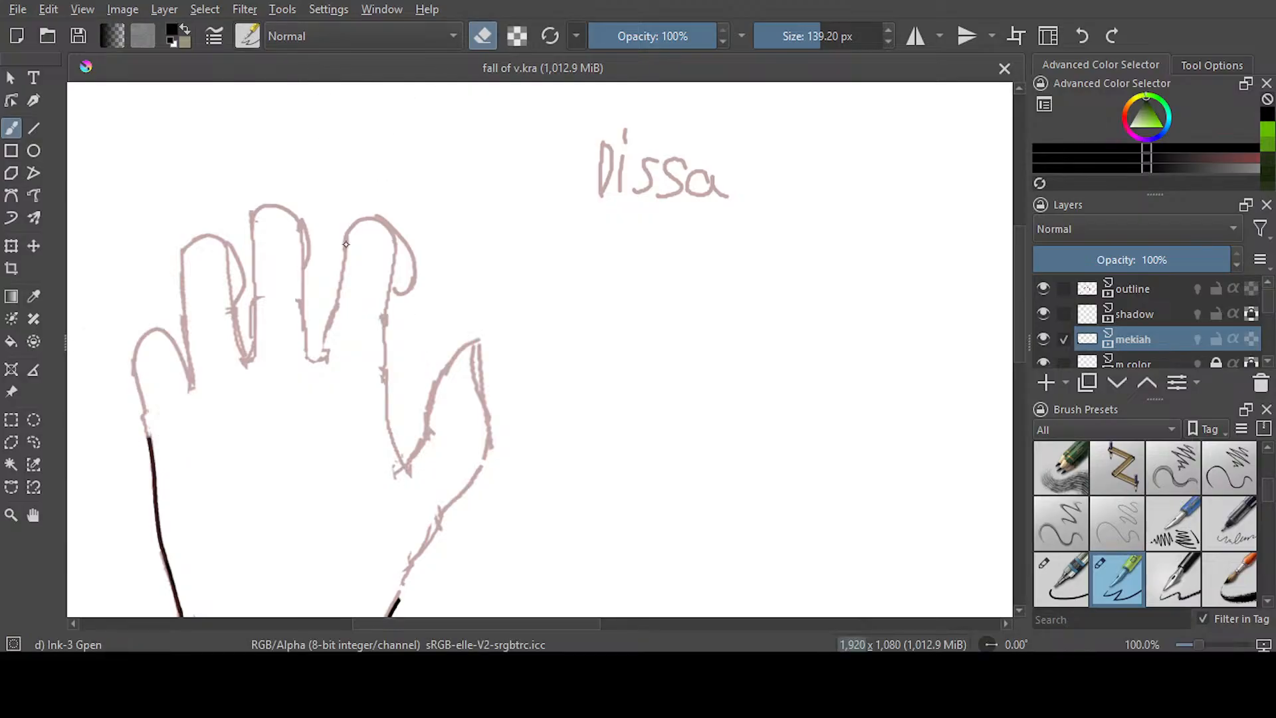
pyautogui.click(1061, 578)
pyautogui.scroll(-3, 1017, 334)
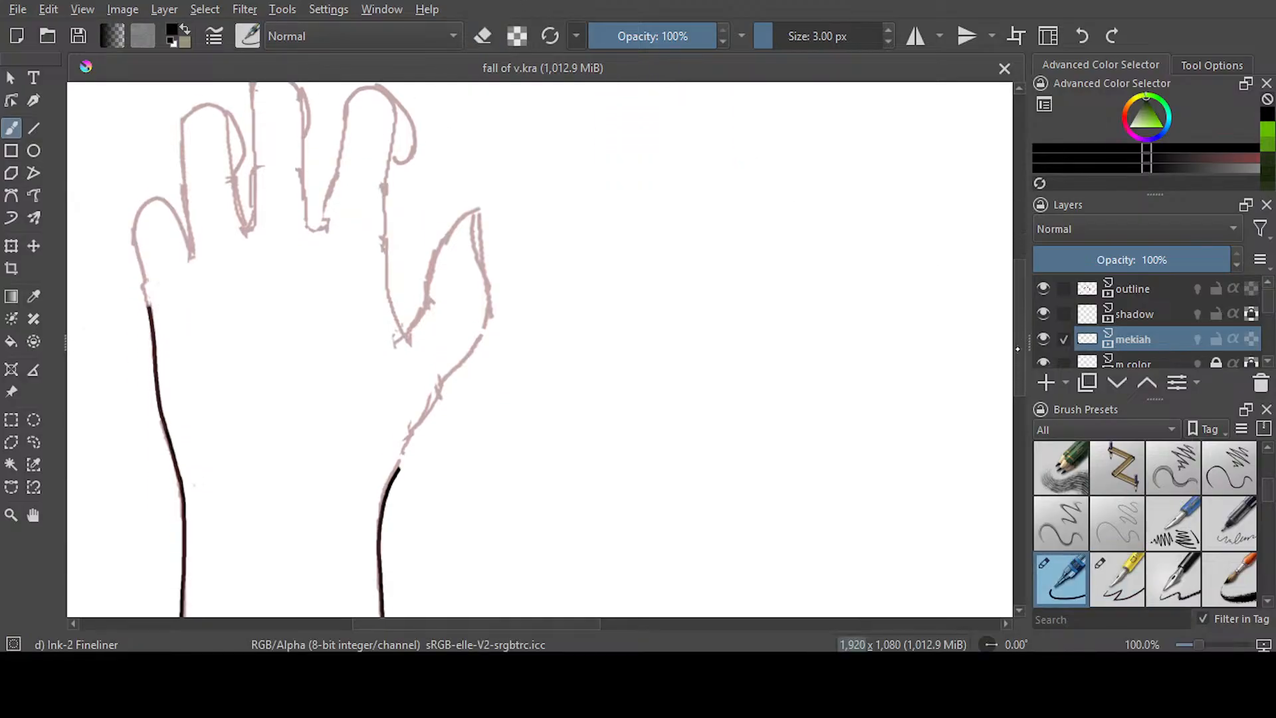
pyautogui.moveTo(1017, 334); pyautogui.dragTo(1017, 337)
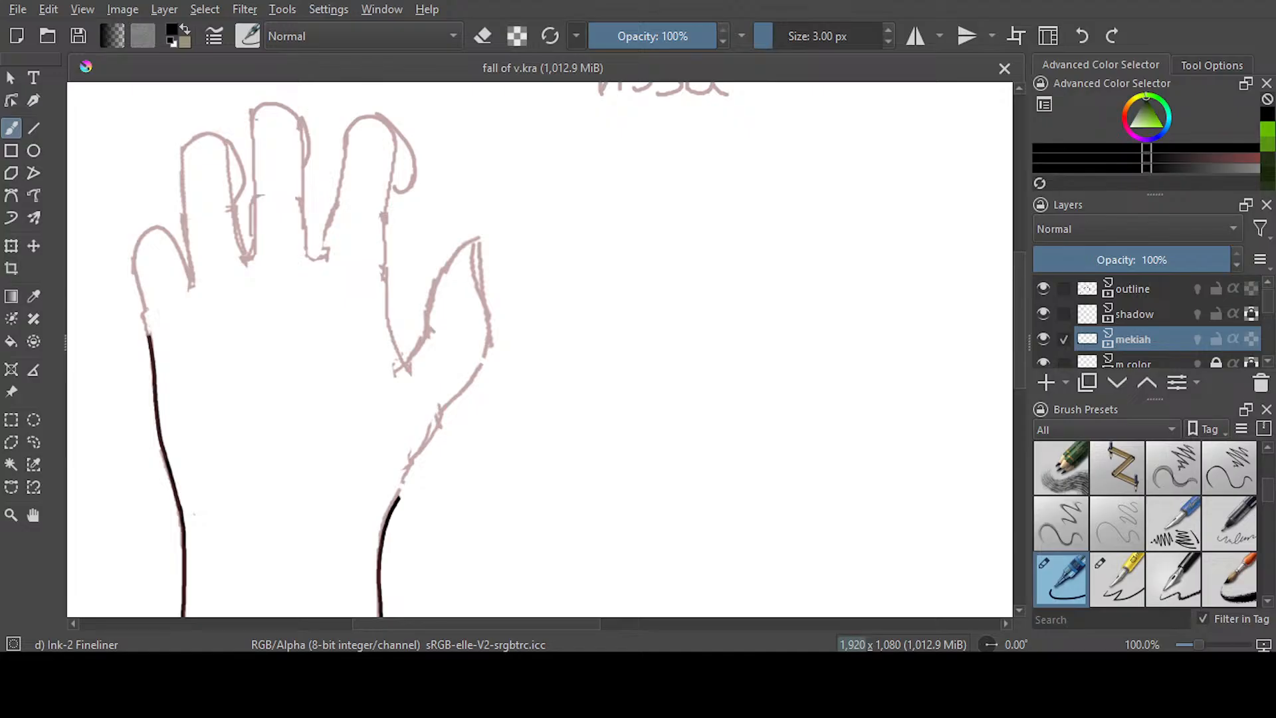
pyautogui.scroll(1, 429, 301)
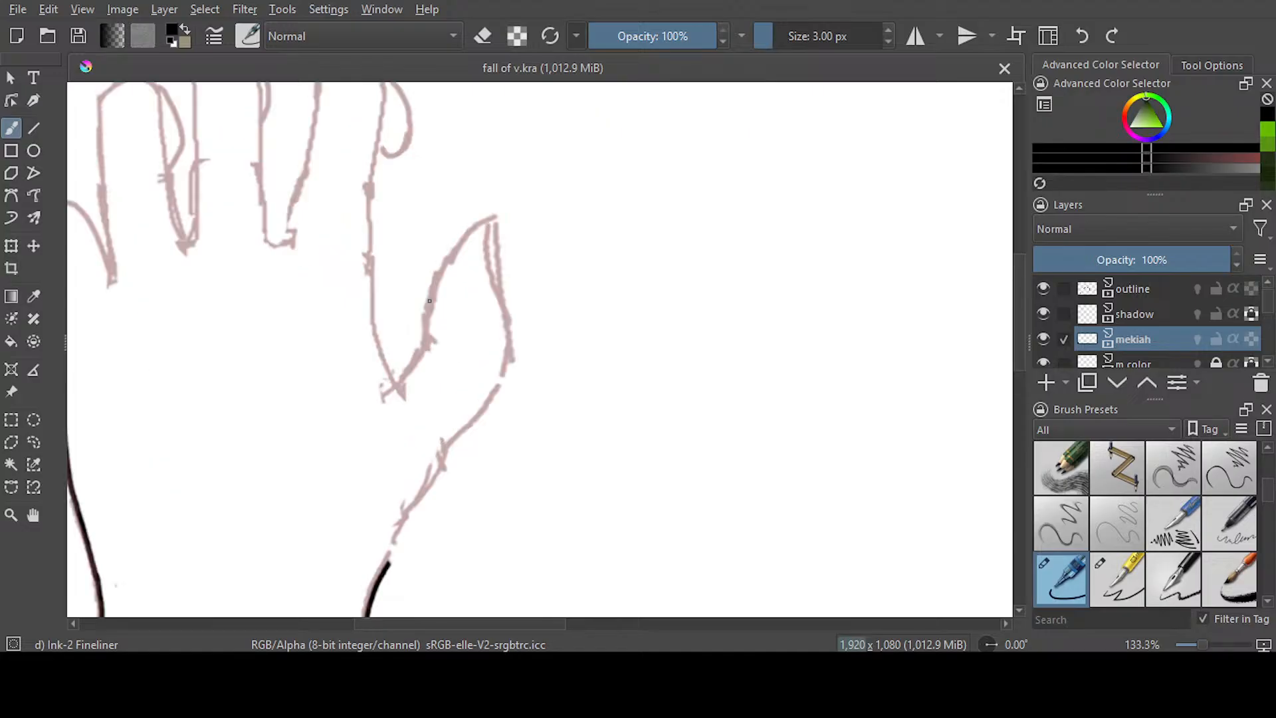
pyautogui.scroll(1, 429, 301)
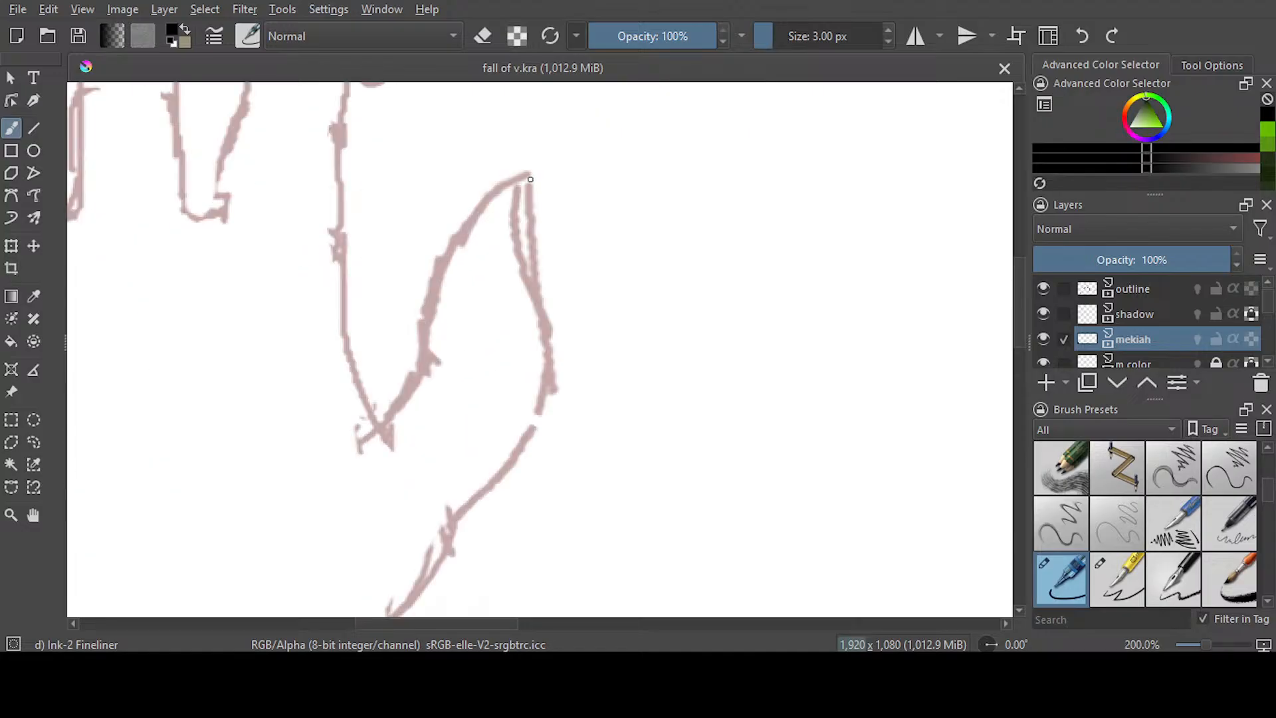
pyautogui.moveTo(530, 176); pyautogui.dragTo(533, 223)
pyautogui.hotkey('ctrl', 'z')
pyautogui.press(']')
pyautogui.press(']')
pyautogui.moveTo(529, 166)
pyautogui.mouseDown()
pyautogui.moveTo(549, 383)
pyautogui.moveTo(513, 461)
pyautogui.moveTo(447, 535)
pyautogui.mouseUp()
pyautogui.scroll(-2, 1018, 327)
pyautogui.scroll(-3, 1018, 326)
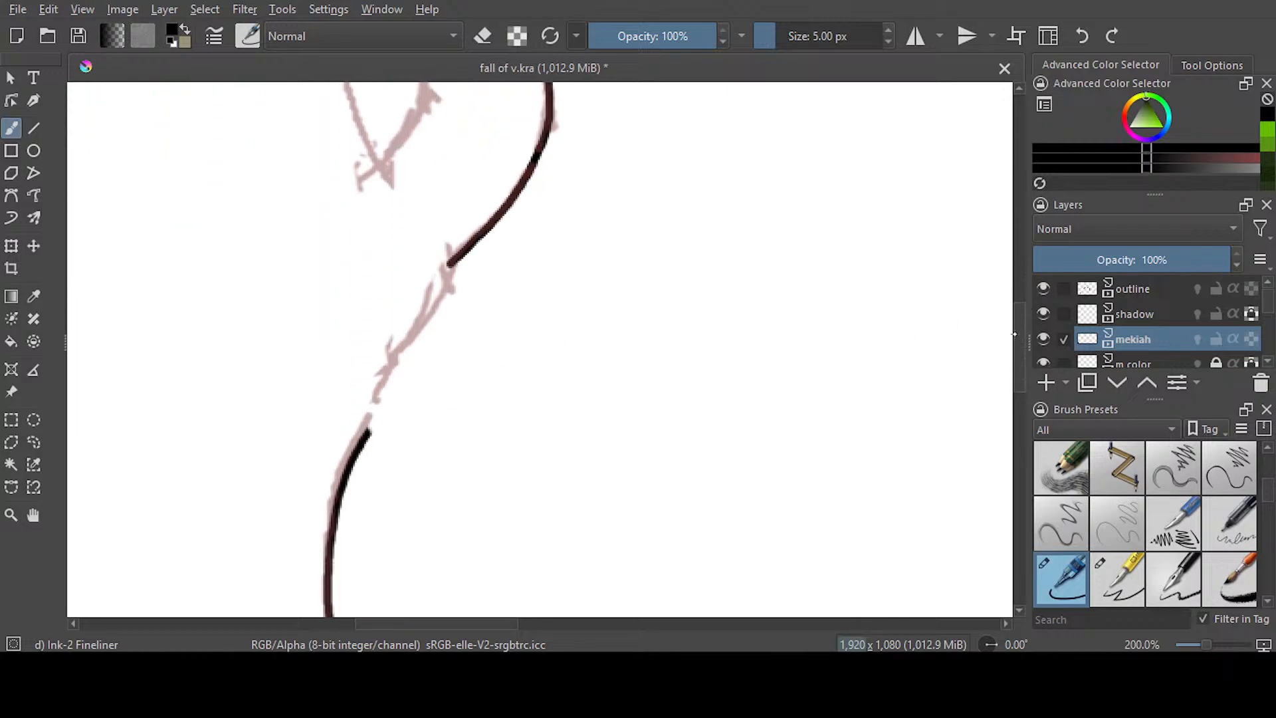
pyautogui.moveTo(453, 262); pyautogui.dragTo(360, 445)
pyautogui.scroll(3, 1015, 412)
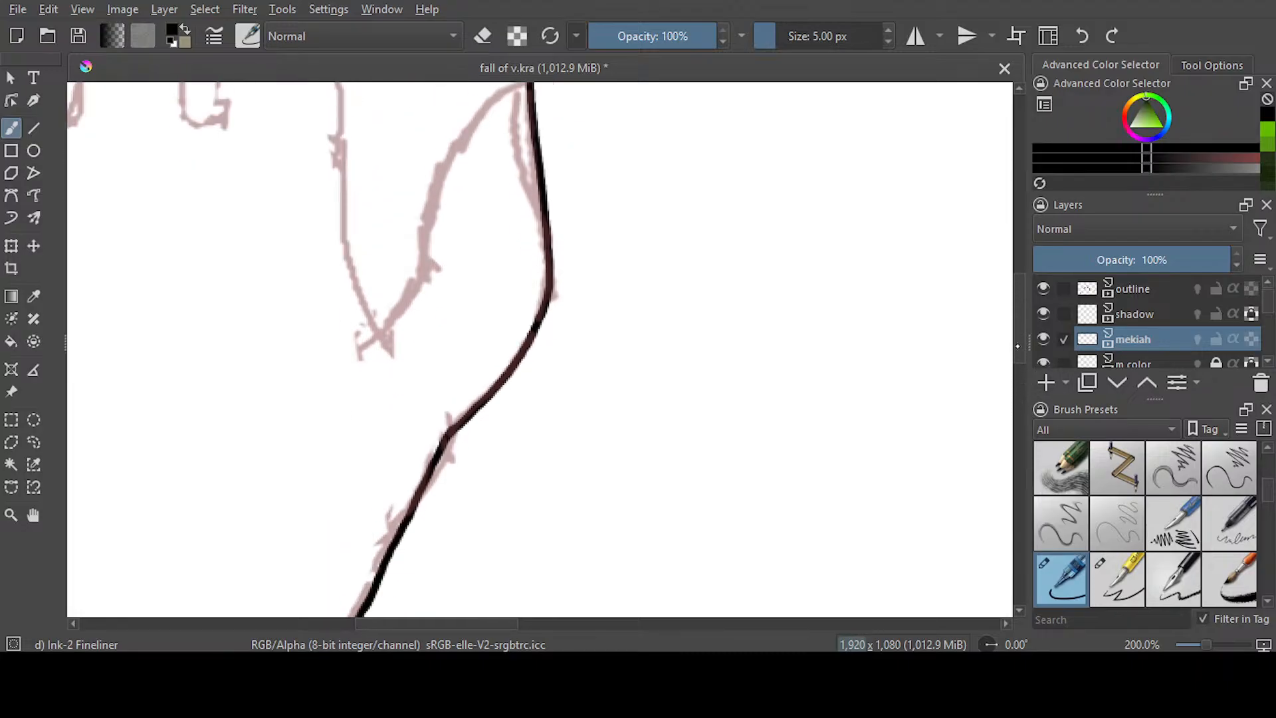
pyautogui.hotkey('ctrl', 'z')
pyautogui.hotkey('ctrl', 'z')
# Ink the outer edge of the left hand's thumb from its tip down to the existing wrist line
pyautogui.scroll(2, 1018, 330)
pyautogui.scroll(-1, 994, 306)
pyautogui.moveTo(531, 136)
pyautogui.mouseDown()
pyautogui.moveTo(544, 318)
pyautogui.moveTo(517, 406)
pyautogui.moveTo(389, 601)
pyautogui.mouseUp()
pyautogui.scroll(-3, 1027, 366)
pyautogui.moveTo(397, 464); pyautogui.dragTo(362, 534)
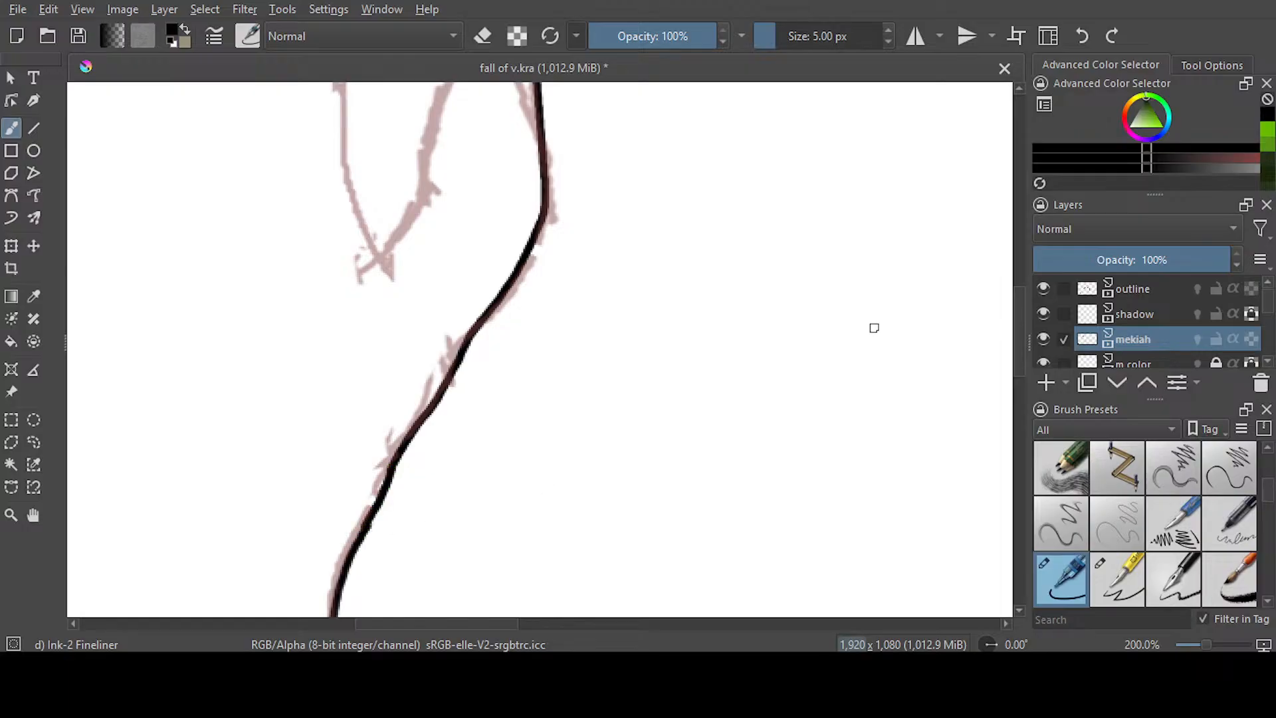
pyautogui.hotkey('ctrl', 'z')
pyautogui.moveTo(397, 465); pyautogui.dragTo(364, 530)
# Ink the curved nail line inside the tip of the left hand's thumb
pyautogui.scroll(8, 1011, 359)
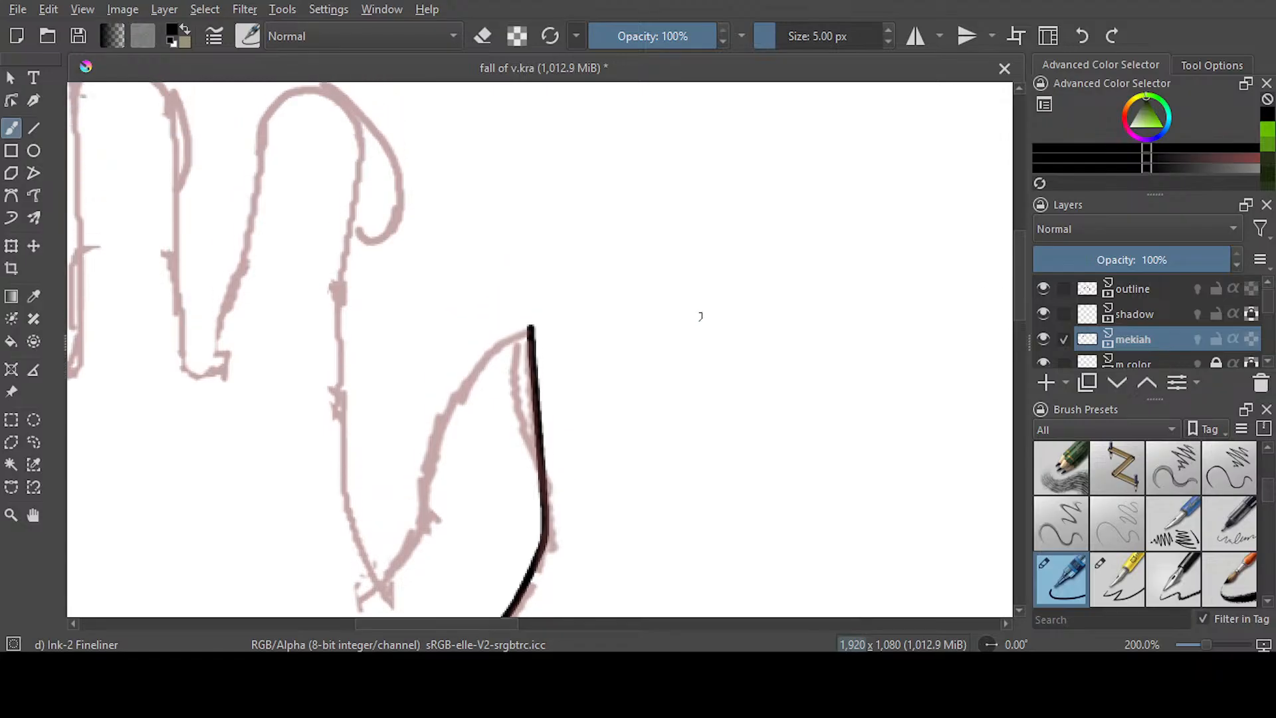
pyautogui.moveTo(529, 329)
pyautogui.mouseDown()
pyautogui.moveTo(516, 383)
pyautogui.moveTo(537, 457)
pyautogui.mouseUp()
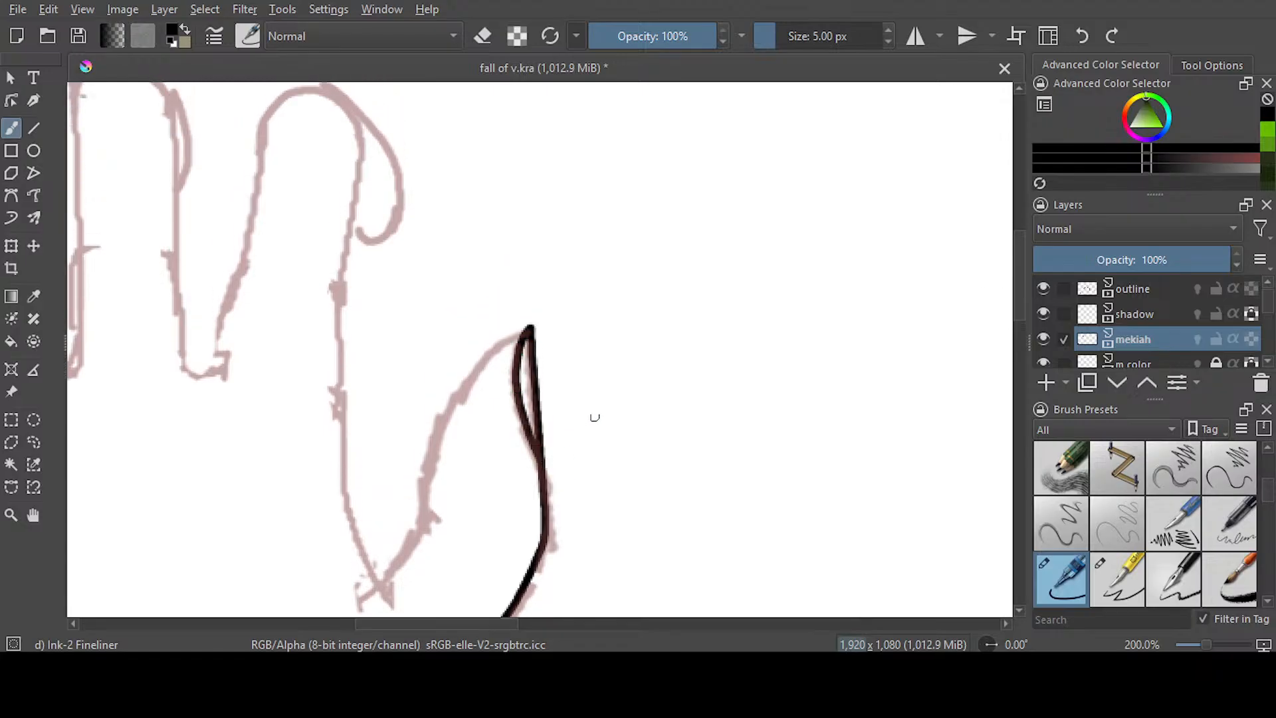
pyautogui.hotkey('ctrl', 'z')
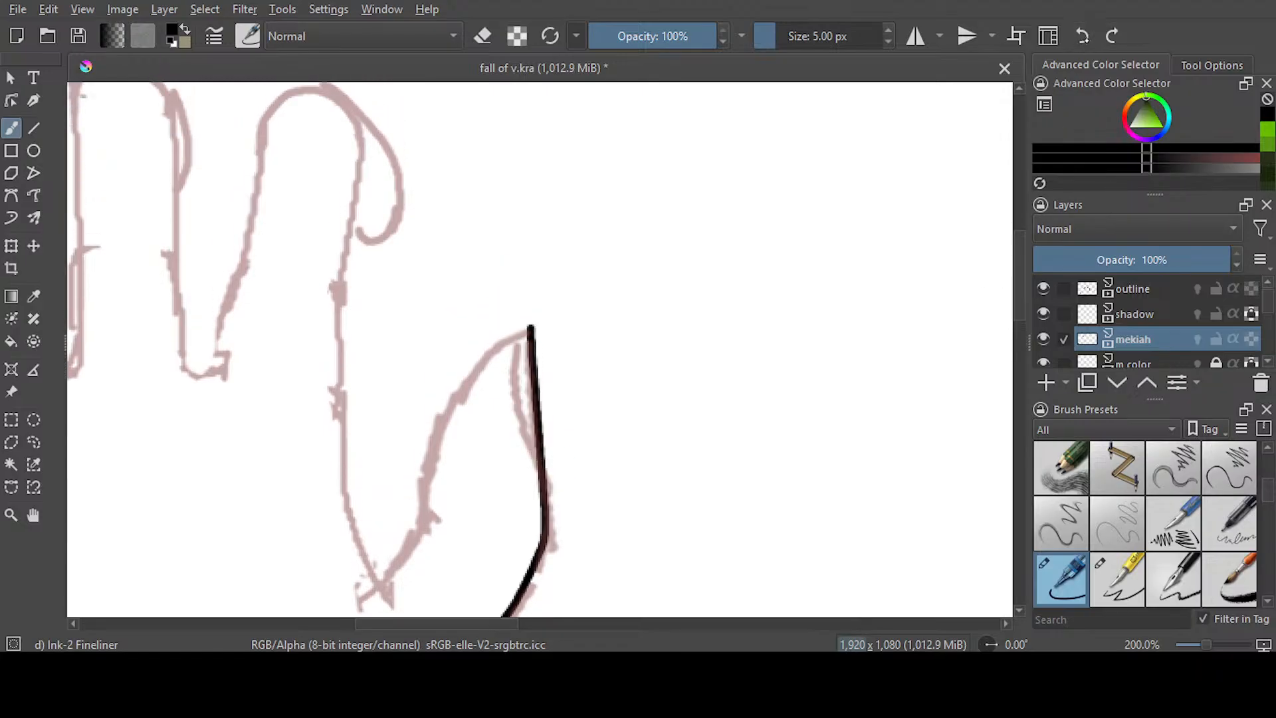
pyautogui.moveTo(529, 327)
pyautogui.mouseDown()
pyautogui.moveTo(518, 387)
pyautogui.moveTo(541, 475)
pyautogui.mouseUp()
pyautogui.moveTo(1020, 313); pyautogui.dragTo(1020, 324)
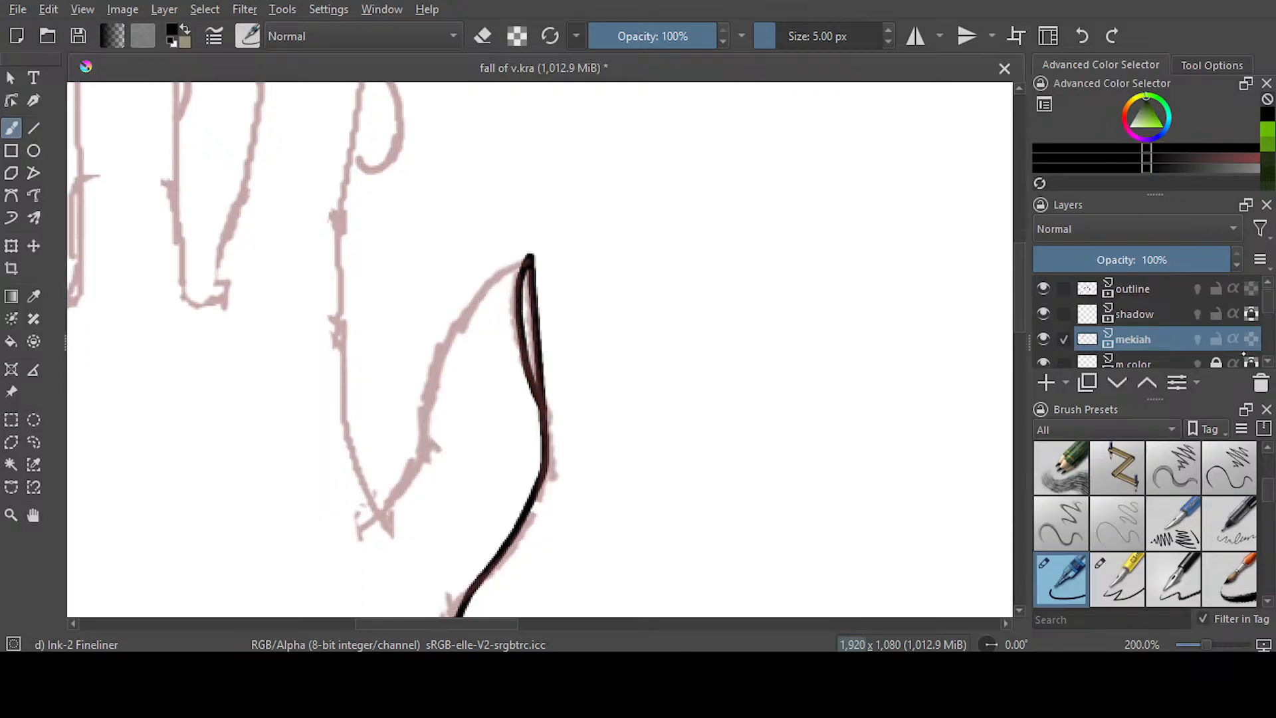
pyautogui.click(1197, 340)
pyautogui.click(1197, 339)
# Ink the thumb's inner edge down to the web and the adjoining side of the index finger up to the sketched curl
pyautogui.moveTo(521, 271)
pyautogui.mouseDown()
pyautogui.moveTo(445, 358)
pyautogui.moveTo(409, 473)
pyautogui.moveTo(373, 505)
pyautogui.mouseUp()
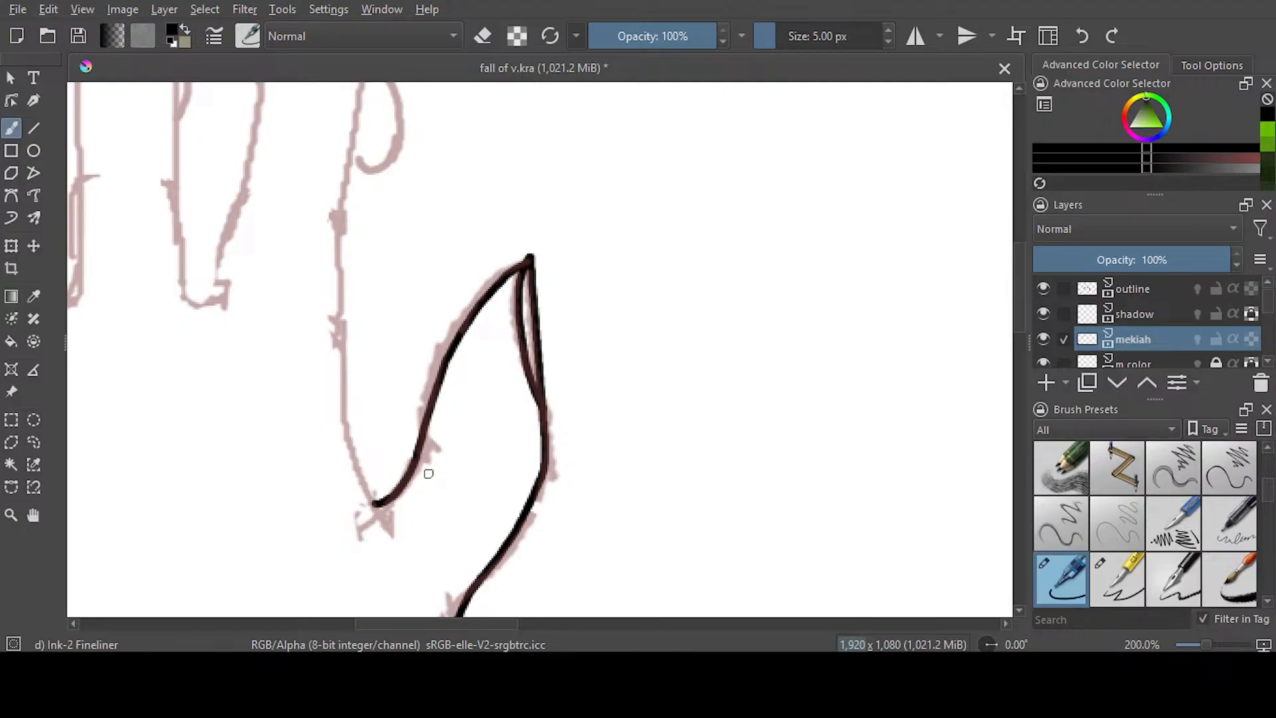
pyautogui.moveTo(347, 178)
pyautogui.mouseDown()
pyautogui.moveTo(335, 362)
pyautogui.moveTo(351, 467)
pyautogui.moveTo(377, 499)
pyautogui.mouseUp()
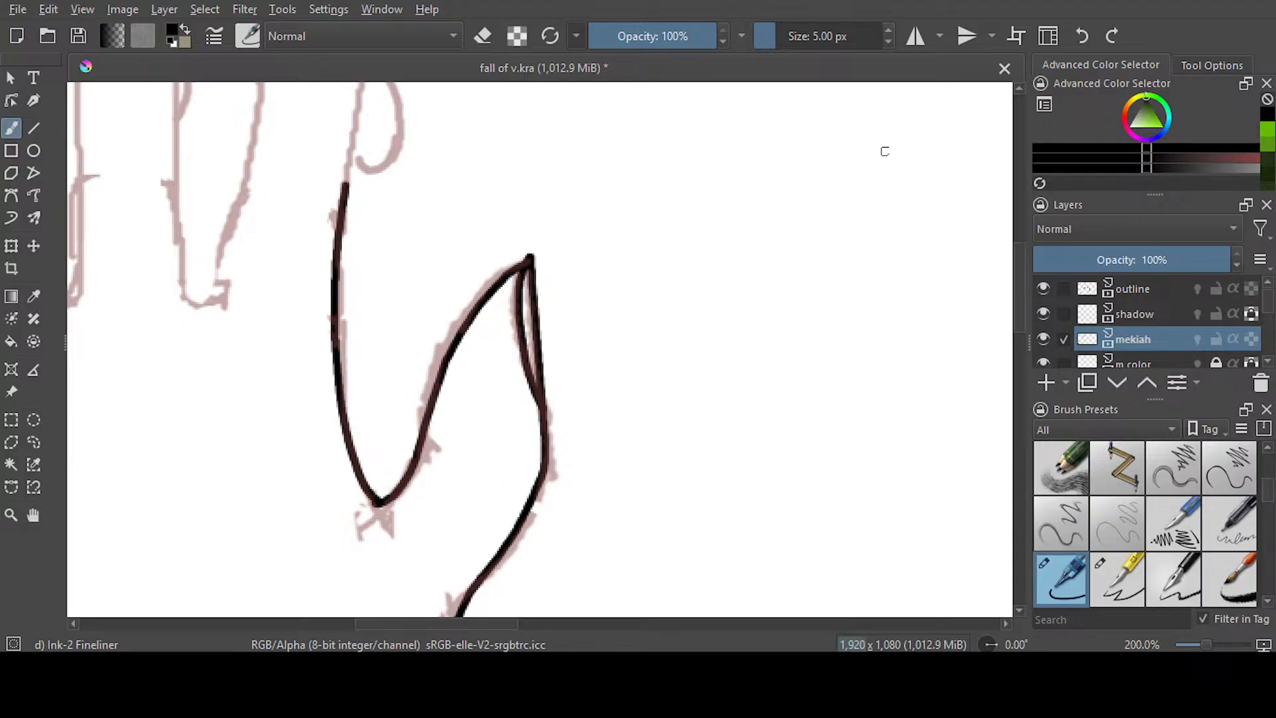
pyautogui.hotkey('ctrl', 'z')
pyautogui.moveTo(346, 177)
pyautogui.mouseDown()
pyautogui.moveTo(334, 352)
pyautogui.moveTo(350, 456)
pyautogui.moveTo(378, 506)
pyautogui.moveTo(344, 412)
pyautogui.moveTo(346, 154)
pyautogui.mouseUp()
pyautogui.hotkey('ctrl', 'z')
pyautogui.scroll(5, 347, 160)
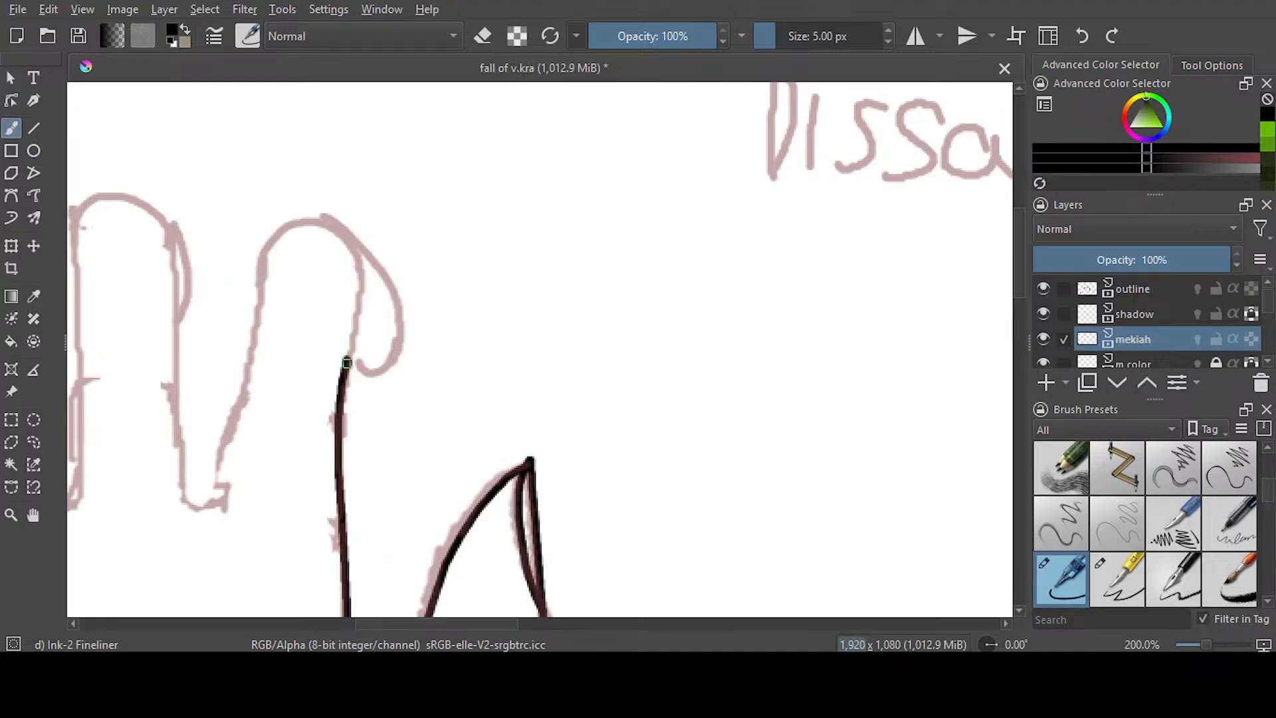
# Ink the rounded index and middle fingers with the gaps beside them, and add the sketched curl on each finger's side
pyautogui.moveTo(346, 363)
pyautogui.mouseDown()
pyautogui.moveTo(365, 271)
pyautogui.moveTo(349, 237)
pyautogui.moveTo(306, 224)
pyautogui.moveTo(263, 267)
pyautogui.moveTo(206, 504)
pyautogui.moveTo(189, 491)
pyautogui.moveTo(174, 230)
pyautogui.mouseUp()
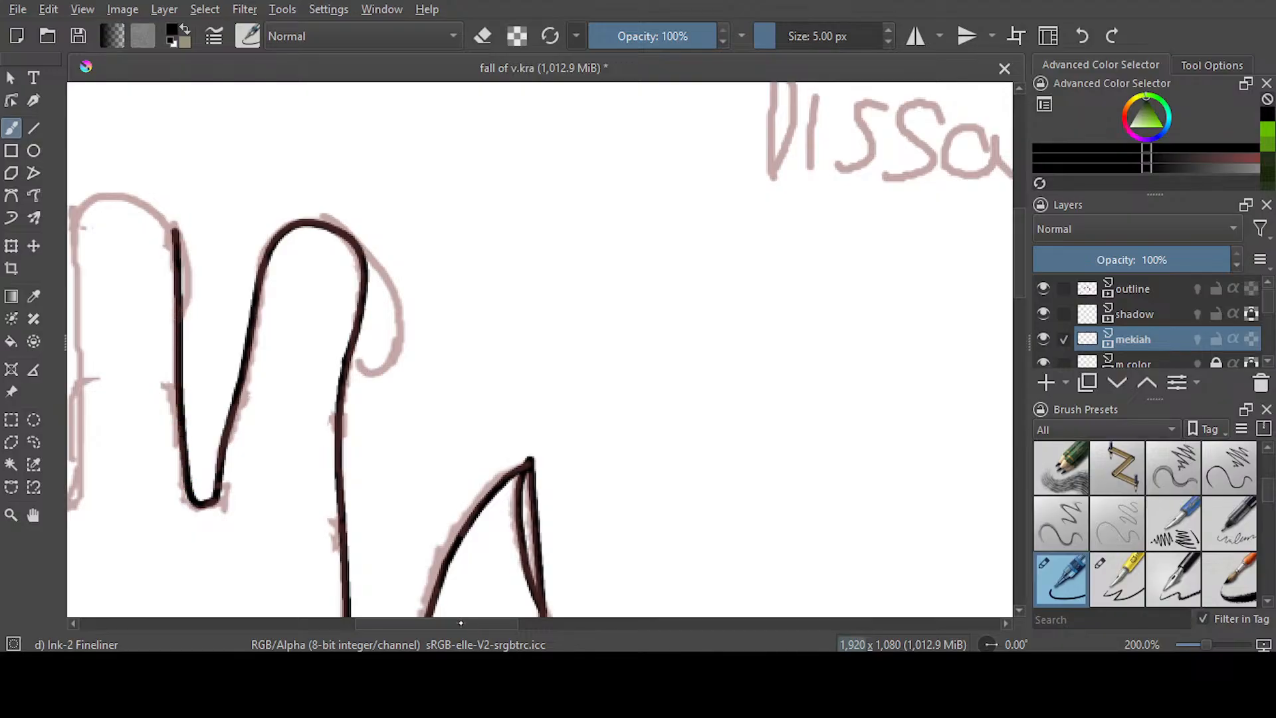
pyautogui.hscroll(-9, 382, 580)
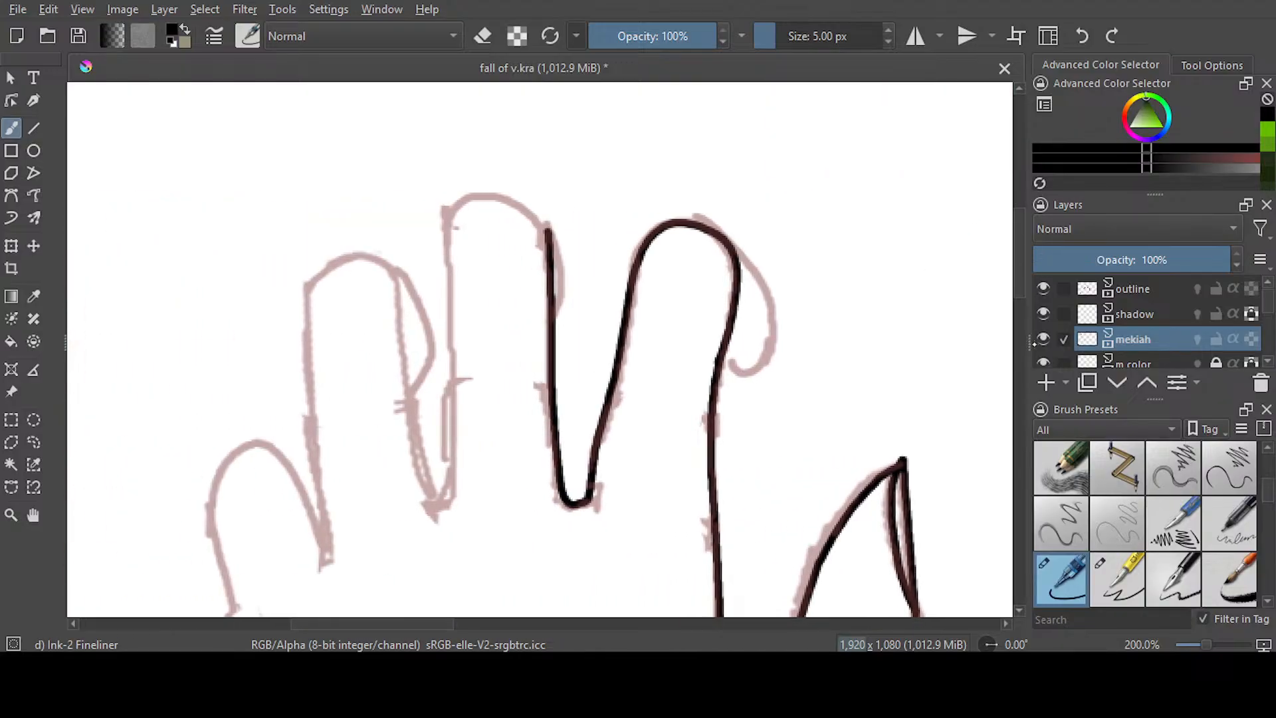
pyautogui.moveTo(1021, 259)
pyautogui.mouseDown()
pyautogui.moveTo(1023, 285)
pyautogui.moveTo(1022, 270)
pyautogui.mouseUp()
pyautogui.moveTo(732, 184)
pyautogui.mouseDown()
pyautogui.moveTo(771, 240)
pyautogui.moveTo(776, 279)
pyautogui.moveTo(724, 275)
pyautogui.mouseUp()
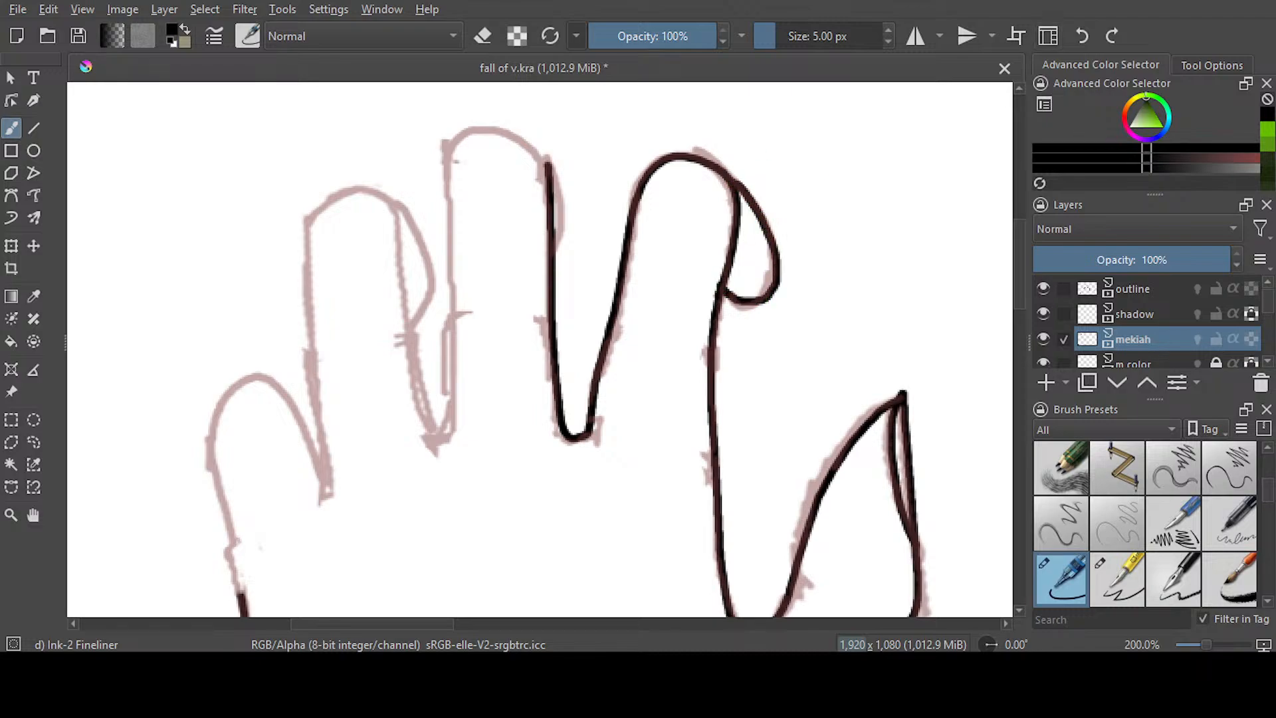
pyautogui.hotkey('ctrl', 'z')
pyautogui.moveTo(731, 180)
pyautogui.mouseDown()
pyautogui.moveTo(771, 245)
pyautogui.moveTo(770, 291)
pyautogui.moveTo(724, 290)
pyautogui.mouseUp()
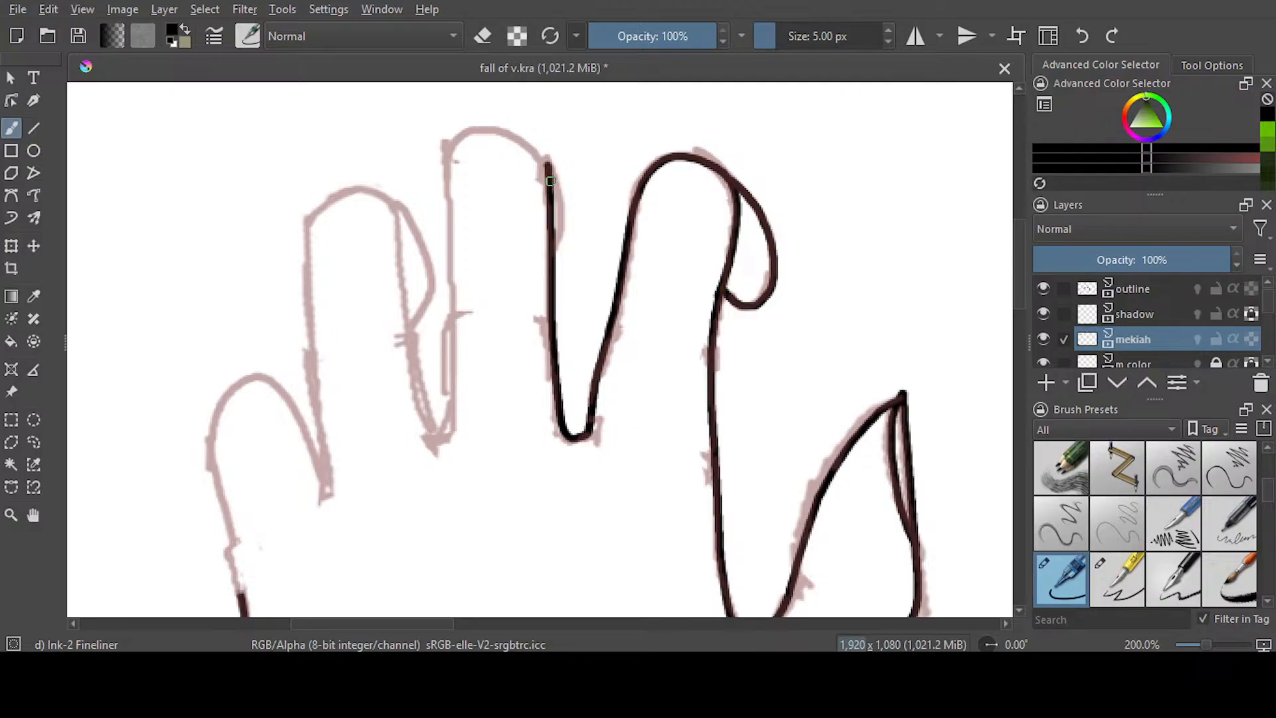
pyautogui.moveTo(550, 171)
pyautogui.mouseDown()
pyautogui.moveTo(505, 132)
pyautogui.moveTo(476, 133)
pyautogui.moveTo(457, 157)
pyautogui.moveTo(440, 431)
pyautogui.moveTo(395, 207)
pyautogui.mouseUp()
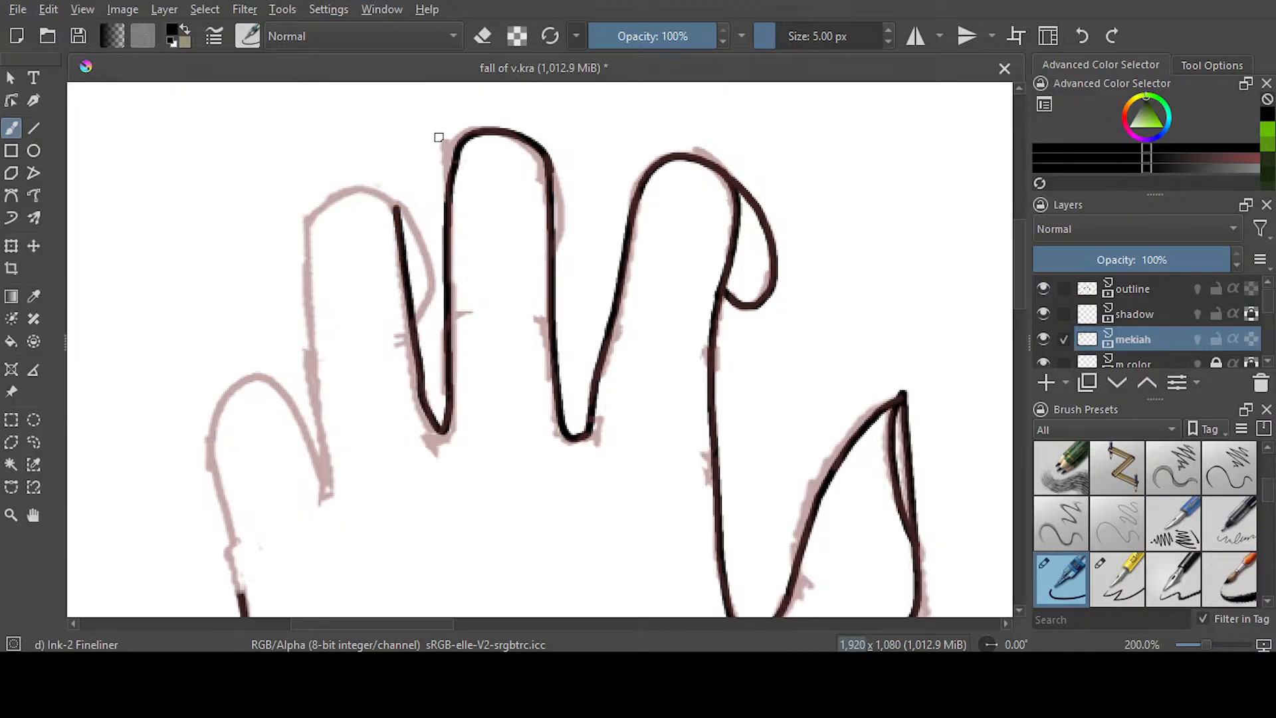
pyautogui.moveTo(547, 157)
pyautogui.mouseDown()
pyautogui.moveTo(561, 210)
pyautogui.moveTo(555, 256)
pyautogui.mouseUp()
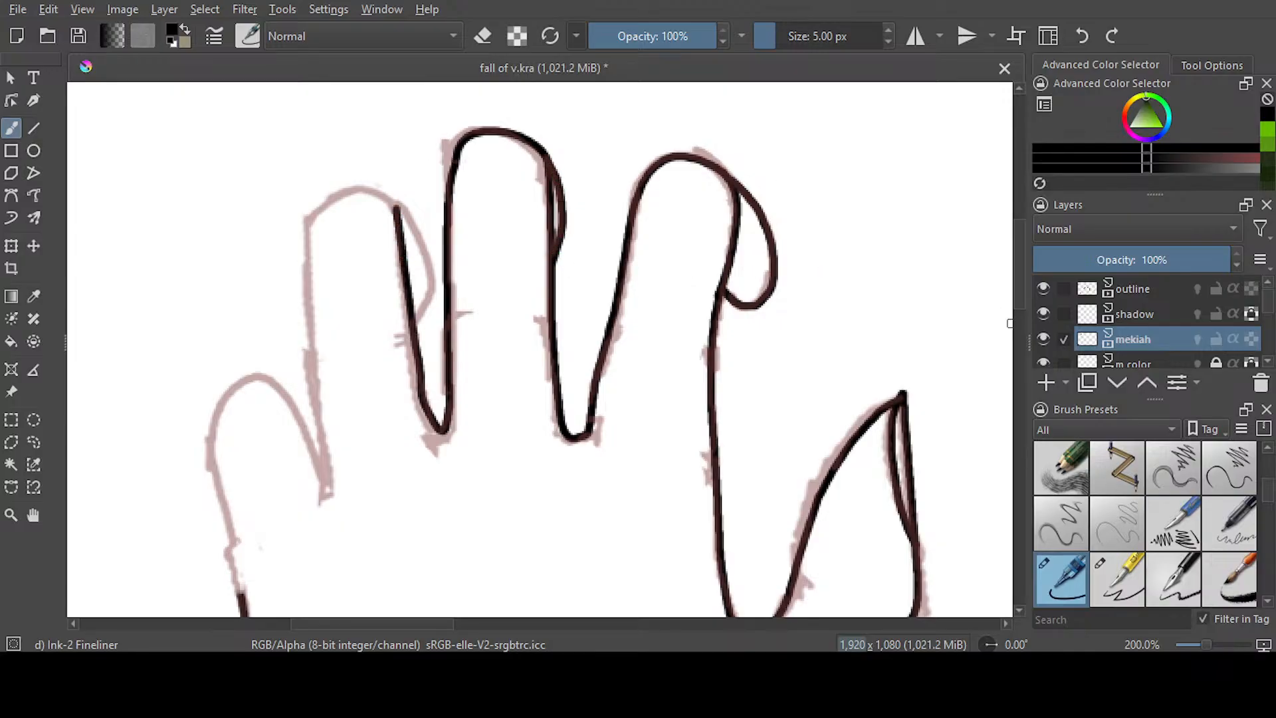
# Ink the left hand's ring finger from its tip down its outer side, and add the sketched curl beside it
pyautogui.moveTo(1024, 299)
pyautogui.mouseDown()
pyautogui.moveTo(1023, 286)
pyautogui.moveTo(1022, 305)
pyautogui.mouseUp()
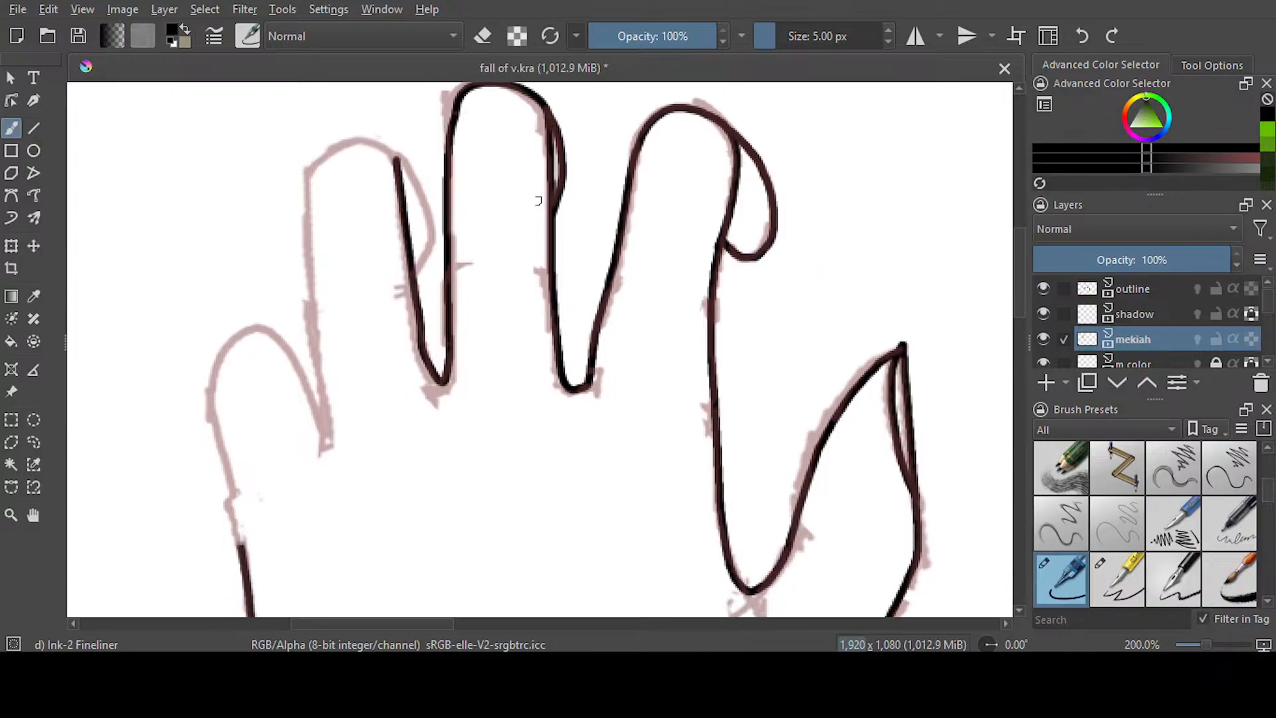
pyautogui.moveTo(397, 164)
pyautogui.mouseDown()
pyautogui.moveTo(332, 149)
pyautogui.moveTo(309, 189)
pyautogui.moveTo(328, 439)
pyautogui.mouseUp()
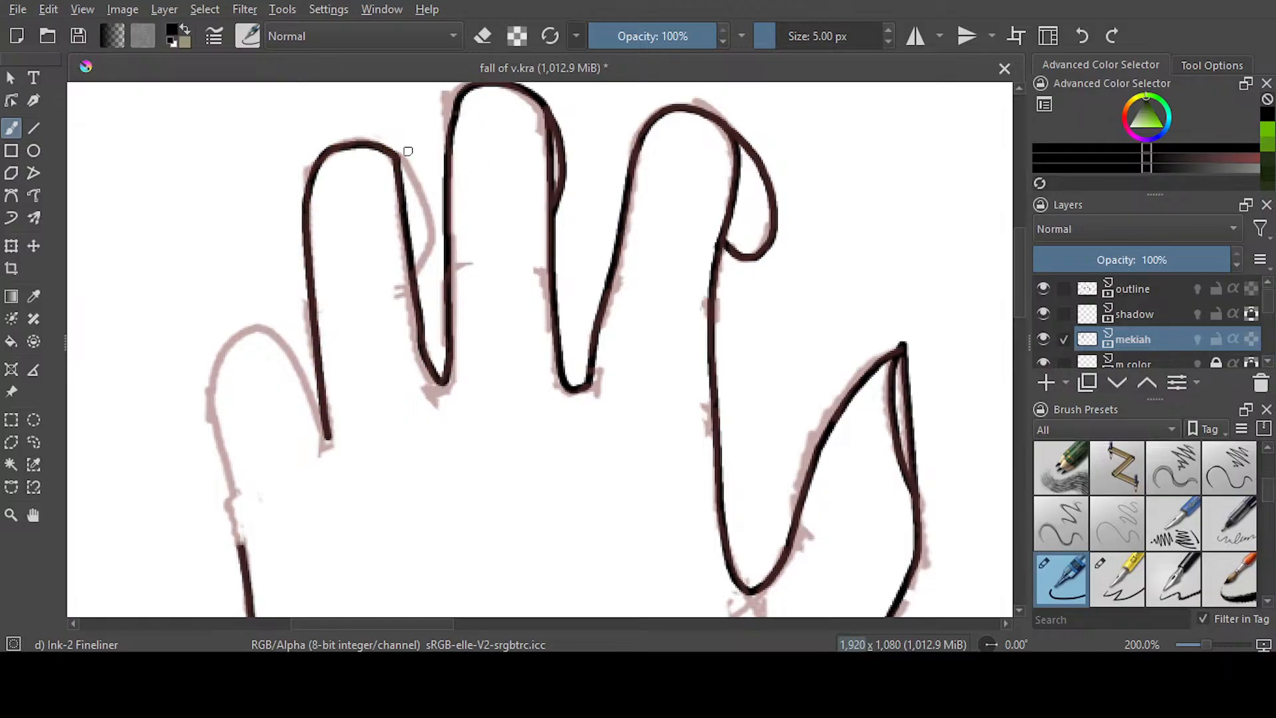
pyautogui.moveTo(399, 156)
pyautogui.mouseDown()
pyautogui.moveTo(434, 247)
pyautogui.moveTo(412, 274)
pyautogui.mouseUp()
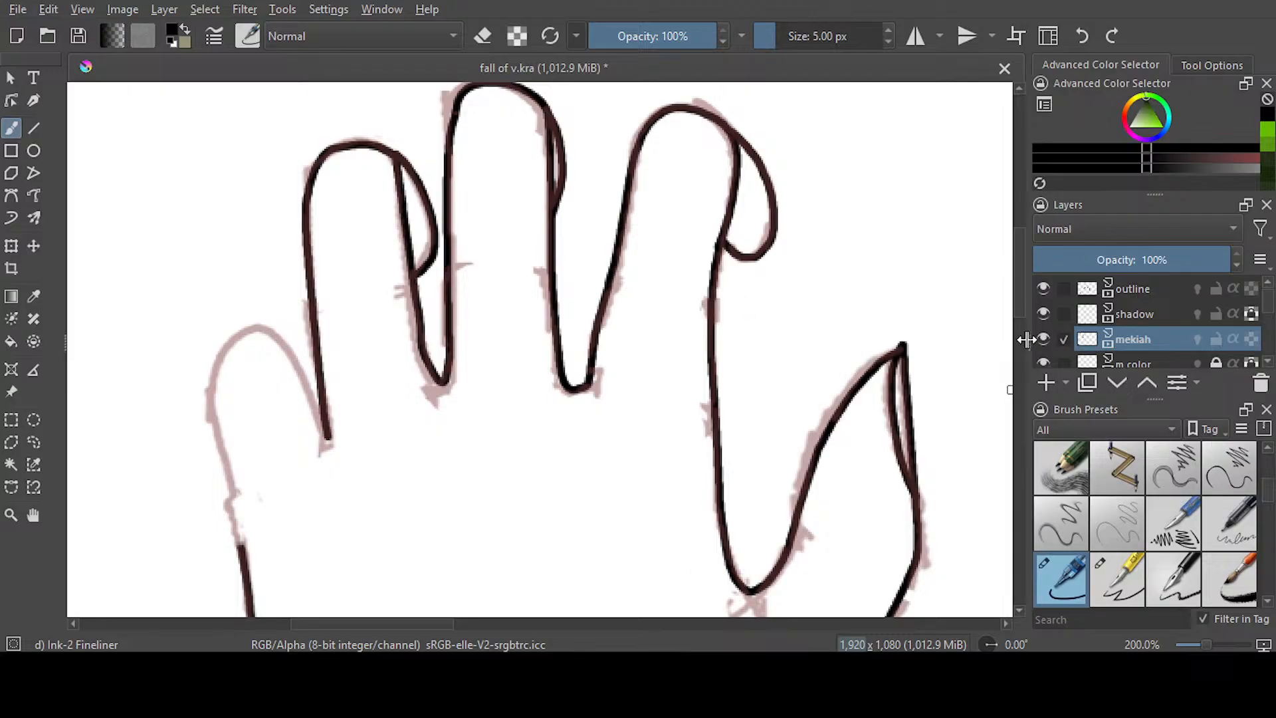
# Ink the left hand's rounded little finger from the ring finger's base down to the existing hand edge
pyautogui.scroll(-3, 1019, 284)
pyautogui.moveTo(329, 349)
pyautogui.mouseDown()
pyautogui.moveTo(274, 252)
pyautogui.moveTo(248, 244)
pyautogui.moveTo(222, 278)
pyautogui.moveTo(219, 343)
pyautogui.moveTo(241, 465)
pyautogui.mouseUp()
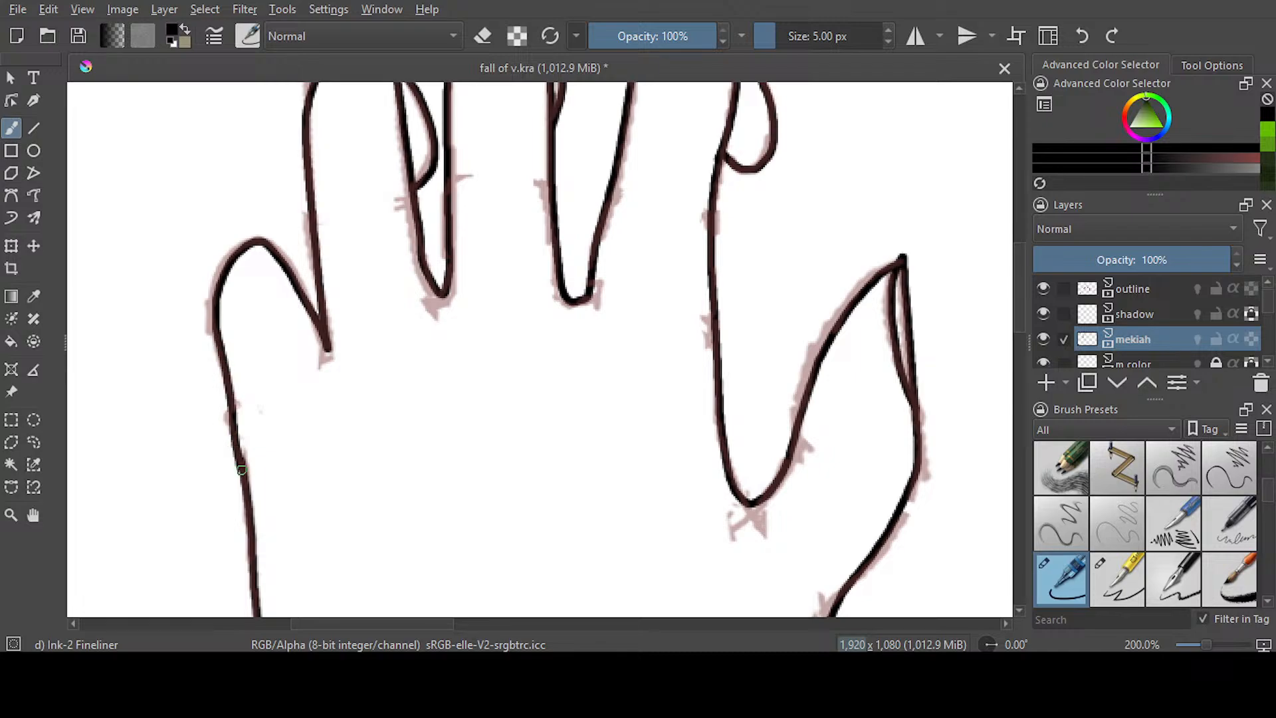
pyautogui.hotkey('ctrl', 'z')
pyautogui.moveTo(329, 351)
pyautogui.mouseDown()
pyautogui.moveTo(277, 254)
pyautogui.moveTo(239, 245)
pyautogui.moveTo(212, 303)
pyautogui.moveTo(248, 481)
pyautogui.mouseUp()
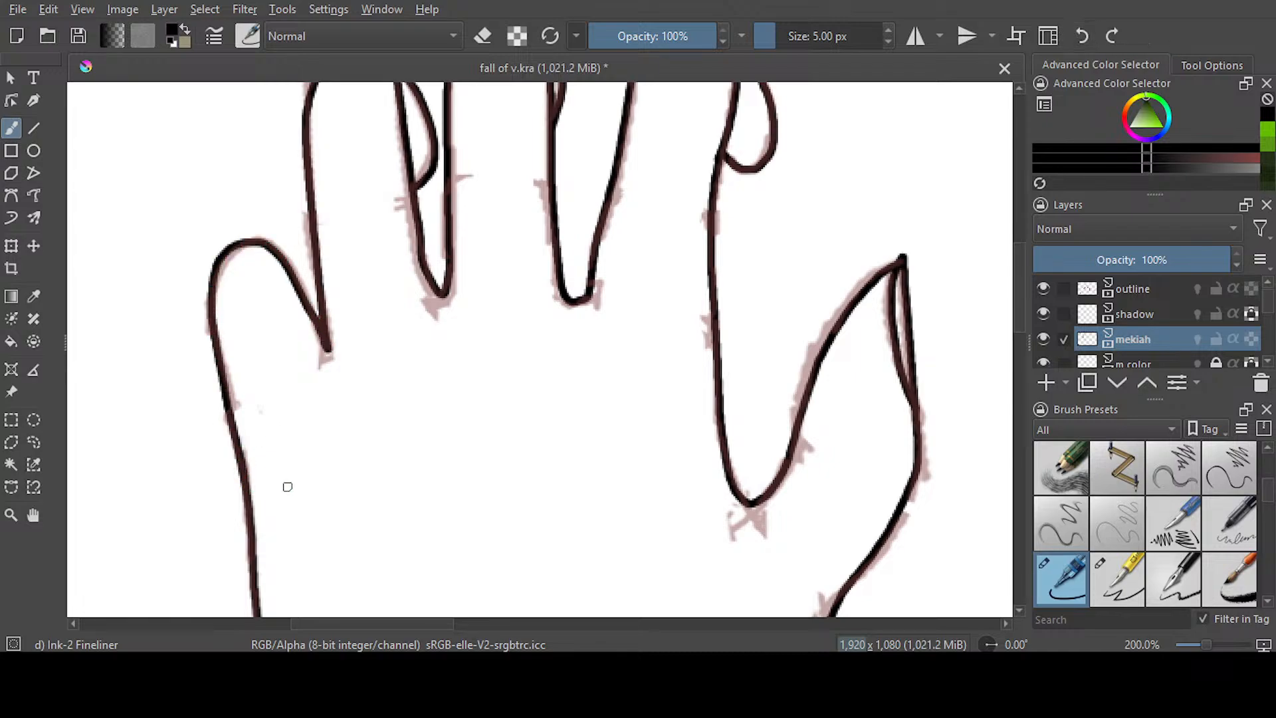
# Save the document with the left hand's inking complete
pyautogui.scroll(-3, 671, 367)
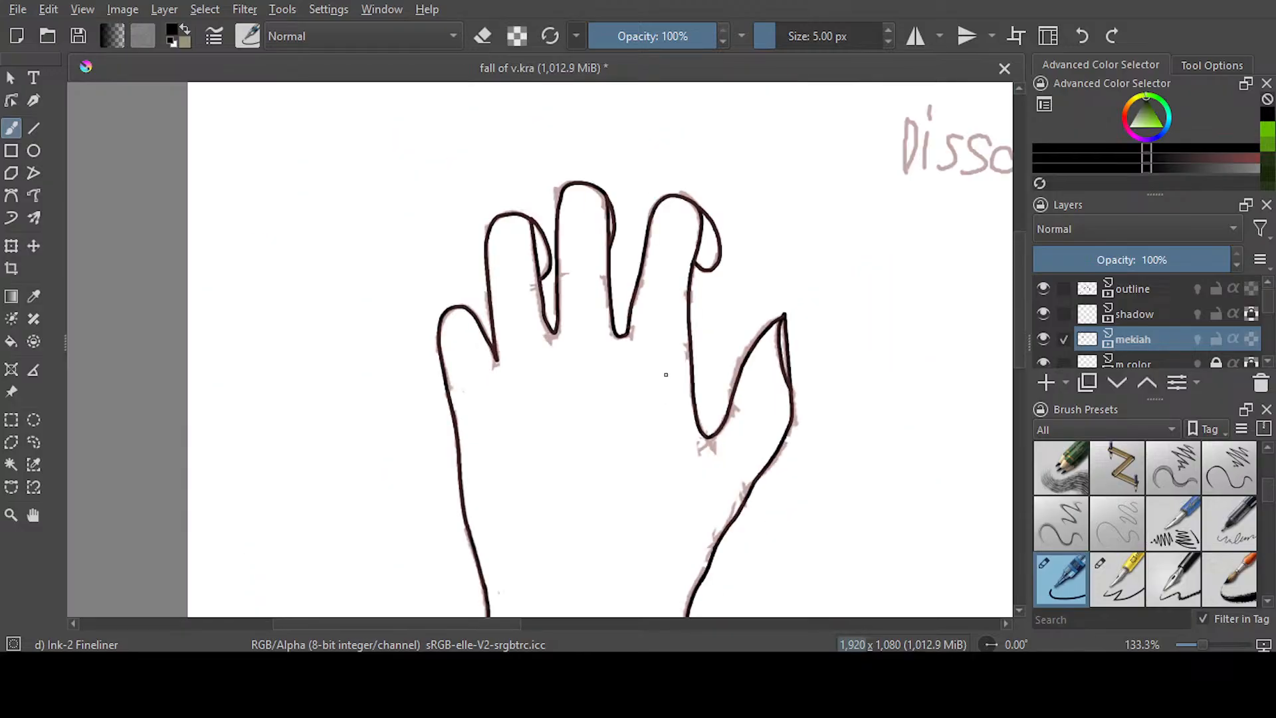
pyautogui.moveTo(532, 622); pyautogui.dragTo(588, 619)
pyautogui.moveTo(1021, 311); pyautogui.dragTo(1029, 355)
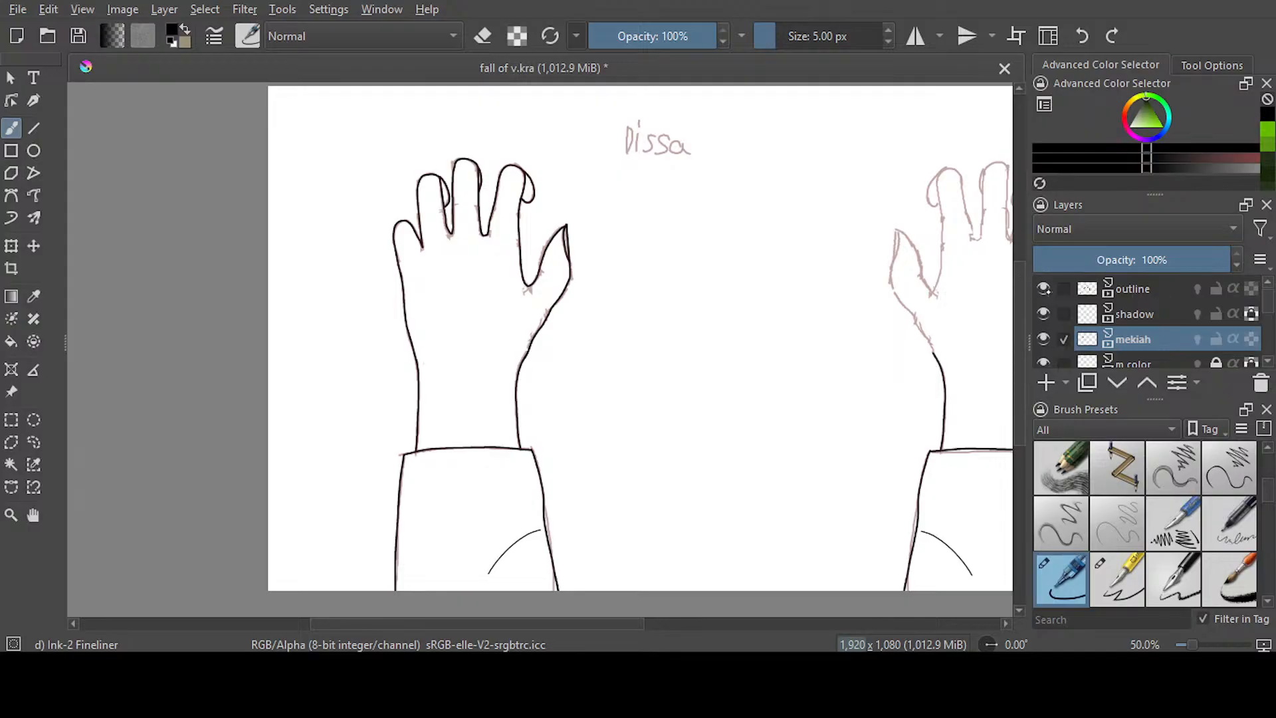
pyautogui.moveTo(419, 623); pyautogui.dragTo(471, 622)
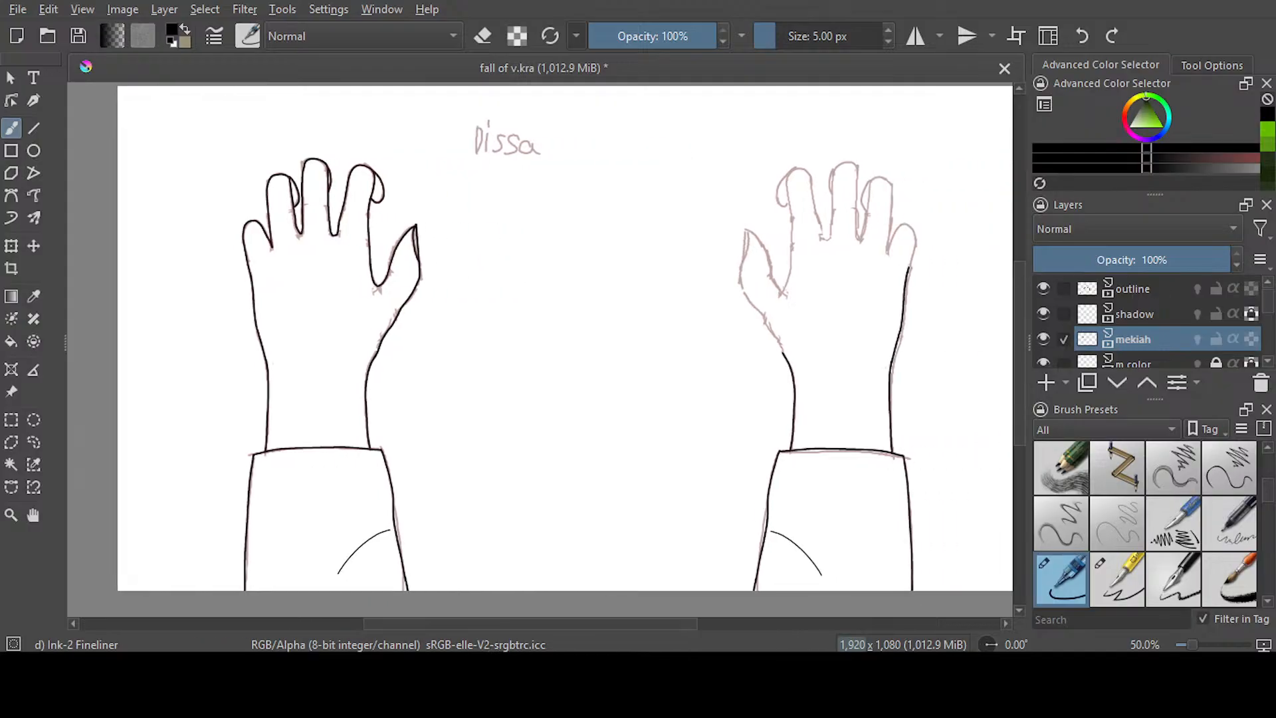
pyautogui.moveTo(566, 621); pyautogui.dragTo(632, 622)
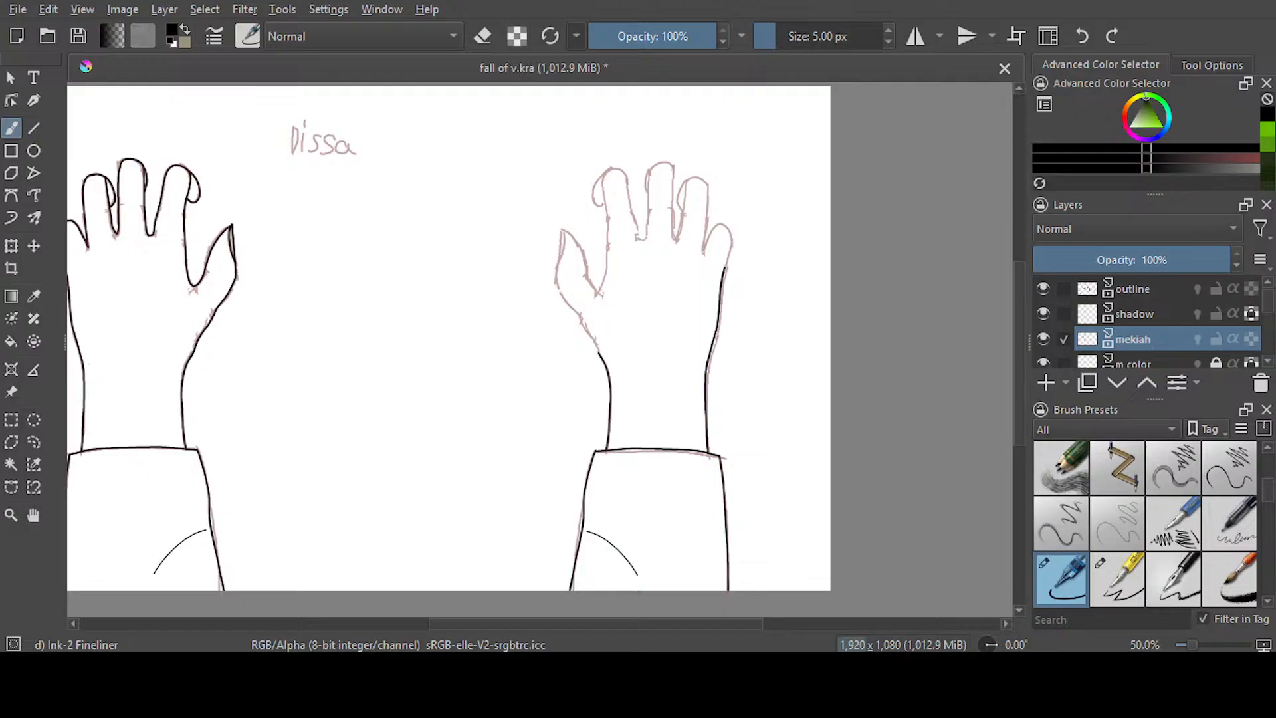
pyautogui.hotkey('ctrl', 's')
# Ink the right hand's outer edge from the base of the thumb down to the wrist line, and erase the overlap where they join
pyautogui.scroll(3, 575, 243)
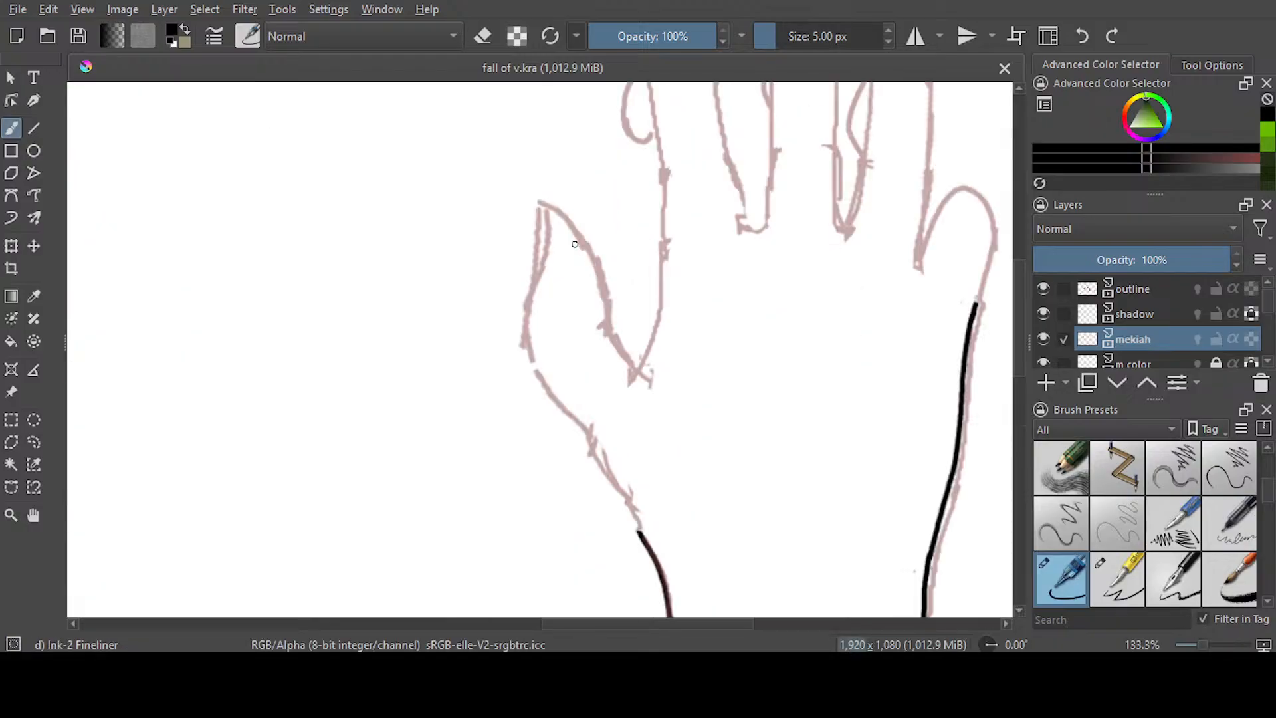
pyautogui.scroll(1, 575, 244)
pyautogui.moveTo(1020, 311); pyautogui.dragTo(1020, 338)
pyautogui.moveTo(500, 186)
pyautogui.mouseDown()
pyautogui.moveTo(521, 273)
pyautogui.moveTo(658, 467)
pyautogui.moveTo(692, 555)
pyautogui.mouseUp()
pyautogui.press('e')
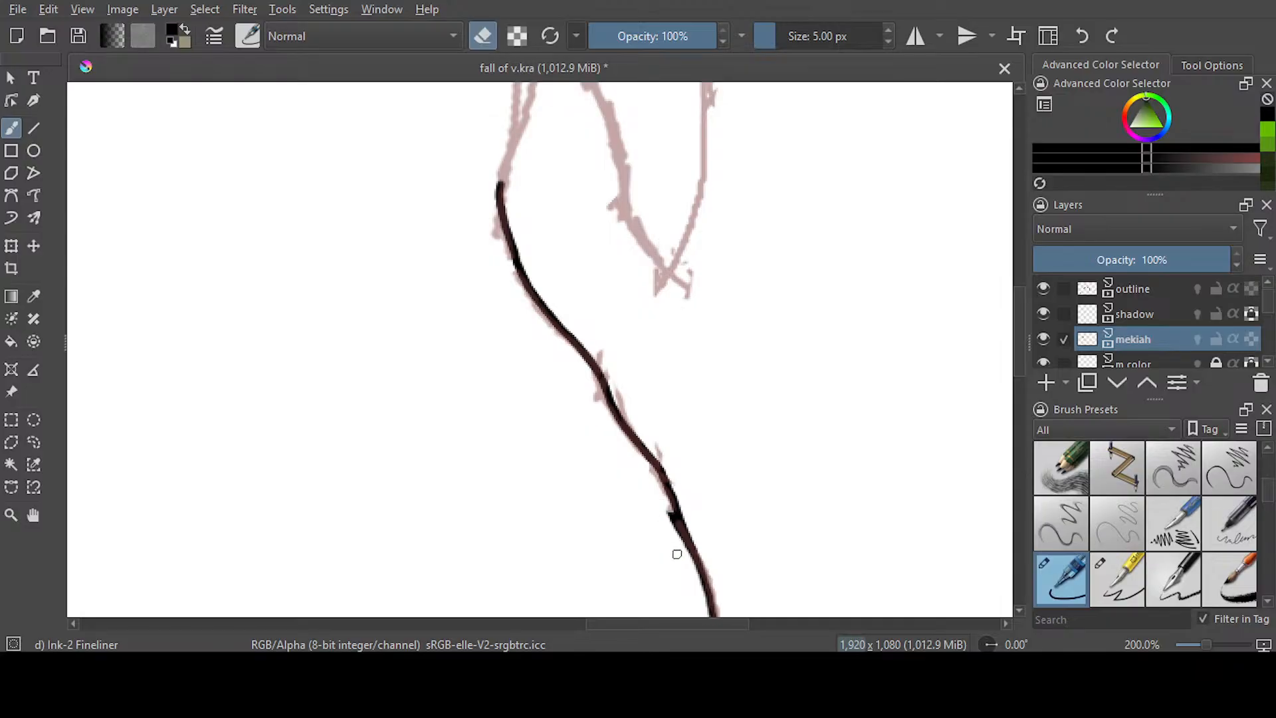
pyautogui.moveTo(667, 508); pyautogui.dragTo(674, 528)
pyautogui.scroll(5, 539, 348)
pyautogui.press('e')
# Ink the outer edge of the right hand's thumb from its pointed tip down to the line below
pyautogui.moveTo(521, 234); pyautogui.dragTo(498, 409)
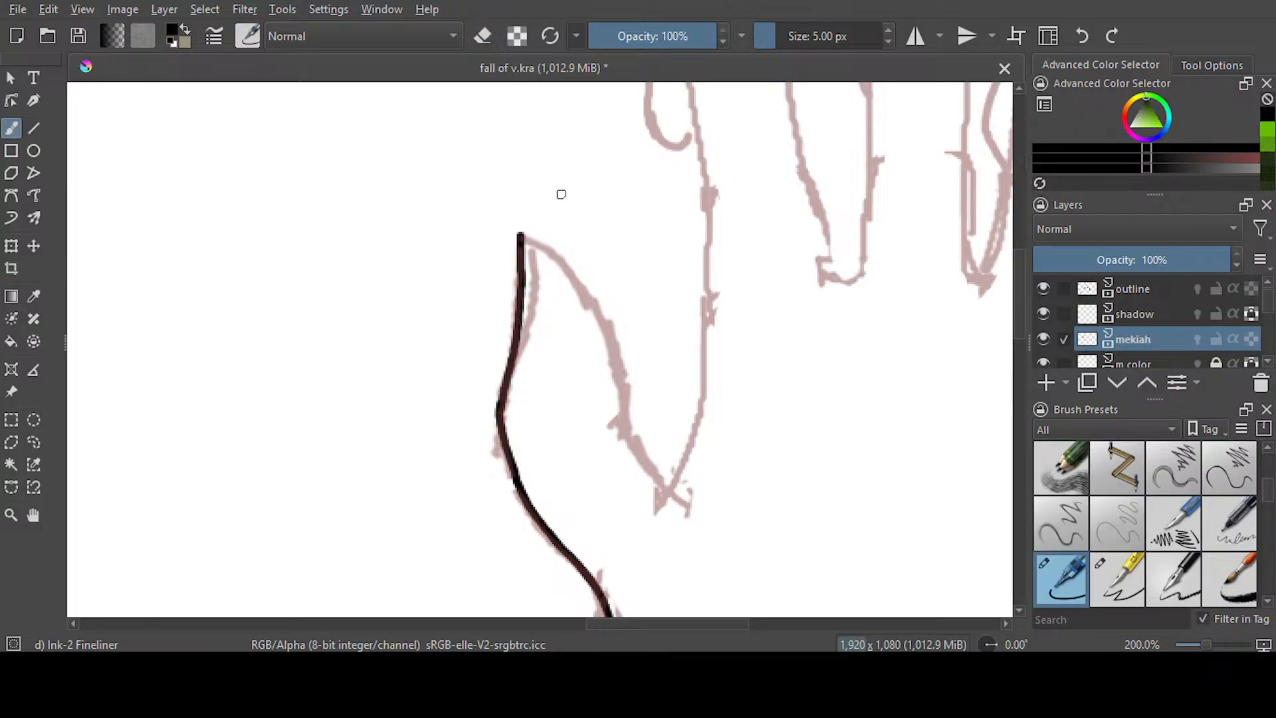
pyautogui.hotkey('ctrl', 'z')
pyautogui.moveTo(521, 234); pyautogui.dragTo(497, 419)
# Ink the curved nail line and the inner edge of the right hand's thumb down to the web
pyautogui.moveTo(524, 238)
pyautogui.mouseDown()
pyautogui.moveTo(537, 302)
pyautogui.moveTo(509, 365)
pyautogui.moveTo(551, 250)
pyautogui.moveTo(579, 282)
pyautogui.moveTo(671, 491)
pyautogui.mouseUp()
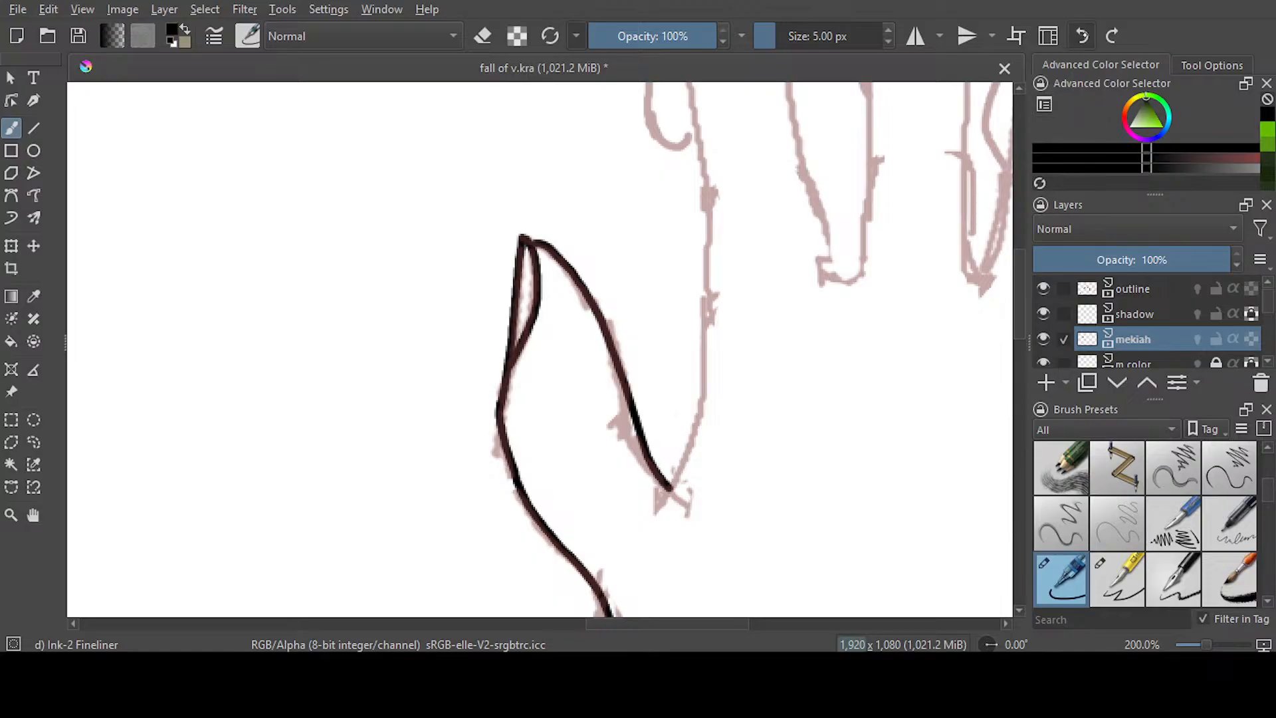
pyautogui.hotkey('ctrl', 'z')
pyautogui.hotkey('ctrl', 'z')
pyautogui.moveTo(525, 241)
pyautogui.mouseDown()
pyautogui.moveTo(604, 321)
pyautogui.moveTo(639, 440)
pyautogui.moveTo(669, 489)
pyautogui.mouseUp()
# Ink both sides and the rounded tip of the right hand's index finger, running its outer side down to the thumb web
pyautogui.moveTo(1018, 329)
pyautogui.mouseDown()
pyautogui.moveTo(1019, 297)
pyautogui.moveTo(1019, 309)
pyautogui.mouseUp()
pyautogui.moveTo(781, 143); pyautogui.dragTo(832, 401)
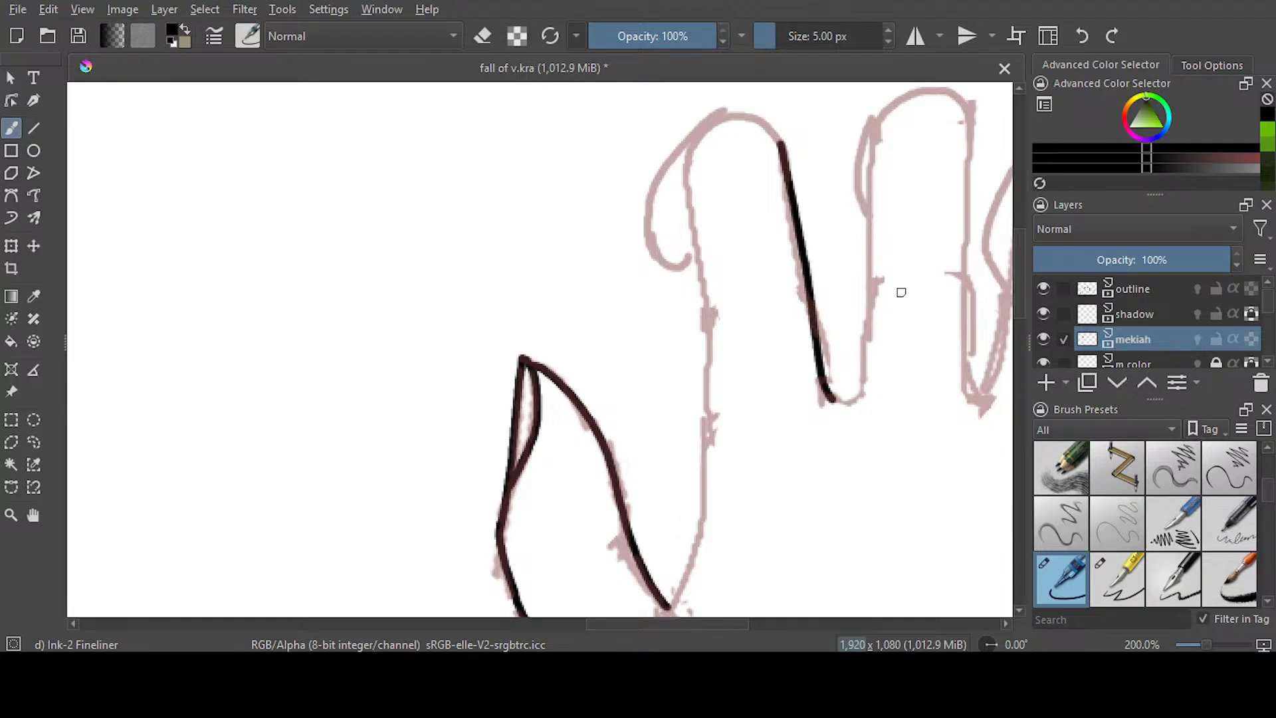
pyautogui.moveTo(781, 143)
pyautogui.mouseDown()
pyautogui.moveTo(764, 121)
pyautogui.moveTo(705, 125)
pyautogui.moveTo(695, 238)
pyautogui.moveTo(712, 402)
pyautogui.moveTo(694, 555)
pyautogui.moveTo(670, 607)
pyautogui.mouseUp()
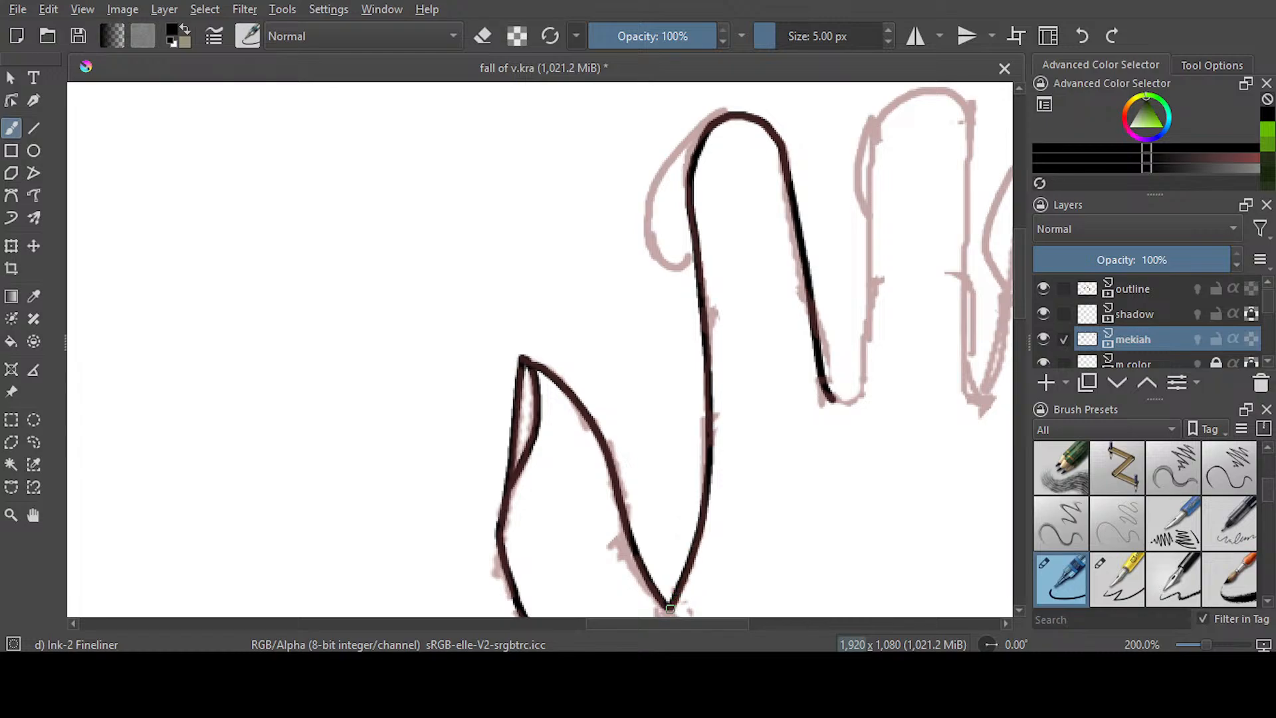
# Ink the sketched curl on the outer side of the right hand's index finger
pyautogui.scroll(3, 711, 224)
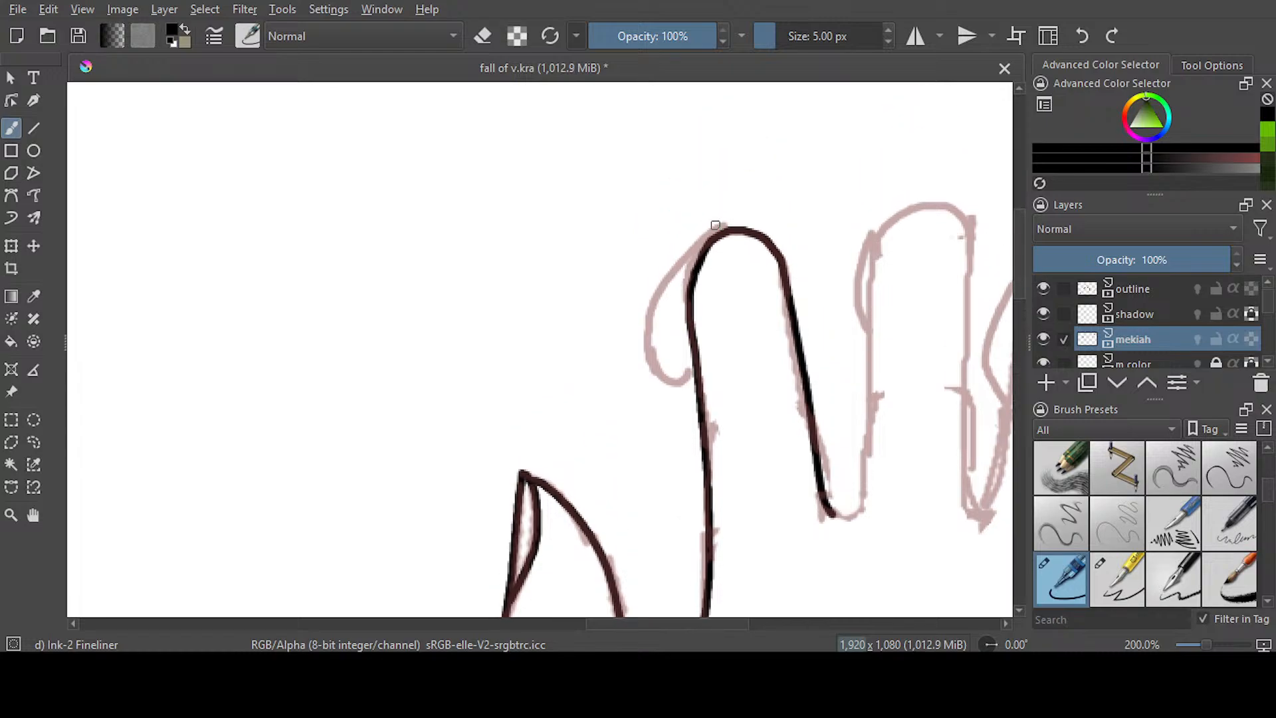
pyautogui.moveTo(731, 231)
pyautogui.mouseDown()
pyautogui.moveTo(676, 262)
pyautogui.moveTo(650, 328)
pyautogui.moveTo(661, 377)
pyautogui.moveTo(692, 374)
pyautogui.mouseUp()
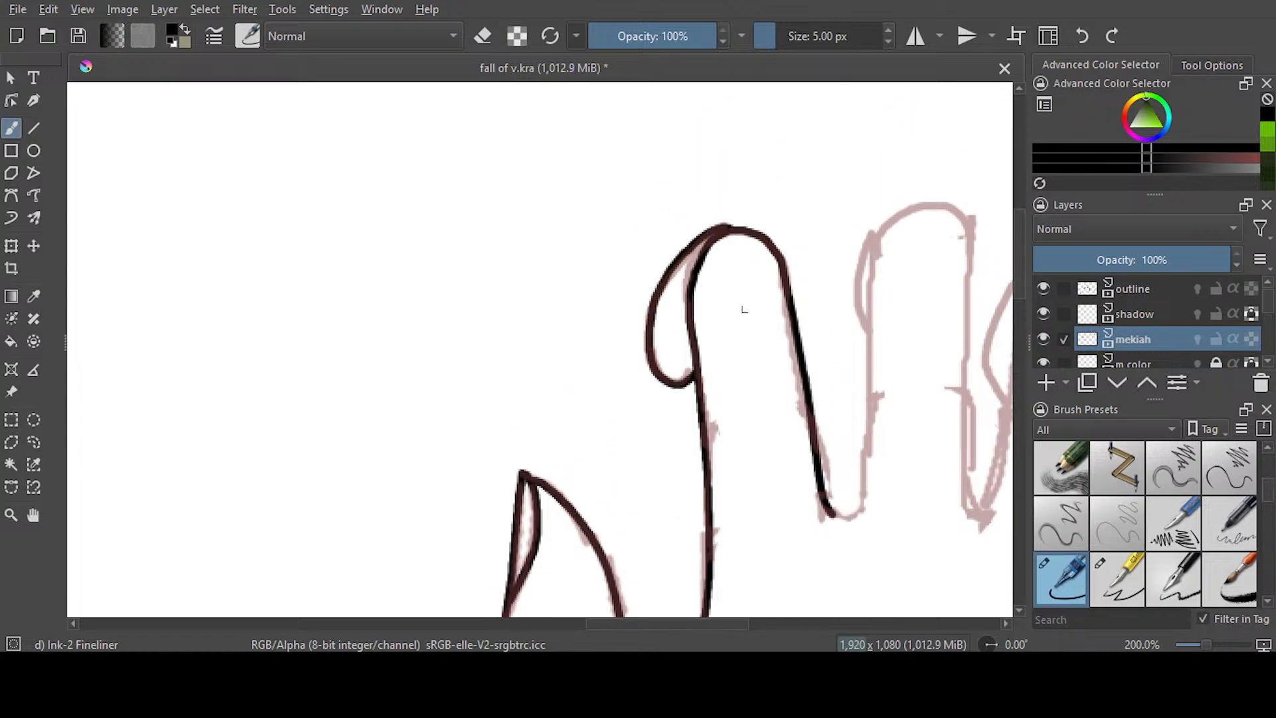
pyautogui.hotkey('ctrl', 'z')
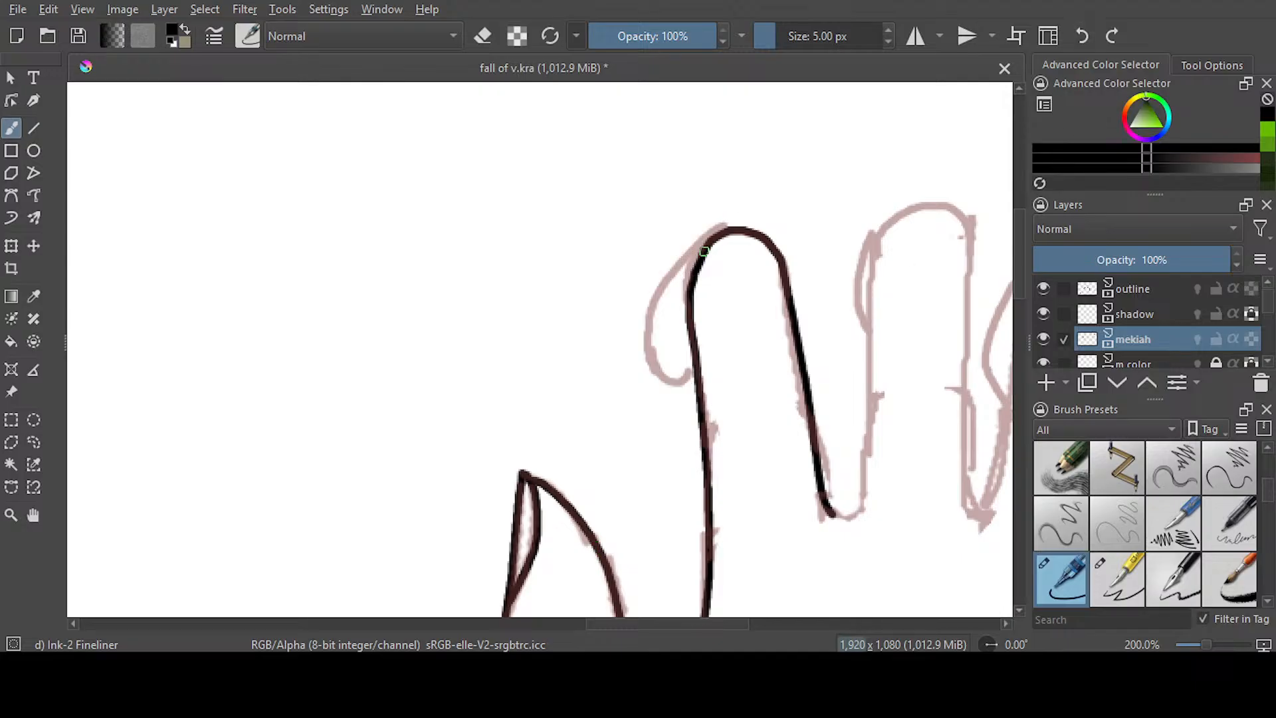
pyautogui.moveTo(716, 237)
pyautogui.mouseDown()
pyautogui.moveTo(653, 330)
pyautogui.moveTo(661, 380)
pyautogui.moveTo(695, 372)
pyautogui.mouseUp()
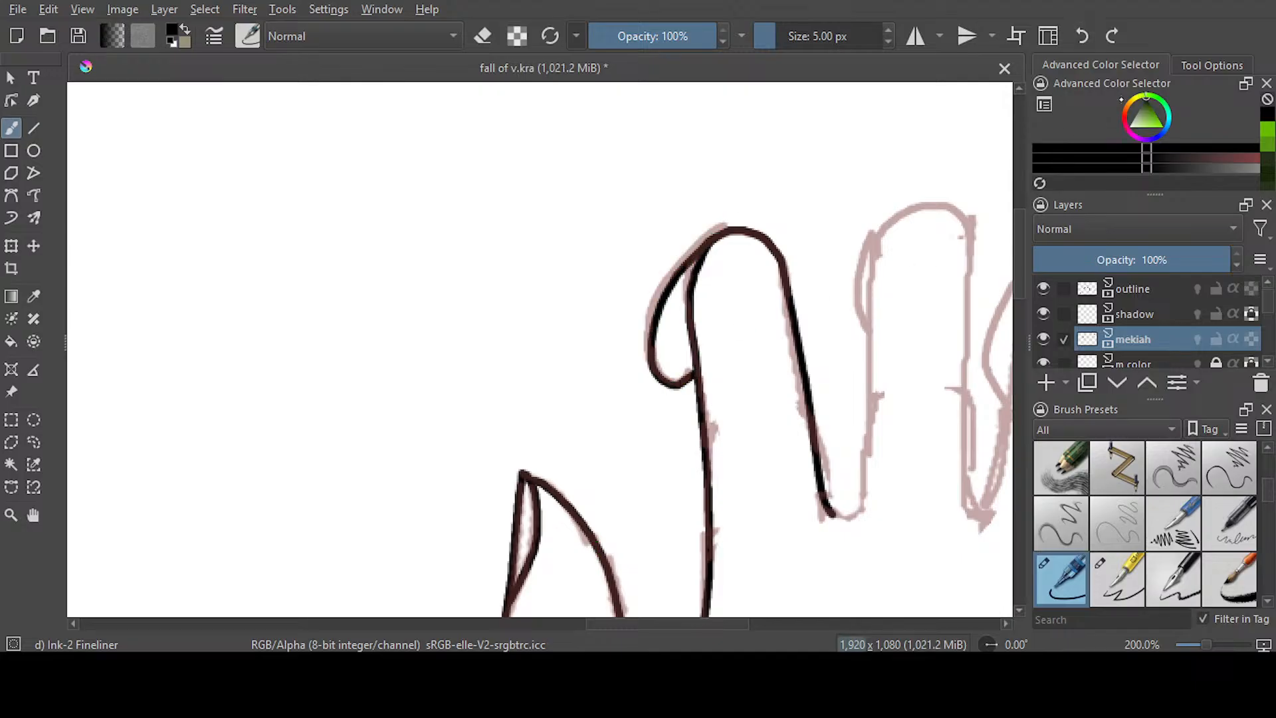
pyautogui.hotkey('ctrl', 'z')
pyautogui.moveTo(704, 247)
pyautogui.mouseDown()
pyautogui.moveTo(669, 291)
pyautogui.moveTo(653, 353)
pyautogui.moveTo(695, 373)
pyautogui.mouseUp()
# Ink the right hand's middle finger with the gap beside the index finger, and add the sketched curl on its side
pyautogui.moveTo(620, 623); pyautogui.dragTo(699, 623)
pyautogui.scroll(-2, 1019, 286)
pyautogui.scroll(1, 1018, 286)
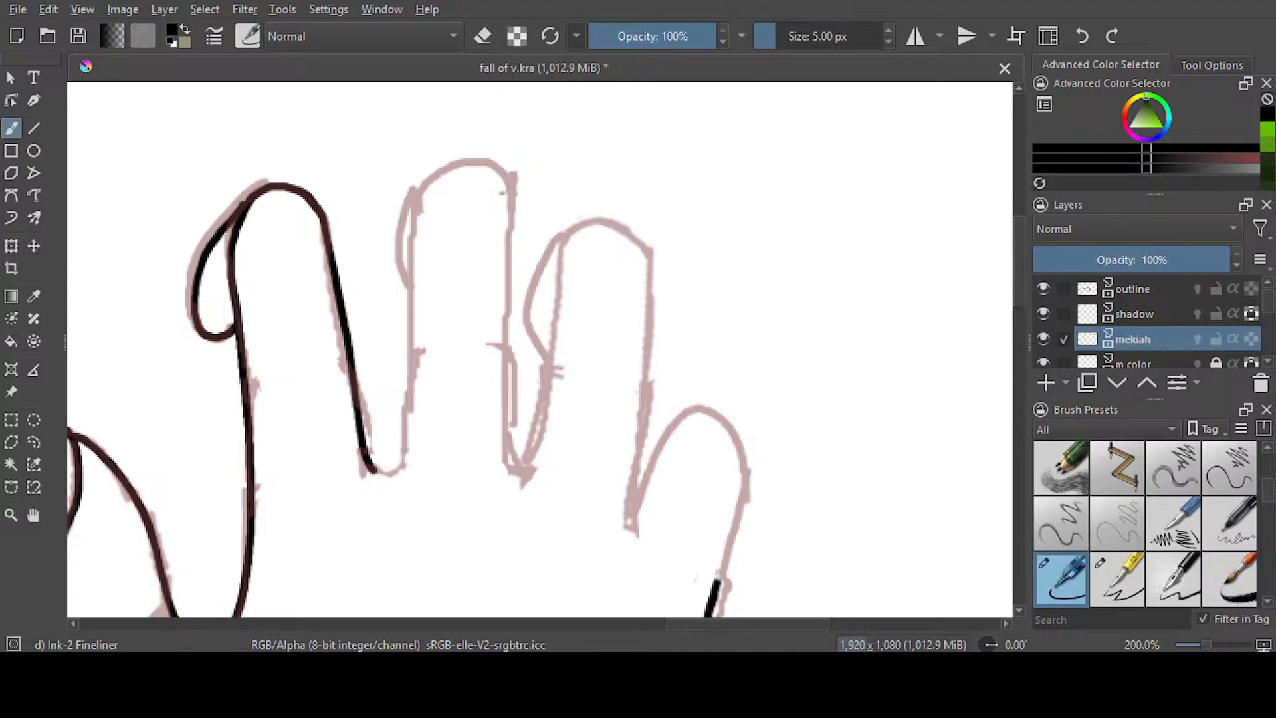
pyautogui.moveTo(420, 192)
pyautogui.mouseDown()
pyautogui.moveTo(402, 463)
pyautogui.moveTo(381, 473)
pyautogui.mouseUp()
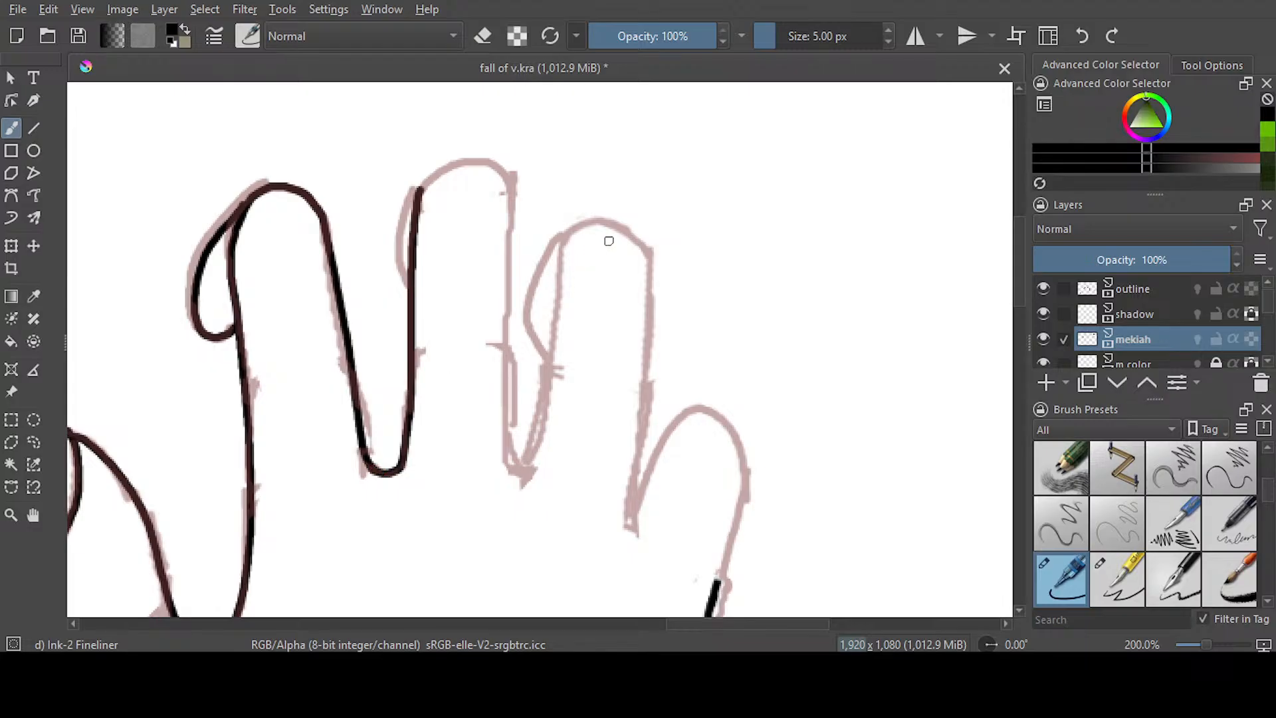
pyautogui.moveTo(418, 192)
pyautogui.mouseDown()
pyautogui.moveTo(459, 167)
pyautogui.moveTo(505, 206)
pyautogui.moveTo(499, 379)
pyautogui.moveTo(524, 466)
pyautogui.moveTo(536, 458)
pyautogui.mouseUp()
pyautogui.hotkey('ctrl', 'z')
pyautogui.moveTo(513, 194)
pyautogui.mouseDown()
pyautogui.moveTo(495, 168)
pyautogui.moveTo(461, 164)
pyautogui.moveTo(406, 201)
pyautogui.moveTo(396, 260)
pyautogui.moveTo(417, 295)
pyautogui.mouseUp()
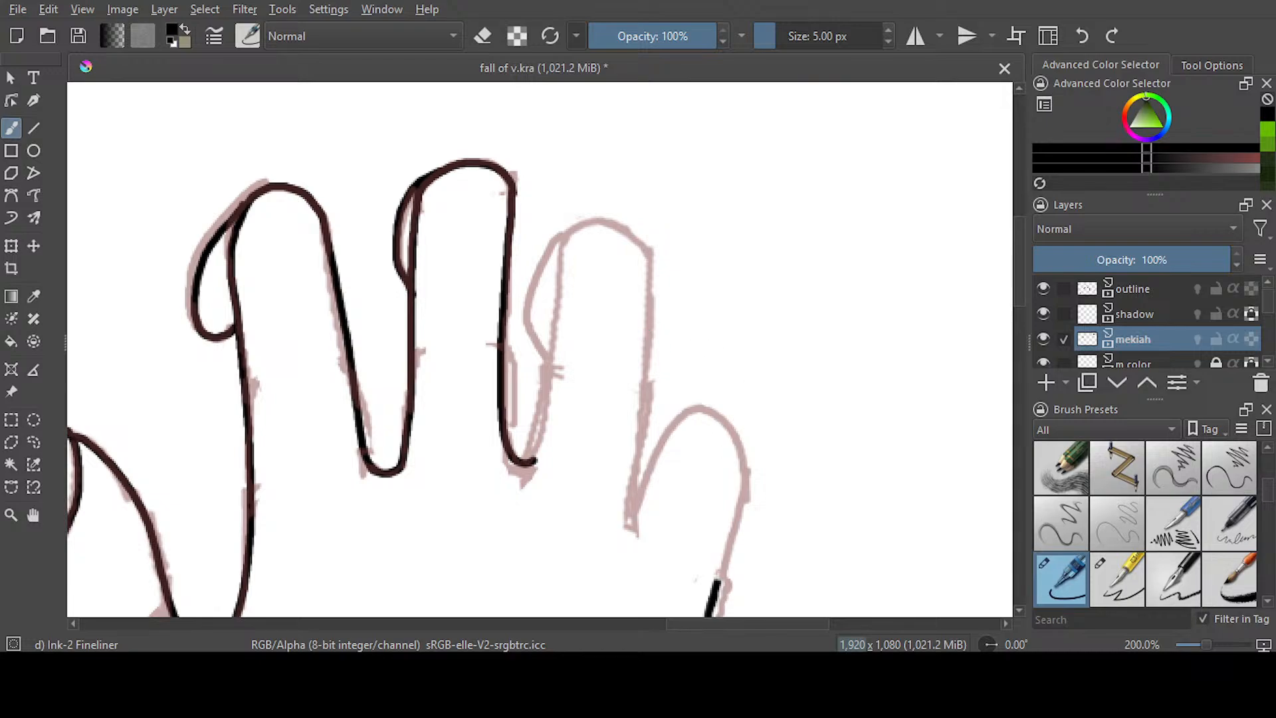
# Ink the right hand's ring finger down to the neighbouring gaps, and add the sketched curl on its side
pyautogui.scroll(-2, 817, 425)
pyautogui.moveTo(646, 182); pyautogui.dragTo(634, 436)
pyautogui.moveTo(654, 188)
pyautogui.mouseDown()
pyautogui.moveTo(618, 157)
pyautogui.moveTo(537, 391)
pyautogui.mouseUp()
pyautogui.moveTo(569, 161)
pyautogui.mouseDown()
pyautogui.moveTo(534, 210)
pyautogui.moveTo(525, 257)
pyautogui.moveTo(546, 289)
pyautogui.mouseUp()
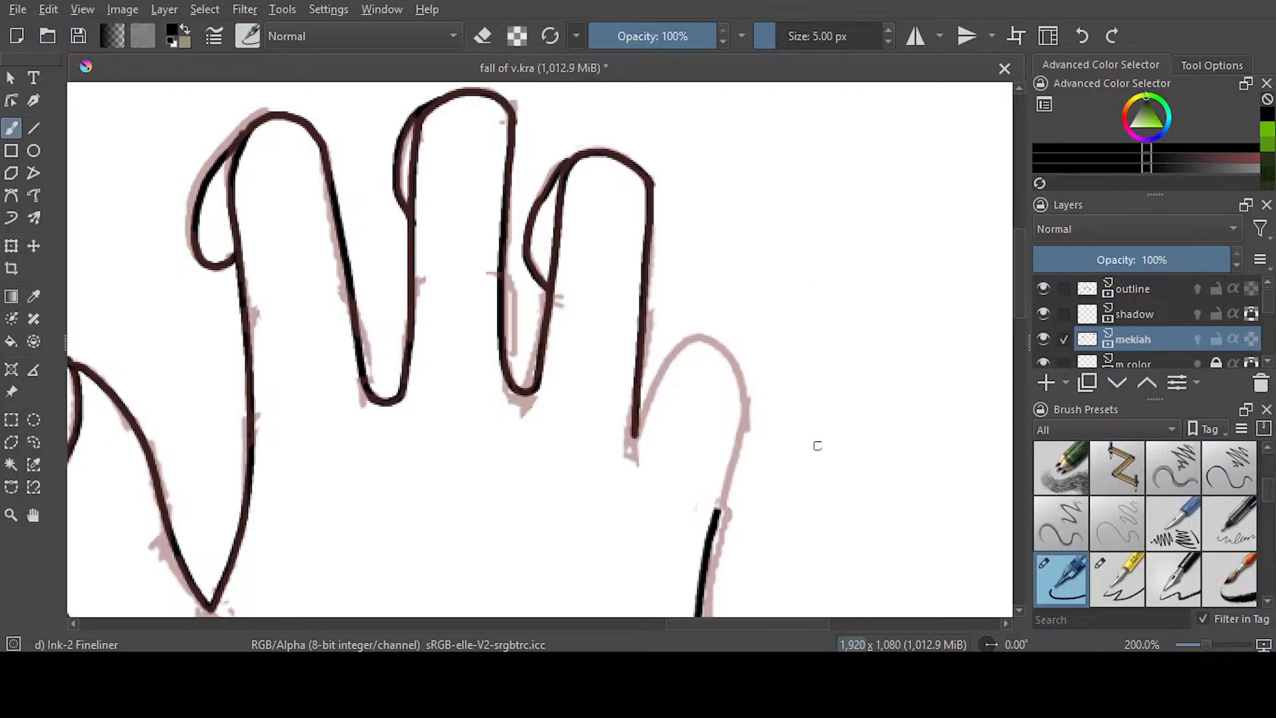
# Ink the right hand's rounded little finger from the existing hand edge up to the ring finger's base
pyautogui.scroll(-3, 714, 399)
pyautogui.moveTo(715, 408)
pyautogui.mouseDown()
pyautogui.moveTo(741, 281)
pyautogui.moveTo(726, 246)
pyautogui.moveTo(703, 240)
pyautogui.moveTo(673, 266)
pyautogui.moveTo(634, 334)
pyautogui.mouseUp()
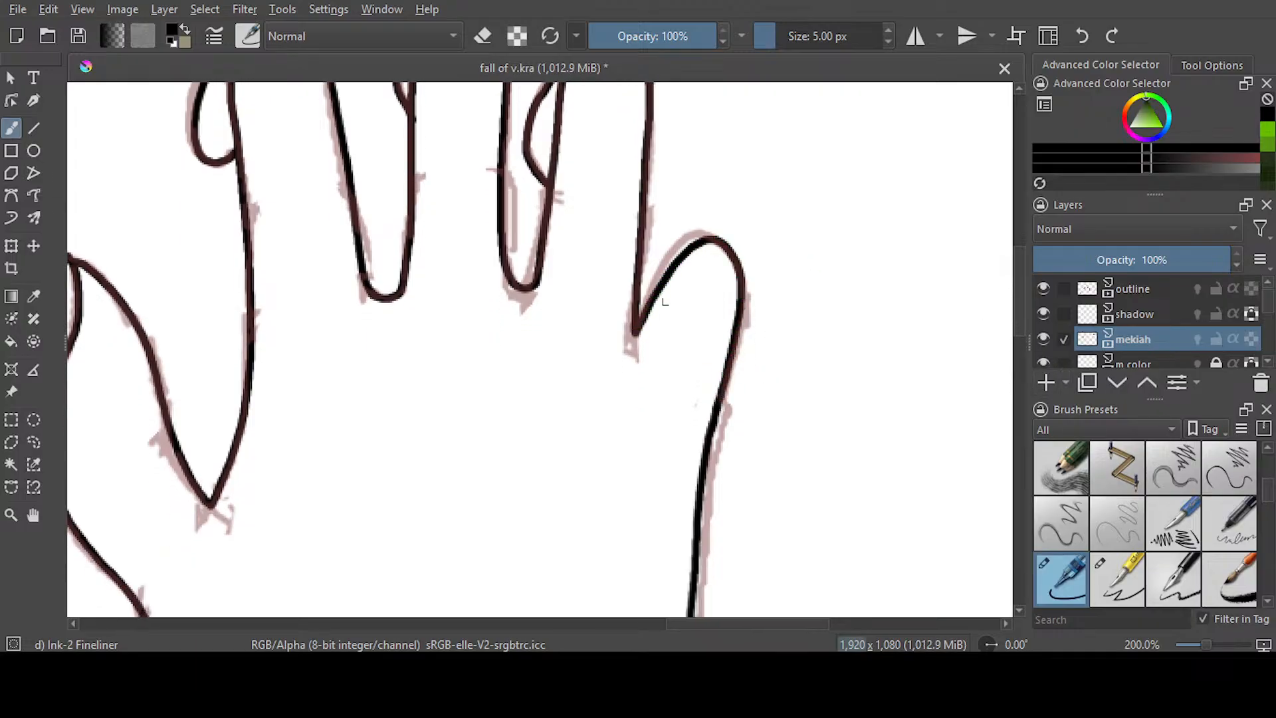
pyautogui.hotkey('ctrl', 'z')
pyautogui.moveTo(717, 402)
pyautogui.mouseDown()
pyautogui.moveTo(741, 327)
pyautogui.moveTo(727, 246)
pyautogui.moveTo(702, 234)
pyautogui.moveTo(677, 249)
pyautogui.moveTo(634, 331)
pyautogui.mouseUp()
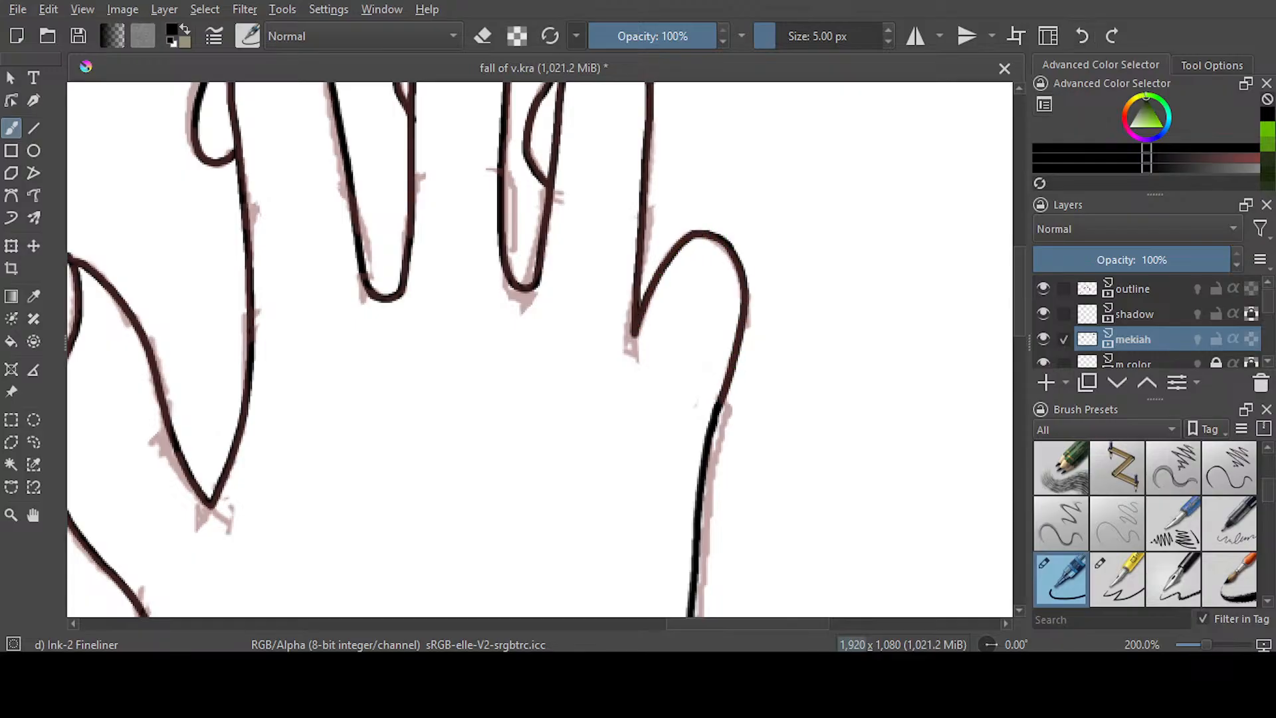
# Check the inked hands by hiding and reshowing the outline layer, and save the document
pyautogui.scroll(-6, 658, 281)
pyautogui.scroll(1, 577, 315)
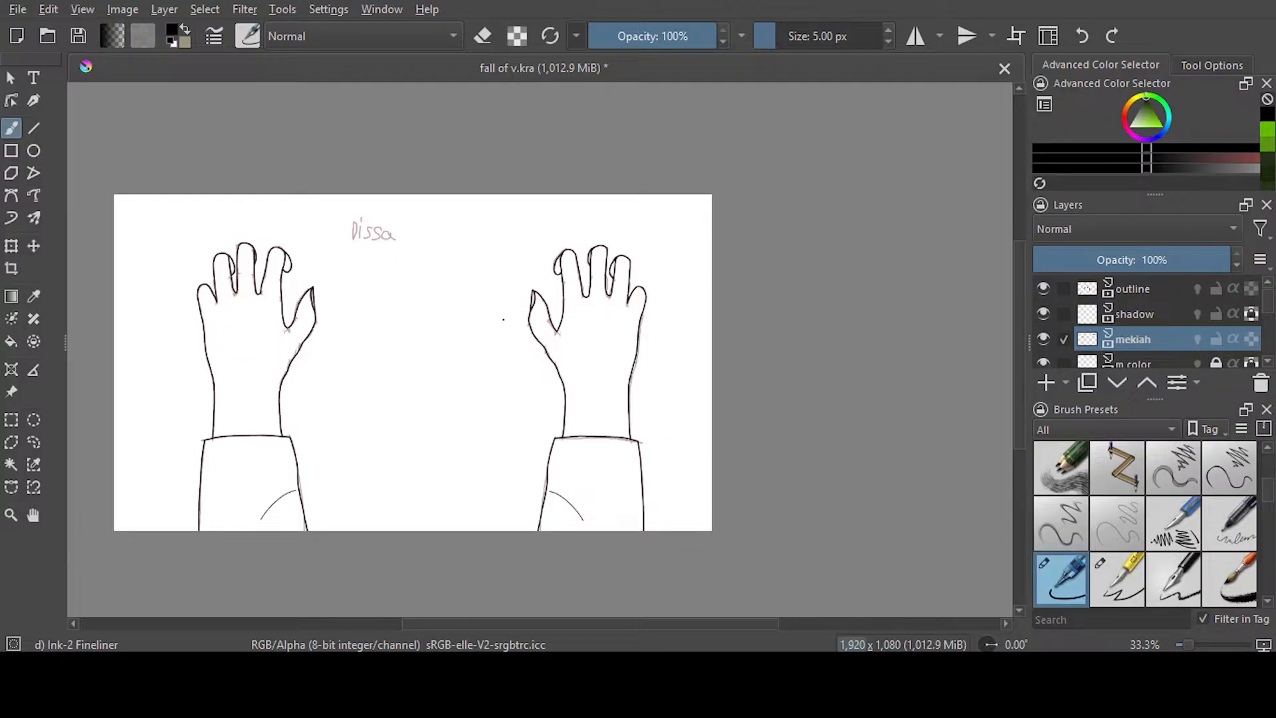
pyautogui.moveTo(575, 623); pyautogui.dragTo(555, 623)
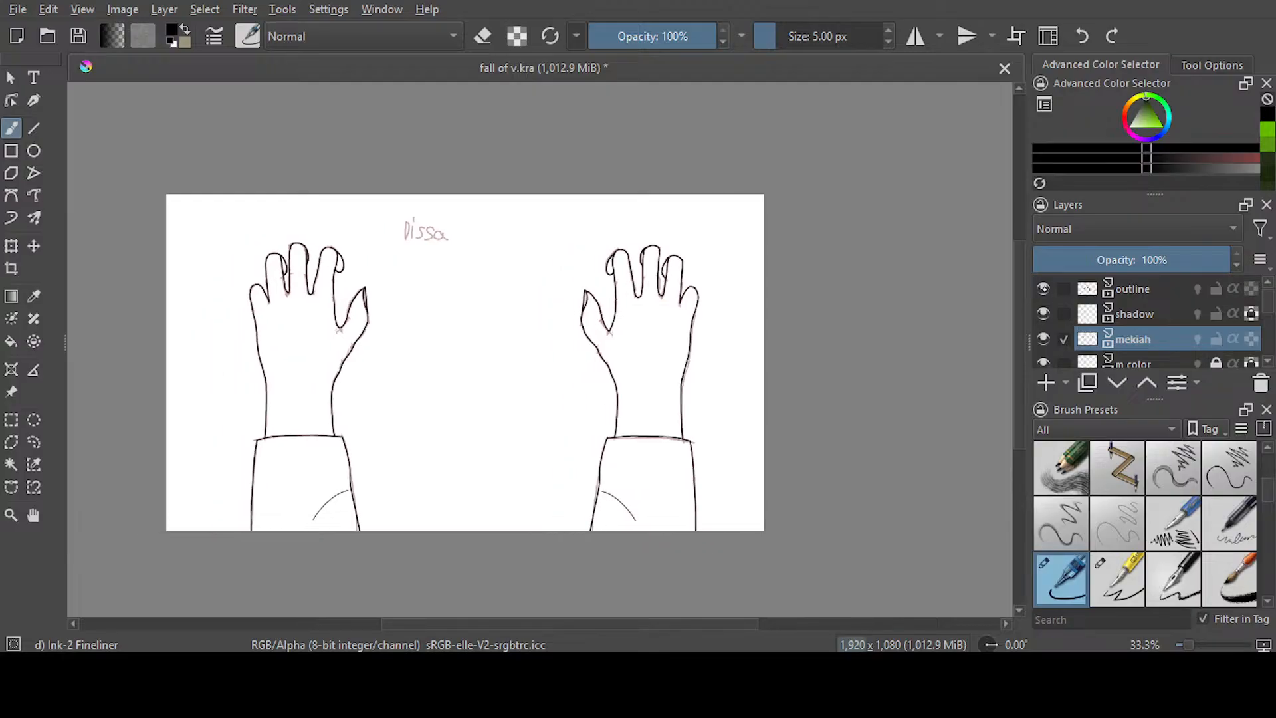
pyautogui.click(1043, 288)
pyautogui.click(1043, 289)
pyautogui.moveTo(1019, 380)
pyautogui.mouseDown()
pyautogui.moveTo(1019, 408)
pyautogui.moveTo(1024, 395)
pyautogui.mouseUp()
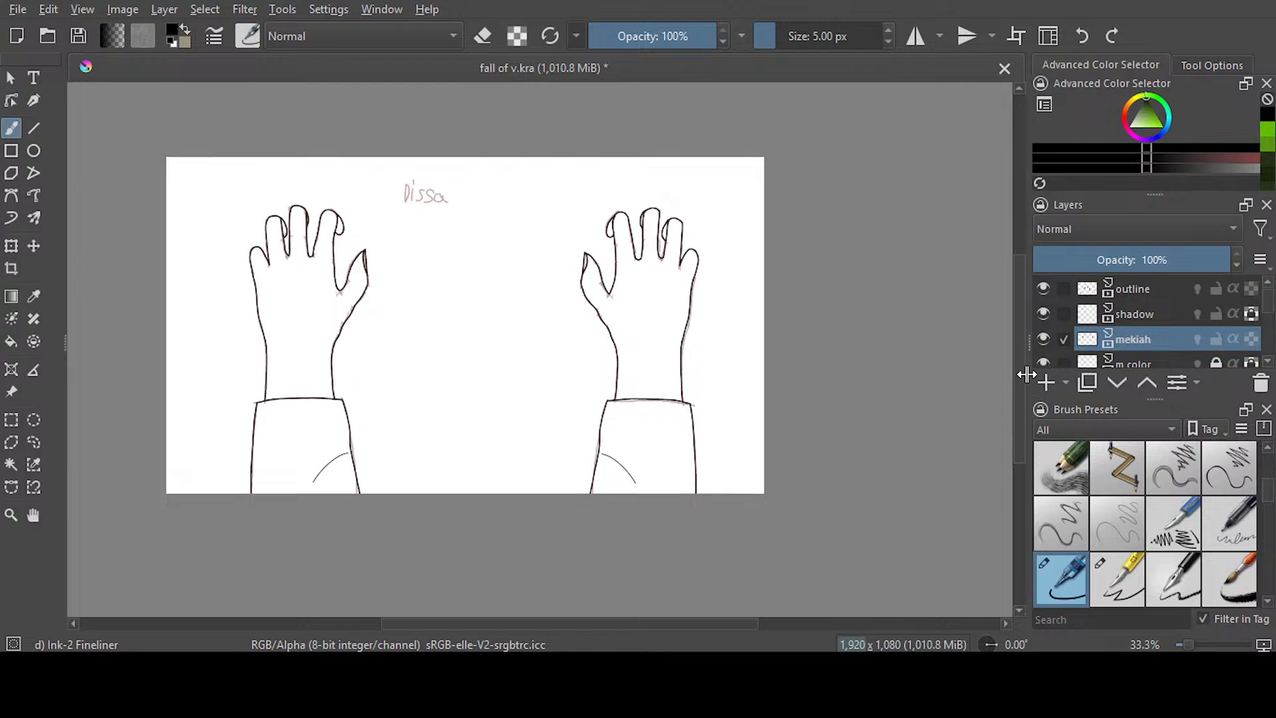
pyautogui.hotkey('ctrl', 's')
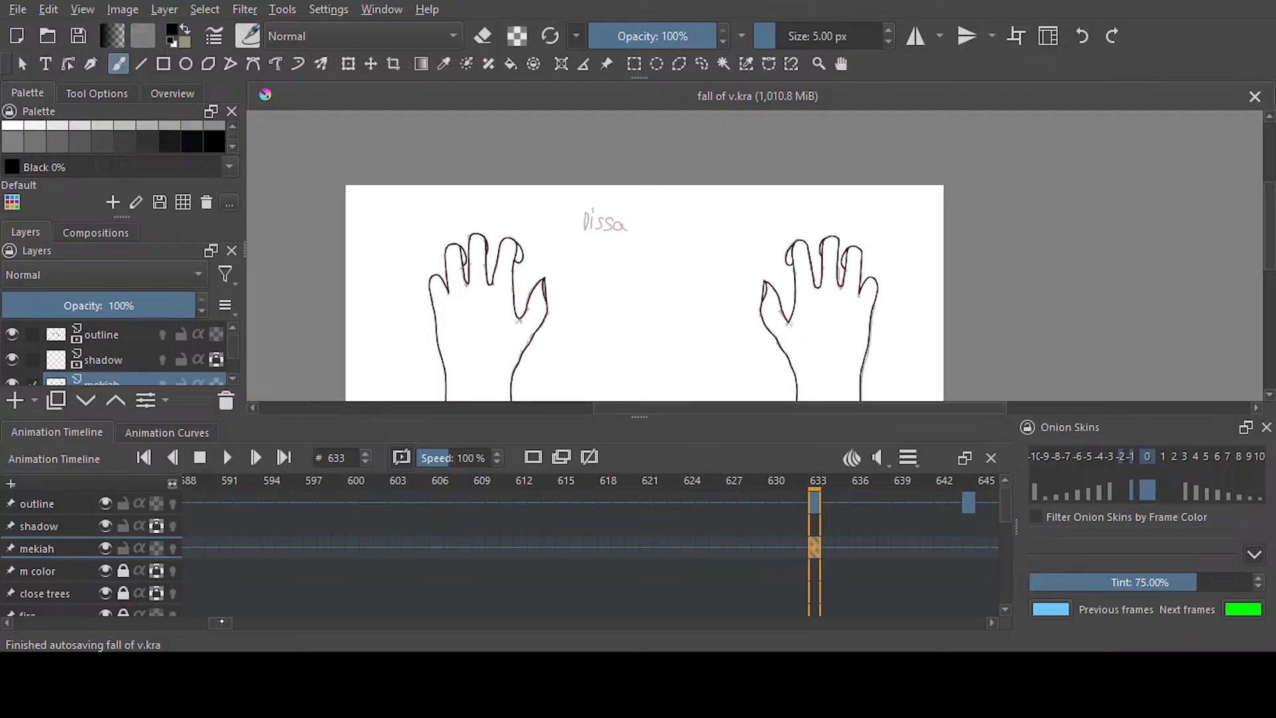
# Go to frame 644 of the mekiah layer and bring both hands into view
pyautogui.moveTo(221, 622); pyautogui.dragTo(235, 622)
pyautogui.click(431, 548)
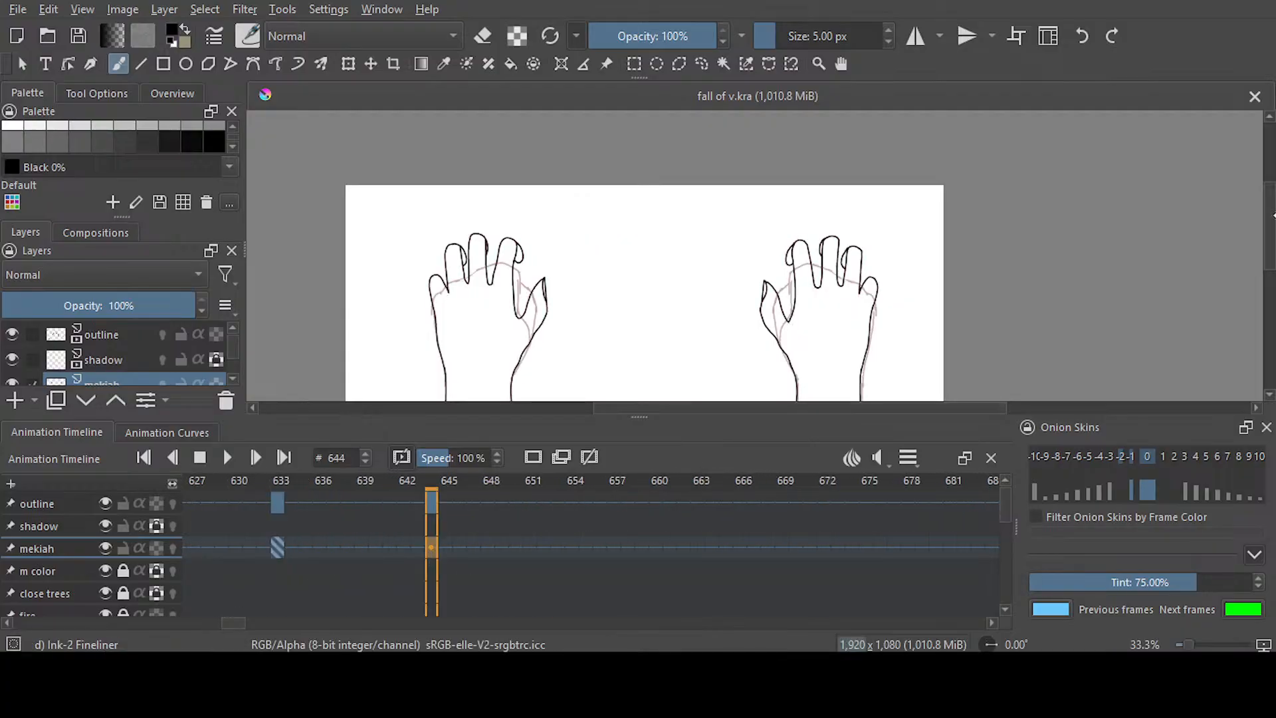
pyautogui.moveTo(1271, 223); pyautogui.dragTo(1272, 258)
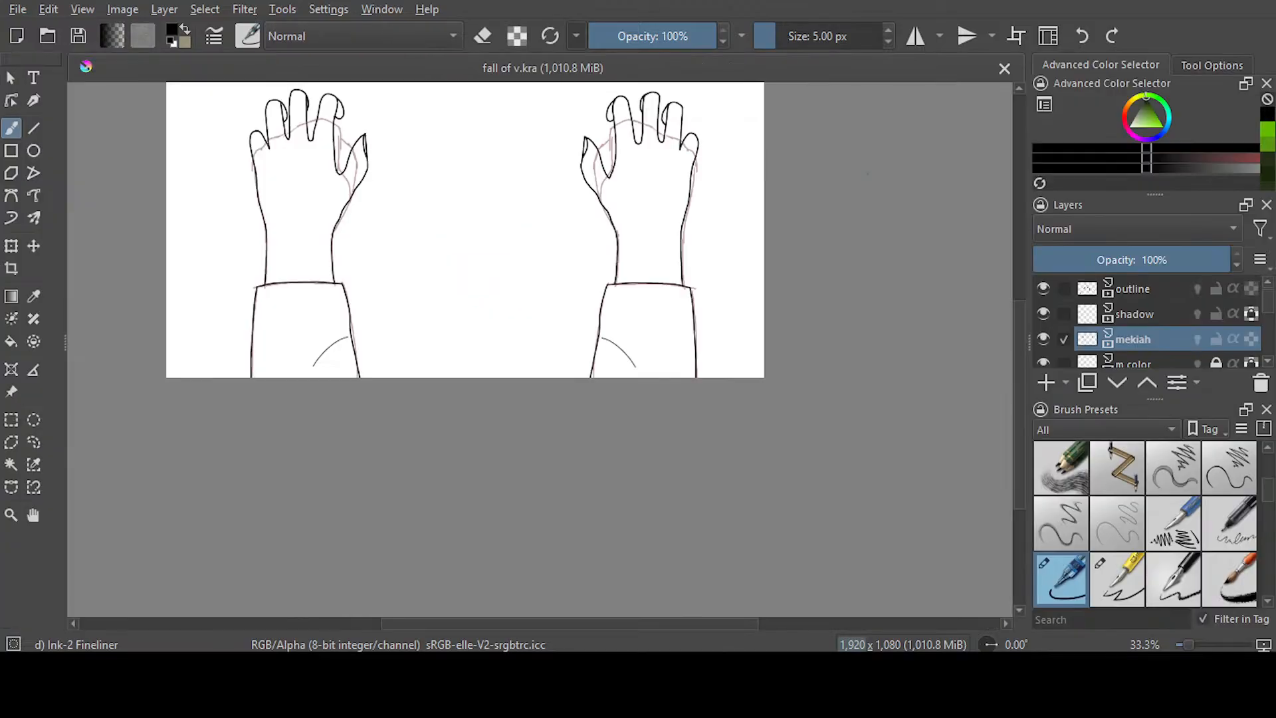
pyautogui.moveTo(1014, 399); pyautogui.dragTo(1021, 376)
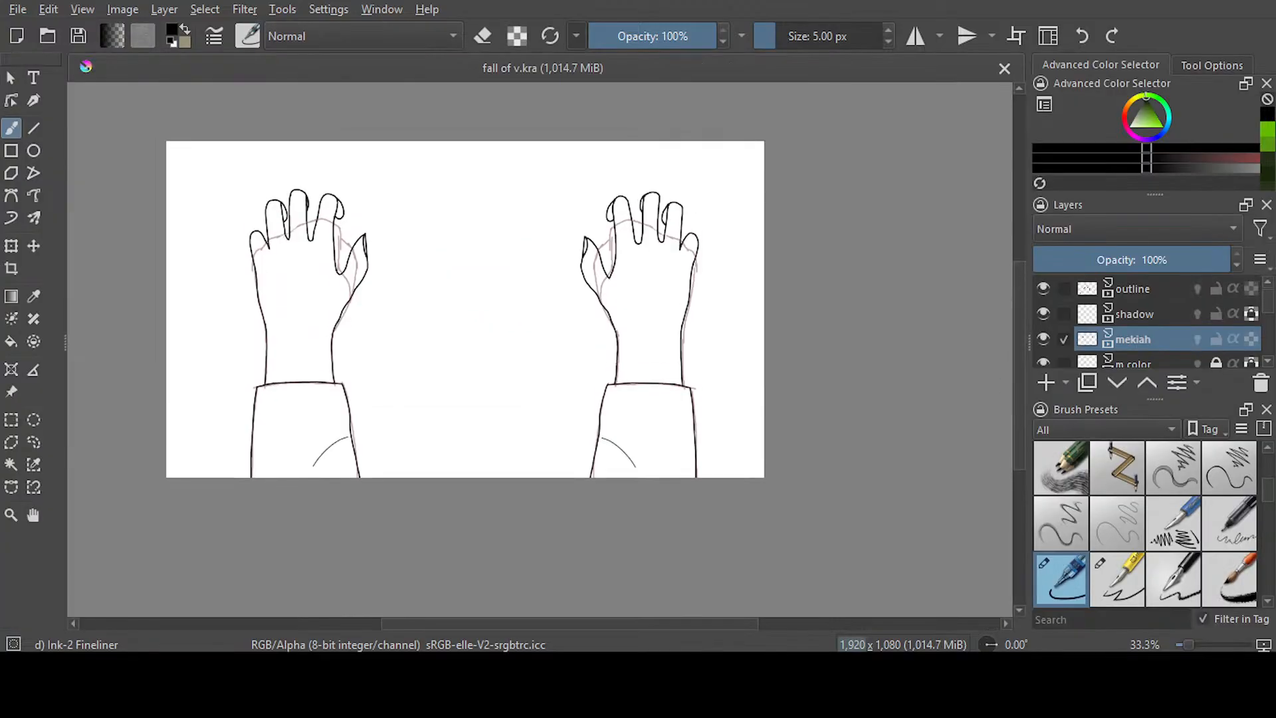
# Erase the left hand's old fingers and thumb down to the wrist with a large eraser of 139.20 px
pyautogui.scroll(1, 305, 214)
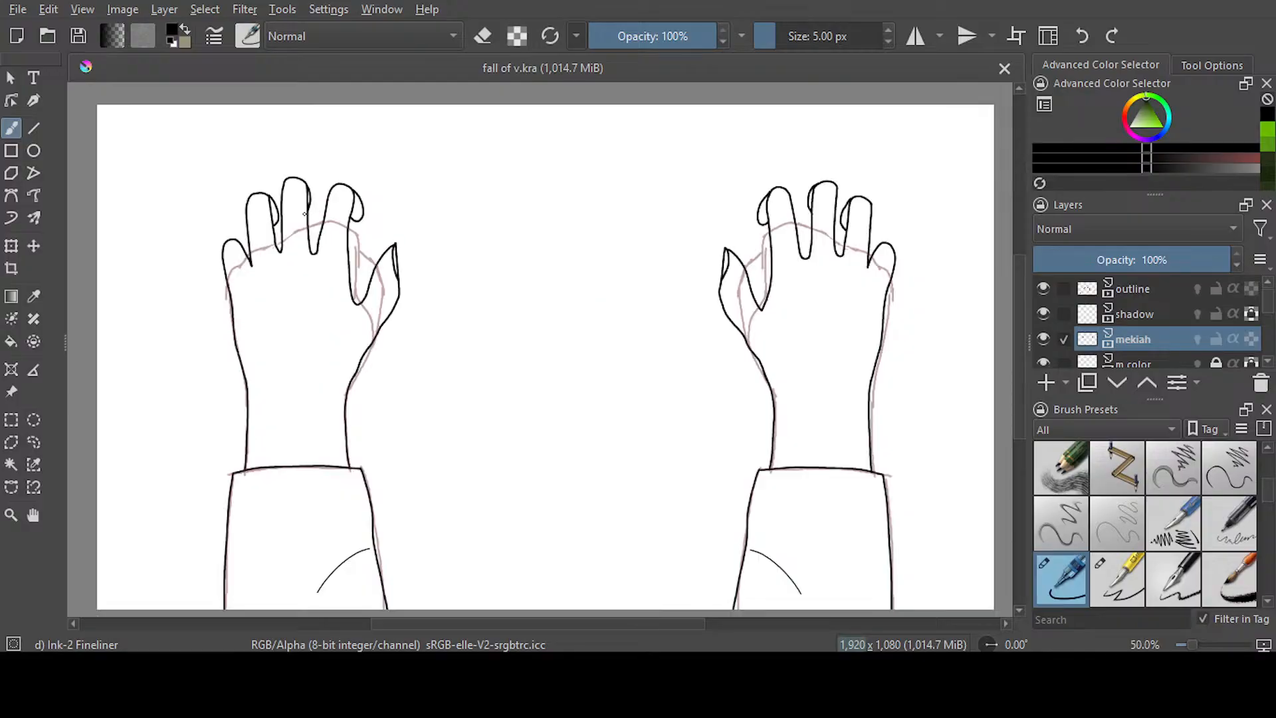
pyautogui.scroll(1, 305, 214)
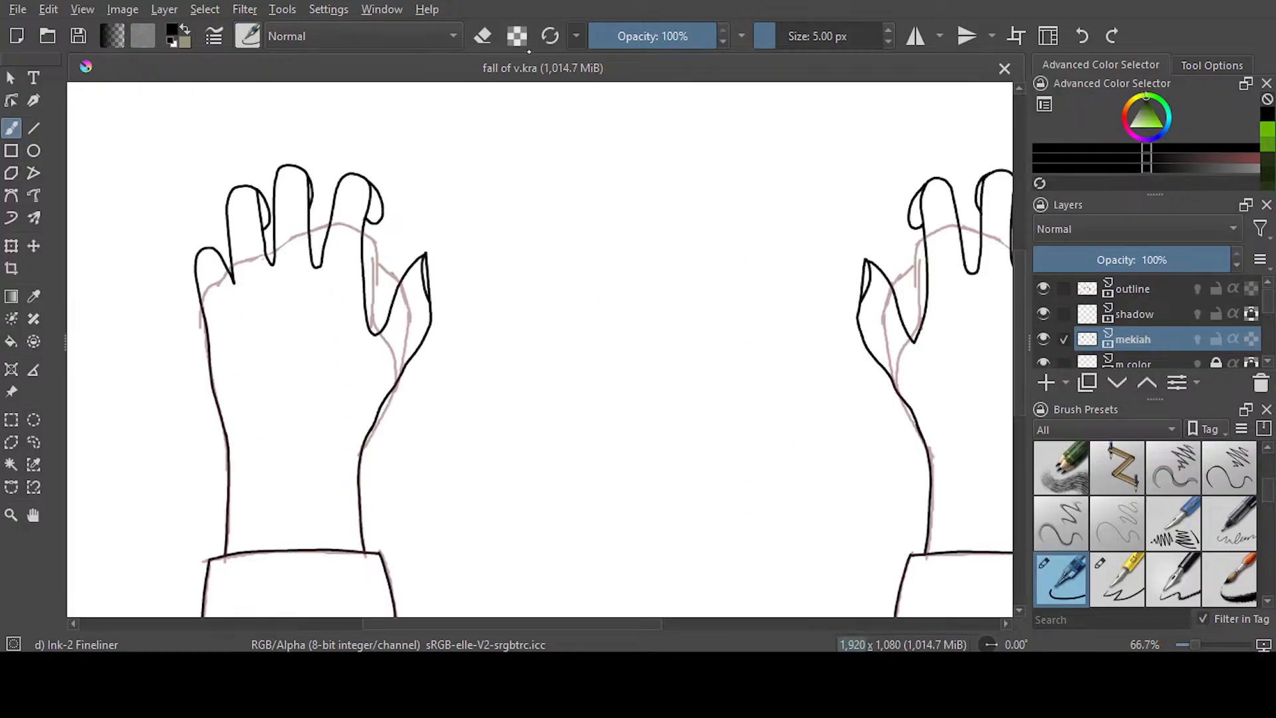
pyautogui.press('/')
pyautogui.moveTo(423, 342)
pyautogui.mouseDown()
pyautogui.moveTo(456, 342)
pyautogui.moveTo(430, 356)
pyautogui.moveTo(398, 428)
pyautogui.moveTo(407, 296)
pyautogui.moveTo(371, 162)
pyautogui.moveTo(306, 269)
pyautogui.moveTo(250, 245)
pyautogui.moveTo(185, 273)
pyautogui.mouseUp()
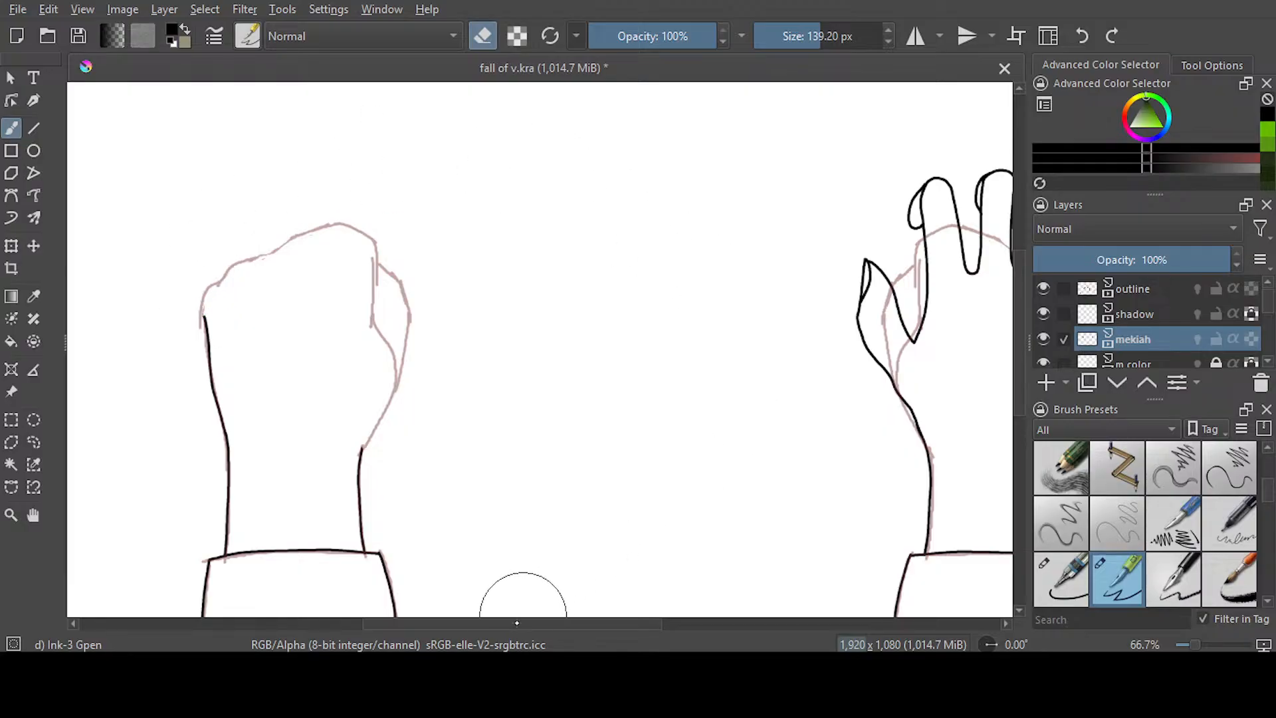
# Erase the right hand's old fingers and thumb down to the wrist, and save the document
pyautogui.moveTo(515, 623); pyautogui.dragTo(625, 623)
pyautogui.moveTo(773, 290)
pyautogui.mouseDown()
pyautogui.moveTo(705, 208)
pyautogui.moveTo(675, 264)
pyautogui.moveTo(645, 176)
pyautogui.moveTo(625, 263)
pyautogui.moveTo(598, 199)
pyautogui.moveTo(576, 222)
pyautogui.moveTo(586, 284)
pyautogui.moveTo(576, 323)
pyautogui.moveTo(551, 343)
pyautogui.moveTo(525, 308)
pyautogui.moveTo(549, 219)
pyautogui.mouseUp()
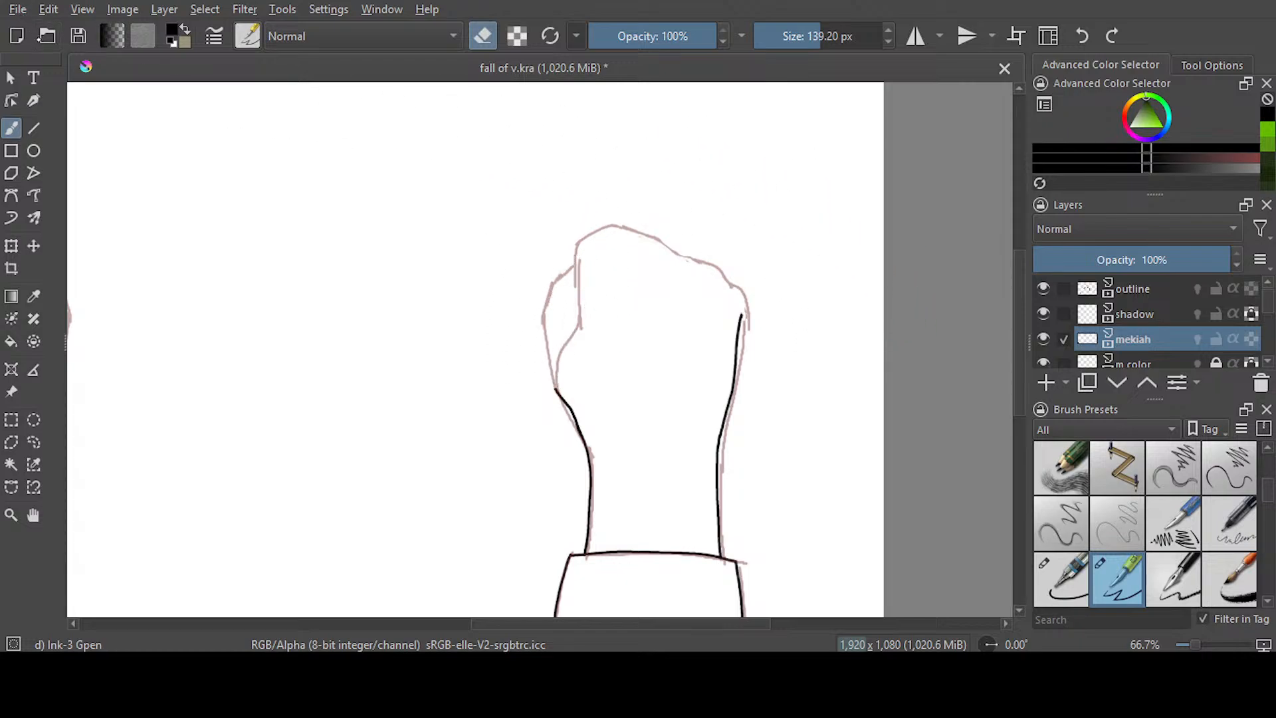
pyautogui.hotkey('ctrl', 's')
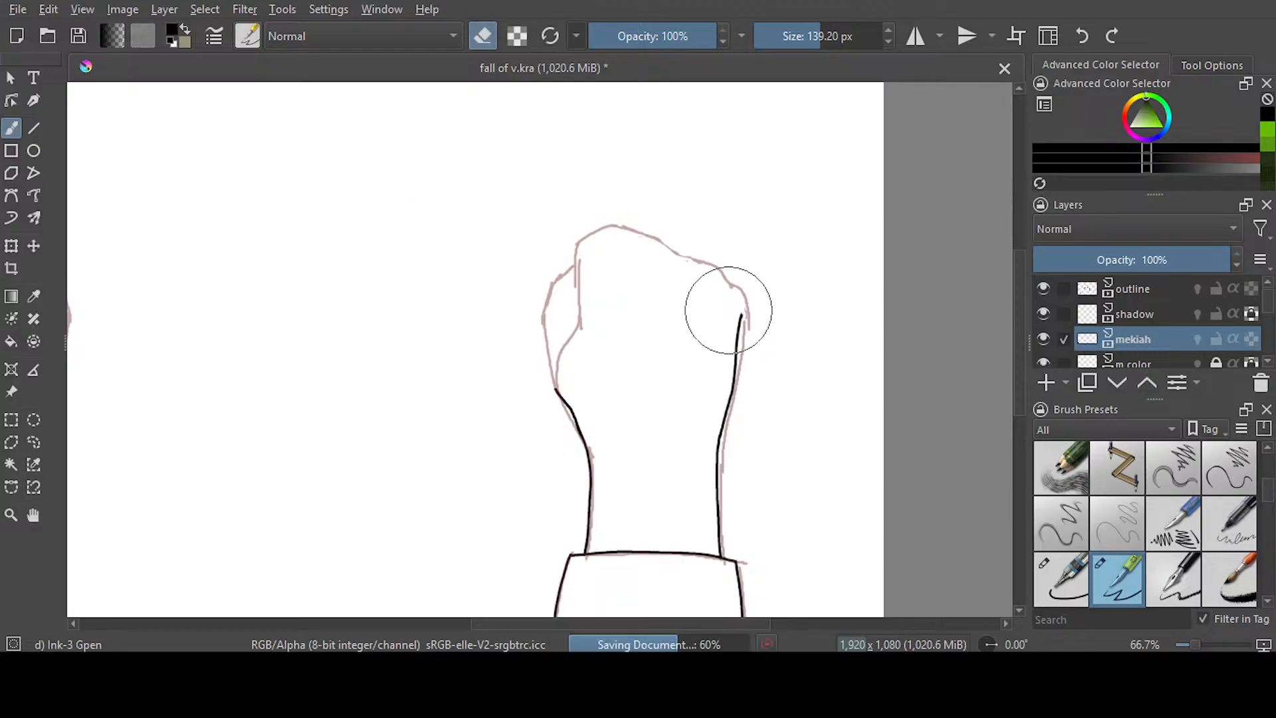
pyautogui.scroll(-3, 1014, 378)
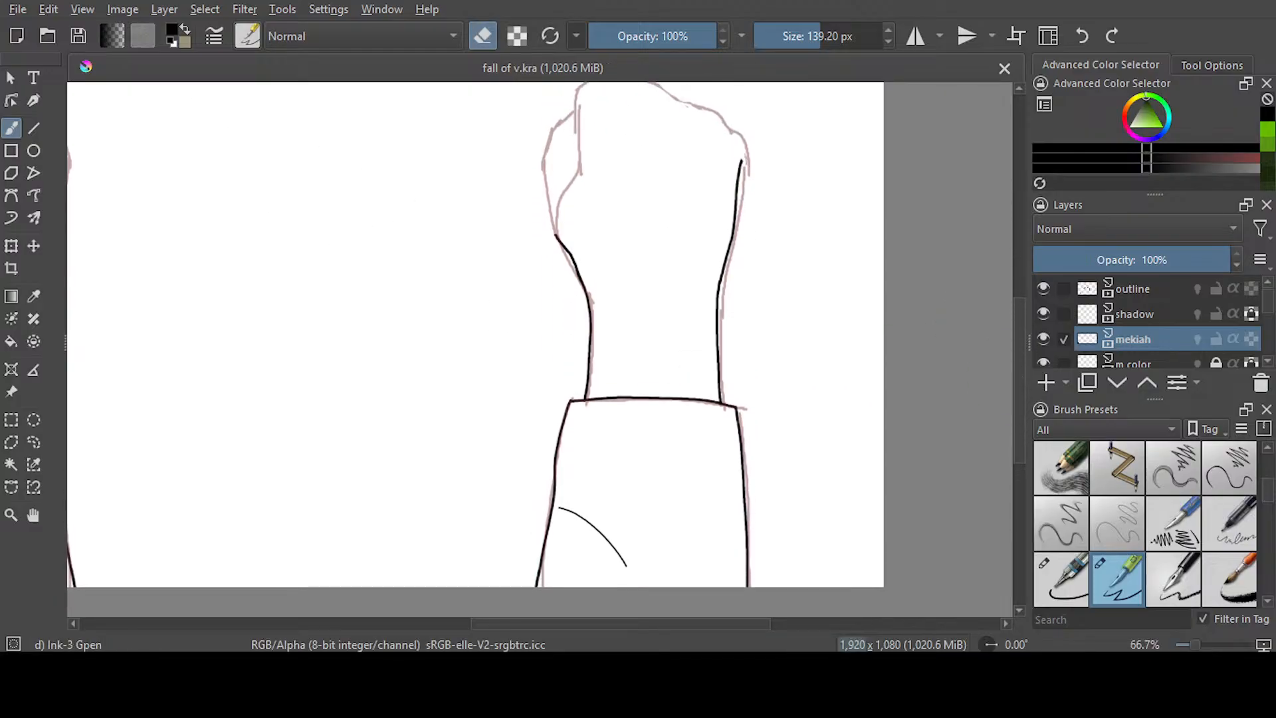
pyautogui.moveTo(562, 622)
pyautogui.mouseDown()
pyautogui.moveTo(468, 619)
pyautogui.moveTo(552, 624)
pyautogui.moveTo(475, 626)
pyautogui.moveTo(518, 625)
pyautogui.mouseUp()
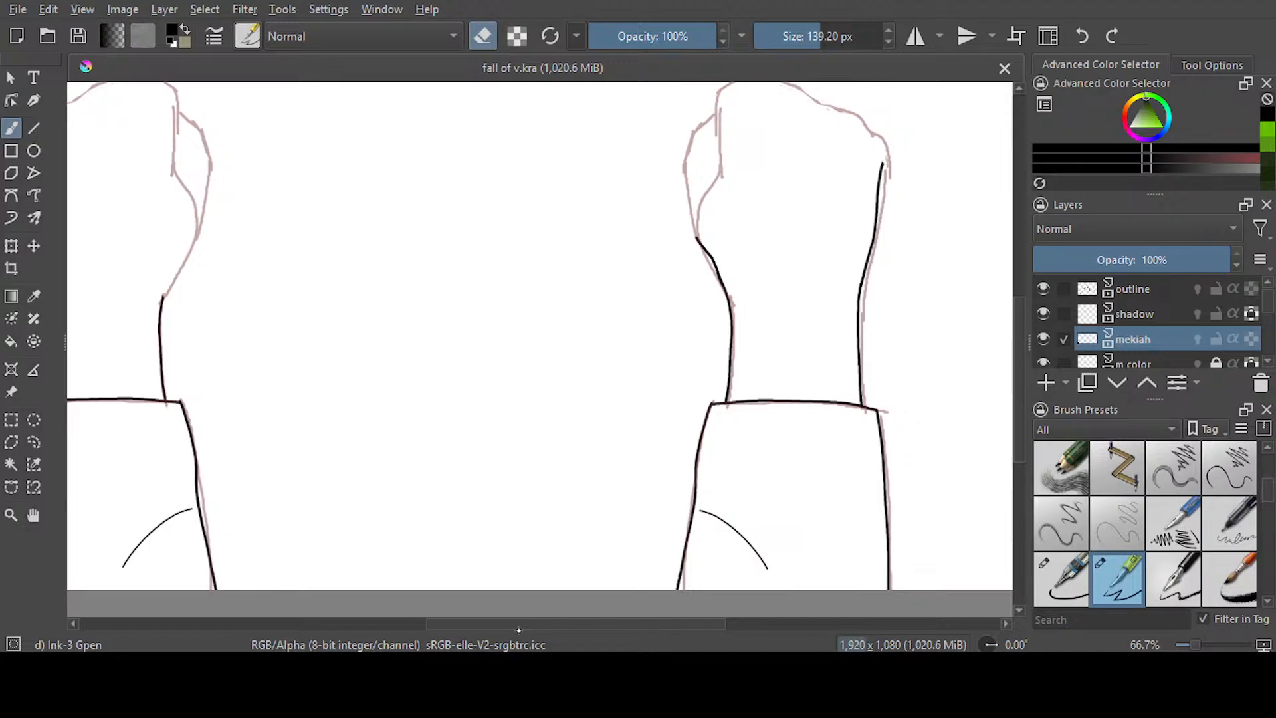
pyautogui.click(726, 228)
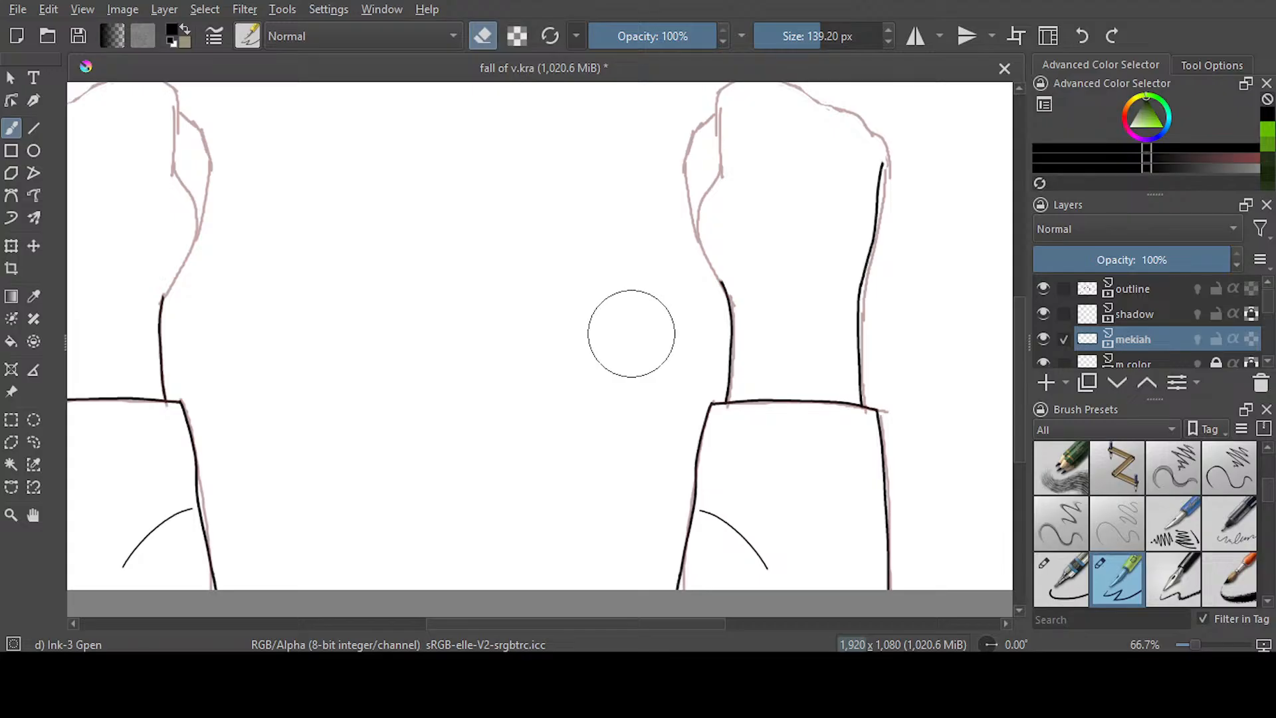
# Lasso the right arm's sketch on the outline layer, narrow it slightly to match the inked arm, and save the document
pyautogui.click(1132, 288)
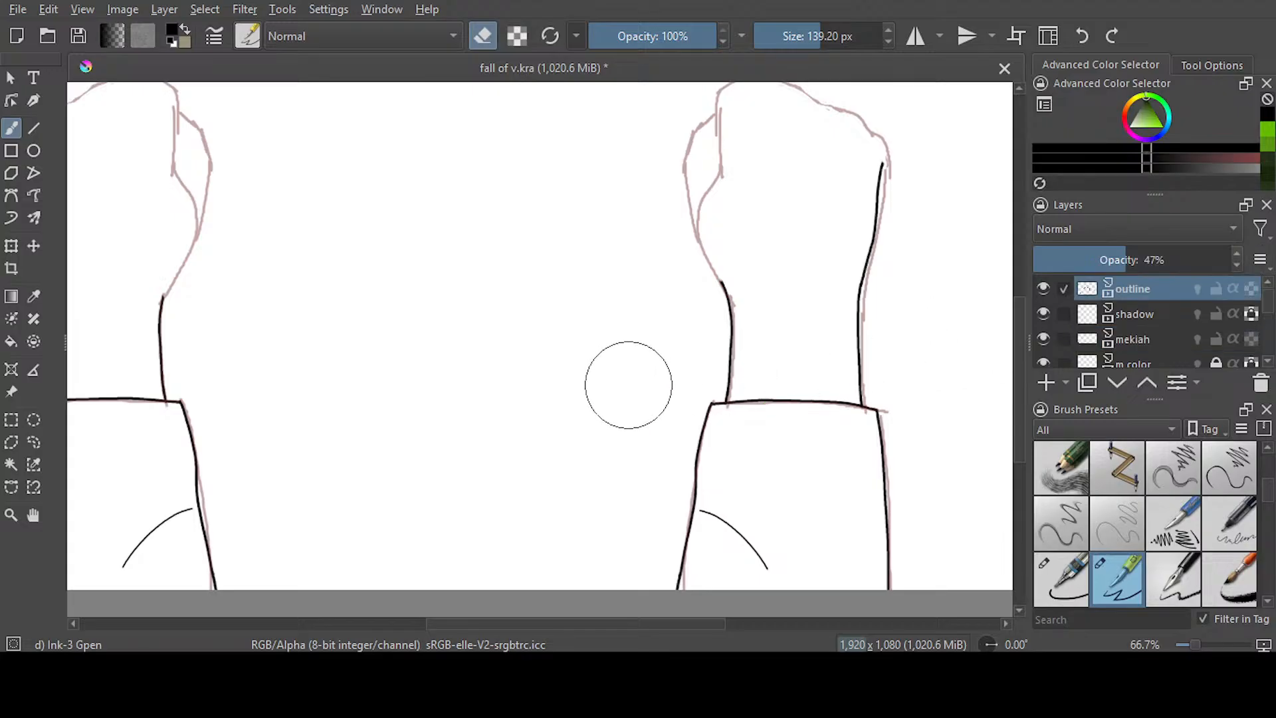
pyautogui.scroll(-1, 628, 384)
pyautogui.click(33, 442)
pyautogui.moveTo(598, 191)
pyautogui.mouseDown()
pyautogui.moveTo(607, 556)
pyautogui.moveTo(908, 333)
pyautogui.moveTo(608, 148)
pyautogui.mouseUp()
pyautogui.click(11, 246)
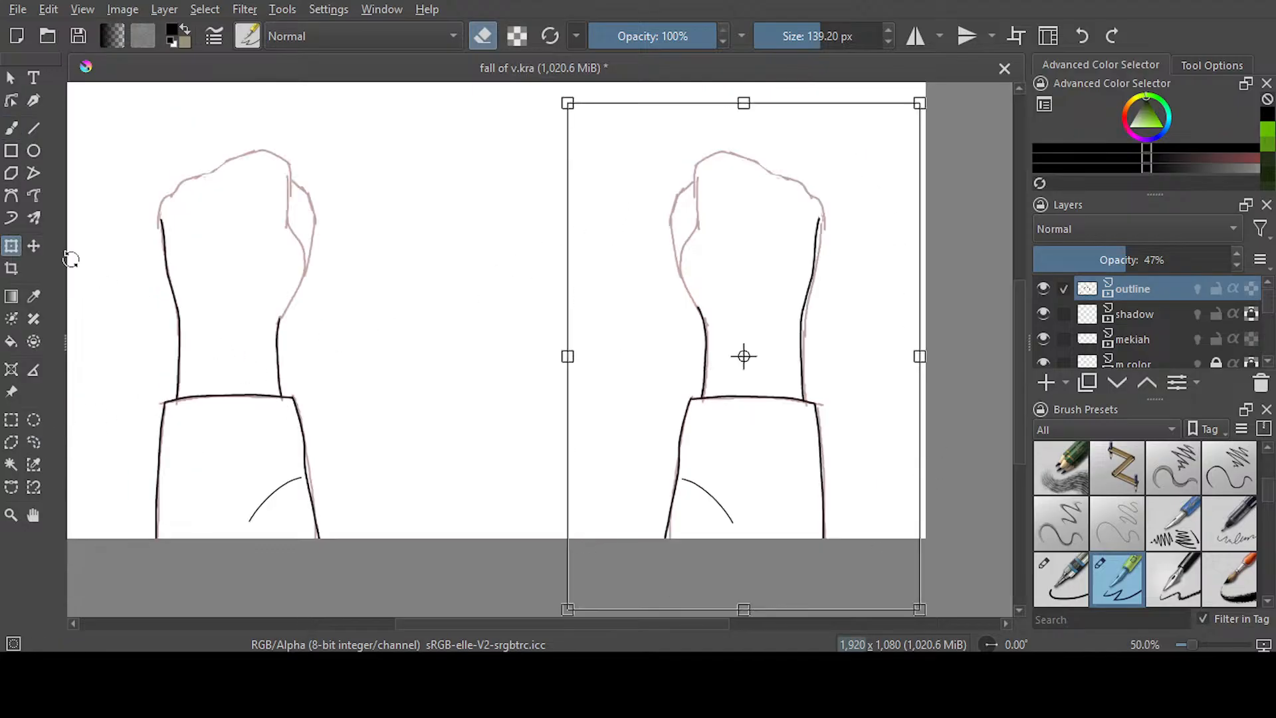
pyautogui.scroll(1, 773, 382)
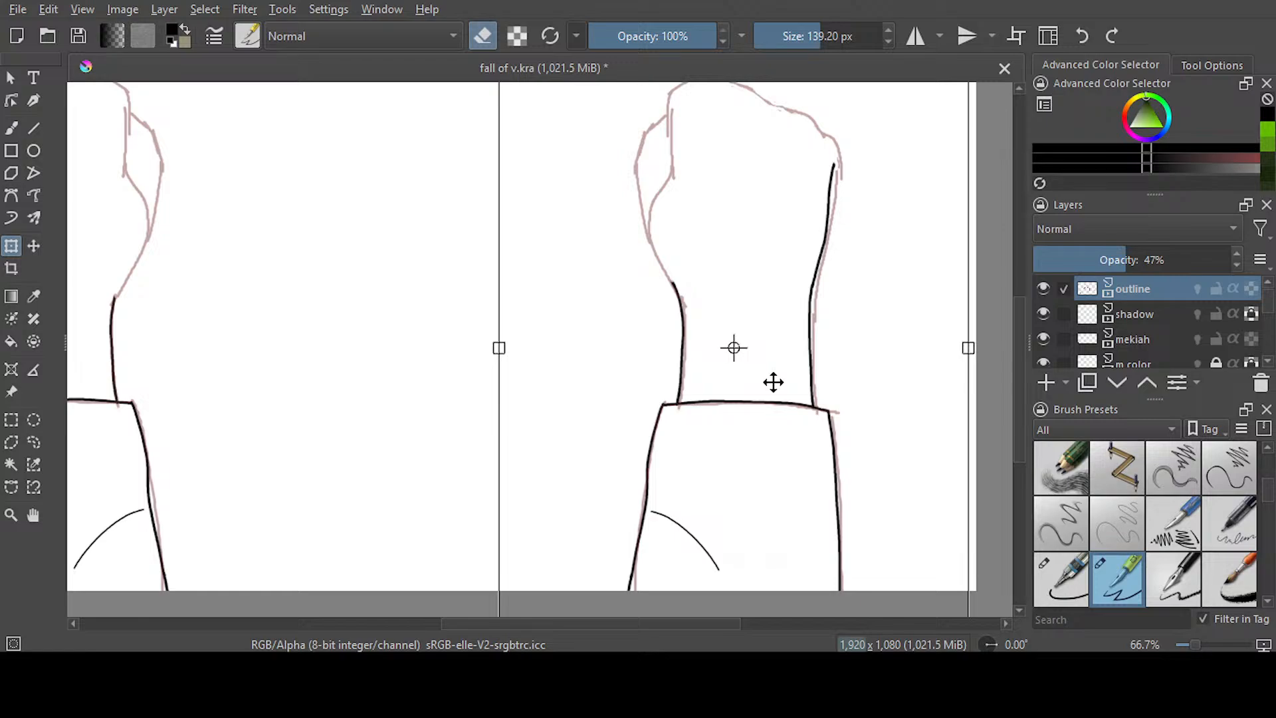
pyautogui.moveTo(969, 347); pyautogui.dragTo(963, 351)
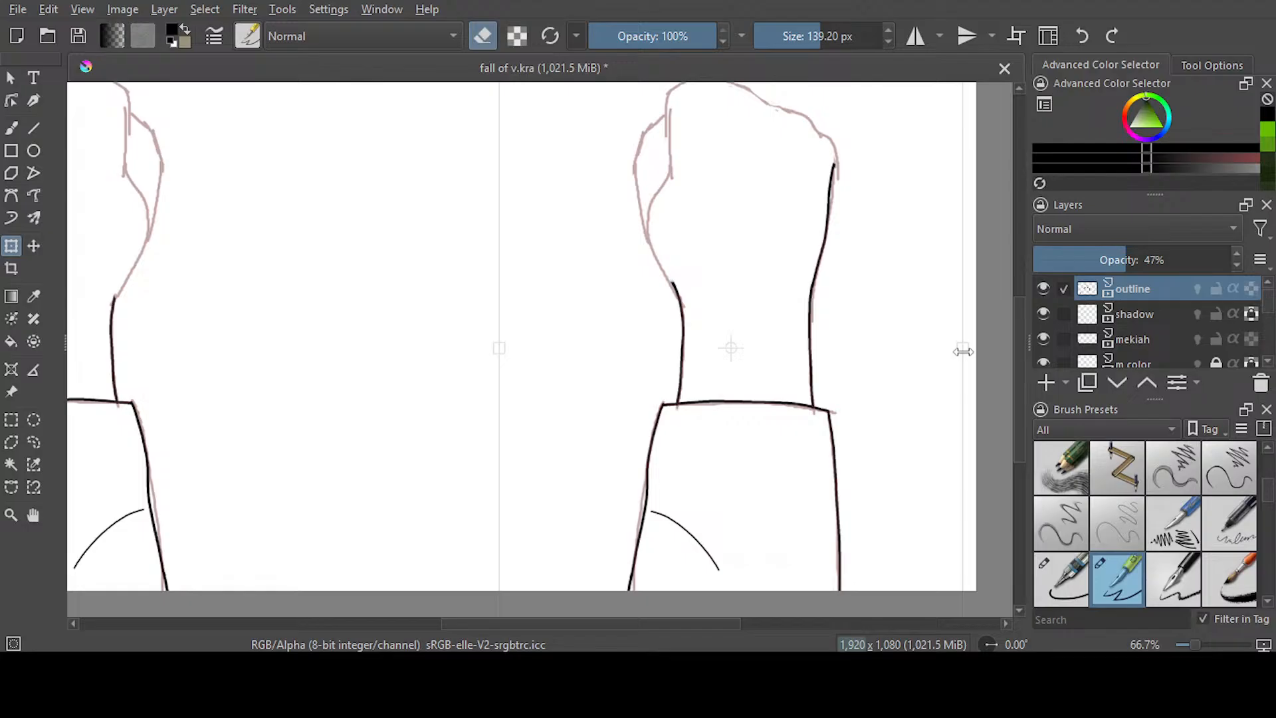
pyautogui.click(34, 443)
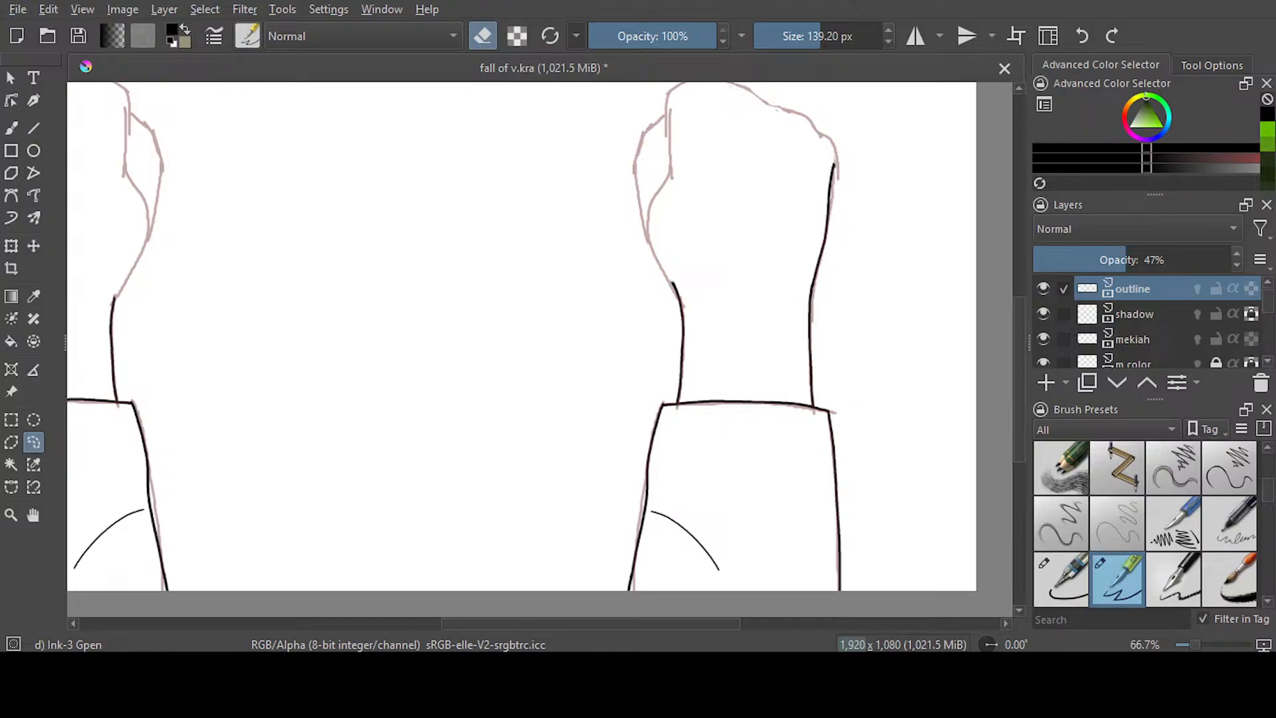
pyautogui.hotkey('ctrl', 's')
# Erase the upper end of the left hand's outer edge on the mekiah layer with the Ink-2 Fineliner at 5 px
pyautogui.click(1163, 344)
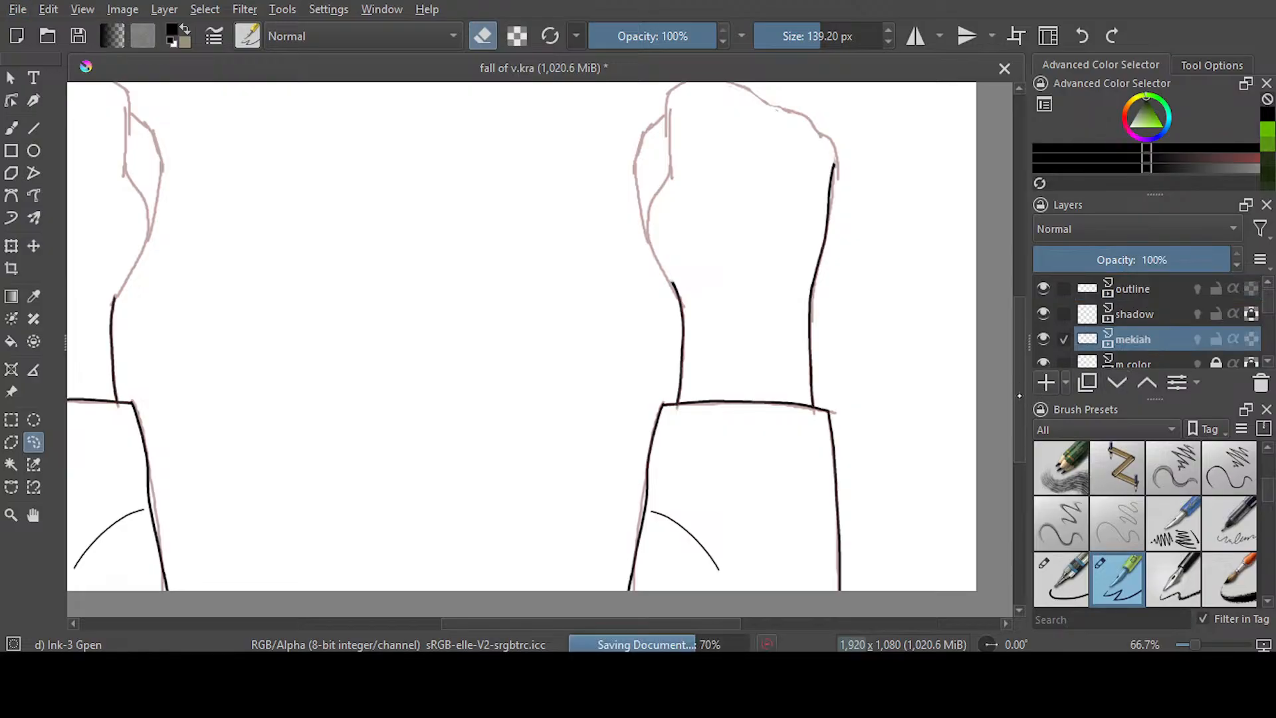
pyautogui.scroll(3, 1028, 319)
pyautogui.click(11, 128)
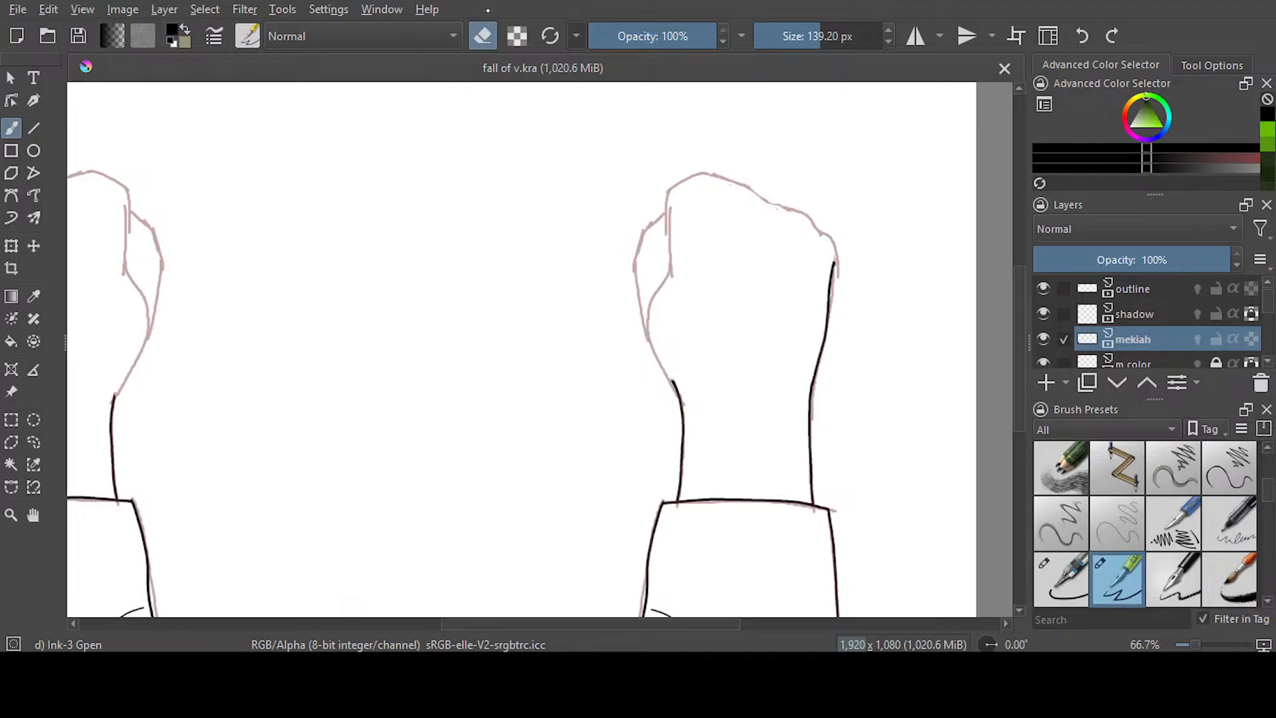
pyautogui.press('/')
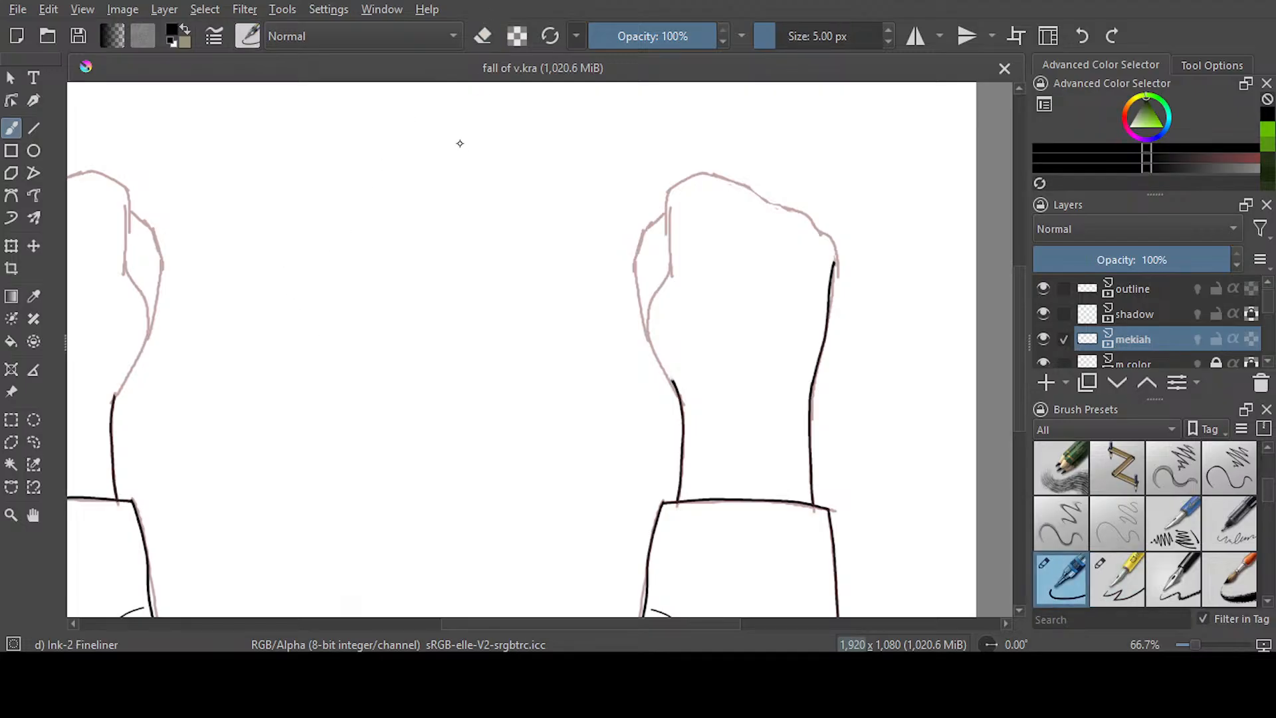
pyautogui.moveTo(609, 625); pyautogui.dragTo(517, 625)
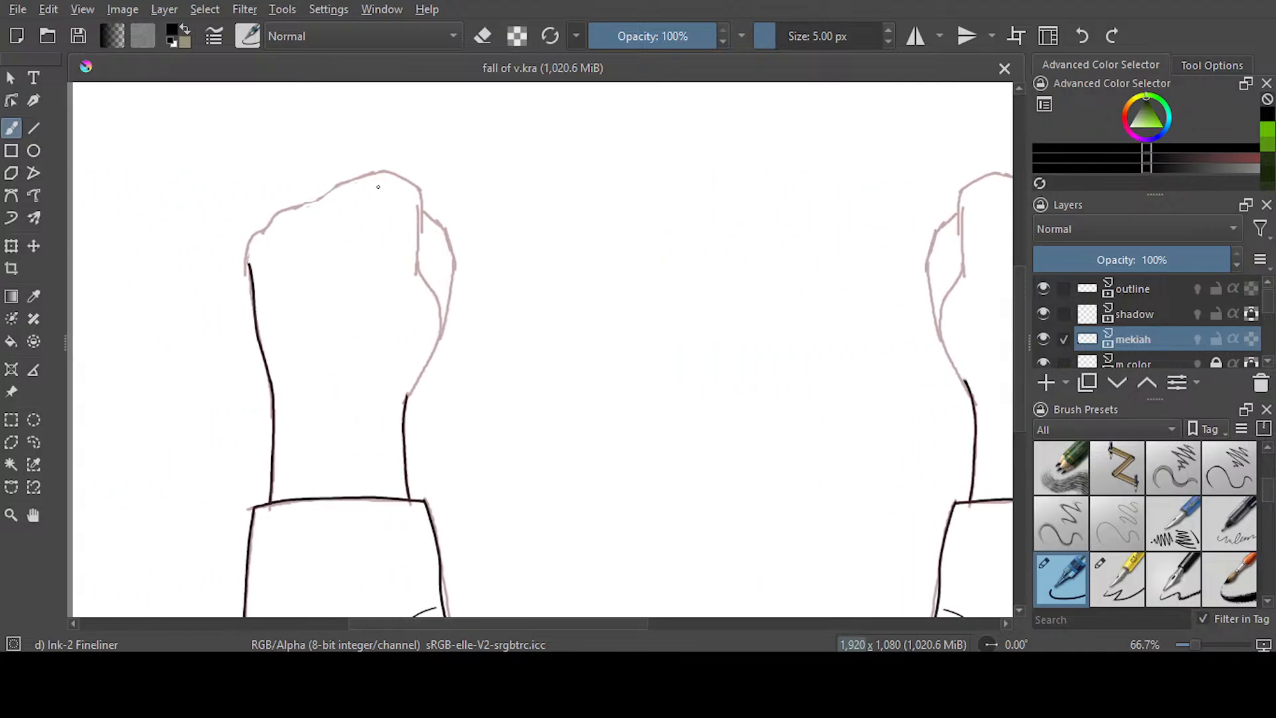
pyautogui.scroll(1, 291, 202)
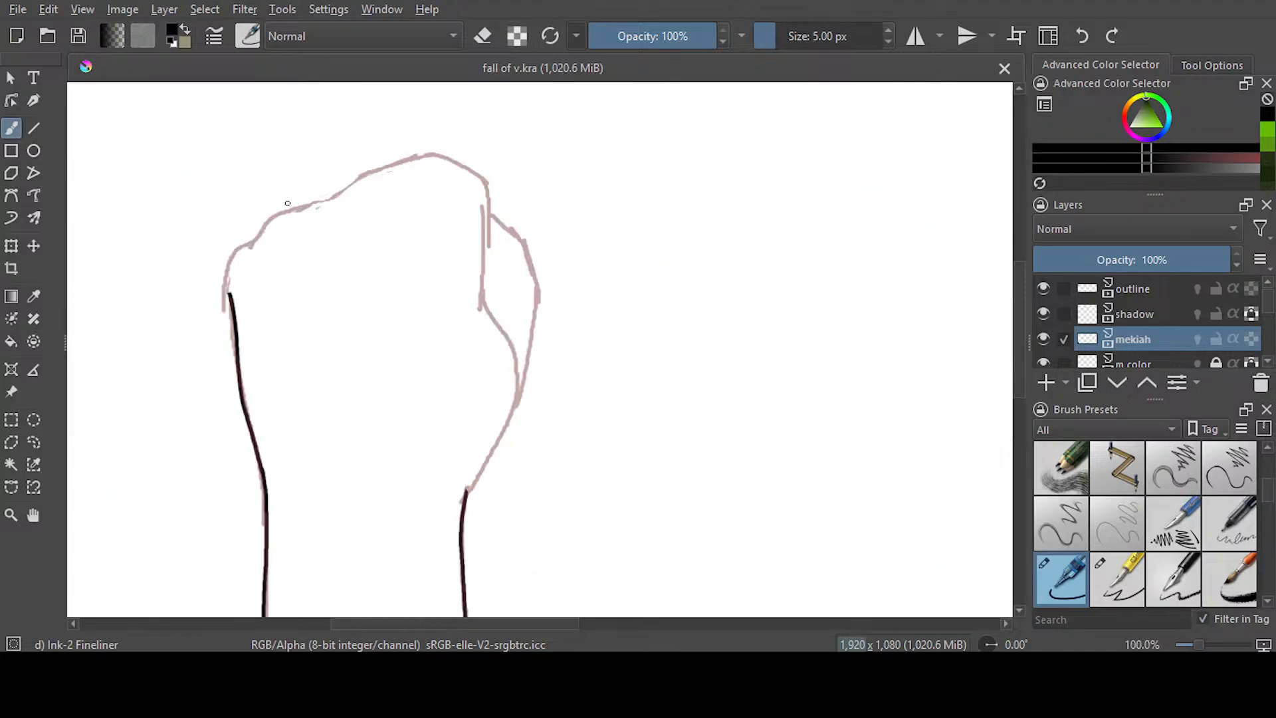
pyautogui.scroll(1, 288, 203)
pyautogui.press('e')
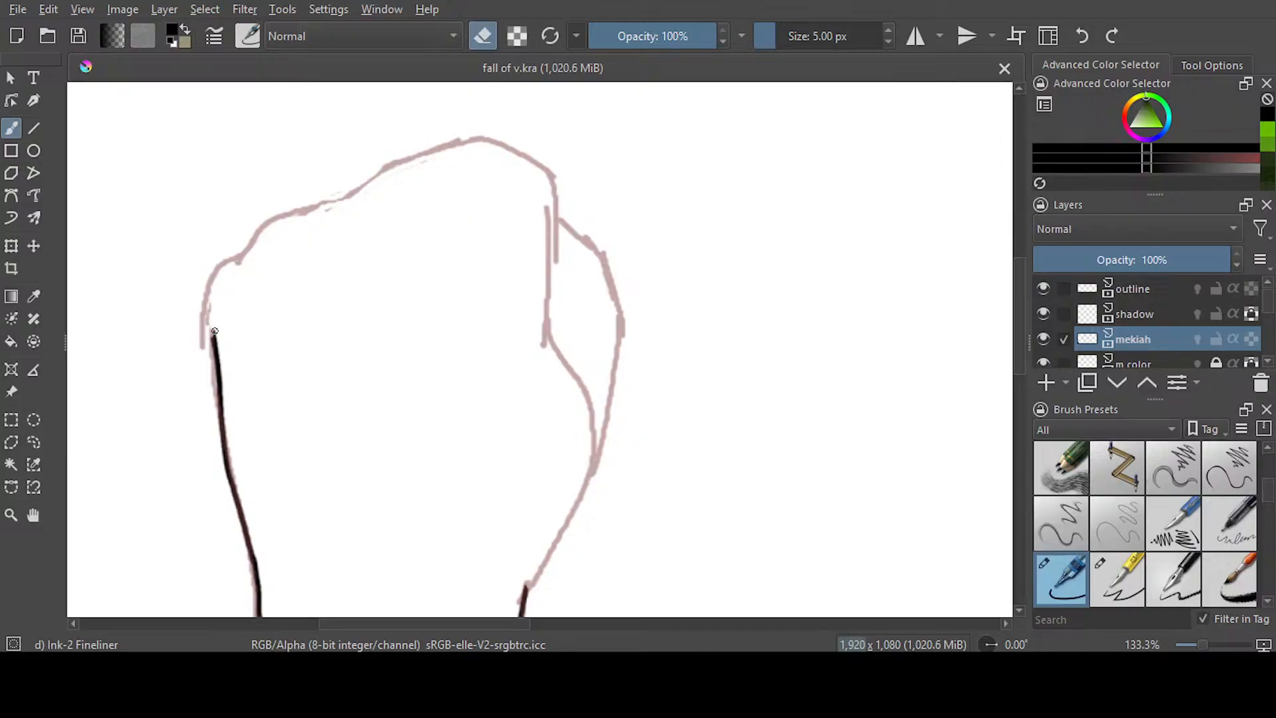
pyautogui.moveTo(215, 343)
pyautogui.mouseDown()
pyautogui.moveTo(221, 369)
pyautogui.moveTo(205, 380)
pyautogui.moveTo(226, 375)
pyautogui.mouseUp()
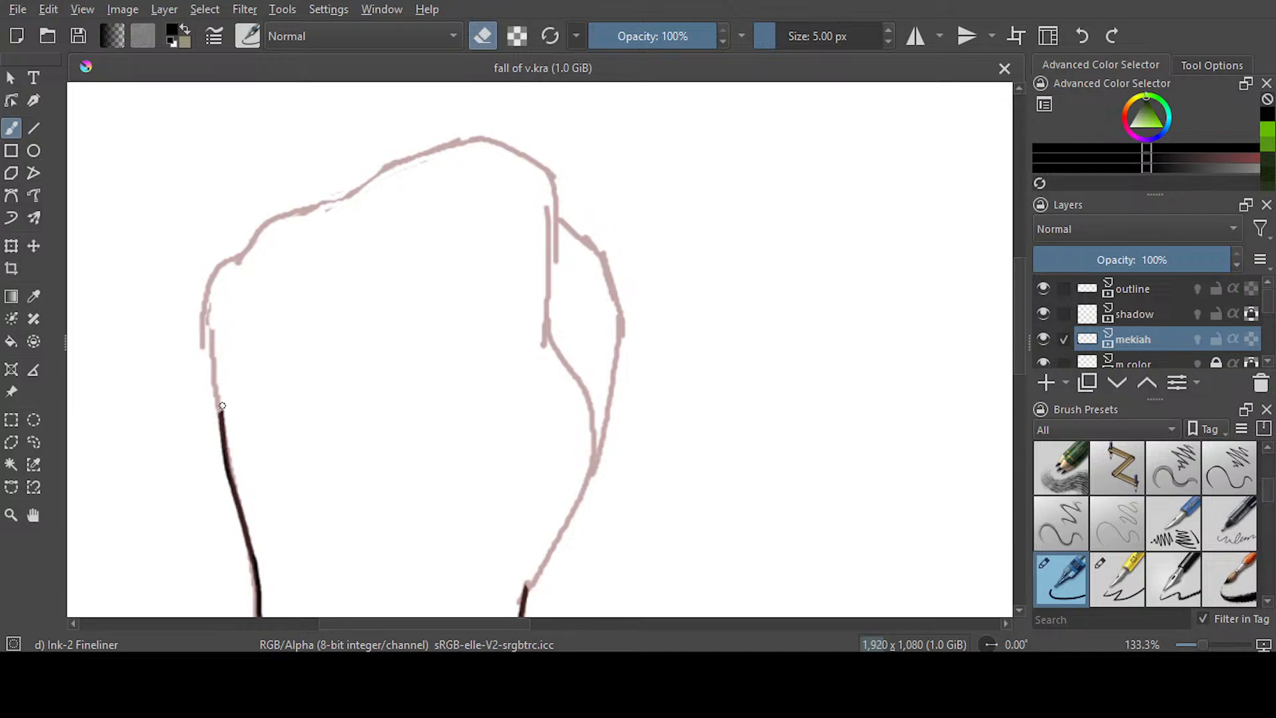
# Ink the left fist's outer edge and lower knuckles along the sketch, joining the line to the existing wrist edge
pyautogui.press('e')
pyautogui.moveTo(403, 158)
pyautogui.mouseDown()
pyautogui.moveTo(272, 217)
pyautogui.moveTo(229, 261)
pyautogui.moveTo(207, 344)
pyautogui.moveTo(227, 422)
pyautogui.mouseUp()
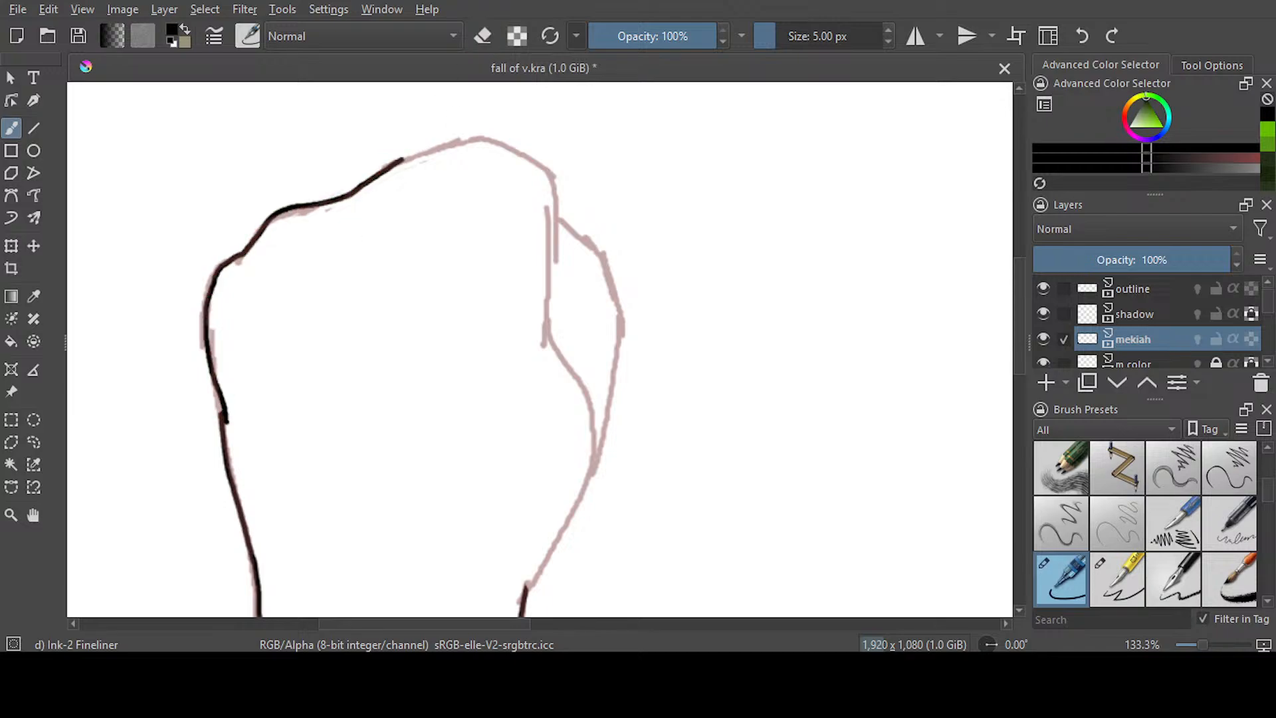
pyautogui.hotkey('ctrl', 'z')
pyautogui.scroll(1, 297, 319)
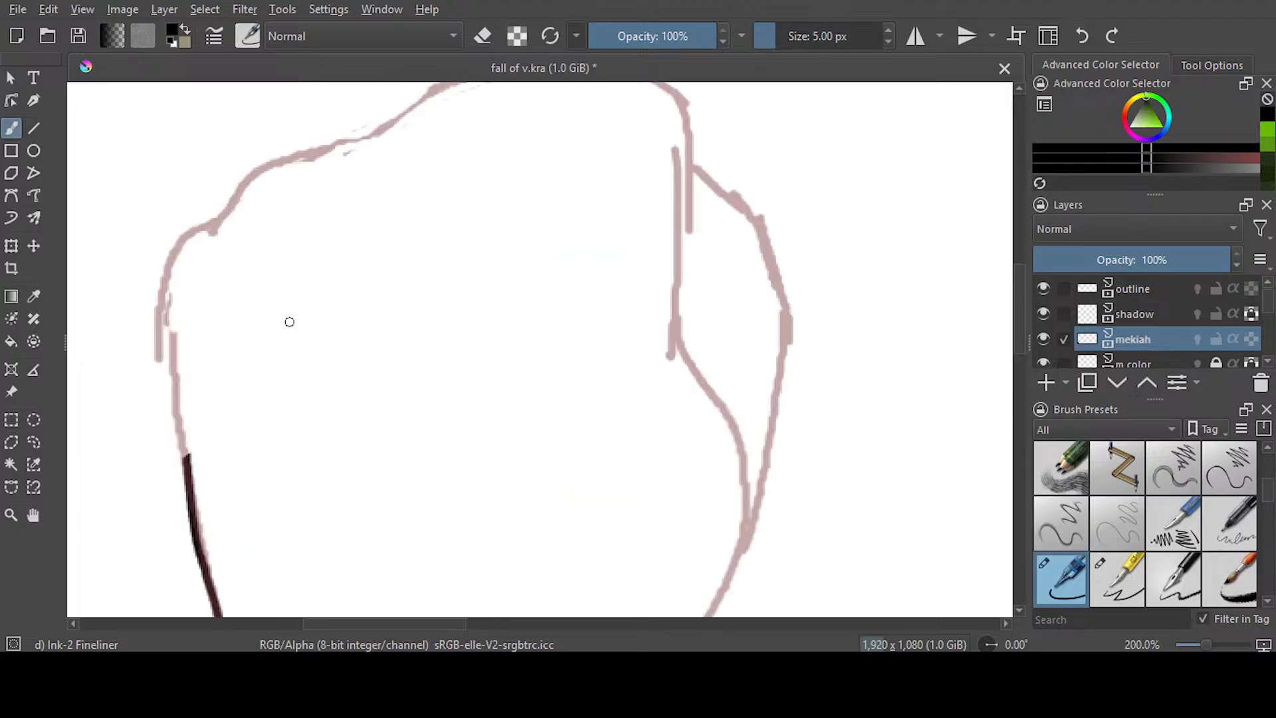
pyautogui.moveTo(409, 113)
pyautogui.mouseDown()
pyautogui.moveTo(270, 170)
pyautogui.moveTo(178, 251)
pyautogui.moveTo(165, 310)
pyautogui.moveTo(197, 483)
pyautogui.mouseUp()
pyautogui.press('e')
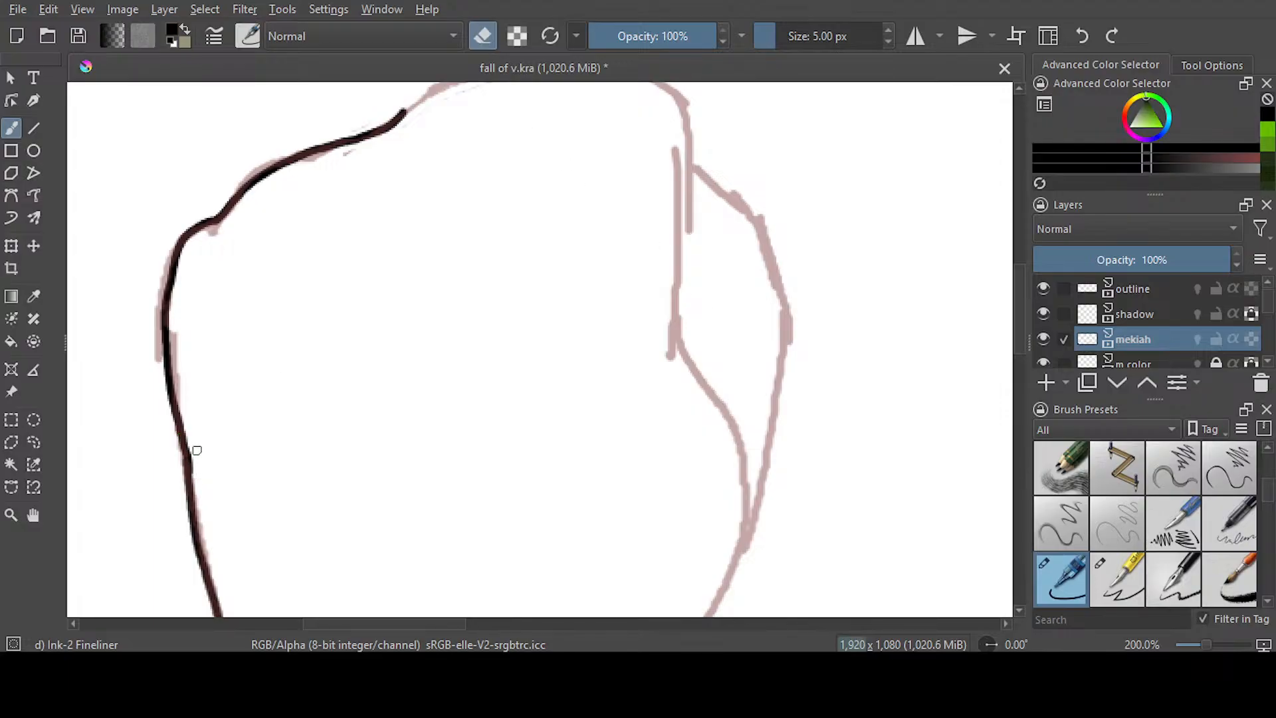
pyautogui.scroll(3, 539, 349)
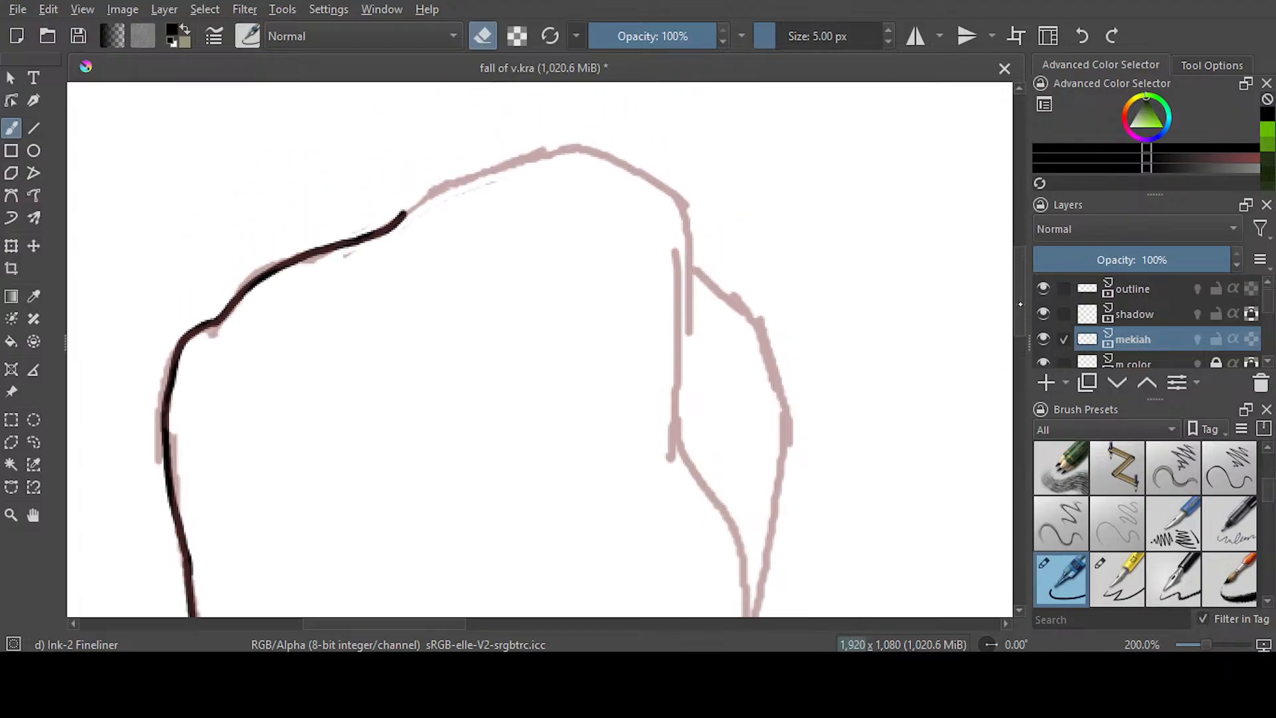
# Ink the left fist's inner edge beside the thumb and close its top with a curve to the inked knuckles
pyautogui.press('e')
pyautogui.moveTo(681, 181)
pyautogui.mouseDown()
pyautogui.moveTo(692, 249)
pyautogui.moveTo(678, 369)
pyautogui.moveTo(747, 551)
pyautogui.moveTo(751, 616)
pyautogui.mouseUp()
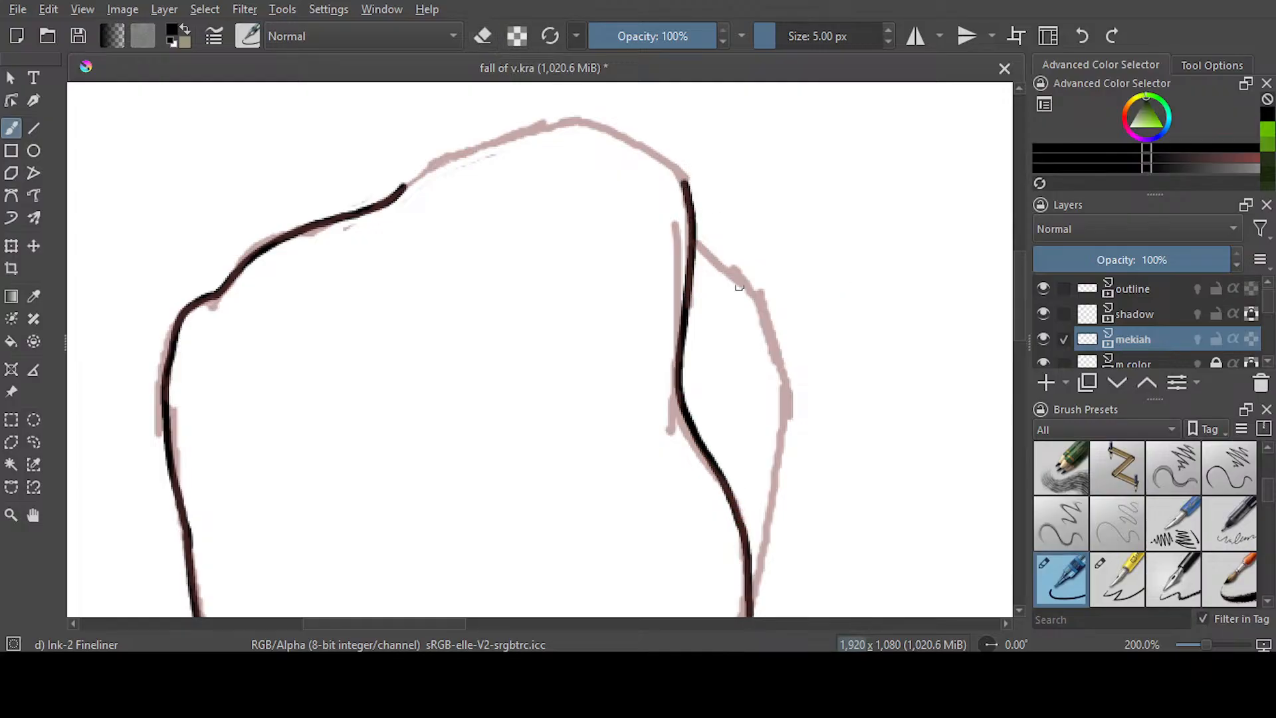
pyautogui.moveTo(683, 189)
pyautogui.mouseDown()
pyautogui.moveTo(665, 155)
pyautogui.moveTo(580, 119)
pyautogui.moveTo(474, 147)
pyautogui.moveTo(397, 194)
pyautogui.mouseUp()
pyautogui.hotkey('ctrl', 'z')
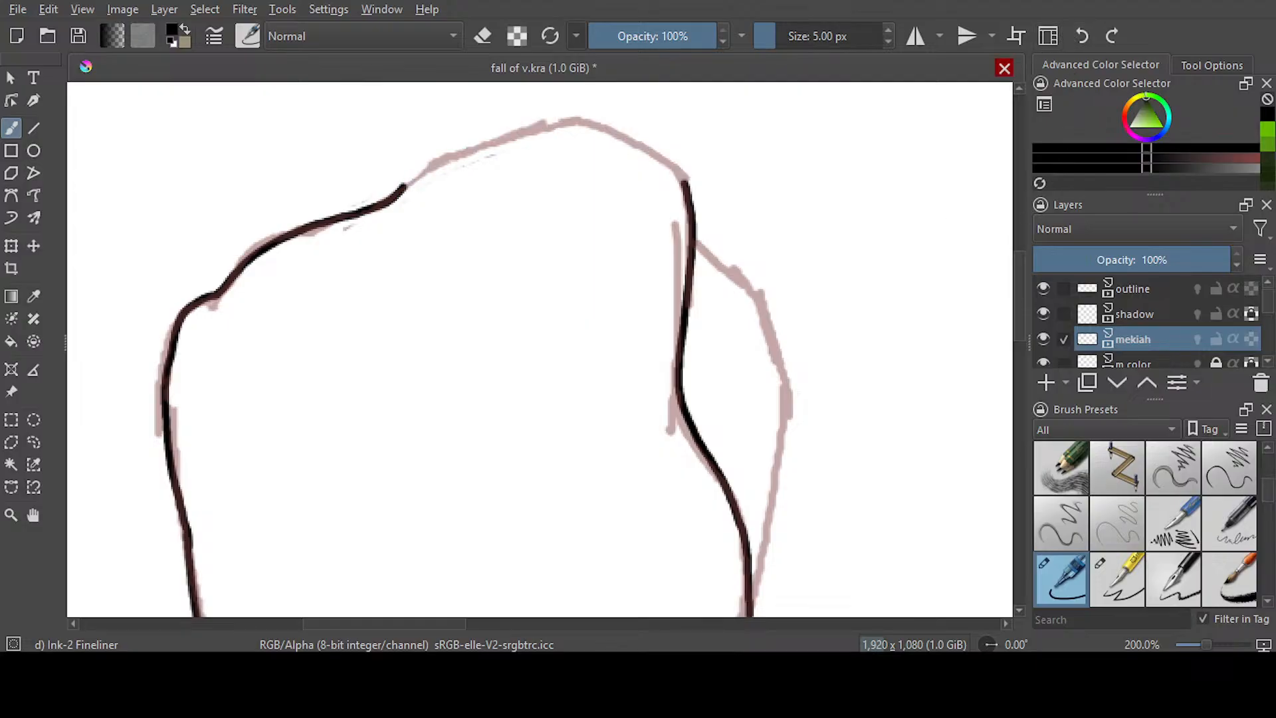
pyautogui.moveTo(685, 186)
pyautogui.mouseDown()
pyautogui.moveTo(589, 125)
pyautogui.moveTo(476, 142)
pyautogui.moveTo(402, 189)
pyautogui.mouseUp()
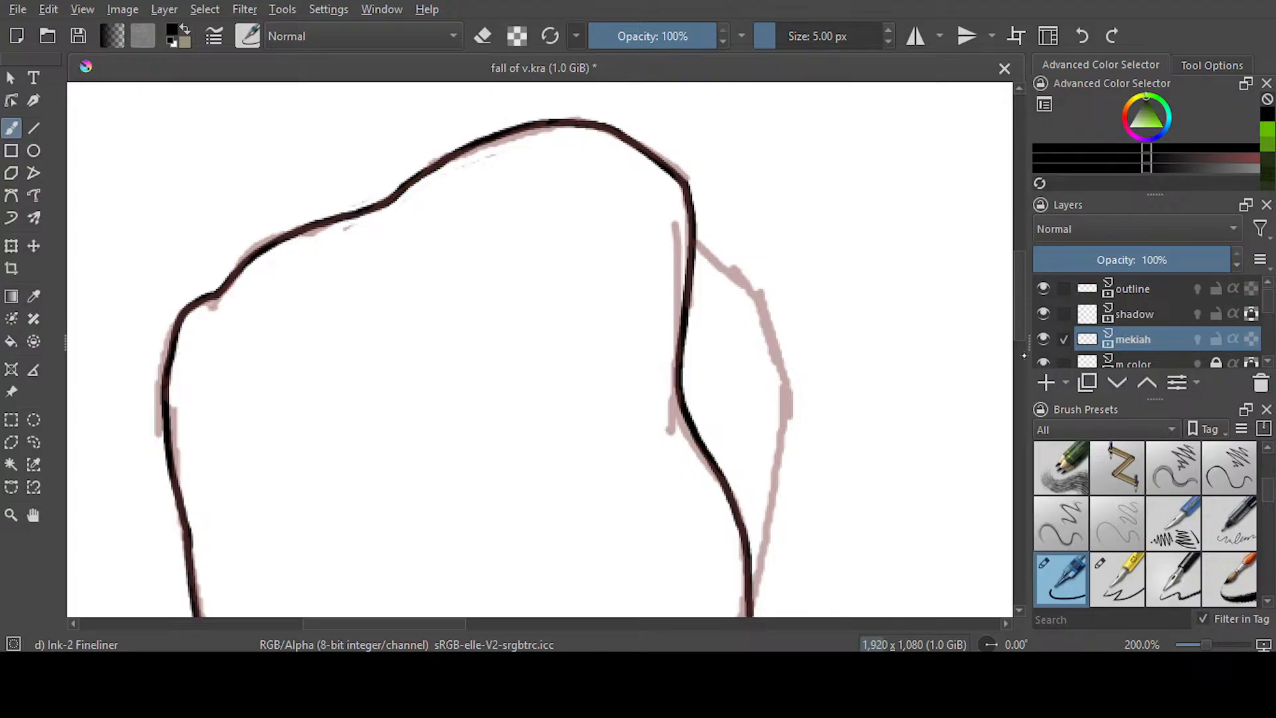
# Ink the left thumb's outer contour and its base down to the inner wrist, and save the document
pyautogui.moveTo(751, 604)
pyautogui.mouseDown()
pyautogui.moveTo(788, 363)
pyautogui.moveTo(695, 241)
pyautogui.mouseUp()
pyautogui.moveTo(1018, 312); pyautogui.dragTo(1015, 383)
pyautogui.moveTo(751, 174); pyautogui.dragTo(642, 395)
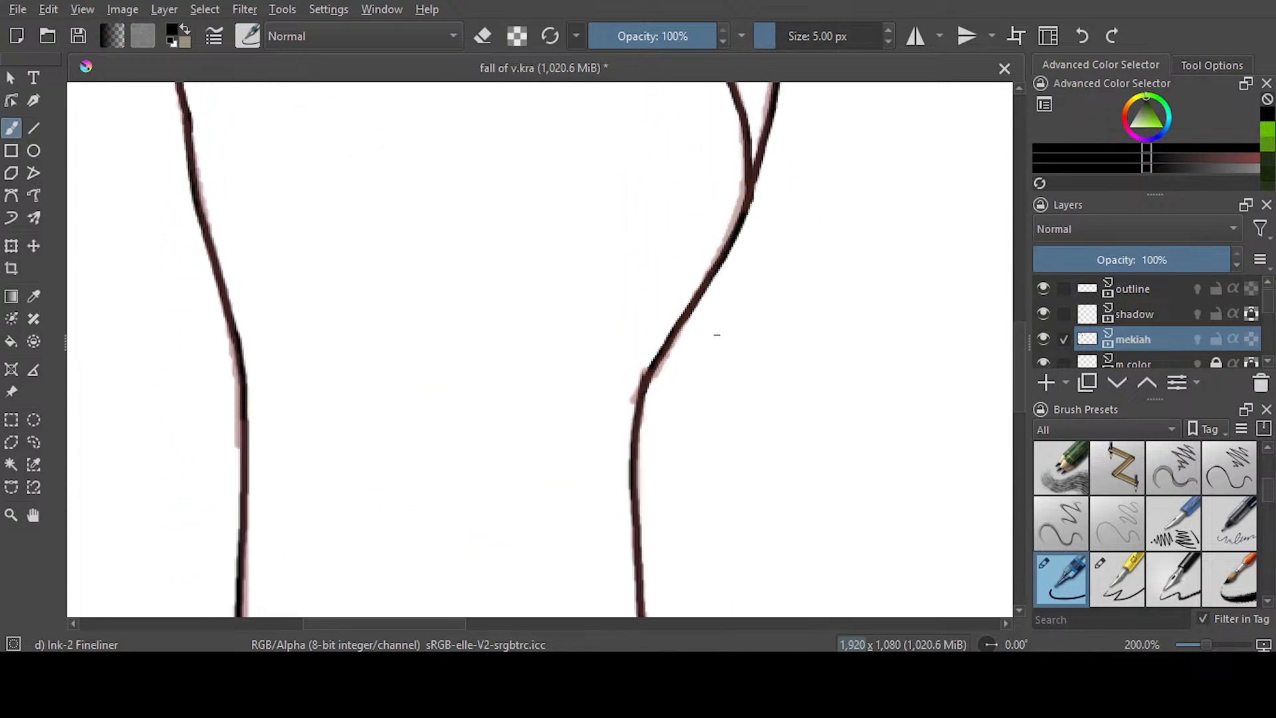
pyautogui.press('e')
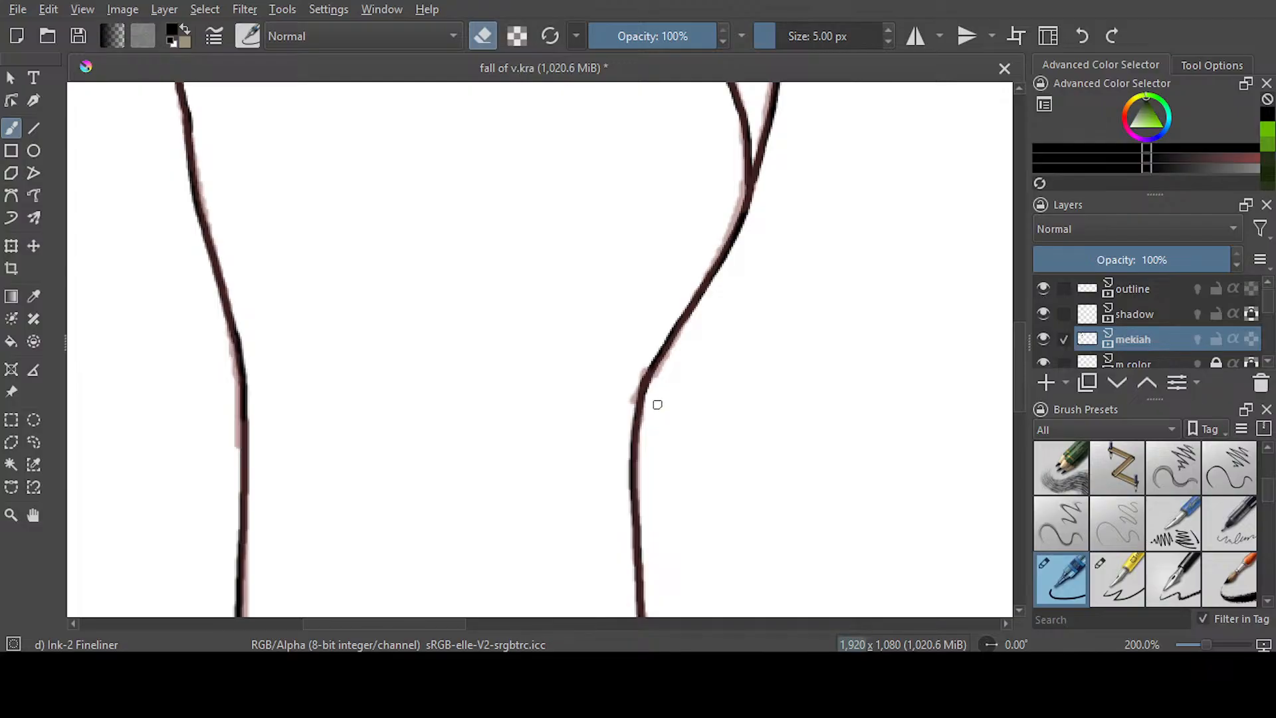
pyautogui.scroll(-1, 657, 404)
pyautogui.scroll(-2, 717, 453)
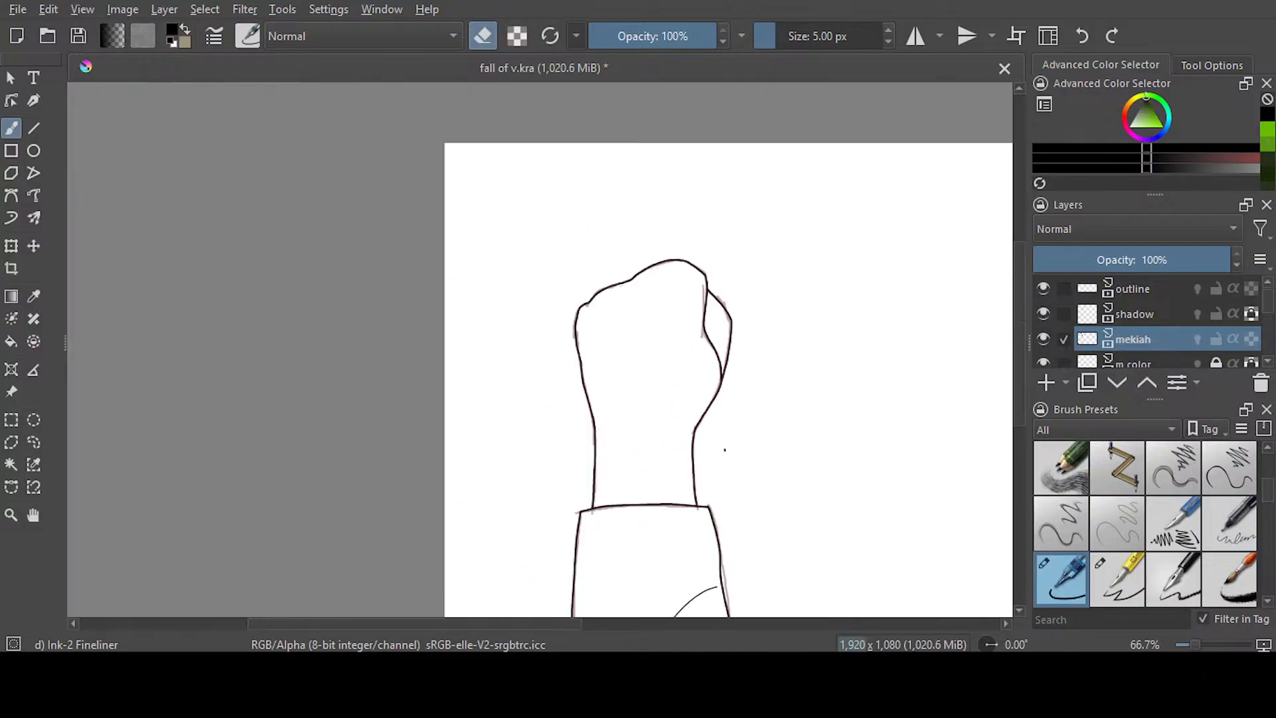
pyautogui.moveTo(564, 624); pyautogui.dragTo(737, 624)
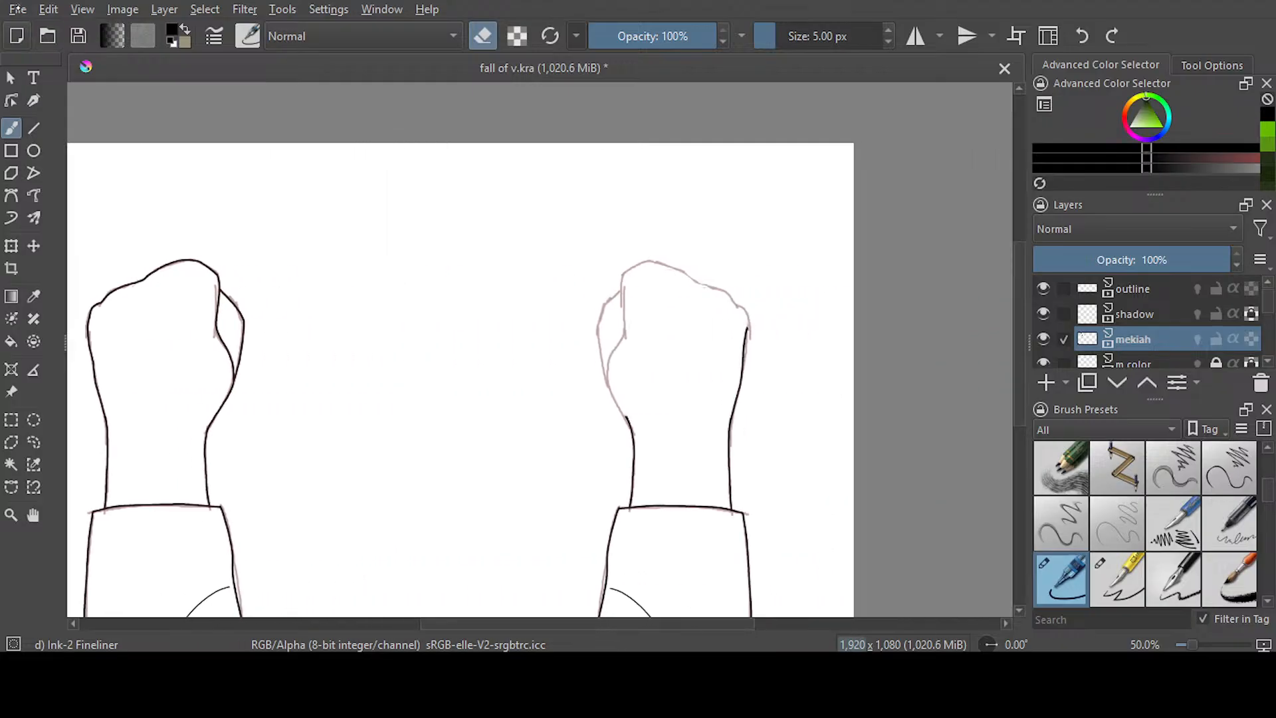
pyautogui.hotkey('ctrl', 's')
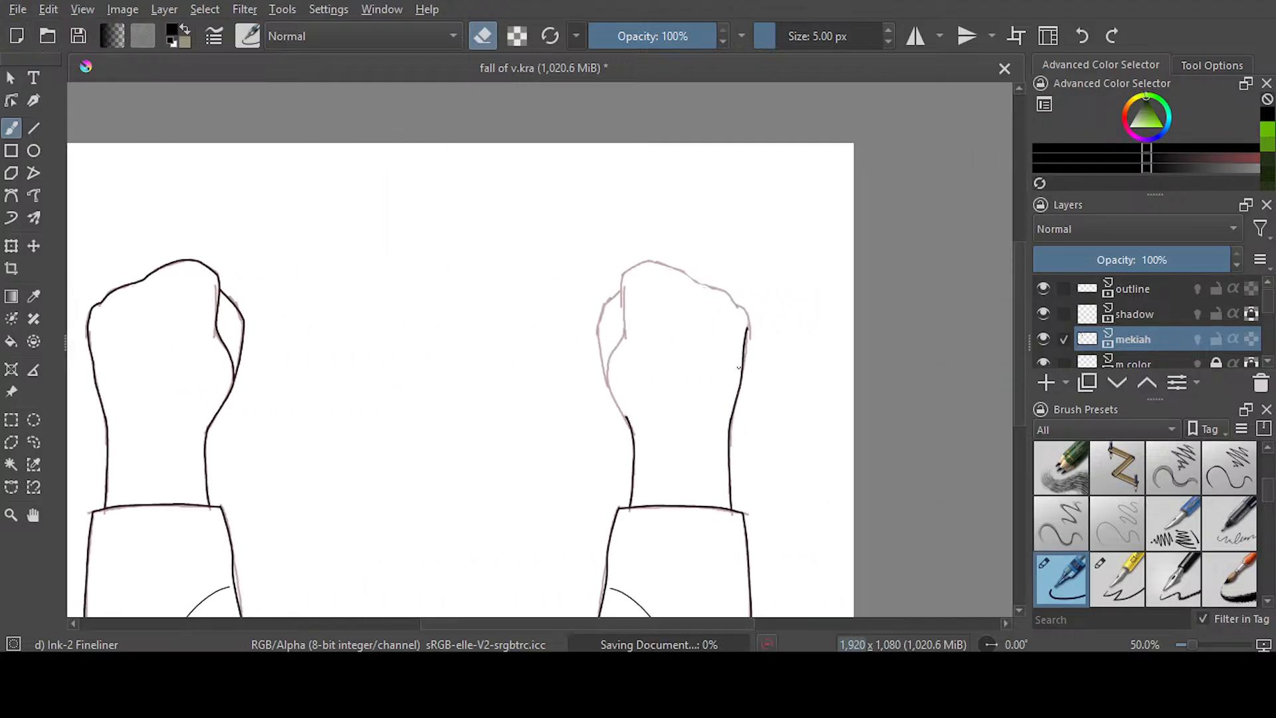
# Erase the upper part of the right hand's outer edge to make room for the new fist line
pyautogui.keyDown('ctrl'); pyautogui.scroll(4, 663, 385); pyautogui.keyUp('ctrl')
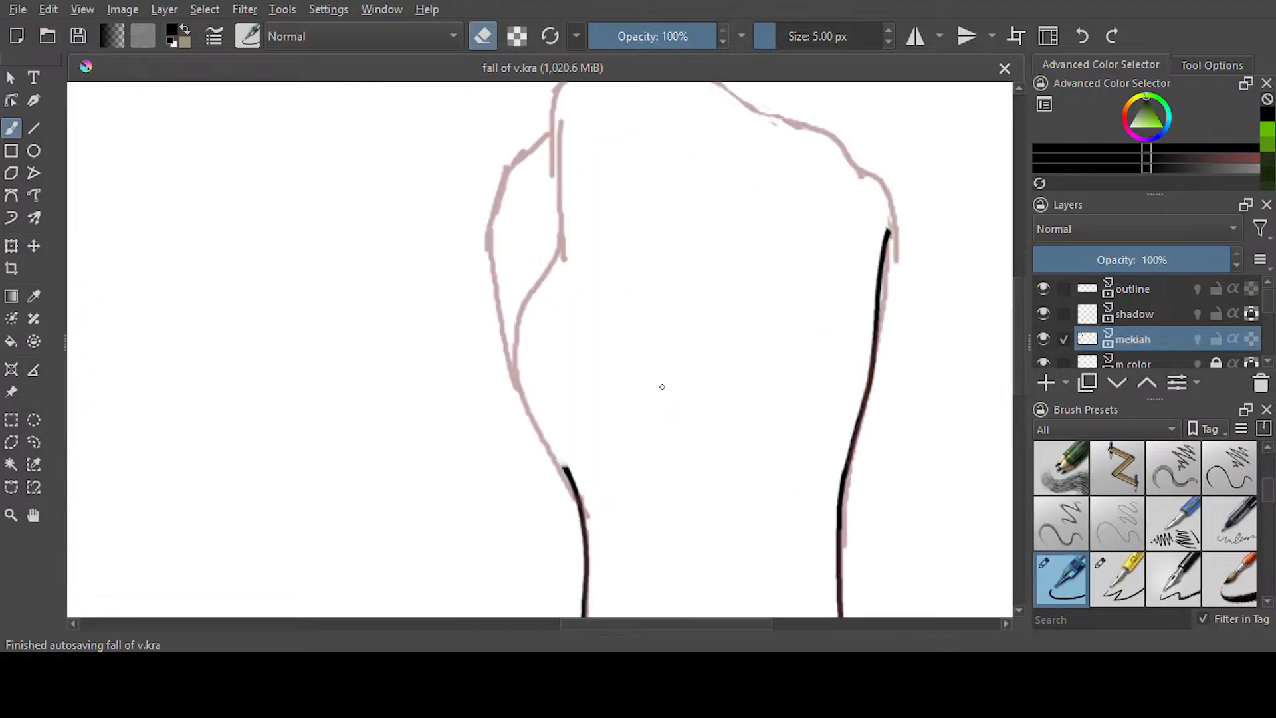
pyautogui.moveTo(593, 625); pyautogui.dragTo(652, 629)
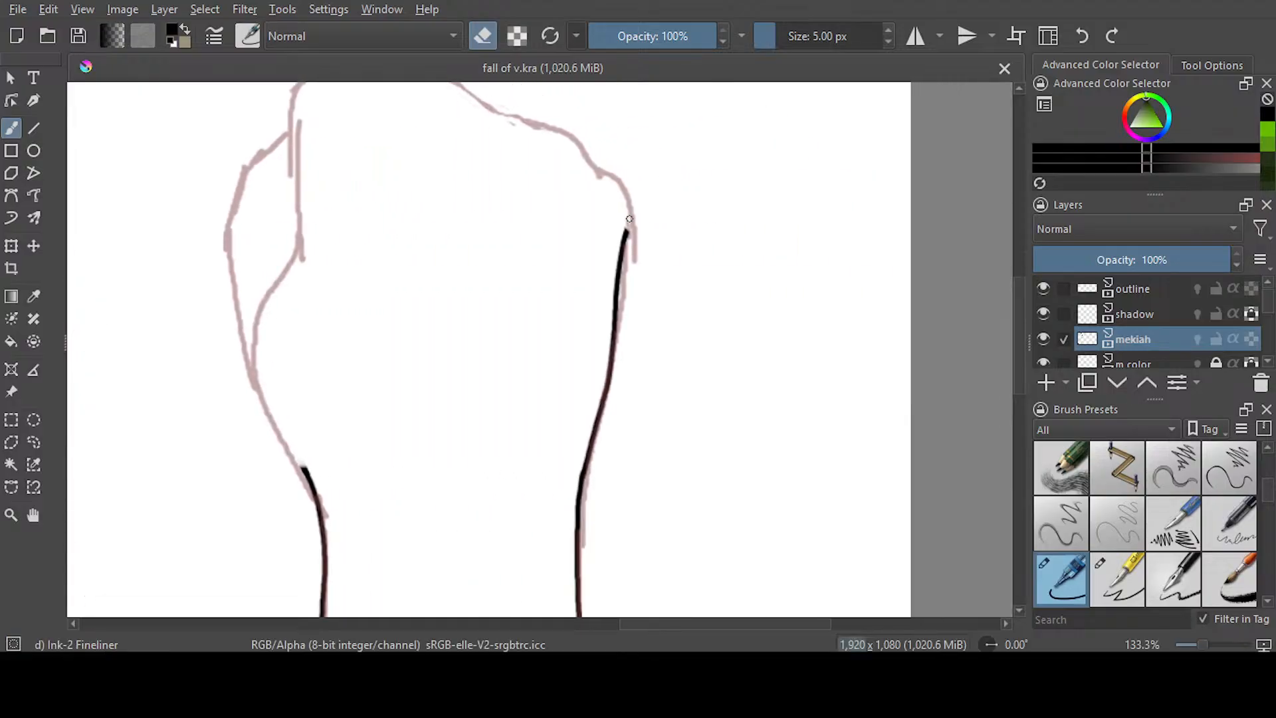
pyautogui.moveTo(637, 258); pyautogui.dragTo(612, 357)
pyautogui.press('e')
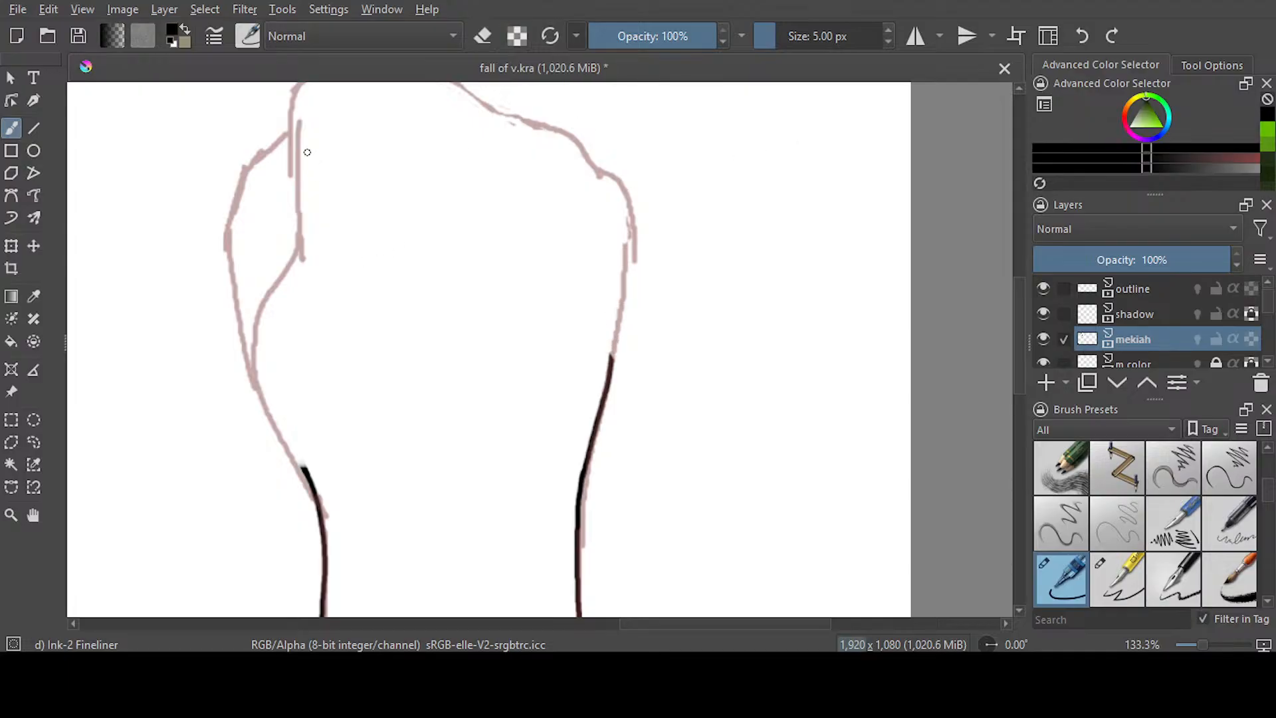
pyautogui.moveTo(291, 102)
pyautogui.mouseDown()
pyautogui.moveTo(297, 242)
pyautogui.moveTo(258, 374)
pyautogui.moveTo(301, 465)
pyautogui.mouseUp()
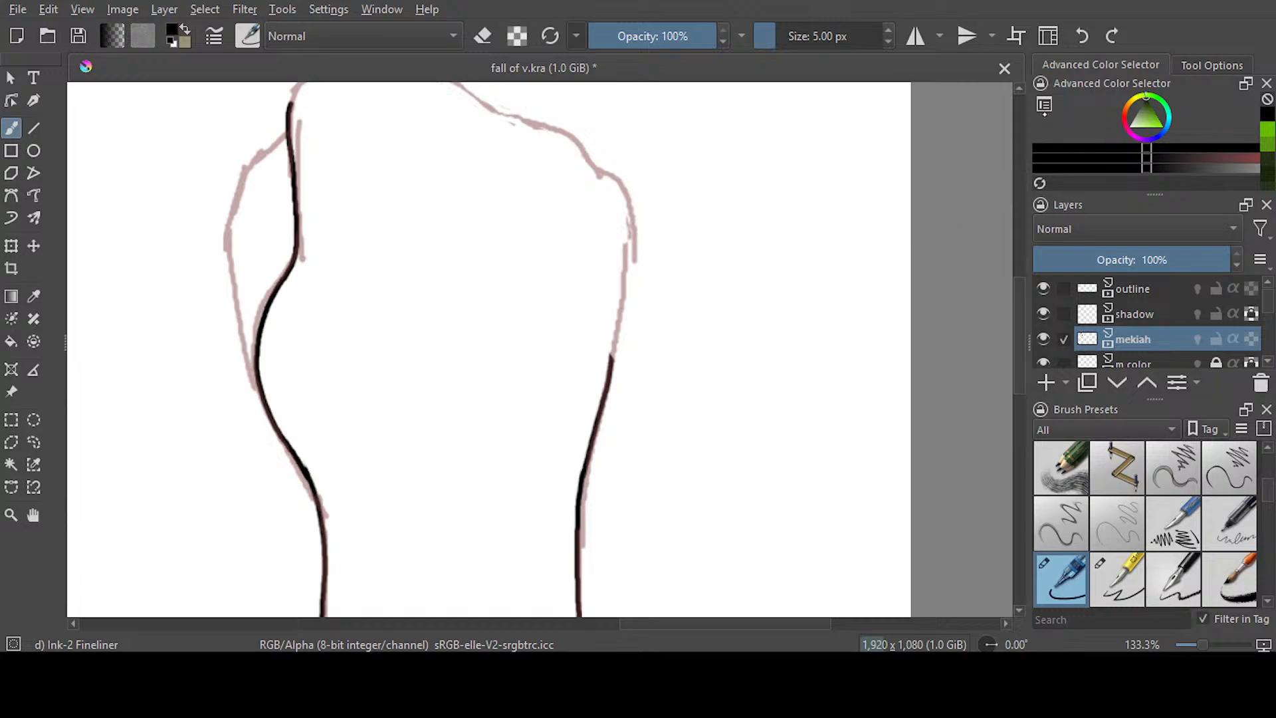
pyautogui.hotkey('ctrl', 'z')
pyautogui.moveTo(294, 107)
pyautogui.mouseDown()
pyautogui.moveTo(300, 239)
pyautogui.moveTo(259, 362)
pyautogui.moveTo(315, 481)
pyautogui.moveTo(258, 367)
pyautogui.moveTo(260, 319)
pyautogui.mouseUp()
pyautogui.hotkey('ctrl', 'z')
pyautogui.click(1080, 38)
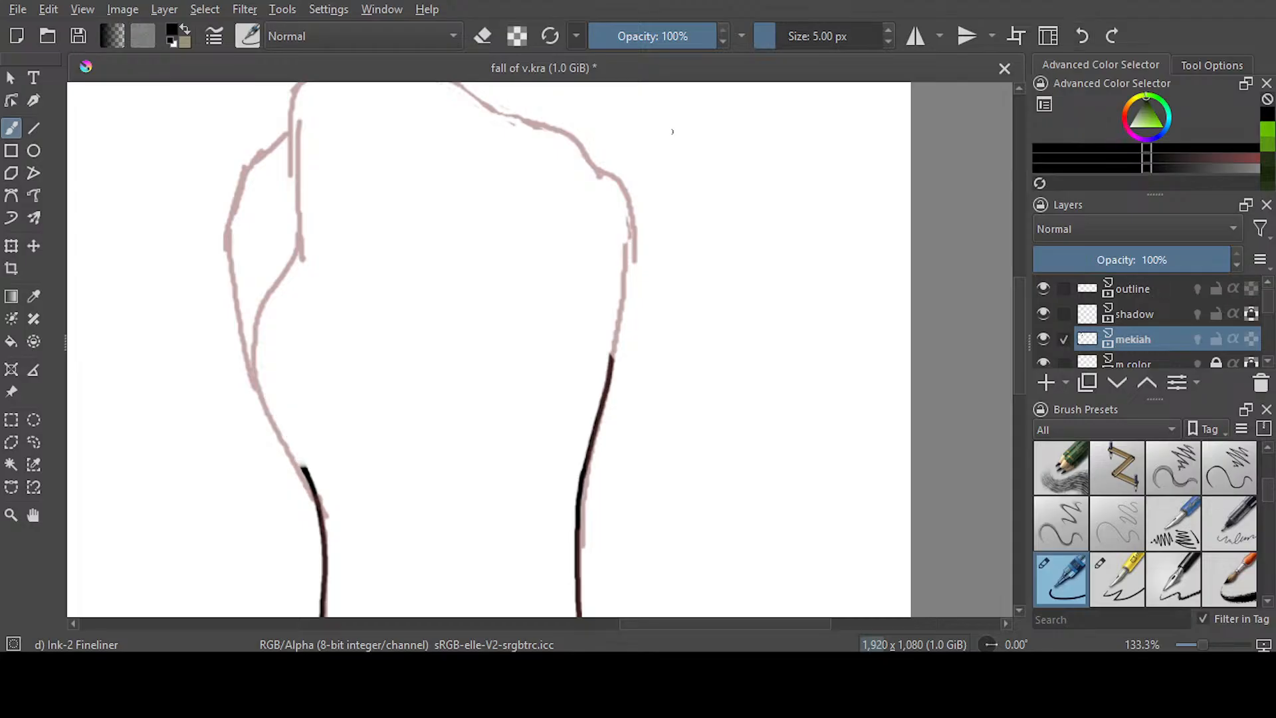
# Erase the upper tip of the right hand's inner wrist line back to the sketch's wrist bend
pyautogui.press('e')
pyautogui.moveTo(304, 471)
pyautogui.mouseDown()
pyautogui.moveTo(319, 485)
pyautogui.moveTo(314, 506)
pyautogui.mouseUp()
pyautogui.press('e')
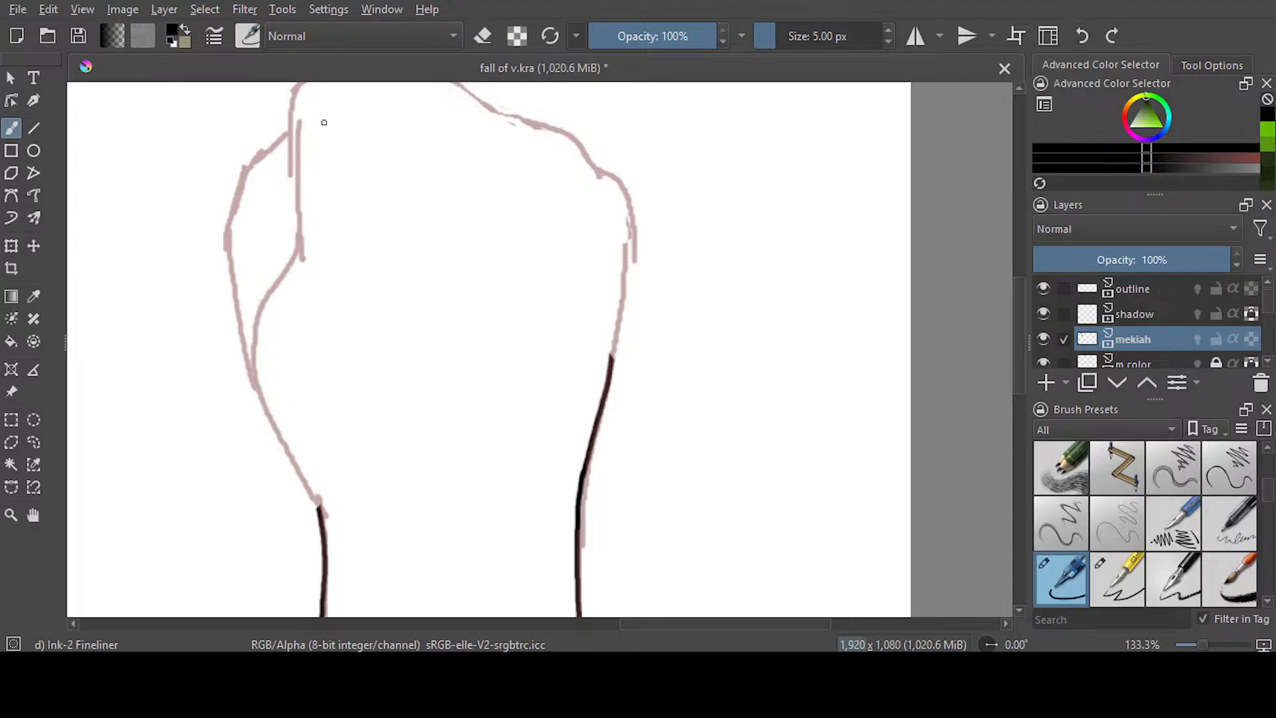
# Ink the right fist's inner thumb line from beside the palm edge down to the inked inner wrist line
pyautogui.moveTo(291, 103); pyautogui.dragTo(300, 215)
pyautogui.hotkey('ctrl', 'z')
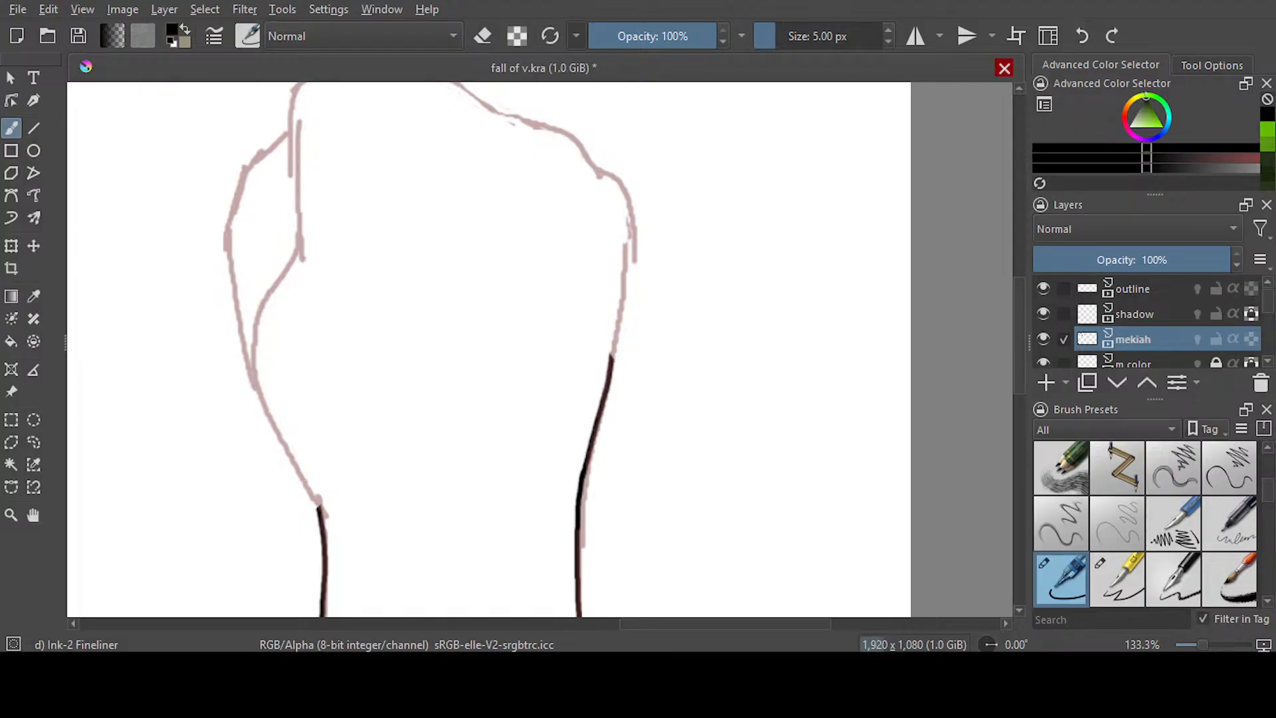
pyautogui.scroll(1, 376, 241)
pyautogui.moveTo(254, 122)
pyautogui.mouseDown()
pyautogui.moveTo(250, 270)
pyautogui.moveTo(217, 323)
pyautogui.moveTo(197, 397)
pyautogui.moveTo(211, 479)
pyautogui.moveTo(258, 587)
pyautogui.mouseUp()
pyautogui.scroll(-5, 1010, 345)
pyautogui.moveTo(254, 269); pyautogui.dragTo(291, 352)
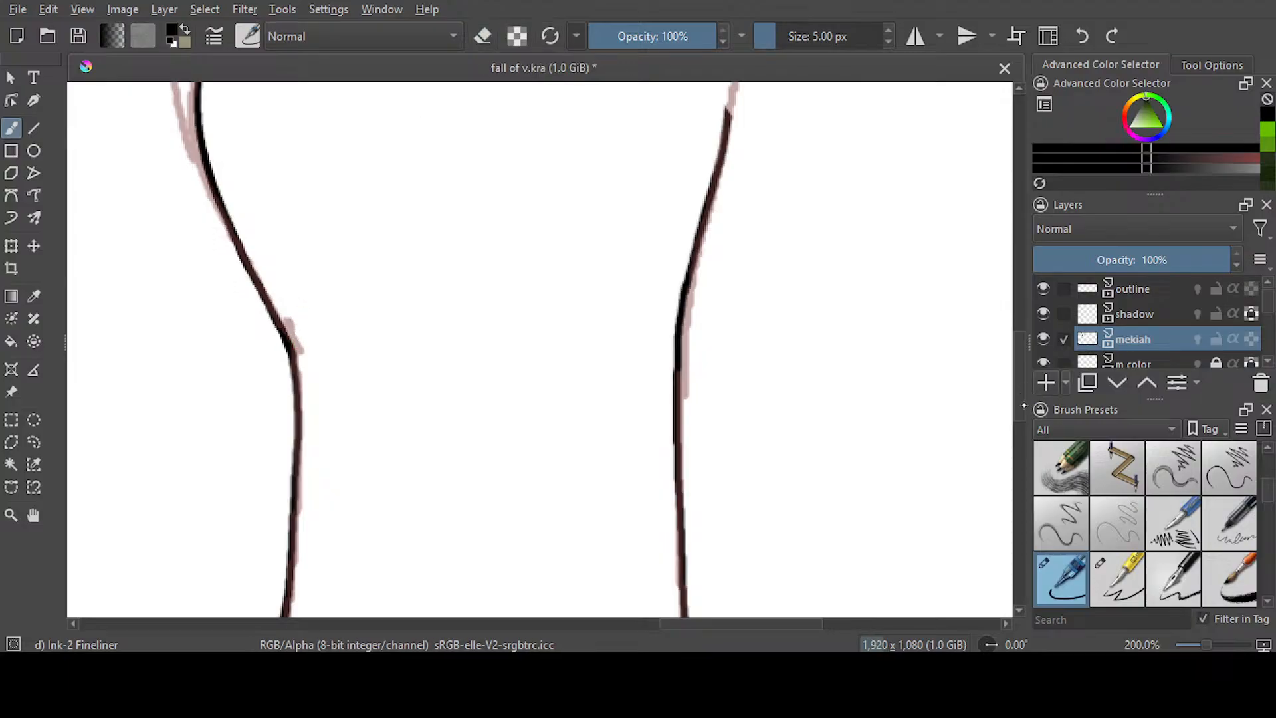
# Ink the right fist's rounded top, outer thumb contour and knuckle line down to the inked outer wrist edge
pyautogui.scroll(10, 540, 349)
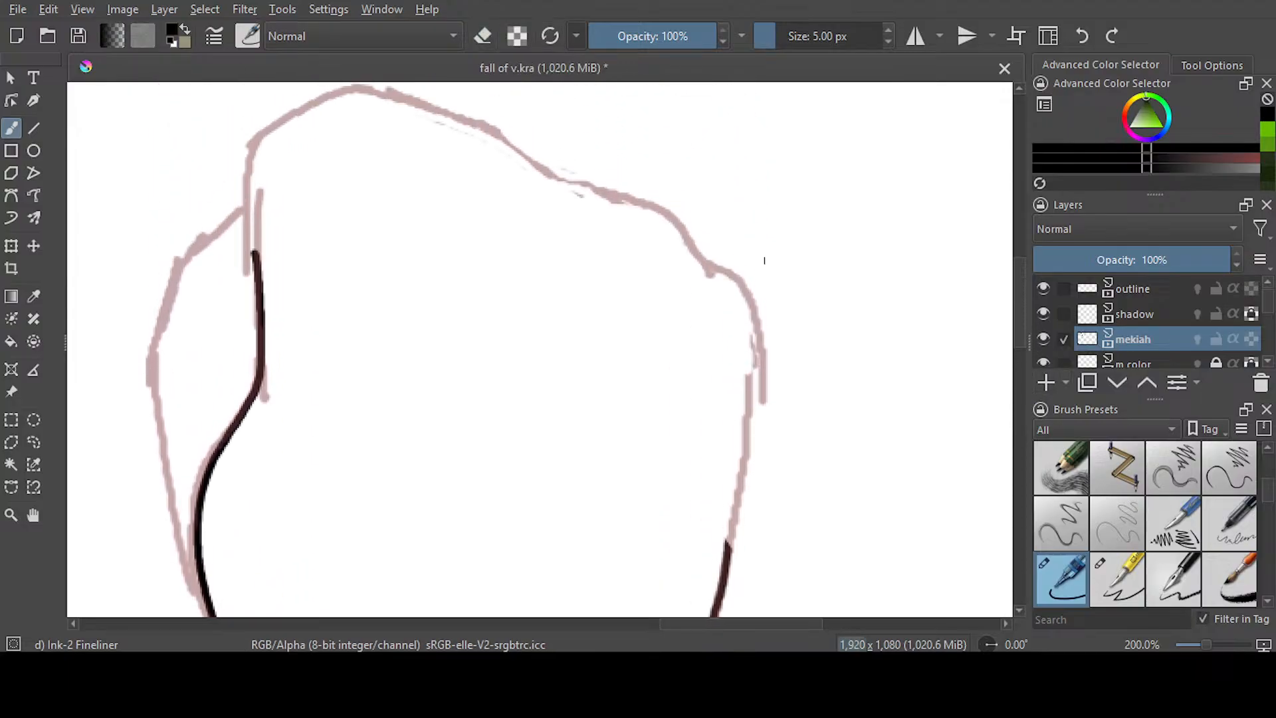
pyautogui.moveTo(359, 87)
pyautogui.mouseDown()
pyautogui.moveTo(275, 121)
pyautogui.moveTo(248, 160)
pyautogui.moveTo(261, 271)
pyautogui.mouseUp()
pyautogui.moveTo(245, 208)
pyautogui.mouseDown()
pyautogui.moveTo(173, 286)
pyautogui.moveTo(159, 334)
pyautogui.moveTo(172, 489)
pyautogui.moveTo(205, 602)
pyautogui.mouseUp()
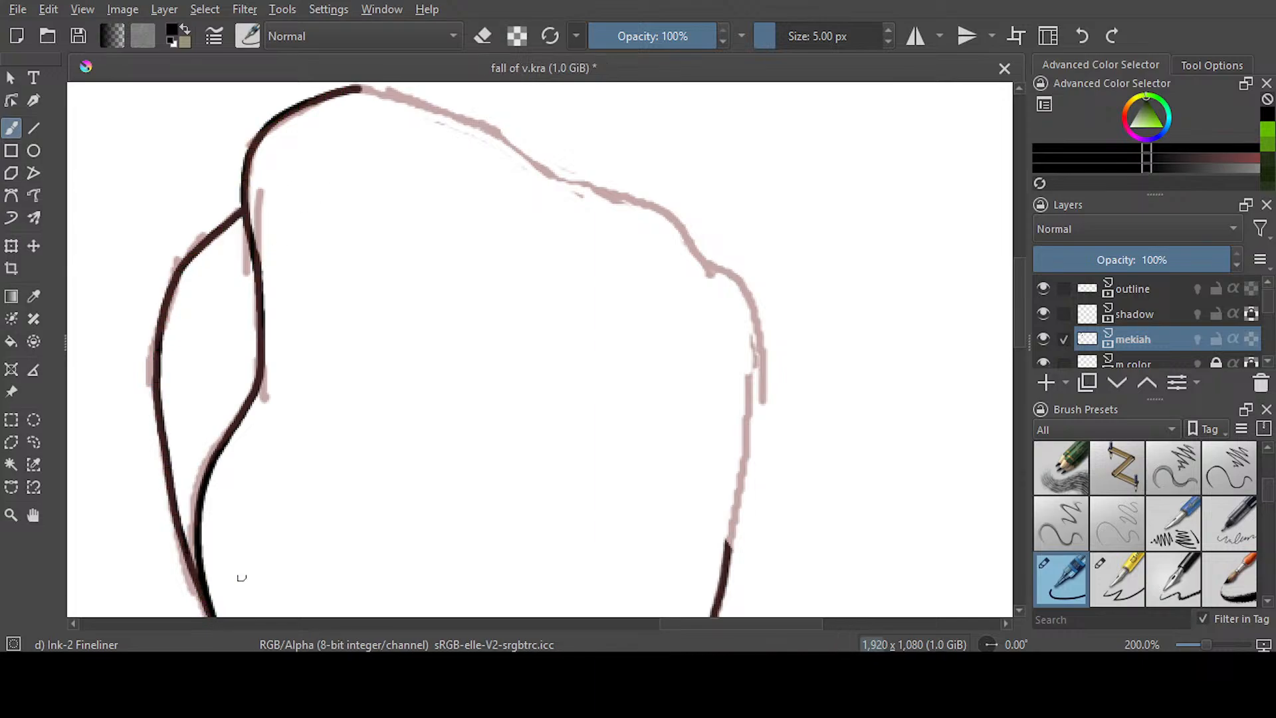
pyautogui.moveTo(728, 549)
pyautogui.mouseDown()
pyautogui.moveTo(761, 399)
pyautogui.moveTo(757, 320)
pyautogui.moveTo(734, 277)
pyautogui.moveTo(645, 199)
pyautogui.moveTo(360, 88)
pyautogui.mouseUp()
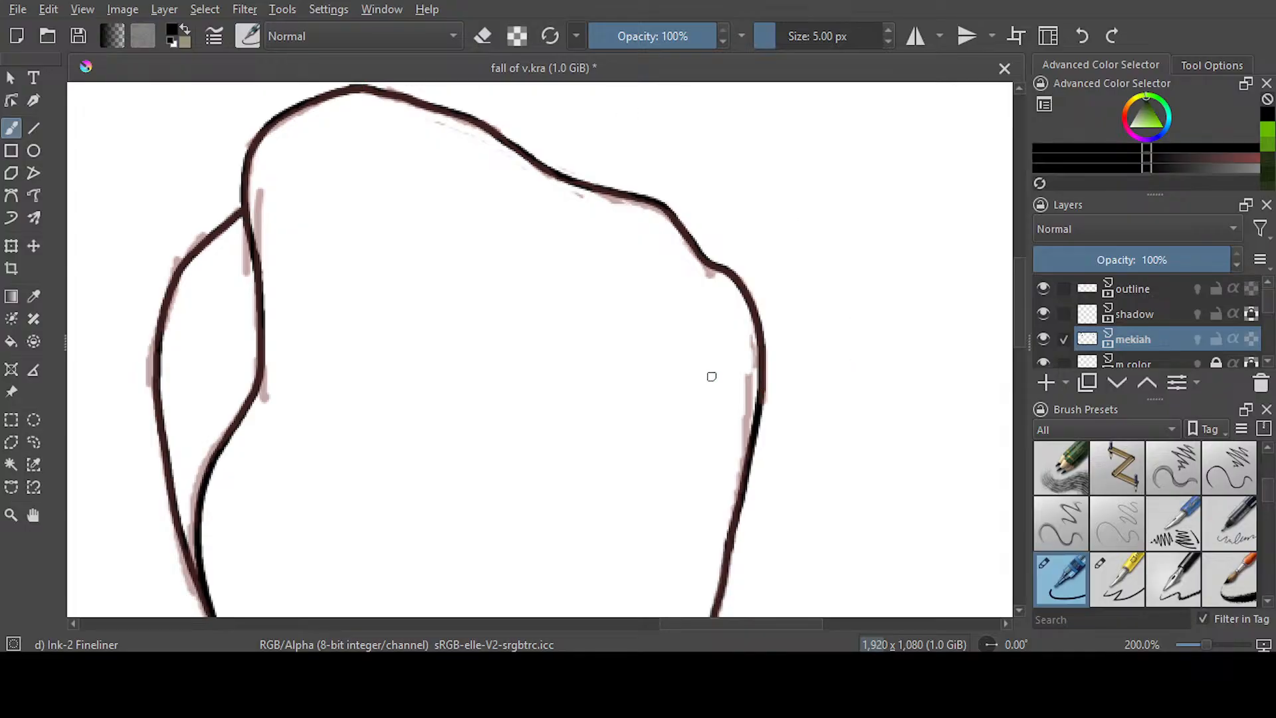
# Hide the outline sketch layer so only the inked hands show, and save the document
pyautogui.scroll(-5, 704, 365)
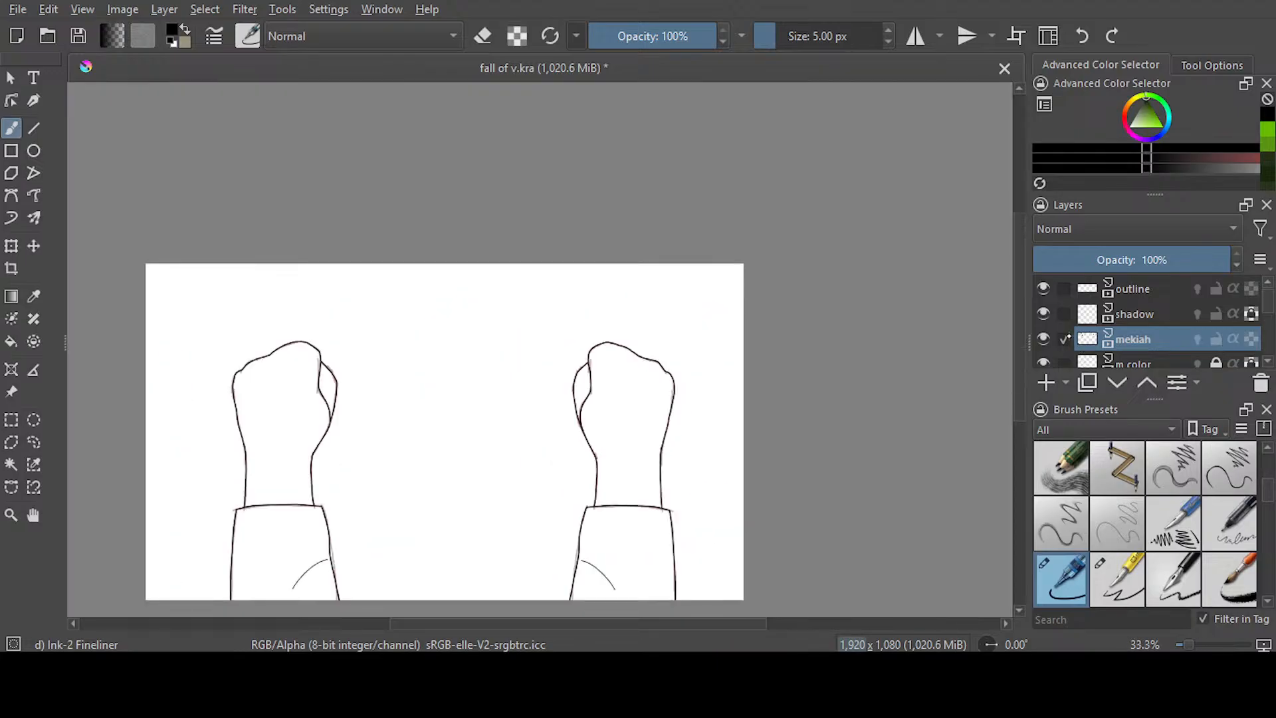
pyautogui.click(1044, 288)
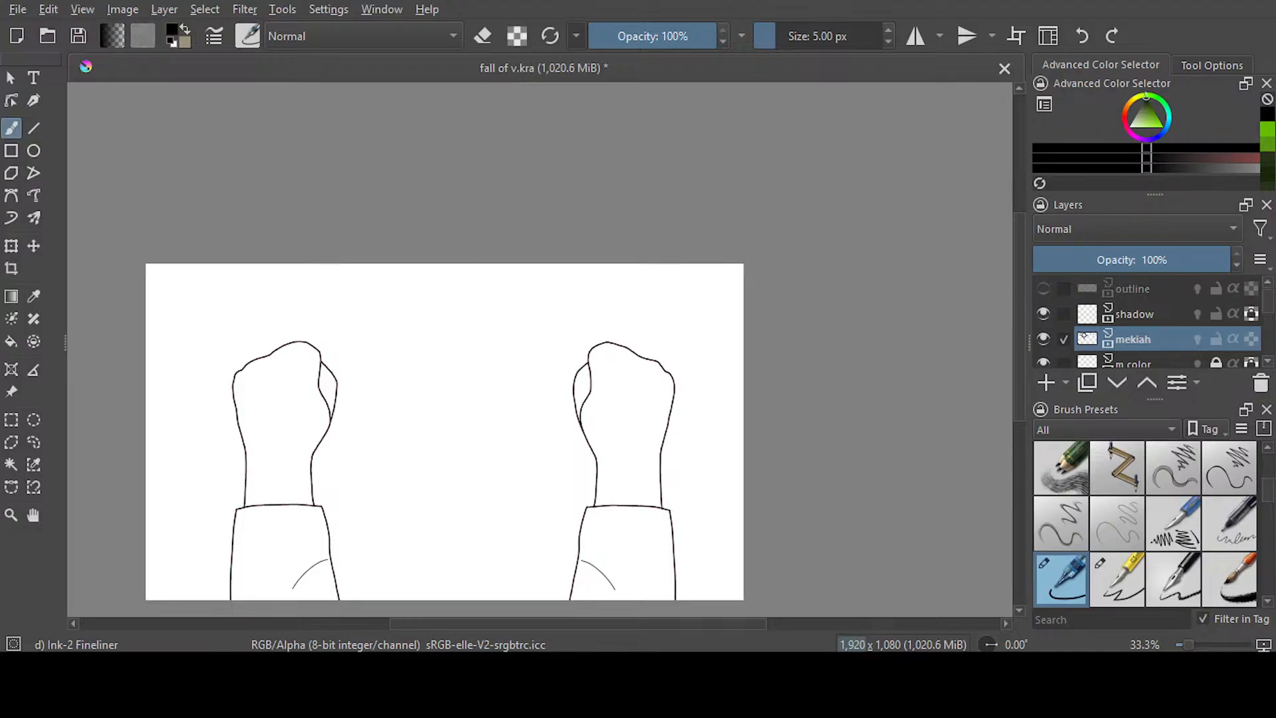
pyautogui.hotkey('ctrl', 's')
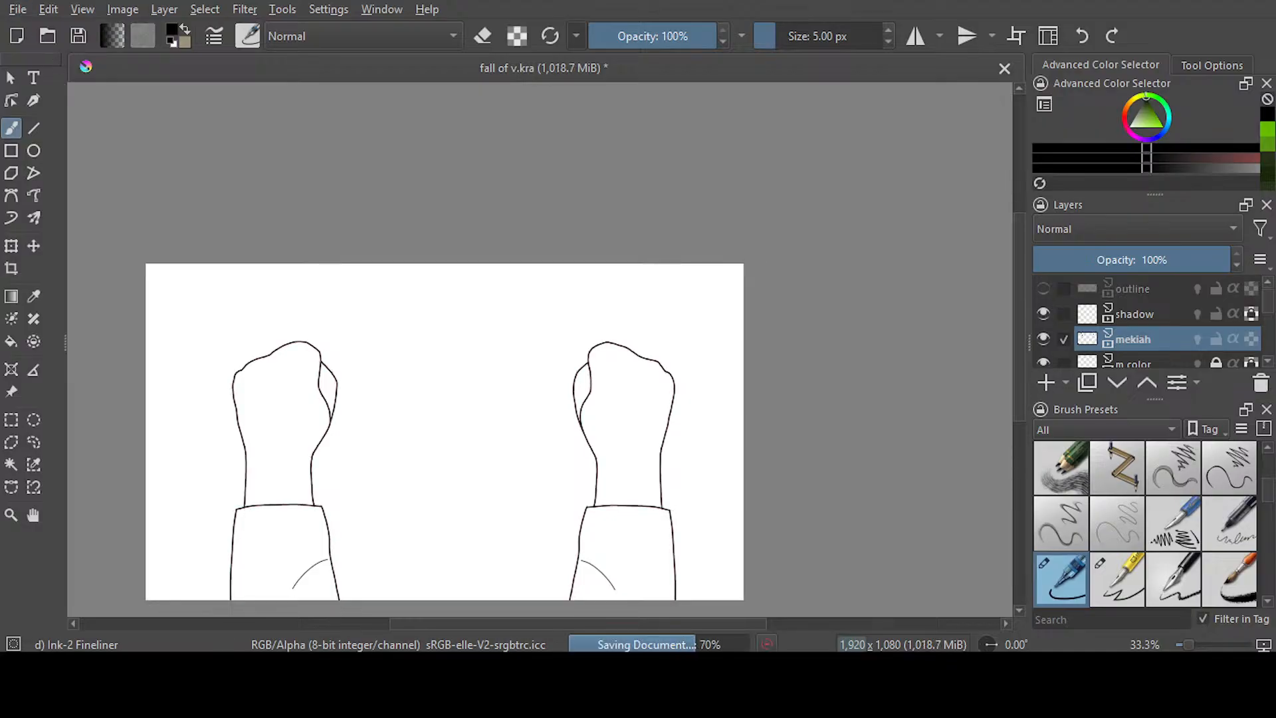
# Unlock and activate the m color layer, lock the mekiah layer, and save the document
pyautogui.scroll(-3, 1209, 303)
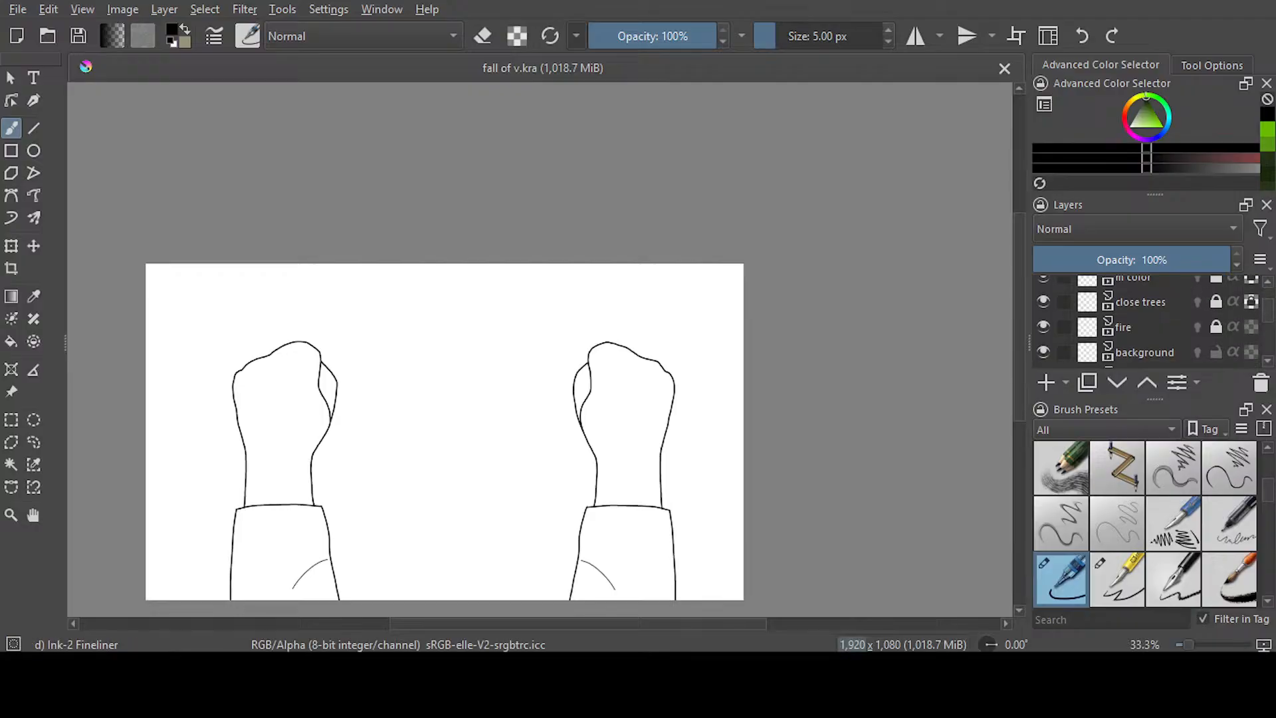
pyautogui.scroll(2, 1150, 319)
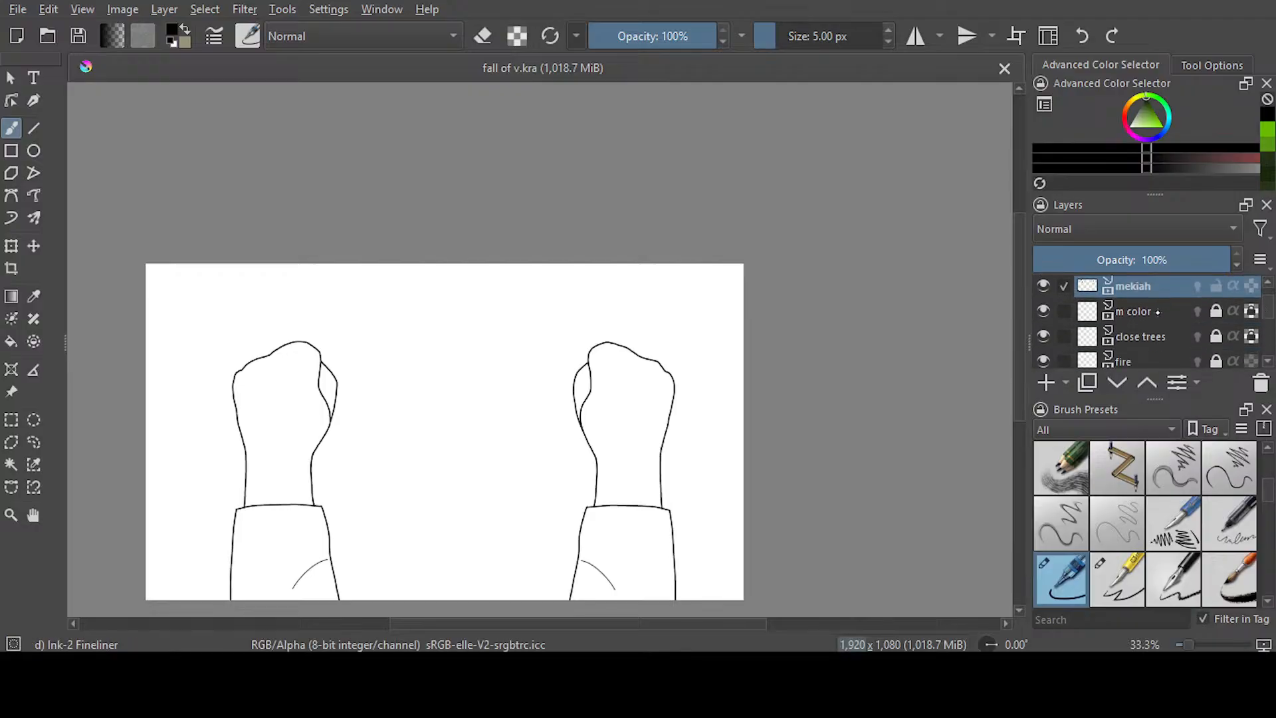
pyautogui.click(1199, 319)
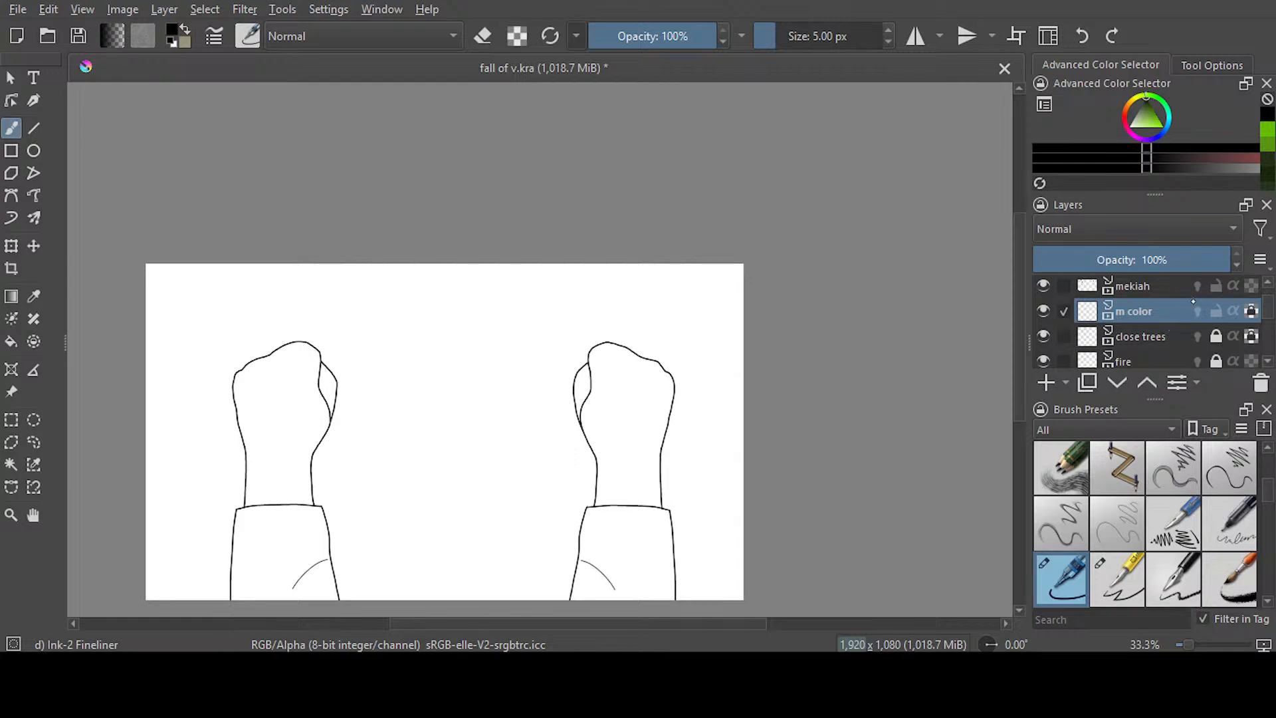
pyautogui.click(1216, 287)
pyautogui.hotkey('ctrl', 's')
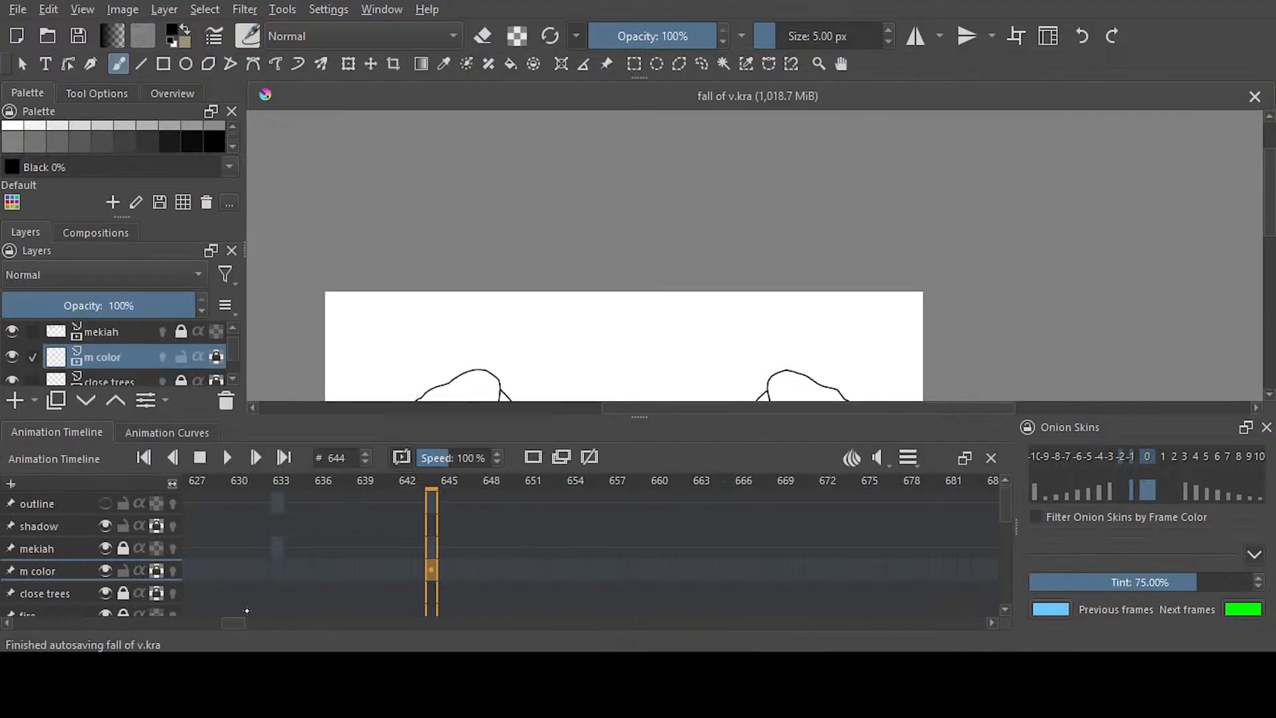
# Go to frame 570 on the m color layer, where the open hands are drawn
pyautogui.moveTo(239, 623); pyautogui.dragTo(215, 622)
pyautogui.click(411, 575)
pyautogui.moveTo(1268, 224); pyautogui.dragTo(1261, 269)
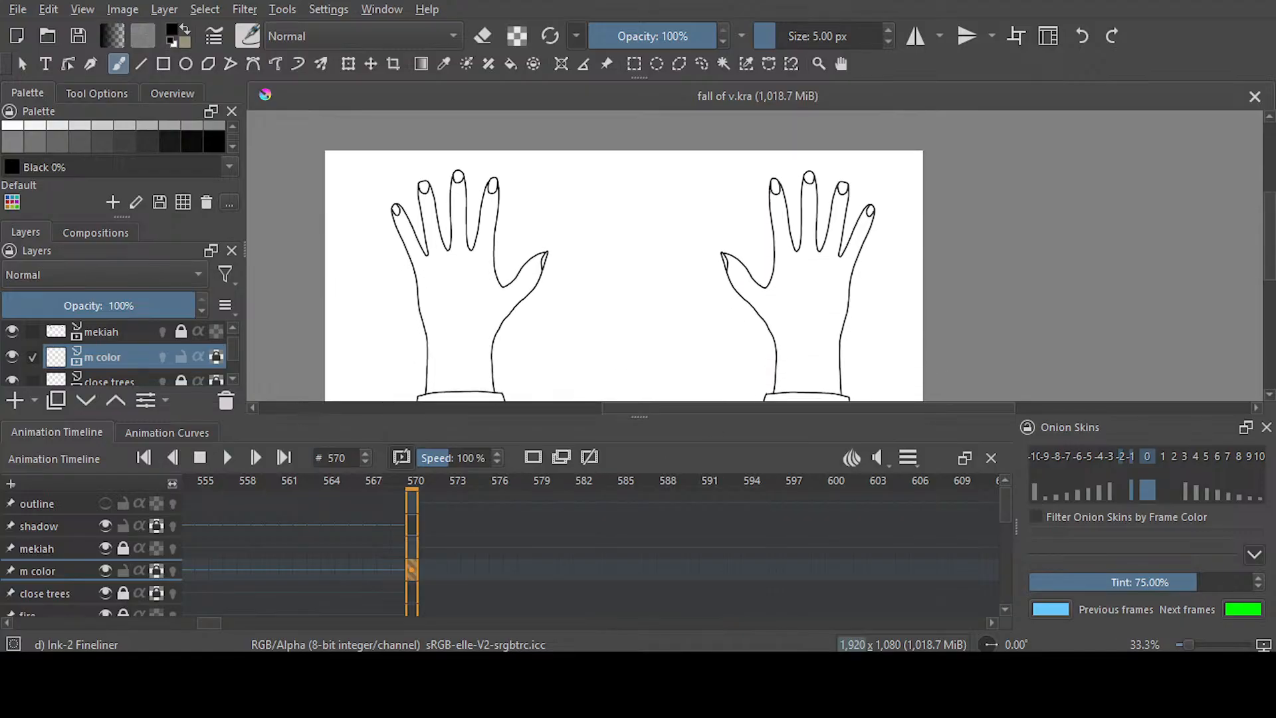
# Choose Apricot from the palette as the foreground colour and shift it to a muted greyish beige
pyautogui.click(234, 147)
pyautogui.click(234, 147)
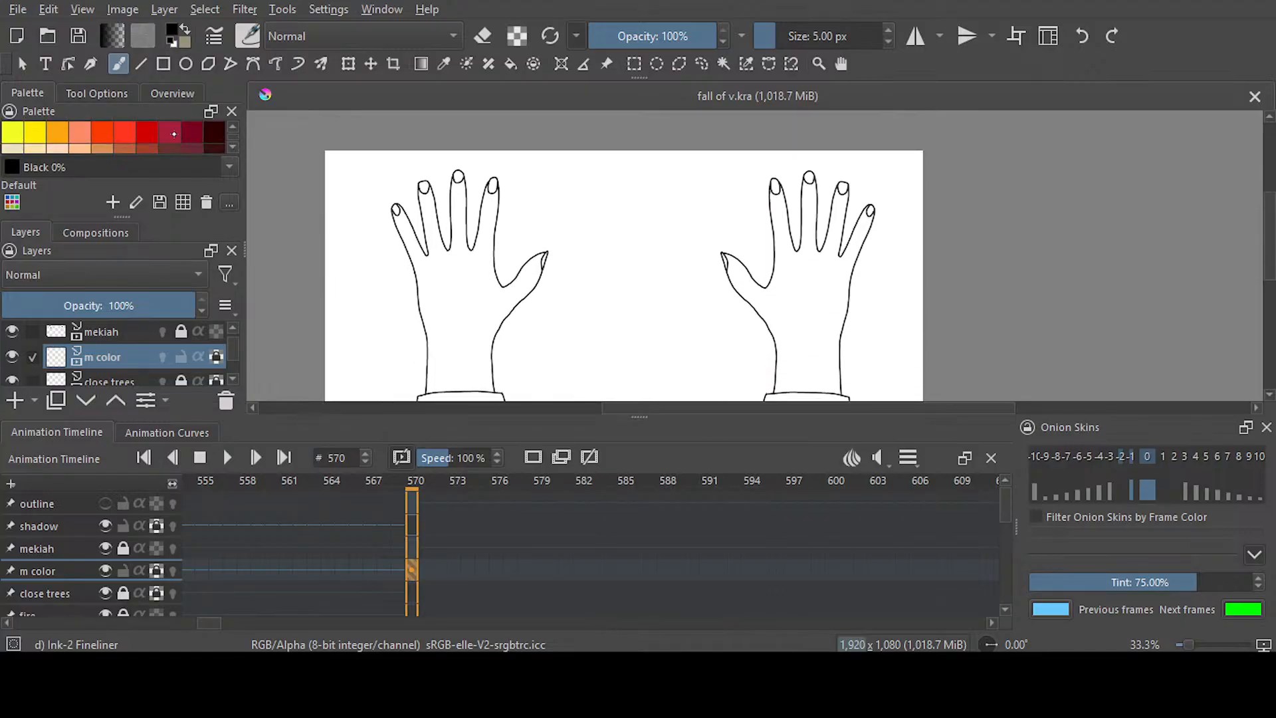
pyautogui.click(81, 147)
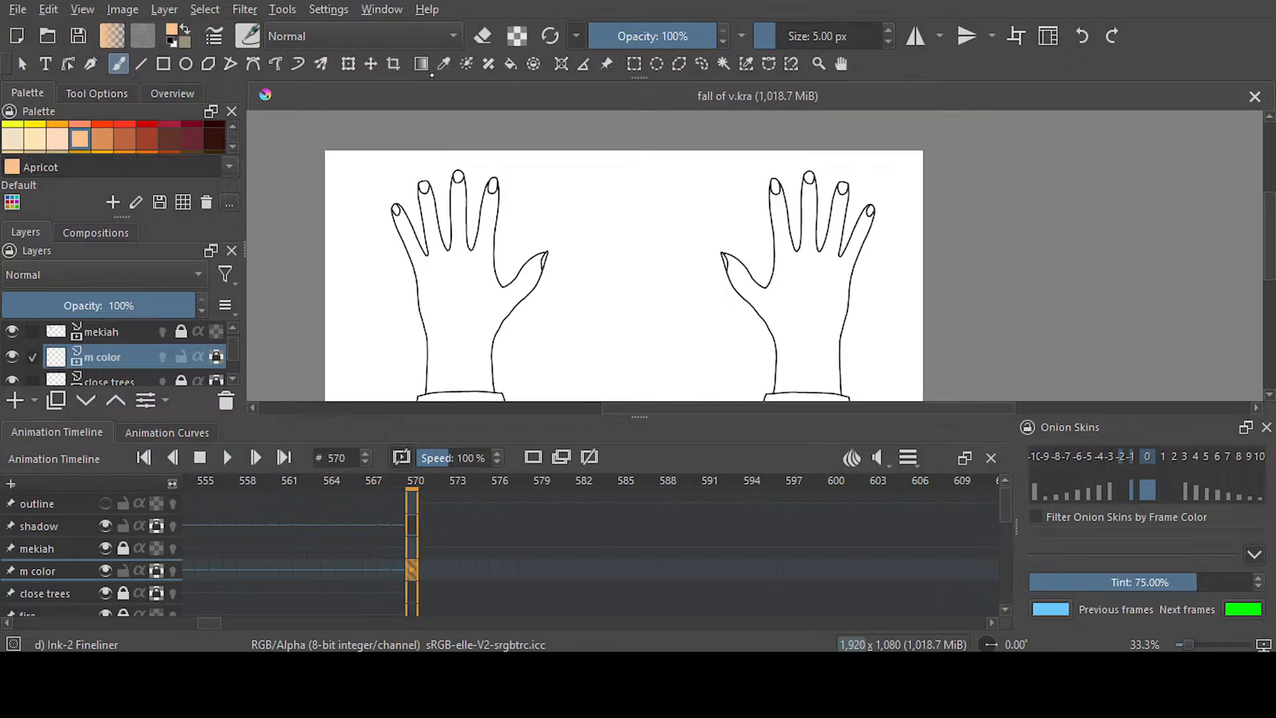
pyautogui.click(382, 10)
pyautogui.click(591, 159)
pyautogui.moveTo(1147, 161); pyautogui.dragTo(1098, 168)
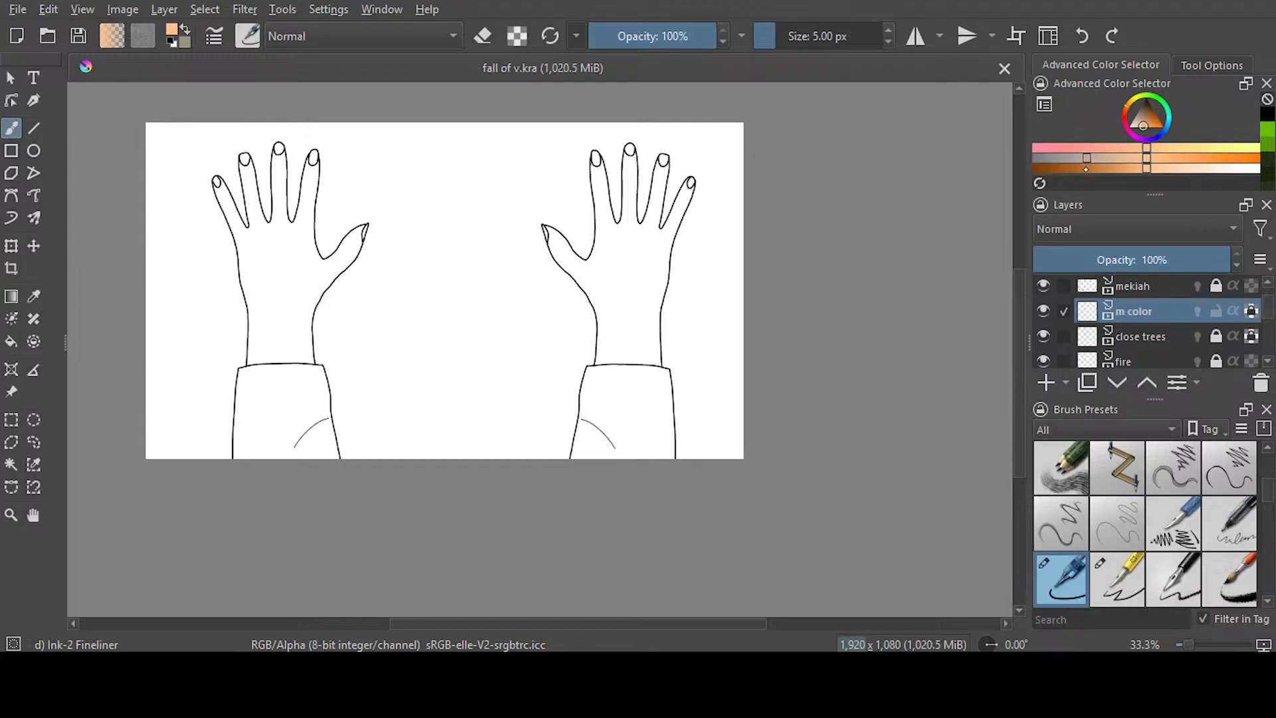
pyautogui.click(1086, 169)
# Activate the background layer and sample the dark olive green from the forest scene at frame 569
pyautogui.scroll(-2, 1150, 318)
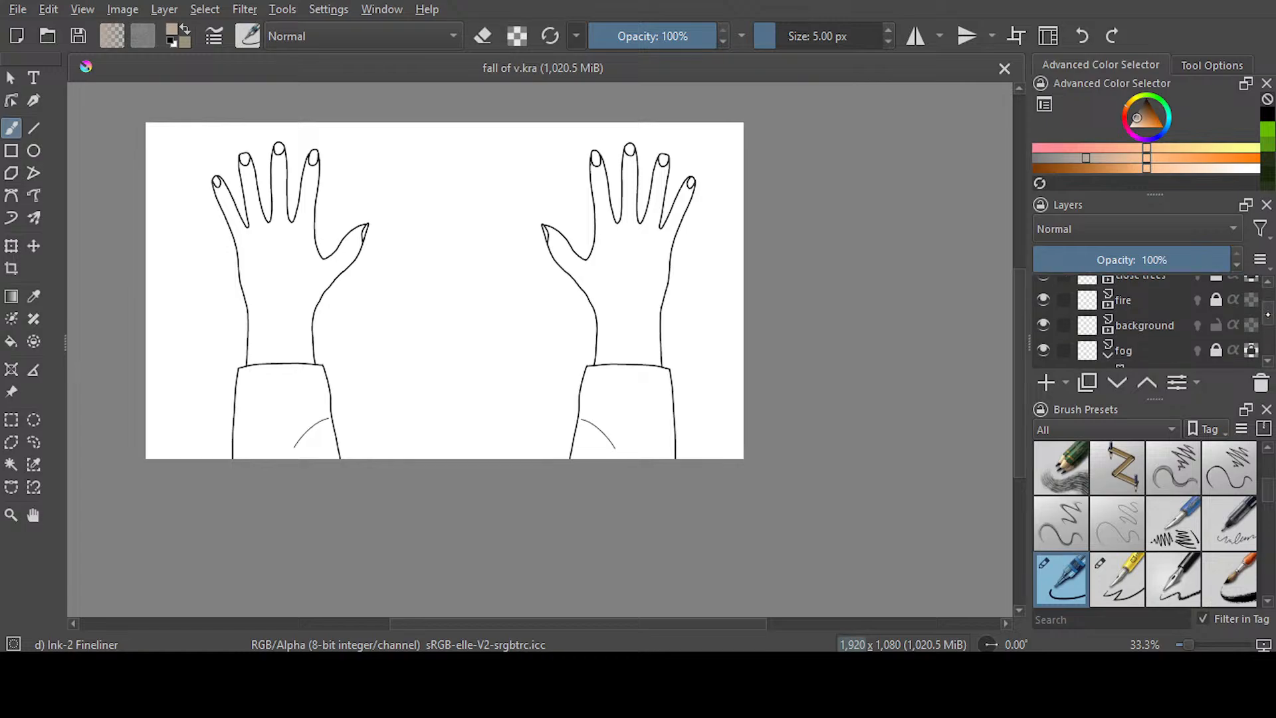
pyautogui.click(1149, 325)
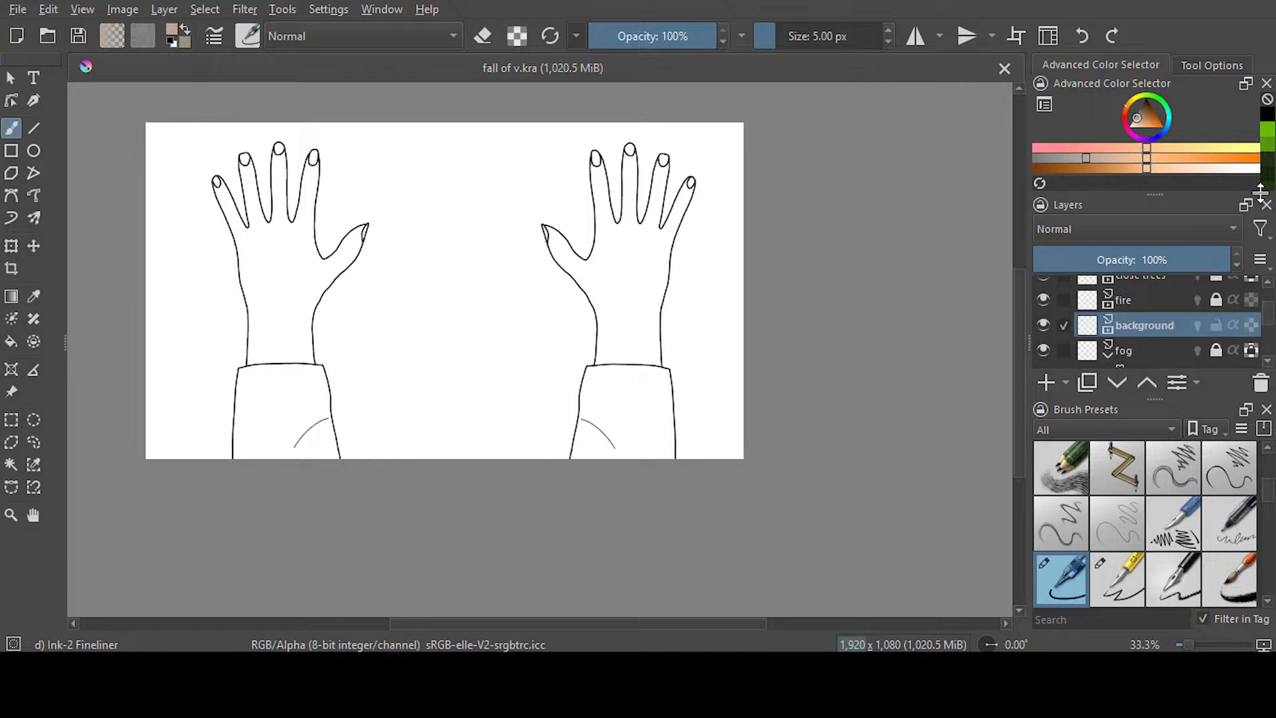
pyautogui.click(843, 70)
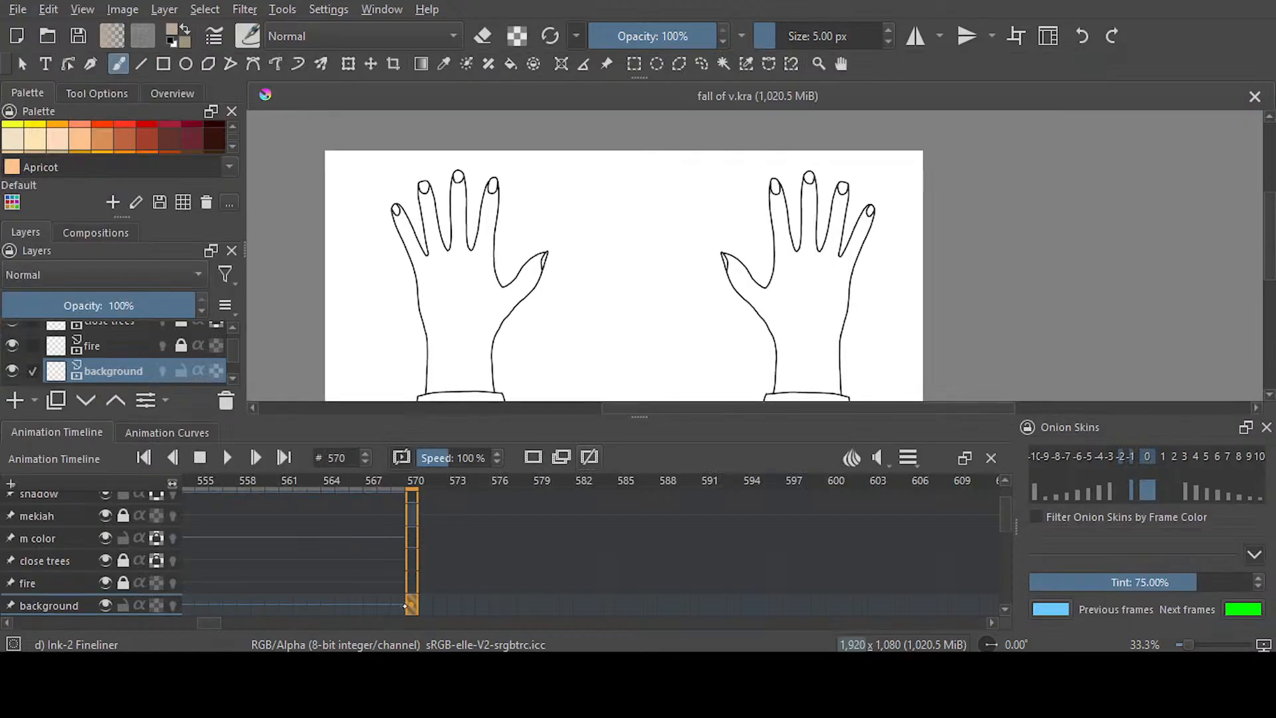
pyautogui.click(404, 606)
pyautogui.scroll(-5, 1255, 281)
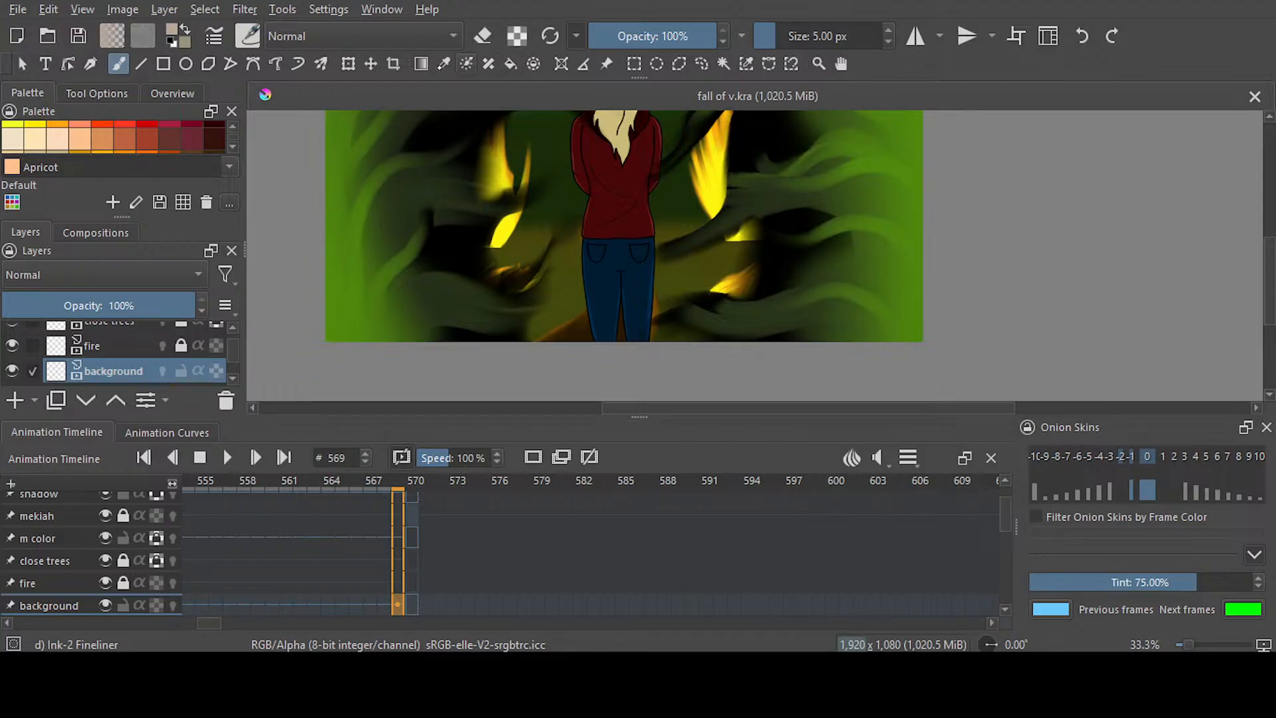
pyautogui.press('p')
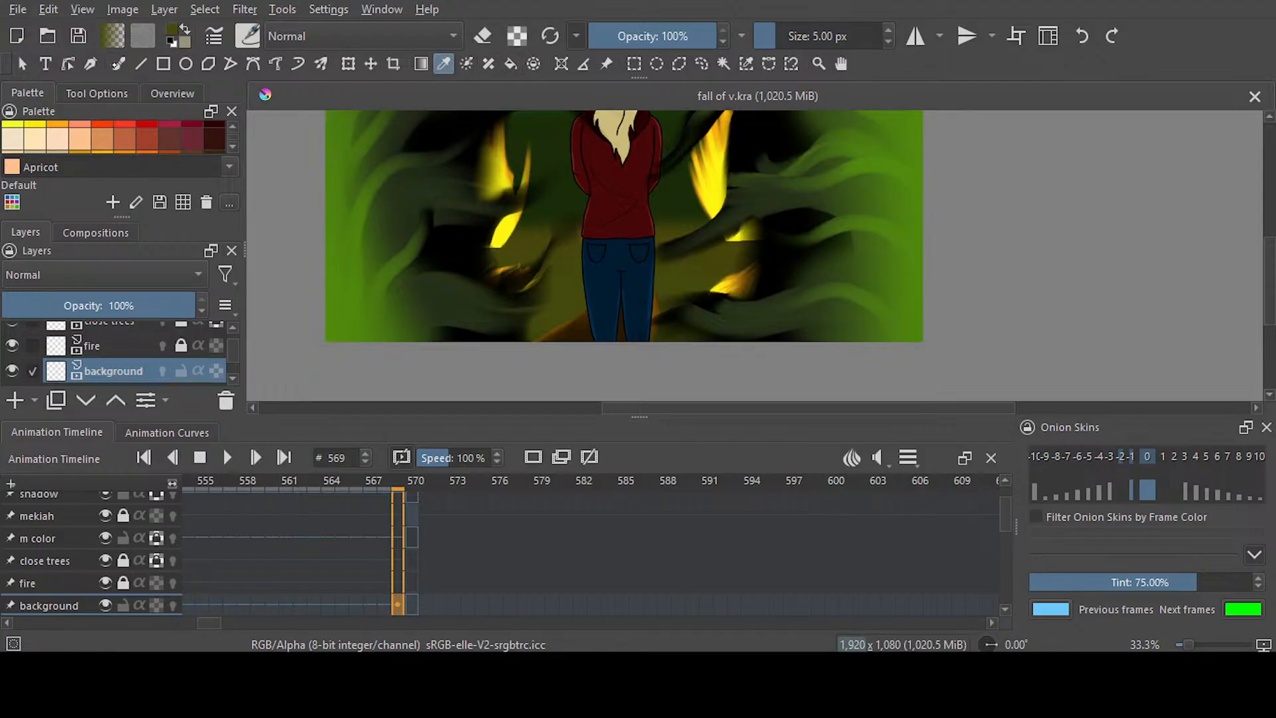
pyautogui.press('b')
# Fill the whole background layer at frame 570 with the sampled dark olive green
pyautogui.click(411, 605)
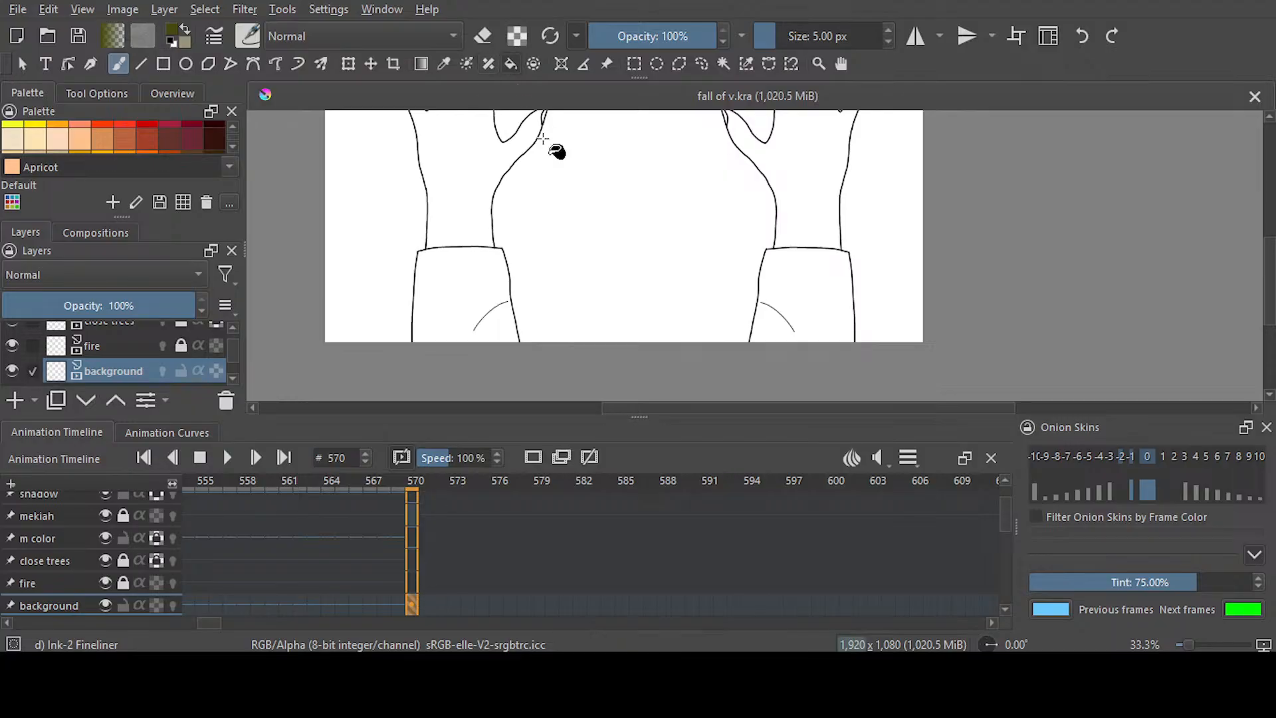
pyautogui.press('f')
pyautogui.click(602, 262)
pyautogui.scroll(2, 602, 262)
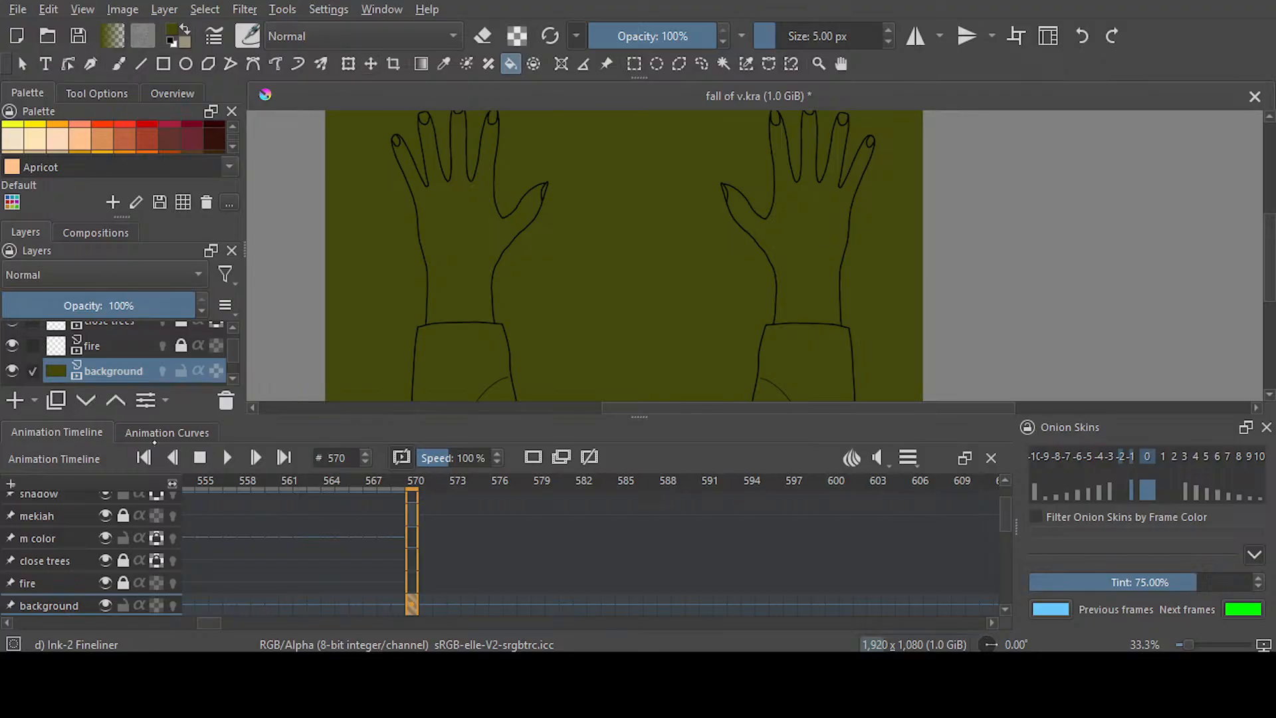
# Make the m color layer active at frame 570 and set the foreground colour to Apricot
pyautogui.click(78, 538)
pyautogui.click(122, 605)
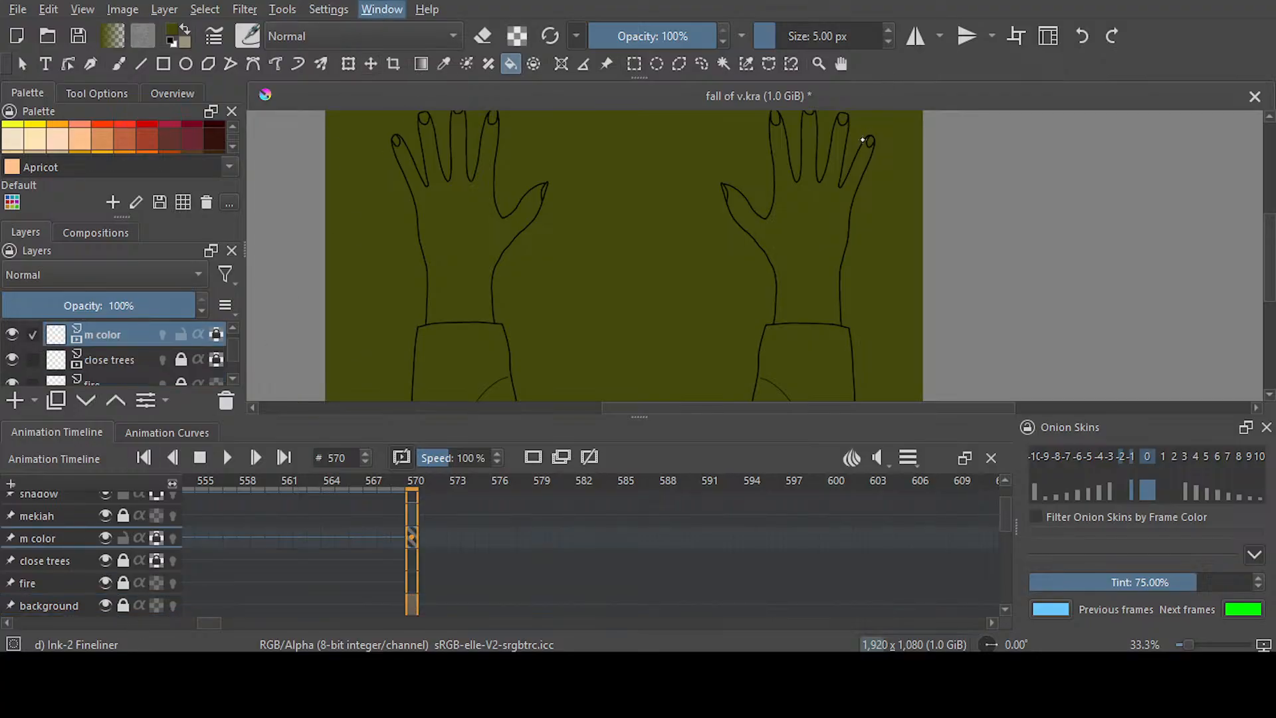
pyautogui.click(942, 170)
pyautogui.moveTo(1019, 366); pyautogui.dragTo(1036, 329)
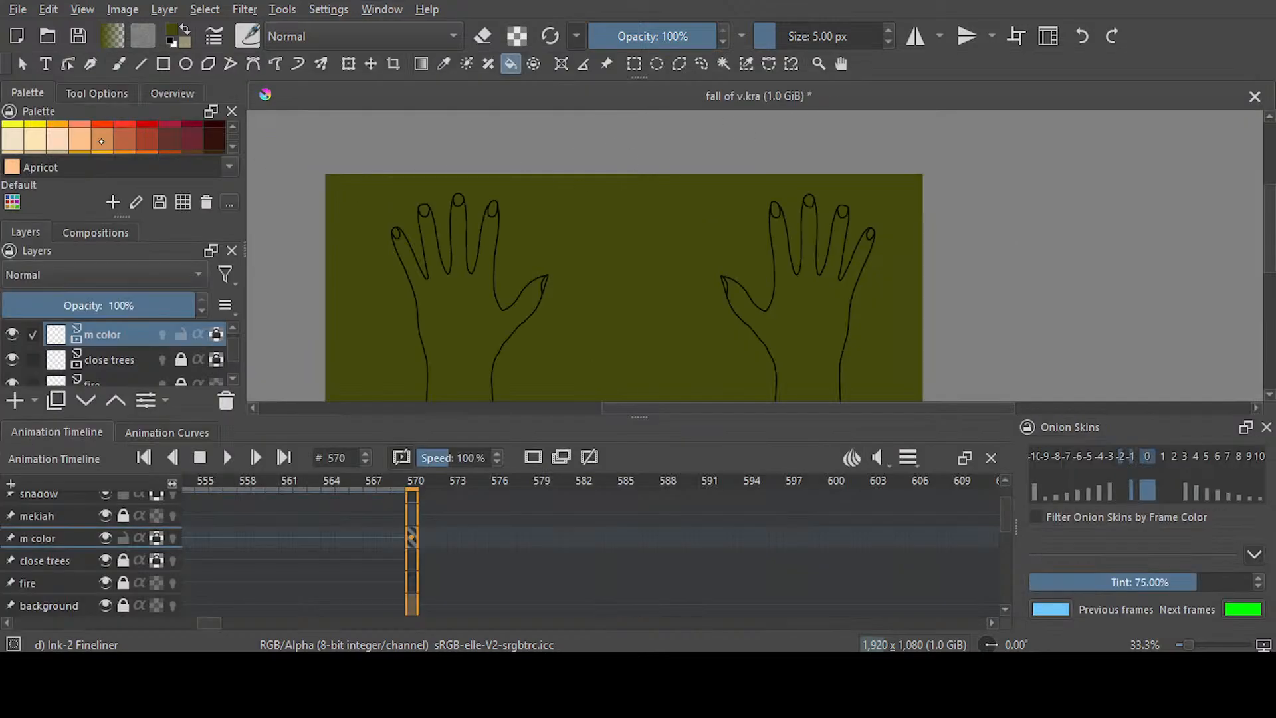
pyautogui.click(80, 138)
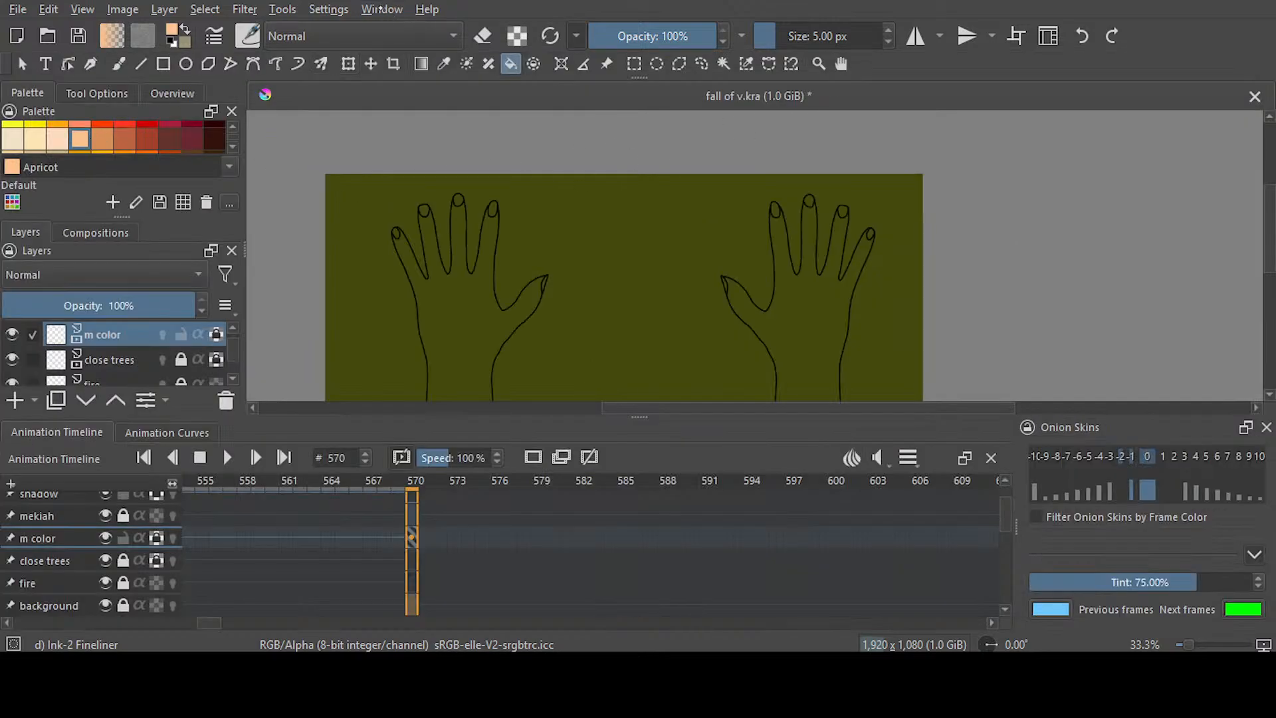
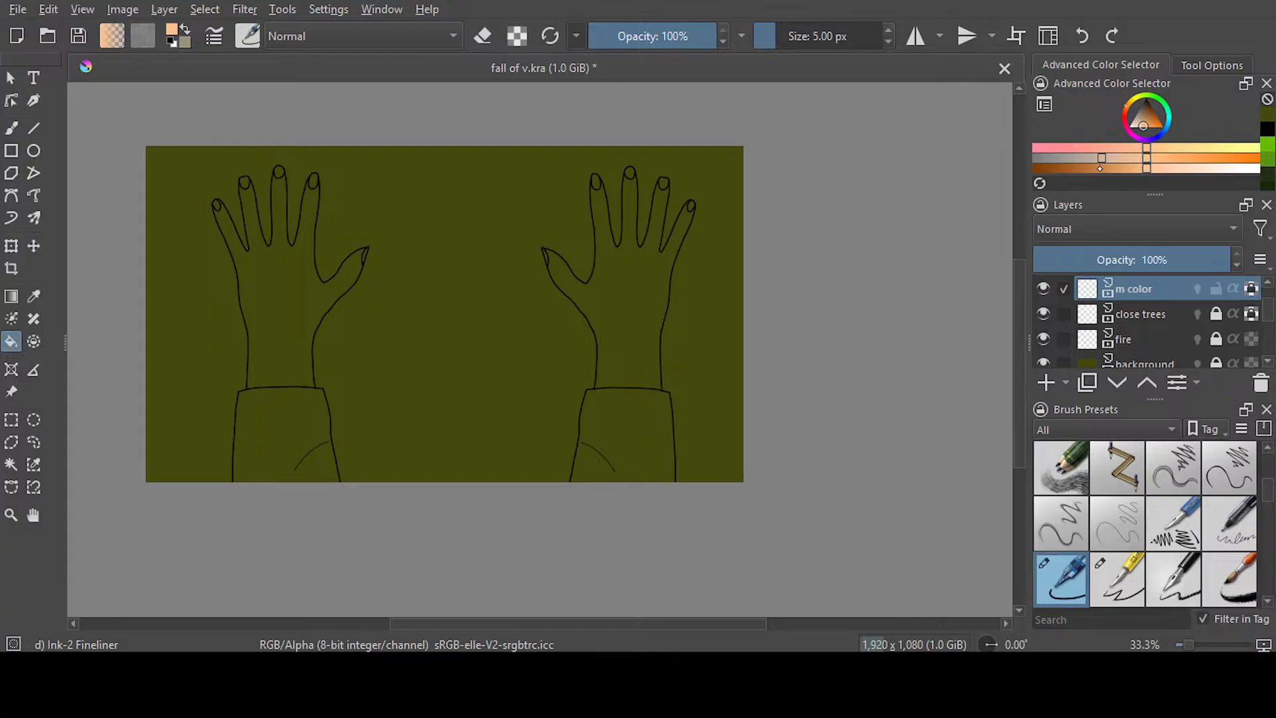
# Shift the foreground colour to a muted greyish beige and save the document
pyautogui.moveTo(1100, 169); pyautogui.dragTo(1099, 171)
pyautogui.hotkey('ctrl', 's')
# Paint a thin beige line along the inside of the left hand's outer thumb edge with the 5 px Ink-2 Fineliner
pyautogui.press('b')
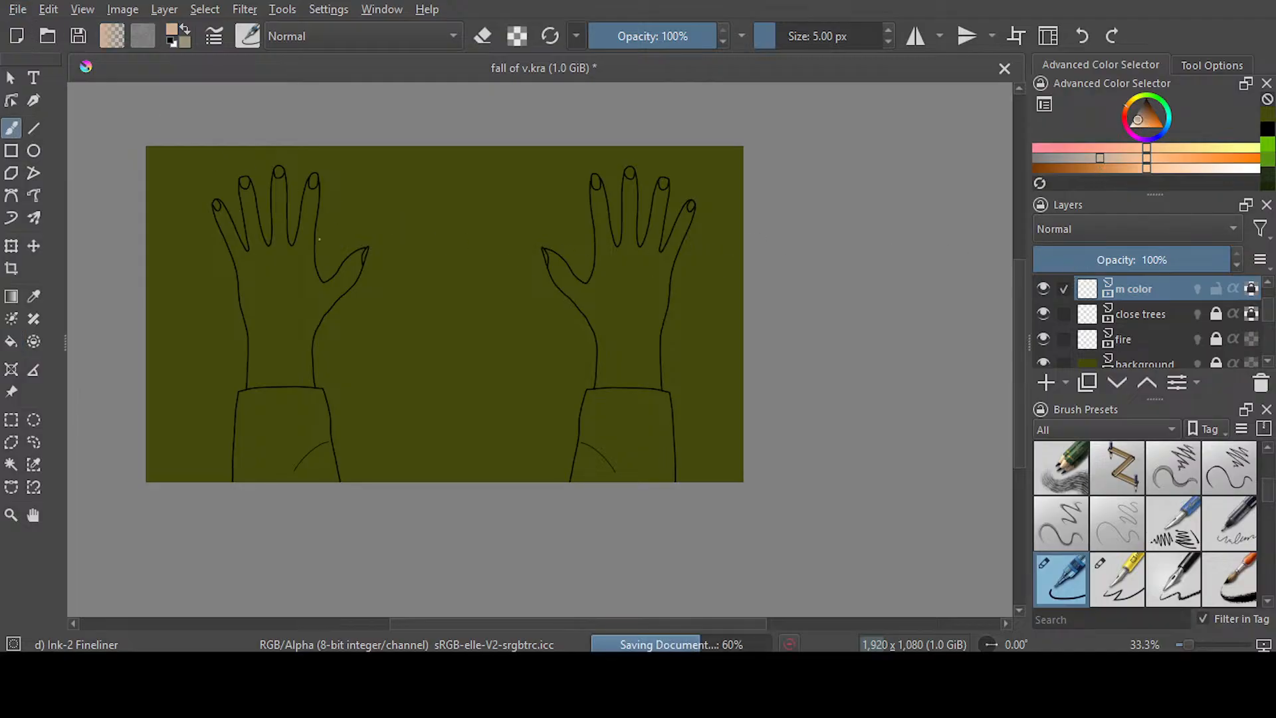
pyautogui.scroll(3, 268, 208)
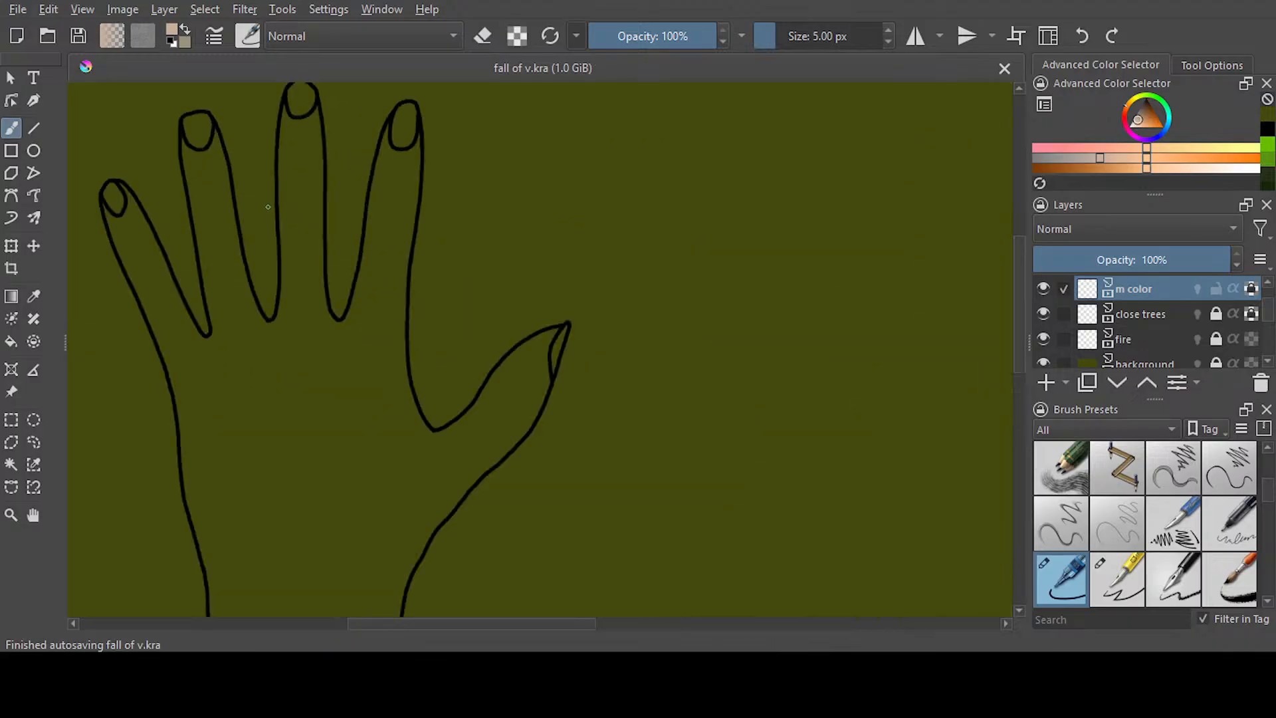
pyautogui.scroll(-3, 568, 212)
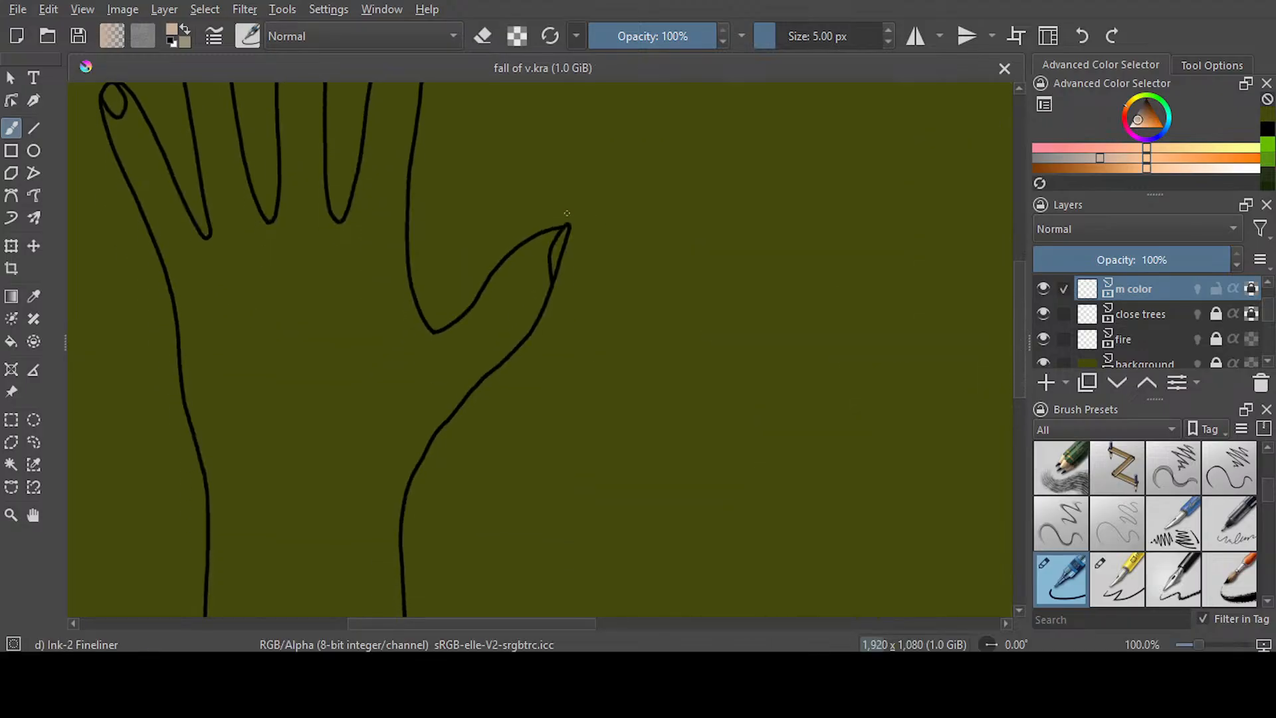
pyautogui.click(550, 283)
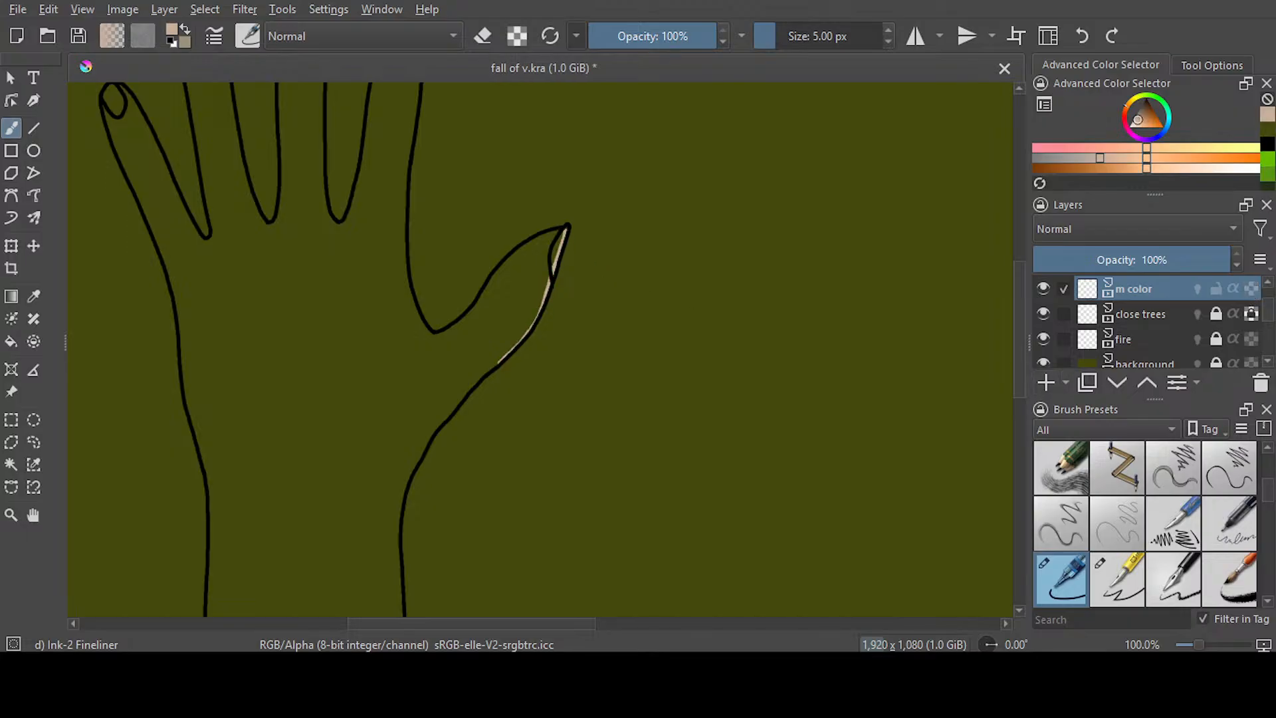
# With Ink-3 Gpen at 24.90 px, paint a beige band inside the left hand's outer thumb edge, both wrist sides and the cuff line
pyautogui.press('e')
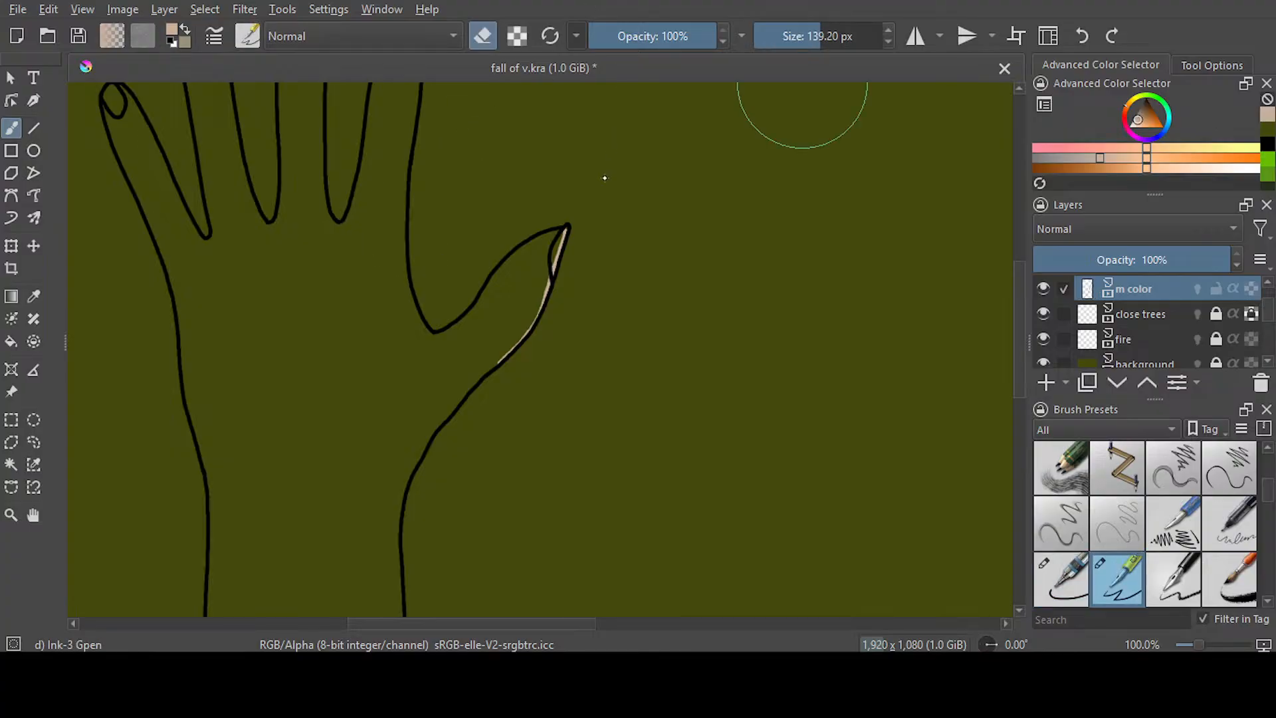
pyautogui.click(485, 27)
pyautogui.moveTo(819, 43); pyautogui.dragTo(790, 44)
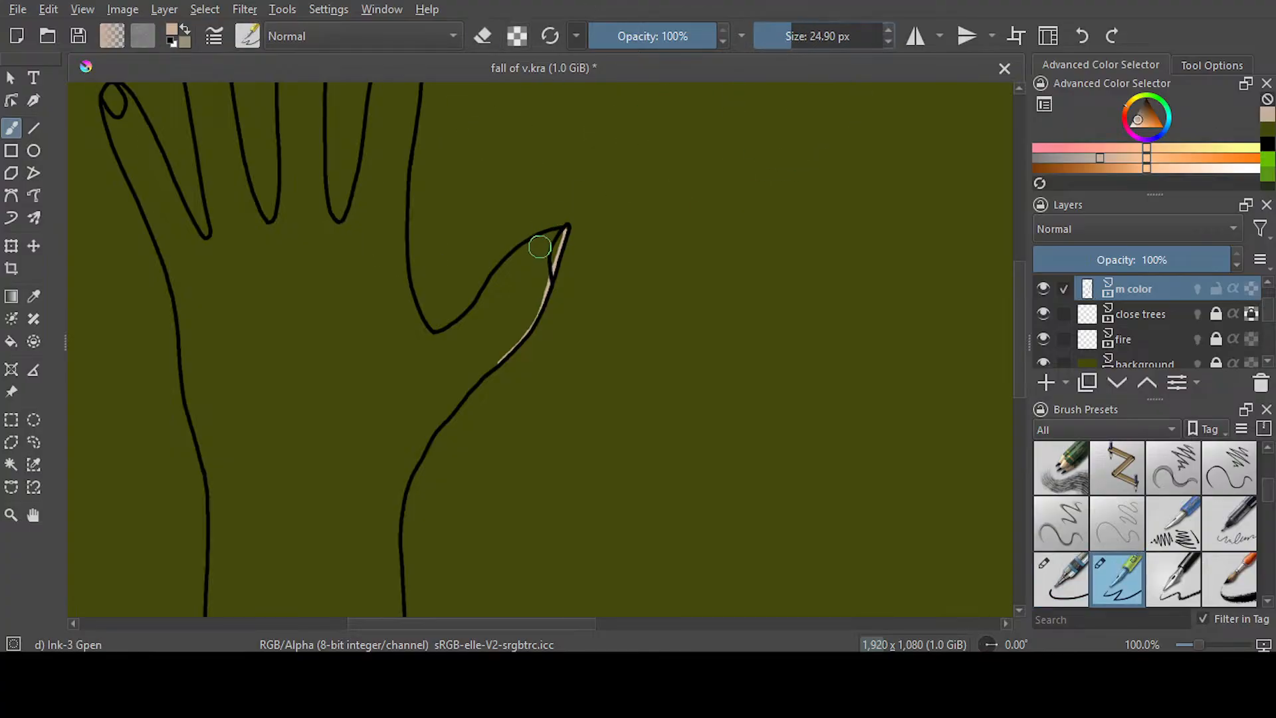
pyautogui.moveTo(557, 241)
pyautogui.mouseDown()
pyautogui.moveTo(486, 359)
pyautogui.moveTo(525, 302)
pyautogui.mouseUp()
pyautogui.scroll(-5, 585, 213)
pyautogui.moveTo(498, 177)
pyautogui.mouseDown()
pyautogui.moveTo(399, 303)
pyautogui.moveTo(386, 392)
pyautogui.moveTo(398, 462)
pyautogui.moveTo(383, 355)
pyautogui.moveTo(414, 370)
pyautogui.mouseUp()
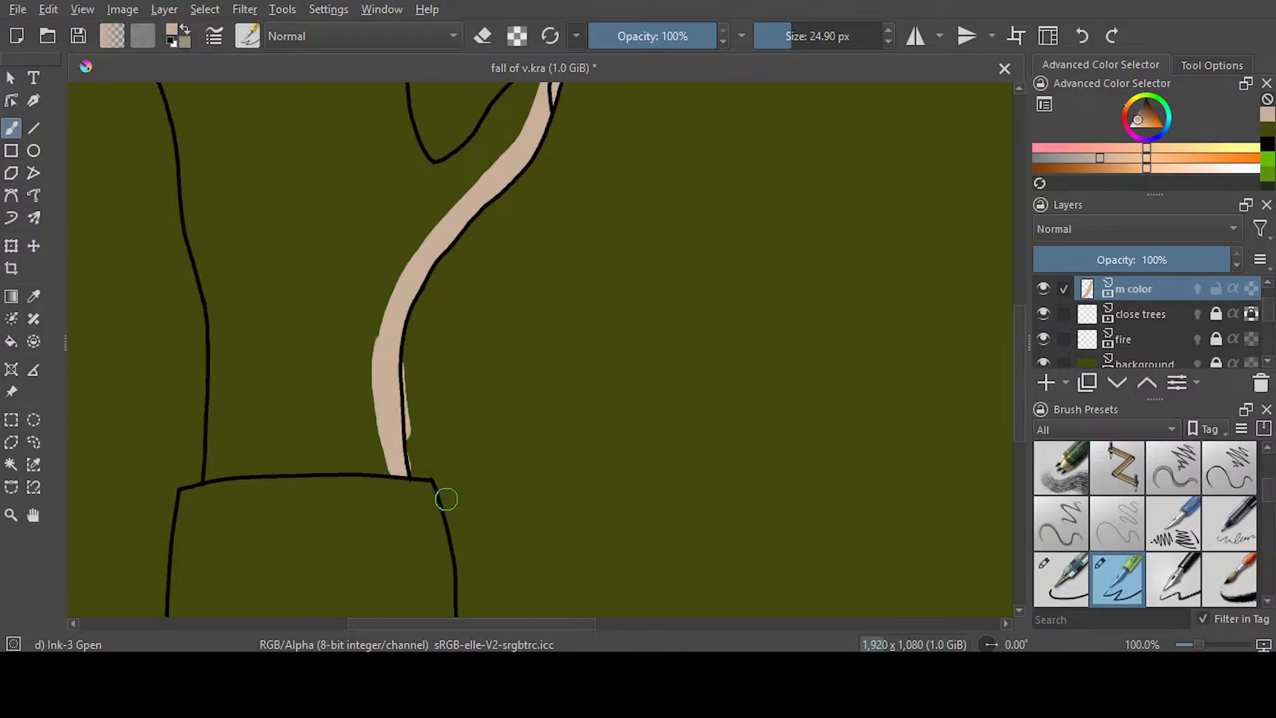
pyautogui.moveTo(394, 469)
pyautogui.mouseDown()
pyautogui.moveTo(297, 459)
pyautogui.moveTo(213, 474)
pyautogui.moveTo(214, 306)
pyautogui.moveTo(190, 129)
pyautogui.mouseUp()
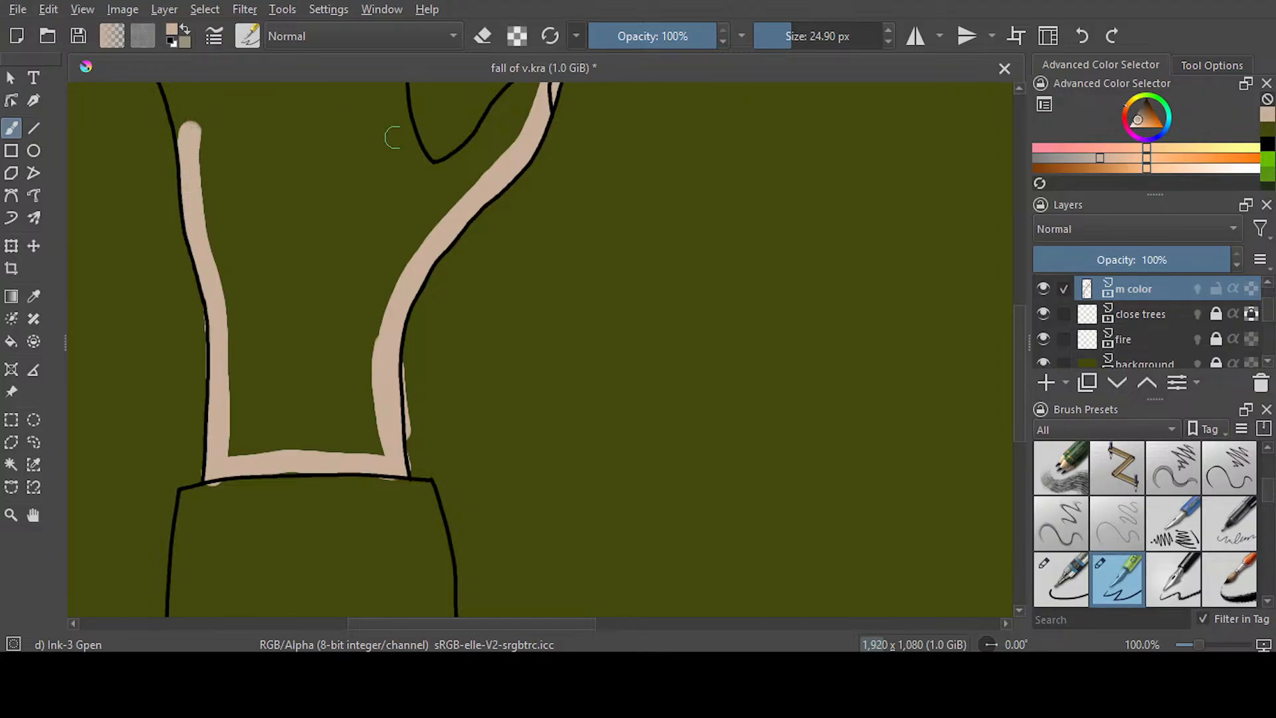
# Paint beige along the inner edges of the left hand's thumb and index finger, cleaning up spill beside the index finger
pyautogui.scroll(5, 532, 419)
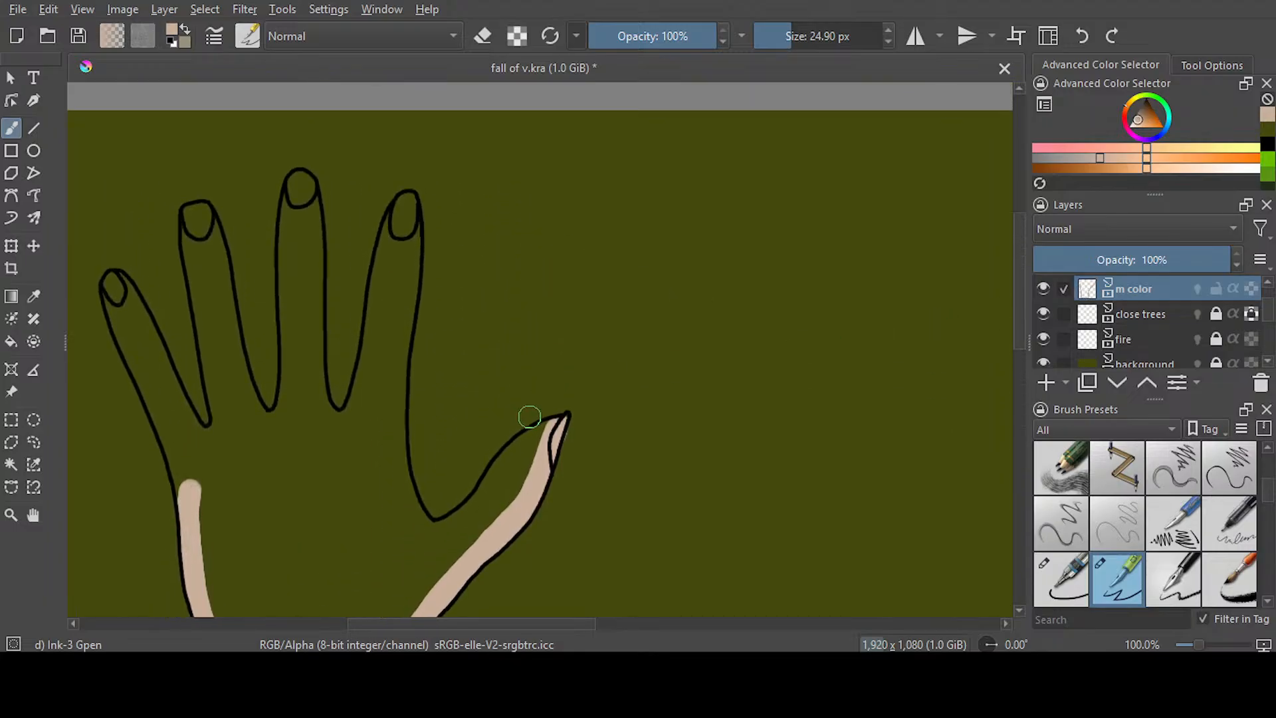
pyautogui.moveTo(551, 429); pyautogui.dragTo(452, 527)
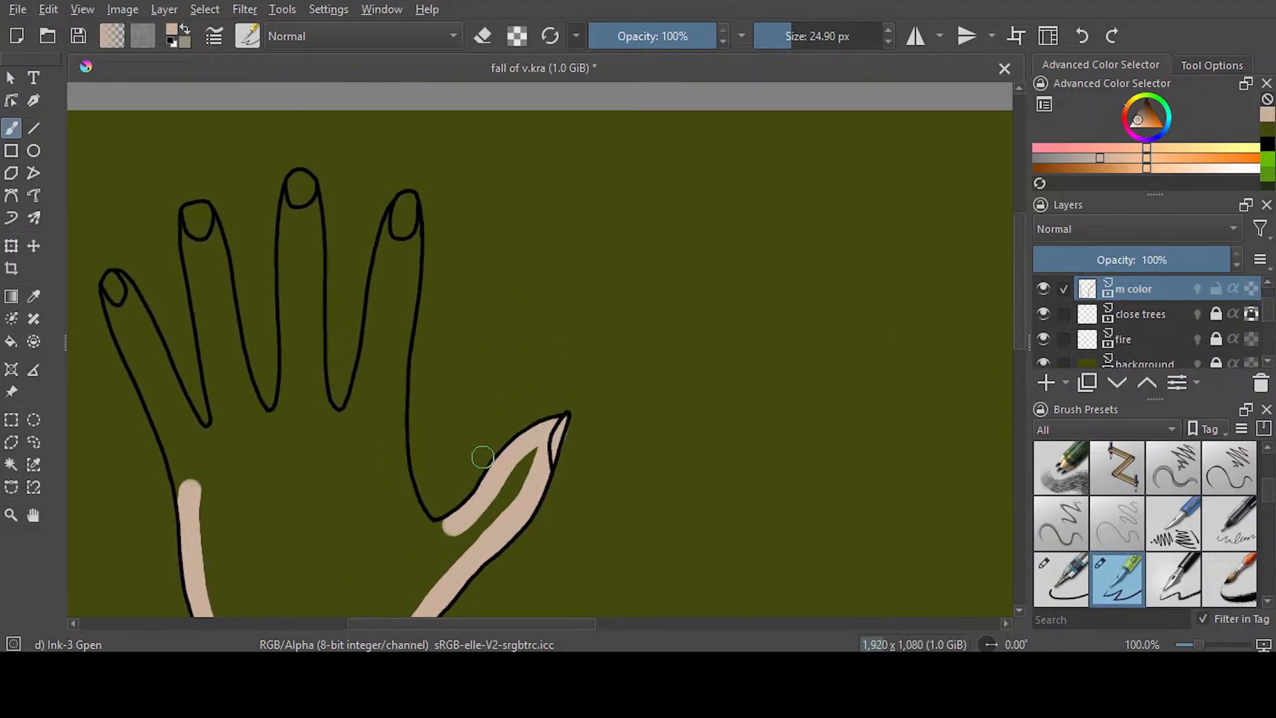
pyautogui.moveTo(402, 204)
pyautogui.mouseDown()
pyautogui.moveTo(407, 492)
pyautogui.moveTo(433, 526)
pyautogui.moveTo(480, 521)
pyautogui.mouseUp()
pyautogui.moveTo(404, 207); pyautogui.dragTo(339, 435)
pyautogui.press('e')
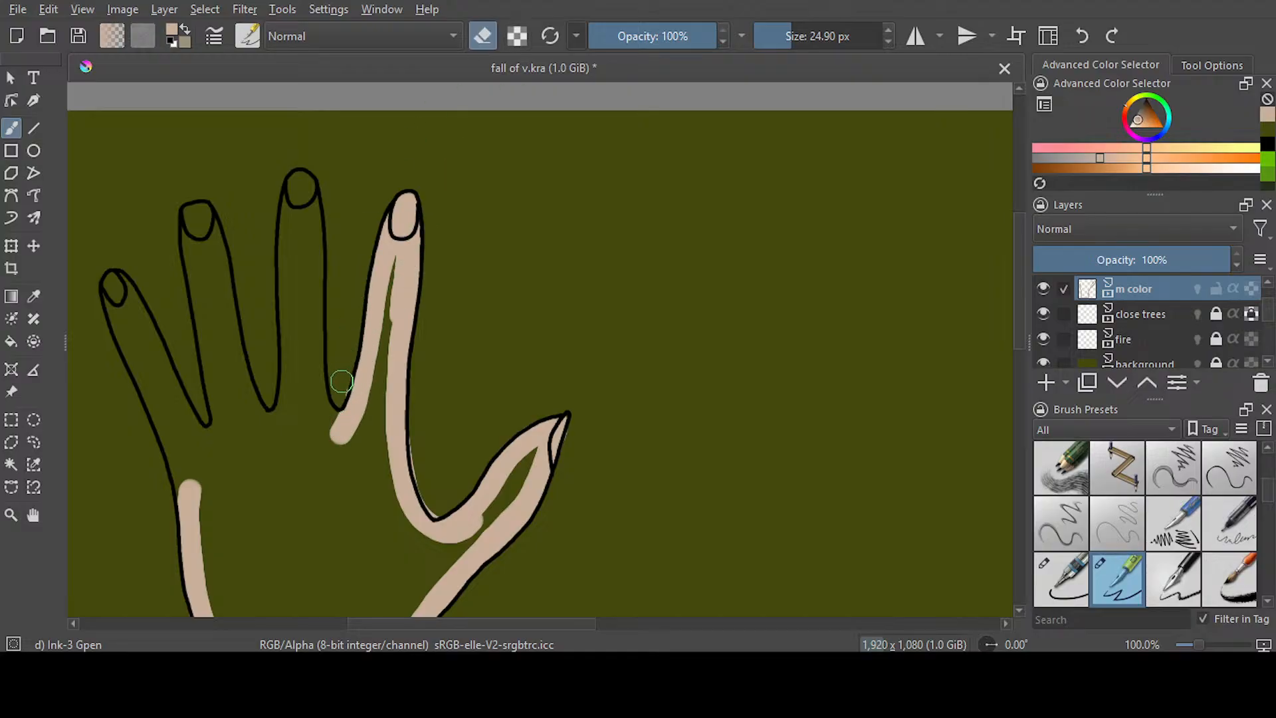
pyautogui.press('e')
# Paint the left hand's middle and ring fingers beige, erasing the spill between them
pyautogui.moveTo(299, 187); pyautogui.dragTo(324, 413)
pyautogui.moveTo(292, 196)
pyautogui.mouseDown()
pyautogui.moveTo(283, 427)
pyautogui.moveTo(299, 257)
pyautogui.moveTo(291, 425)
pyautogui.mouseUp()
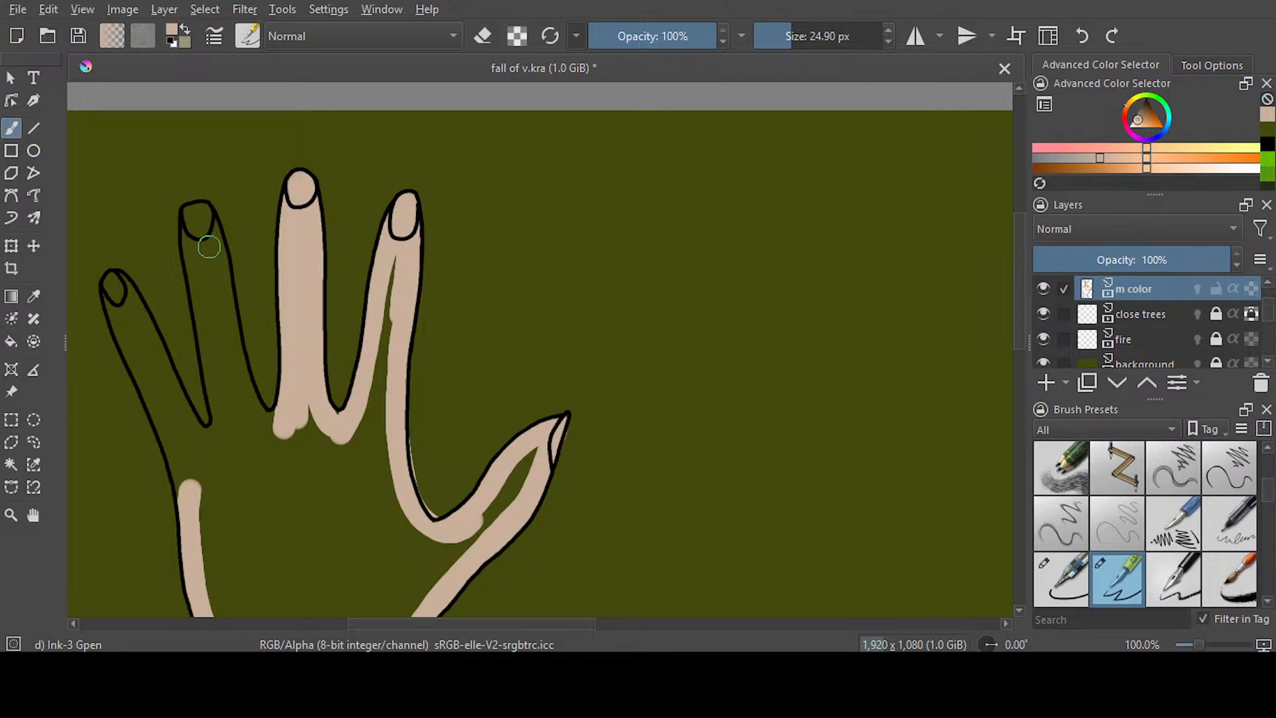
pyautogui.moveTo(199, 214)
pyautogui.mouseDown()
pyautogui.moveTo(236, 381)
pyautogui.moveTo(275, 431)
pyautogui.moveTo(238, 359)
pyautogui.mouseUp()
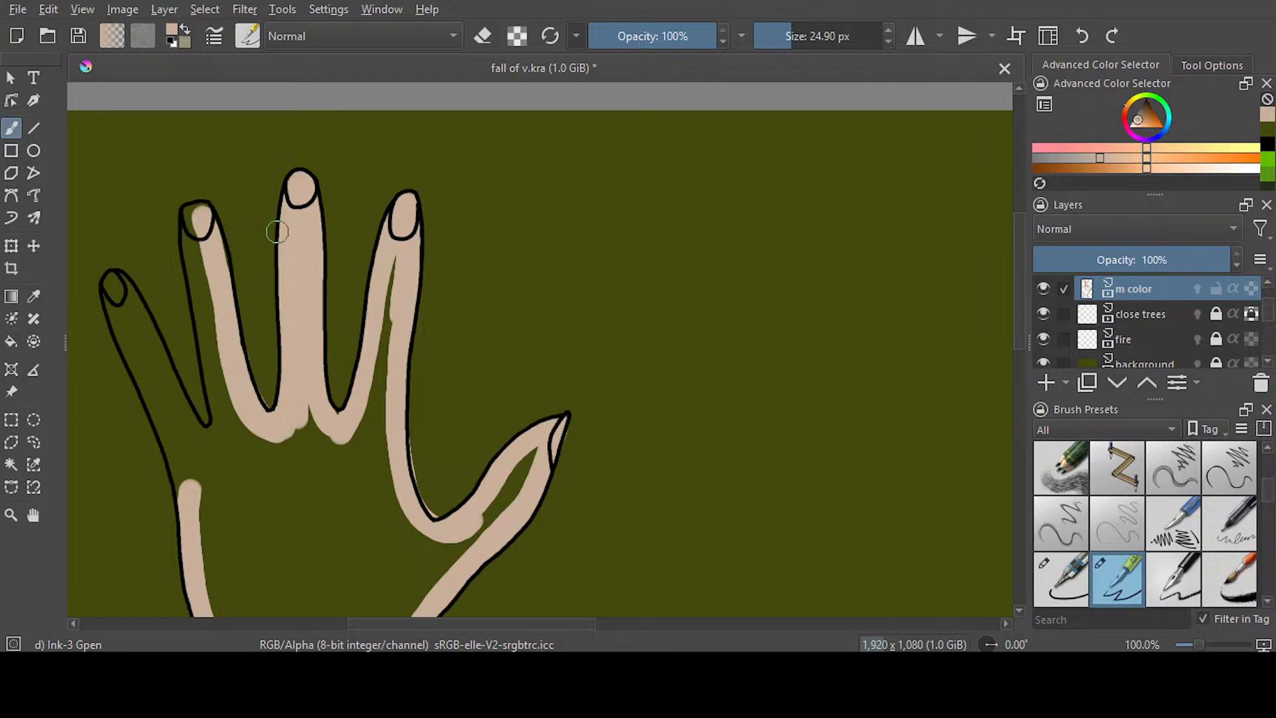
pyautogui.press('e')
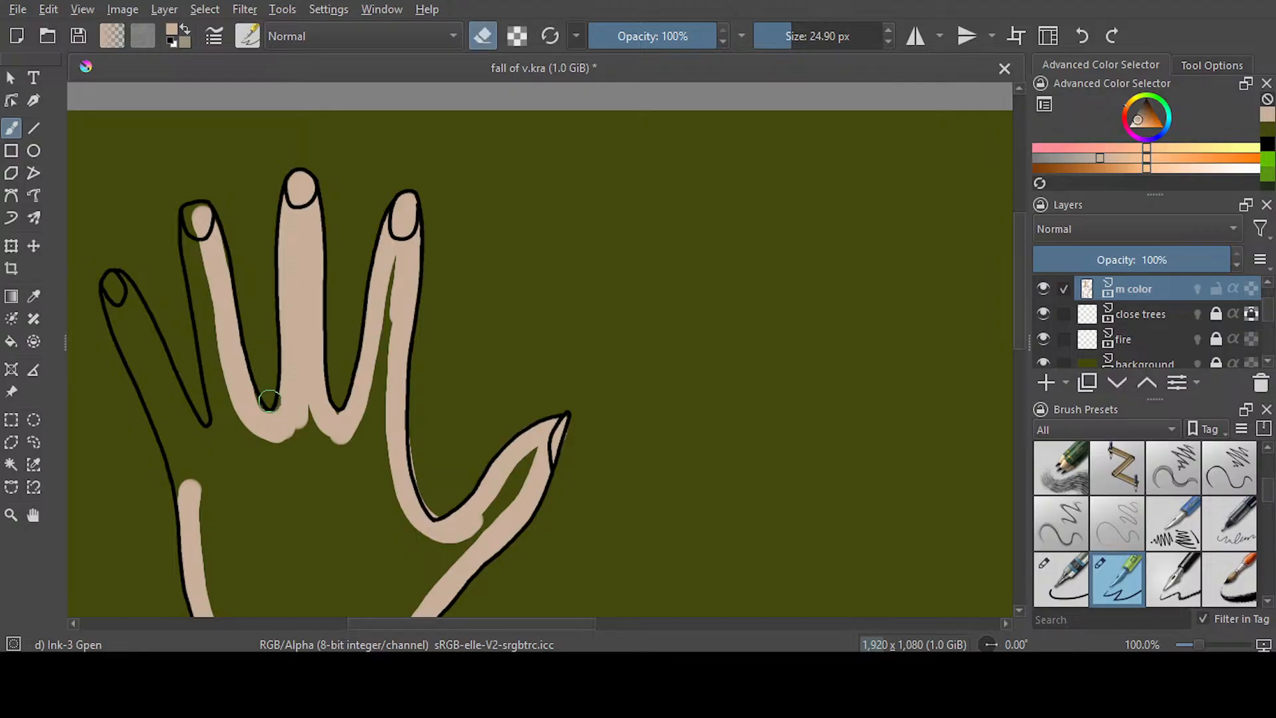
pyautogui.press('e')
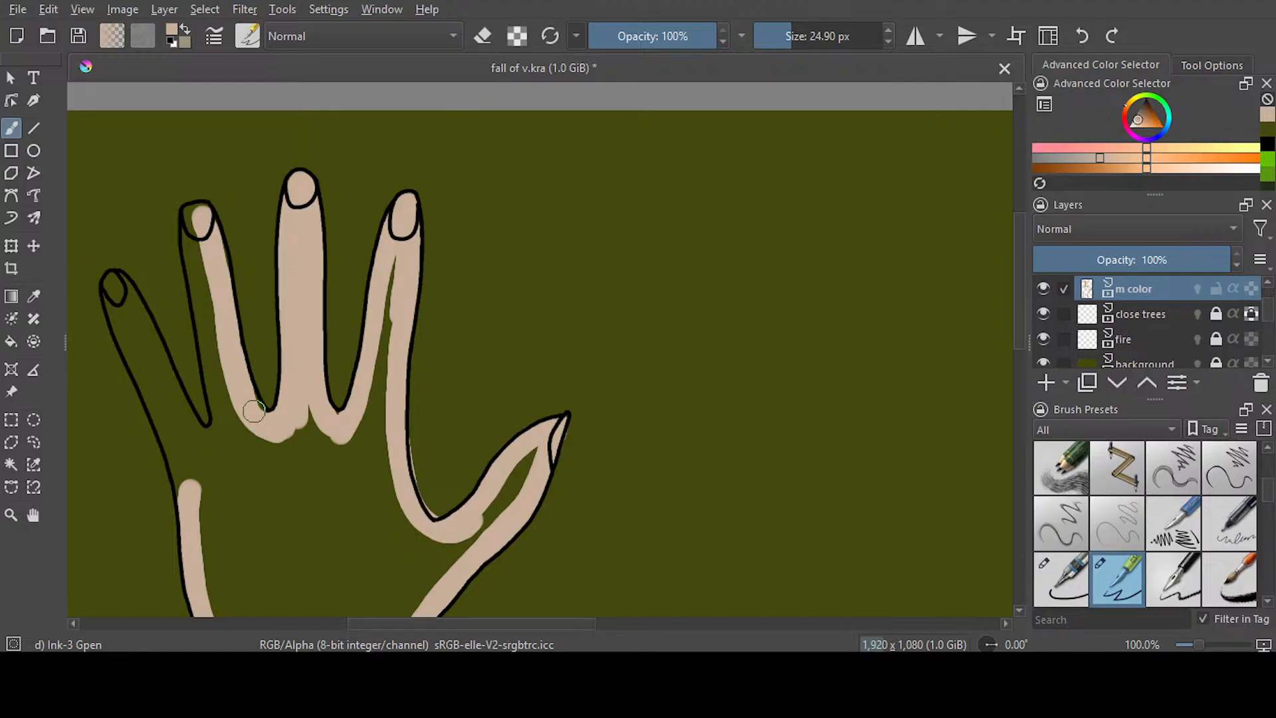
pyautogui.moveTo(198, 218)
pyautogui.mouseDown()
pyautogui.moveTo(218, 420)
pyautogui.moveTo(230, 384)
pyautogui.moveTo(216, 309)
pyautogui.moveTo(253, 430)
pyautogui.mouseUp()
# Erase the beige spill beside the ring finger and in the gap next to the middle finger, reducing the brush to 18.15 px
pyautogui.press('e')
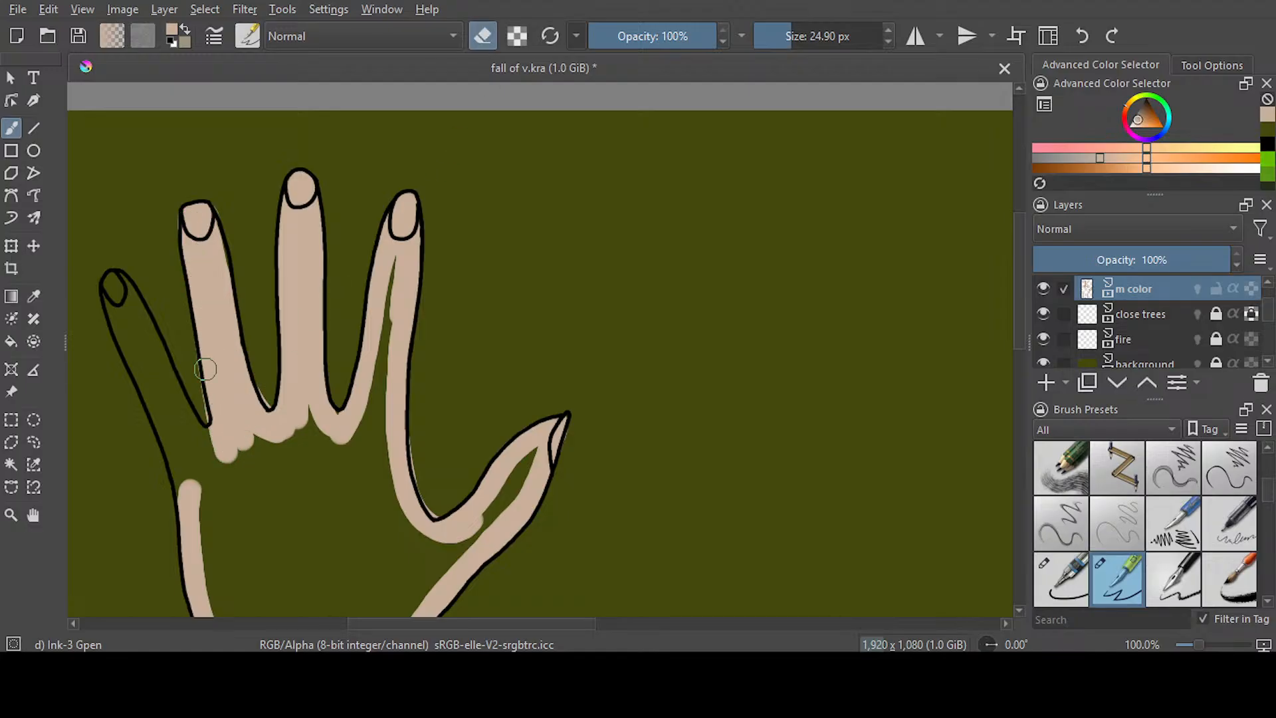
pyautogui.moveTo(186, 343); pyautogui.dragTo(193, 436)
pyautogui.press('[')
pyautogui.press('[')
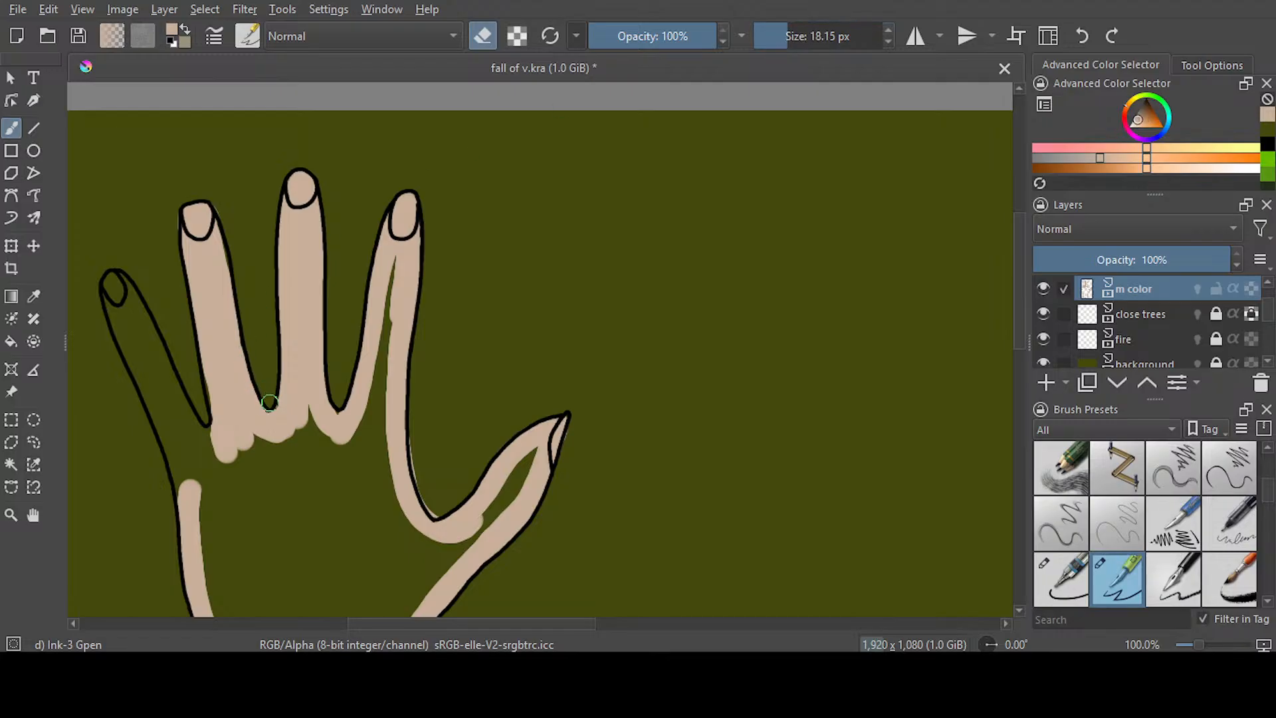
# Paint beige along both inner edges of the left hand's little finger, joining the band at the palm's side
pyautogui.press('e')
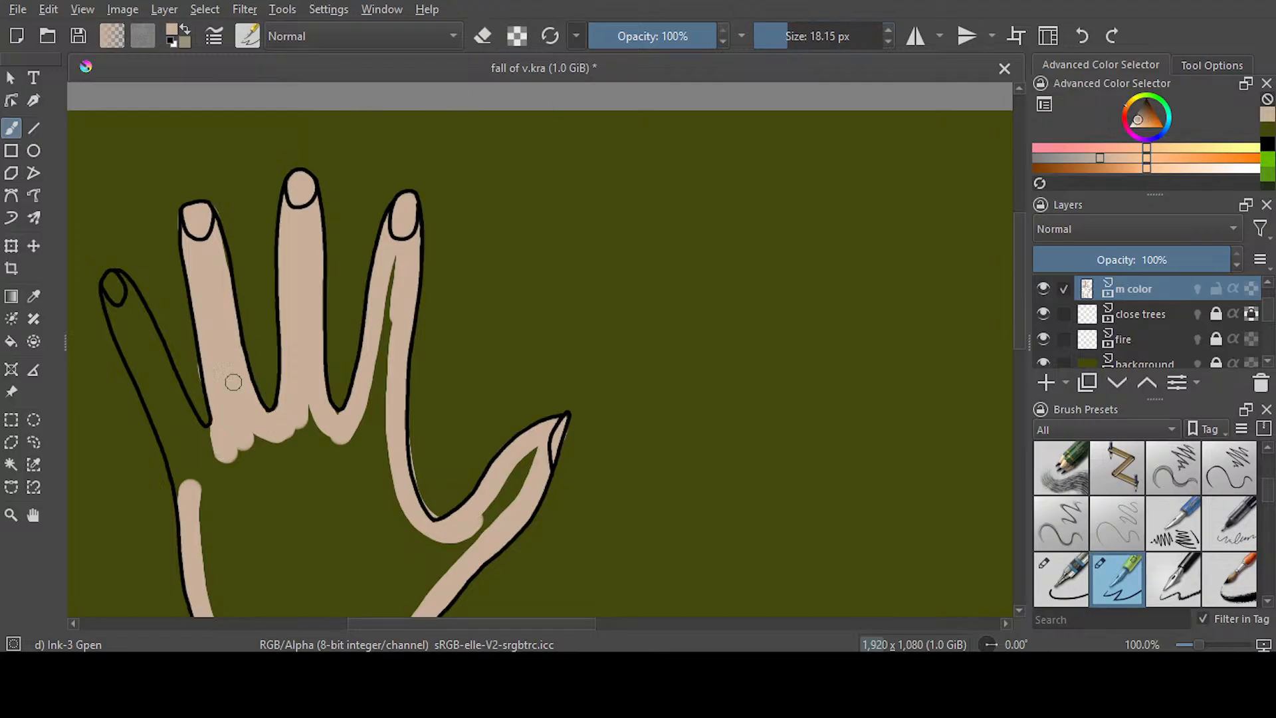
pyautogui.press('e')
pyautogui.press('e')
pyautogui.moveTo(118, 283)
pyautogui.mouseDown()
pyautogui.moveTo(193, 426)
pyautogui.moveTo(218, 443)
pyautogui.mouseUp()
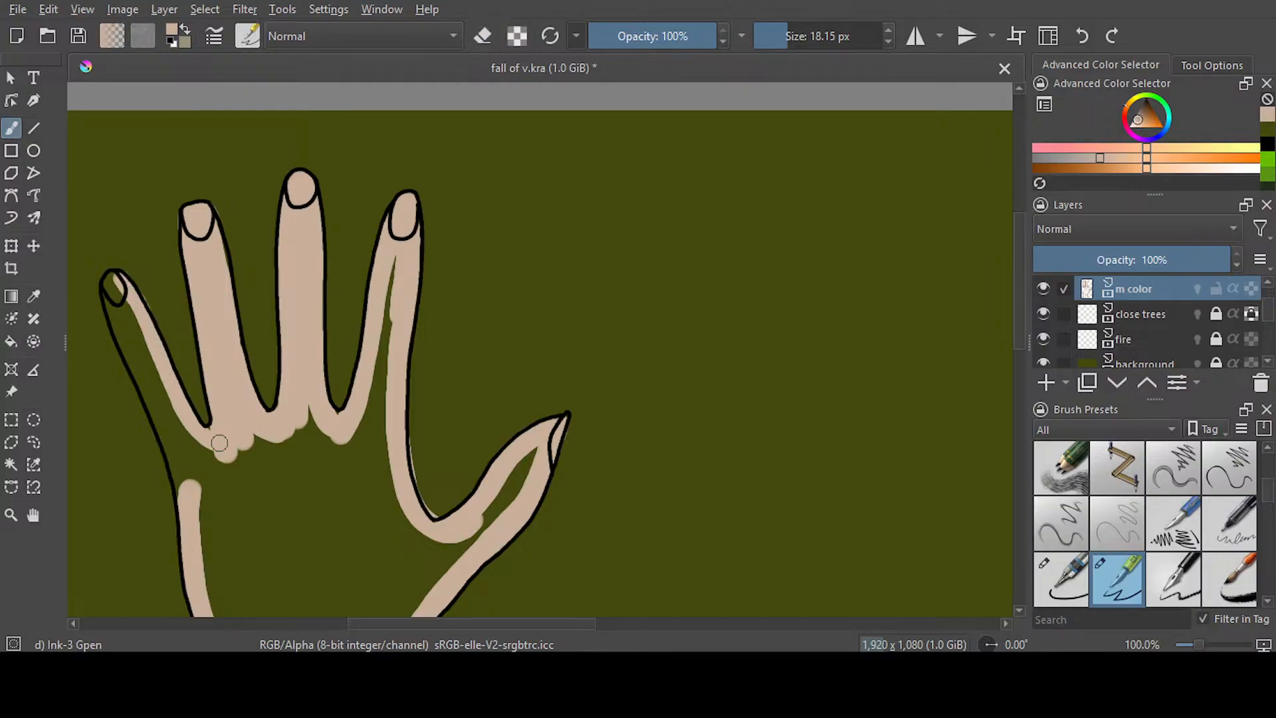
pyautogui.moveTo(120, 272)
pyautogui.mouseDown()
pyautogui.moveTo(115, 309)
pyautogui.moveTo(189, 491)
pyautogui.mouseUp()
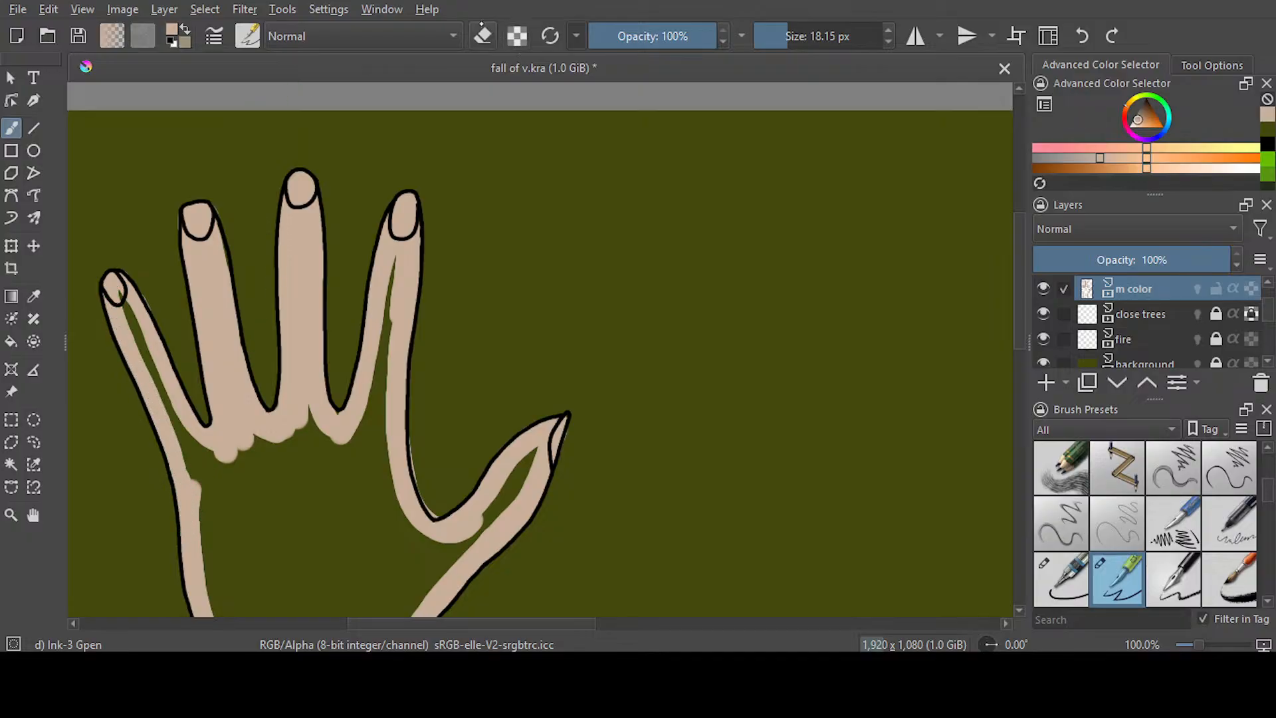
# Erase the beige spill outside the little finger and in the curve between index finger and thumb
pyautogui.press('e')
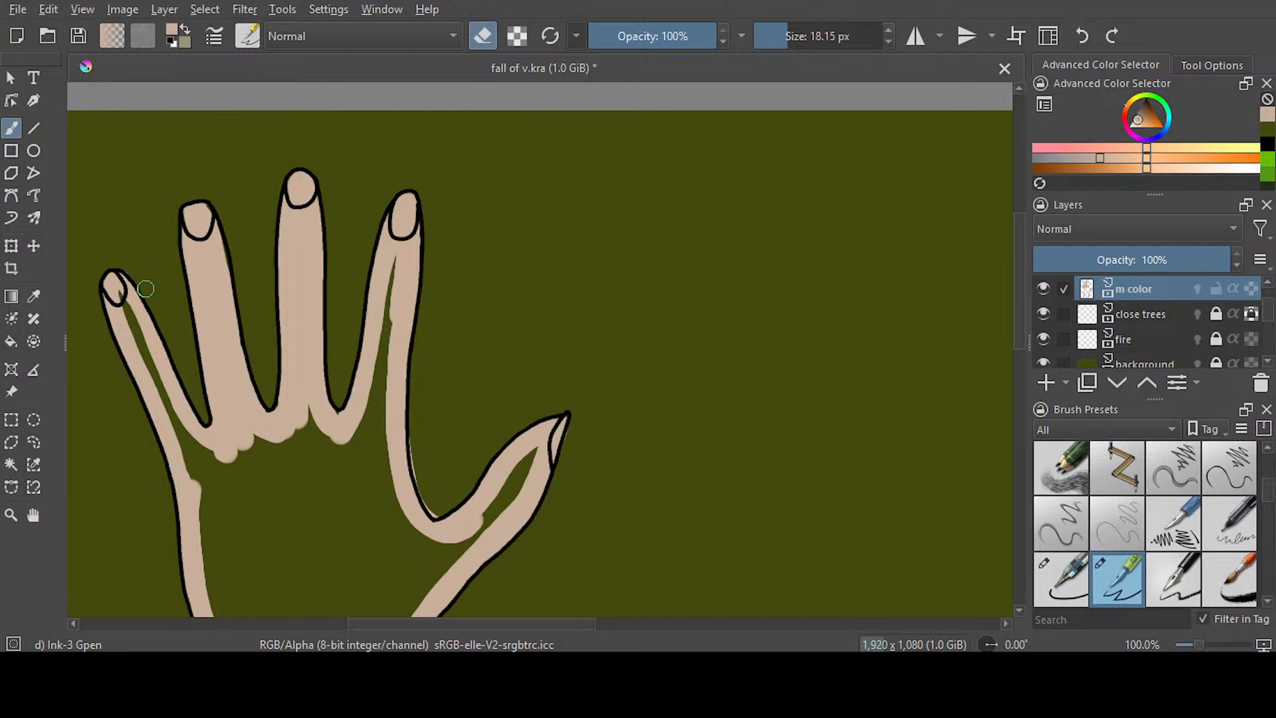
pyautogui.scroll(-3, 994, 325)
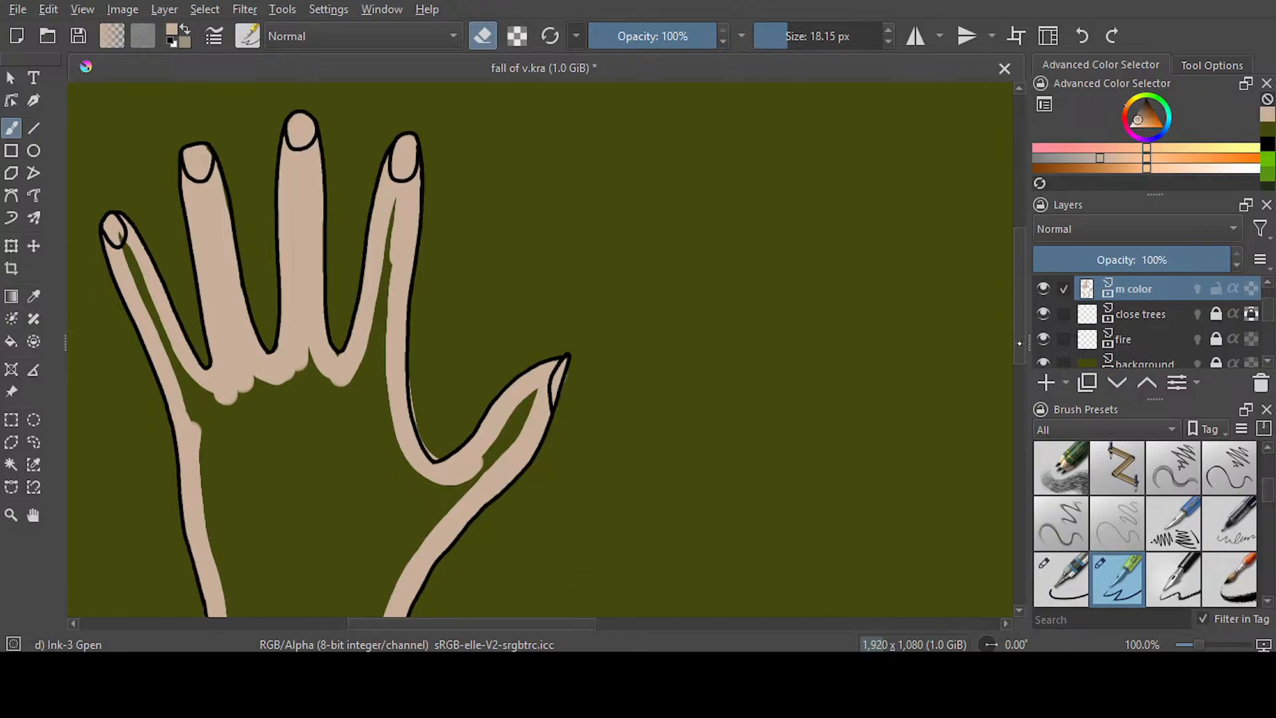
pyautogui.moveTo(417, 335)
pyautogui.mouseDown()
pyautogui.moveTo(415, 398)
pyautogui.moveTo(440, 423)
pyautogui.mouseUp()
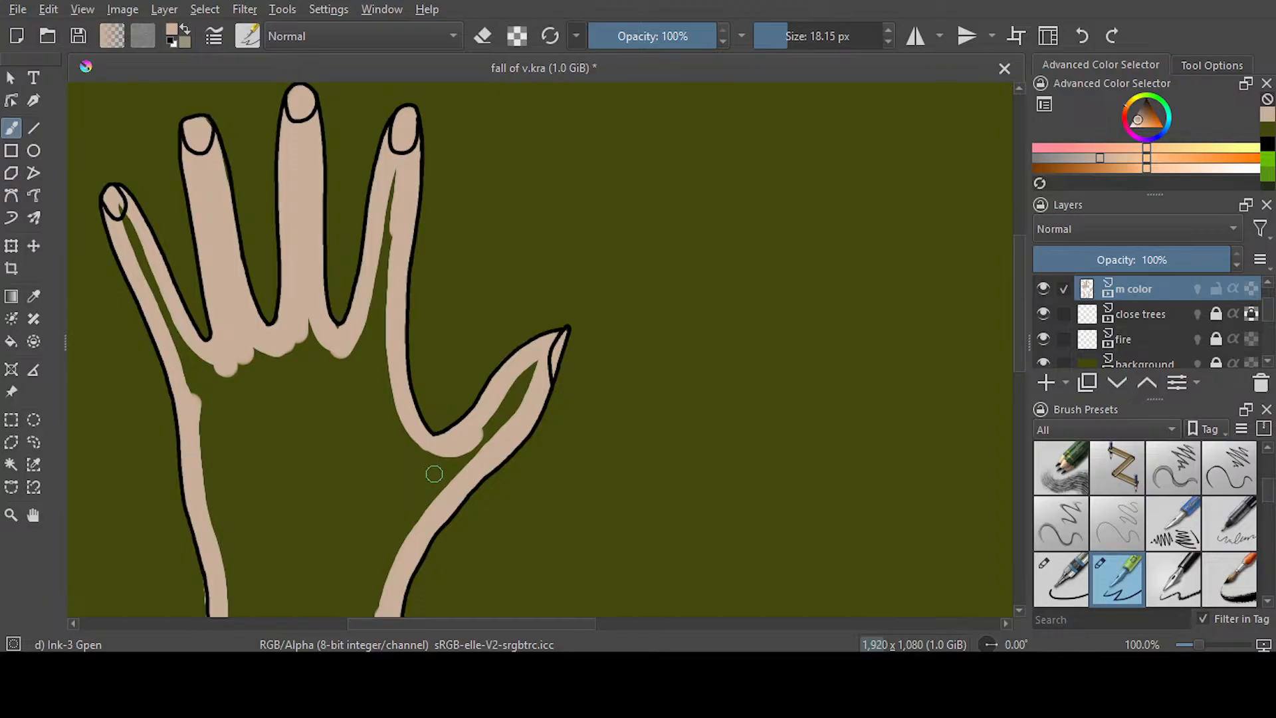
# Erase the beige spill outside both wrist lines and below the cuff line of the left hand
pyautogui.scroll(-3, 527, 438)
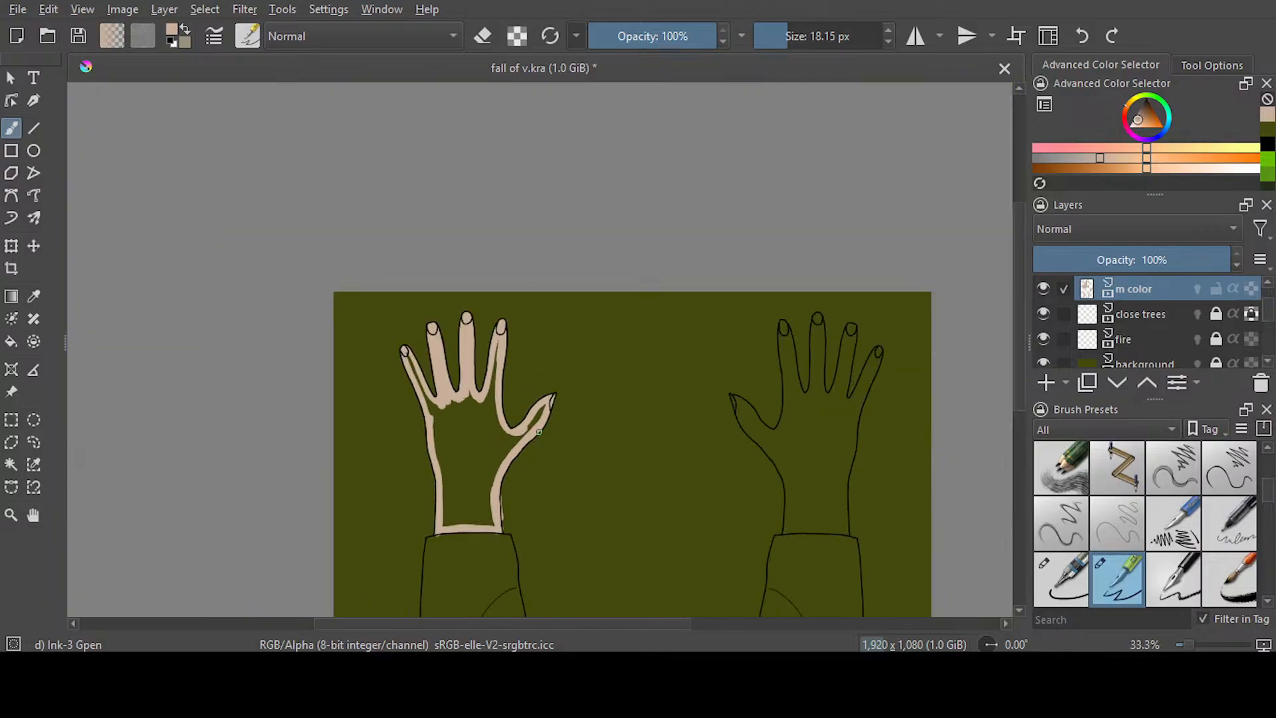
pyautogui.scroll(4, 458, 554)
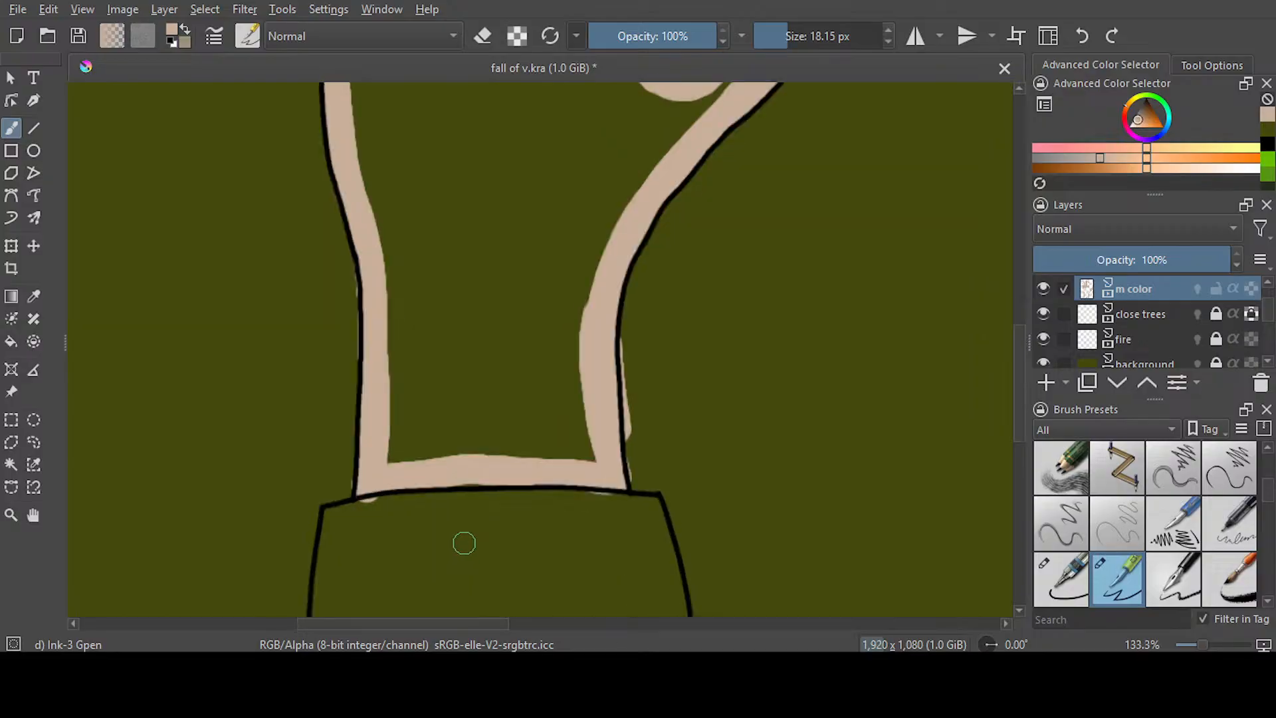
pyautogui.click(483, 33)
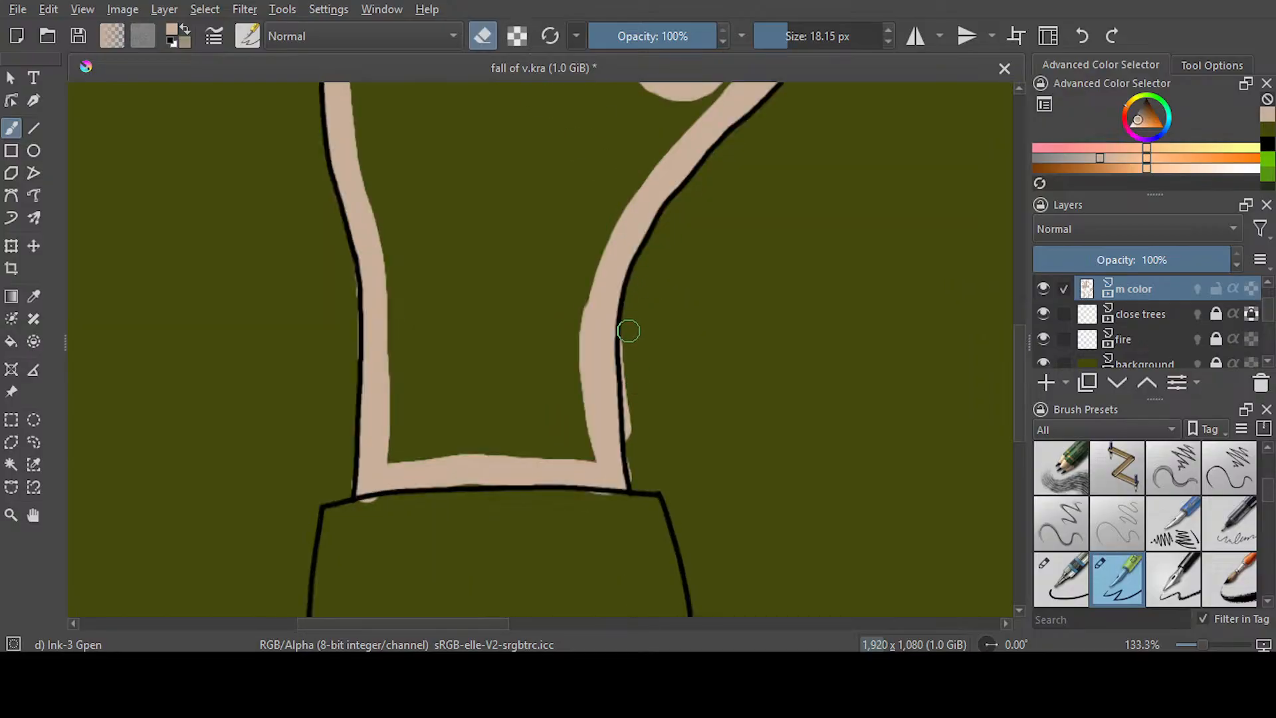
pyautogui.moveTo(631, 414)
pyautogui.mouseDown()
pyautogui.moveTo(646, 514)
pyautogui.moveTo(604, 465)
pyautogui.moveTo(622, 507)
pyautogui.moveTo(358, 507)
pyautogui.moveTo(339, 481)
pyautogui.mouseUp()
pyautogui.moveTo(345, 265); pyautogui.dragTo(347, 514)
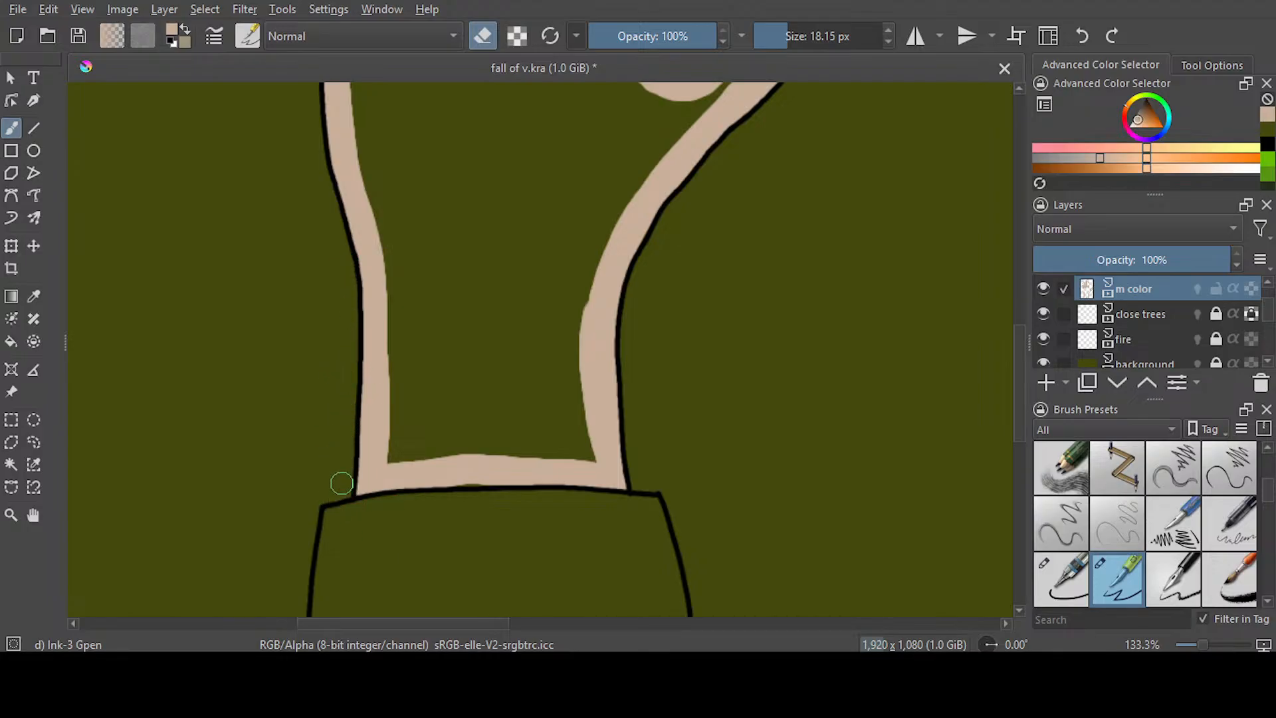
# Fill the enclosed interior of the left hand with the beige skin colour
pyautogui.press('f')
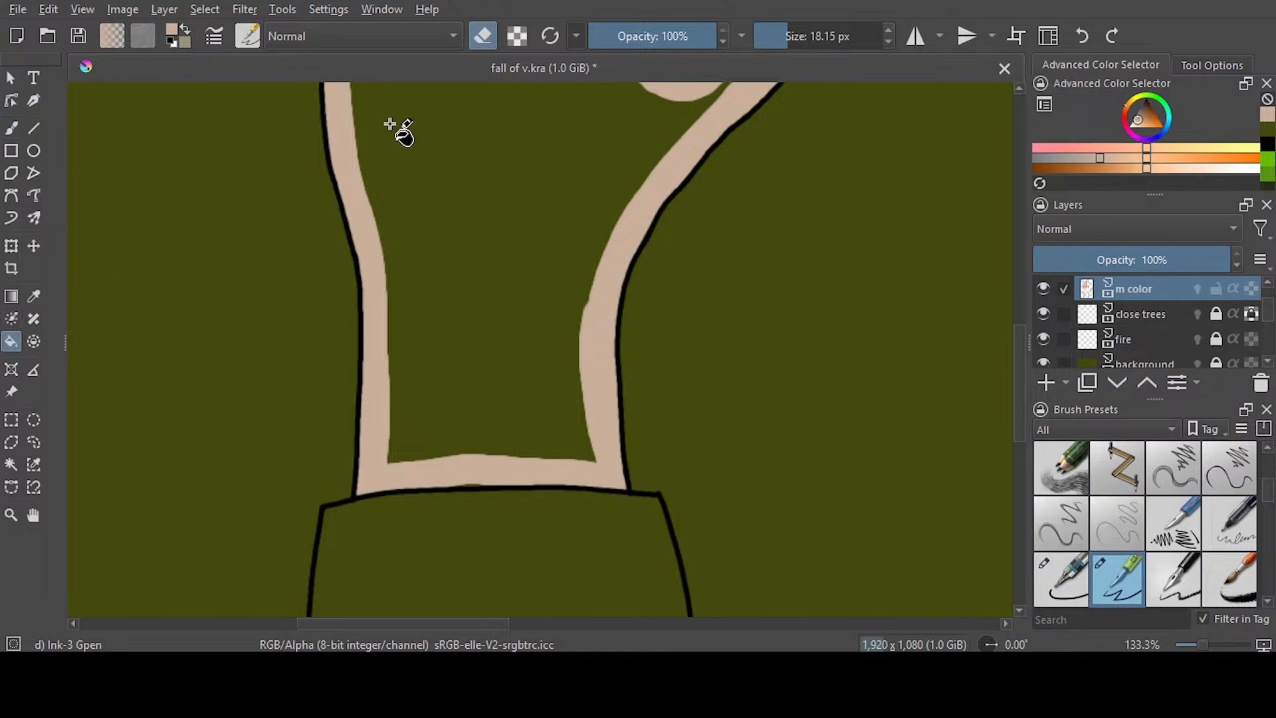
pyautogui.press('e')
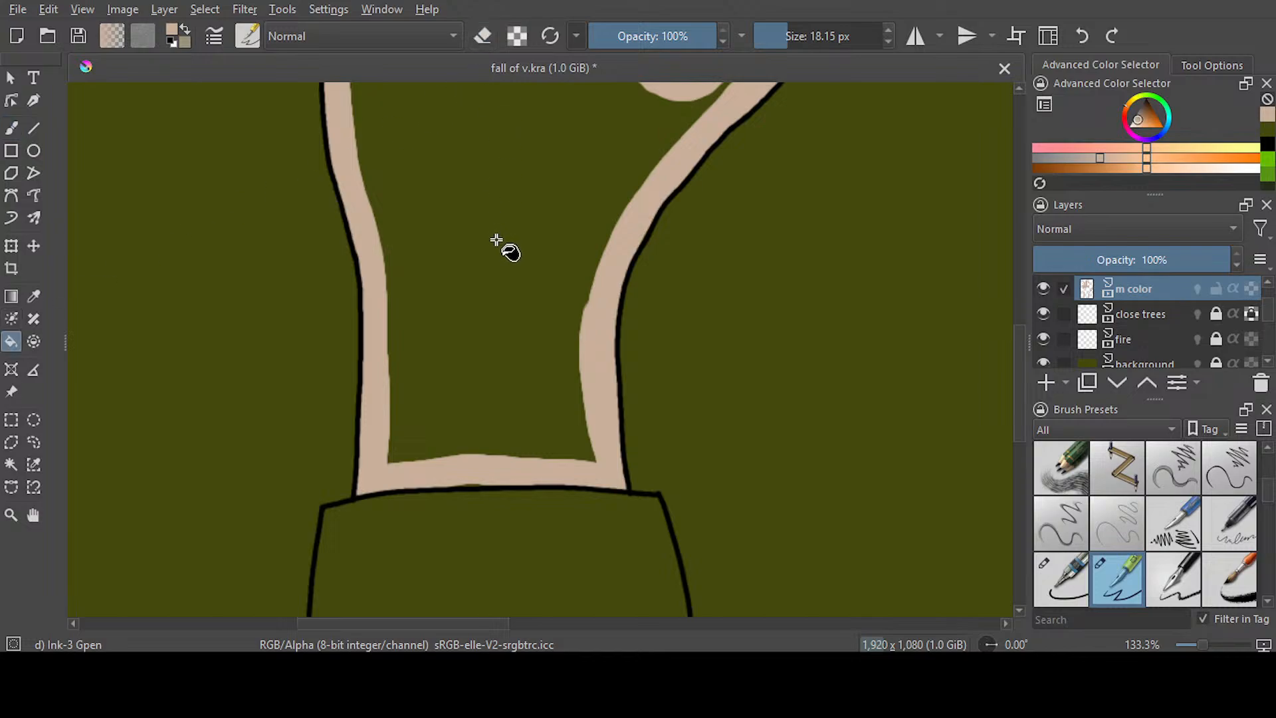
pyautogui.click(493, 251)
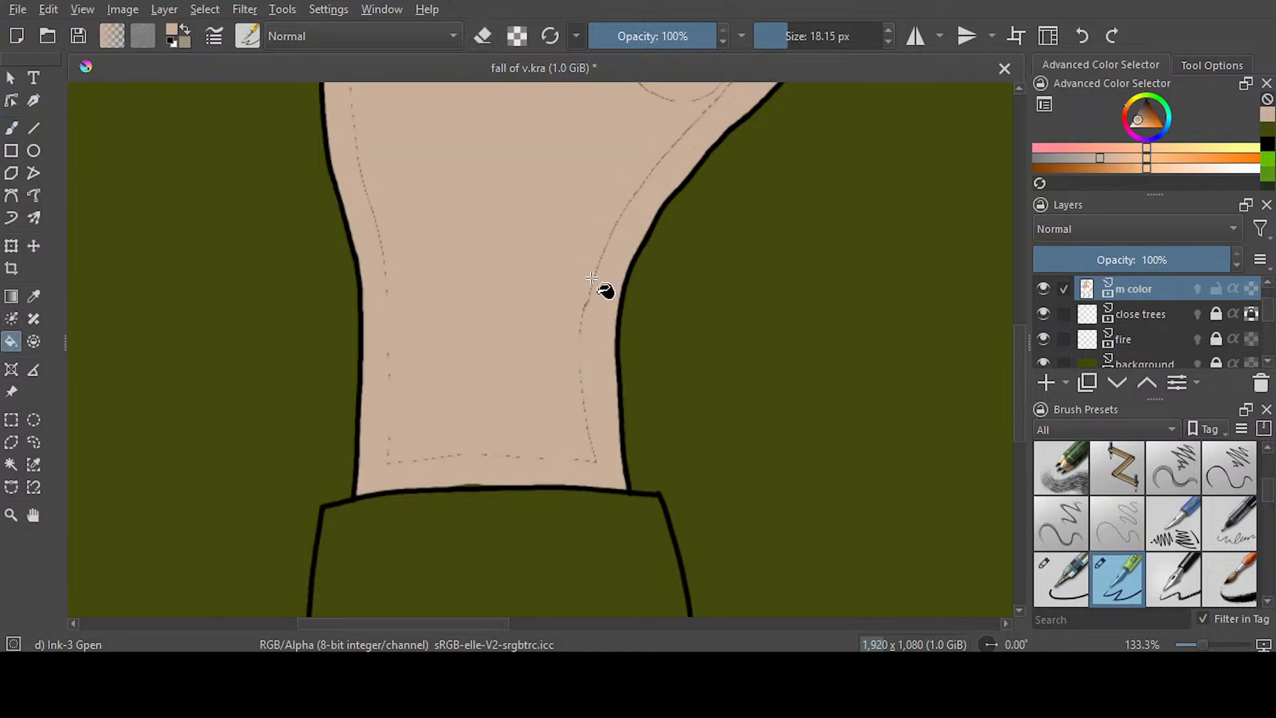
pyautogui.scroll(-4, 592, 278)
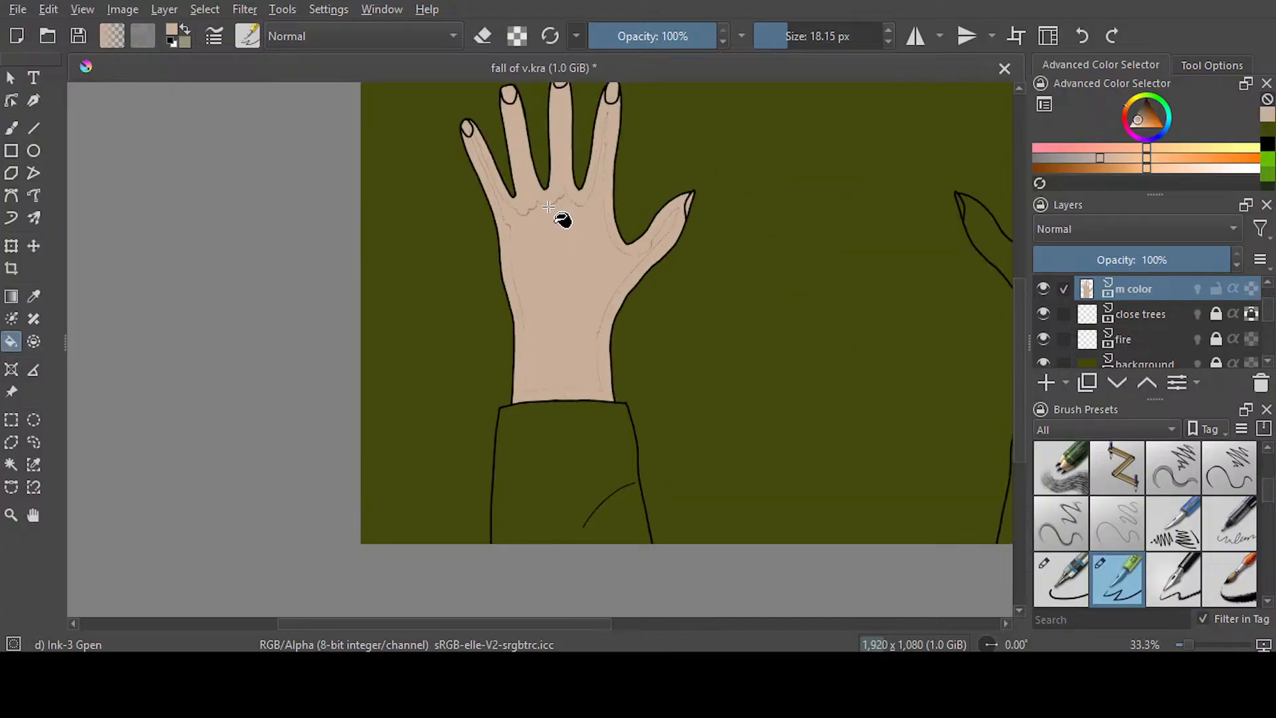
# Paint beige over the thin fill seams across the left hand's wrist, palm and fingers, and save the document
pyautogui.press('b')
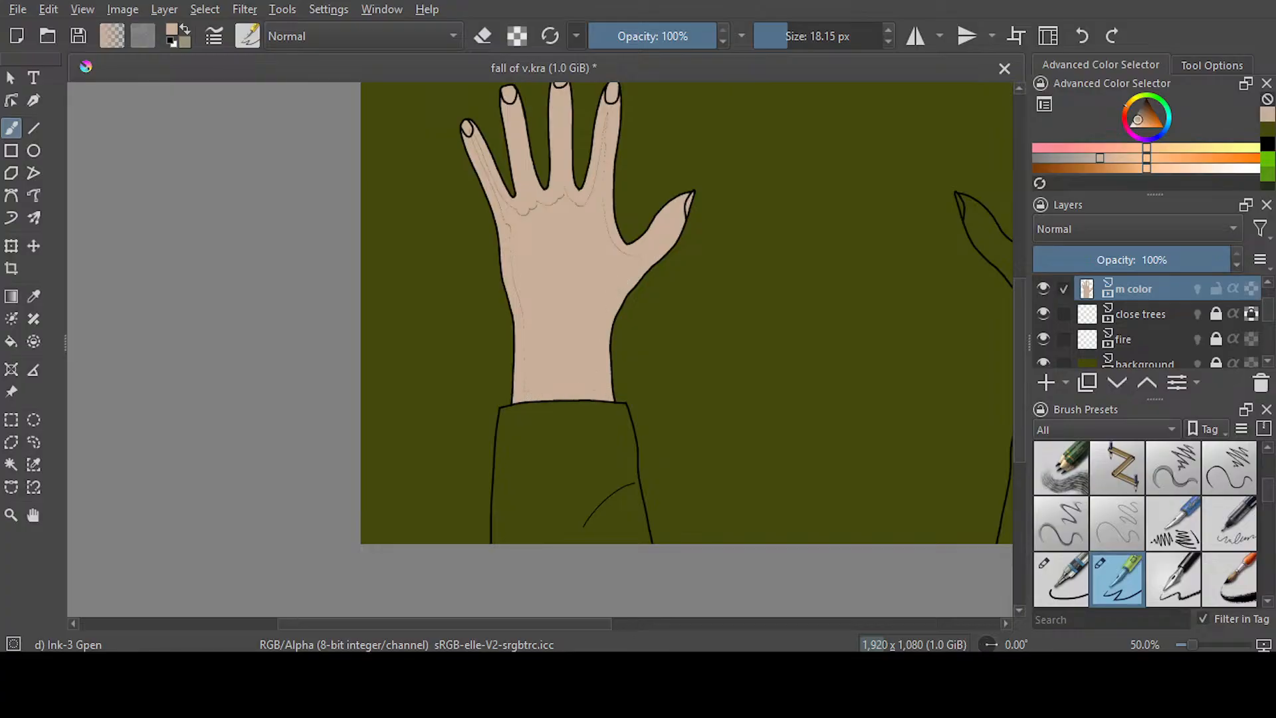
pyautogui.scroll(2, 588, 302)
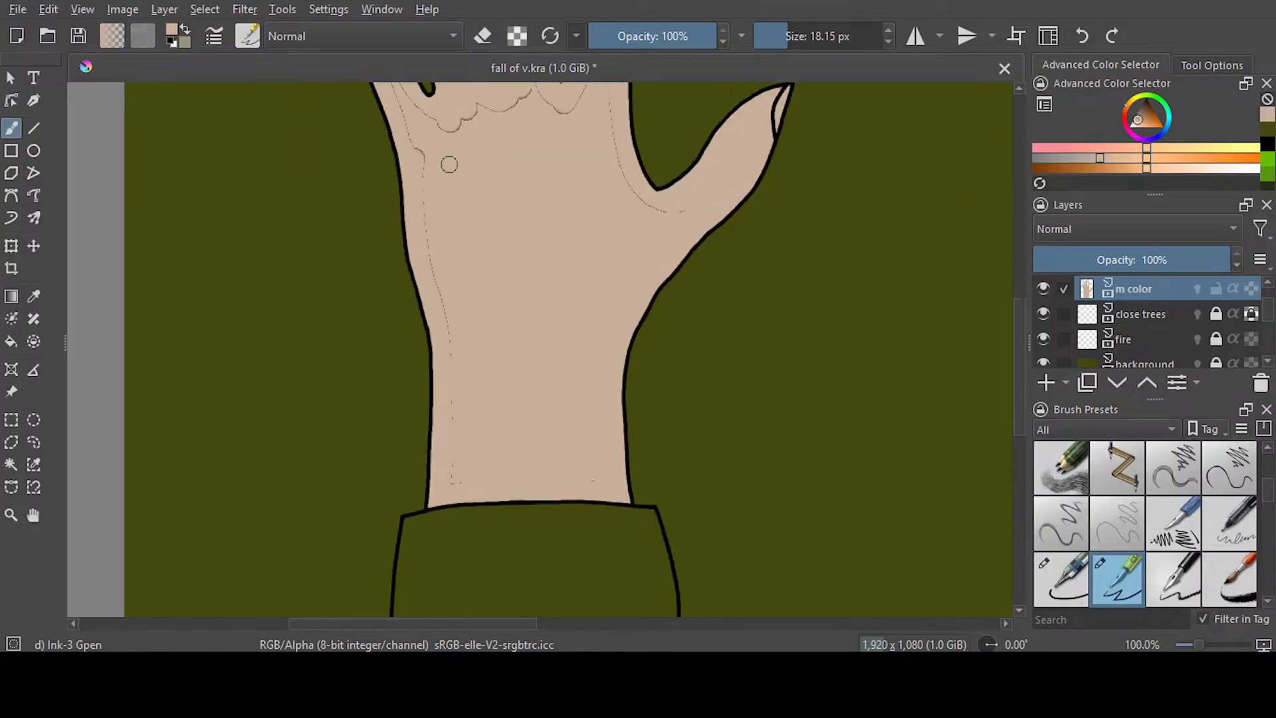
pyautogui.moveTo(421, 165); pyautogui.dragTo(462, 483)
pyautogui.press('e')
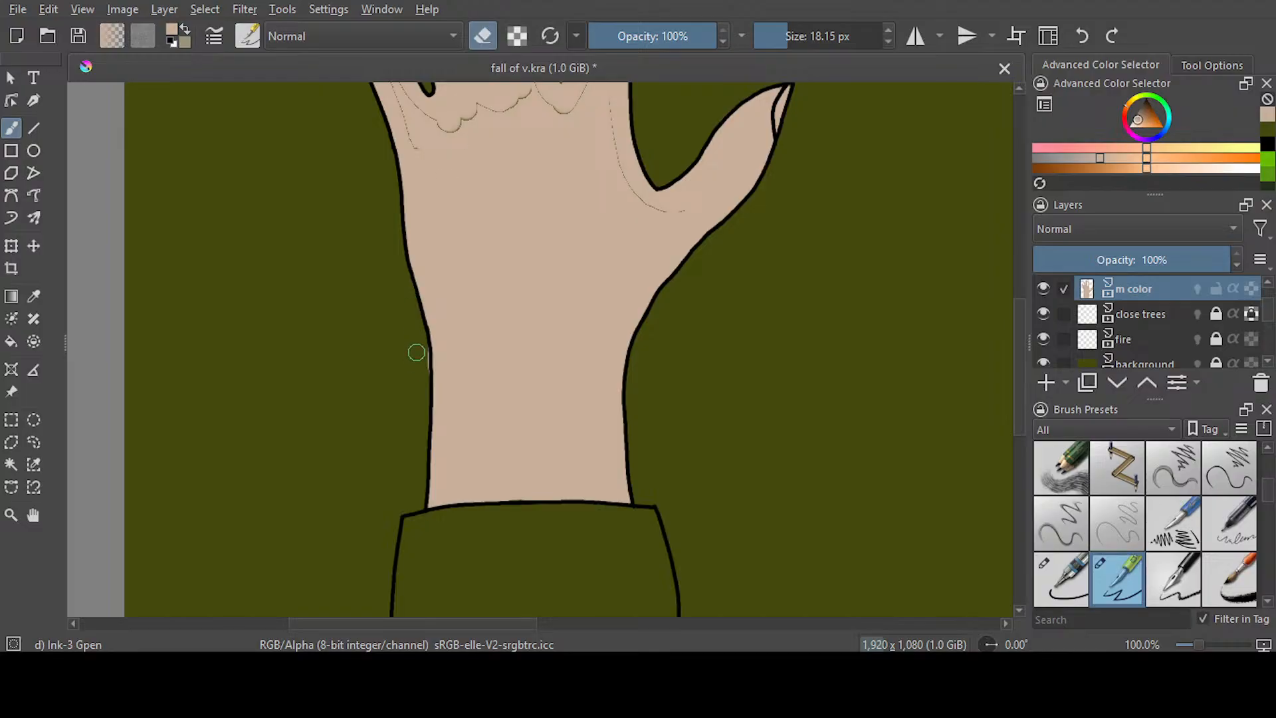
pyautogui.scroll(8, 777, 233)
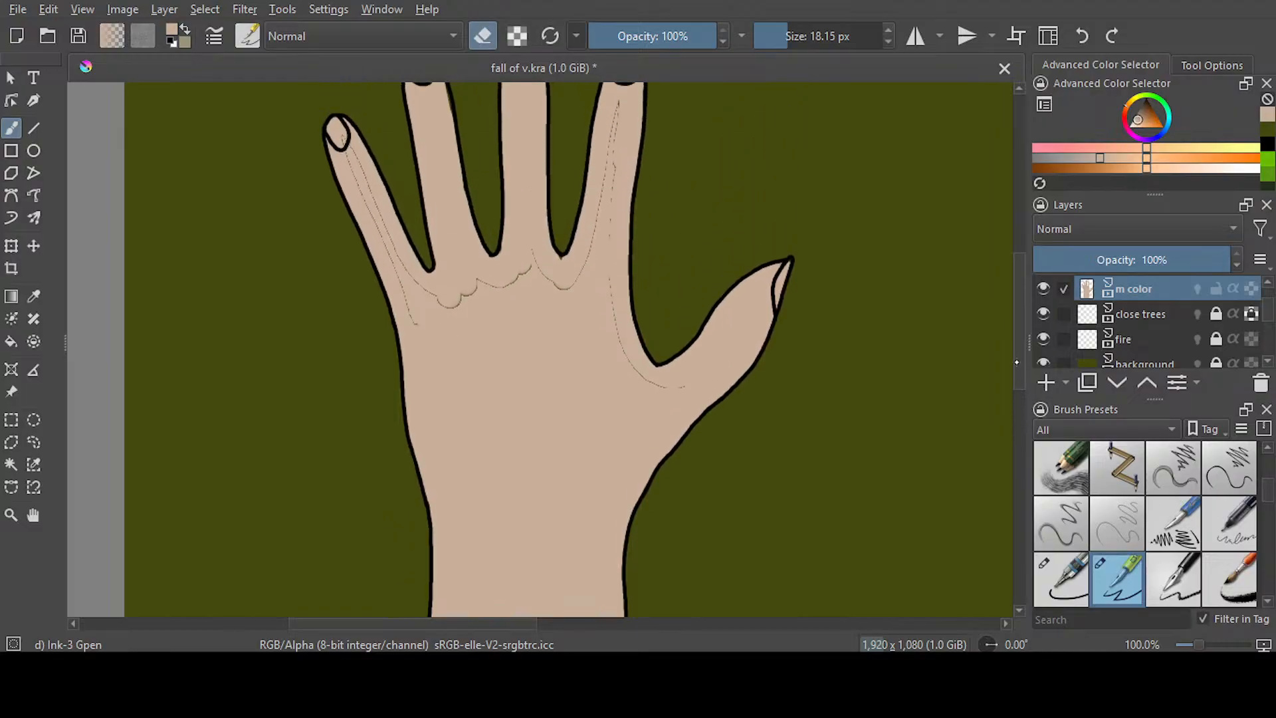
pyautogui.press('e')
pyautogui.moveTo(681, 498)
pyautogui.mouseDown()
pyautogui.moveTo(631, 478)
pyautogui.moveTo(612, 351)
pyautogui.moveTo(620, 223)
pyautogui.moveTo(576, 399)
pyautogui.moveTo(527, 361)
pyautogui.moveTo(552, 396)
pyautogui.moveTo(518, 389)
pyautogui.moveTo(447, 414)
pyautogui.moveTo(396, 364)
pyautogui.mouseUp()
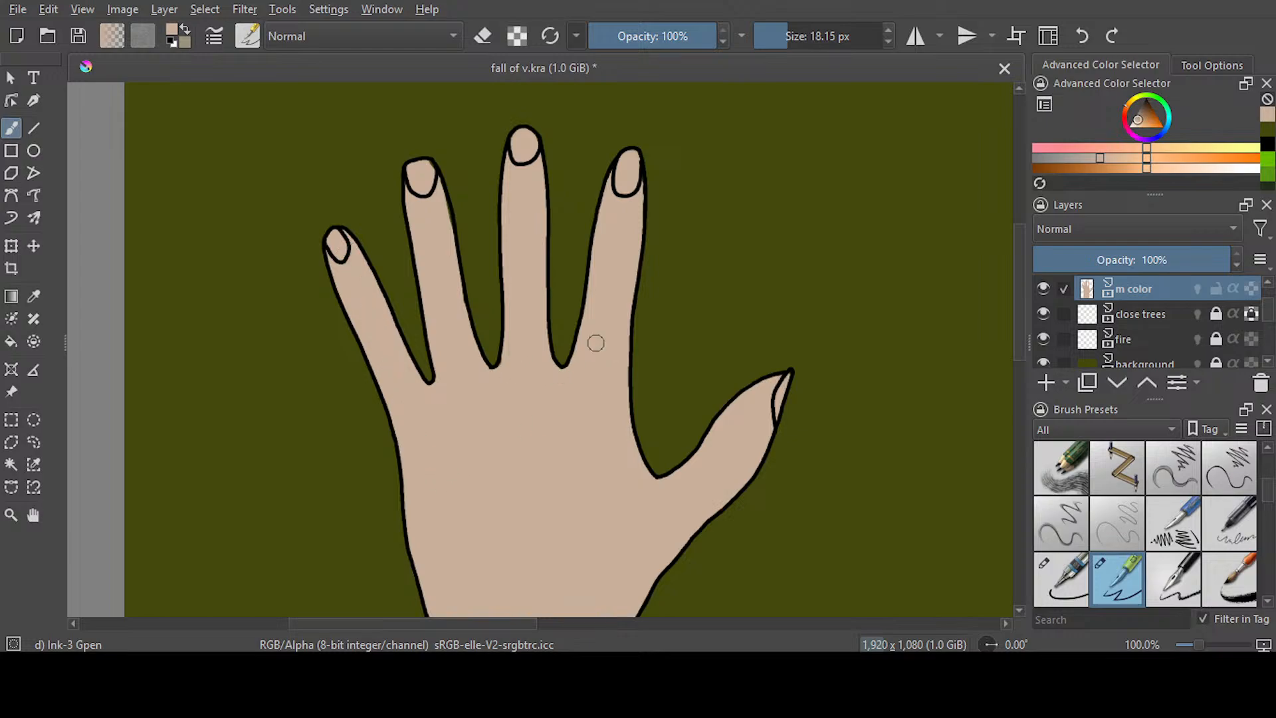
pyautogui.scroll(-2, 596, 342)
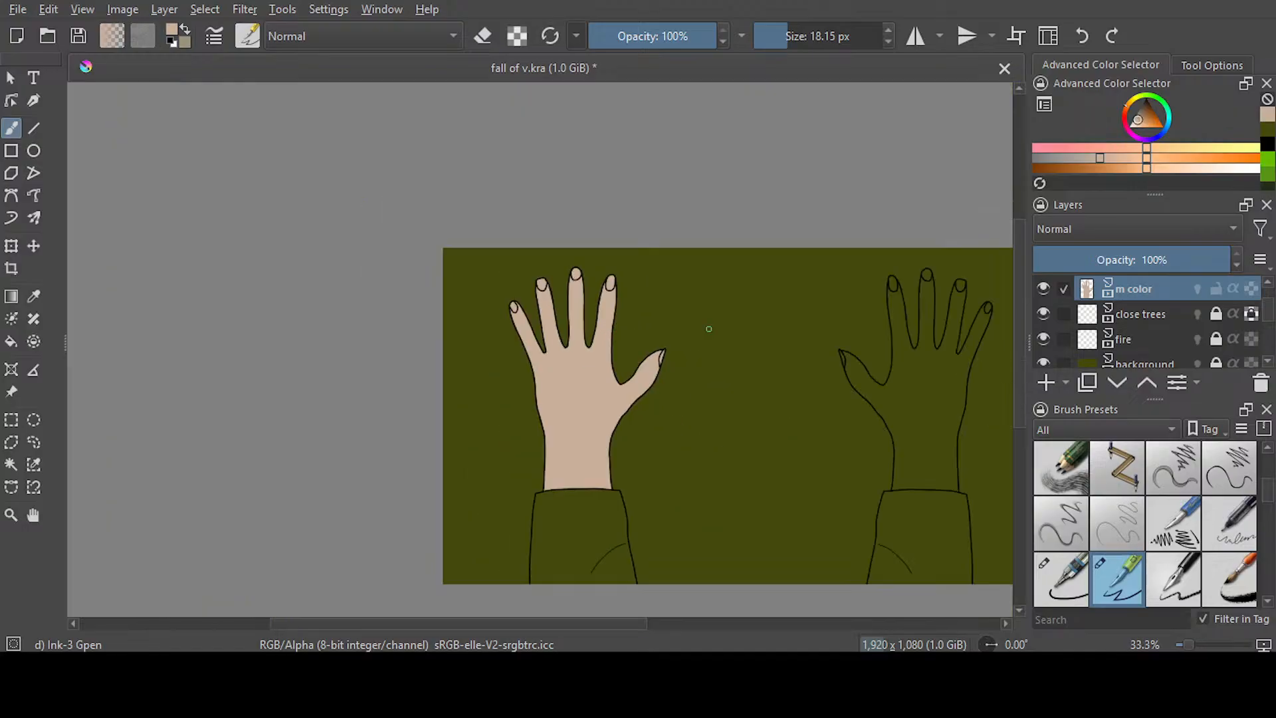
pyautogui.hotkey('ctrl', 's')
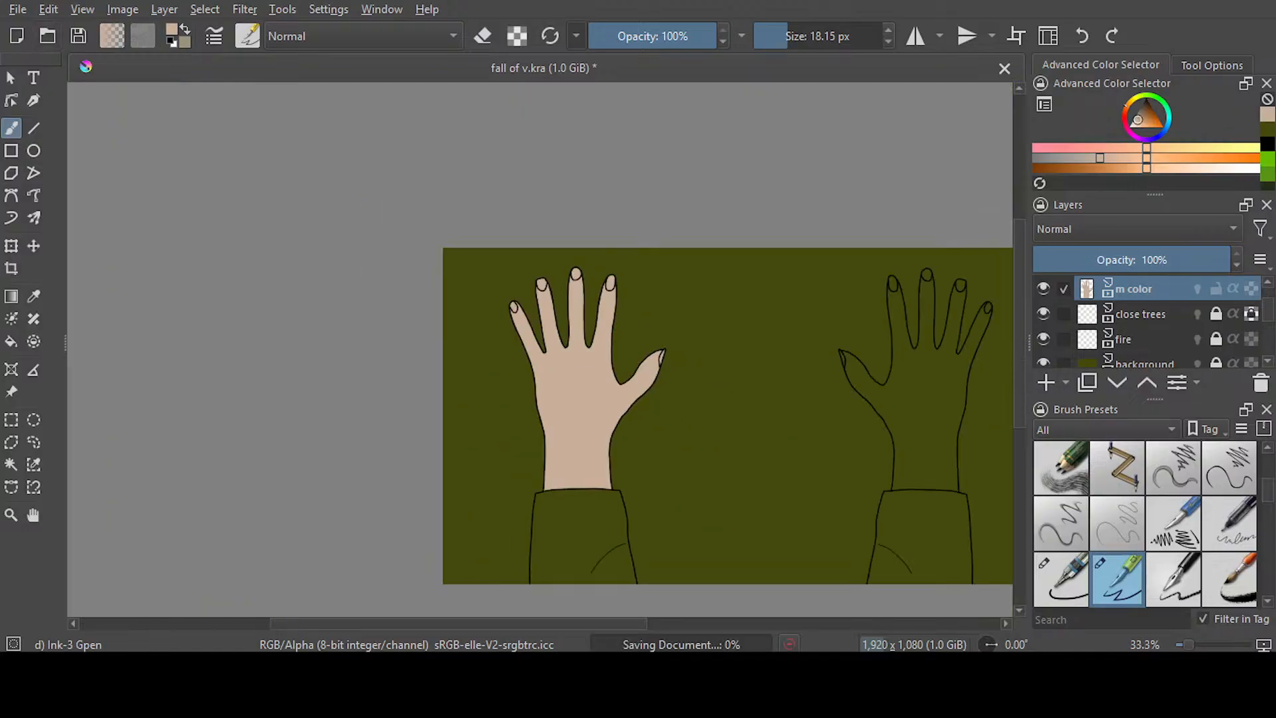
# Paint beige along both inner edges of the right hand's little finger and erase the spill outside its outline
pyautogui.moveTo(538, 620); pyautogui.dragTo(653, 616)
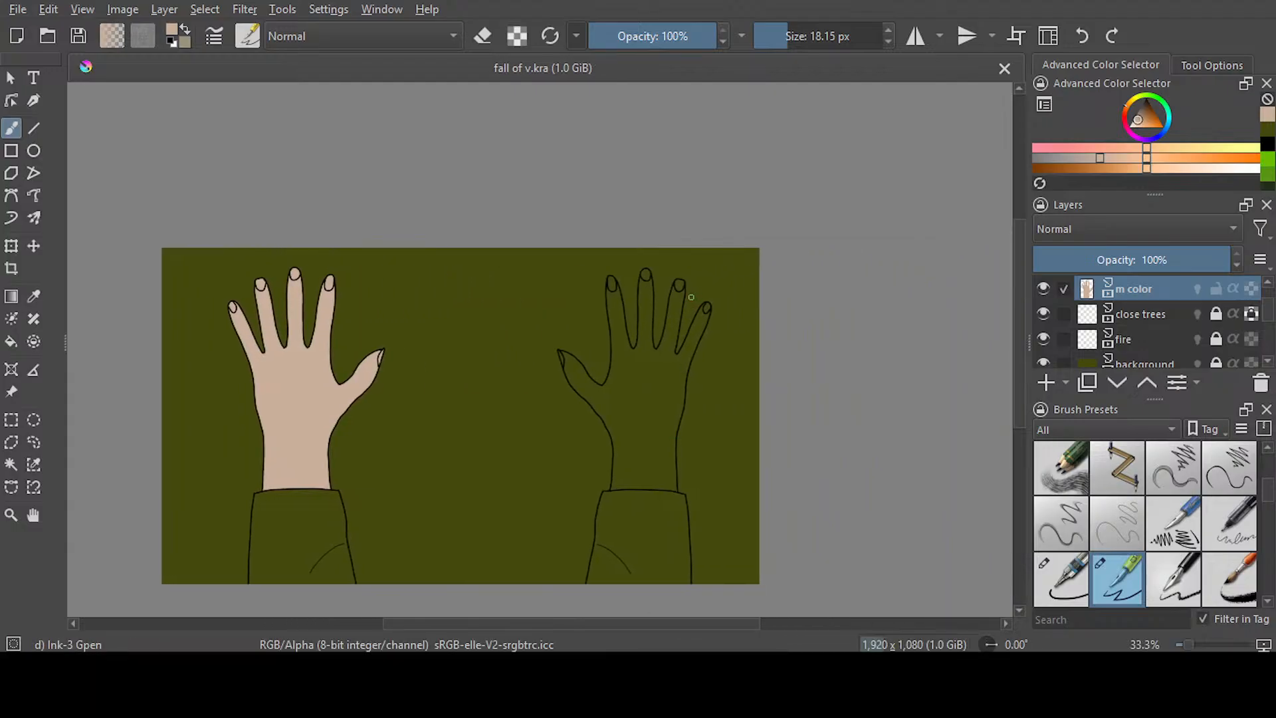
pyautogui.scroll(4, 680, 292)
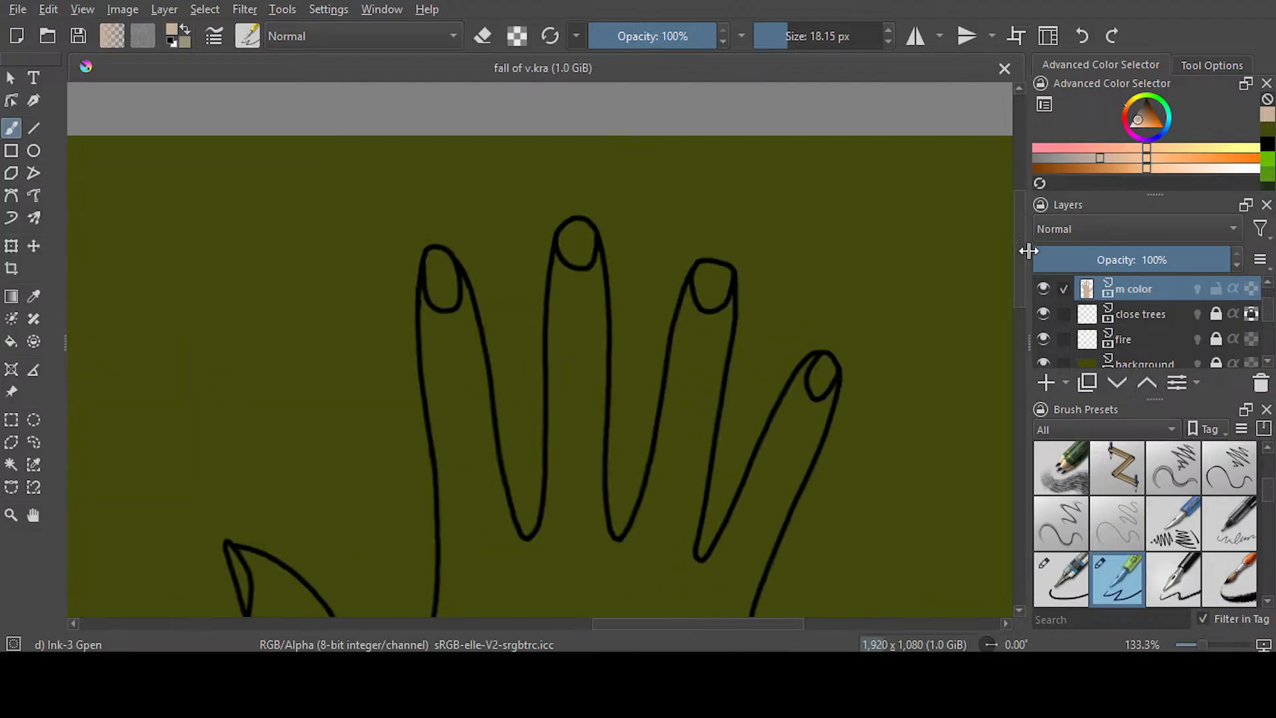
pyautogui.scroll(-3, 540, 350)
pyautogui.moveTo(811, 216)
pyautogui.mouseDown()
pyautogui.moveTo(798, 247)
pyautogui.moveTo(814, 264)
pyautogui.moveTo(735, 466)
pyautogui.mouseUp()
pyautogui.moveTo(811, 221); pyautogui.dragTo(695, 425)
pyautogui.click(482, 36)
pyautogui.moveTo(705, 381); pyautogui.dragTo(696, 407)
pyautogui.press('e')
# Paint beige along both inner edges of the right hand's ring finger, joining the bands beside it
pyautogui.moveTo(720, 123)
pyautogui.mouseDown()
pyautogui.moveTo(683, 368)
pyautogui.moveTo(691, 415)
pyautogui.mouseUp()
pyautogui.moveTo(698, 283); pyautogui.dragTo(683, 412)
pyautogui.moveTo(714, 122)
pyautogui.mouseDown()
pyautogui.moveTo(693, 136)
pyautogui.moveTo(655, 308)
pyautogui.moveTo(615, 402)
pyautogui.mouseUp()
# Paint beige inside the right hand's middle finger along both edges, including the nail and the curves at its base
pyautogui.scroll(2, 1018, 308)
pyautogui.scroll(1, 1019, 307)
pyautogui.moveTo(584, 166)
pyautogui.mouseDown()
pyautogui.moveTo(588, 352)
pyautogui.moveTo(618, 492)
pyautogui.moveTo(624, 481)
pyautogui.mouseUp()
pyautogui.moveTo(590, 266)
pyautogui.mouseDown()
pyautogui.moveTo(593, 432)
pyautogui.moveTo(585, 285)
pyautogui.moveTo(594, 355)
pyautogui.moveTo(596, 277)
pyautogui.moveTo(590, 328)
pyautogui.mouseUp()
pyautogui.moveTo(579, 169)
pyautogui.mouseDown()
pyautogui.moveTo(561, 194)
pyautogui.moveTo(549, 454)
pyautogui.moveTo(526, 508)
pyautogui.mouseUp()
# Paint beige along both inner edges of the right hand's index finger, covering its nail
pyautogui.moveTo(444, 211)
pyautogui.mouseDown()
pyautogui.moveTo(471, 289)
pyautogui.moveTo(497, 447)
pyautogui.moveTo(536, 491)
pyautogui.mouseUp()
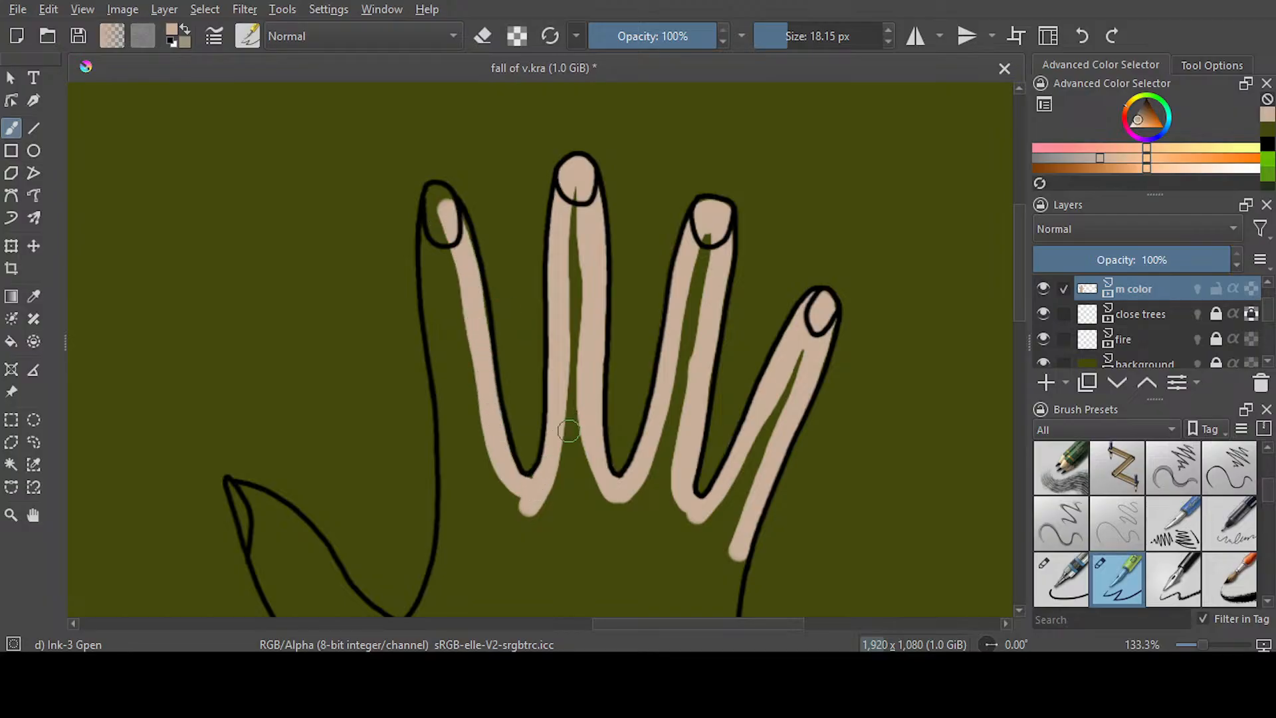
pyautogui.moveTo(463, 266)
pyautogui.mouseDown()
pyautogui.moveTo(441, 196)
pyautogui.moveTo(432, 274)
pyautogui.moveTo(453, 551)
pyautogui.mouseUp()
pyautogui.press('e')
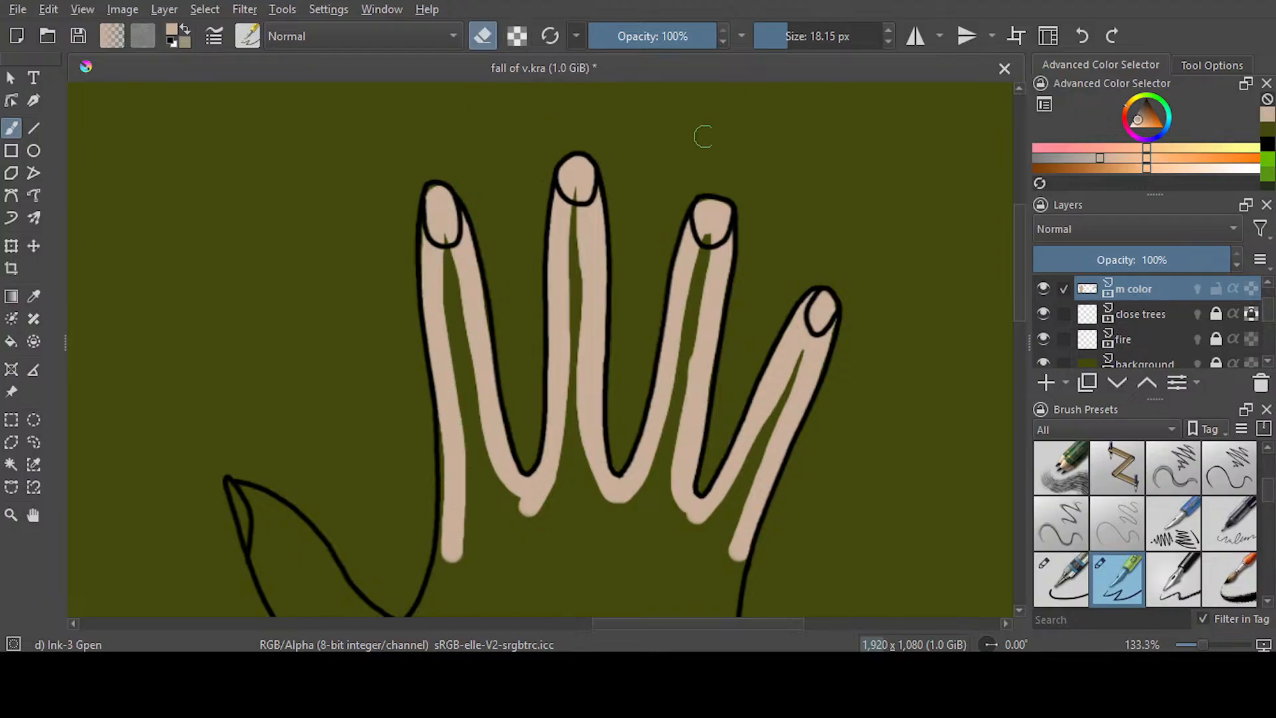
# Continue the beige band from the index finger around the right hand's thumb and down to the wrist
pyautogui.scroll(-5, 442, 279)
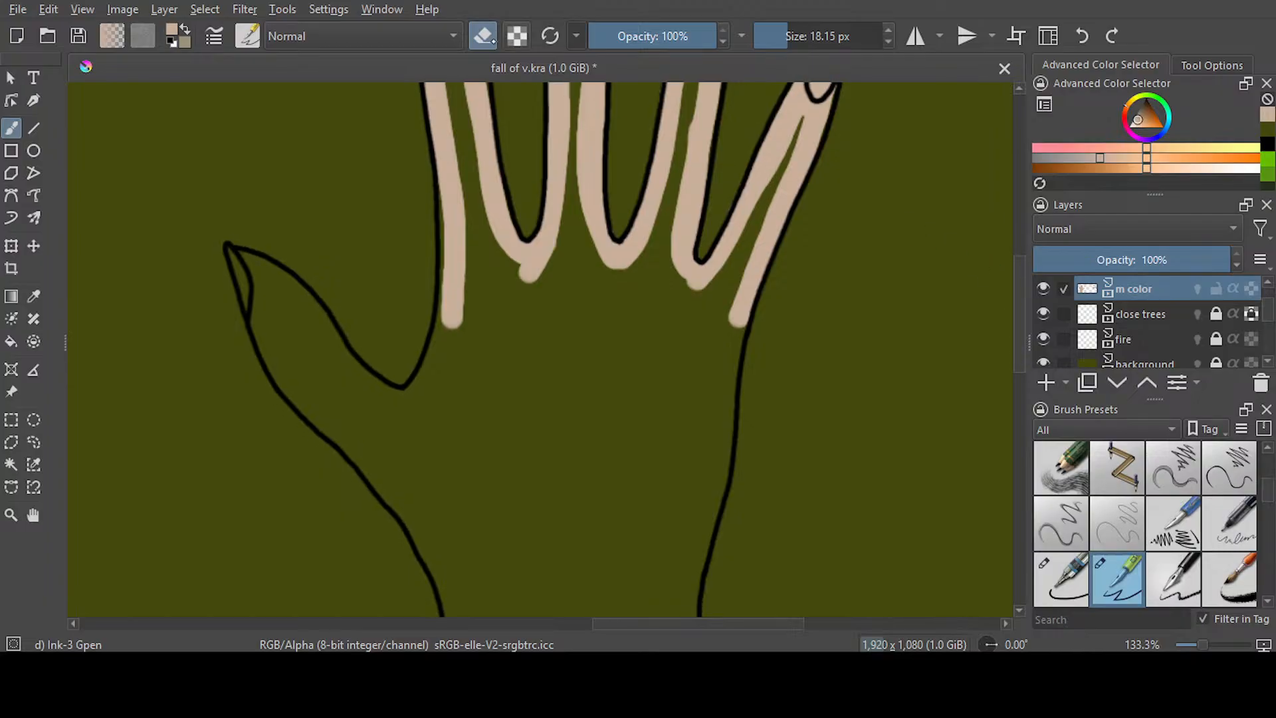
pyautogui.press('e')
pyautogui.moveTo(449, 198)
pyautogui.mouseDown()
pyautogui.moveTo(447, 318)
pyautogui.moveTo(449, 192)
pyautogui.moveTo(456, 303)
pyautogui.moveTo(411, 392)
pyautogui.moveTo(364, 377)
pyautogui.moveTo(310, 303)
pyautogui.moveTo(337, 342)
pyautogui.moveTo(238, 256)
pyautogui.moveTo(296, 396)
pyautogui.moveTo(365, 460)
pyautogui.moveTo(442, 572)
pyautogui.moveTo(467, 583)
pyautogui.mouseUp()
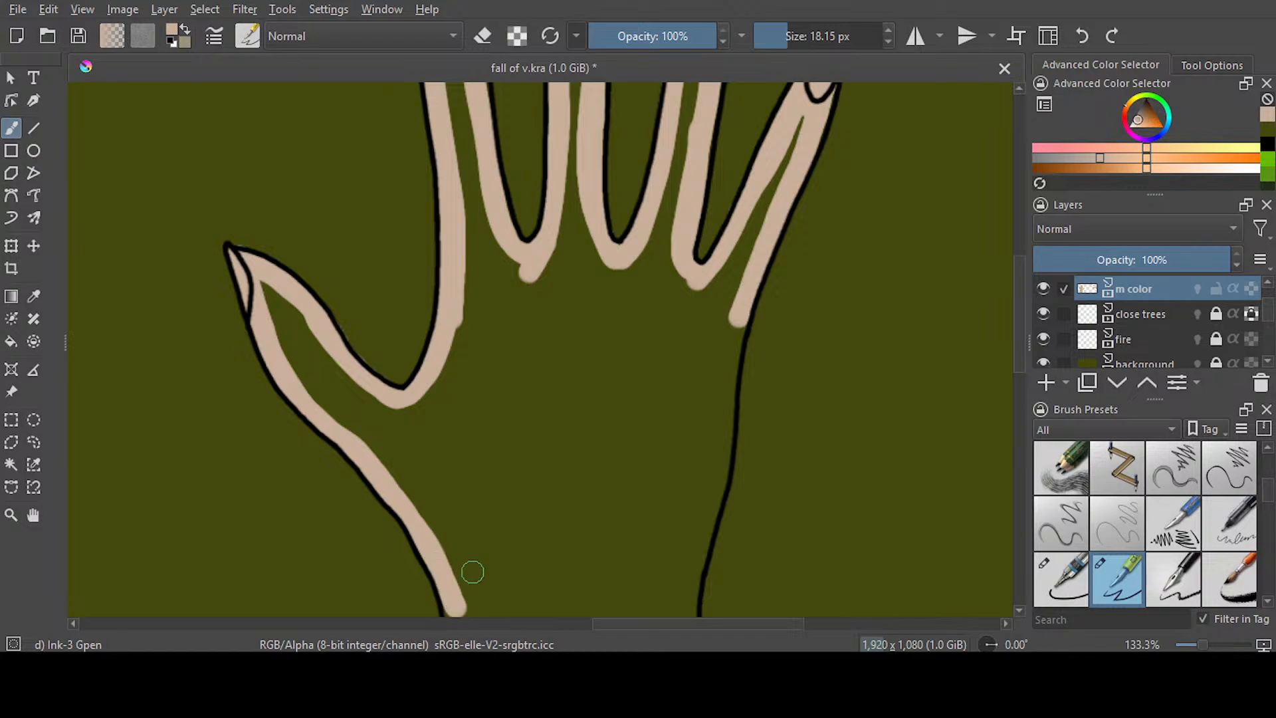
# Paint beige down the little-finger side of the right palm and erase the spill outside the line near the wrist
pyautogui.scroll(-5, 540, 348)
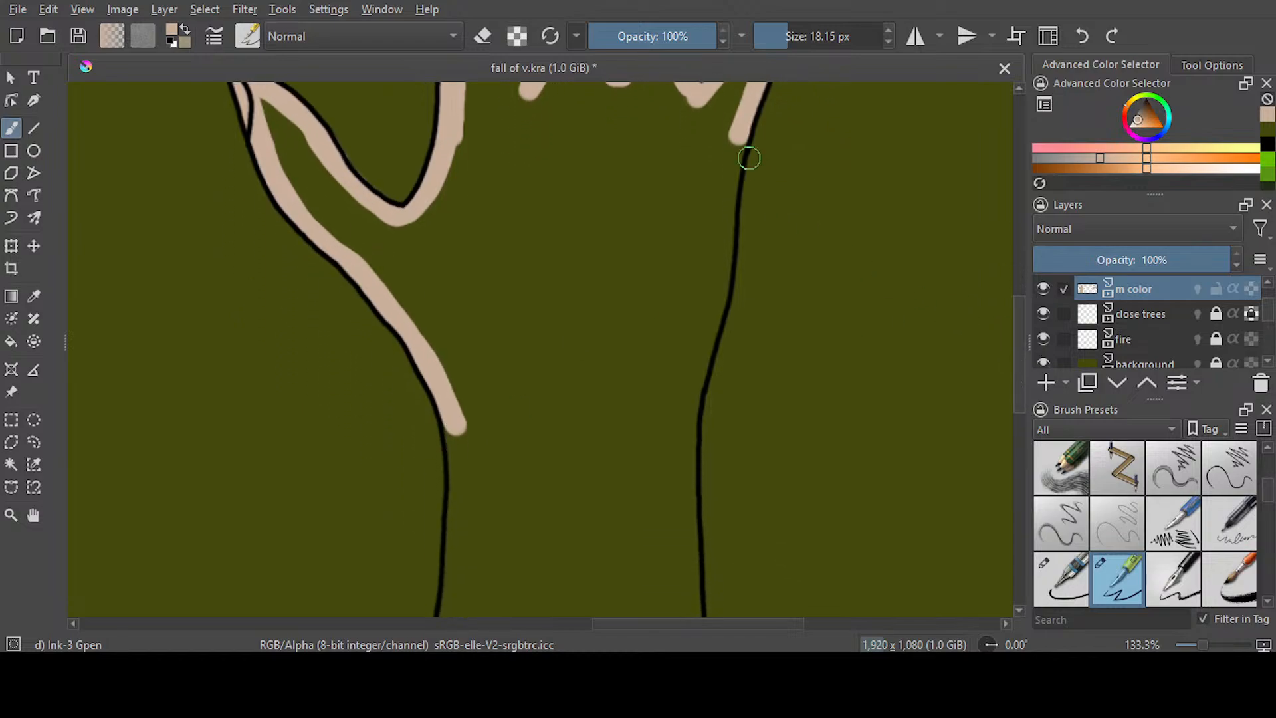
pyautogui.moveTo(735, 149); pyautogui.dragTo(679, 455)
pyautogui.moveTo(700, 376); pyautogui.dragTo(687, 497)
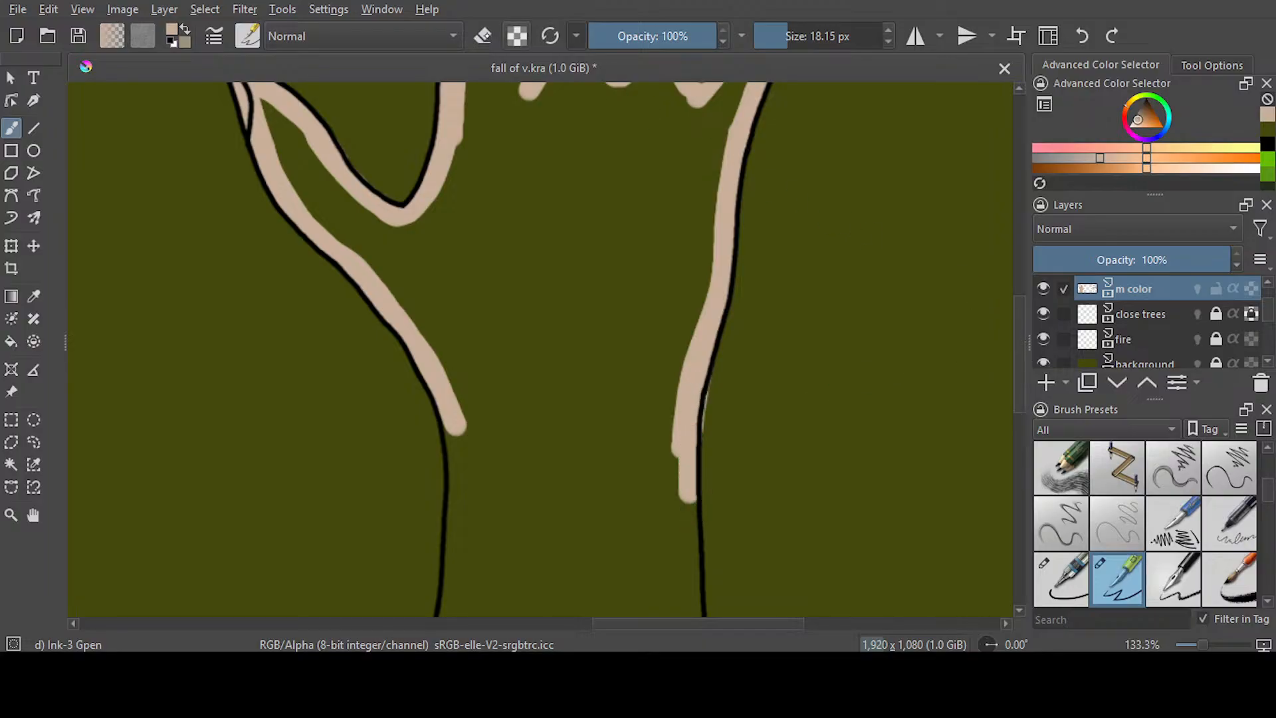
pyautogui.click(483, 36)
pyautogui.moveTo(728, 392); pyautogui.dragTo(711, 428)
pyautogui.moveTo(720, 381); pyautogui.dragTo(711, 417)
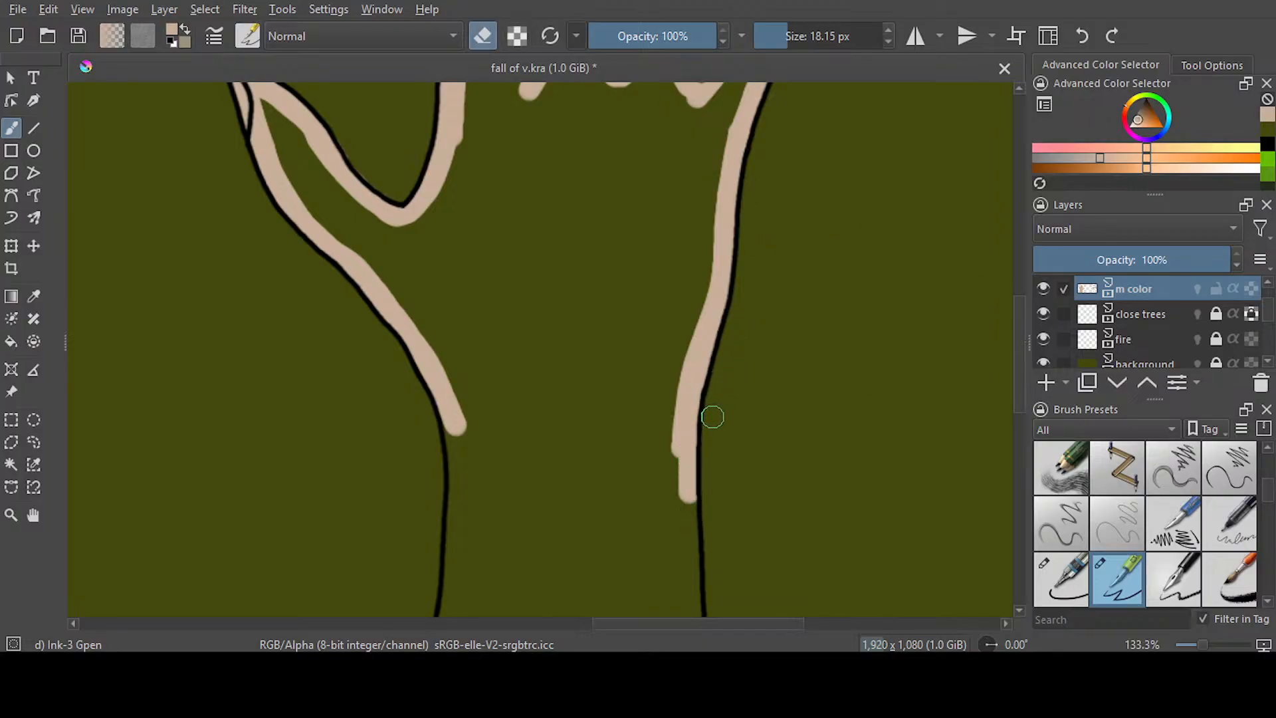
pyautogui.press('e')
# Paint beige down both sides of the right wrist and along the cuff line to close the band
pyautogui.scroll(-5, 1007, 378)
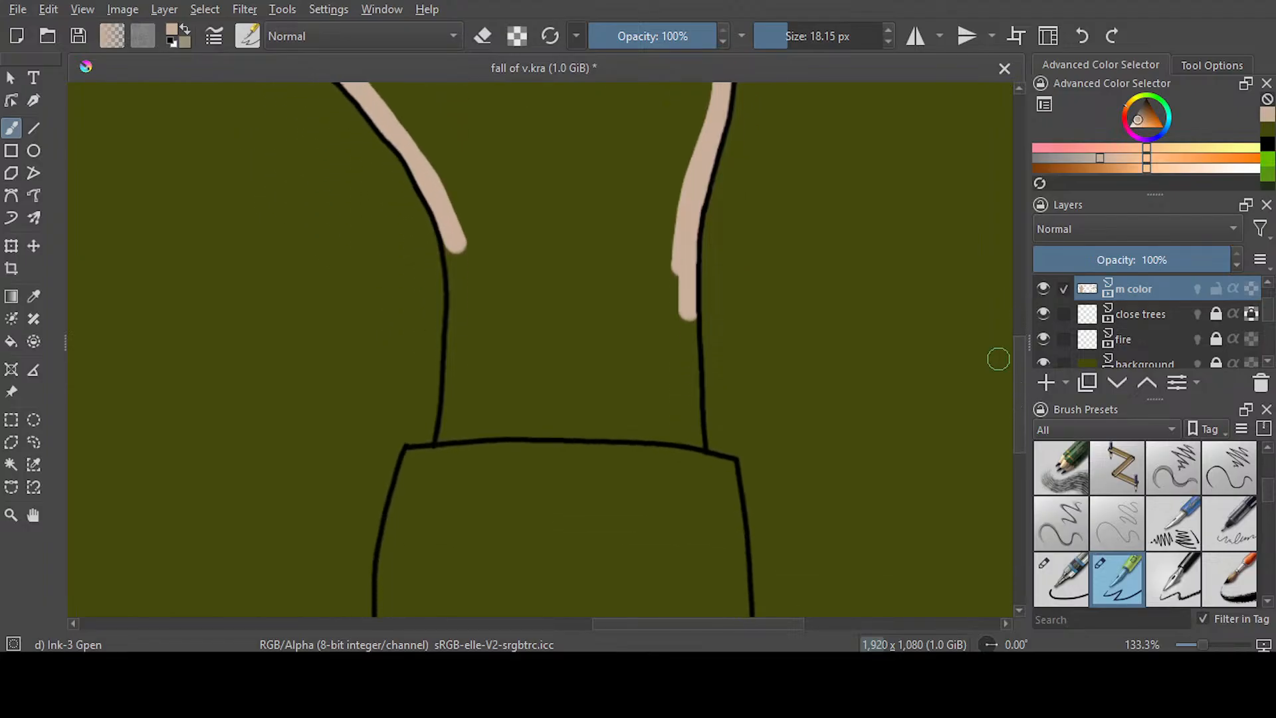
pyautogui.moveTo(447, 233)
pyautogui.mouseDown()
pyautogui.moveTo(443, 434)
pyautogui.moveTo(701, 440)
pyautogui.mouseUp()
pyautogui.moveTo(683, 293); pyautogui.dragTo(695, 454)
# Erase the beige spill outside both wrist lines and below the cuff line of the right hand
pyautogui.click(483, 36)
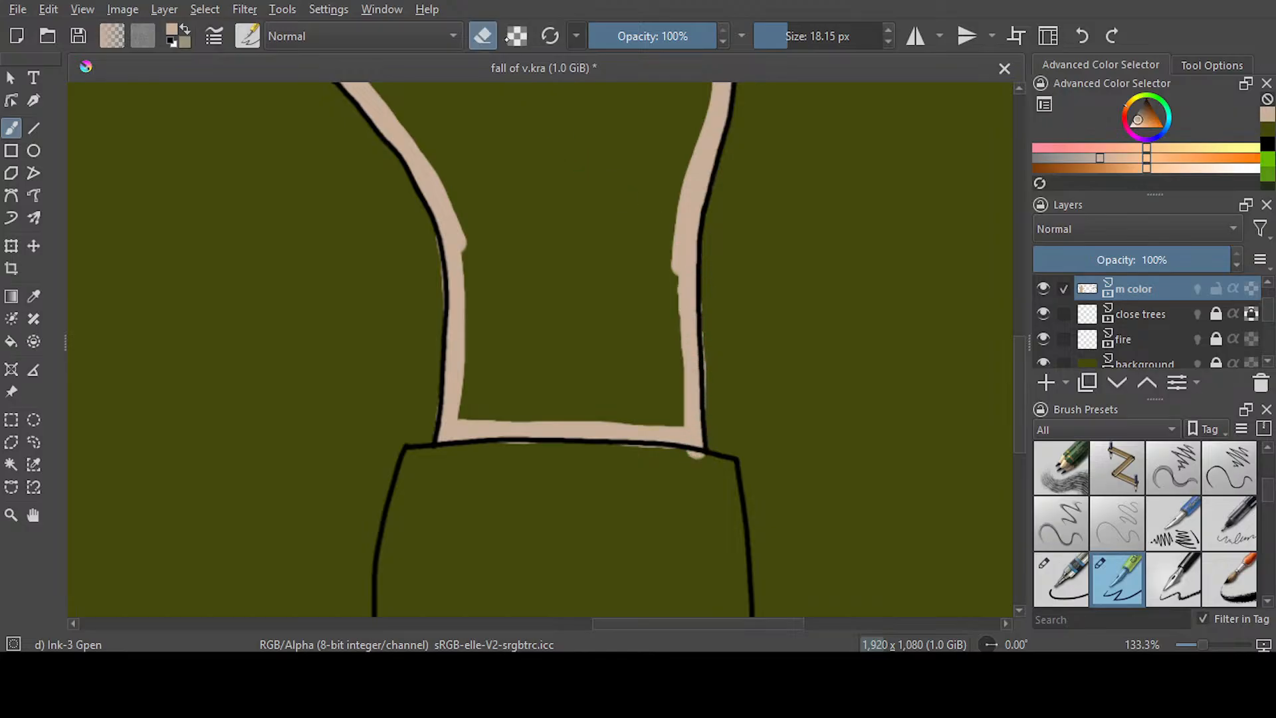
pyautogui.moveTo(707, 306)
pyautogui.mouseDown()
pyautogui.moveTo(713, 437)
pyautogui.moveTo(732, 423)
pyautogui.moveTo(710, 479)
pyautogui.moveTo(685, 468)
pyautogui.moveTo(706, 465)
pyautogui.moveTo(639, 453)
pyautogui.moveTo(462, 455)
pyautogui.mouseUp()
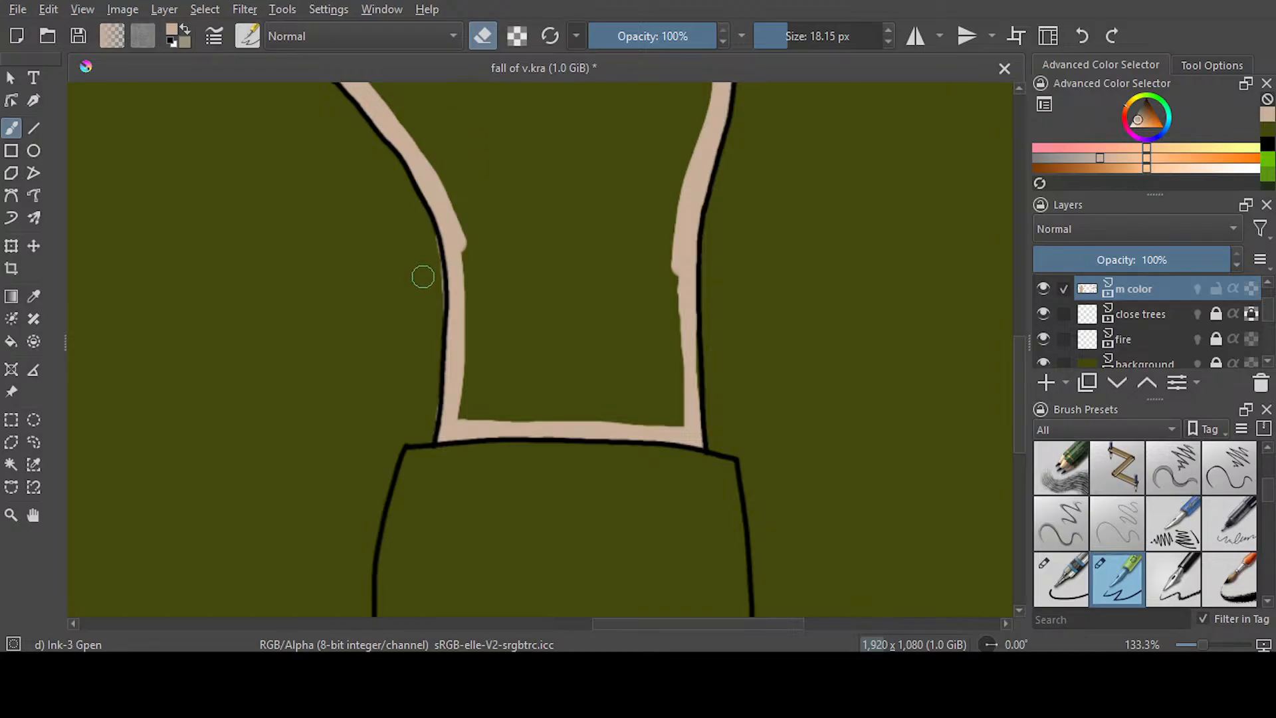
pyautogui.moveTo(431, 288); pyautogui.dragTo(429, 419)
# Widen the beige band along the right hand's outer wrist line and fill the hand's enclosed interior with beige
pyautogui.press('e')
pyautogui.moveTo(692, 211)
pyautogui.mouseDown()
pyautogui.moveTo(680, 394)
pyautogui.moveTo(684, 376)
pyautogui.moveTo(692, 393)
pyautogui.moveTo(686, 289)
pyautogui.mouseUp()
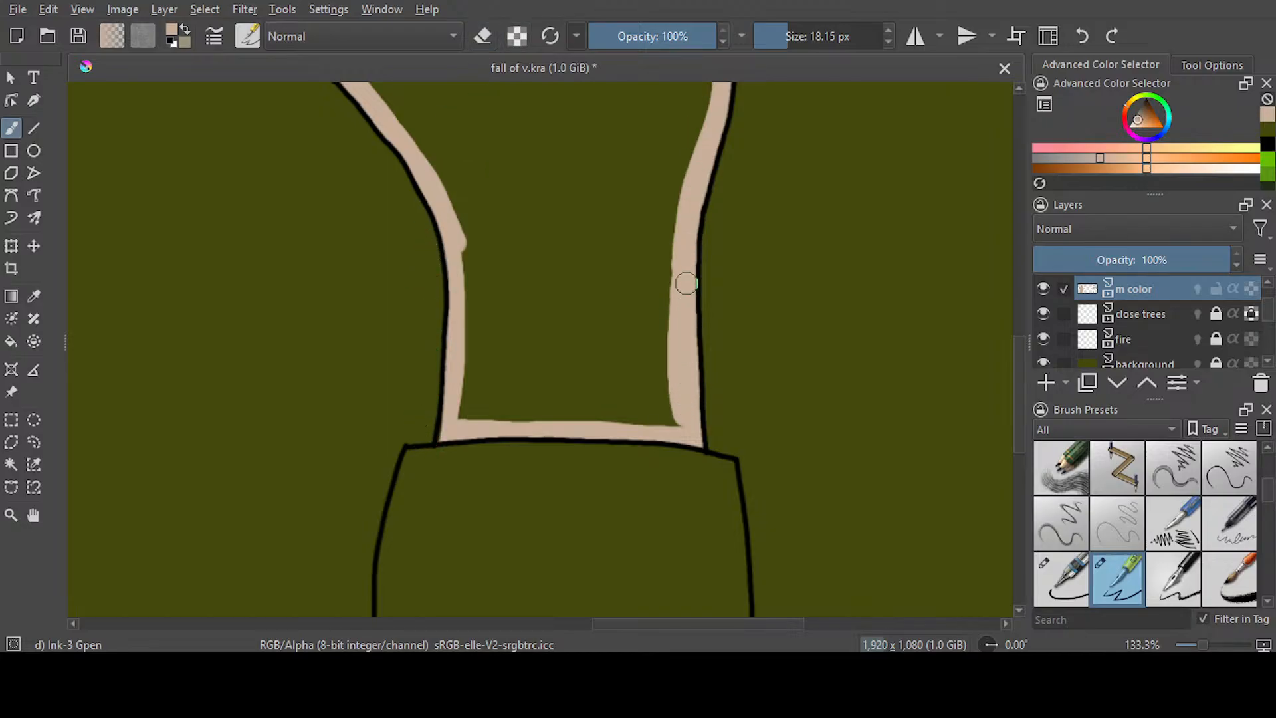
pyautogui.scroll(-1, 805, 321)
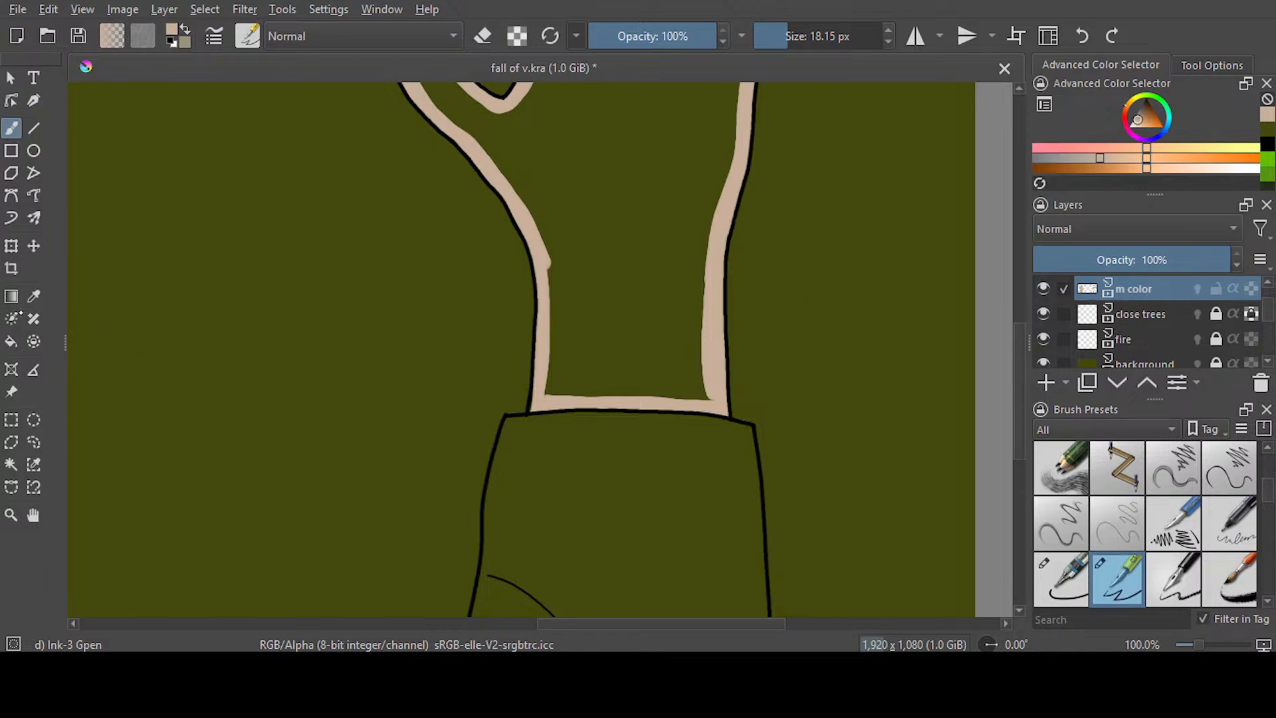
pyautogui.press('f')
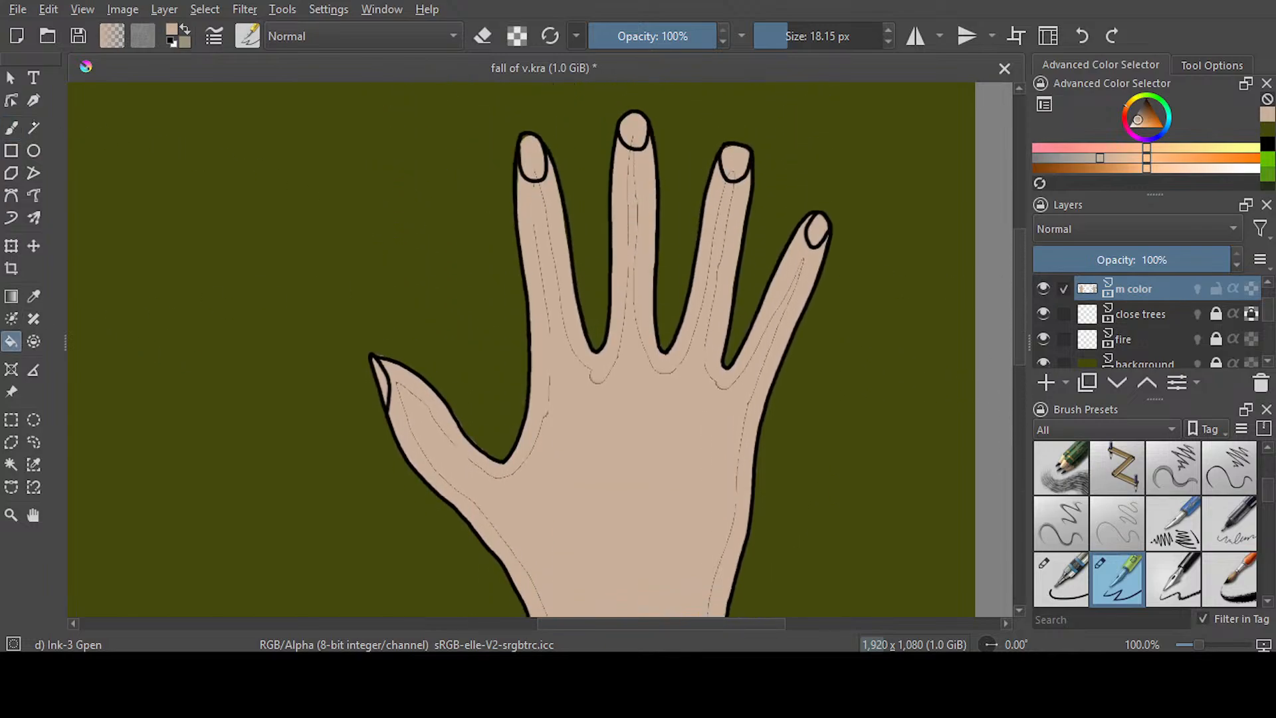
# Paint beige over the thin fill seams in the right hand's fingers, palm, wrist and thumb
pyautogui.press('b')
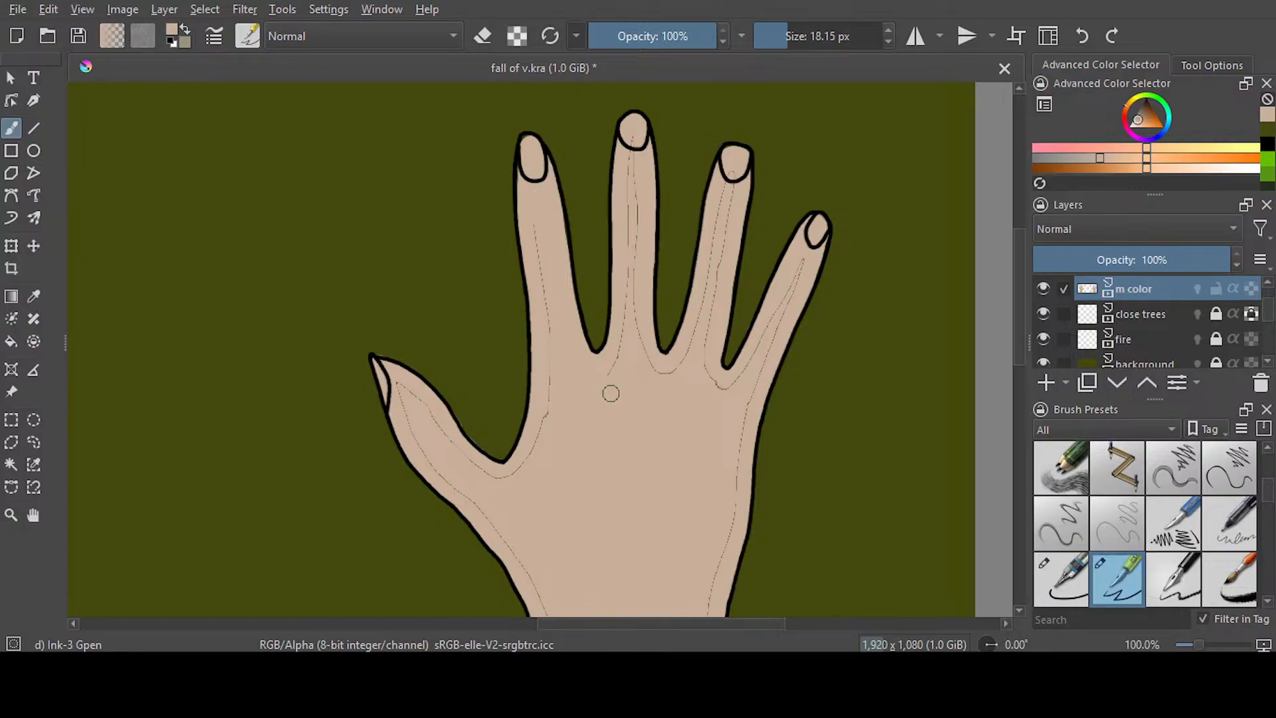
pyautogui.moveTo(637, 145)
pyautogui.mouseDown()
pyautogui.moveTo(620, 365)
pyautogui.moveTo(637, 355)
pyautogui.moveTo(671, 375)
pyautogui.mouseUp()
pyautogui.moveTo(791, 281); pyautogui.dragTo(751, 420)
pyautogui.scroll(-5, 1002, 245)
pyautogui.moveTo(746, 213); pyautogui.dragTo(712, 382)
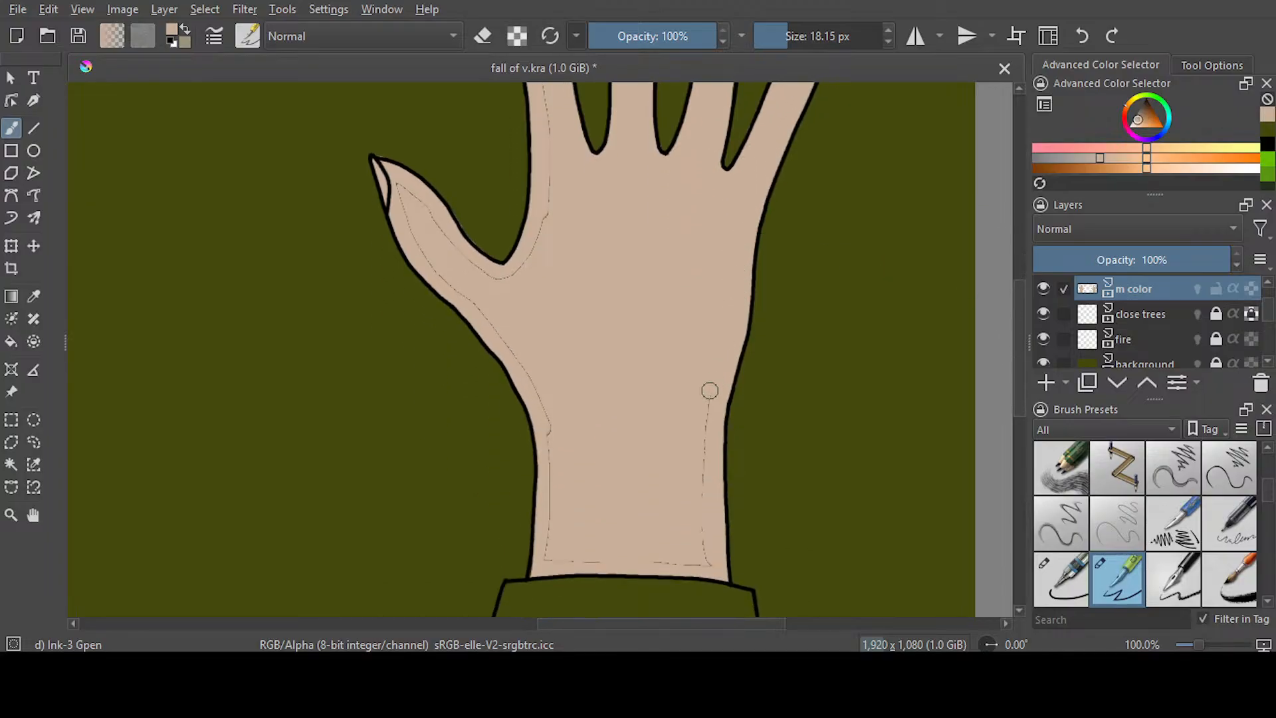
pyautogui.moveTo(550, 555); pyautogui.dragTo(552, 420)
pyautogui.scroll(4, 537, 220)
pyautogui.moveTo(551, 305)
pyautogui.mouseDown()
pyautogui.moveTo(545, 395)
pyautogui.moveTo(501, 465)
pyautogui.mouseUp()
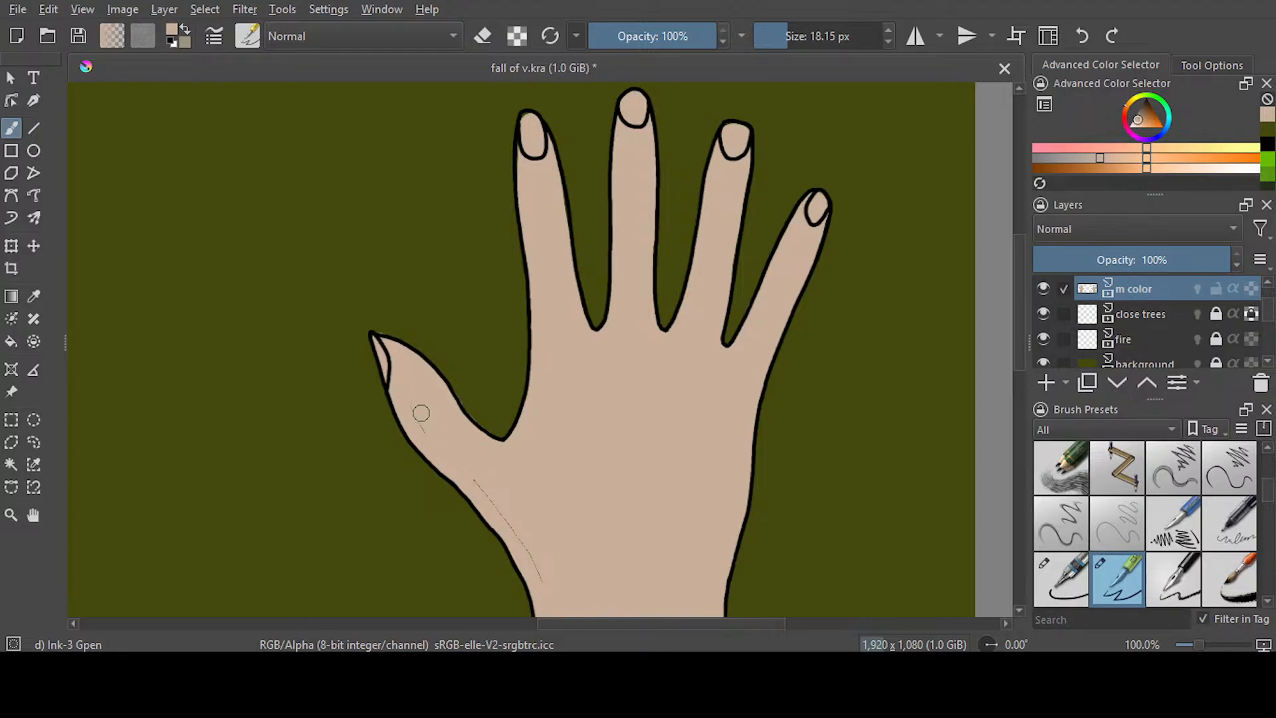
pyautogui.moveTo(1017, 356); pyautogui.dragTo(1016, 354)
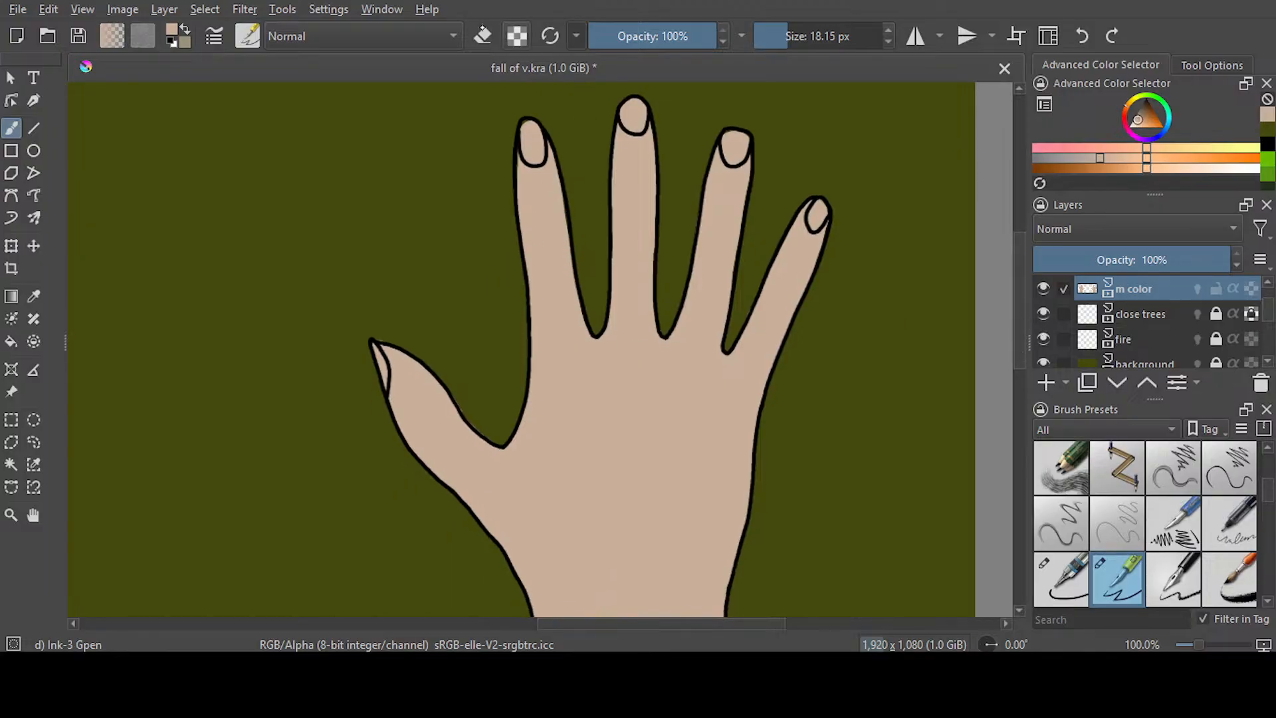
# Check both coloured hands together and save the document
pyautogui.press('e')
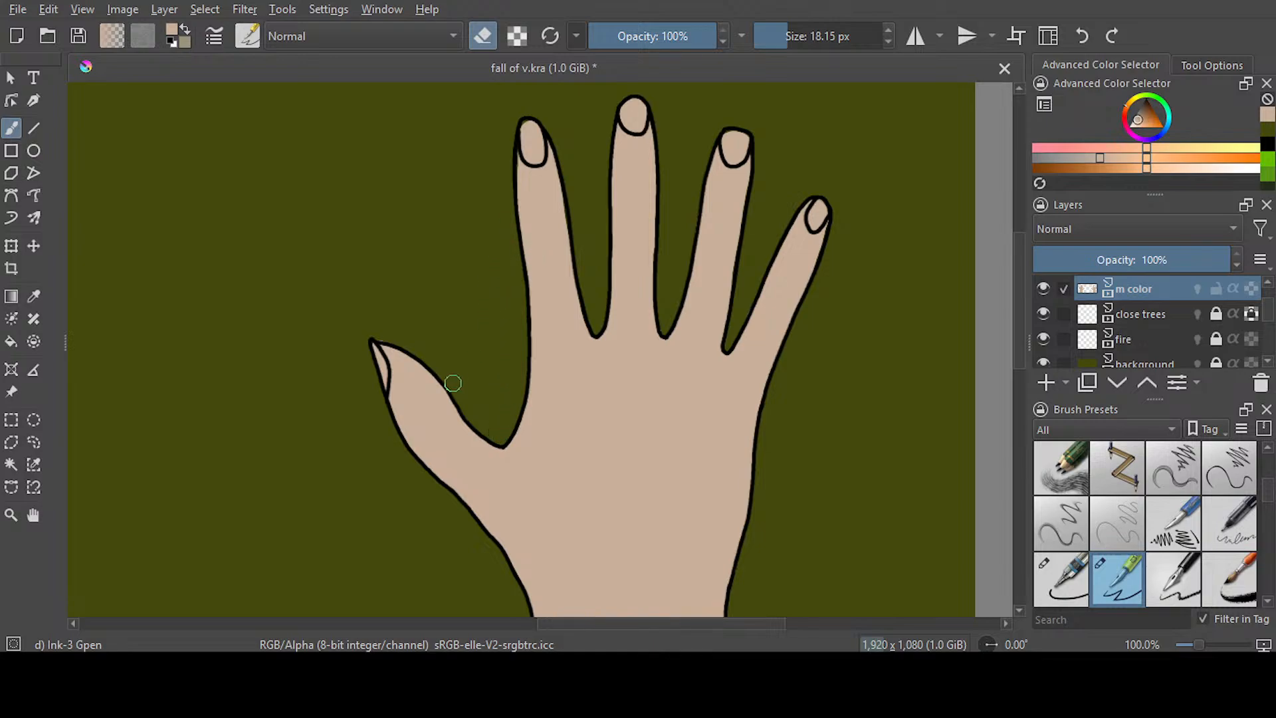
pyautogui.press('-')
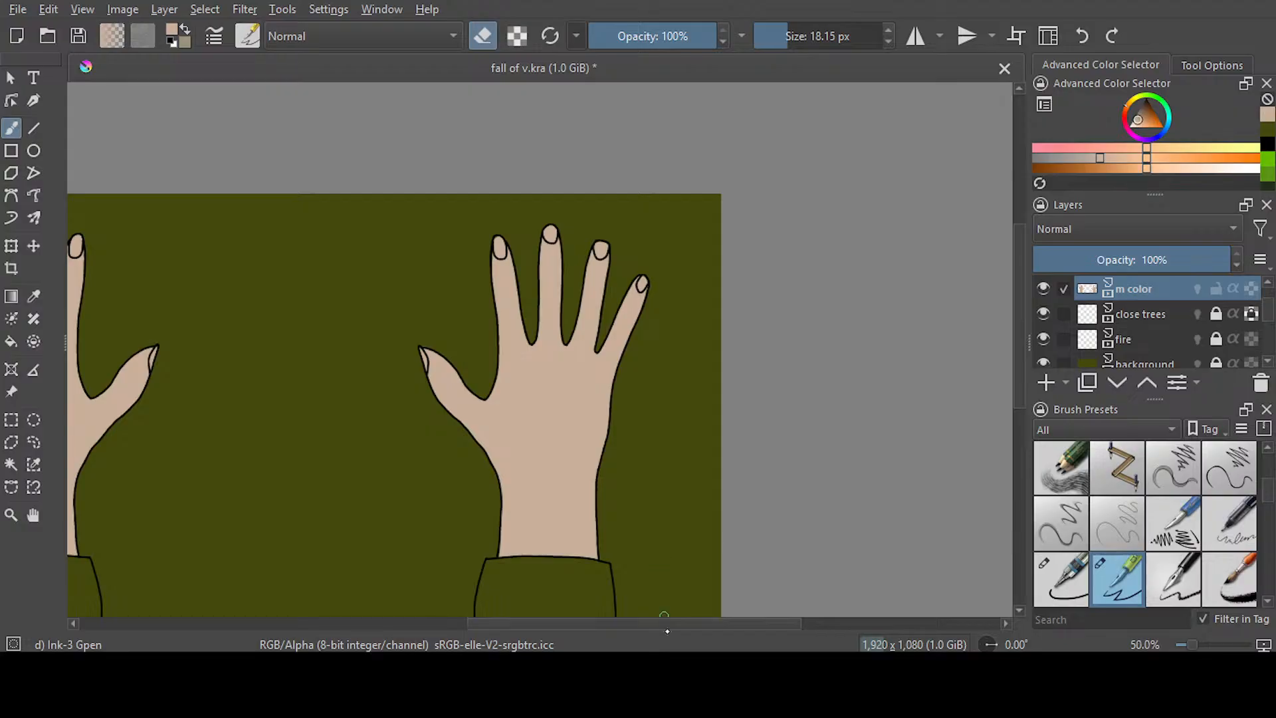
pyautogui.moveTo(636, 624); pyautogui.dragTo(550, 623)
pyautogui.scroll(-3, 514, 349)
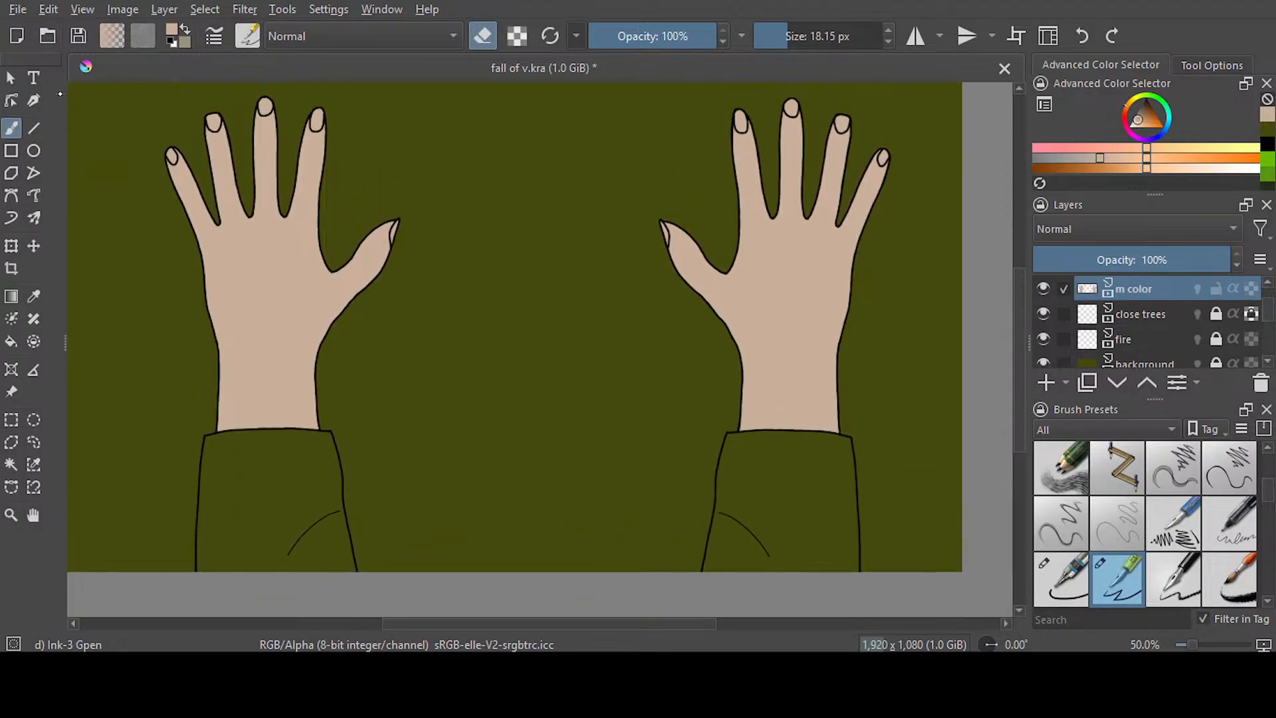
pyautogui.hotkey('ctrl', 's')
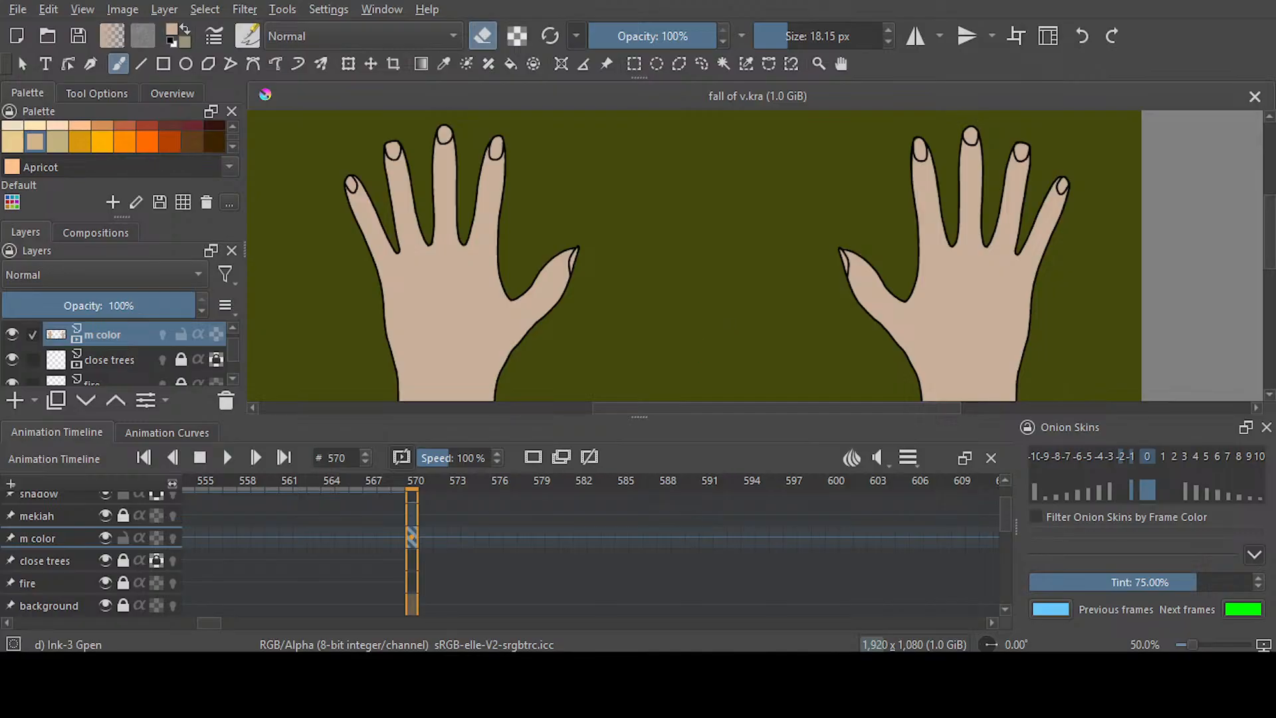
# Sample the dark red of the character's sweater on frame 569 and return to frame 570 with the brush active
pyautogui.scroll(-5, 694, 255)
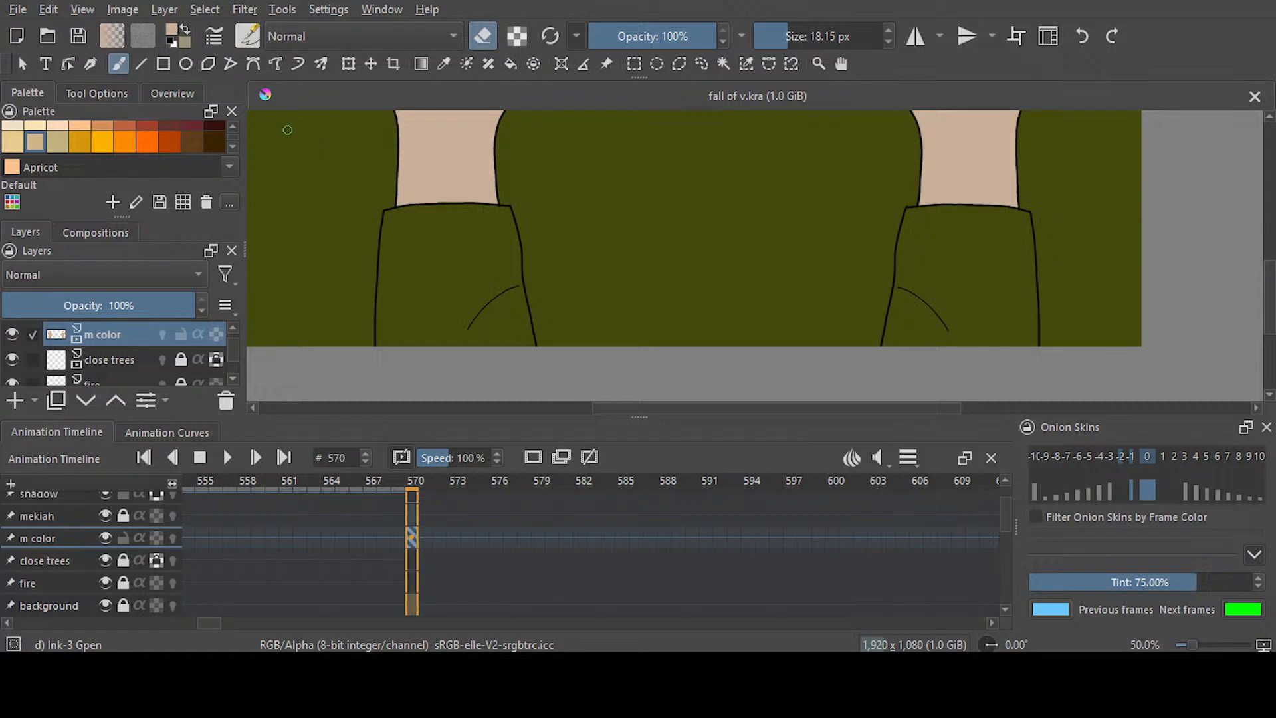
pyautogui.click(231, 147)
pyautogui.click(231, 148)
pyautogui.click(232, 126)
pyautogui.click(233, 126)
pyautogui.click(232, 125)
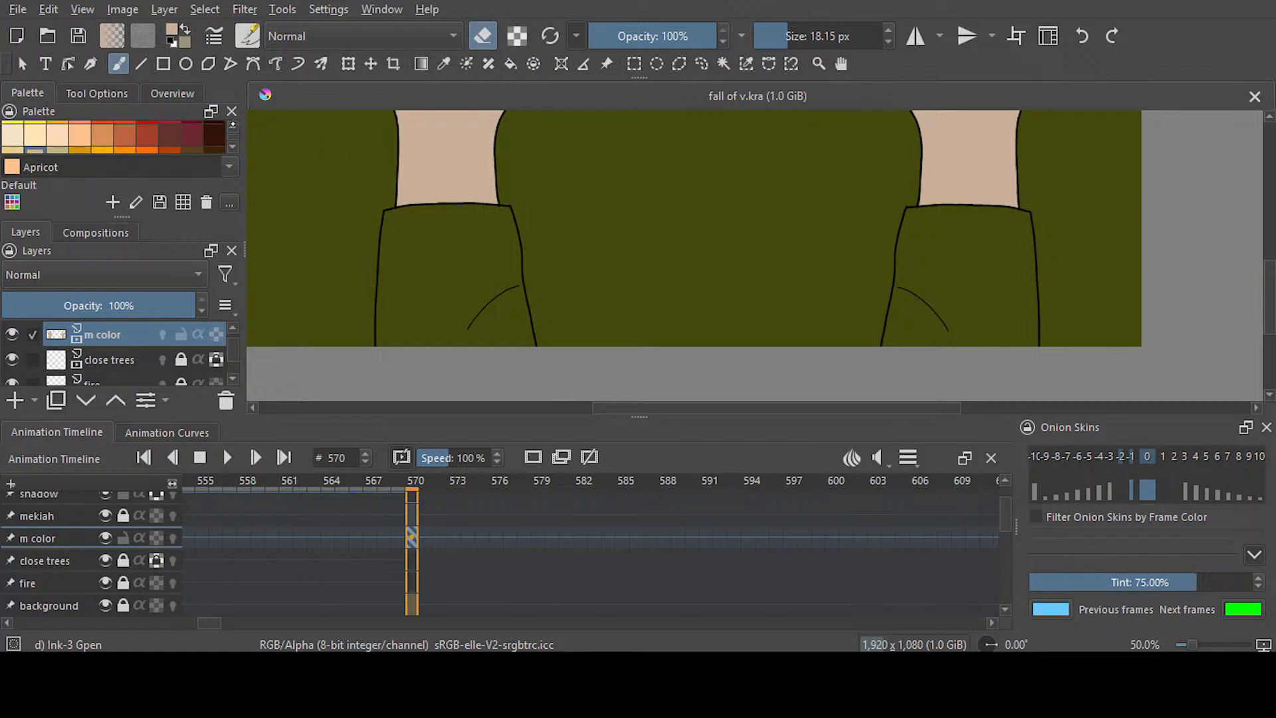
pyautogui.click(233, 125)
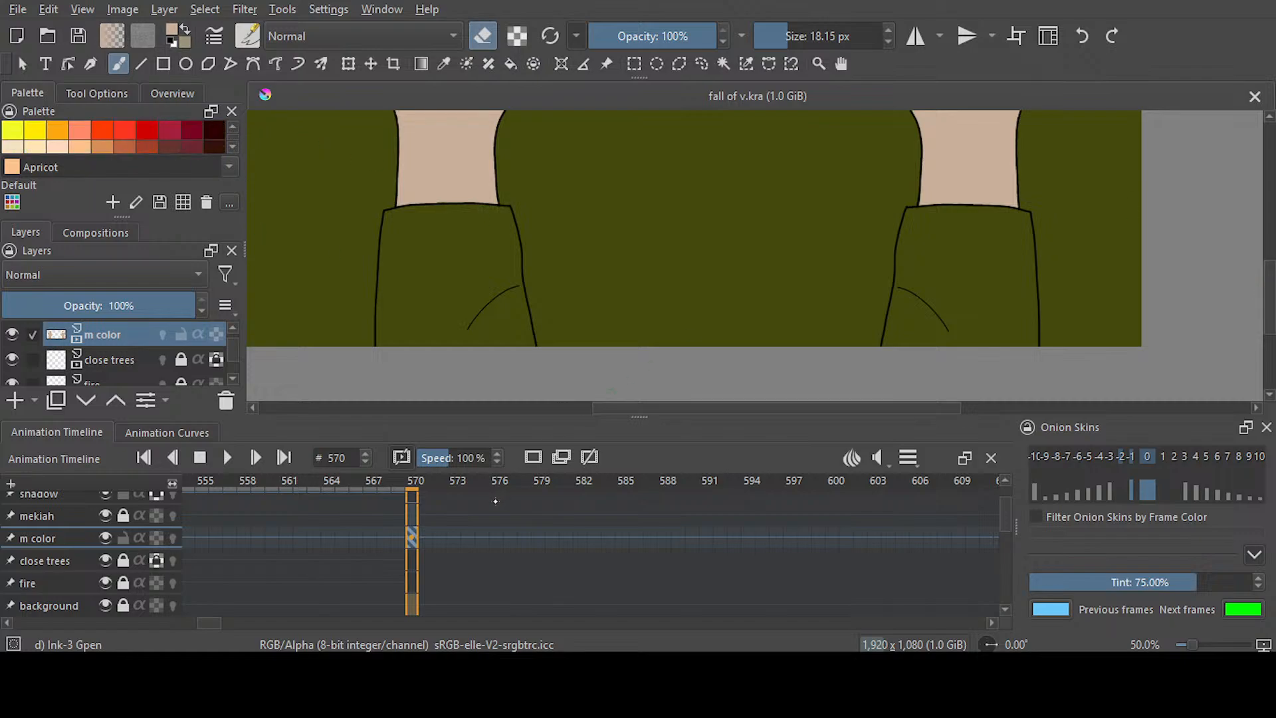
pyautogui.press('Left')
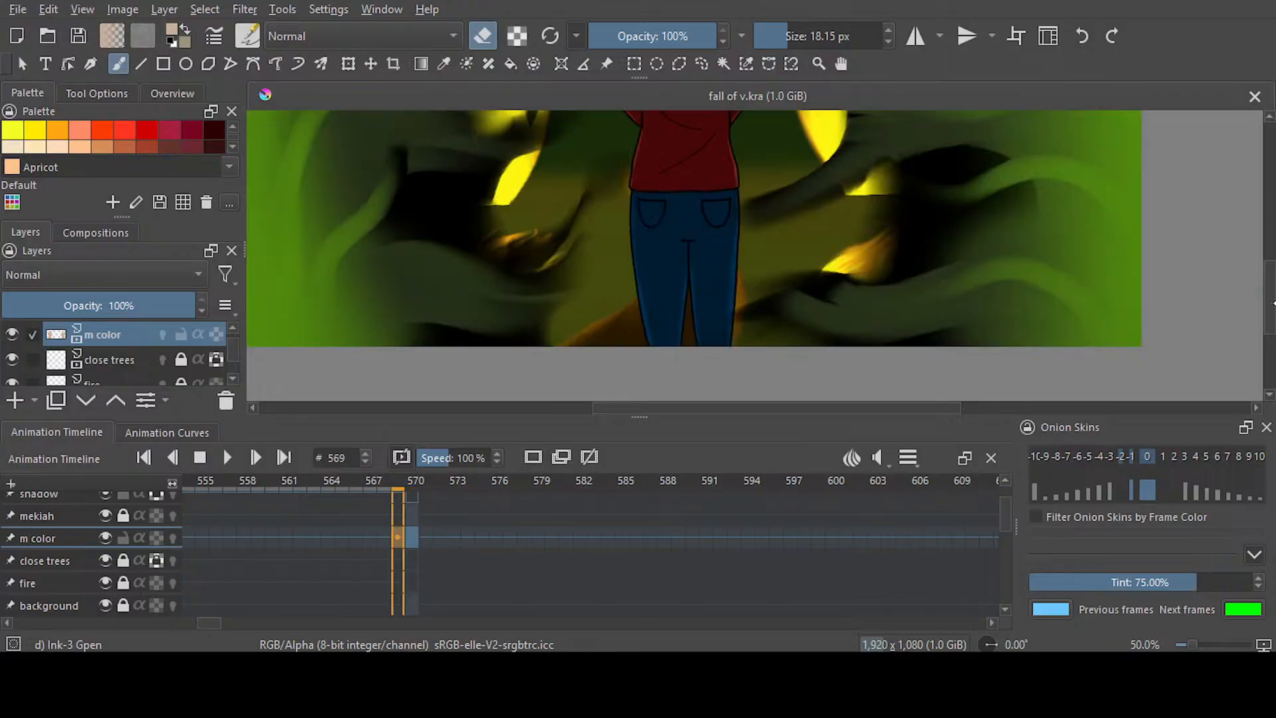
pyautogui.click(440, 69)
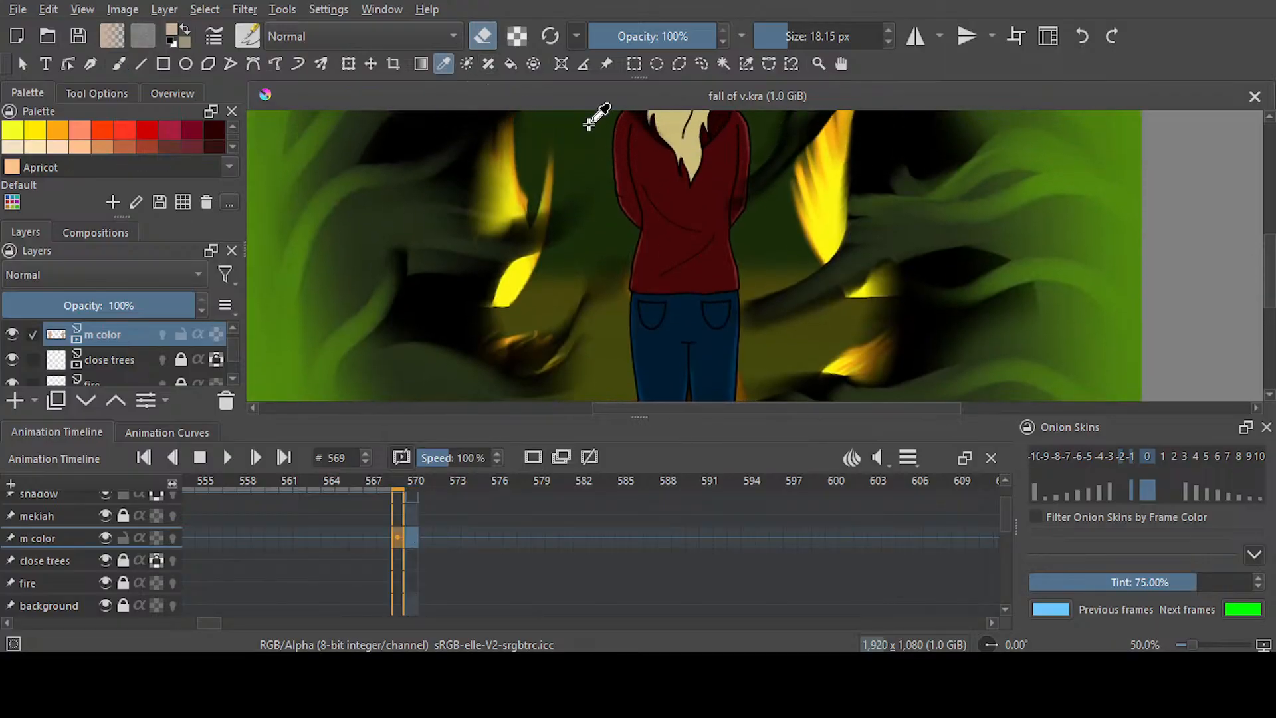
pyautogui.click(671, 239)
pyautogui.press('b')
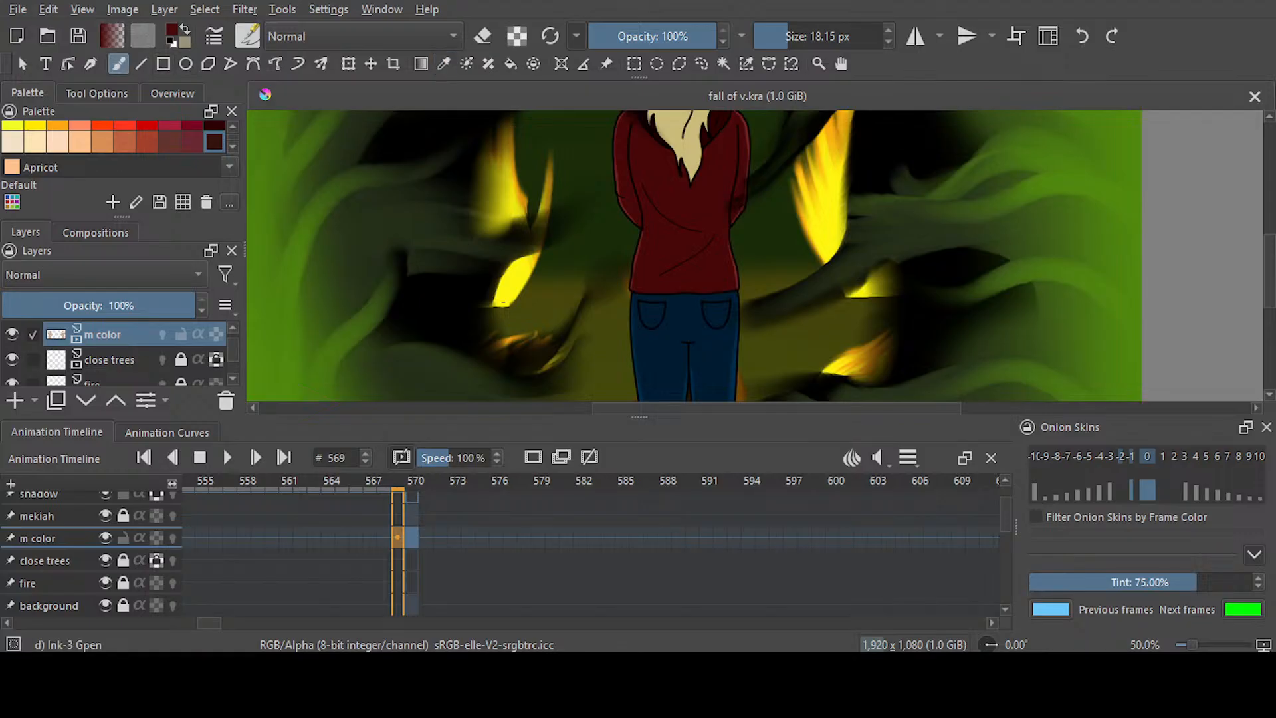
pyautogui.click(413, 535)
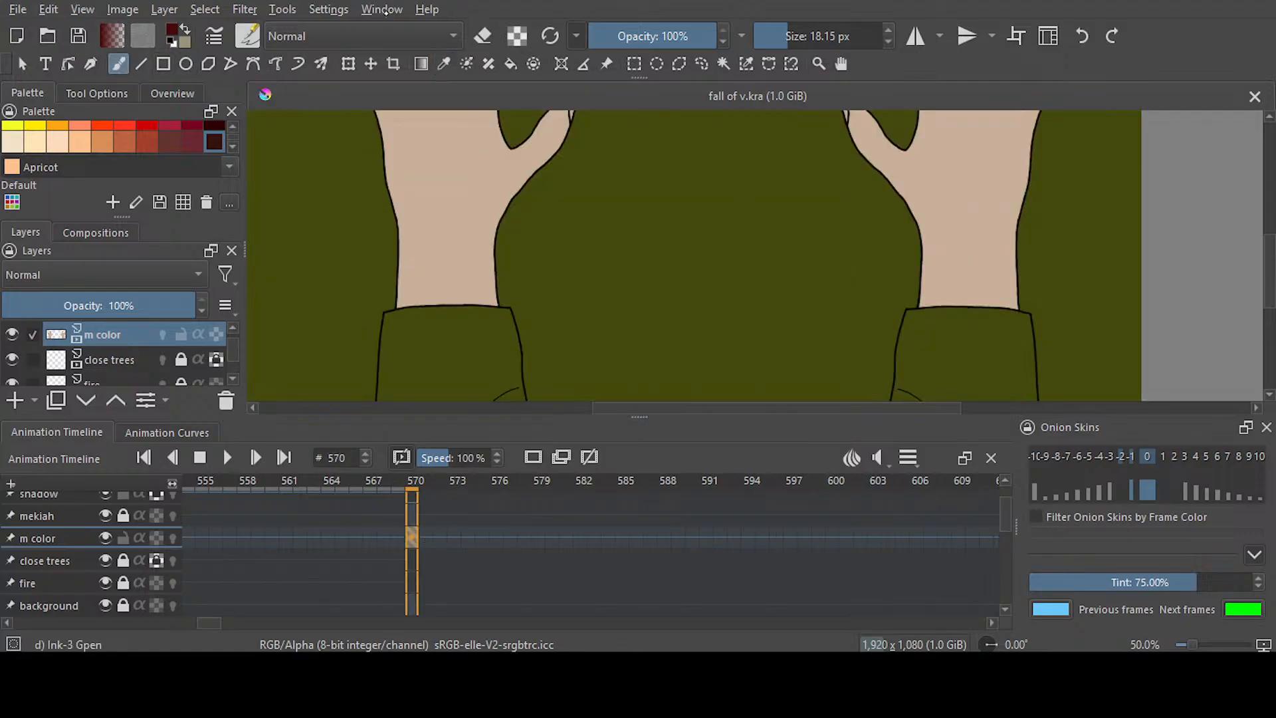
# Line the inside of the left sleeve's cuff and side edges with dark red and fill its interior with the same colour
pyautogui.click(923, 233)
pyautogui.moveTo(1019, 407); pyautogui.dragTo(1018, 398)
pyautogui.moveTo(486, 623); pyautogui.dragTo(450, 624)
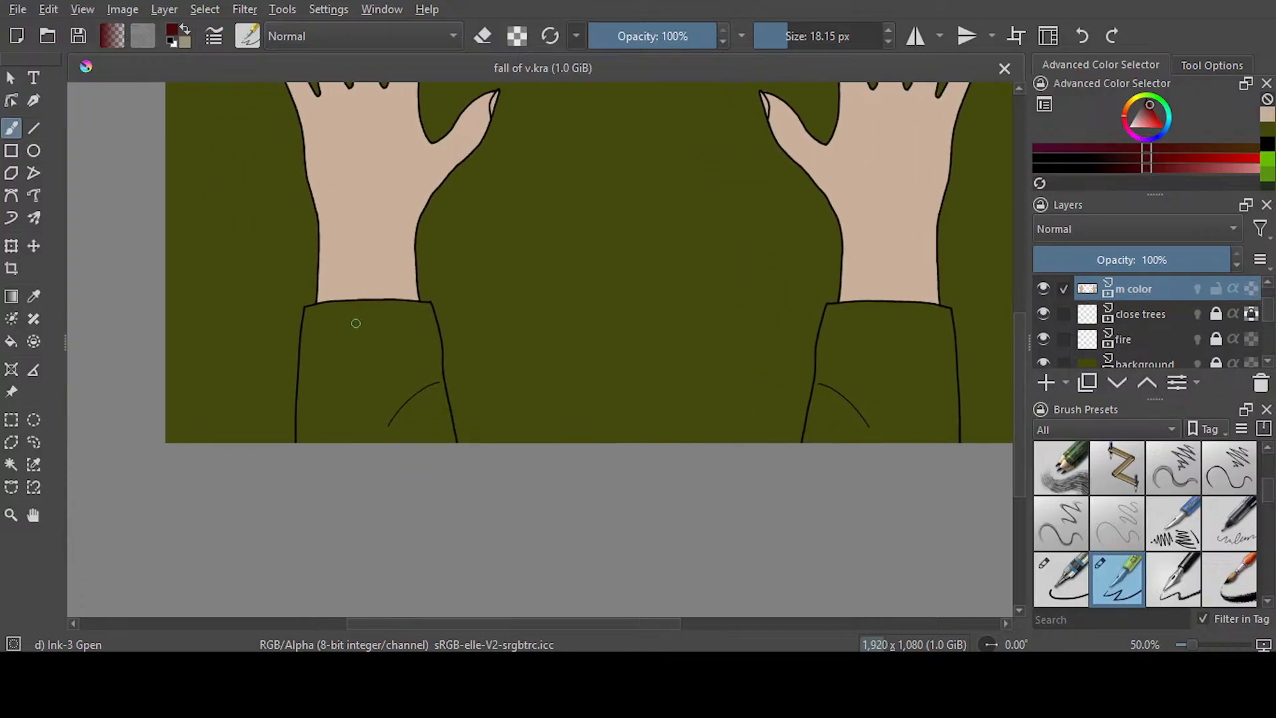
pyautogui.scroll(2, 327, 313)
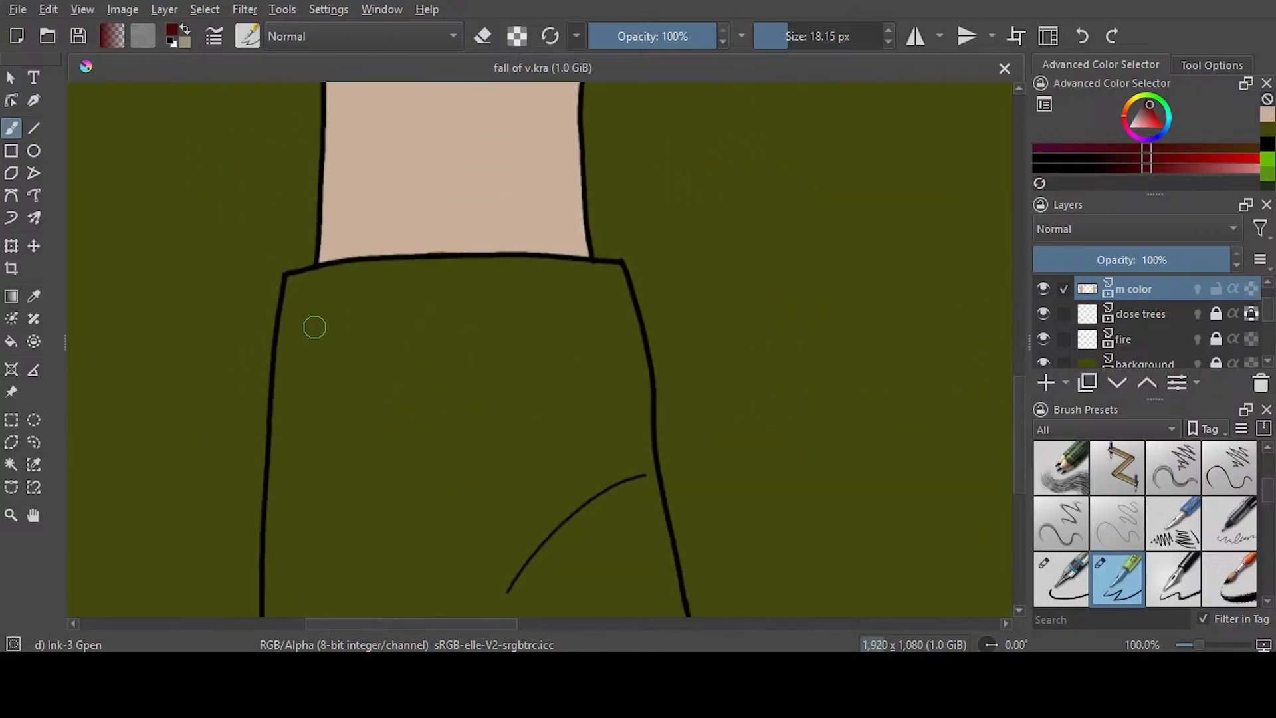
pyautogui.moveTo(1018, 386); pyautogui.dragTo(1018, 405)
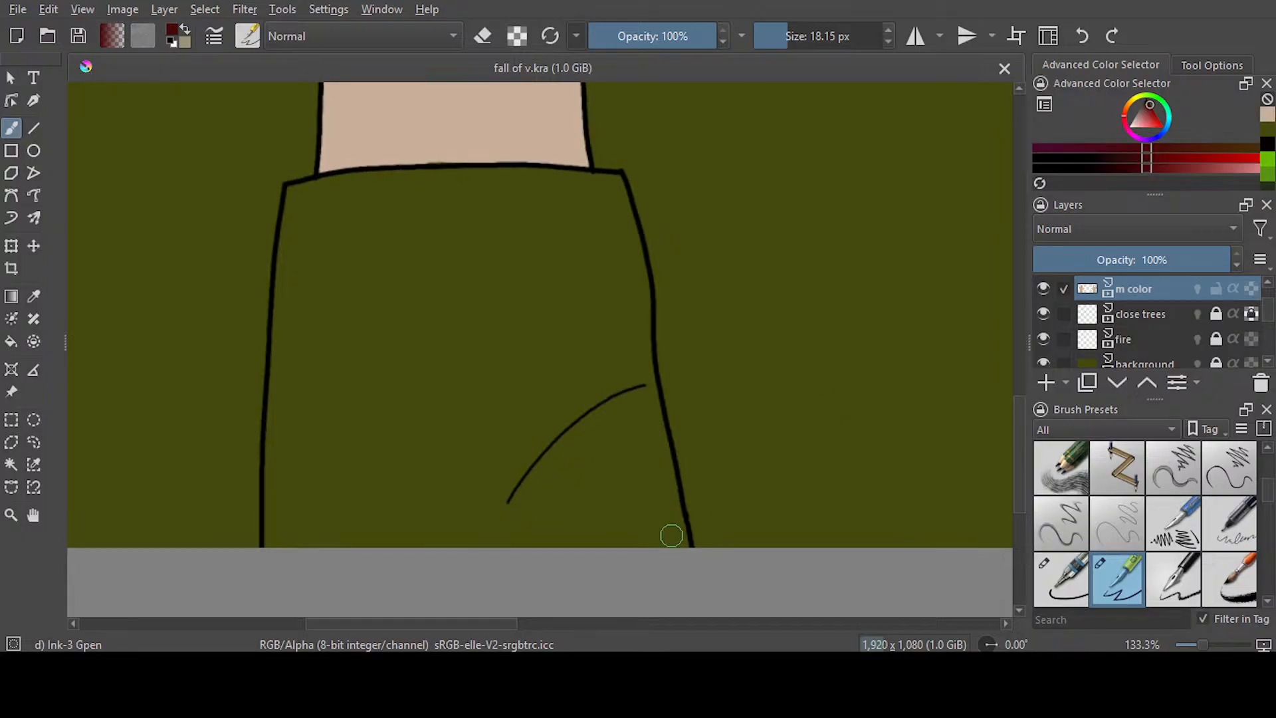
pyautogui.moveTo(684, 546)
pyautogui.mouseDown()
pyautogui.moveTo(618, 202)
pyautogui.moveTo(601, 180)
pyautogui.moveTo(421, 173)
pyautogui.moveTo(297, 193)
pyautogui.moveTo(277, 415)
pyautogui.moveTo(281, 580)
pyautogui.mouseUp()
pyautogui.moveTo(297, 226); pyautogui.dragTo(293, 369)
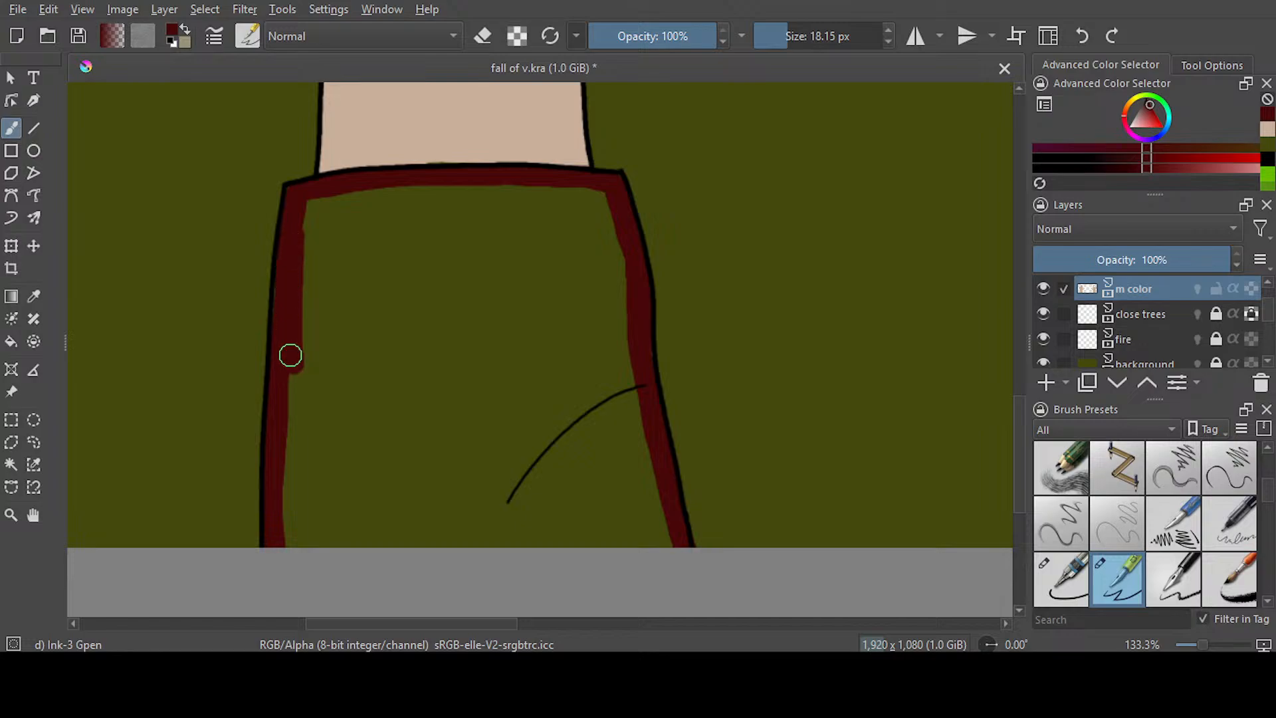
pyautogui.press('f')
pyautogui.click(377, 296)
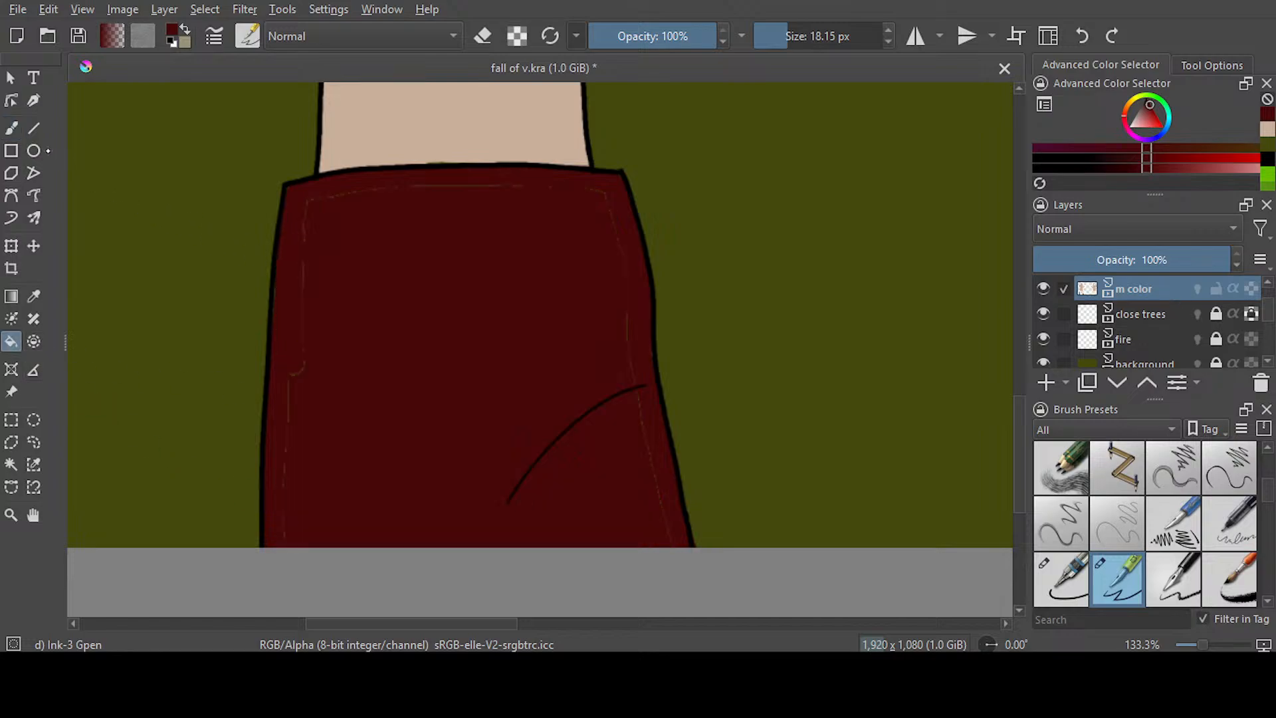
# Paint dark red over the thin fill seams along the left sleeve's cuff and side edges
pyautogui.press('b')
pyautogui.moveTo(618, 200); pyautogui.dragTo(648, 442)
pyautogui.moveTo(654, 306)
pyautogui.mouseDown()
pyautogui.moveTo(604, 212)
pyautogui.moveTo(615, 260)
pyautogui.moveTo(614, 218)
pyautogui.moveTo(615, 235)
pyautogui.moveTo(578, 195)
pyautogui.moveTo(479, 186)
pyautogui.moveTo(310, 205)
pyautogui.moveTo(294, 438)
pyautogui.mouseUp()
# Line the inside of the right sleeve's cuff and side edges with dark red and fill its interior
pyautogui.moveTo(457, 631); pyautogui.dragTo(743, 631)
pyautogui.moveTo(729, 200); pyautogui.dragTo(753, 546)
pyautogui.moveTo(718, 193)
pyautogui.mouseDown()
pyautogui.moveTo(603, 180)
pyautogui.moveTo(415, 190)
pyautogui.moveTo(507, 185)
pyautogui.moveTo(415, 193)
pyautogui.moveTo(356, 529)
pyautogui.mouseUp()
pyautogui.moveTo(388, 388); pyautogui.dragTo(374, 525)
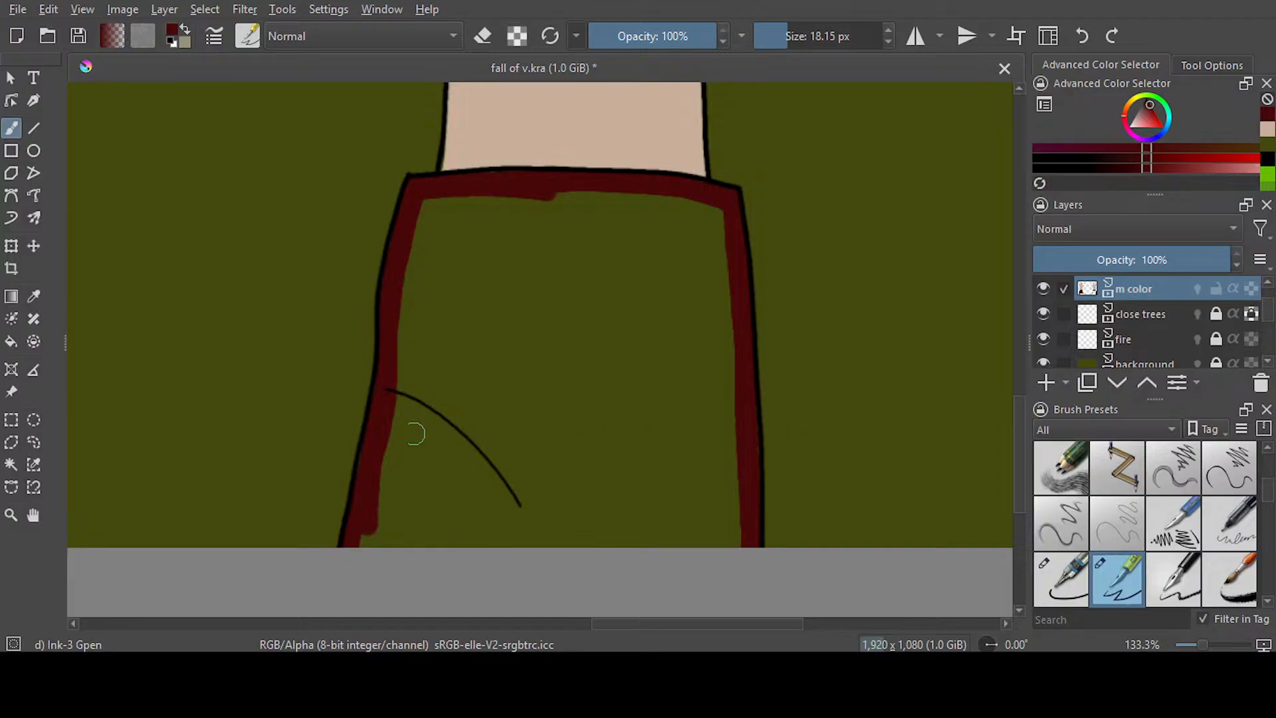
pyautogui.press('f')
pyautogui.click(465, 252)
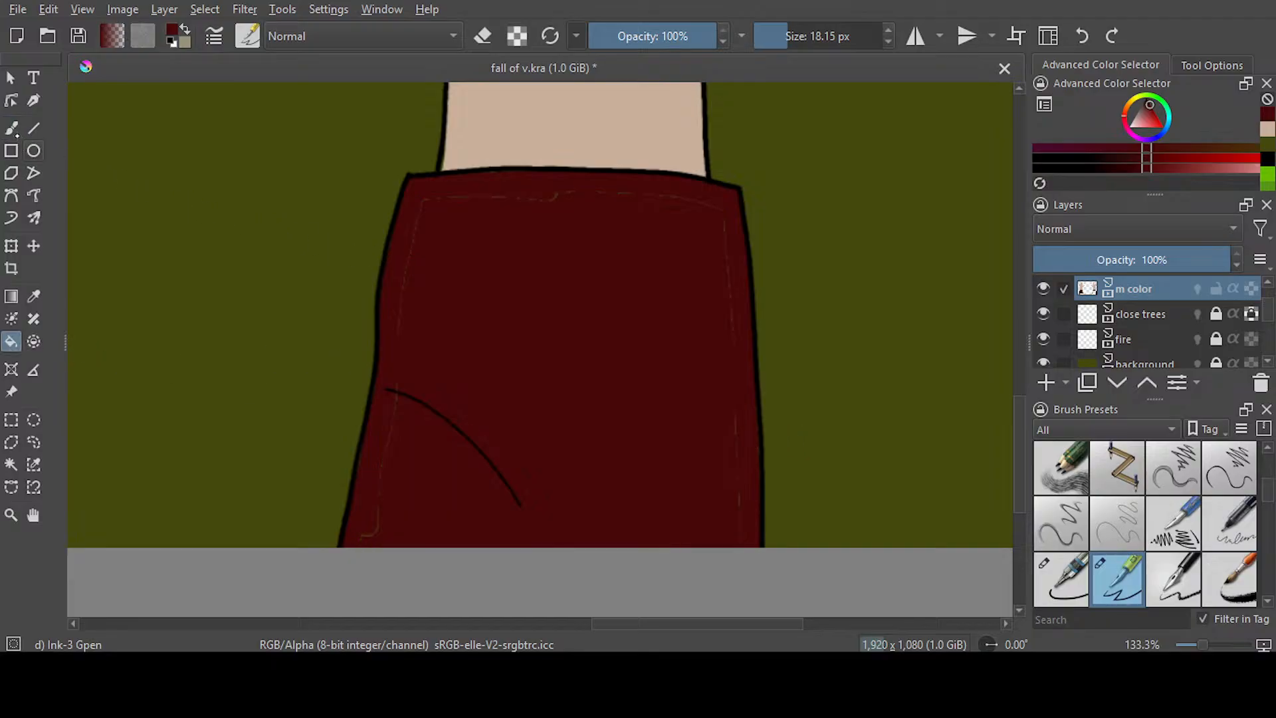
# Paint dark red over the right sleeve's fill seams and save the document
pyautogui.press('b')
pyautogui.moveTo(729, 233)
pyautogui.mouseDown()
pyautogui.moveTo(604, 198)
pyautogui.moveTo(440, 201)
pyautogui.moveTo(406, 231)
pyautogui.moveTo(366, 584)
pyautogui.mouseUp()
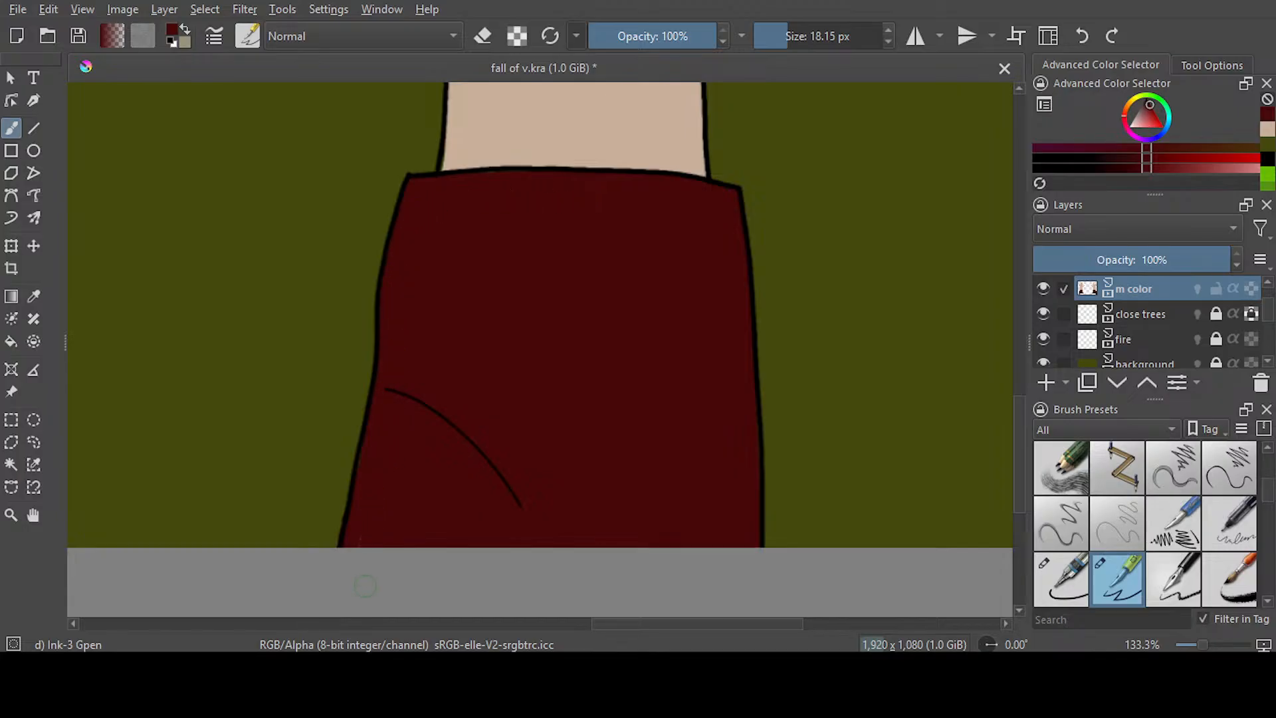
pyautogui.scroll(-5, 550, 259)
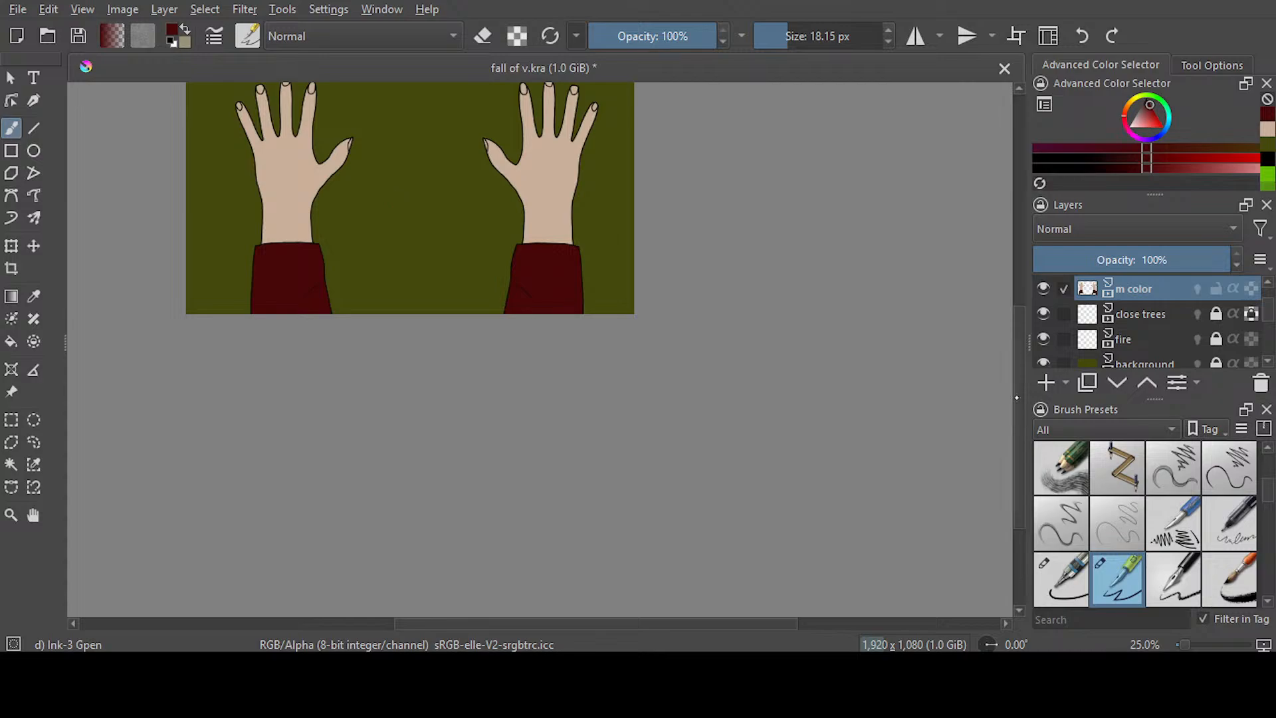
pyautogui.moveTo(1017, 397); pyautogui.dragTo(1018, 352)
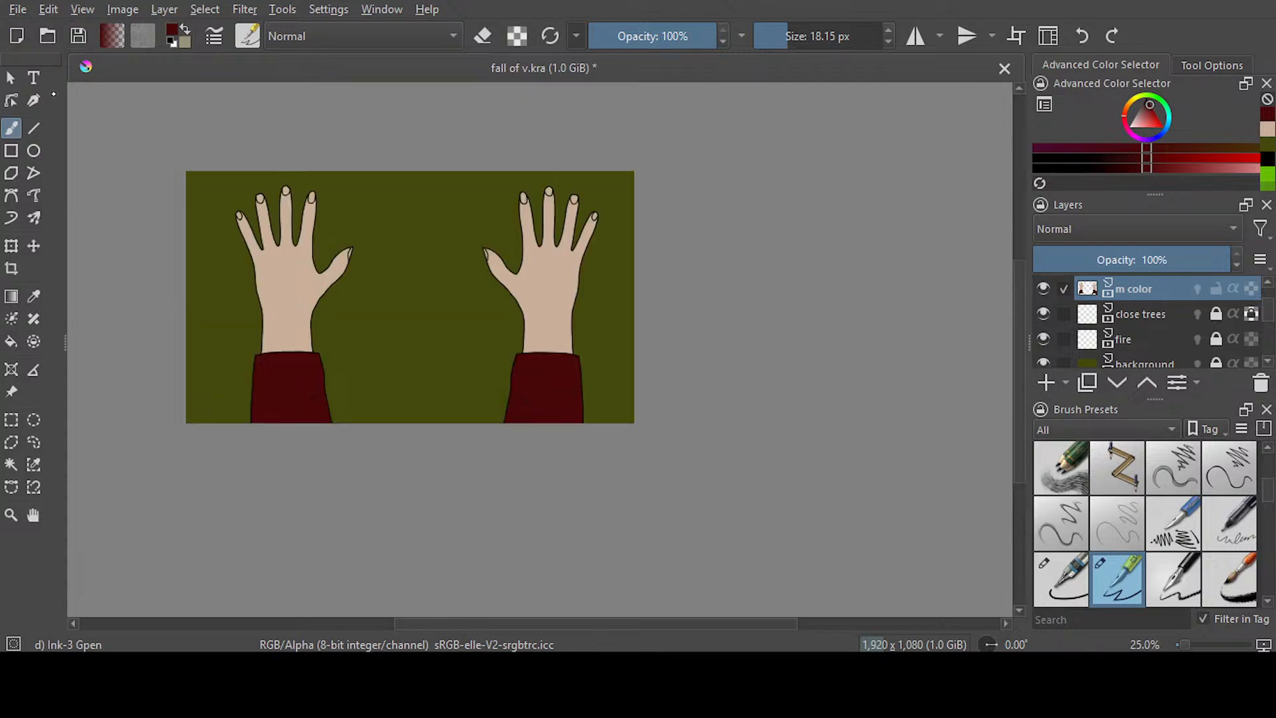
pyautogui.hotkey('ctrl', 's')
# Try filling both hands with a darker brown derived from the beige skin colour
pyautogui.click(1266, 131)
pyautogui.moveTo(1147, 166); pyautogui.dragTo(1110, 178)
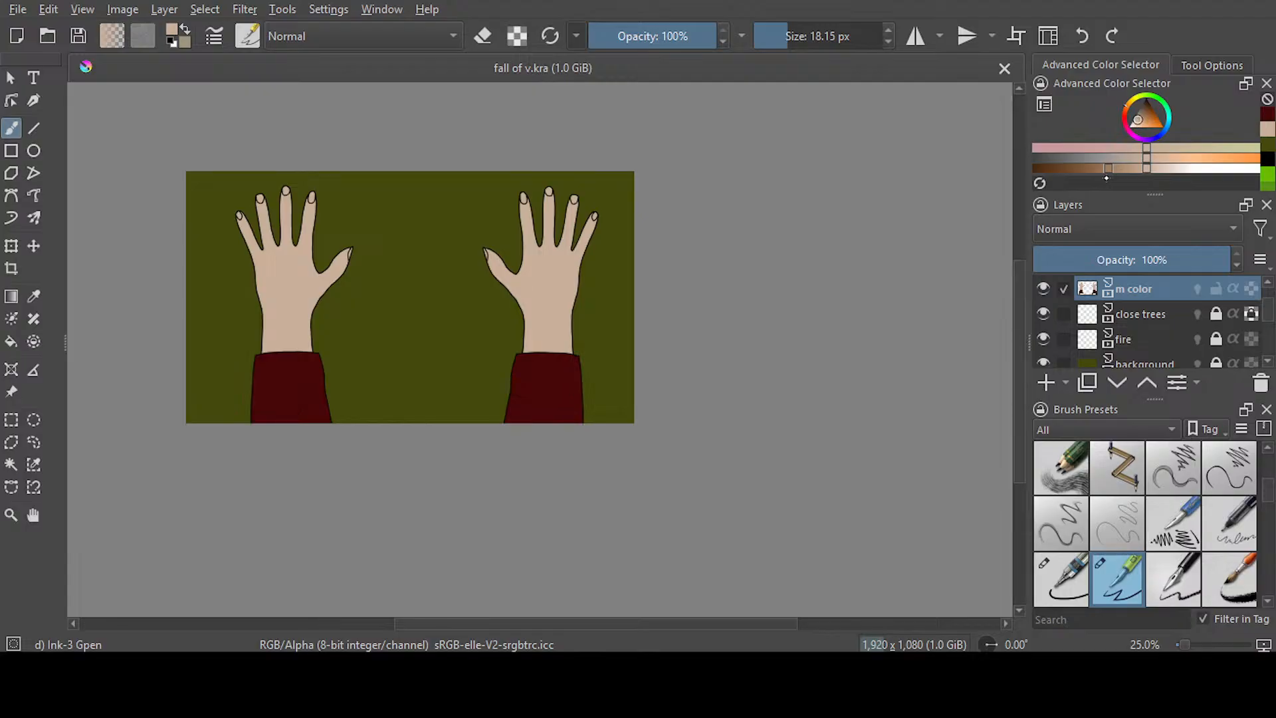
pyautogui.moveTo(1106, 178); pyautogui.dragTo(1105, 178)
pyautogui.click(11, 341)
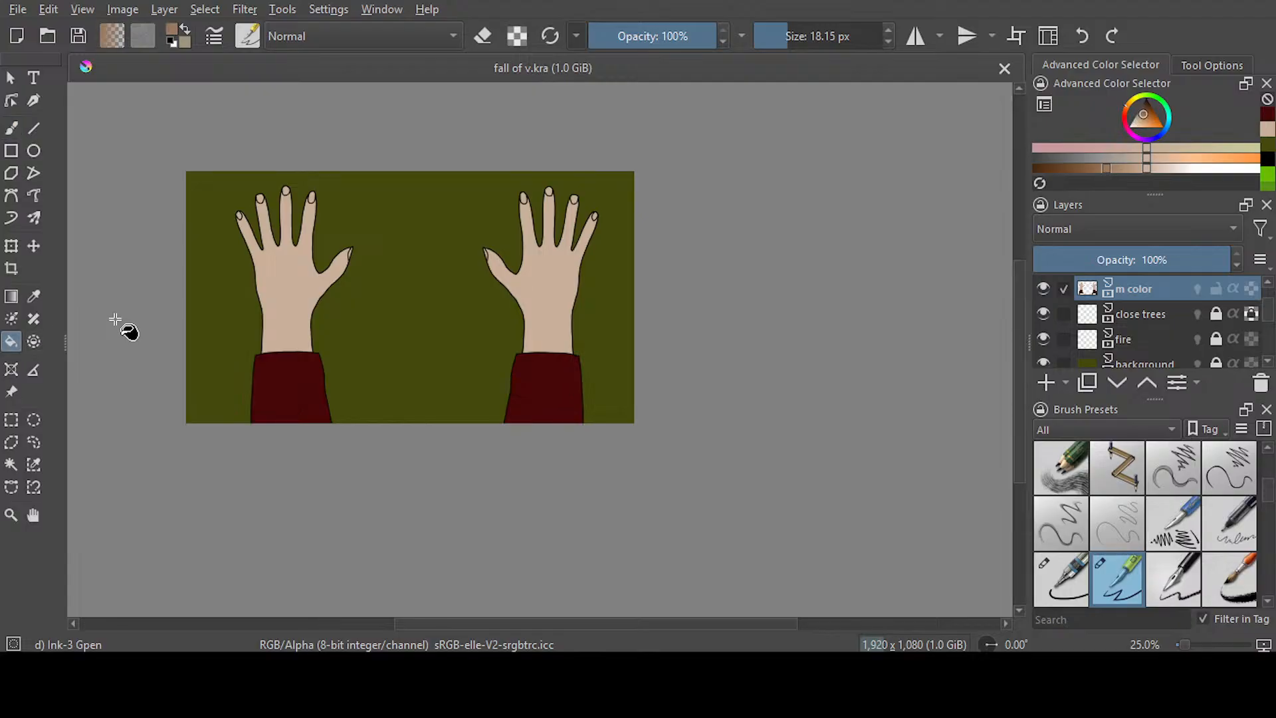
pyautogui.click(296, 299)
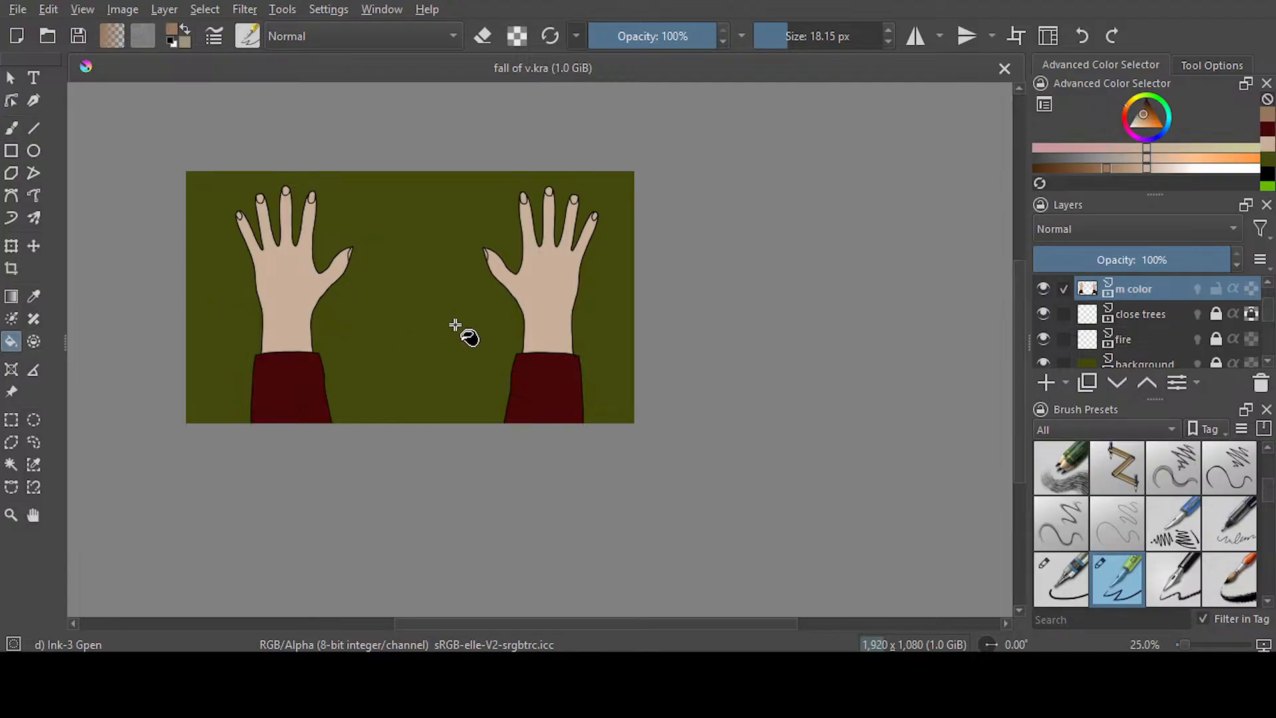
pyautogui.click(545, 345)
pyautogui.click(1081, 36)
pyautogui.hotkey('ctrl', 's')
# Lighten the brown to a medium tan, fill both hands with it and save the document
pyautogui.click(1126, 170)
pyautogui.click(553, 293)
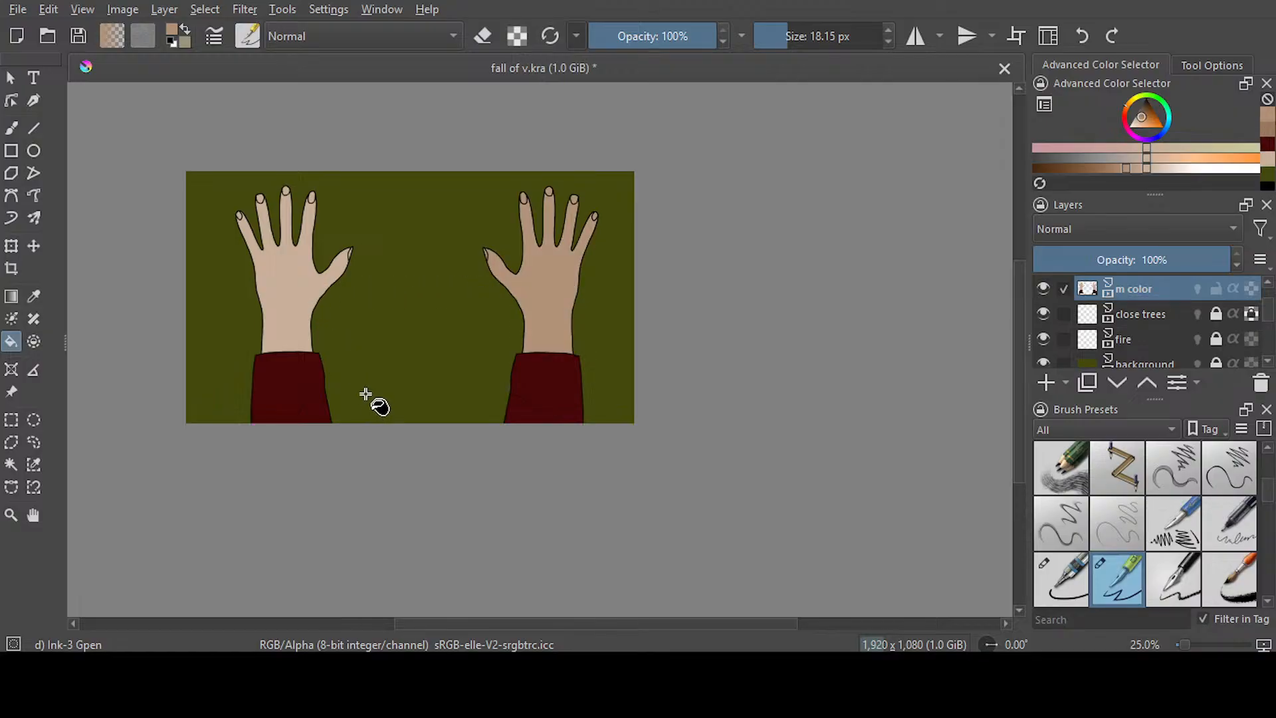
pyautogui.click(294, 279)
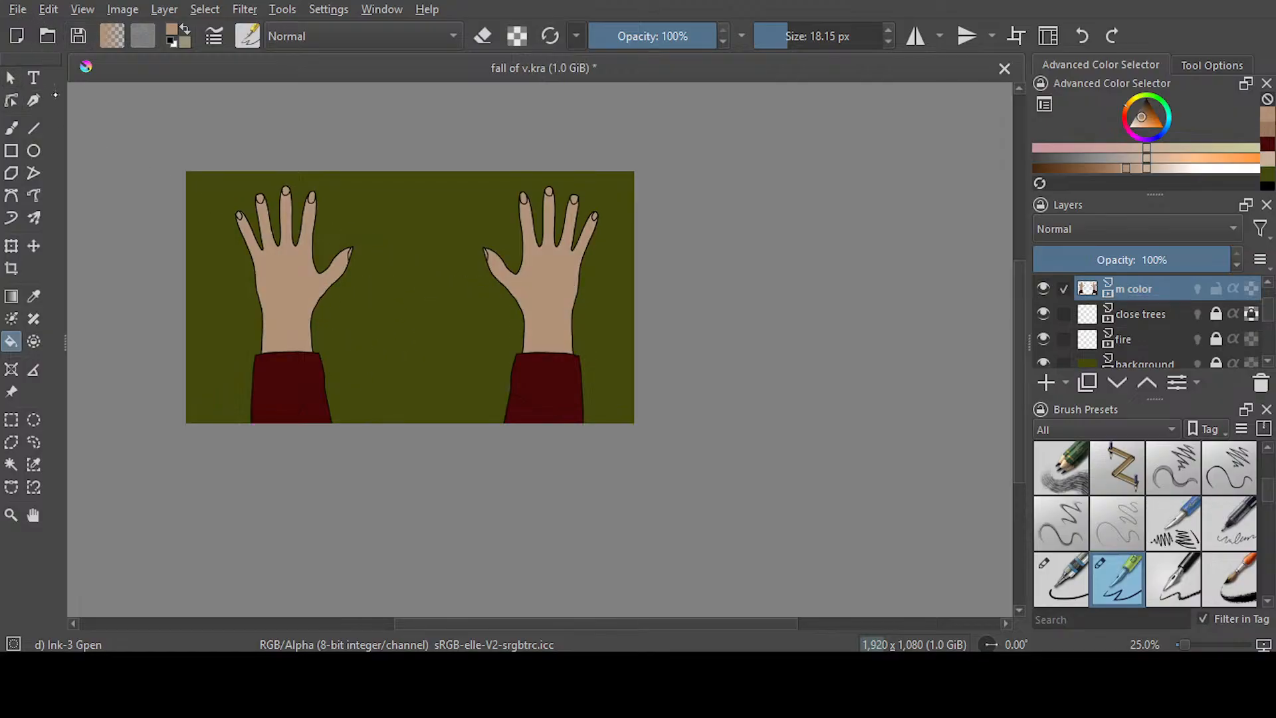
pyautogui.hotkey('ctrl', 's')
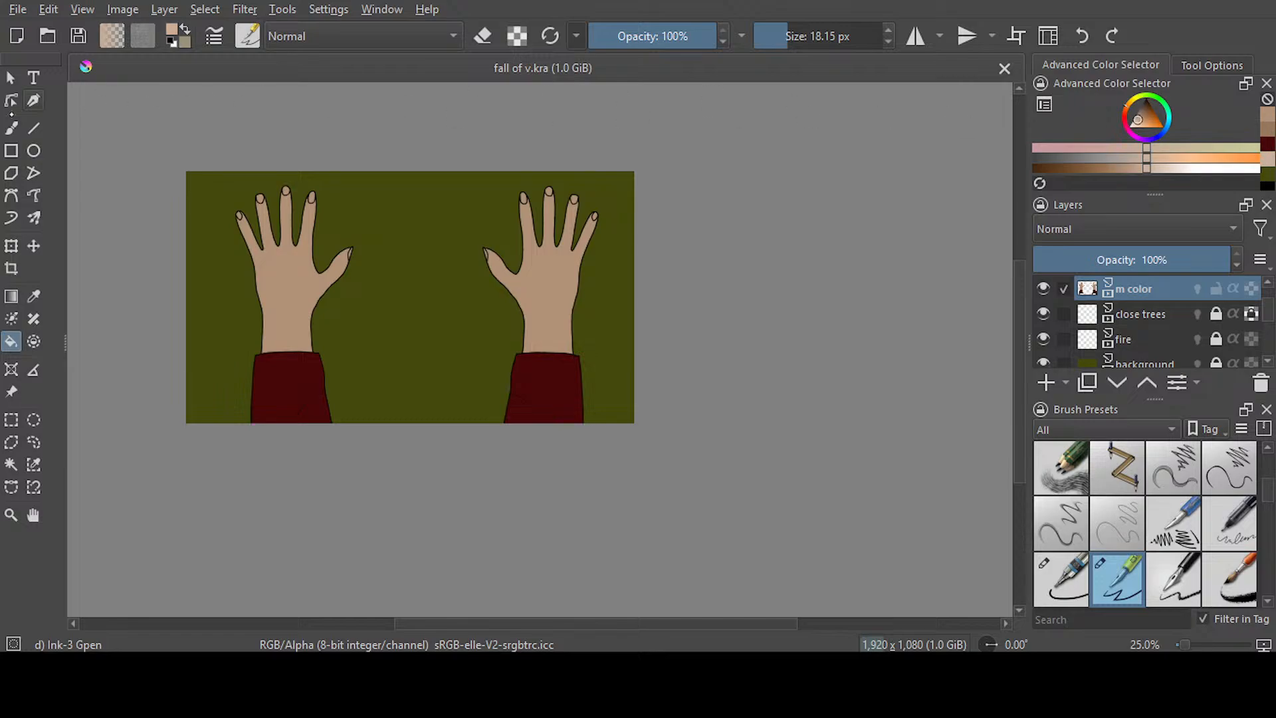
# Paint the left hand's fingernails and thumbnail light beige, keeping the colour inside the nail outlines
pyautogui.press('b')
pyautogui.scroll(4, 255, 194)
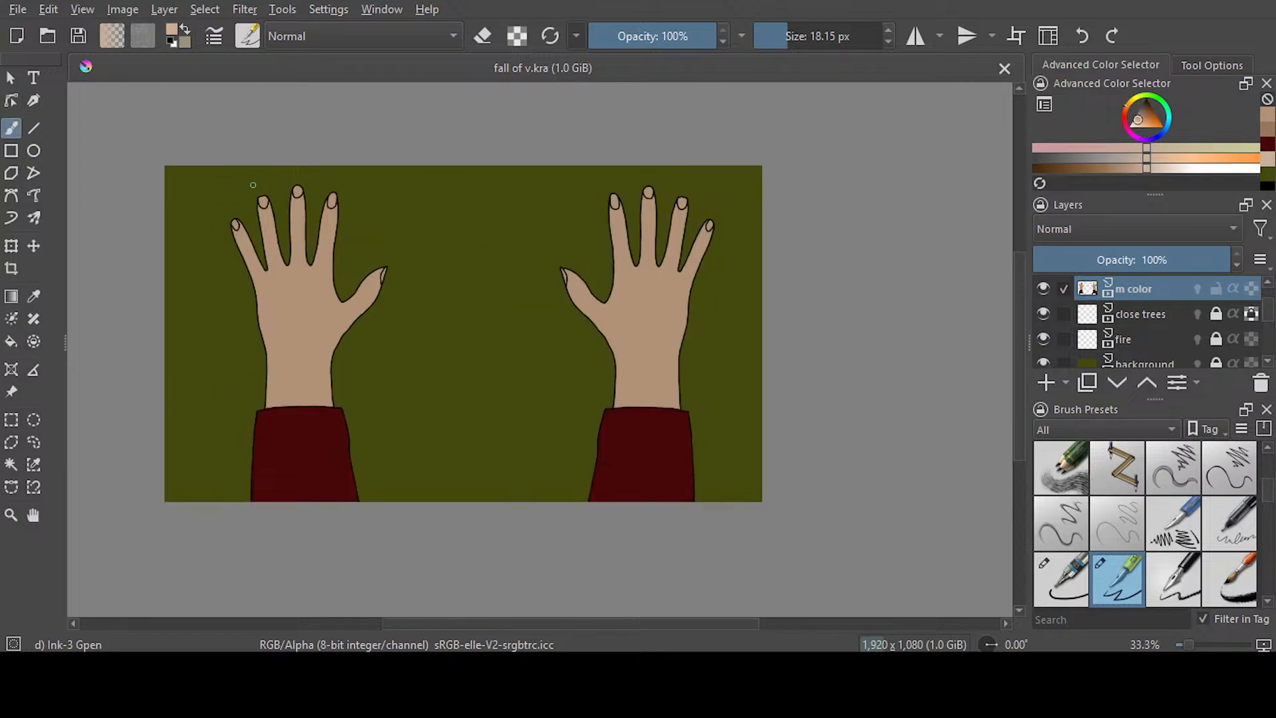
pyautogui.moveTo(278, 229)
pyautogui.mouseDown()
pyautogui.moveTo(289, 240)
pyautogui.moveTo(278, 228)
pyautogui.mouseUp()
pyautogui.moveTo(386, 198); pyautogui.dragTo(384, 214)
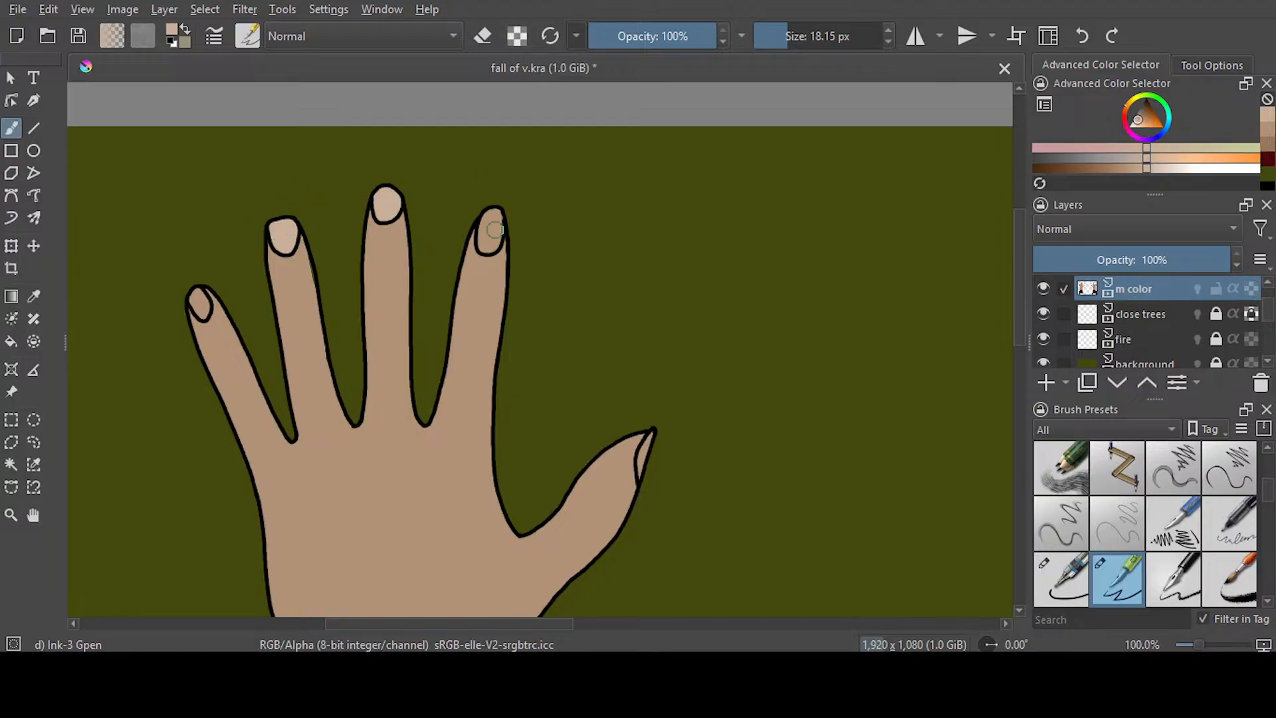
pyautogui.moveTo(494, 217); pyautogui.dragTo(491, 241)
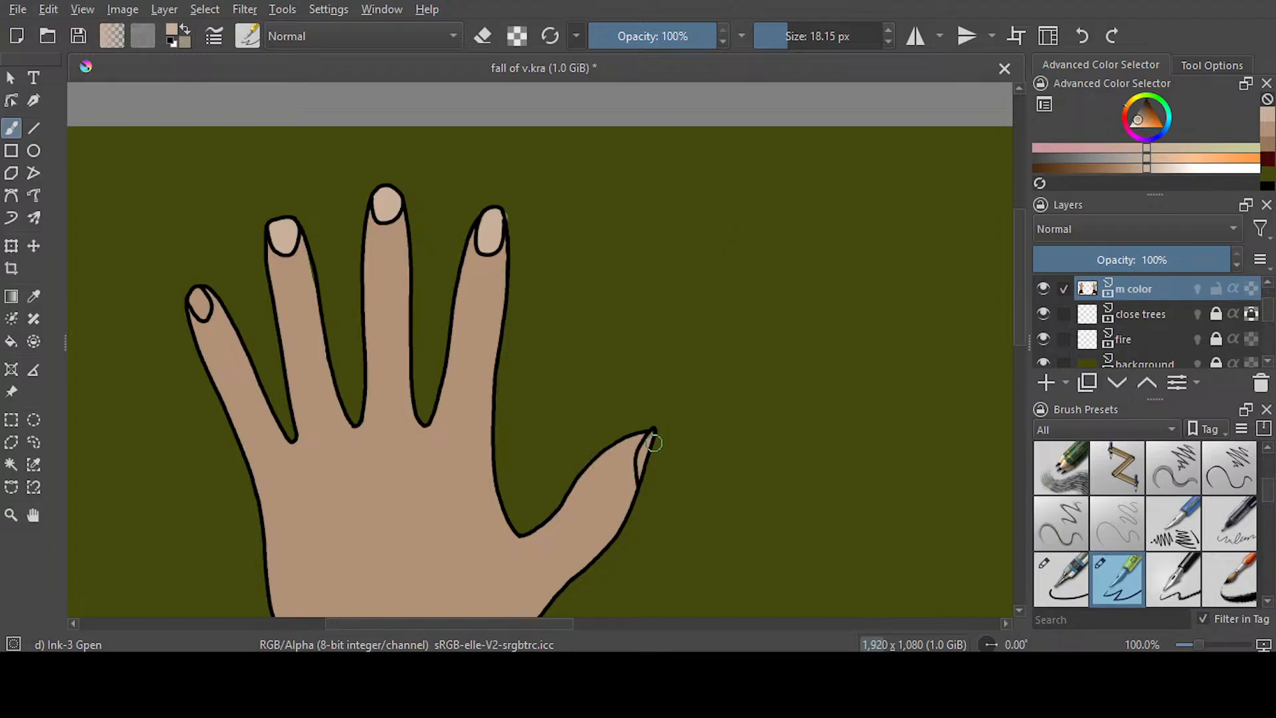
pyautogui.press('e')
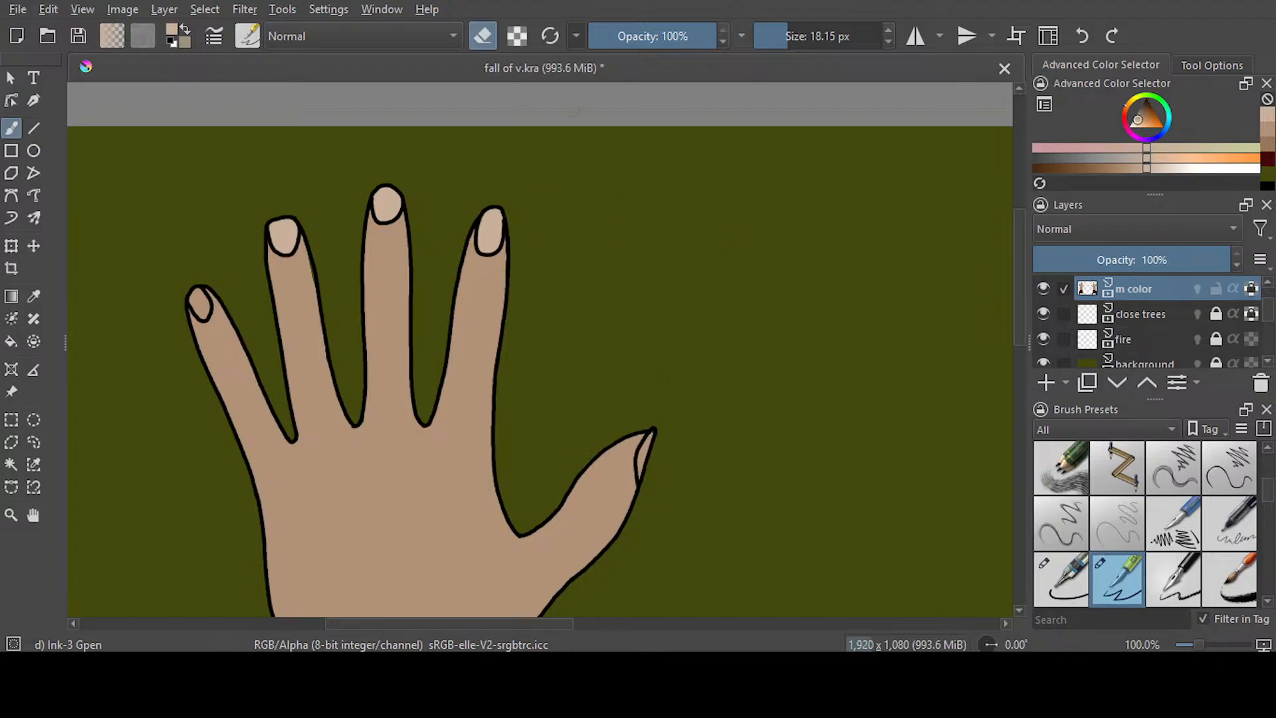
pyautogui.press('e')
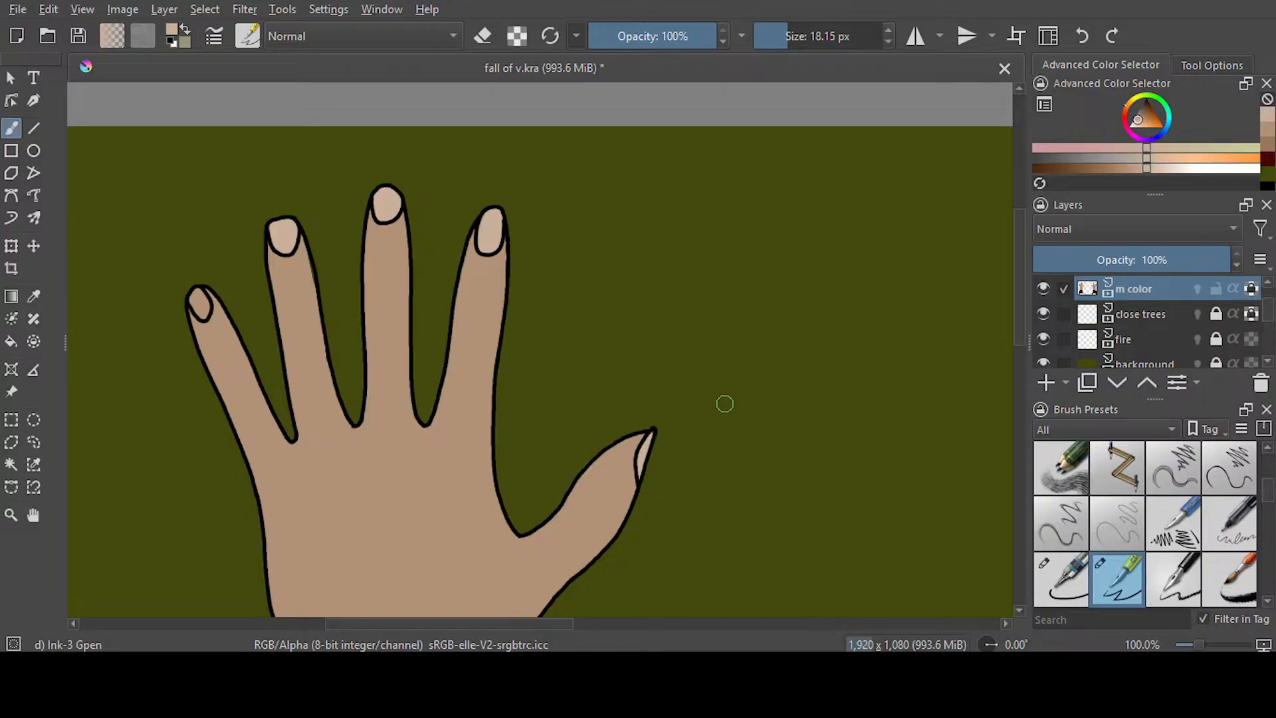
pyautogui.moveTo(197, 294); pyautogui.dragTo(204, 311)
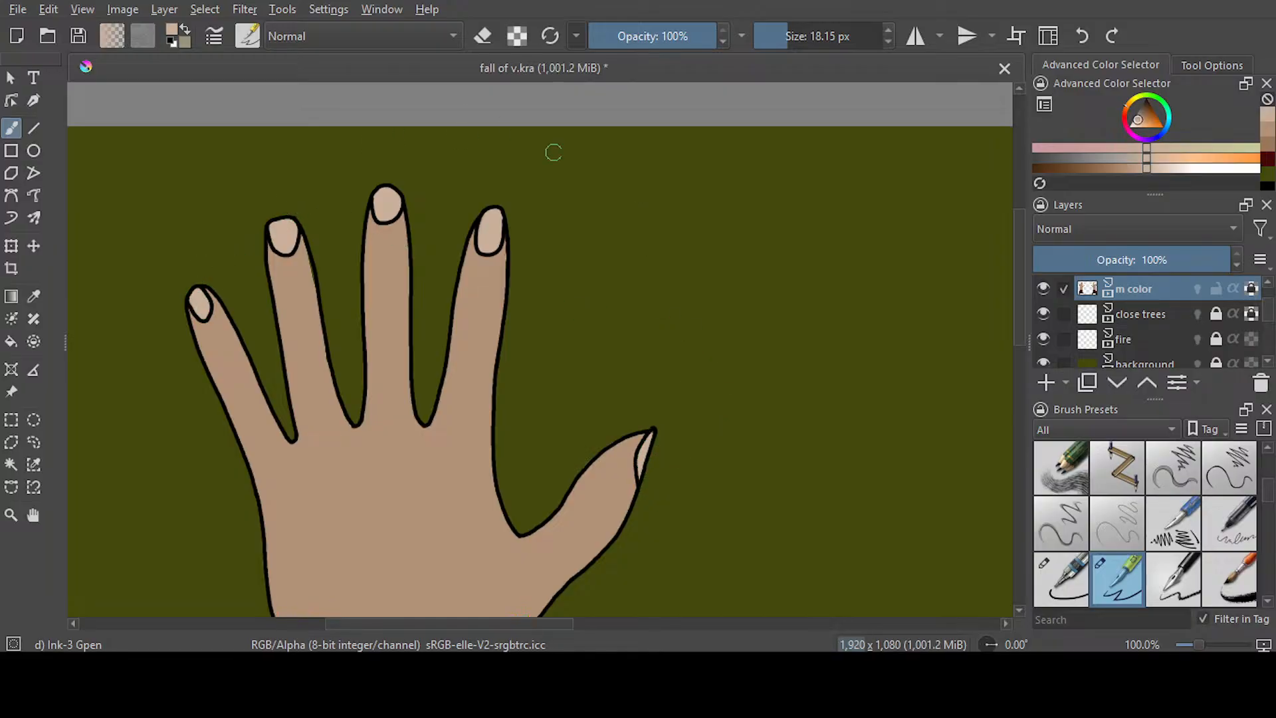
# Paint the right hand's nails light beige and erase the spill beside the thumb tip
pyautogui.press('m')
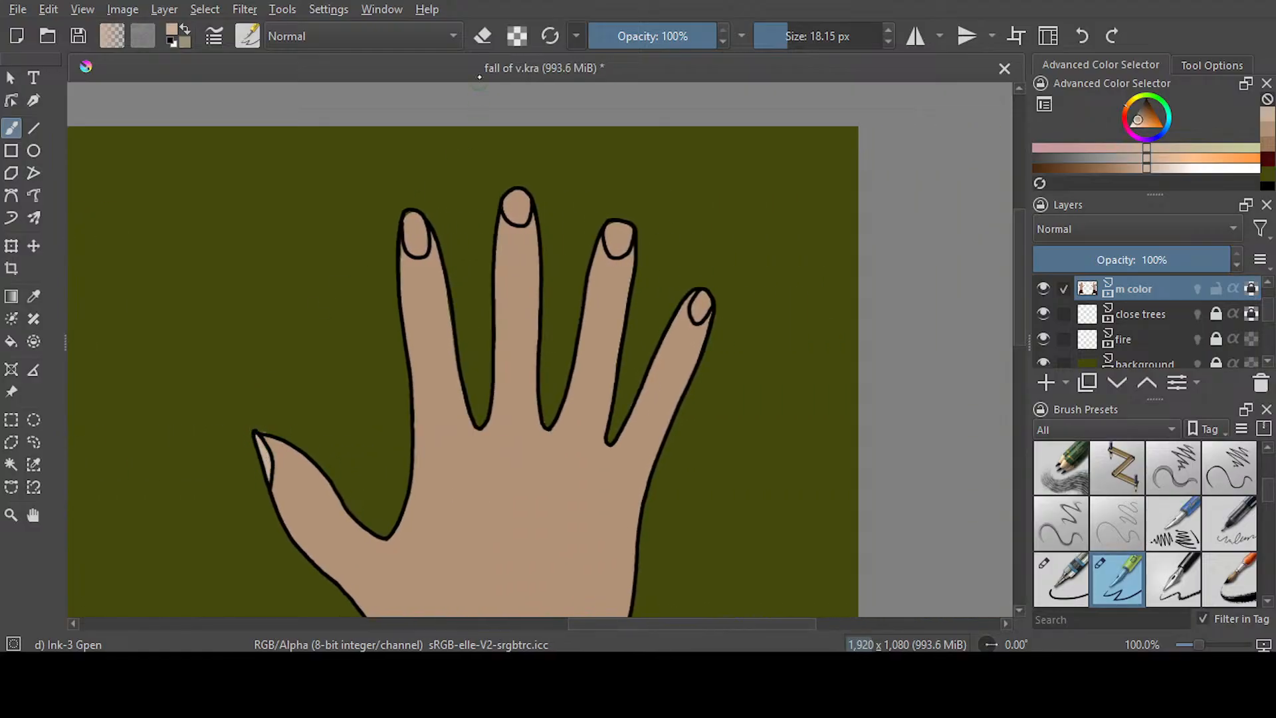
pyautogui.press('e')
pyautogui.moveTo(263, 421); pyautogui.dragTo(264, 425)
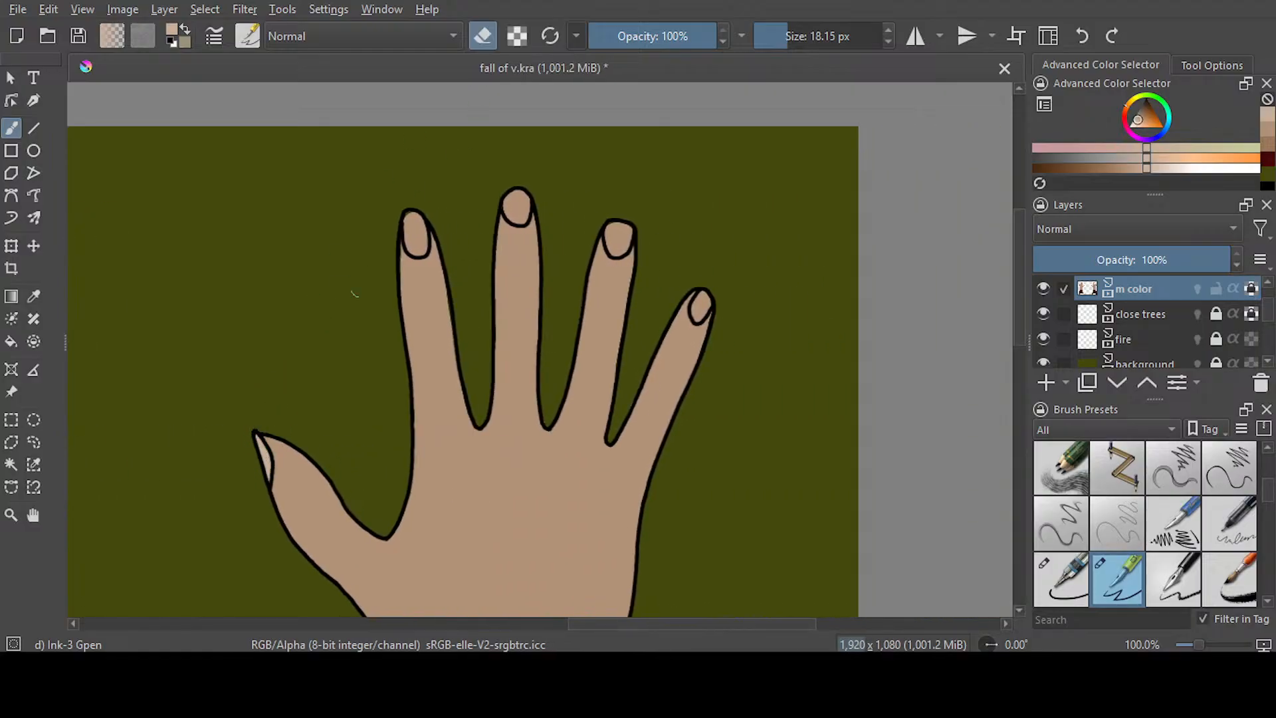
pyautogui.press('e')
pyautogui.moveTo(413, 208)
pyautogui.mouseDown()
pyautogui.moveTo(418, 246)
pyautogui.moveTo(417, 226)
pyautogui.mouseUp()
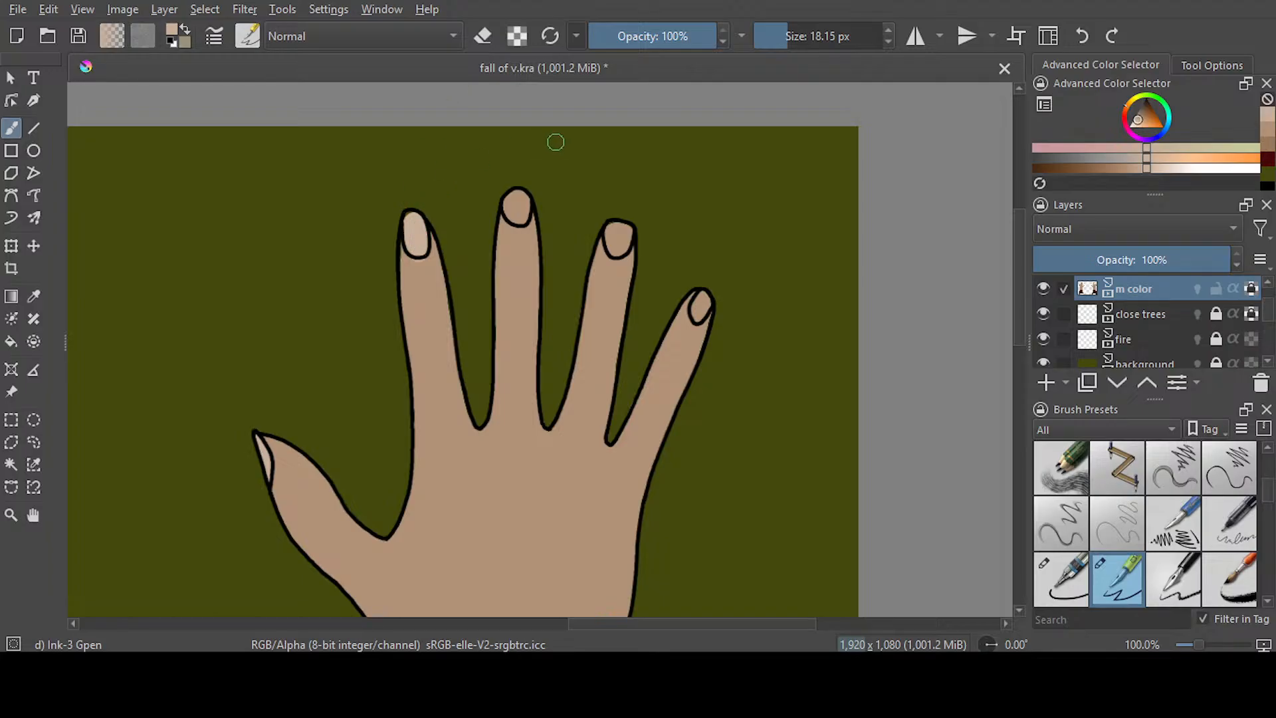
pyautogui.moveTo(509, 193); pyautogui.dragTo(526, 218)
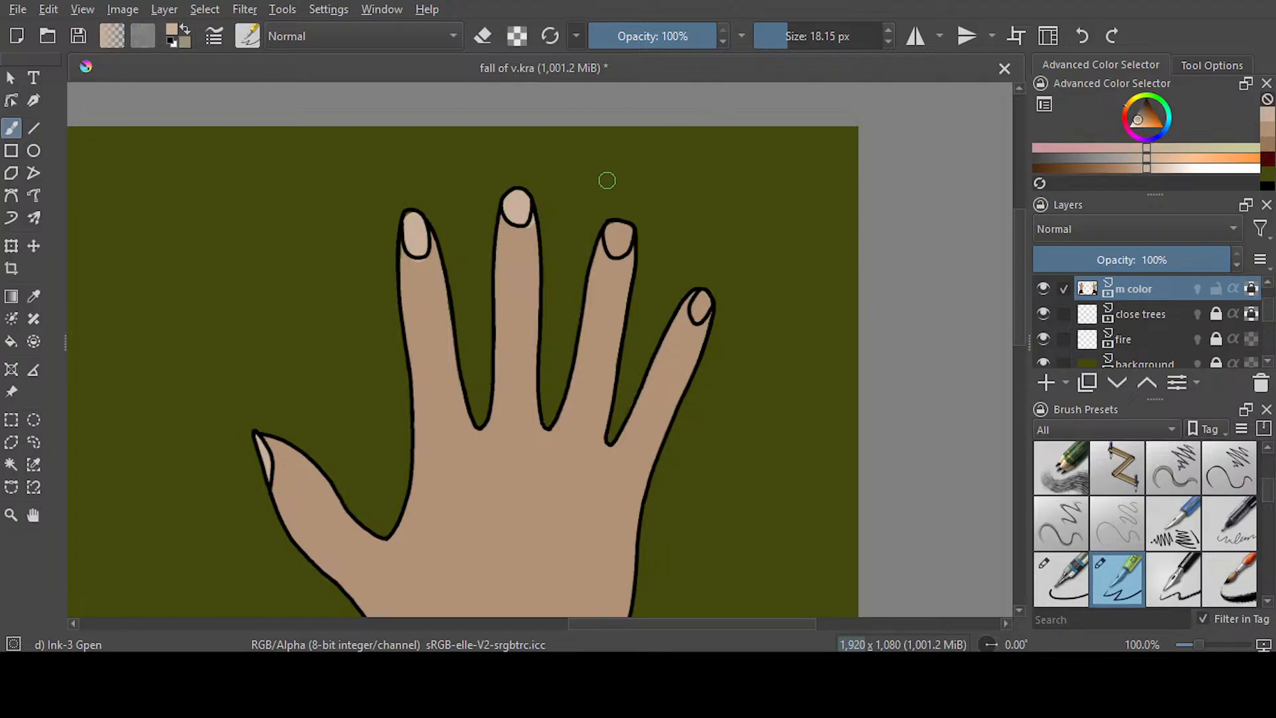
pyautogui.moveTo(616, 227); pyautogui.dragTo(624, 247)
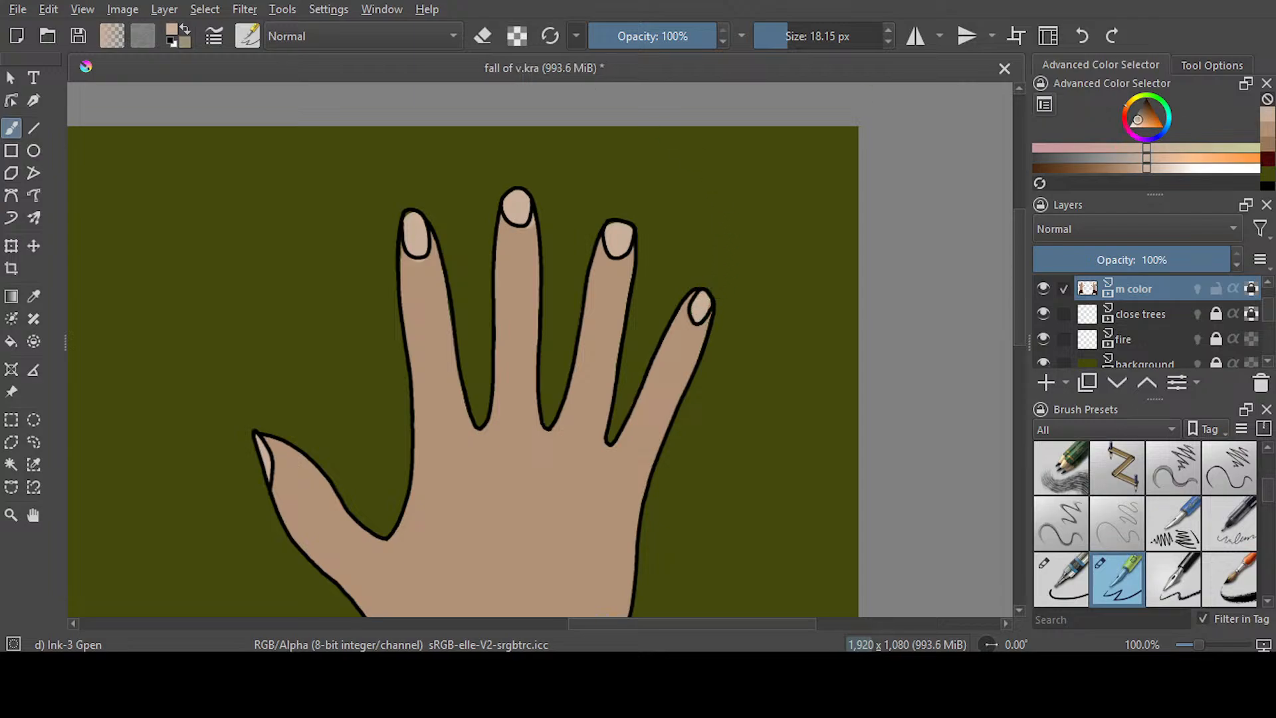
# Retouch the upper palm and middle finger area of the right hand with the tan skin colour and save the document
pyautogui.click(1267, 129)
pyautogui.moveTo(538, 220); pyautogui.dragTo(531, 243)
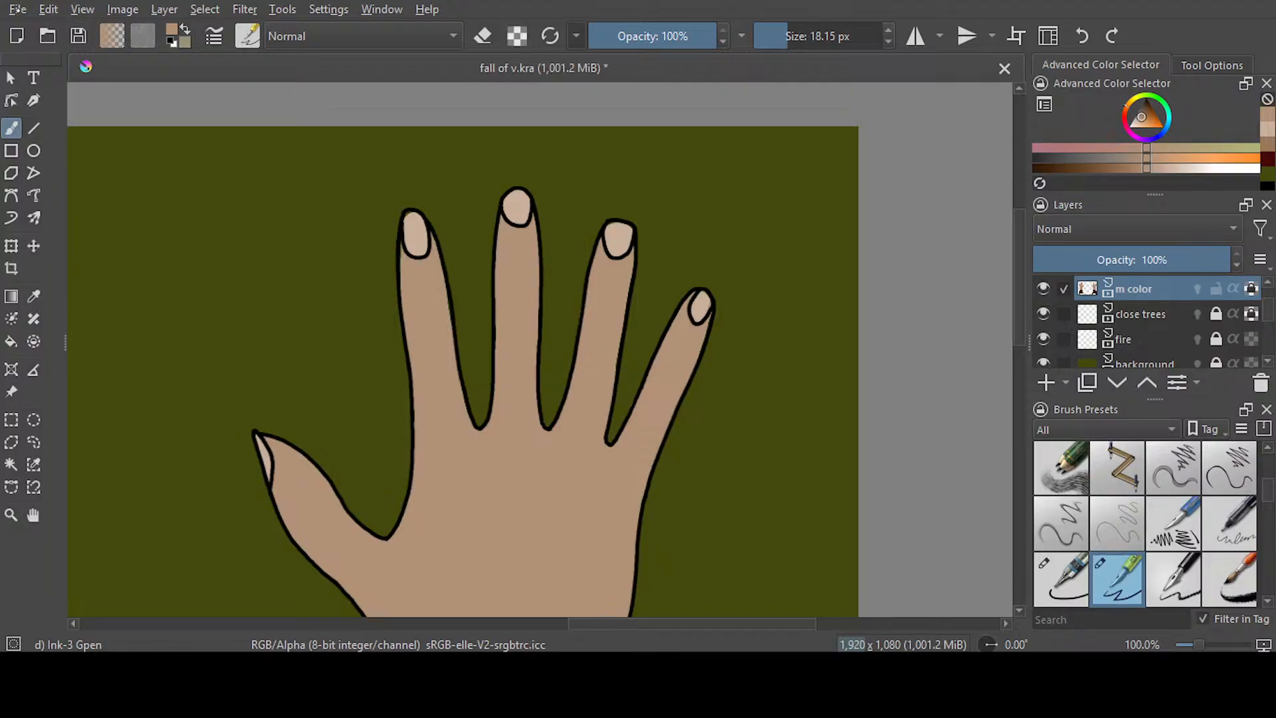
pyautogui.hotkey('ctrl', 's')
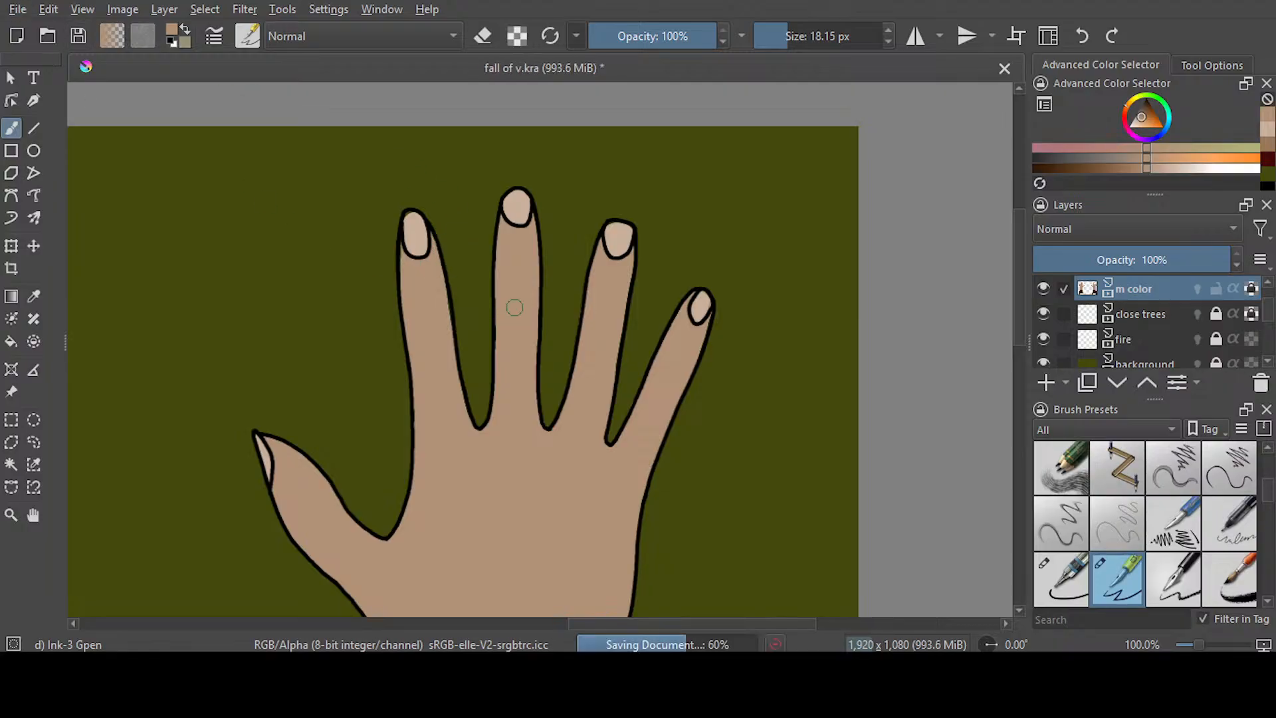
pyautogui.scroll(-2, 494, 304)
pyautogui.scroll(-1, 494, 304)
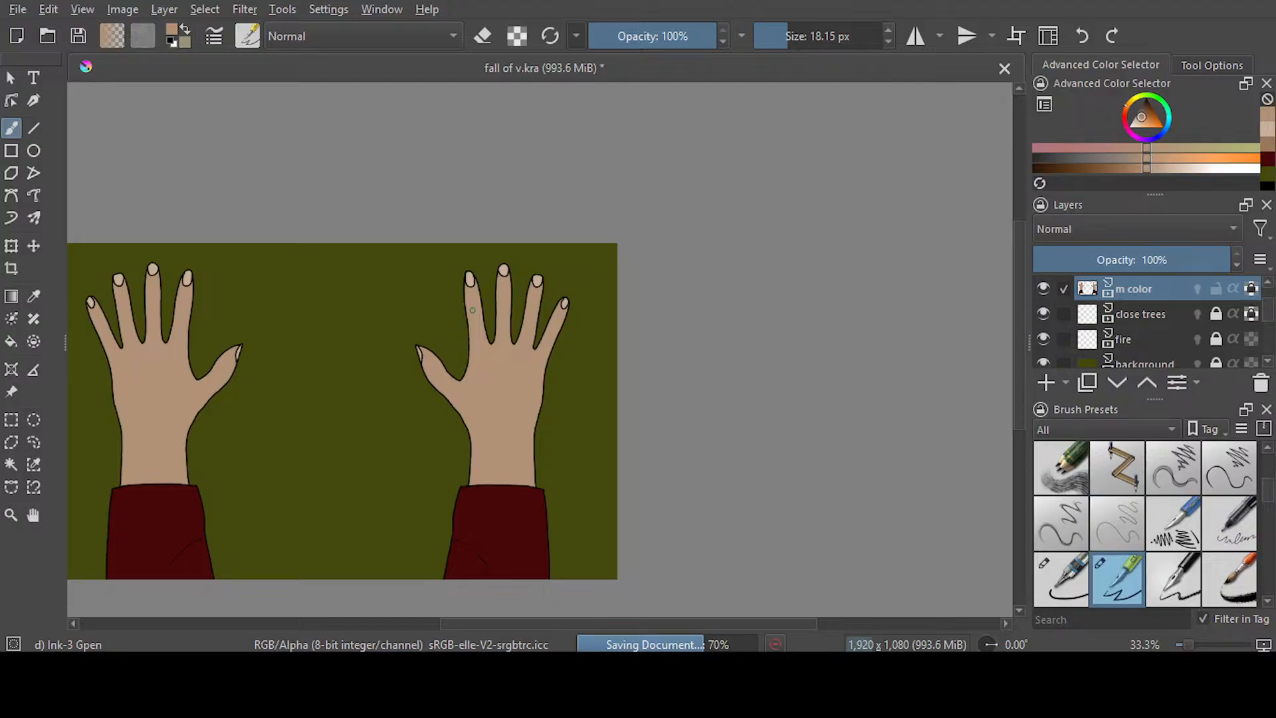
pyautogui.moveTo(606, 624); pyautogui.dragTo(543, 618)
pyautogui.moveTo(1016, 319); pyautogui.dragTo(1015, 360)
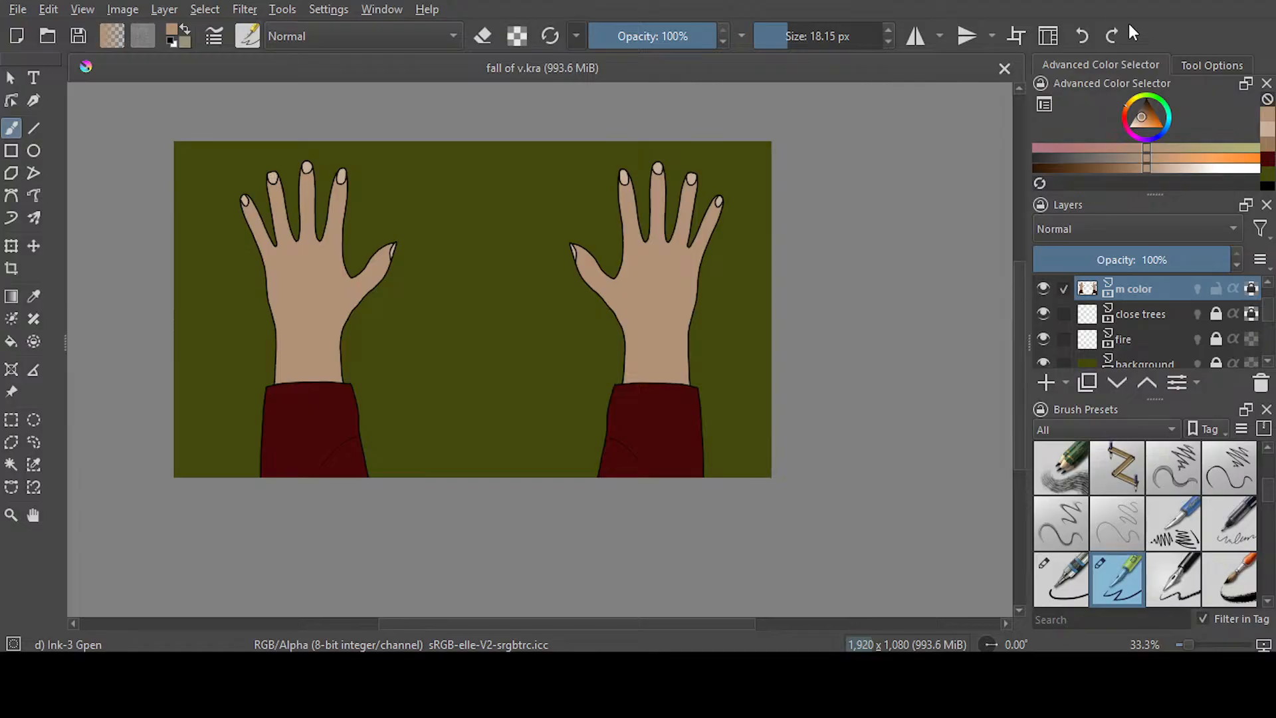
# Dab tan on the right hand's thumb-side edge above the wrist and save the document
pyautogui.scroll(3, 199, 228)
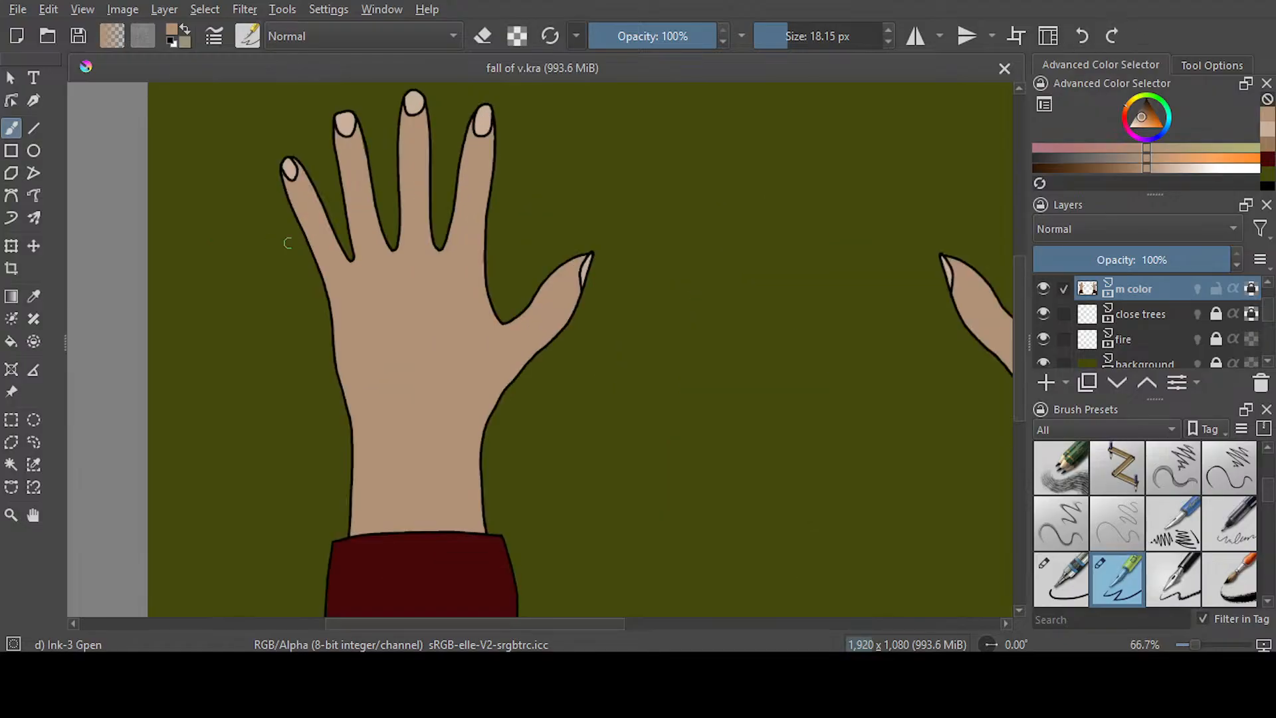
pyautogui.scroll(-1, 328, 246)
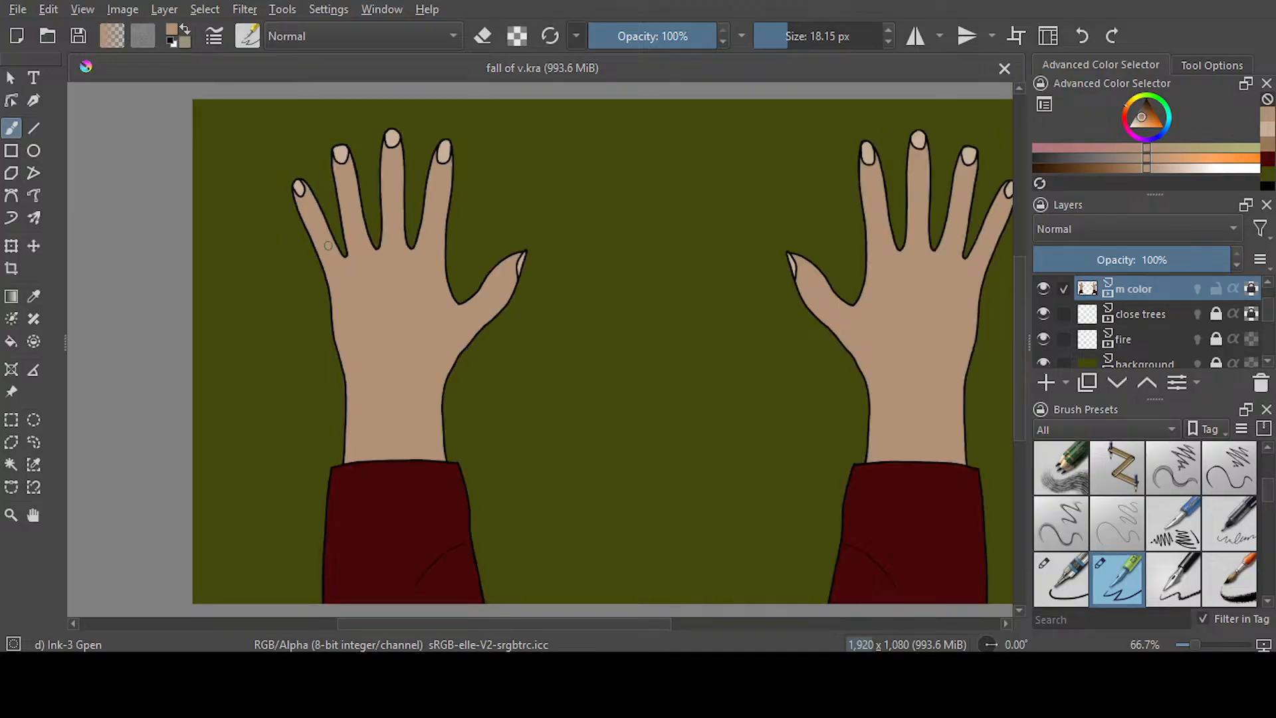
pyautogui.hscroll(3, 652, 529)
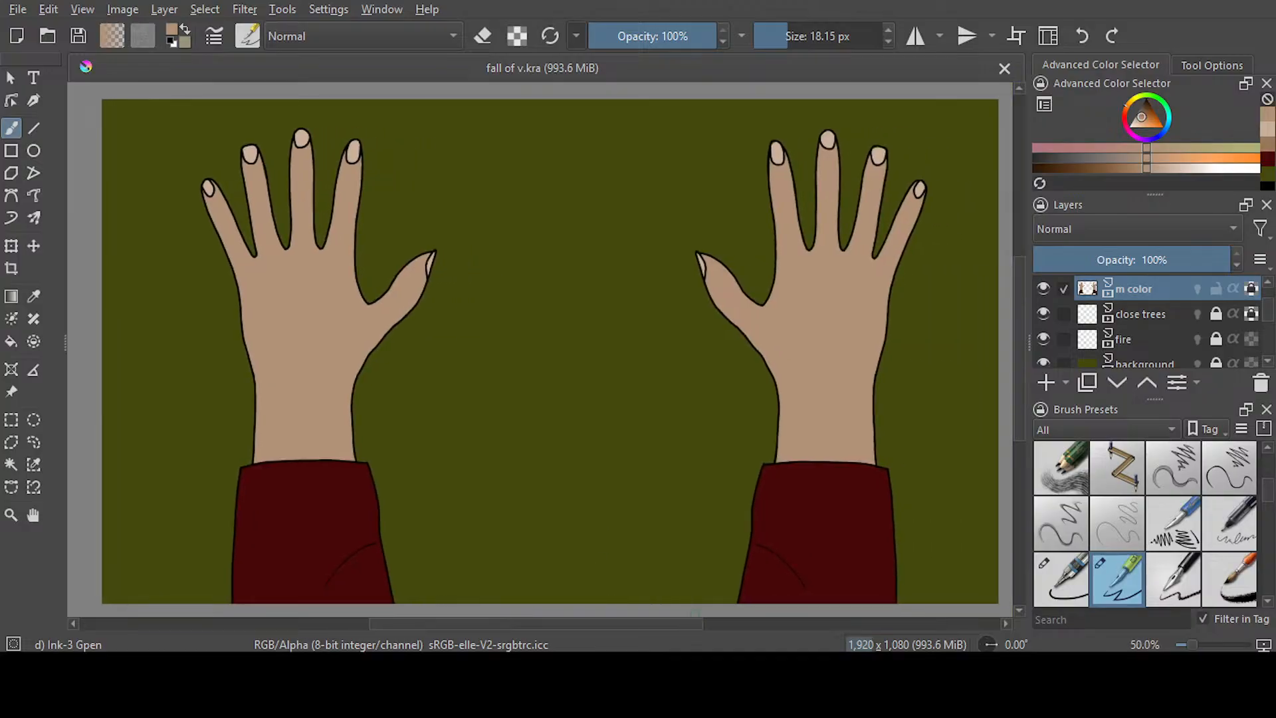
pyautogui.click(768, 354)
pyautogui.scroll(-1, 1019, 321)
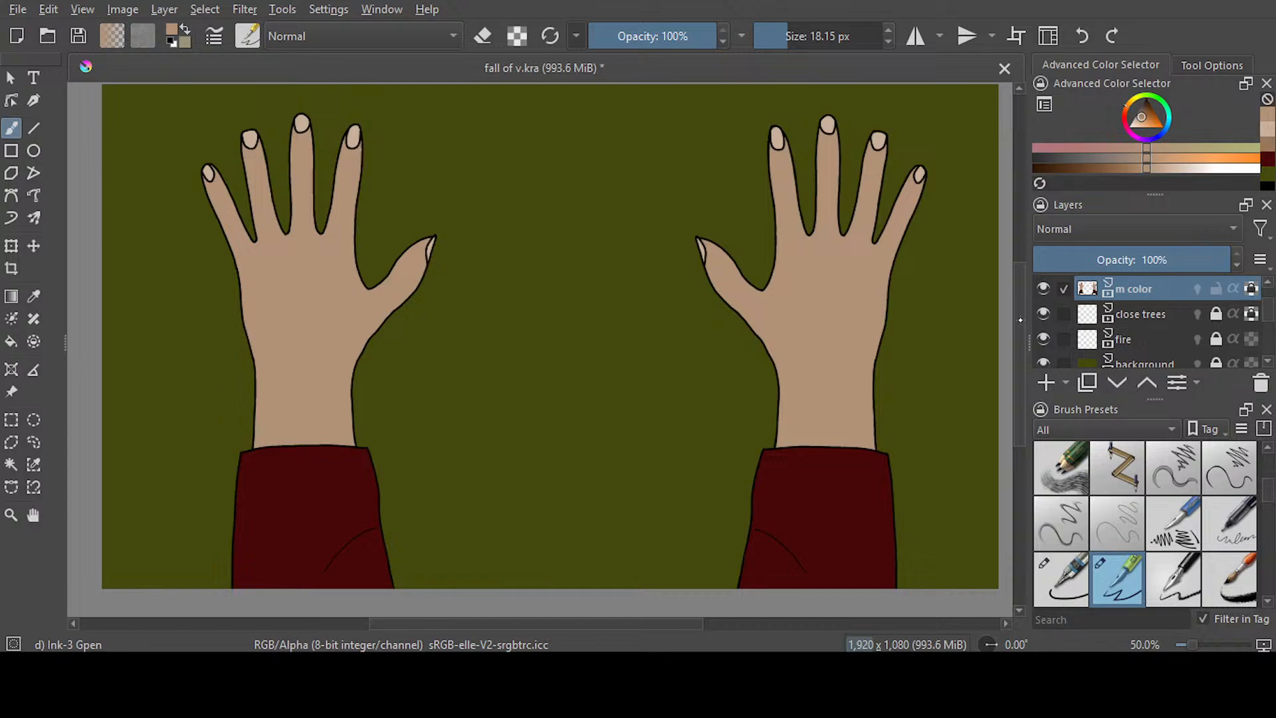
pyautogui.moveTo(1018, 318); pyautogui.dragTo(1018, 319)
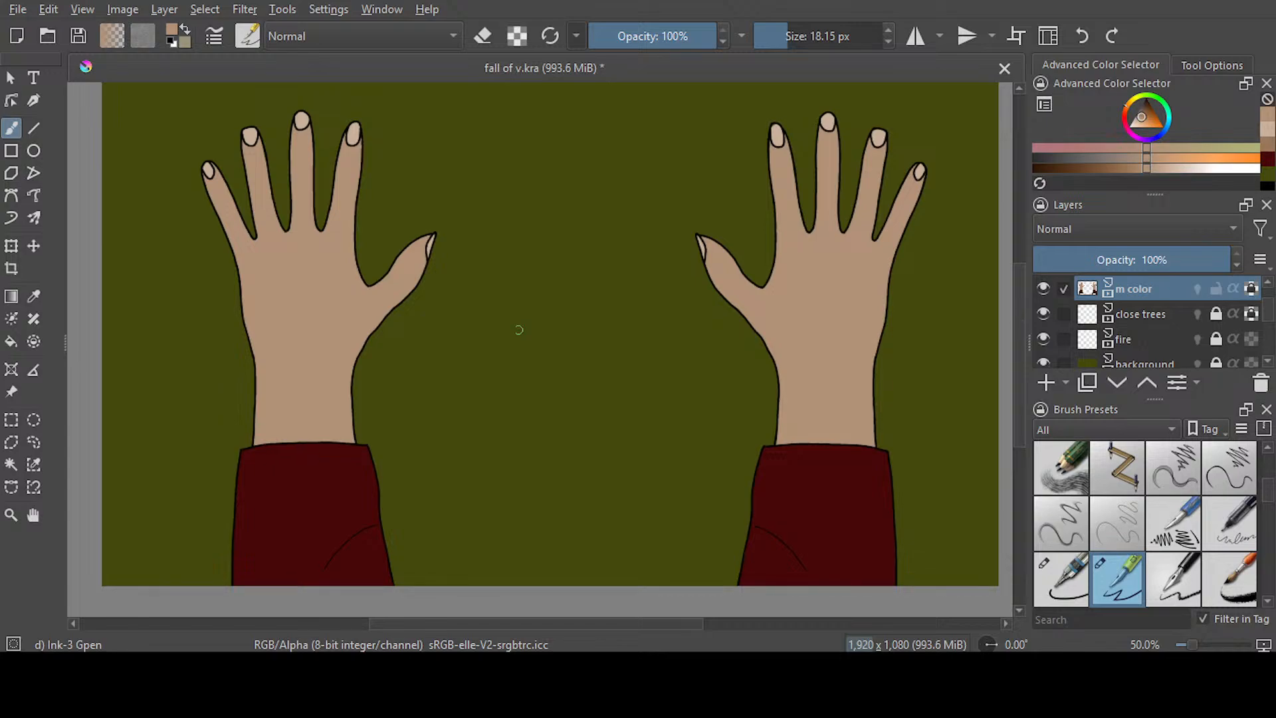
pyautogui.hotkey('ctrl', 's')
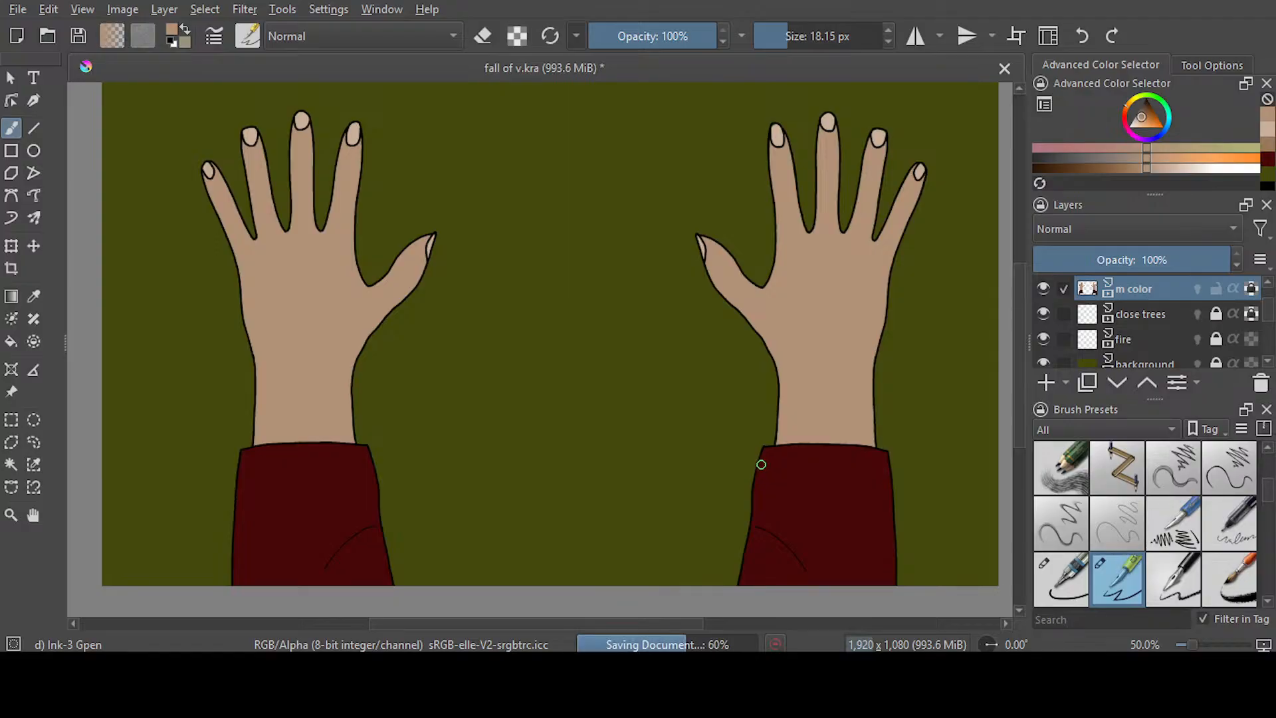
# Go to the next frame with the bent fingers and erase the tan spill along the left wrist's thumb-side outline
pyautogui.moveTo(1019, 337)
pyautogui.mouseDown()
pyautogui.moveTo(1020, 317)
pyautogui.moveTo(1019, 328)
pyautogui.mouseUp()
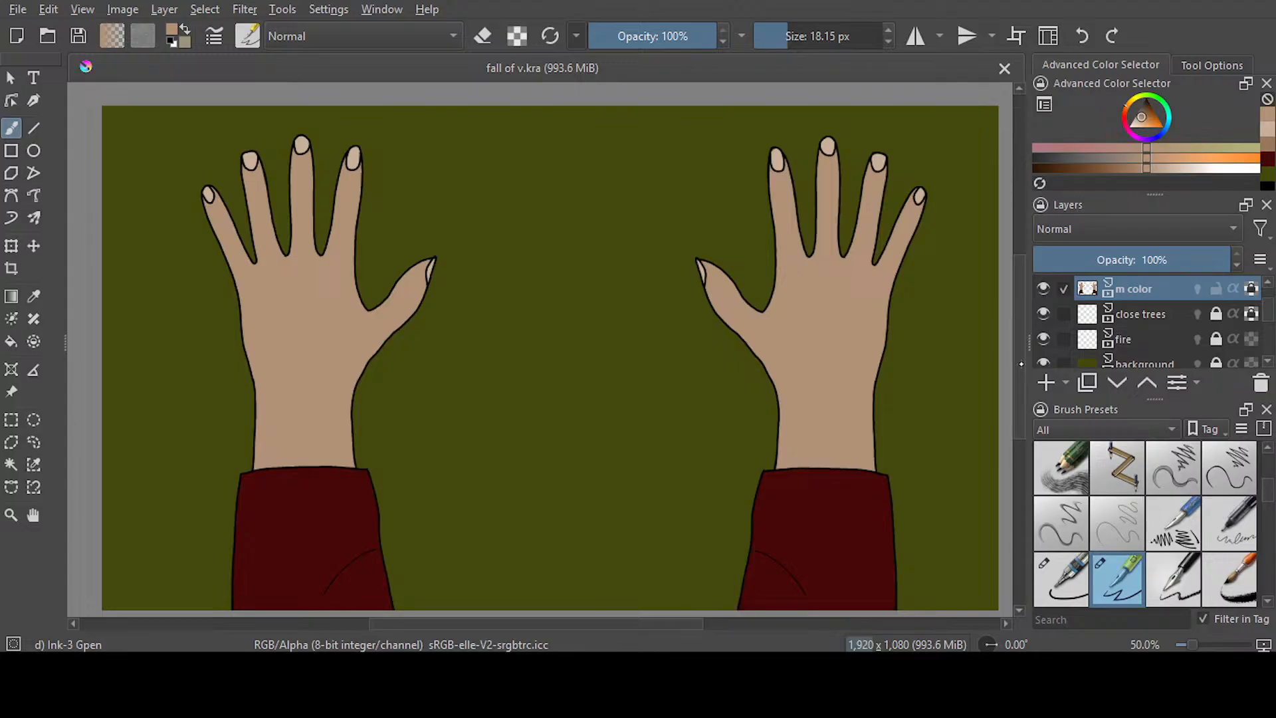
pyautogui.moveTo(1019, 368); pyautogui.dragTo(1020, 369)
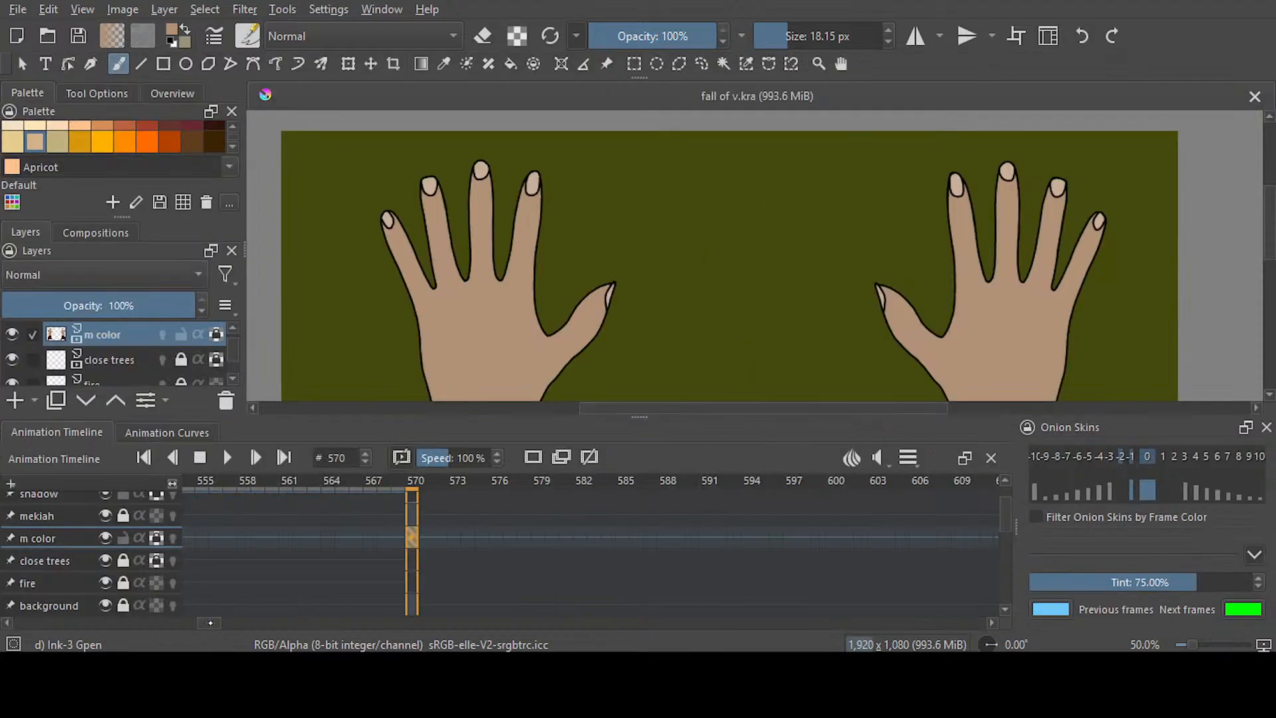
pyautogui.moveTo(210, 622); pyautogui.dragTo(228, 620)
pyautogui.click(508, 540)
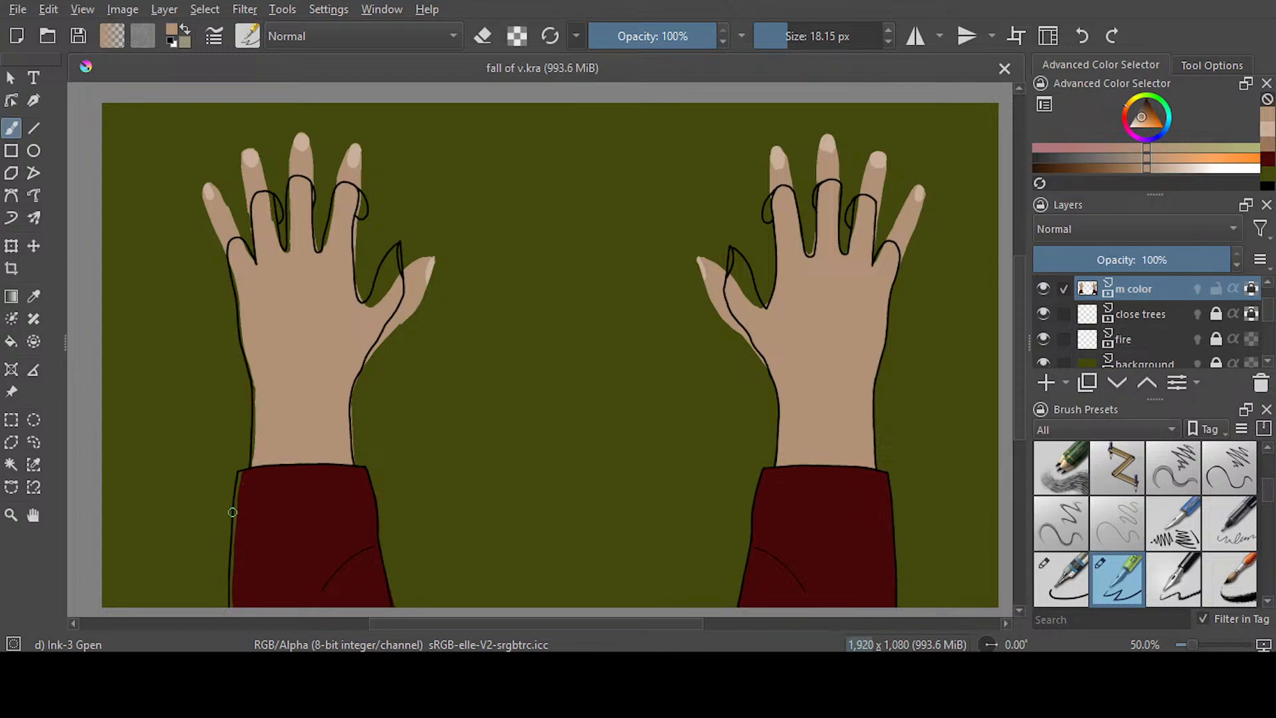
pyautogui.scroll(2, 247, 522)
pyautogui.scroll(1, 247, 521)
pyautogui.press('e')
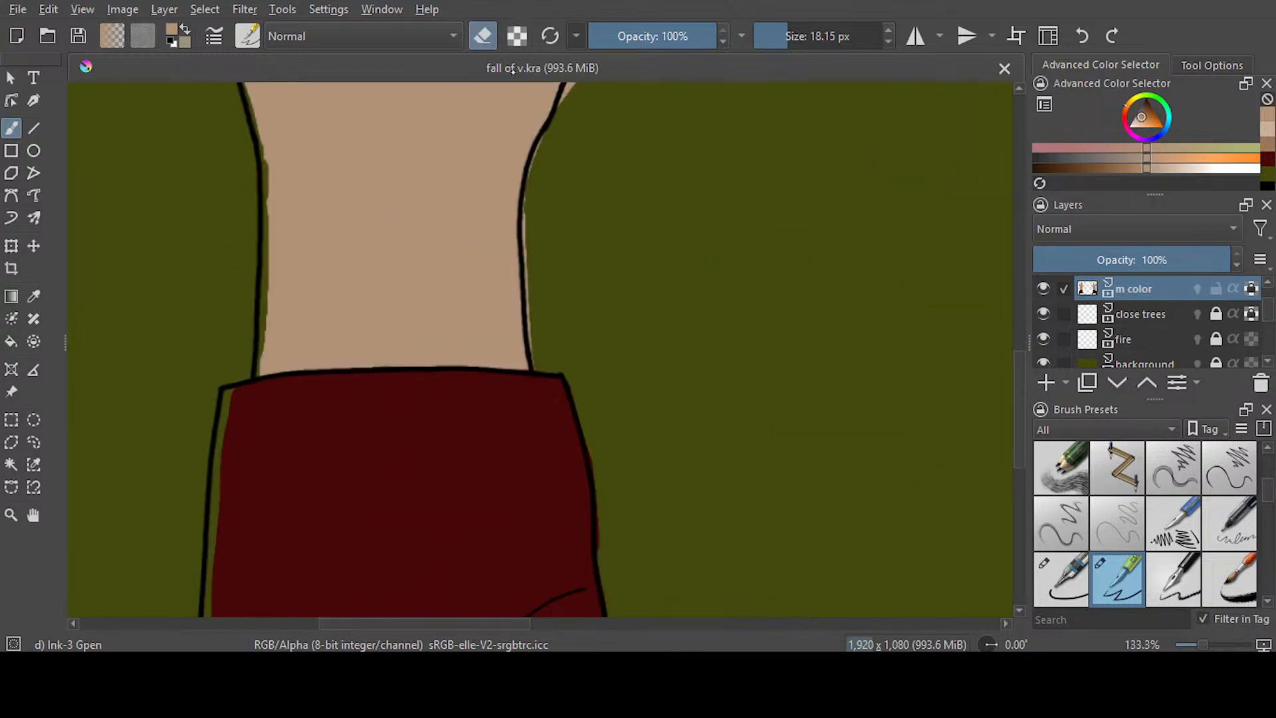
pyautogui.moveTo(532, 268); pyautogui.dragTo(543, 369)
# With alpha unlocked on m color, fill the left sleeve's outer-edge gap with its dark red and erase the spill past its inner edge
pyautogui.scroll(-3, 1013, 437)
pyautogui.scroll(-1, 1013, 436)
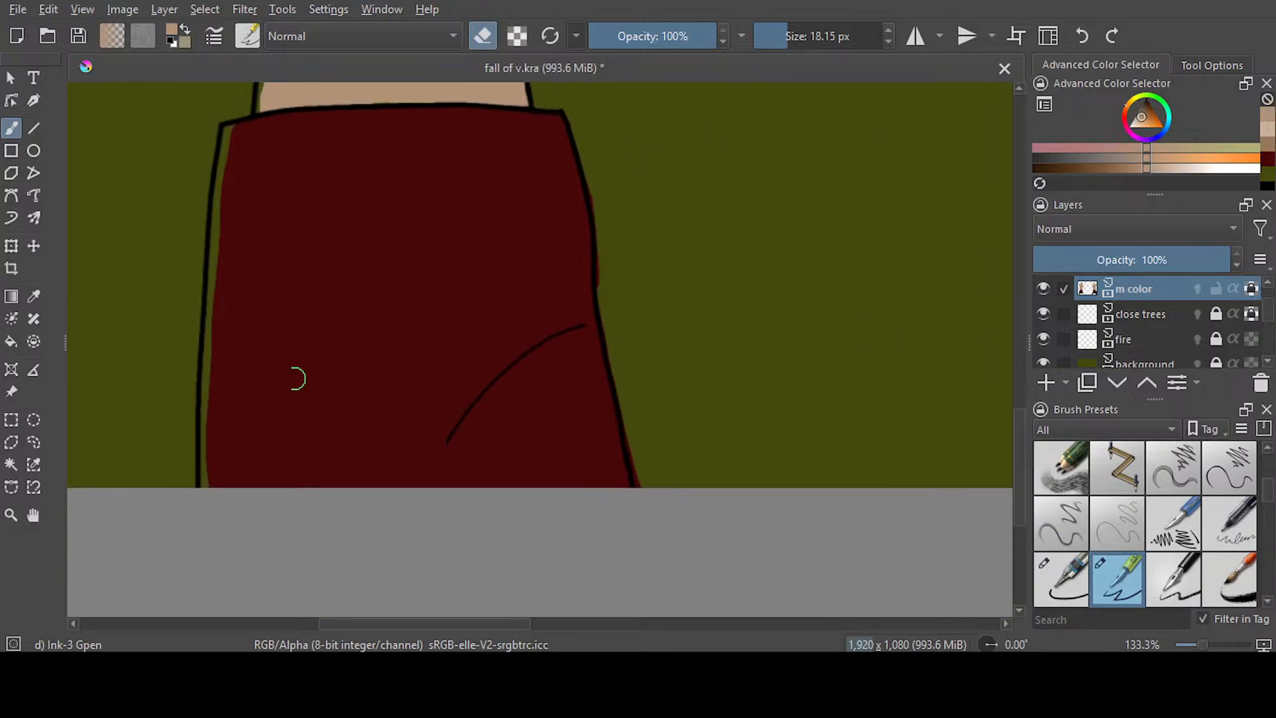
pyautogui.keyDown('ctrl'); pyautogui.click(319, 219); pyautogui.keyUp('ctrl')
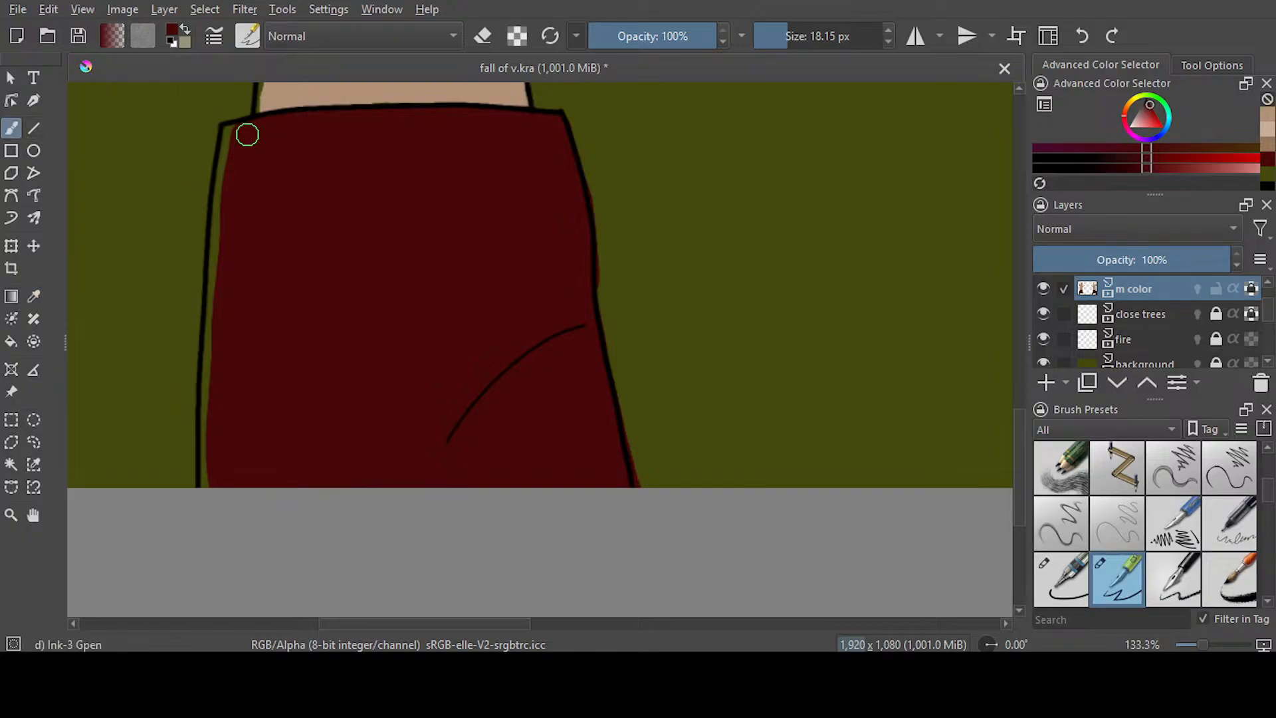
pyautogui.moveTo(229, 139); pyautogui.dragTo(224, 200)
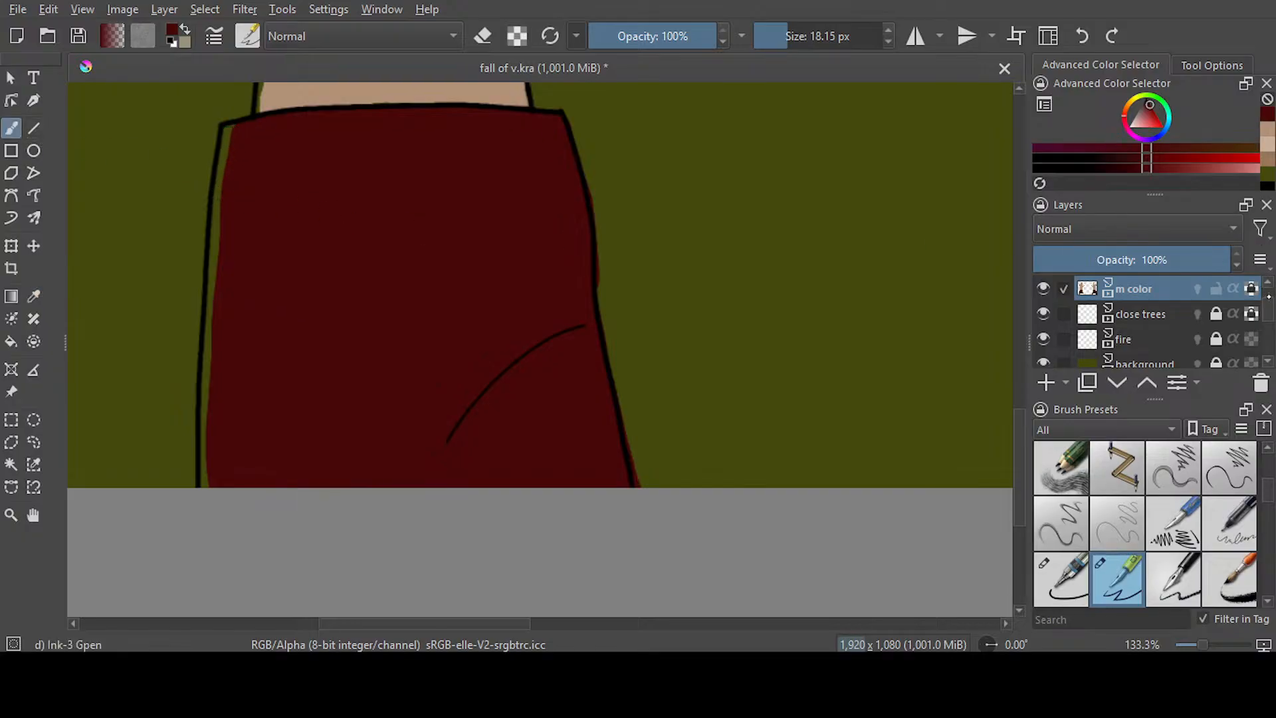
pyautogui.moveTo(229, 128); pyautogui.dragTo(208, 478)
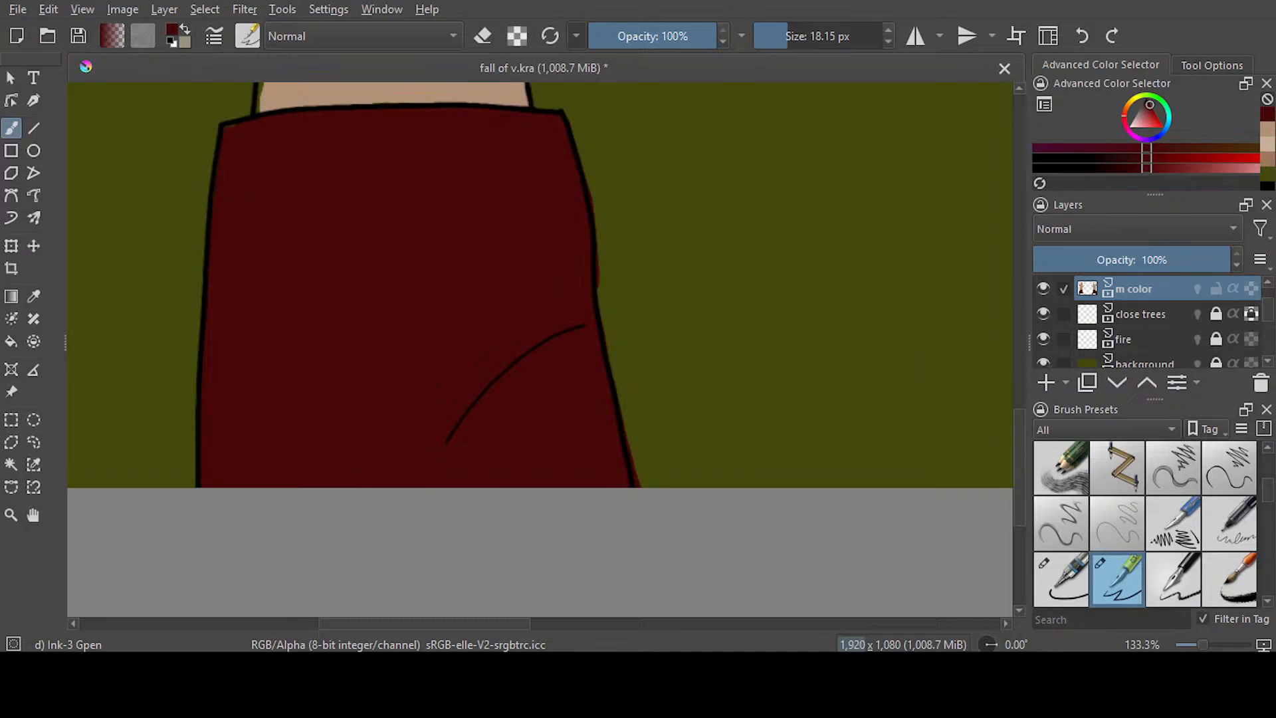
pyautogui.click(482, 36)
pyautogui.moveTo(605, 281)
pyautogui.mouseDown()
pyautogui.moveTo(658, 512)
pyautogui.moveTo(631, 427)
pyautogui.moveTo(638, 484)
pyautogui.mouseUp()
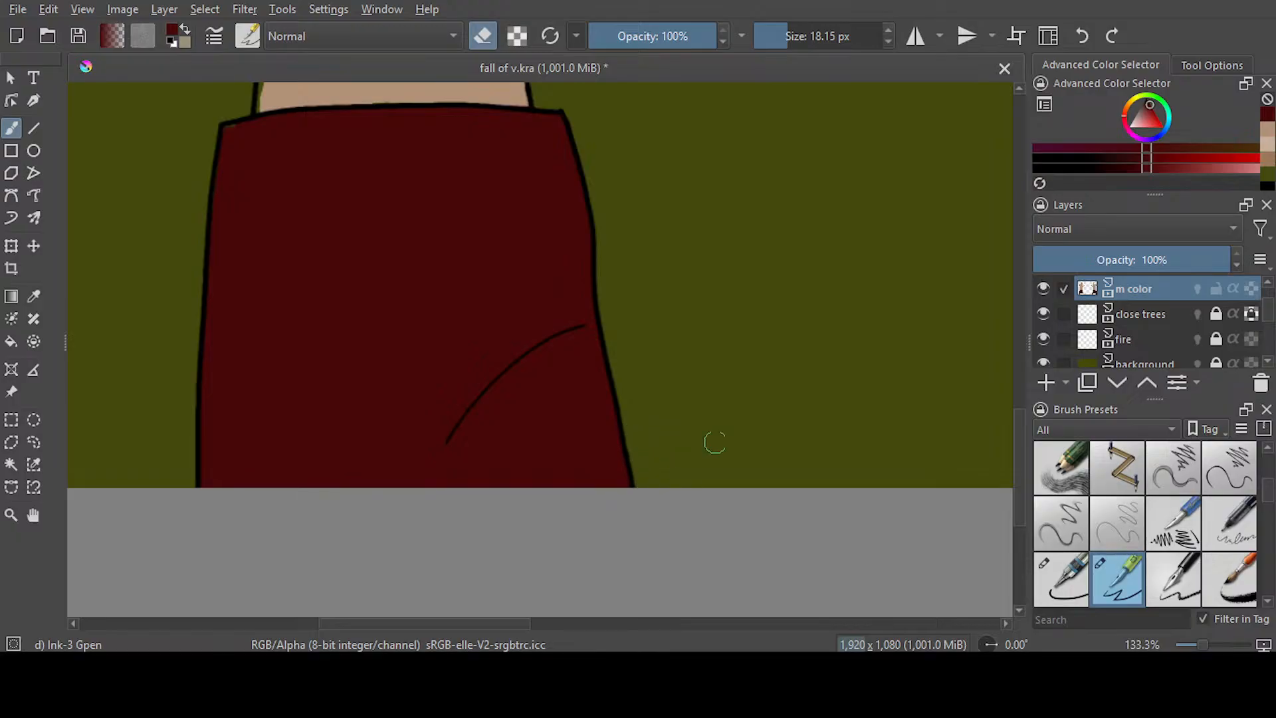
# Erase the old thumb colour that lies outside the new thumb outline on the left hand
pyautogui.moveTo(1018, 456); pyautogui.dragTo(1015, 299)
pyautogui.moveTo(672, 286)
pyautogui.mouseDown()
pyautogui.moveTo(659, 415)
pyautogui.moveTo(563, 563)
pyautogui.moveTo(684, 382)
pyautogui.mouseUp()
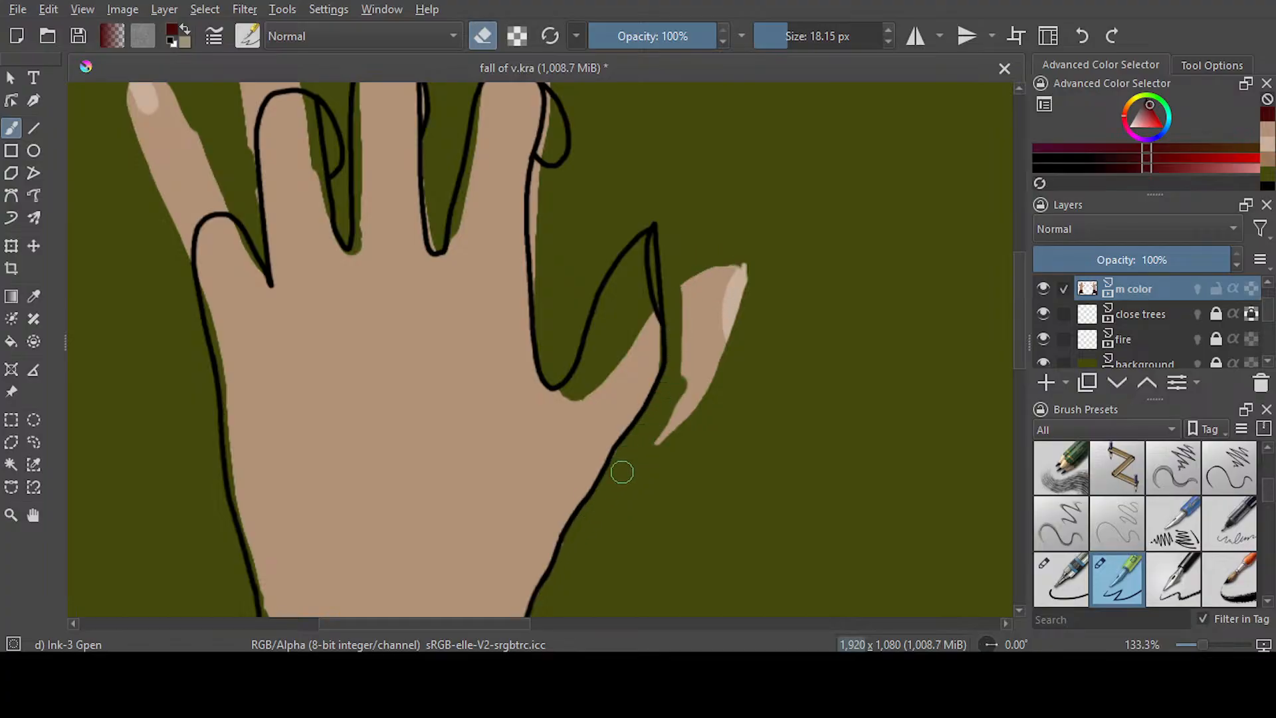
pyautogui.moveTo(697, 292)
pyautogui.mouseDown()
pyautogui.moveTo(686, 361)
pyautogui.moveTo(697, 272)
pyautogui.moveTo(664, 432)
pyautogui.mouseUp()
pyautogui.moveTo(685, 315)
pyautogui.mouseDown()
pyautogui.moveTo(714, 305)
pyautogui.moveTo(751, 250)
pyautogui.moveTo(723, 331)
pyautogui.mouseUp()
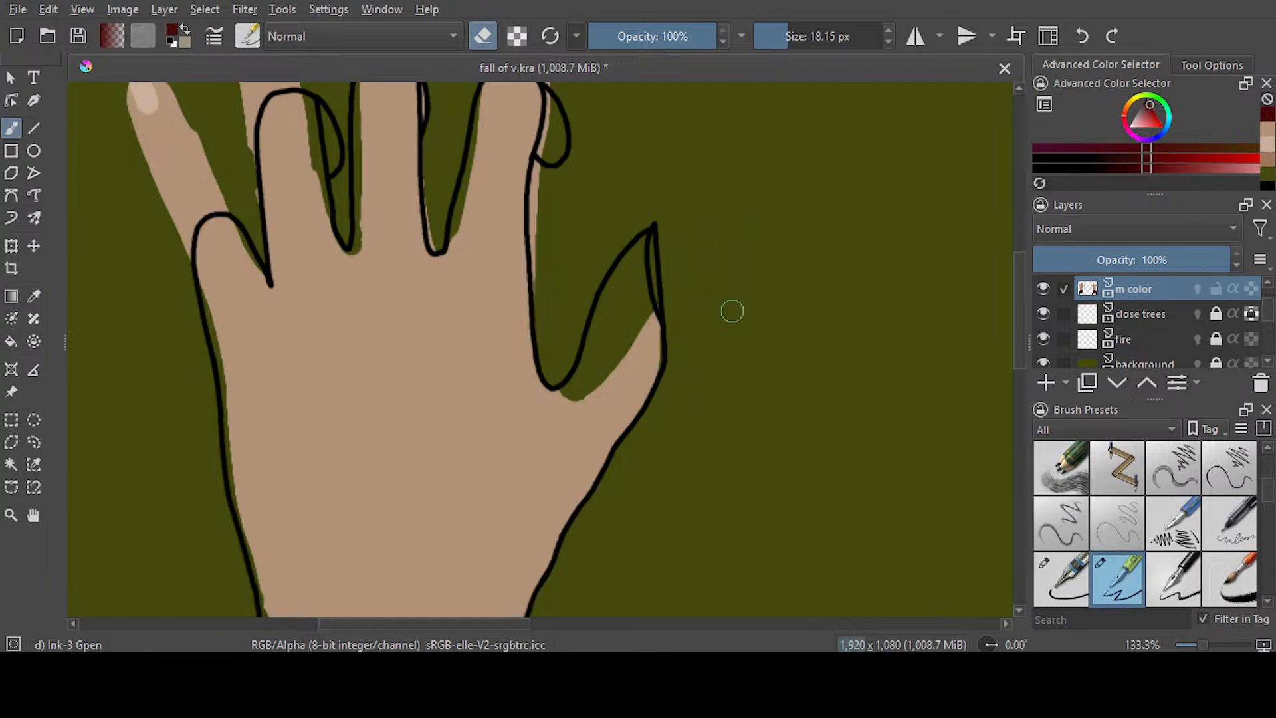
# Erase the old finger and nail colour above the left hand's bent-finger outlines, enlarging the eraser to 33.14 px for the last two fingers
pyautogui.scroll(5, 521, 356)
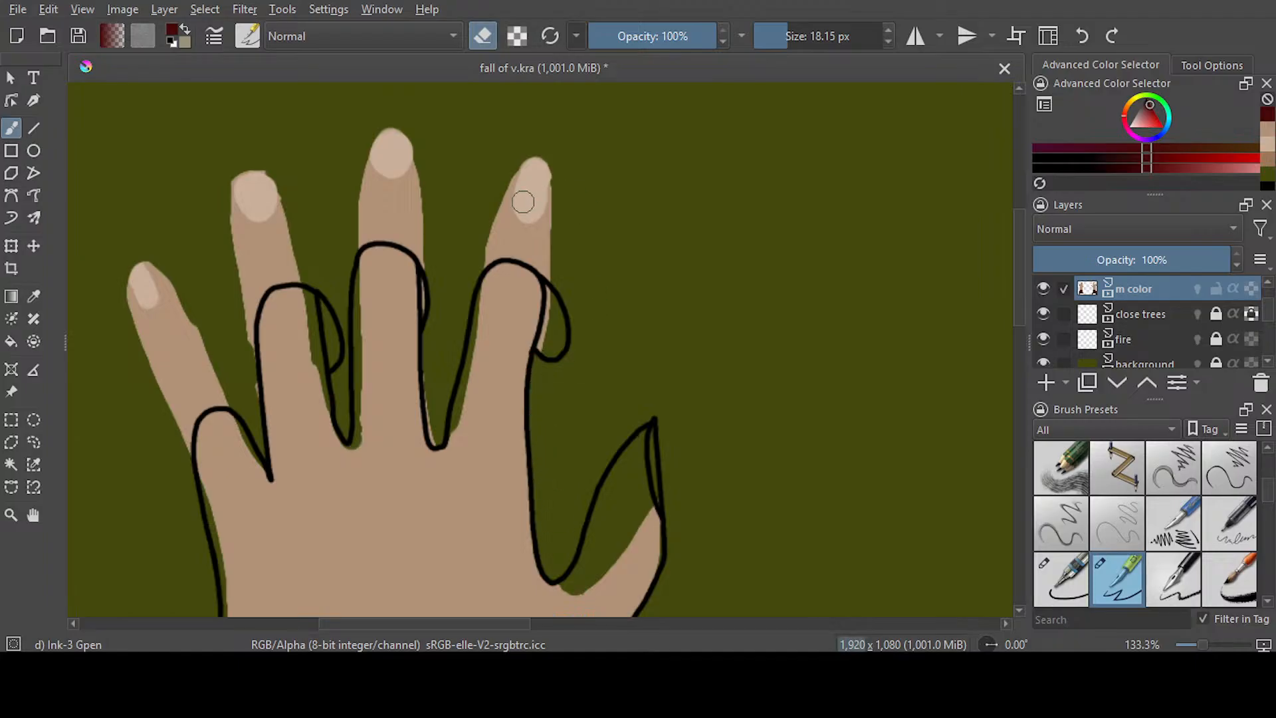
pyautogui.moveTo(485, 257)
pyautogui.mouseDown()
pyautogui.moveTo(525, 252)
pyautogui.moveTo(553, 269)
pyautogui.mouseUp()
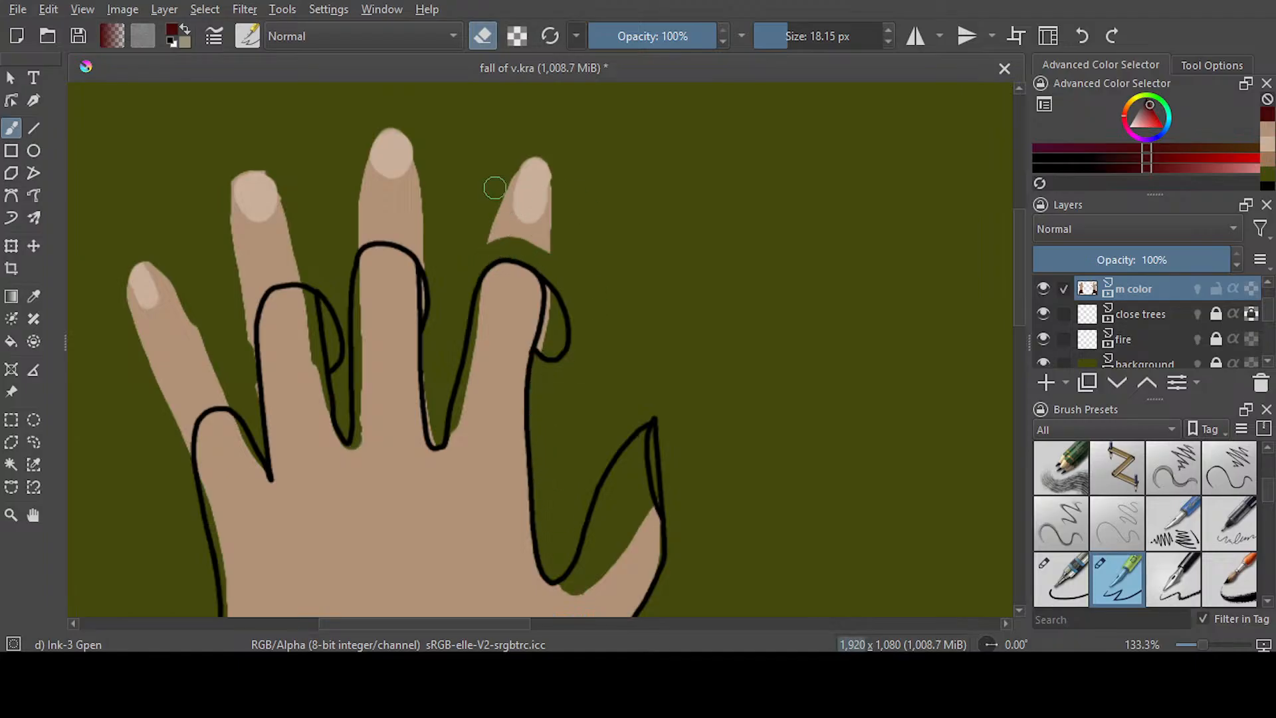
pyautogui.moveTo(546, 155)
pyautogui.mouseDown()
pyautogui.moveTo(474, 253)
pyautogui.moveTo(553, 206)
pyautogui.moveTo(545, 243)
pyautogui.moveTo(595, 248)
pyautogui.mouseUp()
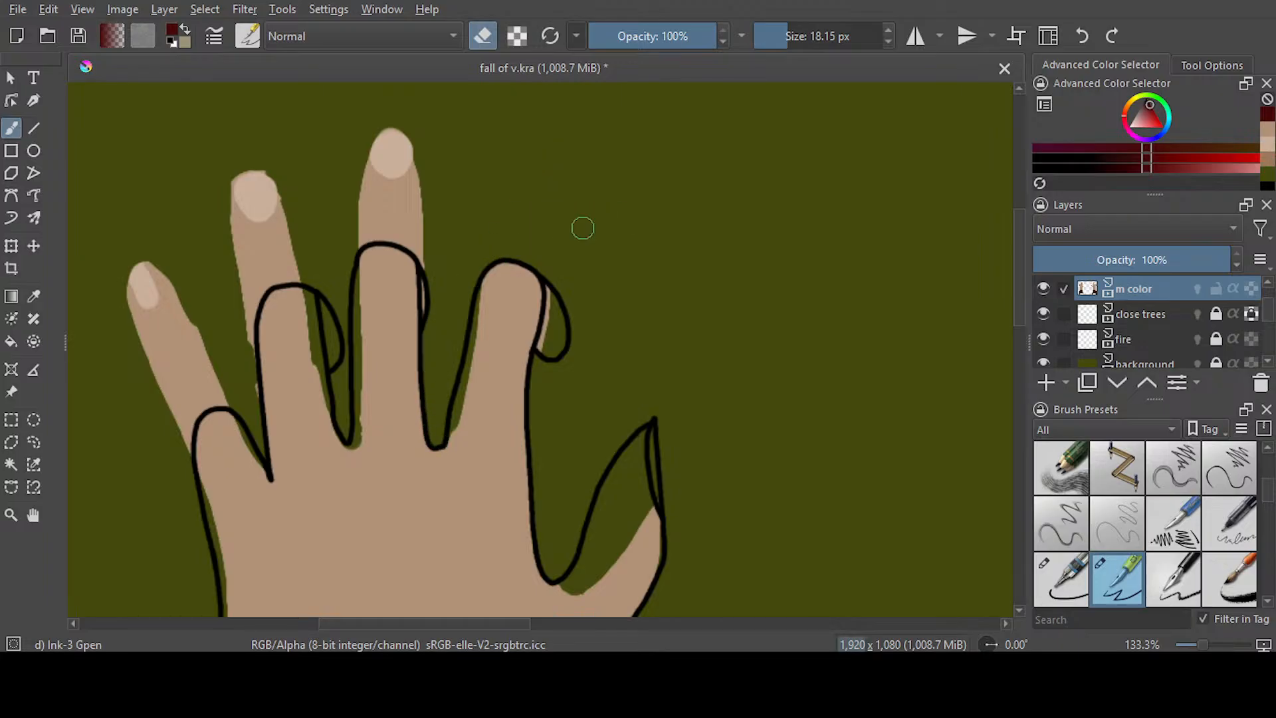
pyautogui.moveTo(423, 247)
pyautogui.mouseDown()
pyautogui.moveTo(355, 239)
pyautogui.moveTo(394, 228)
pyautogui.moveTo(349, 223)
pyautogui.moveTo(401, 210)
pyautogui.moveTo(391, 123)
pyautogui.moveTo(365, 126)
pyautogui.mouseUp()
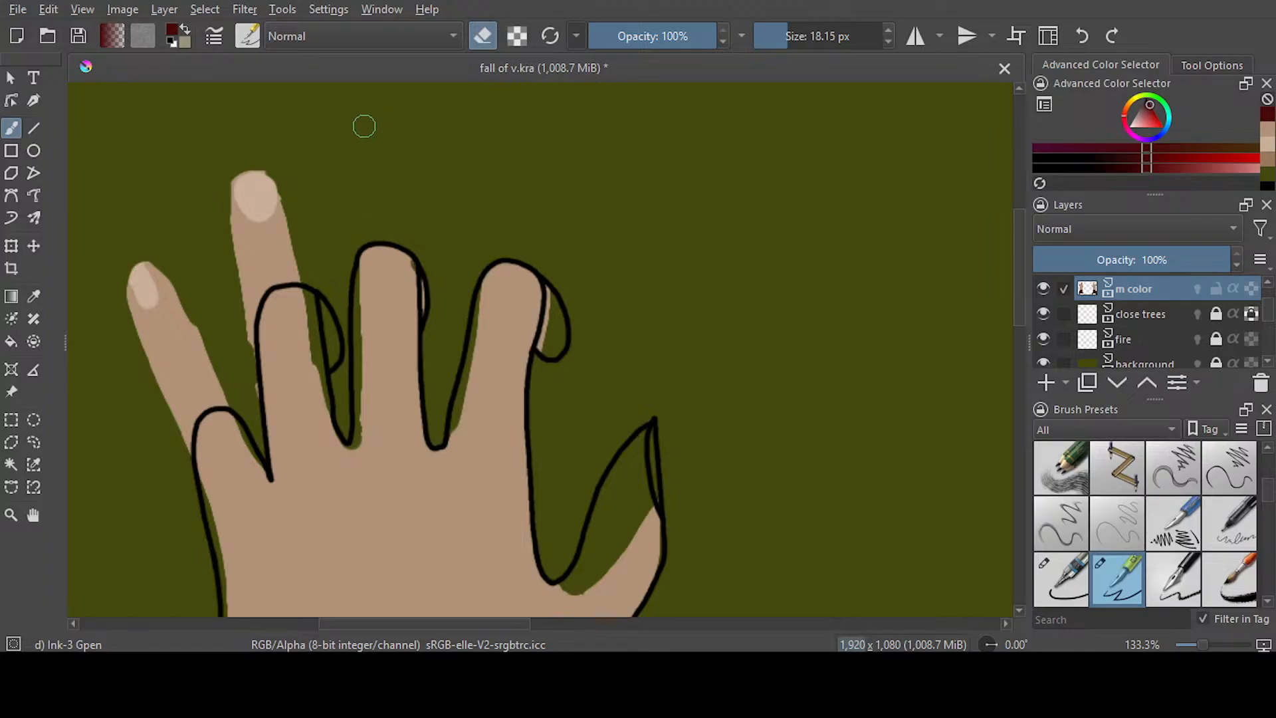
pyautogui.click(794, 38)
pyautogui.moveTo(271, 163)
pyautogui.mouseDown()
pyautogui.moveTo(222, 272)
pyautogui.moveTo(318, 145)
pyautogui.moveTo(269, 243)
pyautogui.moveTo(328, 199)
pyautogui.moveTo(317, 225)
pyautogui.moveTo(327, 284)
pyautogui.moveTo(309, 261)
pyautogui.moveTo(274, 262)
pyautogui.moveTo(242, 285)
pyautogui.moveTo(243, 386)
pyautogui.moveTo(279, 261)
pyautogui.mouseUp()
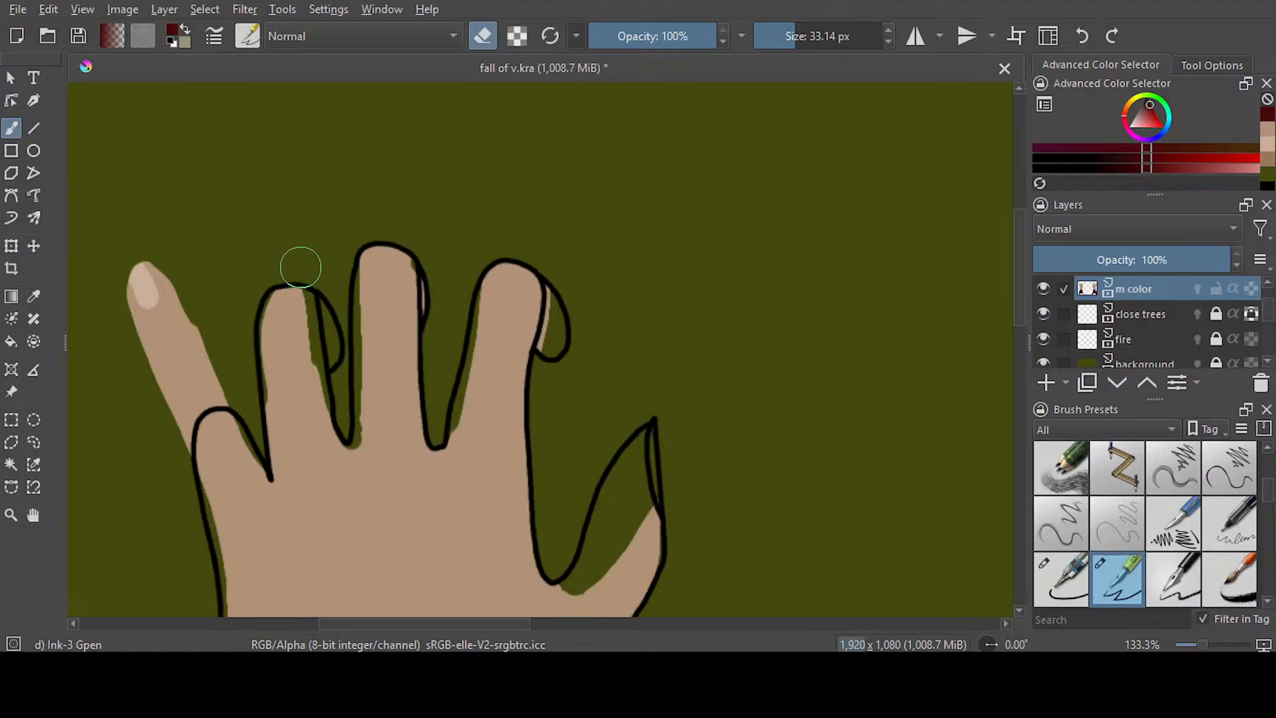
pyautogui.moveTo(177, 242)
pyautogui.mouseDown()
pyautogui.moveTo(108, 300)
pyautogui.moveTo(132, 340)
pyautogui.moveTo(136, 399)
pyautogui.moveTo(168, 401)
pyautogui.moveTo(172, 445)
pyautogui.moveTo(219, 385)
pyautogui.mouseUp()
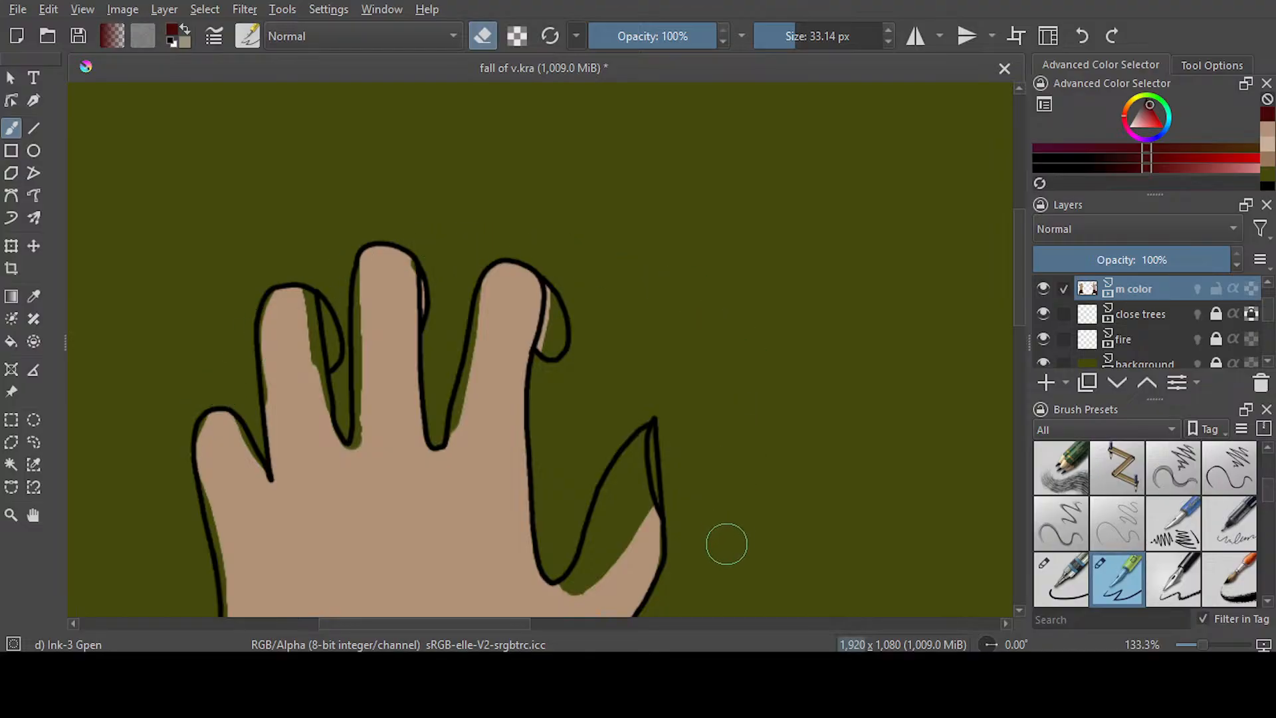
# Pick the tan skin colour and fill the gap along the left wrist's outer outline with a 10.51 px brush
pyautogui.scroll(-4, 734, 421)
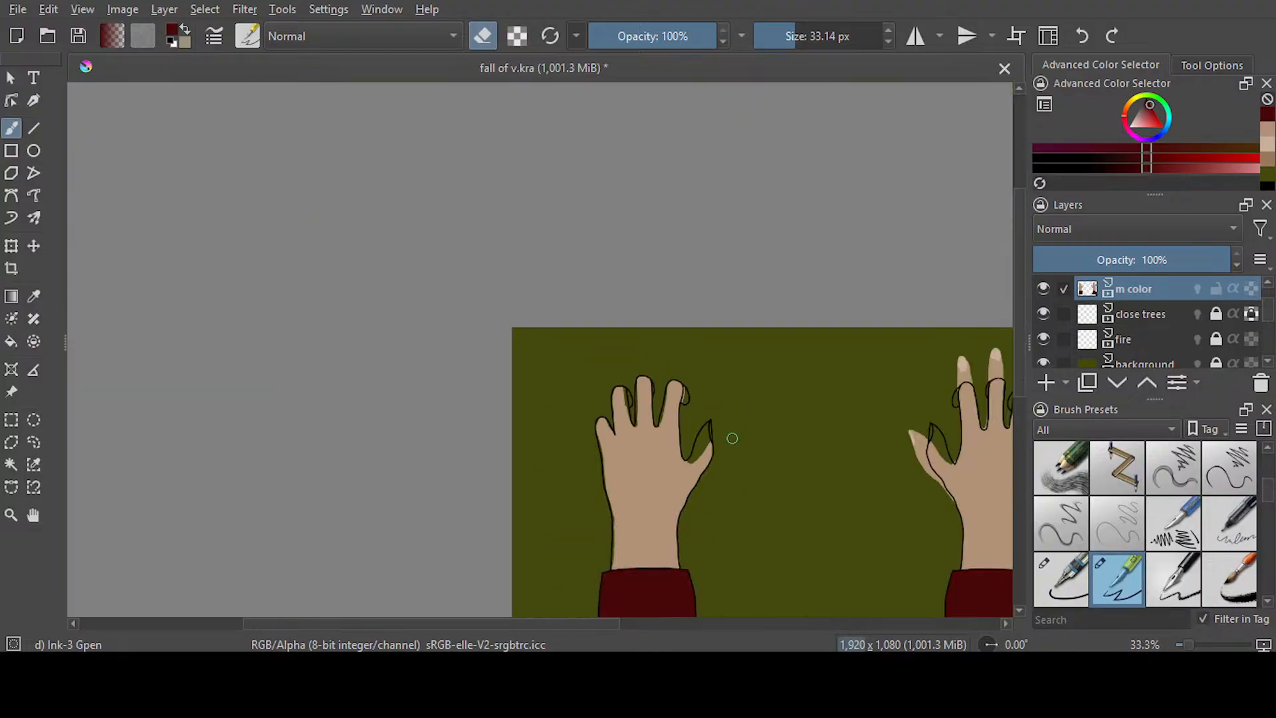
pyautogui.scroll(3, 652, 564)
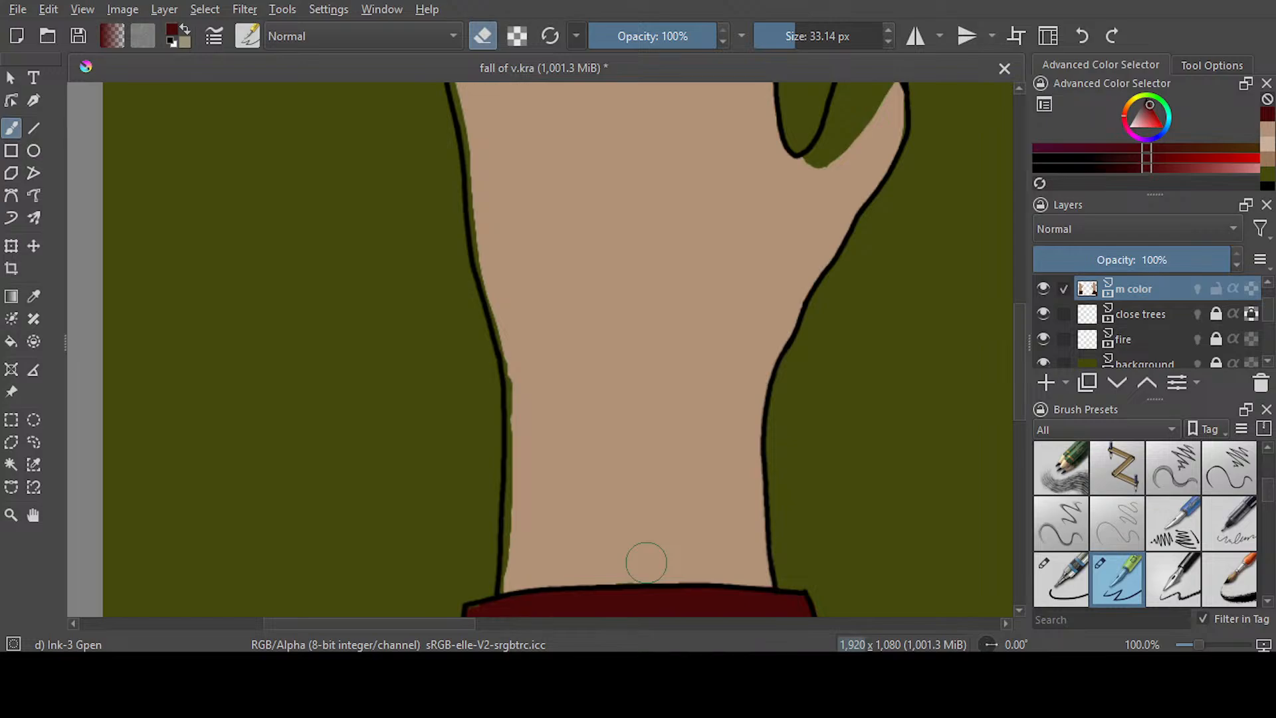
pyautogui.click(33, 295)
pyautogui.click(617, 267)
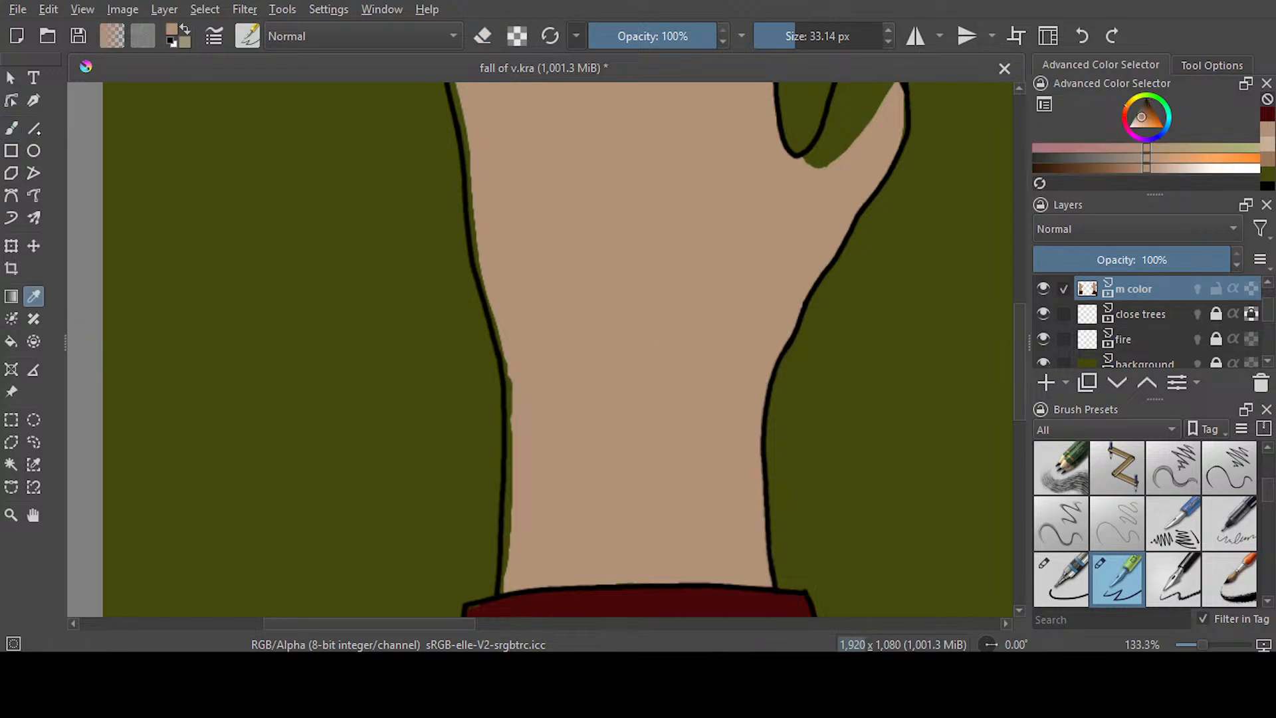
pyautogui.press('b')
pyautogui.moveTo(487, 162)
pyautogui.mouseDown()
pyautogui.moveTo(497, 277)
pyautogui.moveTo(524, 362)
pyautogui.moveTo(516, 567)
pyautogui.moveTo(523, 538)
pyautogui.mouseUp()
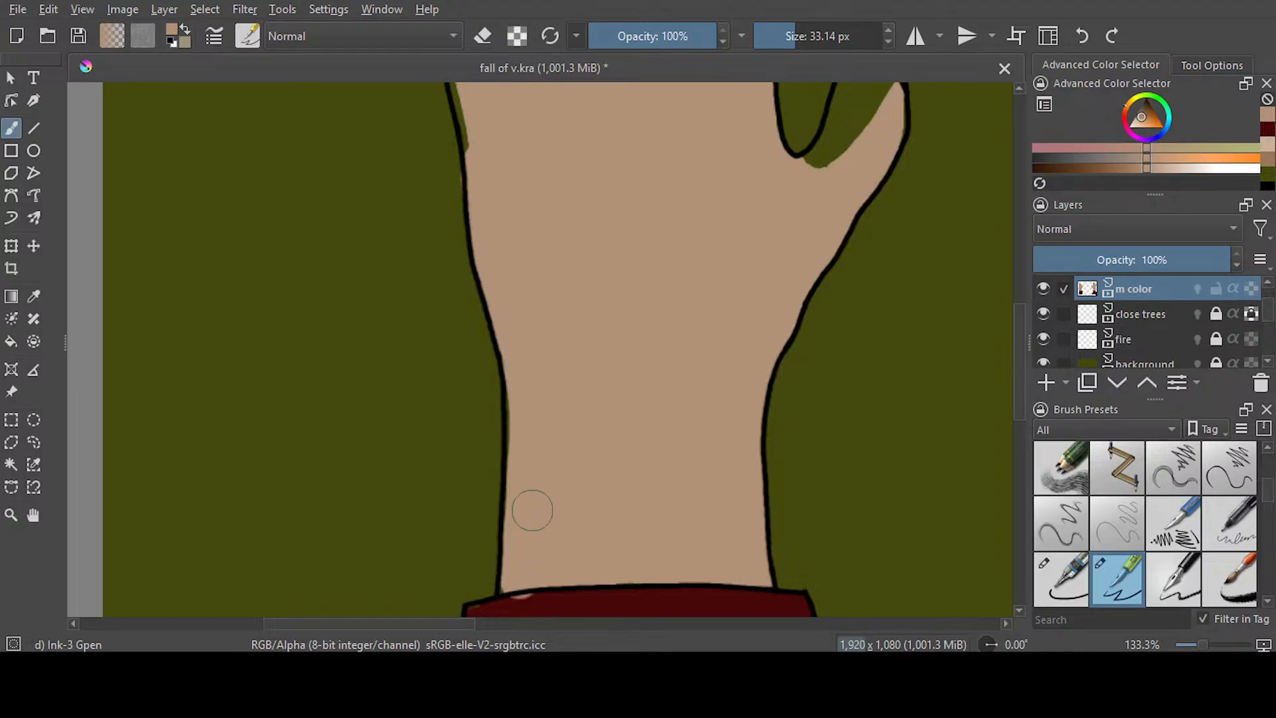
pyautogui.hotkey('ctrl', 'z')
pyautogui.click(781, 36)
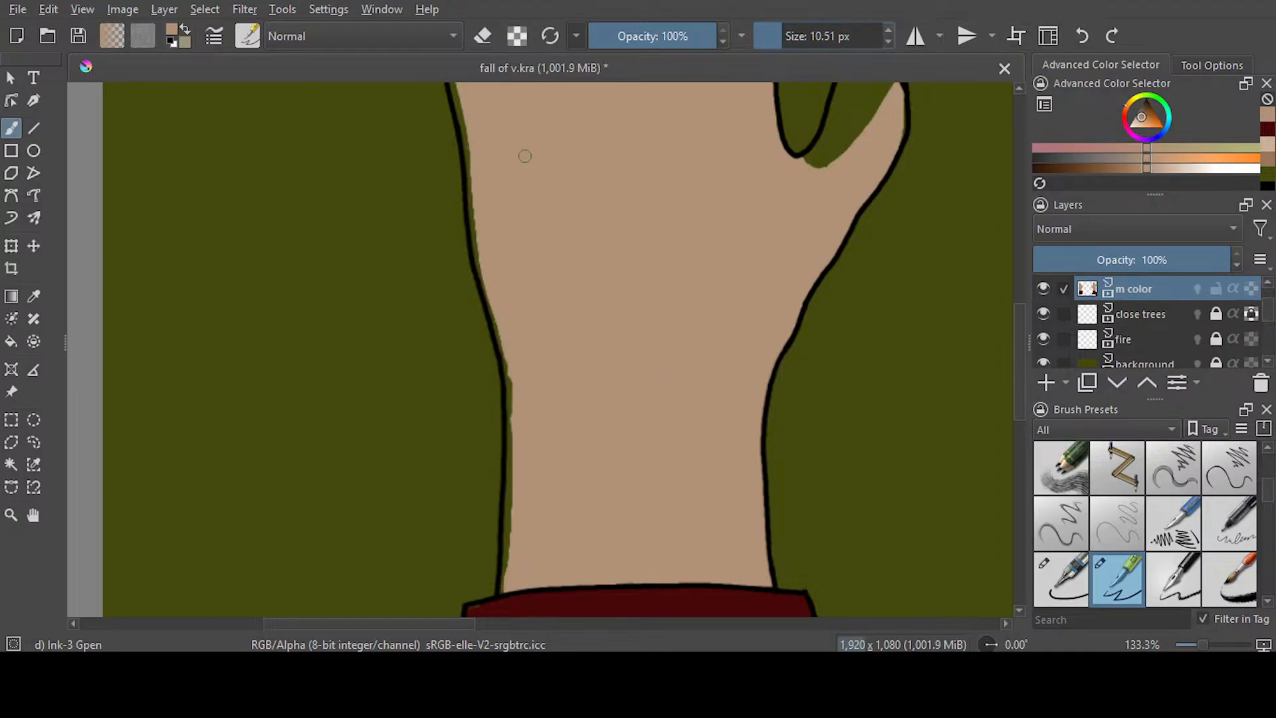
pyautogui.moveTo(503, 350)
pyautogui.mouseDown()
pyautogui.moveTo(514, 474)
pyautogui.moveTo(522, 382)
pyautogui.moveTo(513, 431)
pyautogui.moveTo(508, 388)
pyautogui.moveTo(506, 474)
pyautogui.moveTo(529, 436)
pyautogui.moveTo(505, 550)
pyautogui.mouseUp()
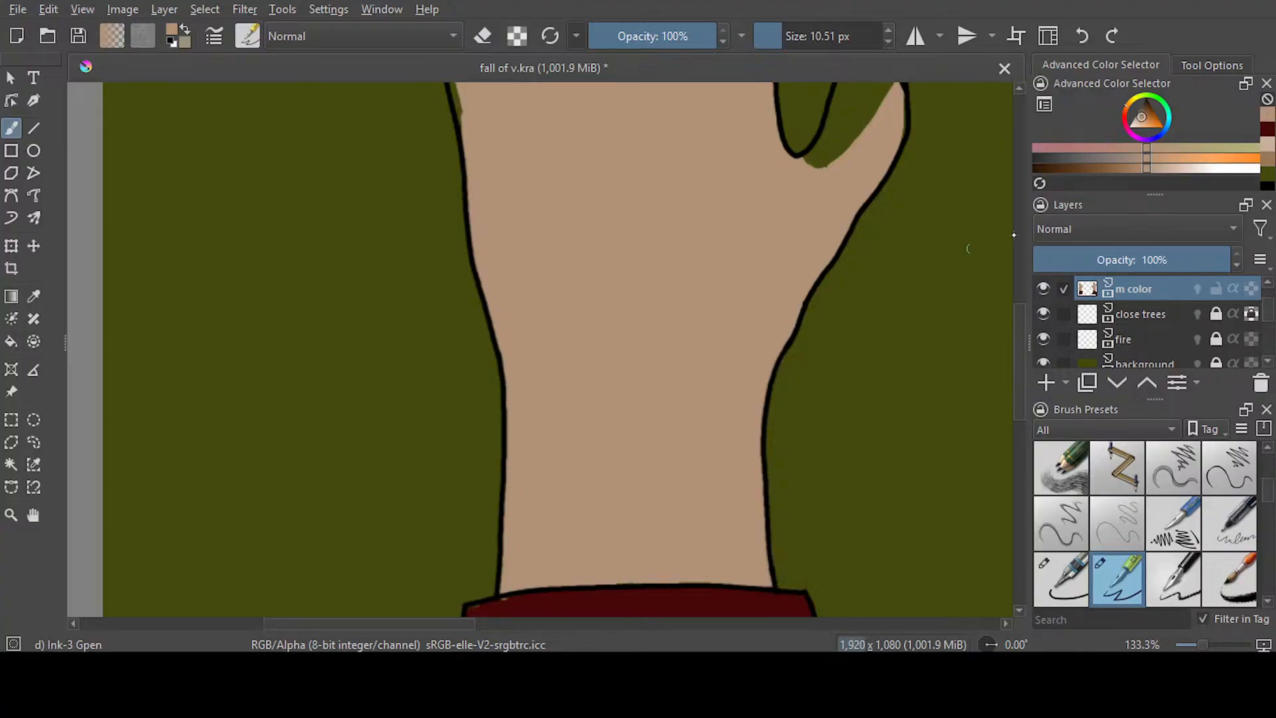
# Paint dark red over the tan spill at the outer corner of the left sleeve's cuff
pyautogui.click(1267, 133)
pyautogui.moveTo(1019, 398); pyautogui.dragTo(1019, 422)
pyautogui.moveTo(499, 494); pyautogui.dragTo(532, 490)
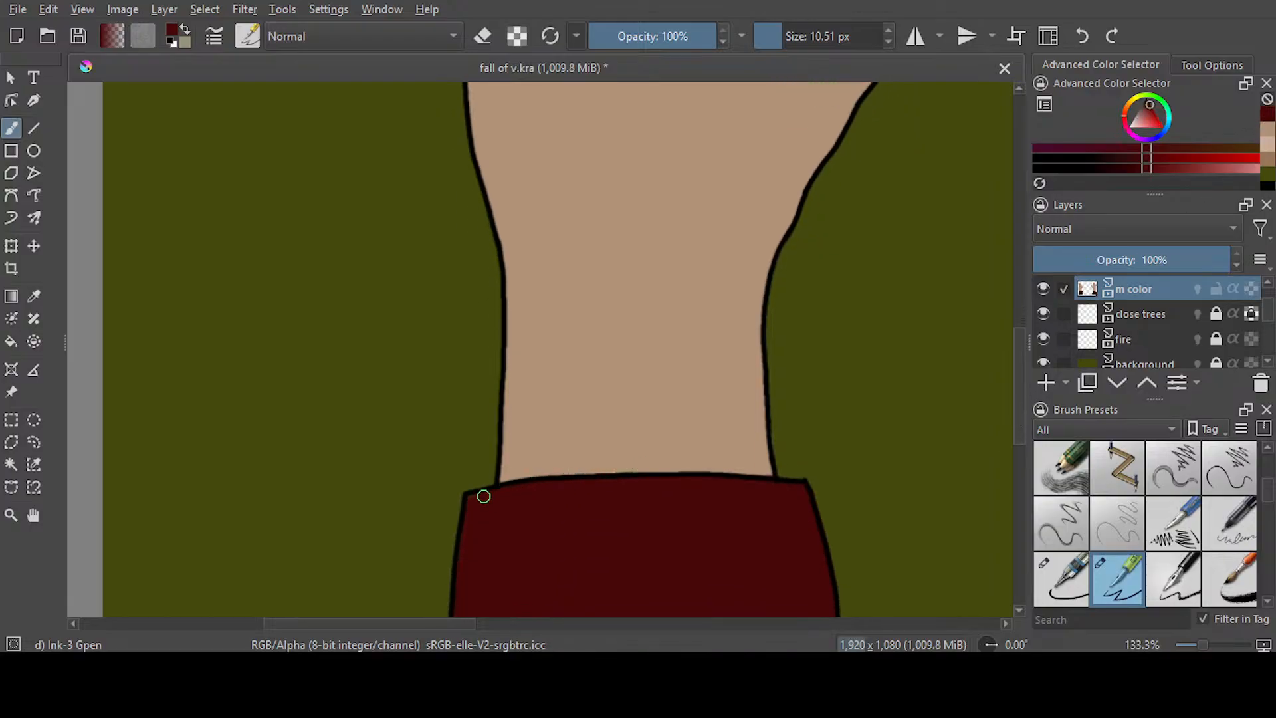
pyautogui.moveTo(1019, 362); pyautogui.dragTo(1020, 268)
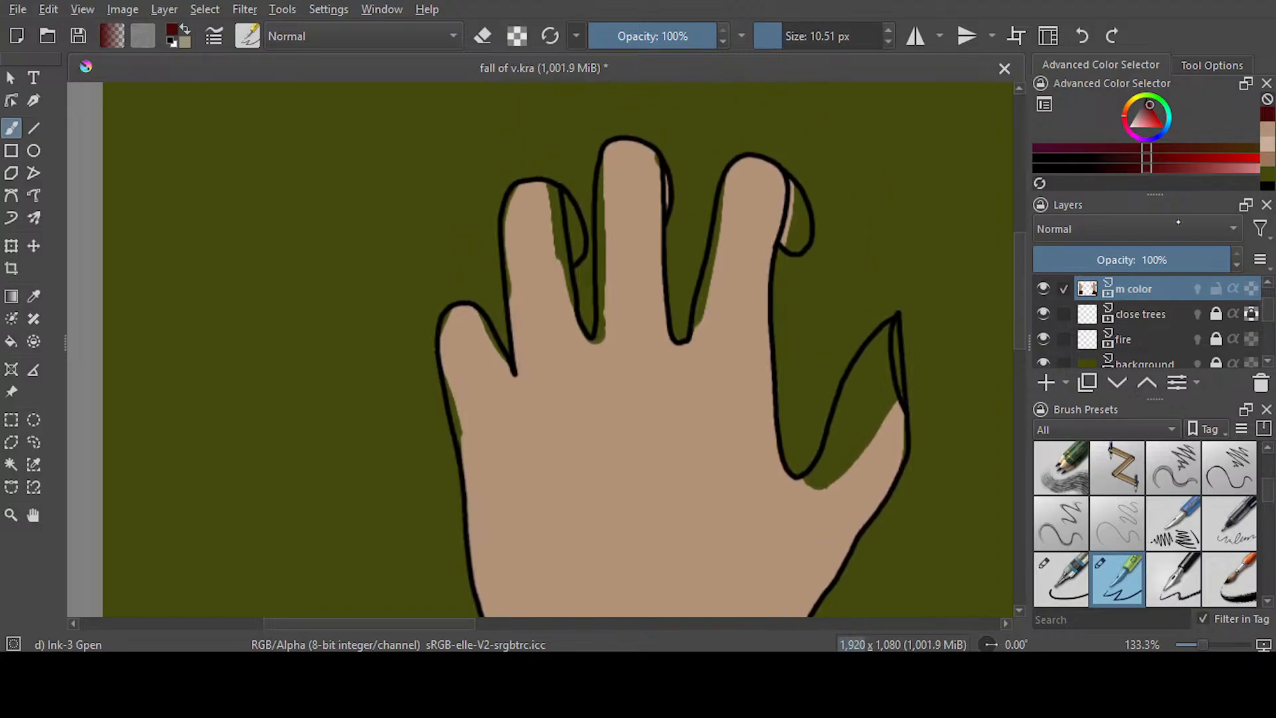
# Pick the tan skin colour and fill the uncoloured gaps inside the left hand's thumb and little finger outlines with the 10.51 px brush
pyautogui.keyDown('ctrl'); pyautogui.click(895, 368); pyautogui.keyUp('ctrl')
pyautogui.moveTo(894, 356); pyautogui.dragTo(900, 407)
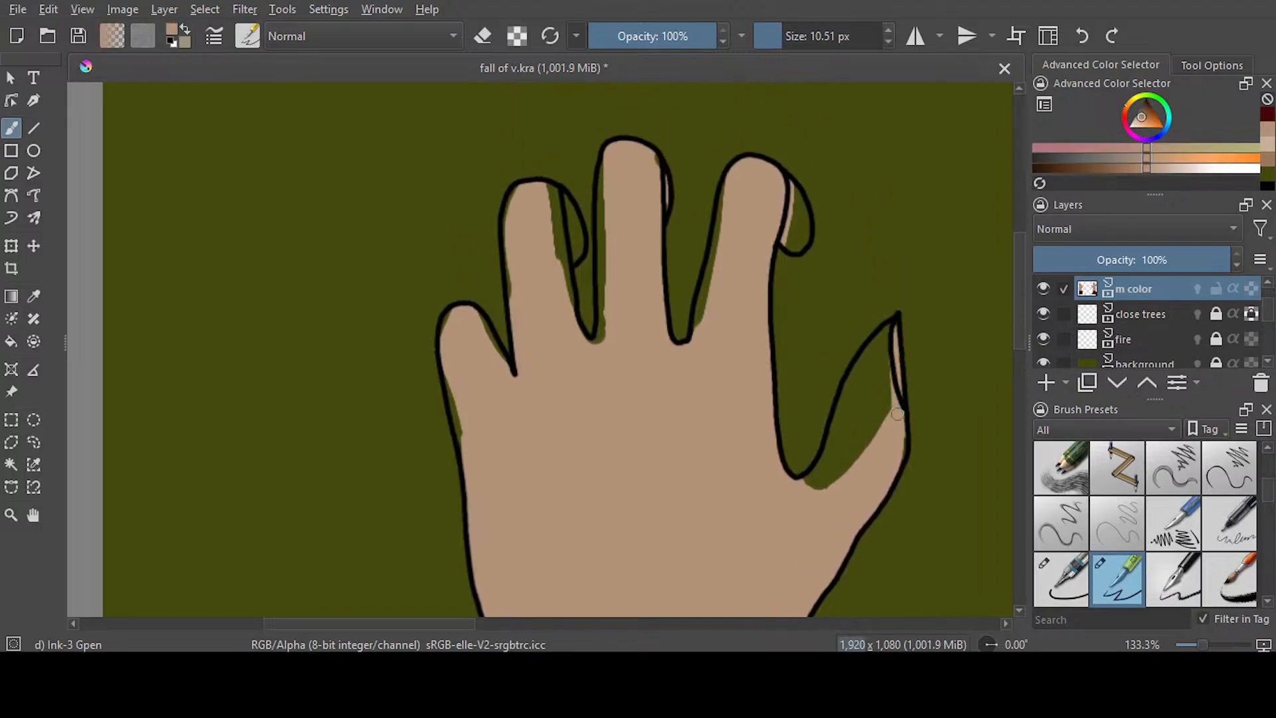
pyautogui.moveTo(890, 340)
pyautogui.mouseDown()
pyautogui.moveTo(866, 372)
pyautogui.moveTo(893, 329)
pyautogui.moveTo(836, 416)
pyautogui.moveTo(818, 474)
pyautogui.mouseUp()
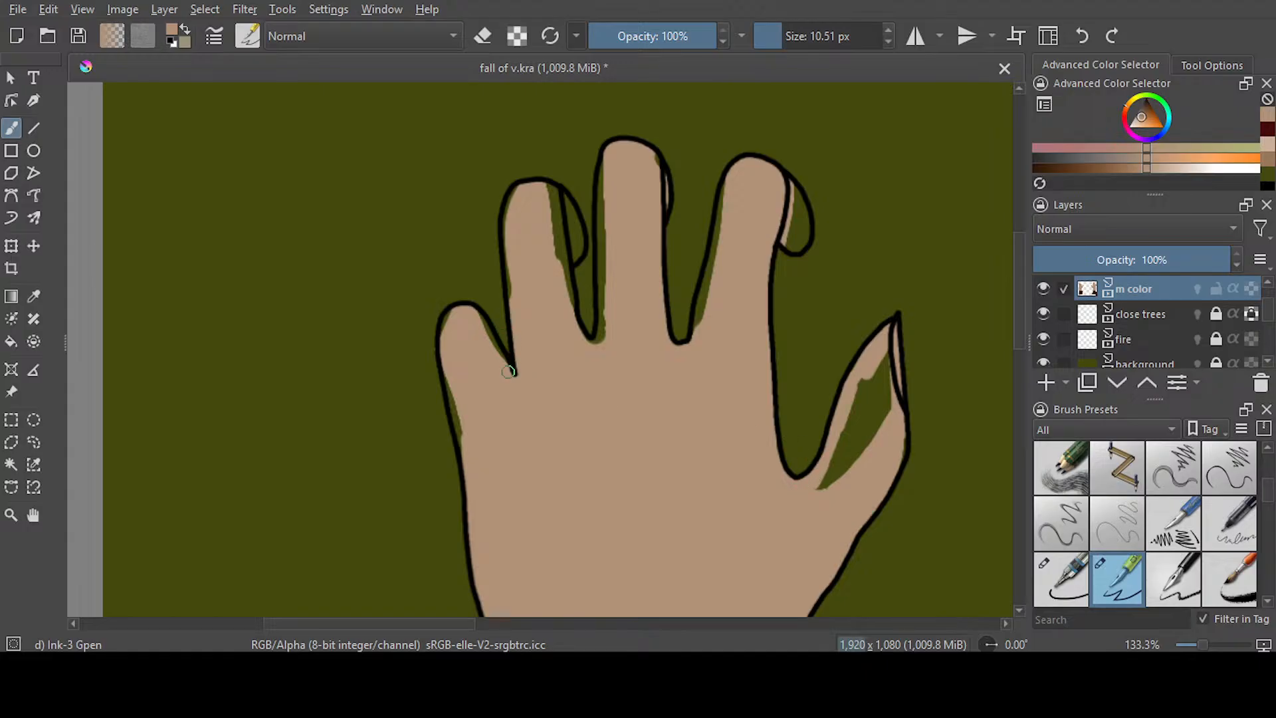
pyautogui.moveTo(453, 398); pyautogui.dragTo(478, 490)
pyautogui.moveTo(887, 327)
pyautogui.mouseDown()
pyautogui.moveTo(889, 416)
pyautogui.moveTo(872, 447)
pyautogui.moveTo(871, 379)
pyautogui.moveTo(848, 412)
pyautogui.mouseUp()
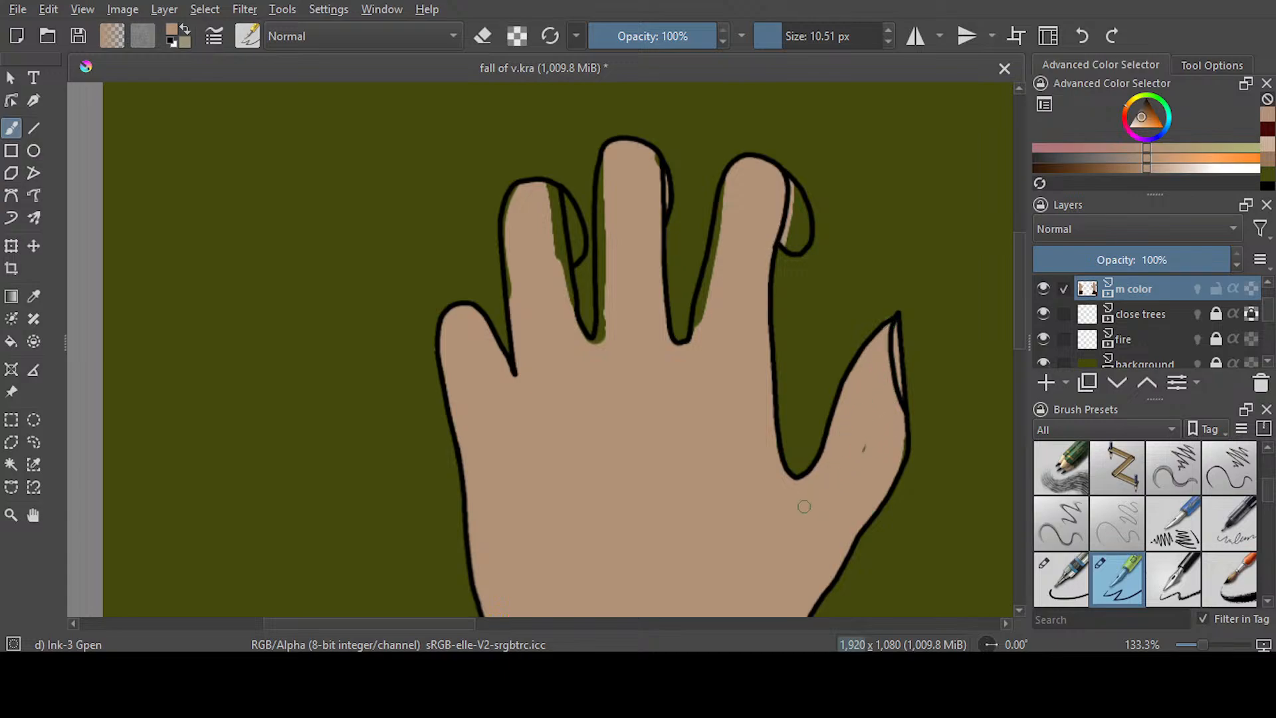
# Fill the remaining gaps in the left hand's three middle fingers and their bent fingertips with tan
pyautogui.scroll(2, 831, 319)
pyautogui.moveTo(789, 266); pyautogui.dragTo(804, 322)
pyautogui.moveTo(731, 268); pyautogui.dragTo(692, 430)
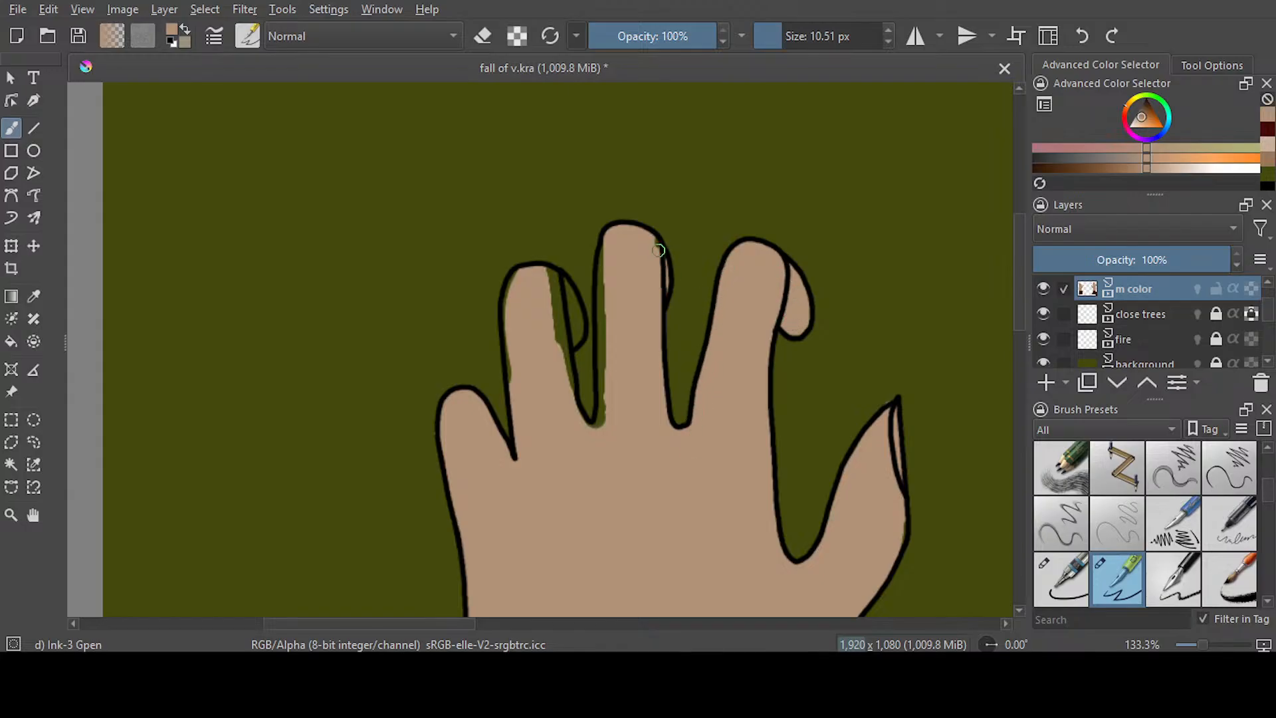
pyautogui.moveTo(603, 250); pyautogui.dragTo(600, 427)
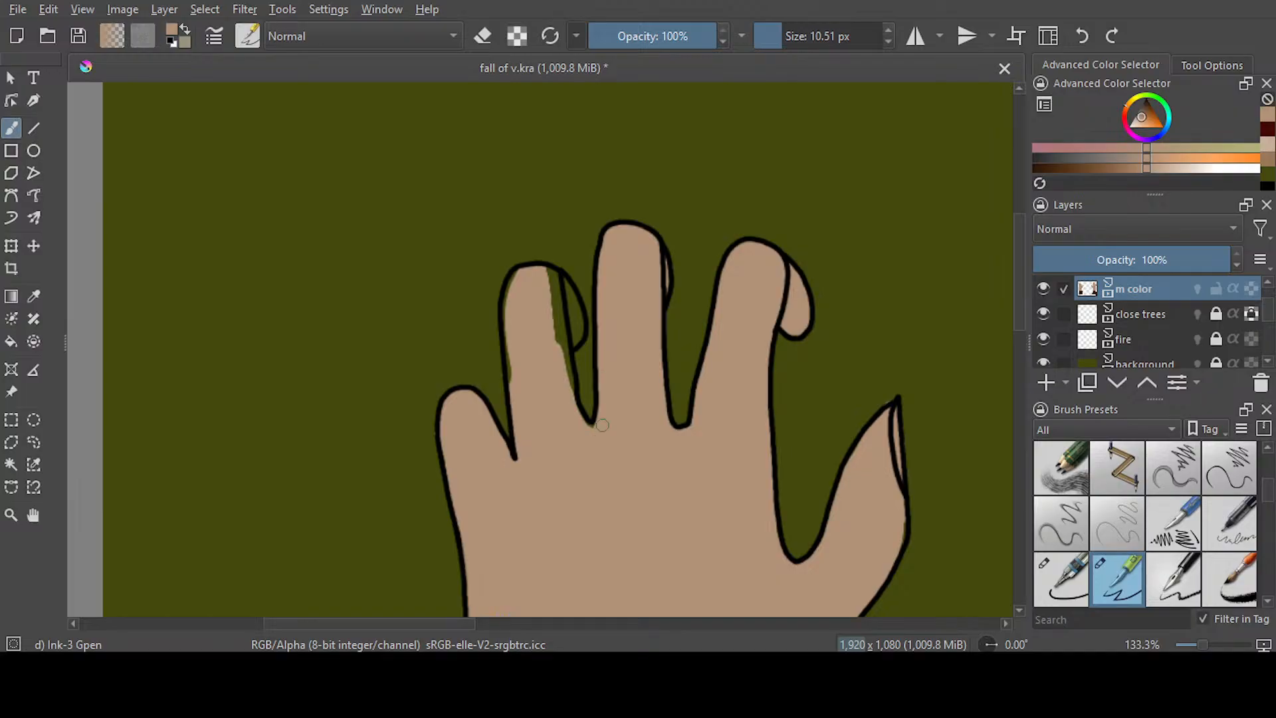
pyautogui.moveTo(552, 266)
pyautogui.mouseDown()
pyautogui.moveTo(568, 381)
pyautogui.moveTo(564, 285)
pyautogui.mouseUp()
pyautogui.moveTo(505, 332); pyautogui.dragTo(523, 404)
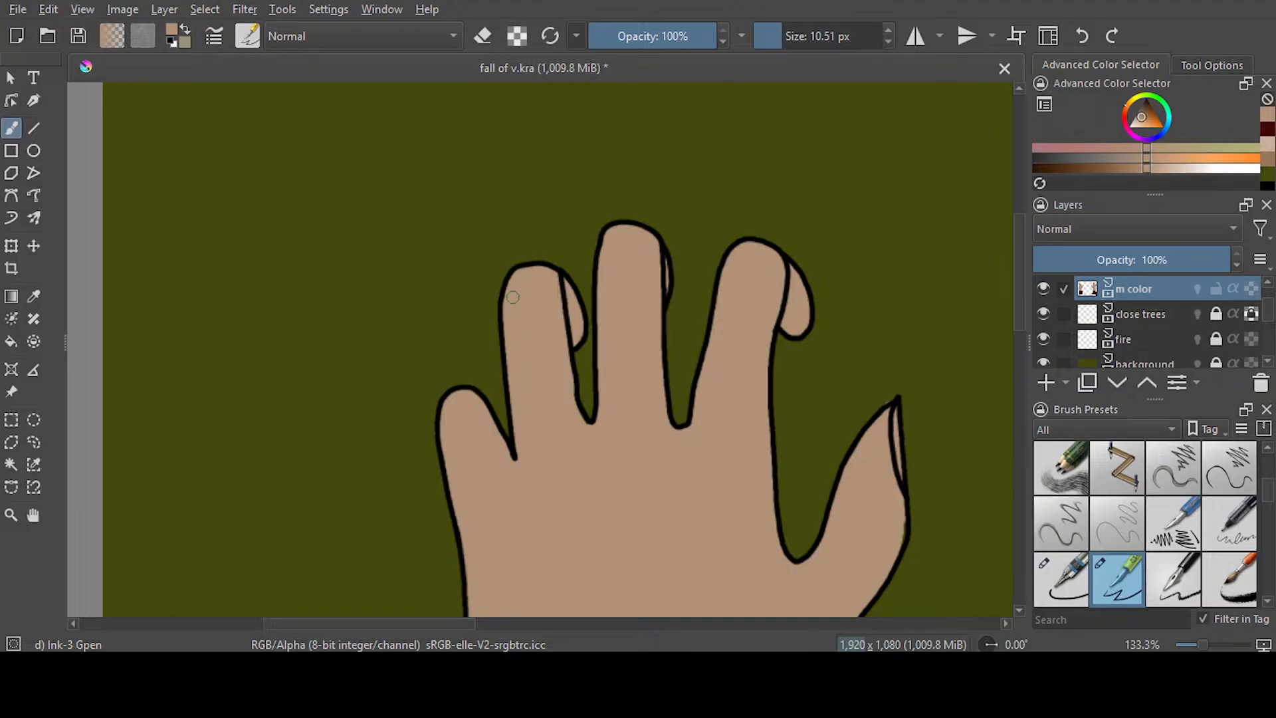
# Erase the old thumb and nail colour outside the right hand's new thumb outline with a 48.62 px eraser
pyautogui.moveTo(448, 625); pyautogui.dragTo(740, 625)
pyautogui.scroll(-1, 735, 397)
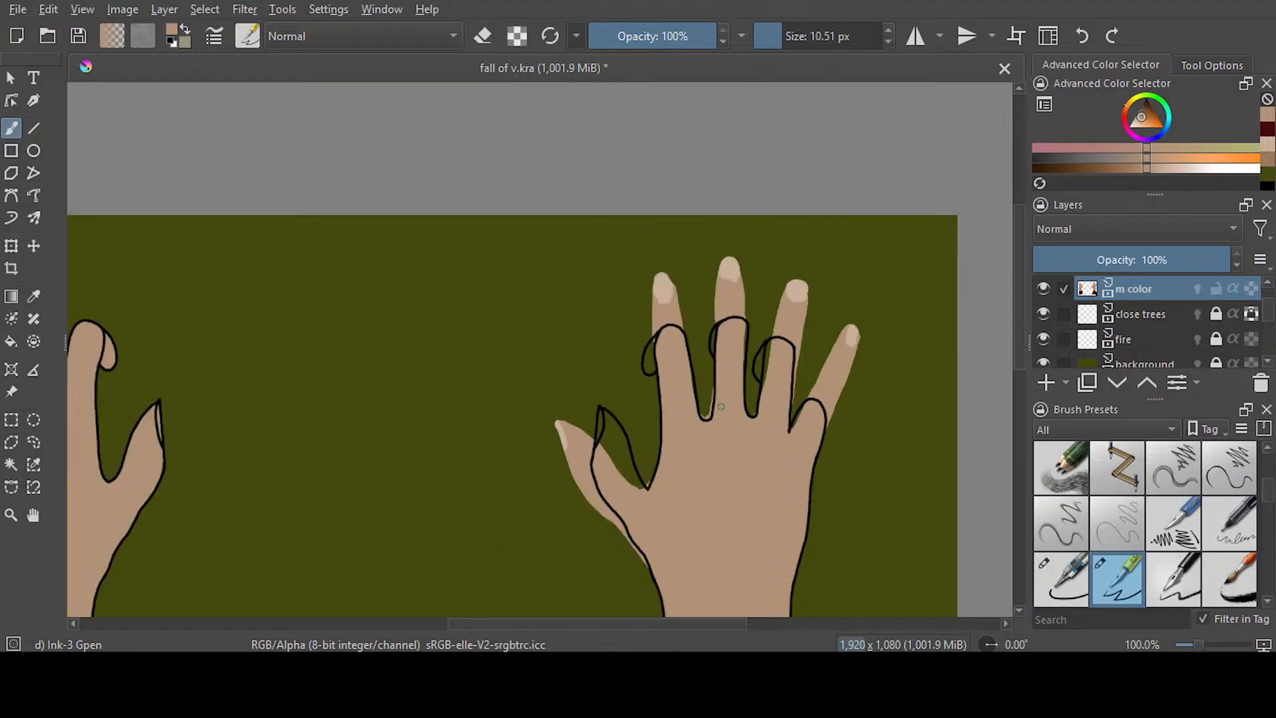
pyautogui.scroll(-2, 720, 406)
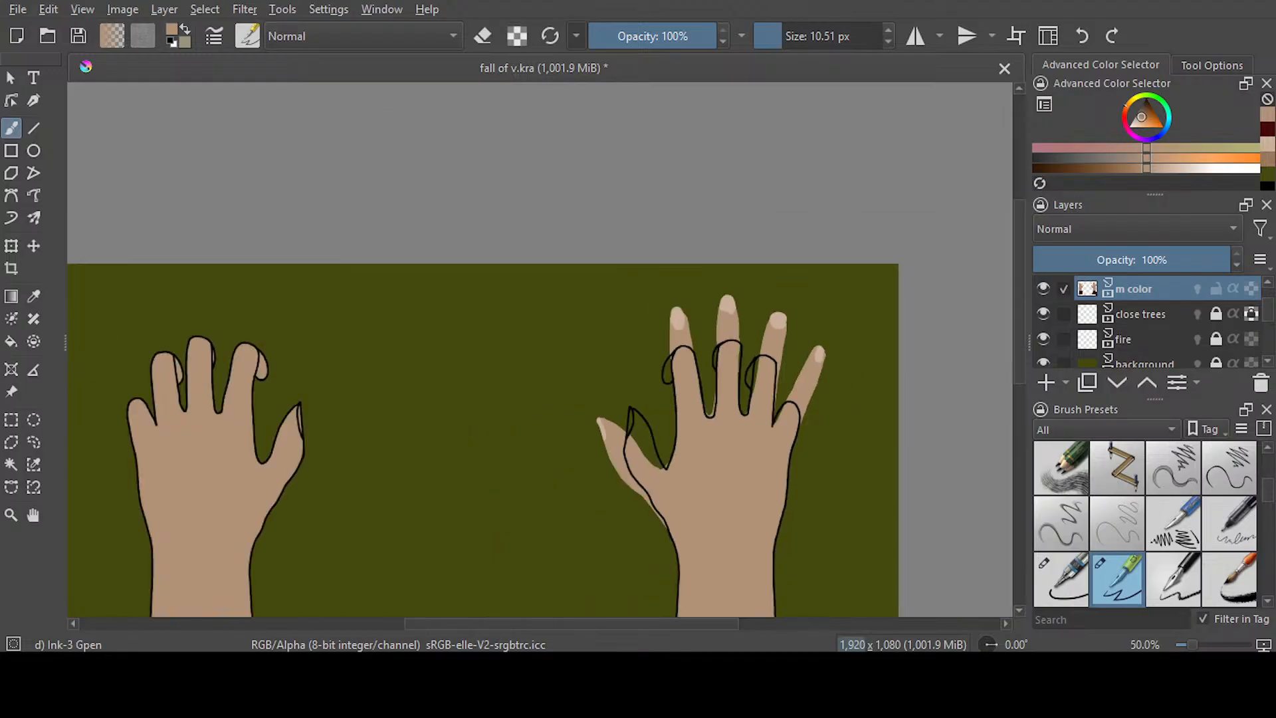
pyautogui.moveTo(787, 40); pyautogui.dragTo(810, 41)
pyautogui.press('e')
pyautogui.scroll(2, 606, 430)
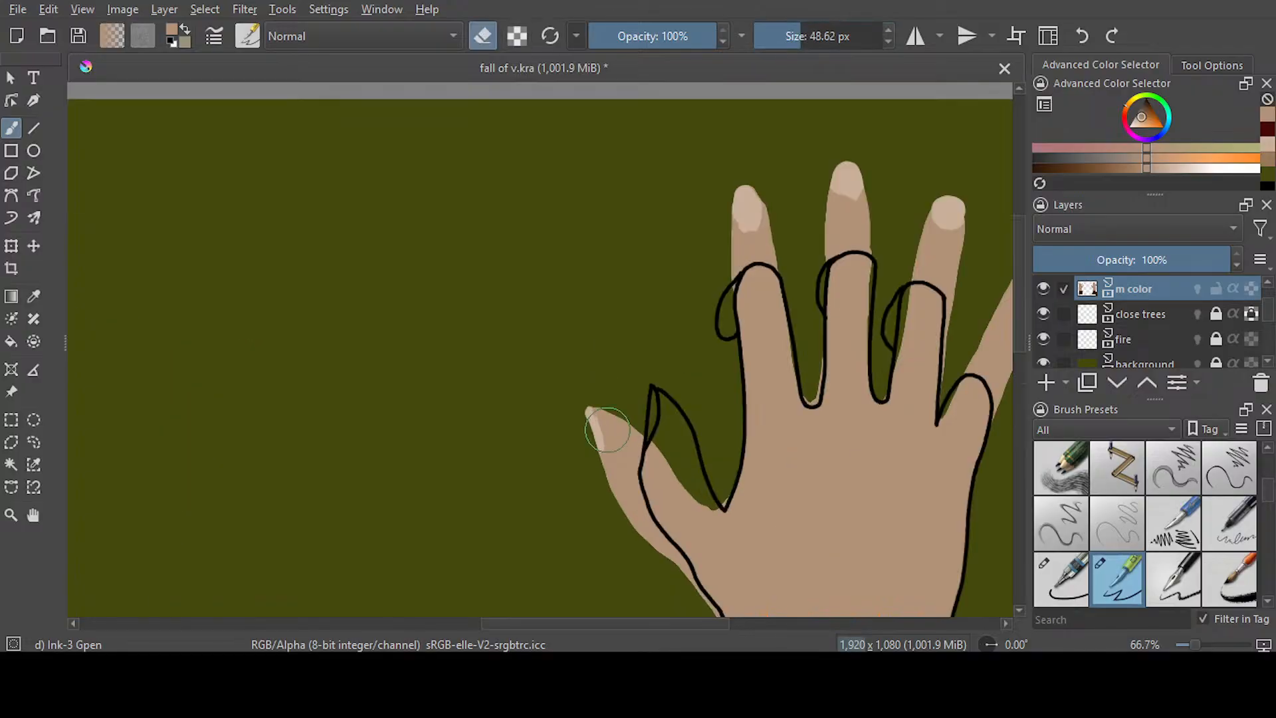
pyautogui.moveTo(1019, 306); pyautogui.dragTo(1020, 335)
pyautogui.moveTo(626, 237)
pyautogui.mouseDown()
pyautogui.moveTo(606, 289)
pyautogui.moveTo(615, 367)
pyautogui.moveTo(617, 343)
pyautogui.moveTo(637, 404)
pyautogui.moveTo(707, 525)
pyautogui.mouseUp()
# Erase the old finger and nail colour above the right hand's four shortened finger outlines
pyautogui.moveTo(637, 623); pyautogui.dragTo(725, 623)
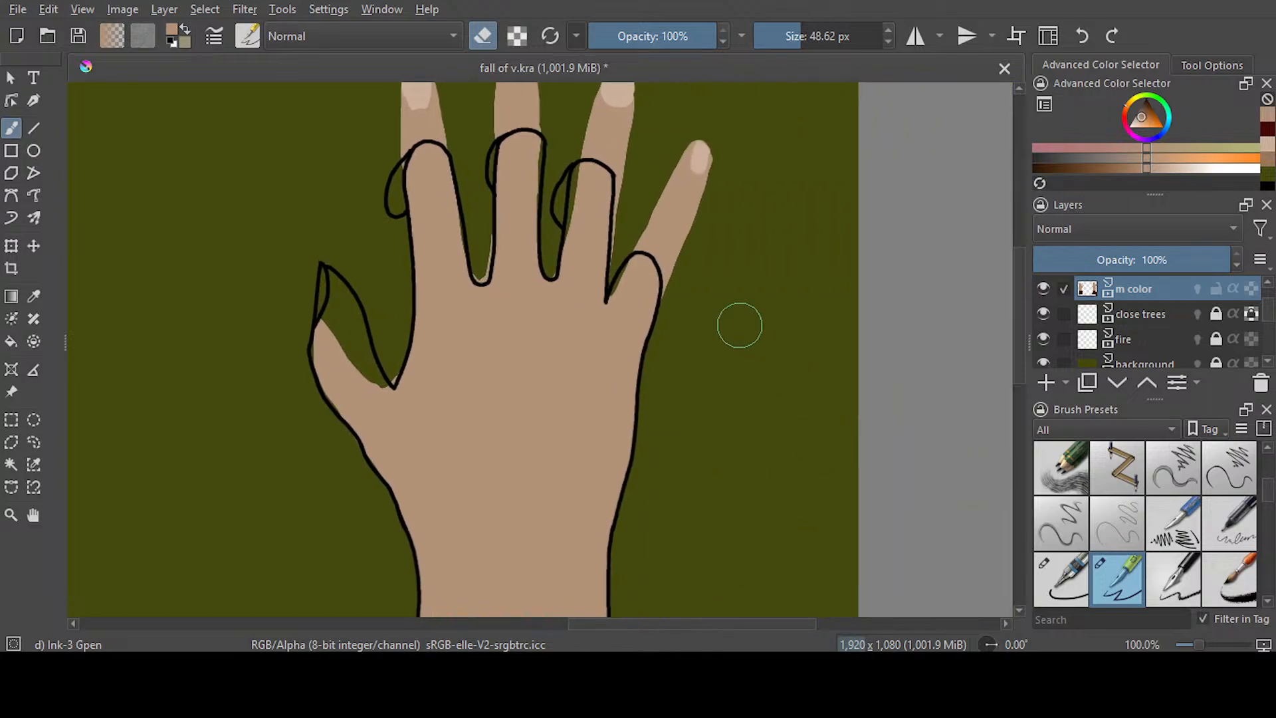
pyautogui.moveTo(1018, 359); pyautogui.dragTo(1017, 322)
pyautogui.moveTo(637, 373)
pyautogui.mouseDown()
pyautogui.moveTo(670, 403)
pyautogui.moveTo(674, 436)
pyautogui.mouseUp()
pyautogui.moveTo(679, 360)
pyautogui.mouseDown()
pyautogui.moveTo(681, 297)
pyautogui.moveTo(632, 370)
pyautogui.moveTo(609, 287)
pyautogui.moveTo(620, 233)
pyautogui.moveTo(541, 256)
pyautogui.moveTo(521, 194)
pyautogui.moveTo(396, 239)
pyautogui.moveTo(396, 277)
pyautogui.moveTo(440, 262)
pyautogui.moveTo(472, 277)
pyautogui.moveTo(453, 273)
pyautogui.mouseUp()
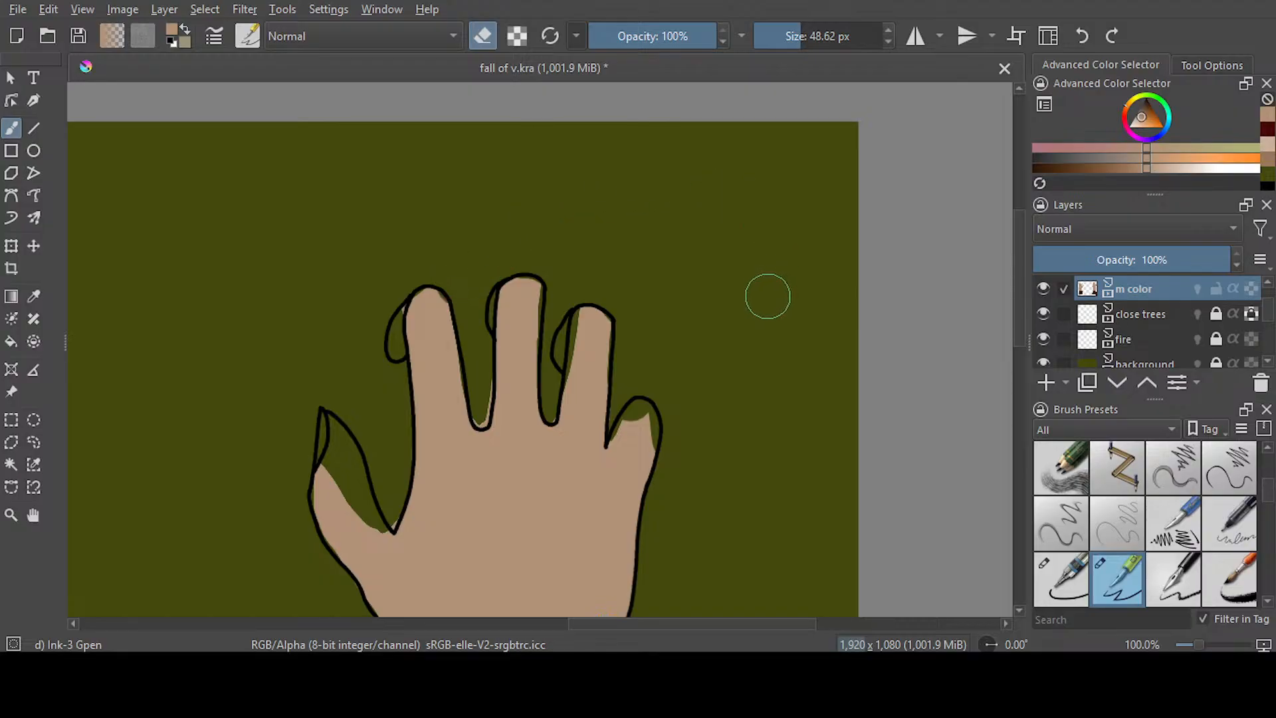
# Erase the tan spill between the right hand's fingers and at the thumb crease with an 18.15 px eraser
pyautogui.moveTo(793, 42); pyautogui.dragTo(787, 41)
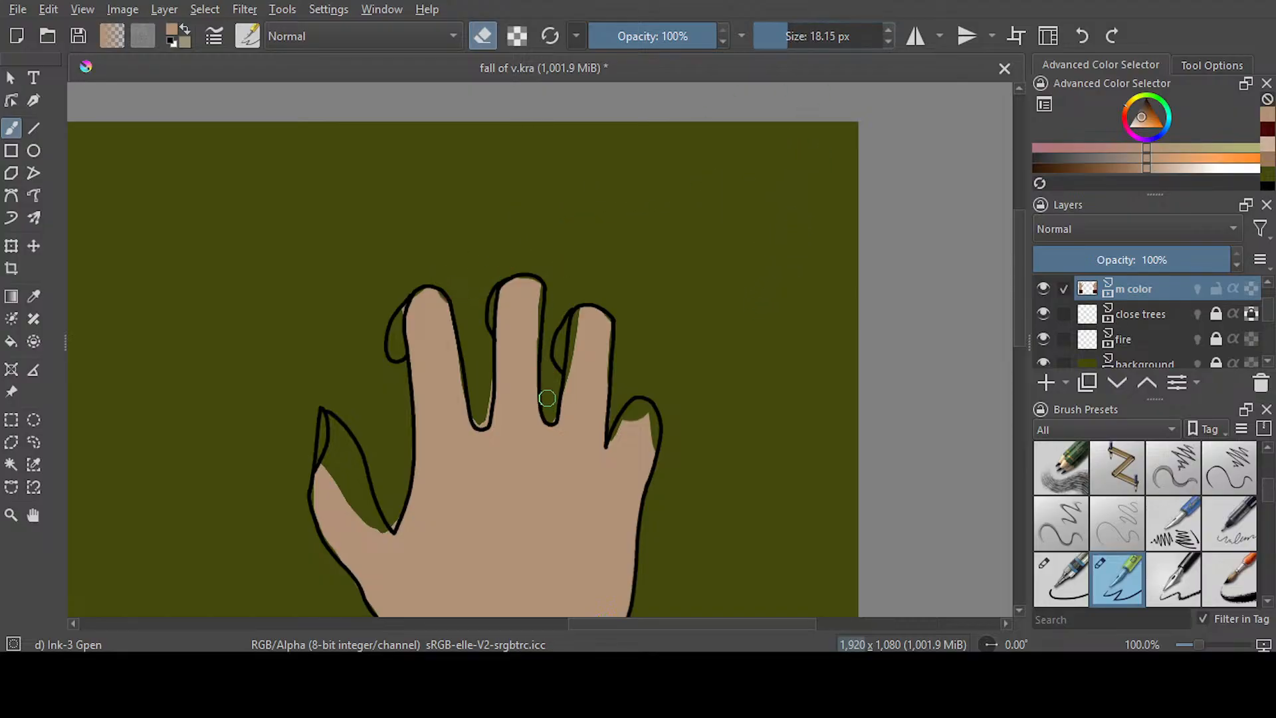
pyautogui.moveTo(479, 419); pyautogui.dragTo(491, 369)
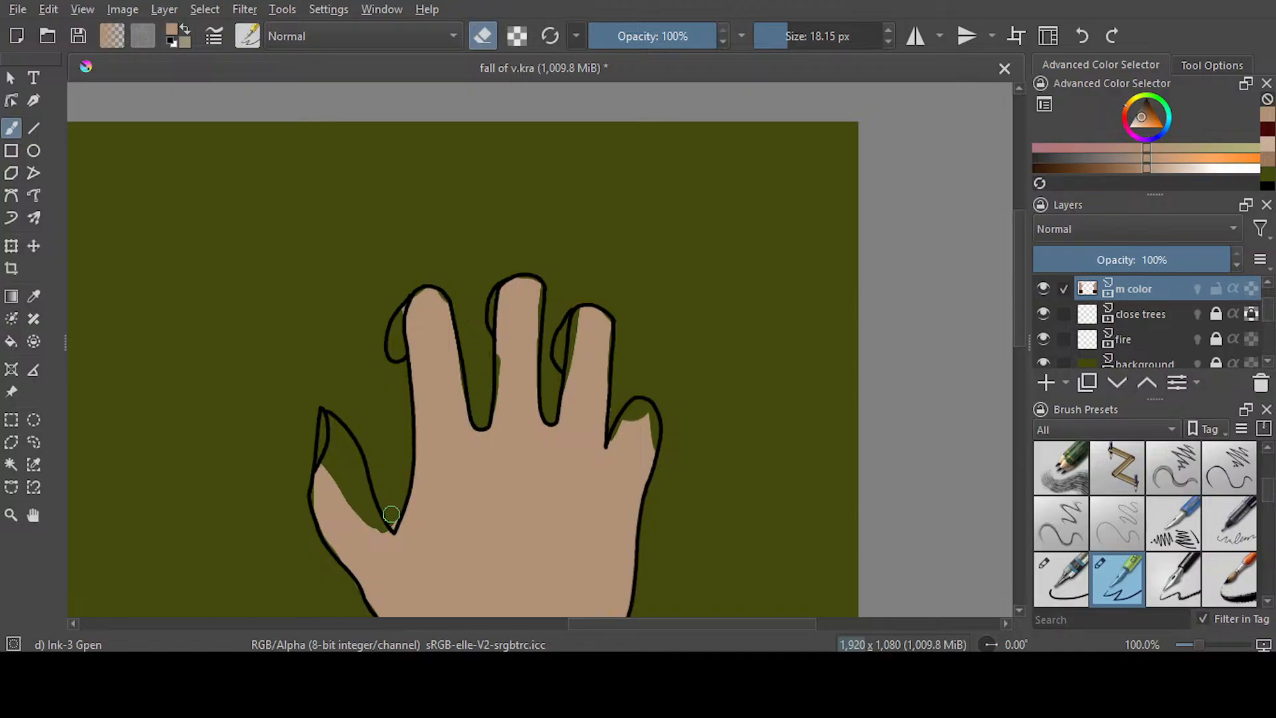
pyautogui.press('e')
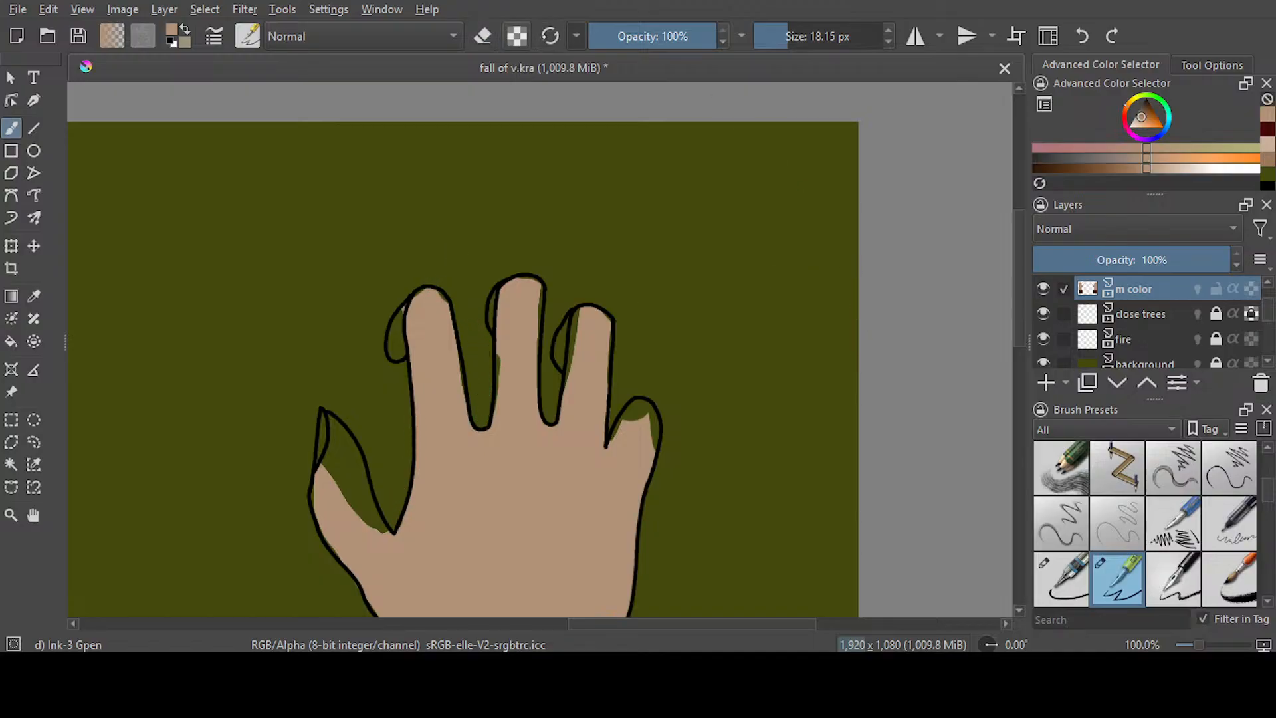
# Fill the gaps in the right hand's little finger with tan using a 28.82 px brush
pyautogui.click(809, 39)
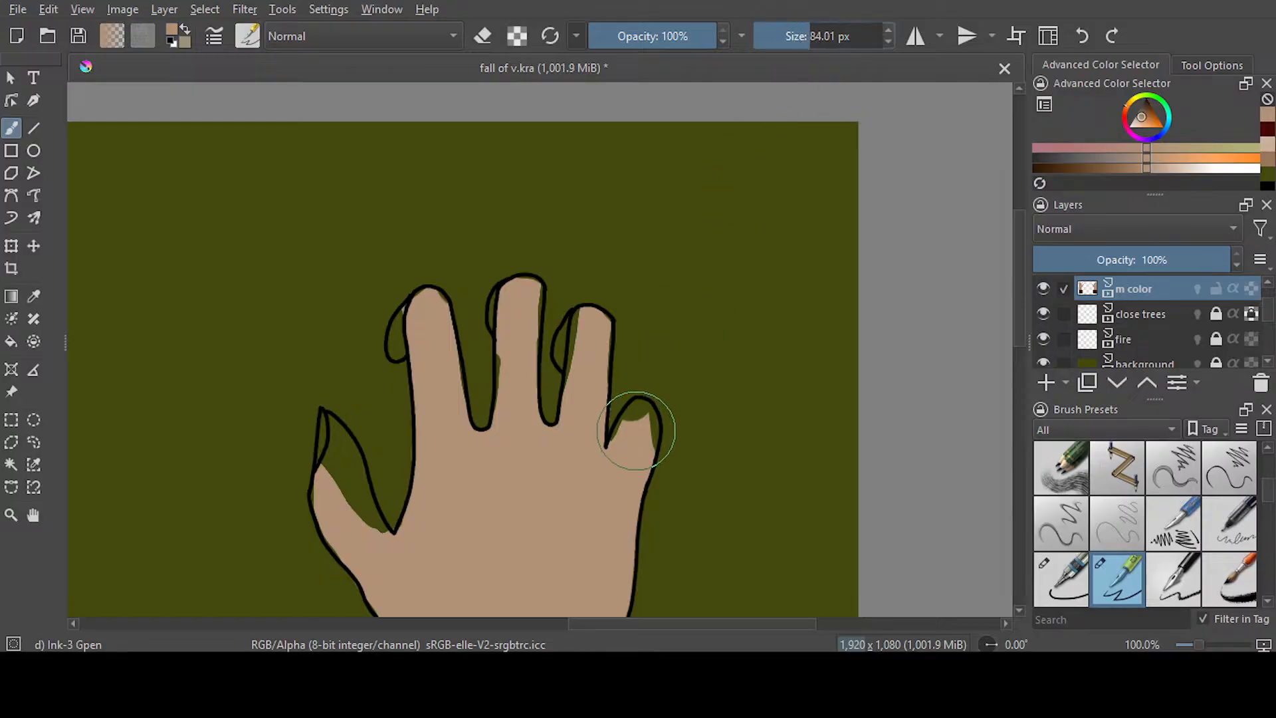
pyautogui.moveTo(809, 39); pyautogui.dragTo(793, 37)
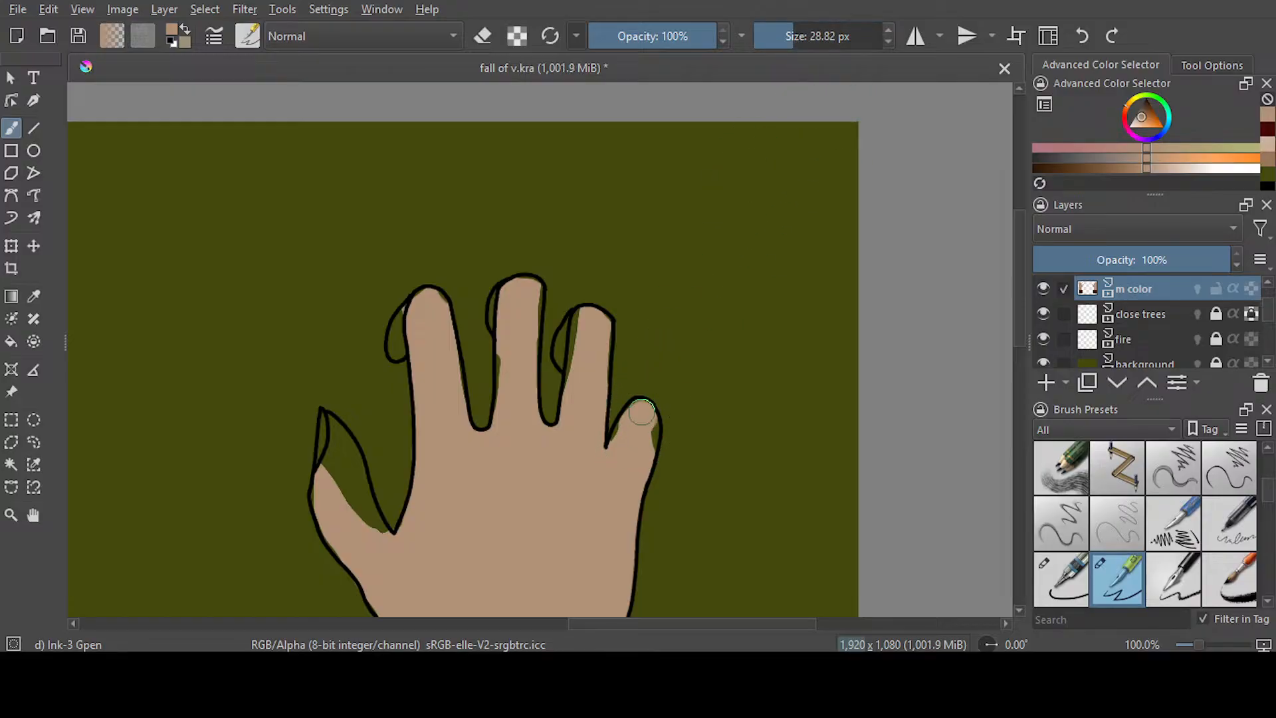
pyautogui.moveTo(642, 433); pyautogui.dragTo(643, 453)
pyautogui.scroll(2, 468, 308)
pyautogui.moveTo(694, 336); pyautogui.dragTo(675, 479)
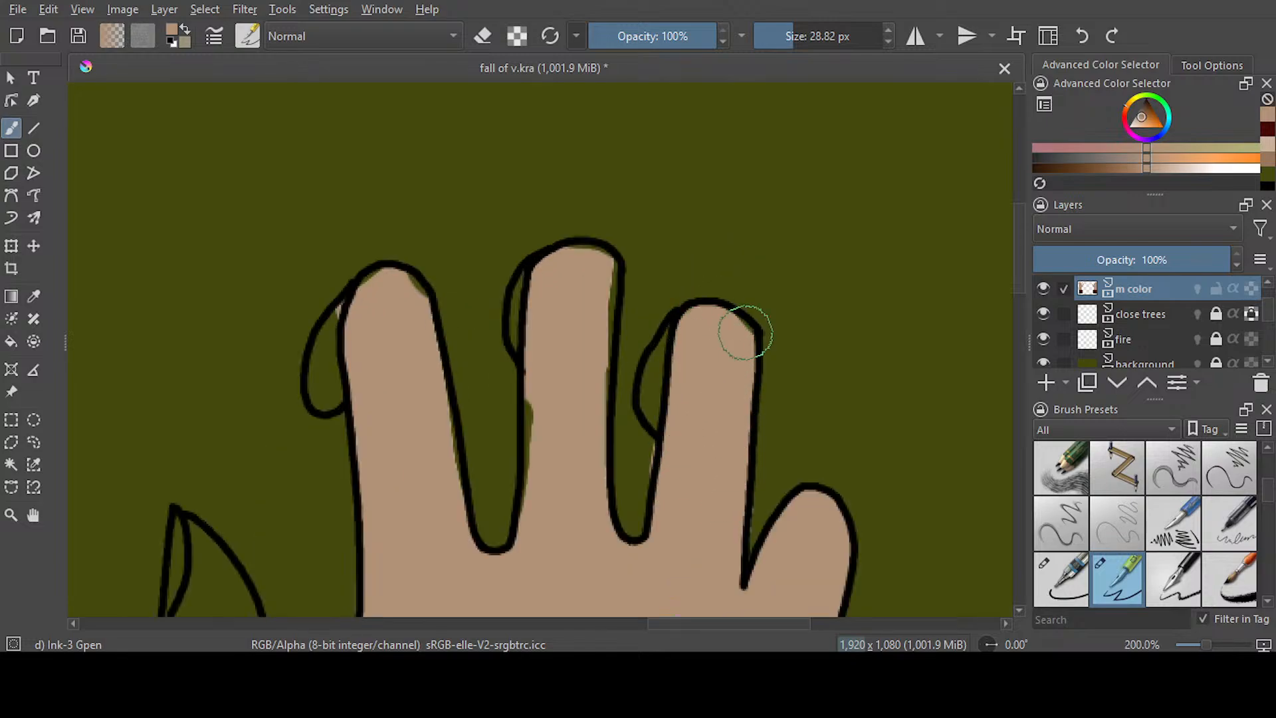
# Fill the edges and bent fingertips of the right hand's three middle fingers with tan using a 13.99 px brush
pyautogui.click(784, 35)
pyautogui.moveTo(668, 326)
pyautogui.mouseDown()
pyautogui.moveTo(652, 373)
pyautogui.moveTo(701, 385)
pyautogui.mouseUp()
pyautogui.press('e')
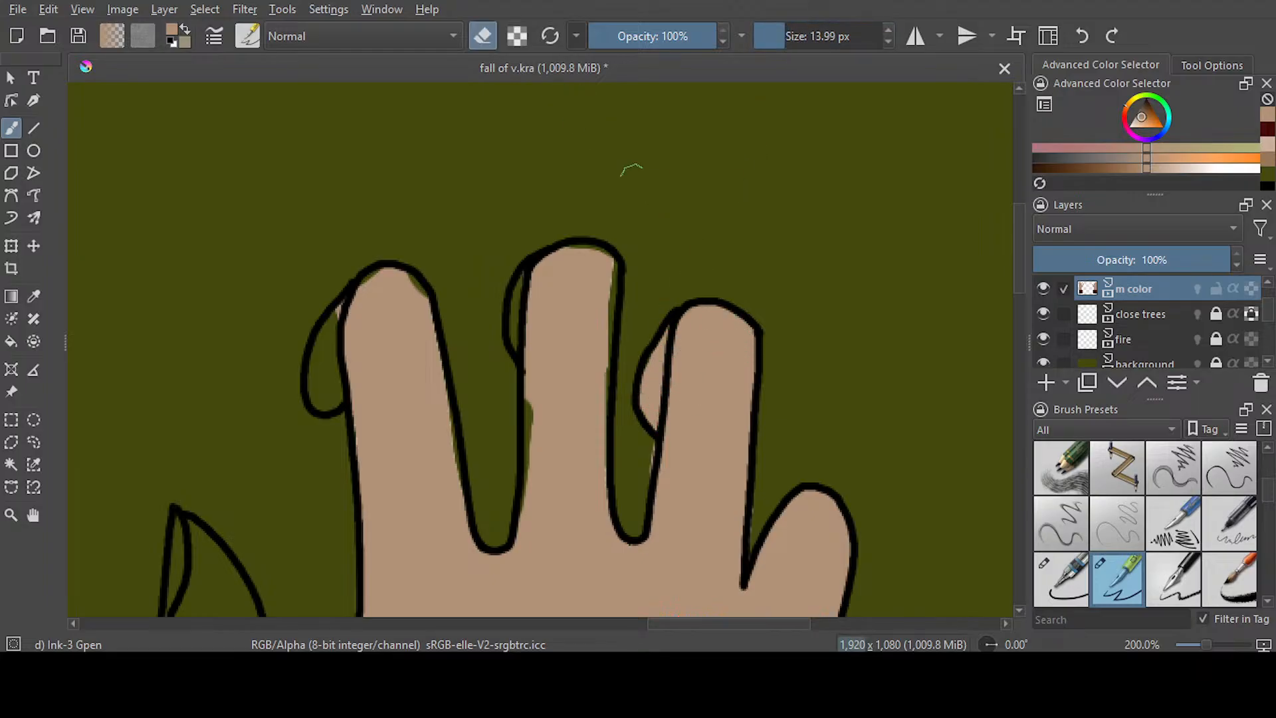
pyautogui.click(483, 36)
pyautogui.moveTo(541, 396); pyautogui.dragTo(532, 553)
pyautogui.moveTo(606, 273); pyautogui.dragTo(607, 441)
pyautogui.moveTo(532, 278); pyautogui.dragTo(519, 336)
pyautogui.moveTo(411, 308)
pyautogui.mouseDown()
pyautogui.moveTo(419, 293)
pyautogui.moveTo(365, 296)
pyautogui.moveTo(324, 392)
pyautogui.mouseUp()
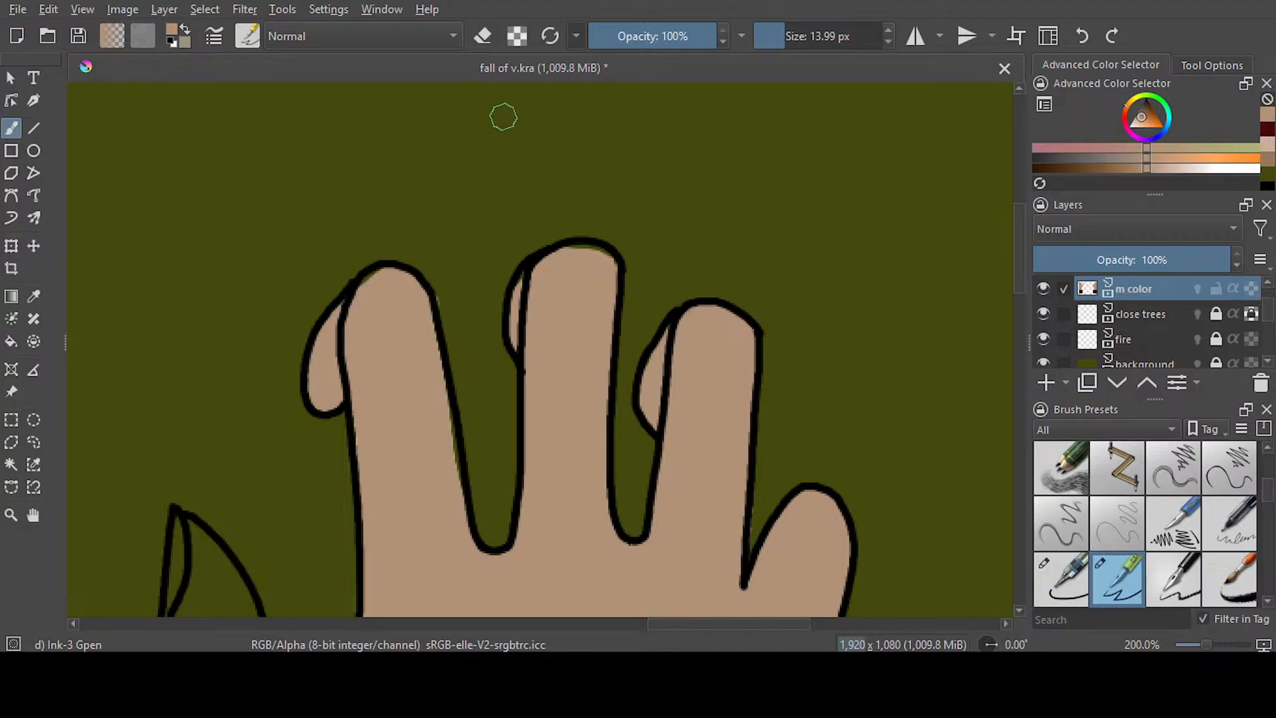
# Fill the right hand's thumb with tan and touch up the gaps along the outer thumb and index finger outlines
pyautogui.click(483, 36)
pyautogui.scroll(-5, 688, 583)
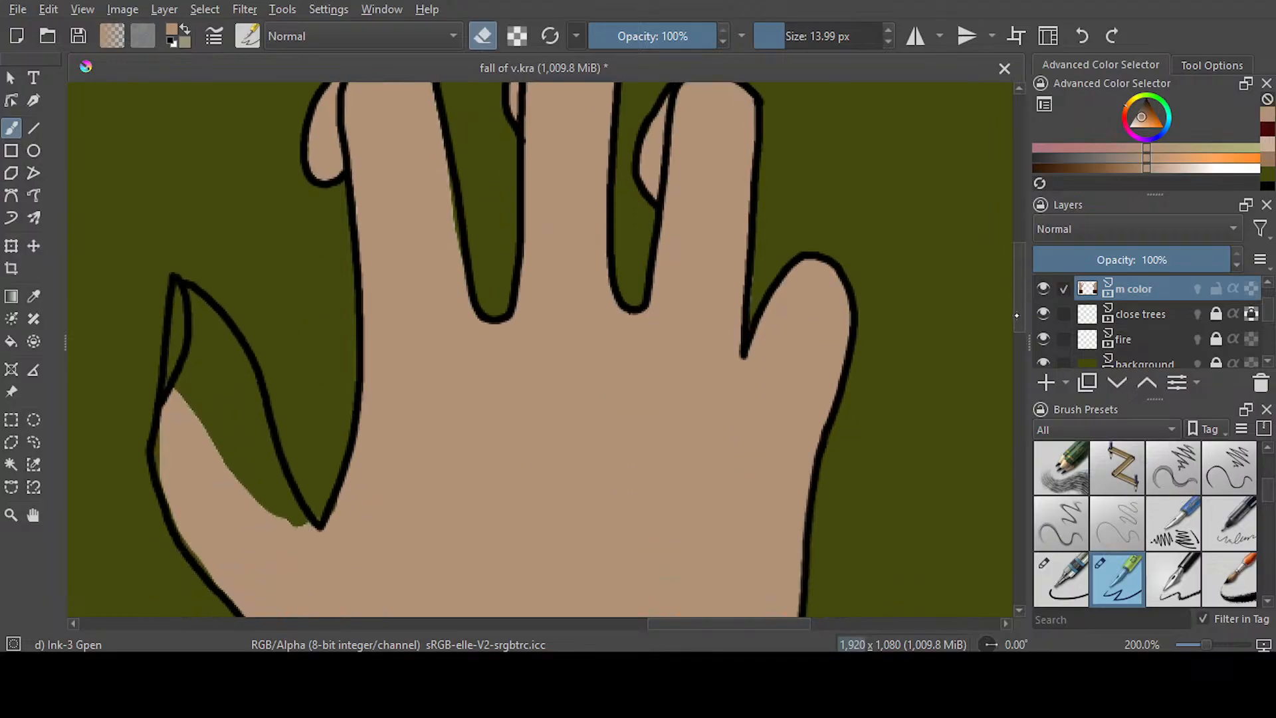
pyautogui.hscroll(-5, 695, 610)
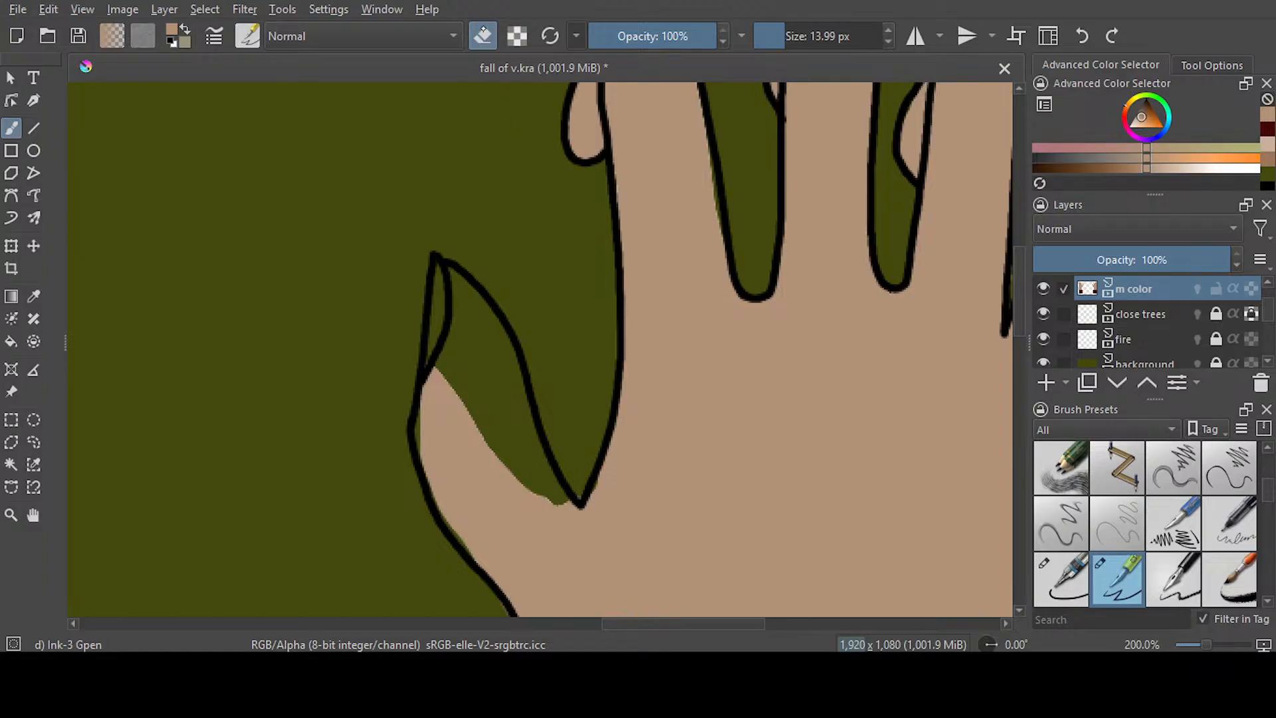
pyautogui.press('e')
pyautogui.moveTo(444, 282); pyautogui.dragTo(428, 447)
pyautogui.moveTo(467, 287)
pyautogui.mouseDown()
pyautogui.moveTo(566, 513)
pyautogui.moveTo(590, 518)
pyautogui.moveTo(471, 363)
pyautogui.moveTo(507, 466)
pyautogui.moveTo(445, 307)
pyautogui.moveTo(456, 305)
pyautogui.moveTo(527, 485)
pyautogui.moveTo(520, 426)
pyautogui.mouseUp()
pyautogui.press('e')
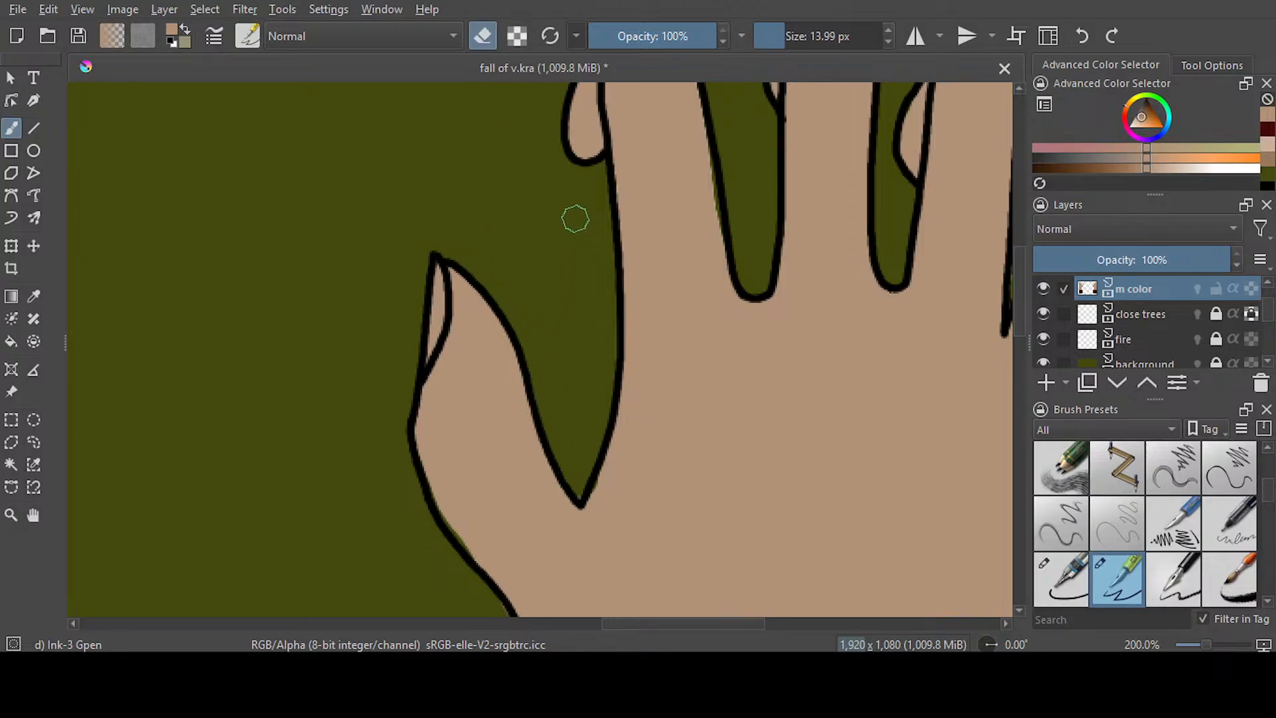
pyautogui.press('e')
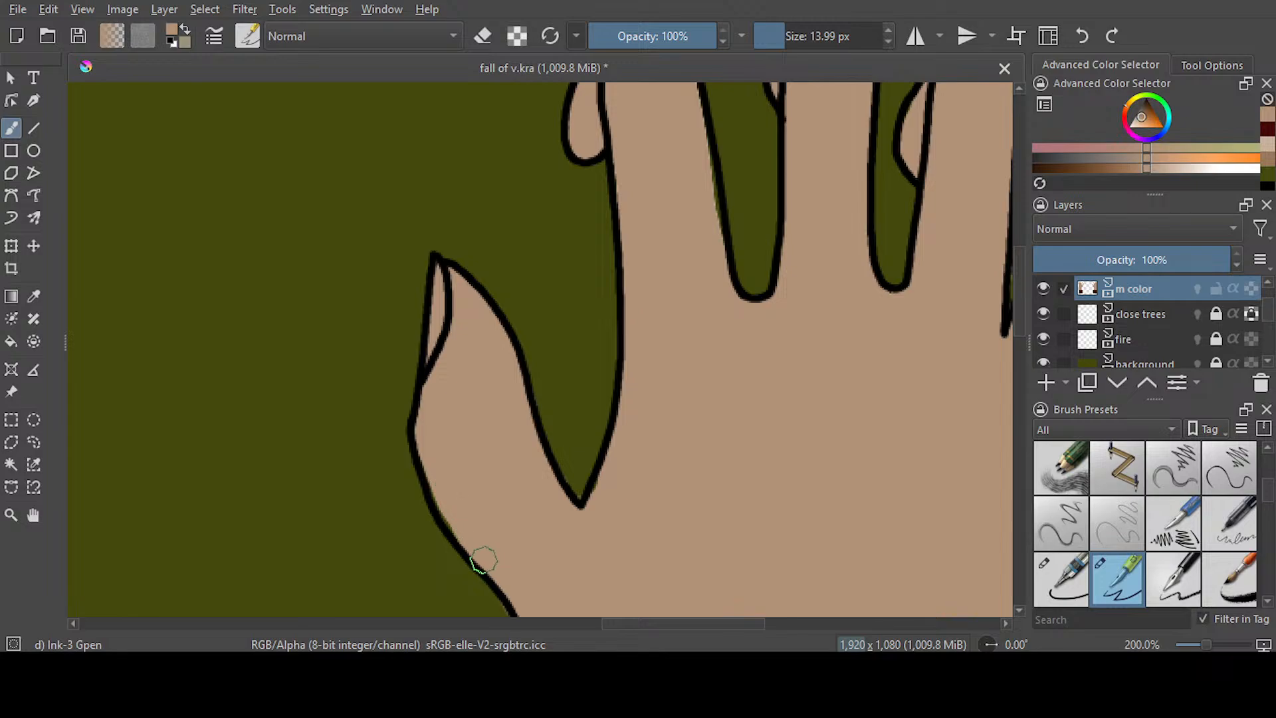
pyautogui.moveTo(709, 142); pyautogui.dragTo(717, 293)
# Colour the right hand's thumbnail light beige and erase the spill outside its outline
pyautogui.scroll(-4, 722, 281)
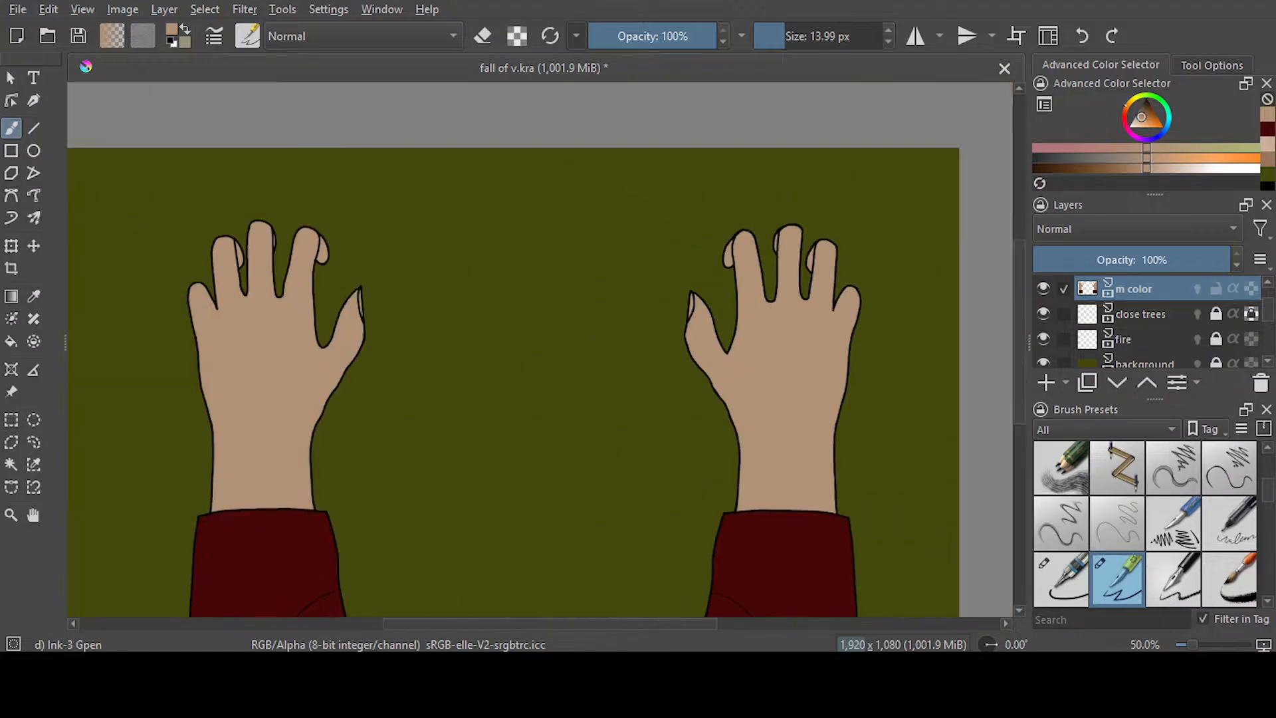
pyautogui.scroll(1, 554, 249)
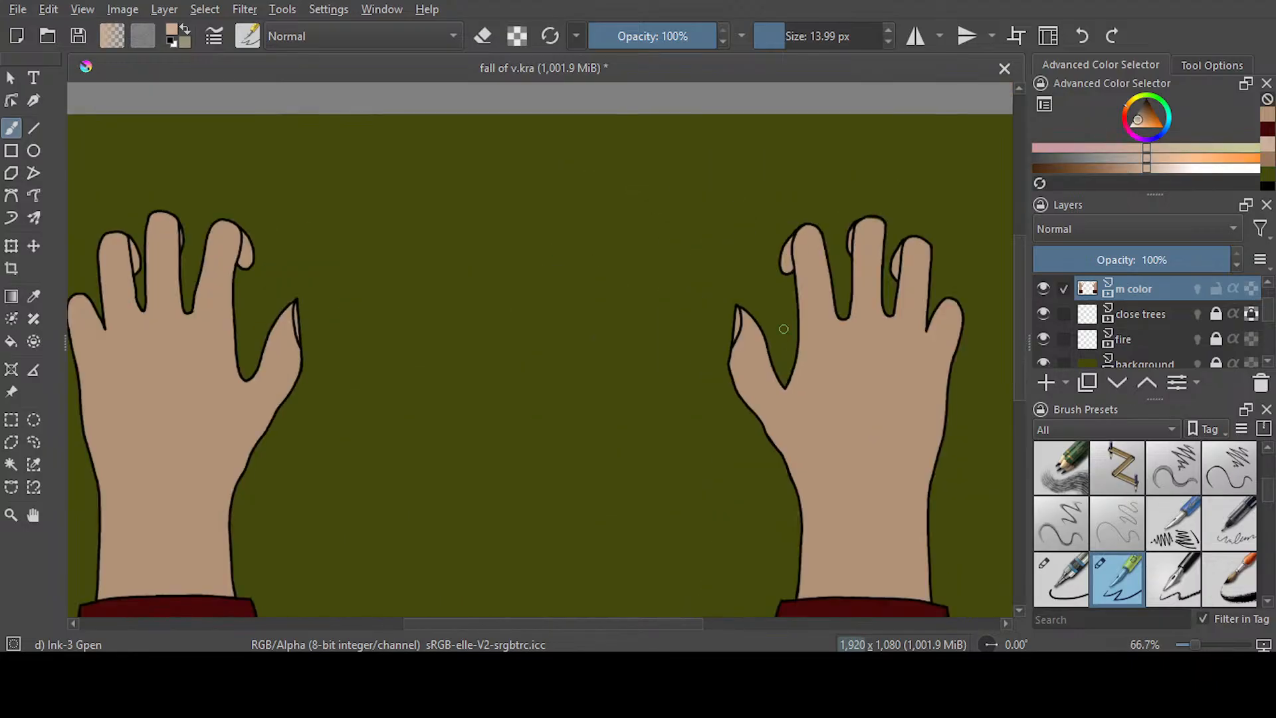
pyautogui.scroll(1, 697, 281)
pyautogui.scroll(1, 698, 281)
pyautogui.moveTo(776, 345); pyautogui.dragTo(769, 394)
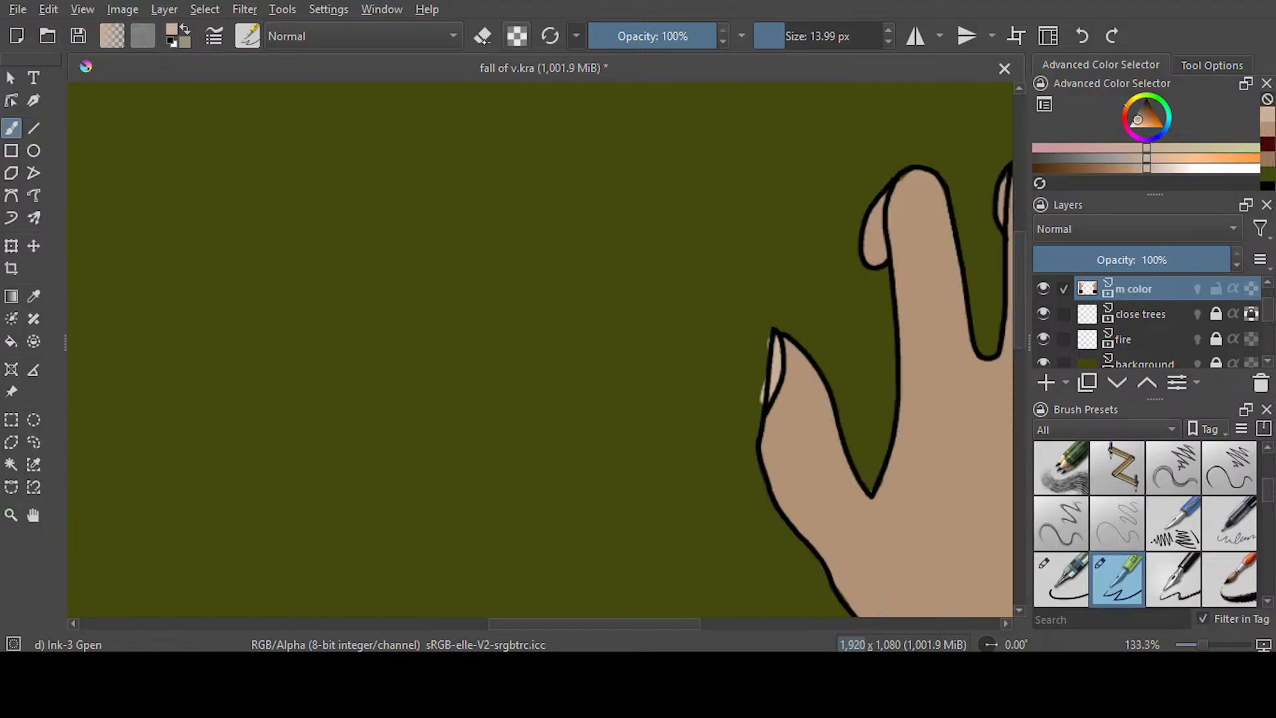
pyautogui.press('e')
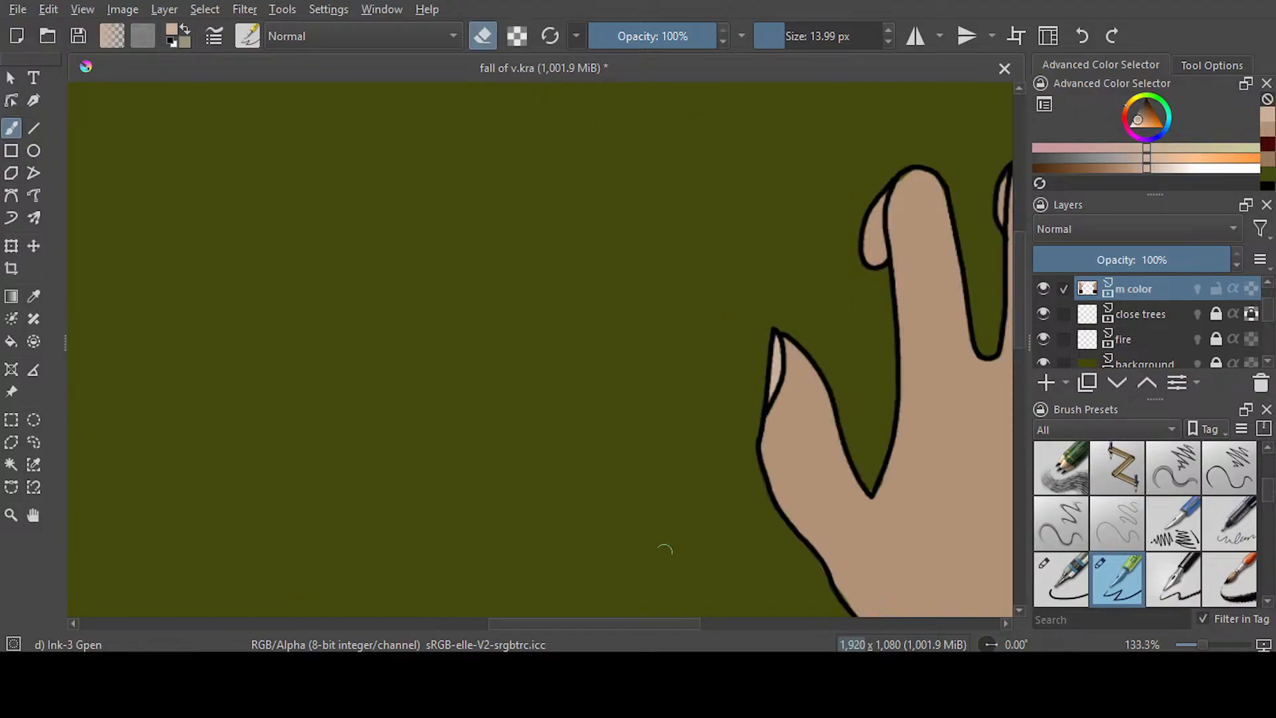
# Colour the left hand's thumbnail light beige and erase the spill outside its outline
pyautogui.moveTo(641, 622); pyautogui.dragTo(508, 618)
pyautogui.moveTo(495, 359)
pyautogui.mouseDown()
pyautogui.moveTo(490, 333)
pyautogui.moveTo(500, 396)
pyautogui.mouseUp()
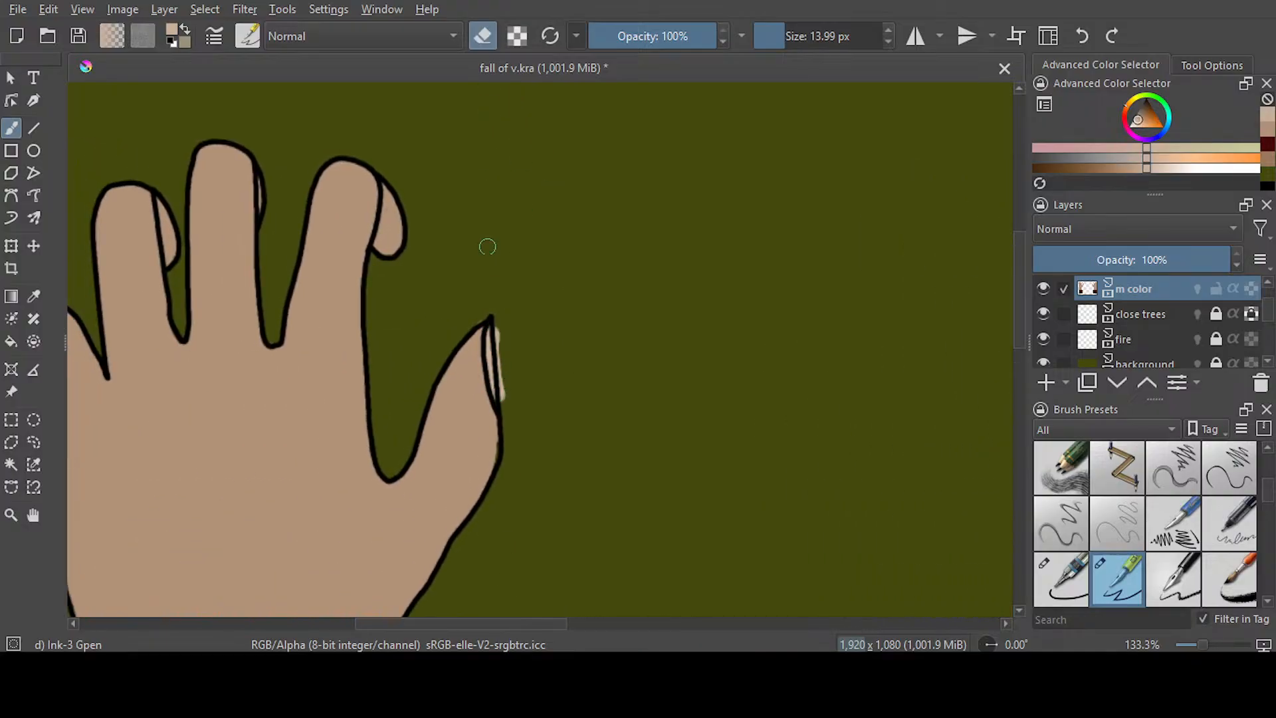
pyautogui.moveTo(486, 314); pyautogui.dragTo(507, 414)
# Save the document and go to frame 644 on the m color layer in the animation timeline
pyautogui.hotkey('ctrl', 's')
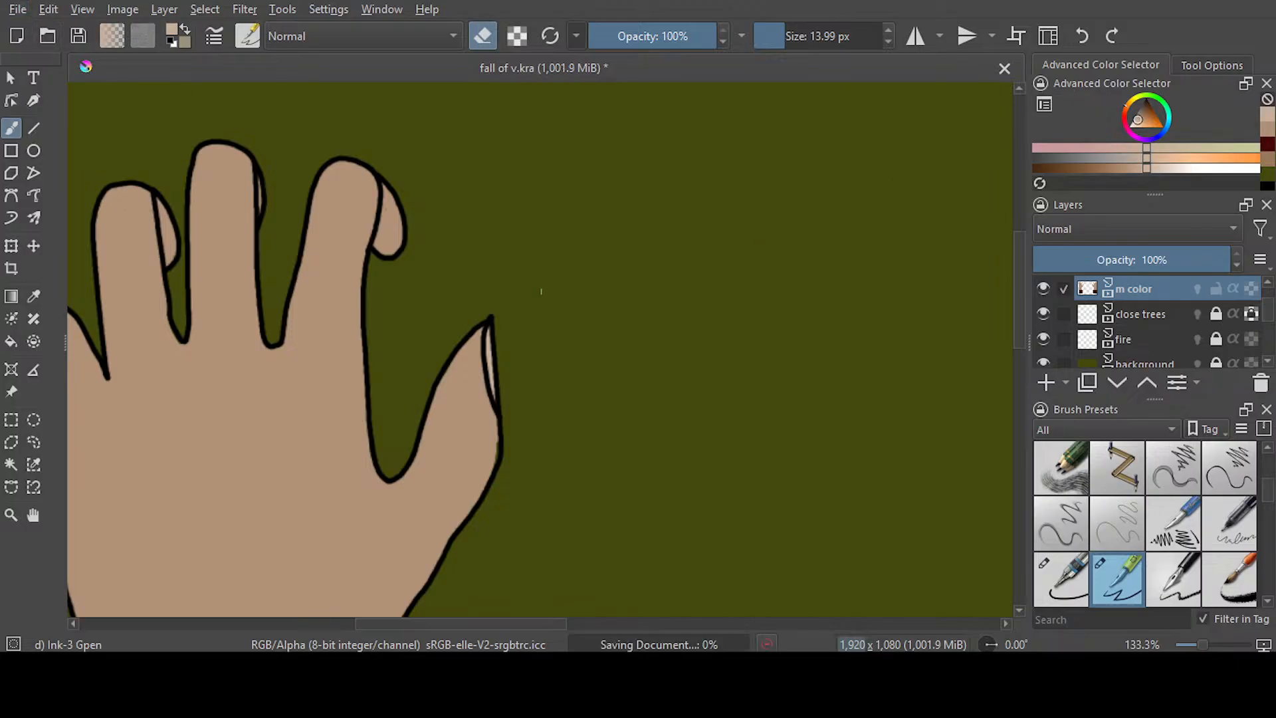
pyautogui.scroll(-5, 520, 295)
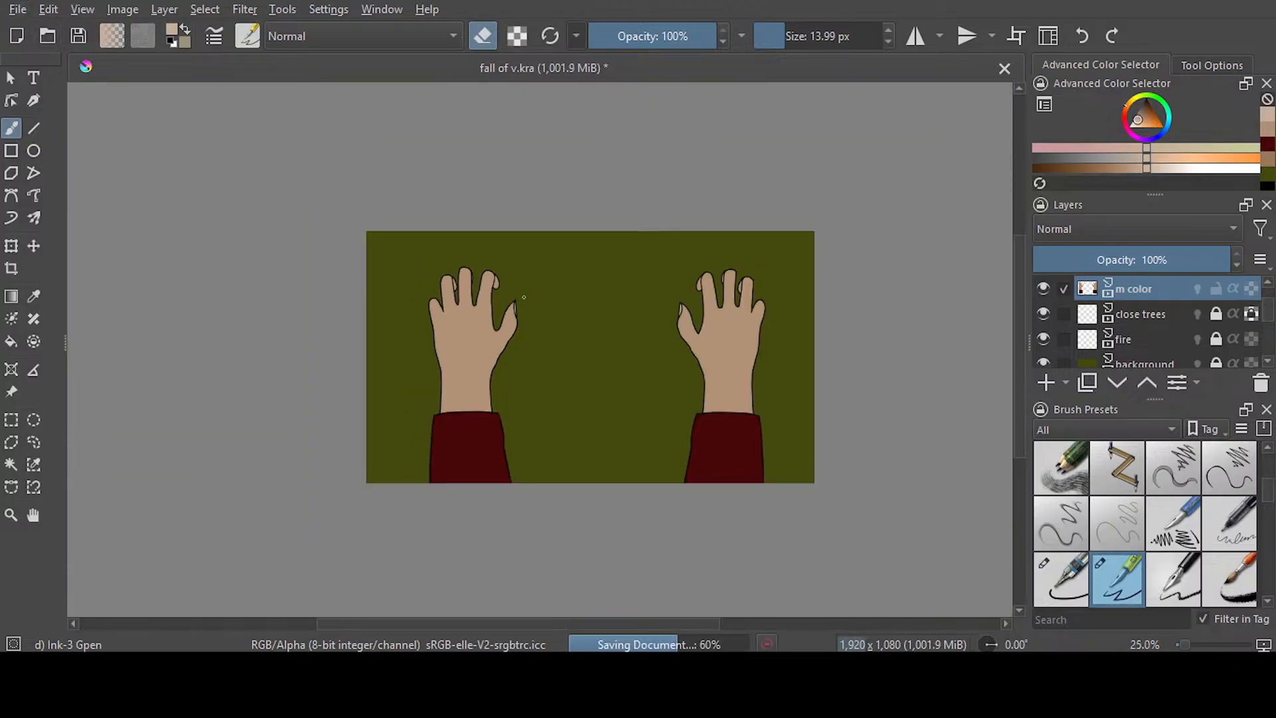
pyautogui.scroll(1, 524, 297)
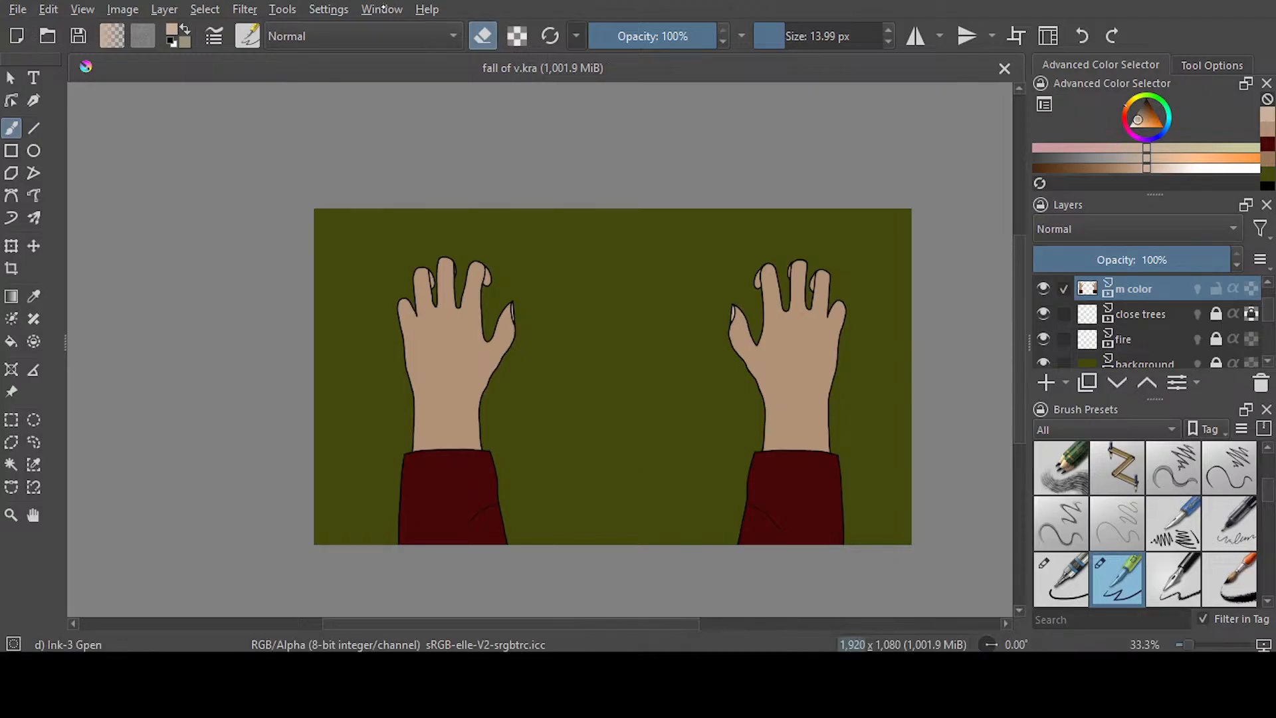
pyautogui.click(381, 9)
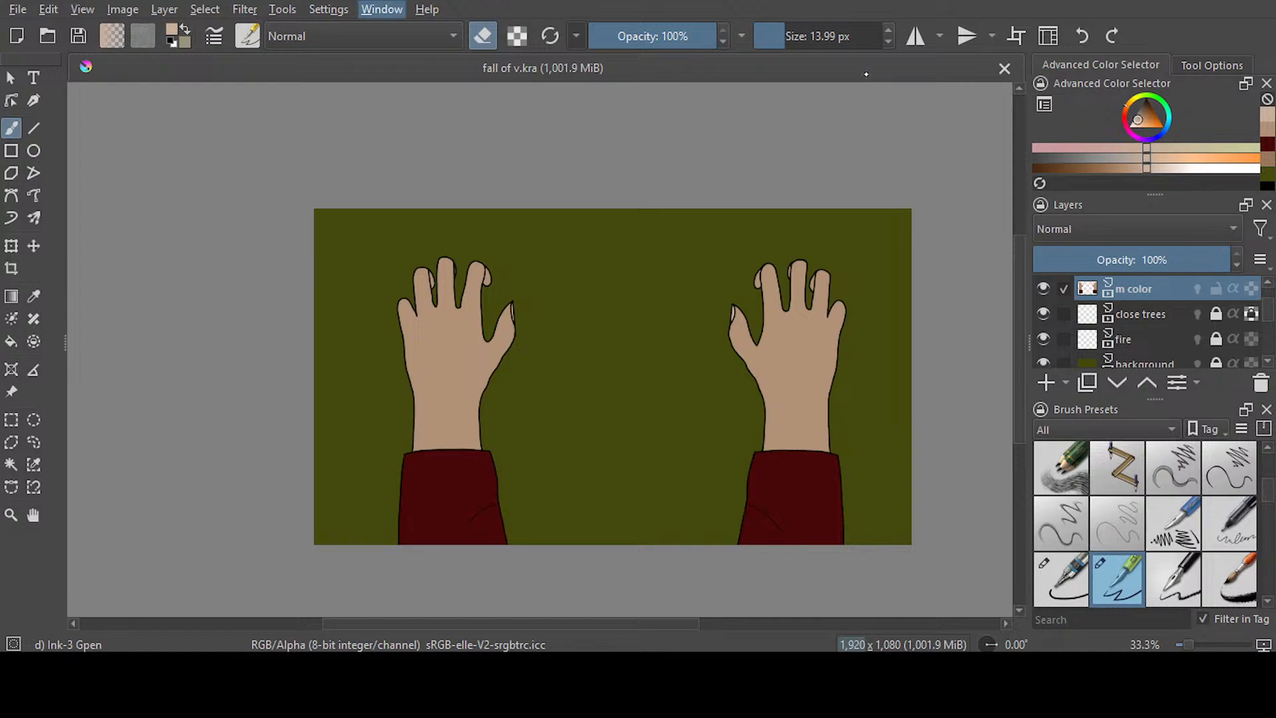
pyautogui.click(558, 74)
pyautogui.click(642, 538)
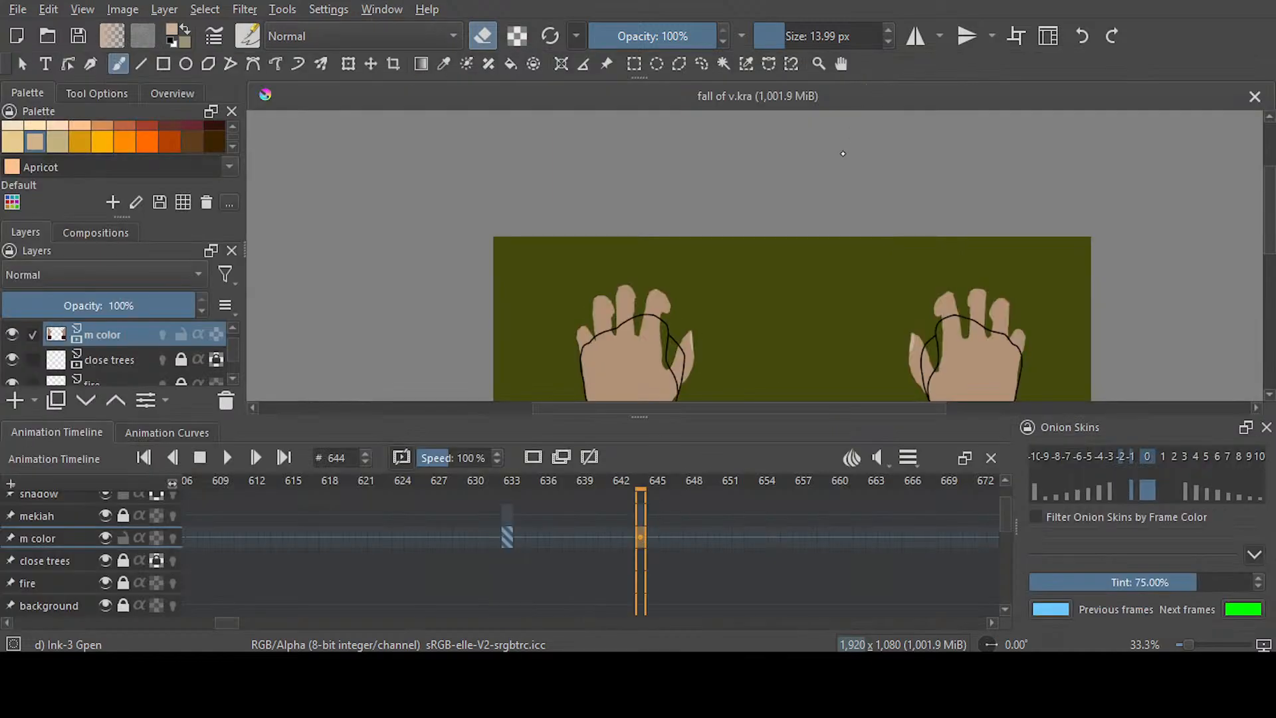
pyautogui.click(381, 10)
pyautogui.click(558, 133)
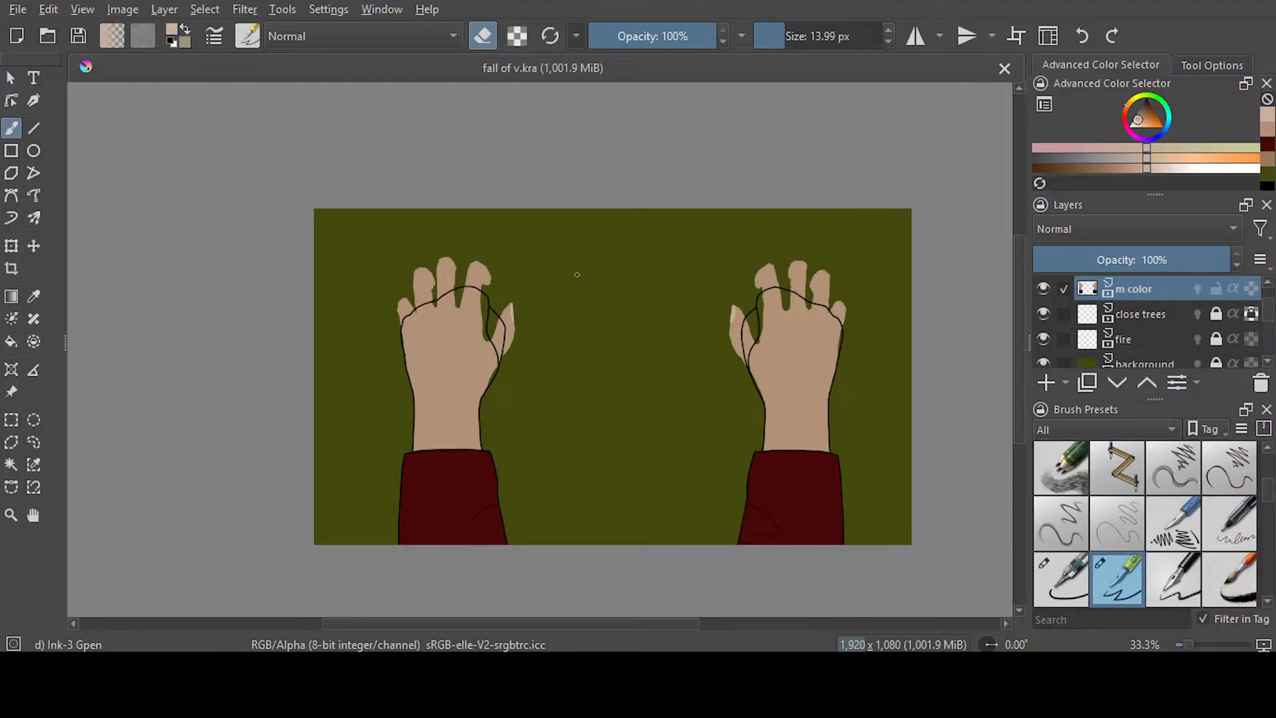
# Erase the old thumb and finger colour outside the left hand's fist outline with a 28.82 px eraser
pyautogui.scroll(3, 576, 274)
pyautogui.moveTo(776, 33); pyautogui.dragTo(803, 35)
pyautogui.moveTo(398, 341)
pyautogui.mouseDown()
pyautogui.moveTo(411, 414)
pyautogui.moveTo(405, 333)
pyautogui.moveTo(426, 440)
pyautogui.moveTo(416, 500)
pyautogui.moveTo(402, 496)
pyautogui.moveTo(410, 419)
pyautogui.moveTo(404, 503)
pyautogui.mouseUp()
pyautogui.moveTo(525, 624); pyautogui.dragTo(447, 624)
pyautogui.moveTo(383, 315)
pyautogui.mouseDown()
pyautogui.moveTo(357, 395)
pyautogui.moveTo(382, 386)
pyautogui.moveTo(371, 409)
pyautogui.moveTo(438, 338)
pyautogui.moveTo(413, 348)
pyautogui.moveTo(653, 283)
pyautogui.moveTo(632, 294)
pyautogui.moveTo(577, 283)
pyautogui.moveTo(670, 257)
pyautogui.moveTo(662, 219)
pyautogui.moveTo(493, 205)
pyautogui.moveTo(447, 274)
pyautogui.moveTo(548, 253)
pyautogui.moveTo(542, 279)
pyautogui.mouseUp()
# Erase the old thumb and finger colour outside the right hand's fist outline
pyautogui.moveTo(465, 627); pyautogui.dragTo(739, 620)
pyautogui.moveTo(333, 321)
pyautogui.mouseDown()
pyautogui.moveTo(347, 473)
pyautogui.moveTo(365, 364)
pyautogui.moveTo(350, 481)
pyautogui.moveTo(366, 480)
pyautogui.mouseUp()
pyautogui.moveTo(393, 309)
pyautogui.mouseDown()
pyautogui.moveTo(508, 273)
pyautogui.moveTo(432, 256)
pyautogui.moveTo(598, 213)
pyautogui.moveTo(637, 248)
pyautogui.moveTo(538, 240)
pyautogui.moveTo(642, 269)
pyautogui.moveTo(549, 299)
pyautogui.moveTo(591, 329)
pyautogui.mouseUp()
pyautogui.moveTo(519, 256)
pyautogui.mouseDown()
pyautogui.moveTo(678, 356)
pyautogui.moveTo(632, 353)
pyautogui.moveTo(675, 410)
pyautogui.moveTo(584, 325)
pyautogui.moveTo(626, 353)
pyautogui.moveTo(590, 337)
pyautogui.moveTo(614, 352)
pyautogui.mouseUp()
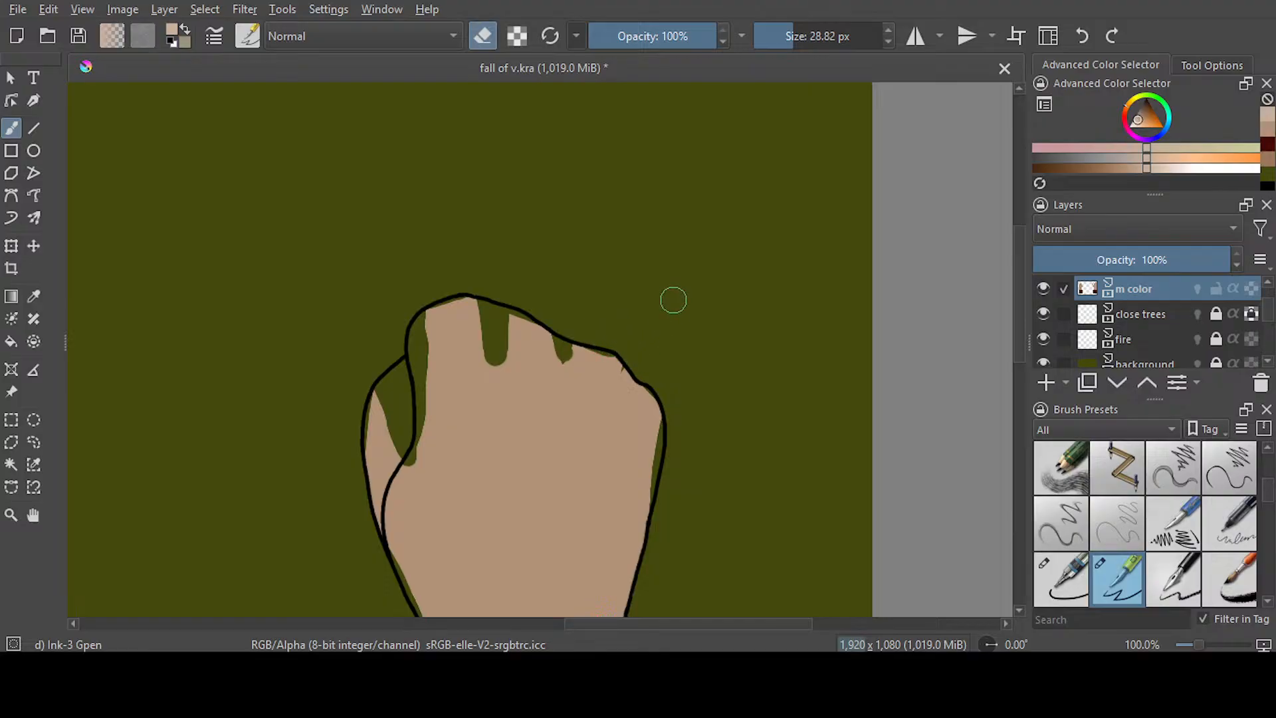
# Sample the hand's tan skin colour and fill the gaps around the right fist's thumb and first fingers
pyautogui.press('p')
pyautogui.click(505, 483)
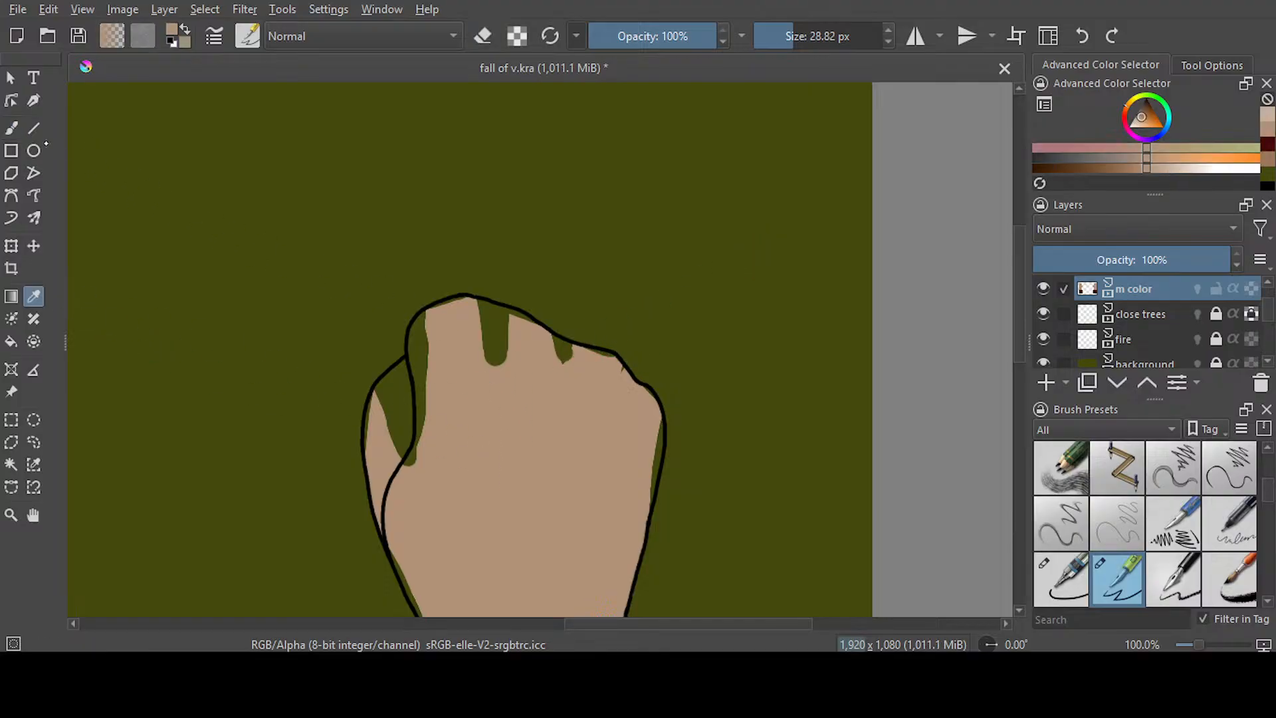
pyautogui.press('b')
pyautogui.moveTo(428, 431)
pyautogui.mouseDown()
pyautogui.moveTo(430, 461)
pyautogui.moveTo(389, 378)
pyautogui.moveTo(398, 372)
pyautogui.moveTo(371, 465)
pyautogui.mouseUp()
pyautogui.moveTo(497, 372)
pyautogui.mouseDown()
pyautogui.moveTo(516, 379)
pyautogui.moveTo(483, 319)
pyautogui.moveTo(425, 329)
pyautogui.moveTo(421, 360)
pyautogui.moveTo(458, 317)
pyautogui.mouseUp()
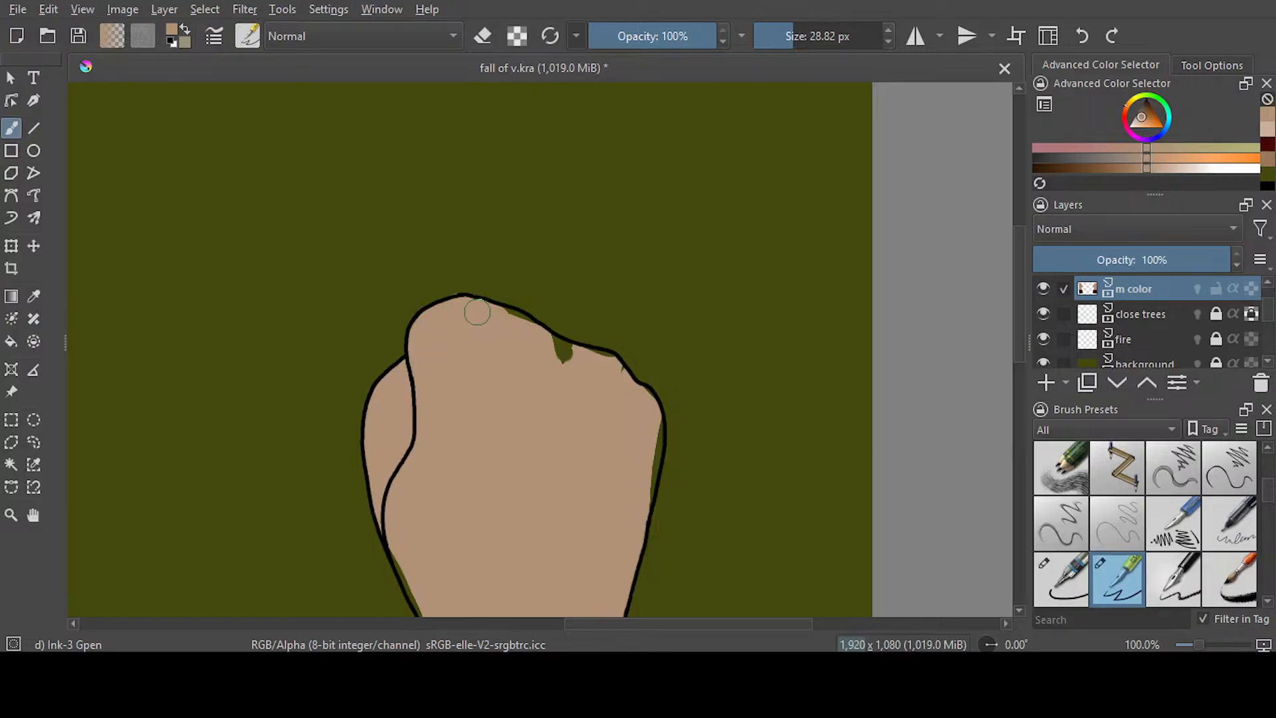
# Fill the remaining gaps along the right fist's knuckles, outer edge and wrist with tan
pyautogui.moveTo(611, 366); pyautogui.dragTo(506, 321)
pyautogui.moveTo(644, 410); pyautogui.dragTo(633, 522)
pyautogui.scroll(-5, 513, 349)
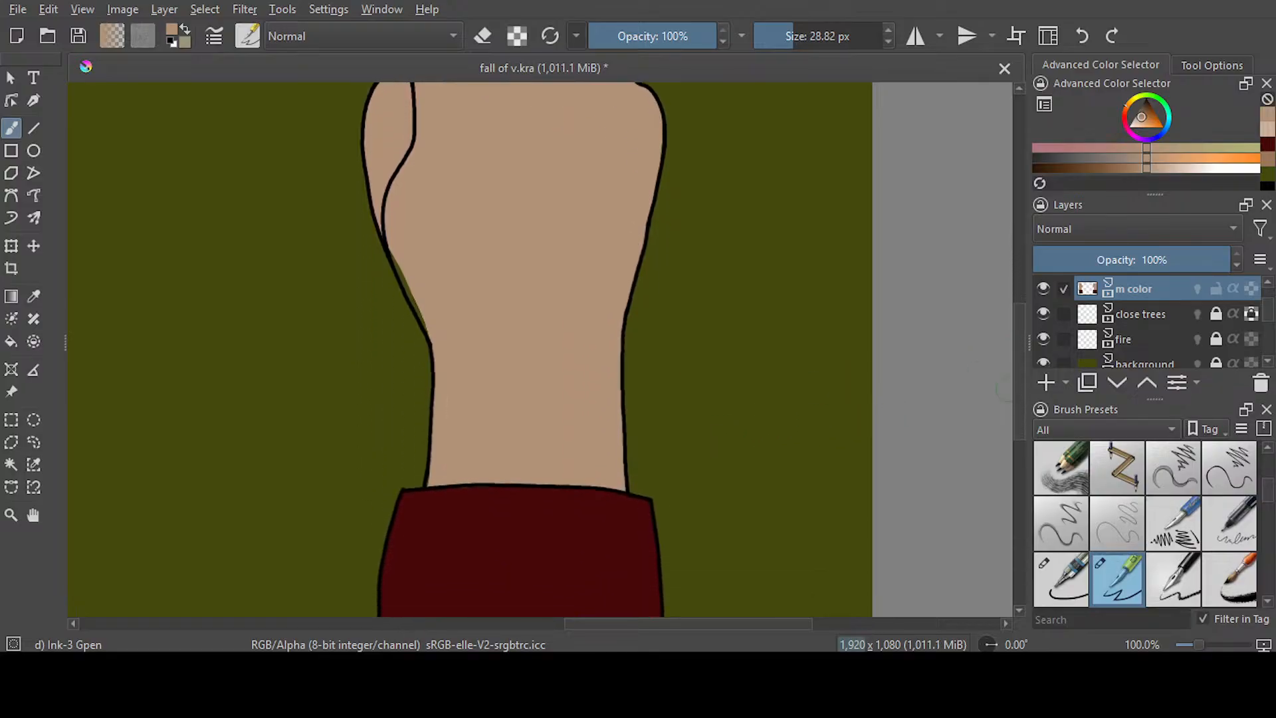
pyautogui.moveTo(425, 259)
pyautogui.mouseDown()
pyautogui.moveTo(410, 277)
pyautogui.moveTo(443, 337)
pyautogui.mouseUp()
pyautogui.moveTo(398, 234); pyautogui.dragTo(425, 294)
# Clean up the tan spill beside the left hand's wrist and fill the gaps inside its fist and thumb outline with tan
pyautogui.moveTo(695, 625); pyautogui.dragTo(423, 636)
pyautogui.moveTo(425, 636); pyautogui.dragTo(427, 633)
pyautogui.moveTo(634, 229); pyautogui.dragTo(599, 307)
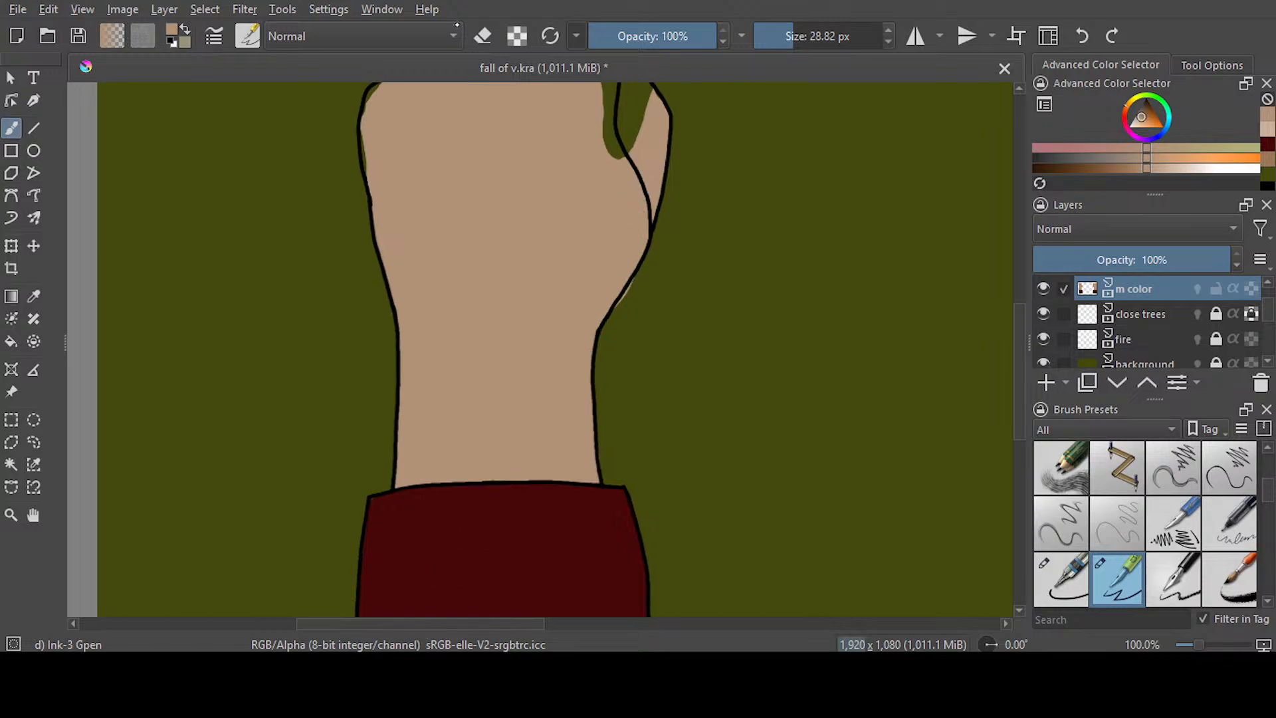
pyautogui.press('e')
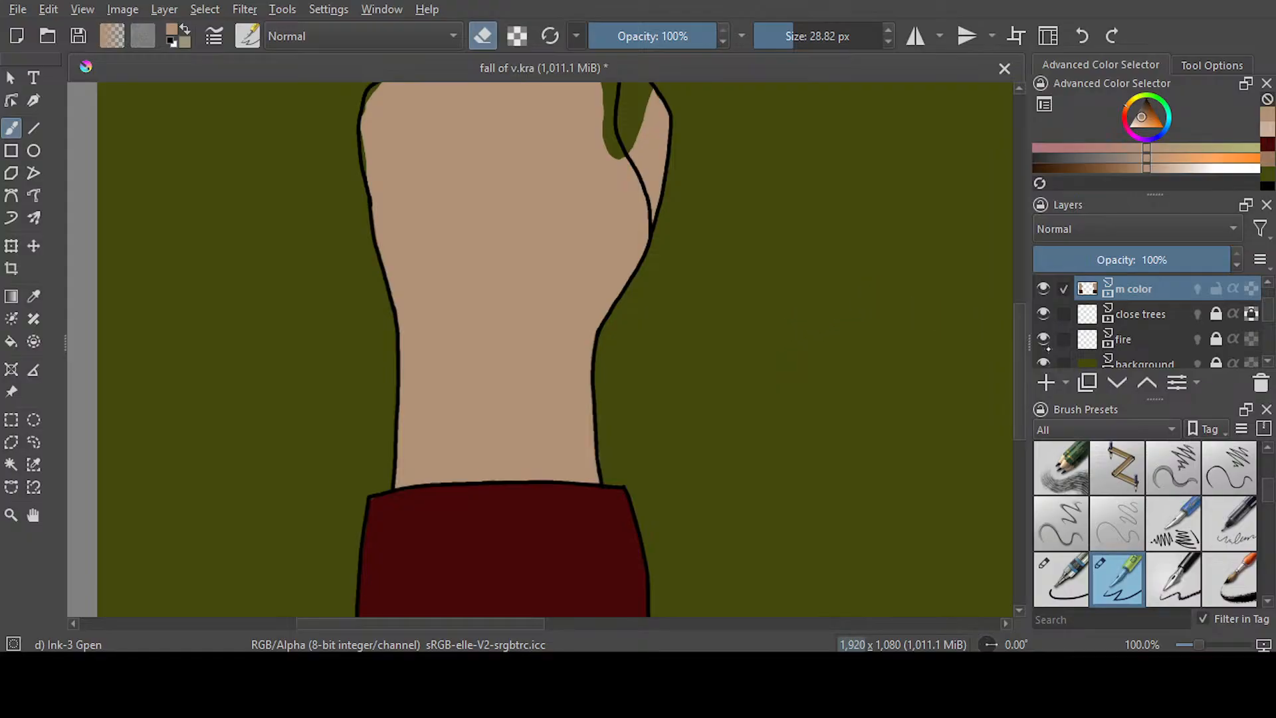
pyautogui.scroll(3, 919, 307)
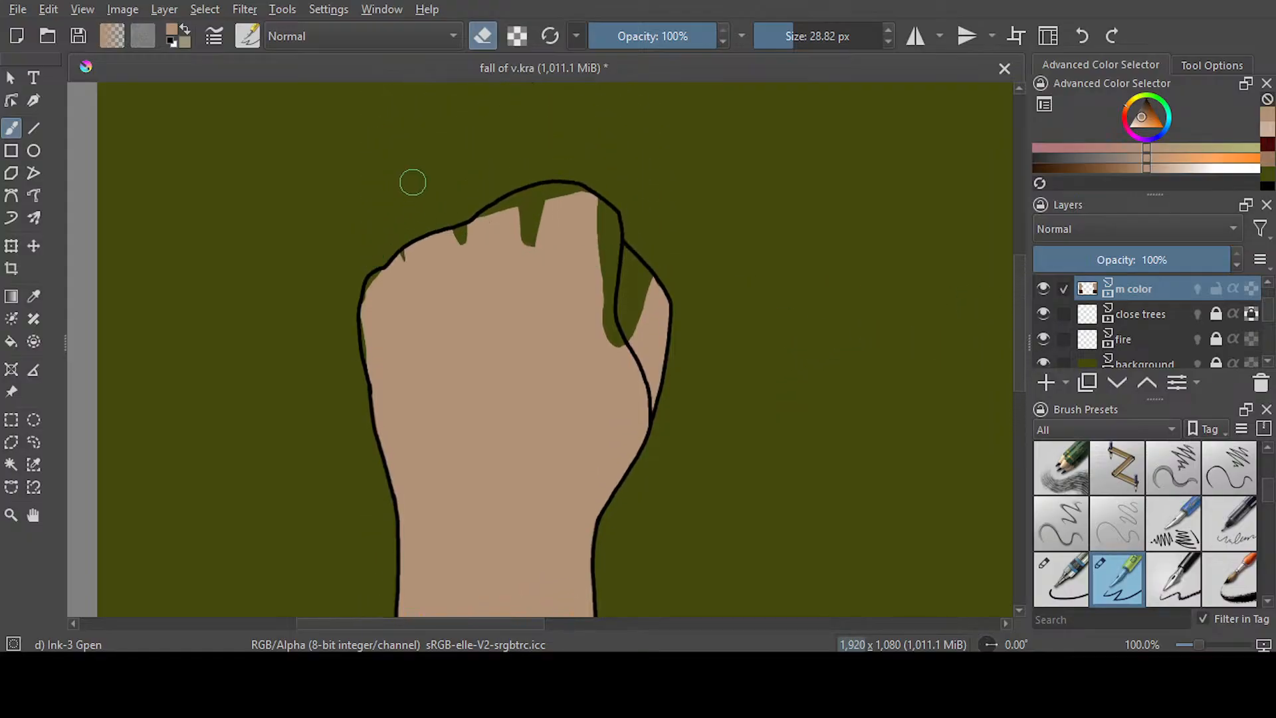
pyautogui.press('e')
pyautogui.moveTo(616, 277)
pyautogui.mouseDown()
pyautogui.moveTo(648, 308)
pyautogui.moveTo(623, 264)
pyautogui.moveTo(624, 347)
pyautogui.moveTo(593, 324)
pyautogui.moveTo(582, 287)
pyautogui.moveTo(580, 253)
pyautogui.moveTo(611, 238)
pyautogui.moveTo(602, 219)
pyautogui.moveTo(546, 200)
pyautogui.moveTo(499, 277)
pyautogui.moveTo(532, 256)
pyautogui.moveTo(498, 271)
pyautogui.moveTo(555, 211)
pyautogui.moveTo(604, 226)
pyautogui.moveTo(553, 193)
pyautogui.moveTo(406, 275)
pyautogui.moveTo(405, 265)
pyautogui.moveTo(384, 291)
pyautogui.moveTo(386, 280)
pyautogui.moveTo(372, 362)
pyautogui.mouseUp()
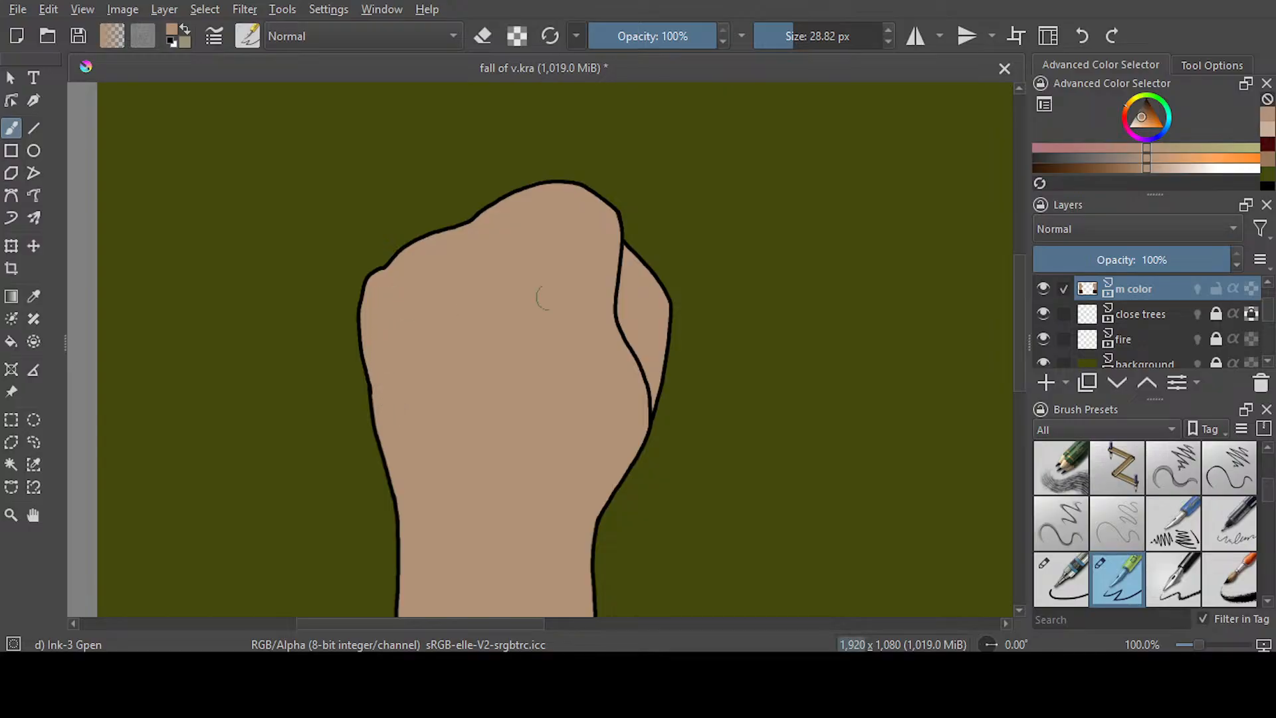
# Save the document with both fists coloured on frame 644
pyautogui.scroll(-3, 542, 297)
pyautogui.moveTo(661, 620); pyautogui.dragTo(669, 620)
pyautogui.hotkey('ctrl', 's')
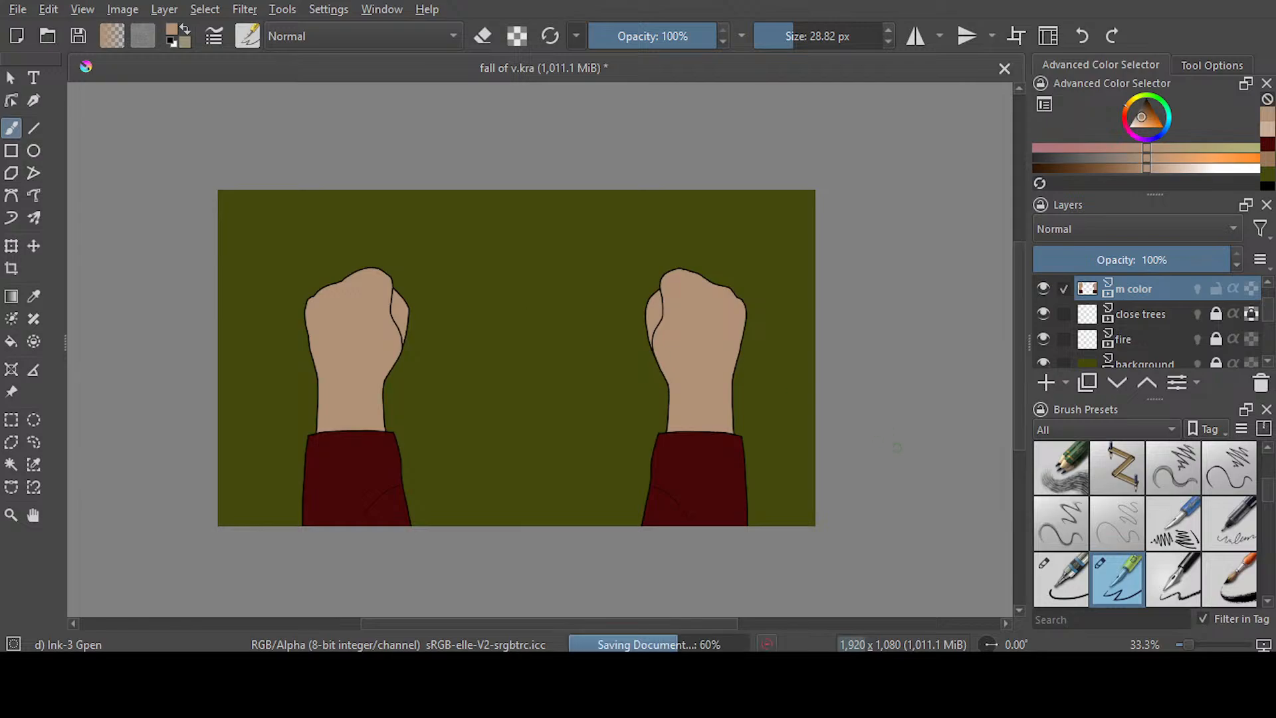
# Play the animation from frame 296 through the coloured hands scene to review it, and stop playback
pyautogui.scroll(2, 602, 384)
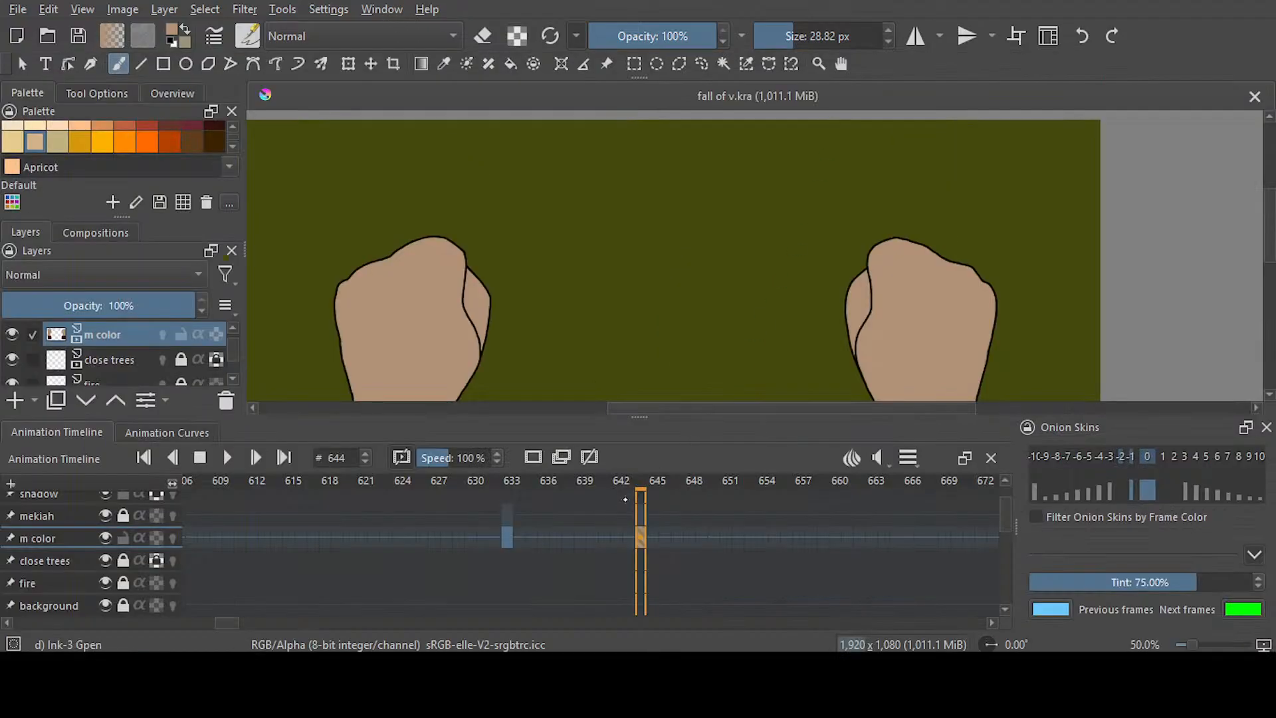
pyautogui.moveTo(237, 618); pyautogui.dragTo(151, 617)
pyautogui.click(353, 539)
pyautogui.moveTo(1006, 523); pyautogui.dragTo(1006, 542)
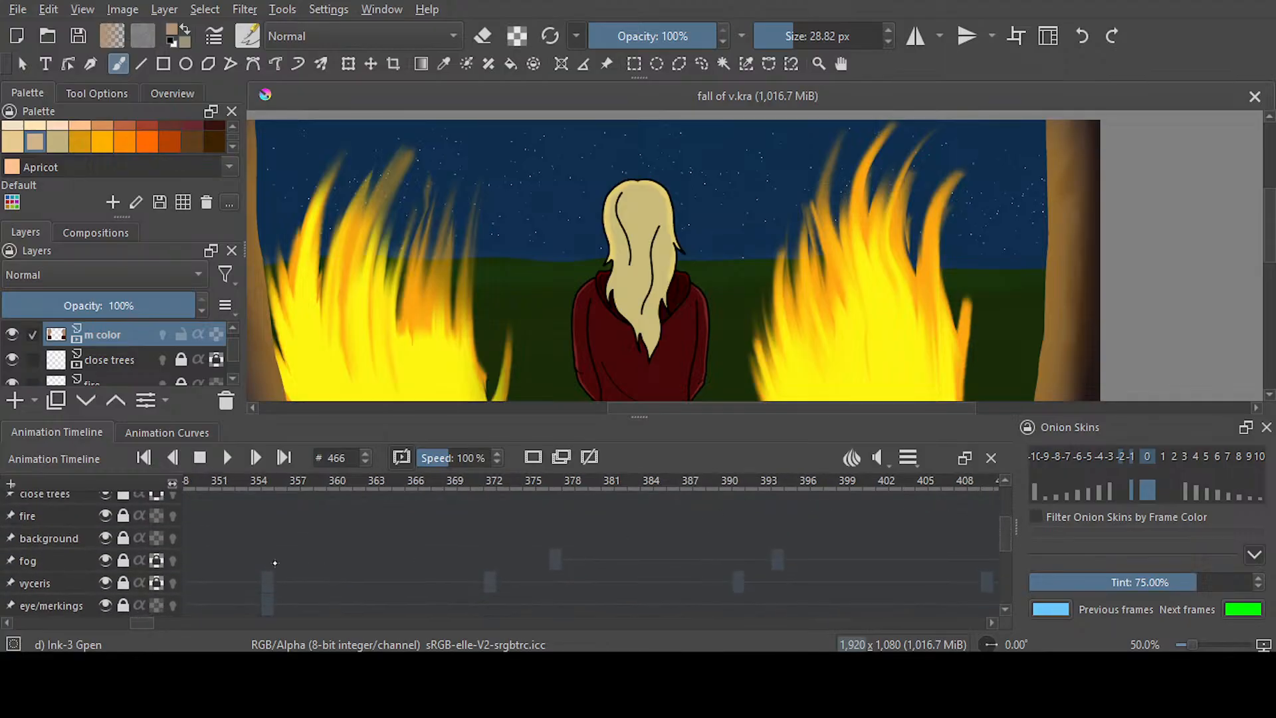
pyautogui.click(268, 559)
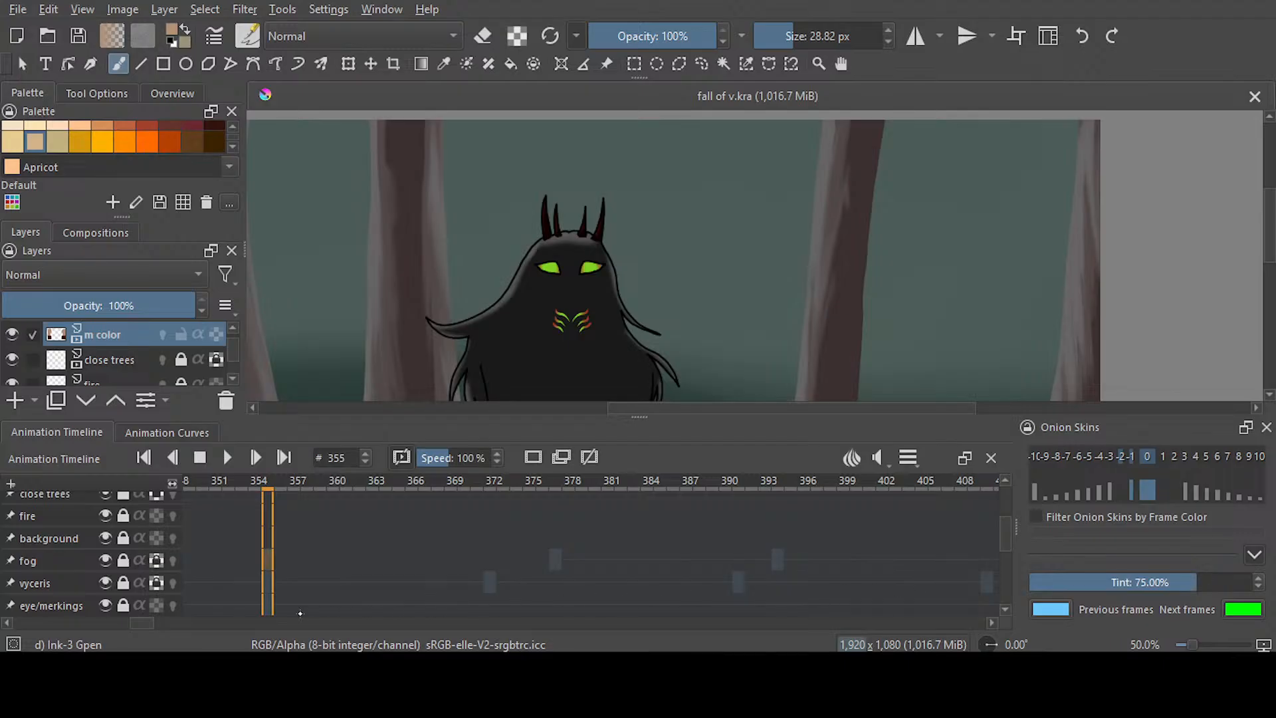
pyautogui.scroll(10, 397, 577)
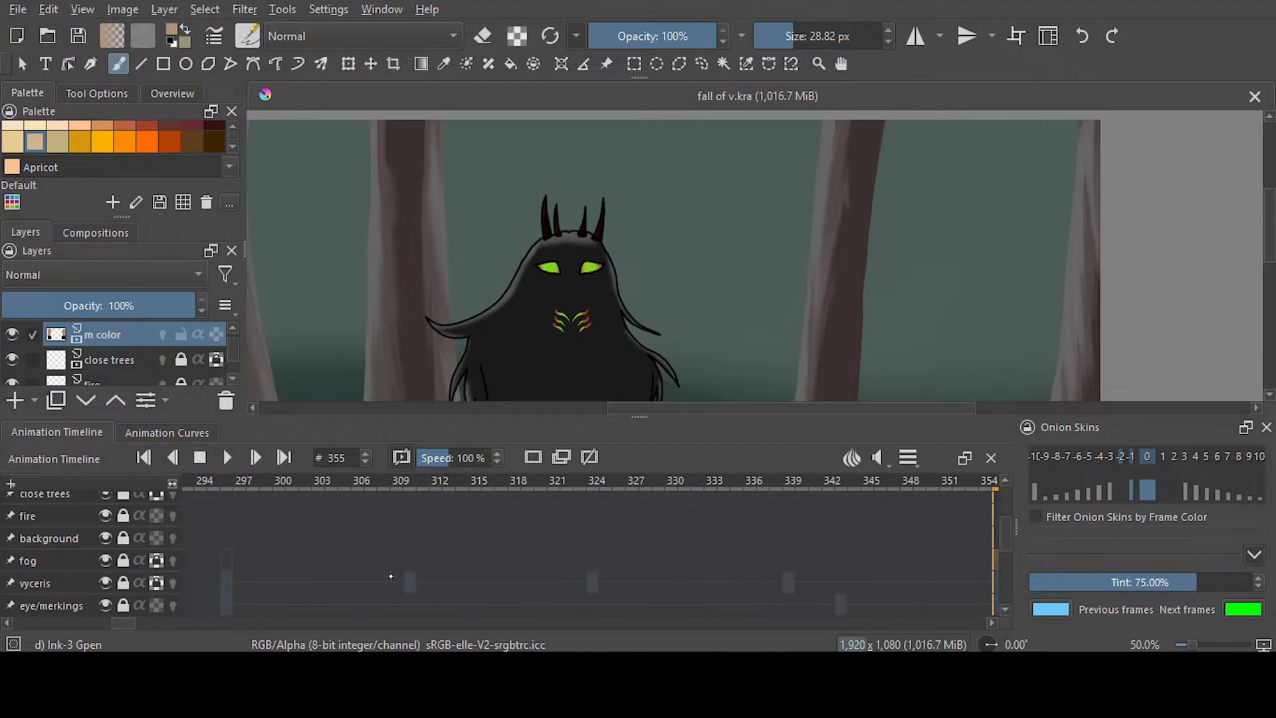
pyautogui.click(231, 569)
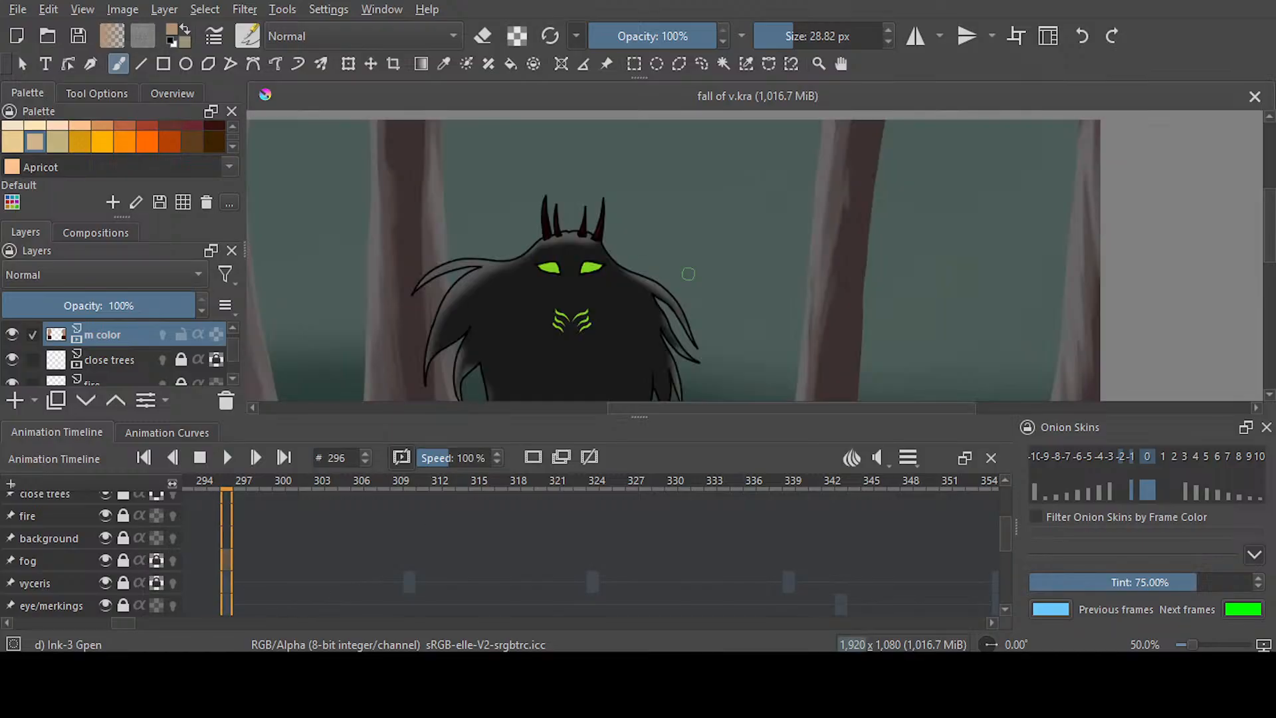
pyautogui.scroll(-1, 688, 274)
pyautogui.scroll(-1, 701, 277)
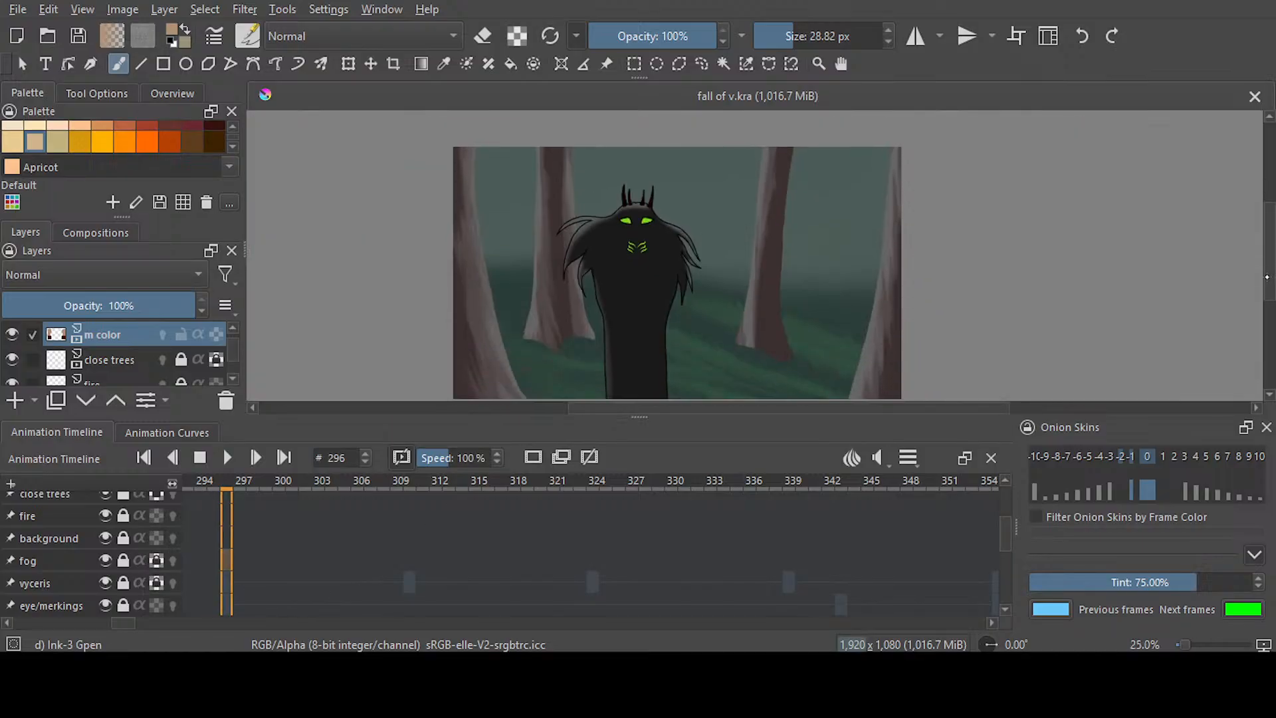
pyautogui.click(226, 457)
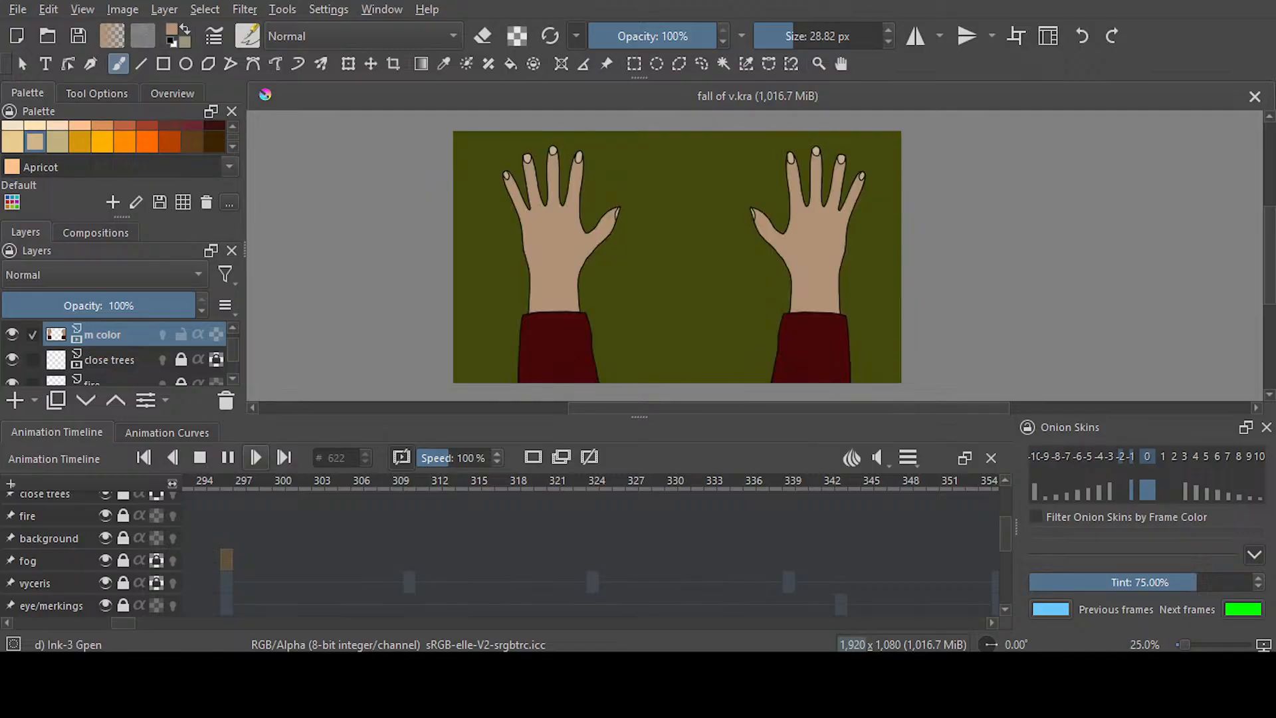
pyautogui.press('space')
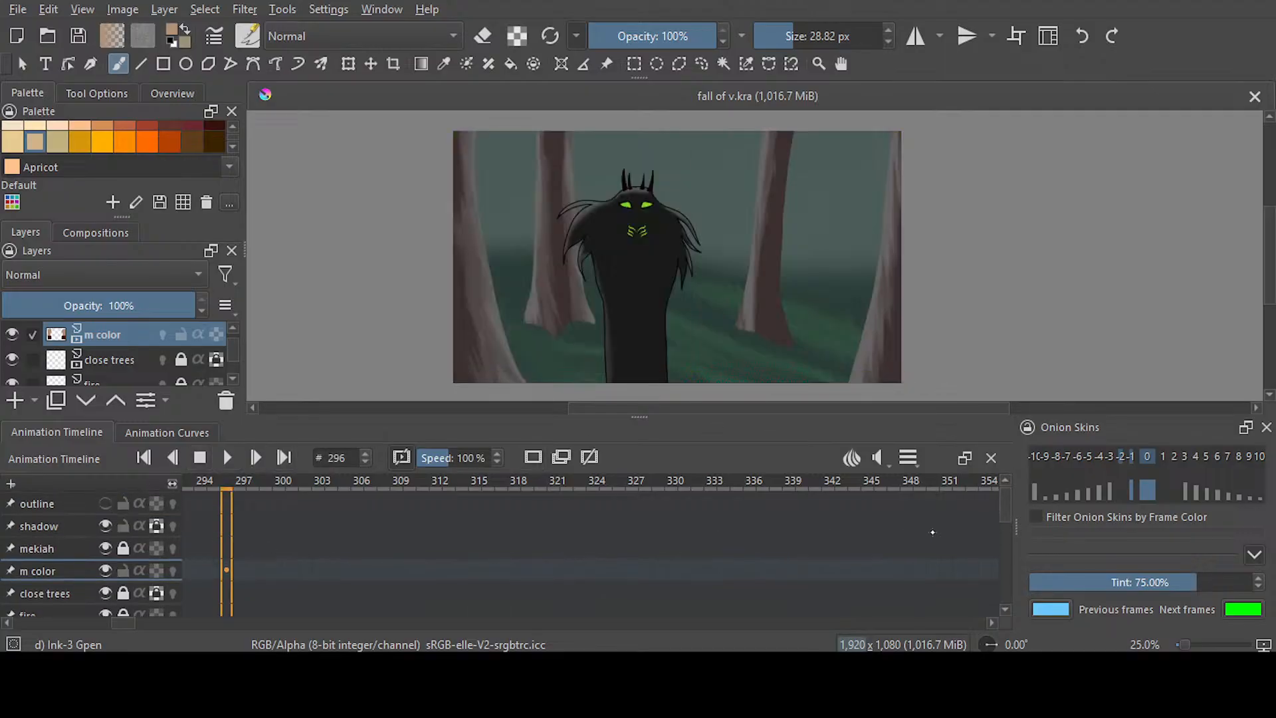
# Save the document with the outline layer shown and replay the animation from frame 296 through the fists scene
pyautogui.moveTo(1005, 512); pyautogui.dragTo(1005, 542)
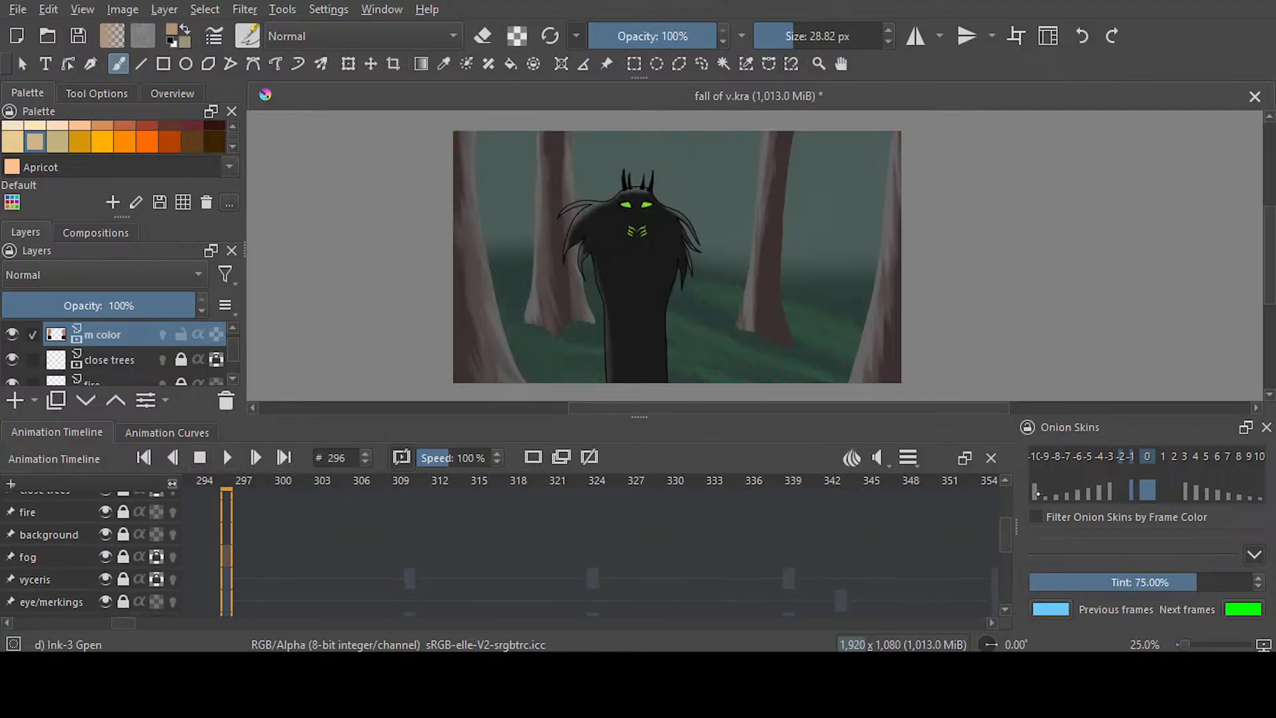
pyautogui.hotkey('ctrl', 's')
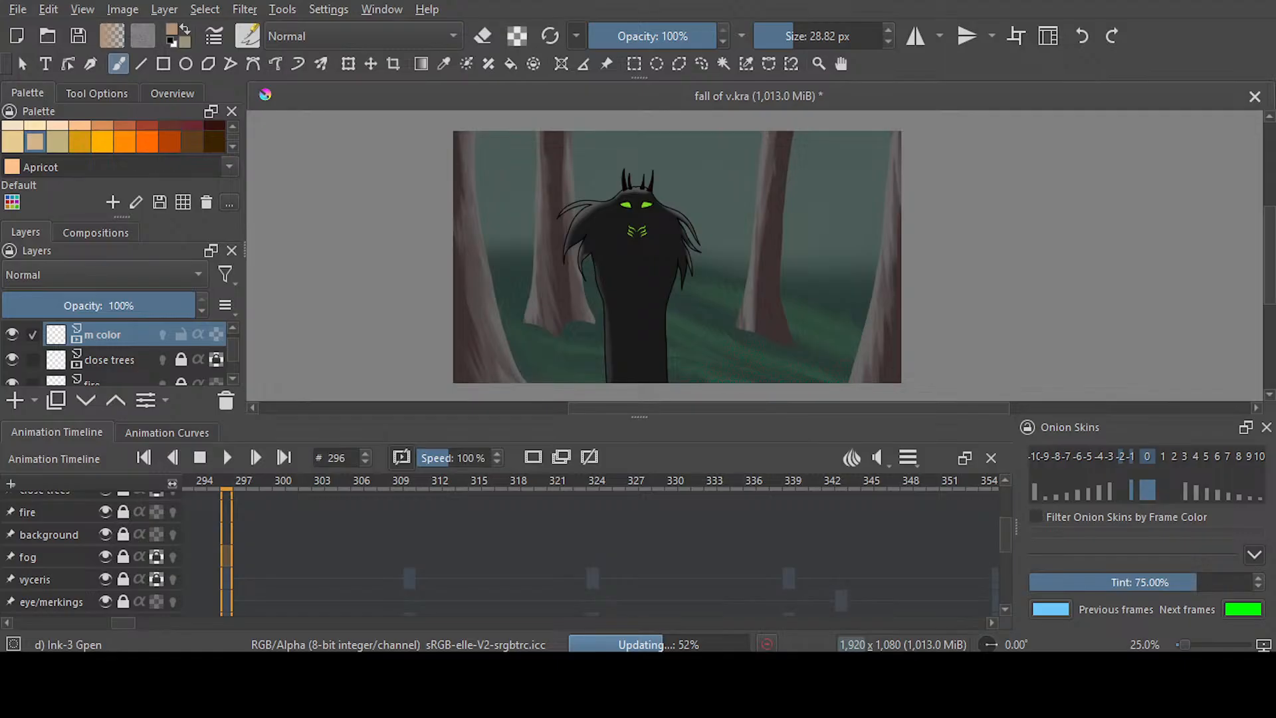
pyautogui.press('space')
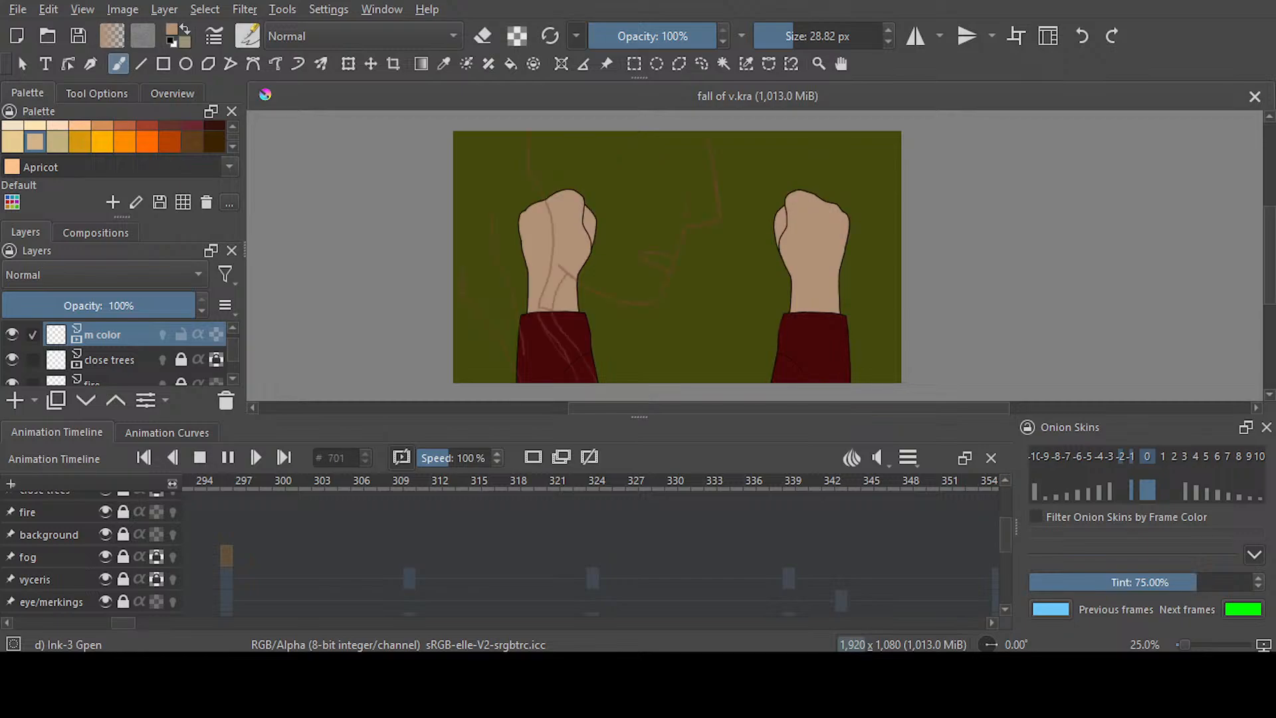
pyautogui.press('space')
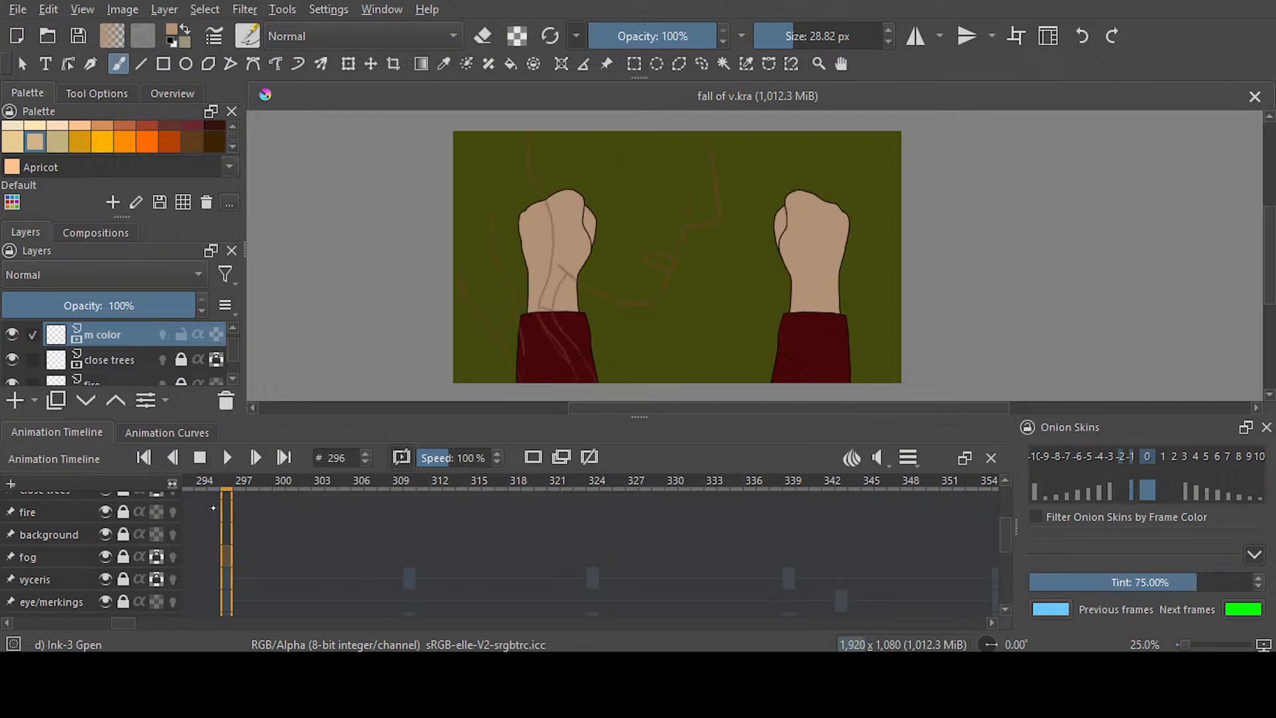
# Go to frame 696 on the m color layer and make it blank, removing the held hand colours
pyautogui.moveTo(118, 626); pyautogui.dragTo(218, 602)
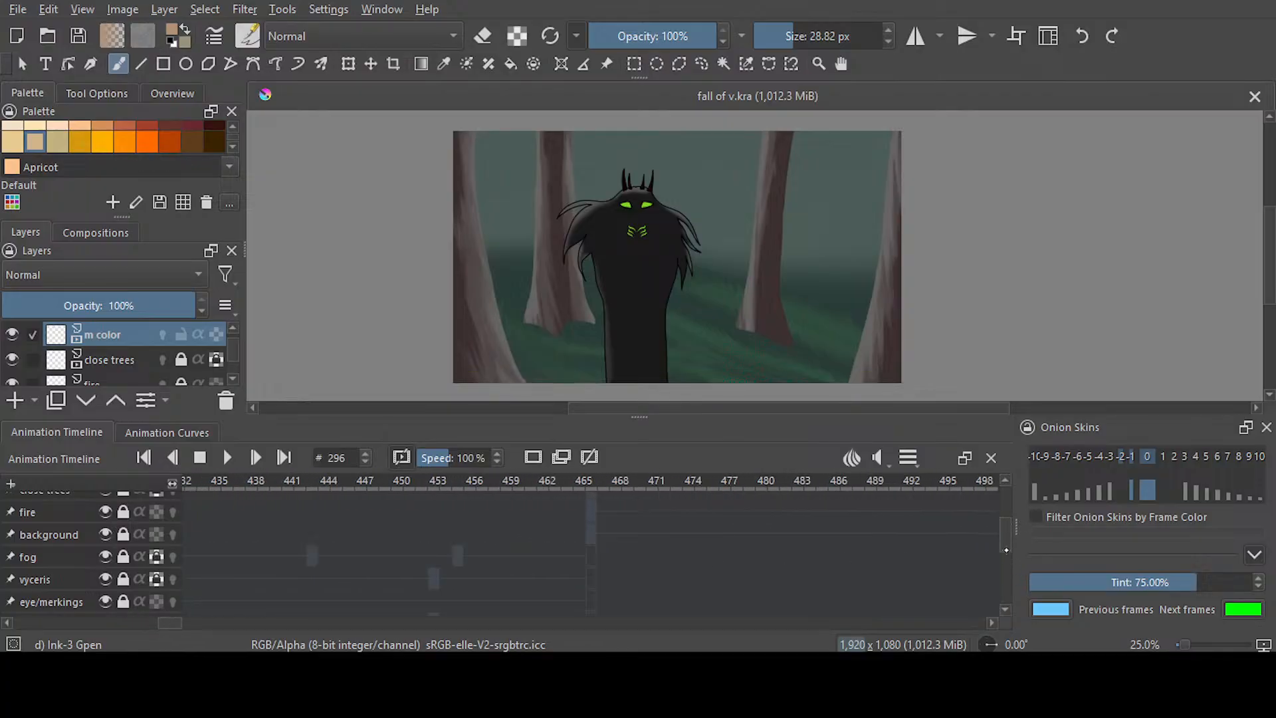
pyautogui.moveTo(1006, 551); pyautogui.dragTo(1002, 516)
pyautogui.click(592, 565)
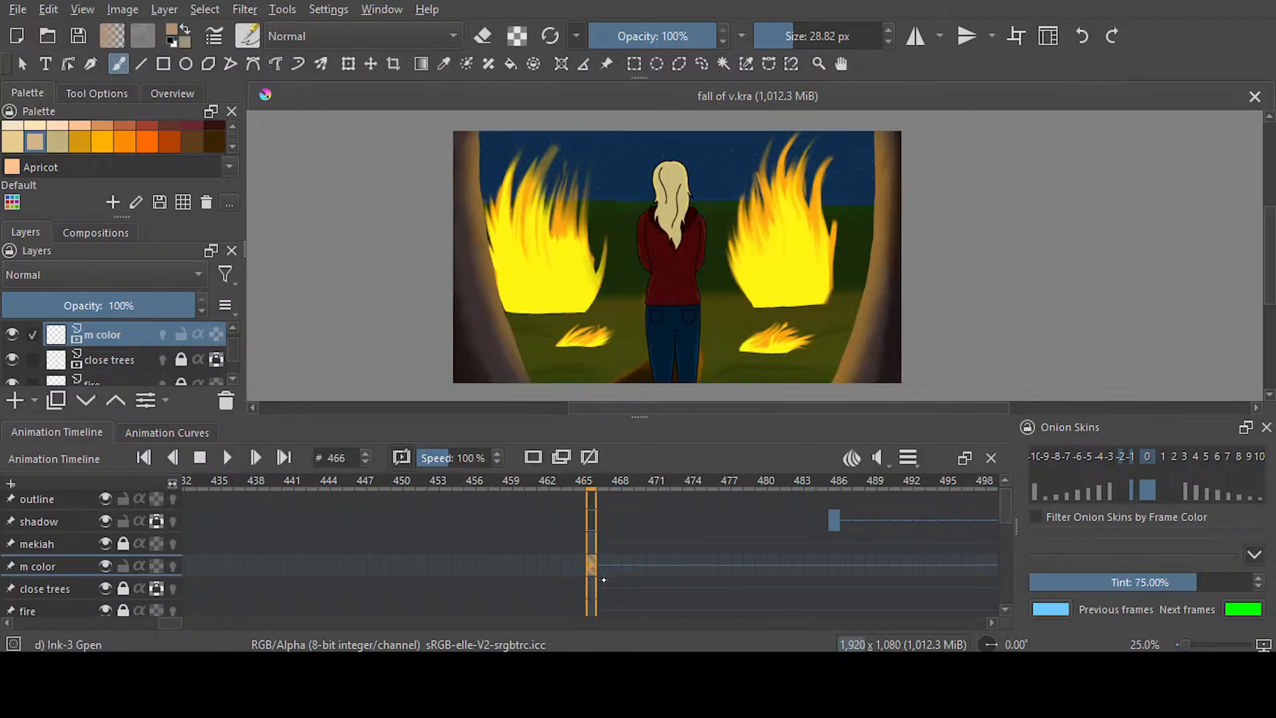
pyautogui.moveTo(174, 623); pyautogui.dragTo(357, 591)
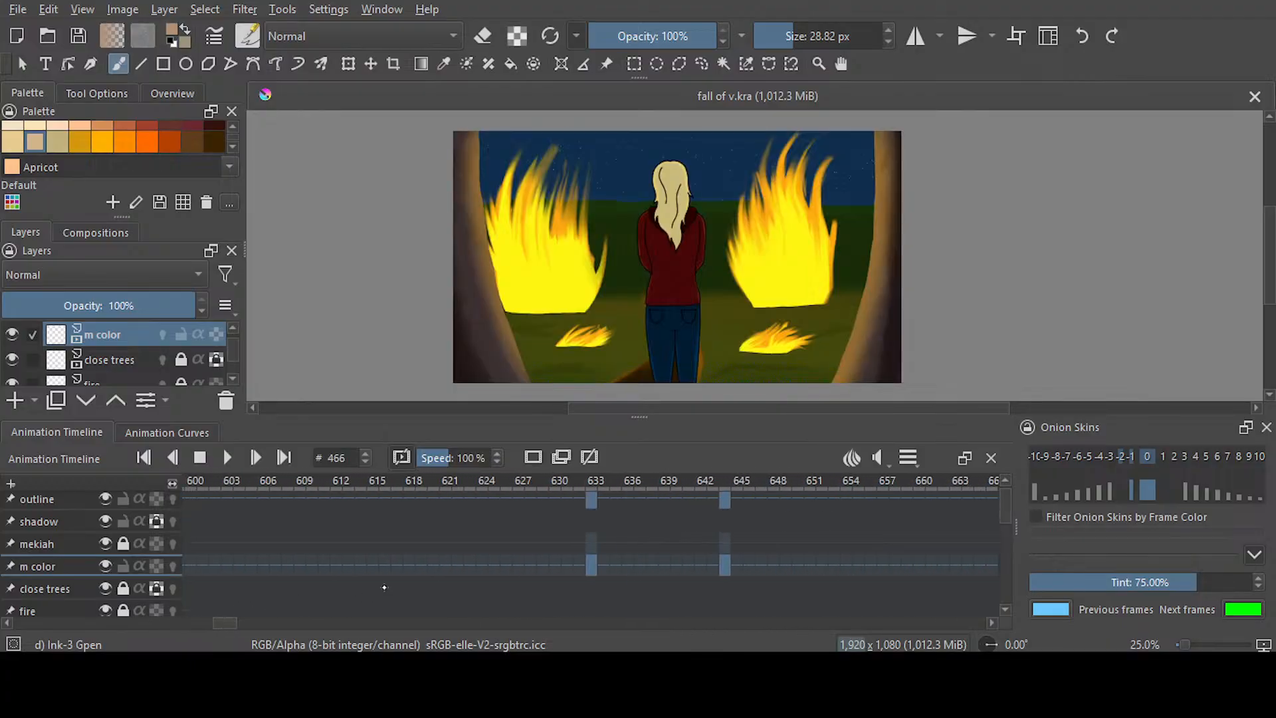
pyautogui.click(591, 563)
pyautogui.click(726, 566)
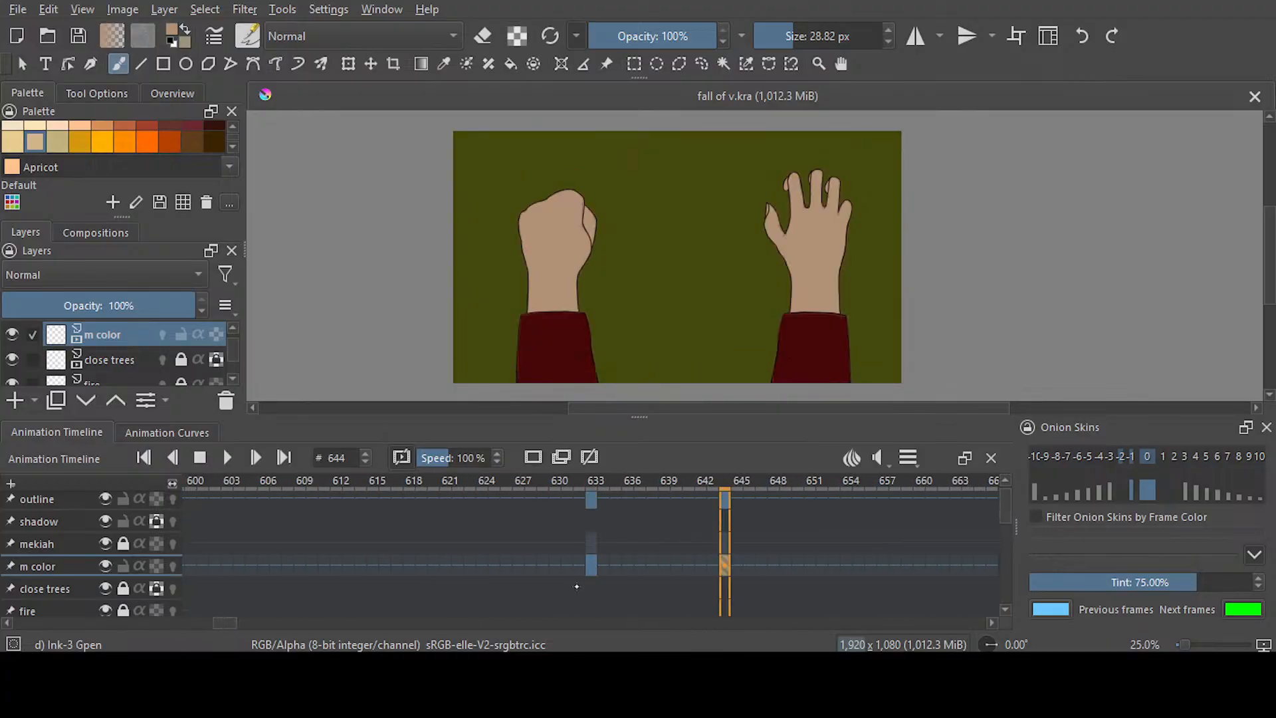
pyautogui.hscroll(5, 366, 588)
pyautogui.click(623, 566)
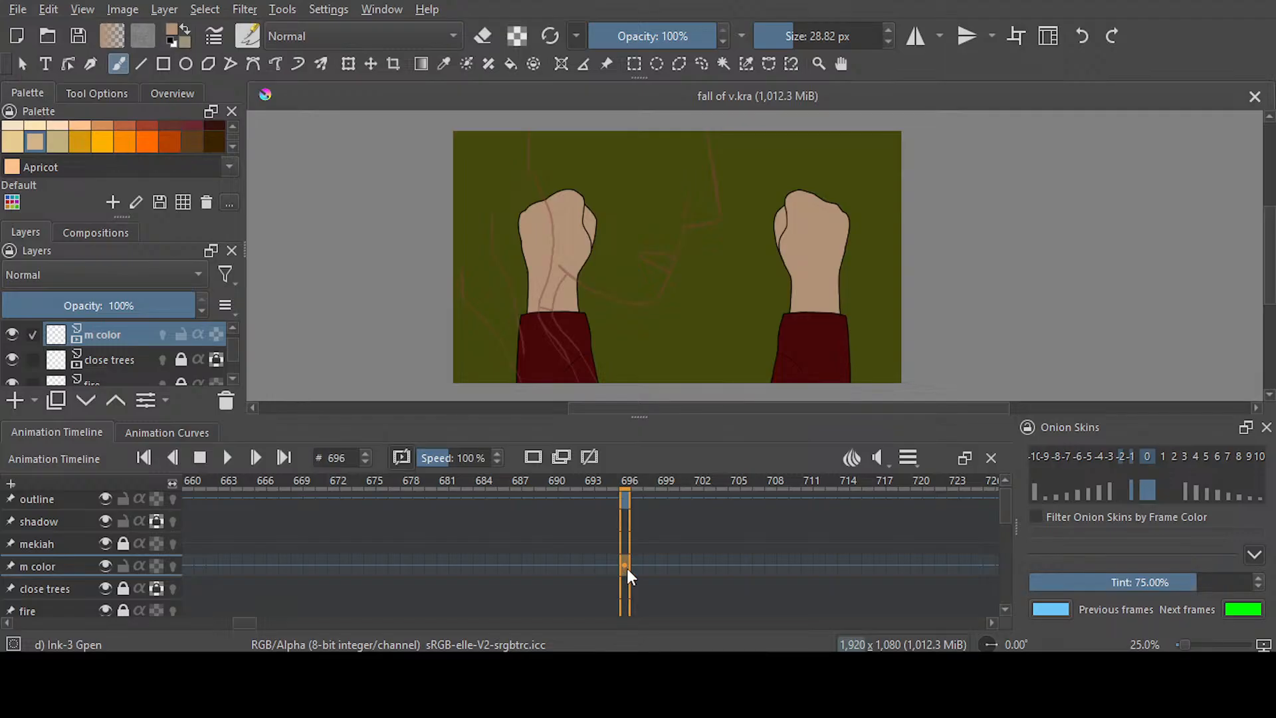
pyautogui.press('Delete')
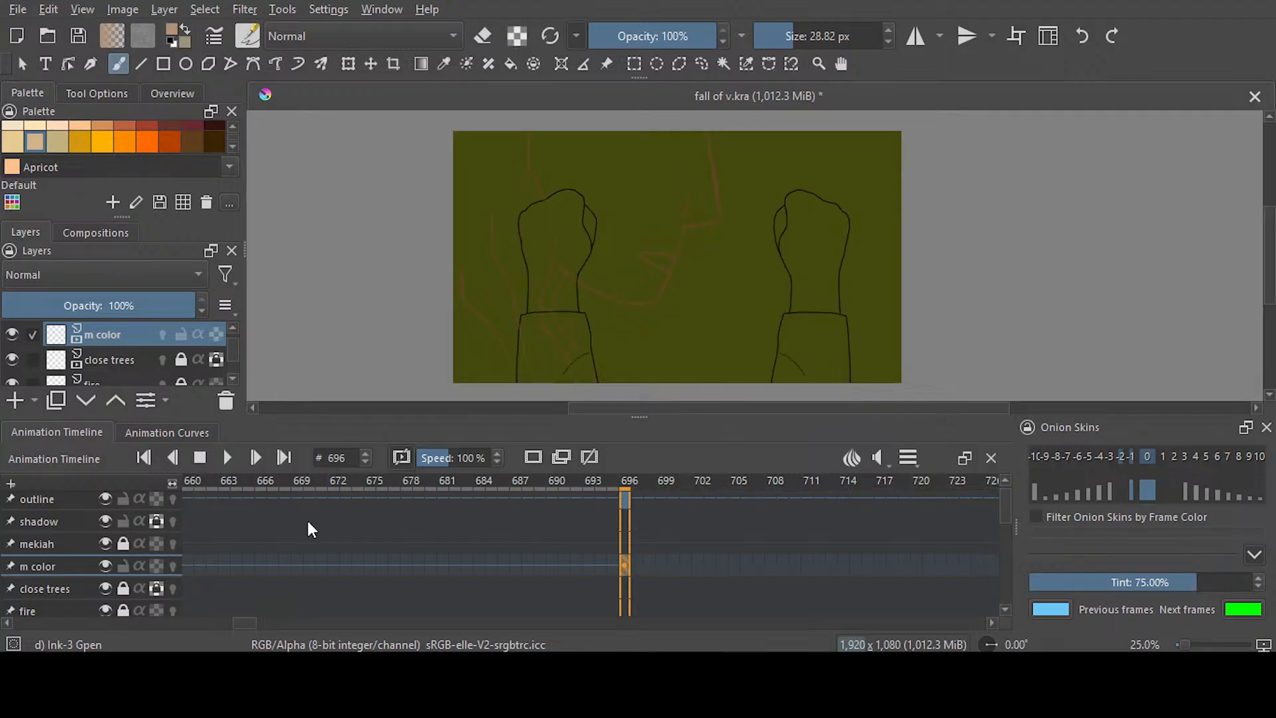
# Unlock the mekiah and background layers, make both blank at frame 696, and lock the background layer again
pyautogui.click(122, 537)
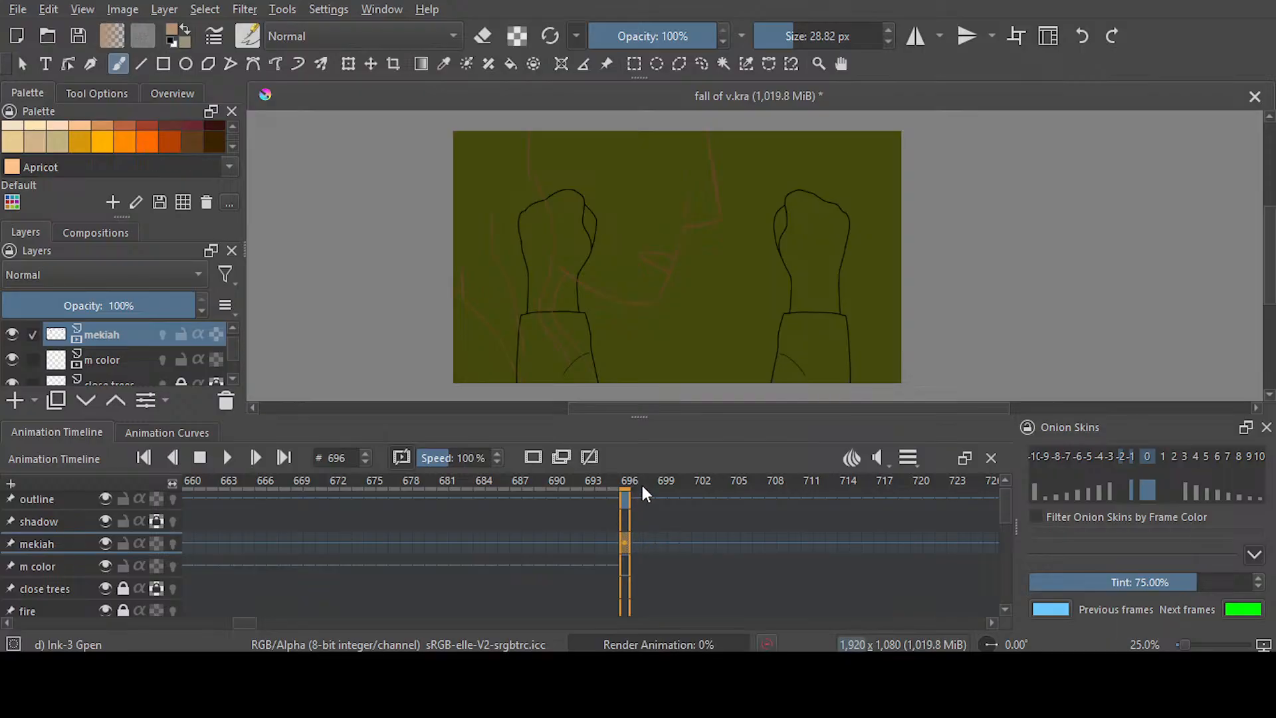
pyautogui.press('Delete')
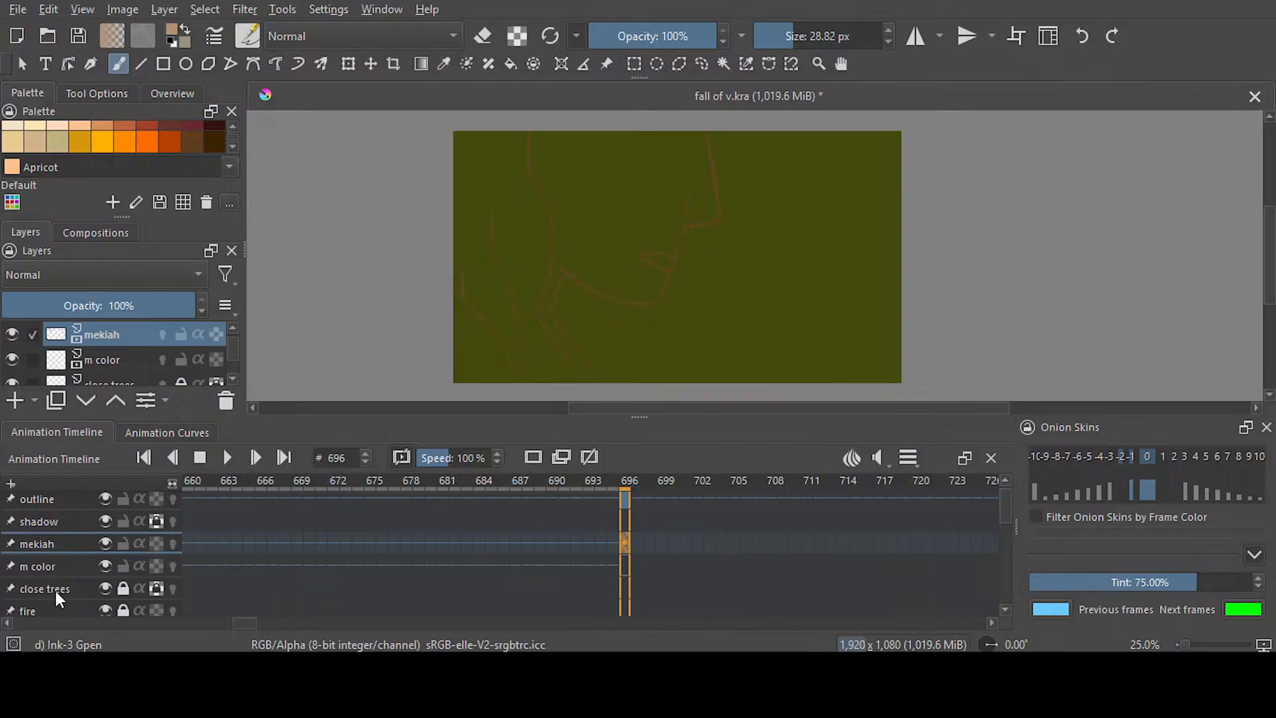
pyautogui.scroll(-1, 60, 582)
pyautogui.click(118, 572)
pyautogui.click(123, 573)
pyautogui.click(624, 573)
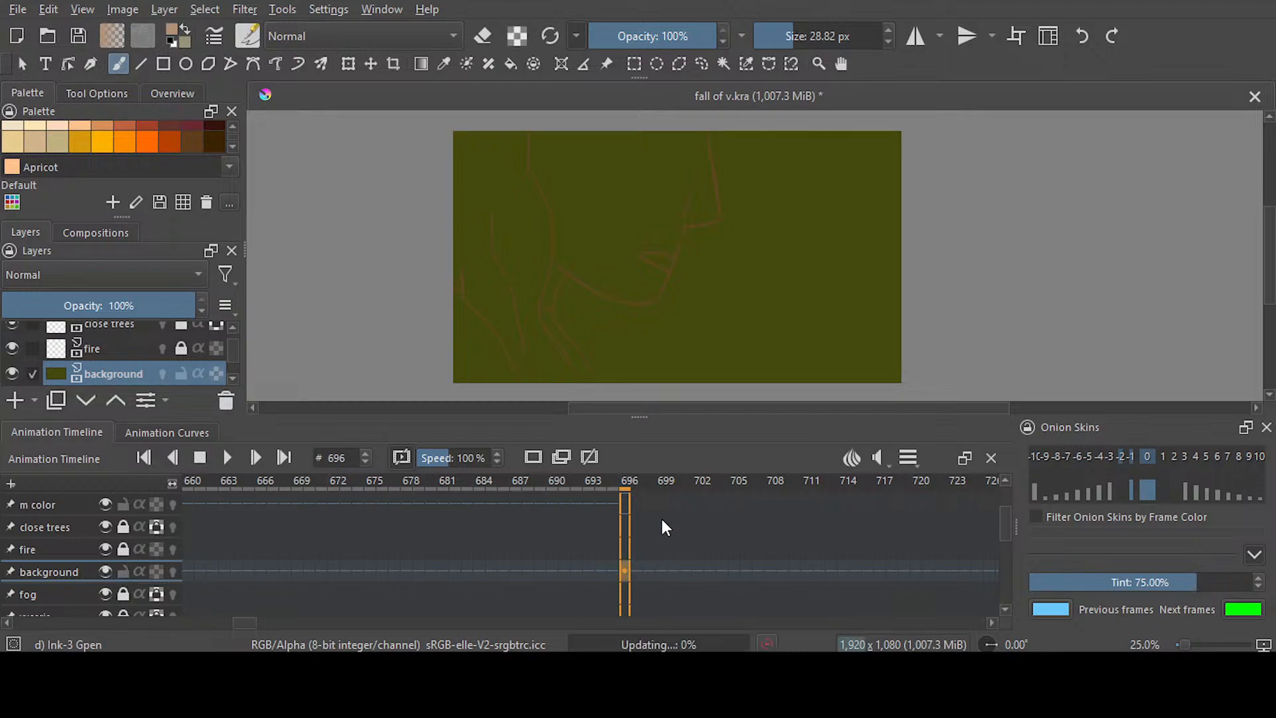
pyautogui.click(126, 571)
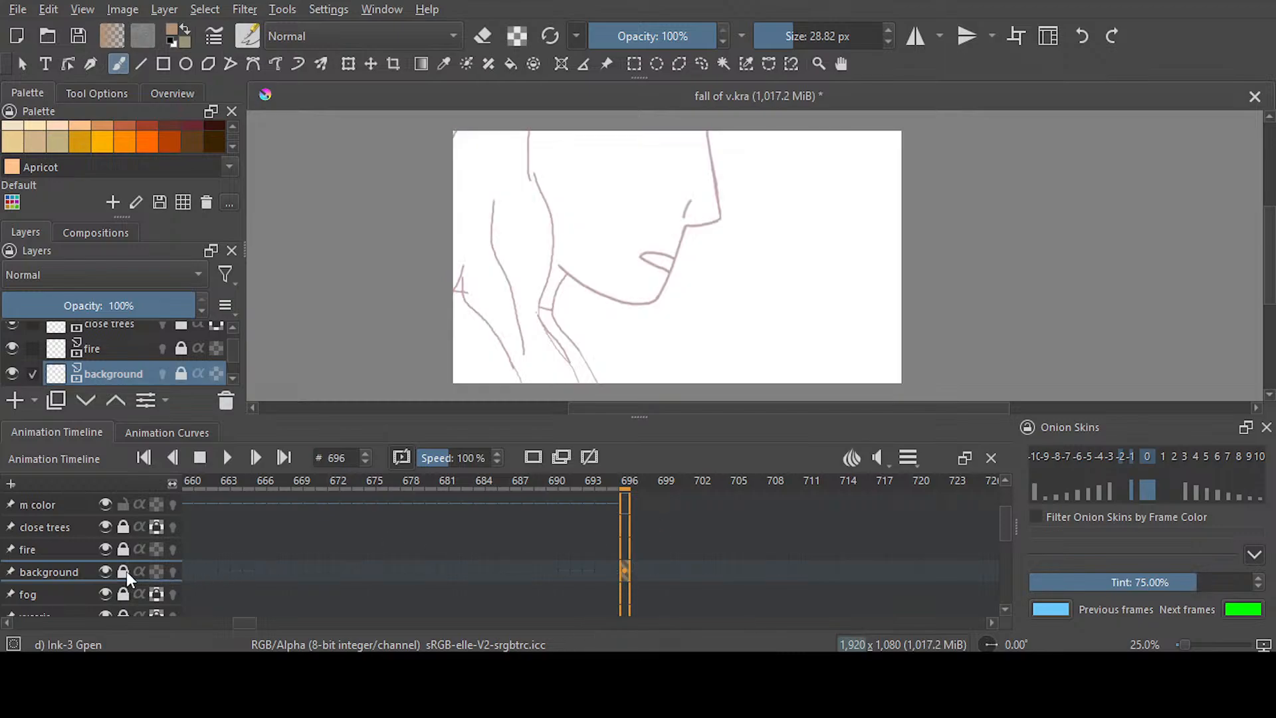
# Raise the outline layer's opacity to 100%
pyautogui.scroll(3, 1005, 525)
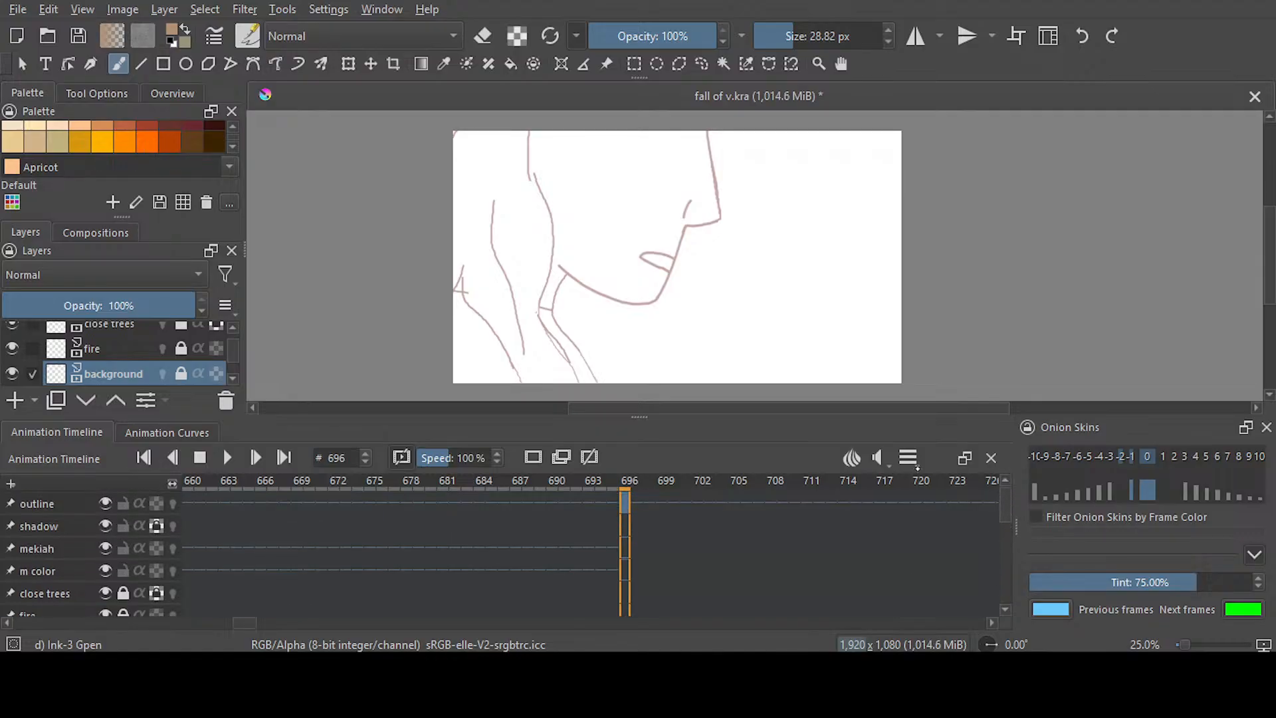
pyautogui.click(93, 498)
pyautogui.moveTo(113, 305); pyautogui.dragTo(206, 305)
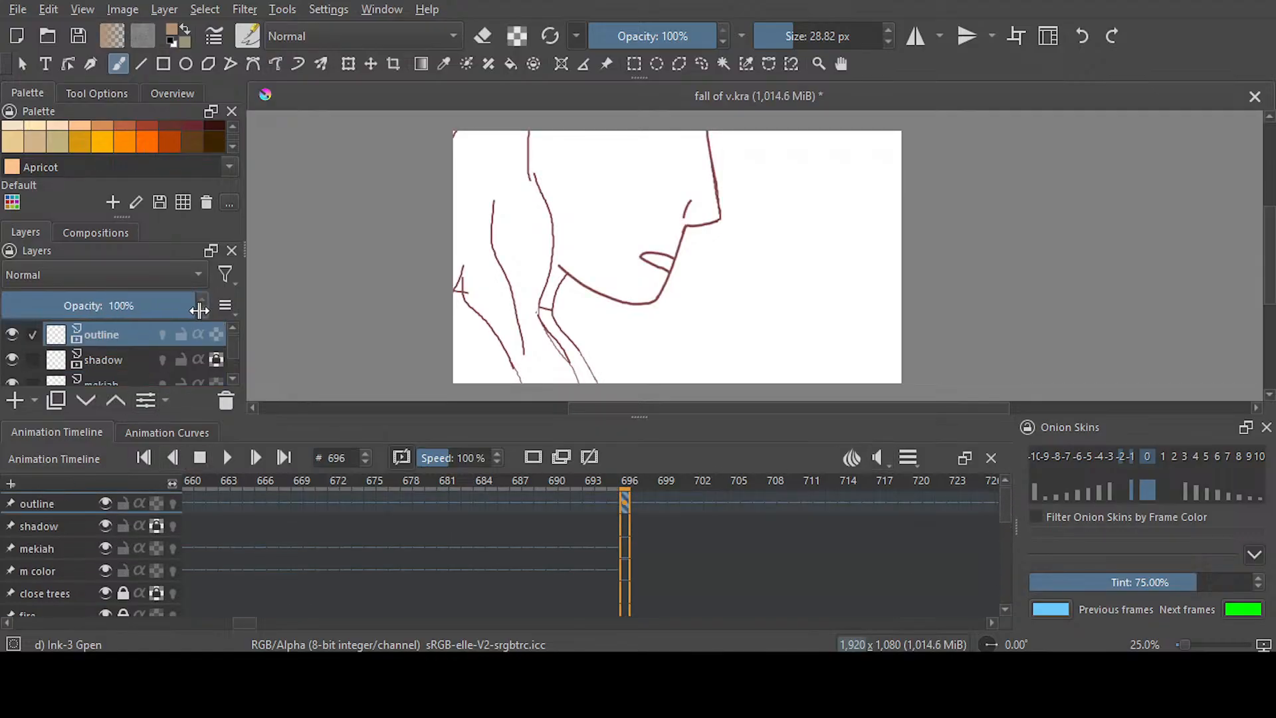
# Return to frame 296 in the animation timeline and save the document
pyautogui.moveTo(255, 629); pyautogui.dragTo(141, 623)
pyautogui.click(507, 503)
pyautogui.scroll(-5, 697, 544)
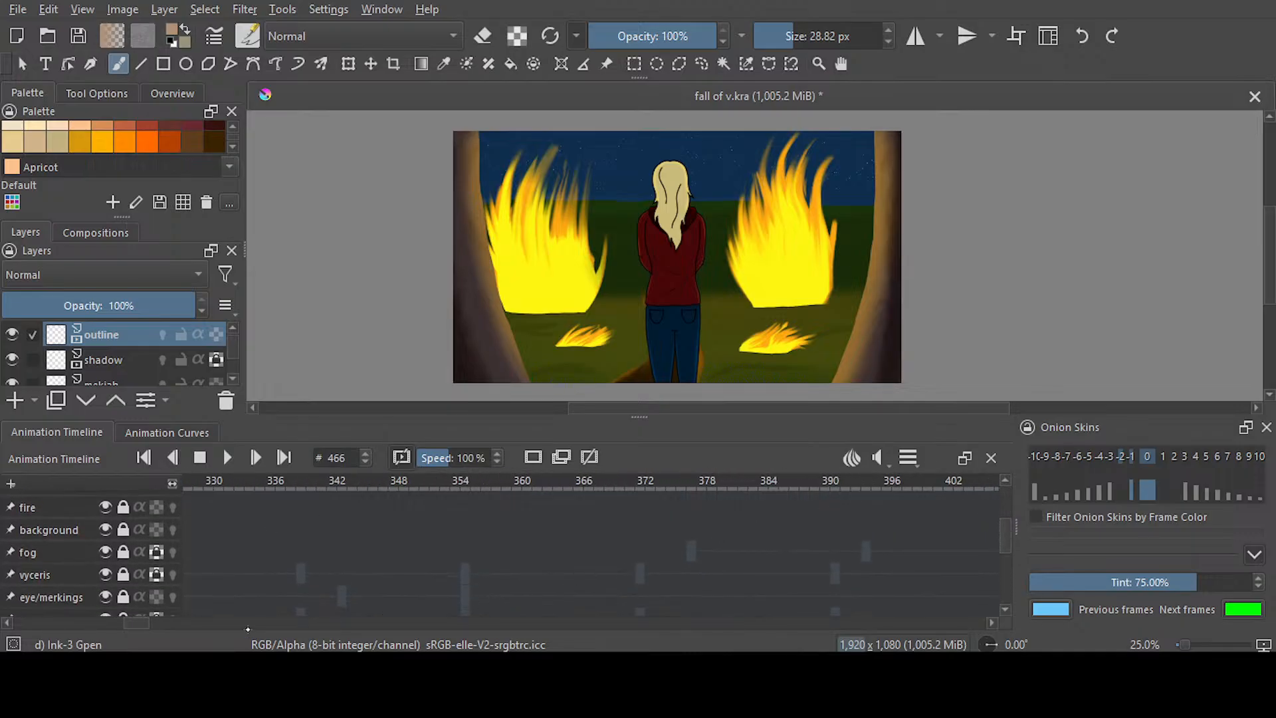
pyautogui.click(301, 557)
pyautogui.moveTo(135, 625); pyautogui.dragTo(119, 625)
pyautogui.click(380, 546)
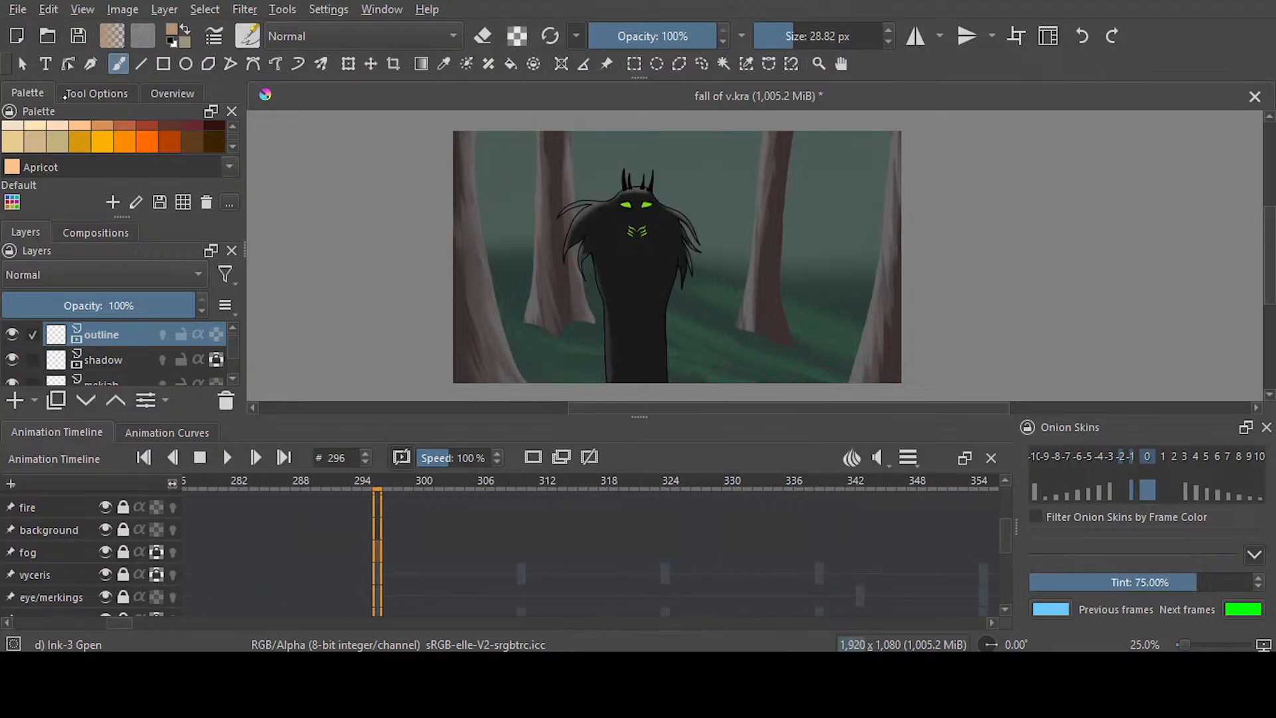
pyautogui.hotkey('ctrl', 's')
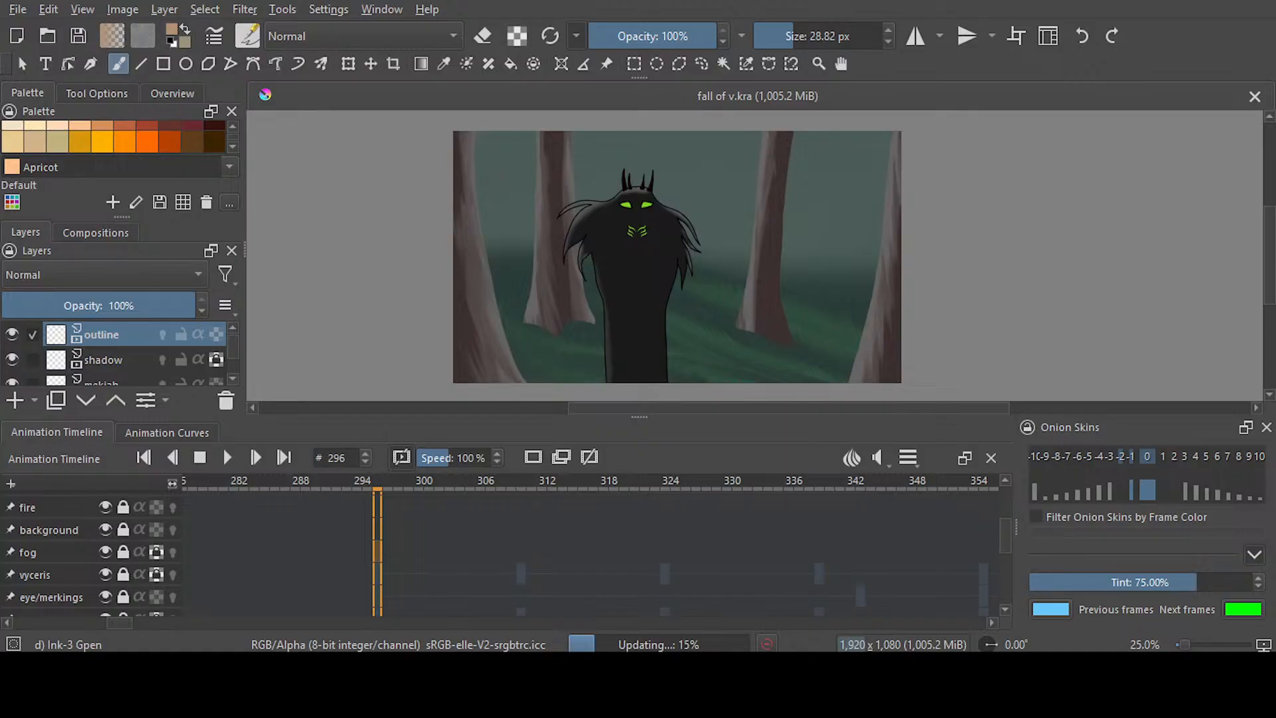
# Play the updated animation from frame 296 and stop playback
pyautogui.press('space')
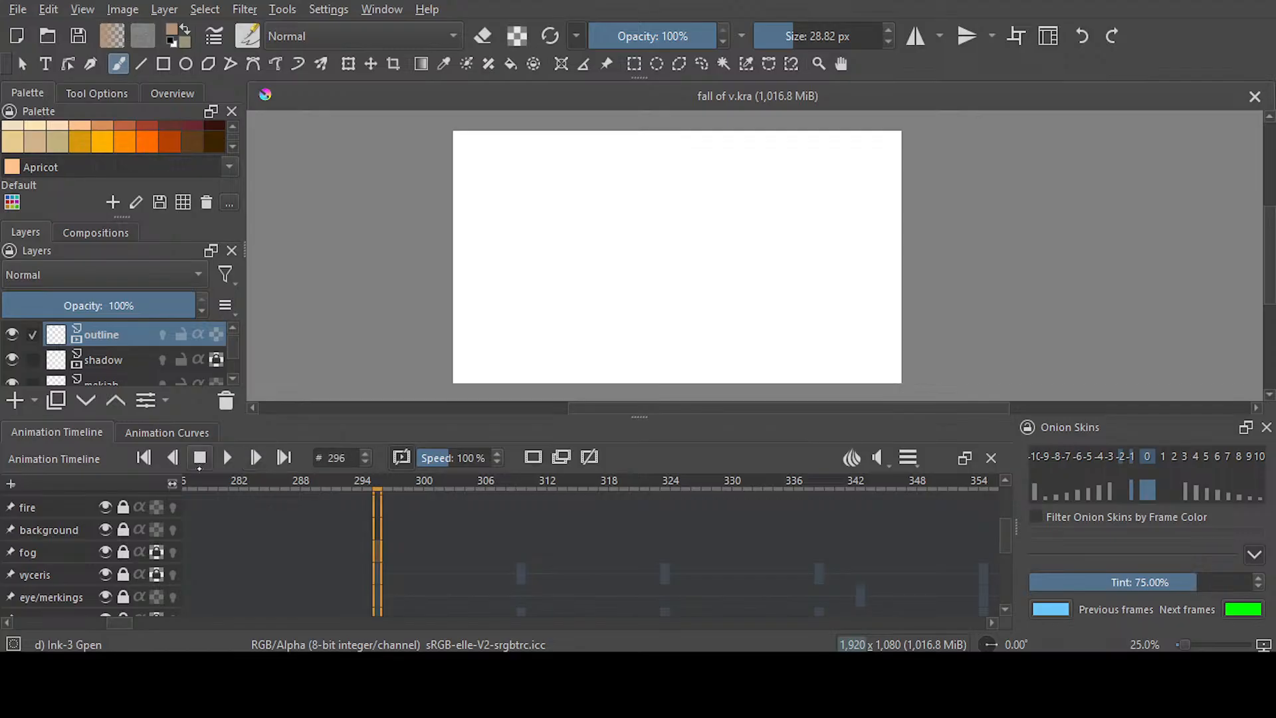
pyautogui.click(200, 457)
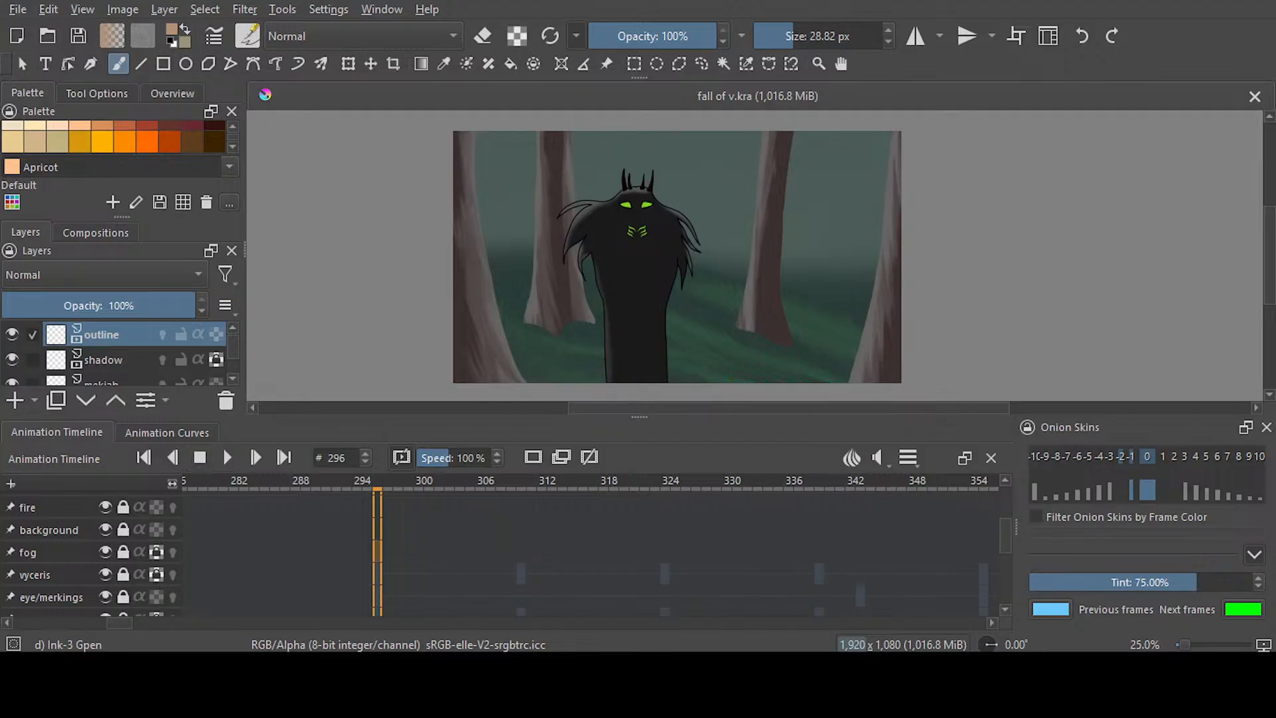
pyautogui.hscroll(-2, 794, 409)
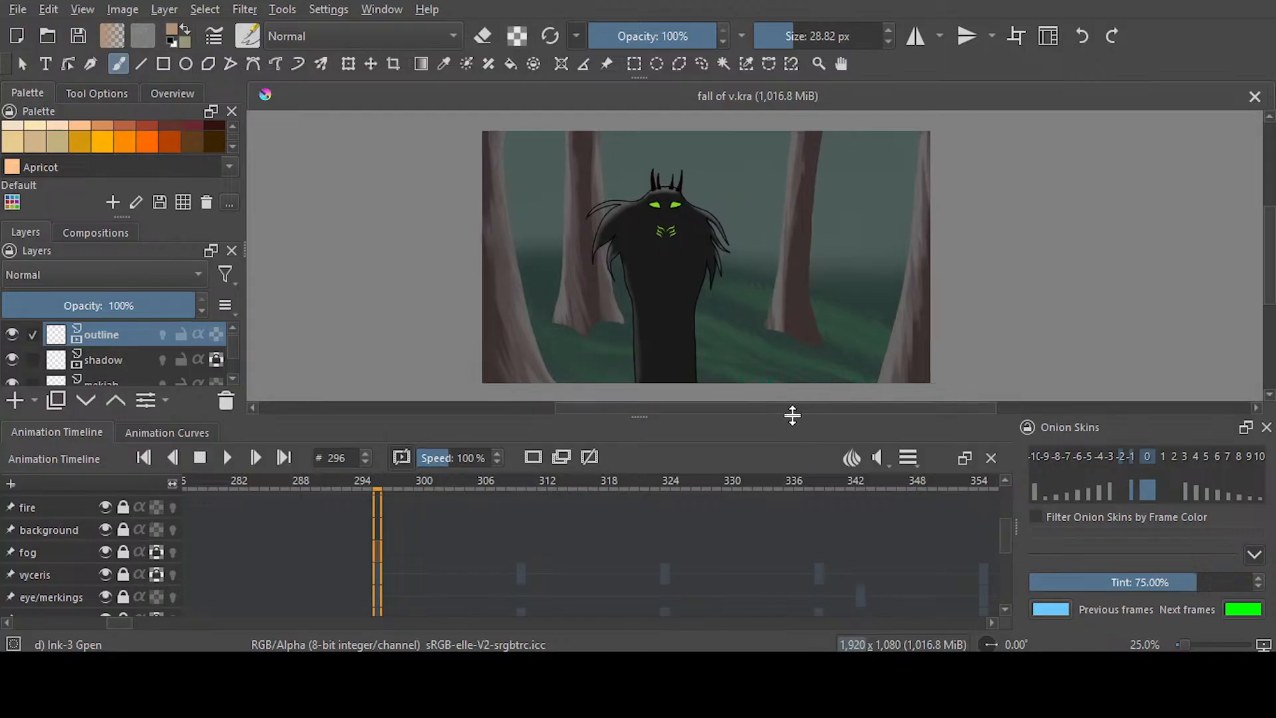